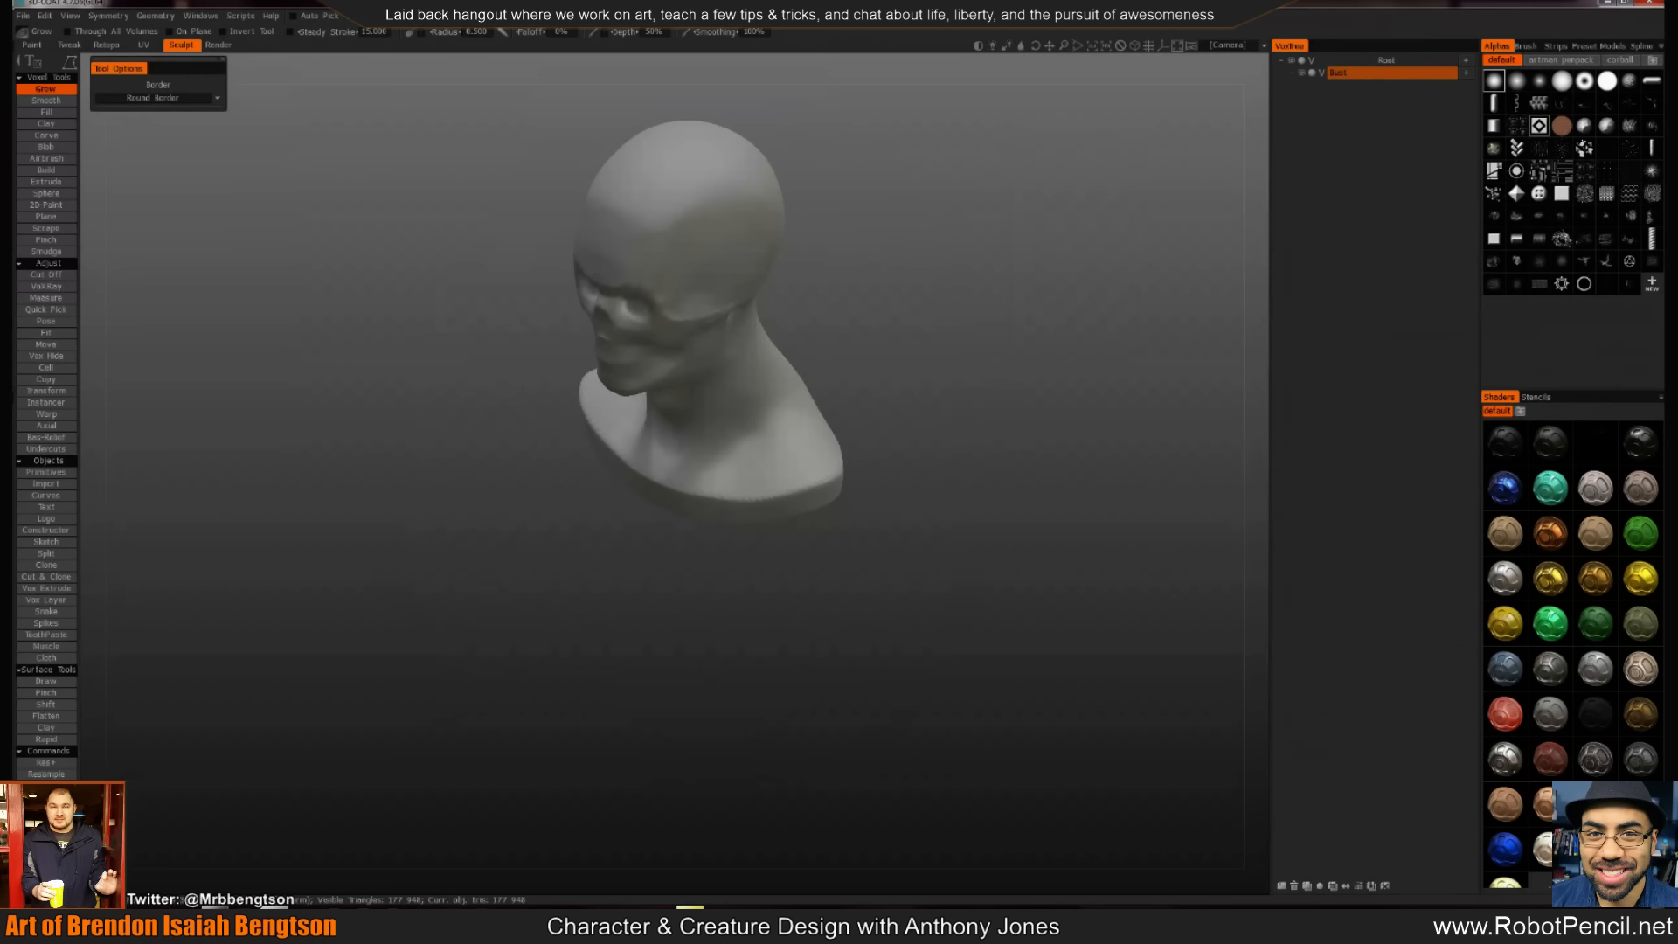
Turn on X-axis symmetry for the bust and hide the symmetry plane
key("s")
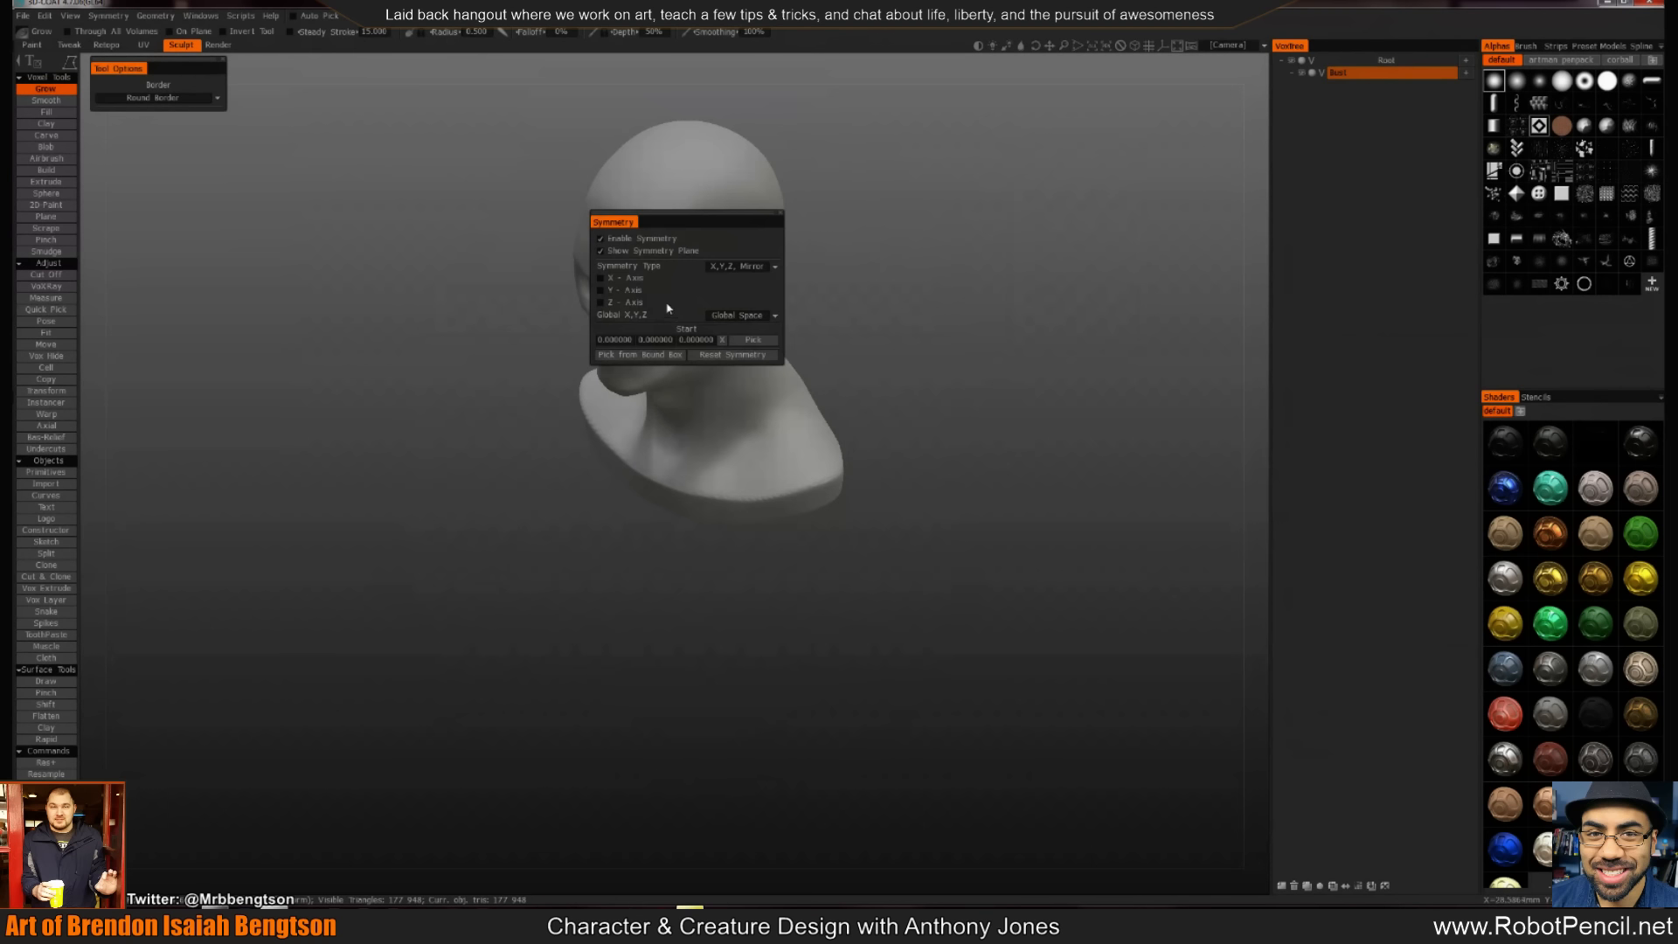
left_click(600, 278)
left_click(602, 251)
Pull the face forward with the Move tool, raising the brow into a pointed ridge and extending the jaw
key("m")
mouse_move(614, 292)
left_mouse_down()
mouse_move(587, 341)
mouse_move(591, 381)
mouse_move(569, 400)
mouse_move(568, 297)
left_mouse_up()
left_click_drag(509, 374, 427, 326)
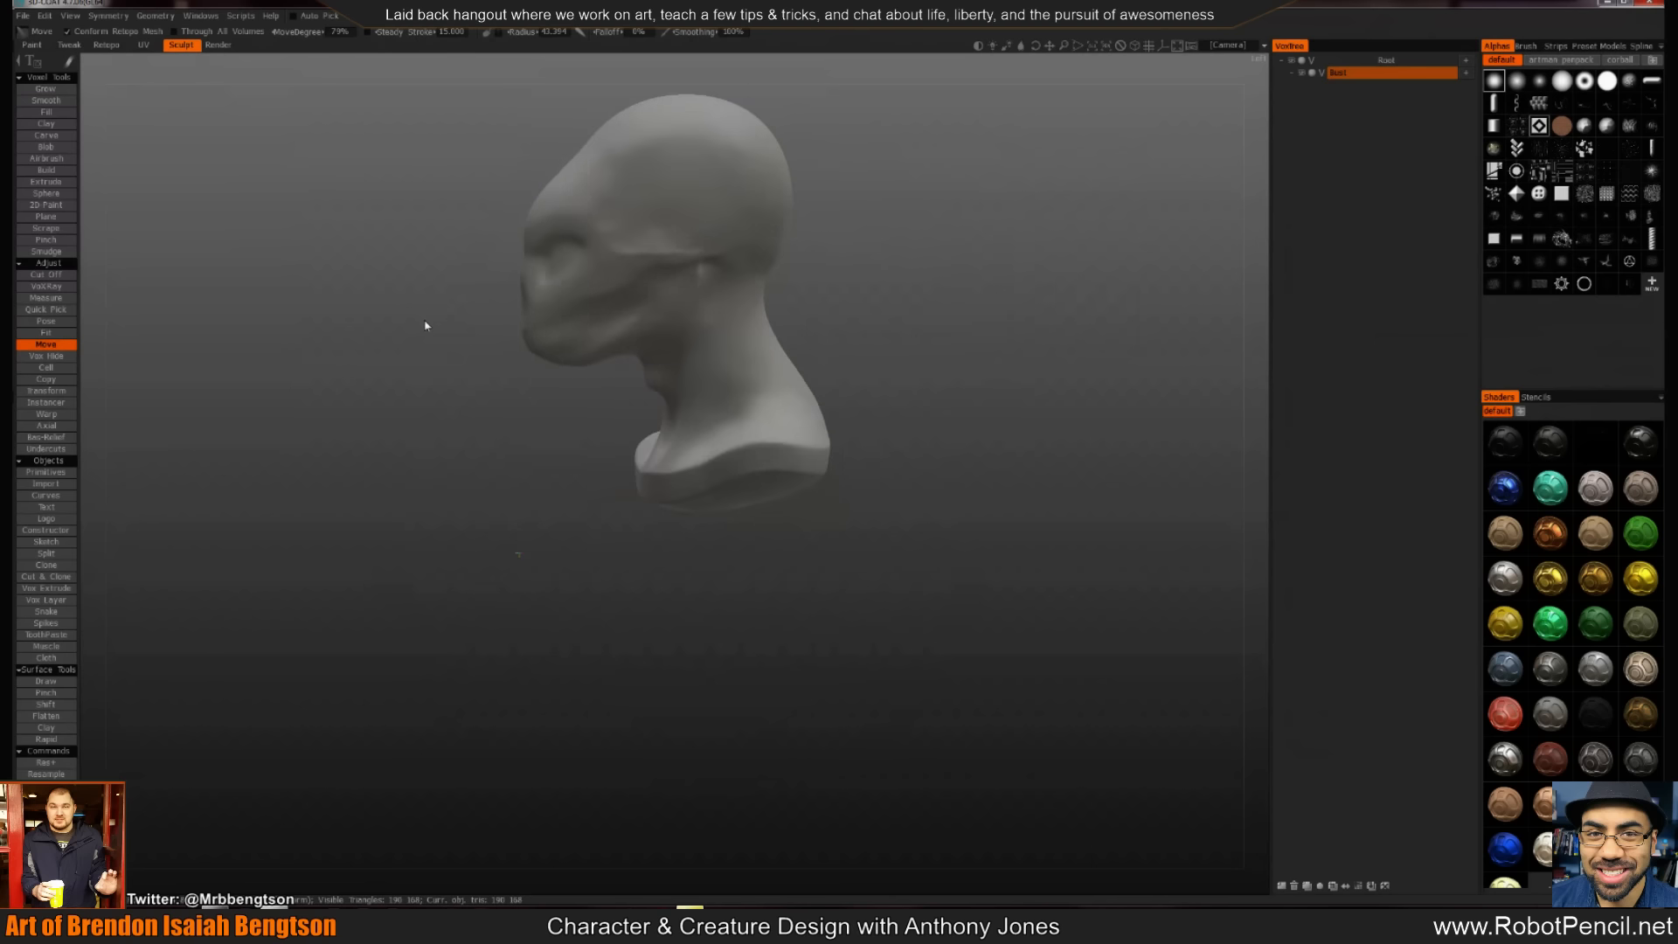
mouse_move(517, 270)
left_mouse_down()
mouse_move(493, 253)
mouse_move(523, 230)
mouse_move(496, 231)
mouse_move(535, 282)
mouse_move(515, 231)
left_mouse_up()
left_click_drag(542, 306, 547, 352)
left_click_drag(509, 221, 512, 207)
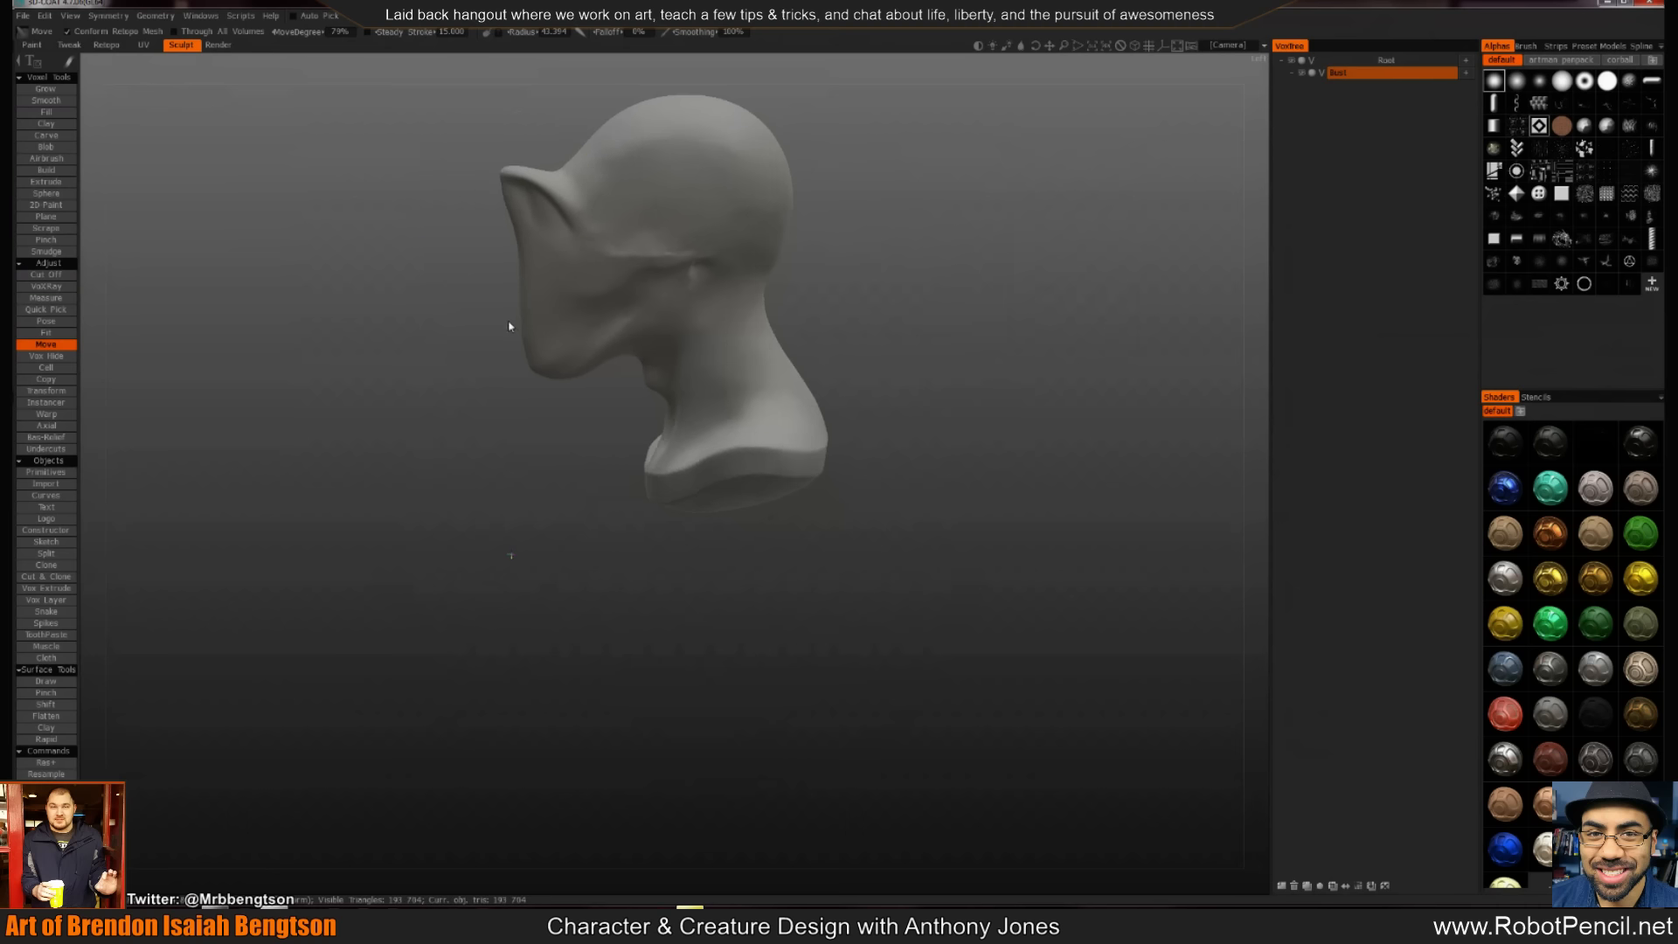
Adjust the side of the head with a larger Move brush and smooth the temple area
mouse_move(513, 326)
right_mouse_down()
mouse_move(543, 344)
mouse_move(645, 338)
mouse_move(733, 283)
right_mouse_up()
left_click_drag(734, 282, 759, 279)
mouse_move(658, 257)
left_mouse_down("shift")
mouse_move(682, 253)
mouse_move(671, 325)
mouse_move(664, 260)
left_mouse_up("shift")
left_click_drag(786, 278, 993, 283)
Trim the forehead, flat face front and underside of the jaw in side view with Cut Off
key("k")
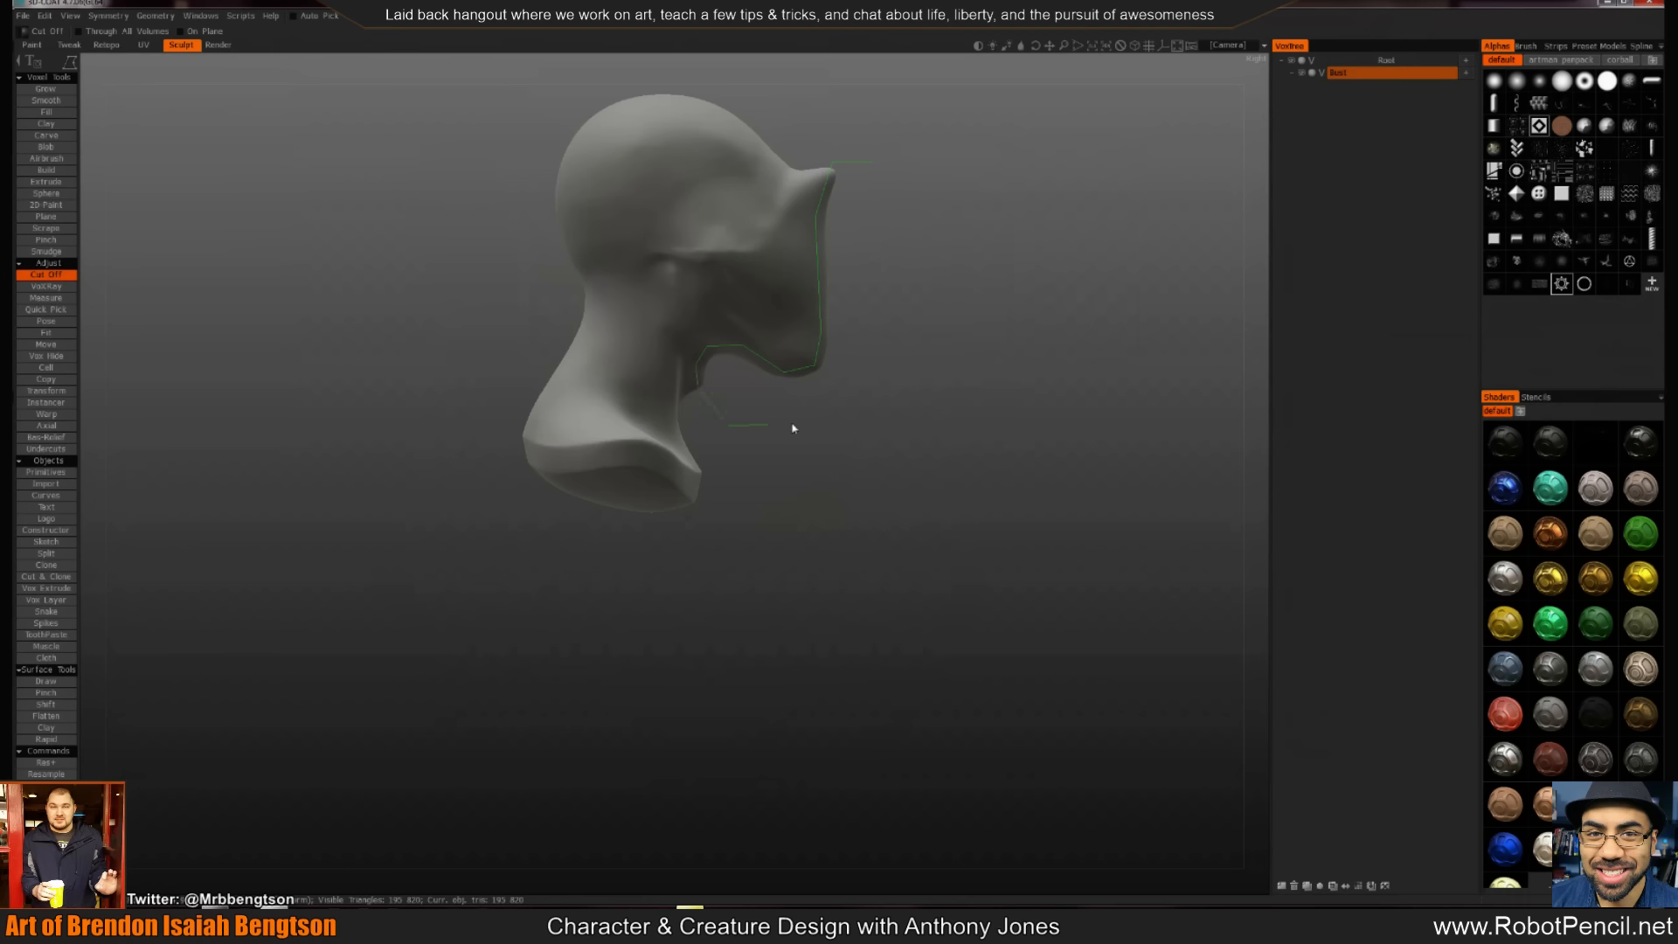
key("Return")
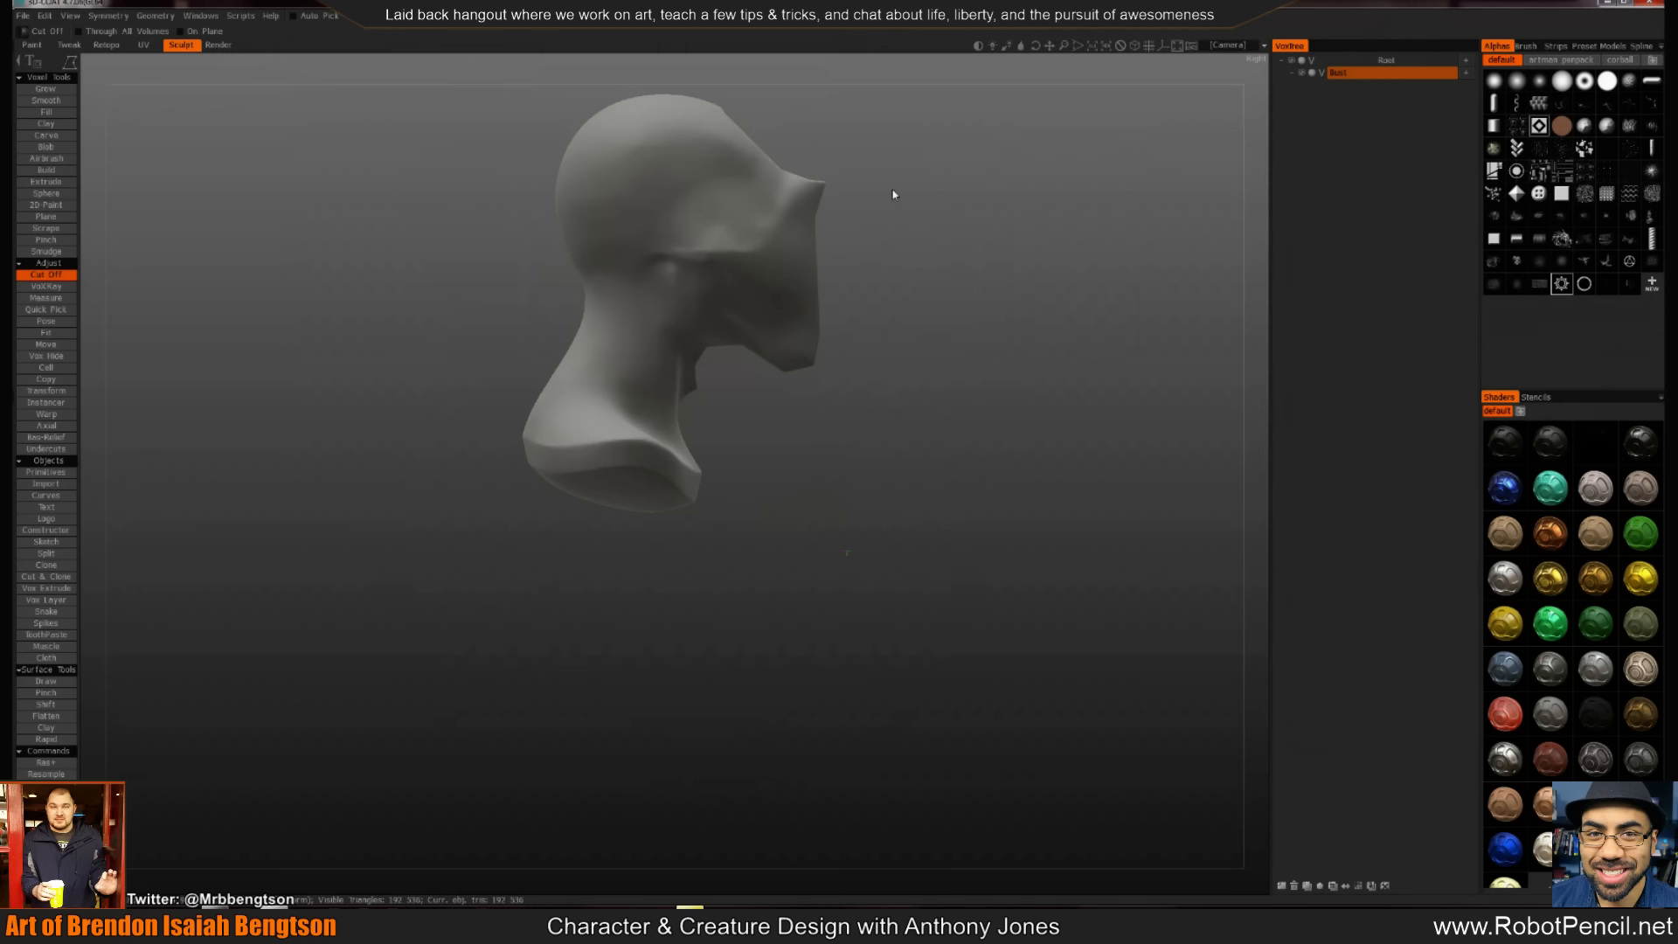
middle_click_drag(891, 195, 900, 395)
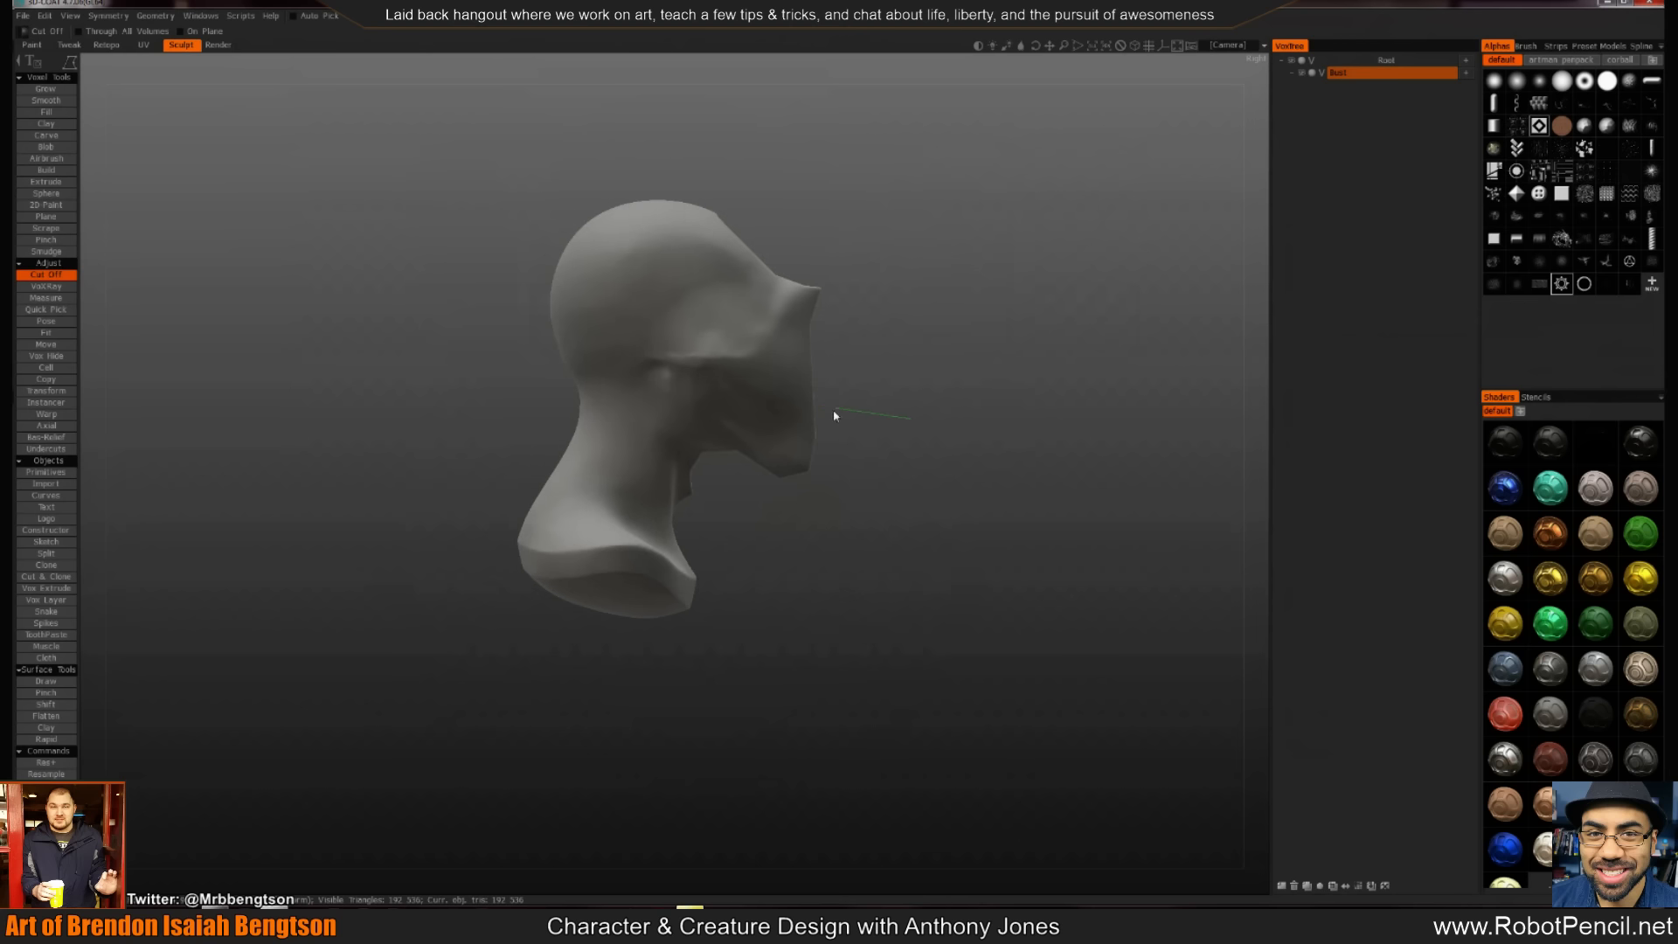
Cut angular planes into the face, cheeks and sides of the head with Cut Off
left_click_drag(870, 420, 713, 411, "alt")
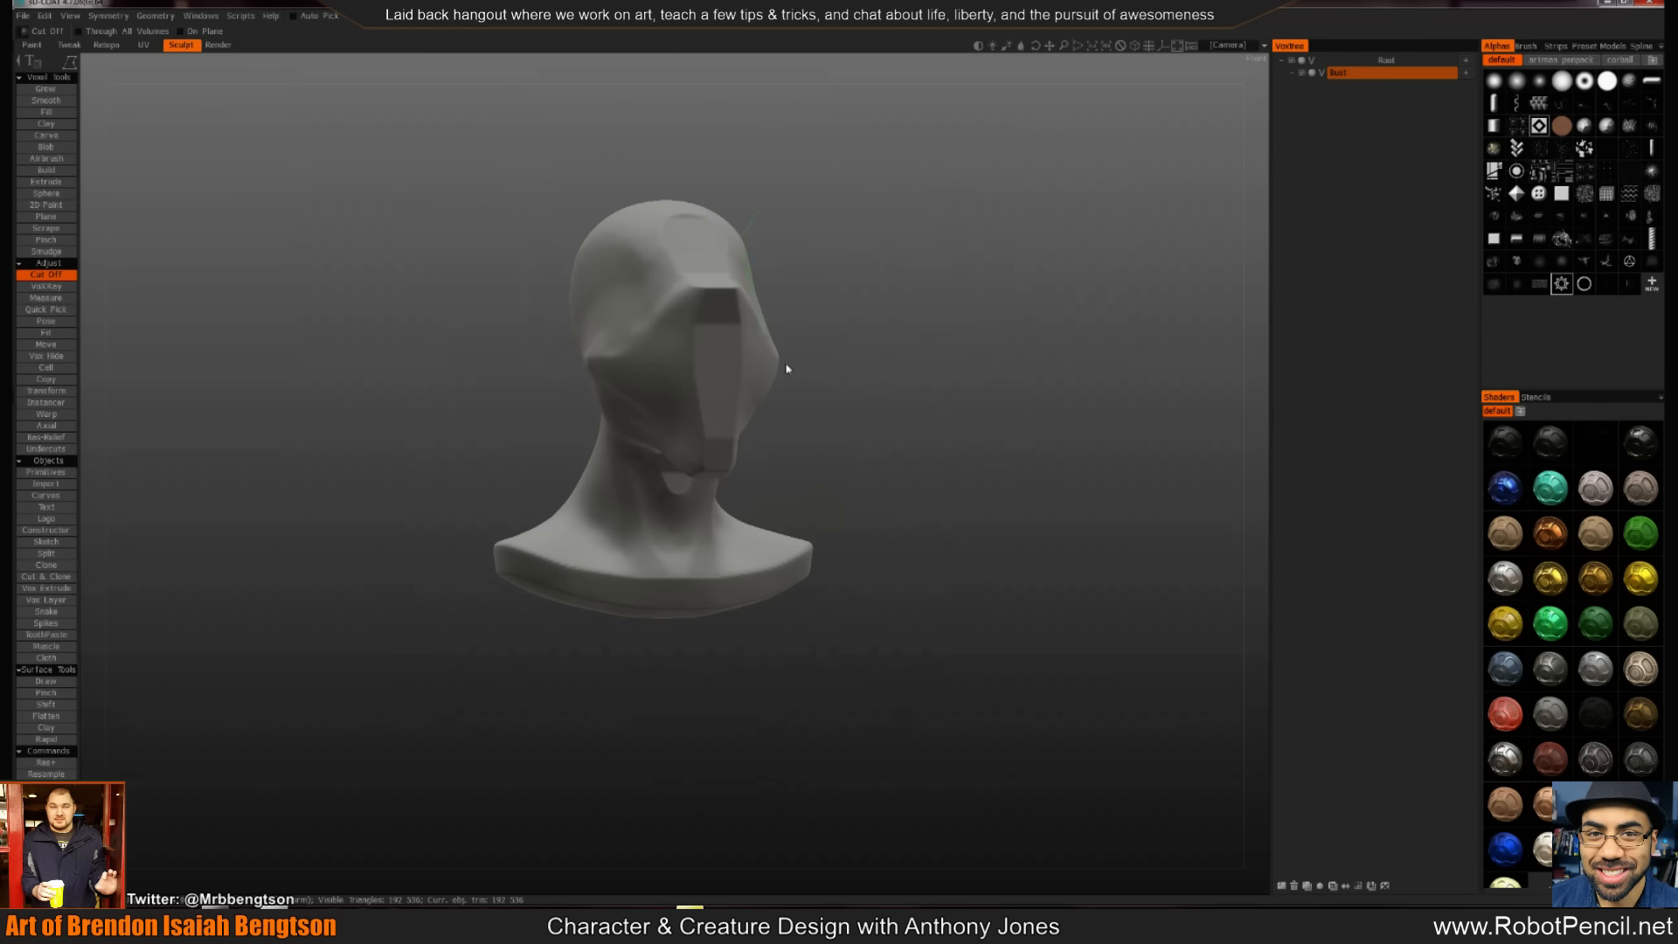
mouse_move(856, 323)
left_mouse_down("alt")
mouse_move(787, 359)
mouse_move(914, 338)
mouse_move(788, 406)
mouse_move(857, 423)
mouse_move(737, 370)
mouse_move(792, 373)
mouse_move(753, 384)
left_mouse_up("alt")
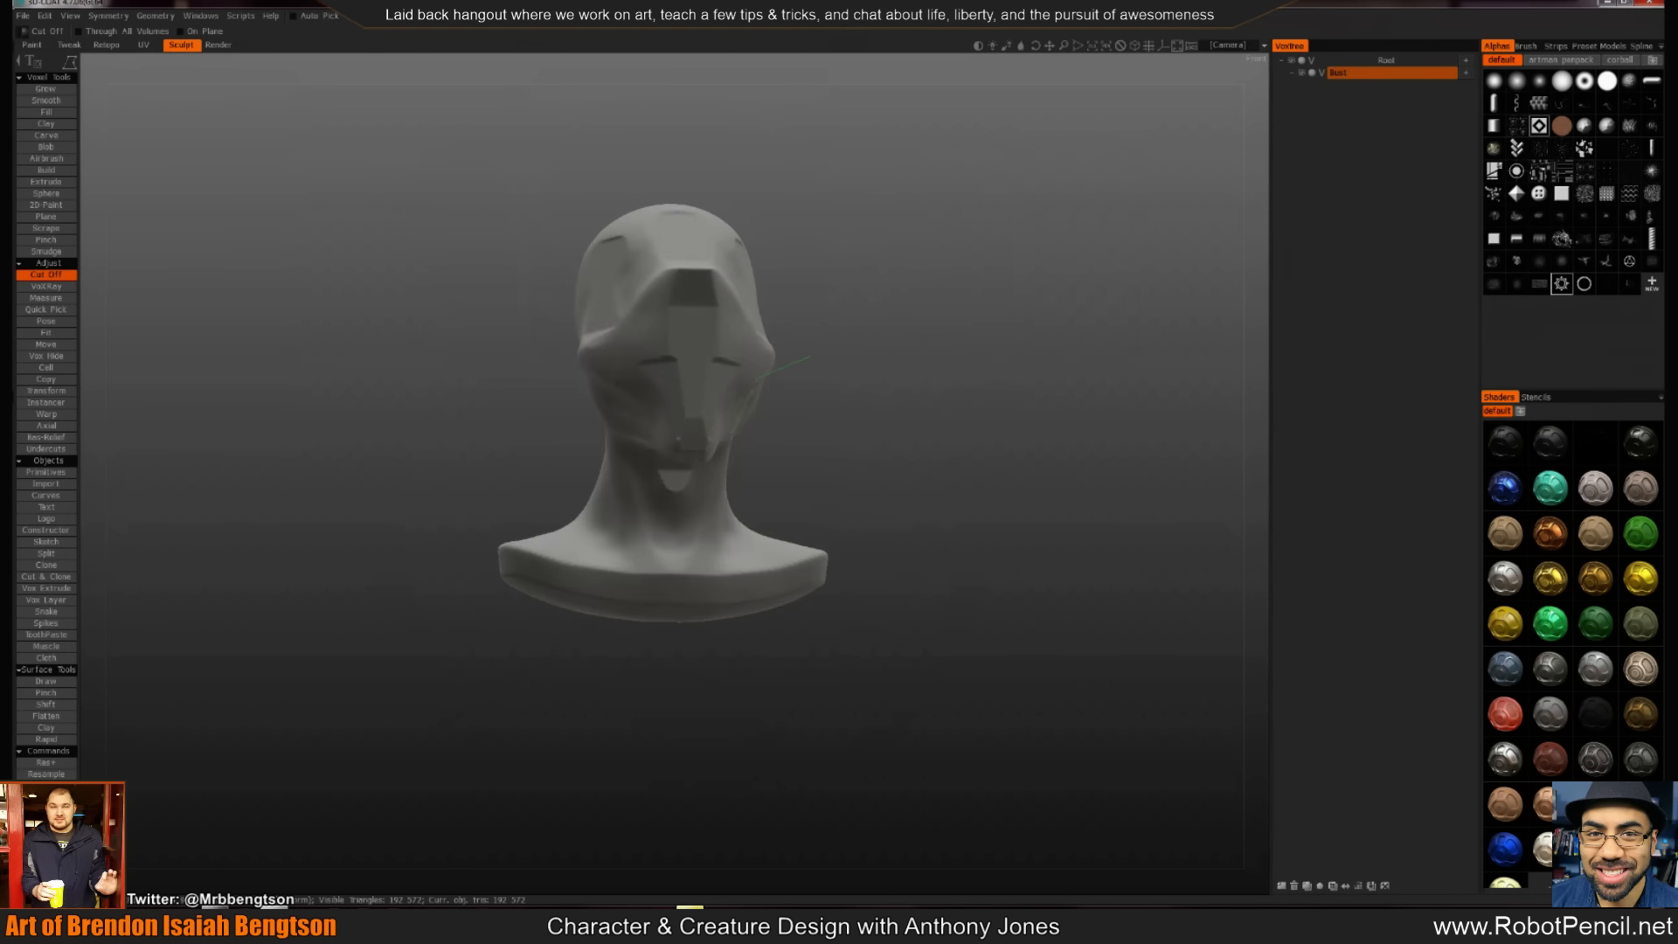
mouse_move(872, 375)
left_mouse_down("alt")
mouse_move(1057, 423)
mouse_move(813, 407)
mouse_move(929, 367)
mouse_move(815, 398)
mouse_move(884, 388)
left_mouse_up("alt")
Apply the dark shader with bright edge highlights to the head
left_click(1628, 451)
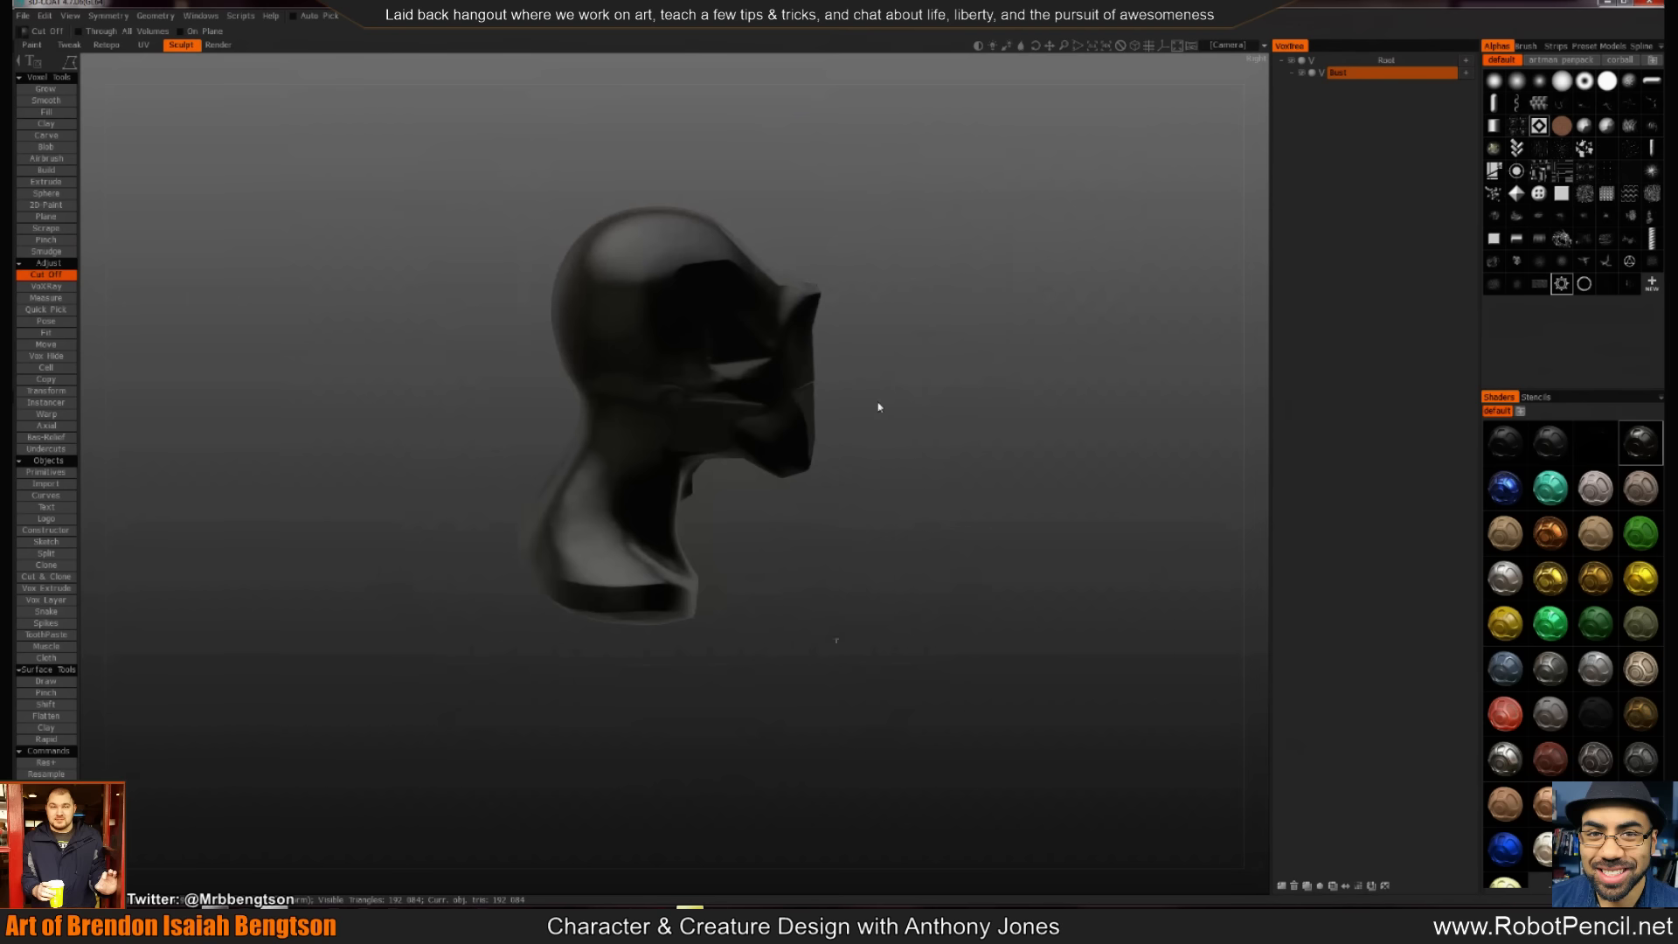
right_click_drag(879, 408, 910, 434, "alt")
middle_click_drag(865, 408, 854, 482, "alt")
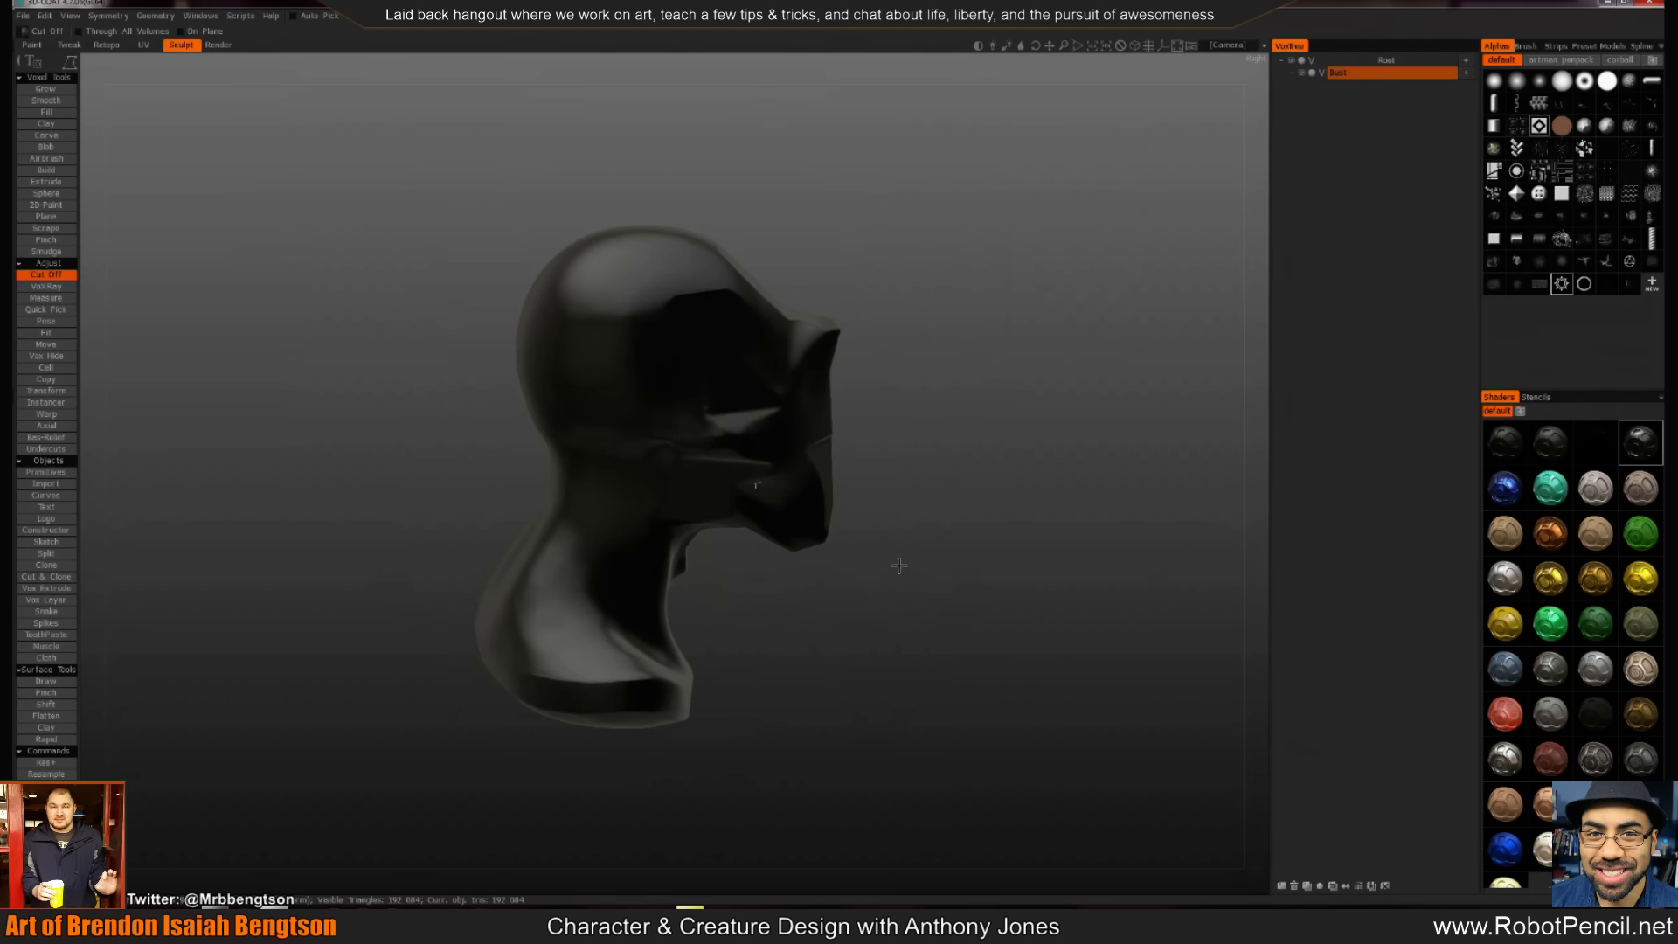
mouse_move(899, 566)
left_mouse_down("alt")
mouse_move(696, 547)
mouse_move(816, 575)
mouse_move(909, 430)
mouse_move(791, 505)
mouse_move(820, 577)
mouse_move(861, 569)
left_mouse_up("alt")
Push in the back of the skull with the Move tool and smooth the side plane above the ear
key("m")
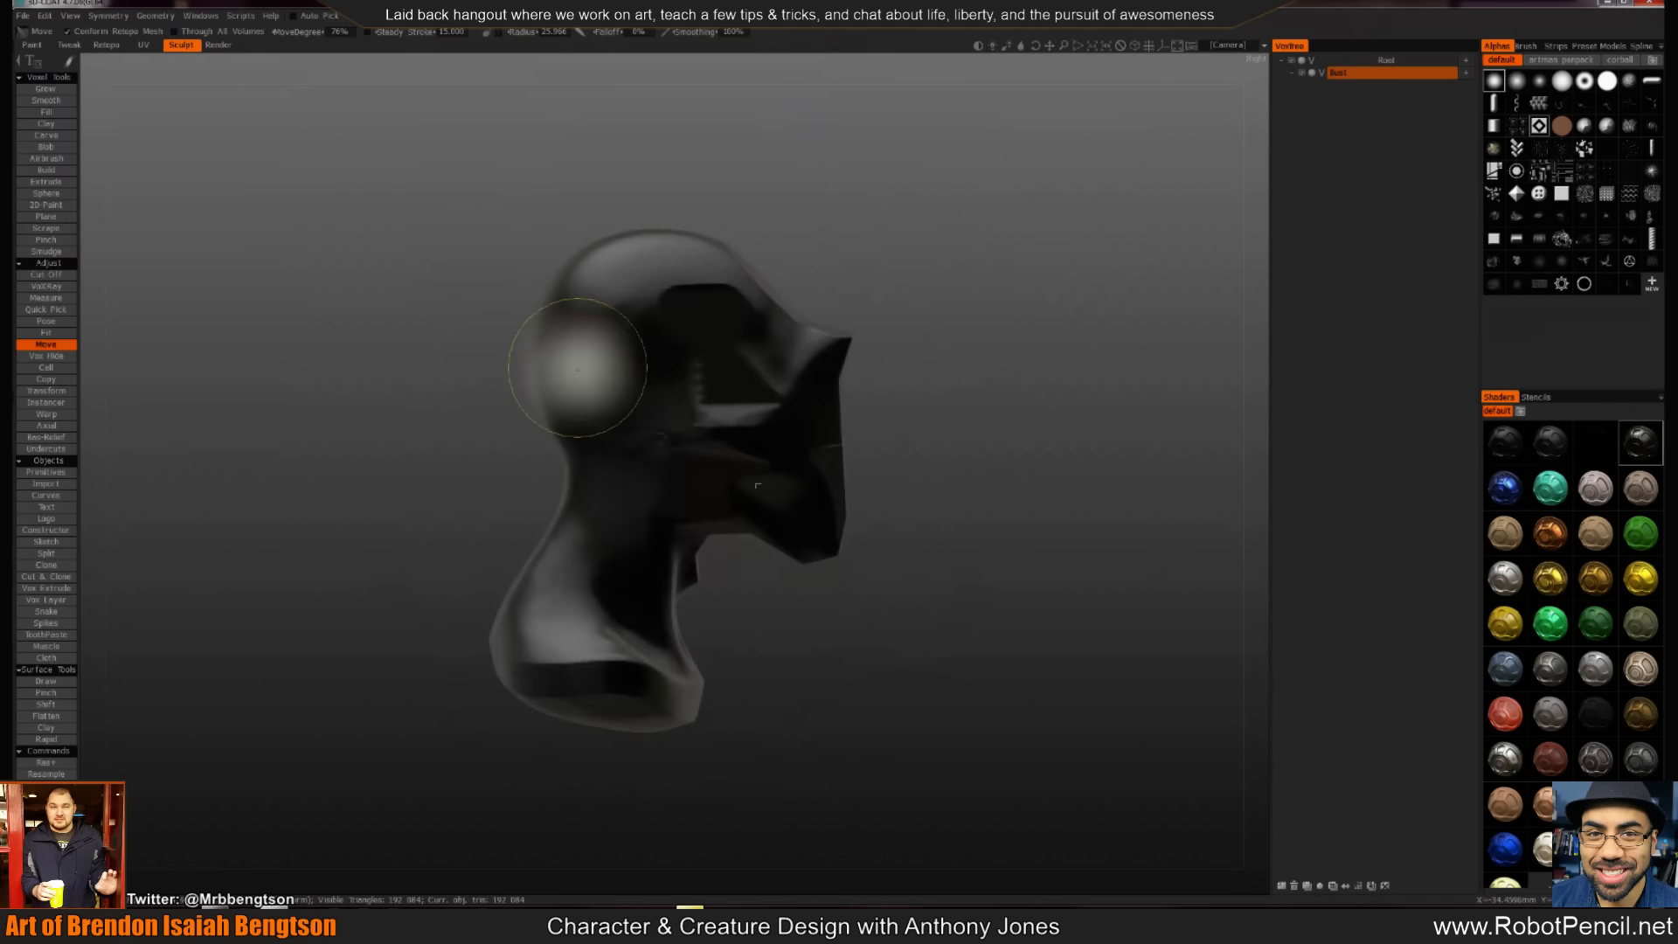
mouse_move(577, 368)
left_mouse_down()
mouse_move(527, 302)
mouse_move(500, 335)
mouse_move(472, 337)
mouse_move(483, 321)
mouse_move(534, 339)
mouse_move(531, 406)
mouse_move(505, 359)
mouse_move(540, 446)
mouse_move(679, 409)
mouse_move(651, 416)
left_mouse_up()
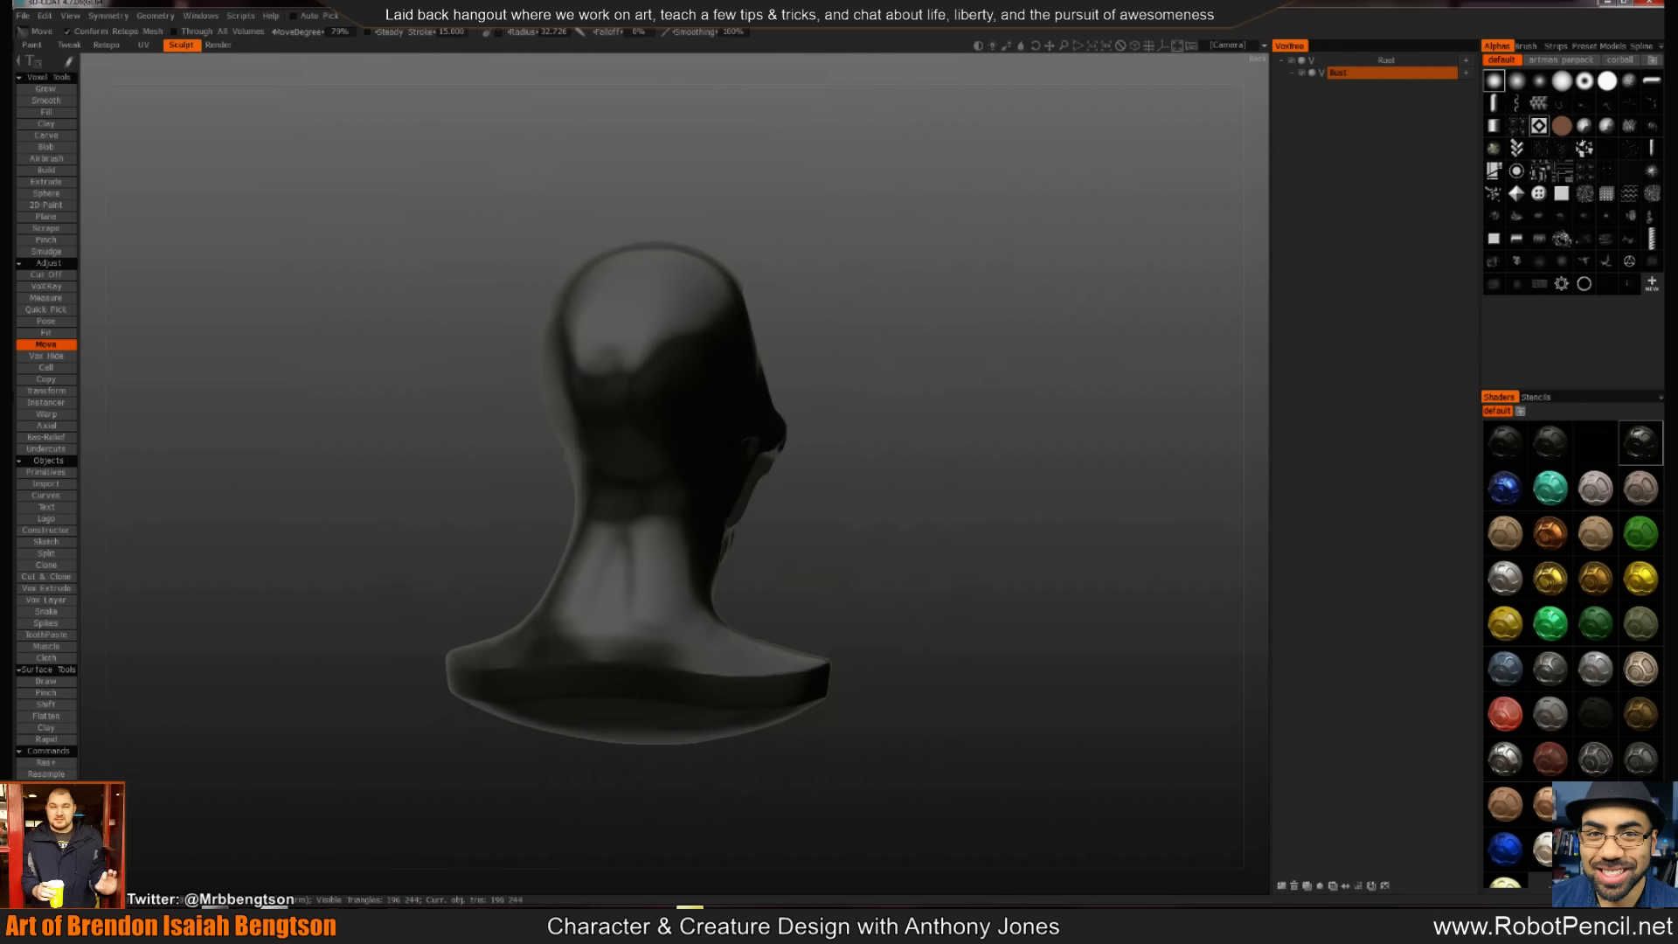
mouse_move(898, 427)
left_mouse_down("alt")
mouse_move(790, 476)
mouse_move(629, 381)
mouse_move(719, 359)
mouse_move(681, 385)
left_mouse_up("alt")
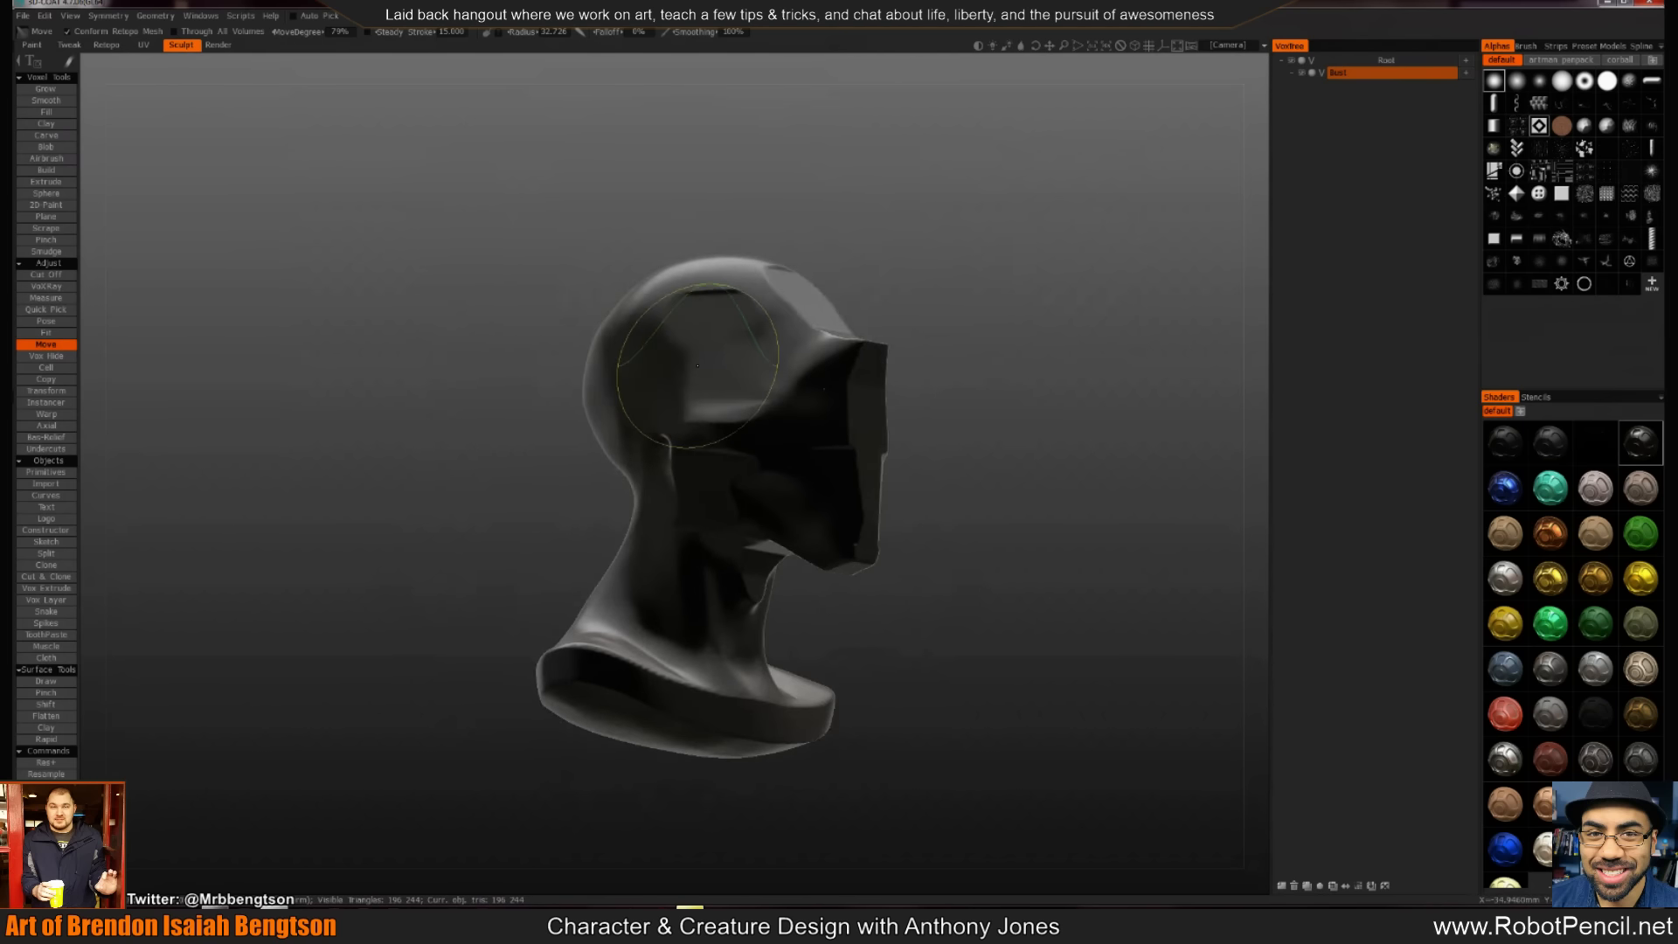
left_click_drag(704, 325, 713, 306, "shift")
left_click_drag(1023, 380, 891, 406, "alt")
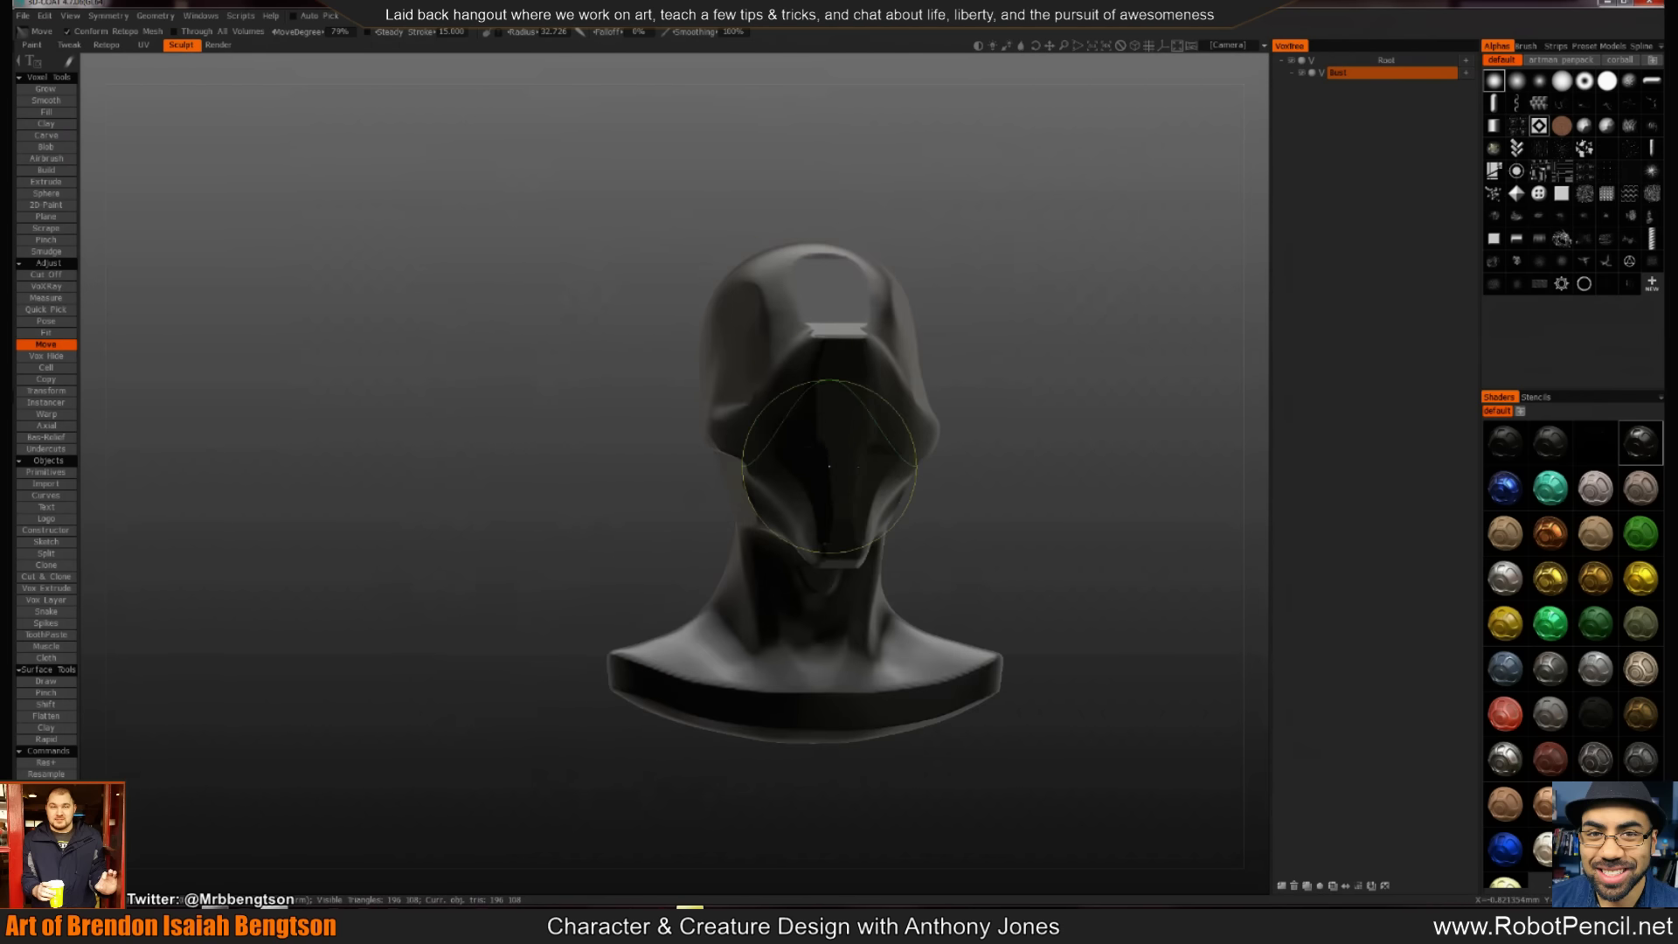
left_click_drag(1049, 433, 979, 454, "alt")
Slice the front of the face below the brow ridge into flatter planes with Cut Off
key("2")
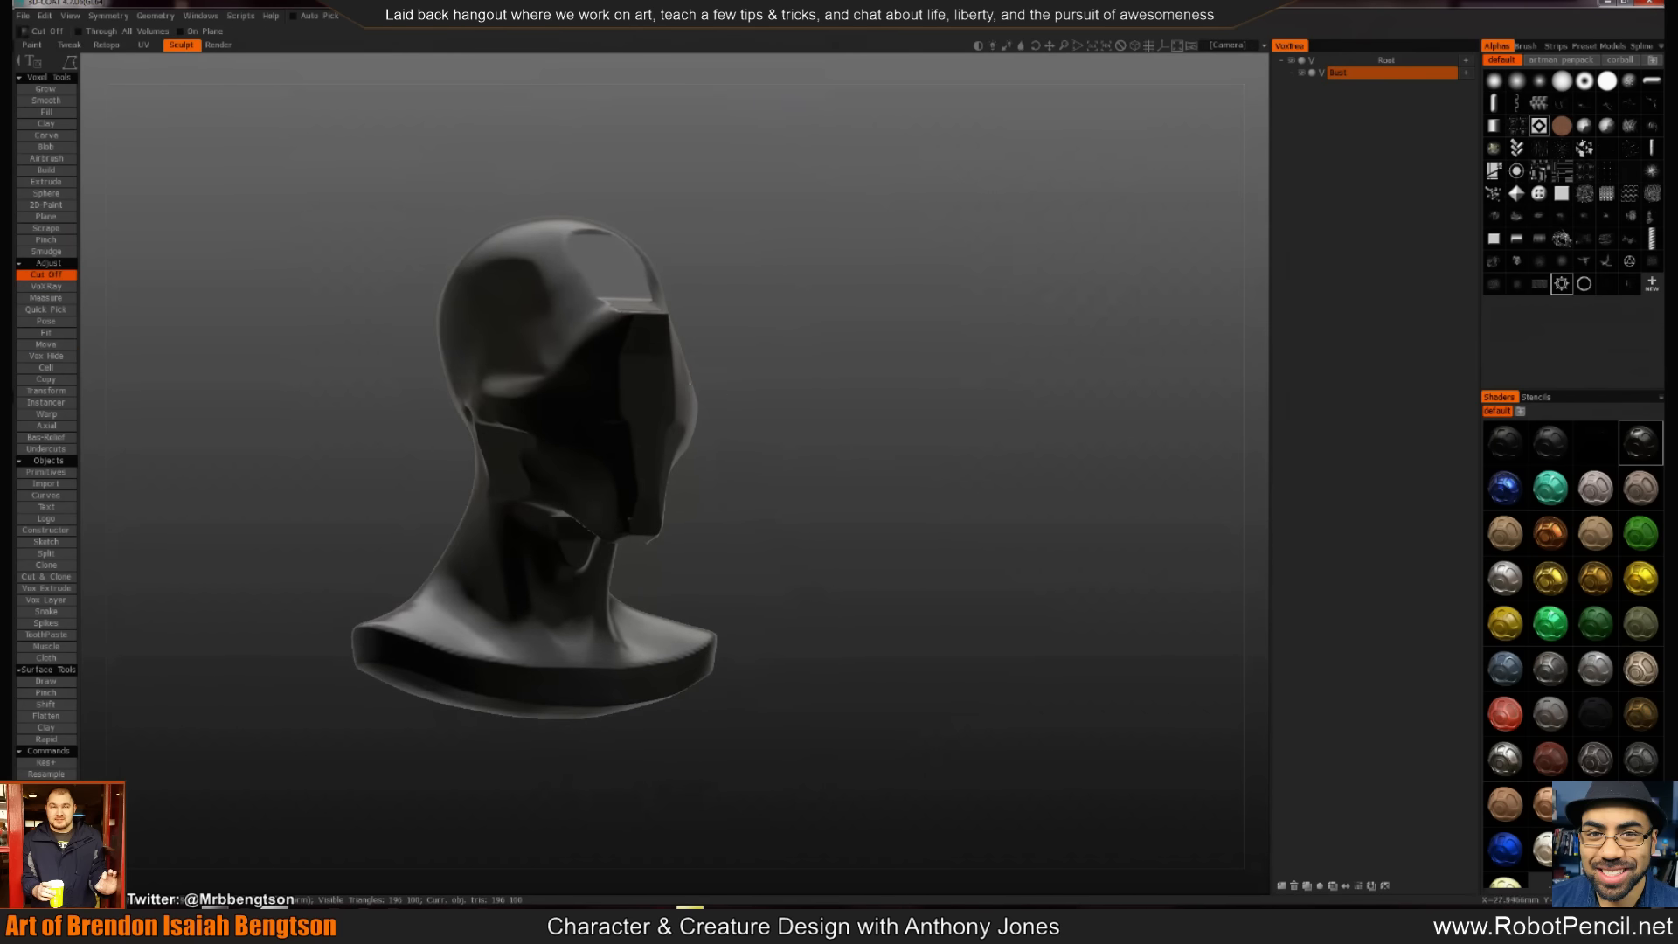
mouse_move(699, 385)
left_mouse_down("alt")
mouse_move(791, 385)
mouse_move(715, 291)
left_mouse_up("alt")
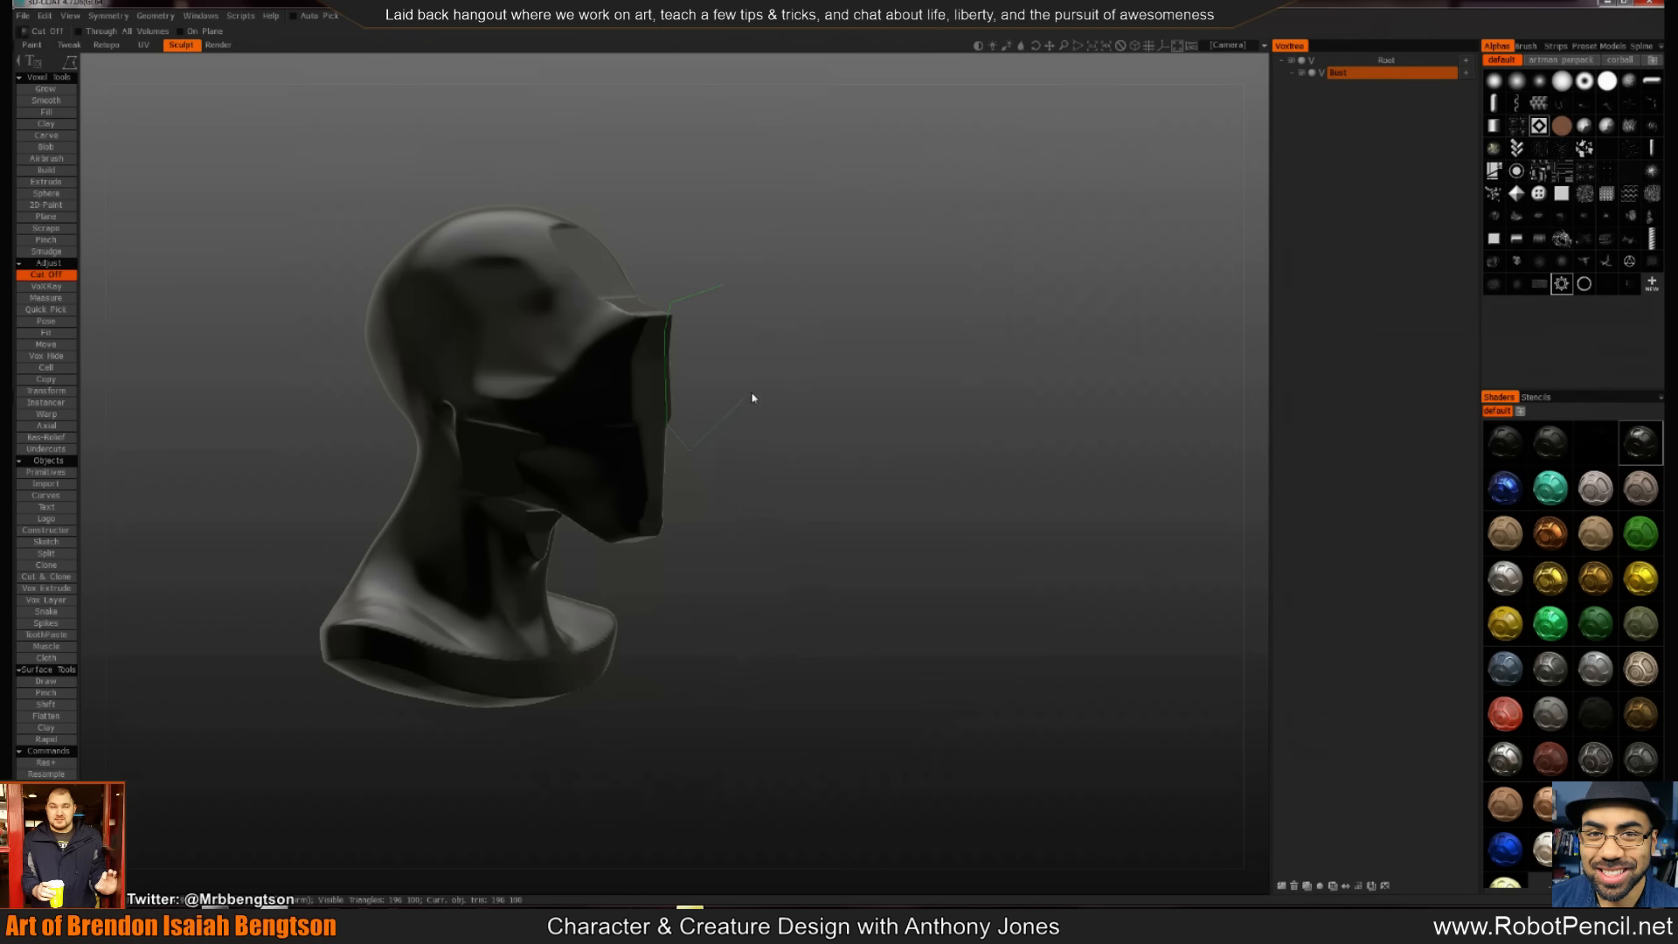
key("Return")
mouse_move(768, 378)
left_mouse_down("alt")
mouse_move(693, 364)
mouse_move(742, 390)
mouse_move(734, 406)
left_mouse_up("alt")
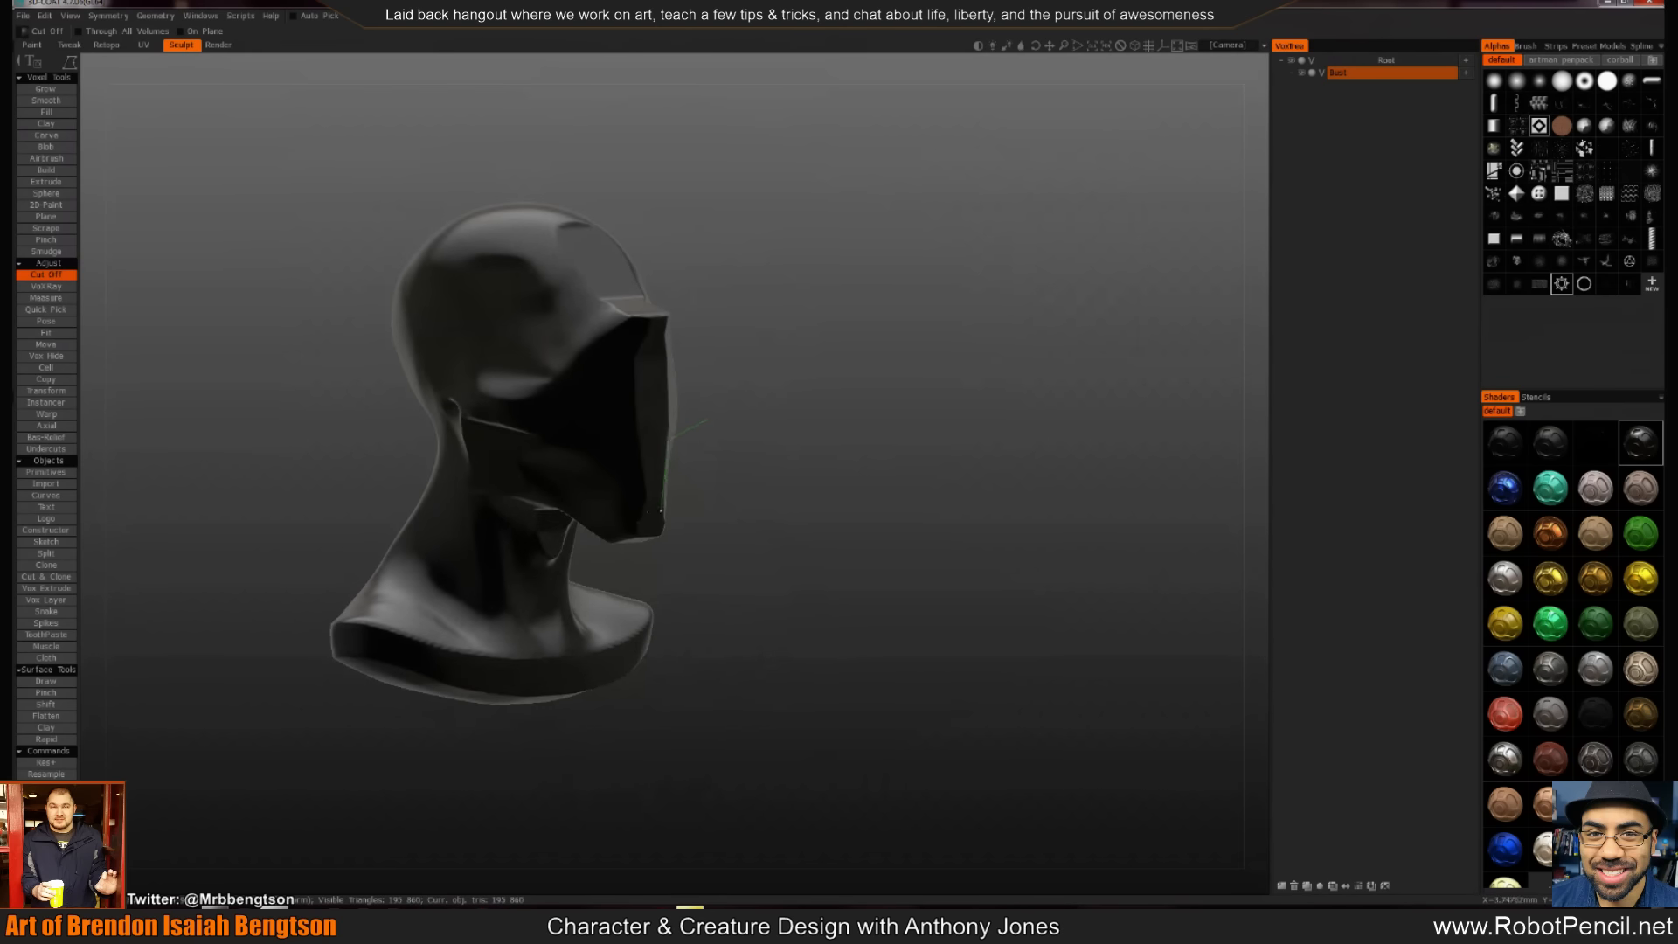
left_click_drag(760, 457, 766, 376, "alt")
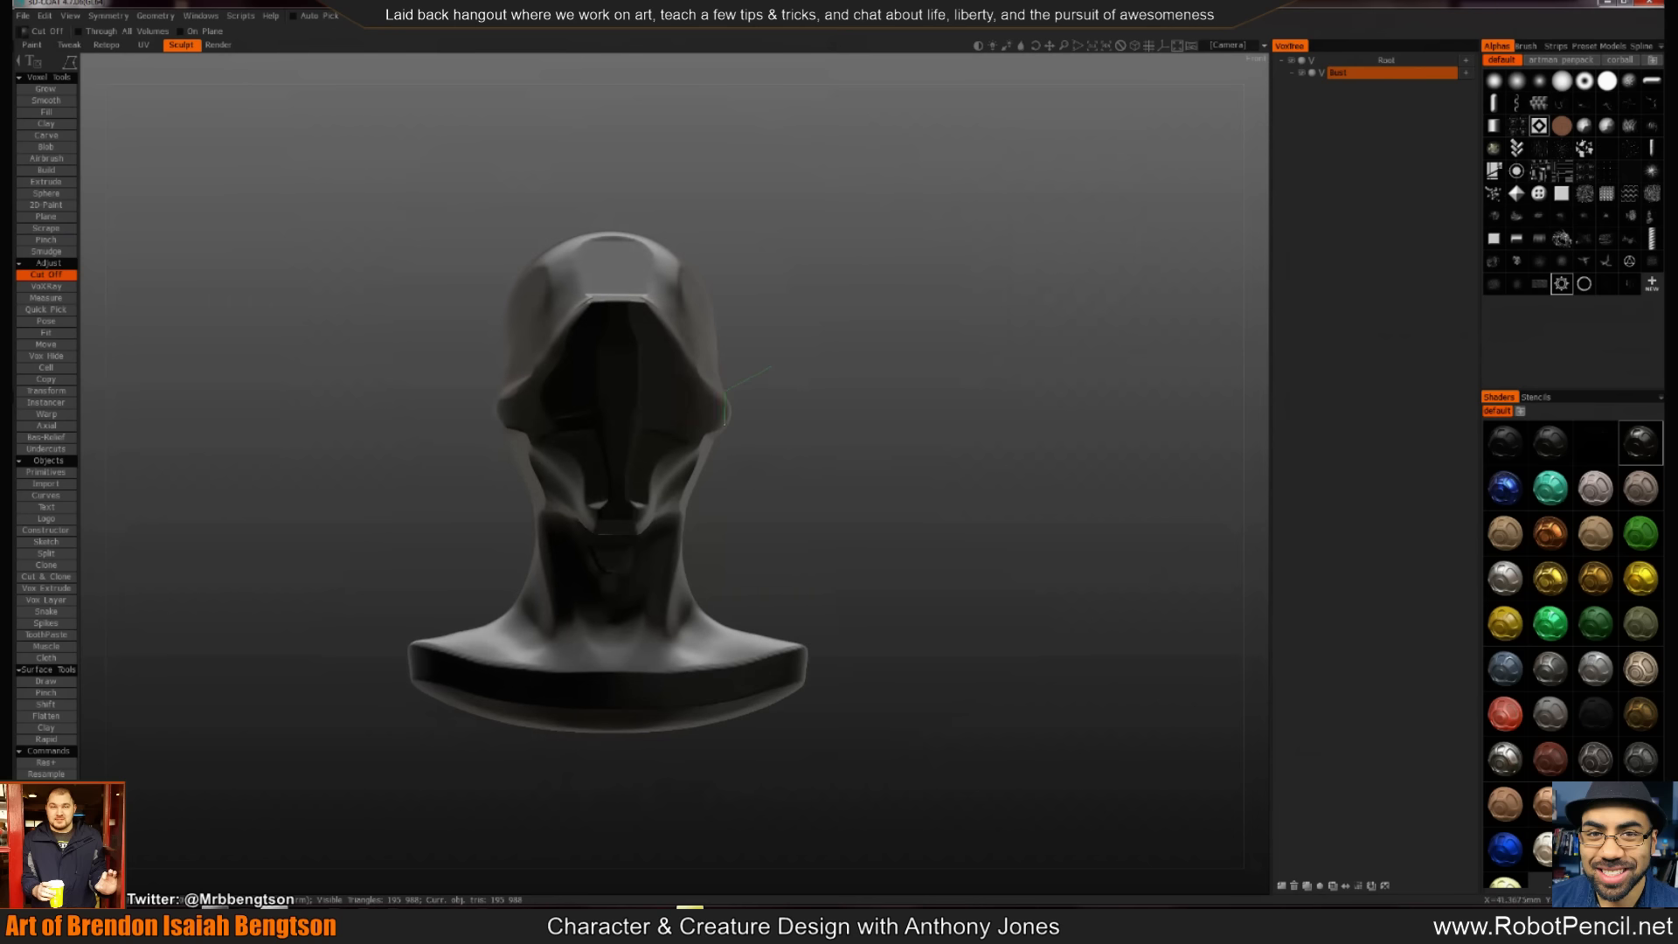
Trim the outer cheekbones and the sides of the skull symmetrically in front view
mouse_move(705, 460)
left_mouse_down()
mouse_move(796, 398)
mouse_move(723, 423)
left_mouse_up()
left_click_drag(783, 247, 771, 224, "alt")
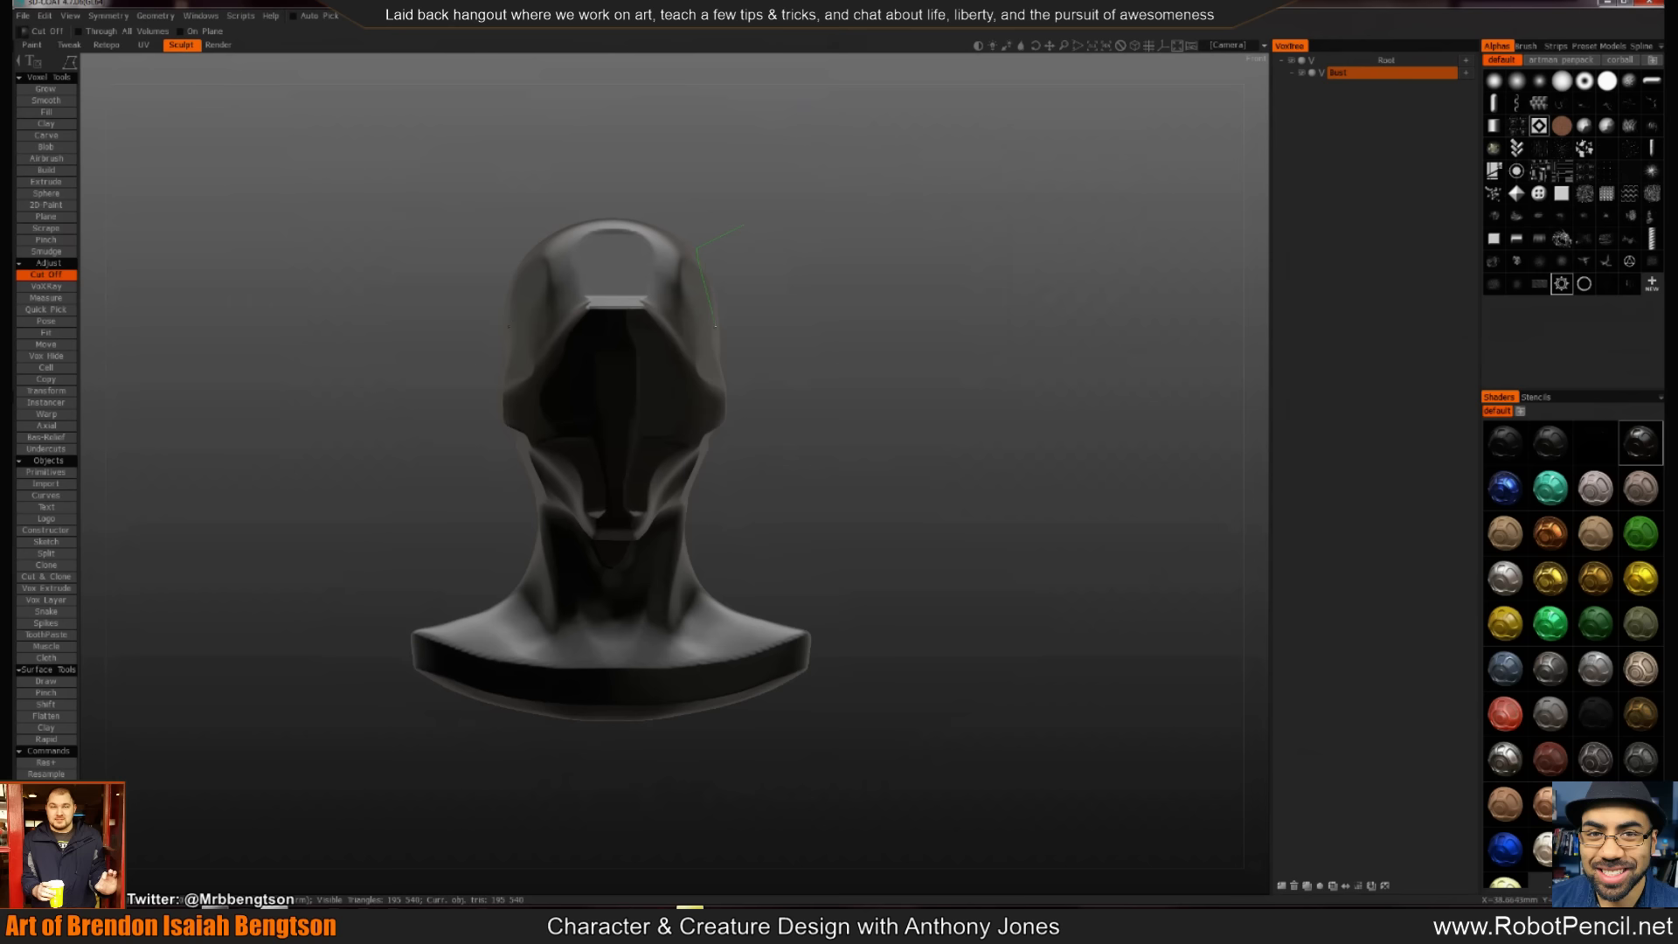
left_click_drag(716, 326, 725, 380)
mouse_move(797, 305)
left_mouse_down()
mouse_move(618, 318)
mouse_move(730, 348)
mouse_move(948, 312)
mouse_move(771, 311)
mouse_move(798, 281)
mouse_move(700, 266)
mouse_move(685, 196)
mouse_move(723, 232)
mouse_move(731, 280)
mouse_move(668, 306)
mouse_move(693, 292)
mouse_move(688, 328)
left_mouse_up()
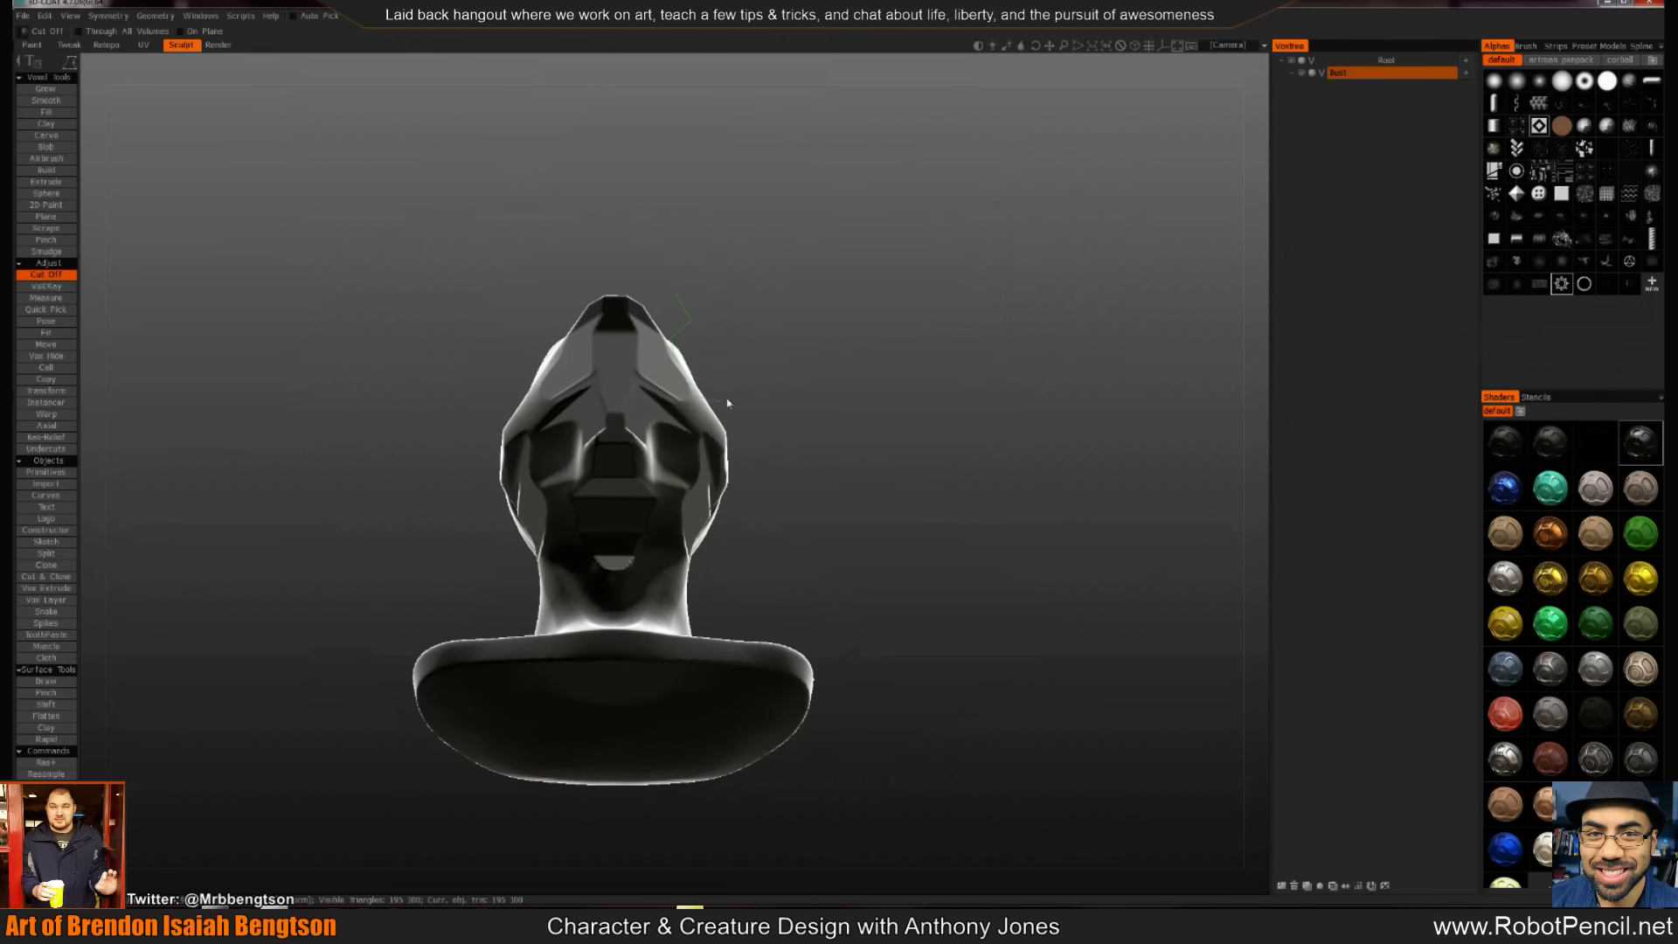
Cut further angular planes into the side of the skull, cheeks and jaw from several angles
left_click_drag(771, 338, 793, 208, "alt")
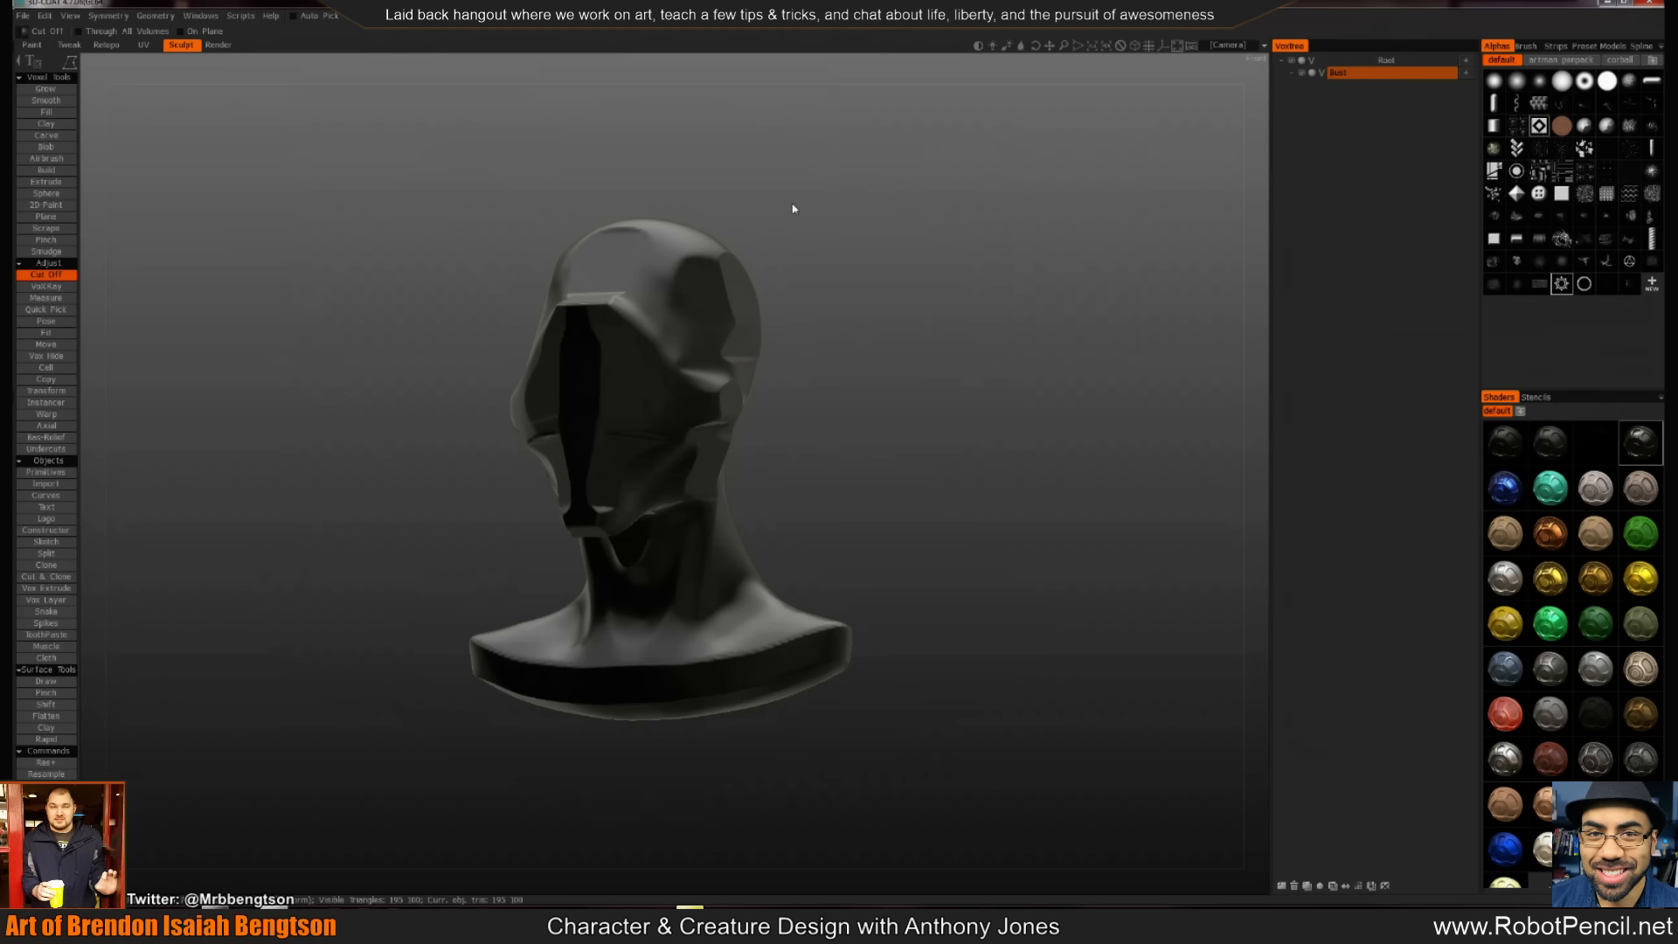
mouse_move(826, 433)
left_mouse_down()
mouse_move(869, 457)
mouse_move(892, 371)
mouse_move(888, 434)
mouse_move(930, 407)
mouse_move(880, 299)
mouse_move(783, 296)
mouse_move(786, 333)
mouse_move(829, 333)
mouse_move(767, 322)
left_mouse_up()
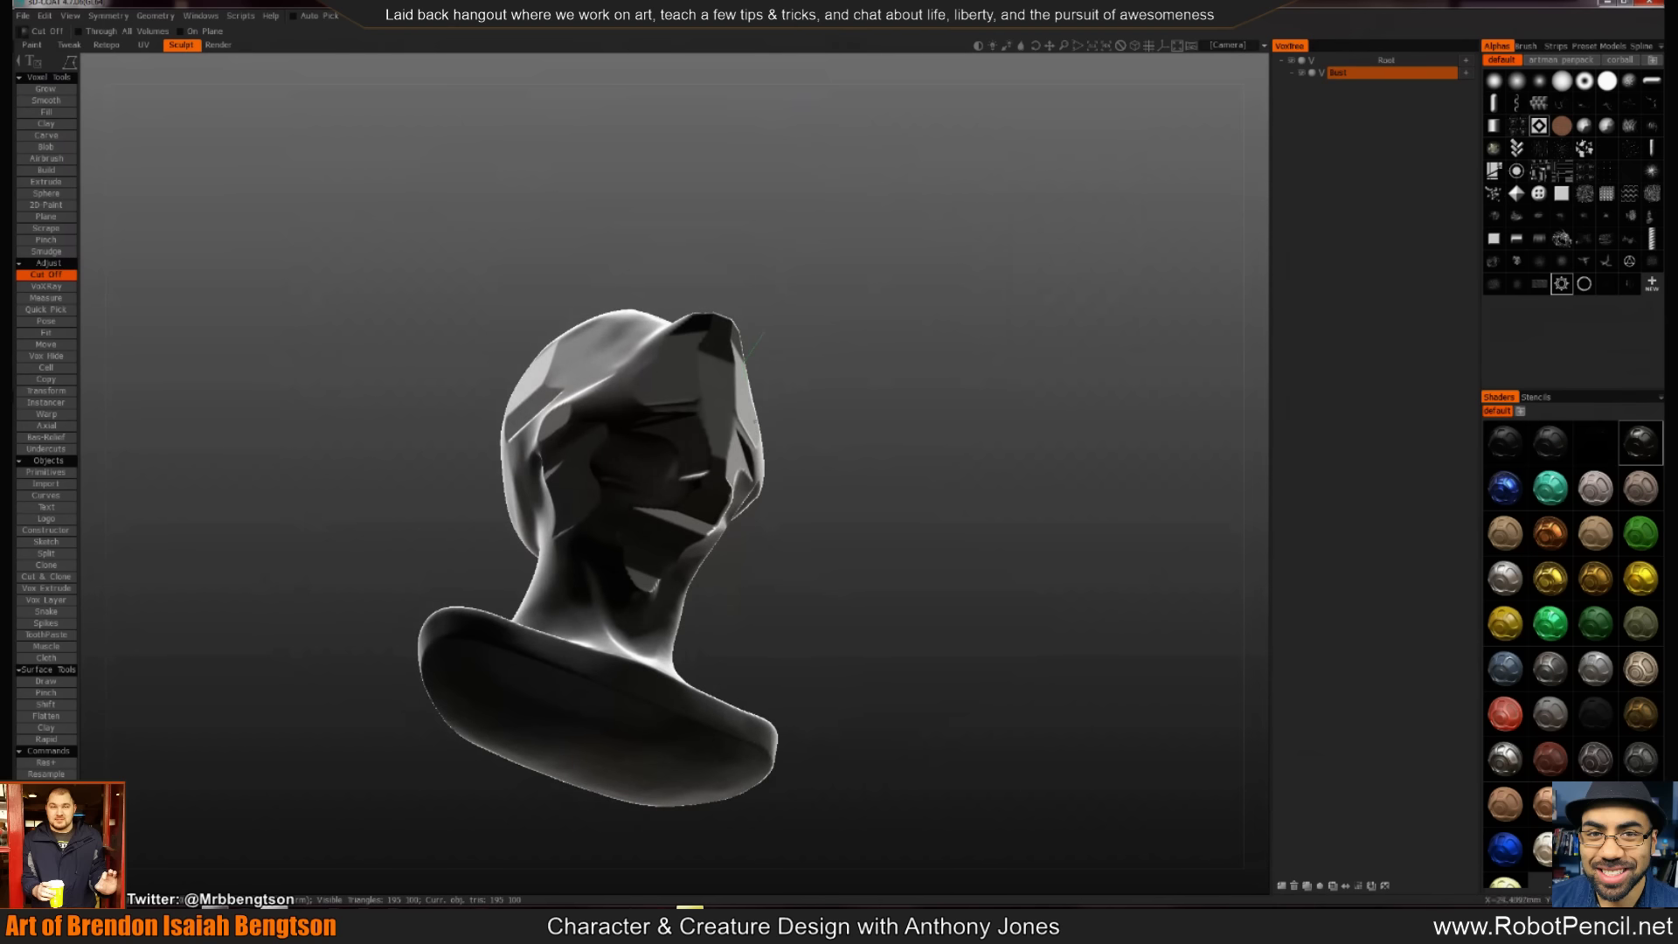
left_click_drag(816, 374, 883, 371)
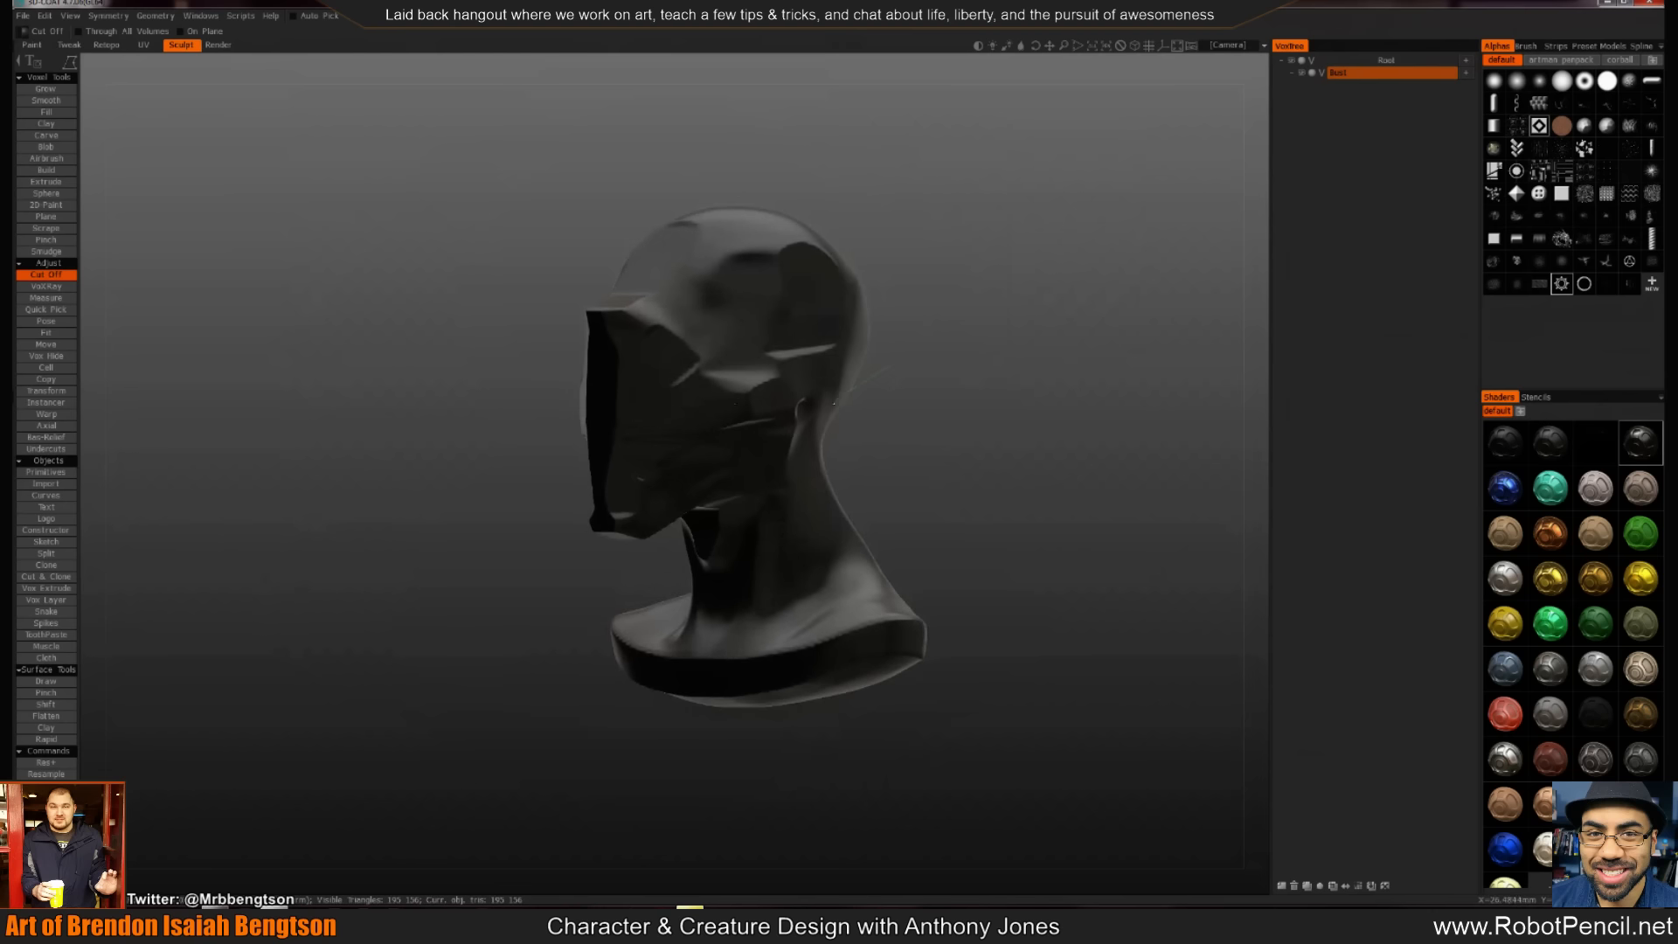
mouse_move(819, 459)
left_mouse_down()
mouse_move(895, 435)
mouse_move(738, 394)
mouse_move(1004, 389)
mouse_move(974, 401)
mouse_move(984, 424)
mouse_move(906, 345)
mouse_move(888, 356)
mouse_move(761, 311)
left_mouse_up()
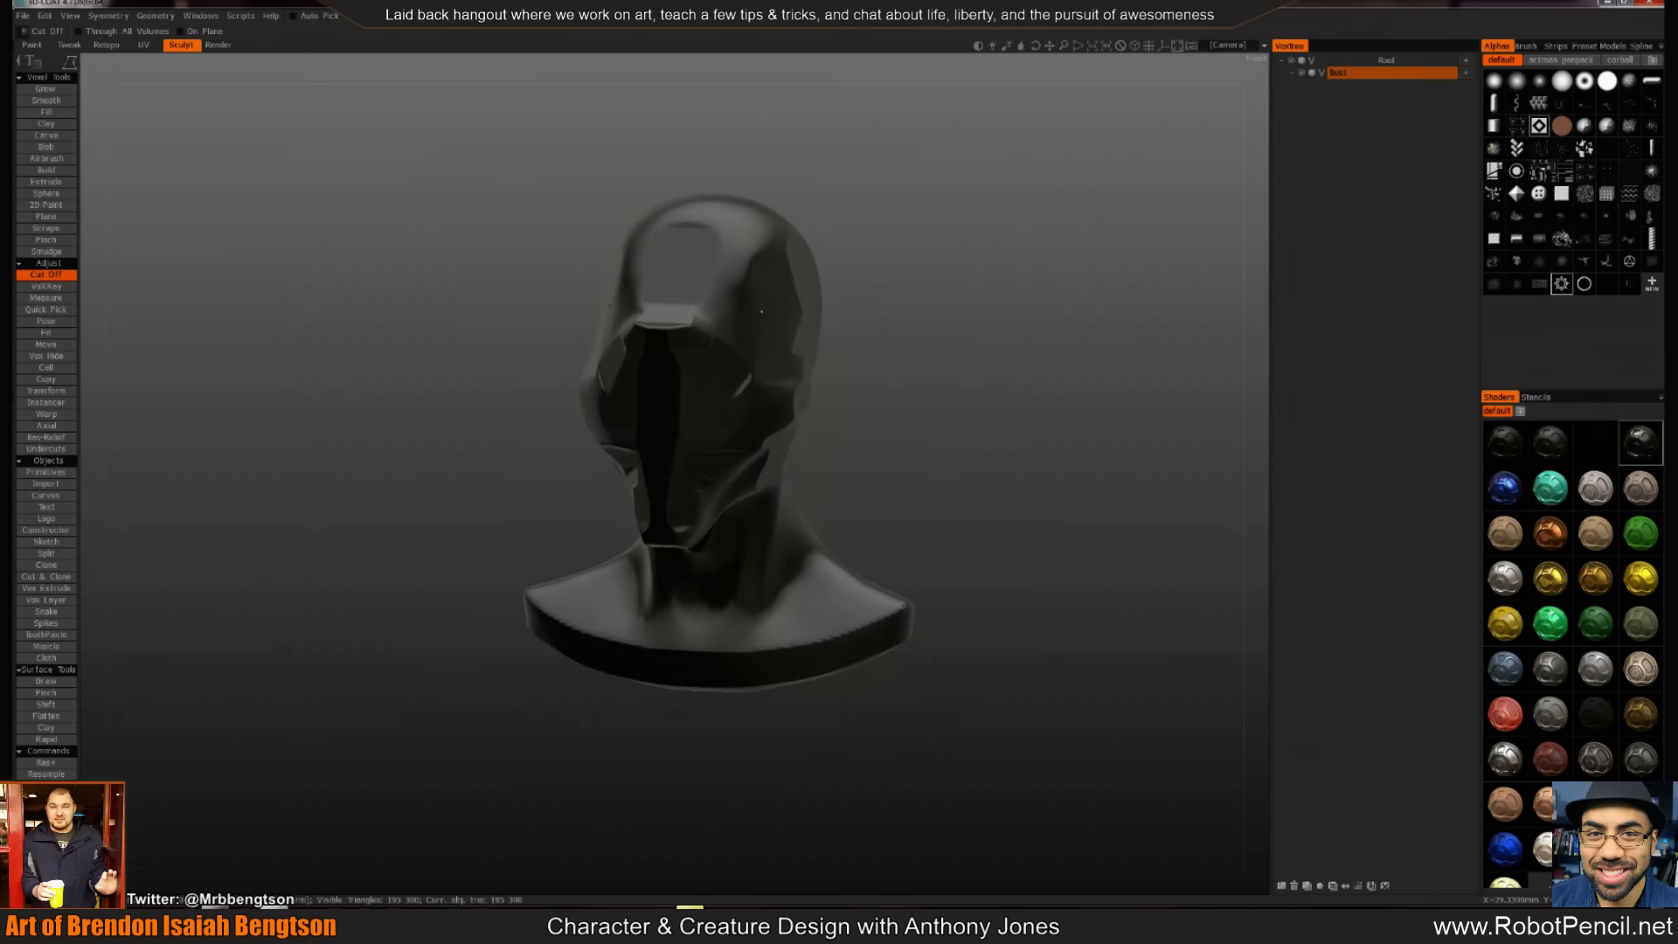
Resample the head to a higher poly count with Good resampling quality
key("ctrl+r")
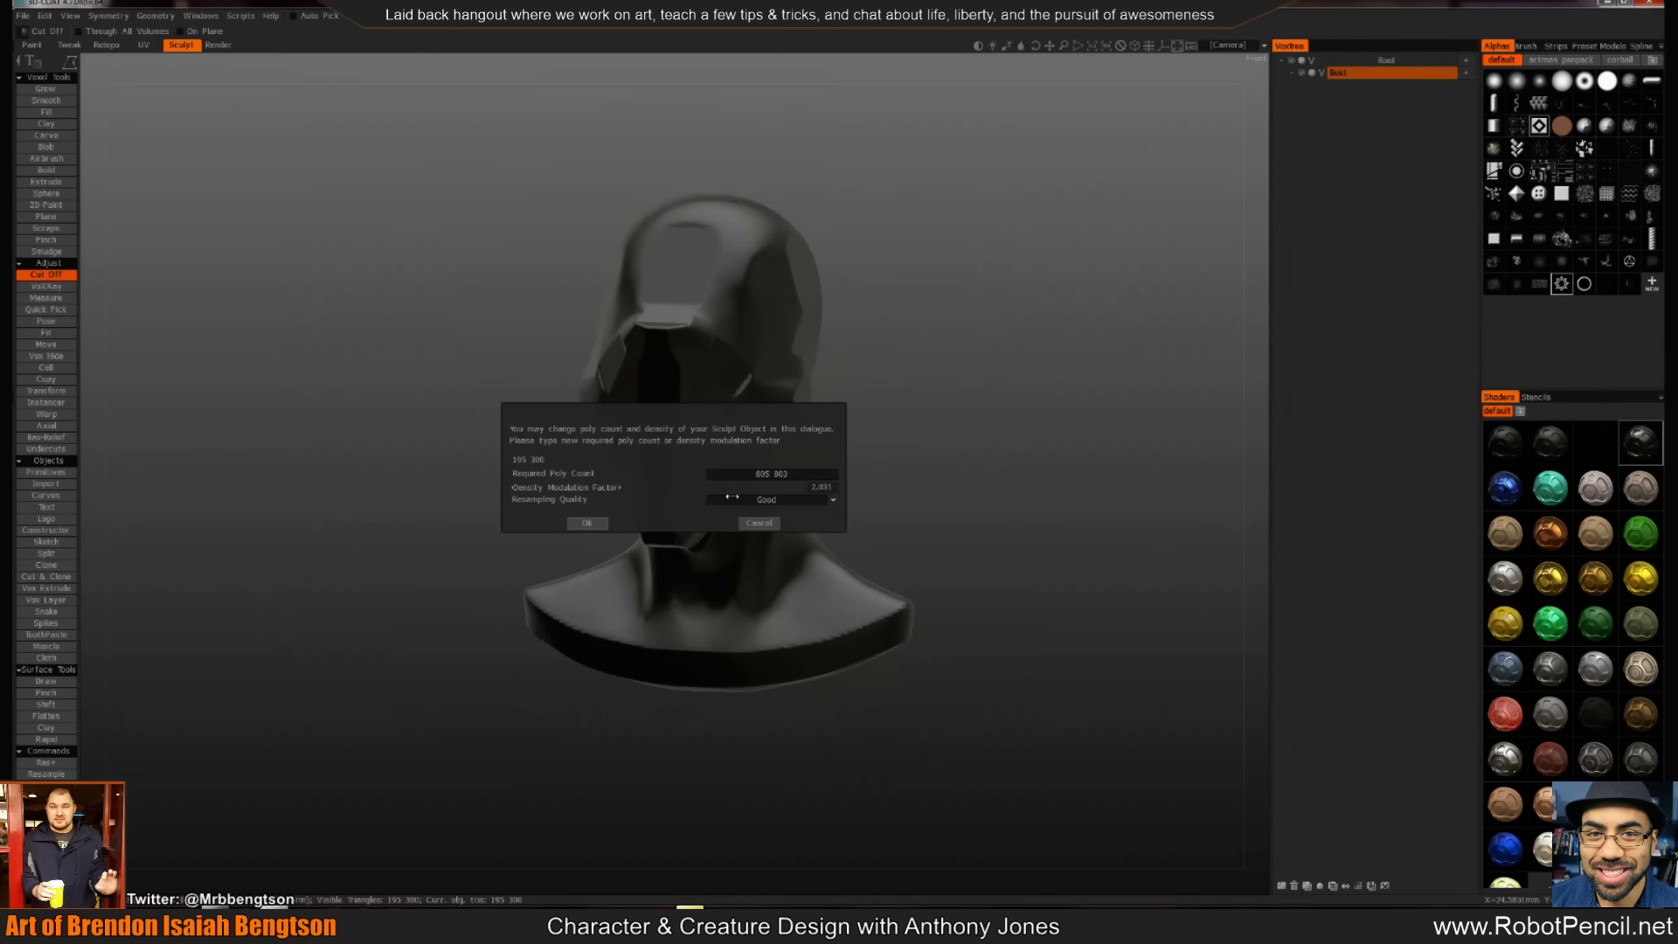
left_click(601, 524)
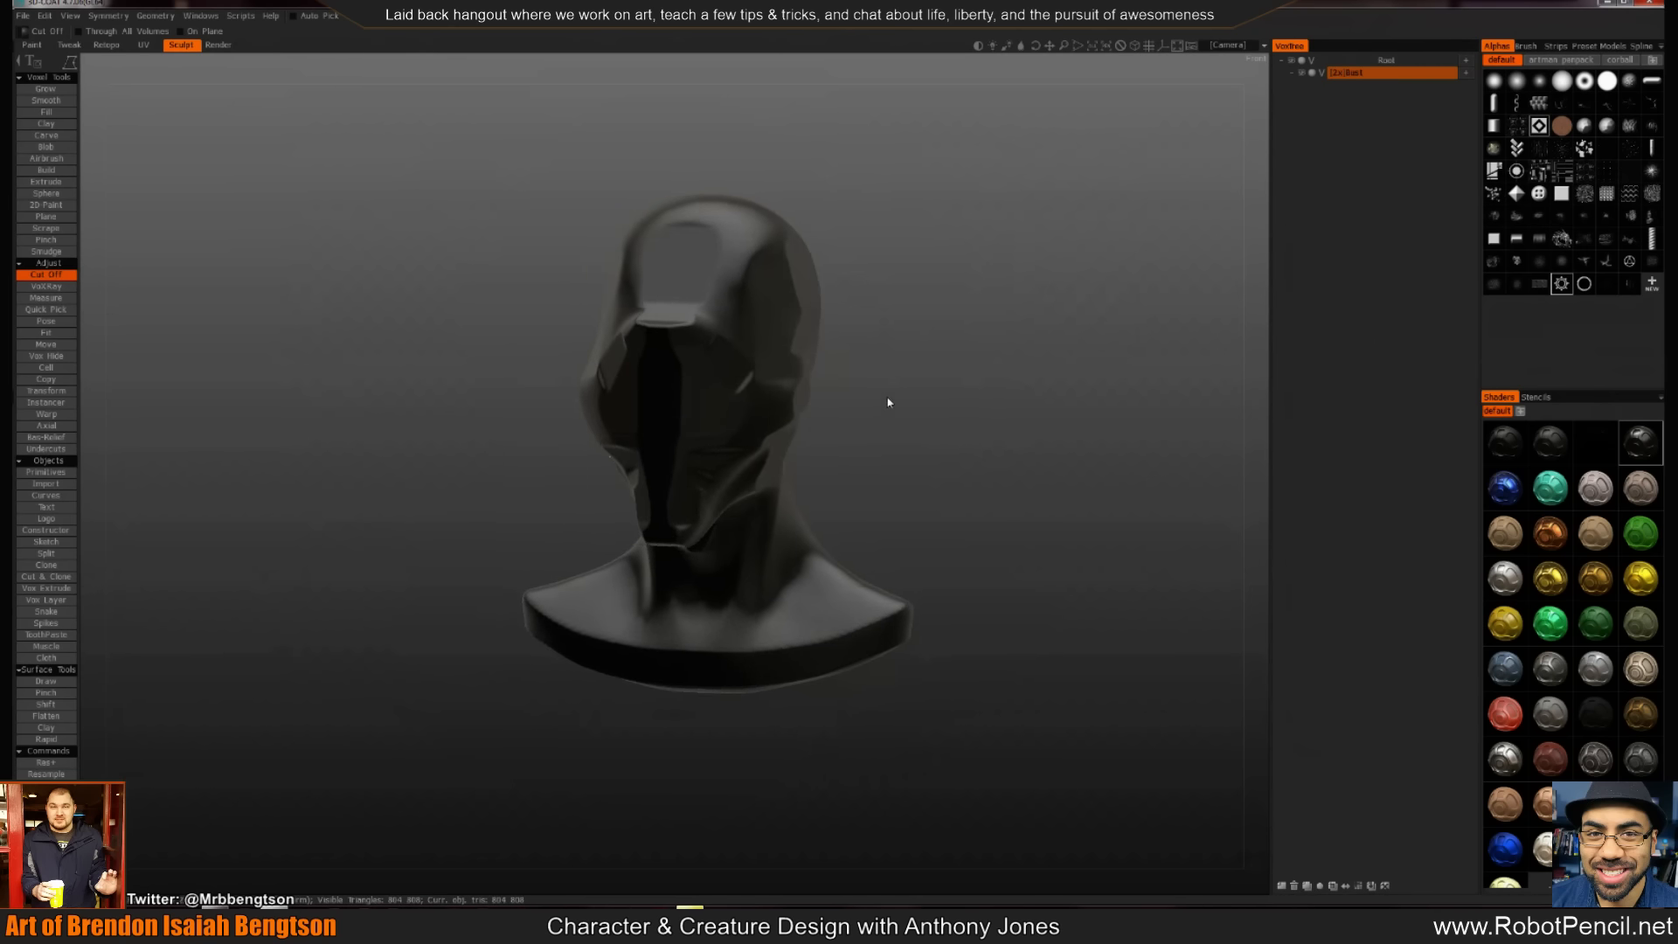
Pull the throat forward beneath the jaw in side view with the Move tool
left_click_drag(888, 401, 637, 427)
key("2")
key("1")
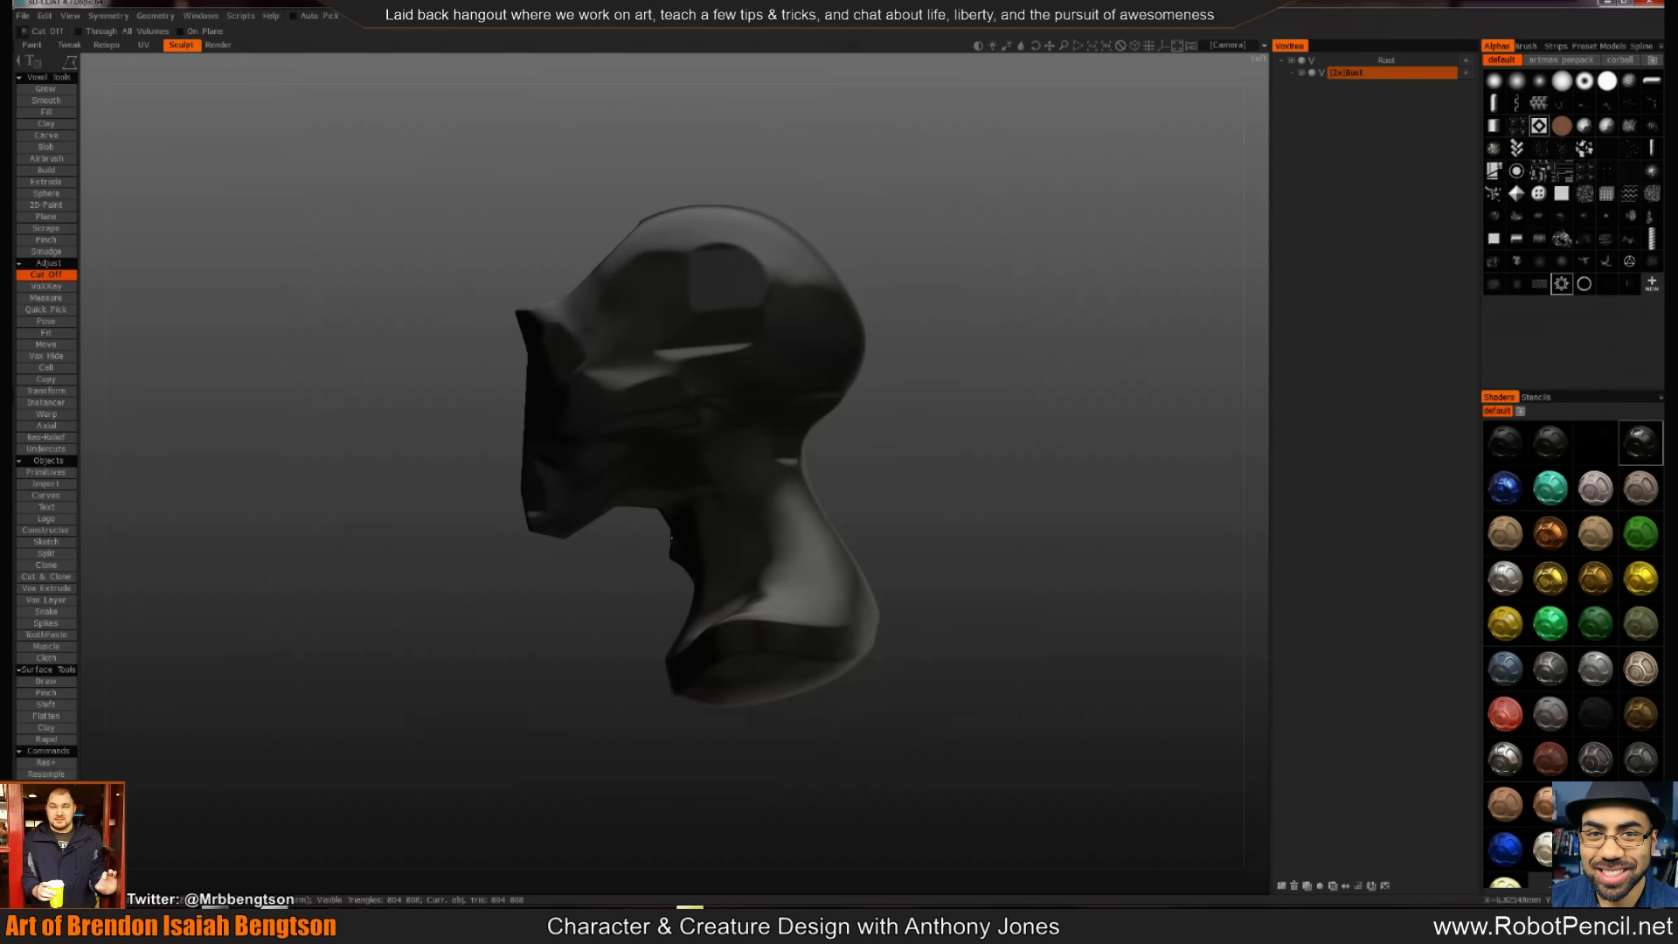
key("2")
mouse_move(681, 537)
left_mouse_down()
mouse_move(655, 540)
mouse_move(702, 580)
left_mouse_up()
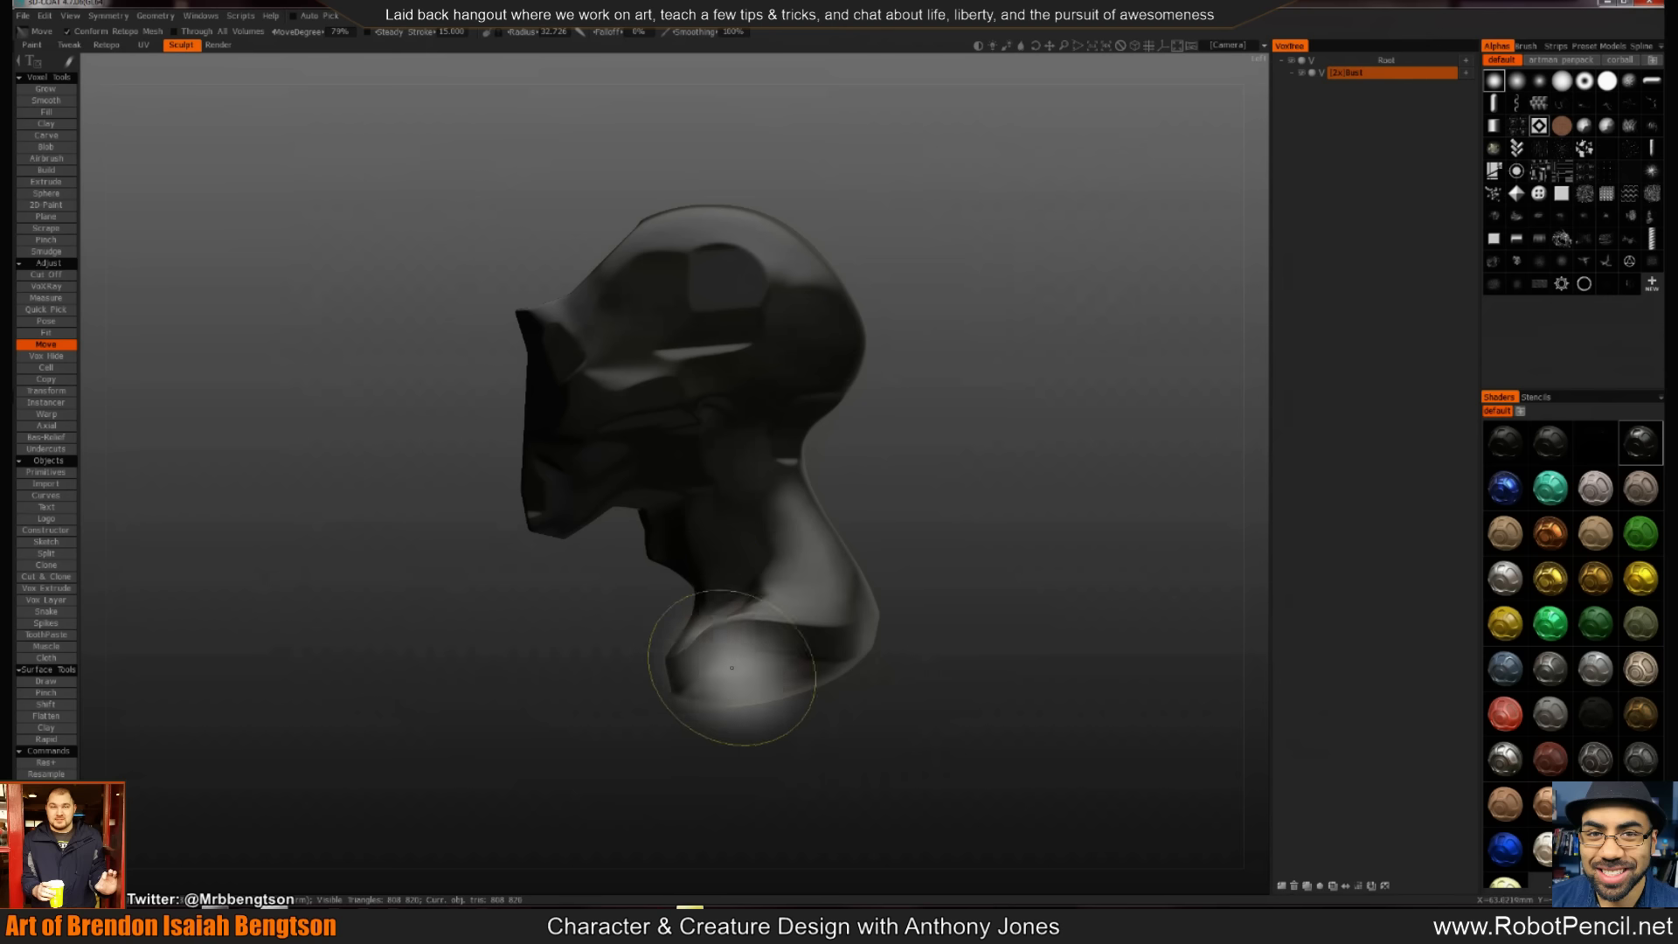
Cut away the underside of the bust base along an angled outline in side view
middle_click_drag(898, 494, 902, 362)
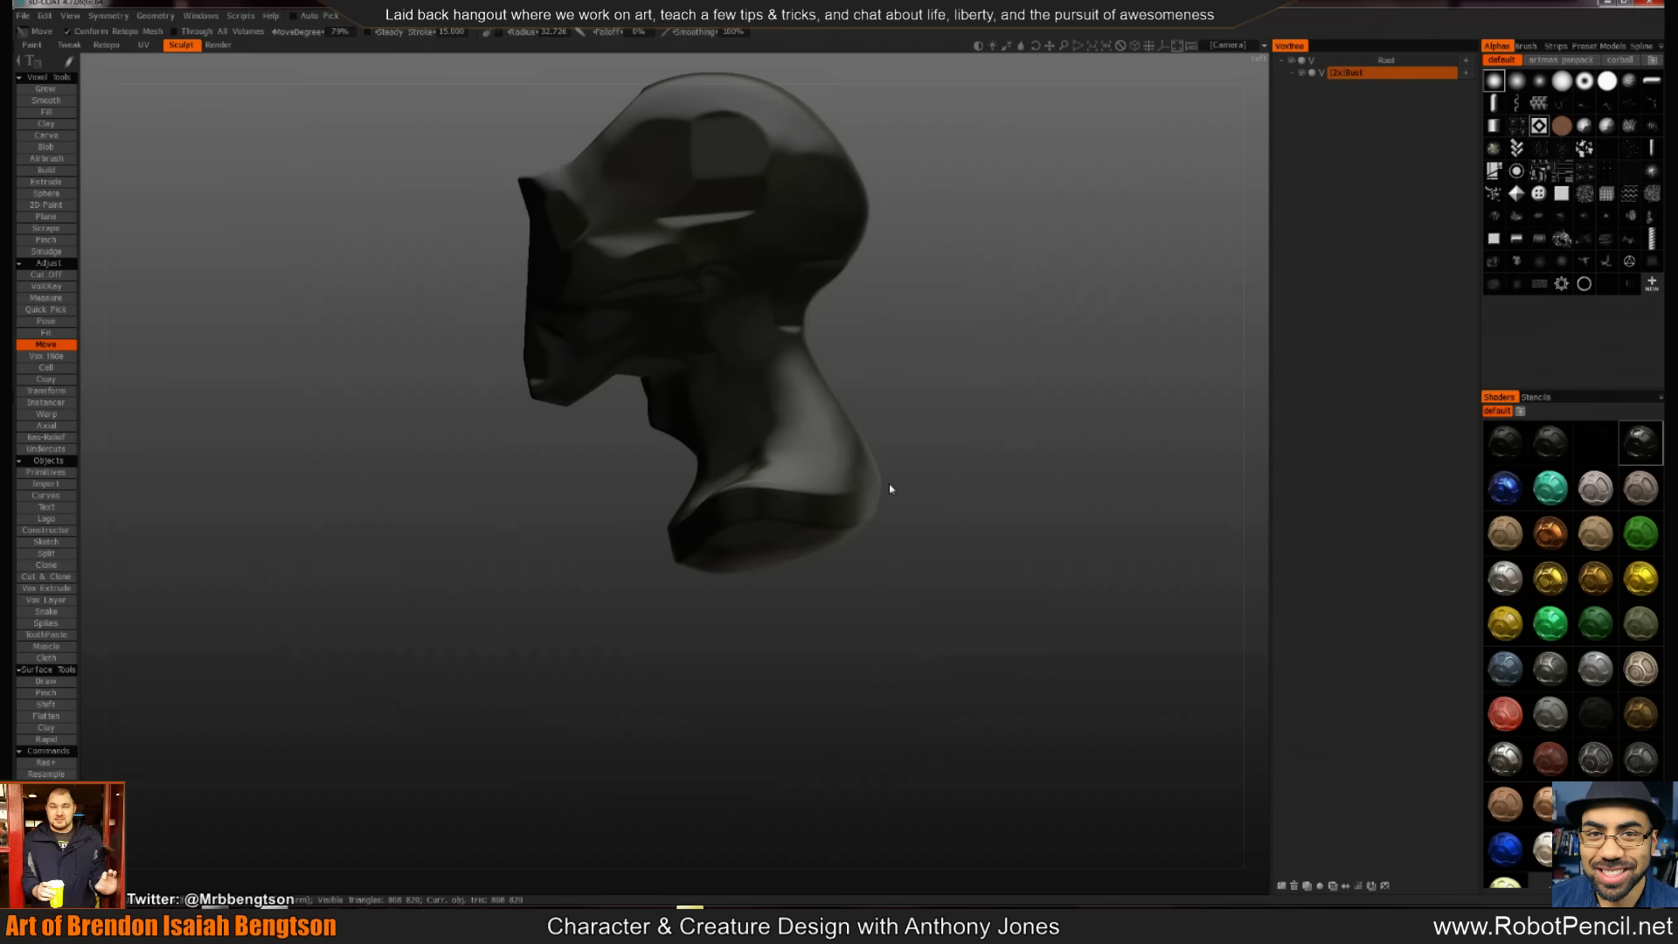
key("1")
left_click(871, 501)
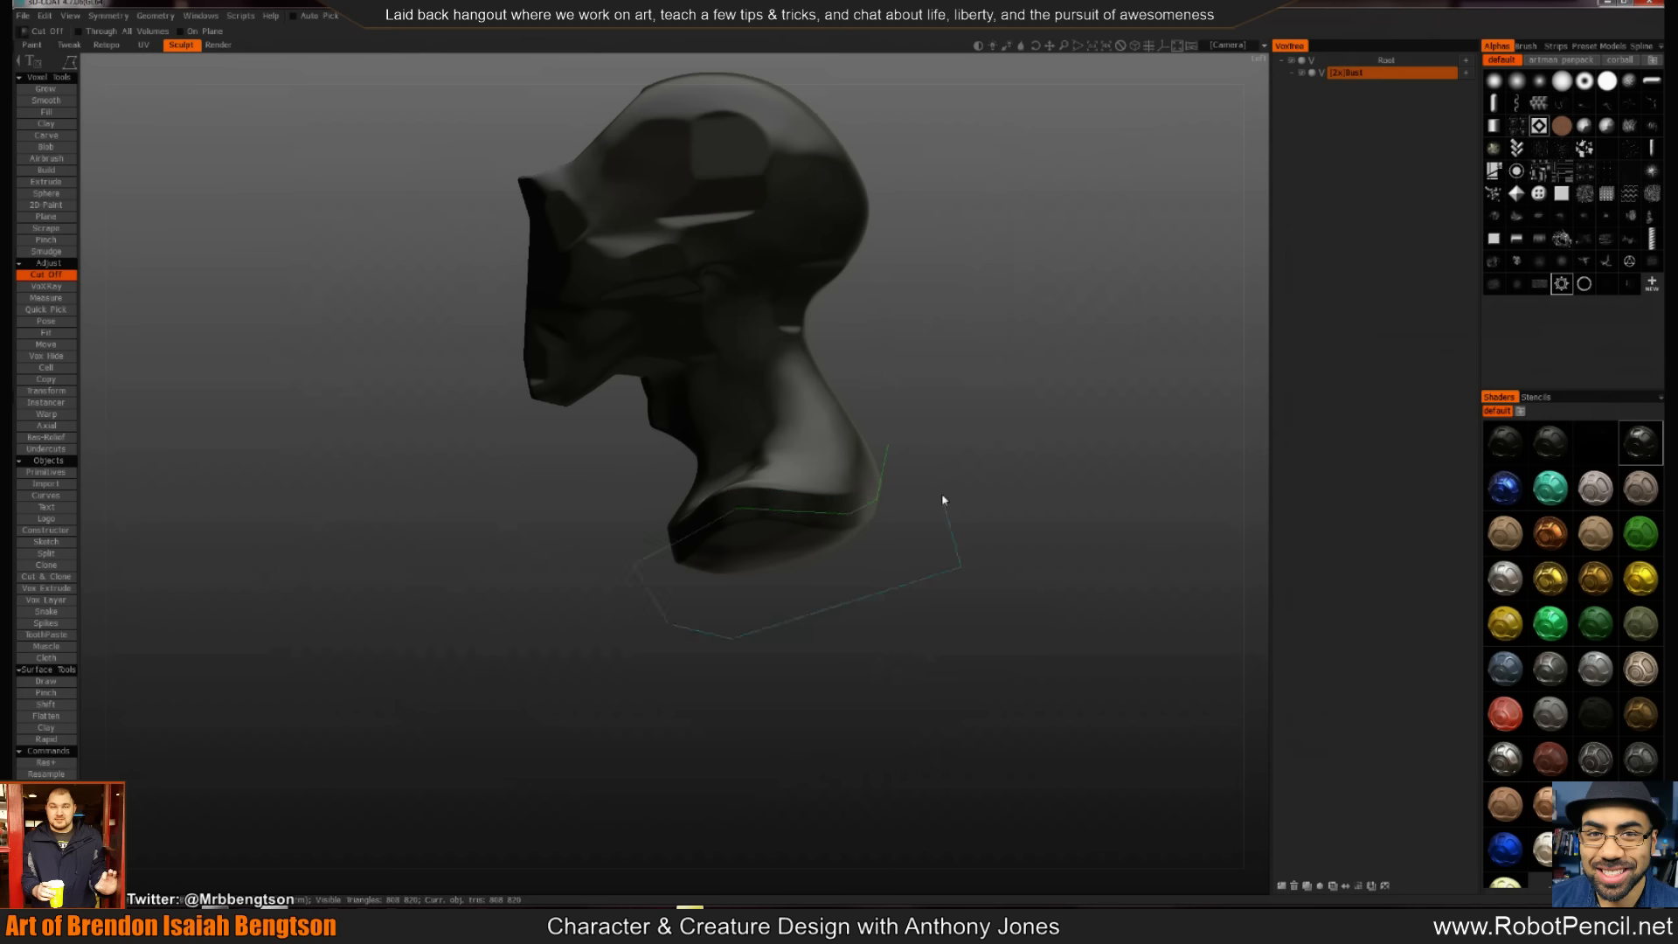
left_click(887, 446)
Trim the outer ends of the shoulders at a slant in front view with Cut Off
mouse_move(902, 480)
left_mouse_down("alt")
mouse_move(851, 543)
mouse_move(862, 559)
mouse_move(888, 470)
left_mouse_up("alt")
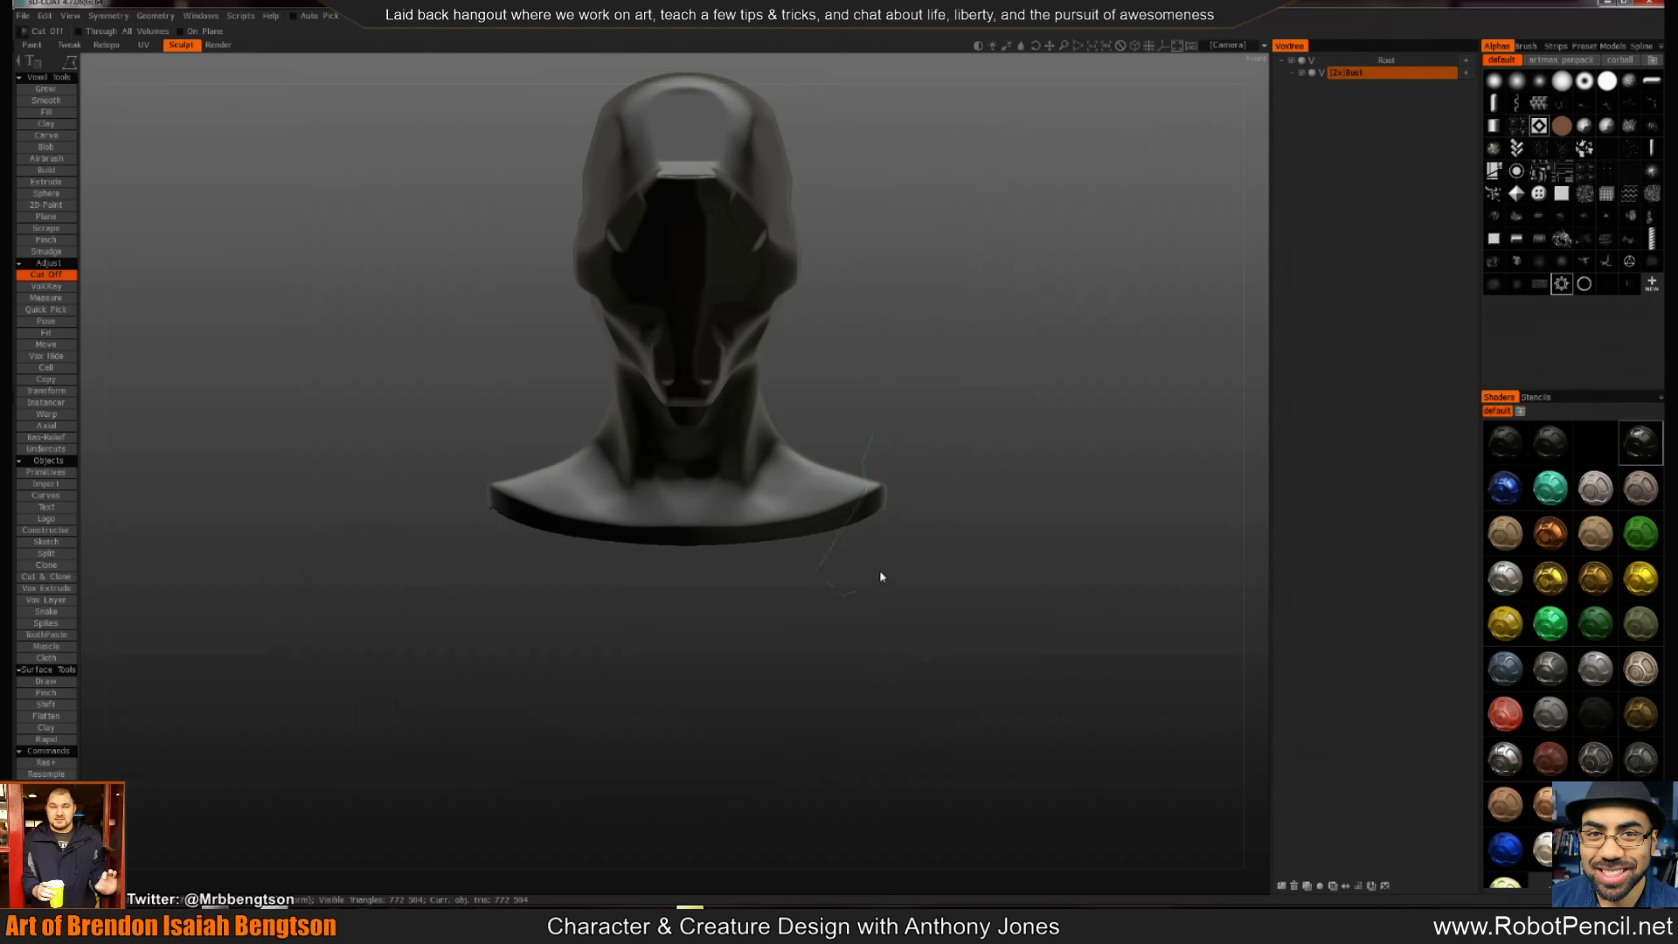
mouse_move(973, 411)
left_mouse_down()
mouse_move(981, 474)
mouse_move(932, 477)
mouse_move(871, 395)
left_mouse_up()
middle_click_drag(858, 436, 872, 493, "alt")
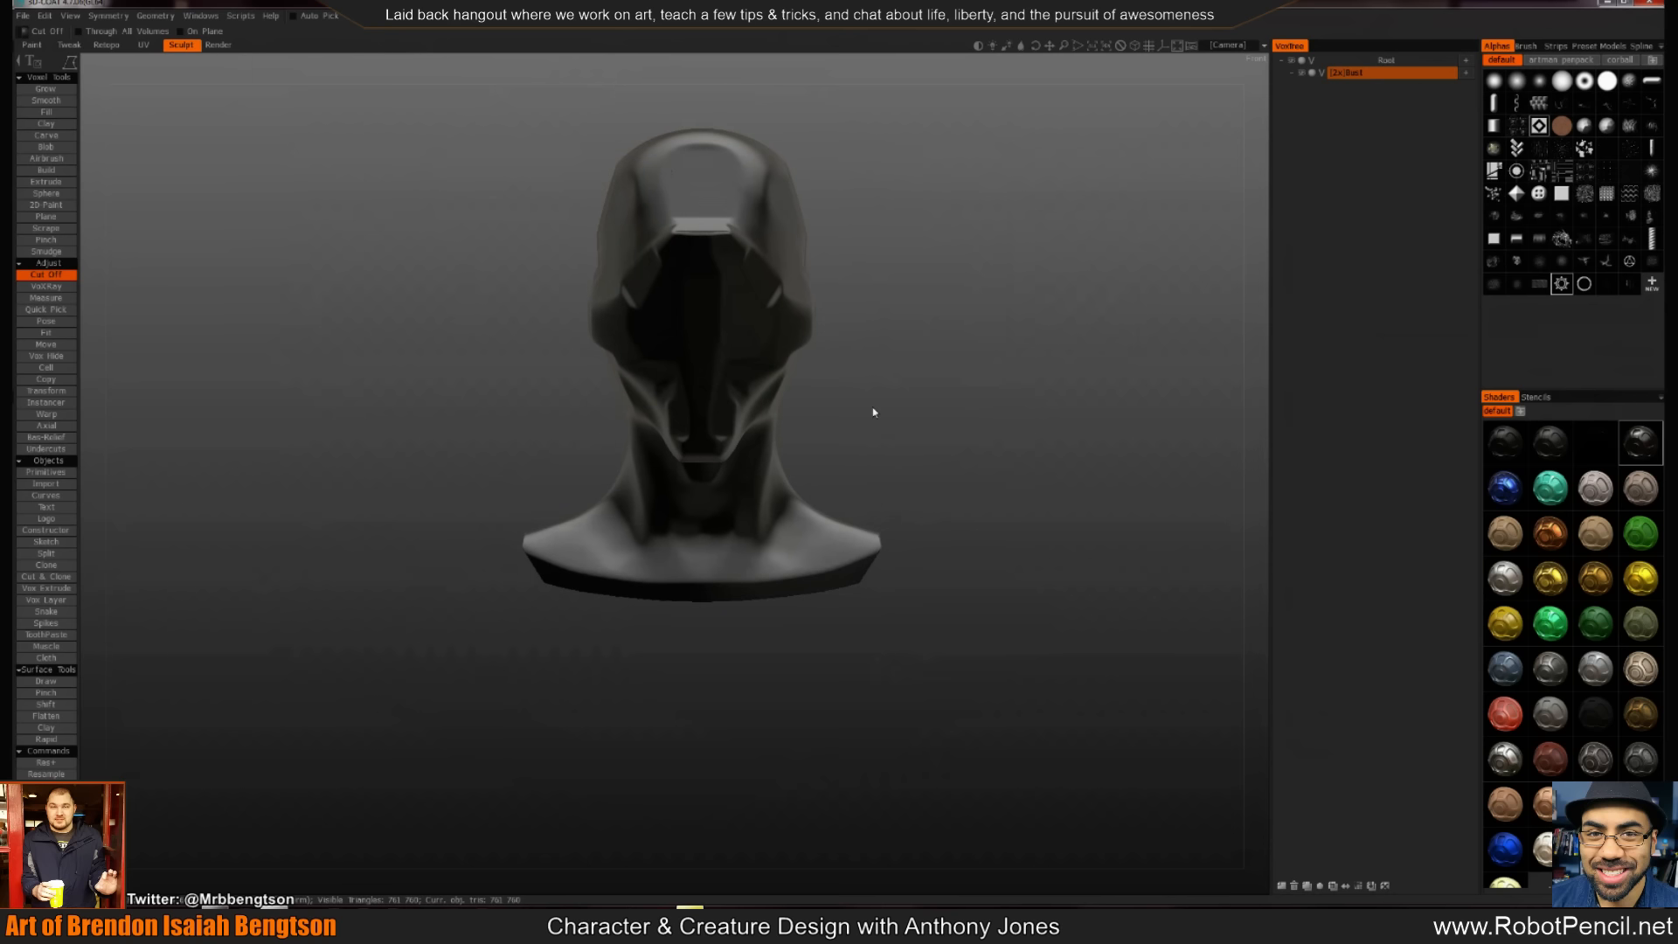
mouse_move(813, 438)
left_mouse_down("alt")
mouse_move(828, 427)
mouse_move(813, 438)
left_mouse_up("alt")
Reshape the base of the neck and its sides with the Move tool, using a smaller brush for the sides
key("m")
left_click_drag(648, 566, 648, 579)
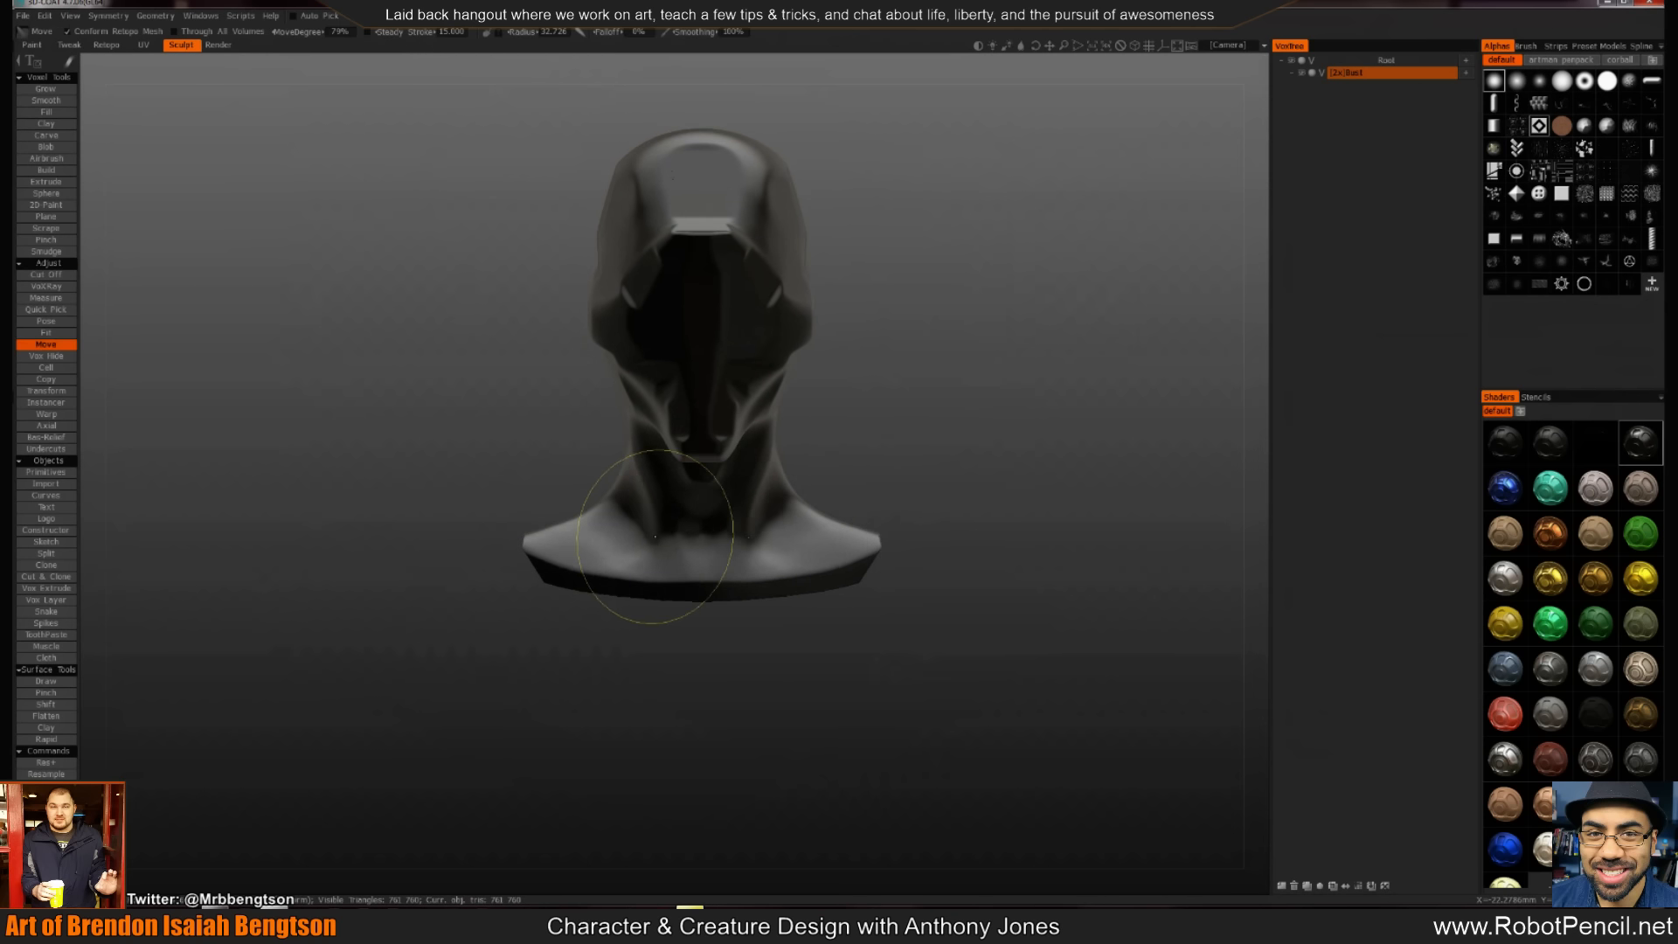
right_click_drag(645, 505, 619, 496)
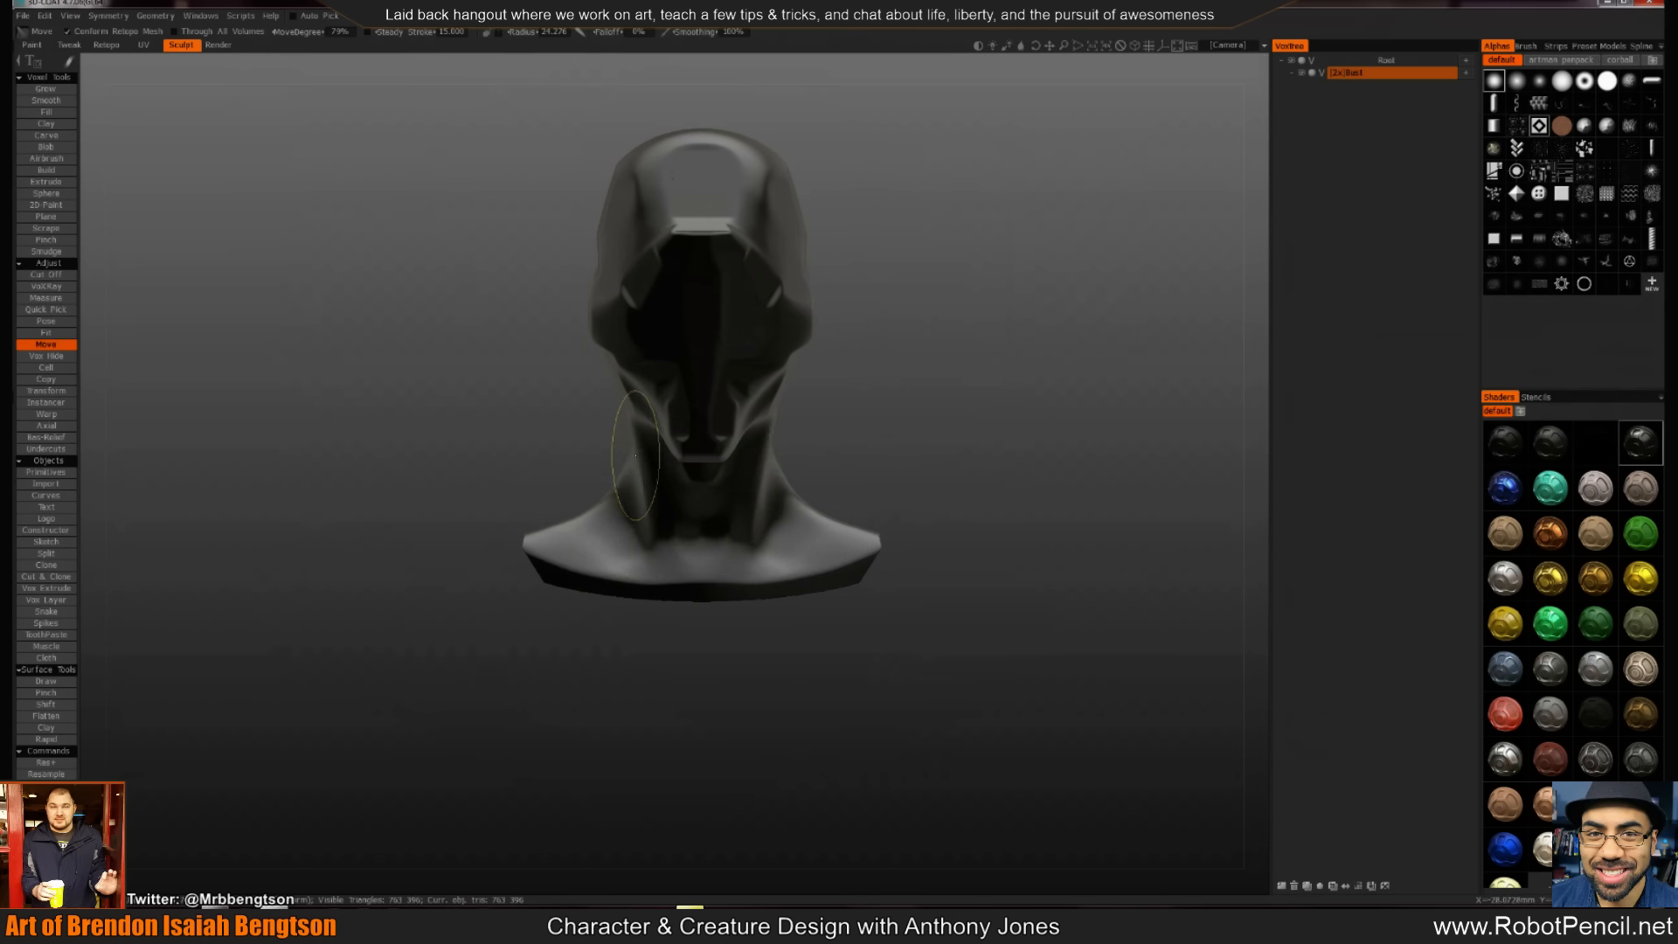
Cut back the area beneath the jaw and slice flat planes into the front of the face with Cut Off
mouse_move(887, 435)
left_mouse_down("alt")
mouse_move(690, 463)
mouse_move(648, 451)
mouse_move(669, 476)
left_mouse_up("alt")
key("k")
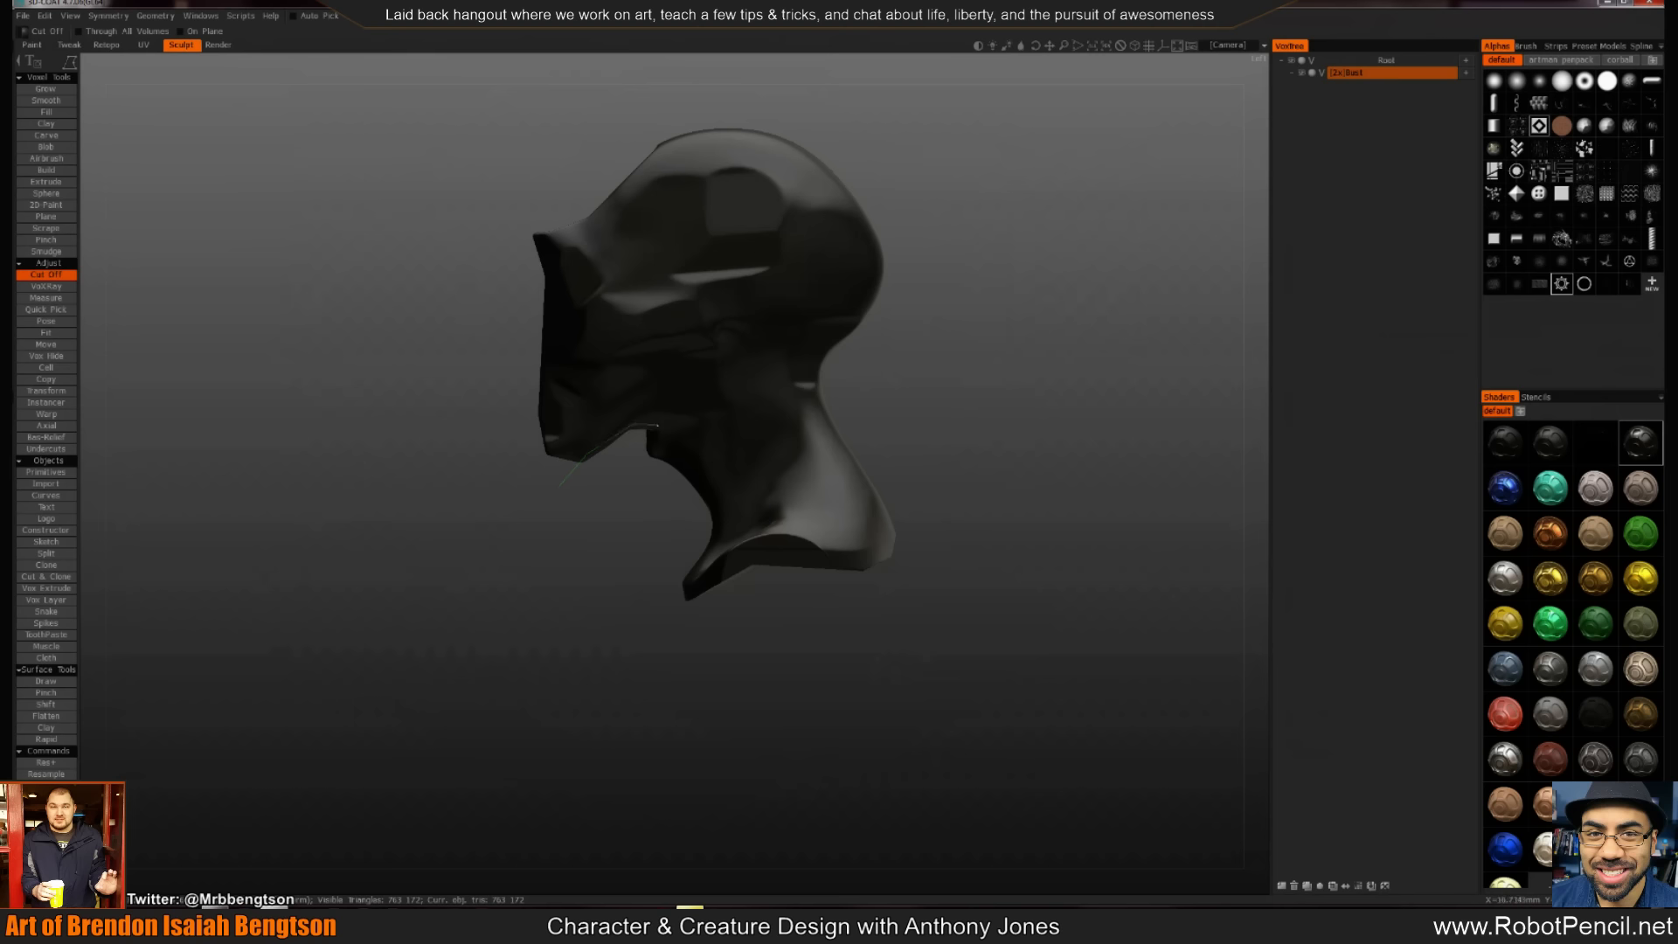
mouse_move(627, 505)
left_mouse_down()
mouse_move(612, 523)
mouse_move(925, 543)
mouse_move(892, 551)
left_mouse_up()
left_click_drag(660, 506, 748, 251)
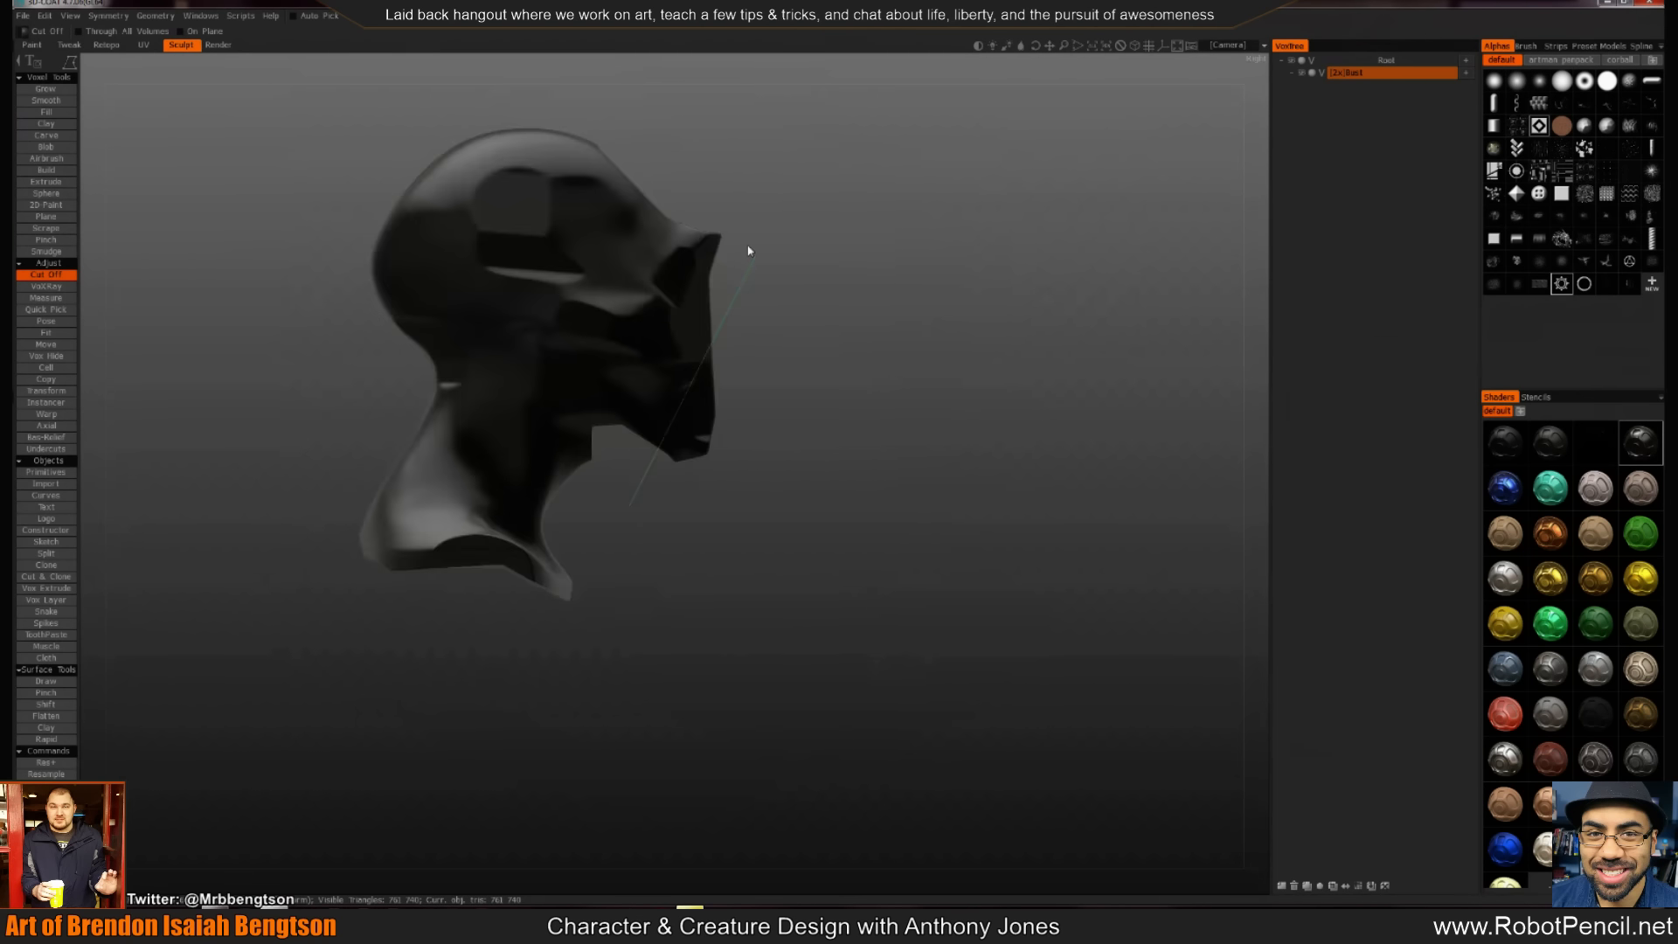
left_click(707, 285)
left_click(712, 387)
double_click(805, 346)
left_click_drag(801, 349, 757, 313)
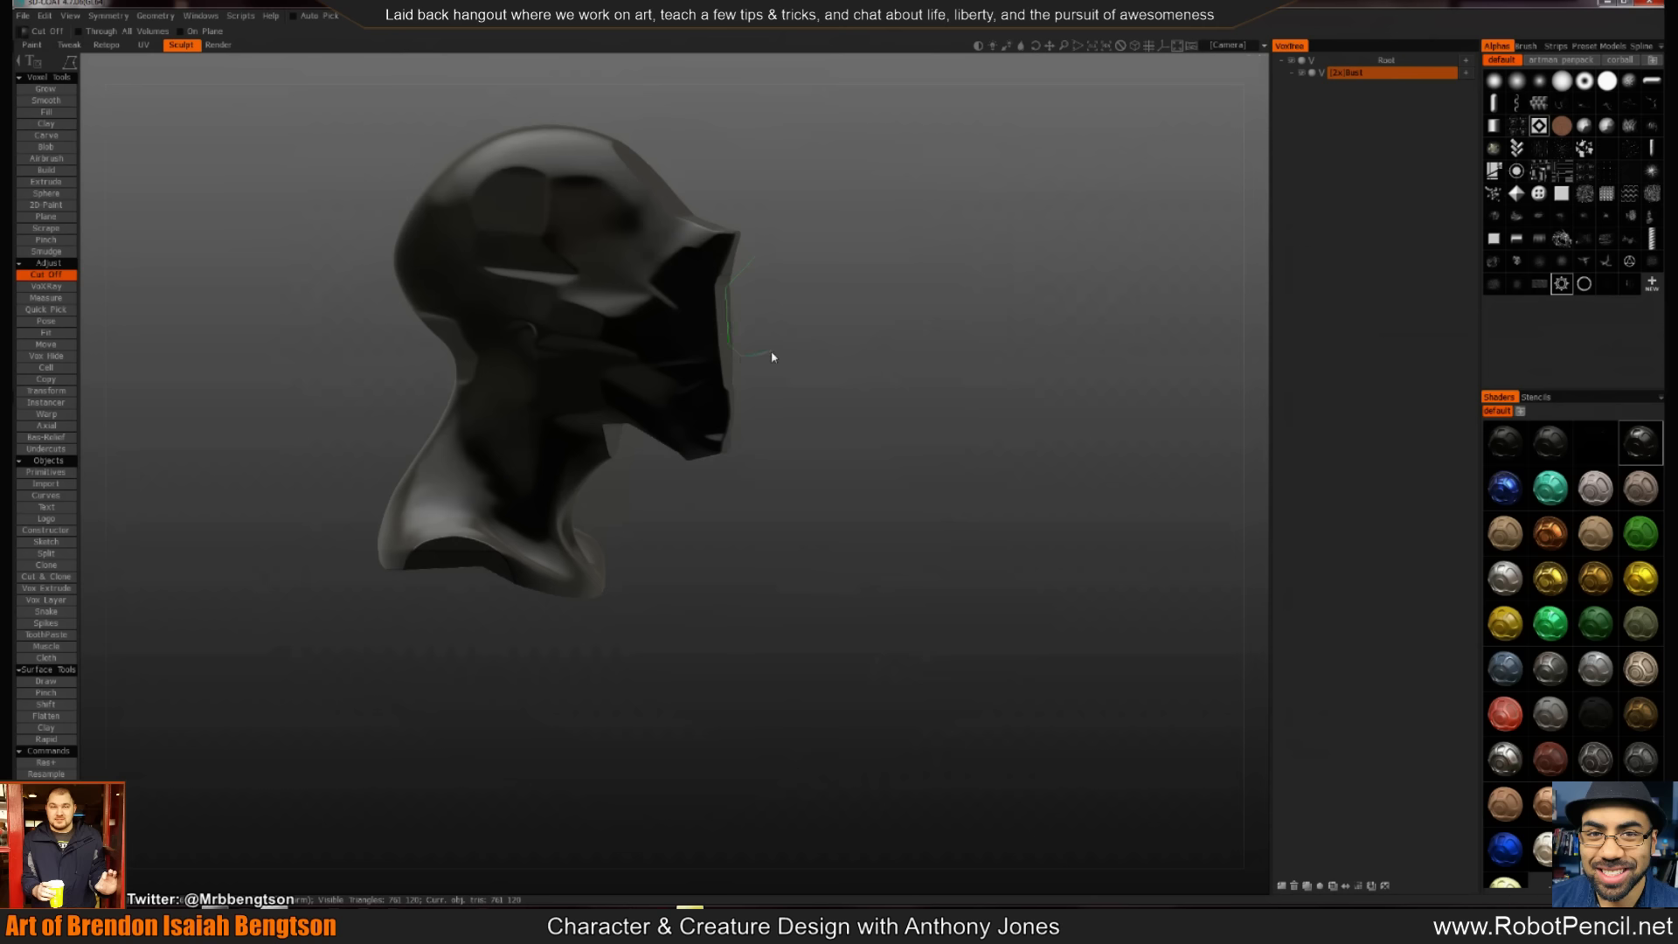
Cut angular planes into the back of the skull and the nape with Cut Off, working in side view
left_click_drag(790, 360, 705, 324)
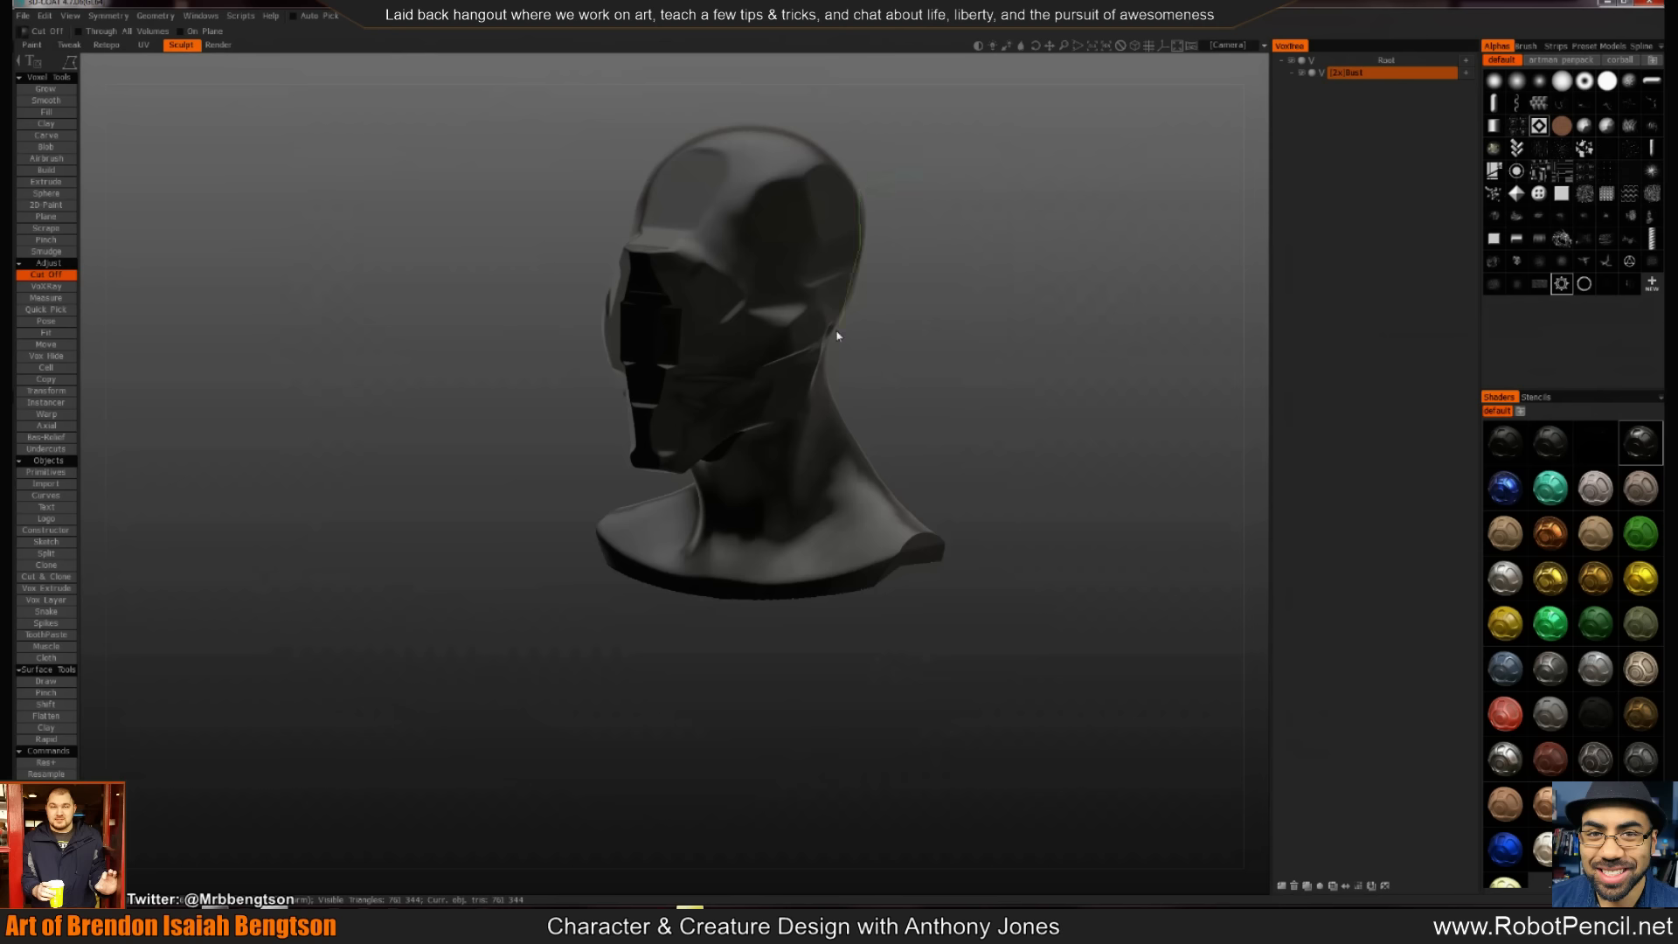
left_click_drag(918, 273, 861, 220)
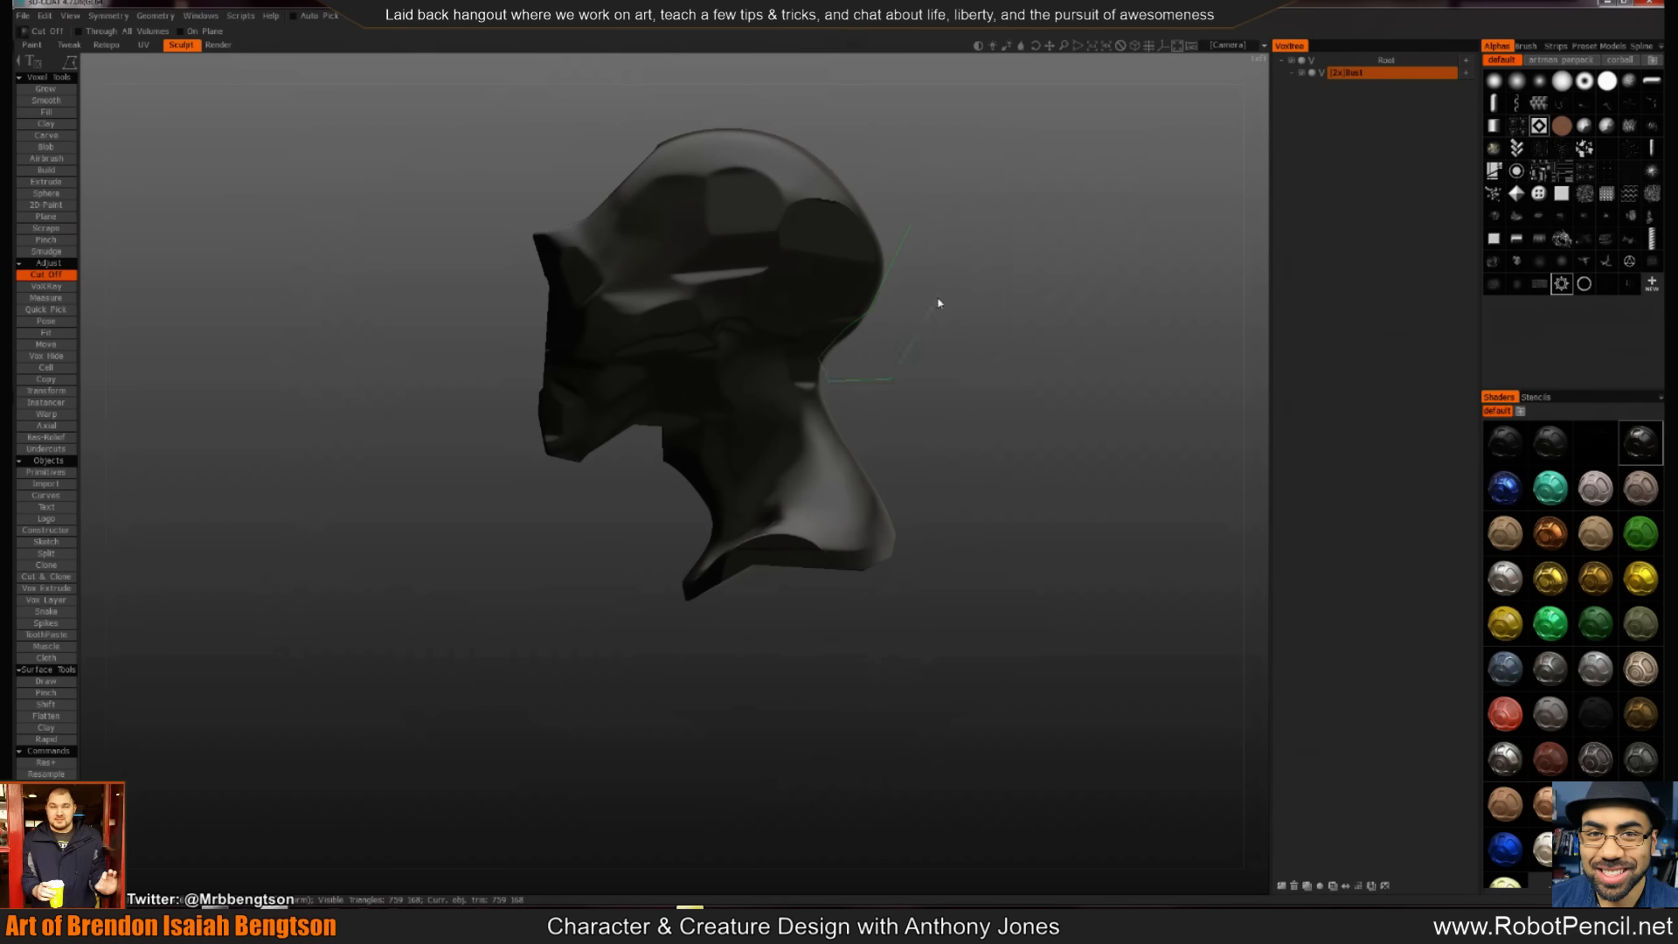
left_click_drag(938, 302, 939, 294)
mouse_move(912, 376)
left_mouse_down()
mouse_move(813, 377)
mouse_move(888, 391)
left_mouse_up()
Pull the middle of the face forward in side view with the Move tool to bow its front profile
key("m")
left_click_drag(550, 317, 537, 318)
right_click_drag(538, 339, 557, 342)
mouse_move(536, 375)
left_mouse_down()
mouse_move(558, 365)
mouse_move(544, 359)
left_mouse_up()
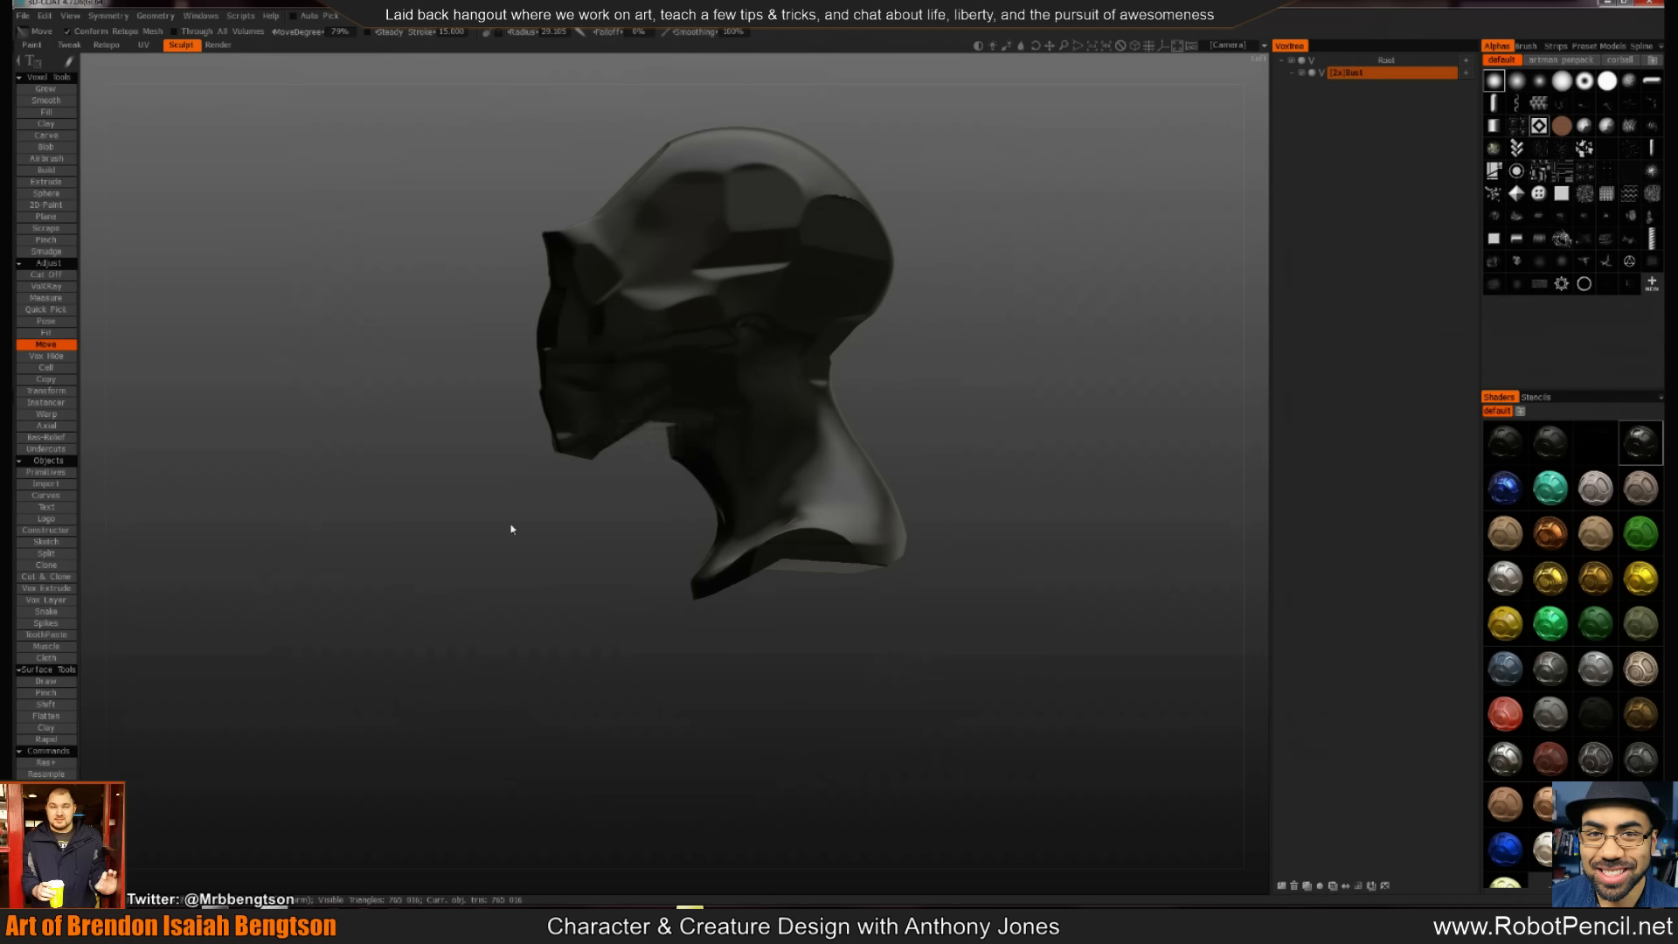
Reshape the forehead above the brow with the Move tool, using a smaller brush
left_click_drag(509, 524, 723, 290)
left_click_drag(771, 173, 716, 178)
right_click_drag(687, 181, 637, 166)
left_click_drag(668, 162, 664, 173)
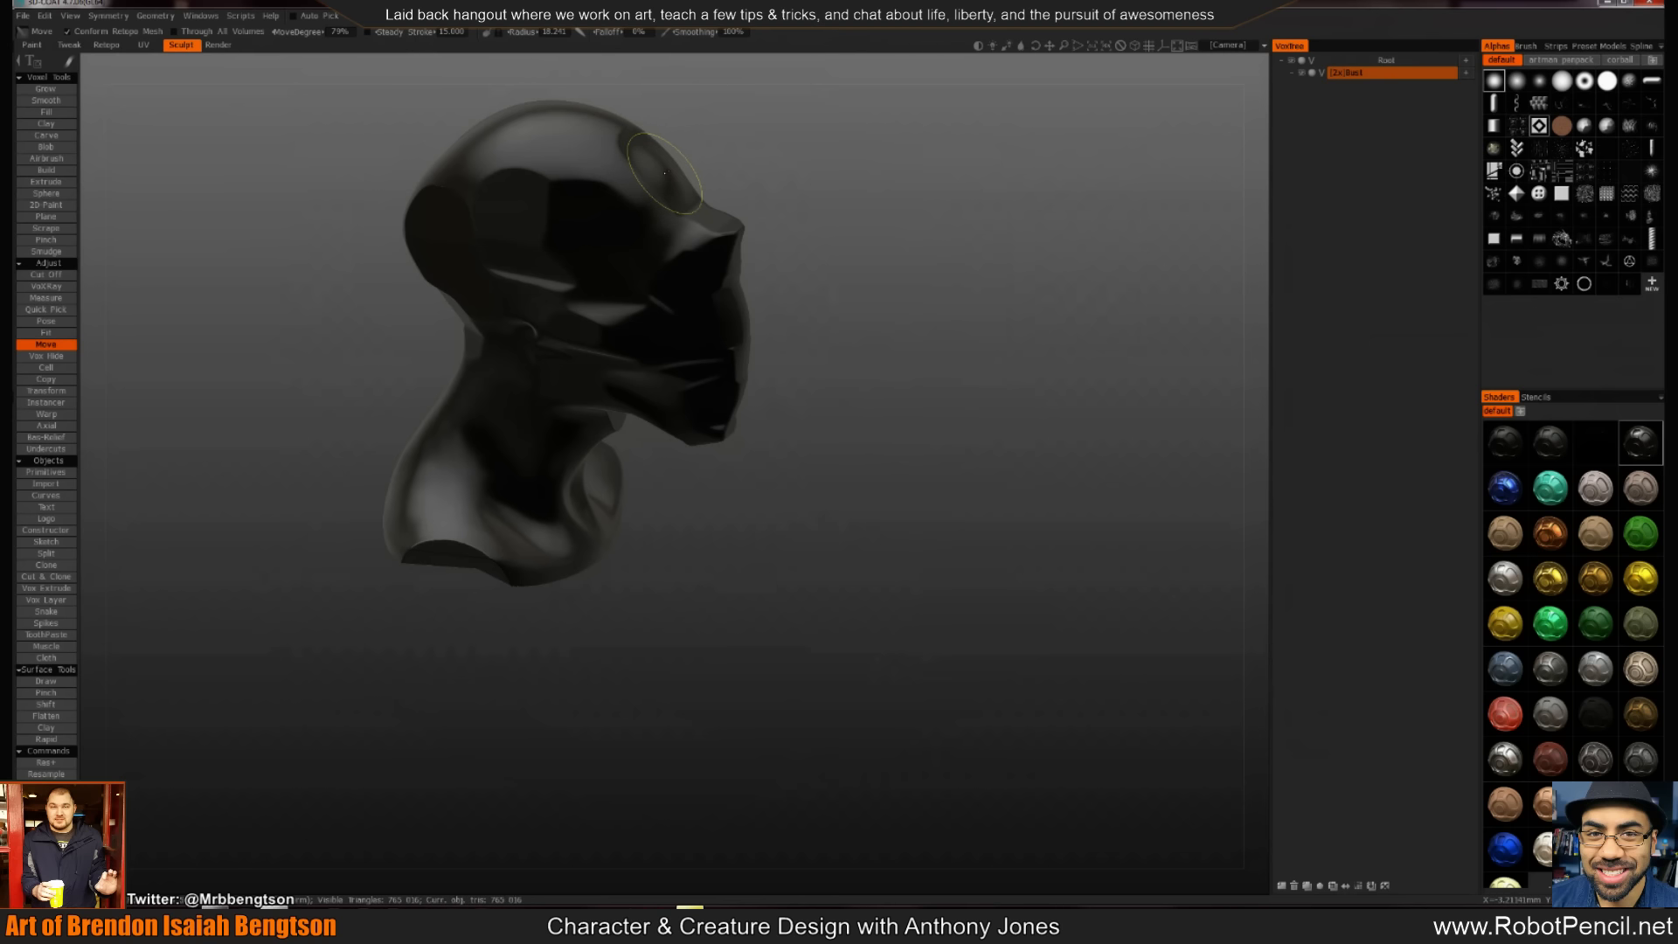
left_click_drag(861, 203, 734, 189)
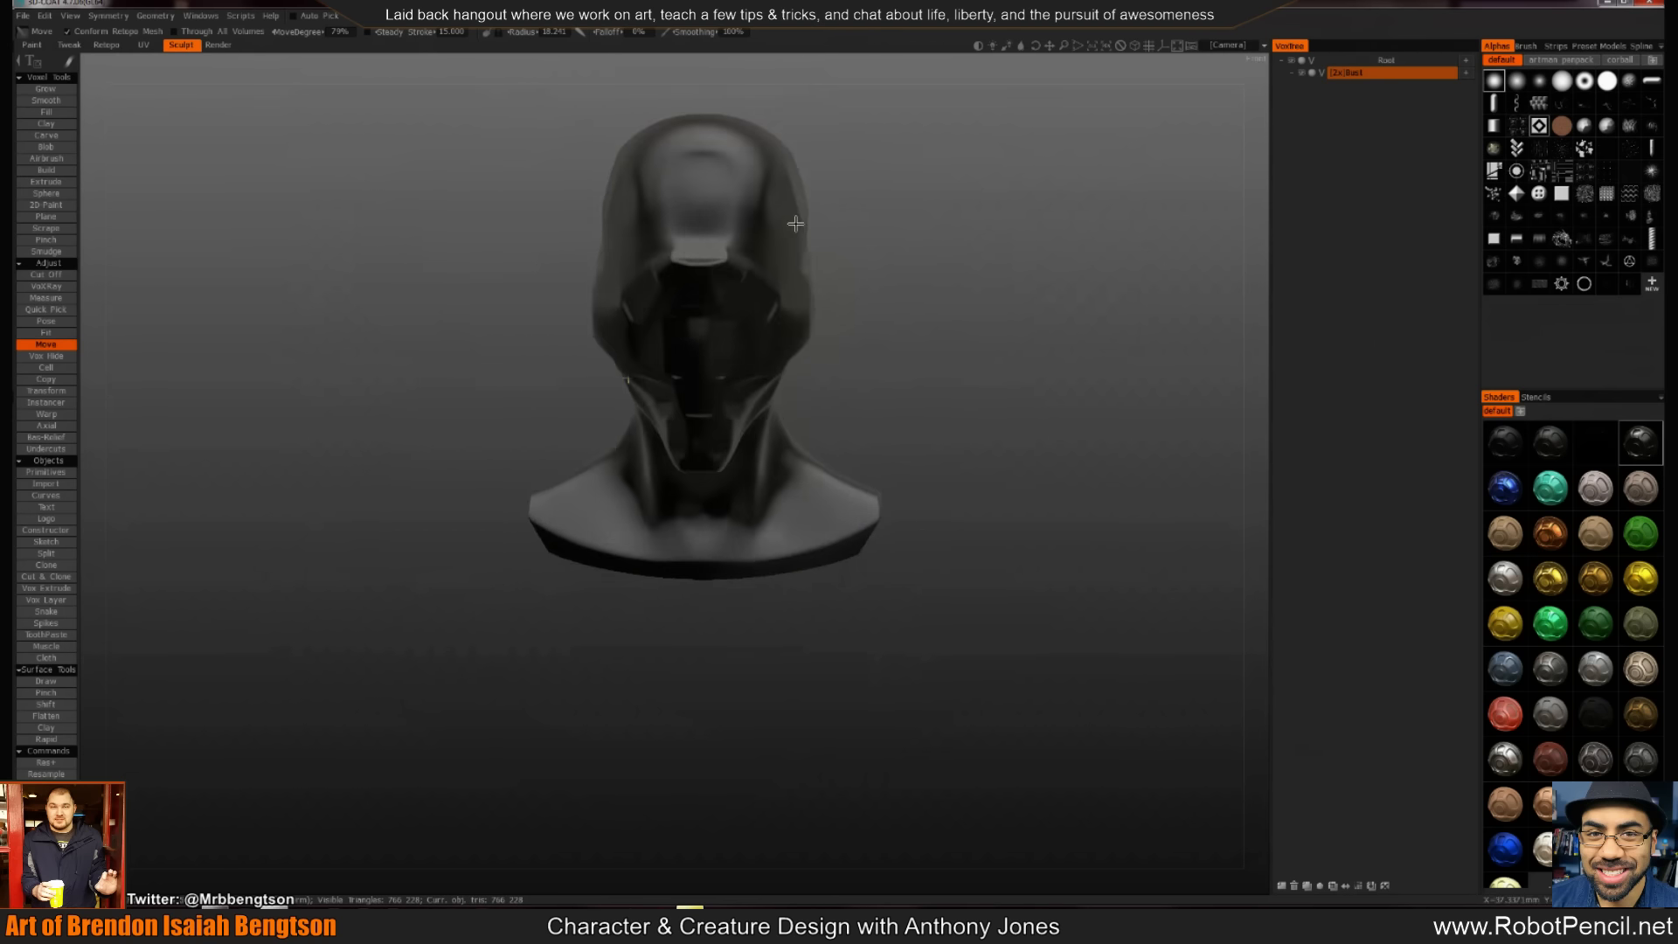
Adjust the brow and sides of the head with the Move tool from three-quarter and front views, resizing the brush as needed
right_click_drag(758, 259, 808, 261)
left_click_drag(916, 311, 876, 306)
middle_click_drag(846, 254, 829, 344)
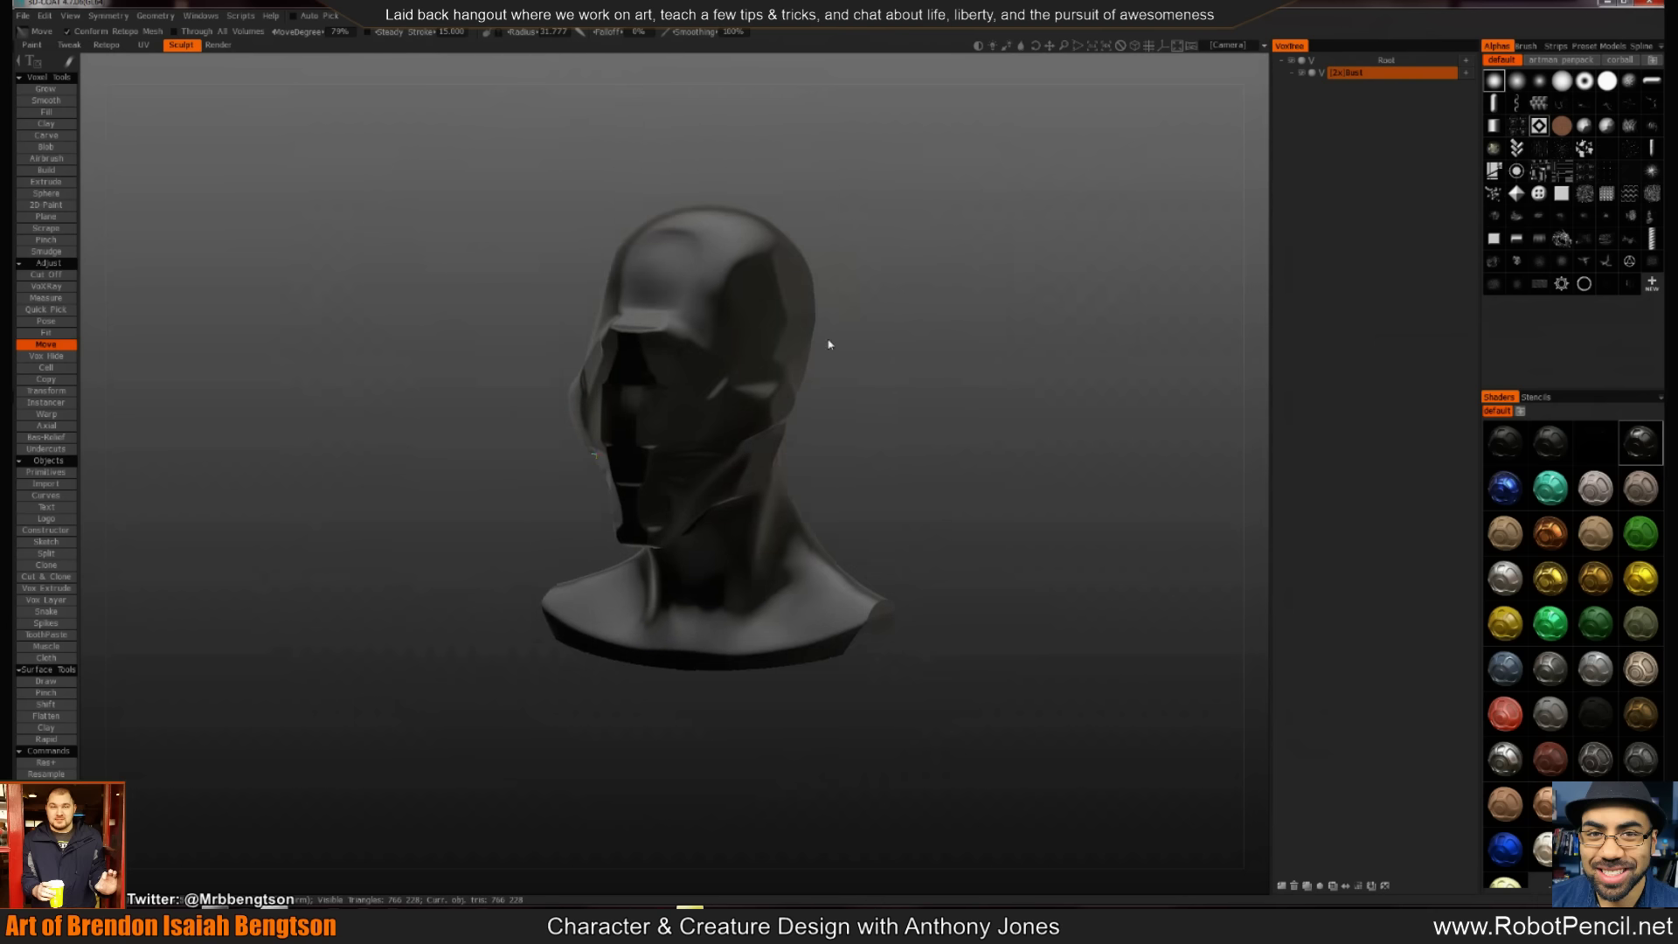
mouse_move(830, 344)
left_mouse_down()
mouse_move(862, 397)
mouse_move(769, 311)
mouse_move(775, 359)
mouse_move(746, 355)
left_mouse_up()
right_click_drag(745, 356, 727, 355)
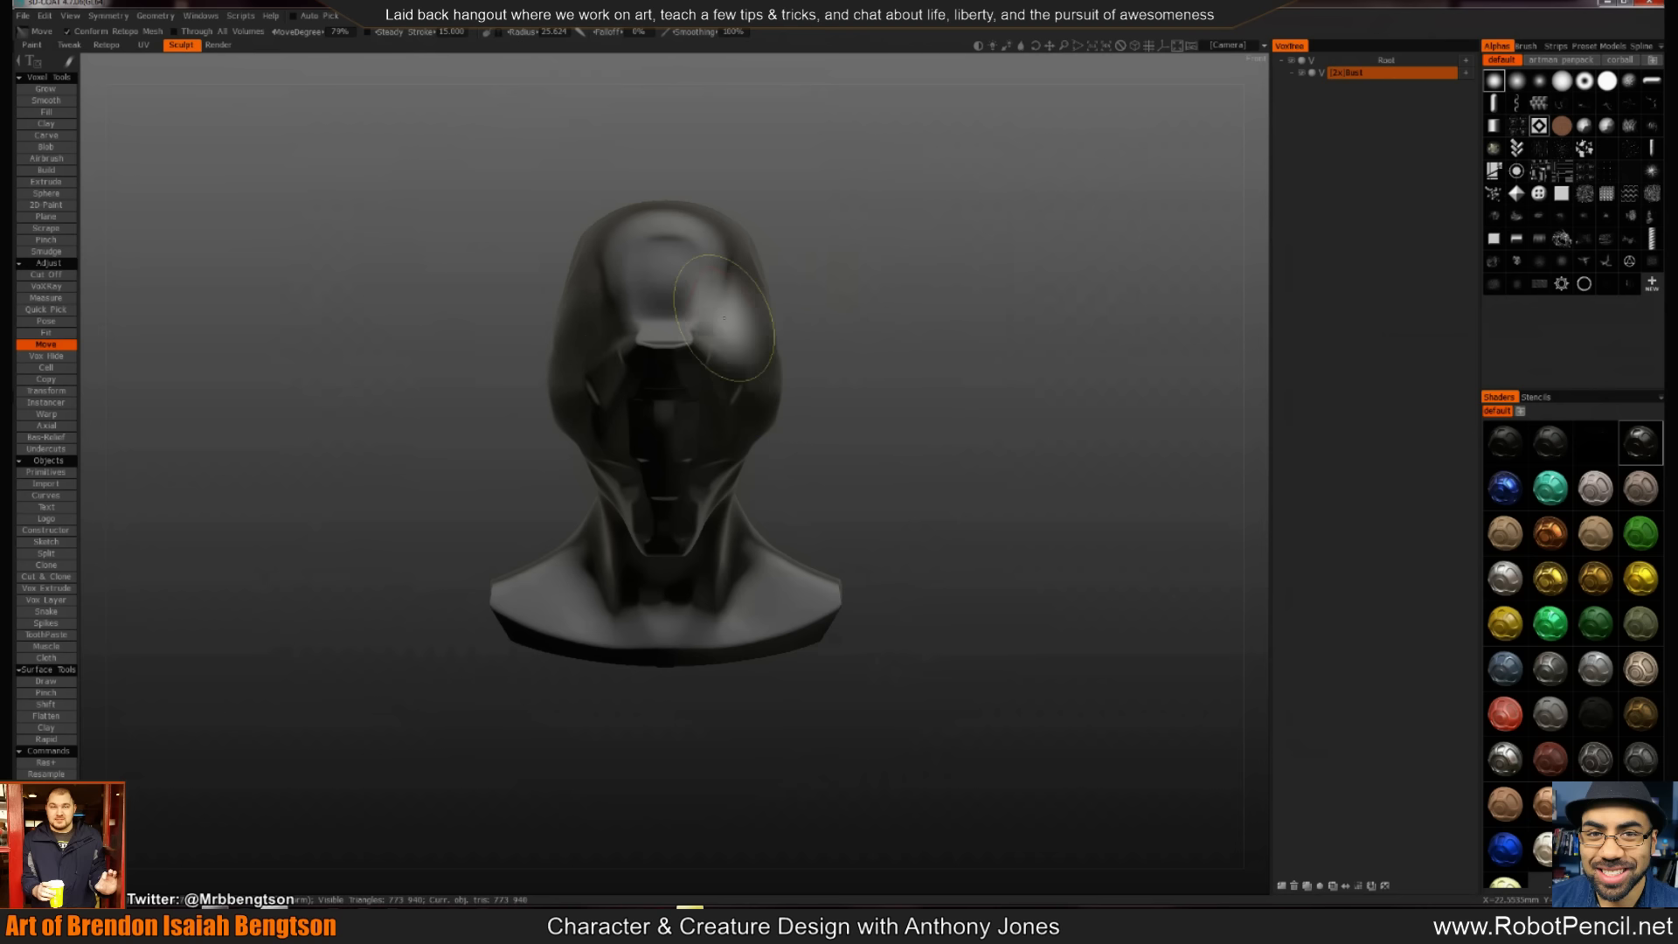
left_click_drag(724, 318, 720, 319)
Cut angular planes into the temples and around the mouth and chin with Cut Off
mouse_move(879, 357)
left_mouse_down()
mouse_move(821, 296)
mouse_move(916, 275)
mouse_move(890, 276)
left_mouse_up()
key("1")
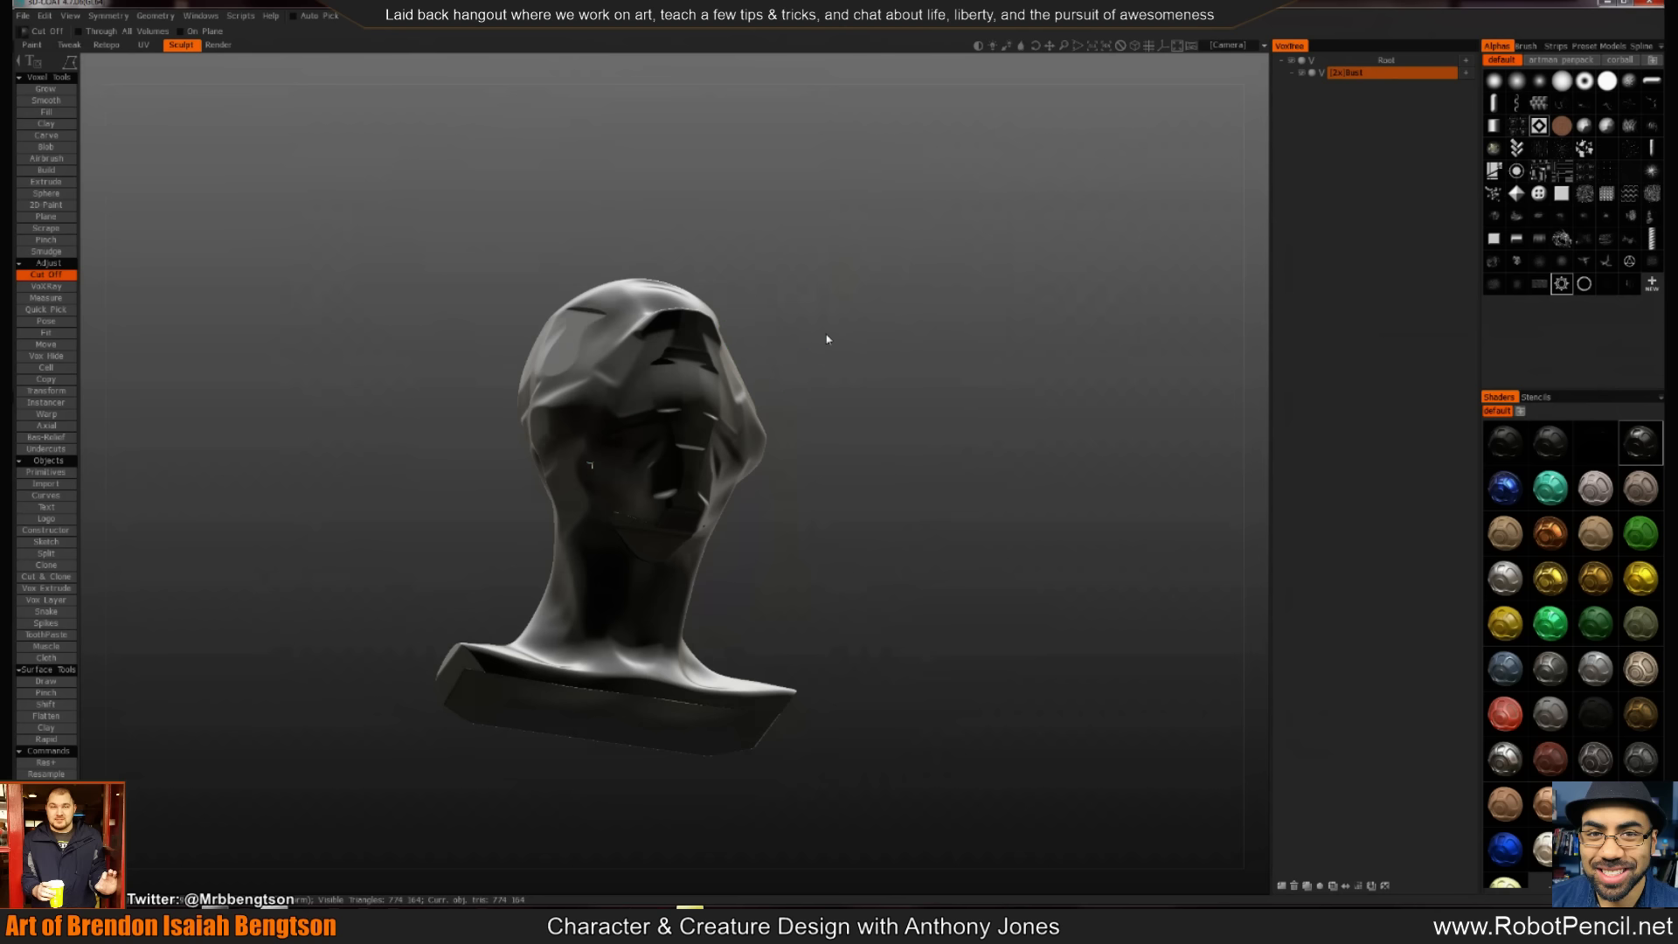
left_click_drag(827, 341, 752, 367)
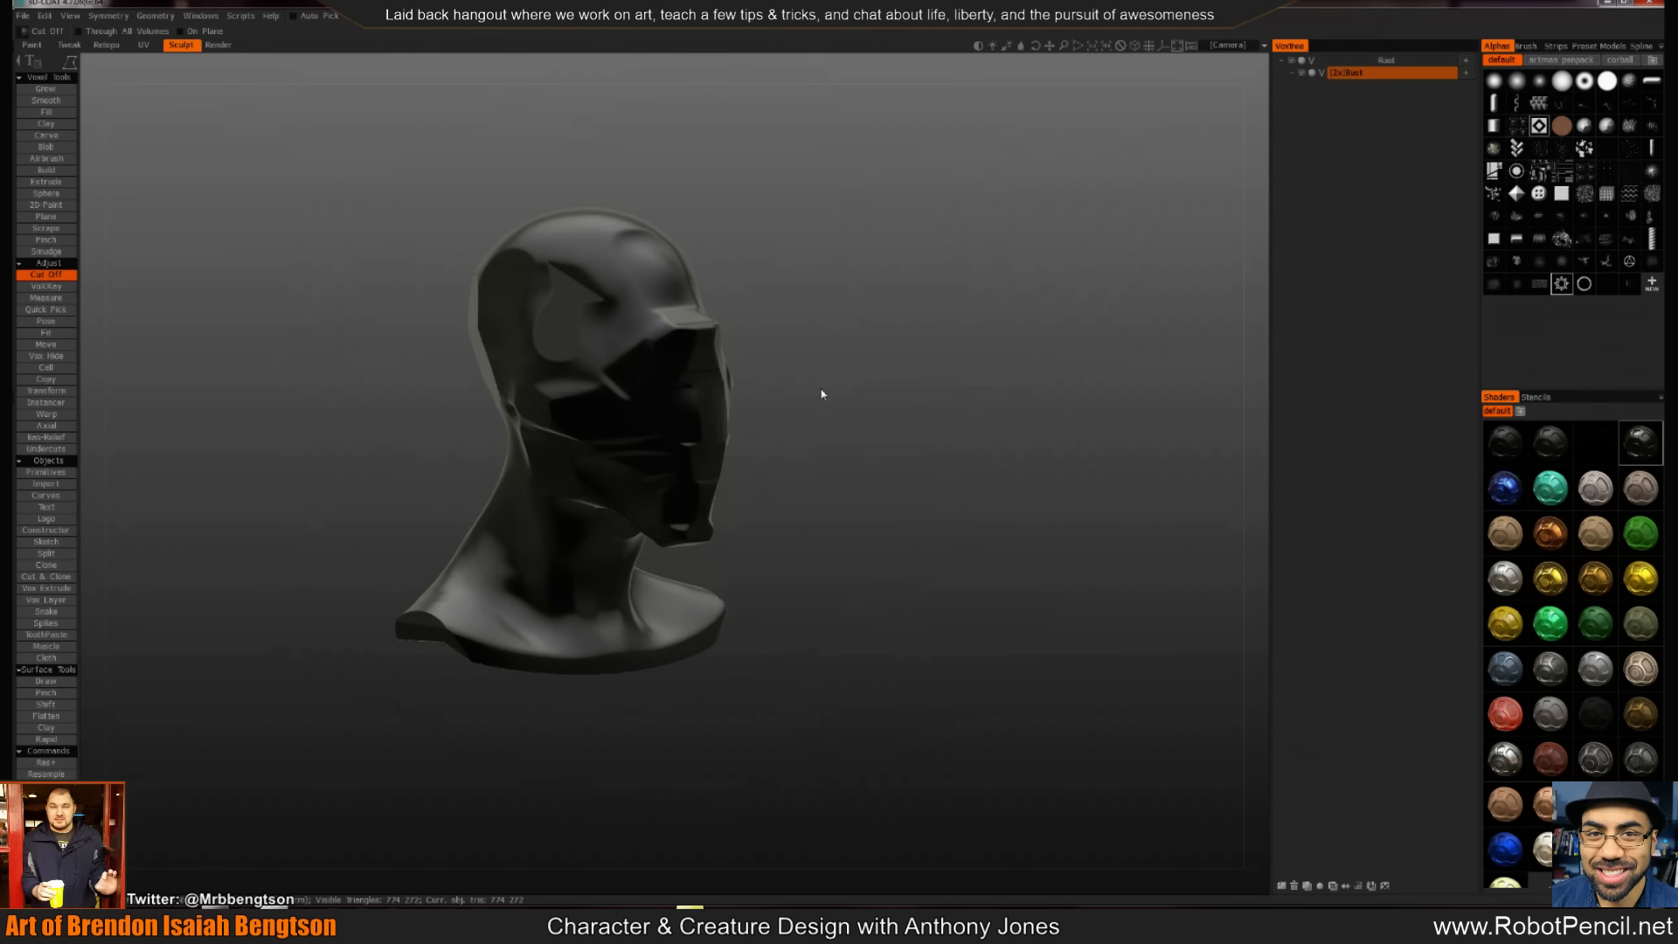
left_click_drag(841, 387, 787, 474)
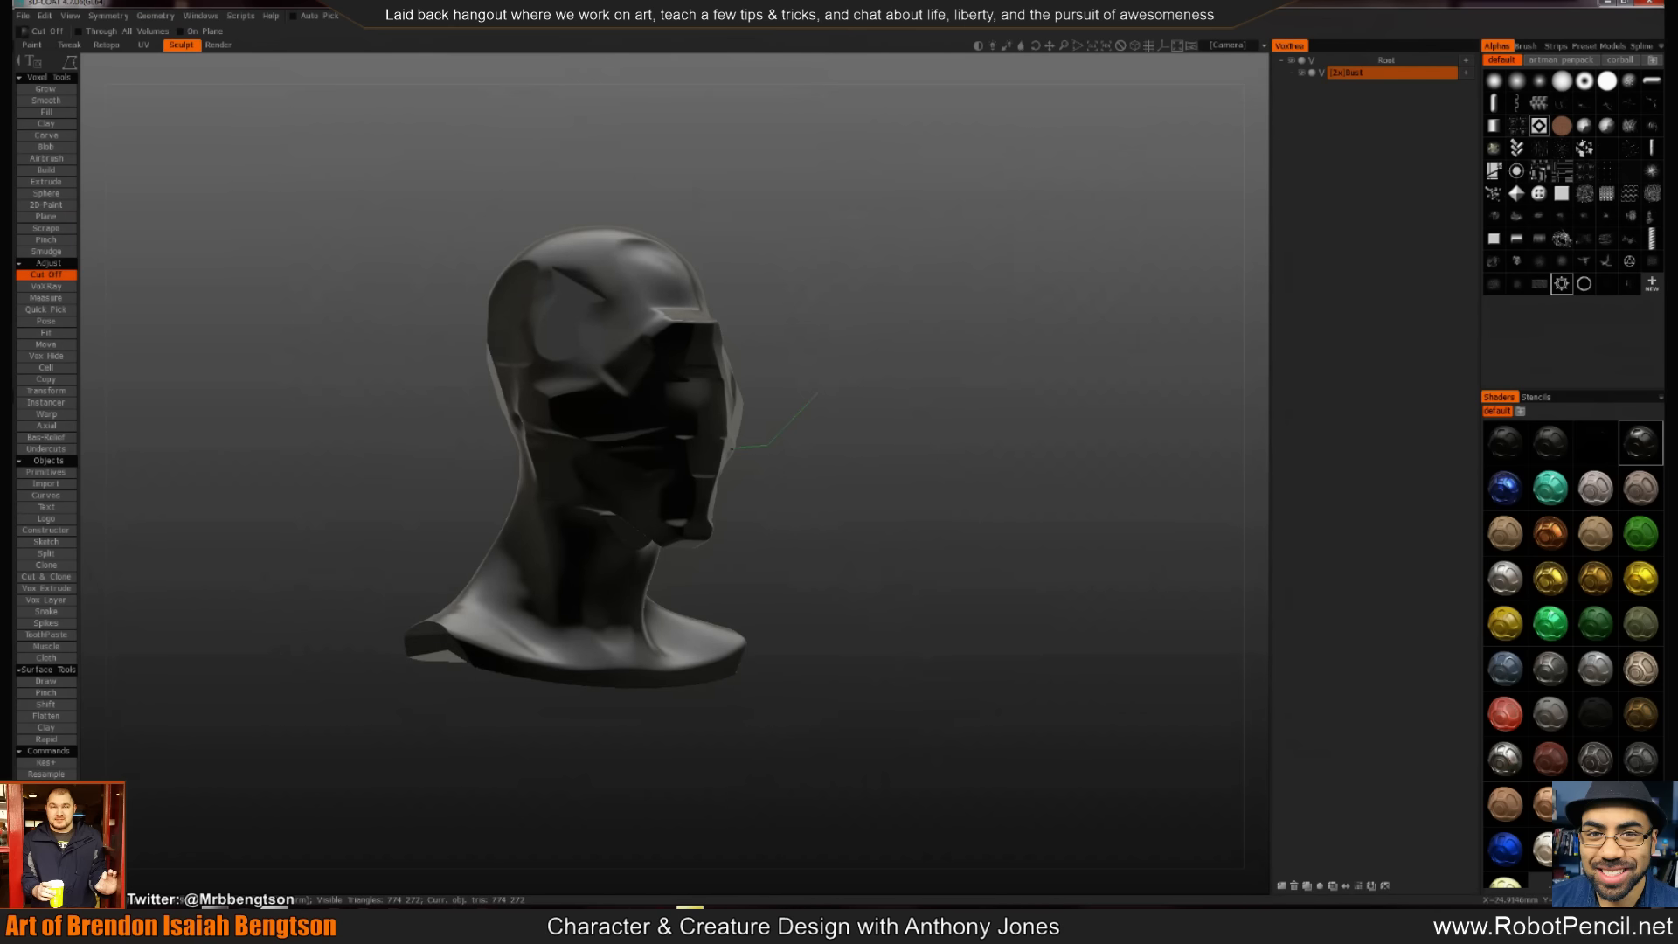
left_click(716, 511)
double_click(835, 440)
left_click_drag(831, 449, 797, 496, "alt")
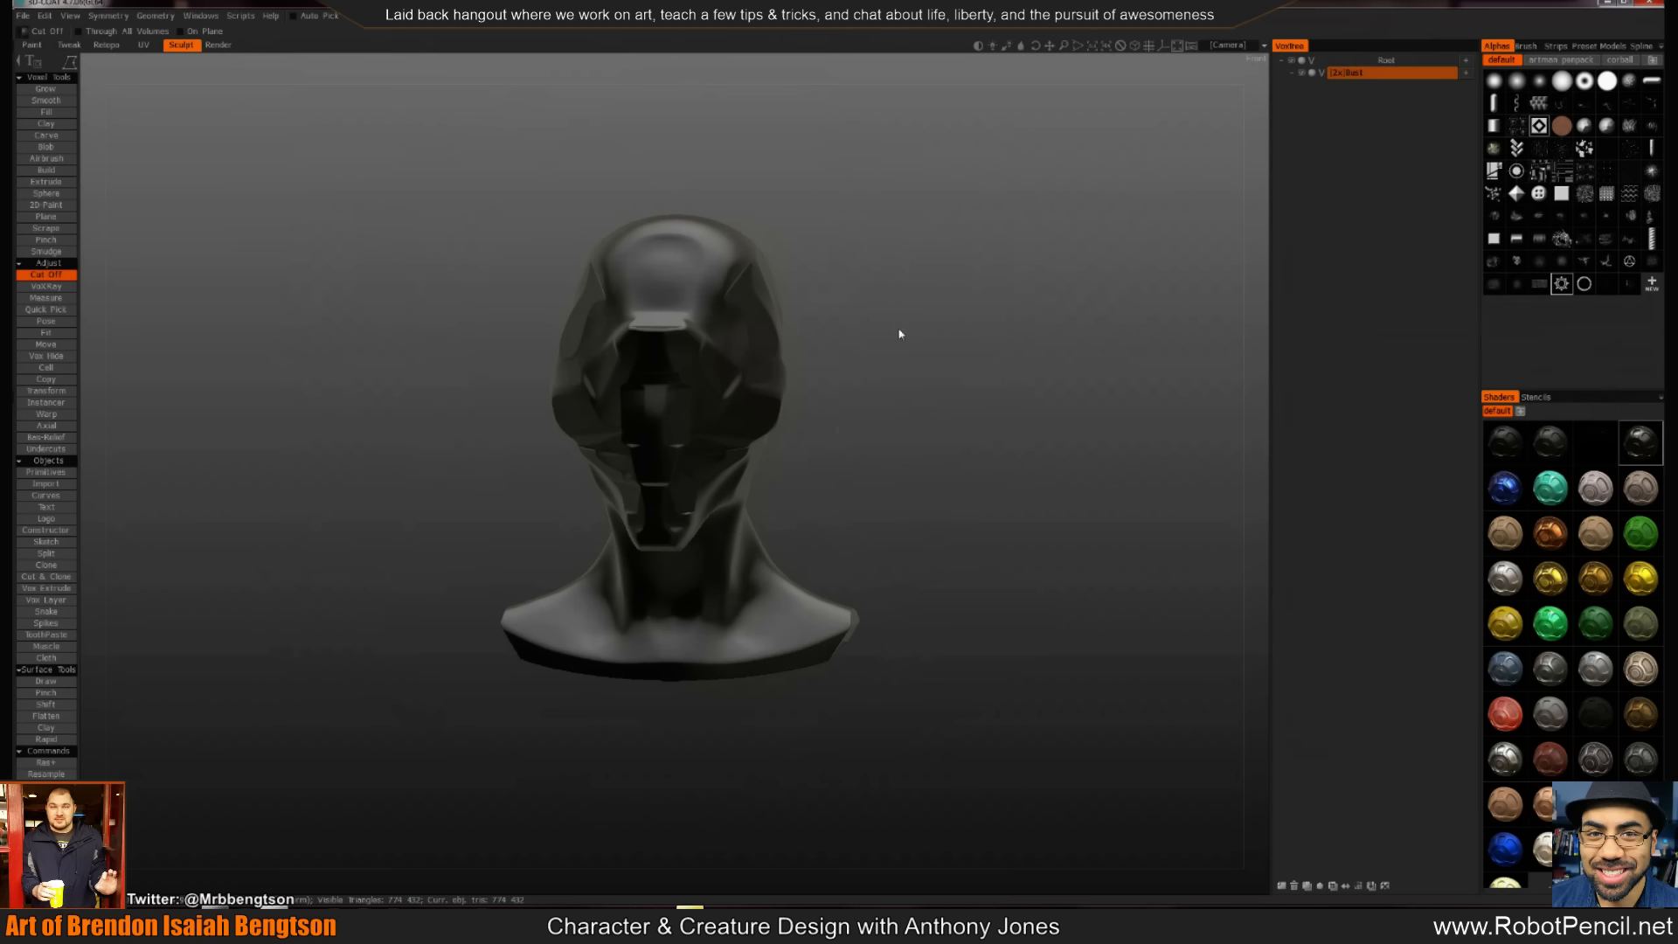
Resample the bust with Good quality and a density modulation factor of 1.000
mouse_move(834, 416)
right_mouse_down()
mouse_move(873, 434)
mouse_move(839, 389)
right_mouse_up()
middle_click_drag(923, 407, 956, 449)
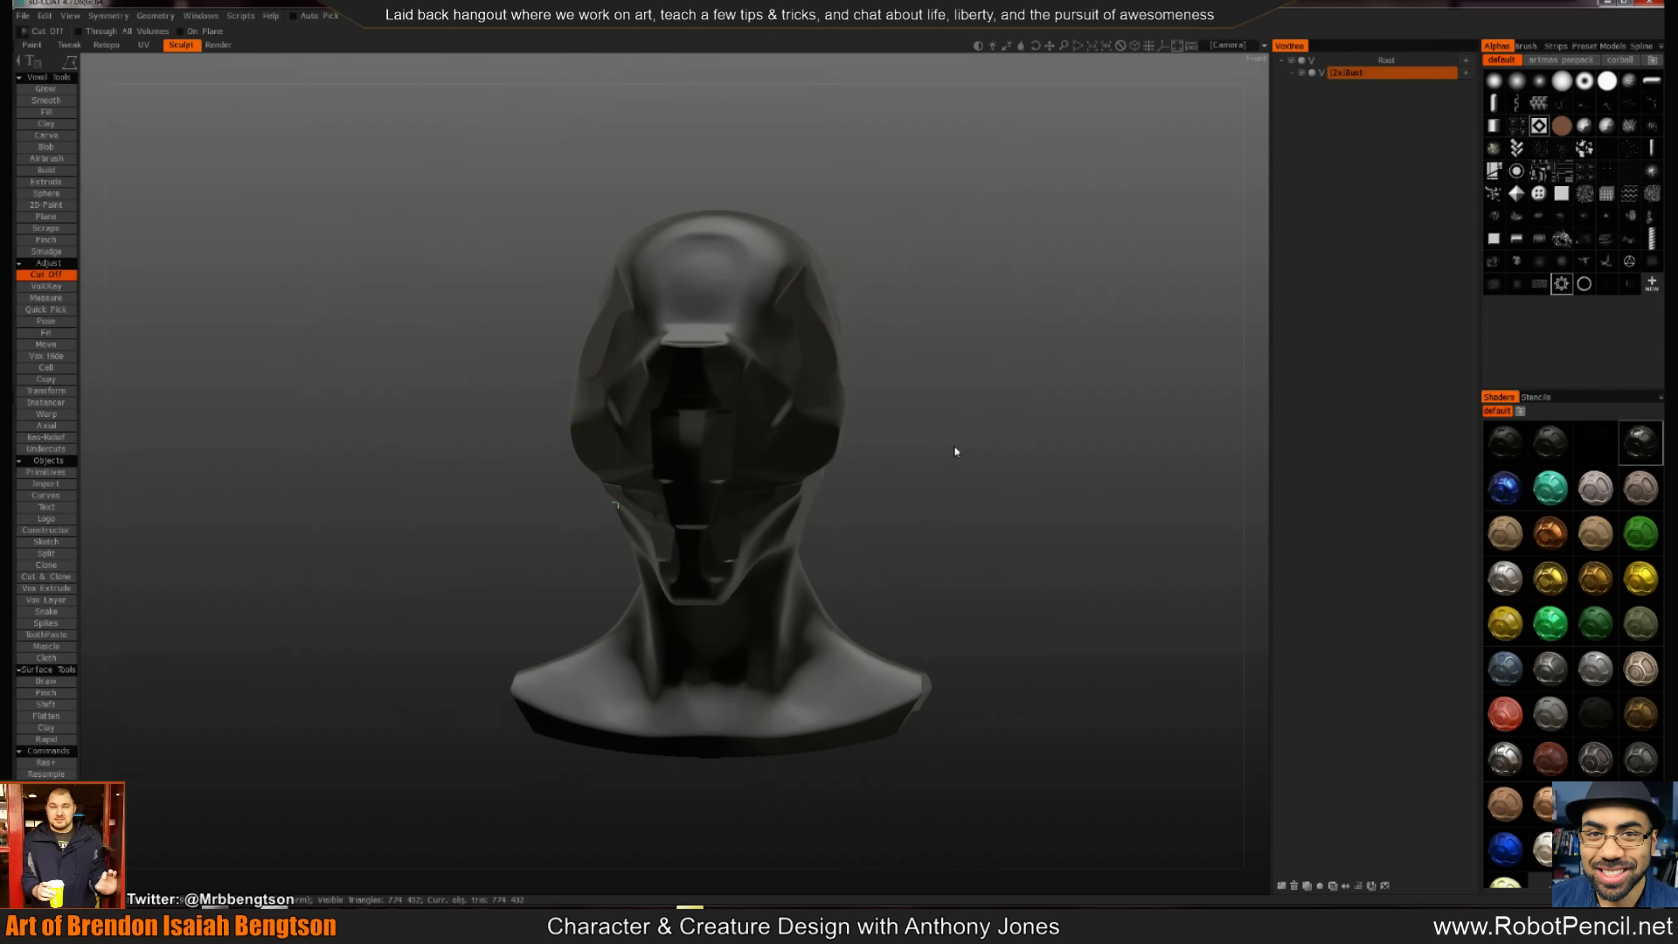
left_click_drag(955, 449, 902, 380)
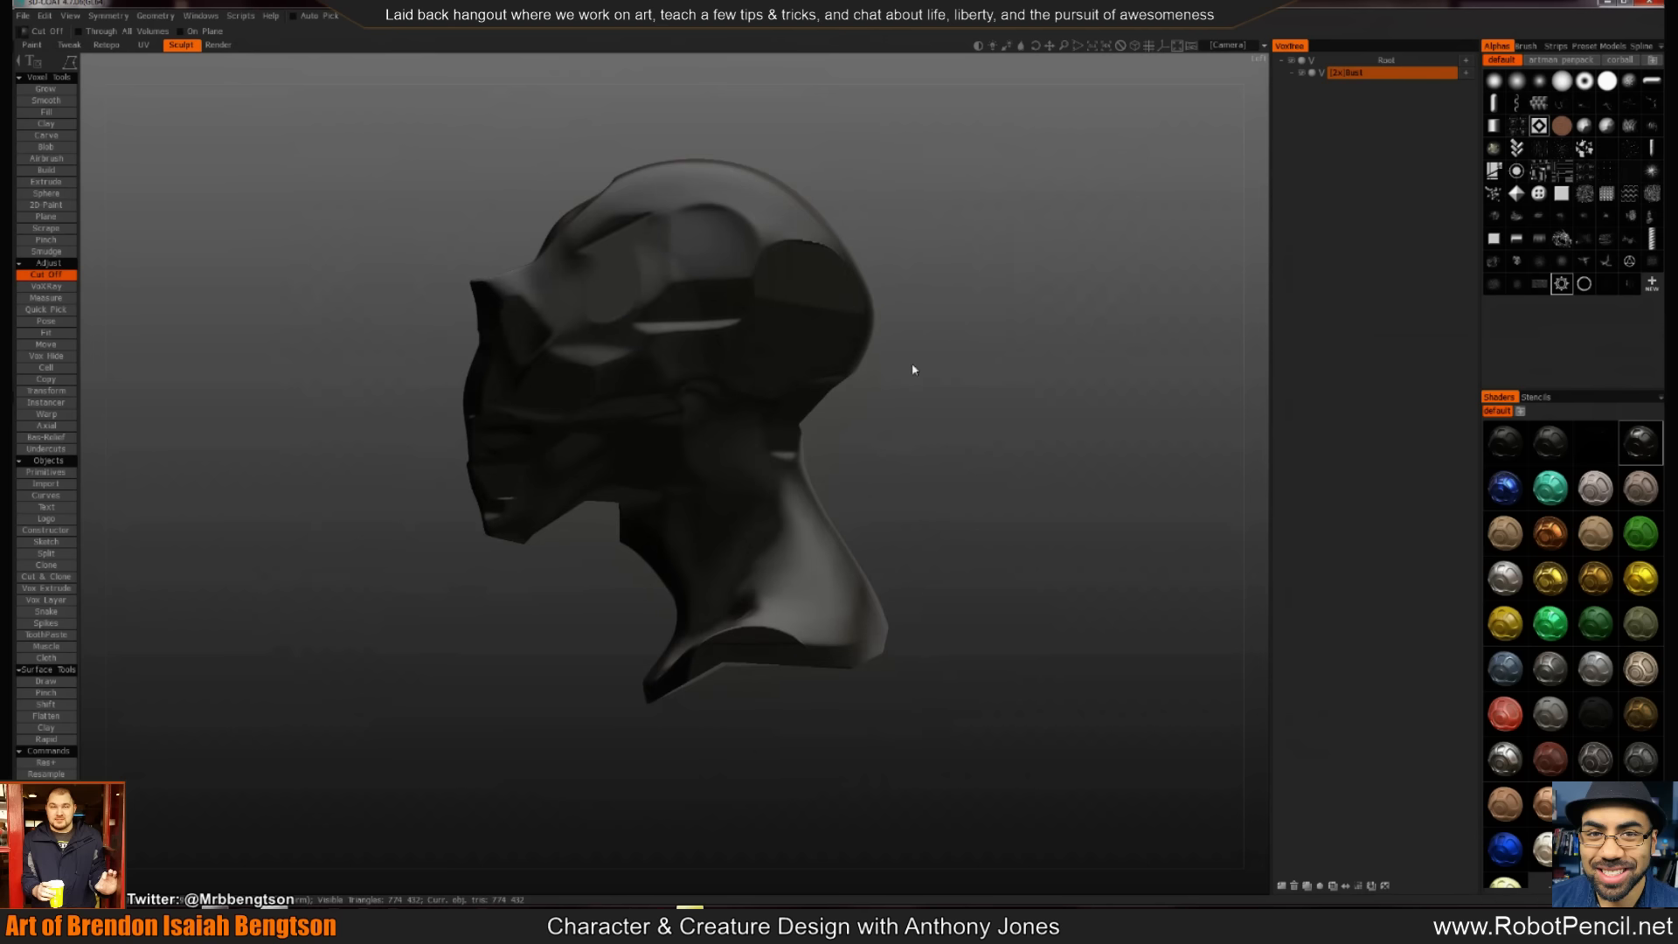
key("m")
key("r")
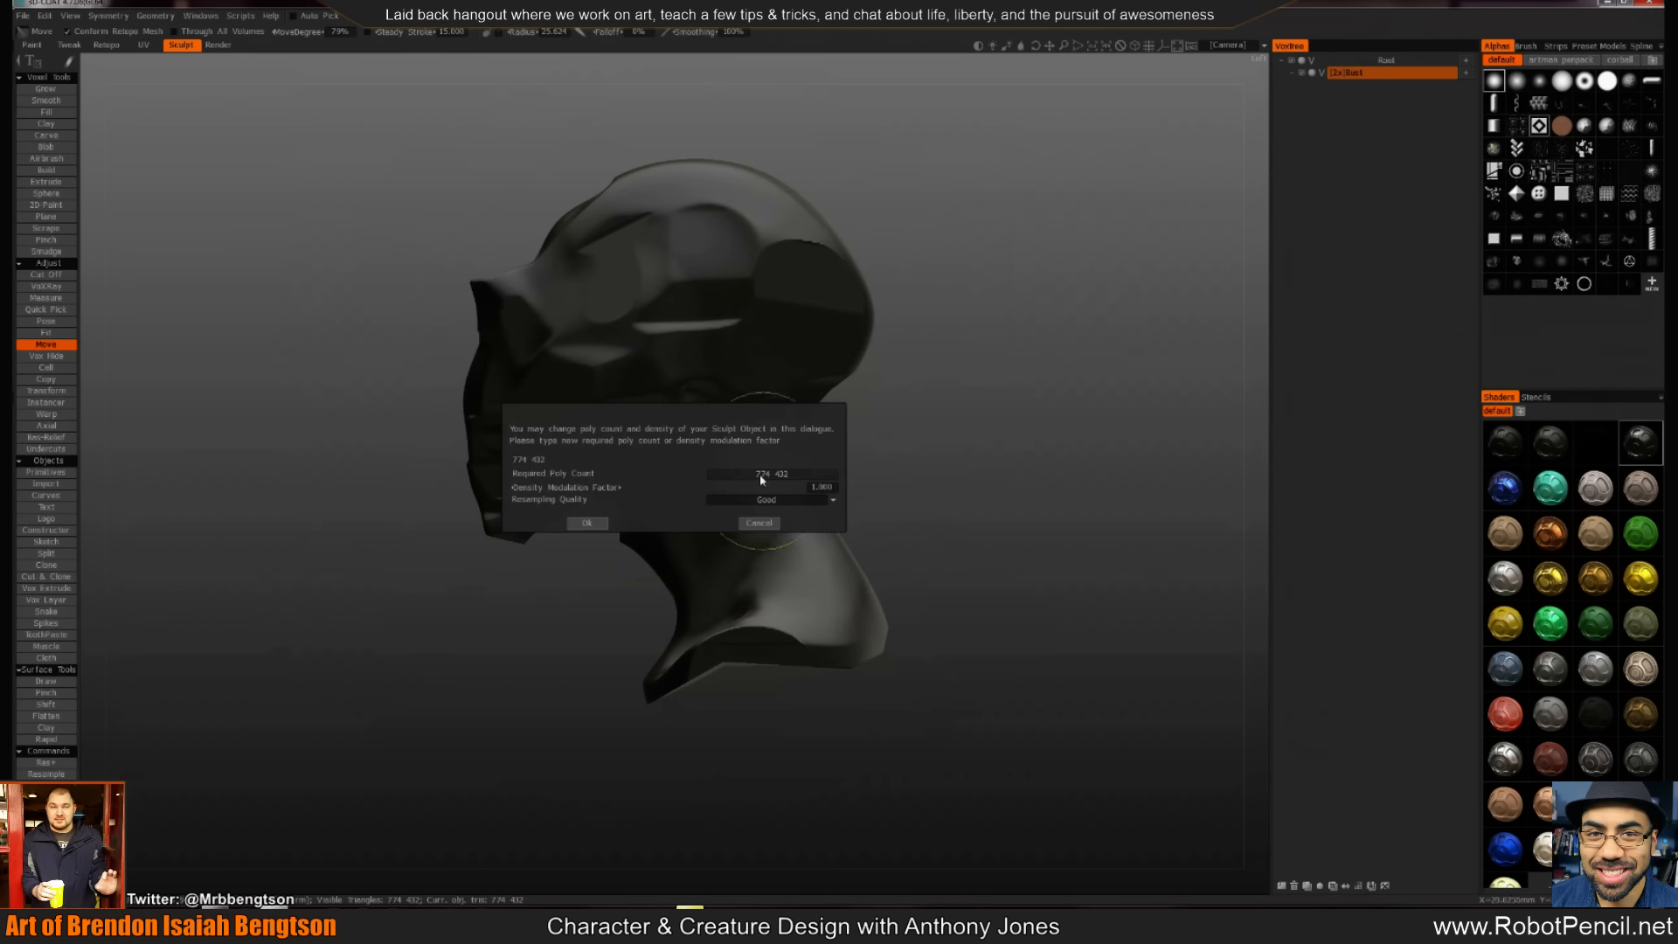
left_click(587, 522)
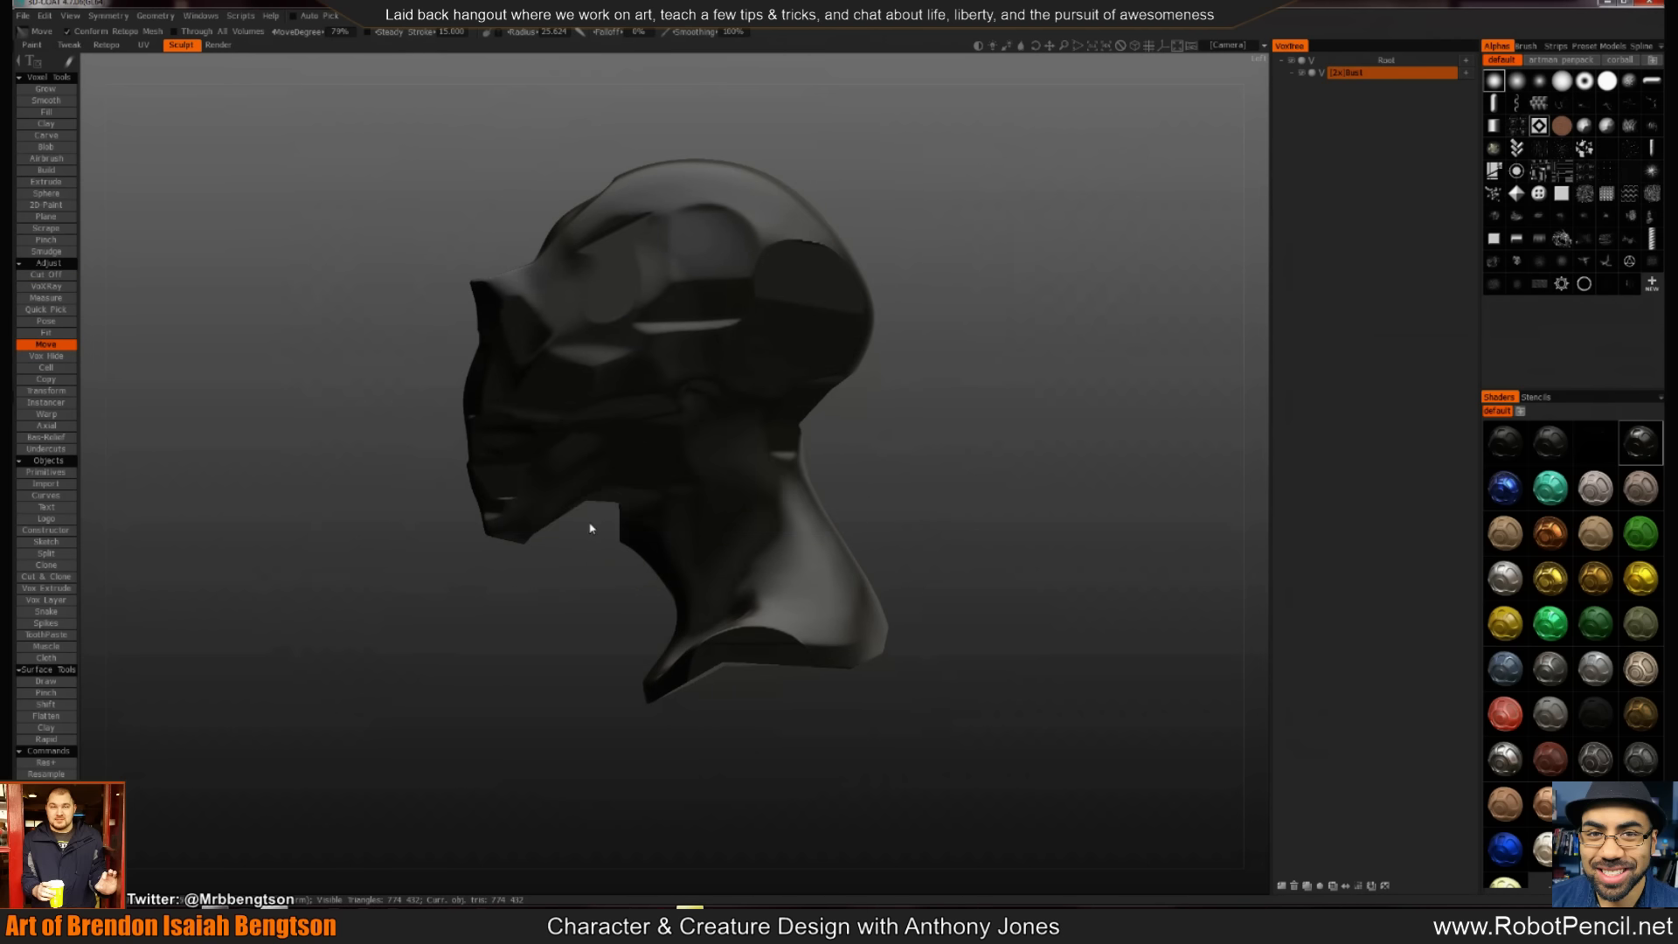
Hide a section through the back and side of the neck with Vox Hide, outlining it in side view
left_click_drag(932, 311, 934, 372)
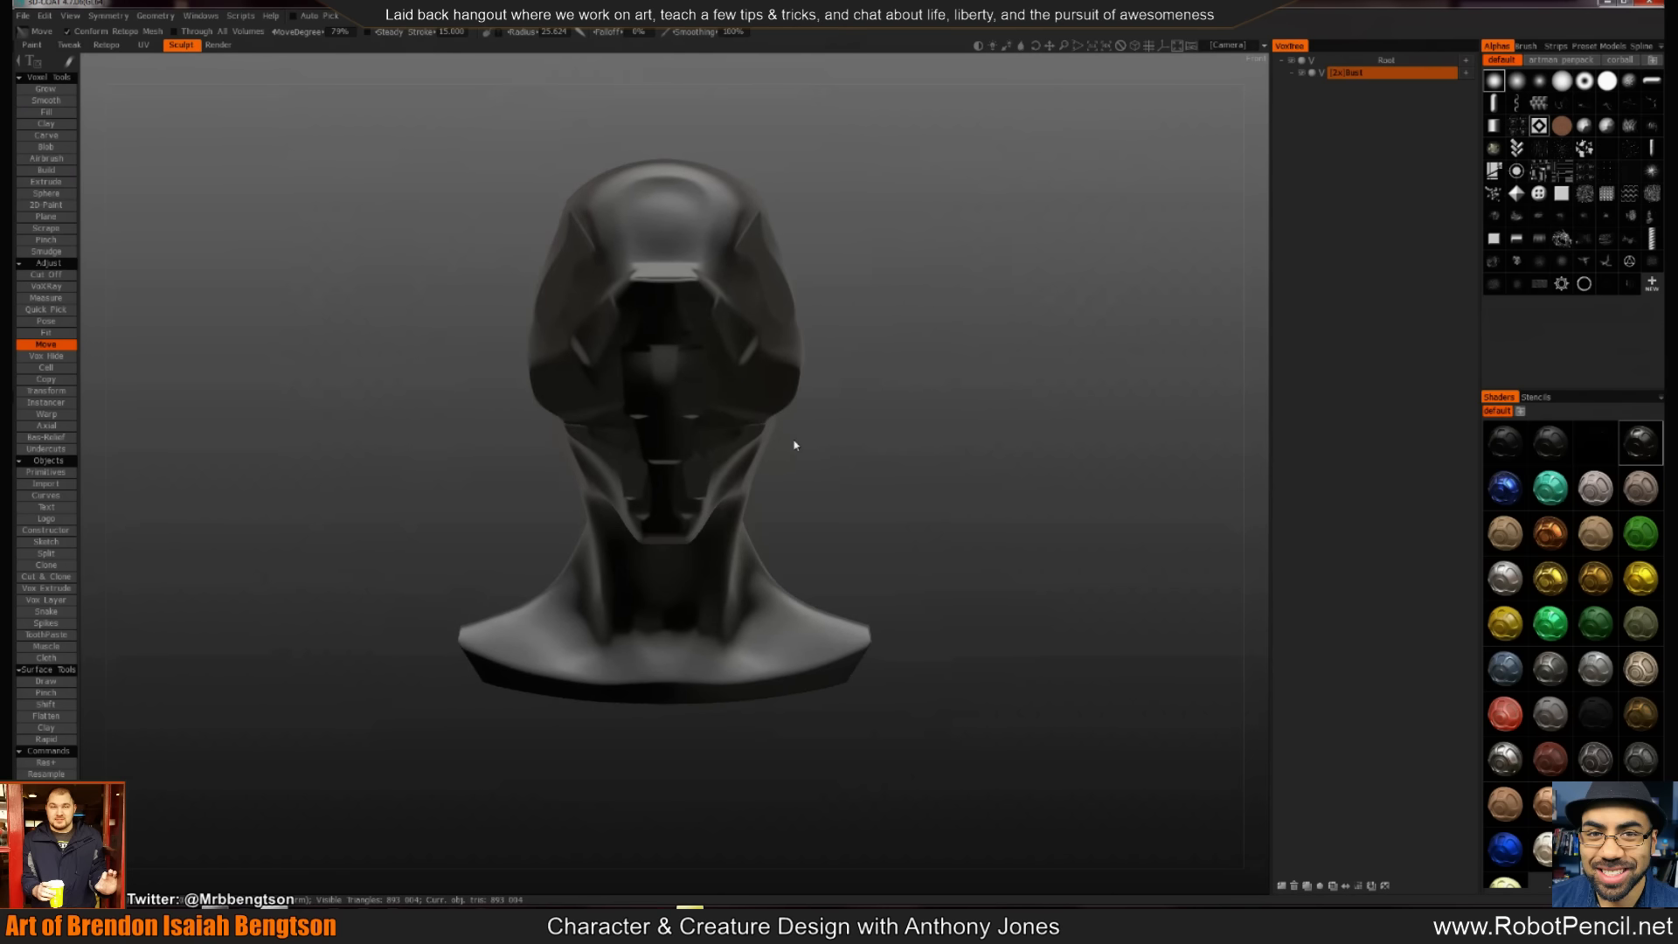
left_click_drag(841, 489, 651, 479)
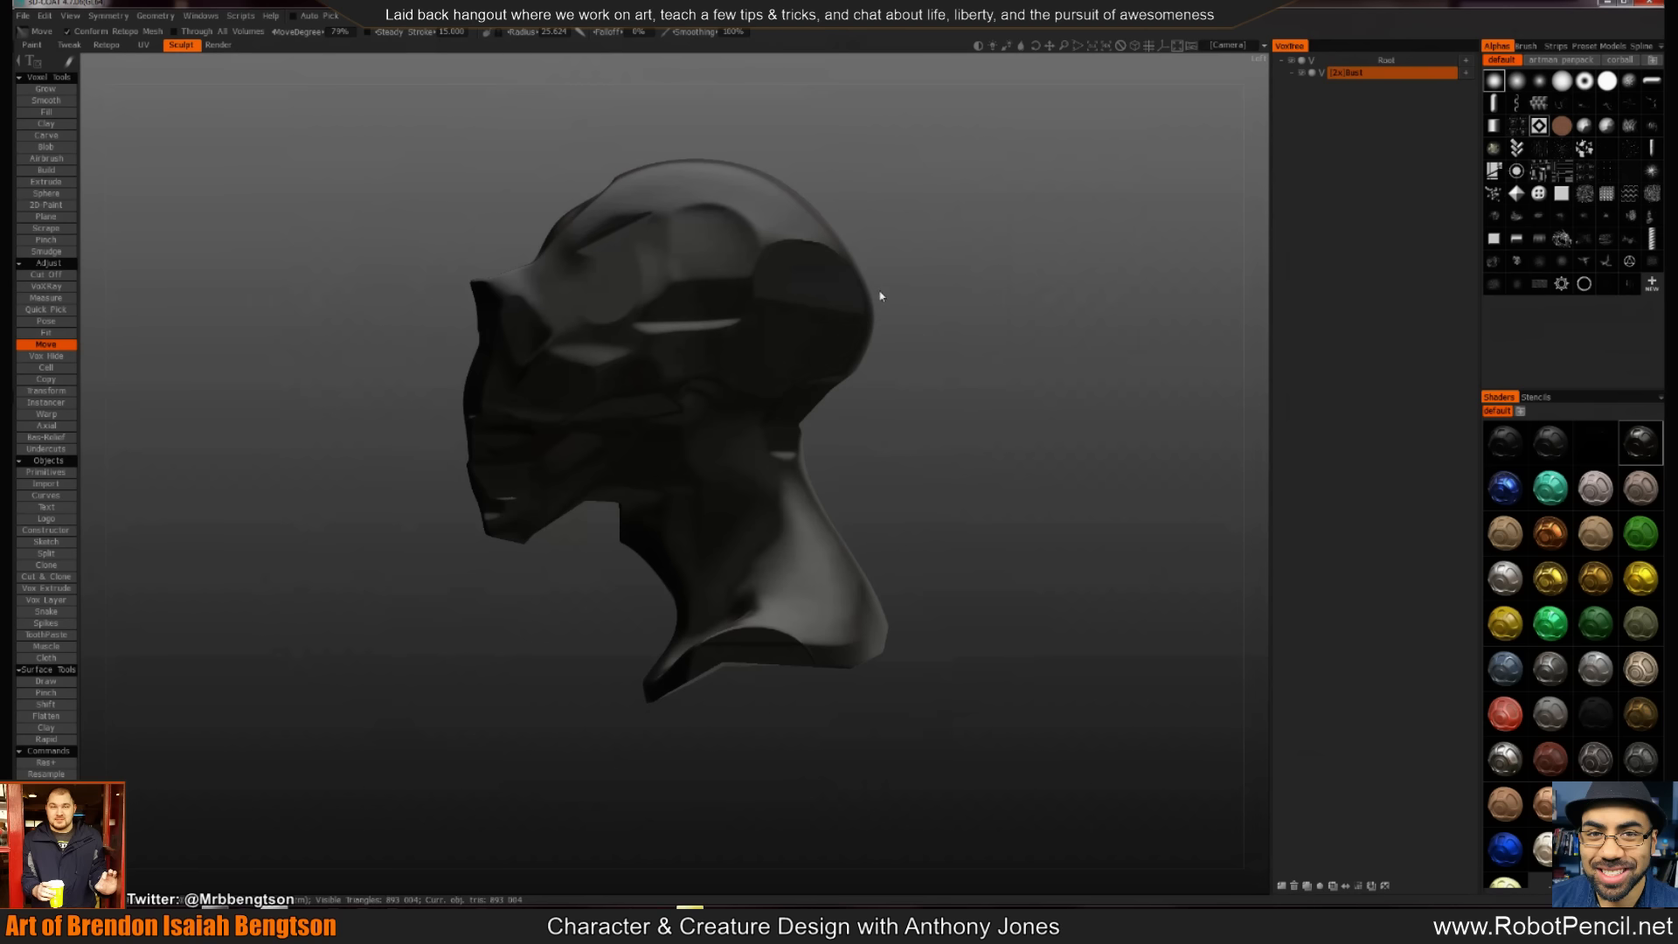
key("h")
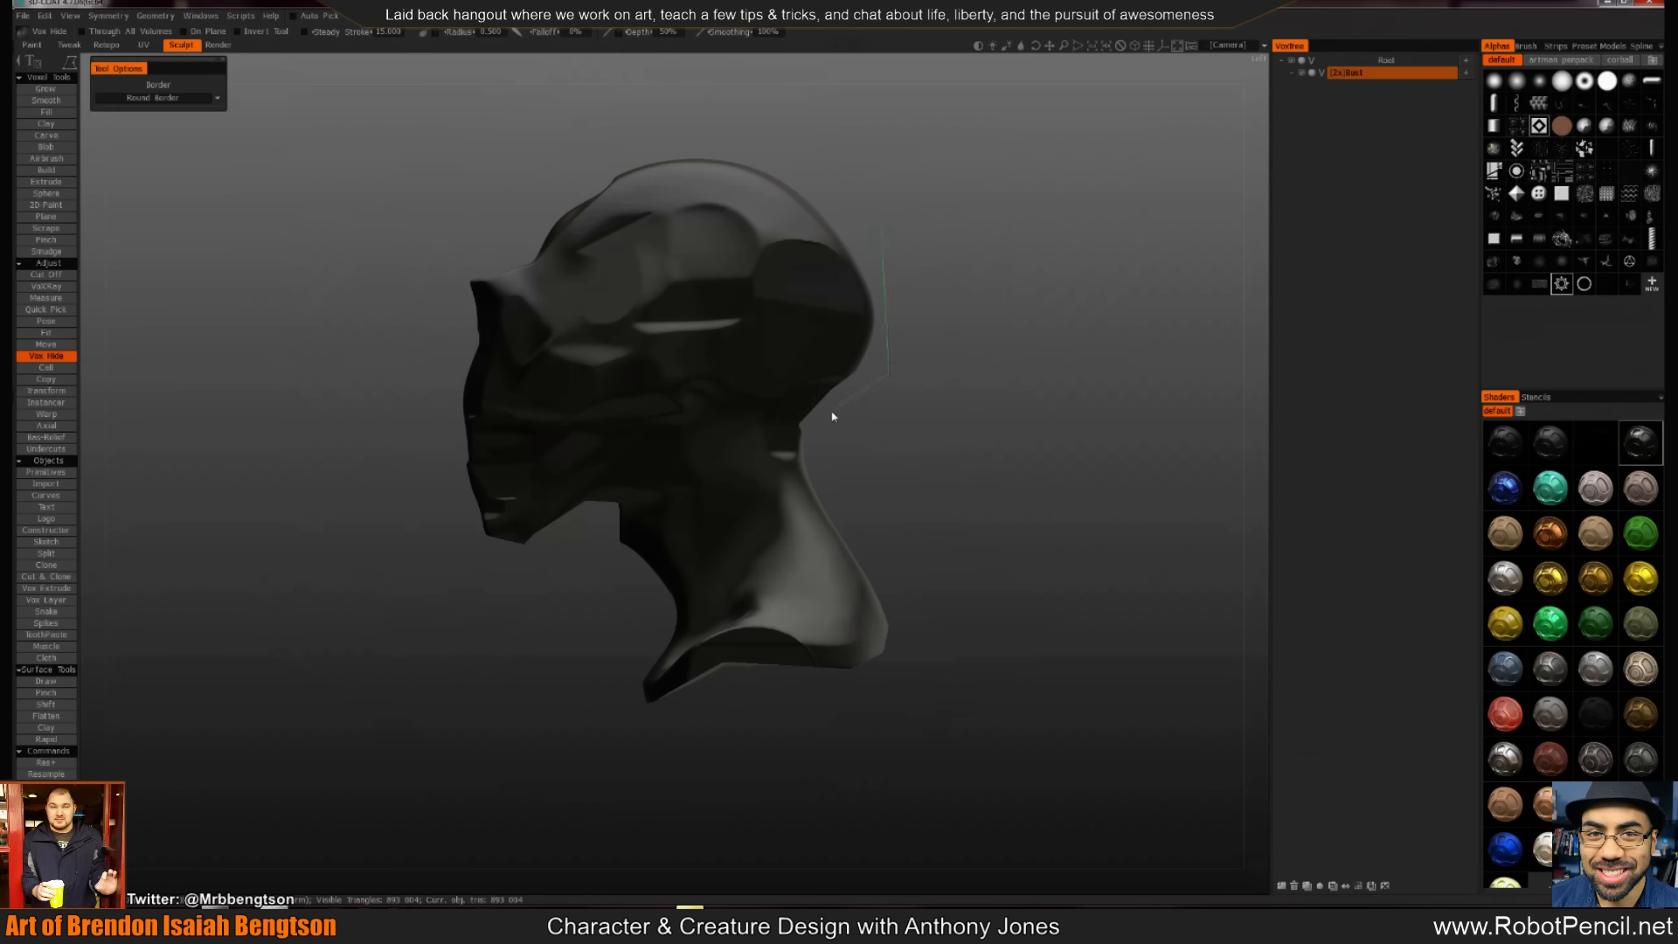
mouse_move(832, 417)
left_mouse_down()
mouse_move(711, 455)
mouse_move(710, 529)
mouse_move(672, 583)
left_mouse_up()
left_click_drag(711, 698, 805, 711)
left_click_drag(953, 336, 888, 330)
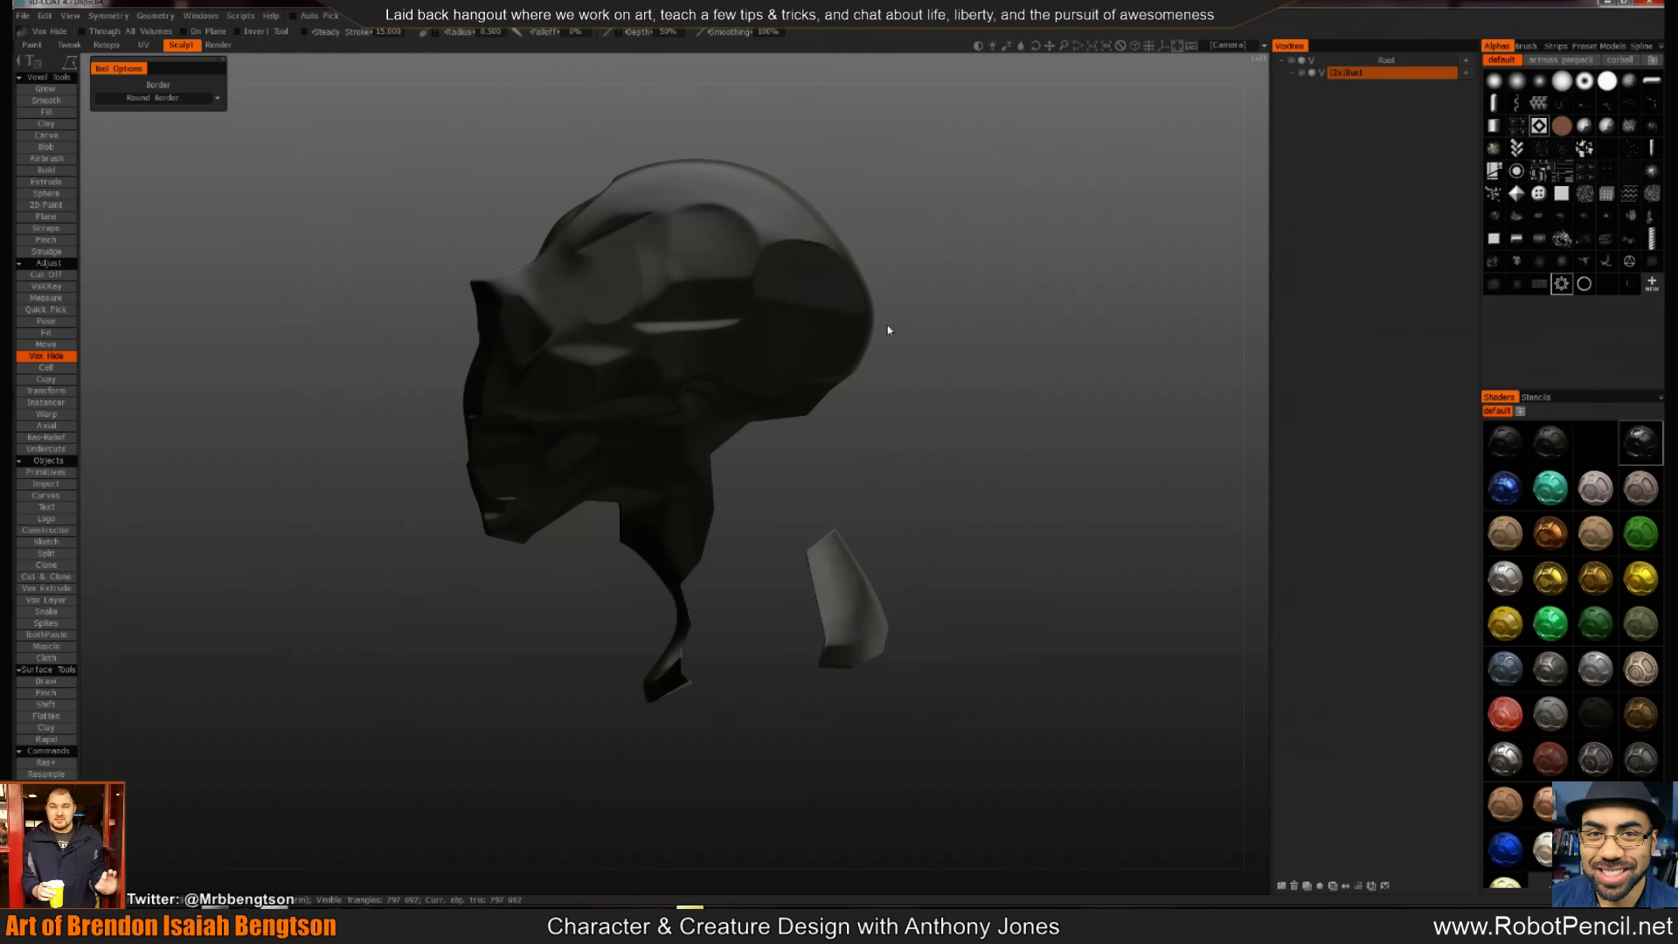
Try to restore the front sides of the neck with a Vox Hide outline in front view
left_click_drag(863, 449, 944, 442, "alt+shift")
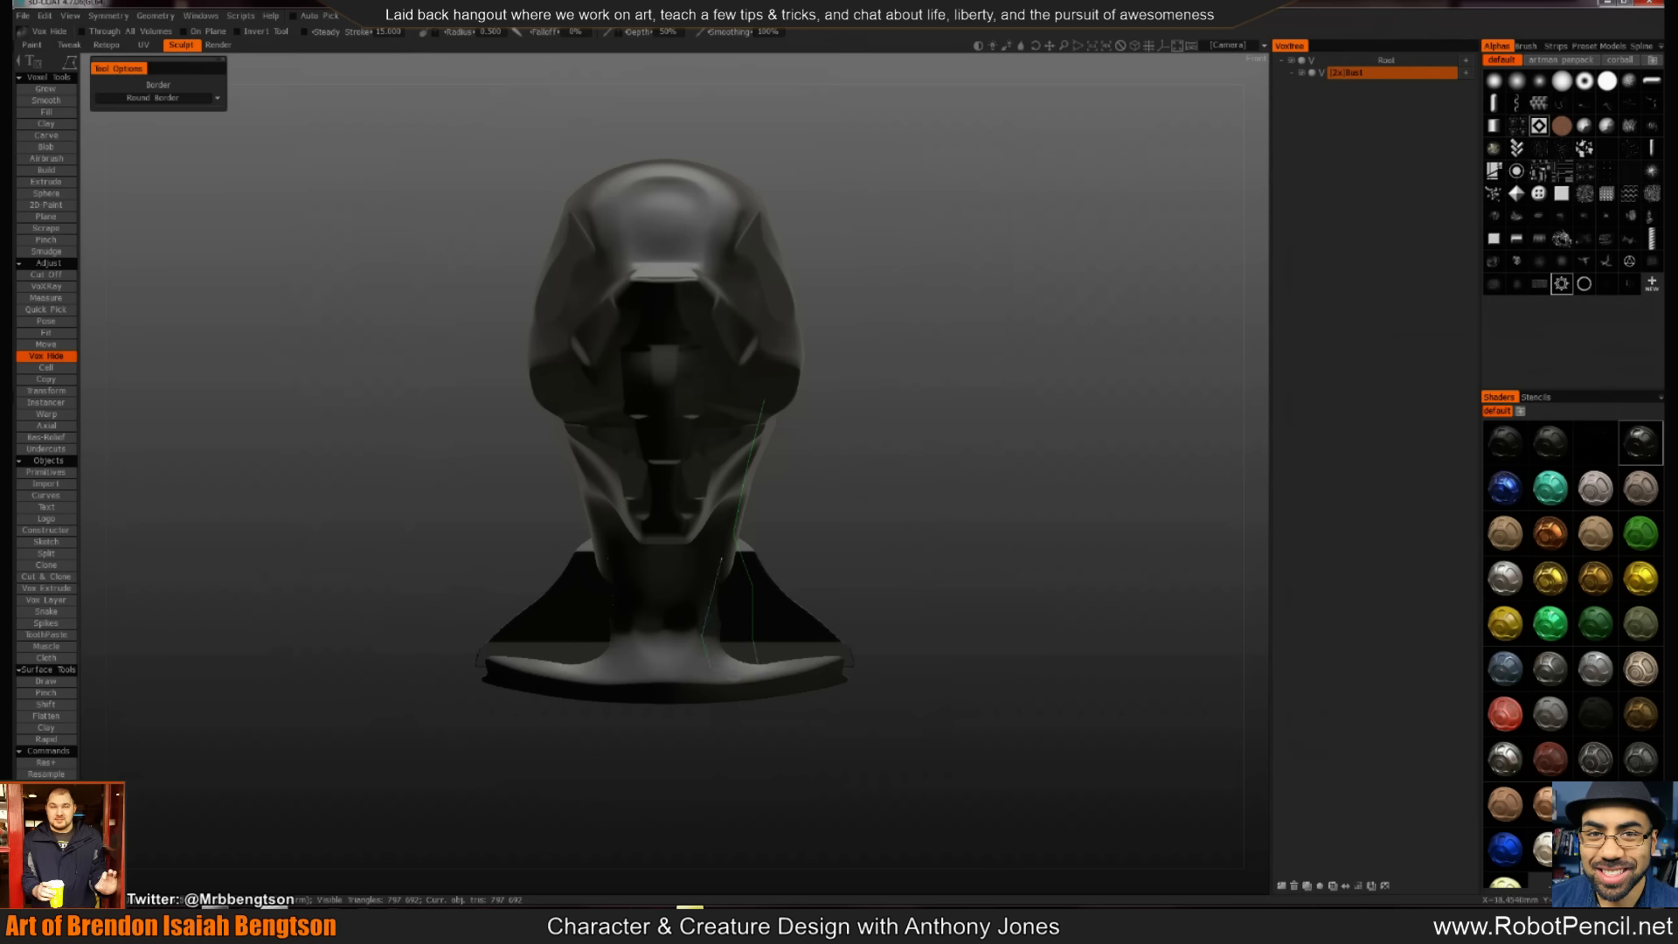
left_click(740, 430)
left_click(763, 398)
mouse_move(862, 416)
left_mouse_down("alt")
mouse_move(708, 408)
mouse_move(704, 435)
mouse_move(940, 454)
mouse_move(798, 405)
left_mouse_up("alt")
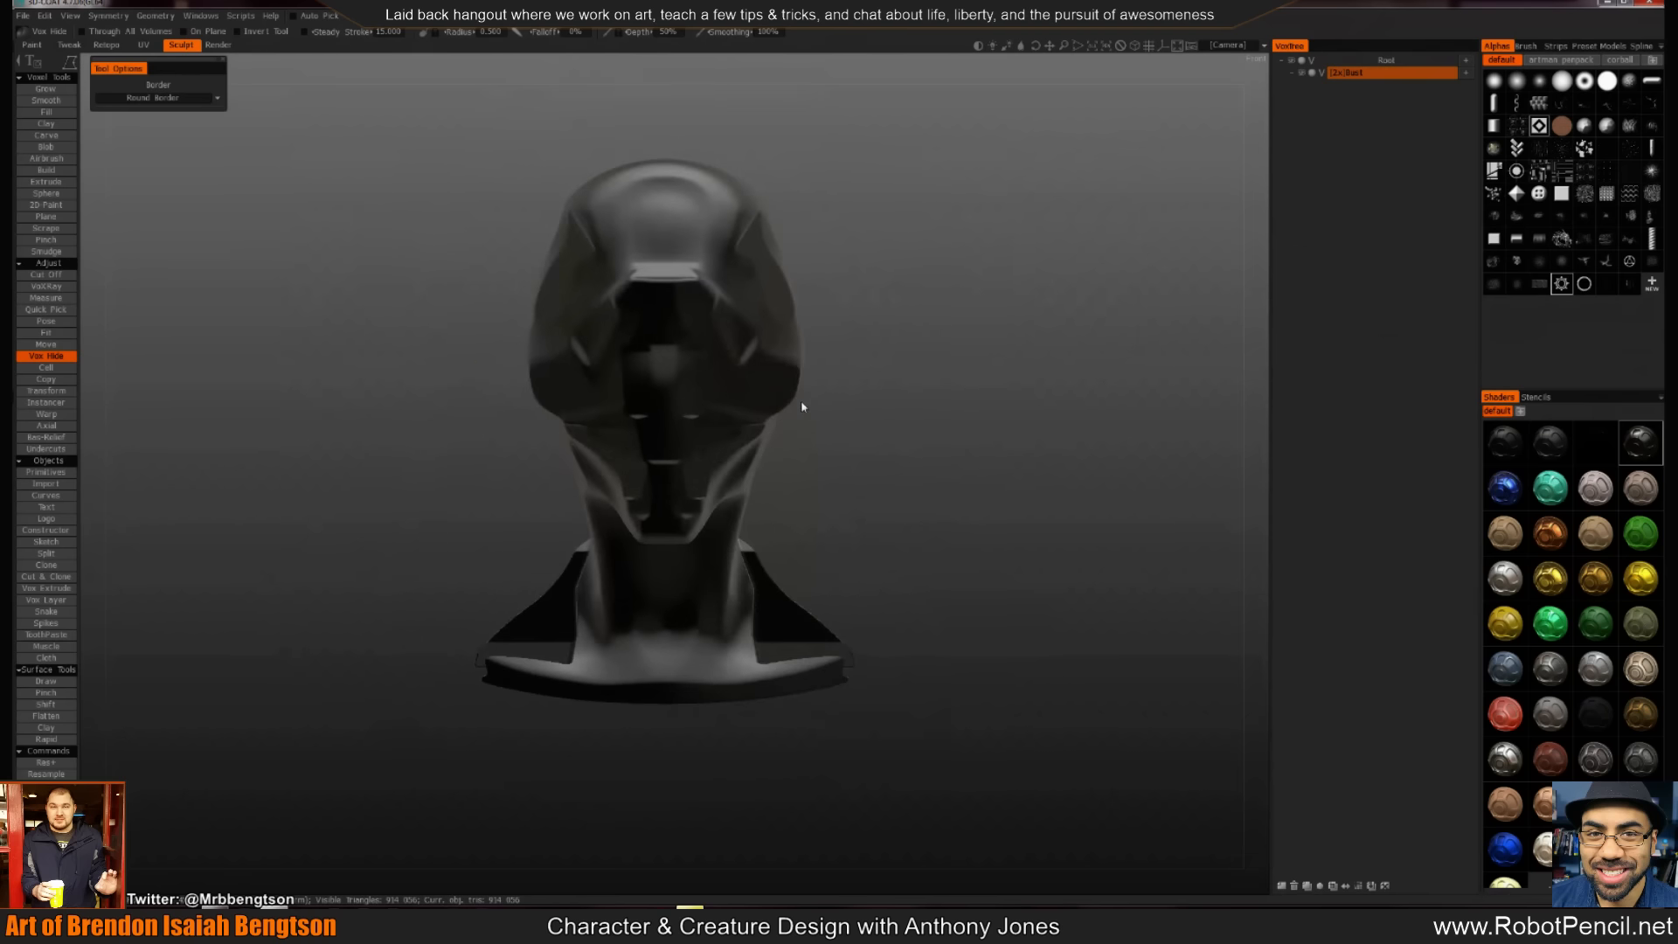
Restore the front of the neck with a wider Vox Hide outline running from mid-face to the base
left_click(654, 387)
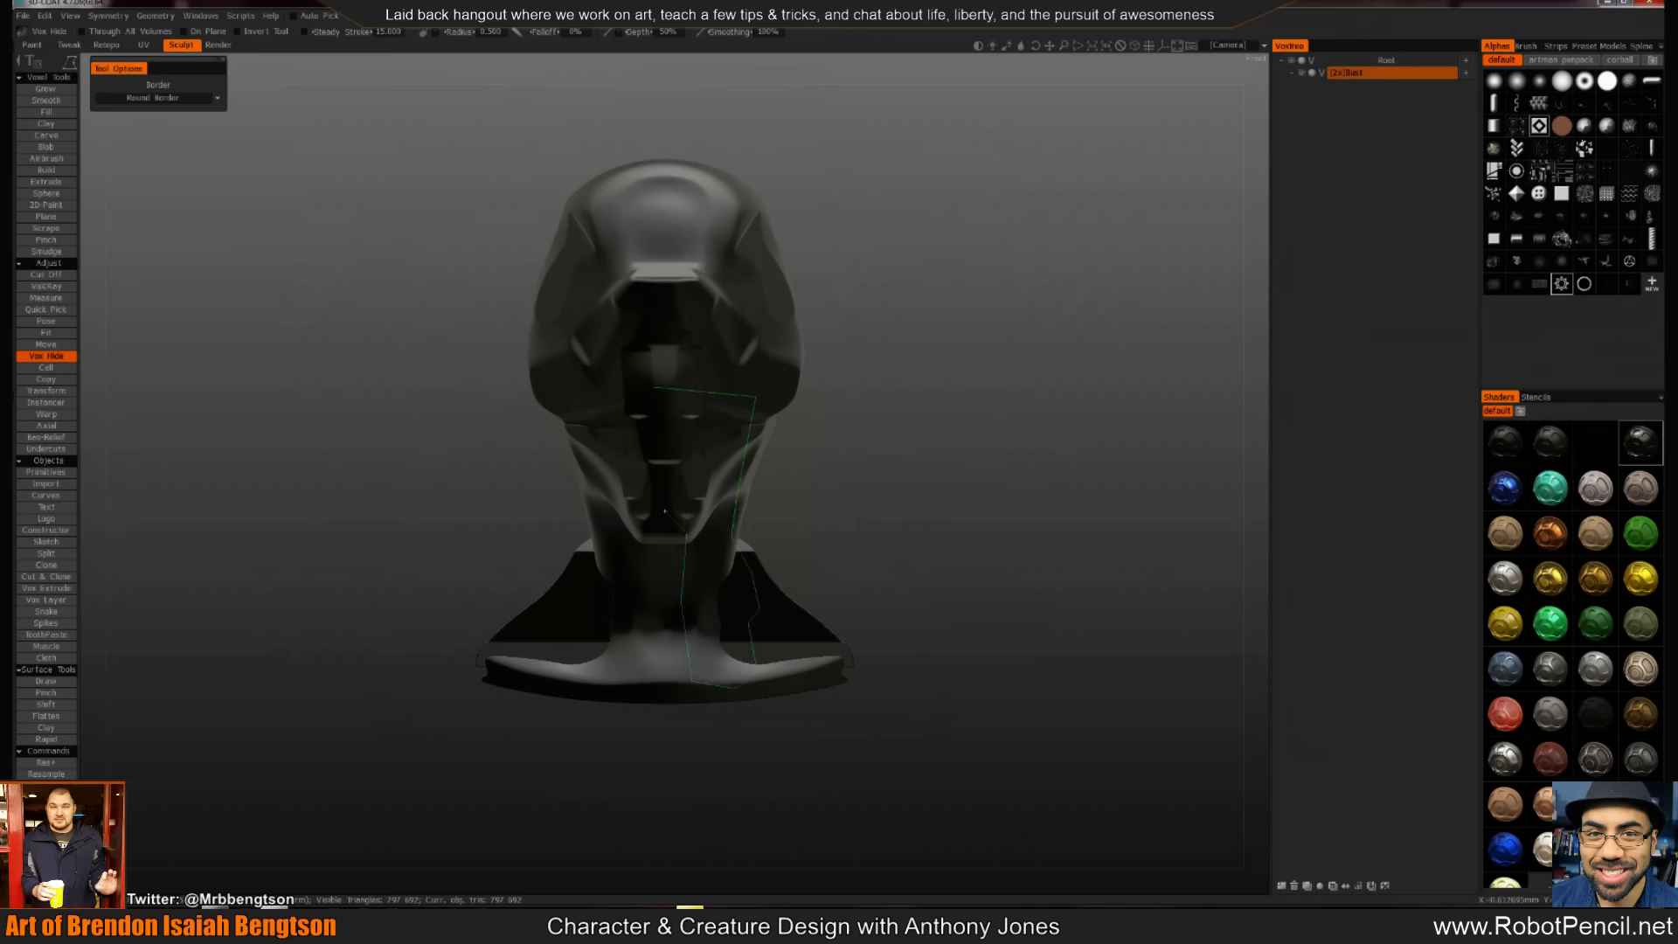
left_click(654, 387)
mouse_move(861, 459)
left_mouse_down("alt")
mouse_move(673, 477)
mouse_move(658, 565)
mouse_move(798, 528)
mouse_move(802, 505)
left_mouse_up("alt")
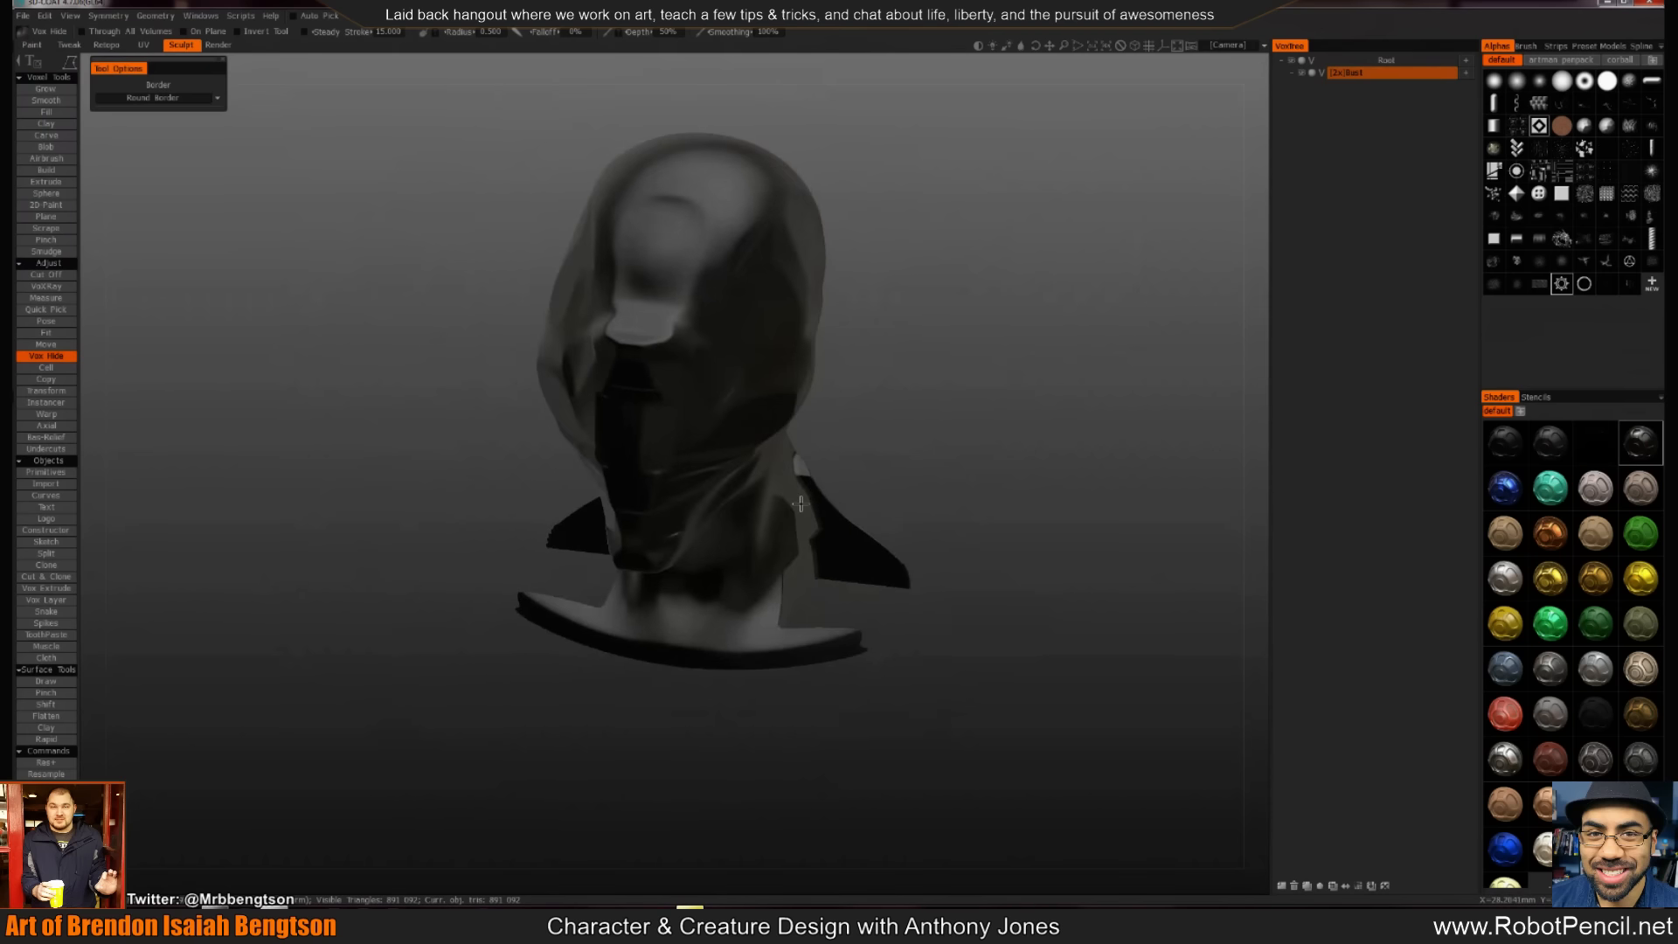
Separate the hidden neck and shoulder section into its own volume and check the split from front and side
key("ctrl+h")
key("h")
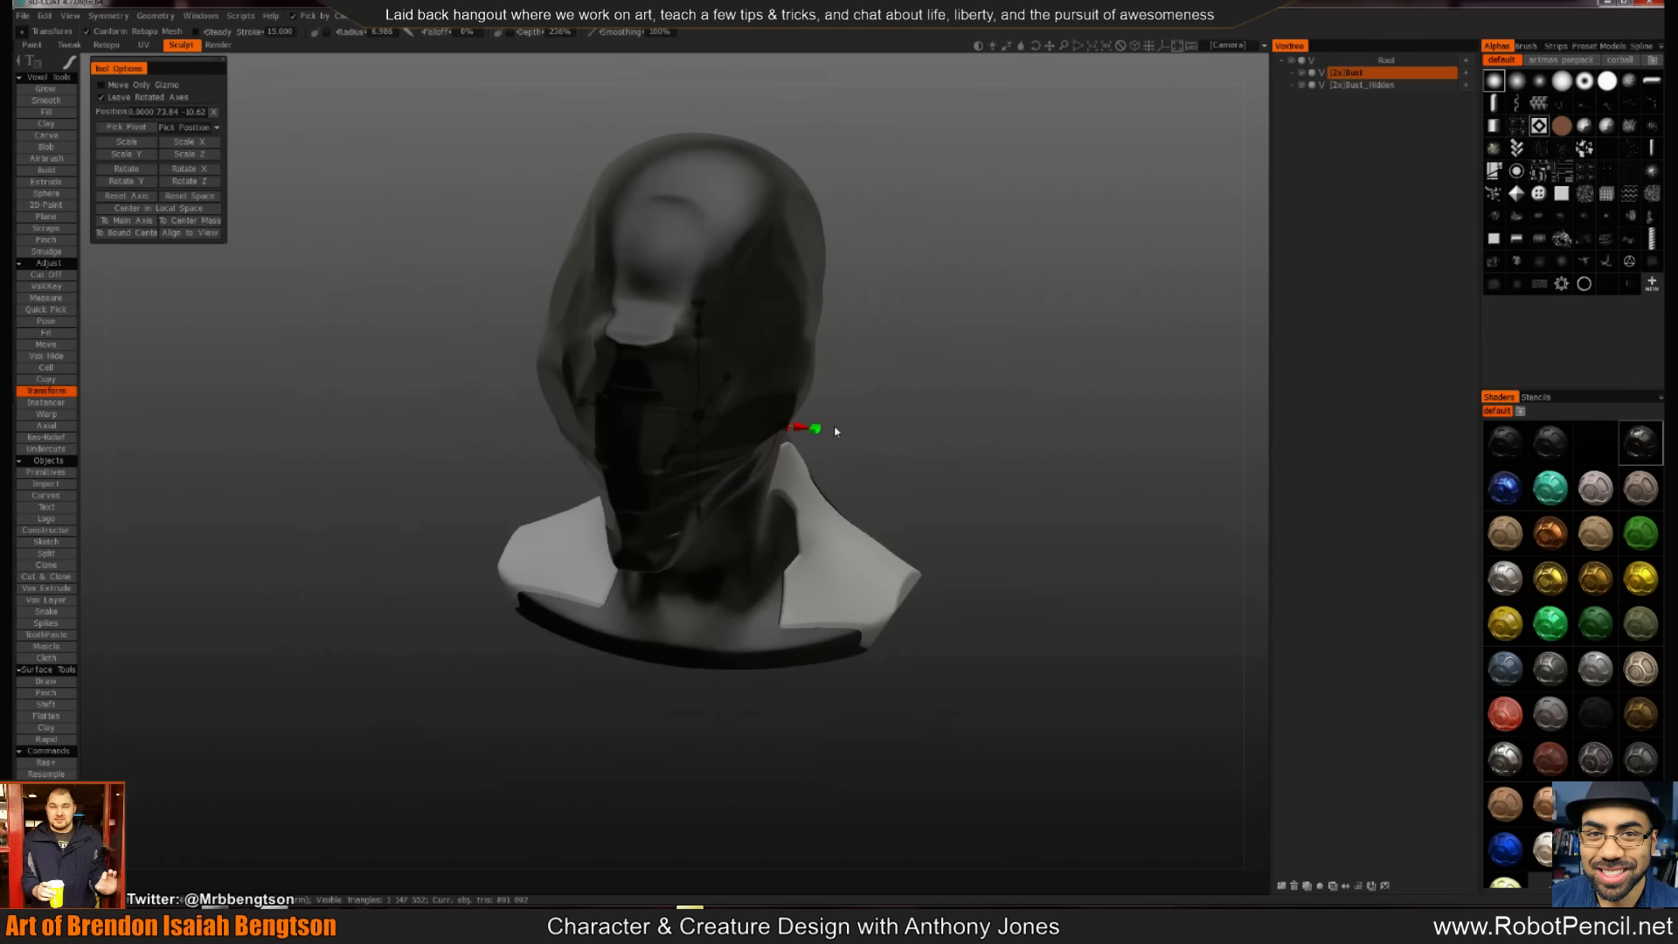
left_click_drag(846, 416, 989, 420, "alt")
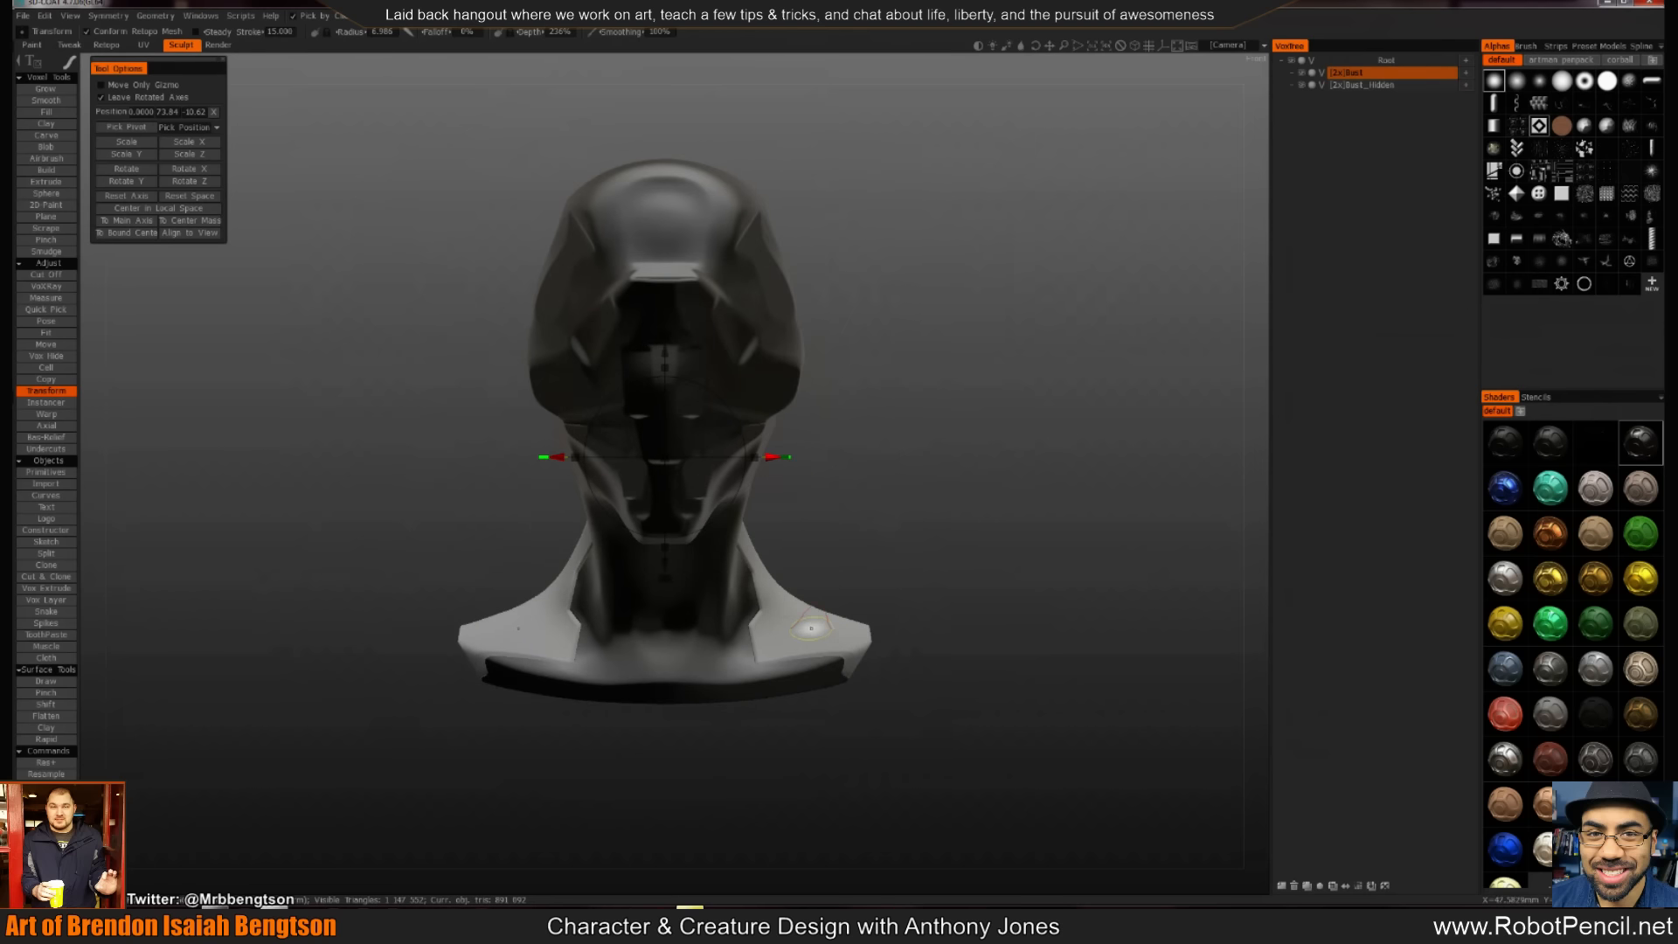
left_click_drag(970, 607, 734, 578, "alt")
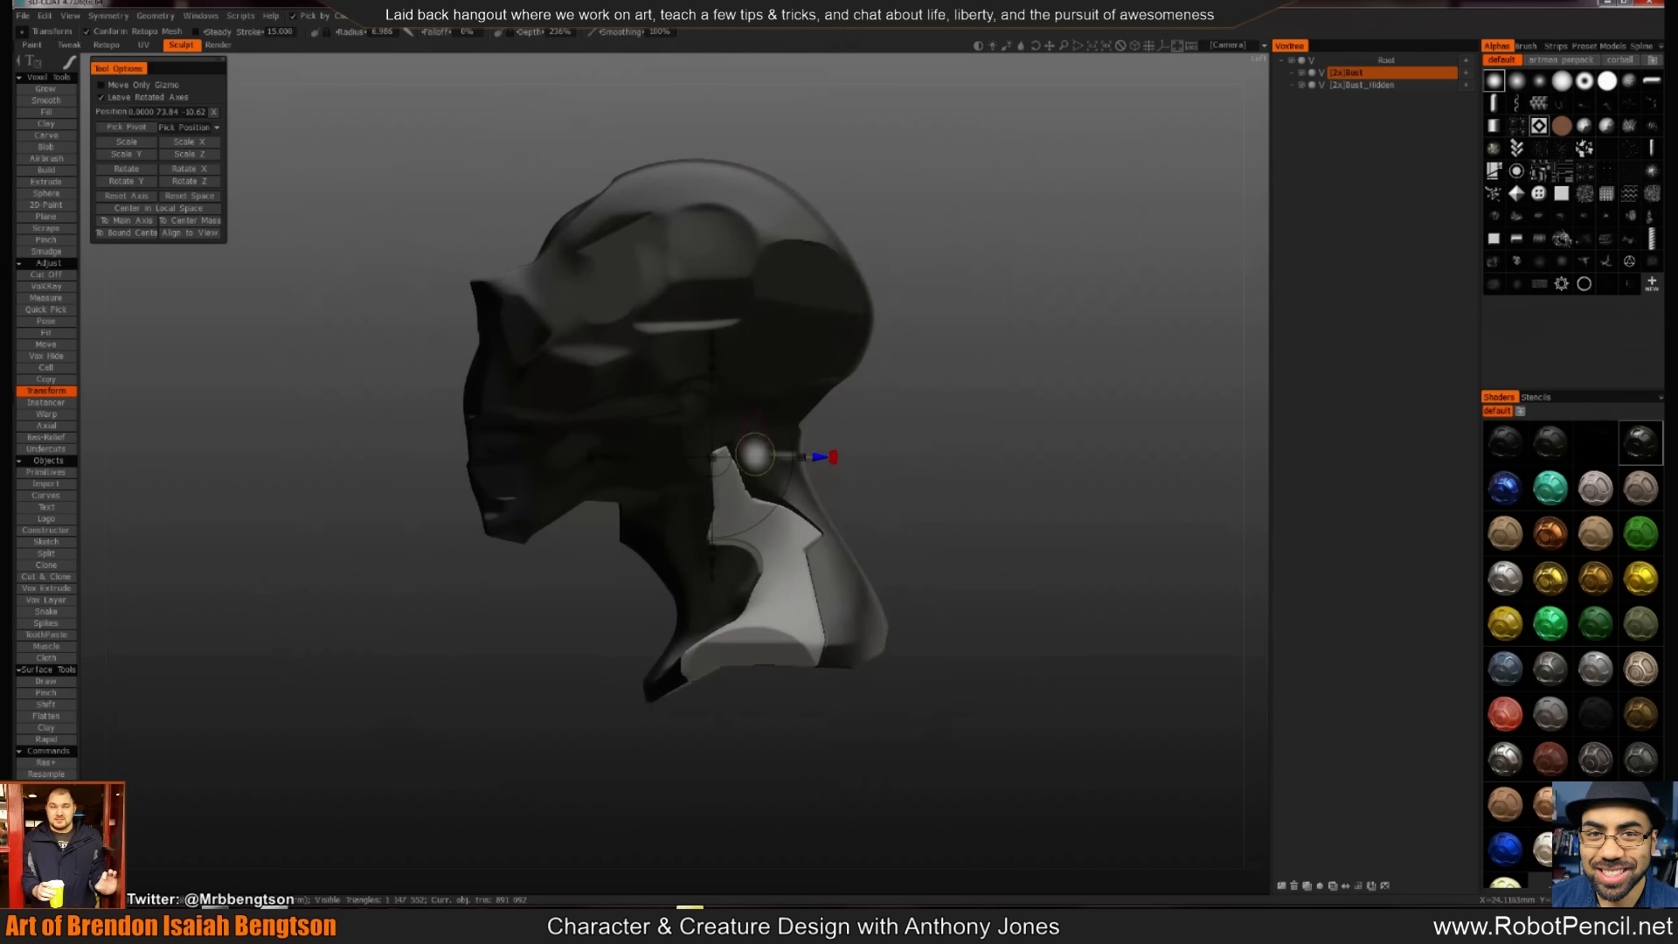
Select the separated neck and shoulder volume and resample it with Good quality
key("h")
key("ctrl+r")
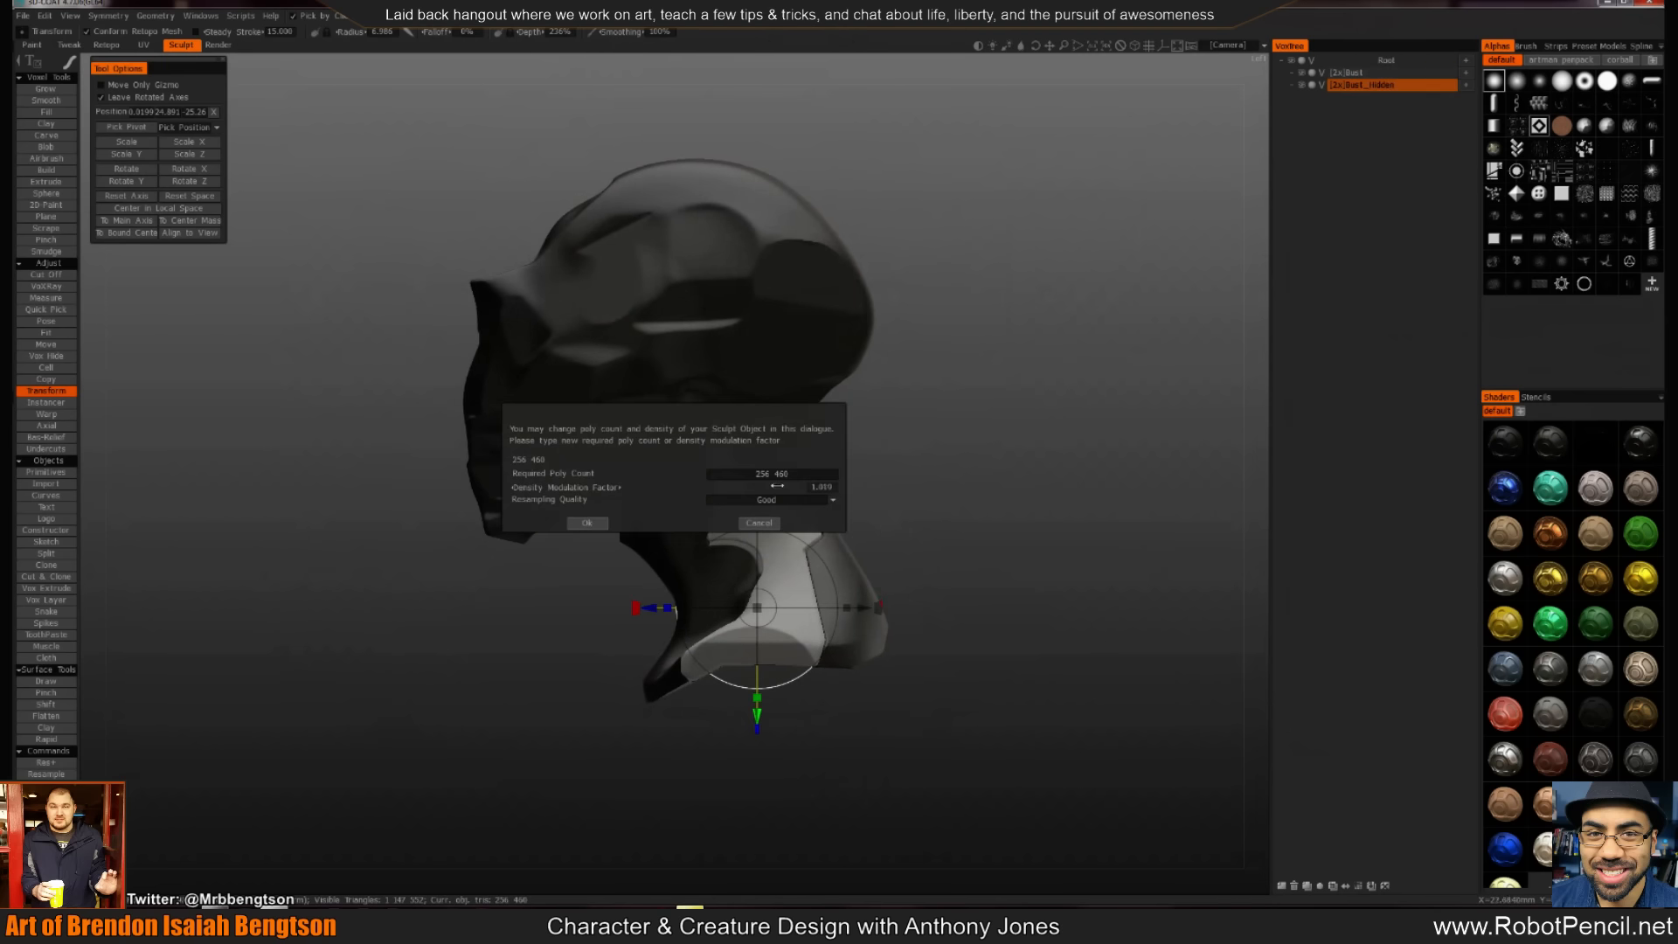
left_click(587, 523)
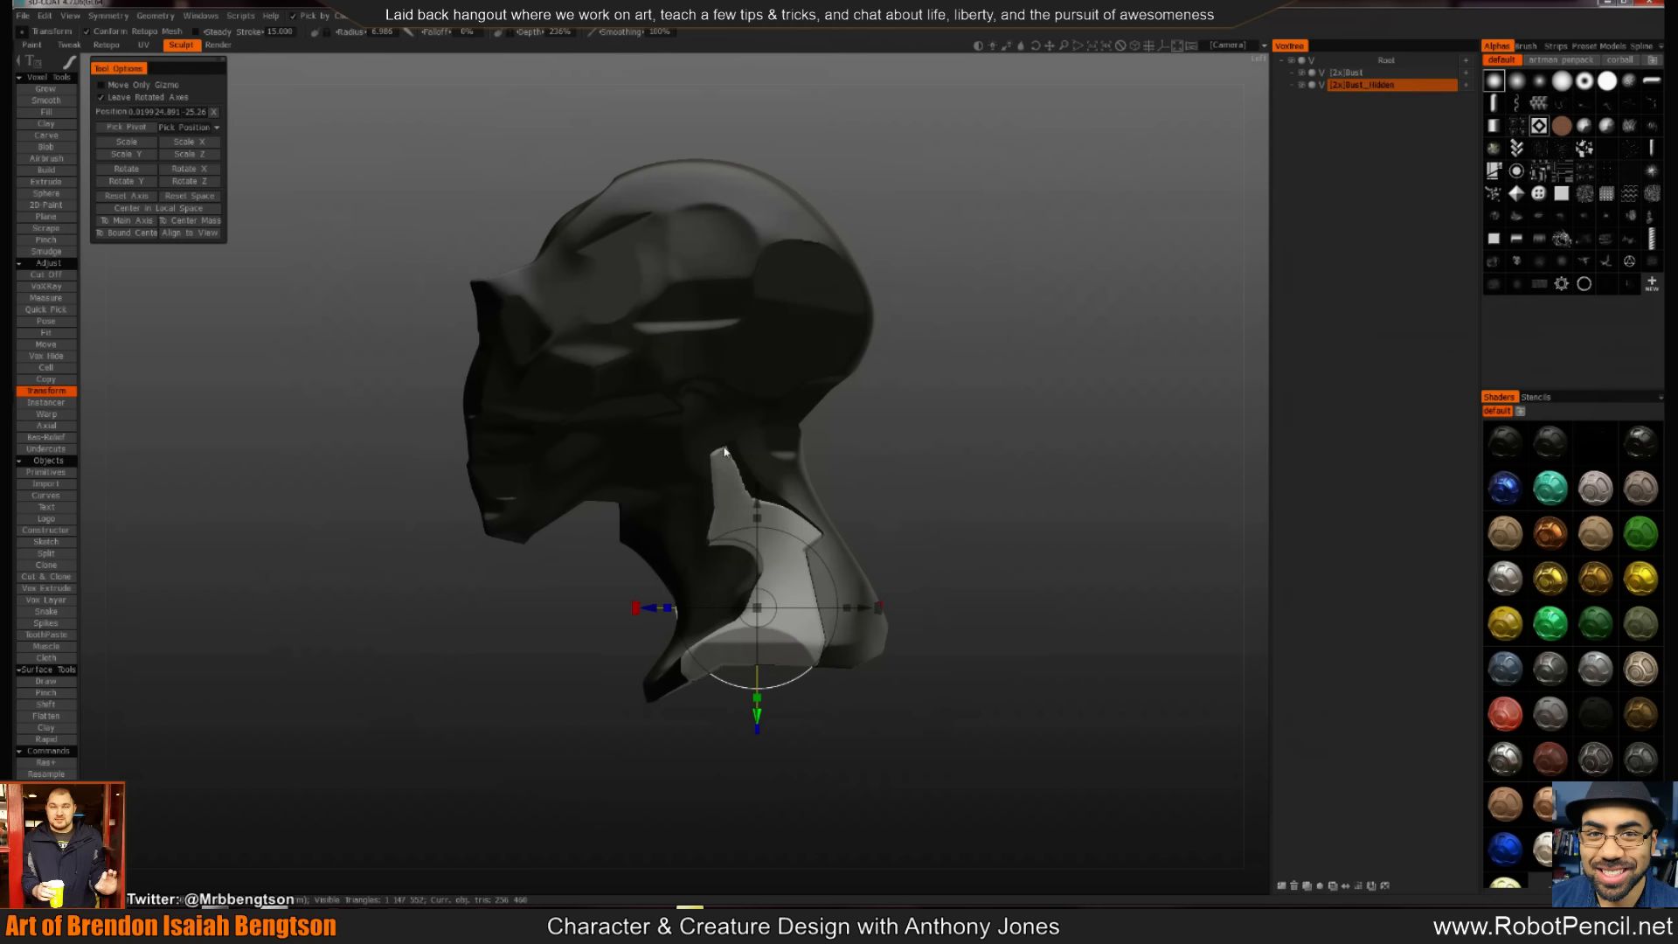
Trim the separated neck and shoulder piece with Cut Off along its sides and shoulder edges from several angles
key("k")
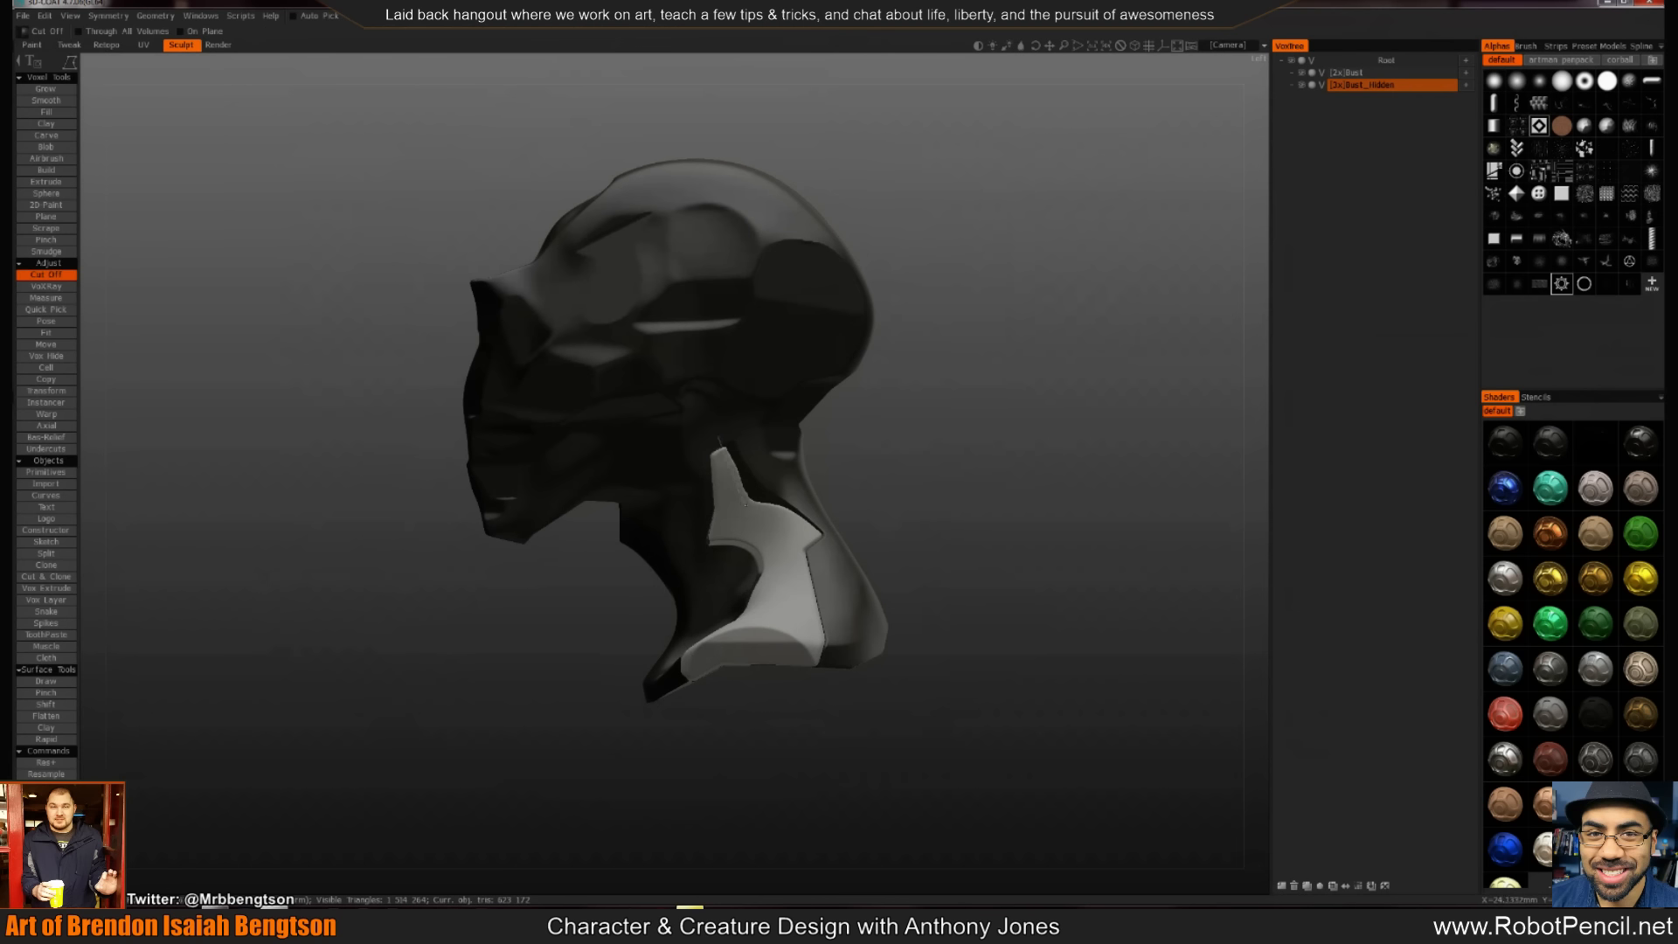
left_click_drag(775, 462, 849, 550, "alt")
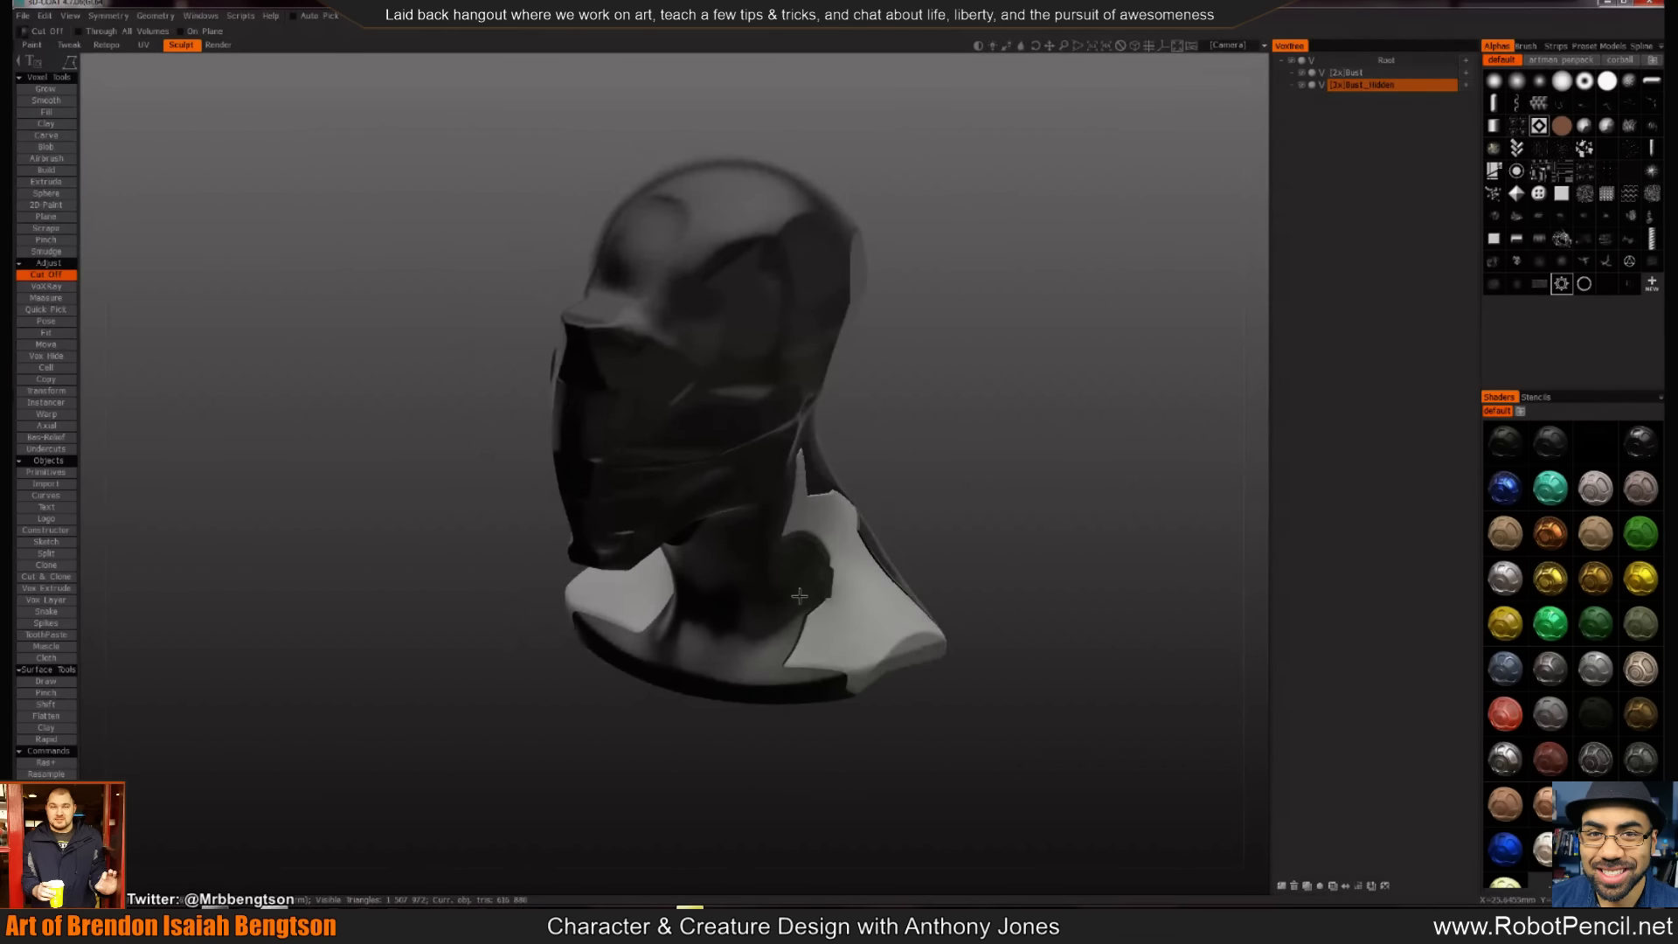
mouse_move(813, 595)
left_mouse_down("alt")
mouse_move(705, 599)
mouse_move(785, 602)
left_mouse_up("alt")
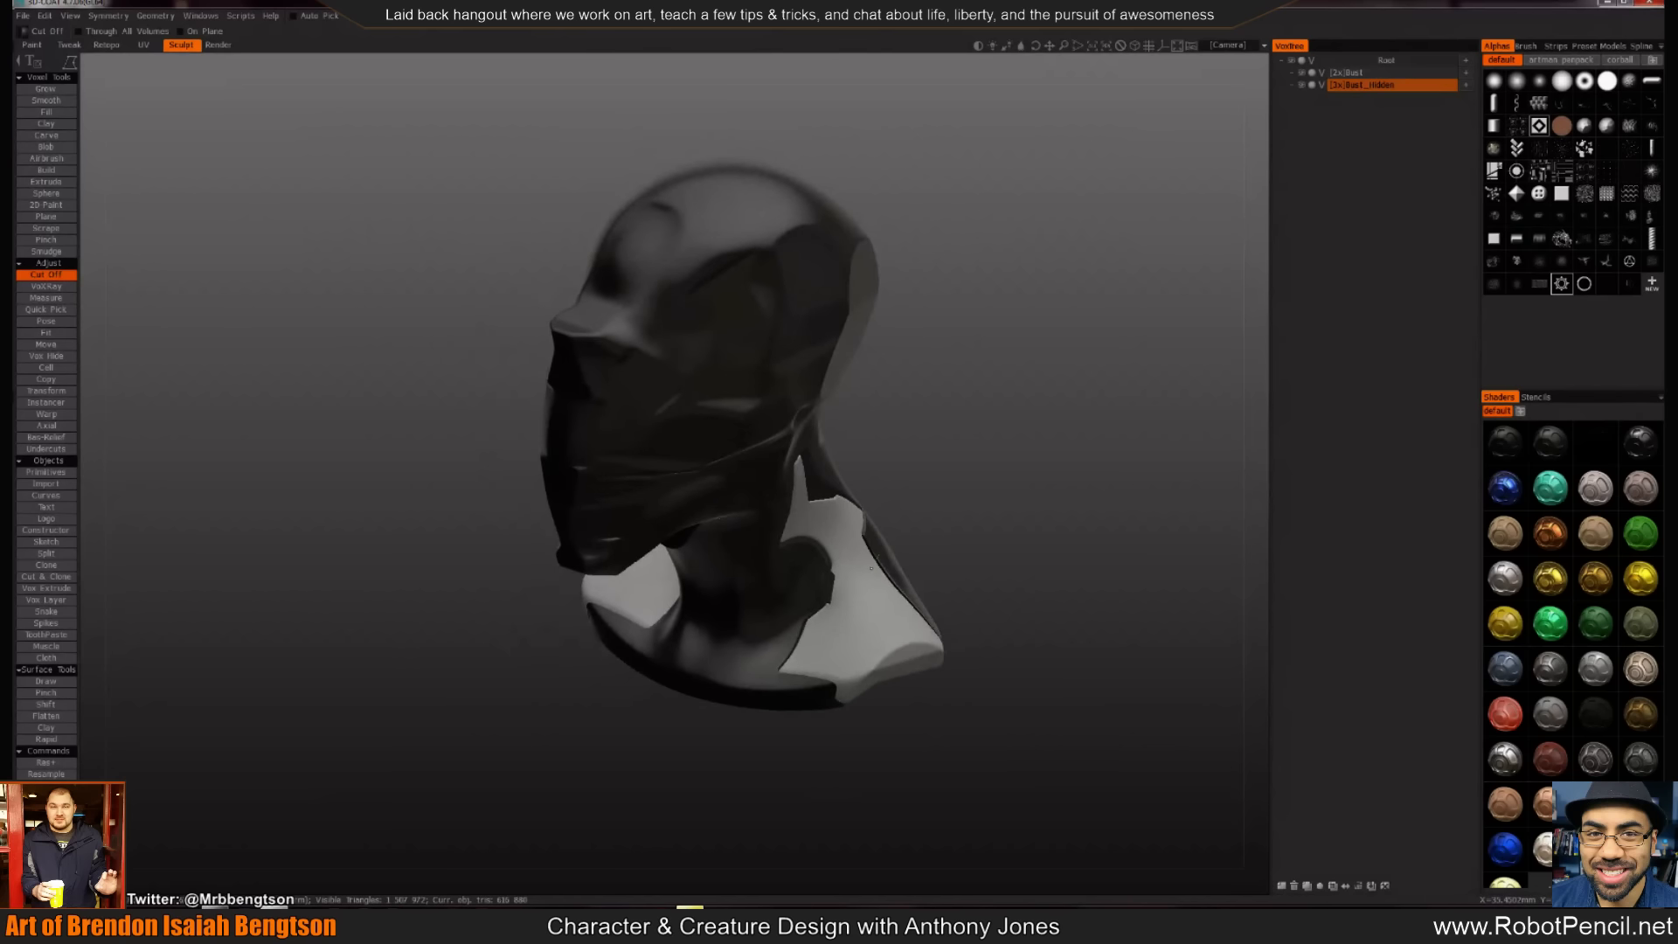
left_click_drag(918, 573, 831, 547, "alt")
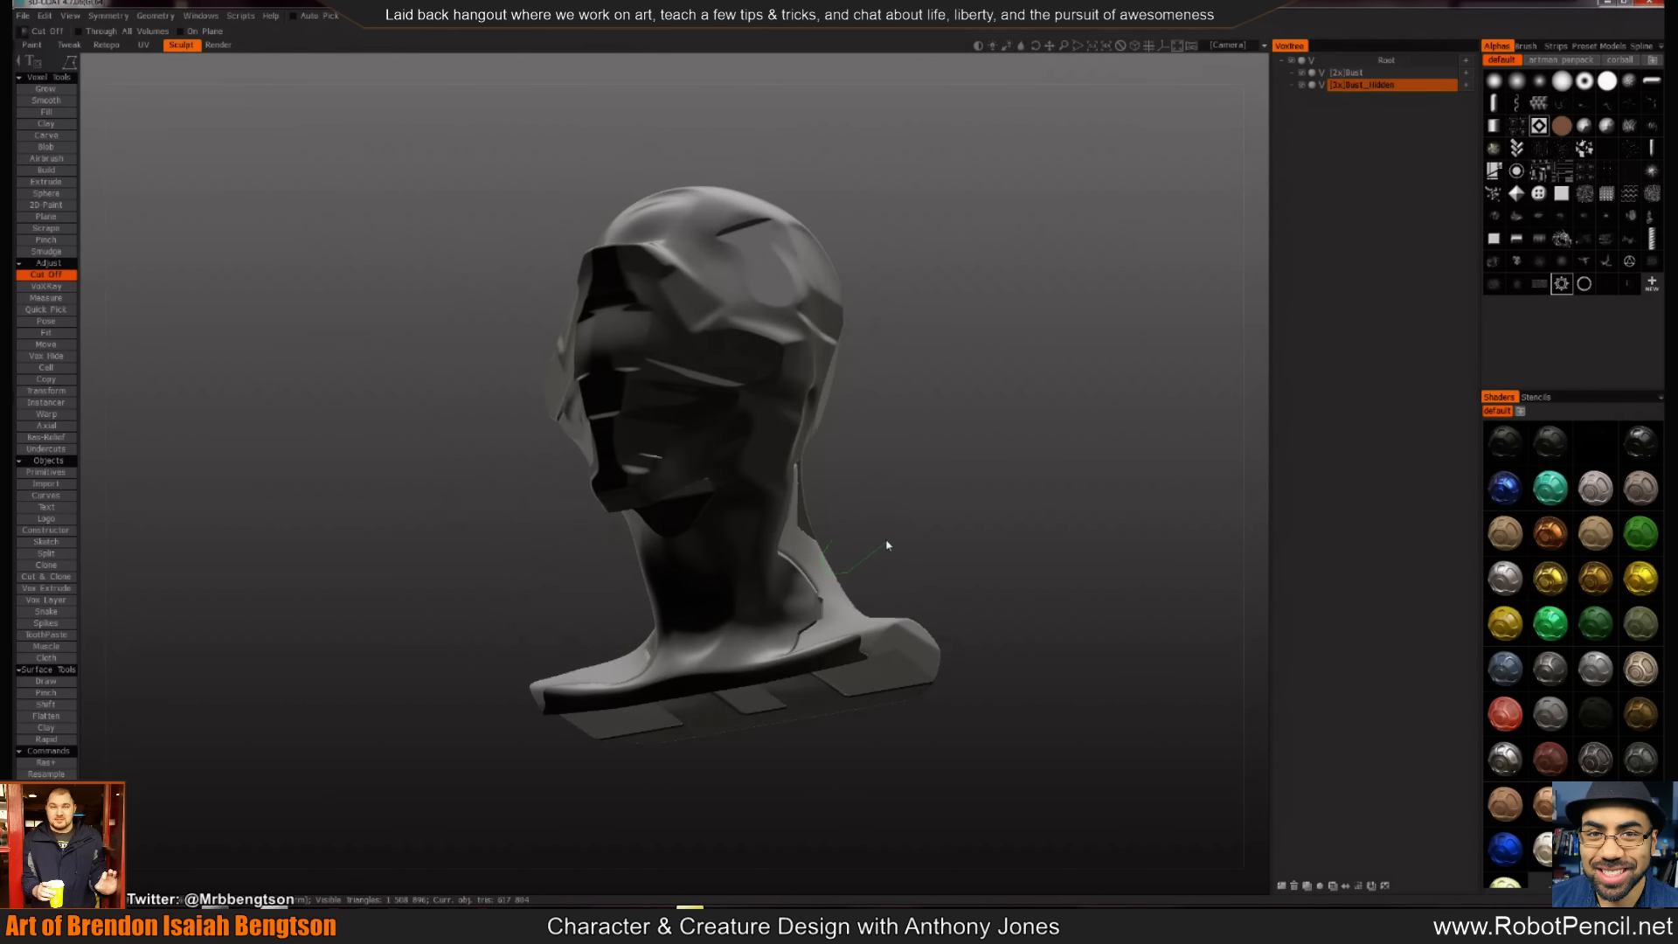
left_click_drag(888, 536, 769, 625, "alt")
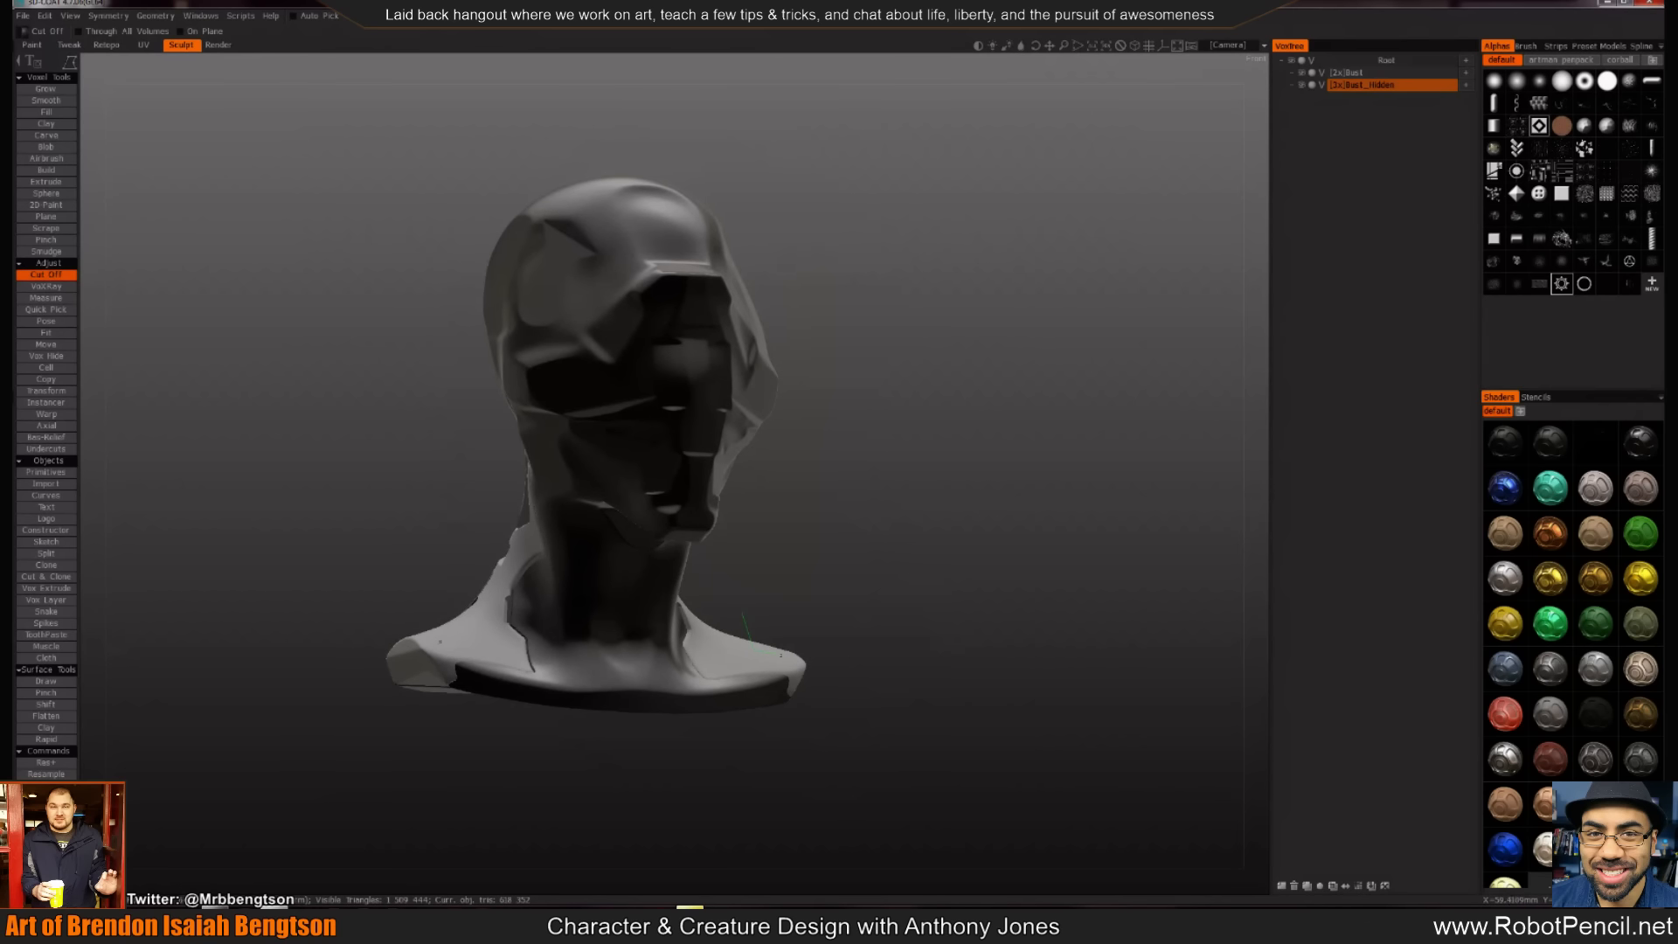
left_click(808, 623)
left_click_drag(814, 606, 707, 690, "alt")
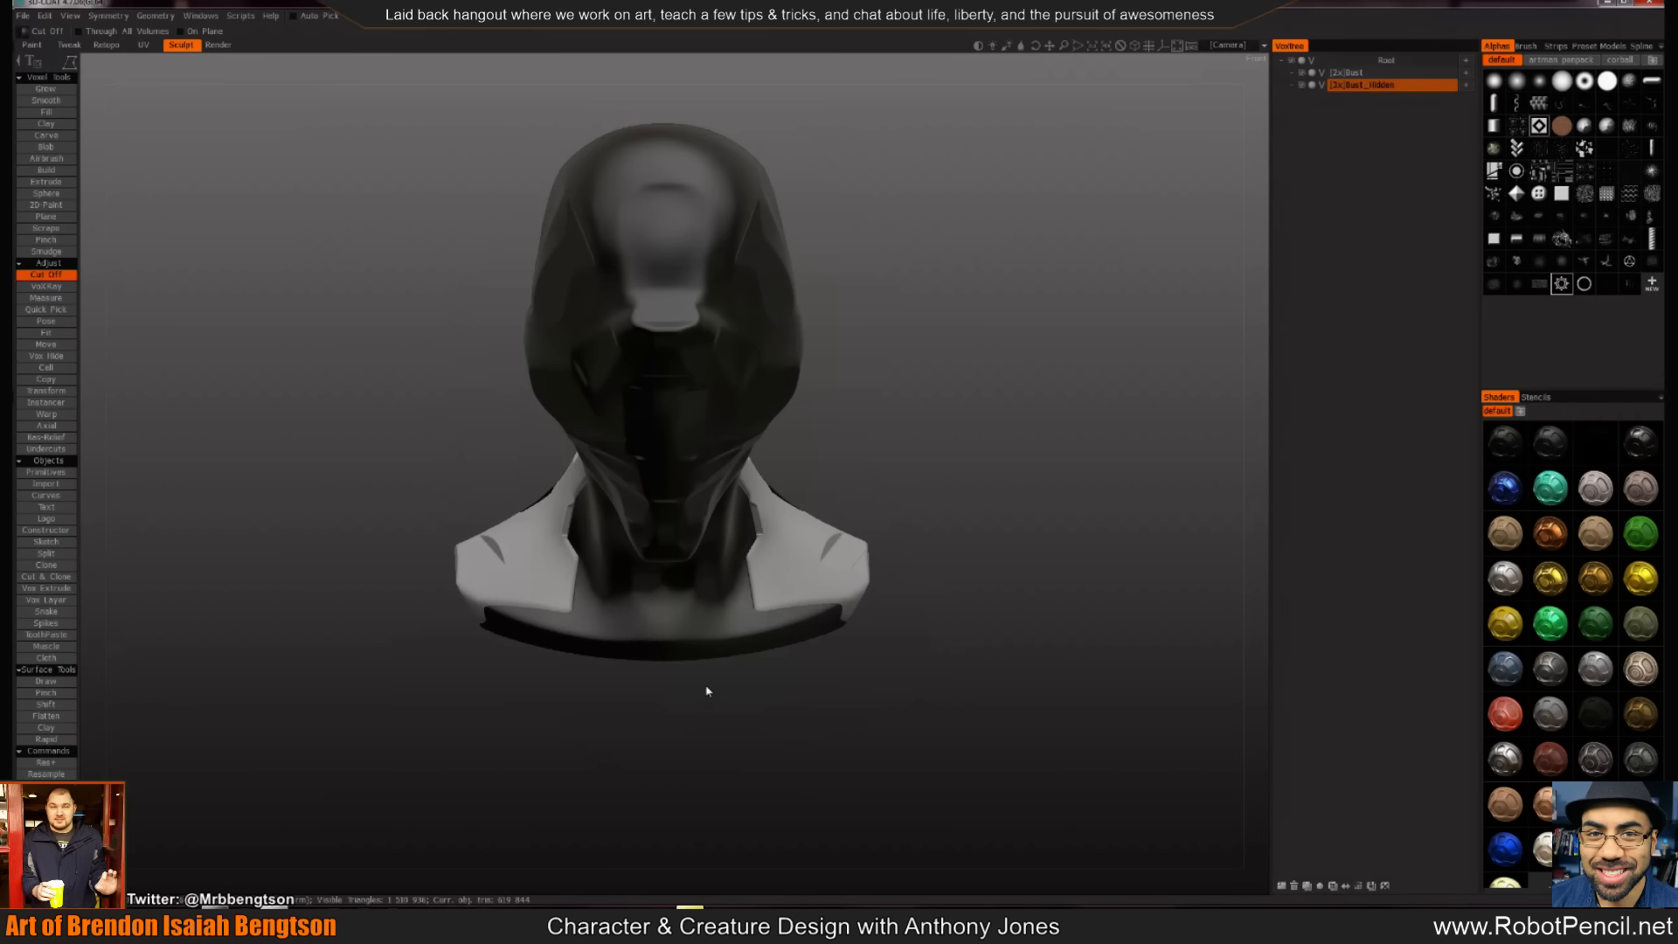
left_click_drag(879, 562, 700, 624, "alt")
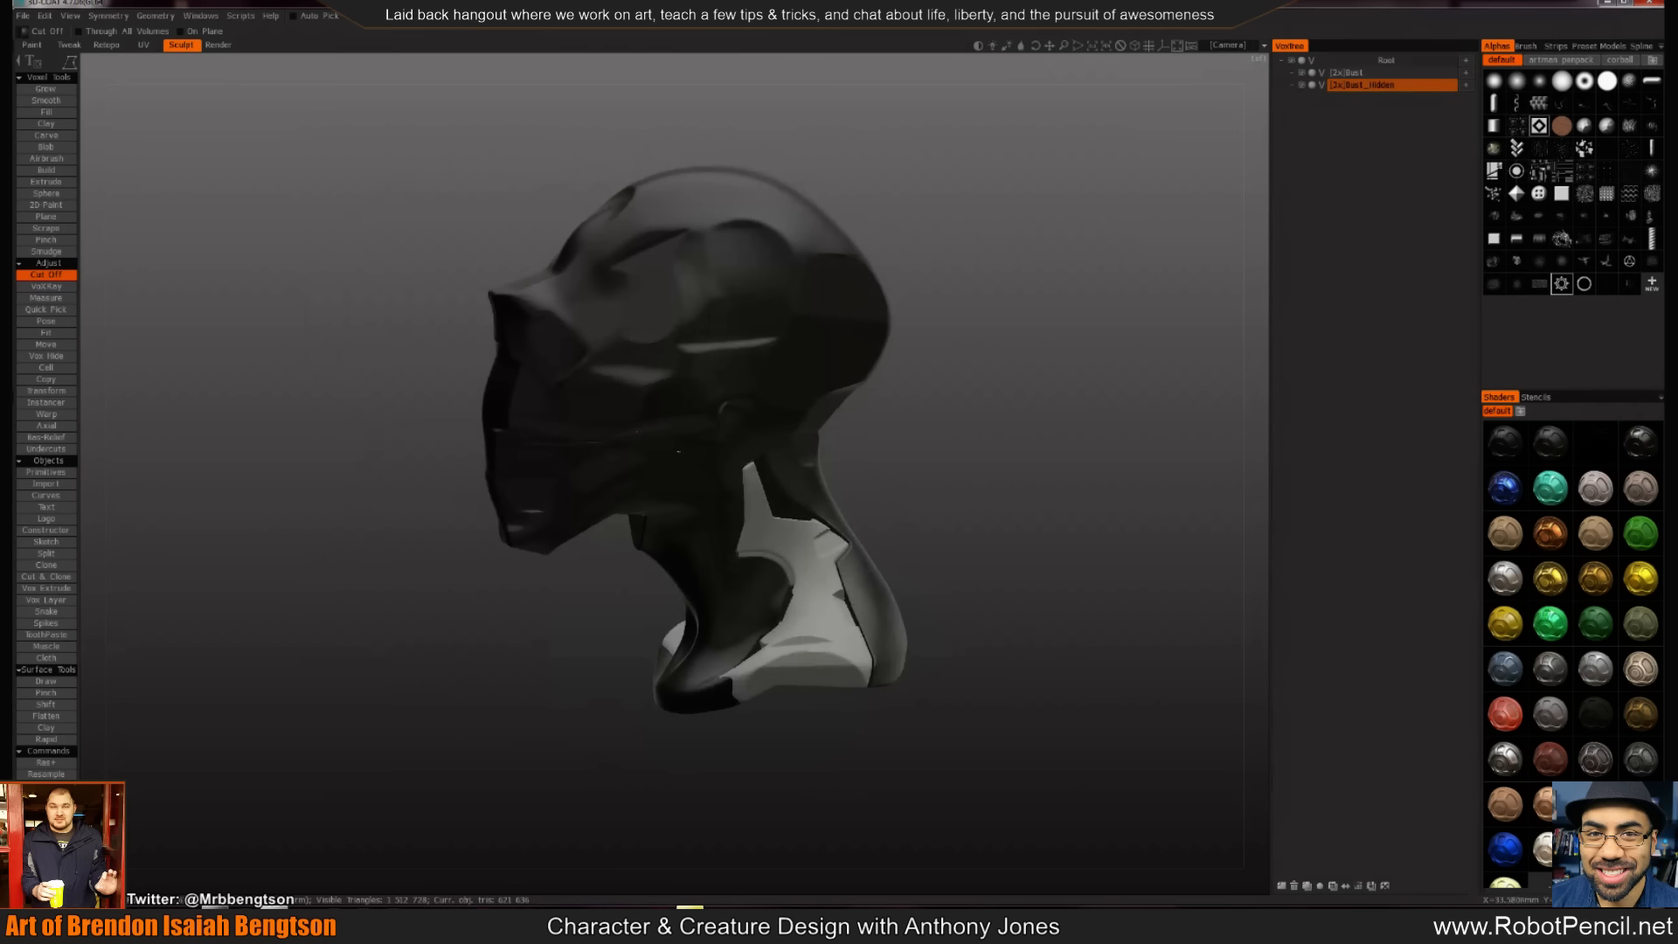
Apply a dark shader to the separated neck and shoulder volume
key("h")
left_click_drag(890, 468, 655, 507, "alt")
key("h")
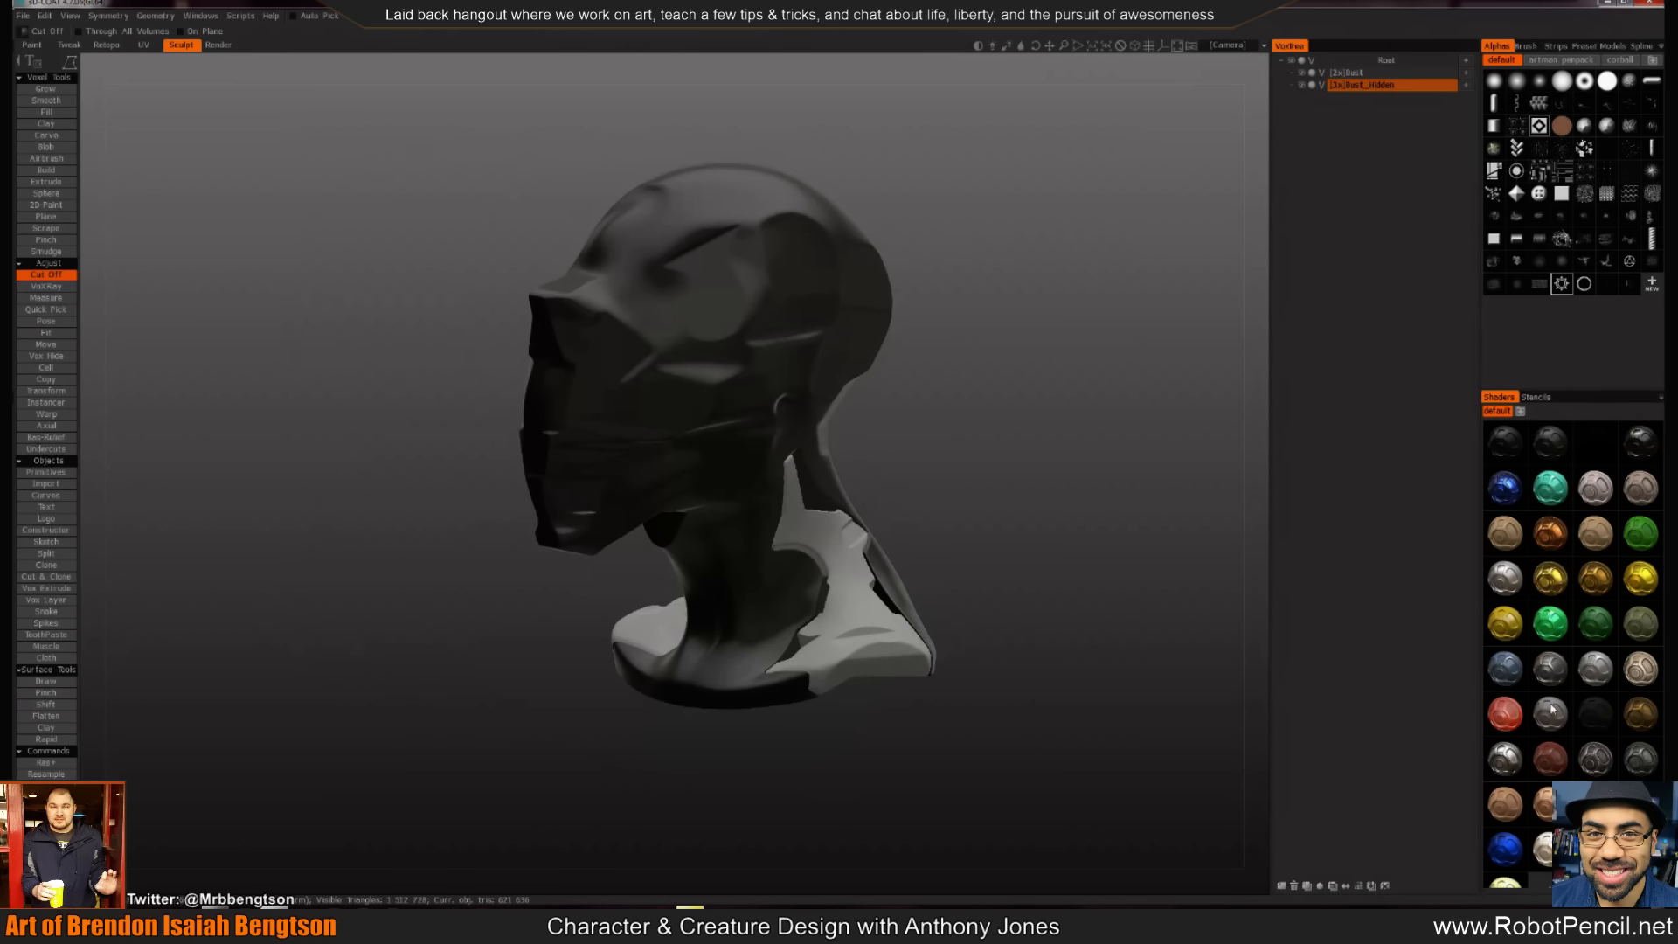
left_click(1595, 713)
left_click_drag(899, 551, 861, 530, "alt")
Select the main bust volume and split the head off along a line beneath the jaw and skull base
key("h")
left_click(45, 553)
left_click(588, 571)
left_click(699, 428)
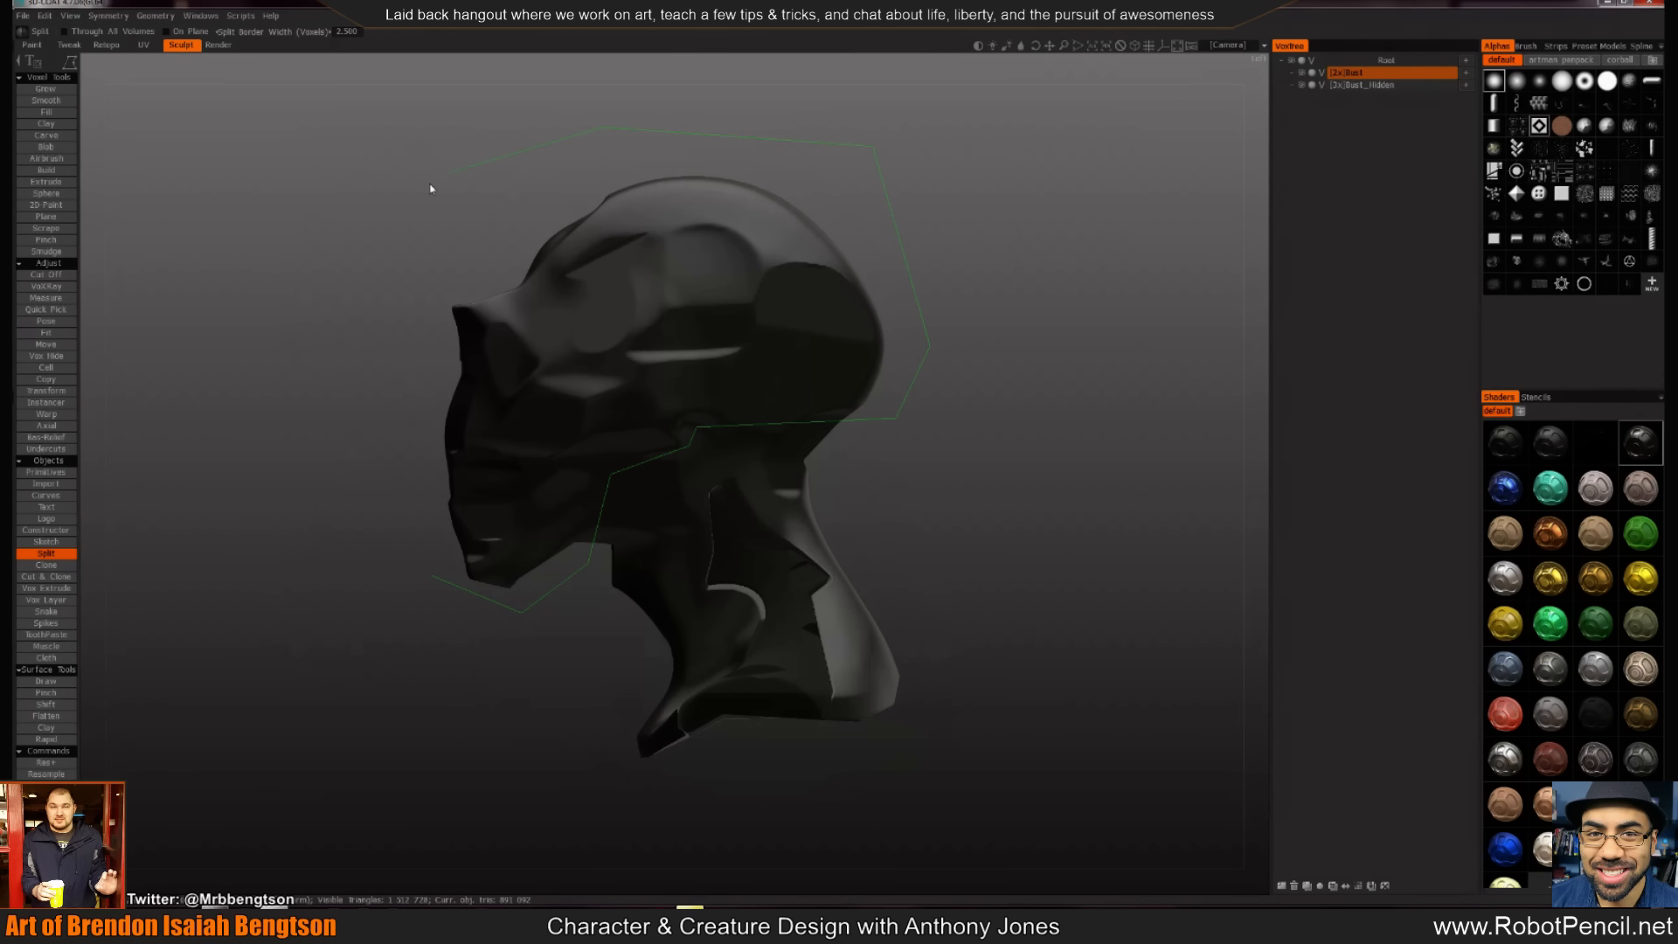
left_click(437, 569)
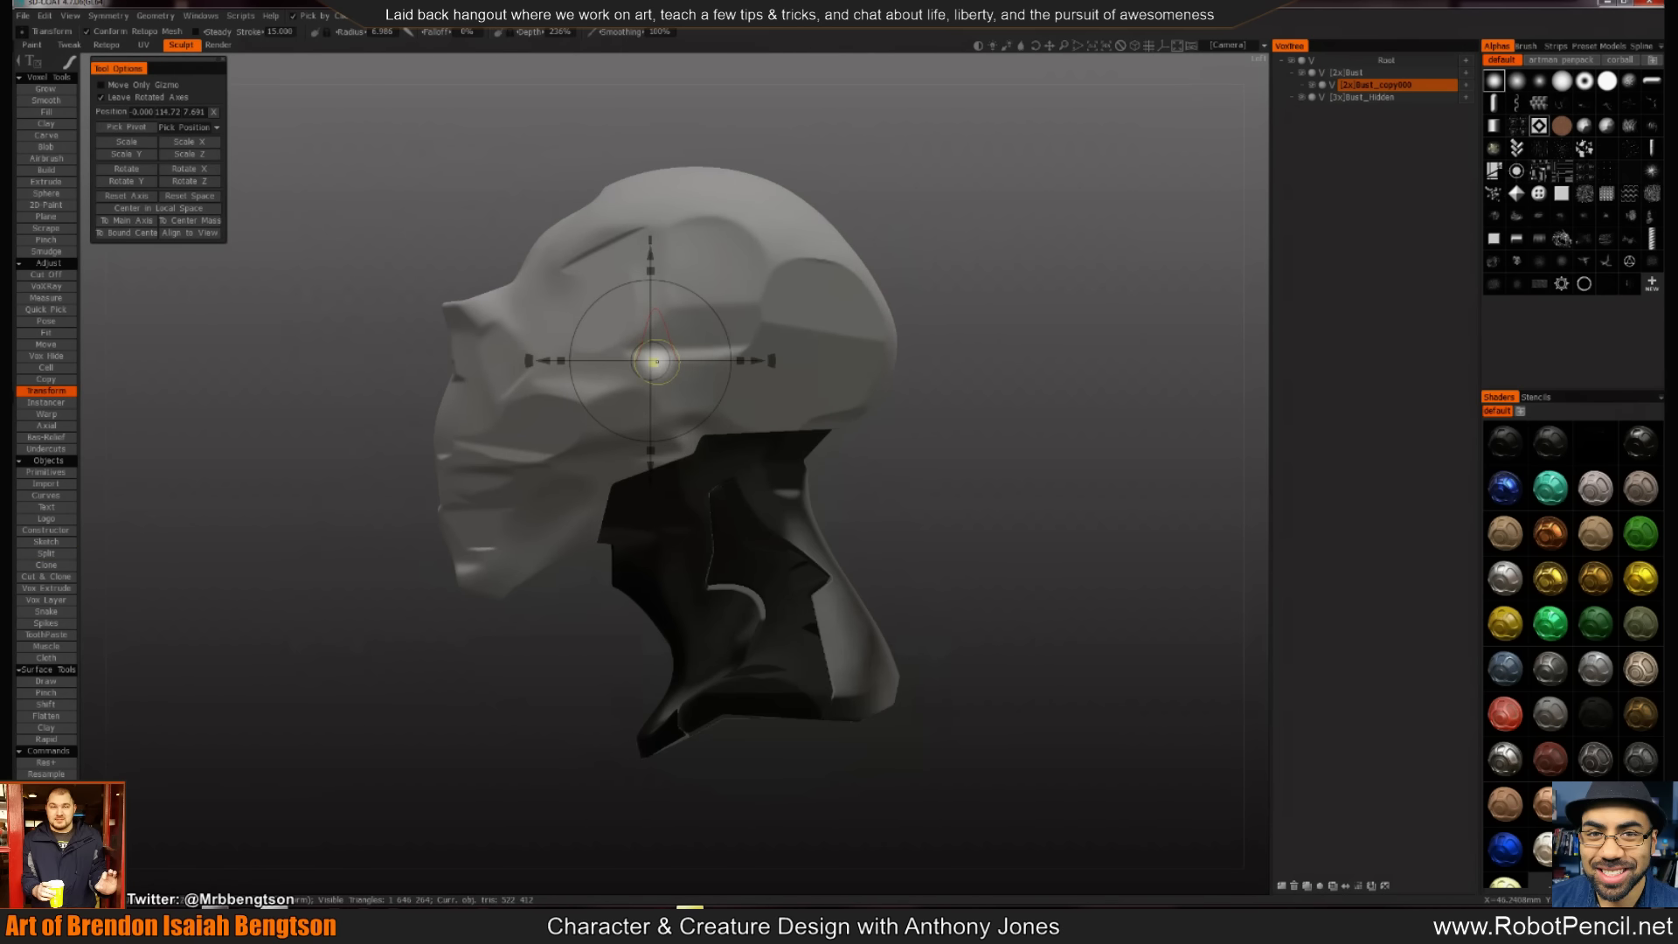
mouse_move(929, 507)
left_mouse_down()
mouse_move(1160, 505)
mouse_move(929, 507)
left_mouse_up()
Select the remaining neck volume and split off a stepped strip along its upper edge beneath the jaw
key("h")
key("Return")
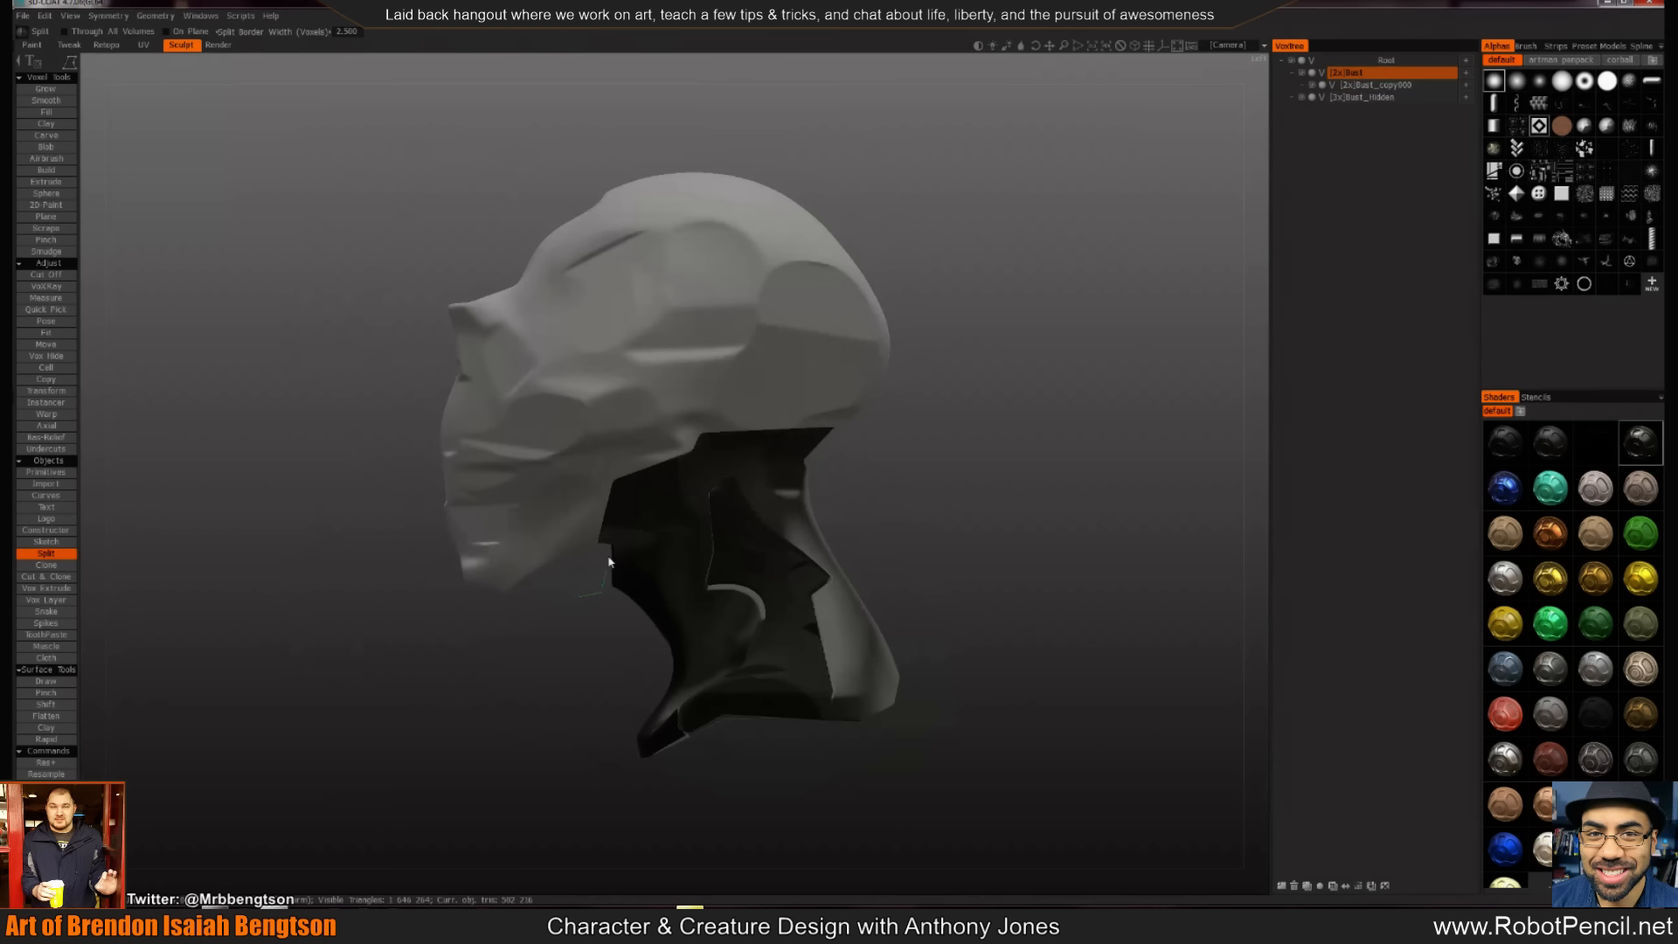
left_click(703, 470)
left_click(712, 452)
left_click(578, 600)
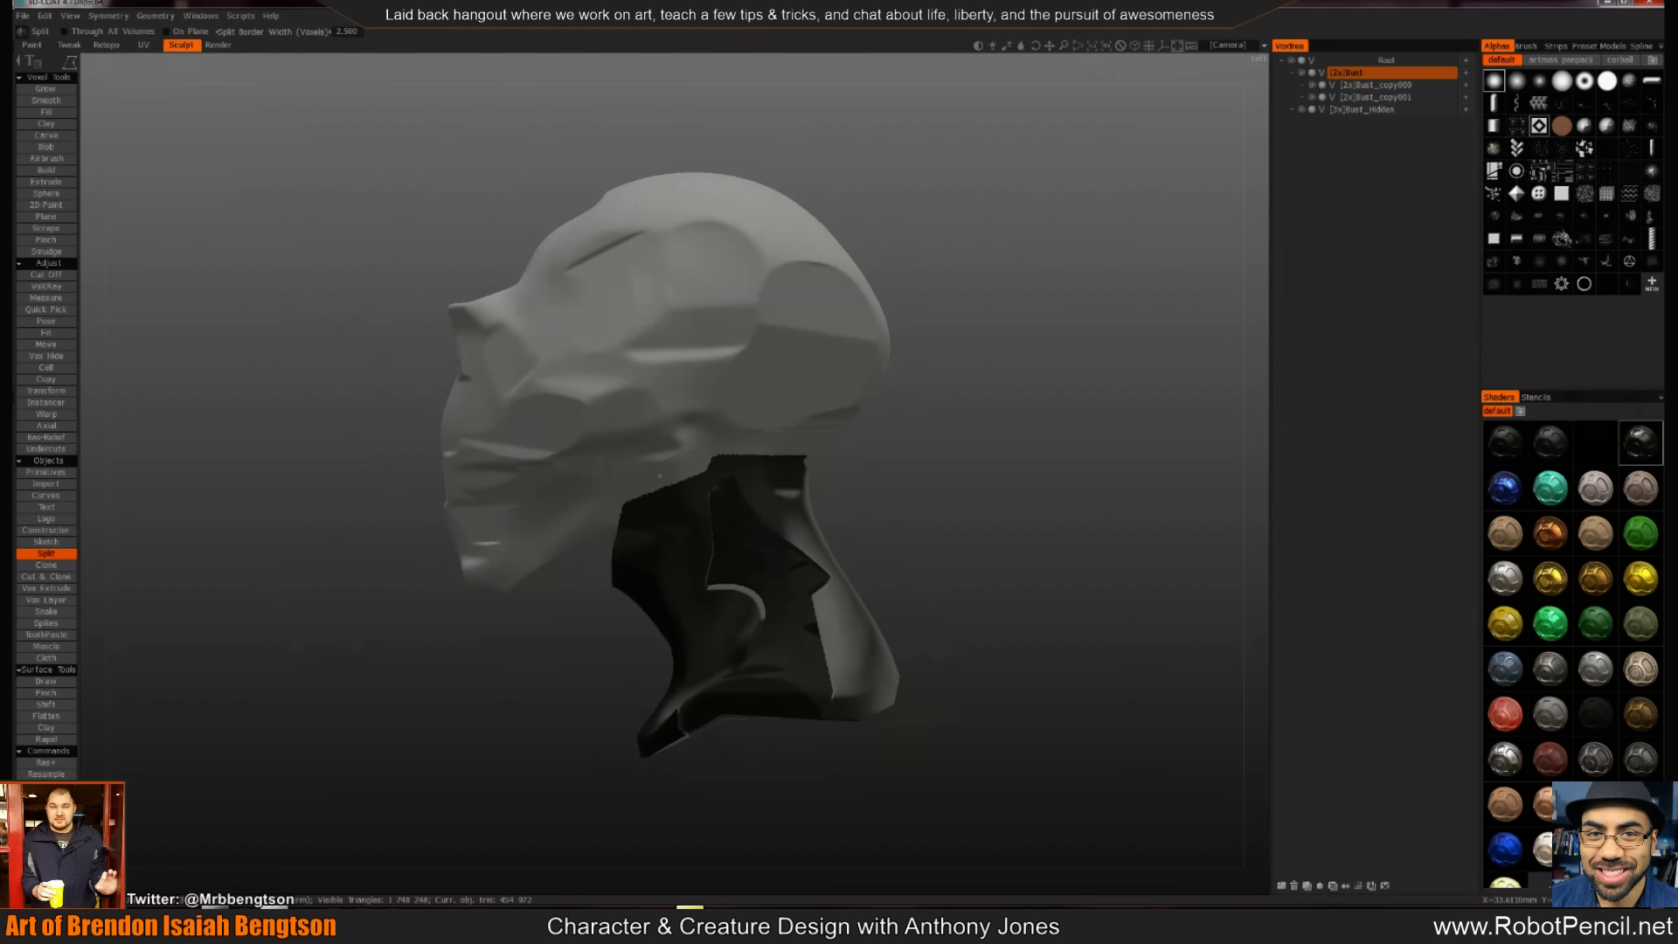
Select the strip beneath the jaw and apply a dark glossy shader to it
key("h")
key("t")
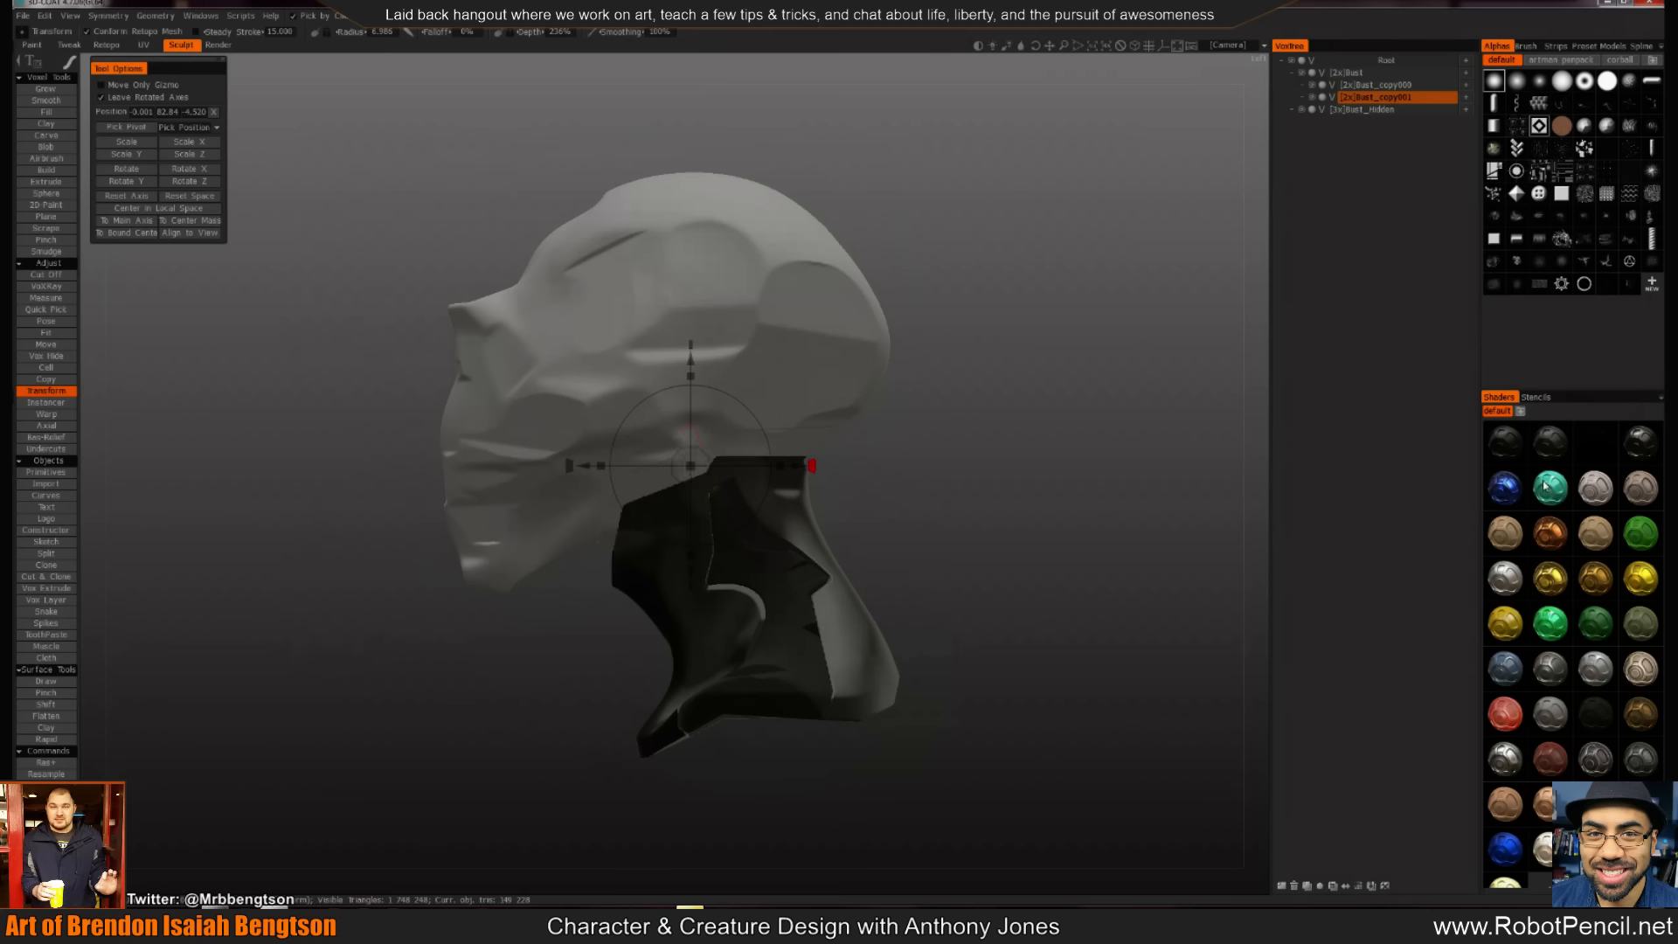
left_click(1595, 443)
left_click(1631, 448)
mouse_move(902, 519)
left_mouse_down()
mouse_move(970, 454)
mouse_move(1022, 551)
mouse_move(879, 543)
left_mouse_up()
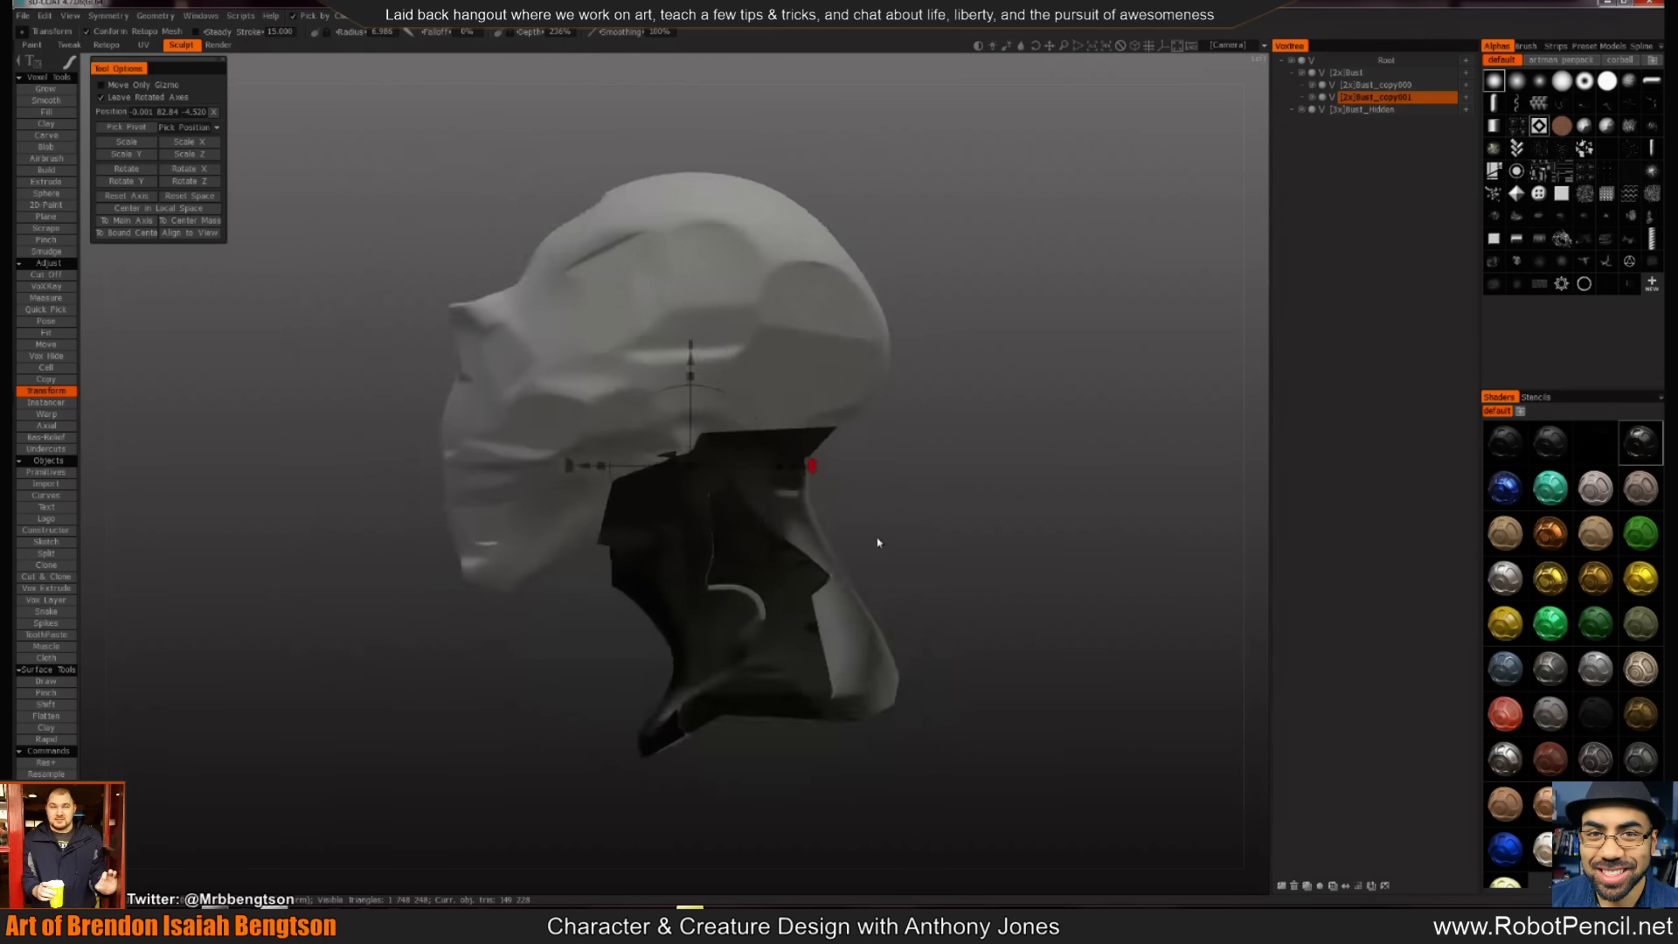
right_click_drag(878, 543, 892, 599)
Resample the strip beneath the jaw and the main neck volume to higher poly counts with Good quality
key("Return")
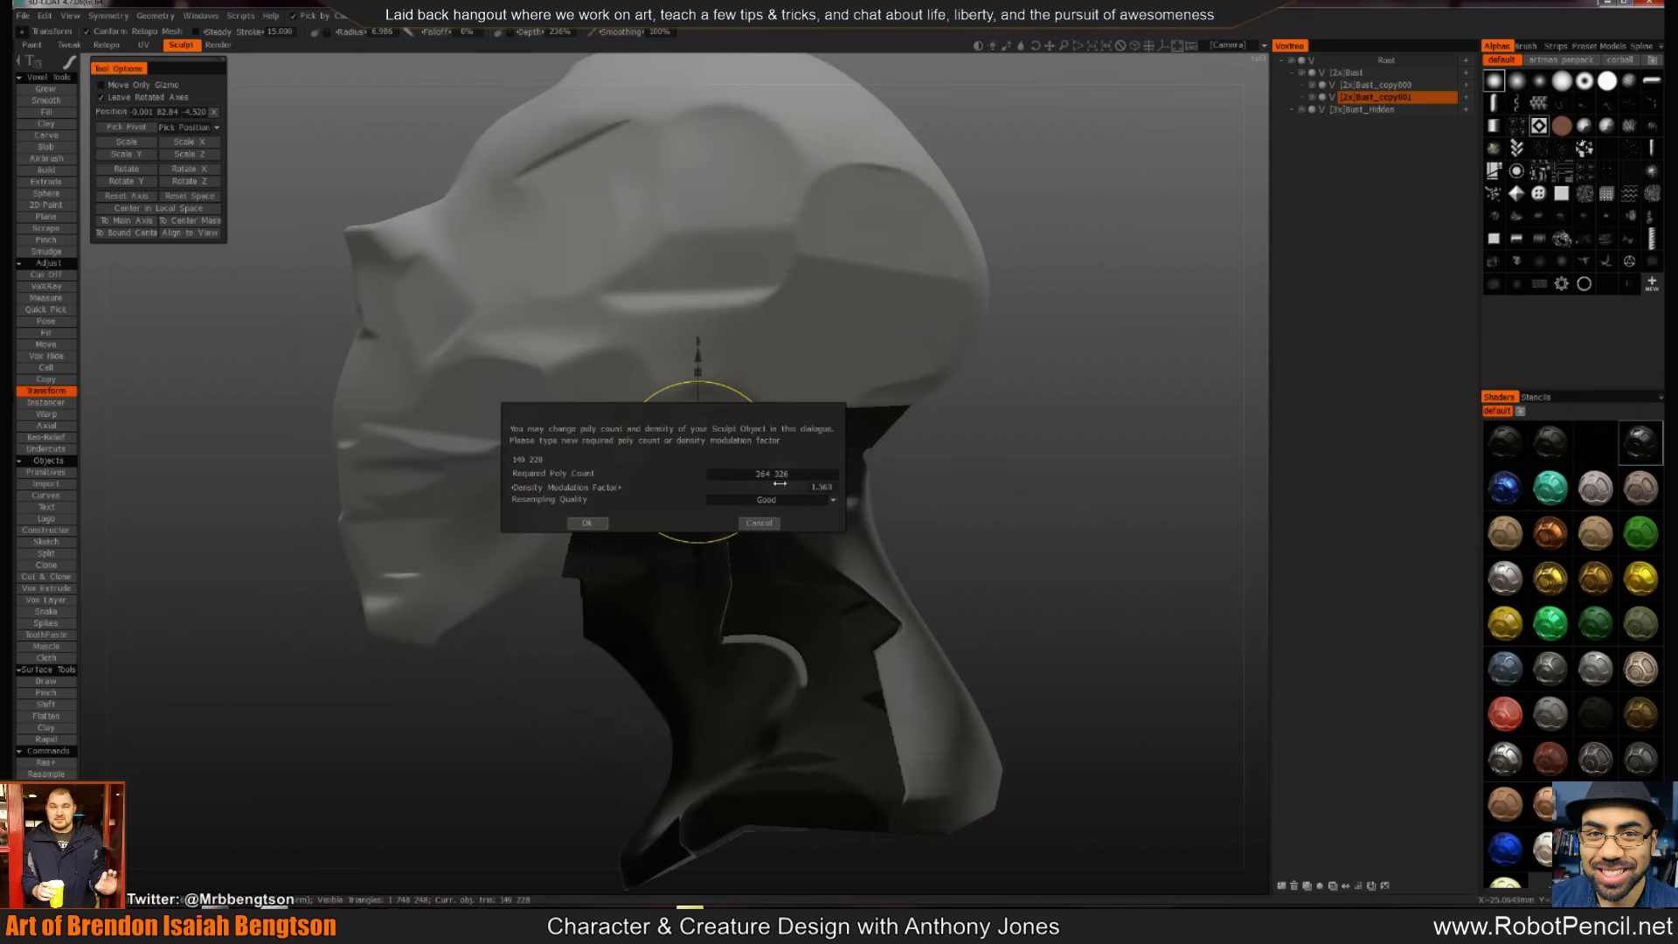
left_click(586, 522)
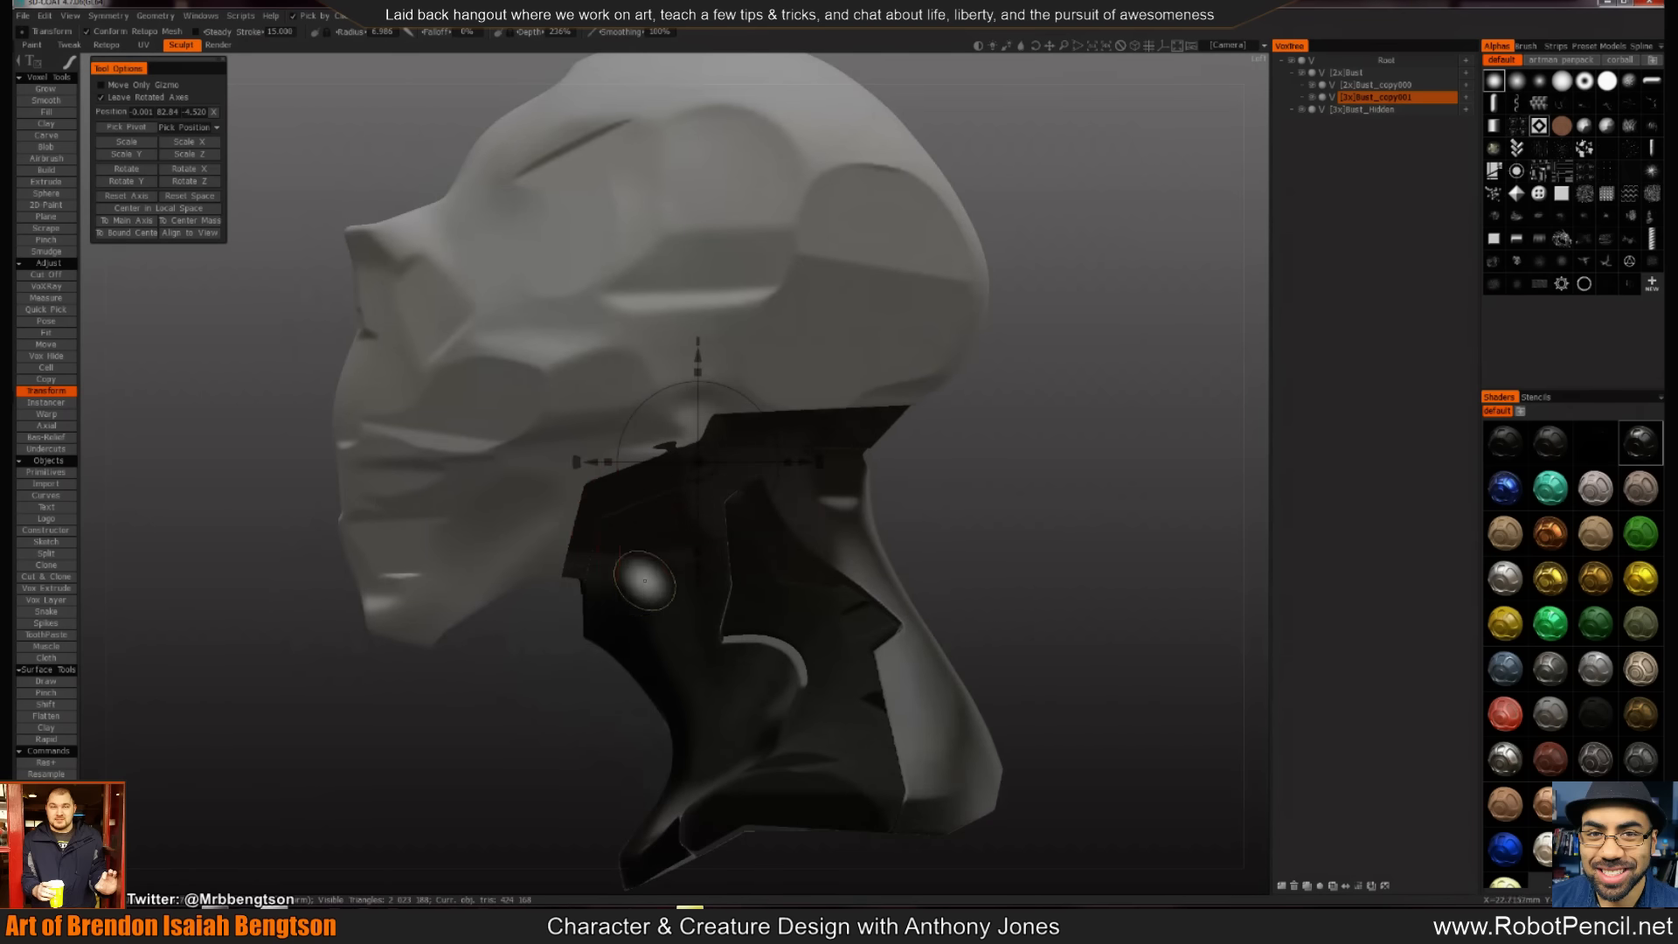
key("h")
key("Return")
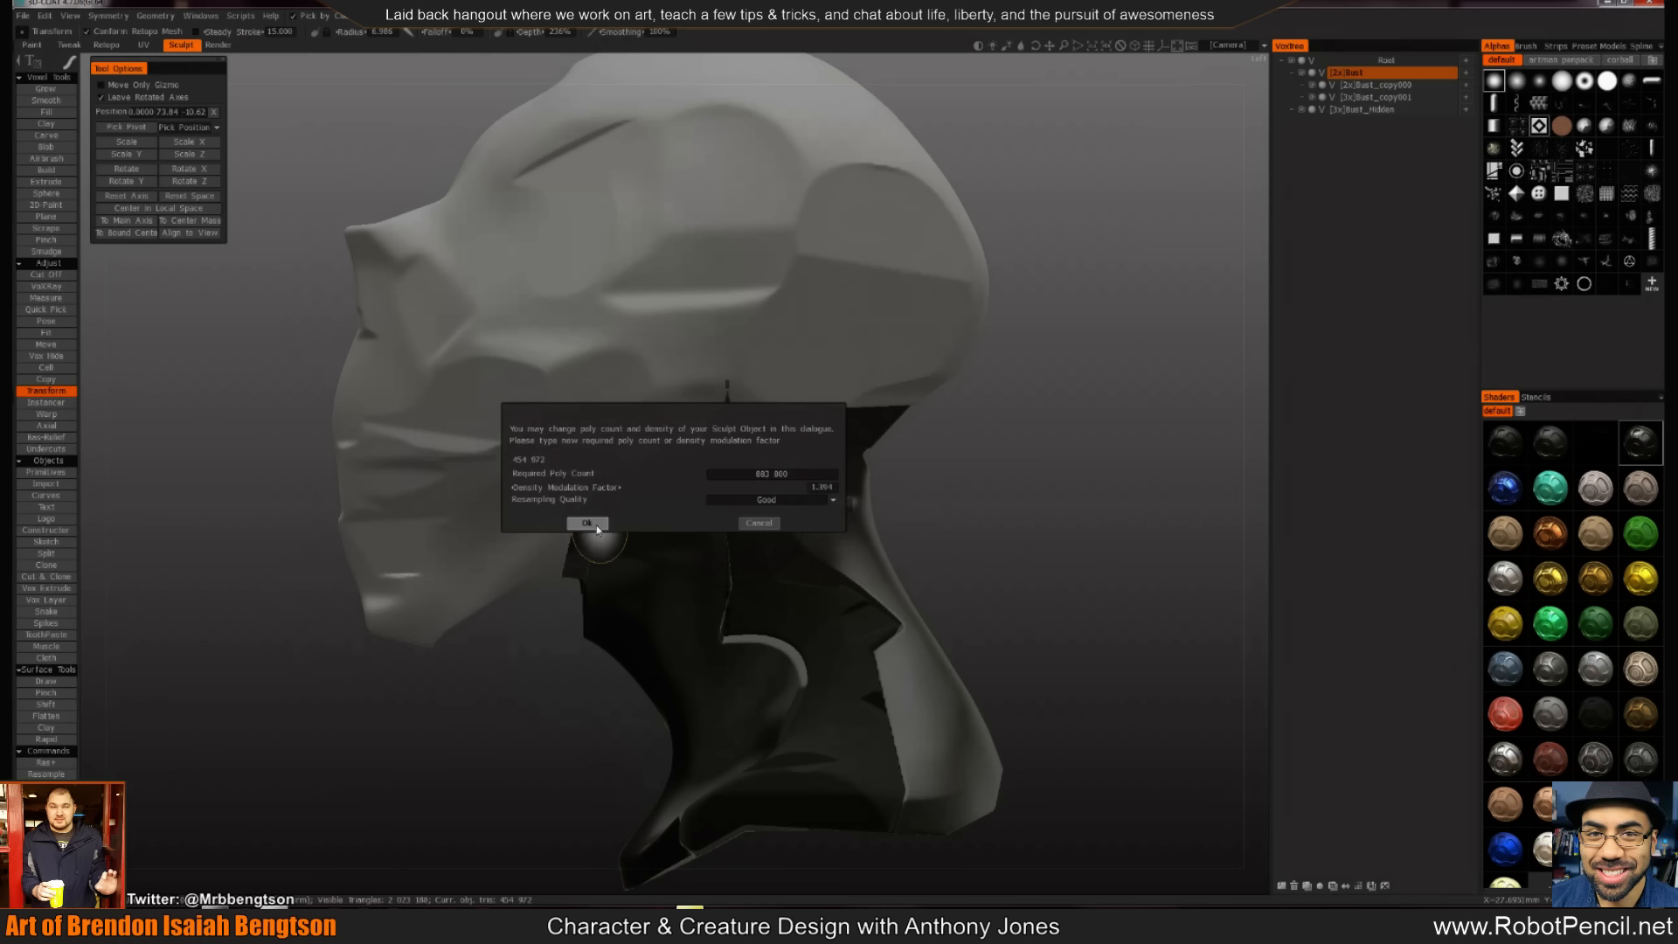
left_click(600, 523)
Select the strip beneath the jaw again and resample it to a still higher density with Good quality
key("h")
key("h")
key("Return")
left_click_drag(712, 491, 732, 487)
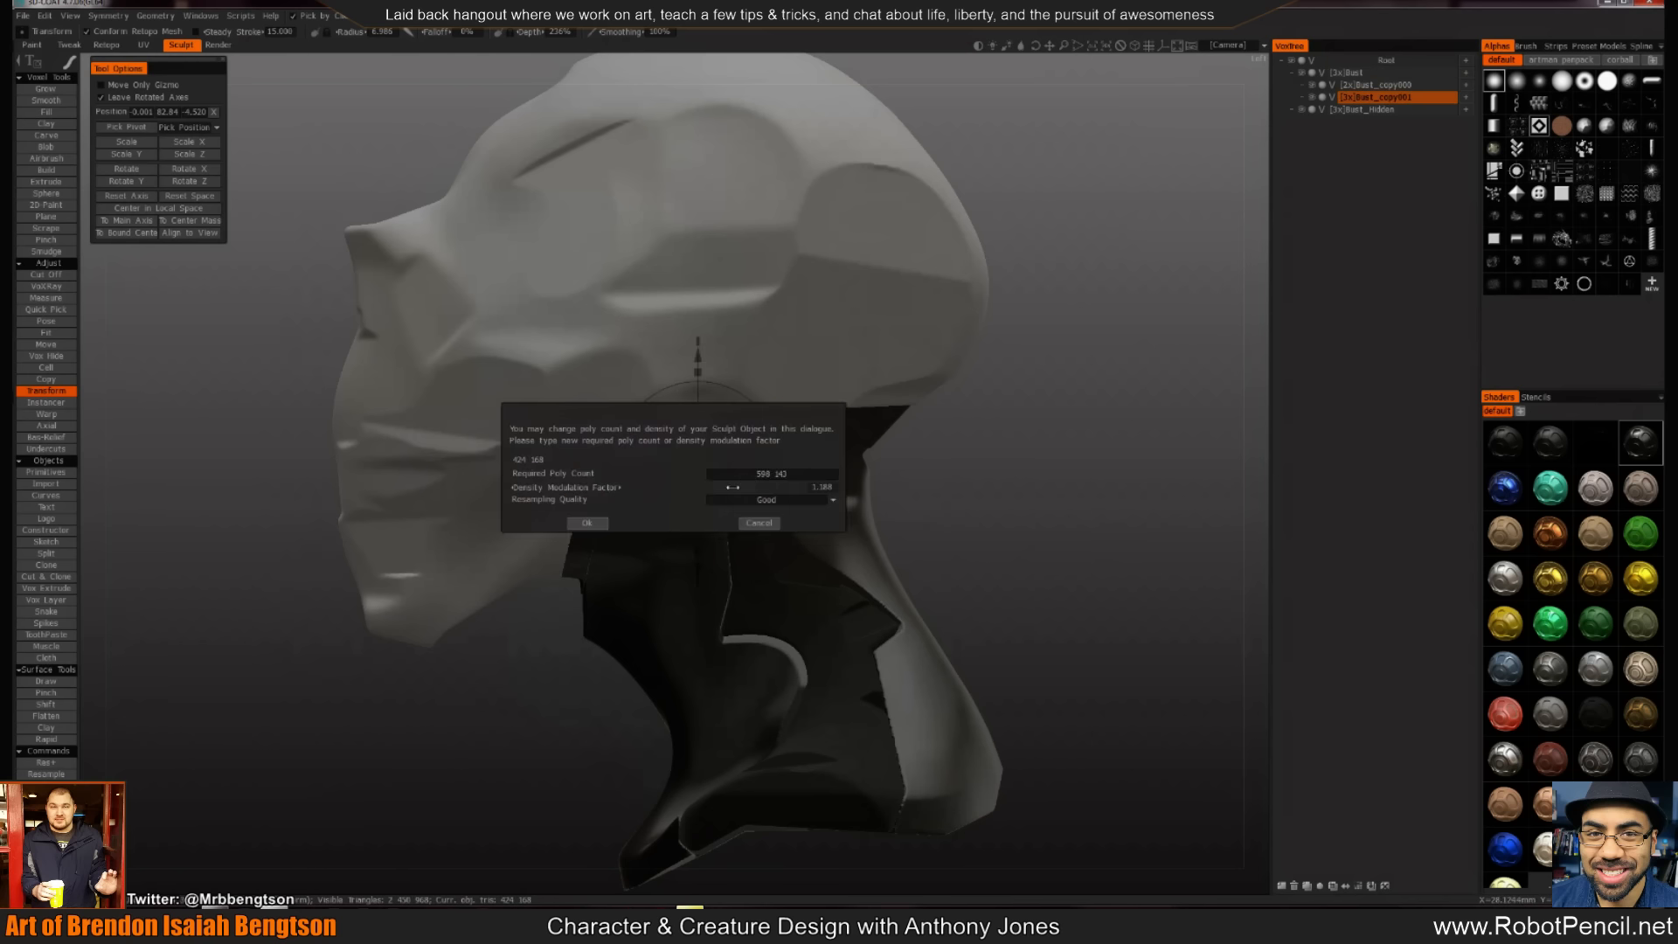
left_click(595, 525)
Select the head volume and apply a dark shader to it
key("h")
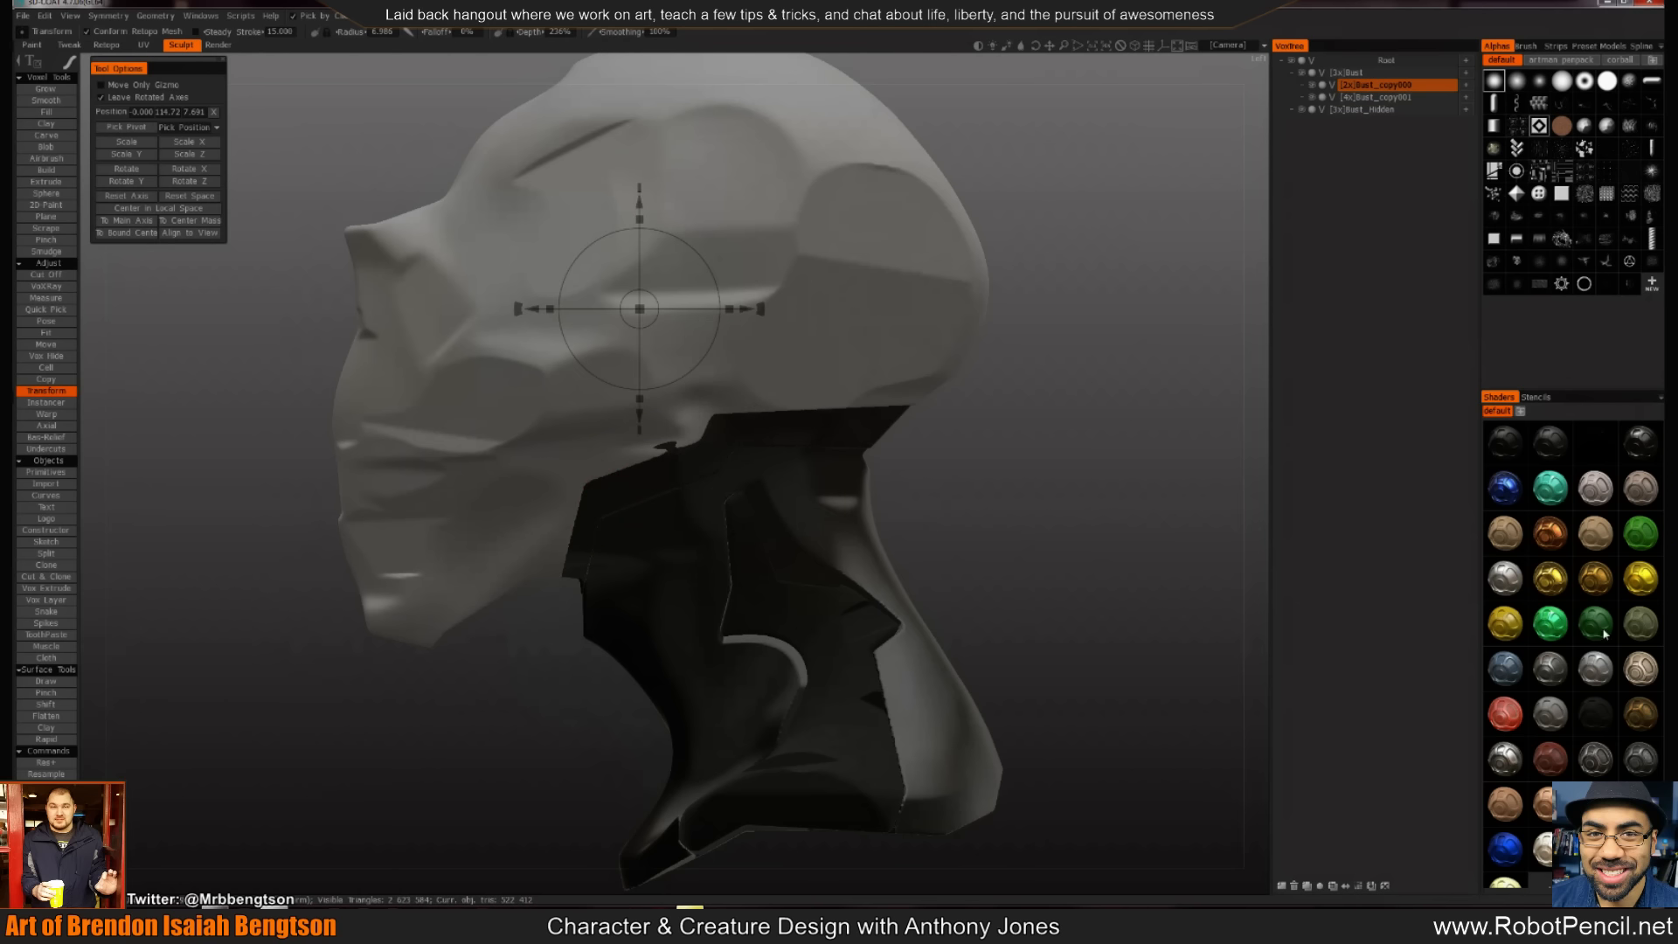
left_click(1642, 459)
mouse_move(971, 498)
left_mouse_down()
mouse_move(929, 464)
mouse_move(1030, 539)
mouse_move(936, 542)
mouse_move(930, 566)
left_mouse_up()
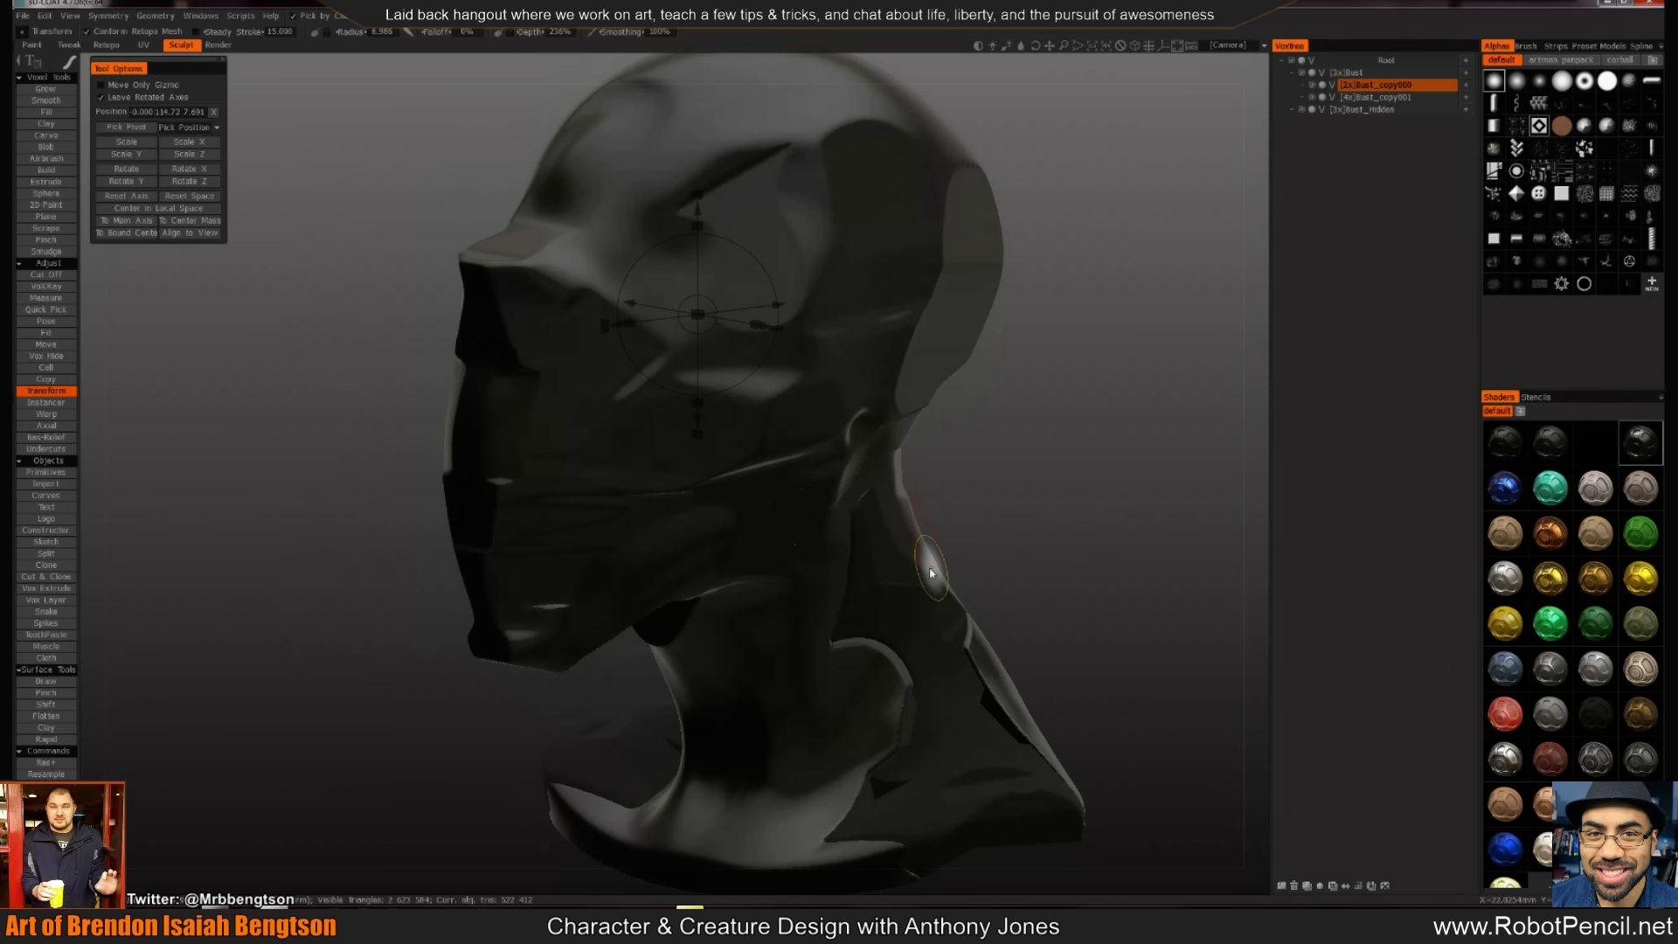
scroll(661, 492, "down", 2)
middle_click_drag(732, 579, 730, 543)
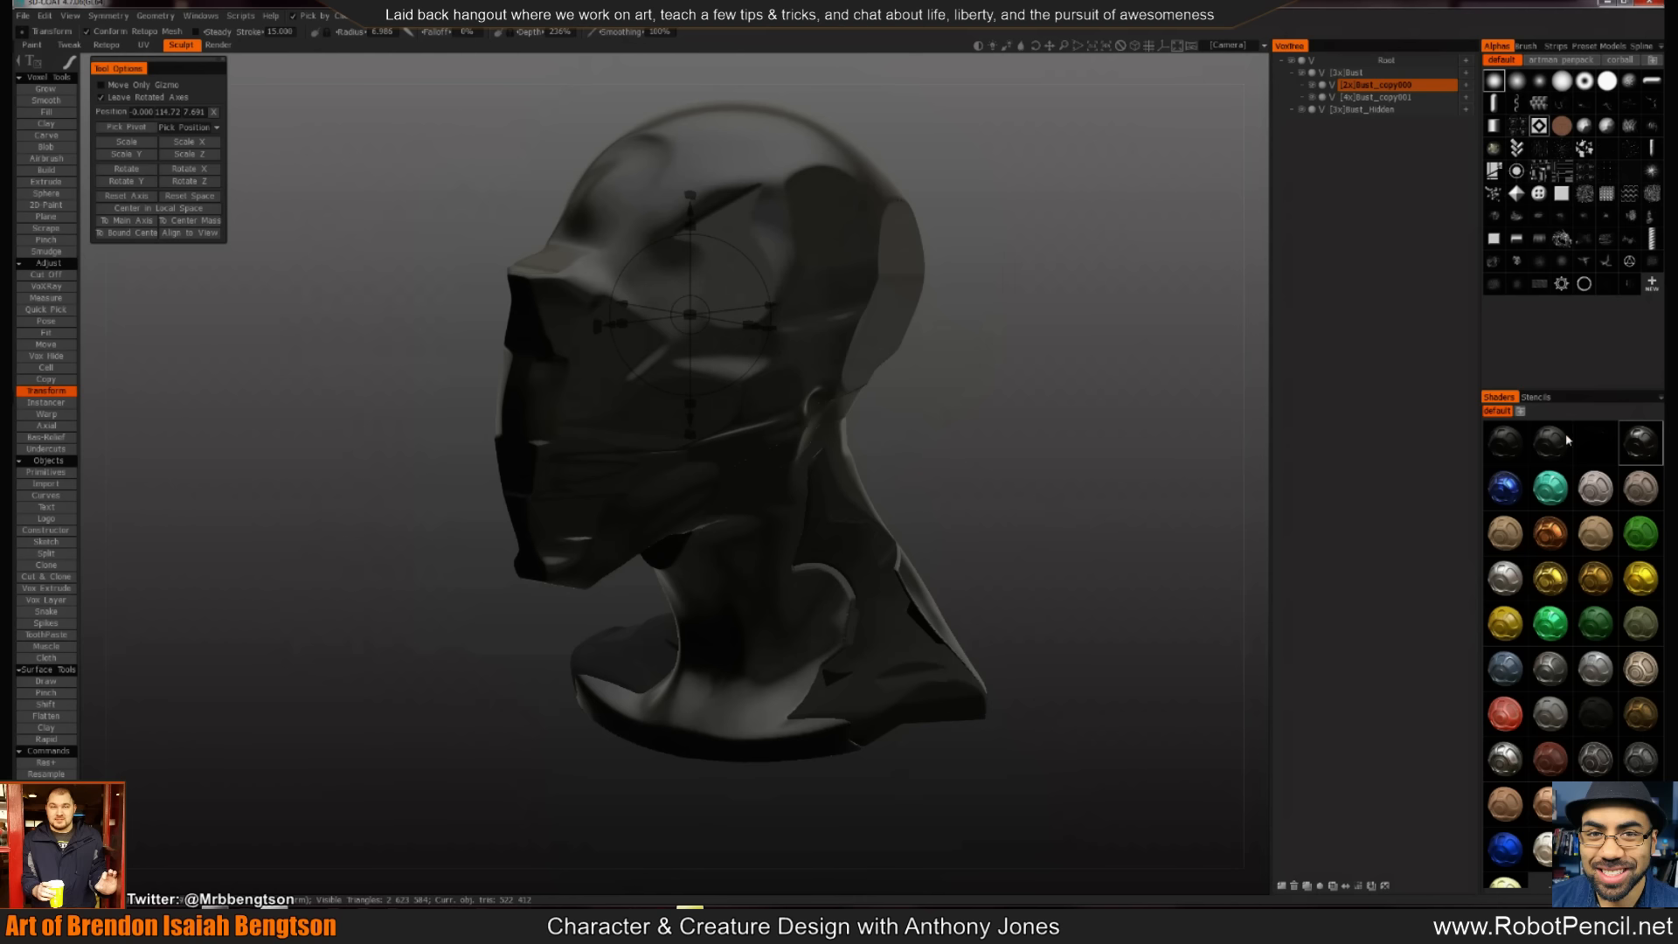
left_click_drag(1049, 455, 977, 439)
Reshape the jaw and cheek of the head with large Move strokes
left_click(45, 345)
mouse_move(559, 603)
left_mouse_down()
mouse_move(535, 612)
mouse_move(586, 594)
mouse_move(532, 562)
mouse_move(554, 525)
mouse_move(565, 626)
mouse_move(798, 573)
left_mouse_up()
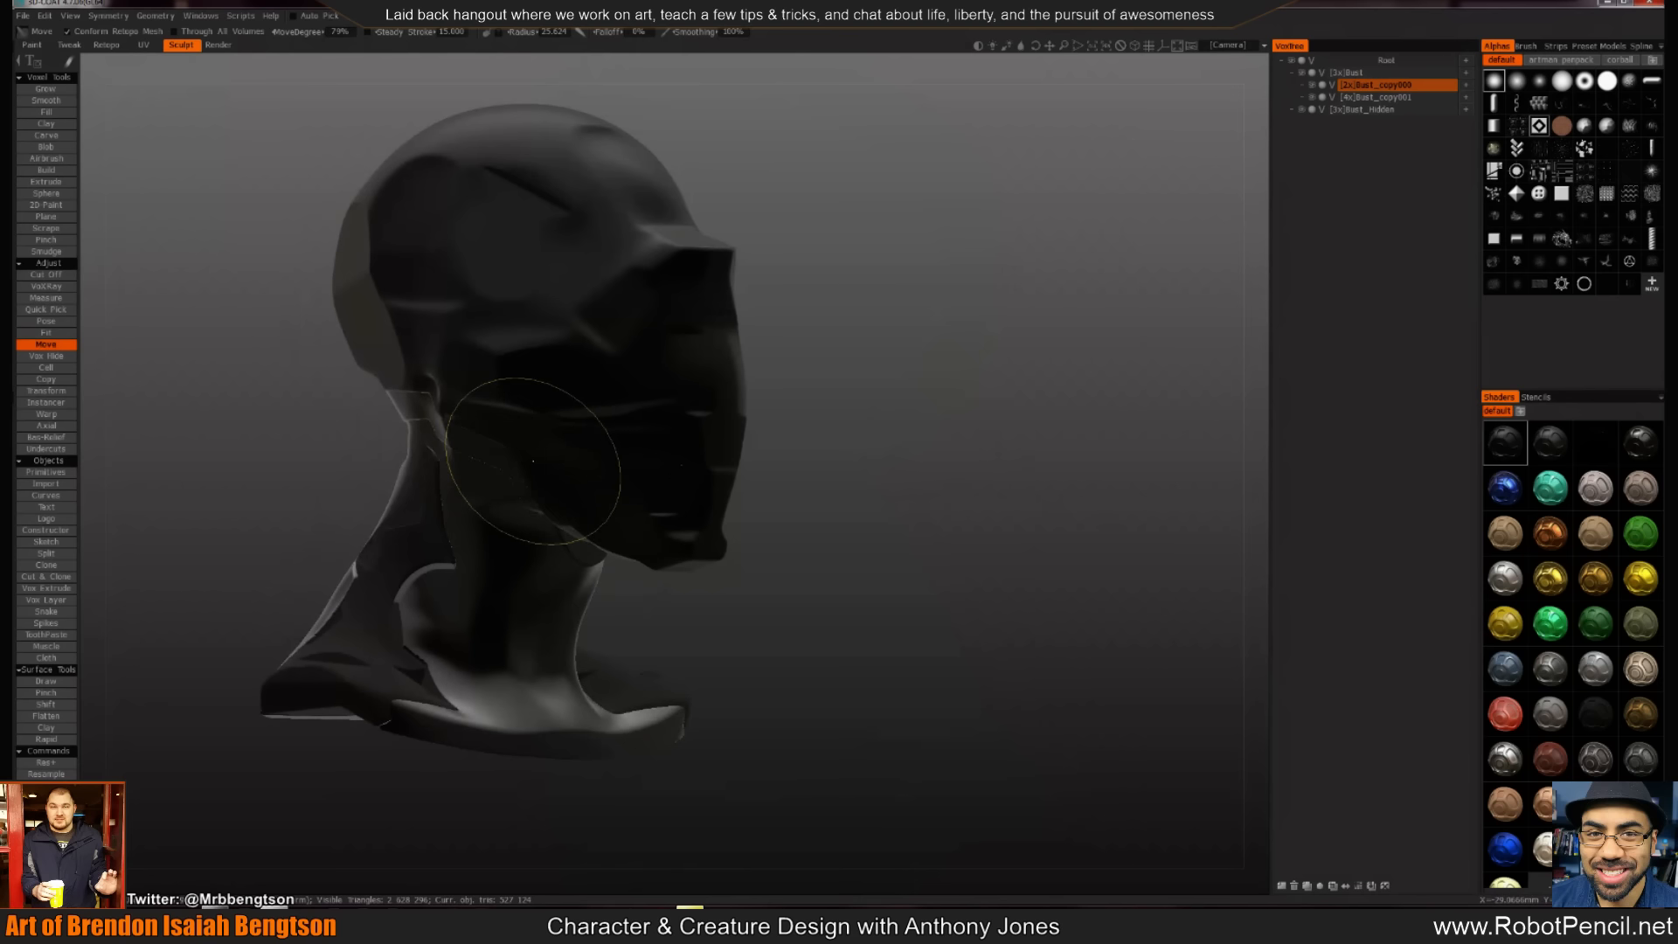
mouse_move(562, 559)
left_mouse_down()
mouse_move(582, 641)
mouse_move(591, 624)
left_mouse_up()
mouse_move(526, 477)
left_mouse_down()
mouse_move(556, 463)
mouse_move(496, 427)
left_mouse_up()
mouse_move(885, 498)
left_mouse_down()
mouse_move(752, 525)
mouse_move(629, 515)
mouse_move(757, 551)
mouse_move(453, 511)
mouse_move(447, 479)
mouse_move(975, 498)
mouse_move(877, 380)
mouse_move(1031, 443)
mouse_move(981, 427)
mouse_move(932, 457)
mouse_move(1098, 487)
mouse_move(791, 521)
left_mouse_up()
left_click_drag(970, 412, 902, 452)
Trim the side of the head from brow to cheek with a Cut Off outline
key("c")
left_click(746, 256)
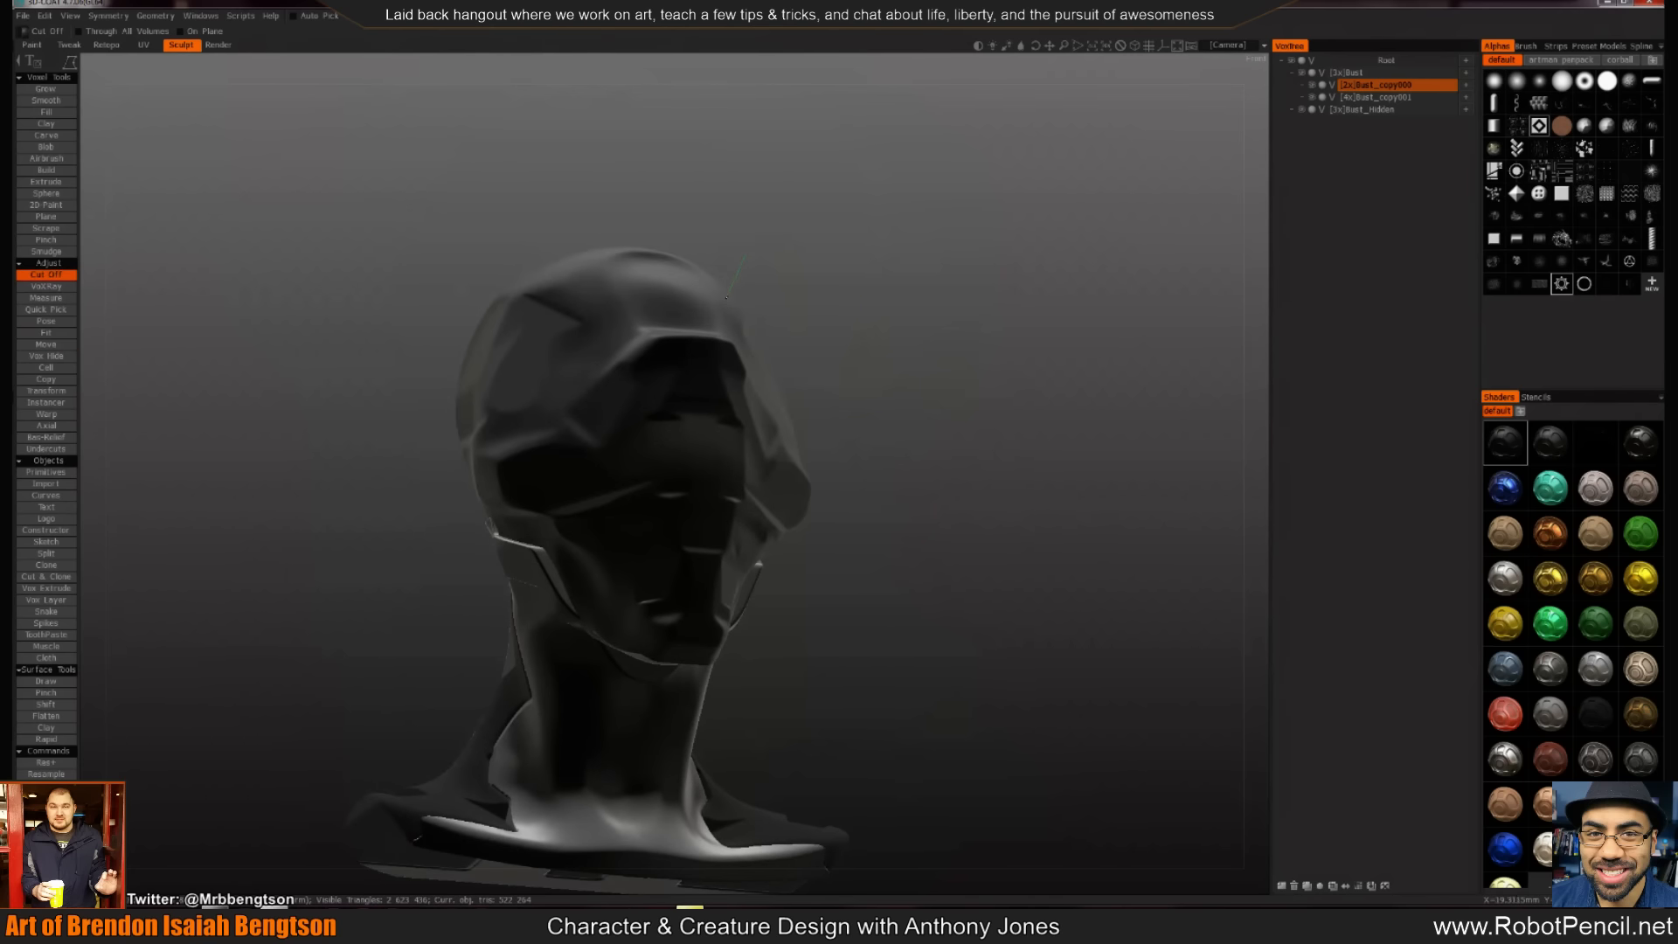
left_click(823, 498)
key("Return")
left_click_drag(889, 400, 745, 353)
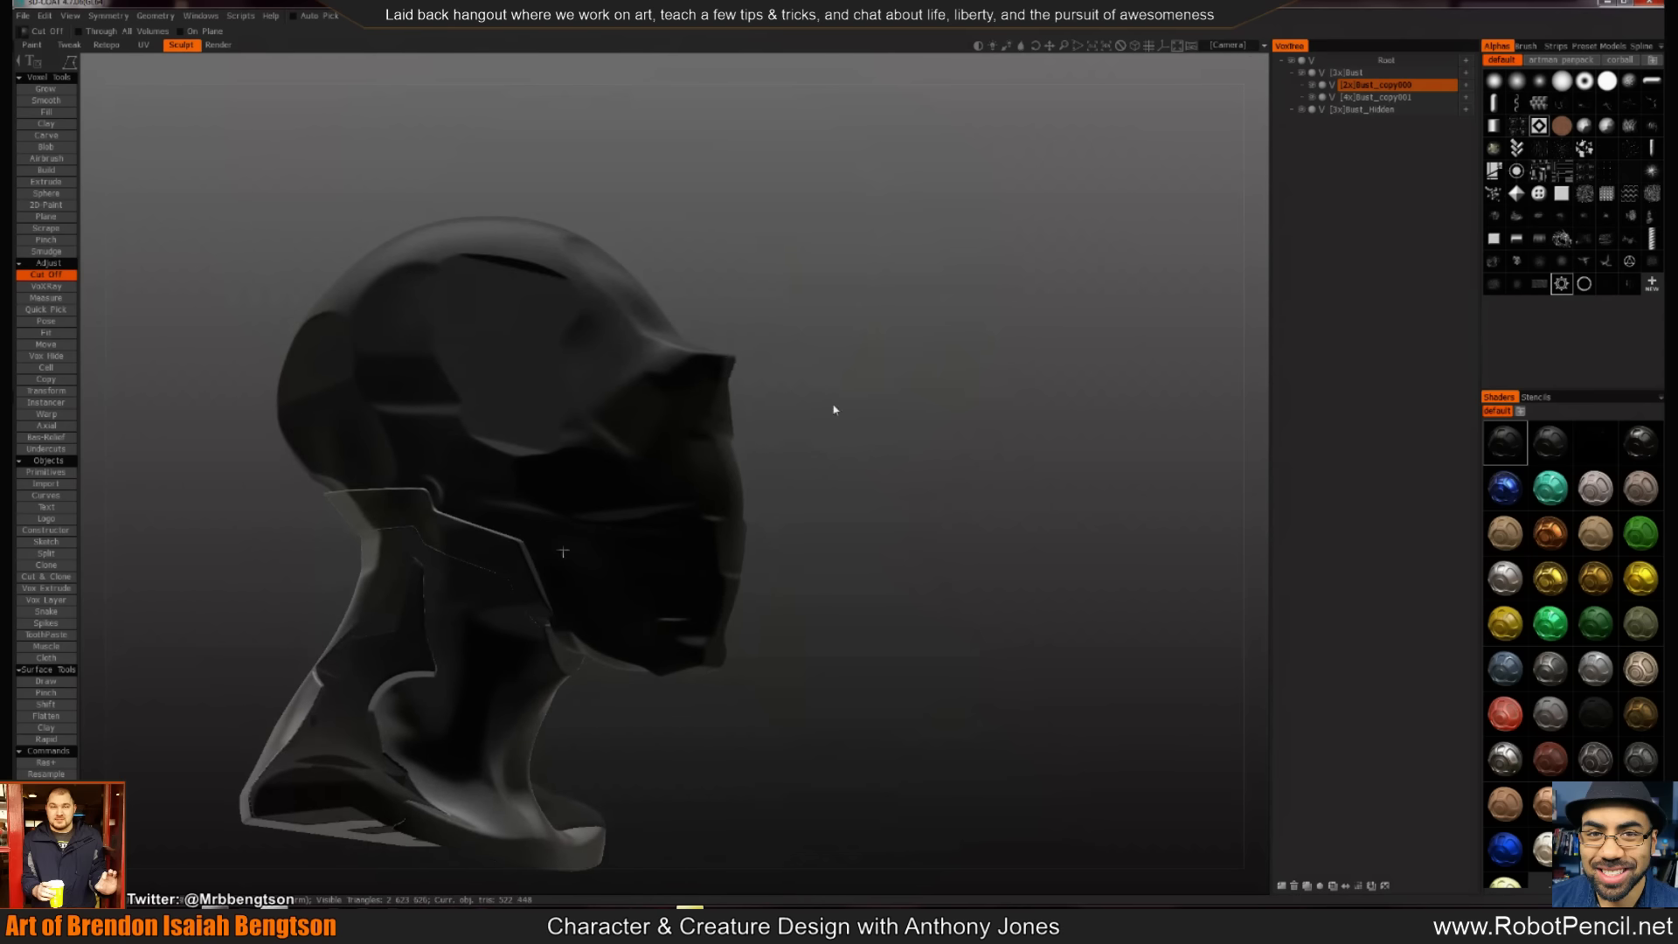
left_click_drag(834, 409, 879, 524)
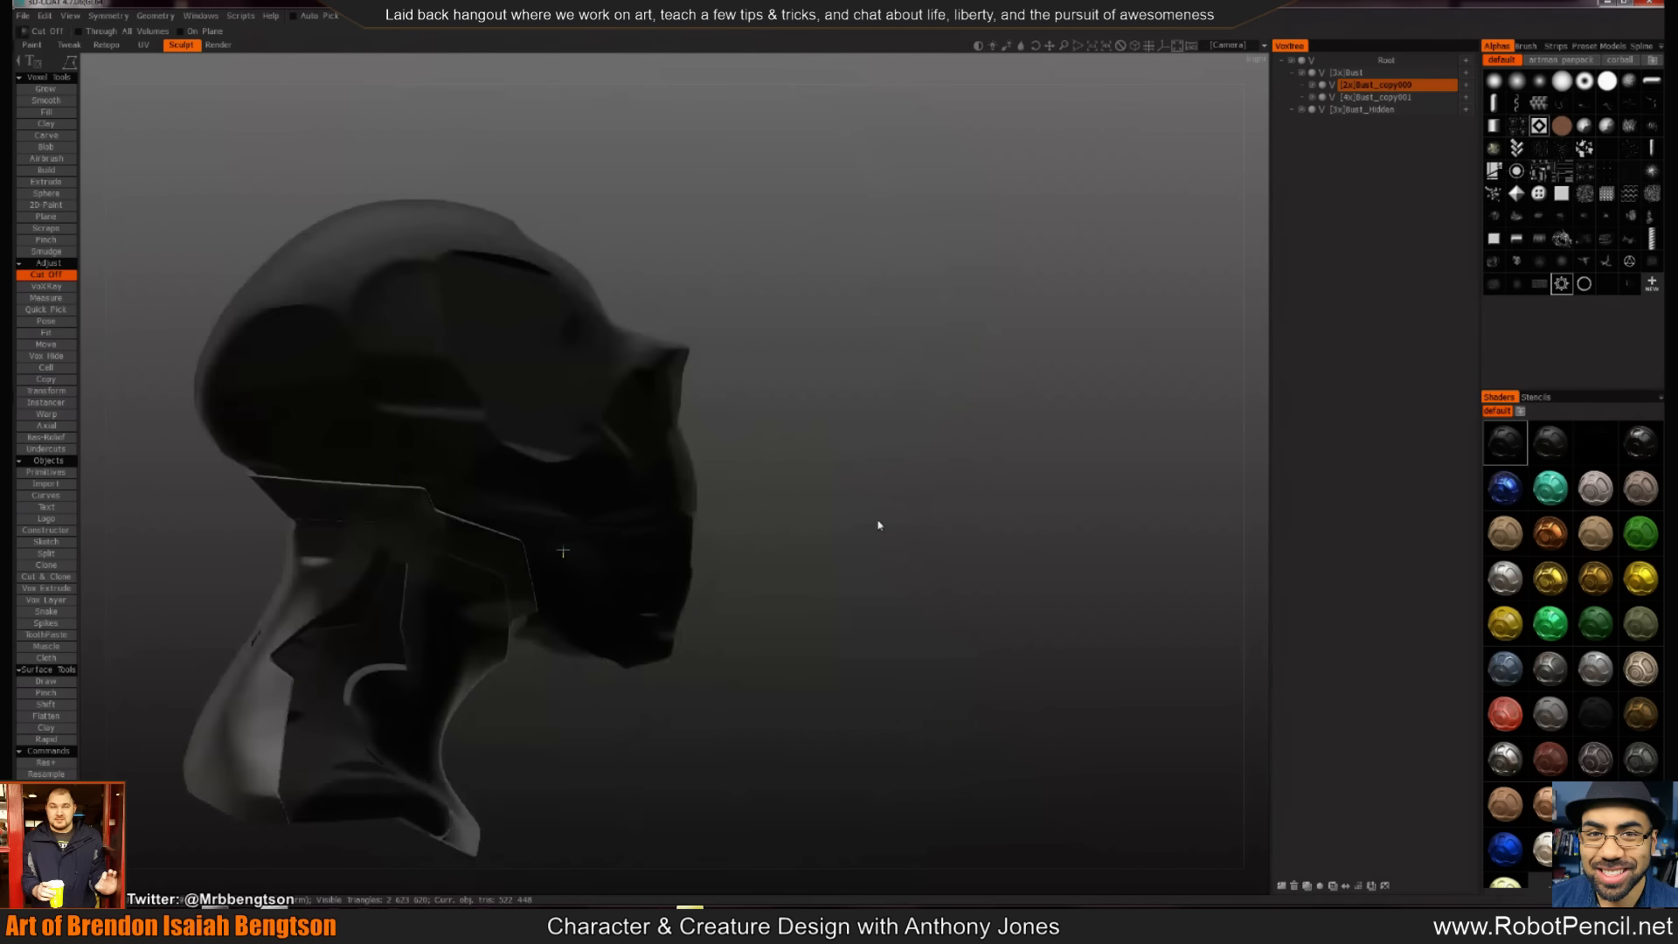
left_click_drag(732, 575, 784, 472)
Split the mouth and chin area off the head in side view and enlarge the new piece slightly
key("s")
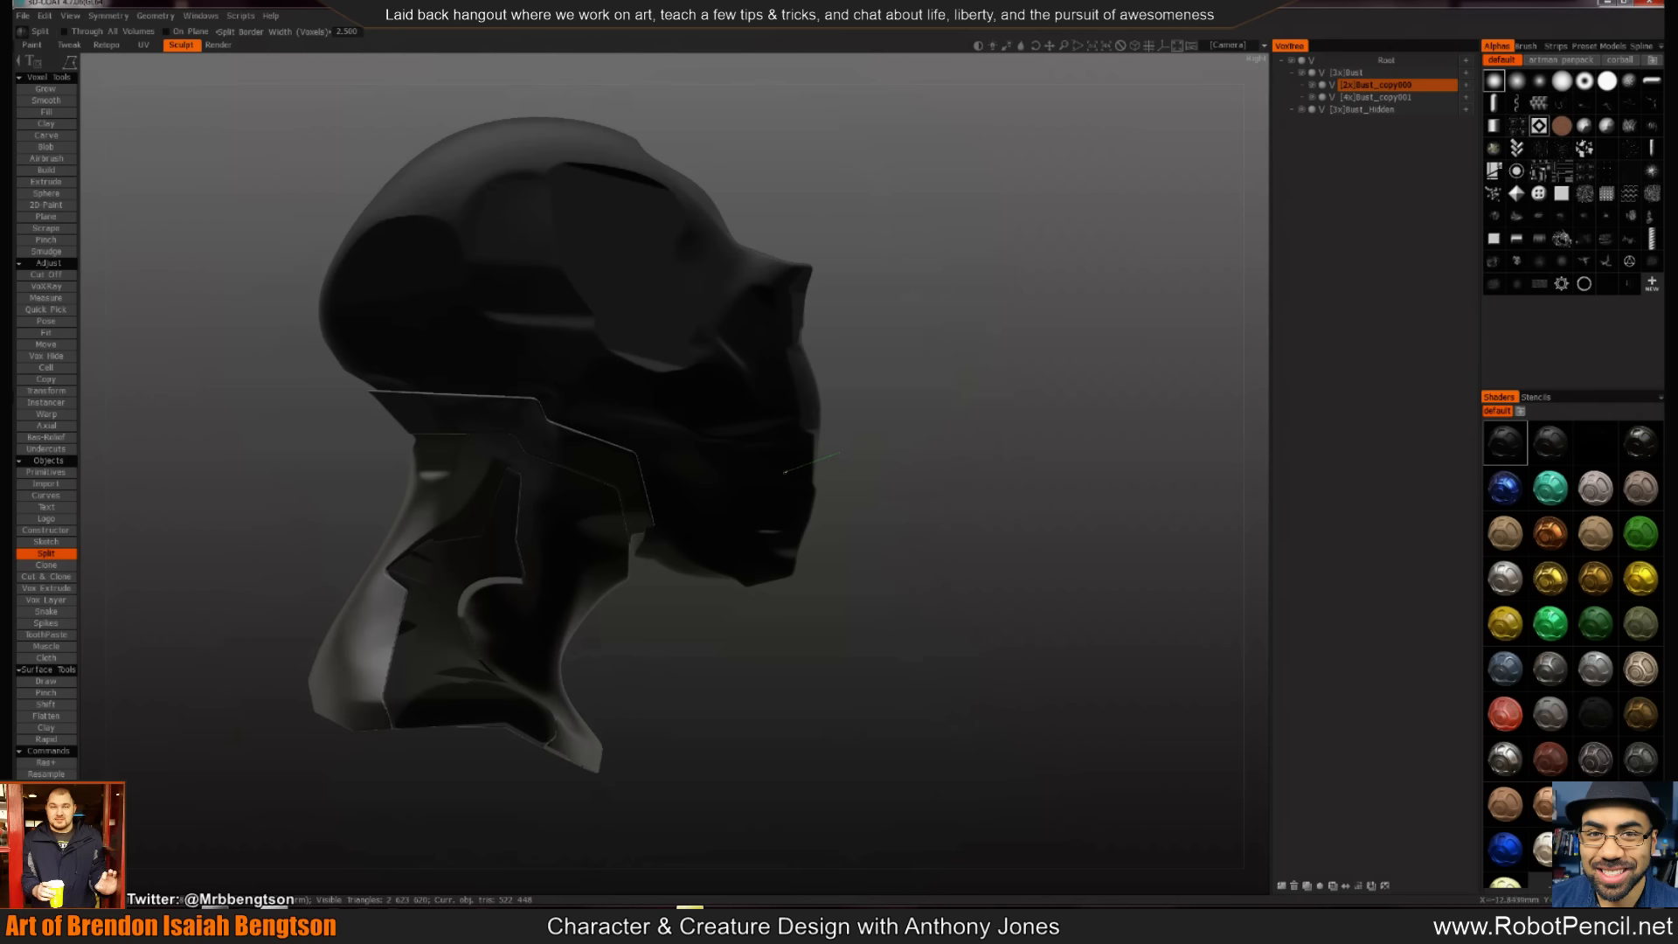
mouse_move(797, 624)
left_mouse_down()
mouse_move(885, 490)
mouse_move(839, 457)
left_mouse_up()
key("h")
key("t")
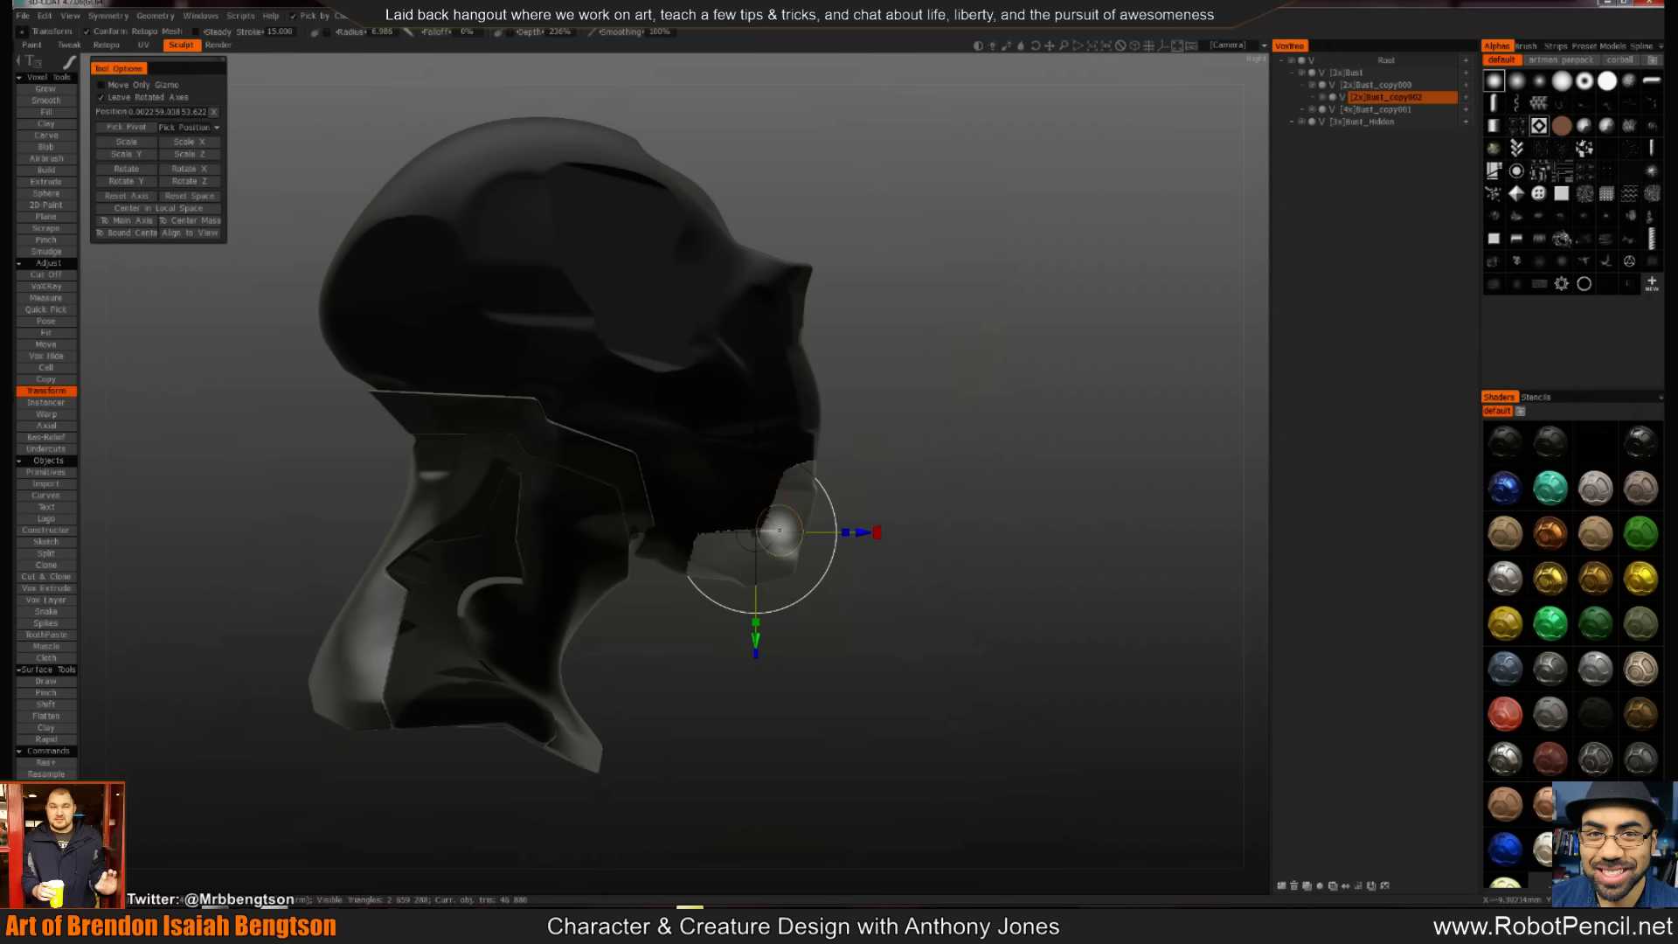
left_click_drag(762, 533, 756, 529)
Trim the sides and upper back edge of the chin piece with Cut Off from front and side views
left_click_drag(951, 562, 721, 517)
key("c")
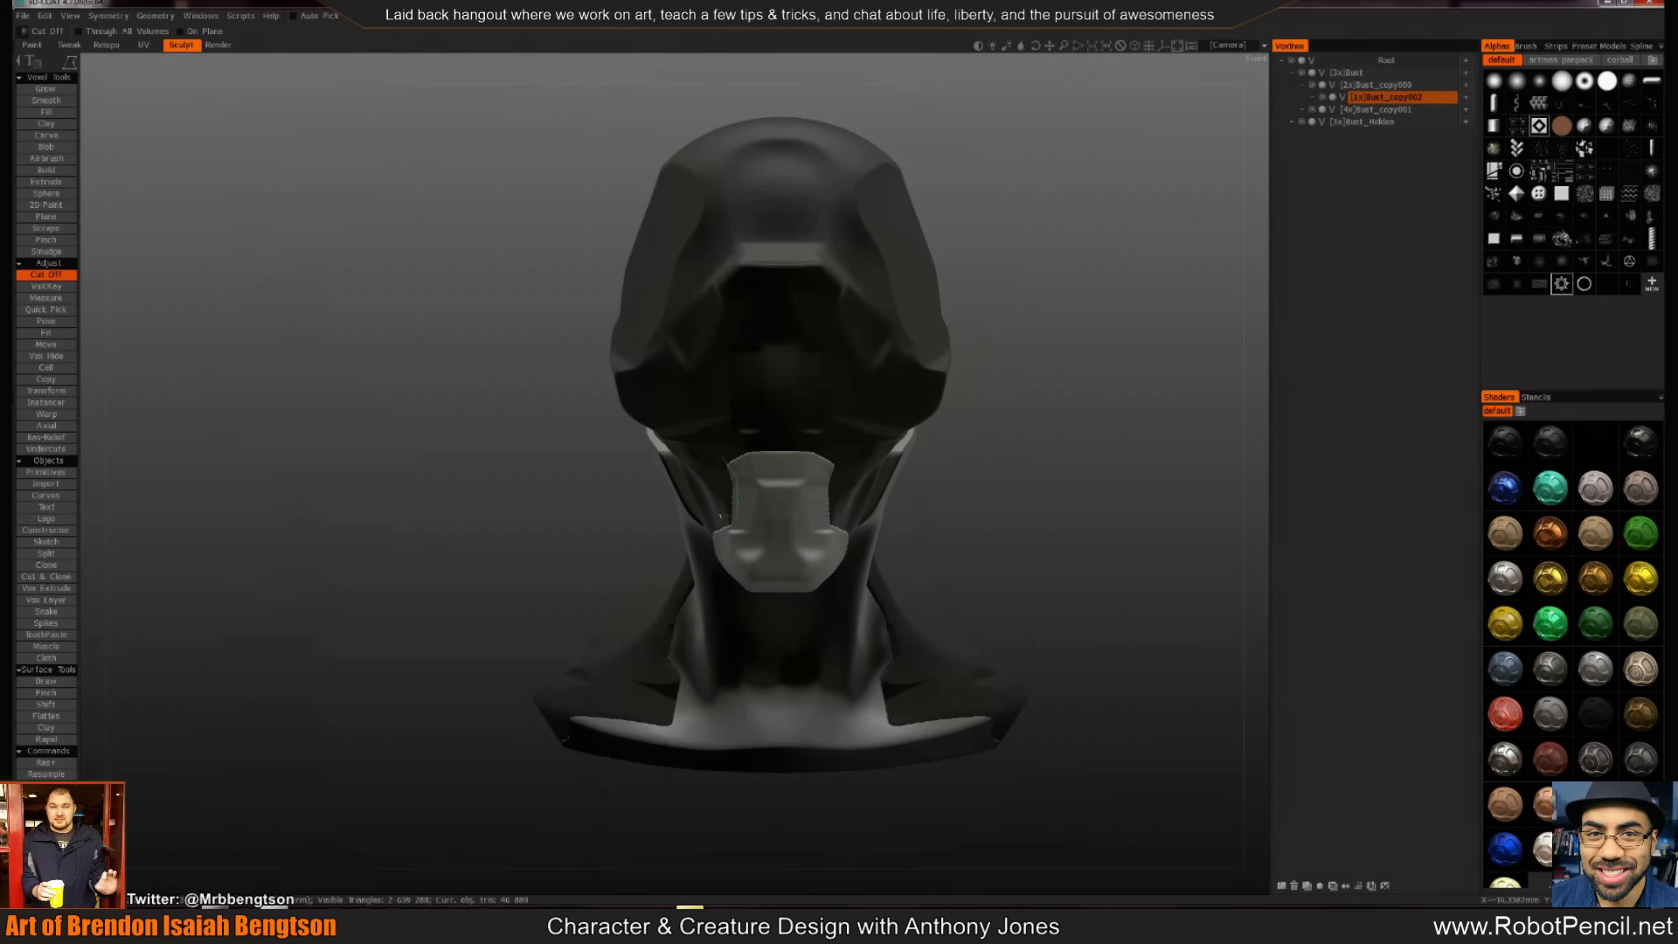
left_click(724, 458)
left_click_drag(743, 459, 819, 641)
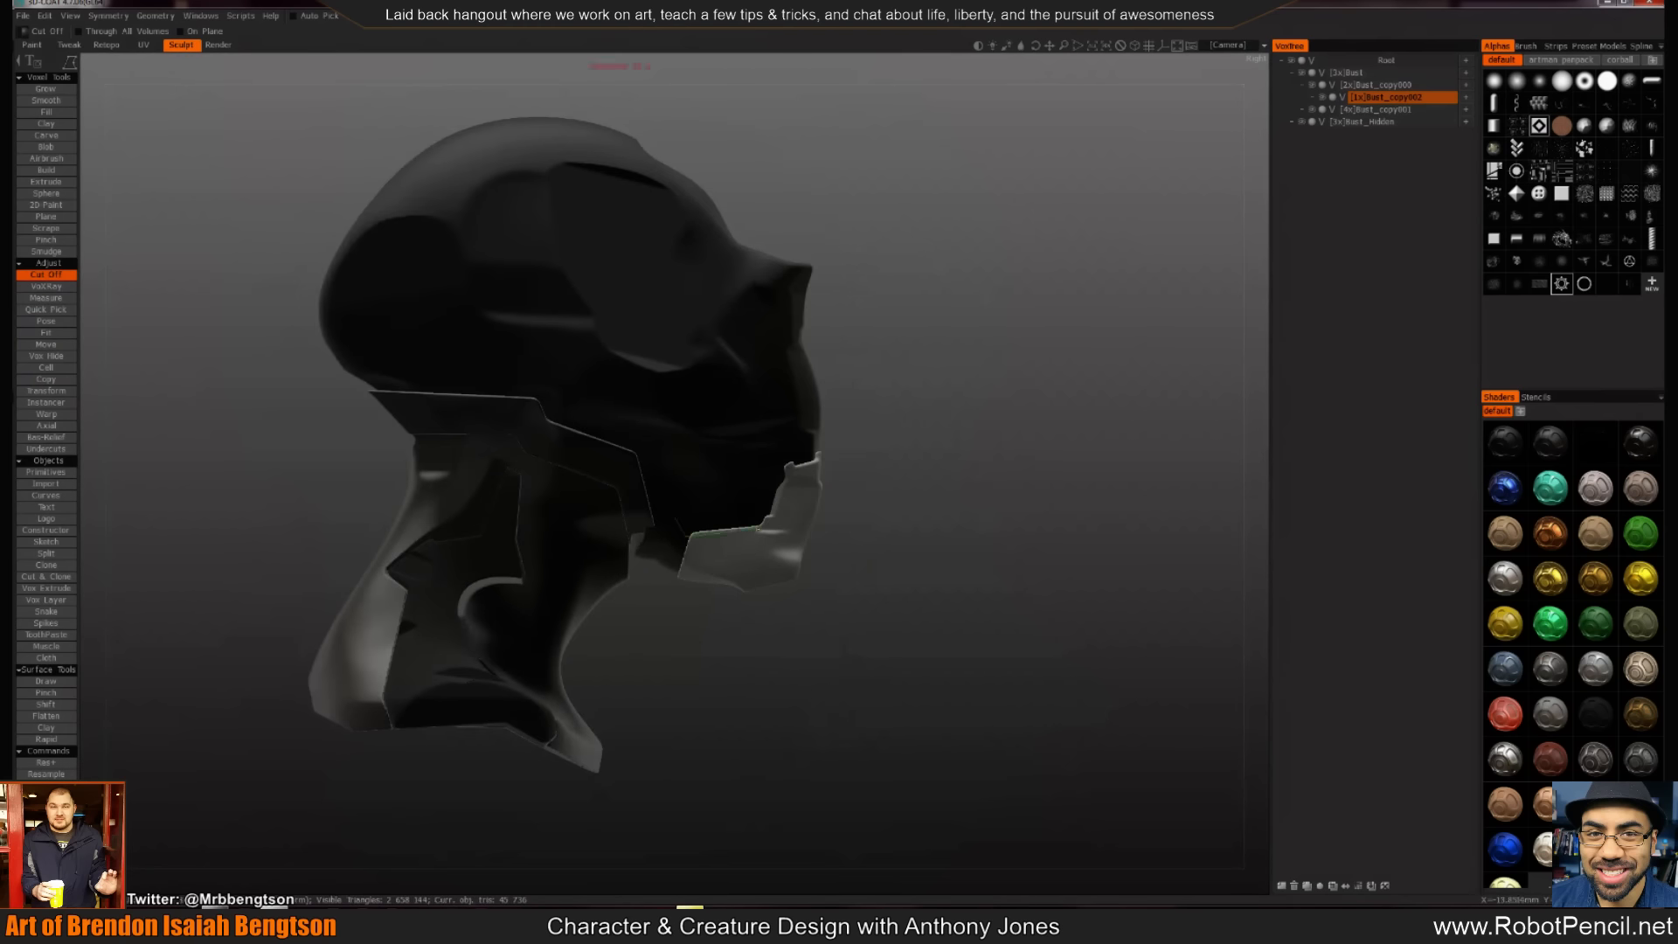
left_click_drag(758, 497, 747, 500)
left_click_drag(669, 552, 686, 531)
Pull the bottom of the chin piece downward with Move and trim its outline with Cut Off
key("m")
mouse_move(788, 577)
left_mouse_down()
mouse_move(810, 600)
mouse_move(783, 638)
left_mouse_up()
key("c")
mouse_move(902, 568)
left_mouse_down()
mouse_move(903, 543)
mouse_move(711, 532)
mouse_move(655, 498)
mouse_move(455, 503)
left_mouse_up()
left_click_drag(711, 582, 921, 498, "alt")
Reshape the chin piece with a Move stroke in side view
key("m")
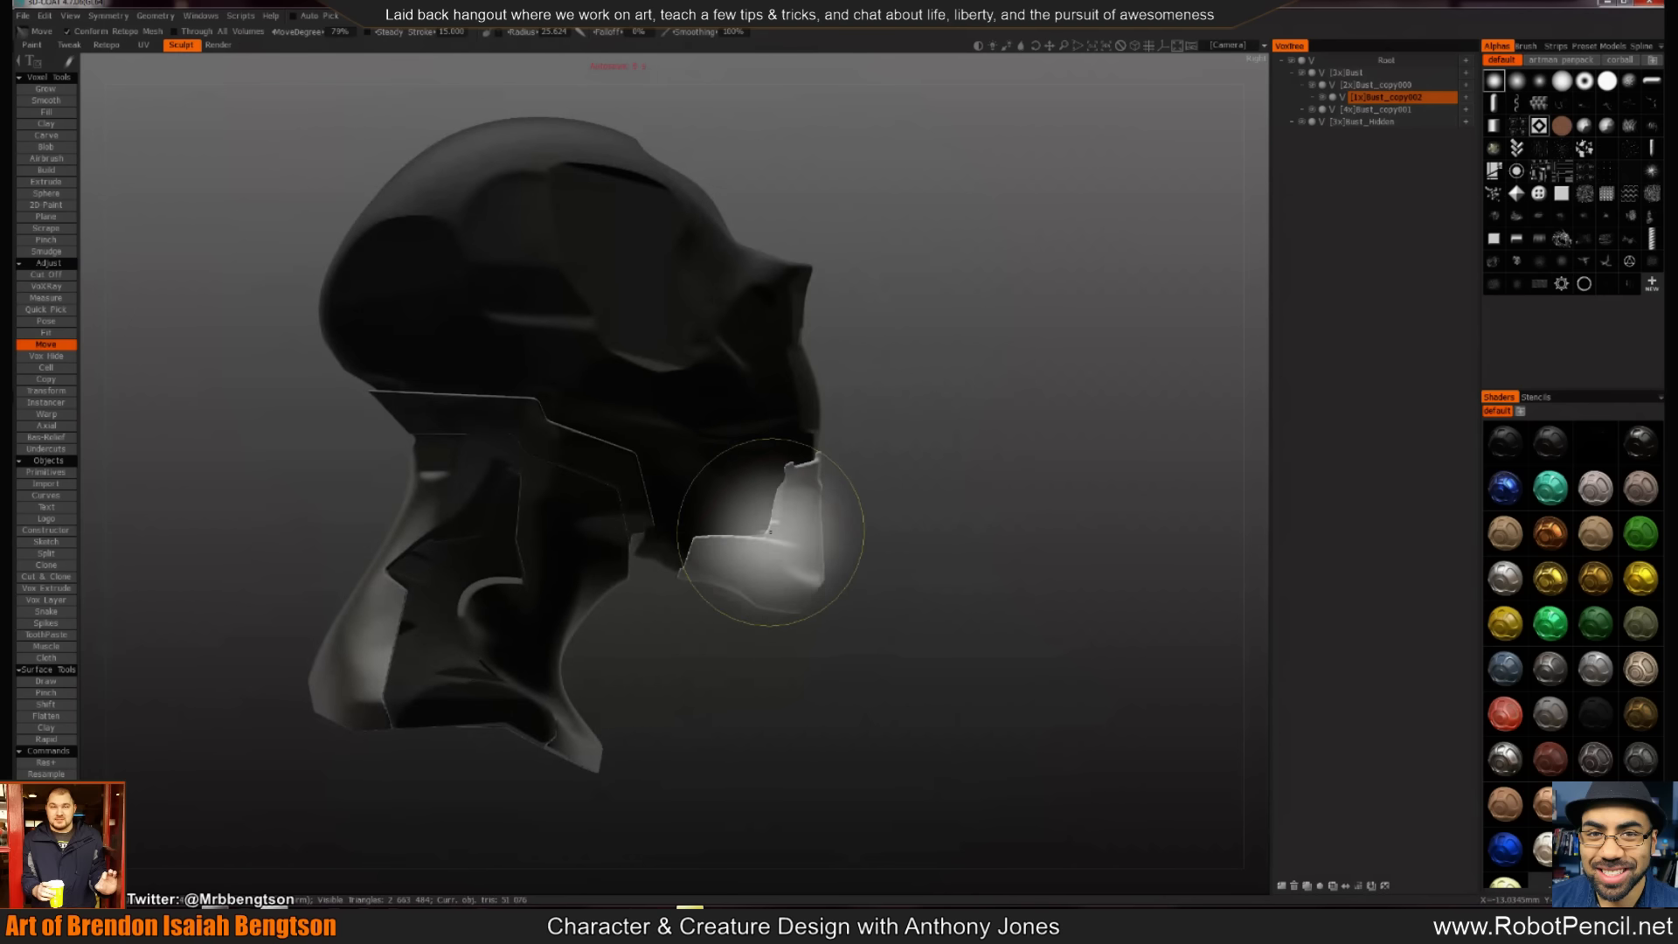
scroll(778, 515, "down", 3)
mouse_move(776, 508)
left_mouse_down()
mouse_move(794, 513)
mouse_move(747, 526)
mouse_move(725, 563)
left_mouse_up()
mouse_move(941, 551)
left_mouse_down("alt")
mouse_move(977, 539)
mouse_move(970, 568)
mouse_move(884, 506)
left_mouse_up("alt")
Cut a slanted plane off the side of the chin piece with Cut Off
key("c")
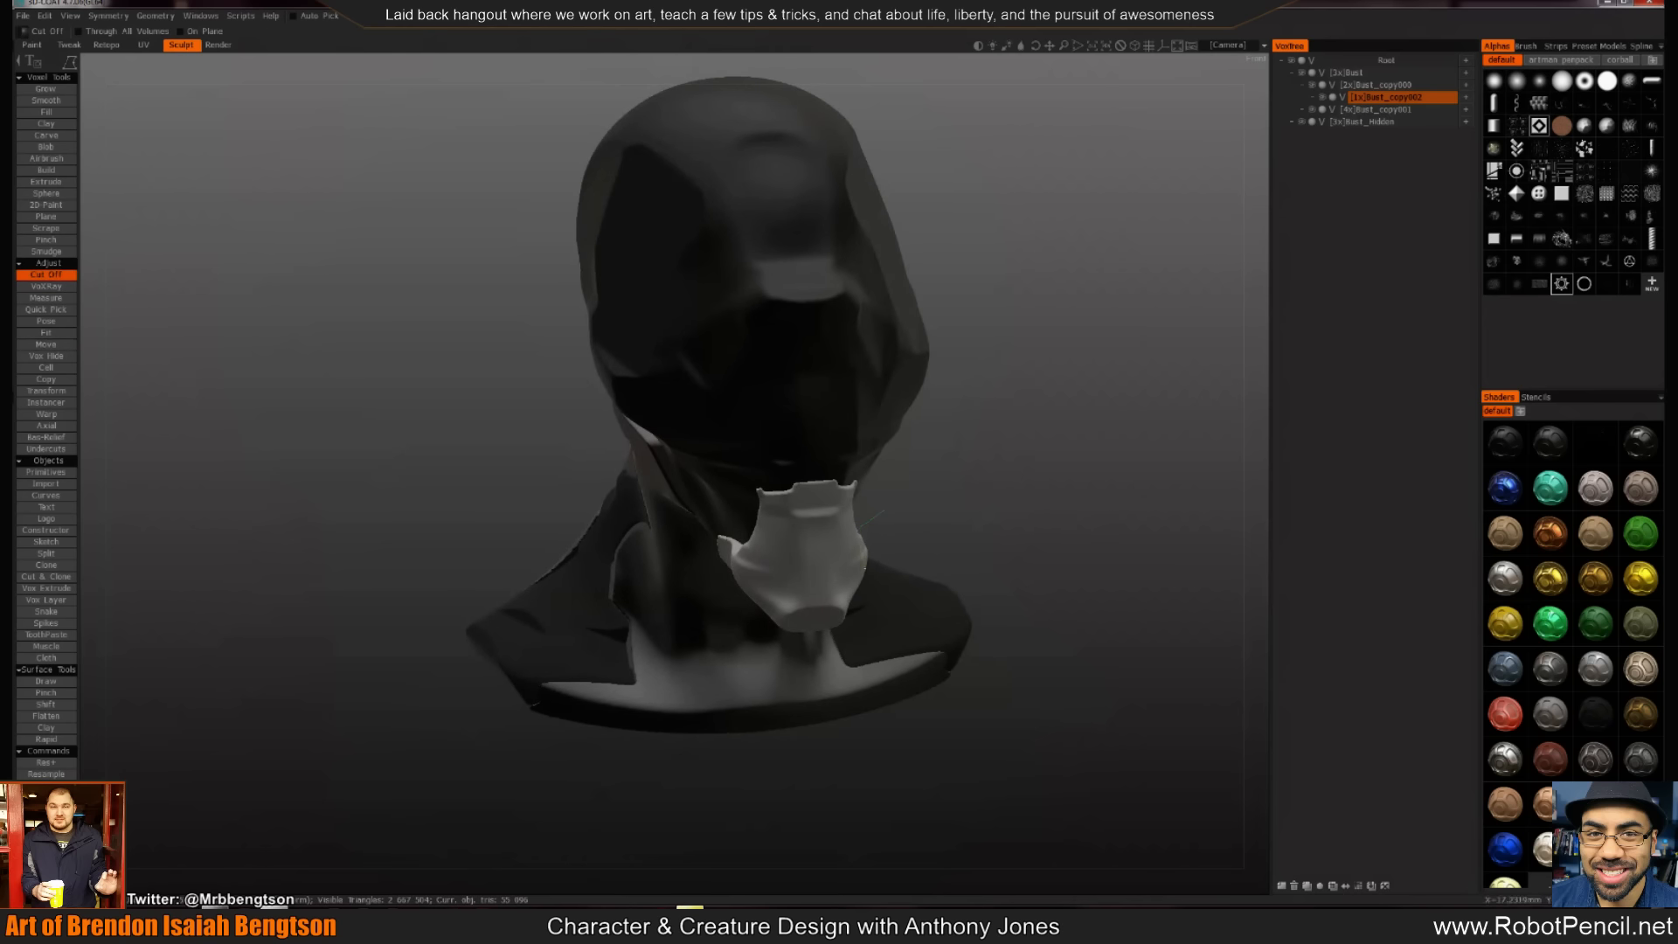
left_click_drag(874, 621, 936, 554)
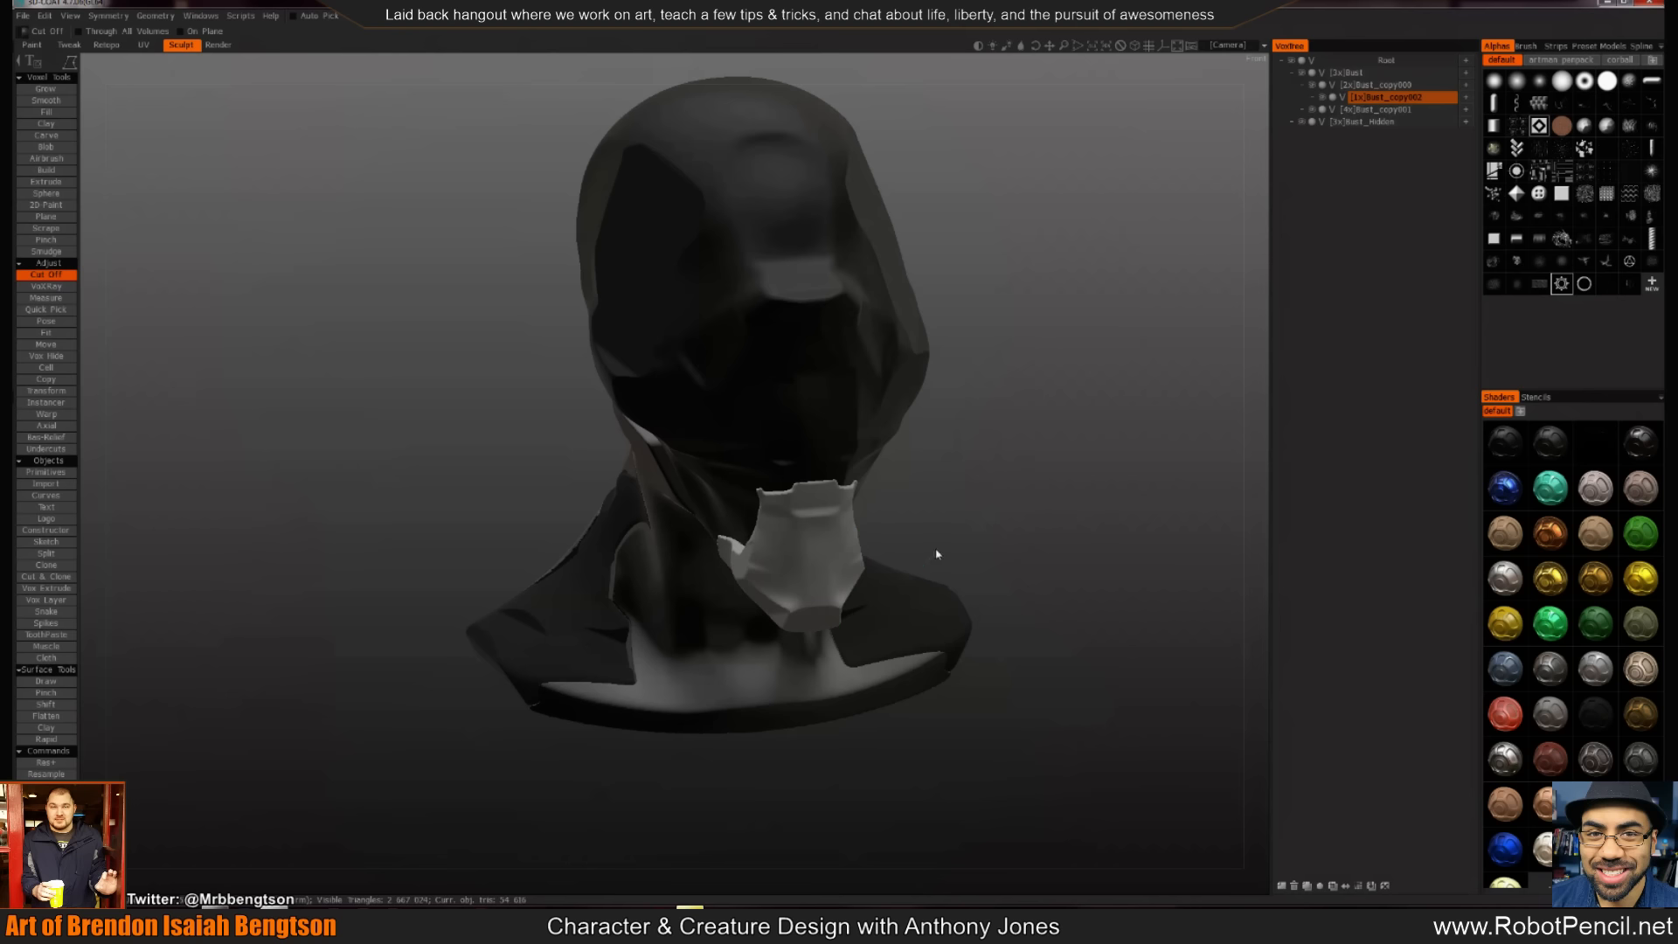
middle_click_drag(926, 578, 1007, 547)
Reshape the rear upper edge of the chin piece with a Move stroke in side view
key("m")
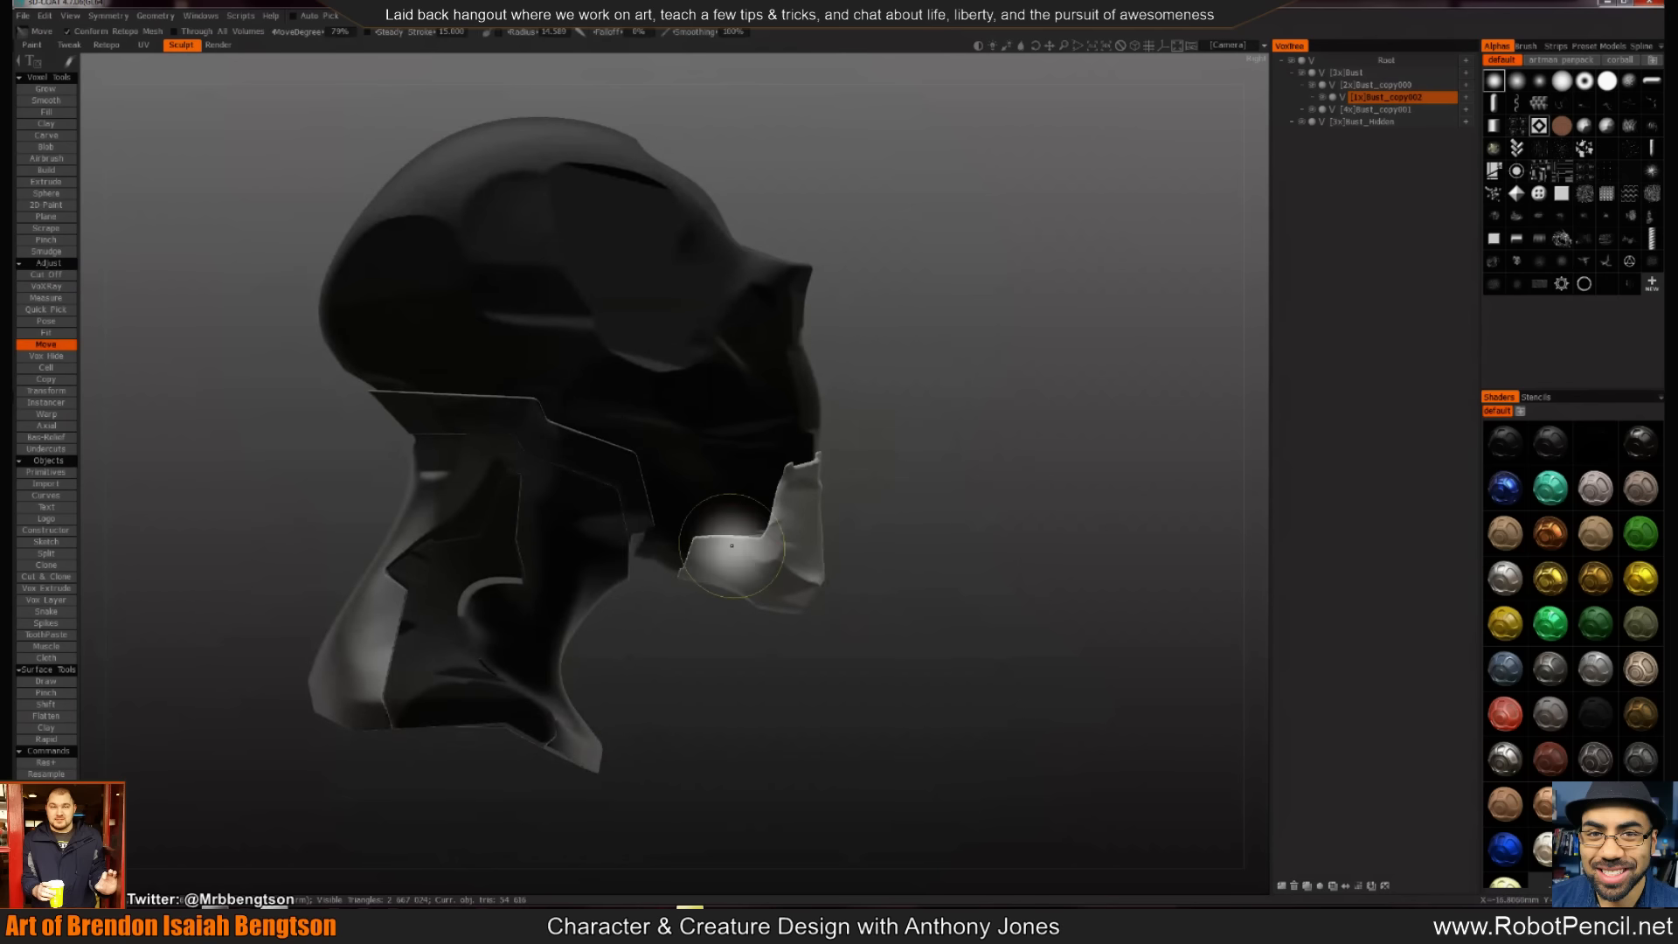
mouse_move(726, 548)
left_mouse_down()
mouse_move(738, 530)
mouse_move(767, 542)
left_mouse_up()
mouse_move(874, 559)
left_mouse_down()
mouse_move(1047, 573)
mouse_move(744, 530)
left_mouse_up()
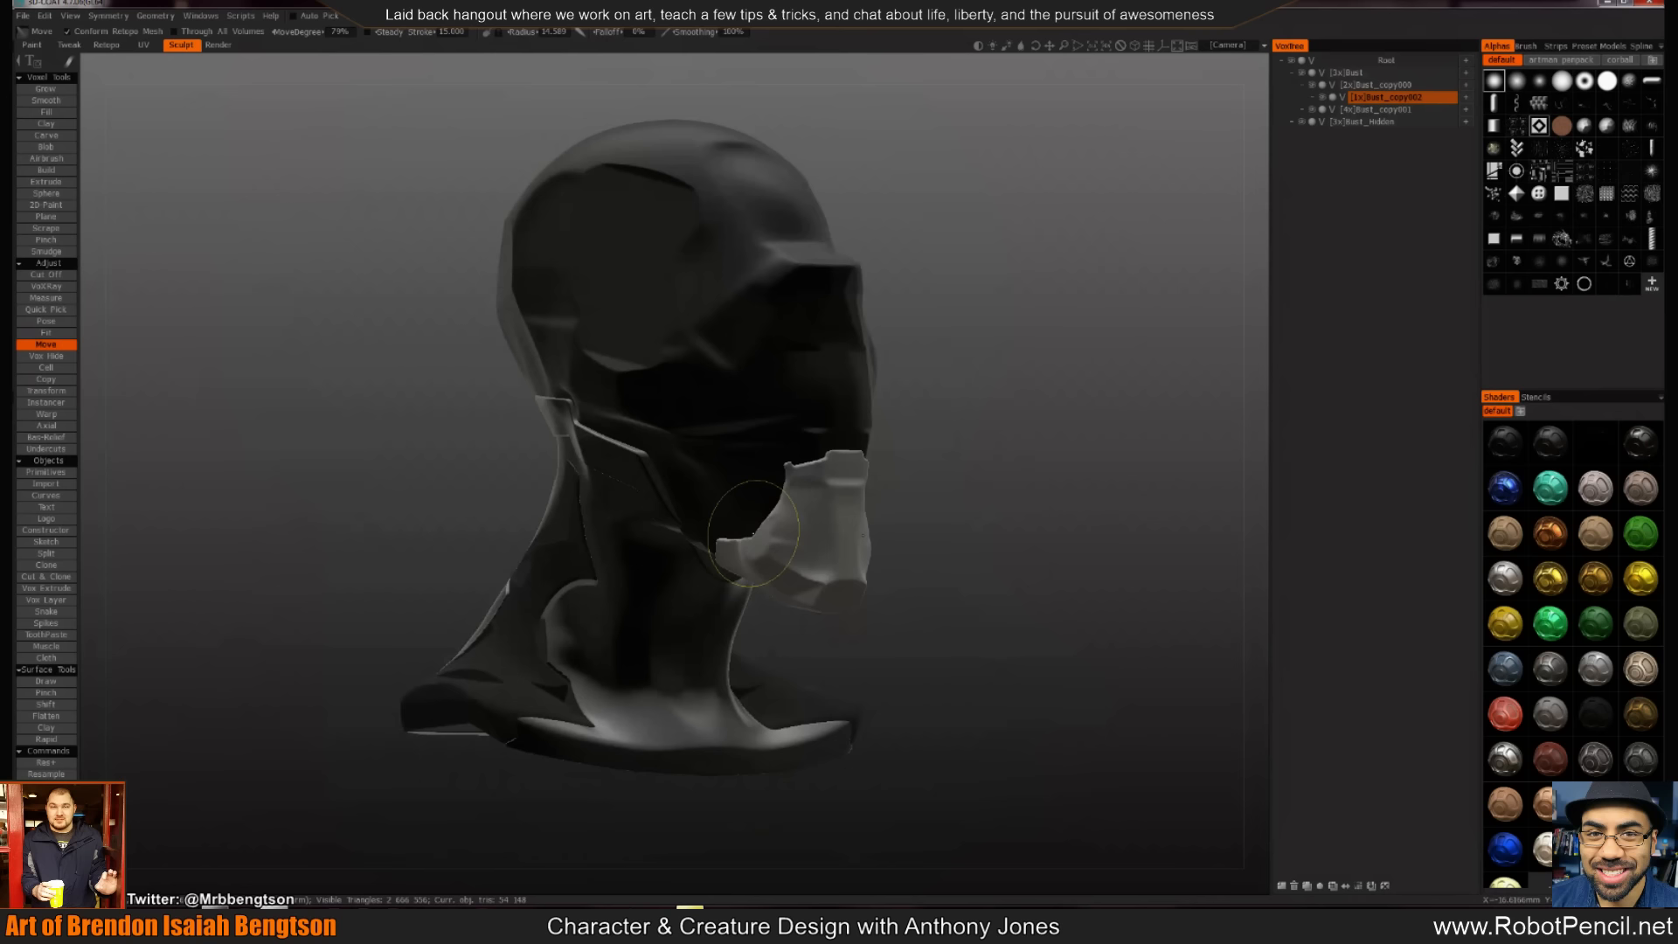
left_click_drag(951, 527, 947, 520)
Trim the side of the chin piece with Cut Off and adjust its rear edge with Move
key("c")
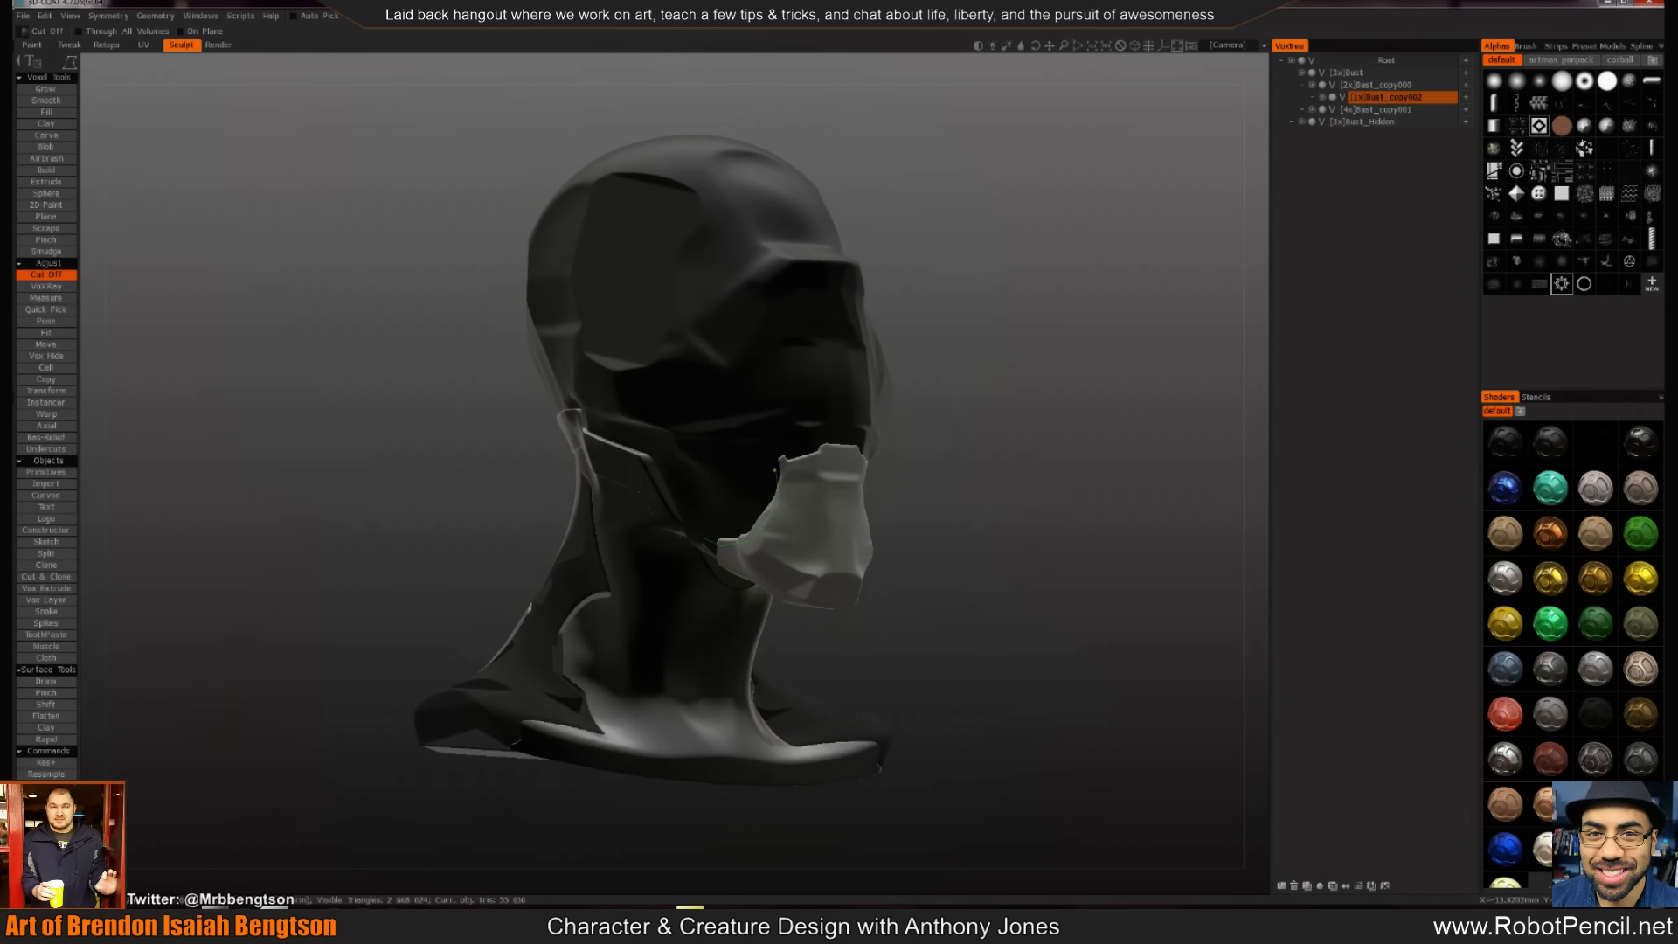
left_click_drag(658, 523, 612, 578, "alt")
left_click_drag(727, 549, 598, 653, "alt")
key("m")
mouse_move(715, 533)
left_mouse_down()
mouse_move(1131, 516)
mouse_move(1011, 521)
mouse_move(918, 499)
left_mouse_up()
key("c")
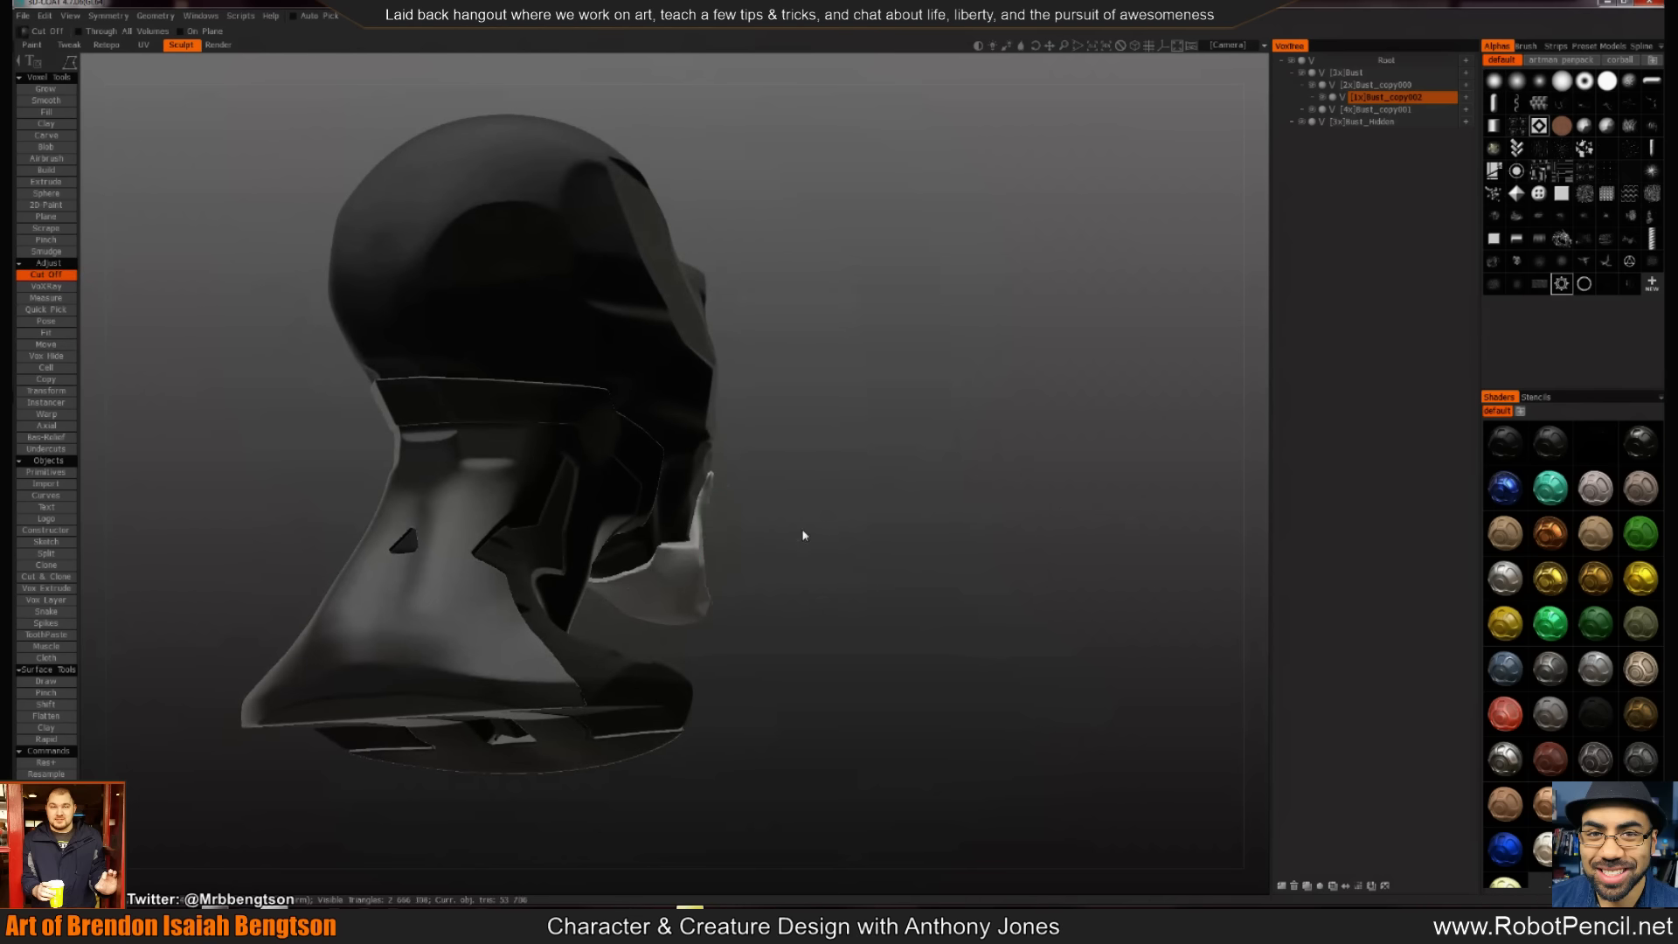
left_click_drag(798, 535, 623, 553, "alt")
Try several shaders on the chin piece and apply a dark, nearly black one
left_click(1586, 448)
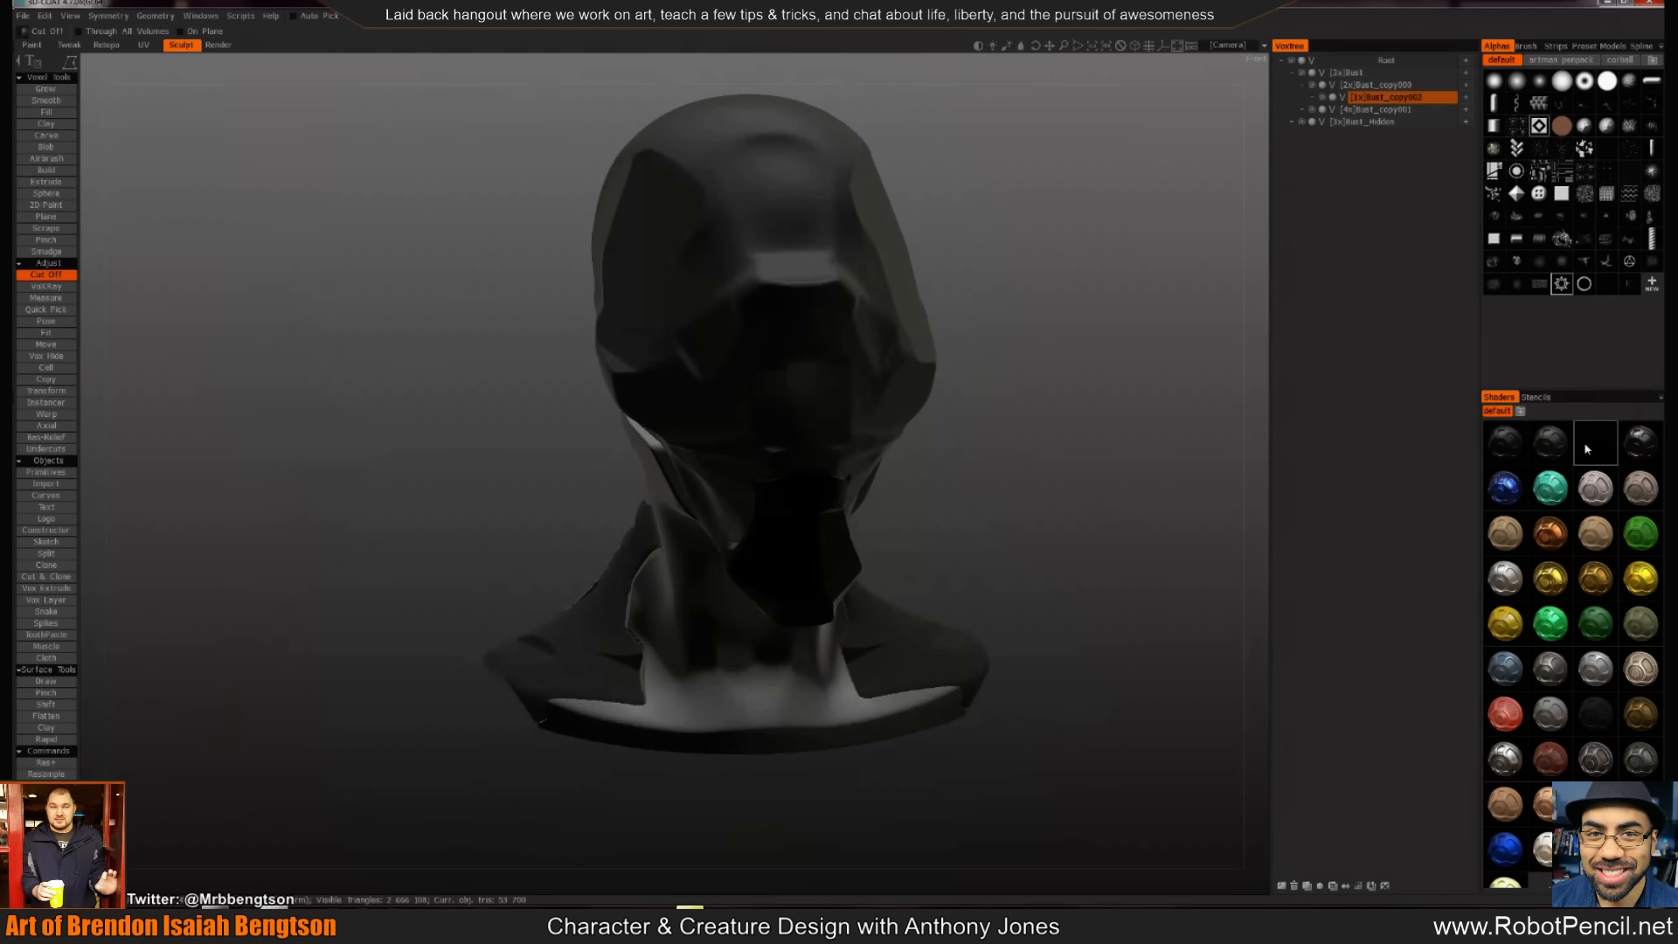
left_click(1640, 442)
left_click(1597, 714)
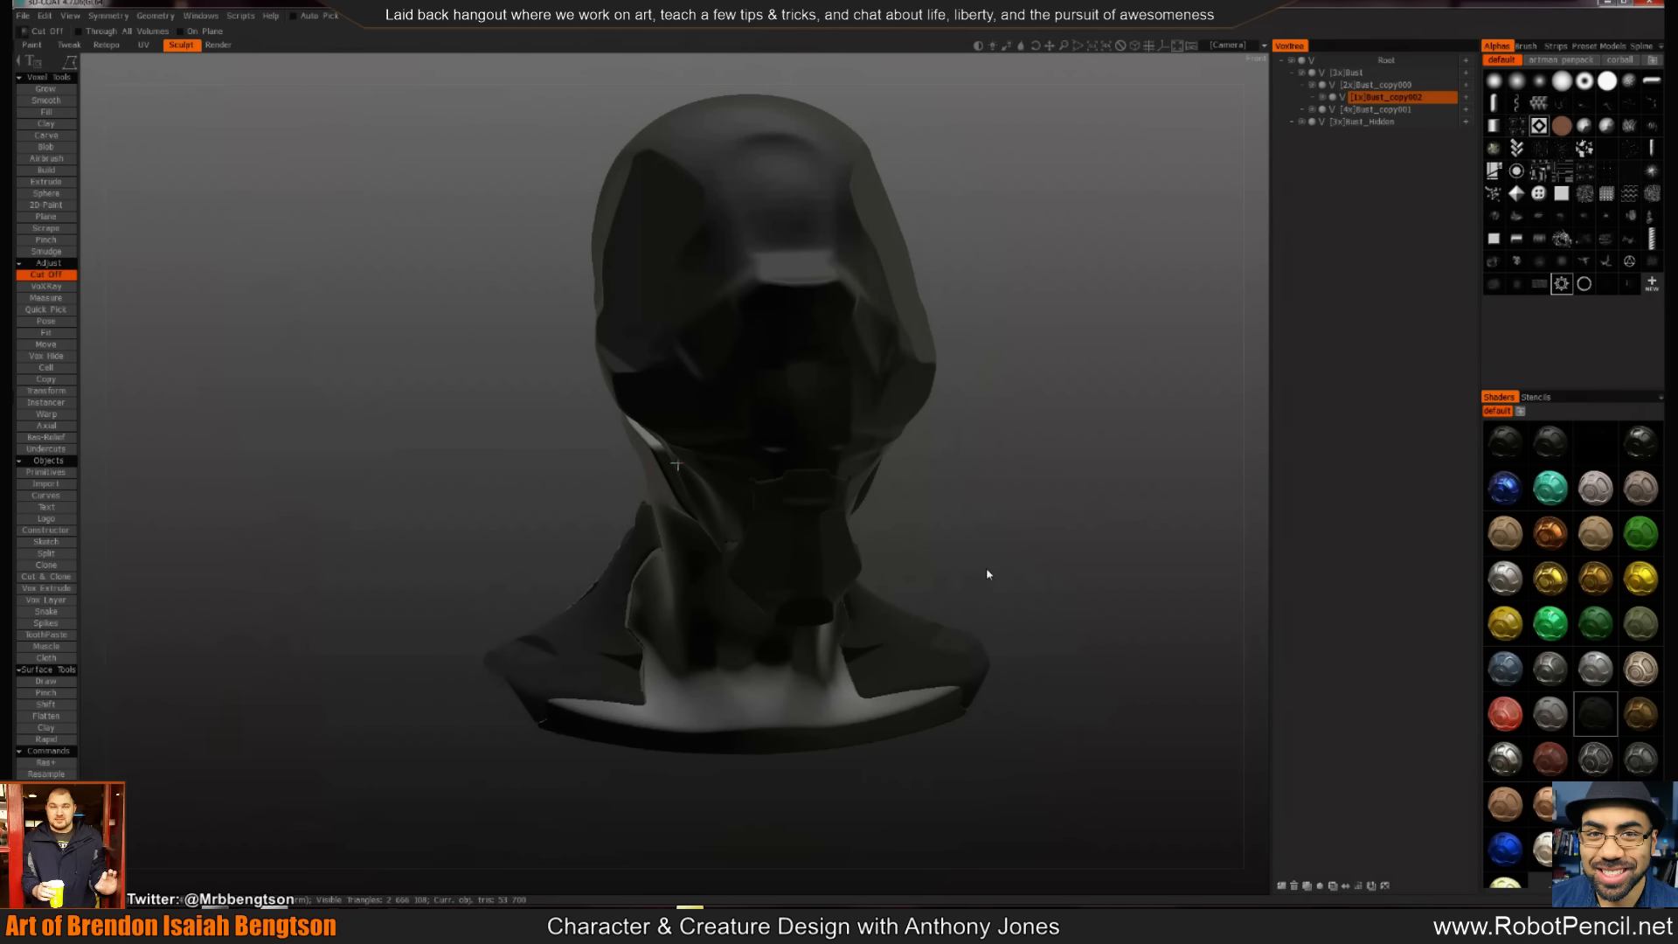
Try splitting the cranium from the face in side view with Split and shifting it with Transform, and undo both
left_click_drag(986, 568, 973, 443, "alt")
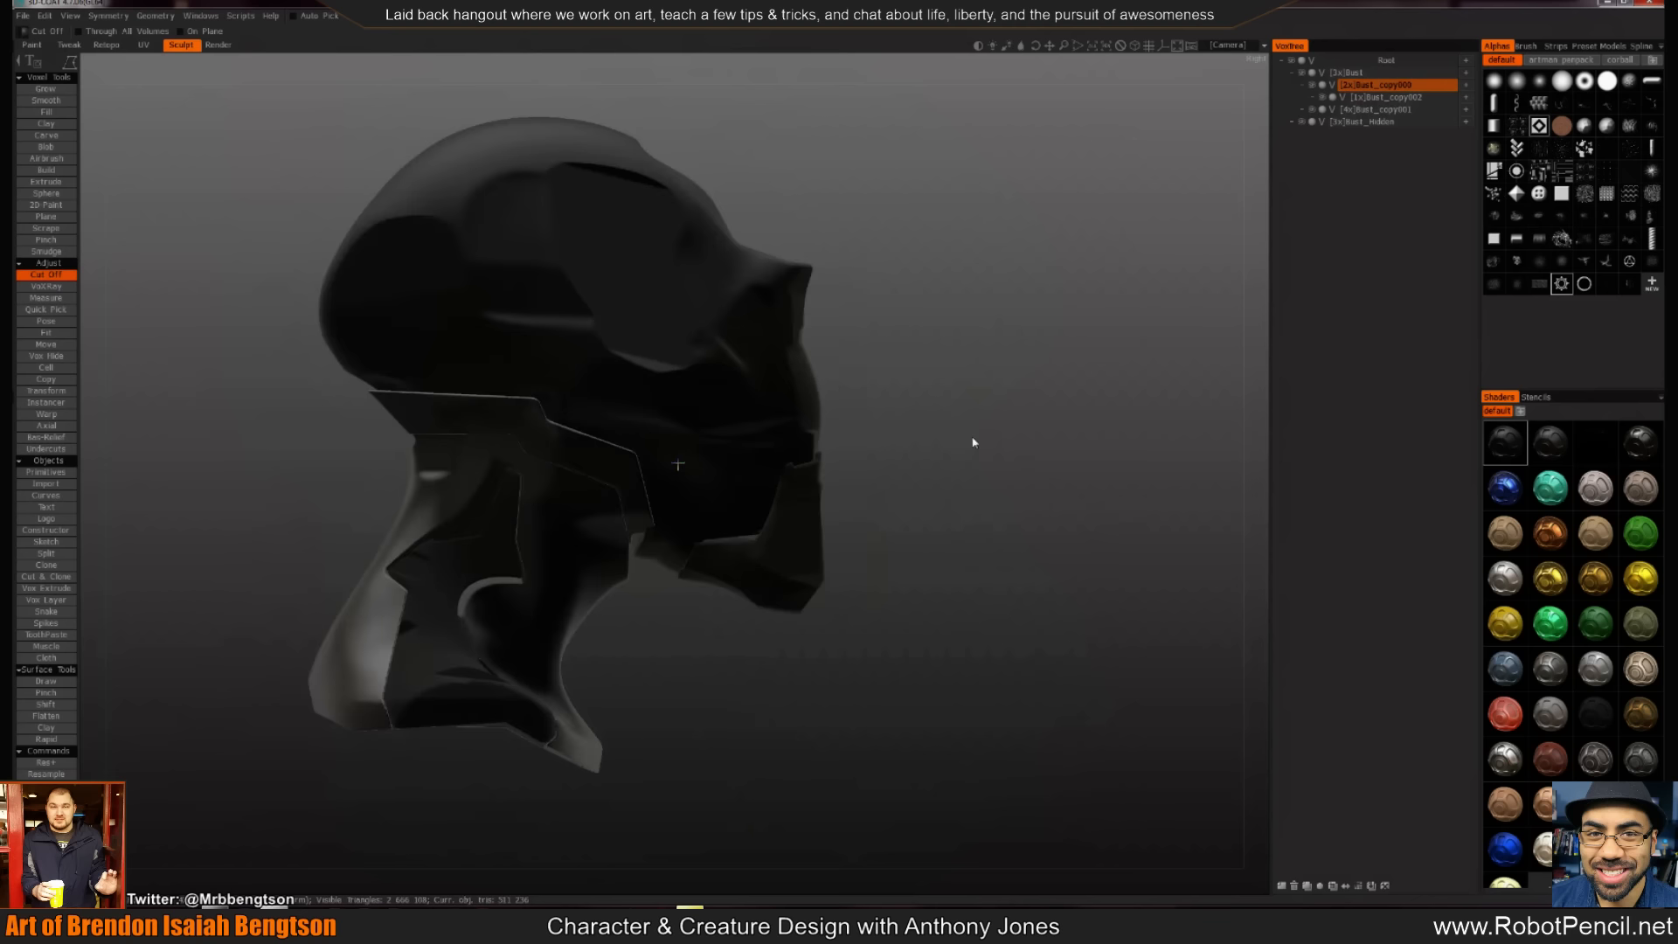
key("2")
left_click(731, 179)
left_click(741, 244)
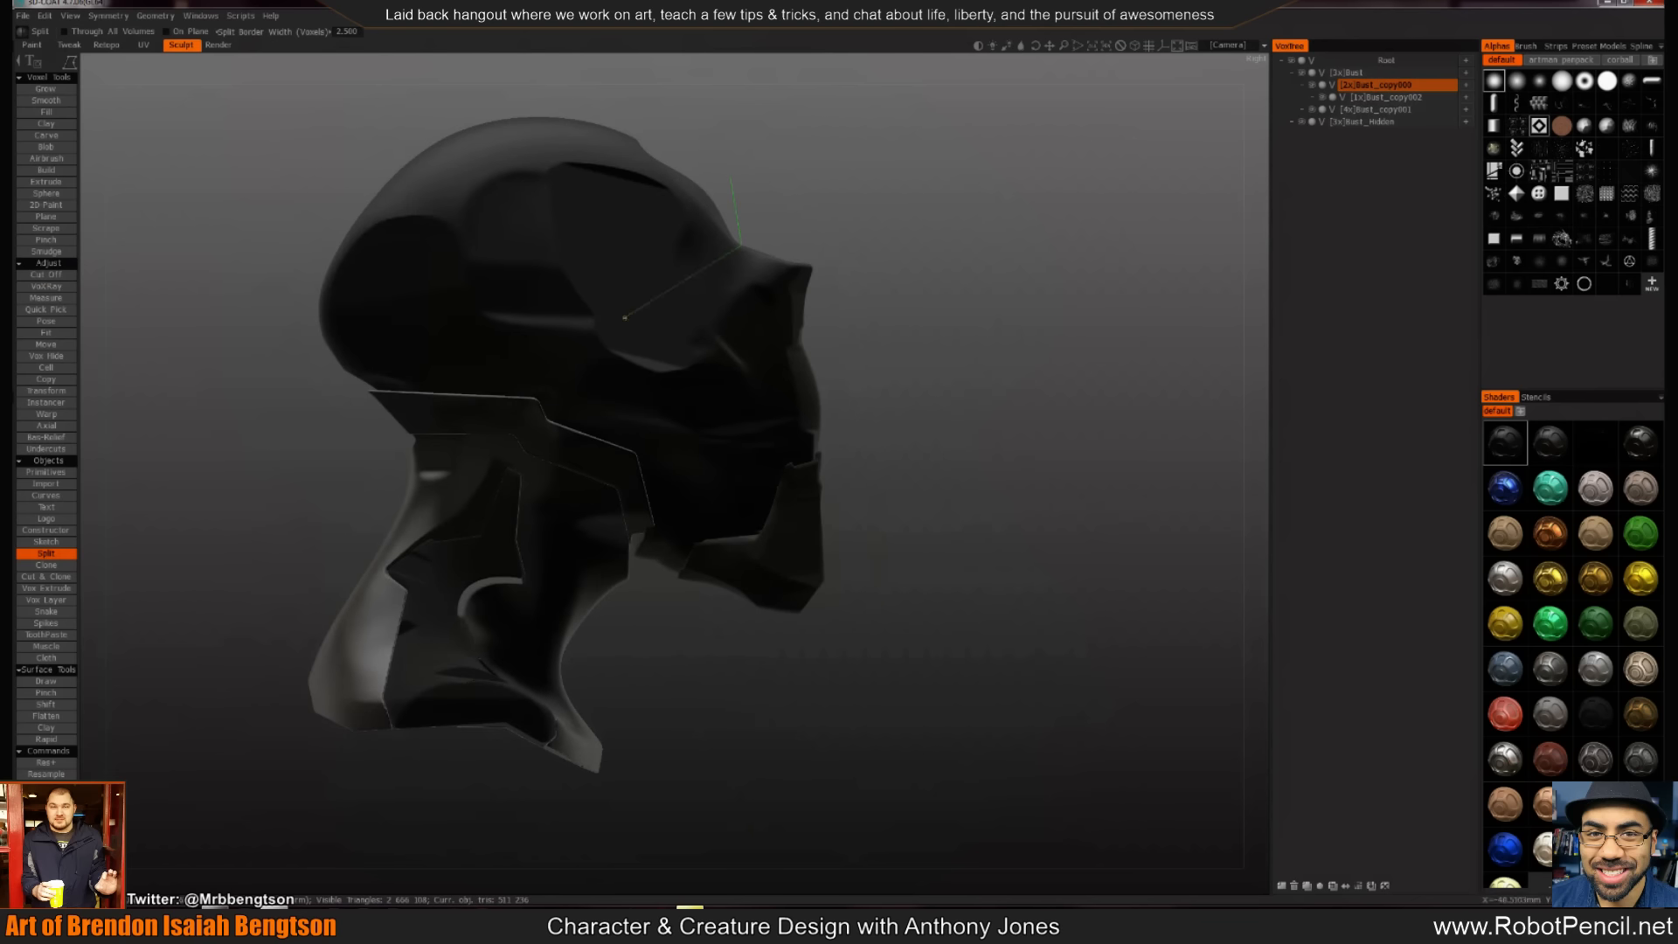
left_click(536, 409)
left_click(729, 178)
key("h")
key("t")
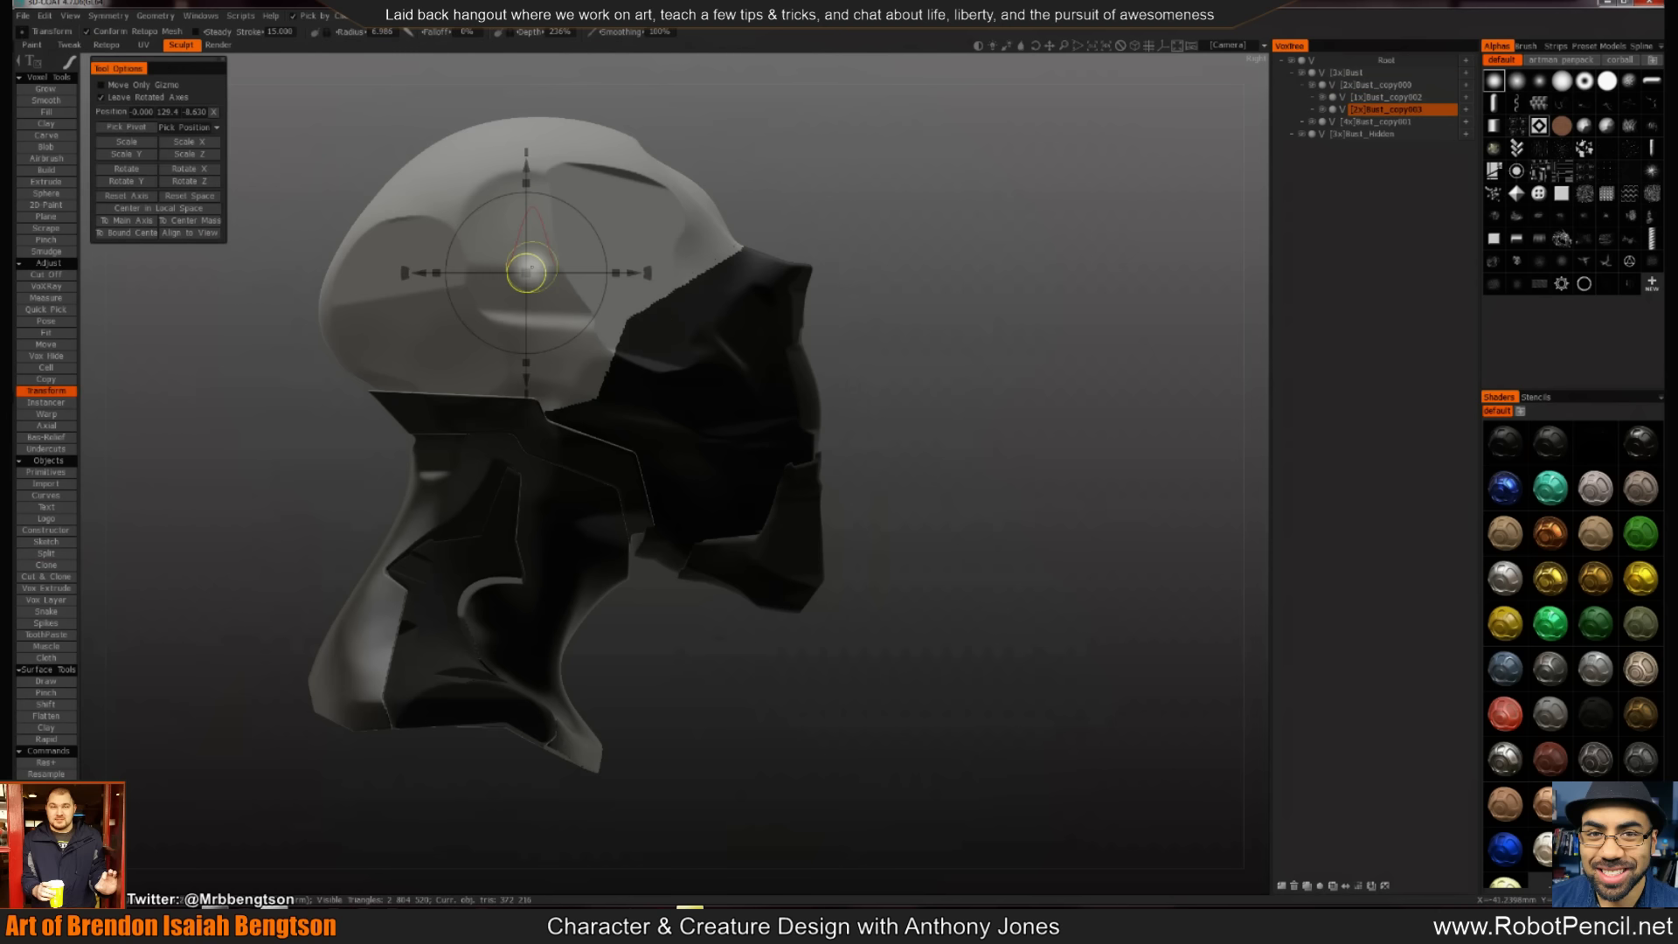
left_click_drag(531, 267, 526, 273)
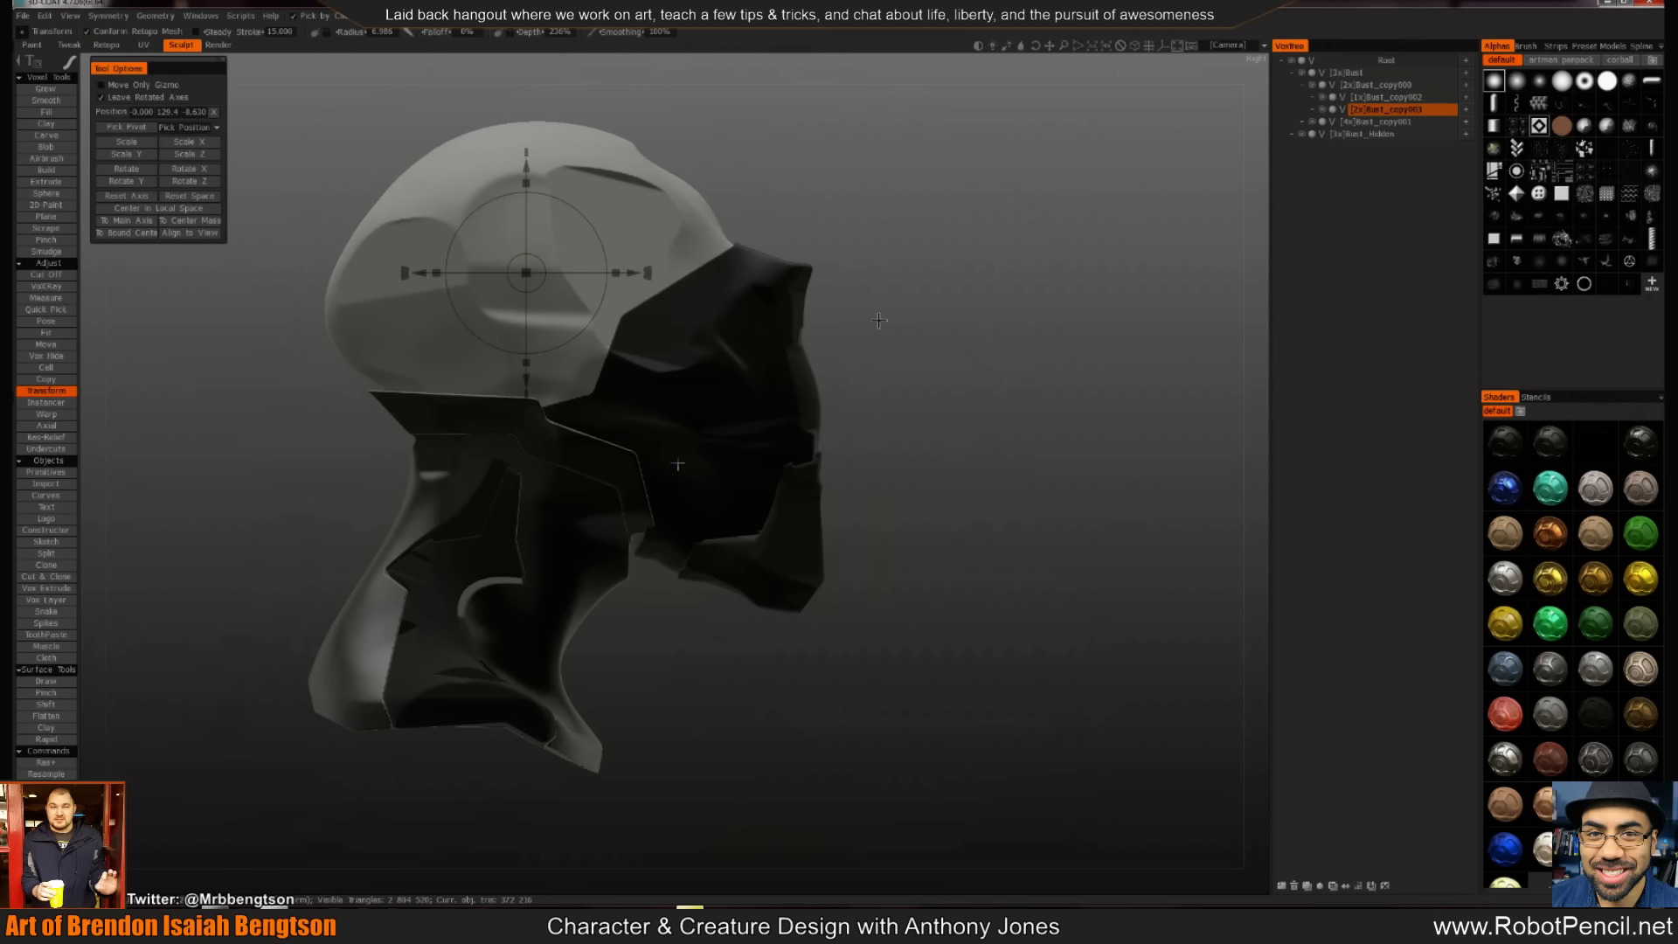
left_click_drag(878, 320, 869, 355)
key("ctrl+z")
key("ctrl+z")
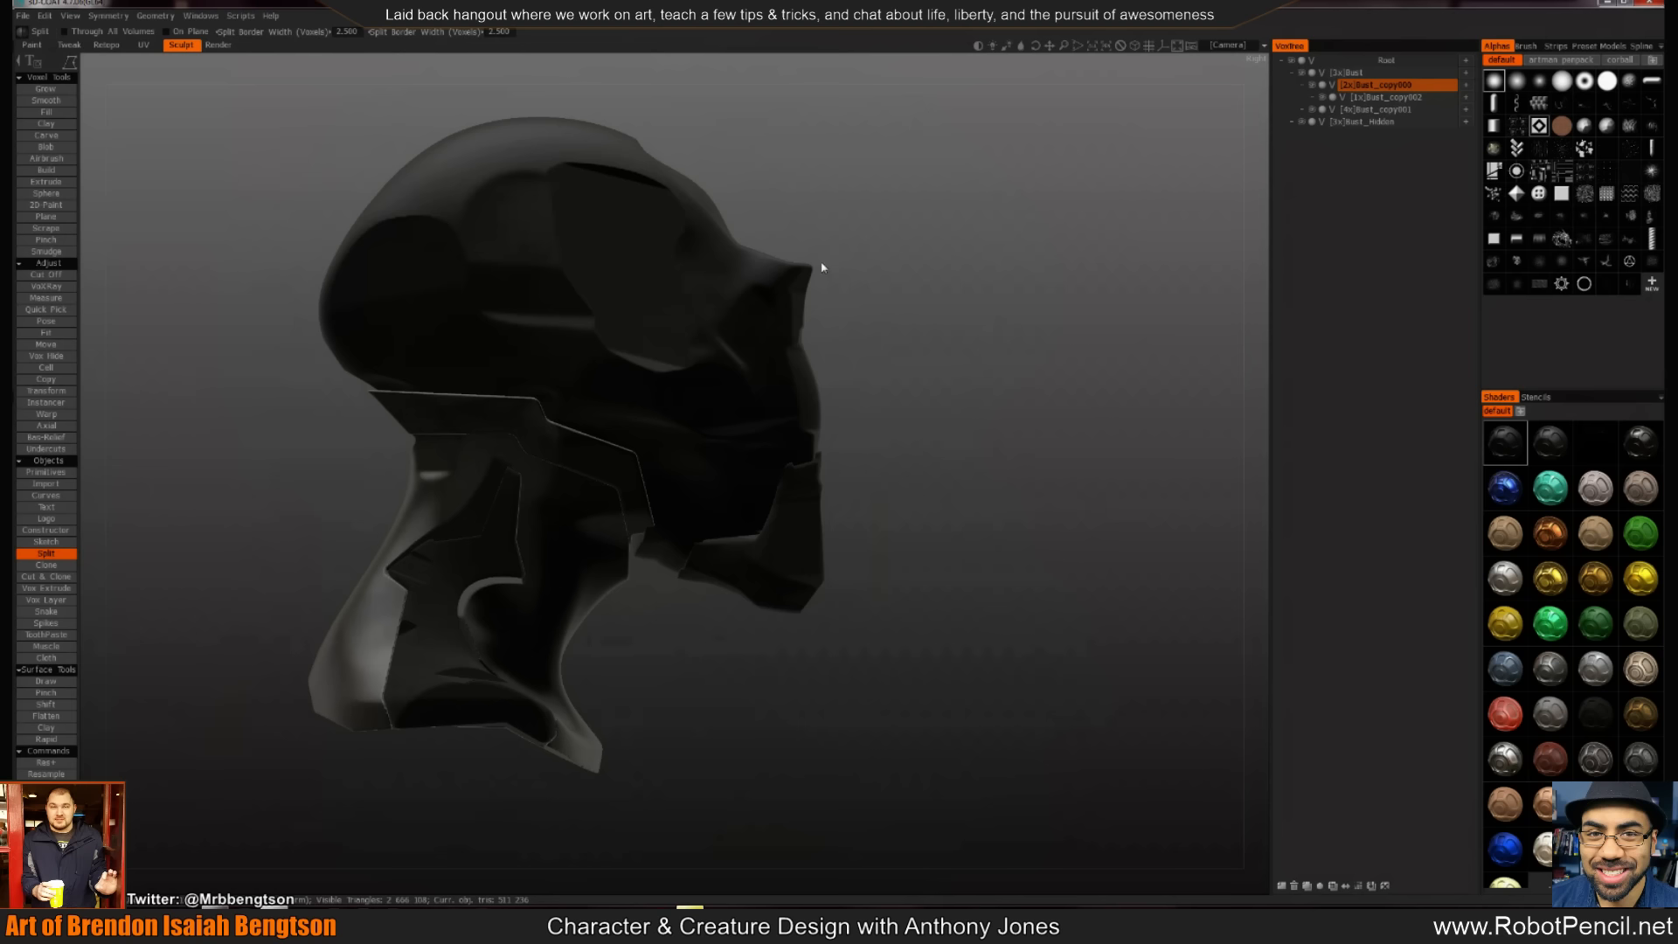
Cut a plane into the forehead above the brow with Cut Off and resample the head to 744 252 polygons at Good quality
mouse_move(845, 303)
left_mouse_down()
mouse_move(795, 323)
mouse_move(824, 307)
left_mouse_up()
middle_click_drag(824, 307, 896, 309)
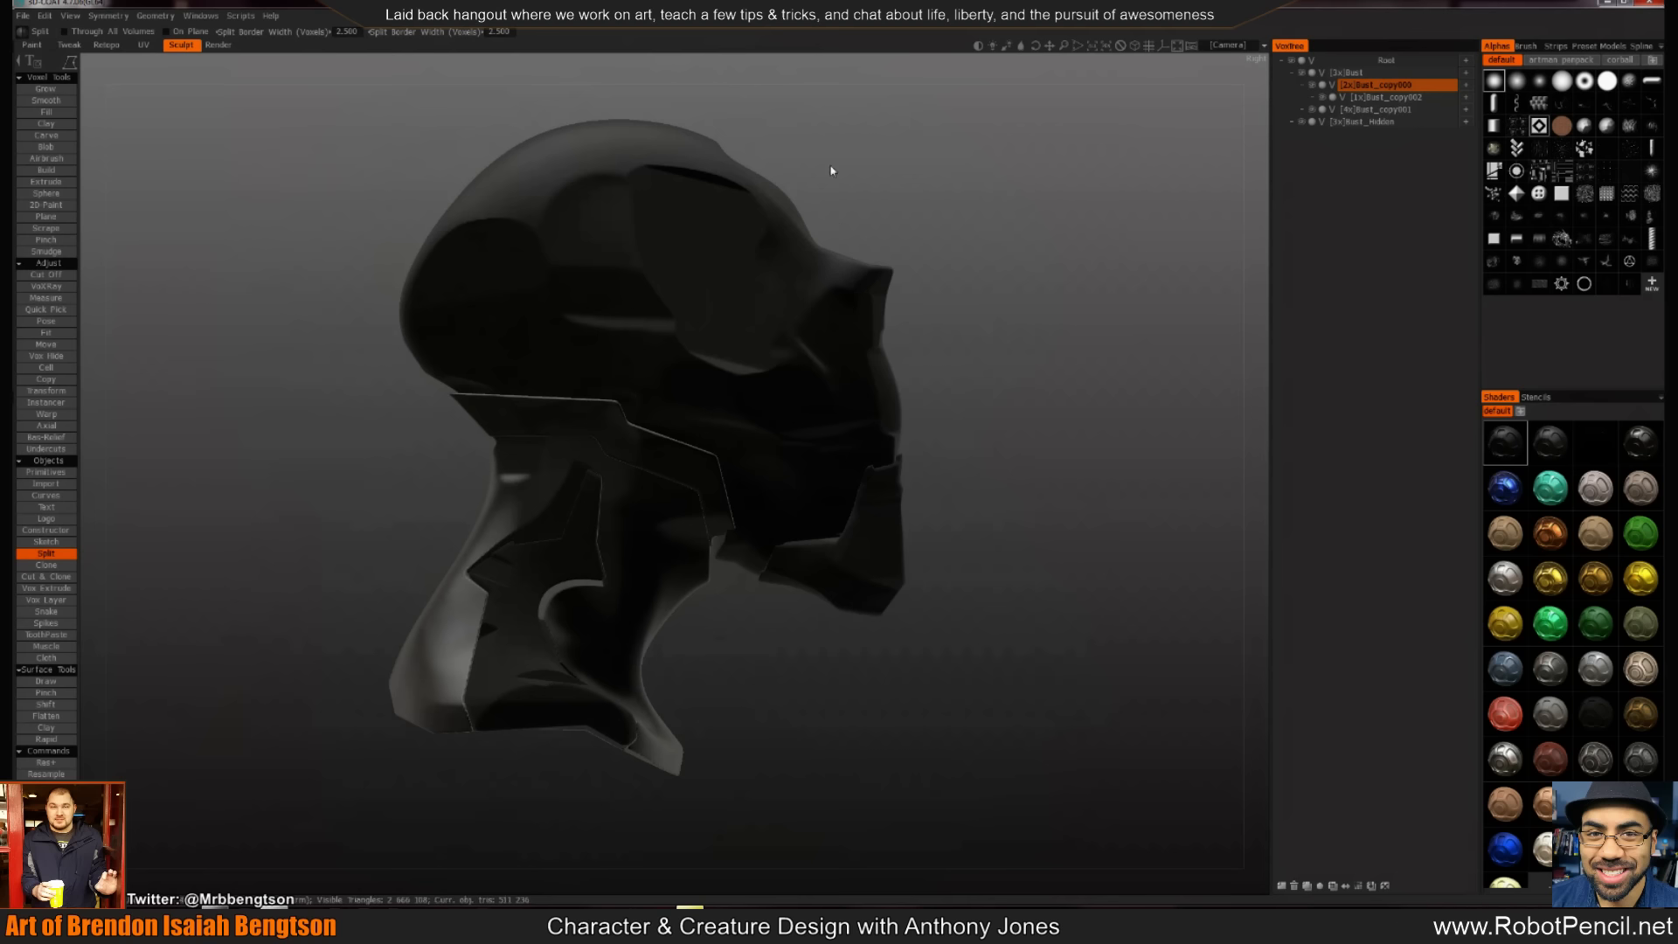
left_click_drag(858, 195, 925, 176)
key("1")
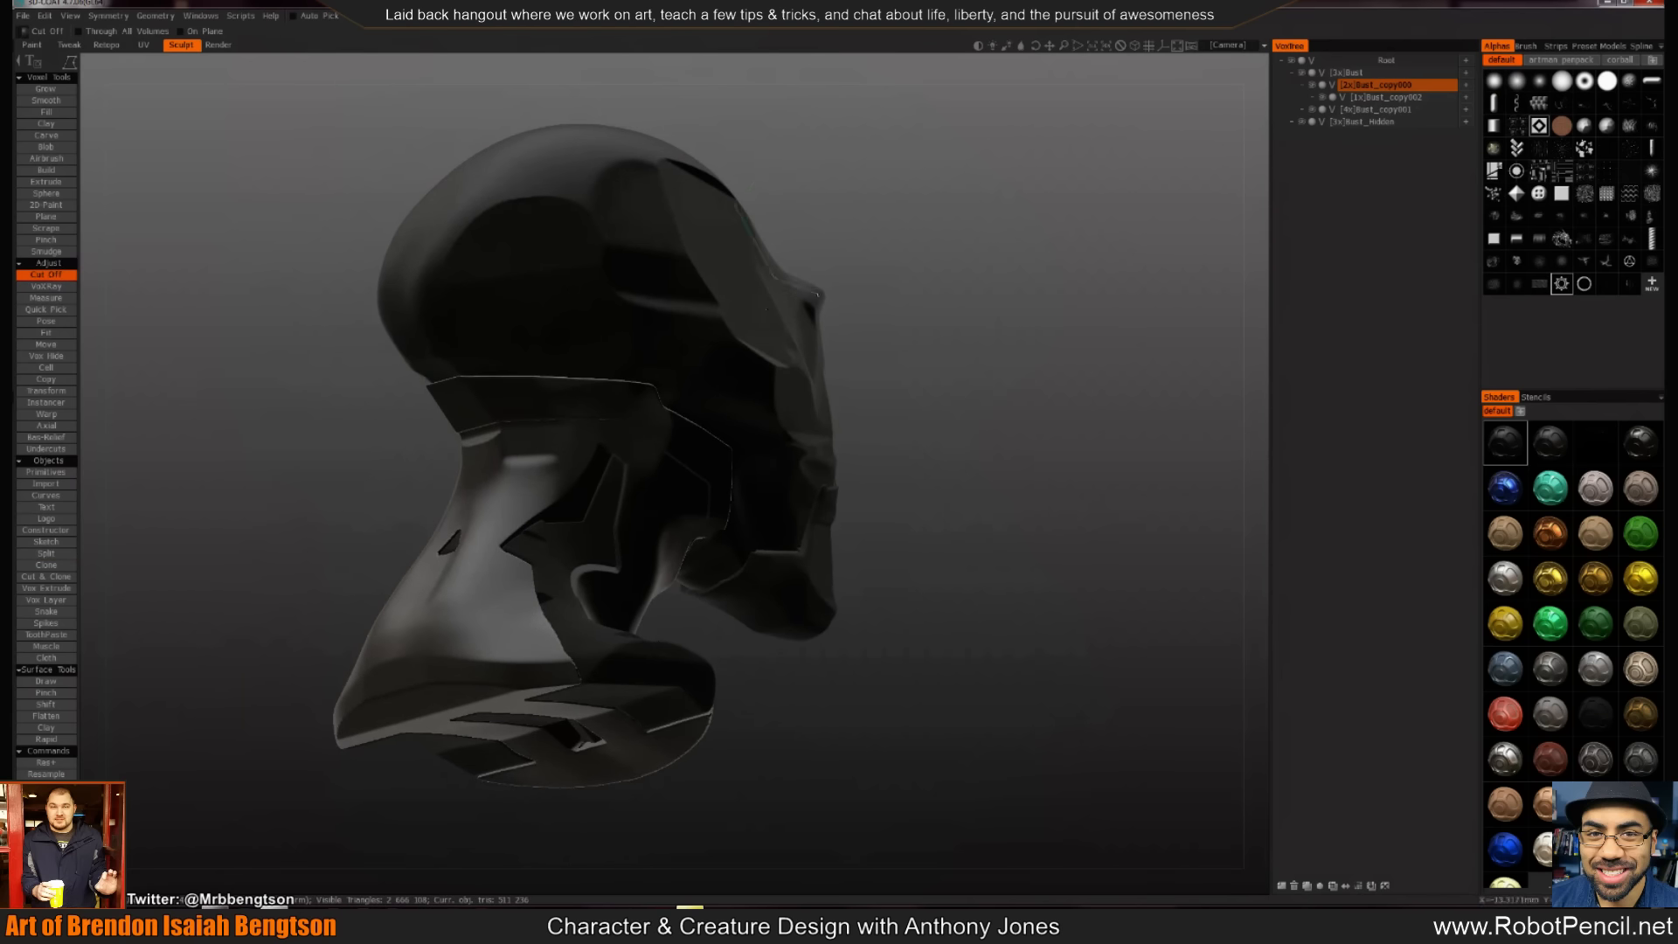
mouse_move(861, 259)
left_mouse_down()
mouse_move(626, 282)
mouse_move(779, 288)
mouse_move(884, 254)
mouse_move(765, 262)
left_mouse_up()
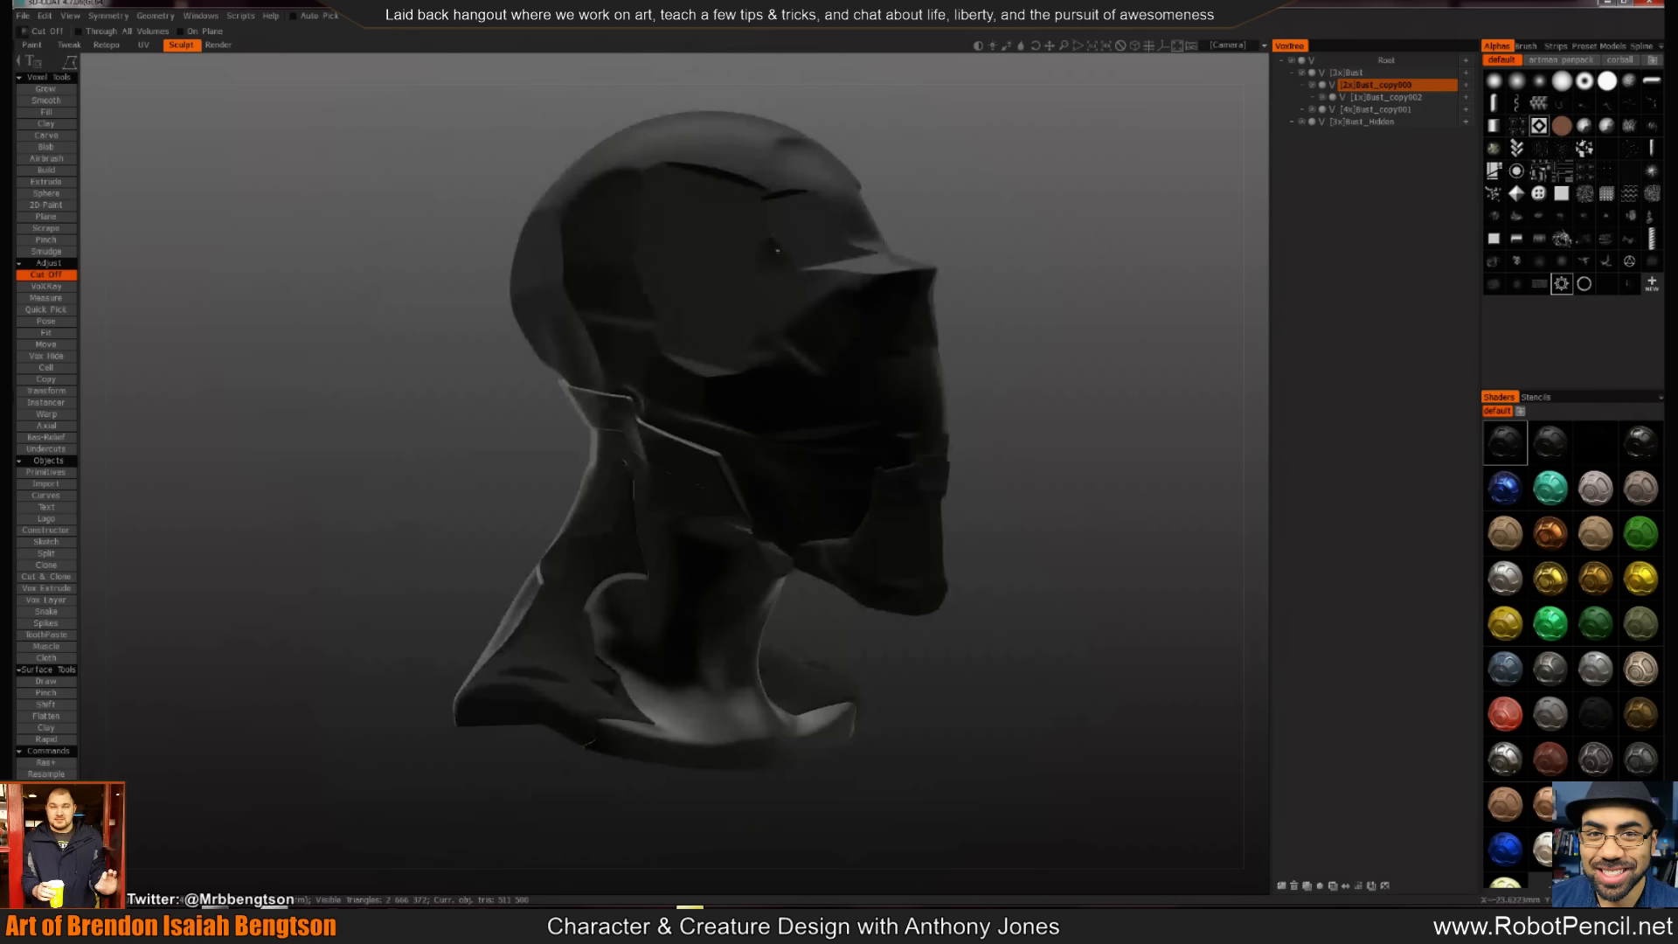
key("Return")
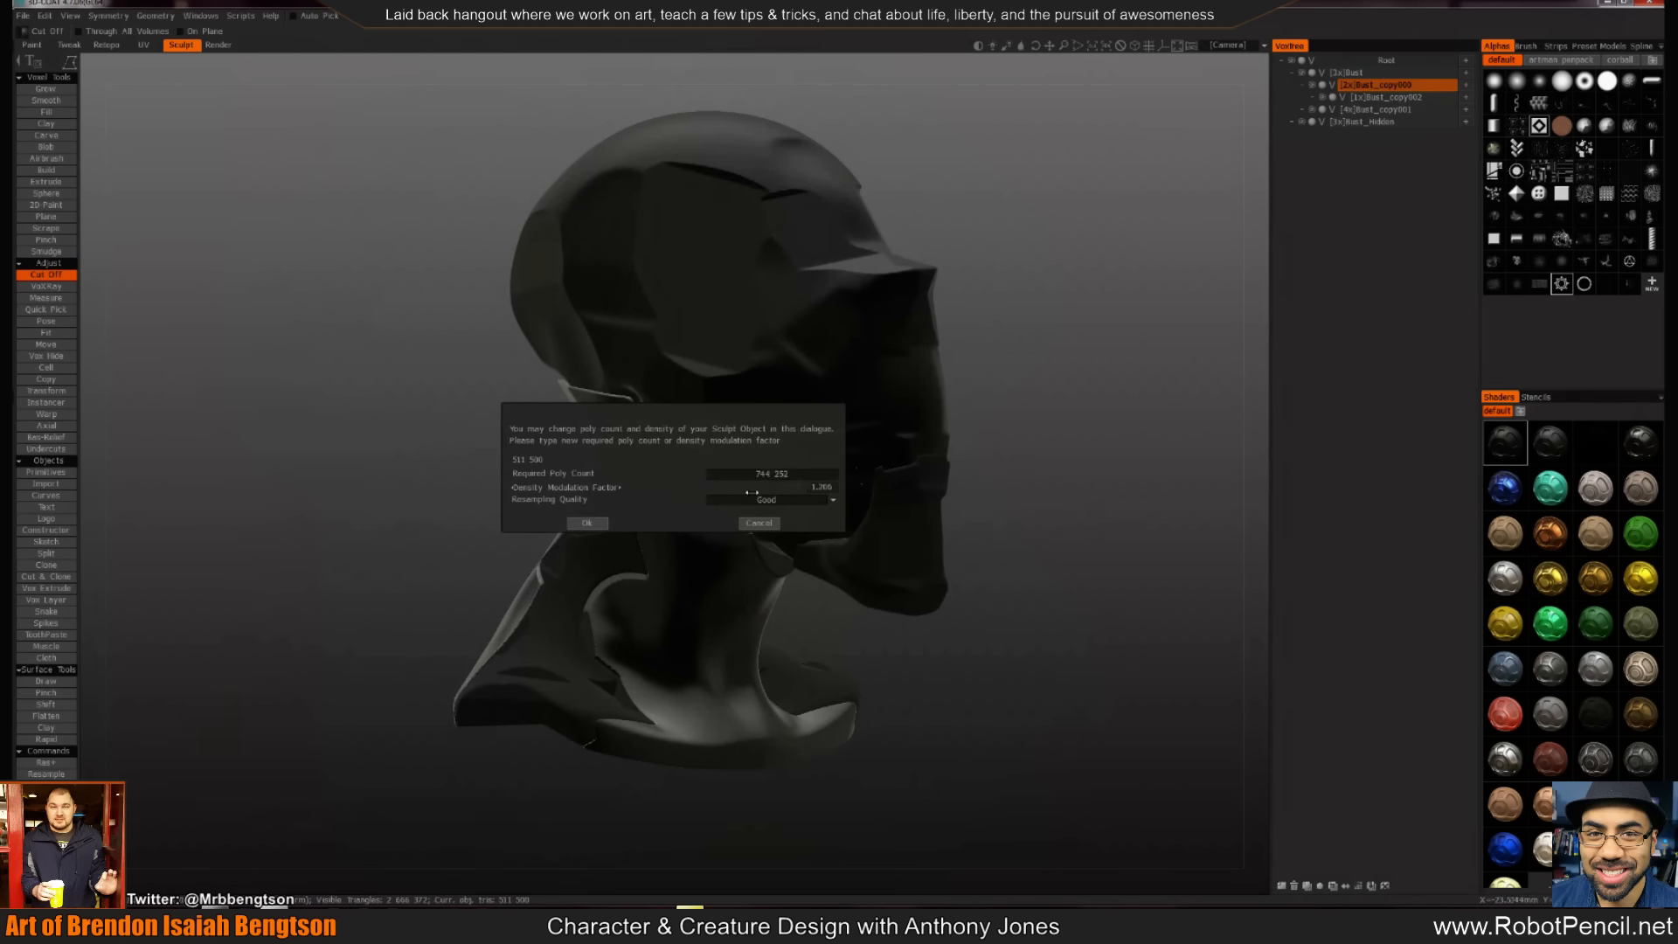
left_click(600, 522)
Cut angled planes into the cheeks and sides of the face below the brow with Cut Off
mouse_move(743, 421)
left_mouse_down()
mouse_move(967, 337)
mouse_move(798, 300)
mouse_move(925, 341)
mouse_move(1088, 318)
mouse_move(936, 315)
mouse_move(1045, 266)
mouse_move(662, 366)
mouse_move(663, 379)
left_mouse_up()
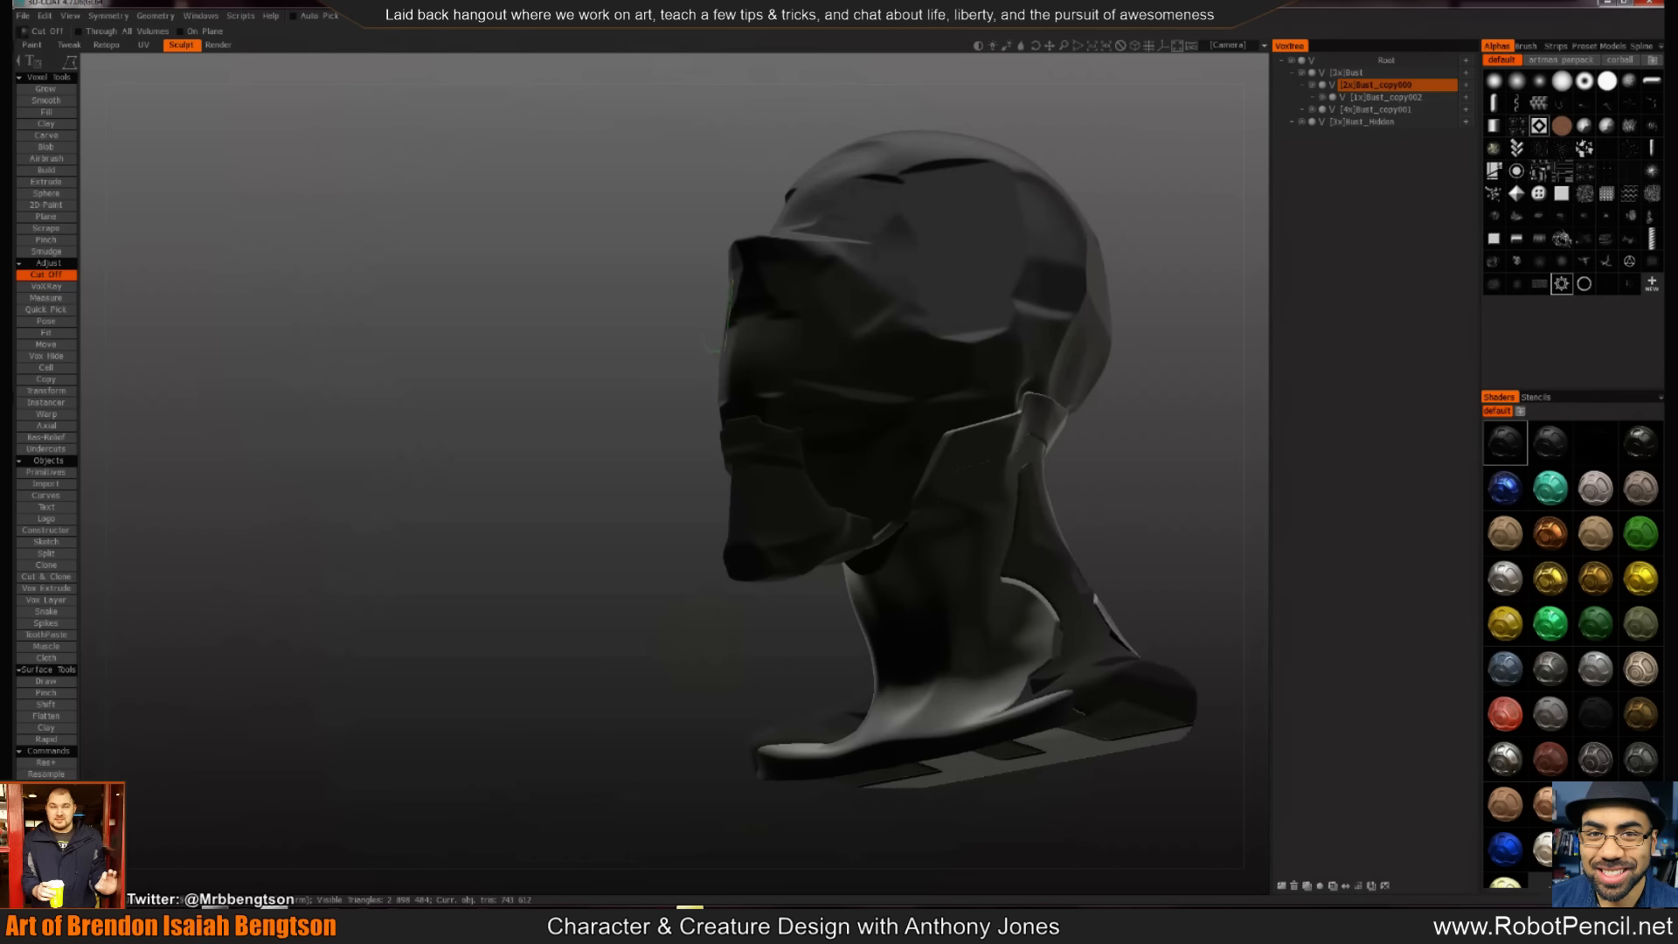
left_click_drag(674, 333, 785, 386)
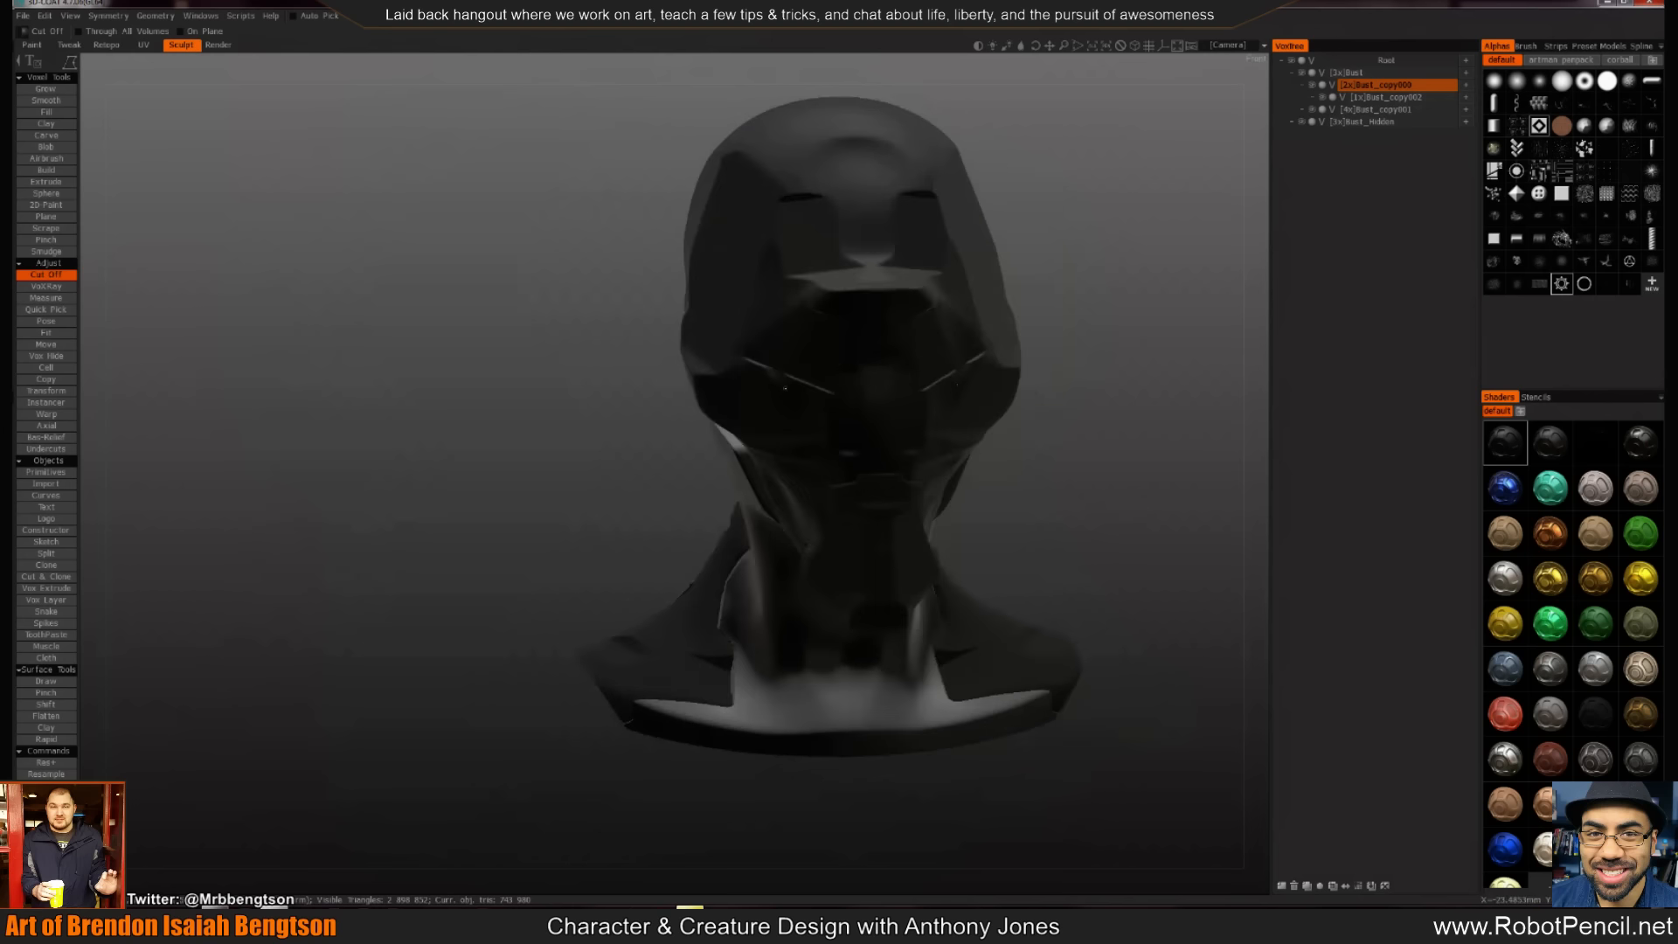
left_click_drag(1055, 374, 1066, 367)
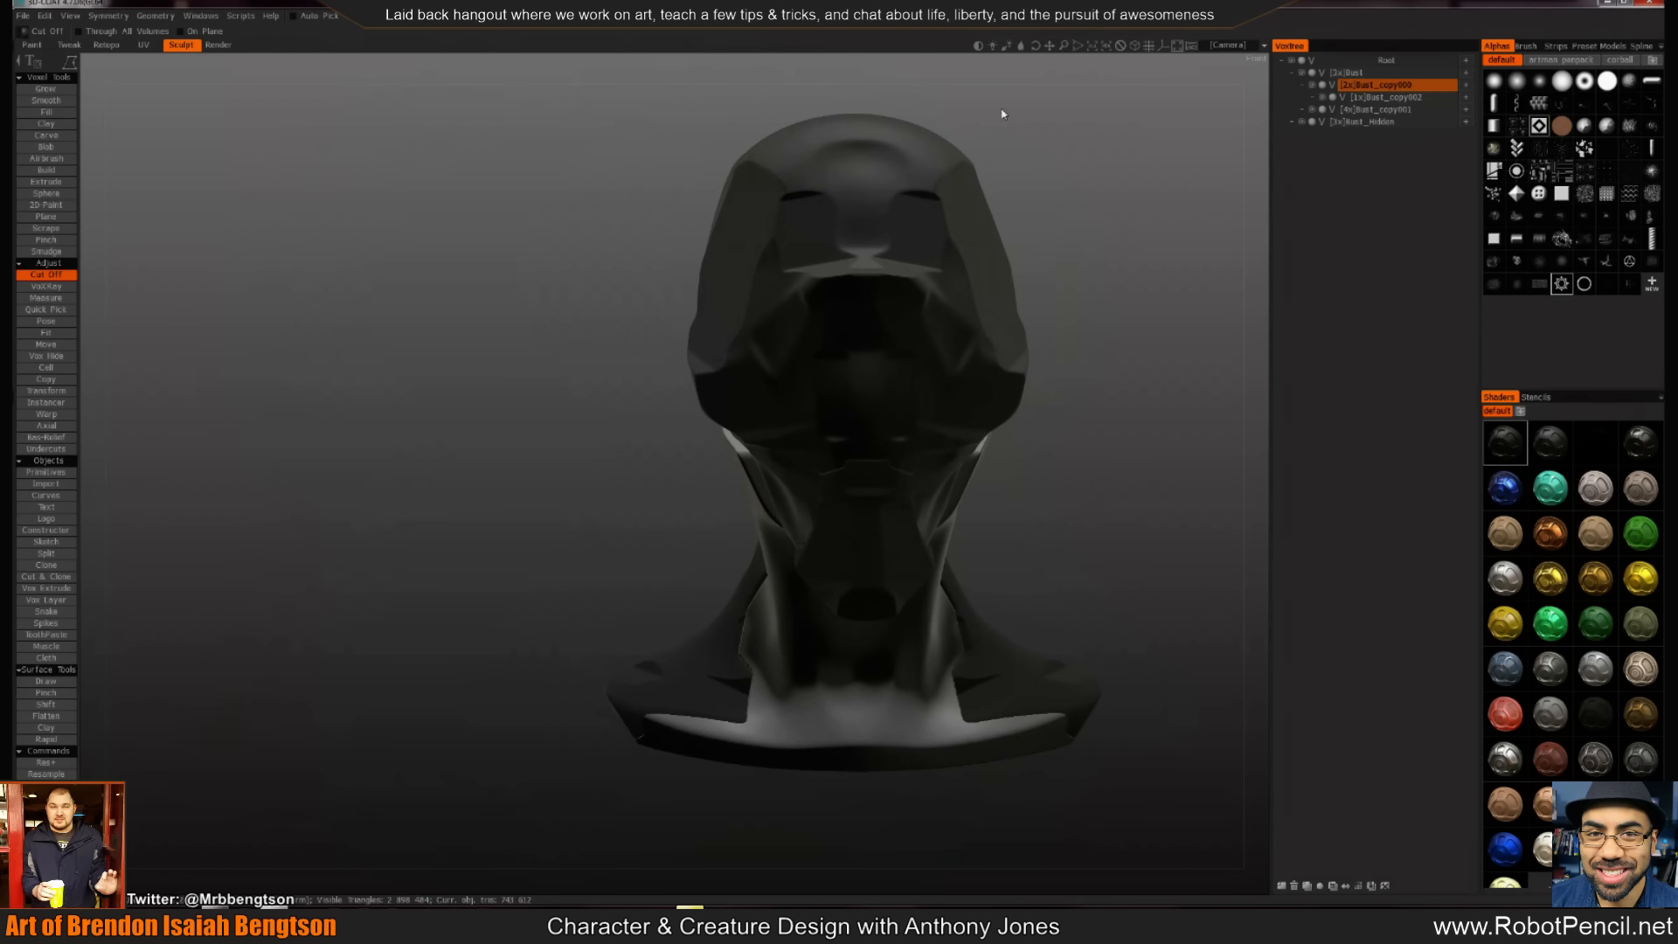
left_click_drag(1046, 249, 951, 310)
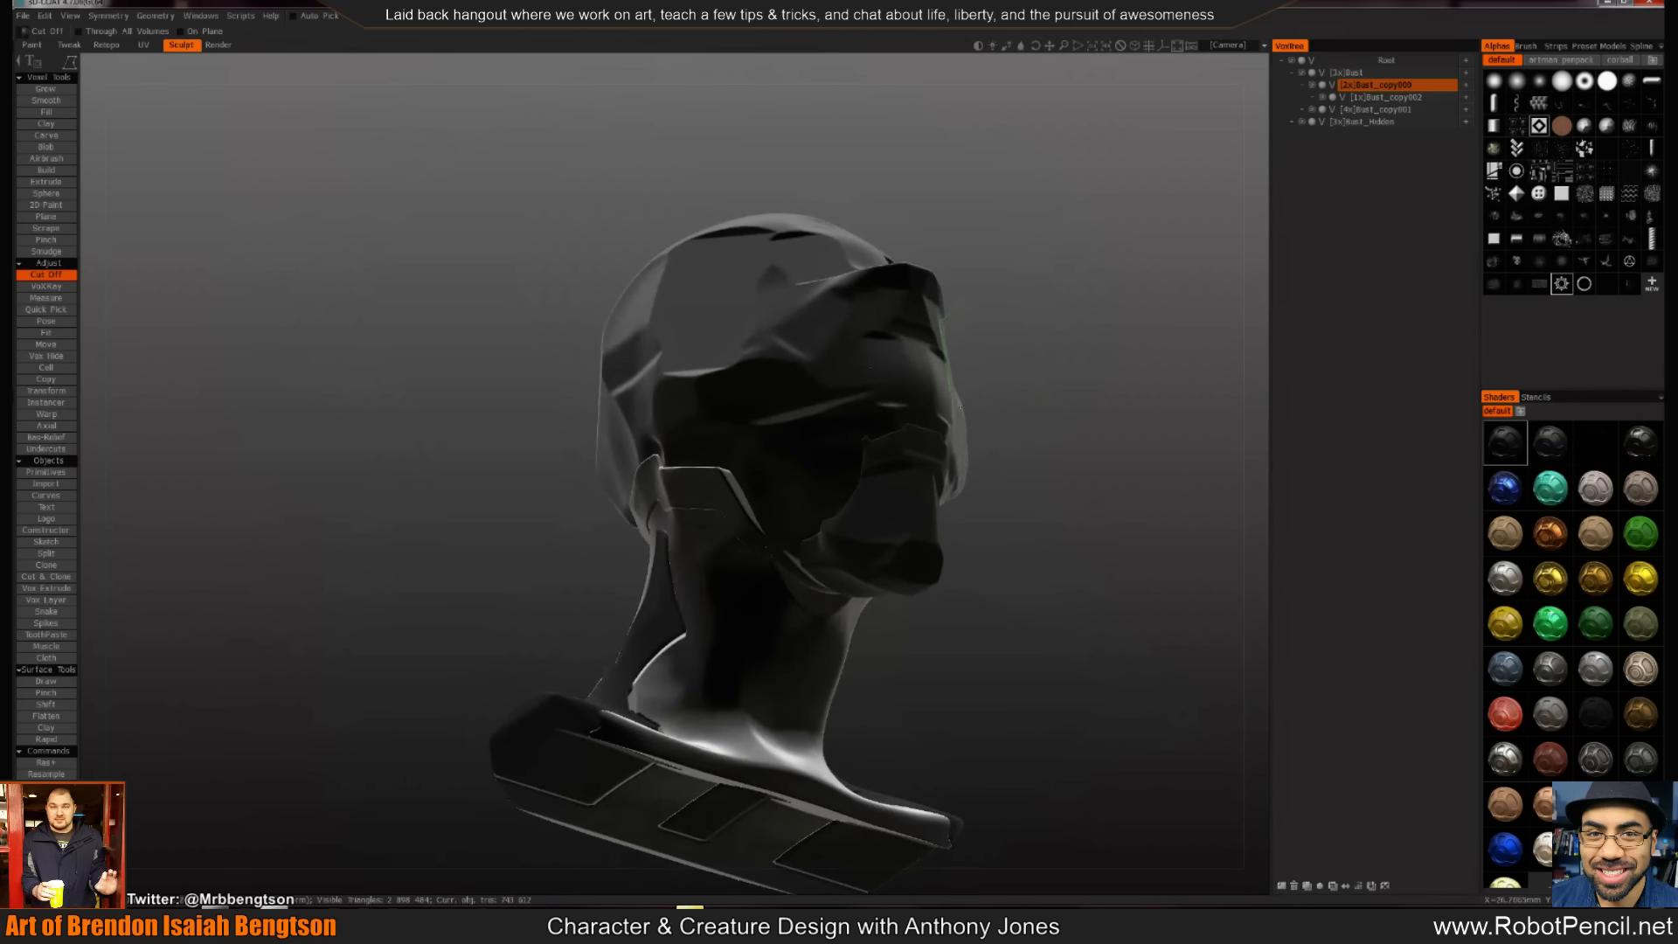
left_click_drag(1019, 333, 970, 274)
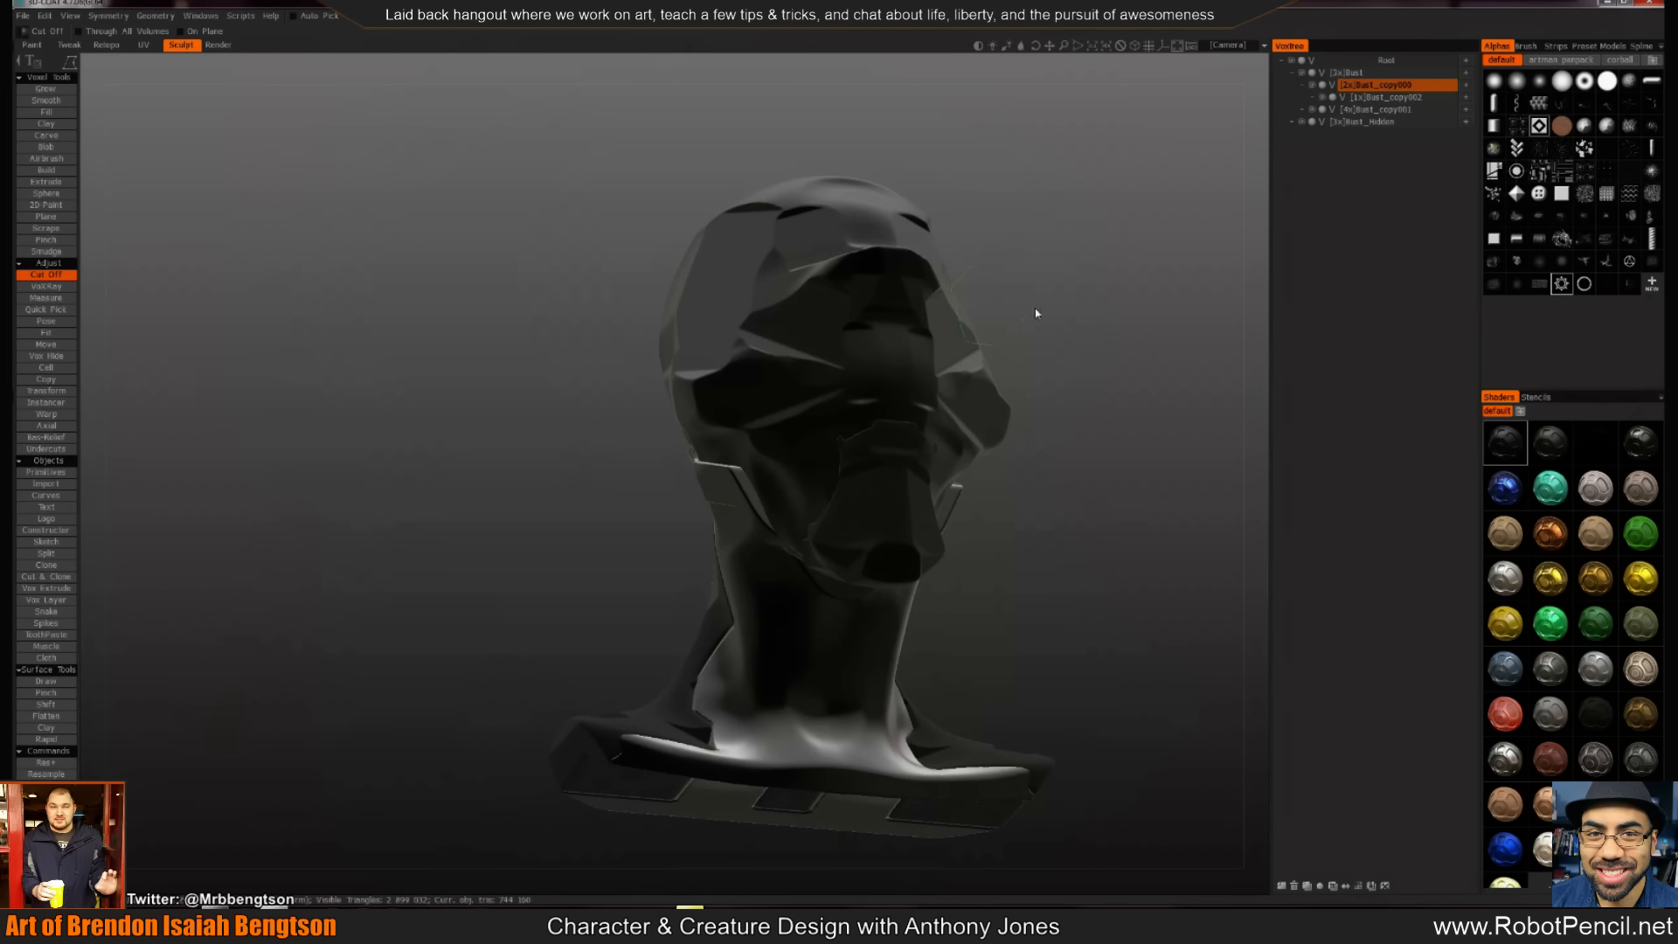
Cut planes into the temples, brow and front of the face with Cut Off from front and side views
left_click_drag(1042, 314, 1022, 239)
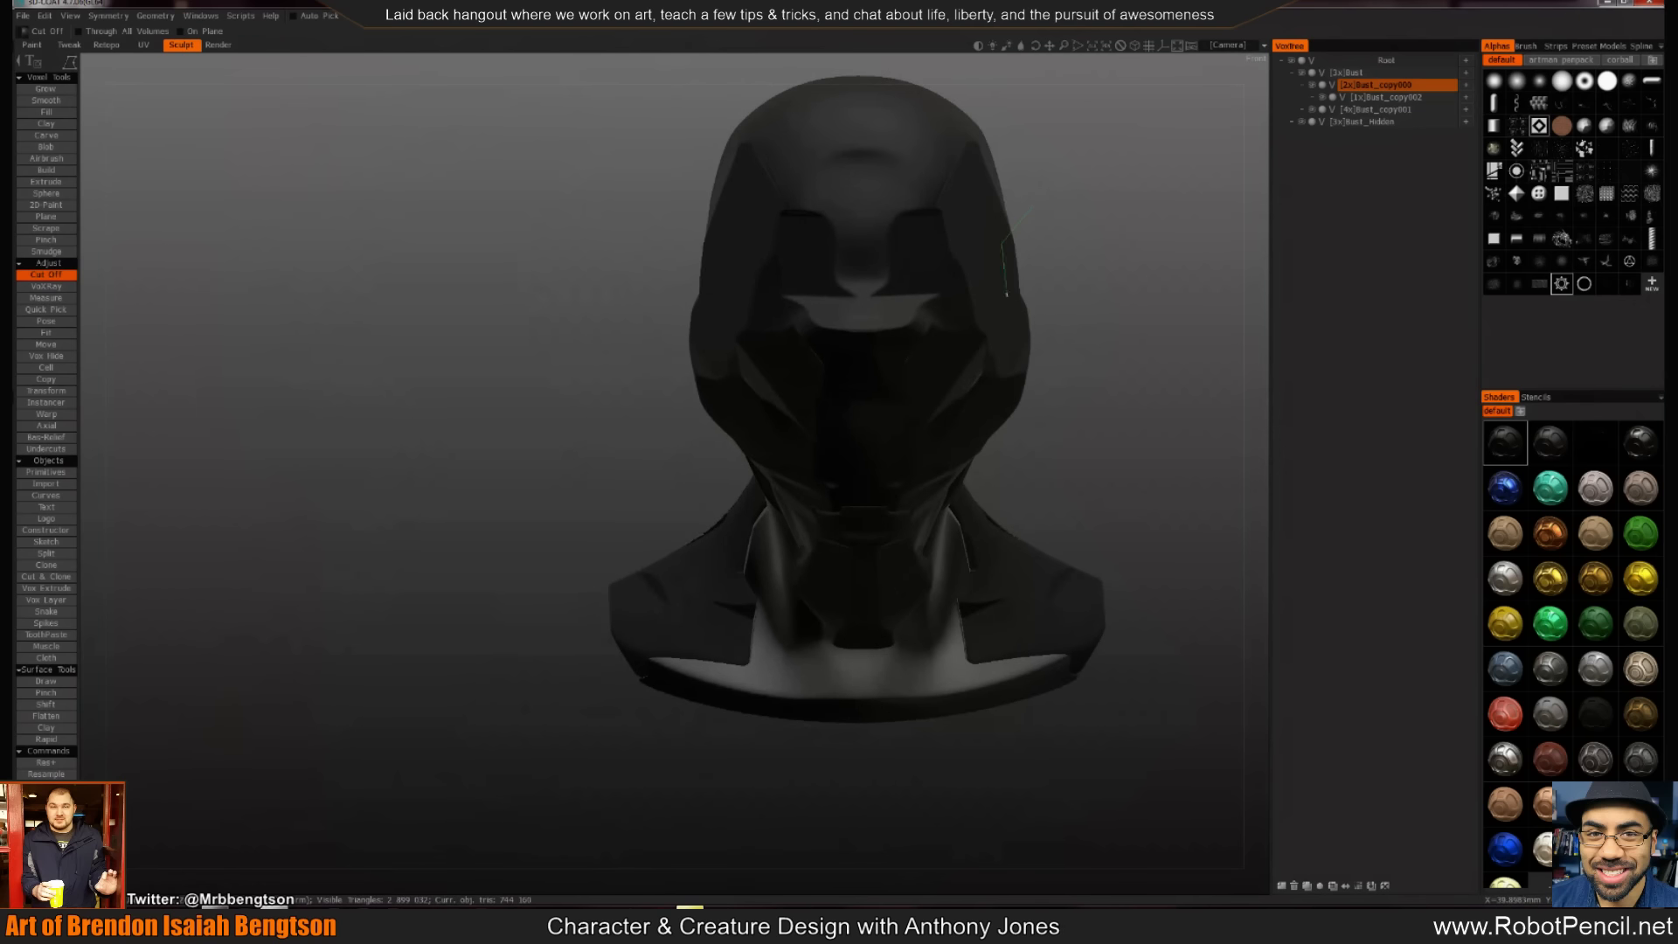
left_click_drag(1090, 281, 901, 261)
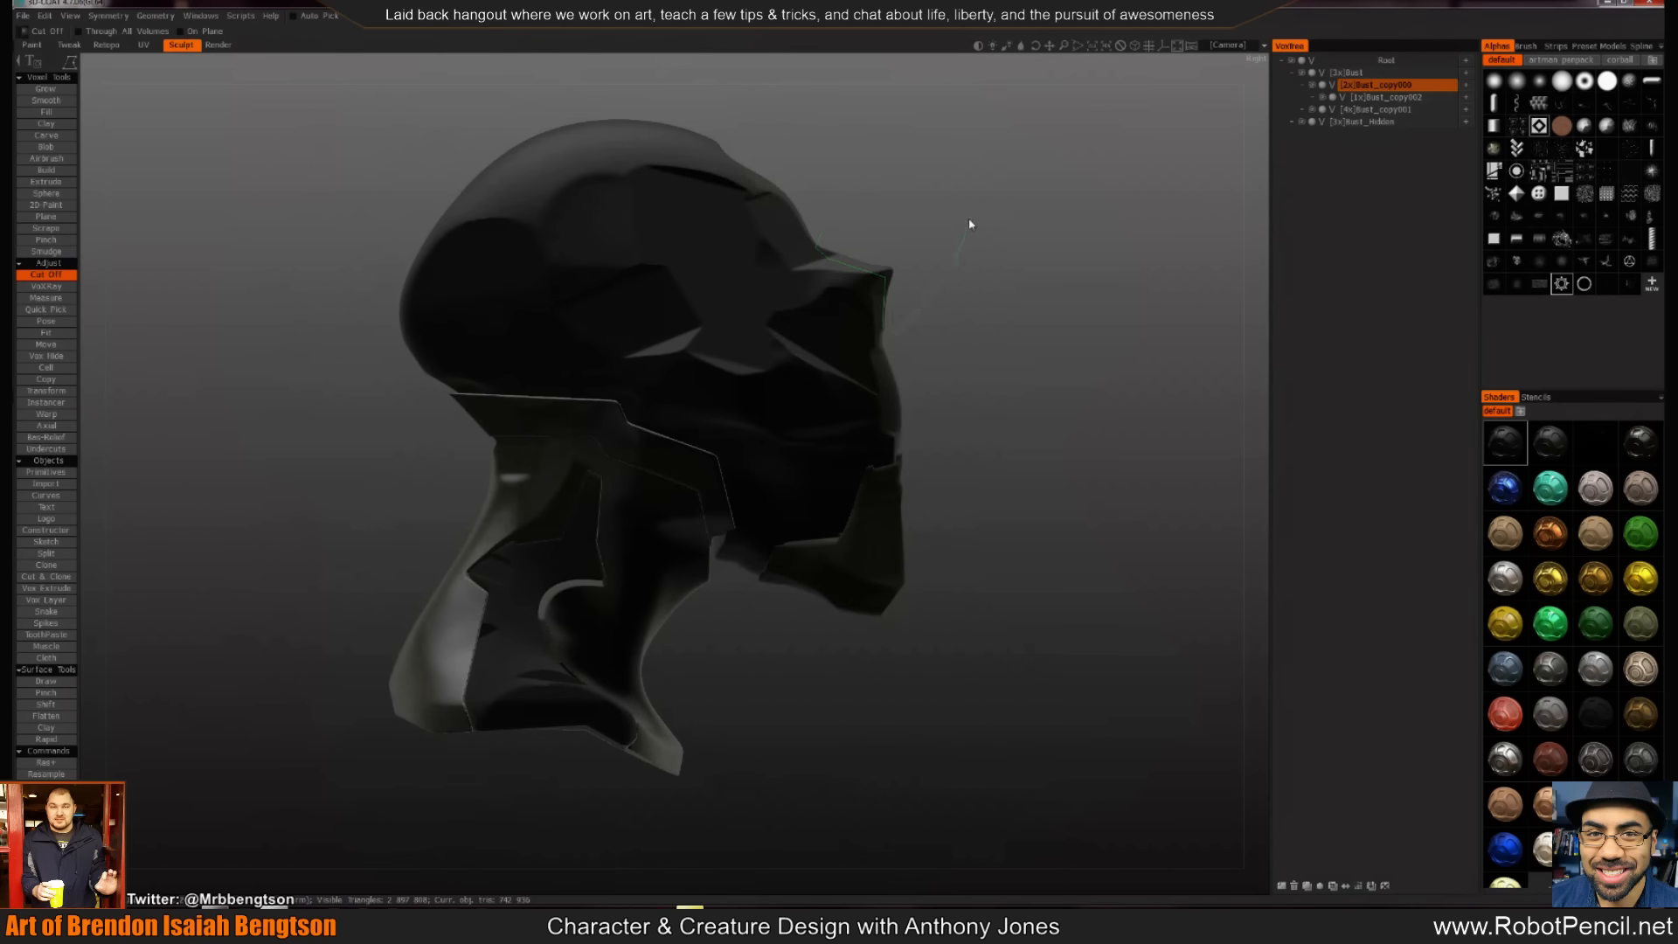
left_click_drag(968, 223, 969, 275)
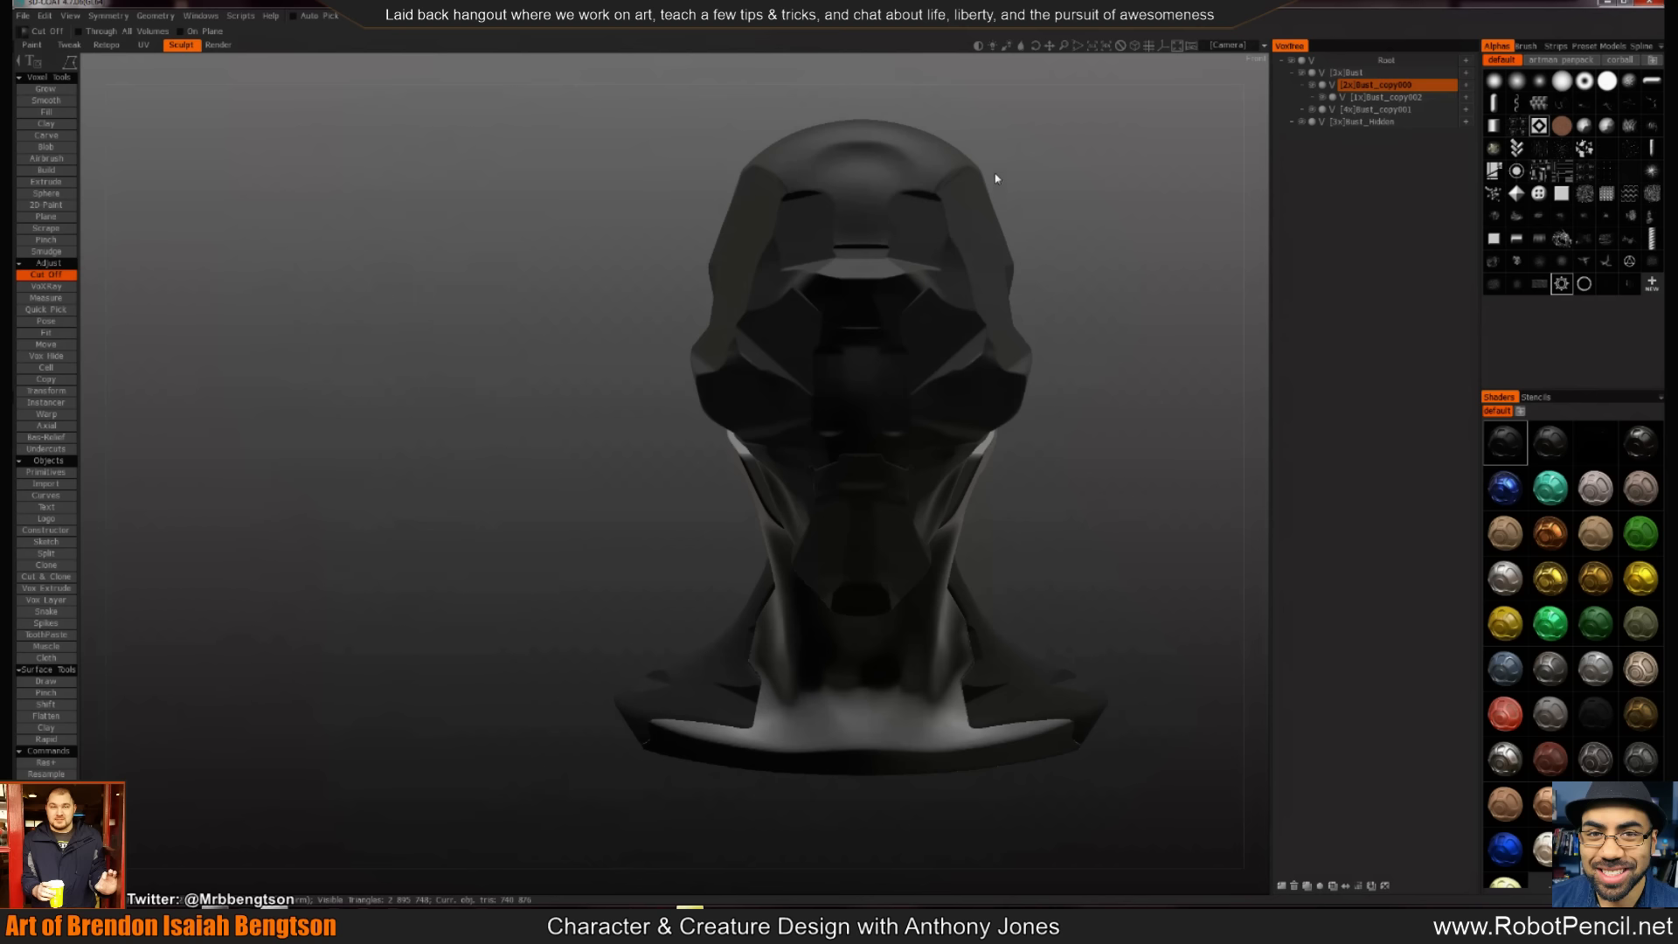
Separate the top of the head and the tapering central face strip into their own volume with Vox Hide
key("h")
mouse_move(1011, 171)
left_mouse_down()
mouse_move(1022, 235)
mouse_move(949, 278)
mouse_move(906, 379)
mouse_move(915, 428)
mouse_move(854, 516)
mouse_move(870, 115)
mouse_move(851, 109)
mouse_move(939, 104)
left_mouse_up()
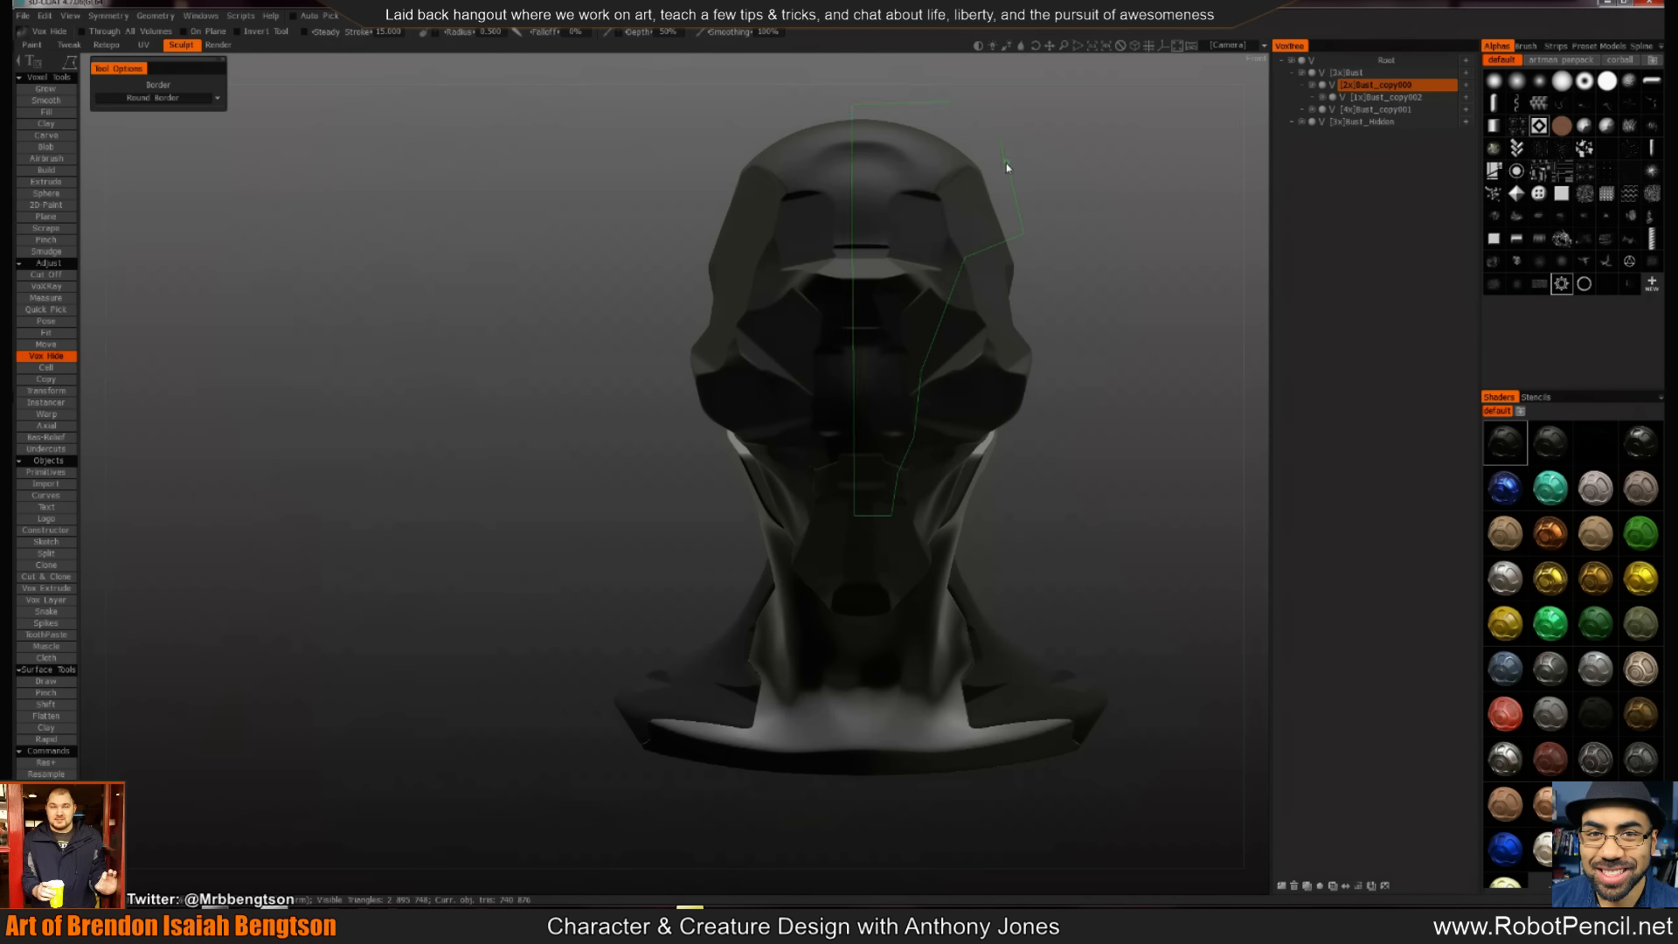
left_click_drag(959, 200, 927, 279)
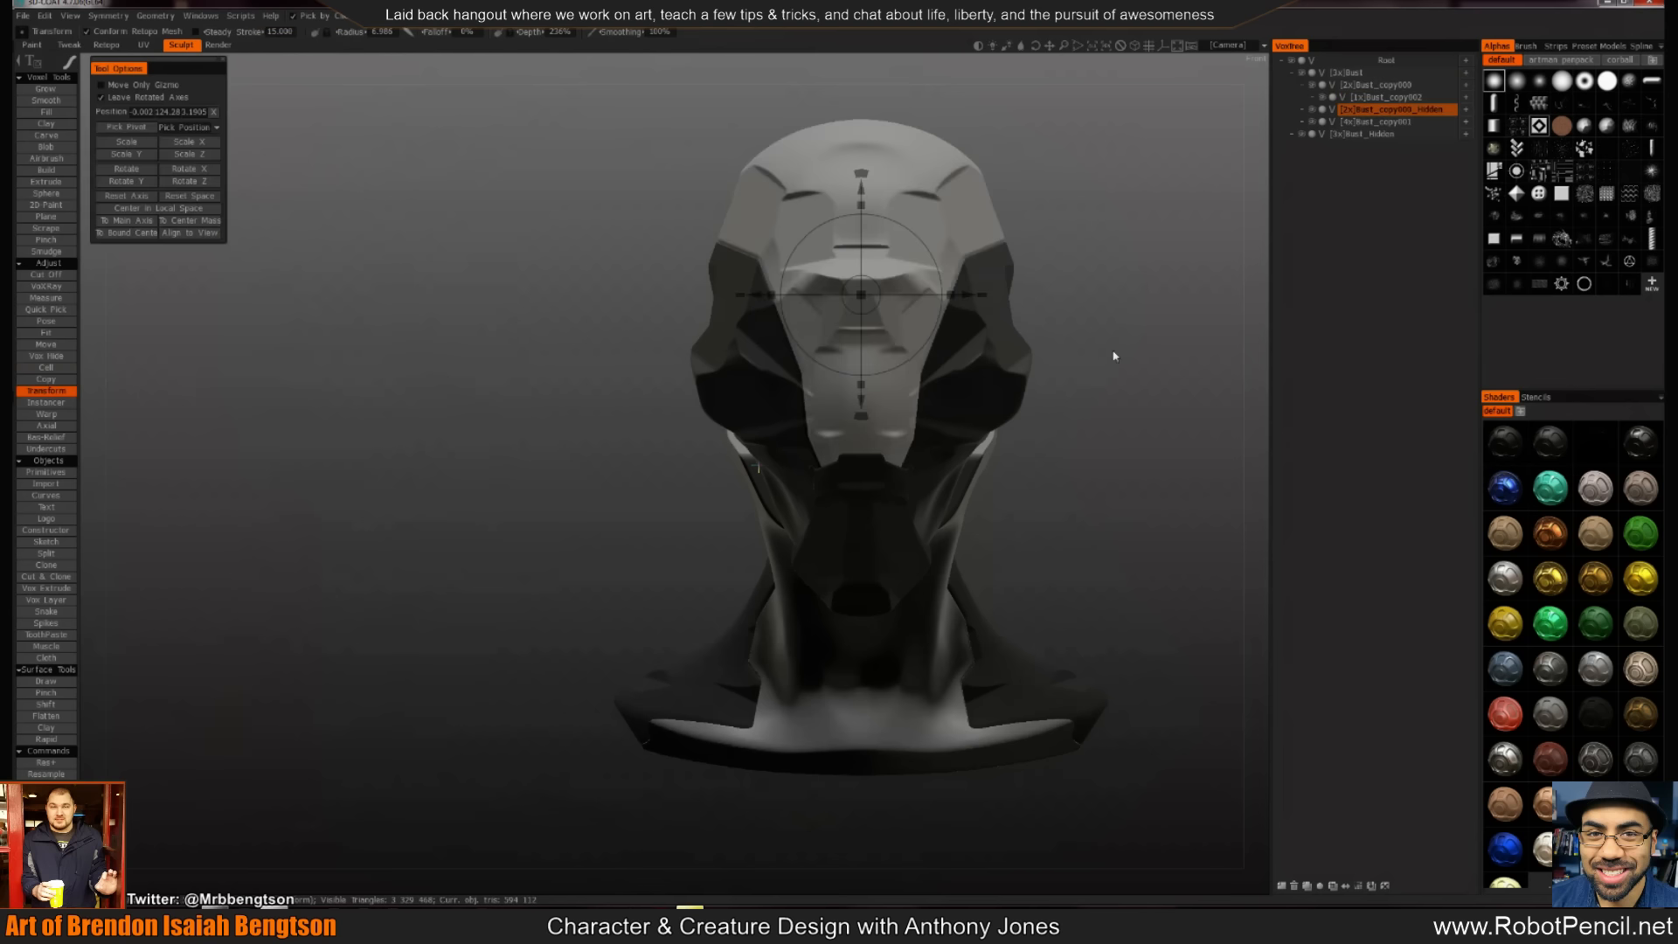
left_click_drag(1112, 356, 888, 387)
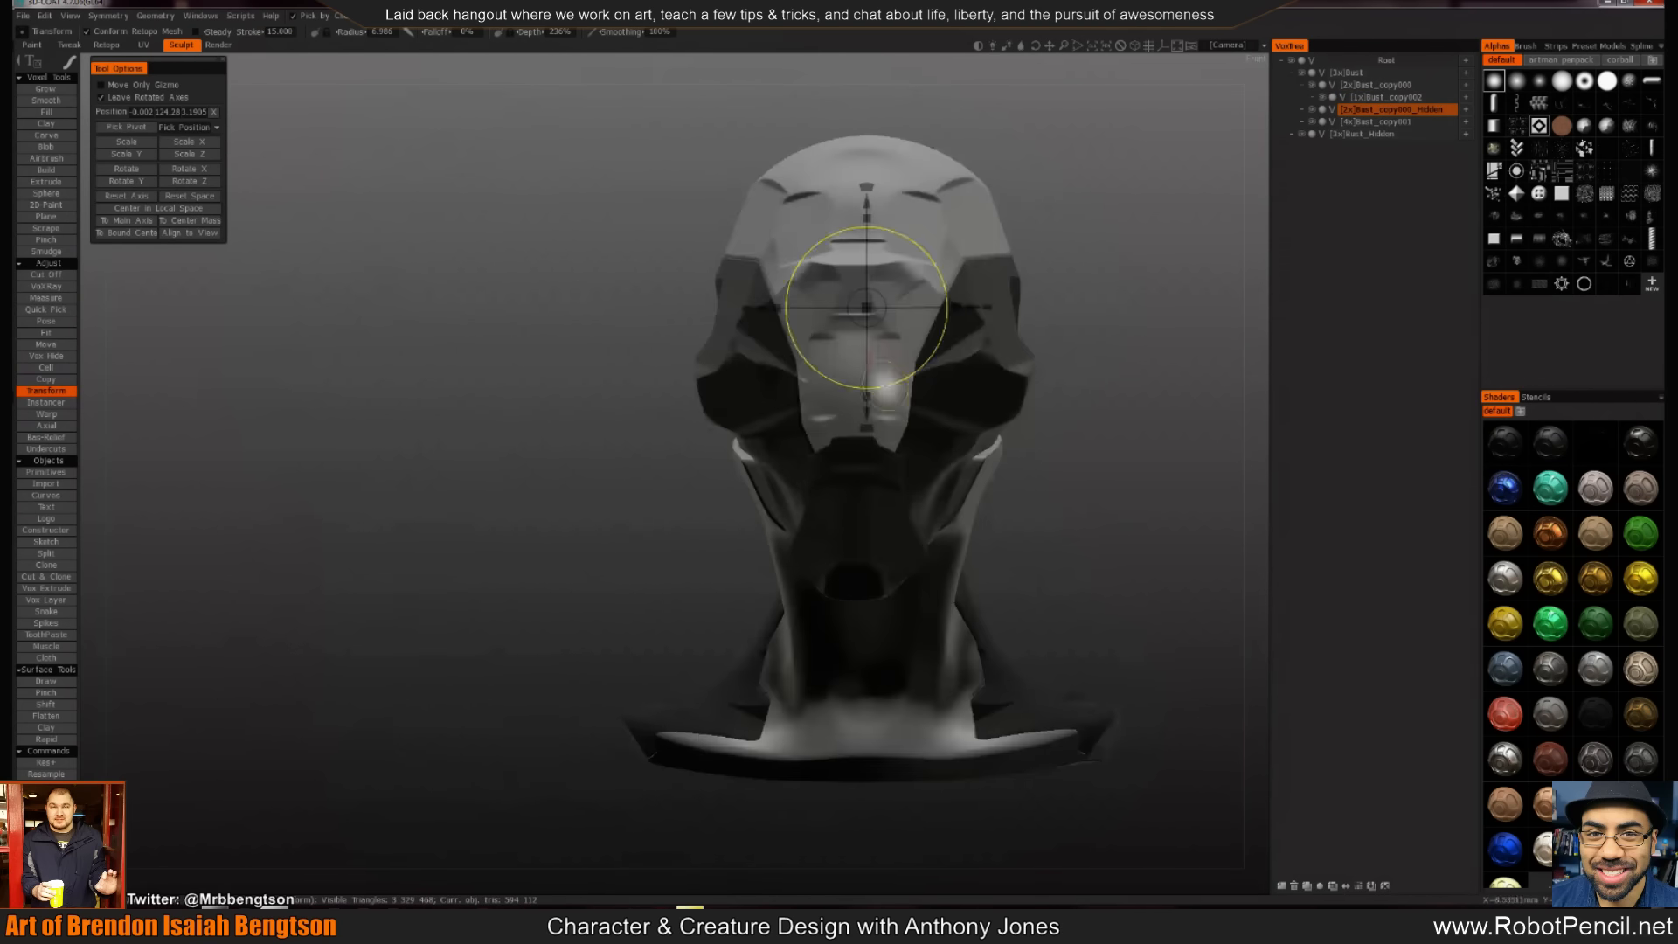
Resample the separated mask volume at a higher density with Good resampling quality
key("Return")
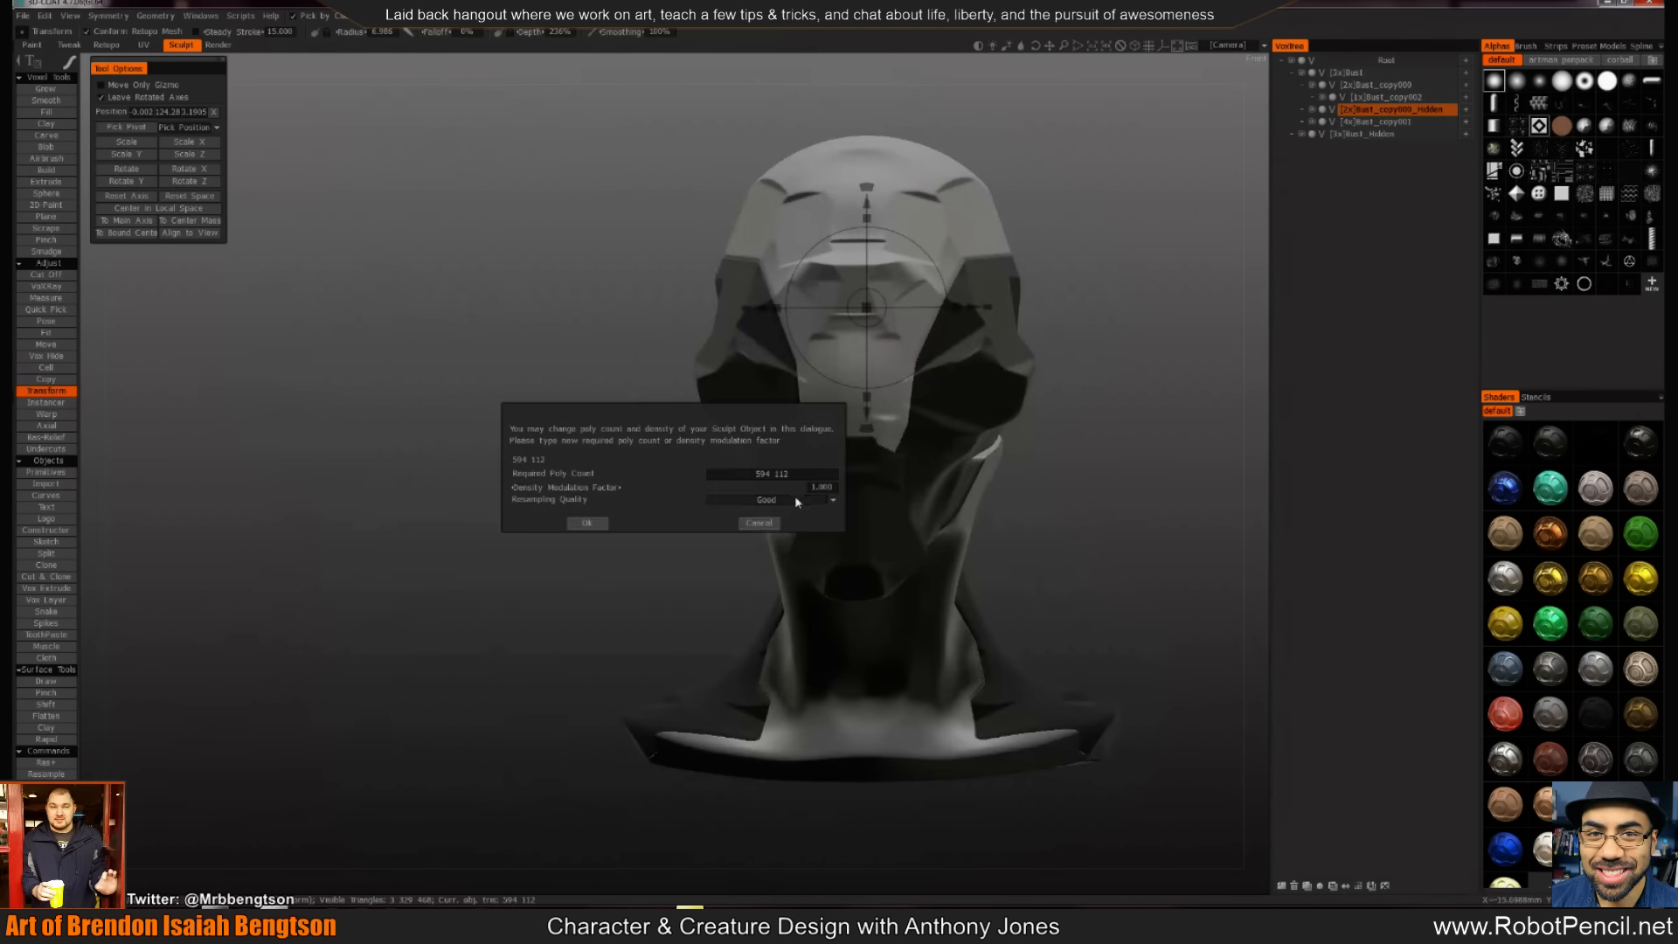
left_click_drag(781, 493, 791, 493)
left_click(593, 525)
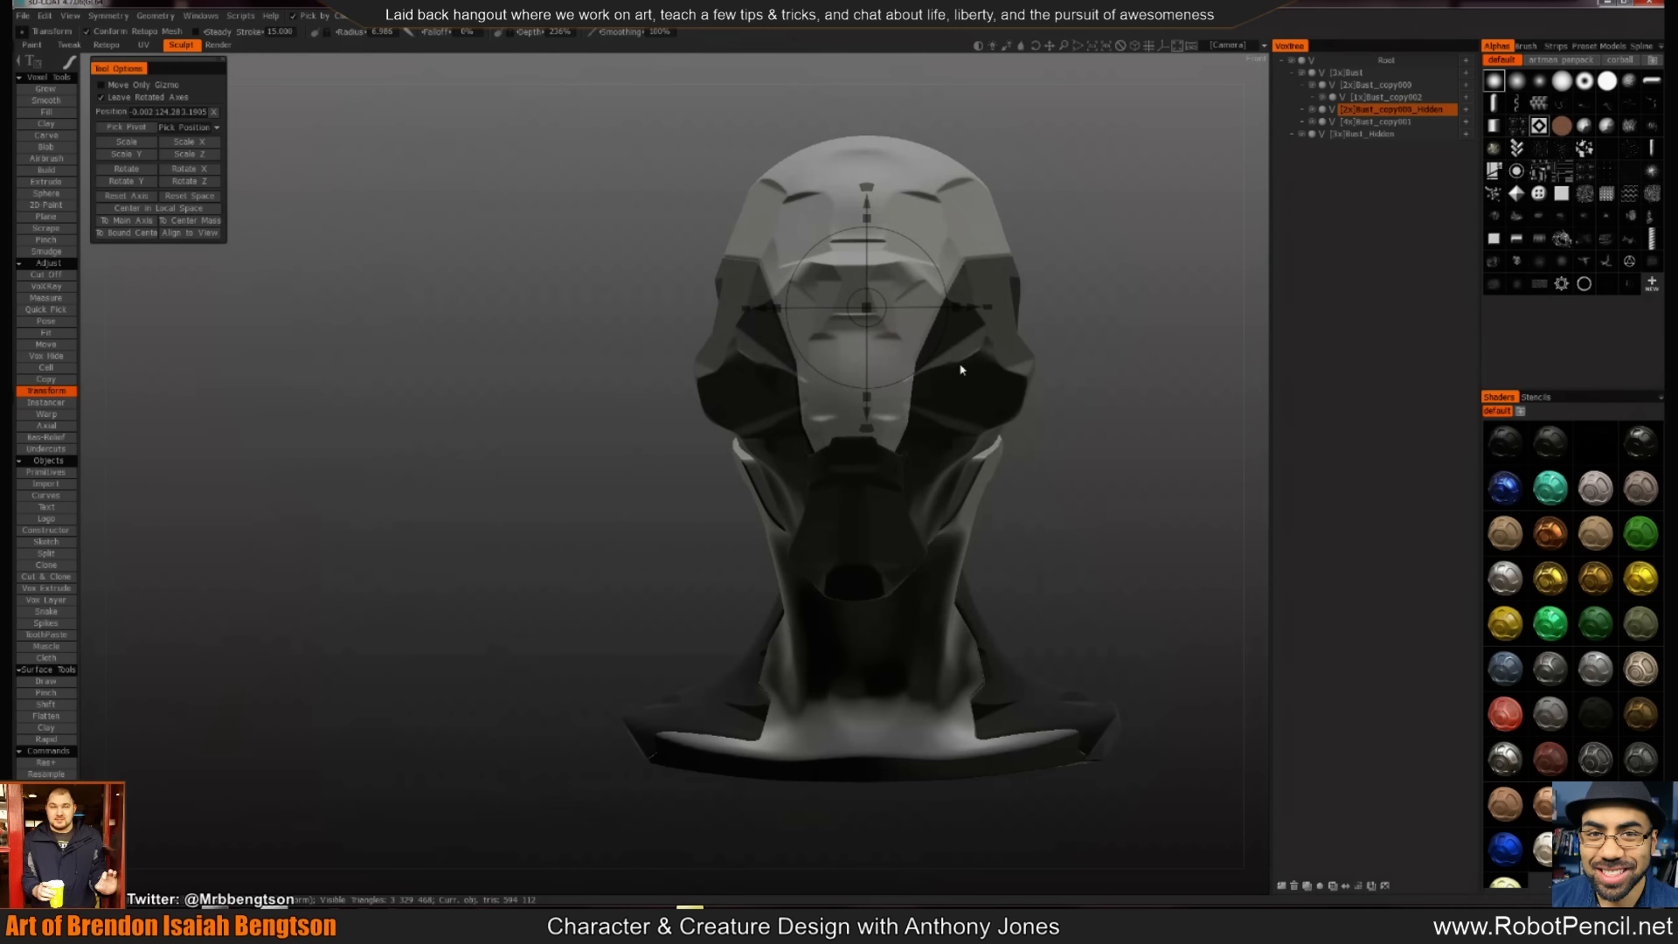
Select the remaining side volume of the head and resample it at a higher density with Good quality
left_click_drag(1103, 385, 992, 364)
left_click(992, 389)
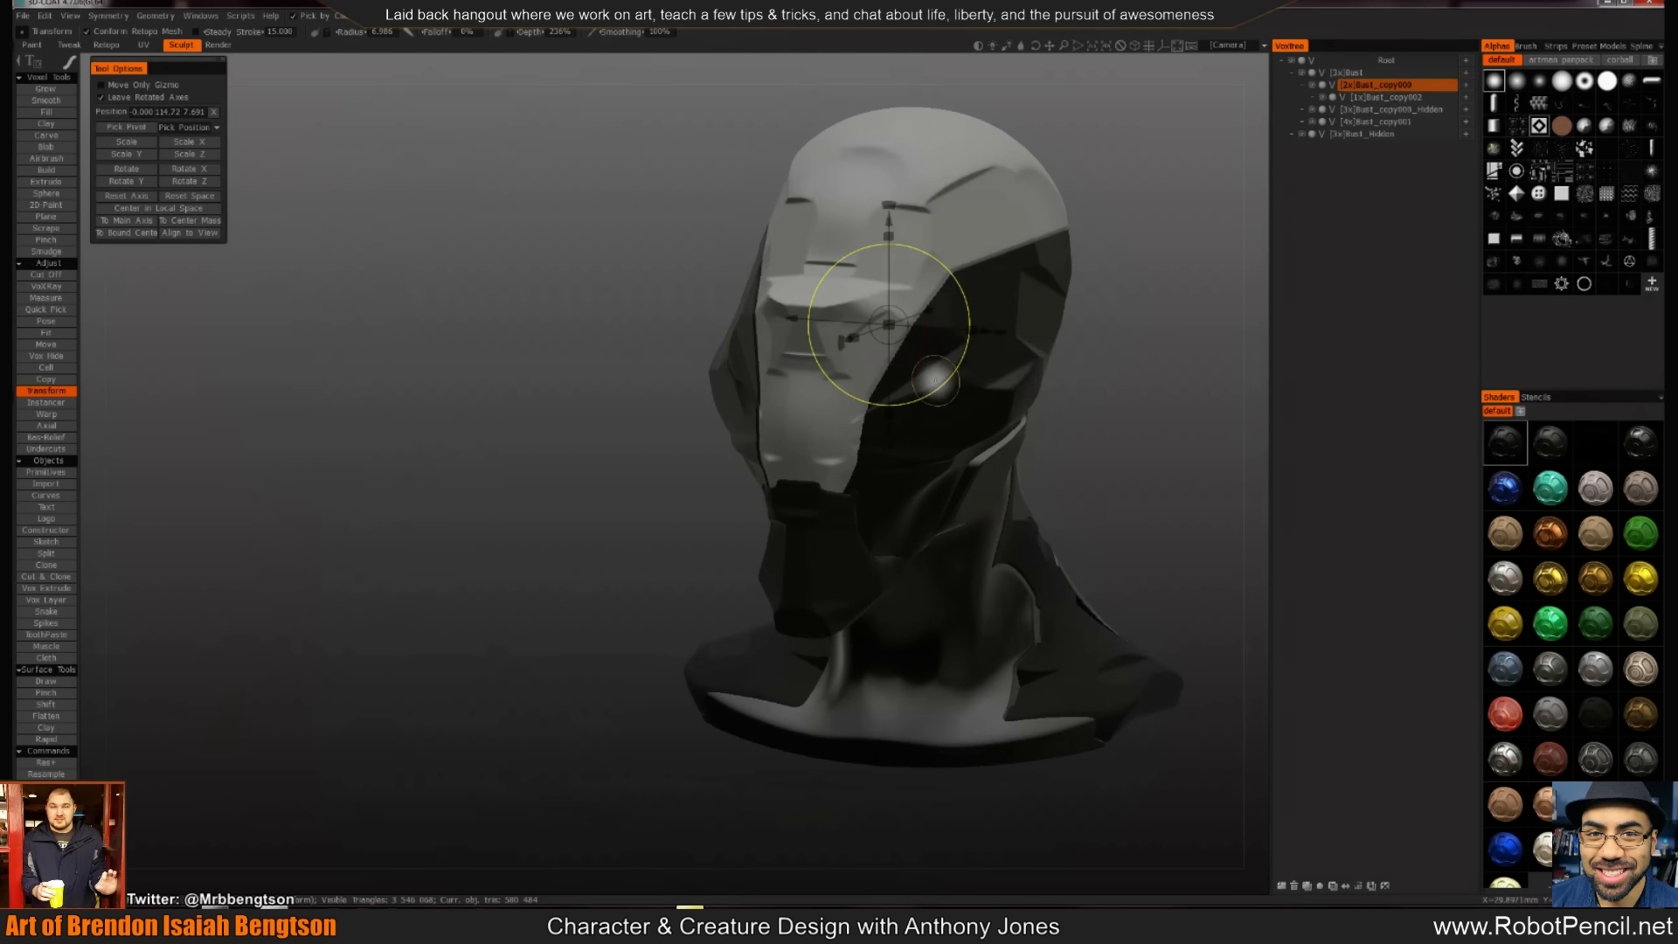
key("ctrl+r")
left_click(761, 523)
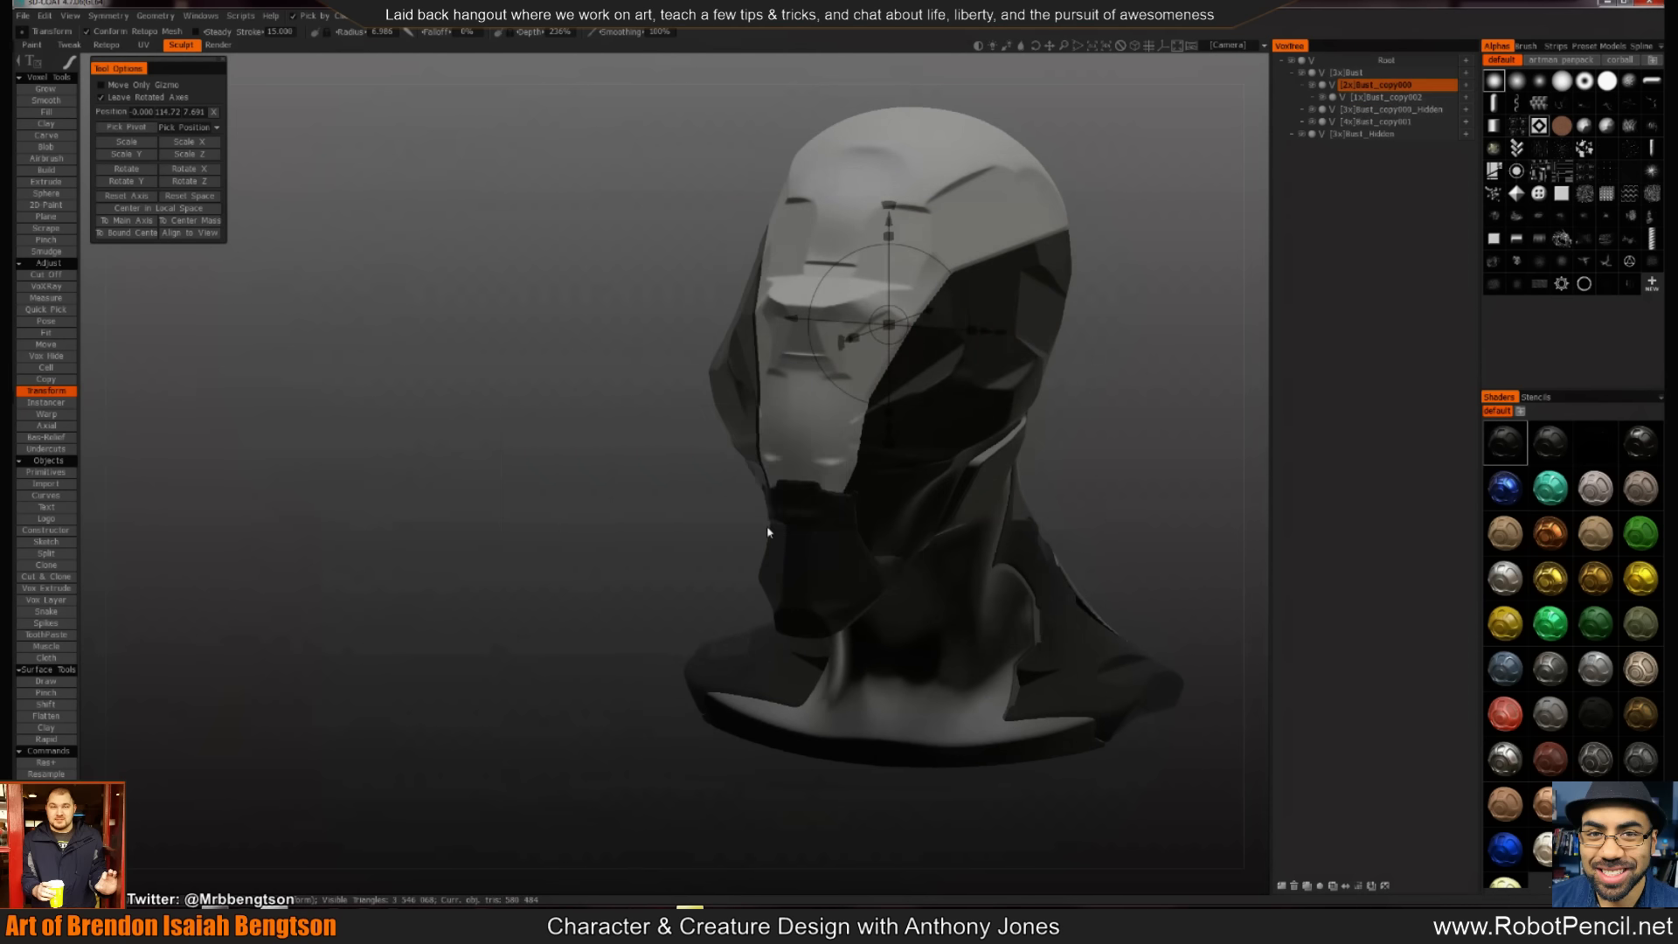
key("ctrl+r")
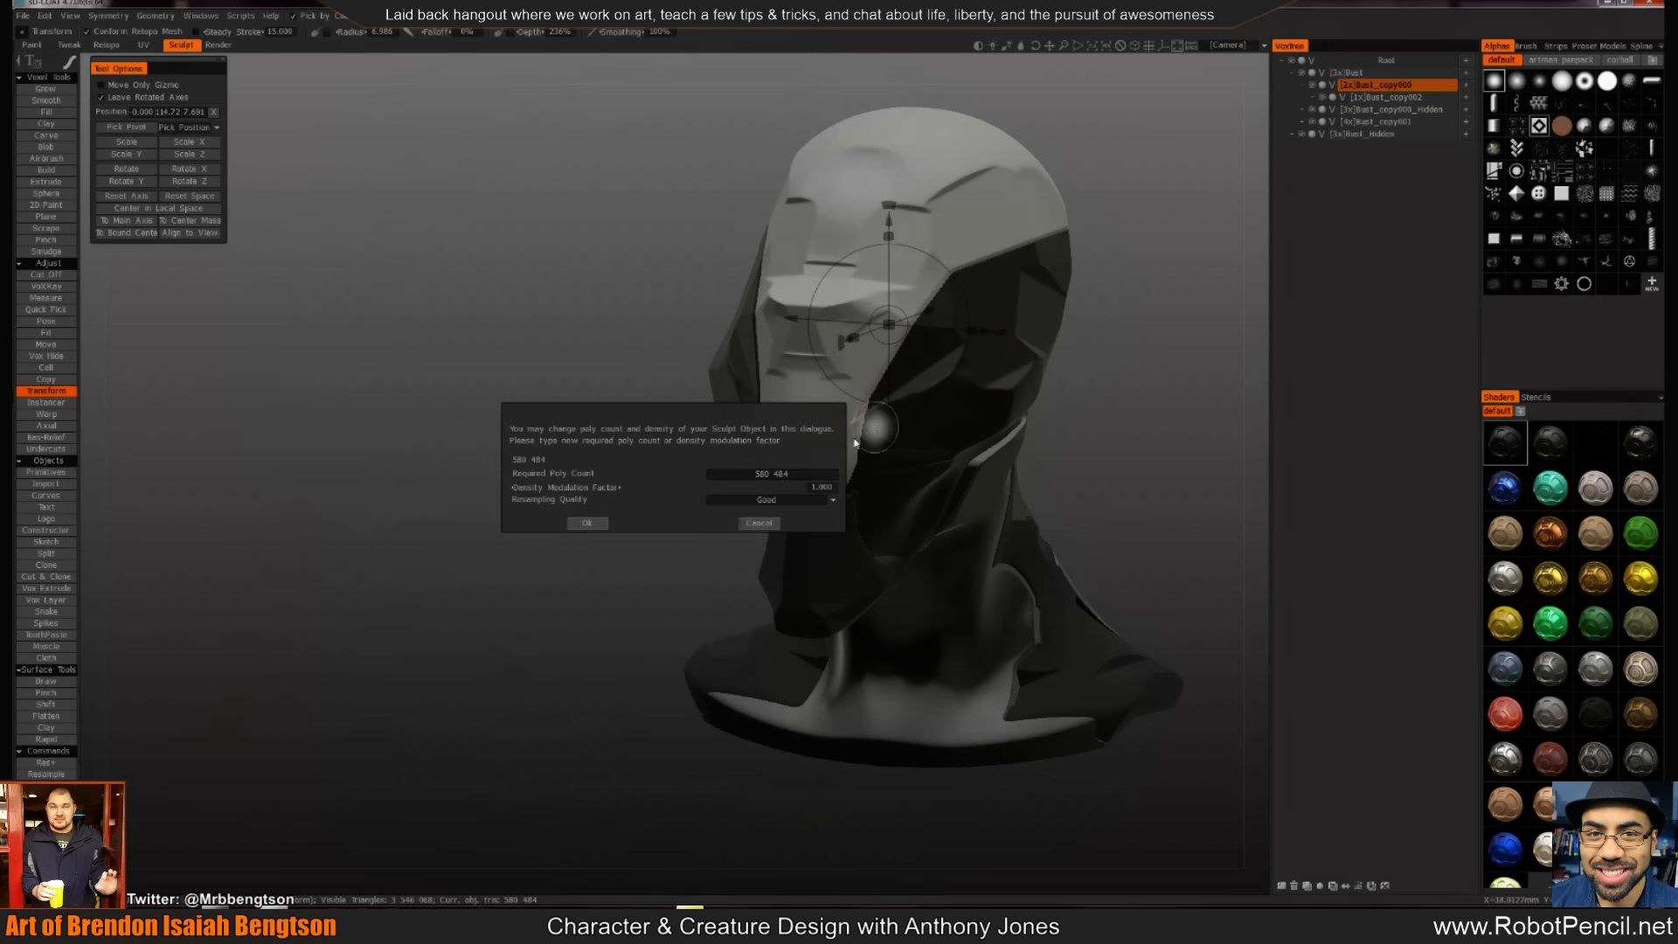
left_click(588, 524)
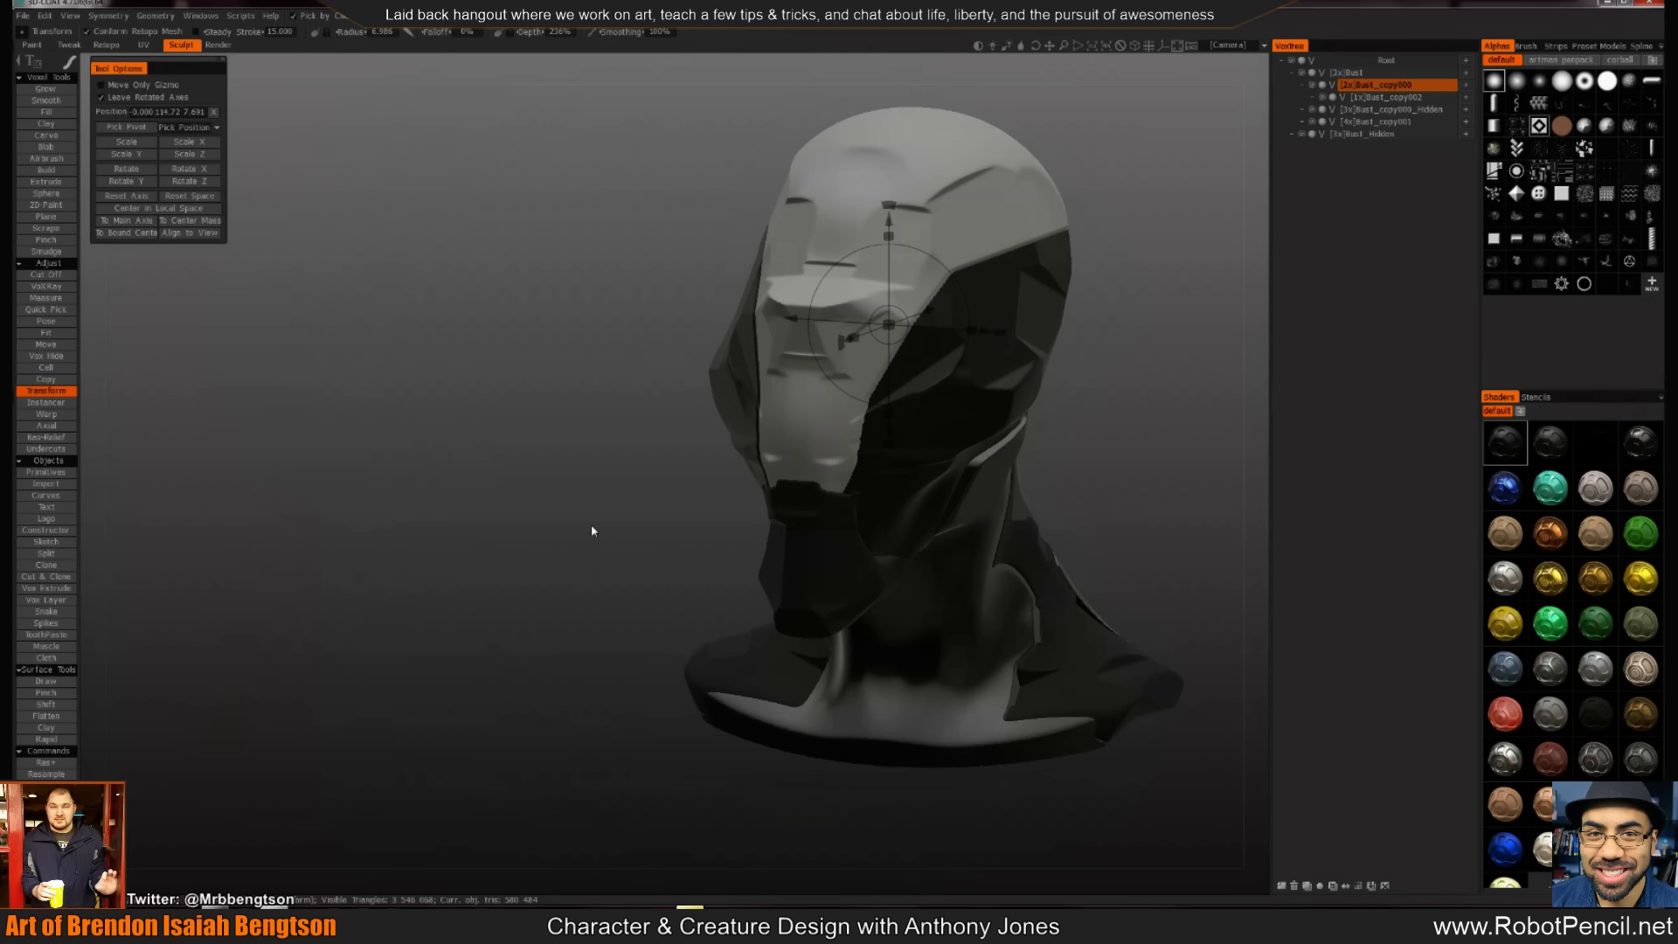
left_click_drag(591, 569, 770, 603)
Cut angular planes into the temples, rear and cheeks of the head's side volume with Cut Off
key("c")
mouse_move(970, 335)
left_mouse_down()
mouse_move(935, 315)
mouse_move(861, 348)
mouse_move(967, 349)
mouse_move(907, 253)
left_mouse_up()
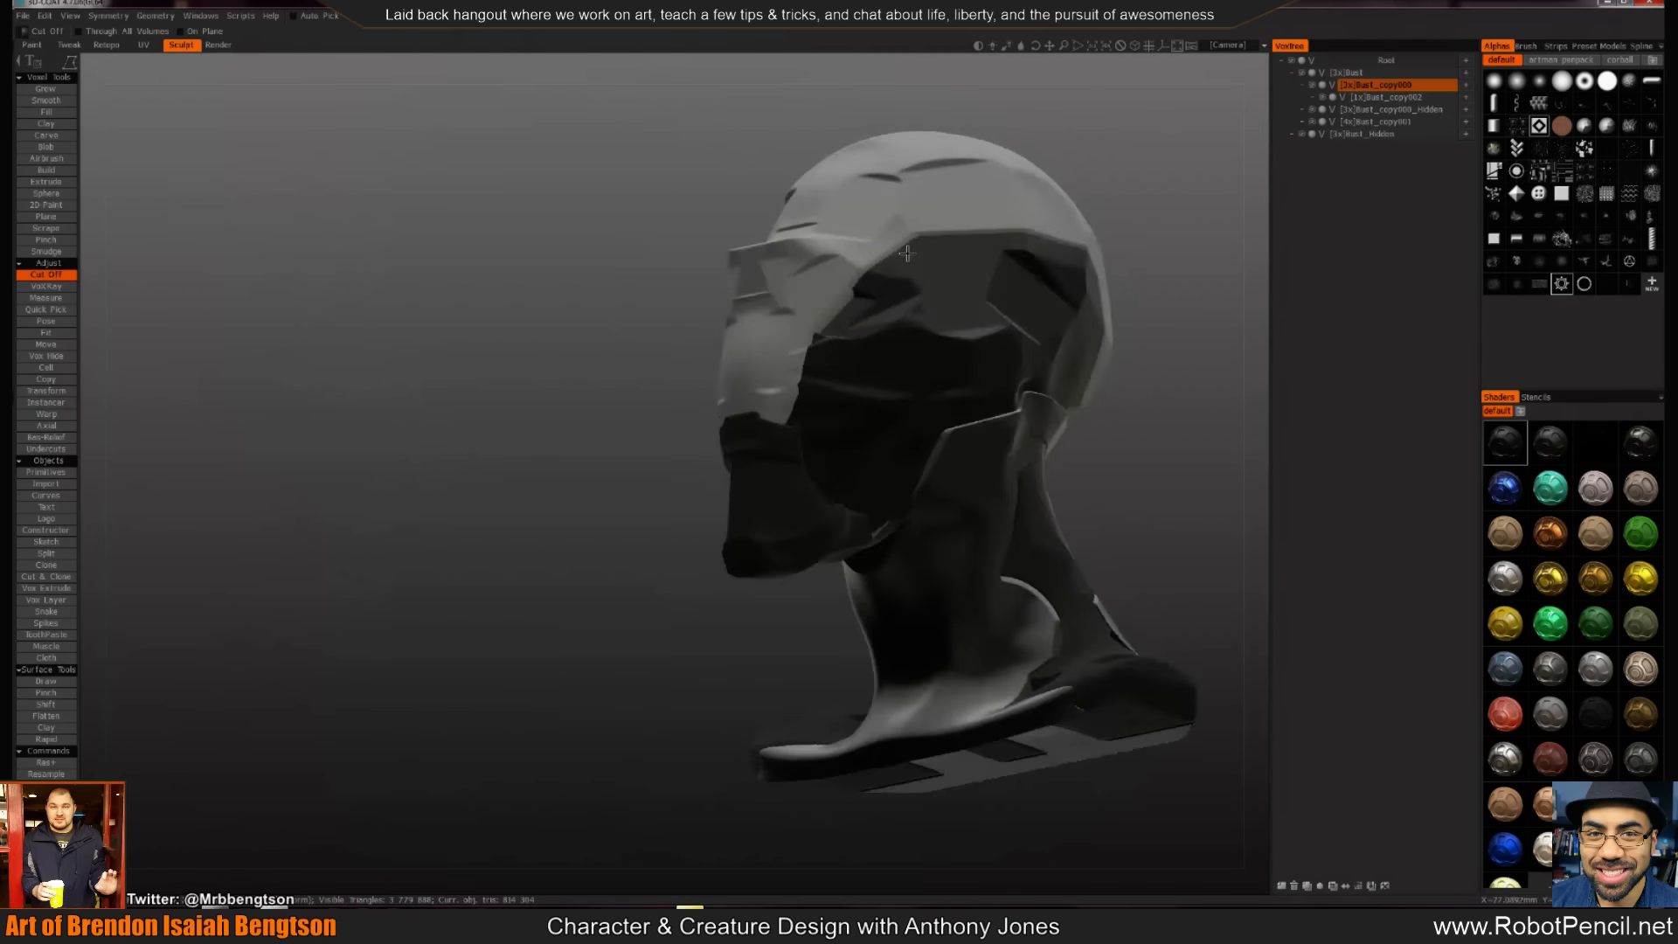
mouse_move(1012, 248)
left_mouse_down()
mouse_move(959, 329)
mouse_move(925, 248)
mouse_move(876, 208)
mouse_move(948, 202)
mouse_move(970, 247)
mouse_move(1068, 266)
mouse_move(975, 282)
mouse_move(1078, 306)
mouse_move(837, 356)
left_mouse_up()
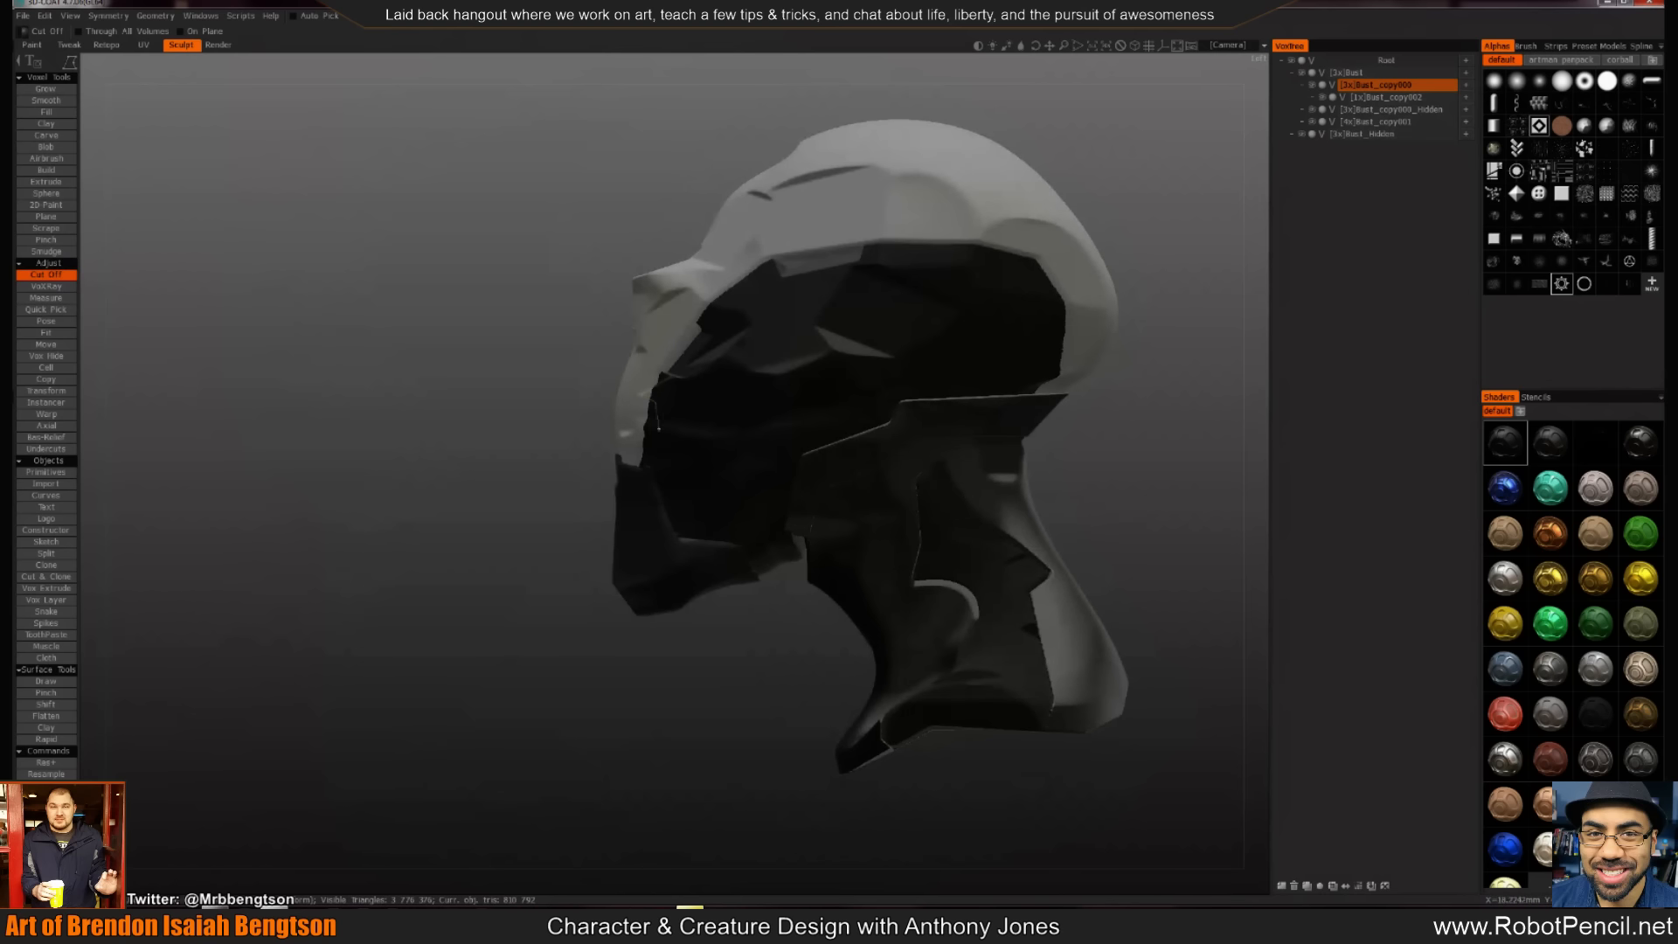
left_click_drag(619, 432, 897, 475, "alt")
mouse_move(1014, 420)
left_mouse_down("alt+shift")
mouse_move(1039, 365)
mouse_move(1150, 375)
mouse_move(1126, 352)
mouse_move(1090, 412)
mouse_move(1020, 377)
mouse_move(1014, 420)
mouse_move(1082, 423)
mouse_move(902, 408)
mouse_move(983, 446)
mouse_move(896, 437)
mouse_move(1049, 437)
mouse_move(1026, 344)
mouse_move(962, 344)
mouse_move(970, 390)
mouse_move(903, 430)
mouse_move(868, 405)
left_mouse_up("alt+shift")
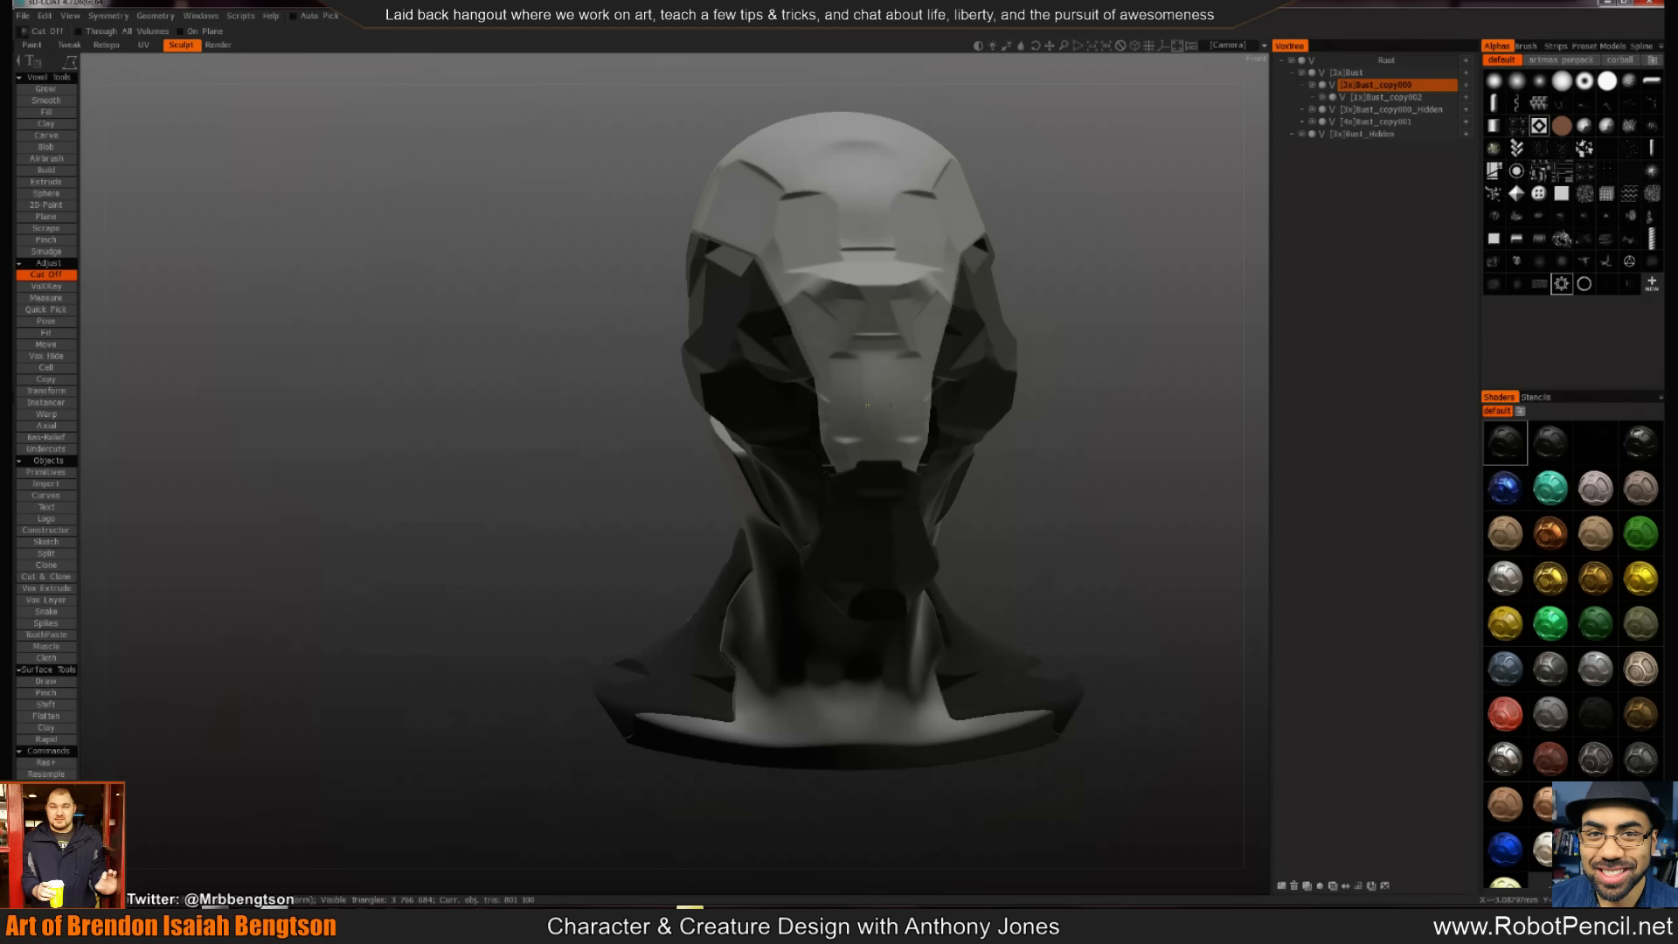
Split the crown section off the mask volume with the Split tool, leaving the forehead and rear bands on the mask
mouse_move(1045, 480)
middle_mouse_down()
mouse_move(910, 457)
mouse_move(784, 516)
mouse_move(725, 495)
middle_mouse_up()
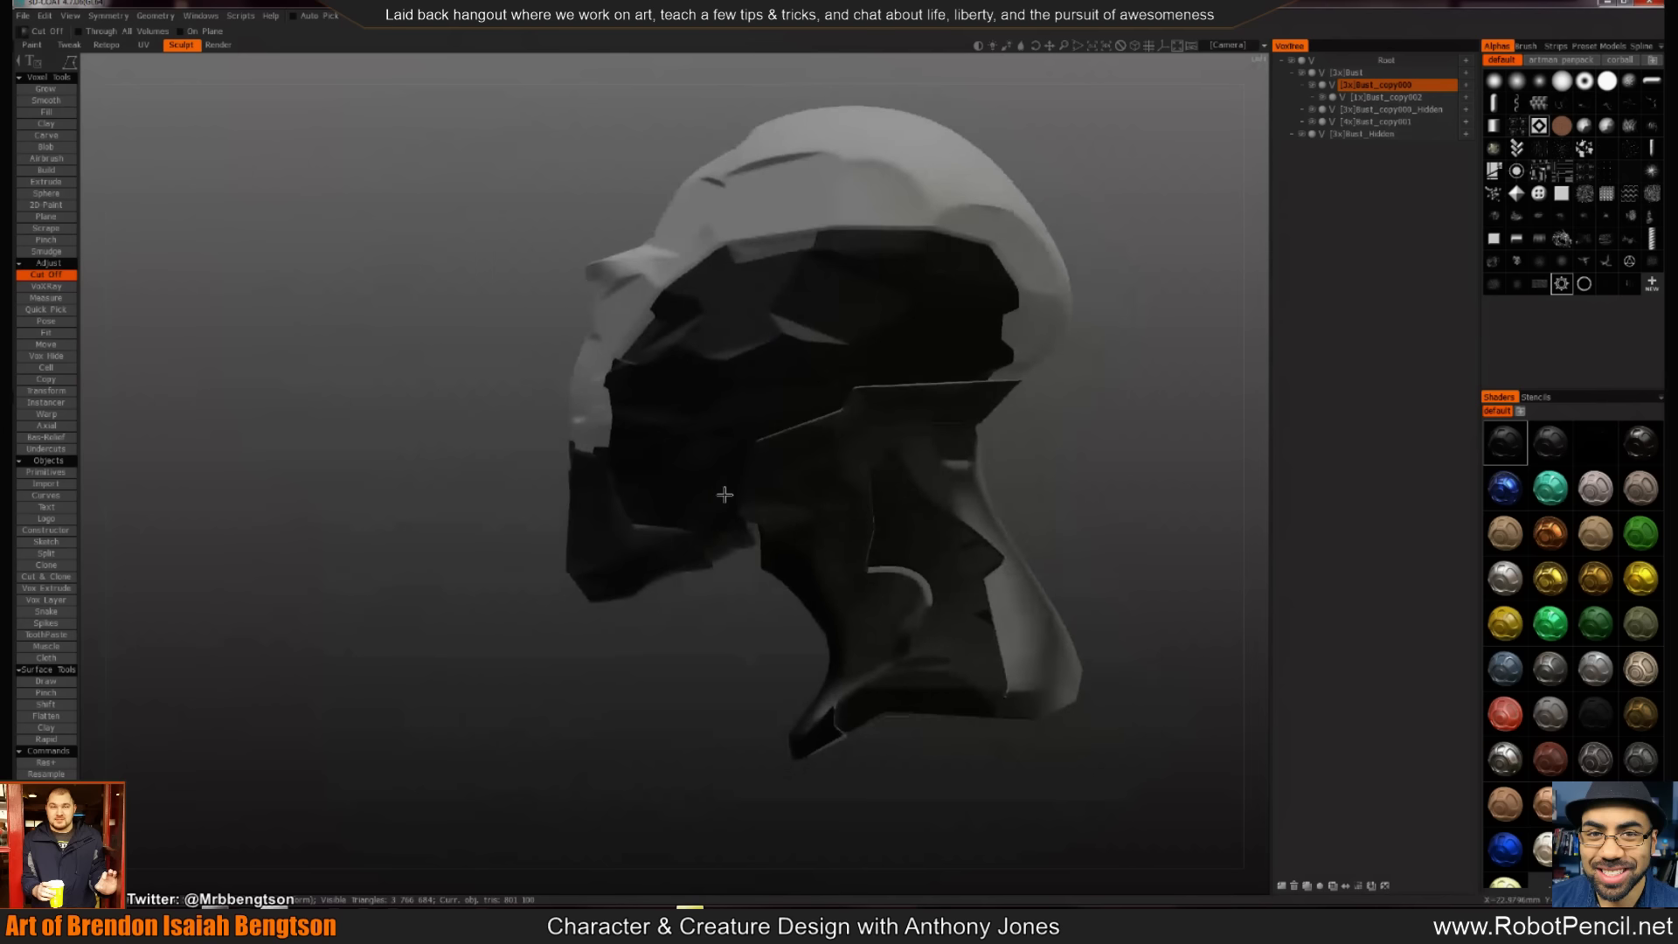
right_click_drag(724, 495, 686, 464, "alt")
key("h")
key("2")
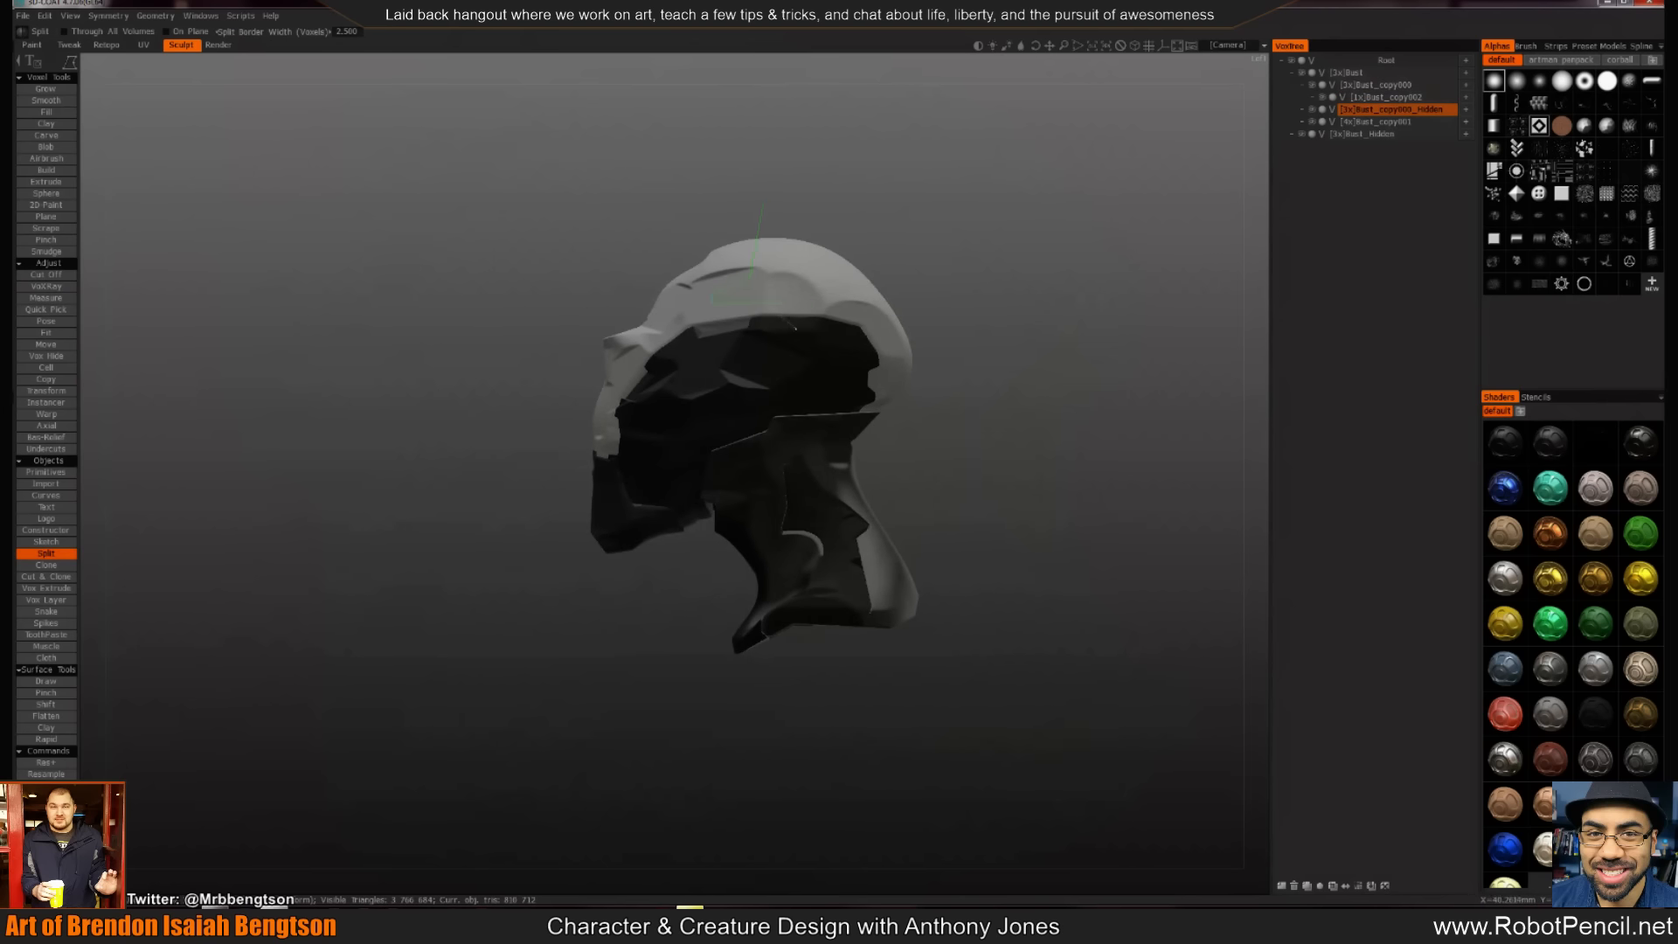
mouse_move(794, 329)
left_mouse_down()
mouse_move(861, 338)
mouse_move(903, 308)
mouse_move(919, 214)
left_mouse_up()
key("h")
Give the split-off crown piece a darker shader so it contrasts with the light mask around it
key("t")
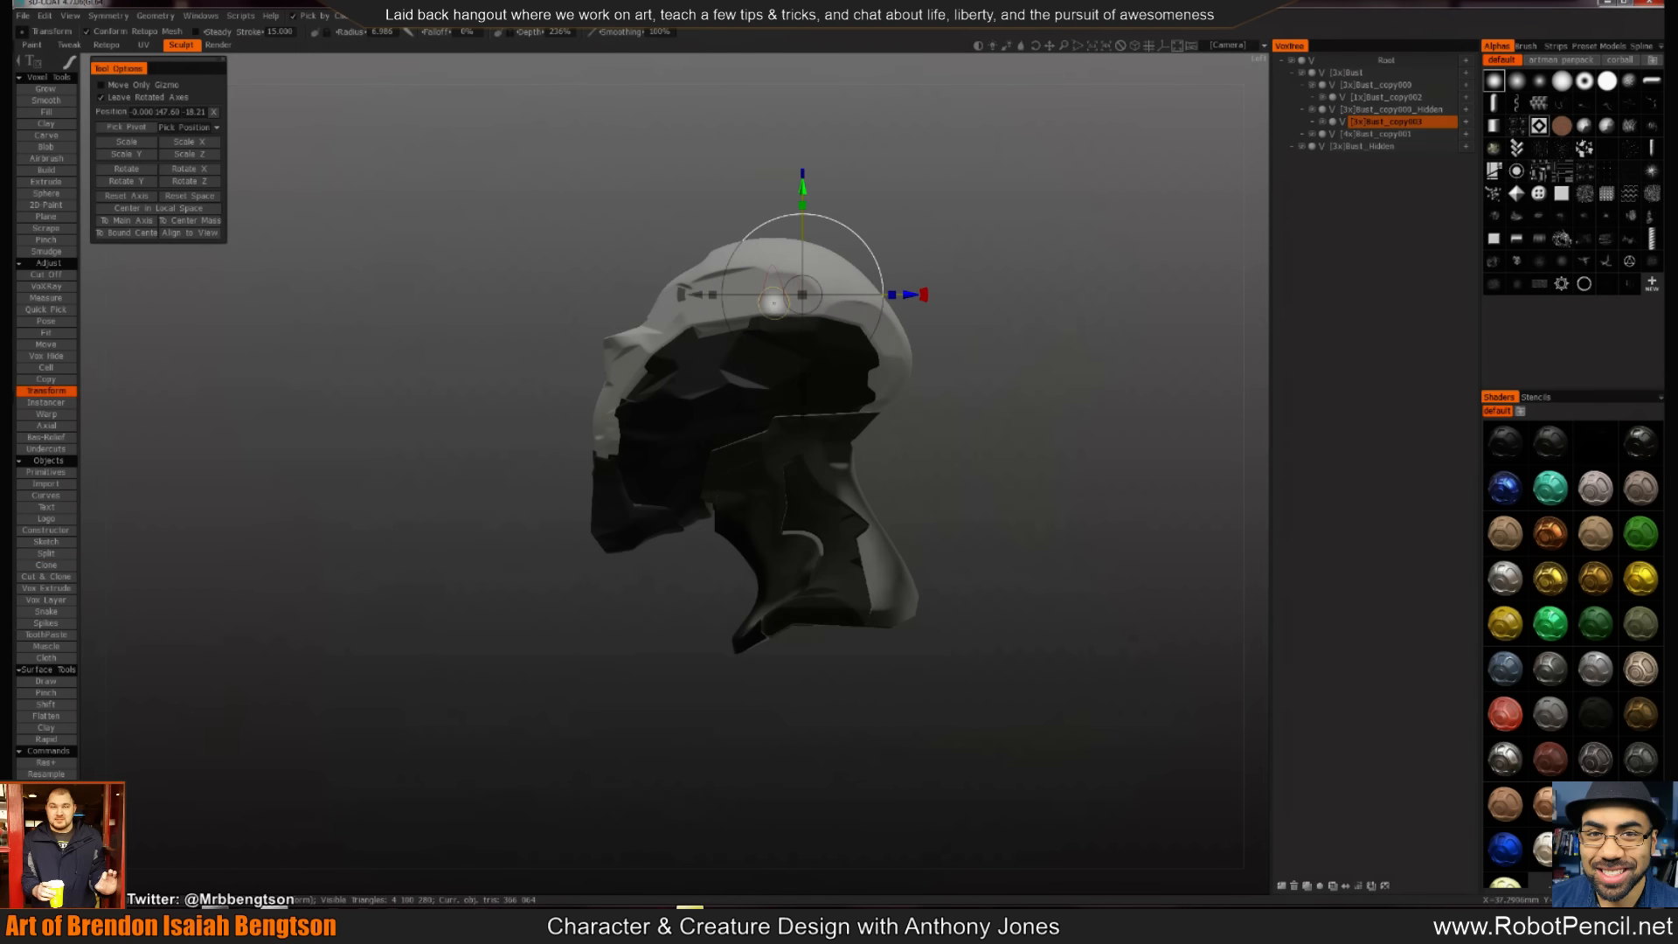
left_click_drag(809, 297, 996, 494)
key("h")
left_click_drag(559, 507, 685, 464)
middle_click_drag(685, 464, 573, 441)
key("h")
left_click_drag(843, 463, 760, 464)
key("h")
left_click_drag(603, 567, 539, 644)
middle_click_drag(540, 644, 599, 536)
right_click_drag(599, 536, 650, 570)
left_click_drag(650, 570, 574, 569)
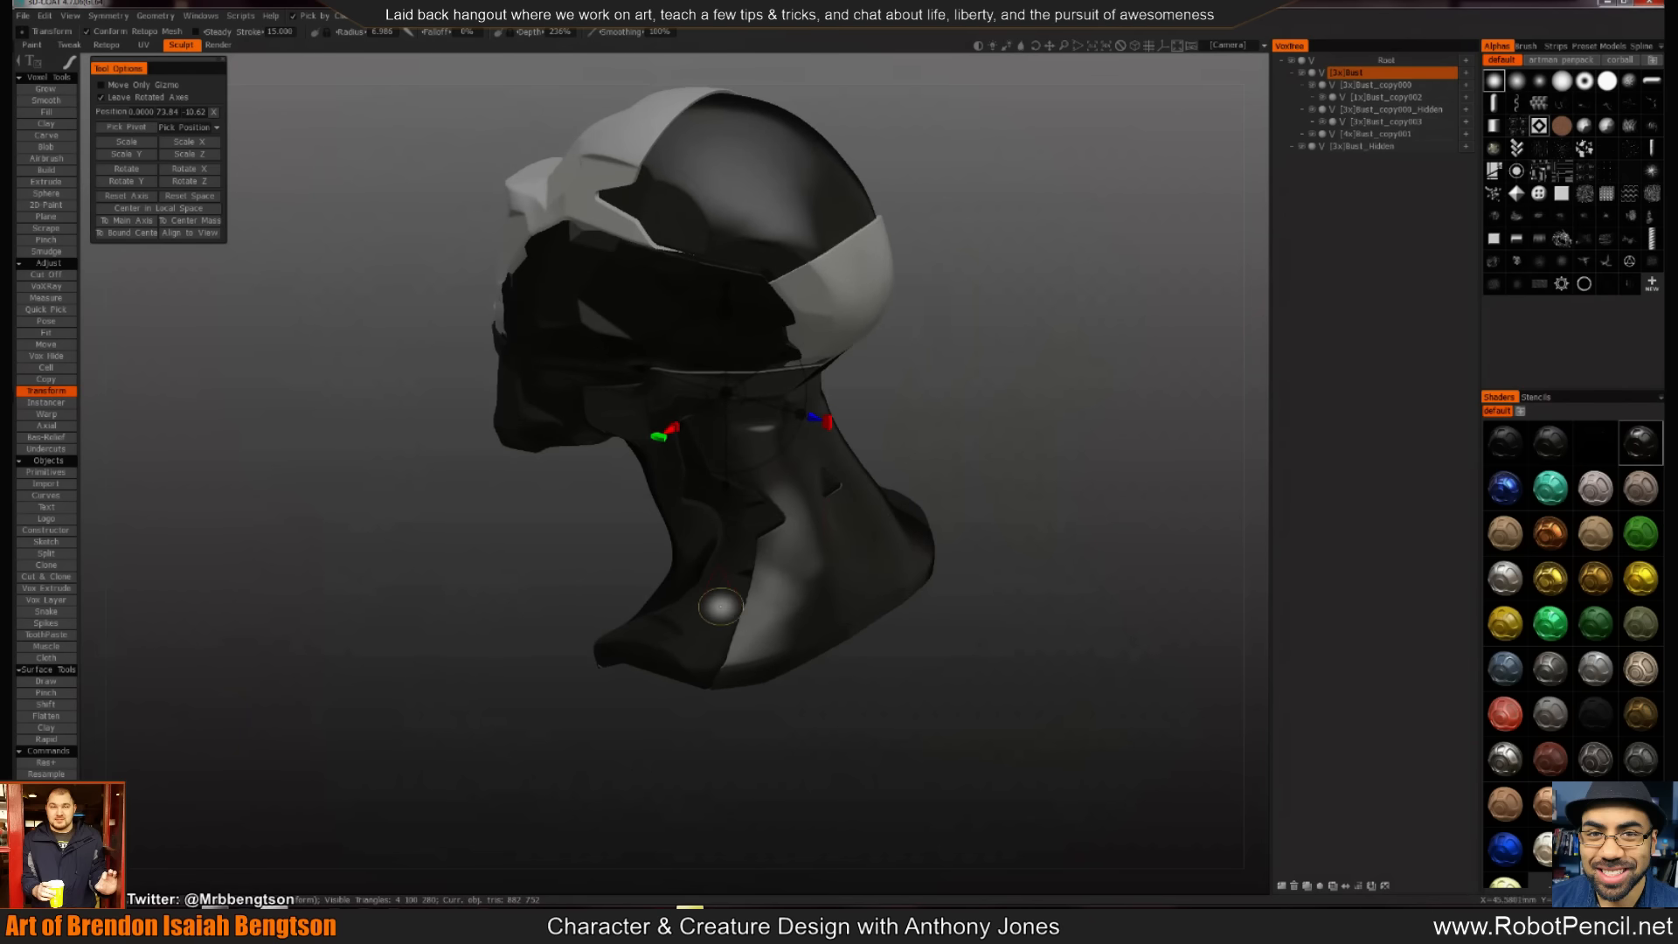
Select the lower neck volume and resample it at a higher density with Good resampling quality
key("h")
key("Return")
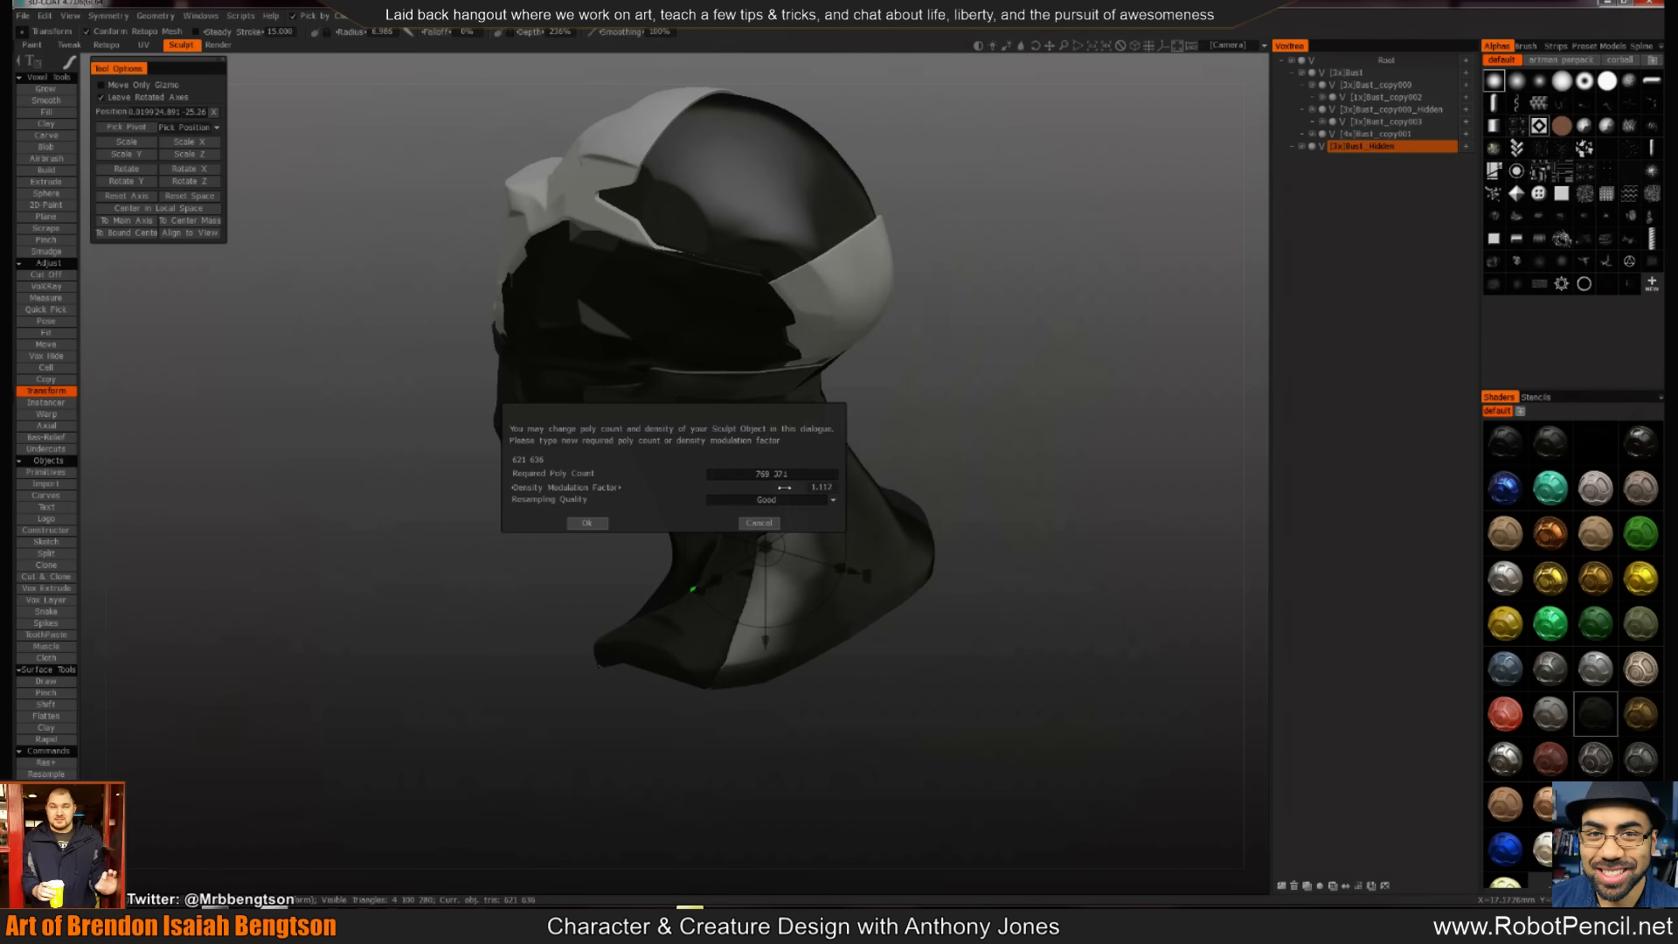
left_click(602, 524)
Select the dark side volume of the head and resample it at a higher density with Good quality
left_click_drag(583, 560, 566, 560)
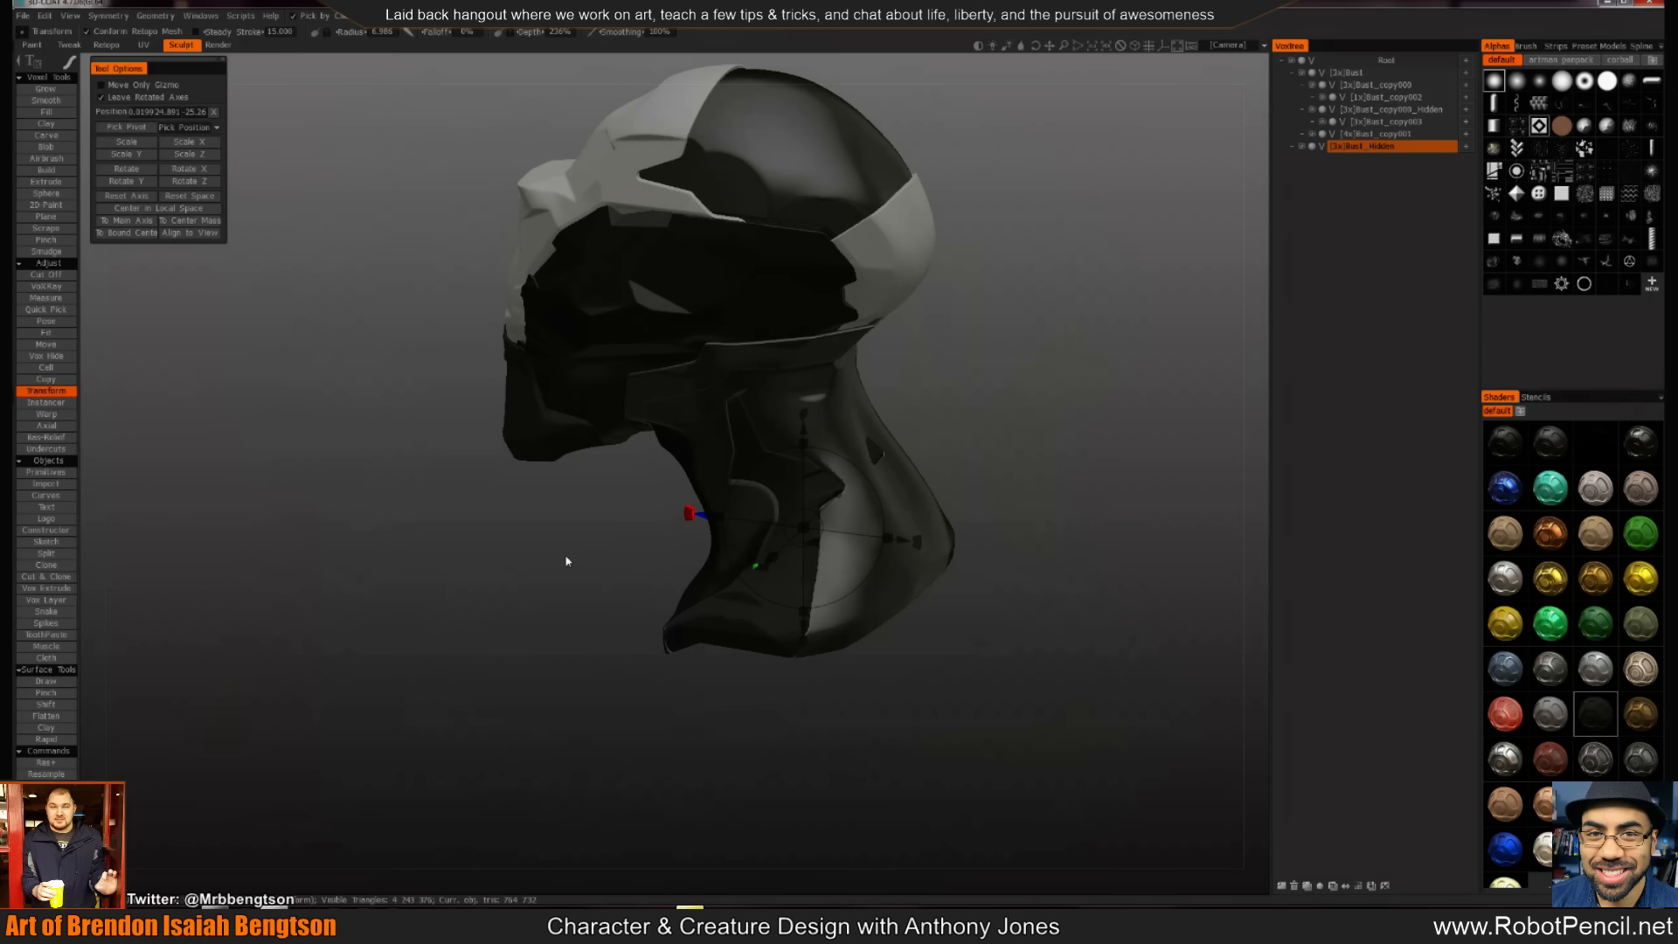
left_click_drag(978, 468, 956, 548)
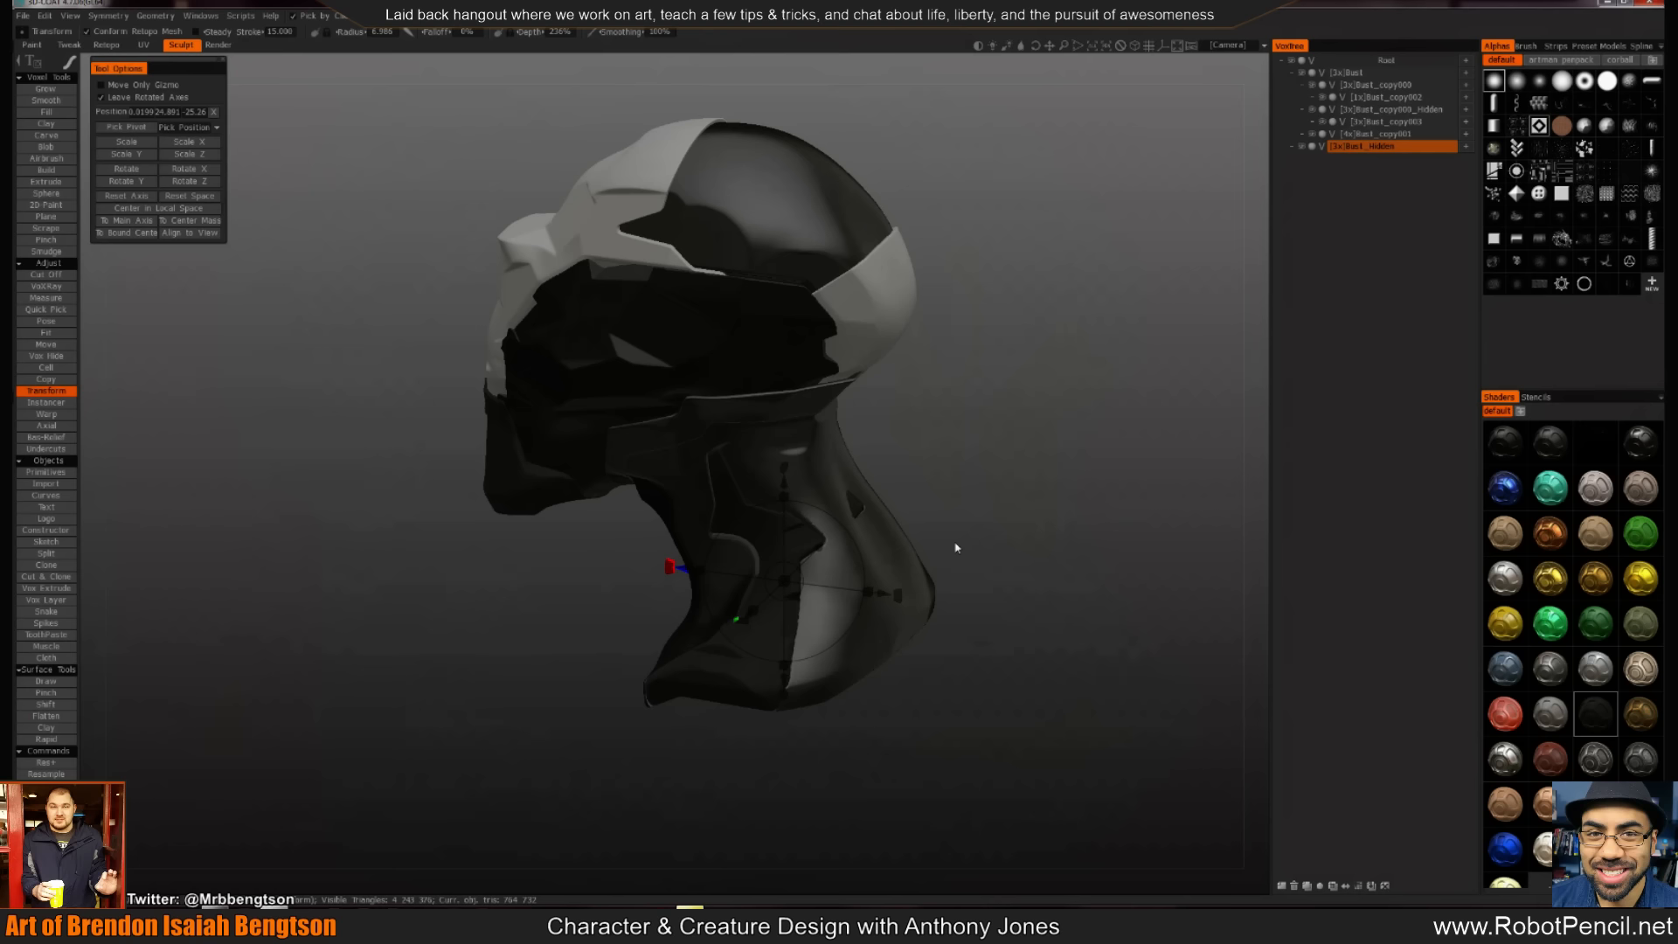
scroll(727, 594, "up", 3)
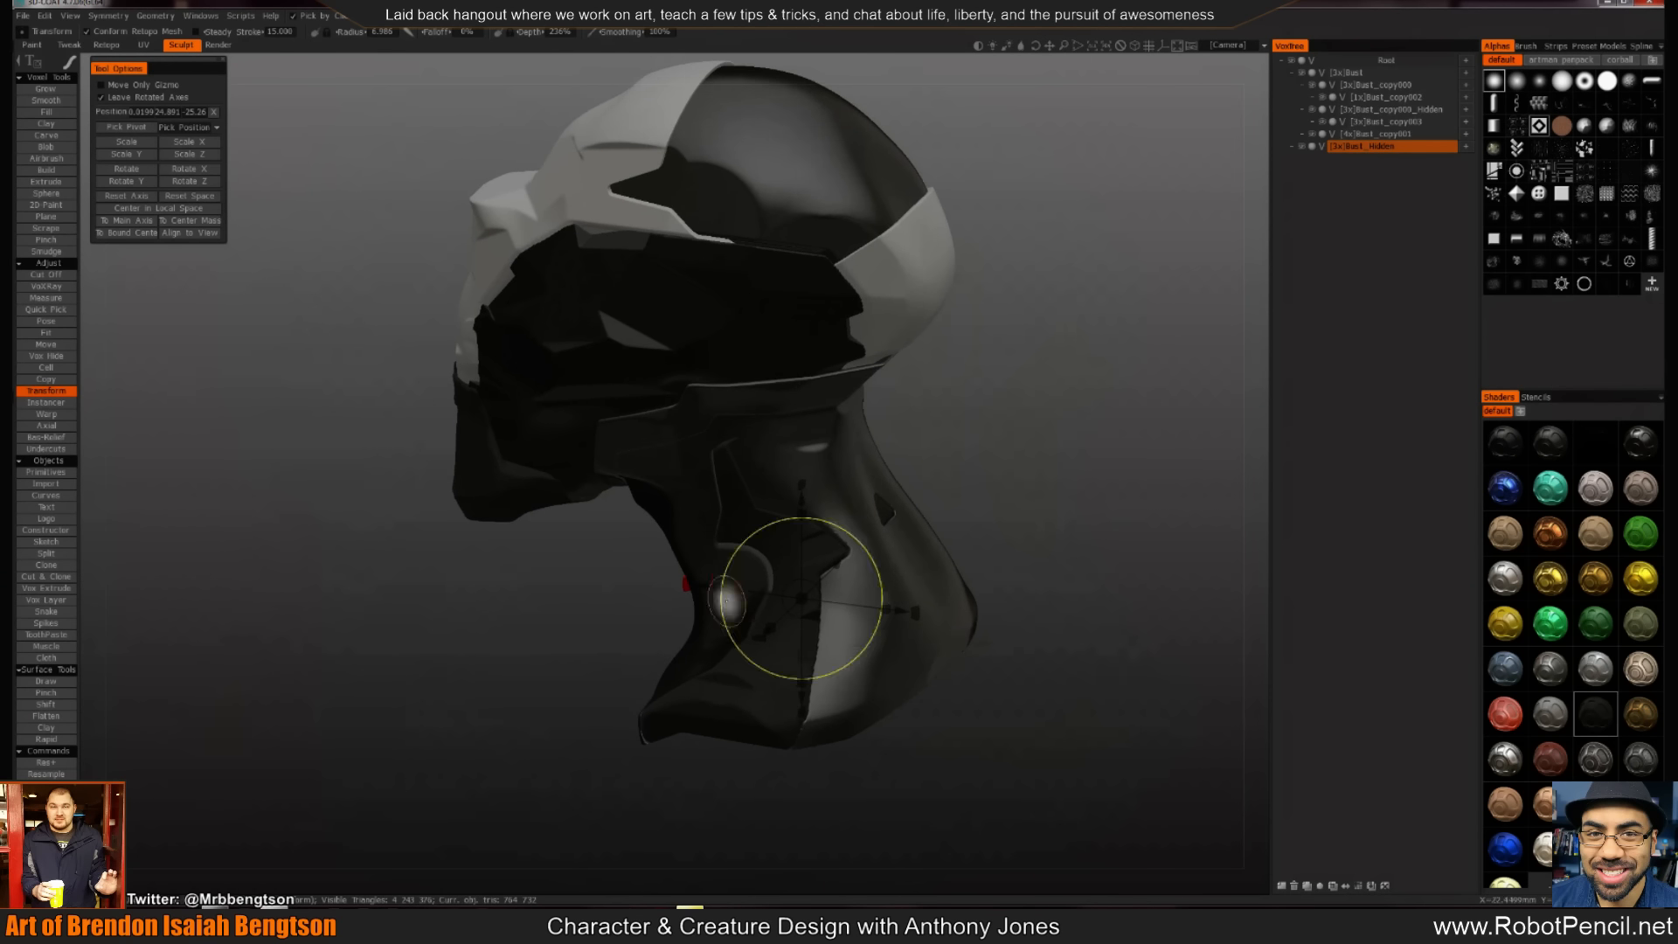
mouse_move(599, 557)
left_mouse_down()
mouse_move(637, 491)
mouse_move(774, 415)
left_mouse_up()
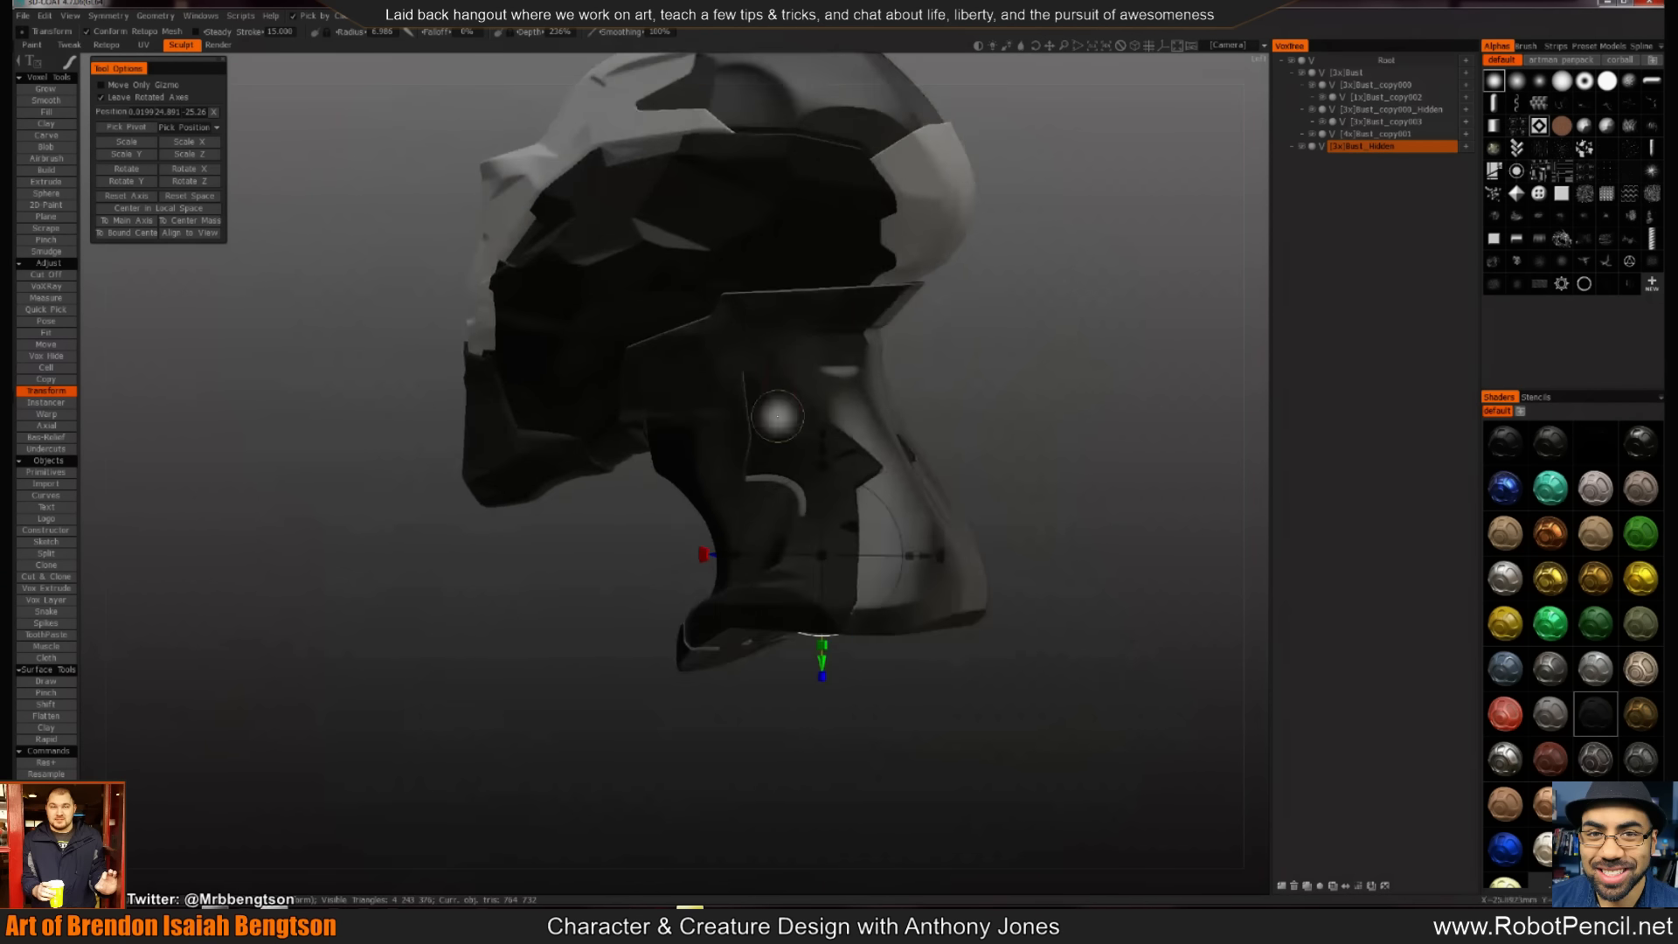
left_click_drag(664, 637, 700, 644)
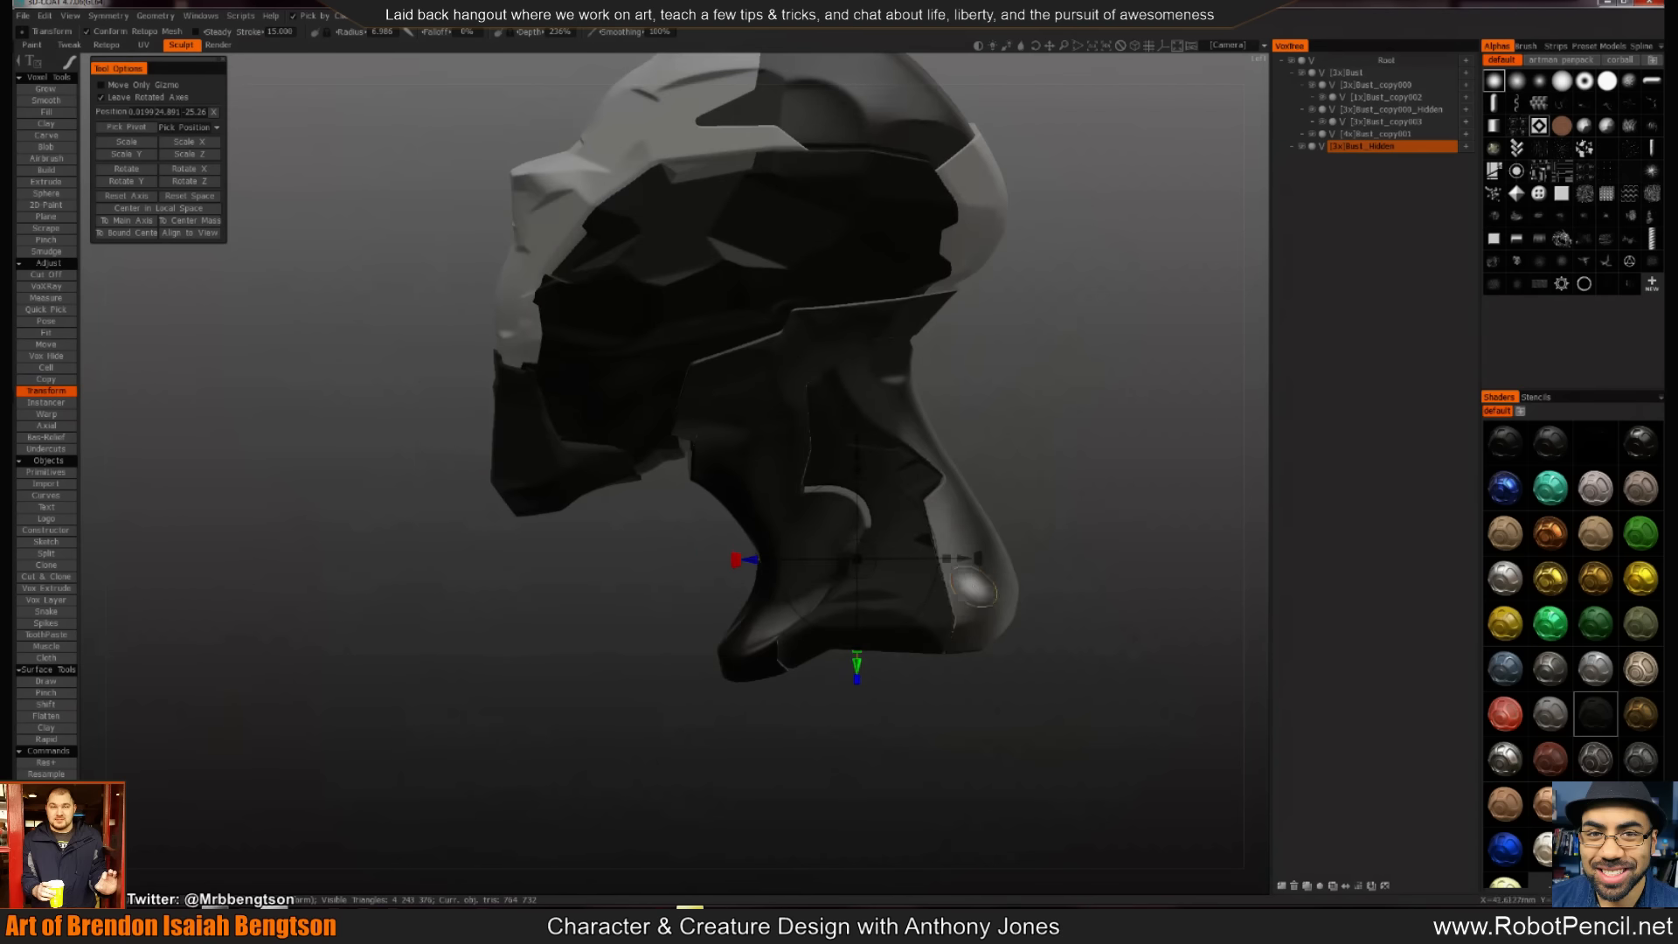
mouse_move(971, 525)
left_mouse_down()
mouse_move(1037, 490)
mouse_move(976, 496)
mouse_move(926, 472)
mouse_move(1011, 592)
mouse_move(1052, 483)
mouse_move(1075, 496)
mouse_move(1038, 509)
left_mouse_up()
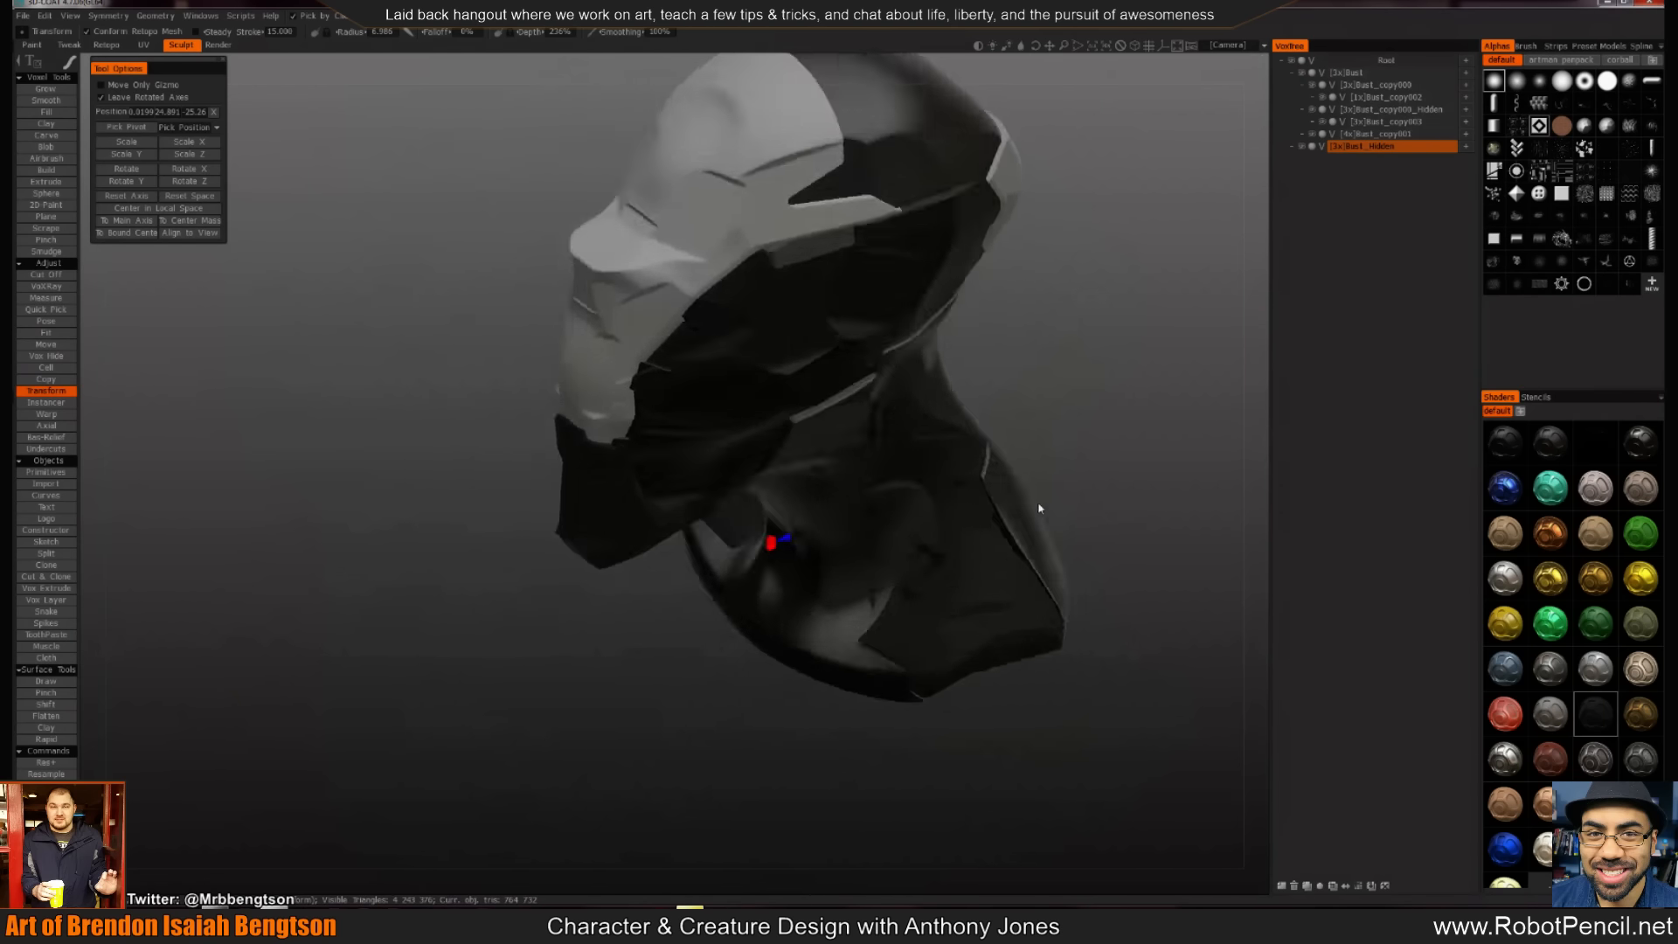
key("h")
key("r")
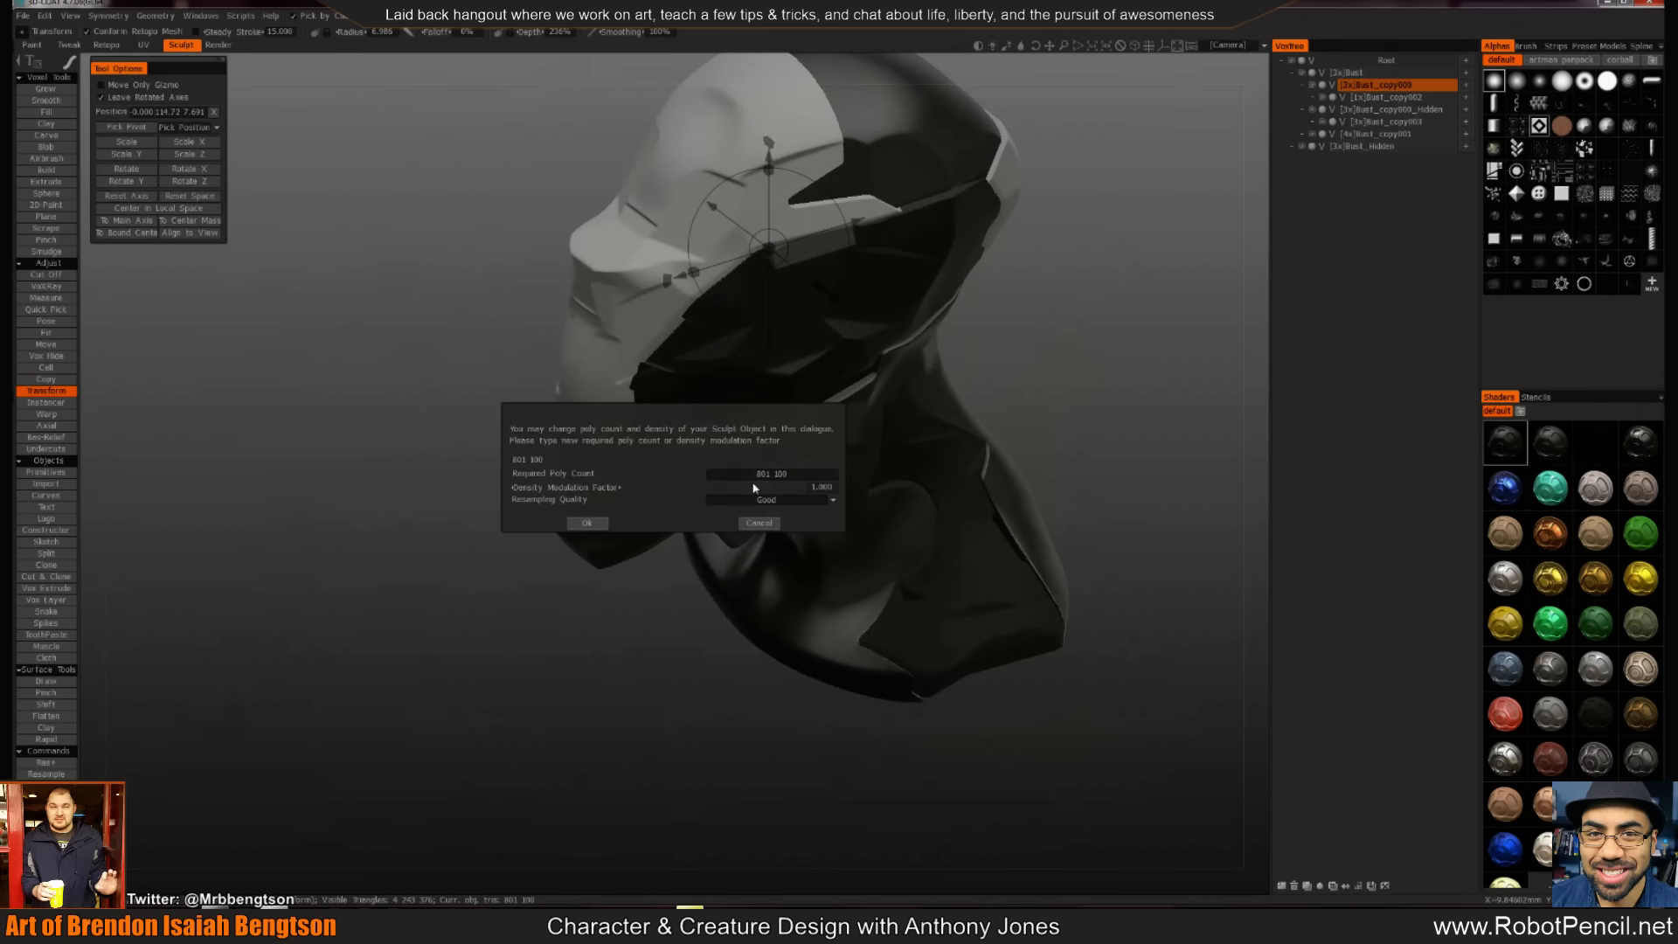
left_click(586, 522)
Cut further angular planes into the head's side volume beside the mask and brow edge with Cut Off
left_click_drag(599, 574, 599, 491)
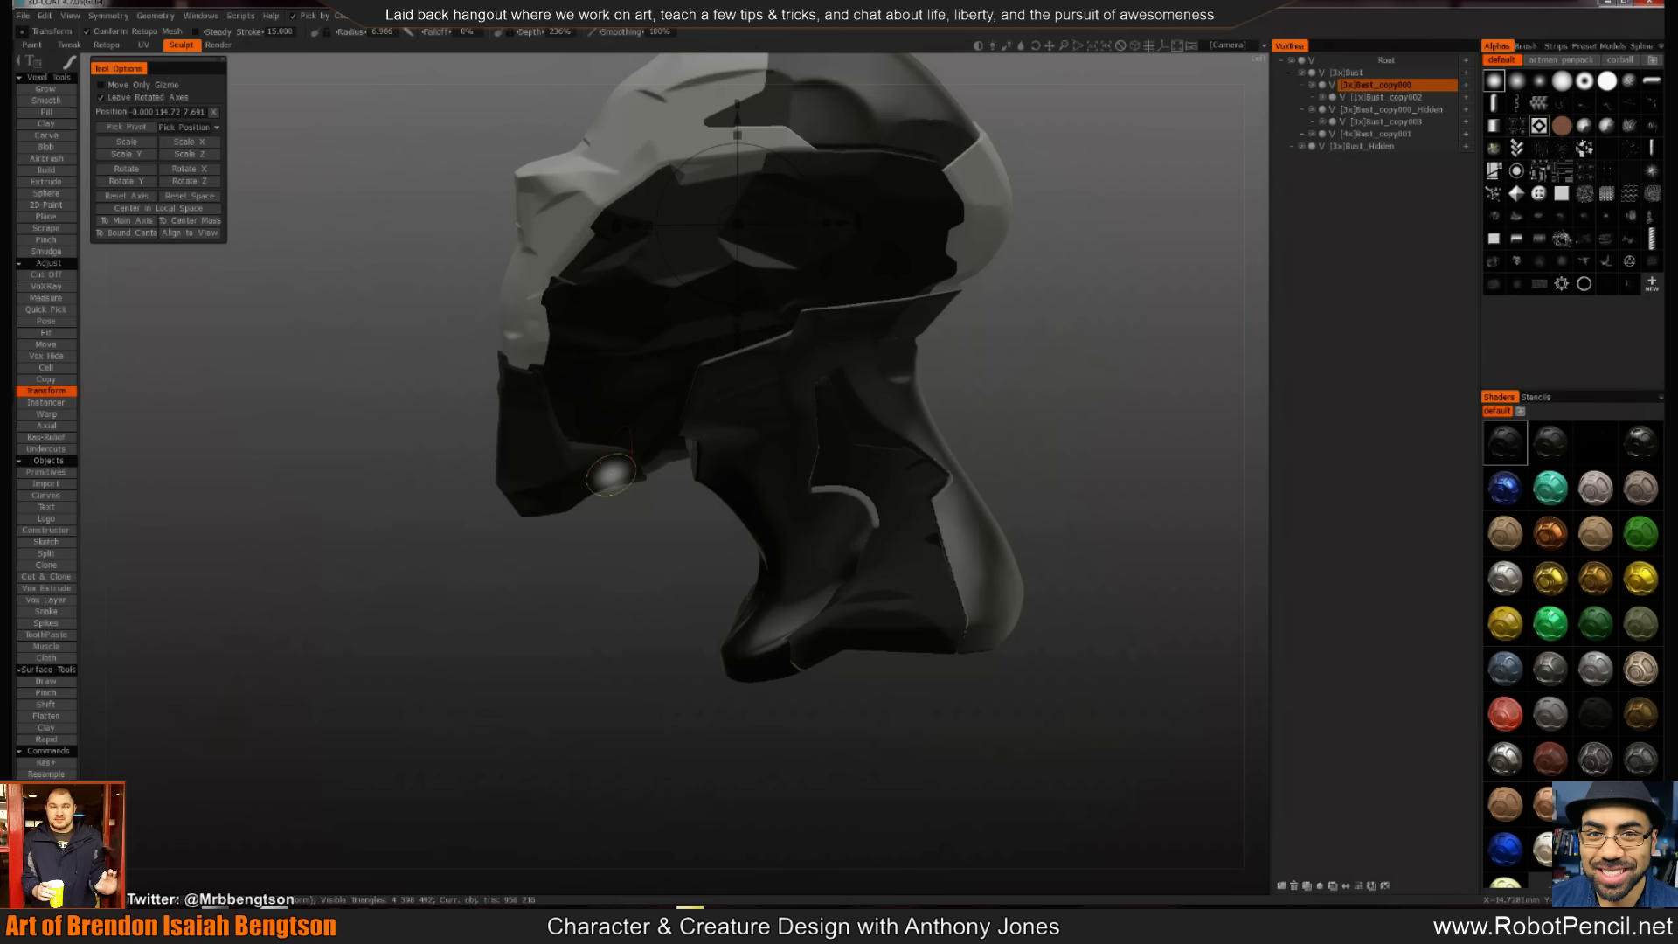
middle_click_drag(547, 470, 556, 514, "alt")
mouse_move(556, 514)
left_mouse_down("alt")
mouse_move(619, 602)
mouse_move(918, 637)
mouse_move(752, 637)
mouse_move(907, 406)
left_mouse_up("alt")
left_click_drag(884, 330, 918, 354, "alt")
key("h")
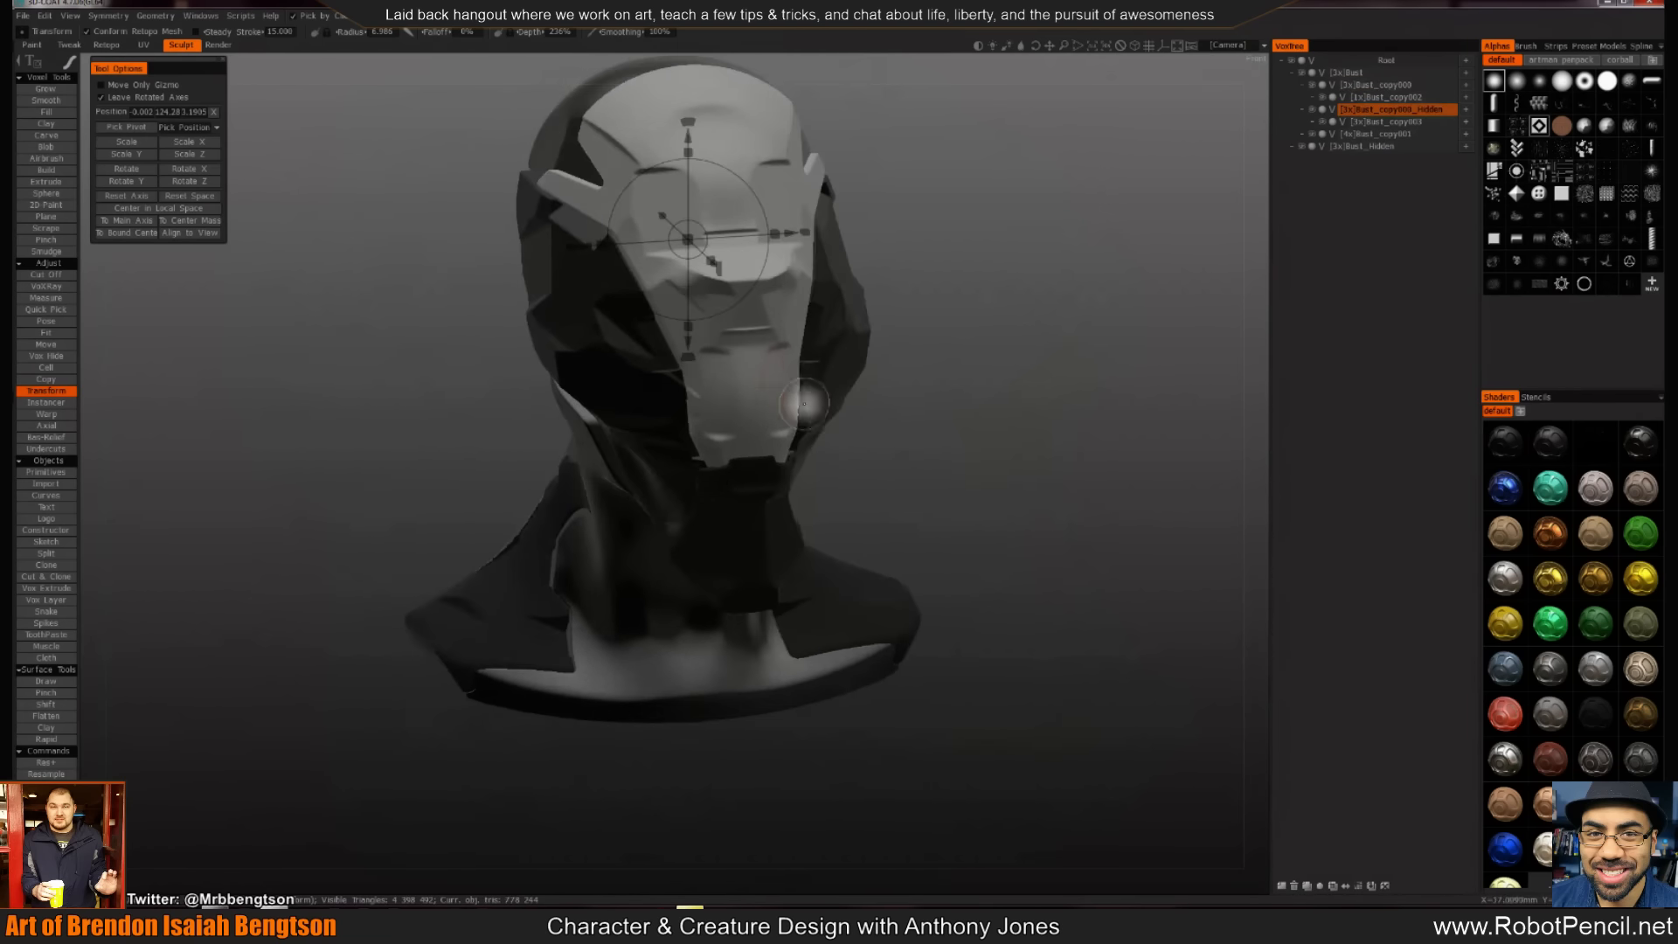
left_click_drag(921, 449, 638, 625, "alt")
key("h")
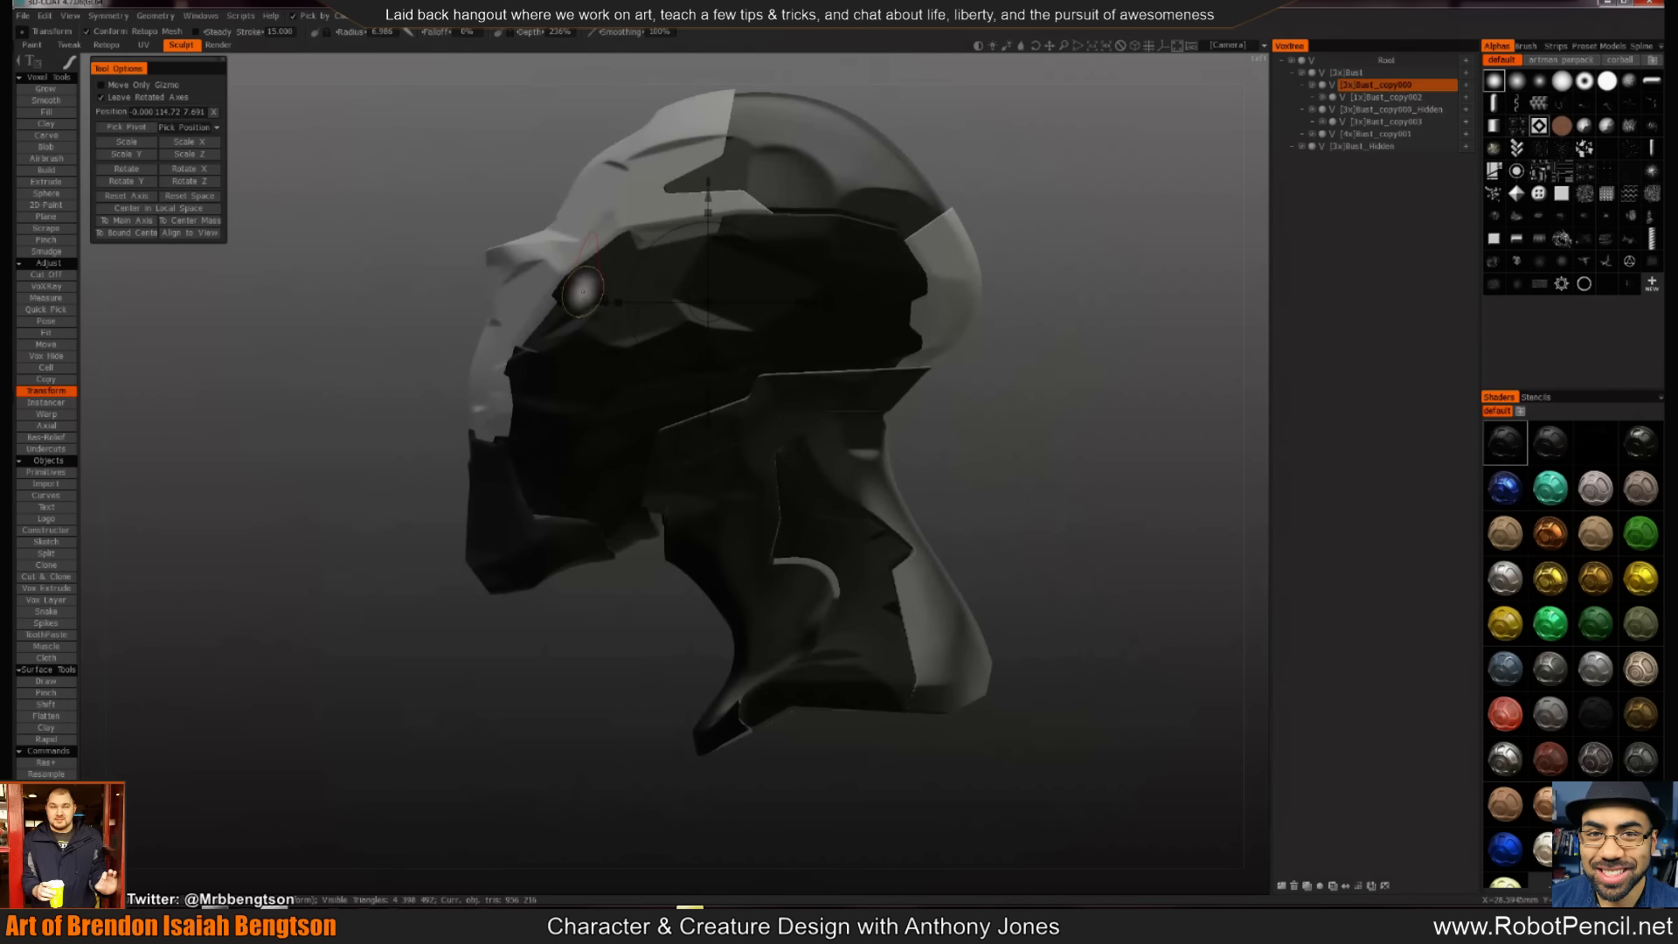
key("k")
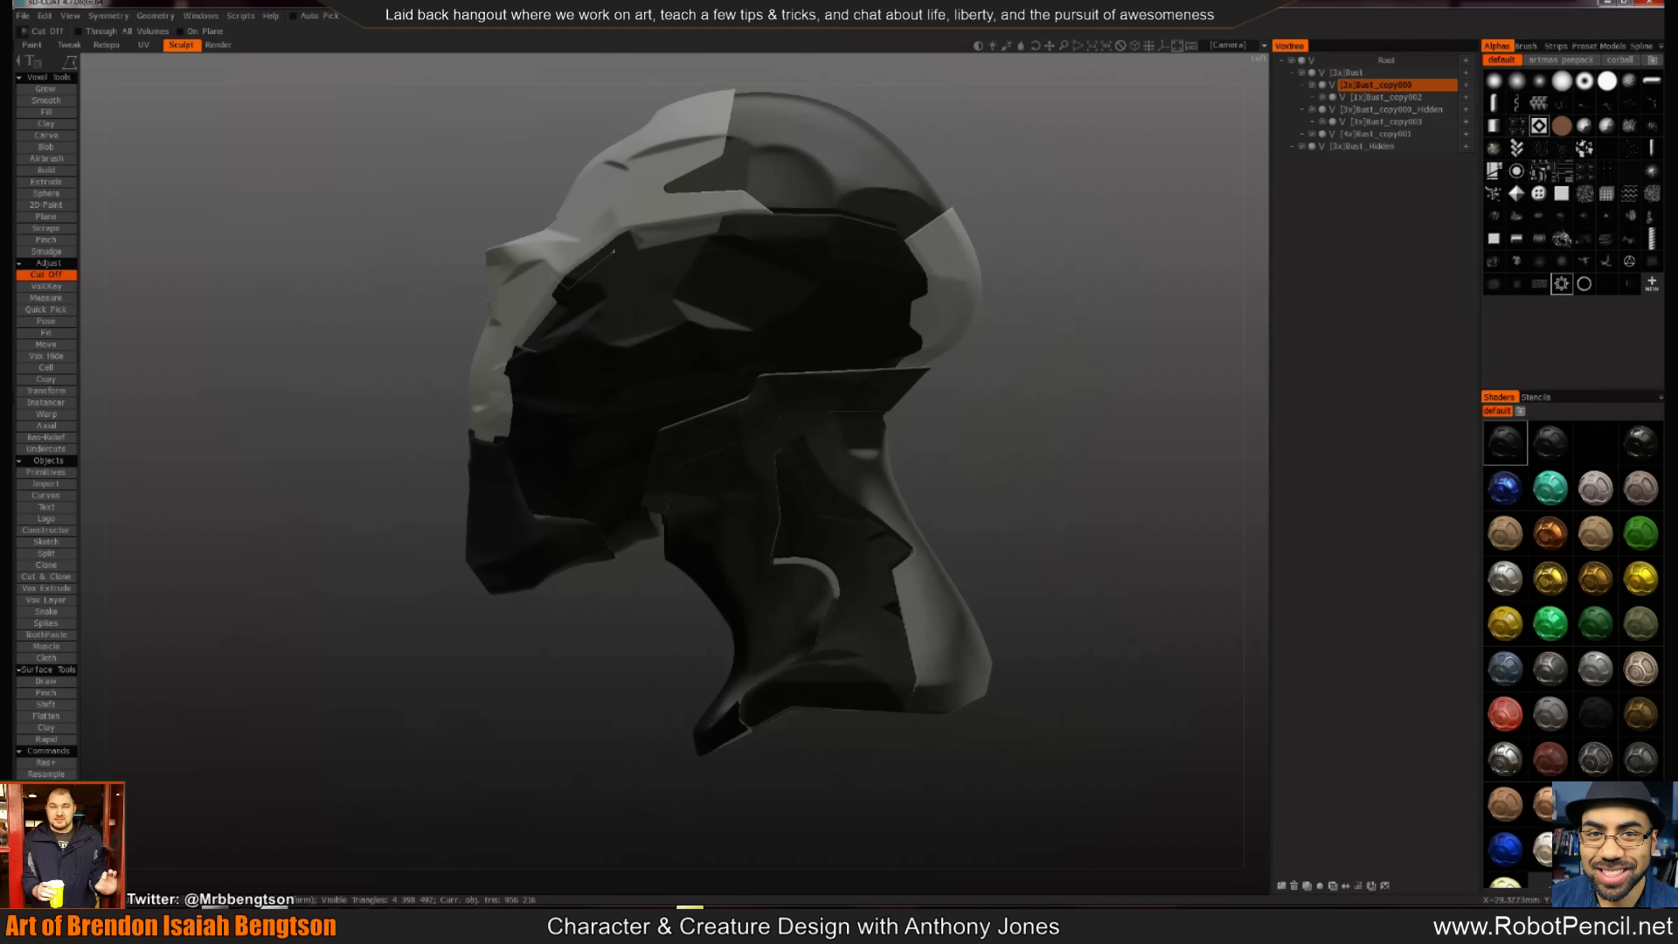
left_click_drag(536, 281, 846, 403, "alt")
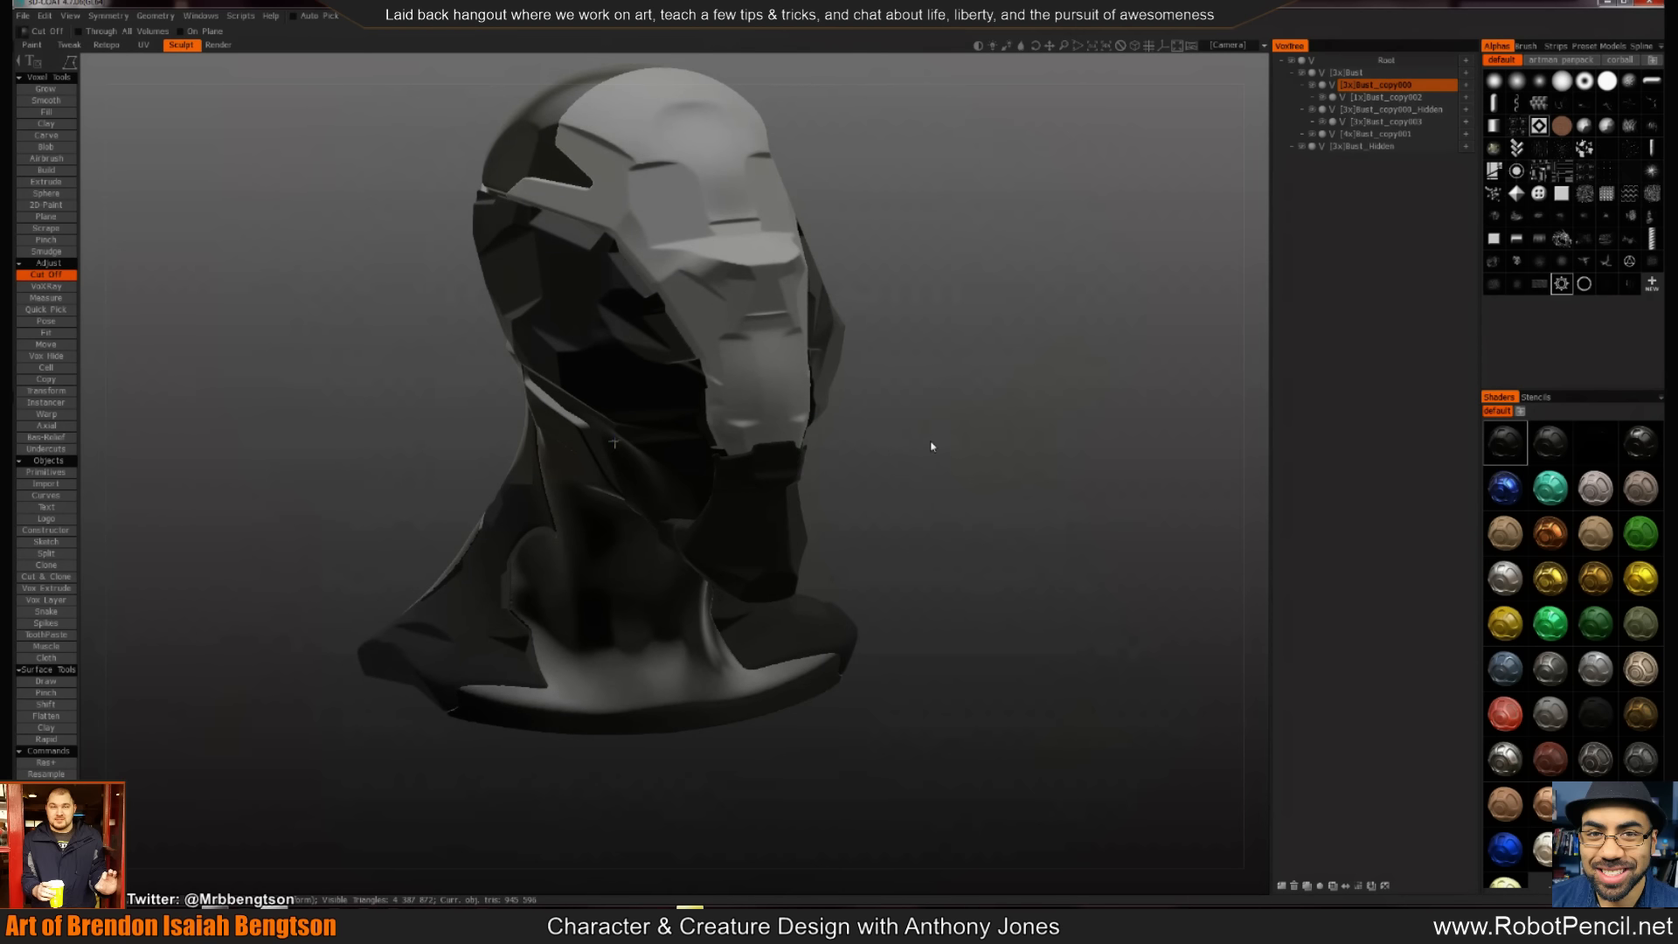
left_click_drag(932, 449, 804, 604, "alt")
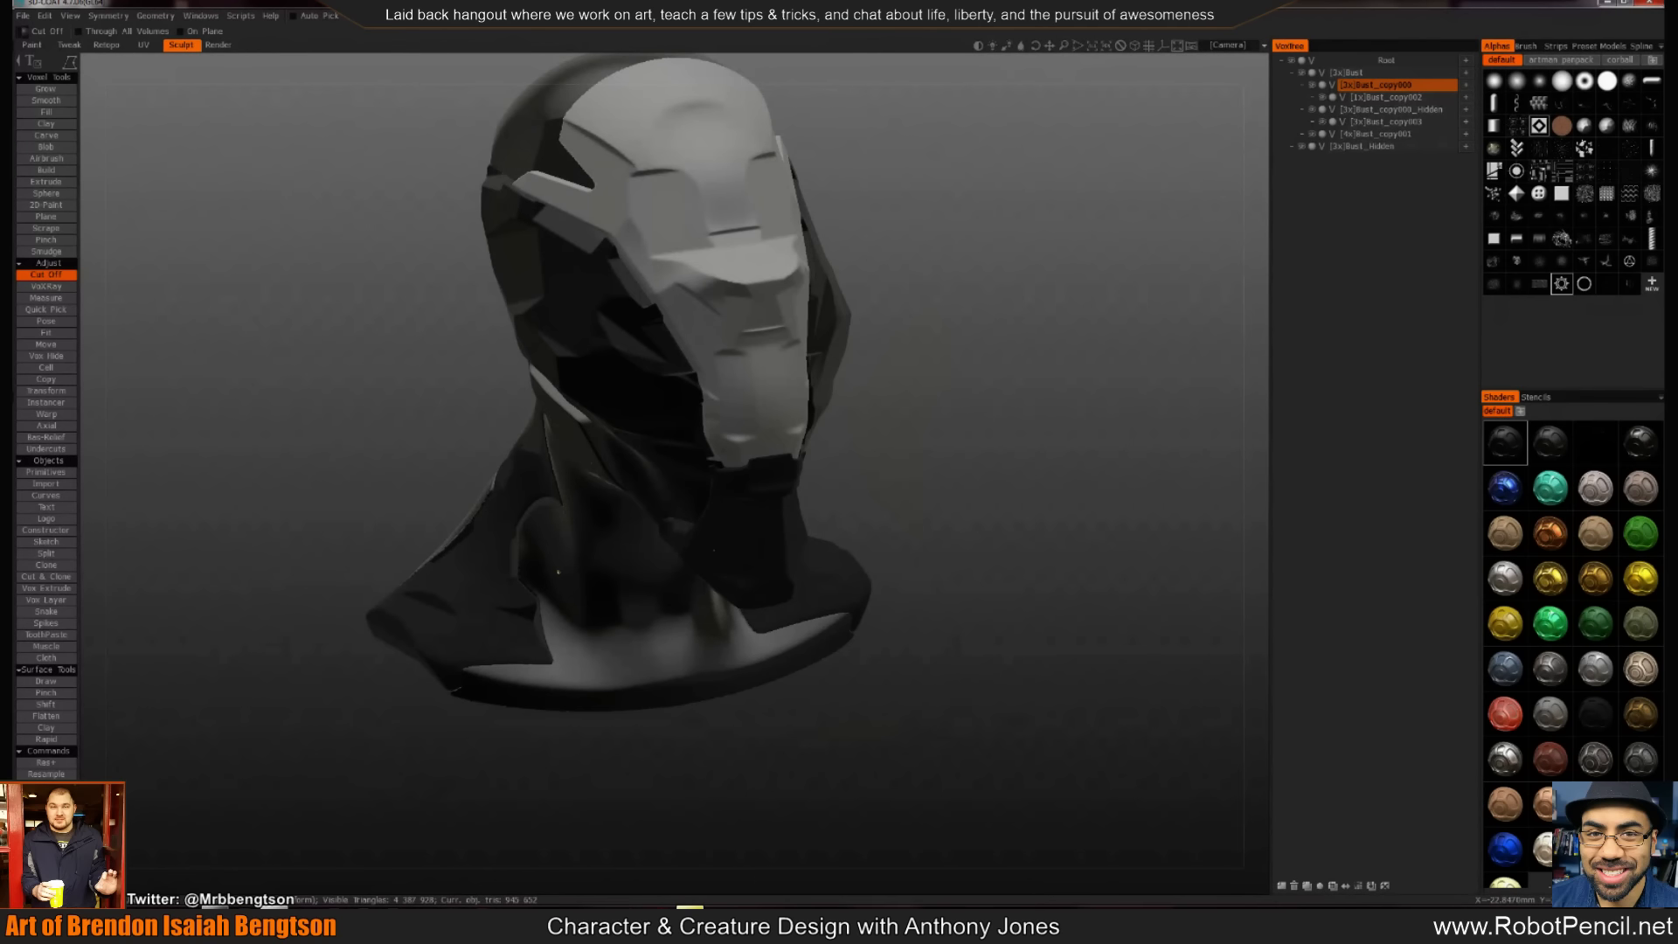
Reshape the cheek silhouette of the head's side volume with the Move tool, widening the cheeks and undoing an unwanted stroke
key("KP_2")
key("m")
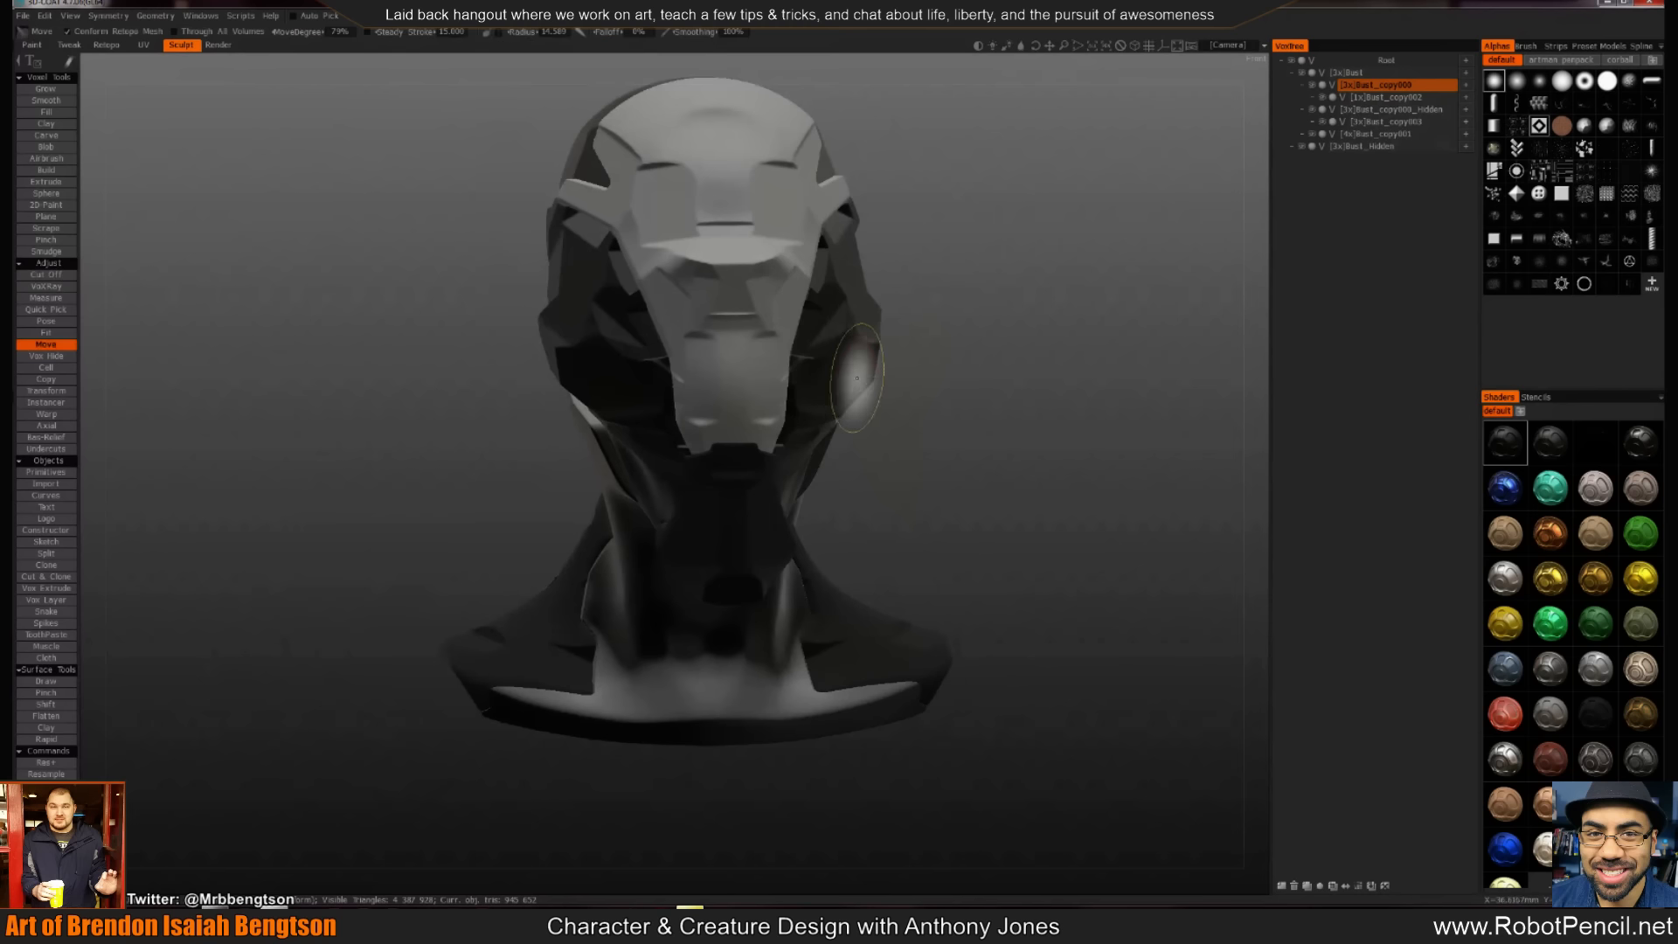
mouse_move(925, 385)
left_mouse_down()
mouse_move(878, 384)
mouse_move(979, 444)
mouse_move(972, 428)
left_mouse_up()
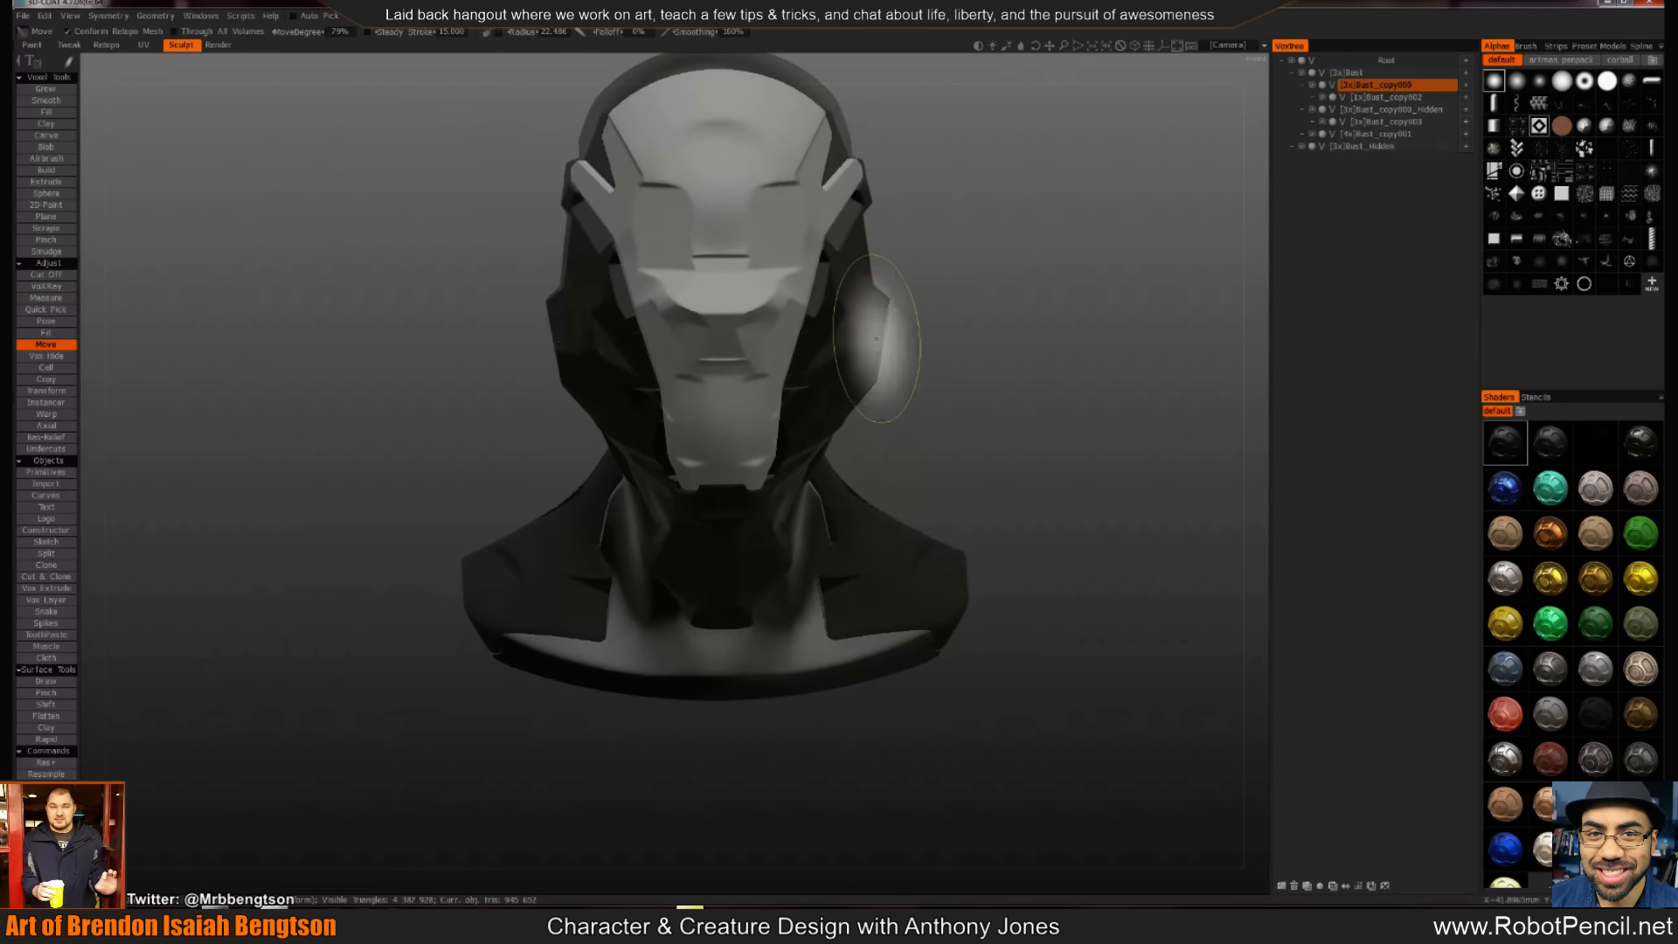
left_click_drag(888, 337, 881, 341)
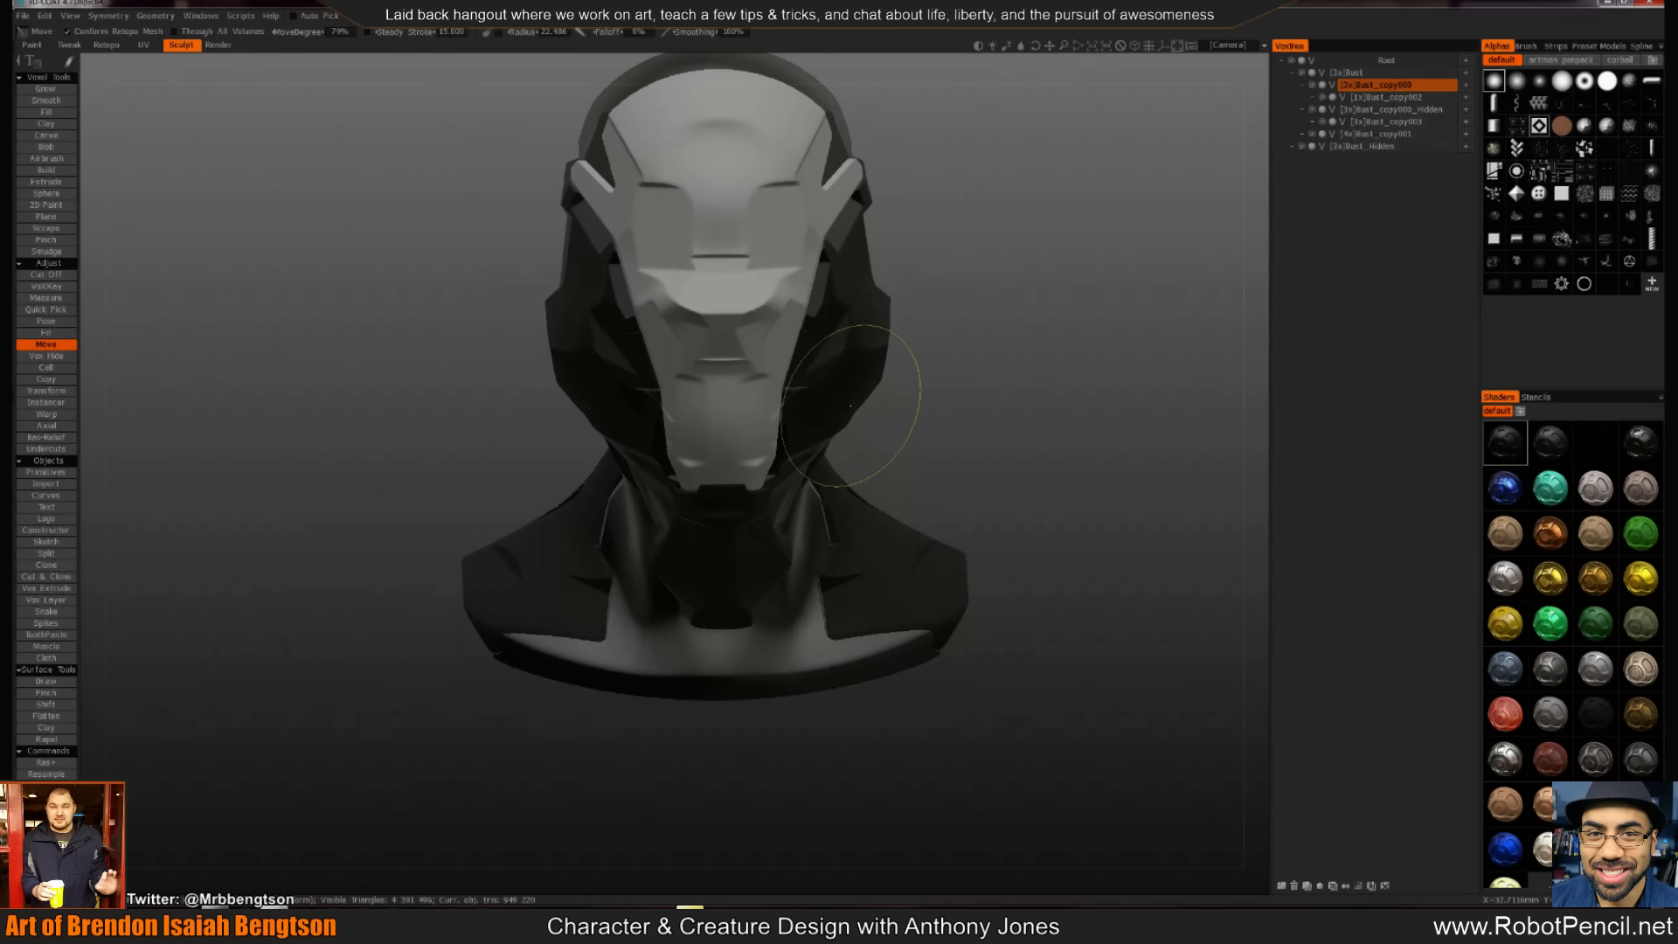
key("ctrl+z")
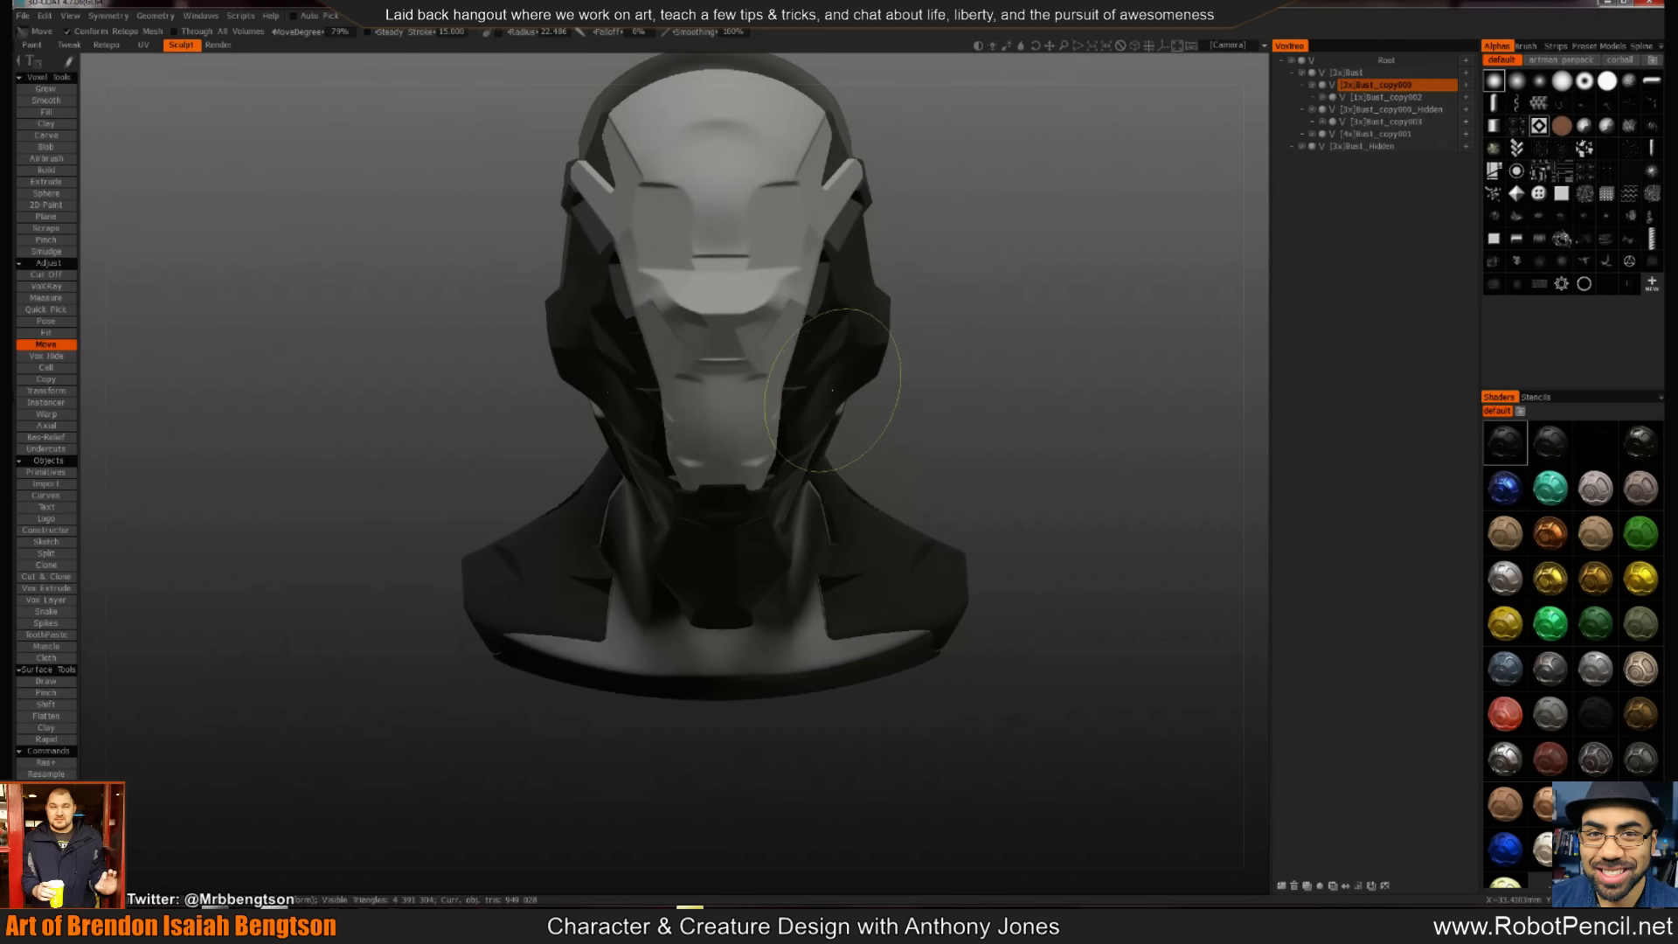
mouse_move(955, 431)
left_mouse_down()
mouse_move(1013, 380)
mouse_move(915, 349)
left_mouse_up()
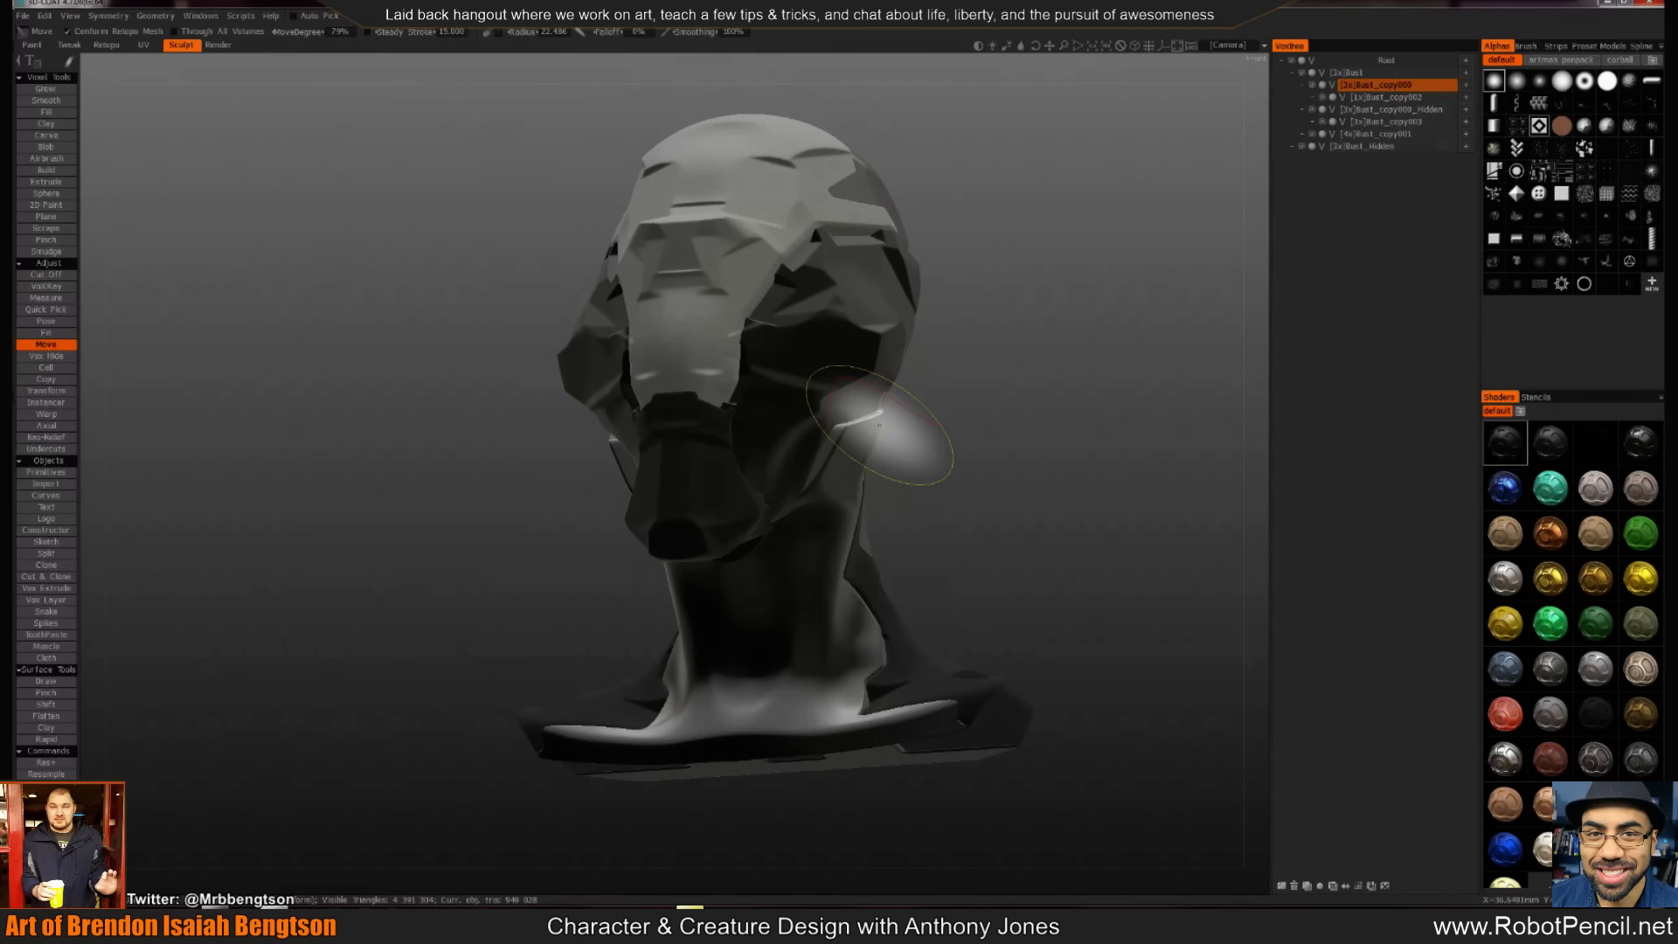
left_click_drag(1034, 364, 805, 318)
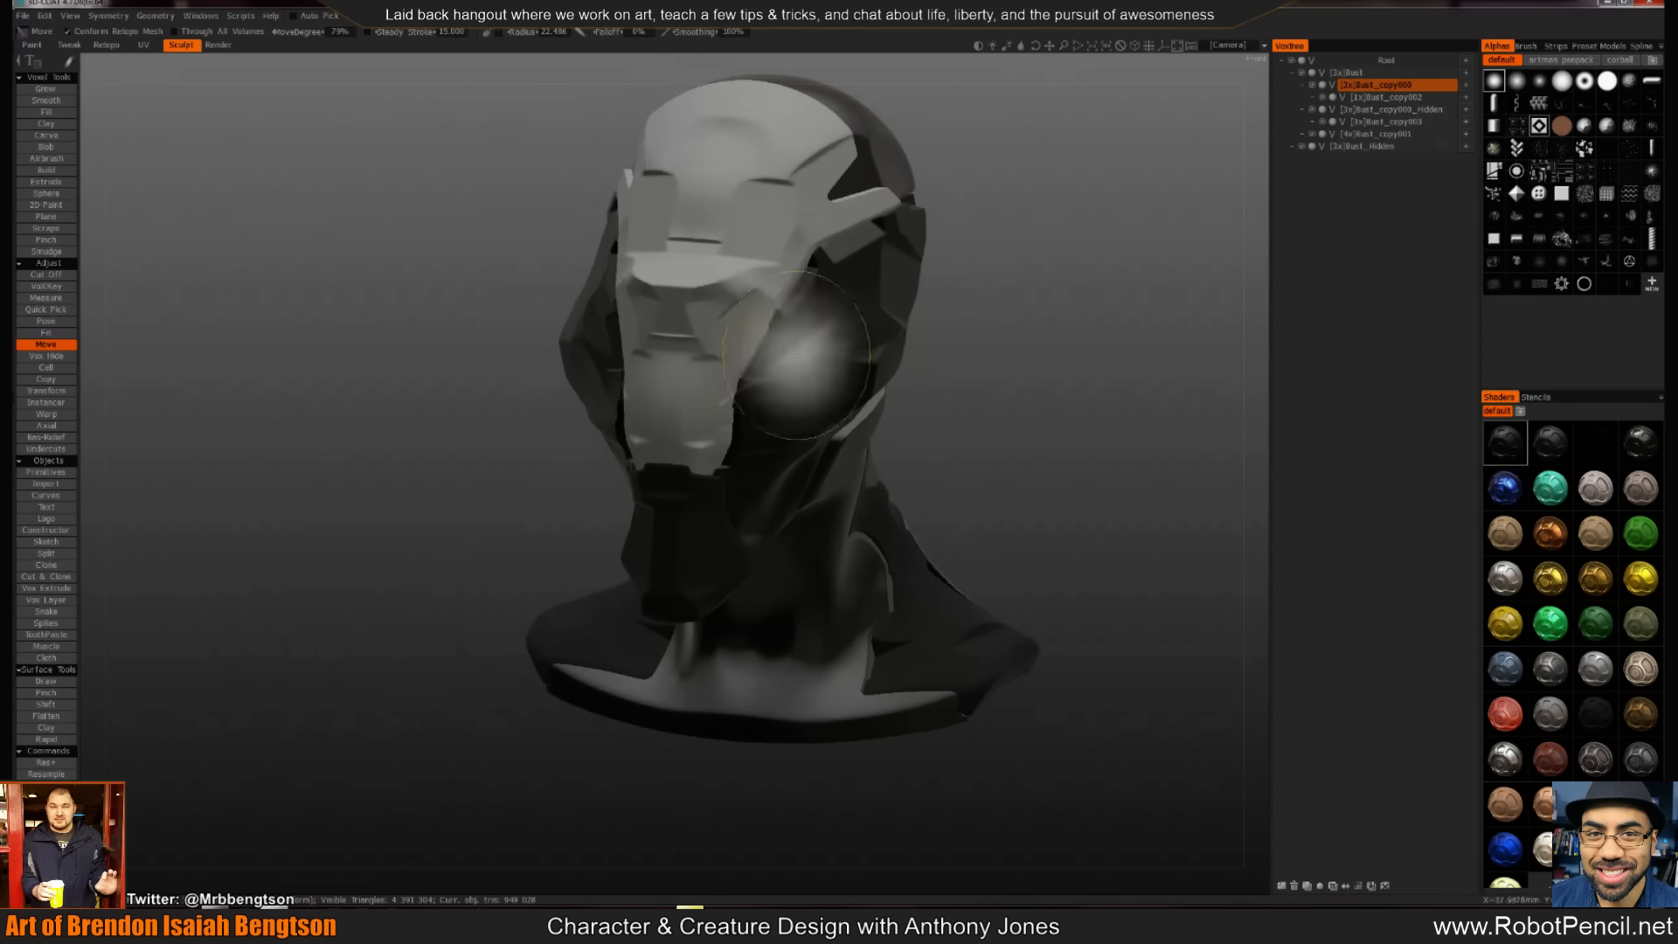
Select the light mask volume and resample it at a higher density with Good quality
key("h")
left_click_drag(993, 405, 958, 397)
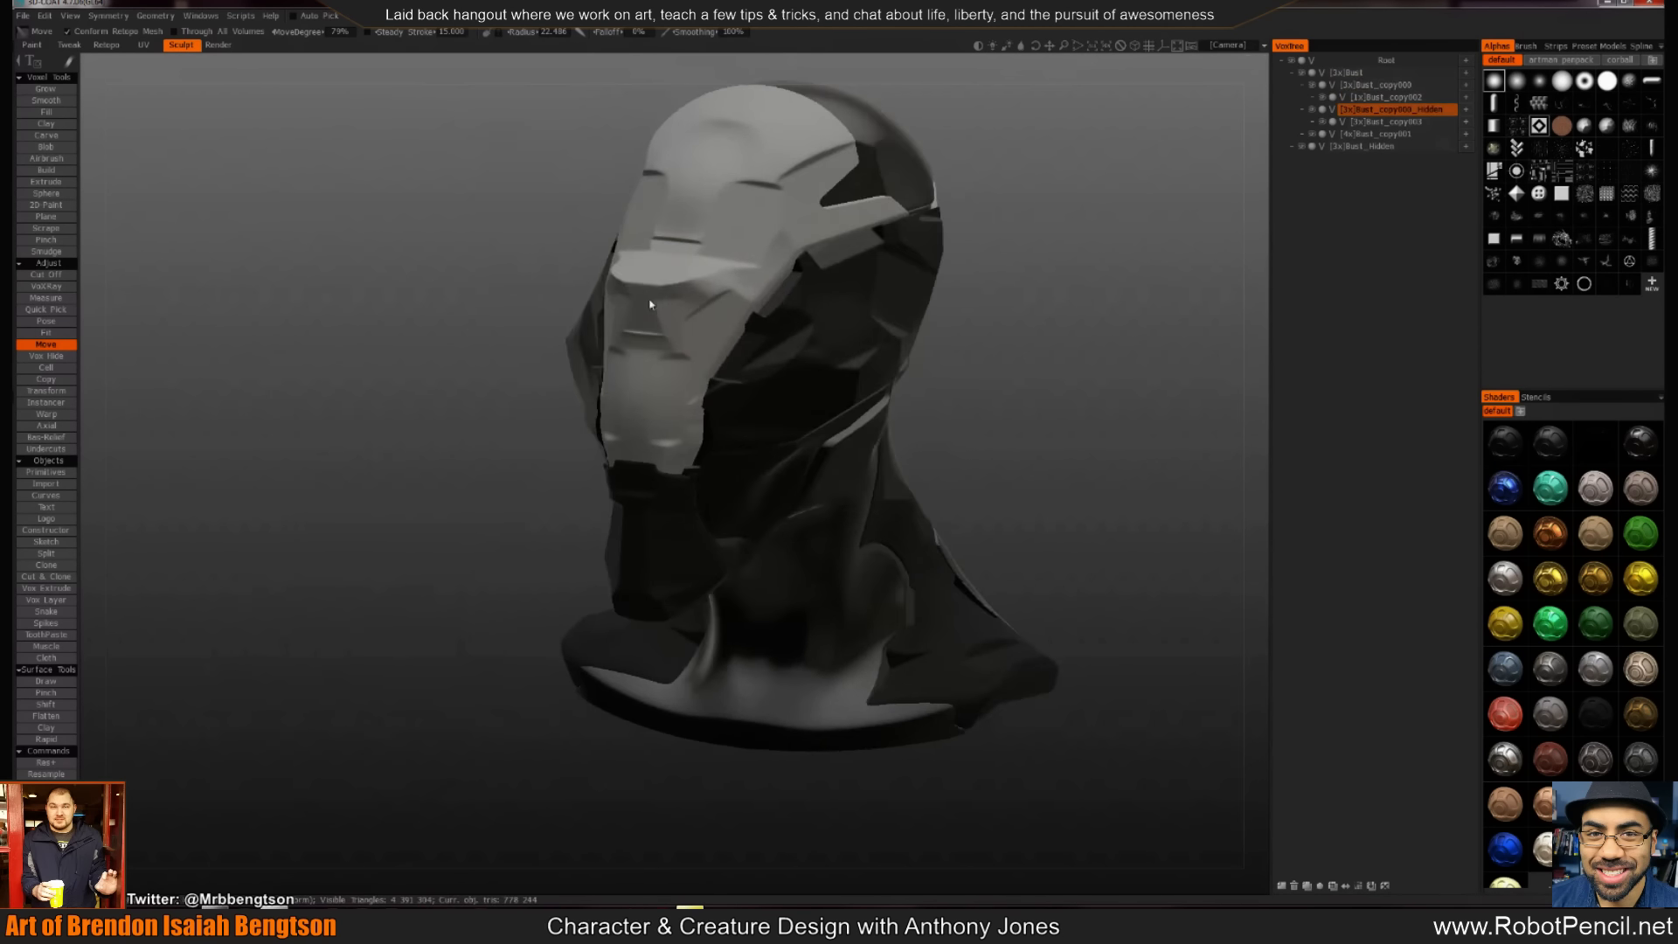
key("Return")
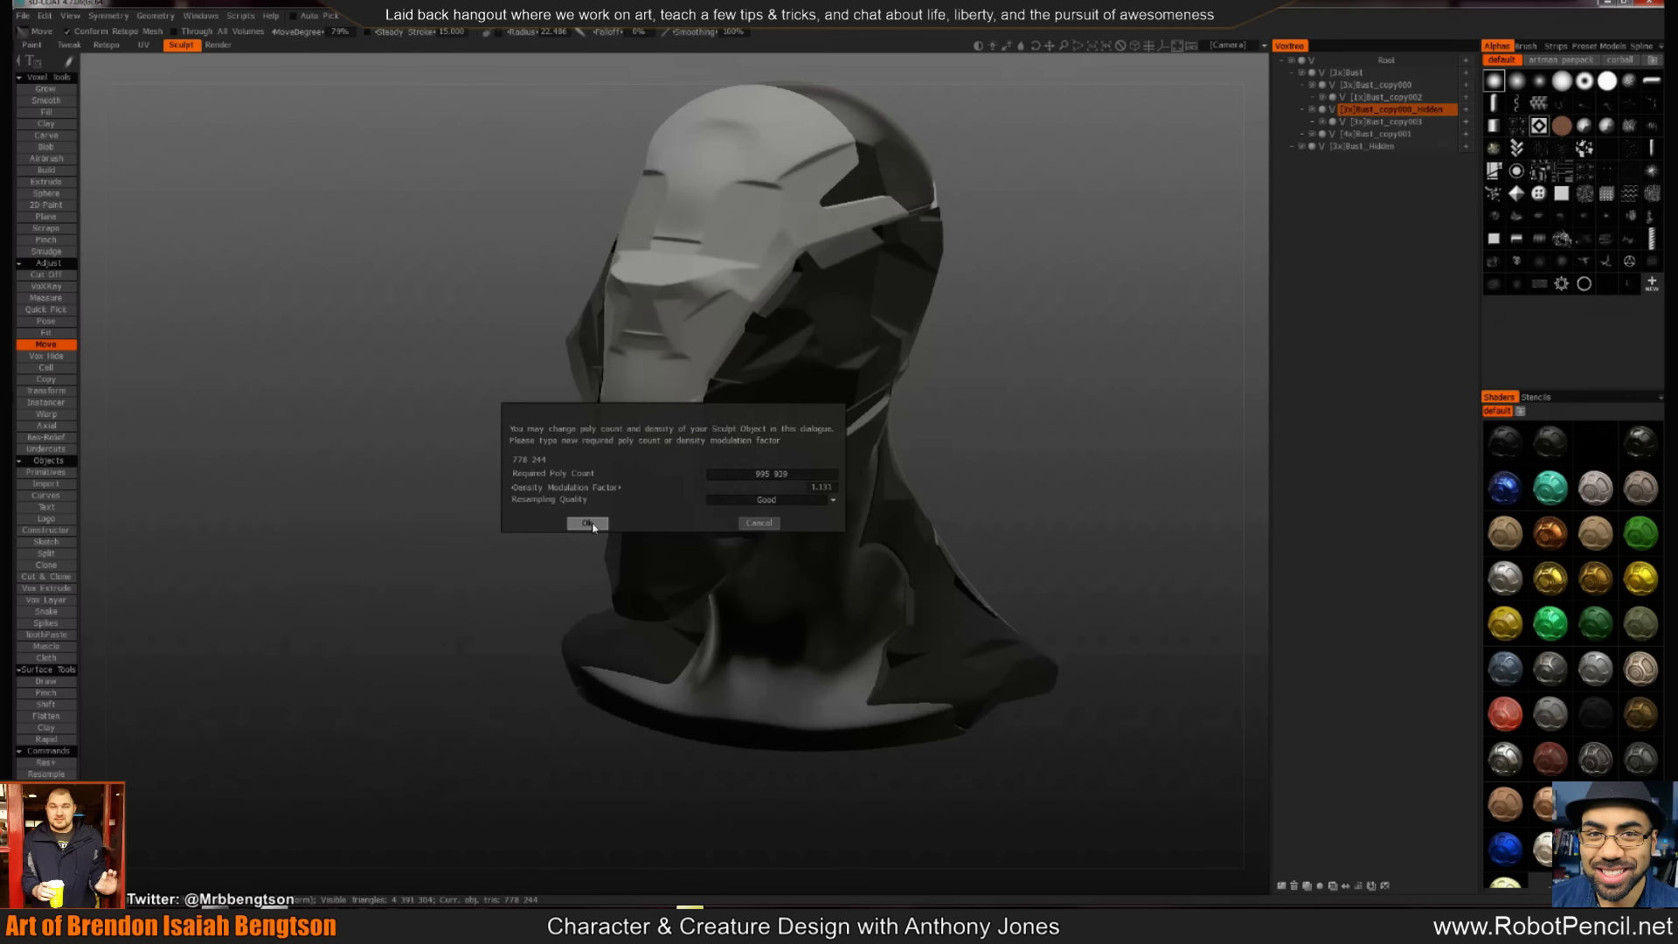
left_click(588, 525)
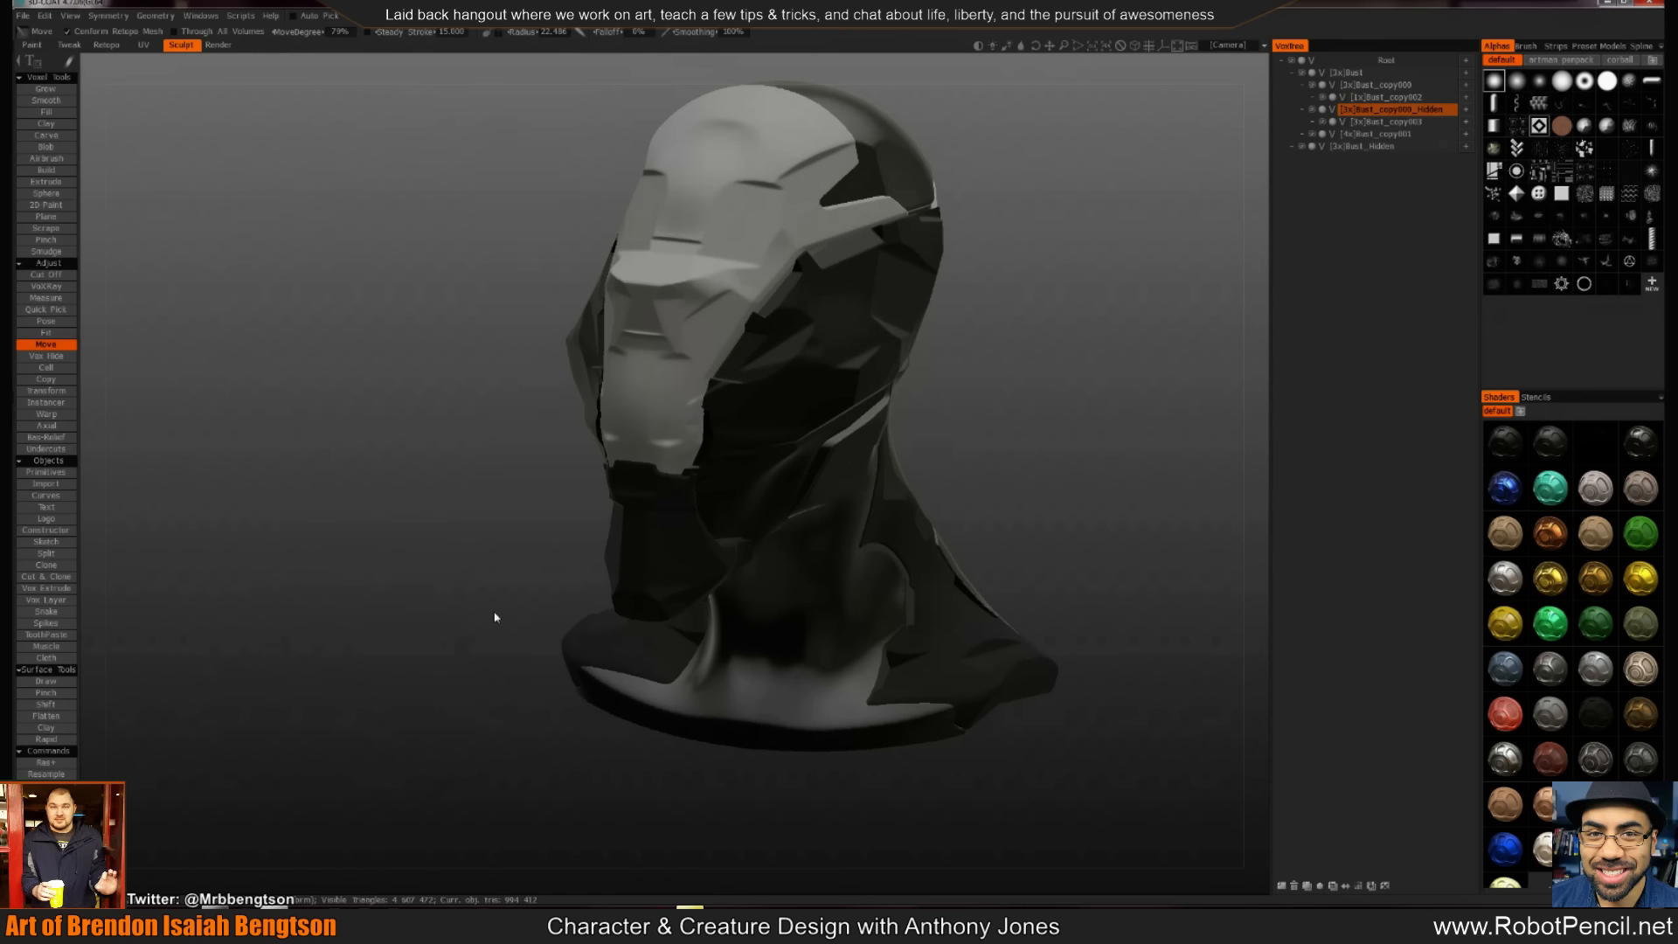
Enlarge the Move brush and pull the cheeks of the head's side volume further outward
left_click_drag(542, 549, 678, 533)
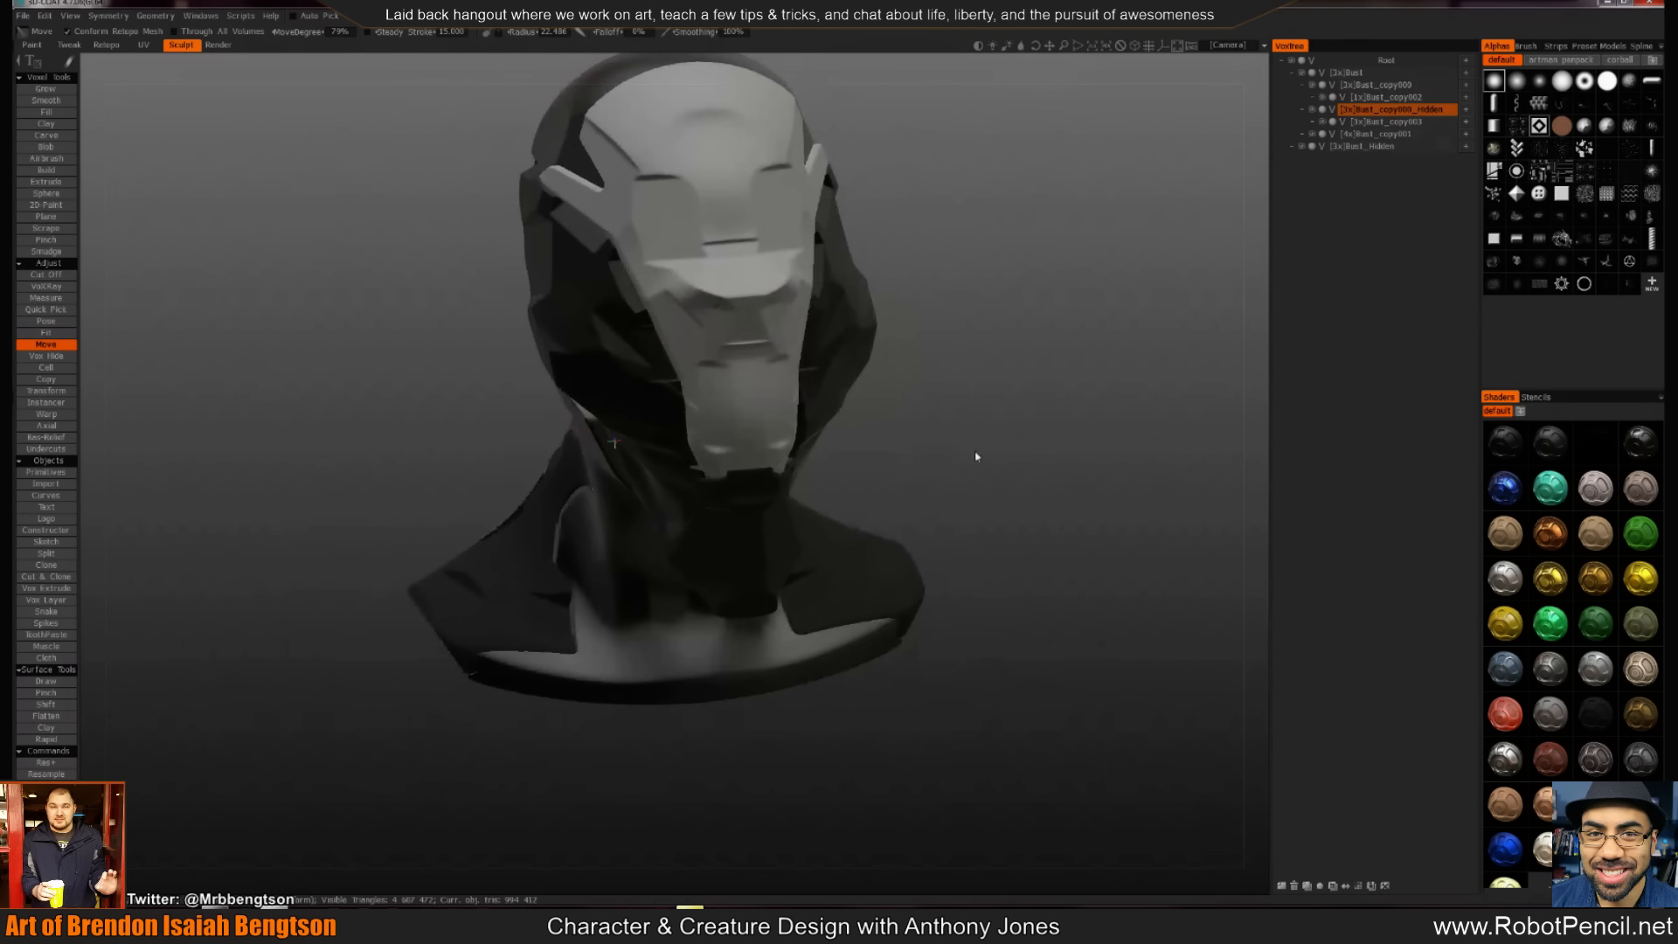
middle_click_drag(1006, 443, 1006, 461)
left_click_drag(852, 345, 884, 364, "alt")
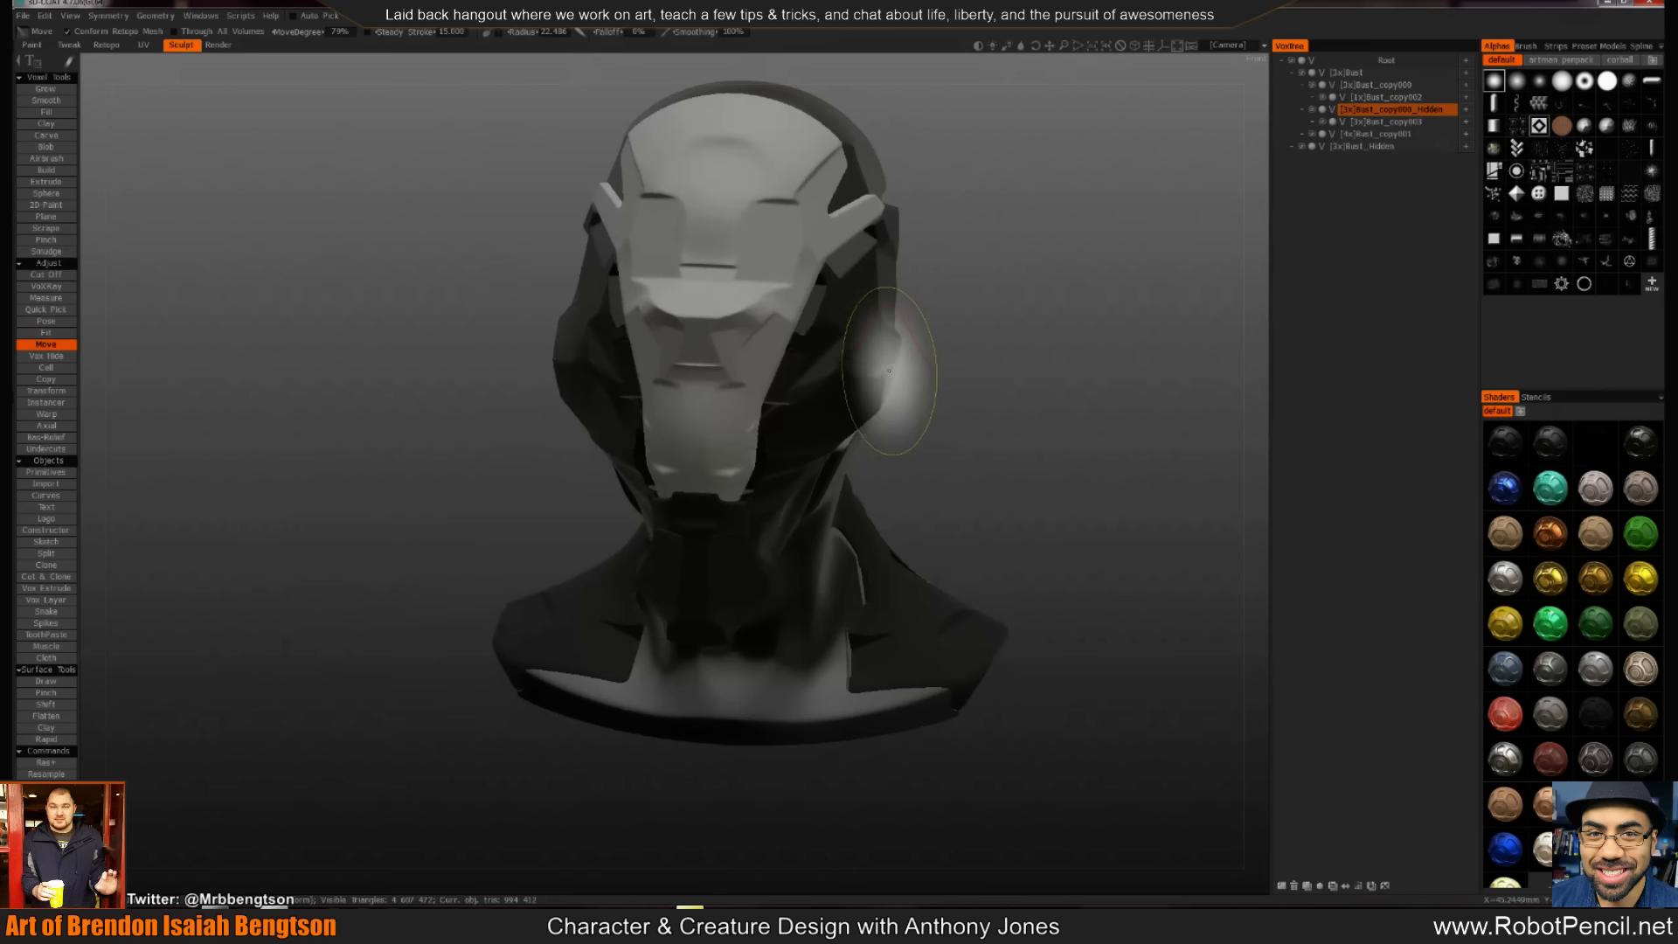
right_click_drag(888, 371, 884, 367)
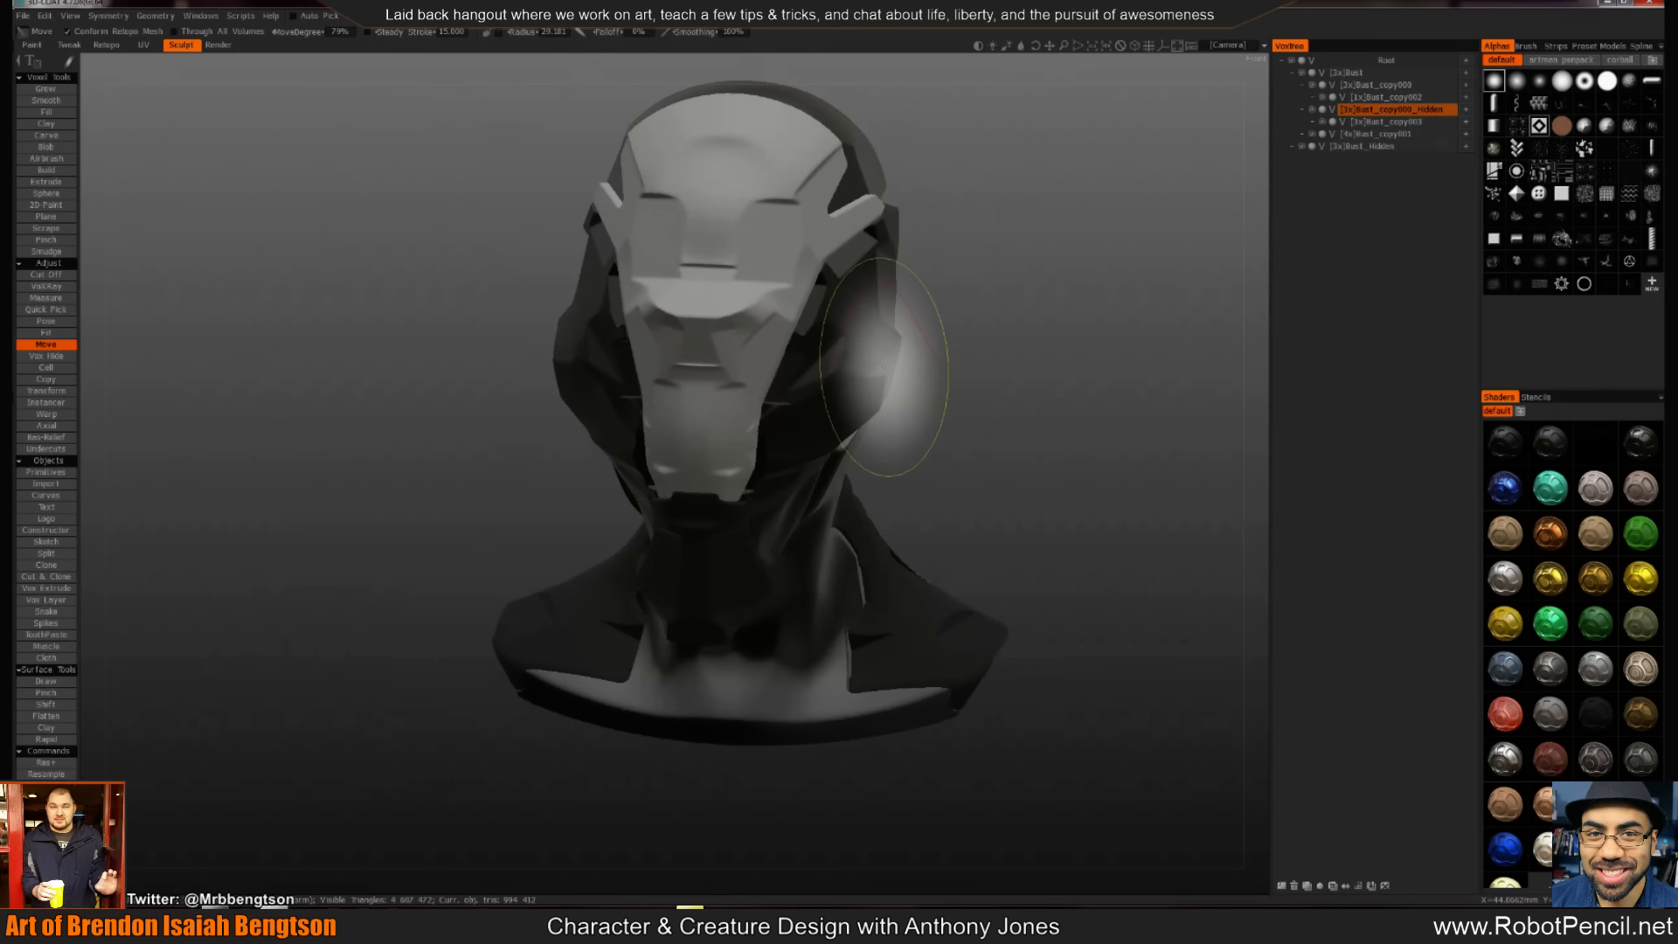
key("h")
left_click_drag(879, 371, 903, 362)
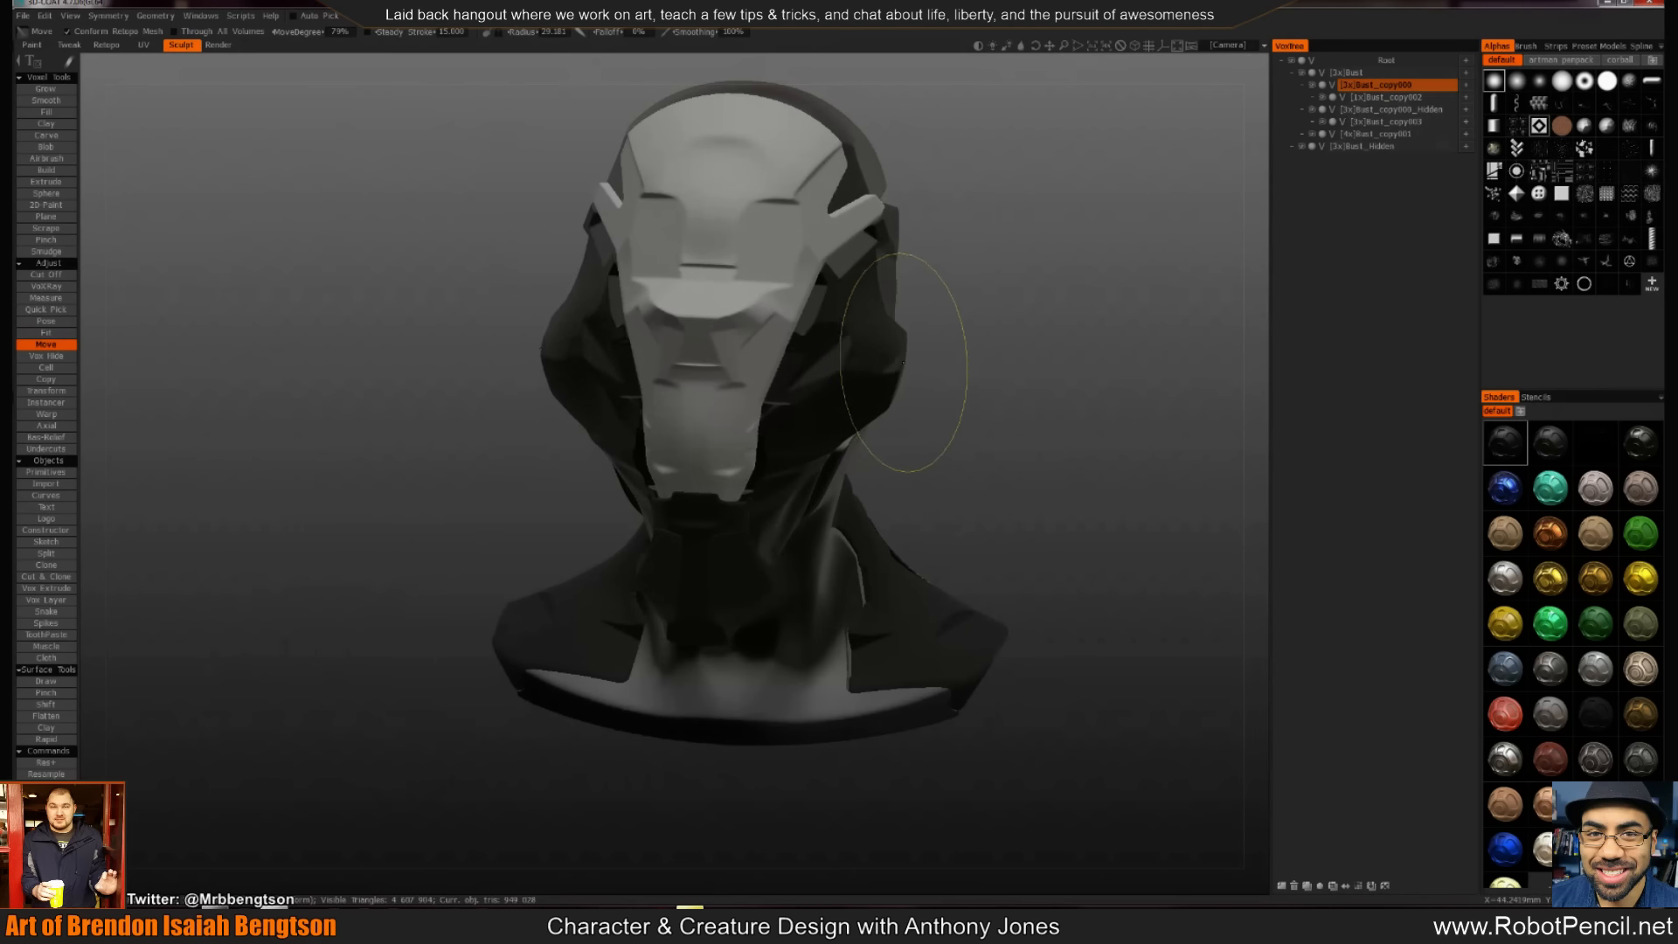
Trim the bulging cheeks into a flatter plane with Cut Off and return to the Move tool
left_click_drag(1011, 464, 1014, 378, "alt")
left_click_drag(919, 509, 861, 479, "alt")
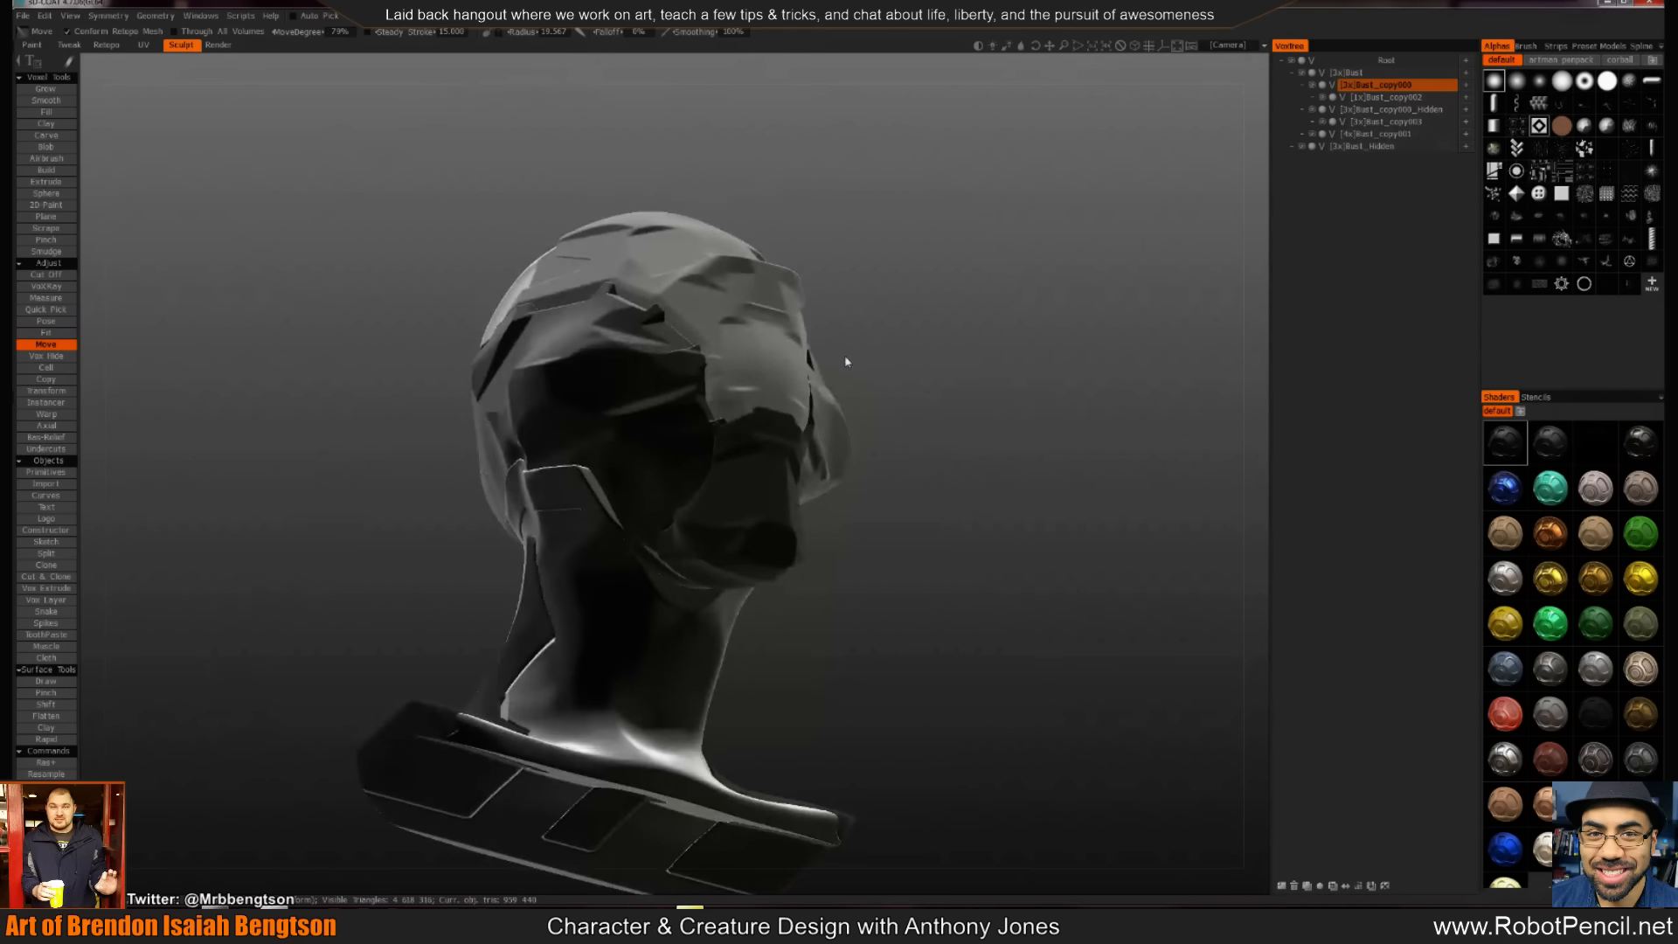
key("1")
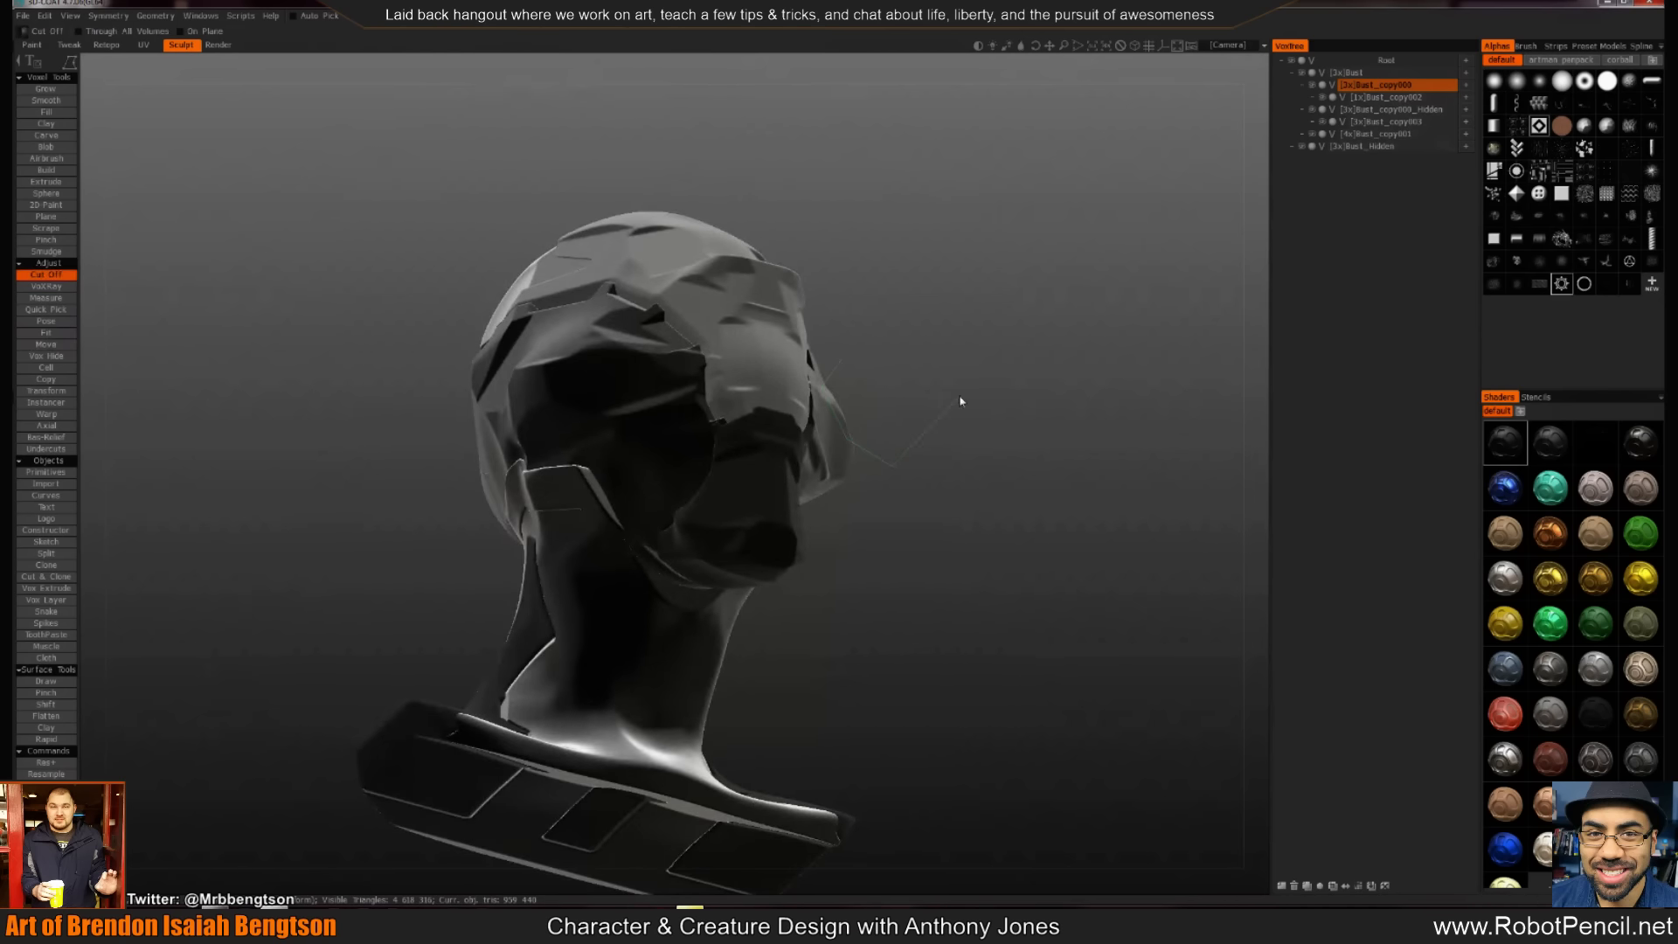
mouse_move(936, 431)
left_mouse_down("alt")
mouse_move(921, 536)
mouse_move(883, 445)
mouse_move(498, 673)
mouse_move(947, 637)
mouse_move(985, 606)
mouse_move(978, 551)
mouse_move(1026, 533)
mouse_move(982, 513)
mouse_move(857, 535)
mouse_move(947, 500)
mouse_move(844, 394)
left_mouse_up("alt")
key("m")
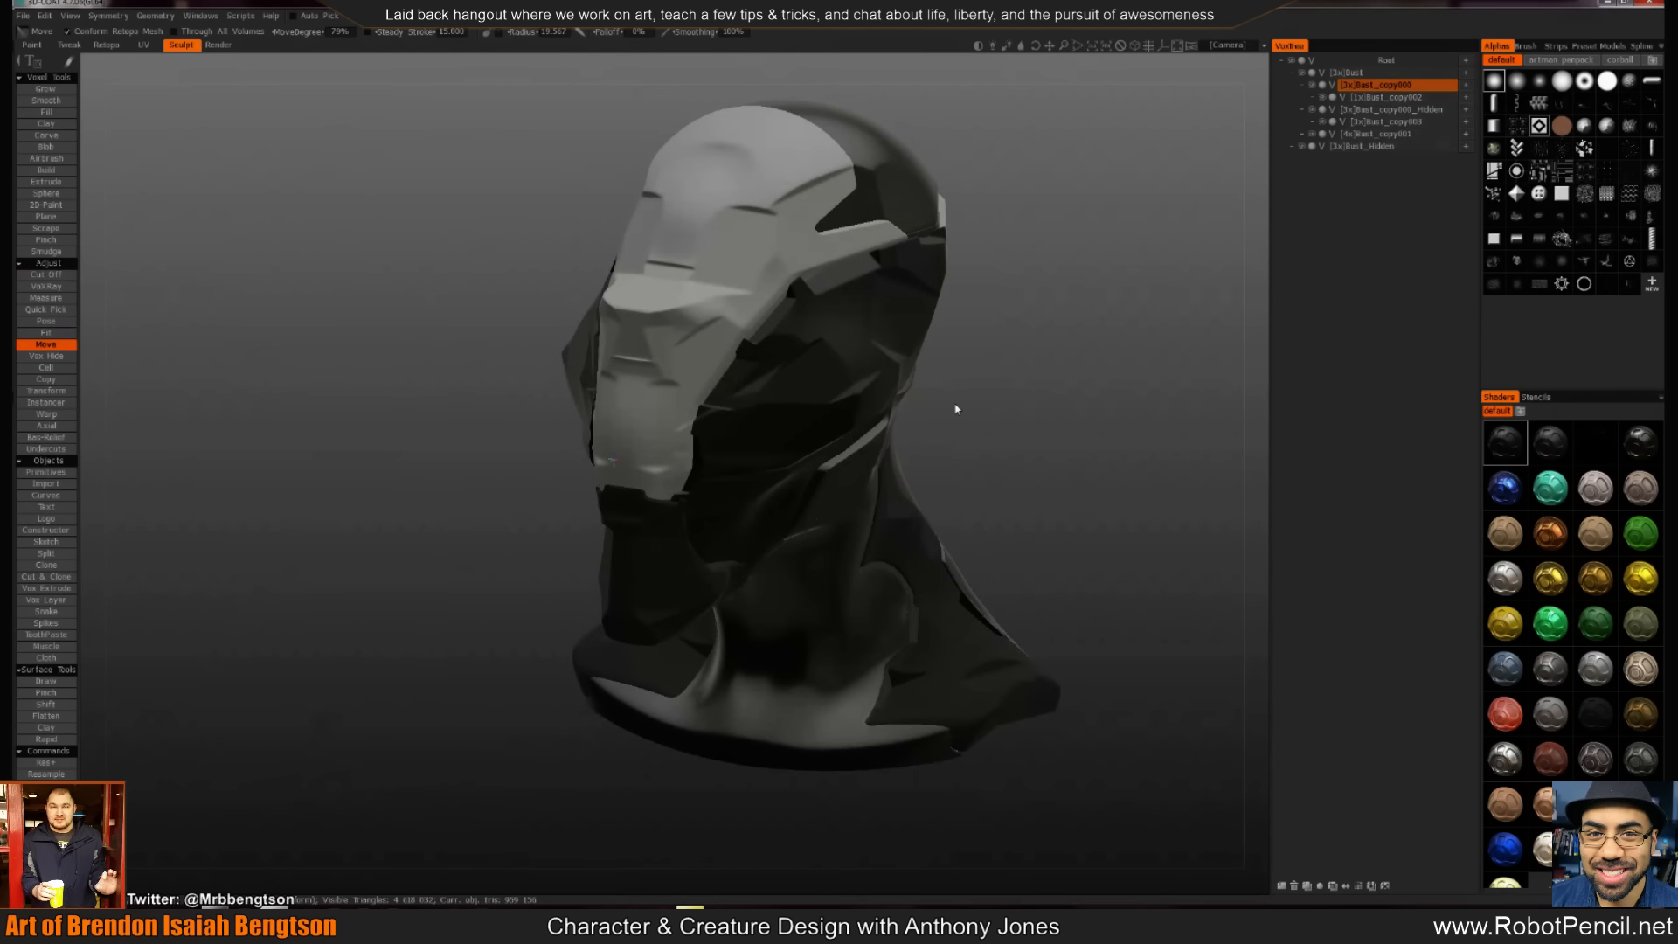
middle_click_drag(891, 457, 888, 469, "alt")
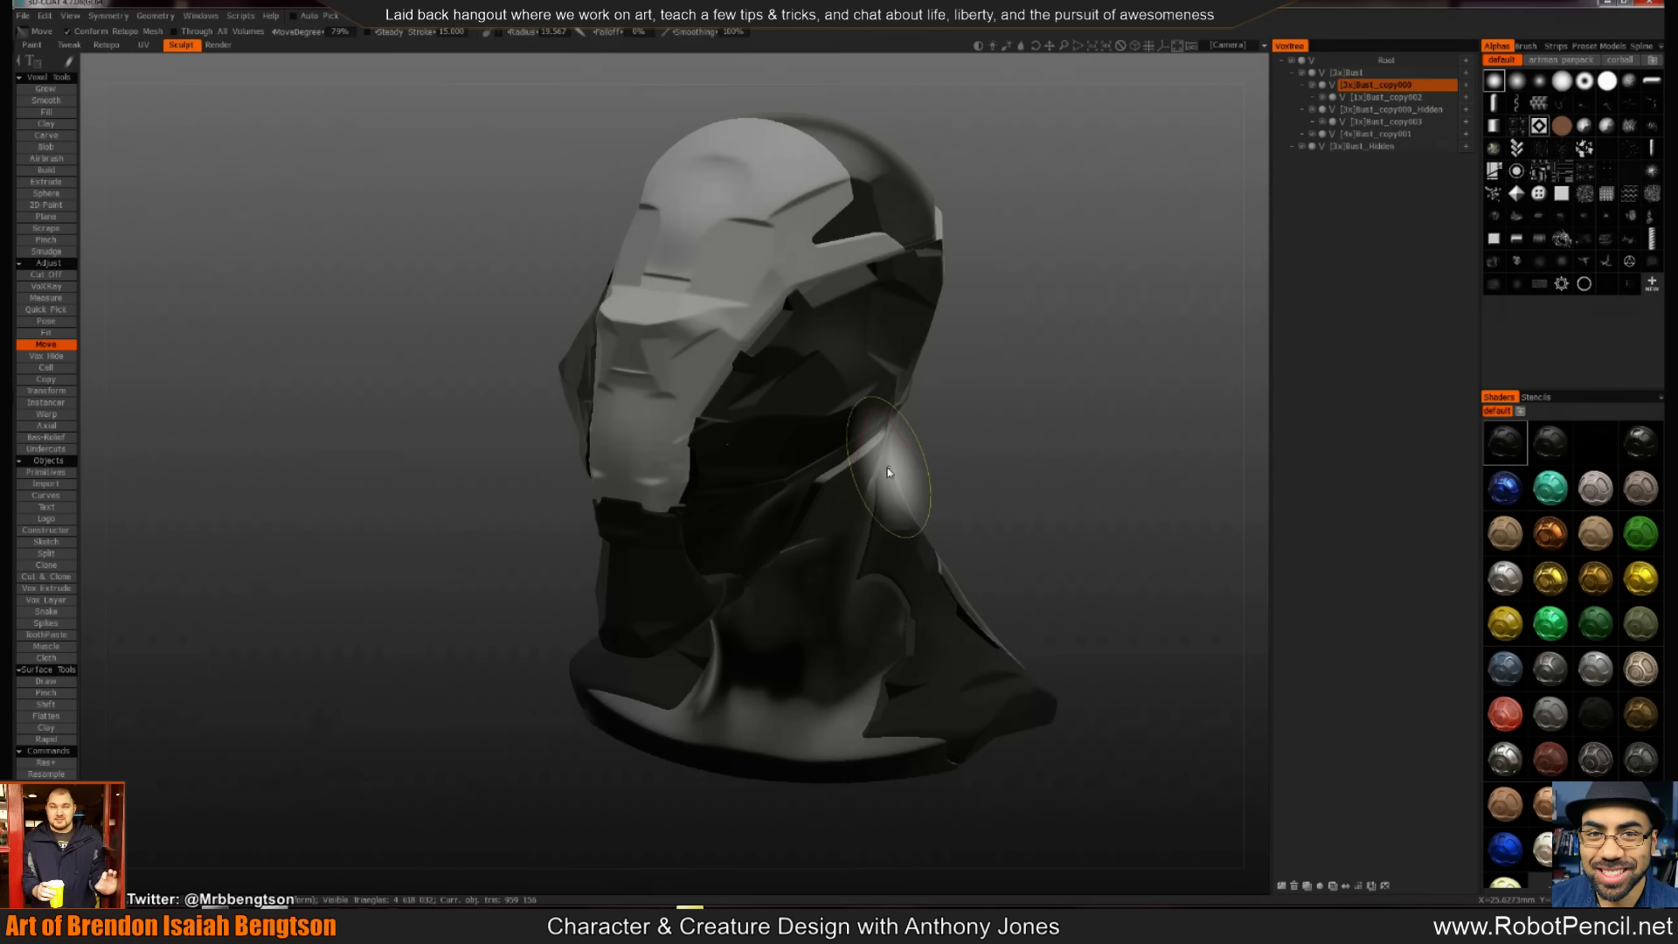
Select the dark neck guard volume and trim its upper and side edges into angular notches with Cut Off
middle_click_drag(953, 374, 933, 435, "alt")
mouse_move(946, 473)
left_mouse_down()
mouse_move(861, 441)
mouse_move(985, 423)
mouse_move(960, 456)
left_mouse_up()
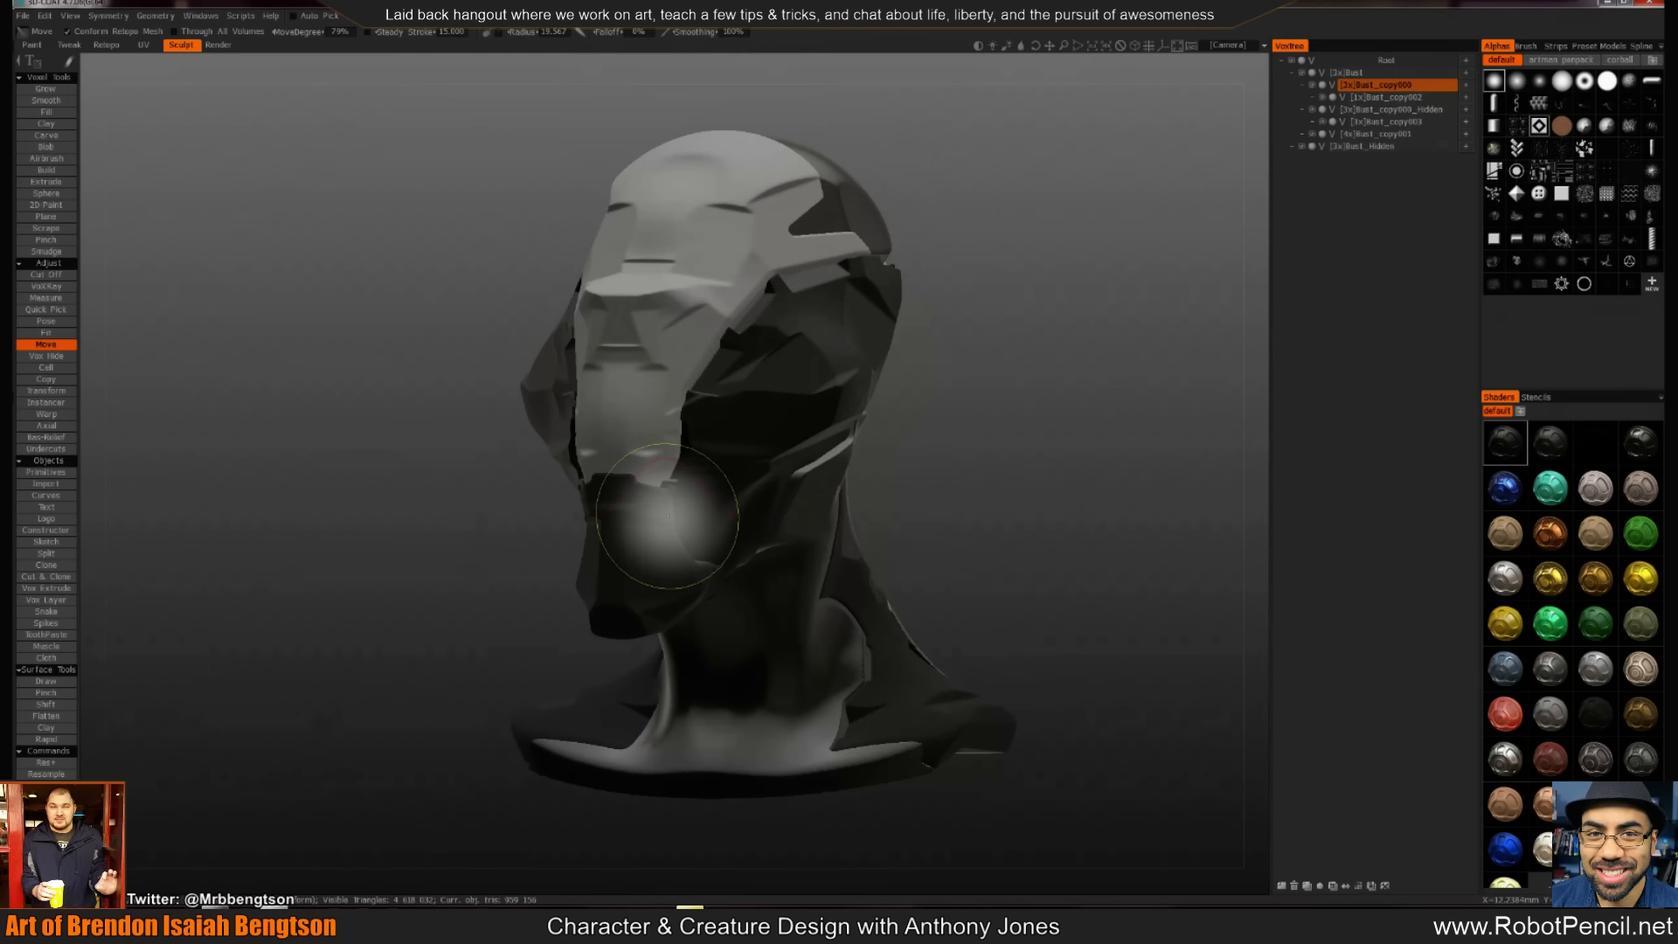
mouse_move(909, 486)
left_mouse_down()
mouse_move(957, 499)
mouse_move(914, 493)
mouse_move(865, 450)
mouse_move(769, 476)
mouse_move(701, 442)
mouse_move(599, 344)
left_mouse_up()
key("h")
key("c")
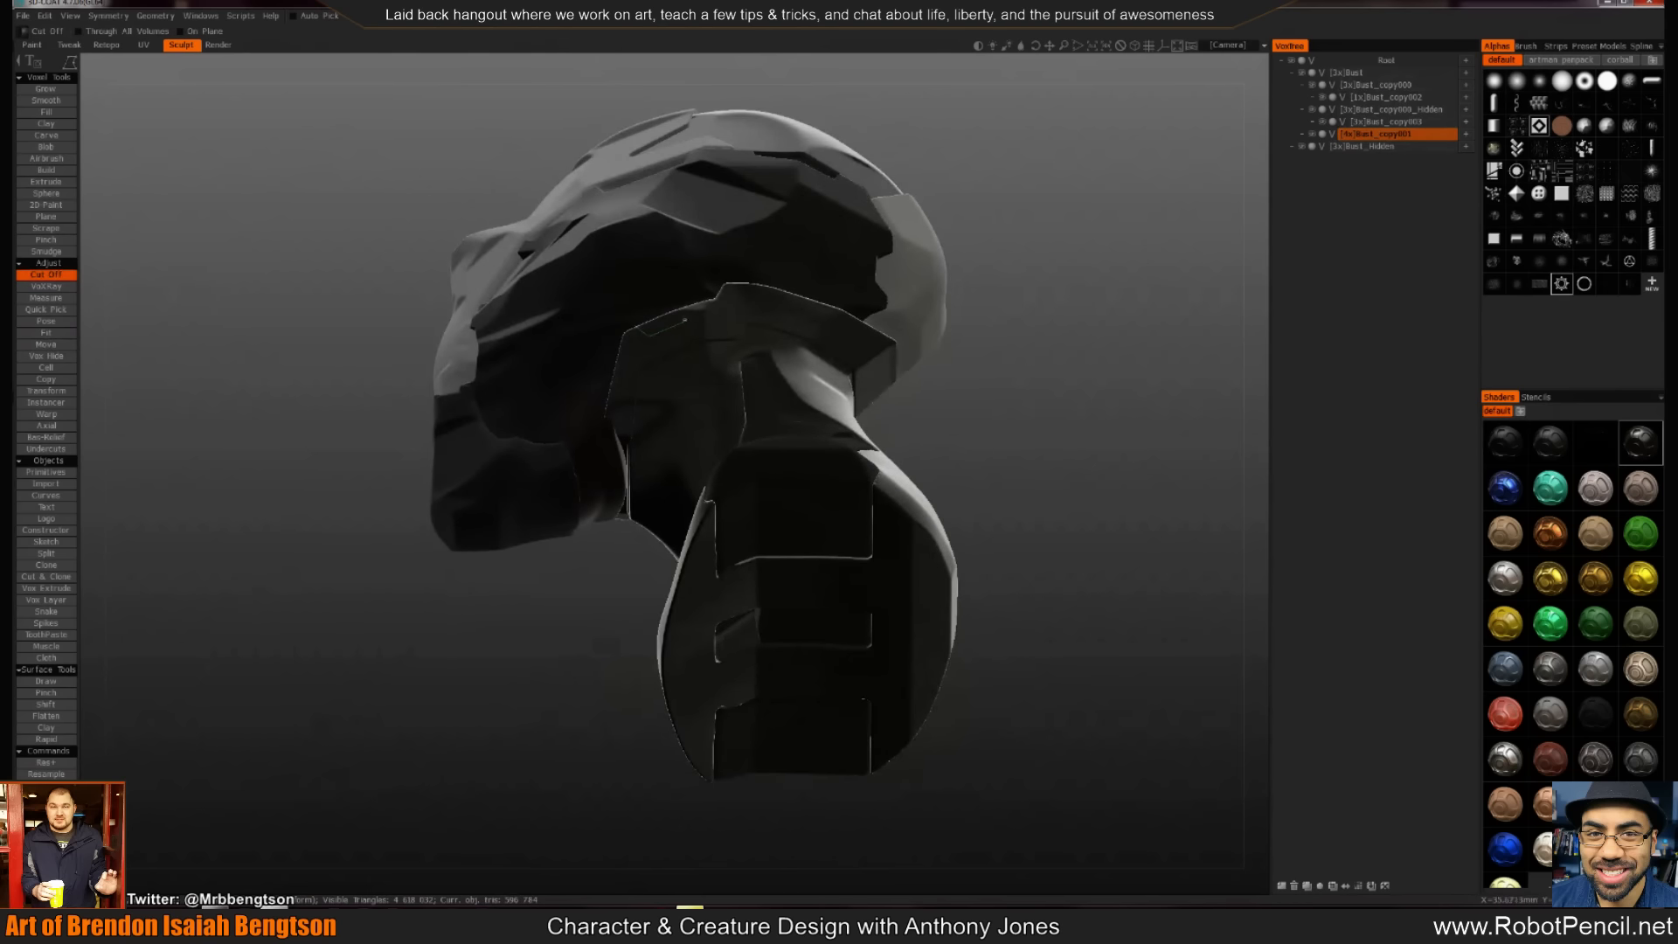
left_click_drag(596, 332, 803, 426)
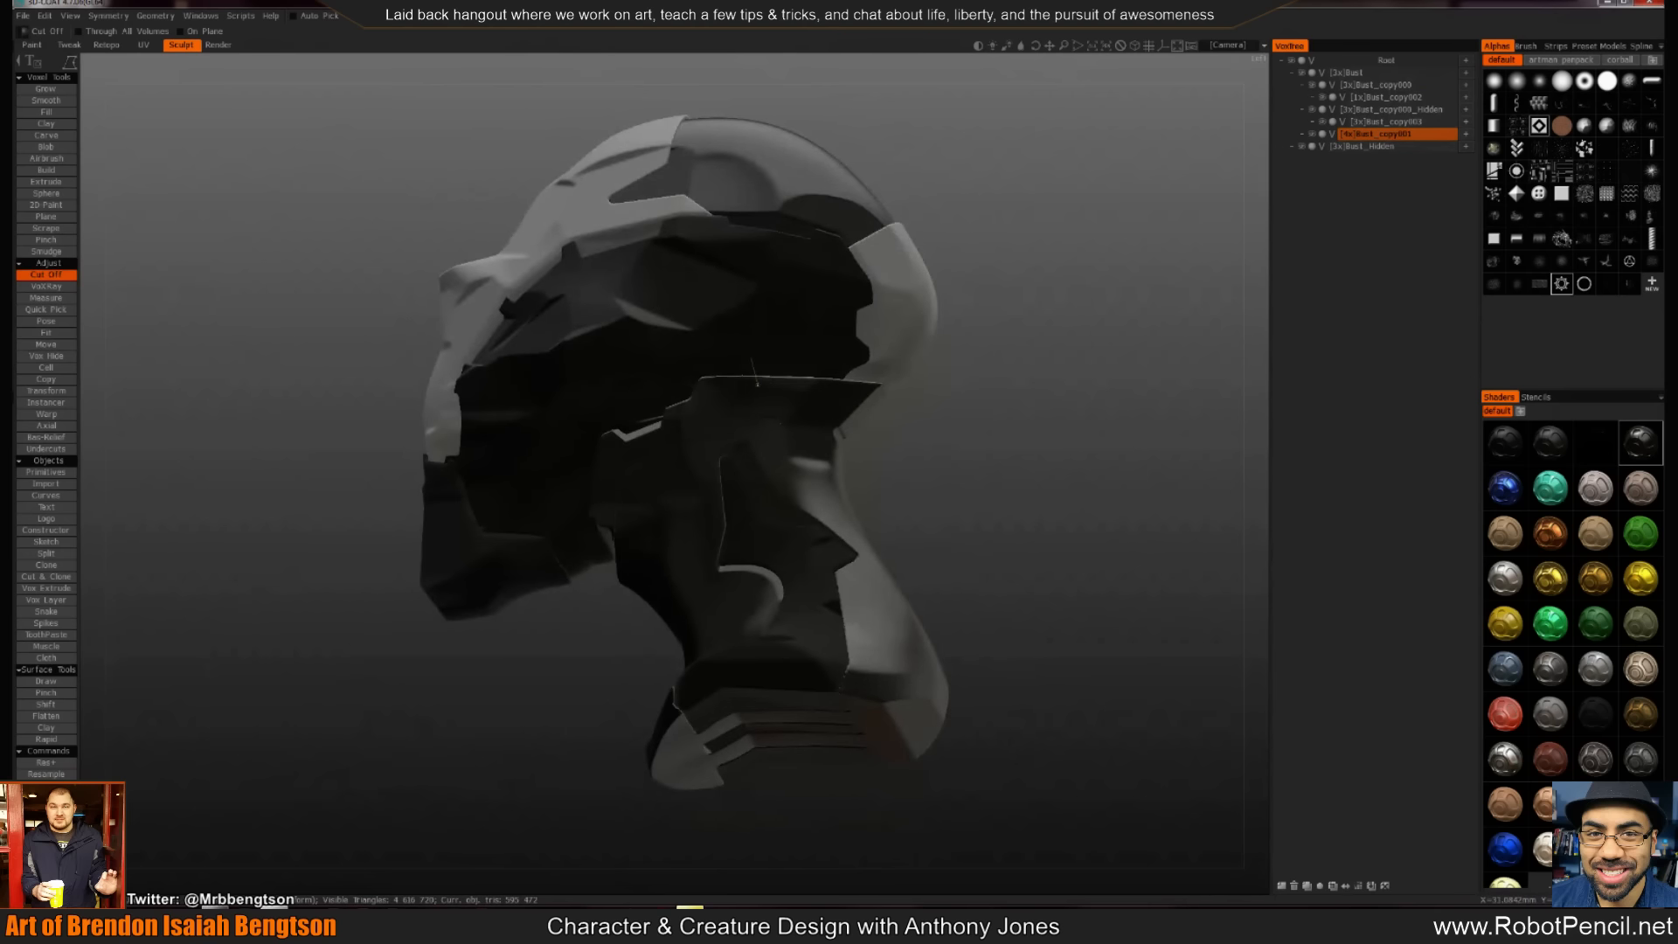
left_click_drag(833, 354, 818, 555)
left_click_drag(786, 640, 698, 632, "alt")
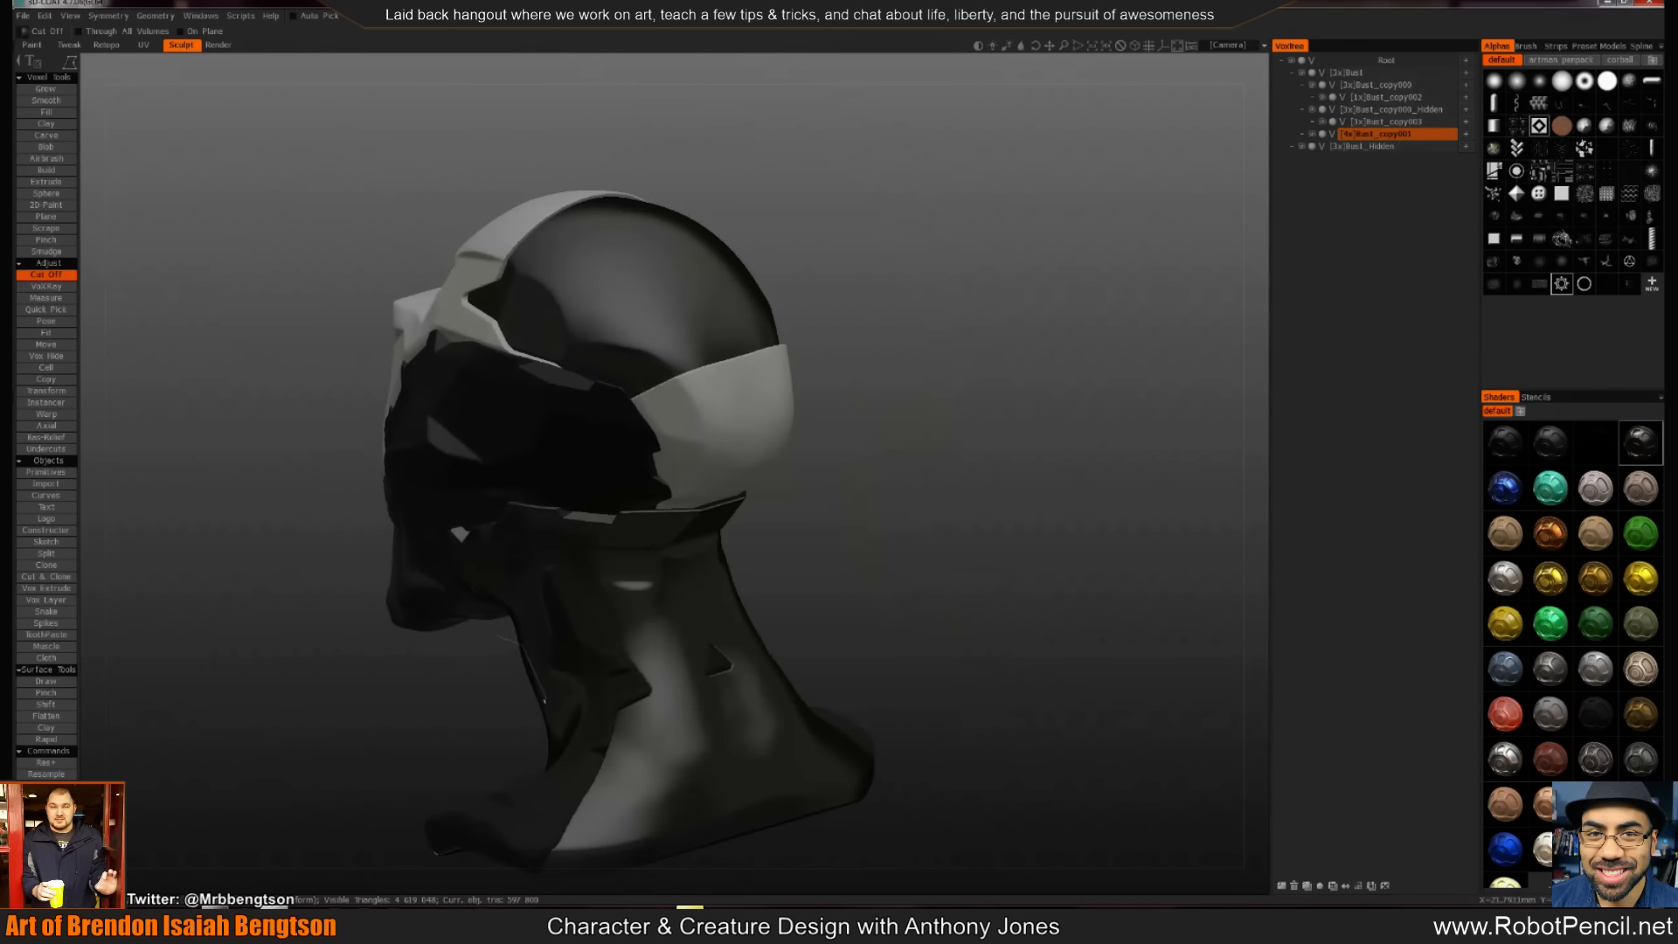
left_click_drag(469, 725, 816, 541, "alt")
Select the light mask volume and resample it again at a higher density with Good quality
key("h")
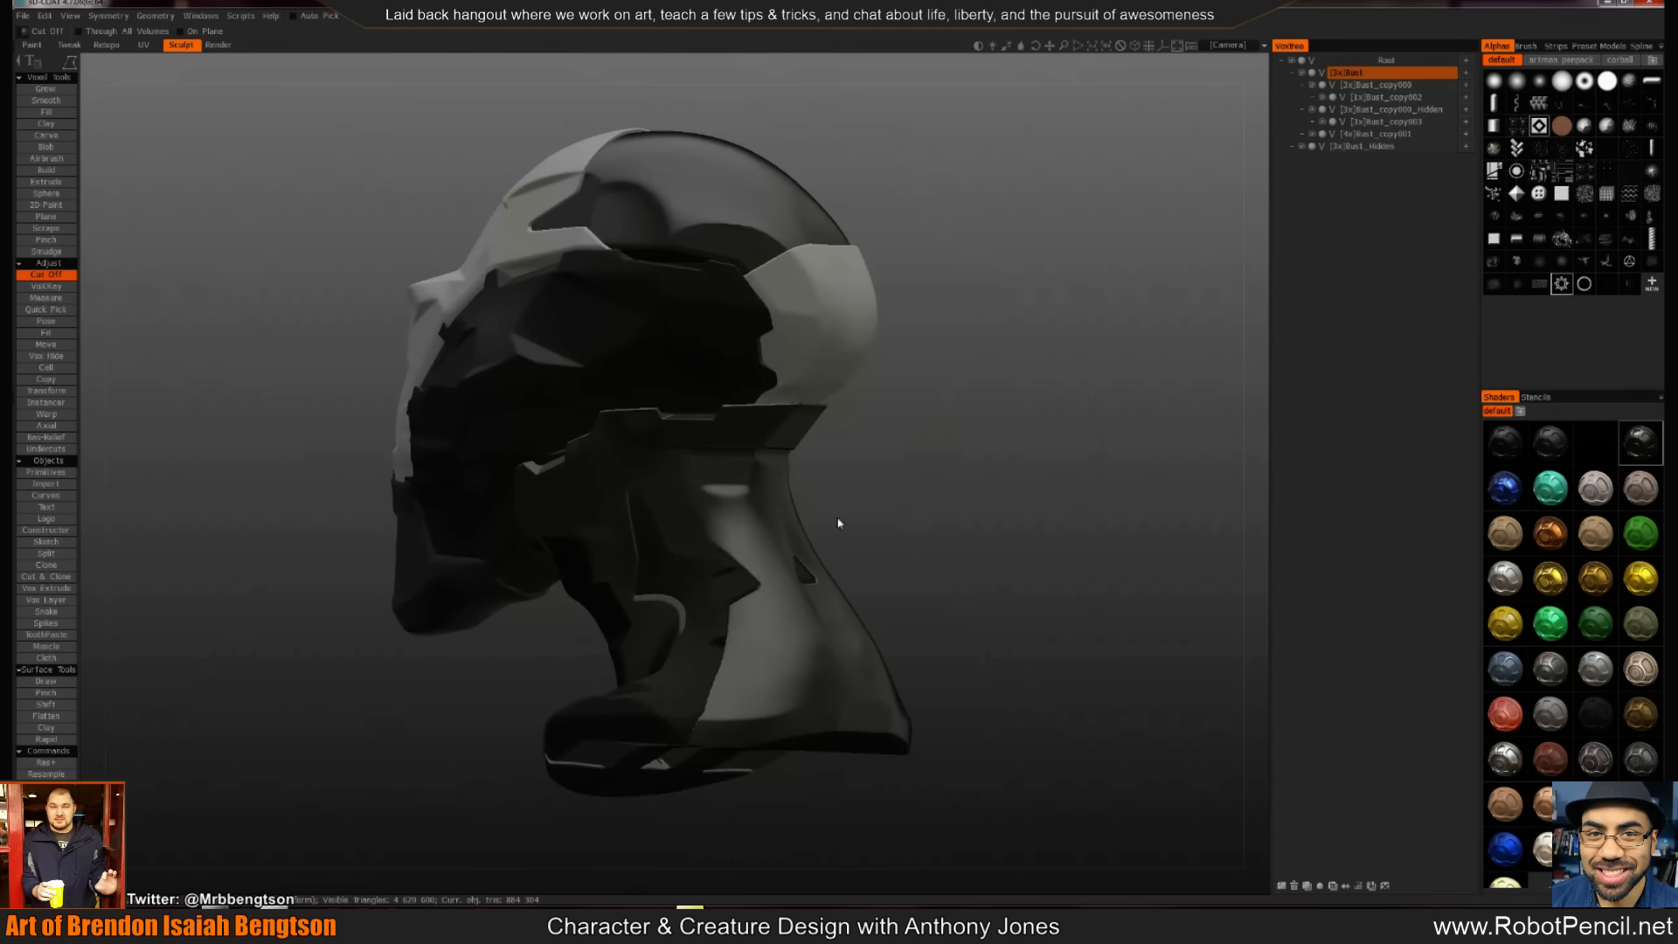
key("h")
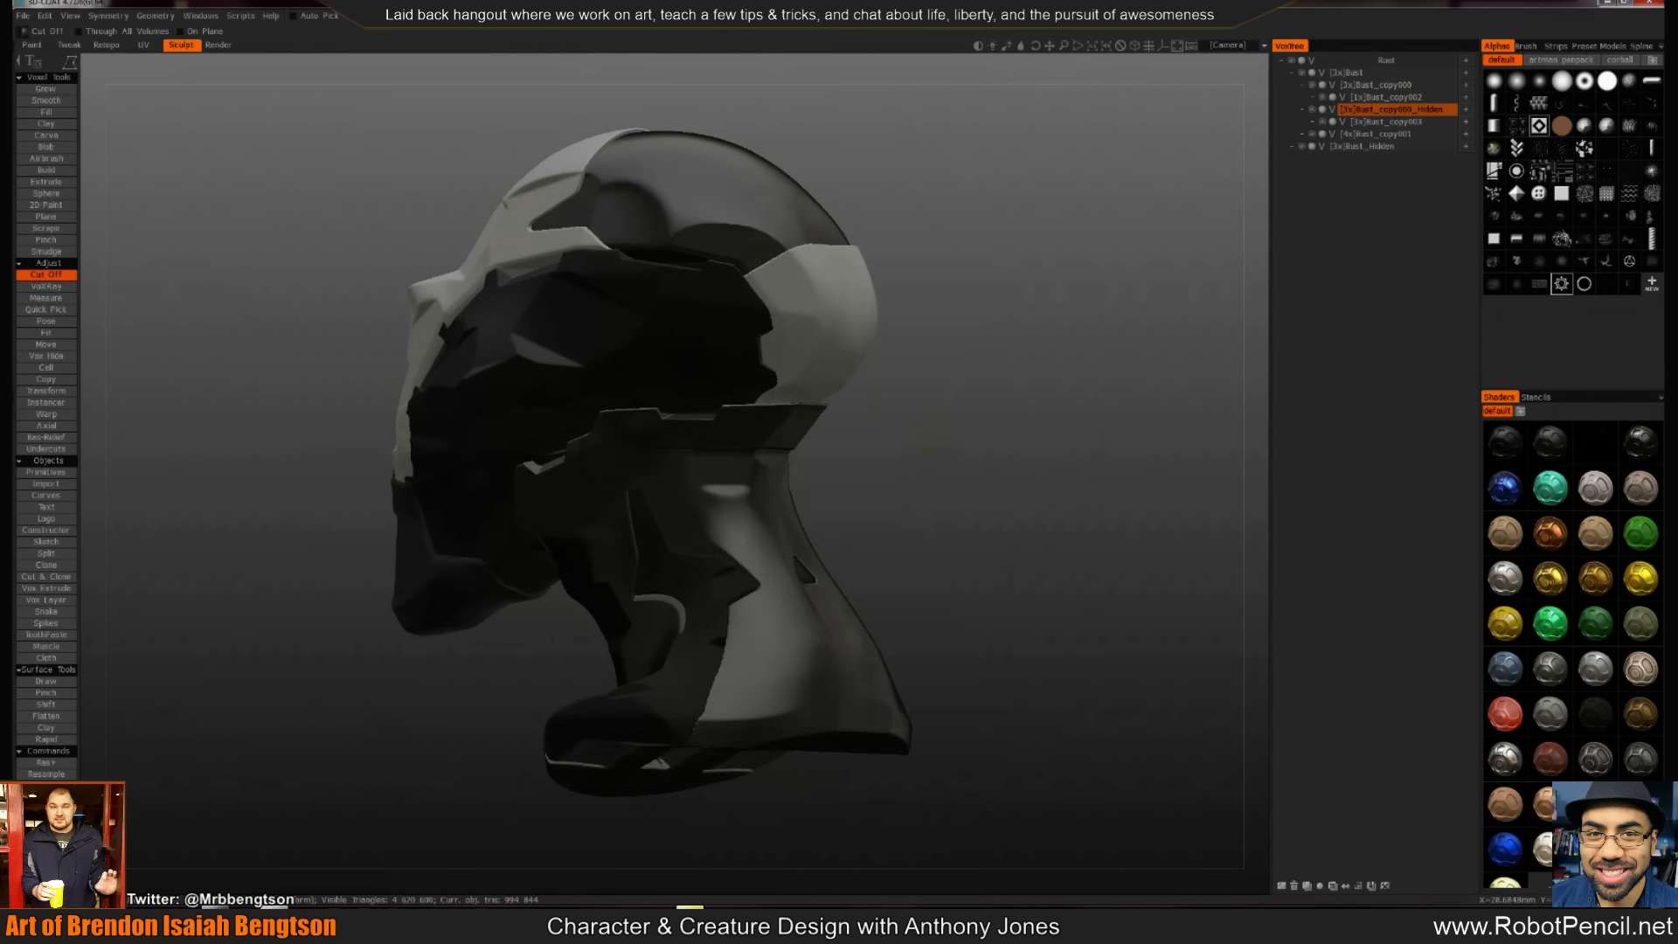
key("KP_4")
left_click_drag(719, 361, 870, 404, "alt")
key("Return")
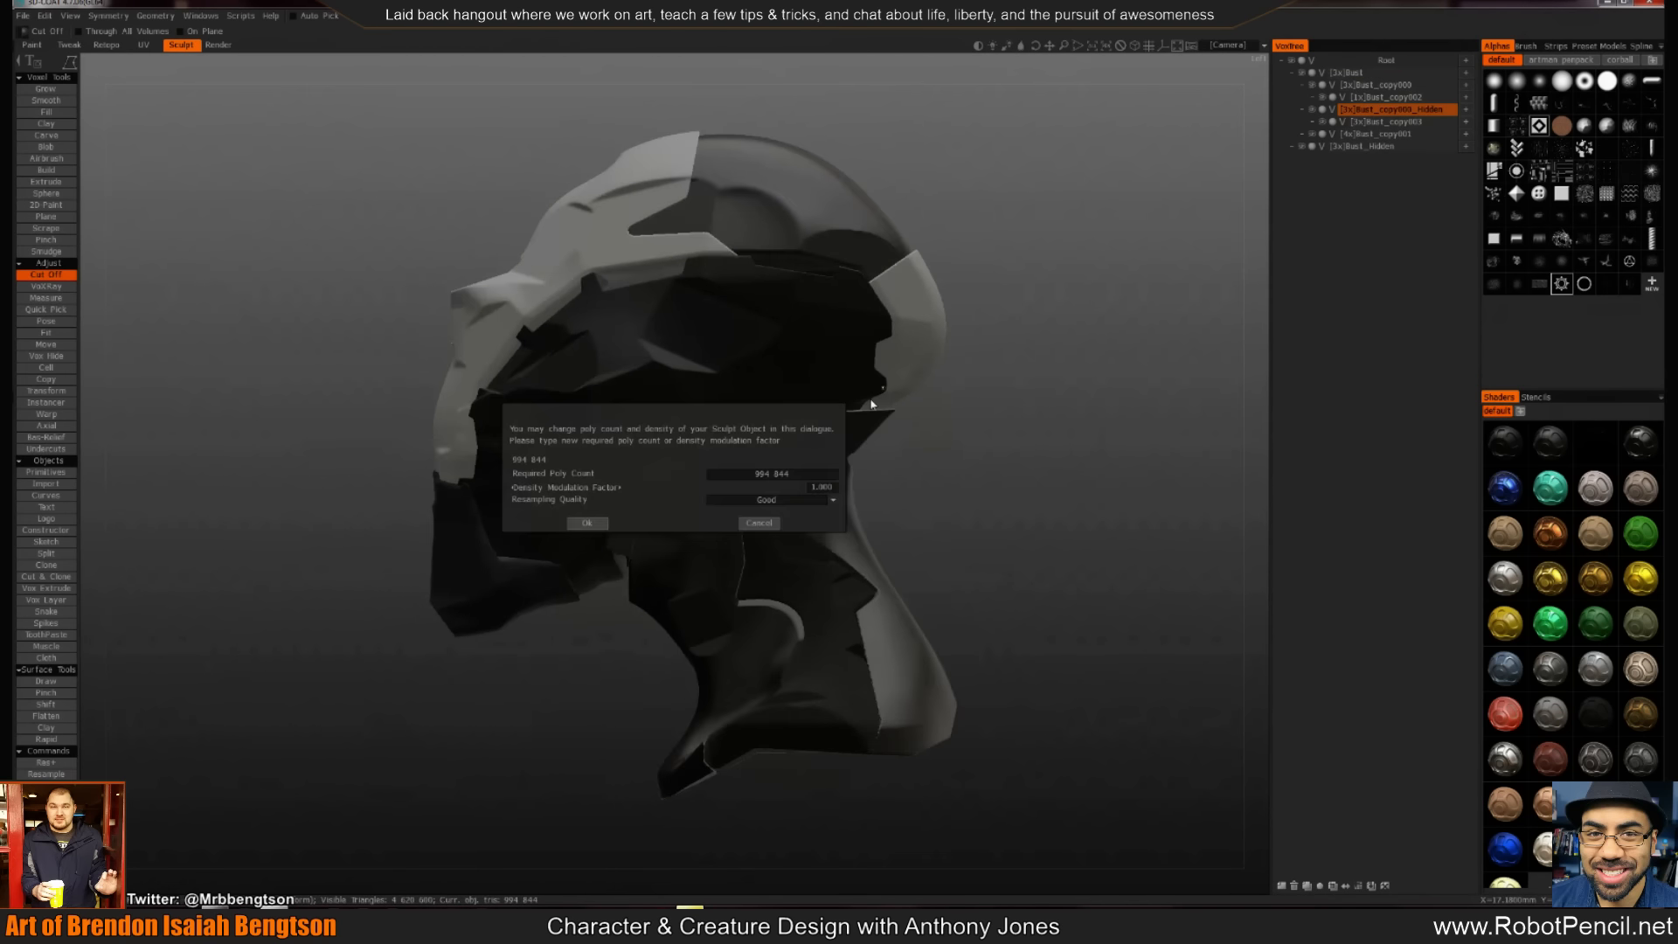
left_click(603, 523)
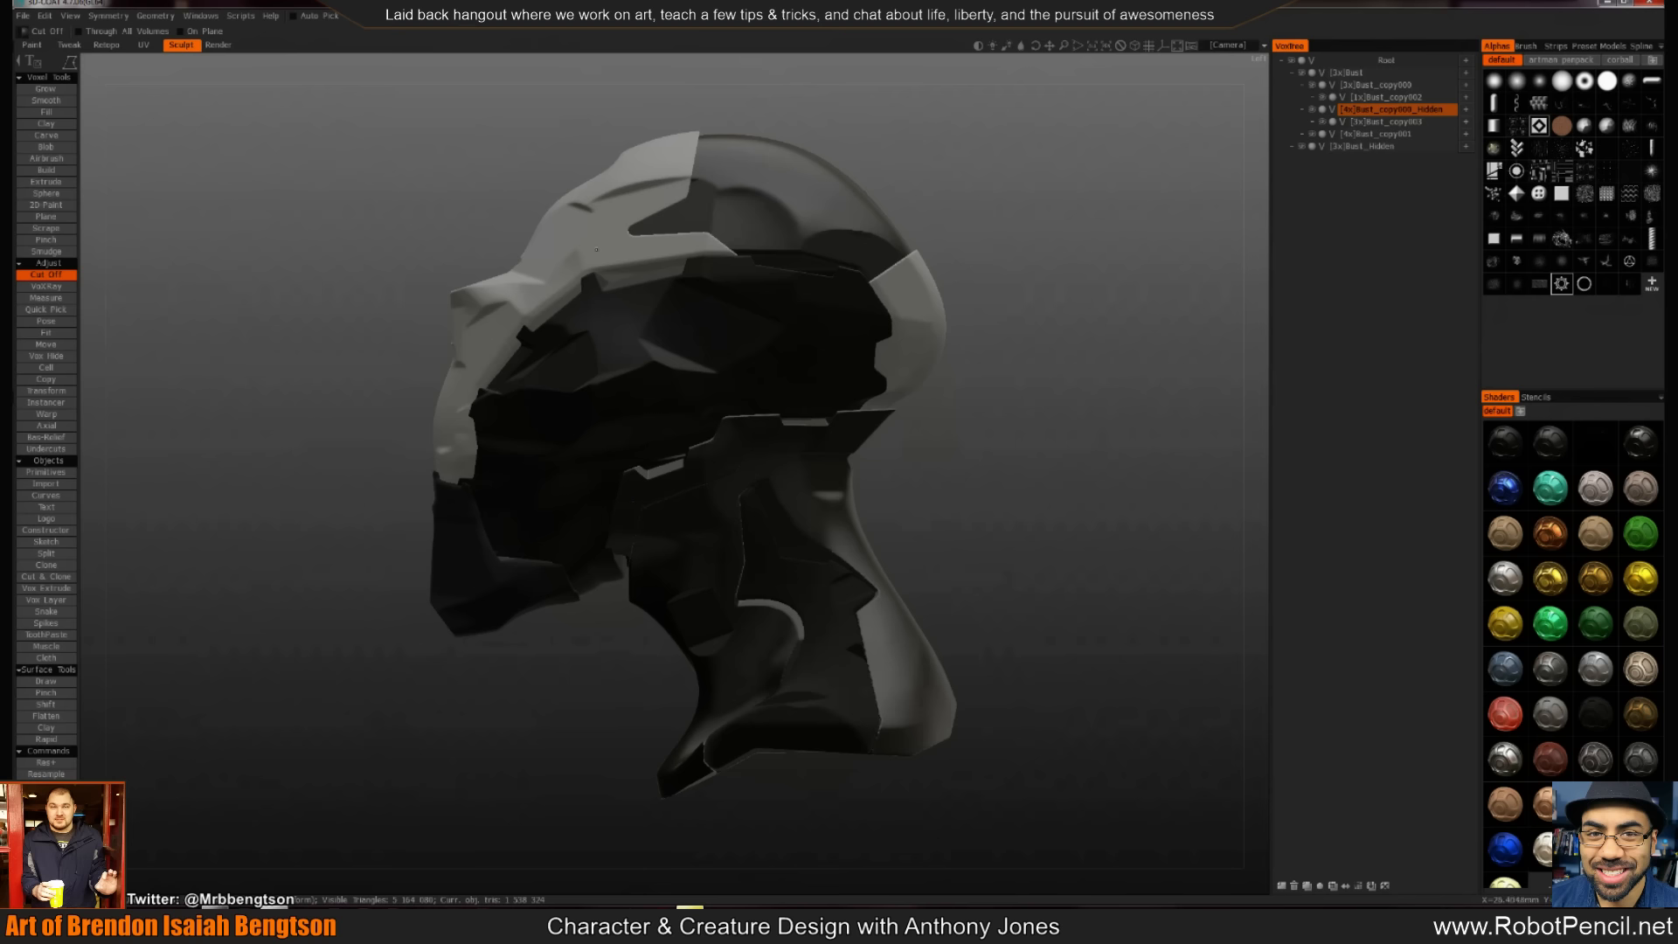
Trim the edges of the resampled mask volume with Cut Off
left_click_drag(605, 313, 605, 348, "alt")
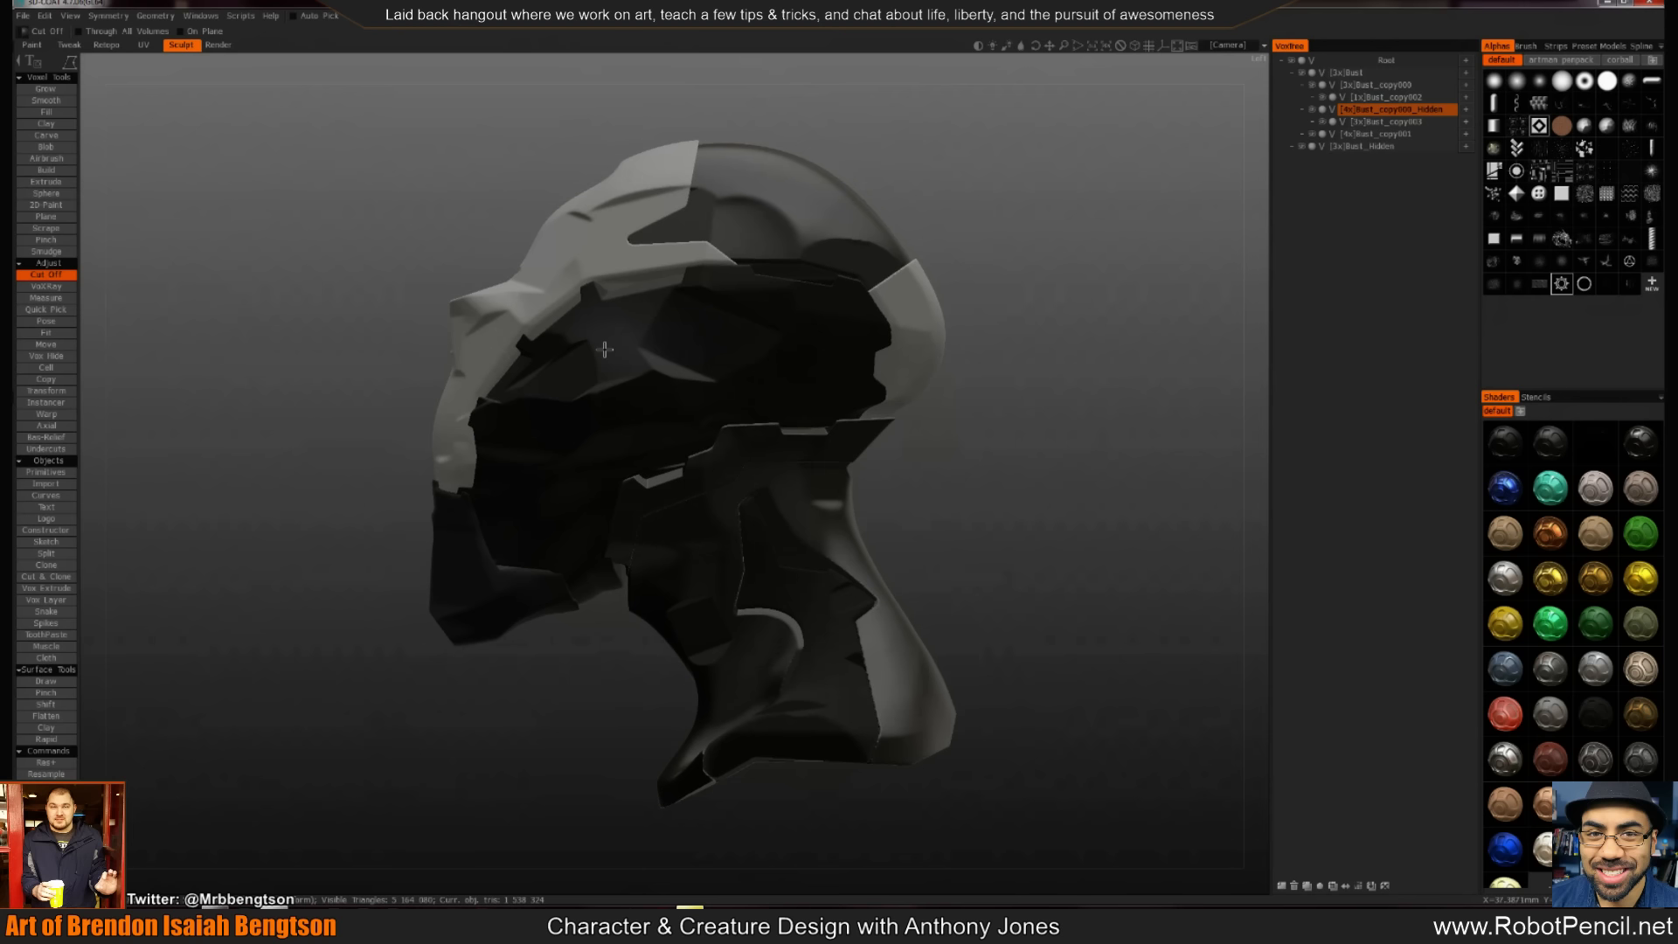
middle_click_drag(605, 348, 617, 447, "alt")
left_click_drag(617, 447, 673, 471, "alt")
right_click_drag(673, 471, 797, 498, "alt")
mouse_move(797, 499)
left_mouse_down("alt")
mouse_move(781, 245)
mouse_move(831, 219)
mouse_move(723, 315)
mouse_move(603, 336)
mouse_move(839, 289)
mouse_move(826, 232)
mouse_move(881, 254)
left_mouse_up("alt")
mouse_move(818, 322)
left_mouse_down("alt")
mouse_move(726, 247)
mouse_move(821, 324)
mouse_move(1015, 408)
mouse_move(798, 445)
mouse_move(805, 362)
mouse_move(847, 378)
left_mouse_up("alt")
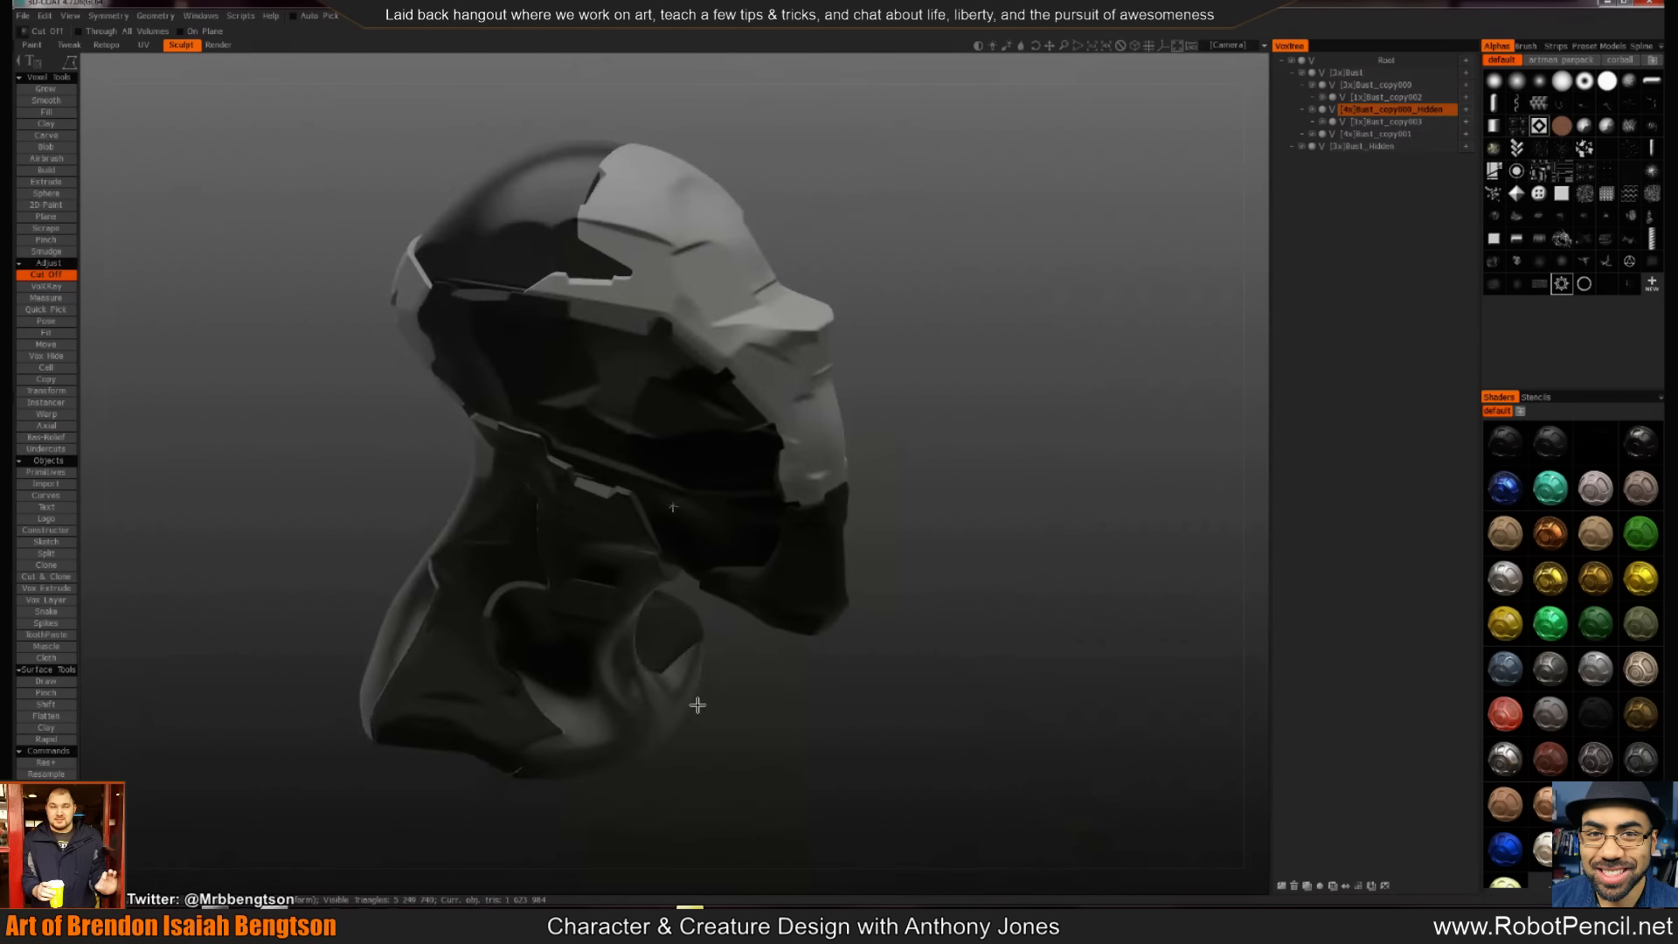
Select the base bust volume and split an angular inset off the front of the collar on both sides
key("KP_2")
key("h")
key("m")
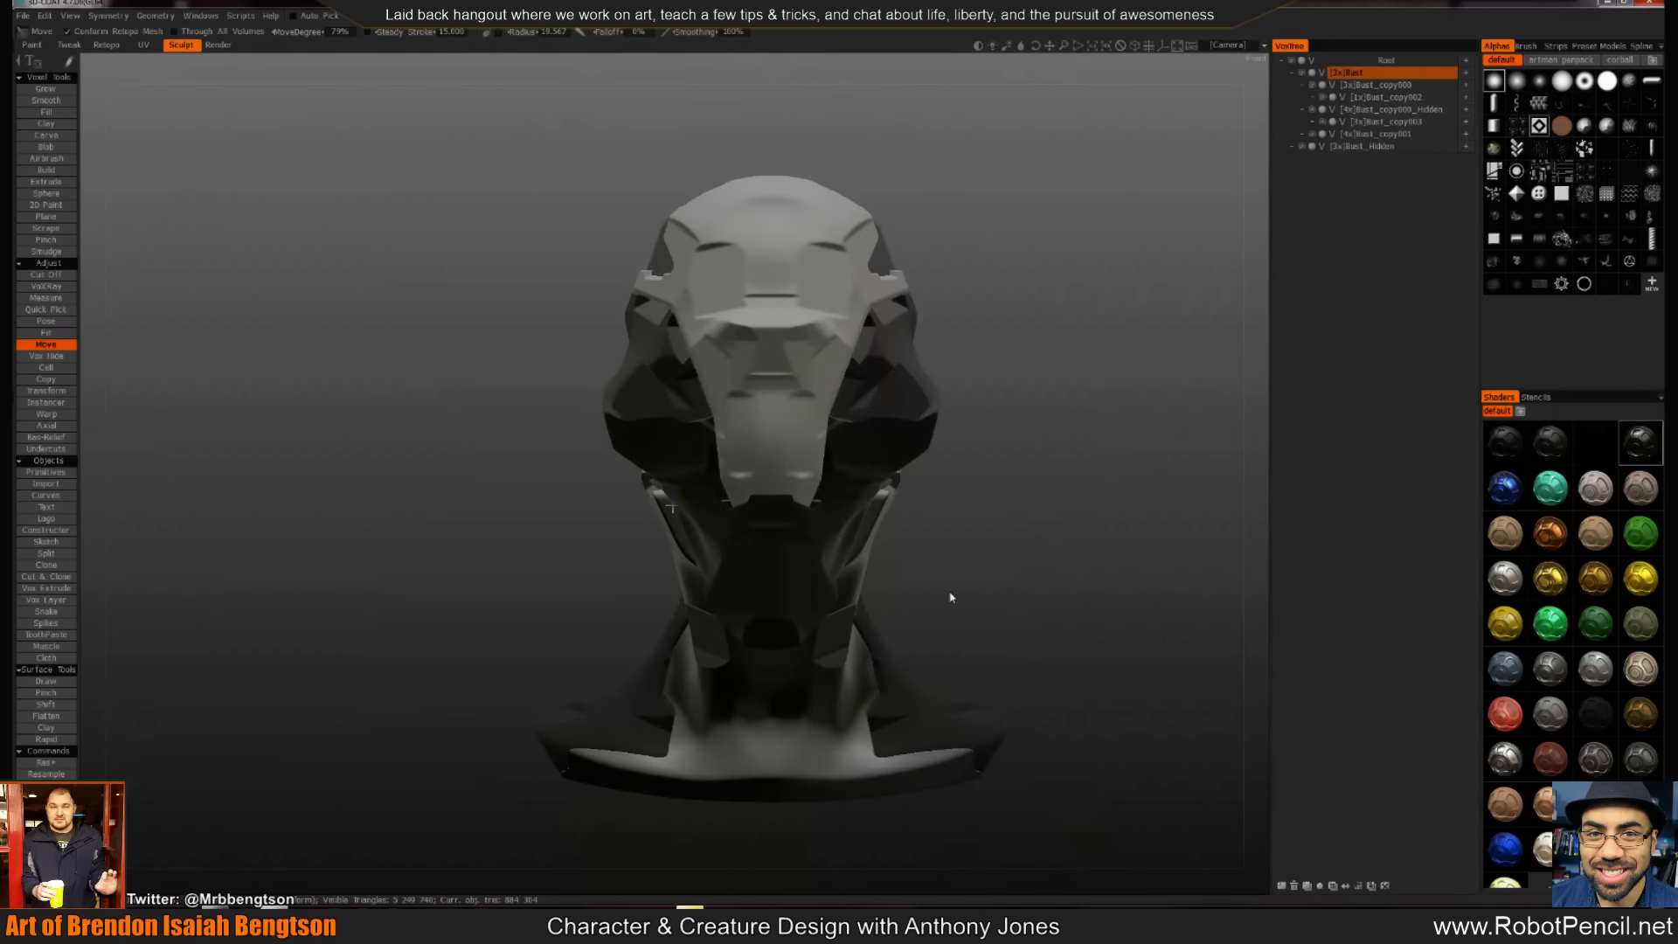
middle_click_drag(952, 597, 873, 442)
key("s")
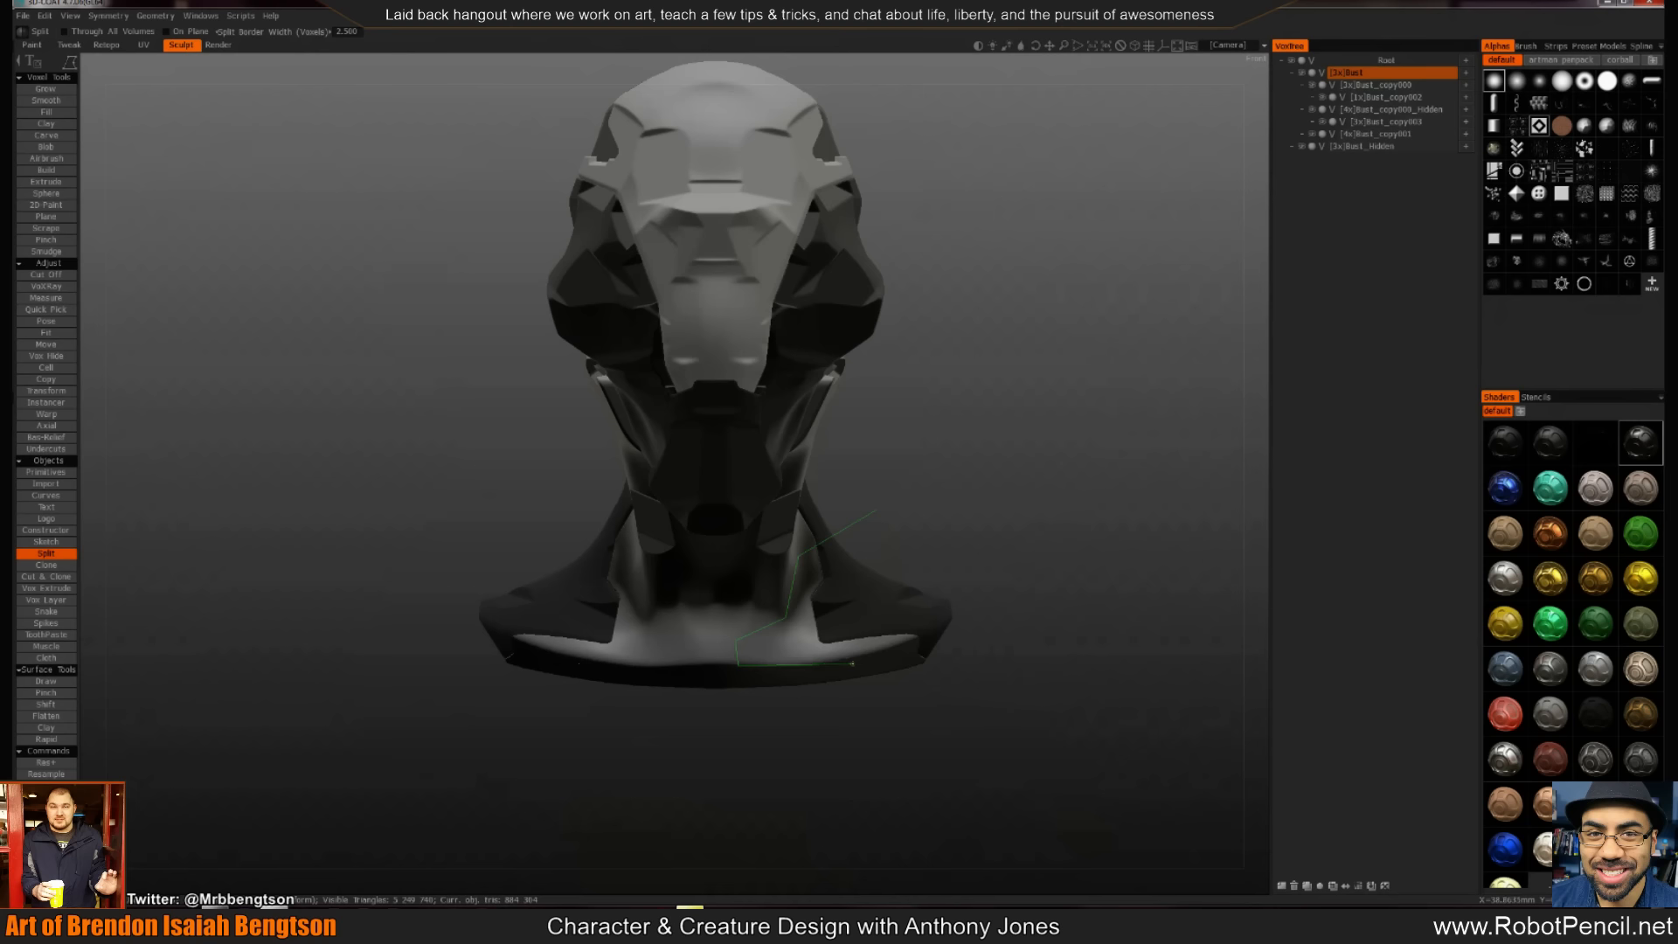
double_click(986, 536)
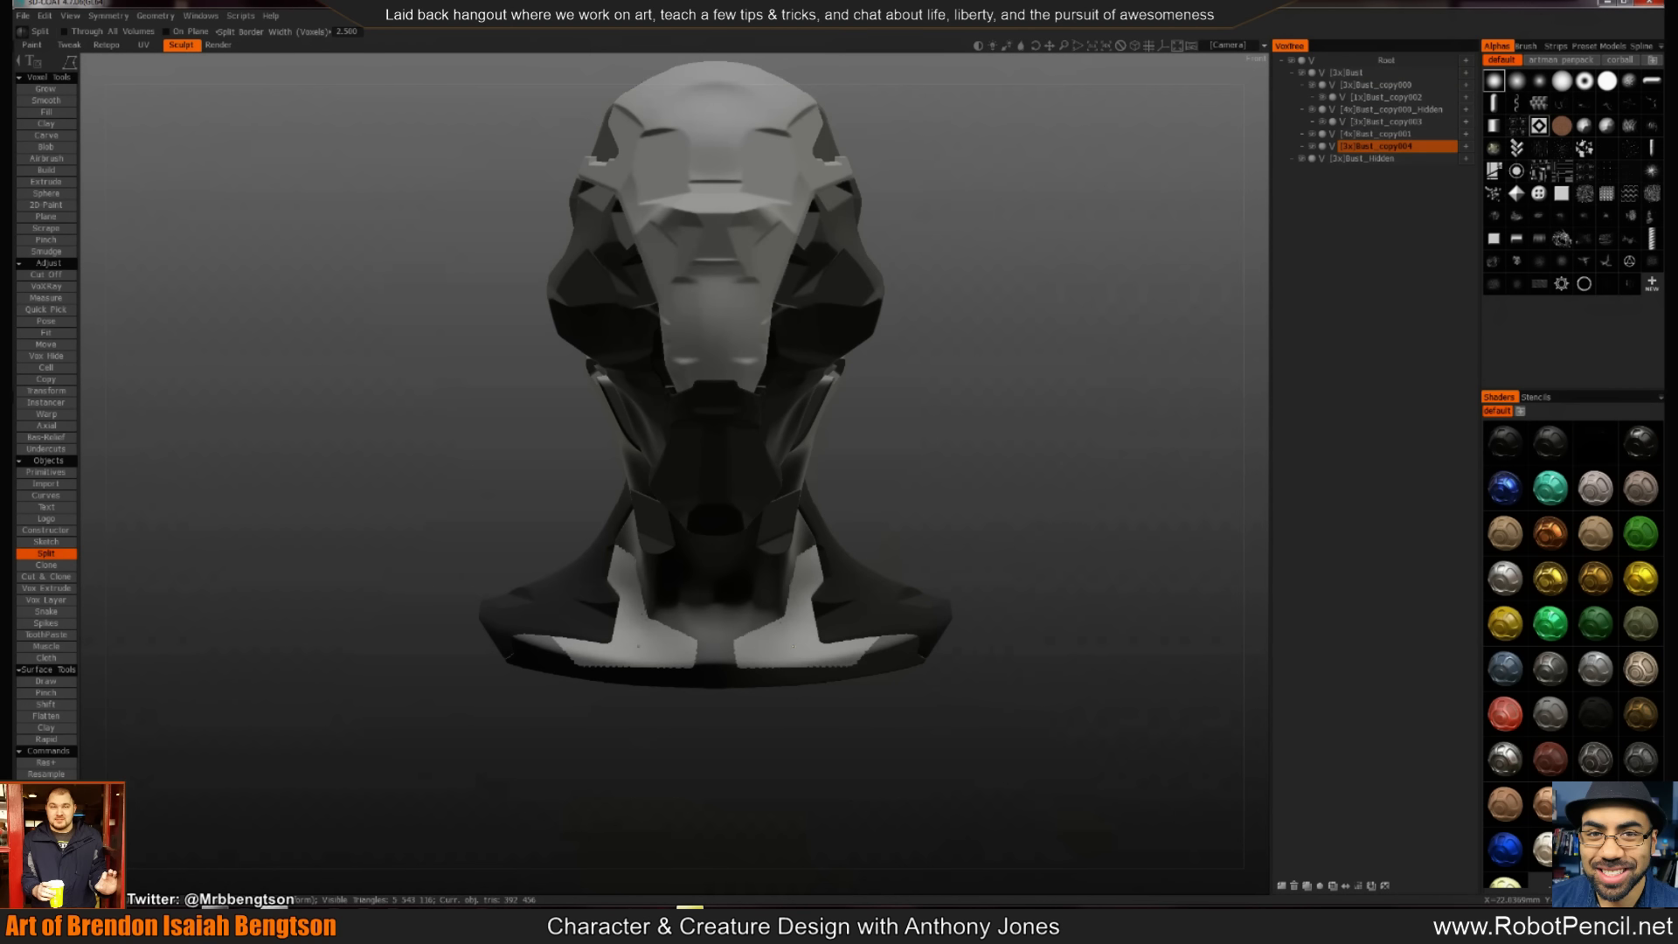
Adjust the new collar inset with Transform and resample it at a higher density with Good quality
key("t")
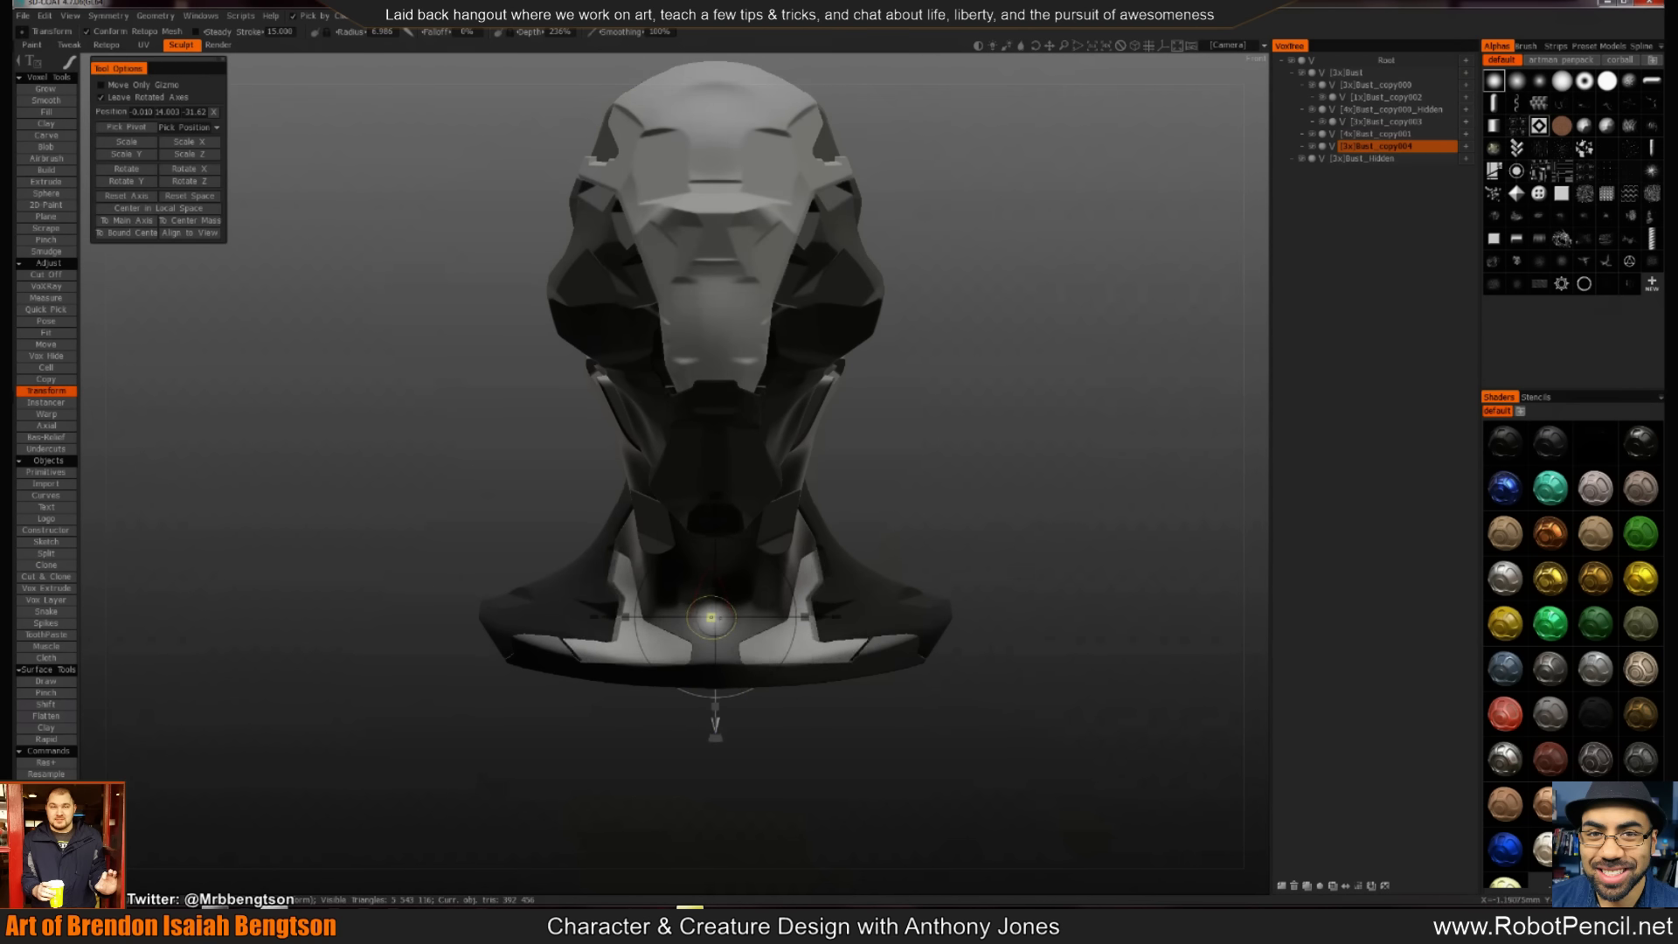
left_click_drag(942, 525, 874, 552)
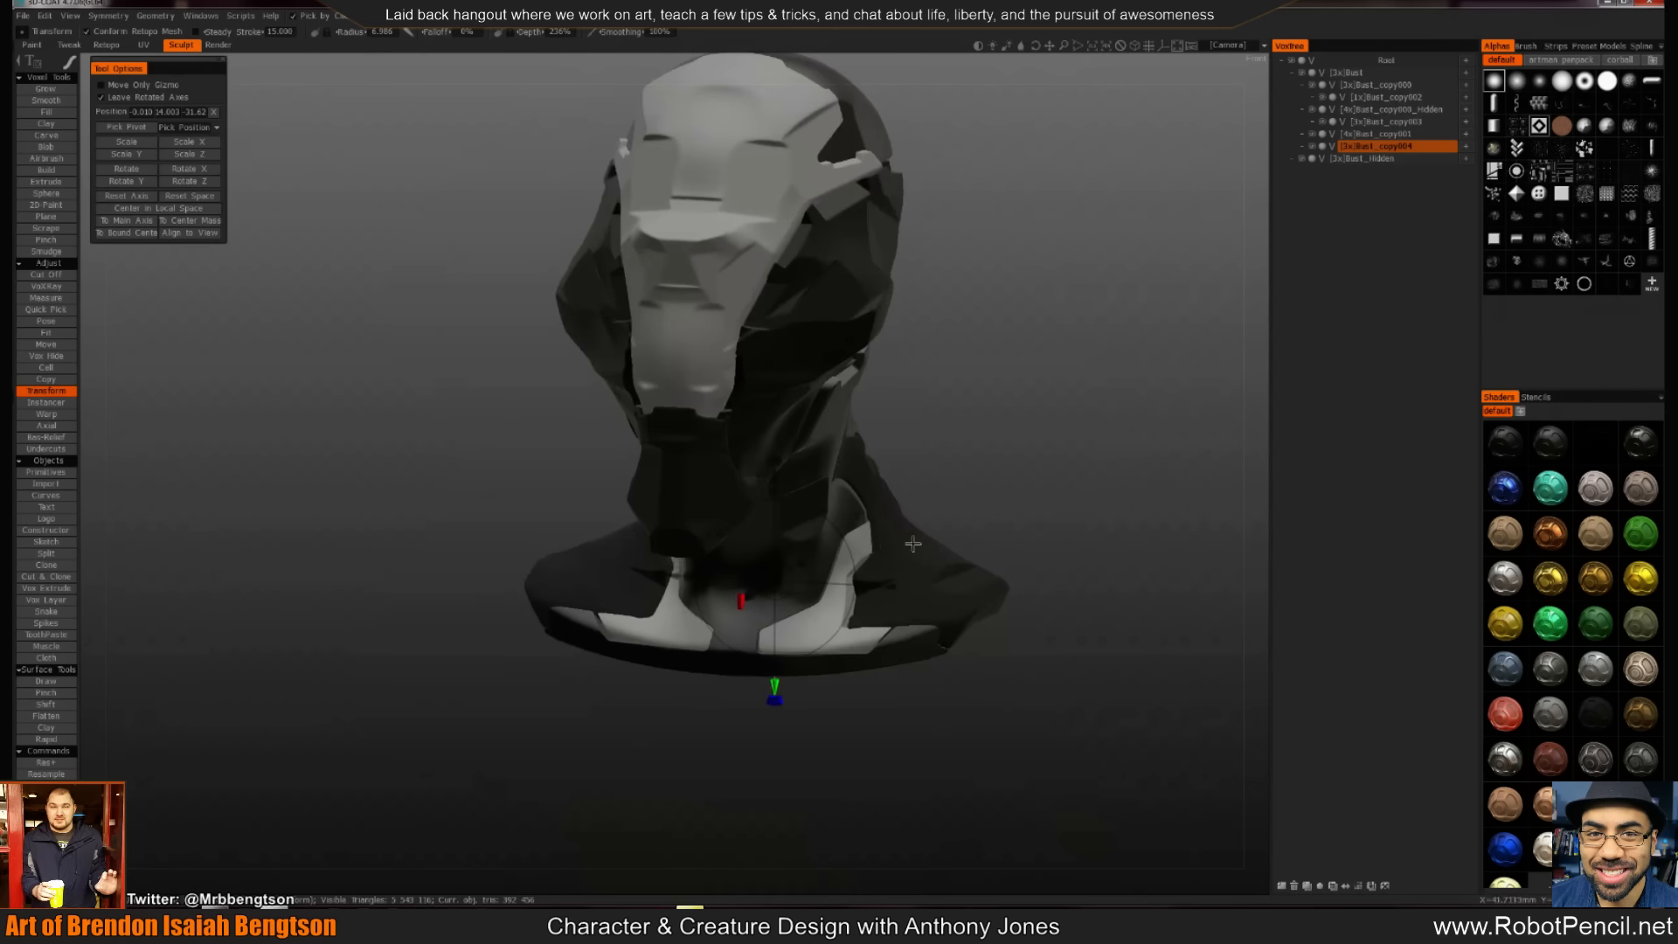
key("m")
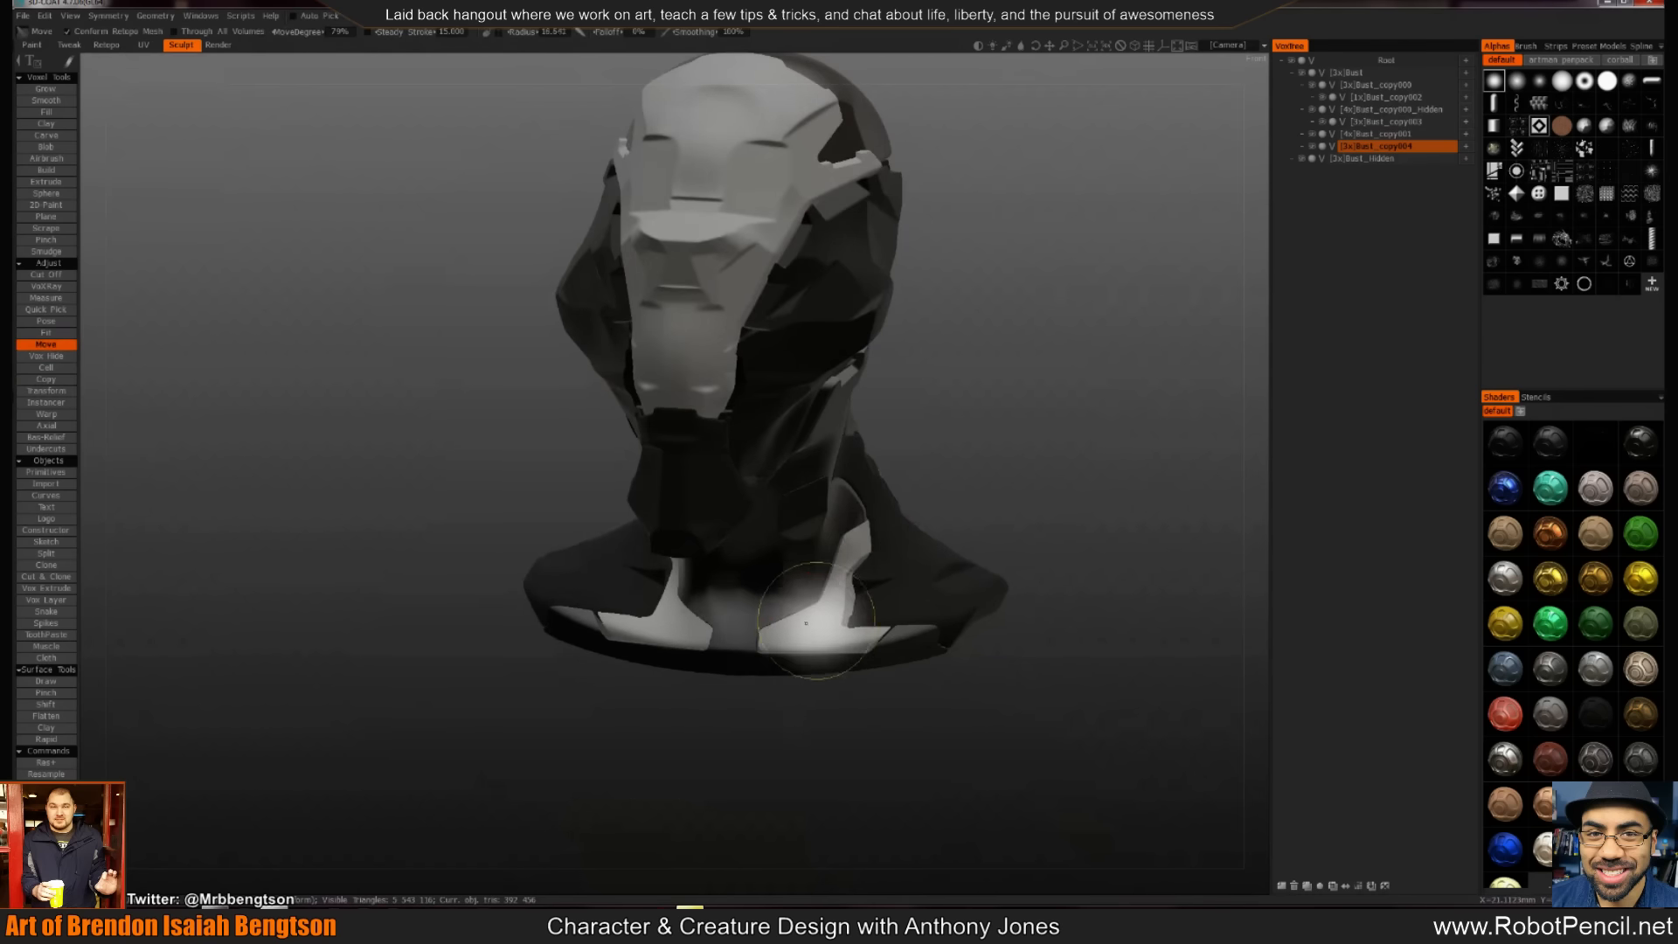
mouse_move(705, 715)
left_mouse_down()
mouse_move(796, 732)
mouse_move(775, 667)
left_mouse_up()
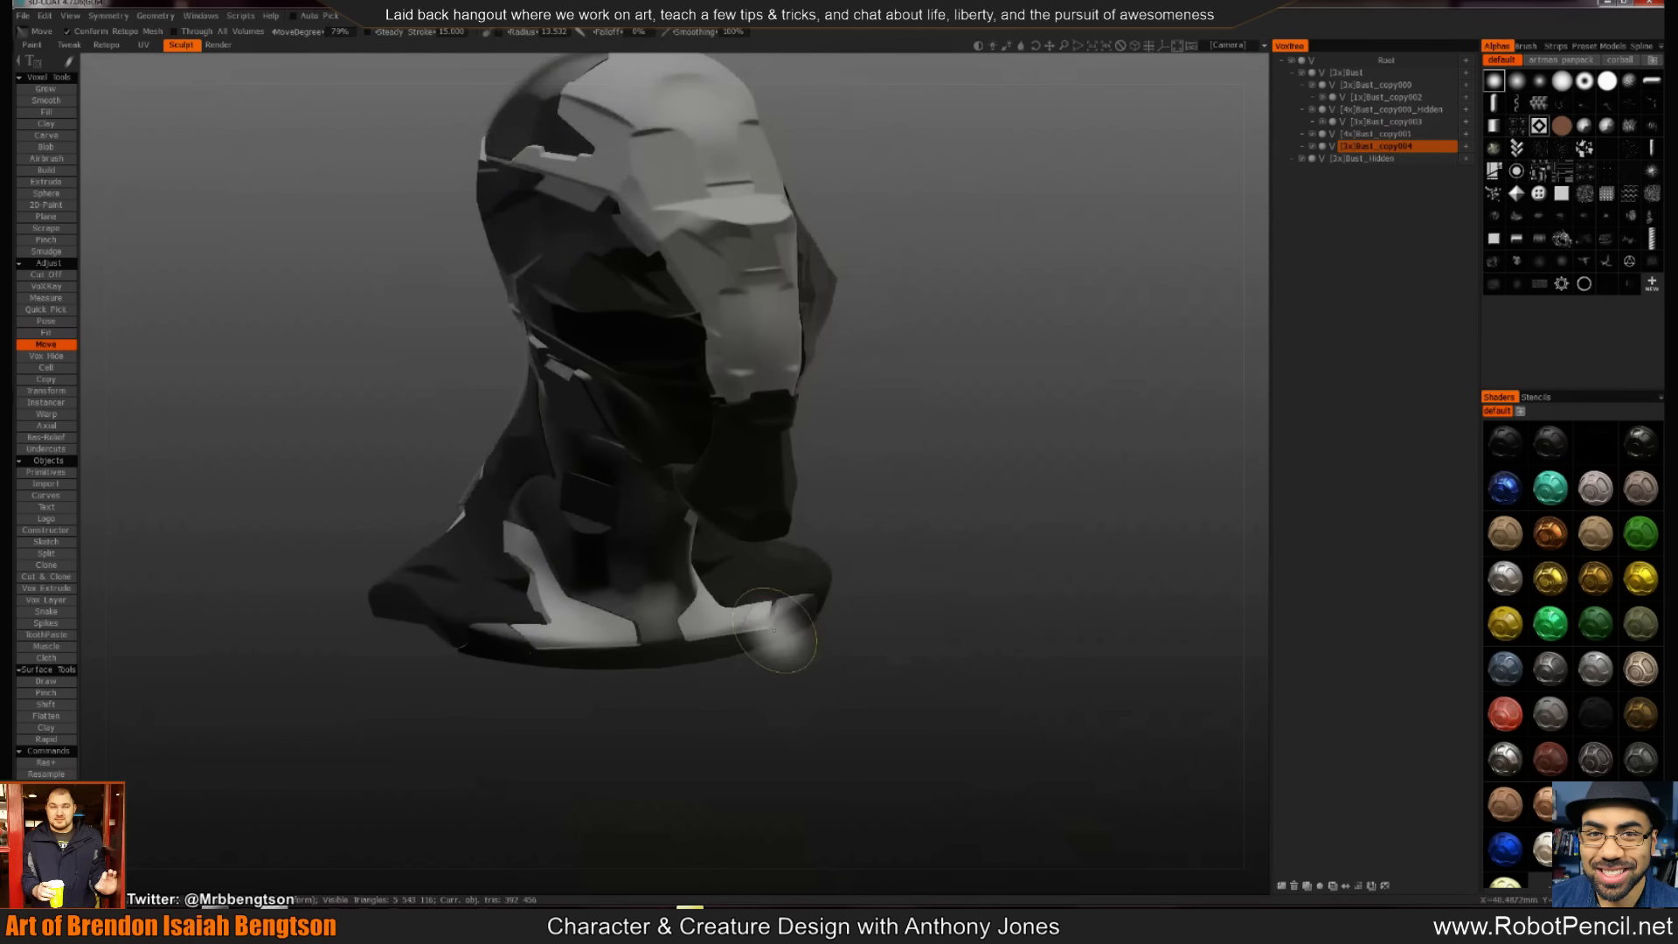
key("ctrl+r")
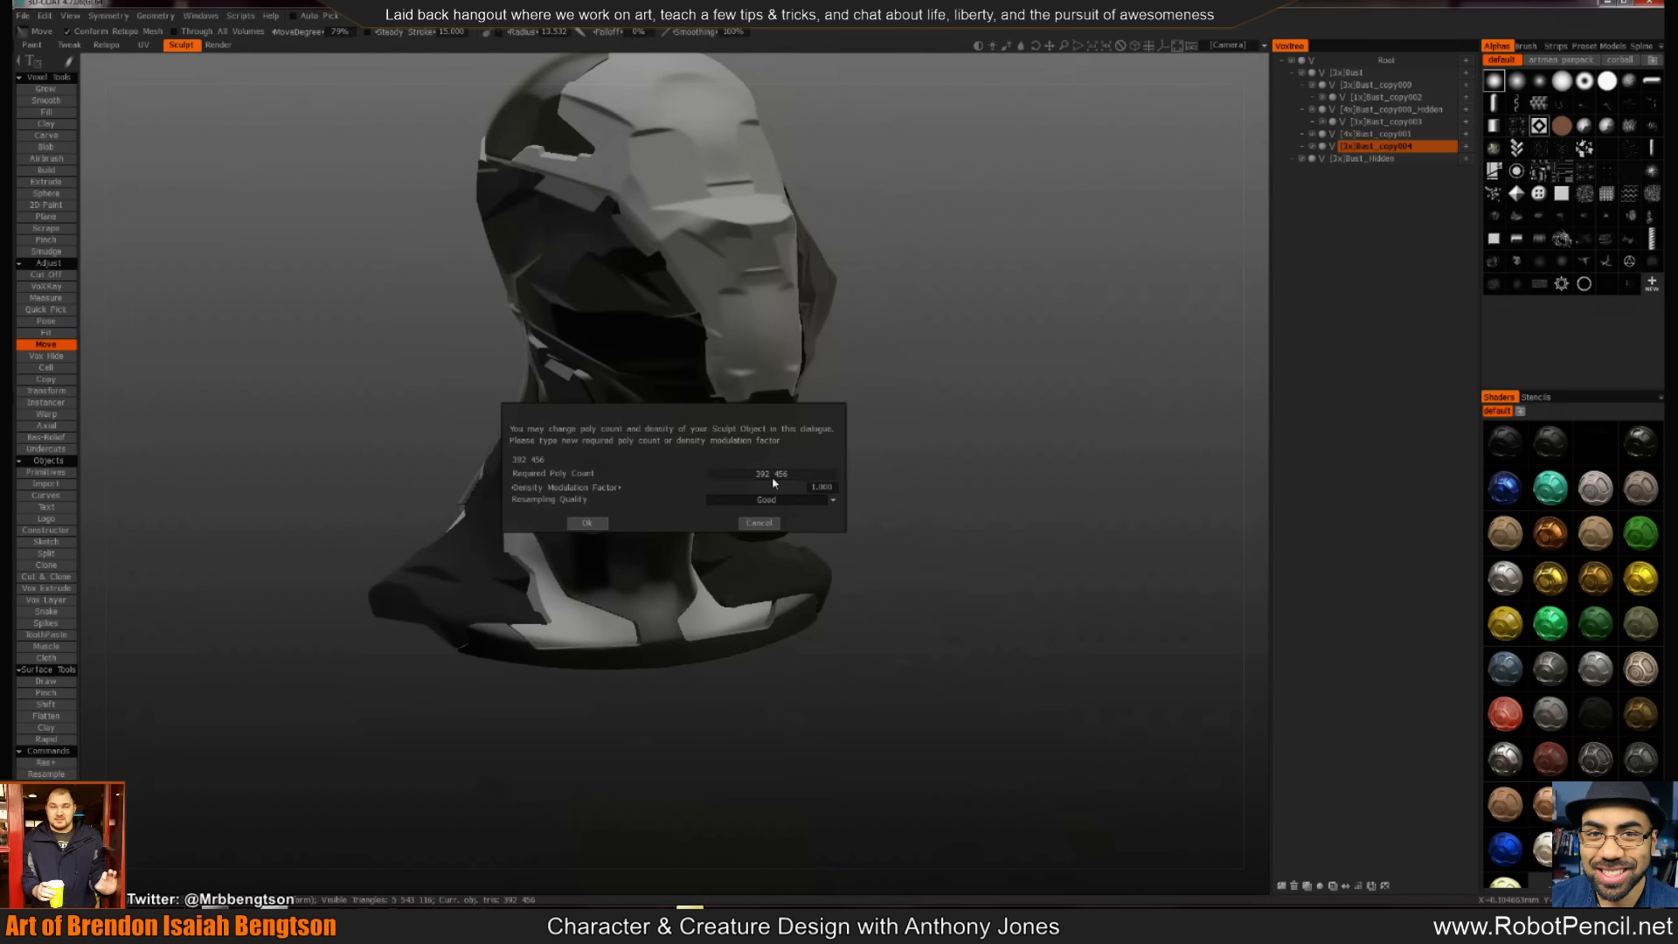
left_click(581, 521)
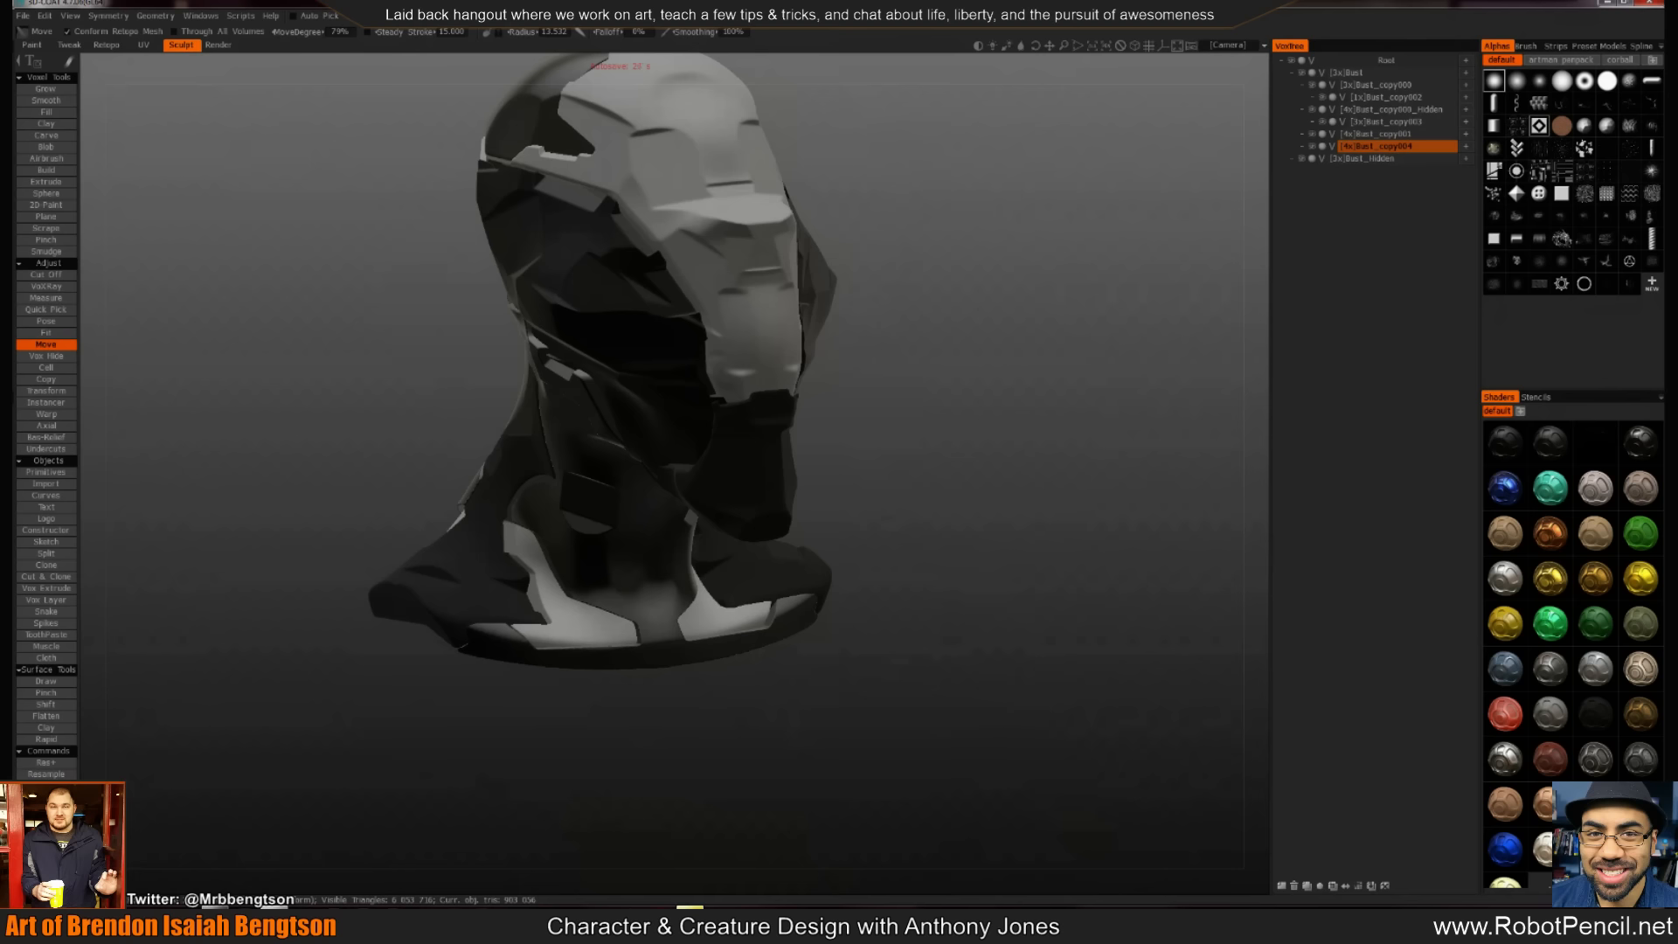
Inspect the bust and its new collar inset from the front, side and three-quarter angles
left_click_drag(957, 466, 845, 475)
middle_click_drag(881, 356, 850, 294)
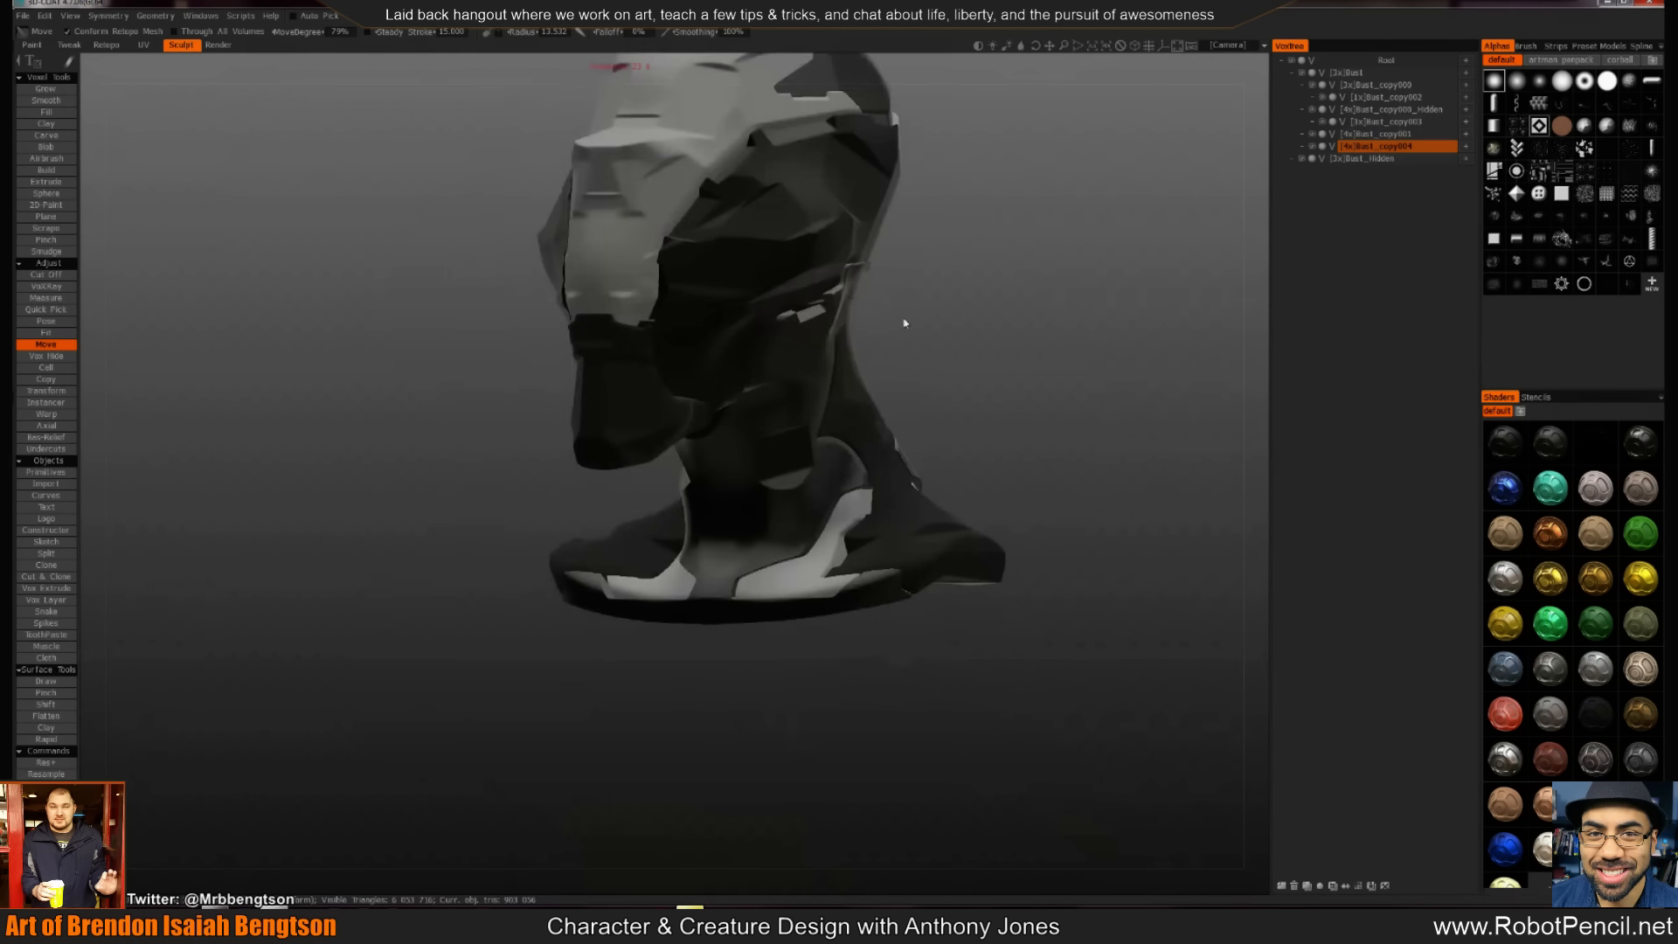
left_click_drag(982, 397, 918, 450)
mouse_move(840, 664)
left_mouse_down()
mouse_move(900, 637)
mouse_move(927, 593)
mouse_move(903, 581)
mouse_move(914, 495)
mouse_move(895, 634)
left_mouse_up()
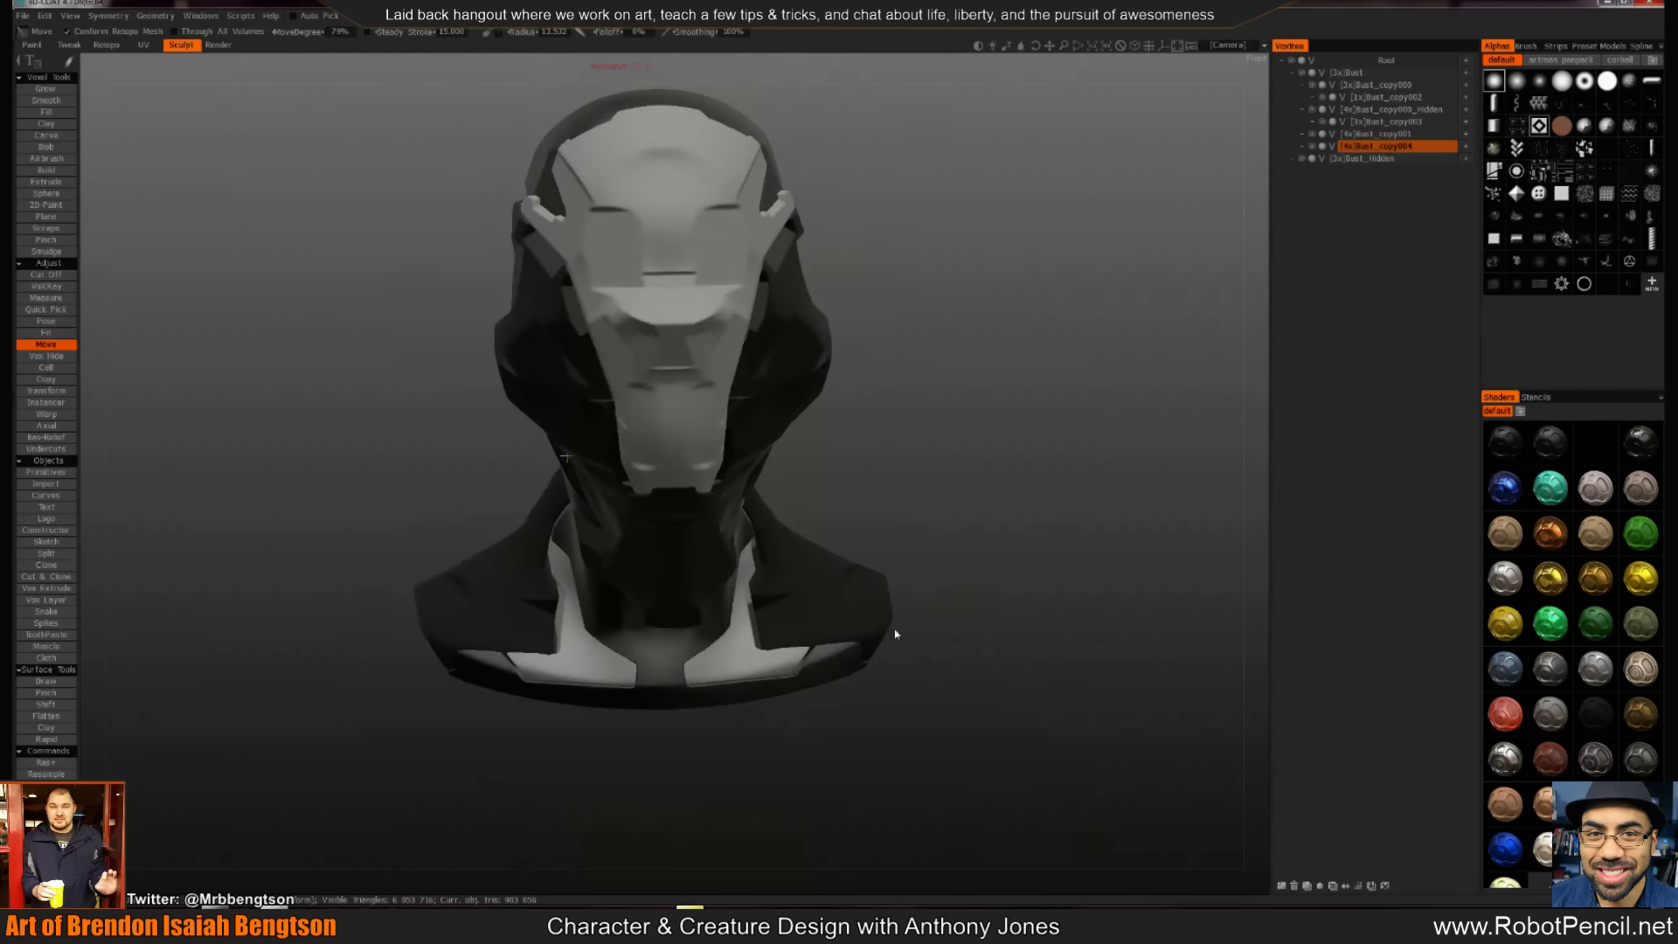
left_click_drag(952, 462, 971, 487)
middle_click_drag(965, 372, 1049, 373)
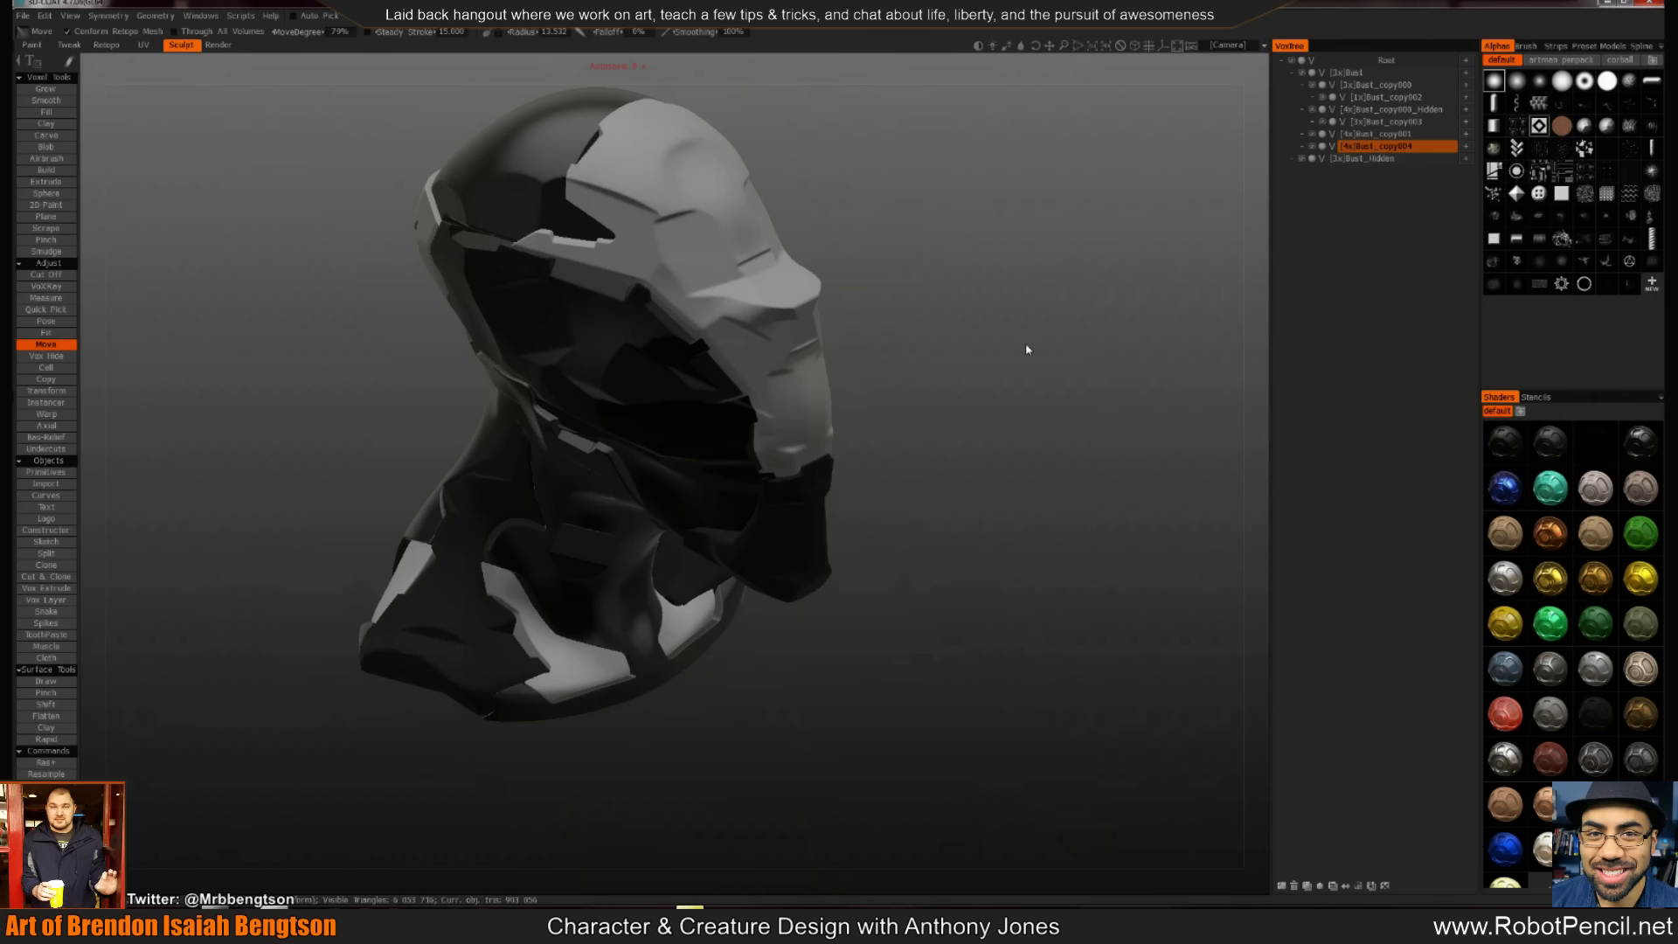
Select the head's side volume and split off a stepped strip along its lower edge, from the back of the skull around the jaw to the mouth
mouse_move(1025, 343)
left_mouse_down()
mouse_move(839, 721)
mouse_move(930, 654)
mouse_move(874, 503)
left_mouse_up()
key("h")
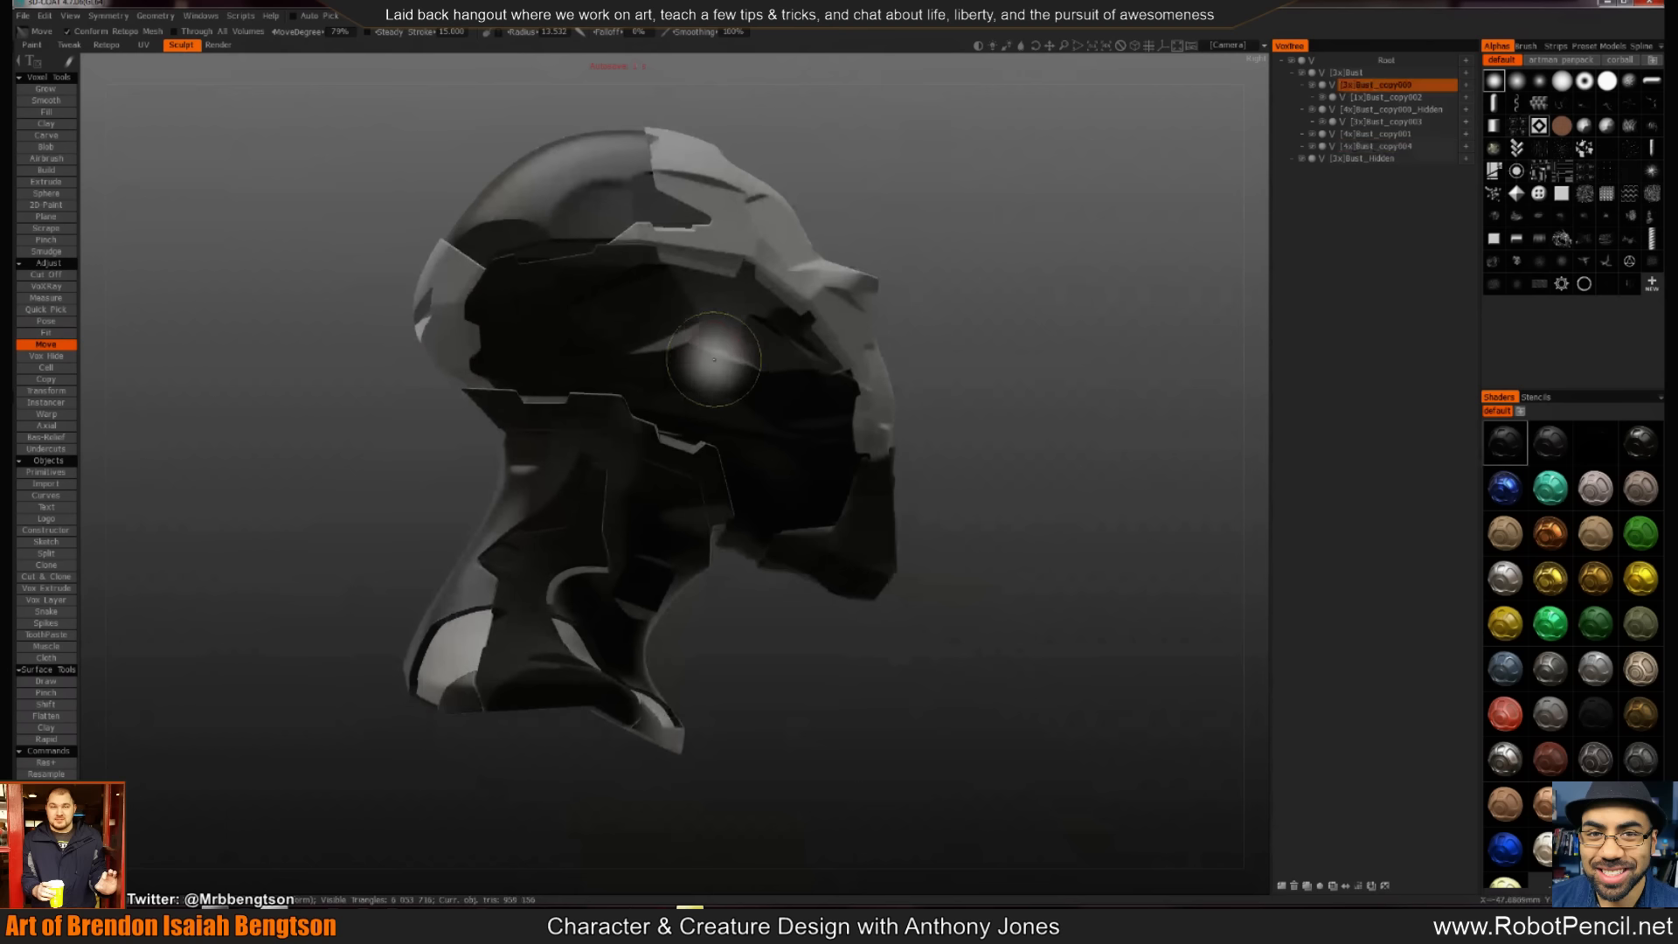
key("s")
left_click_drag(465, 337, 504, 333)
left_click(507, 335)
left_click(528, 364)
left_click(632, 366)
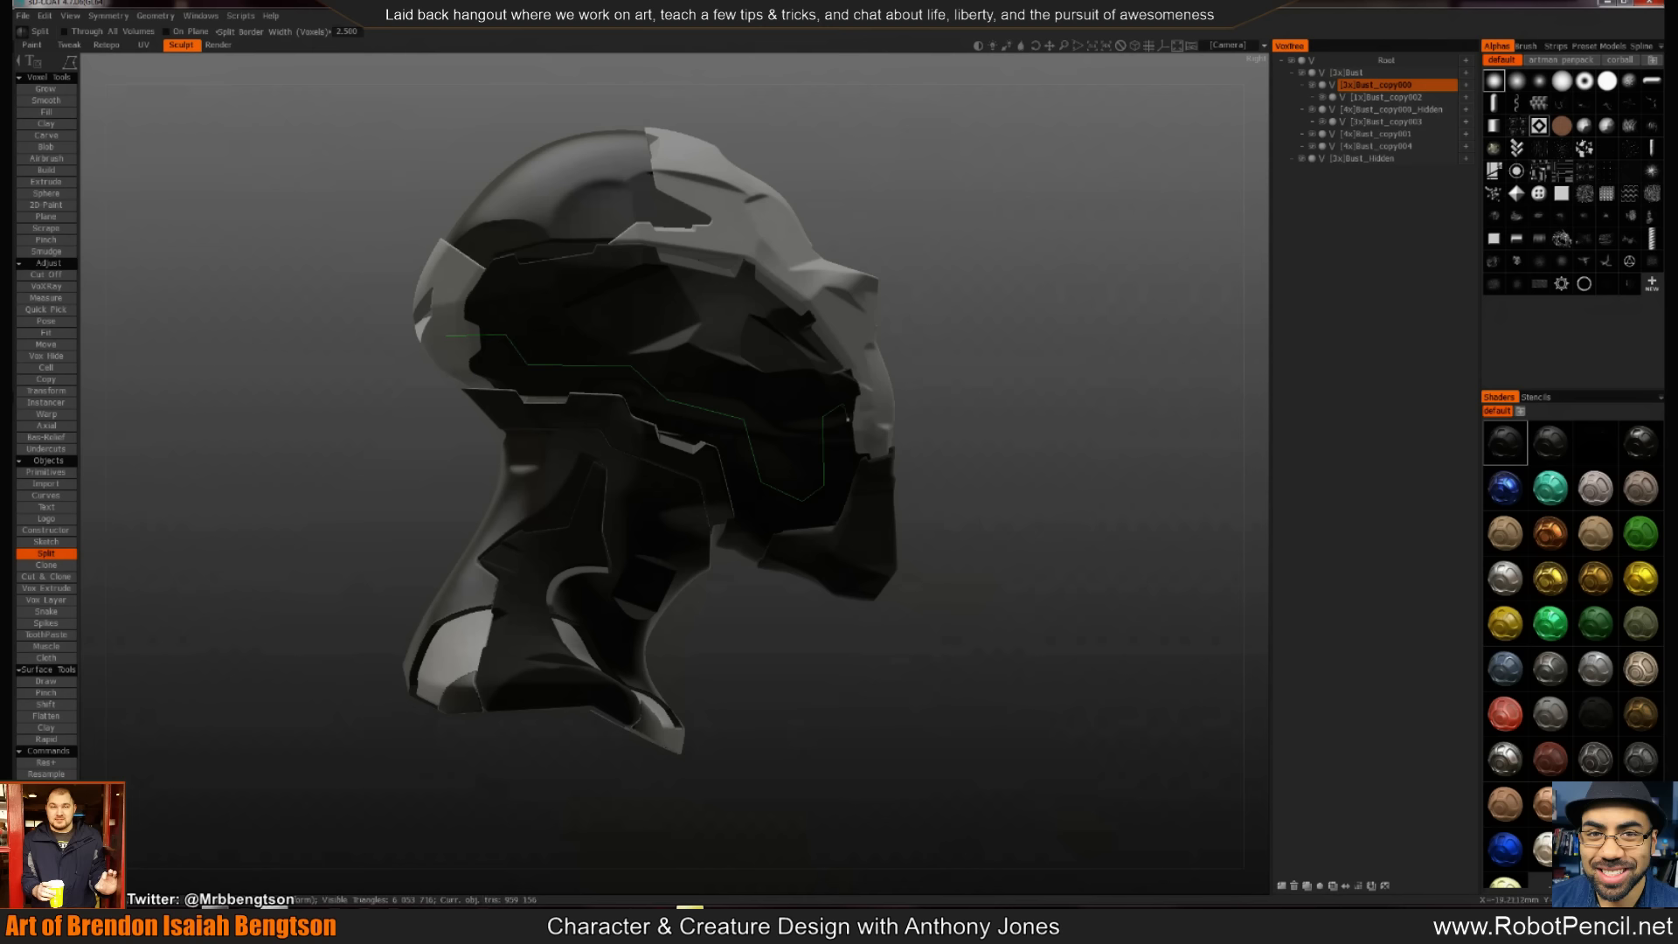
left_click(846, 424)
key("Return")
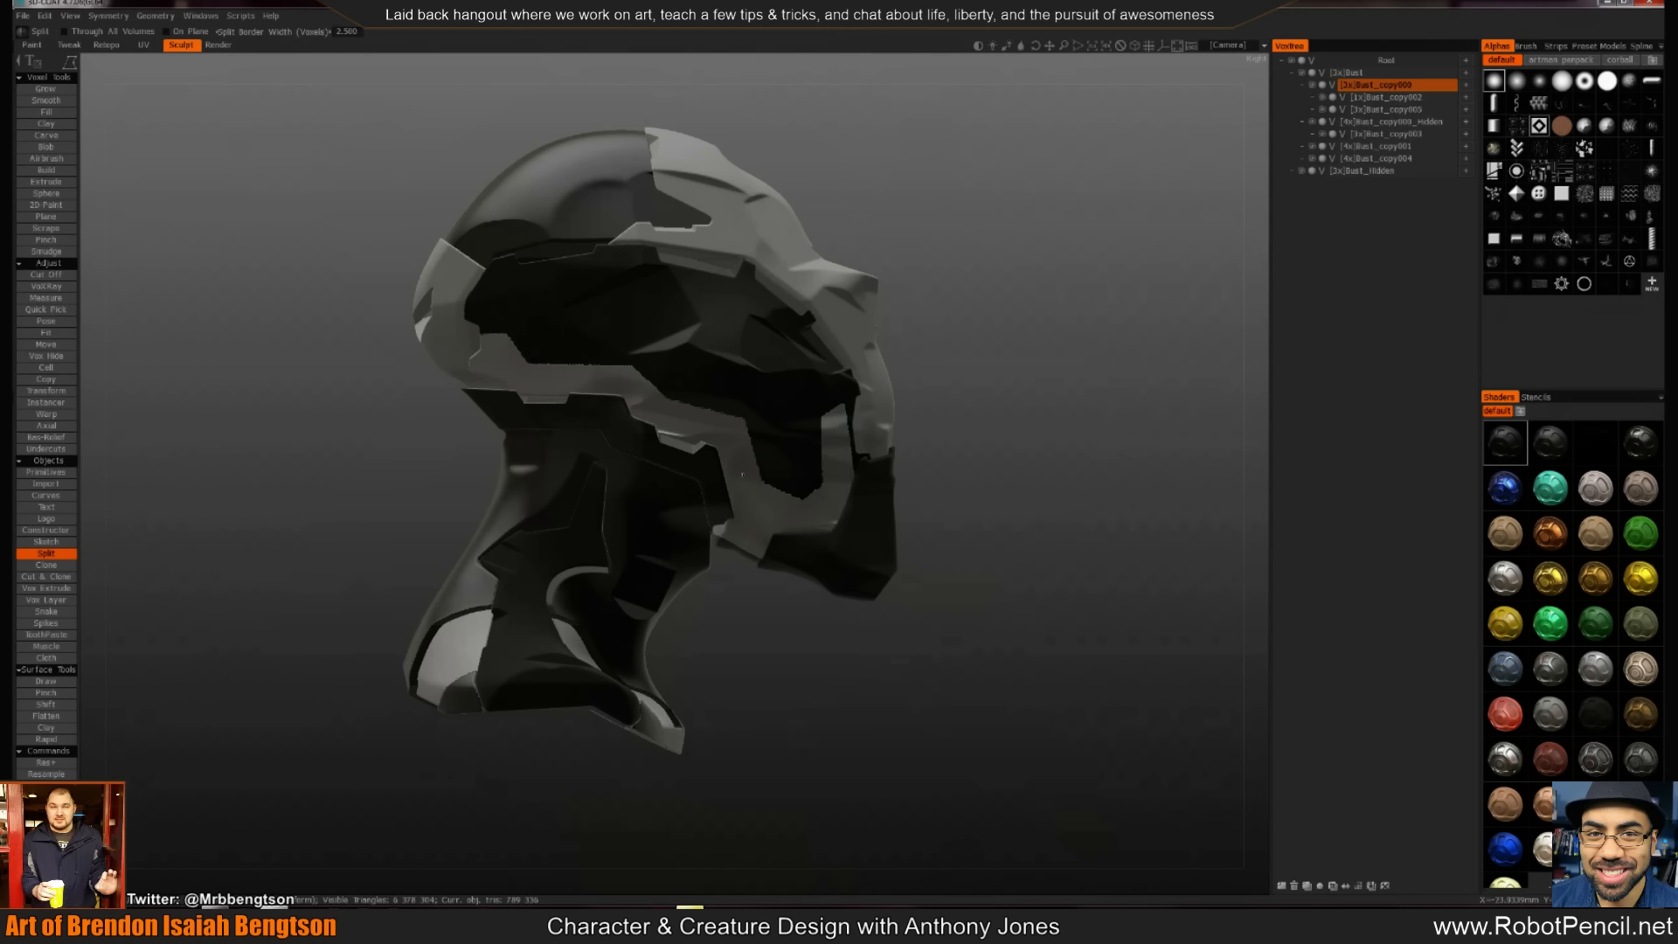
Select the new jaw strip volume and adjust its placement with the Transform tool
key("h")
key("t")
key("Return")
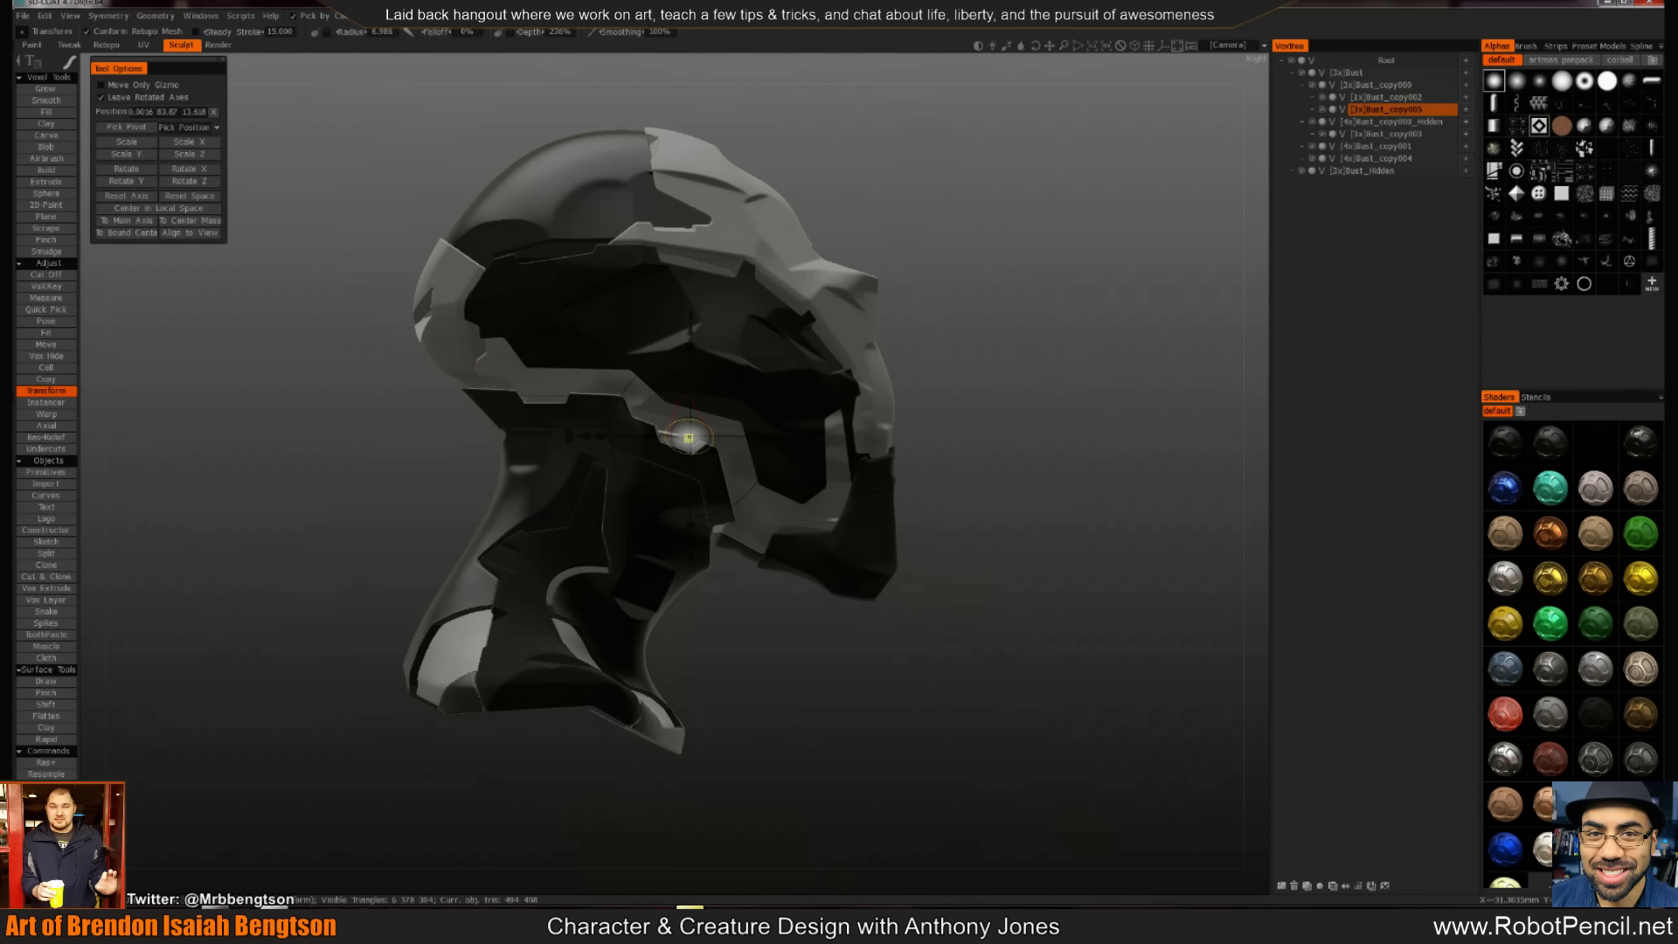
mouse_move(742, 622)
left_mouse_down()
mouse_move(682, 551)
mouse_move(595, 618)
mouse_move(676, 628)
mouse_move(473, 635)
mouse_move(759, 617)
mouse_move(758, 543)
left_mouse_up()
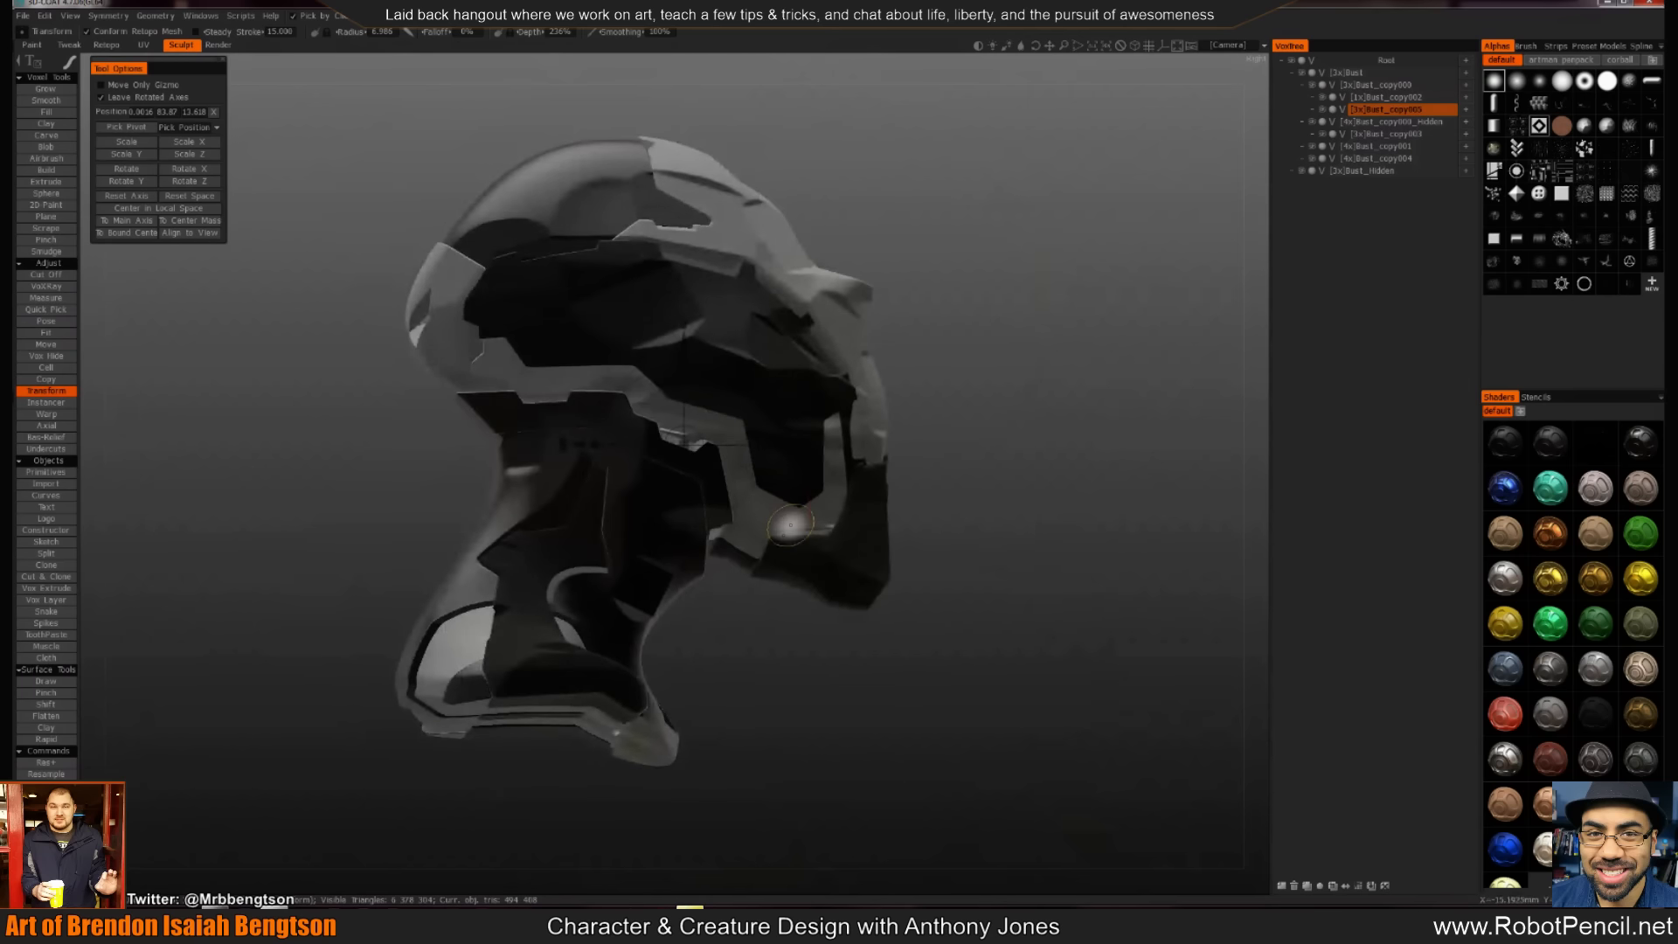
Select the head's side volume and cut an angular notch into the lower cheek beside the jaw strip with Cut Off
key("h")
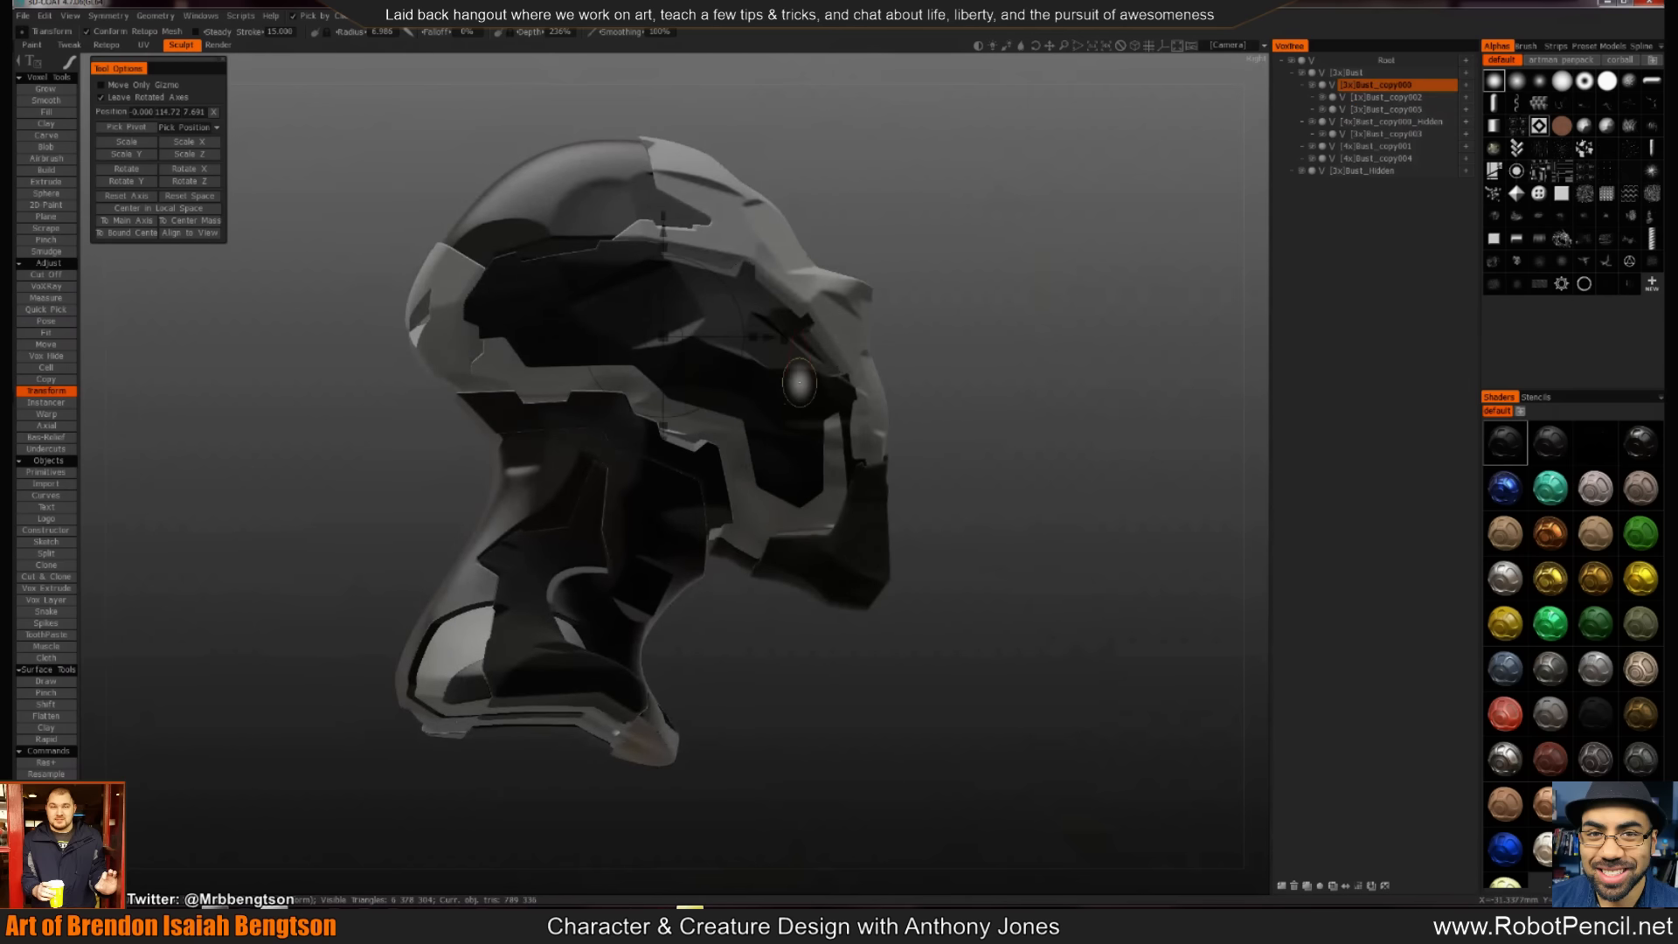
left_click_drag(988, 483, 860, 481)
right_click_drag(861, 481, 888, 371)
middle_click_drag(888, 371, 779, 375)
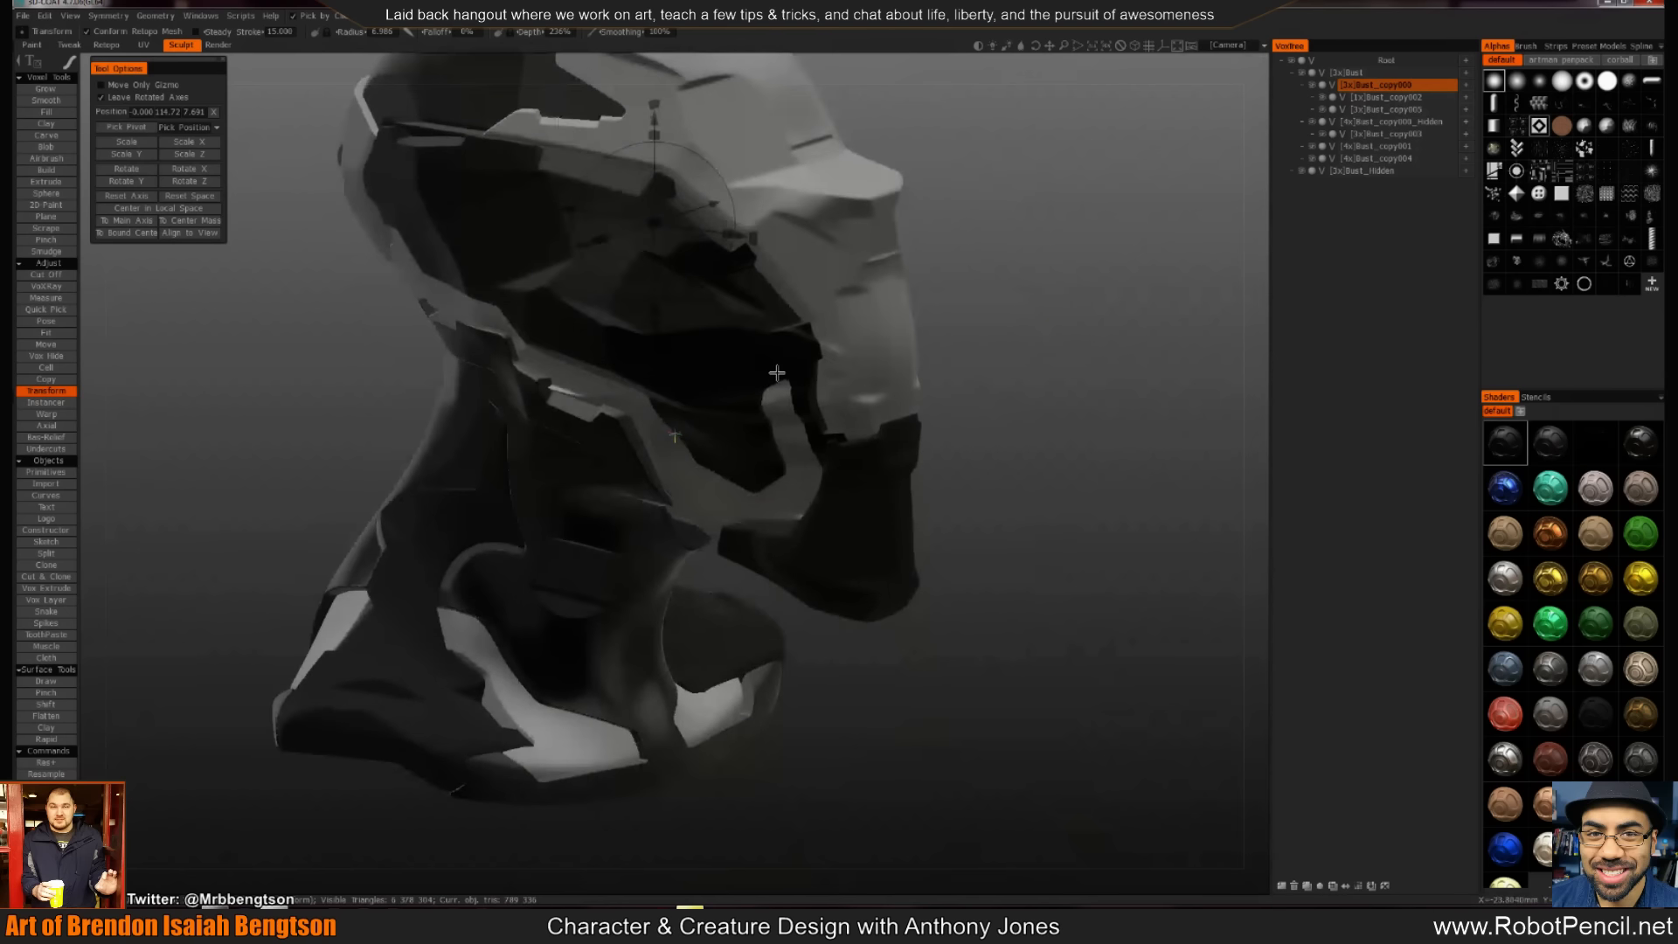
key("c")
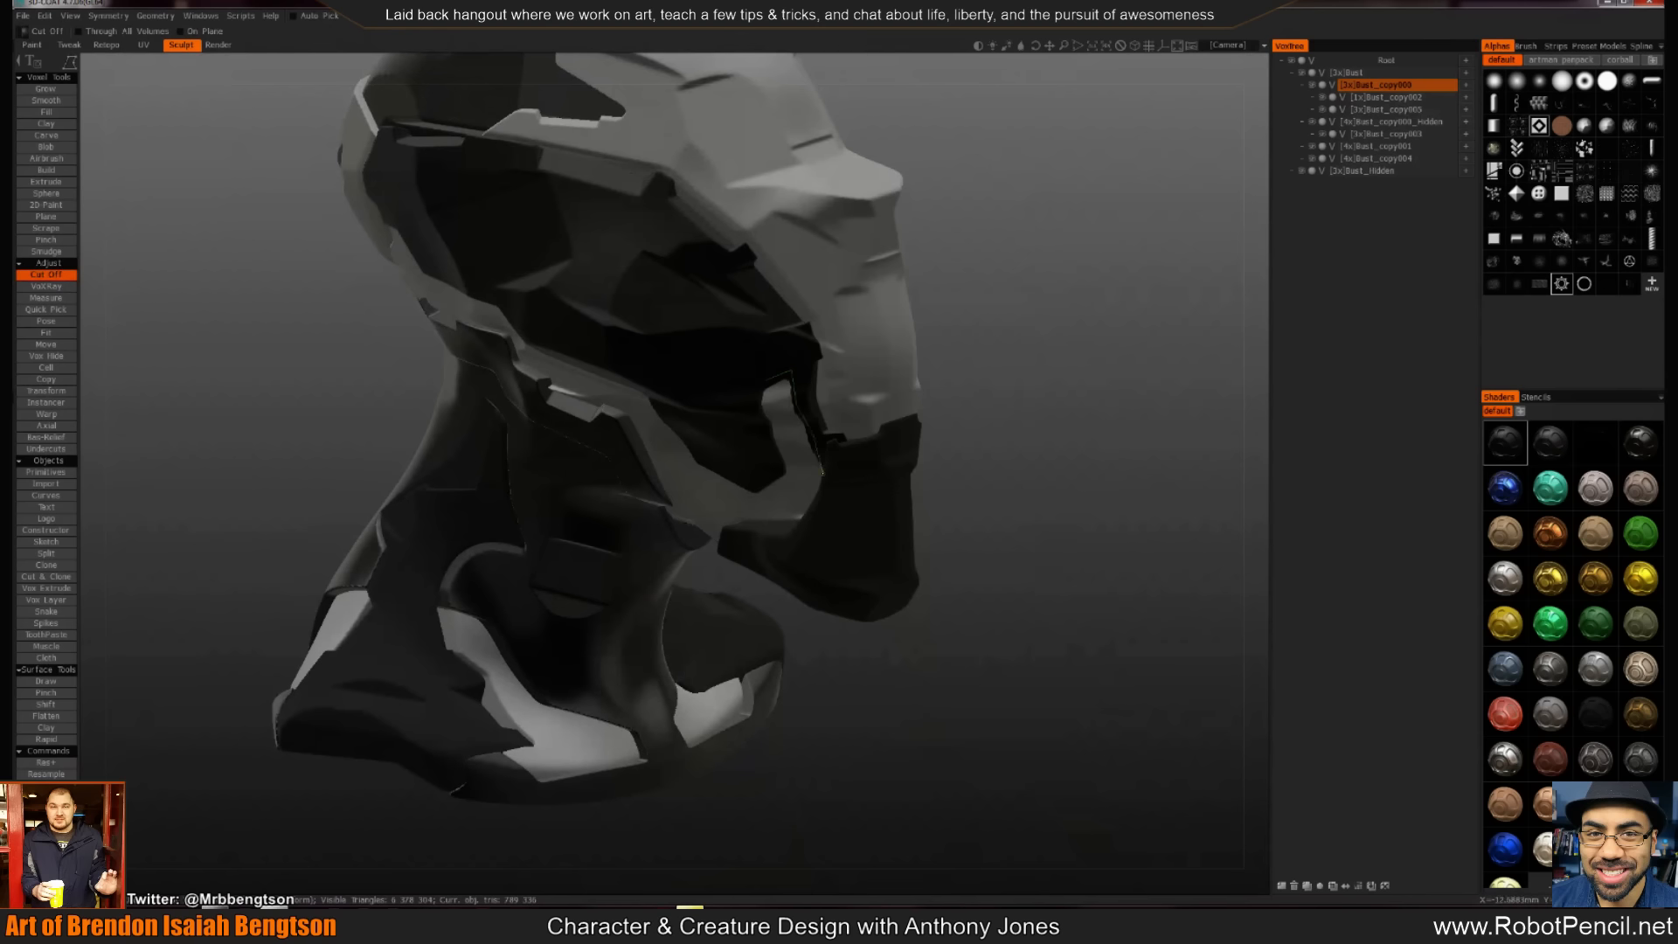
left_click_drag(786, 472, 693, 362)
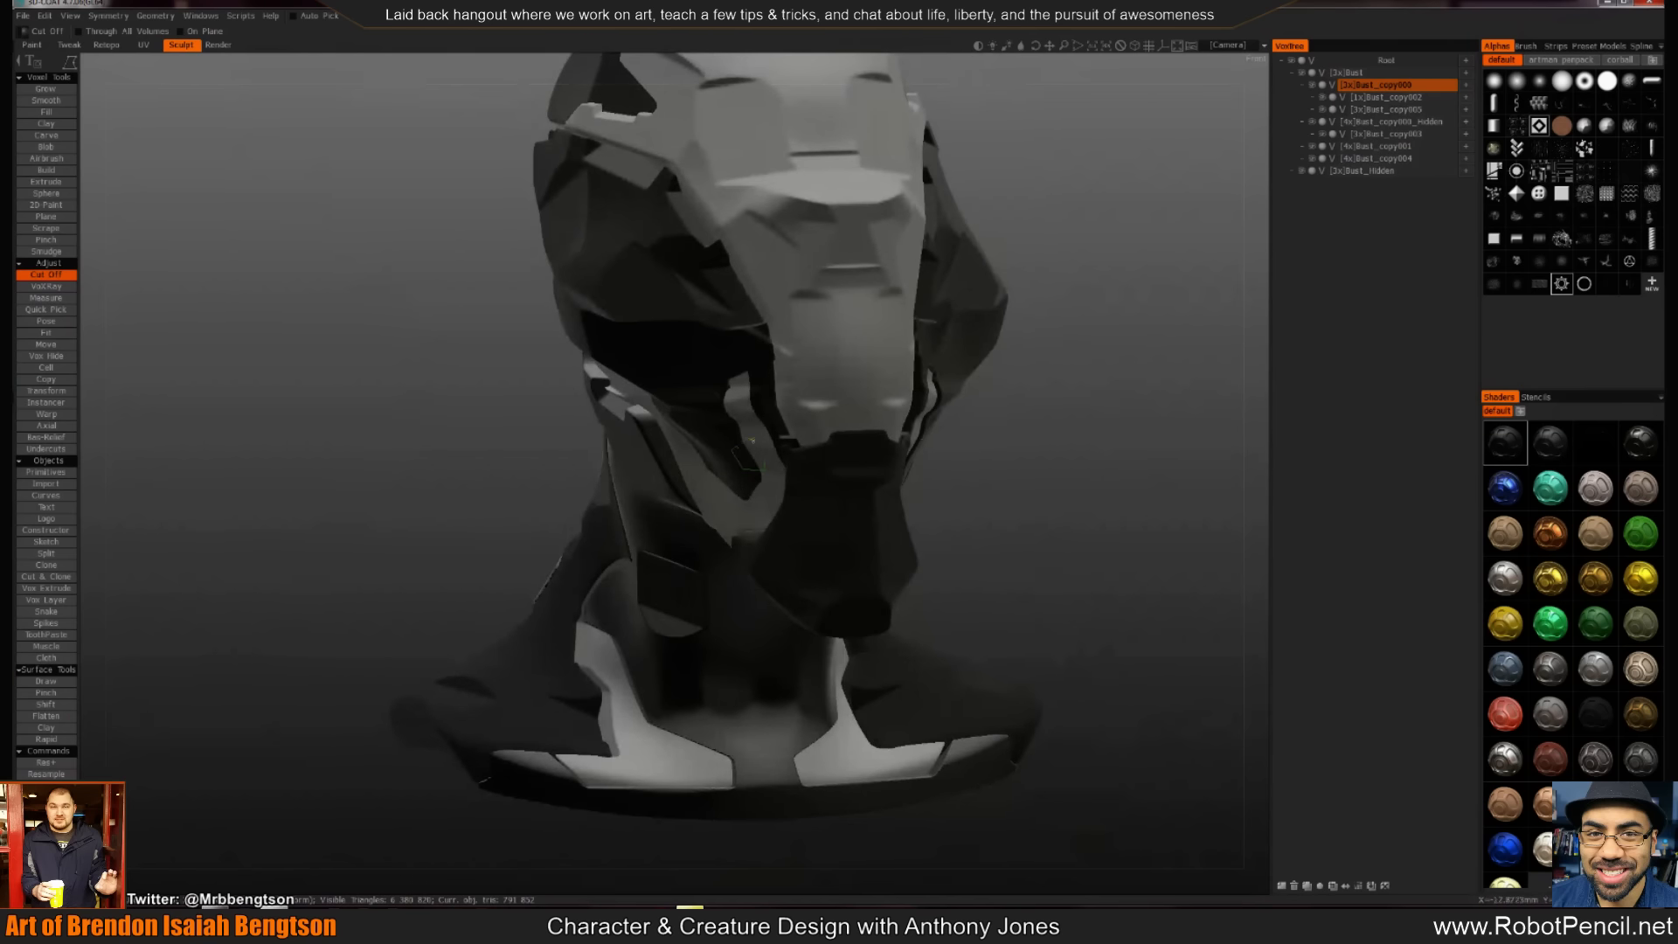
mouse_move(765, 468)
left_mouse_down()
mouse_move(791, 484)
mouse_move(743, 476)
mouse_move(787, 481)
left_mouse_up()
right_click_drag(786, 481, 669, 364)
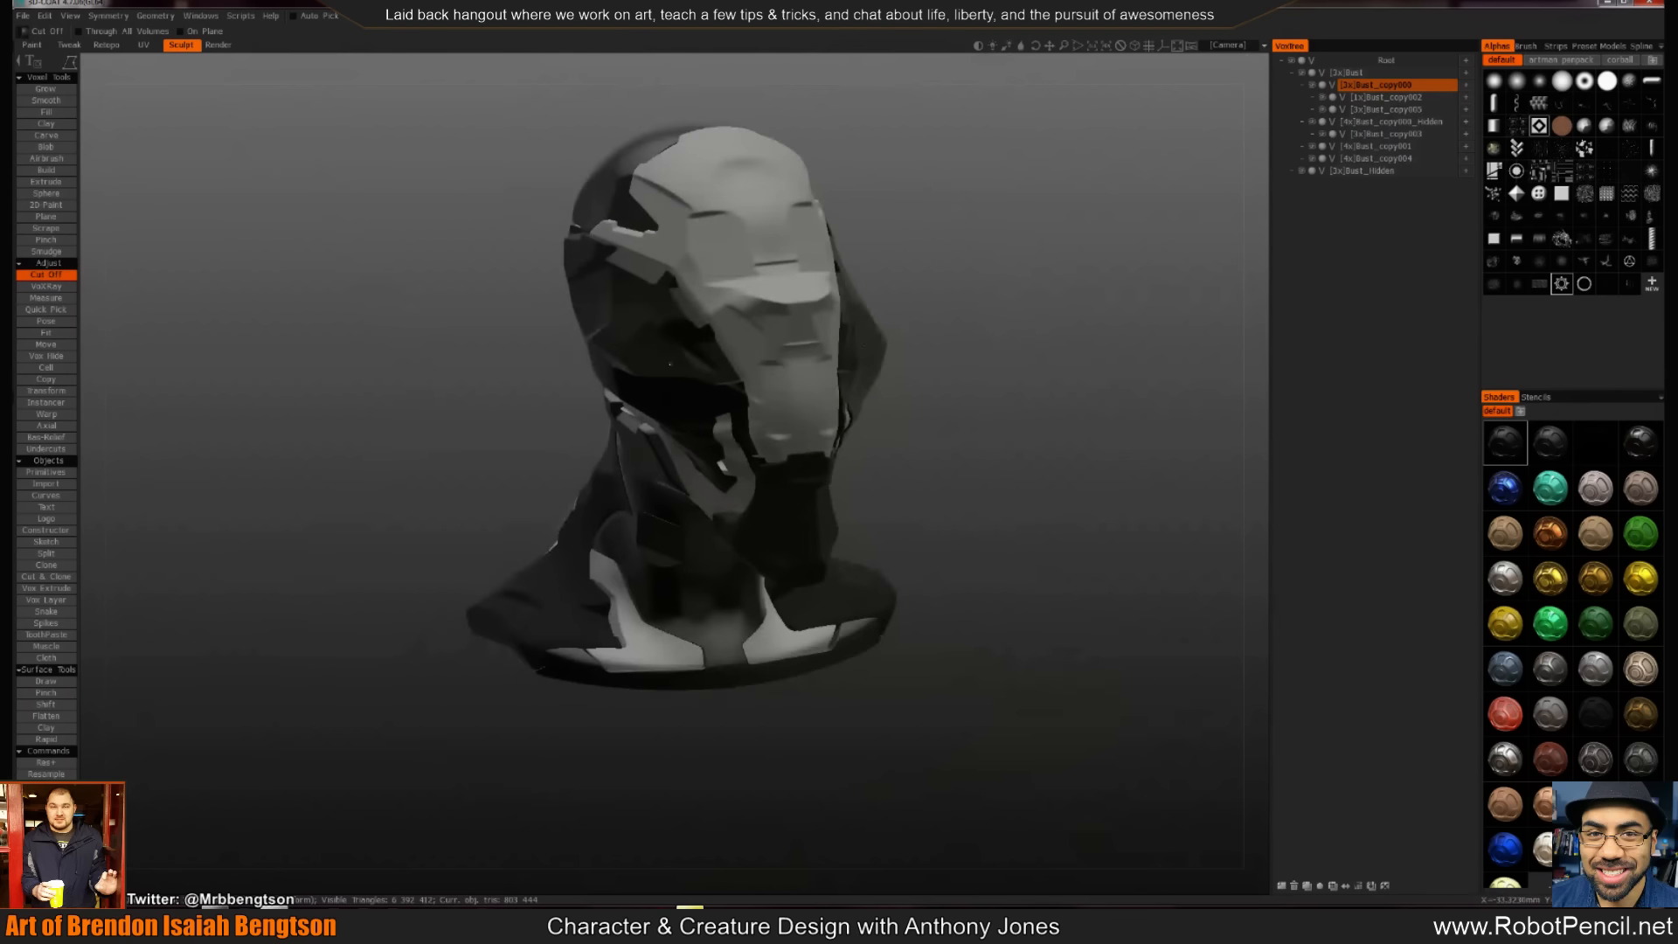
left_click_drag(674, 448, 798, 382)
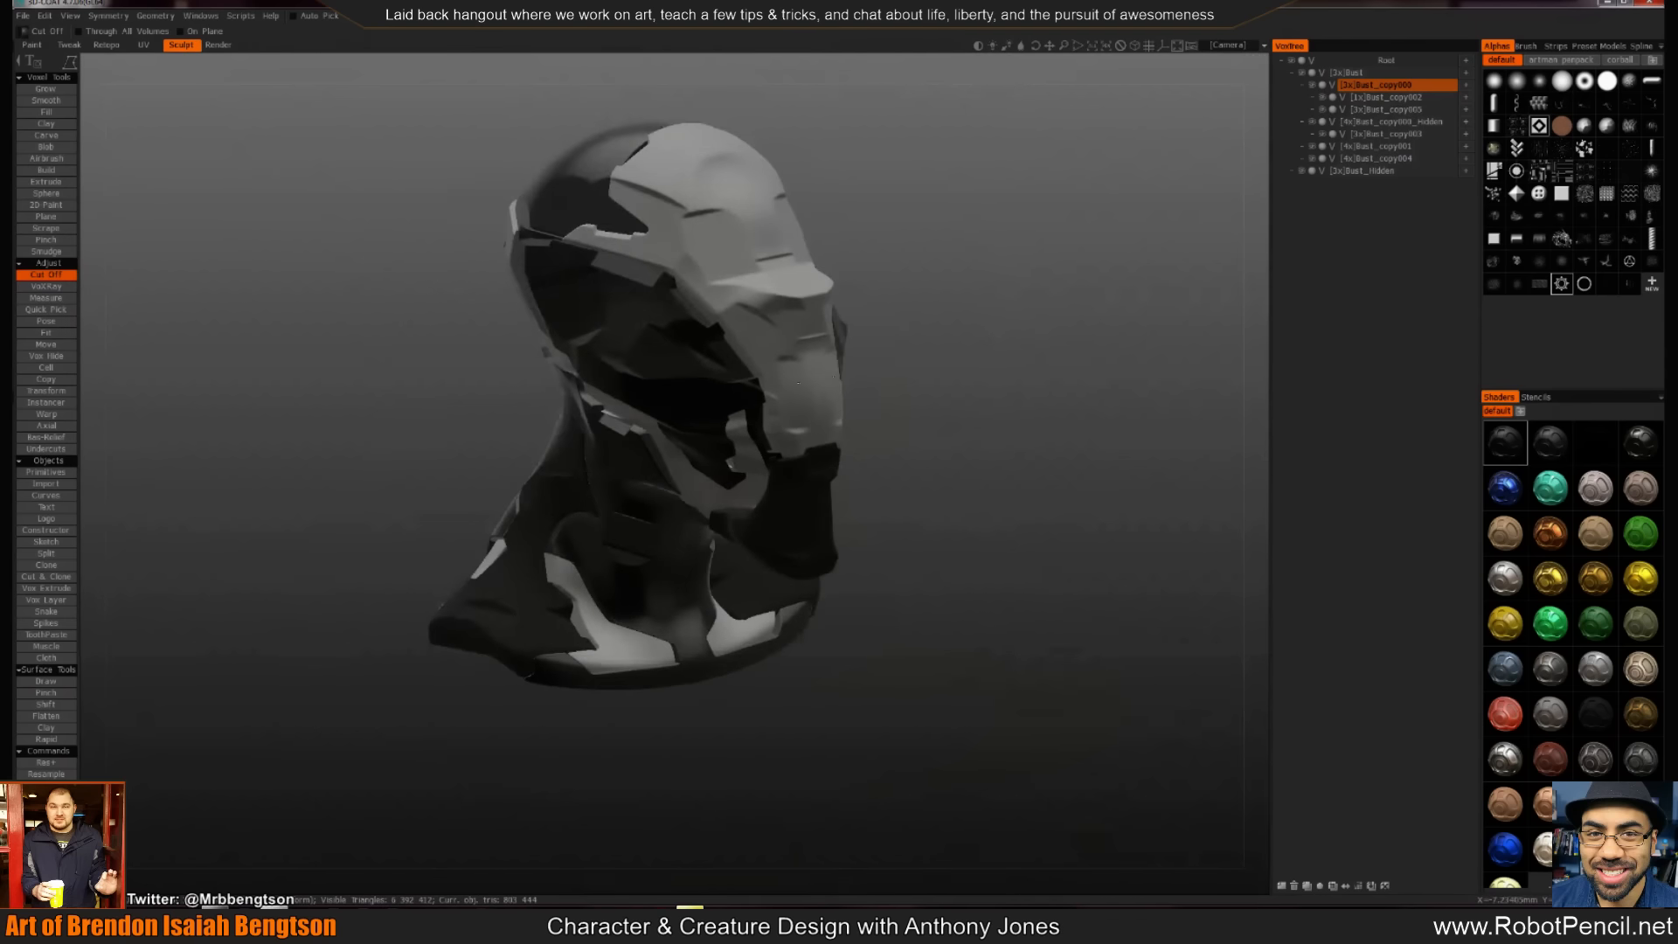
Select the face mask volume, give it a white shader and resample it to a slightly lower poly count
key("h")
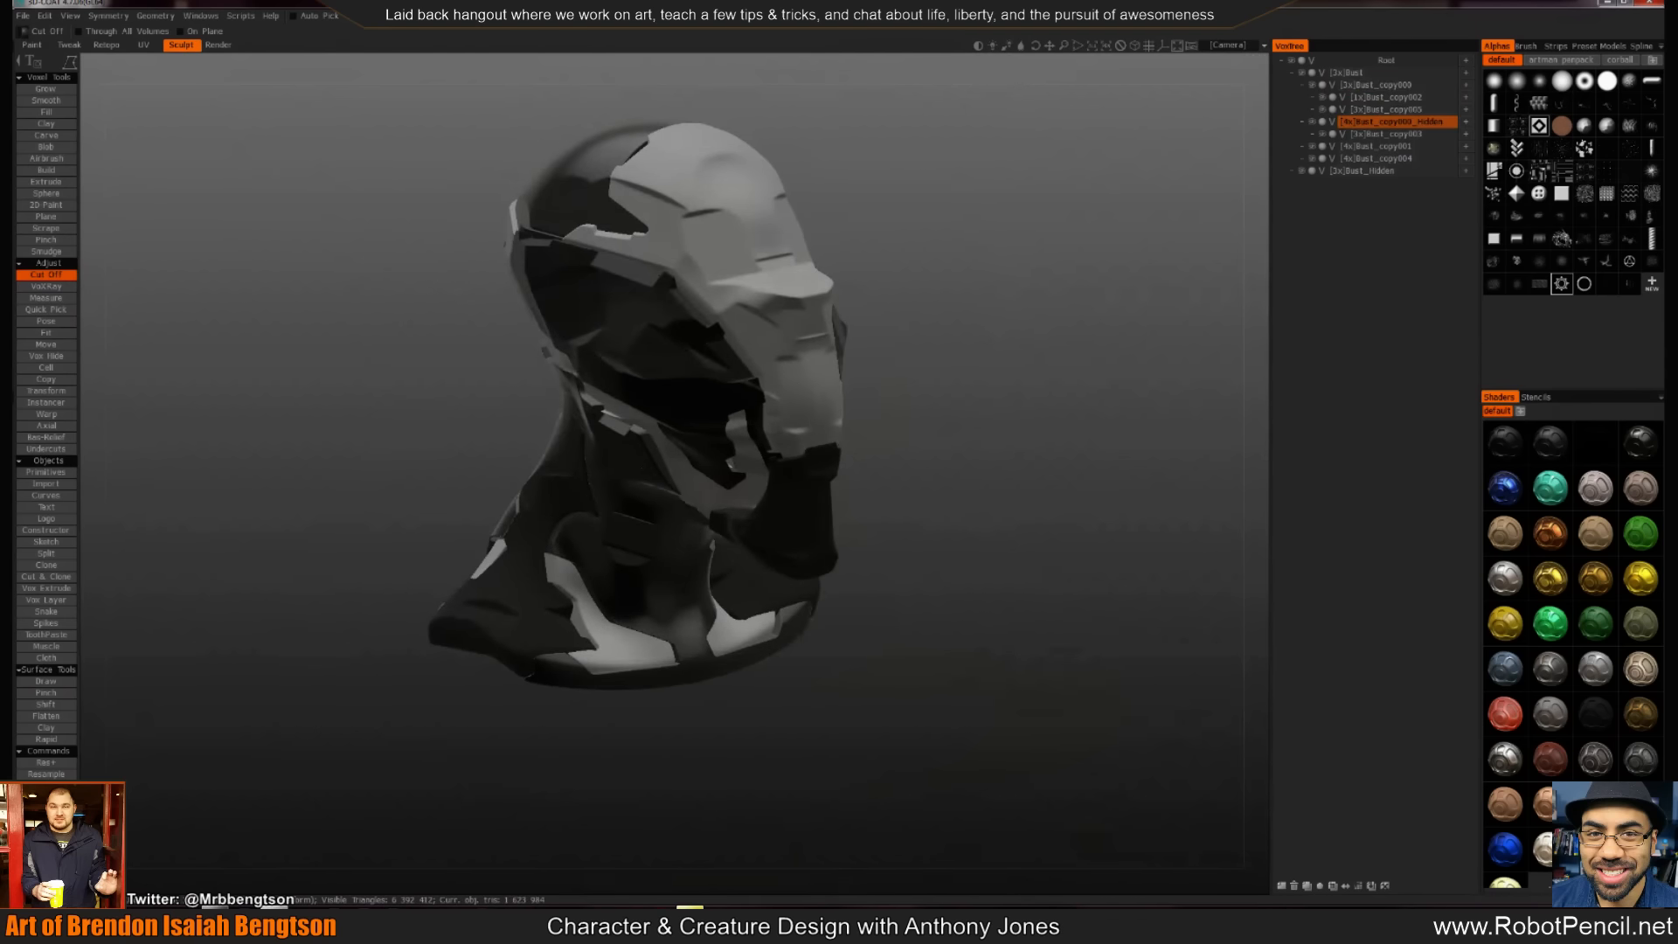
scroll(1544, 860, "down", 1)
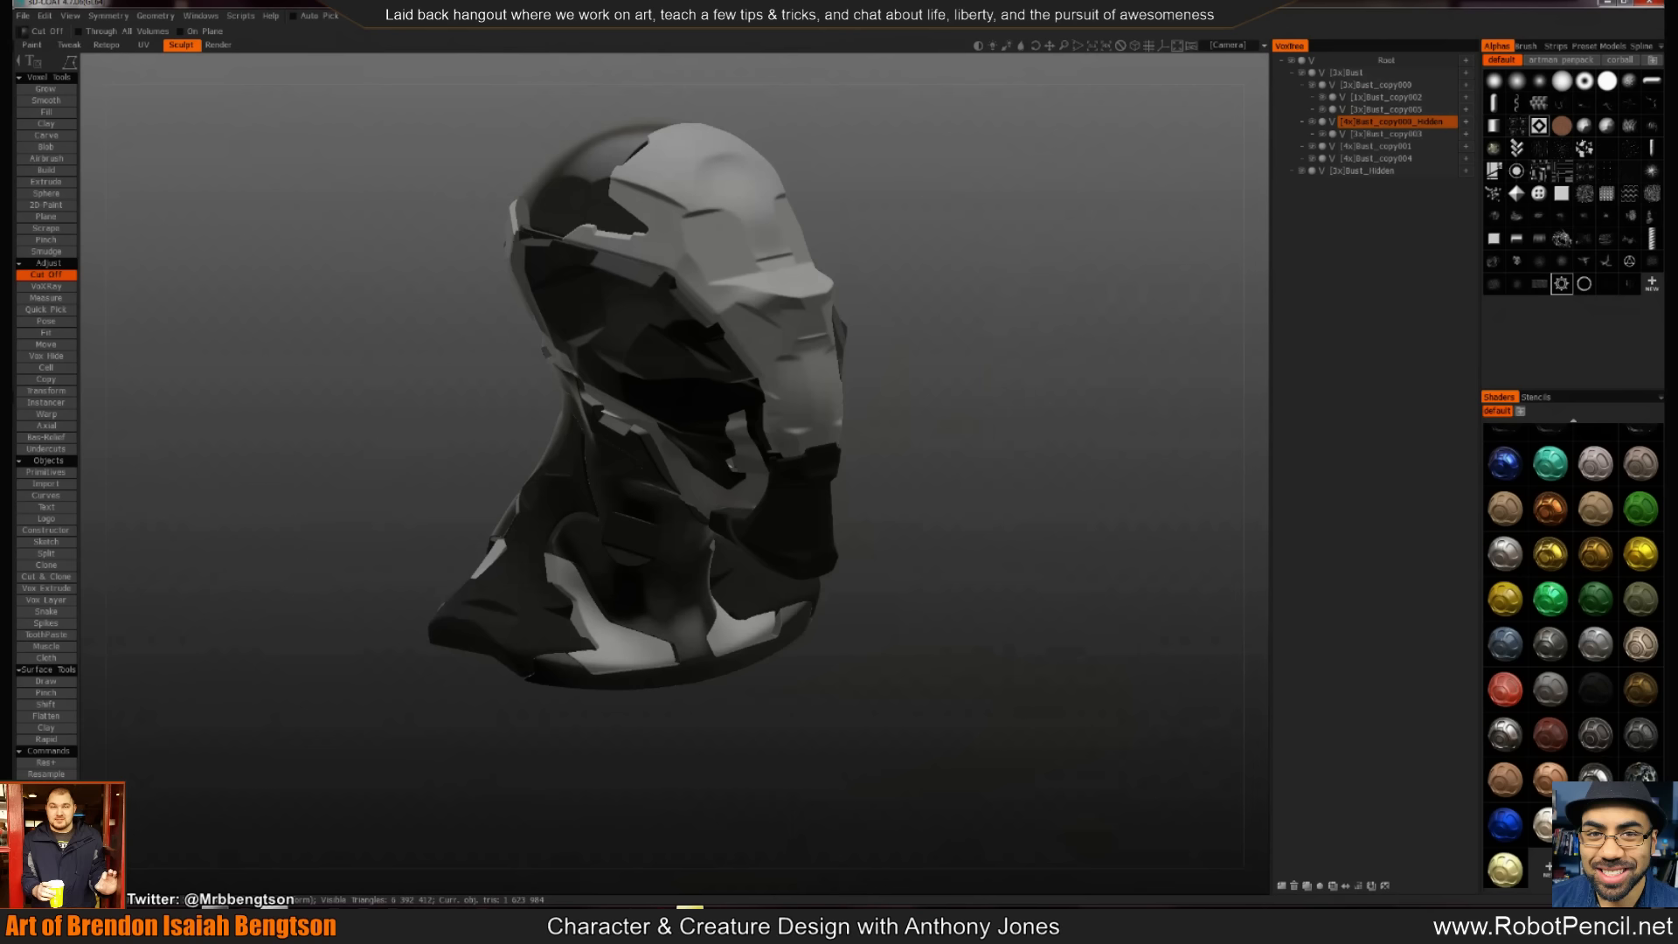
left_click(1544, 825)
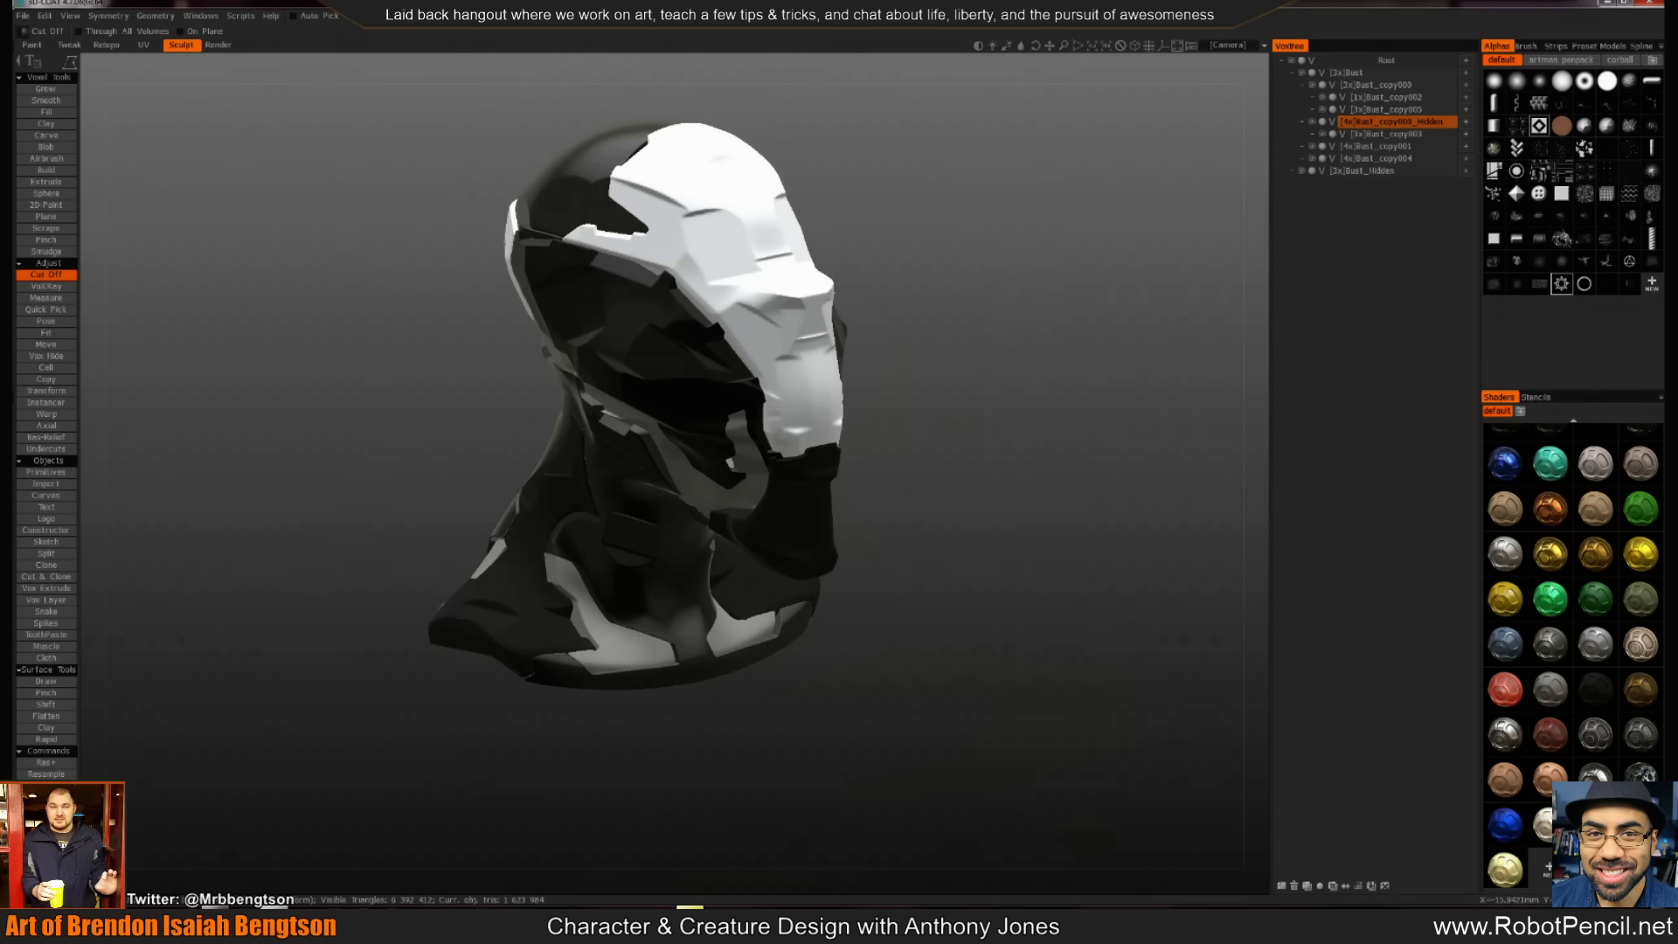
key("Return")
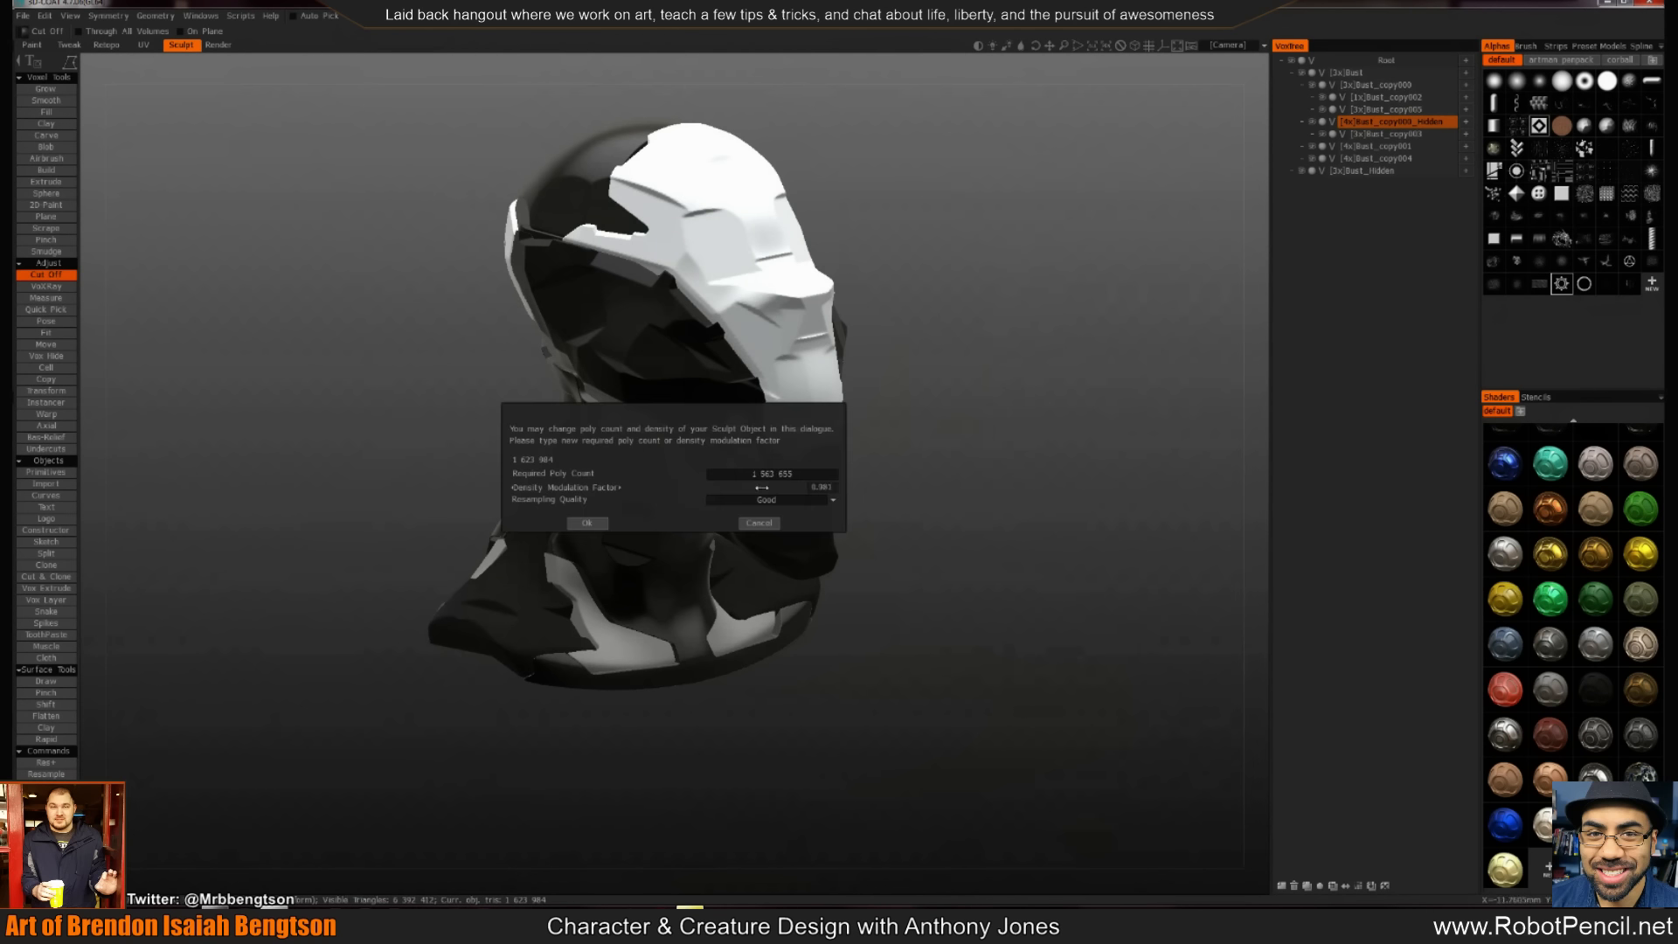
left_click(600, 524)
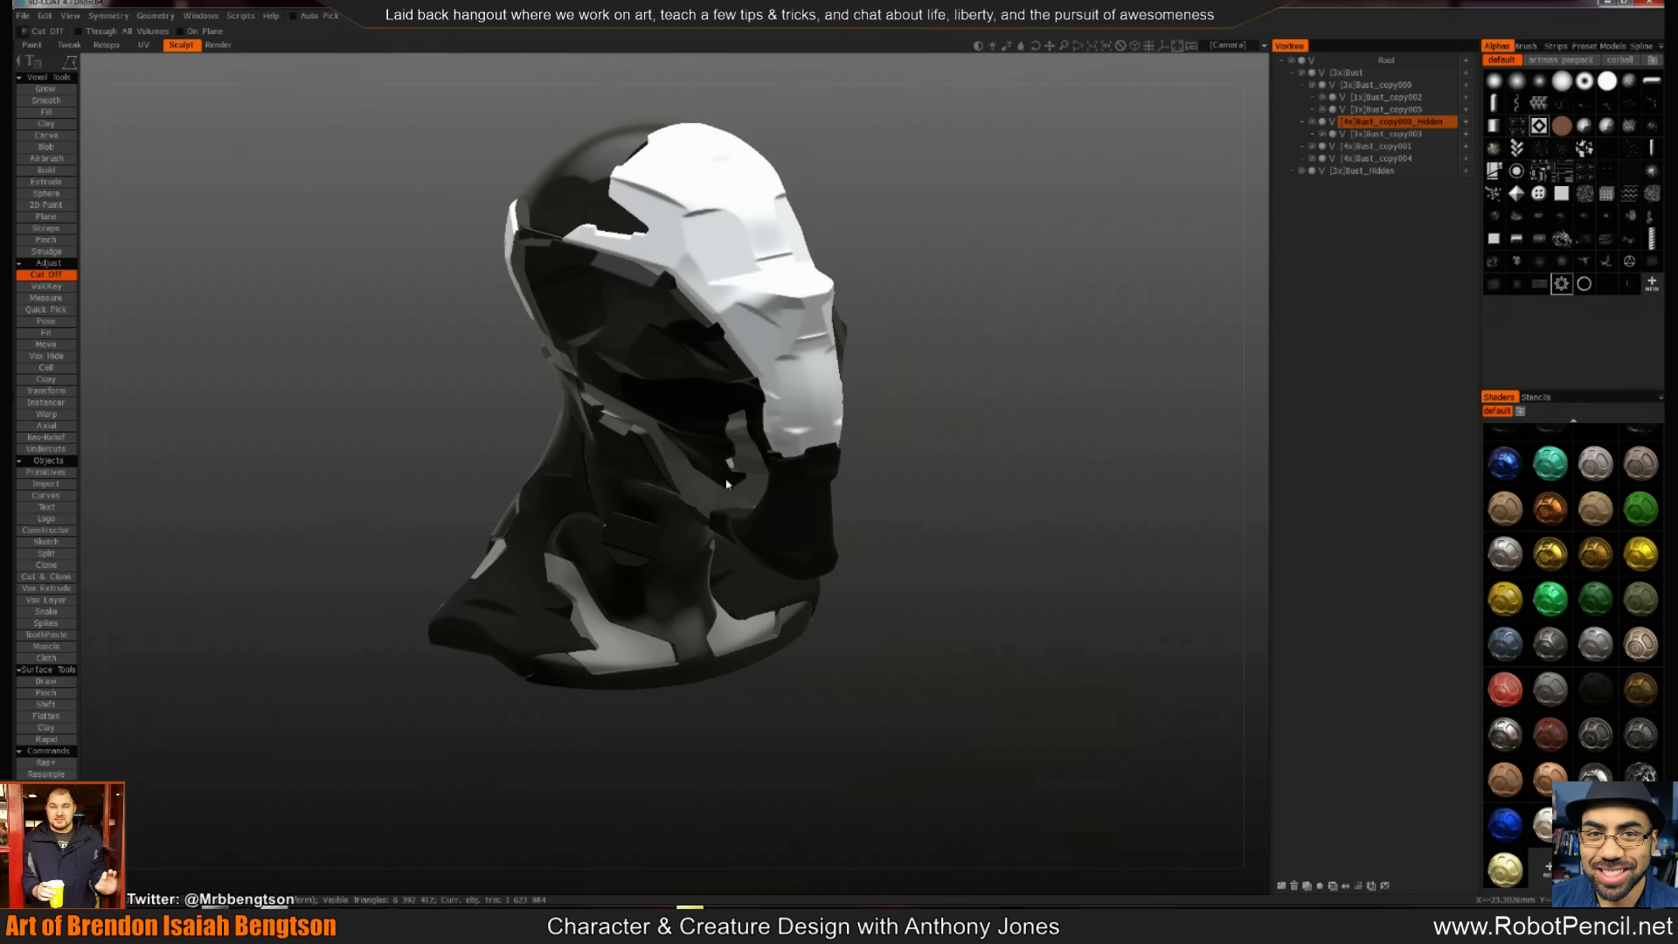
Apply a white shader to the jaw strip volume and to the collar inset volume
key("h")
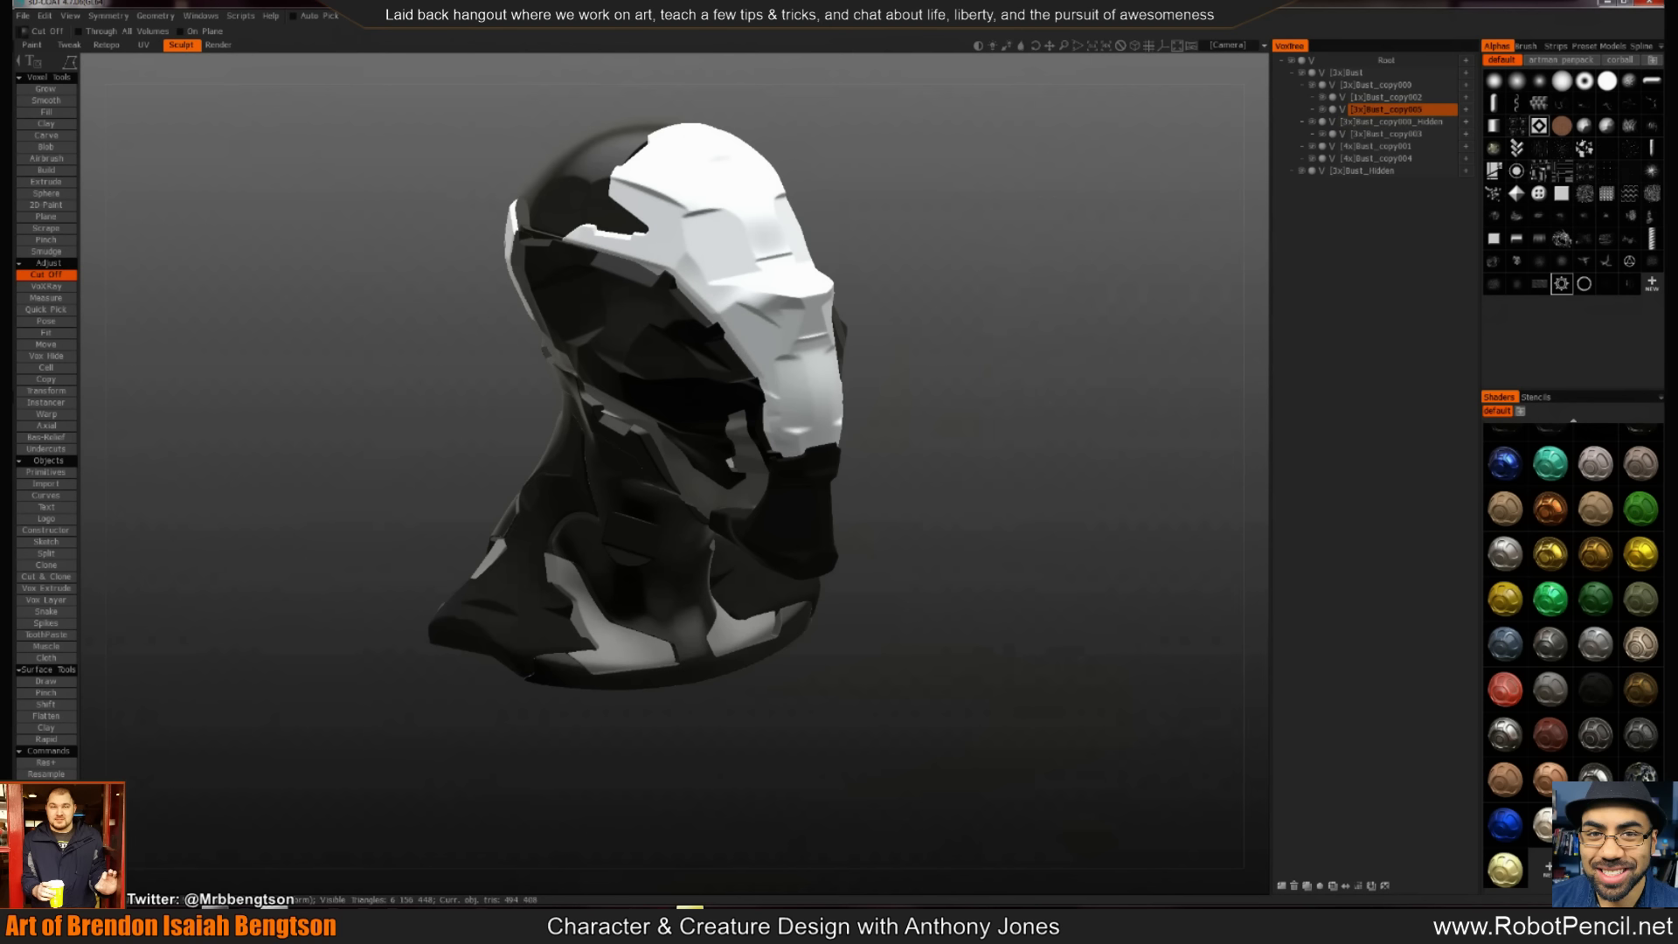
left_click_drag(864, 437, 624, 607)
key("h")
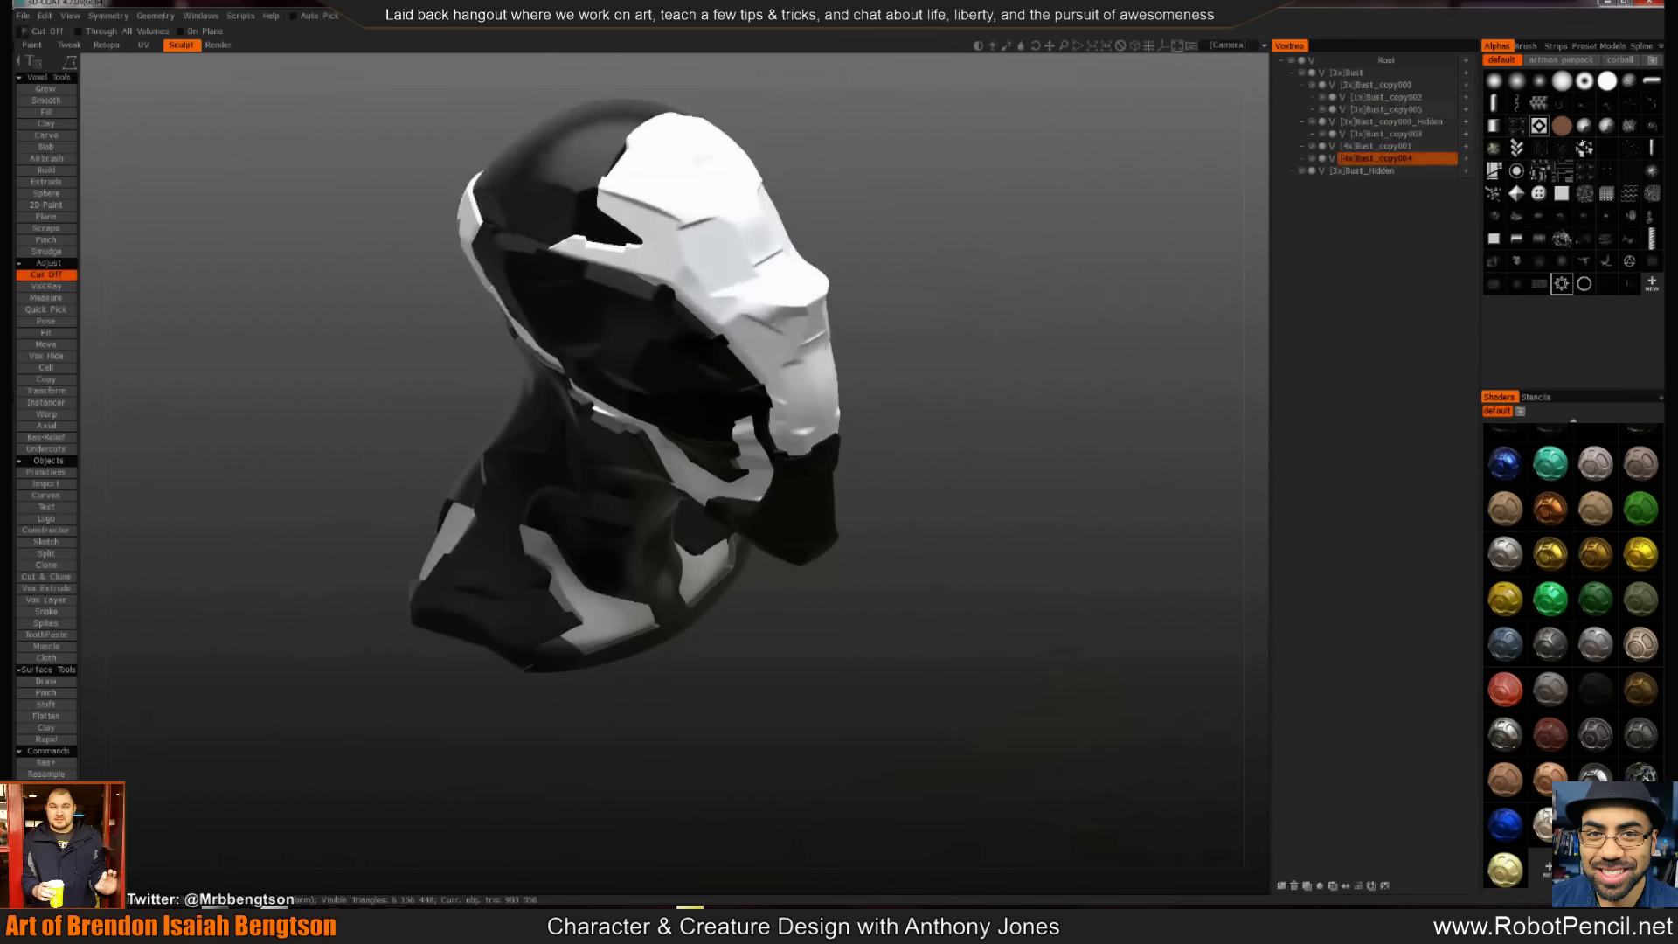
mouse_move(846, 664)
left_mouse_down()
mouse_move(839, 584)
mouse_move(664, 514)
mouse_move(857, 533)
left_mouse_up()
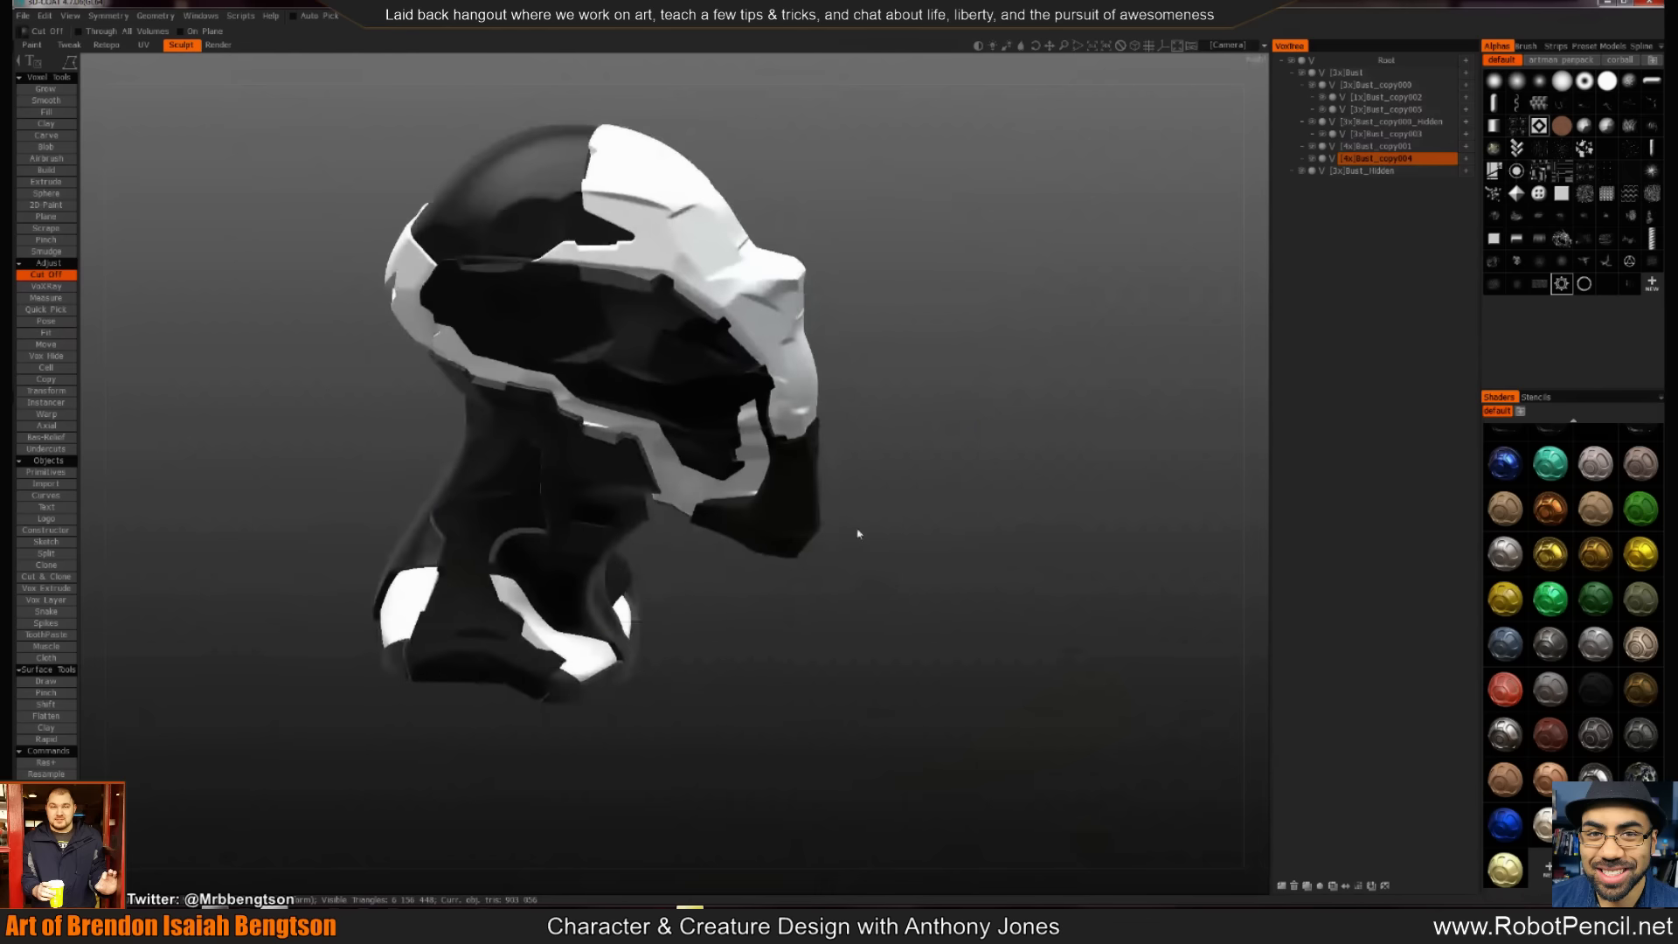
Select the volume at the back of the skull and apply the flat black shader to it
key("h")
scroll(1557, 437, "up", 1)
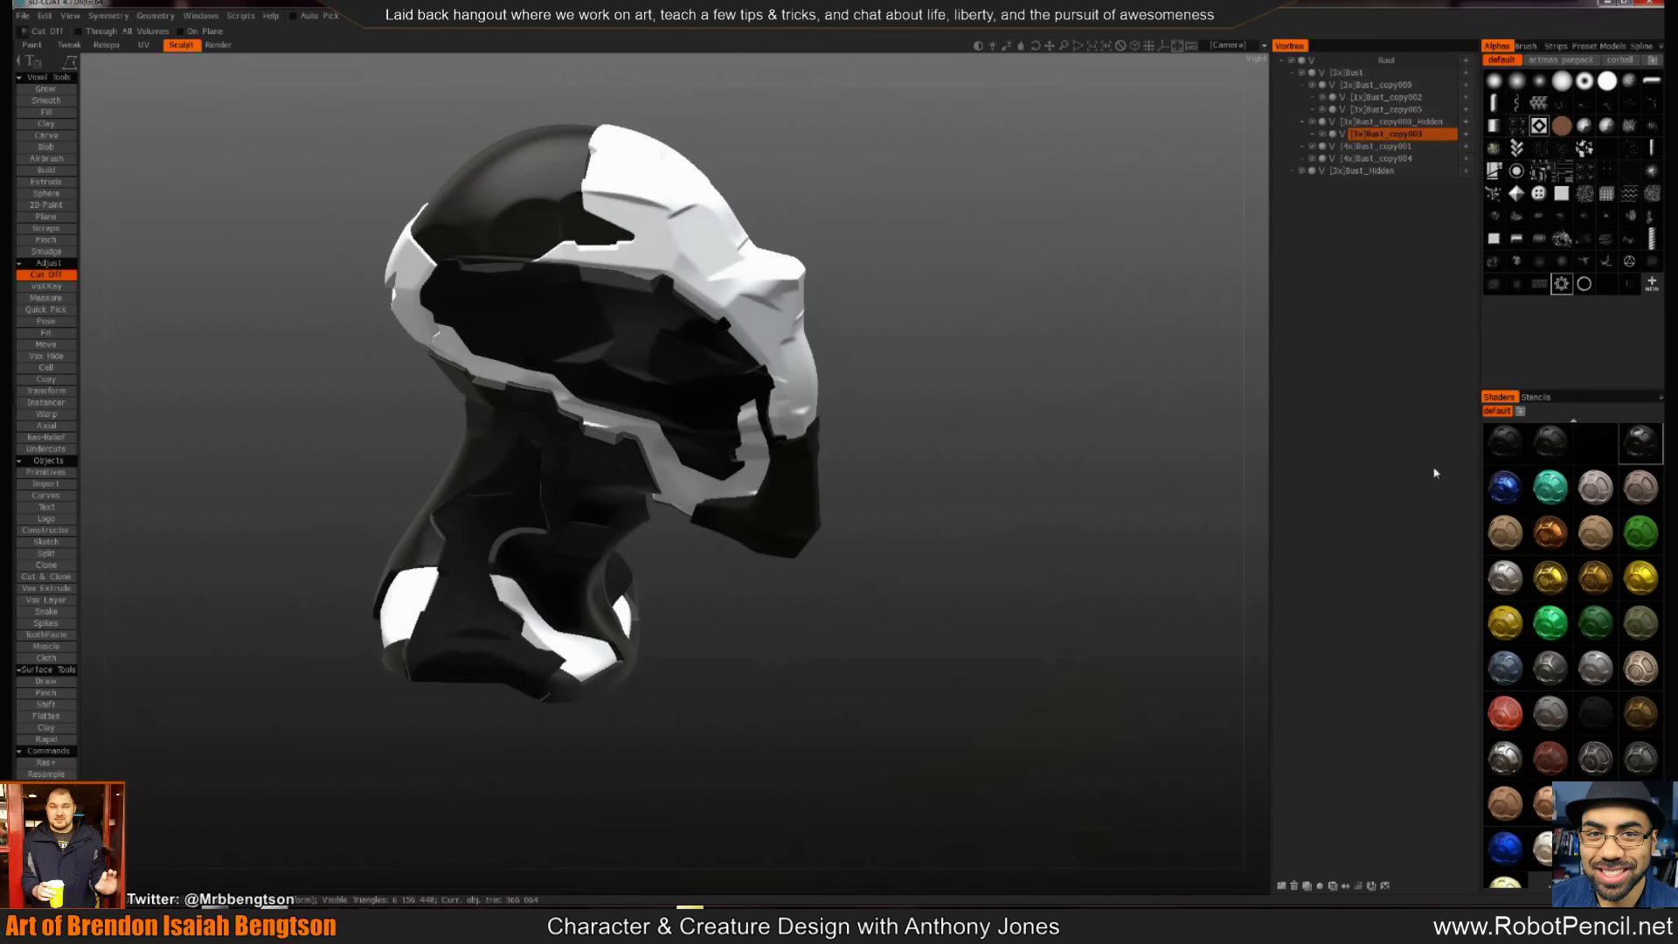
left_click_drag(1031, 384, 848, 504)
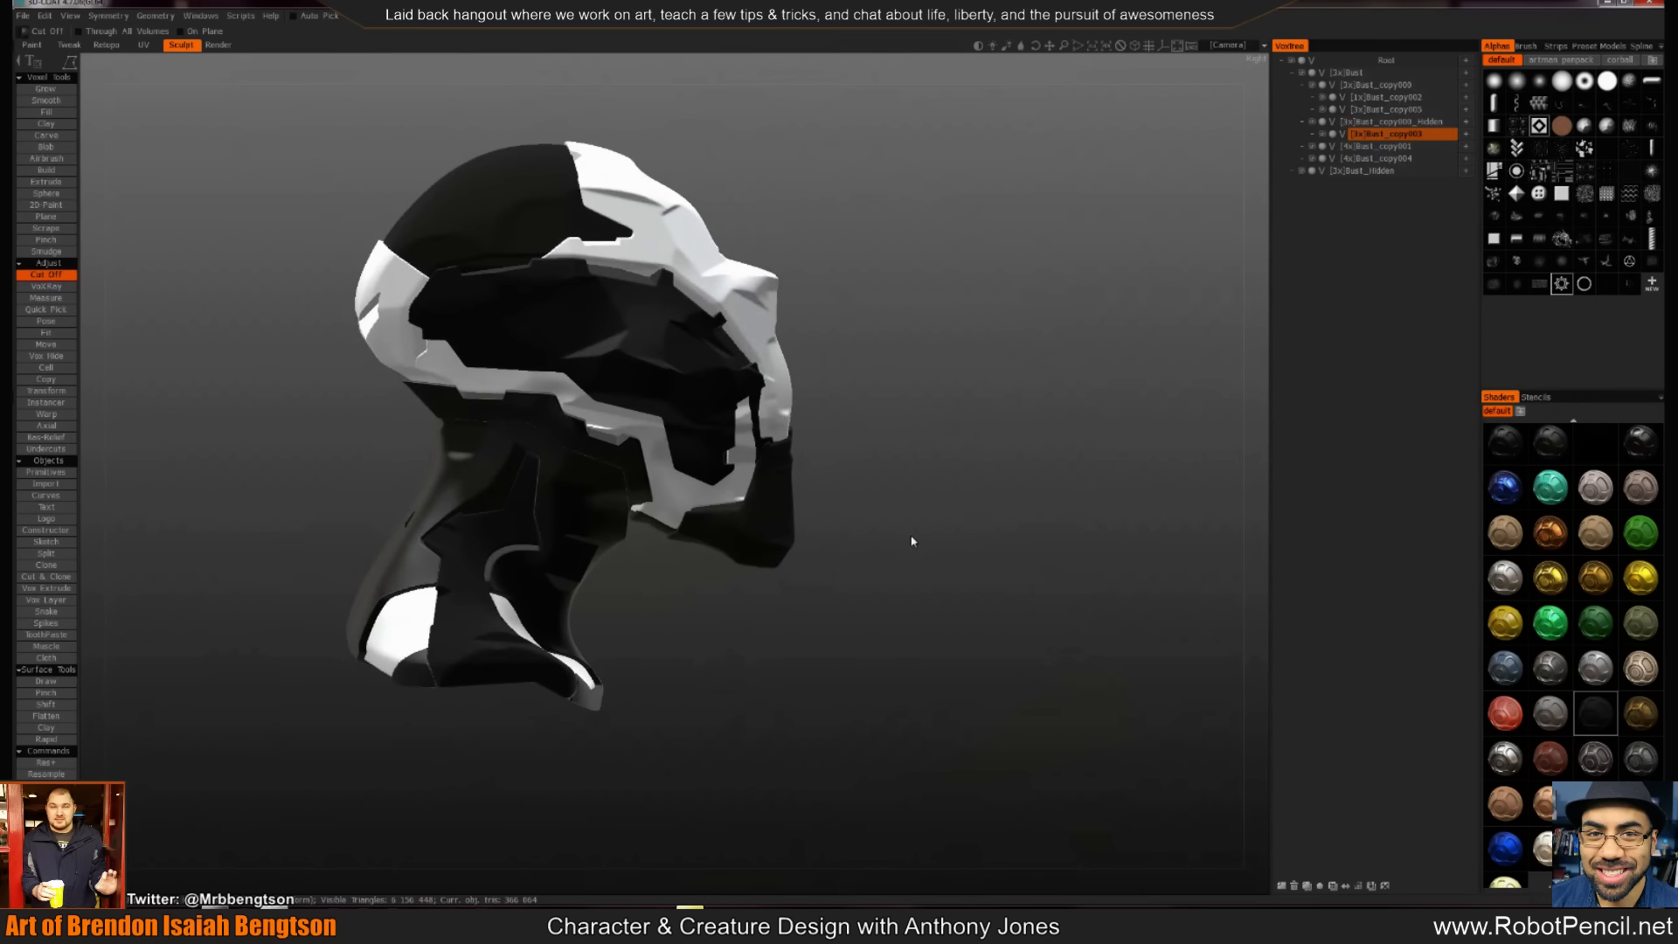
left_click_drag(910, 543, 961, 411)
Try the flat black shader on the jaw strip volume and undo it
key("h")
left_click(1593, 712)
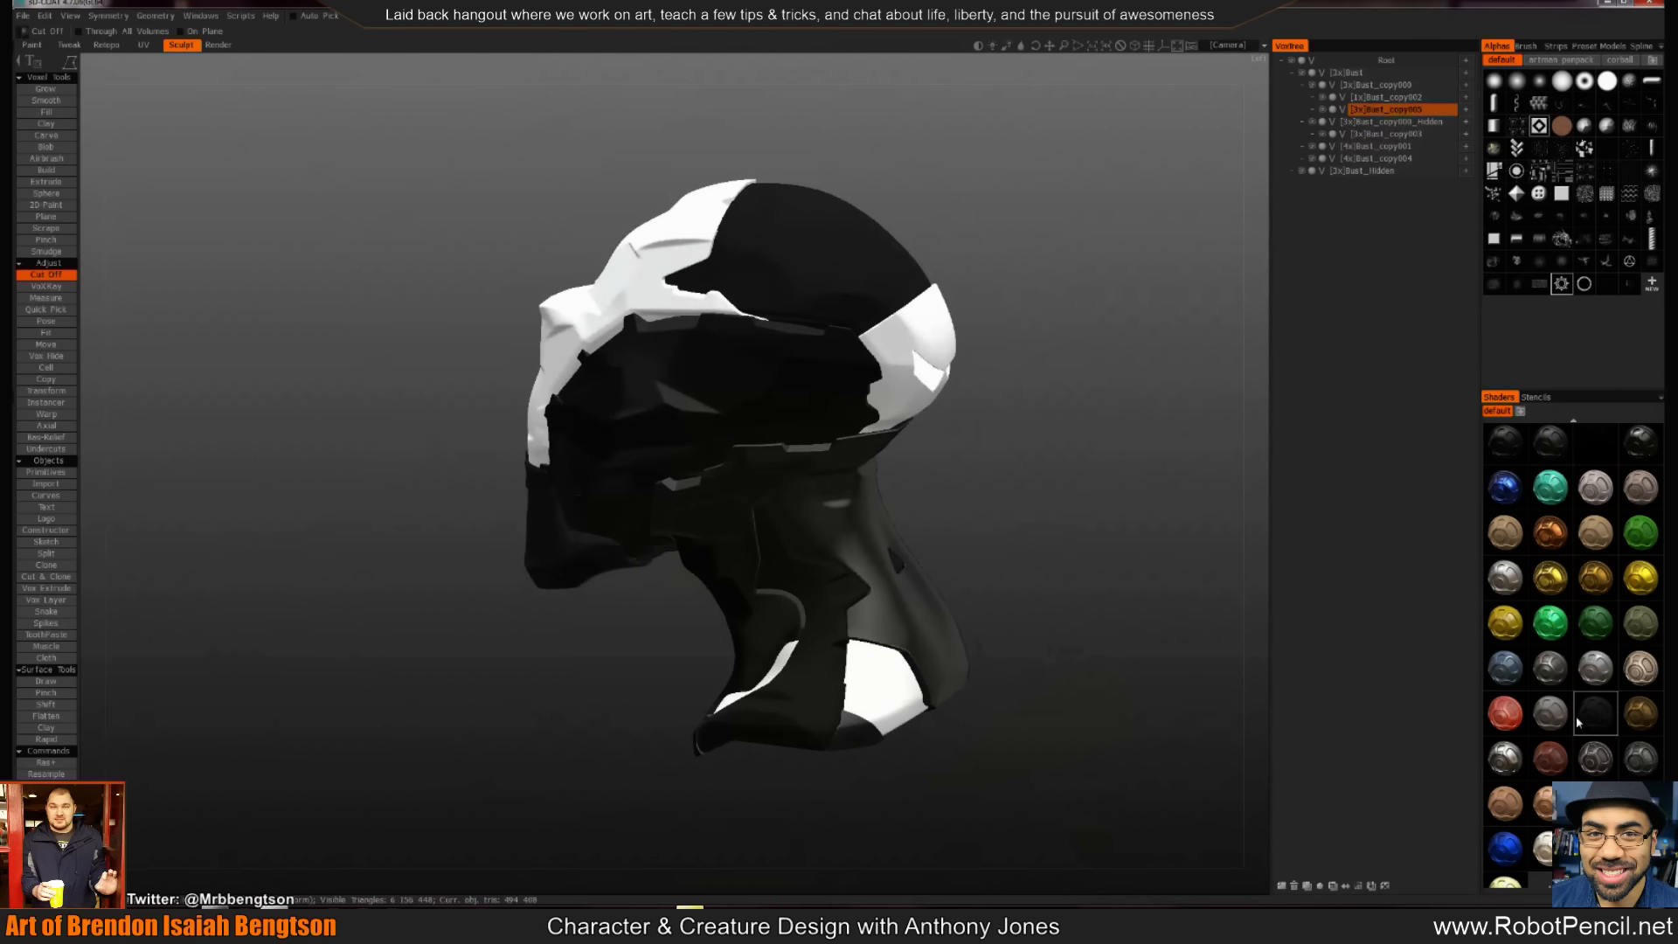
key("ctrl+z")
Separate an angular section of the jaw strip below the cheek with Vox Hide and adjust the resulting volume with the Transform tool
left_click_drag(1018, 487, 778, 468)
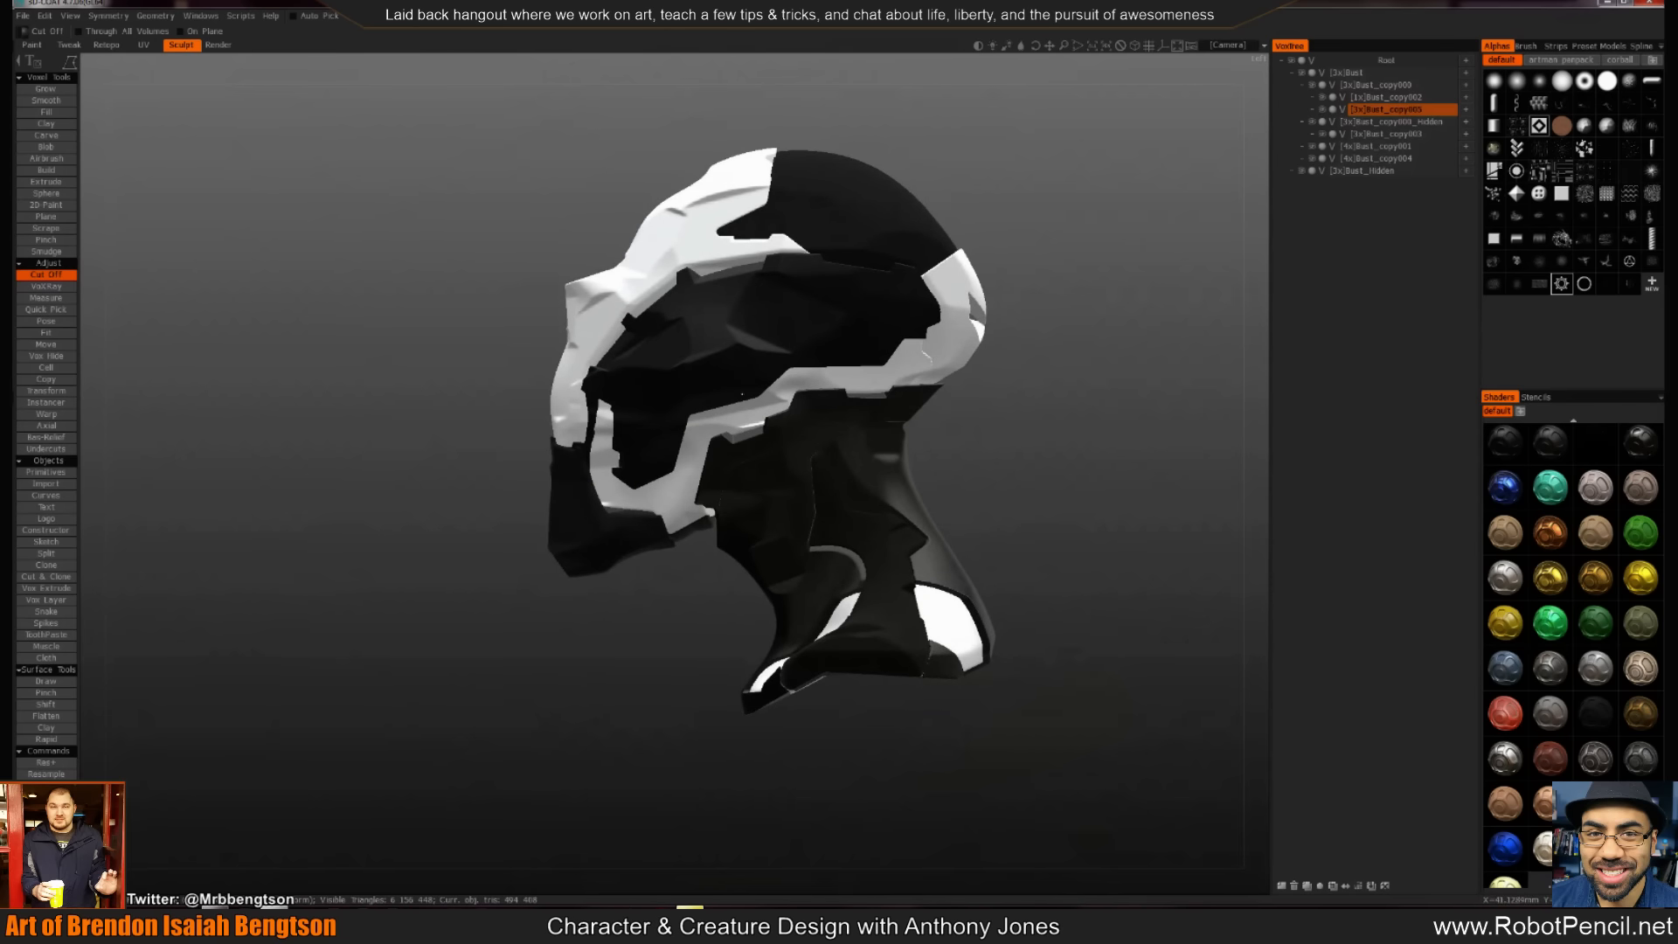
key("h")
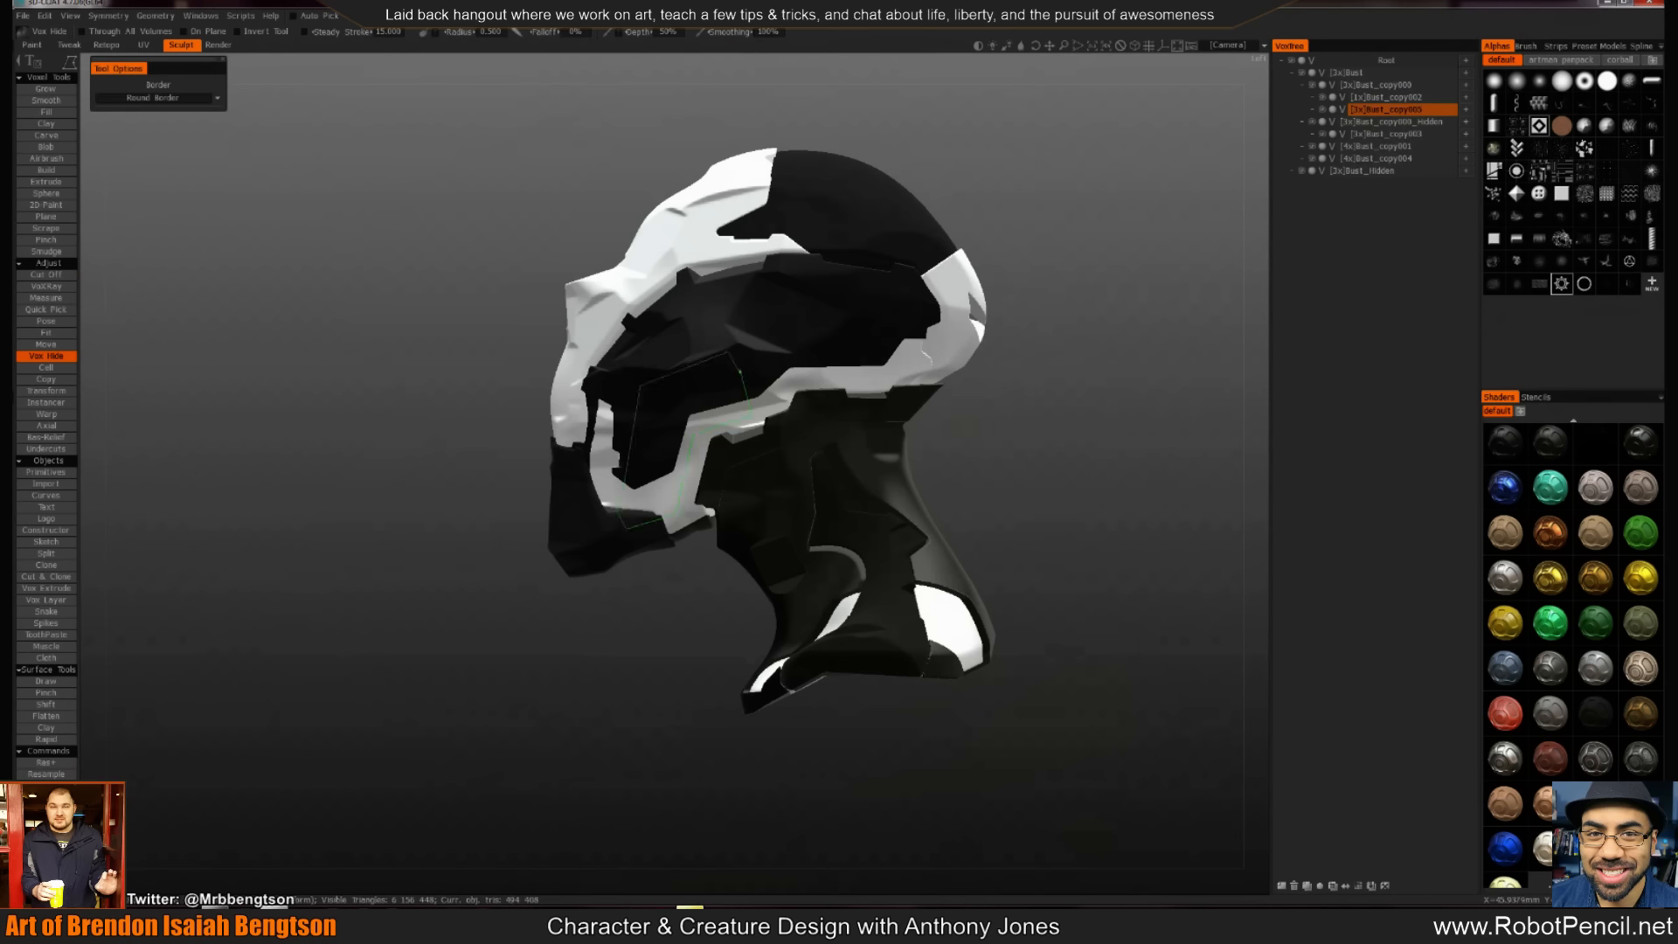
left_click(739, 371)
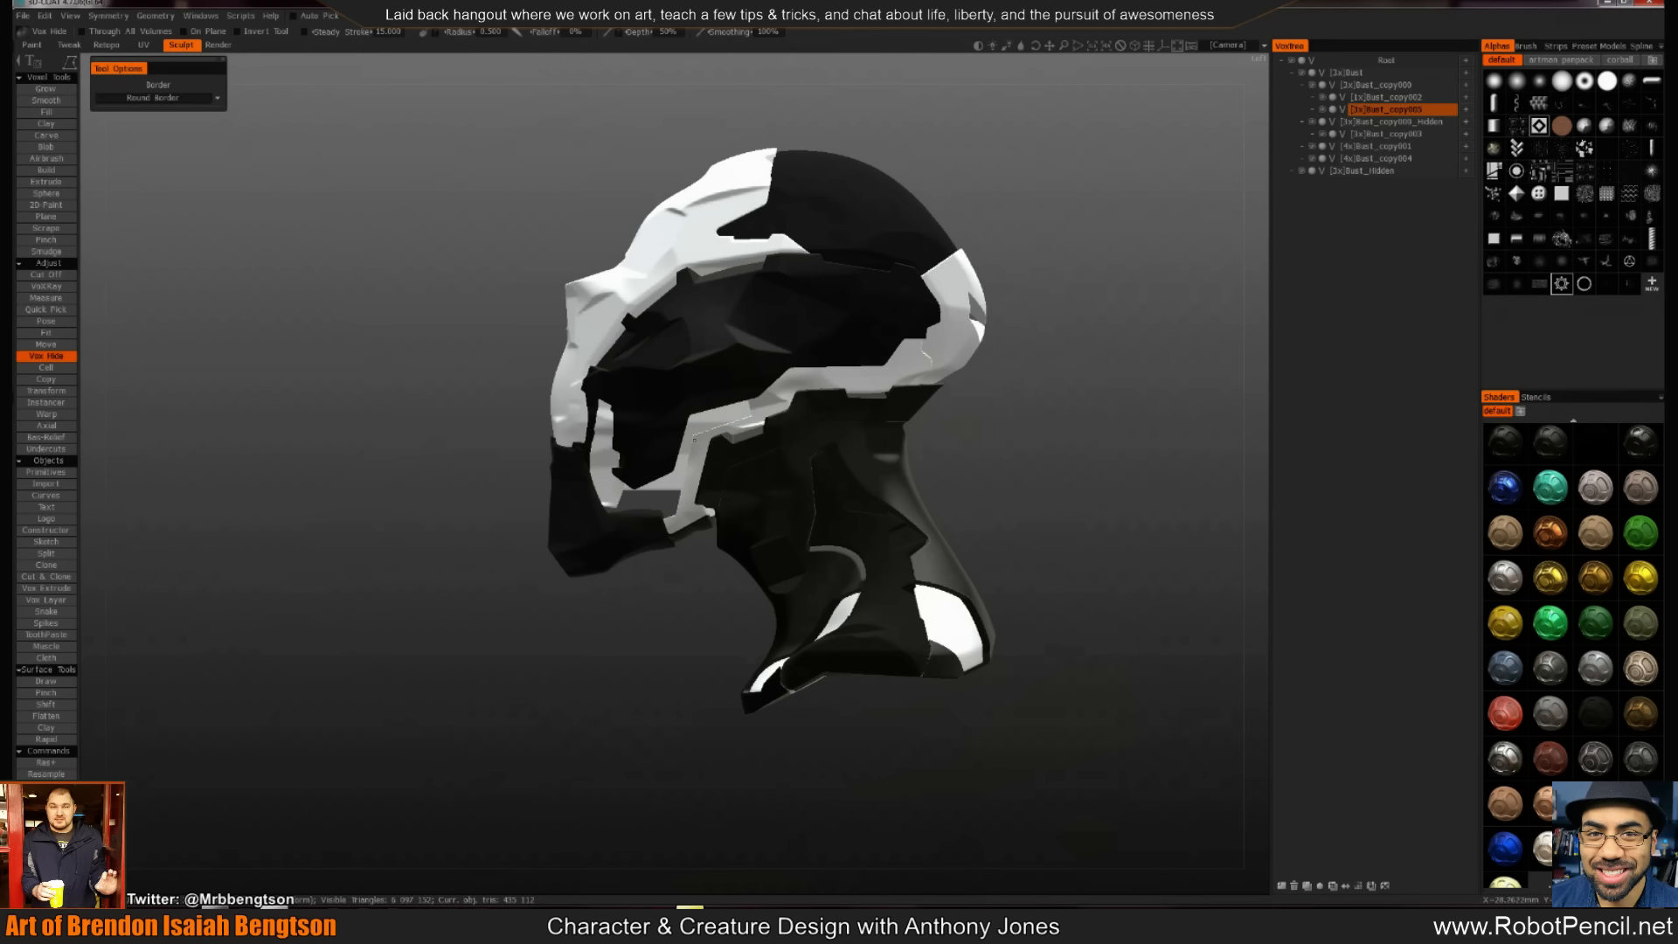
key("t")
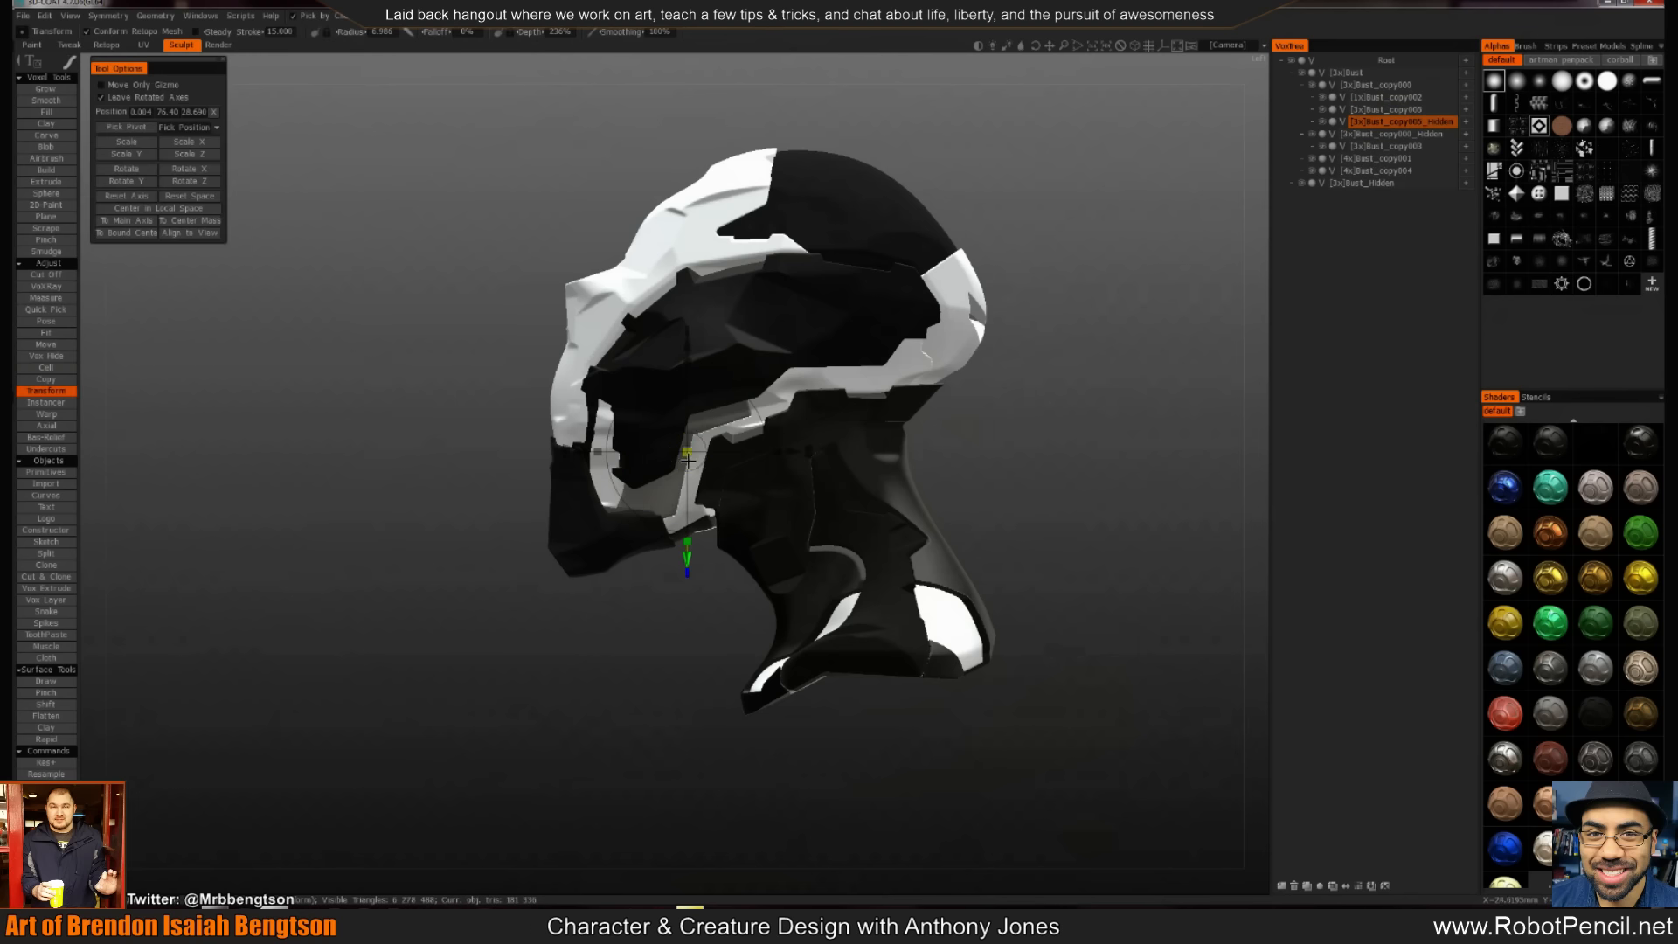
scroll(603, 678, "up", 3)
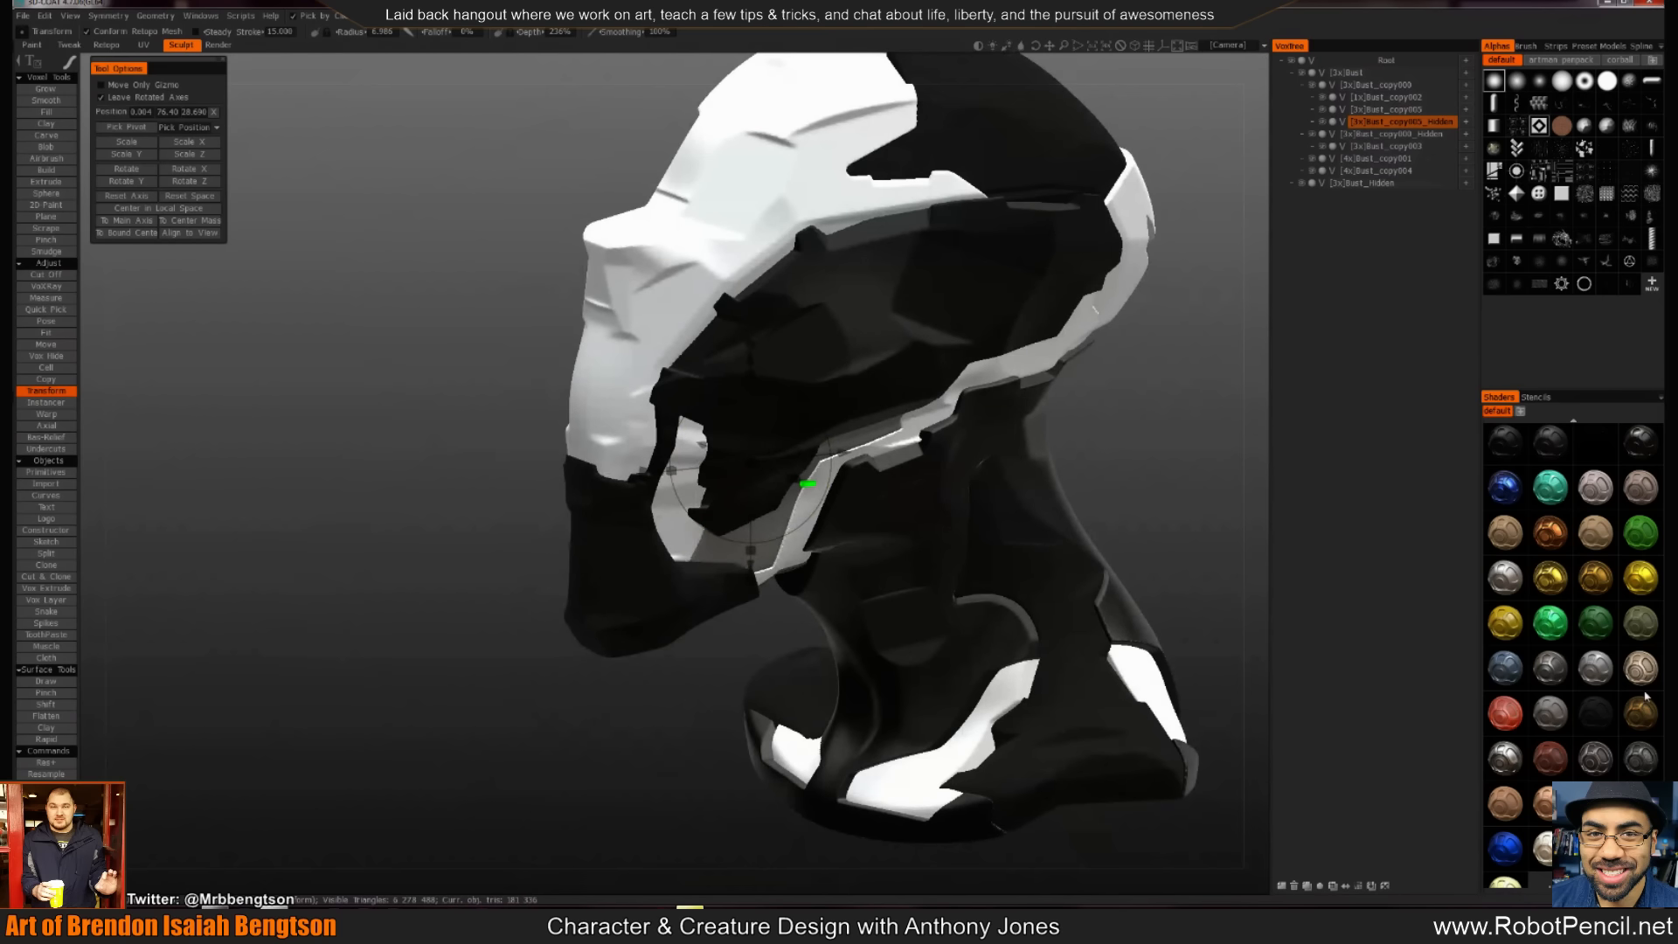
Try resampling the jaw strip volume at a higher density and undo the resampling
left_click_drag(521, 704, 780, 564)
key("h")
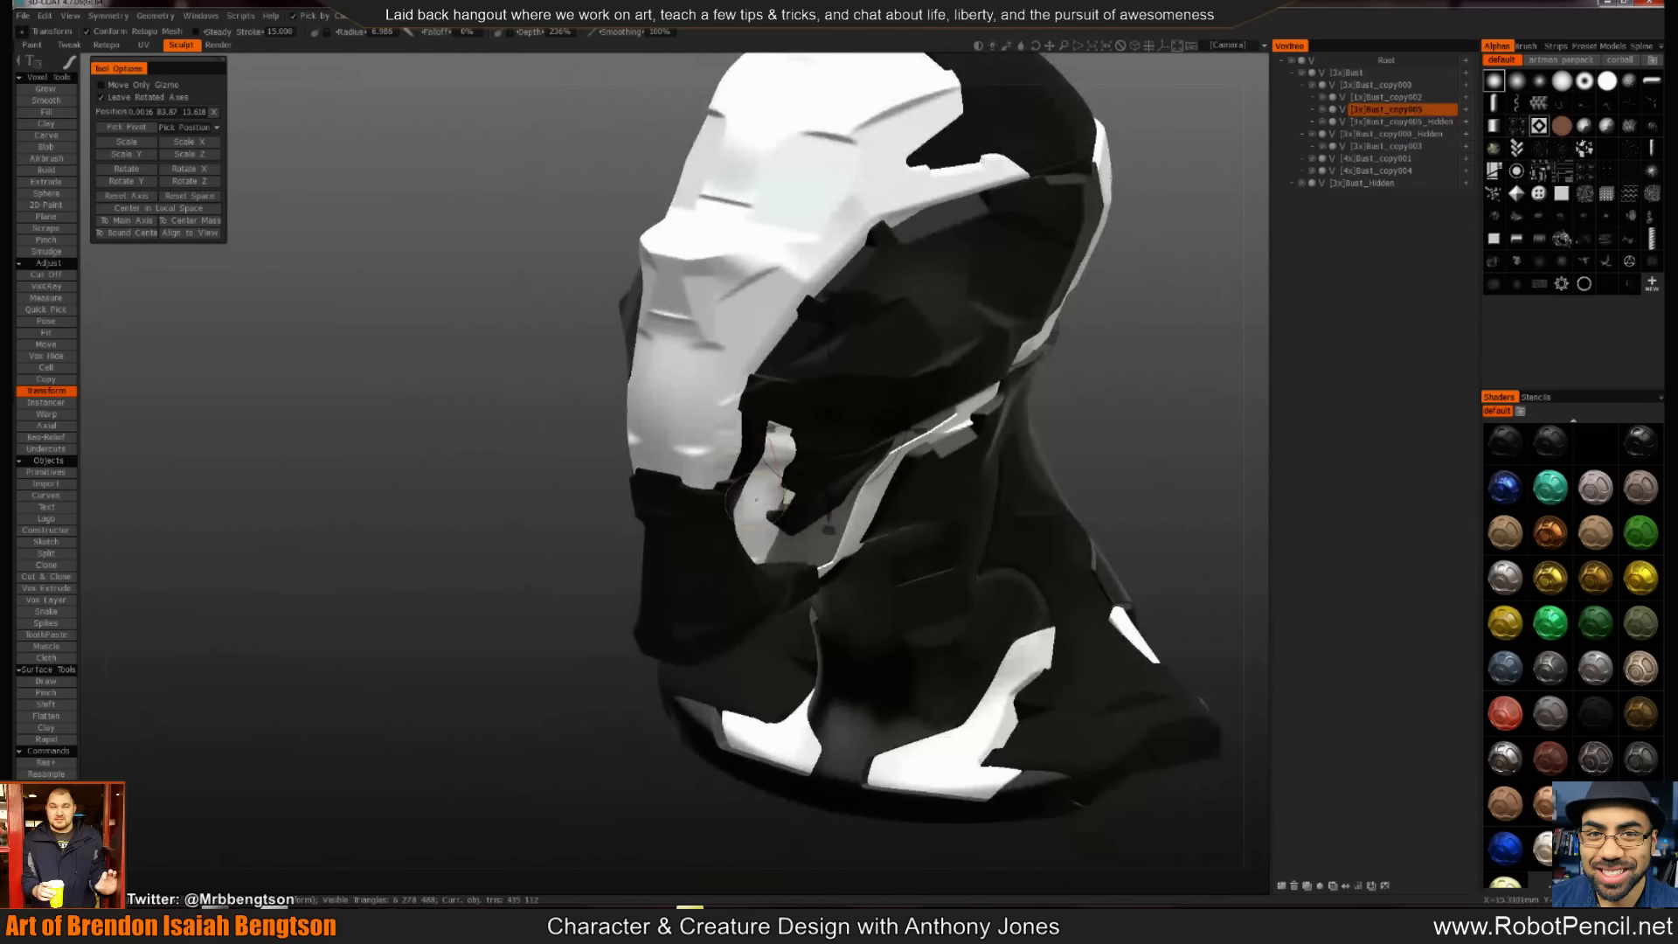
key("ctrl+r")
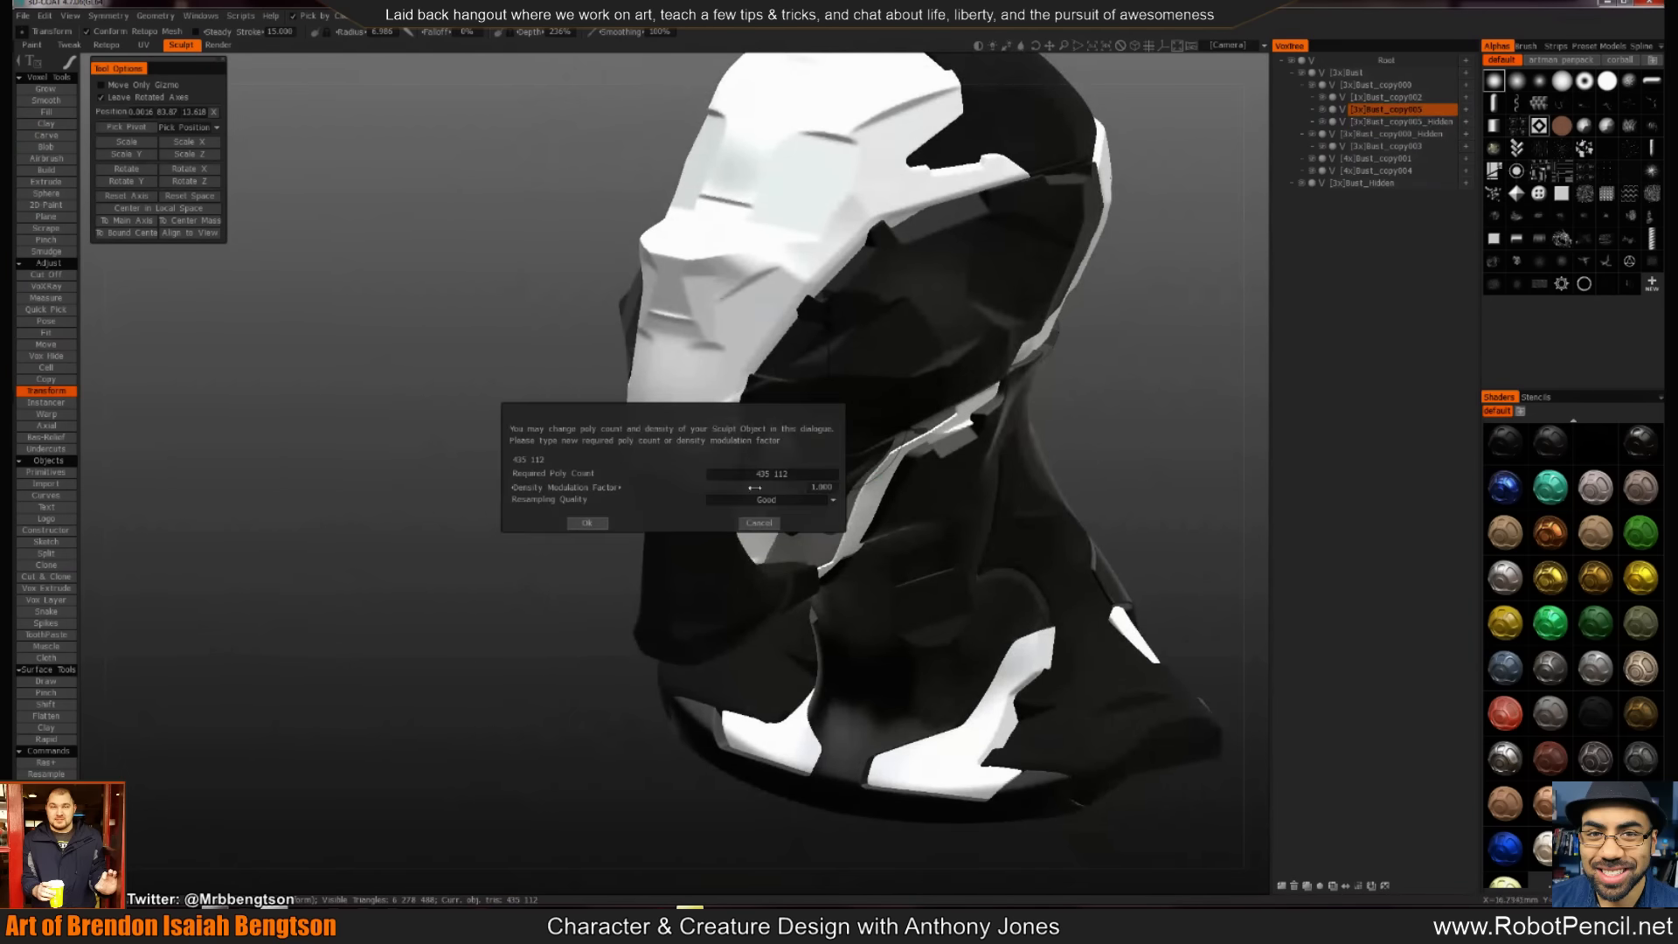
left_click_drag(652, 489, 745, 494)
left_click(585, 523)
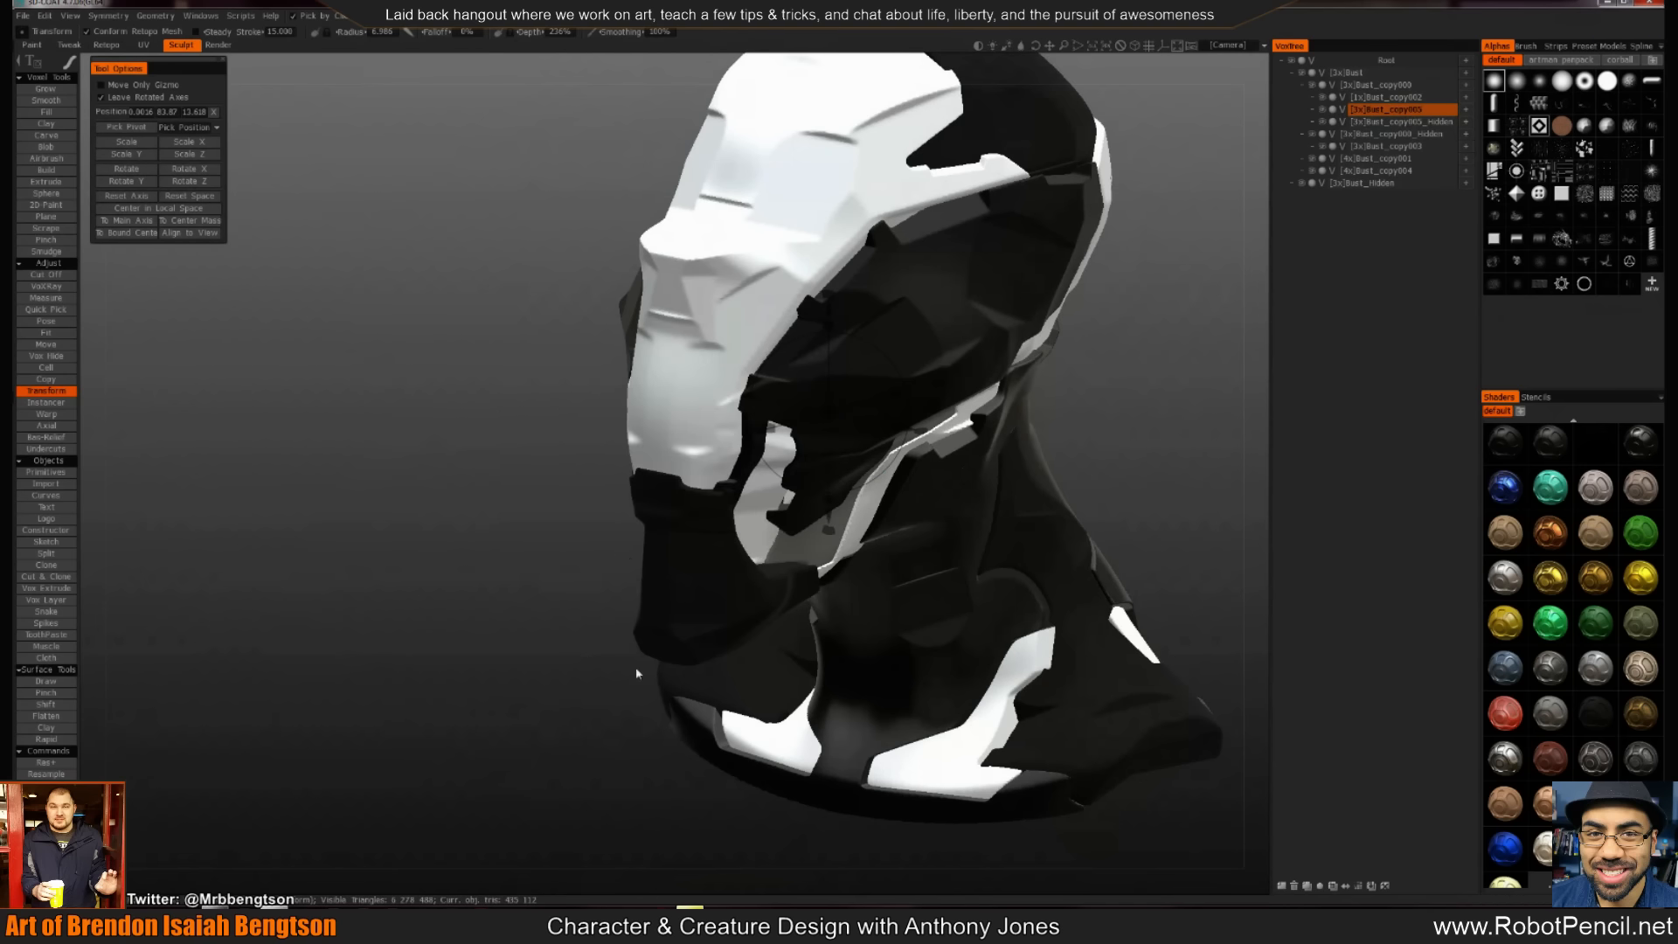
left_click_drag(626, 688, 573, 652)
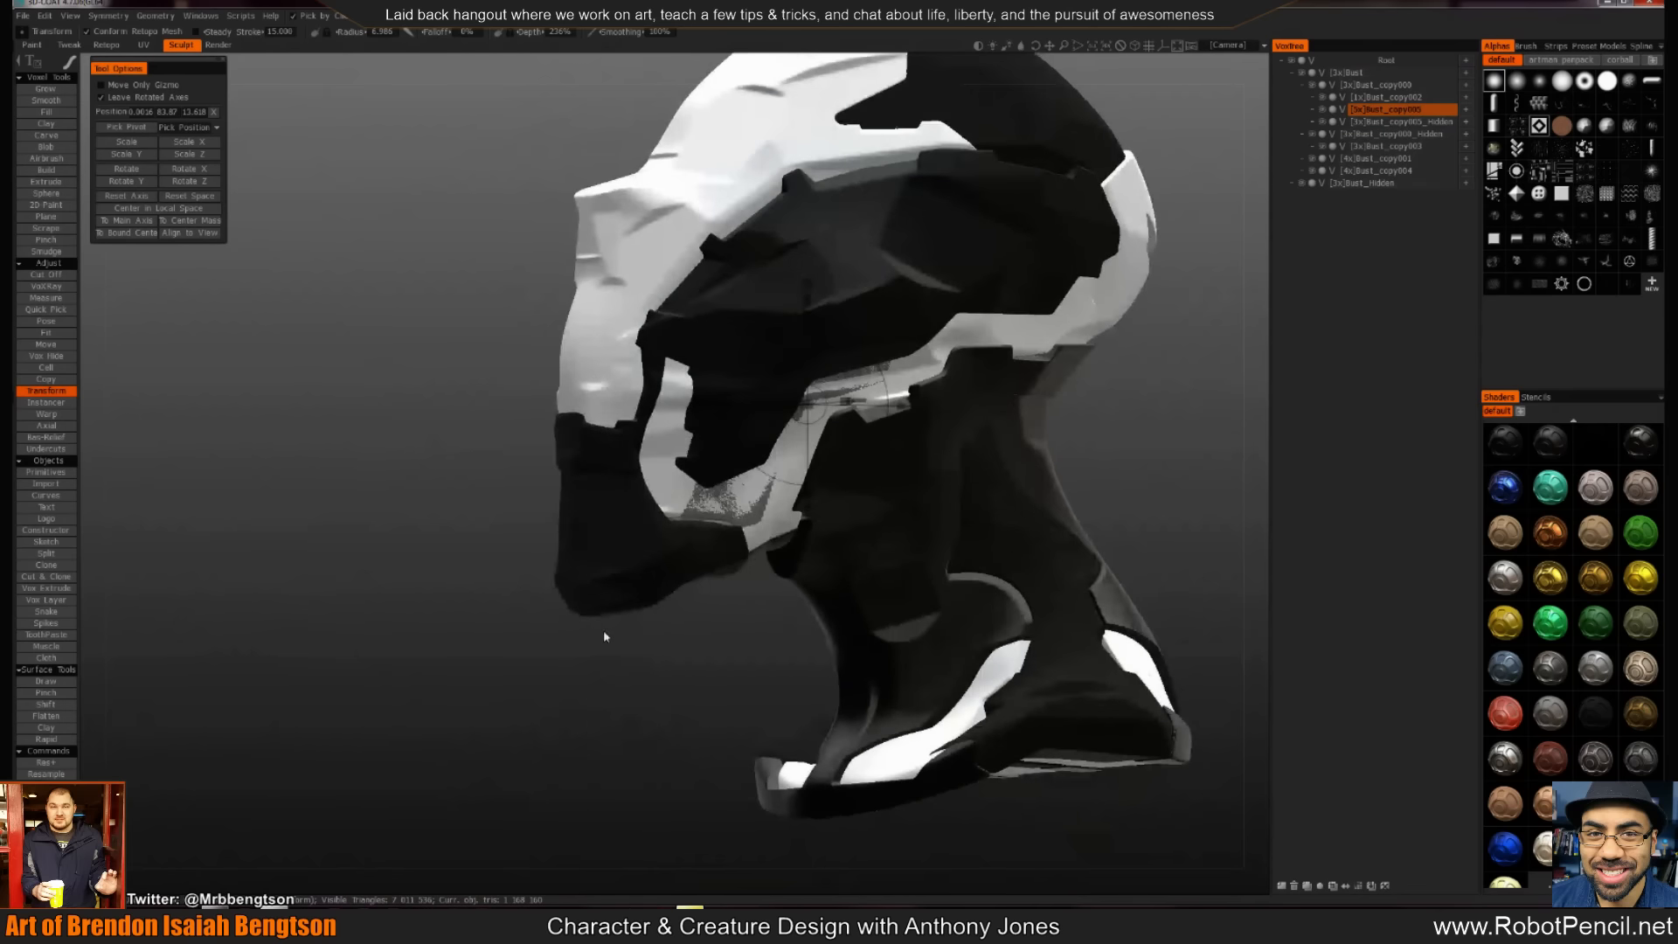
key("ctrl+z")
Select the head's side volume, split off an angular eye-shaped panel on each side of the mask and activate Transform for the new volume
mouse_move(591, 658)
left_mouse_down()
mouse_move(554, 673)
mouse_move(615, 648)
left_mouse_up()
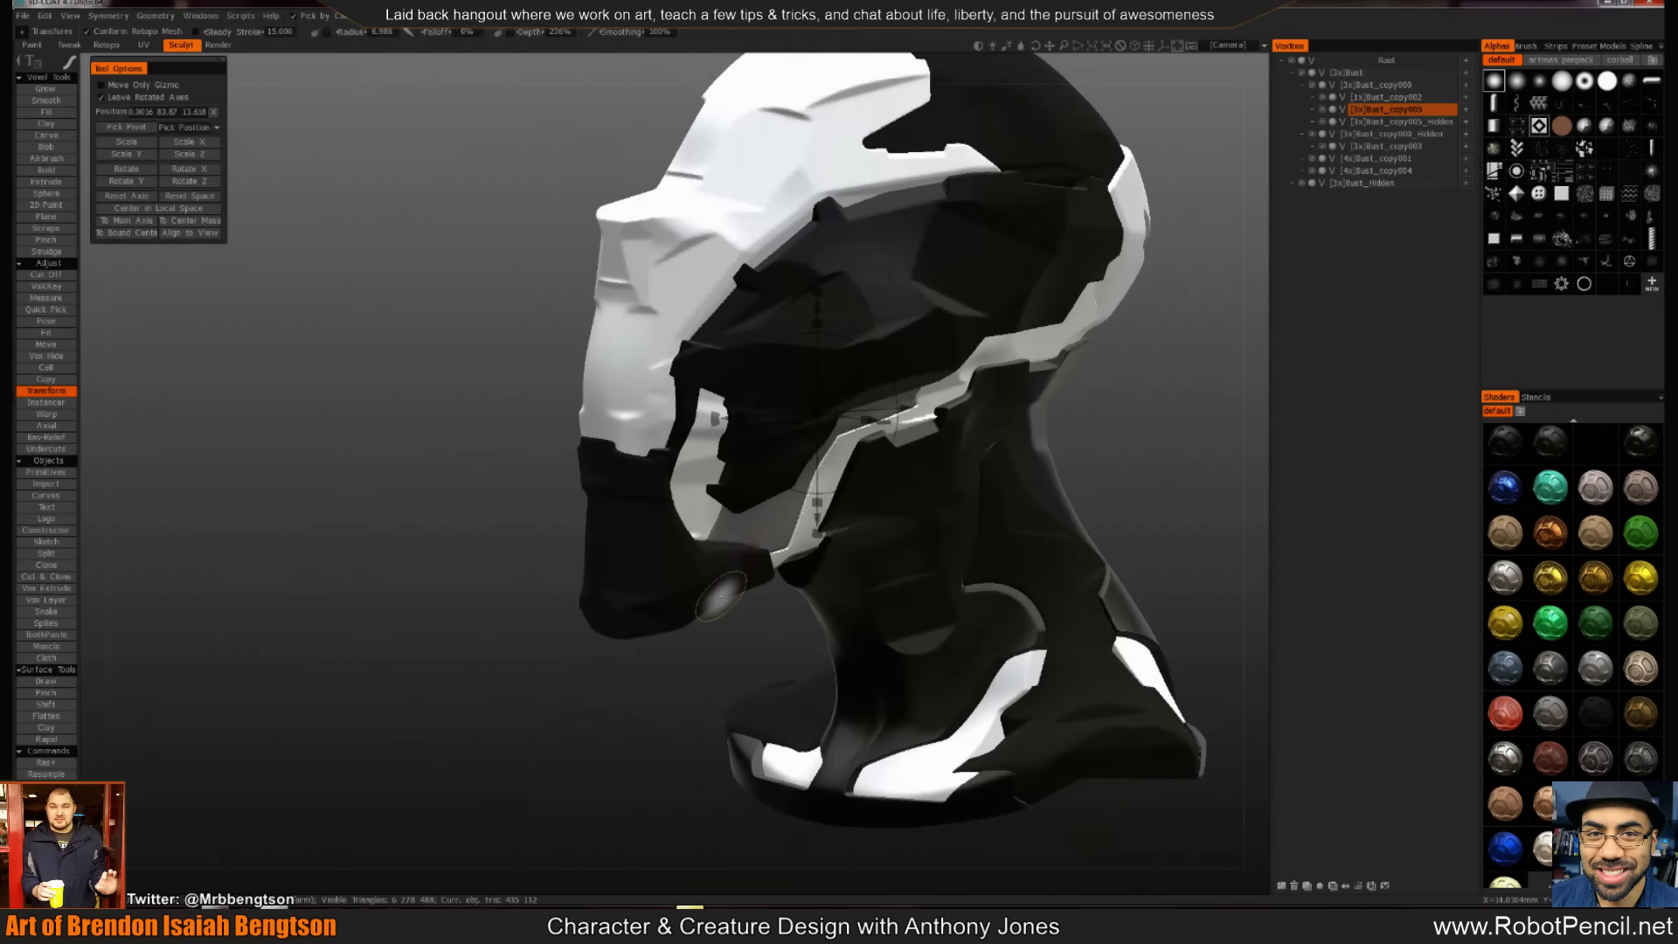
left_click_drag(733, 680, 711, 530)
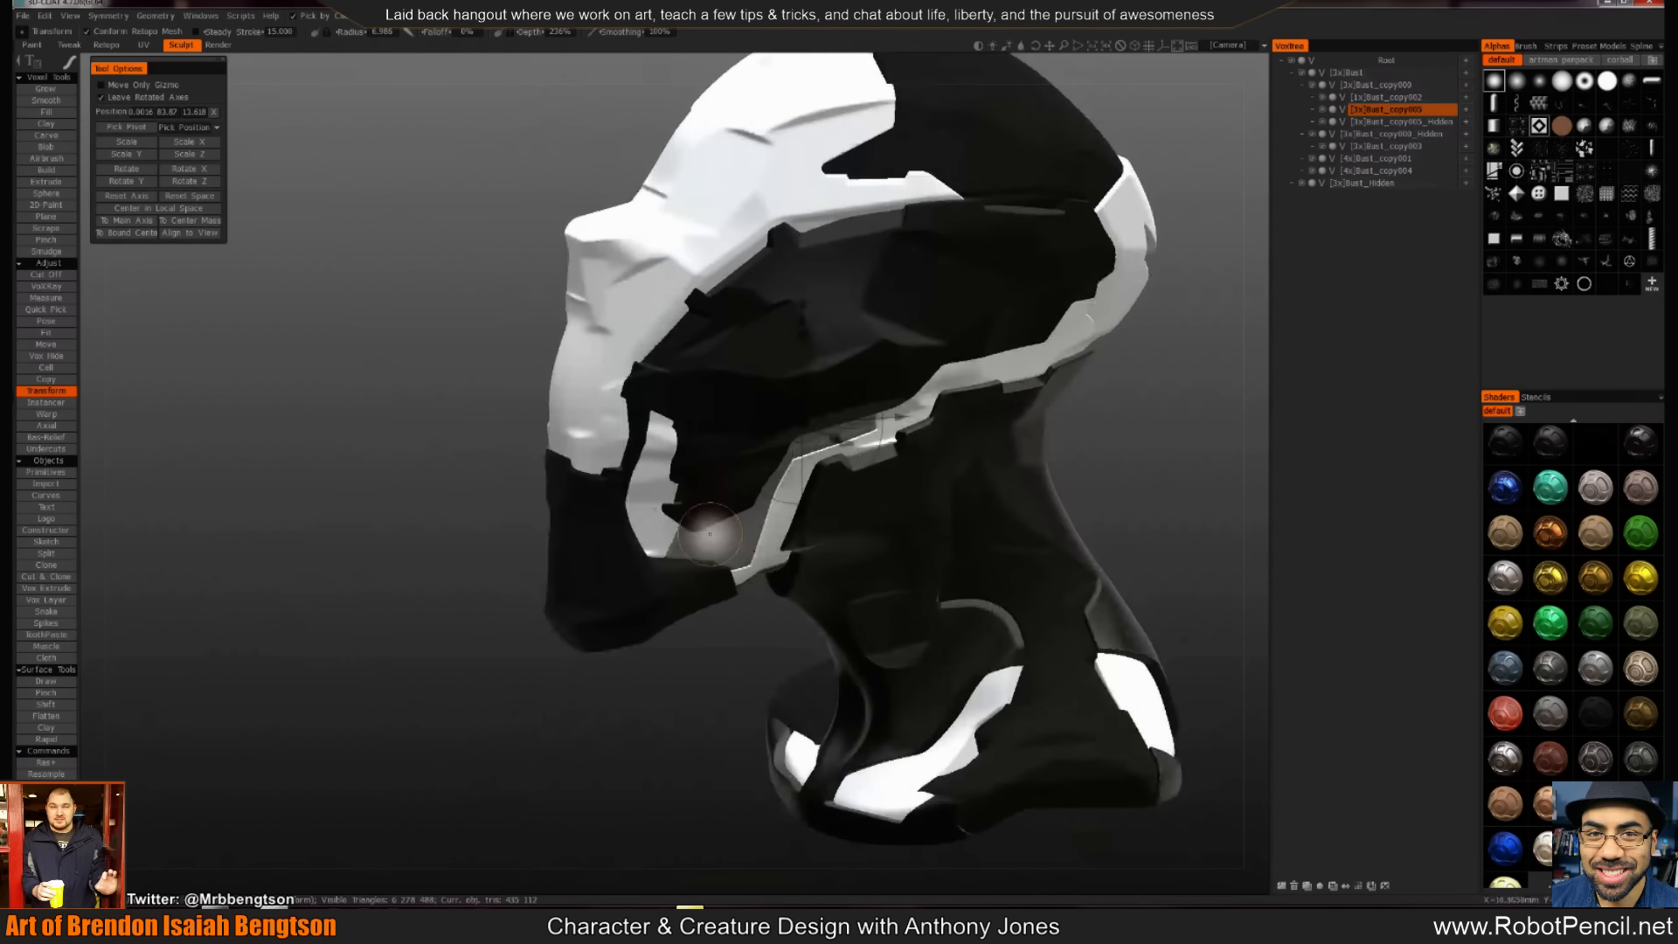
left_click_drag(699, 651, 909, 586)
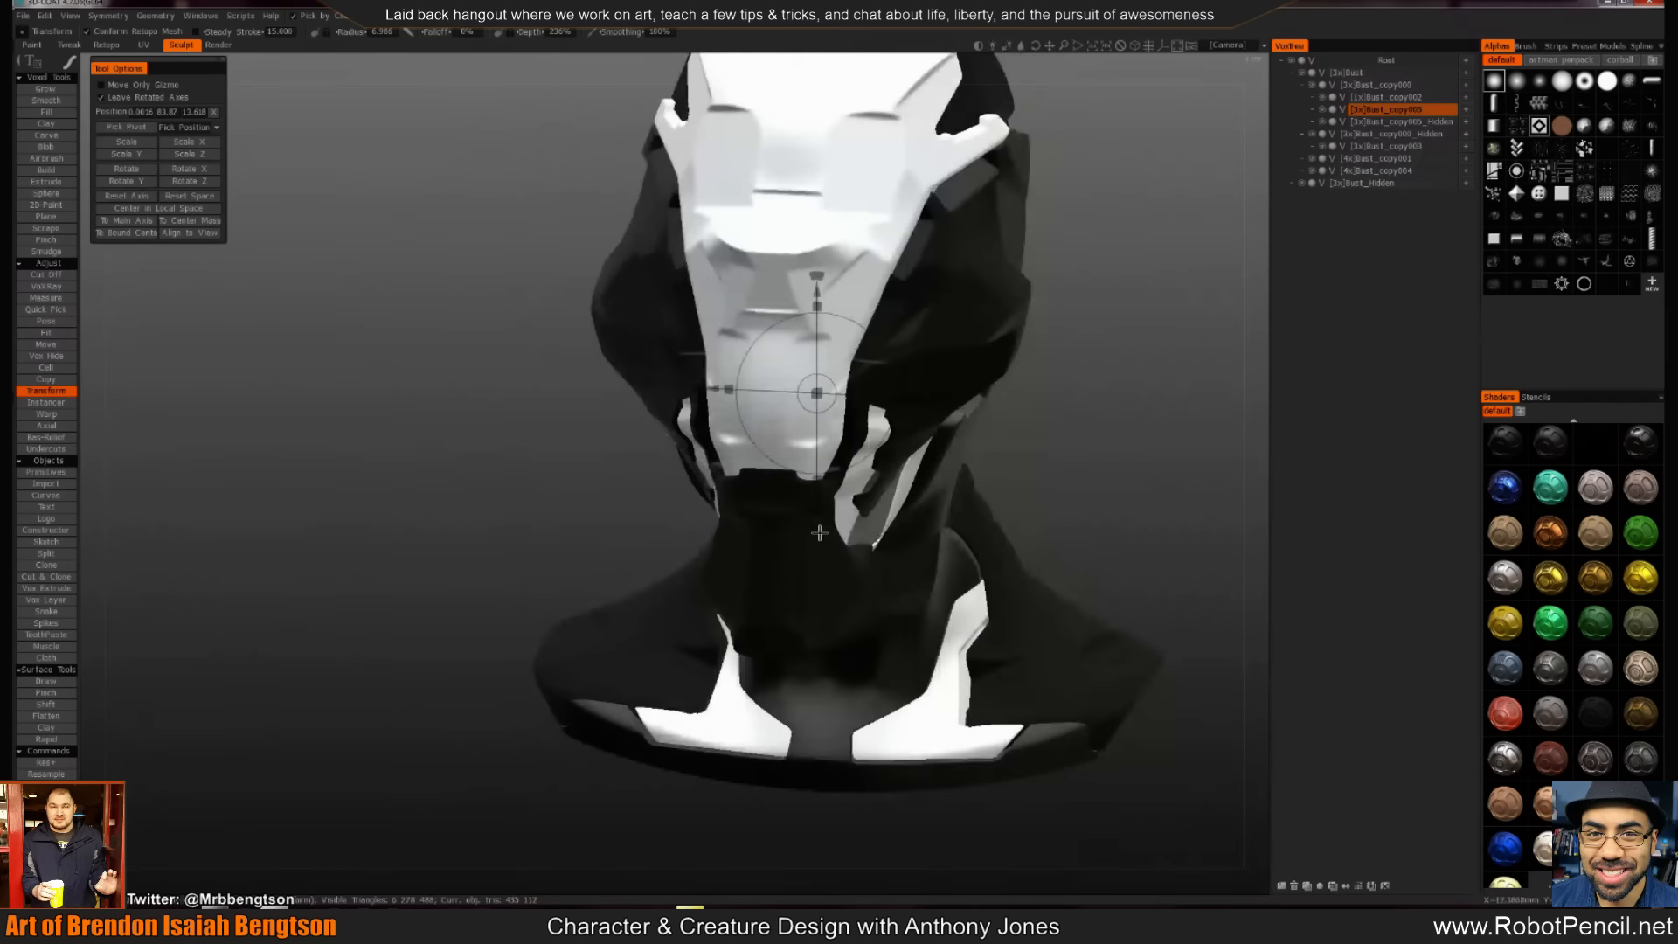
scroll(769, 420, "down", 3)
key("h")
left_click_drag(859, 332, 976, 334)
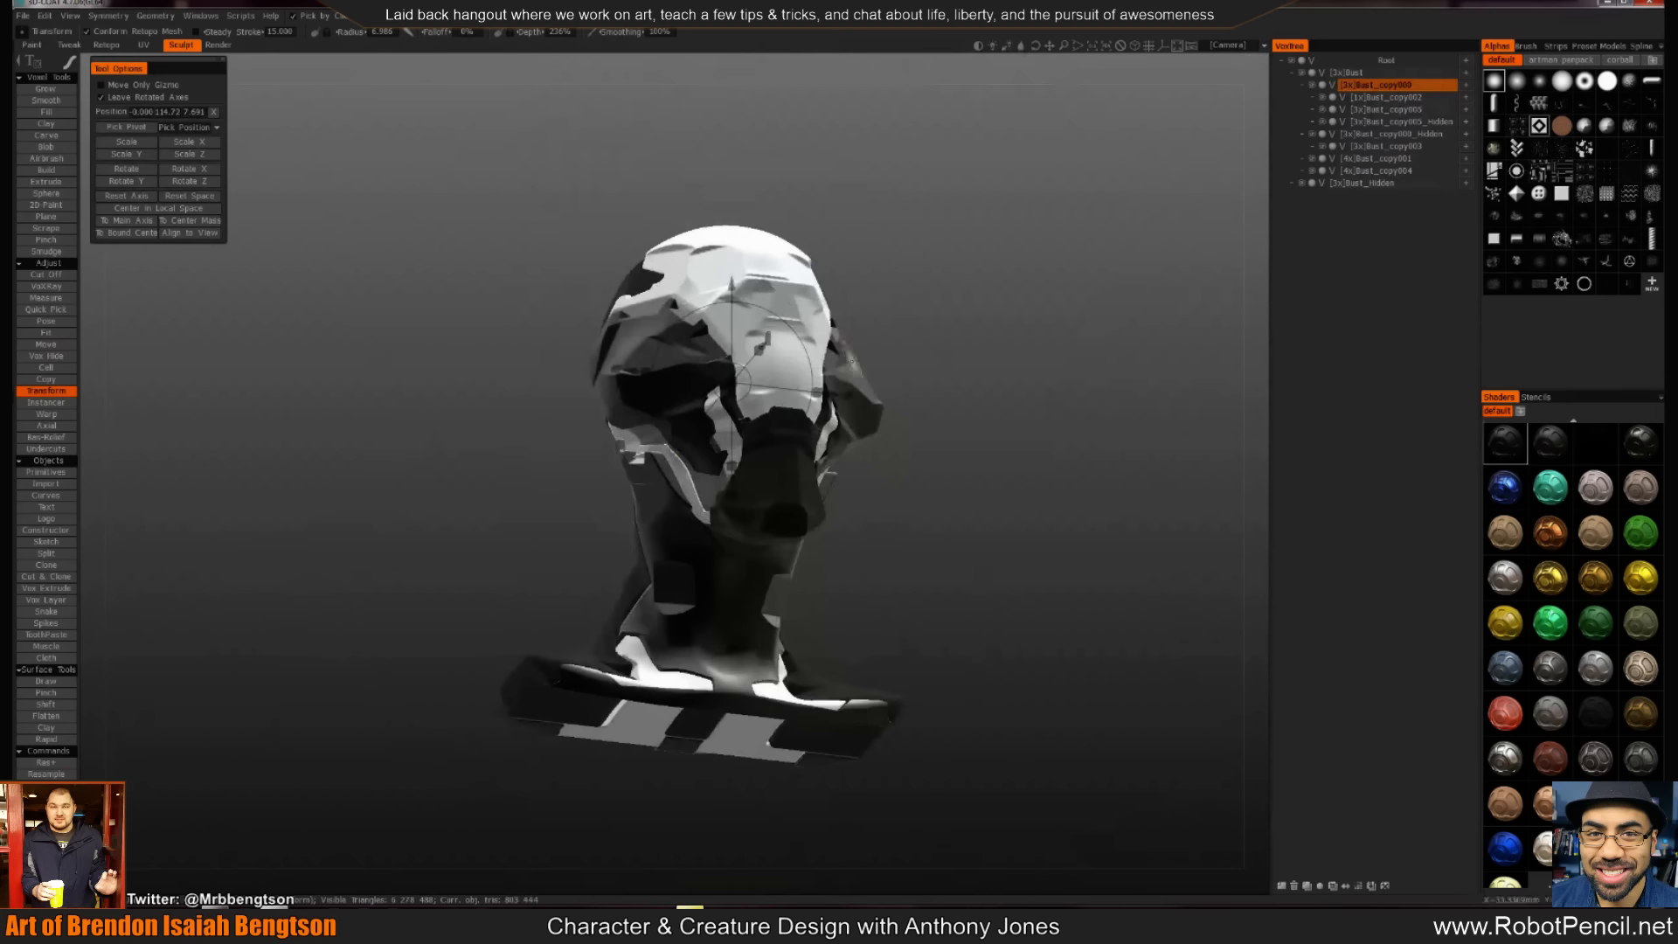
key("s")
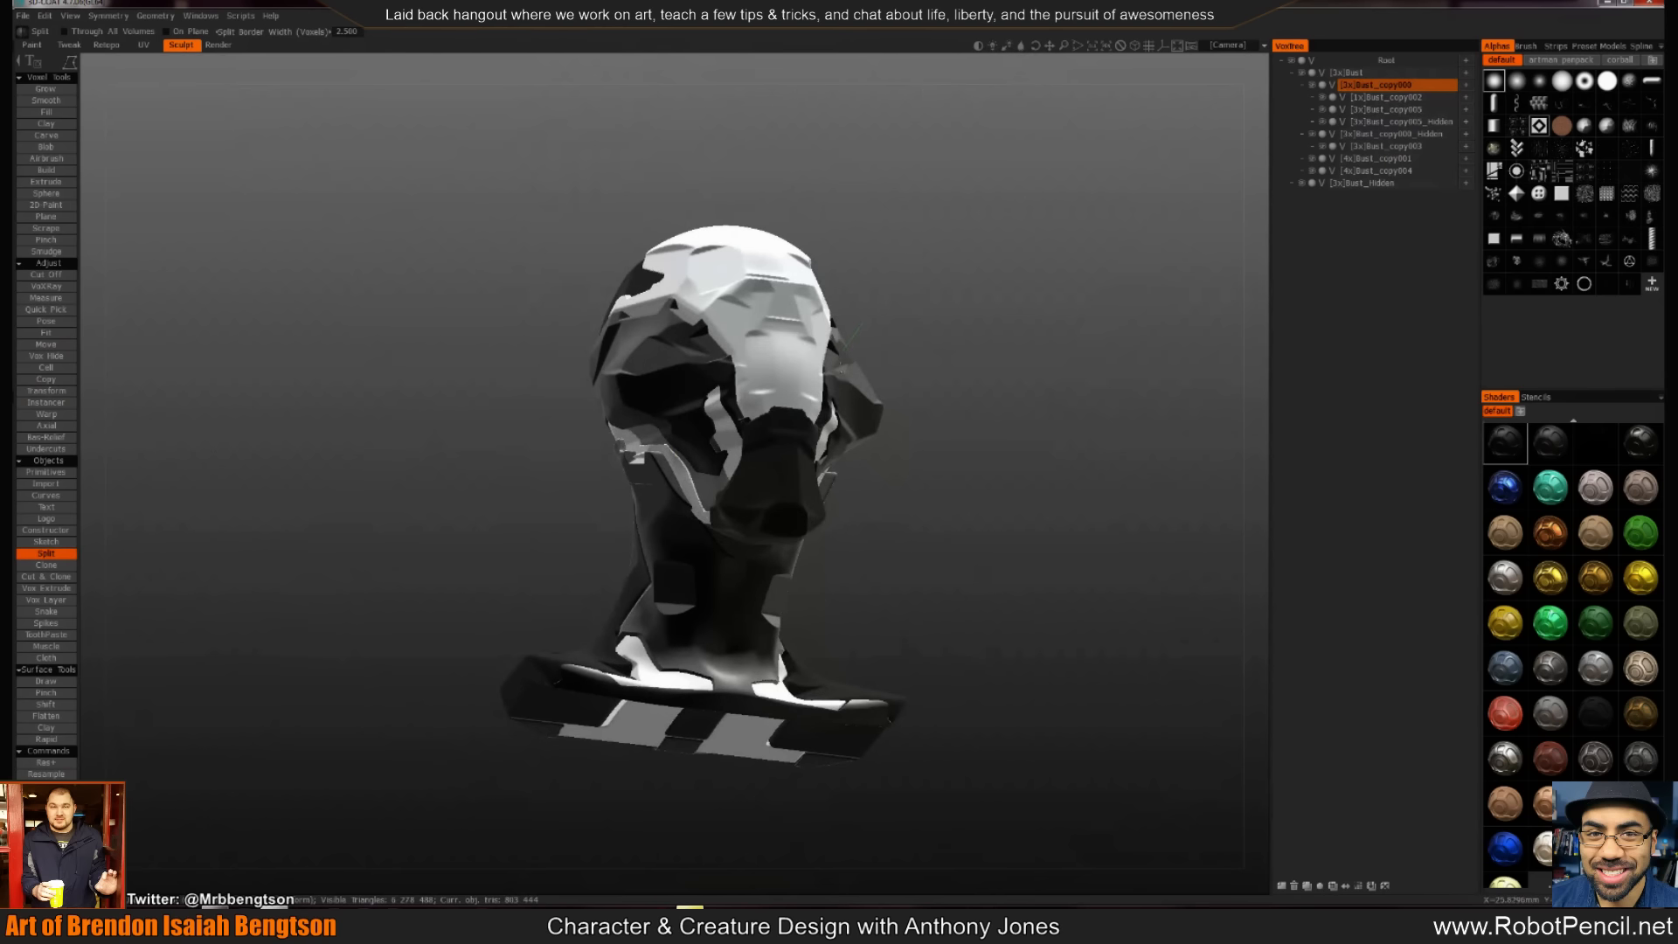
left_click_drag(923, 356, 826, 378)
key("h")
key("t")
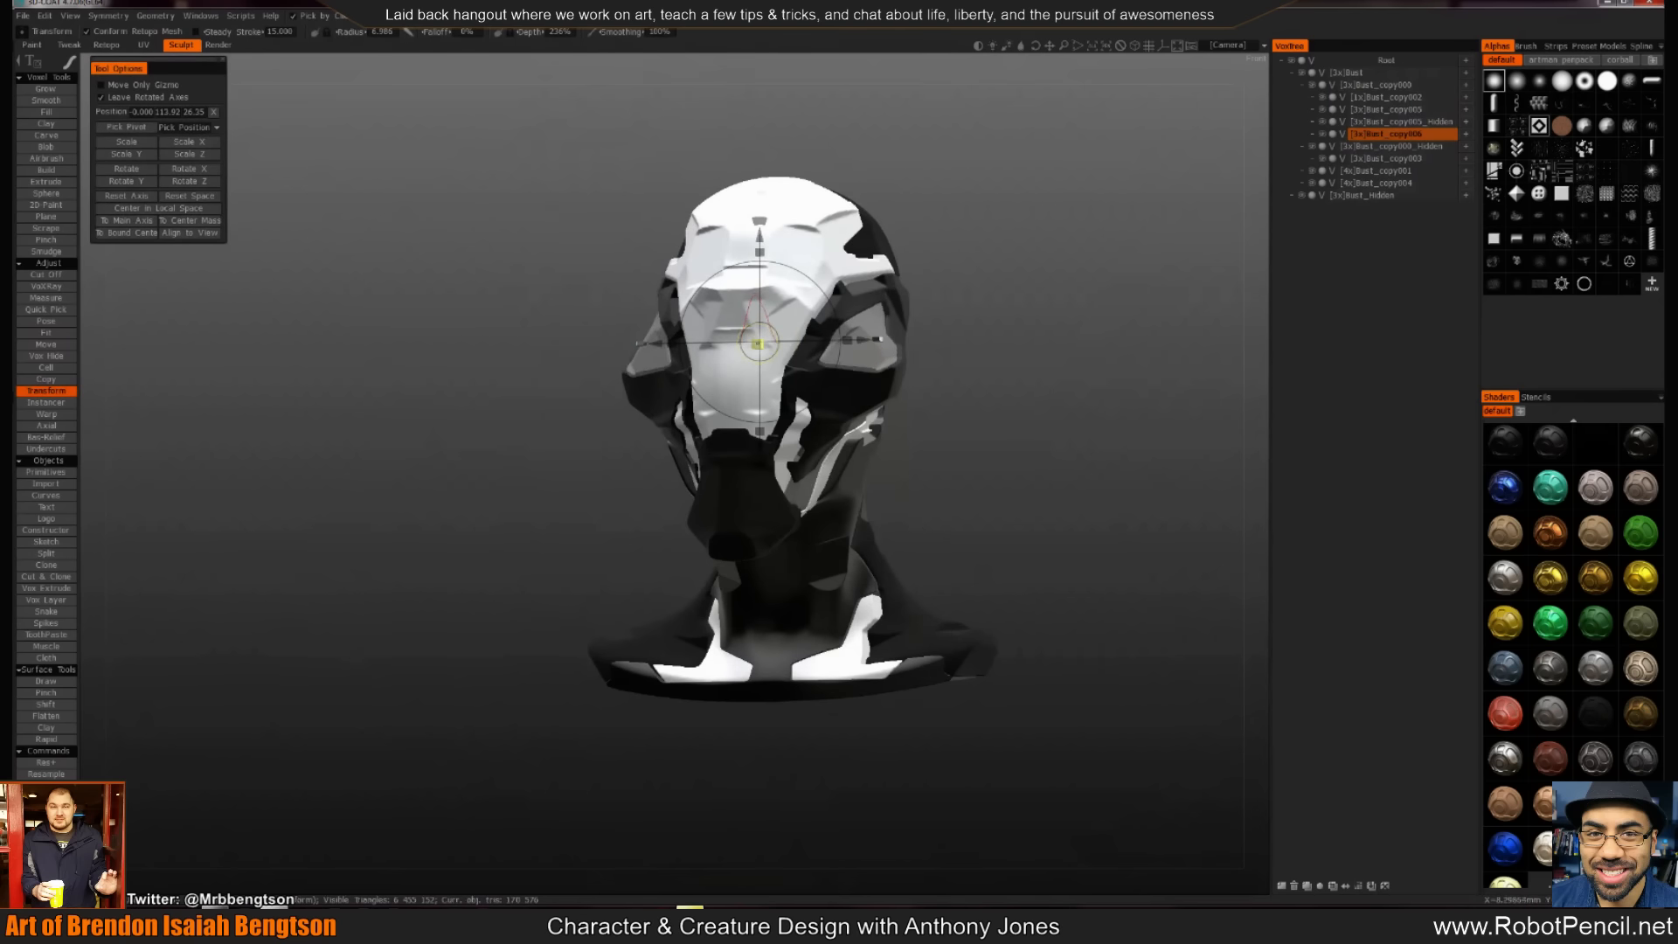
Apply a white shader to the new eye-shaped side panels and check them from the side and front
left_click_drag(1019, 352, 1040, 384)
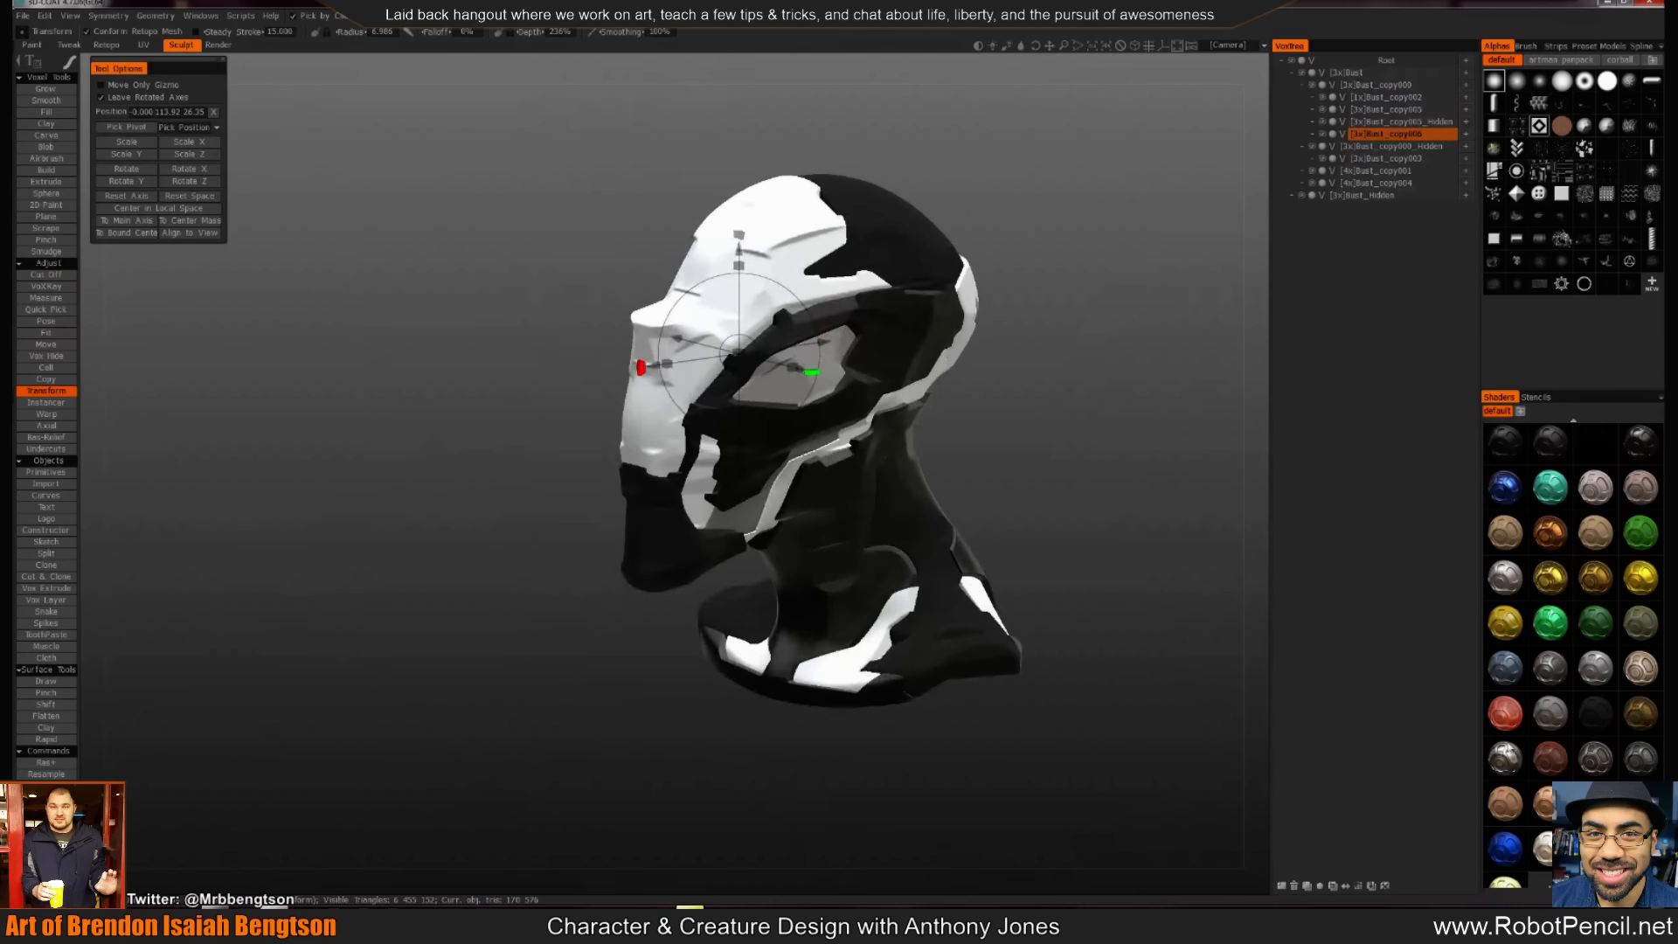
left_click_drag(1086, 573, 906, 483)
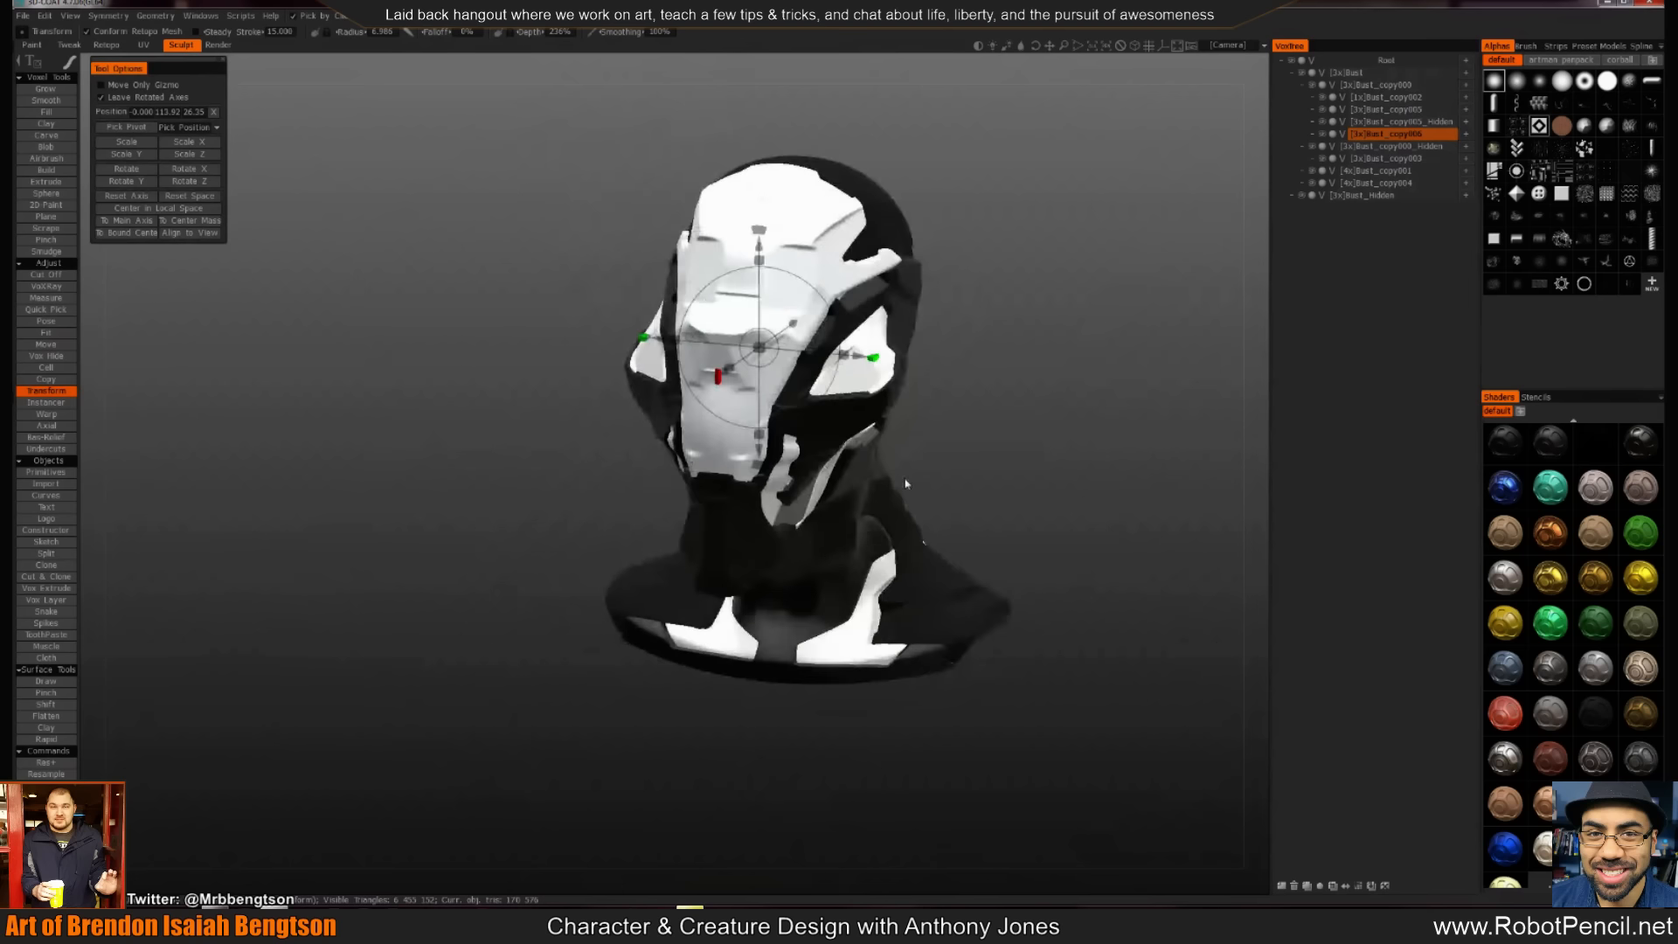
left_click_drag(1101, 480, 876, 475)
left_click_drag(1030, 420, 951, 456)
Try splitting an angular panel off the back skull volume for transforming, and undo the split
key("h")
left_click_drag(1005, 278, 1025, 147)
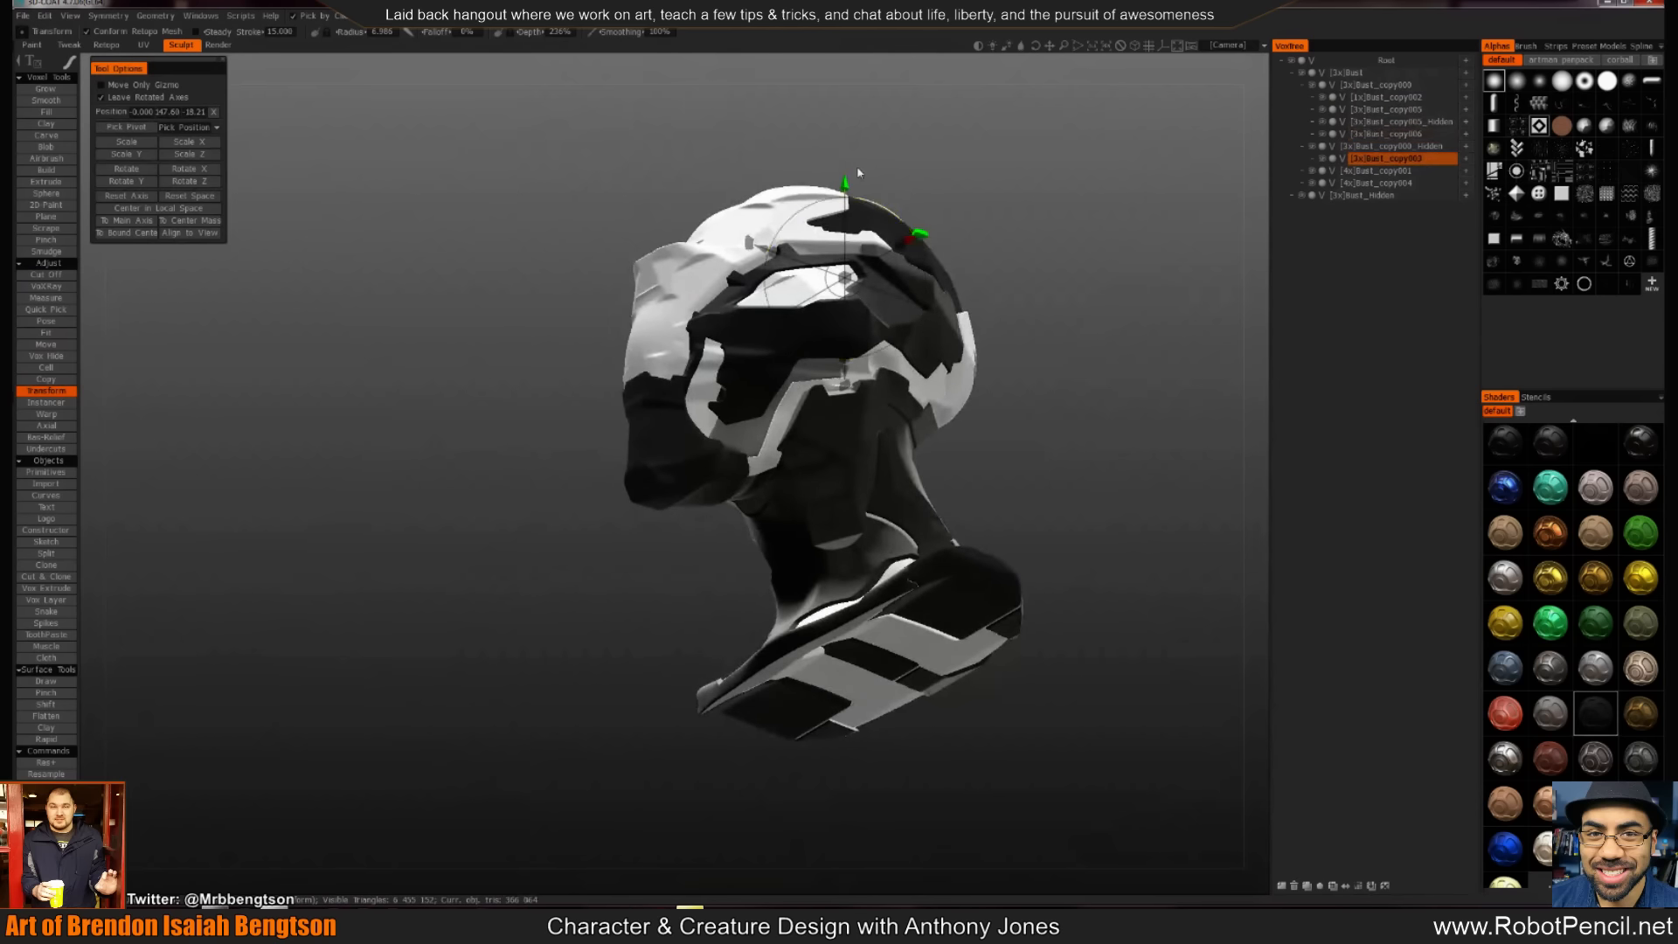
key("s")
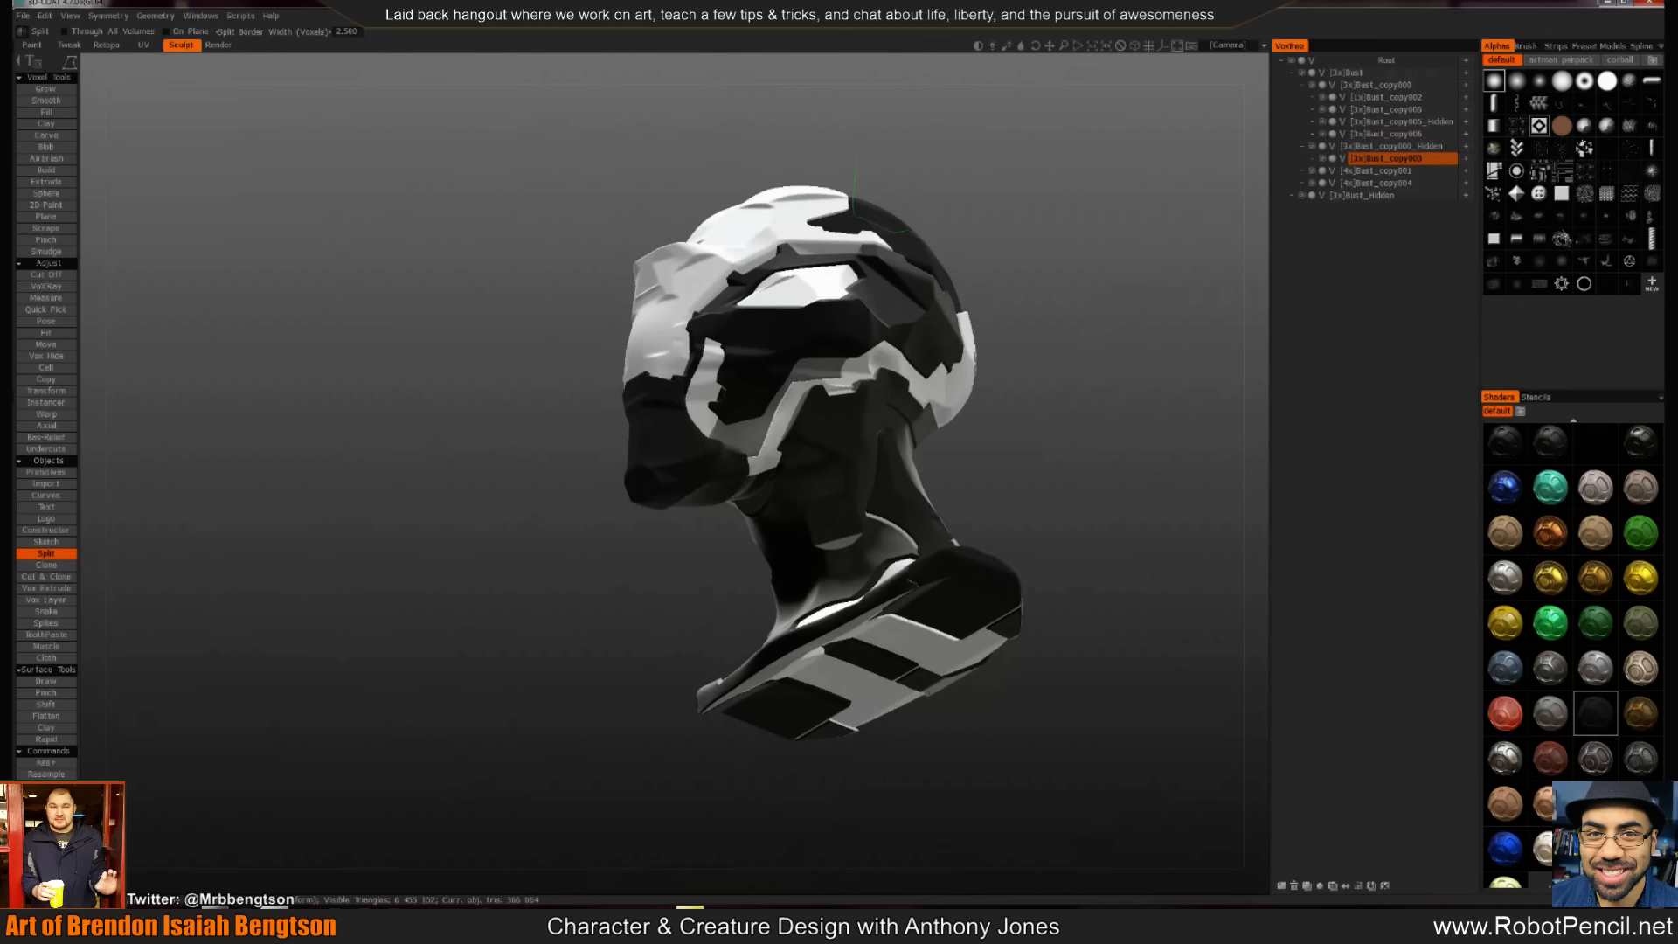
left_click_drag(1010, 217, 927, 297)
key("t")
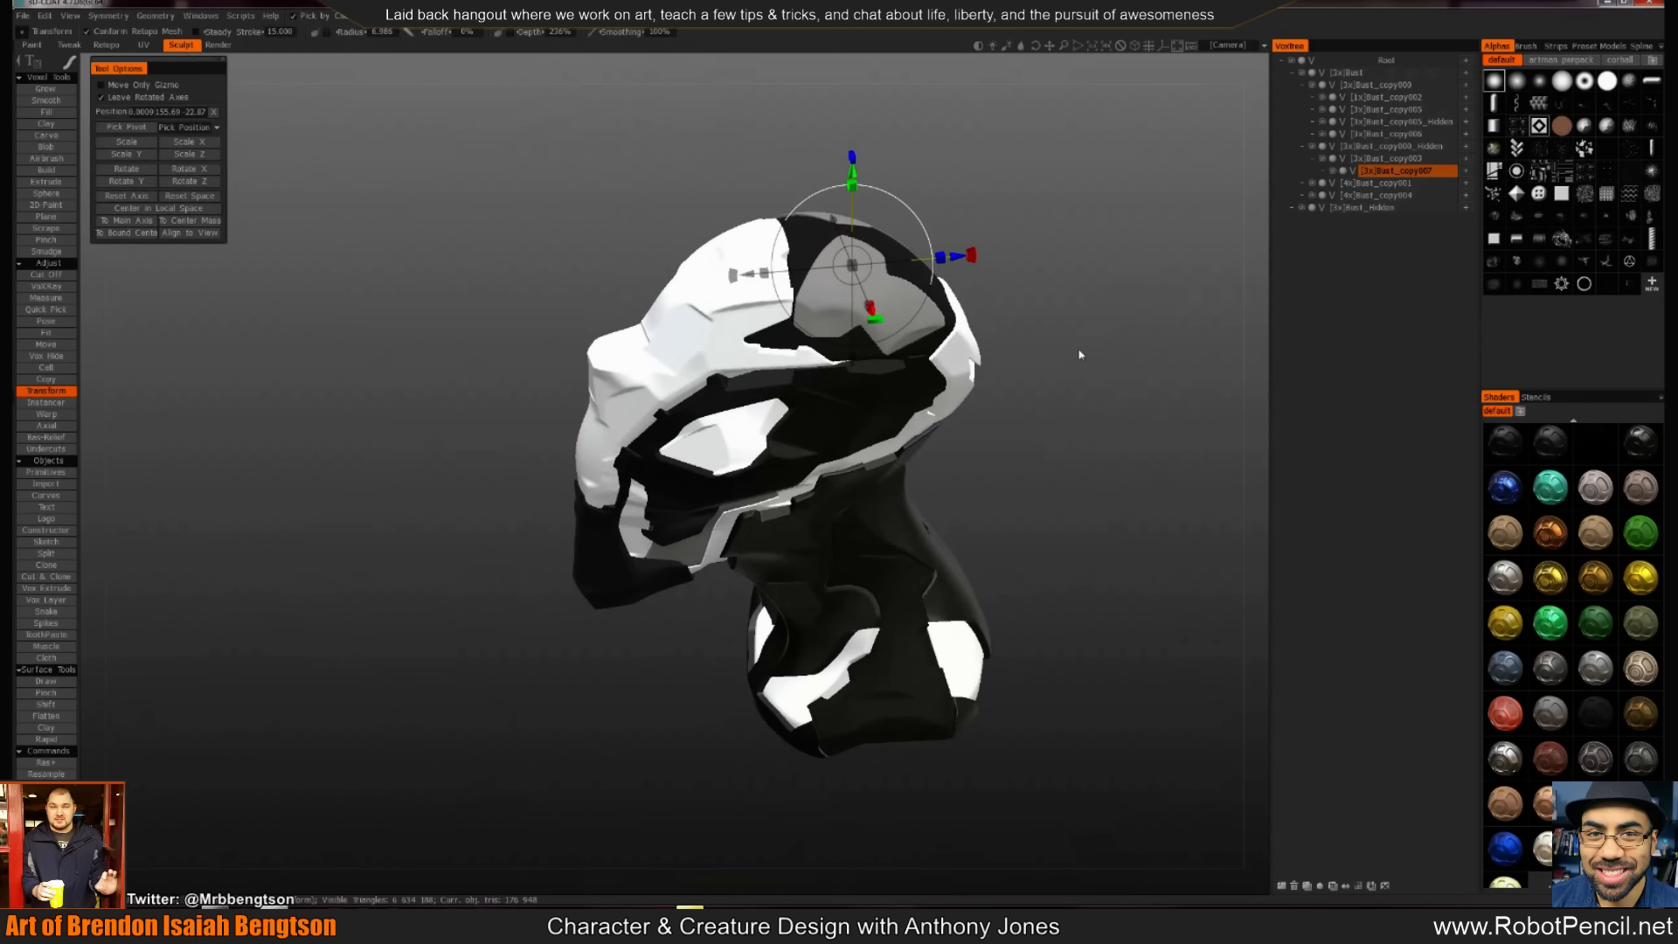
left_click_drag(1080, 355, 1040, 171)
key("ctrl+z")
key("ctrl+z")
key("ctrl+z")
Trim the back skull volume with Cut Off and cut an angular notch into the rear edge of the head's side volume
key("1")
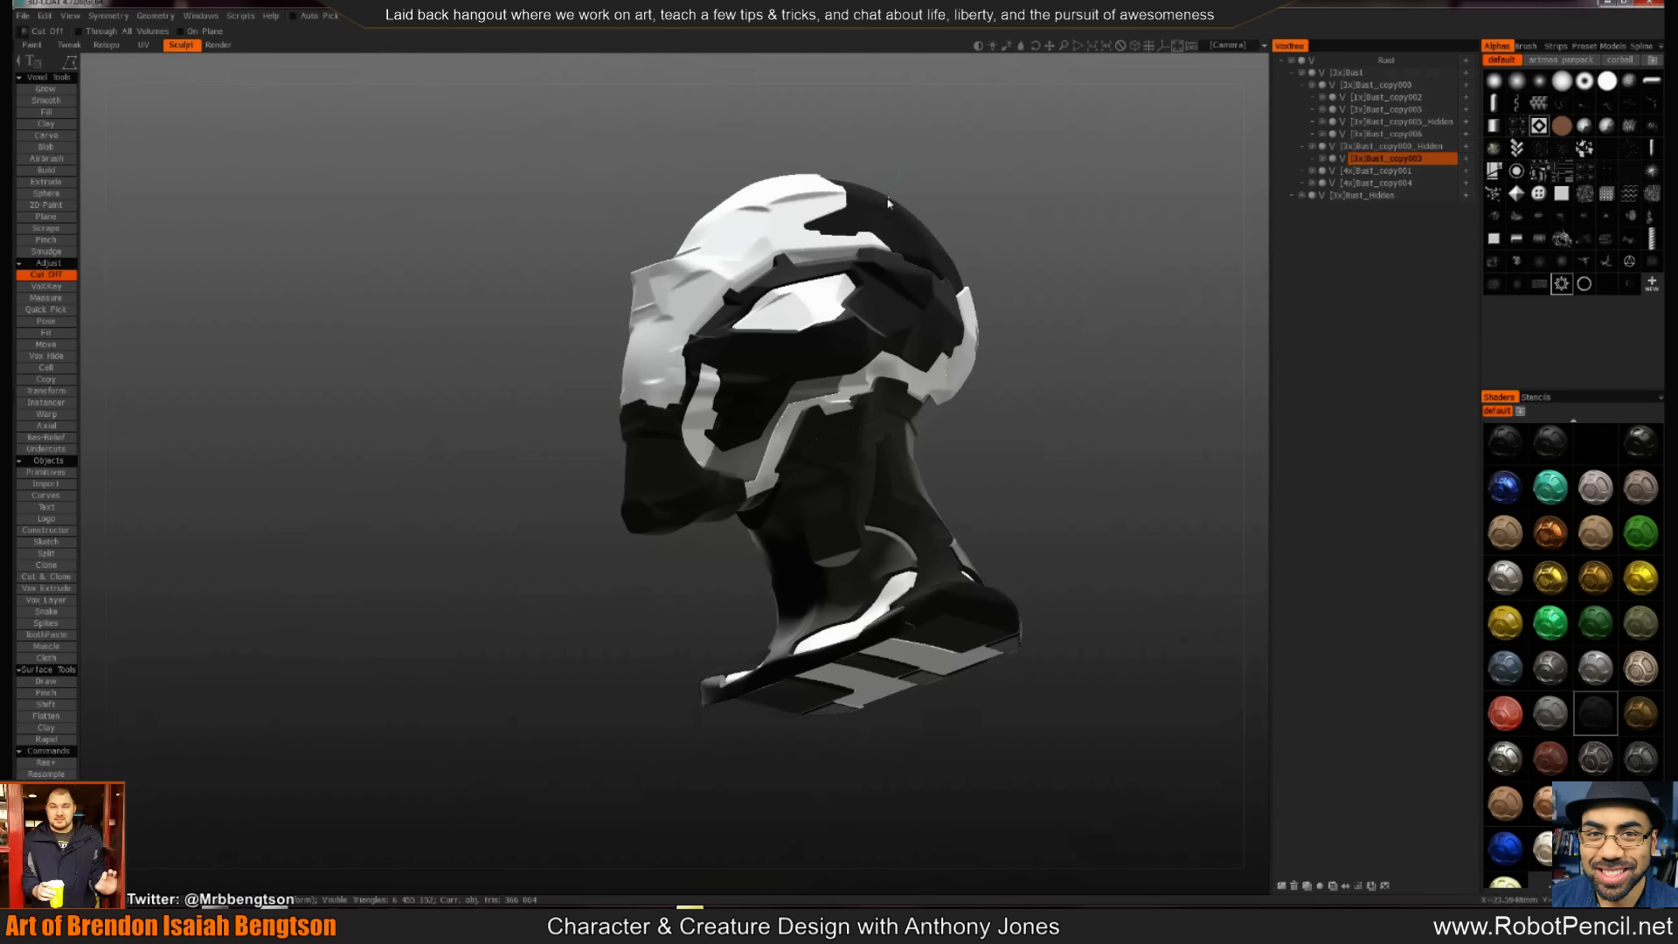
left_click_drag(986, 223, 969, 280)
key("h")
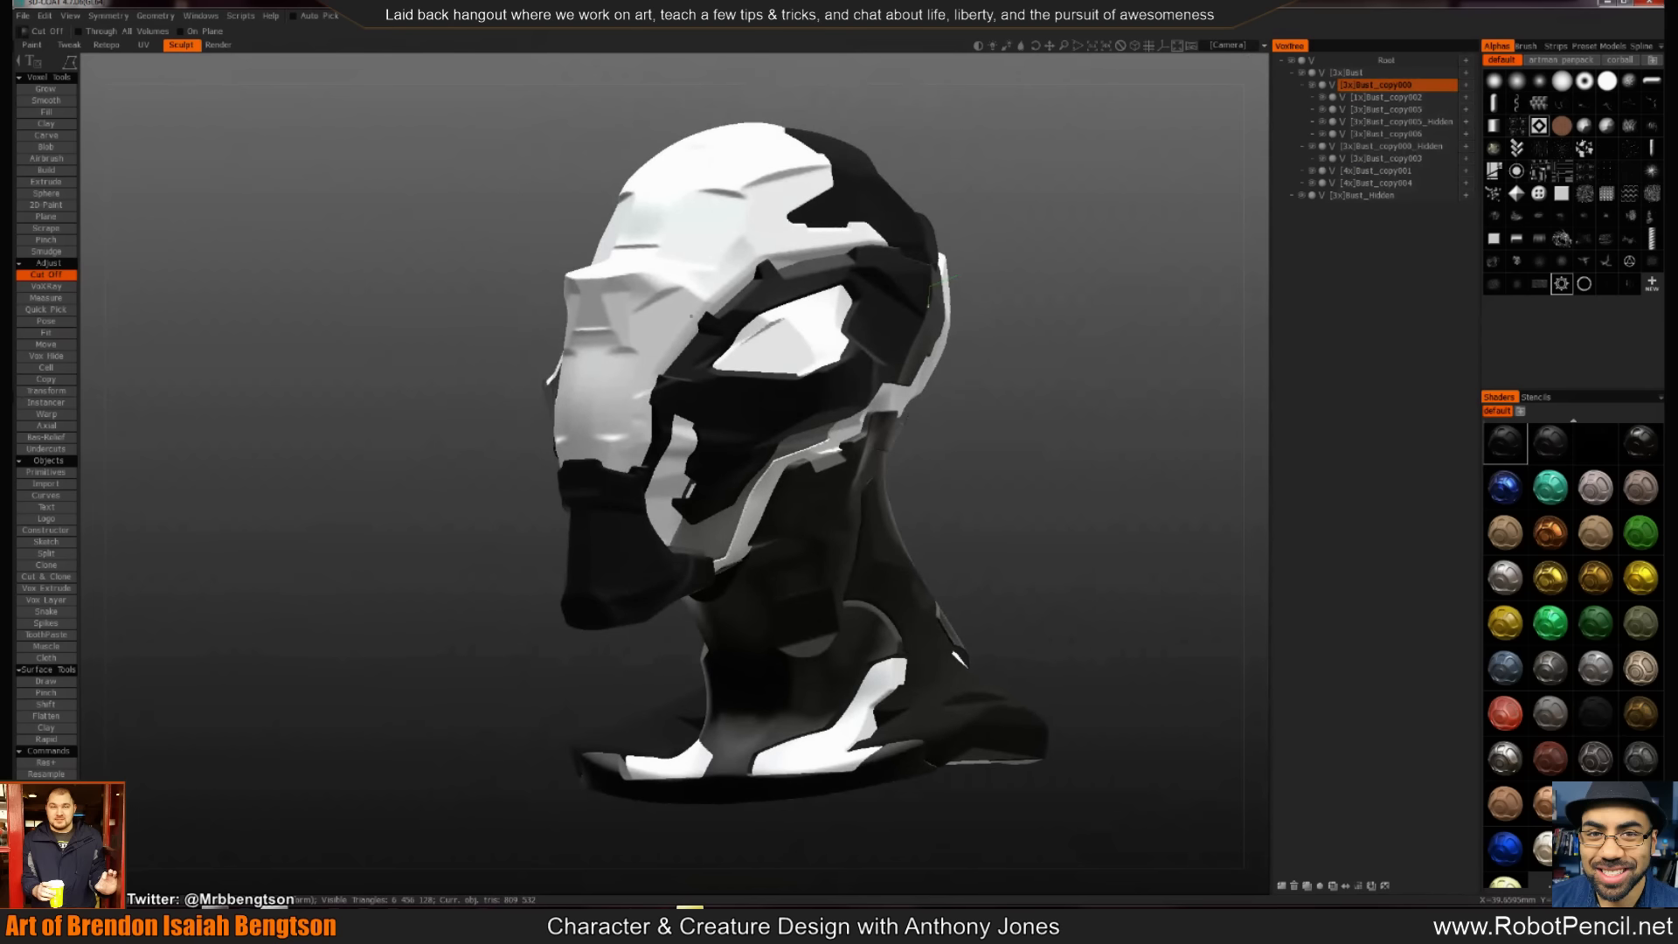
left_click_drag(1000, 322, 924, 351)
Resample the face mask volume and reselect the head's side volume
key("h")
key("Return")
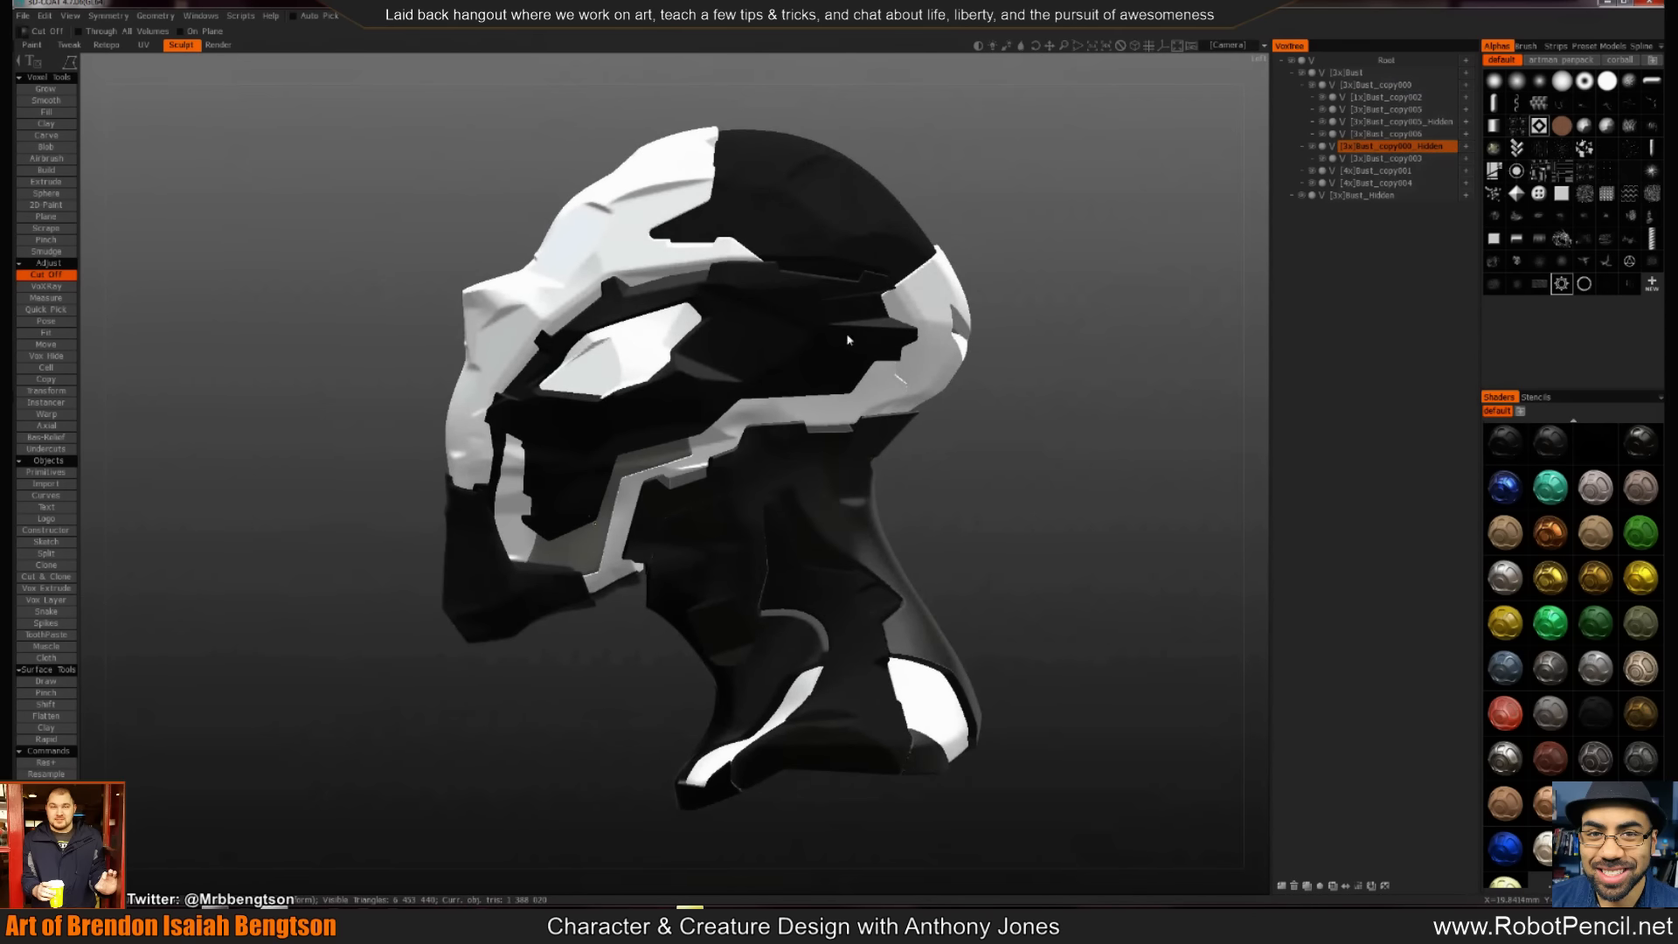
key("h")
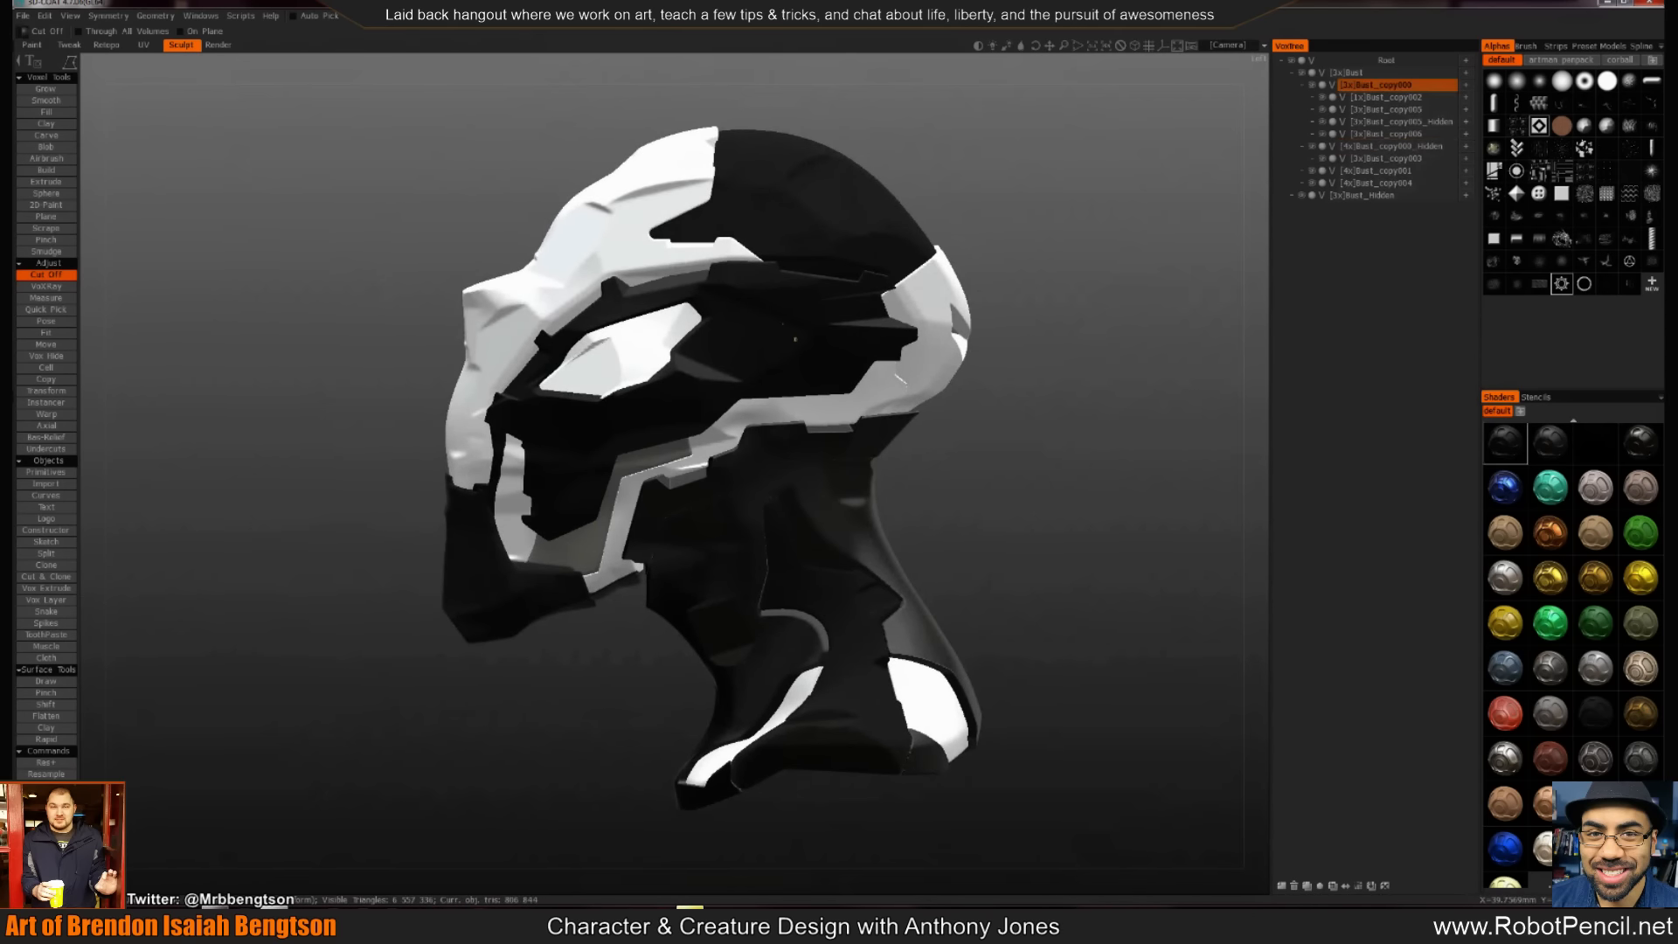
Examine the bust's head panels, mask and neck from the front, both sides and below
key("h")
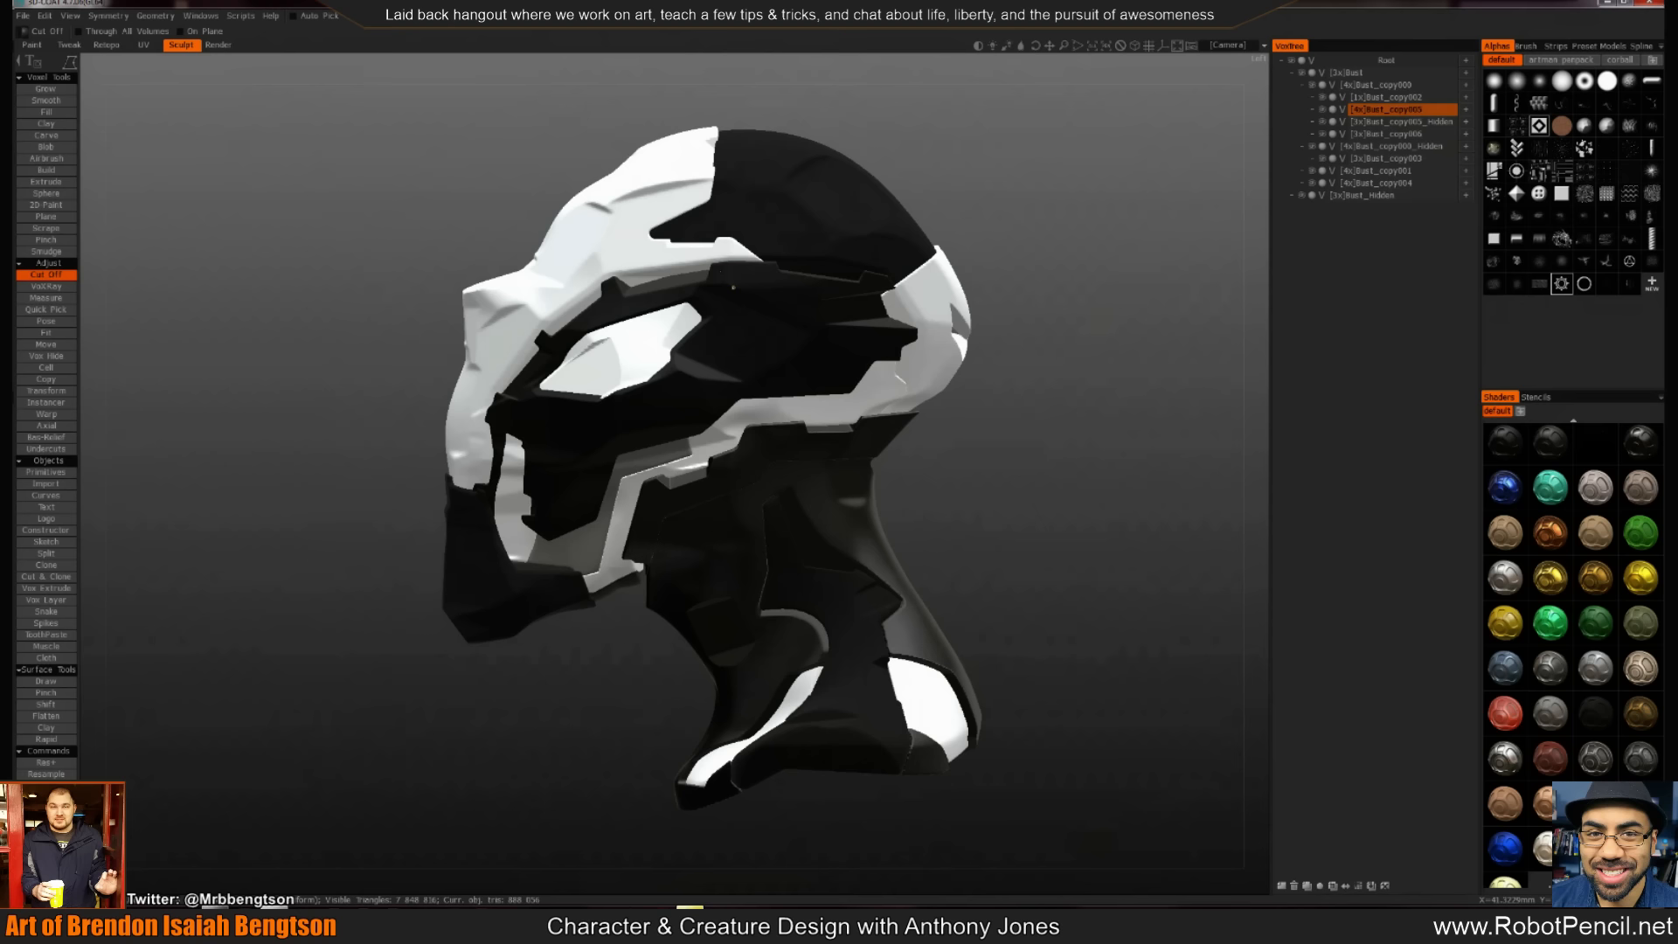
left_click_drag(984, 468, 1067, 509)
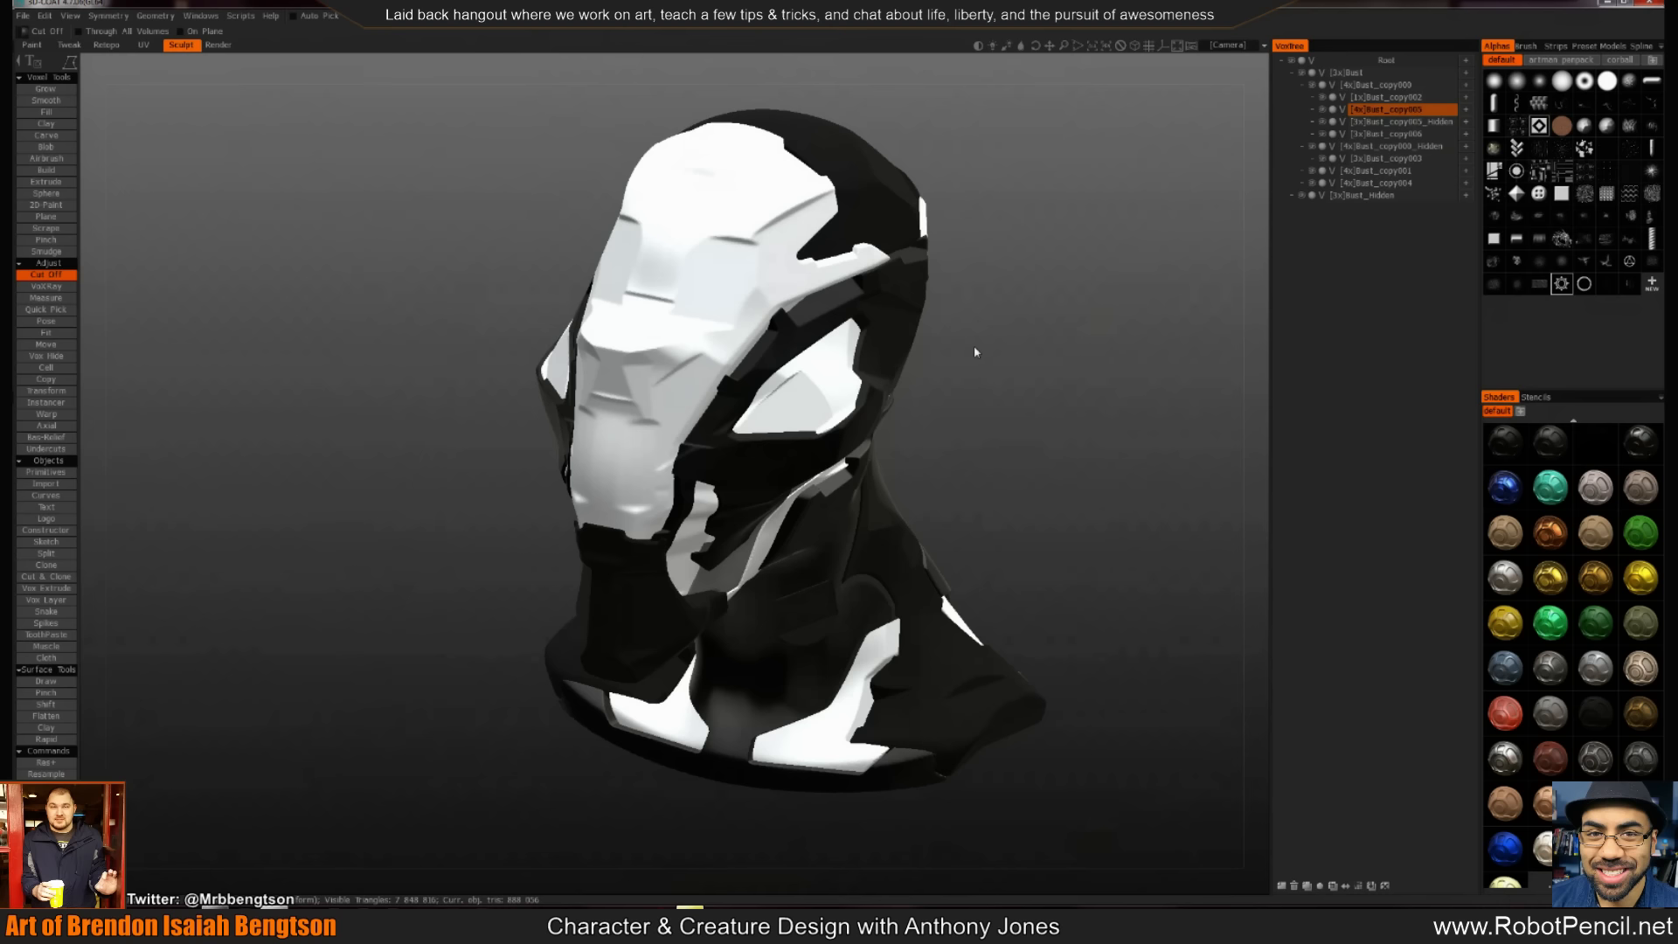
left_click_drag(985, 428, 934, 387, "alt")
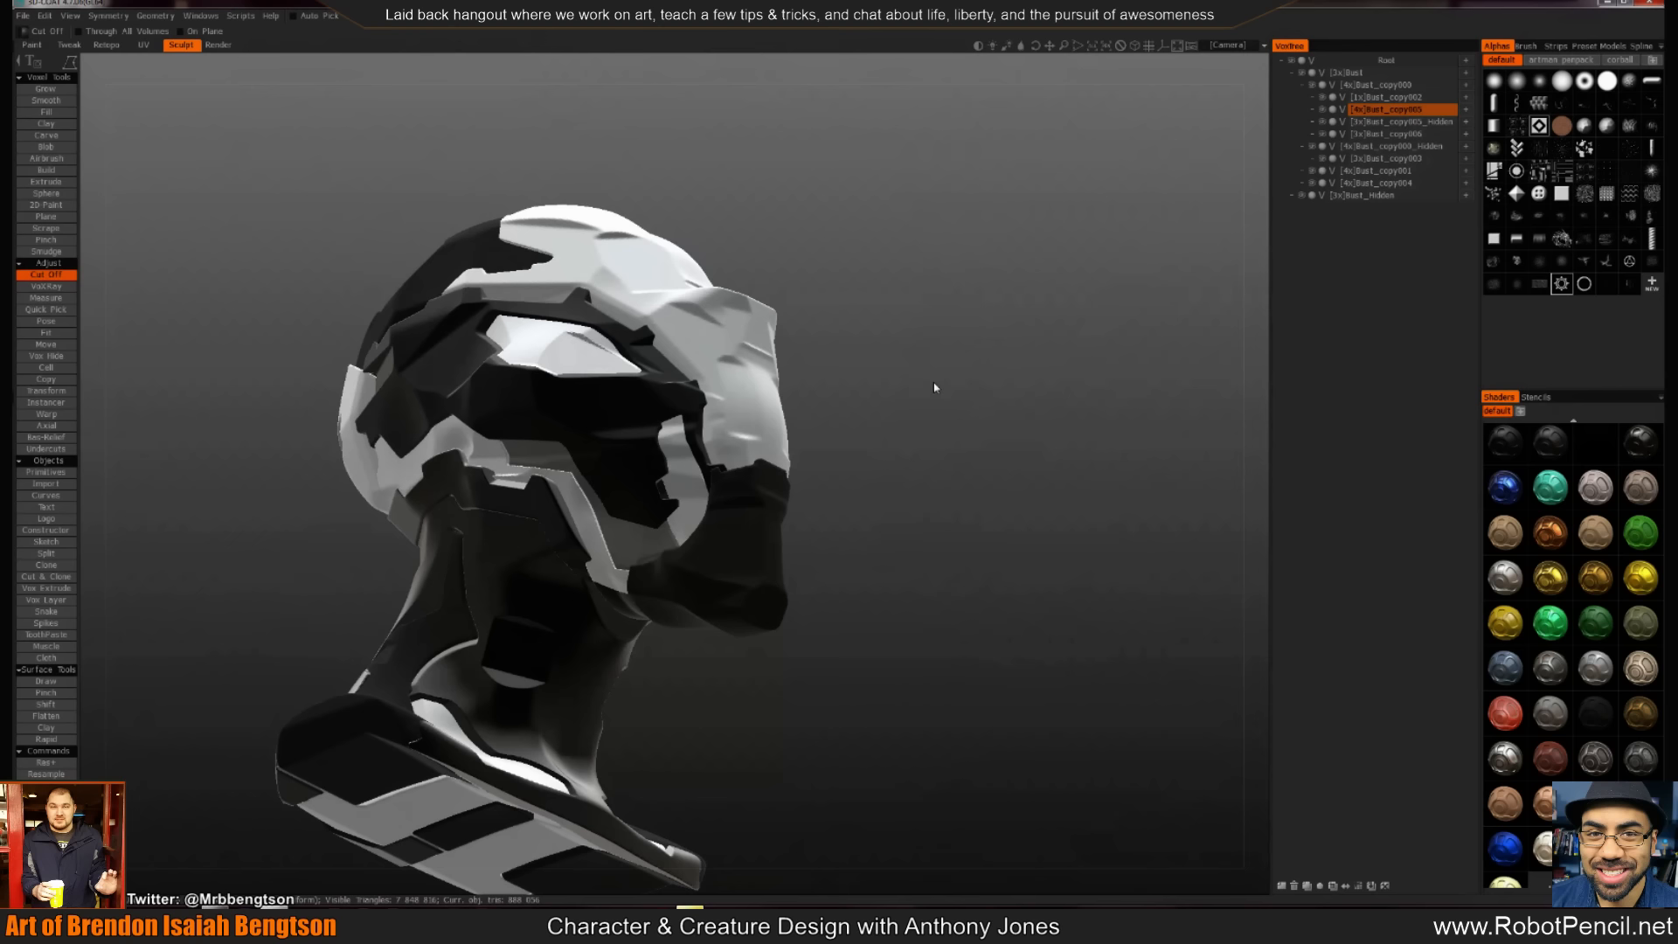
left_click_drag(858, 402, 951, 461, "alt")
left_click_drag(745, 487, 765, 511, "alt")
left_click_drag(939, 594, 921, 258, "alt")
left_click_drag(914, 316, 877, 281, "alt")
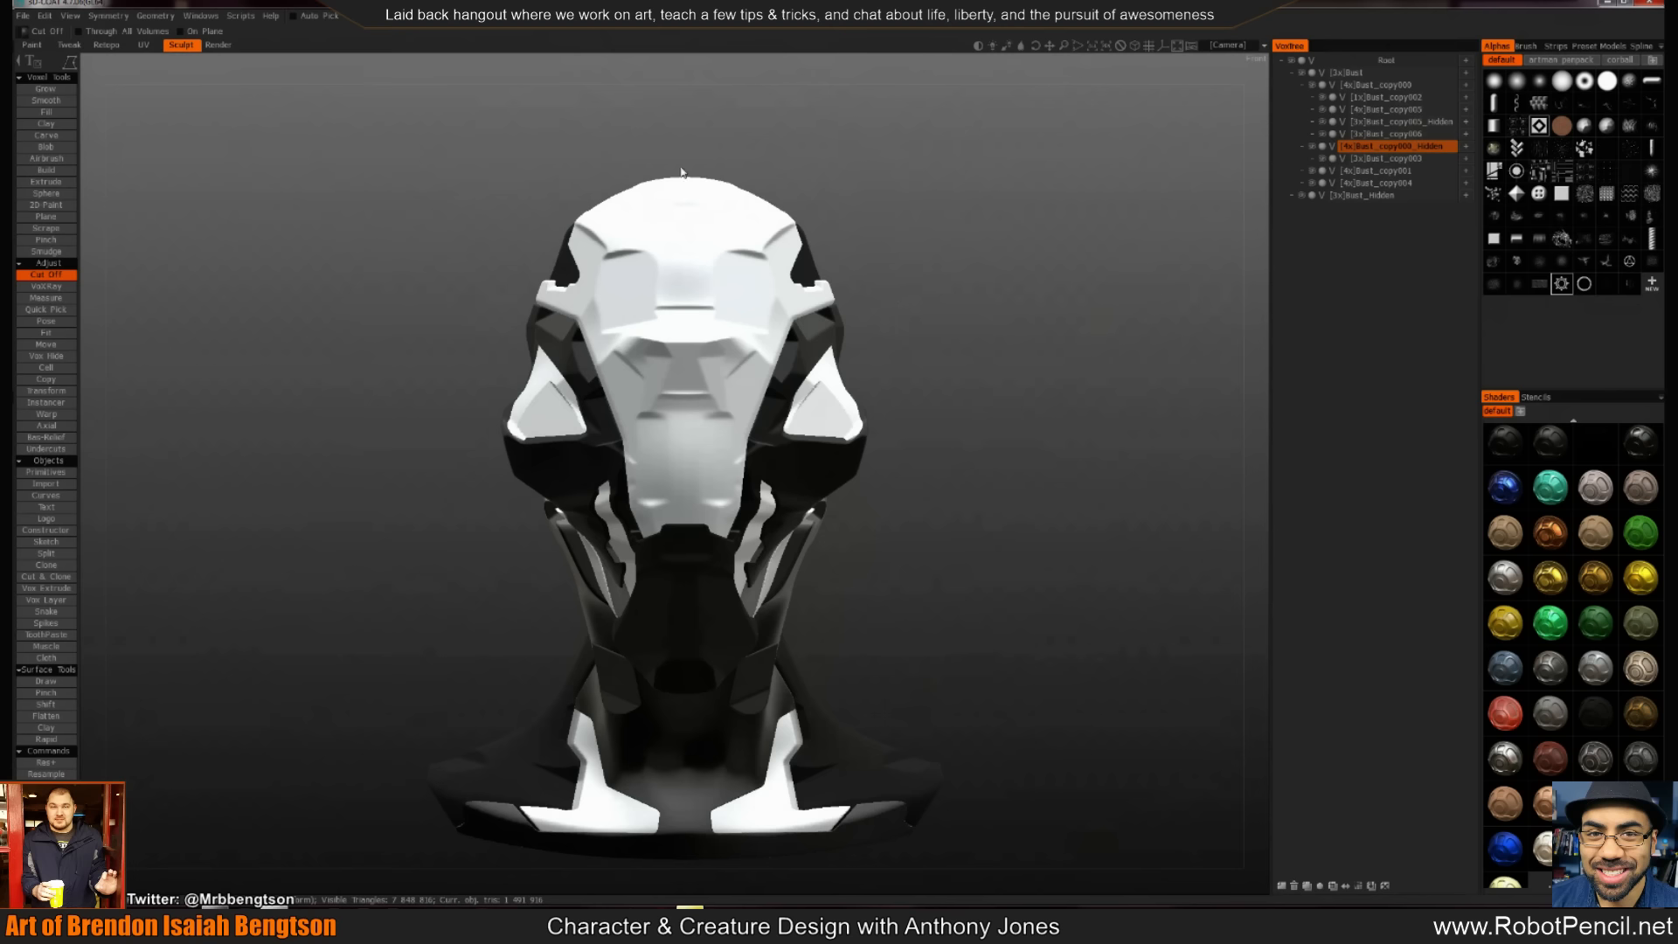
left_click_drag(791, 184, 929, 390)
middle_click_drag(929, 390, 1029, 385)
Select the main bust volume, split an angular panel off the upper side of the neck and adjust it with Transform
key("h")
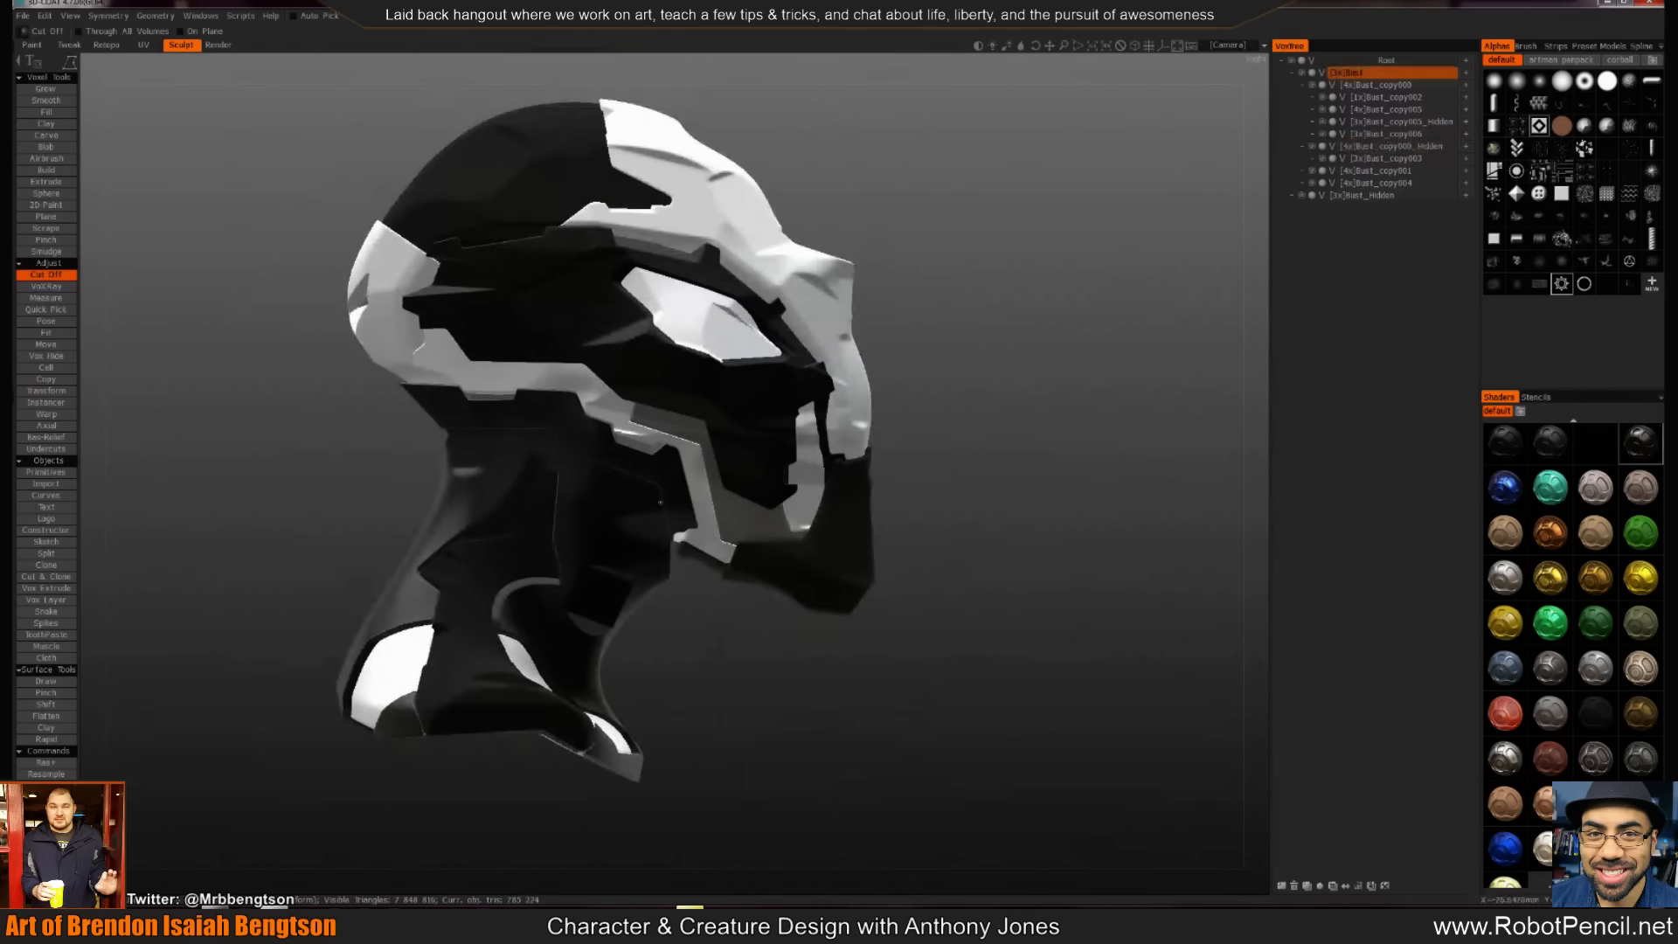
left_click(46, 553)
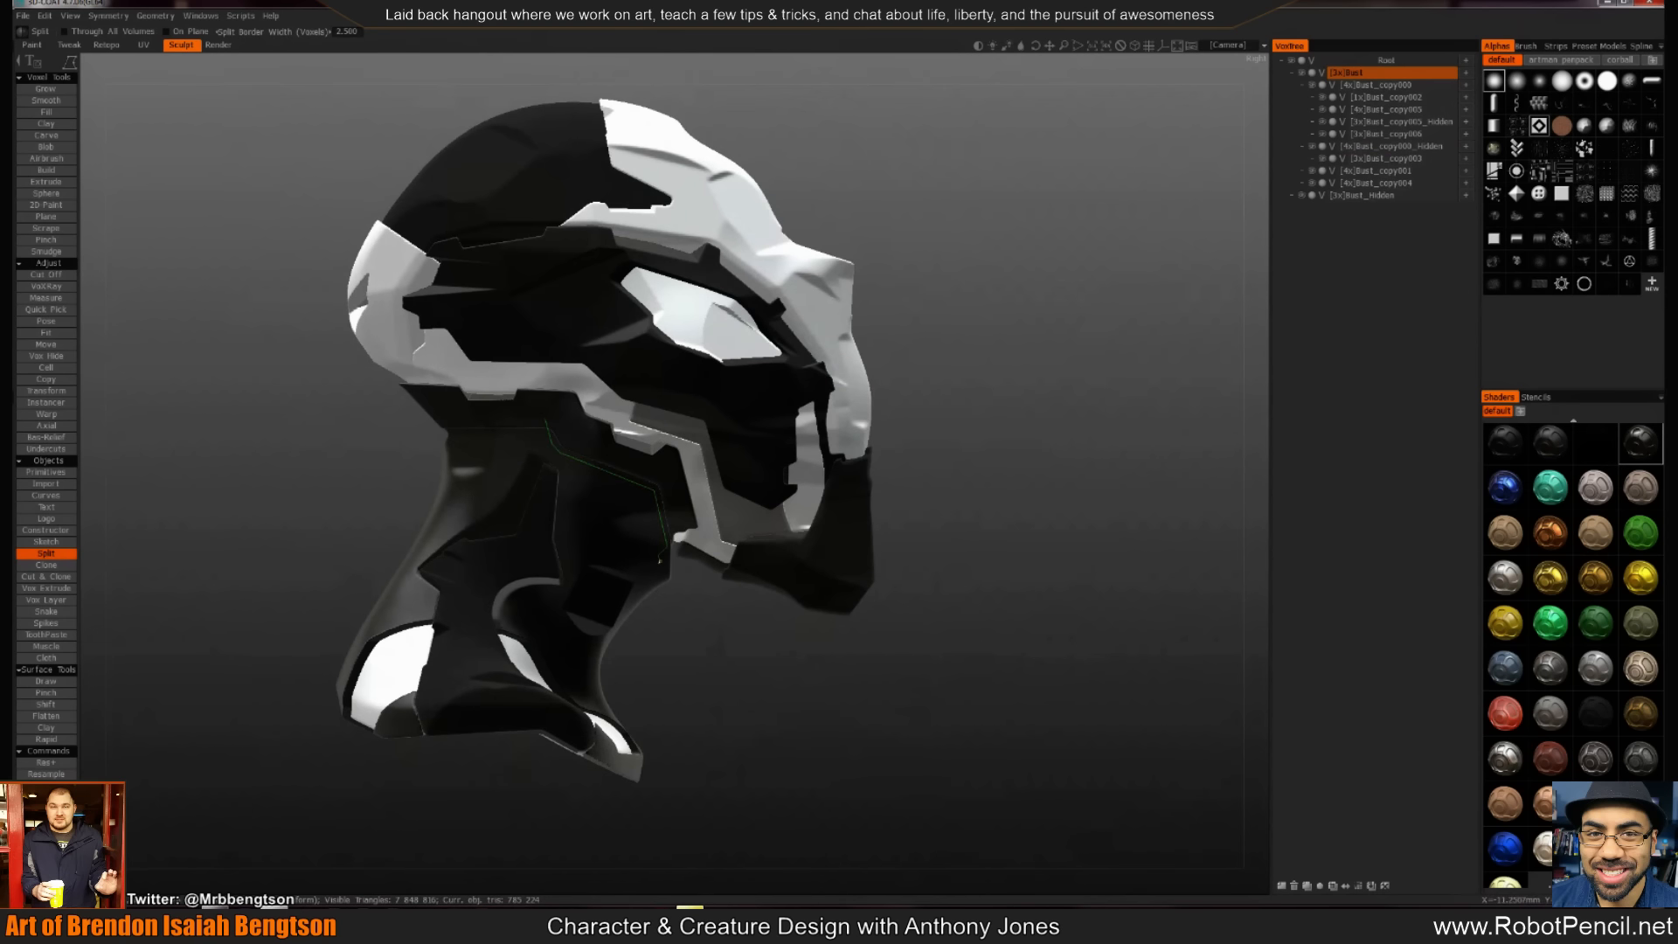
left_click_drag(740, 444, 731, 445)
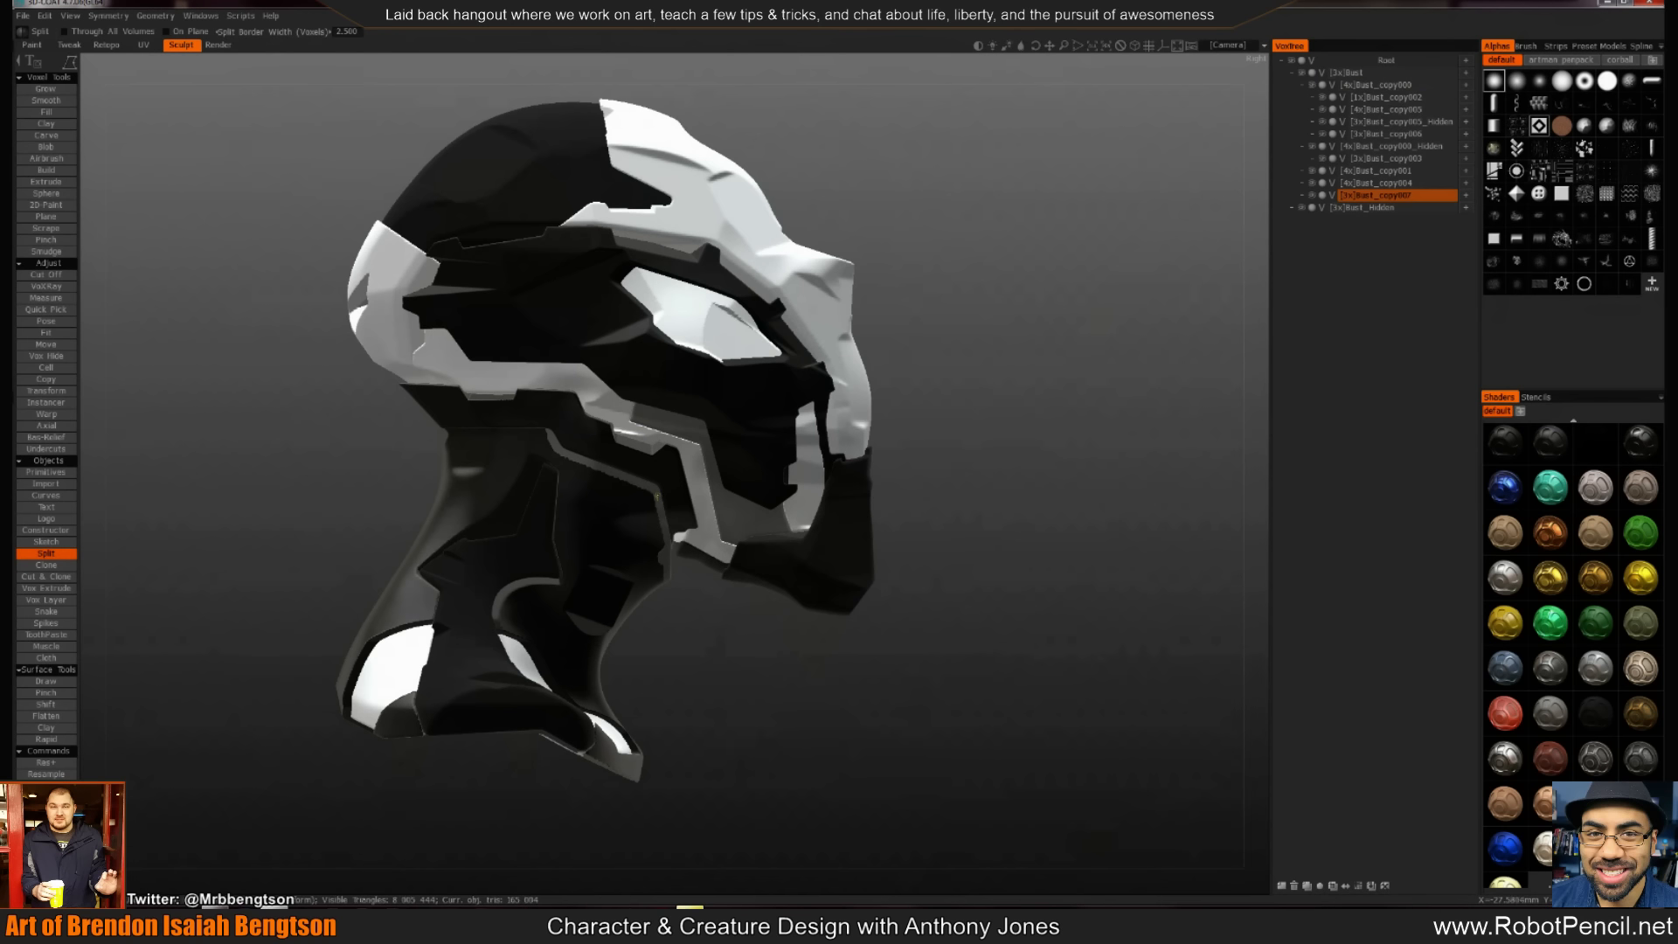
key("t")
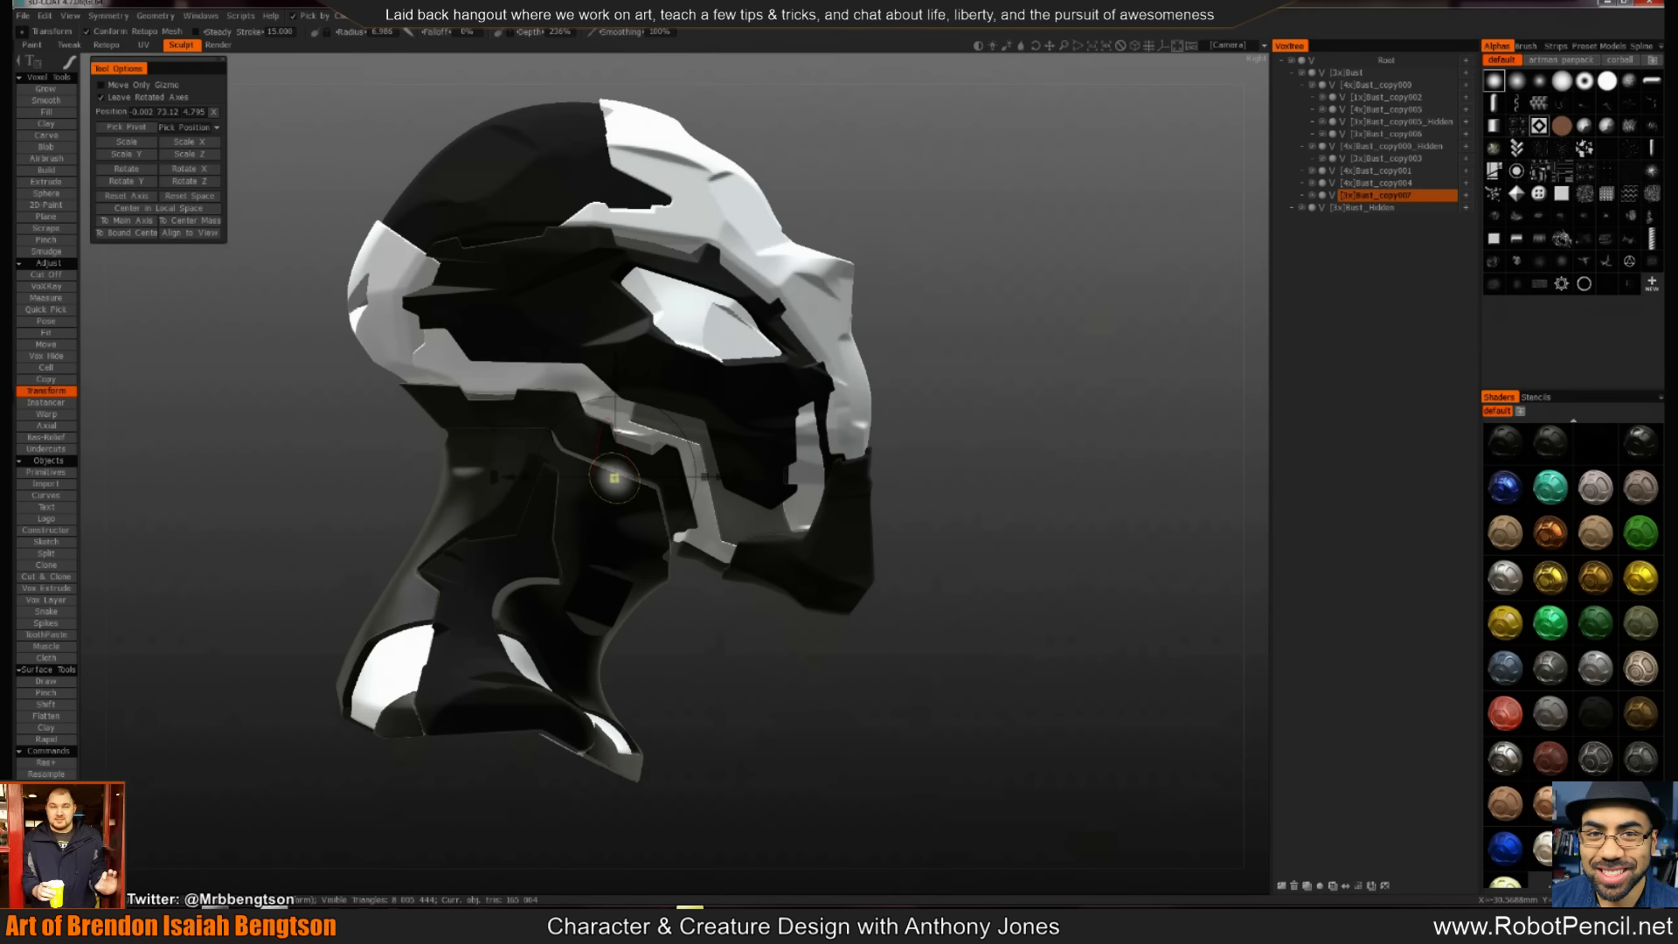
mouse_move(670, 512)
left_mouse_down("alt")
mouse_move(664, 441)
mouse_move(660, 491)
left_mouse_up("alt")
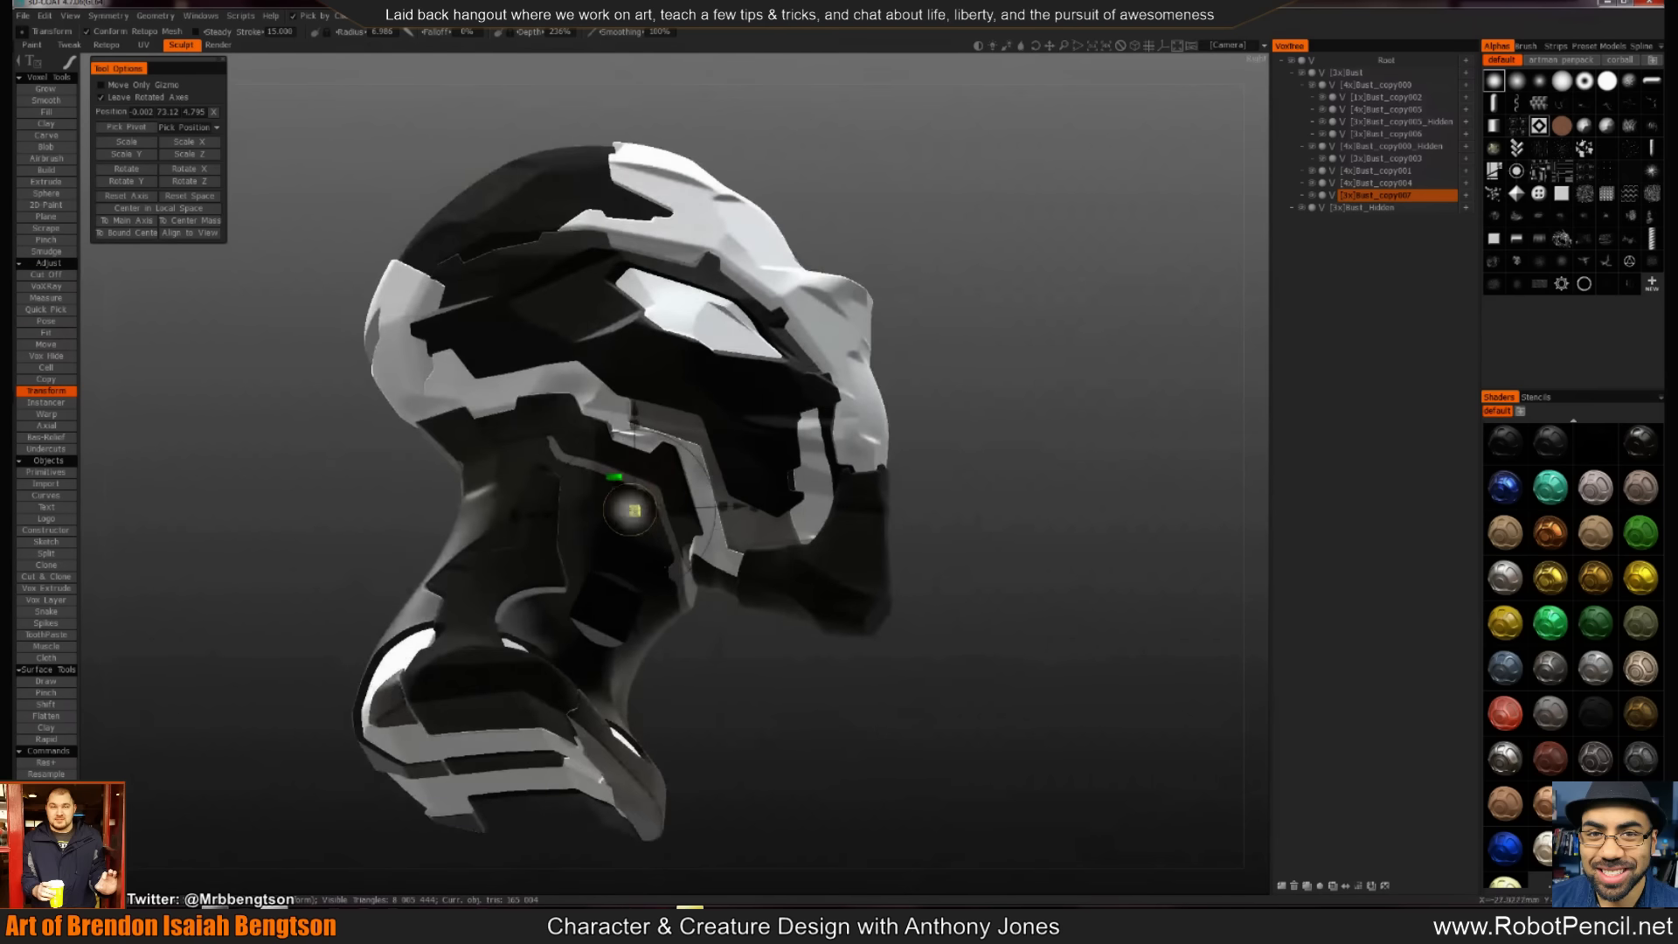
left_click_drag(688, 641, 723, 706)
Split a thin strip off the lower edge of the jaw's inner side panel
key("h")
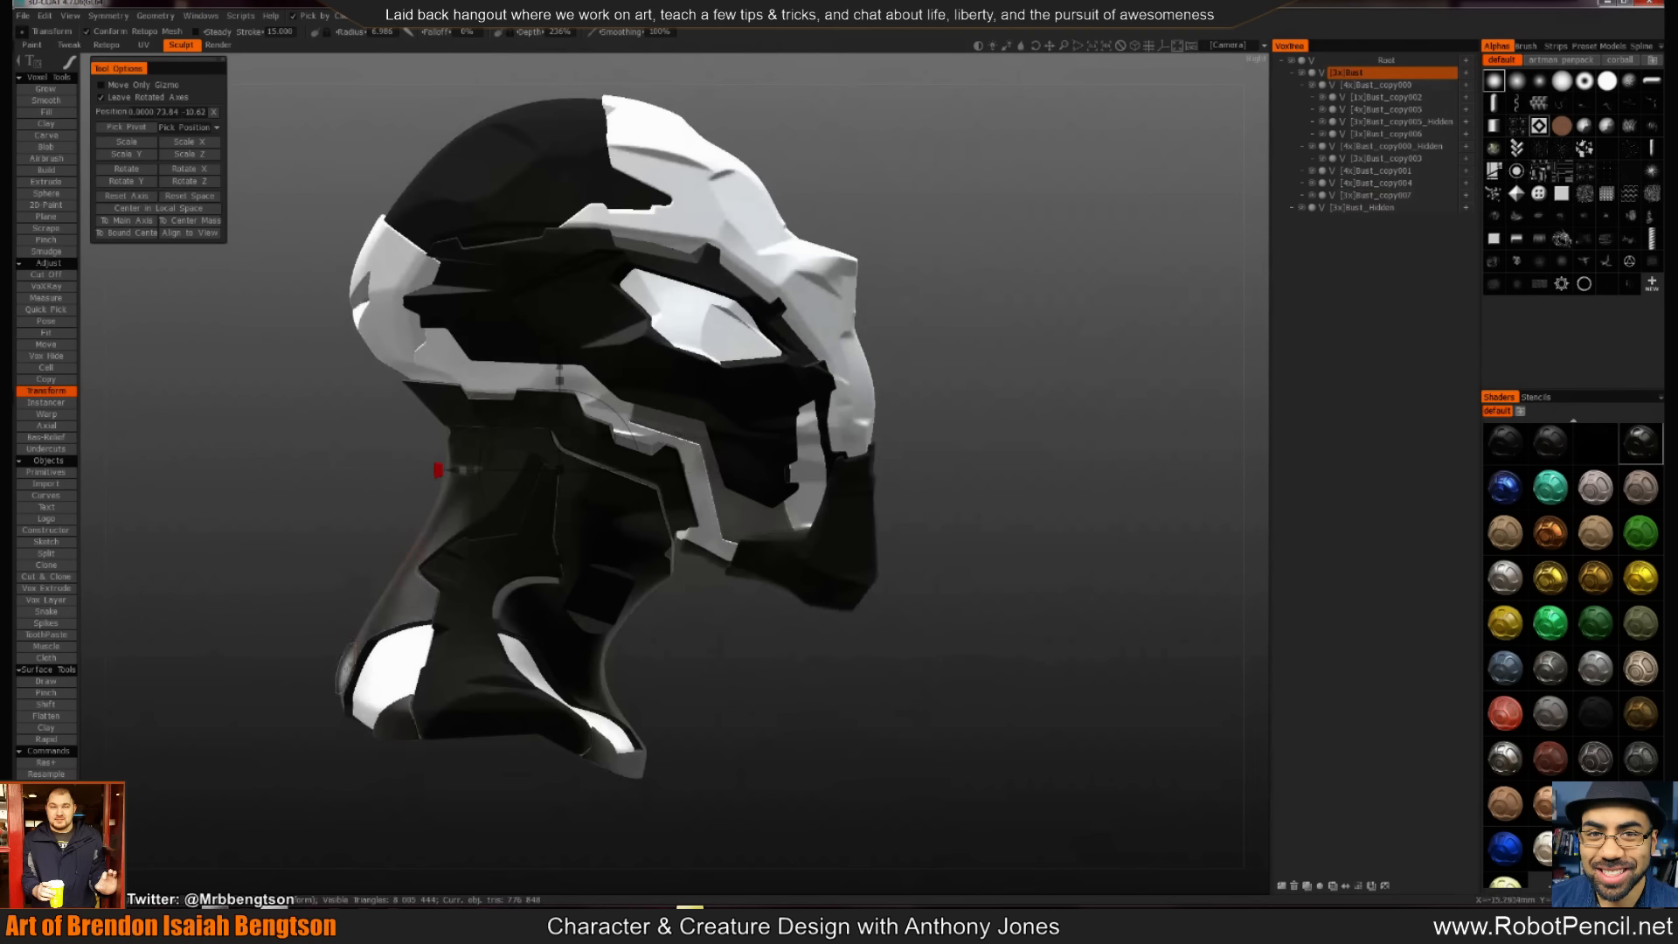
left_click_drag(333, 697, 326, 705)
key("s")
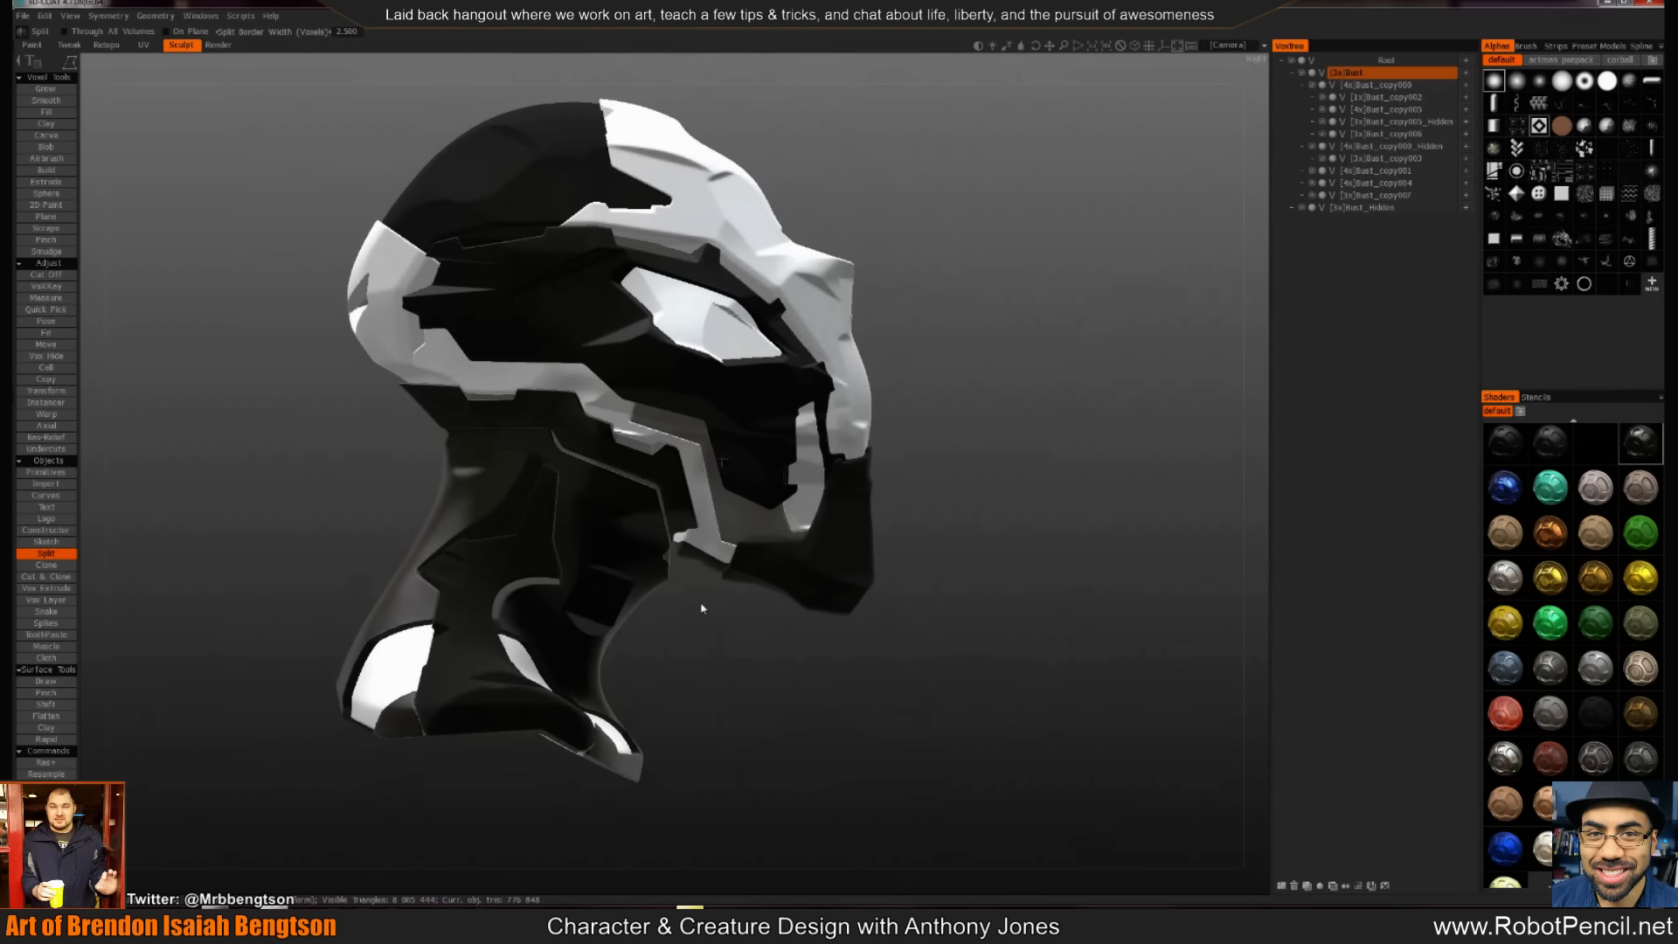
key("h")
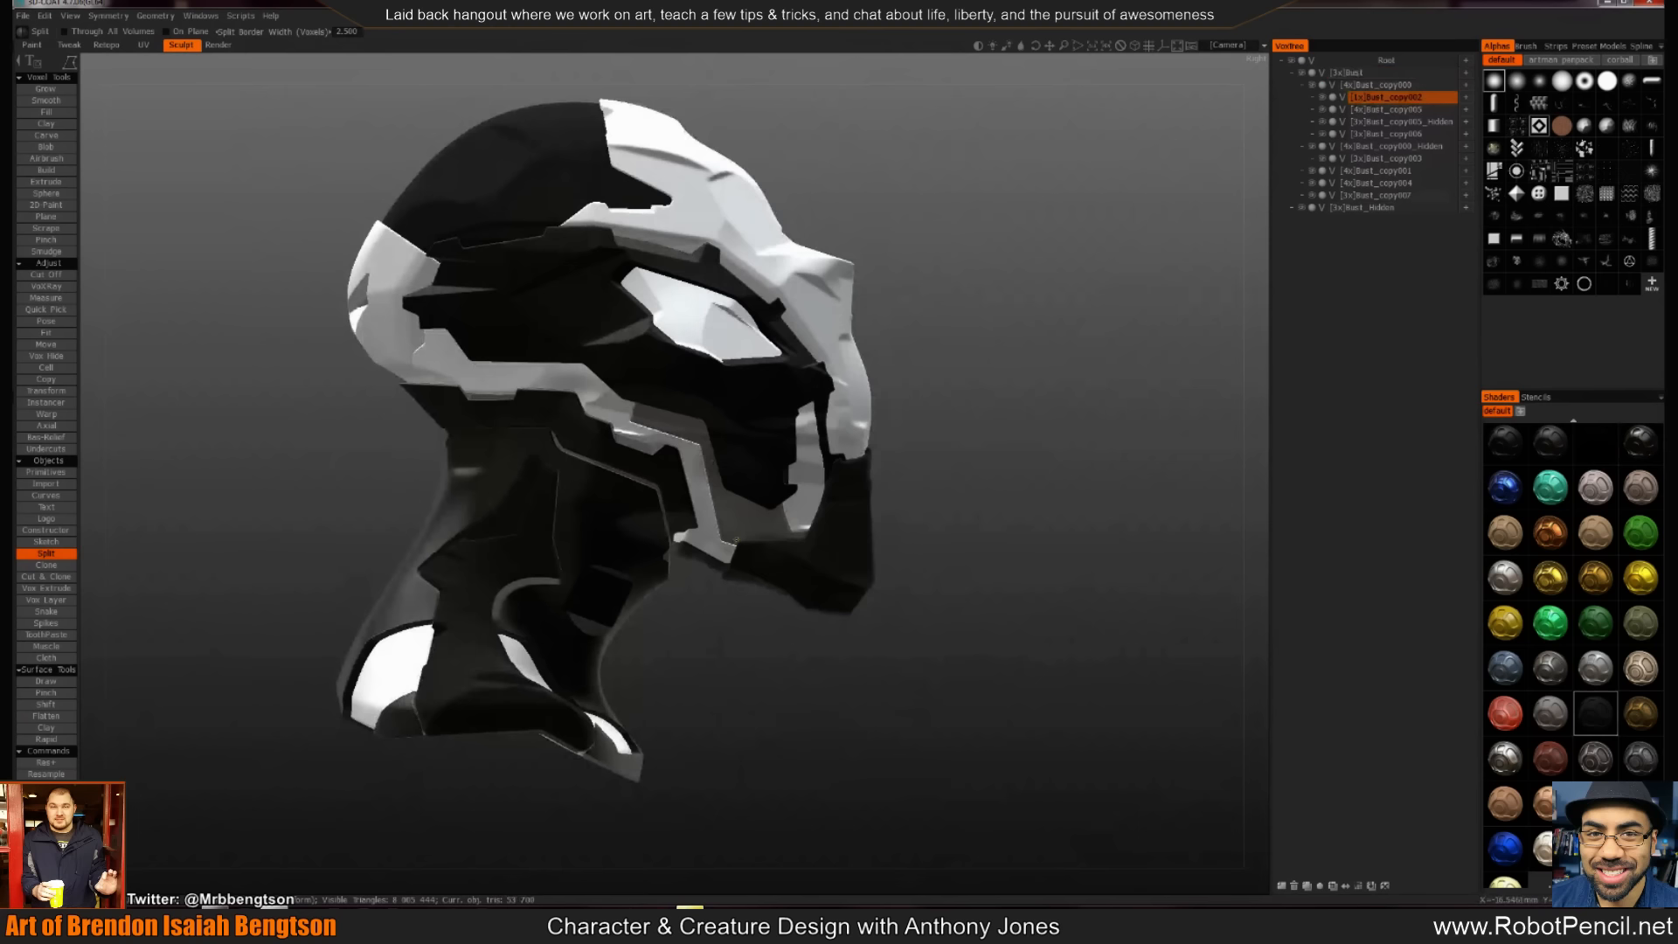
left_click(735, 546)
left_click(806, 546)
left_click(736, 532)
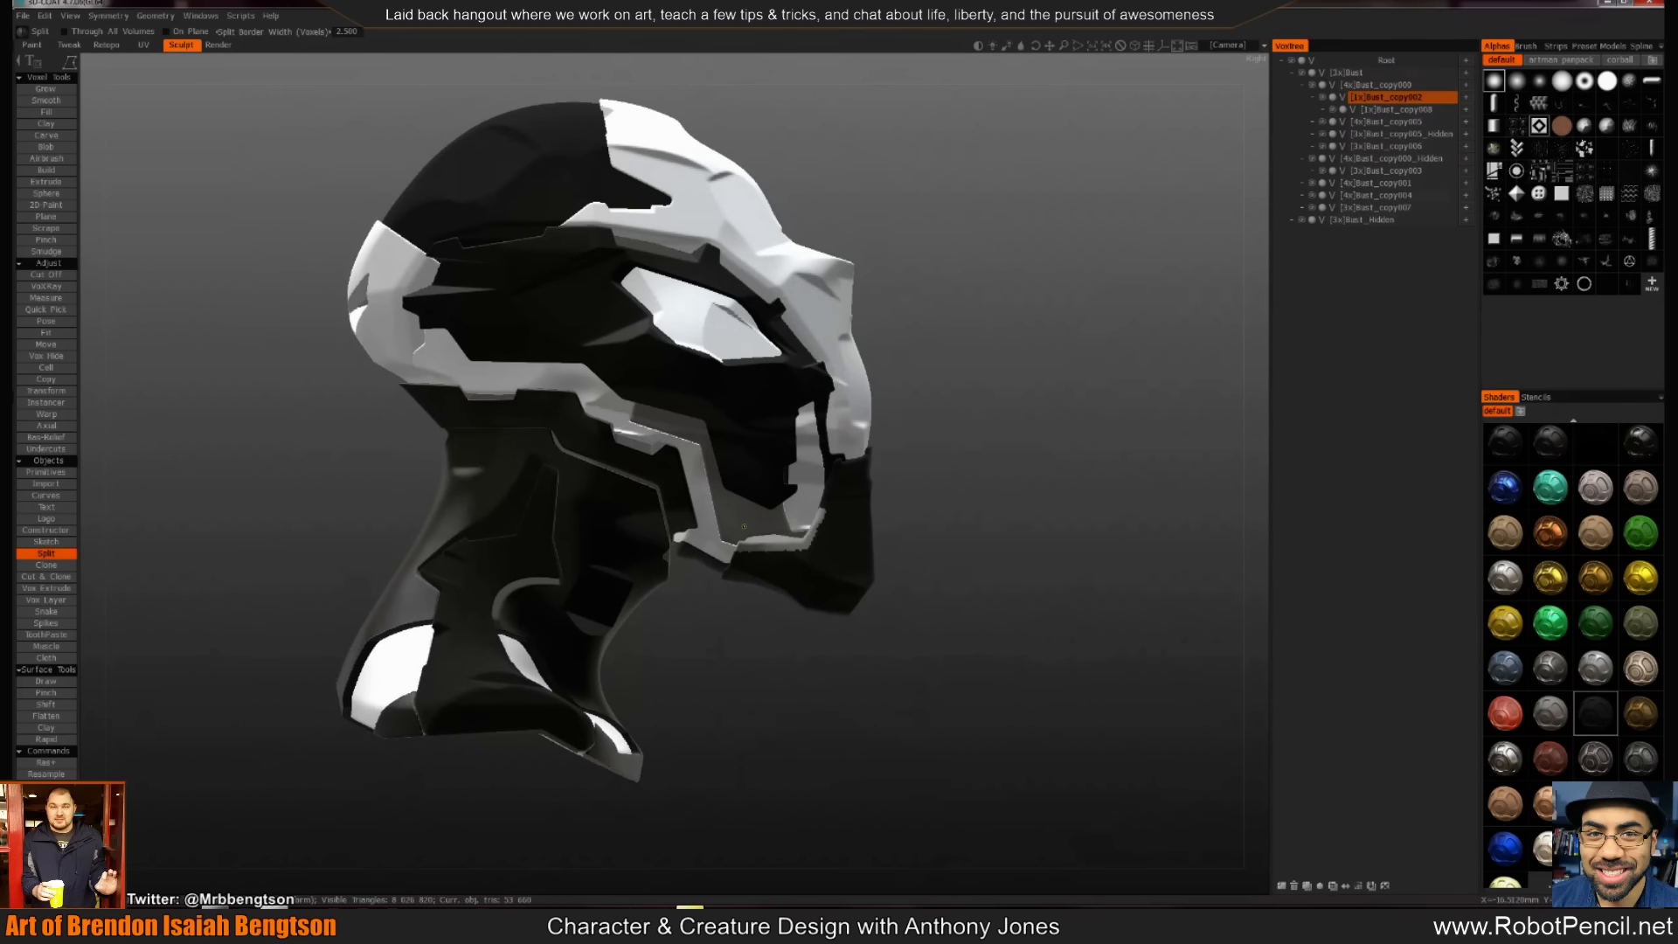
Nudge the separated jaw strip with Transform and trim its ends and lower edge with Cut Off
key("h")
key("t")
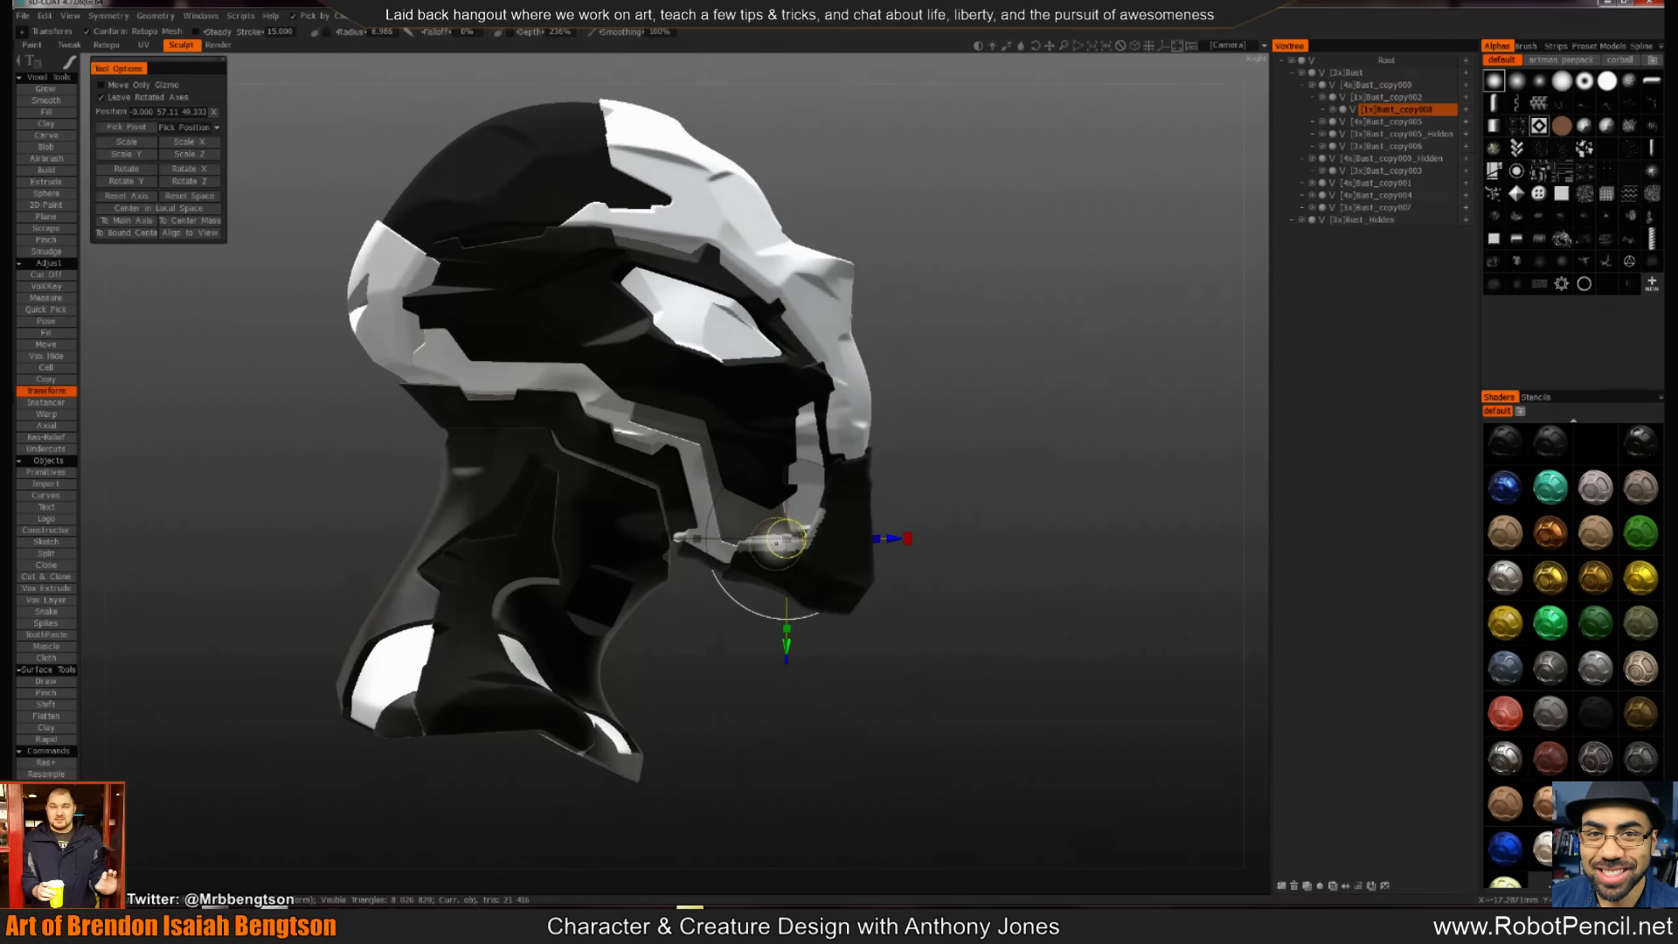
left_click_drag(787, 546, 787, 537)
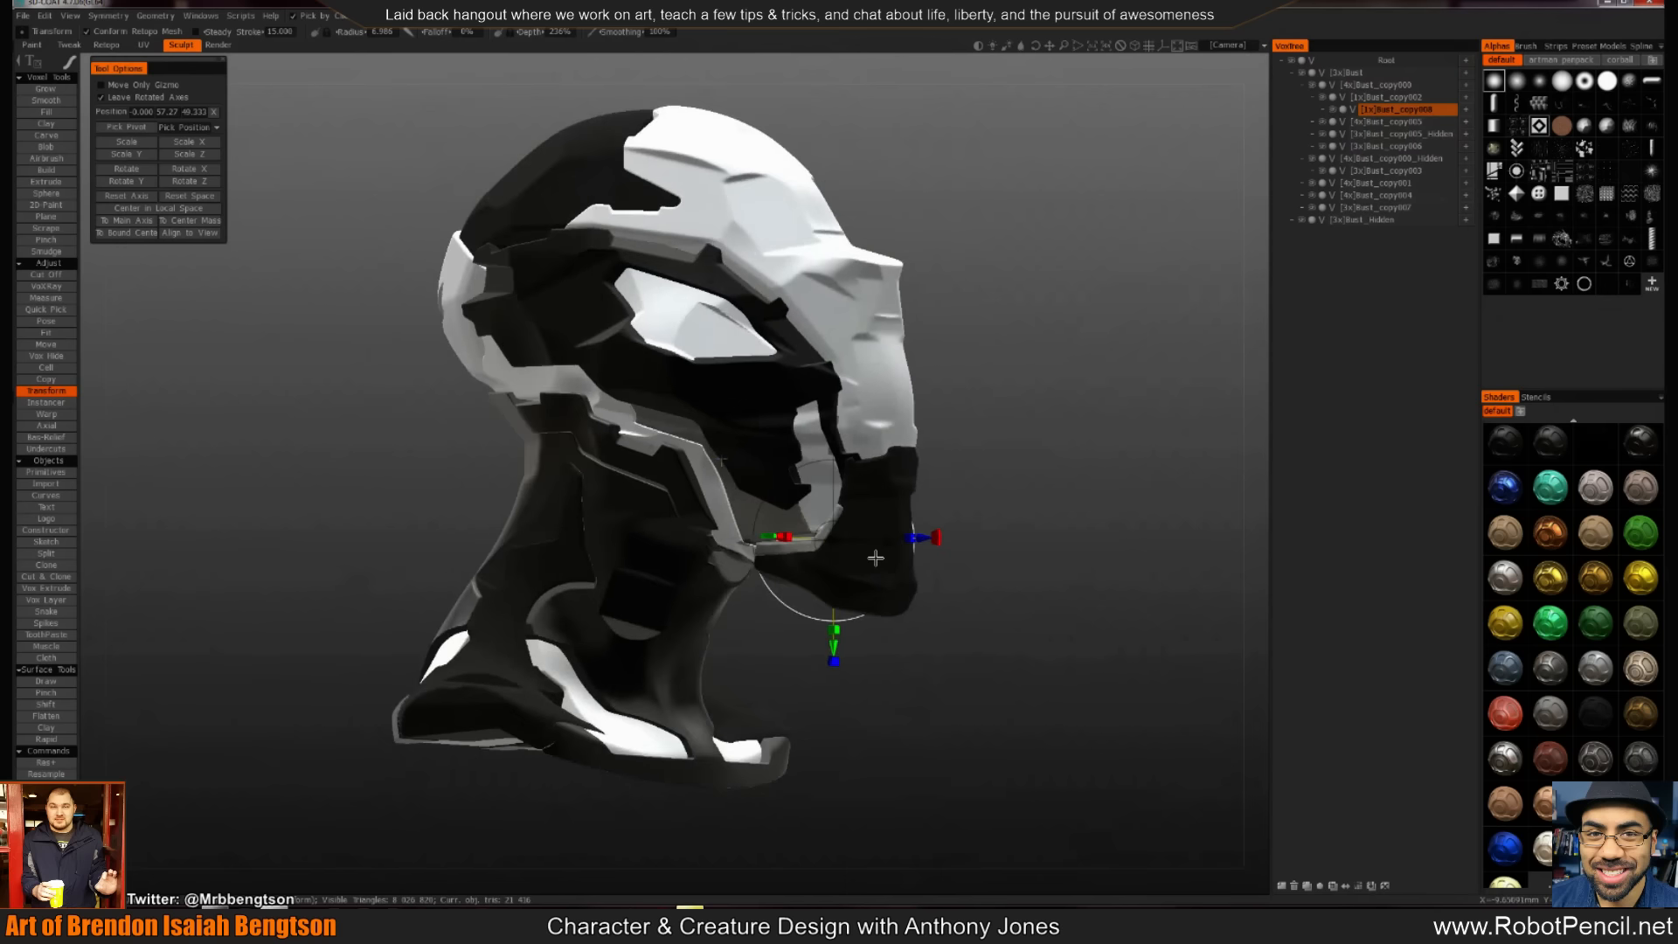
key("c")
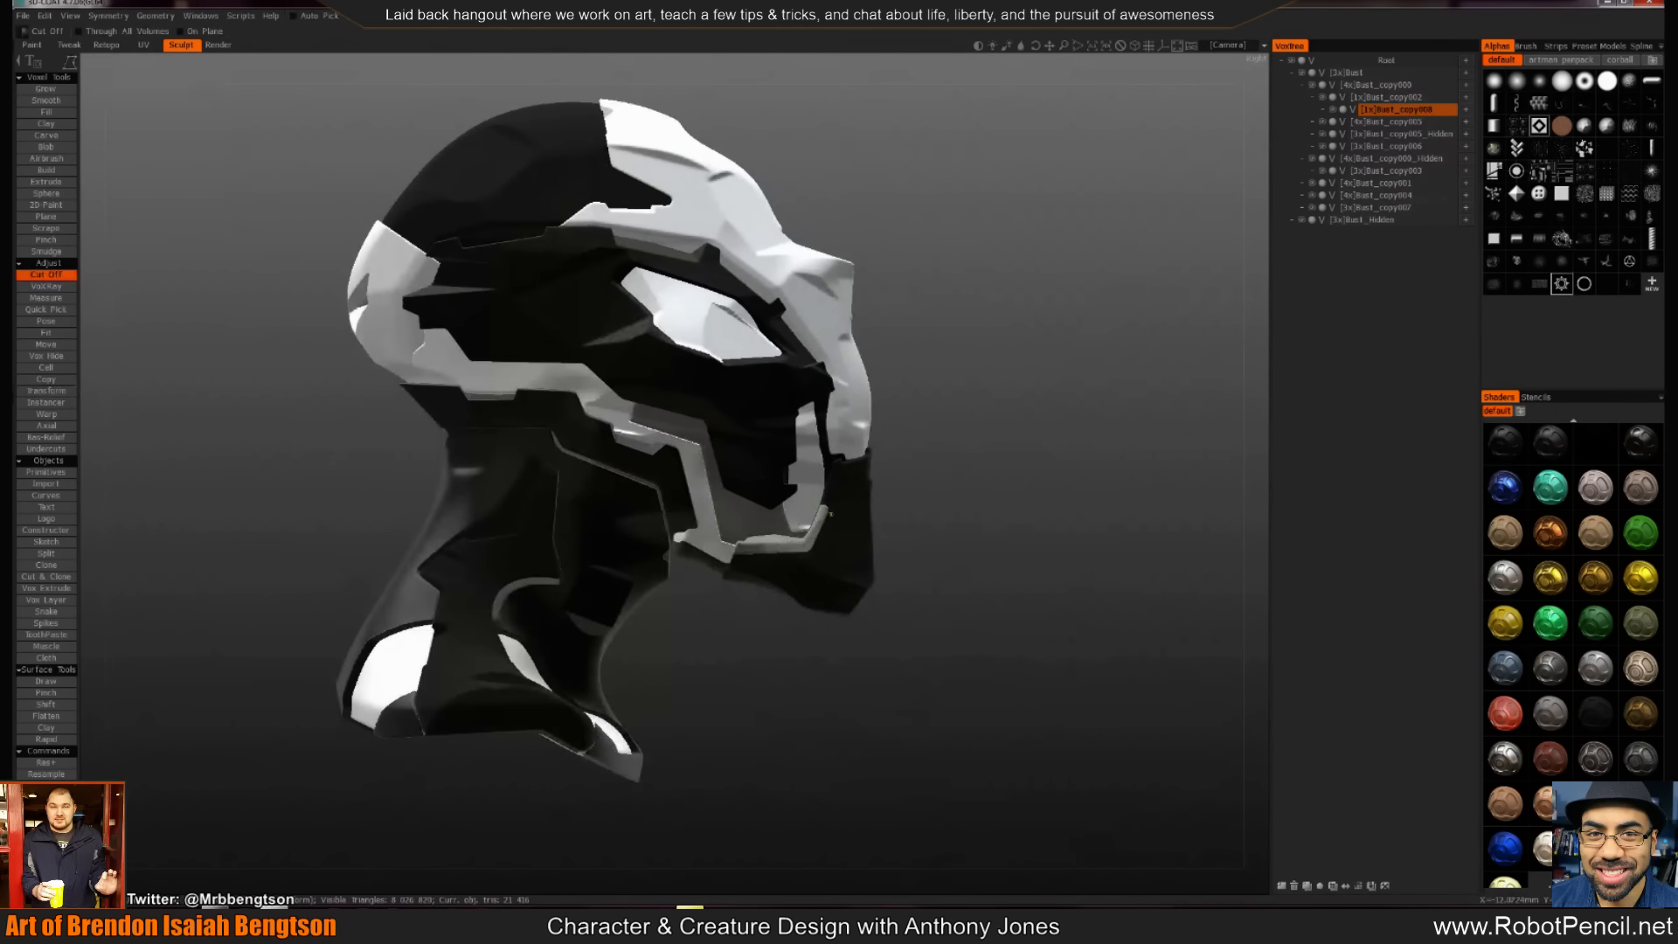
left_click_drag(841, 502, 817, 497)
left_click_drag(856, 539, 856, 536)
mouse_move(748, 543)
left_mouse_down()
mouse_move(805, 566)
mouse_move(517, 606)
mouse_move(764, 663)
mouse_move(735, 629)
mouse_move(803, 578)
left_mouse_up()
Switch to the Retopo workspace and draw a four-sided polygon on the side of the mask's brow
left_click(106, 45)
left_click_drag(1064, 443, 811, 502)
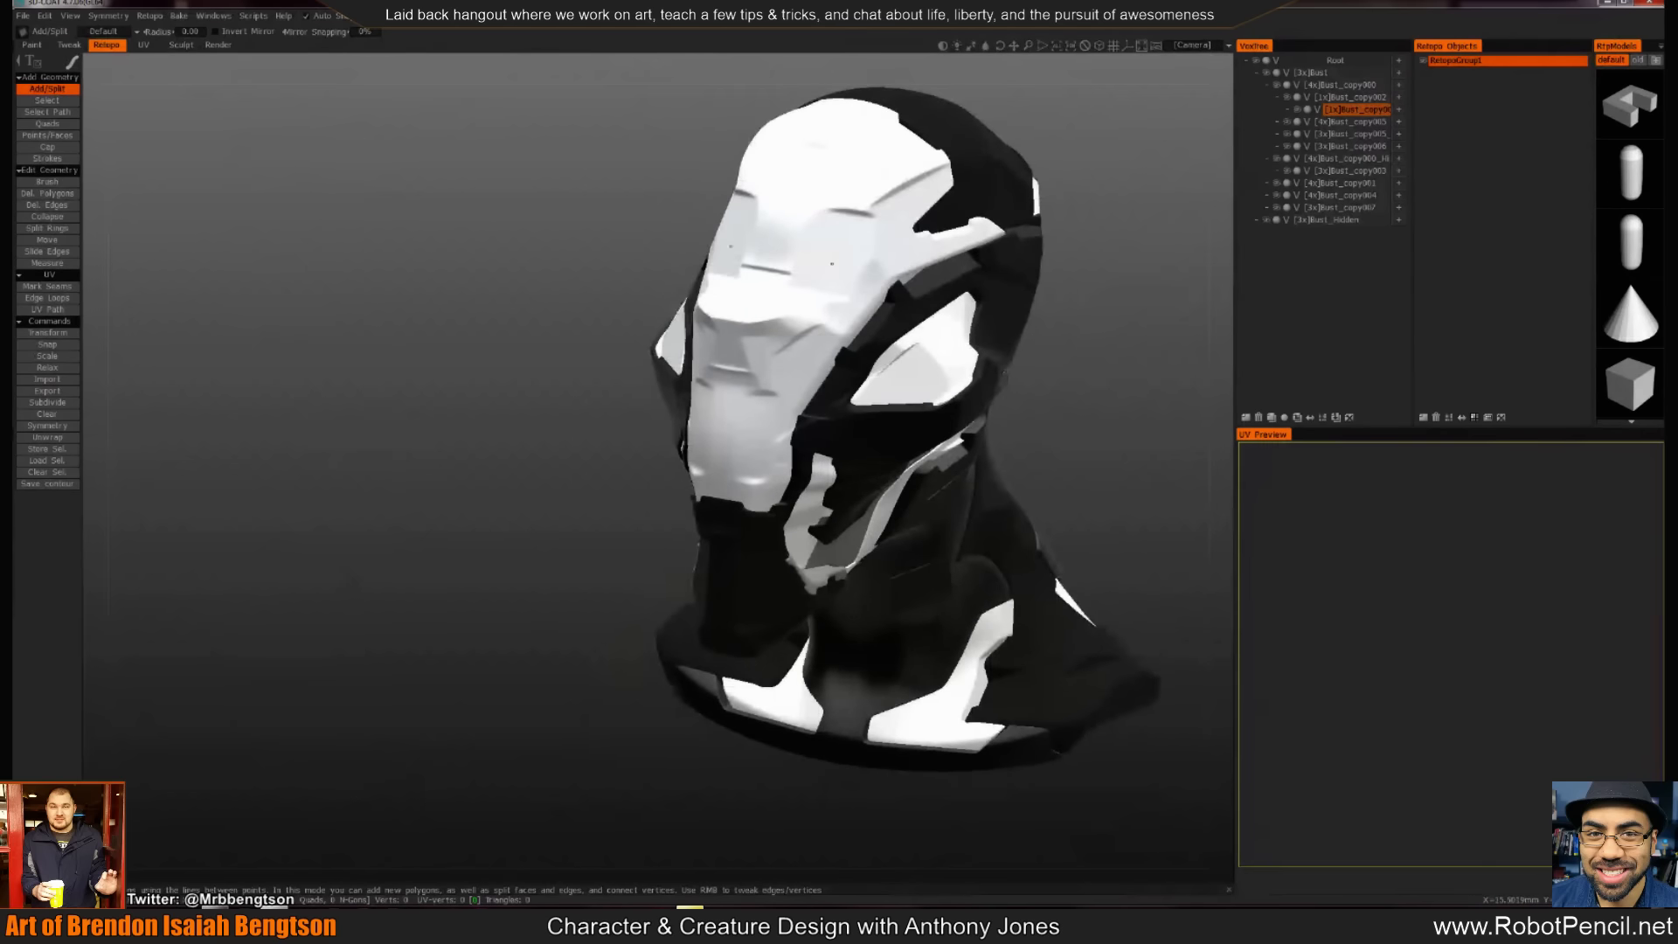
left_click(845, 347)
left_click(912, 293)
left_click(865, 239)
left_click_drag(1057, 411, 782, 401)
middle_click_drag(781, 401, 727, 450)
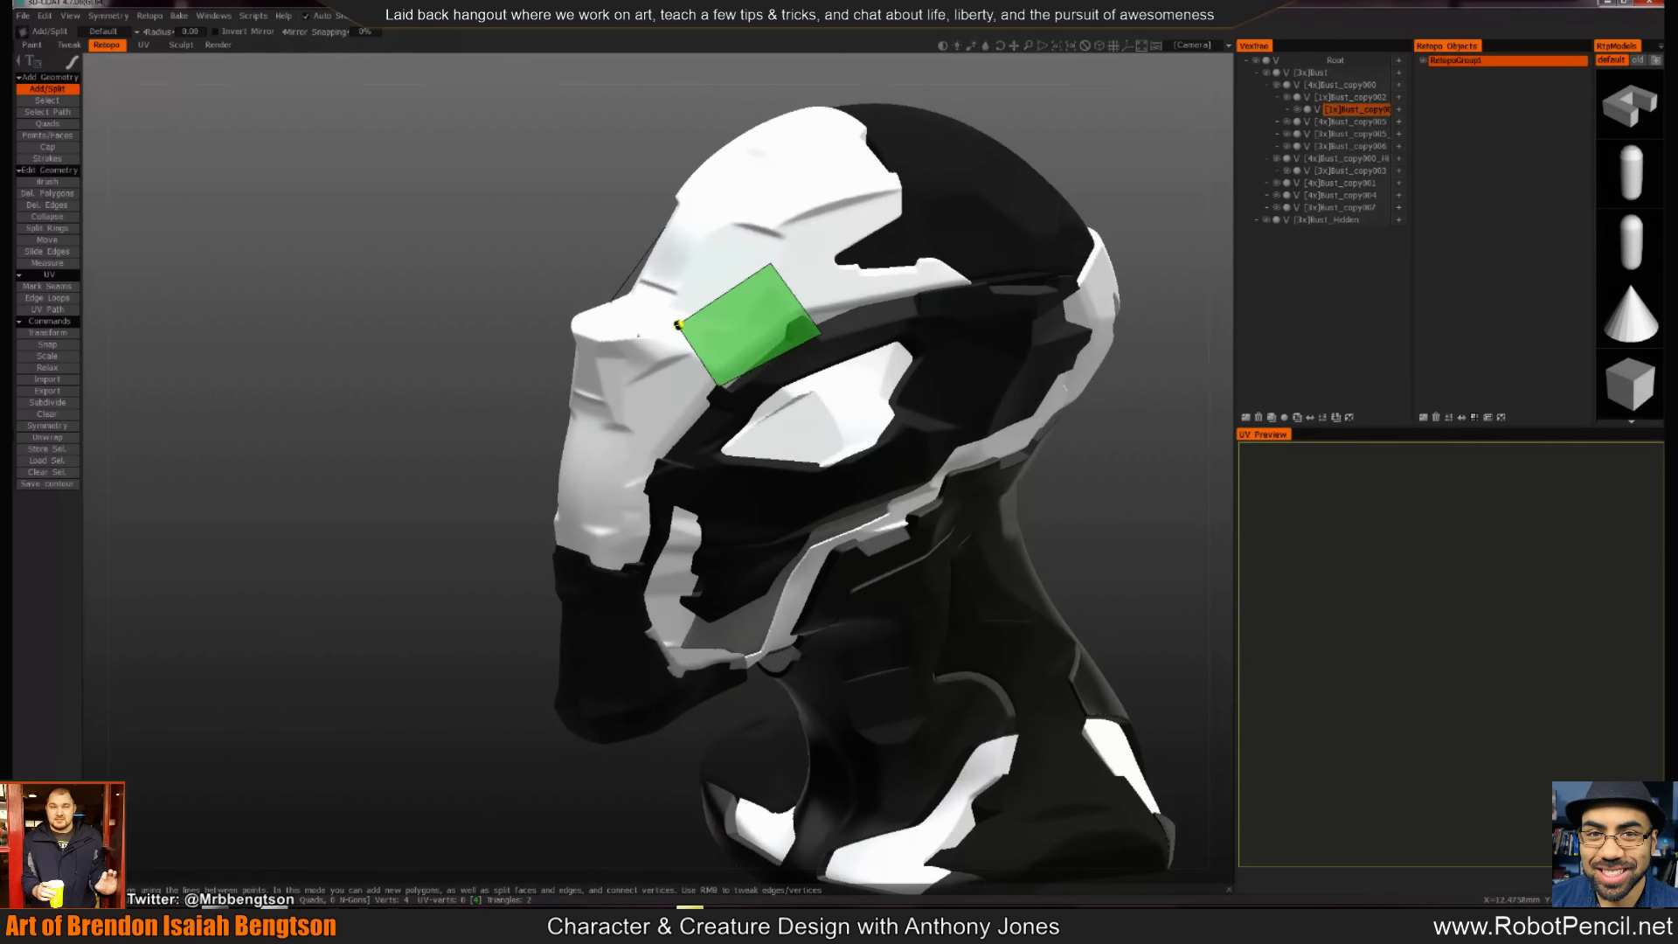
Add a second retopo polygon toward the nose and tweak the vertex shared by both polygons
left_click(597, 343)
left_click(718, 385)
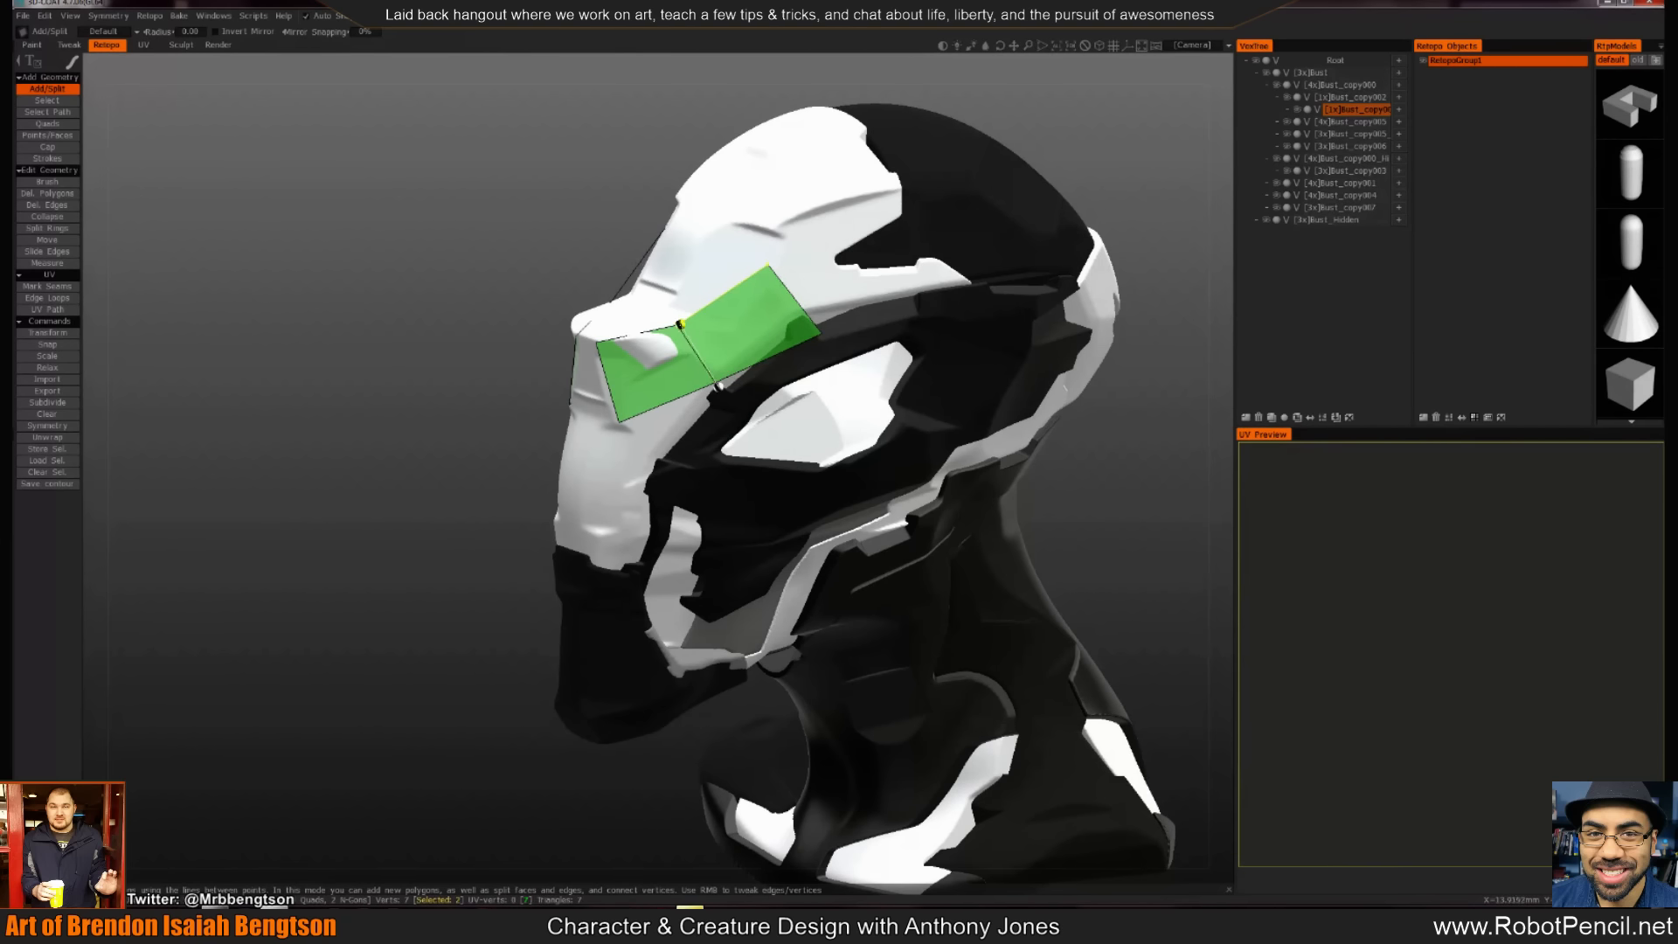
right_click_drag(681, 324, 699, 318)
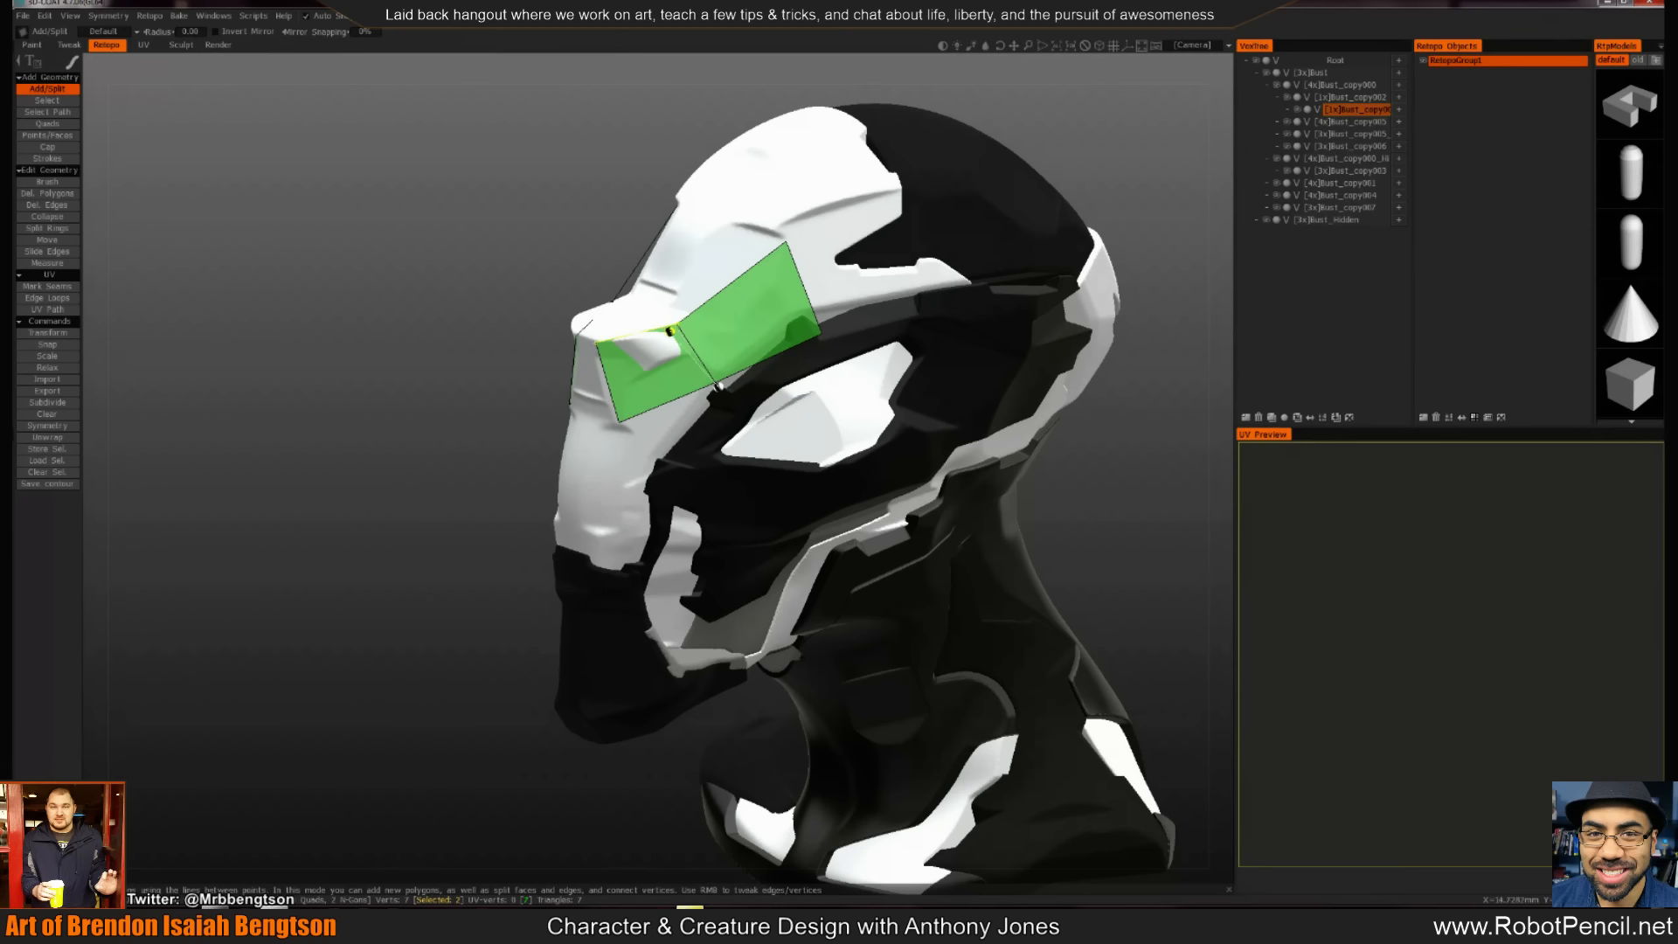
mouse_move(670, 332)
right_mouse_down()
mouse_move(663, 308)
mouse_move(631, 348)
mouse_move(616, 332)
mouse_move(669, 328)
mouse_move(693, 349)
mouse_move(694, 326)
mouse_move(725, 398)
mouse_move(722, 322)
mouse_move(668, 343)
mouse_move(691, 328)
right_mouse_up()
left_click_drag(496, 465, 686, 459)
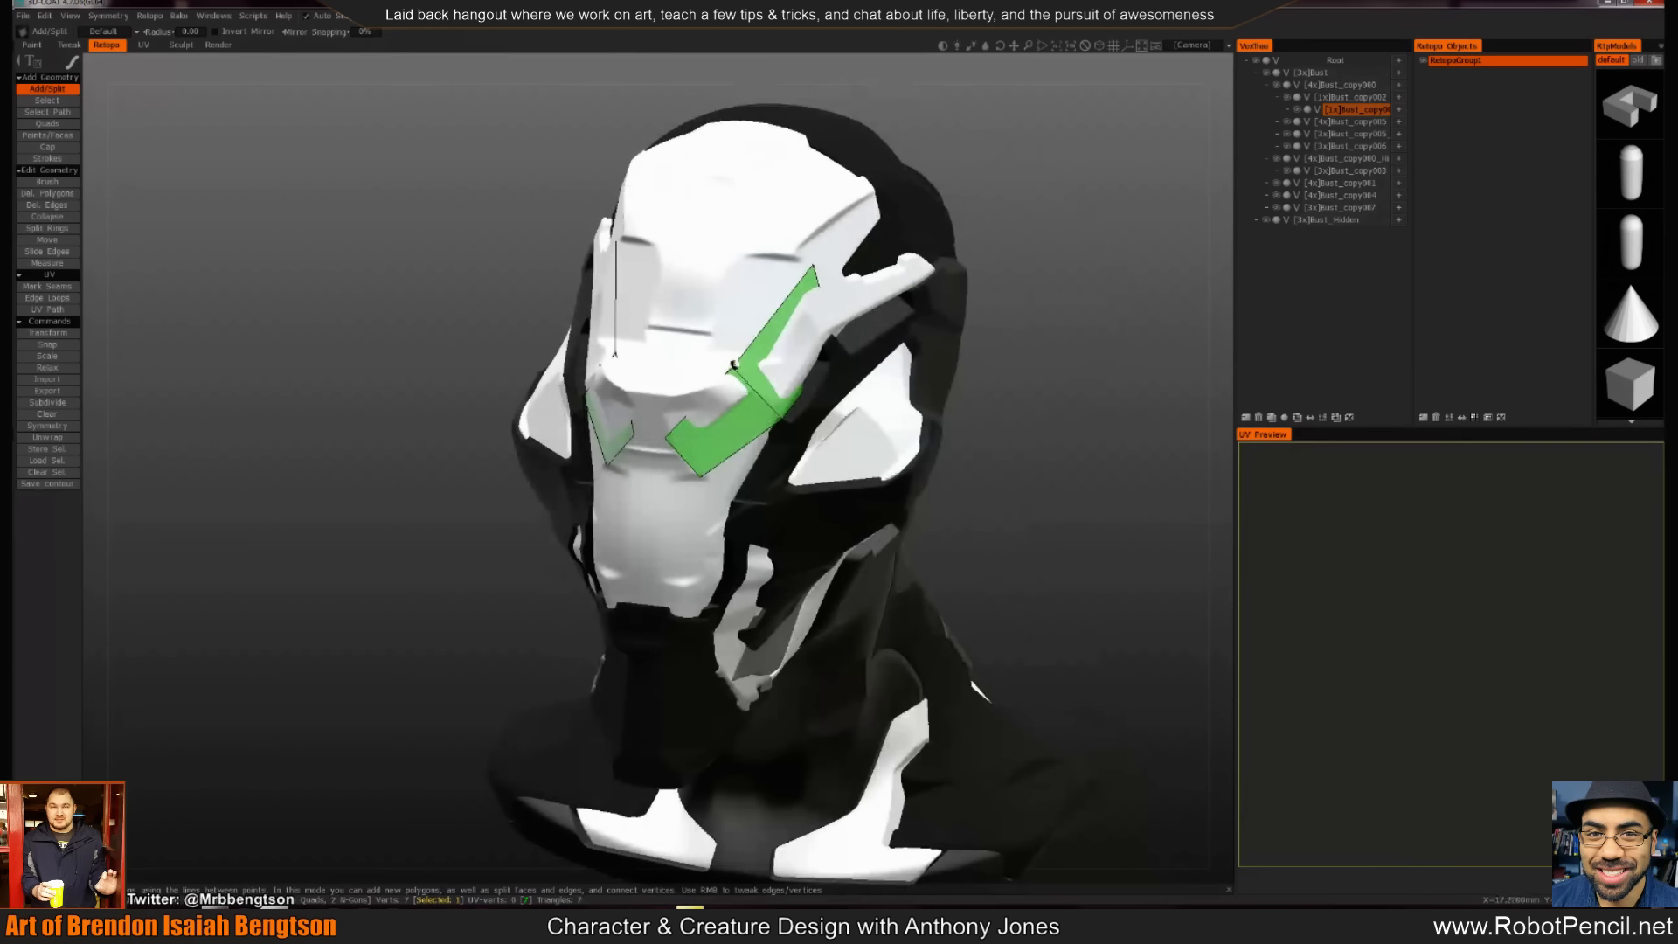
right_click_drag(734, 365, 731, 375)
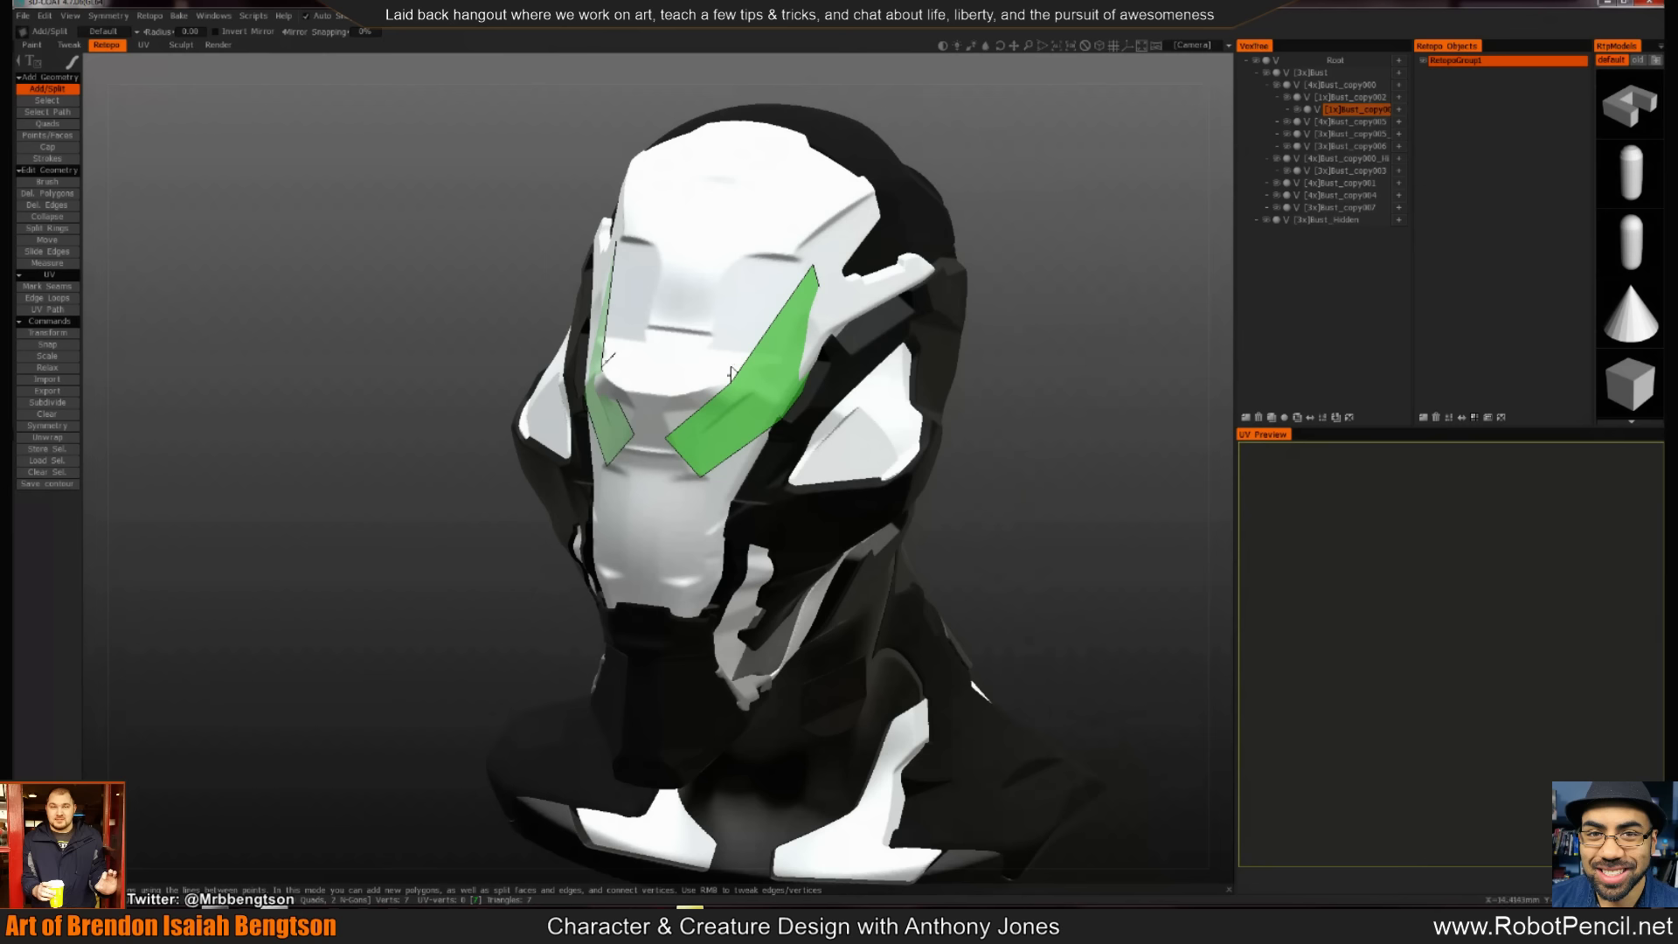
right_click_drag(731, 374, 731, 365)
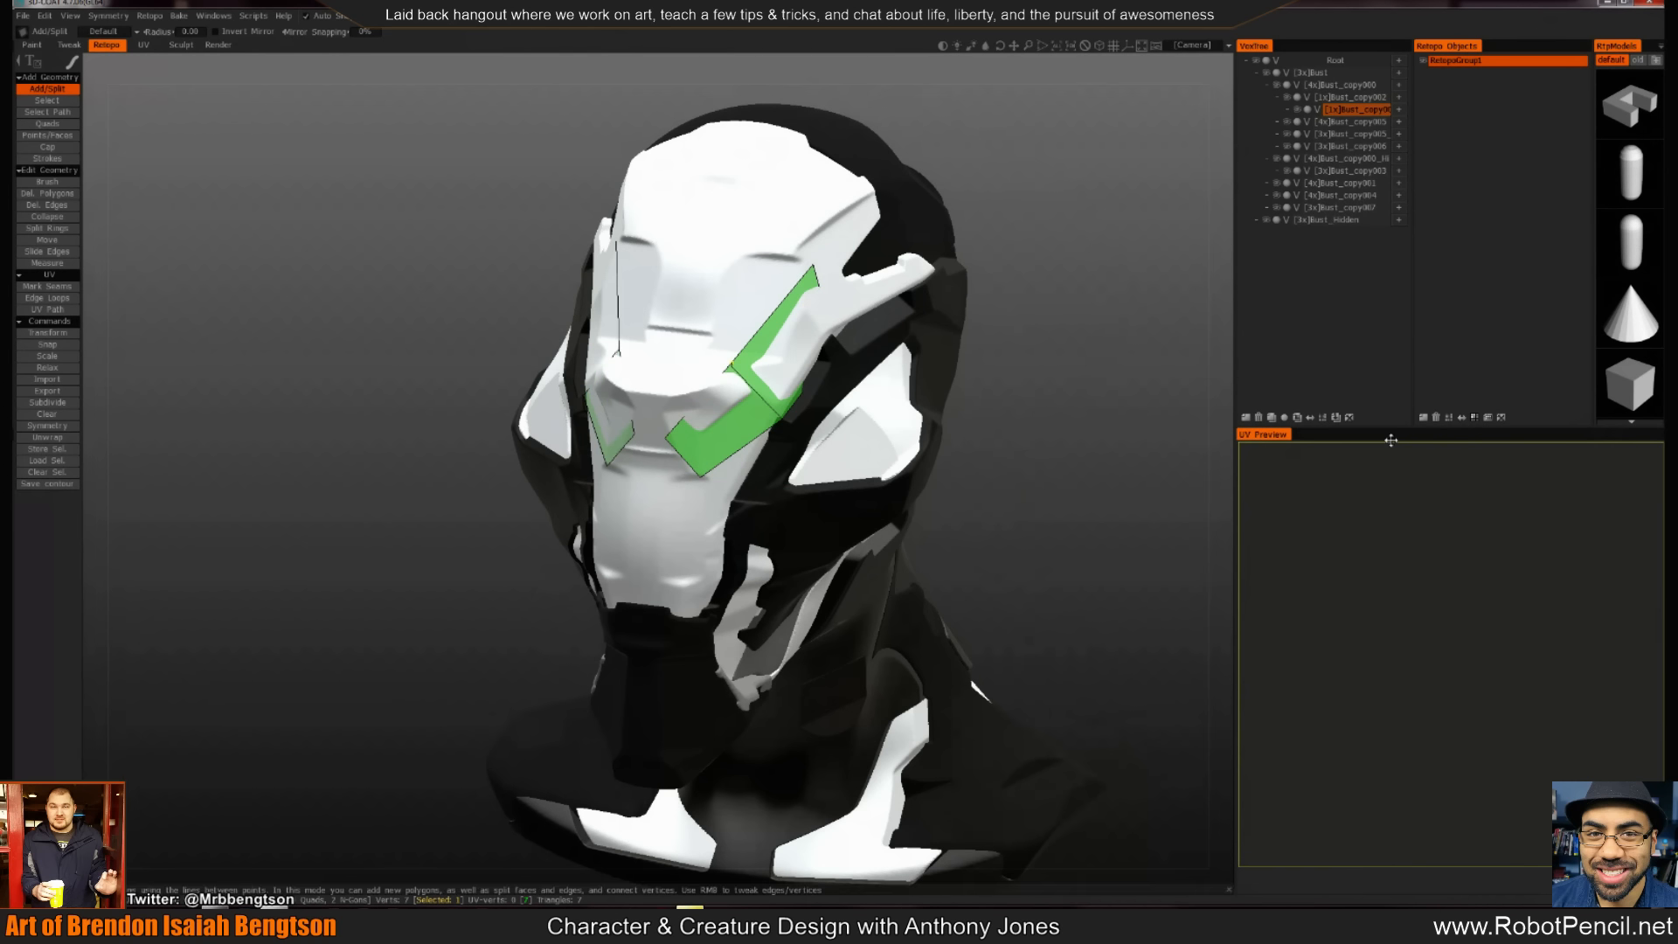
Delete the brow polygons and replace the retopo group with a new empty one
left_click(49, 102)
left_click(48, 89)
left_click(29, 194)
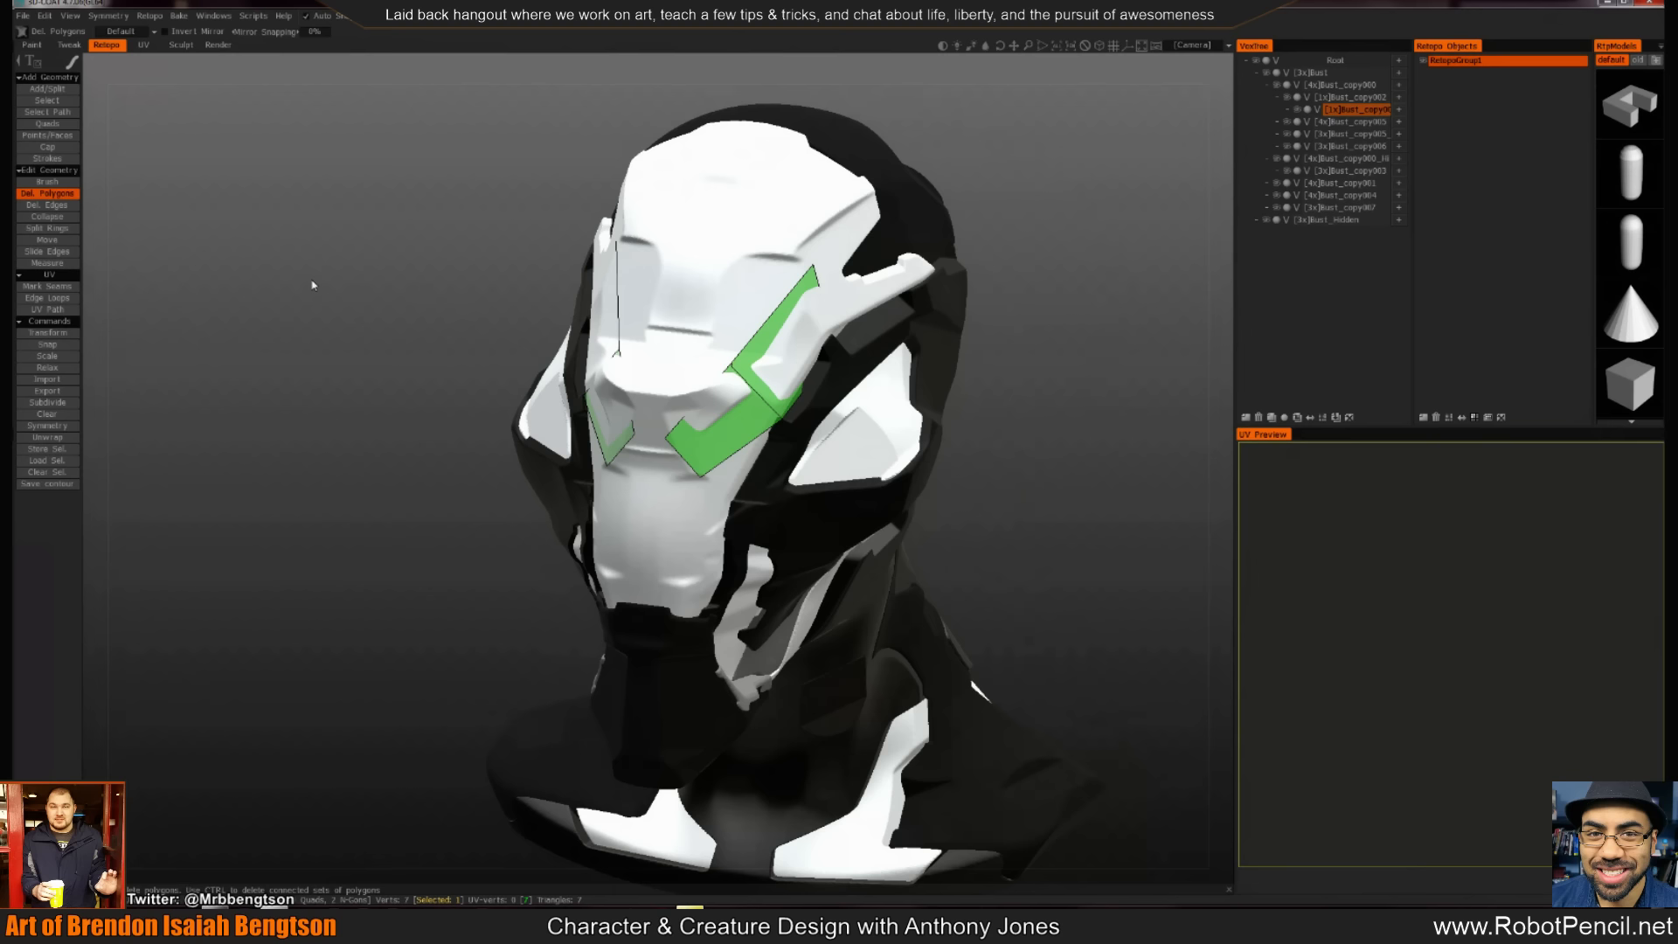
left_click(754, 374, "ctrl")
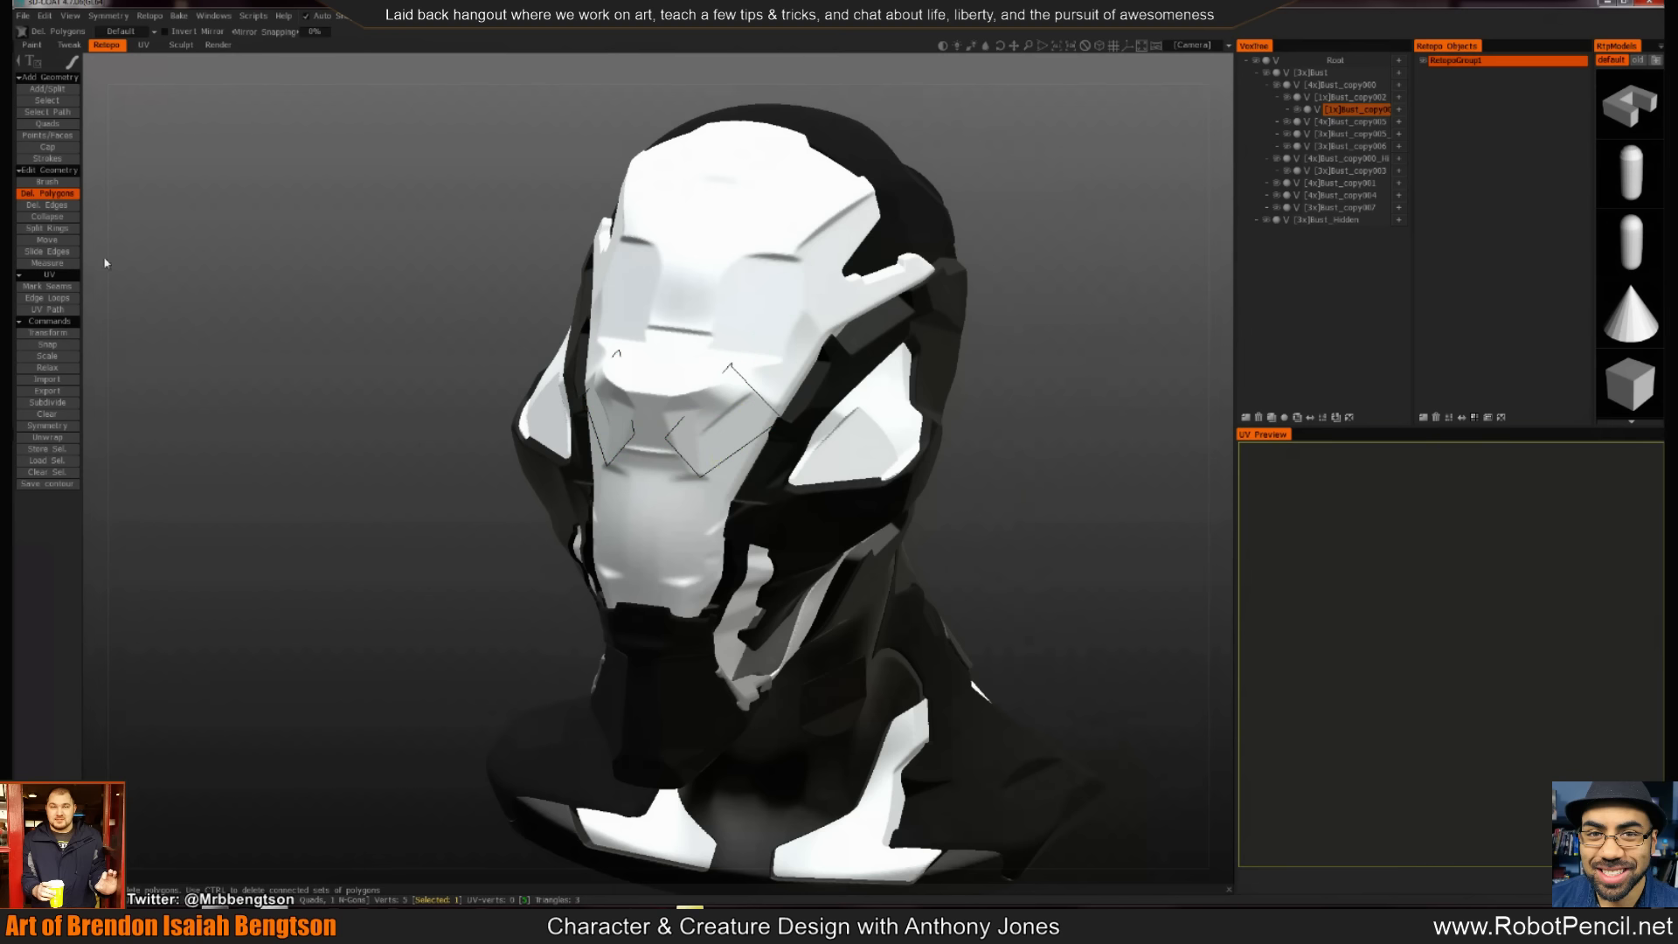
left_click(49, 90)
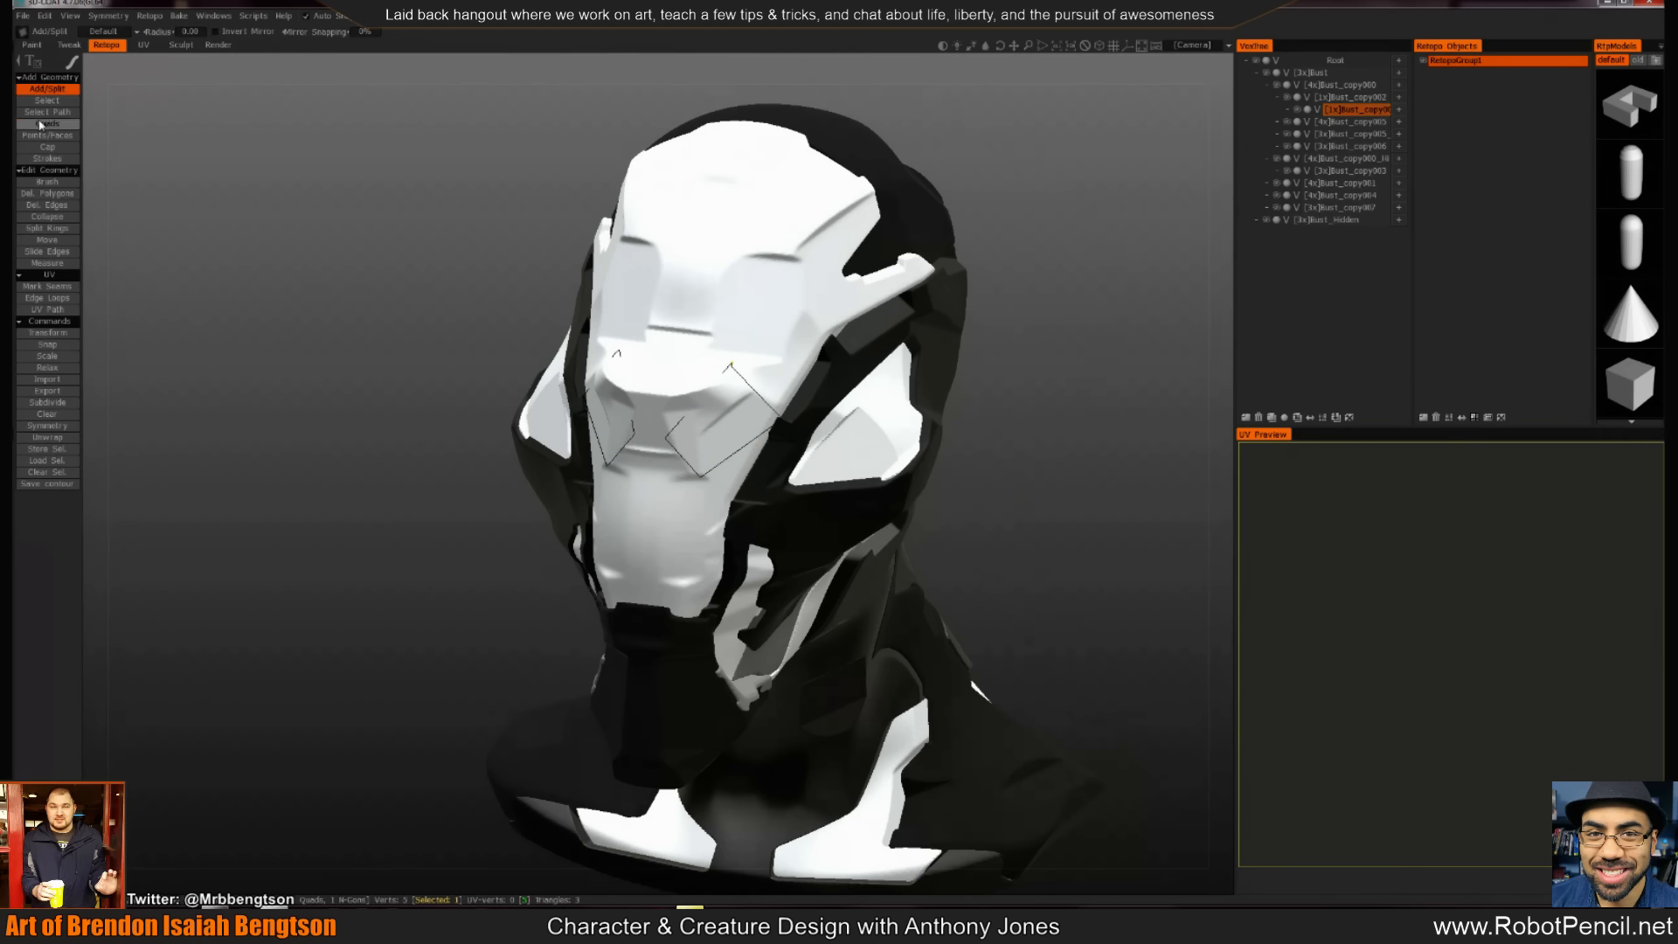
left_click(65, 204)
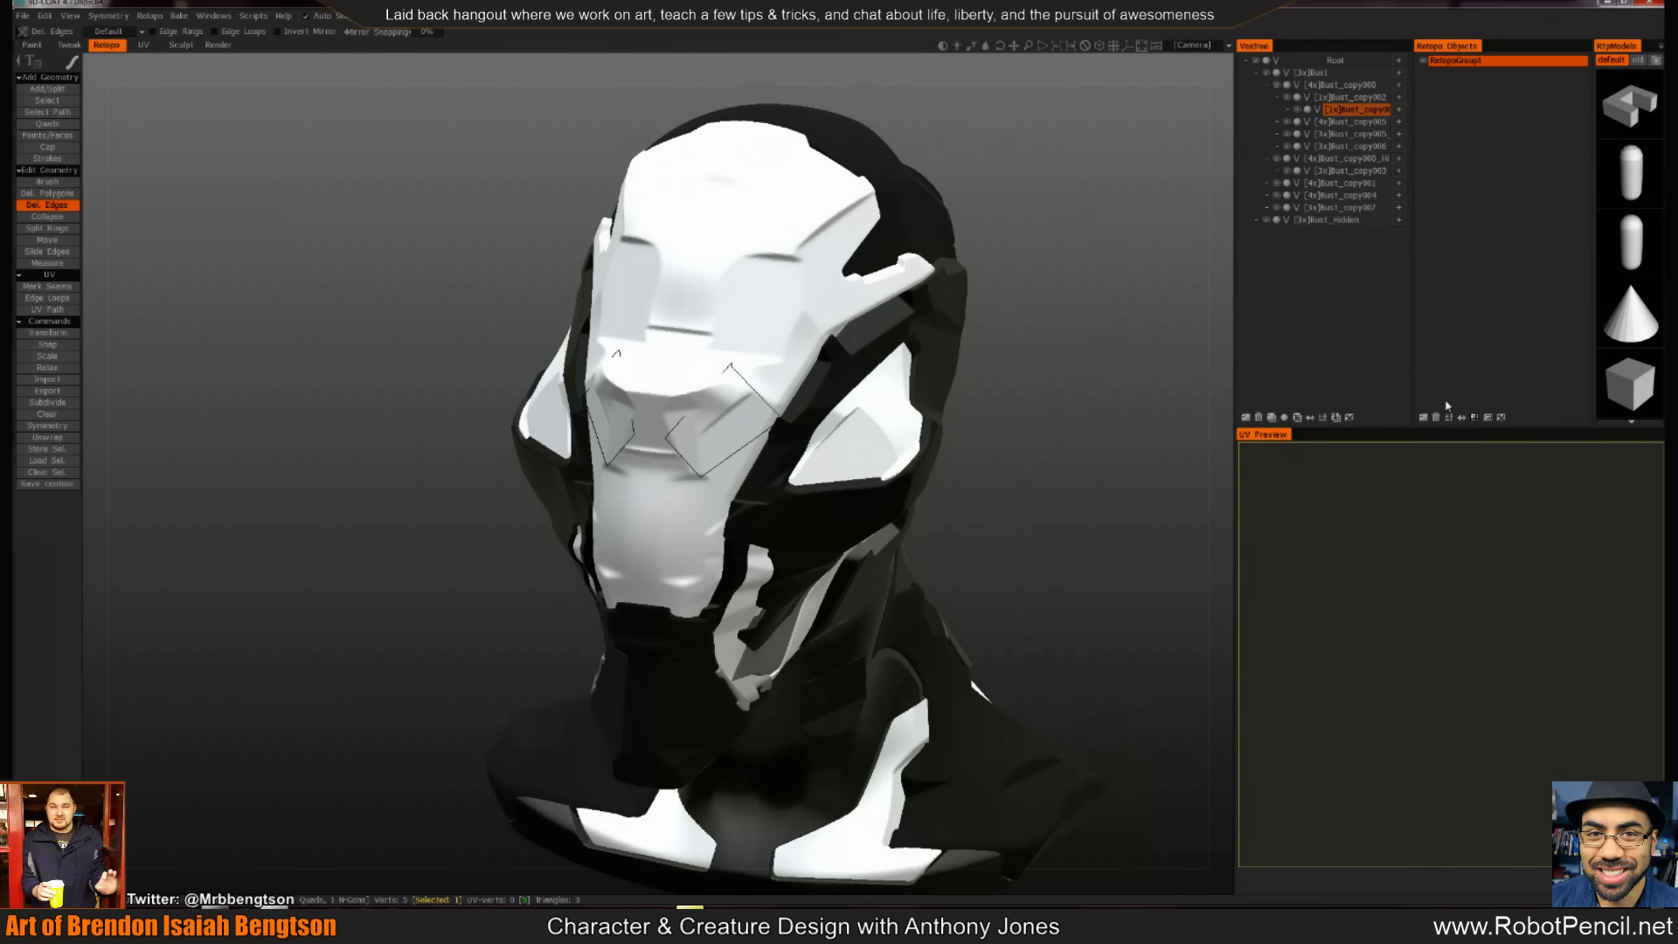
left_click(1423, 417)
left_click(1436, 417)
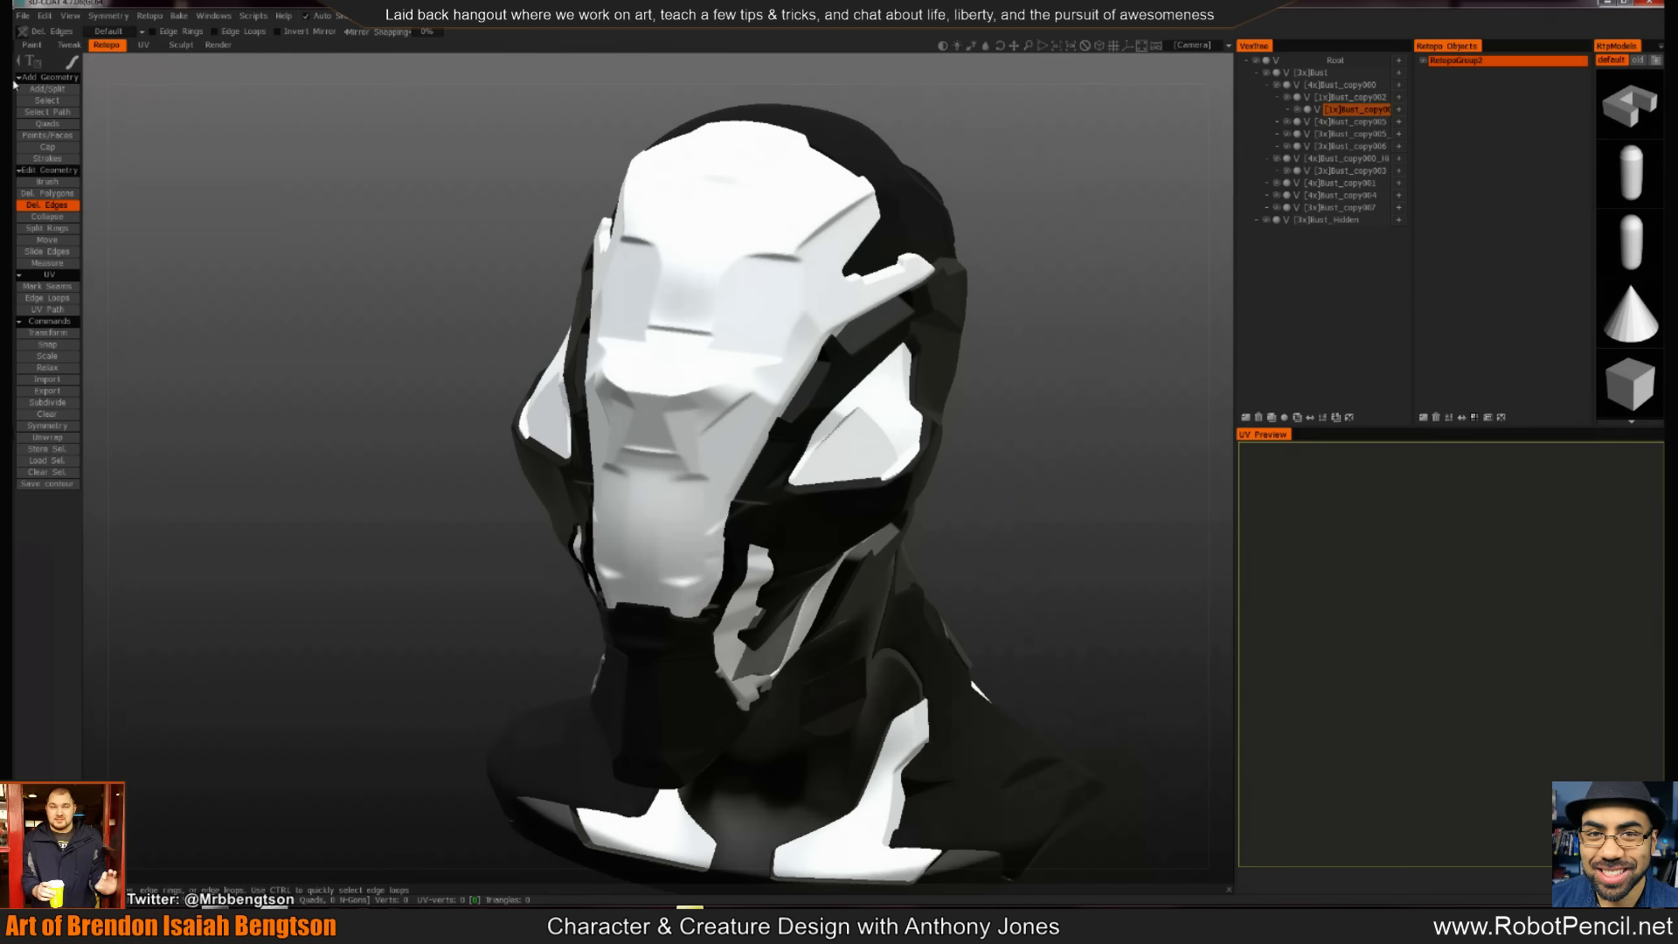
Save the scene as FACE DEMO in the 3d folder
left_click(22, 16)
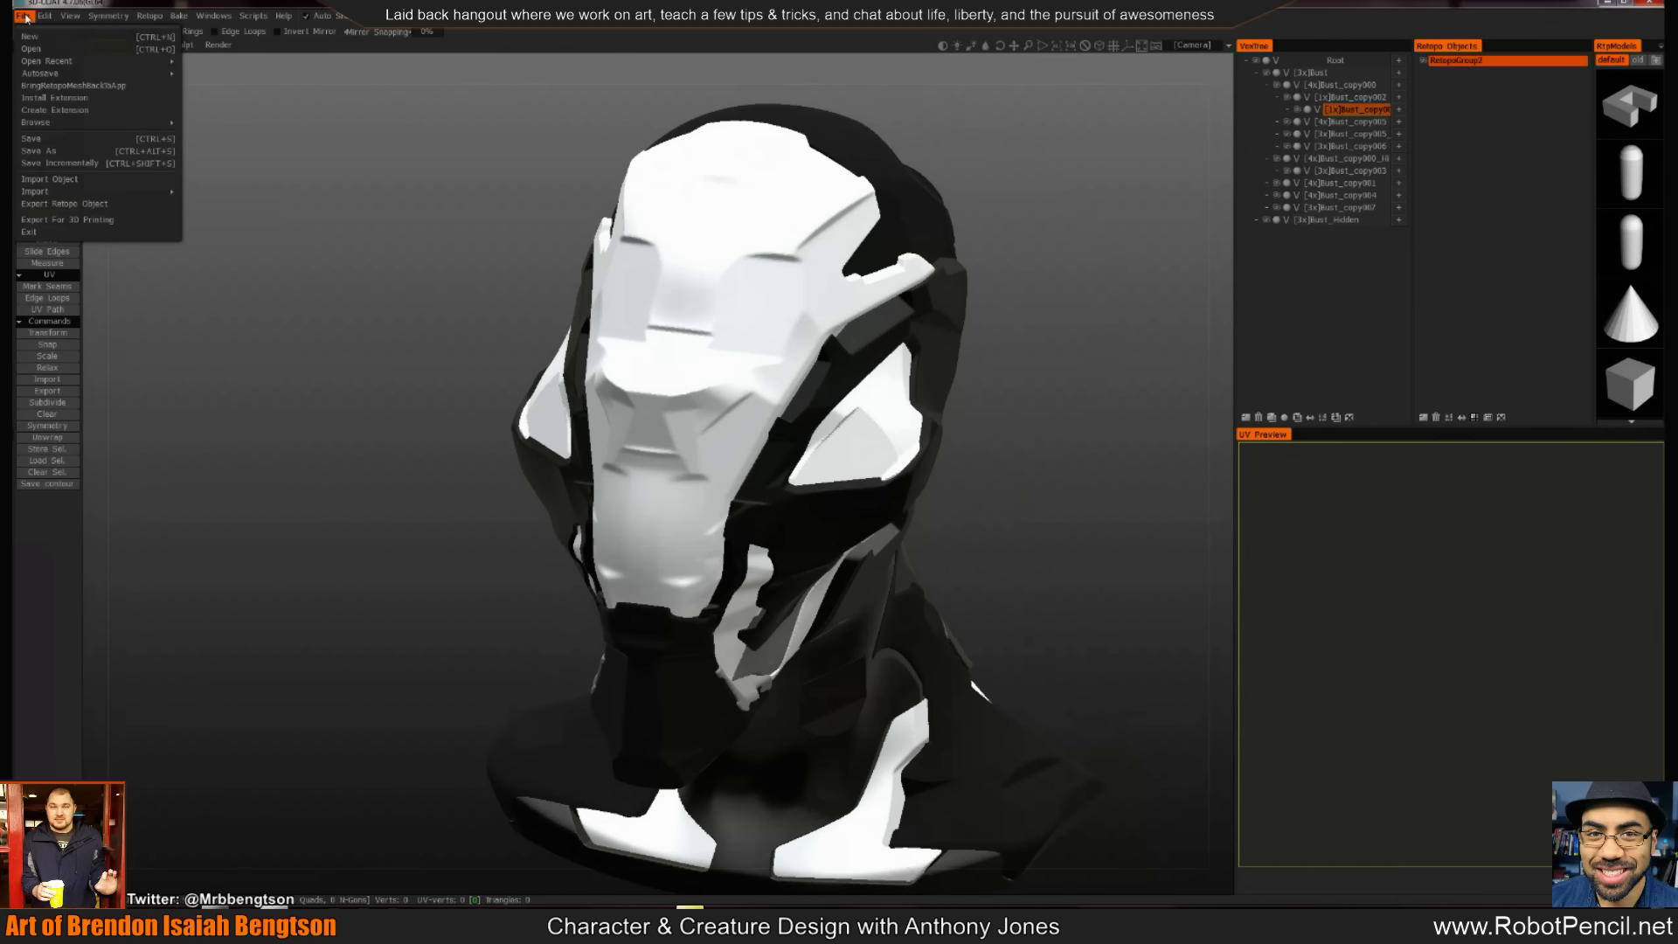
left_click(39, 150)
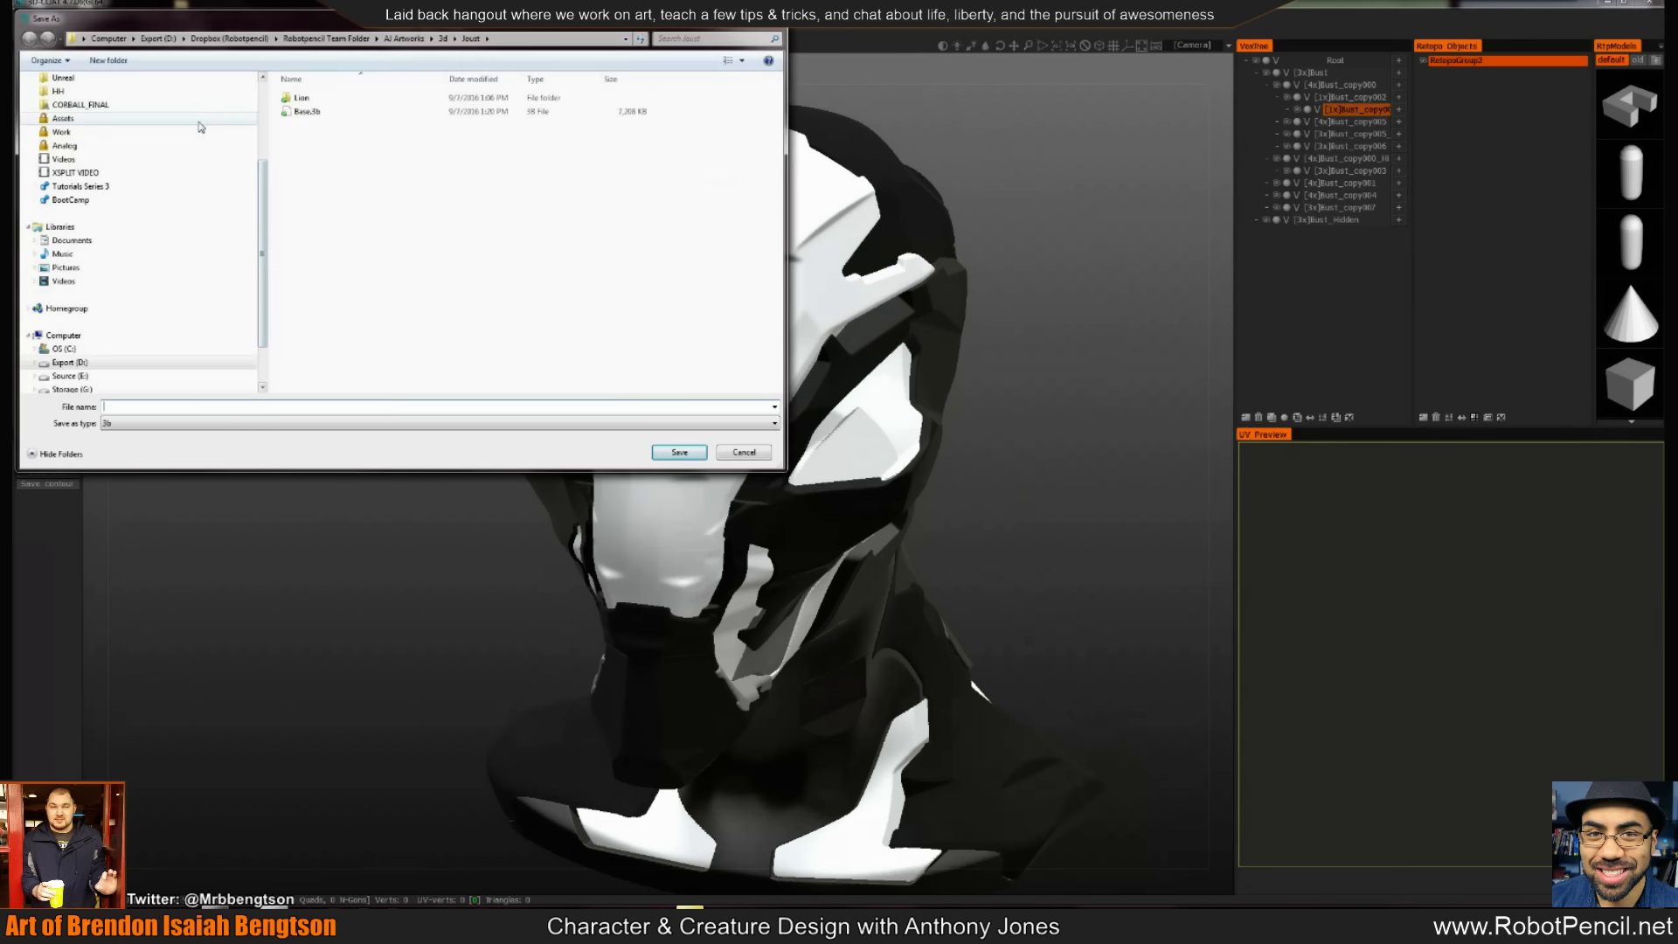
left_click(444, 39)
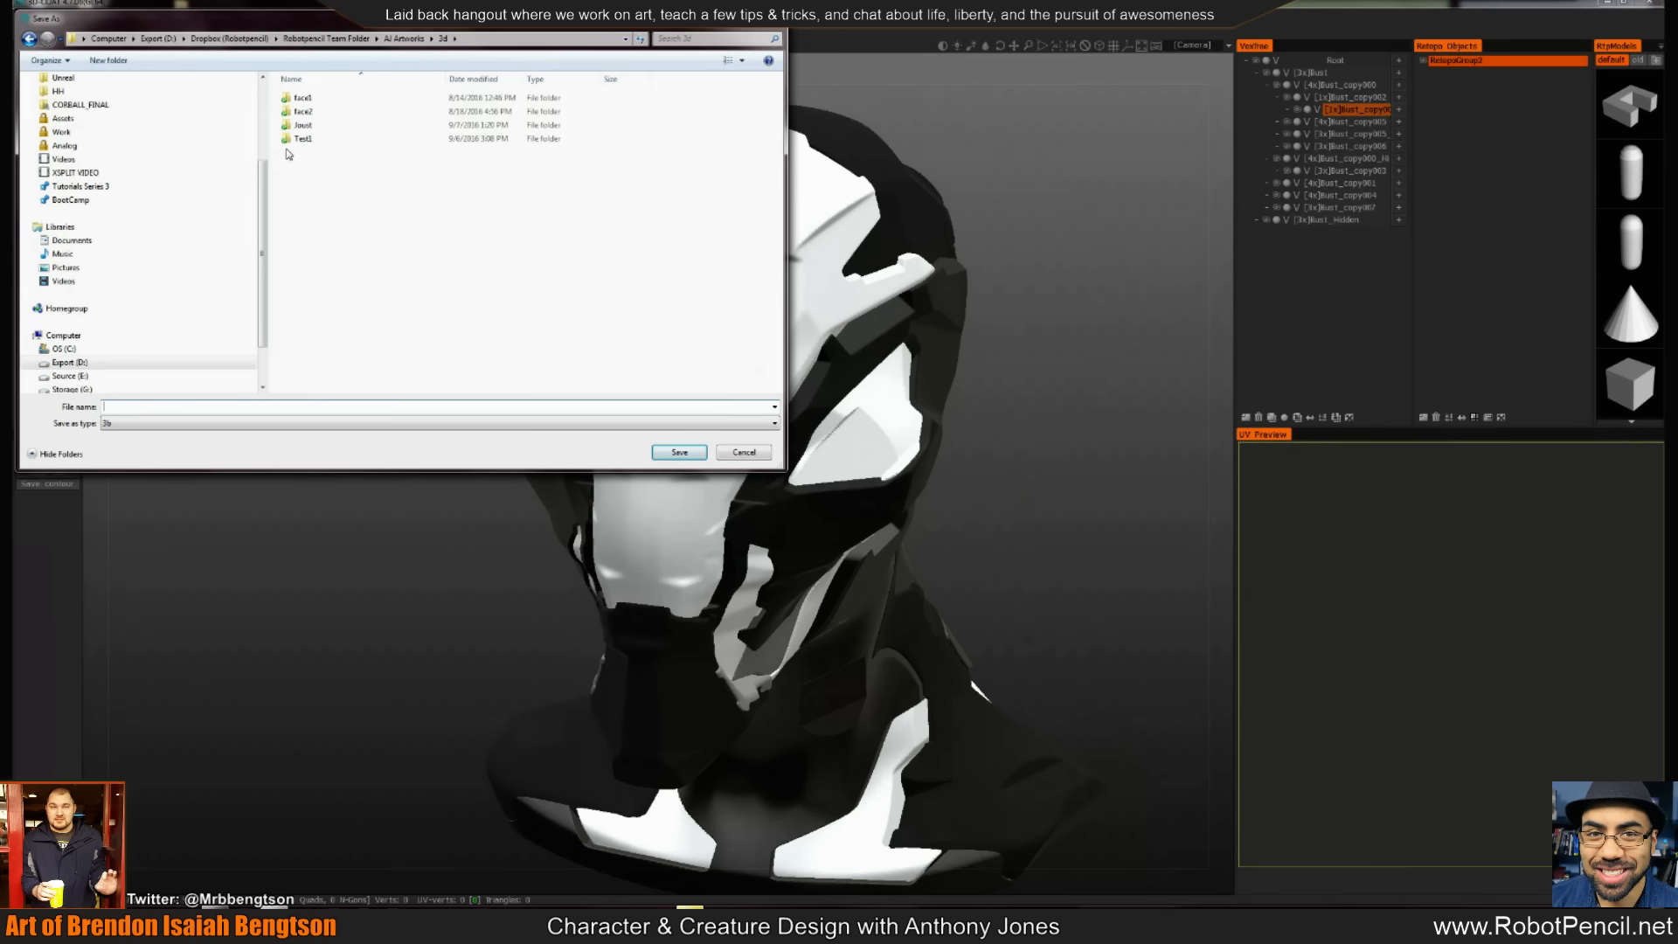
type("FAC")
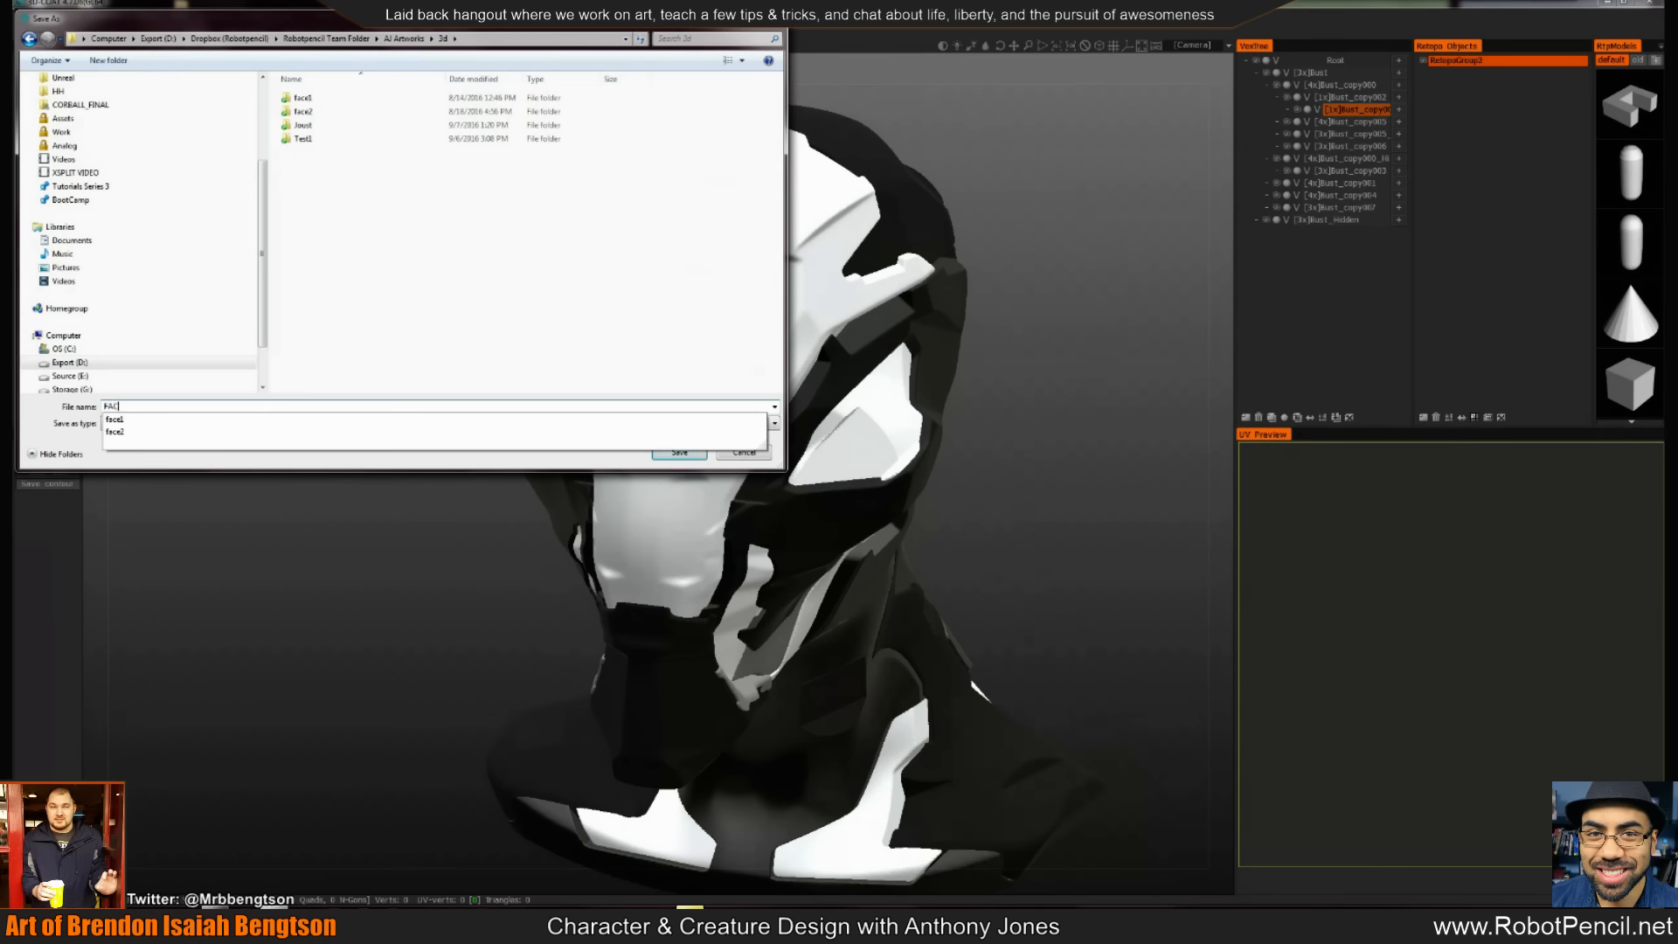
type("E DEMO")
key("Return")
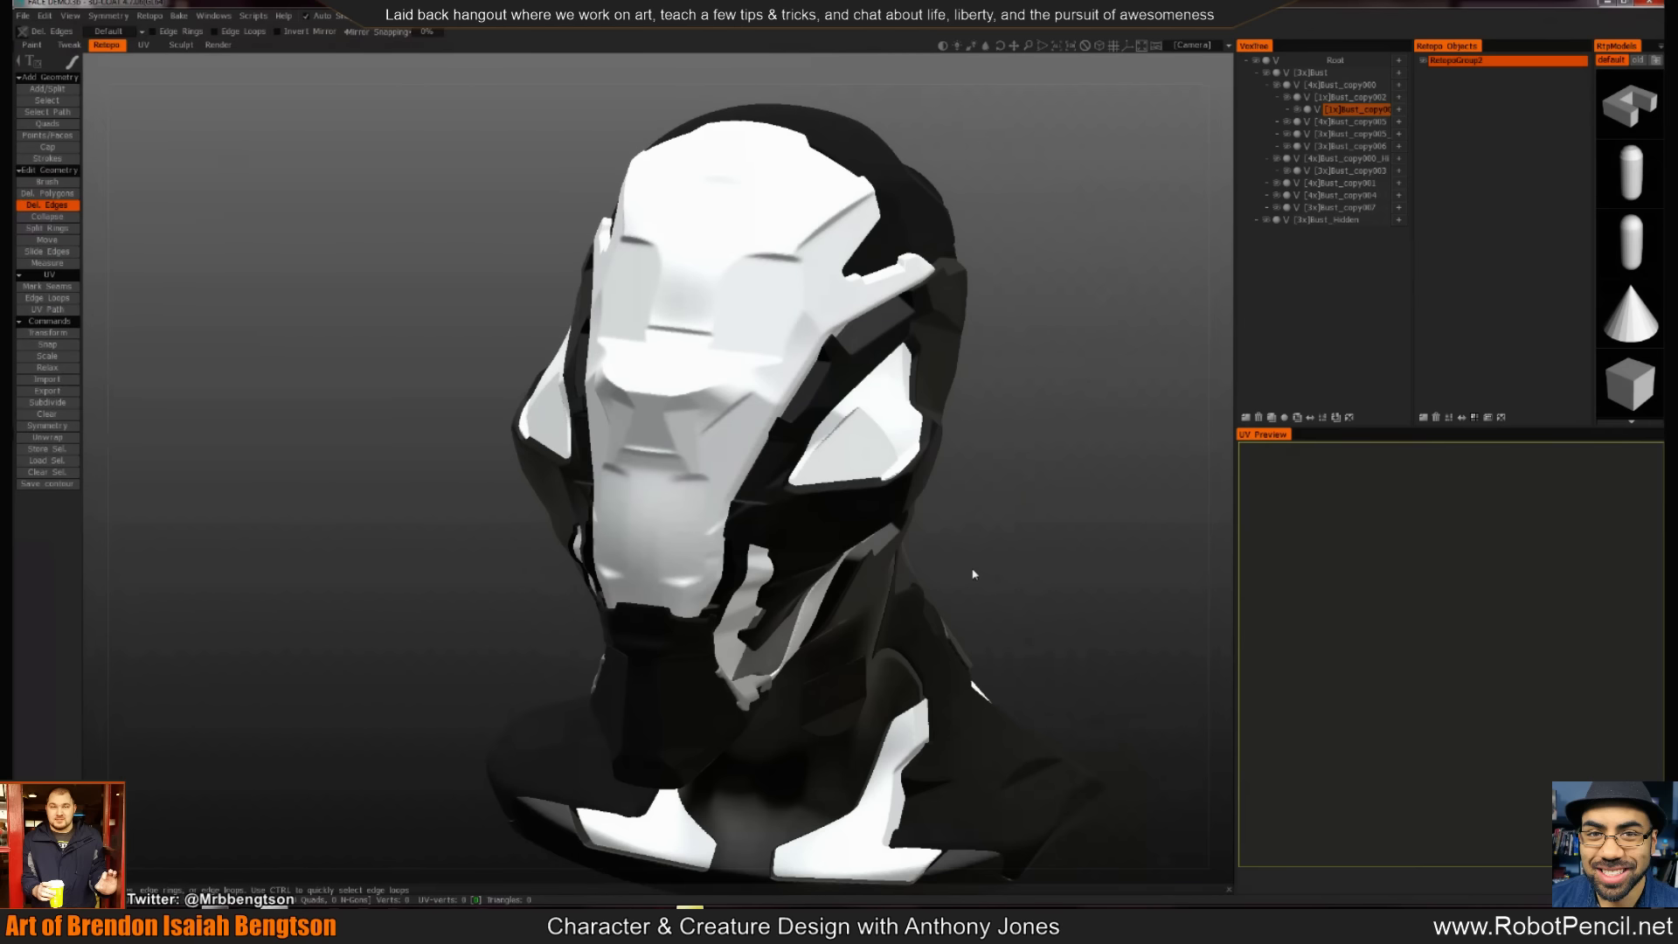
Start a new voxel sculpting scene from the large sphere preset
left_click_drag(974, 573, 883, 472)
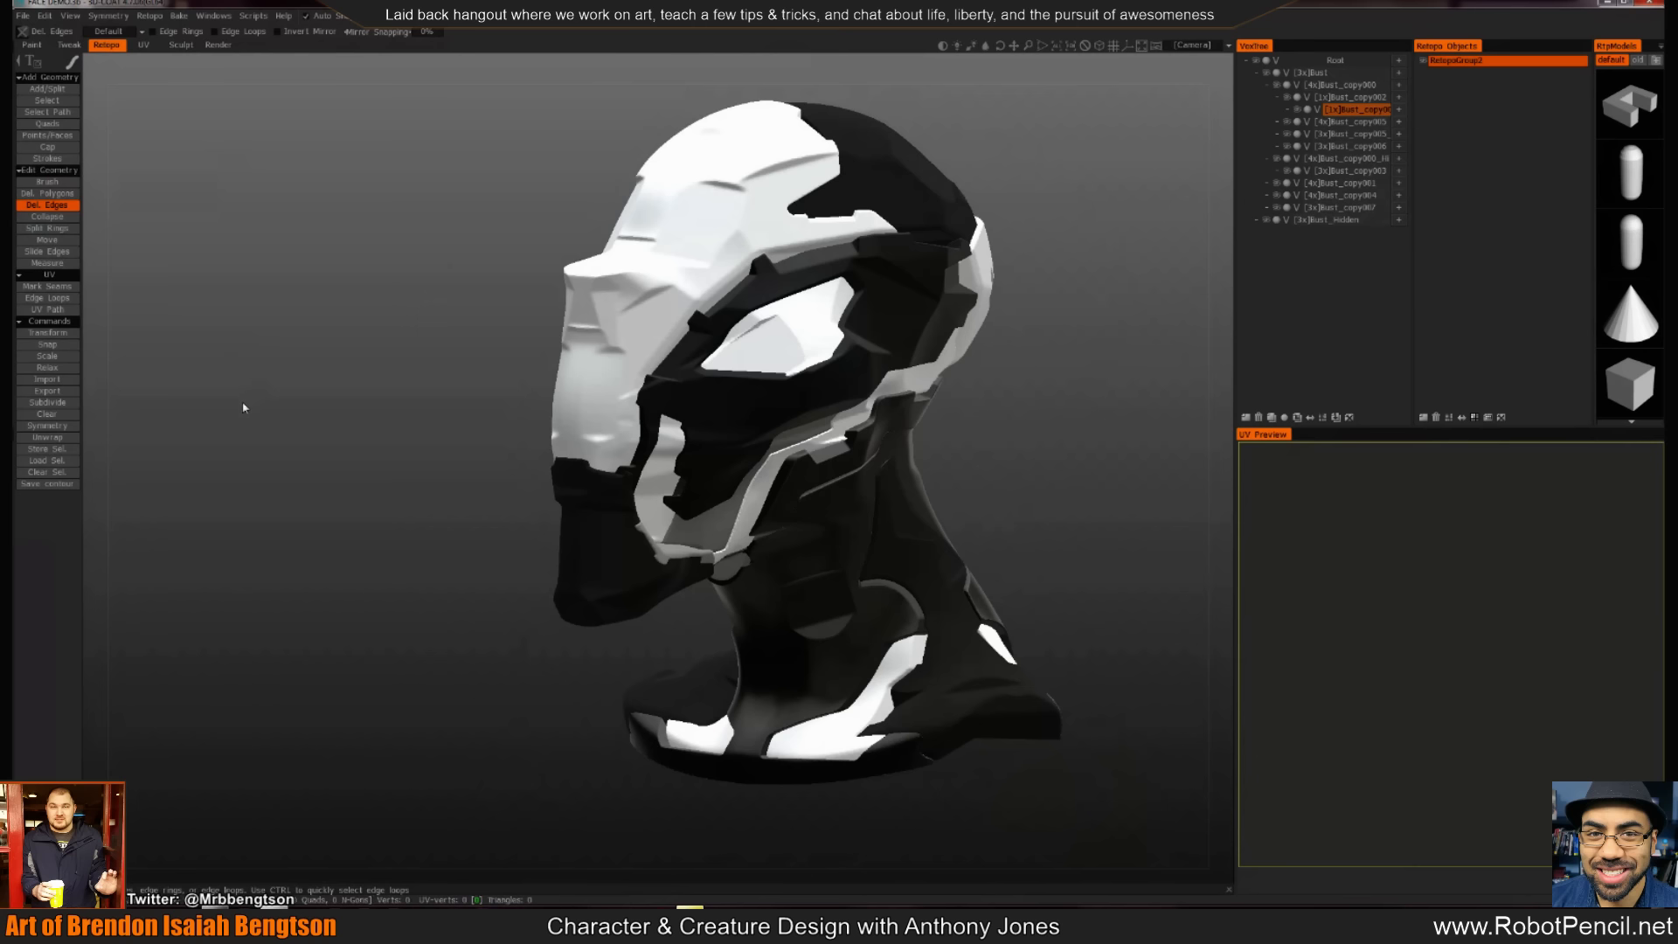
left_click(22, 16)
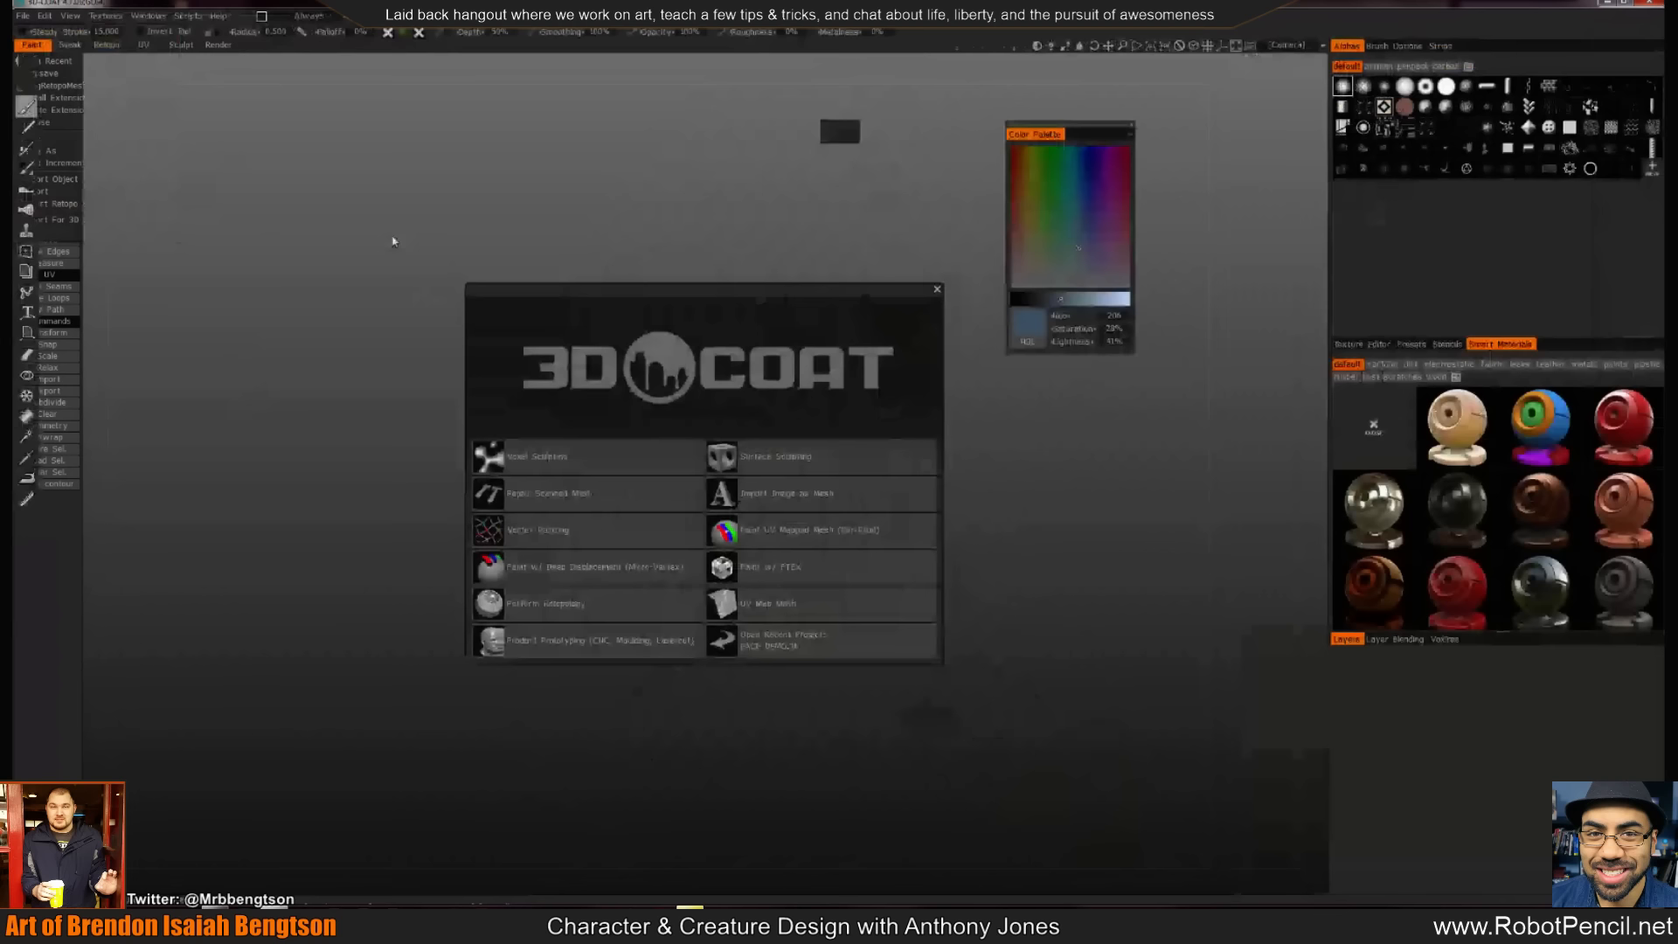
left_click(603, 457)
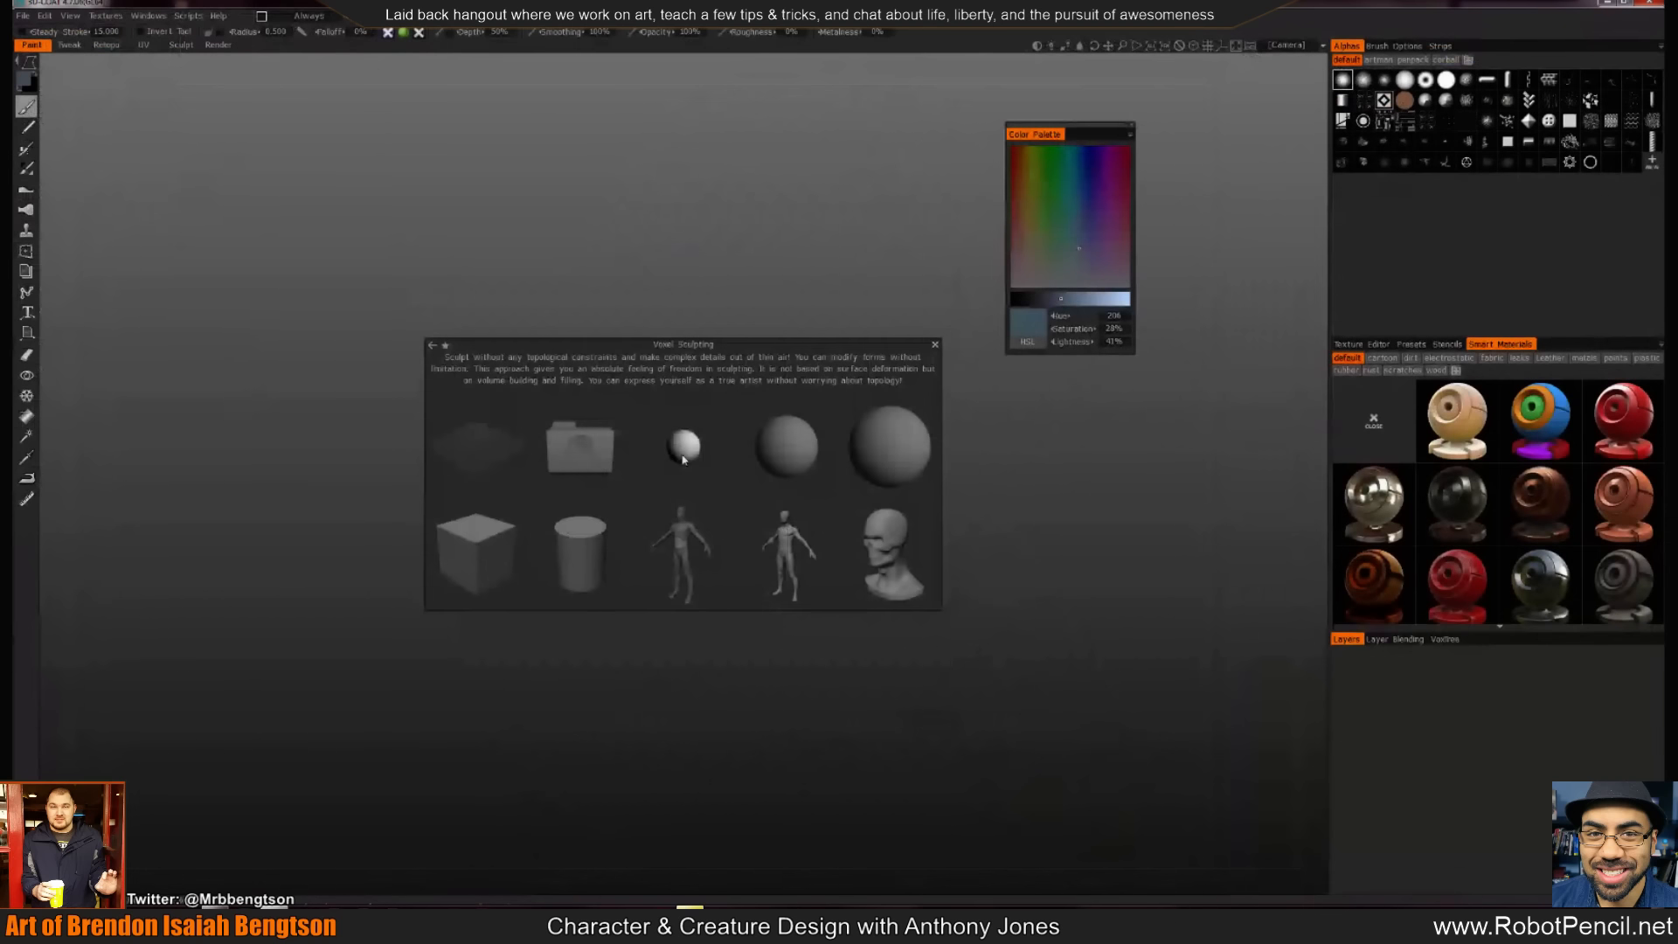
left_click(887, 453)
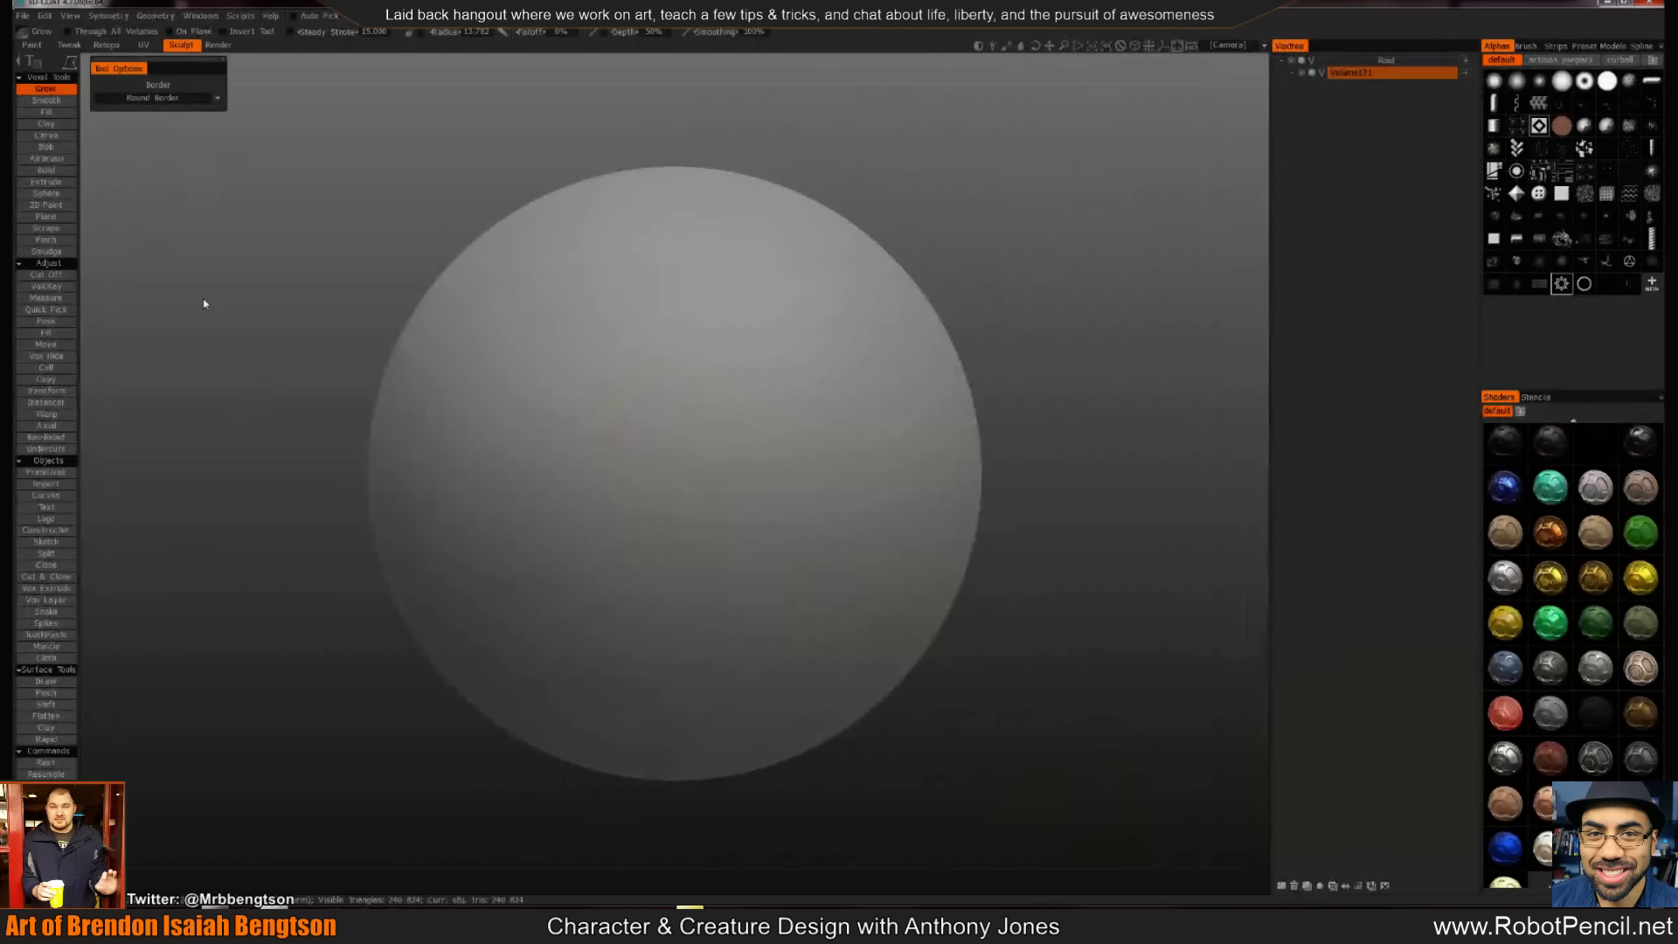
Choose the soft round alpha, enlarge the brush and grow a rounded bump on the side of the sphere with the Grow tool
left_click(1493, 80)
mouse_move(760, 369)
right_mouse_down()
mouse_move(803, 378)
mouse_move(789, 383)
right_mouse_up()
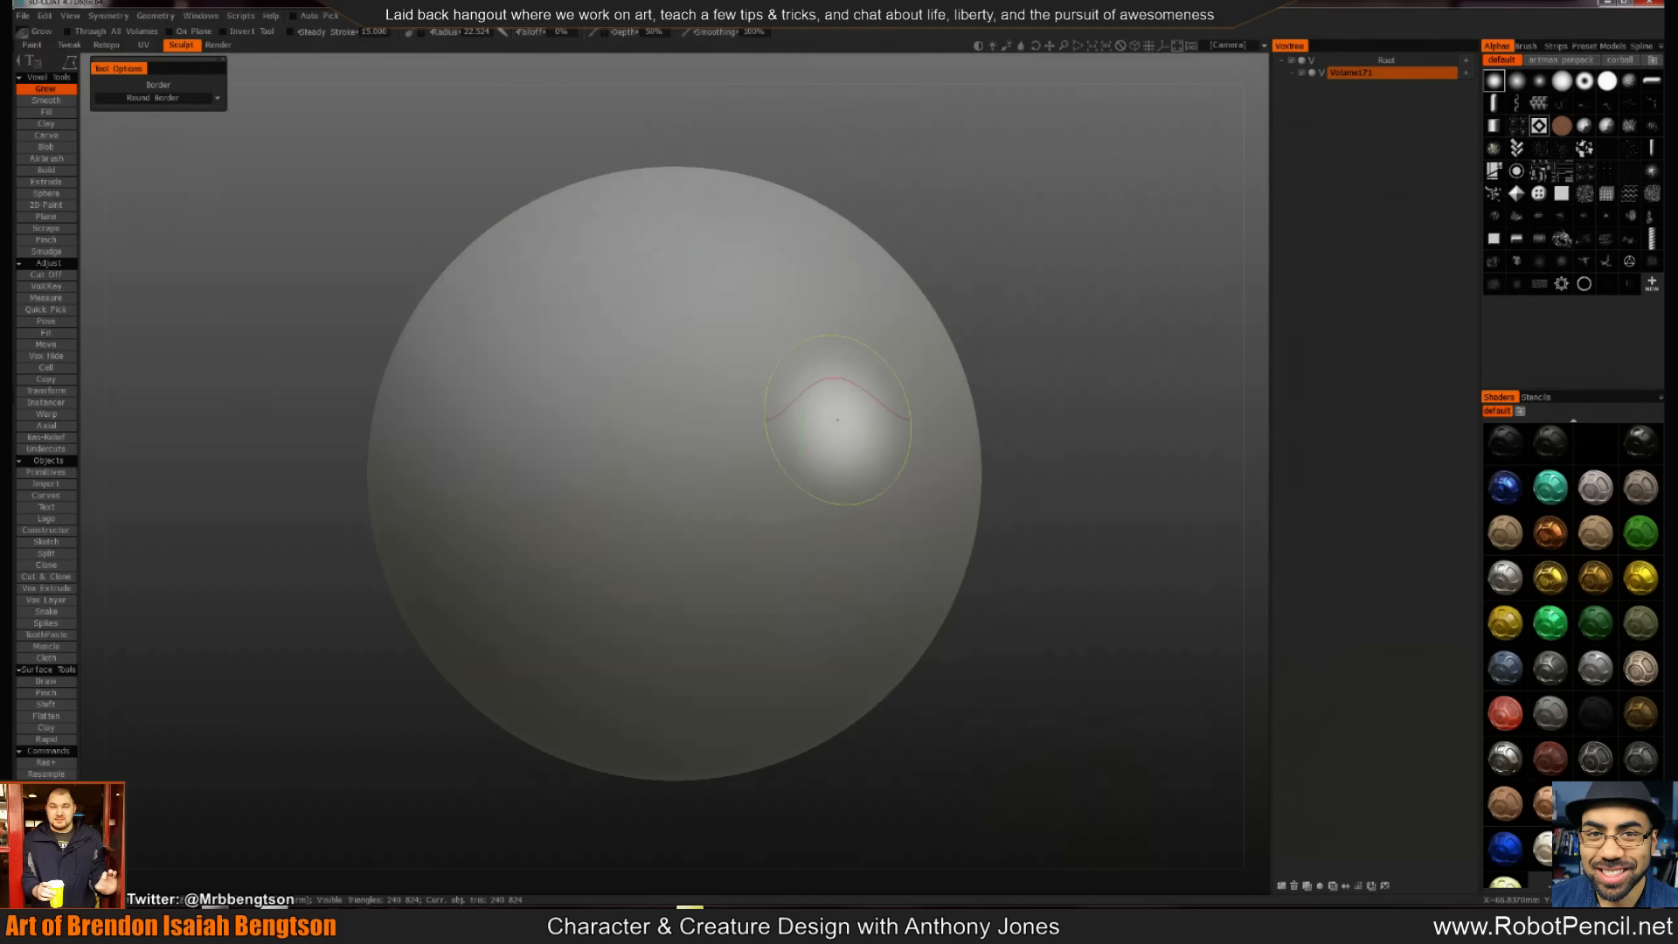
key("e")
left_click(657, 408)
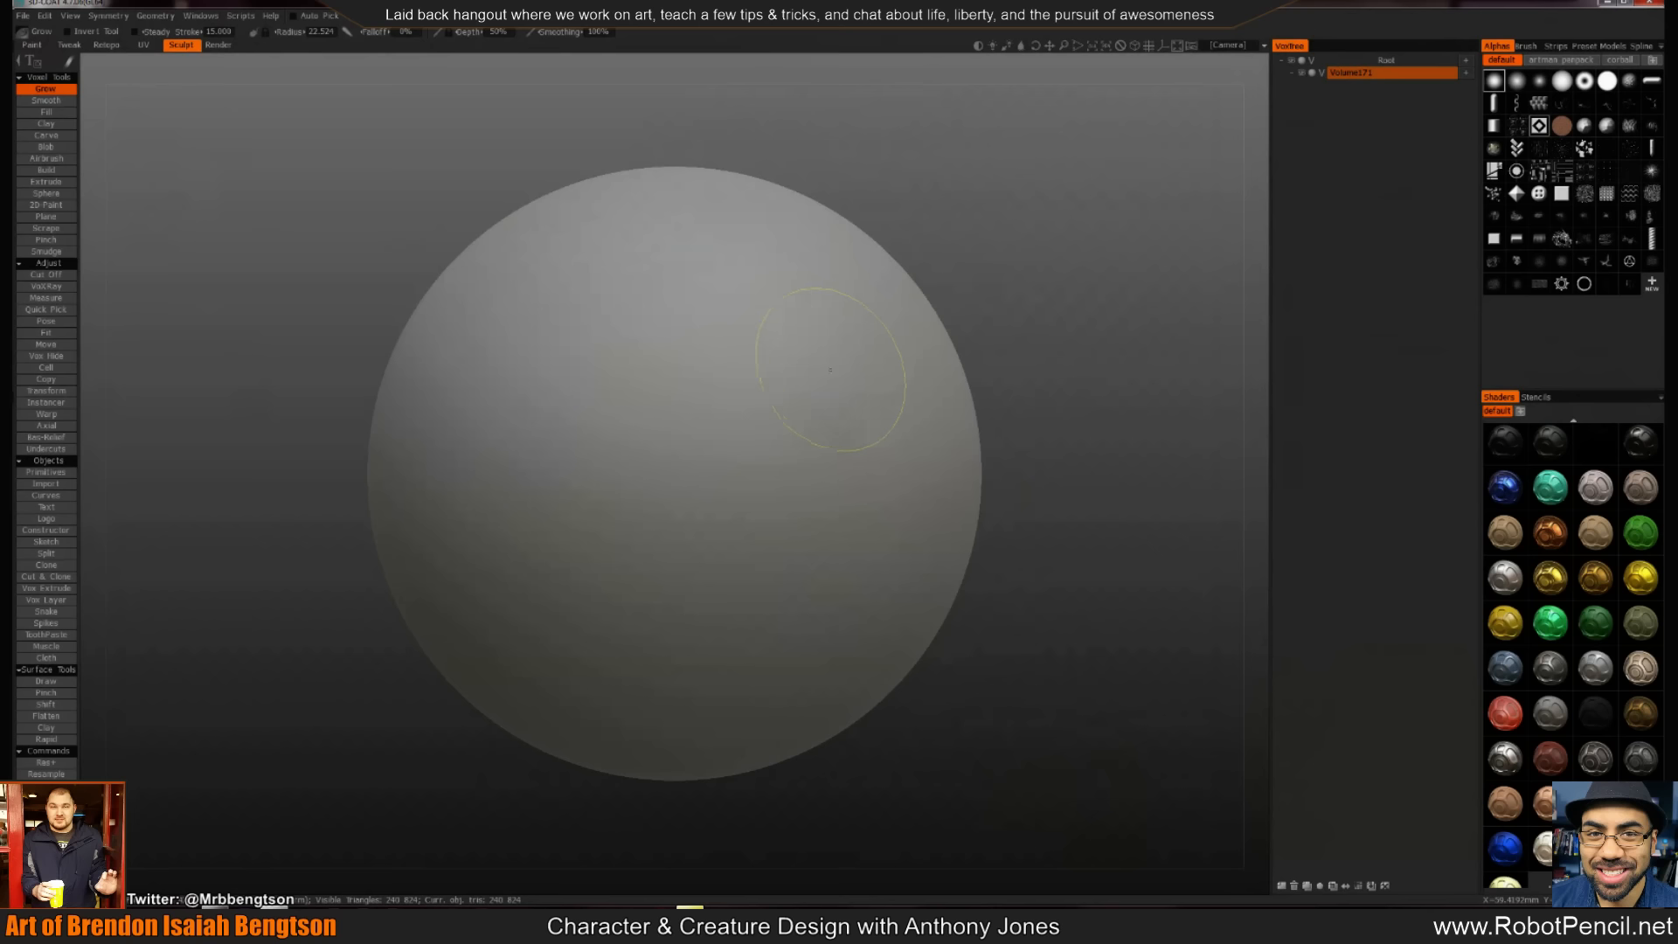
left_click_drag(830, 370, 805, 376)
mouse_move(1090, 454)
left_mouse_down()
mouse_move(1135, 472)
mouse_move(1012, 463)
left_mouse_up()
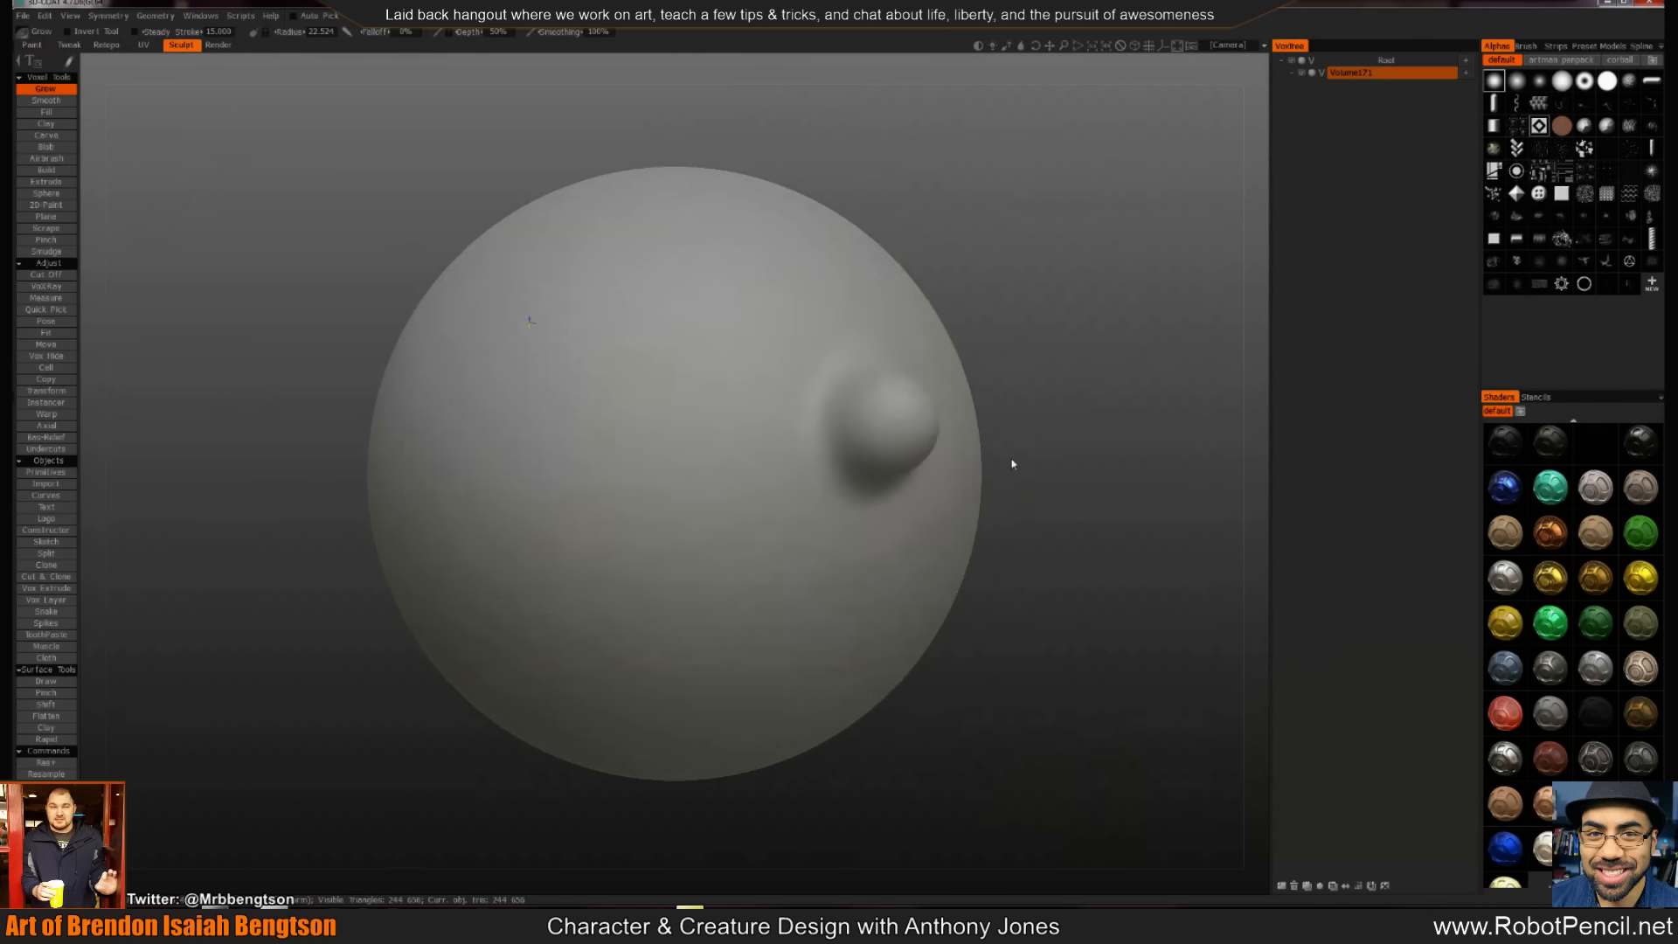
Raise the brush depth to 123% and grow a long branching tendril outward from the sphere
mouse_move(1012, 463)
right_mouse_down()
mouse_move(918, 441)
mouse_move(831, 371)
right_mouse_up()
left_click_drag(832, 435, 832, 434)
mouse_move(981, 521)
left_mouse_down()
mouse_move(1206, 520)
mouse_move(1031, 513)
mouse_move(805, 442)
left_mouse_up()
right_click_drag(805, 442, 784, 489)
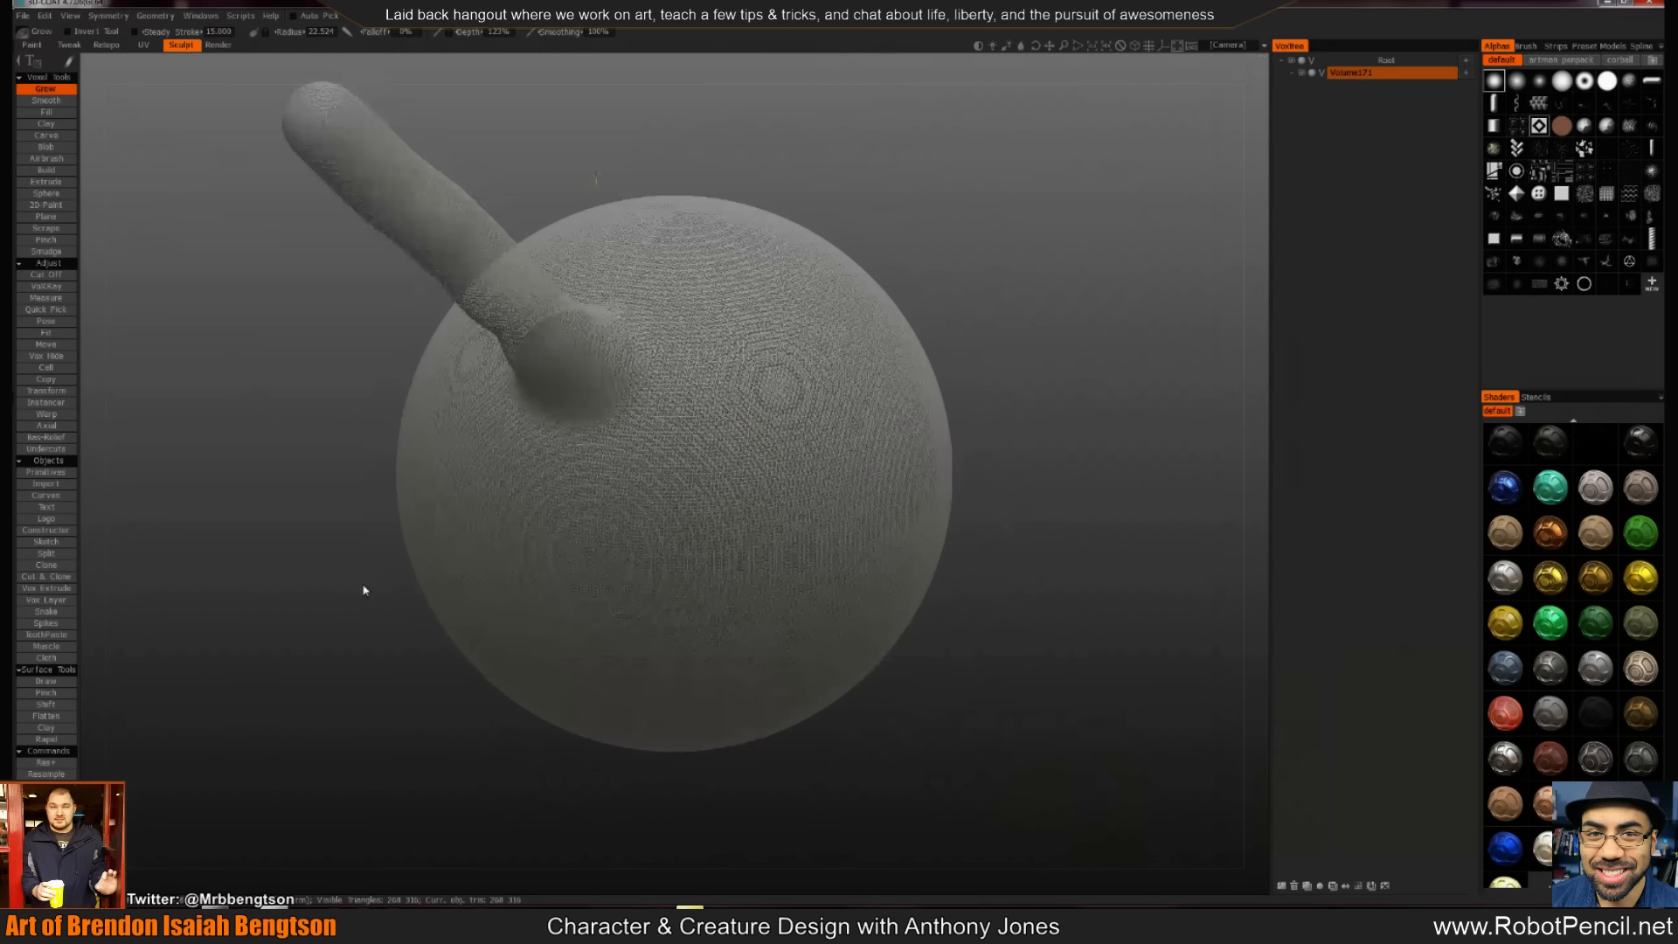
left_click_drag(365, 591, 434, 573)
mouse_move(434, 574)
right_mouse_down()
mouse_move(494, 555)
mouse_move(435, 568)
right_mouse_up()
left_click_drag(434, 273, 348, 293)
mouse_move(480, 352)
left_mouse_down()
mouse_move(485, 376)
mouse_move(511, 369)
mouse_move(483, 395)
left_mouse_up()
mouse_move(449, 490)
left_mouse_down()
mouse_move(620, 504)
mouse_move(689, 425)
left_mouse_up()
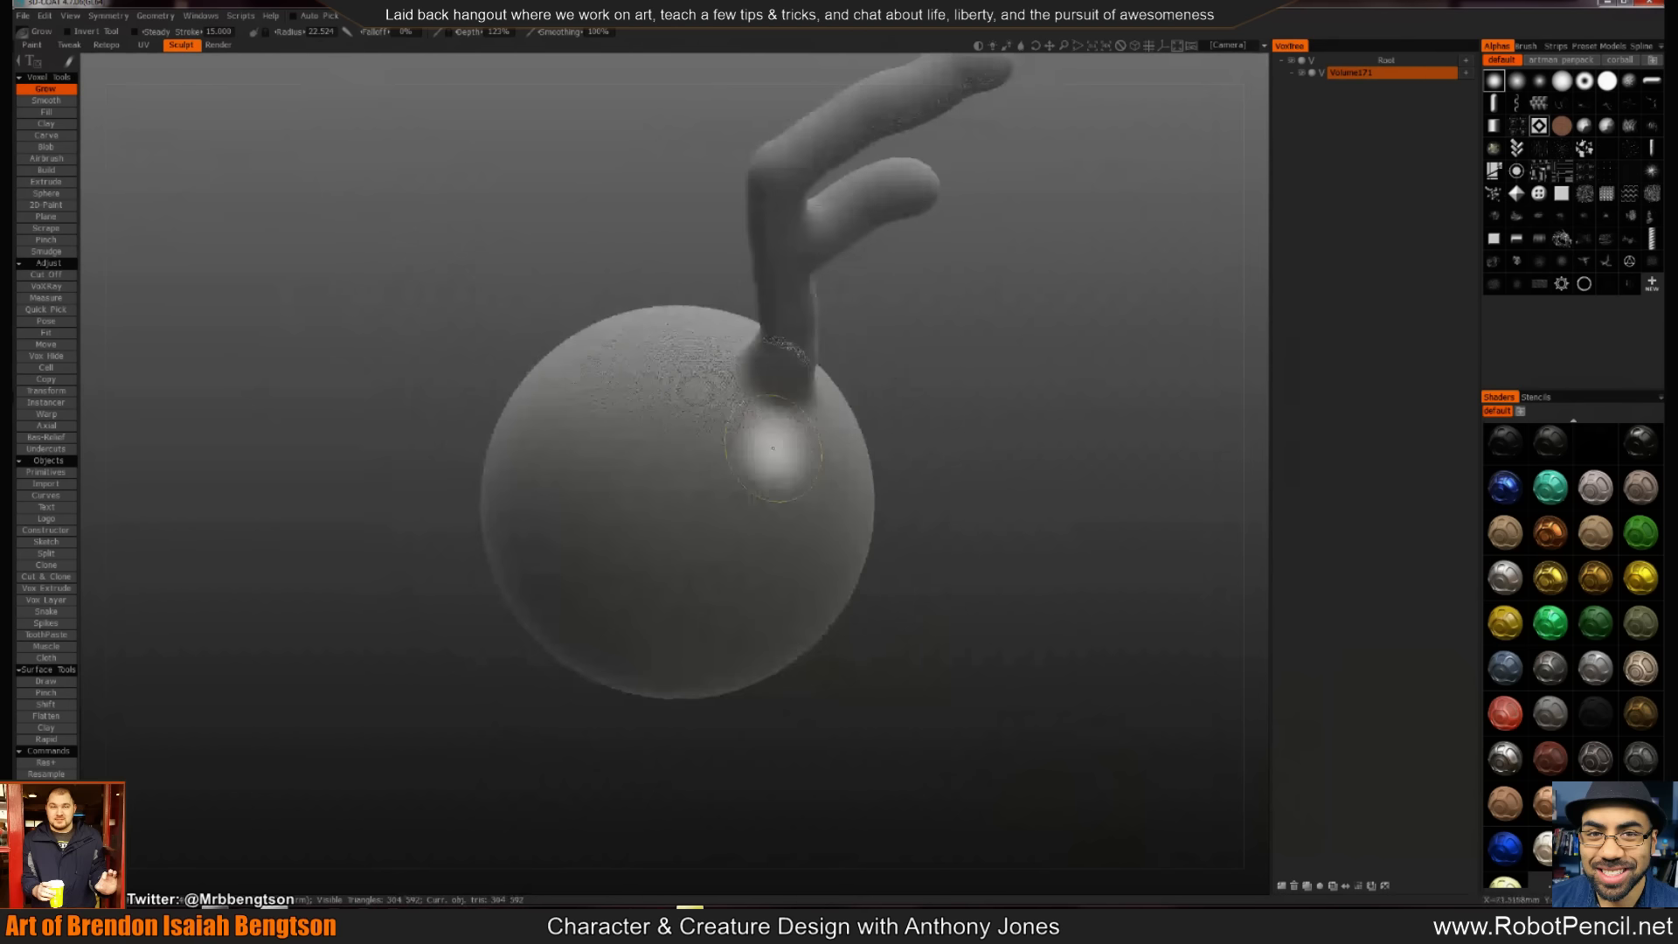
Grow a small lump below the tendril and carve a round hole into the sphere beside it
left_click(735, 459)
left_click(681, 521, "ctrl")
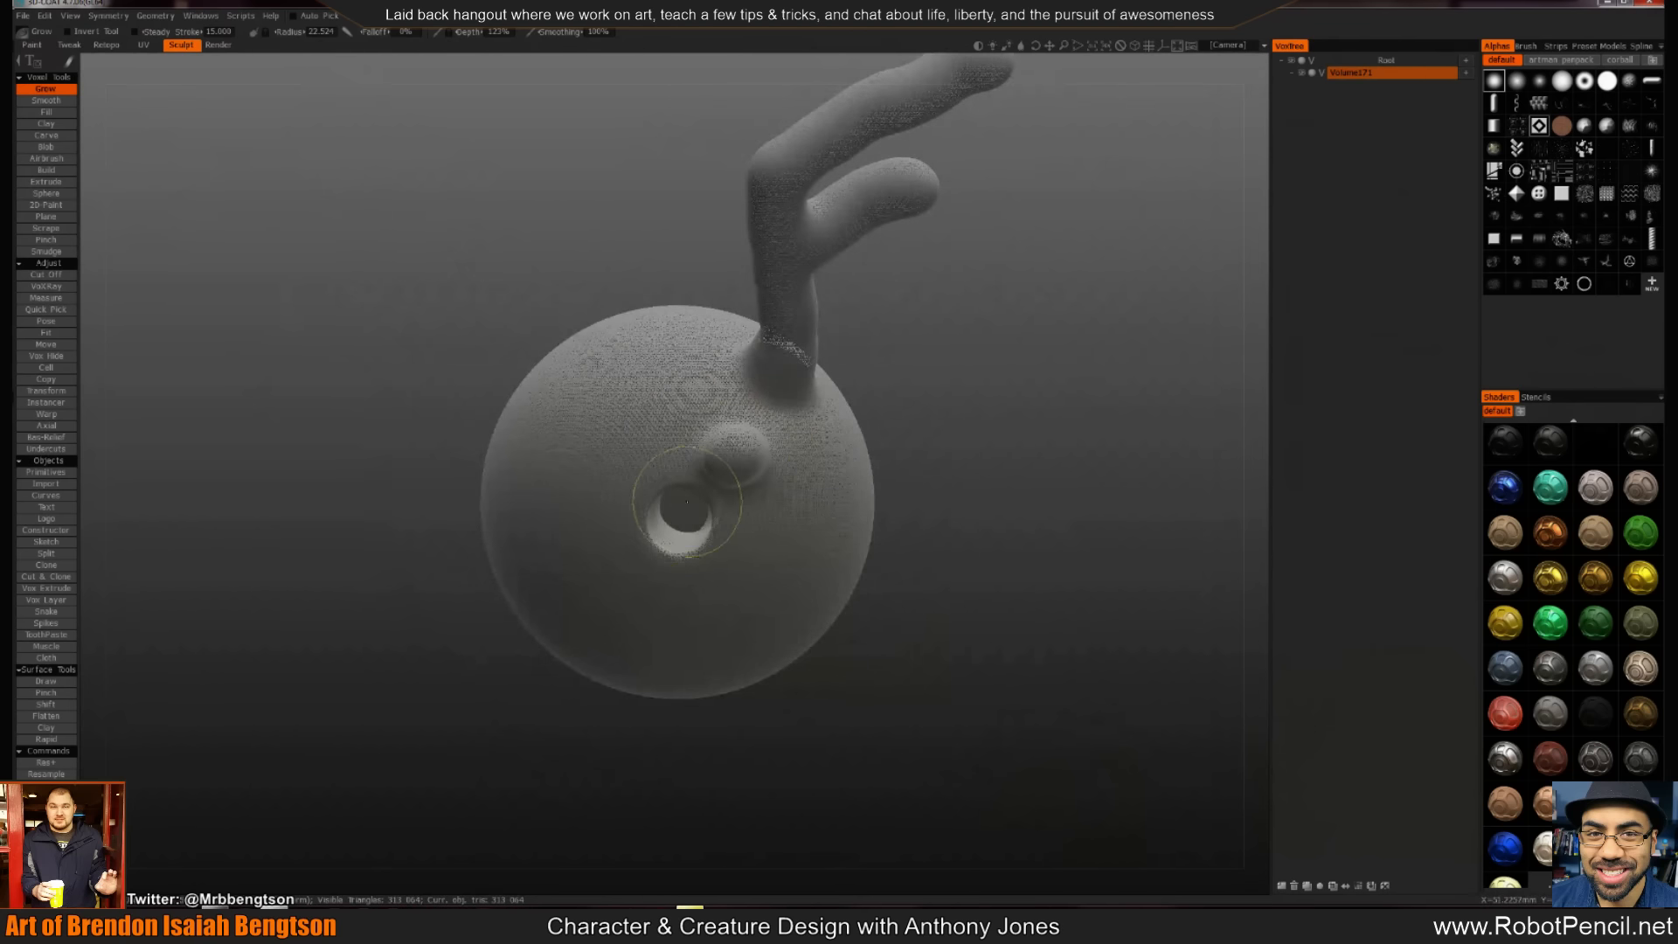
mouse_move(978, 524)
left_mouse_down()
mouse_move(655, 498)
mouse_move(503, 519)
mouse_move(464, 565)
mouse_move(689, 599)
mouse_move(910, 588)
mouse_move(926, 501)
left_mouse_up()
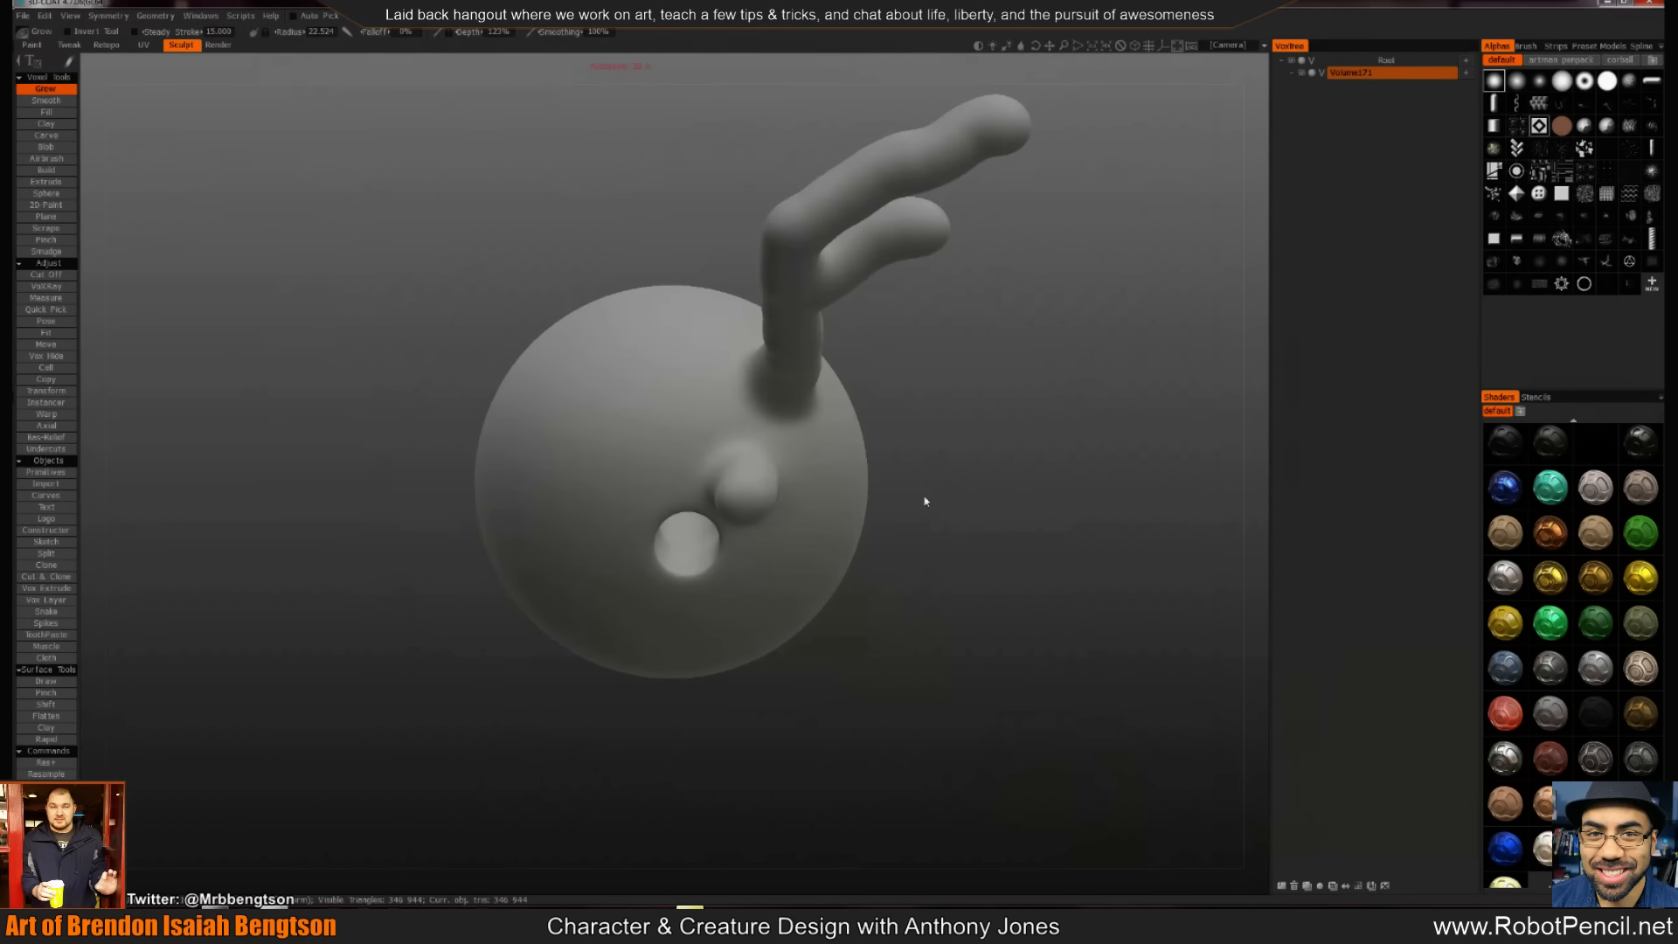
right_click_drag(909, 489, 877, 405)
middle_click_drag(877, 405, 705, 453)
right_click_drag(704, 453, 713, 432)
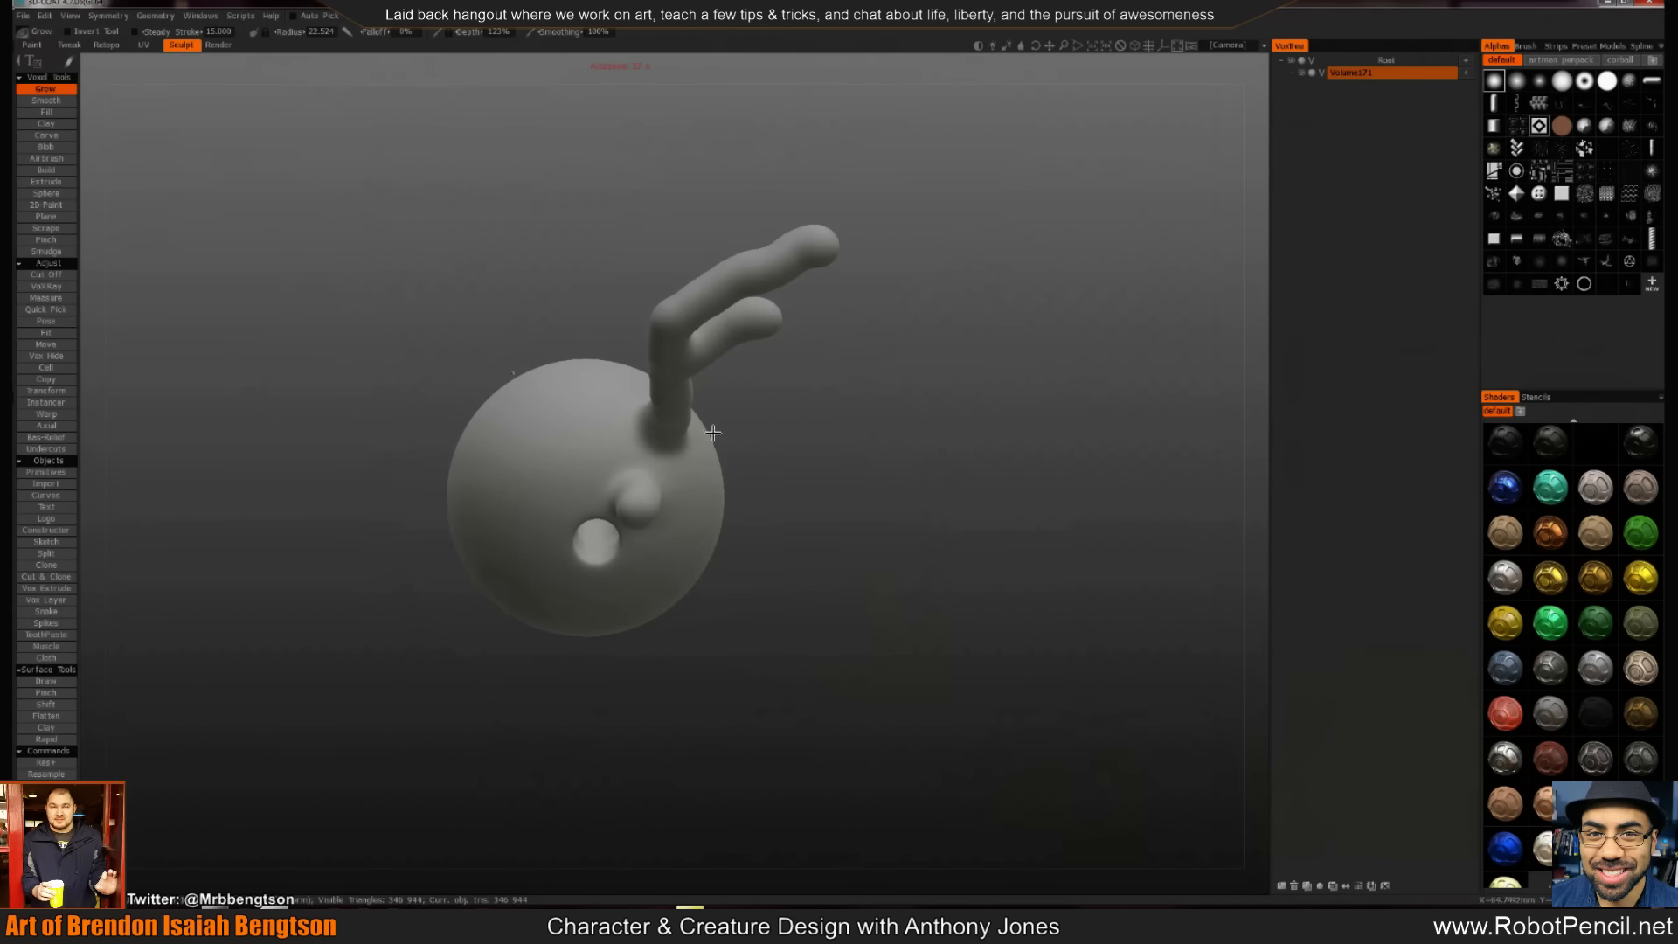
Switch the volume to surface mode and try Draw strokes on the protrusions around the hole
left_click(1320, 75)
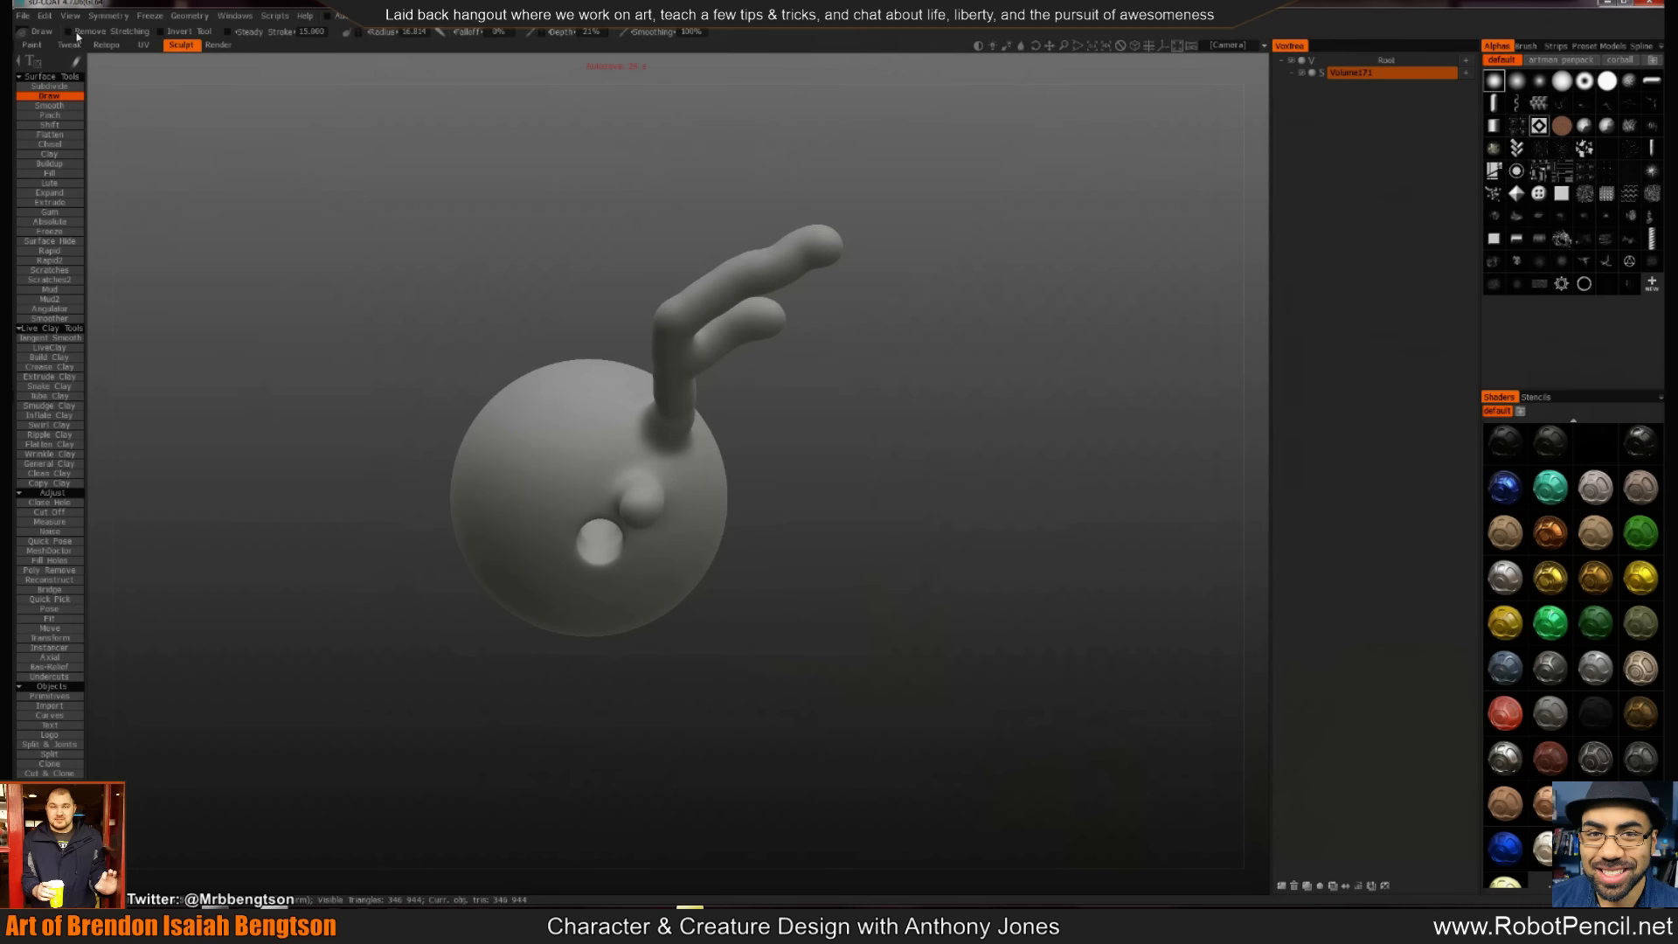
mouse_move(622, 499)
left_mouse_down()
mouse_move(587, 436)
mouse_move(989, 509)
mouse_move(962, 513)
left_mouse_up()
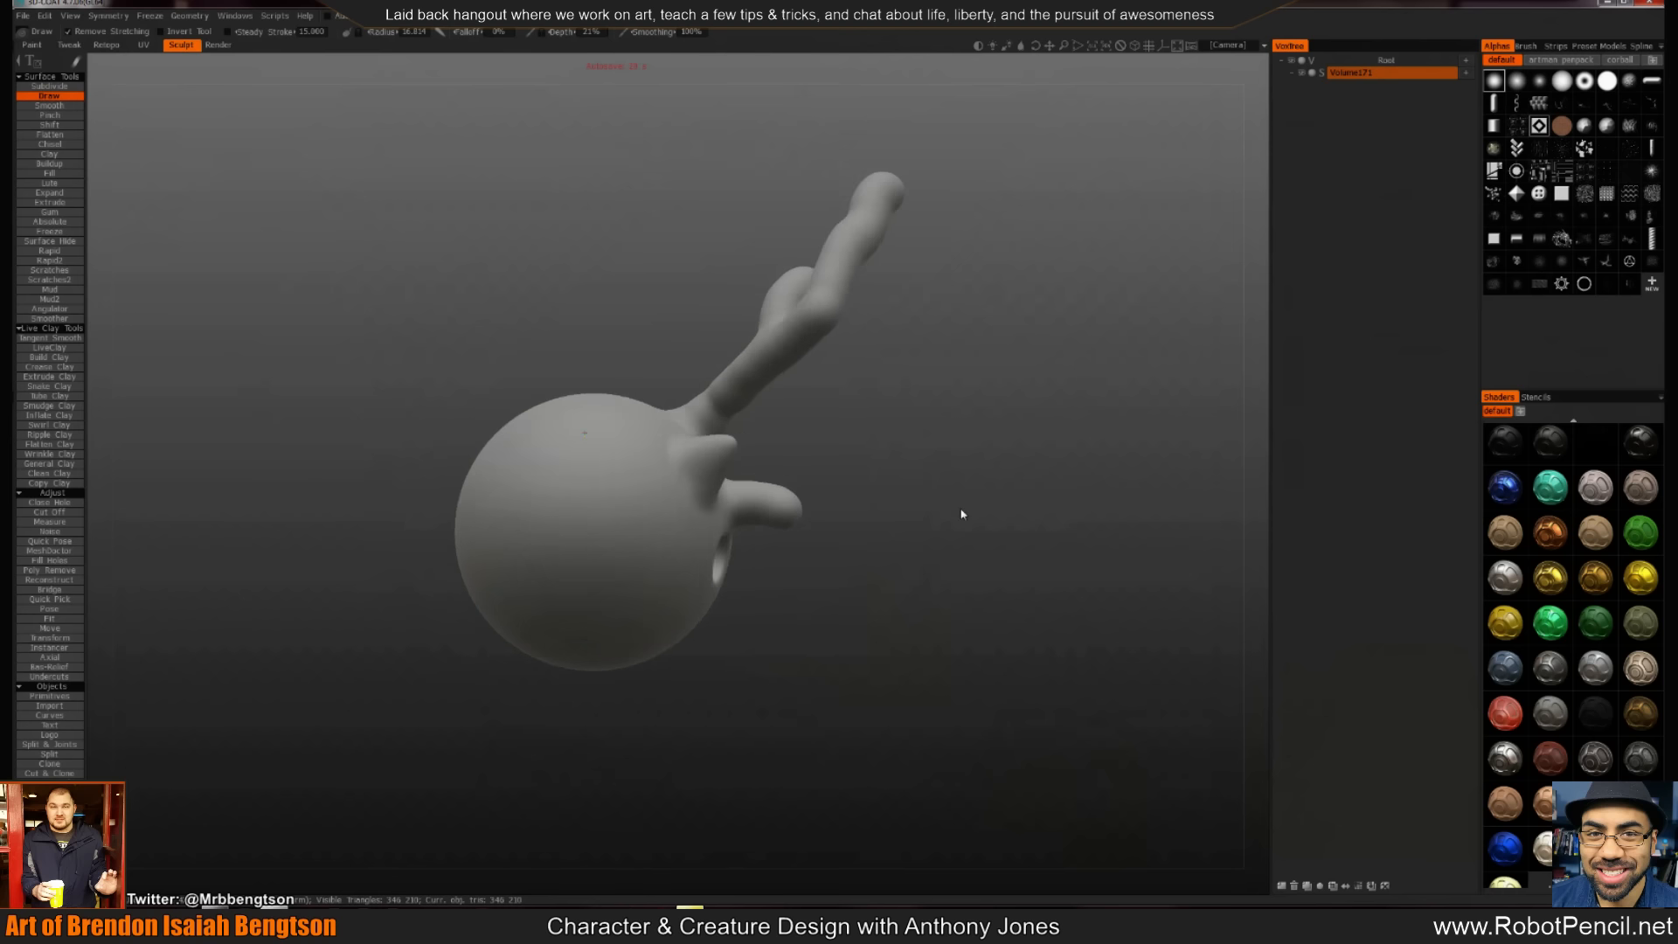
left_click_drag(785, 499, 793, 521)
key("ctrl+z")
right_click_drag(793, 521, 963, 721, "alt")
mouse_move(778, 400)
left_mouse_down()
mouse_move(786, 384)
mouse_move(778, 408)
left_mouse_up()
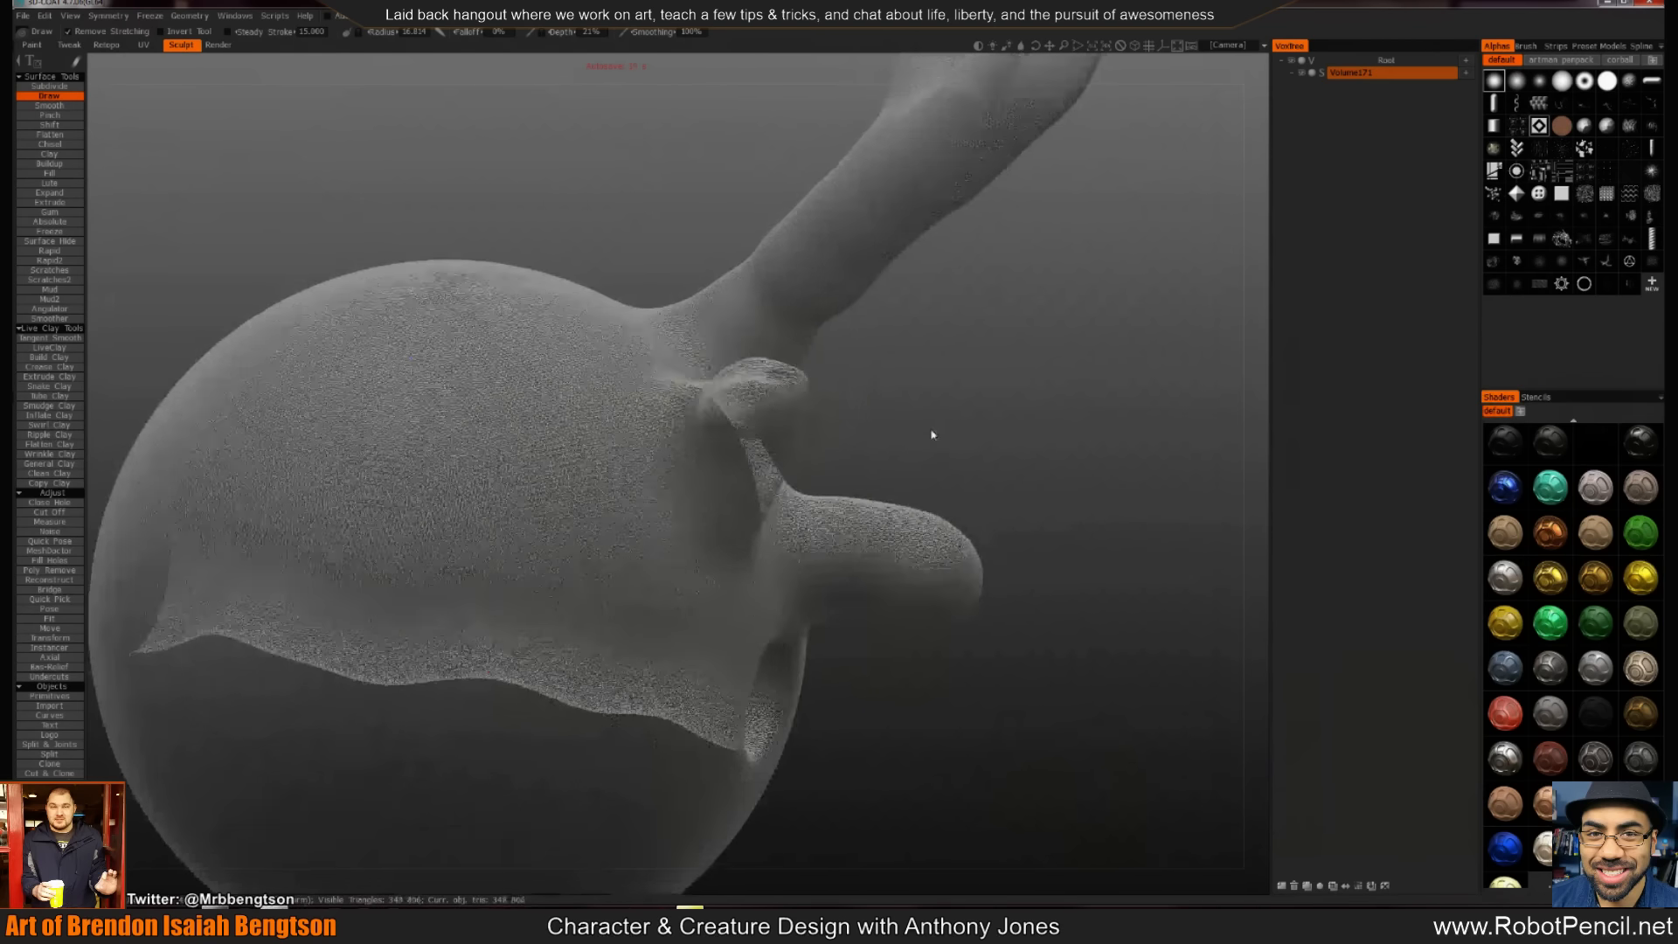
left_click_drag(932, 435, 757, 412, "alt")
mouse_move(757, 412)
right_mouse_down("alt")
mouse_move(612, 390)
mouse_move(582, 355)
right_mouse_up("alt")
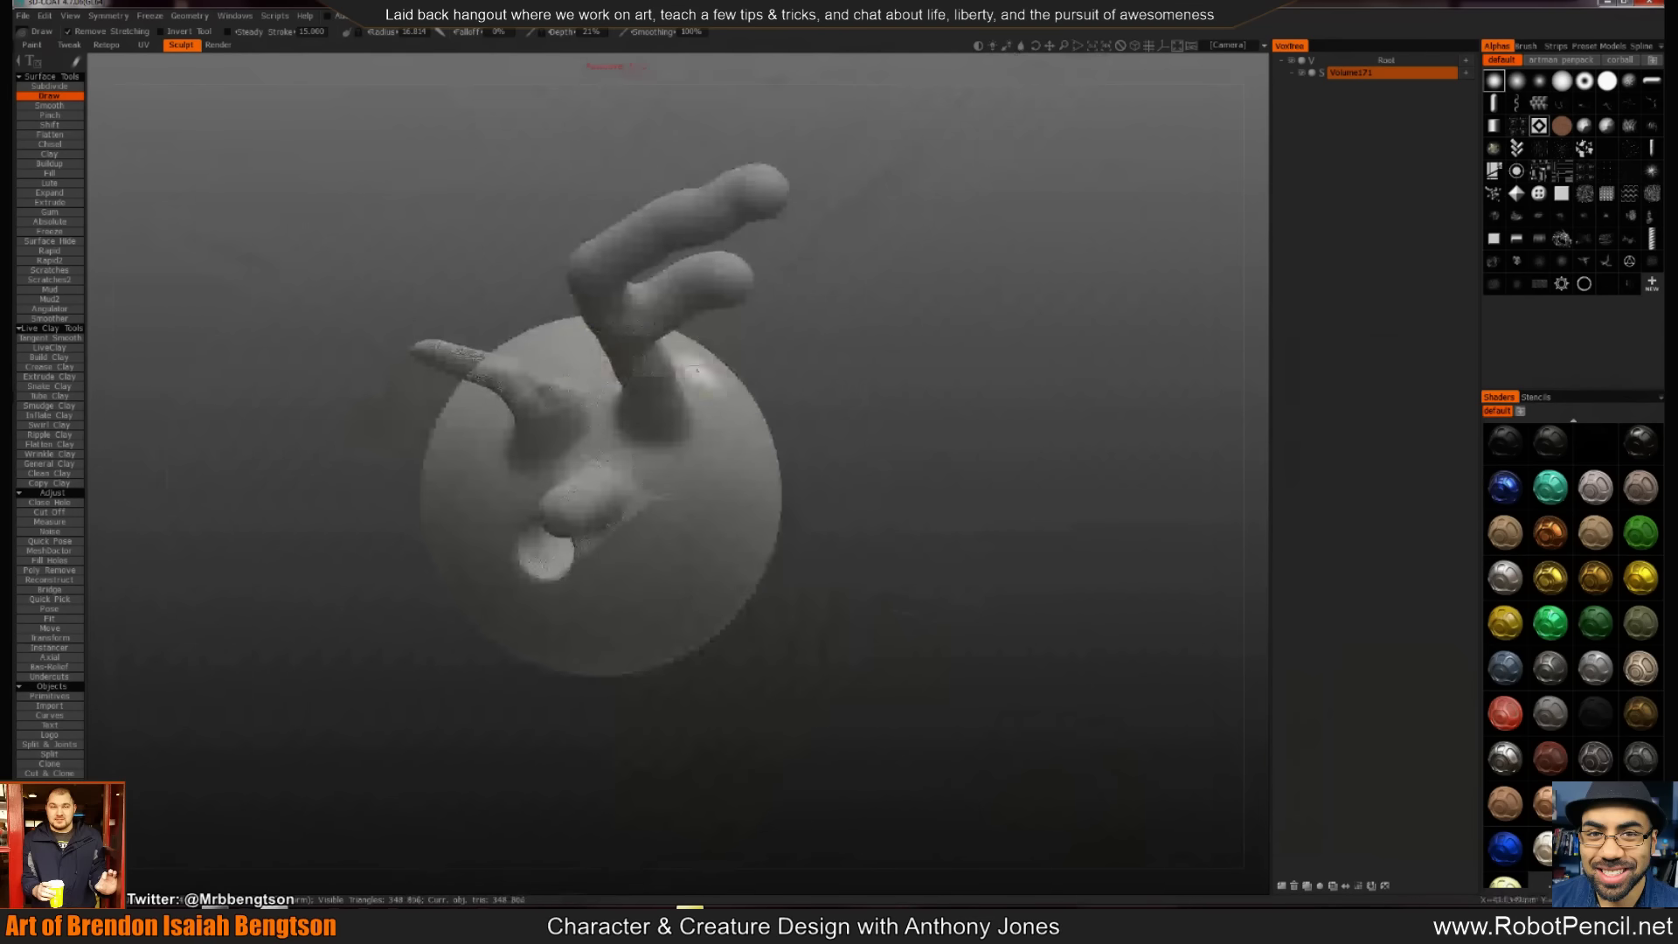
Convert the volume back to voxels and resample it to a much lower poly count with Good resampling quality
left_click(1322, 75)
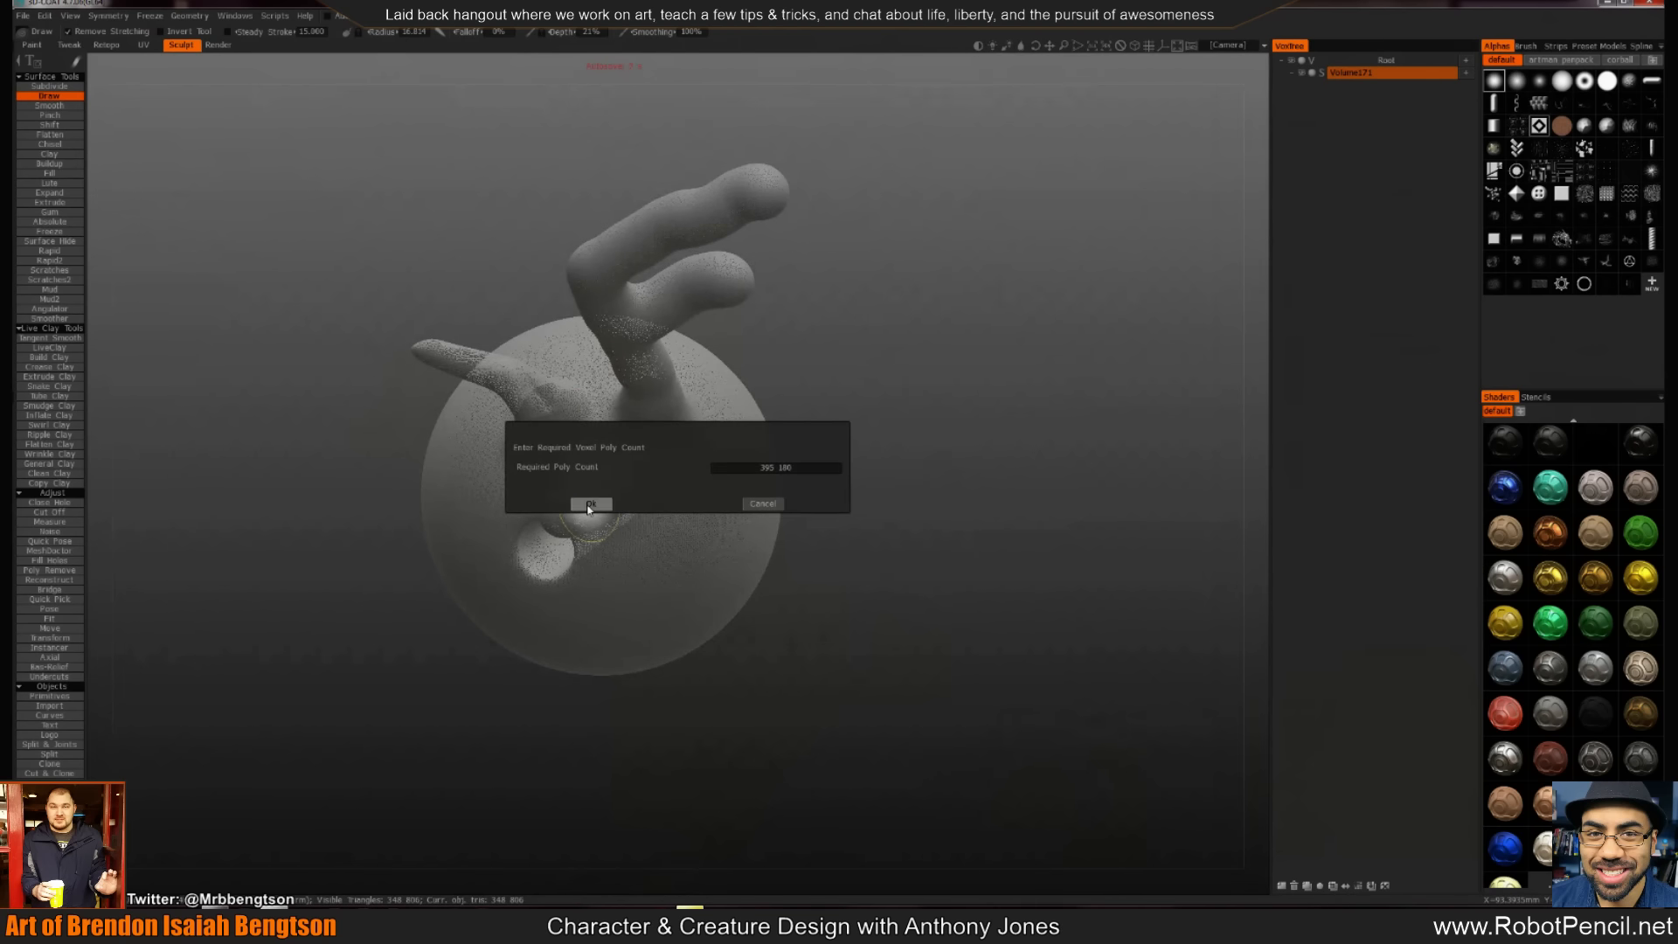
left_click(759, 504)
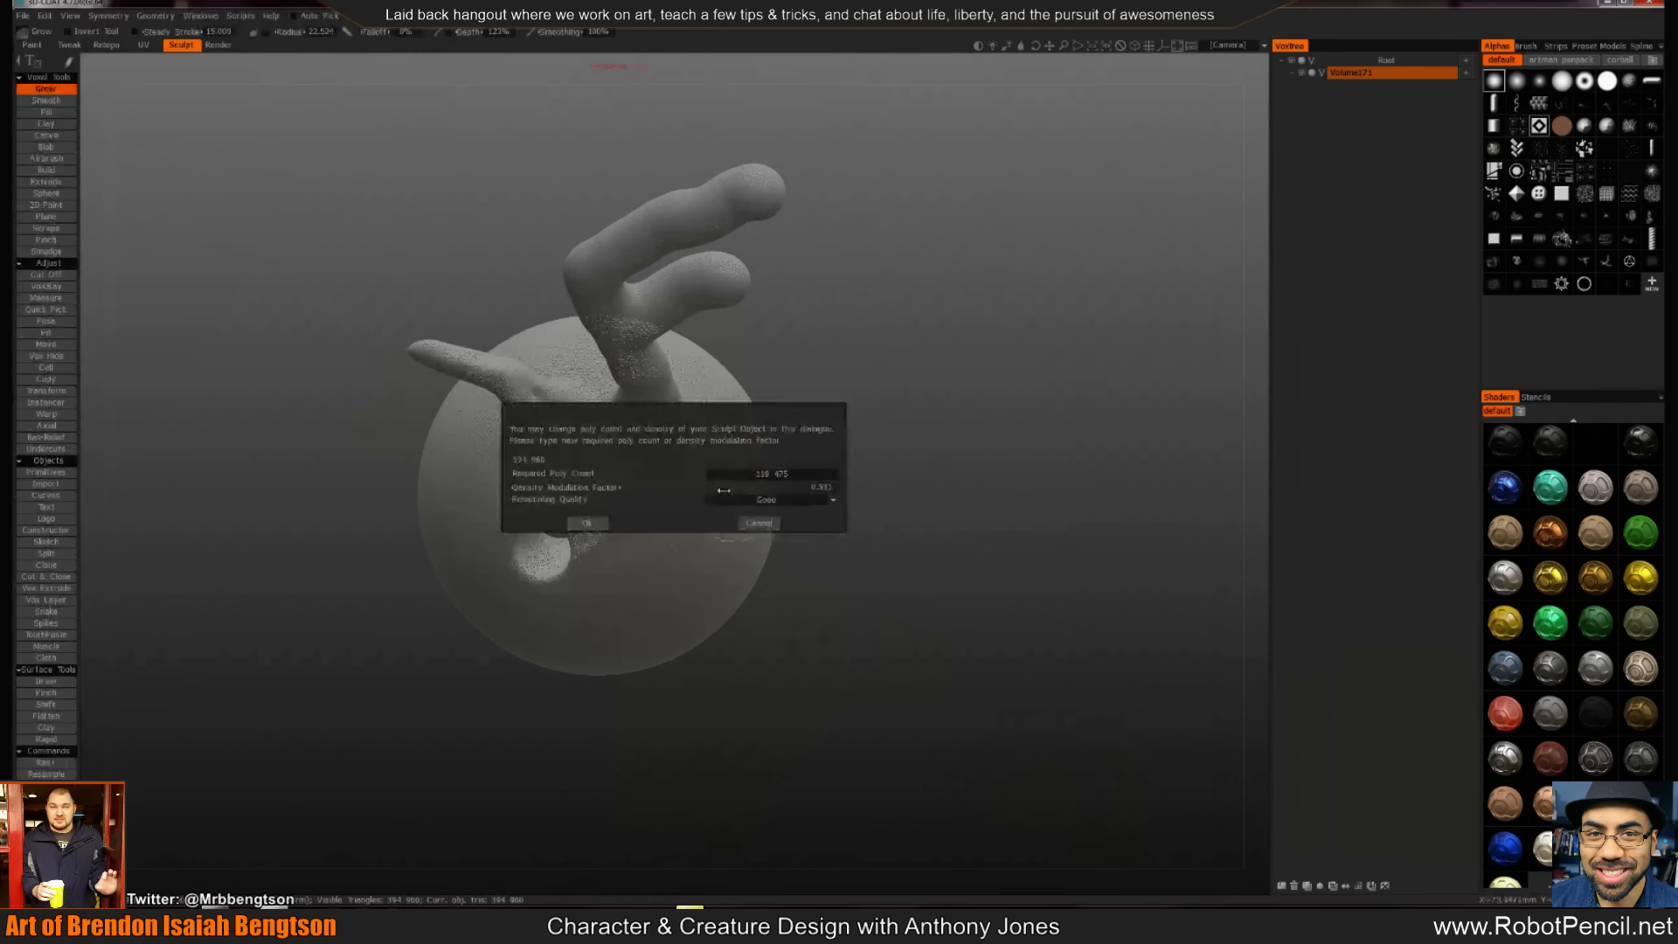
left_click(592, 522)
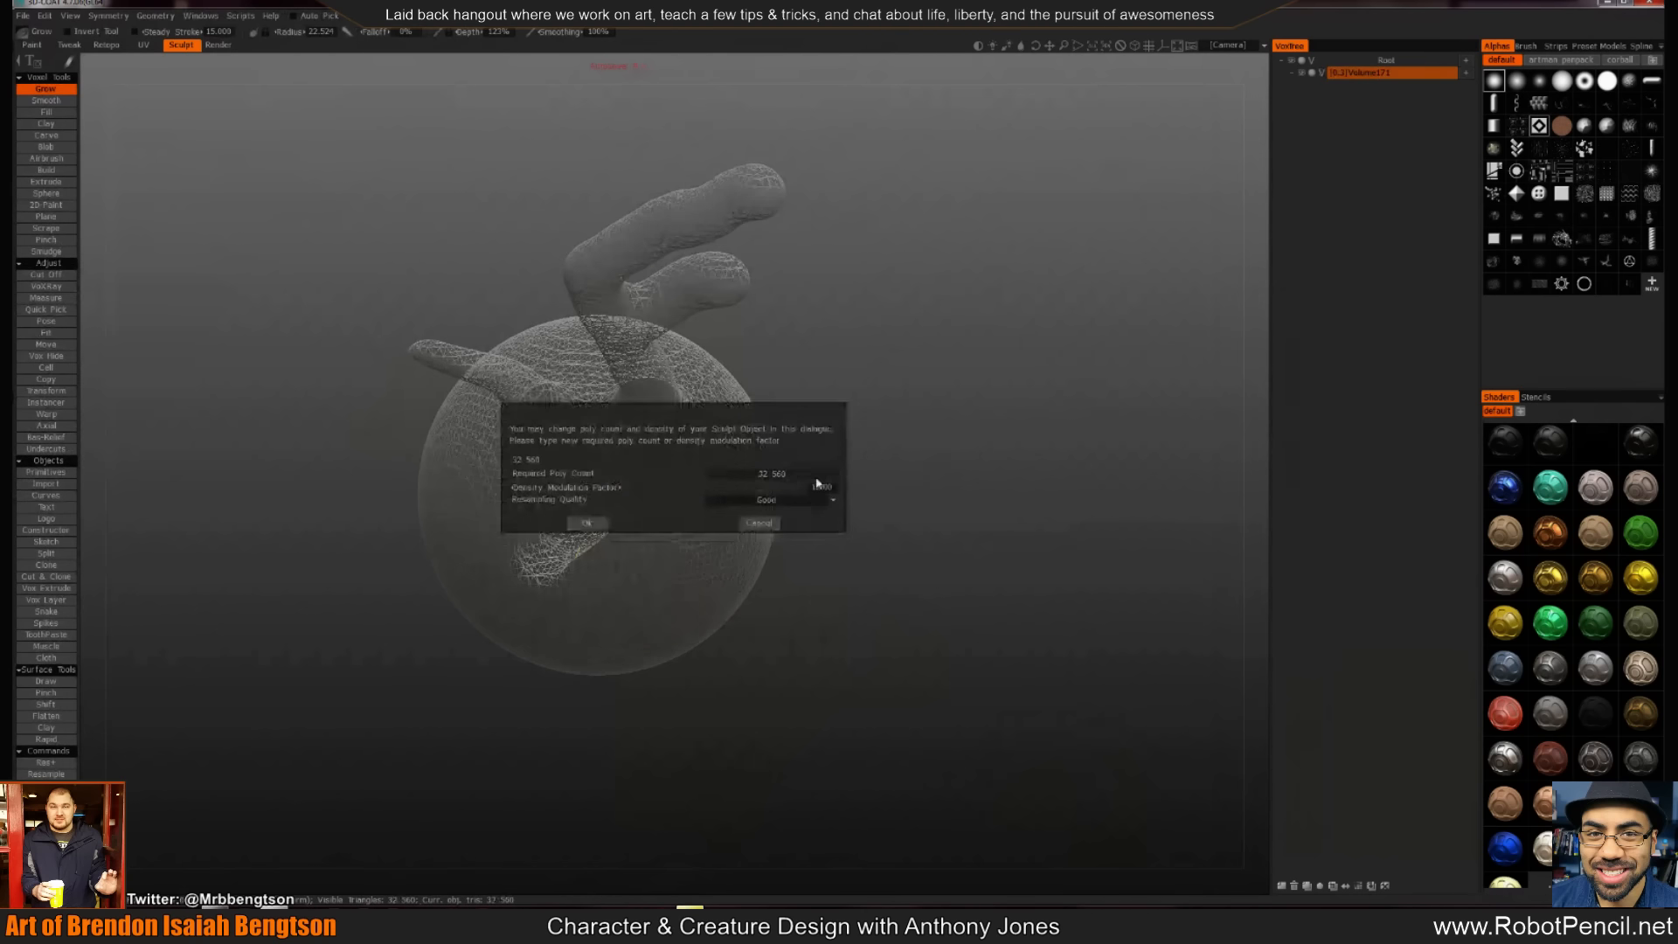
Resample the volume in repeated passes to a higher poly count with Good resampling quality
left_click(586, 523)
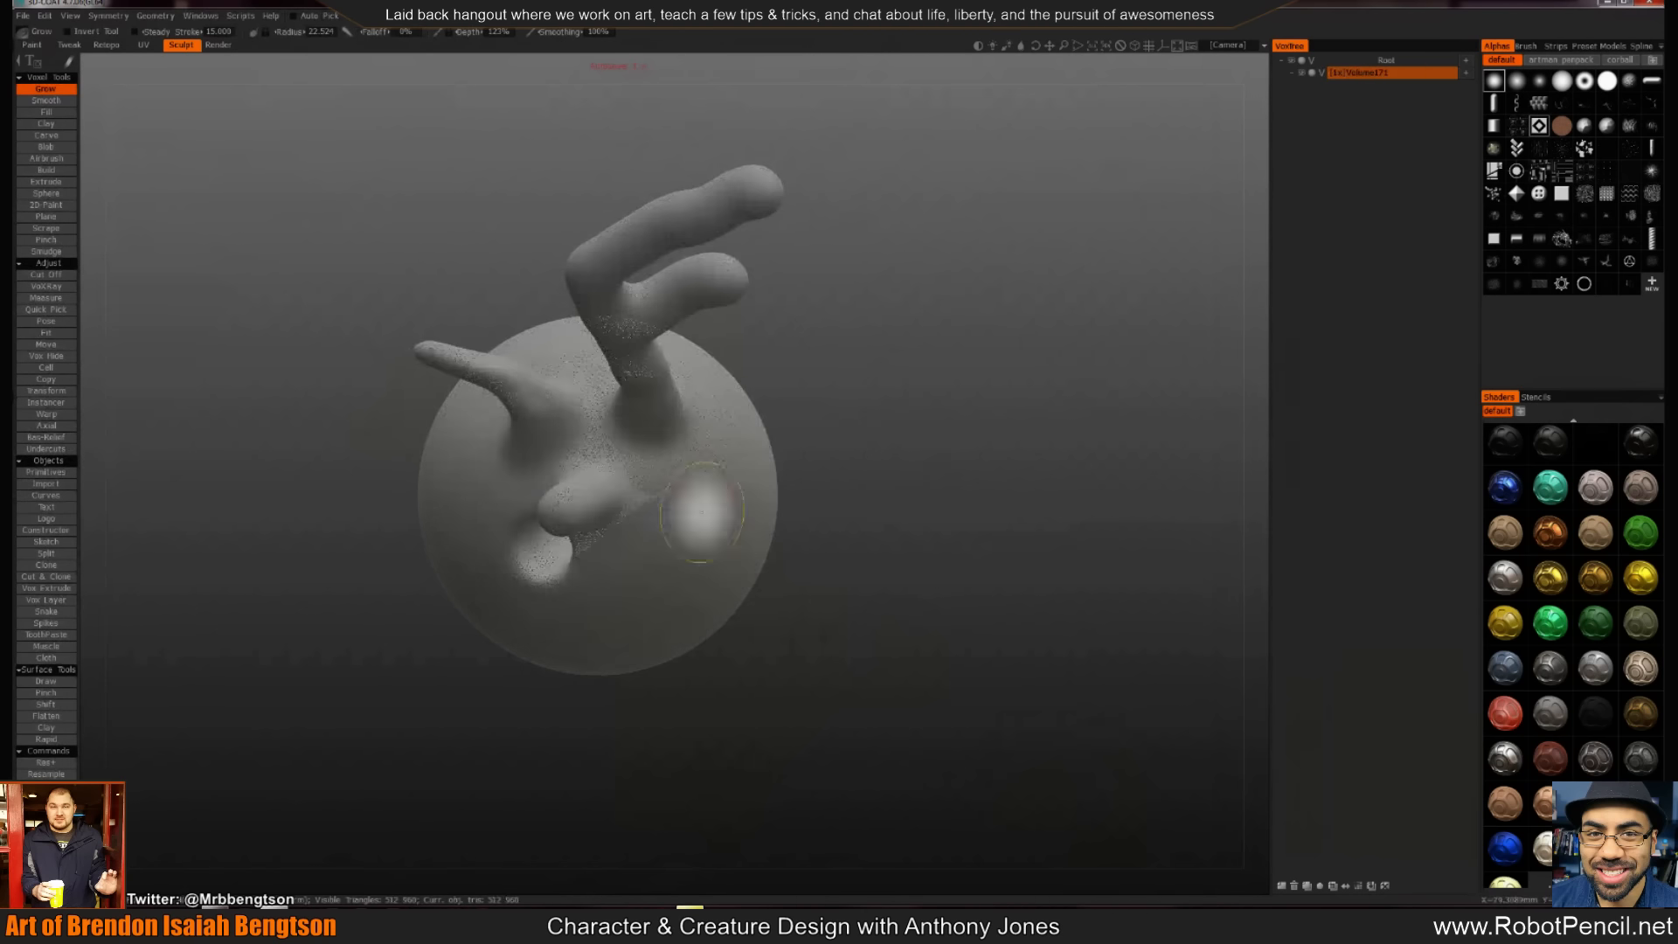
left_click_drag(785, 485, 784, 488)
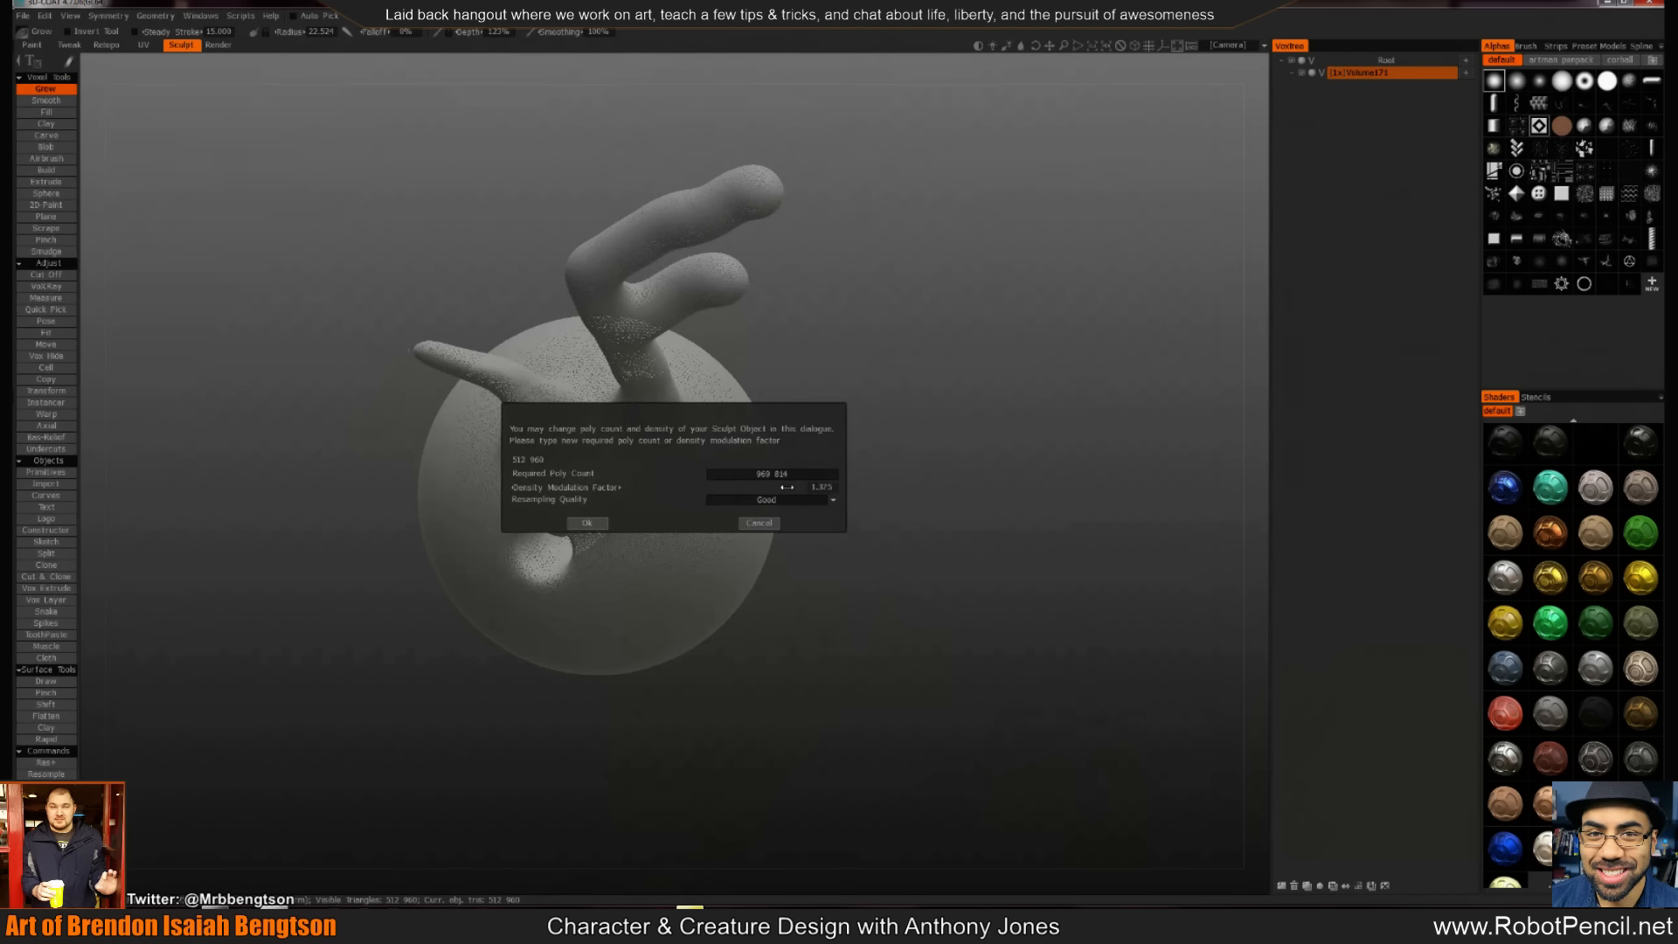
left_click(588, 522)
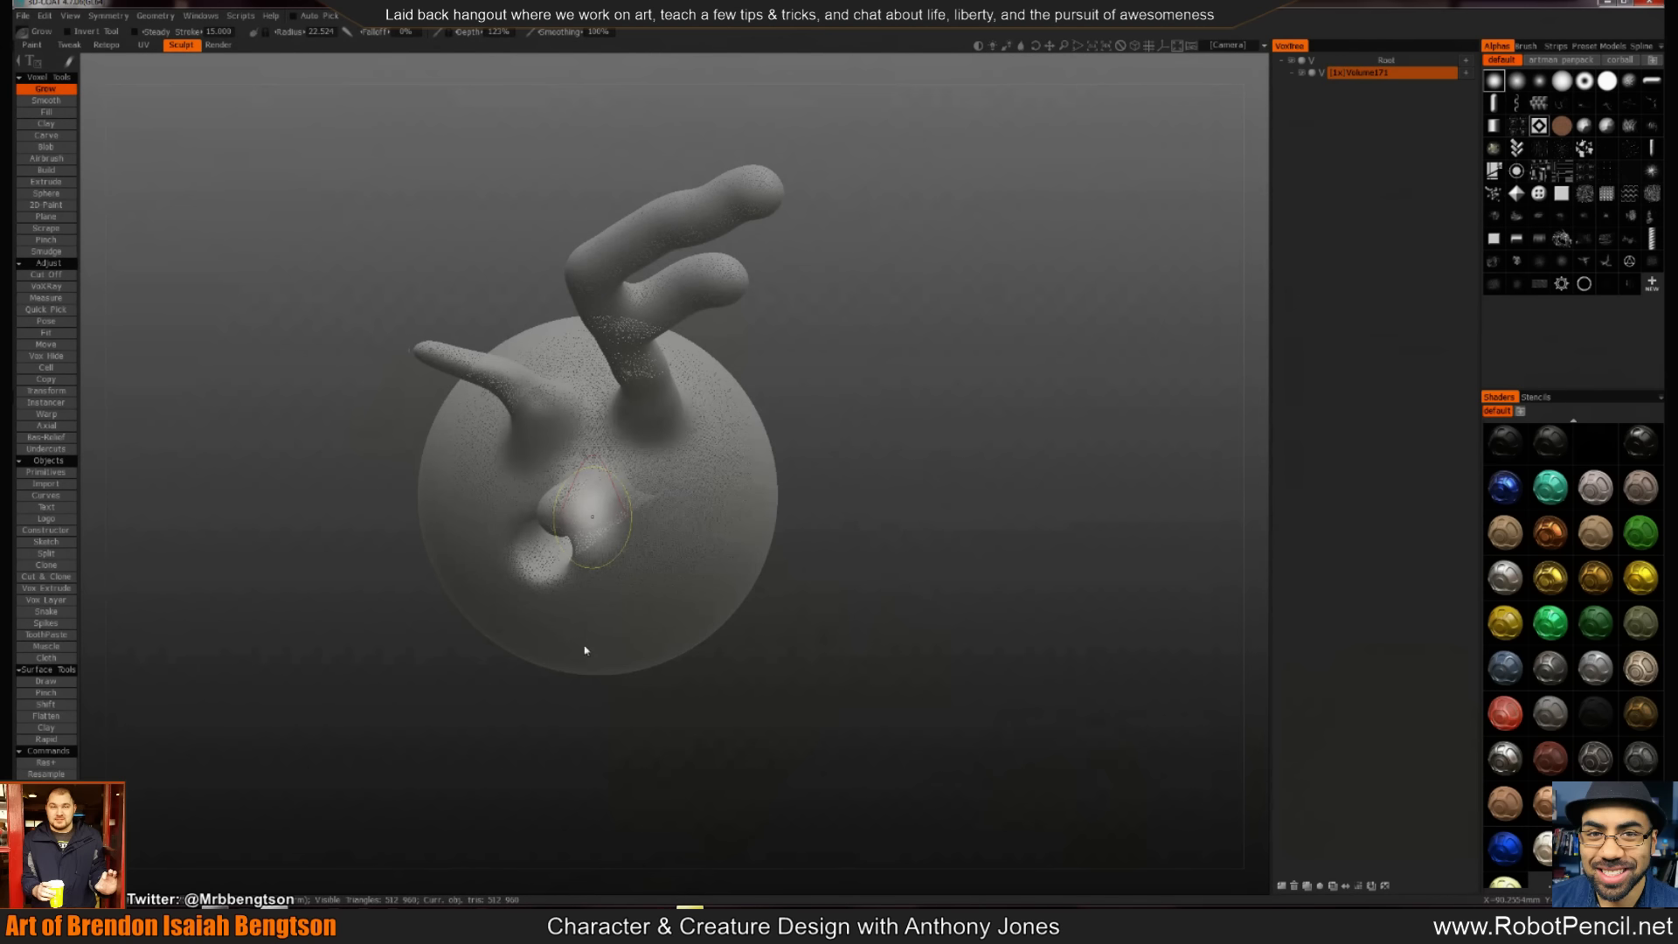
Draw freehand tubes extending out from the sculpted ball with the Sphere tool
mouse_move(564, 644)
left_mouse_down("alt")
mouse_move(805, 681)
mouse_move(487, 630)
mouse_move(291, 473)
left_mouse_up("alt")
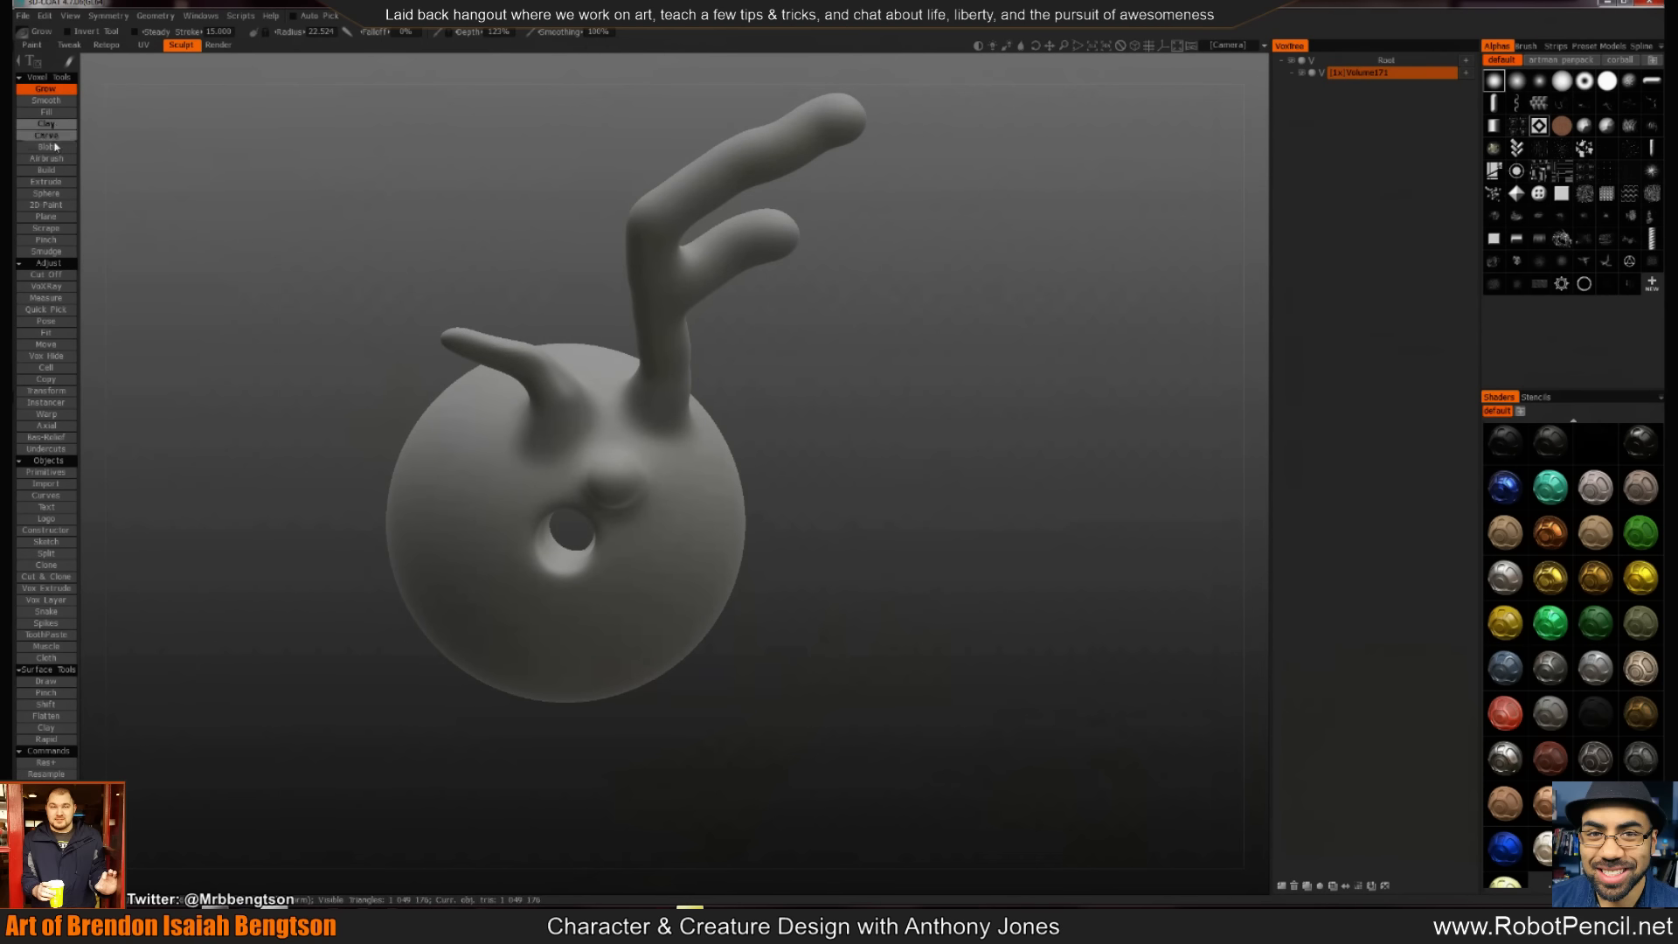
left_click(56, 196)
mouse_move(883, 354)
left_mouse_down()
mouse_move(961, 323)
mouse_move(874, 376)
left_mouse_up()
mouse_move(918, 432)
left_mouse_down()
mouse_move(961, 548)
mouse_move(843, 554)
mouse_move(659, 486)
left_mouse_up()
mouse_move(487, 349)
left_mouse_down()
mouse_move(408, 324)
mouse_move(261, 416)
mouse_move(428, 542)
mouse_move(524, 385)
mouse_move(673, 292)
mouse_move(804, 316)
mouse_move(475, 540)
mouse_move(651, 660)
mouse_move(775, 667)
mouse_move(843, 603)
left_mouse_up()
left_click_drag(780, 553, 930, 658)
left_click_drag(1146, 420, 937, 639)
Draw more tubes from several angles to build branches and a large loop around the ball
mouse_move(1051, 647)
left_mouse_down("alt")
mouse_move(980, 654)
mouse_move(878, 534)
left_mouse_up("alt")
mouse_move(1055, 459)
right_mouse_down("alt")
mouse_move(868, 419)
mouse_move(720, 342)
mouse_move(678, 356)
right_mouse_up("alt")
mouse_move(593, 401)
left_mouse_down()
mouse_move(619, 371)
mouse_move(747, 320)
mouse_move(787, 358)
mouse_move(761, 418)
mouse_move(769, 445)
mouse_move(594, 432)
left_mouse_up()
mouse_move(932, 341)
left_mouse_down()
mouse_move(883, 217)
mouse_move(318, 281)
mouse_move(313, 430)
mouse_move(451, 622)
mouse_move(786, 699)
mouse_move(841, 598)
left_mouse_up()
mouse_move(1005, 538)
left_mouse_down("alt")
mouse_move(1120, 539)
mouse_move(910, 472)
mouse_move(1040, 472)
mouse_move(936, 550)
mouse_move(890, 472)
left_mouse_up("alt")
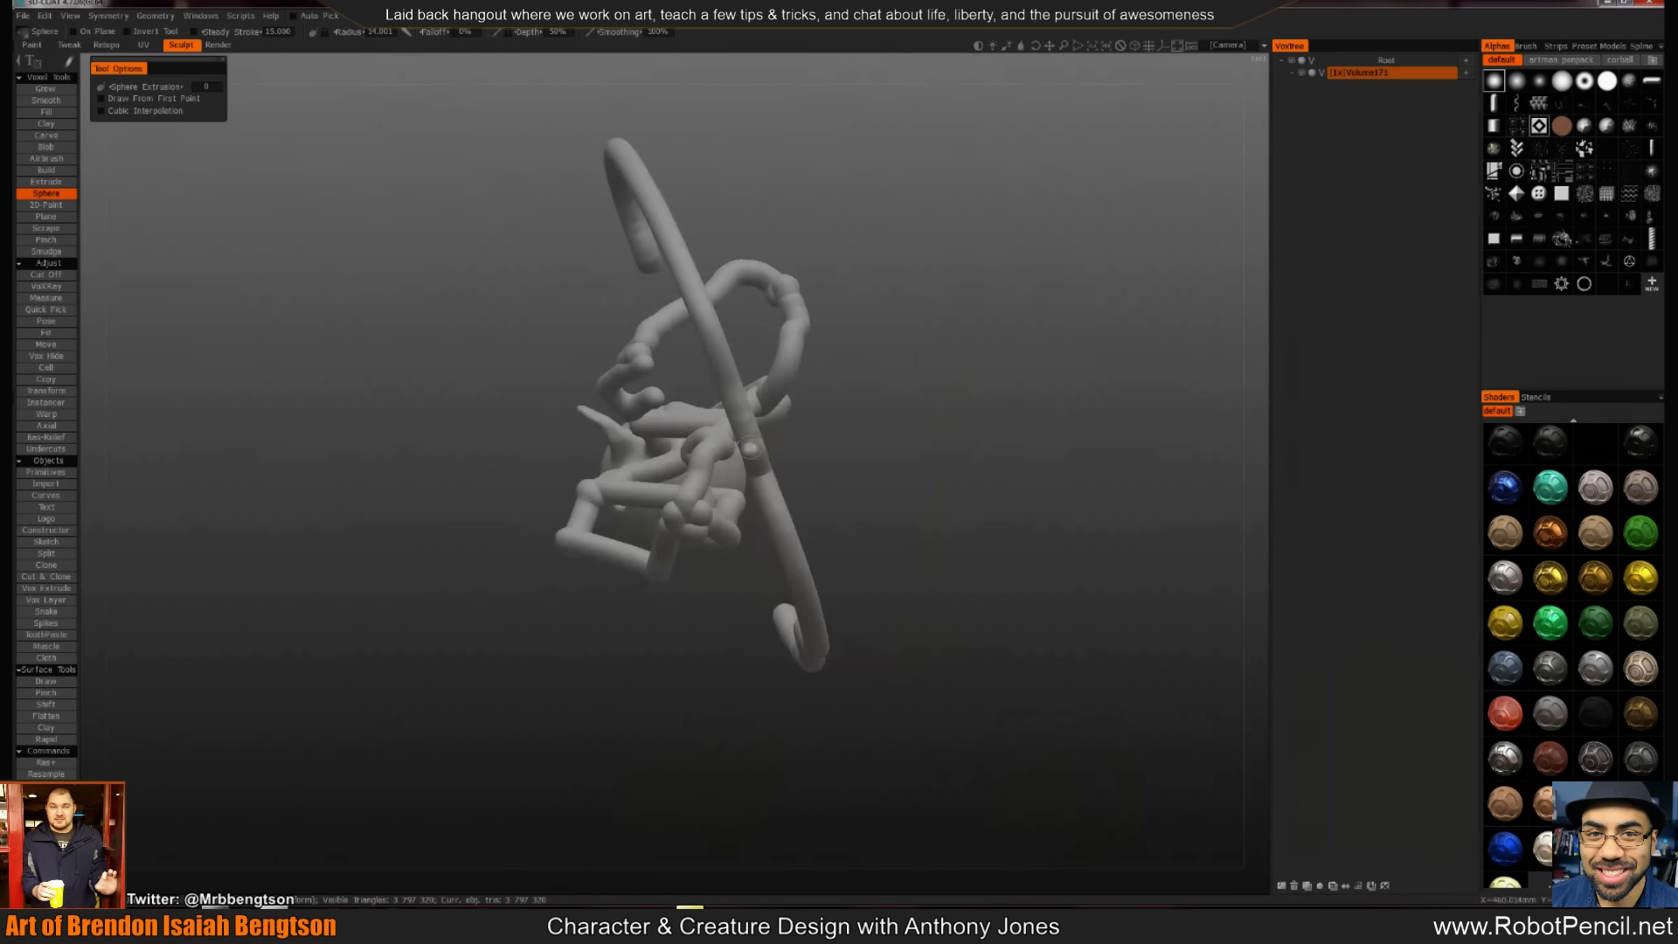
mouse_move(792, 440)
left_mouse_down()
mouse_move(849, 401)
mouse_move(884, 417)
mouse_move(837, 466)
left_mouse_up()
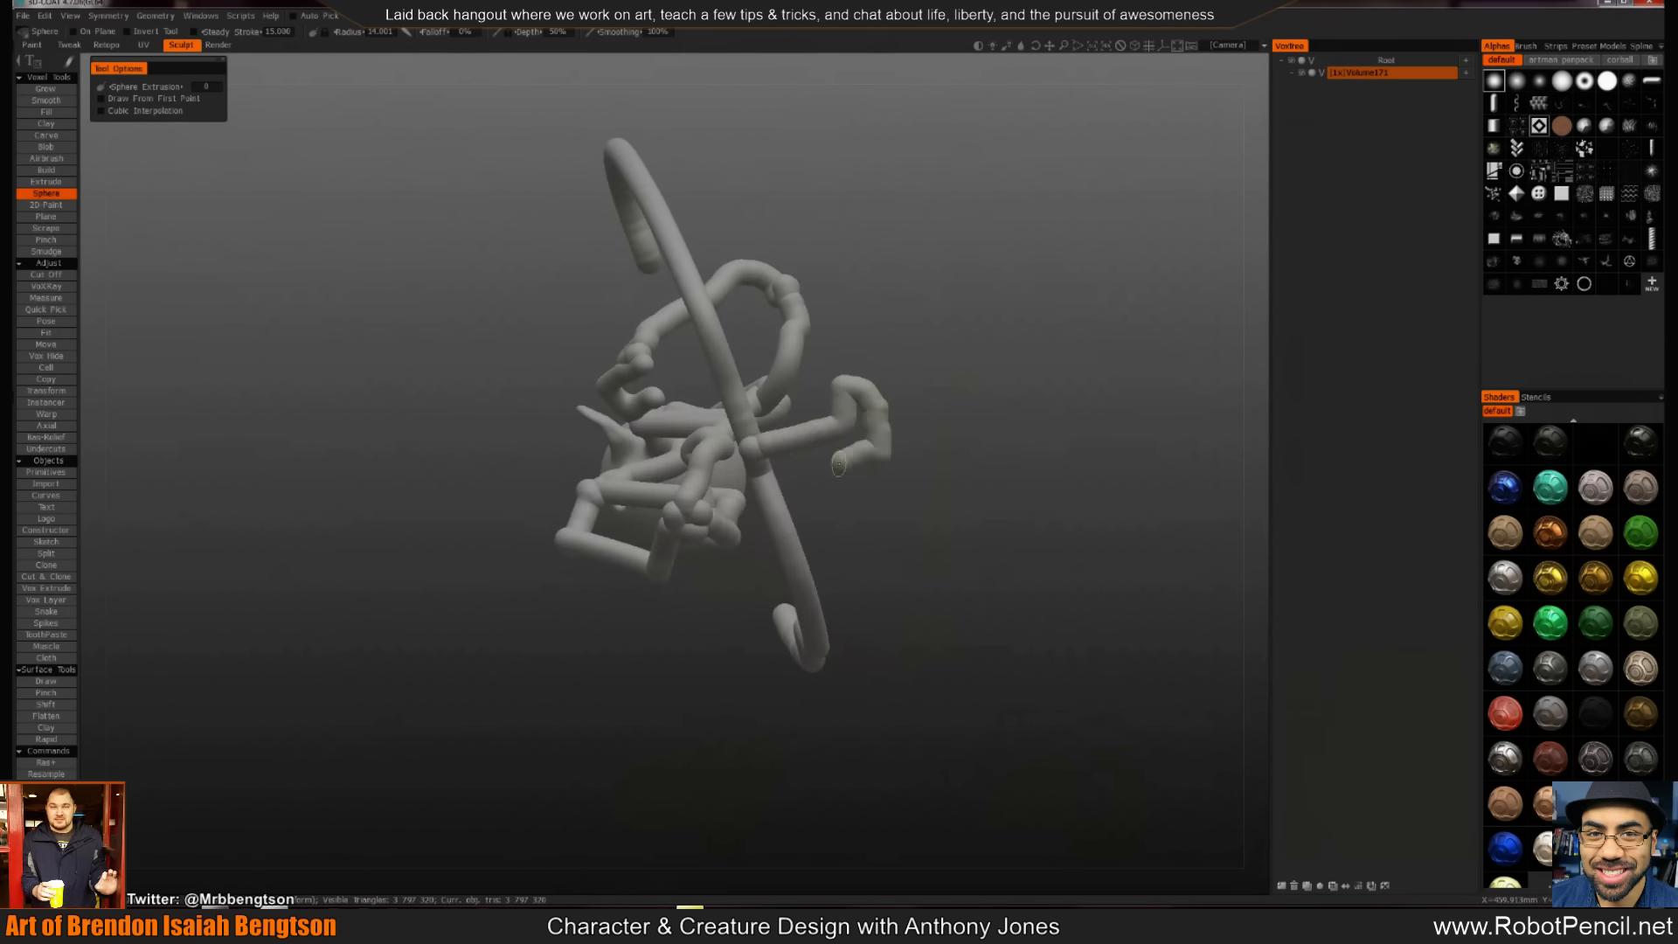
left_click_drag(782, 524, 1031, 517, "alt")
mouse_move(856, 542)
left_mouse_down()
mouse_move(847, 621)
mouse_move(725, 674)
mouse_move(686, 626)
mouse_move(614, 644)
mouse_move(487, 612)
left_mouse_up()
mouse_move(416, 327)
left_mouse_down()
mouse_move(343, 388)
mouse_move(441, 563)
left_mouse_up()
Enlarge the Sphere brush and stamp a cluster of overlapping spheres on the central ball
right_click_drag(576, 478, 638, 481)
left_click(567, 485)
left_click(528, 504)
right_click_drag(549, 449, 492, 449)
mouse_move(583, 562)
left_mouse_down("alt")
mouse_move(480, 527)
mouse_move(538, 501)
left_mouse_up("alt")
left_click(593, 489)
left_click(560, 482)
left_click(581, 459)
left_click(592, 470)
left_click(553, 457)
left_click(567, 465)
left_click(574, 476)
Carve another spherical hole into the central ball next to the existing one
mouse_move(554, 564)
left_mouse_down("alt")
mouse_move(700, 606)
mouse_move(350, 652)
left_mouse_up("alt")
left_click_drag(883, 592, 807, 475, "alt")
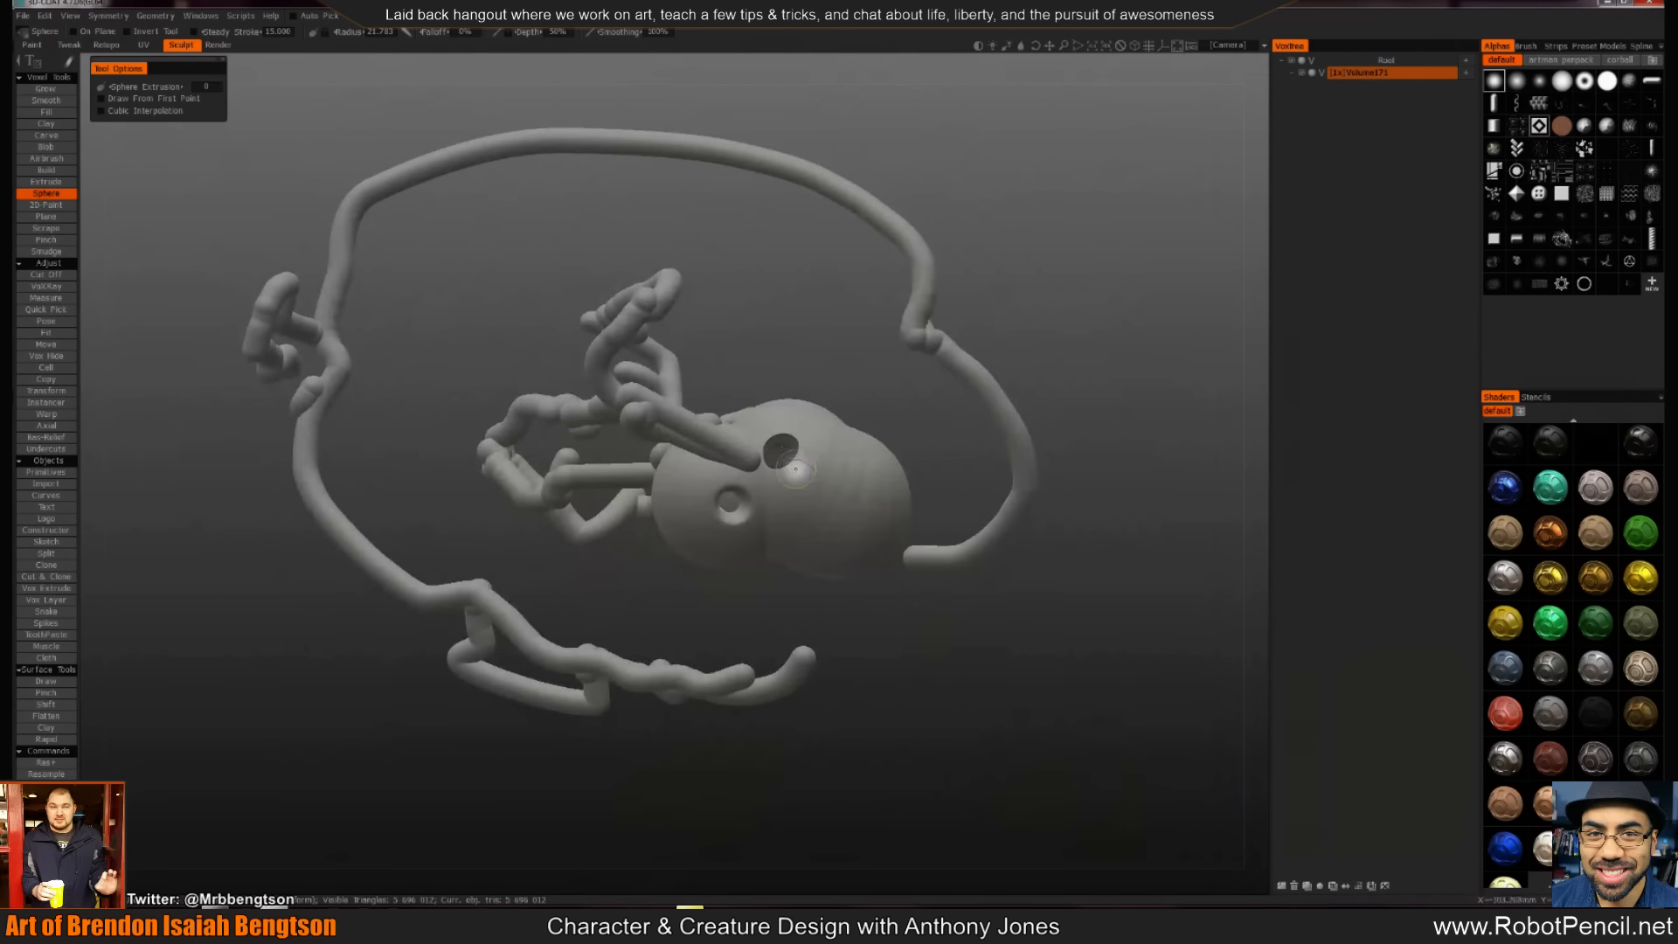
left_click(796, 465, "ctrl")
right_click_drag(804, 446, 810, 441)
mouse_move(769, 603)
left_mouse_down()
mouse_move(825, 637)
mouse_move(800, 645)
left_mouse_up()
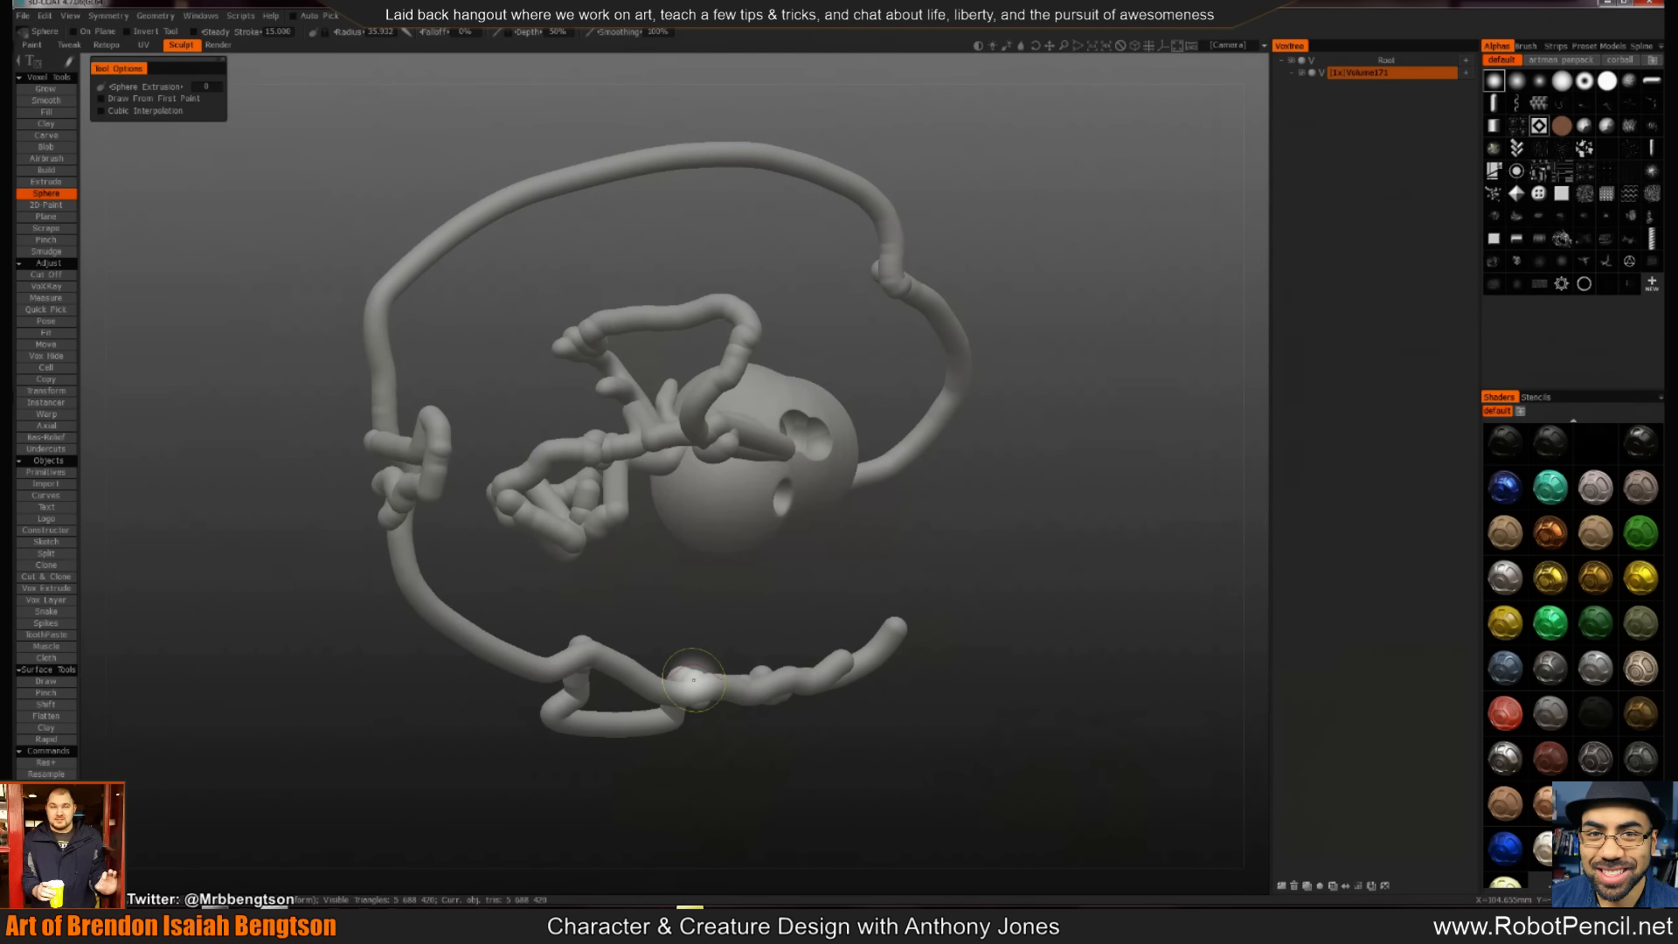
Add an empty volume and delete the one holding the ball and tubes
mouse_move(887, 572)
left_mouse_down()
mouse_move(814, 537)
mouse_move(873, 551)
mouse_move(863, 521)
left_mouse_up()
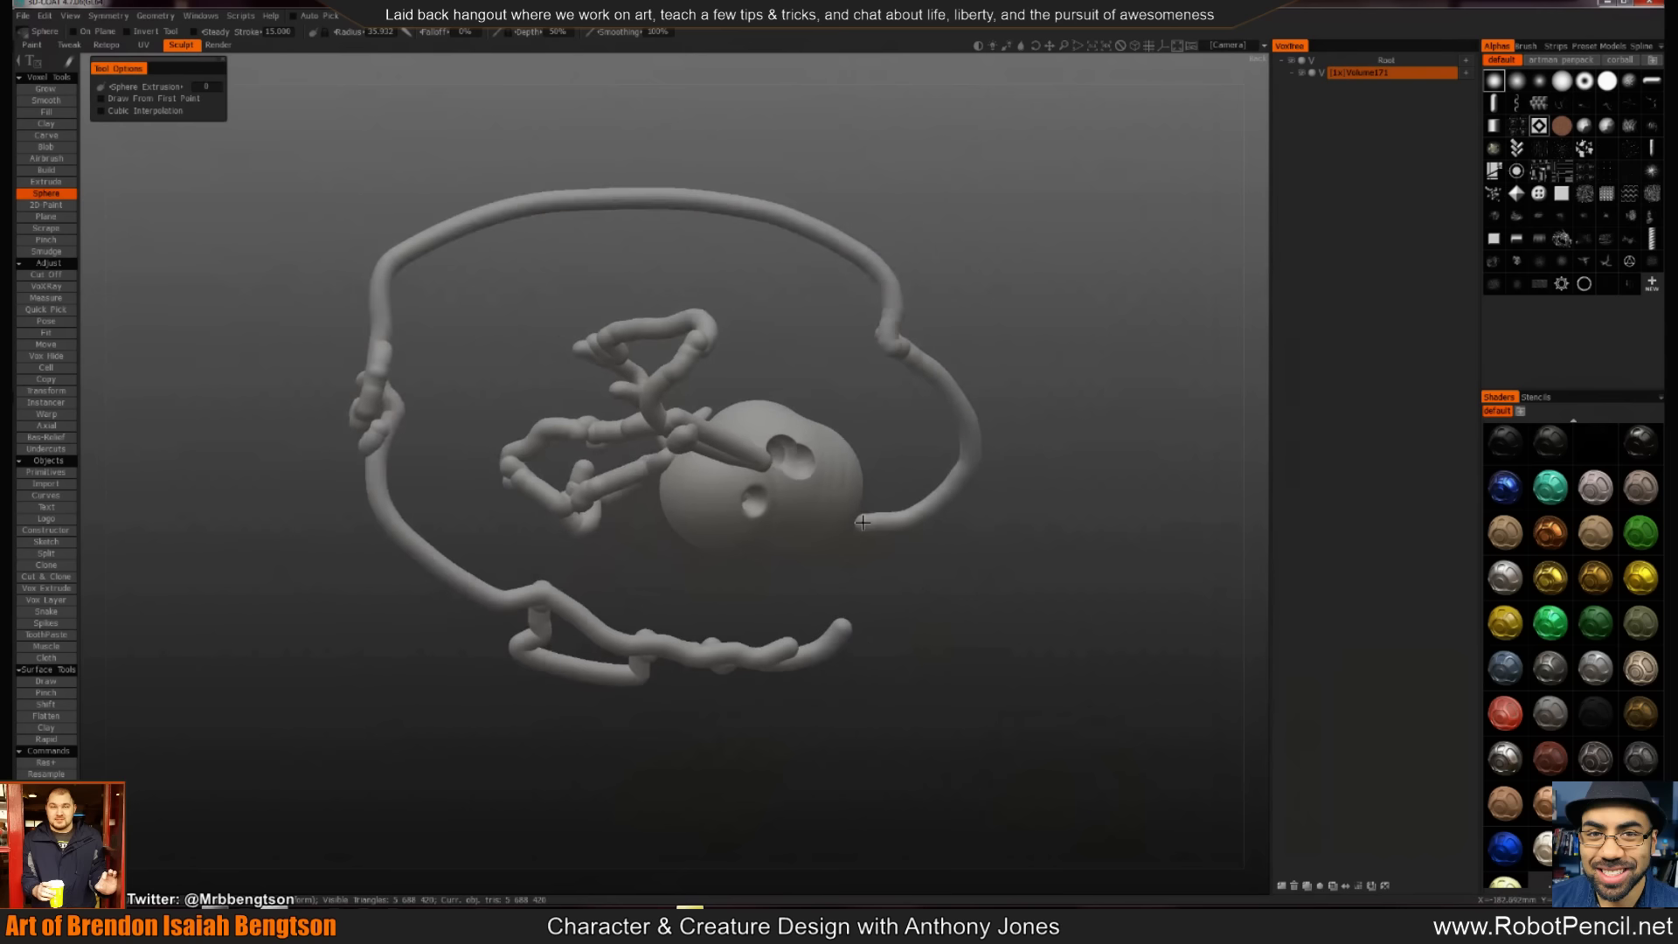
left_click(1281, 887)
left_click(1295, 885)
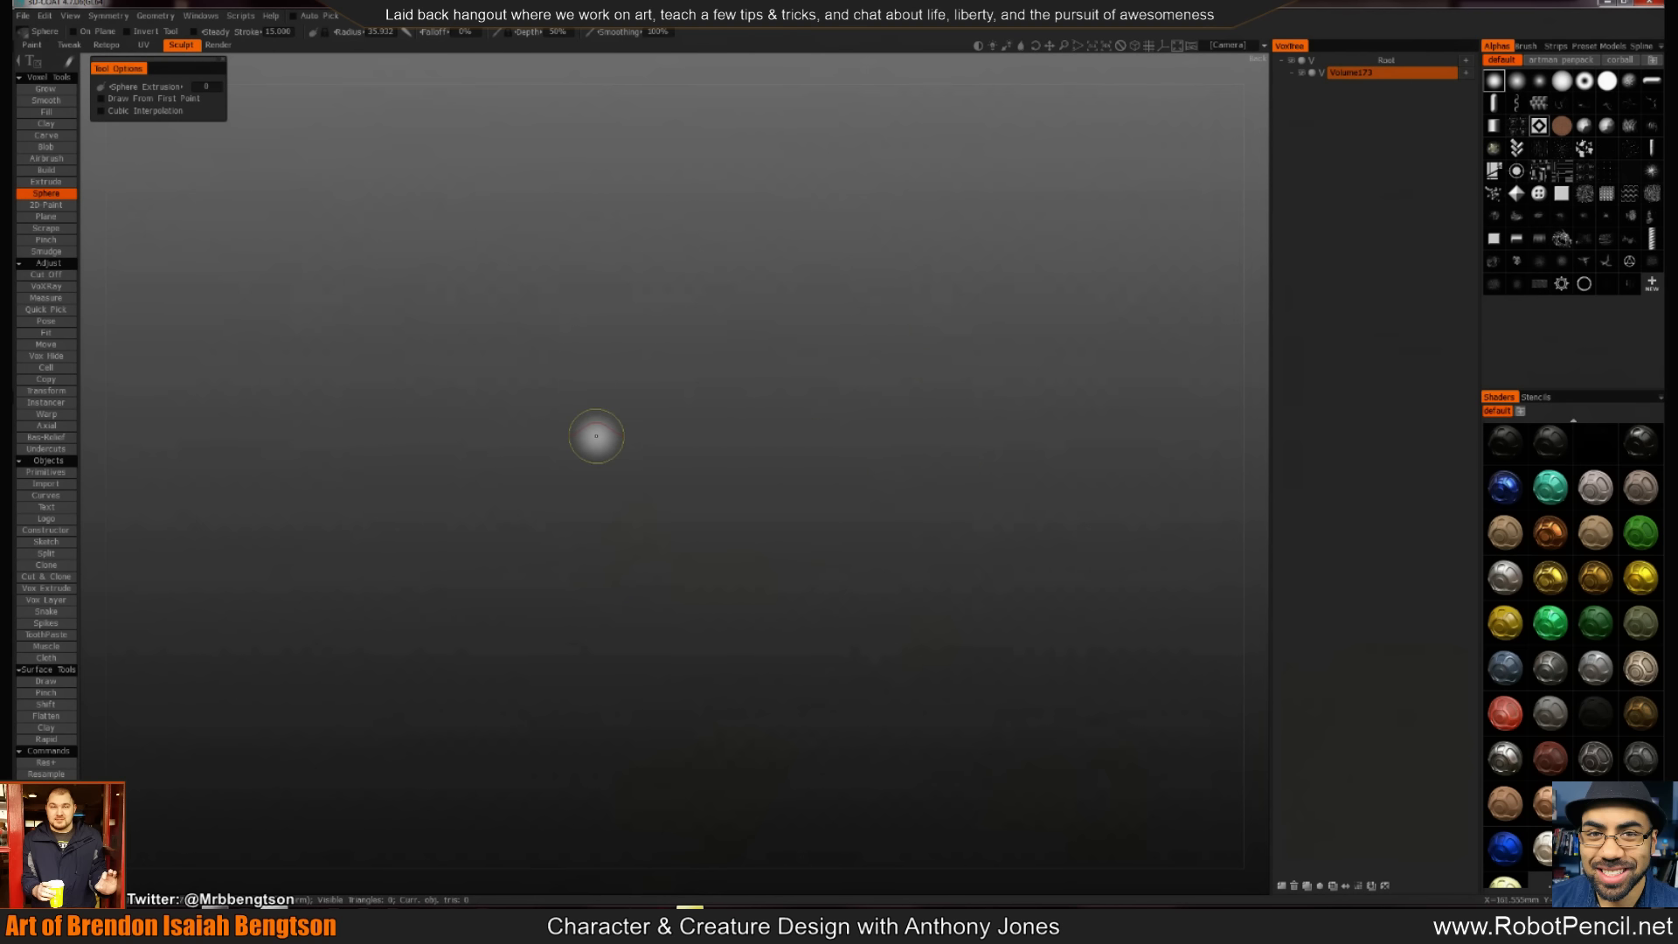
Start a new scene without saving, using the large voxel sphere preset
key("ctrl+n")
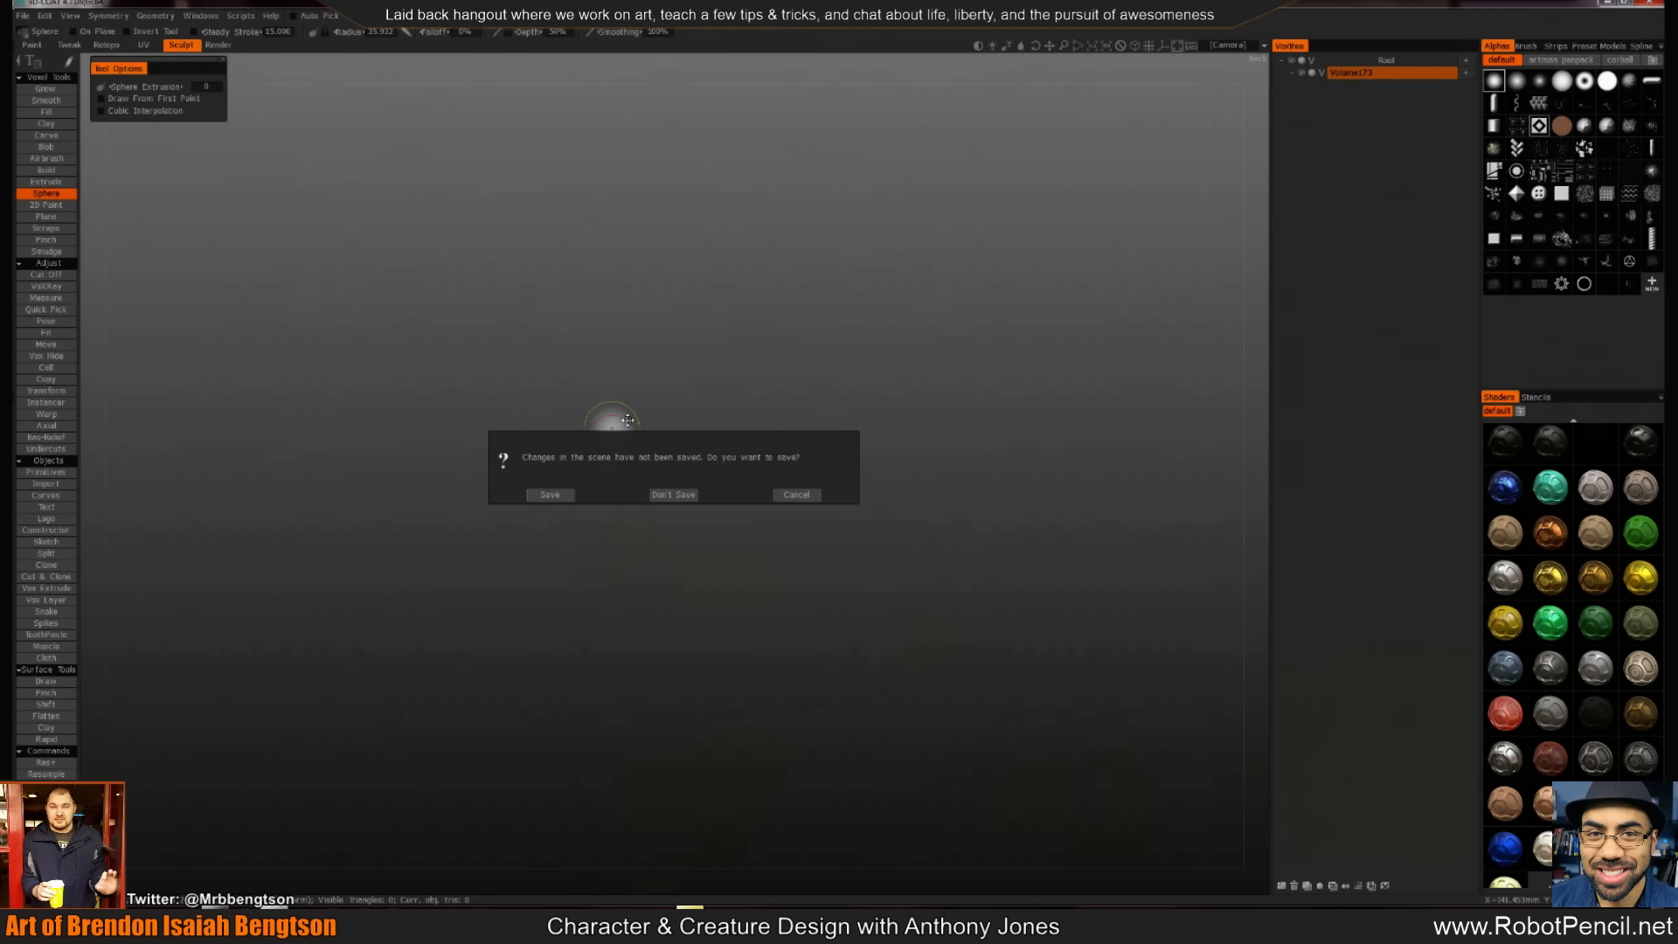
left_click(667, 491)
left_click(524, 456)
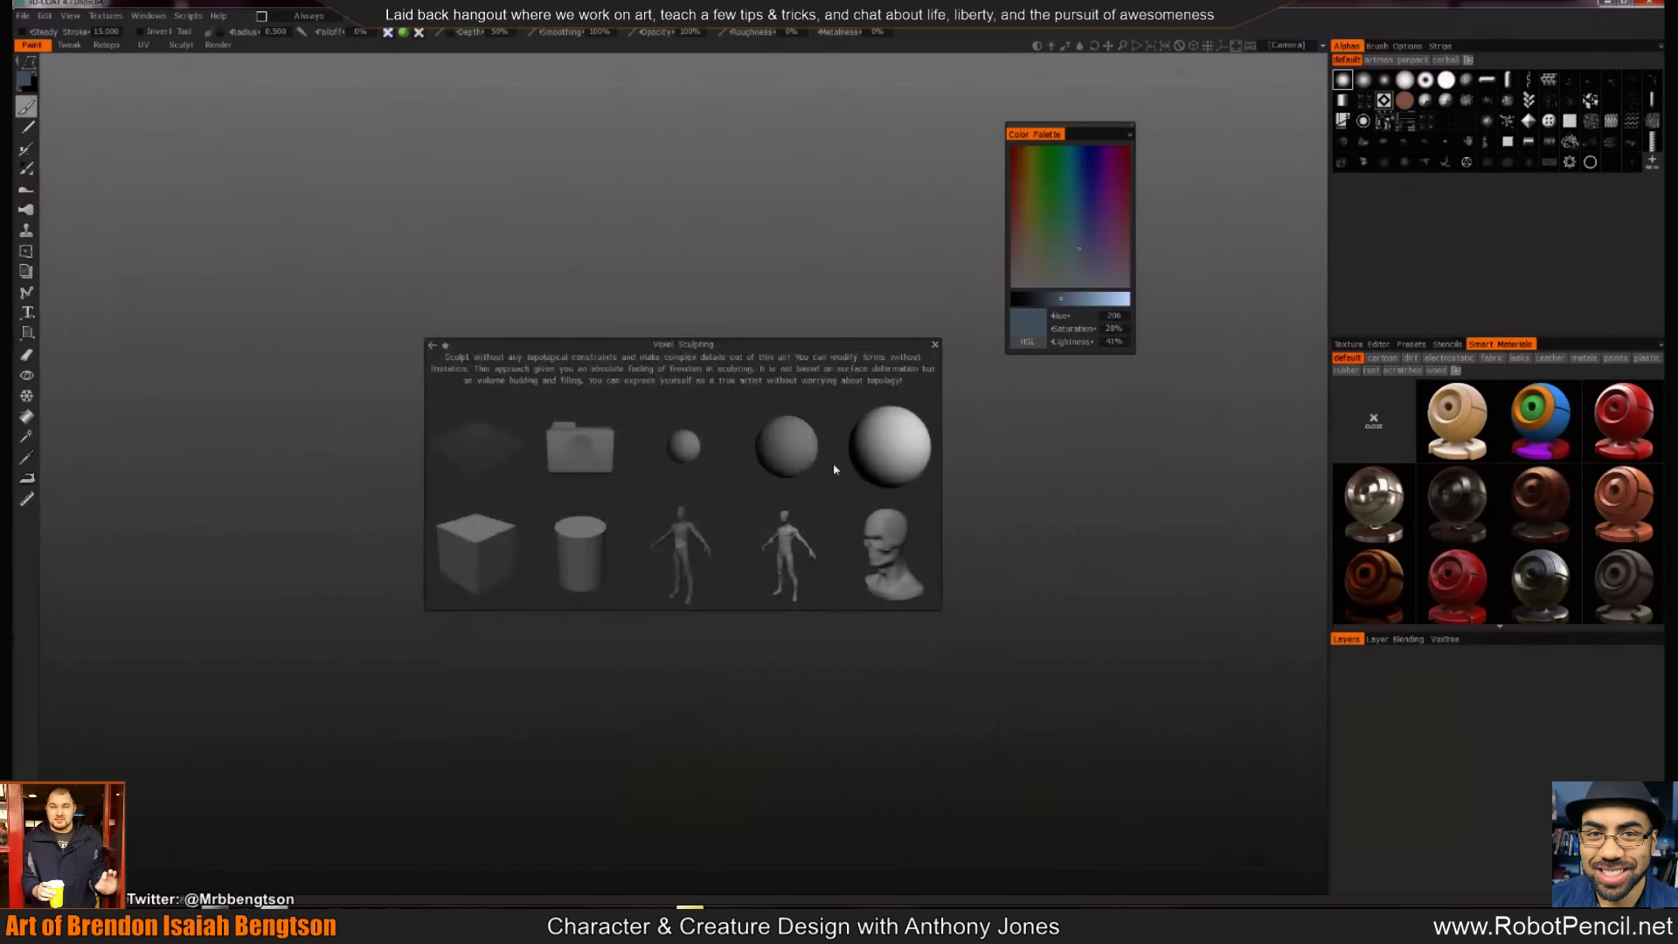
left_click(888, 481)
right_click_drag(662, 543, 905, 607)
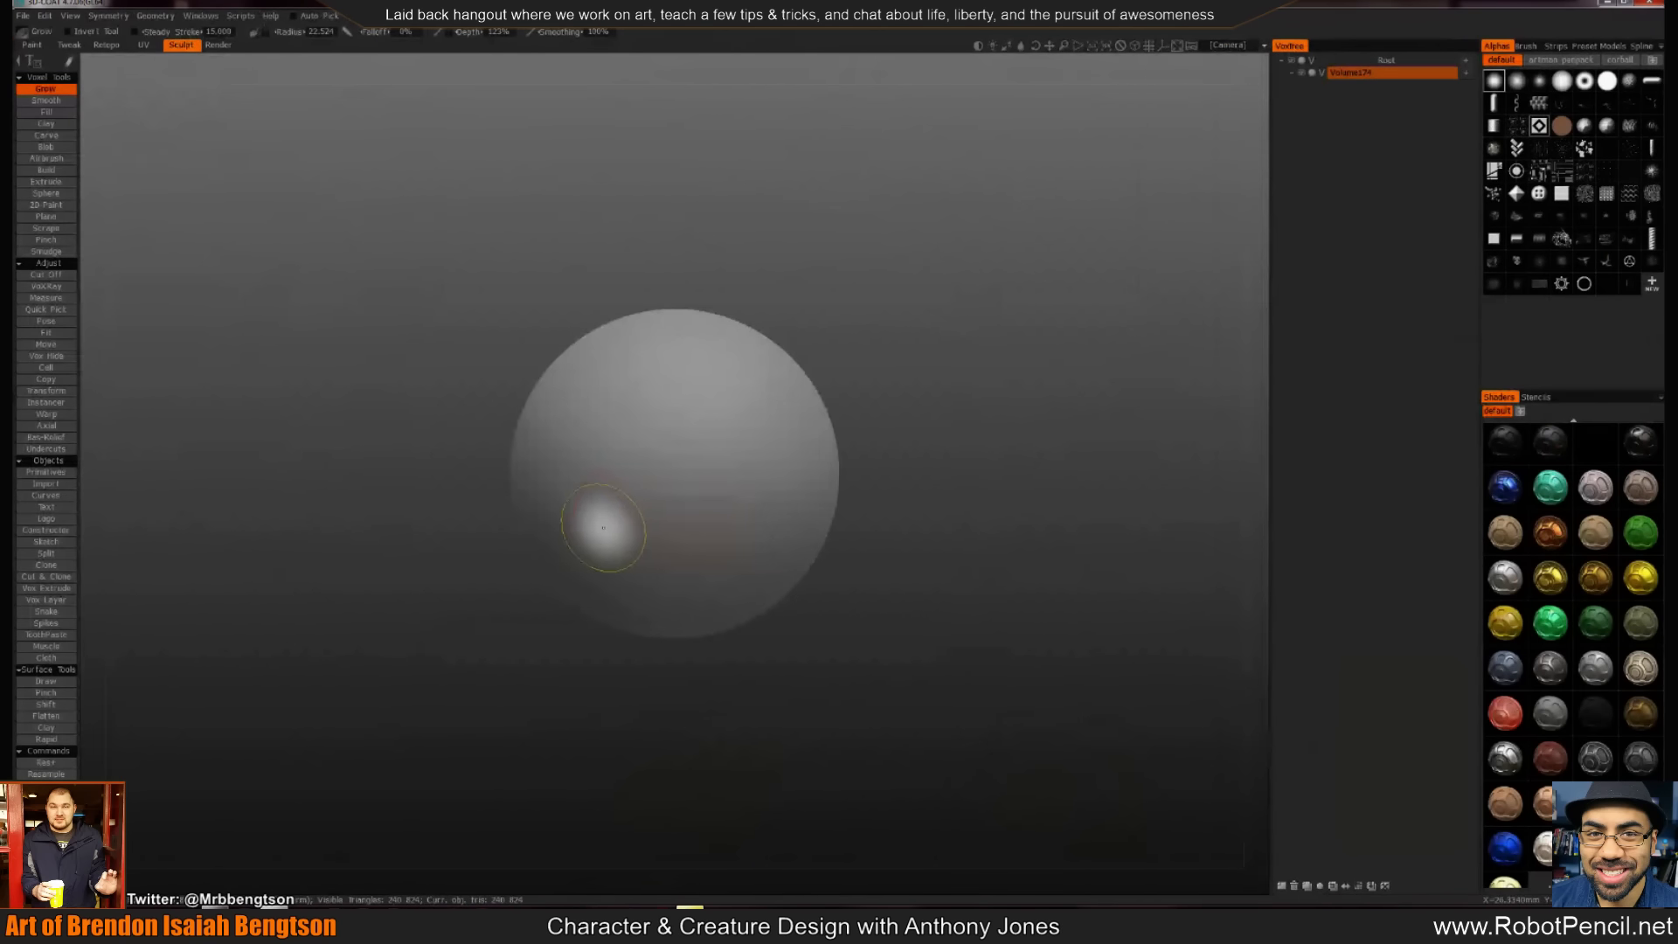
Discard the sphere scene without saving and start a new voxel scene from the human bust preset
key("ctrl+n")
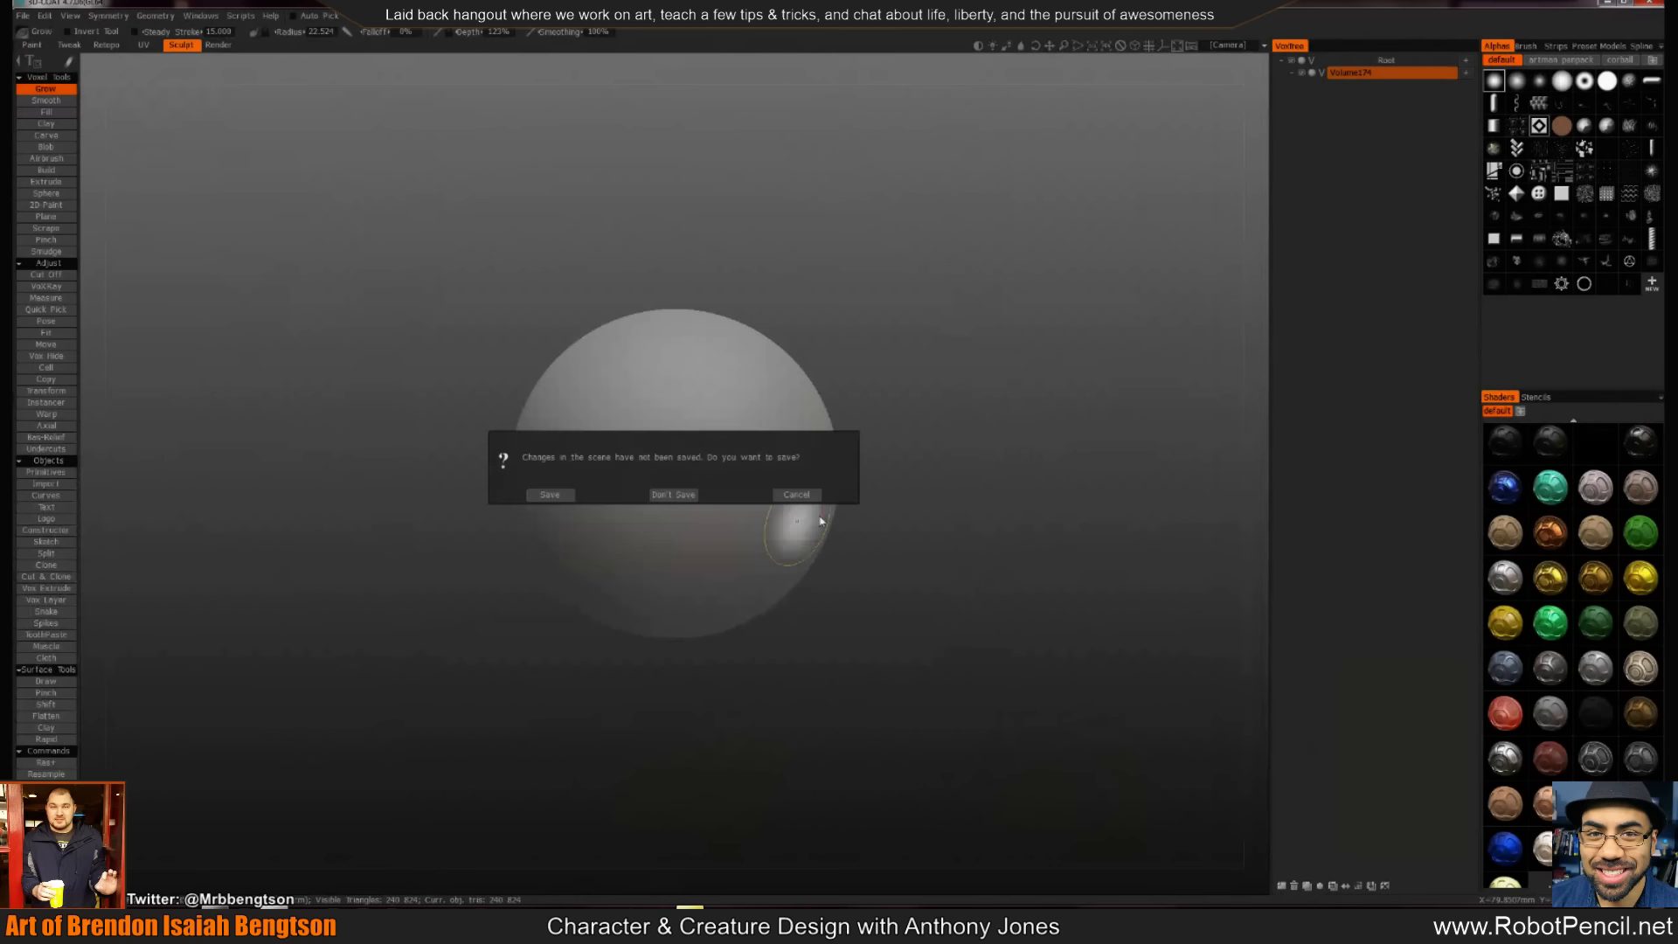
left_click(673, 494)
left_click(691, 486)
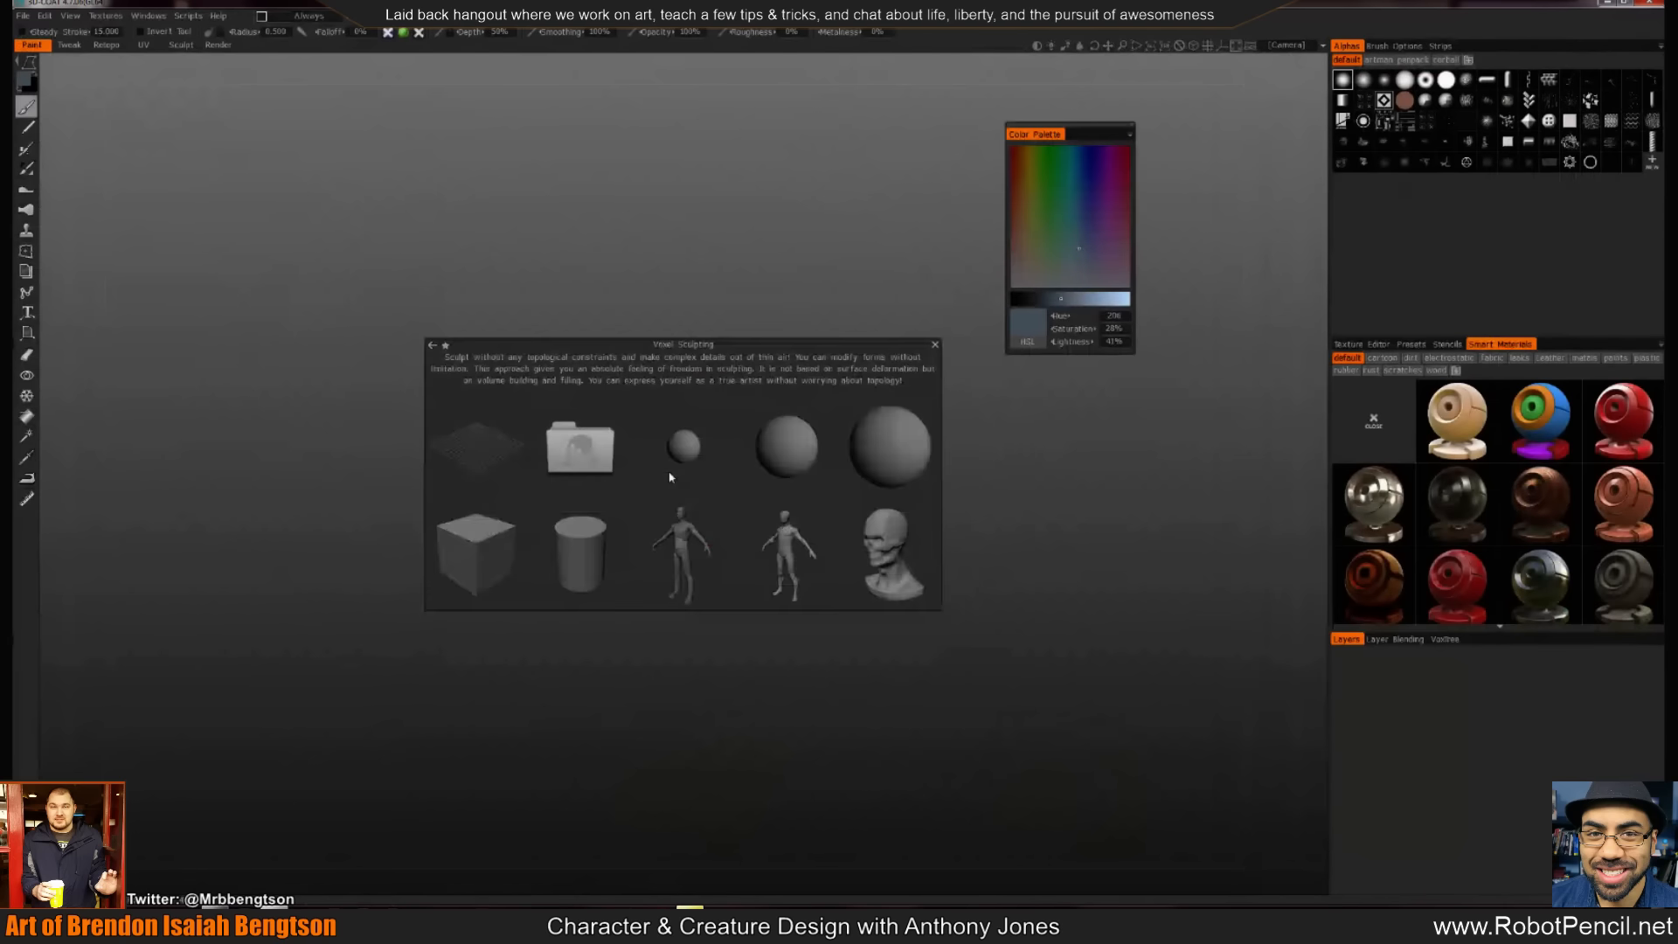
scroll(779, 547, "up", 2)
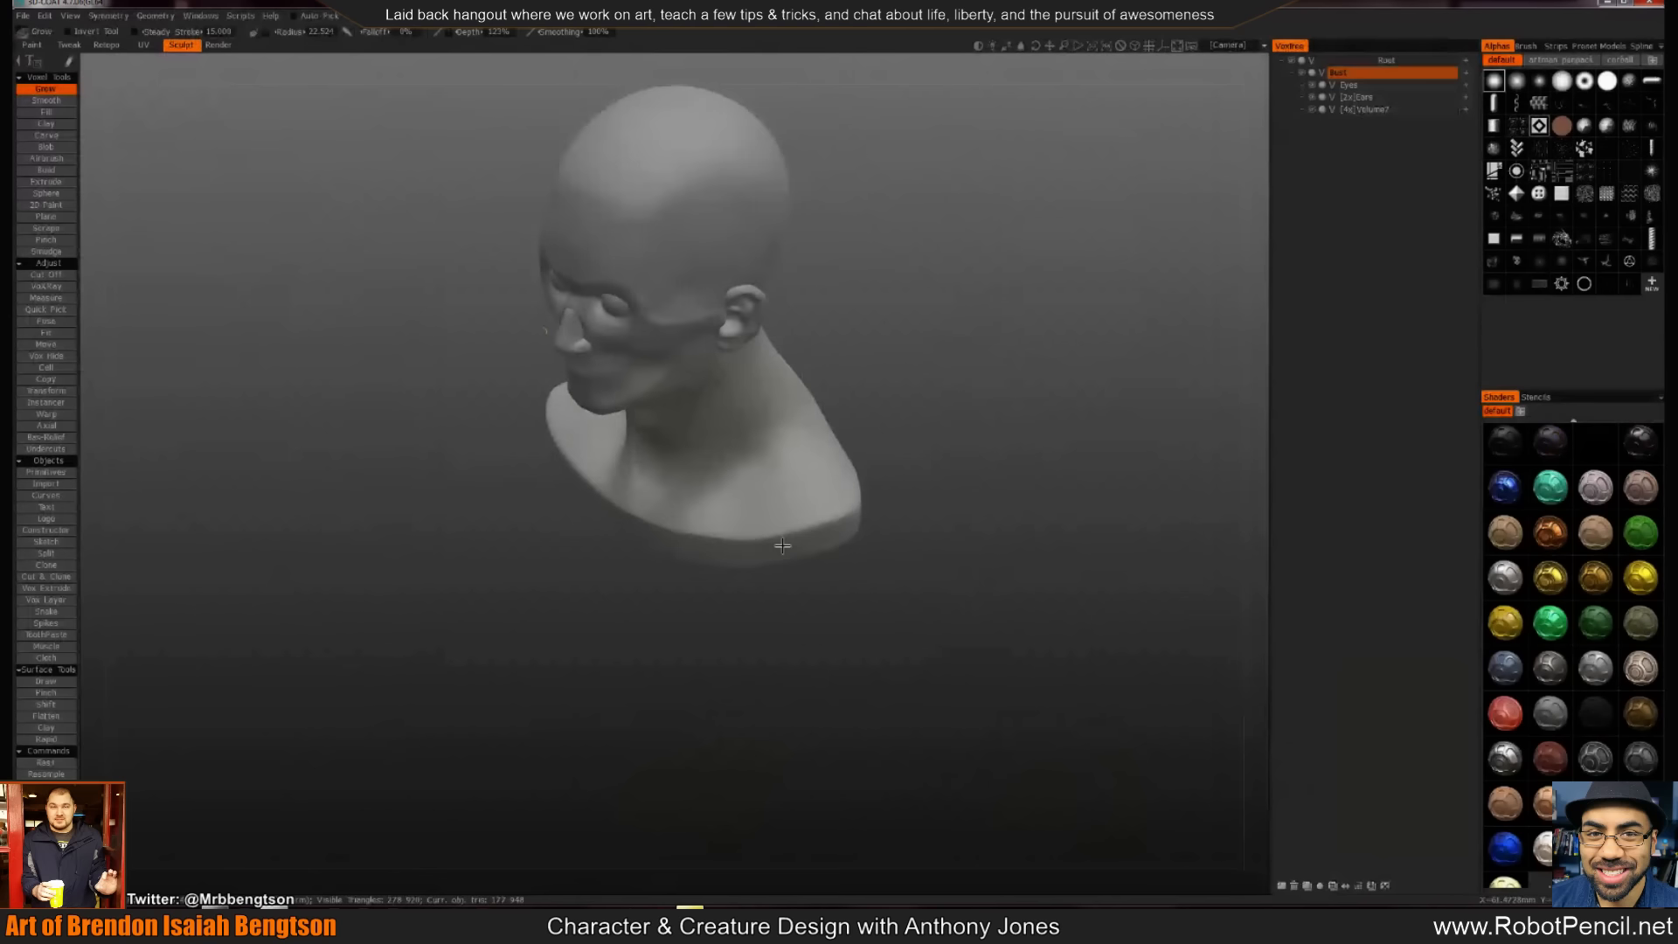
Reopen the saved masked creature bust scene in place of the plain human bust
middle_click_drag(779, 547, 724, 703)
left_click(24, 15)
mouse_move(35, 63)
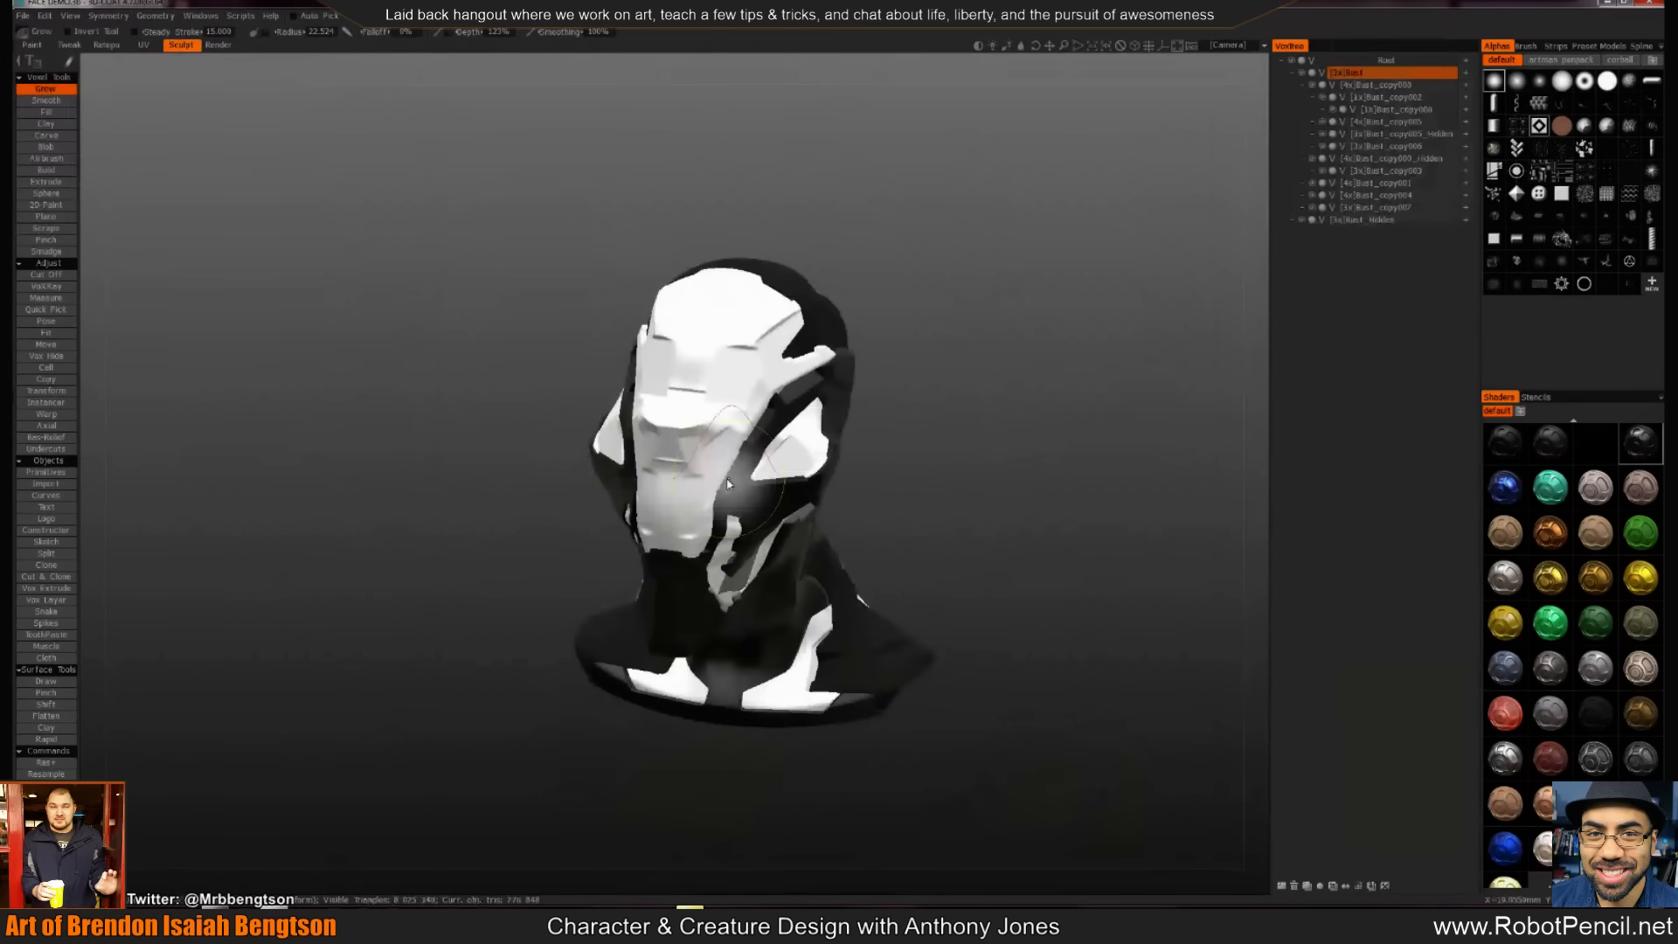
left_click_drag(910, 442, 938, 507)
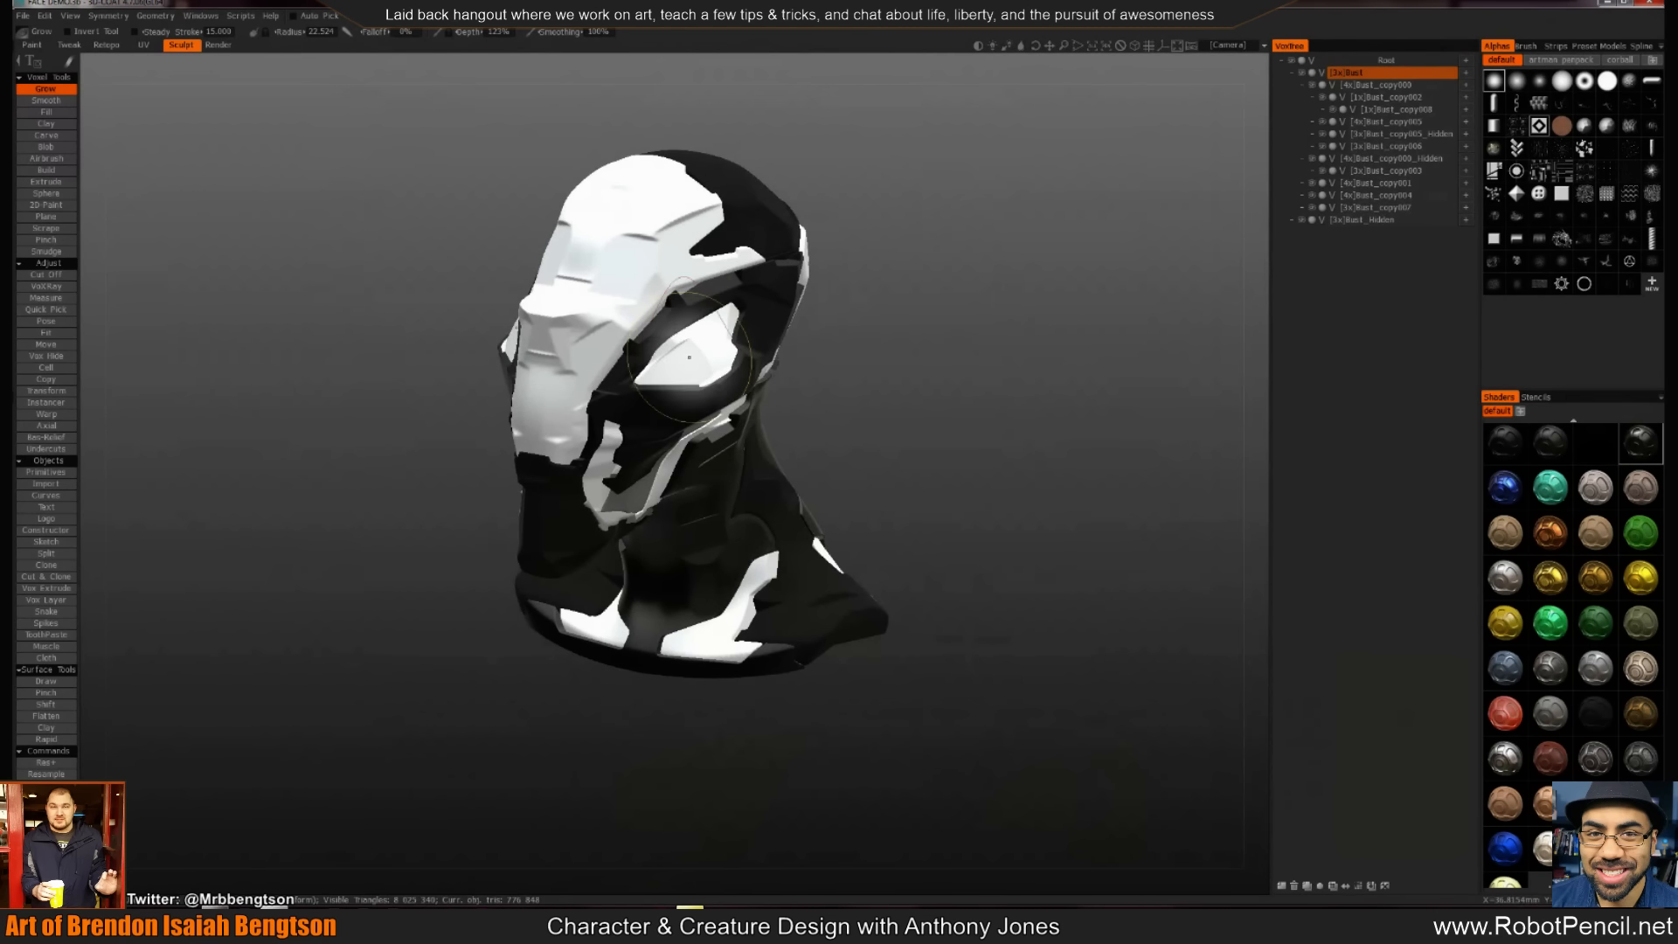
Outline the black crown section at the back of the head in side view and hide it with Vox Hide
middle_click_drag(758, 310, 808, 446)
key("h")
mouse_move(909, 367)
right_mouse_down()
mouse_move(928, 350)
mouse_move(994, 467)
right_mouse_up()
middle_click_drag(994, 468, 940, 506)
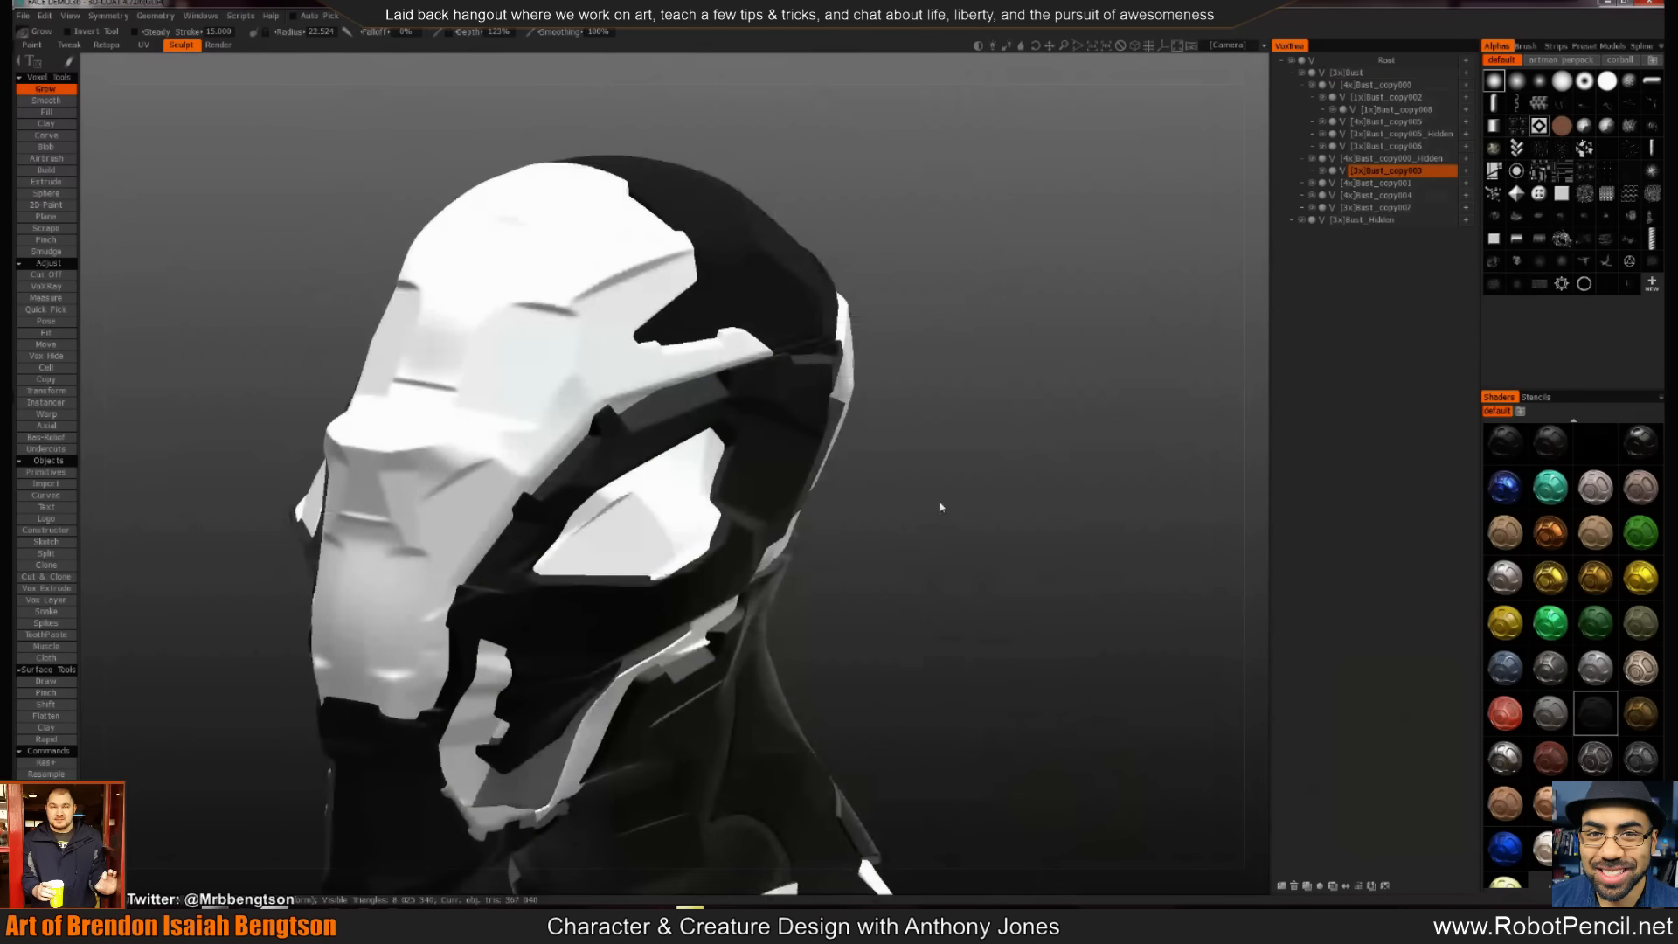
right_click_drag(941, 506, 832, 475)
left_click_drag(831, 475, 708, 455, "shift")
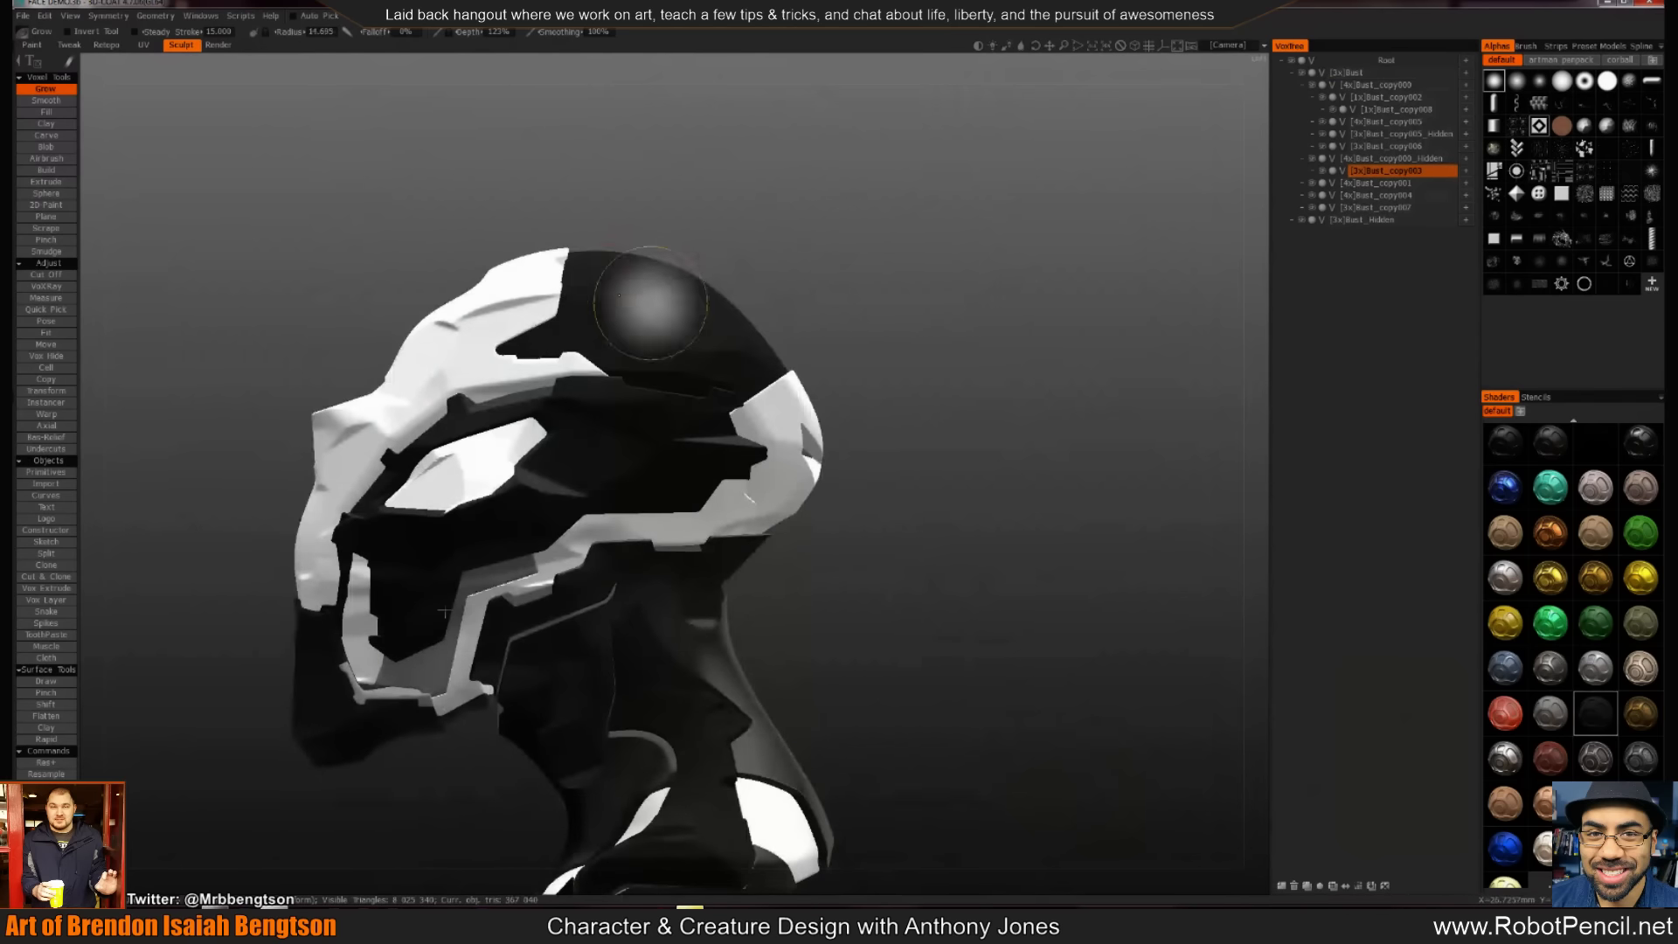
left_click(40, 356)
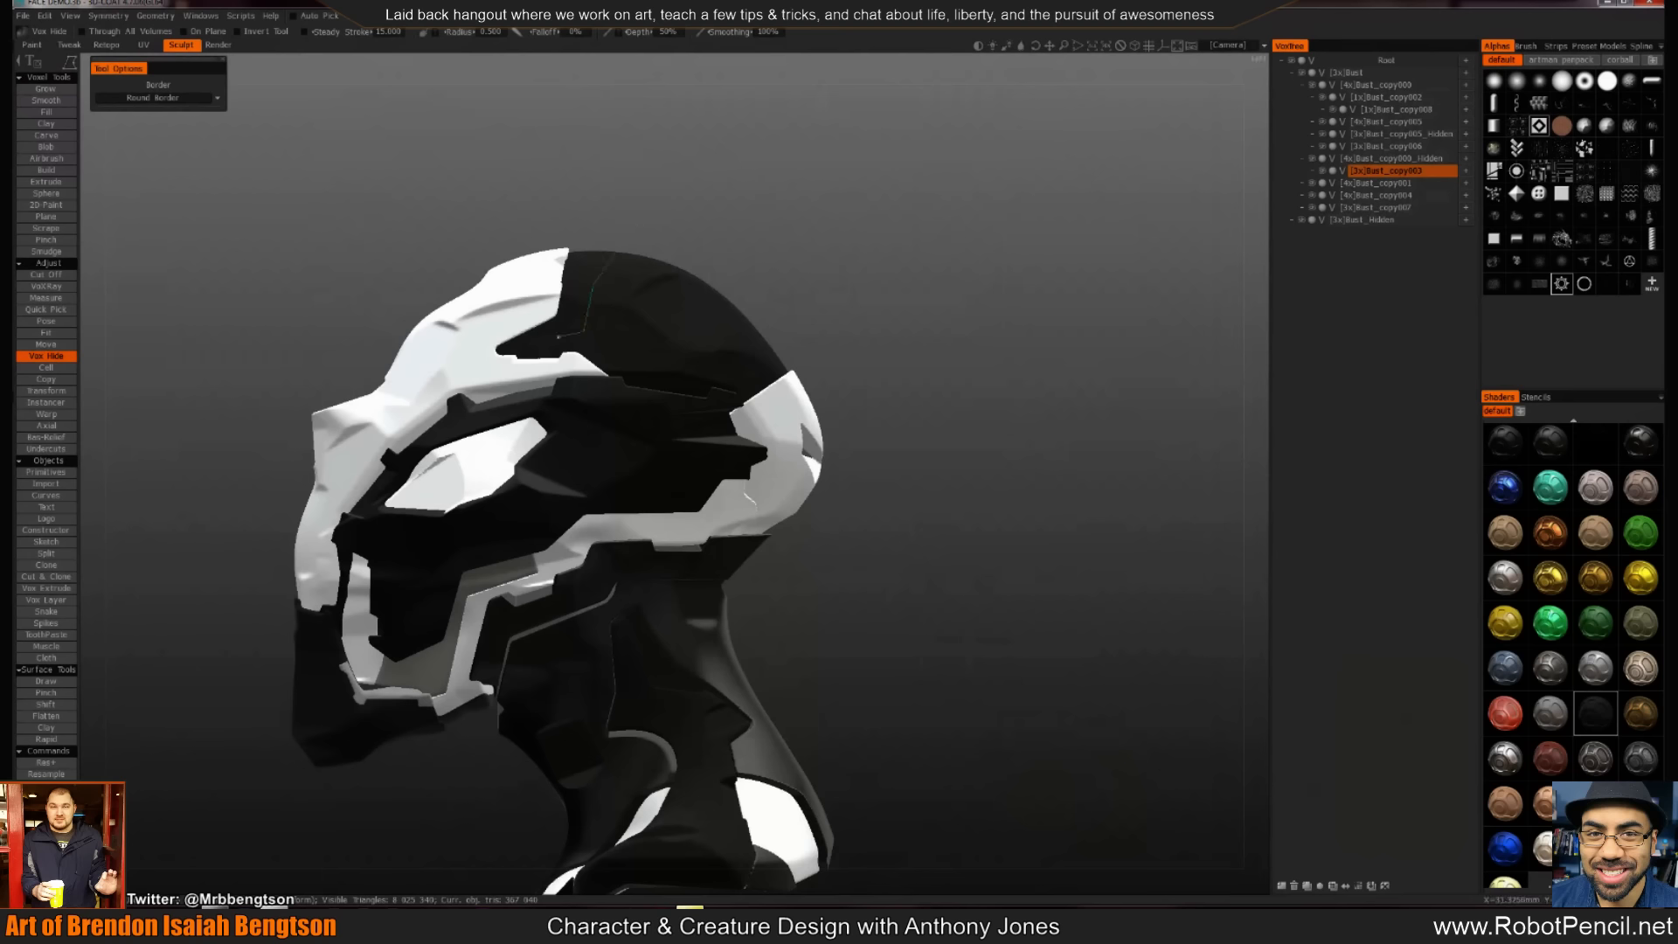
left_click(863, 271)
mouse_move(790, 327)
left_mouse_down()
mouse_move(700, 356)
mouse_move(823, 330)
left_mouse_up()
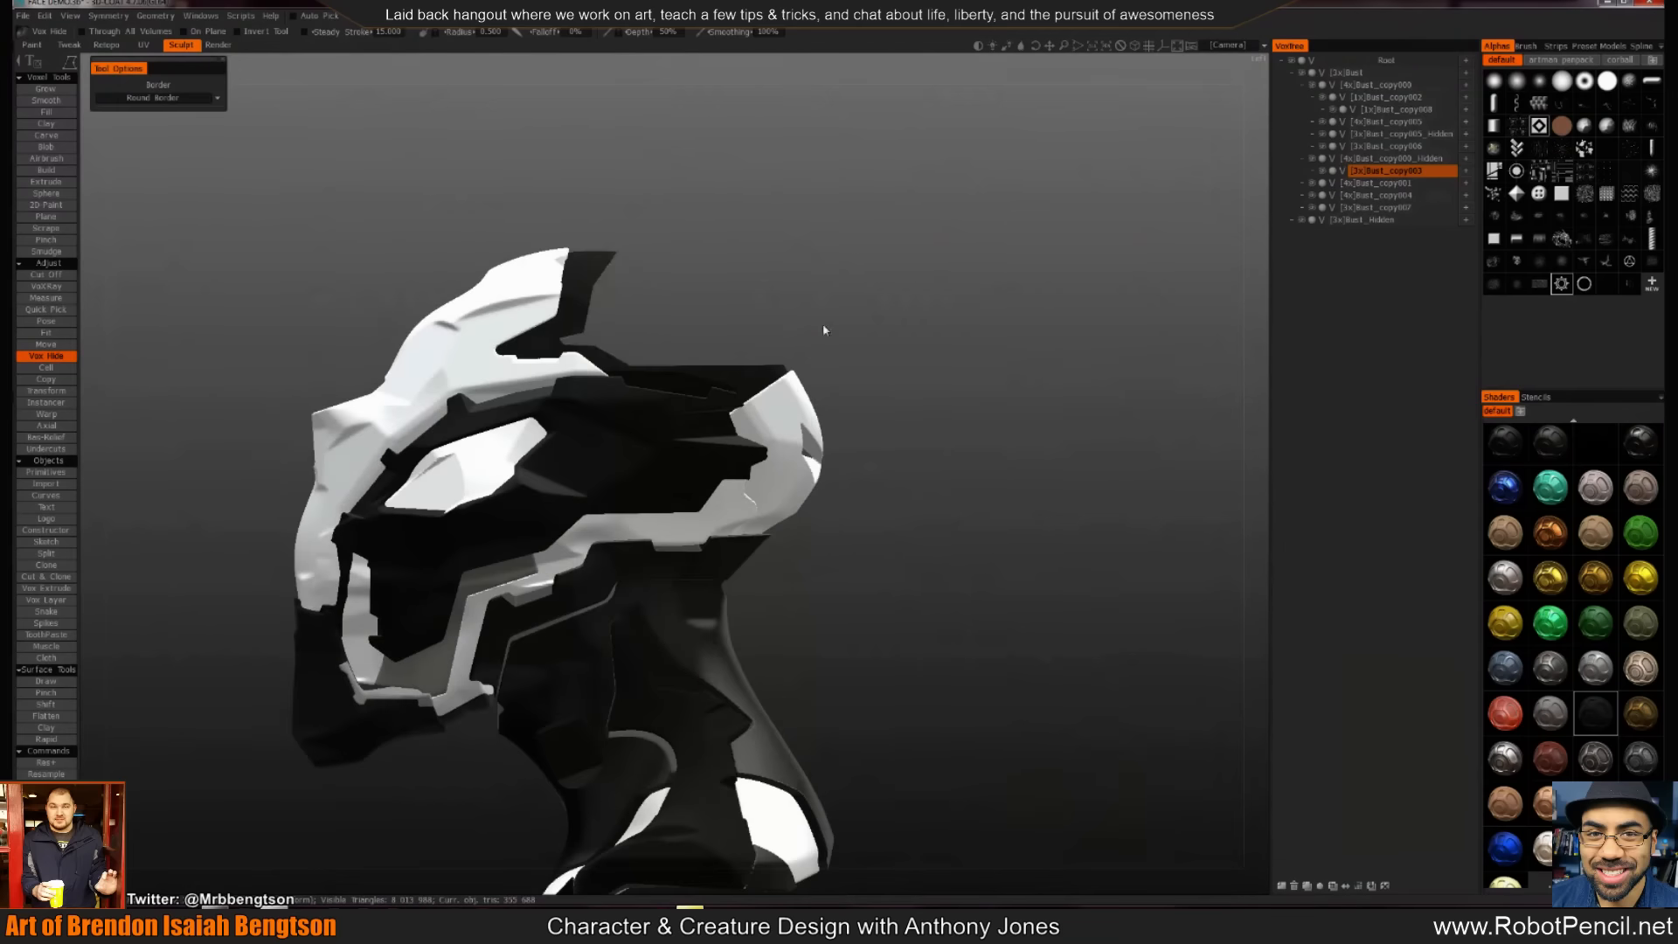
Separate the hidden crown section into its own volume and select it
scroll(772, 337, "up", 4)
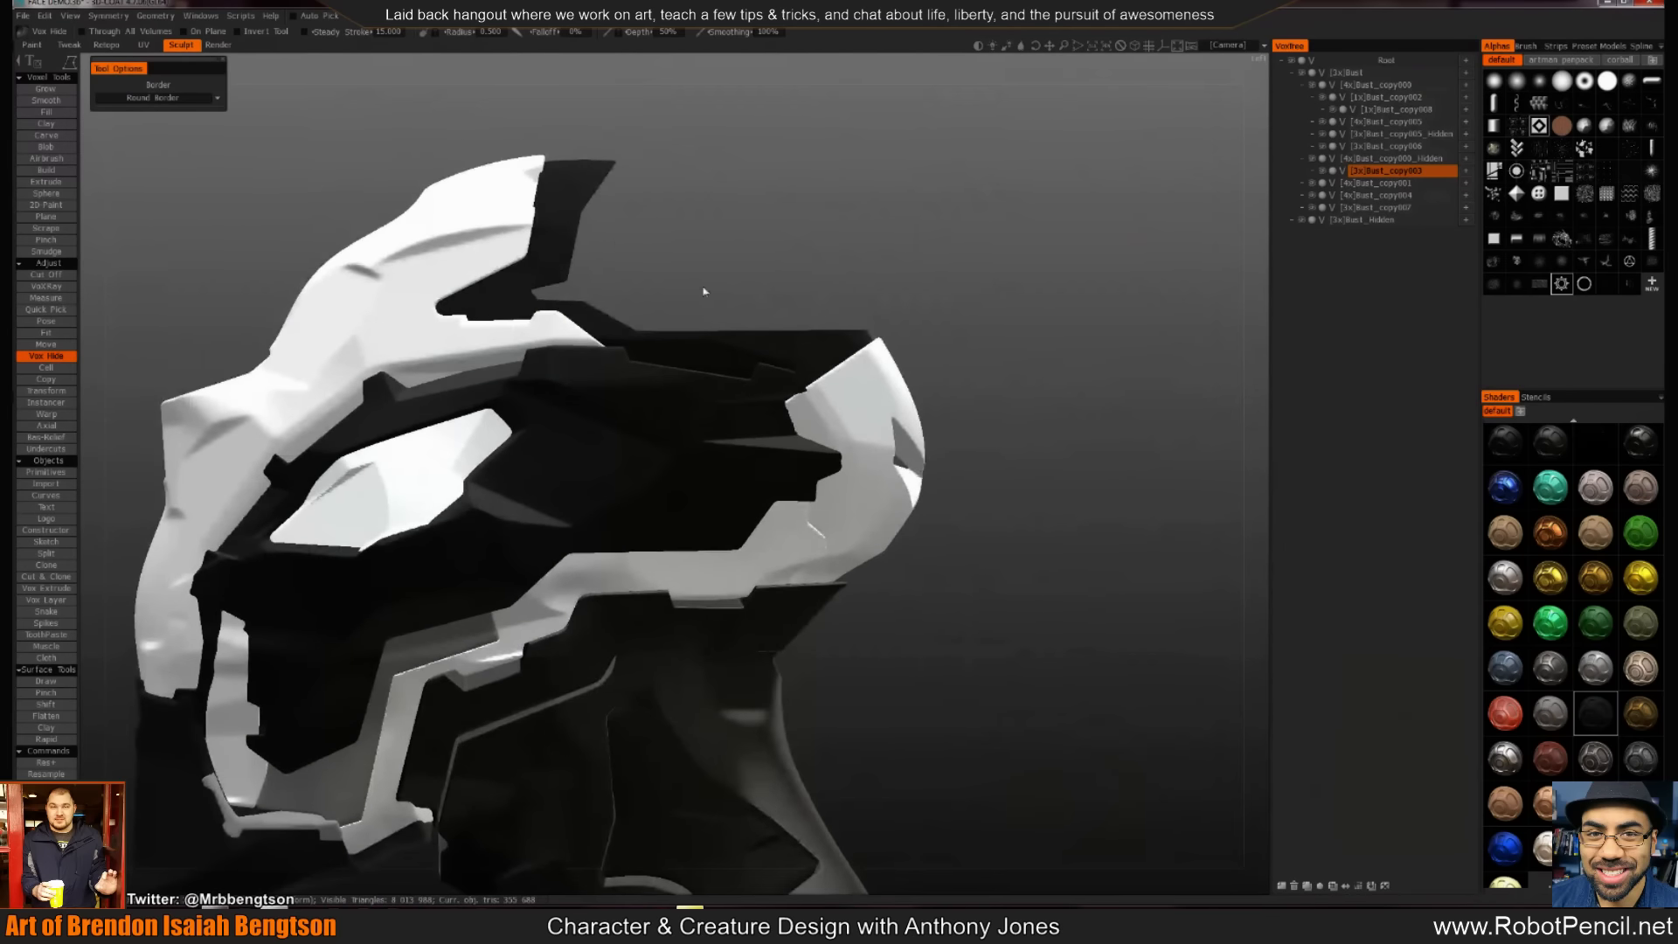
key("ctrl+h")
mouse_move(614, 431)
left_mouse_down("alt")
mouse_move(554, 480)
mouse_move(568, 517)
mouse_move(644, 476)
mouse_move(619, 434)
mouse_move(686, 511)
mouse_move(585, 490)
mouse_move(576, 272)
left_mouse_up("alt")
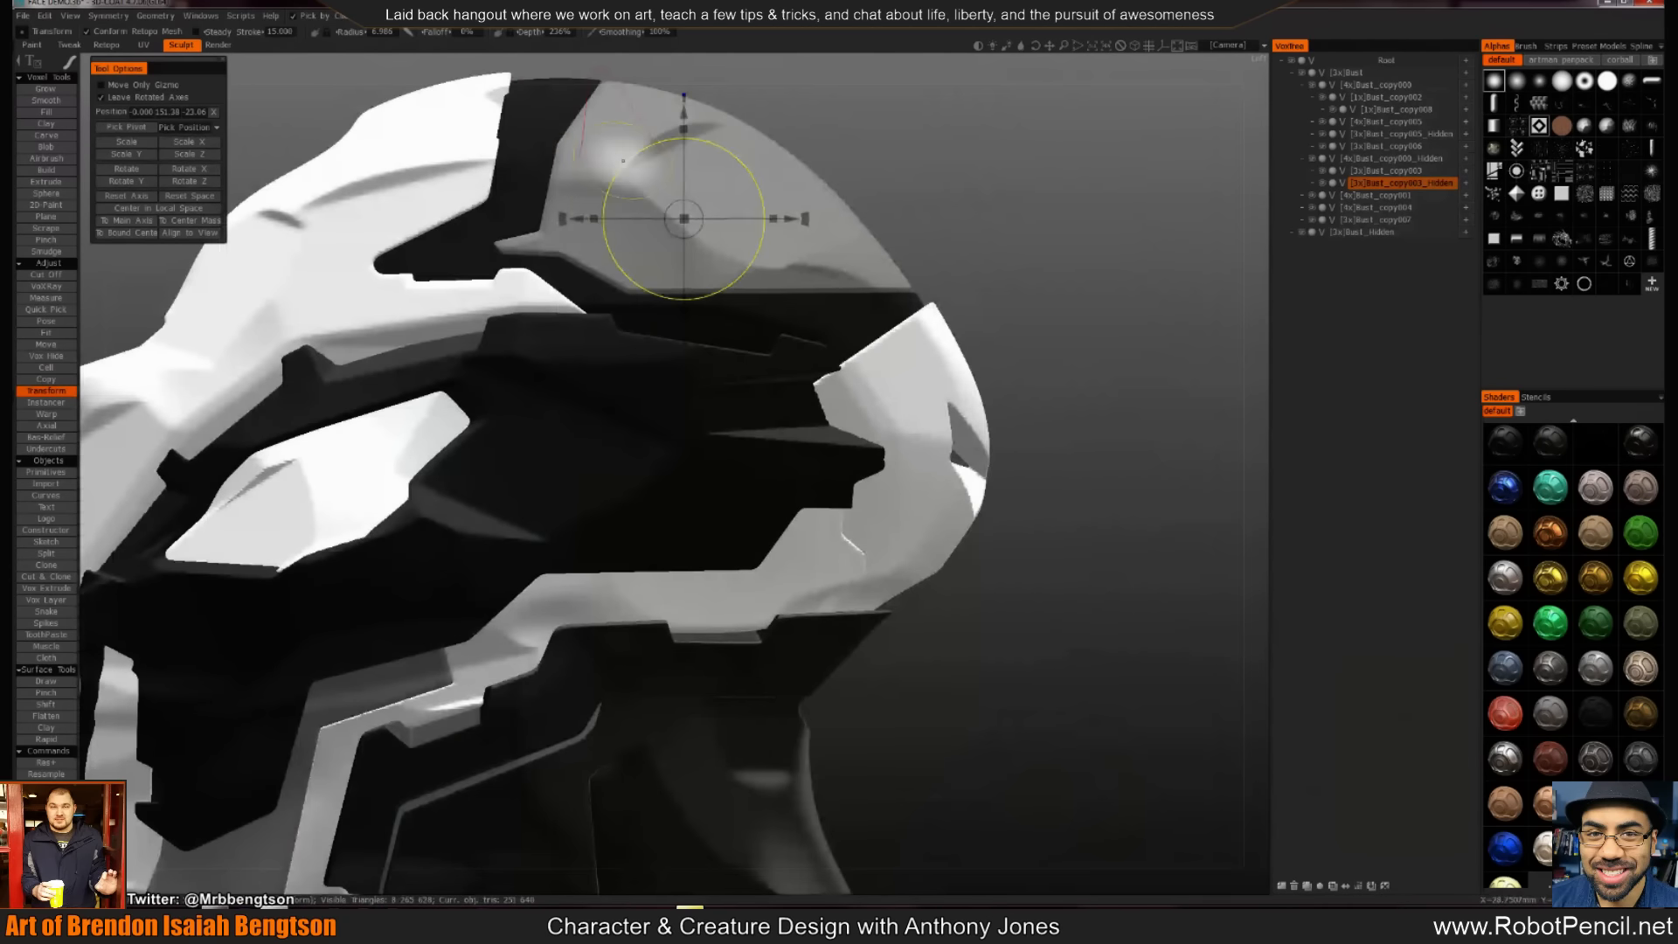
Compare several dark shaders on the crown panel and apply the glossy translucent black one
left_click(1624, 461)
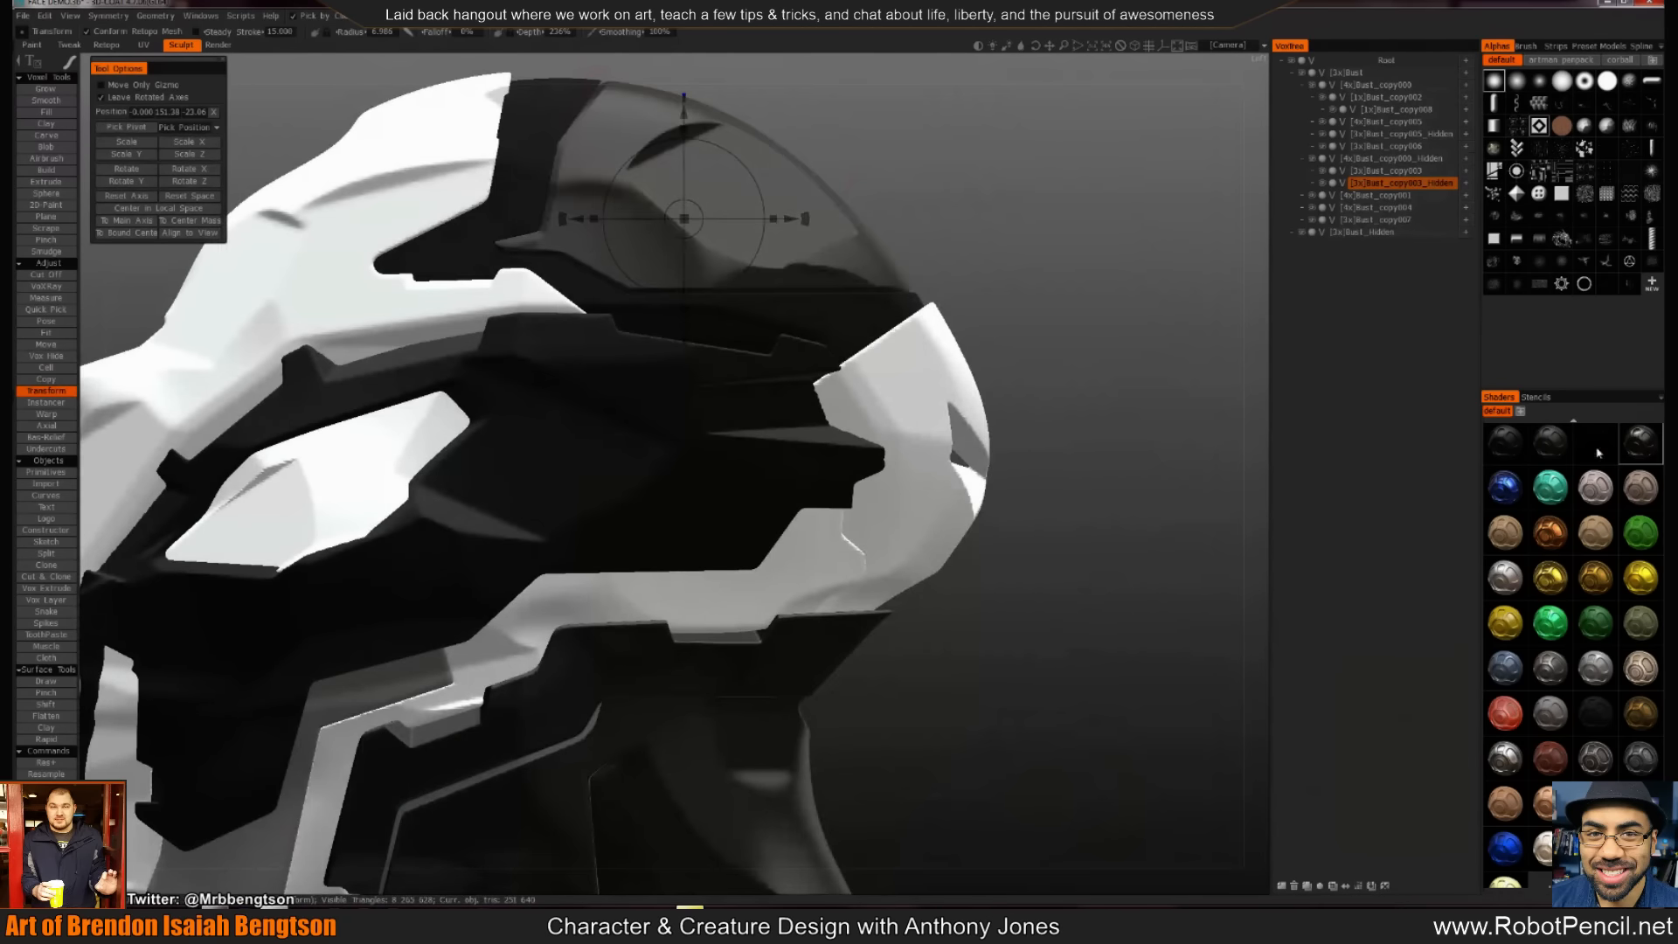
left_click(1551, 445)
left_click(1504, 448)
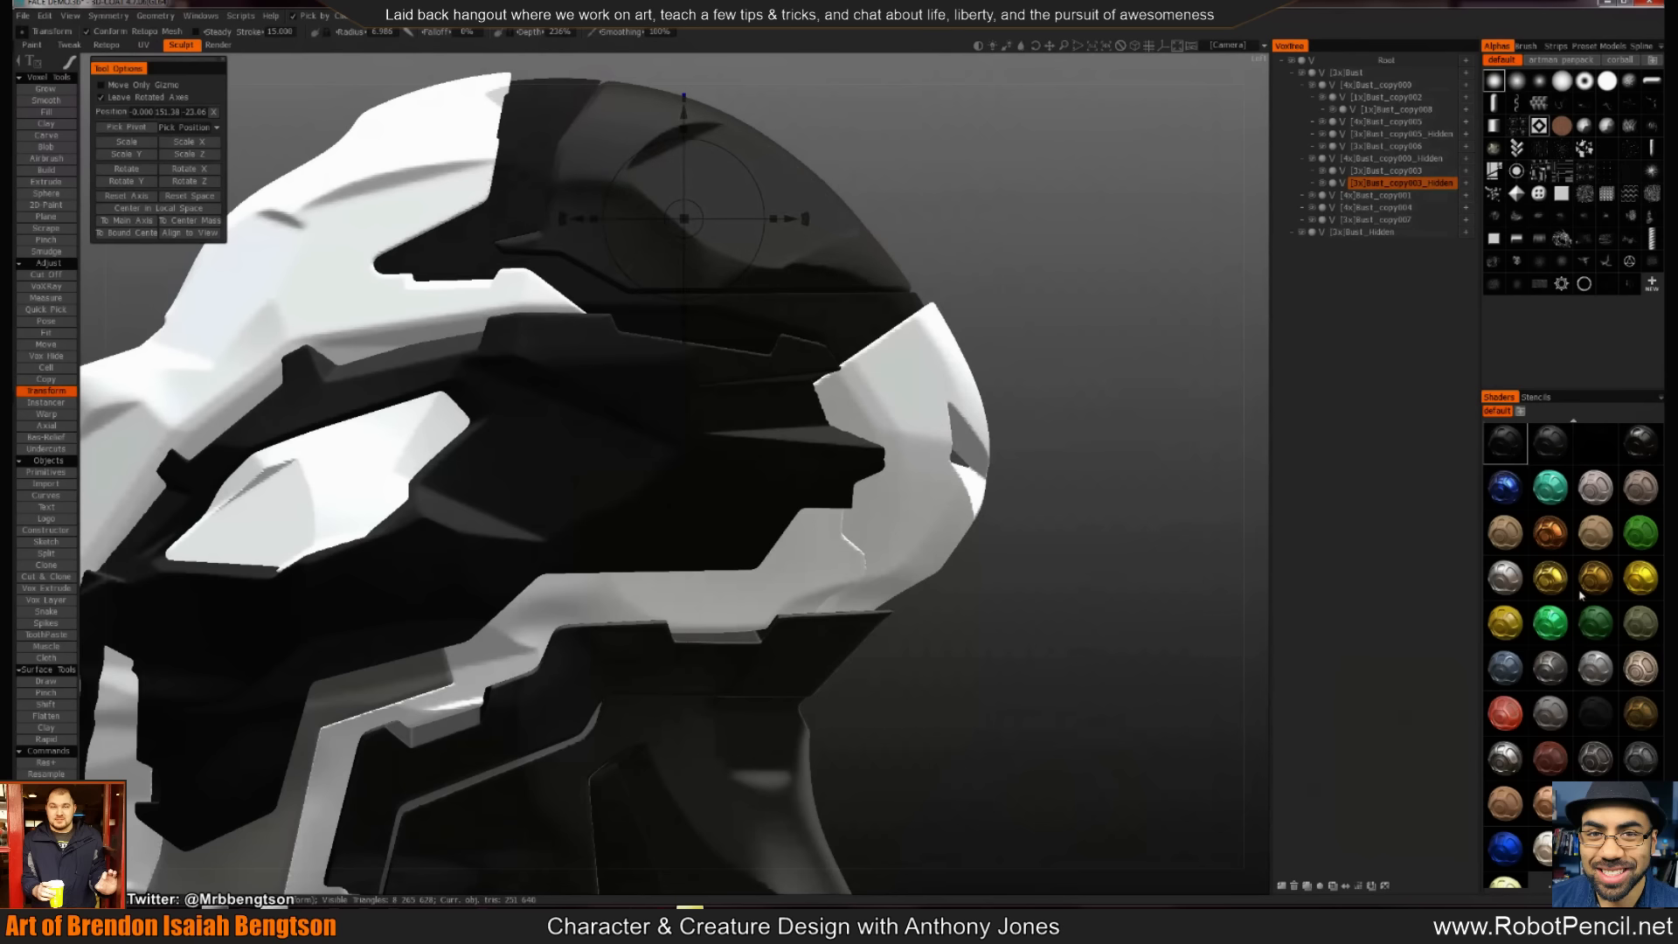
left_click(1592, 729)
mouse_move(930, 420)
left_mouse_down("alt")
mouse_move(916, 423)
mouse_move(1218, 449)
mouse_move(1079, 428)
mouse_move(988, 441)
left_mouse_up("alt")
left_click(1633, 456)
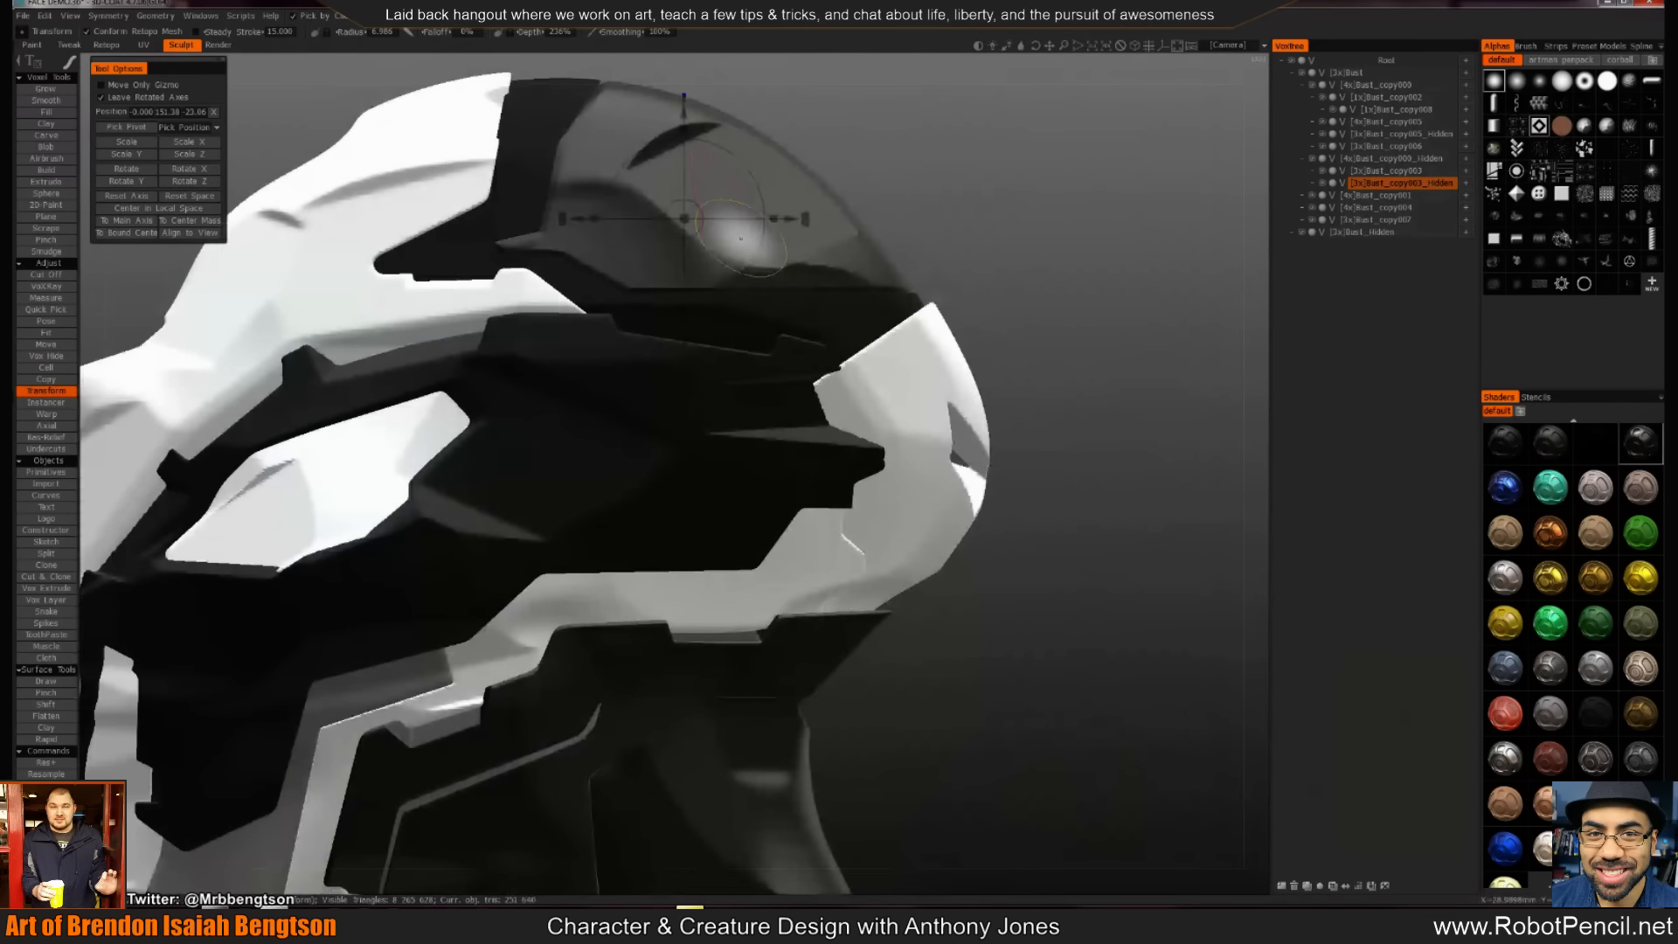
Resample the crown panel and the band around it to a higher poly count at Good quality
key("Return")
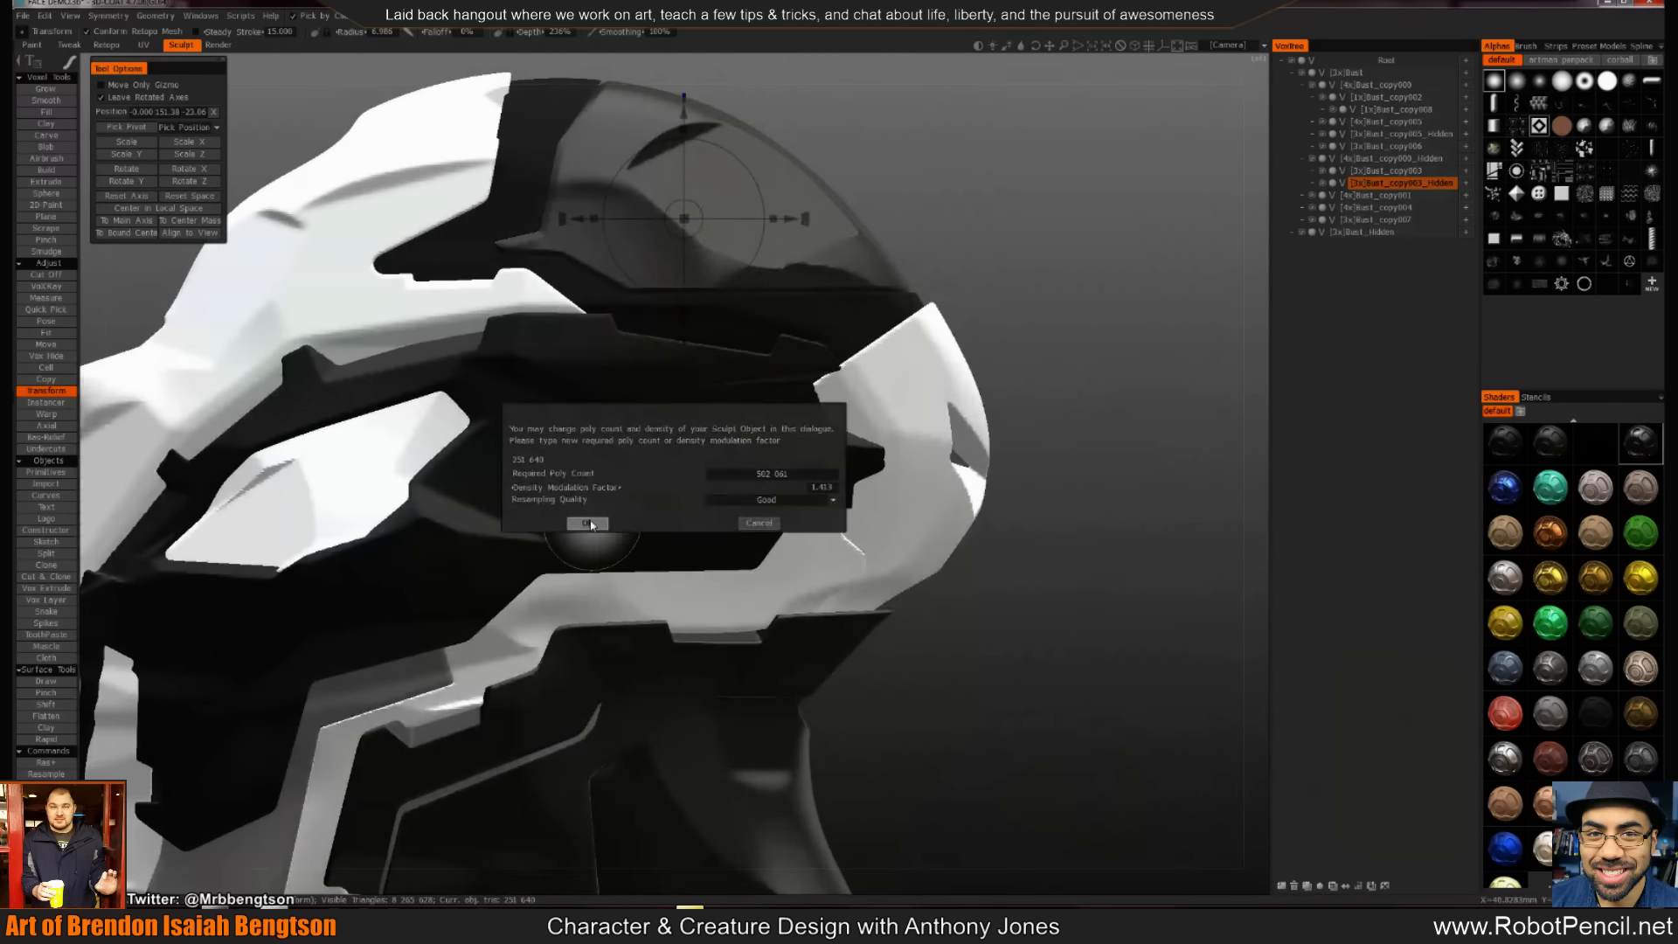
left_click(590, 525)
key("h")
key("Return")
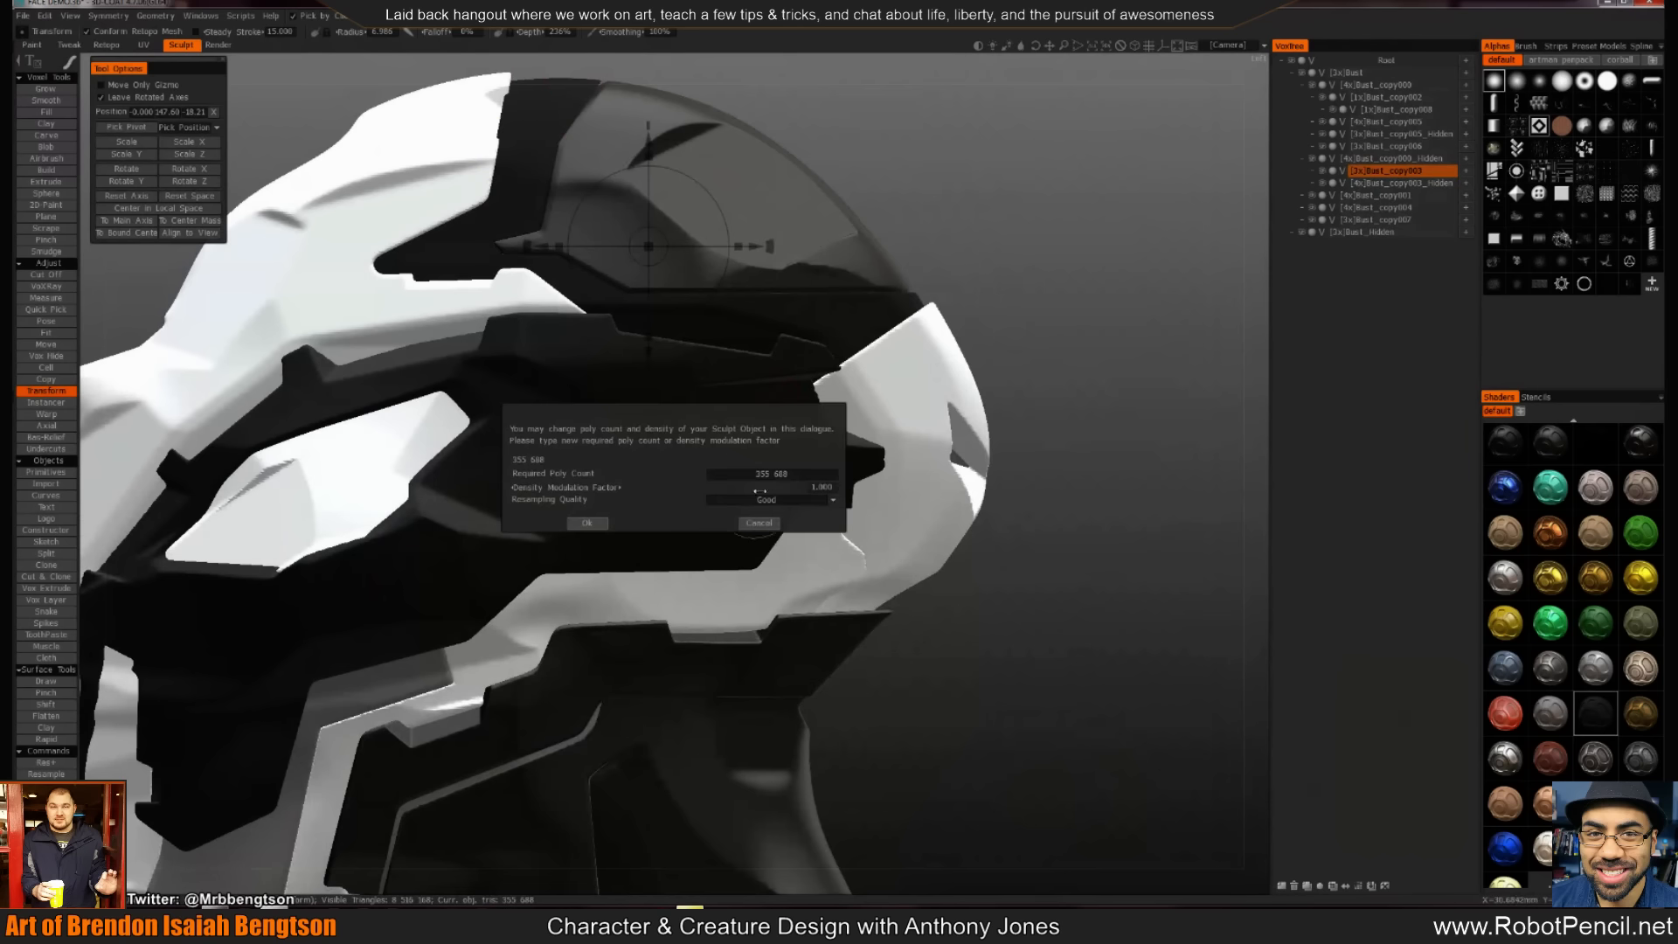
left_click(590, 523)
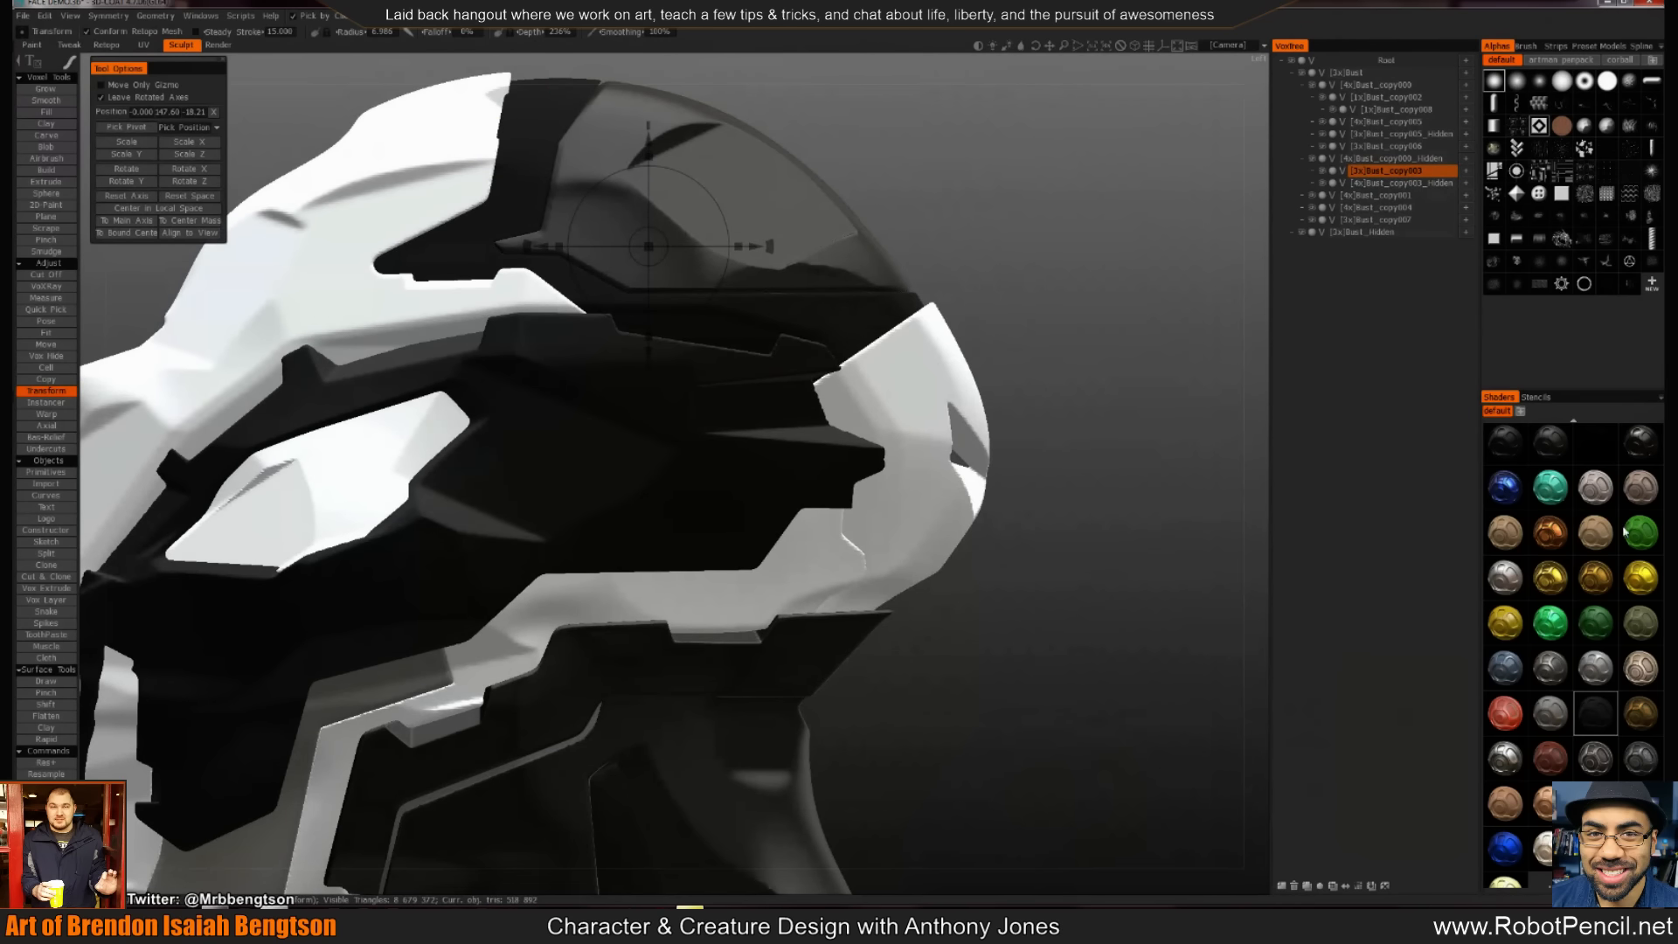
Apply a bronze-gold shader to the band around the crown and a yellow metallic shader to the neck
left_click(1591, 593)
right_click_drag(963, 490, 850, 383, "alt")
key("h")
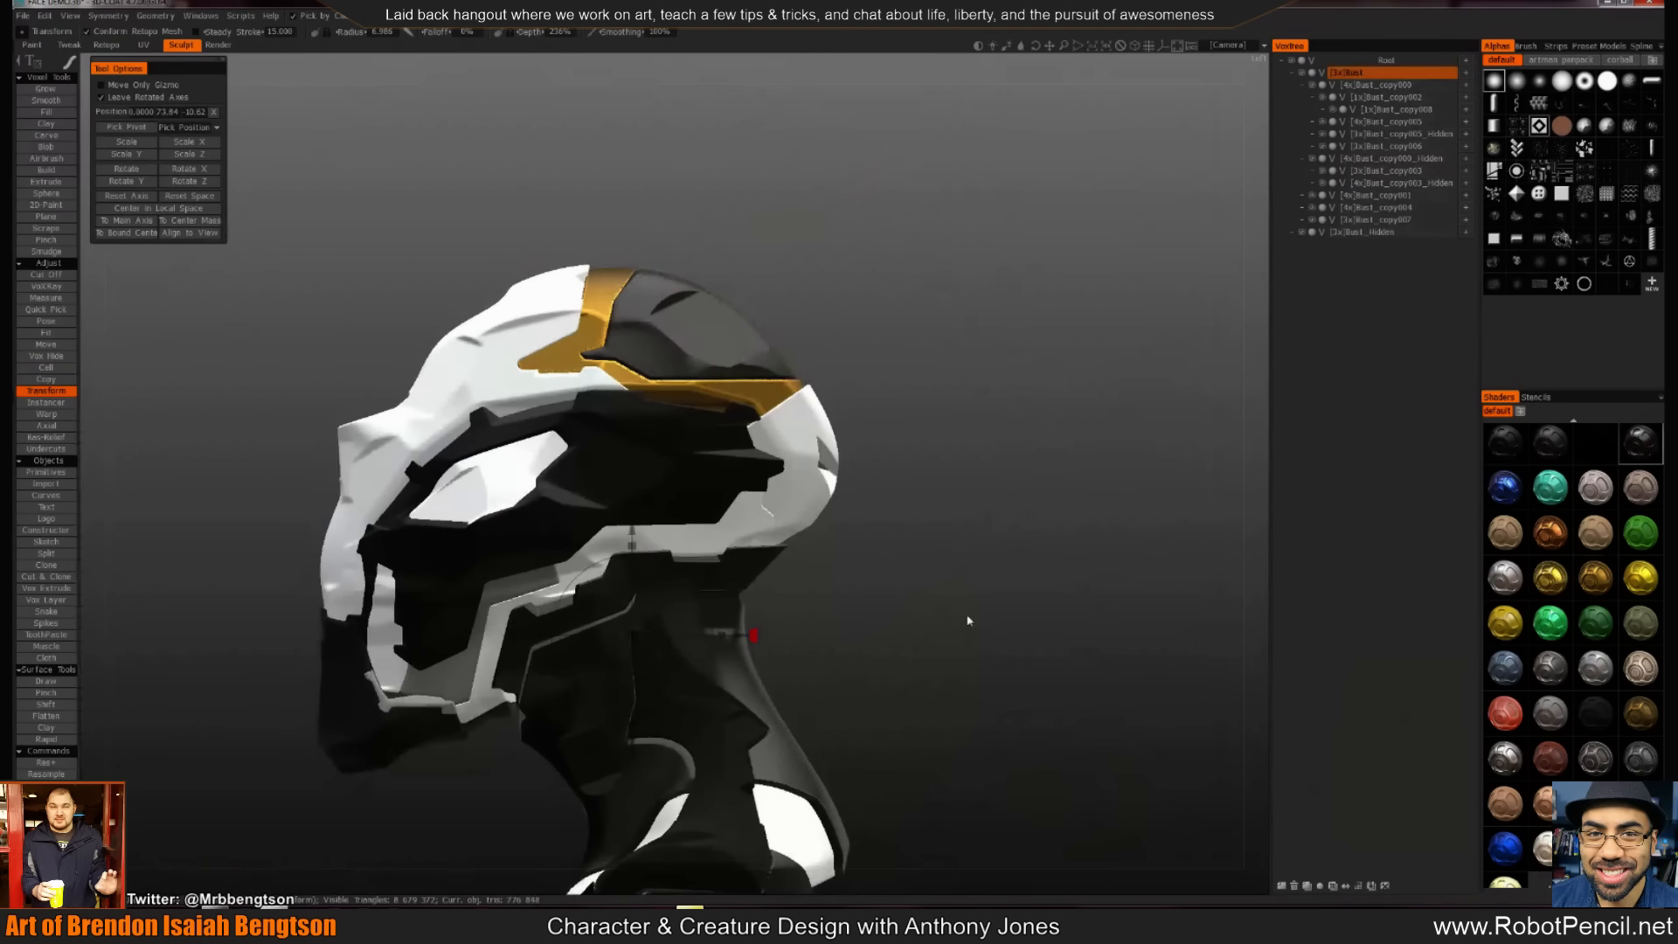
left_click(1550, 579)
left_click_drag(971, 419, 1060, 274, "alt")
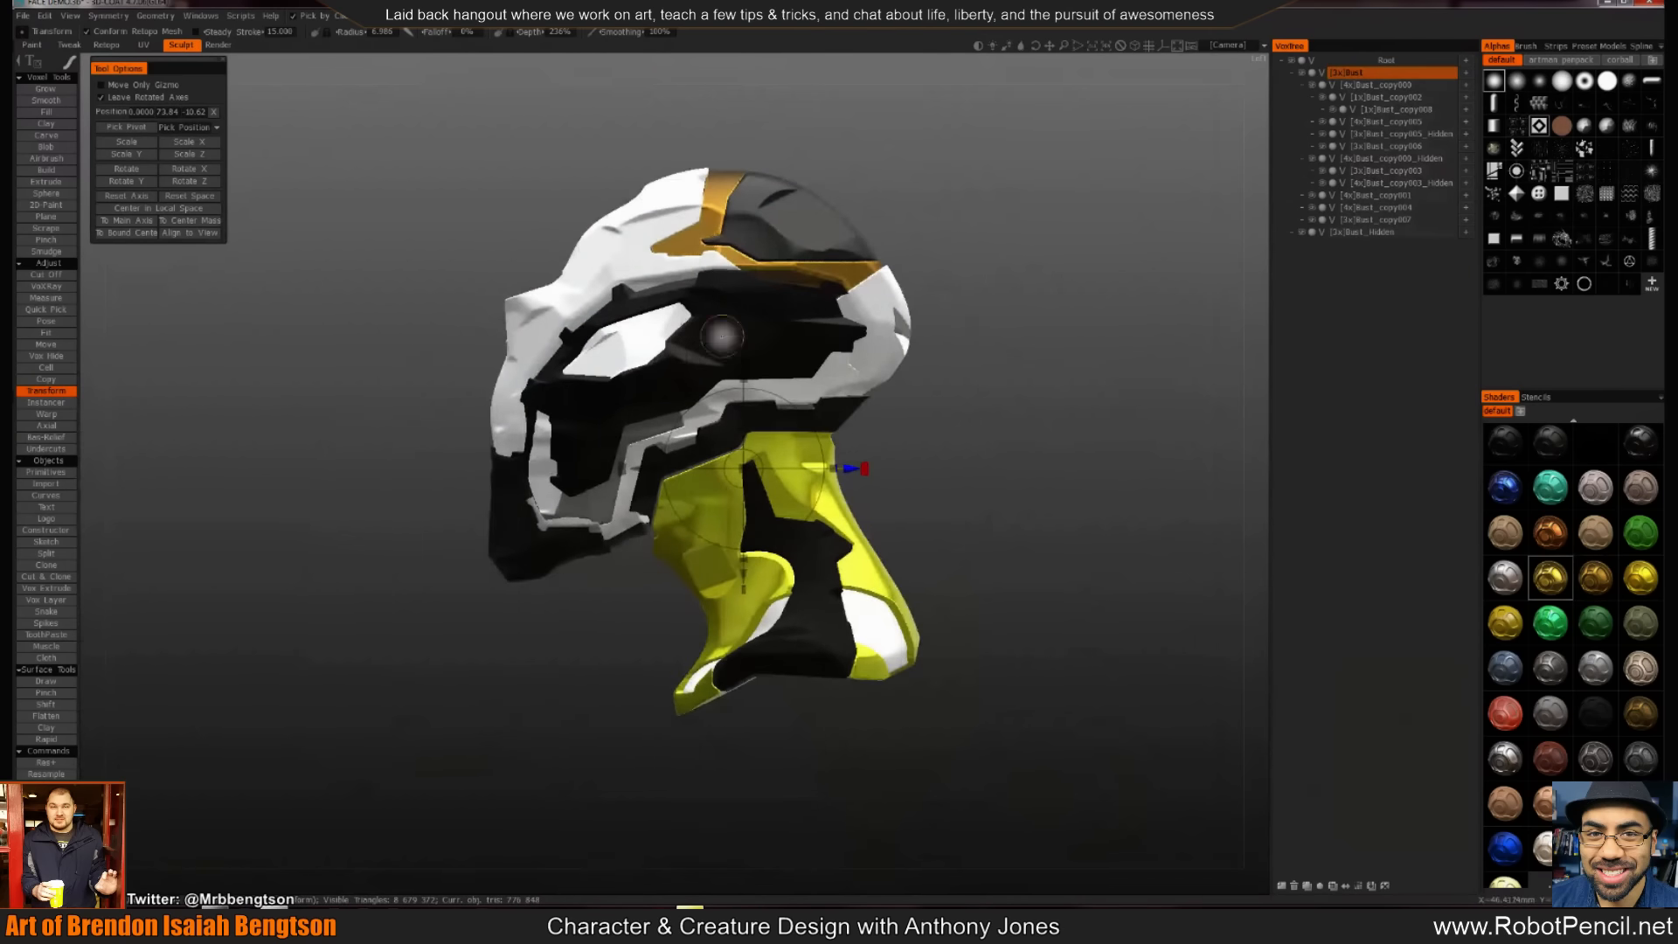
Apply a bright yellow shader to the side mask panels and a bronze shader to the shoulder and neck armour
key("h")
left_click(1640, 578)
left_click_drag(862, 506, 849, 550, "alt")
key("h")
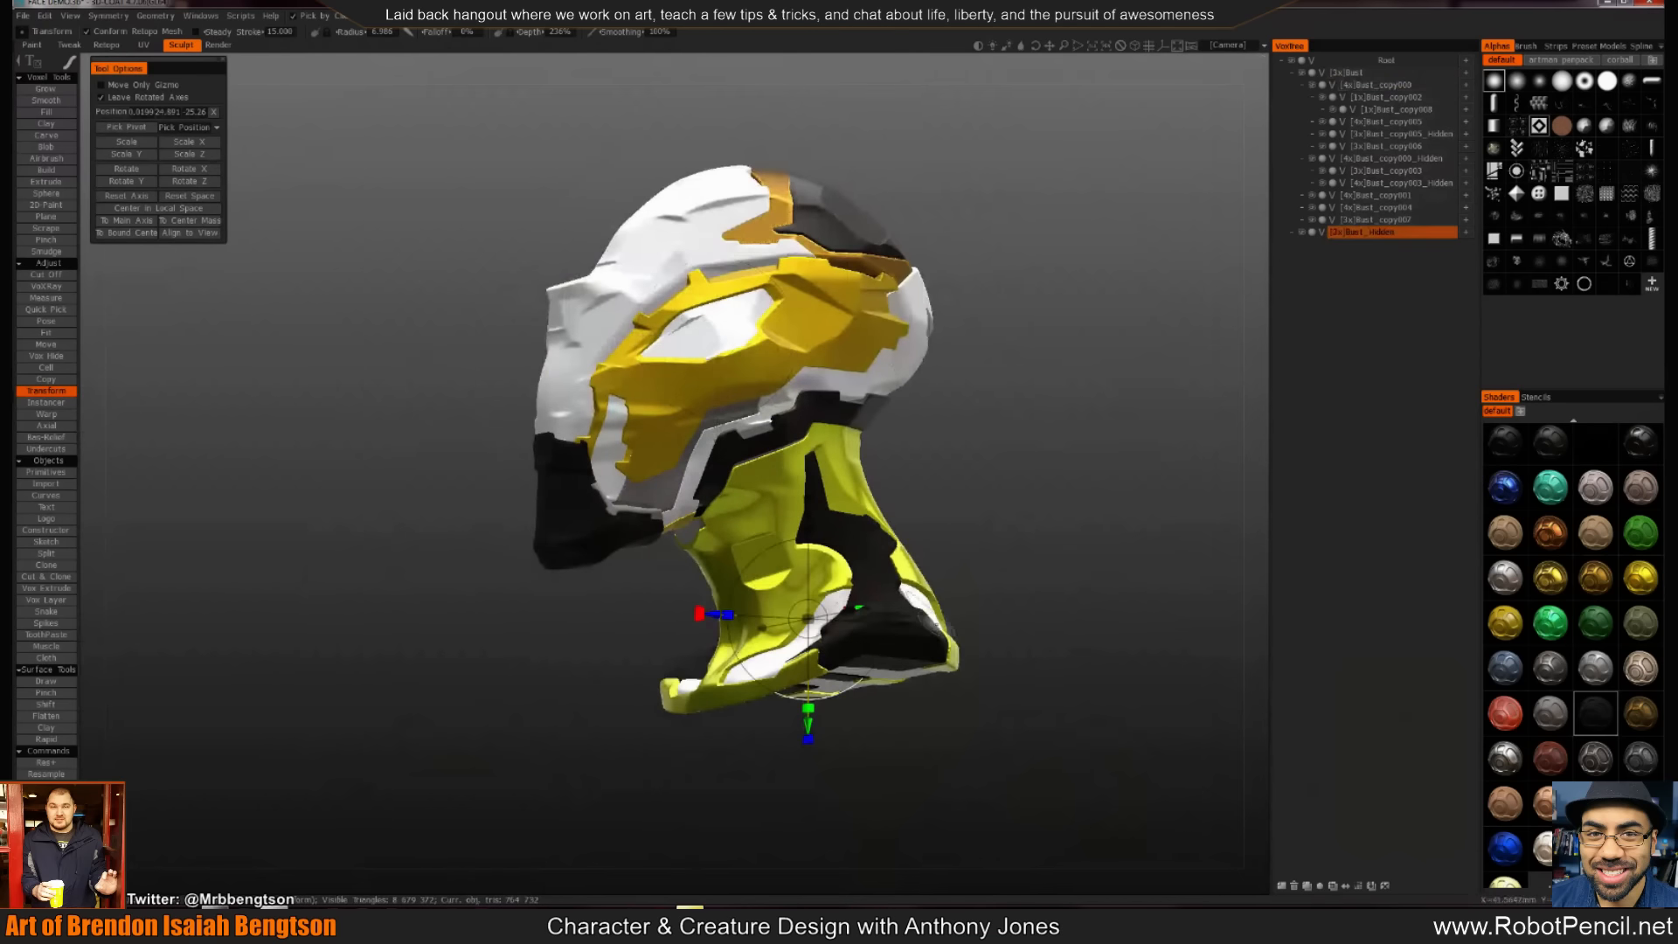
left_click(1593, 580)
left_click_drag(1041, 506, 774, 442, "alt")
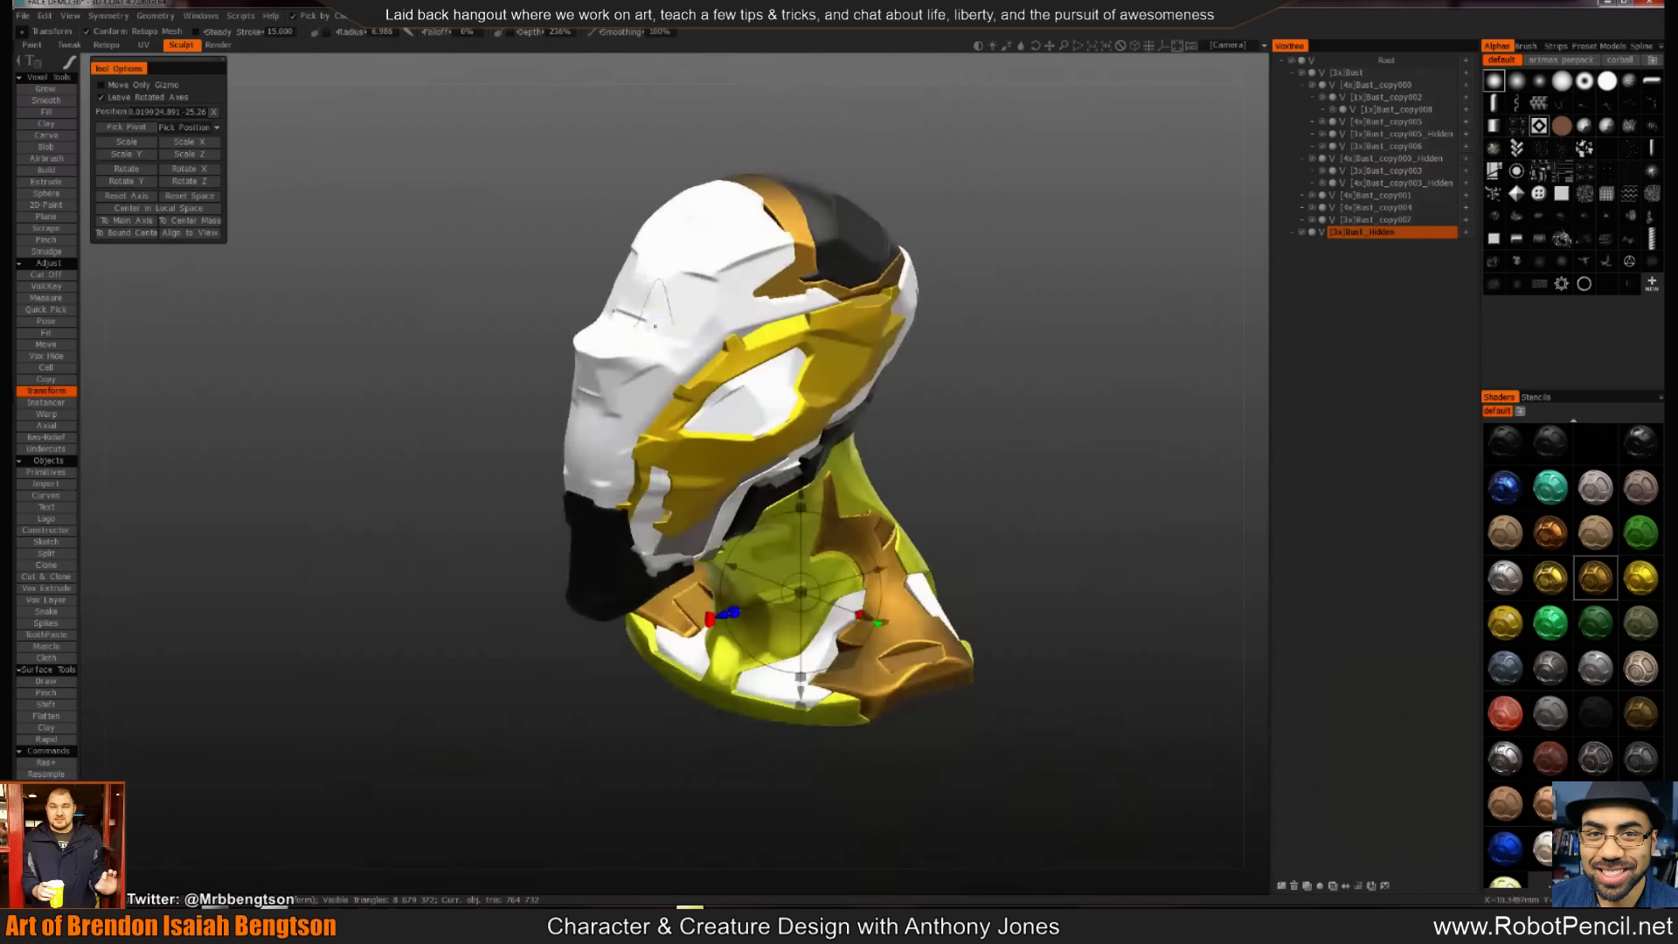
Try a gold shader and a glossy black shader on the faceplate
key("h")
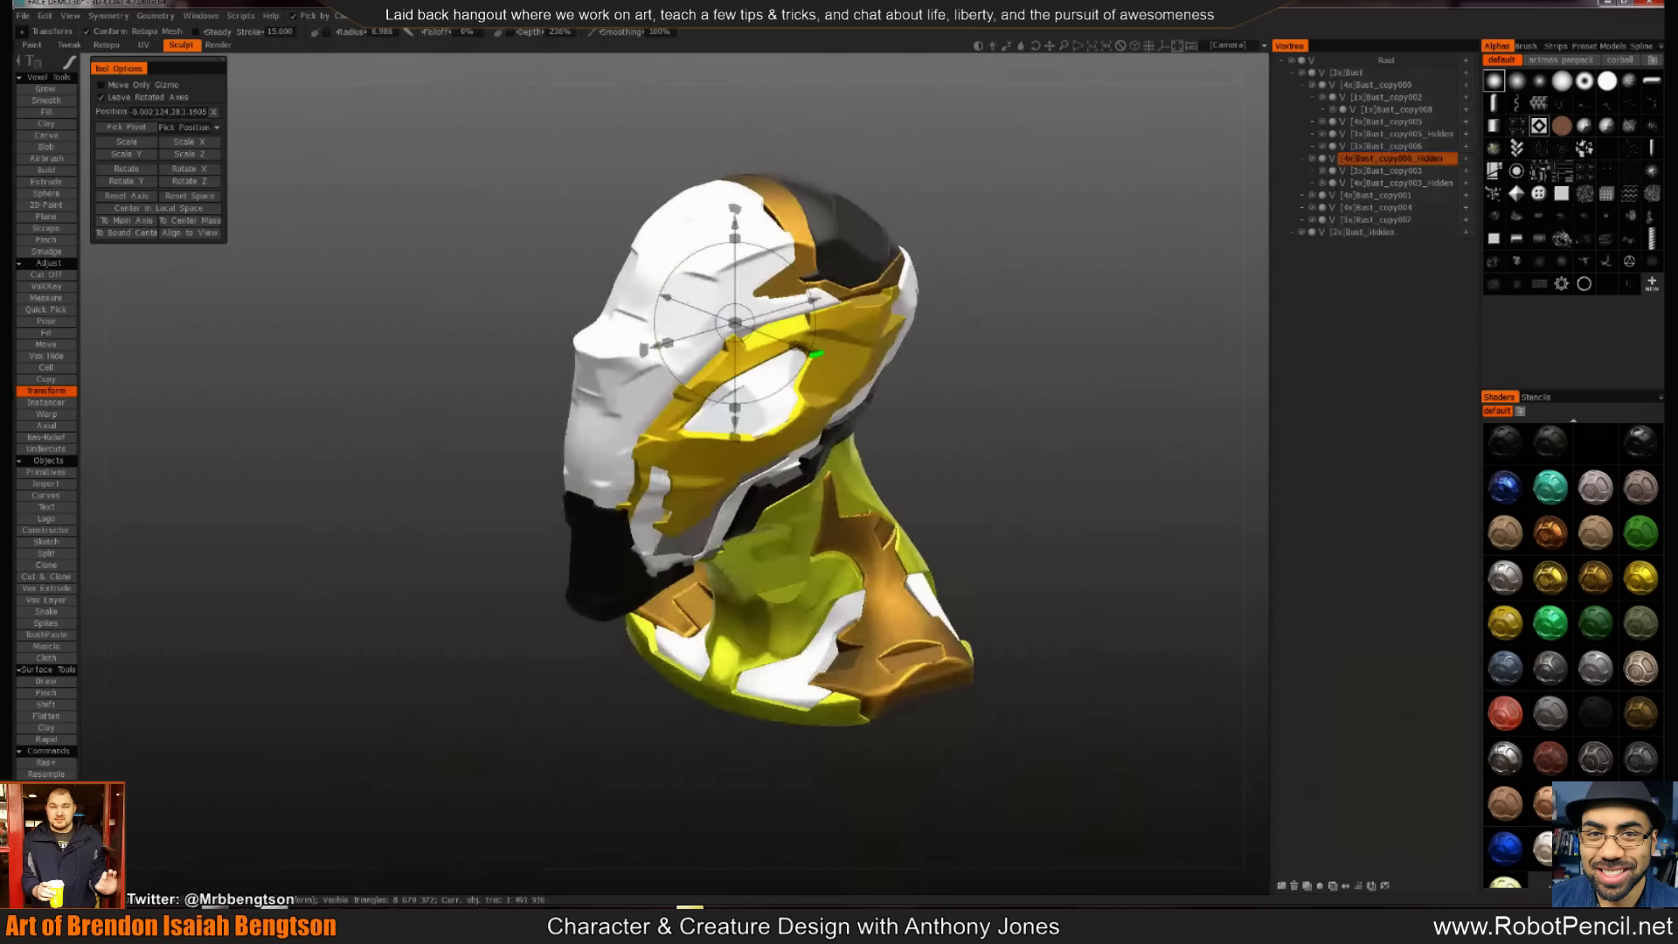
left_click(1505, 624)
left_click_drag(1094, 524, 962, 525, "alt")
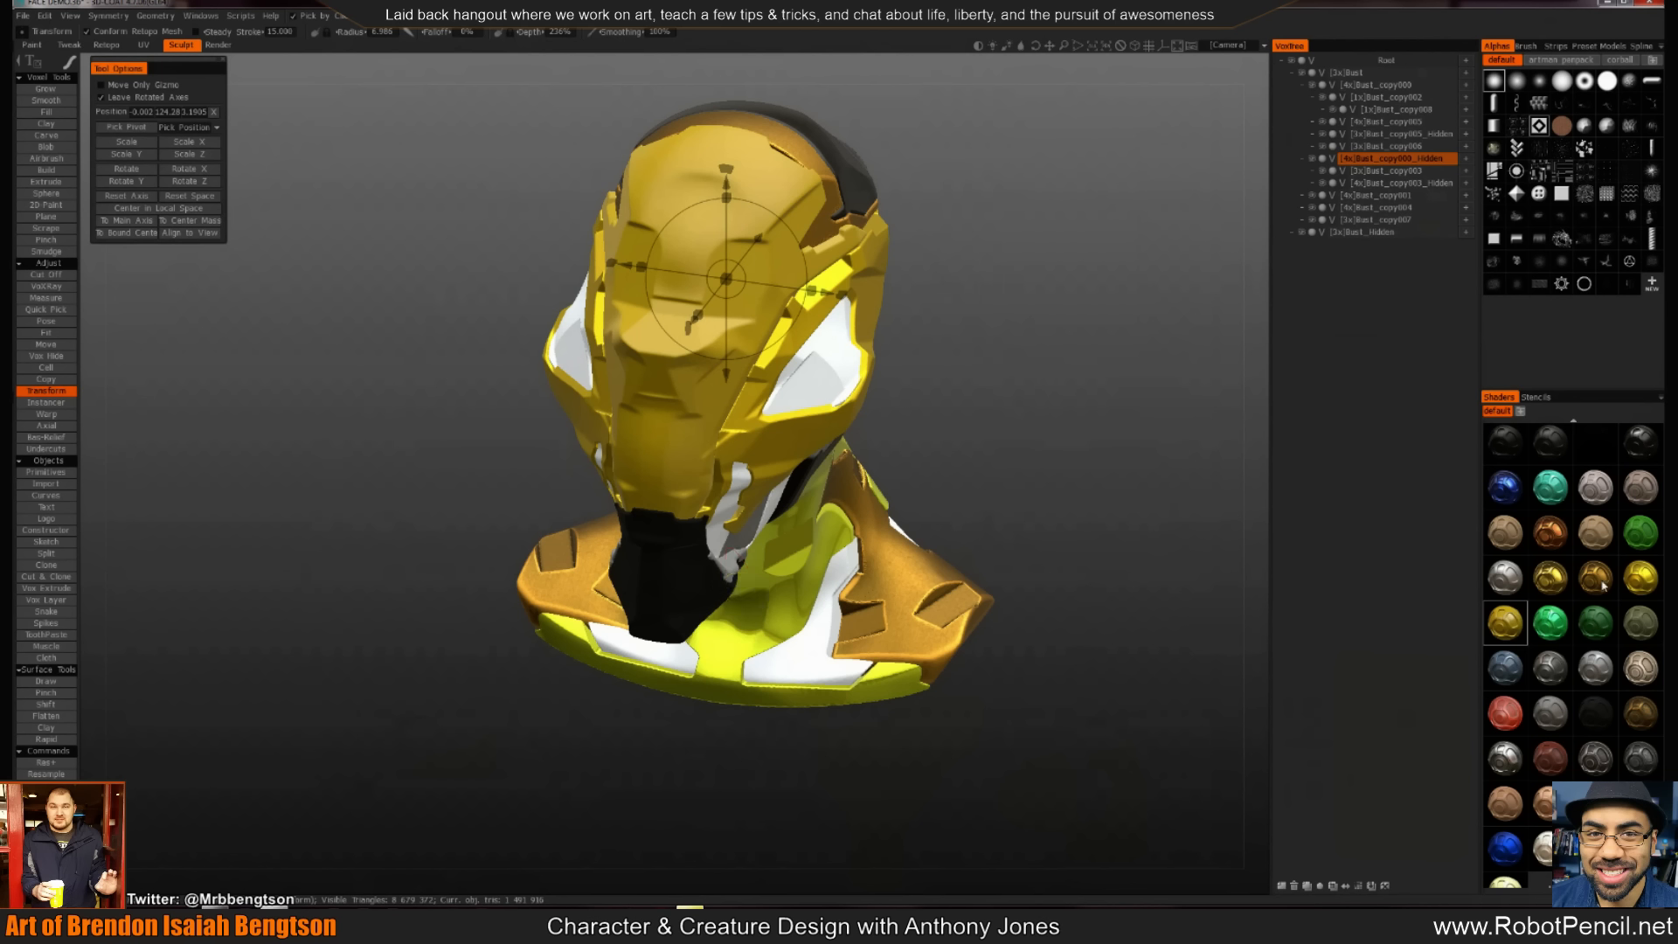
left_click(1639, 456)
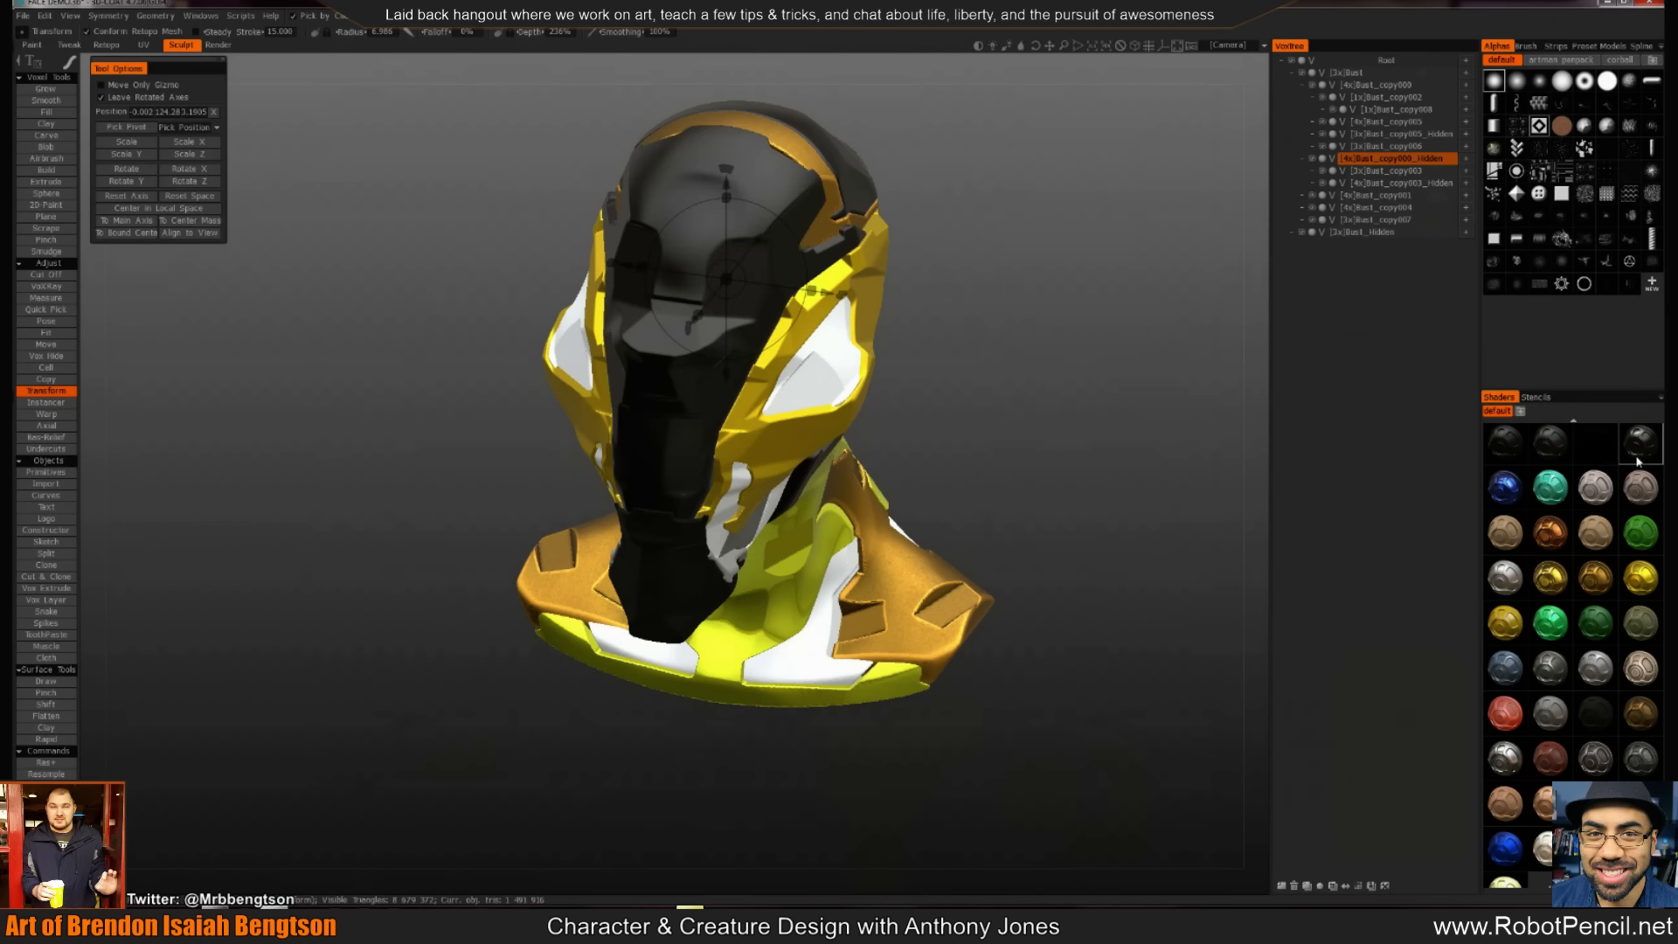
left_click_drag(1035, 515, 935, 451)
Try the flat black shader on the eye inserts and the faceplate
key("h")
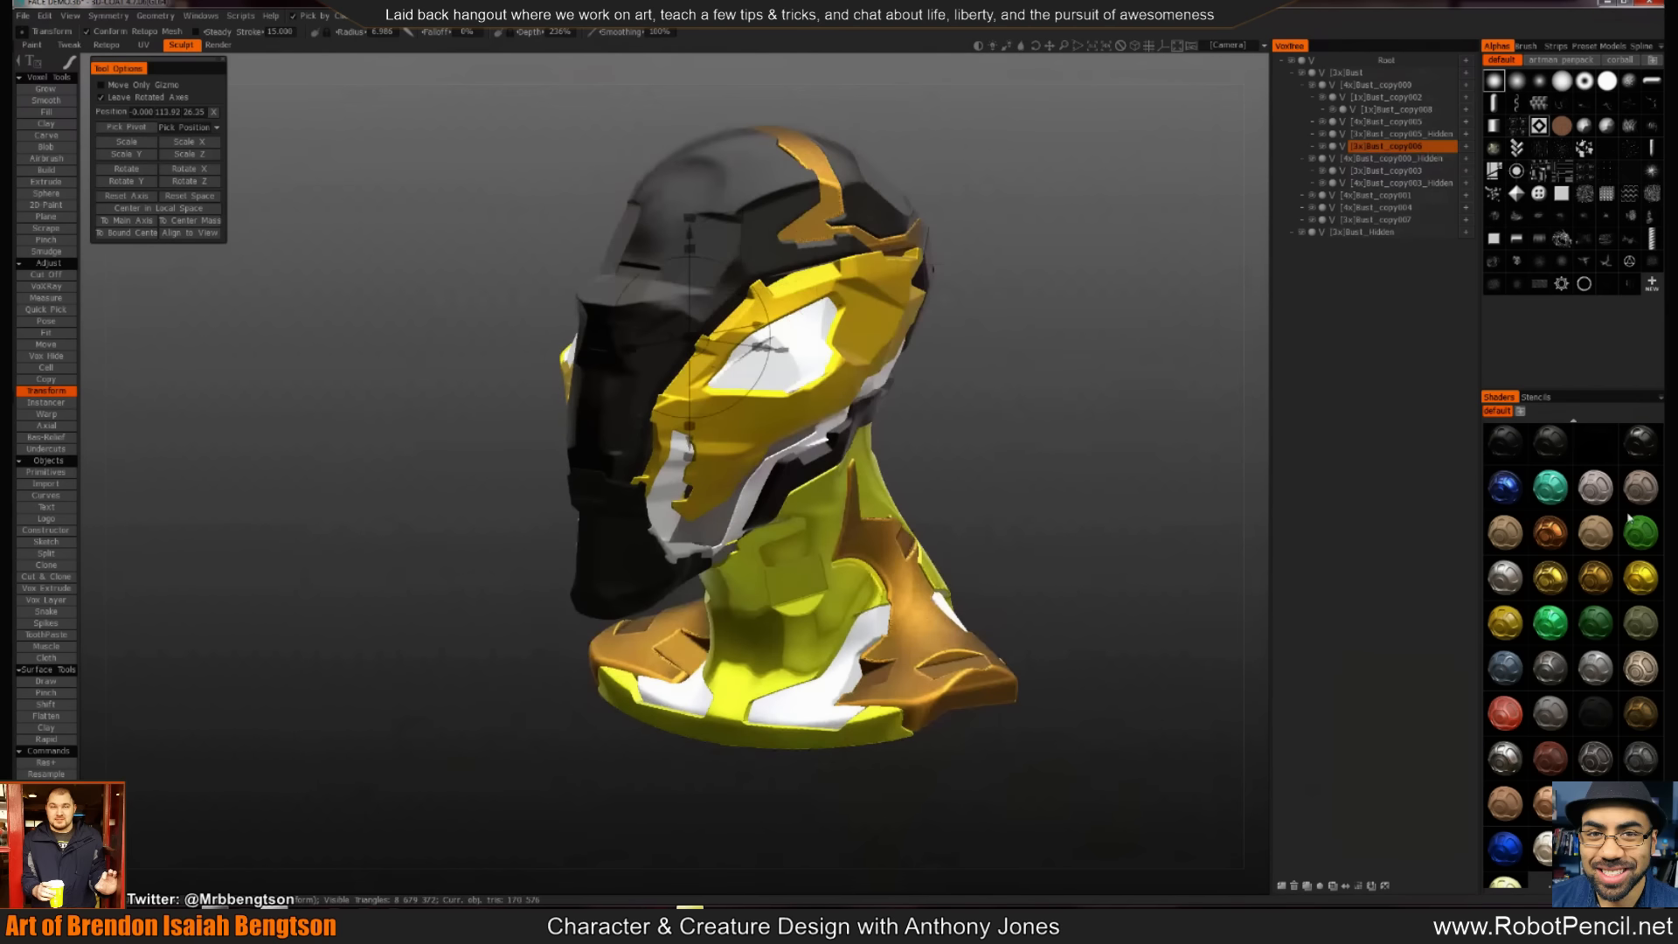
left_click(1596, 456)
key("h")
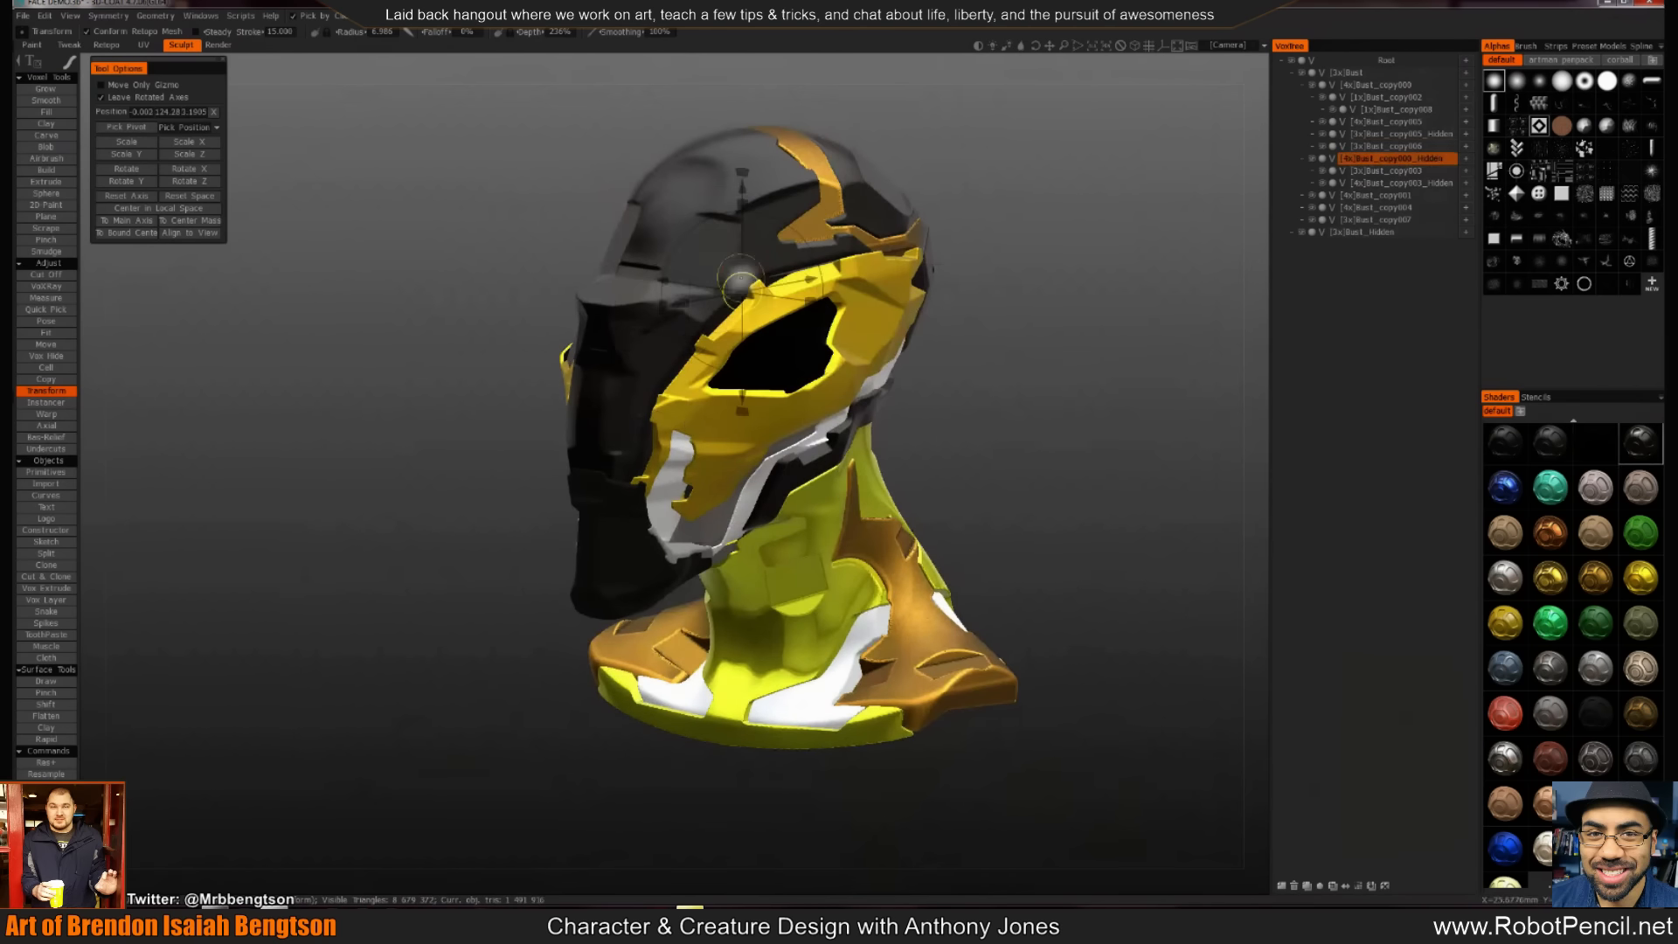
left_click(1599, 447)
Try several stone, grey, green and silver shaders on the eye inserts
key("h")
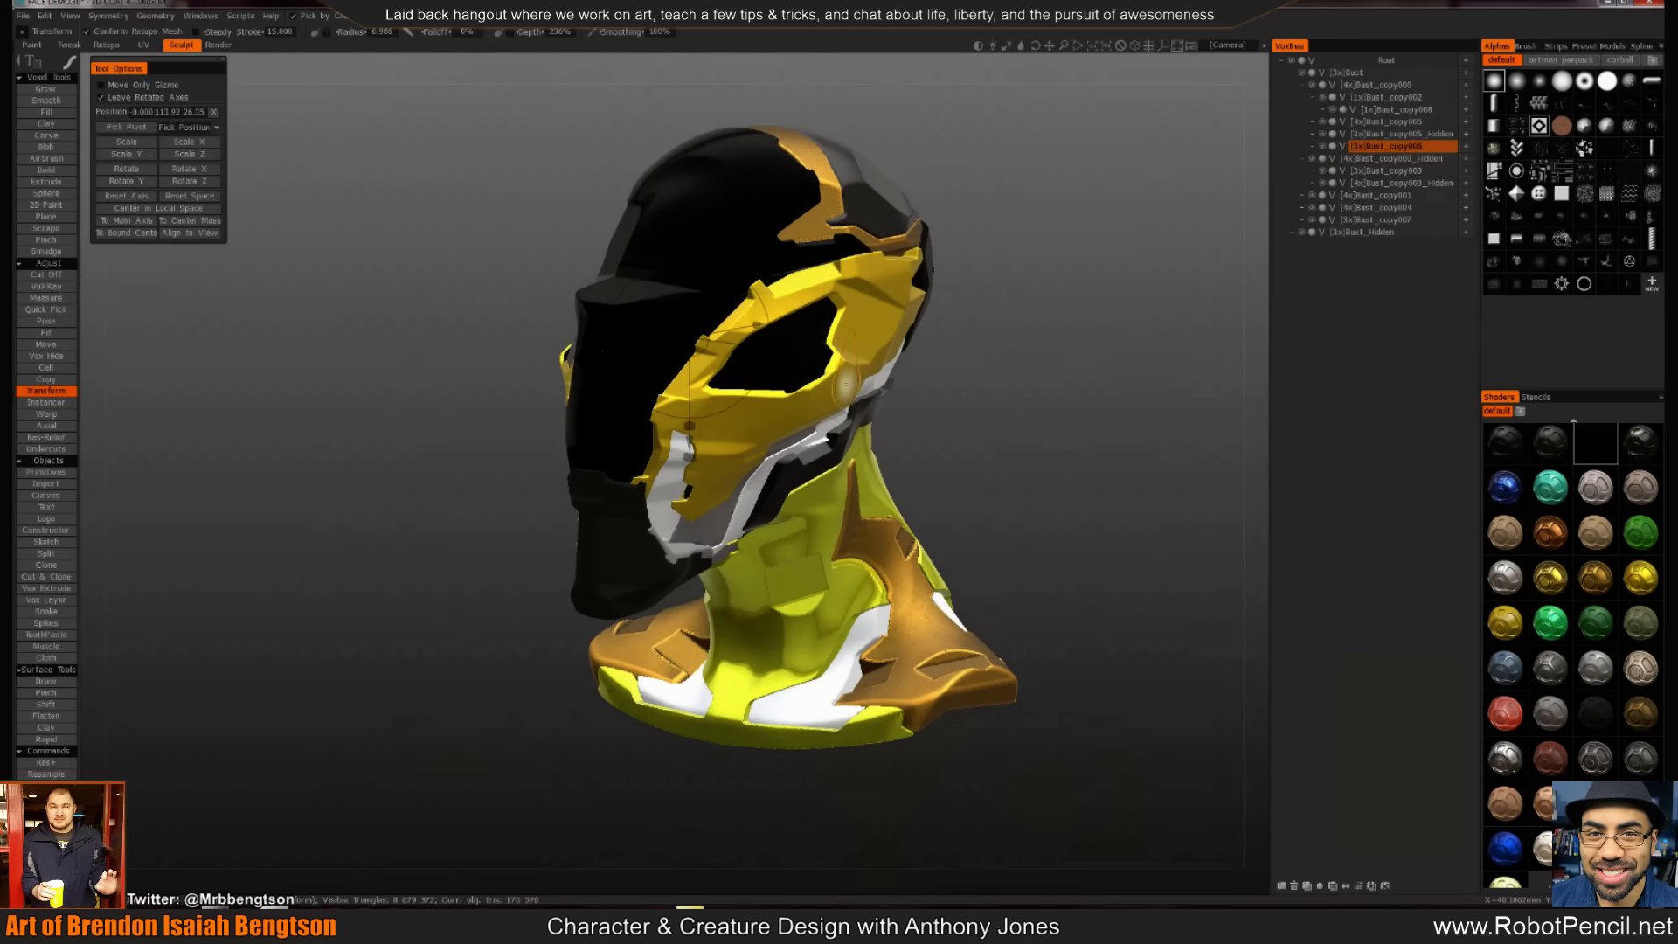
left_click(1602, 496)
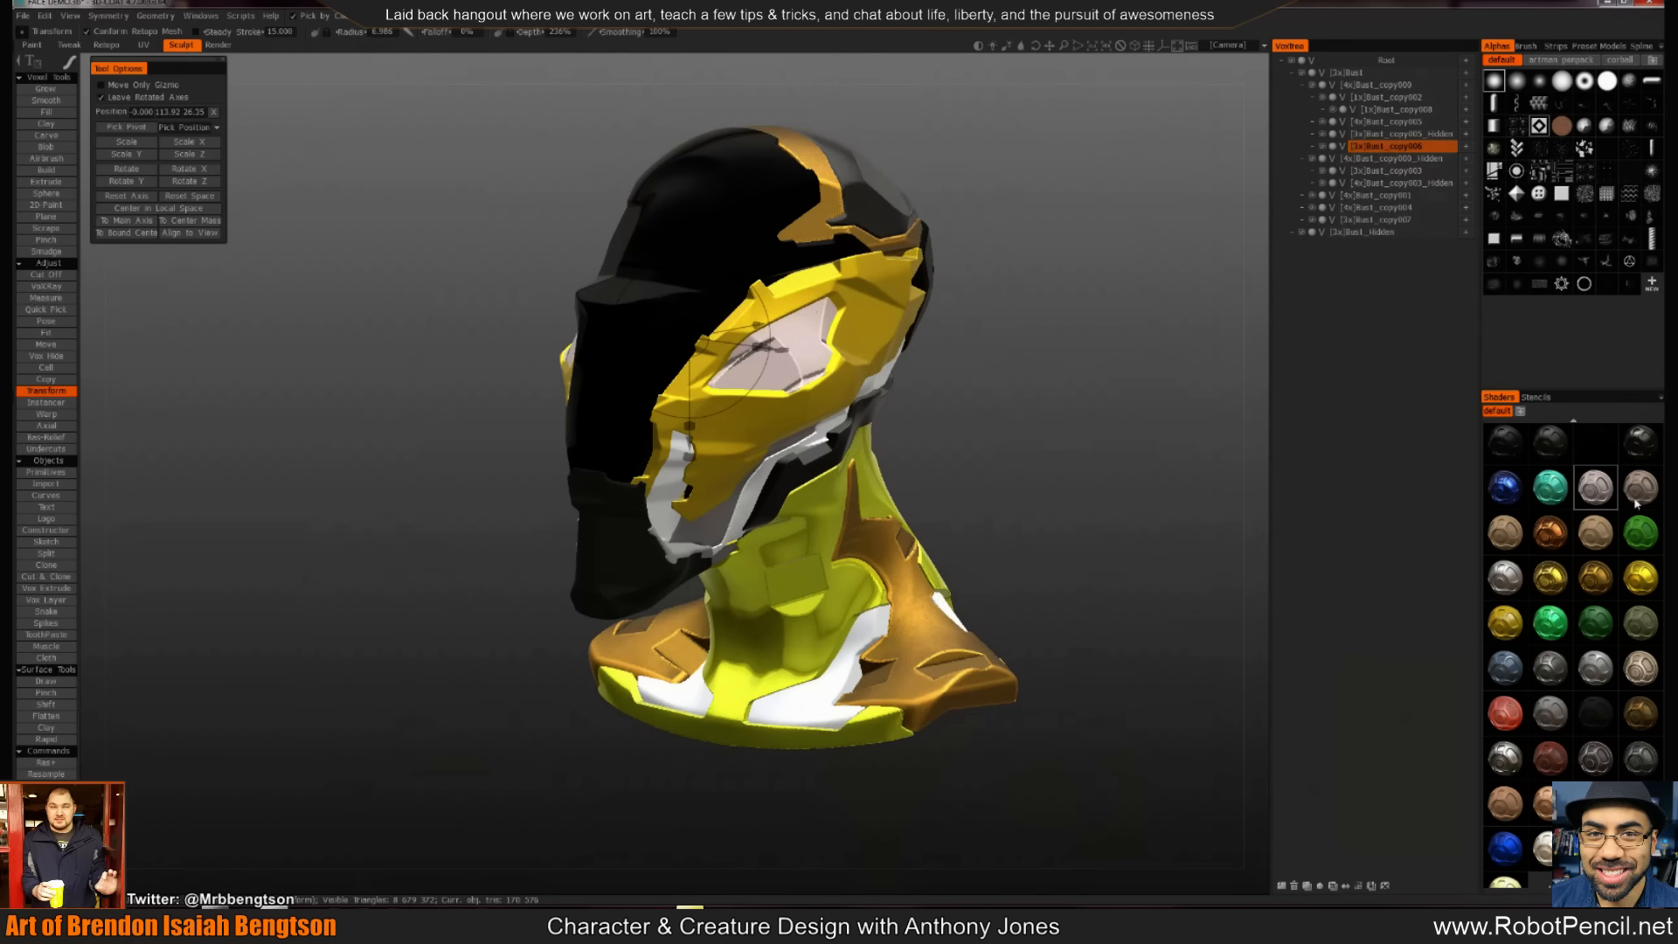
left_click(1636, 506)
left_click(1505, 576)
left_click(1595, 622)
left_click(1587, 684)
left_click_drag(1088, 558, 1329, 546)
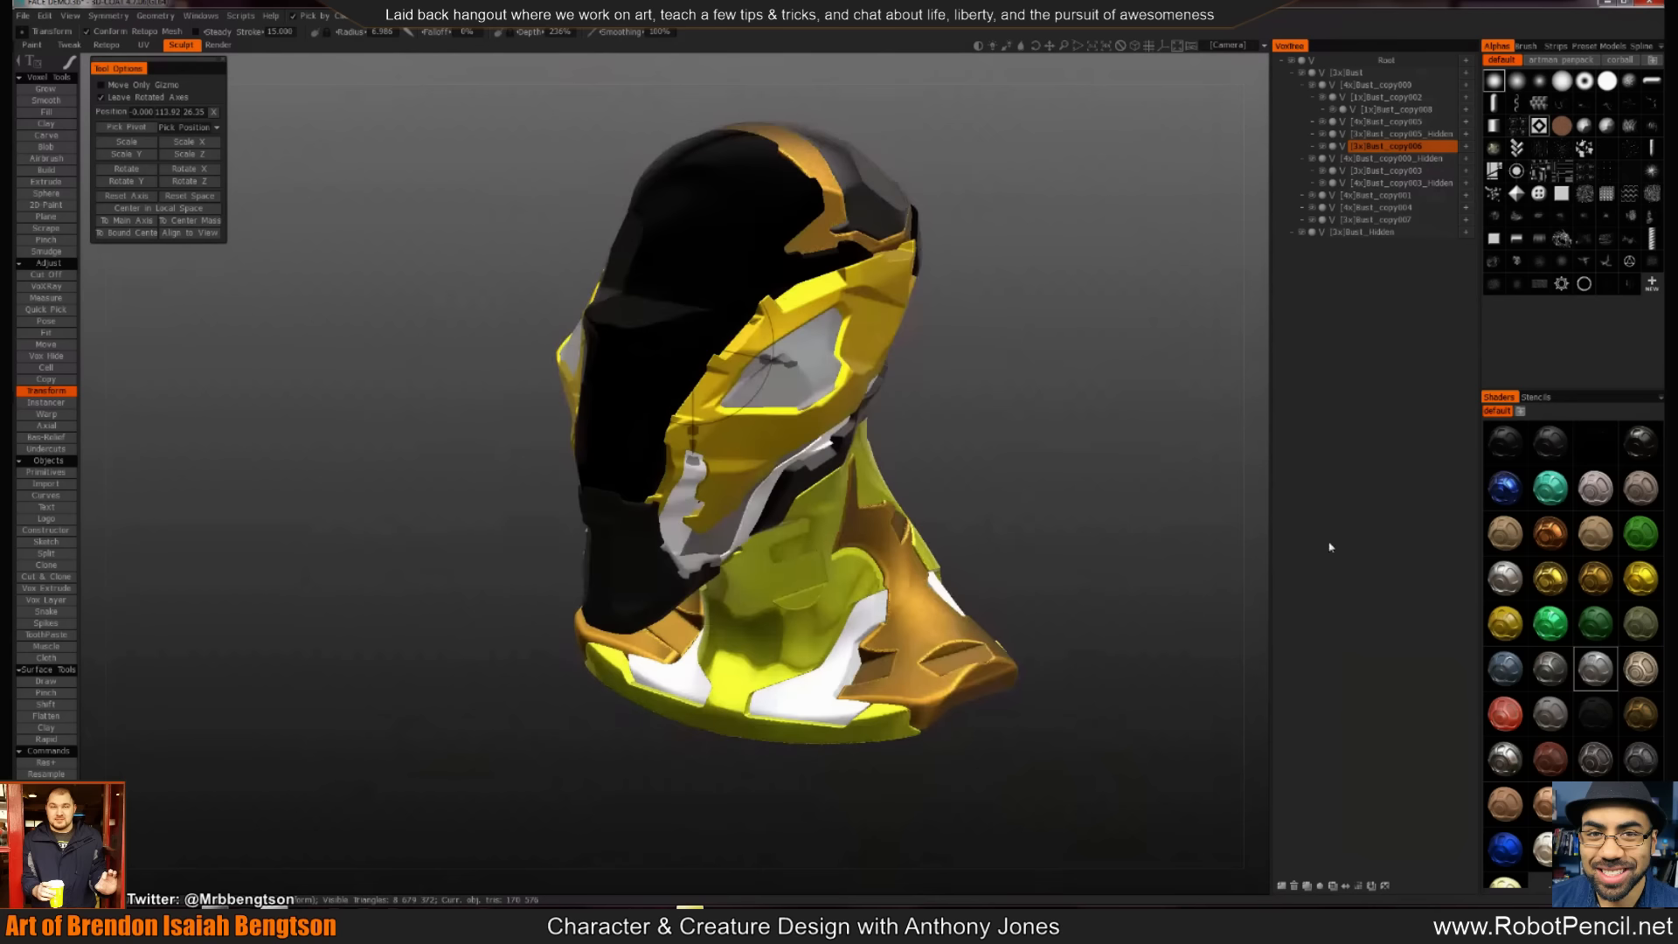
left_click(1519, 766)
right_click_drag(1147, 532, 1198, 633)
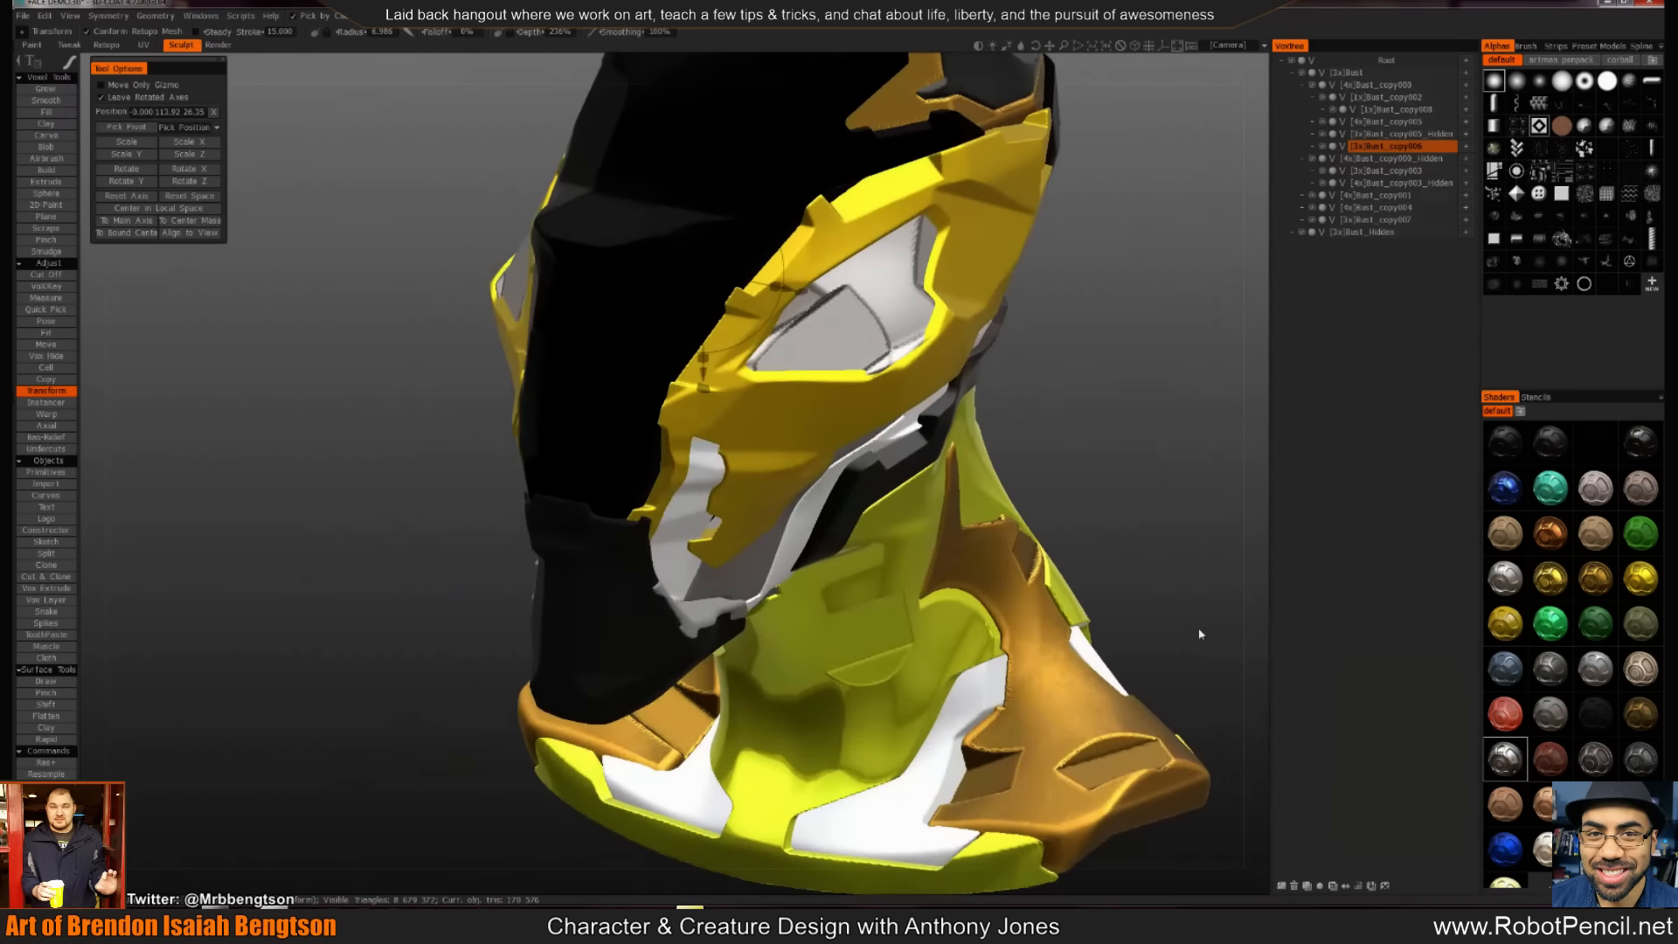
Undo the black shader on the faceplate
middle_click_drag(1108, 544, 1037, 528)
right_click_drag(1038, 528, 916, 522)
left_click(643, 492)
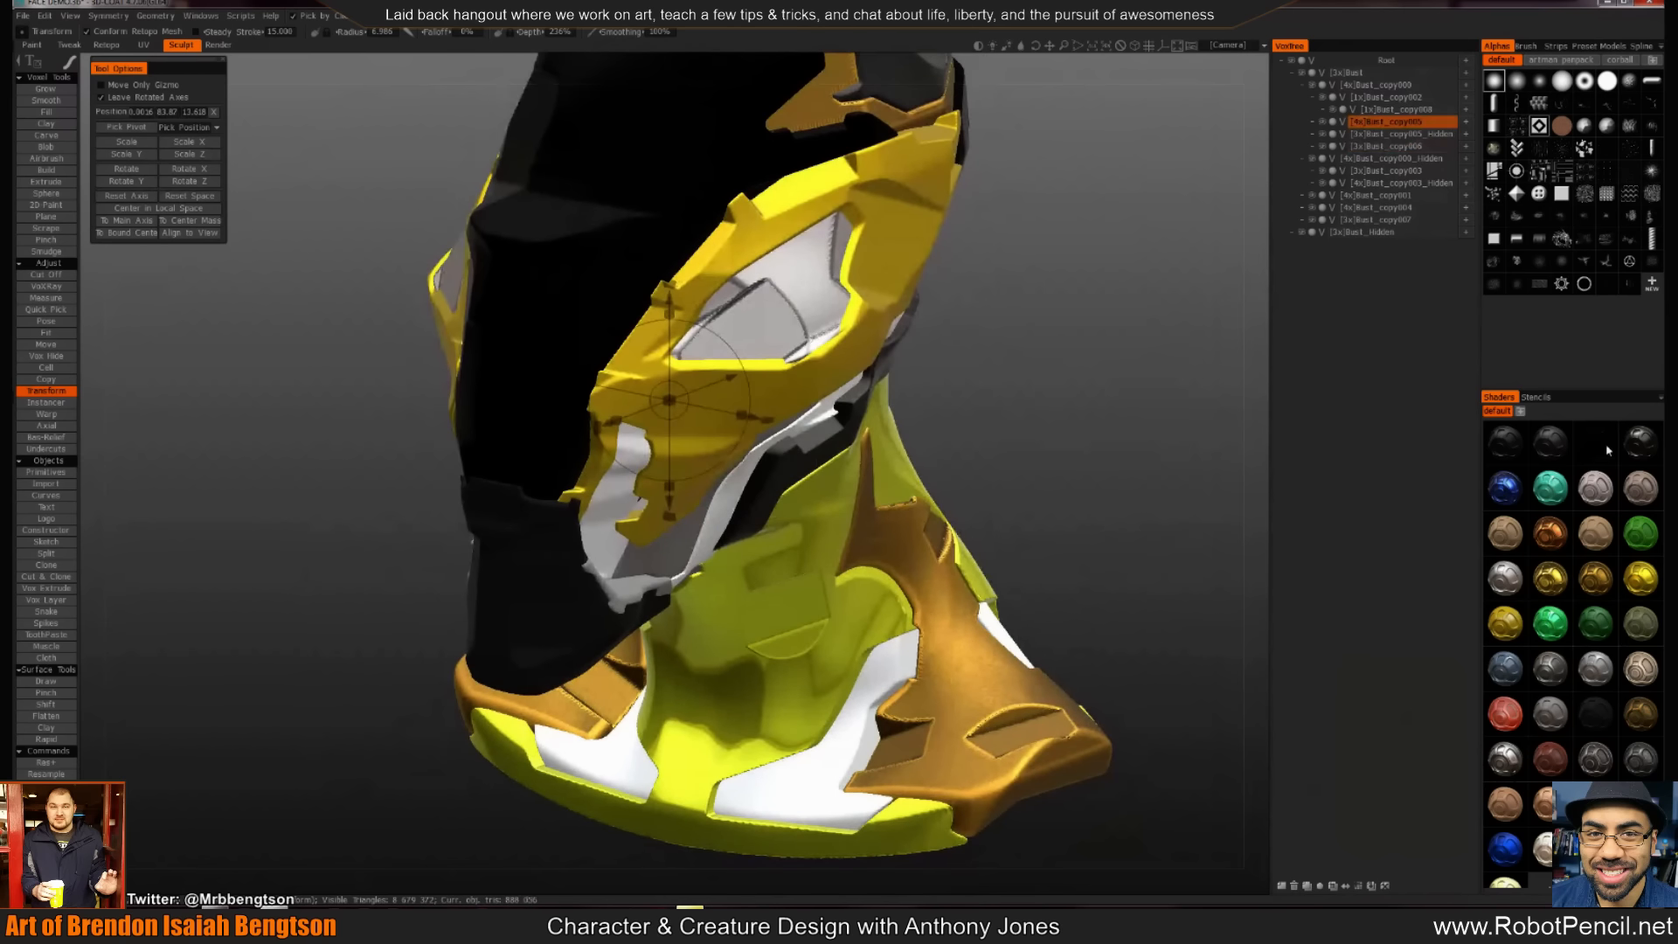
left_click(534, 236)
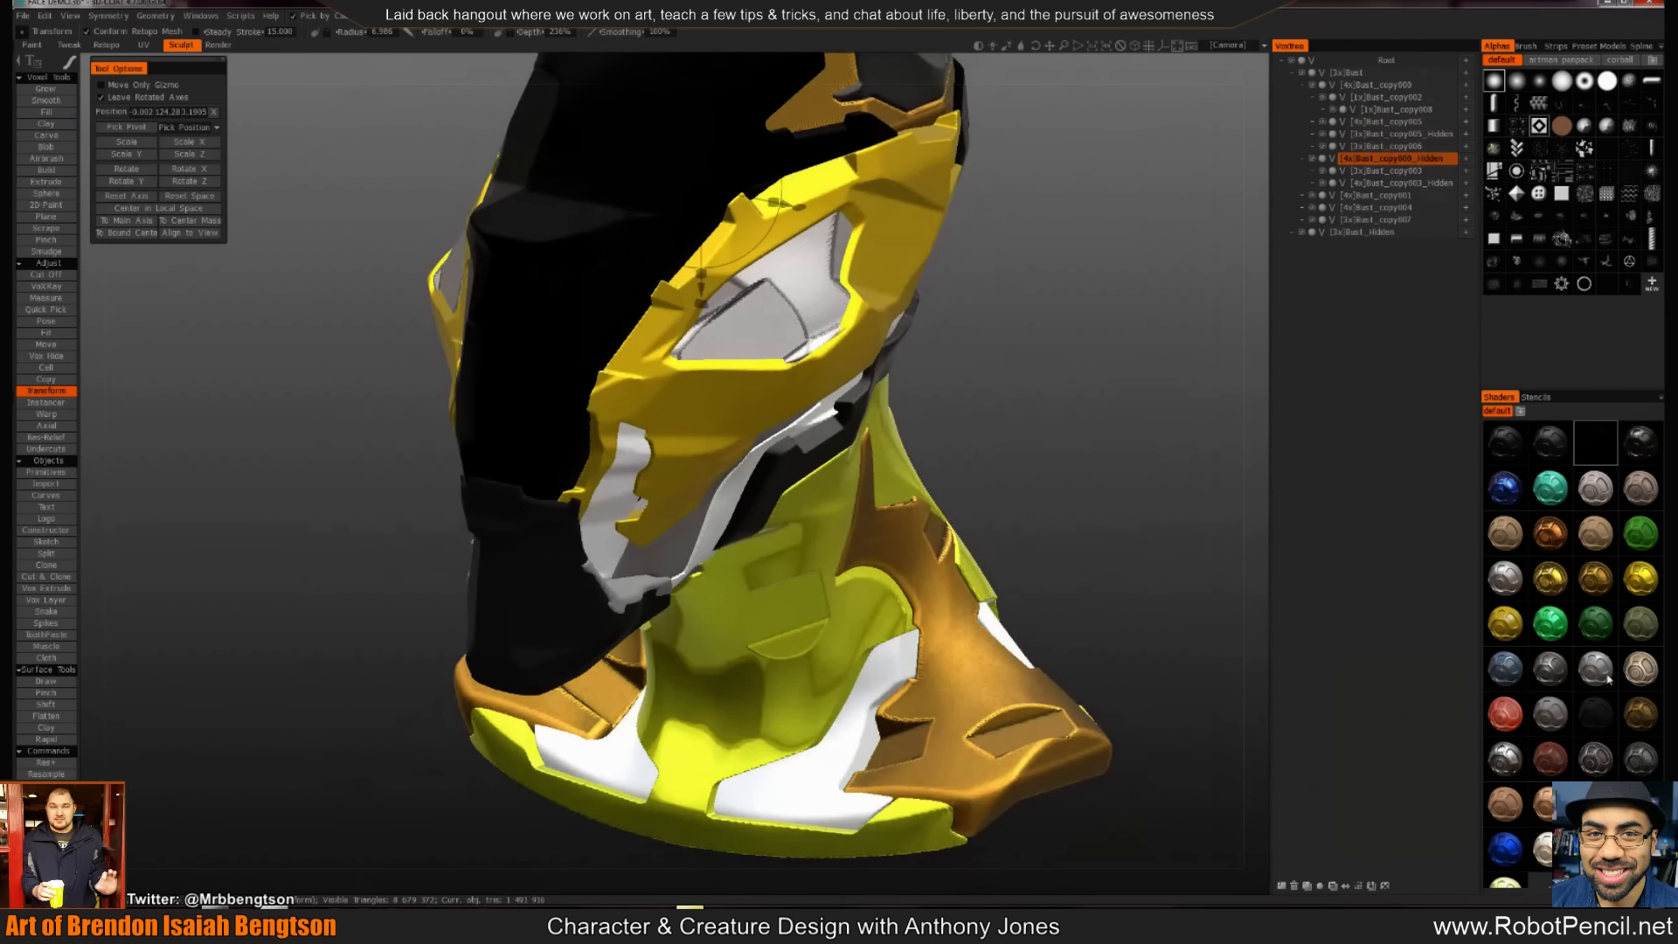
key("ctrl+z")
scroll(924, 495, "down", 4)
left_click_drag(925, 491, 769, 491)
key("ctrl+z")
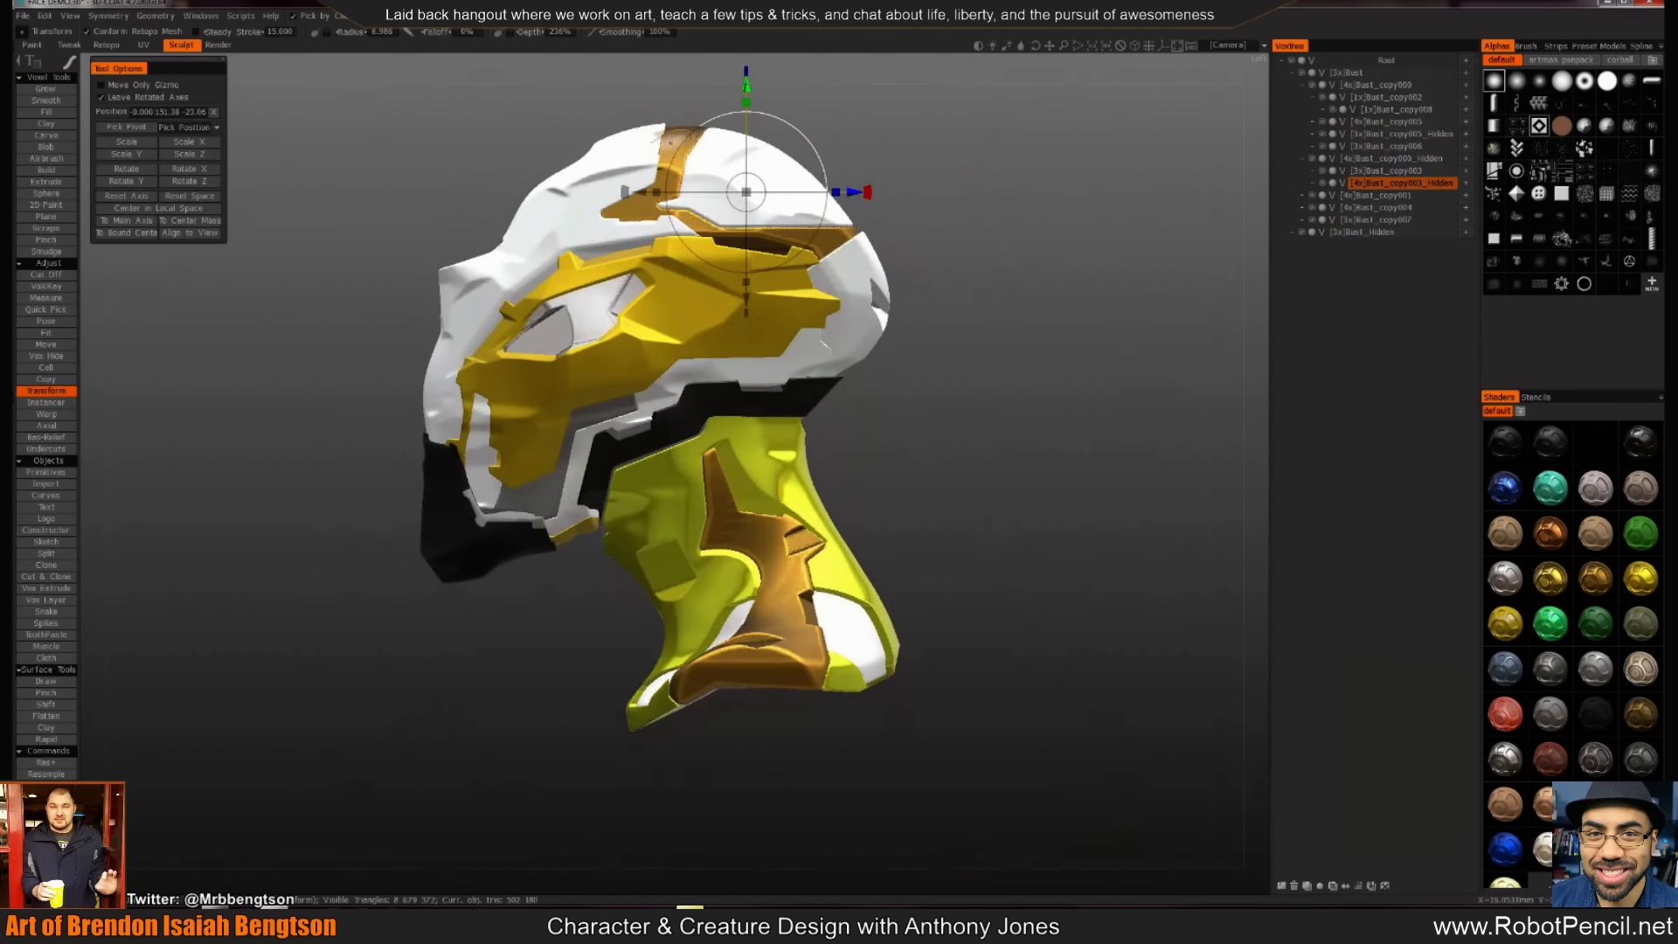
Apply the dark grey shader to both the crown band and the crown panel
left_click(672, 140)
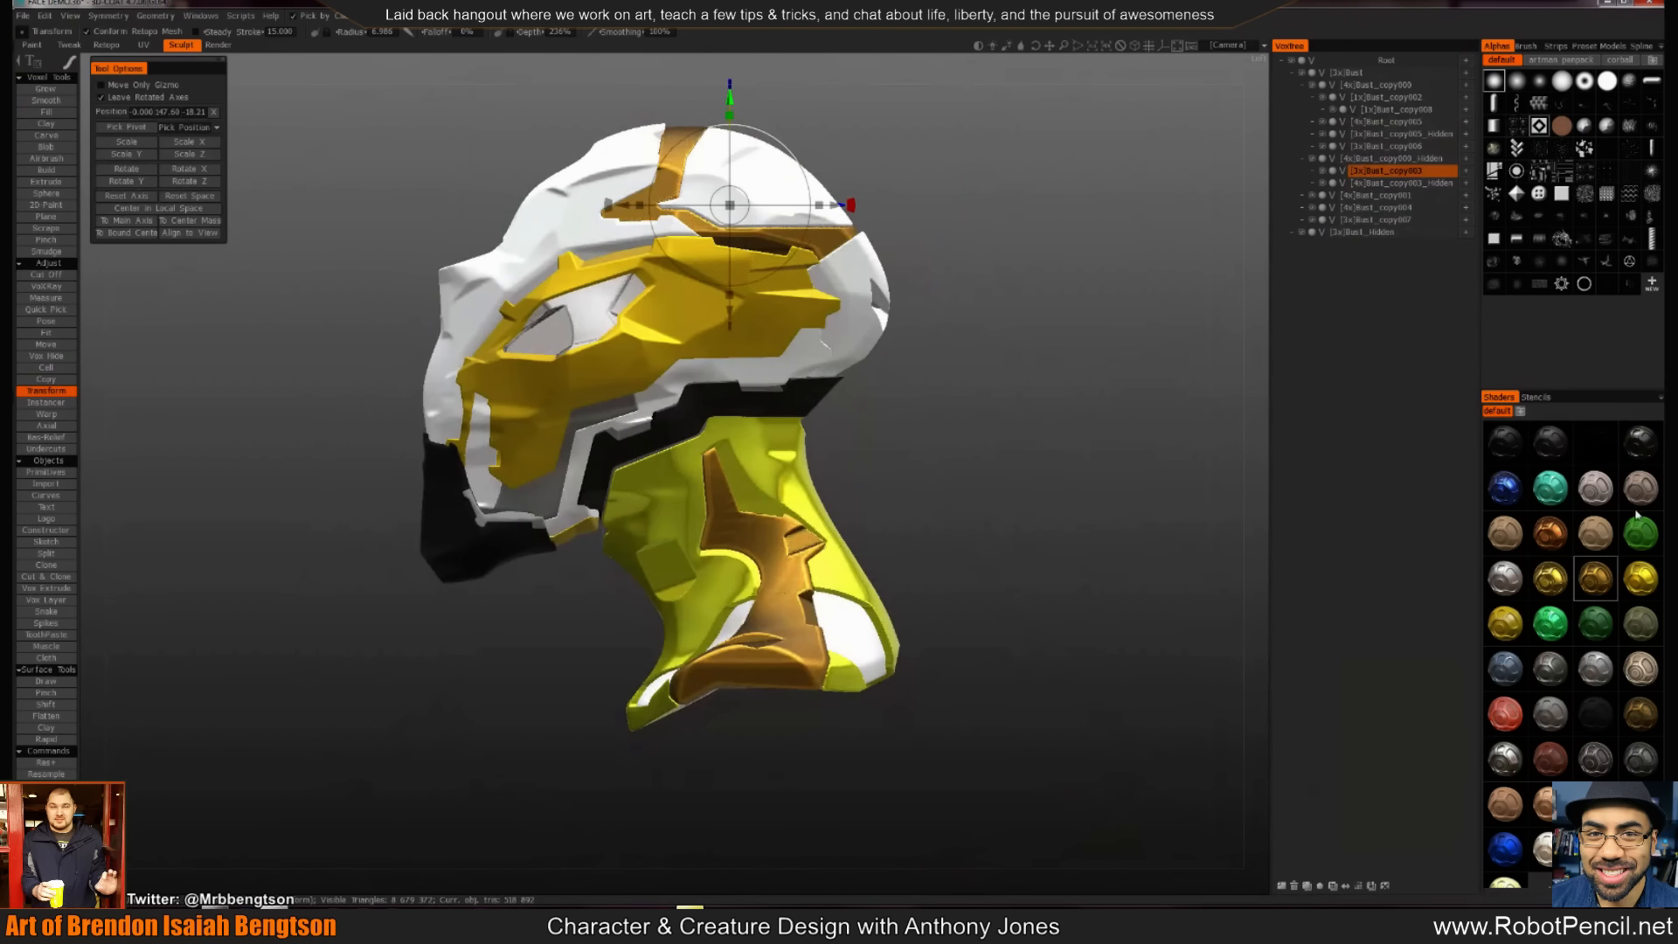
left_click(1553, 452)
left_click(743, 148)
left_click(1551, 444)
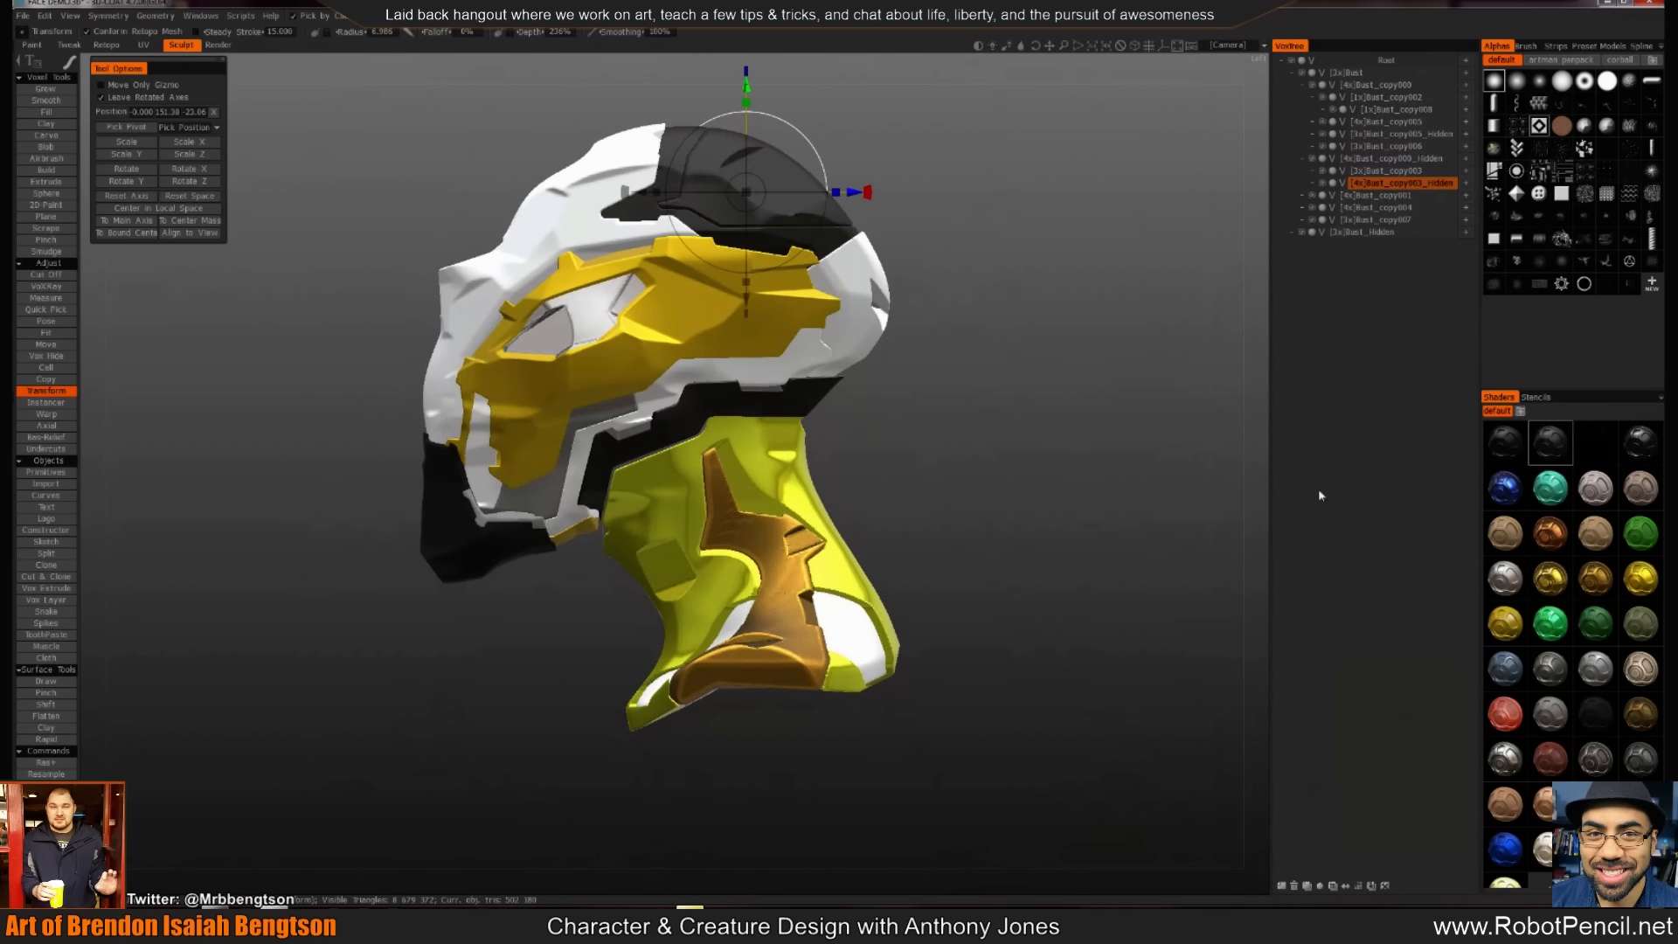
Apply the dark grey shader to the side mask panels and give the eye inserts a plain white shader
mouse_move(910, 379)
left_mouse_down()
mouse_move(936, 404)
mouse_move(991, 394)
mouse_move(918, 363)
left_mouse_up()
left_click(769, 371)
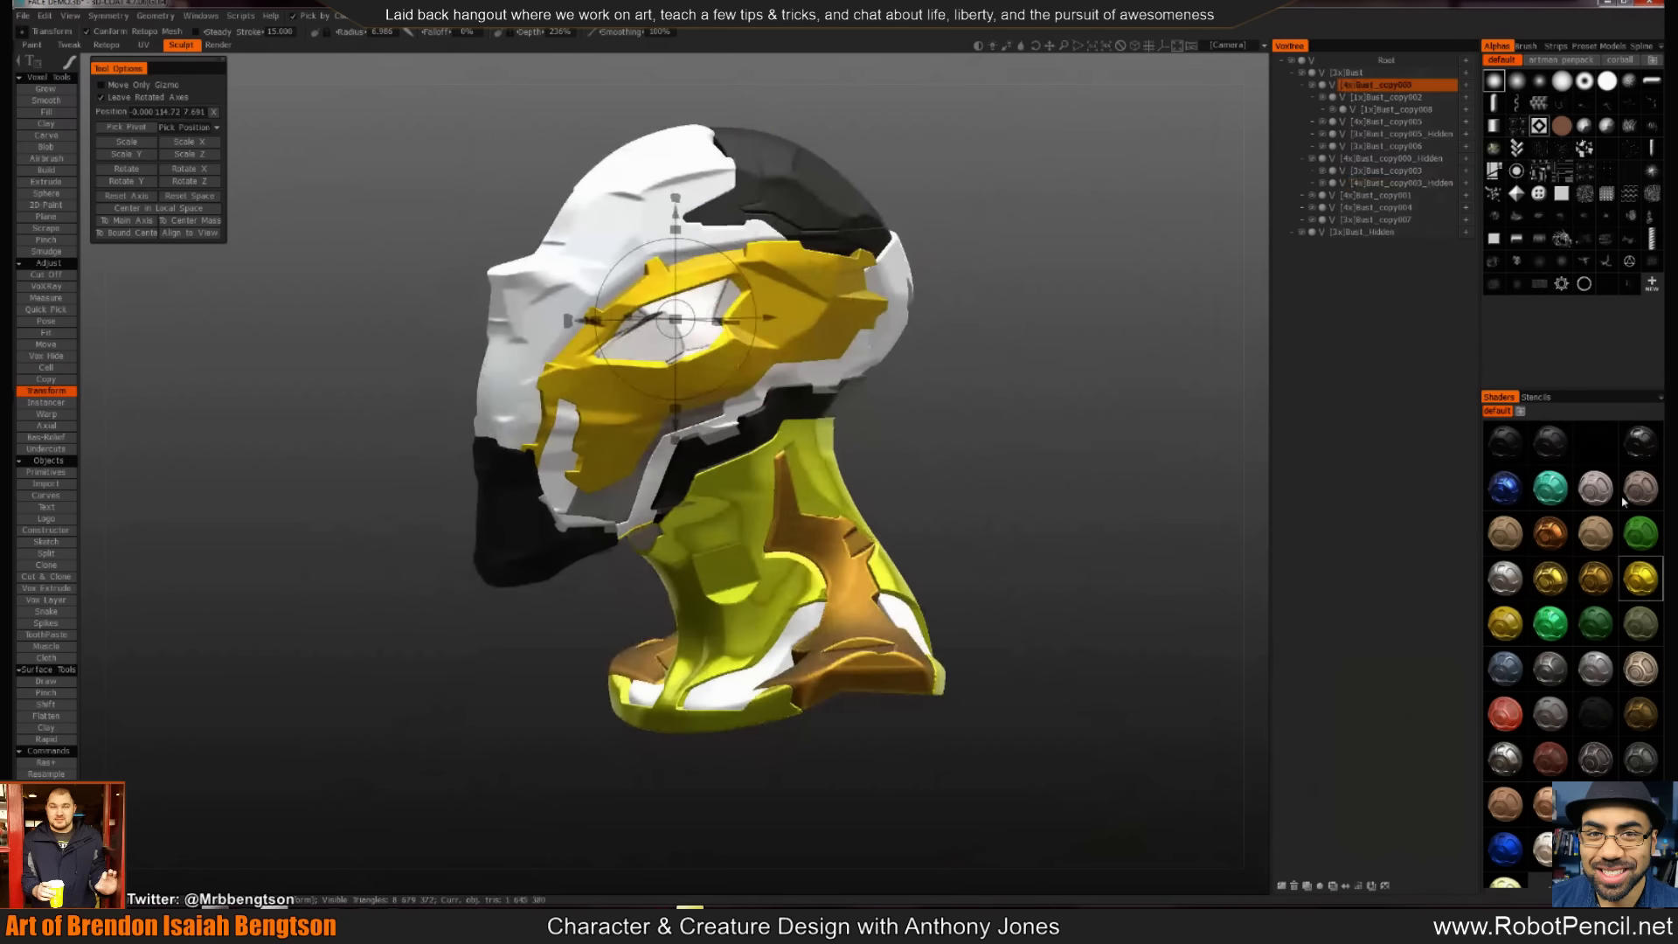
left_click(1536, 455)
left_click(675, 316)
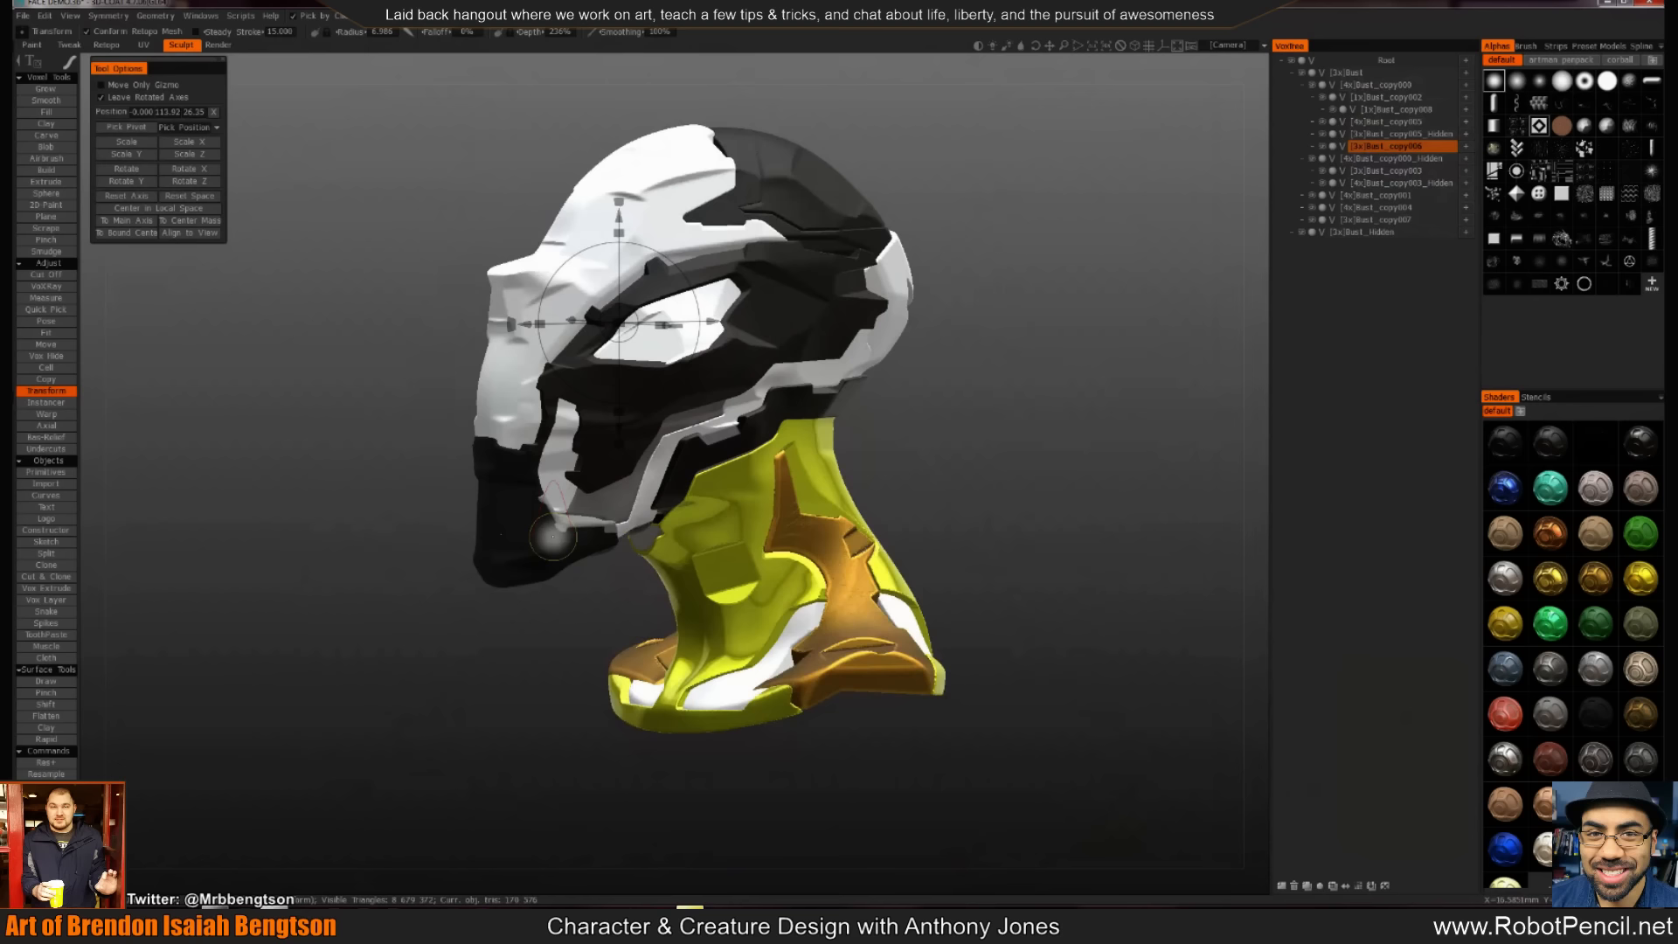
left_click_drag(564, 648, 588, 635)
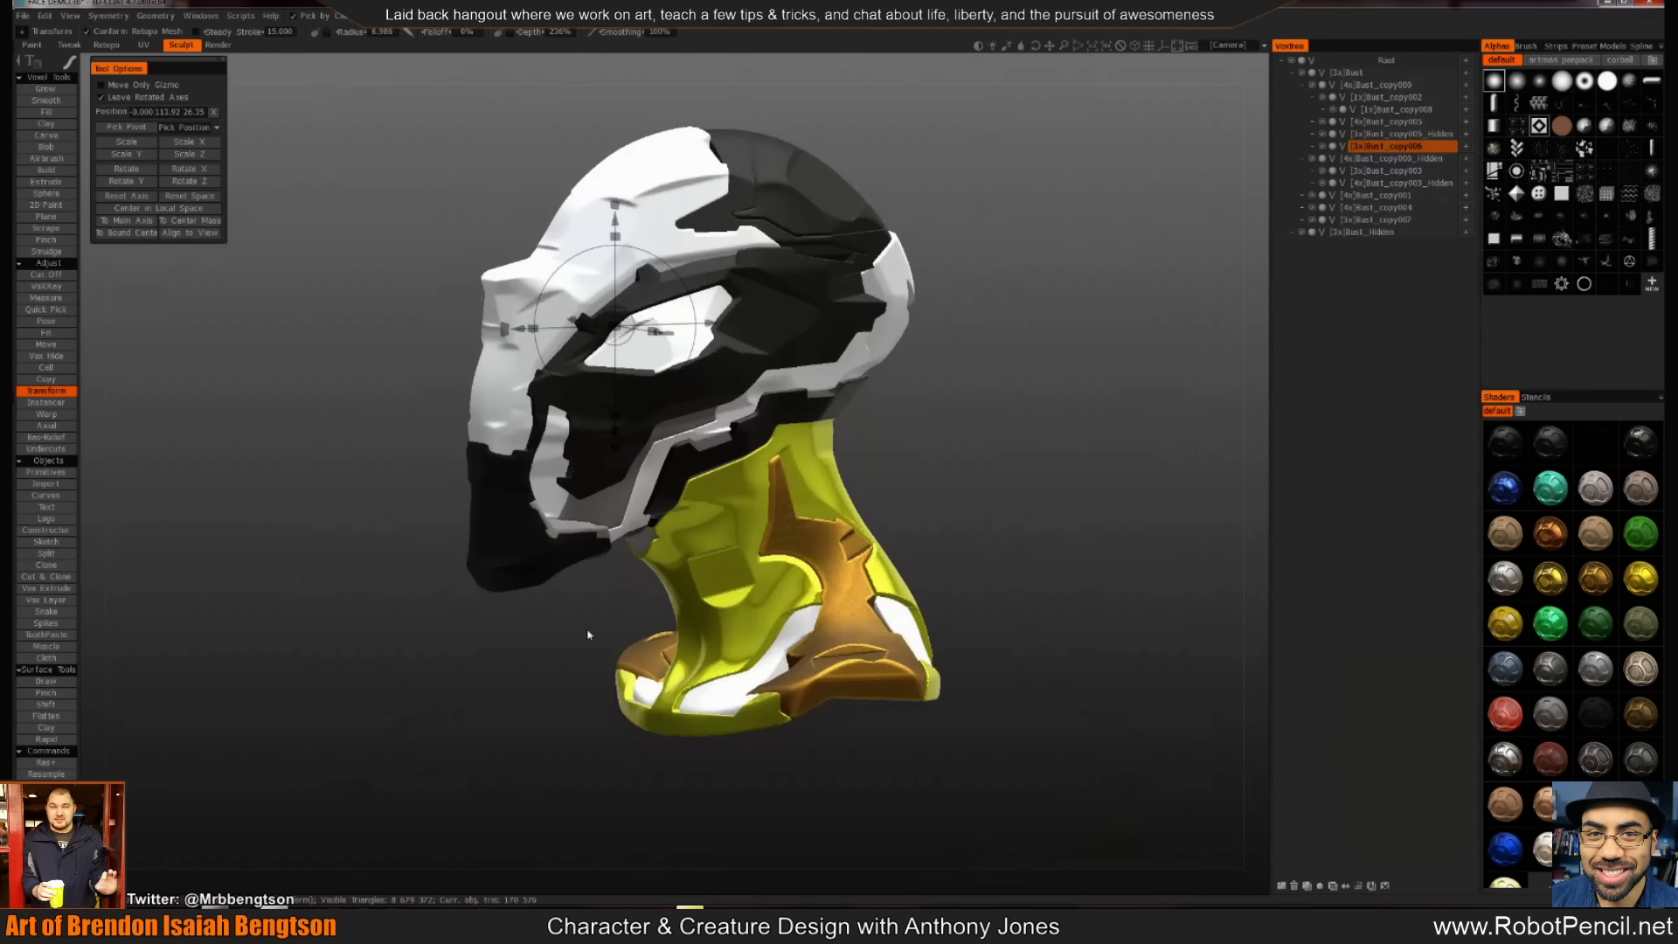
Apply the dark shader to the yellow neck and a plain white shader to the gold collar pieces
left_click(852, 566)
left_click(1640, 441)
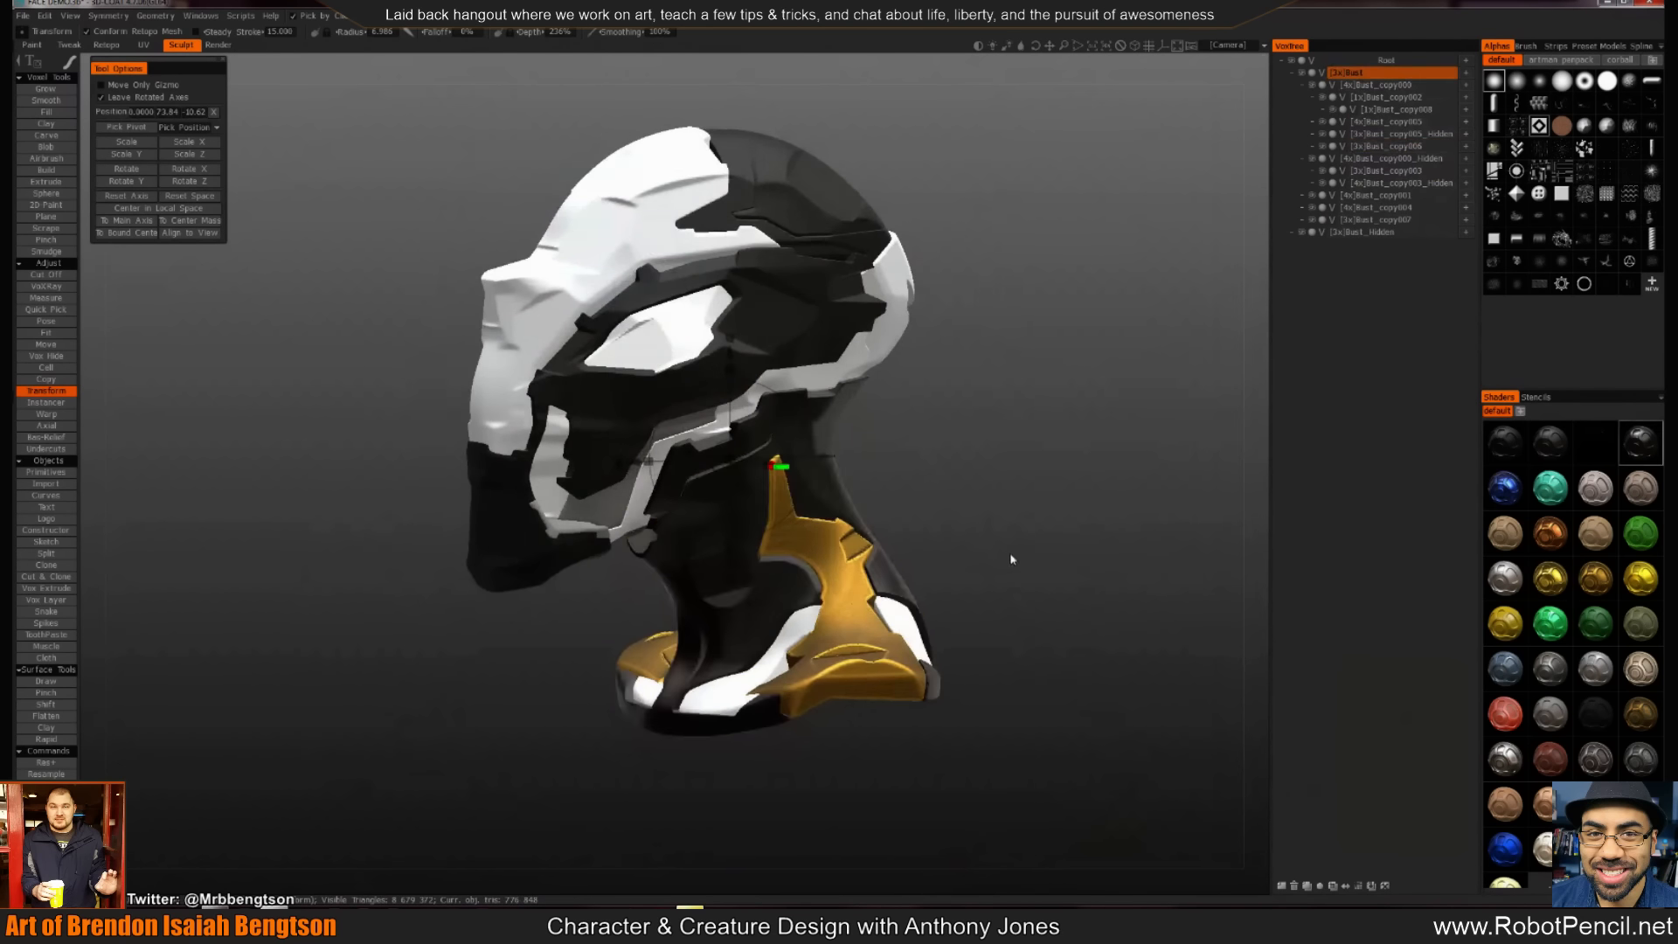
left_click_drag(1011, 560, 876, 612)
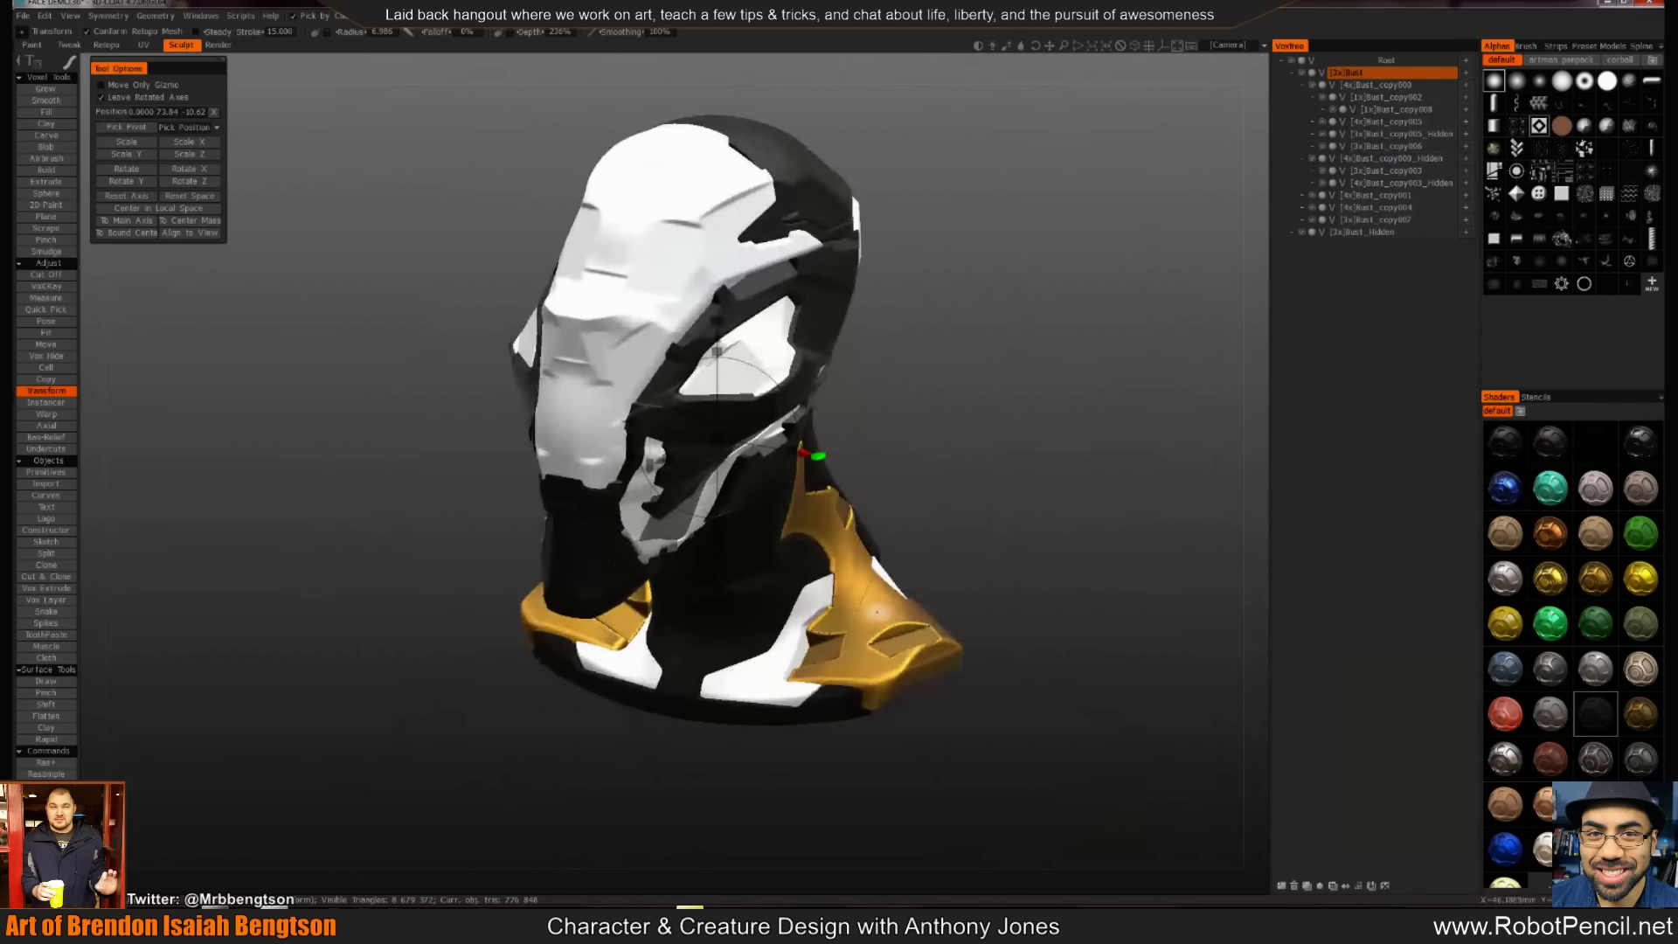
left_click(877, 612)
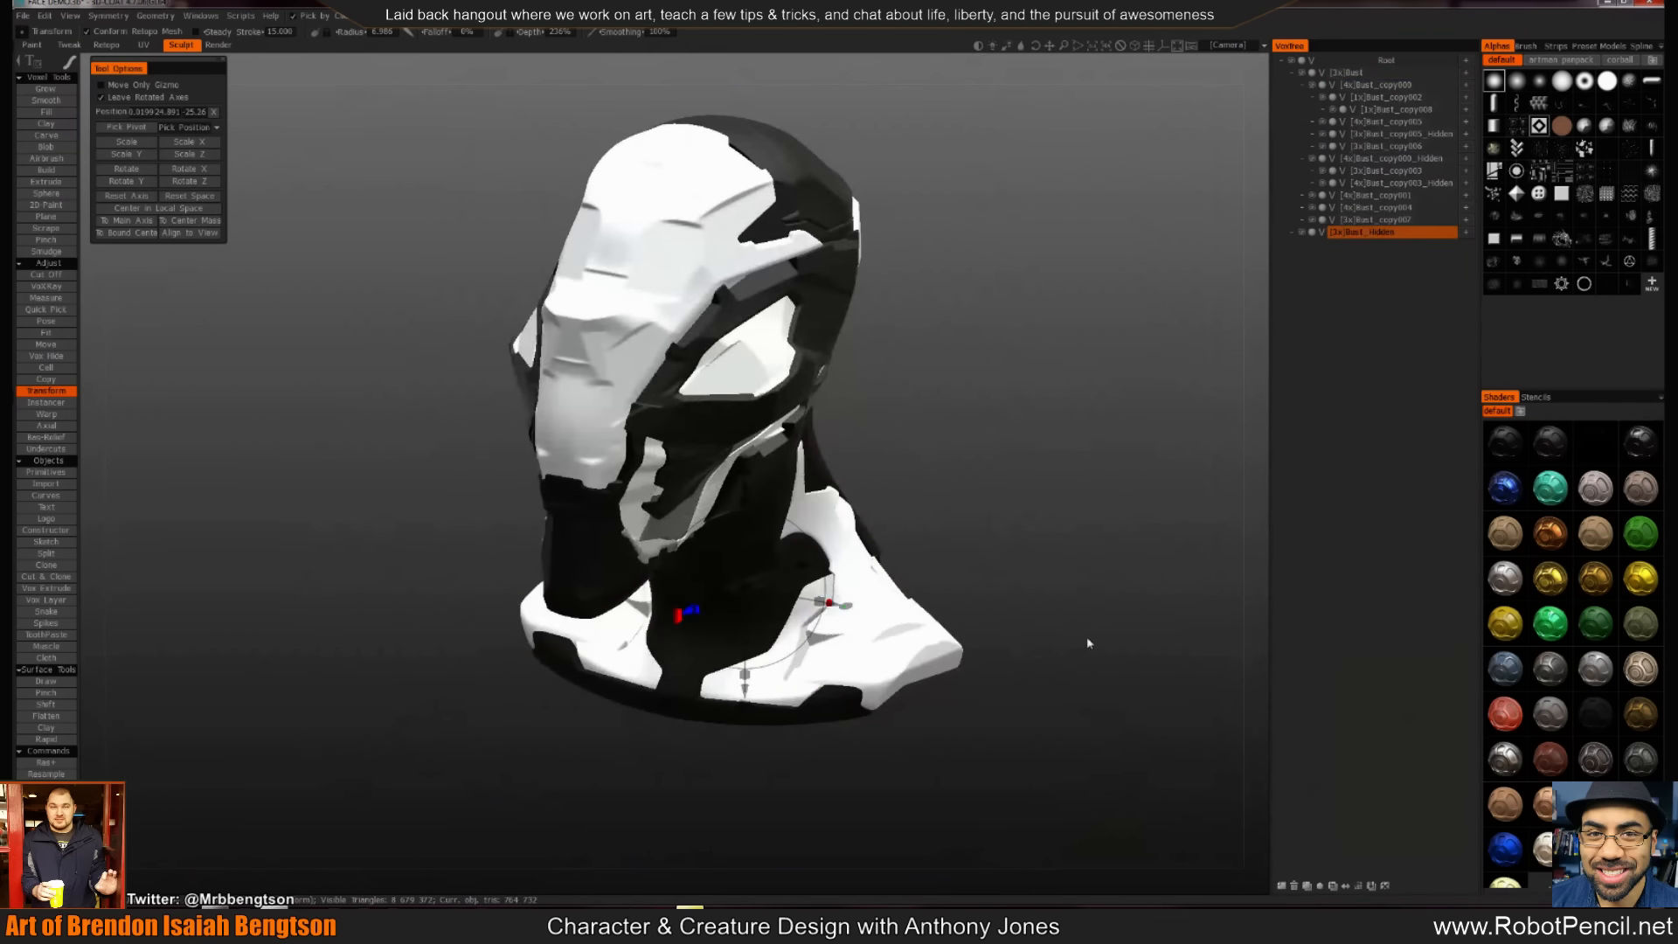
left_click_drag(1087, 644, 1058, 614)
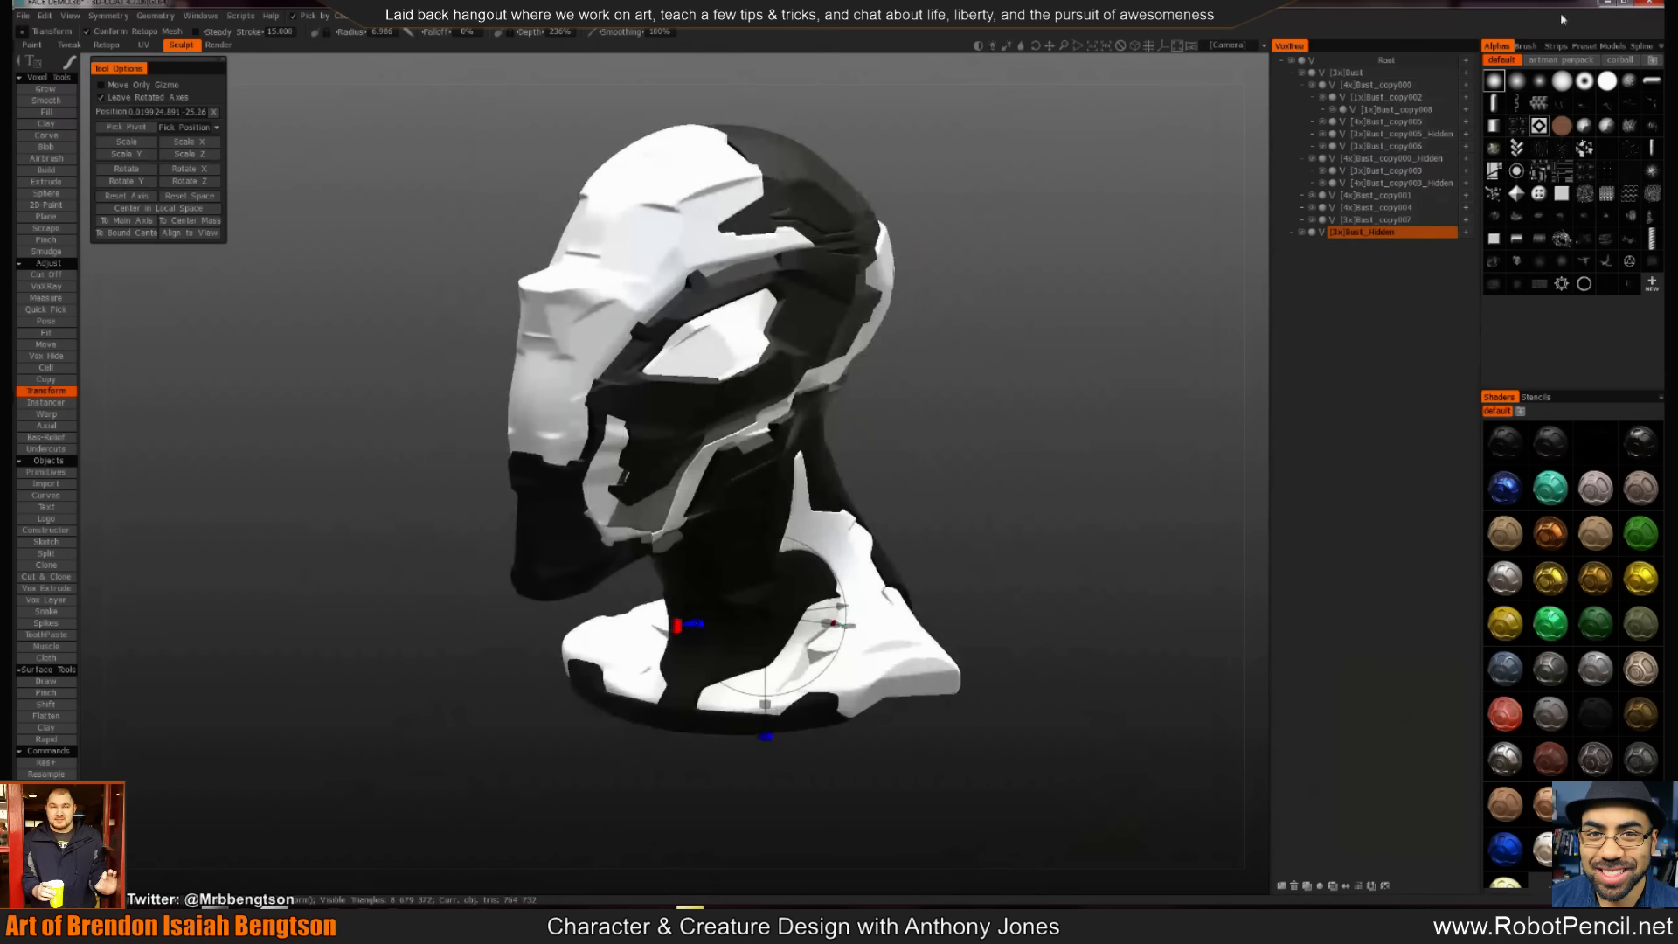
Open the saved tool presets and look over the Sculpt and Surface Tools entries
left_click(1525, 45)
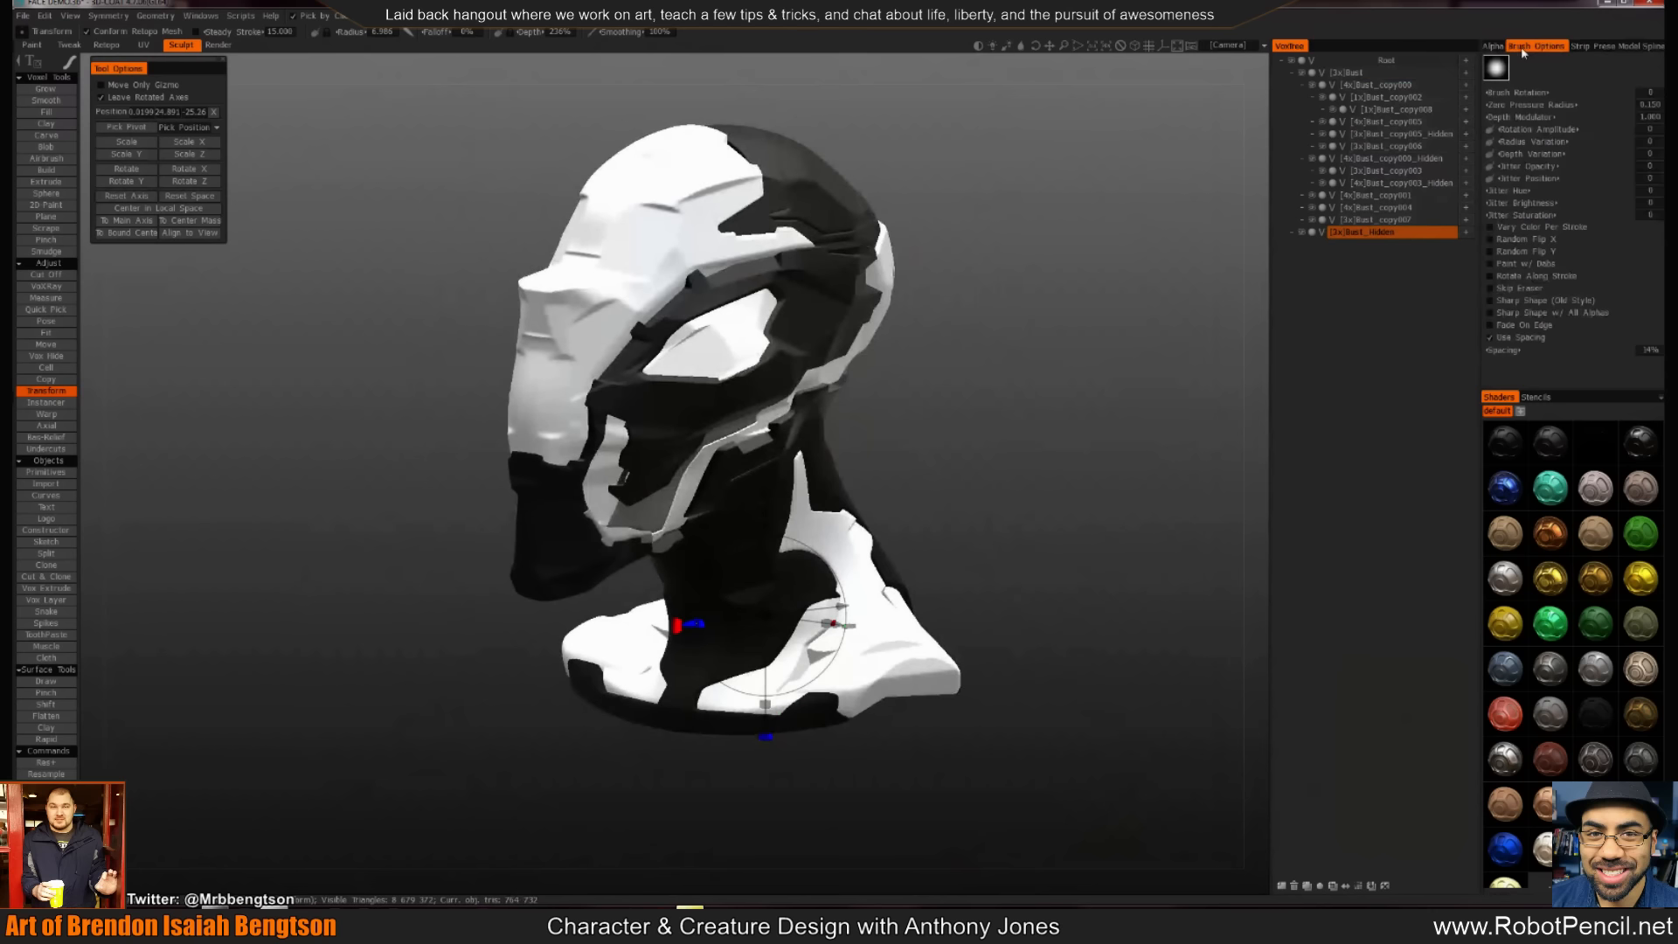
left_click(1607, 46)
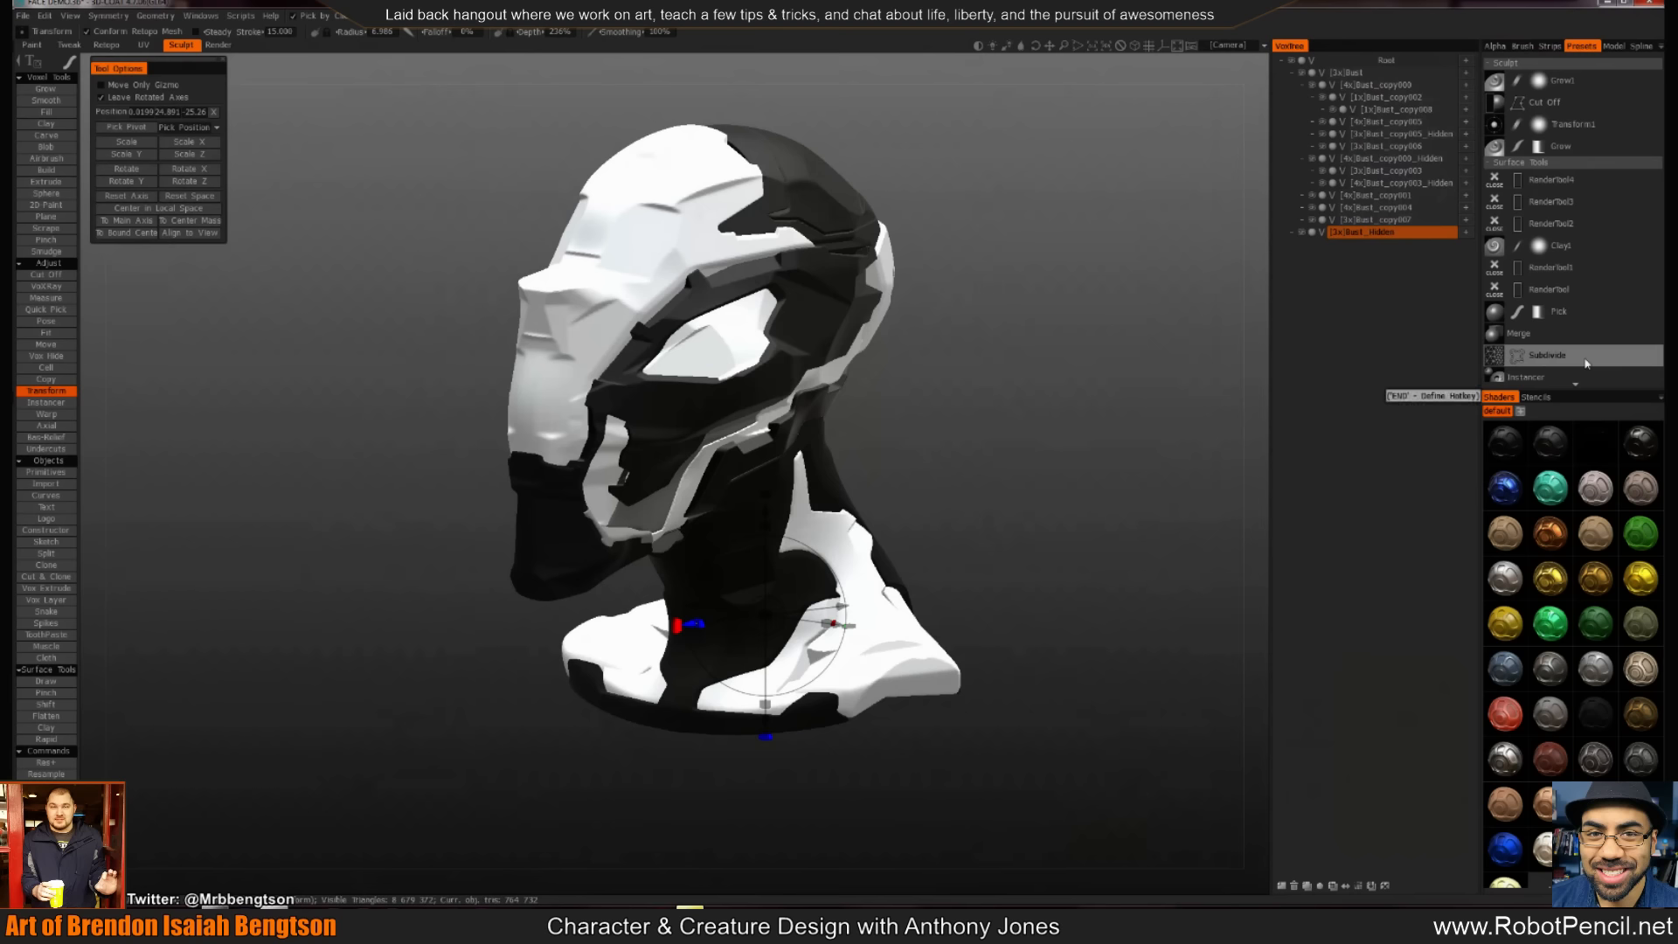
left_click_drag(891, 374, 857, 390, "shift")
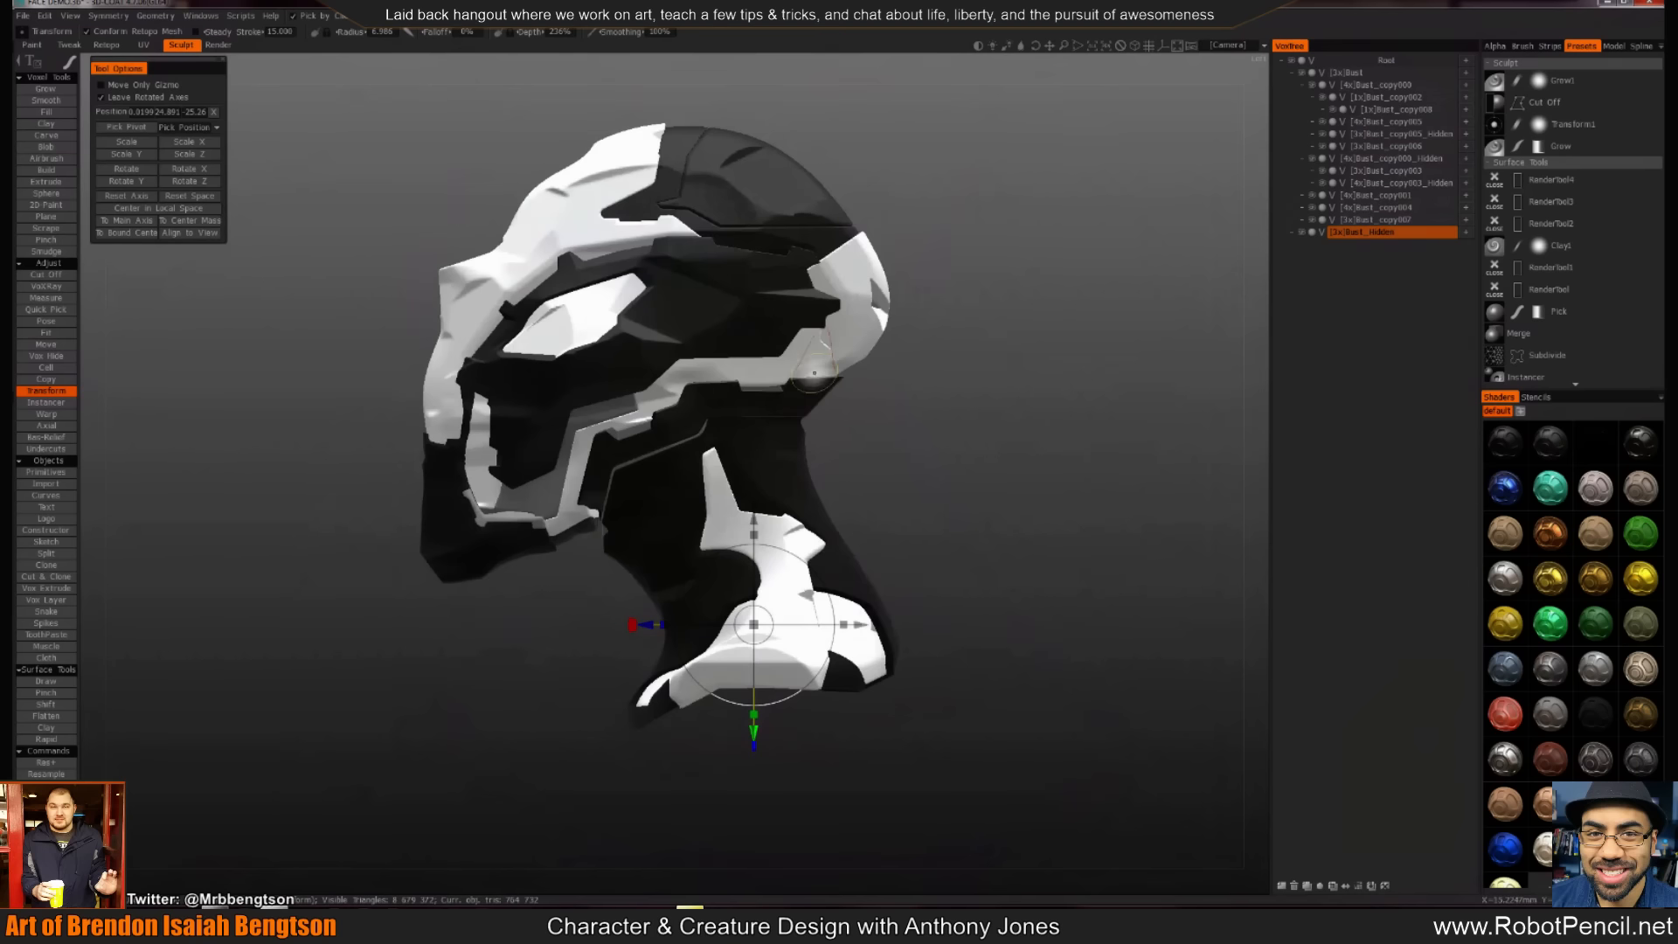
right_click_drag(842, 388, 980, 527)
key("e")
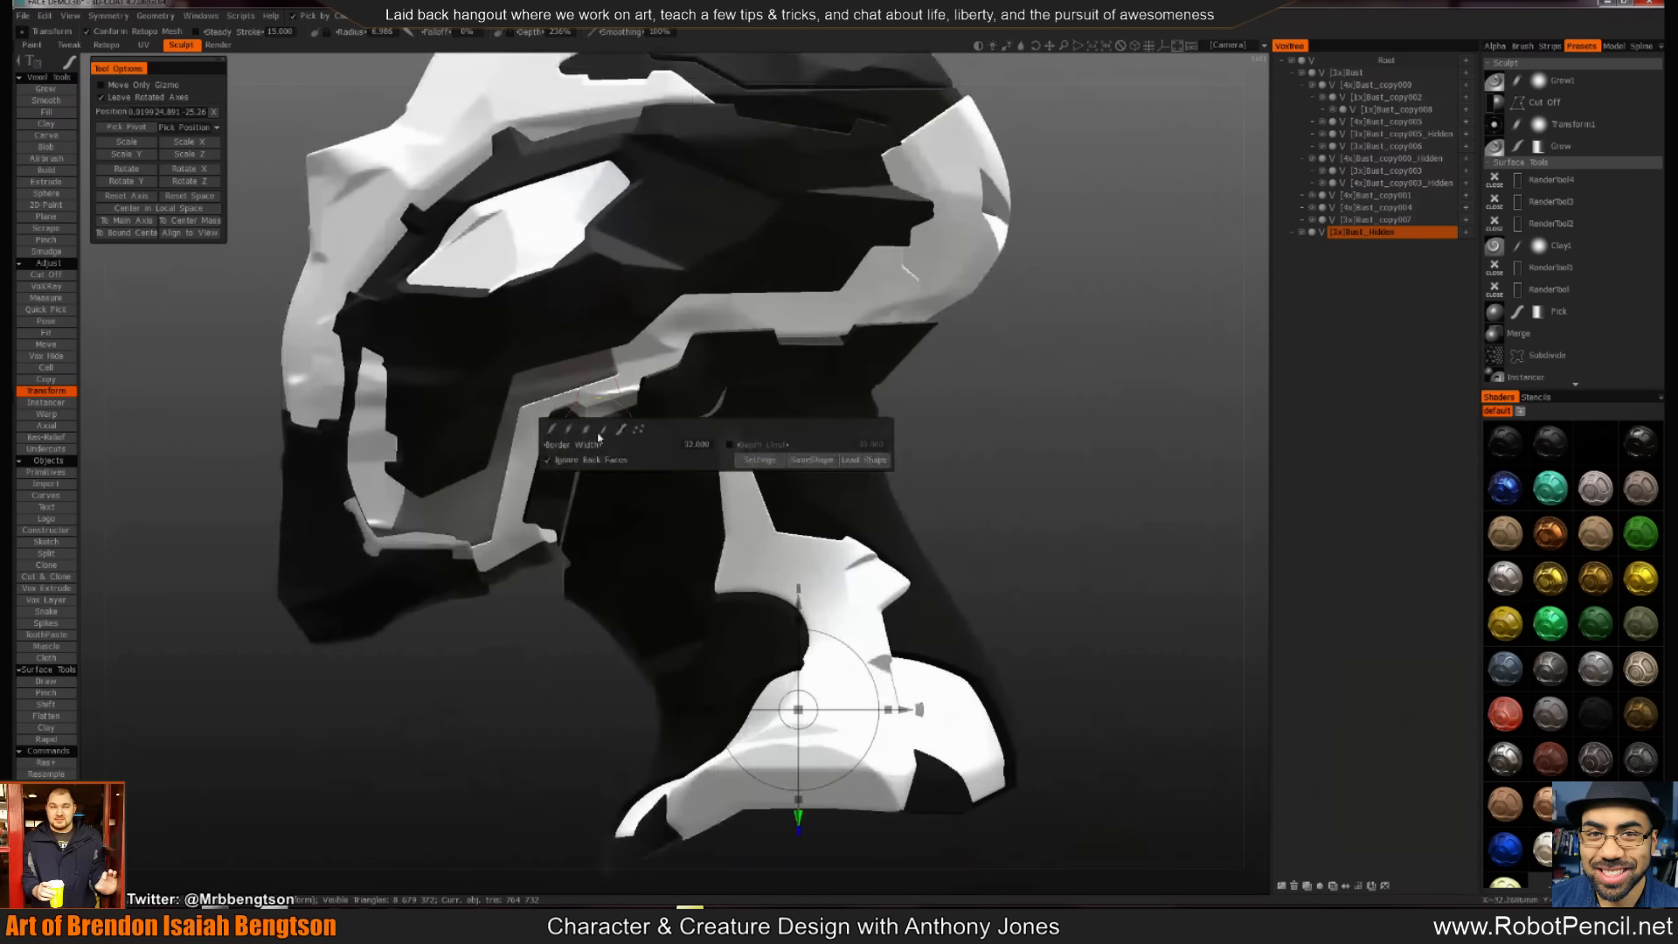
left_click(553, 432)
key("m")
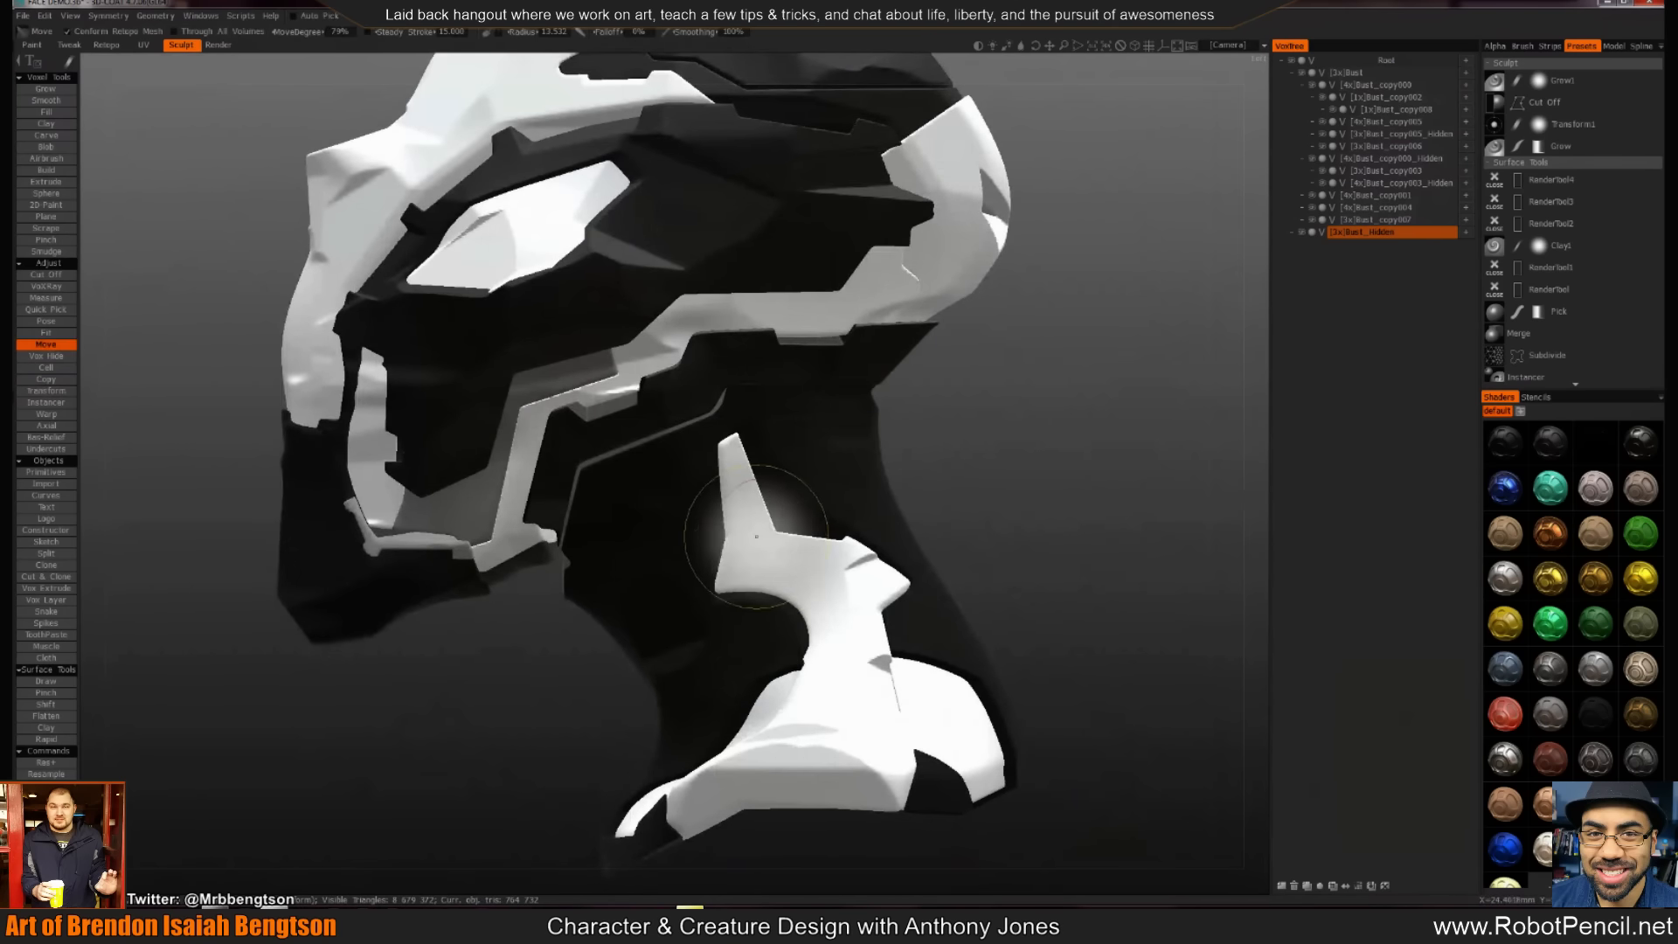
key("e")
key("f")
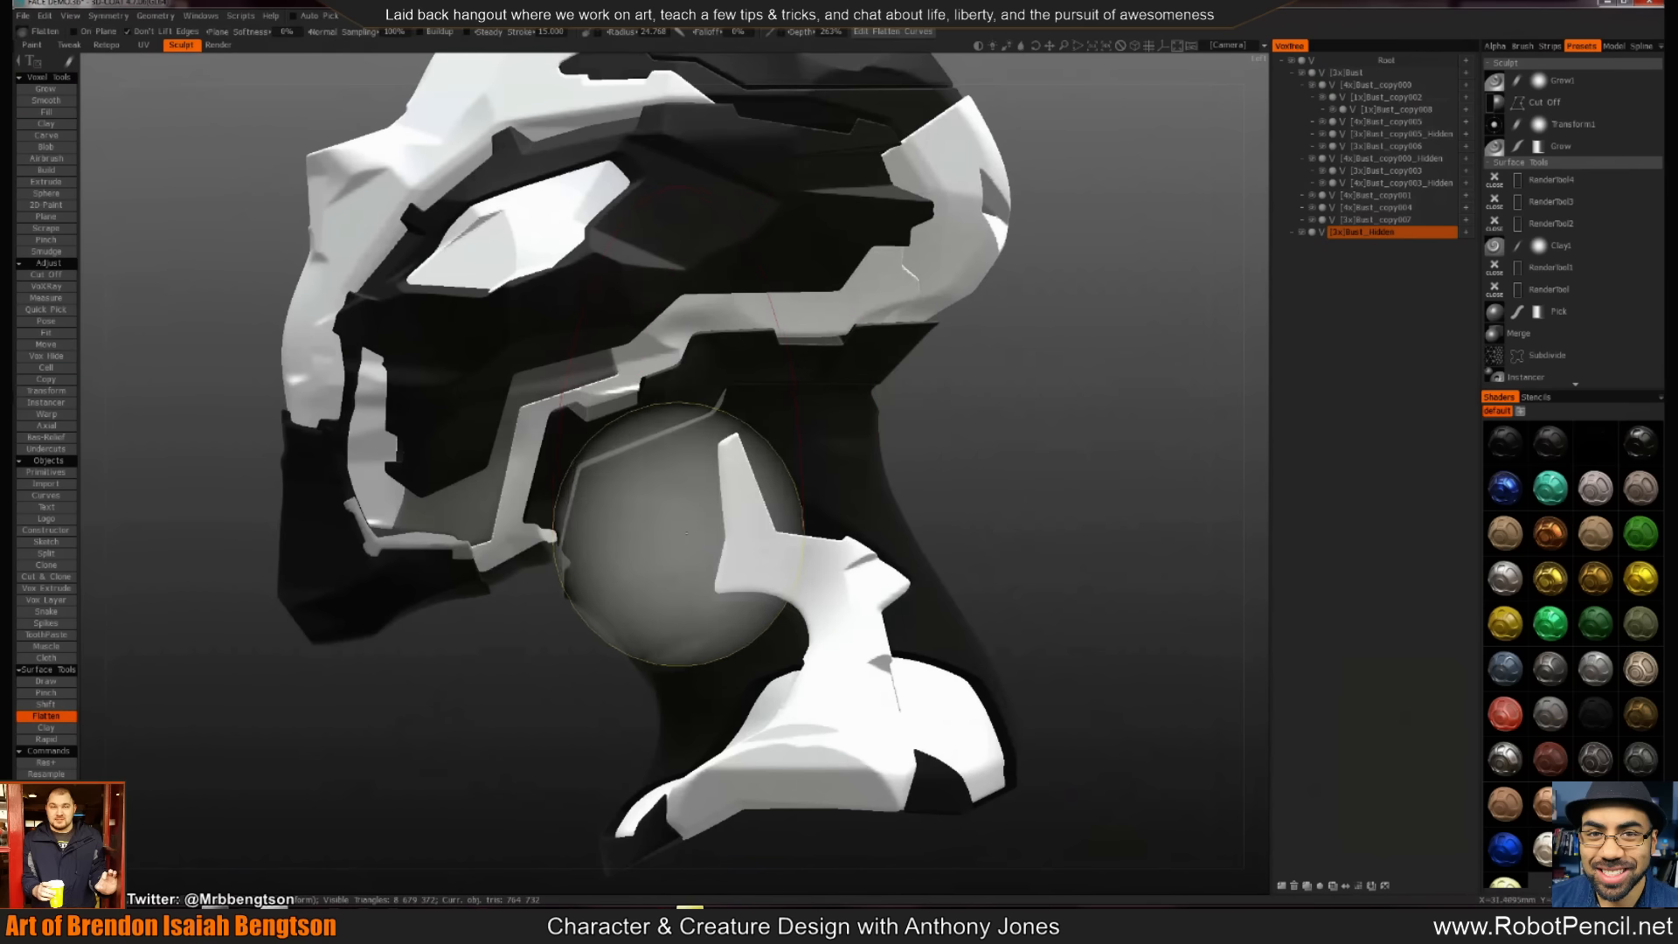
Pick the neck's layer, try a rectangular Cut Off on the side of the neck, and undo it
key("c")
key("space")
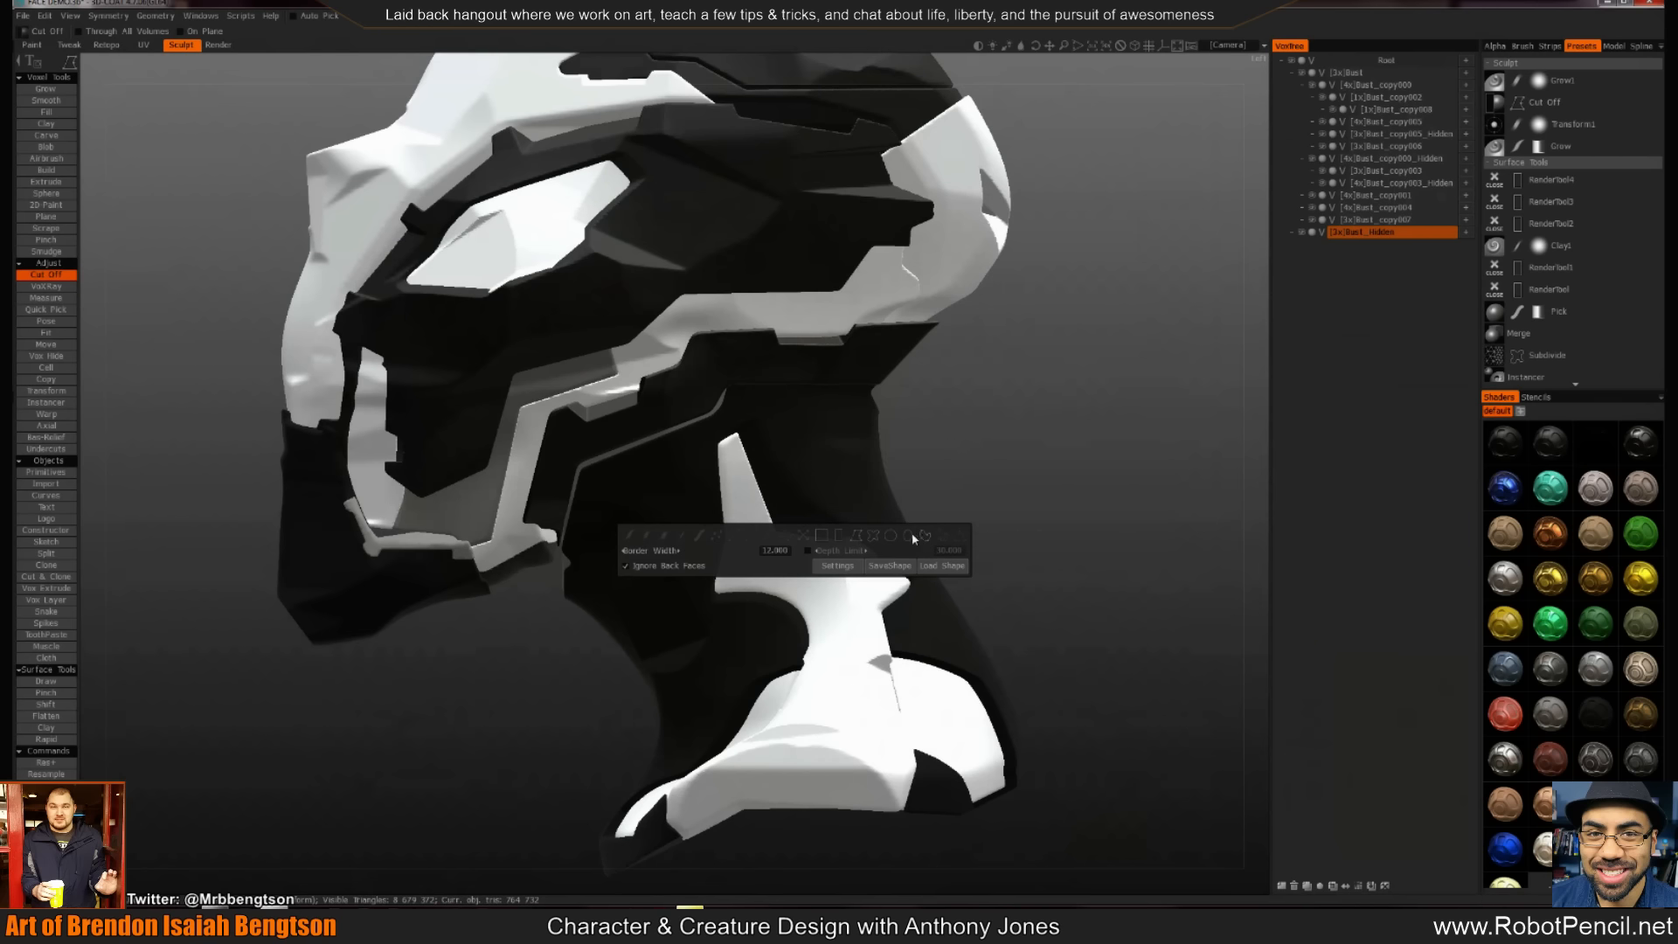
key("space")
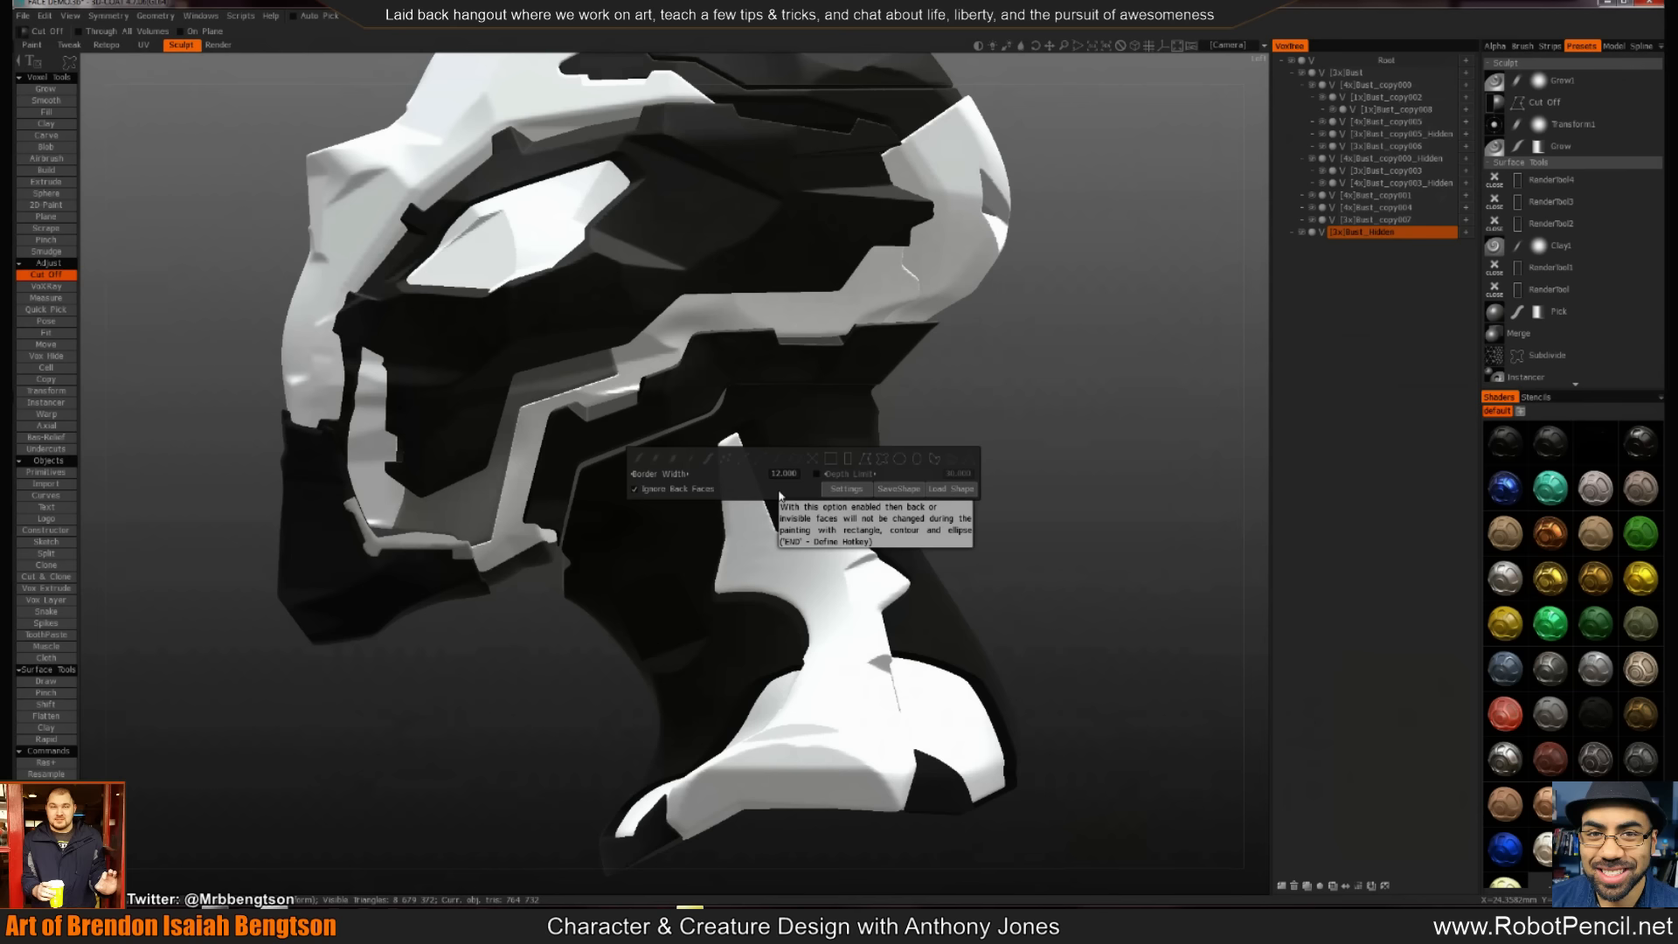
key("e")
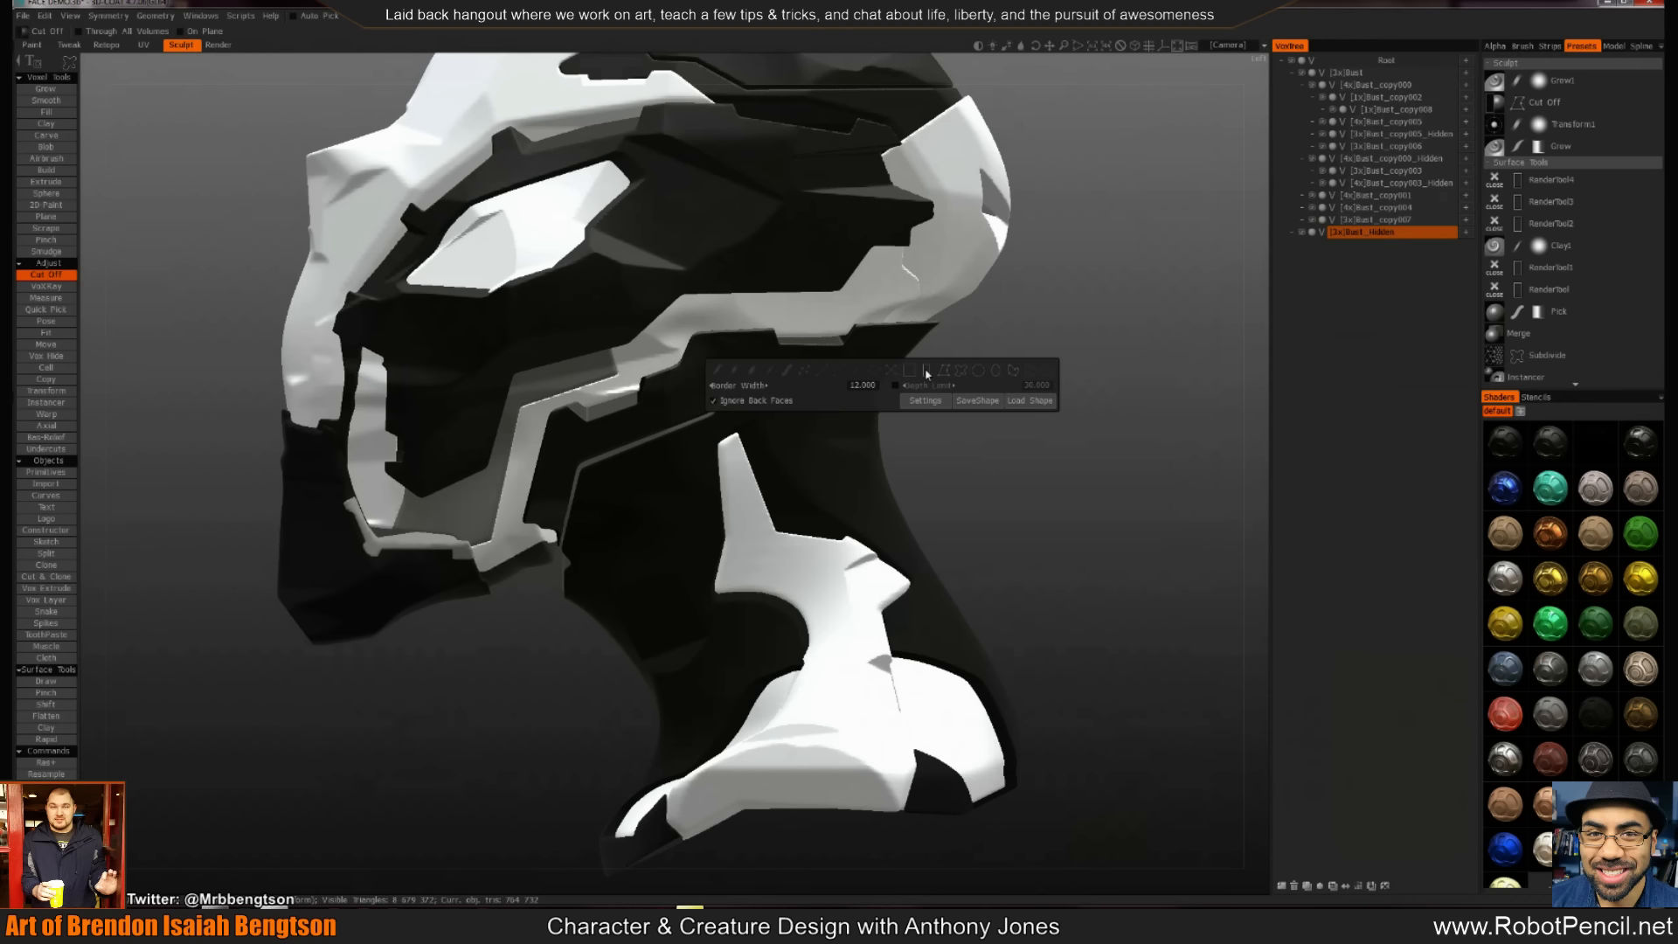
left_click(926, 372)
key("h")
mouse_move(754, 459)
left_mouse_down()
mouse_move(803, 564)
mouse_move(731, 553)
mouse_move(817, 570)
mouse_move(800, 583)
left_mouse_up()
right_click_drag(799, 583, 916, 608, "alt")
key("ctrl+z")
Try rectangular cuts across the back of the neck and undo each of them
left_click_drag(899, 378, 927, 533)
mouse_move(900, 671)
left_mouse_down("alt")
mouse_move(847, 678)
mouse_move(742, 648)
mouse_move(908, 650)
mouse_move(902, 664)
left_mouse_up("alt")
key("ctrl+z")
left_click_drag(883, 421, 1049, 432)
left_click_drag(1041, 502, 1076, 495, "alt")
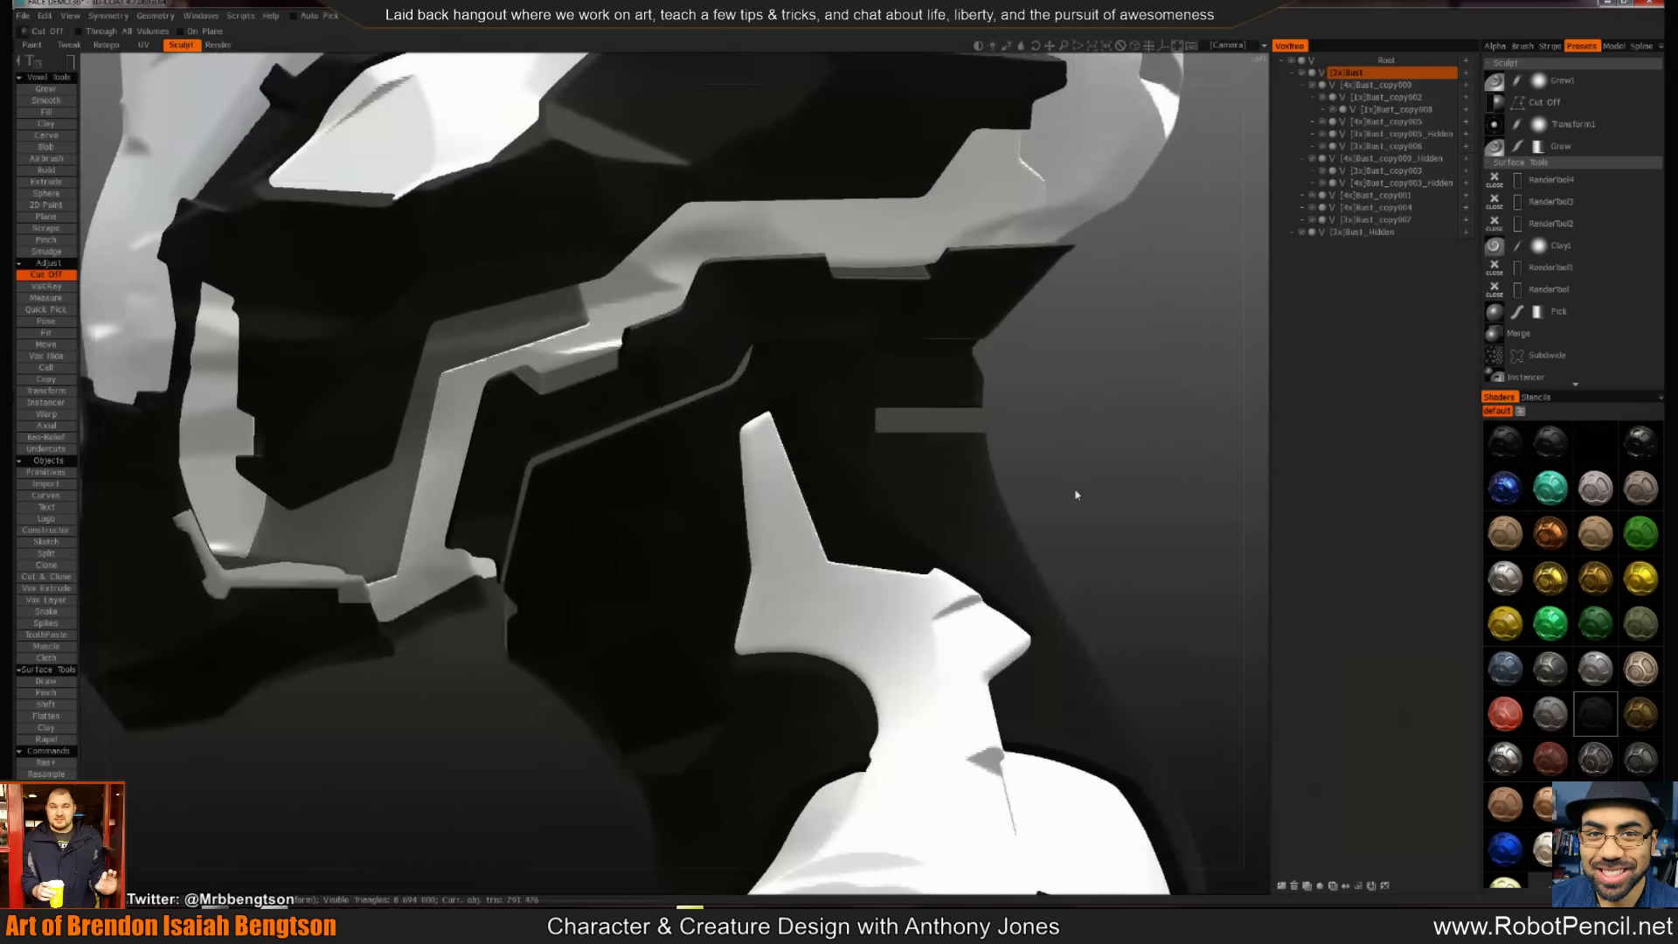
key("ctrl+z")
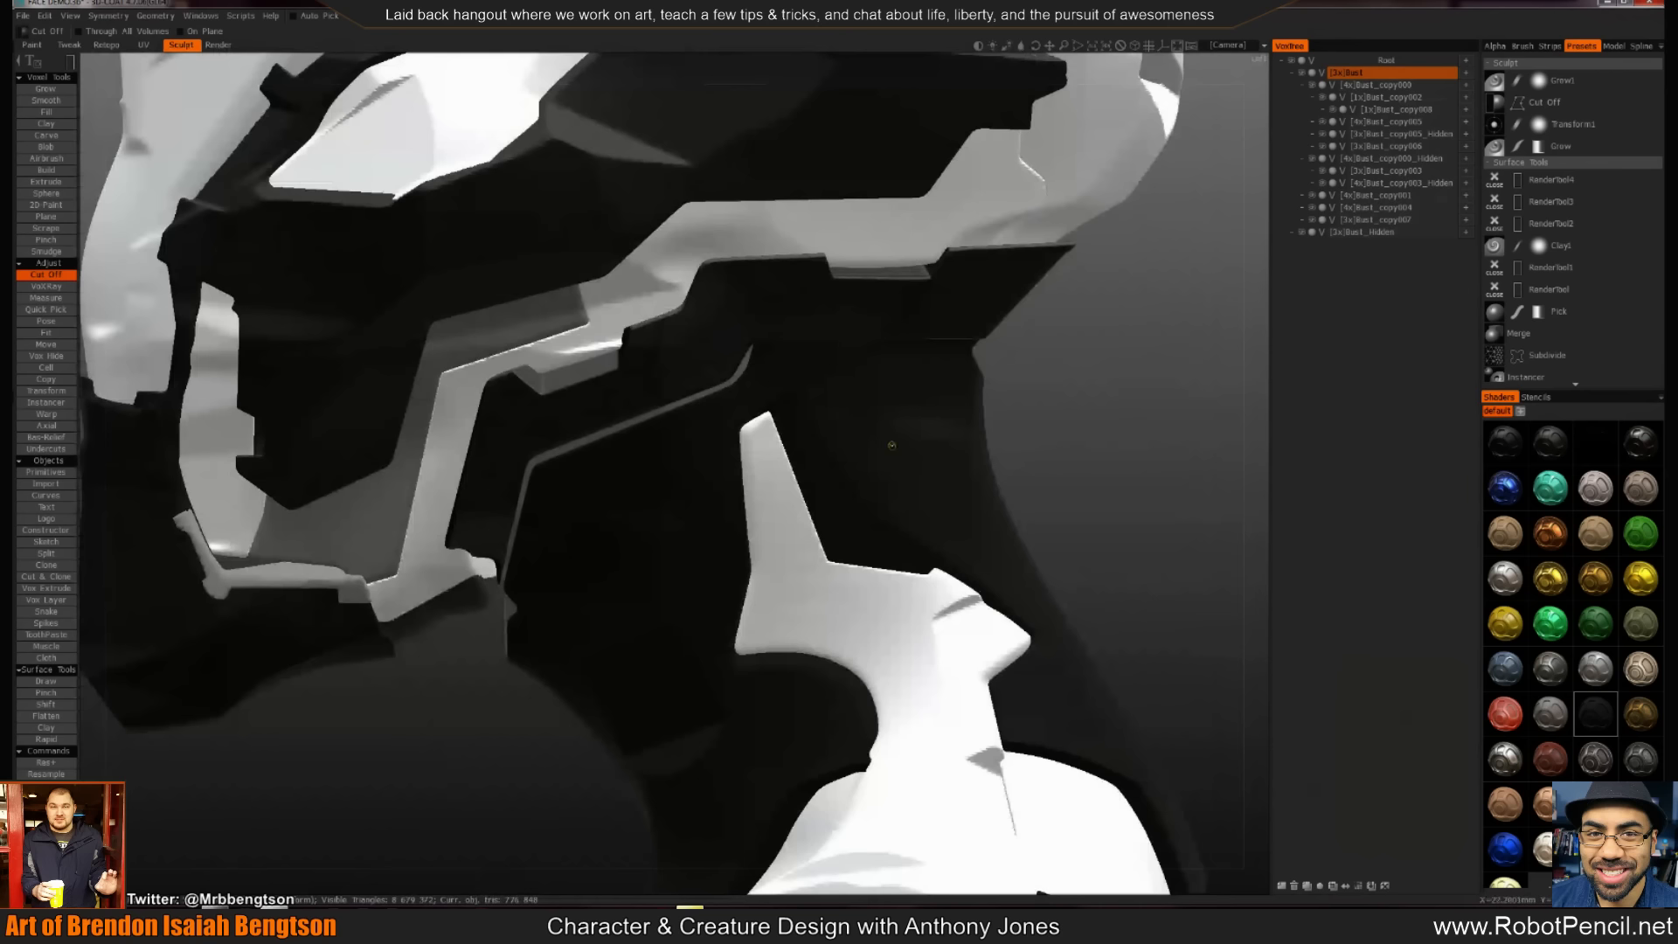
Try to cut a closed polygonal shape out of the back of the neck and undo it
left_click(1076, 360)
left_click(852, 404)
left_click(837, 462)
left_click(904, 555)
left_click(959, 531)
left_click(1076, 361)
mouse_move(1097, 490)
left_mouse_down("alt")
mouse_move(1049, 499)
mouse_move(1098, 487)
mouse_move(1135, 431)
mouse_move(1042, 401)
left_mouse_up("alt")
key("ctrl+z")
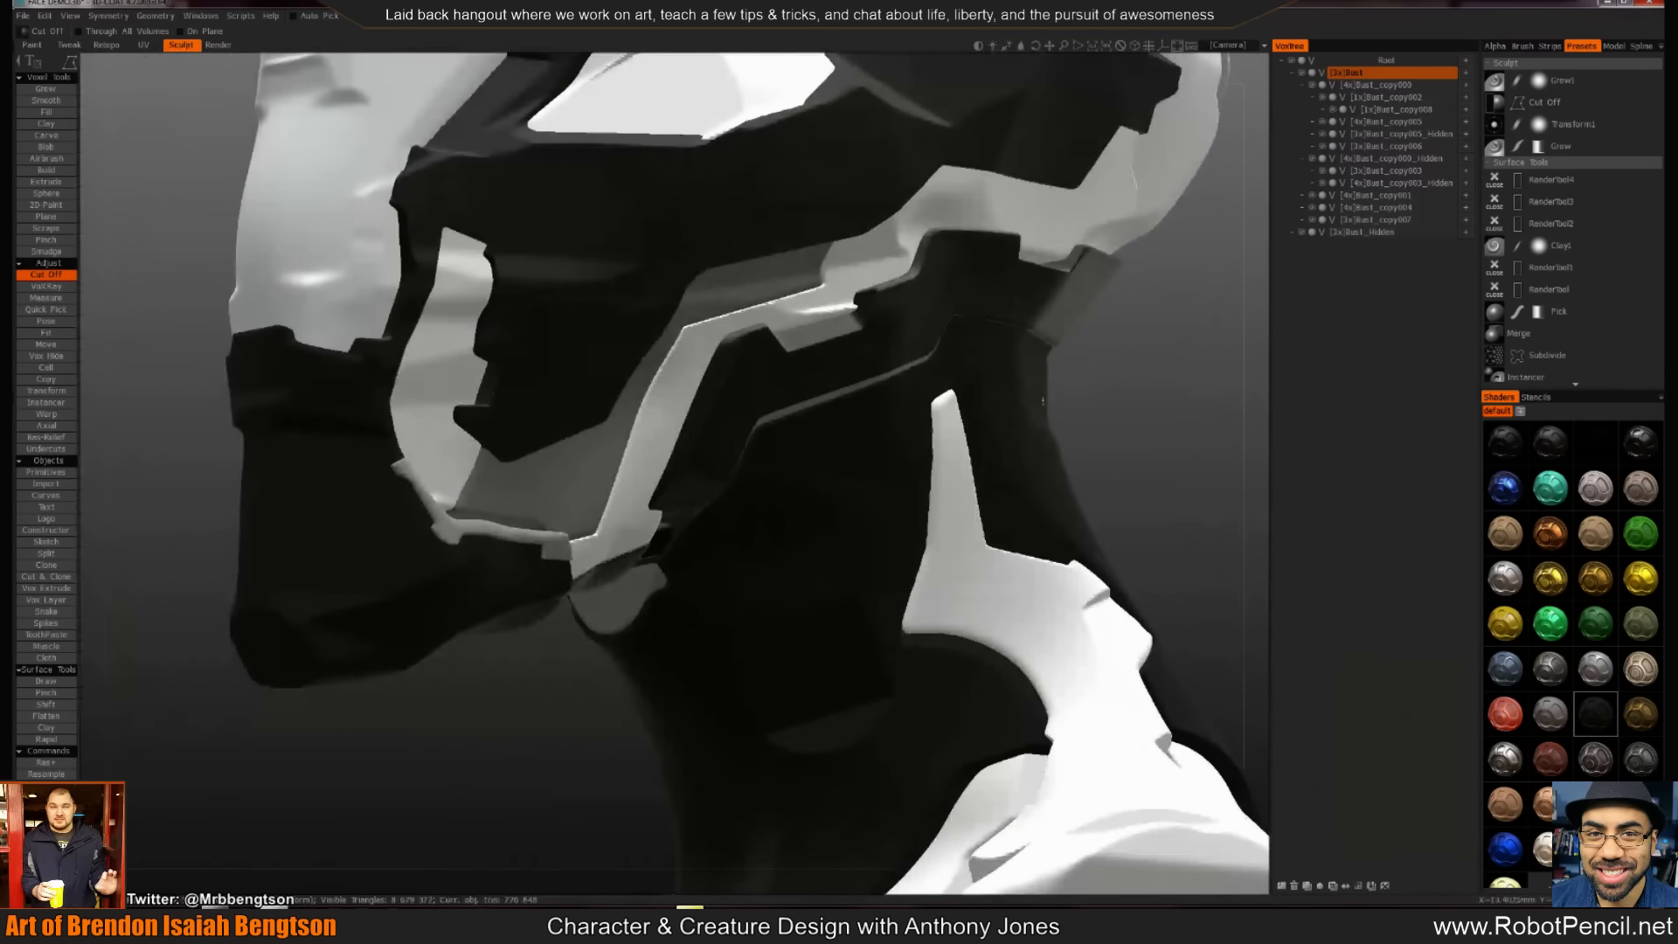
left_click(1160, 431)
left_click(1042, 400)
Pick the helmet's layer on the model and resample it with Good resampling quality
right_click_drag(1126, 448, 991, 343, "alt")
mouse_move(992, 342)
left_mouse_down("alt")
mouse_move(948, 416)
mouse_move(760, 412)
mouse_move(891, 457)
mouse_move(1031, 419)
mouse_move(1050, 470)
mouse_move(843, 464)
mouse_move(842, 378)
mouse_move(985, 486)
mouse_move(921, 472)
left_mouse_up("alt")
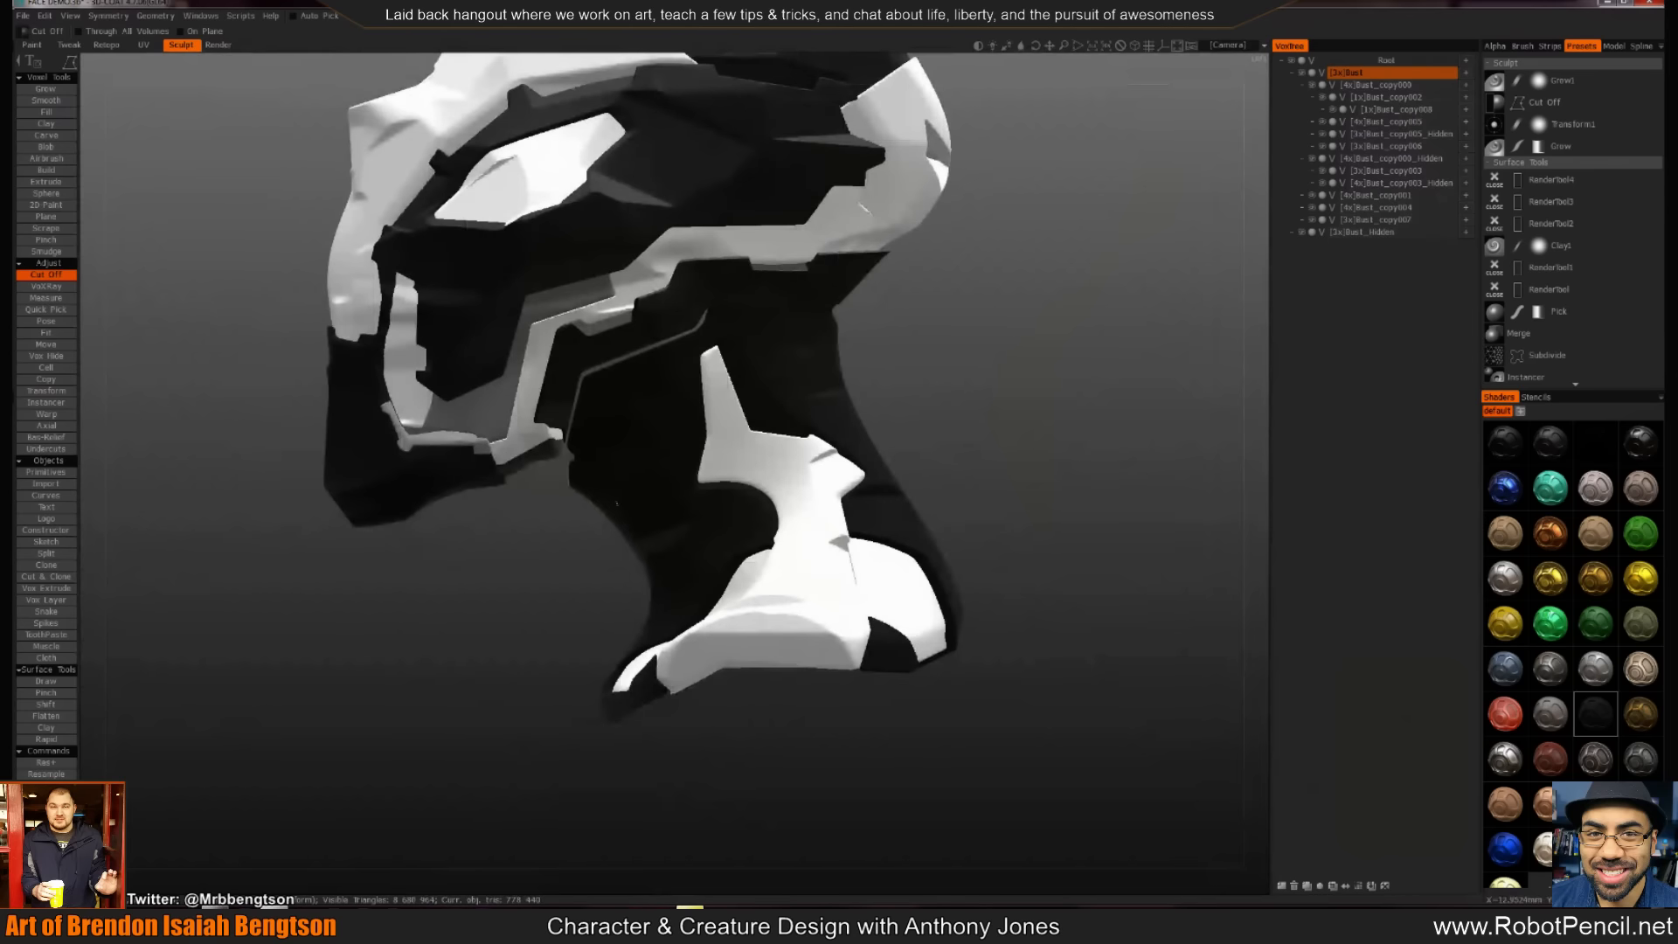
right_click_drag(545, 532, 546, 490, "alt")
middle_click_drag(545, 490, 555, 525, "alt")
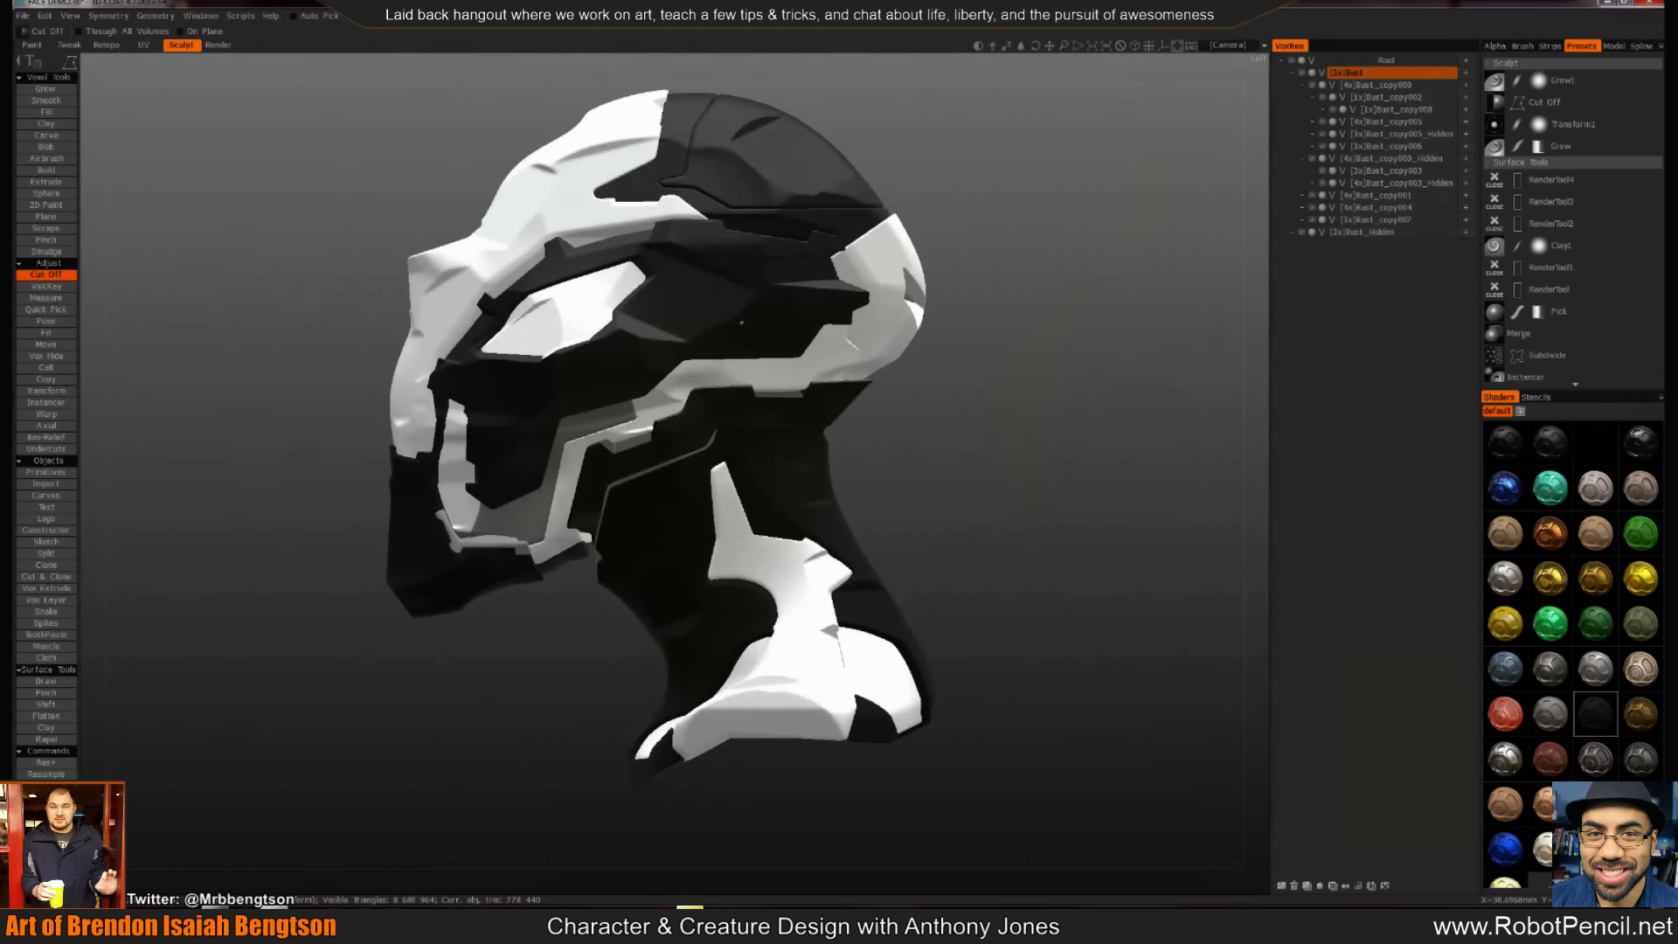
key("h")
key("ctrl+r")
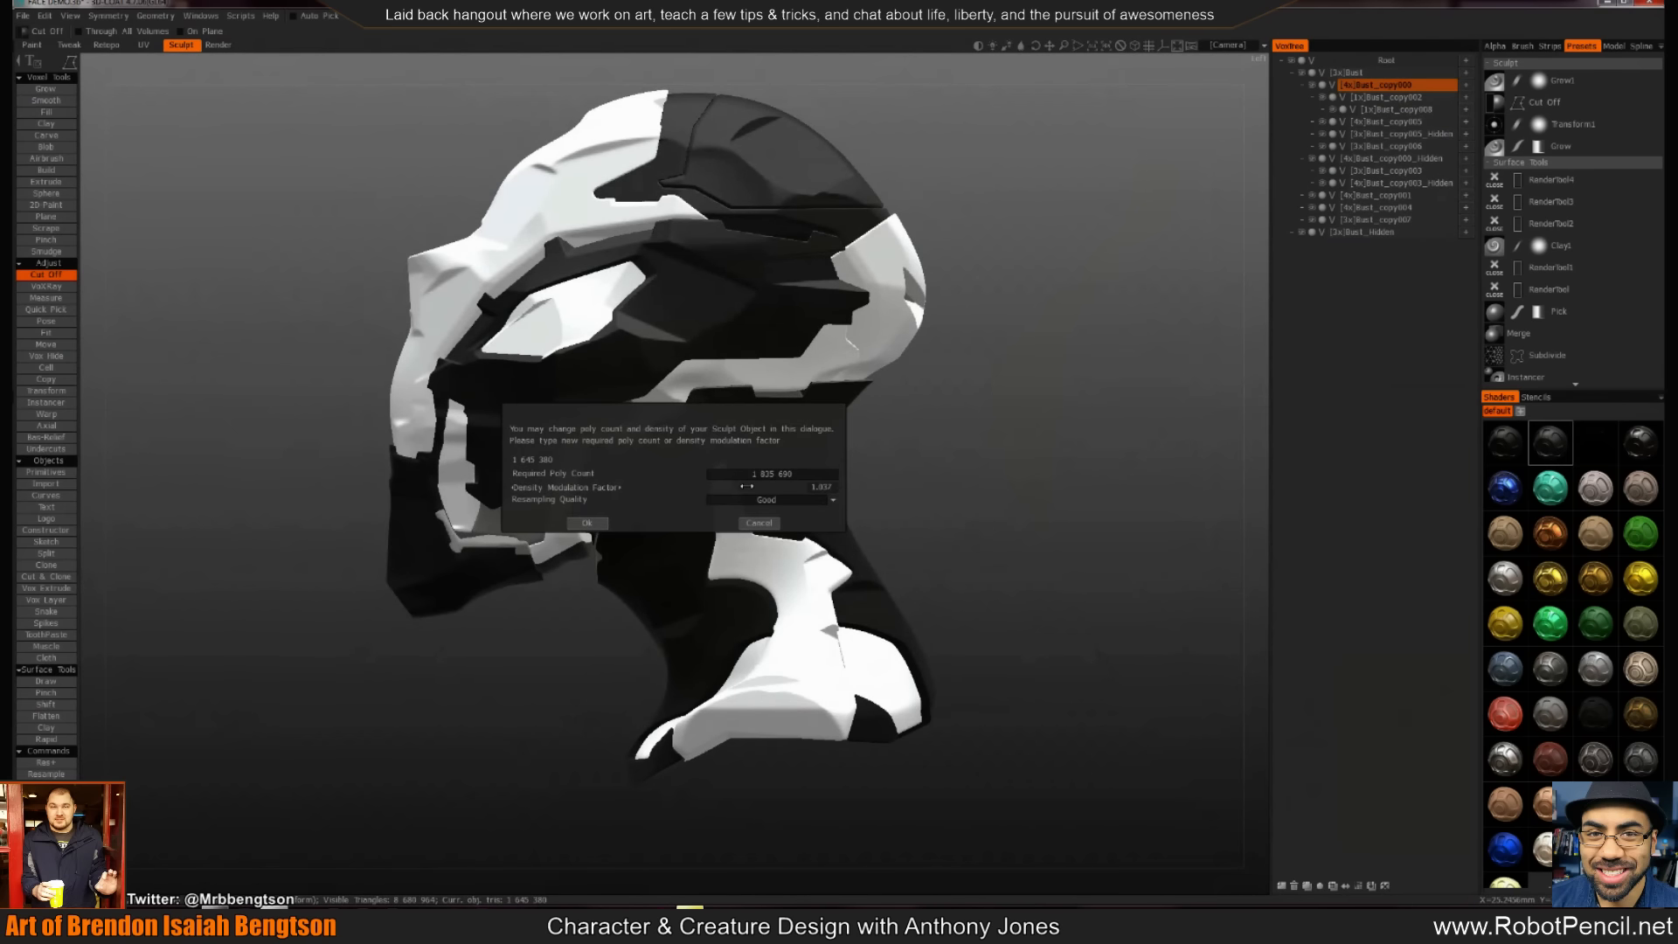
left_click(594, 524)
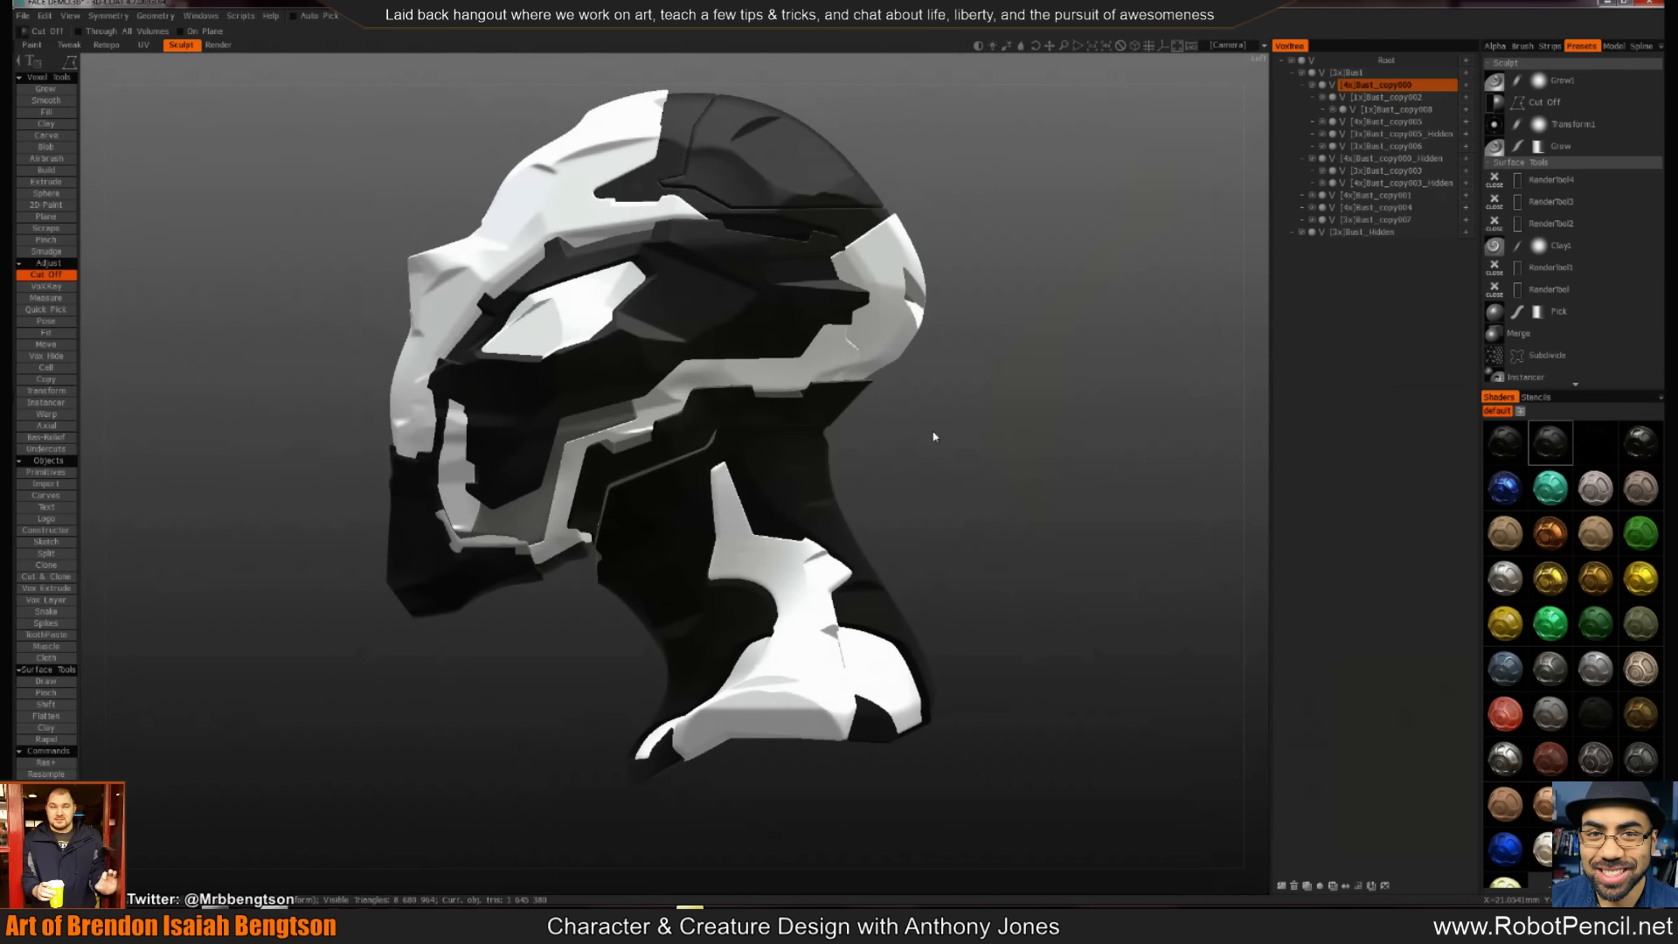
Collapse the Bust layer's branch and add a new empty volume layer
right_click_drag(948, 431, 909, 501, "alt")
left_click_drag(934, 493, 858, 507, "alt")
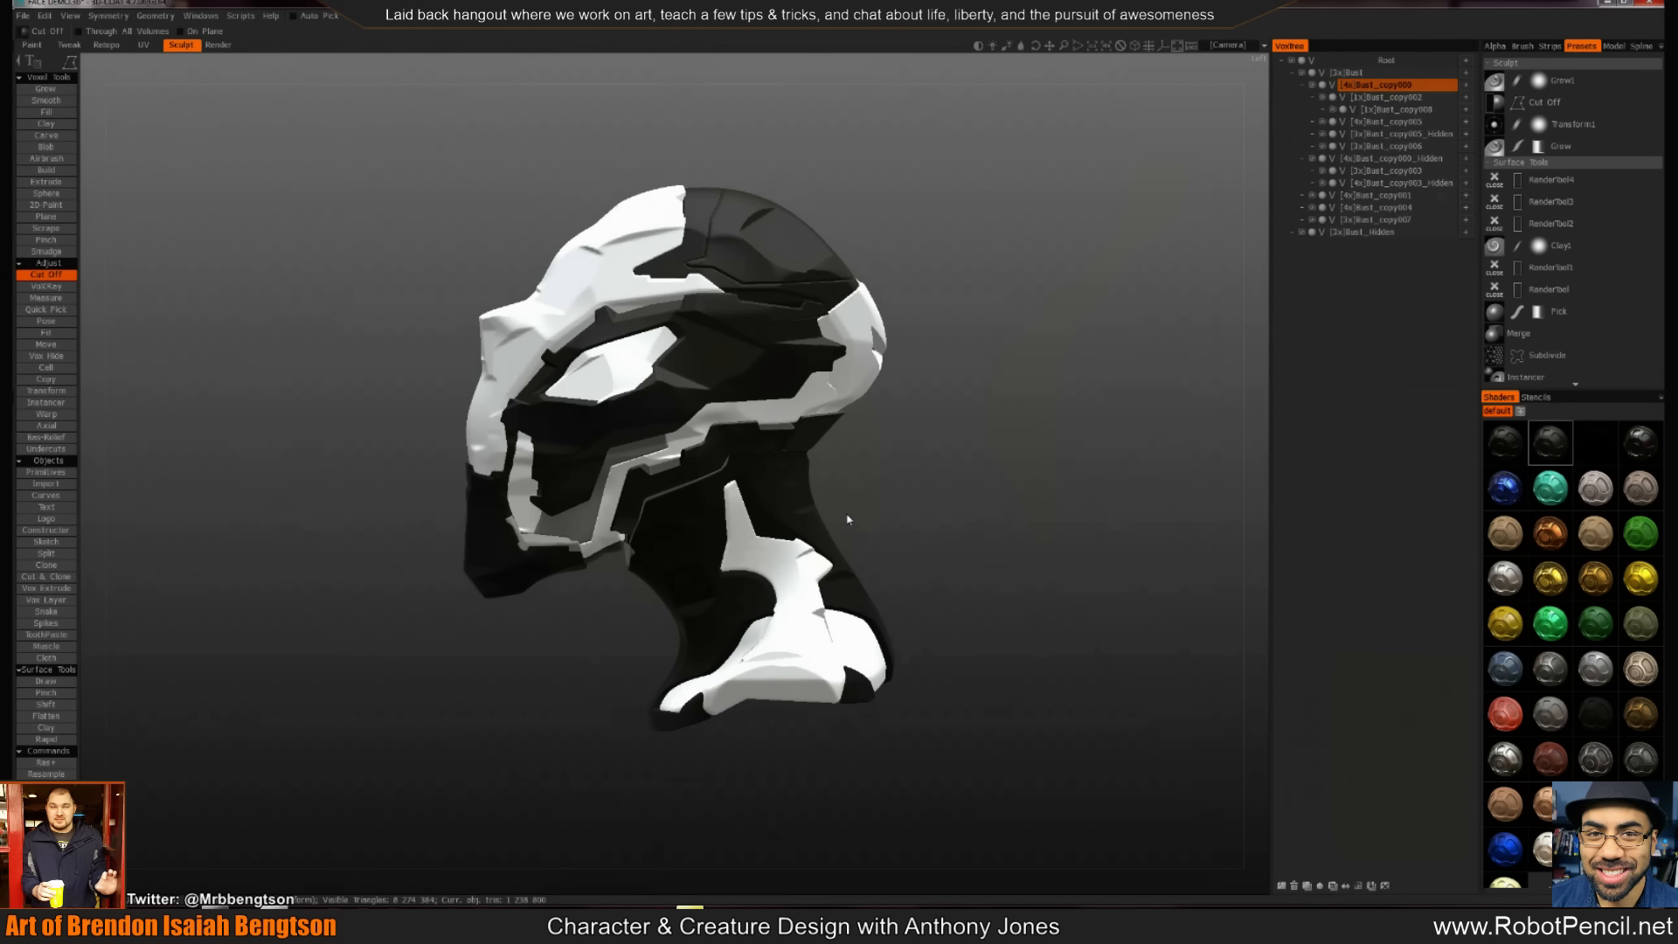
left_click_drag(905, 574, 959, 592)
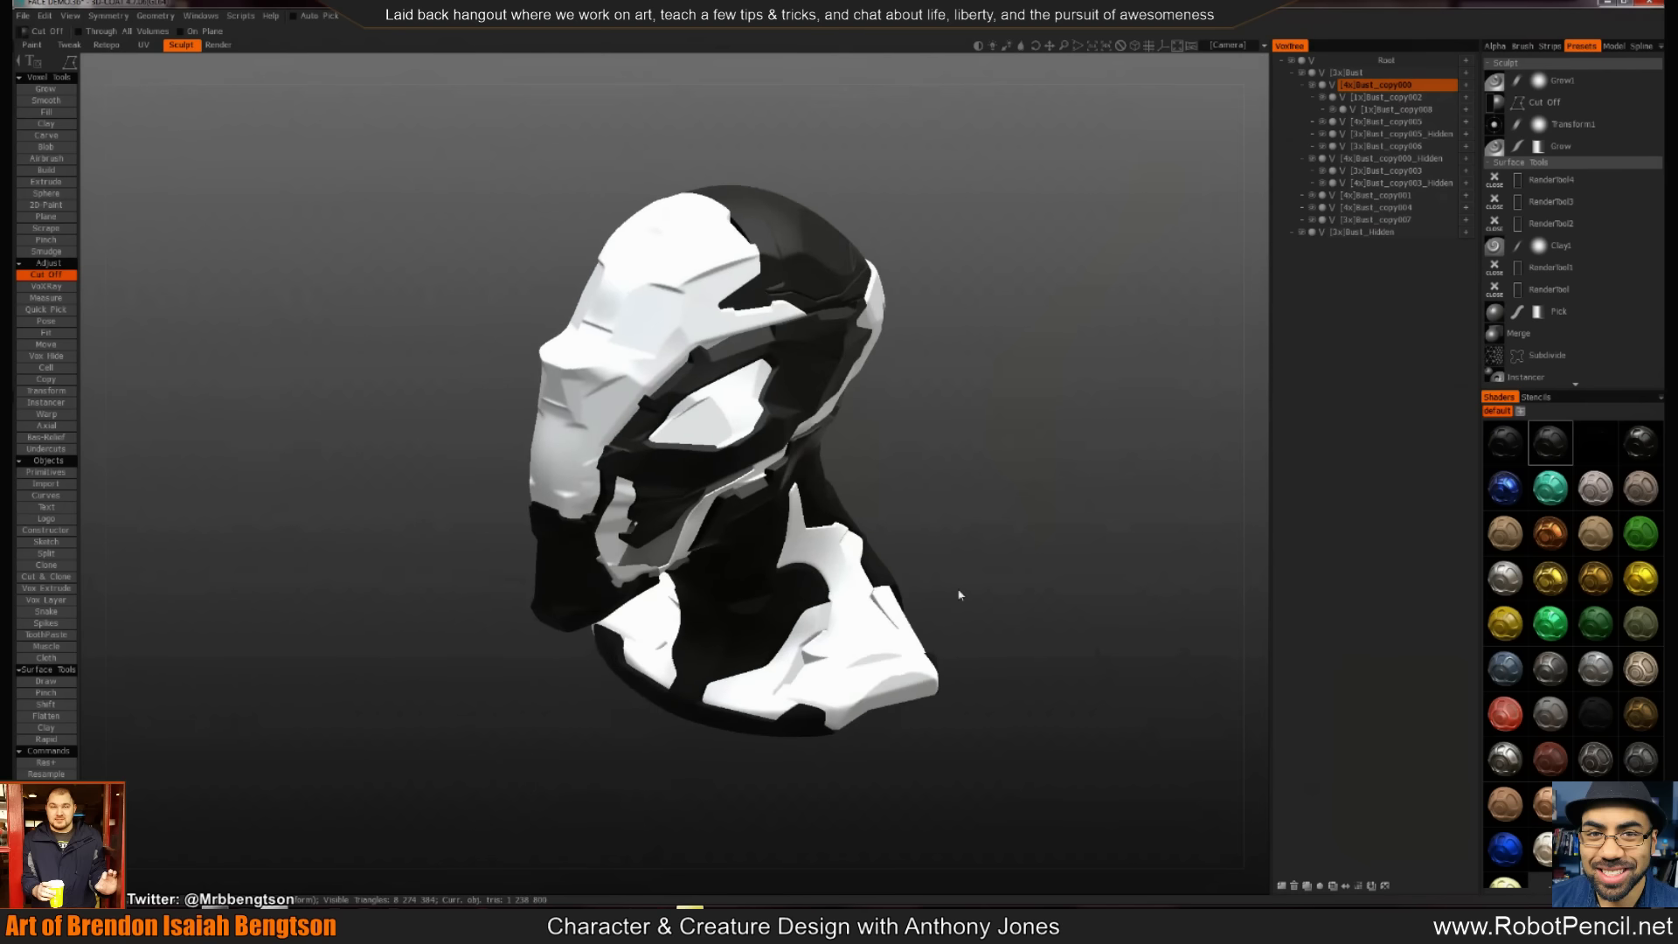
scroll(738, 508, "up", 1)
scroll(738, 509, "up", 1)
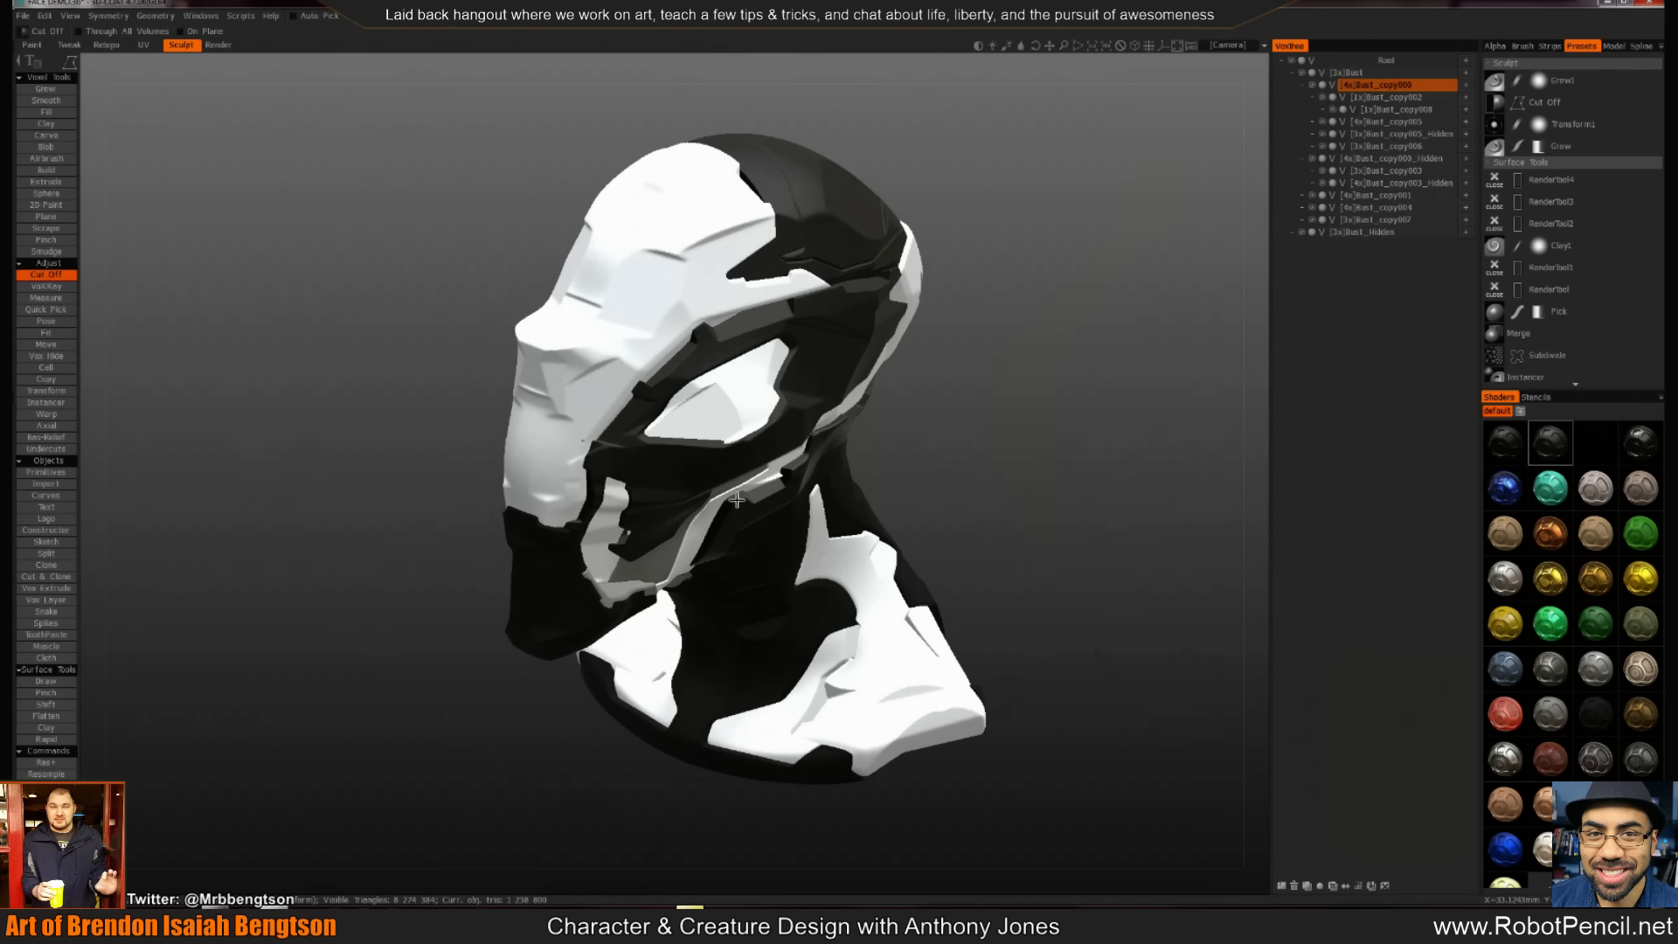
left_click_drag(906, 411, 772, 454)
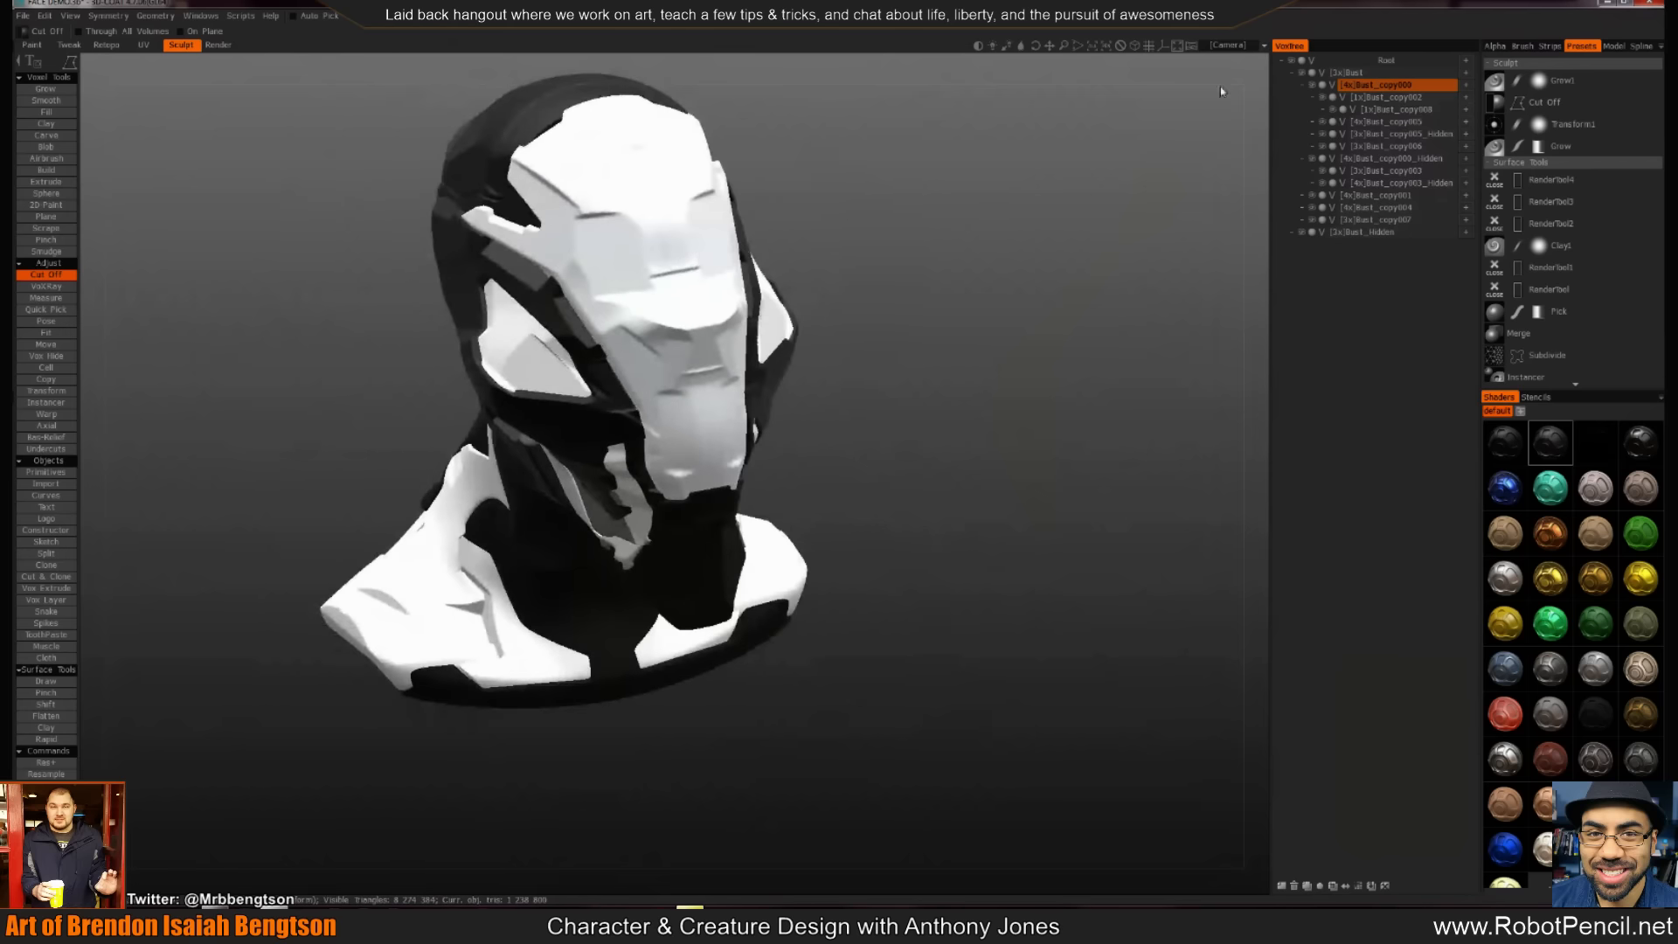
left_click(1290, 73)
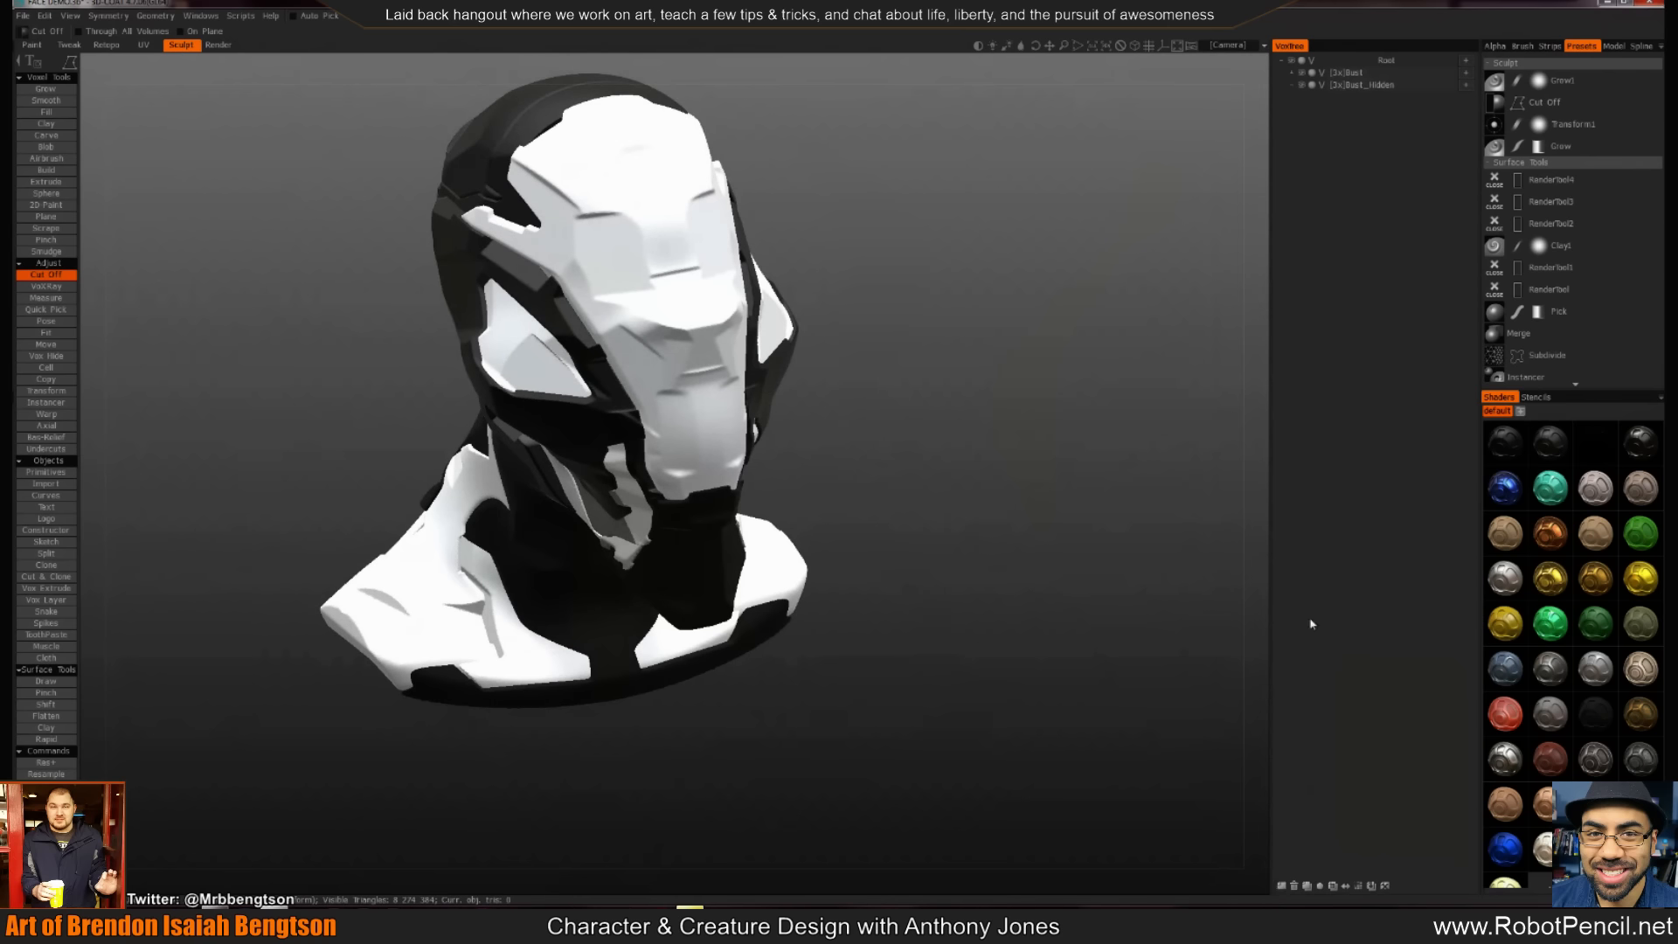
left_click(1364, 85)
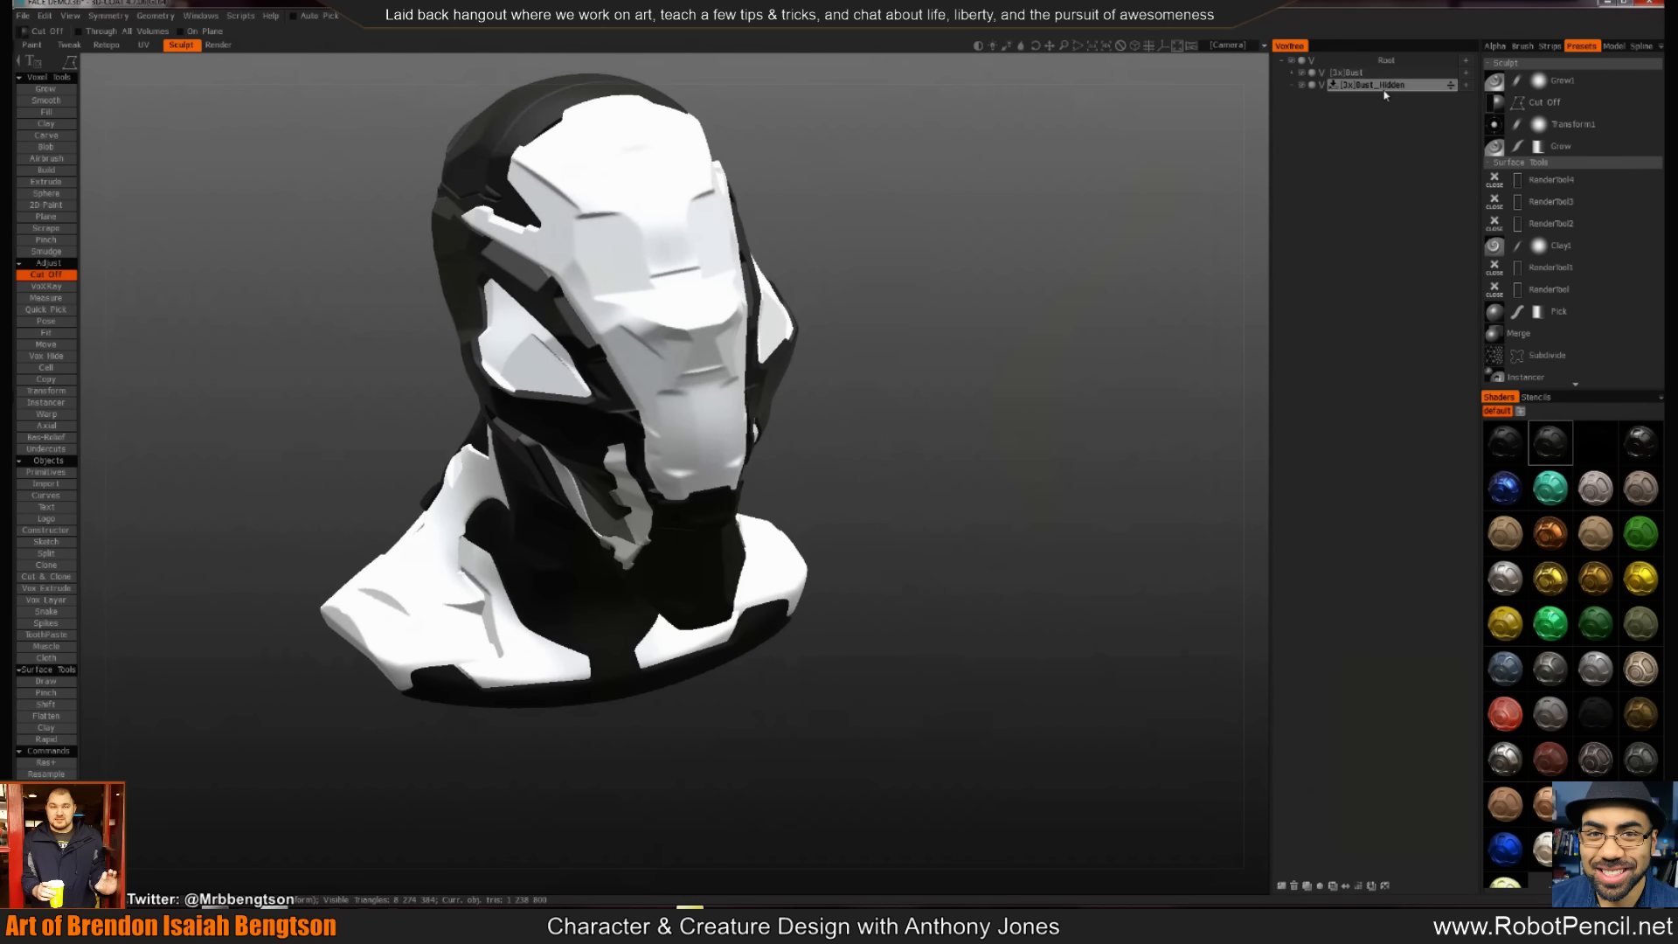
left_click(1282, 884)
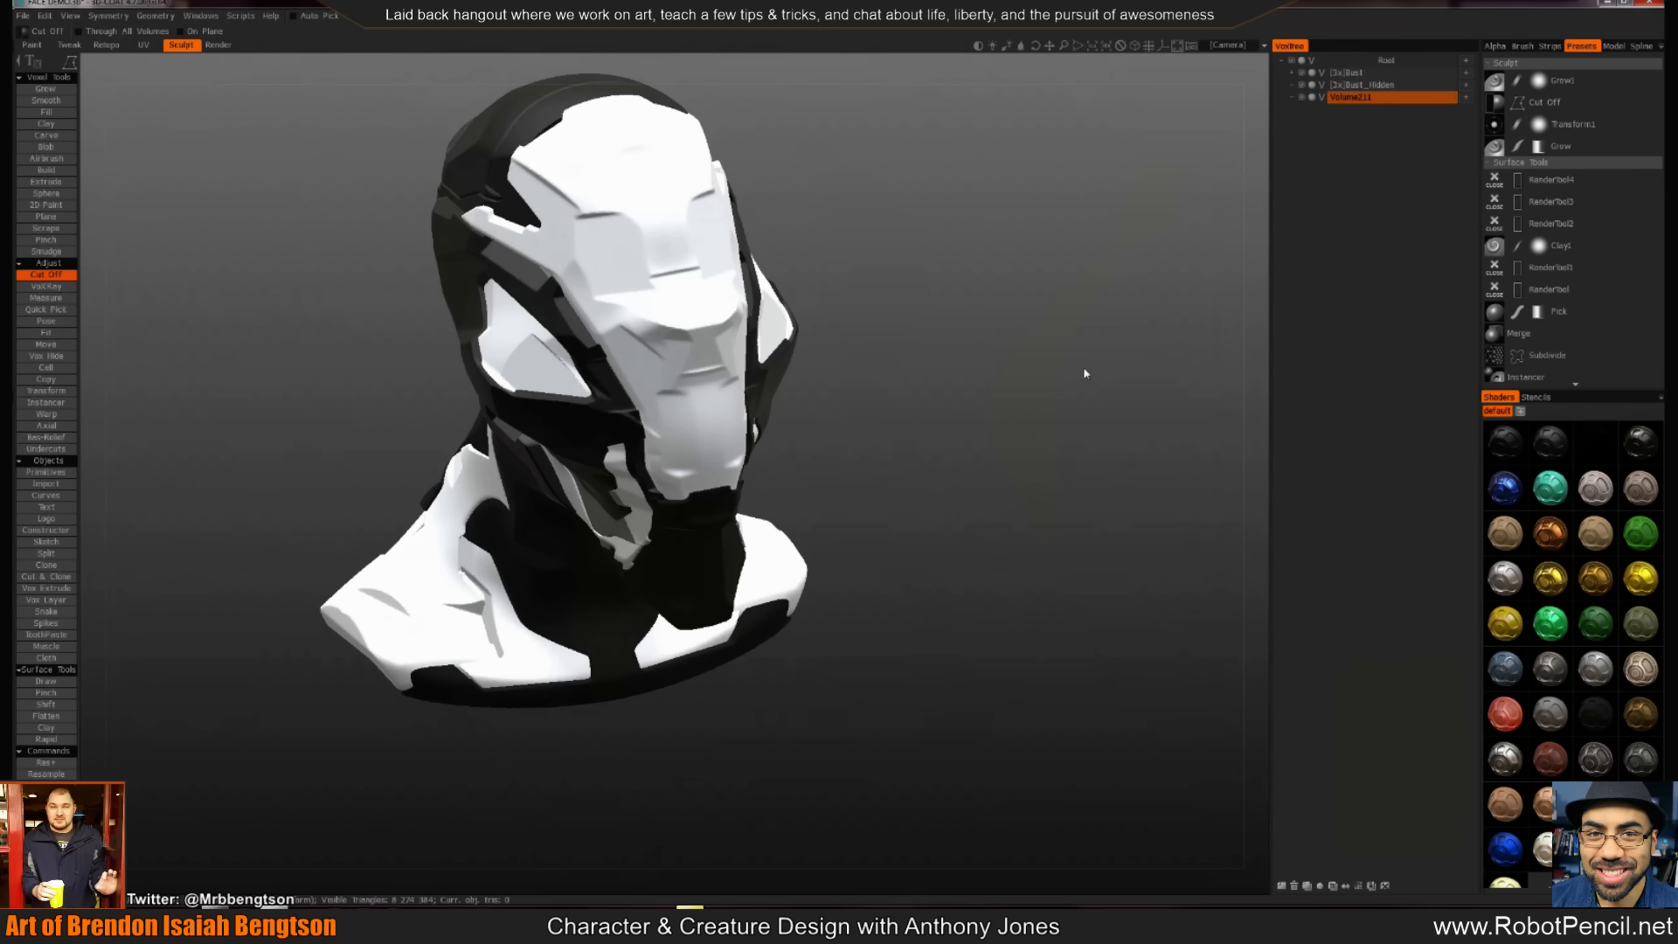
Examine the helmeted bust's overall shape from the front, three-quarter and side views
left_click_drag(828, 378, 792, 423)
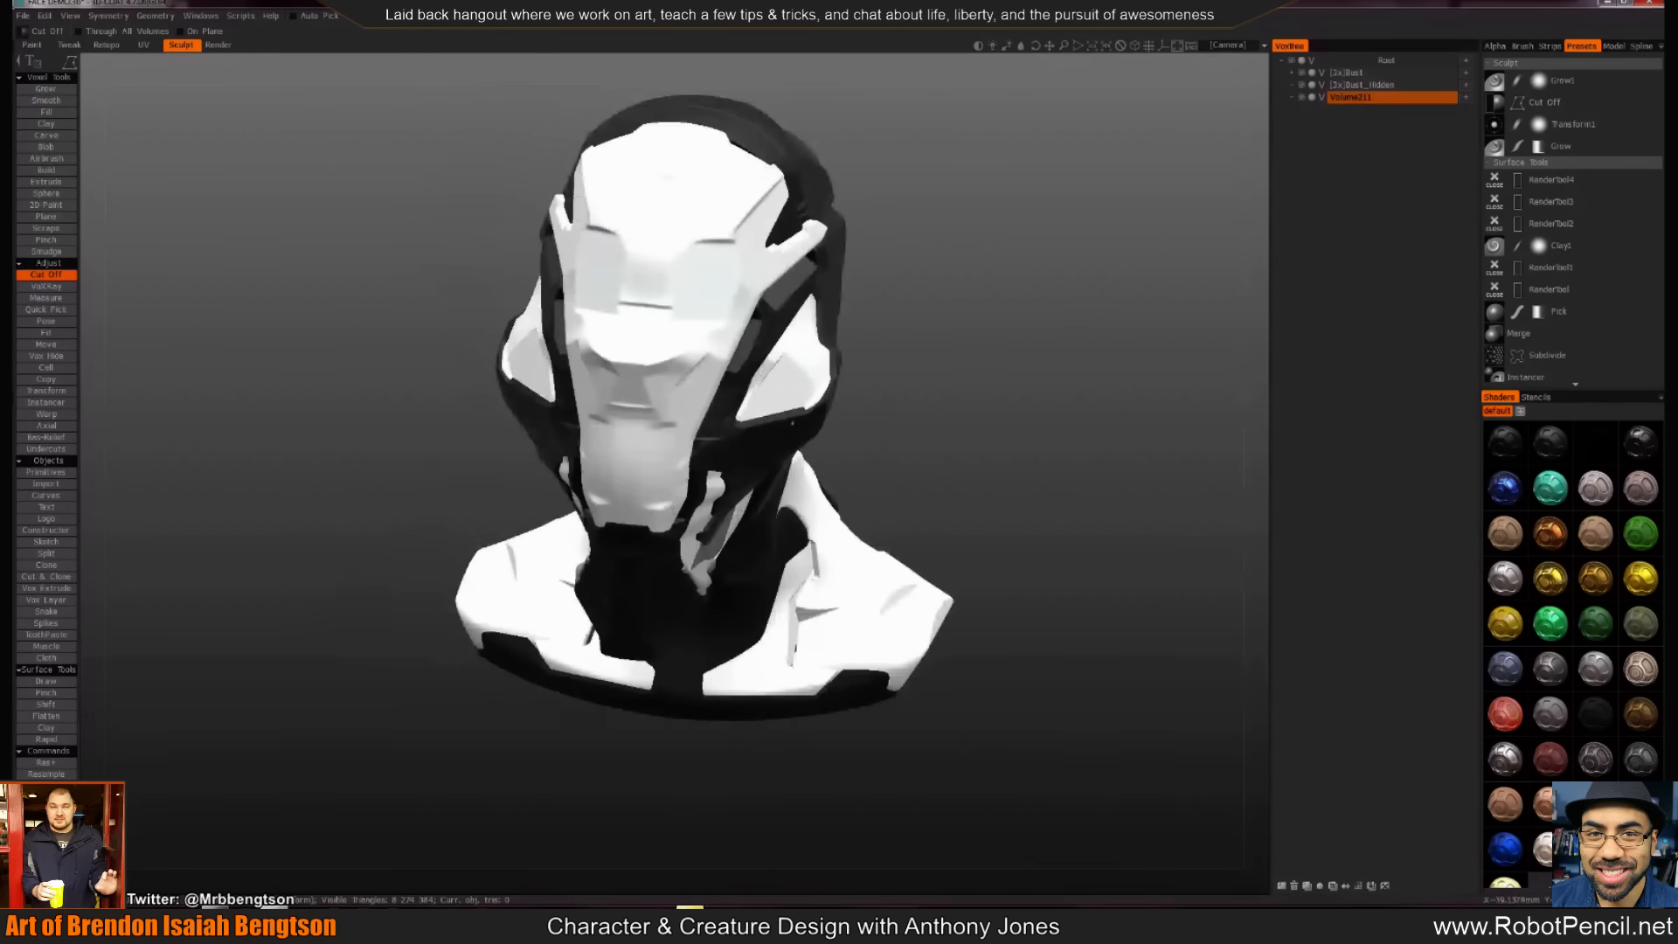
right_click_drag(816, 415, 857, 428)
middle_click_drag(936, 346, 896, 340)
mouse_move(921, 420)
left_mouse_down()
mouse_move(861, 413)
mouse_move(952, 409)
left_mouse_up()
right_click_drag(952, 408, 863, 363)
left_click_drag(905, 310, 862, 446)
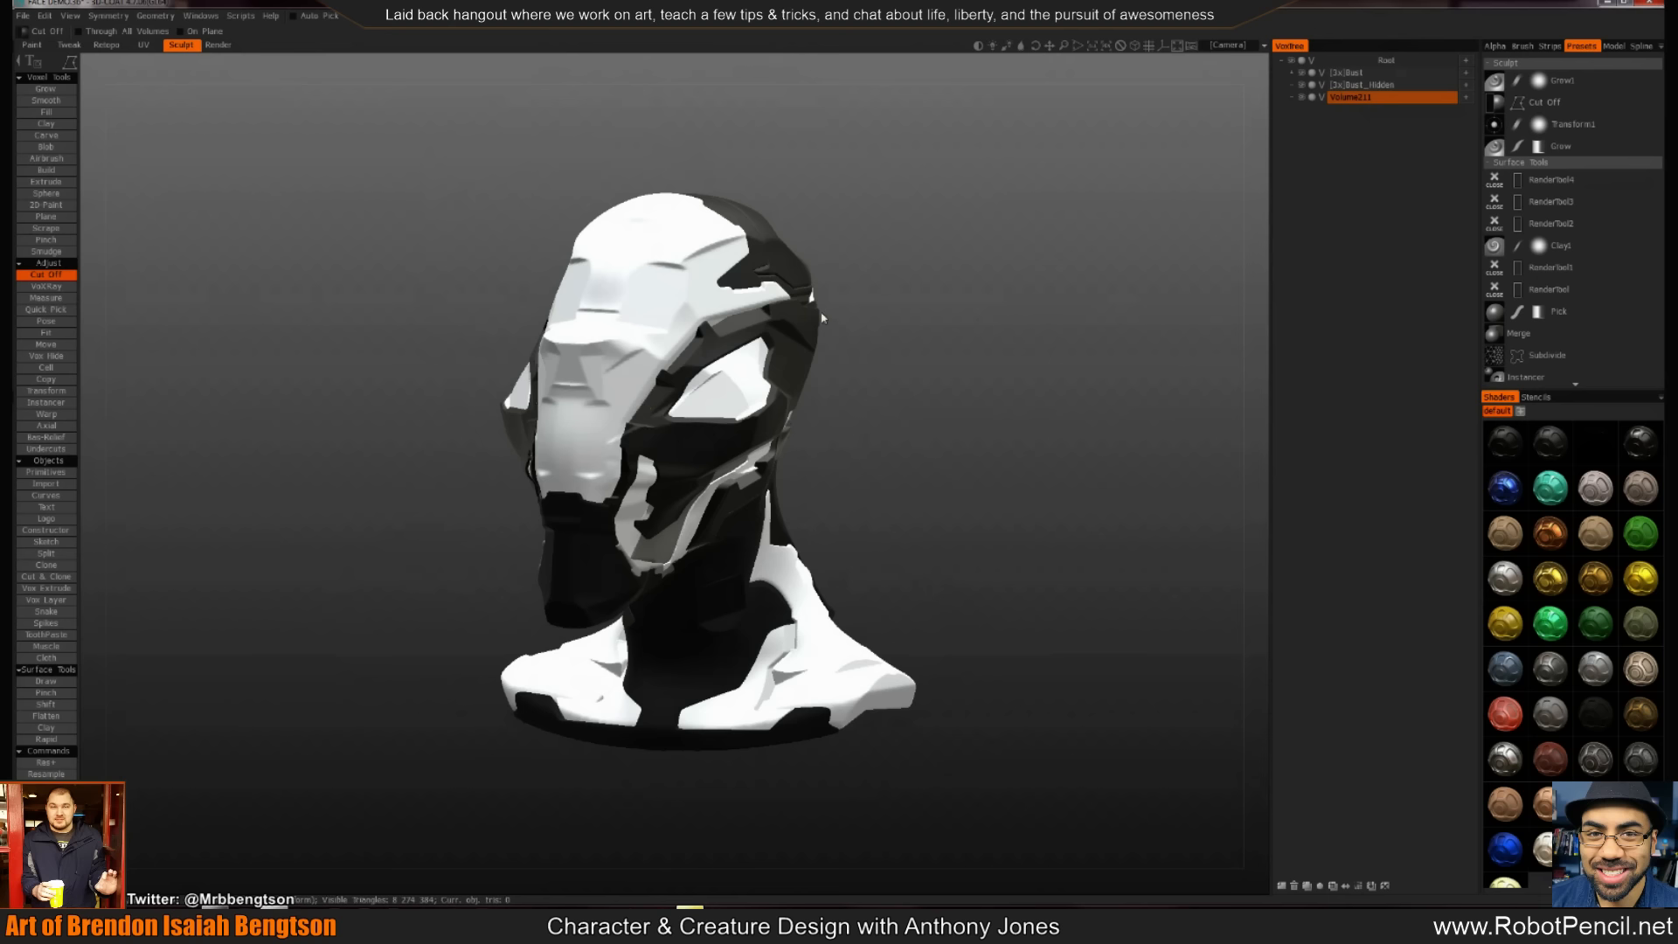
scroll(915, 365, "up", 2)
scroll(981, 242, "up", 2)
right_click_drag(982, 241, 889, 400)
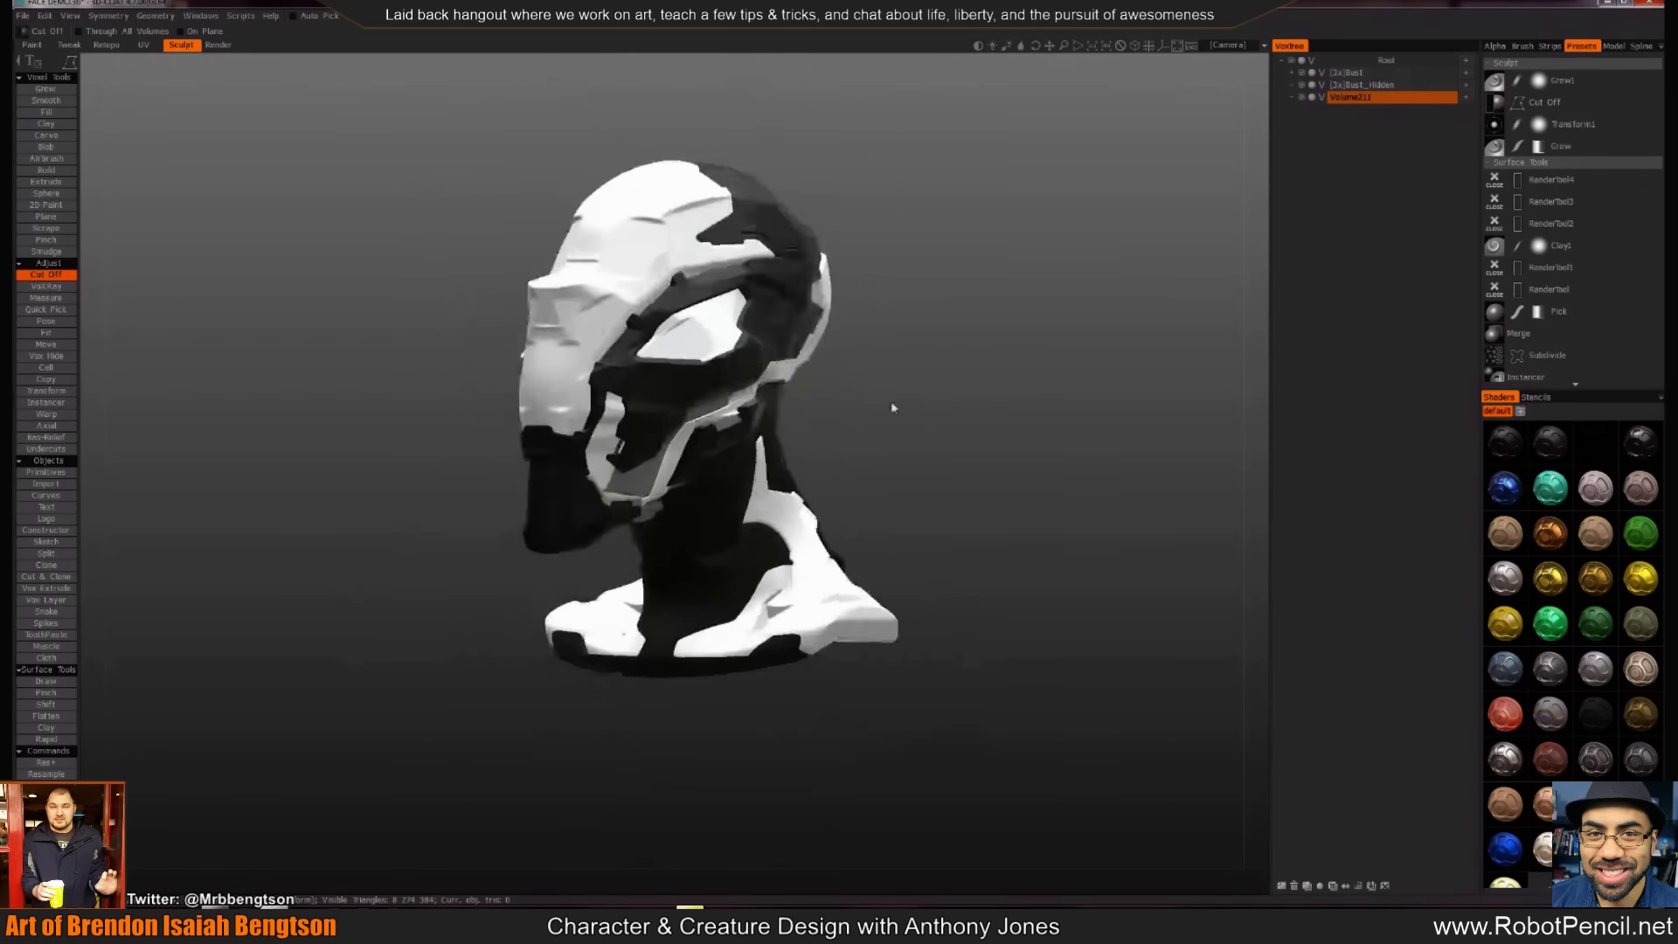
left_click_drag(890, 401, 1184, 248)
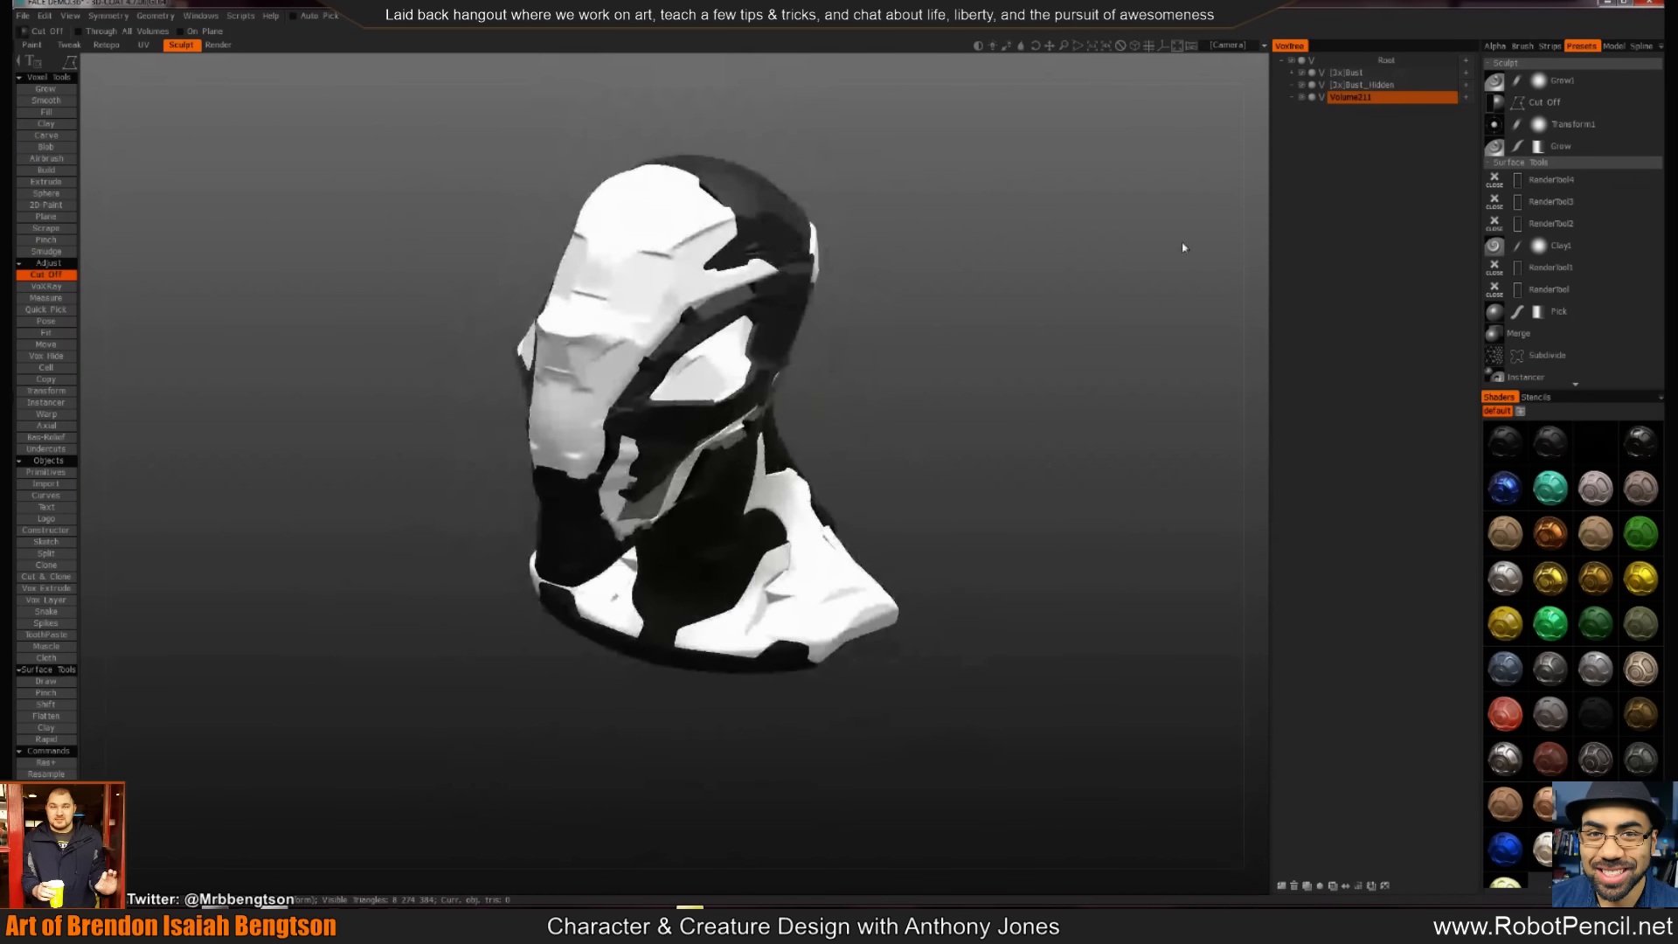
Hide the Bust layer and nest the Bust_Hidden layer under it to clear the viewport
left_click(1291, 72)
left_click(1291, 73)
left_click(1302, 72)
left_click(1301, 85)
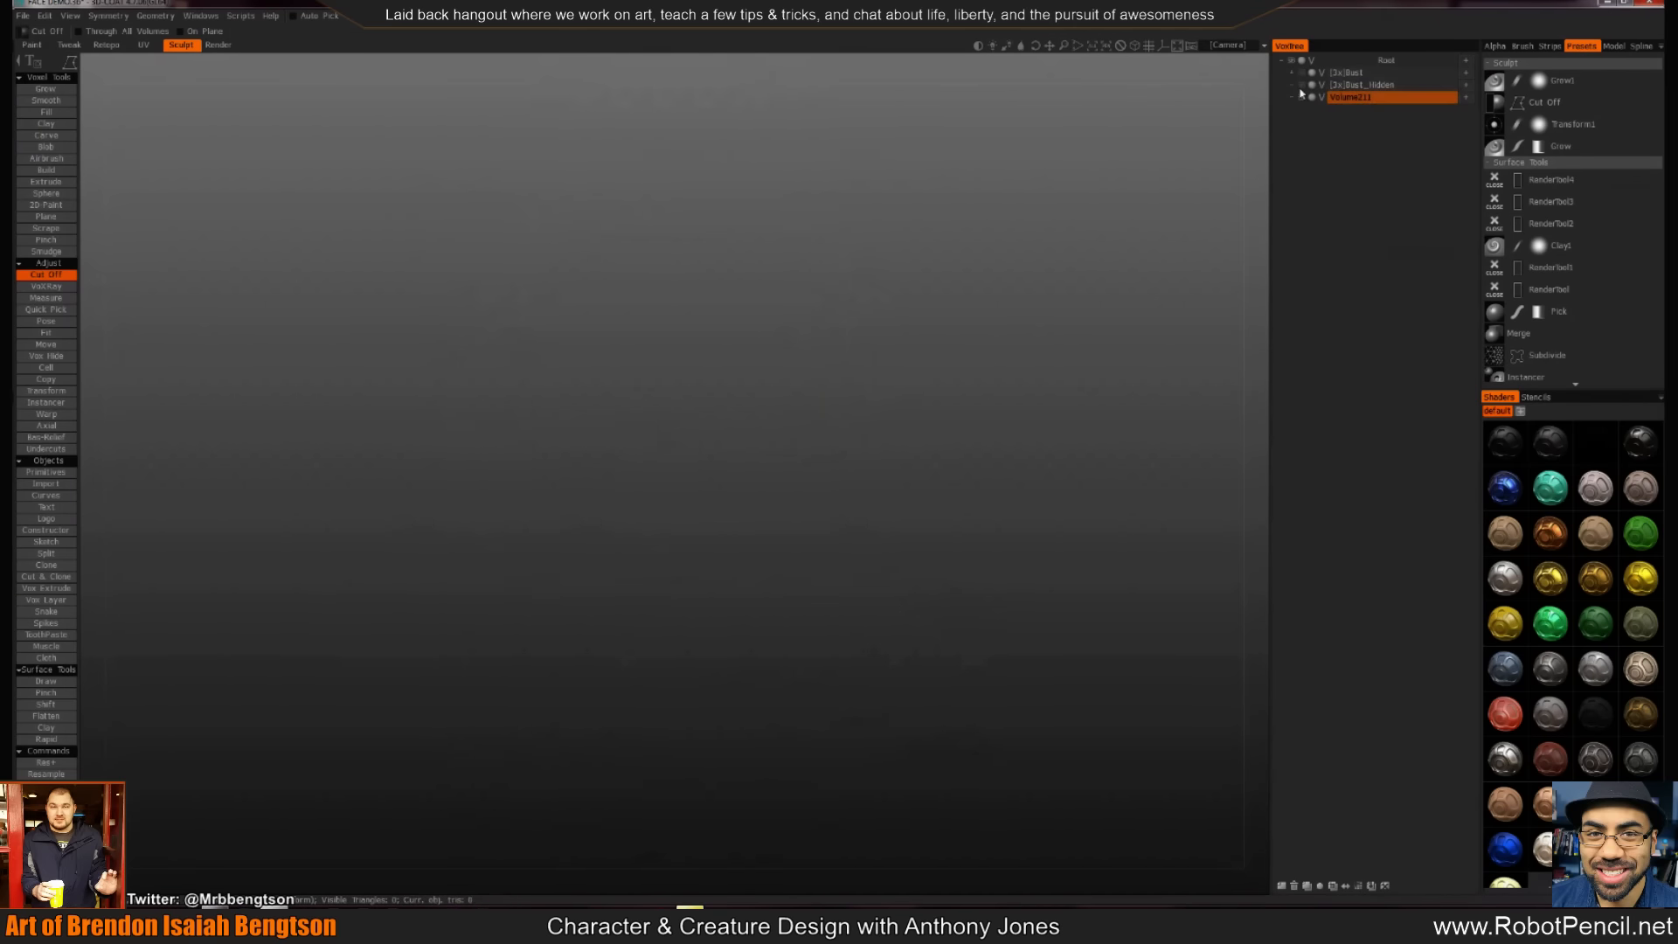
left_click(1300, 86)
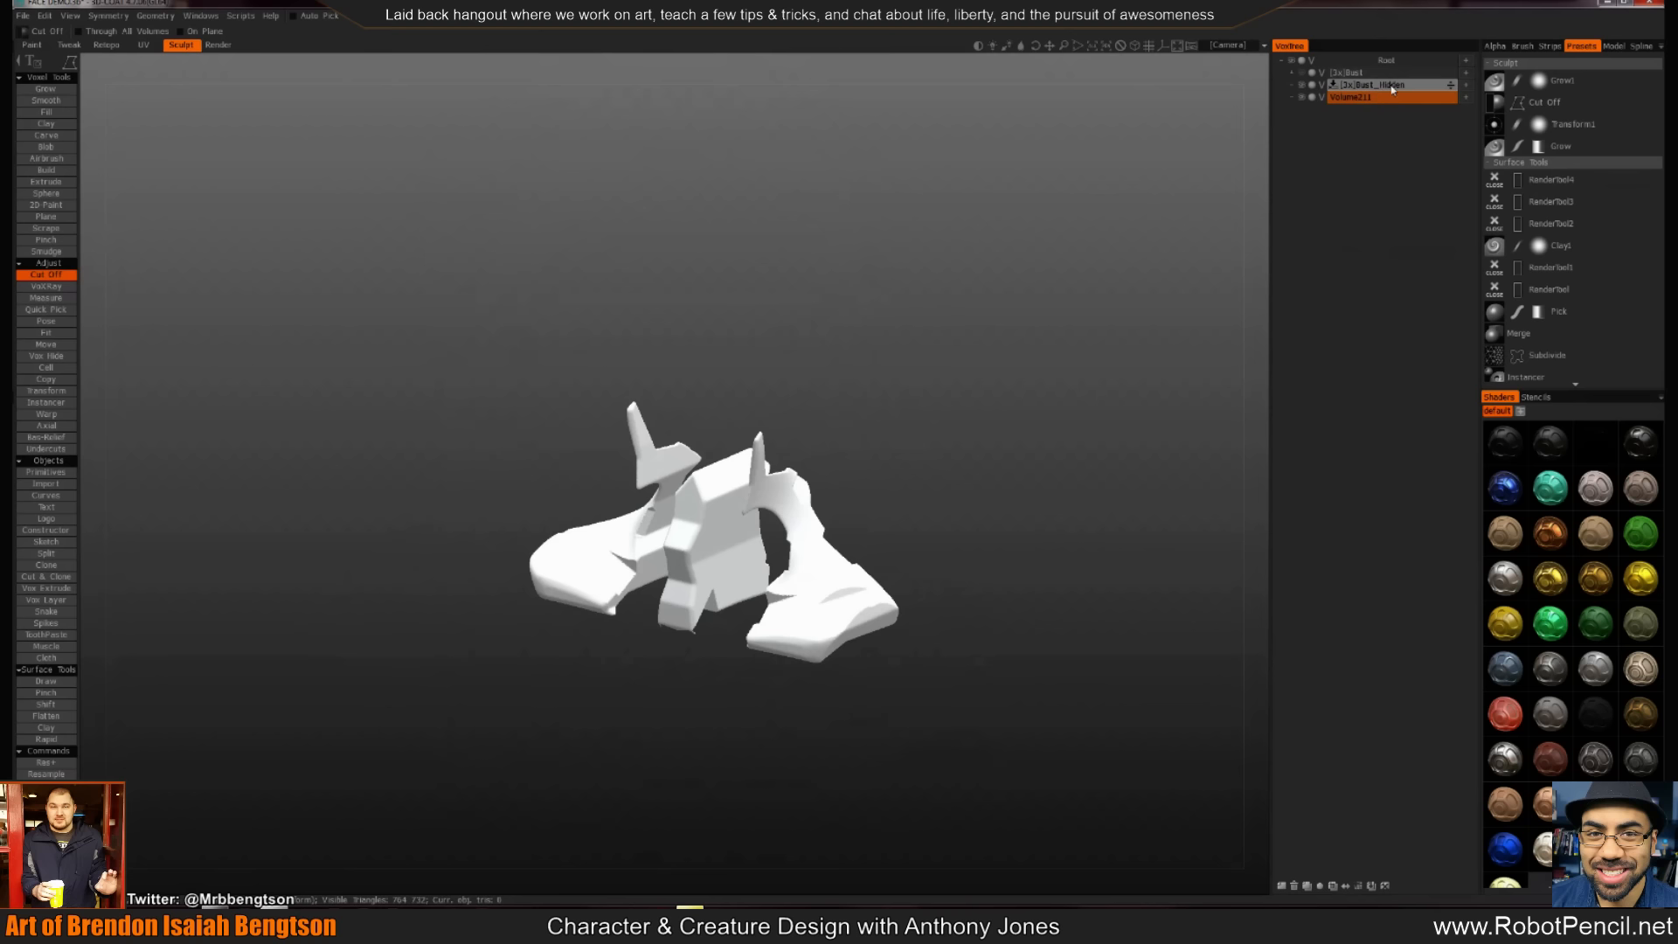
left_click_drag(1400, 86, 1457, 71)
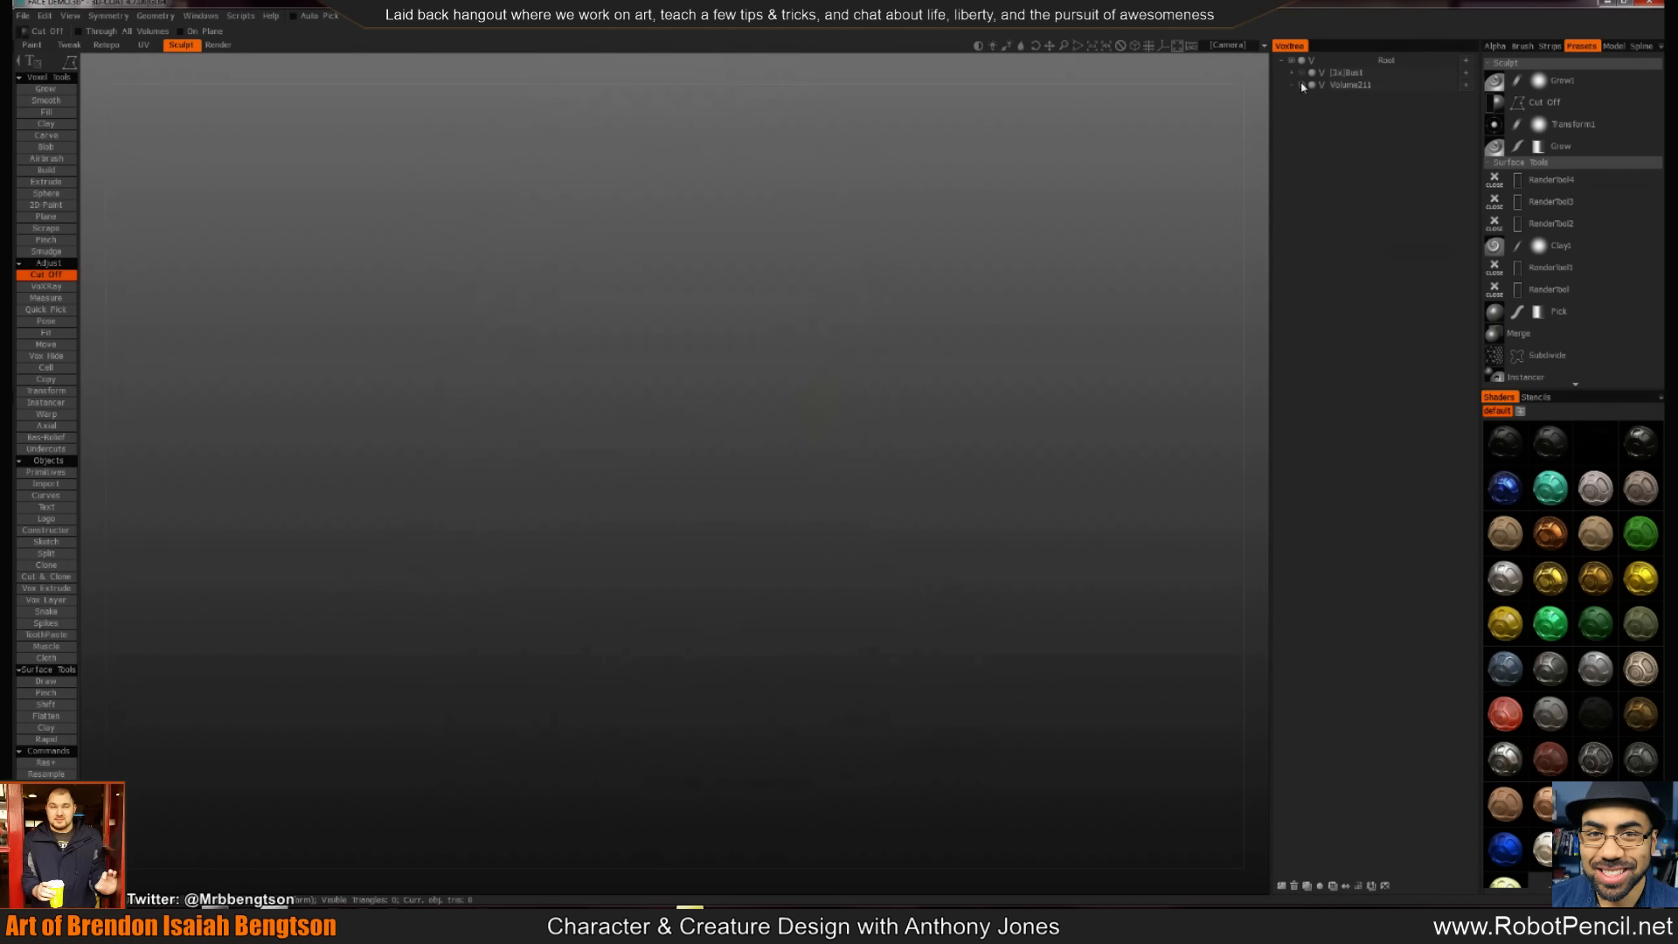
Add a sphere primitive to the new volume layer, raised to a height of about 81 units
left_click(46, 472)
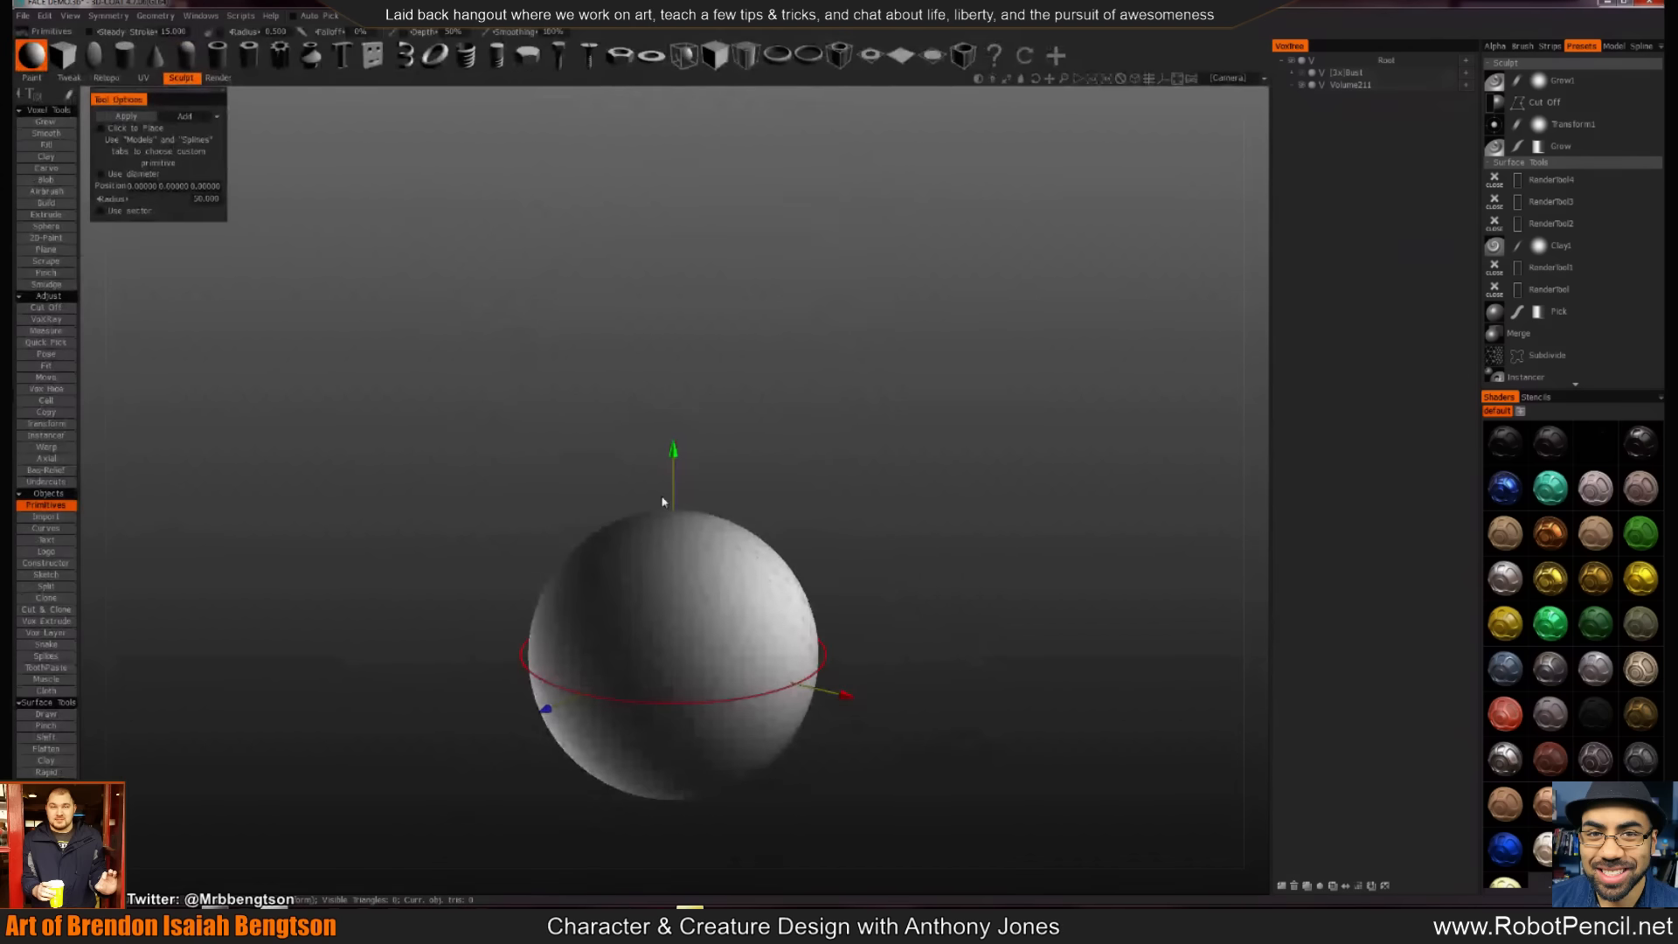
left_click_drag(674, 456, 673, 229)
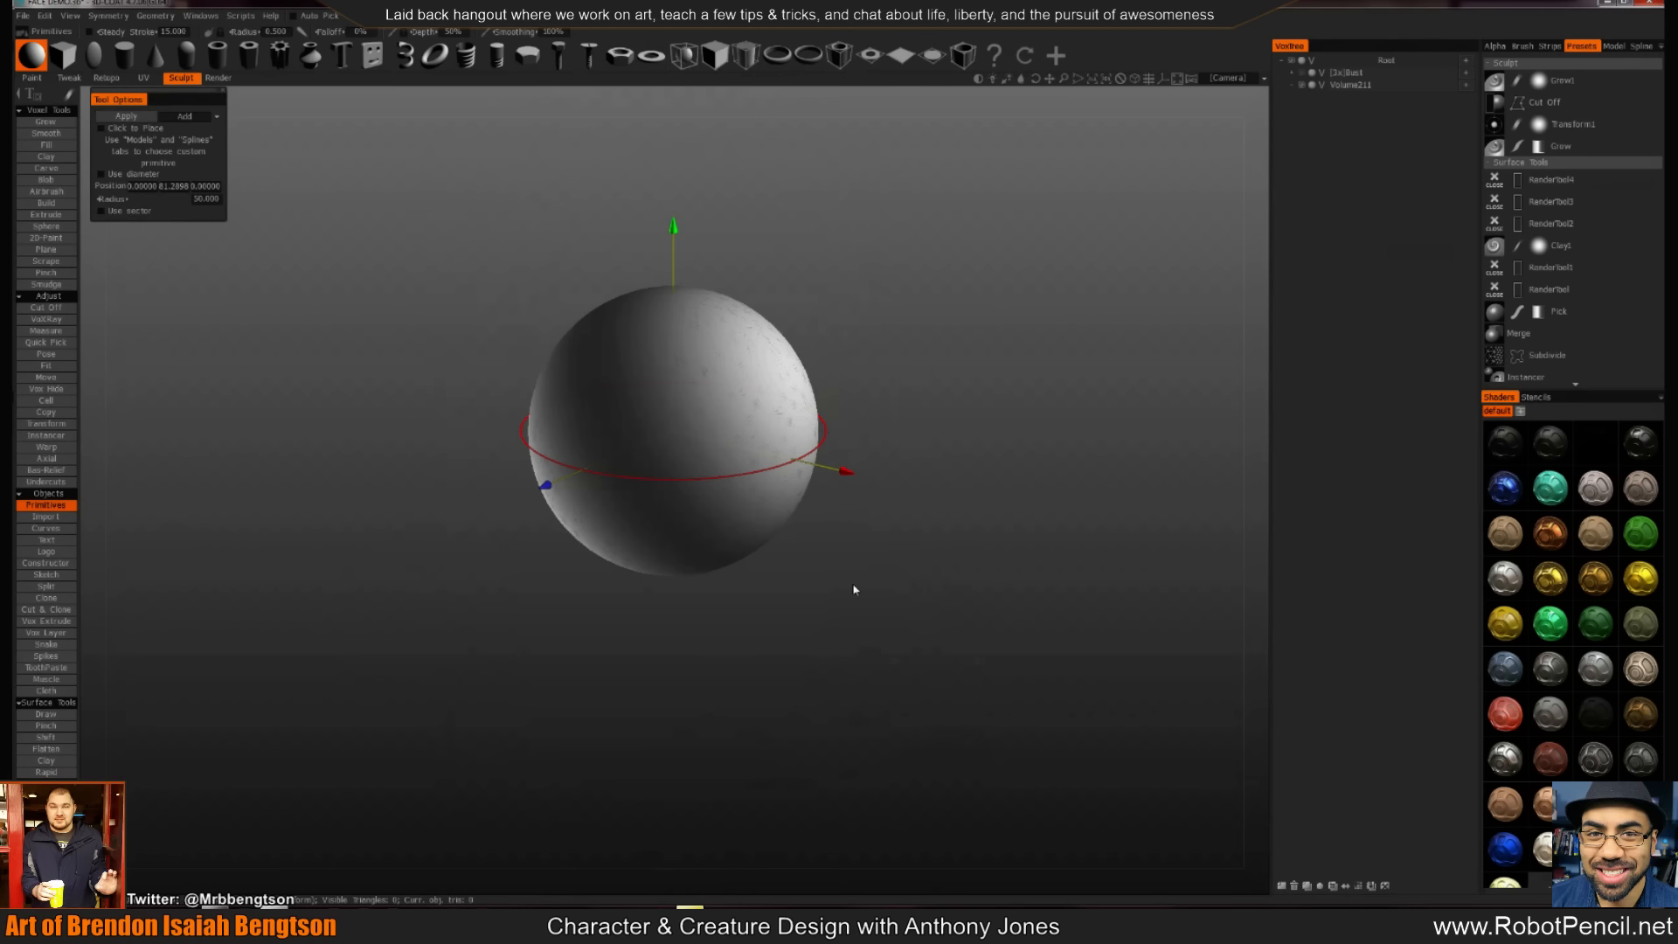
left_click_drag(854, 589, 846, 634)
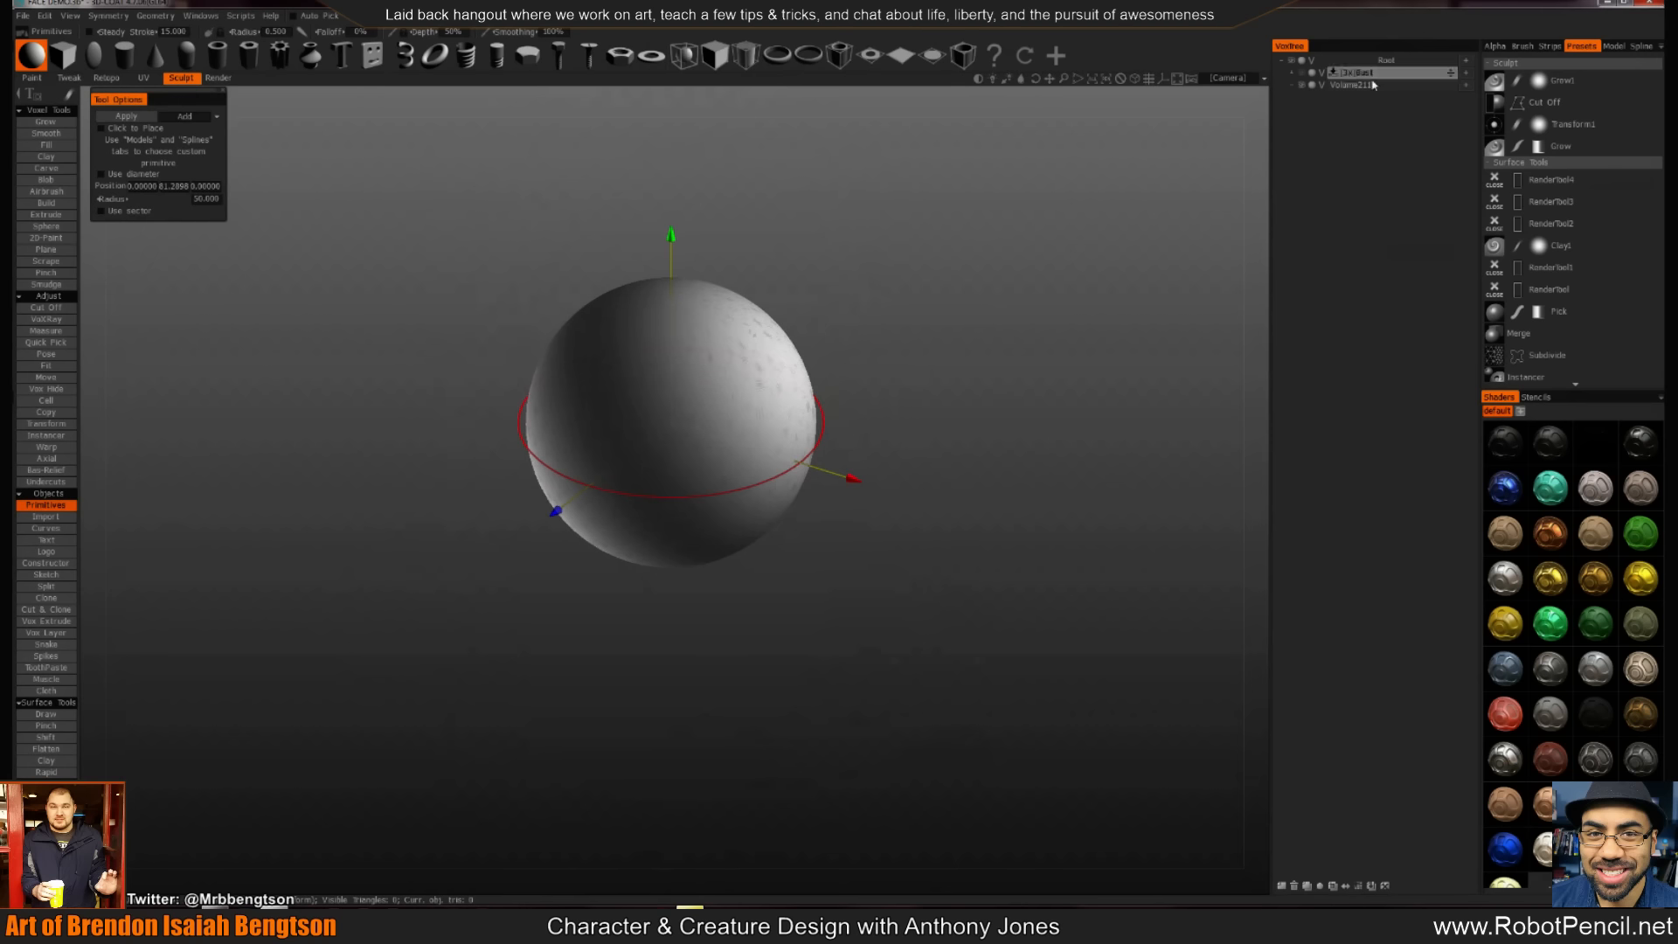
left_click(1371, 85)
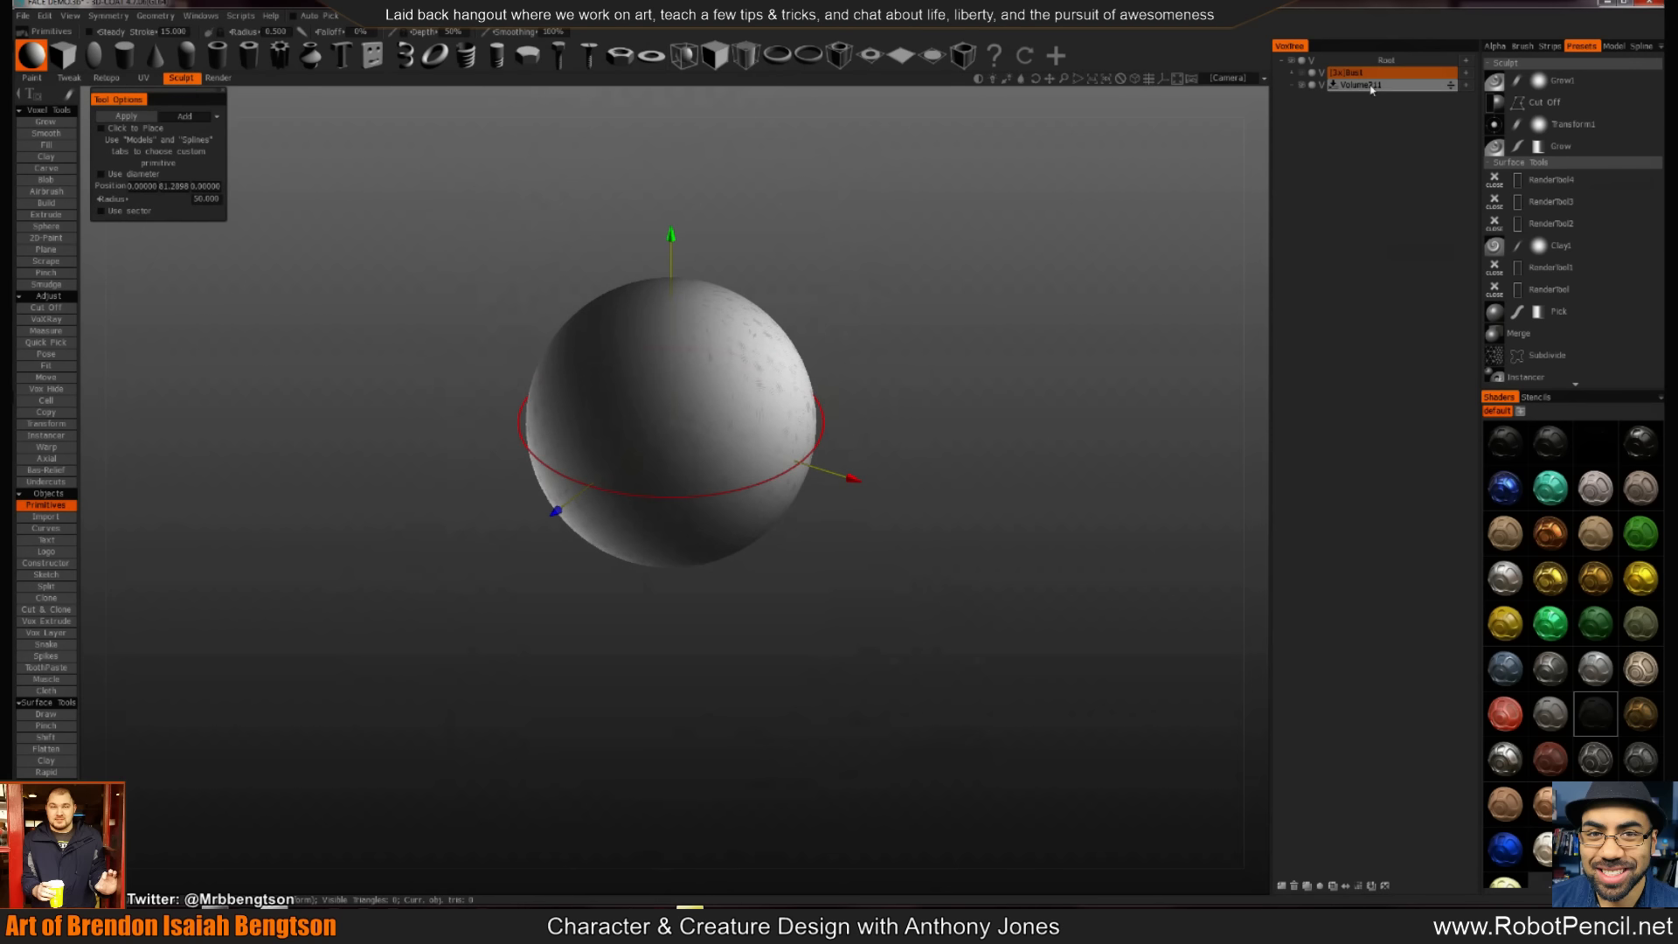
left_click(135, 119)
Pull the sphere into a rough head with eye hollows and a jaw using the Move brush, and apply the tan skin shader
key("t")
right_click_drag(798, 397, 799, 462)
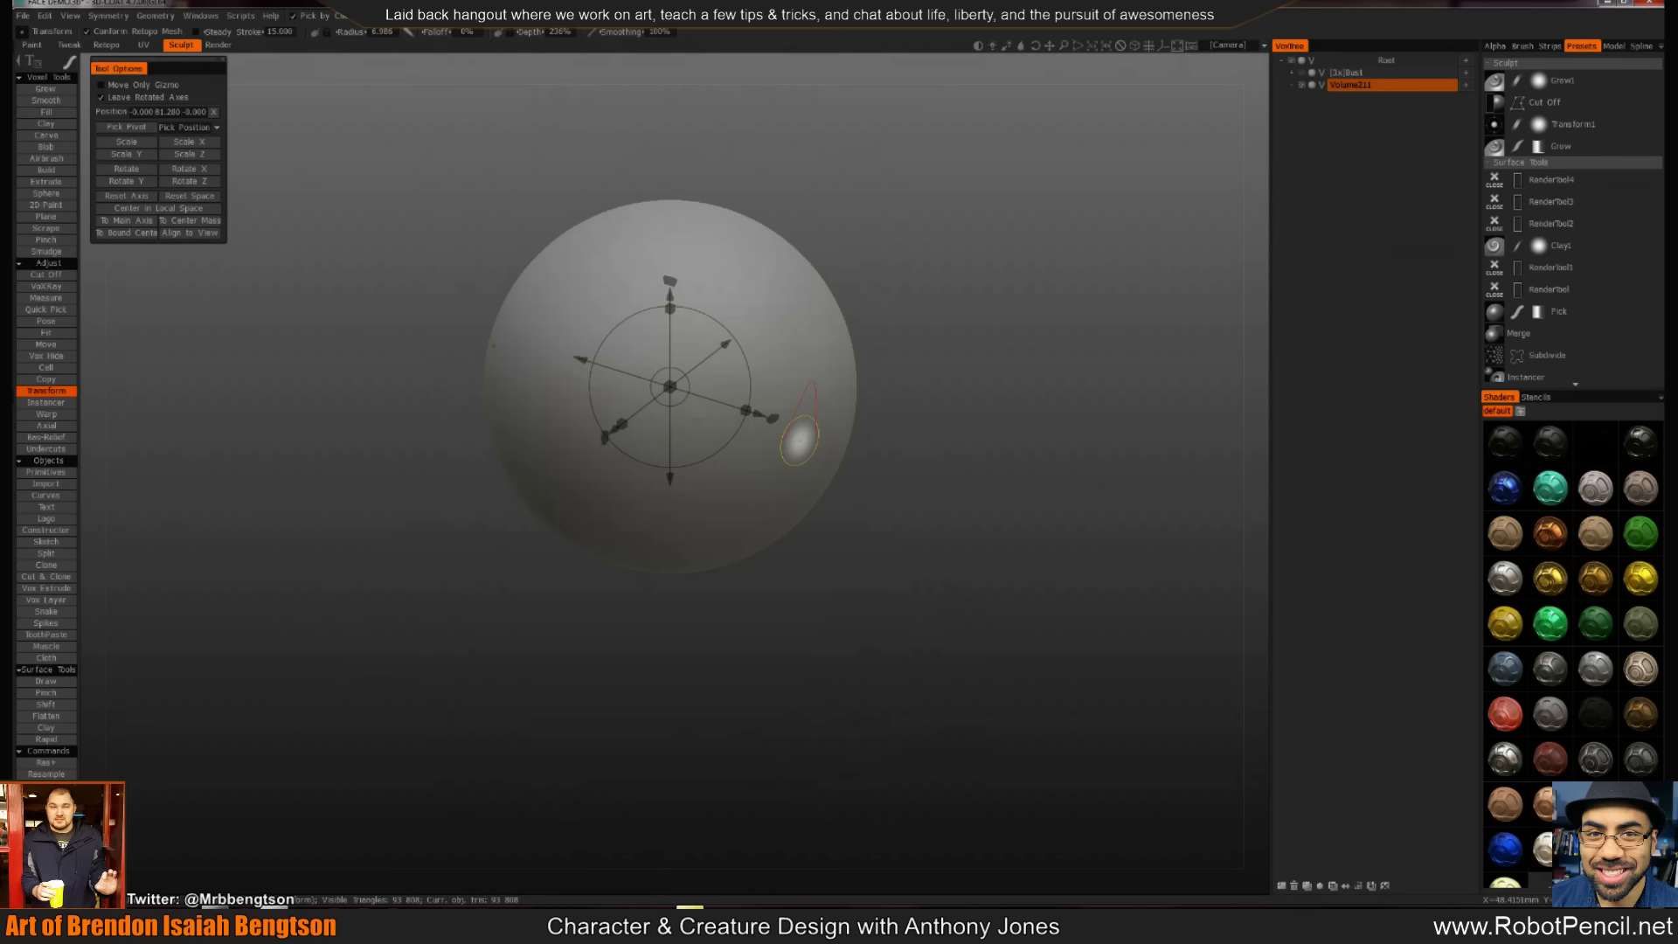
left_click_drag(784, 578, 796, 622)
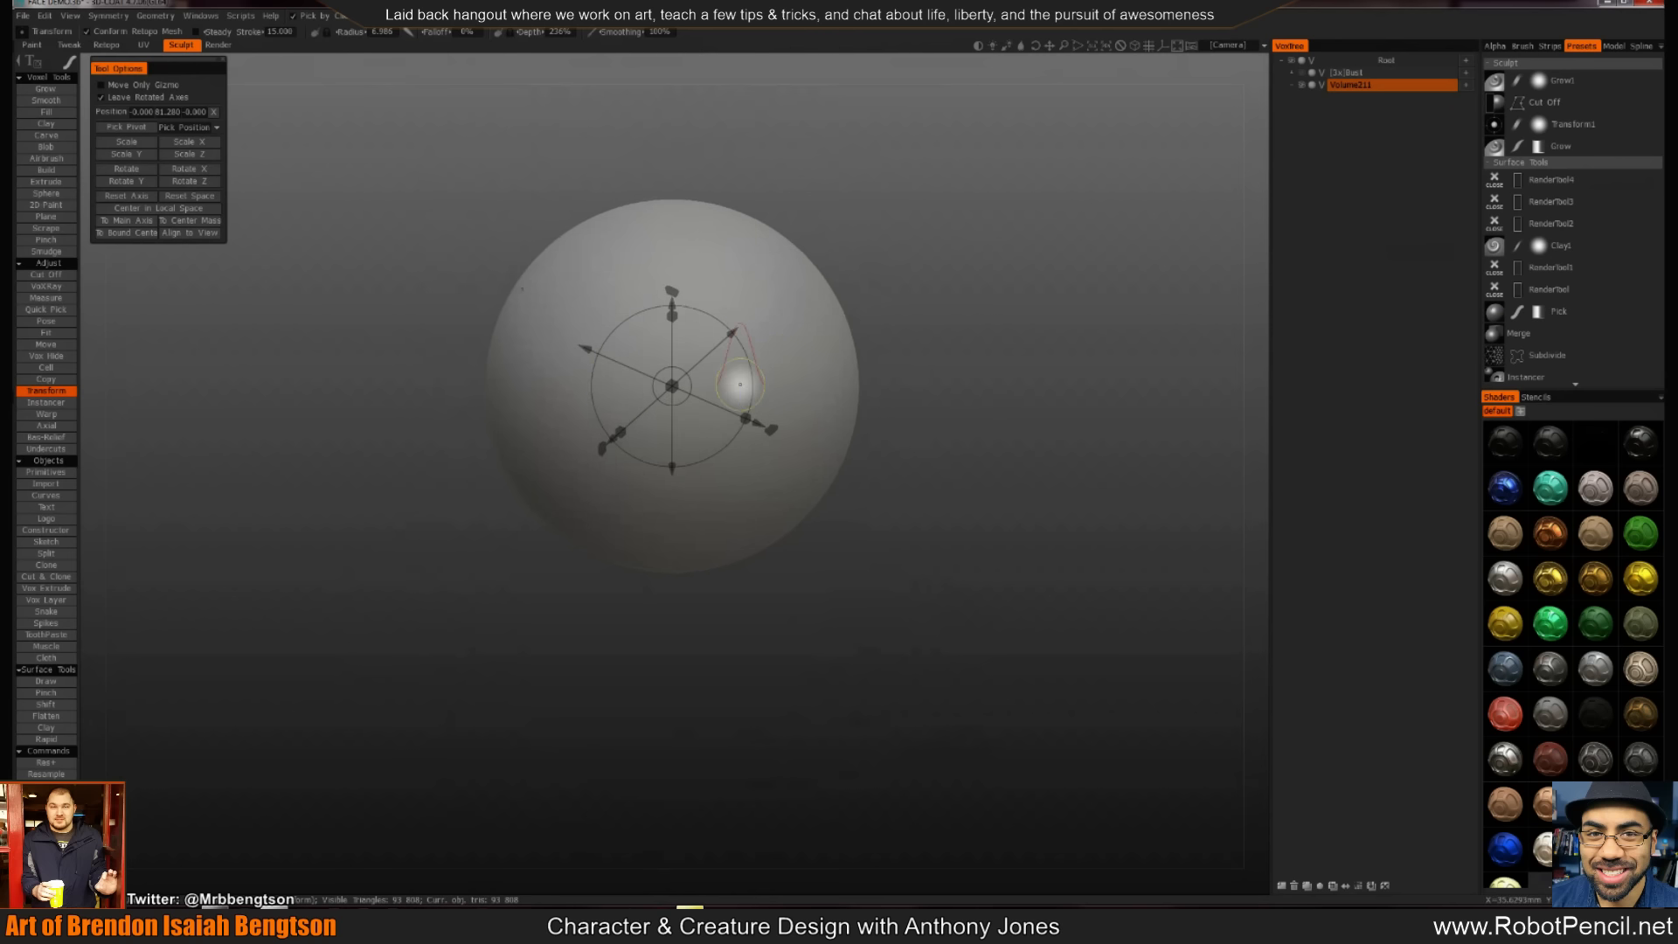
key("m")
left_click_drag(765, 375, 727, 376)
right_click_drag(727, 376, 762, 387)
mouse_move(743, 393)
left_mouse_down()
mouse_move(714, 395)
mouse_move(730, 420)
mouse_move(655, 476)
mouse_move(687, 476)
left_mouse_up()
mouse_move(627, 652)
left_mouse_down()
mouse_move(584, 588)
mouse_move(562, 603)
left_mouse_up()
mouse_move(538, 501)
left_mouse_down()
mouse_move(538, 597)
mouse_move(650, 662)
left_mouse_up()
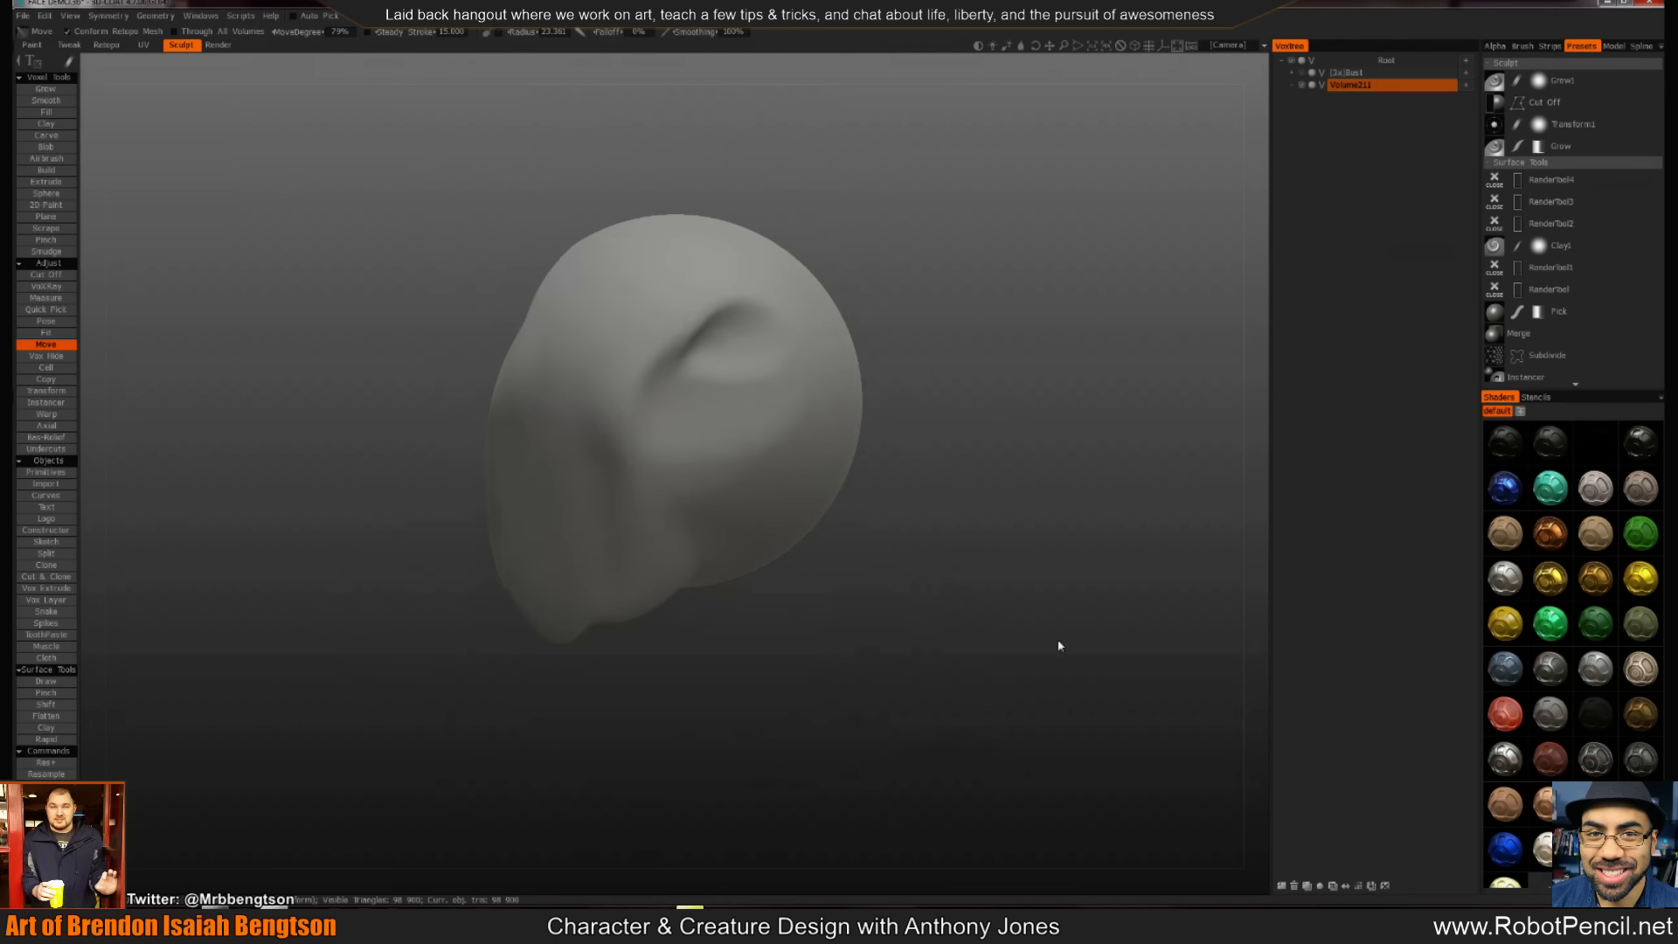
left_click(1595, 535)
left_click_drag(900, 569, 712, 487)
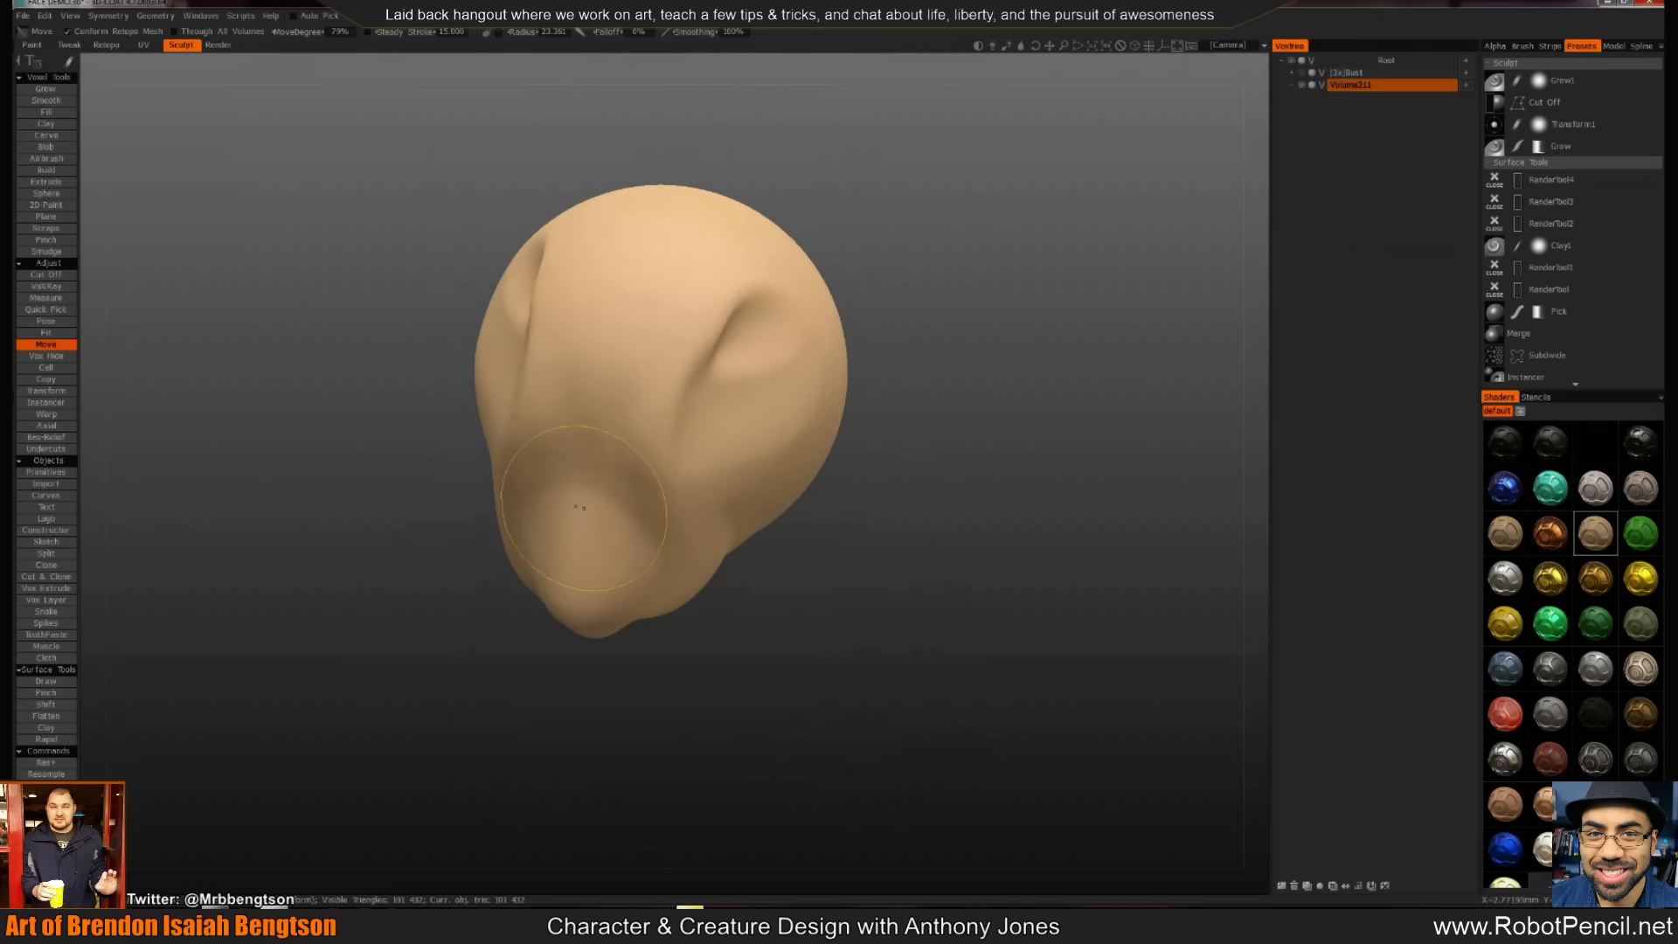
Pull the jaw into a long tapered snout, push in the sides of the nose bridge and bulge the cheekbones outward with the Move brush
mouse_move(585, 647)
left_mouse_down()
mouse_move(565, 633)
mouse_move(522, 658)
mouse_move(519, 690)
left_mouse_up()
left_click_drag(498, 569, 515, 428)
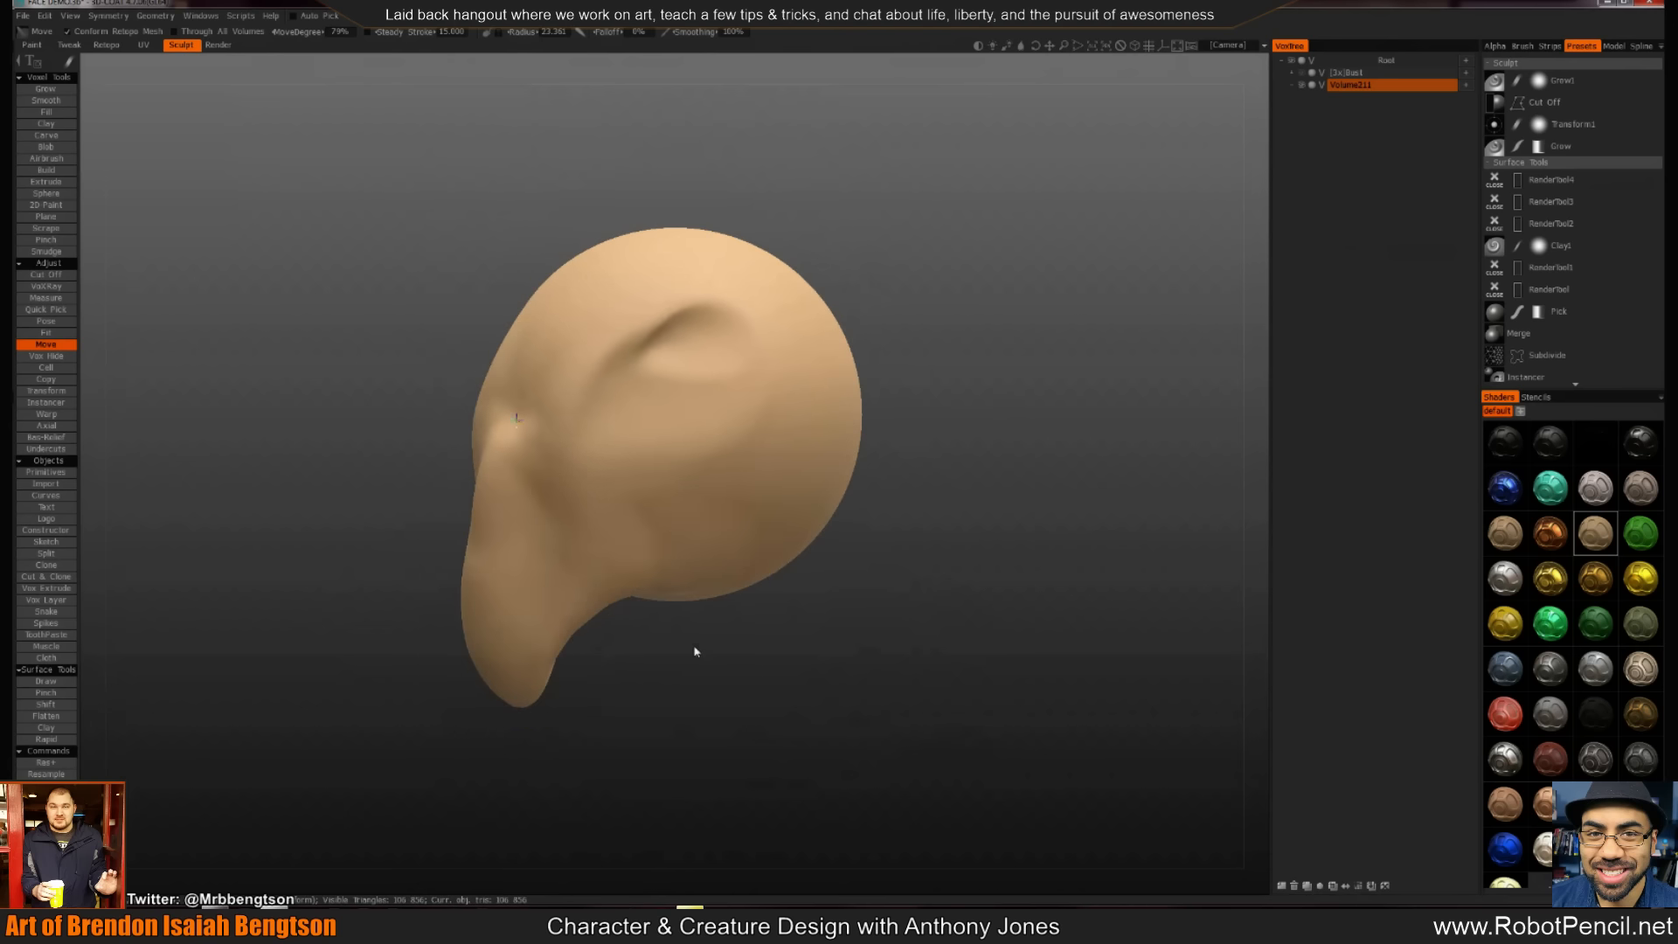
left_click_drag(695, 651, 805, 675)
left_click_drag(777, 435, 794, 425)
mouse_move(762, 480)
left_mouse_down()
mouse_move(709, 520)
mouse_move(637, 637)
mouse_move(627, 596)
left_mouse_up()
left_click_drag(785, 434, 773, 386)
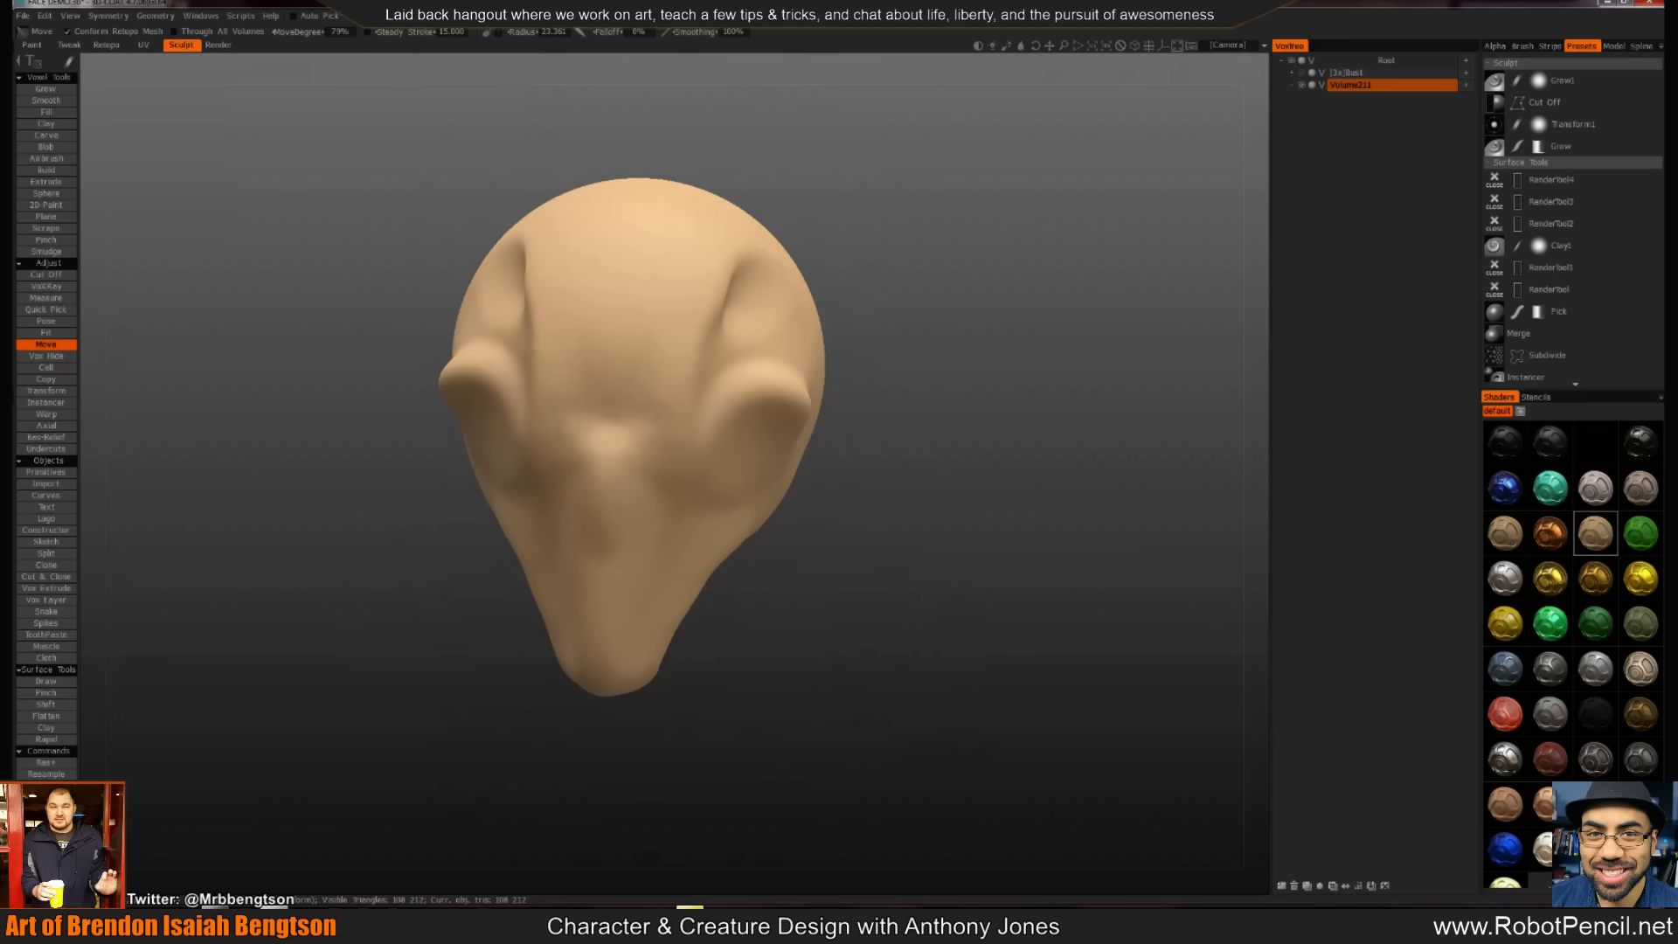
left_click_drag(979, 376, 820, 411)
mouse_move(706, 462)
left_mouse_down()
mouse_move(757, 421)
mouse_move(749, 547)
mouse_move(731, 540)
mouse_move(900, 599)
left_mouse_up()
Slice off the outer cheekbones, the sides of the jaw and the underside of the skull with the Cut Off tool
key("2")
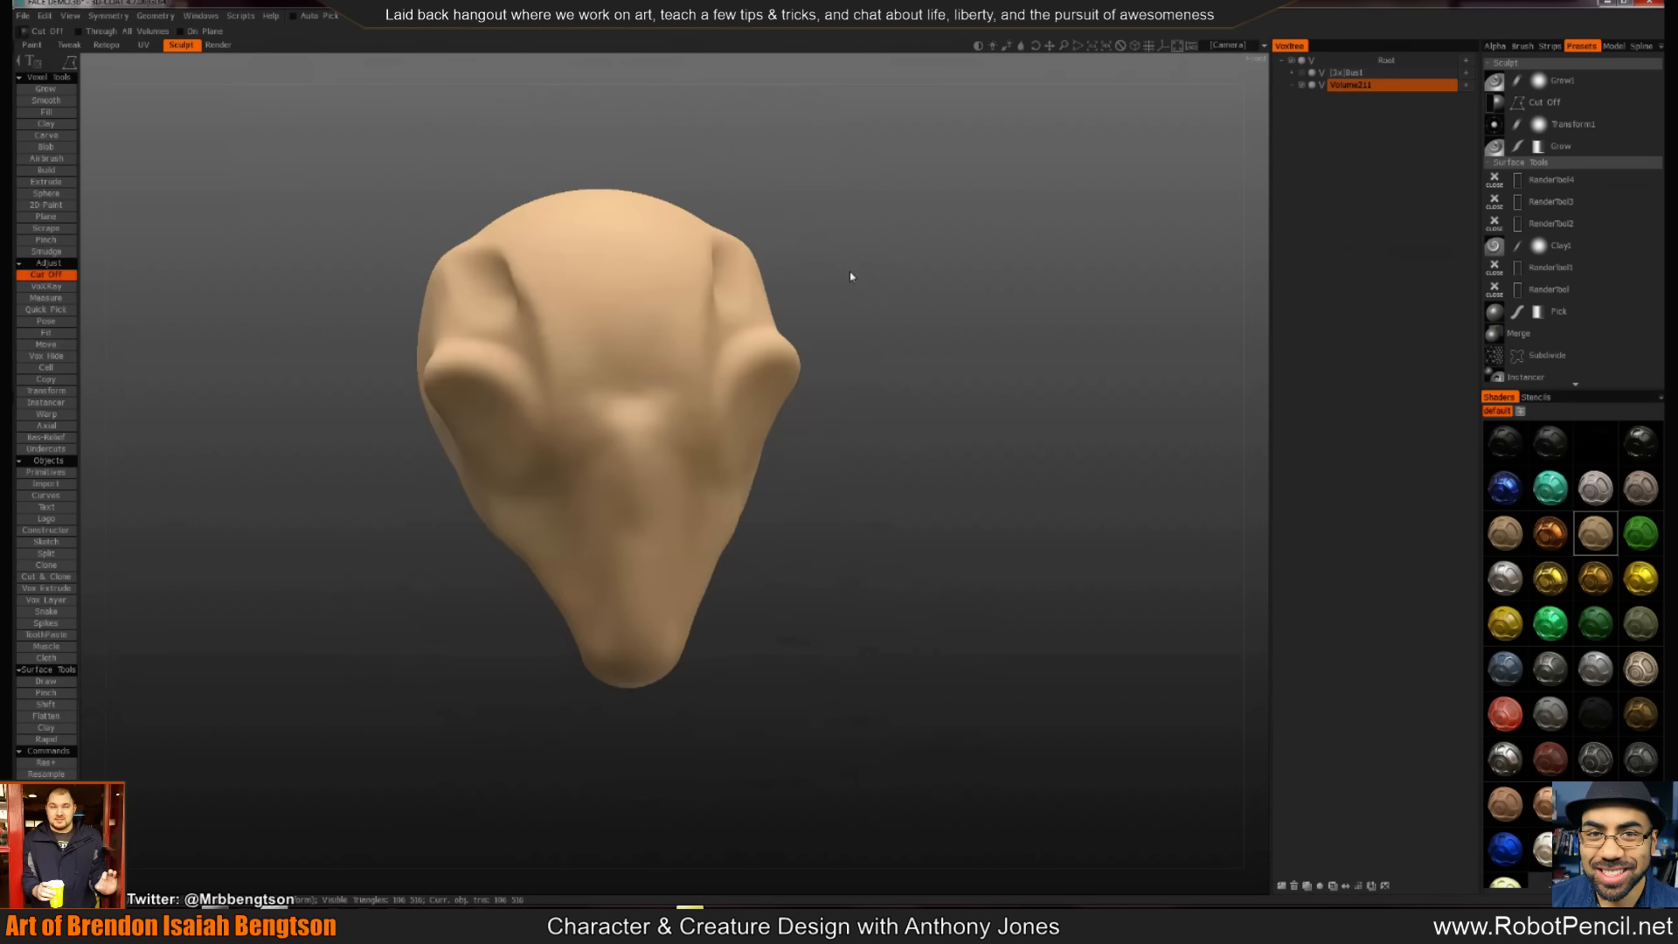
left_click(836, 219)
left_click_drag(829, 422, 910, 324)
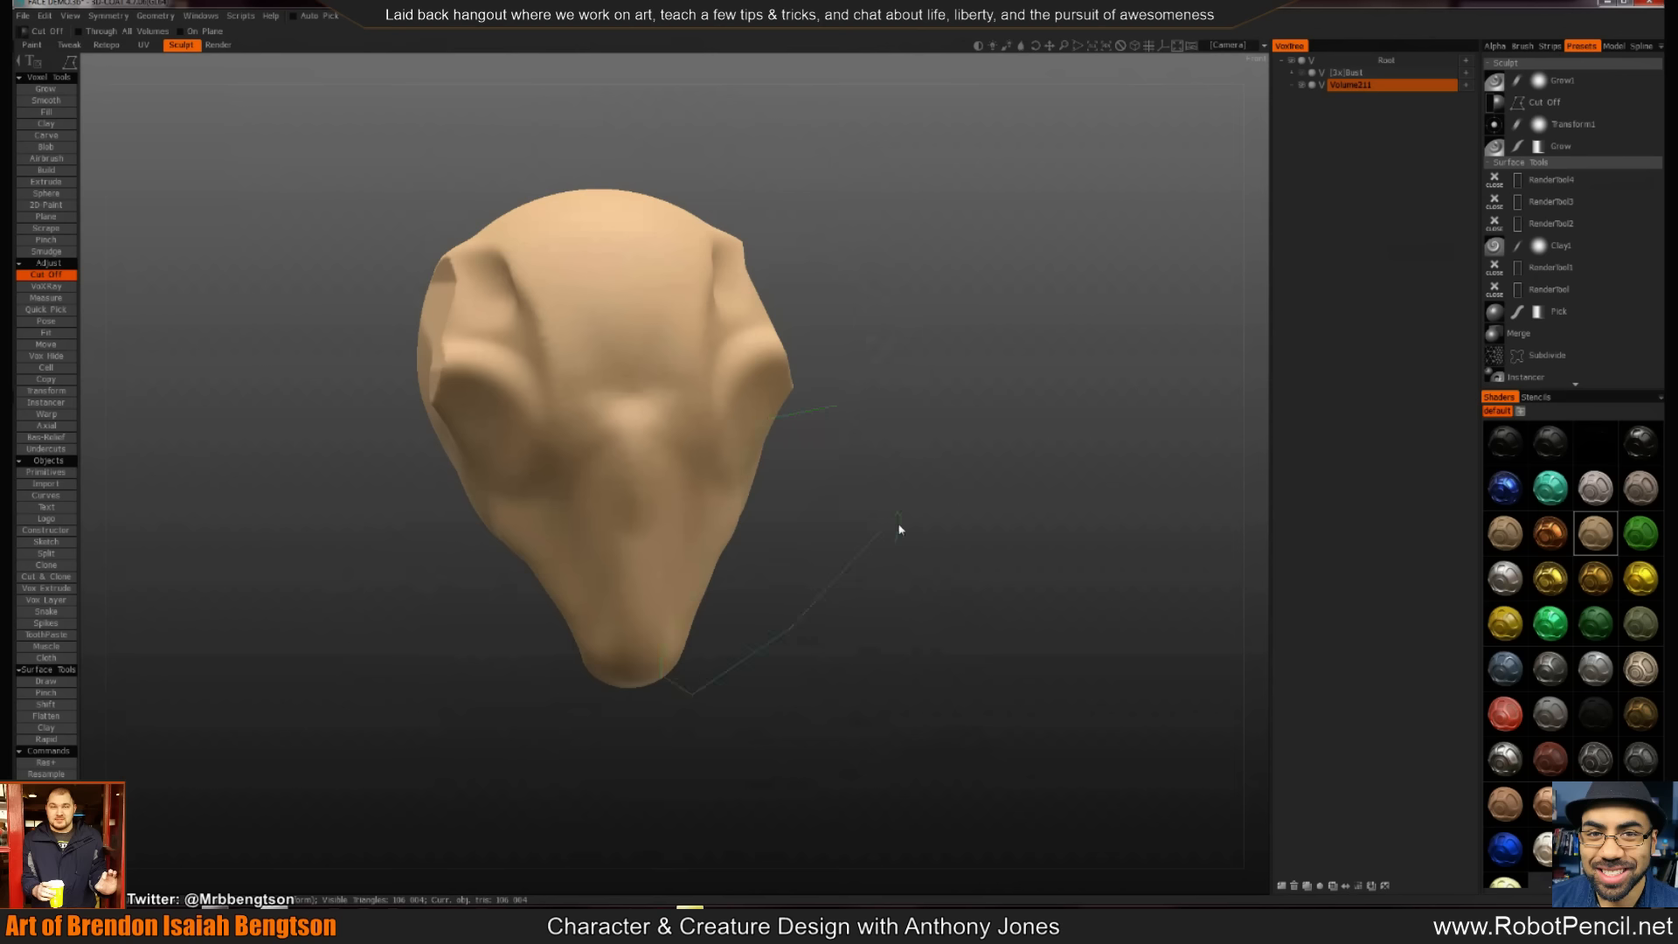
mouse_move(899, 530)
left_mouse_down()
mouse_move(940, 419)
mouse_move(752, 390)
mouse_move(725, 407)
left_mouse_up()
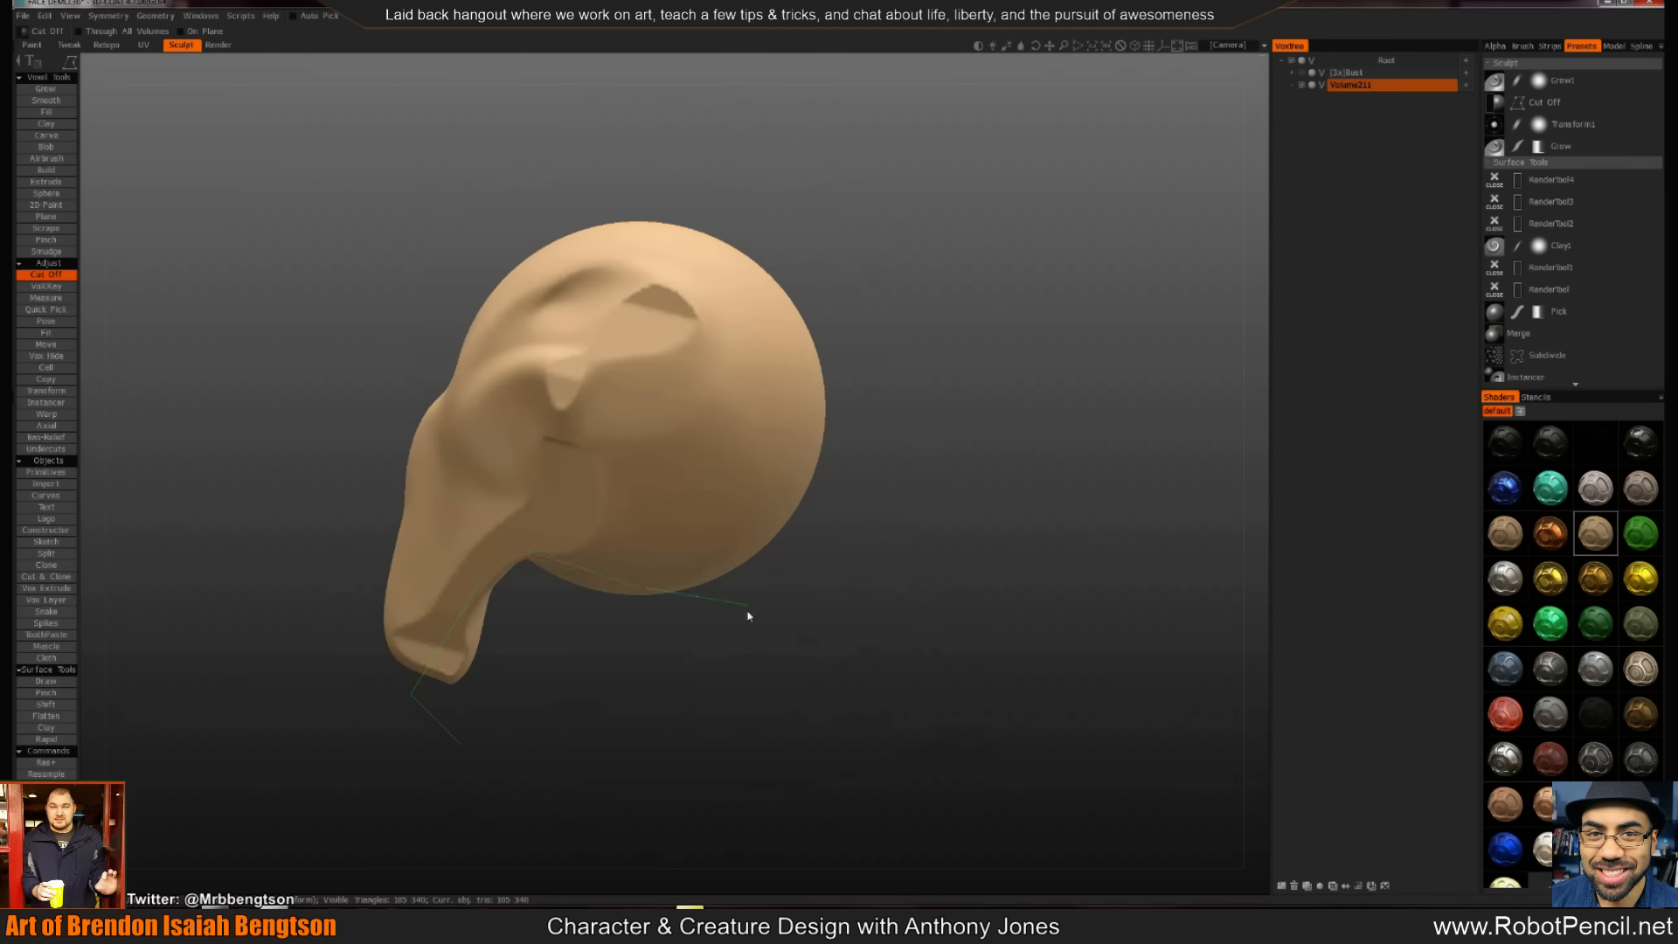
left_click_drag(688, 703, 685, 706)
Reshape the jaw, lower skull and cheeks around the cut areas using a large Move brush
key("m")
key("m")
key("m")
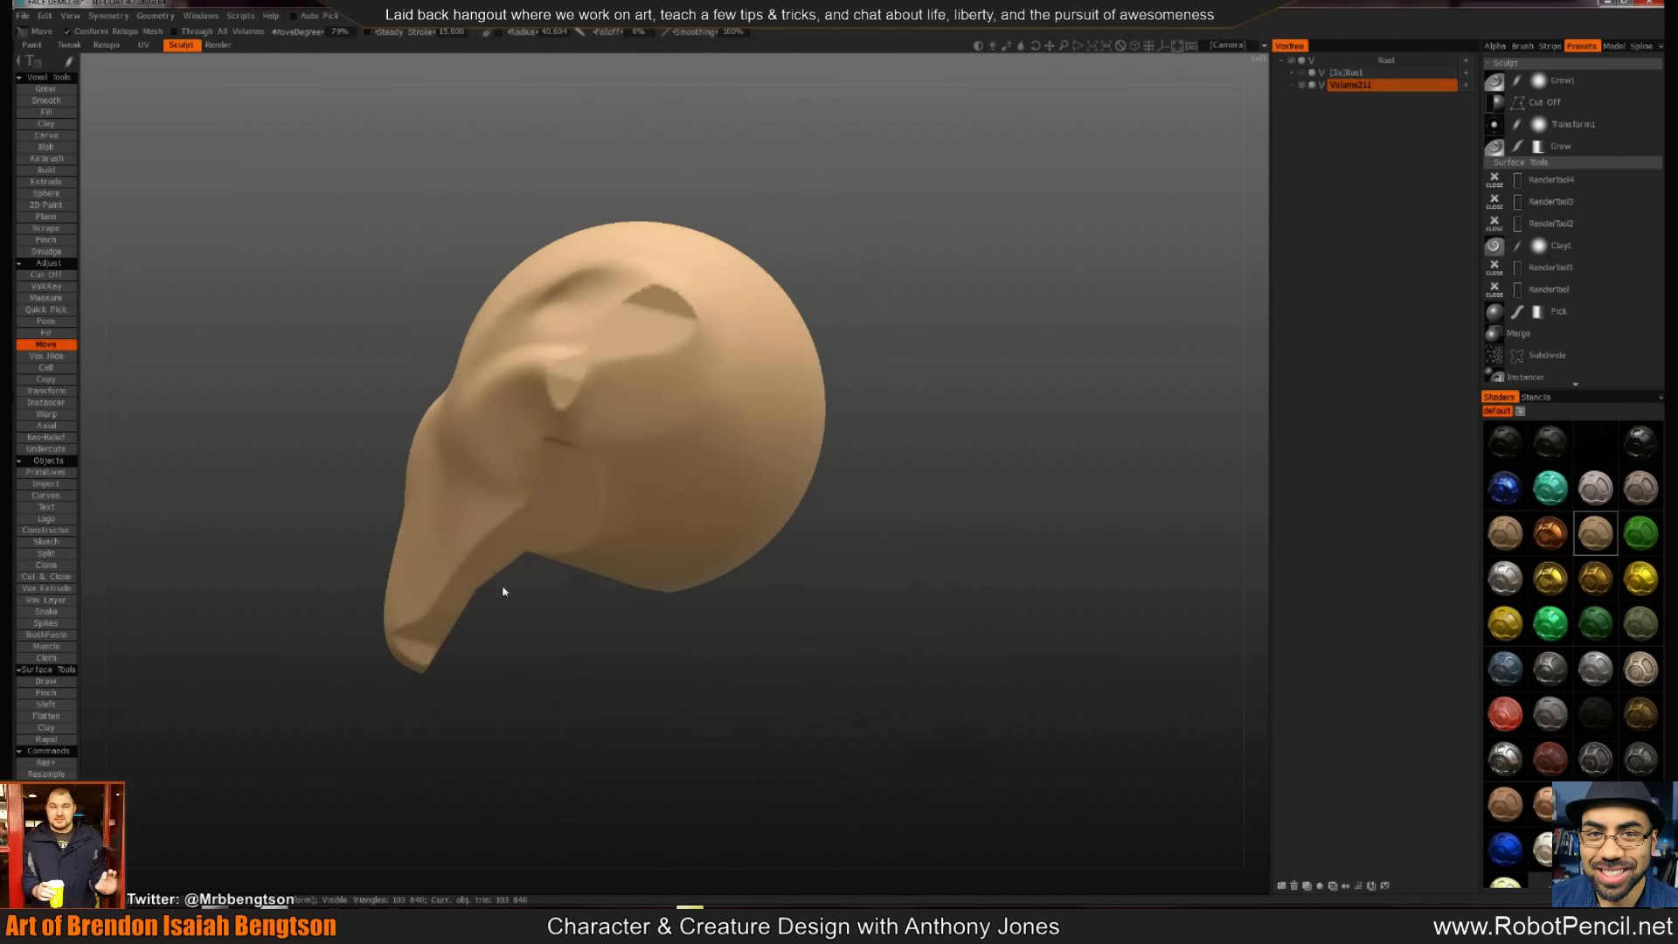
mouse_move(509, 567)
left_mouse_down()
mouse_move(524, 600)
mouse_move(427, 637)
mouse_move(588, 581)
mouse_move(588, 606)
mouse_move(693, 580)
mouse_move(749, 513)
mouse_move(768, 412)
left_mouse_up()
left_click_drag(726, 595, 878, 594, "alt")
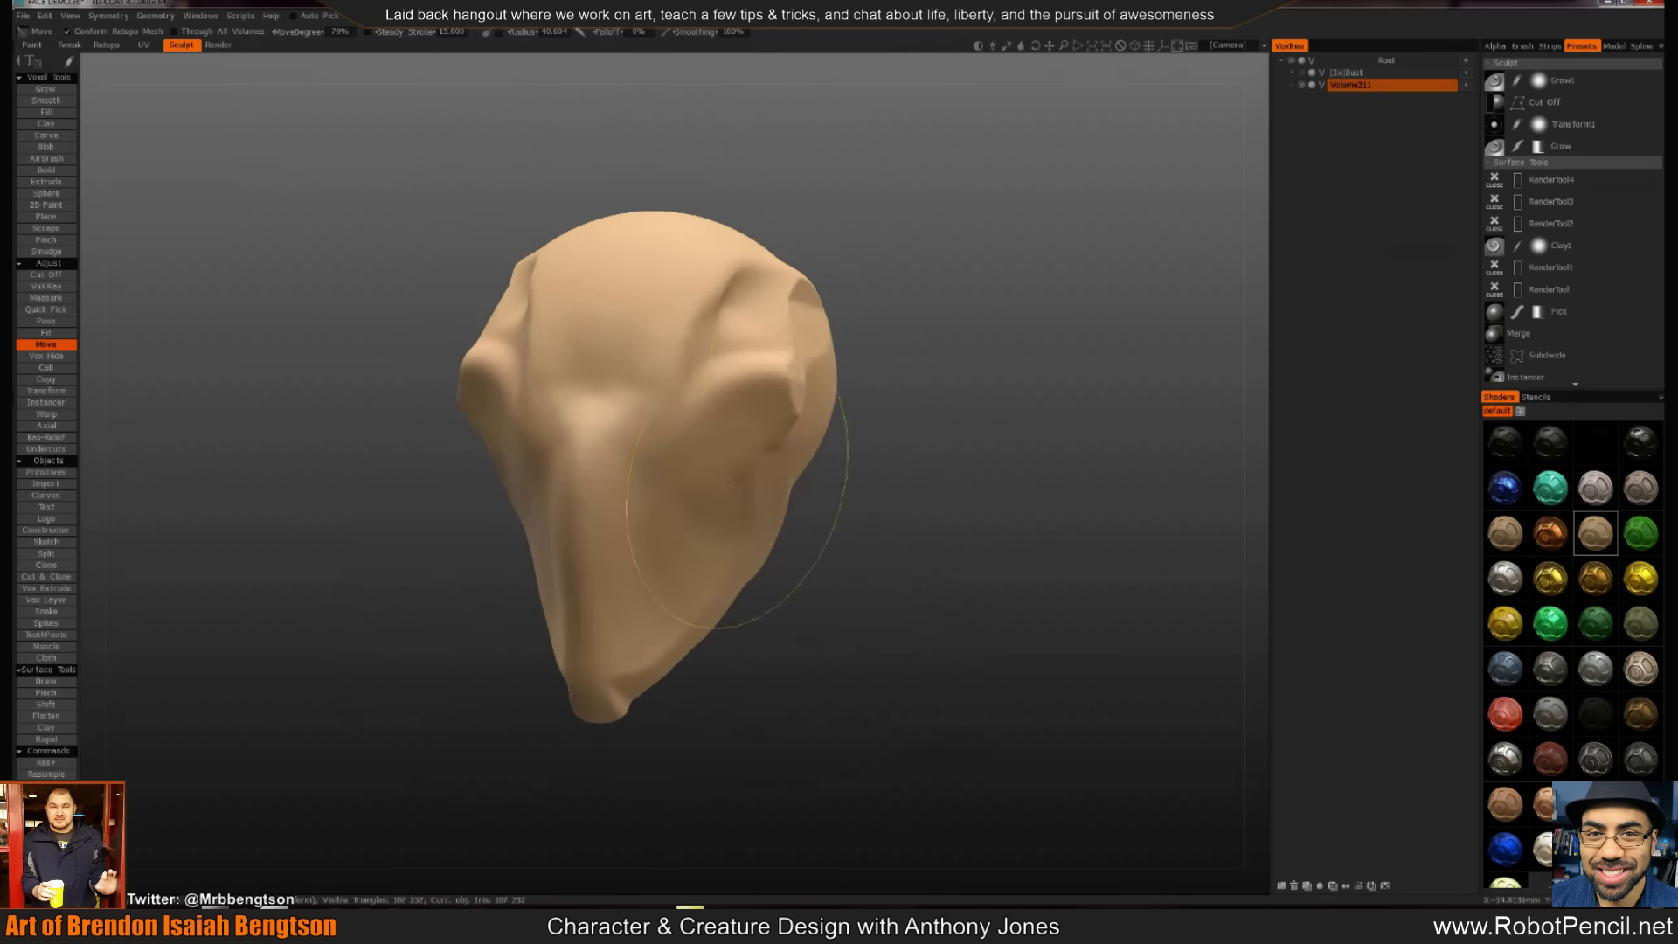
left_click_drag(720, 457, 774, 389)
left_click_drag(869, 450, 775, 419, "alt")
Smooth the hard cut edges on the head's jaw, cheek and cheekbone
mouse_move(718, 587)
left_mouse_down("shift")
mouse_move(689, 599)
mouse_move(654, 672)
mouse_move(846, 610)
mouse_move(655, 614)
left_mouse_up("shift")
left_click_drag(770, 638, 953, 677, "alt")
left_click_drag(559, 546, 528, 510, "shift")
left_click_drag(664, 481, 533, 463, "shift")
right_click_drag(549, 463, 479, 423)
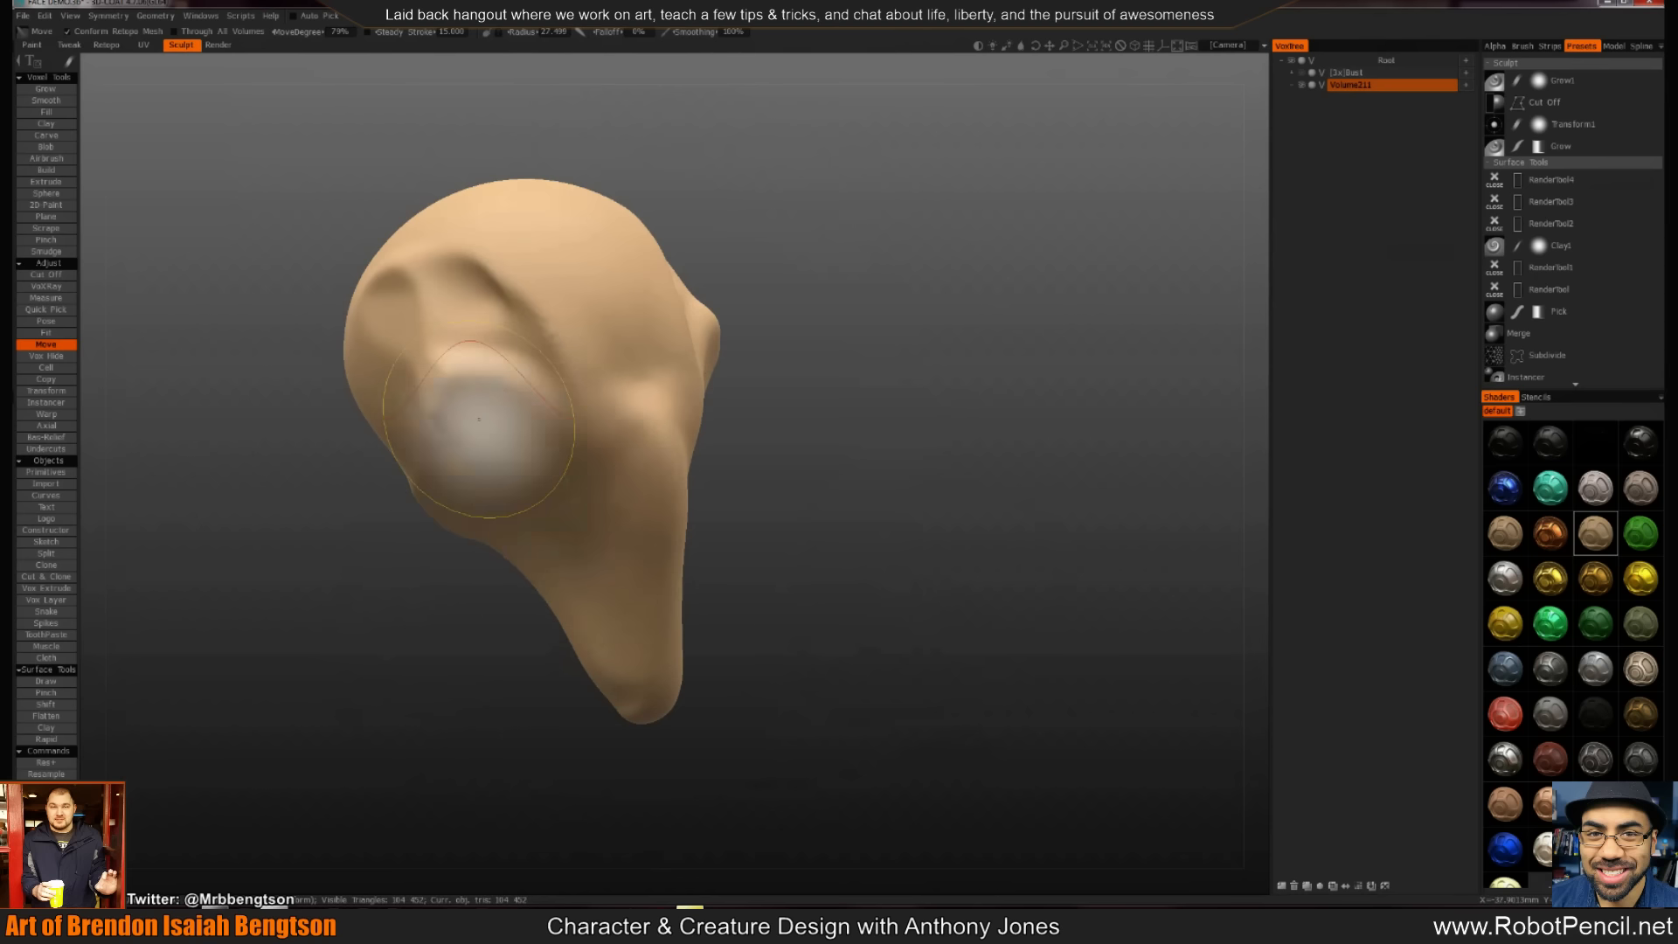
mouse_move(479, 423)
left_mouse_down("shift")
mouse_move(524, 437)
mouse_move(500, 422)
left_mouse_up("shift")
Push eye sockets in beside the nose bridge with a smaller Move brush, undoing a stray stroke
mouse_move(535, 454)
left_mouse_down()
mouse_move(516, 454)
mouse_move(564, 477)
left_mouse_up()
key("ctrl+z")
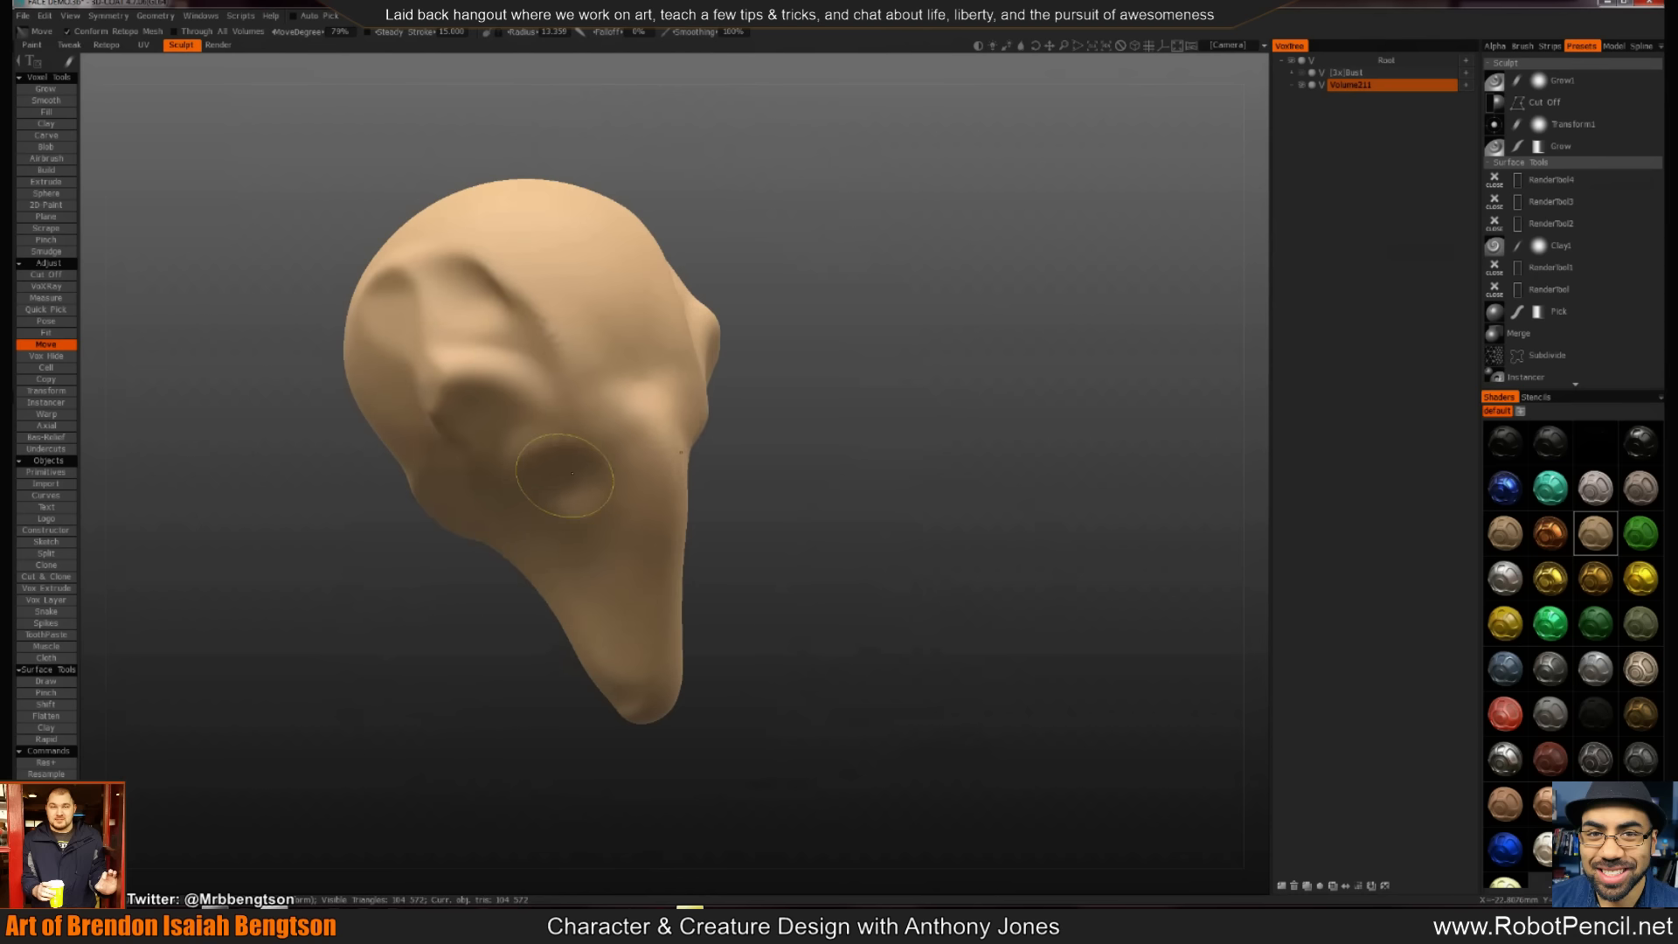
left_click_drag(787, 501, 708, 502)
right_click_drag(551, 494, 516, 494)
mouse_move(551, 492)
left_mouse_down()
mouse_move(538, 472)
mouse_move(528, 482)
mouse_move(536, 465)
mouse_move(543, 503)
left_mouse_up()
key("2")
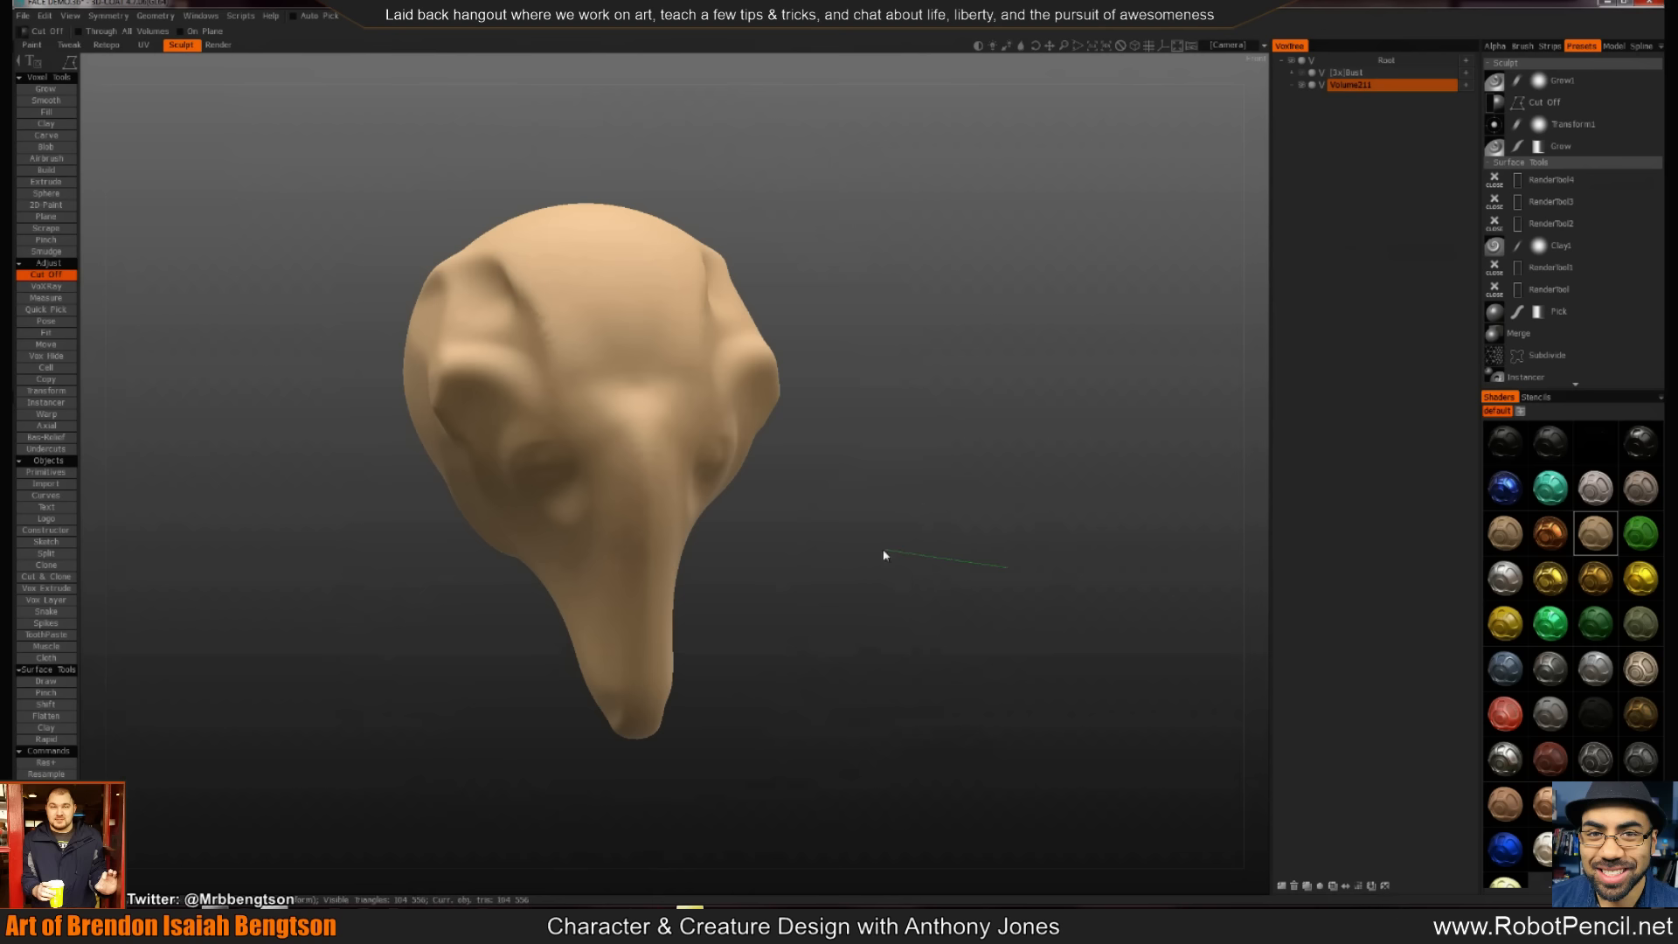
key("1")
mouse_move(866, 568)
left_mouse_down()
mouse_move(935, 572)
mouse_move(1019, 543)
mouse_move(886, 566)
mouse_move(821, 524)
mouse_move(882, 489)
mouse_move(842, 559)
mouse_move(864, 548)
left_mouse_up()
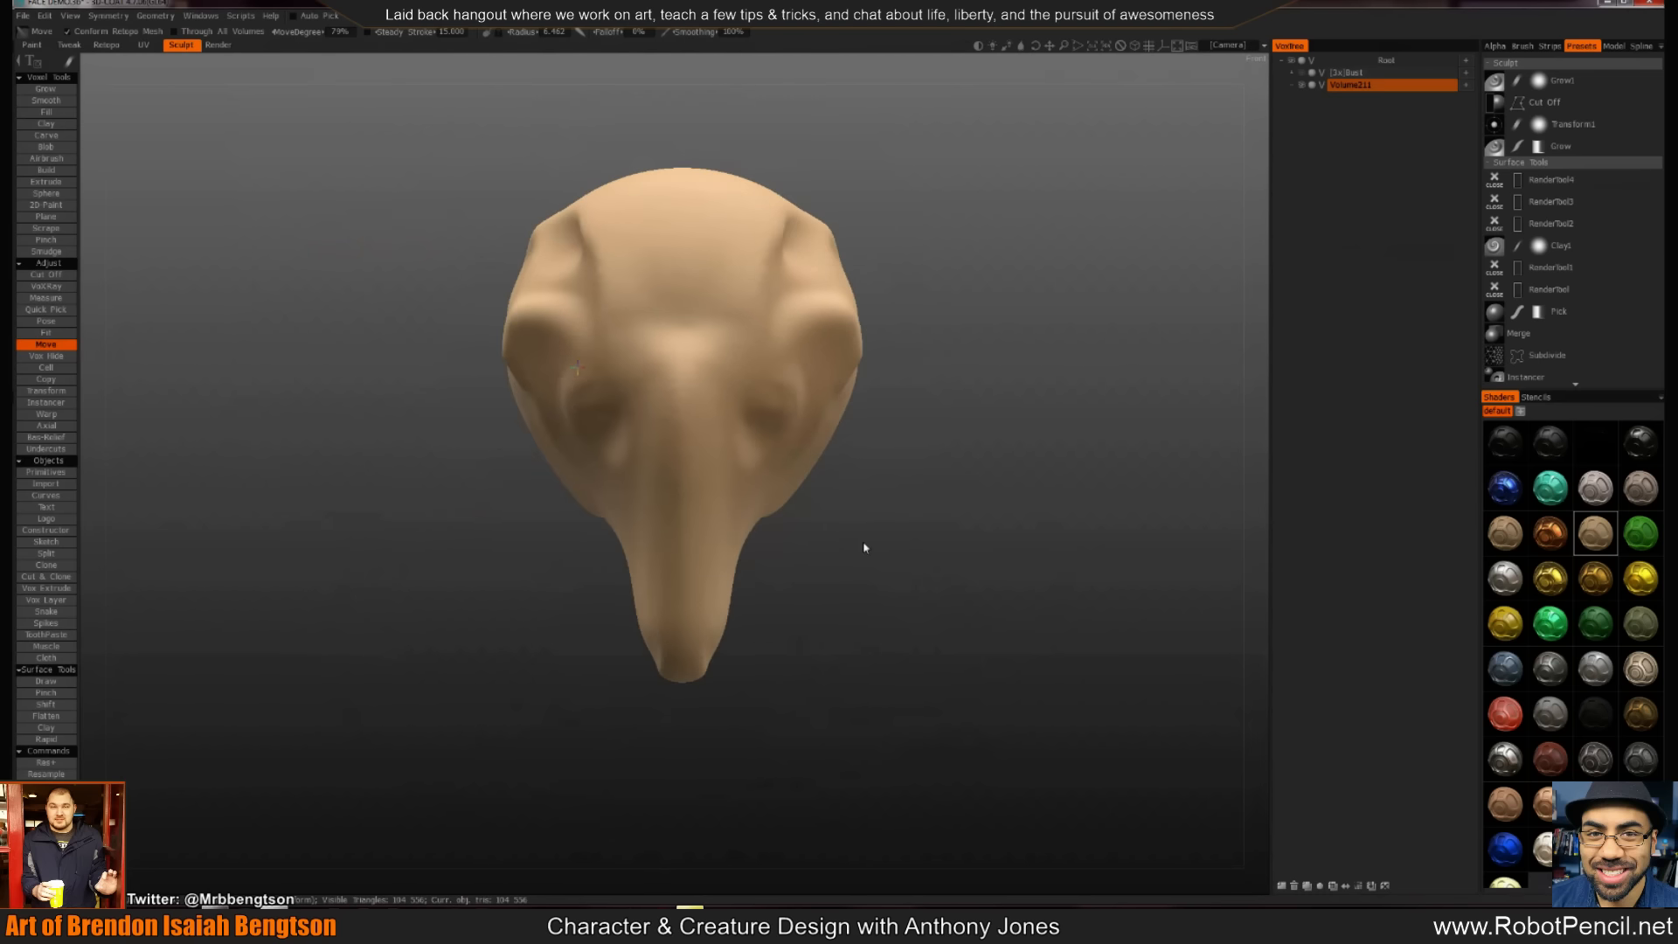
Switch the head's volume layer to surface mode and choose the Clay brush preset
left_click(1322, 85)
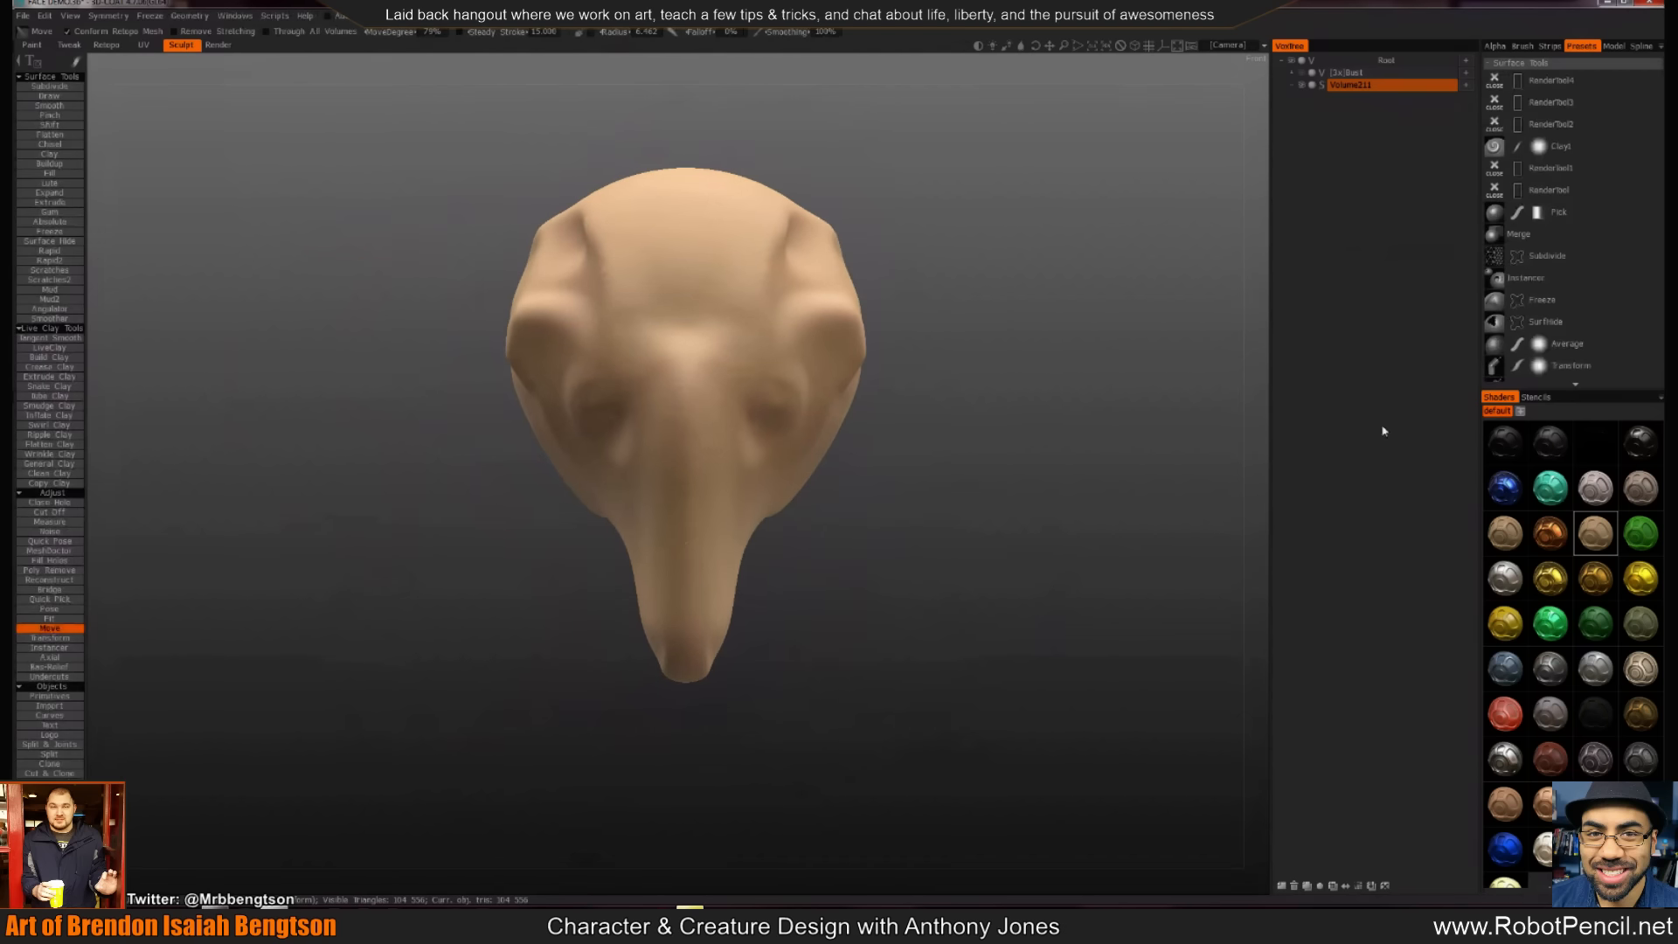
scroll(1625, 289, "down", 3)
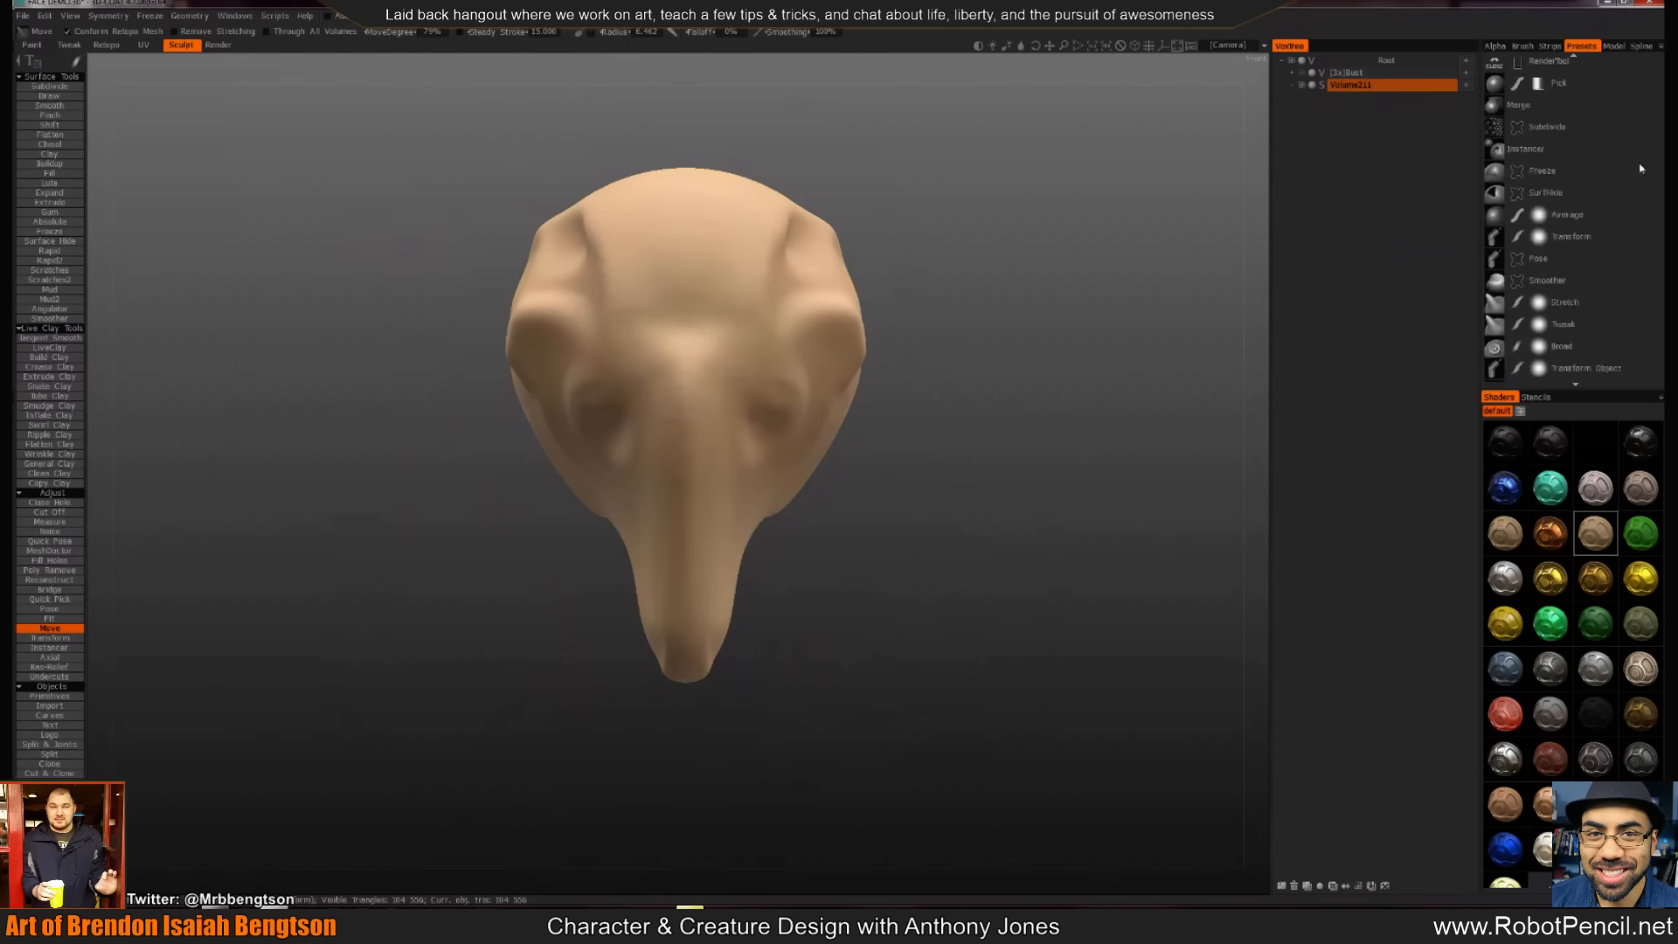
scroll(1640, 184, "down", 3)
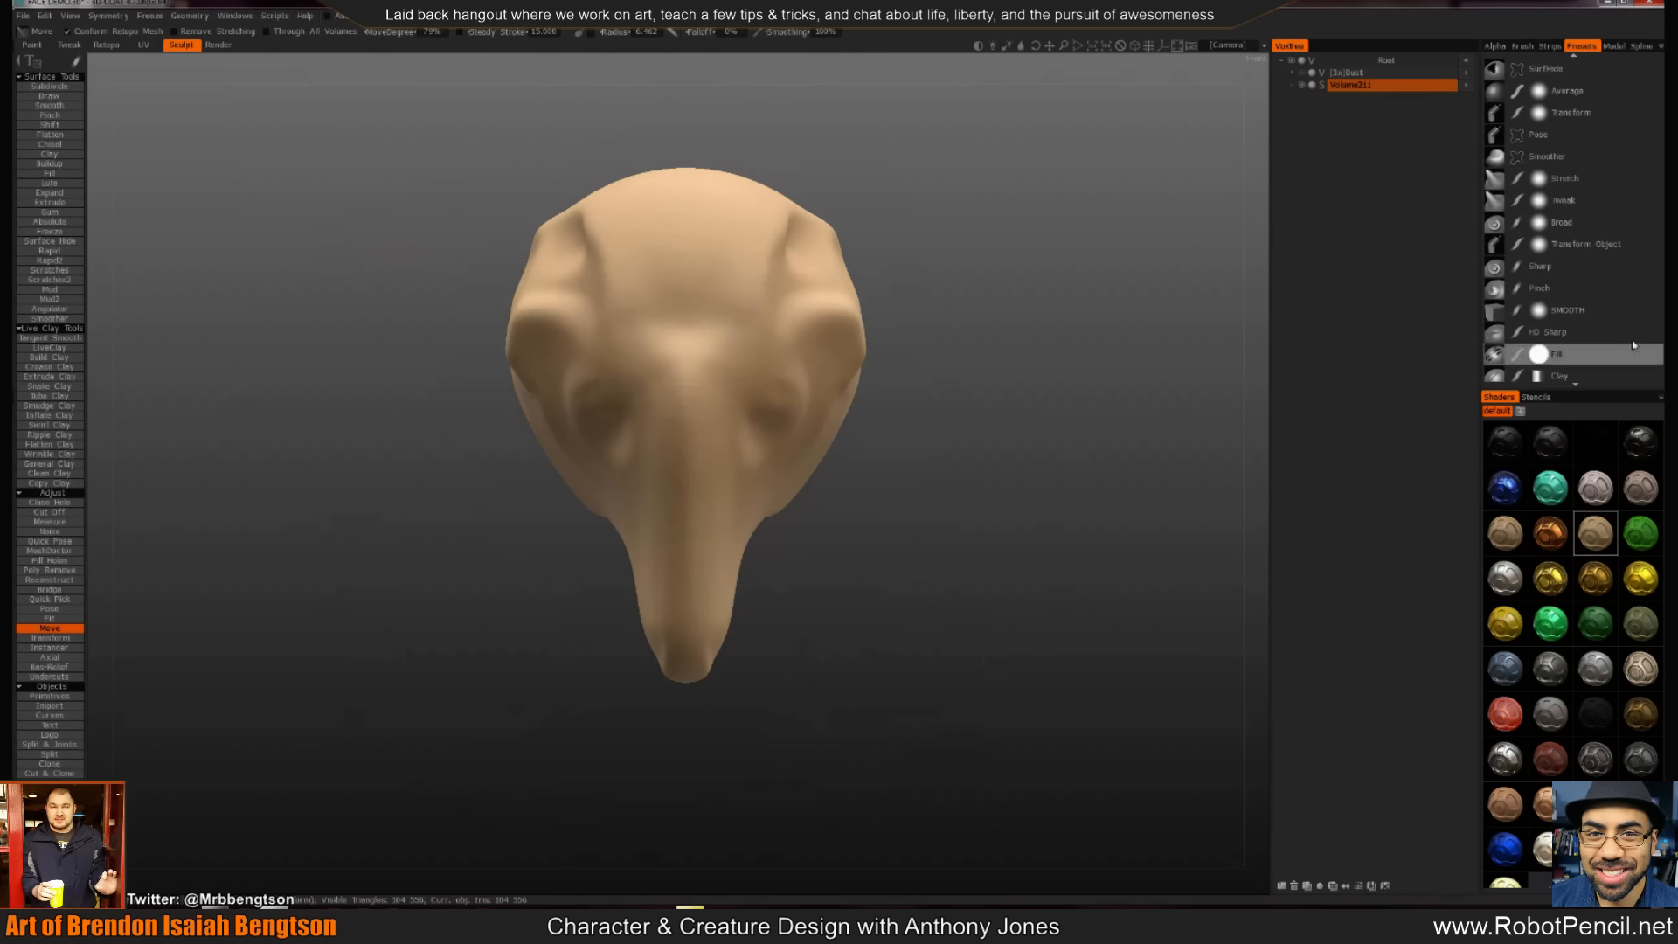
scroll(1633, 345, "down", 2)
left_click(1612, 296)
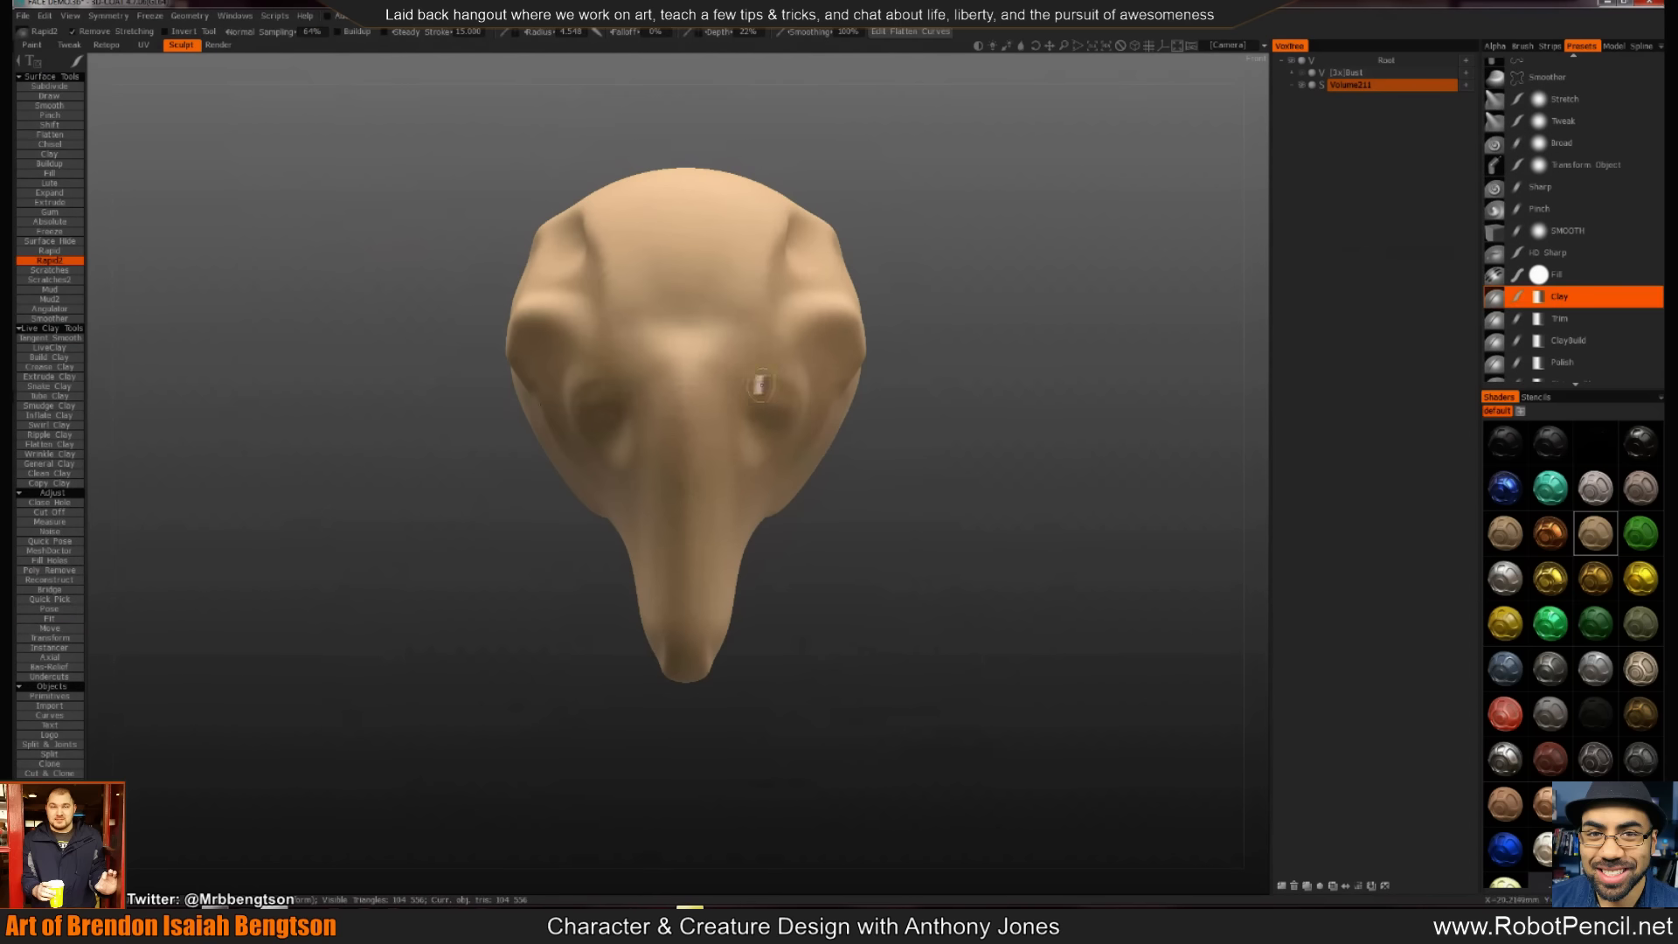
Build up the upper eyelids, eyeballs and lower lid folds in the sockets with the Clay brush, and pick a brush stroke mode
mouse_move(769, 382)
left_mouse_down()
mouse_move(738, 395)
mouse_move(741, 423)
mouse_move(790, 401)
mouse_move(741, 382)
left_mouse_up()
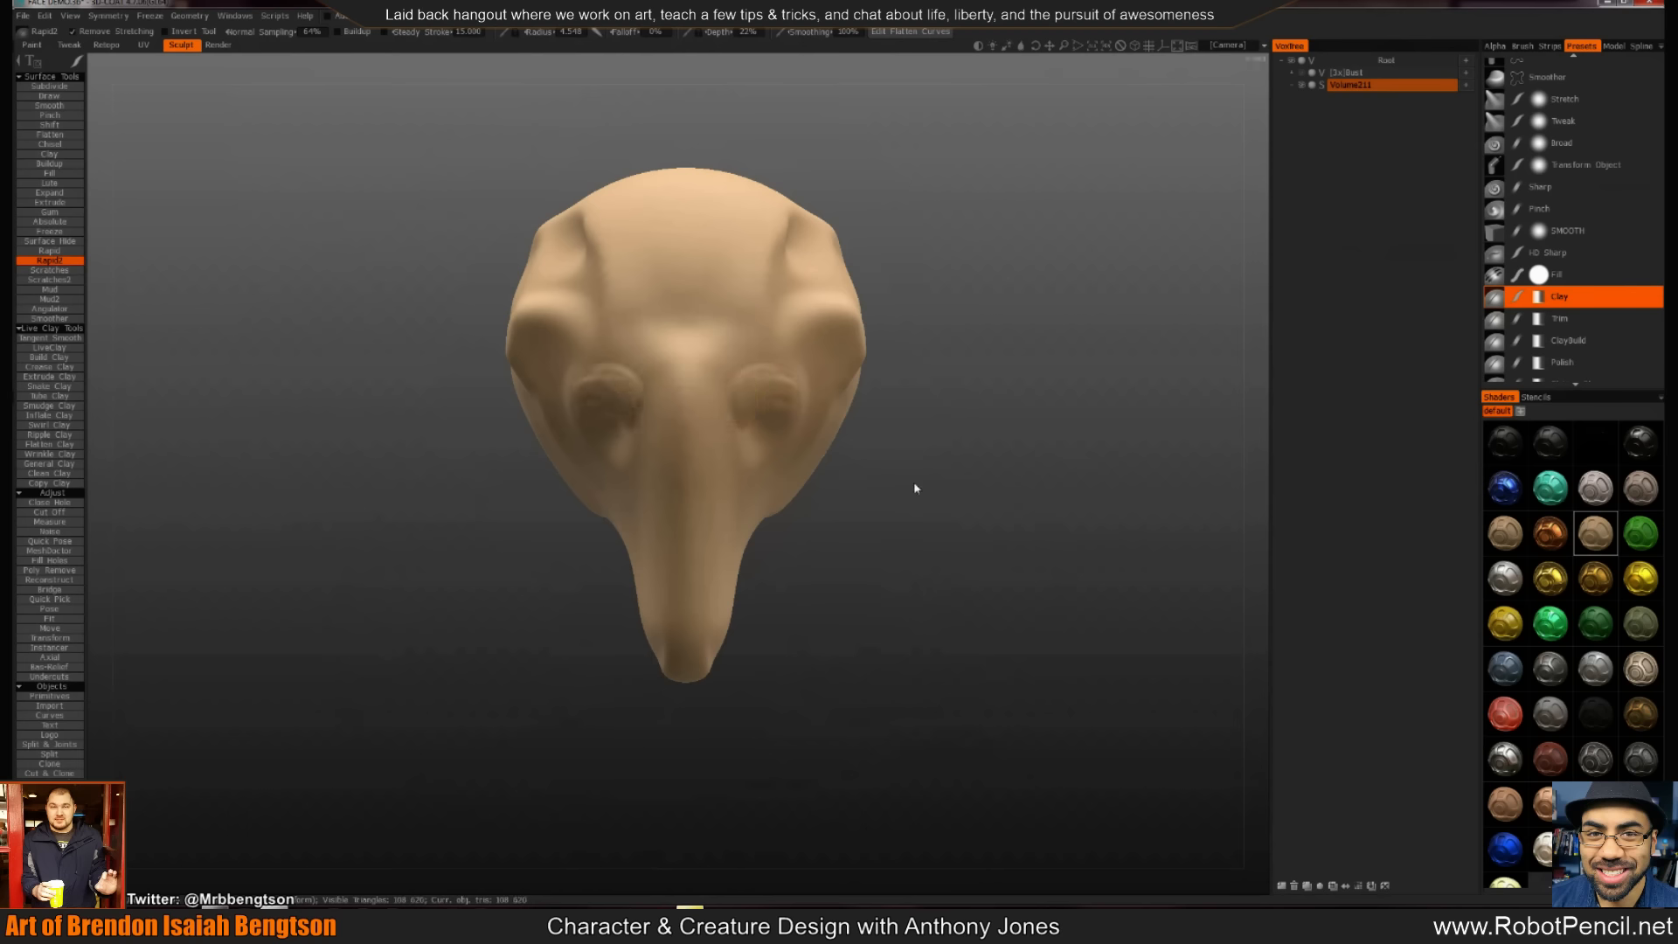
right_click_drag(907, 499, 922, 539)
left_click_drag(921, 539, 843, 492)
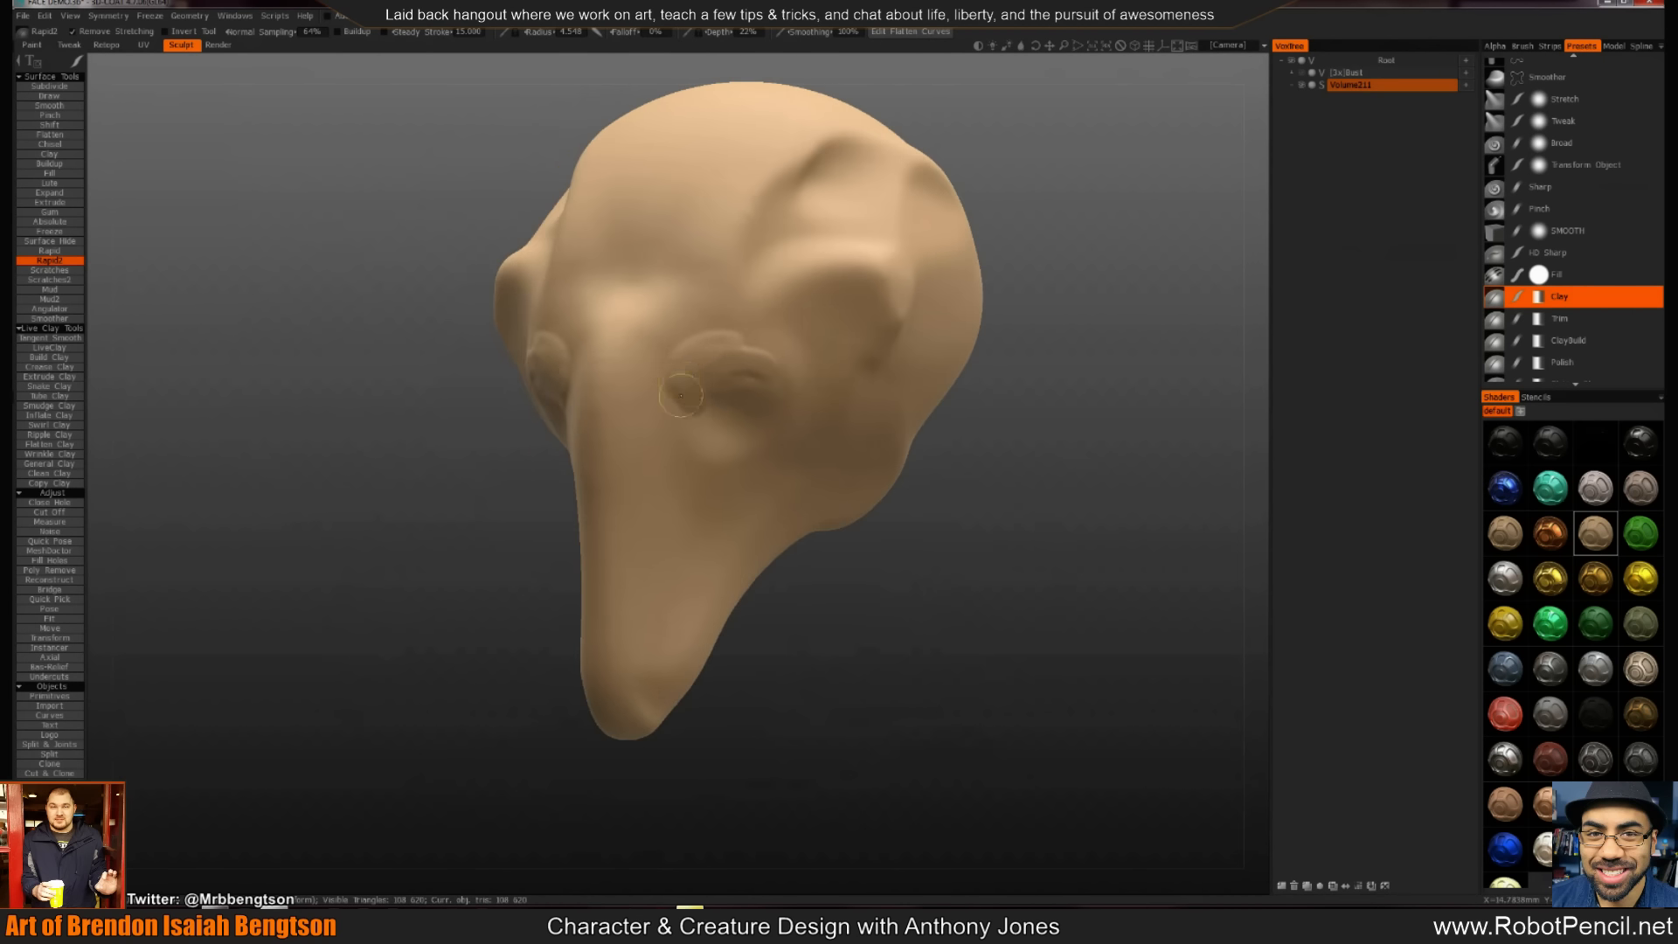
mouse_move(683, 383)
left_mouse_down()
mouse_move(690, 357)
mouse_move(741, 342)
mouse_move(719, 338)
mouse_move(742, 405)
mouse_move(716, 403)
mouse_move(745, 418)
mouse_move(699, 418)
mouse_move(736, 437)
mouse_move(660, 412)
mouse_move(666, 455)
left_mouse_up()
key("e")
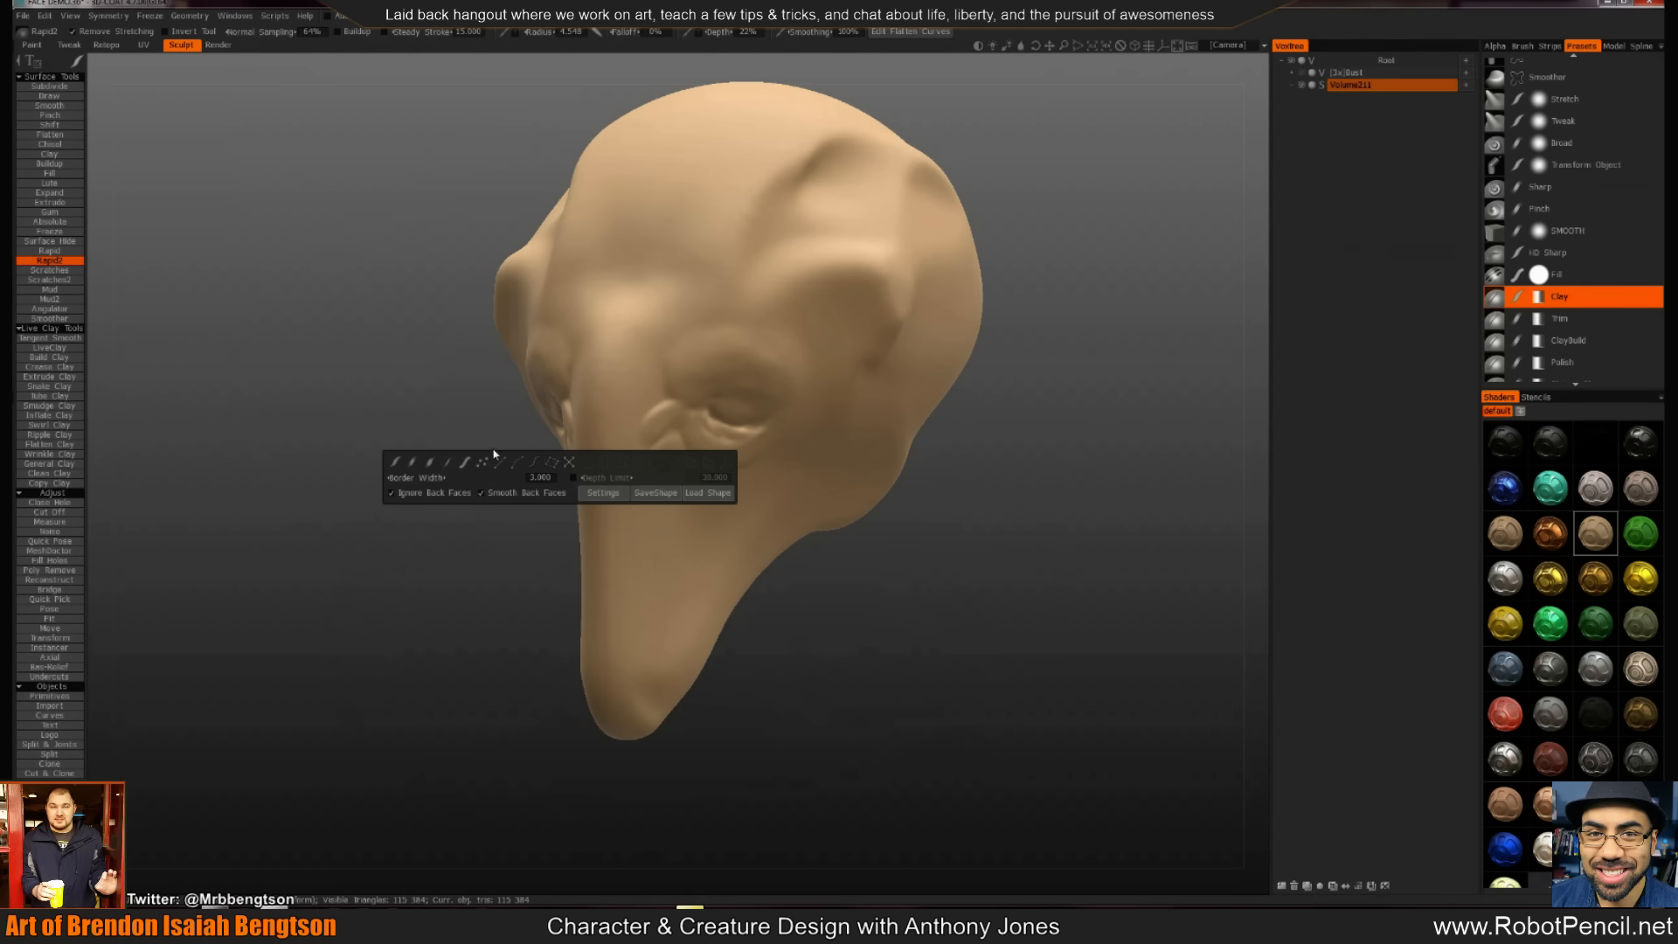
left_click(437, 467)
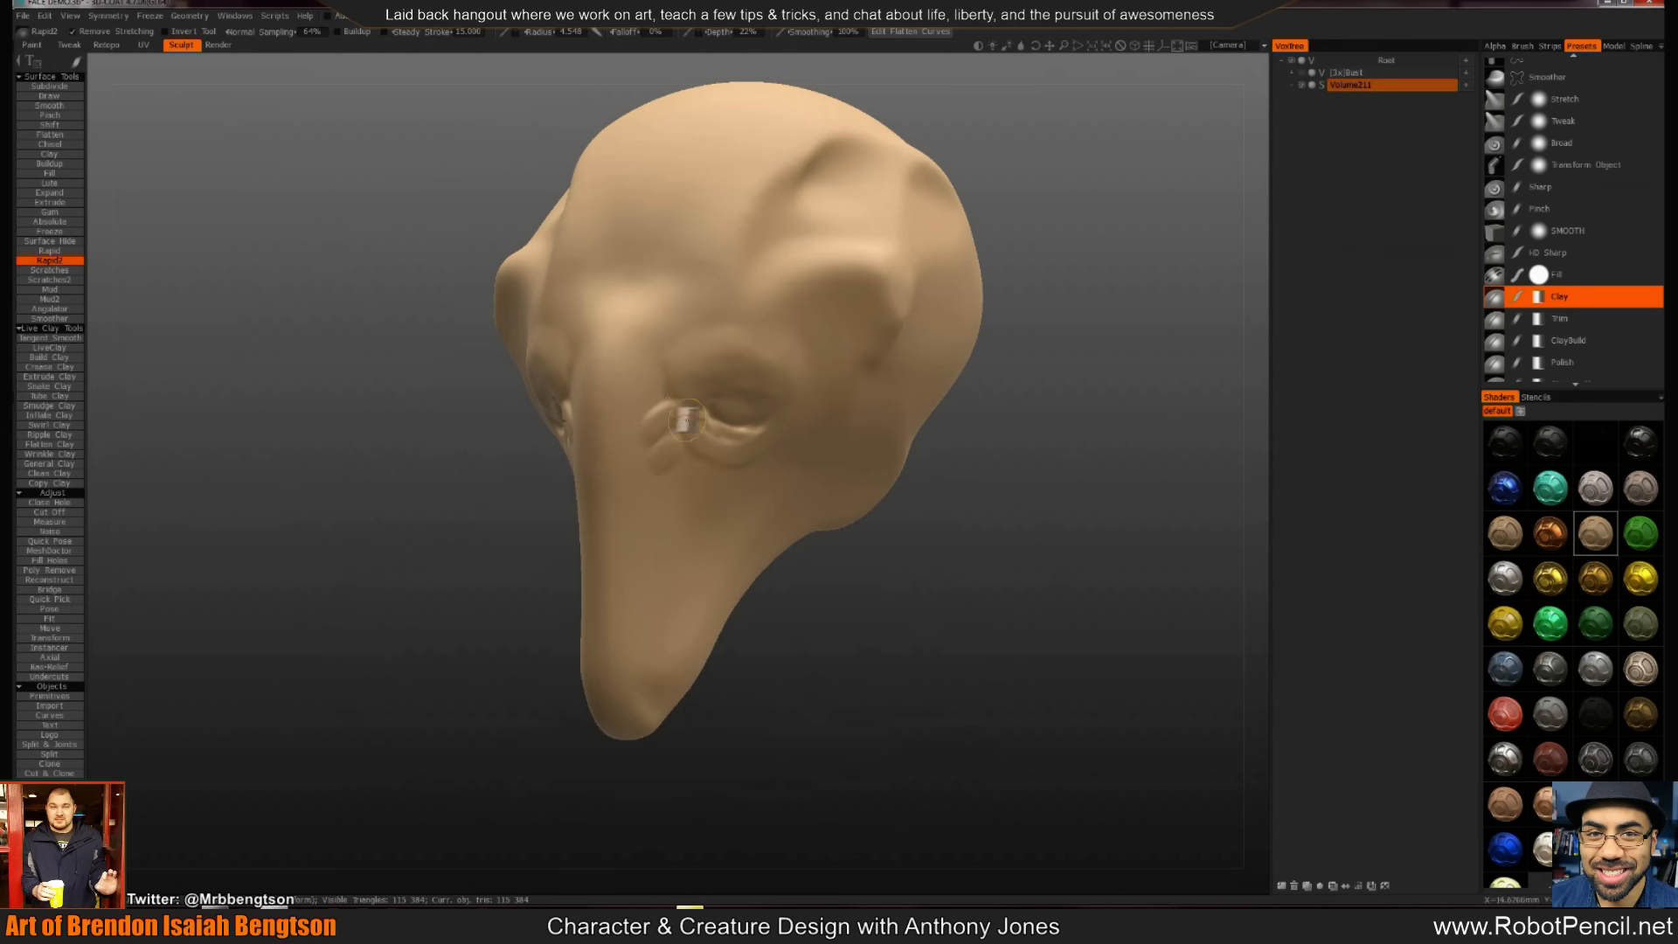
Sculpt a skin fold running from the inner eye corner down the side of the nose, undoing the unwanted strokes
left_click_drag(630, 455, 645, 544)
left_click(791, 465)
key("ctrl+z")
key("ctrl+z")
left_click(676, 455)
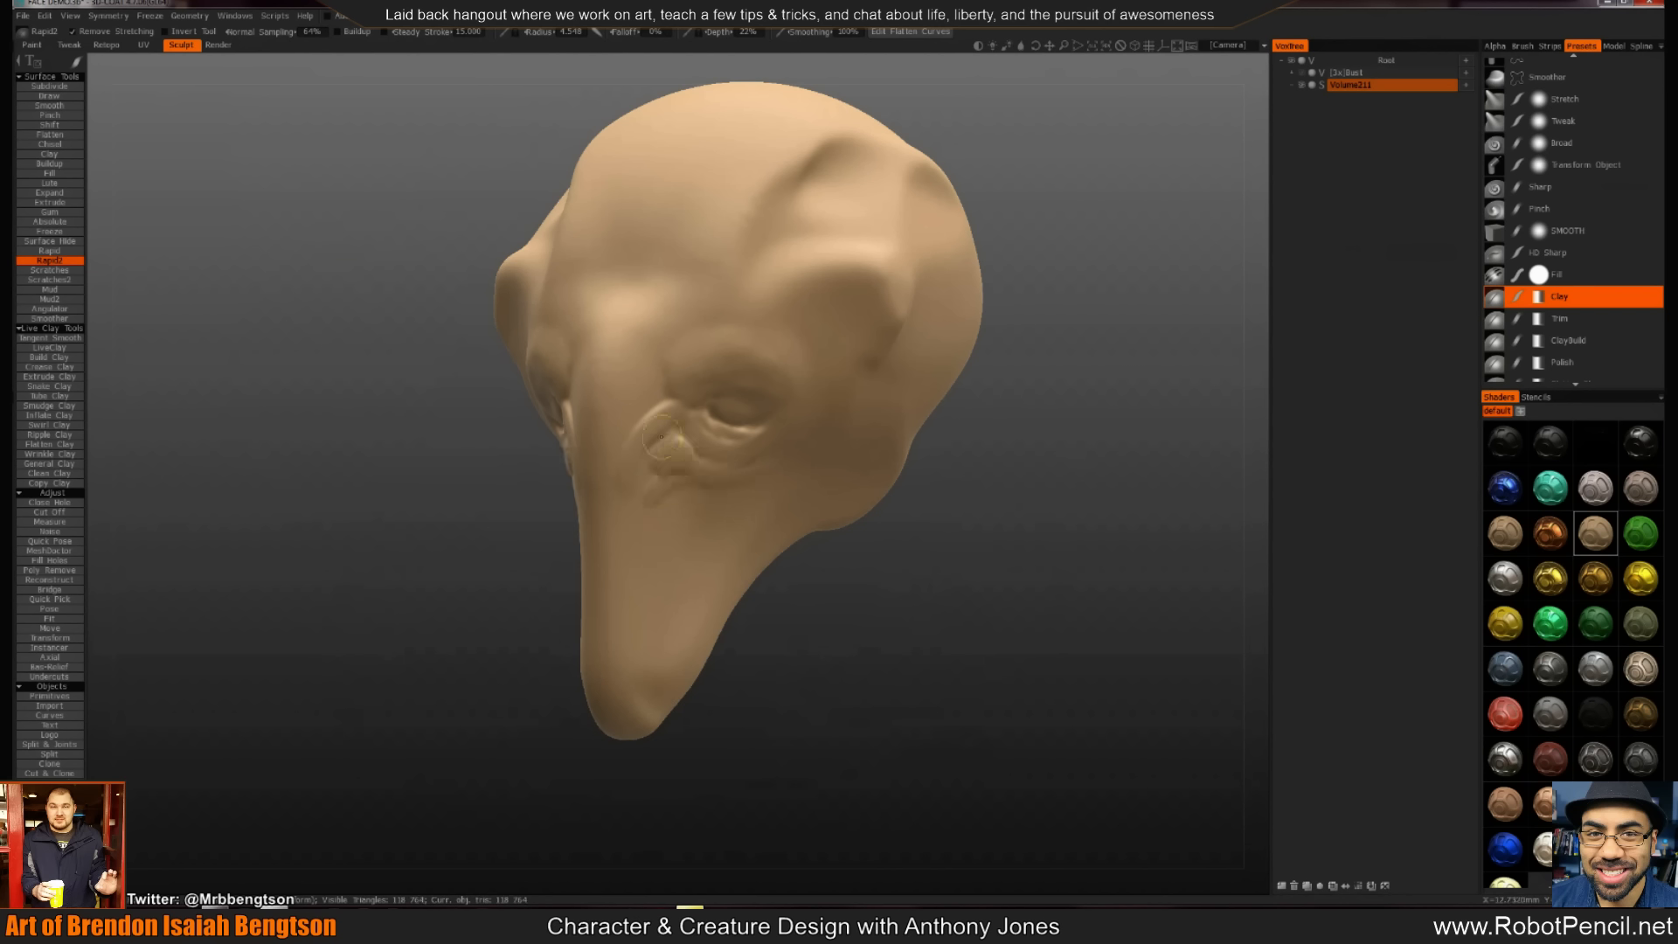
key("ctrl+z")
Sculpt wrinkles along the nose bridge and inner brow, and round out the eyeballs between the lids
mouse_move(667, 393)
left_mouse_down()
mouse_move(654, 374)
mouse_move(726, 383)
mouse_move(712, 329)
left_mouse_up()
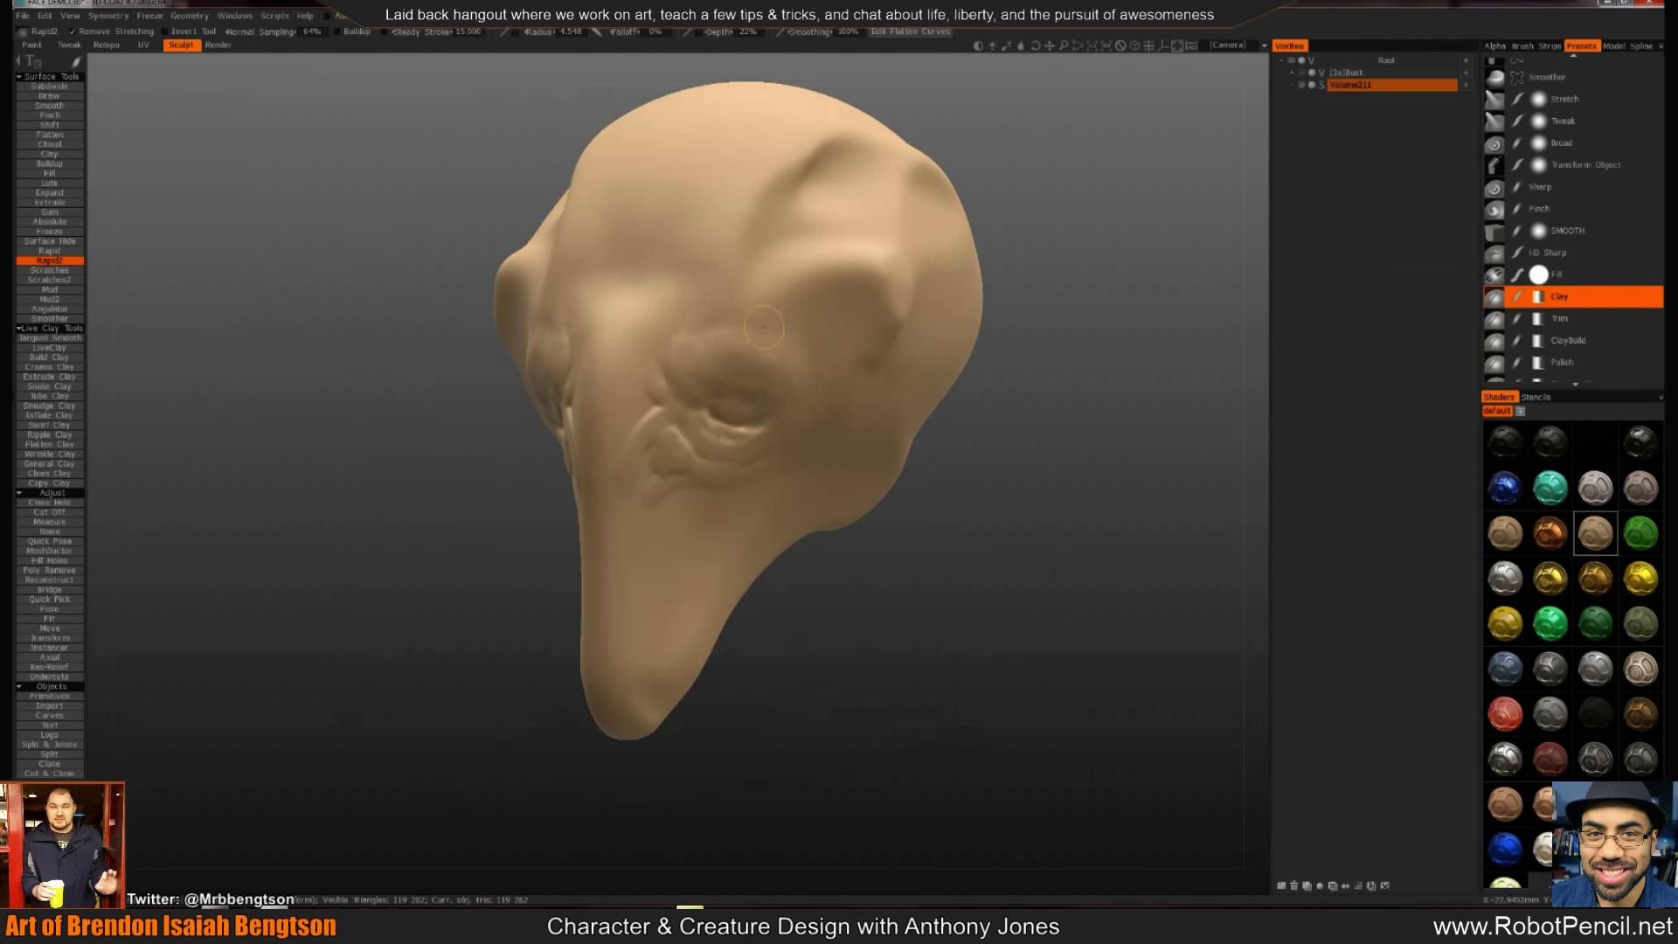
mouse_move(640, 410)
left_mouse_down()
mouse_move(611, 481)
mouse_move(645, 555)
left_mouse_up()
left_click_drag(673, 432, 630, 420)
mouse_move(680, 365)
left_mouse_down()
mouse_move(760, 404)
mouse_move(739, 378)
mouse_move(768, 374)
mouse_move(732, 350)
left_mouse_up()
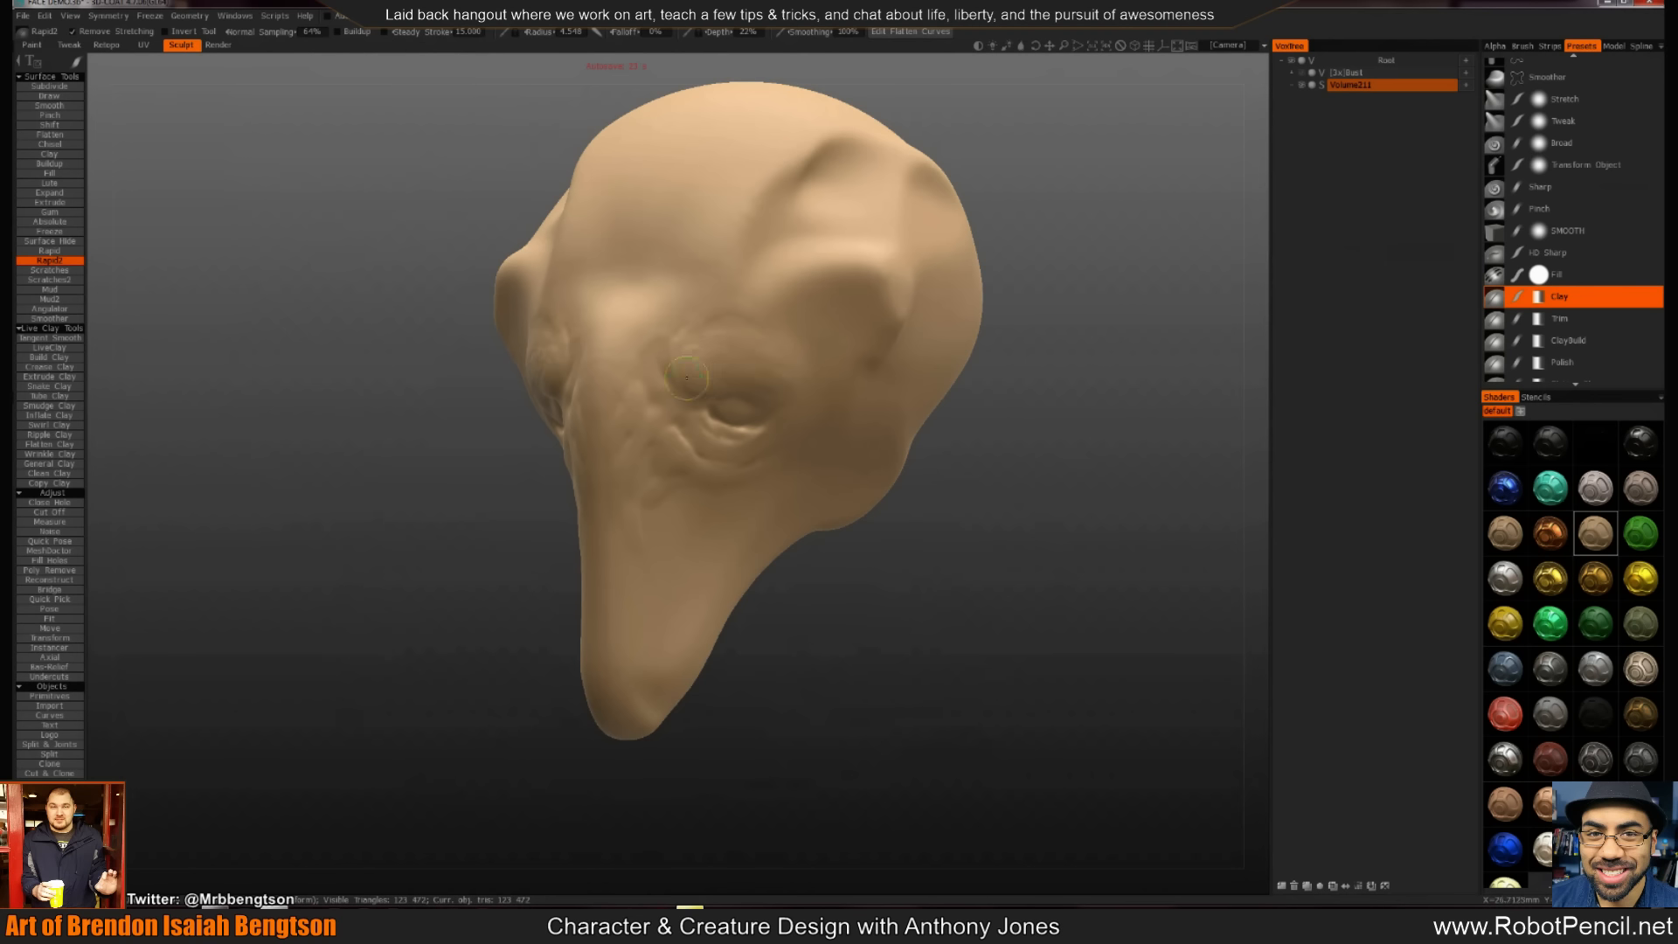
left_click_drag(988, 464, 1025, 464)
left_click_drag(781, 413, 763, 402)
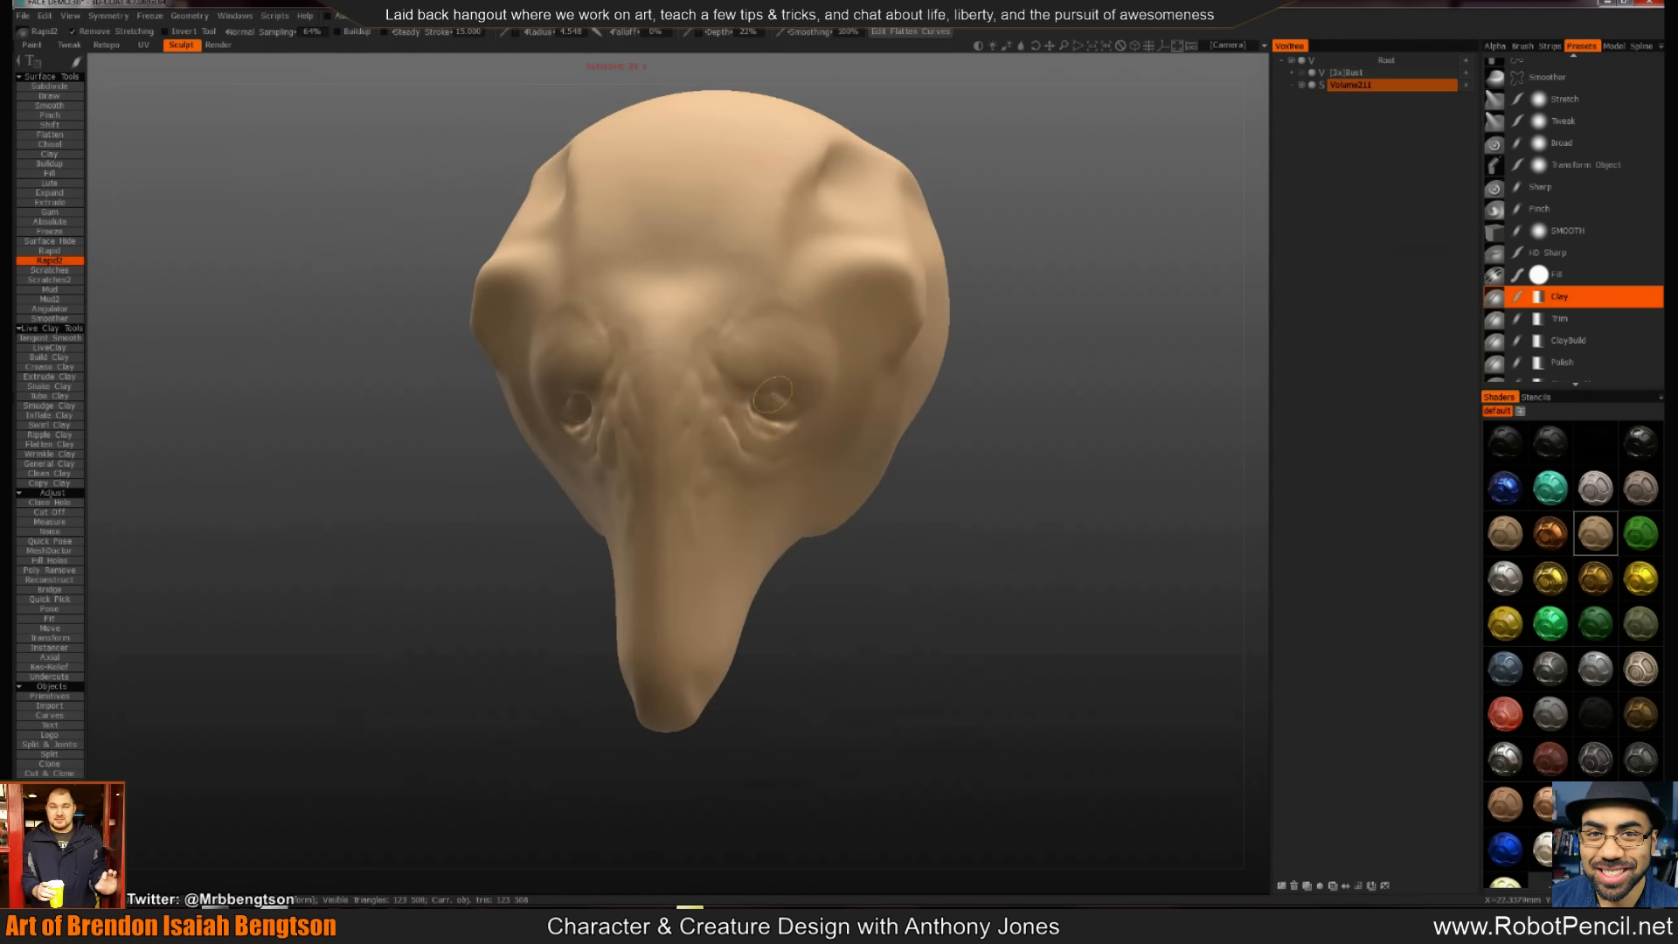
Carve nostril-like hollows on the sides of the snout below the eyes and shape the cheek folds around them
mouse_move(726, 482)
left_mouse_down()
mouse_move(710, 504)
mouse_move(704, 460)
left_mouse_up()
mouse_move(750, 540)
middle_mouse_down()
mouse_move(862, 581)
mouse_move(786, 493)
middle_mouse_up()
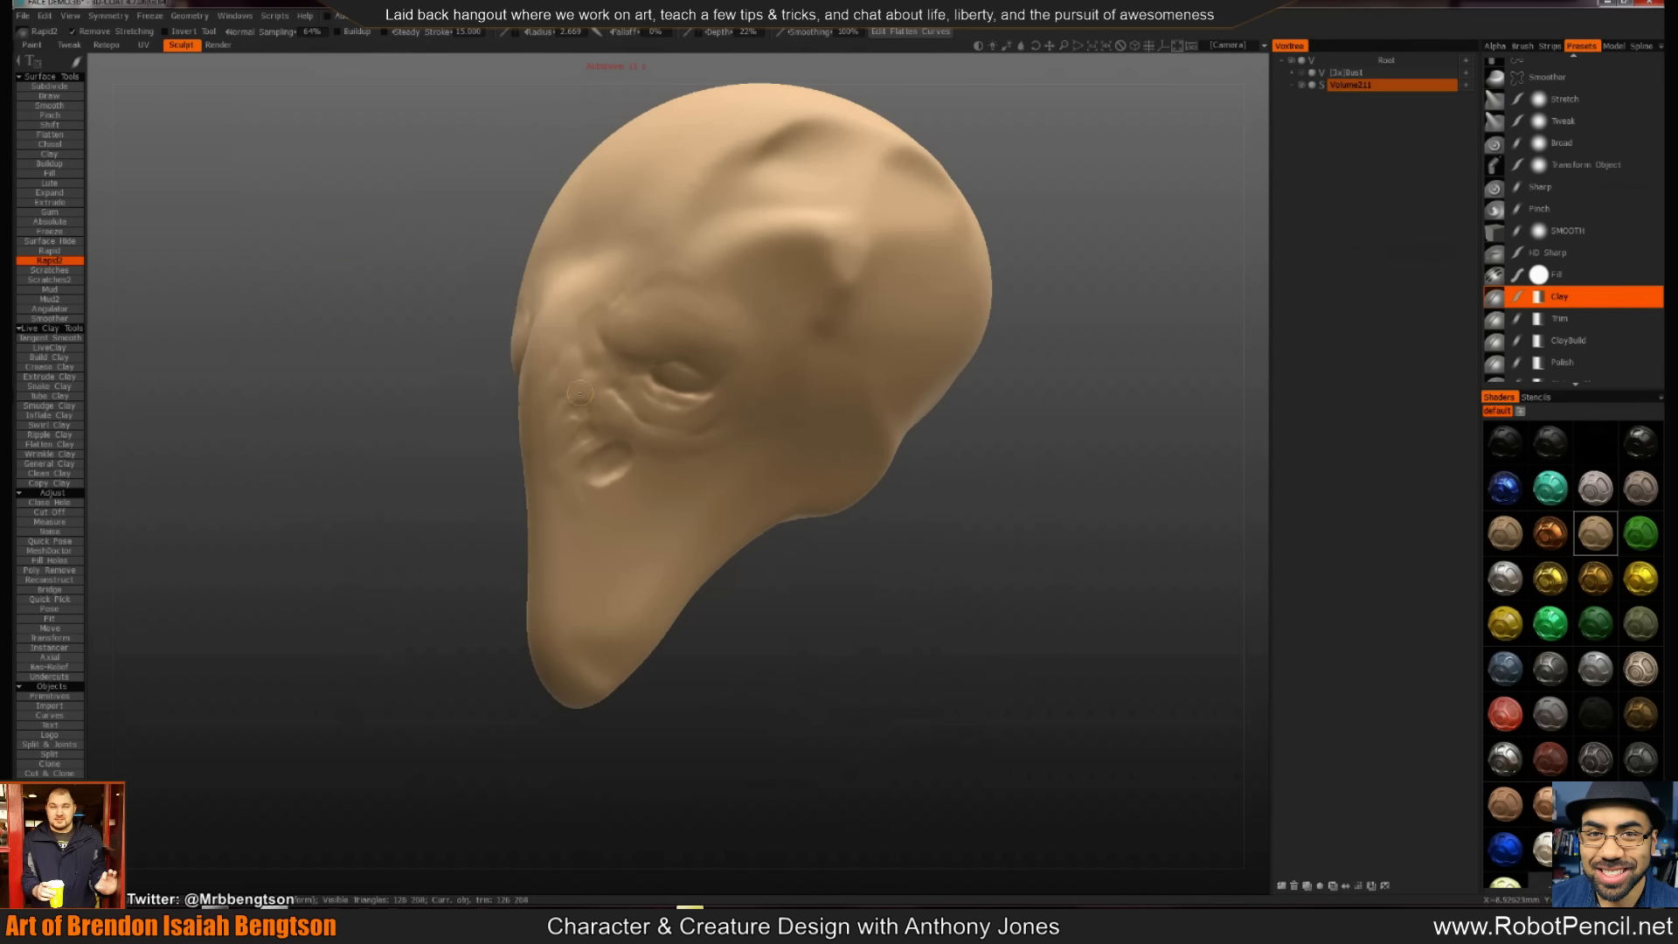
left_click_drag(559, 447, 542, 490)
mouse_move(704, 487)
left_mouse_down()
mouse_move(936, 637)
mouse_move(770, 533)
left_mouse_up()
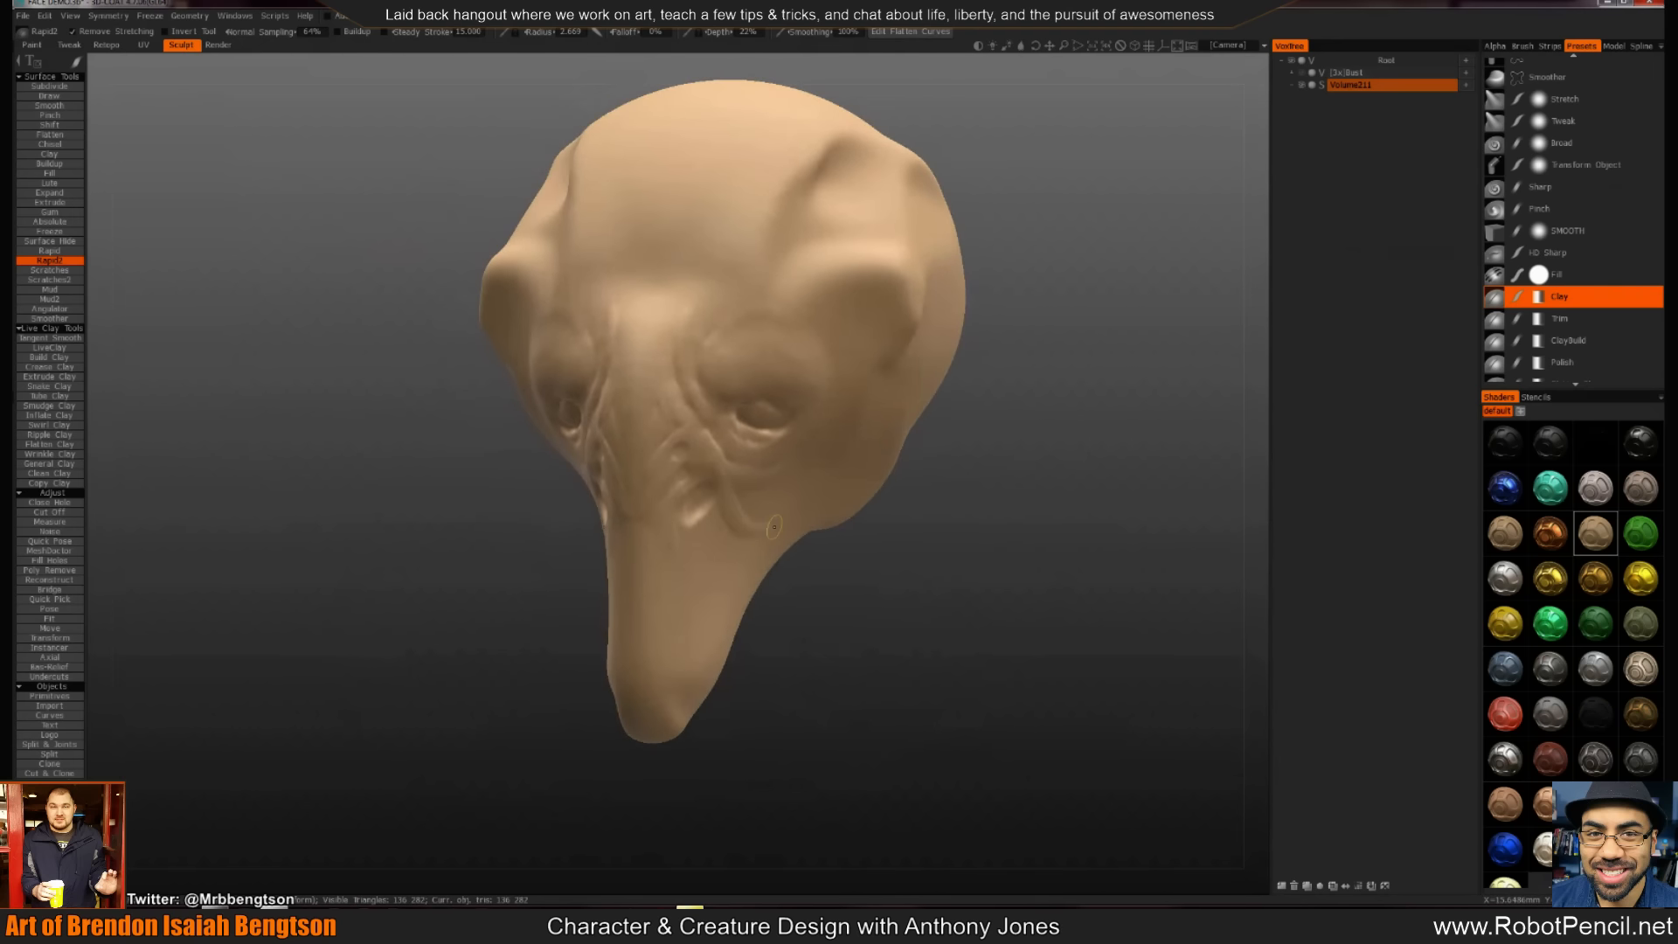
right_click_drag(753, 501, 791, 501)
mouse_move(750, 516)
left_mouse_down()
mouse_move(787, 491)
mouse_move(742, 507)
left_mouse_up()
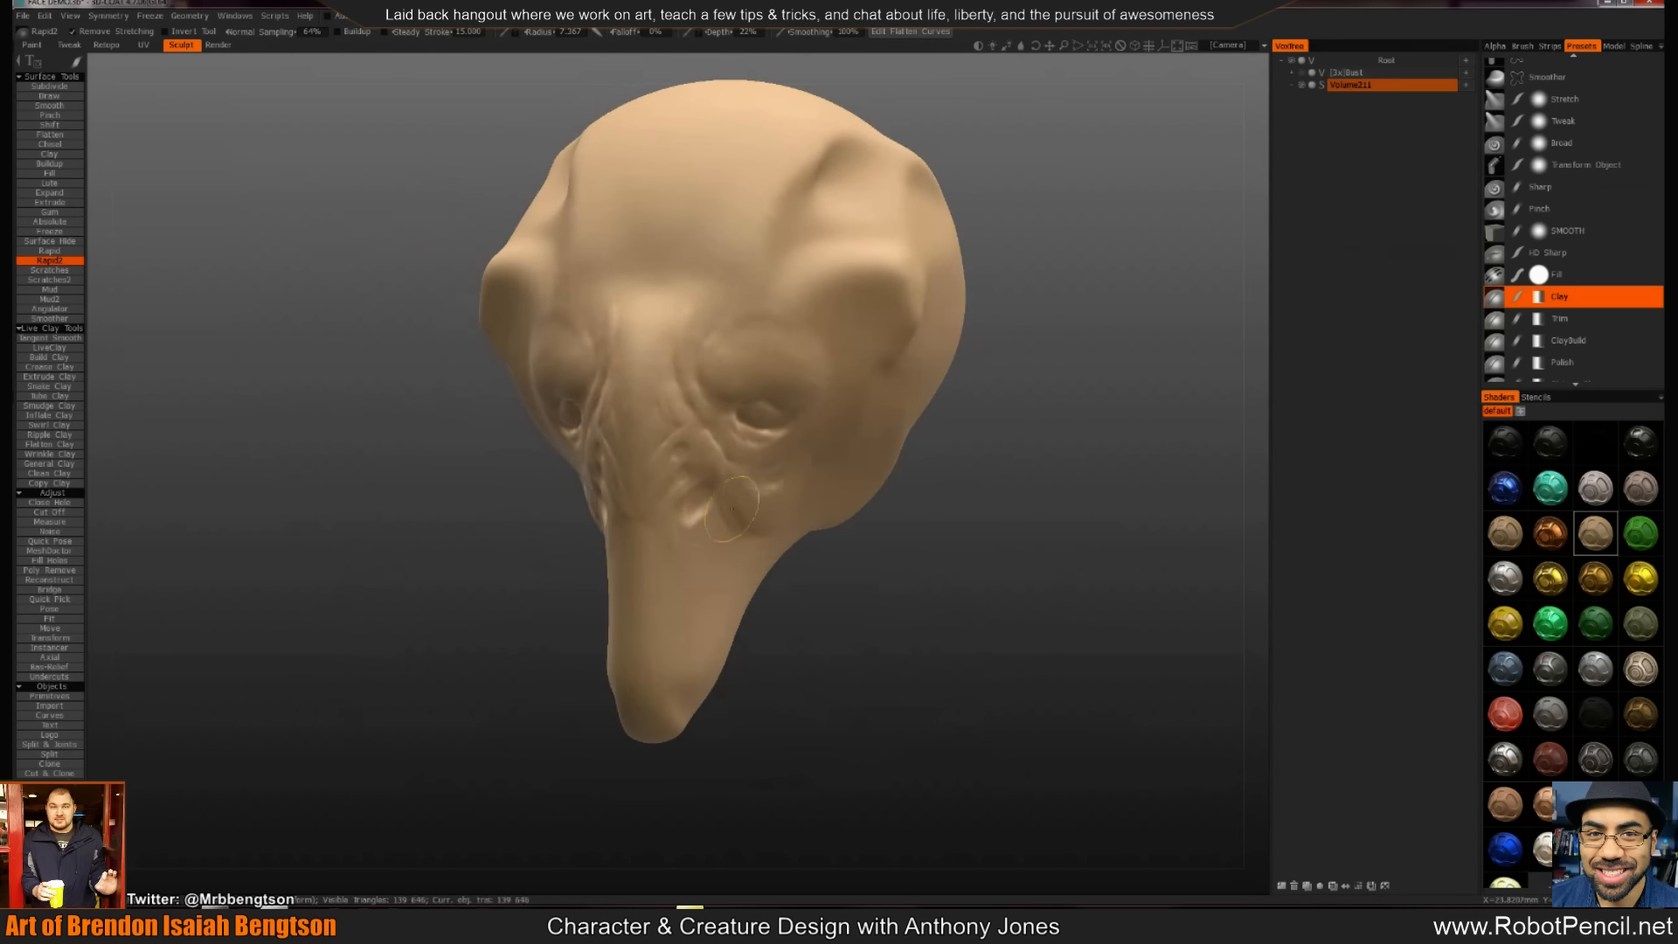
Sculpt horizontal wrinkles across the upper snout below the nostril hollows, resizing the Clay brush between strokes
mouse_move(882, 564)
left_mouse_down()
mouse_move(967, 573)
mouse_move(794, 532)
left_mouse_up()
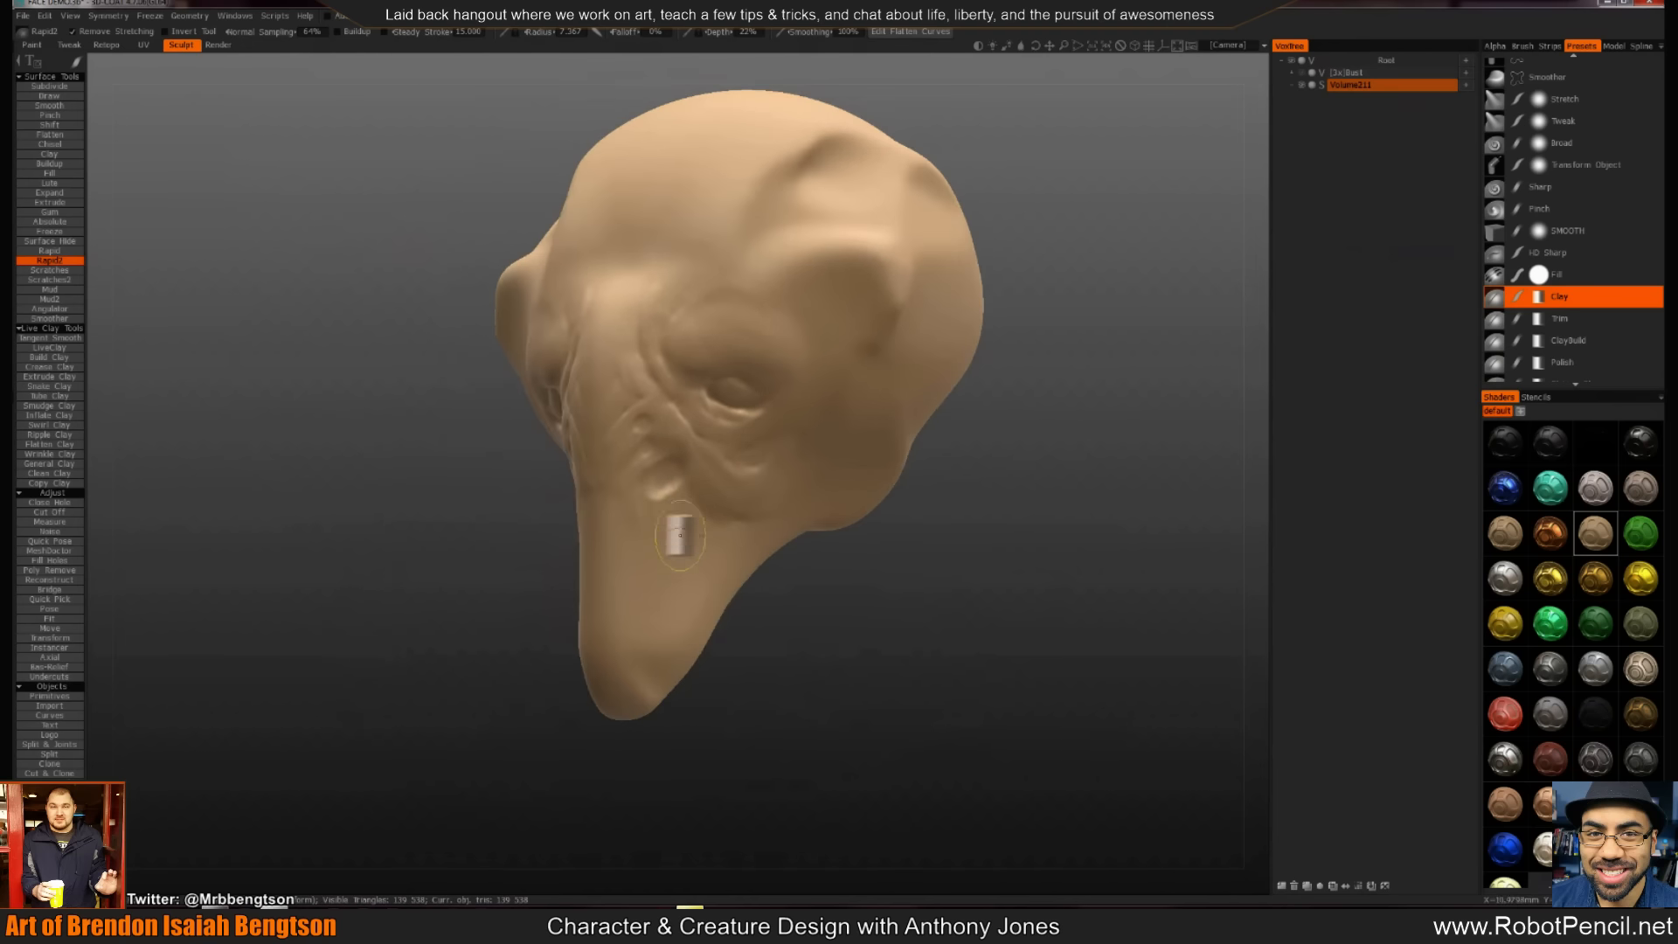
right_click_drag(613, 521, 590, 522)
left_click_drag(596, 498, 604, 508)
right_click_drag(644, 510, 661, 507)
mouse_move(661, 504)
left_mouse_down()
mouse_move(645, 496)
mouse_move(656, 538)
mouse_move(644, 525)
mouse_move(615, 561)
mouse_move(667, 554)
left_mouse_up()
mouse_move(866, 599)
left_mouse_down()
mouse_move(986, 612)
mouse_move(883, 604)
mouse_move(874, 585)
left_mouse_up()
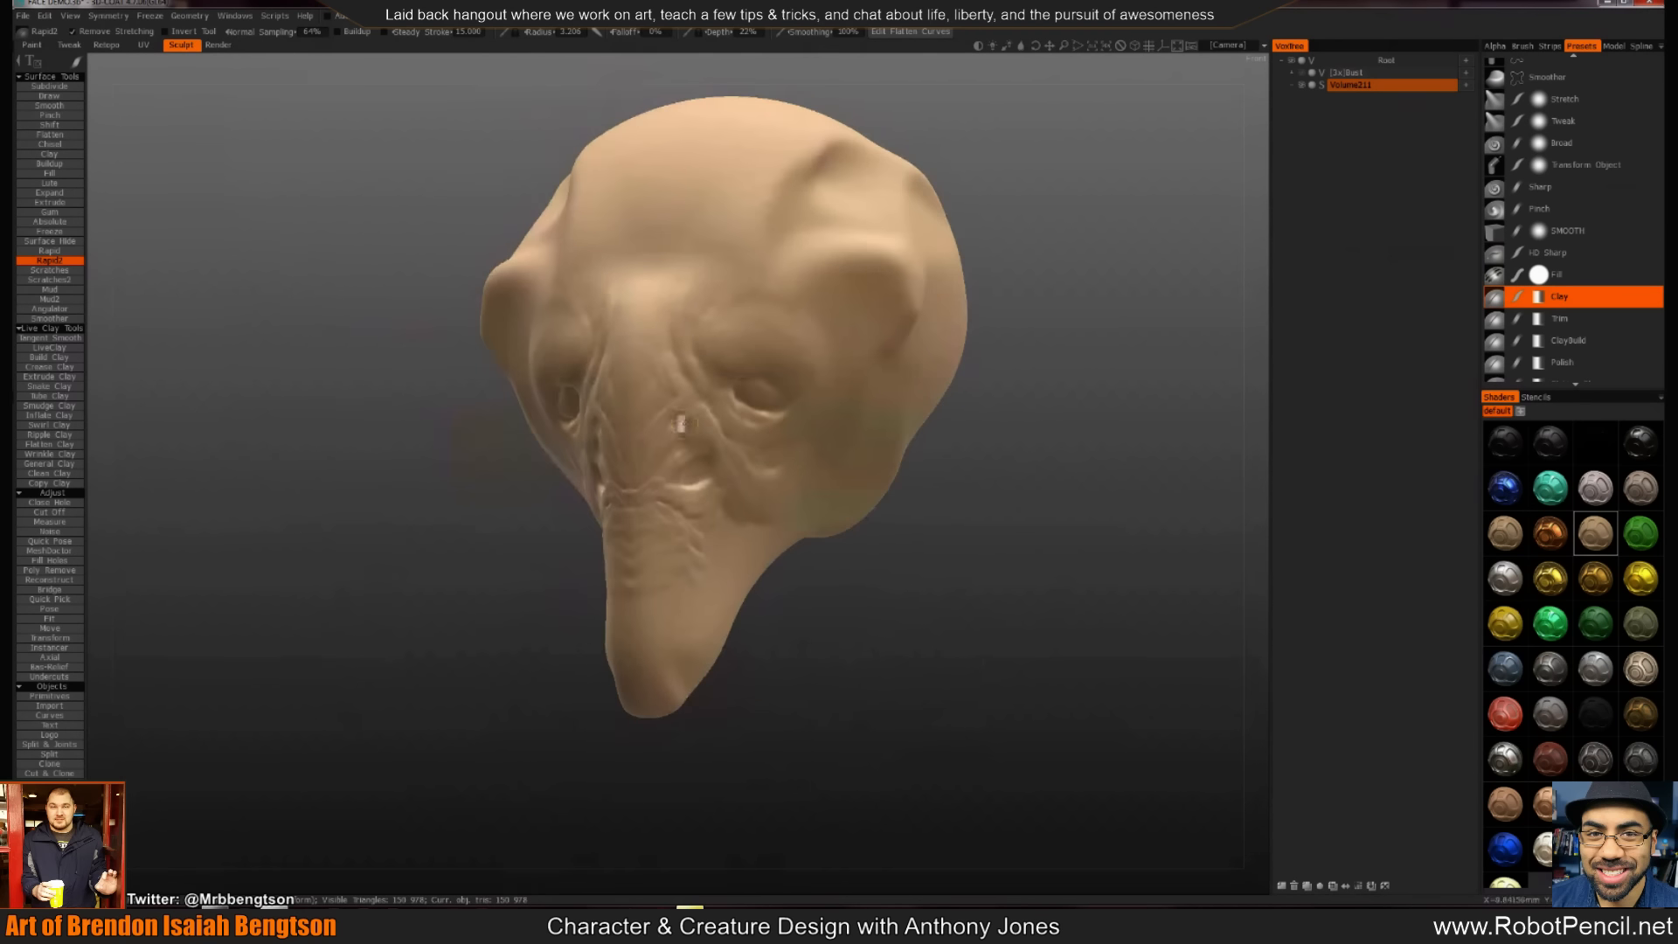
Carve fine creases on the nose bridge above the nostril hollows, and fill out the upper eyelid with a larger Clay brush
left_click_drag(676, 395, 637, 444)
mouse_move(635, 465)
left_mouse_down()
mouse_move(631, 478)
mouse_move(684, 435)
mouse_move(703, 455)
left_mouse_up()
left_click_drag(964, 621, 795, 652)
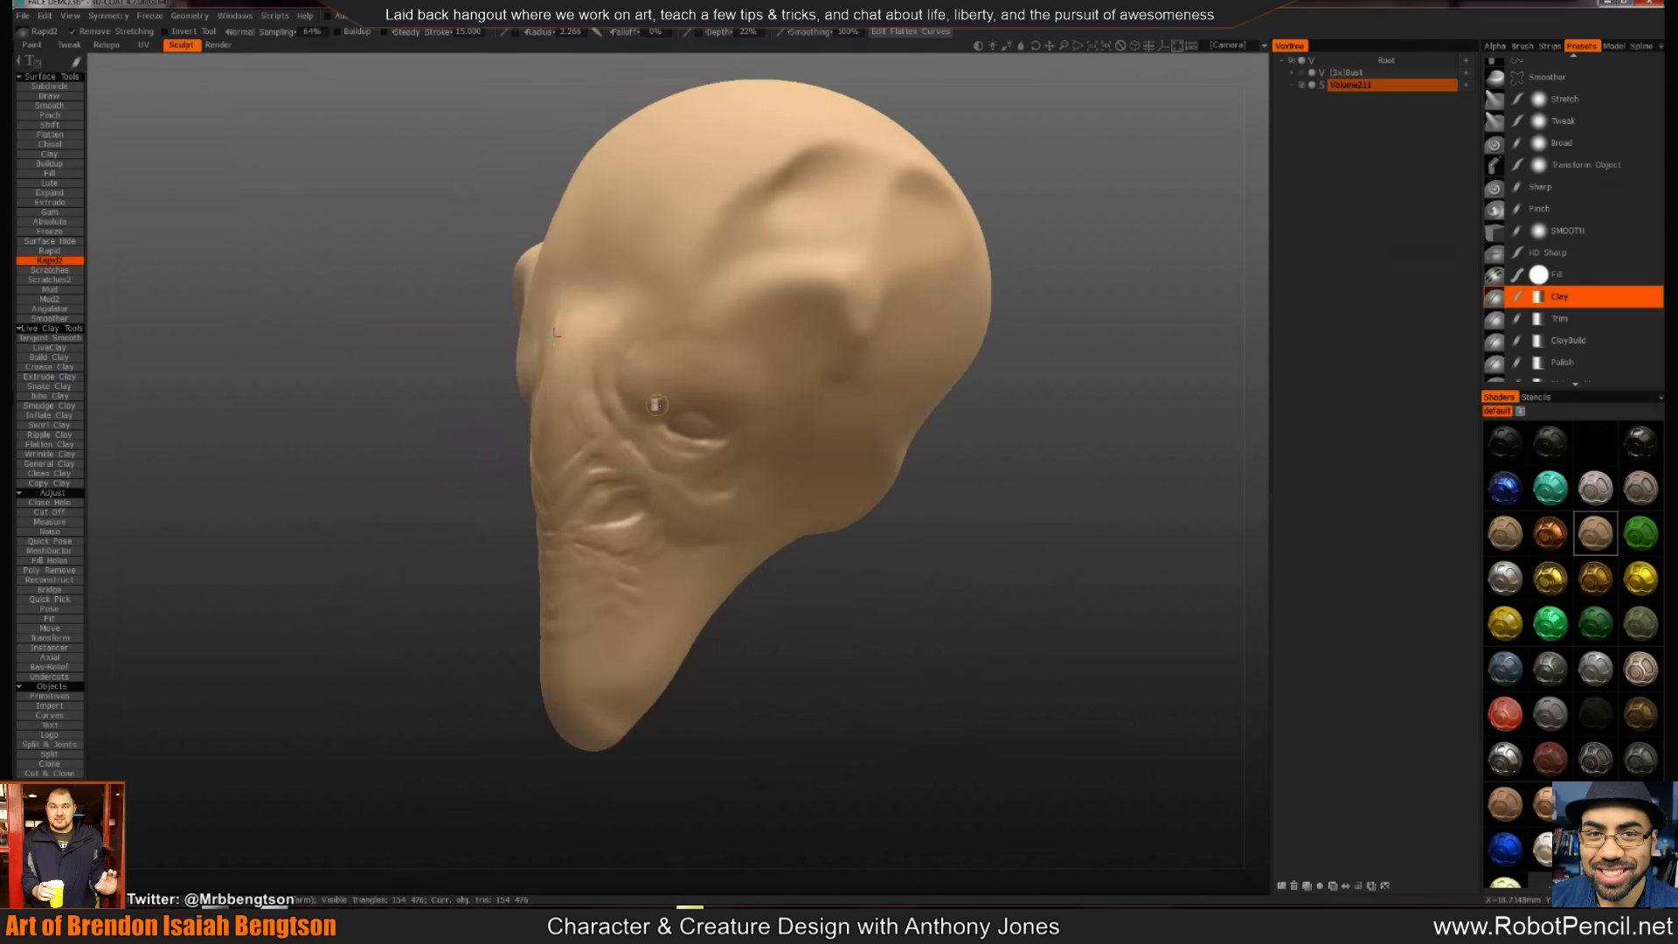
right_click_drag(657, 404, 687, 396)
mouse_move(649, 373)
left_mouse_down()
mouse_move(652, 398)
mouse_move(680, 377)
mouse_move(716, 399)
mouse_move(651, 368)
left_mouse_up()
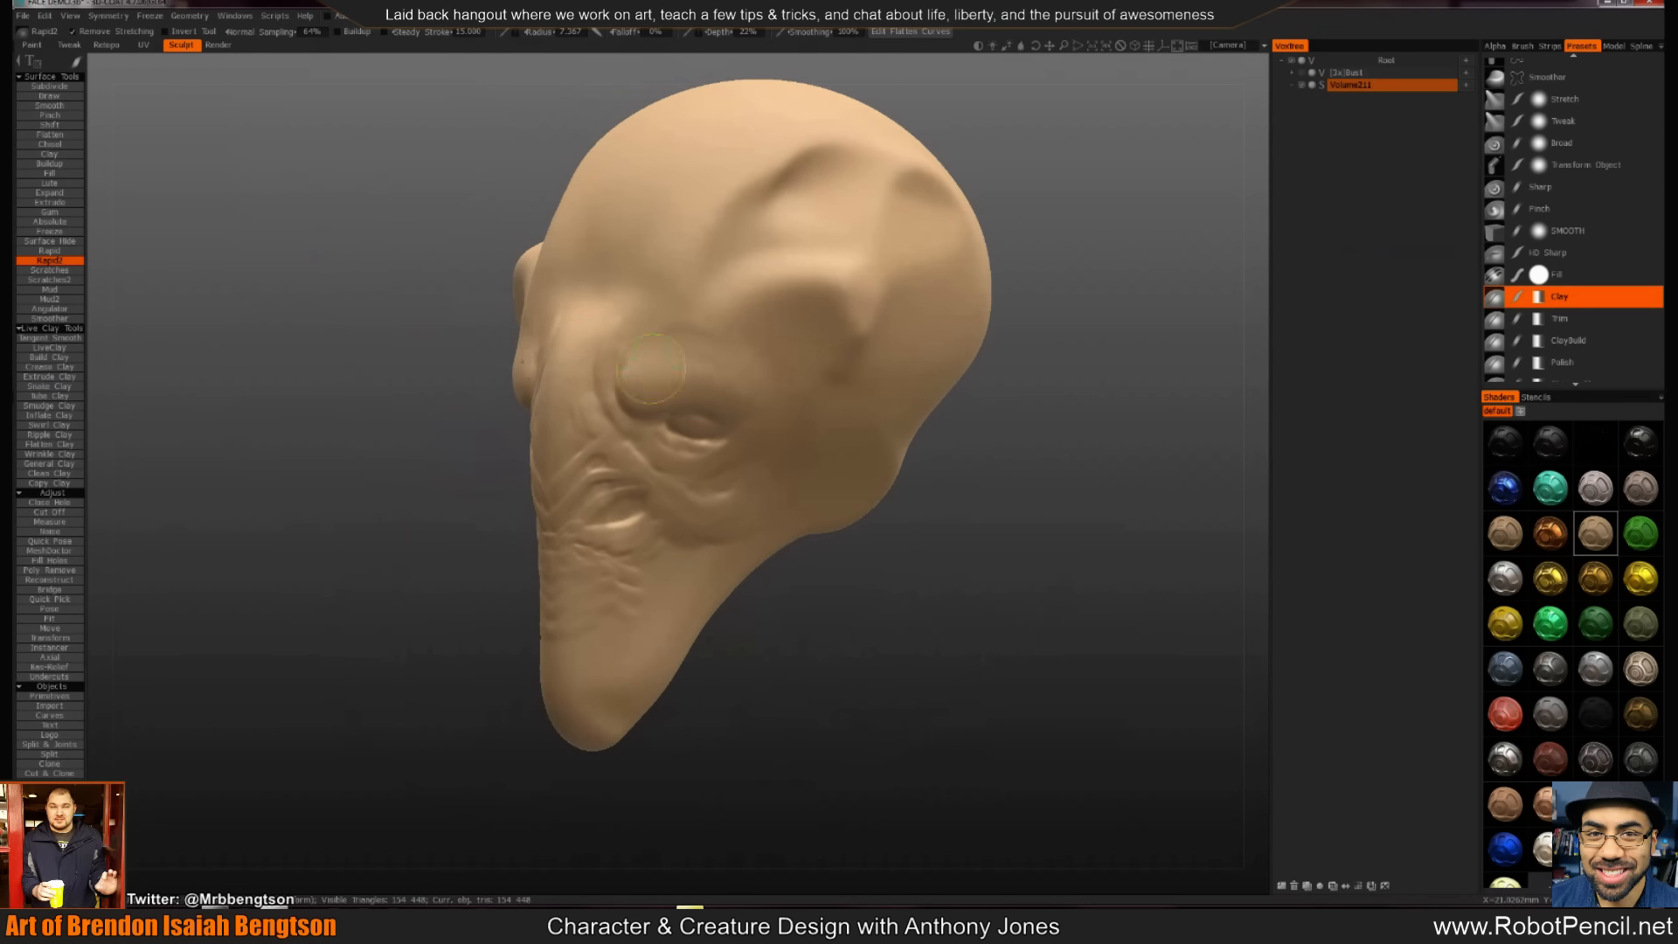
mouse_move(874, 480)
left_mouse_down()
mouse_move(968, 502)
mouse_move(884, 440)
mouse_move(777, 414)
mouse_move(753, 434)
mouse_move(778, 422)
left_mouse_up()
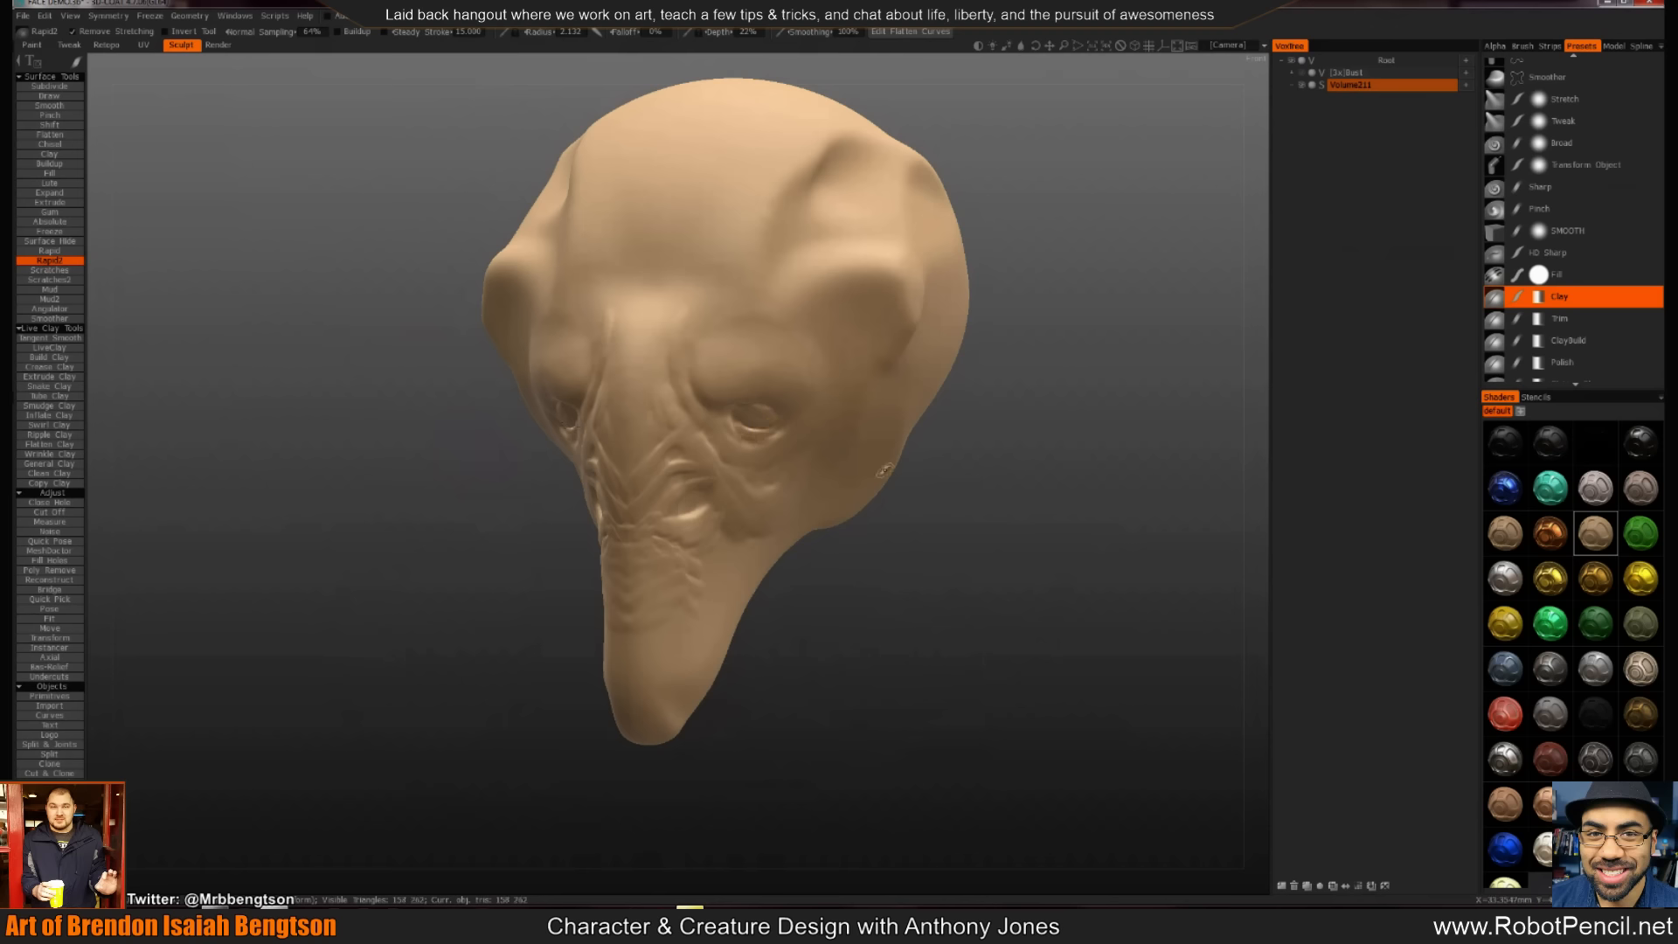
Detail the eyelid rims and inner eye corners, and sharpen the ridges above the nostril hollows with a small Clay brush
mouse_move(884, 470)
left_mouse_down()
mouse_move(985, 510)
mouse_move(910, 453)
left_mouse_up()
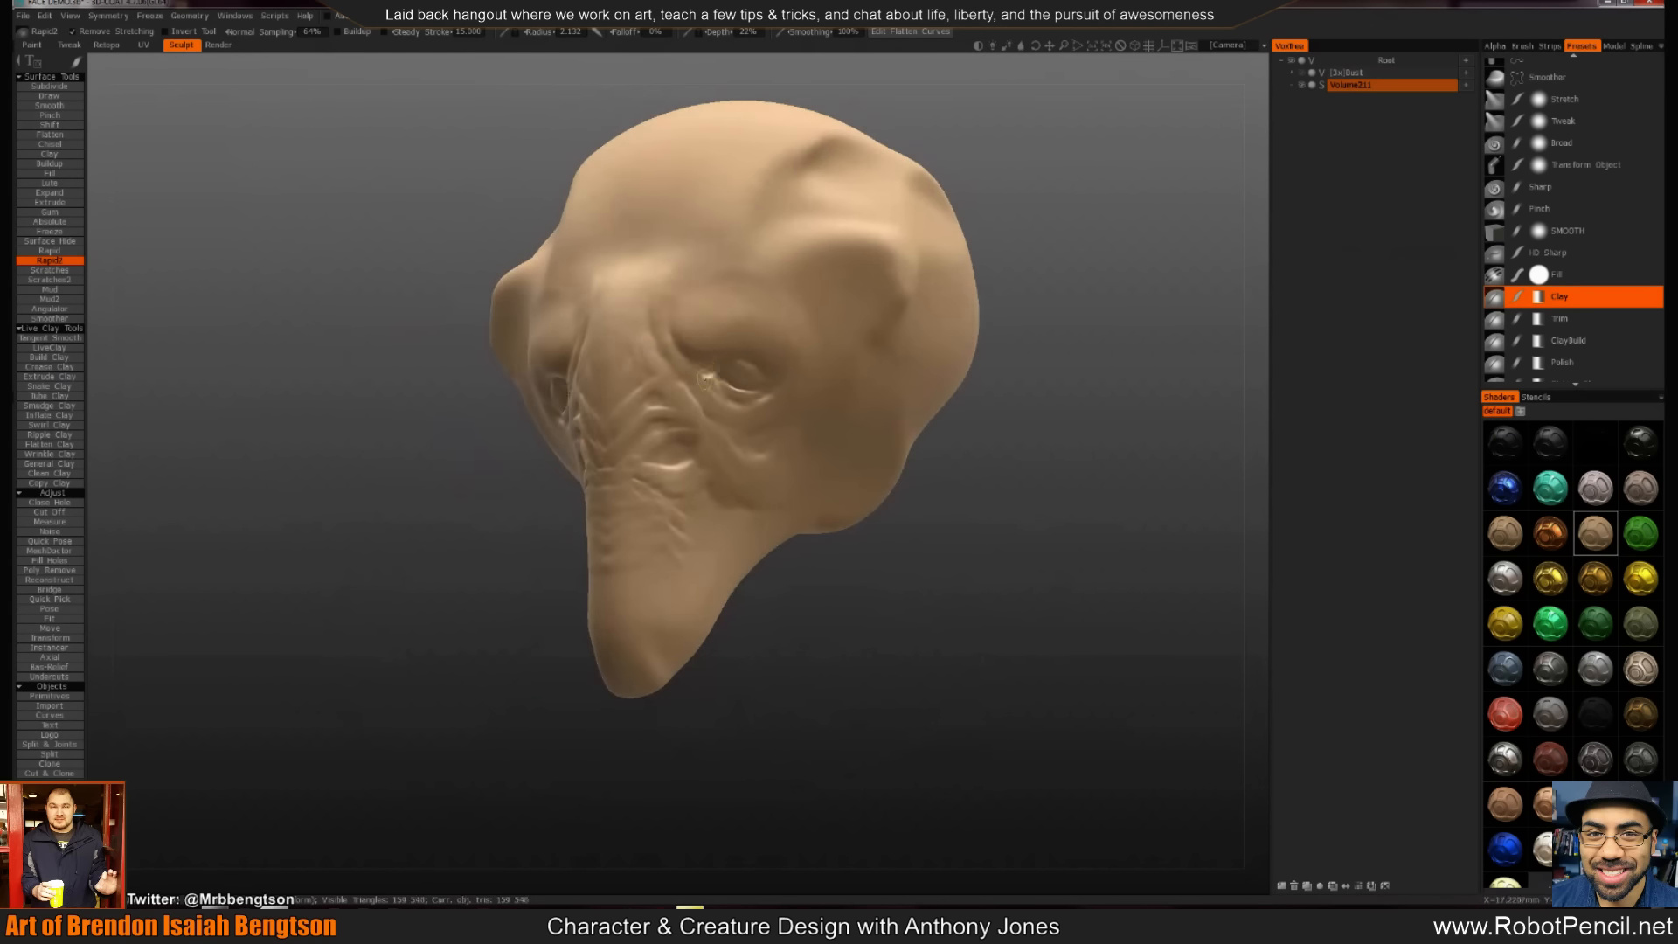
left_click_drag(705, 378, 742, 374)
mouse_move(984, 529)
left_mouse_down()
mouse_move(935, 544)
mouse_move(1049, 554)
mouse_move(1005, 551)
left_mouse_up()
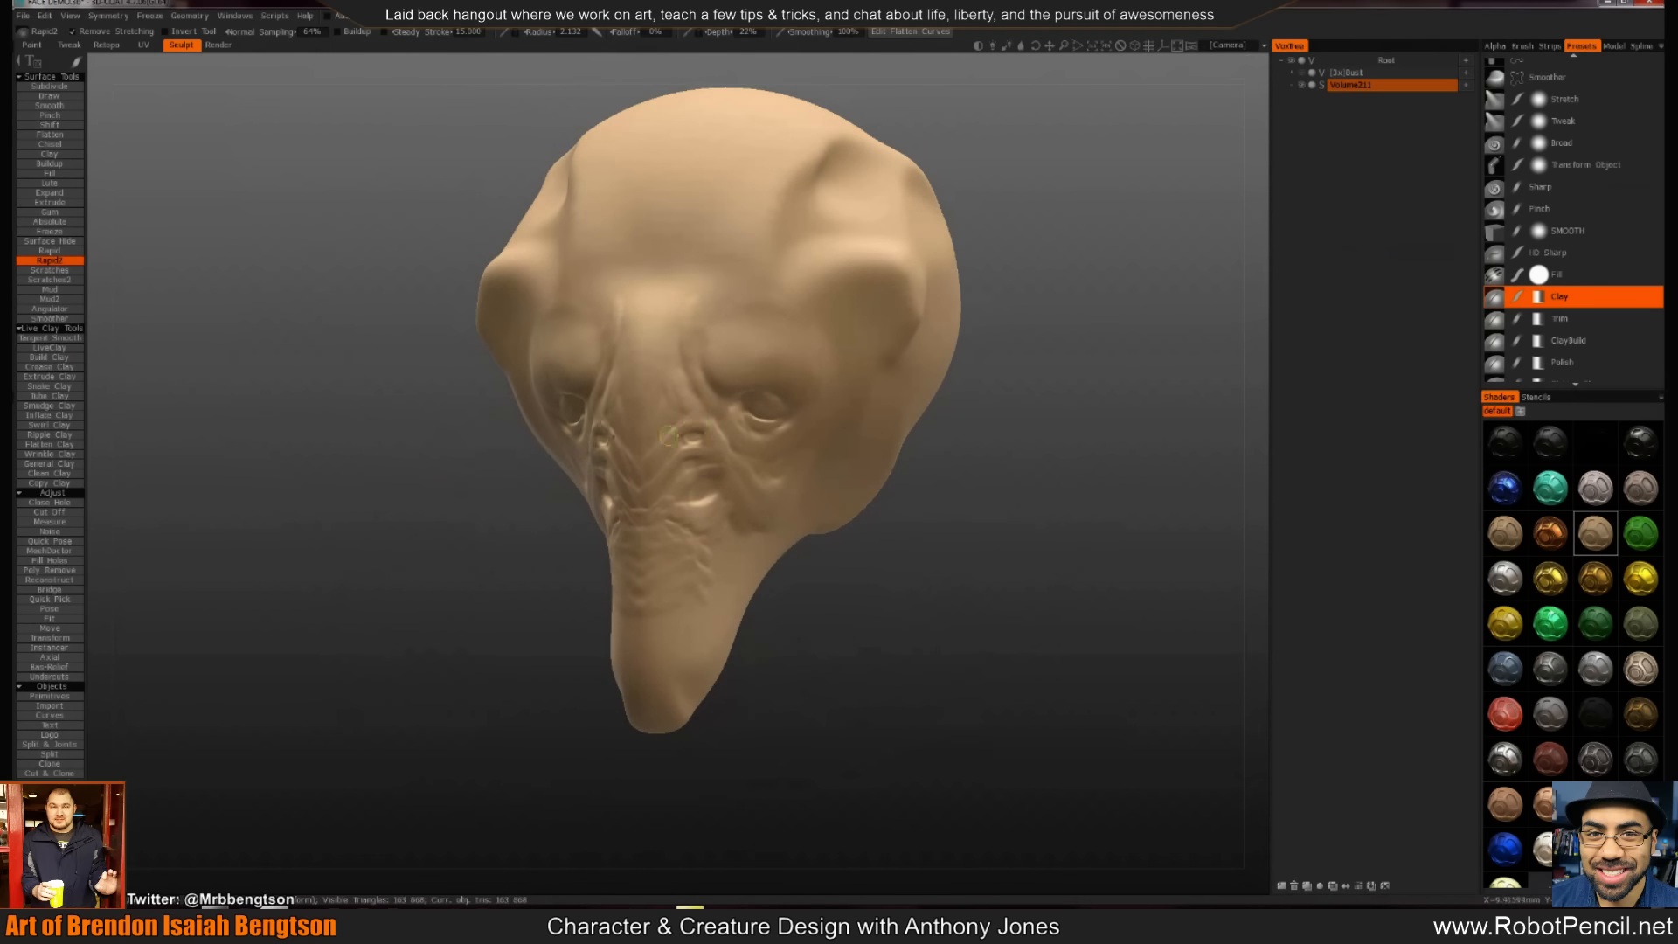
mouse_move(998, 622)
left_mouse_down()
mouse_move(1087, 663)
mouse_move(988, 651)
left_mouse_up()
Adjust the nose ridges, the nostril hollows and the inner eye area with the Move brush at varying sizes
key("m")
right_click_drag(698, 444, 704, 444)
left_click_drag(699, 445, 712, 423)
right_click_drag(667, 486, 687, 486)
left_click_drag(687, 493, 658, 530)
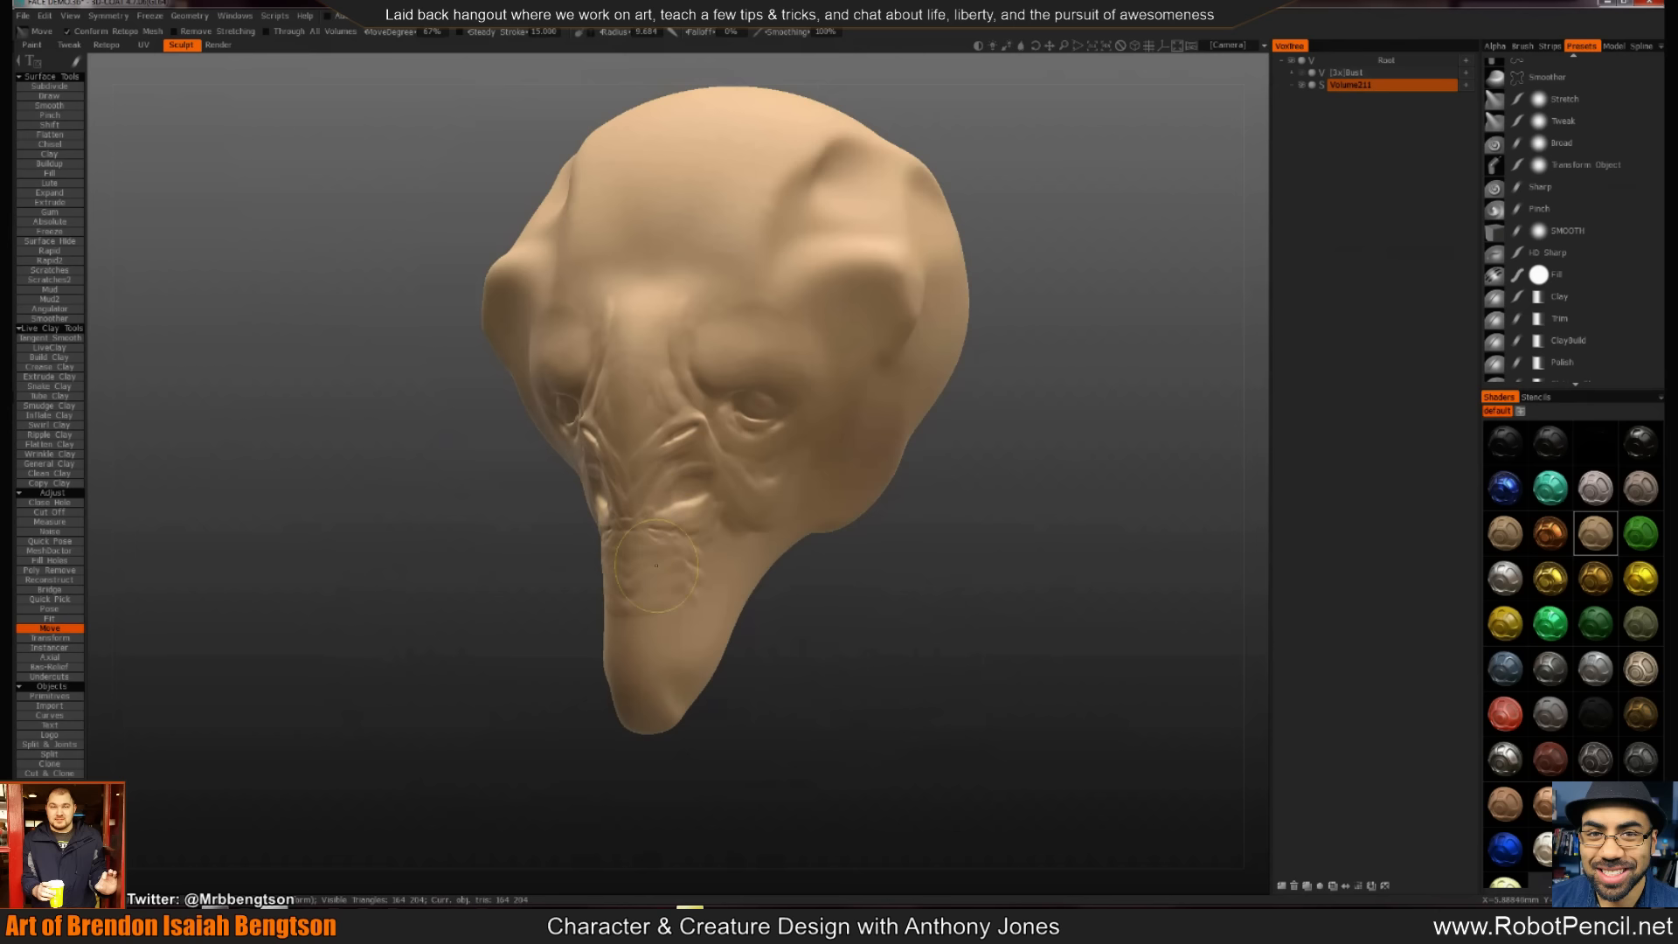
mouse_move(902, 626)
left_mouse_down()
mouse_move(1001, 657)
mouse_move(983, 656)
left_mouse_up()
left_click_drag(628, 476, 617, 461)
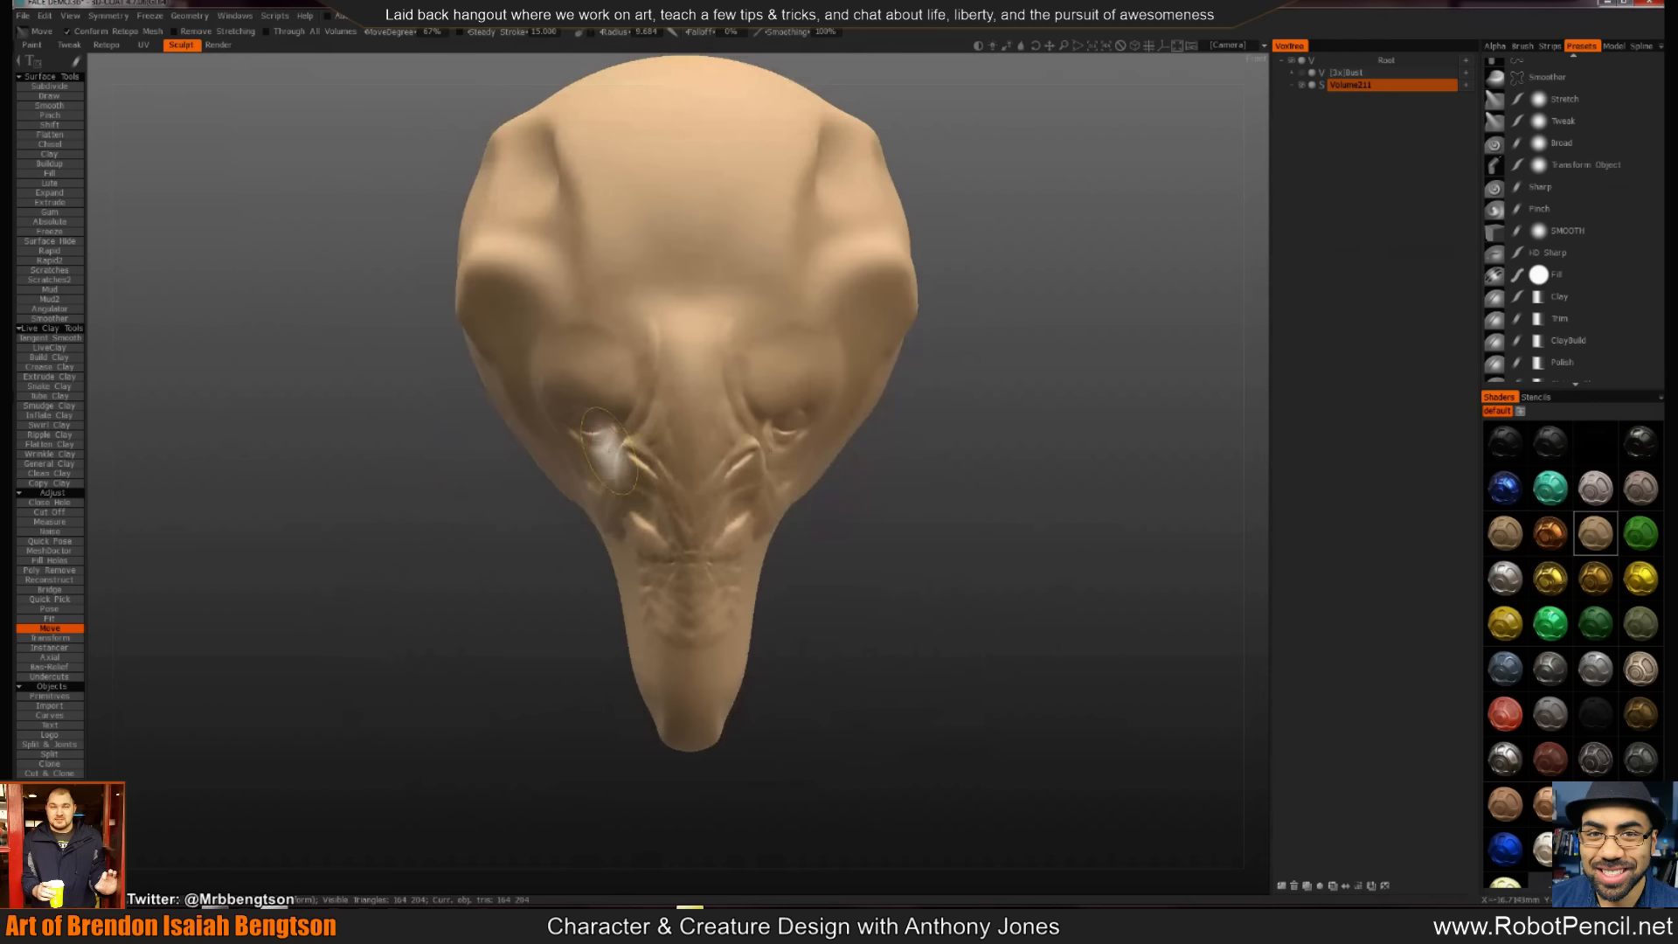
Reshape the snout profile with a larger Move brush, pushing the nose bridge and tip forward and denting the middle
mouse_move(861, 579)
left_mouse_down()
mouse_move(1057, 582)
mouse_move(921, 521)
mouse_move(854, 559)
mouse_move(909, 559)
mouse_move(586, 537)
mouse_move(693, 562)
left_mouse_up()
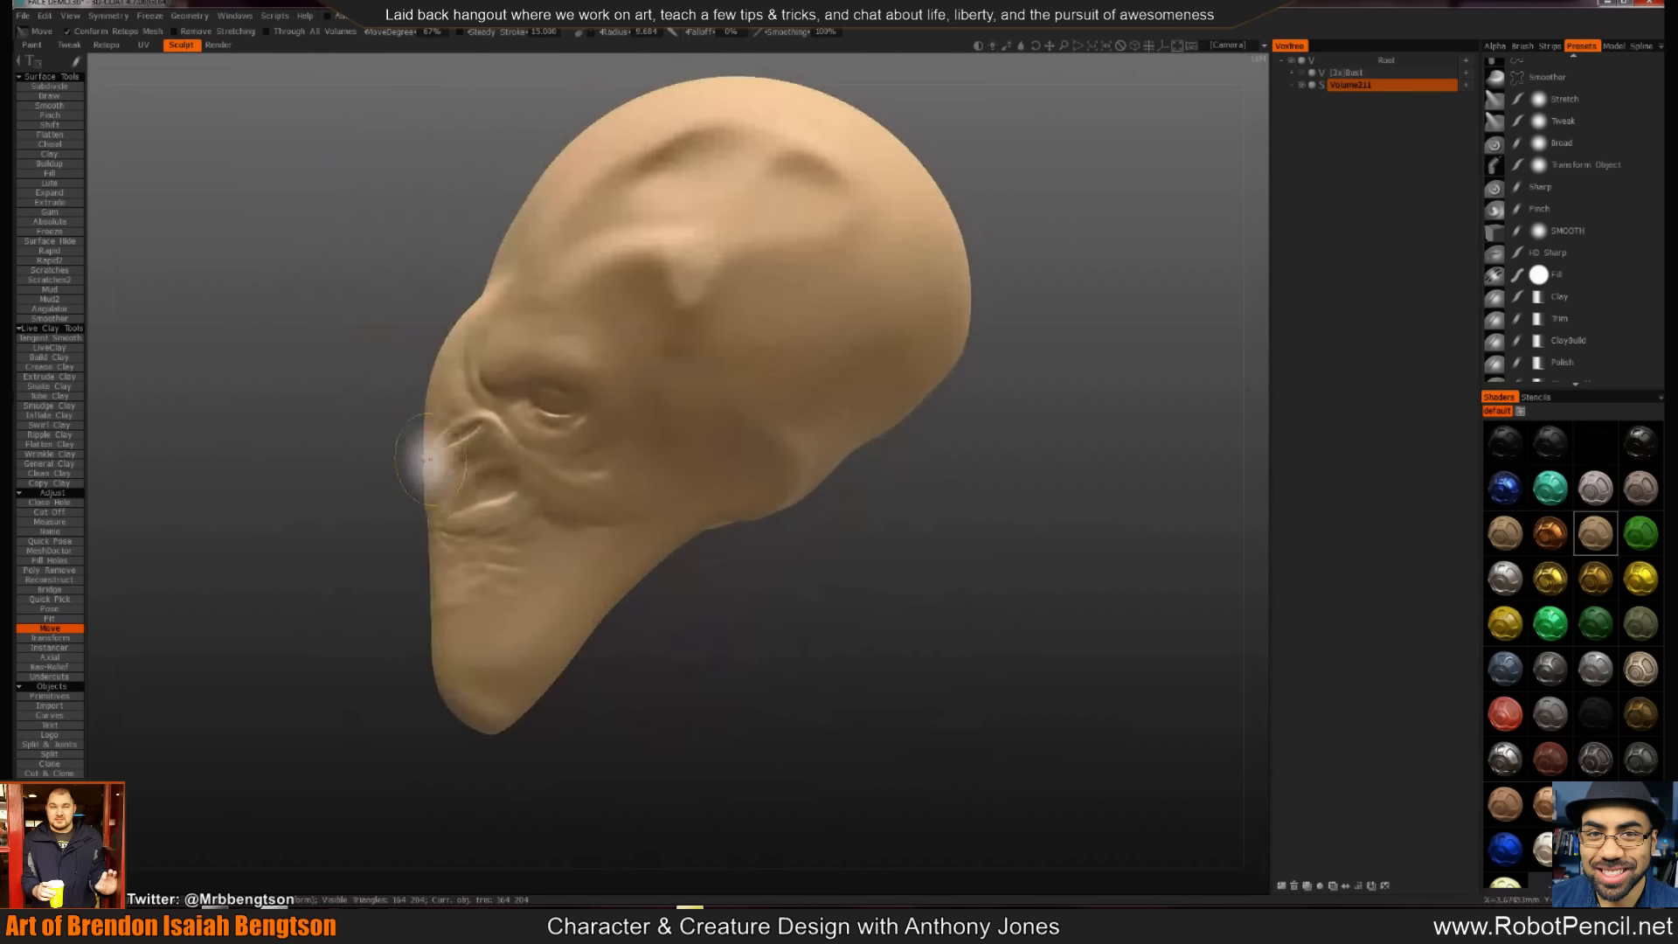
right_click_drag(427, 459, 465, 458)
left_click_drag(442, 357, 430, 360)
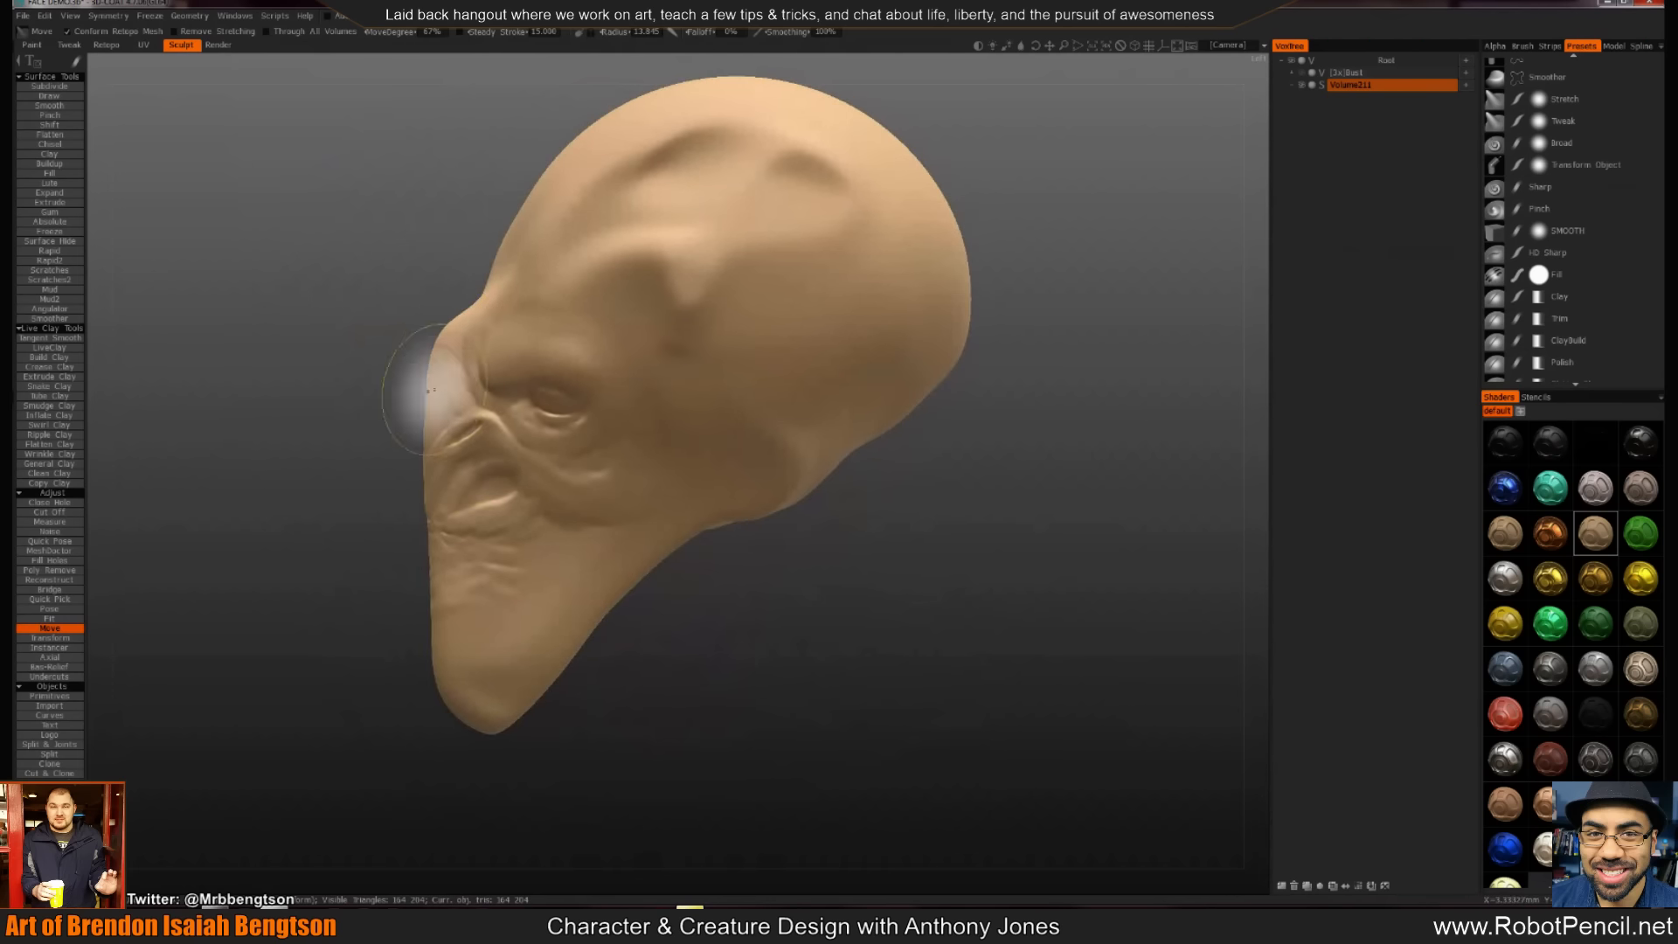
mouse_move(423, 432)
left_mouse_down()
mouse_move(412, 445)
mouse_move(419, 429)
left_mouse_up()
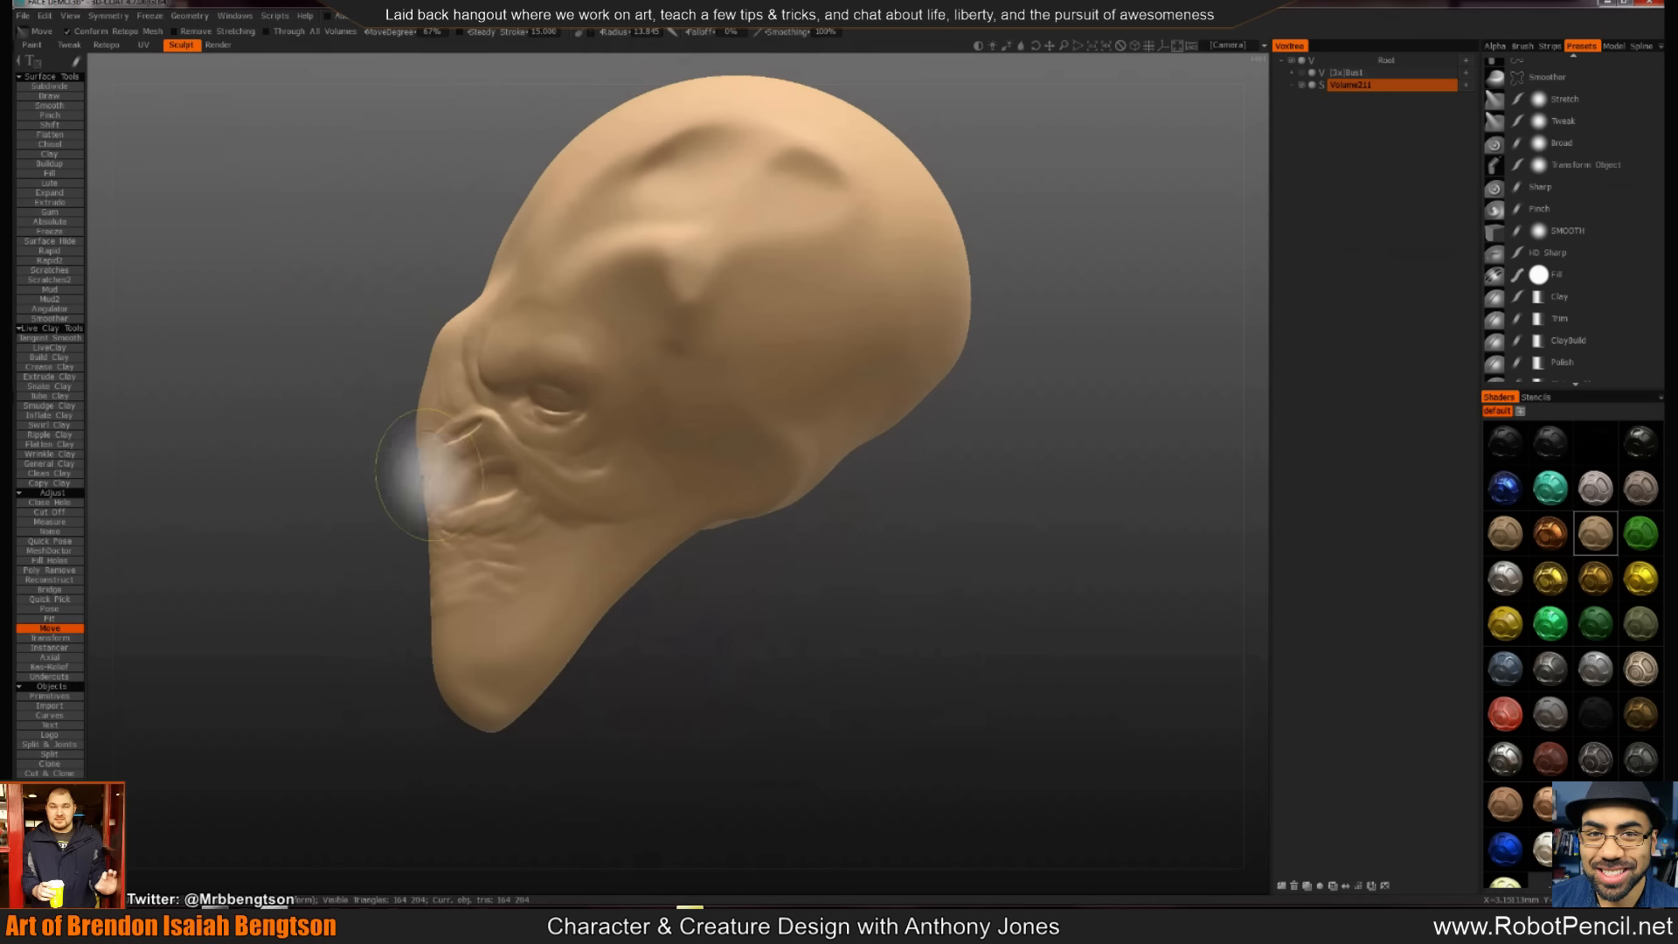
left_click_drag(432, 645, 411, 634)
left_click_drag(427, 576, 432, 539)
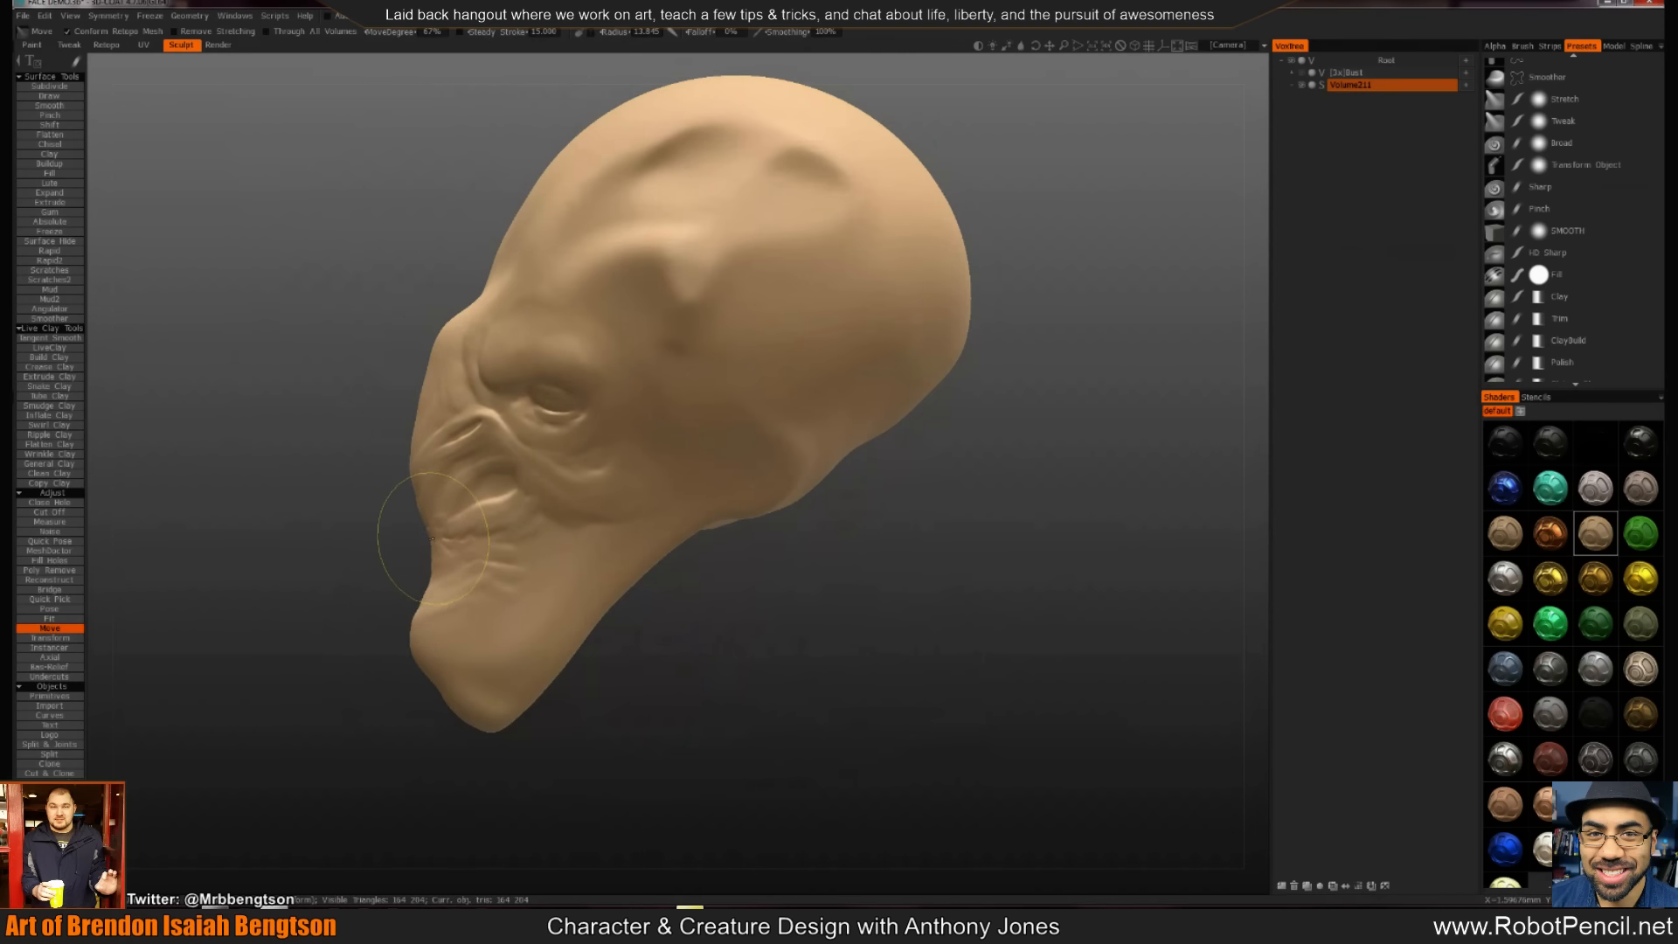
mouse_move(404, 667)
left_mouse_down()
mouse_move(449, 712)
mouse_move(528, 712)
mouse_move(563, 689)
left_mouse_up()
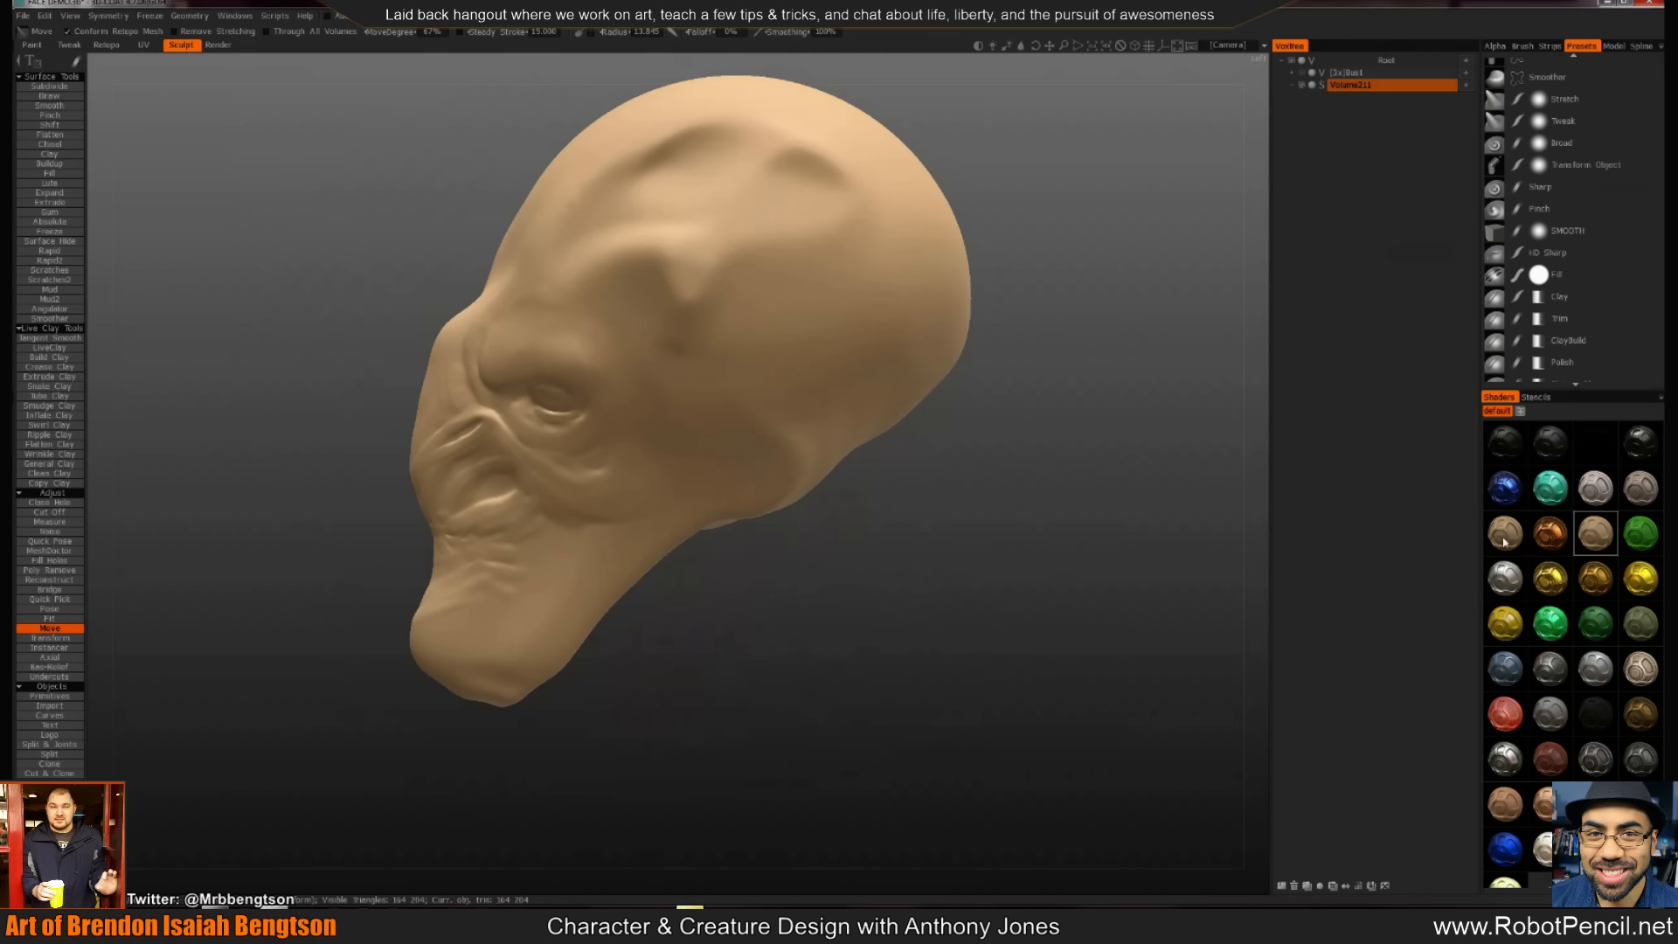
Change the head's shader to a redder flesh tone and inspect the form from several angles
left_click_drag(749, 588, 1136, 625)
left_click_drag(1203, 783, 723, 338)
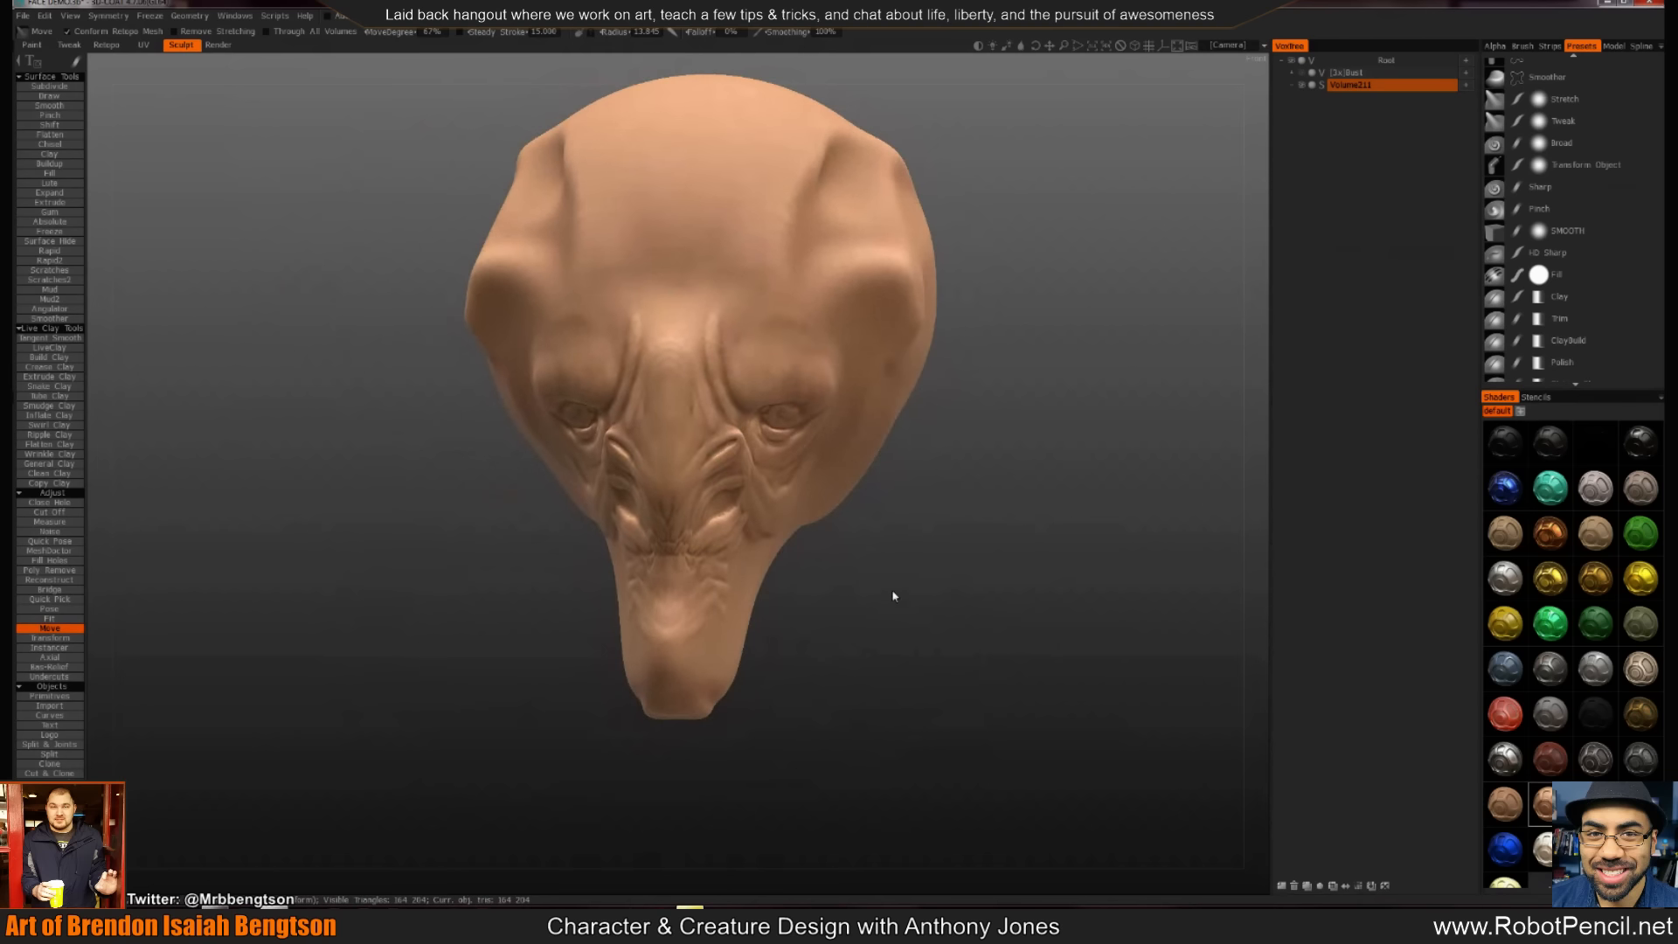
left_click_drag(893, 596, 843, 591)
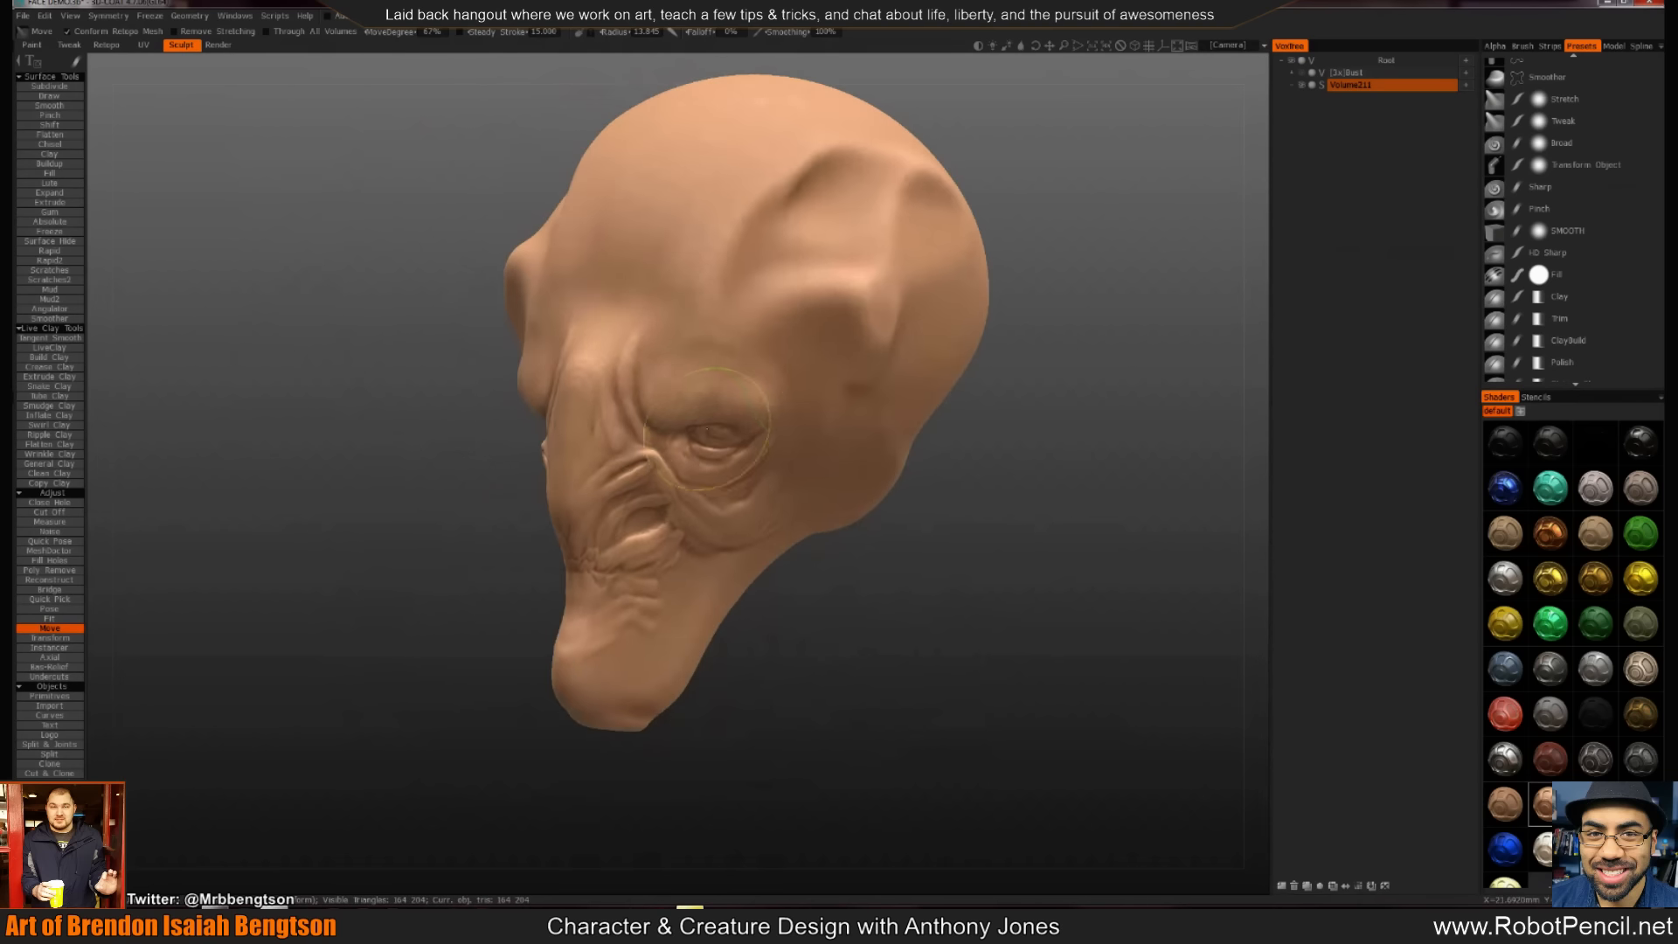
mouse_move(953, 568)
left_mouse_down()
mouse_move(981, 588)
mouse_move(1012, 573)
mouse_move(794, 536)
left_mouse_up()
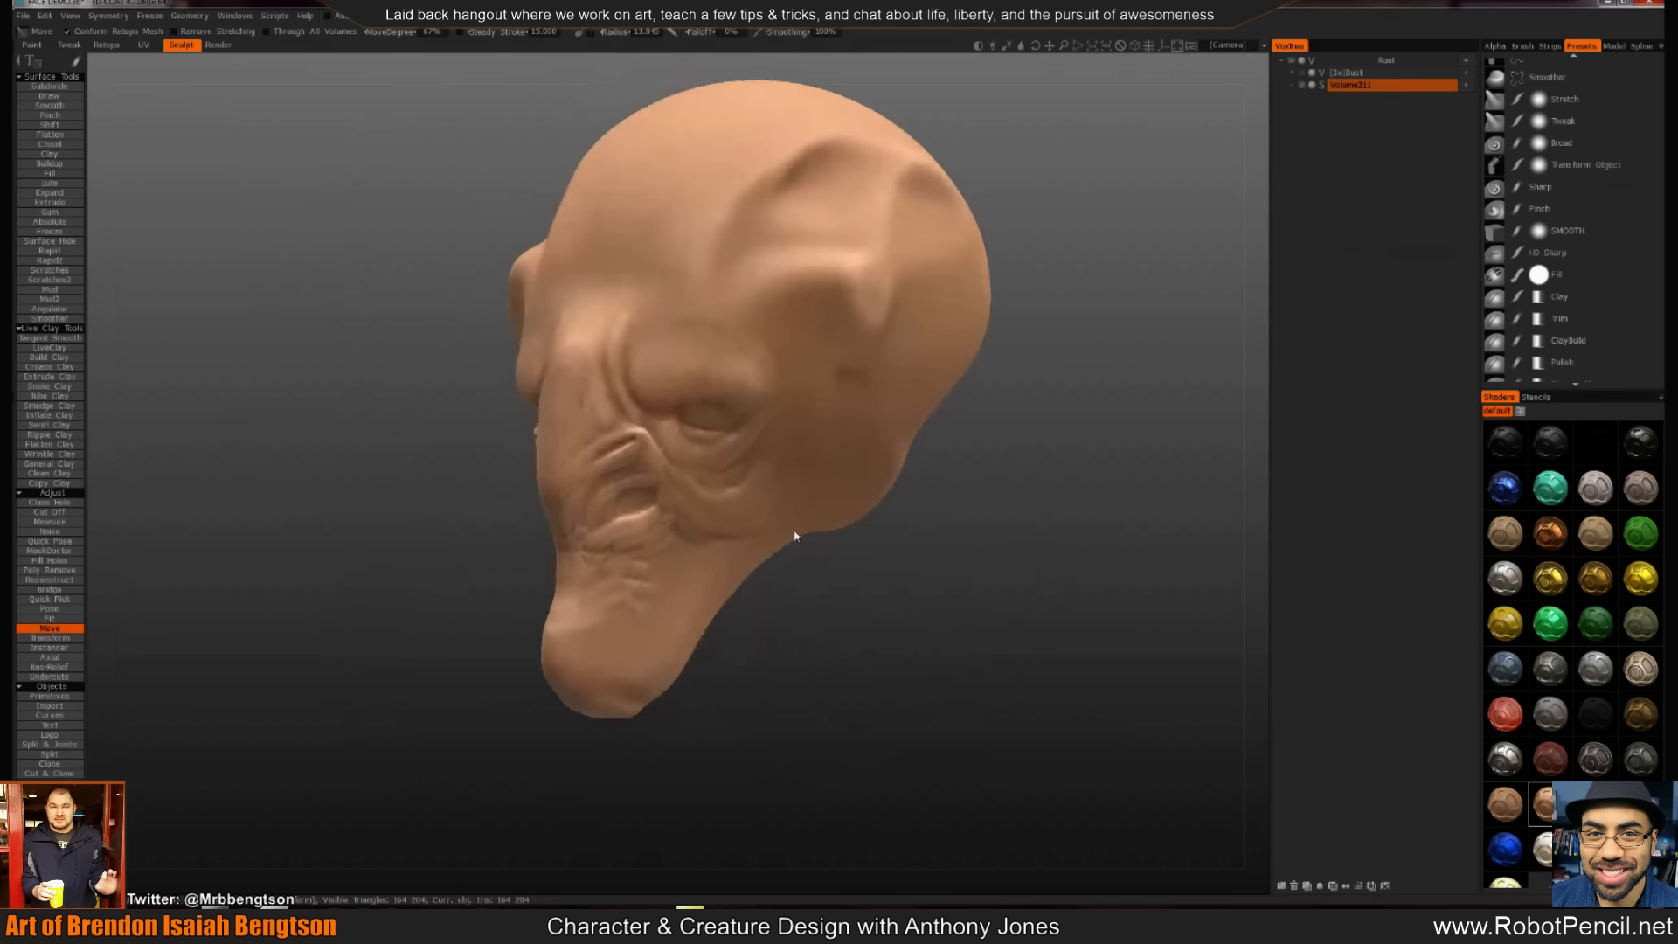
left_click_drag(906, 644, 958, 547)
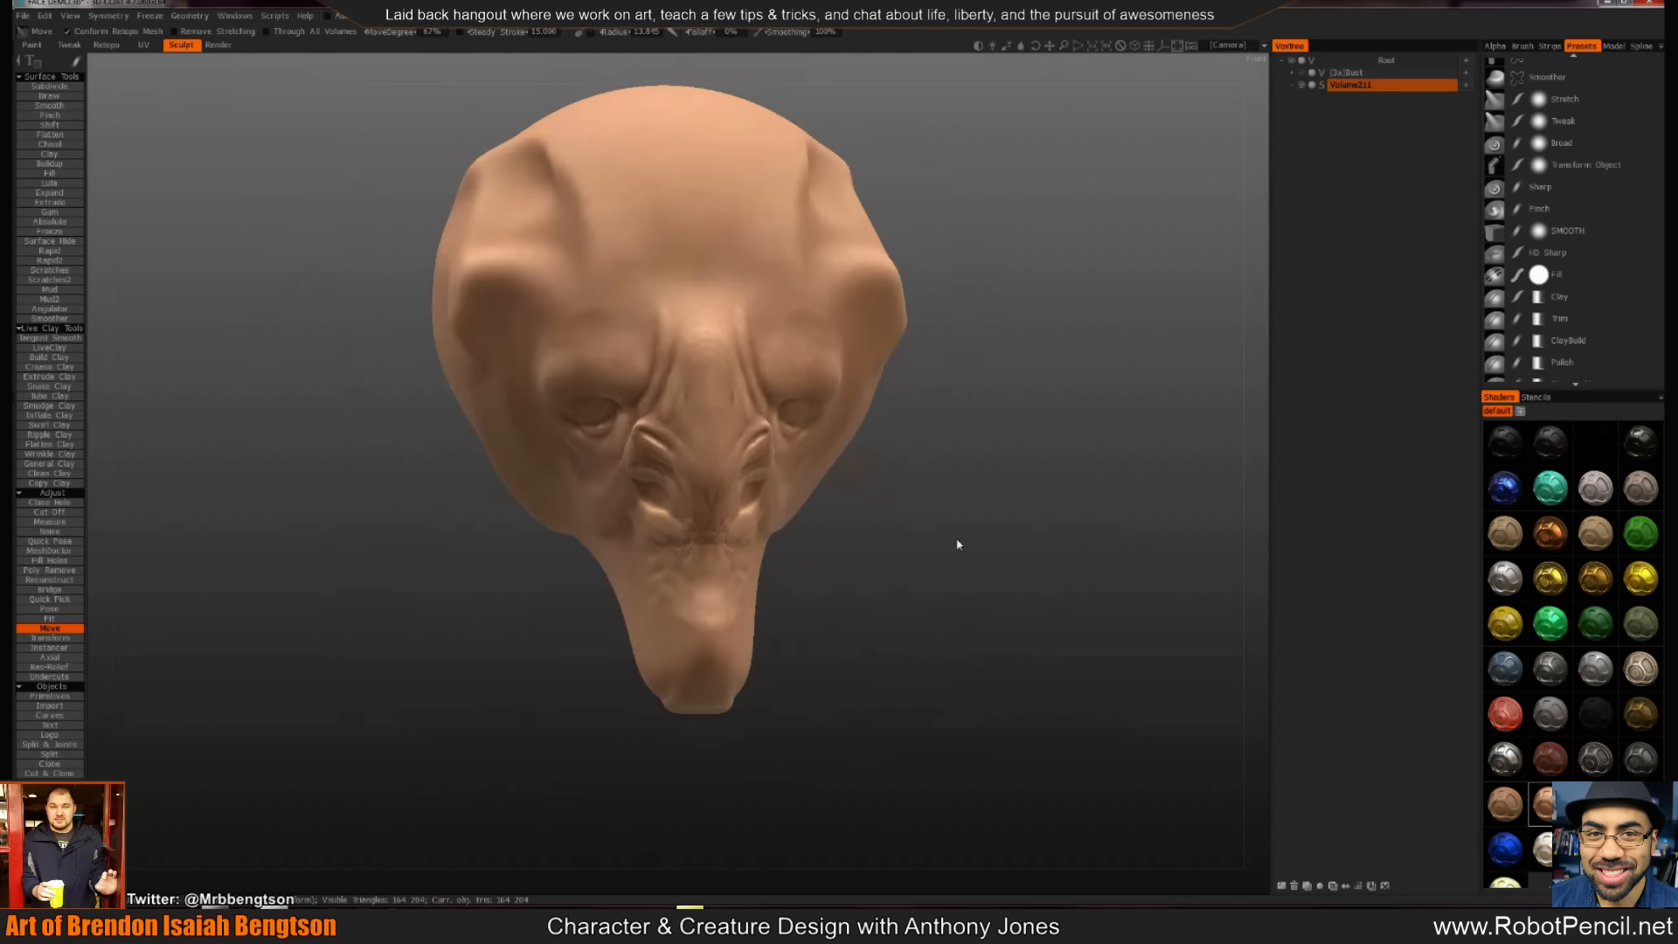
Preview the head in the Render room and return to the Sculpt room
left_click(217, 46)
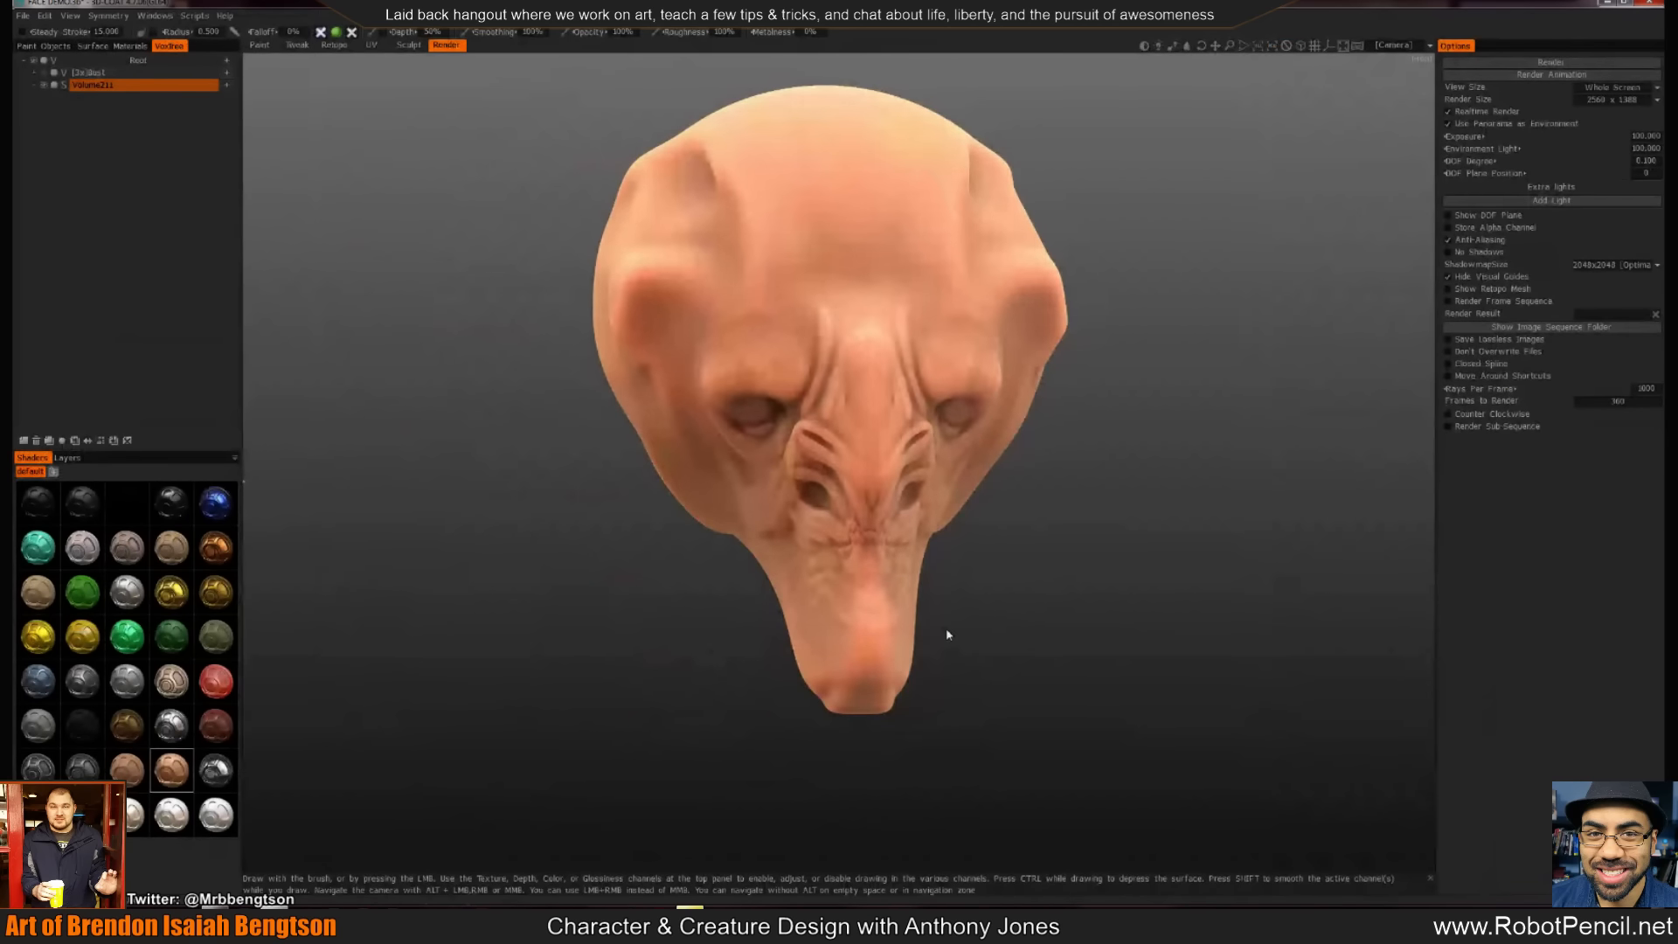
left_click(408, 45)
left_click(836, 566)
Build up the brow ridge from the outer eye corner toward the temple bump and nose bridge with the Clay brush
mouse_move(805, 617)
left_mouse_down()
mouse_move(857, 506)
mouse_move(891, 547)
mouse_move(809, 511)
left_mouse_up()
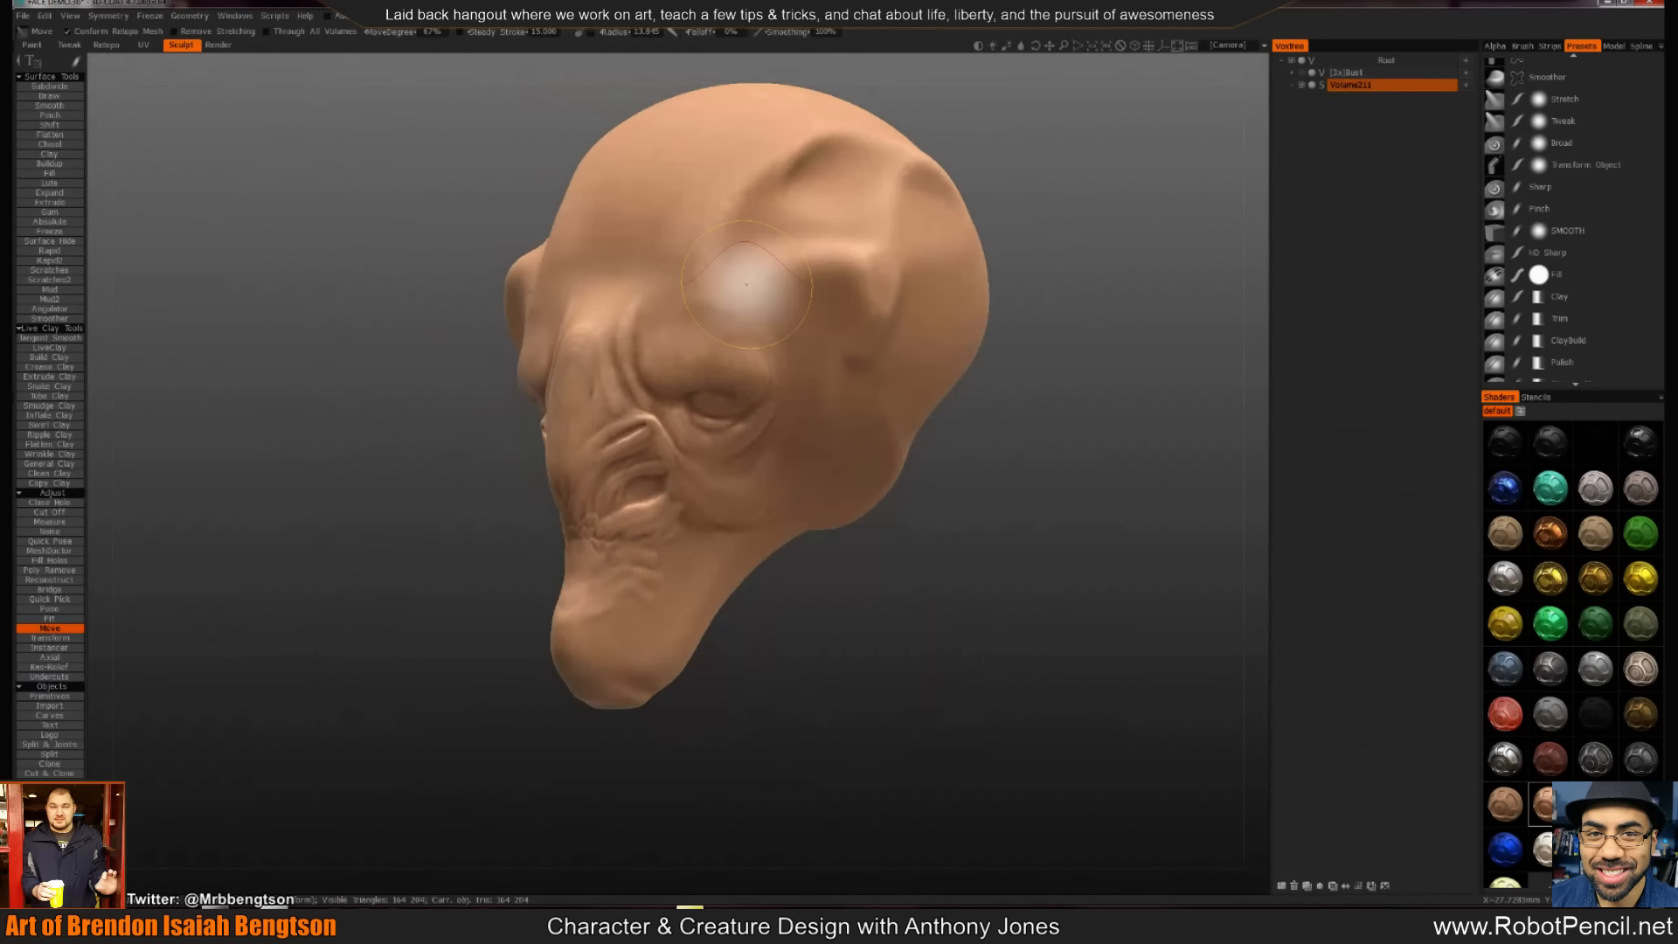
left_click(1562, 297)
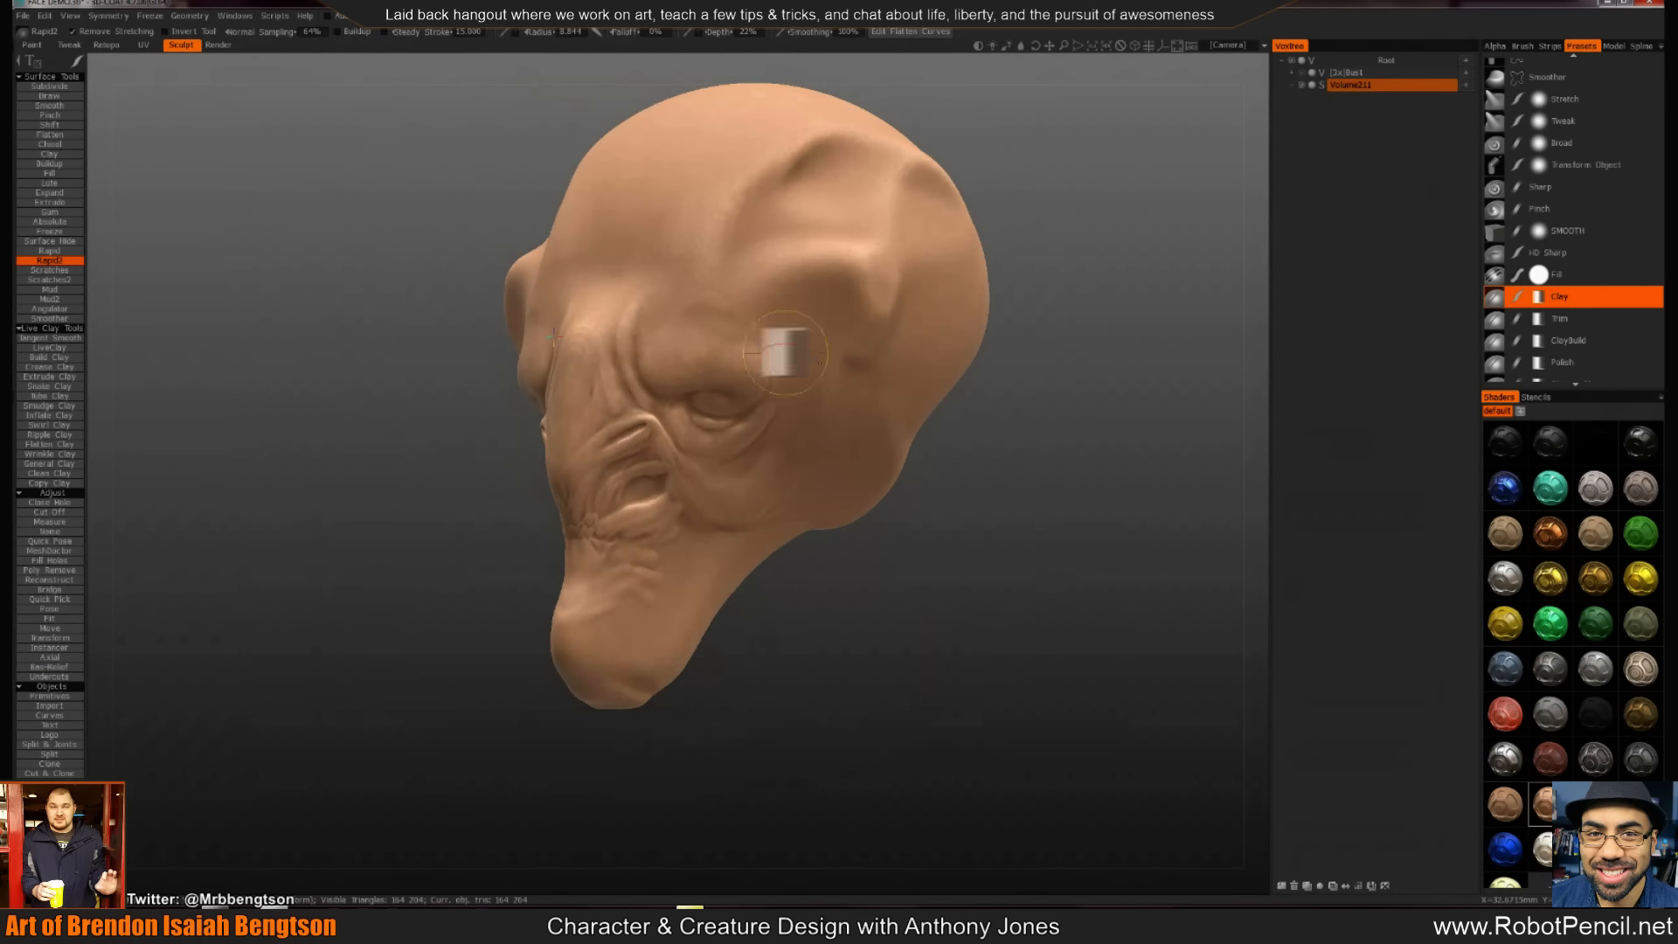
left_click_drag(762, 377, 844, 333)
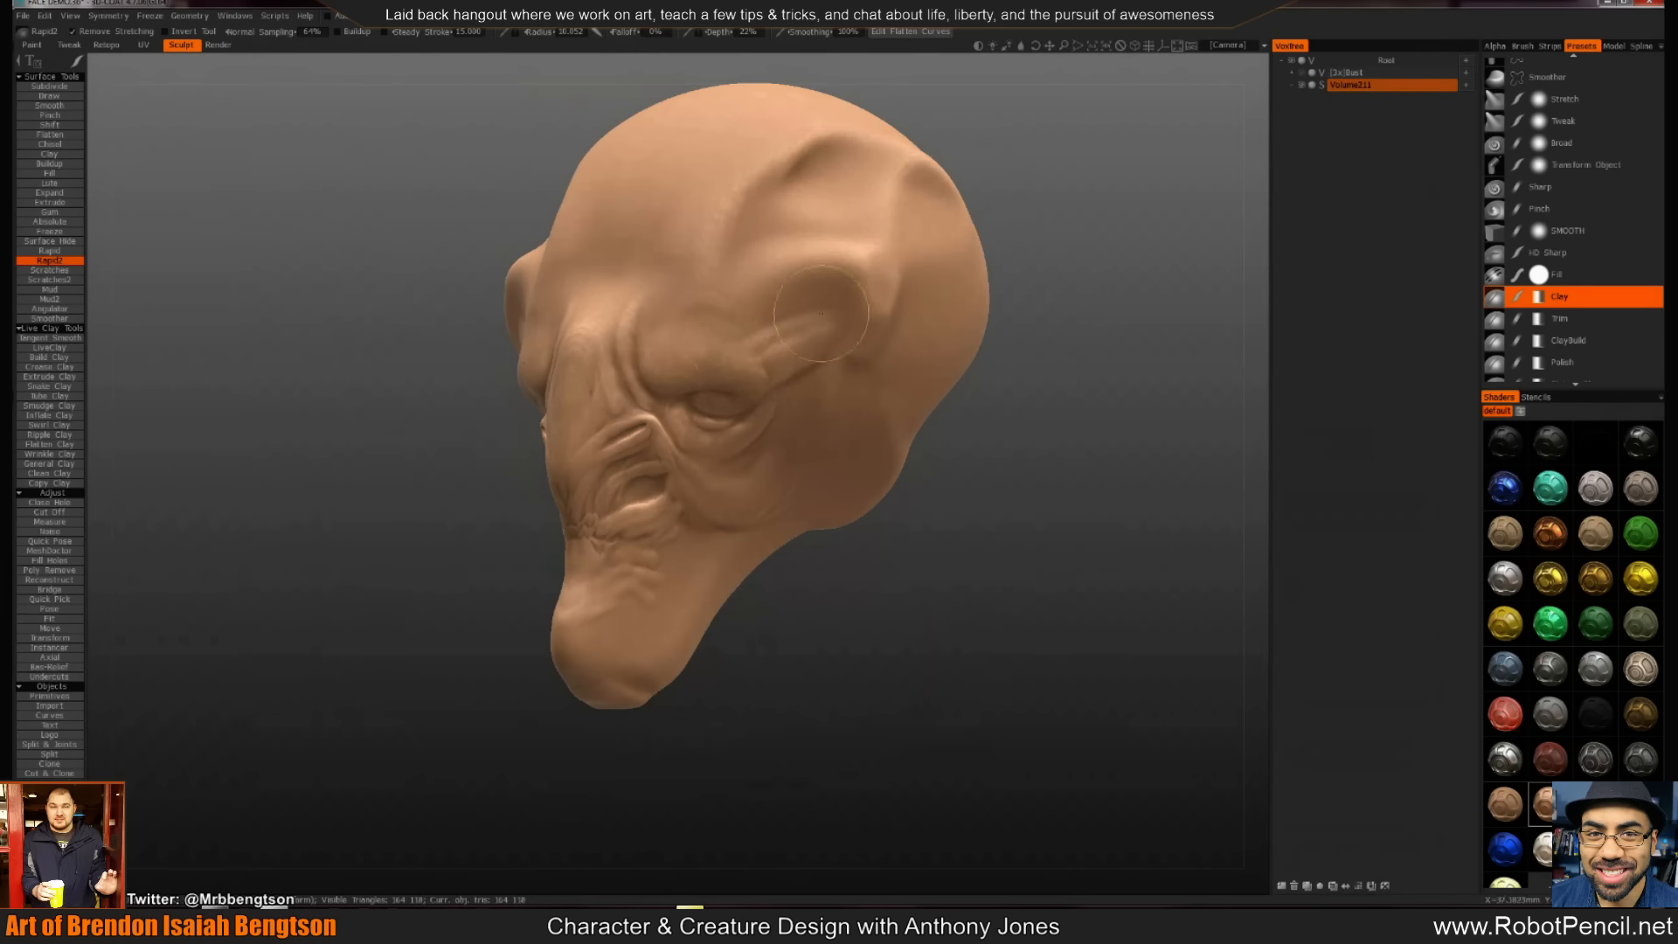
left_click_drag(785, 305, 686, 330)
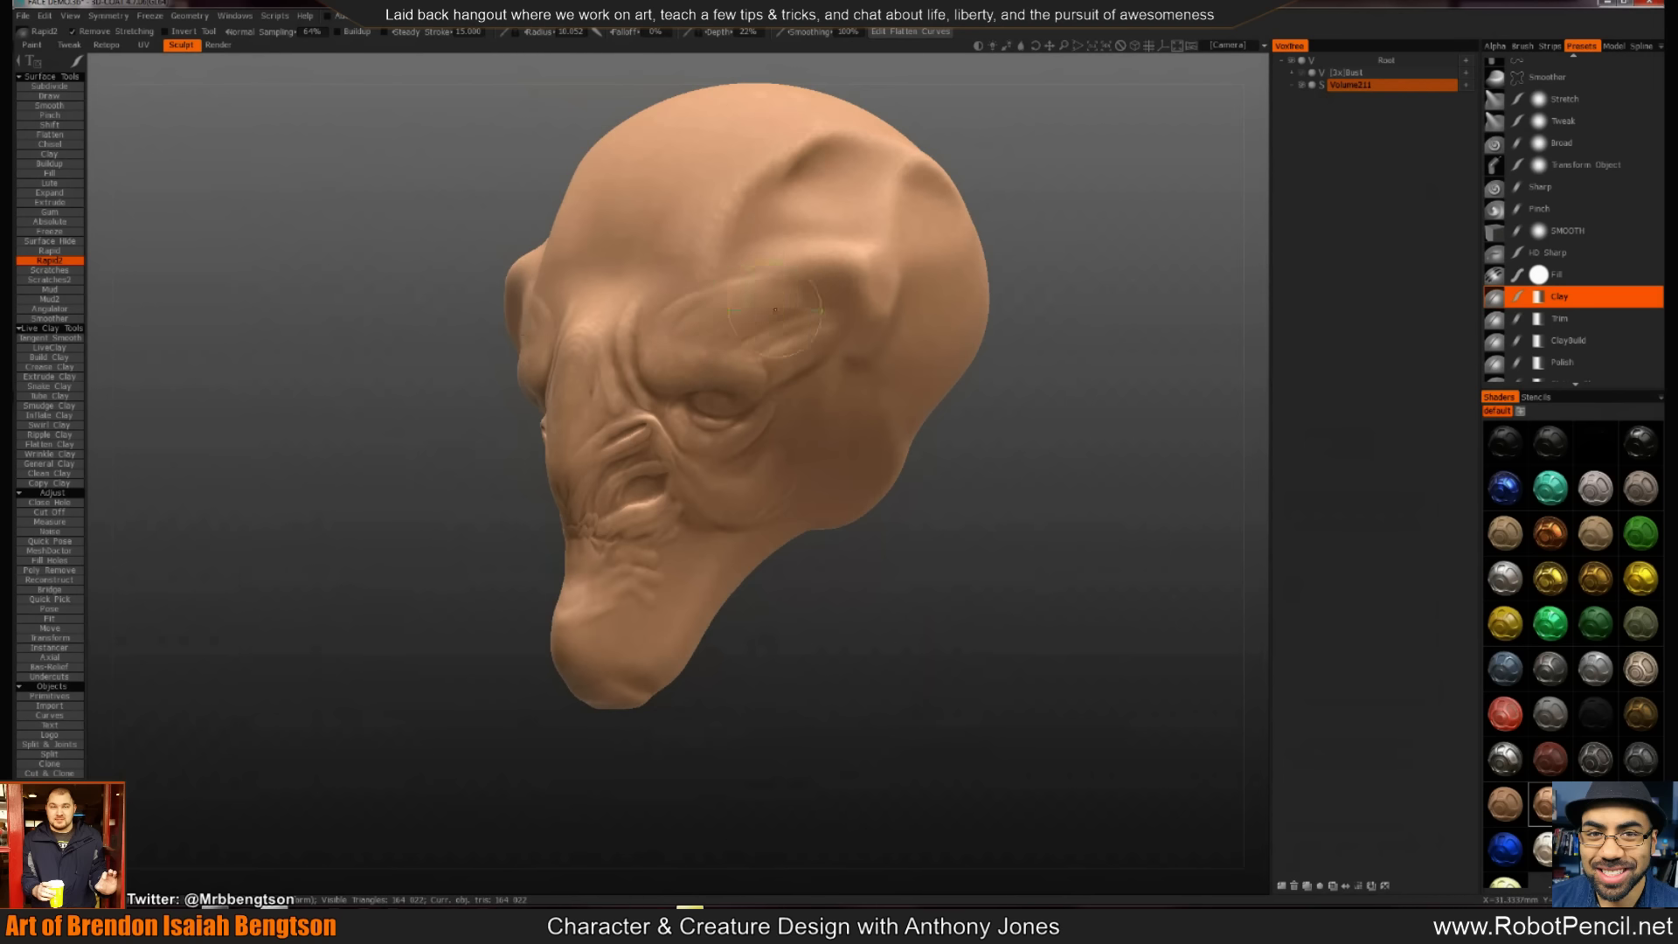
mouse_move(795, 353)
left_mouse_down("alt")
mouse_move(1128, 470)
mouse_move(892, 391)
left_mouse_up("alt")
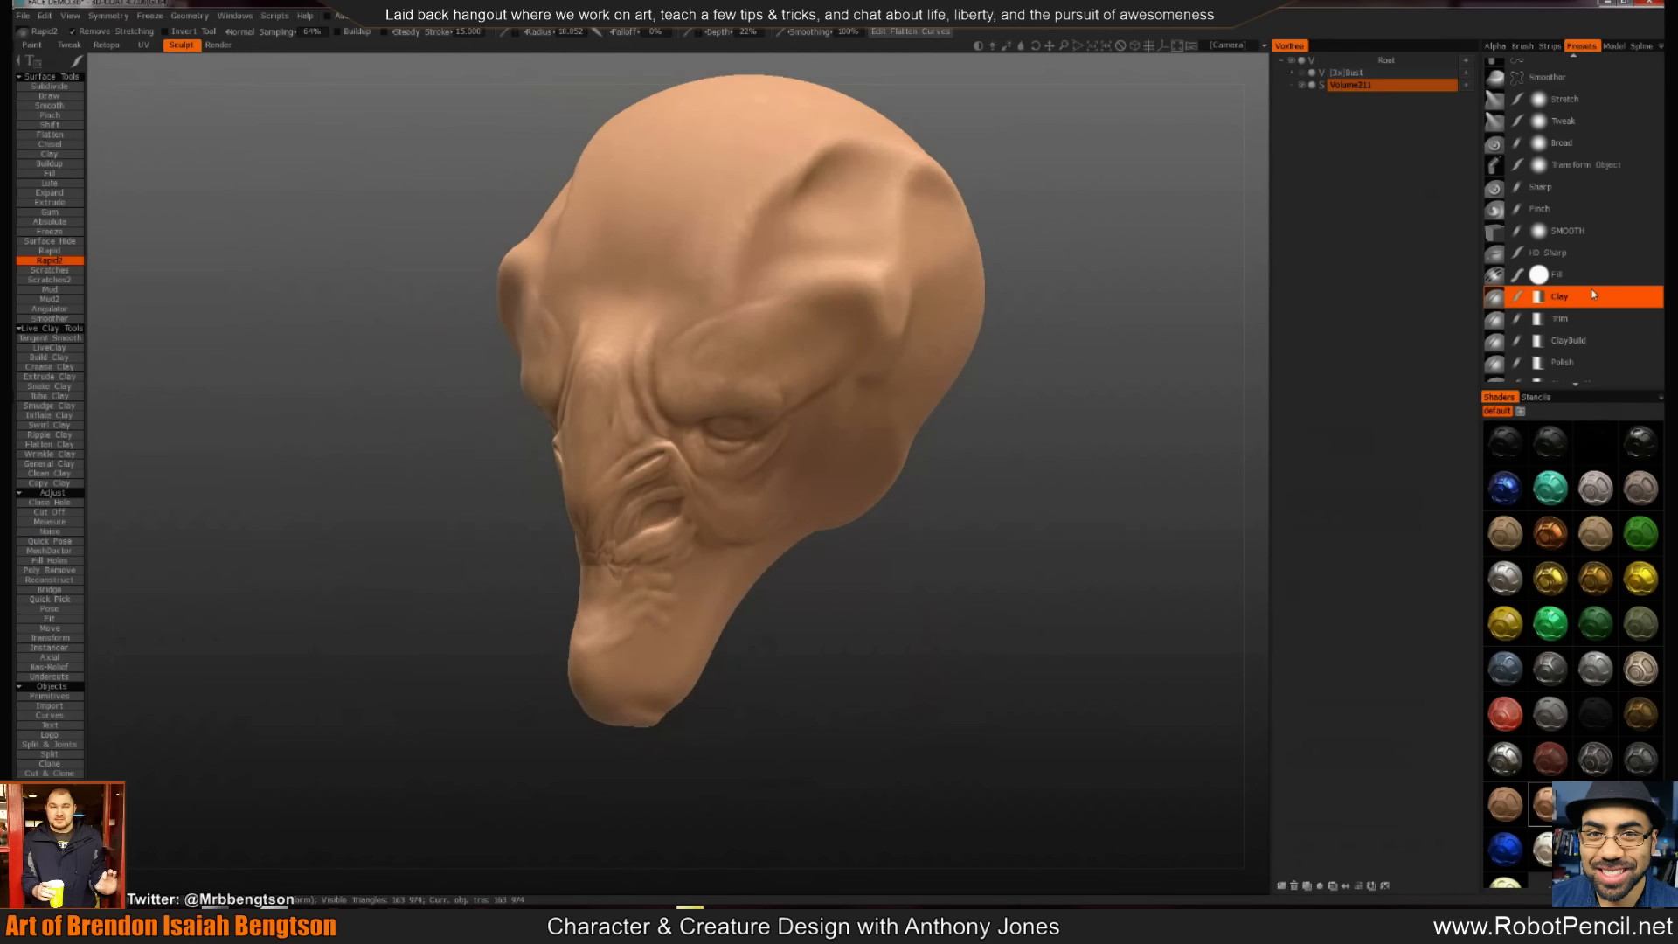
Carve sharp creases around the inner brow and fine wrinkles on the nose bridge with the HD Sharp brush
left_click(1557, 254)
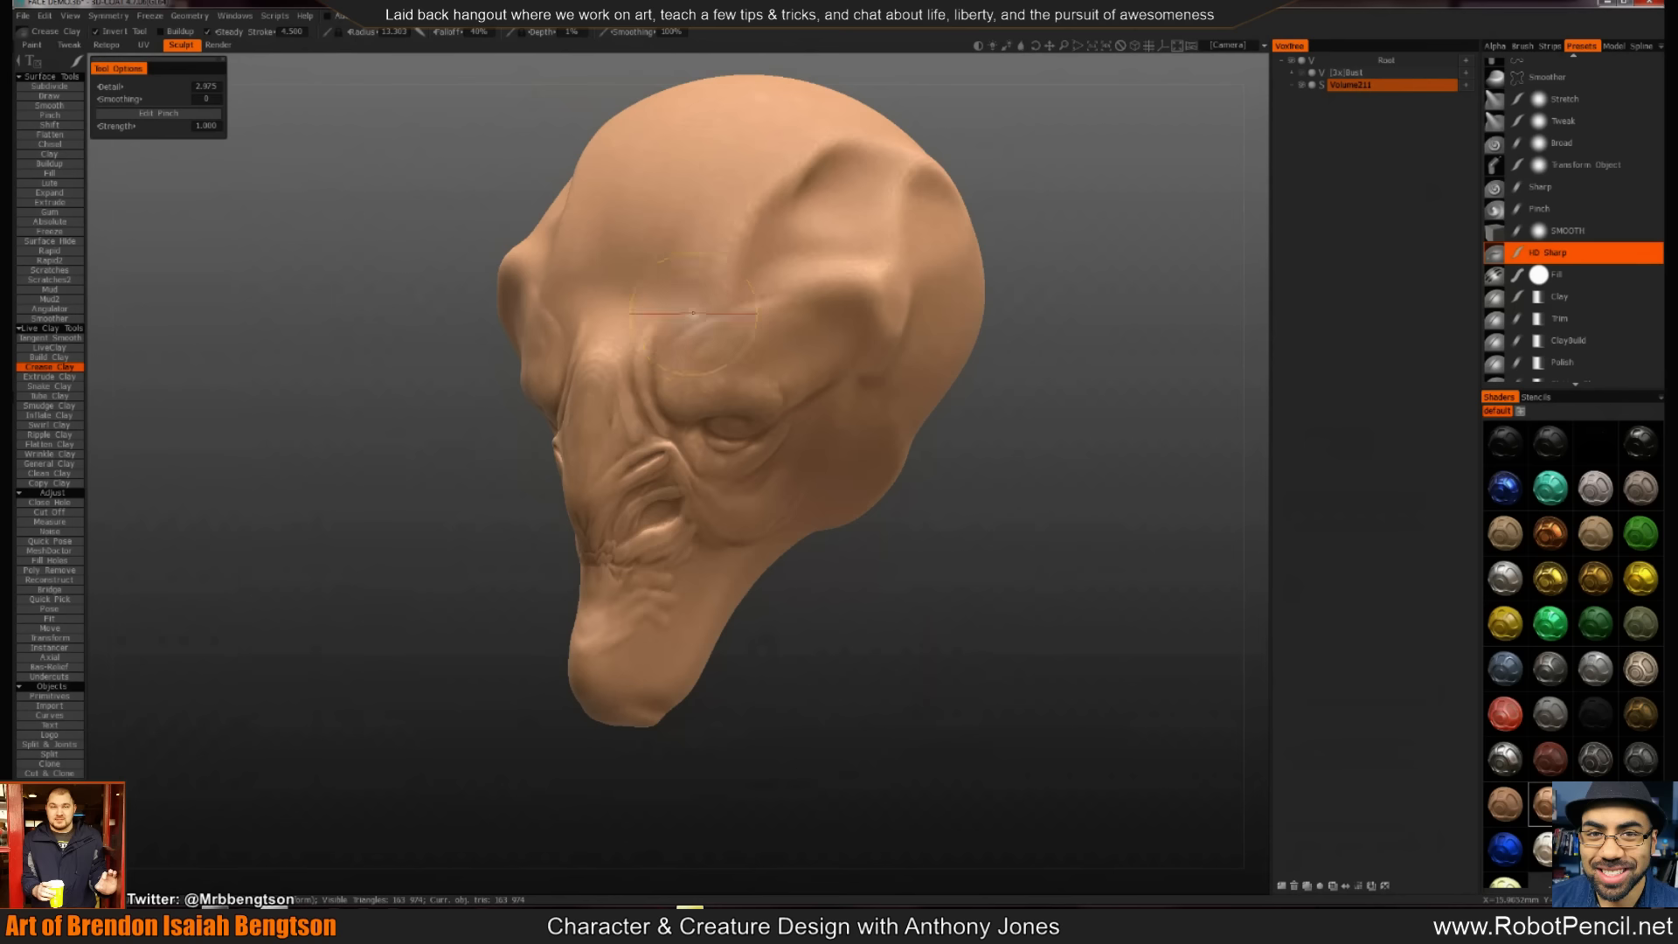
left_click_drag(730, 297, 764, 299)
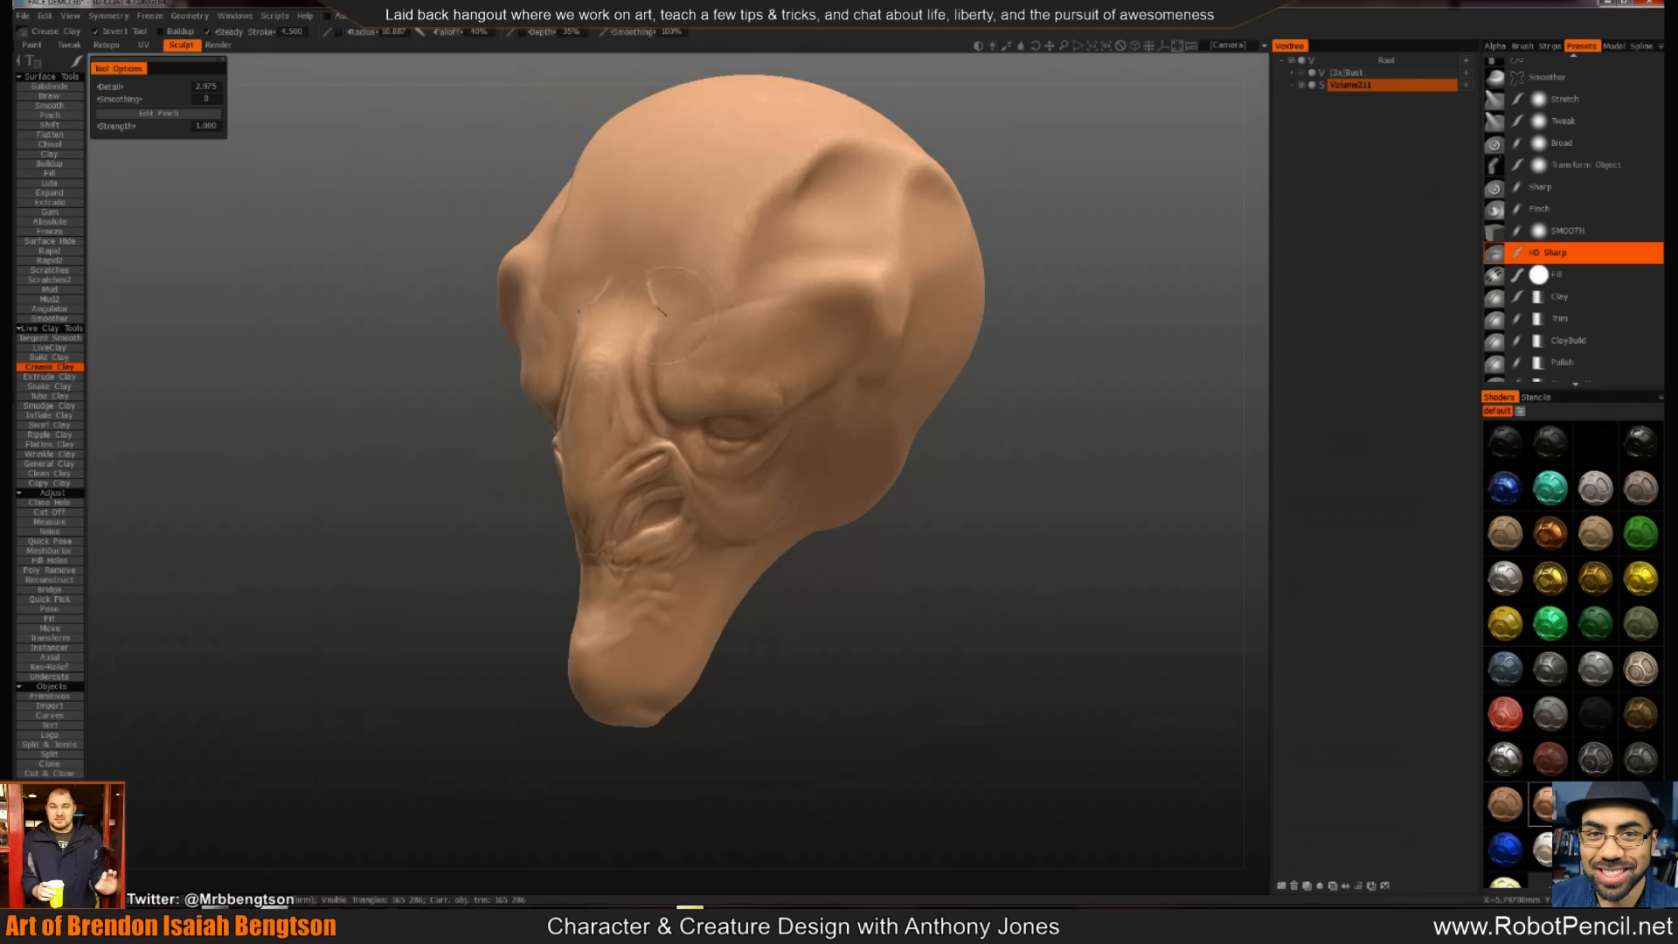
left_click_drag(646, 281, 649, 265)
key("ctrl+z")
left_click_drag(700, 376, 881, 459, "alt")
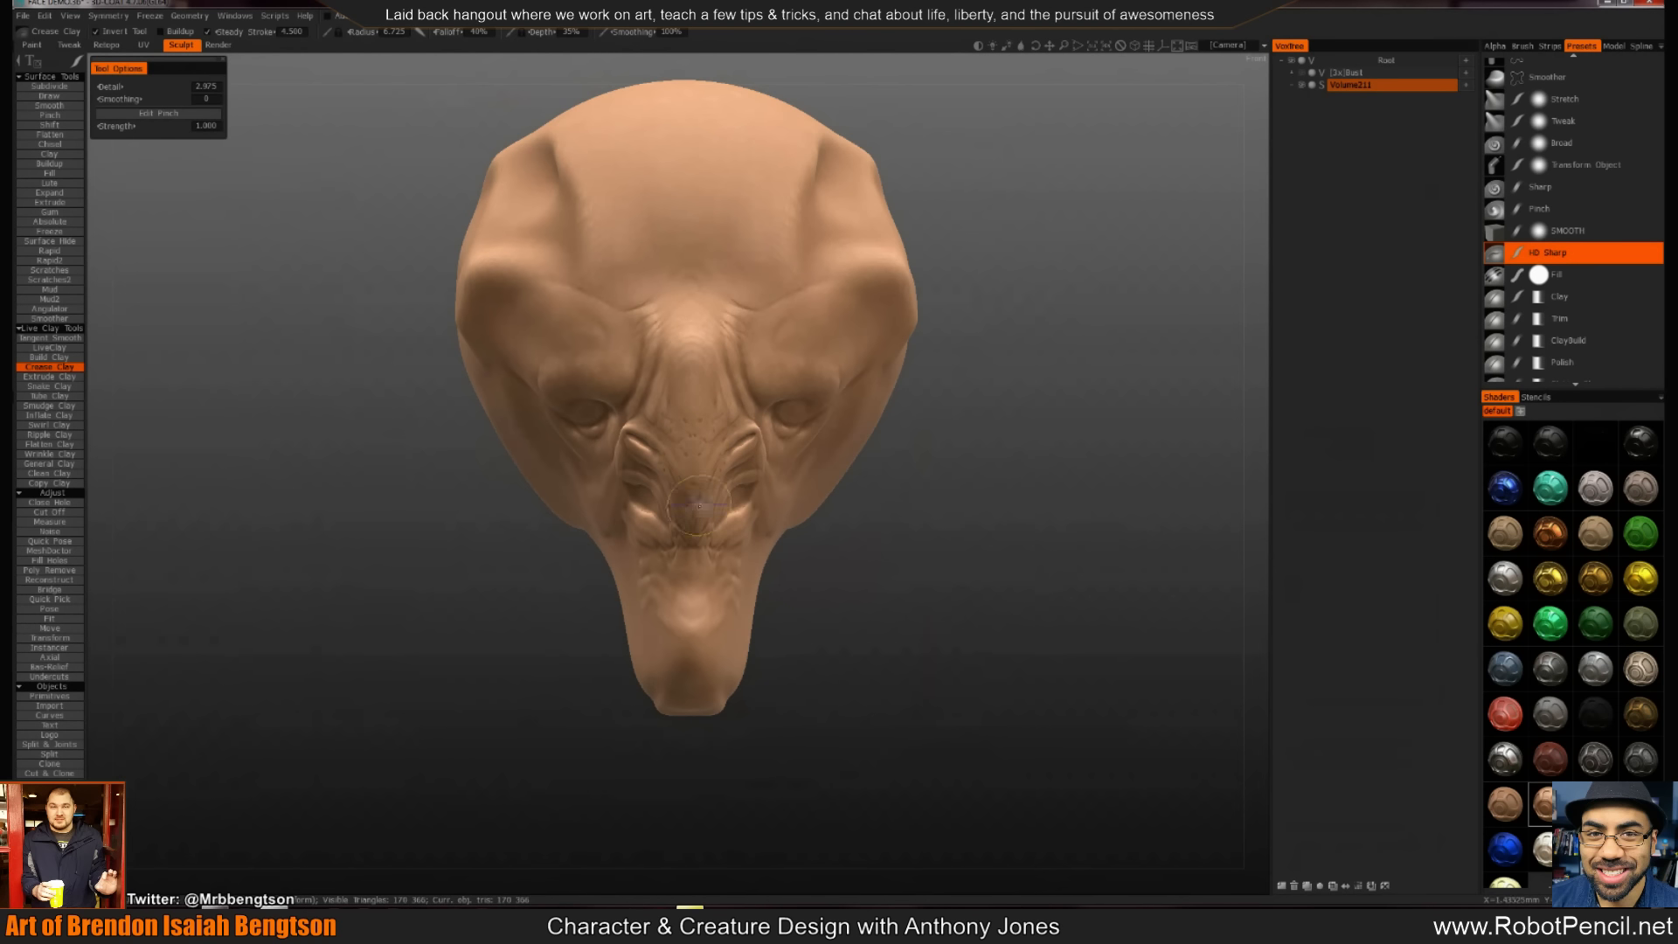
Sharpen the upper brow ridge edges and the wrinkles beside the nostril hollows with a resized HD Sharp brush
mouse_move(789, 260)
right_mouse_down()
mouse_move(777, 282)
mouse_move(822, 245)
mouse_move(787, 296)
right_mouse_up()
left_click_drag(945, 457, 725, 370)
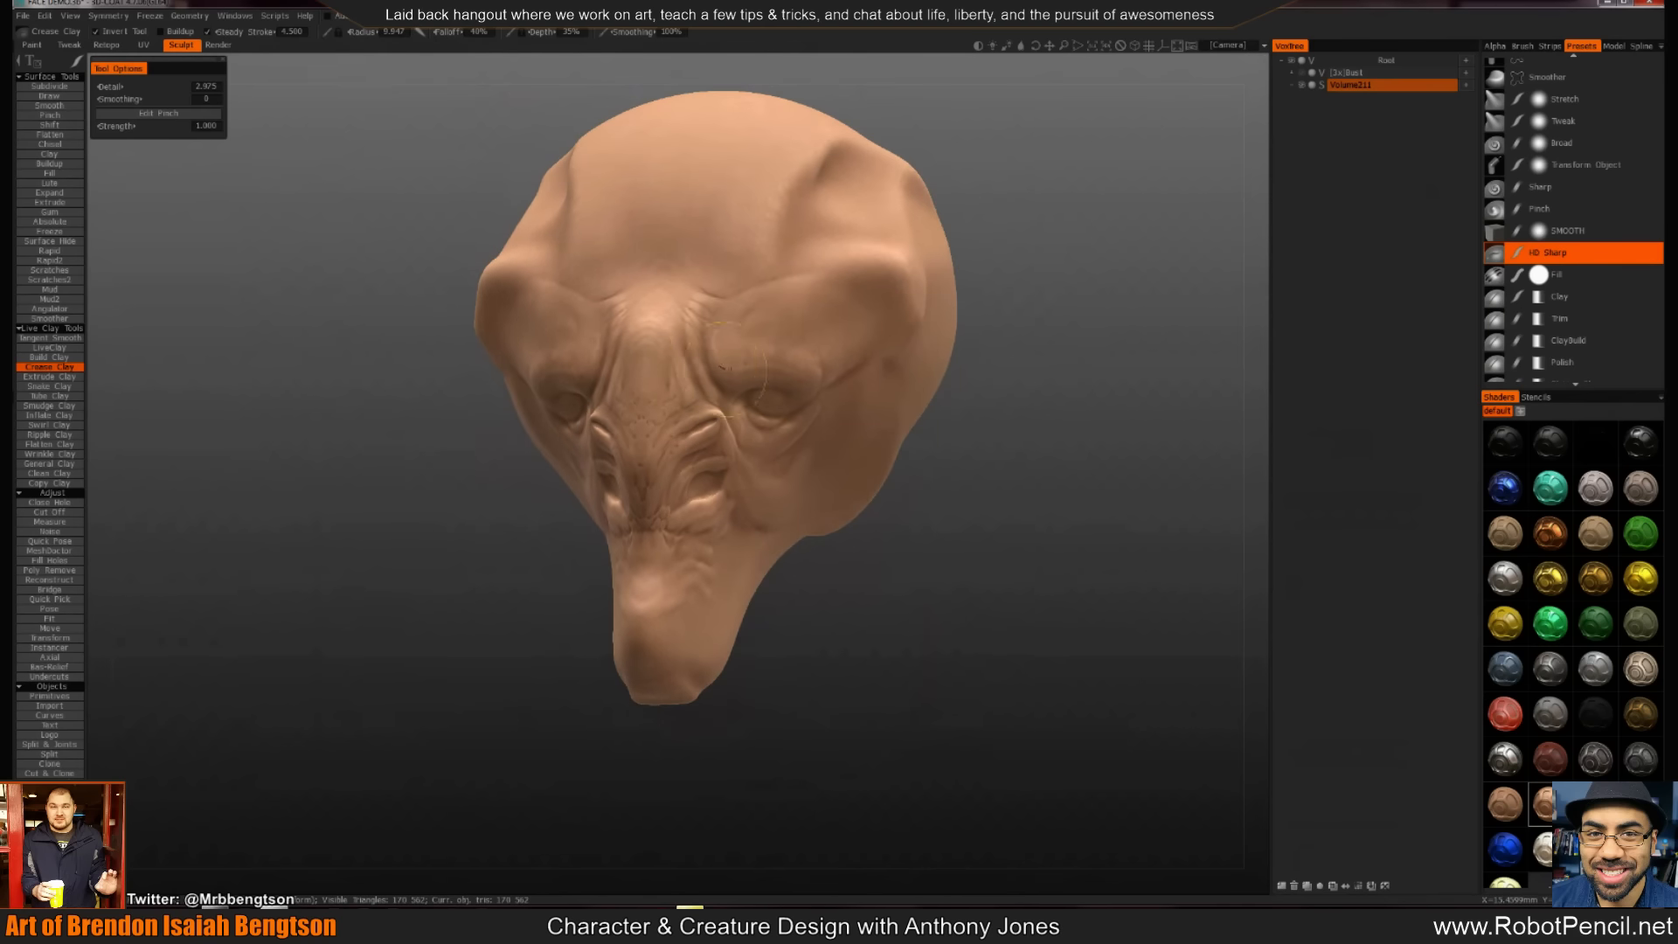
mouse_move(918, 420)
left_mouse_down()
mouse_move(966, 475)
mouse_move(933, 491)
mouse_move(690, 336)
left_mouse_up()
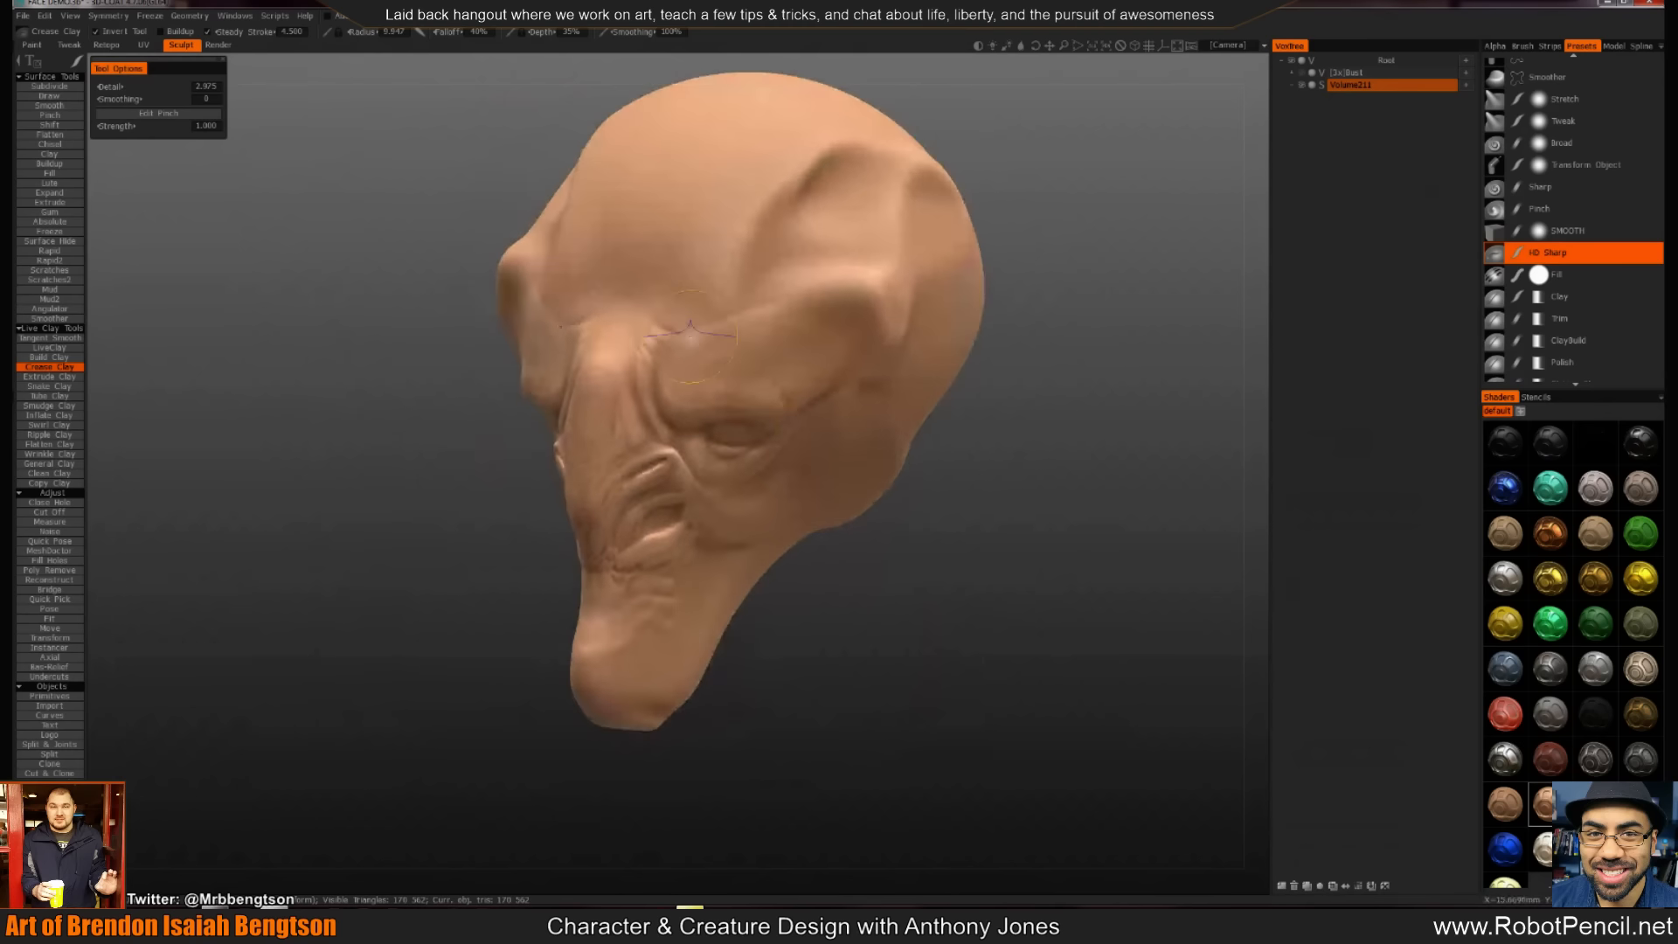
mouse_move(832, 323)
left_mouse_down()
mouse_move(708, 341)
mouse_move(829, 315)
mouse_move(859, 289)
left_mouse_up()
mouse_move(1037, 437)
left_mouse_down()
mouse_move(1052, 401)
mouse_move(1011, 393)
mouse_move(866, 467)
left_mouse_up()
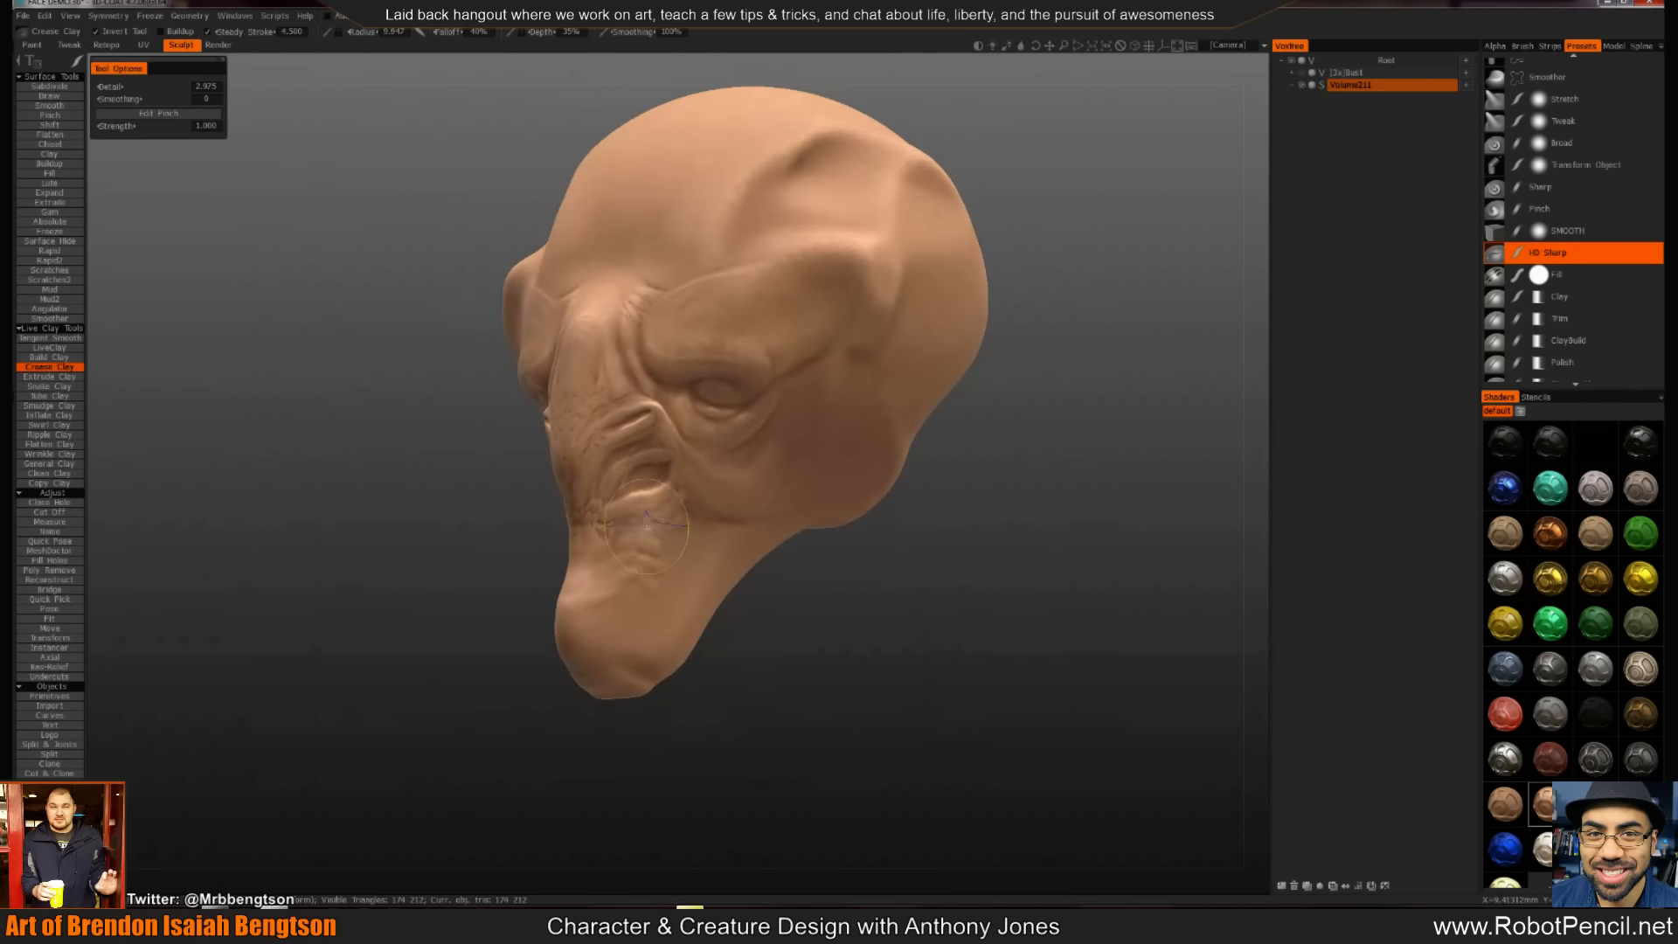
mouse_move(667, 523)
left_mouse_down()
mouse_move(1090, 581)
mouse_move(1086, 599)
left_mouse_up()
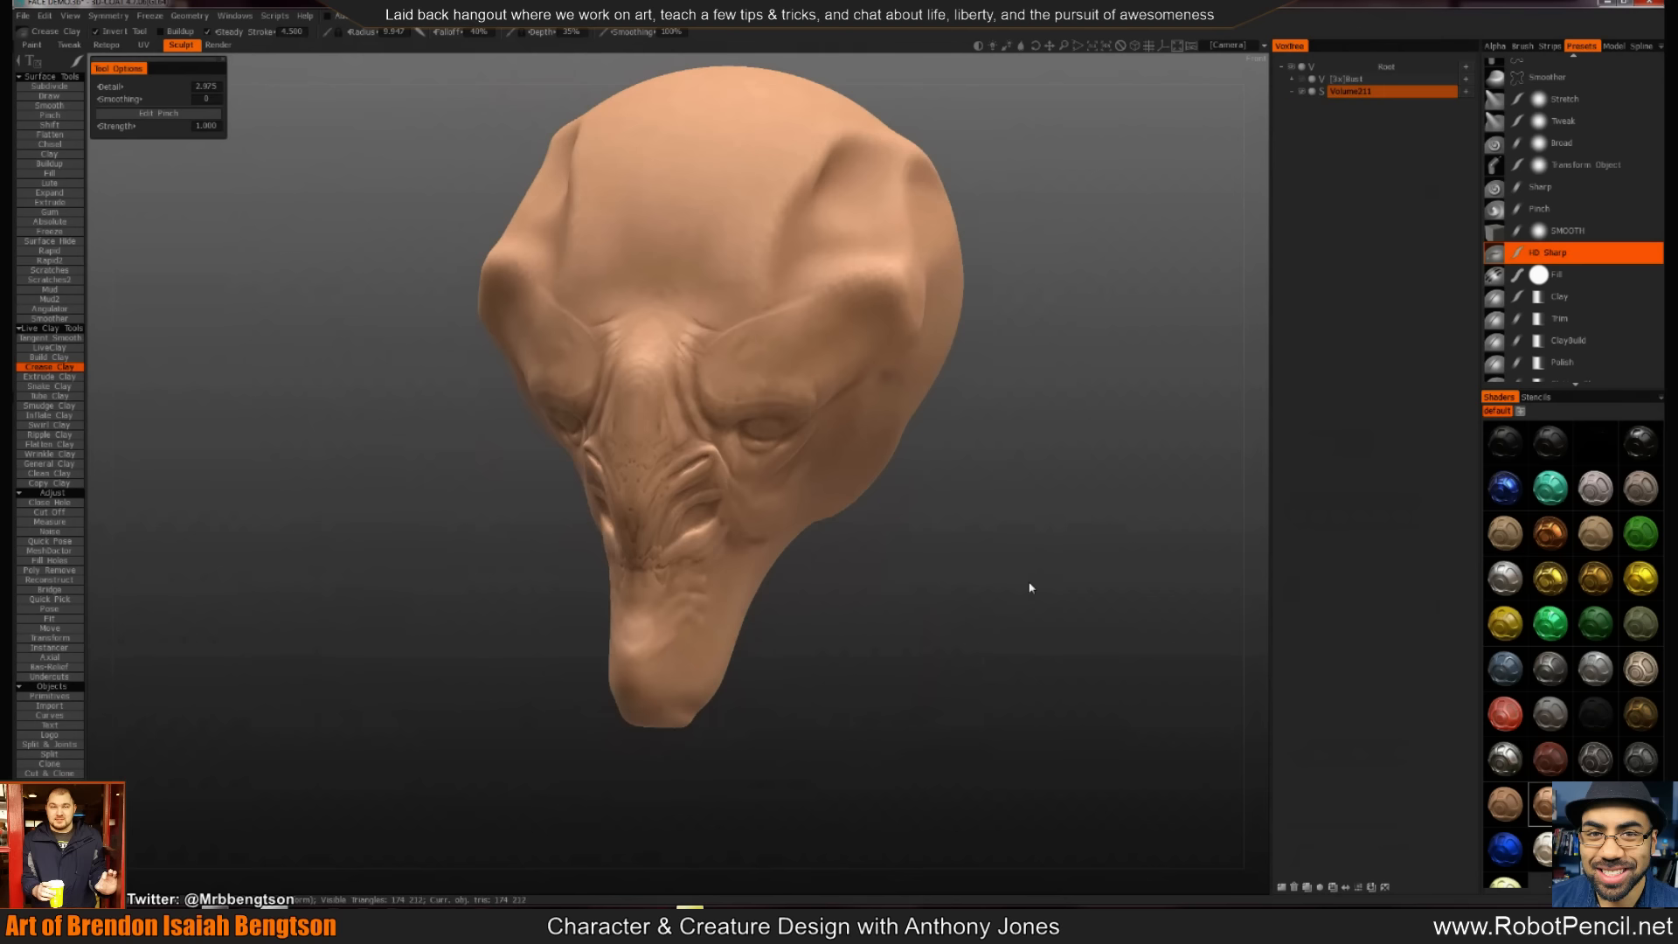
left_click_drag(943, 581, 955, 554)
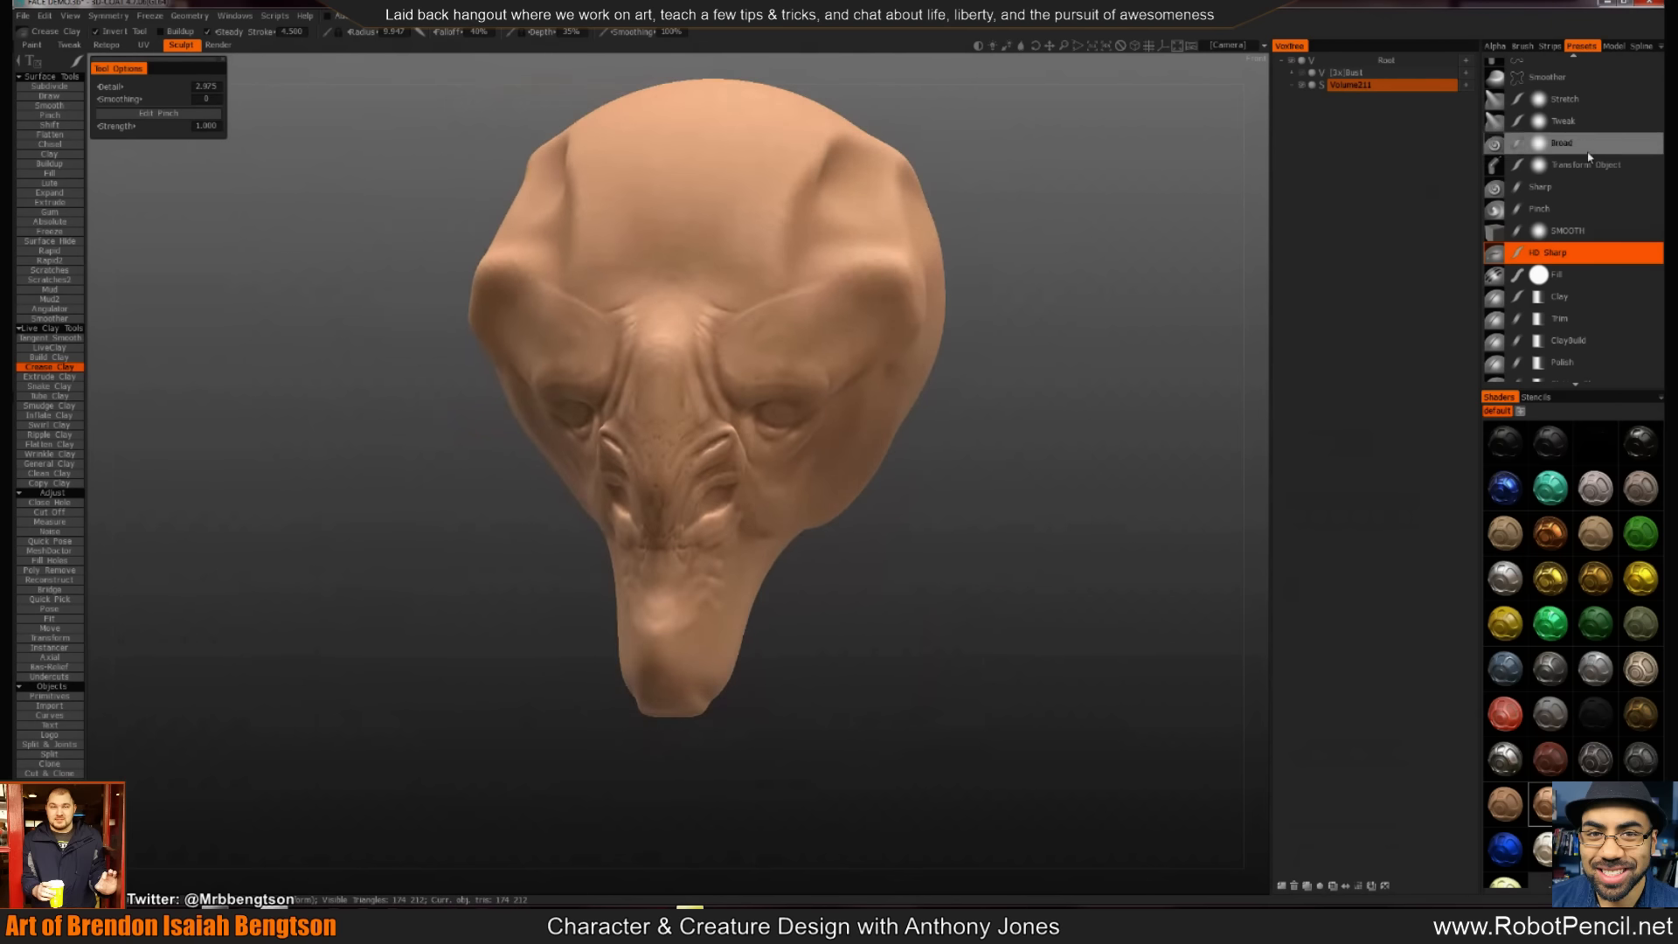
Select the Freeze tool from the brush presets and reduce its brush to a small size
scroll(1608, 291, "up", 3)
scroll(1594, 344, "up", 3)
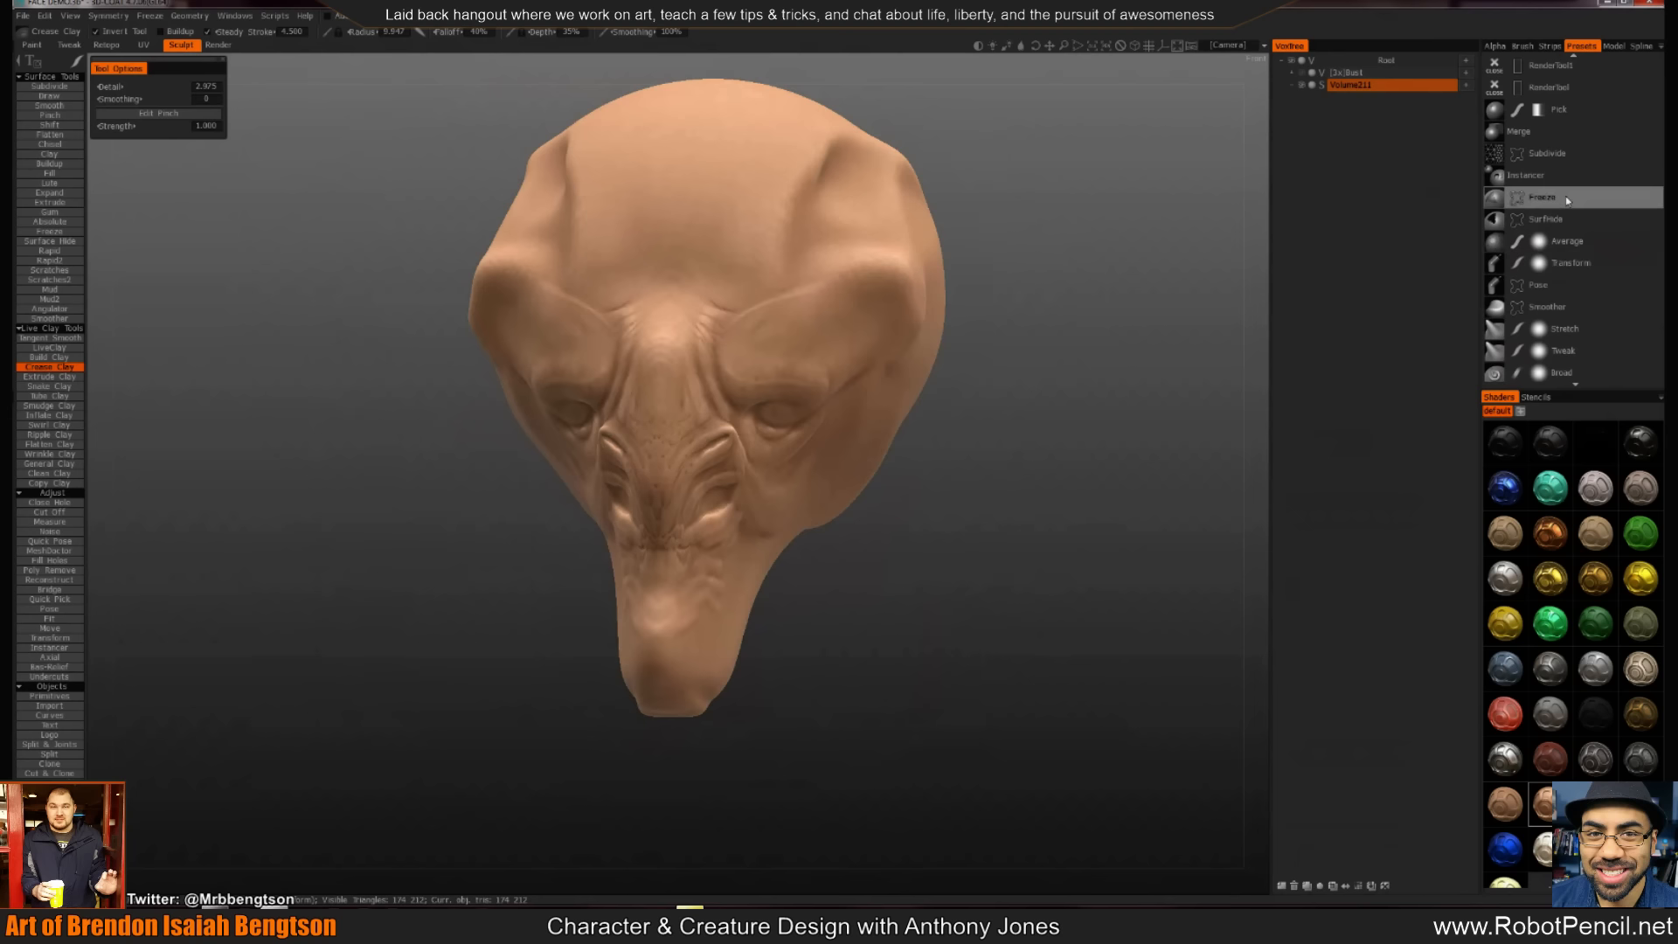
scroll(1578, 253, "down", 2)
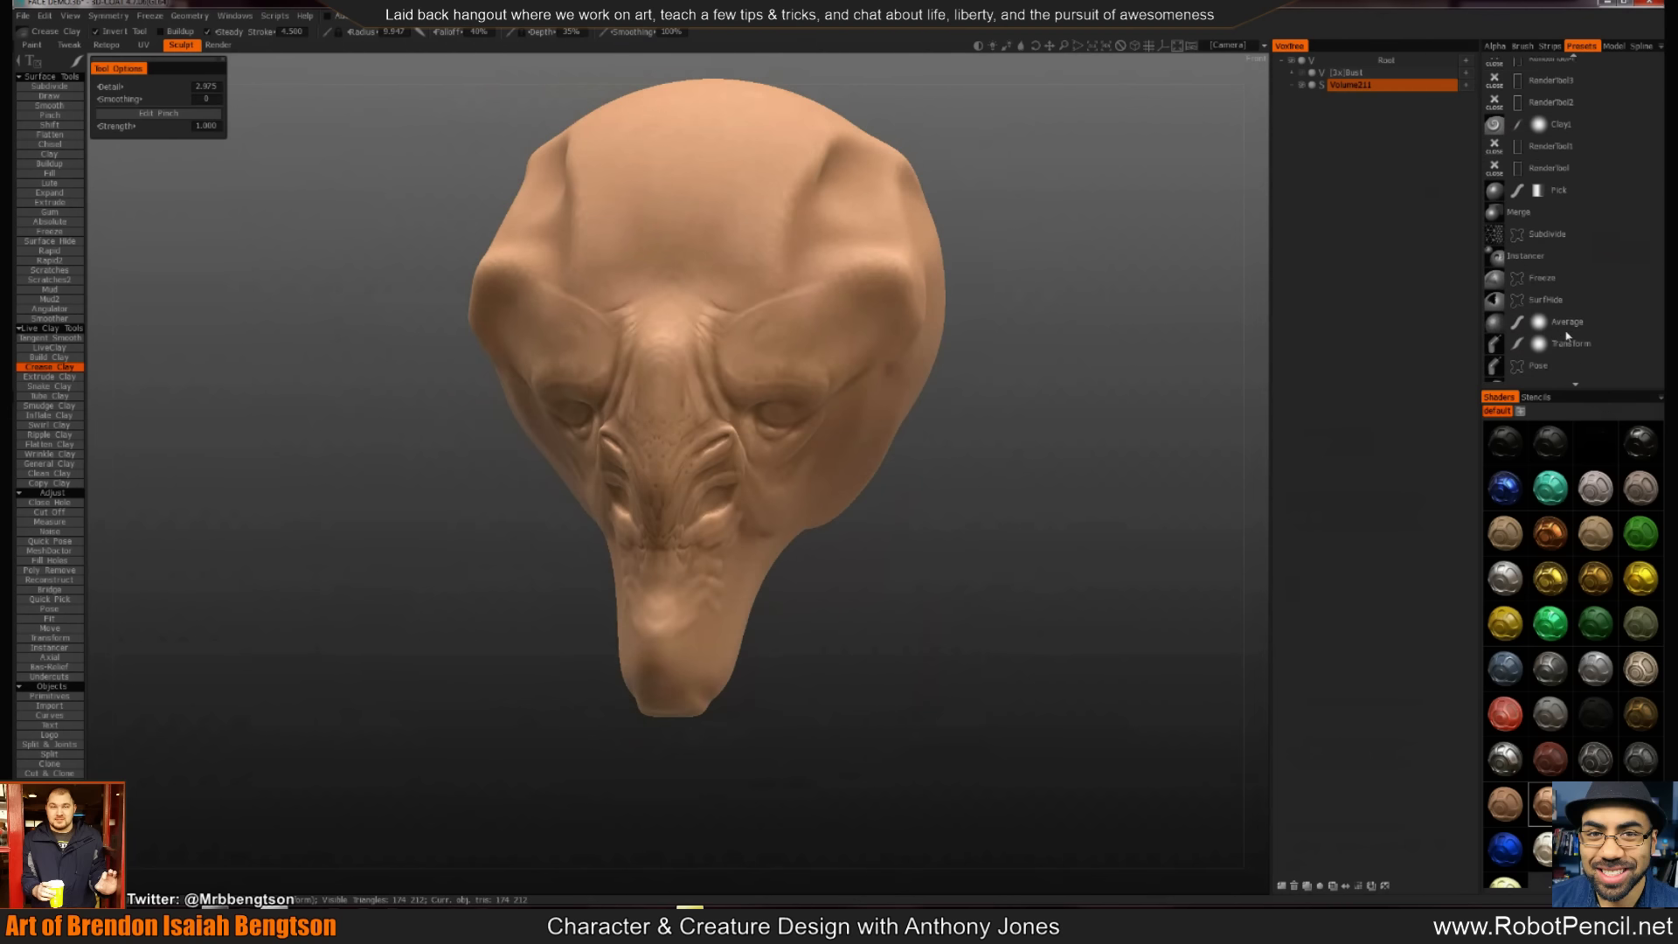
scroll(1570, 232, "up", 1)
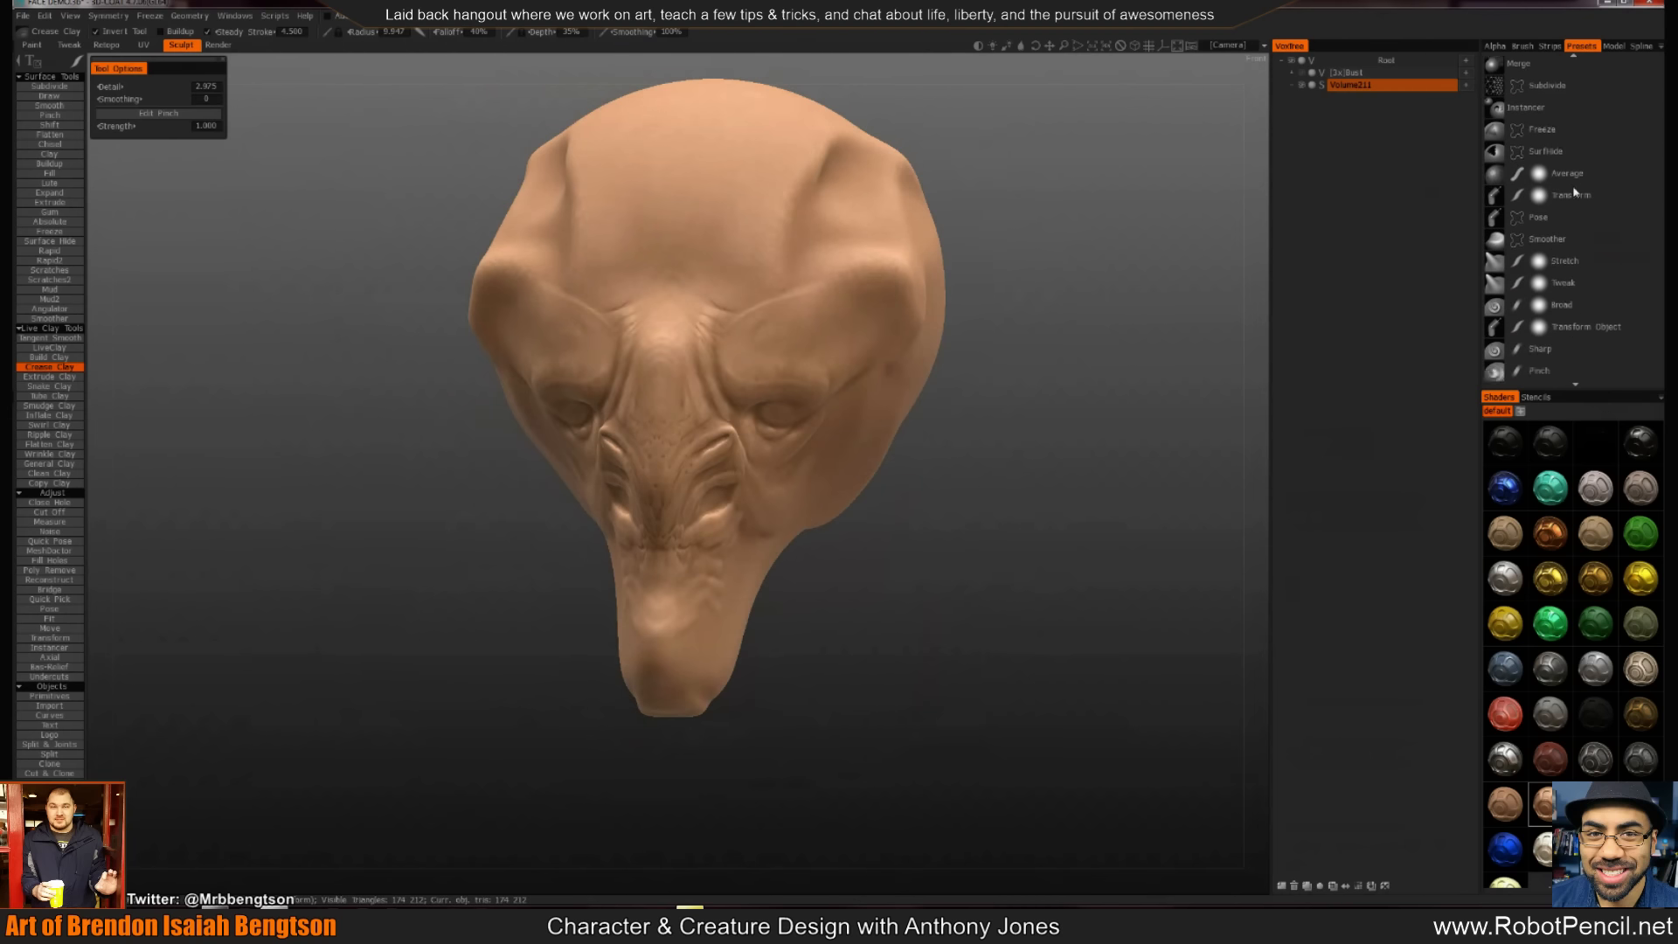
left_click(1547, 218)
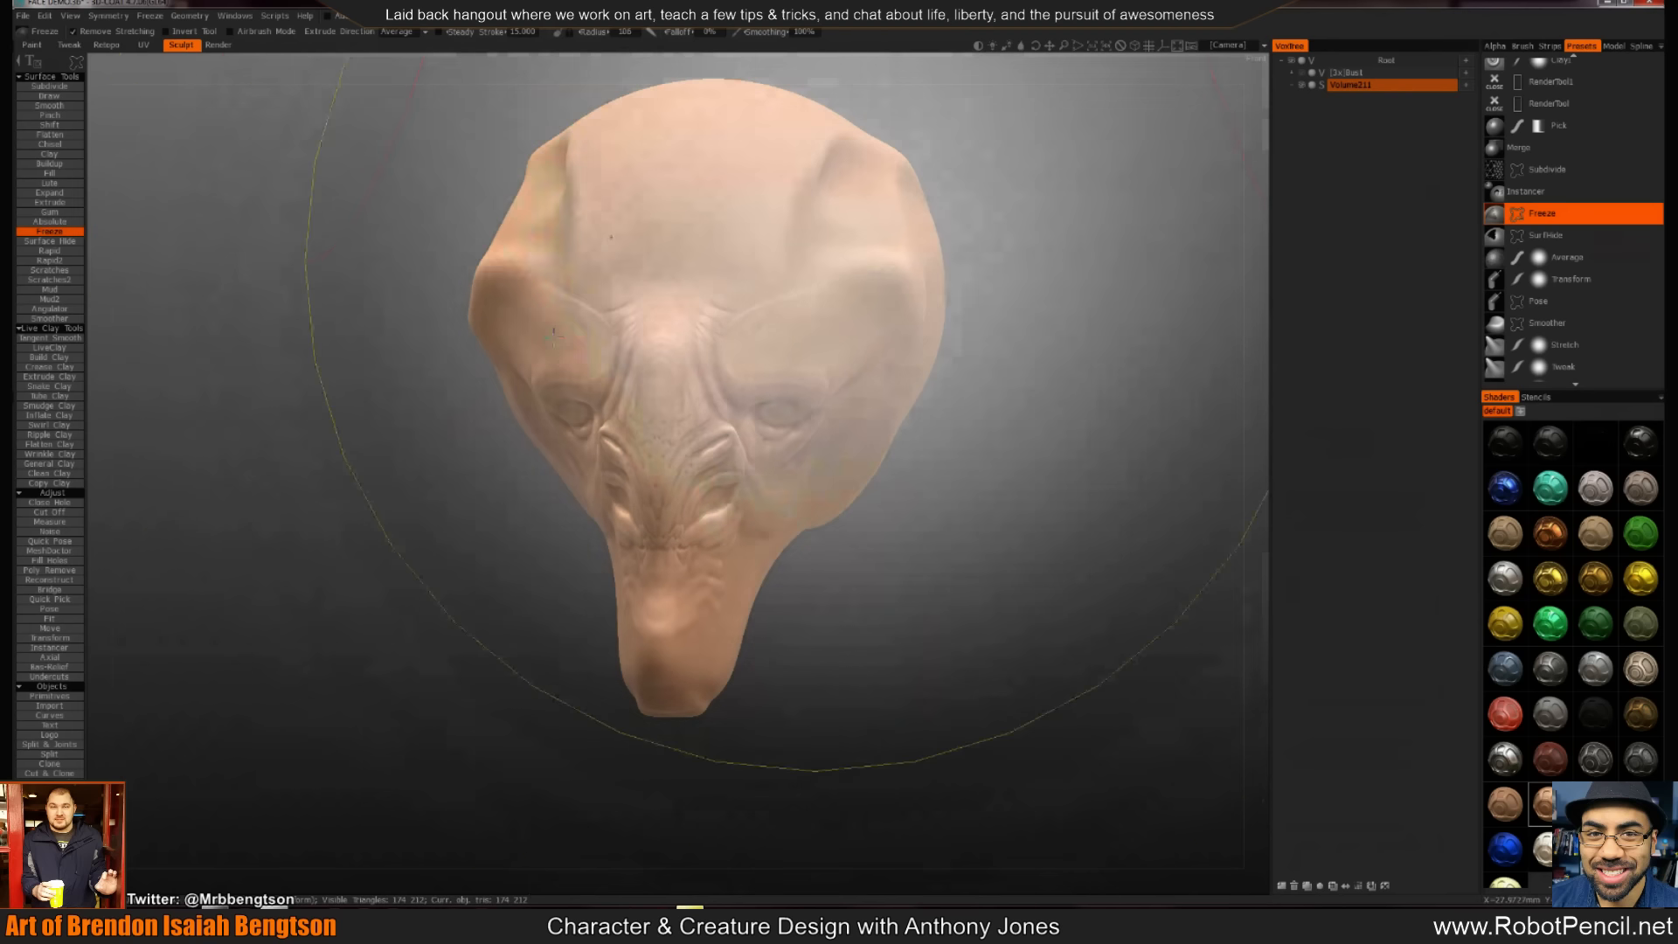
mouse_move(814, 261)
right_mouse_down()
mouse_move(568, 247)
mouse_move(695, 229)
right_mouse_up()
mouse_move(743, 220)
left_mouse_down()
mouse_move(778, 244)
mouse_move(737, 270)
mouse_move(821, 213)
mouse_move(703, 293)
mouse_move(751, 301)
mouse_move(835, 271)
mouse_move(860, 240)
left_mouse_up()
left_click_drag(918, 391, 870, 383)
mouse_move(936, 480)
left_mouse_down()
mouse_move(873, 490)
mouse_move(909, 504)
left_mouse_up()
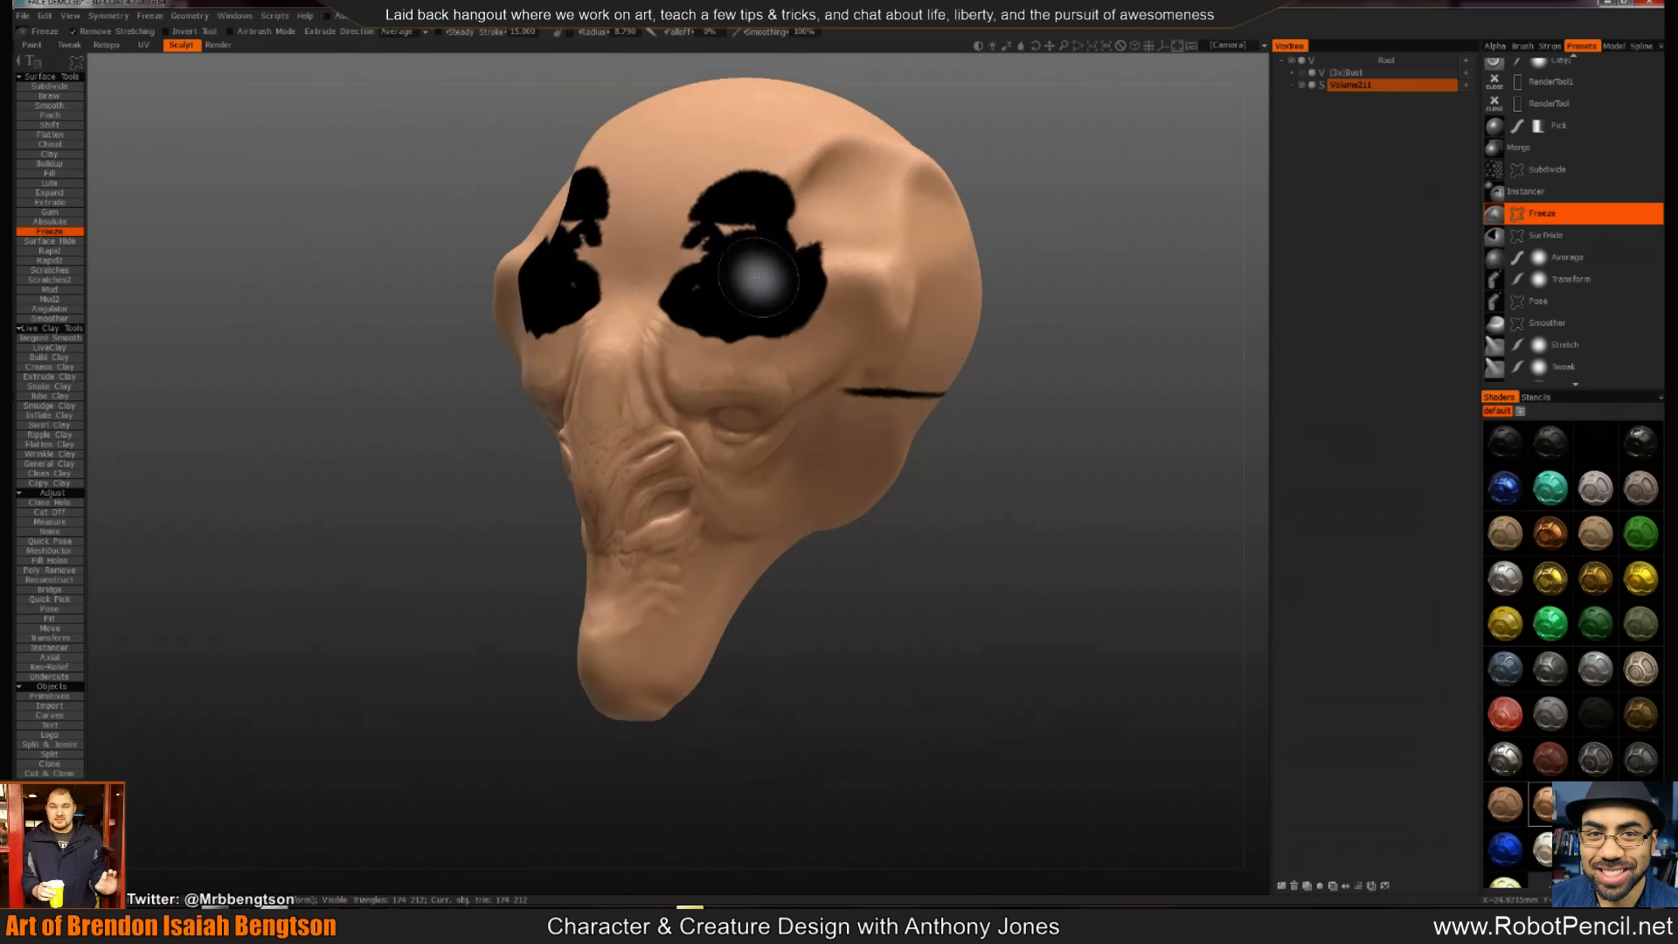
key("ctrl+z")
key("ctrl+z")
key("ctrl+z")
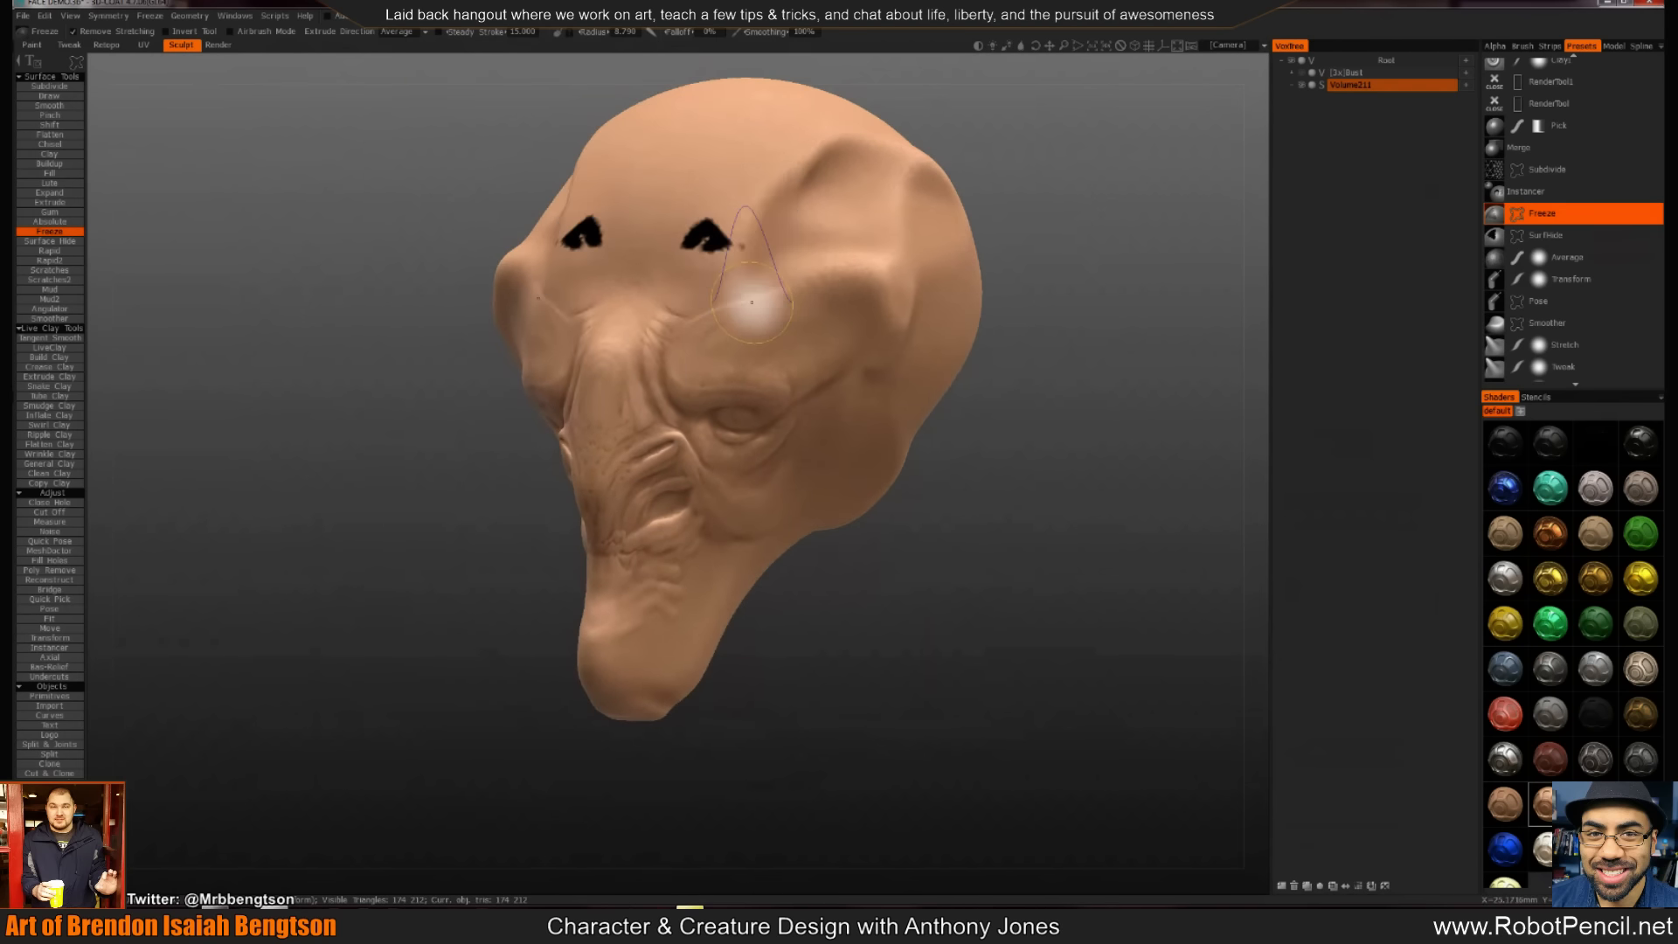
key("ctrl+z")
Freeze the whole brow and eye area on both sides of the face, and clear the freeze
mouse_move(669, 319)
left_mouse_down()
mouse_move(667, 400)
mouse_move(792, 428)
mouse_move(834, 349)
mouse_move(1011, 453)
left_mouse_up()
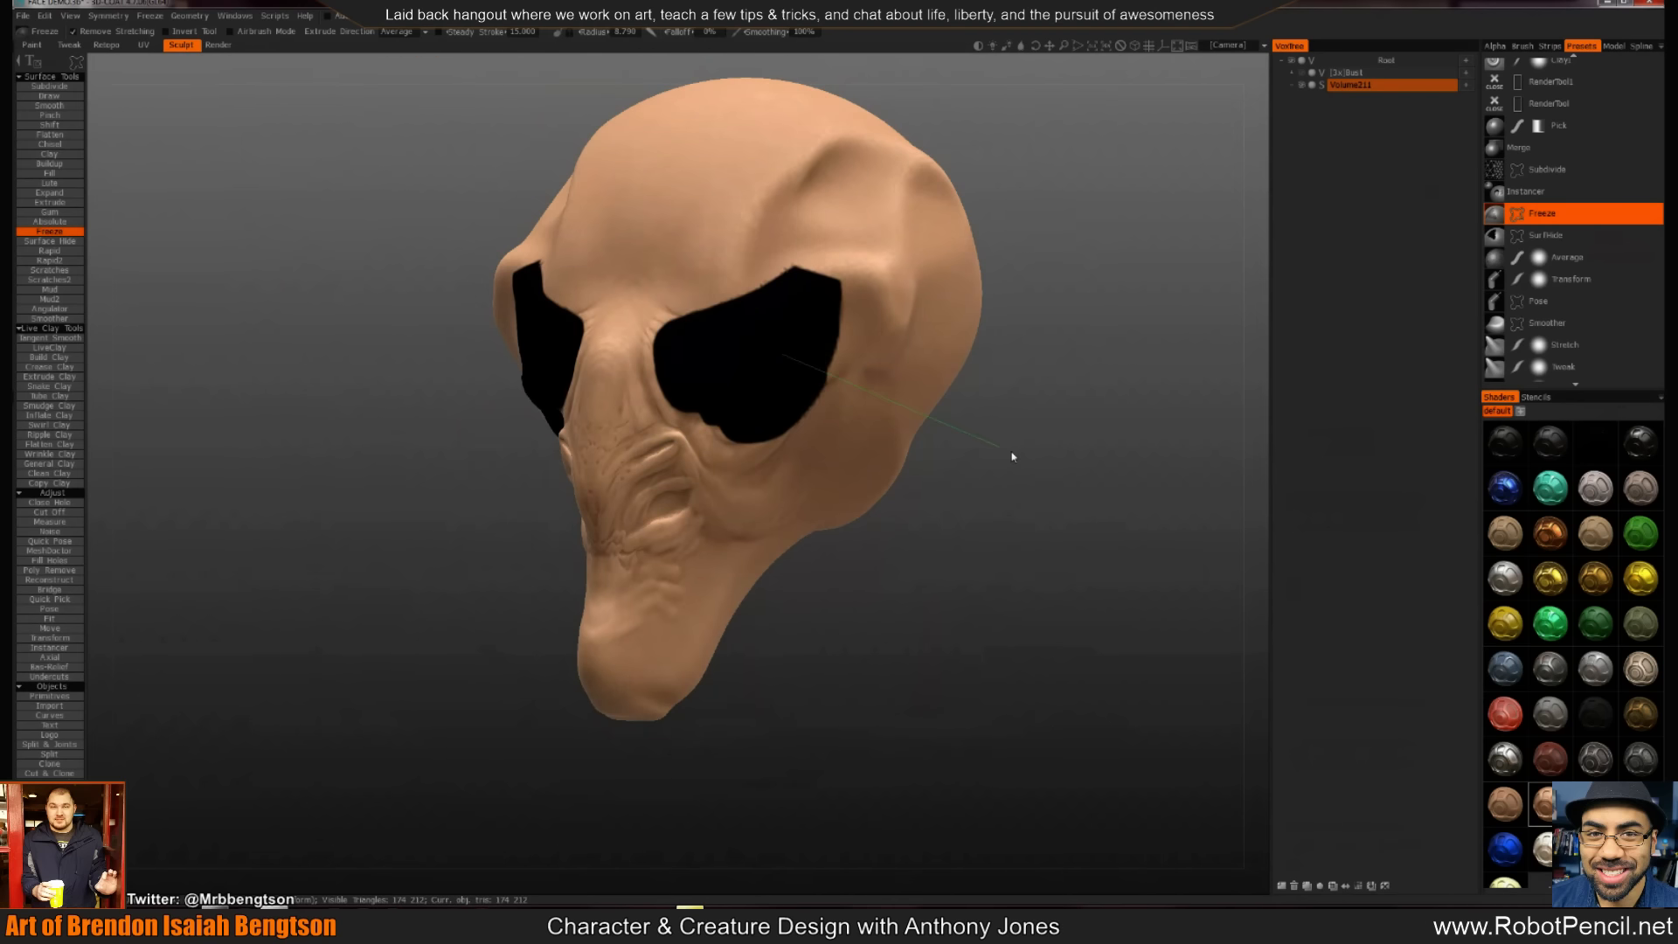
left_click_drag(801, 581, 952, 607)
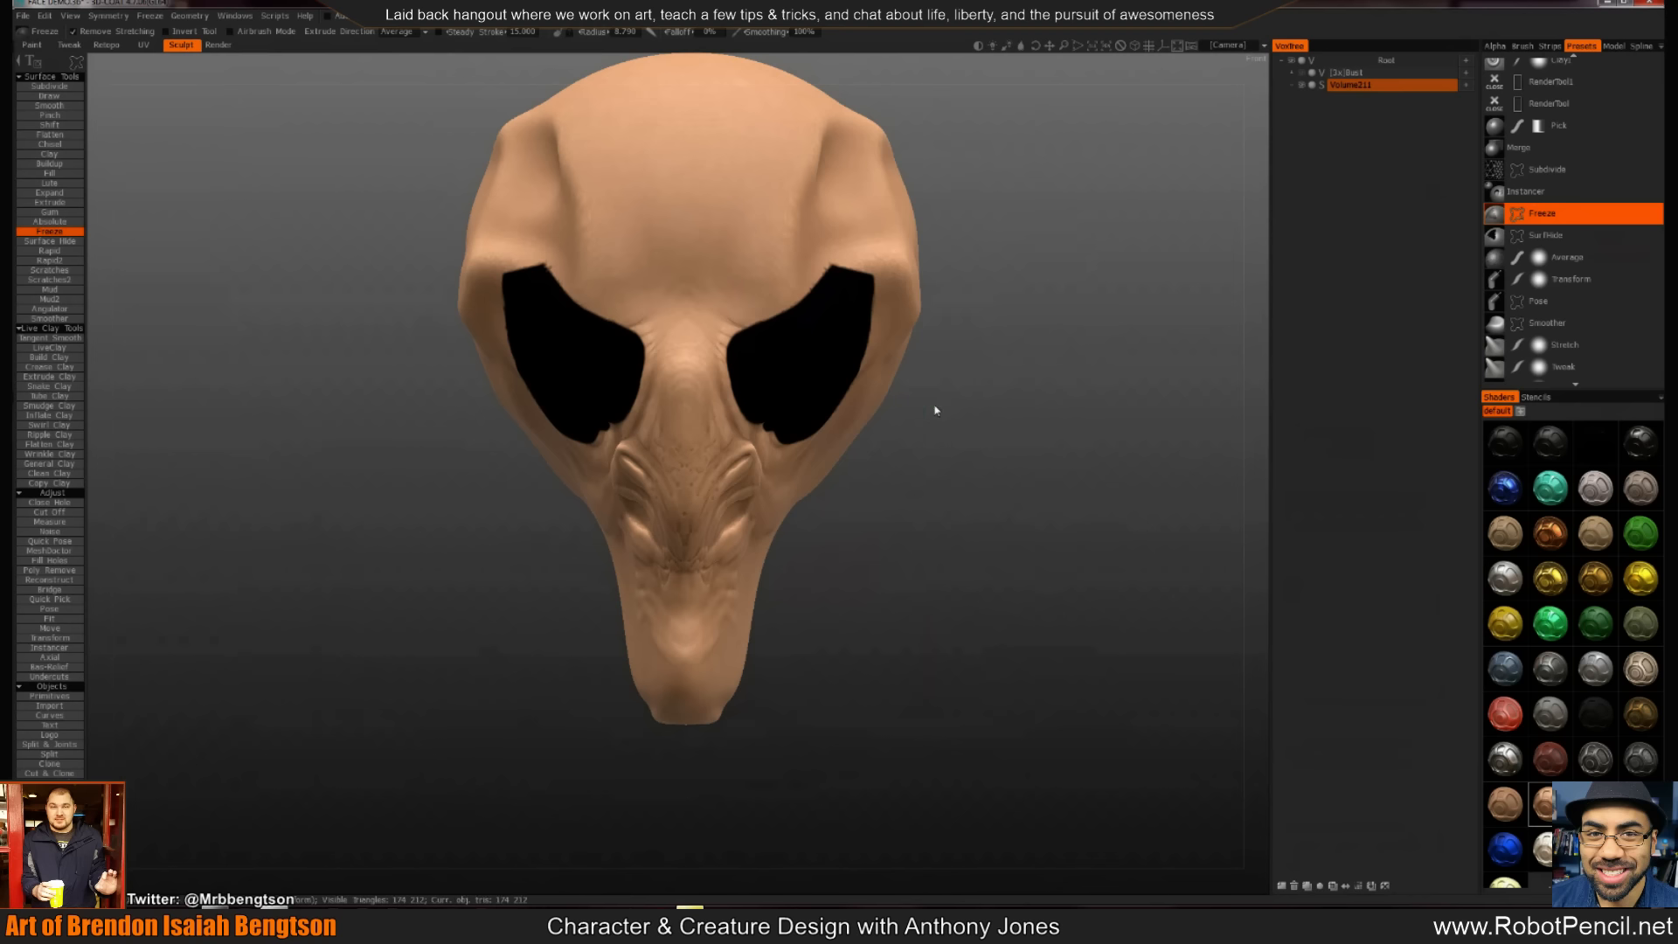
key("ctrl+d")
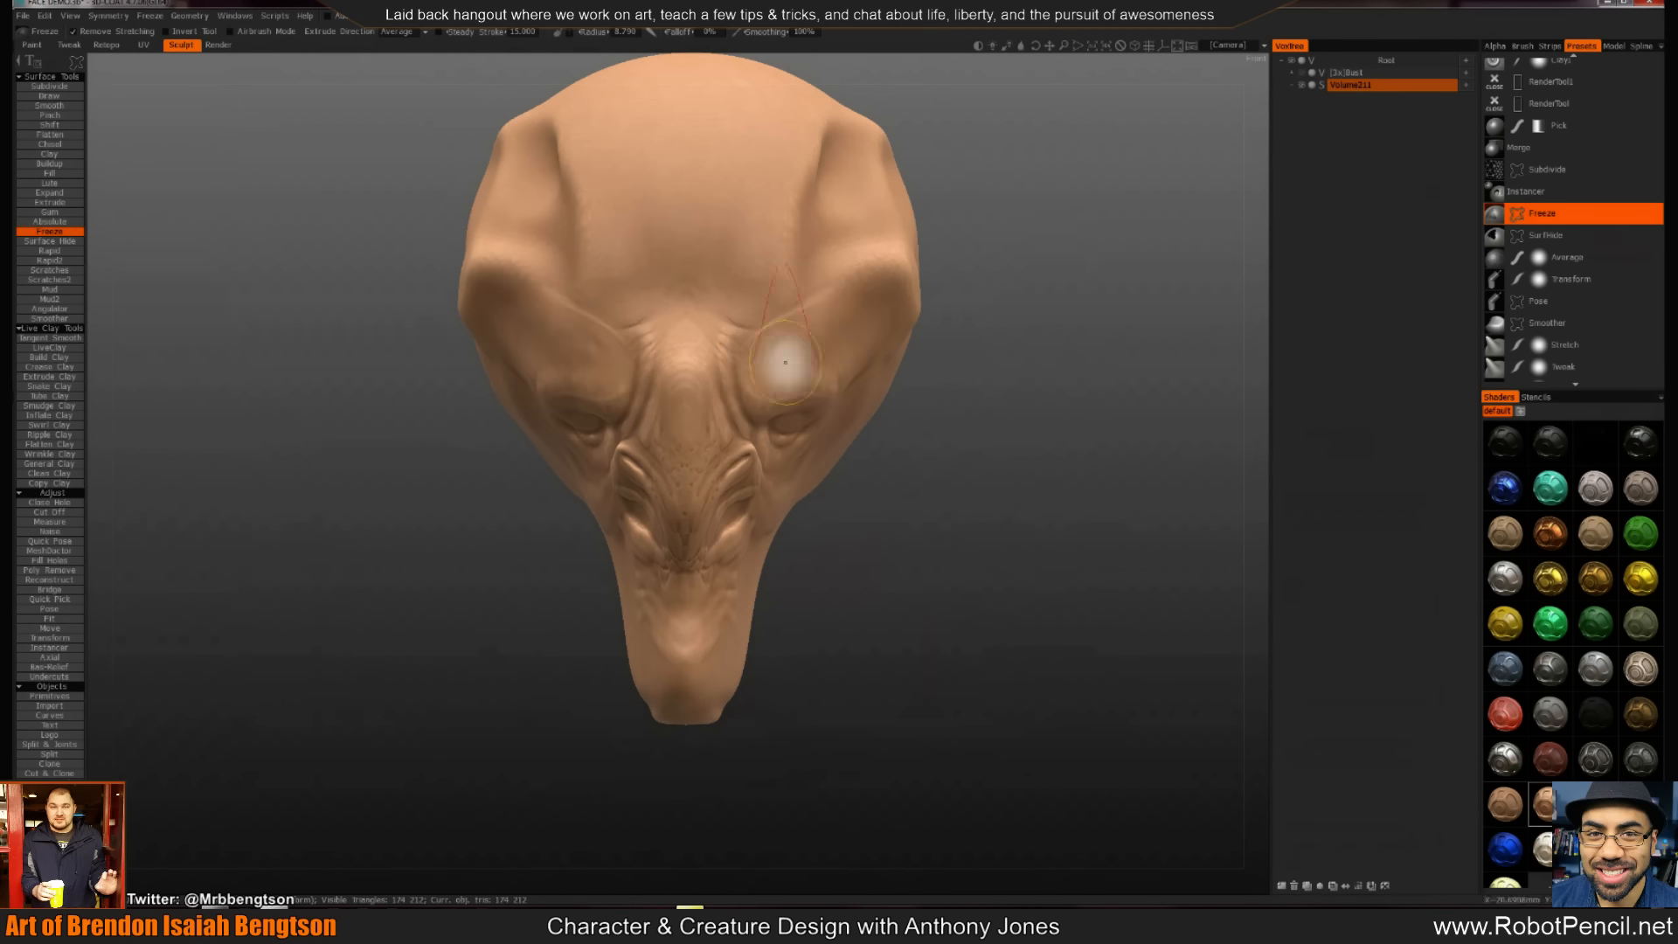
Freeze a pointed band between the upper eyelid and the brow ridge, unfreezing the excess along its edges
left_click_drag(914, 498, 867, 337)
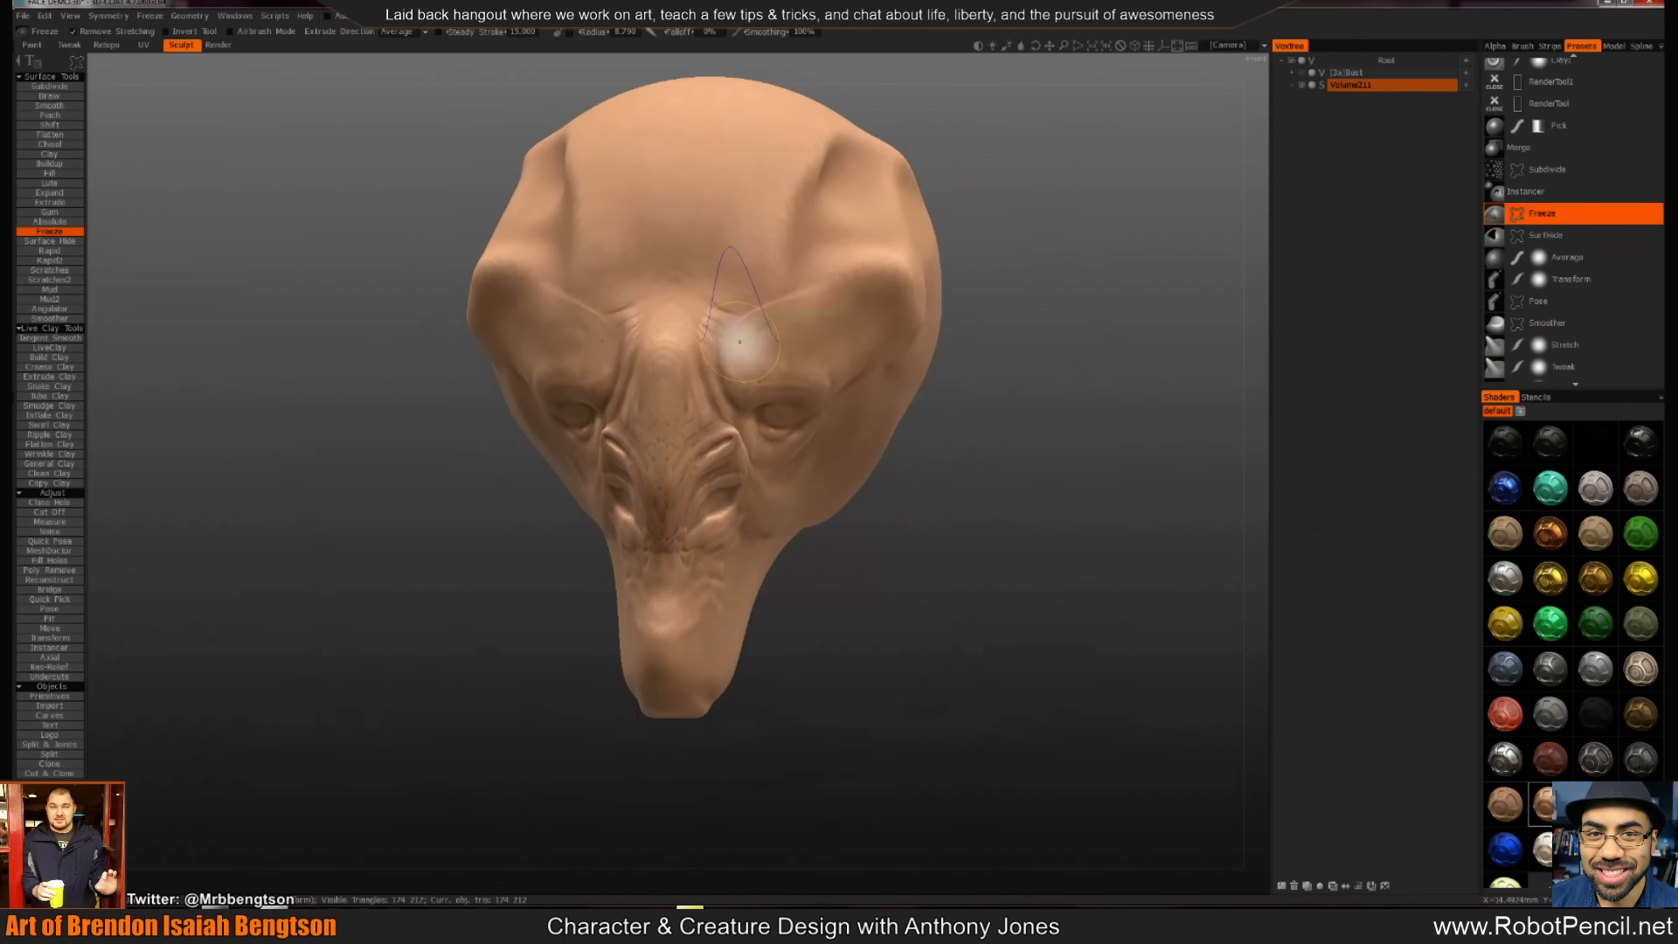
mouse_move(884, 315)
left_mouse_down()
mouse_move(870, 363)
mouse_move(810, 323)
mouse_move(730, 349)
mouse_move(820, 359)
mouse_move(804, 407)
left_mouse_up()
left_click_drag(785, 310, 848, 301, "ctrl")
left_click_drag(989, 454, 768, 423)
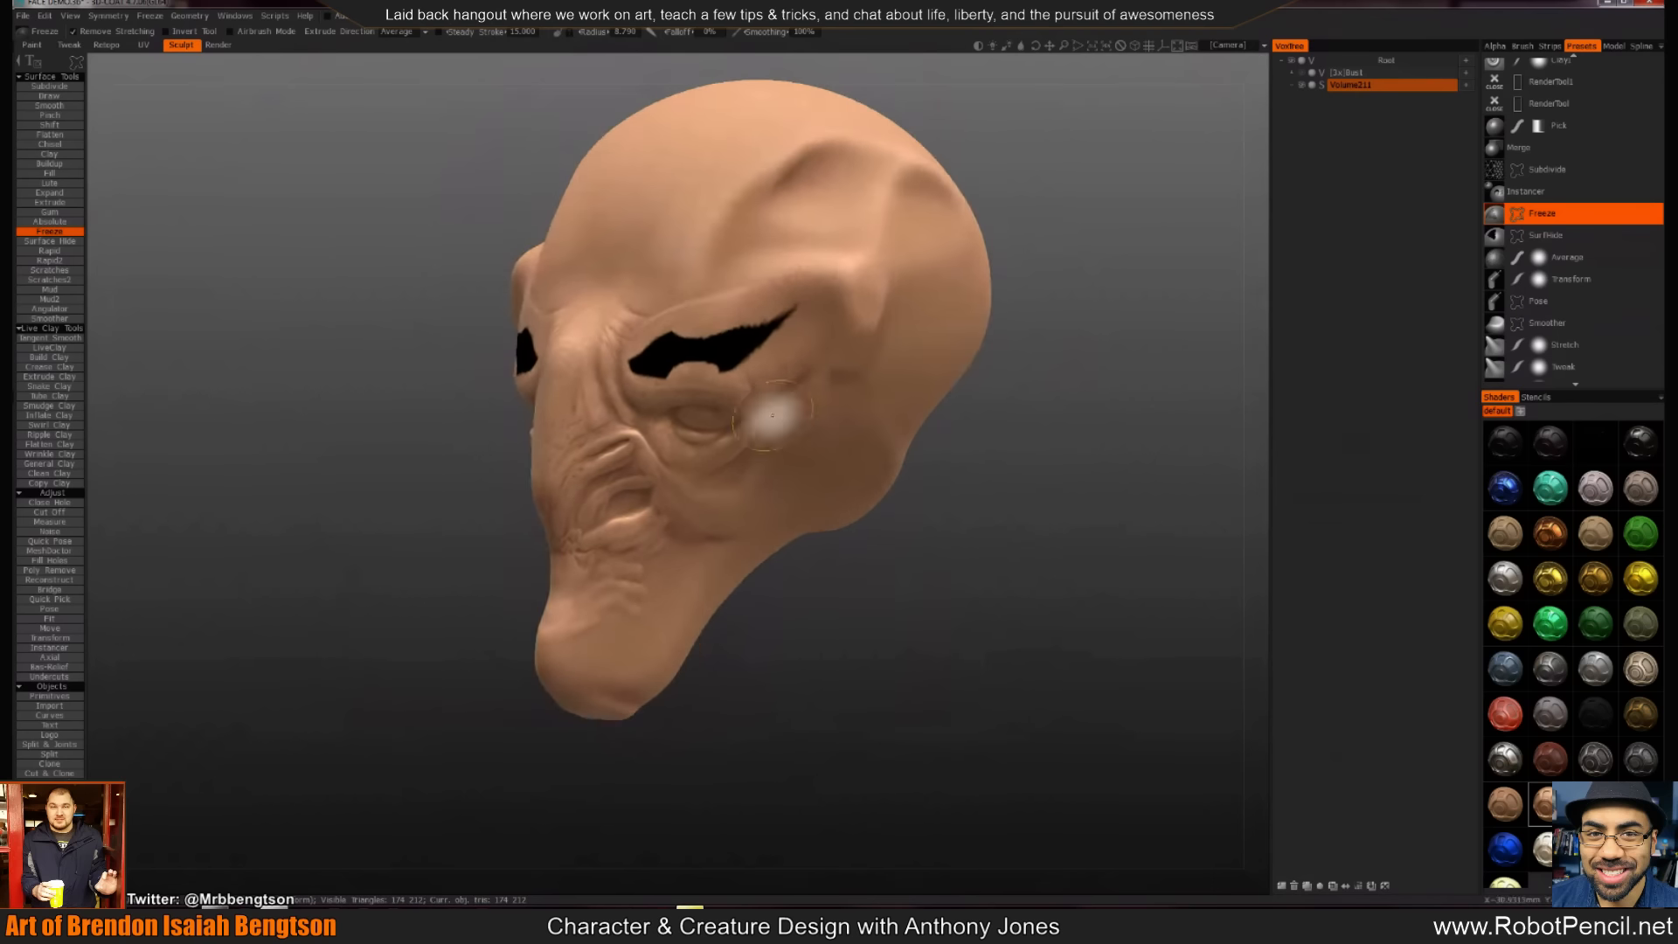
scroll(1578, 356, "down", 3)
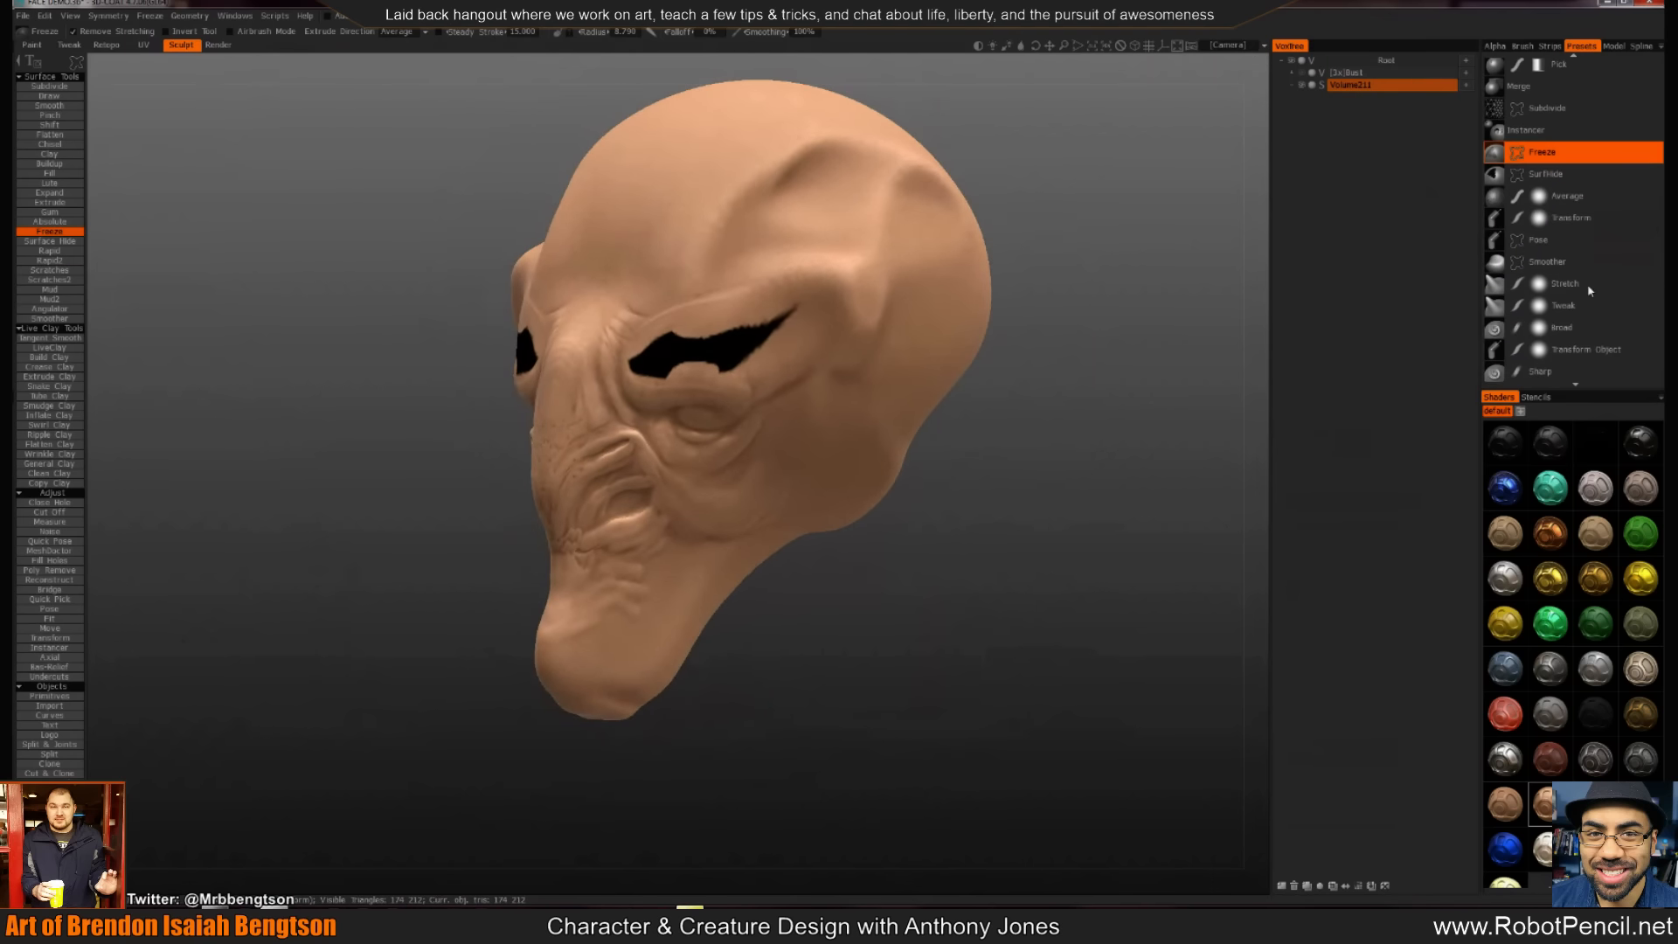
Try building up clay strokes along the upper eyelid beside the frozen band with the Clay brush
scroll(1571, 299, "down", 2)
left_click(1564, 332)
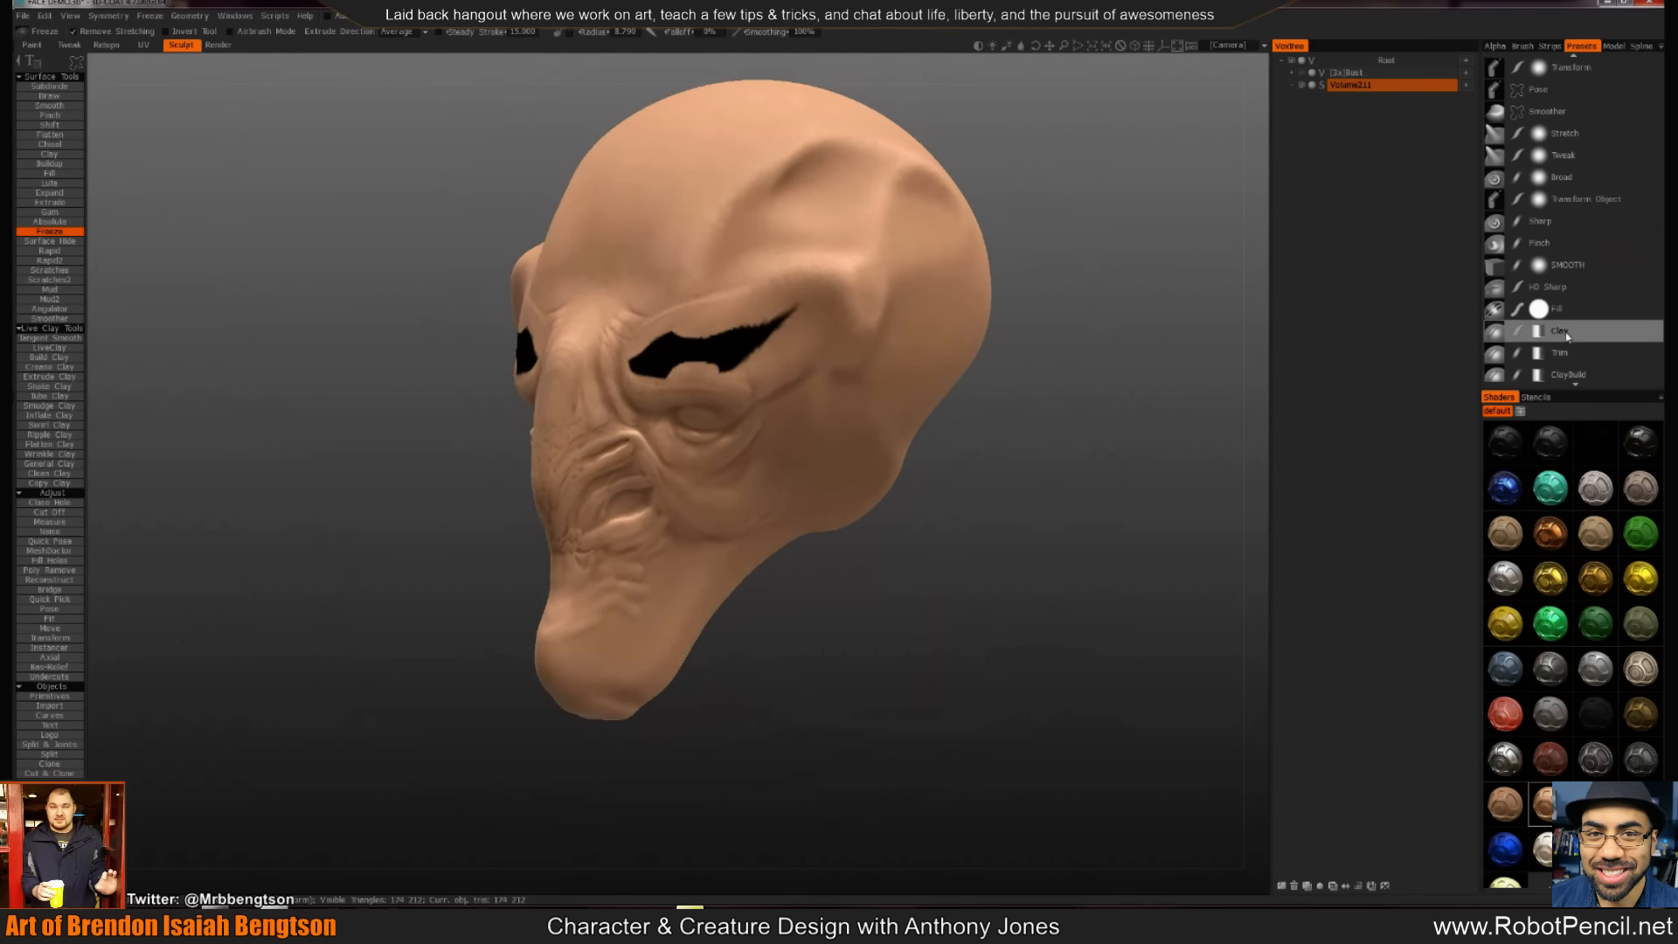
mouse_move(708, 323)
left_mouse_down()
mouse_move(726, 311)
mouse_move(754, 328)
mouse_move(675, 382)
mouse_move(759, 352)
left_mouse_up()
mouse_move(1008, 451)
left_mouse_down()
mouse_move(862, 393)
mouse_move(1134, 449)
mouse_move(1008, 447)
left_mouse_up()
key("ctrl+z")
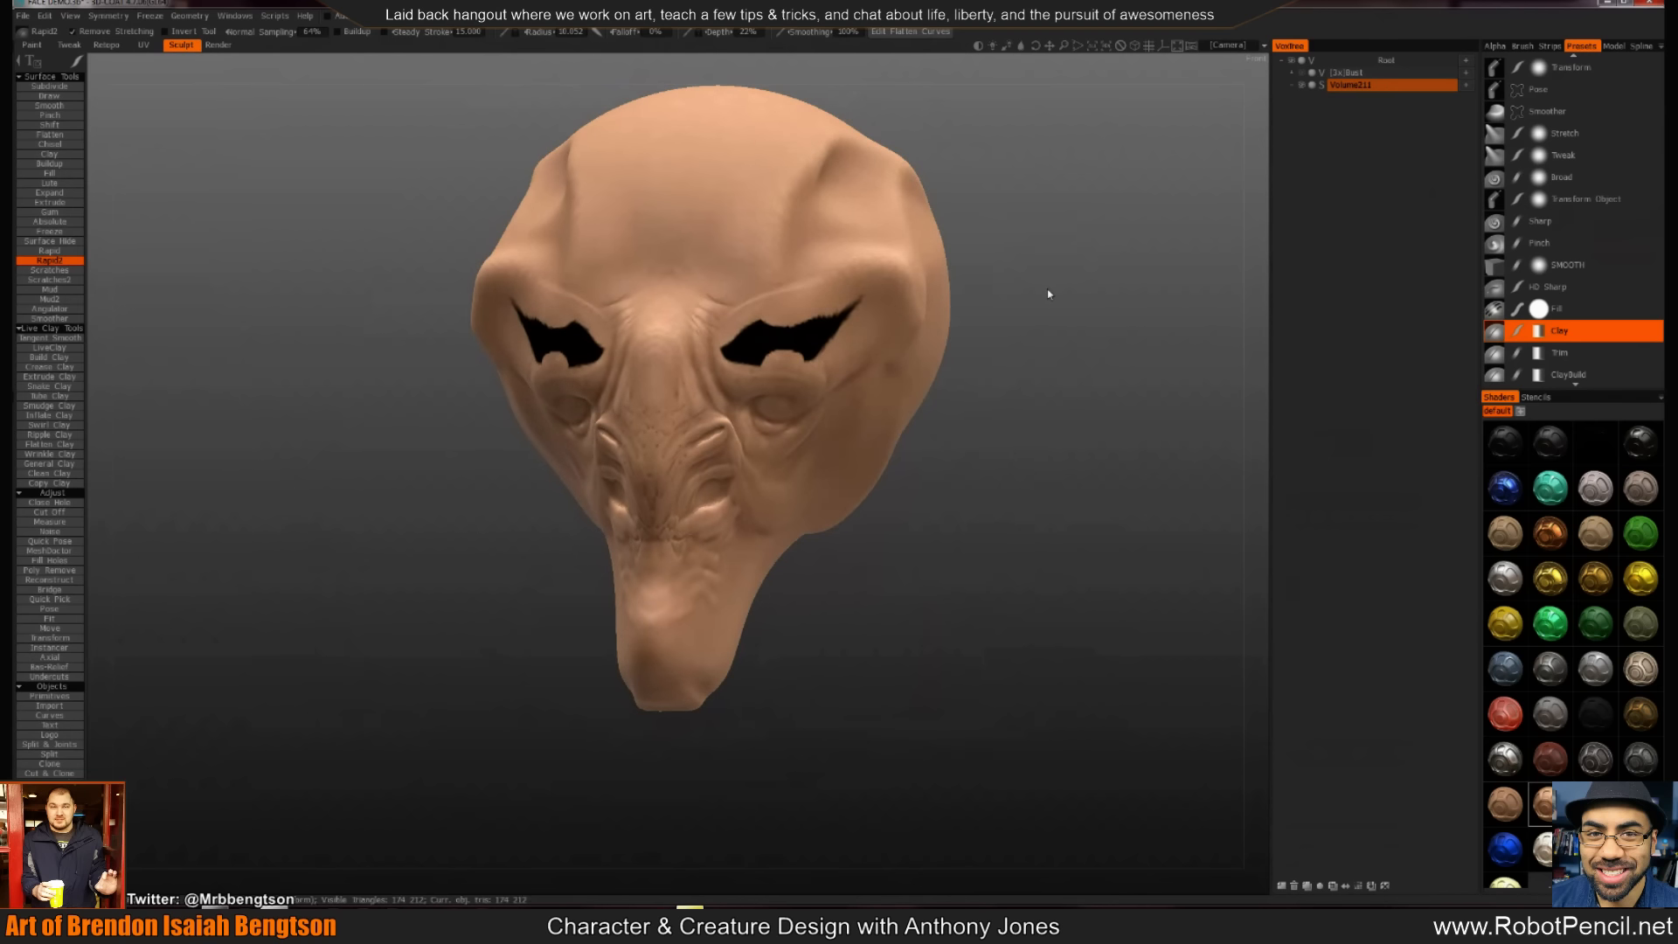
Unfreeze the dark band between the upper eyelid and the brow ridge with the Freeze brush
scroll(1598, 219, "up", 3)
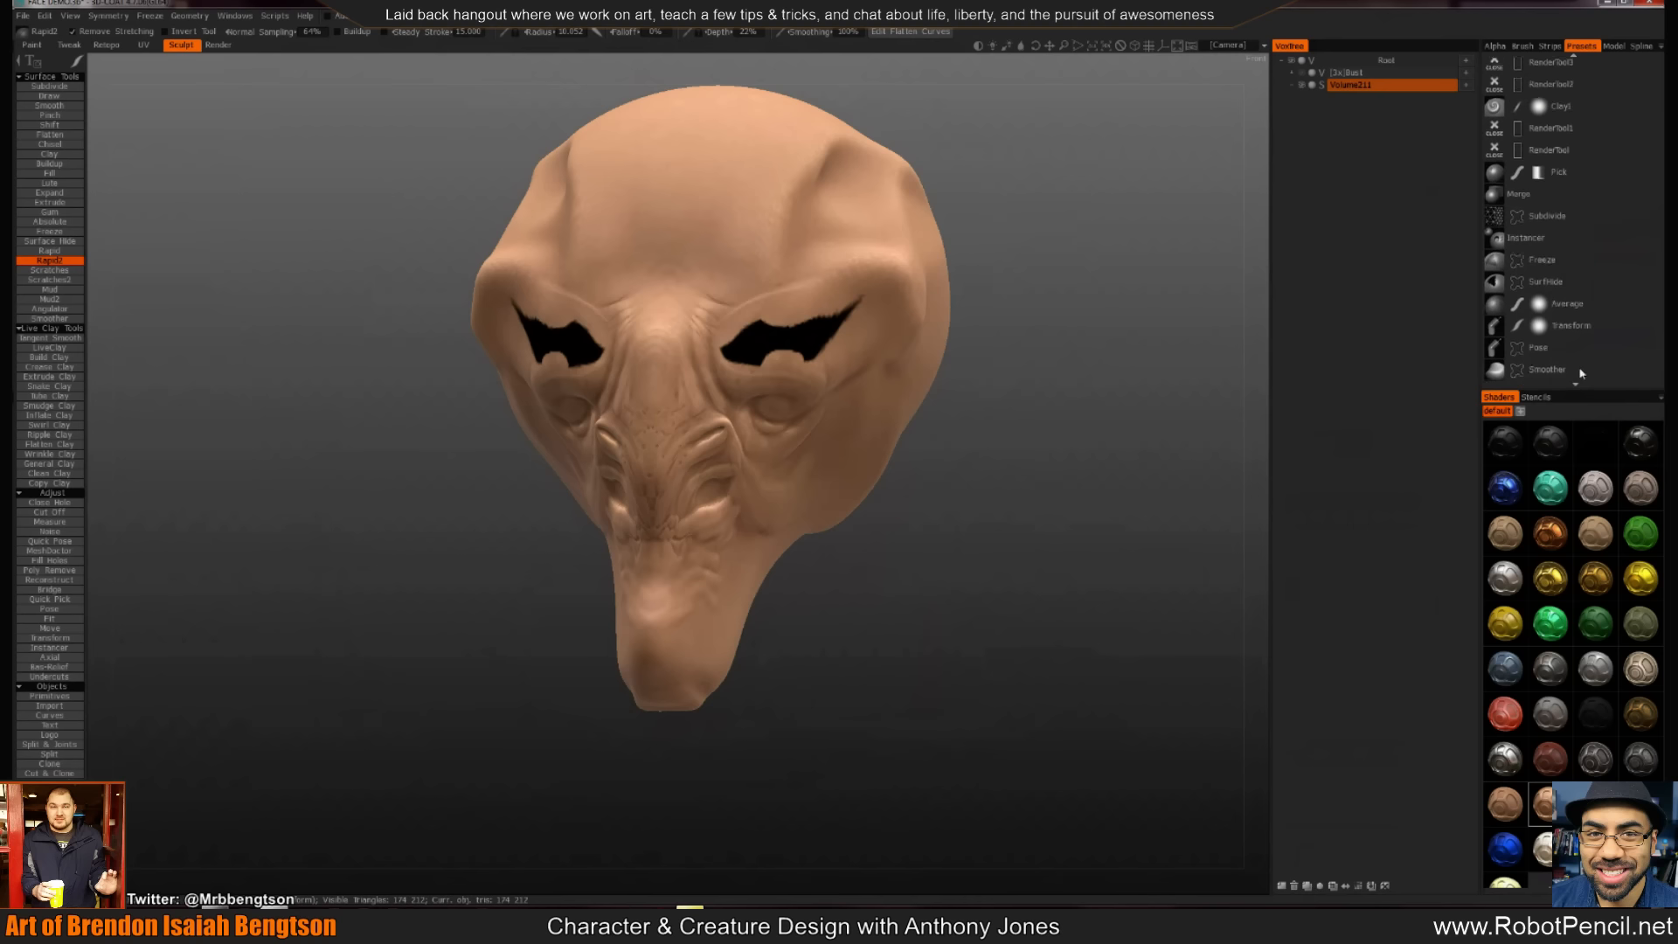
left_click(1542, 256)
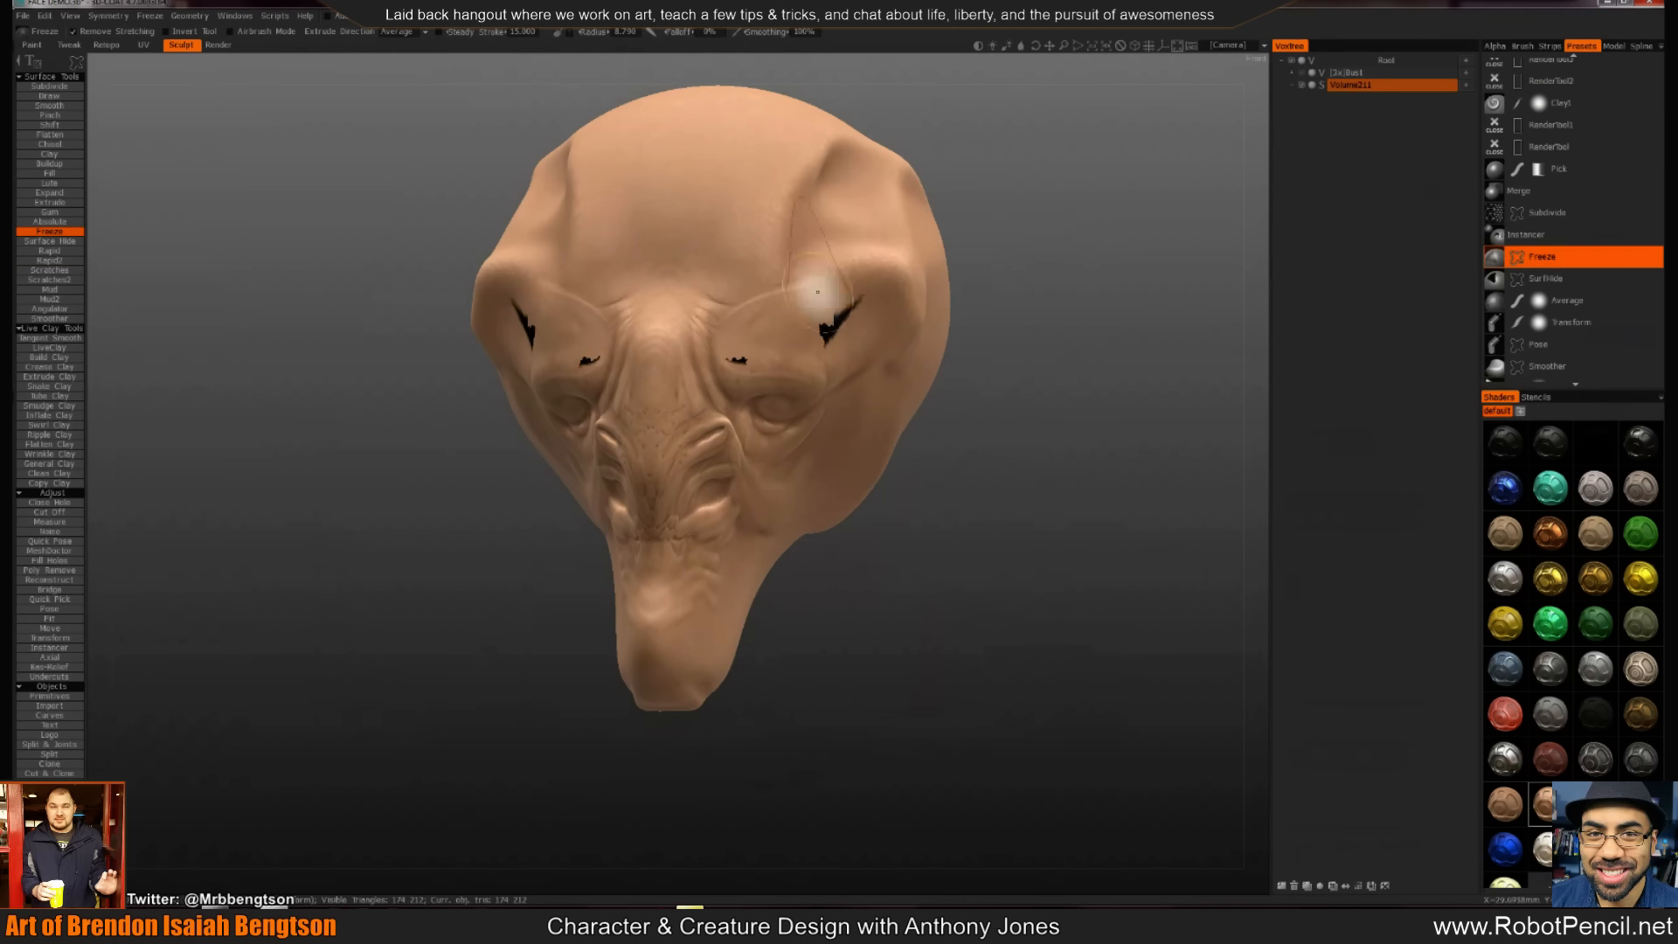
mouse_move(986, 392)
left_mouse_down()
mouse_move(1055, 412)
mouse_move(933, 412)
left_mouse_up()
left_click_drag(824, 330, 791, 360)
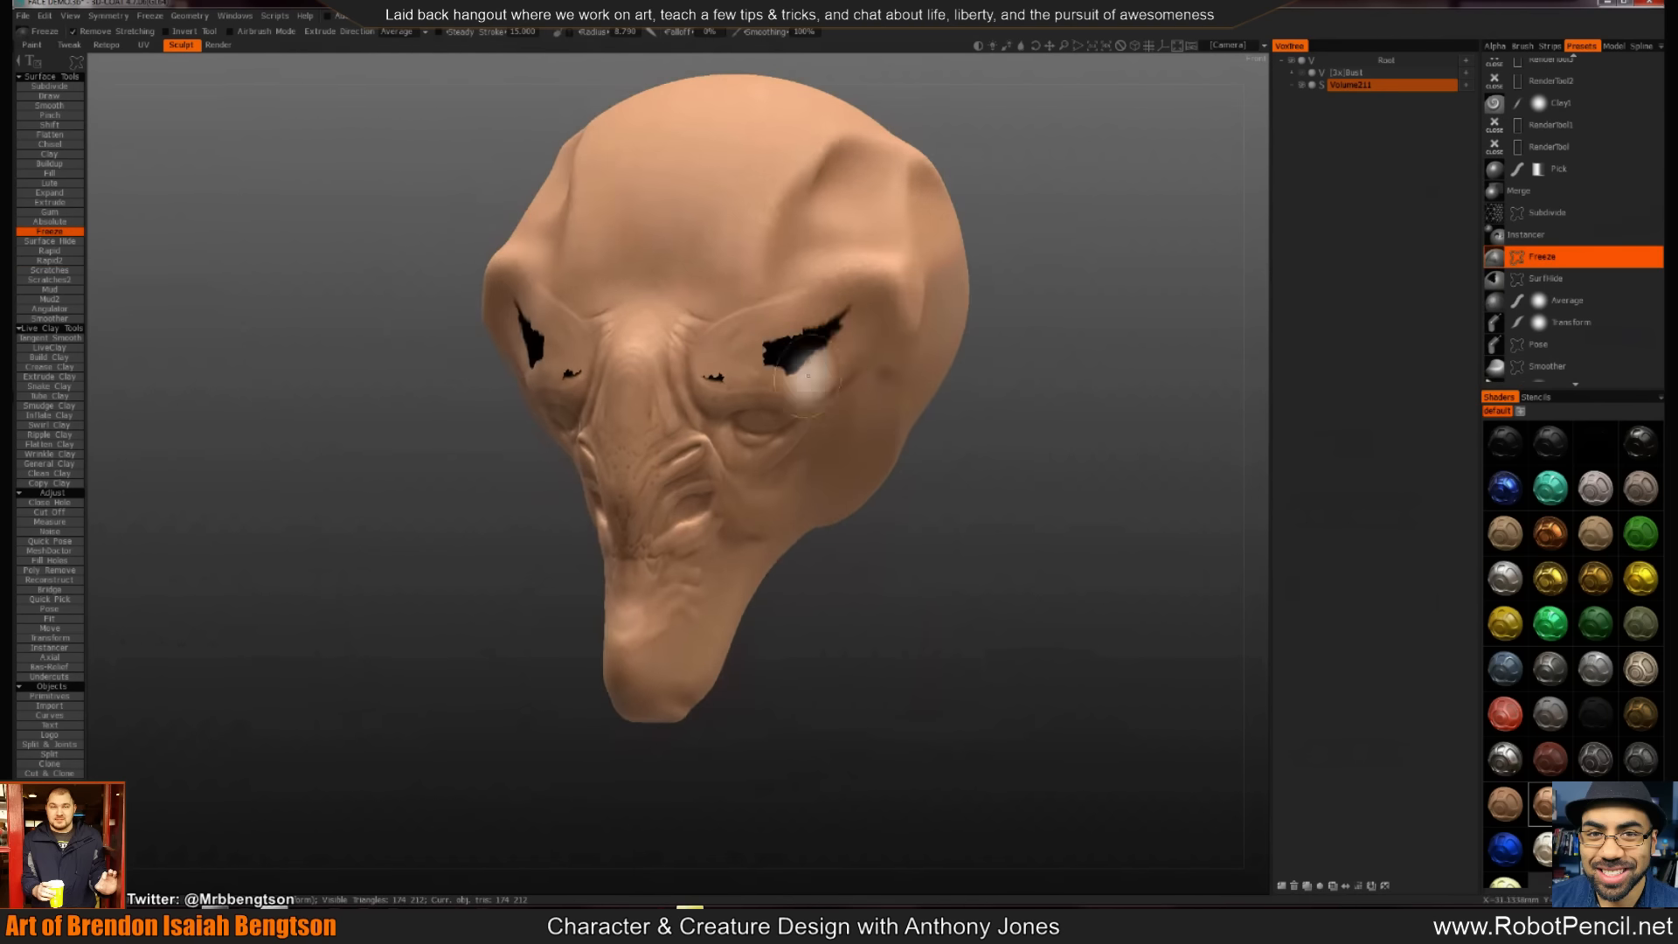
key("ctrl+z")
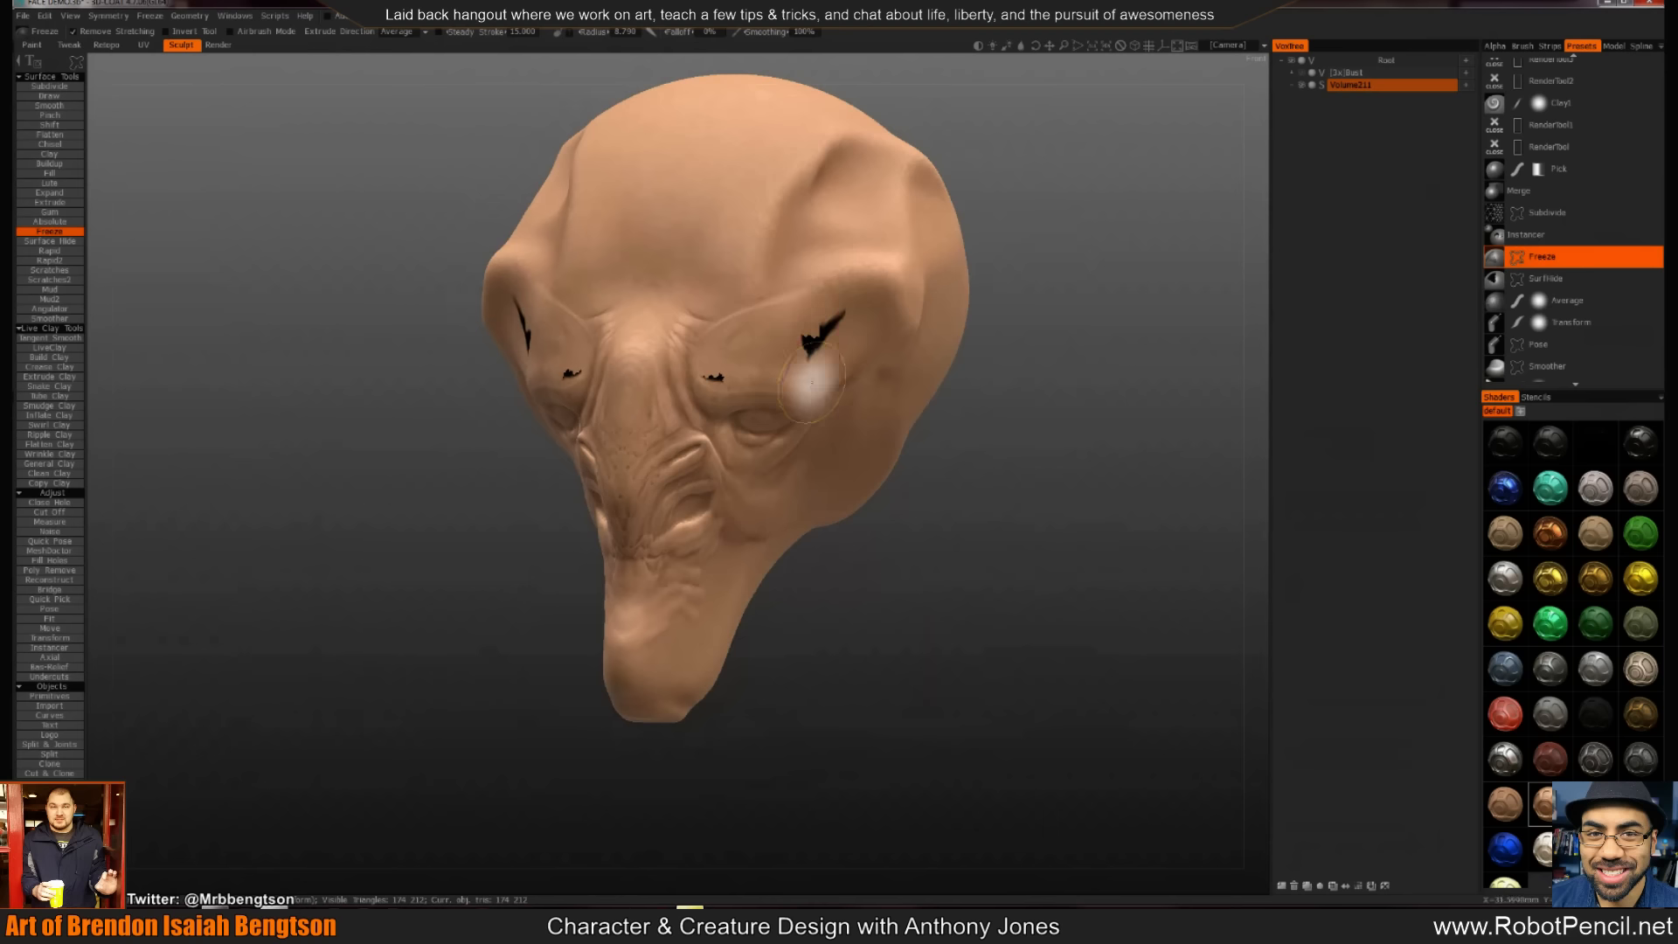
Try to pull the outer brow upward with the Move tool
left_click_drag(916, 437, 960, 446)
key("m")
mouse_move(794, 337)
left_mouse_down()
mouse_move(769, 330)
mouse_move(815, 319)
mouse_move(805, 309)
left_mouse_up()
key("ctrl+z")
key("ctrl+z")
key("ctrl+z")
Reshape the brow ridge and the heavy upper eyelid with the Move tool, using a smaller brush for the lid
left_click_drag(1004, 461, 913, 285)
mouse_move(778, 276)
left_mouse_down()
mouse_move(776, 243)
mouse_move(809, 251)
left_mouse_up()
mouse_move(1137, 239)
left_mouse_down()
mouse_move(1150, 318)
mouse_move(1086, 329)
mouse_move(982, 292)
mouse_move(1026, 377)
mouse_move(926, 372)
left_mouse_up()
left_click_drag(695, 328, 687, 320)
key("[")
left_click_drag(1023, 377, 906, 401)
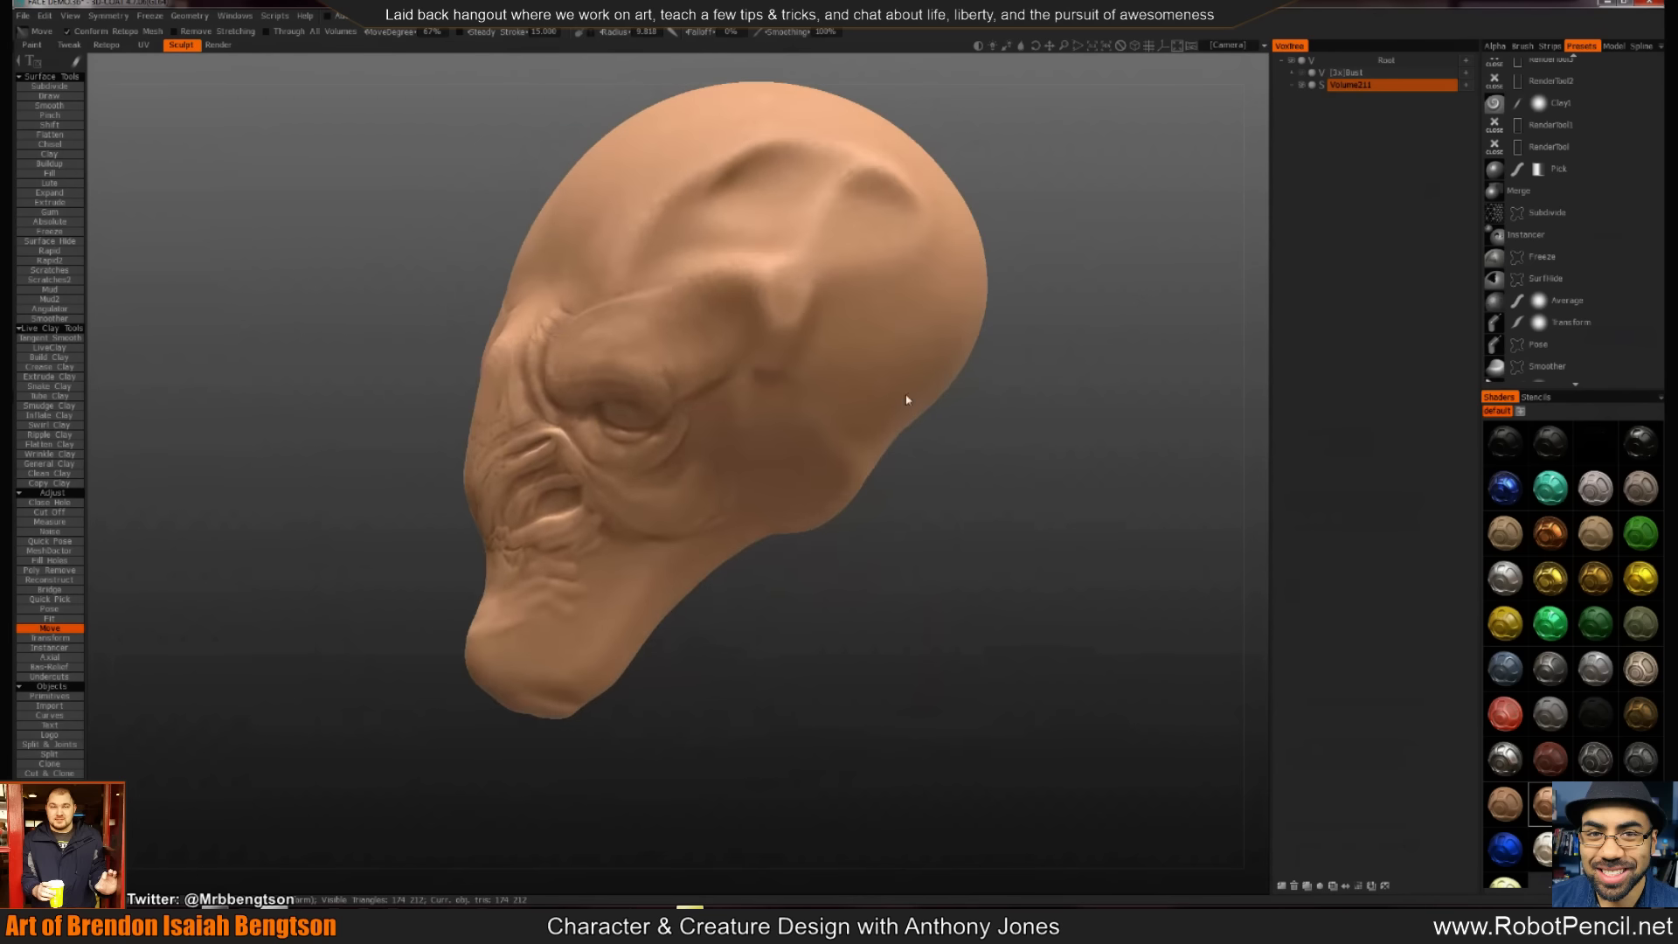
mouse_move(544, 374)
left_mouse_down()
mouse_move(539, 351)
mouse_move(540, 373)
mouse_move(612, 393)
left_mouse_up()
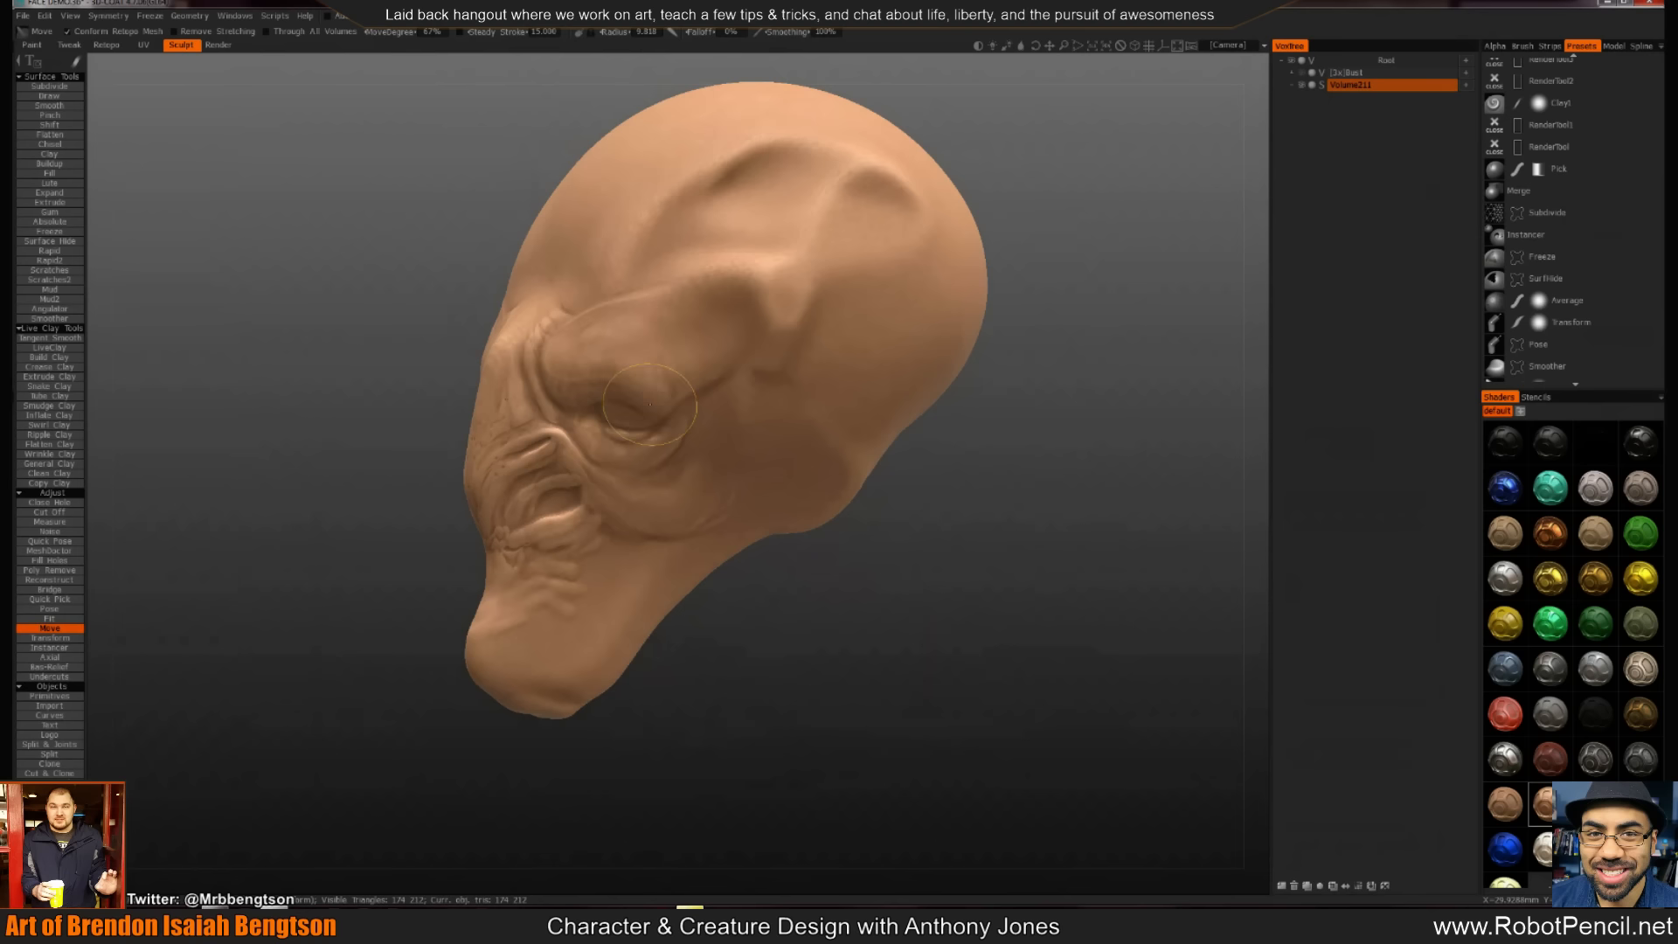
Push the eyelids and eye sockets into shape on both sides of the face with a reduced Move brush
left_click_drag(979, 477, 1123, 501)
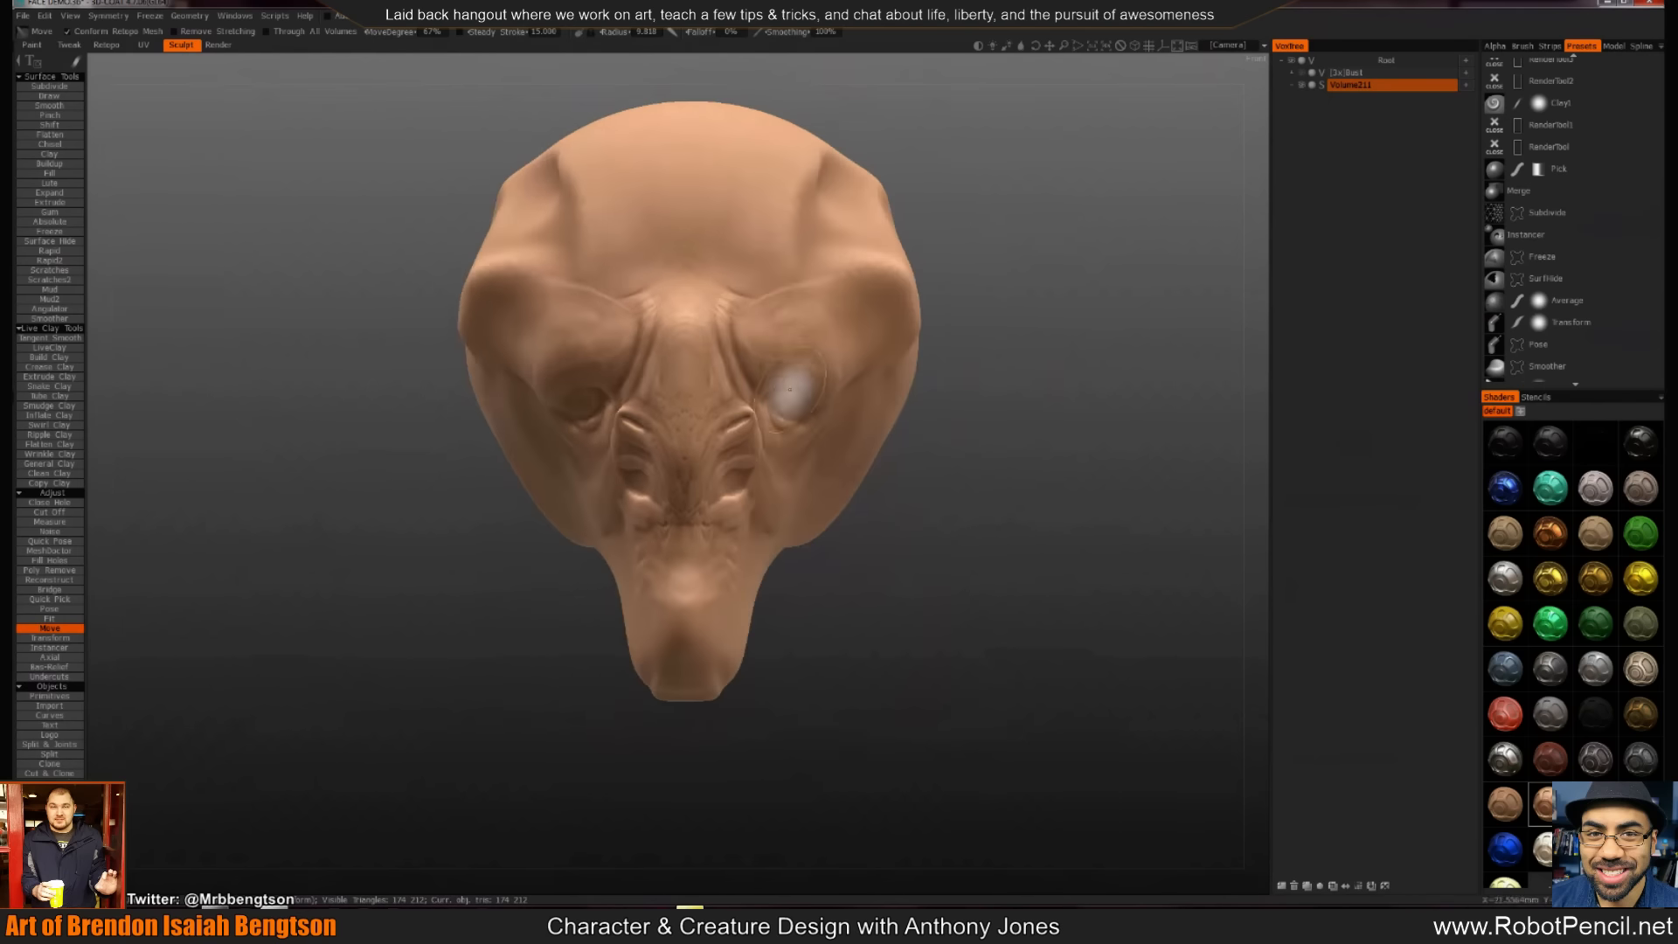
right_click_drag(788, 383, 762, 385)
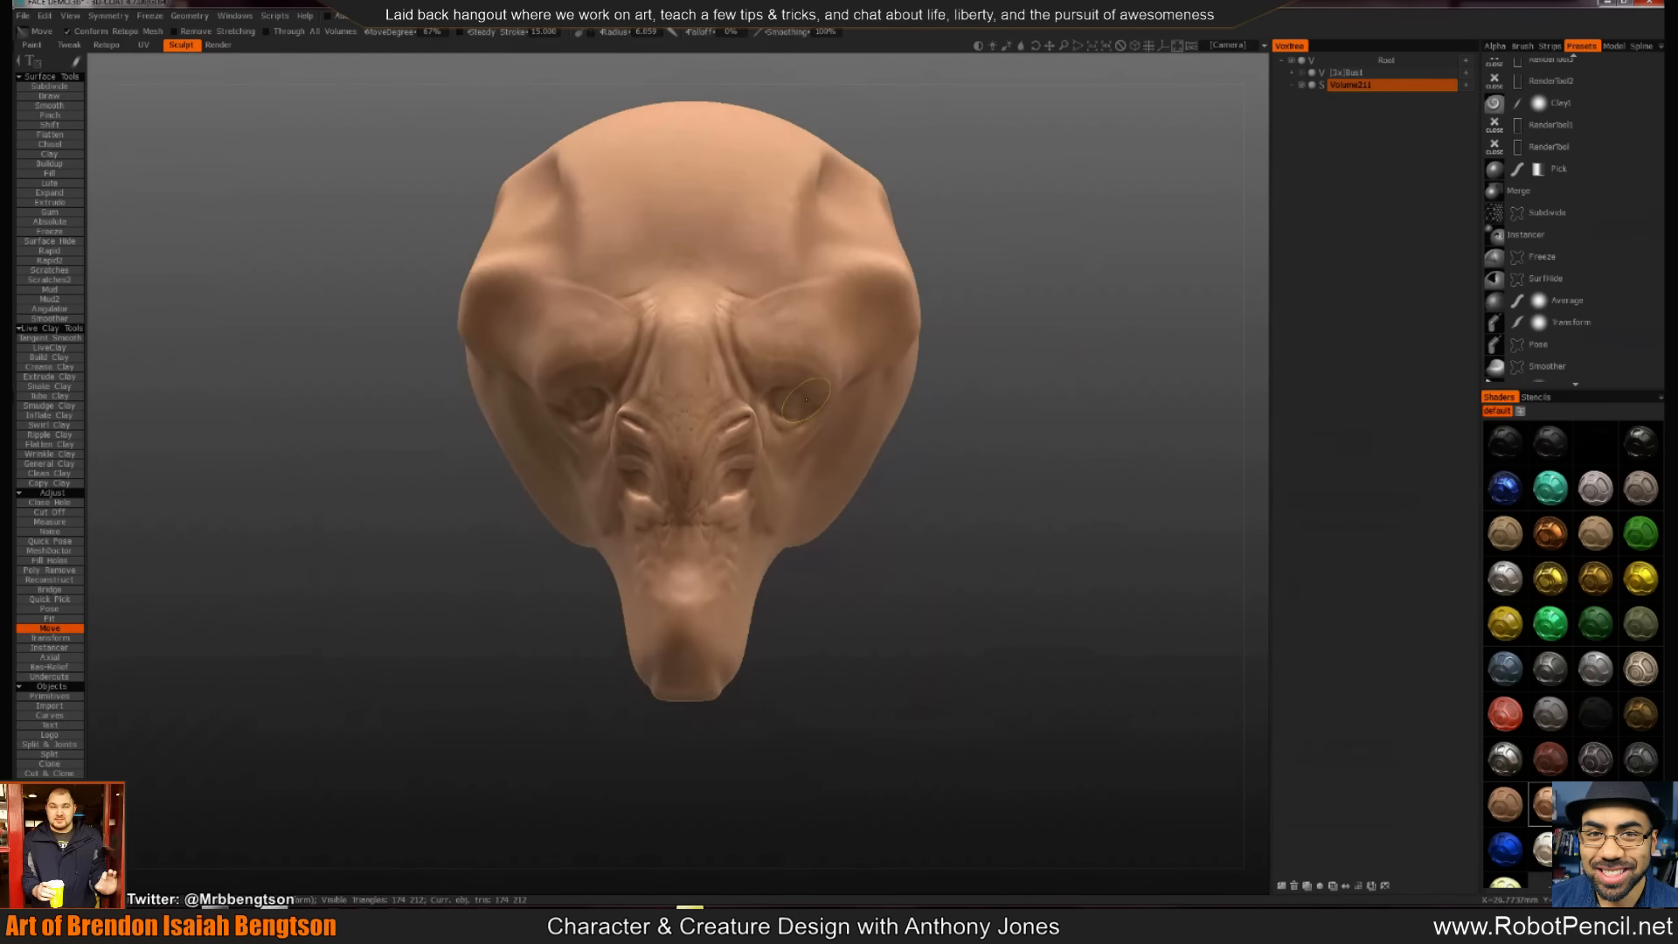
left_click_drag(802, 402, 794, 389)
mouse_move(974, 418)
left_mouse_down()
mouse_move(1034, 454)
mouse_move(1000, 446)
mouse_move(1072, 423)
mouse_move(1047, 431)
mouse_move(985, 539)
mouse_move(1000, 562)
mouse_move(932, 461)
left_mouse_up()
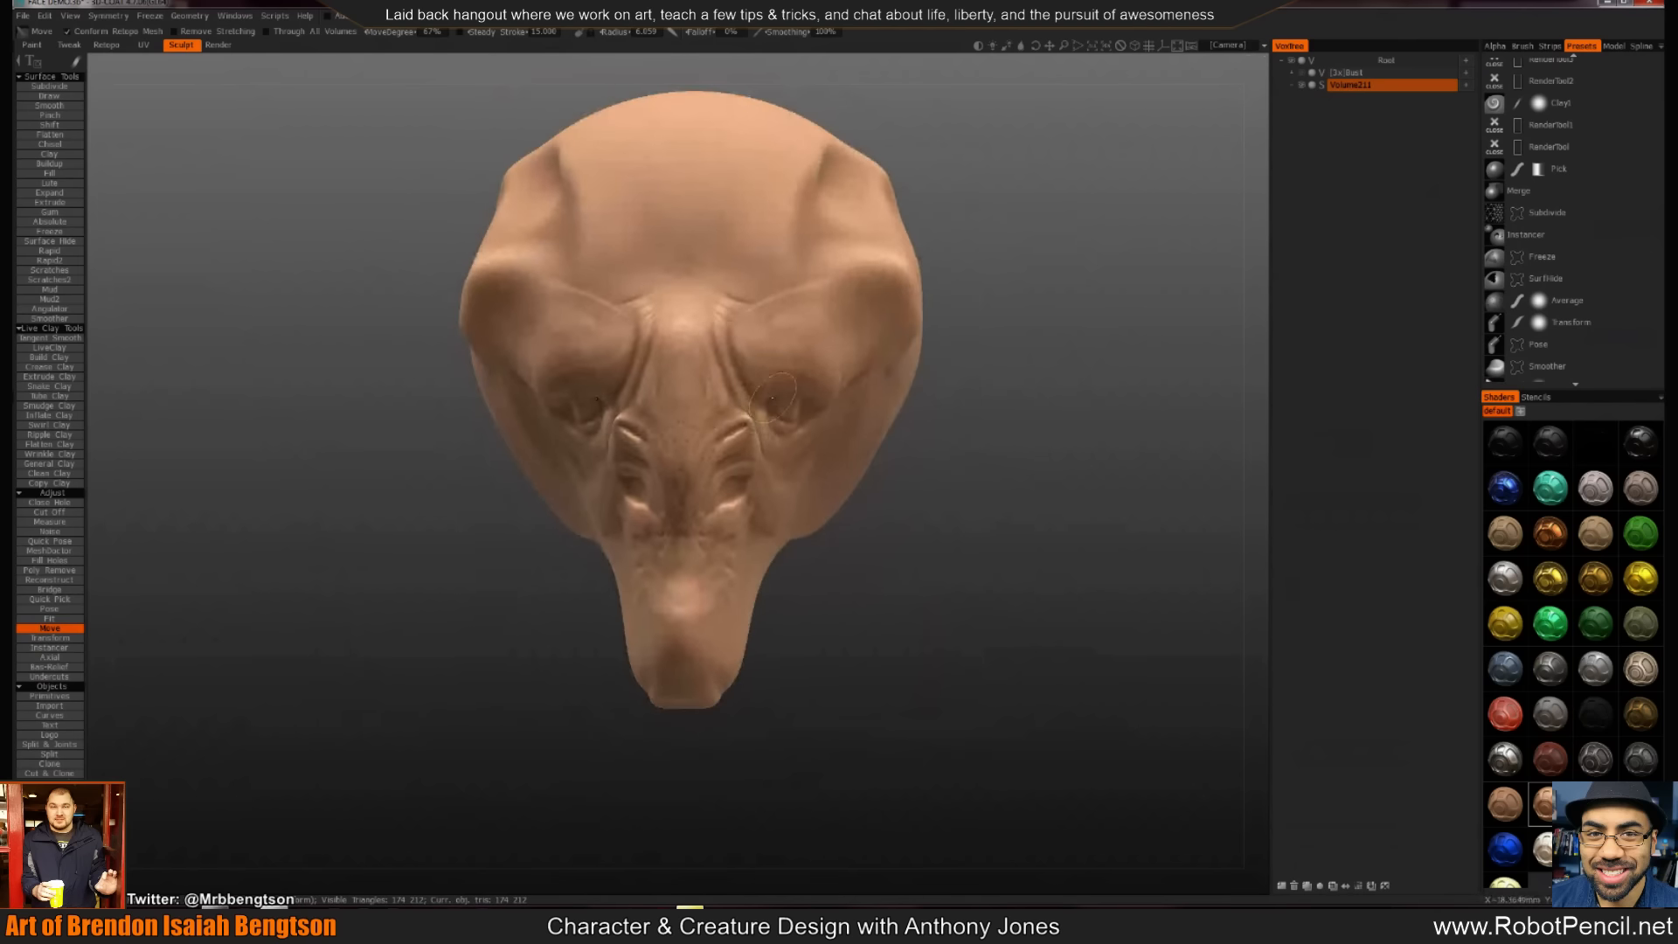
left_click_drag(773, 398, 812, 391)
mouse_move(929, 464)
left_mouse_down()
mouse_move(919, 514)
mouse_move(812, 518)
left_mouse_up()
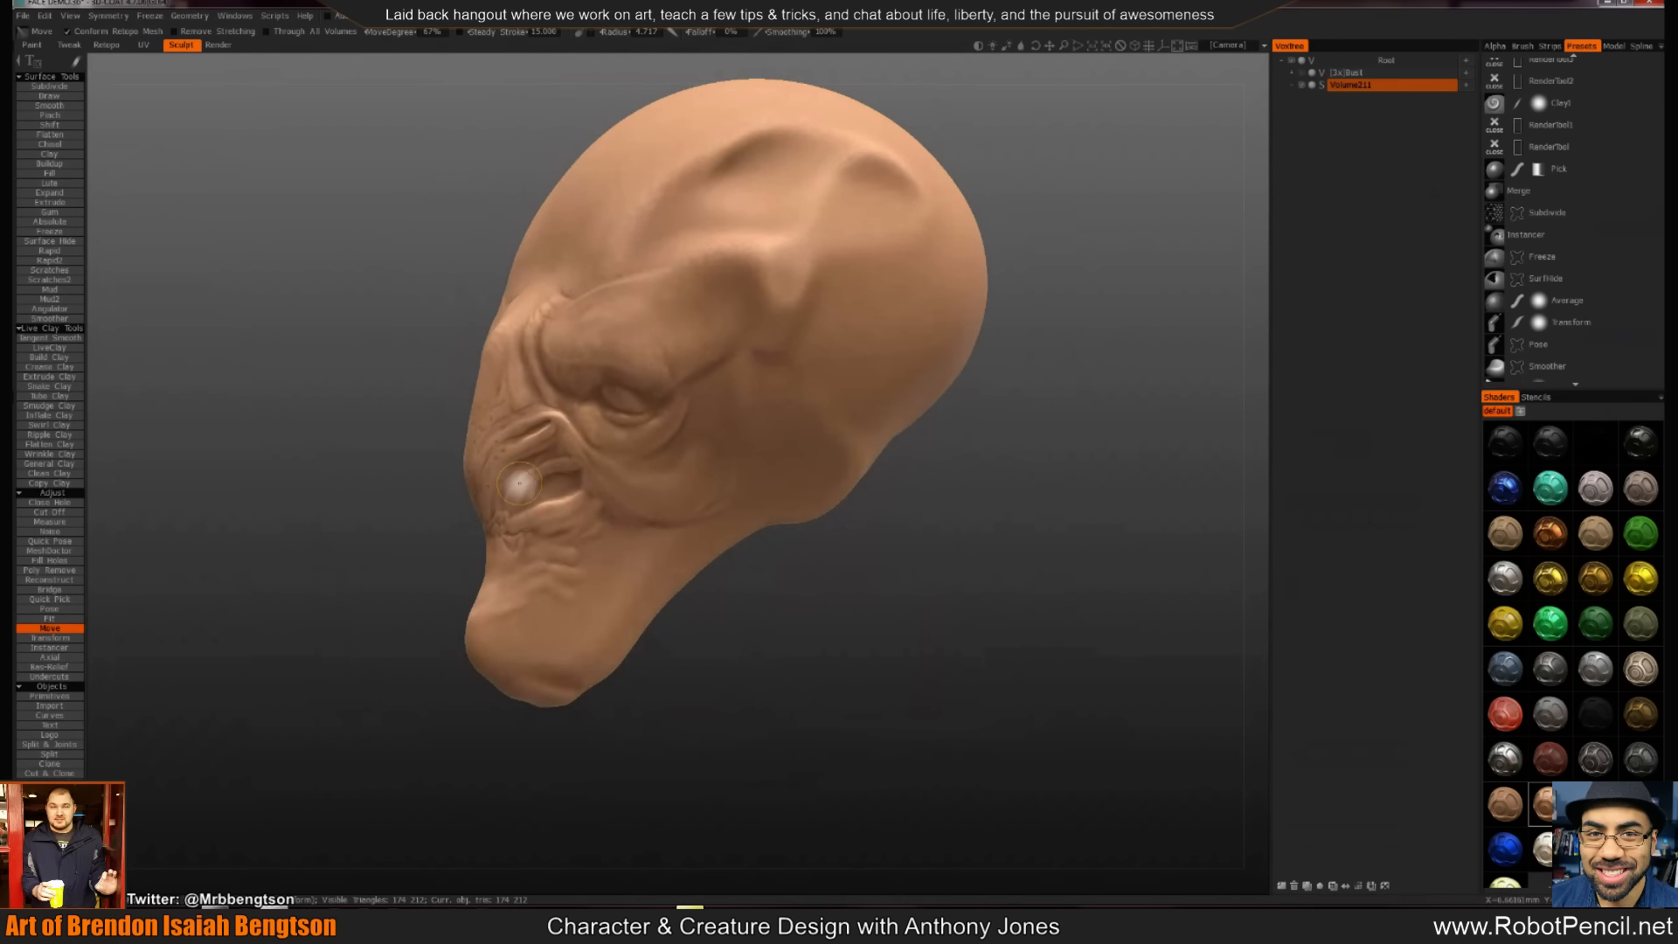
mouse_move(850, 592)
left_mouse_down()
mouse_move(978, 573)
mouse_move(967, 504)
mouse_move(1008, 501)
mouse_move(790, 315)
left_mouse_up()
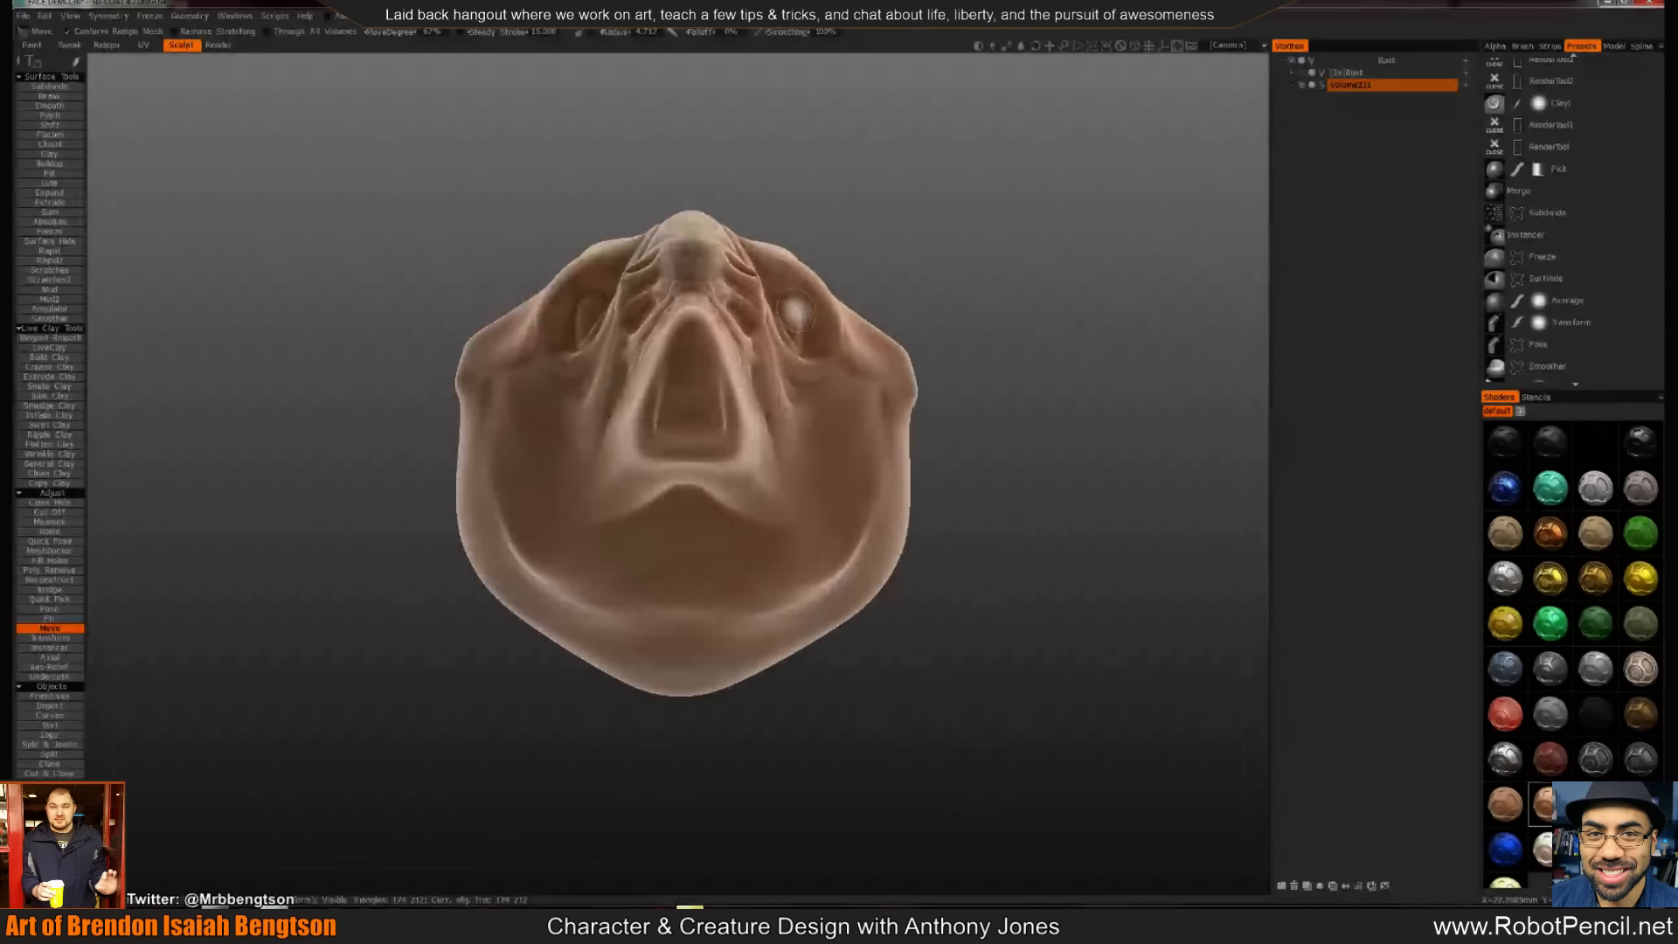
mouse_move(951, 314)
left_mouse_down()
mouse_move(1049, 469)
mouse_move(1012, 510)
mouse_move(922, 506)
mouse_move(1111, 527)
mouse_move(996, 502)
mouse_move(1000, 540)
mouse_move(764, 588)
left_mouse_up()
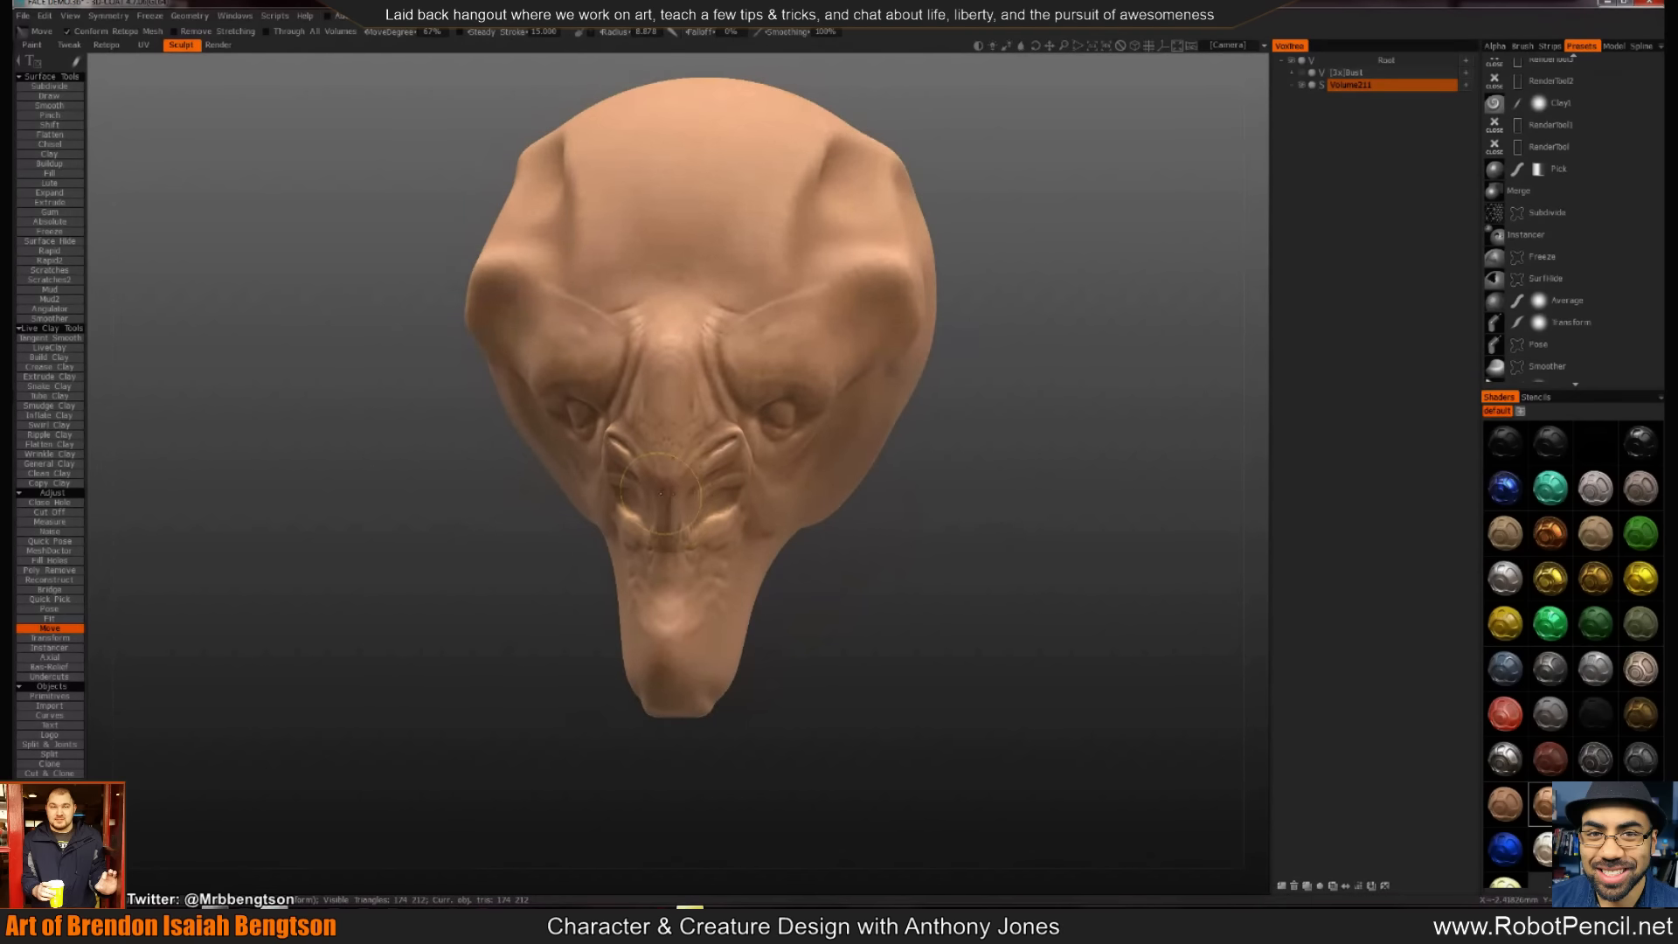
Adjust the snout's profile, and pull the cheekbones outward beneath the eyes with an enlarged Move brush
left_click_drag(909, 546, 682, 577)
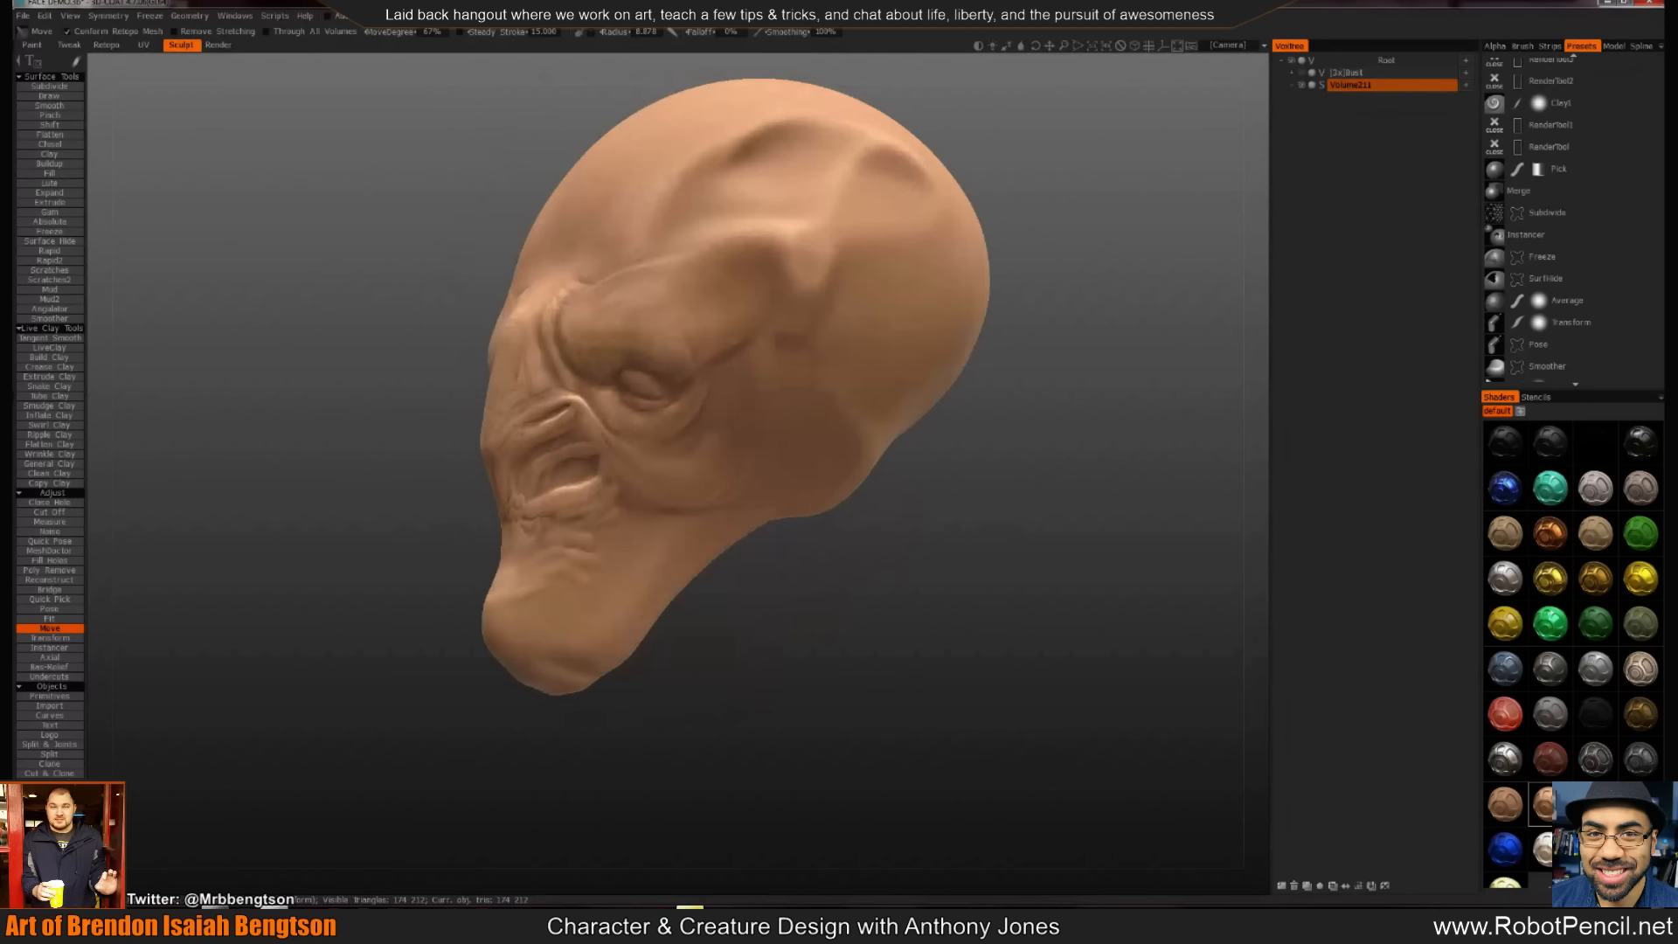
mouse_move(489, 453)
left_mouse_down()
mouse_move(486, 554)
mouse_move(405, 626)
mouse_move(749, 595)
mouse_move(712, 577)
mouse_move(704, 588)
mouse_move(933, 655)
mouse_move(875, 609)
left_mouse_up()
right_click_drag(811, 472, 831, 472)
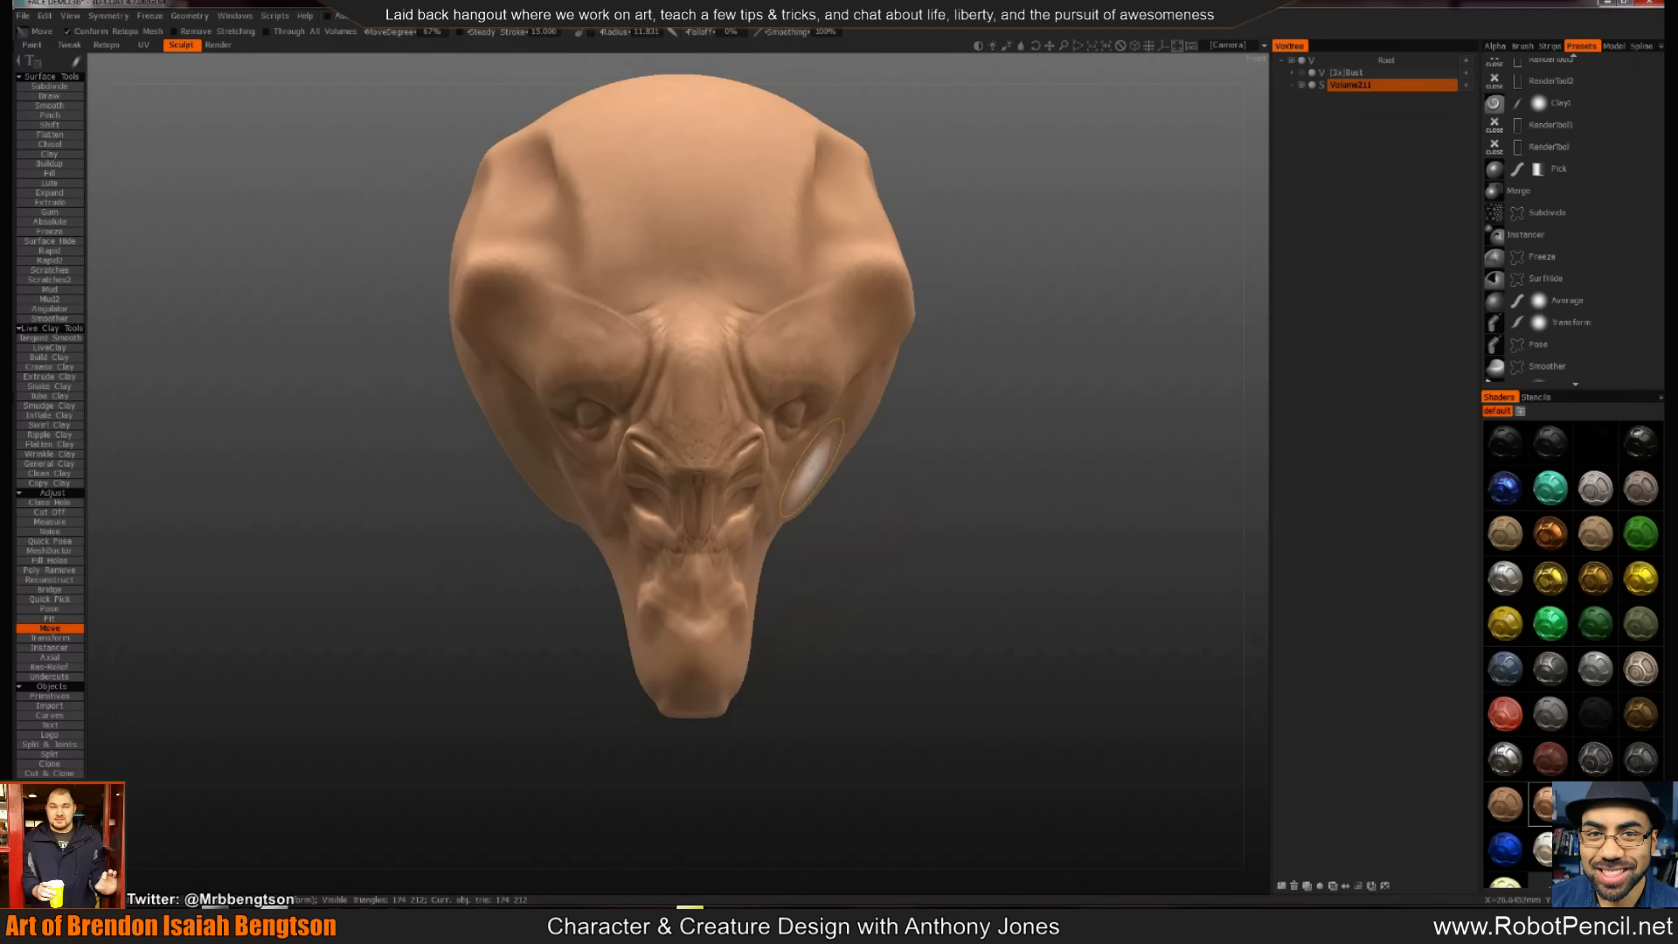
left_click_drag(914, 536, 905, 515)
mouse_move(809, 472)
left_mouse_down()
mouse_move(884, 528)
mouse_move(804, 485)
left_mouse_up()
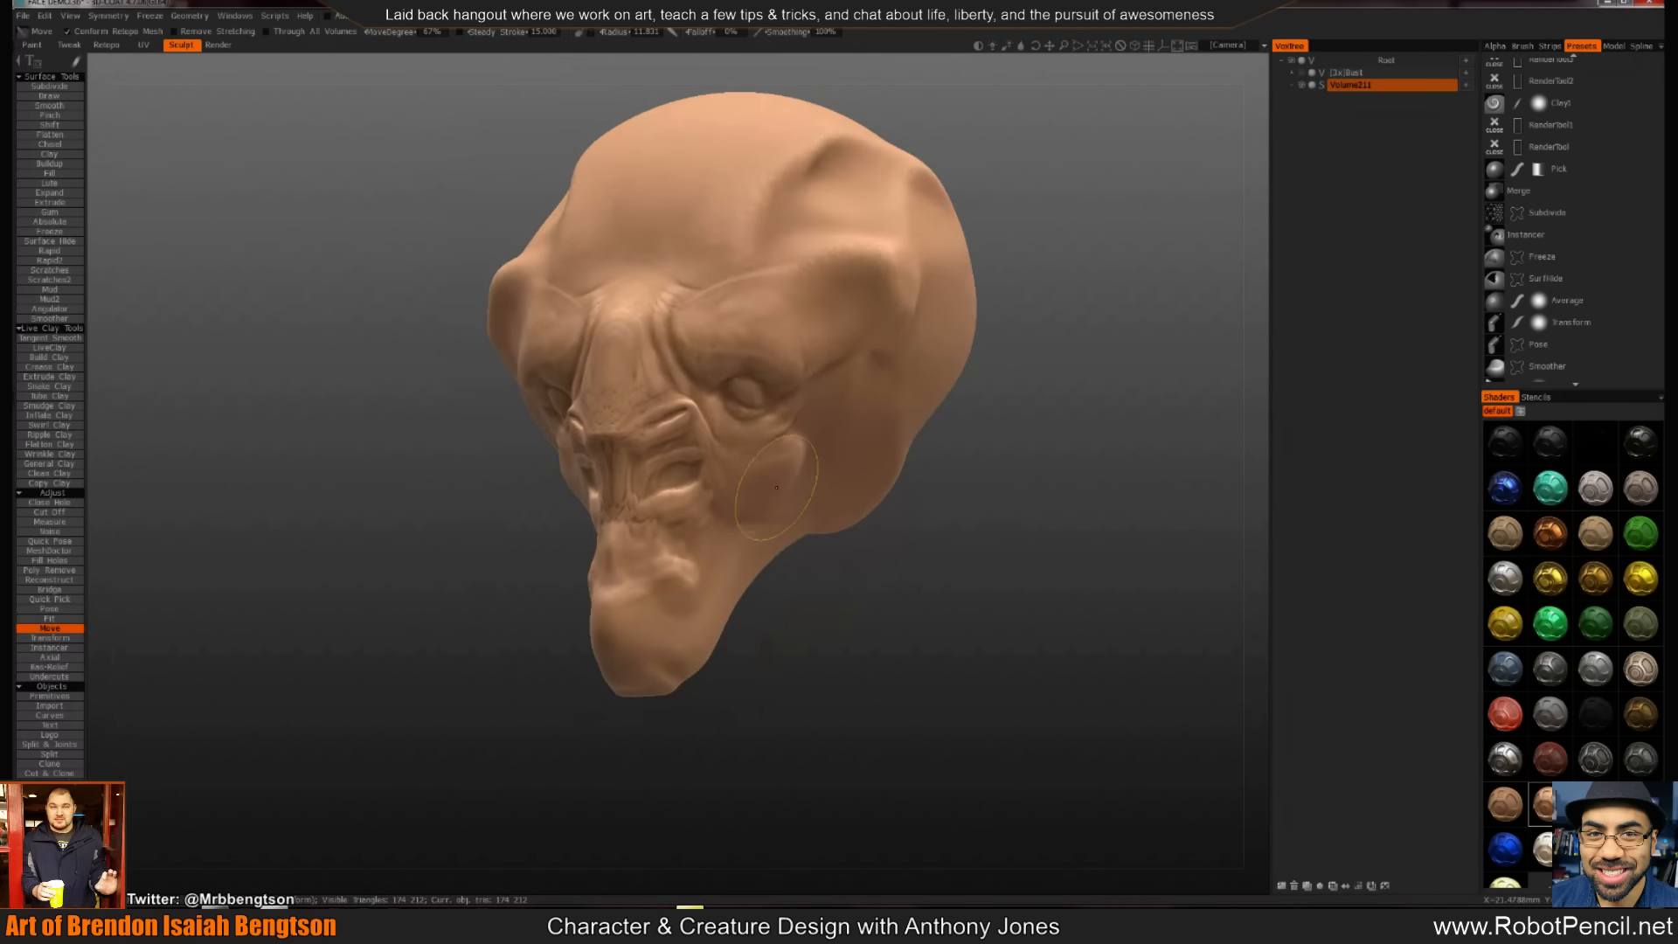
left_click_drag(854, 638, 953, 666)
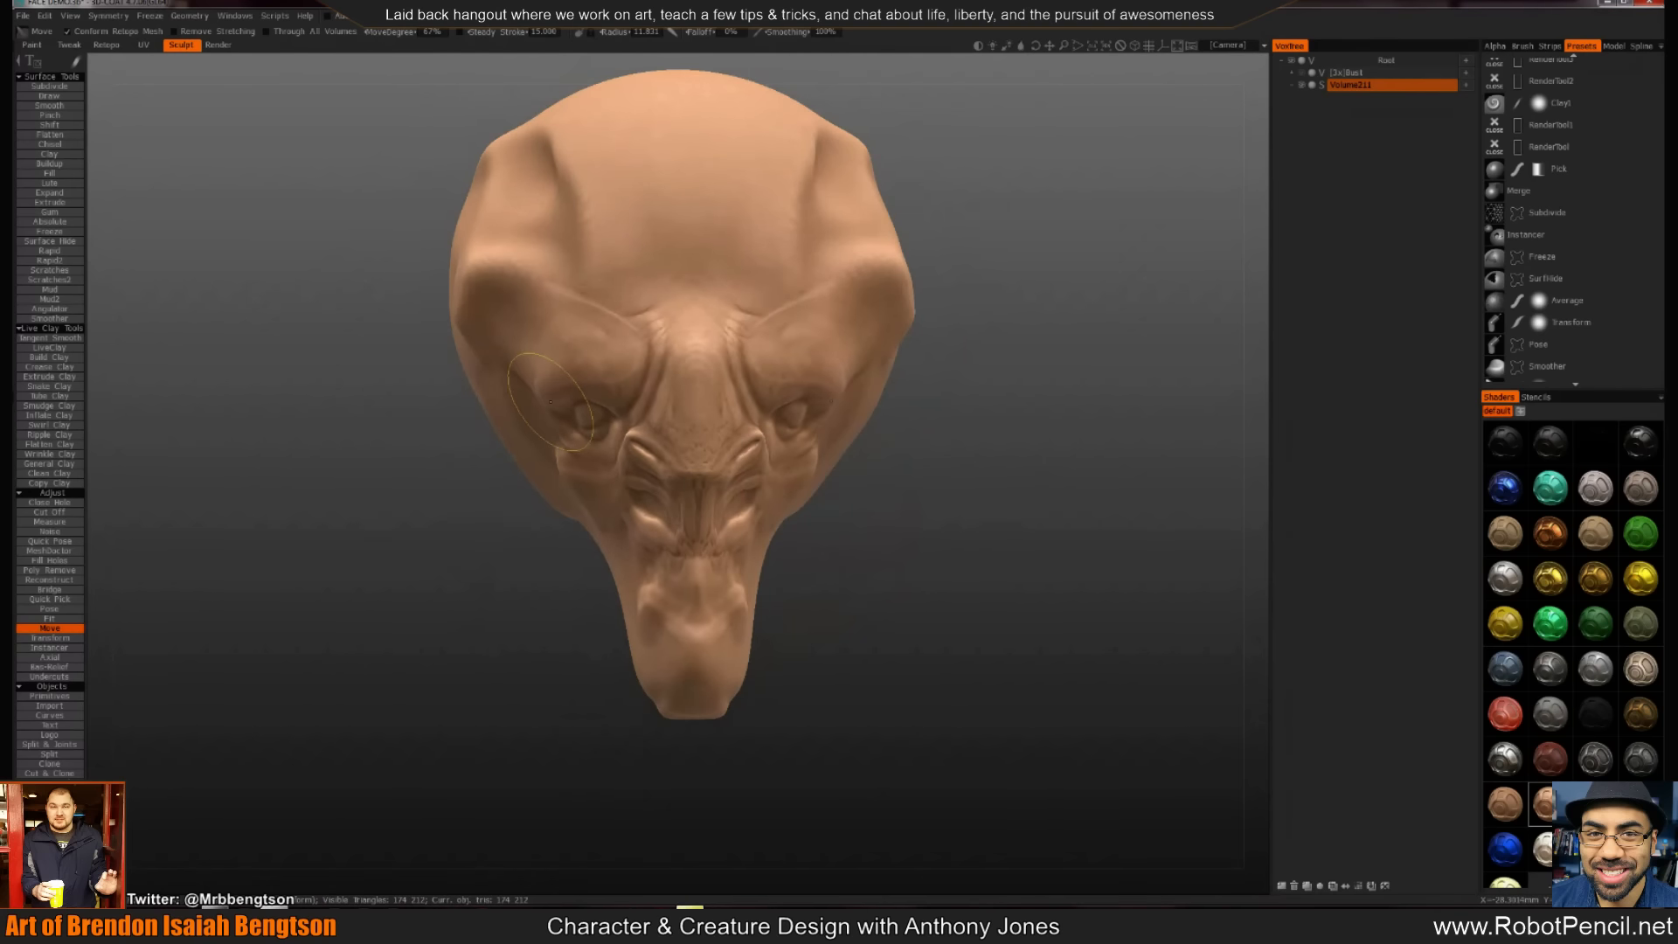
Narrow the snout and reshape its end into a blunt, tapered tip with the Move tool
left_click_drag(878, 495, 790, 502)
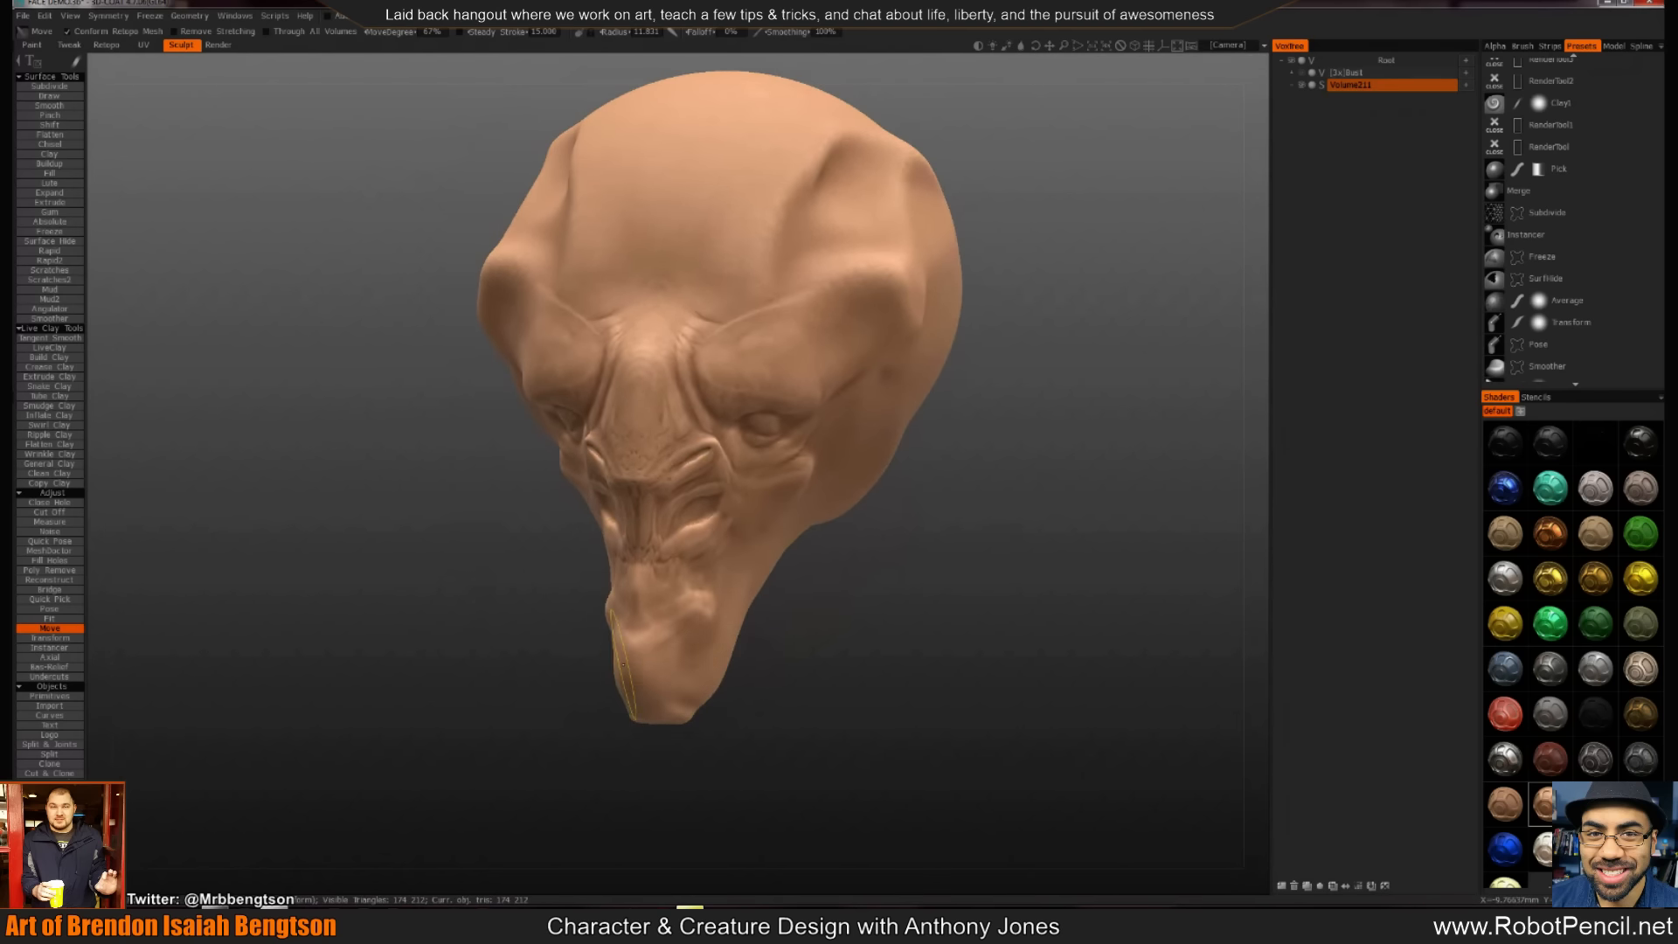
mouse_move(581, 678)
left_mouse_down()
mouse_move(651, 709)
mouse_move(637, 734)
mouse_move(670, 713)
mouse_move(647, 712)
mouse_move(654, 652)
left_mouse_up()
mouse_move(841, 622)
left_mouse_down()
mouse_move(839, 591)
mouse_move(722, 627)
mouse_move(914, 623)
mouse_move(849, 610)
left_mouse_up()
left_click_drag(656, 620, 662, 652)
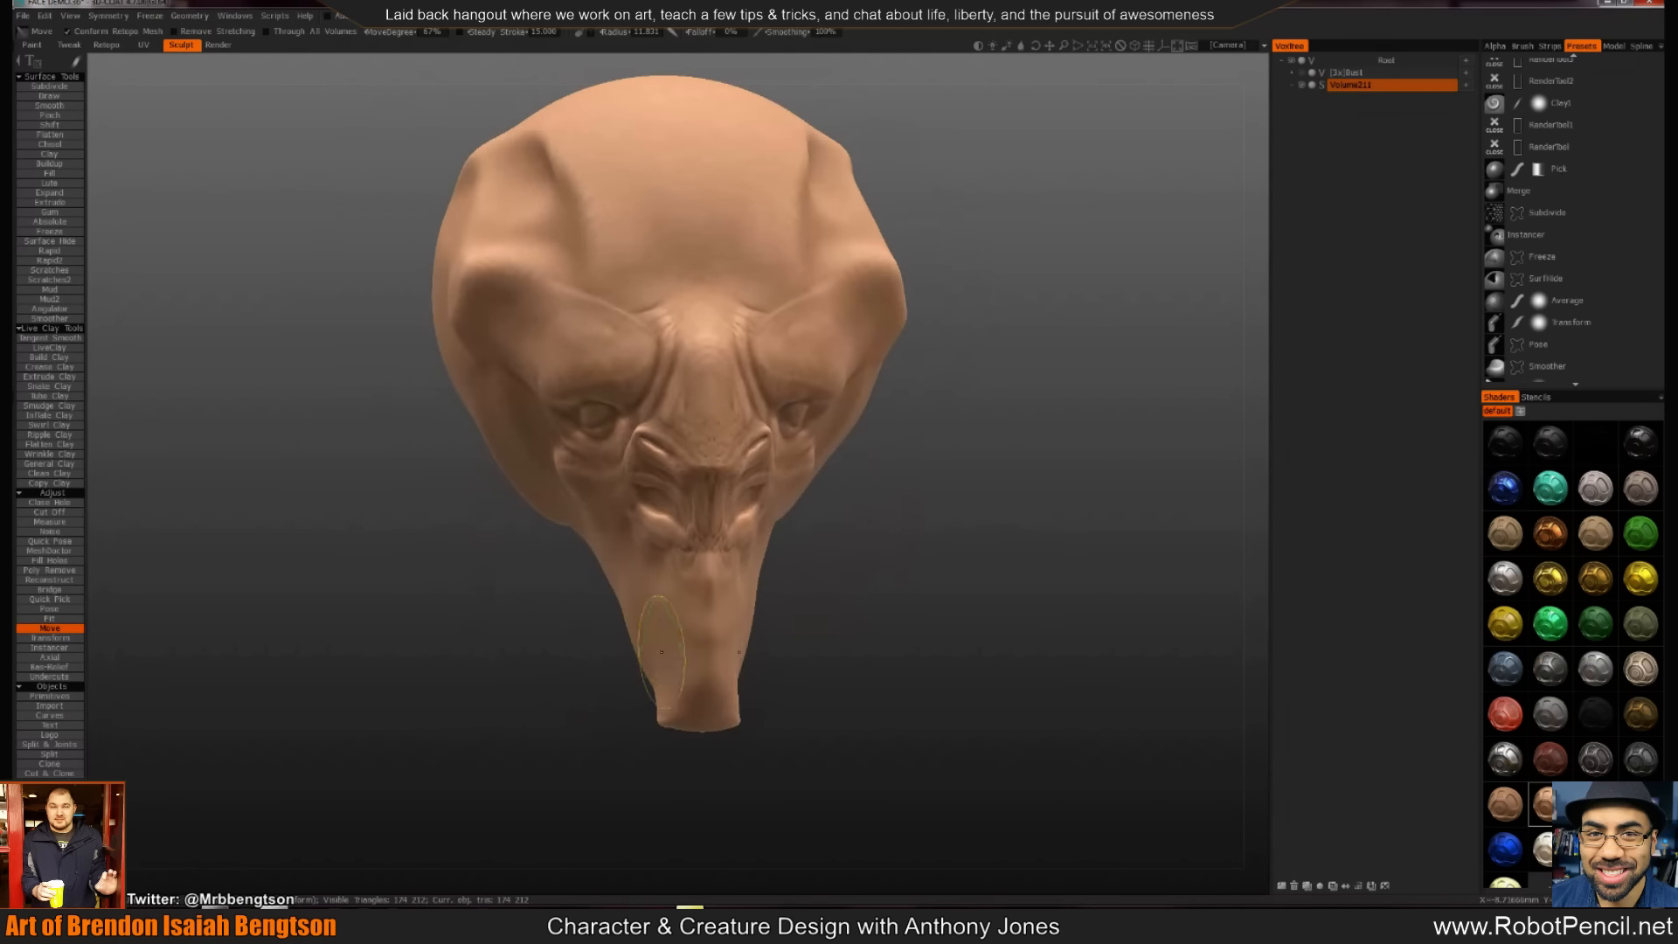
left_click_drag(873, 667, 648, 639)
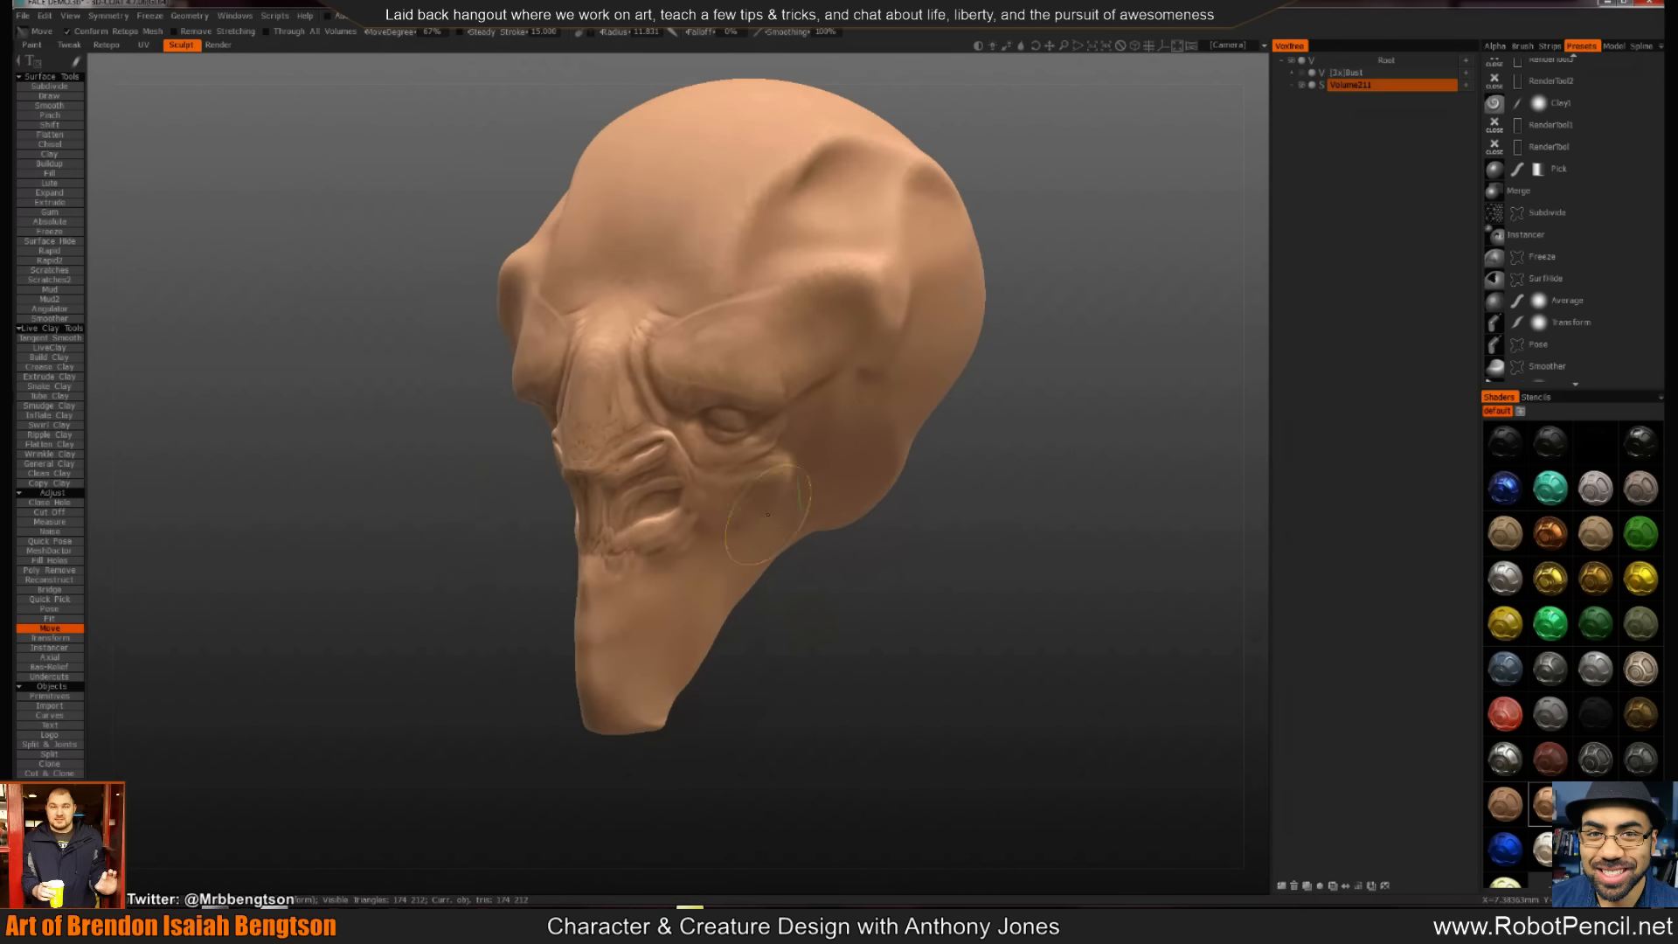
left_click_drag(822, 645, 897, 628)
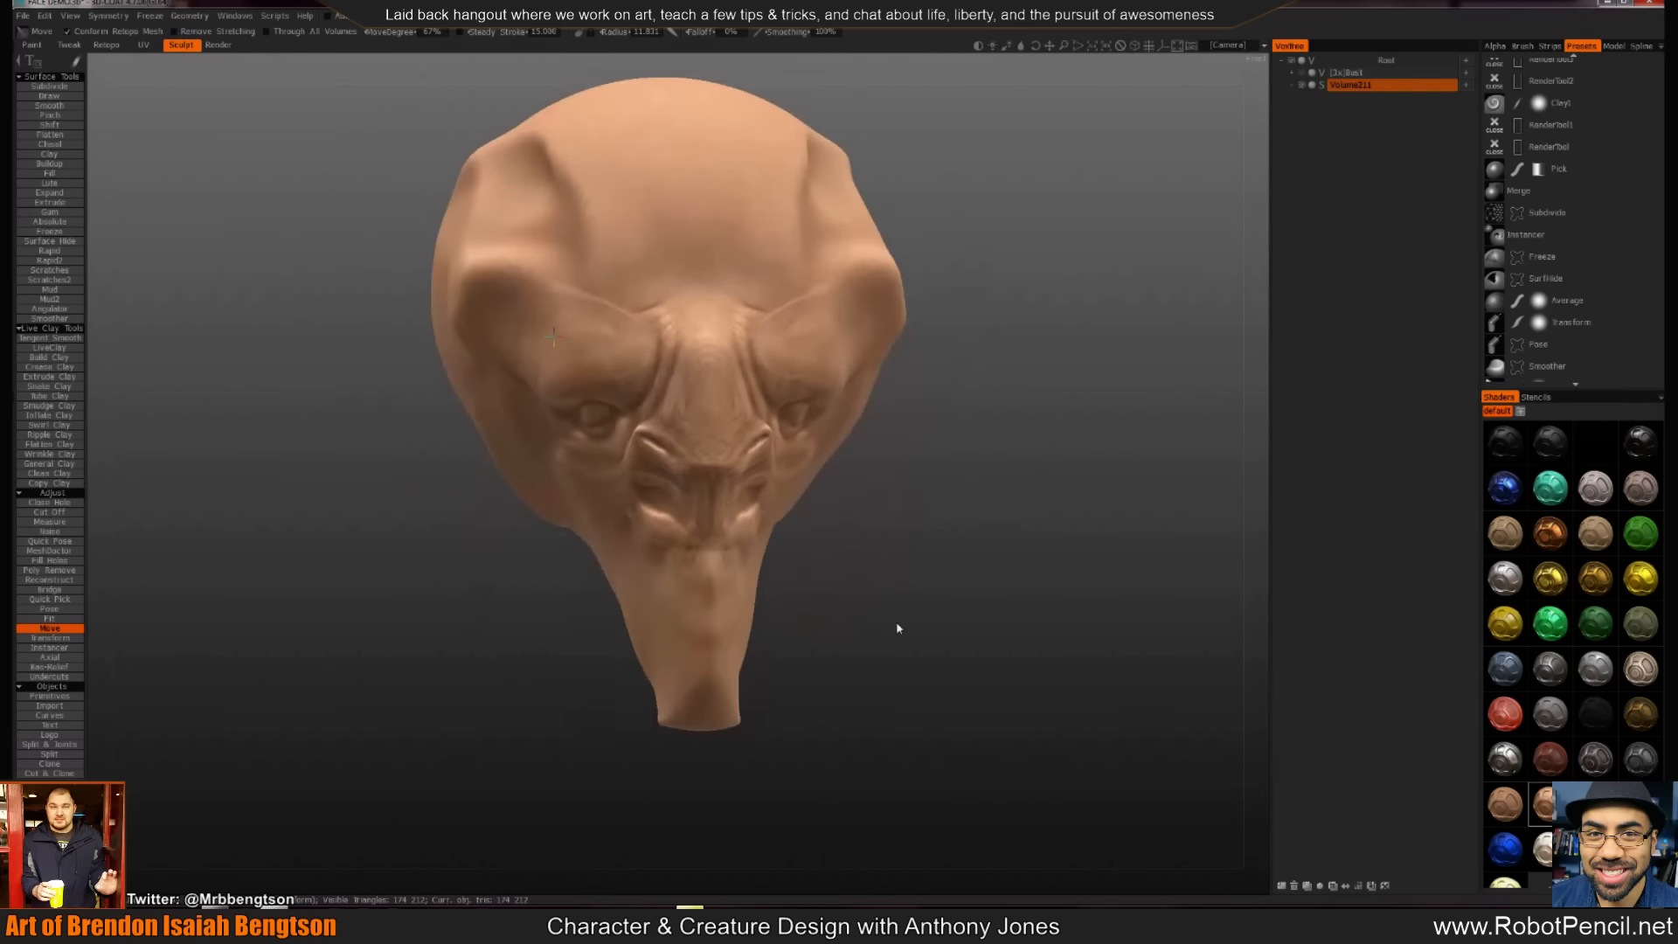
Reshape the ridges above the nostrils and draw the nose bridge down between them with a progressively smaller Move brush
left_click_drag(645, 493, 634, 428)
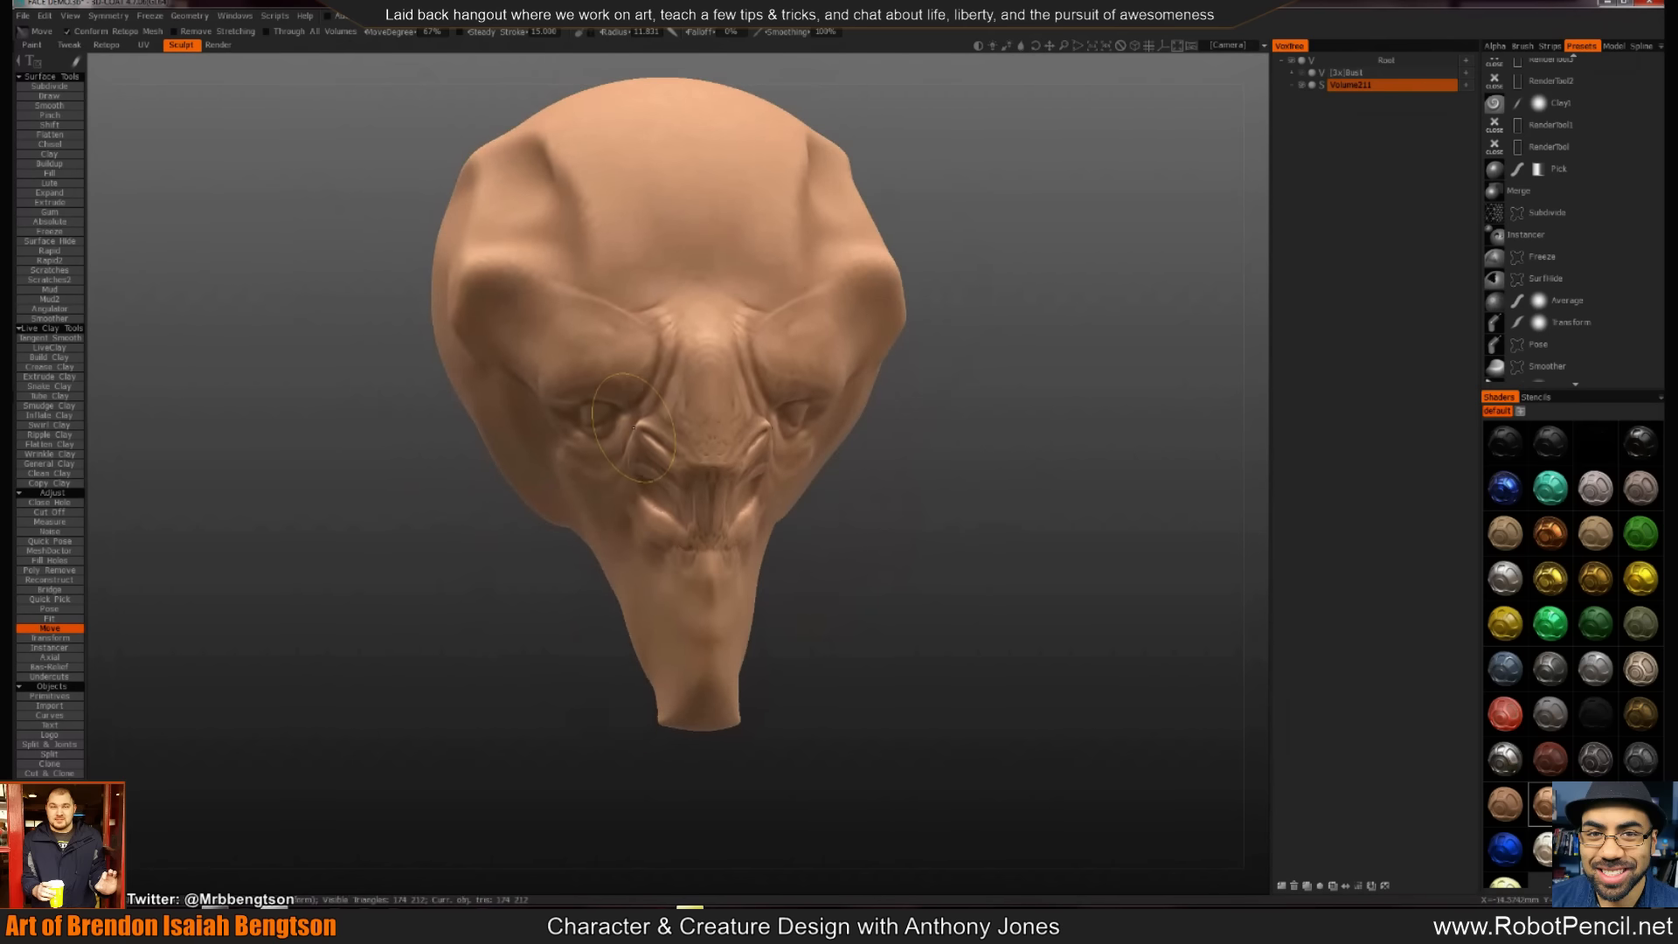
right_click_drag(652, 444, 617, 444)
left_click_drag(643, 432, 643, 424)
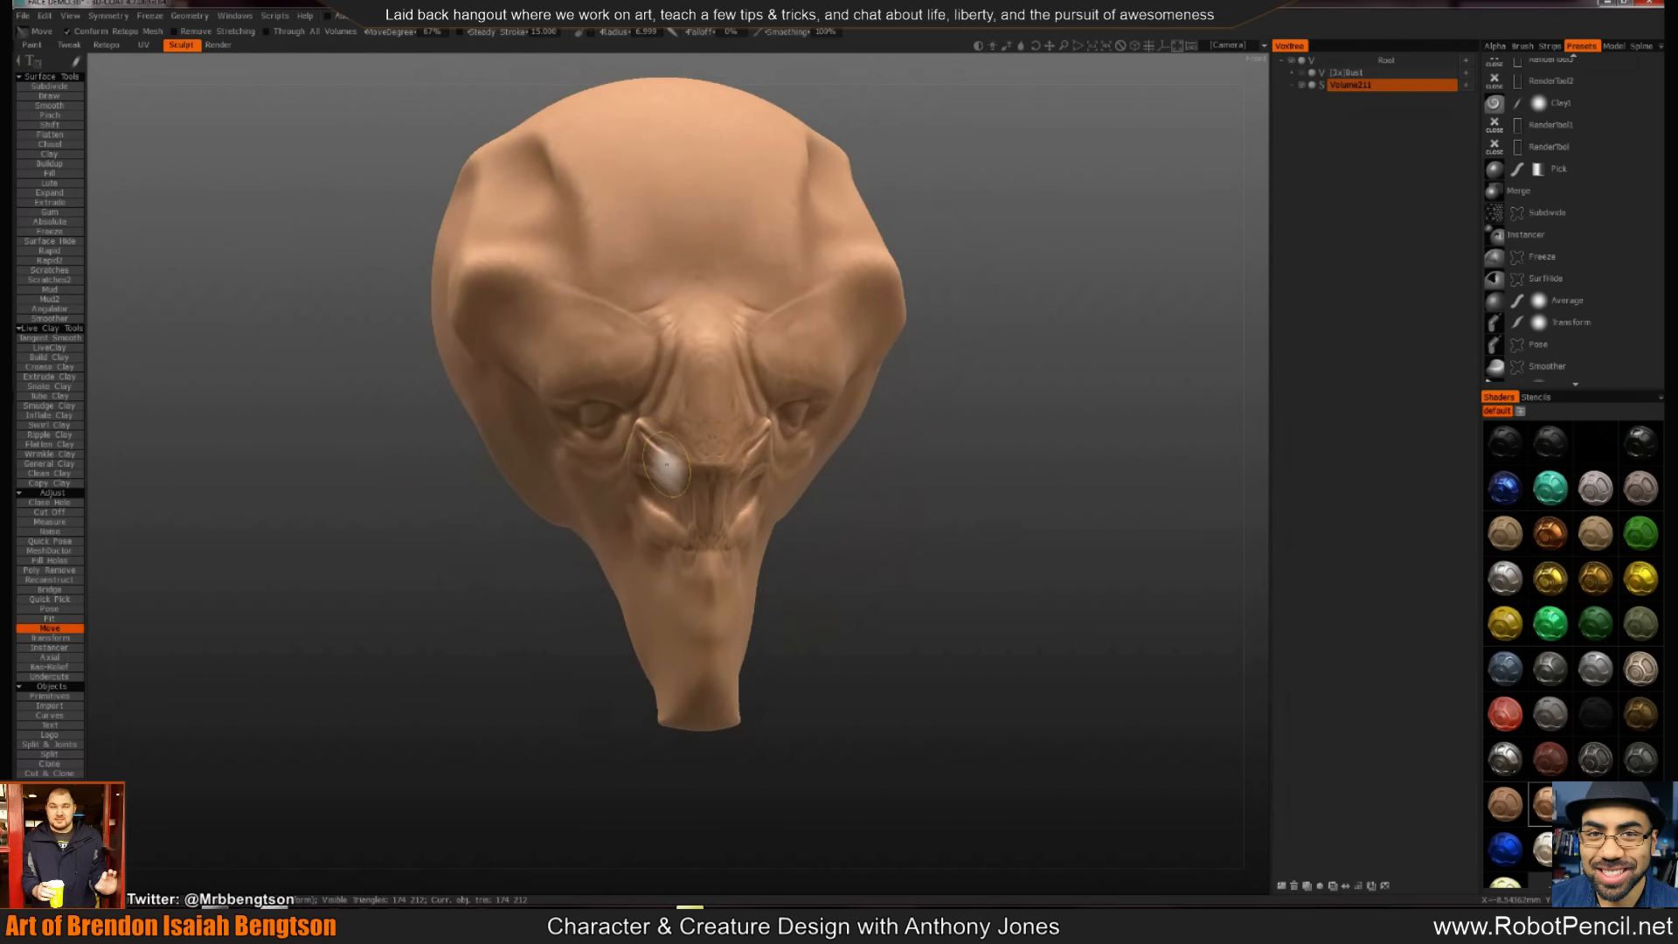
right_click_drag(664, 467, 631, 468)
mouse_move(656, 450)
left_mouse_down()
mouse_move(663, 471)
mouse_move(672, 447)
mouse_move(723, 472)
left_mouse_up()
left_click_drag(866, 515, 573, 505, "alt")
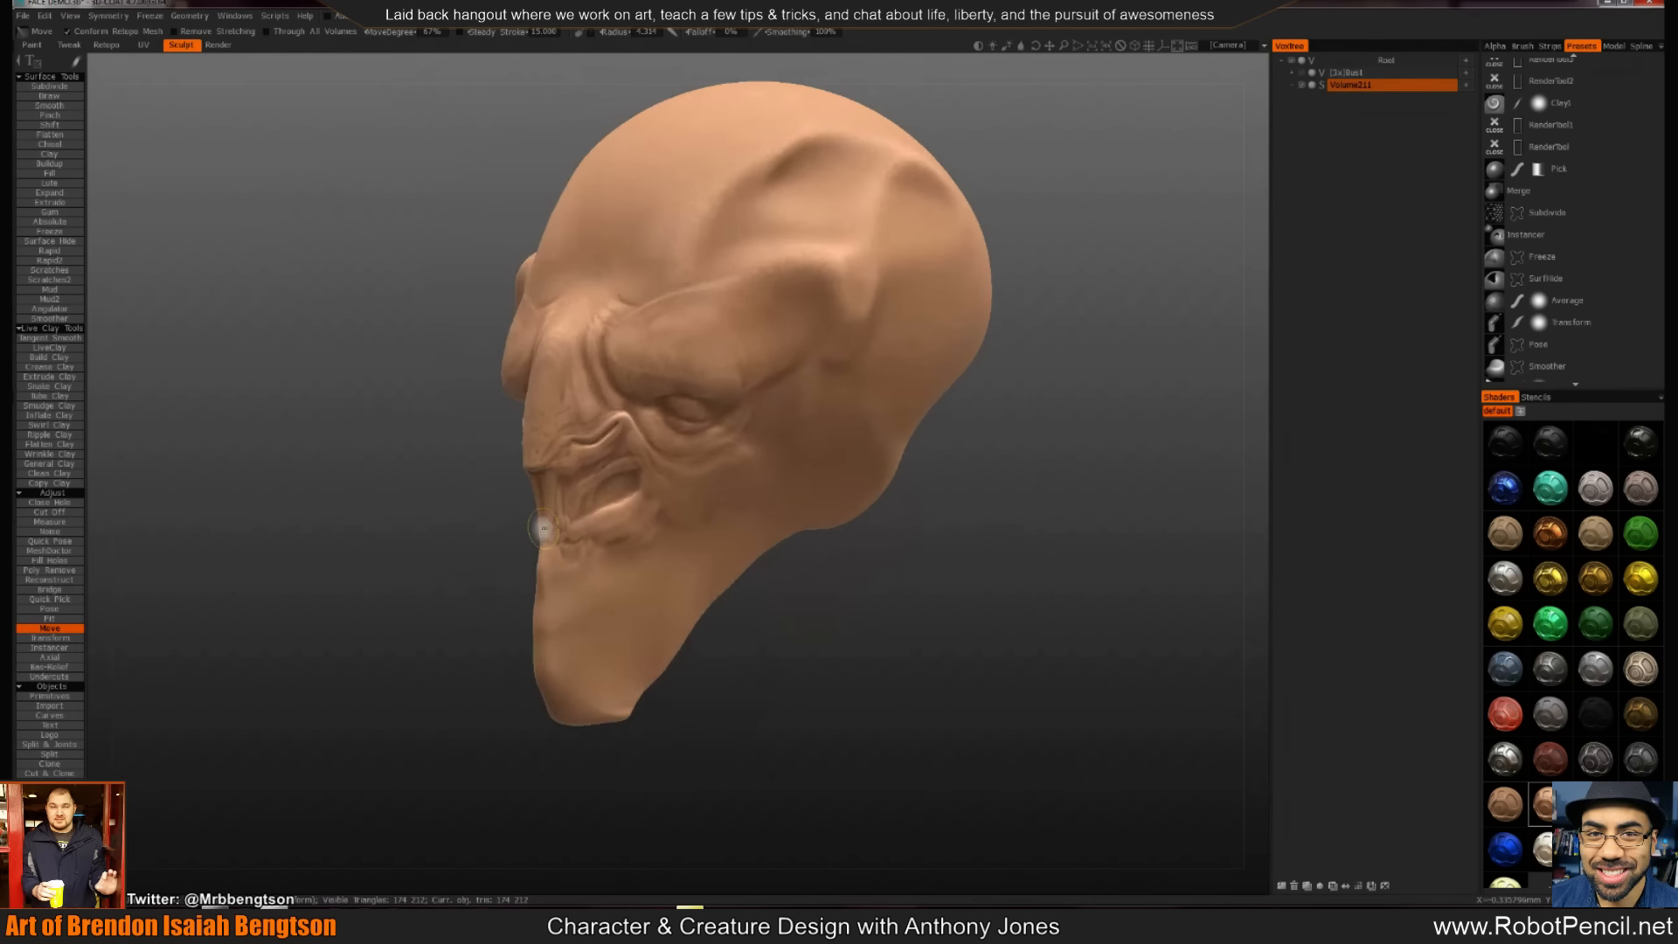
Set the Move degree to 54% with a larger brush and reshape the cheekbones below the eyes
left_click_drag(517, 624, 674, 612)
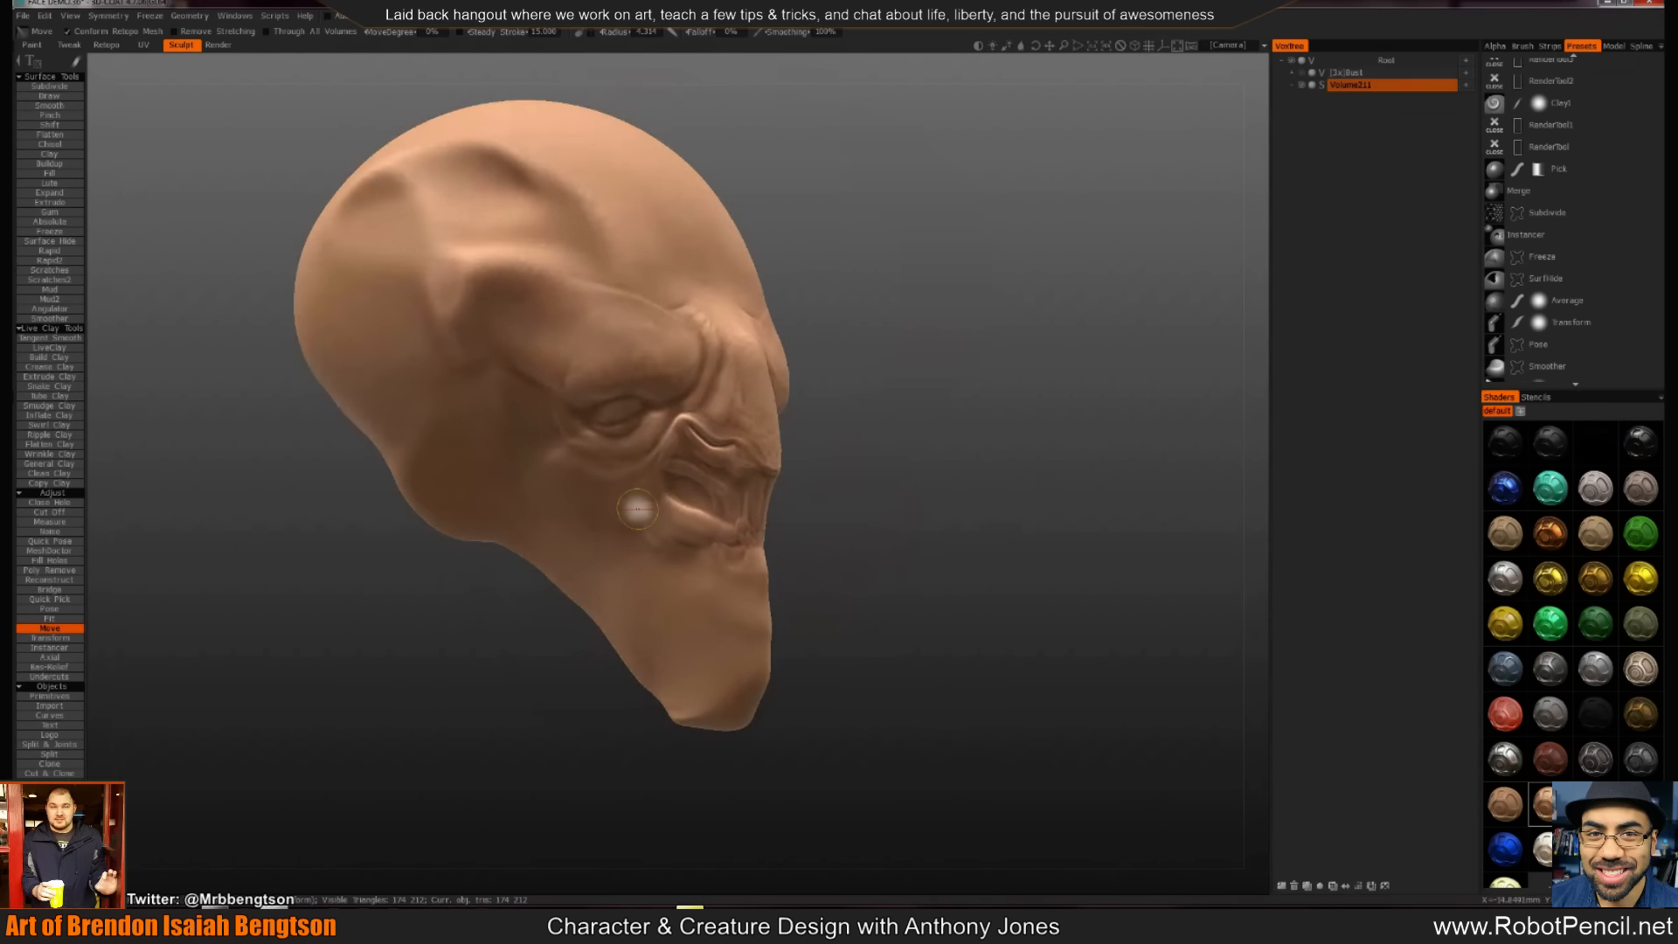
right_click_drag(638, 509, 615, 522)
left_click_drag(615, 522, 554, 513, "alt")
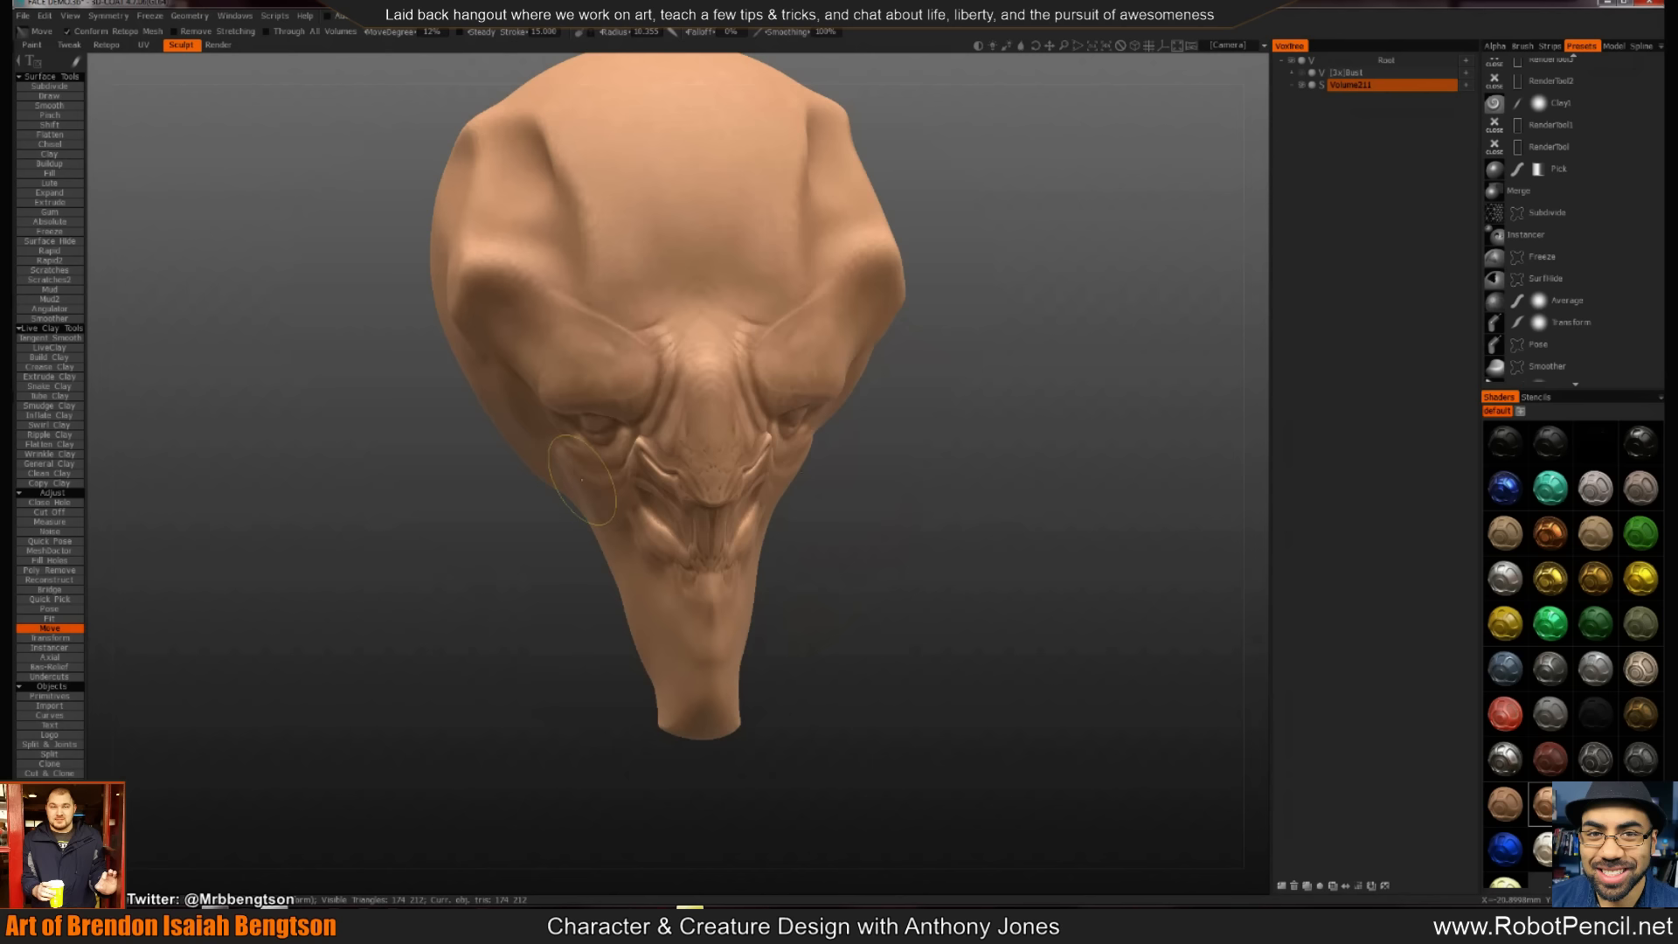
right_click_drag(570, 490, 571, 489)
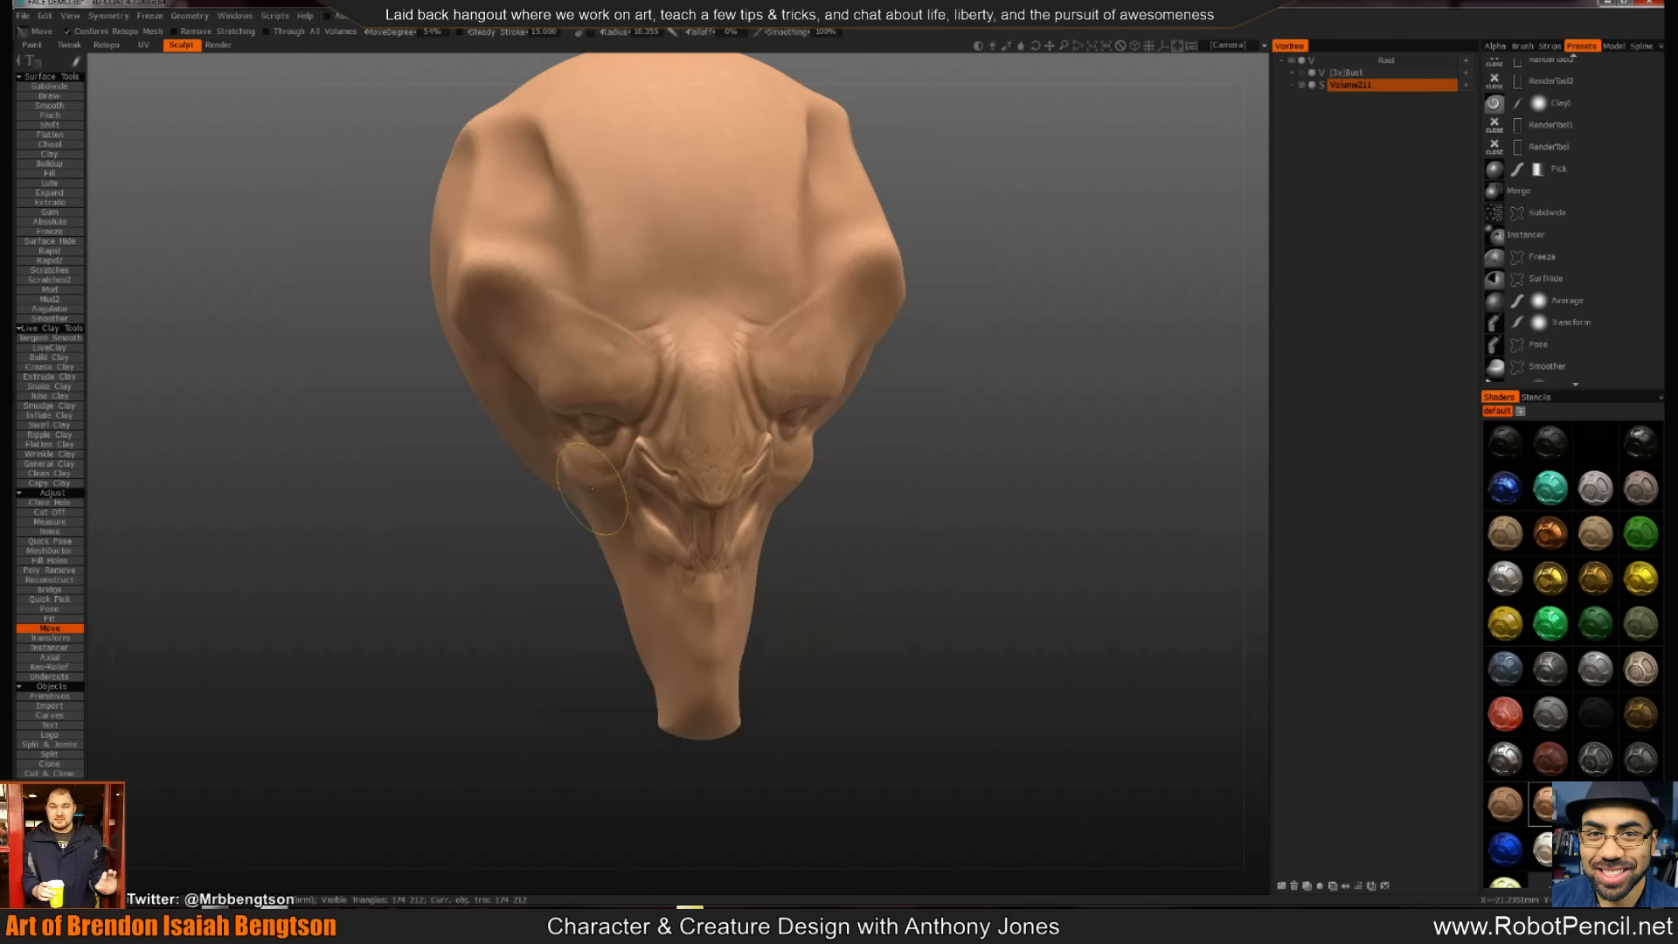
mouse_move(512, 568)
left_mouse_down()
mouse_move(465, 517)
mouse_move(524, 552)
mouse_move(509, 507)
mouse_move(542, 559)
mouse_move(390, 559)
mouse_move(544, 536)
mouse_move(633, 630)
left_mouse_up()
Smooth the end of the snout and refine the profile of its front edge below the nostrils
left_click_drag(659, 703, 664, 686, "shift")
left_click_drag(672, 699, 674, 681, "shift")
left_click_drag(909, 686, 847, 653)
right_click_drag(847, 653, 717, 549)
mouse_move(717, 548)
left_mouse_down()
mouse_move(727, 502)
mouse_move(816, 539)
mouse_move(779, 536)
mouse_move(774, 494)
left_mouse_up()
right_click_drag(773, 493, 813, 524)
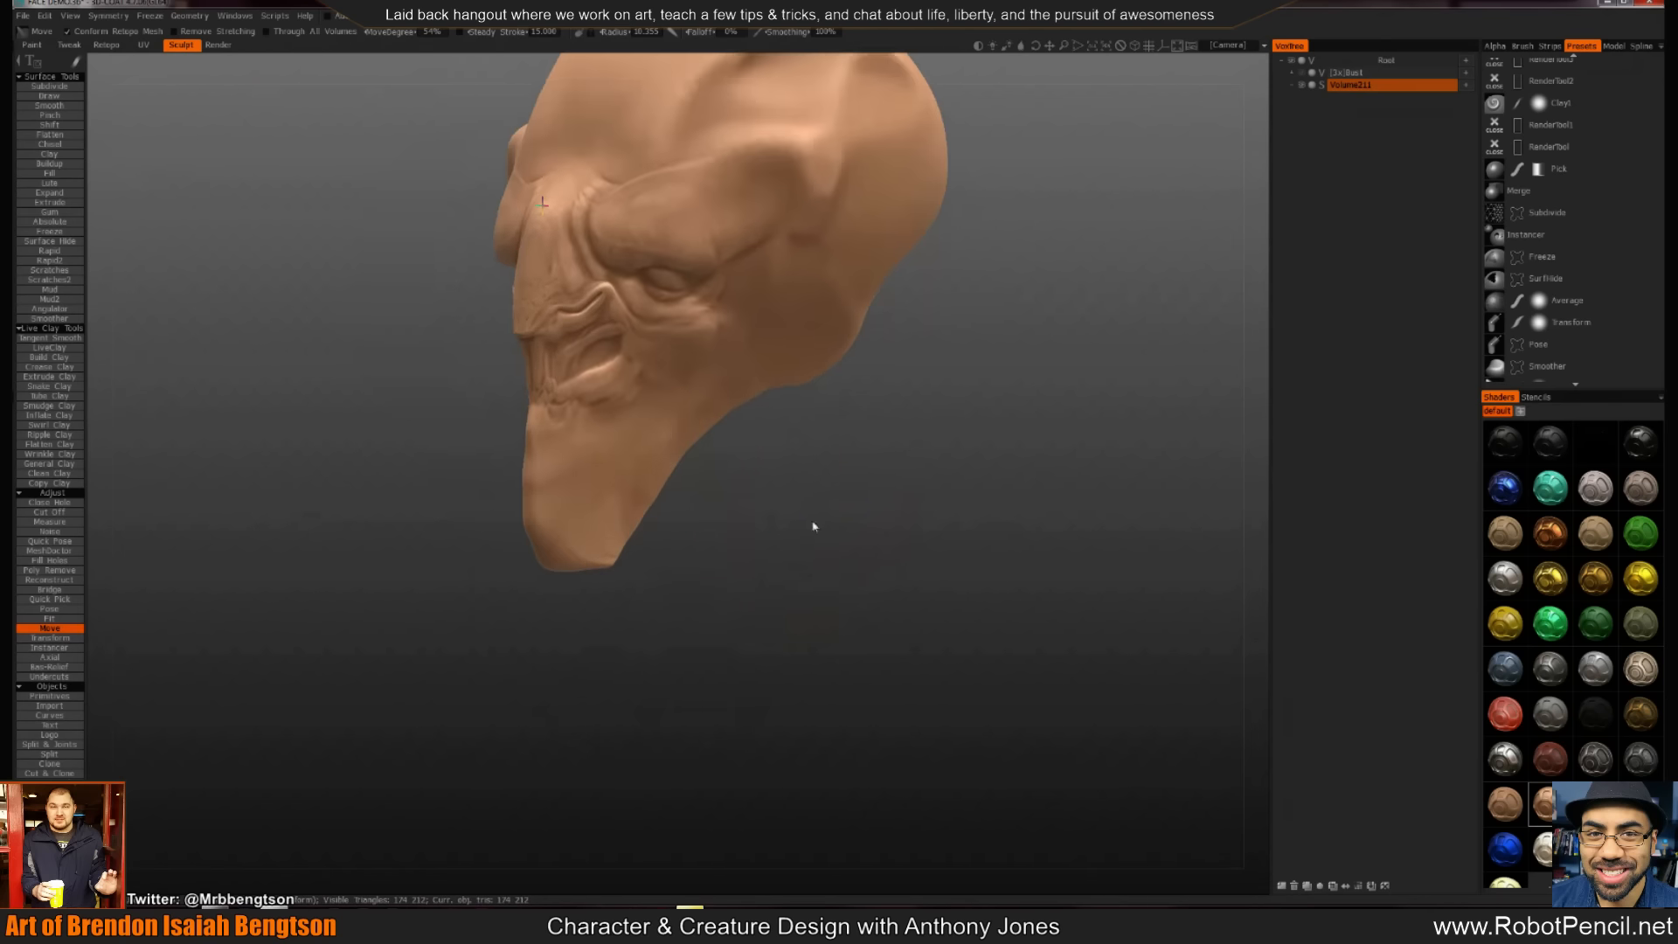
middle_click_drag(813, 525, 831, 599)
left_click_drag(831, 600, 733, 601)
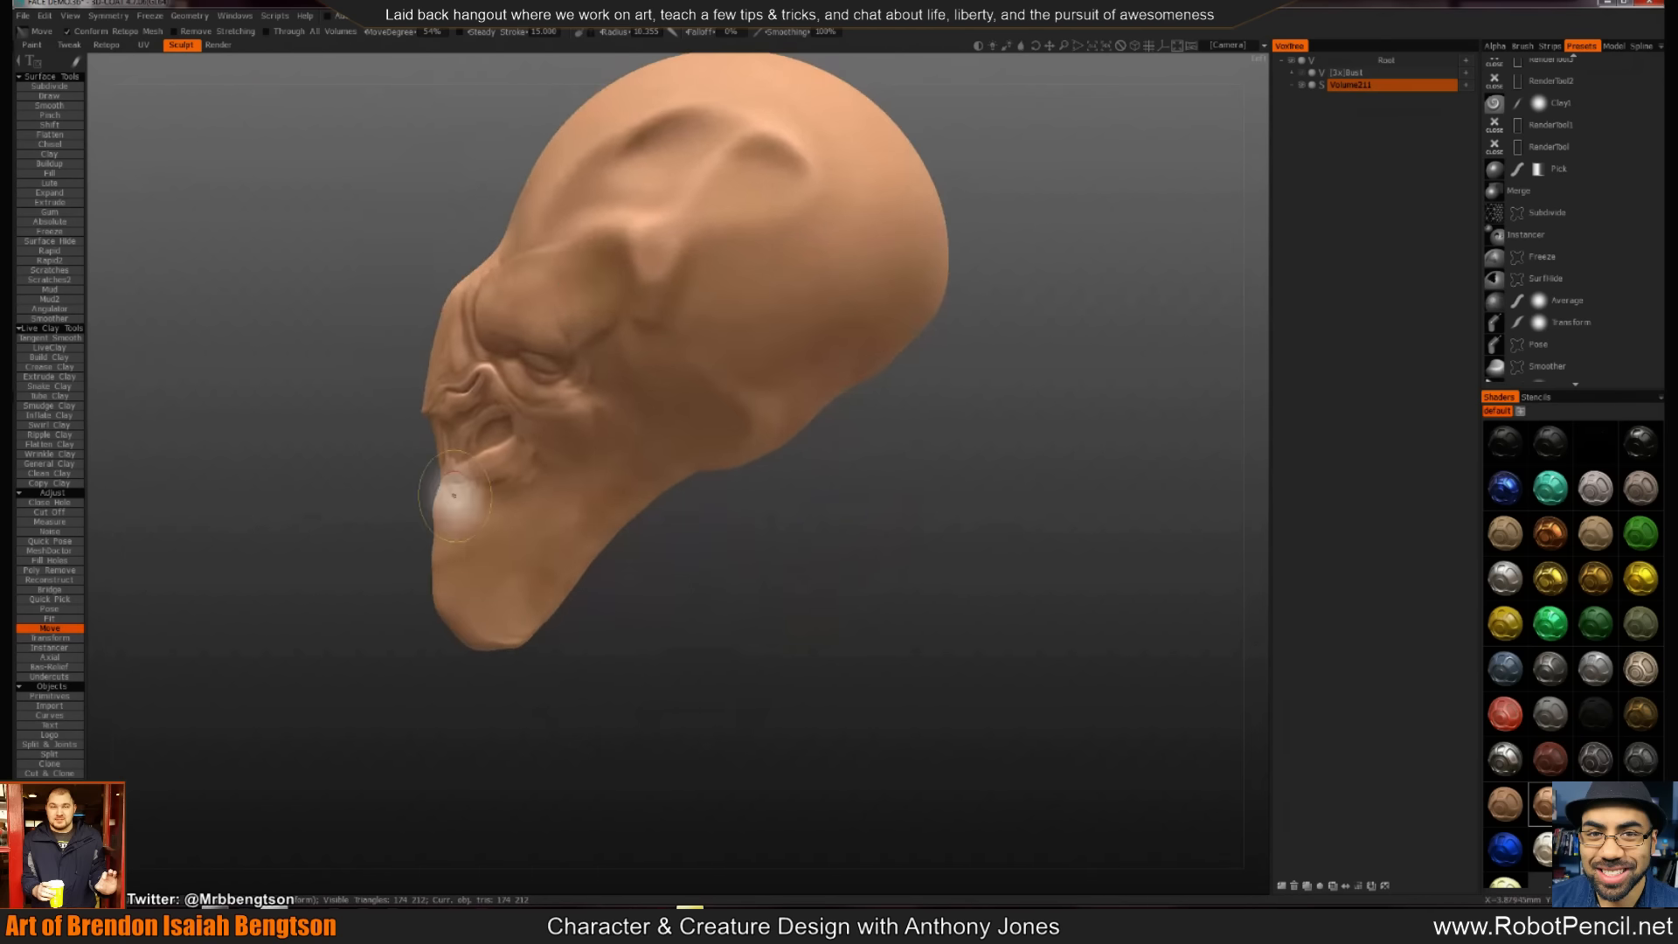
mouse_move(450, 524)
left_mouse_down()
mouse_move(547, 570)
mouse_move(562, 532)
left_mouse_up()
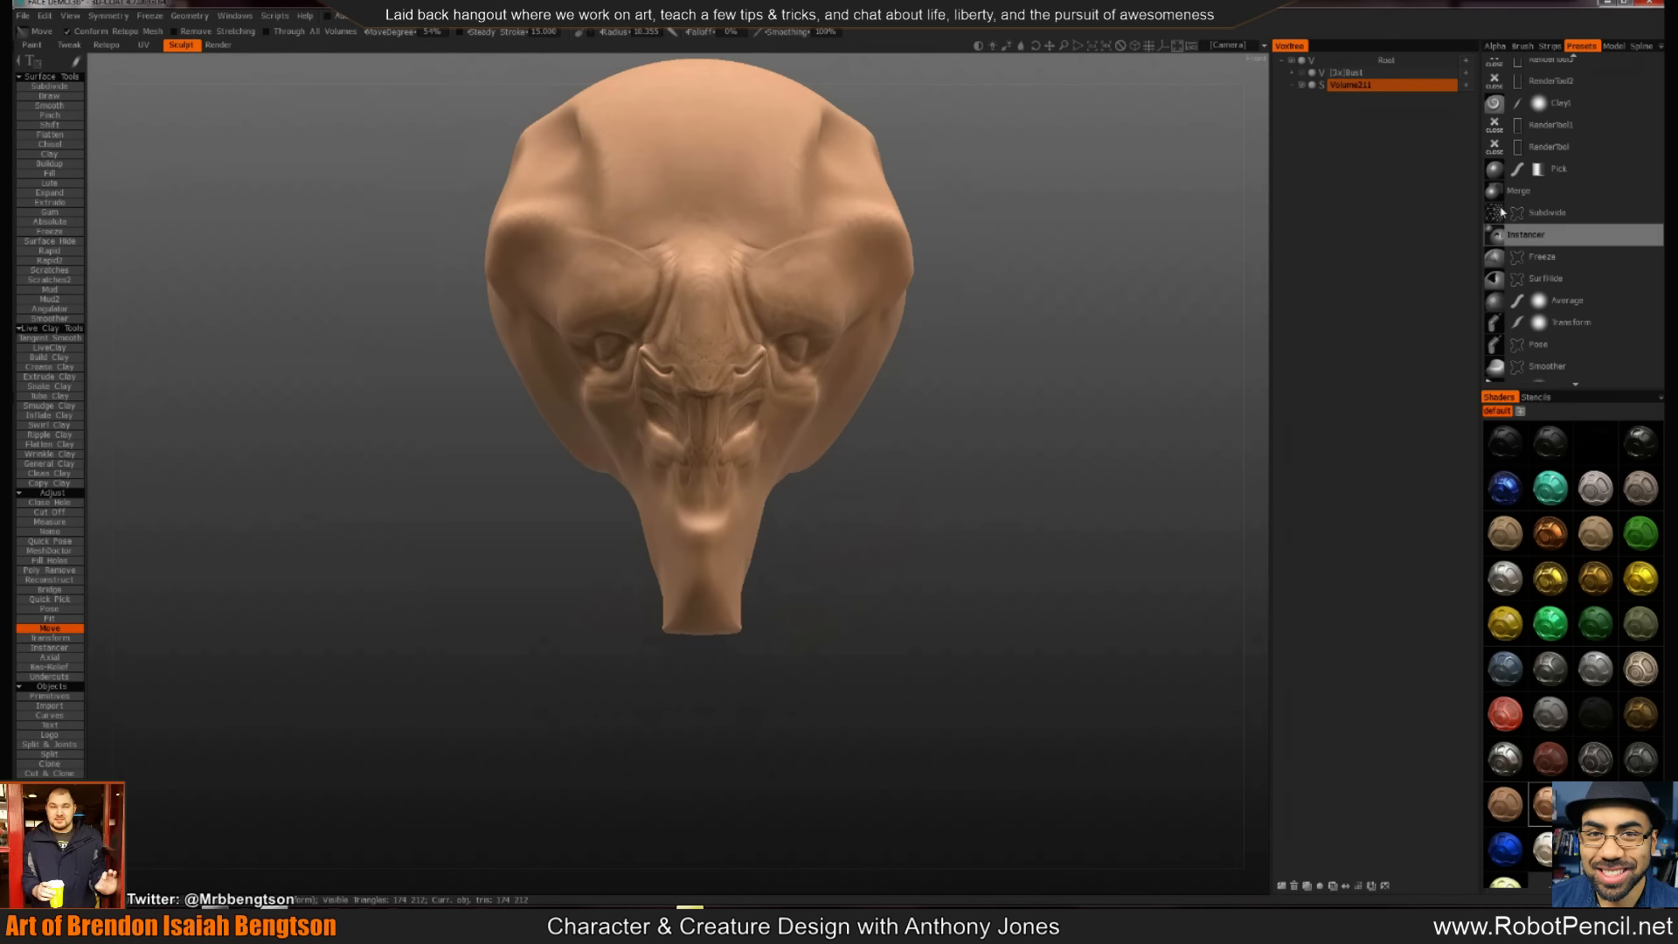
Hide the creature head volume and show the Bust volume with the helmeted figure instead
left_click(1302, 84)
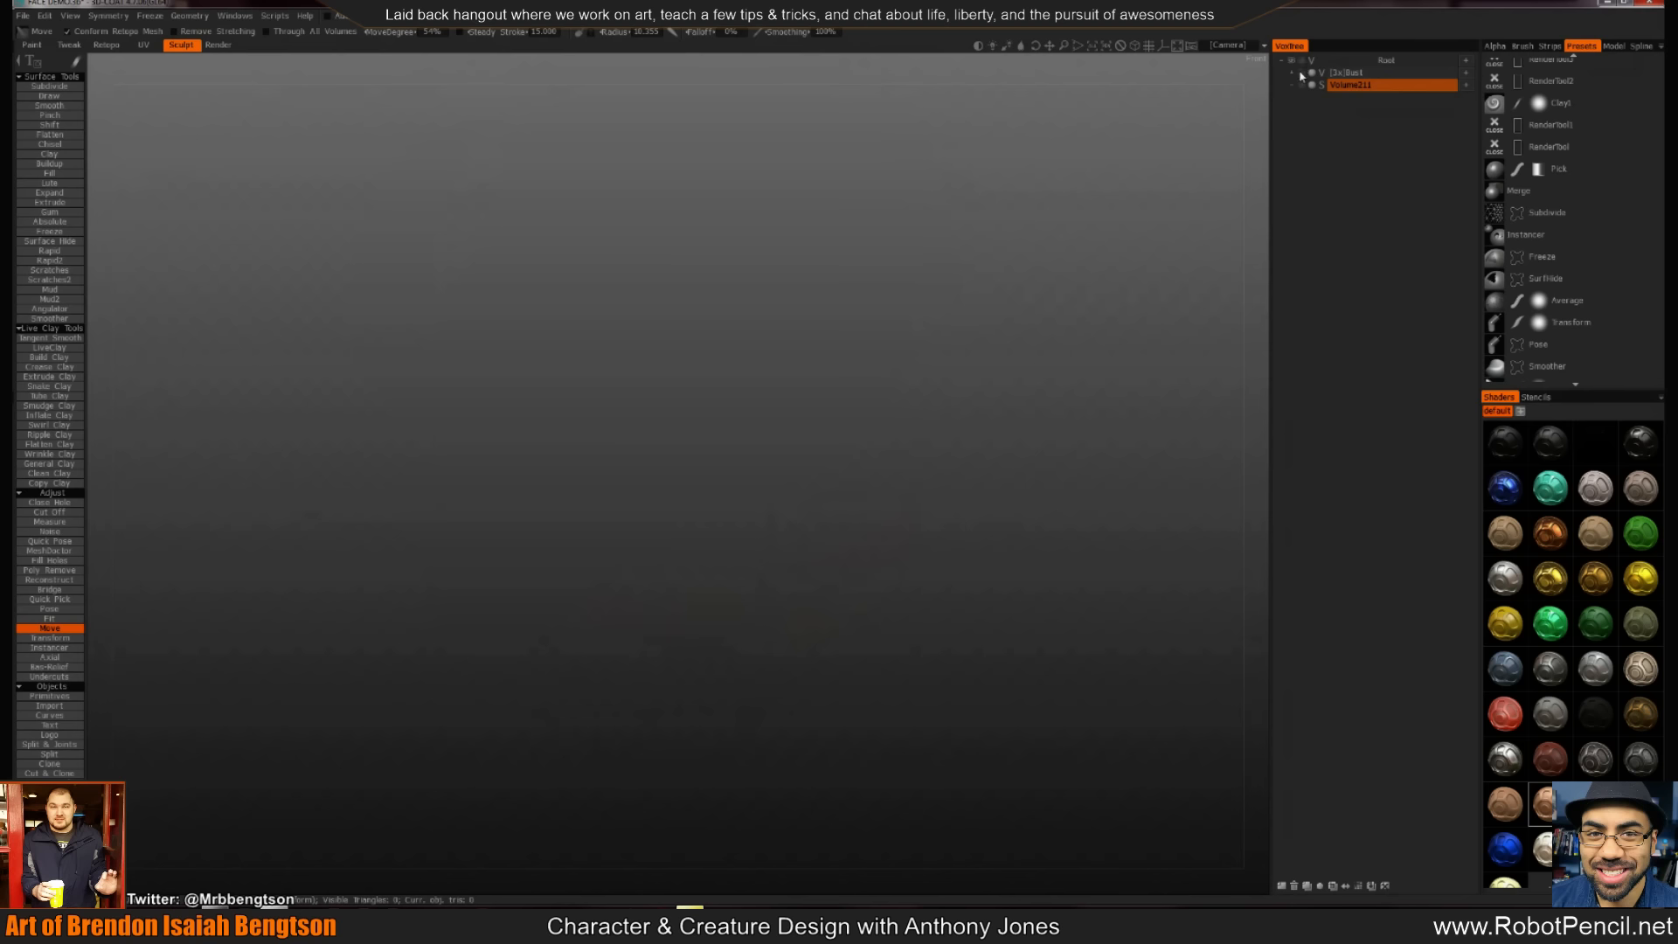
left_click(1298, 82)
left_click_drag(1112, 385, 1112, 572)
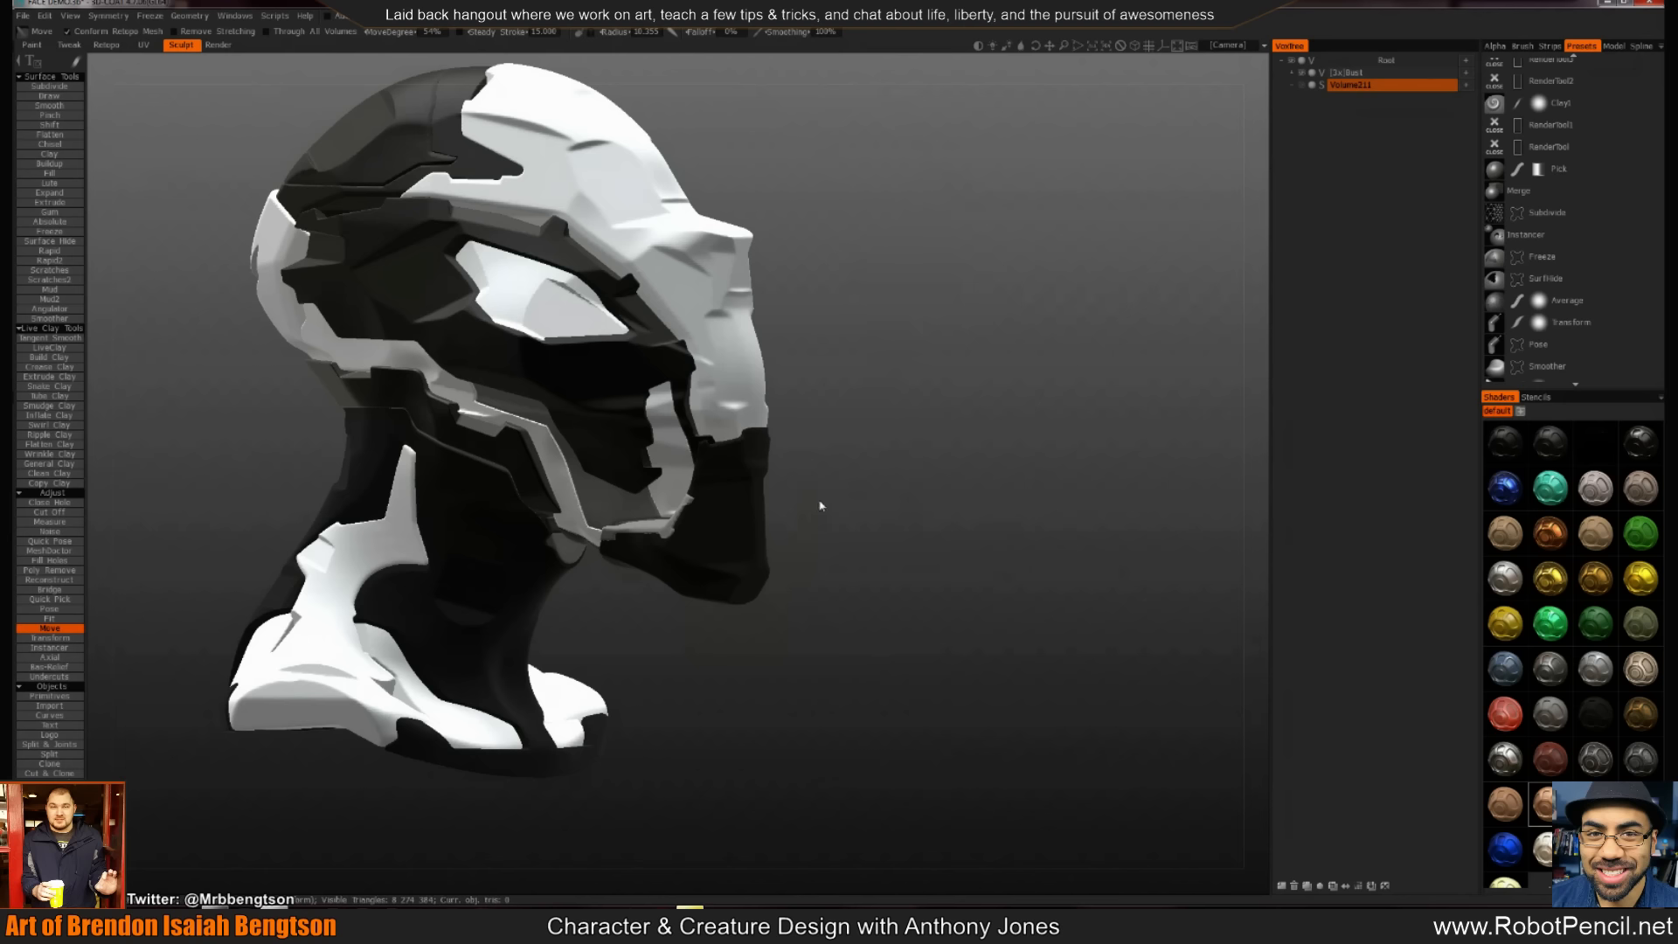
right_click_drag(839, 509, 846, 459)
middle_click_drag(846, 459, 962, 523)
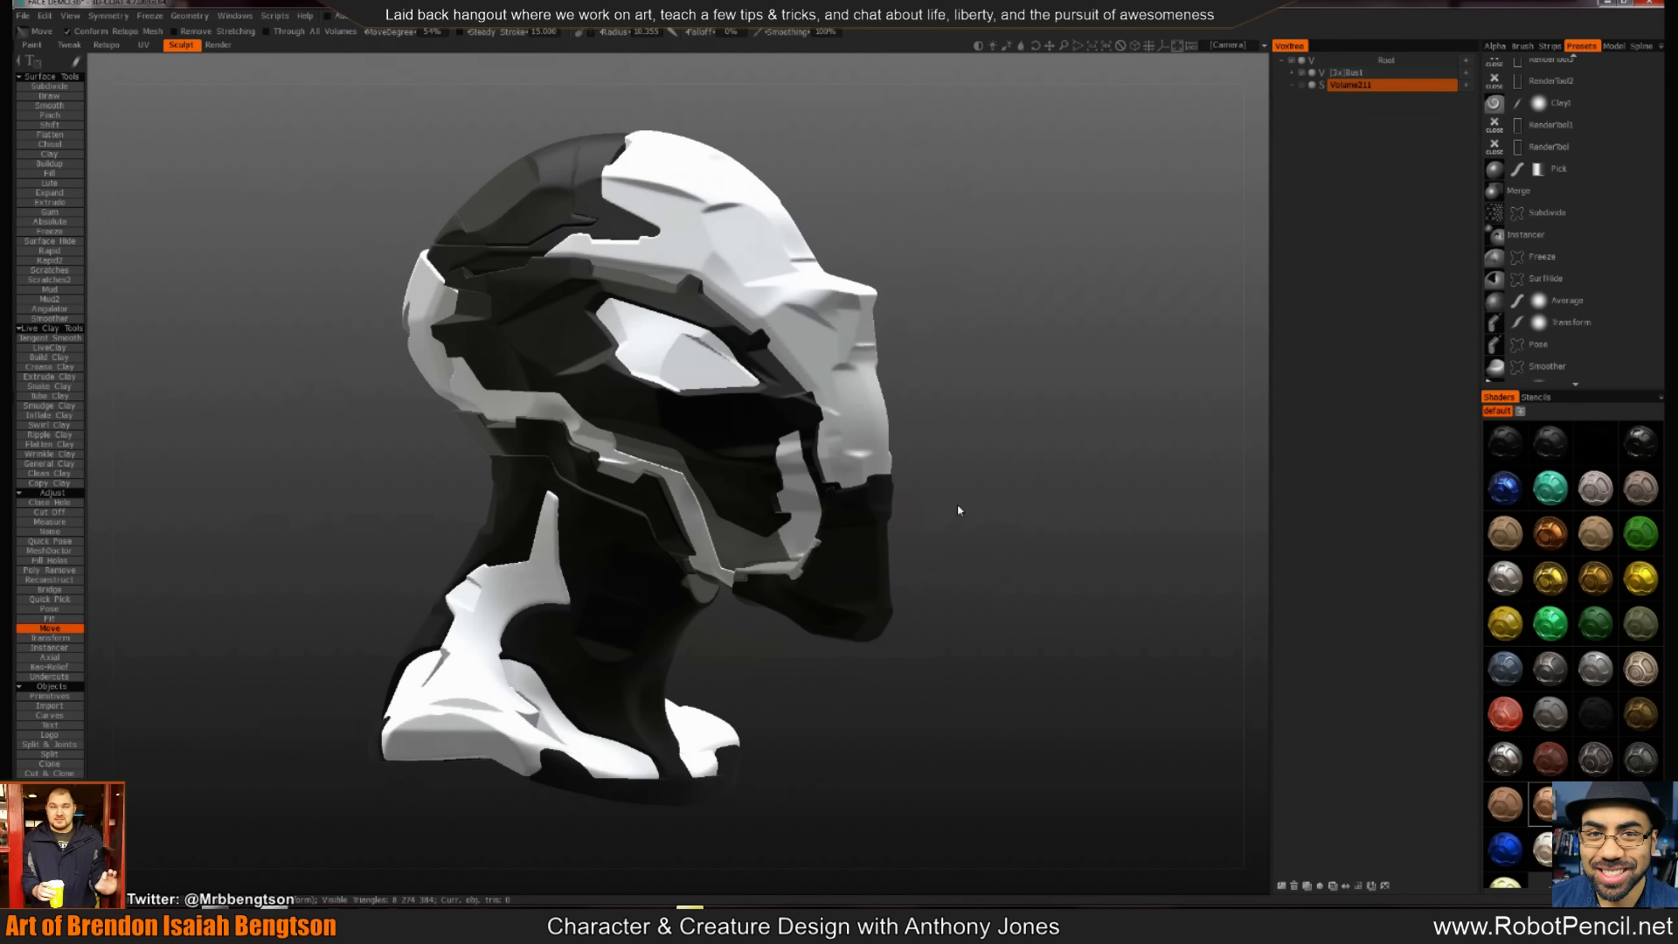
right_click_drag(940, 451, 929, 370)
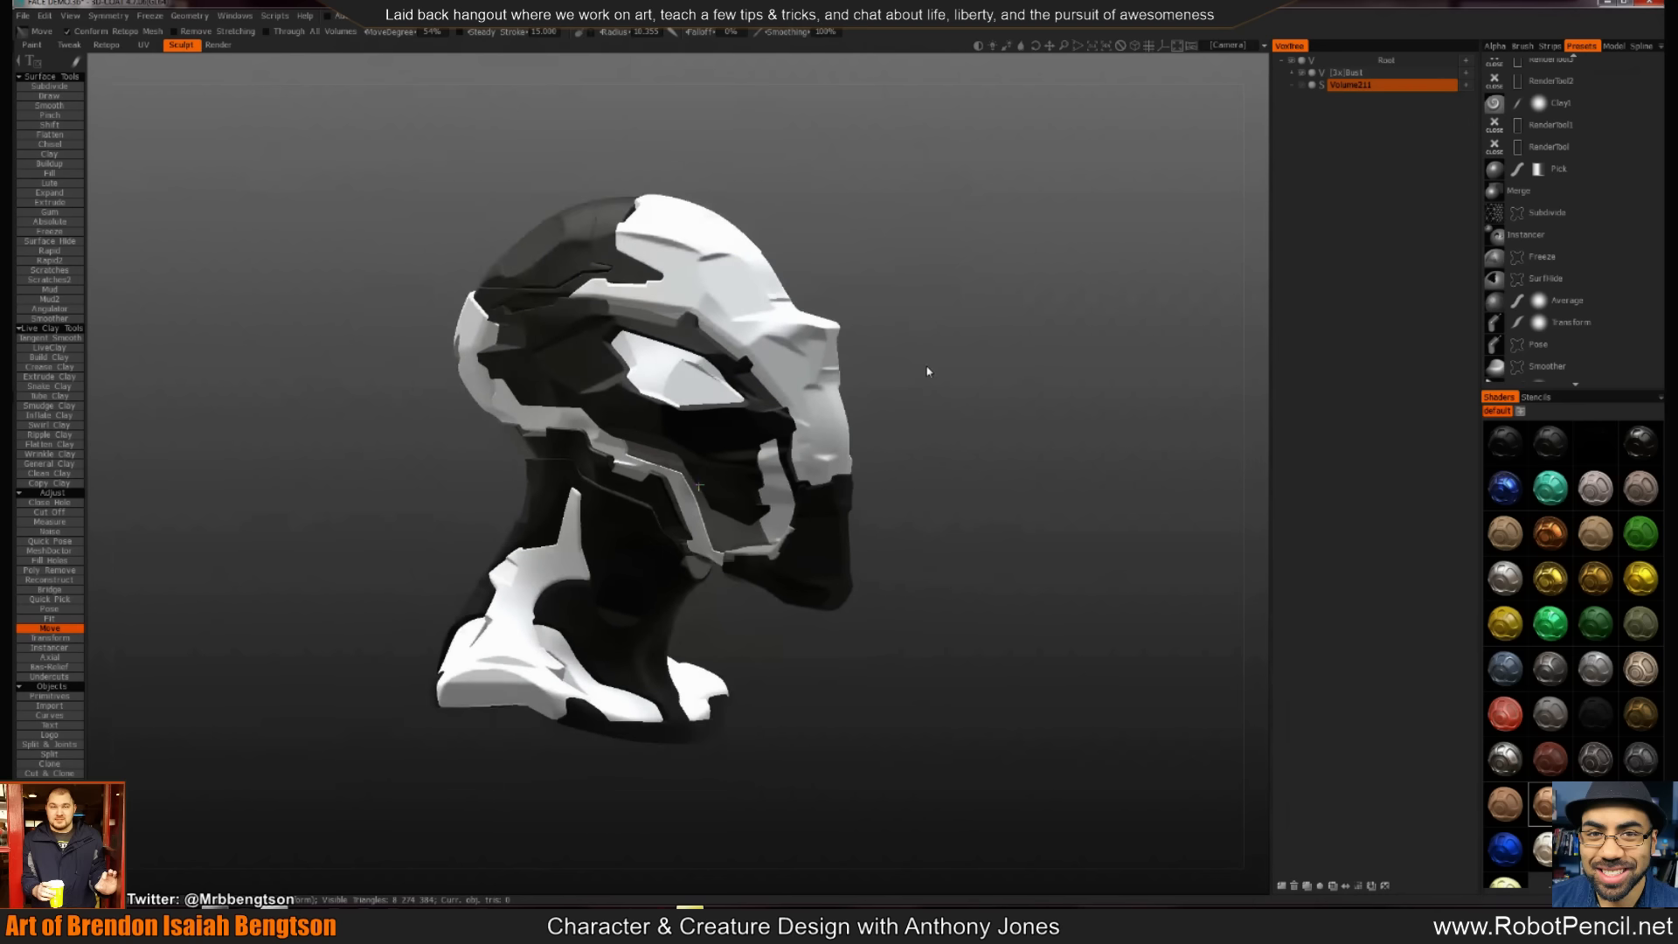
Examine the helmeted bust from the front, both sides and above
middle_click_drag(1002, 311, 1094, 234)
left_click_drag(1042, 395, 883, 385)
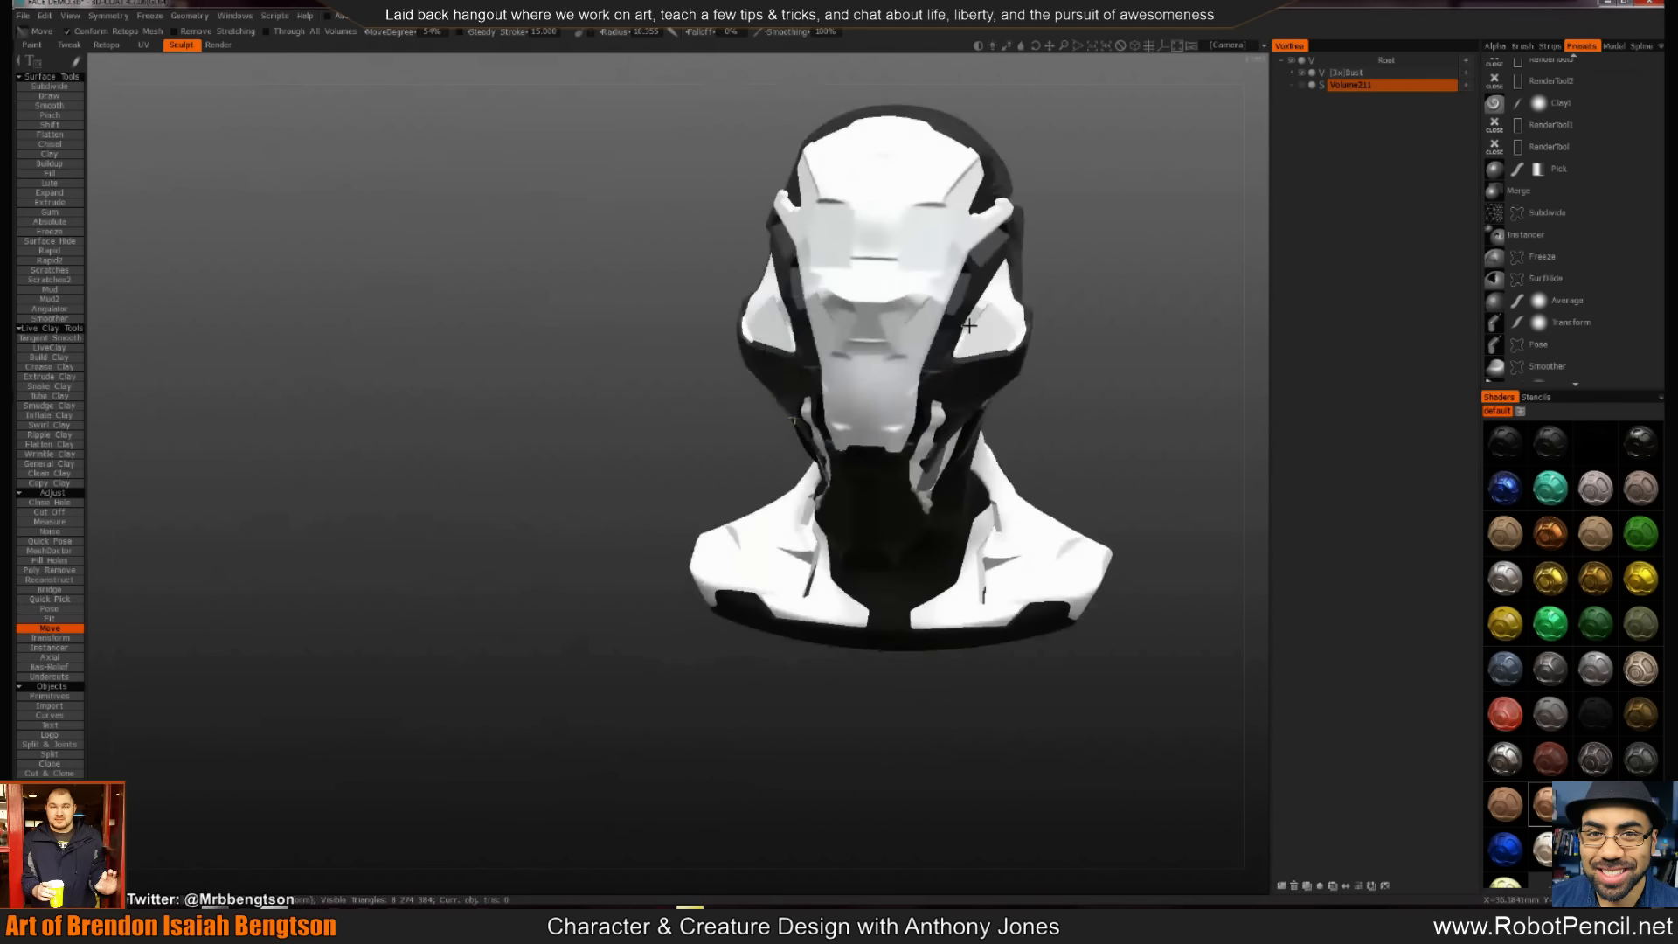
middle_click_drag(1028, 351, 874, 404)
left_click_drag(978, 411, 895, 446)
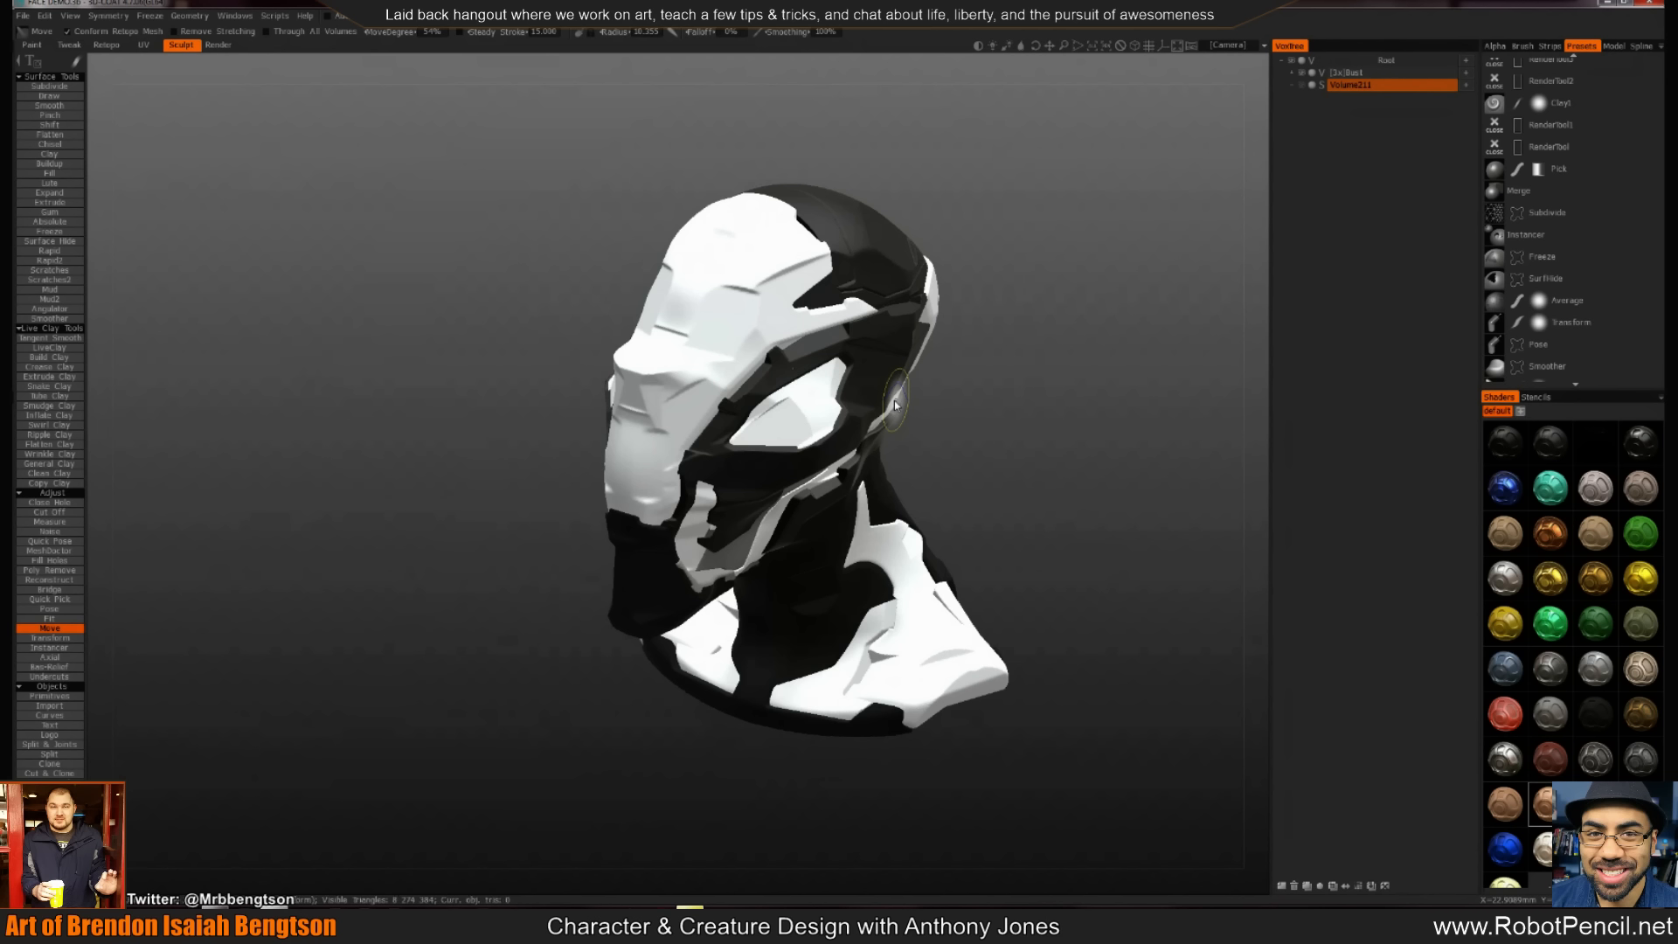
left_click_drag(1137, 345, 961, 478)
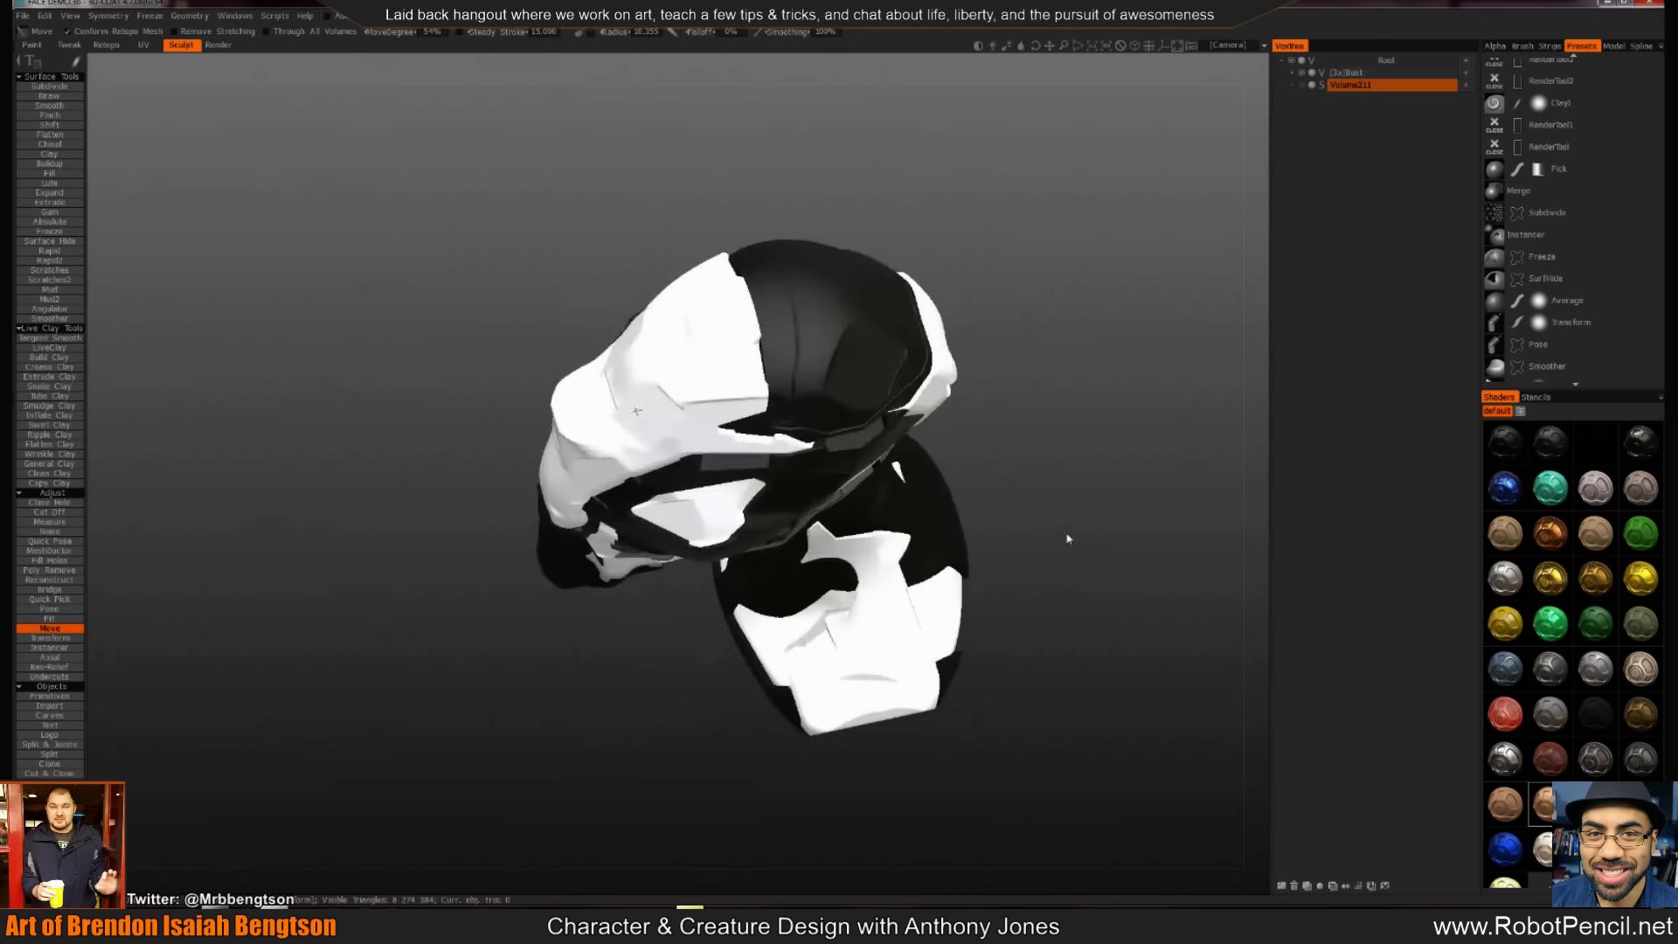
left_click_drag(1067, 536, 1065, 465)
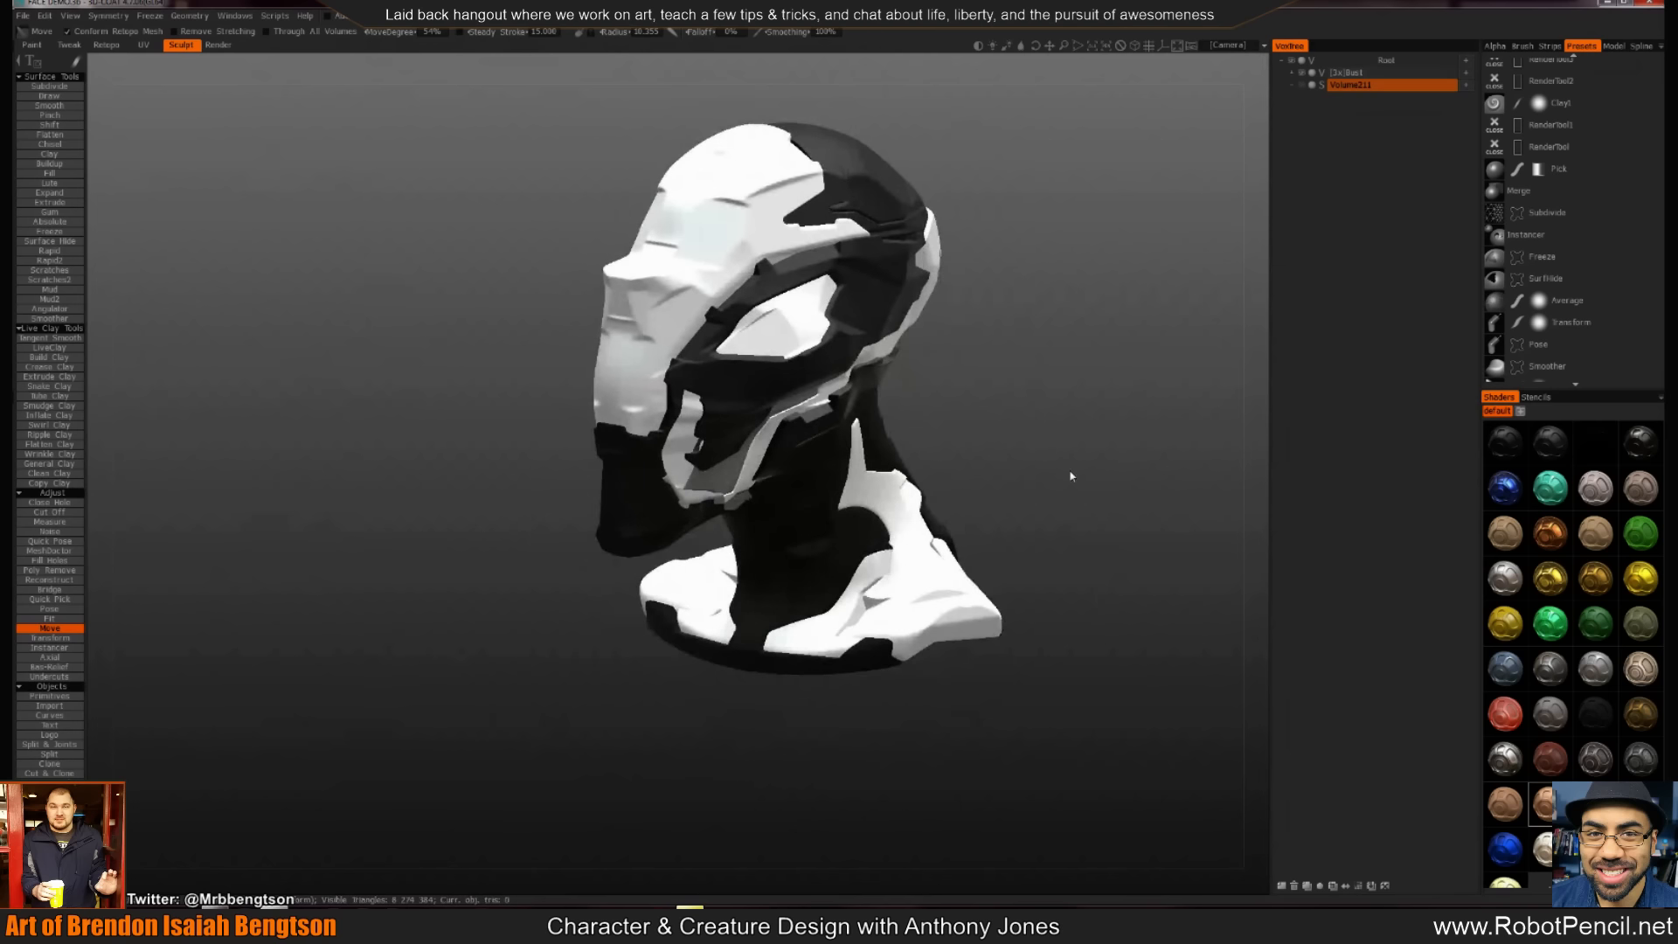
left_click_drag(1082, 396, 839, 533)
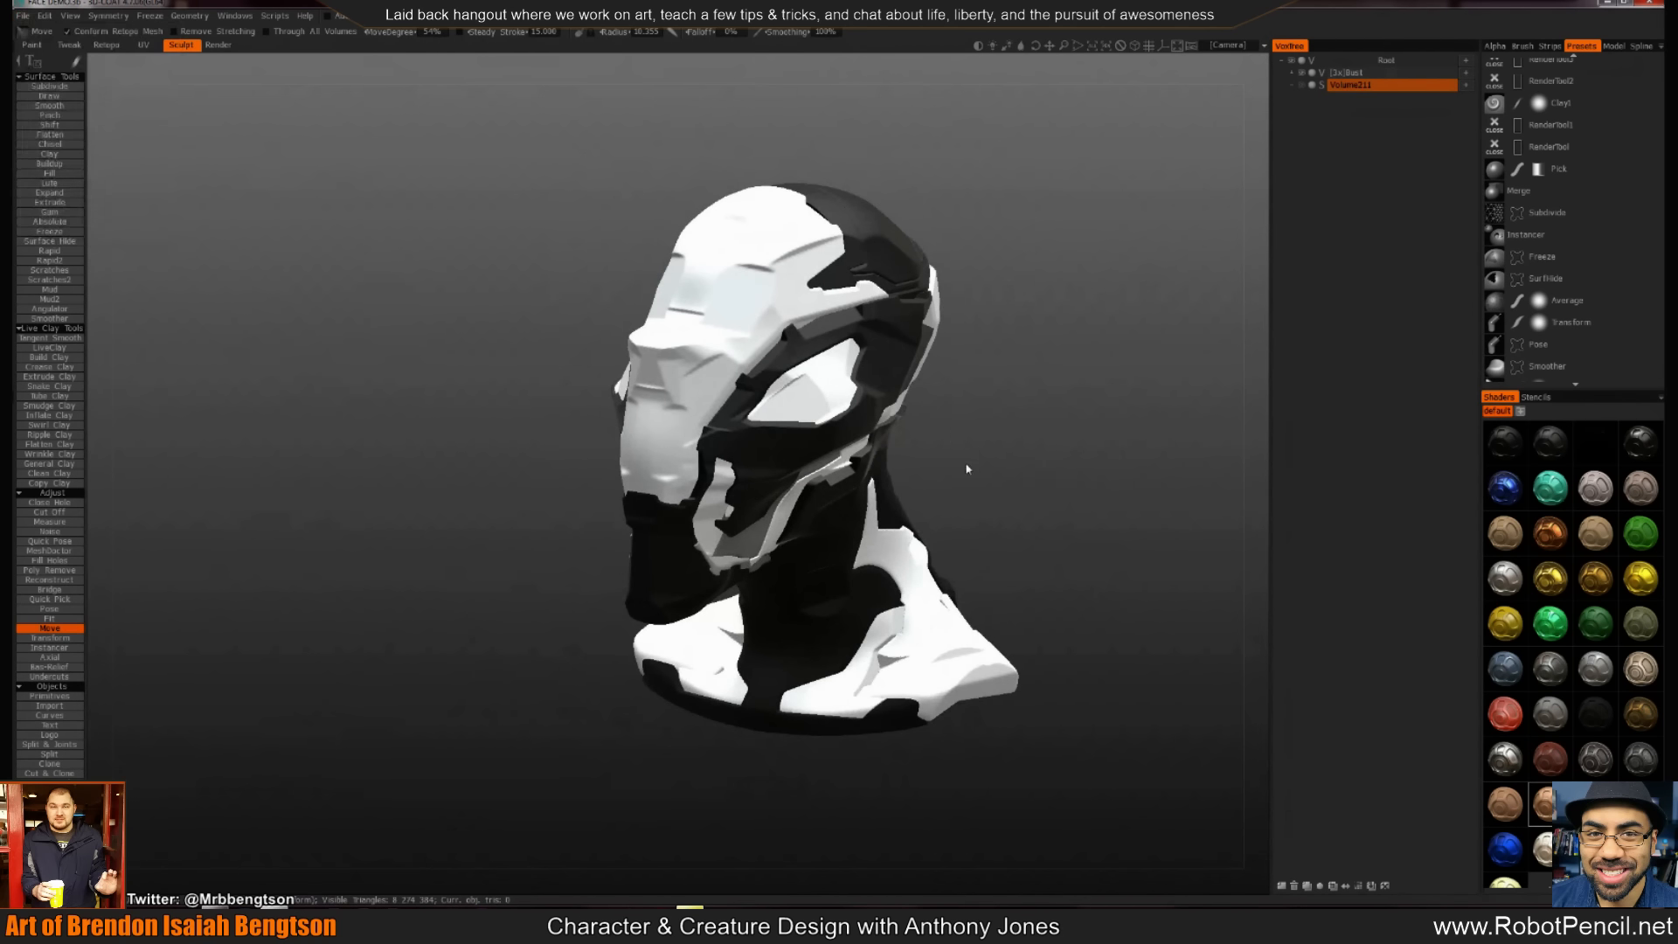
Start a new voxel sculpting scene from the human bust template
key("ctrl+n")
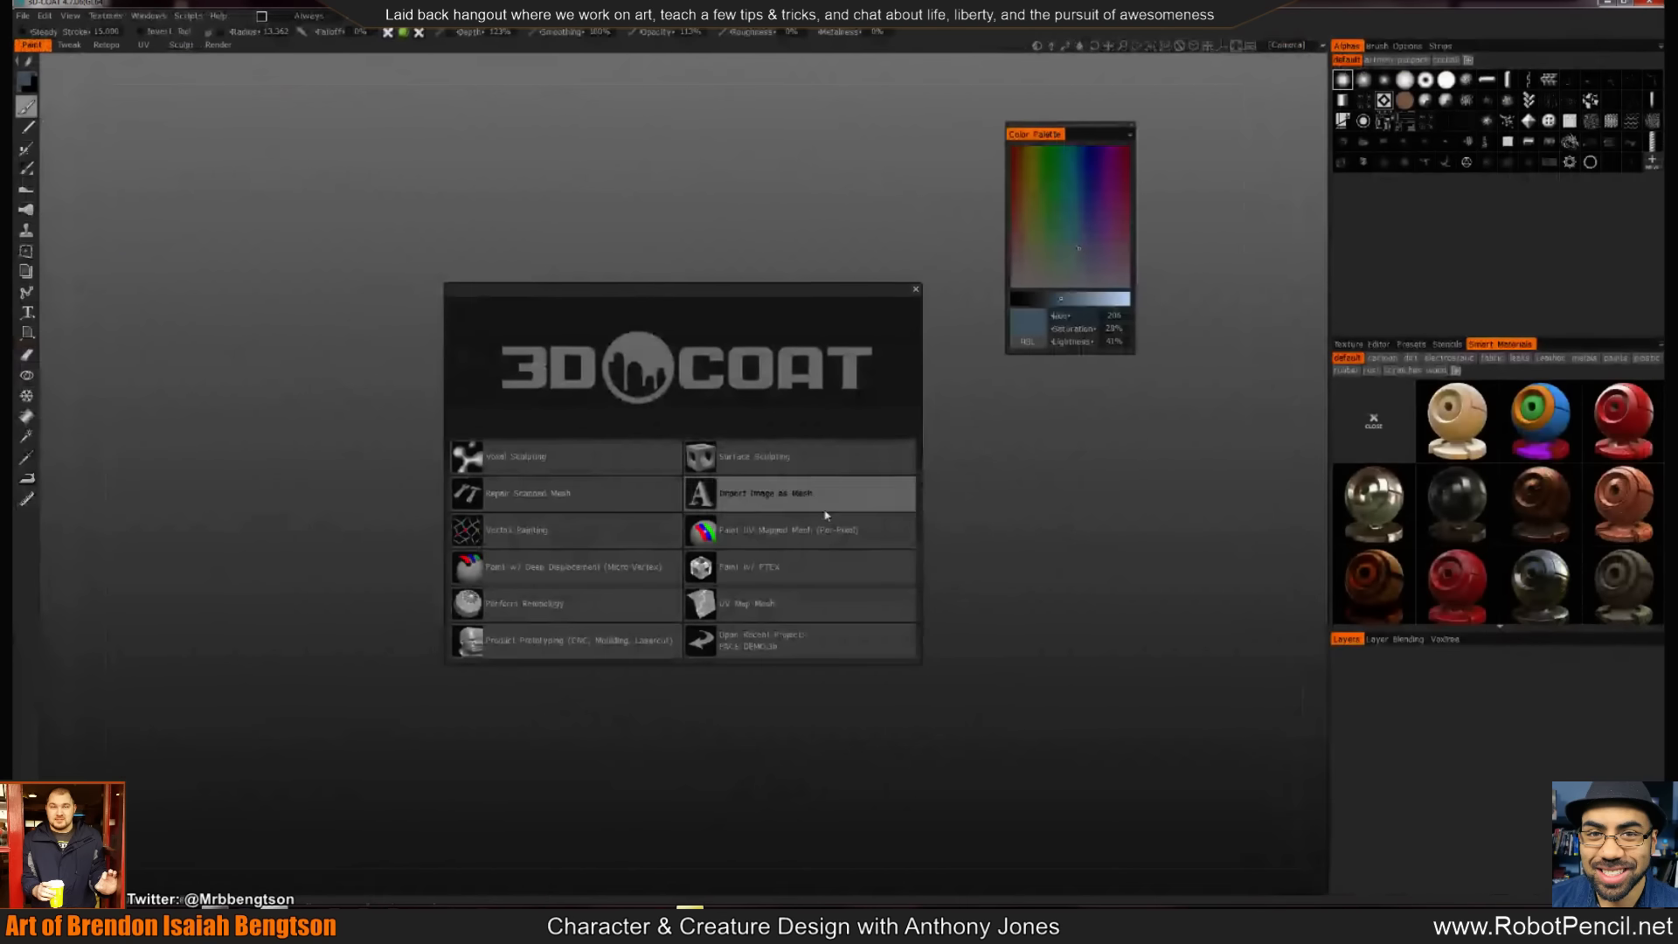
left_click(549, 454)
left_click(881, 568)
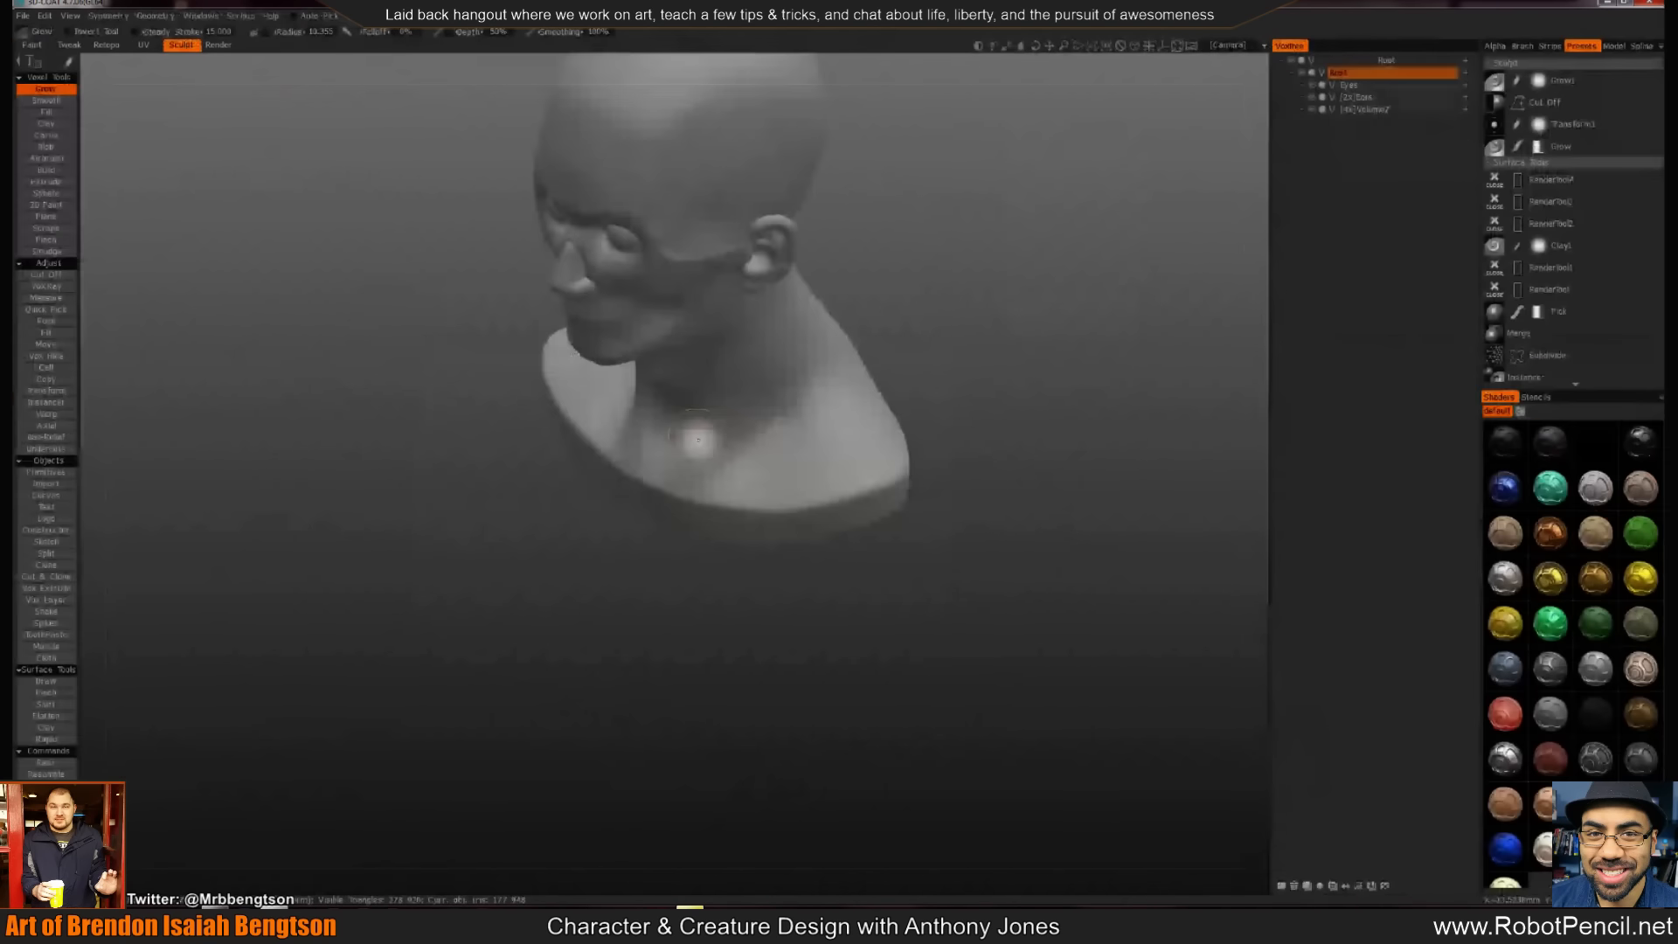
Delete the eyes and ears volumes under the Bust volume and select the remaining Volume7 sublayer
left_click(1446, 86)
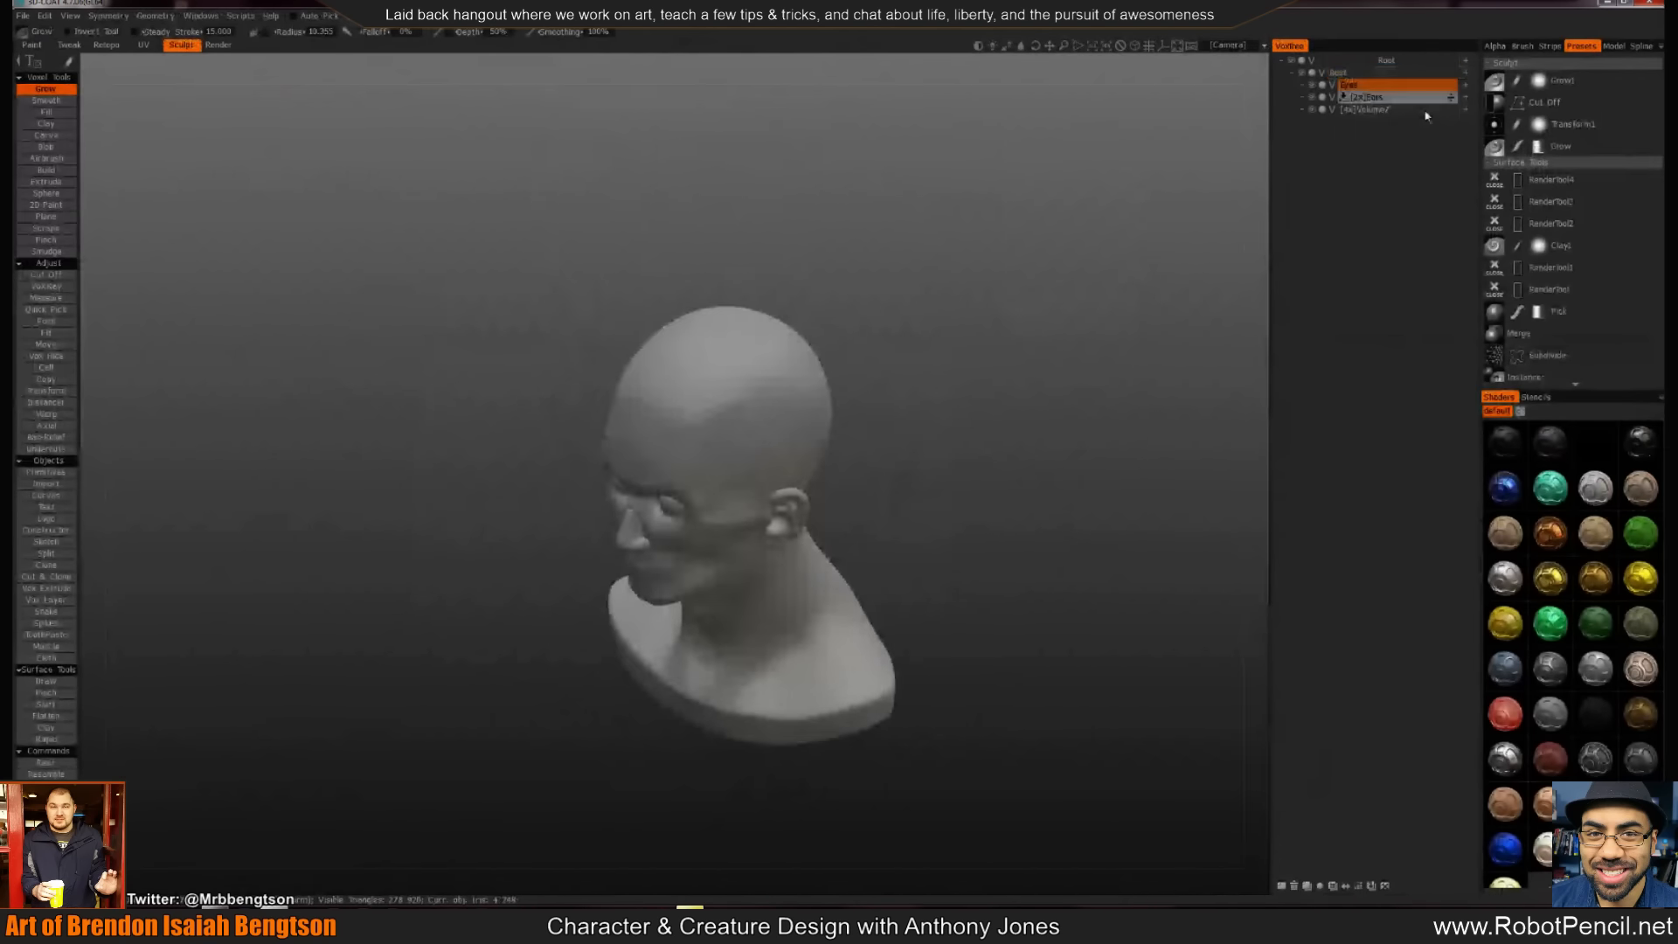
left_click(1295, 886)
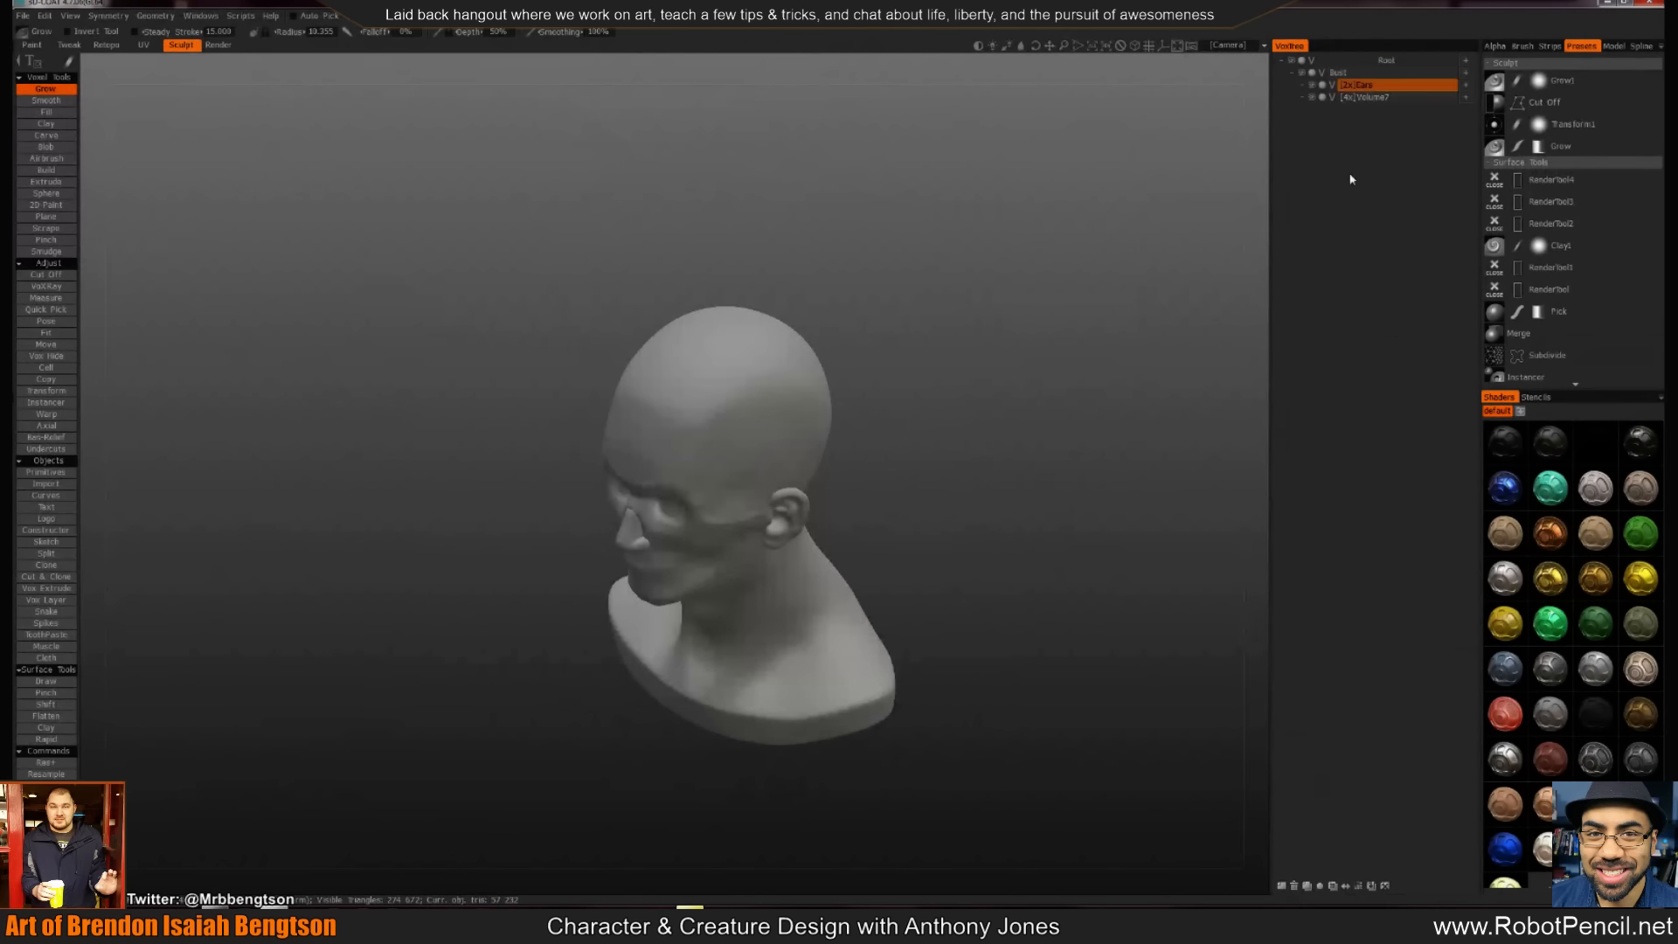
left_click(1293, 886)
left_click(1366, 85)
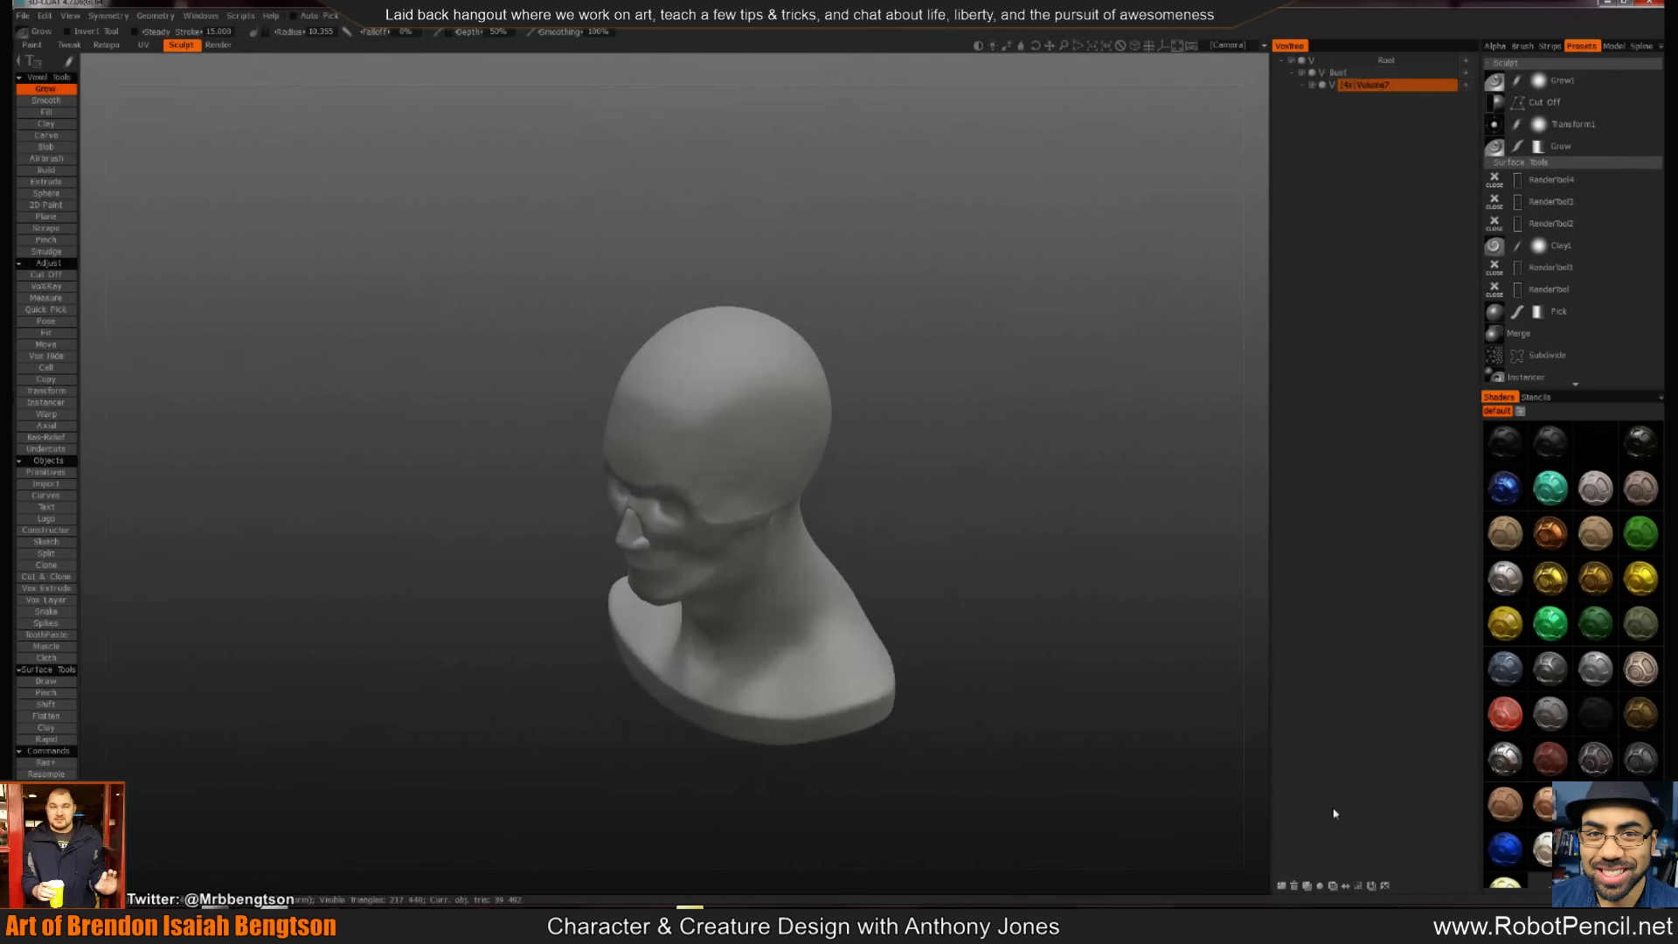
left_click(1293, 885)
left_click_drag(1158, 165, 831, 333)
key("m")
right_click_drag(516, 440, 570, 444)
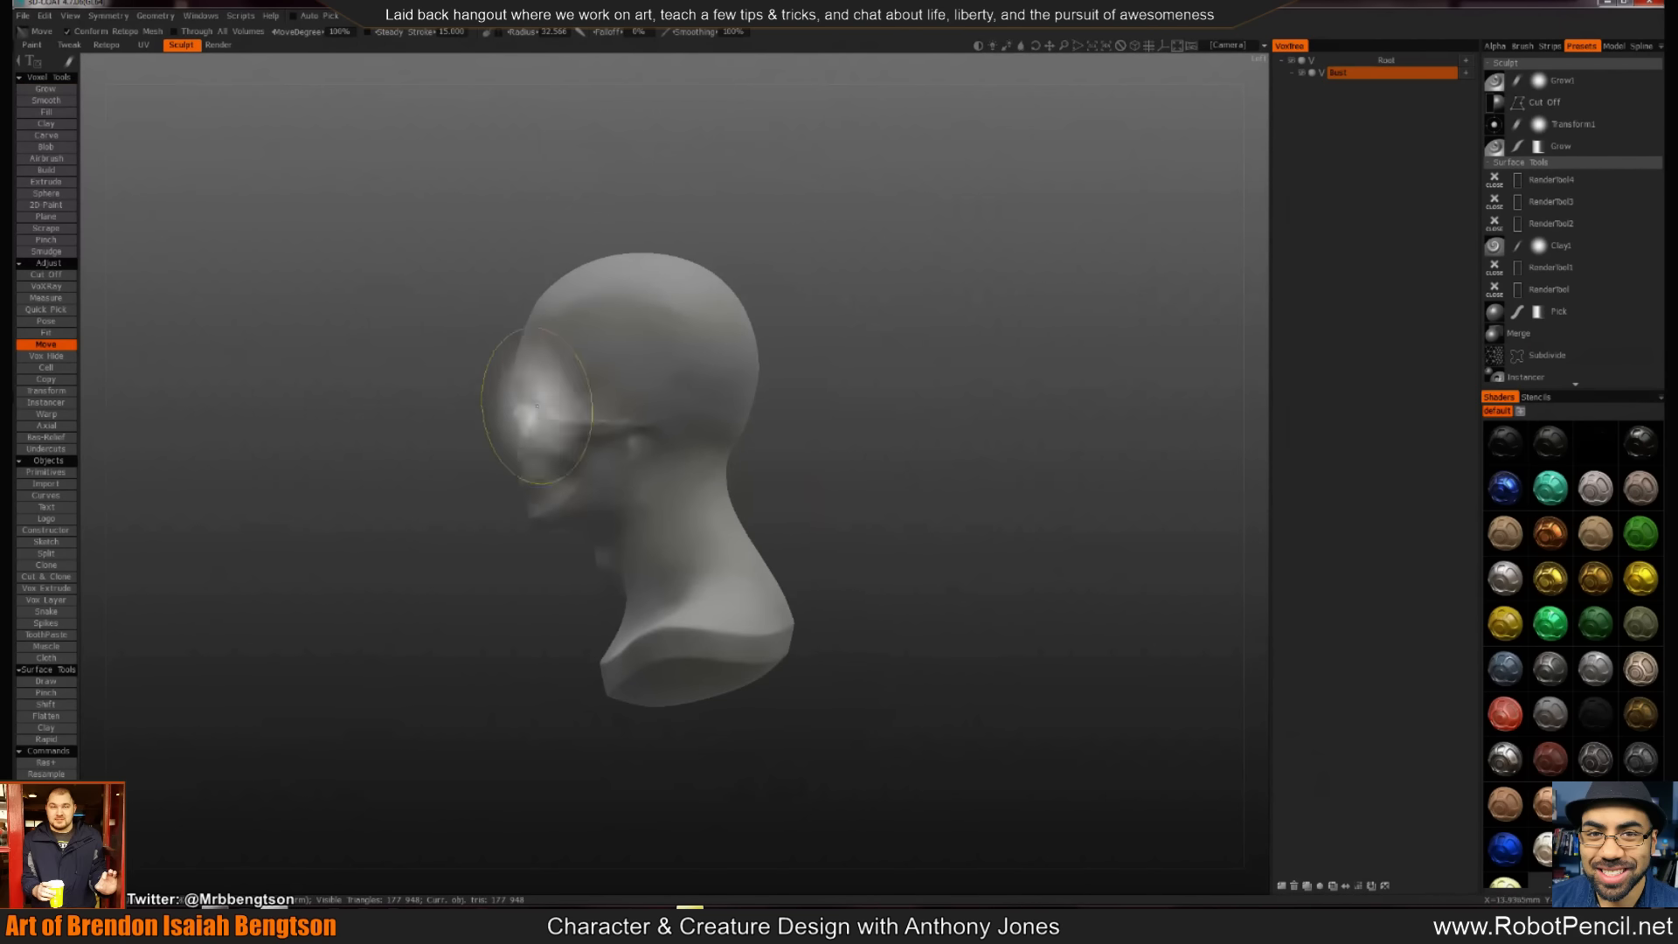
mouse_move(524, 374)
left_mouse_down()
mouse_move(500, 390)
mouse_move(529, 422)
mouse_move(542, 412)
left_mouse_up()
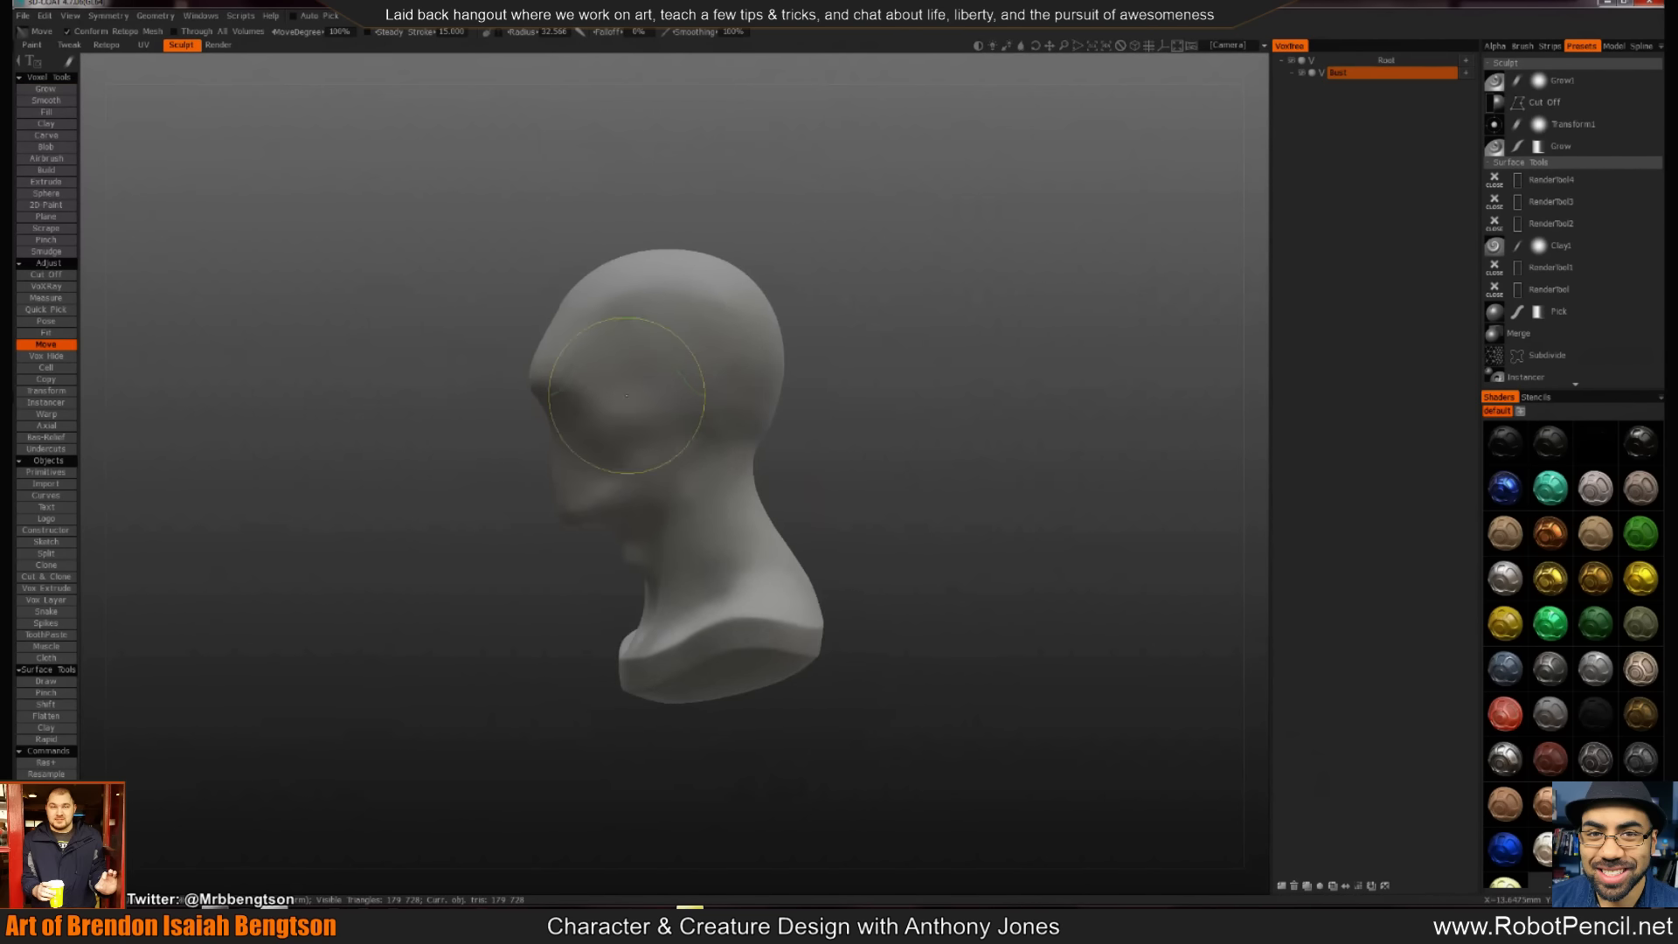
right_click_drag(567, 407, 606, 408)
left_click_drag(567, 406, 539, 435)
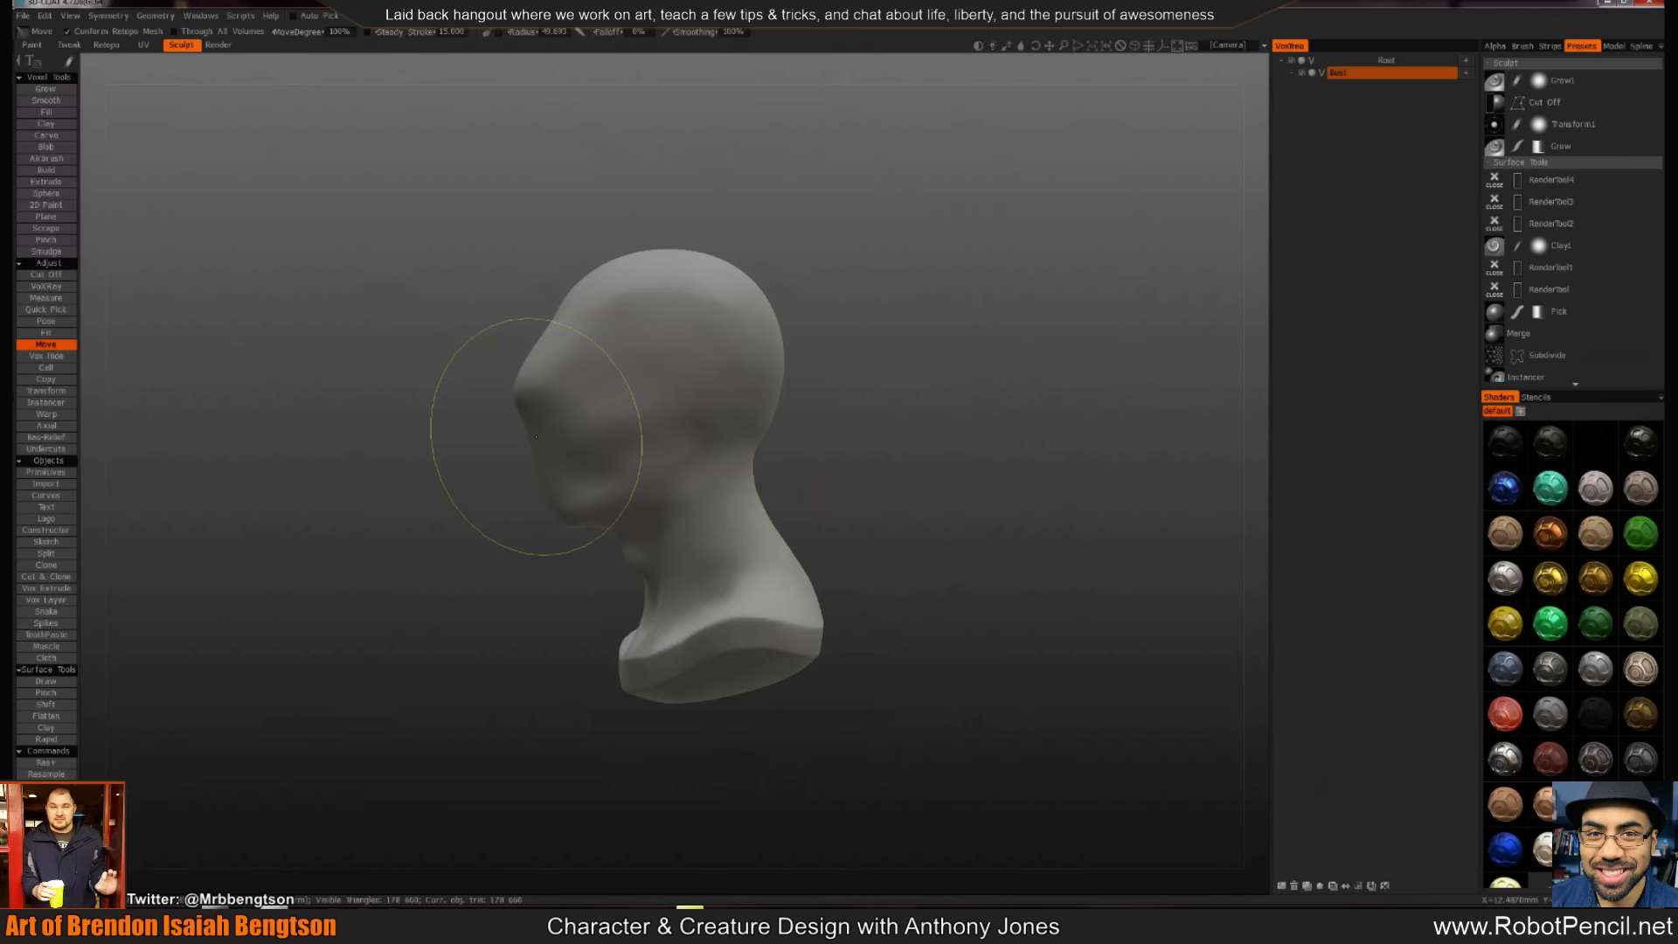
left_click_drag(567, 335, 545, 323)
left_click_drag(449, 494, 626, 498)
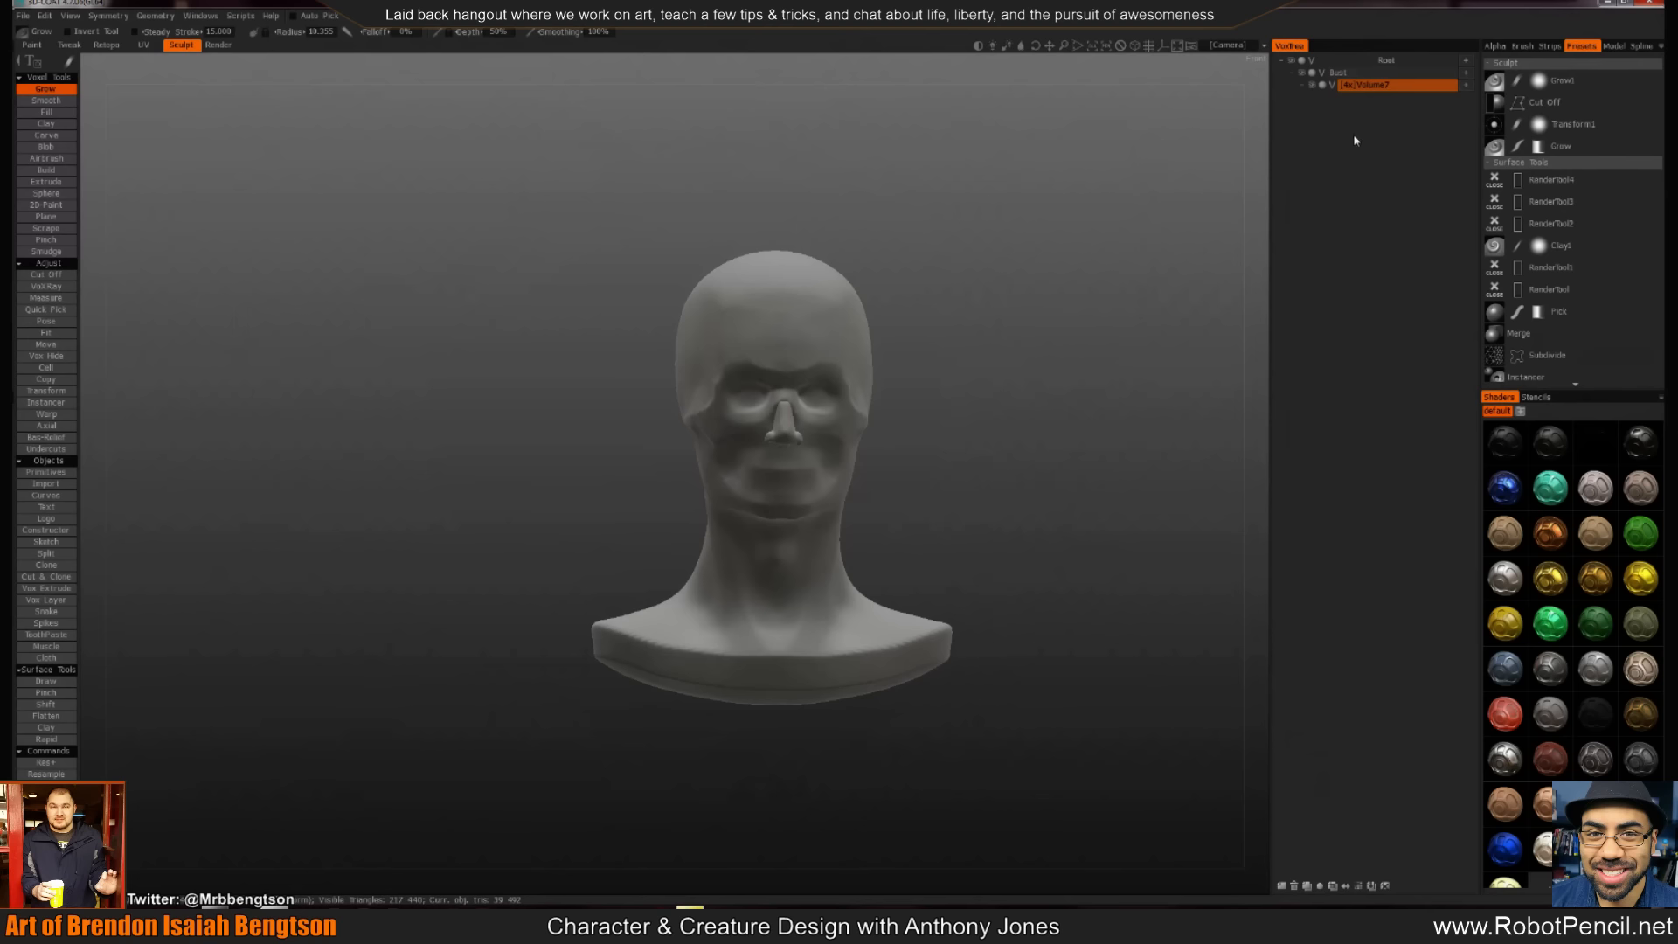
Delete the nose volume beneath the Bust volume and enable mirror symmetry across the X axis
left_click(1294, 885)
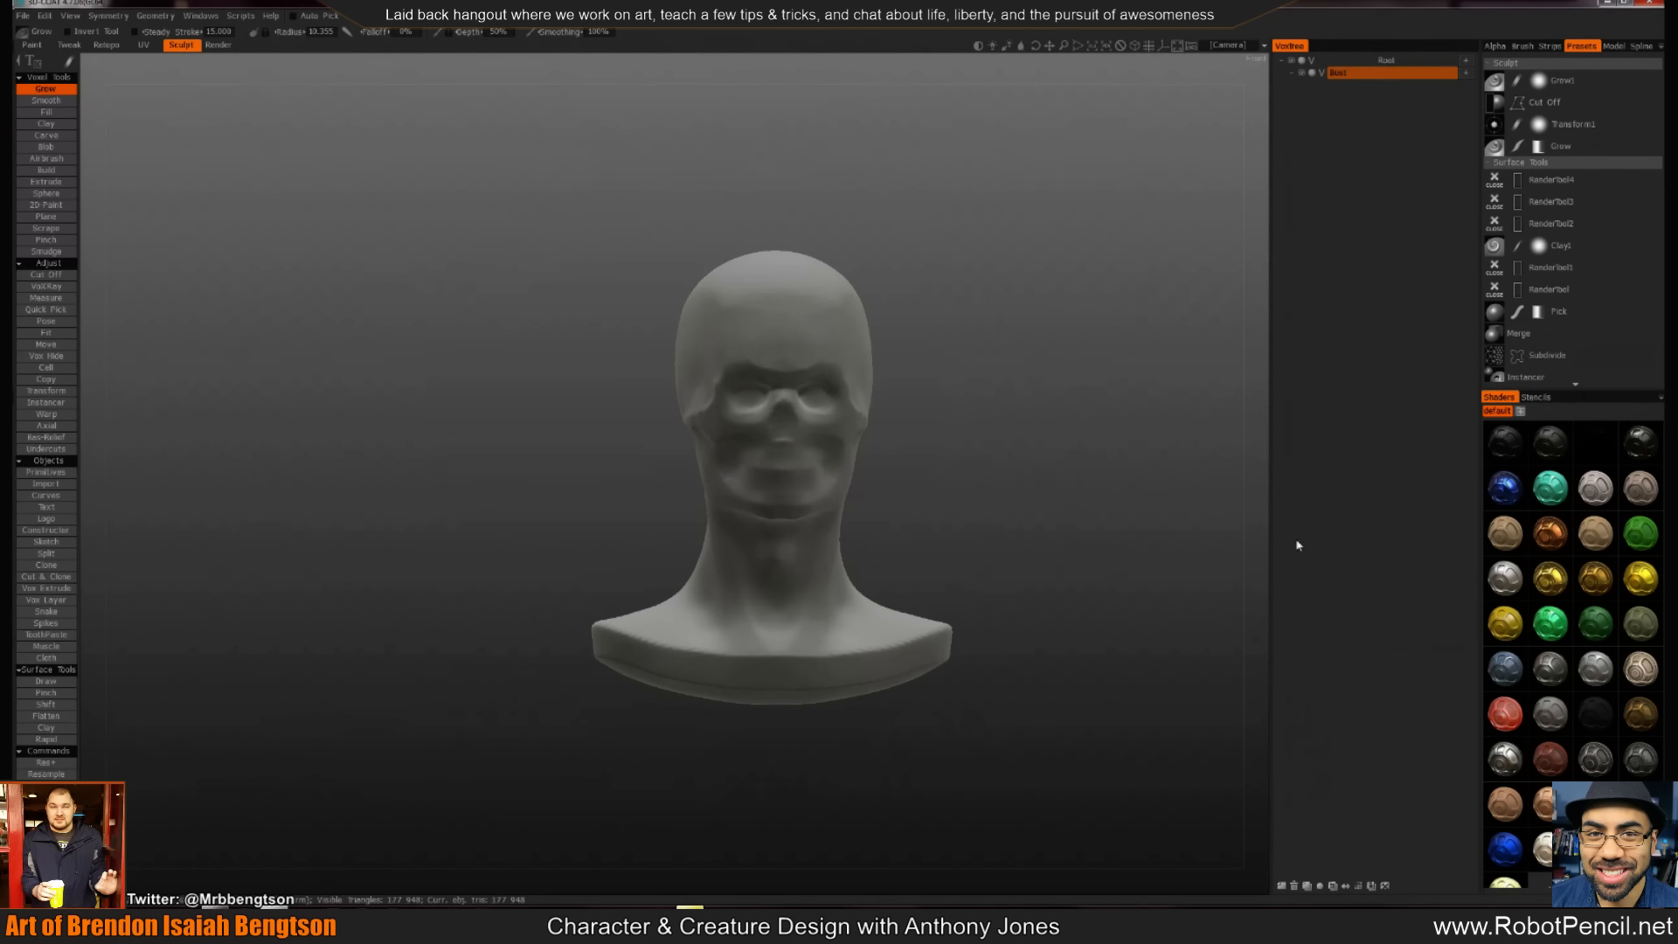
key("s")
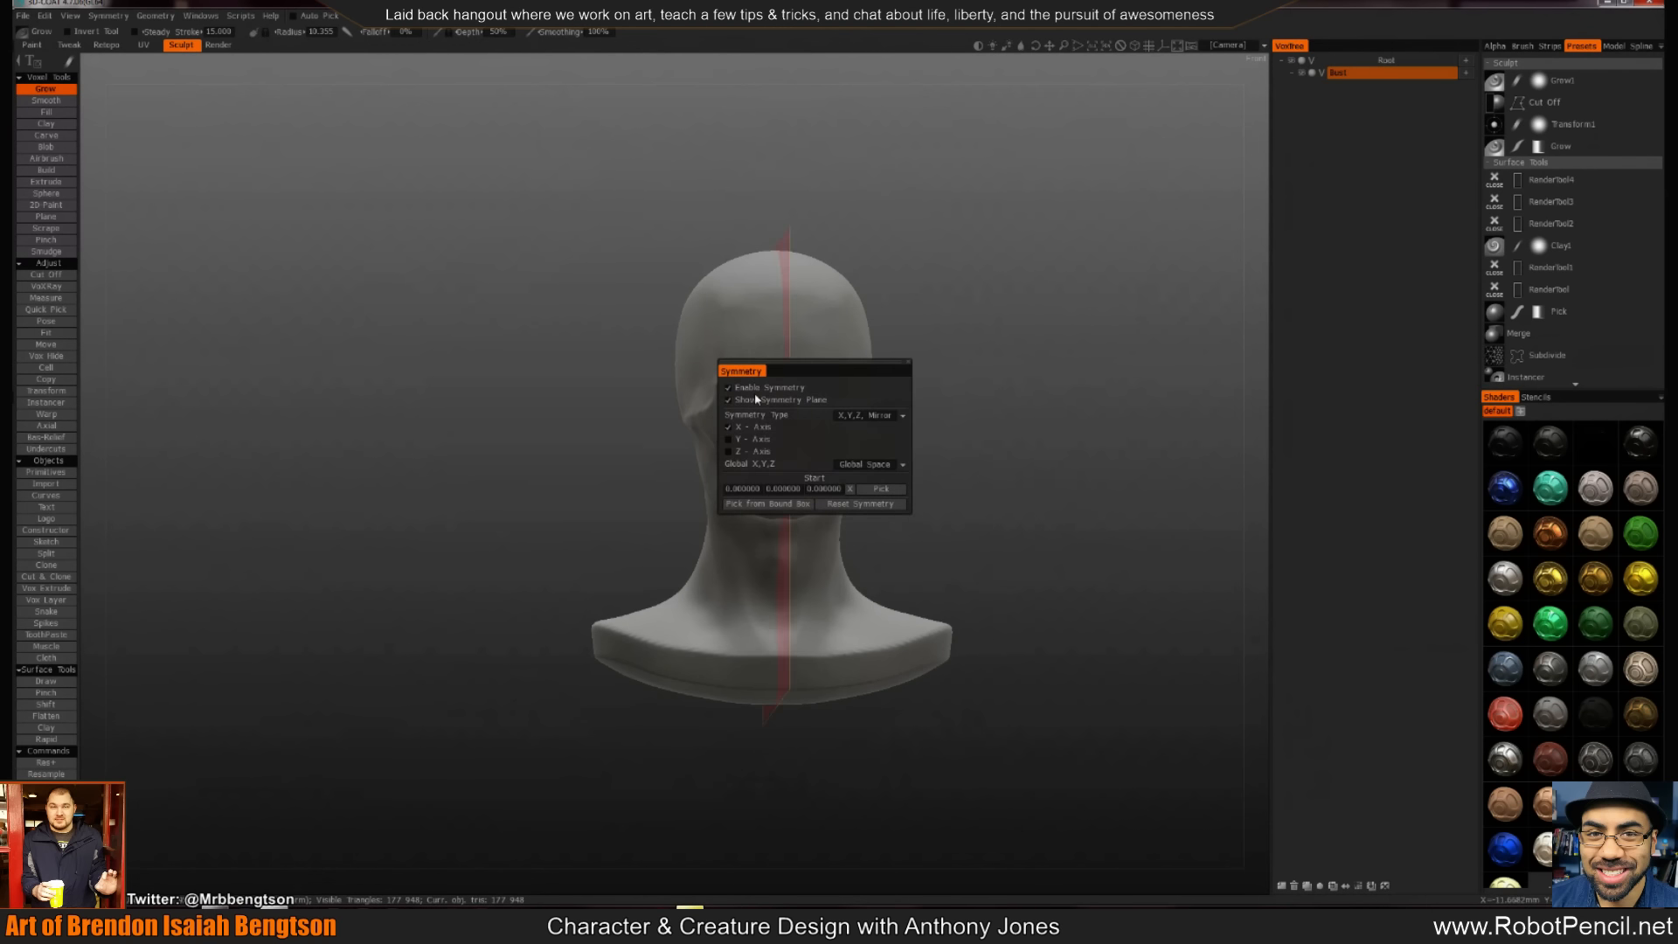
left_click(754, 389)
left_click_drag(953, 367, 966, 396)
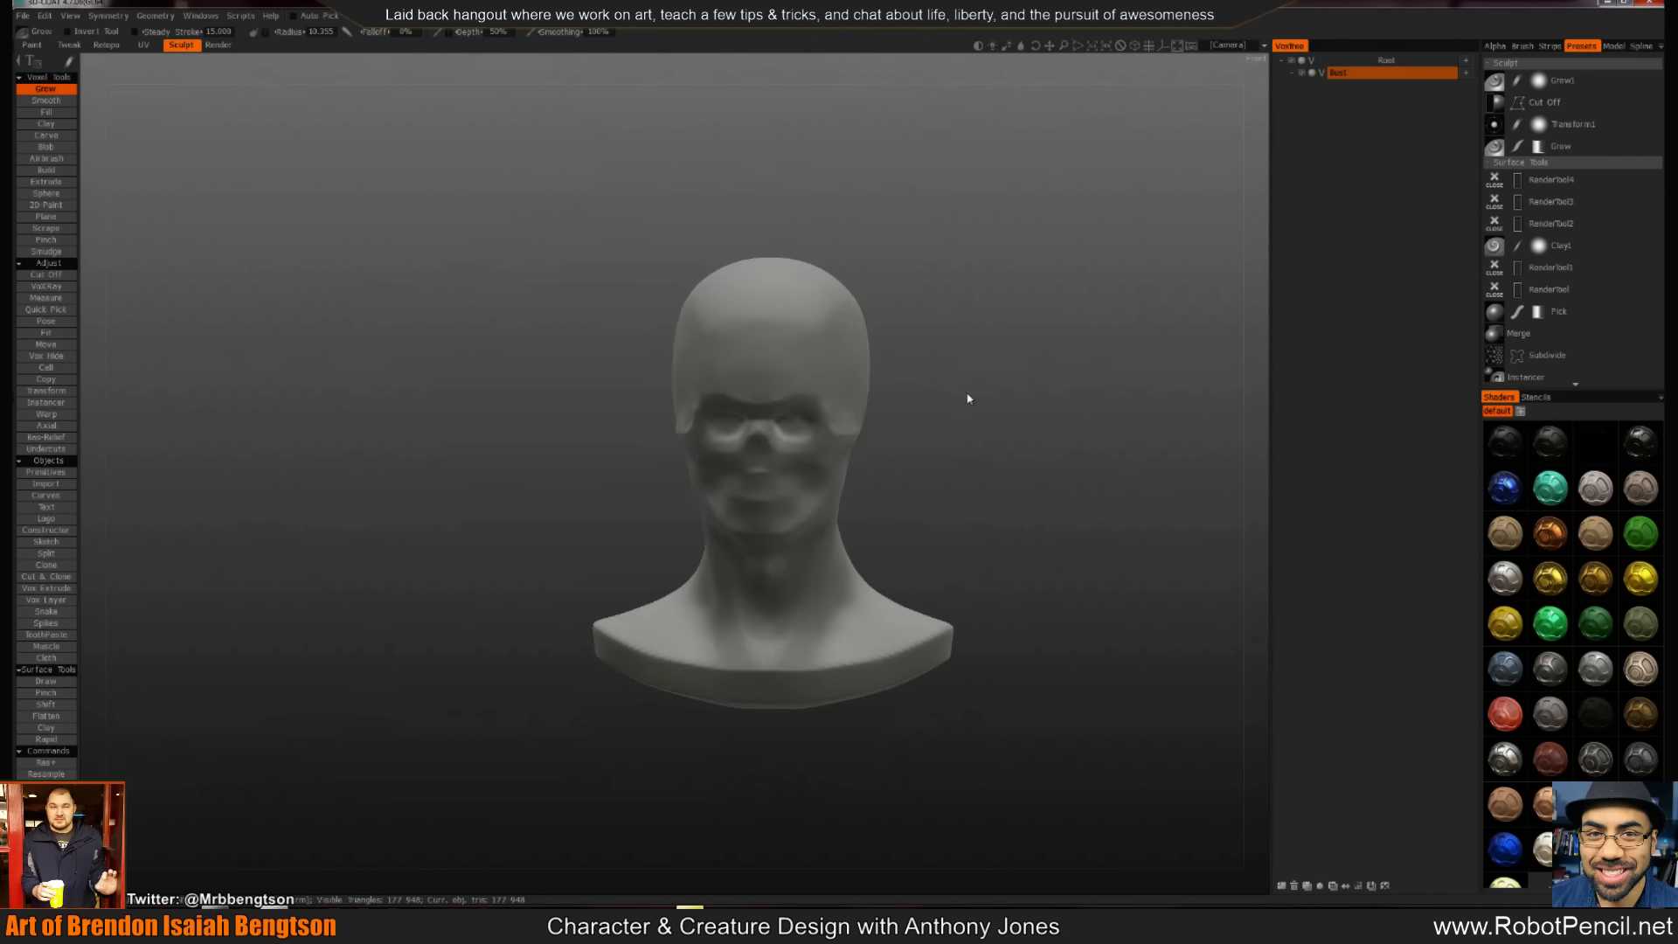
Smooth out the facial features, push the brow and chin forward with the Move brush, and undo the last stroke
key("m")
left_click_drag(815, 437, 830, 437, "shift")
left_click_drag(972, 441, 804, 456)
mouse_move(643, 481)
left_mouse_down()
mouse_move(600, 457)
mouse_move(562, 464)
mouse_move(582, 453)
left_mouse_up()
mouse_move(615, 518)
left_mouse_down()
mouse_move(599, 562)
mouse_move(572, 407)
left_mouse_up()
mouse_move(771, 458)
left_mouse_down()
mouse_move(756, 469)
mouse_move(778, 459)
left_mouse_up()
left_click_drag(909, 455, 746, 379)
mouse_move(768, 319)
left_mouse_down()
mouse_move(787, 280)
mouse_move(712, 270)
left_mouse_up()
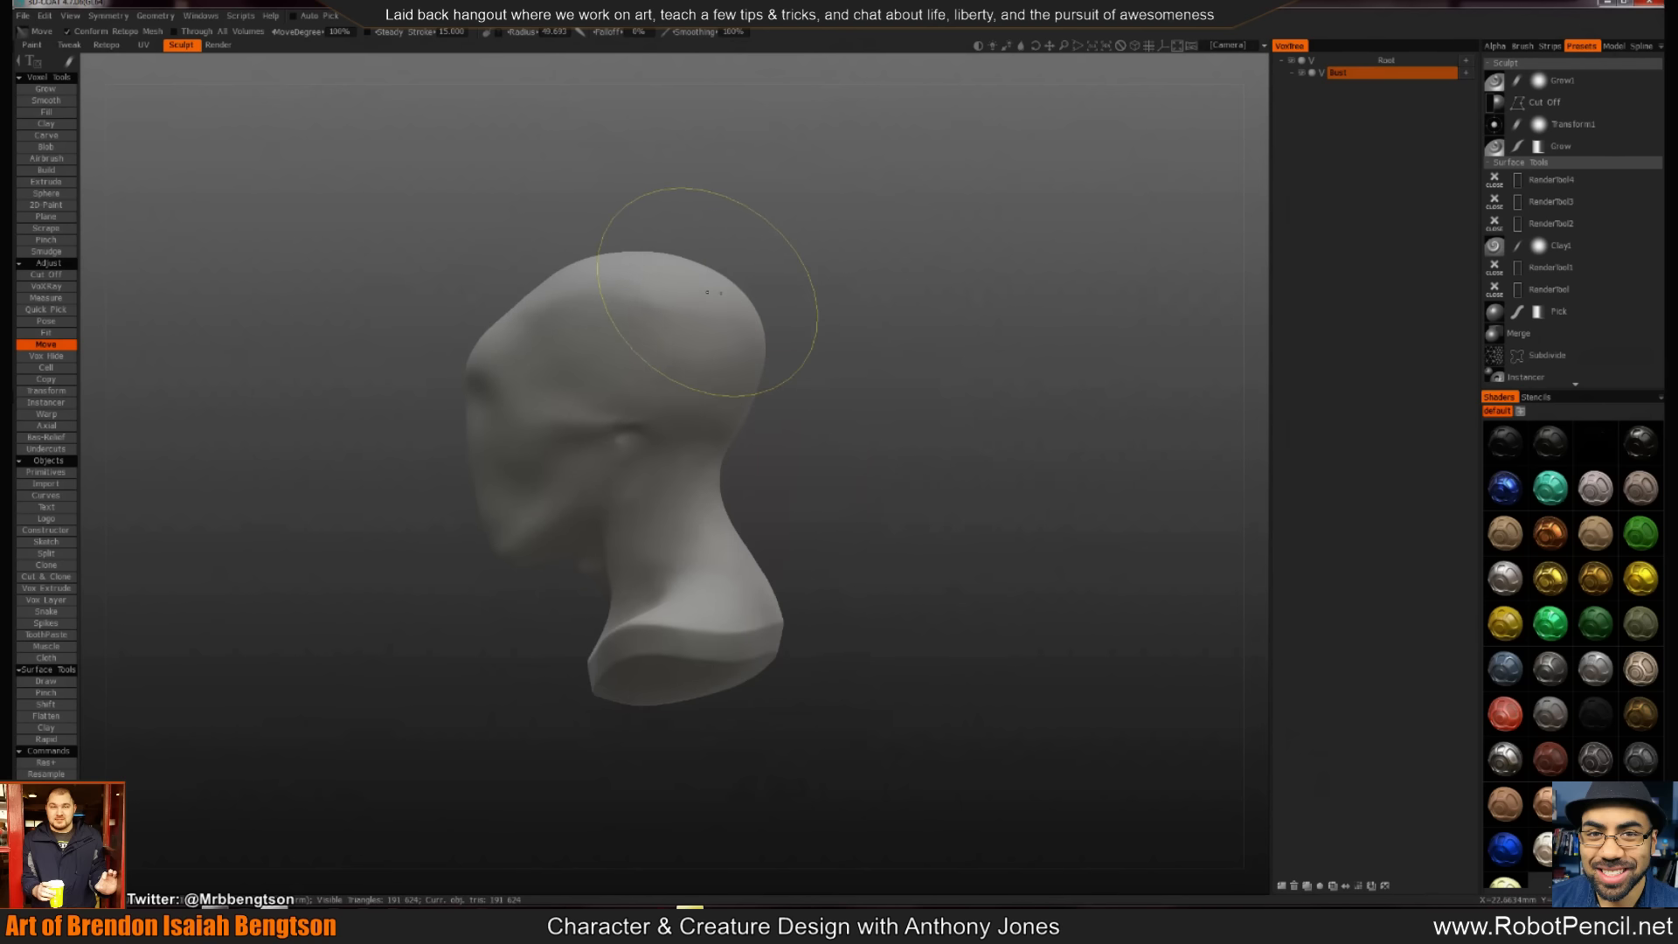
mouse_move(878, 395)
left_mouse_down()
mouse_move(913, 402)
mouse_move(769, 430)
mouse_move(712, 524)
left_mouse_up()
key("ctrl+z")
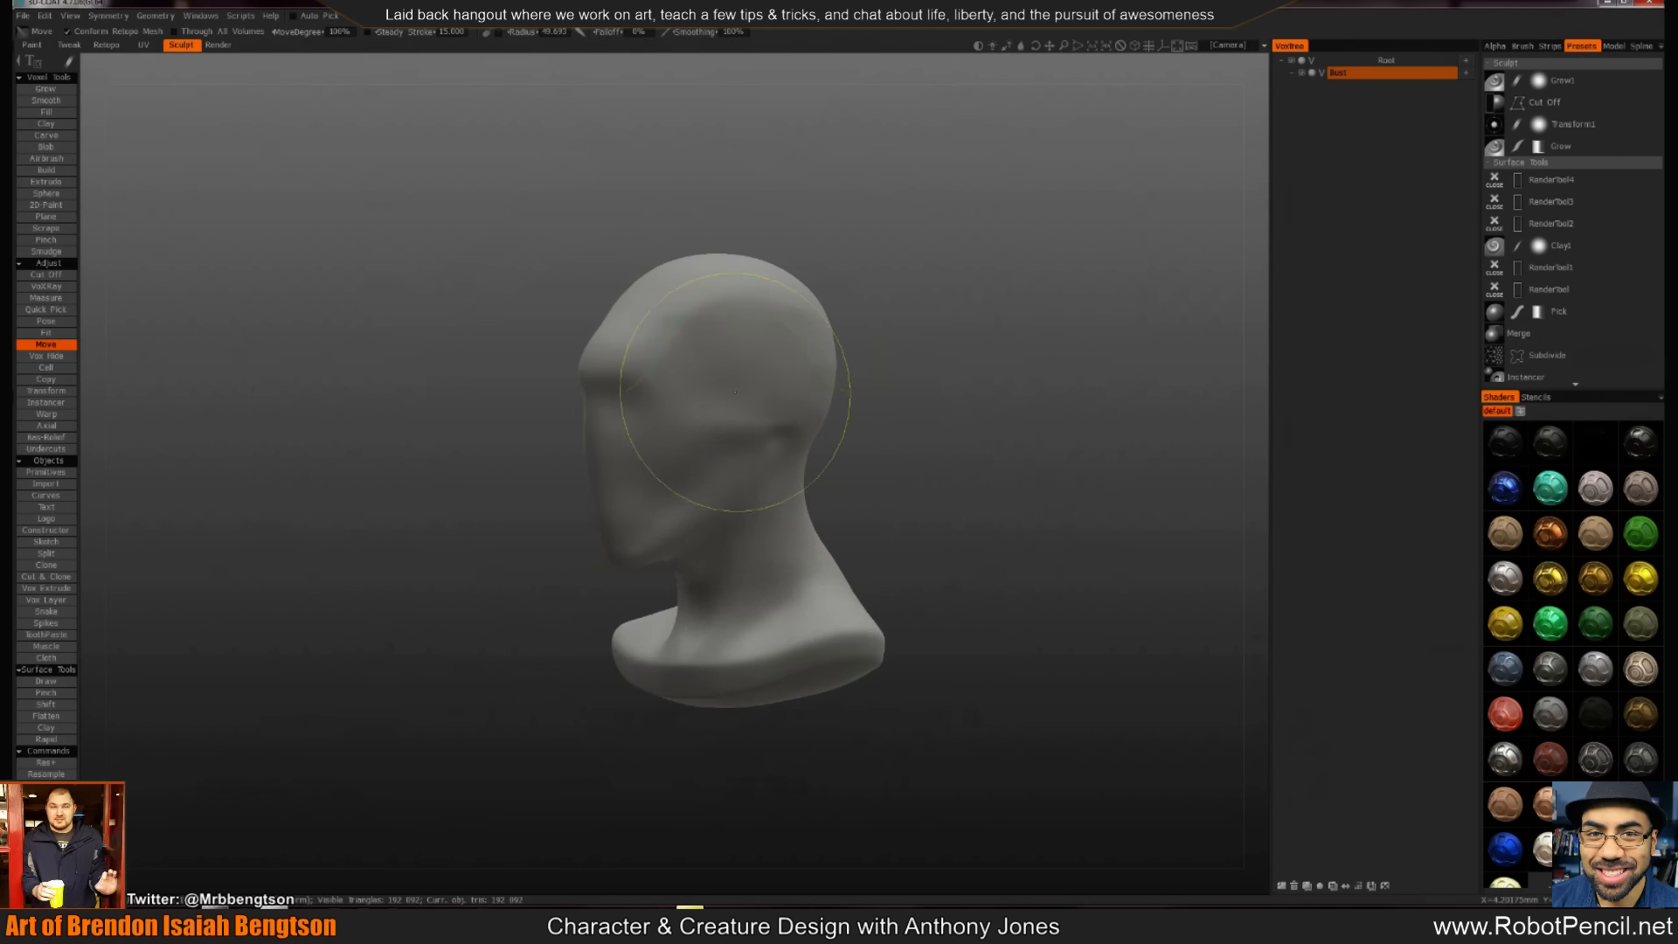
left_click_drag(979, 428, 1117, 418)
Cut the face flat beneath the brow with Cut Off and slice a facet from the side of the forehead
key("c")
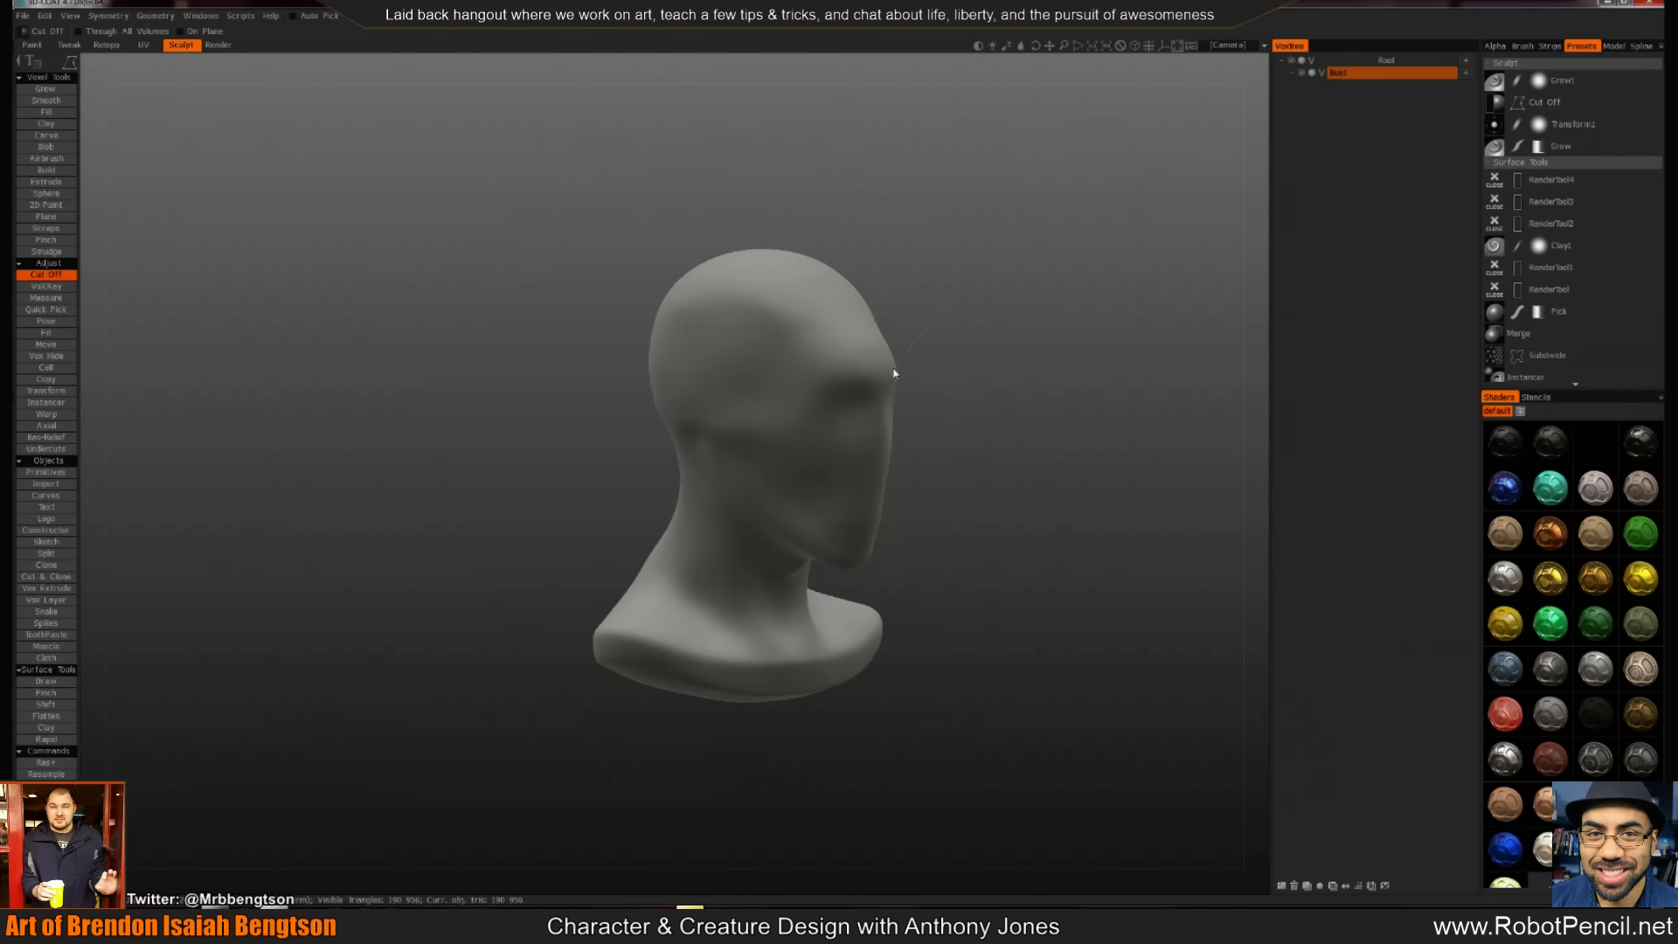
left_click(887, 398)
left_click(884, 573)
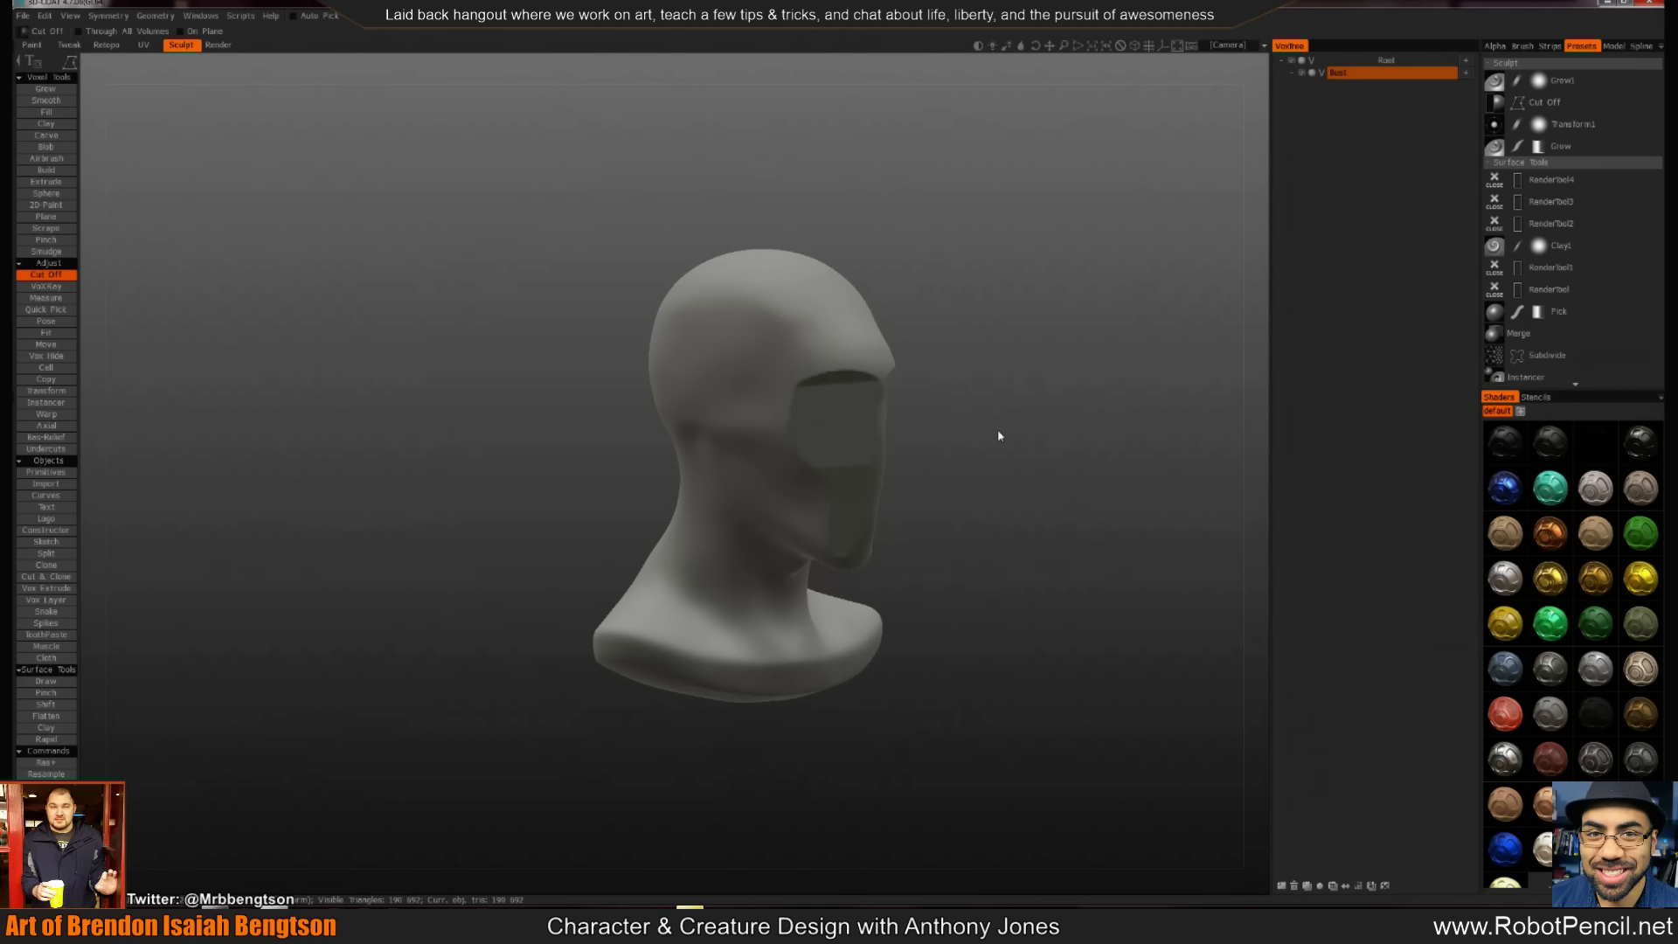
mouse_move(996, 438)
left_mouse_down()
mouse_move(936, 457)
mouse_move(929, 365)
mouse_move(877, 433)
mouse_move(968, 340)
left_mouse_up()
left_click(864, 278)
Cut angled facets from the cheek, the area behind the jaw and the upper side of the skull with Cut Off
left_click_drag(968, 340, 941, 410)
left_click(885, 429)
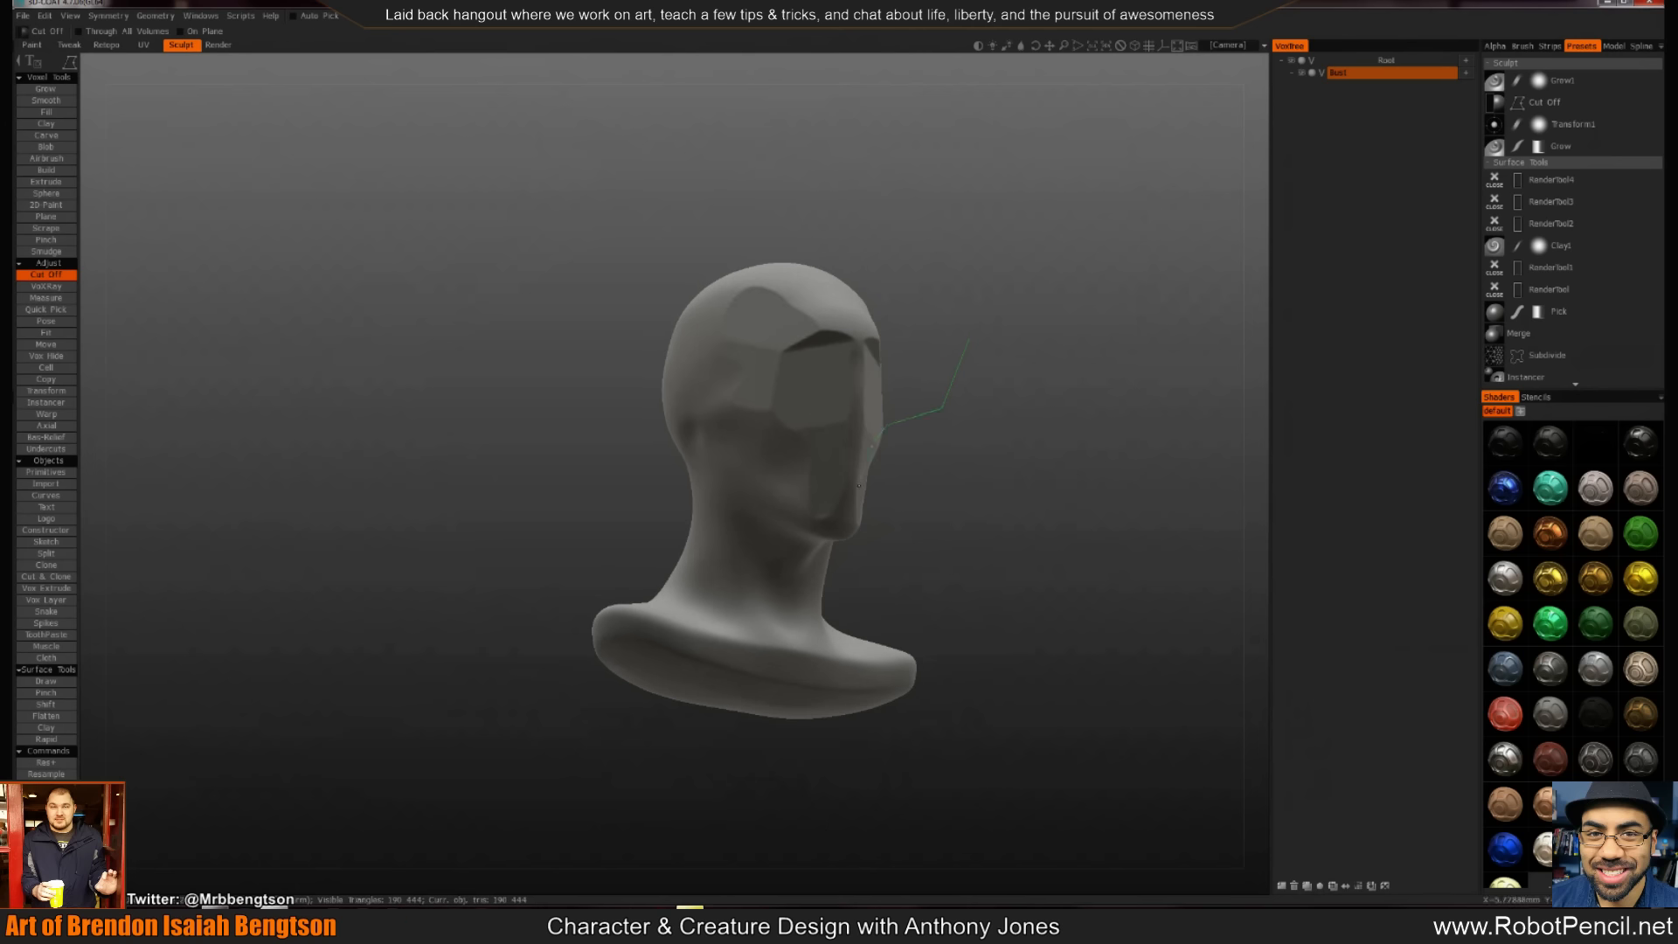
left_click(854, 543)
double_click(948, 495)
mouse_move(963, 476)
left_mouse_down("alt")
mouse_move(958, 459)
mouse_move(900, 464)
mouse_move(884, 410)
left_mouse_up("alt")
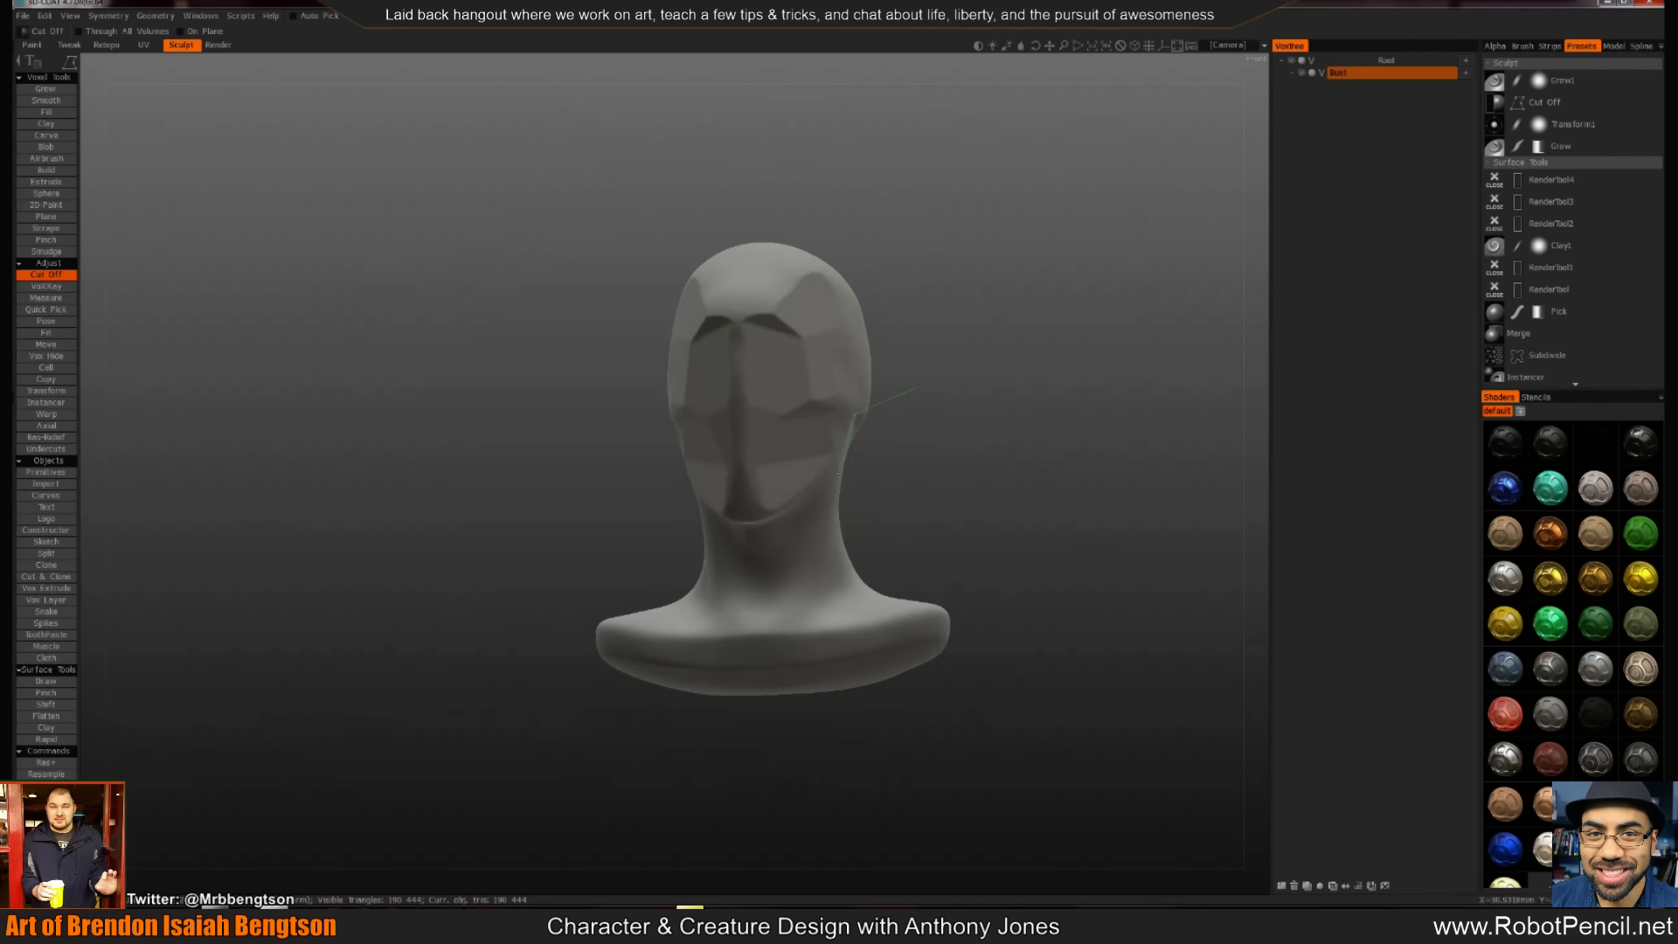
double_click(913, 473)
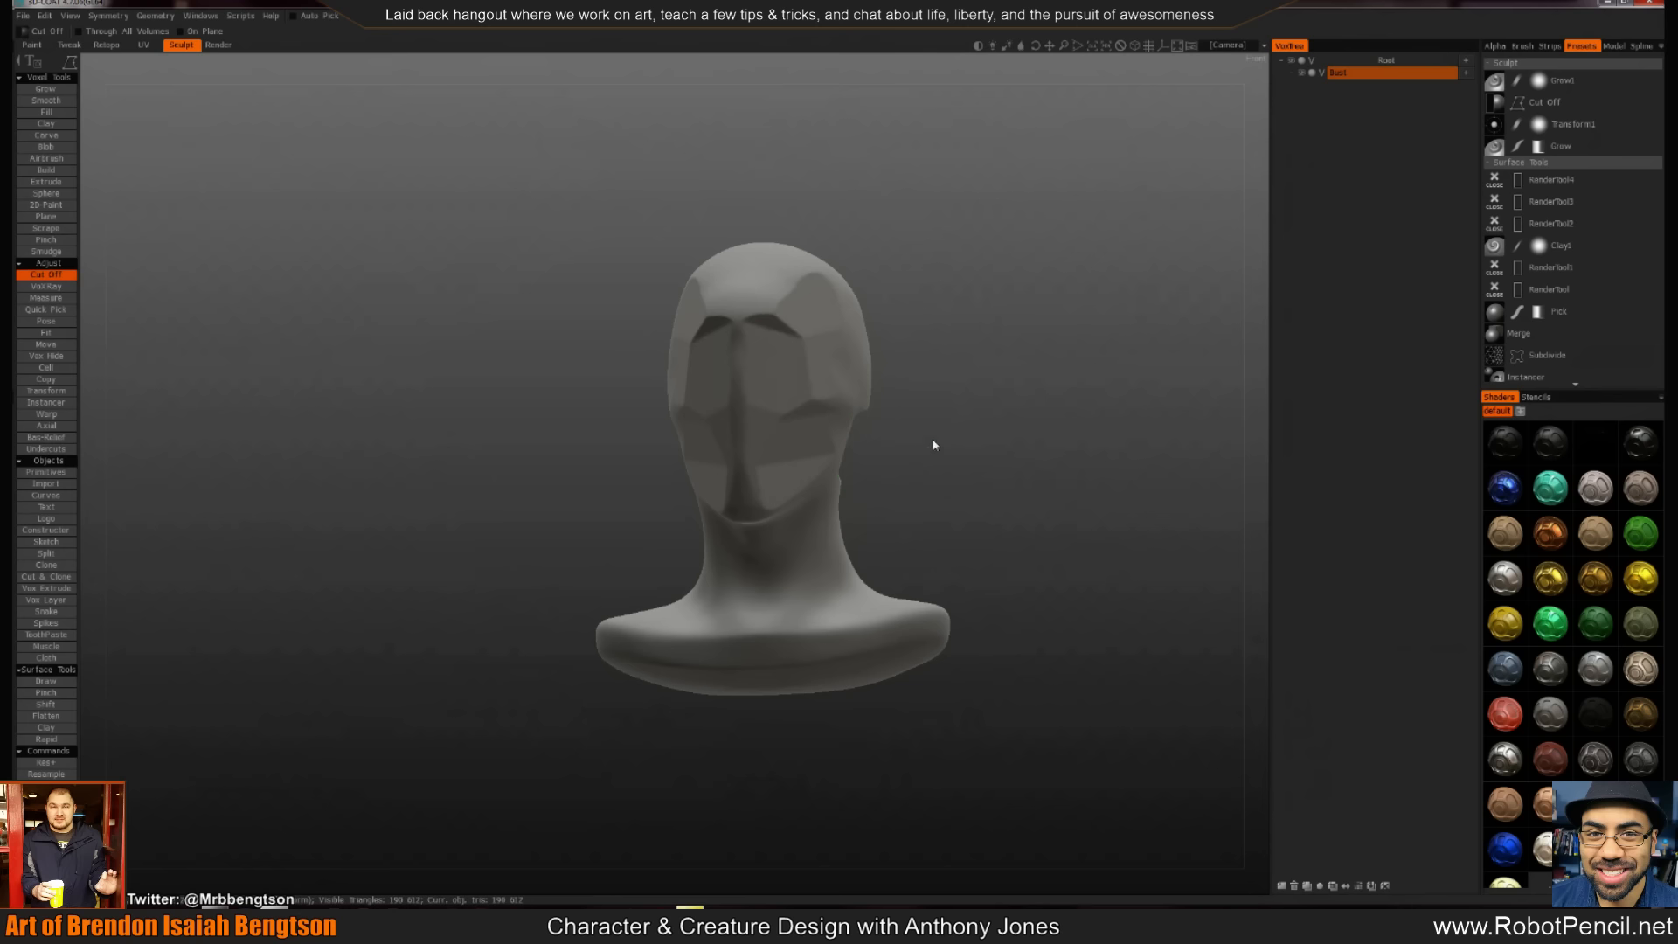
left_click(796, 211)
double_click(993, 272)
left_click_drag(963, 310, 806, 332, "alt")
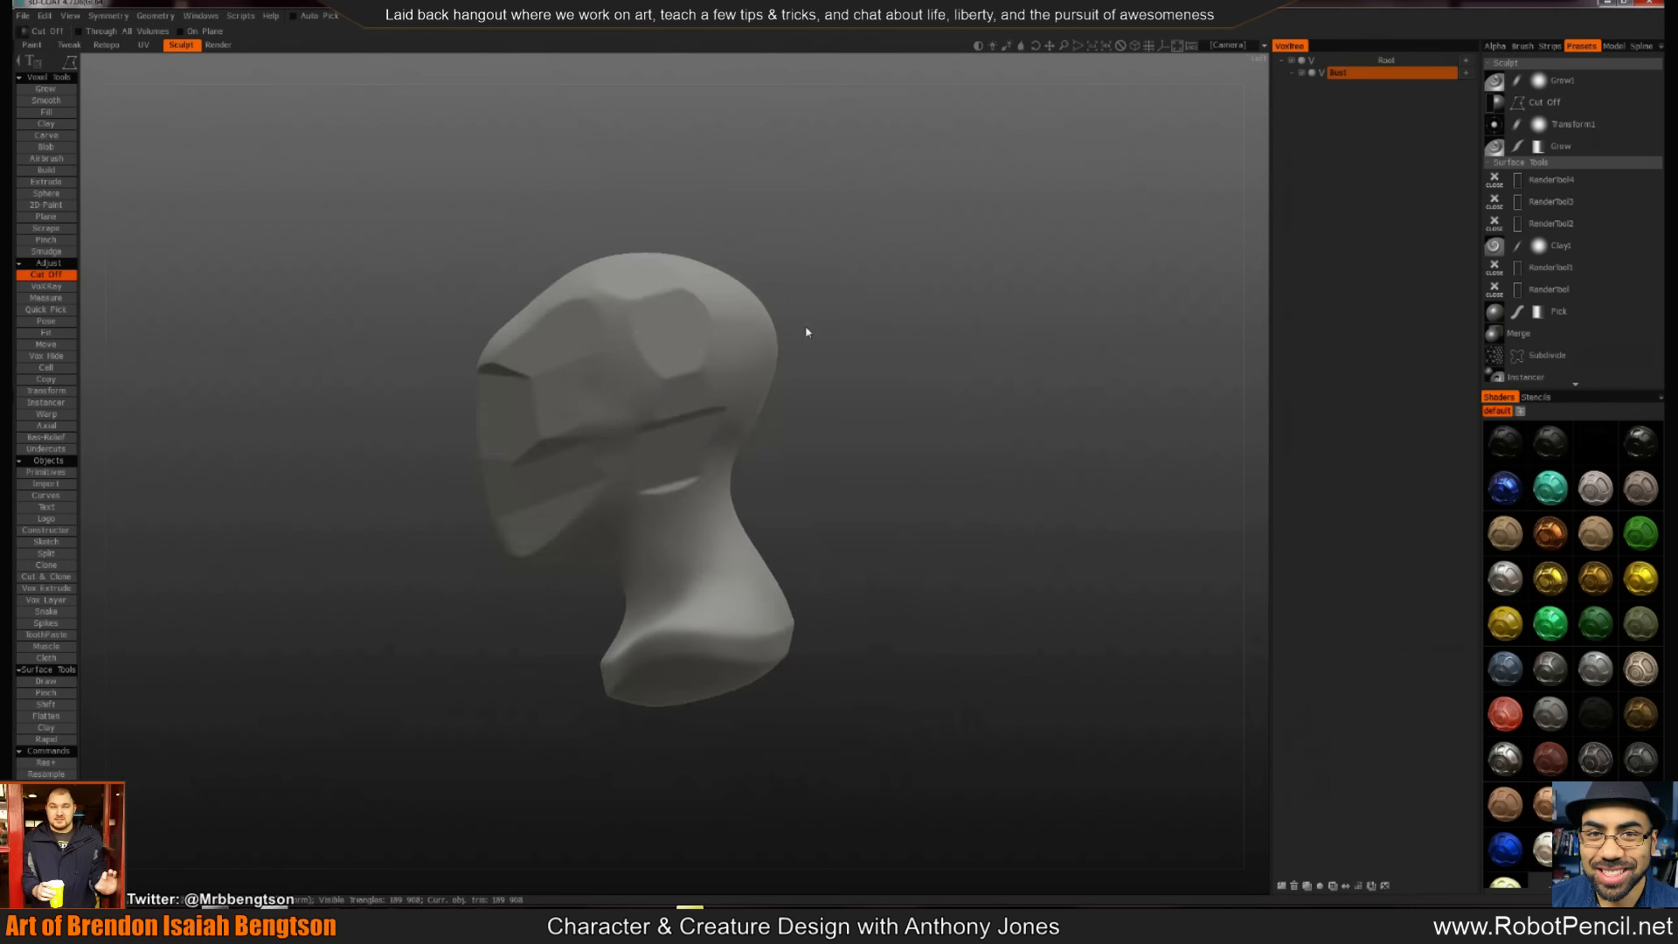
Draw the brow forward to a sharper point with the Move brush, reshape the chin, and smooth the area below the jaw
left_click(454, 372)
key("m")
left_click_drag(521, 324, 503, 328)
mouse_move(523, 476)
left_mouse_down()
mouse_move(495, 540)
mouse_move(516, 535)
left_mouse_up()
mouse_move(616, 517)
left_mouse_down("shift")
mouse_move(612, 570)
mouse_move(713, 605)
left_mouse_up("shift")
Cut away the lower portion of the bust's base from the side view
key("c")
mouse_move(827, 590)
left_mouse_down()
mouse_move(820, 640)
mouse_move(662, 631)
mouse_move(596, 670)
left_mouse_up()
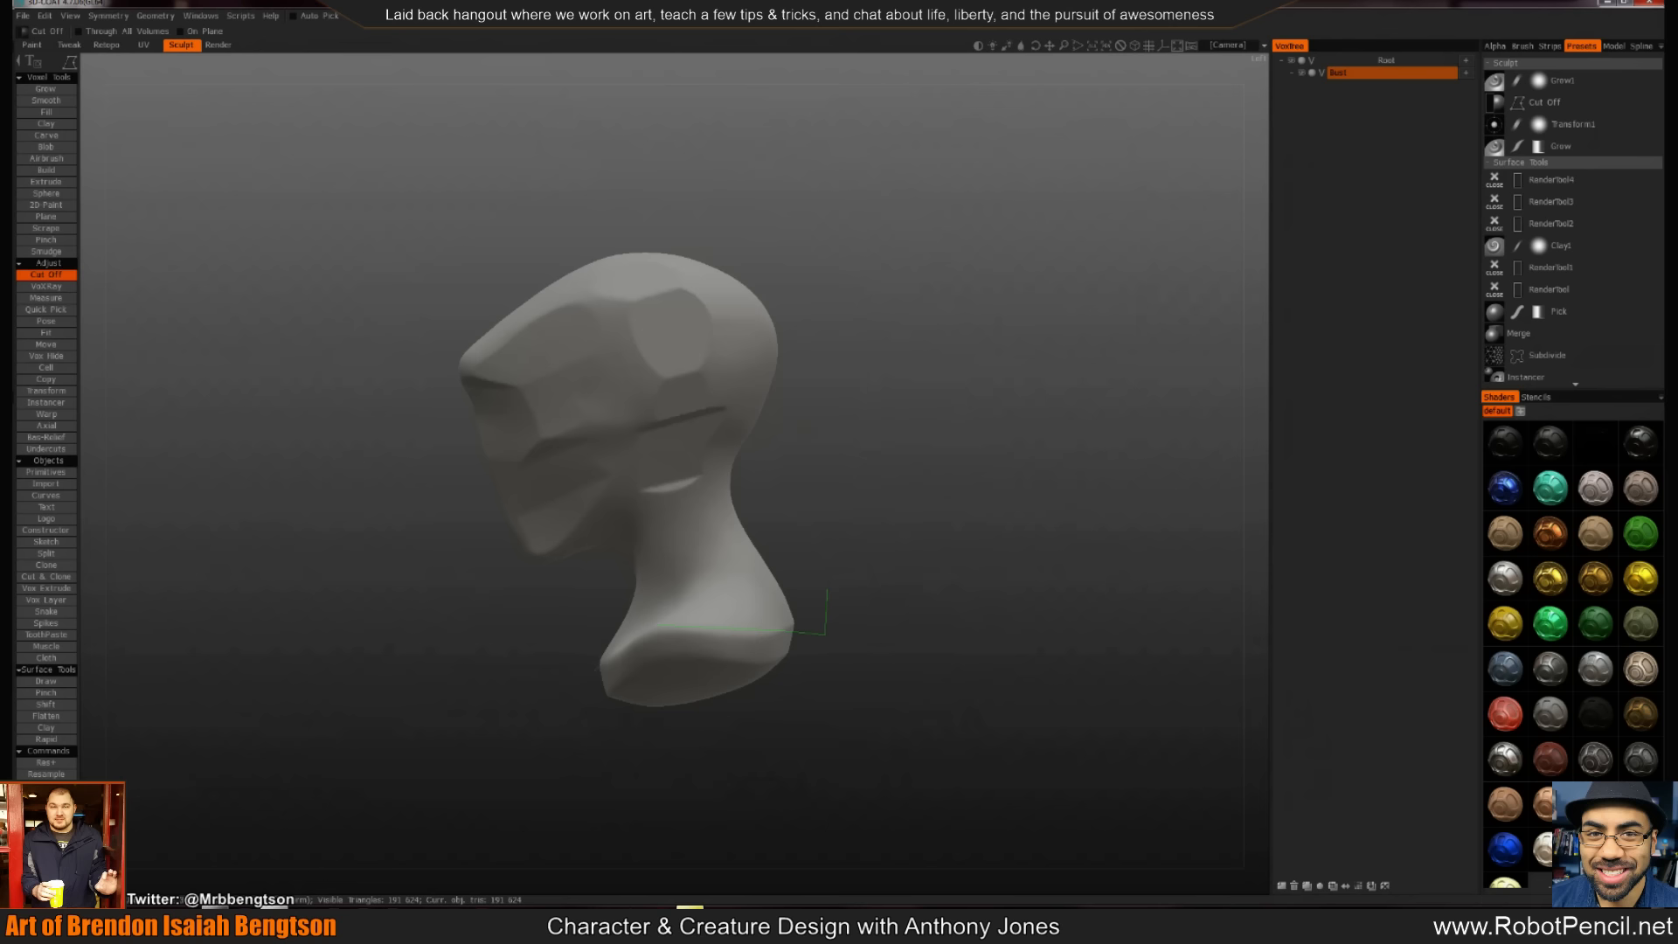
mouse_move(839, 606)
left_mouse_down()
mouse_move(826, 593)
mouse_move(921, 589)
mouse_move(885, 594)
mouse_move(961, 624)
left_mouse_up()
Cut a stepped outline beneath the shoulders that narrows the chest toward the center of the base
left_click(826, 590)
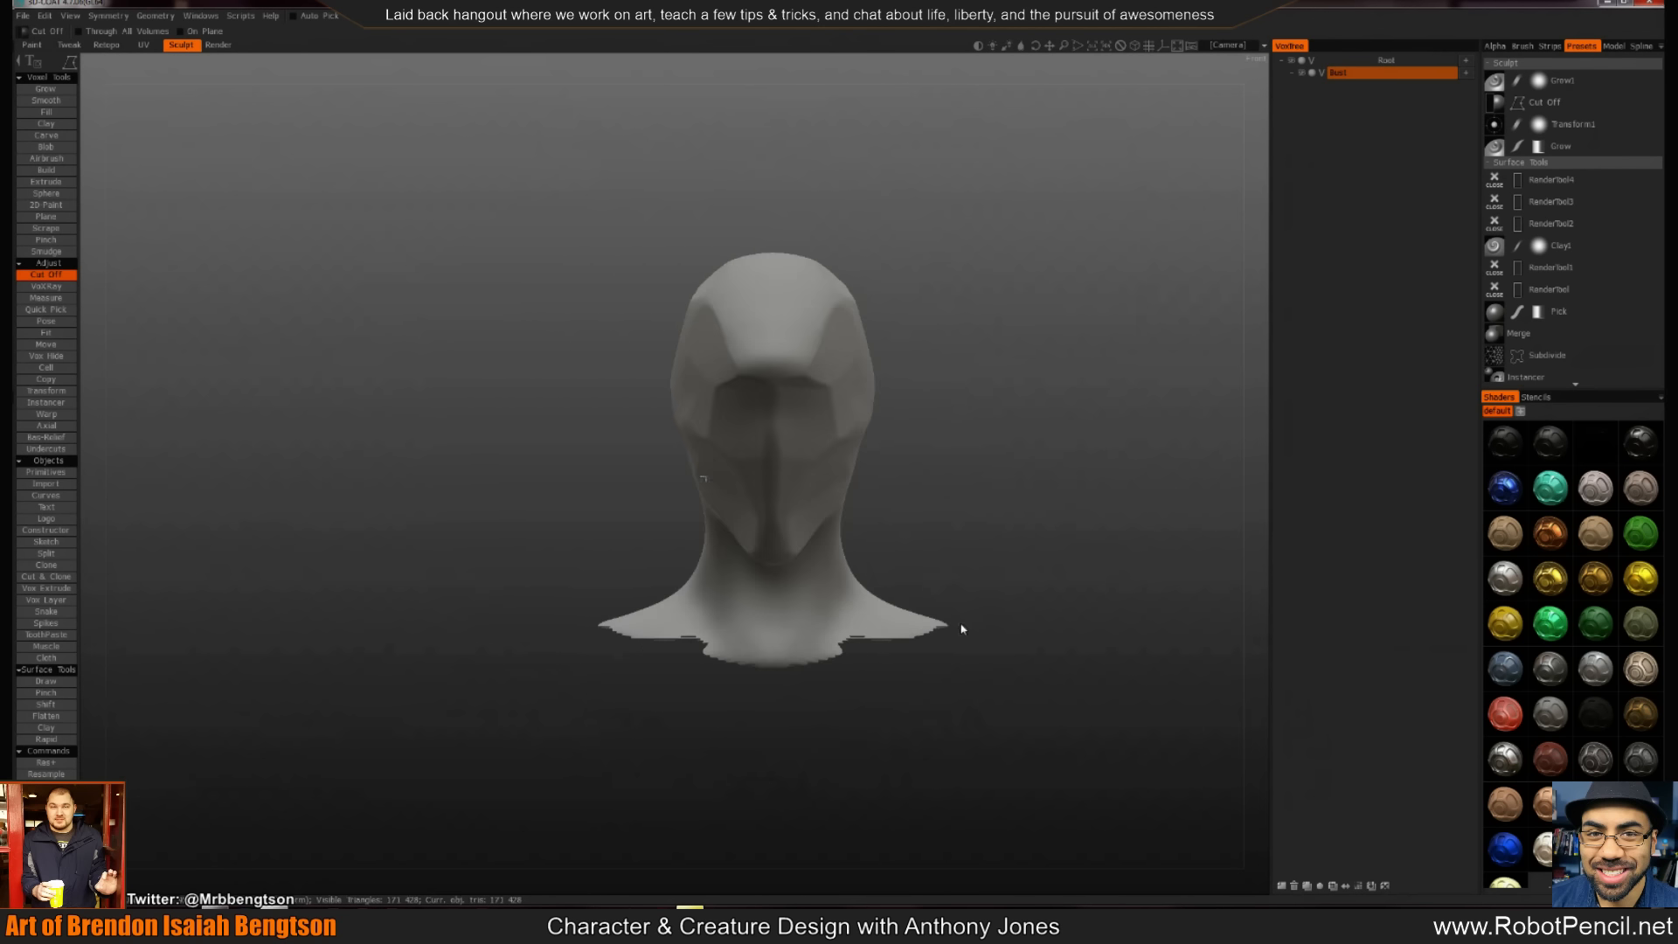
left_click(927, 588)
left_click(919, 619)
left_click(836, 622)
left_click(806, 664)
left_click(829, 699)
left_click(930, 695)
left_click(975, 584)
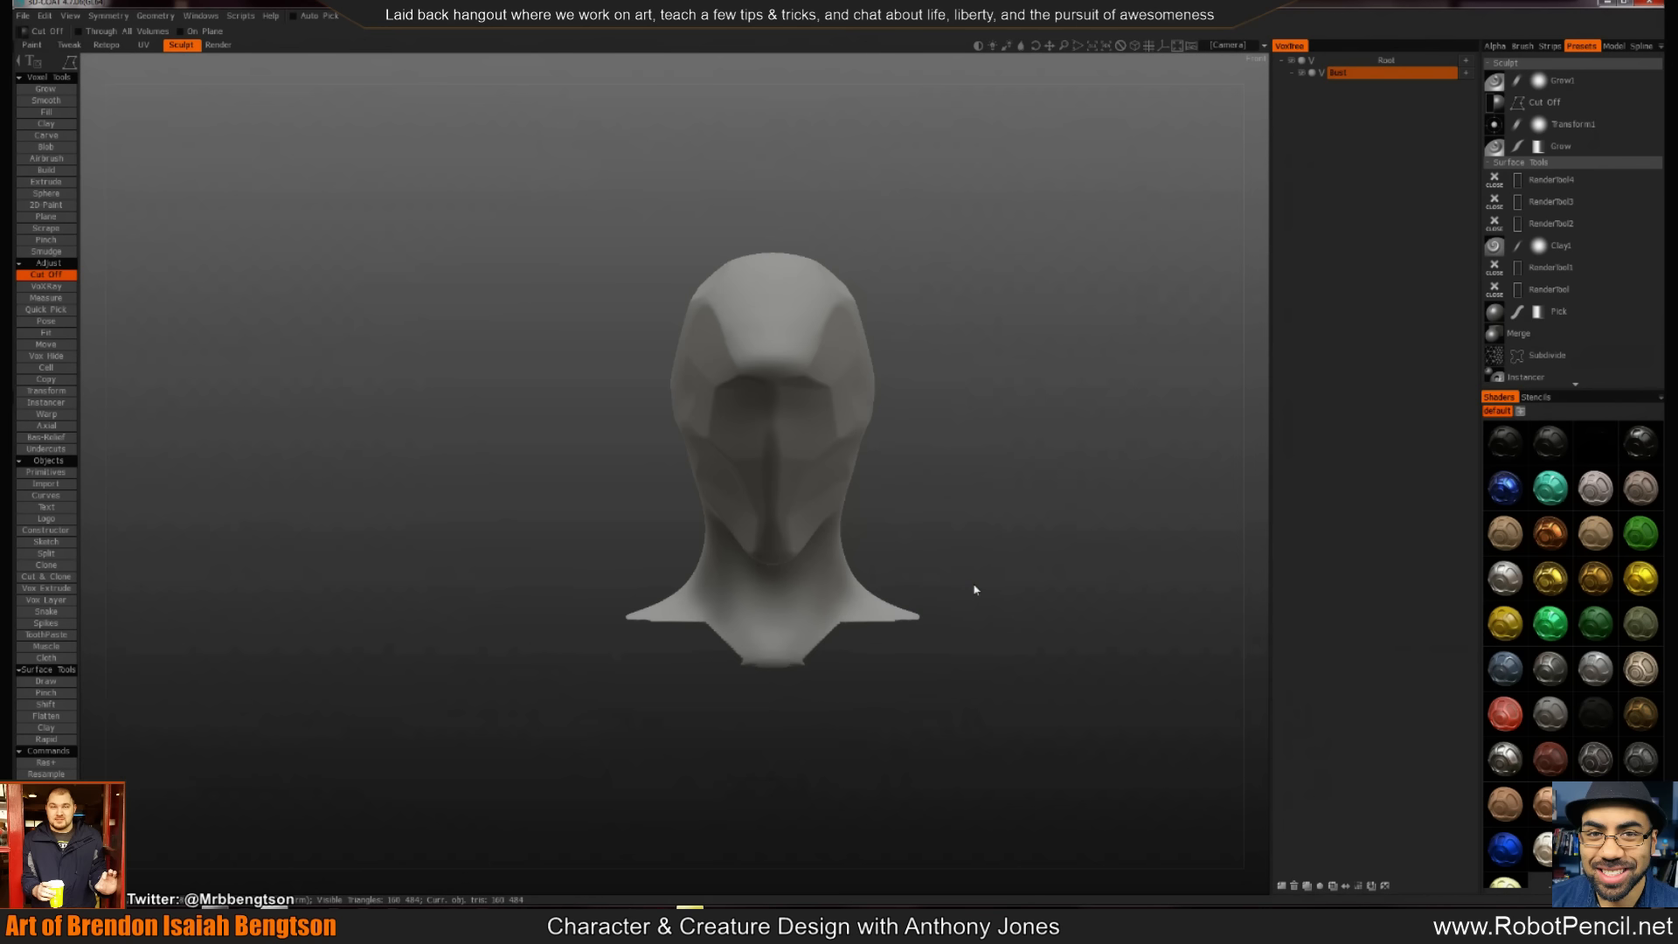
Trim the lower chest edge, cut off the outer shoulder tips, and resample the bust to a higher poly count
left_click(844, 638)
left_click(806, 654)
left_click(842, 638)
mouse_move(857, 670)
left_mouse_down("alt")
mouse_move(823, 666)
mouse_move(861, 664)
left_mouse_up("alt")
left_click(930, 574)
left_click(879, 573)
double_click(963, 615)
key("Return")
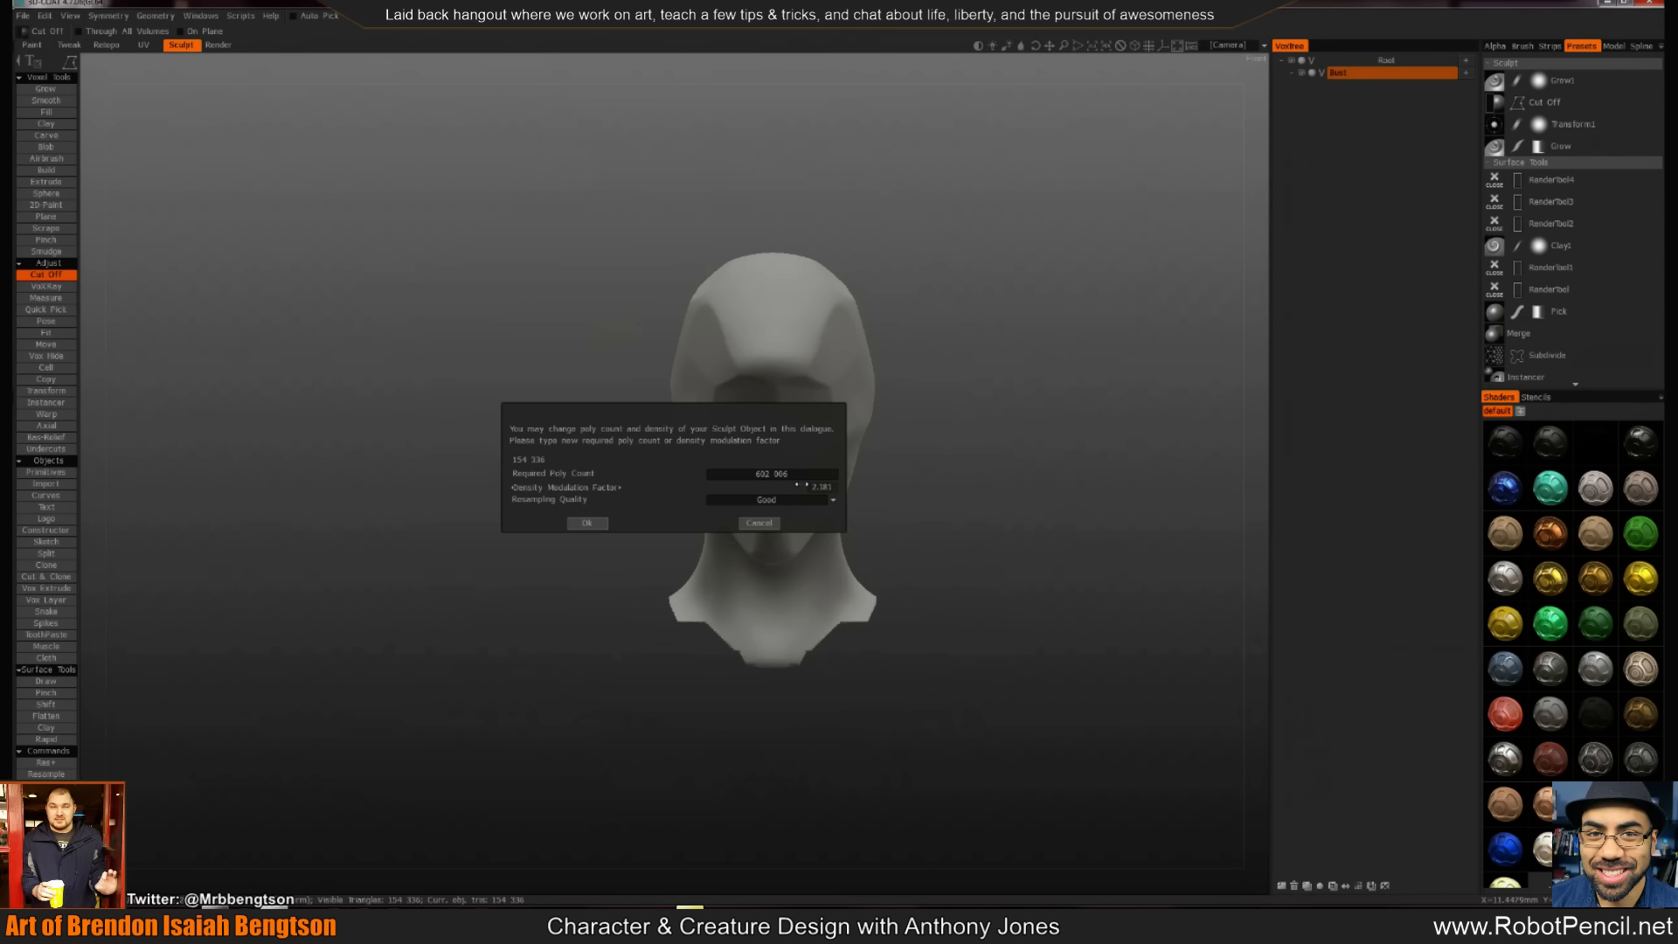
left_click(588, 522)
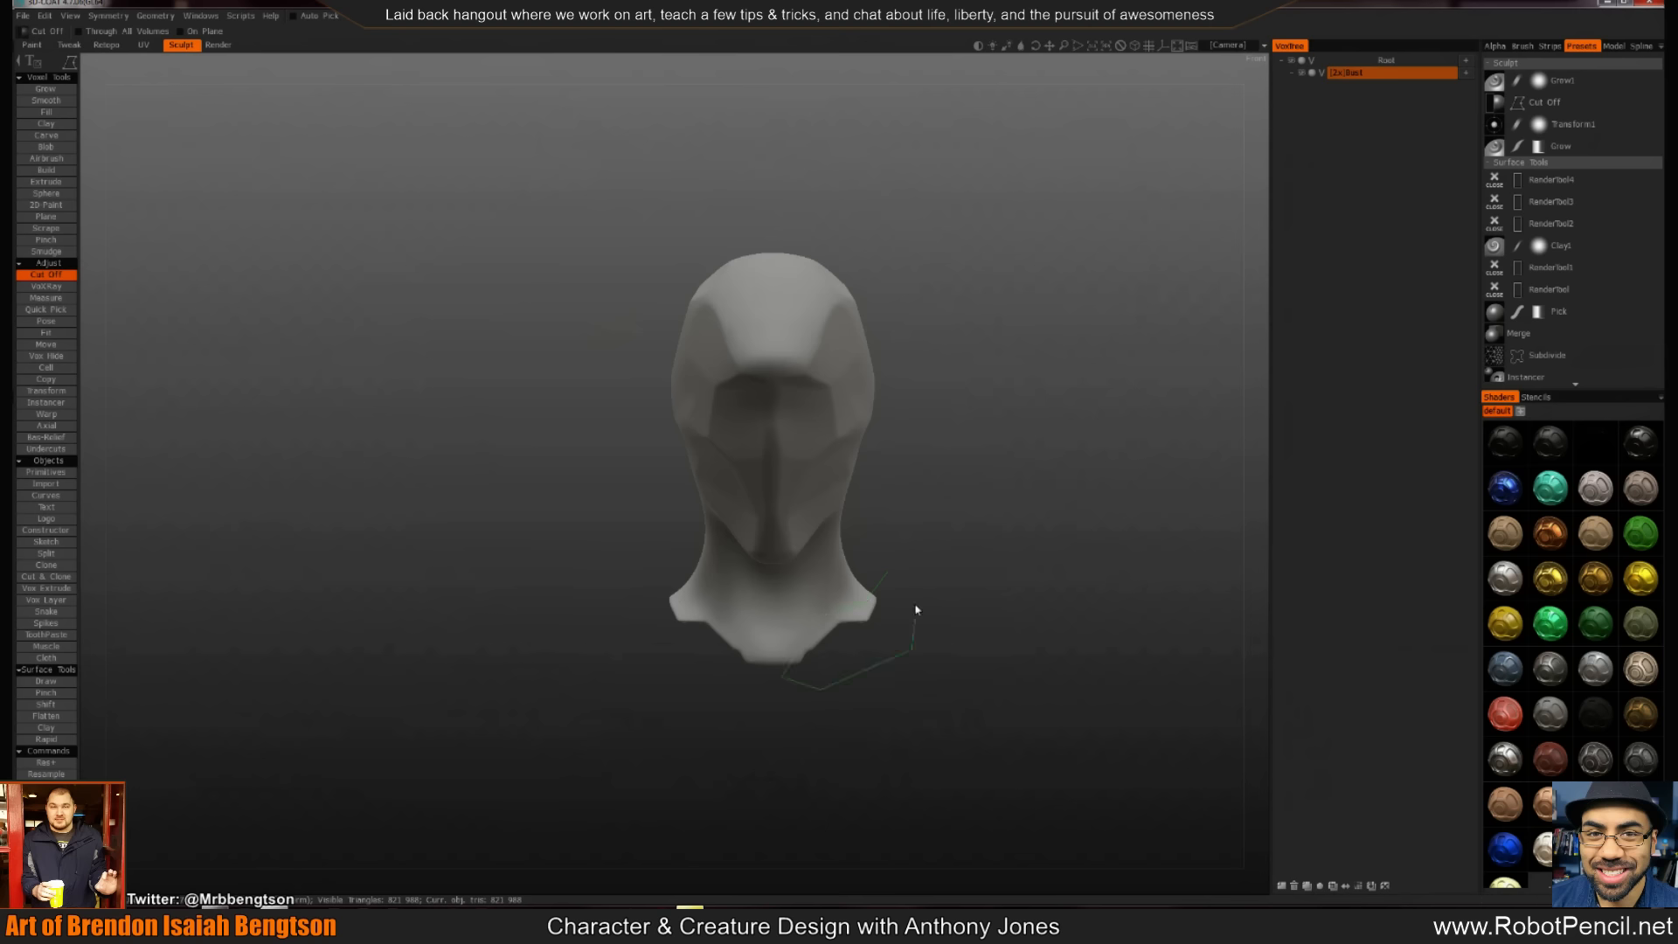
Trim the outer edge of the shoulder and resample the bust to a required poly count of 1 723 204
left_click(887, 573)
left_click_drag(899, 600, 612, 616, "alt")
key("Return")
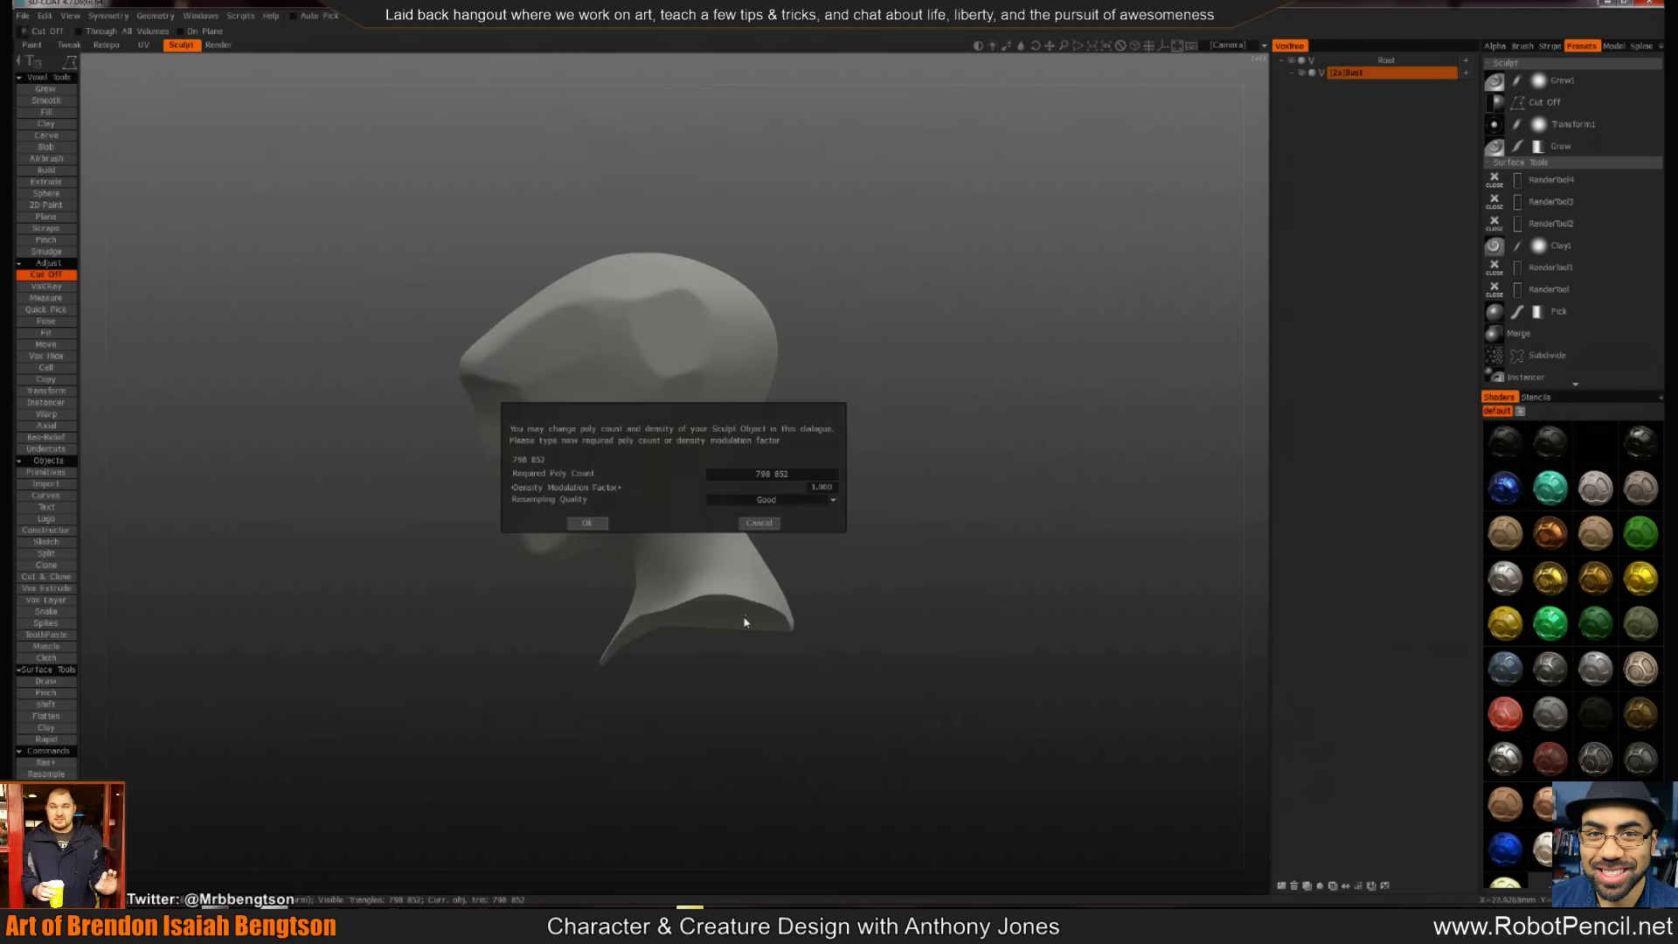
left_click_drag(764, 487, 777, 485)
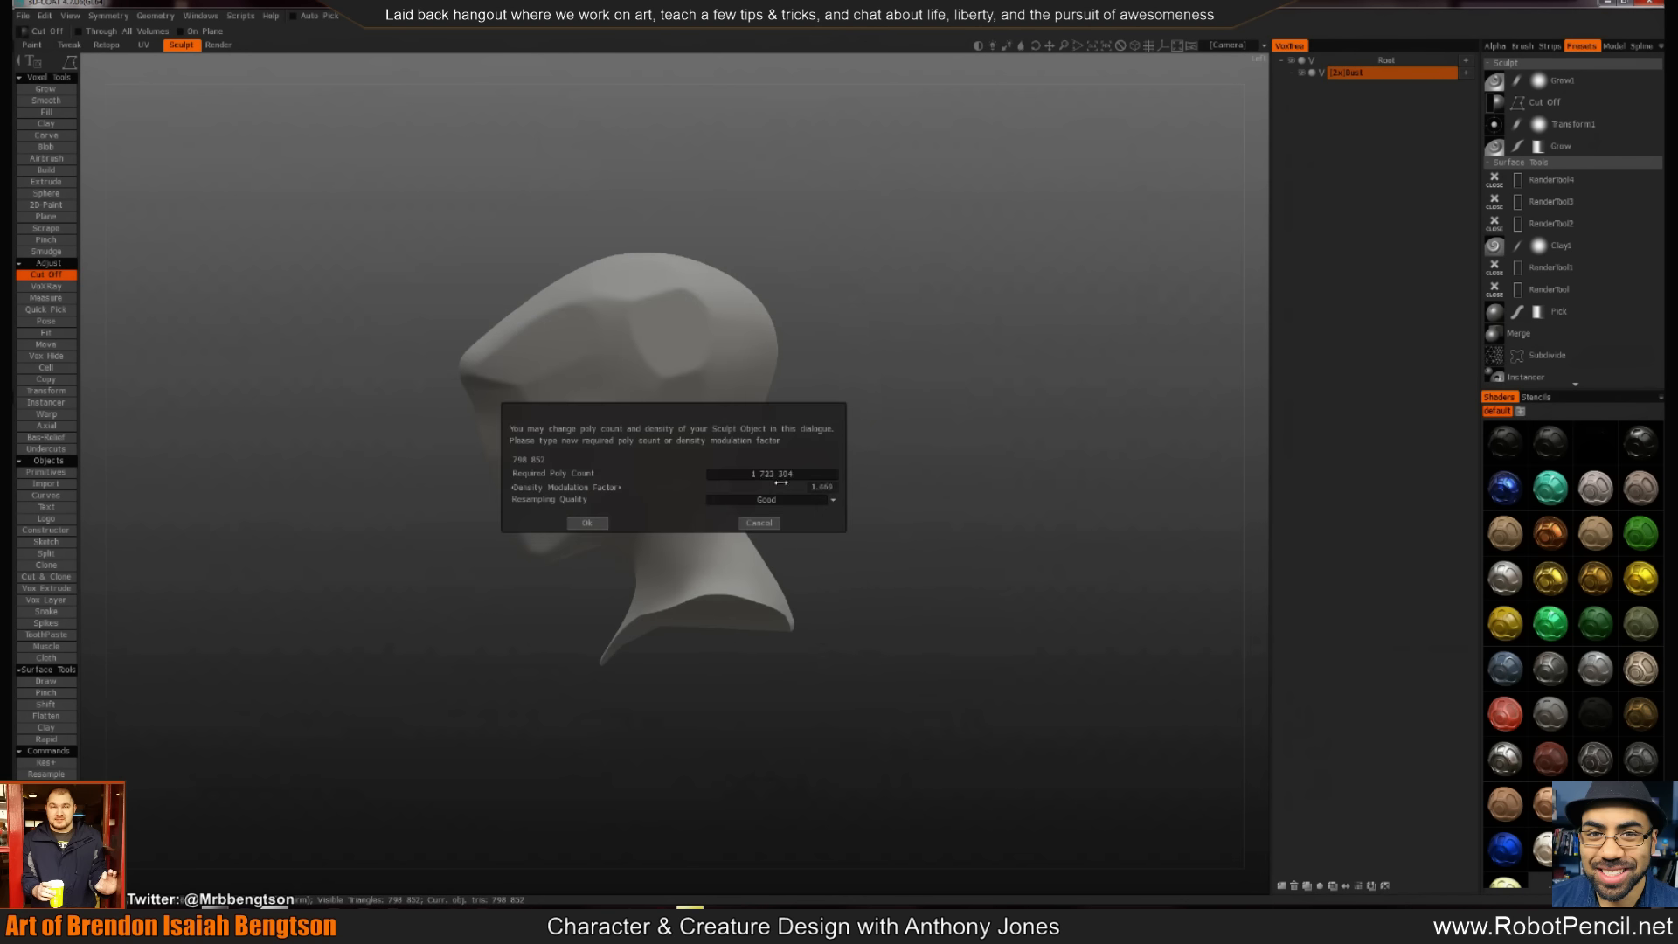
left_click(587, 524)
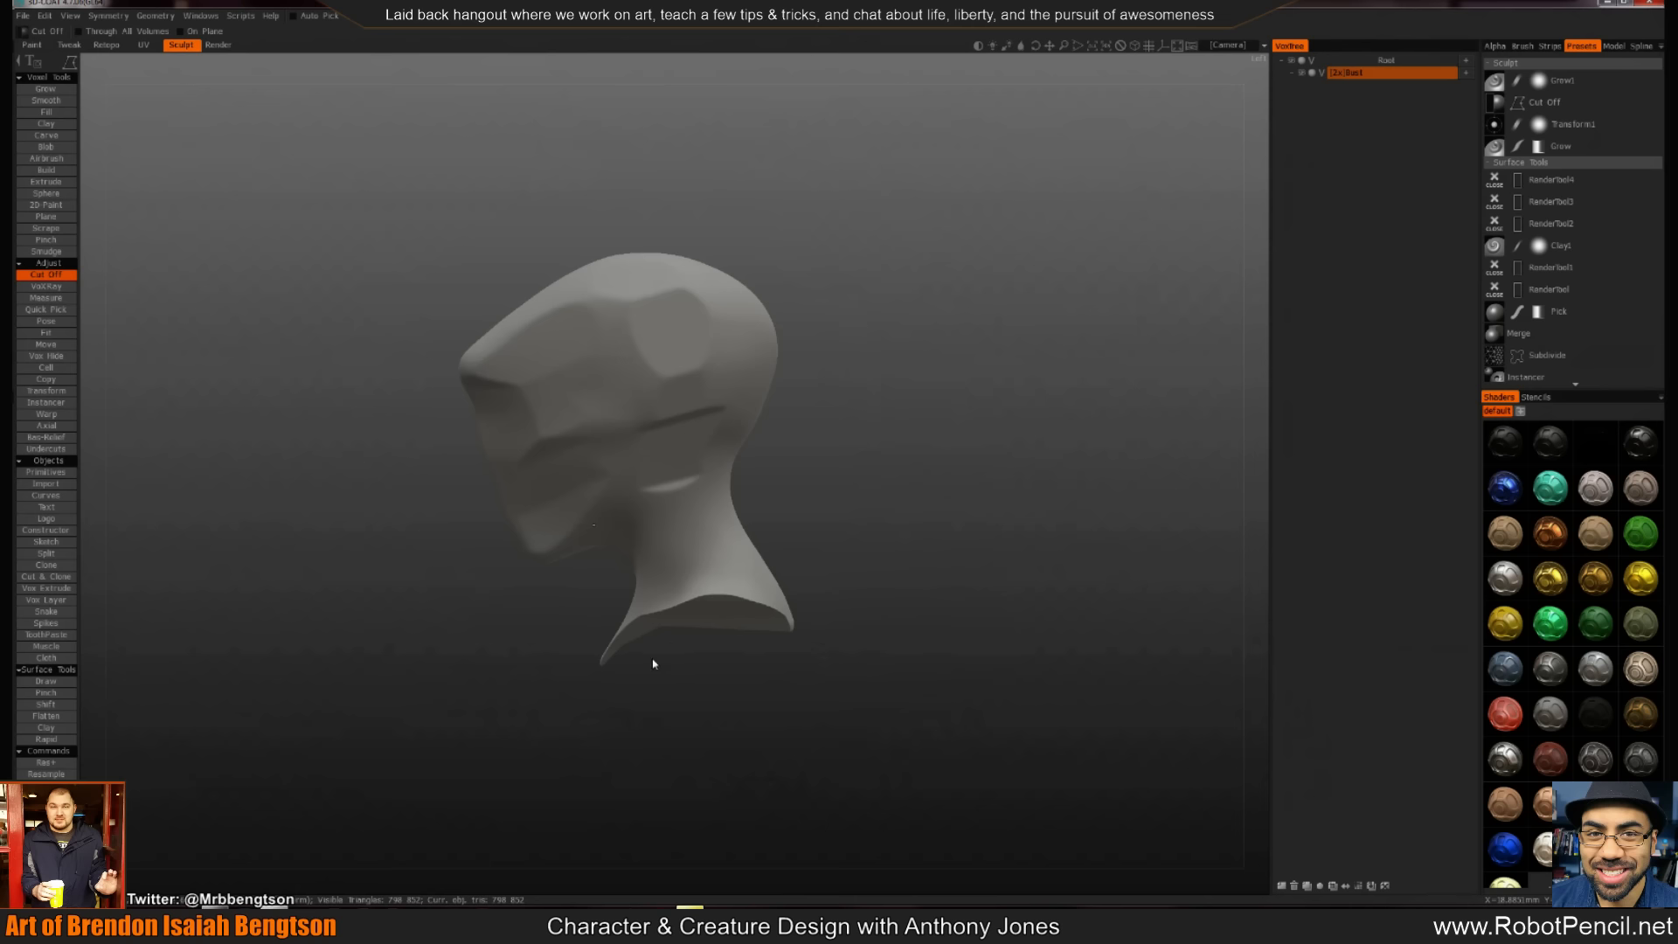
Cut off the shoulders and chest below the neck and pull the front of the neck base down with the Move brush
mouse_move(661, 683)
left_mouse_down("alt")
mouse_move(832, 698)
mouse_move(666, 677)
left_mouse_up("alt")
mouse_move(645, 586)
left_mouse_down()
mouse_move(580, 627)
mouse_move(790, 698)
mouse_move(798, 544)
mouse_move(774, 548)
left_mouse_up()
mouse_move(734, 635)
left_mouse_down("alt")
mouse_move(916, 654)
mouse_move(920, 635)
left_mouse_up("alt")
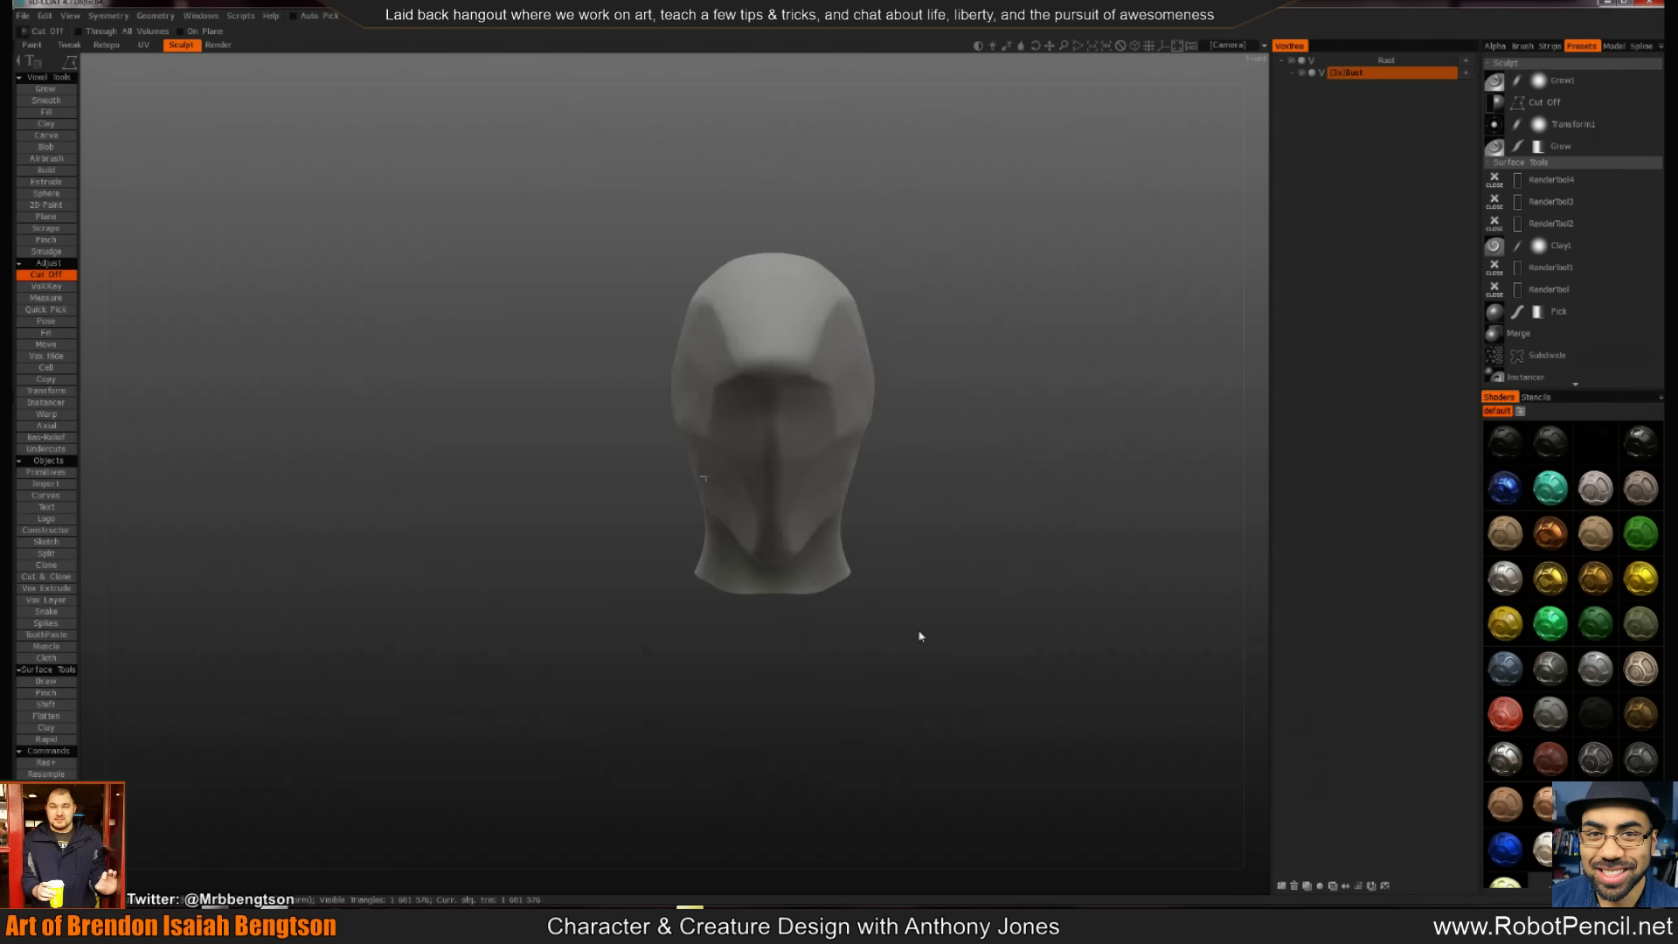
key("m")
mouse_move(763, 593)
left_mouse_down()
mouse_move(767, 631)
mouse_move(766, 615)
left_mouse_up()
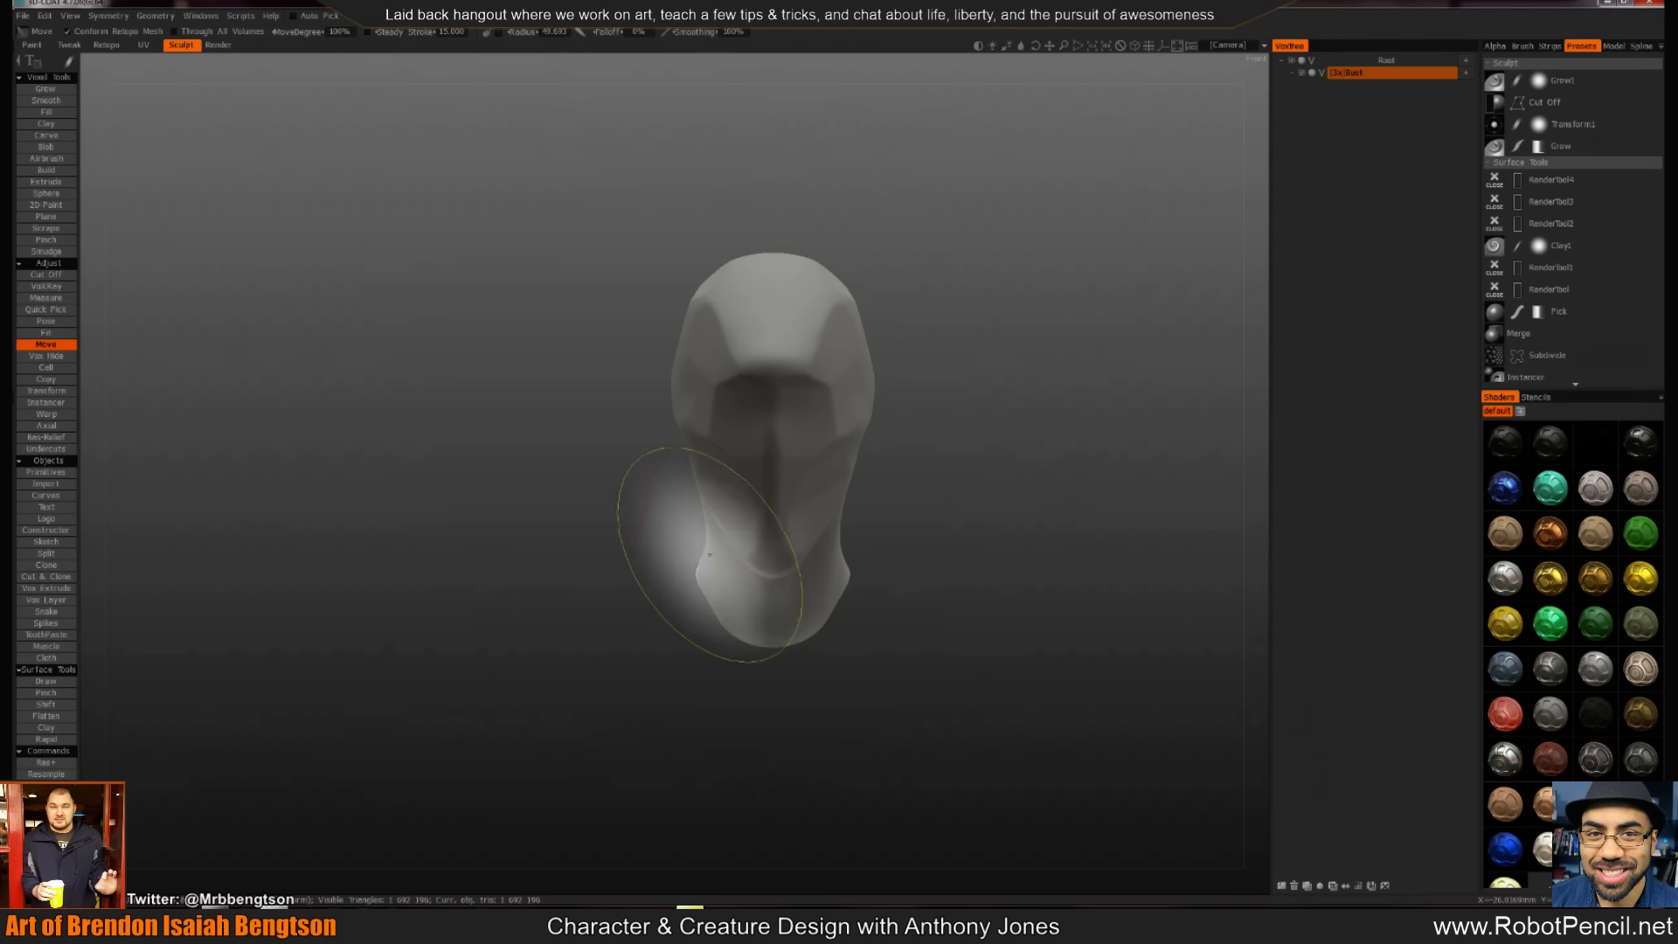
mouse_move(708, 557)
left_mouse_down()
mouse_move(935, 516)
mouse_move(879, 525)
mouse_move(856, 550)
left_mouse_up()
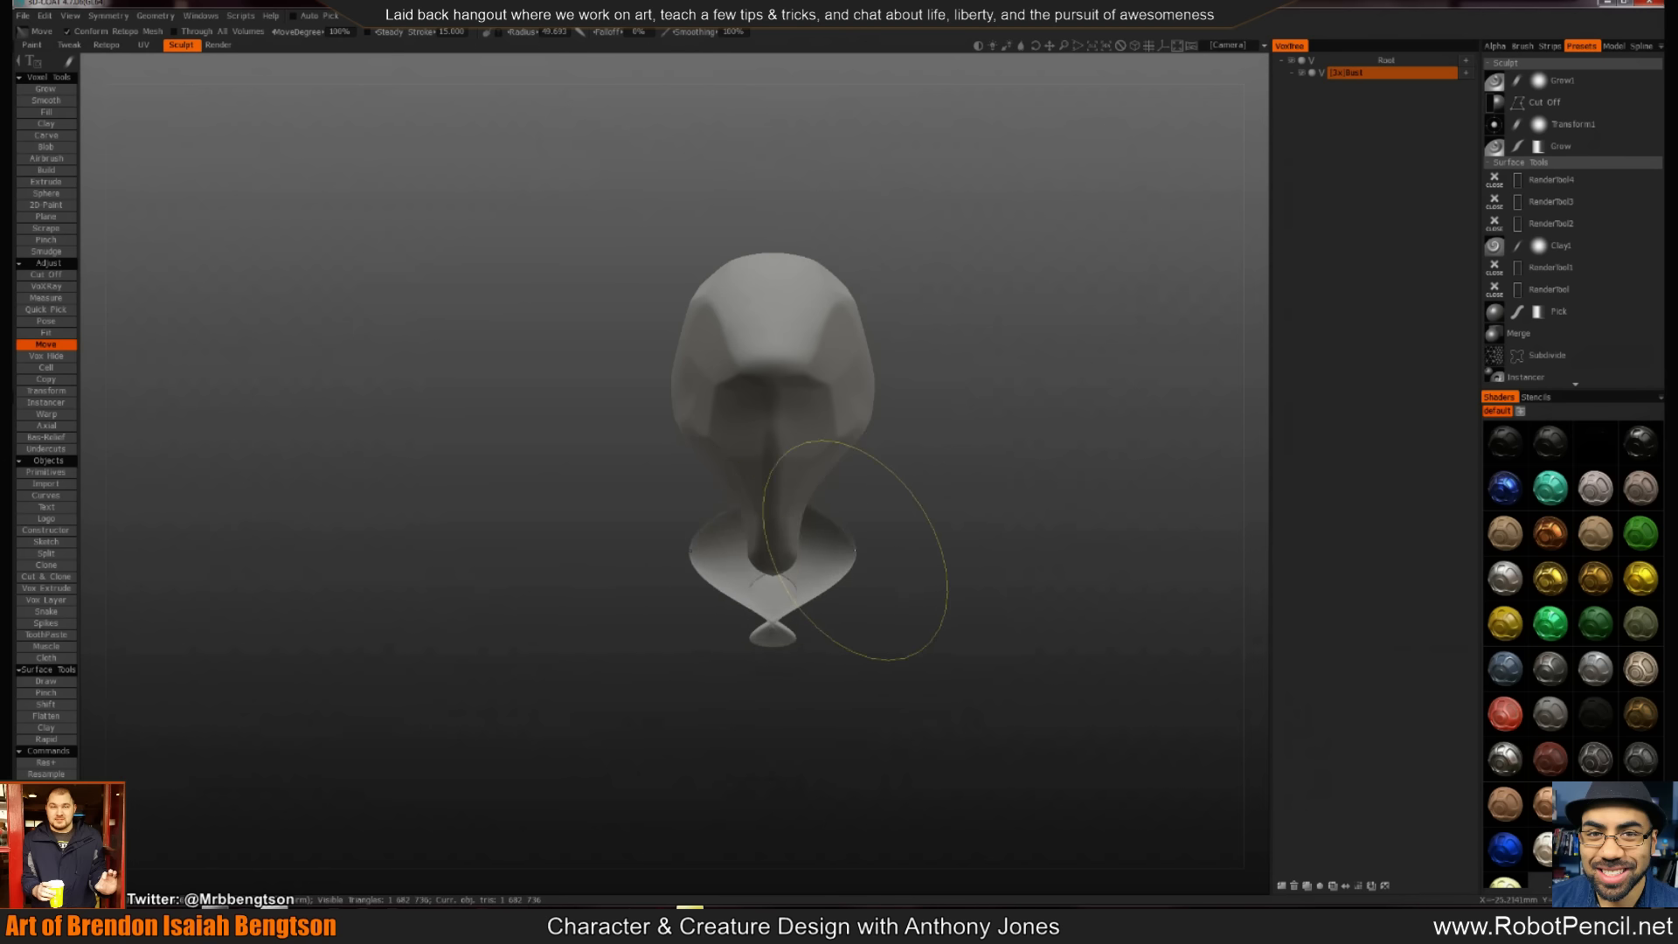
key("ctrl+z")
key("ctrl+z")
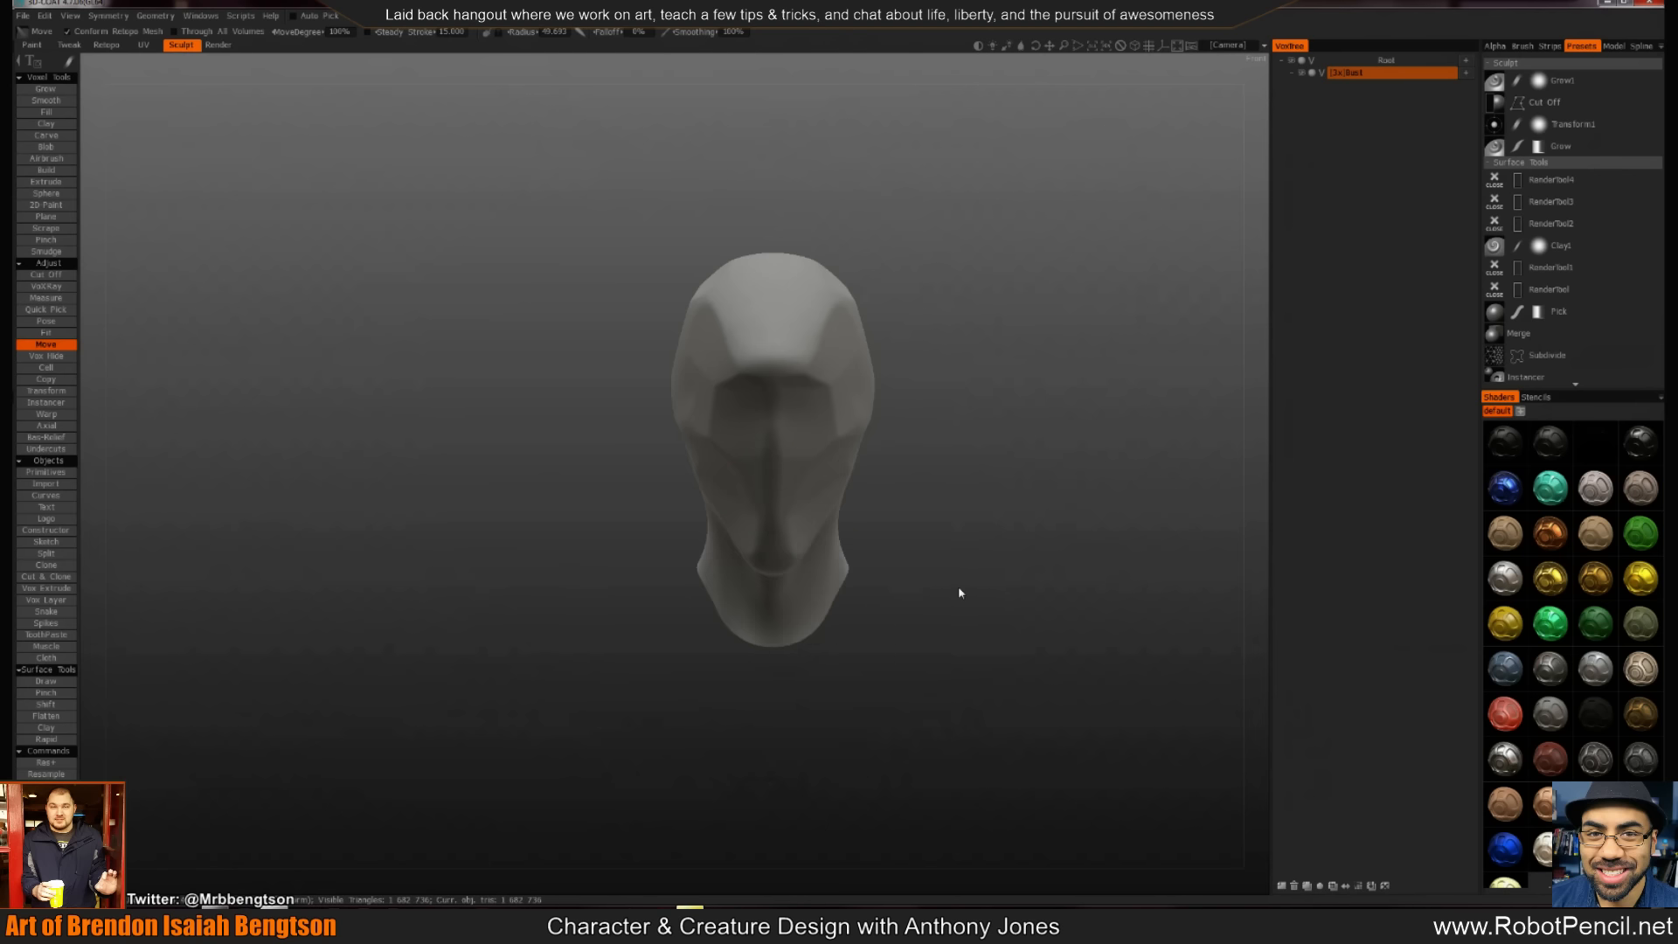
Reduce the Move brush radius and nudge the underside of the chin up and back in side view
left_click_drag(950, 613, 760, 622)
left_click_drag(644, 712, 585, 689)
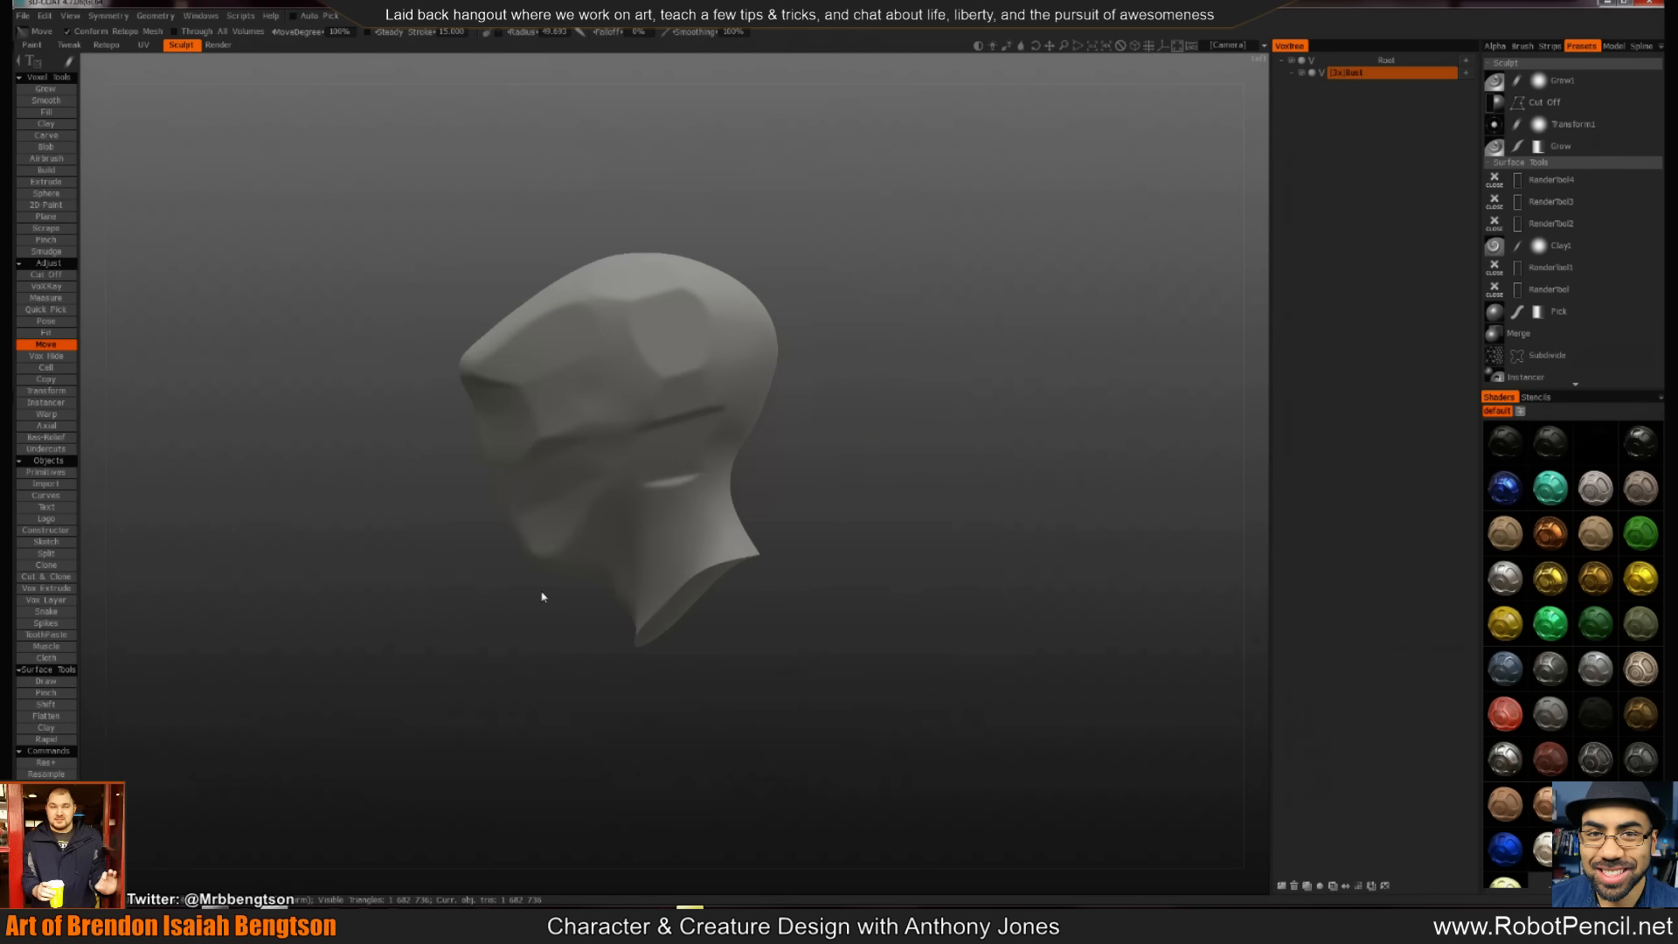
key("bracketleft")
key("bracketleft")
key("bracketleft")
key("bracketleft")
key("bracketleft")
left_click_drag(522, 583, 539, 567)
mouse_move(492, 638)
left_mouse_down()
mouse_move(985, 637)
mouse_move(464, 618)
mouse_move(423, 644)
mouse_move(787, 652)
mouse_move(760, 657)
mouse_move(731, 656)
mouse_move(914, 631)
left_mouse_up()
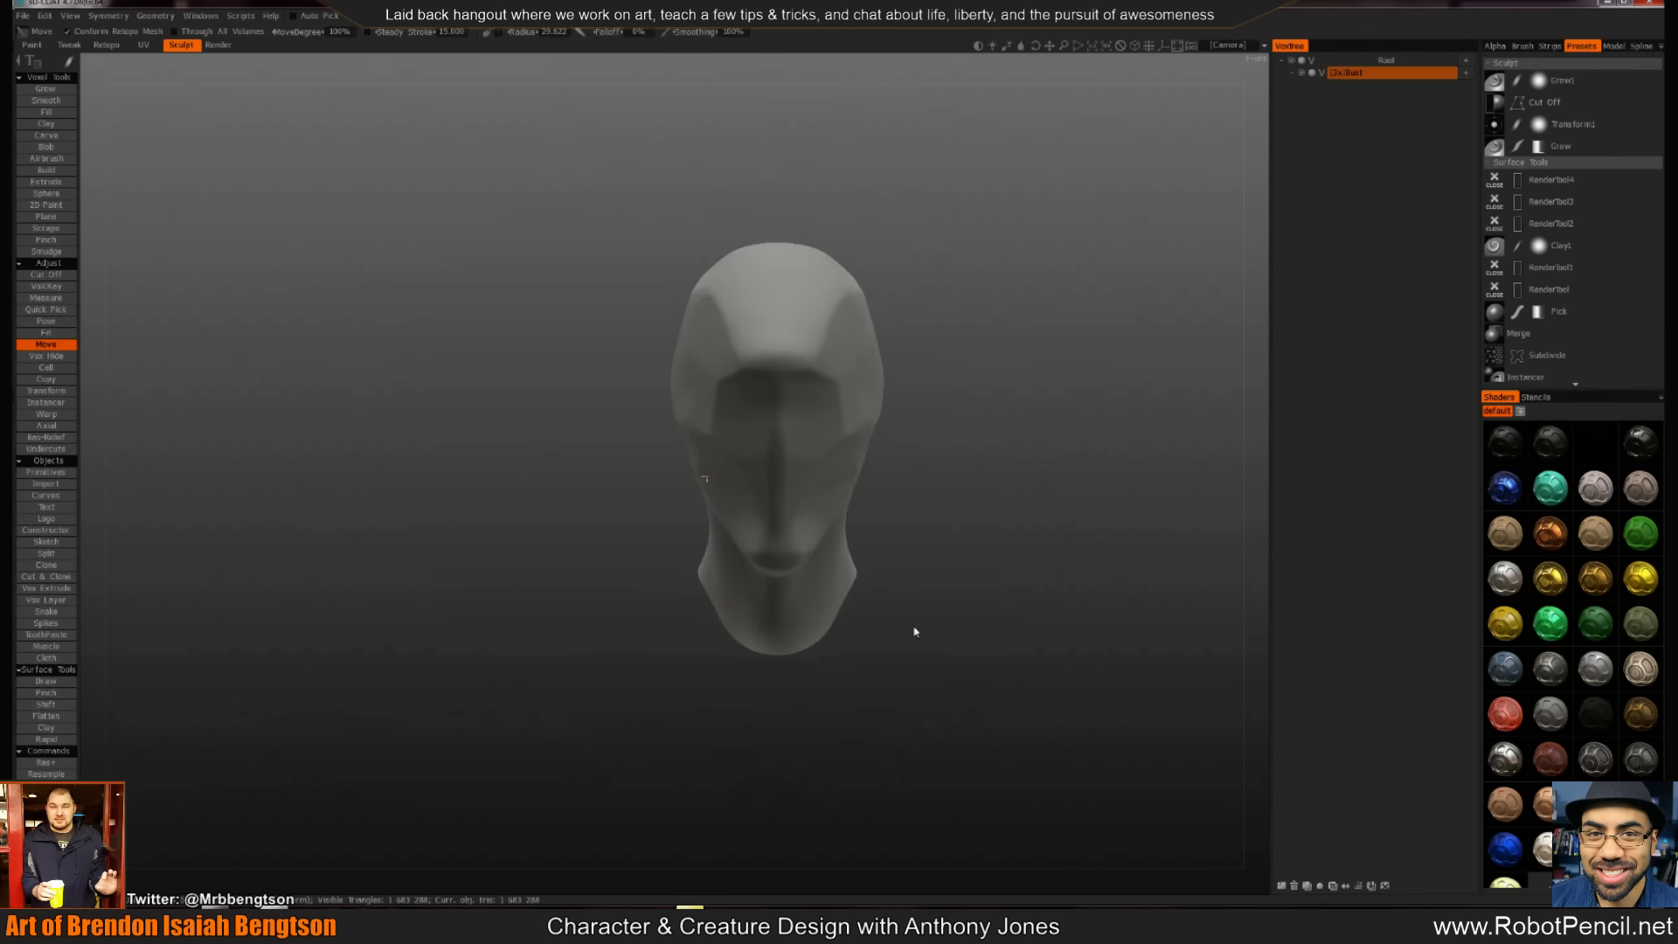
Duplicate the bust and auto-retopologize the copy, skipping density painting and guide strokes
right_click_drag(914, 631, 983, 579)
middle_click_drag(983, 579, 869, 562)
right_click_drag(868, 562, 817, 524)
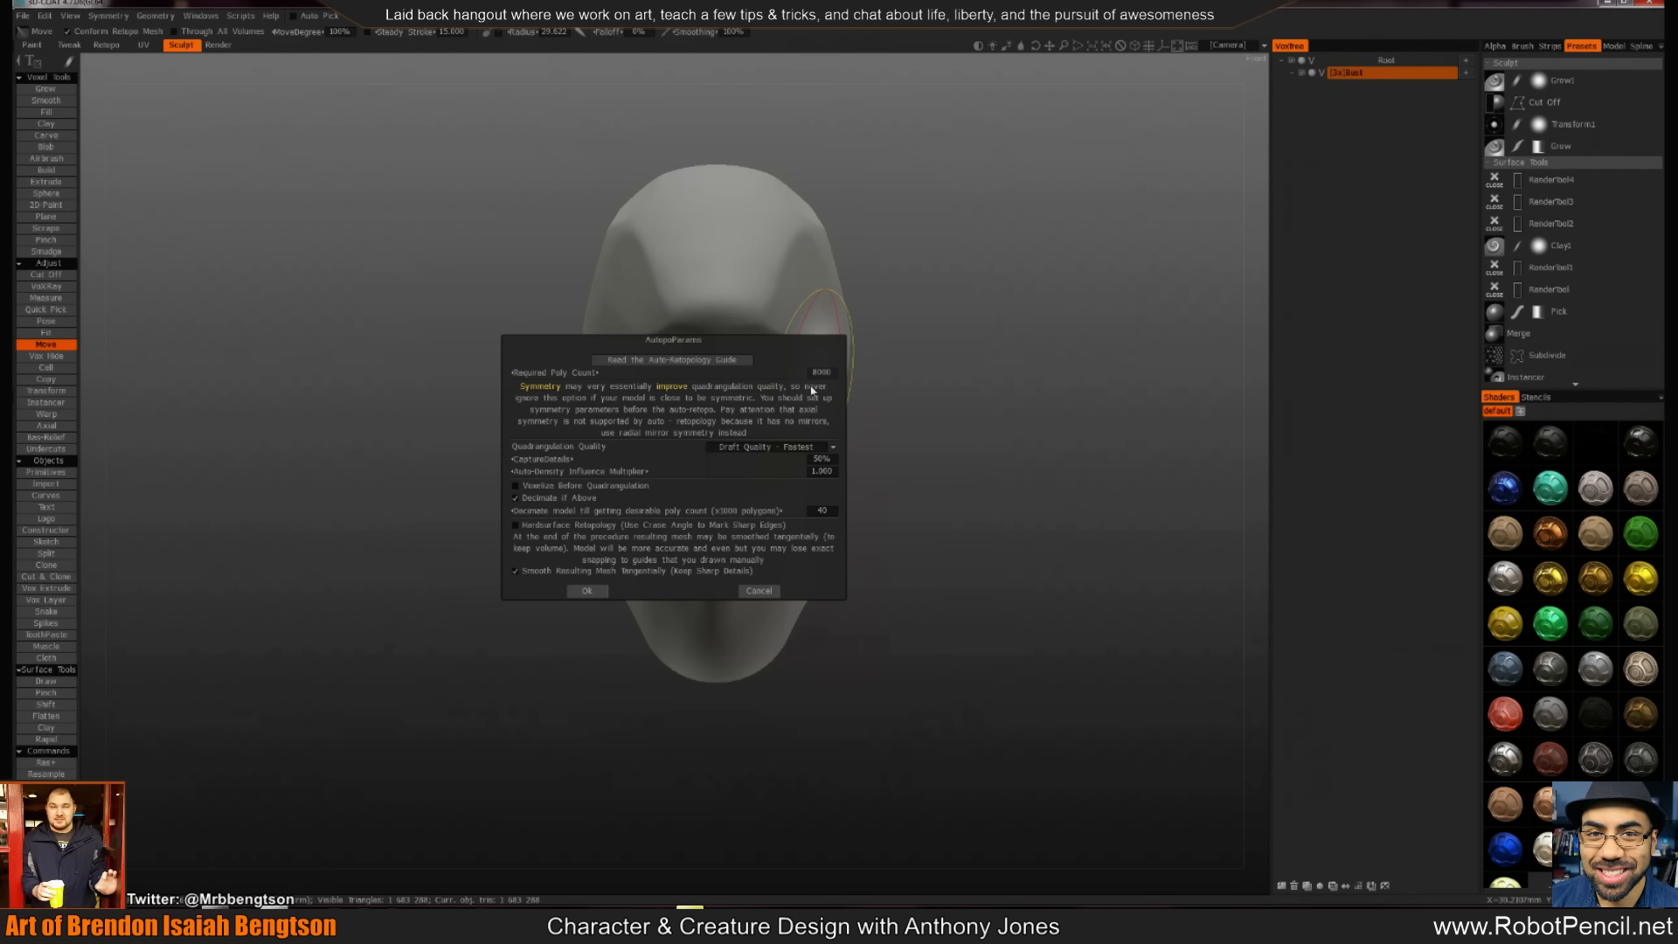
left_click(759, 591)
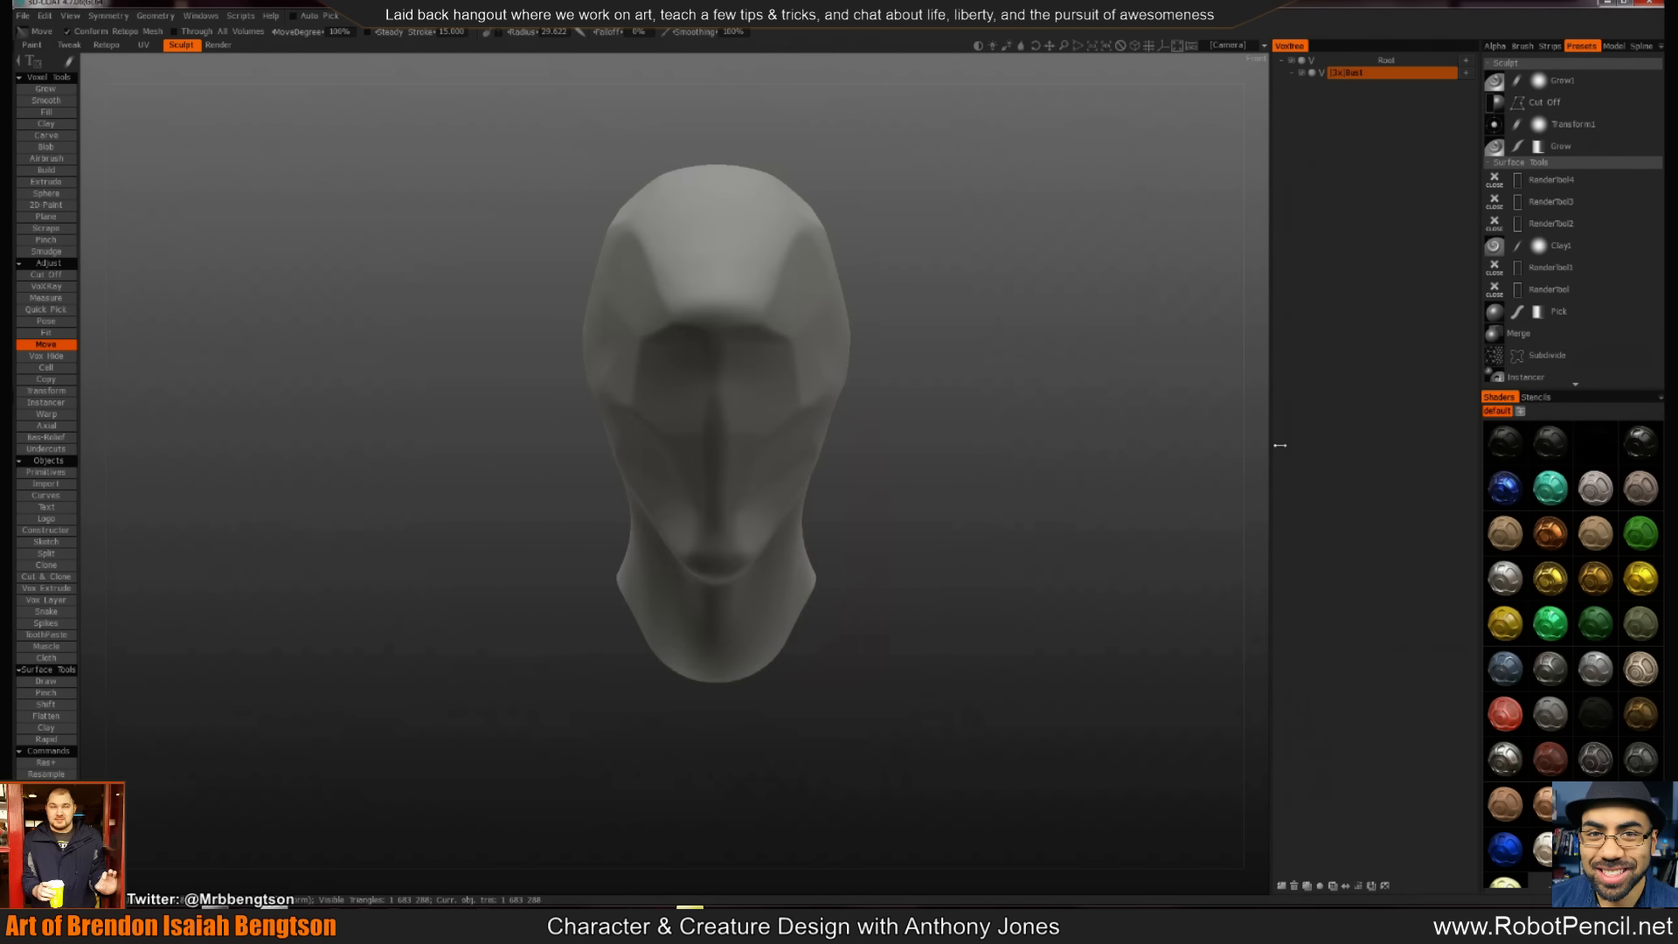
key("ctrl+d")
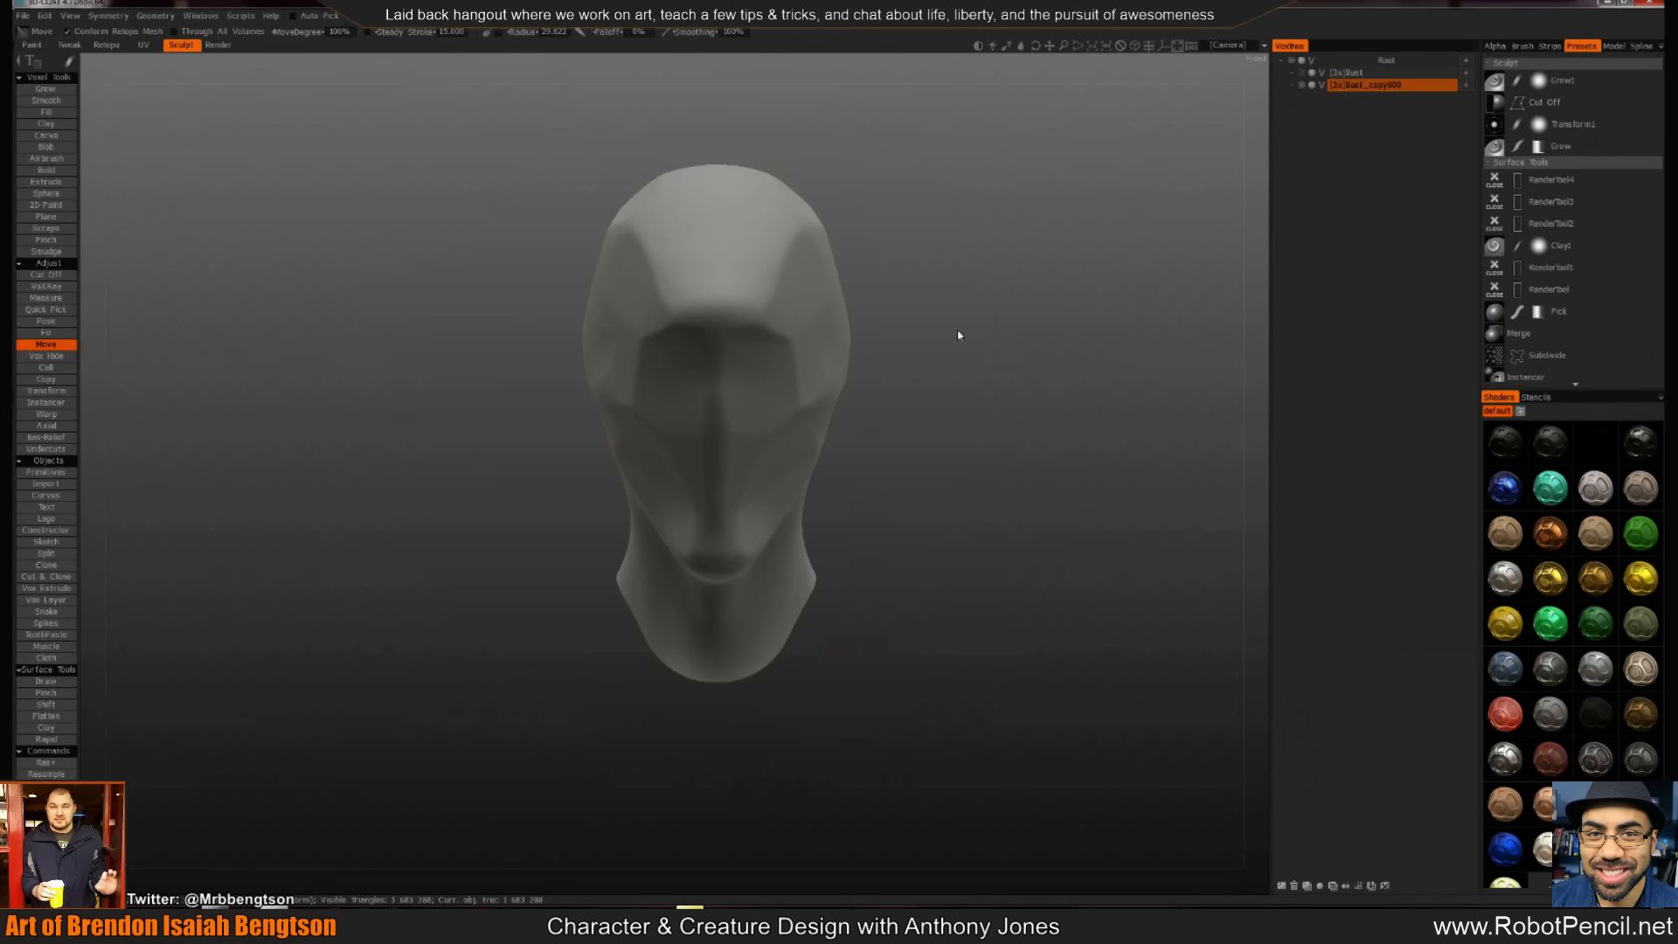
left_click(595, 591)
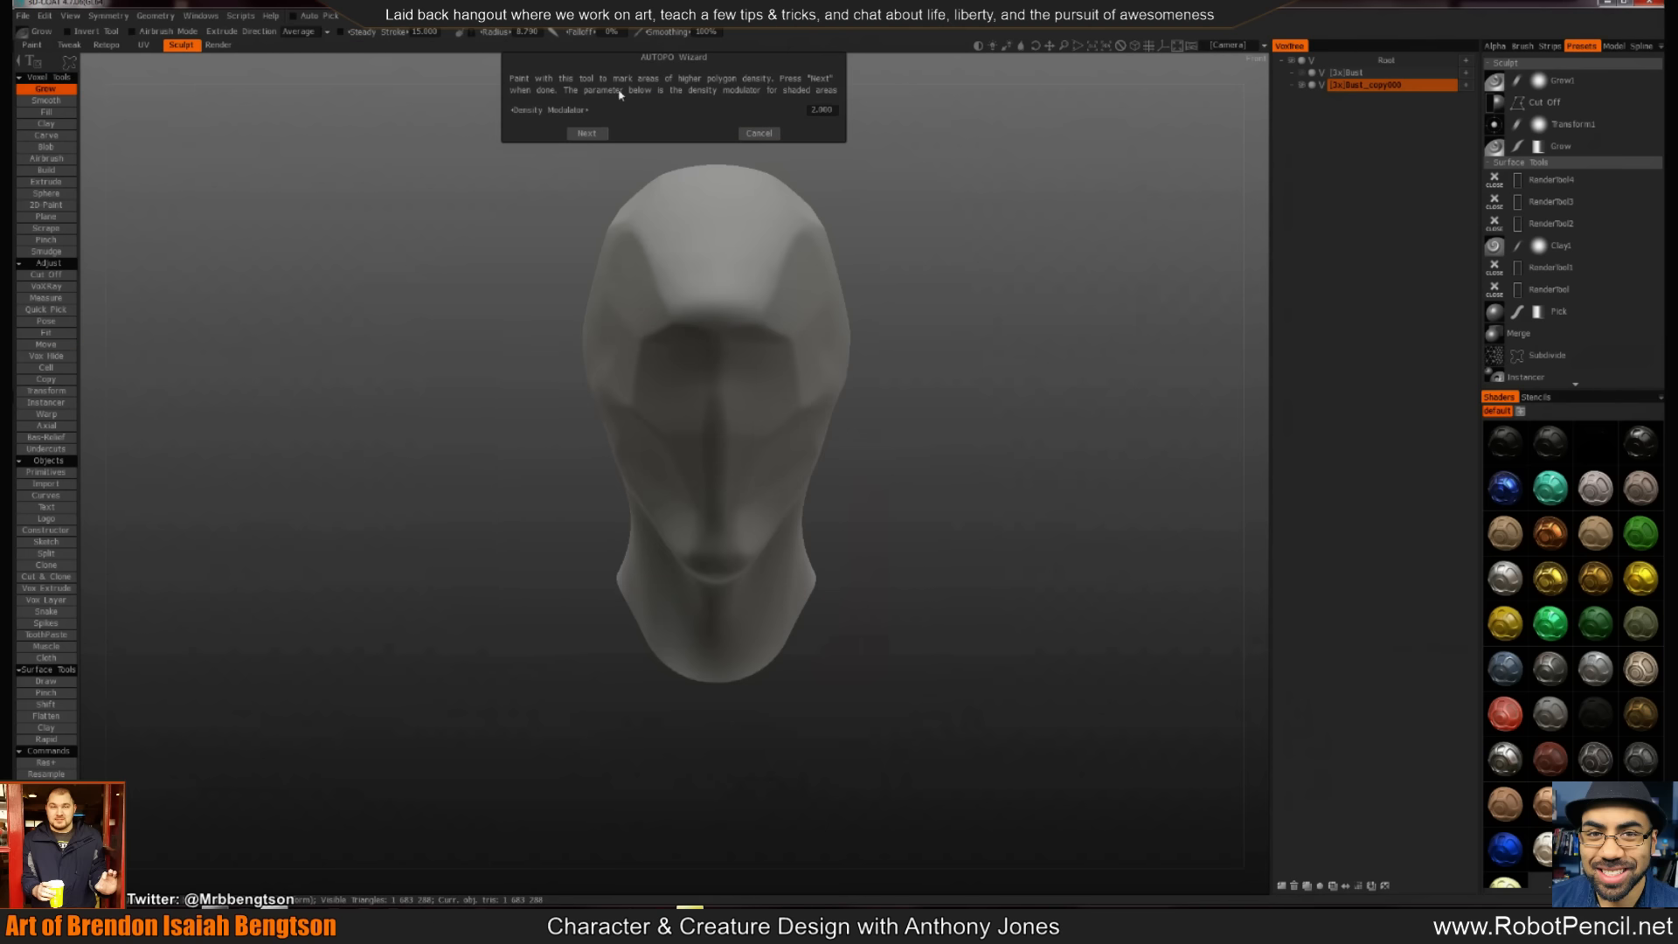
left_click(587, 135)
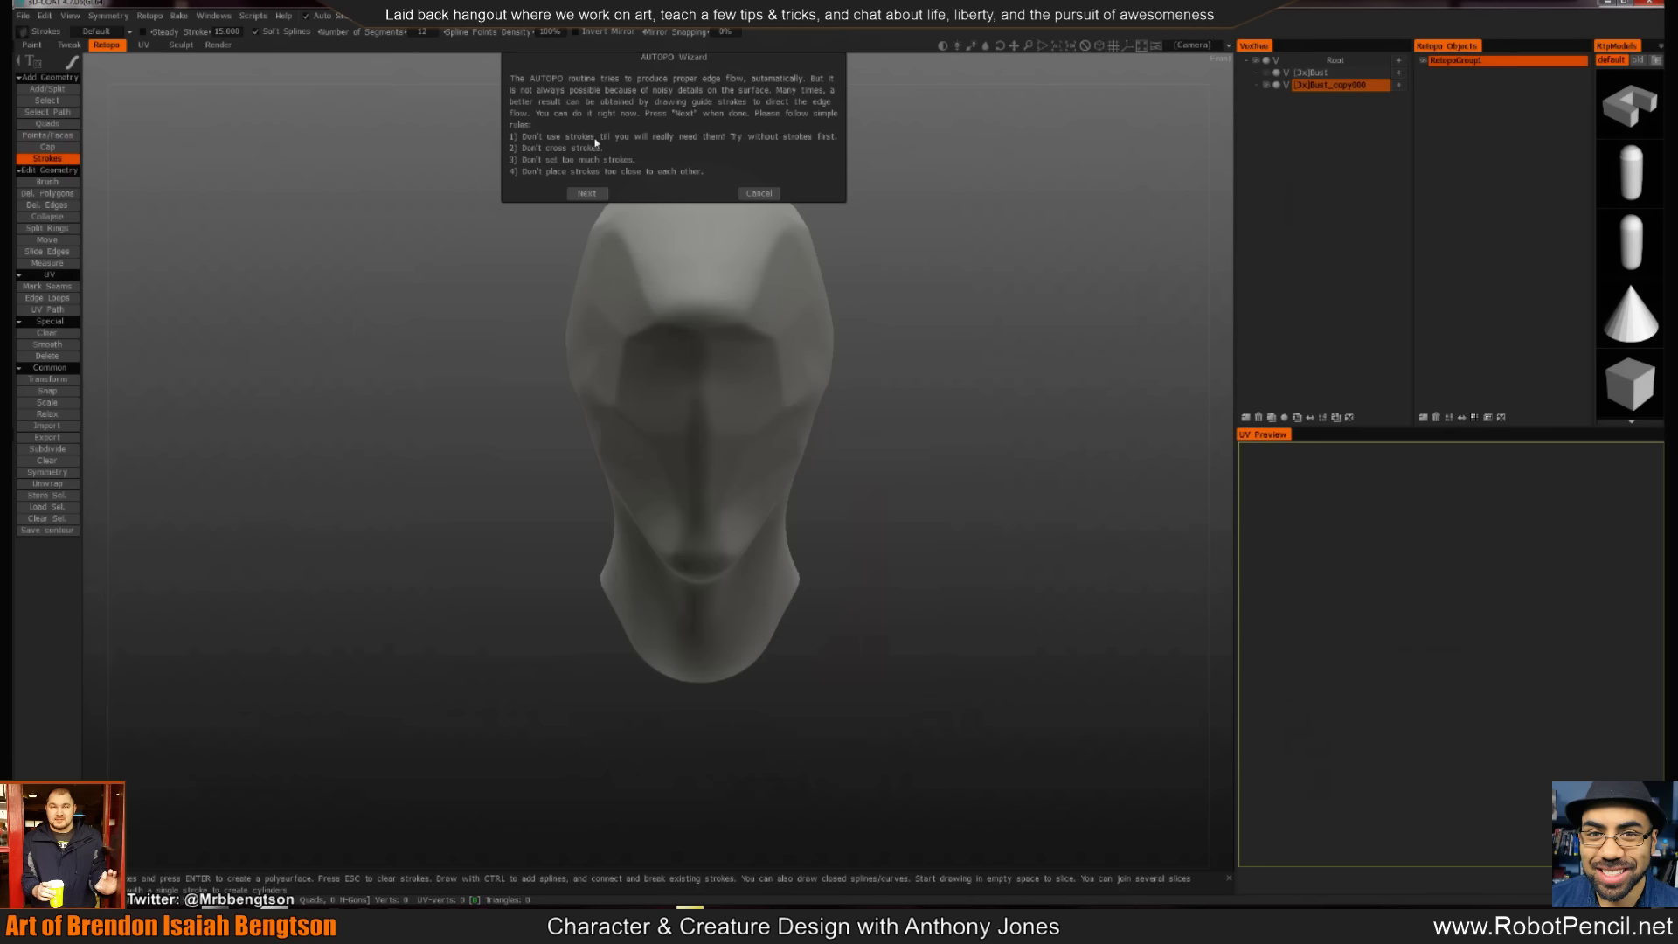
left_click(586, 196)
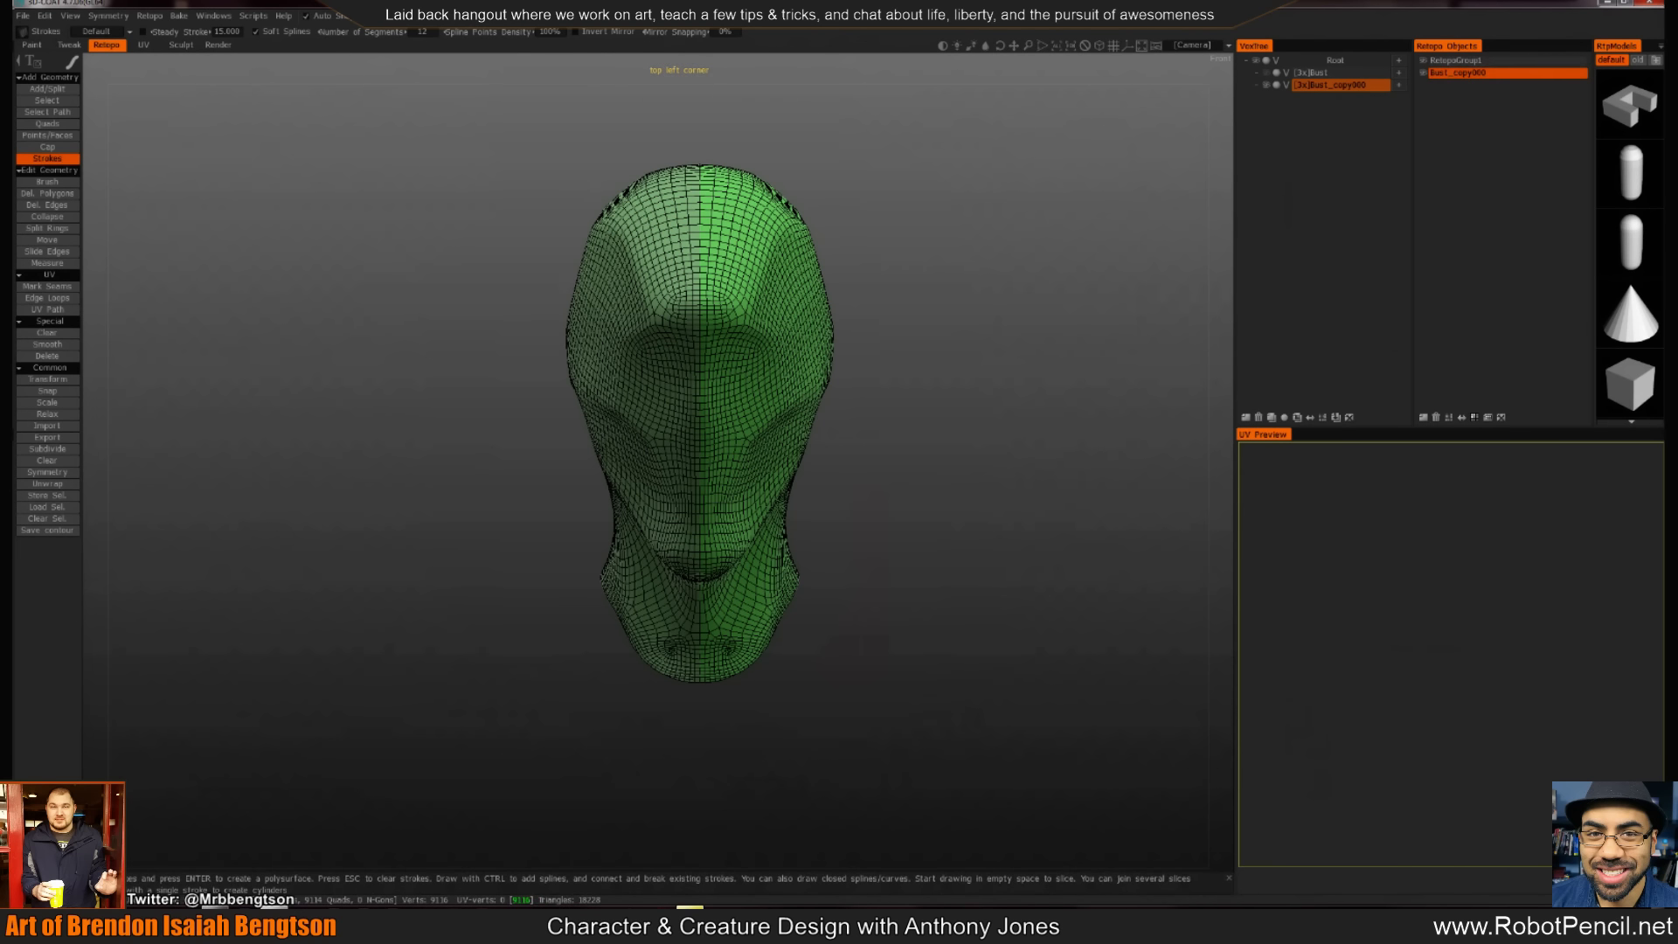
Hide the bust copy, show the original Bust volume and assign it the glossy black shader
left_click_drag(1048, 447, 1131, 316, "alt")
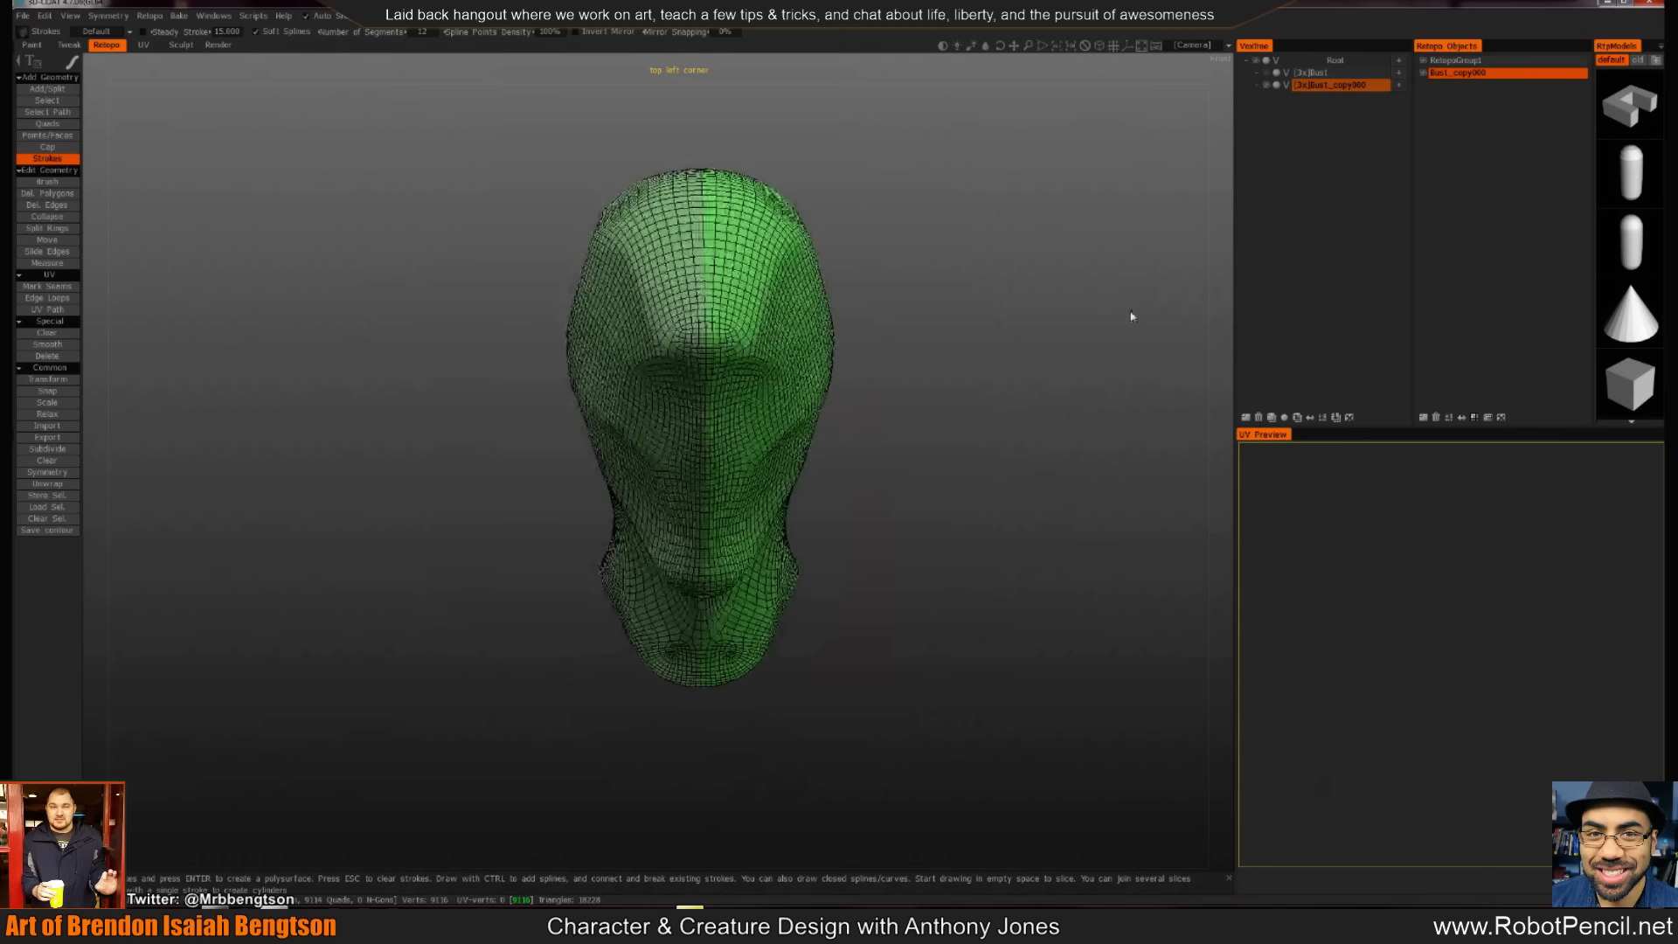
left_click(1265, 85)
left_click(1265, 72)
left_click(180, 45)
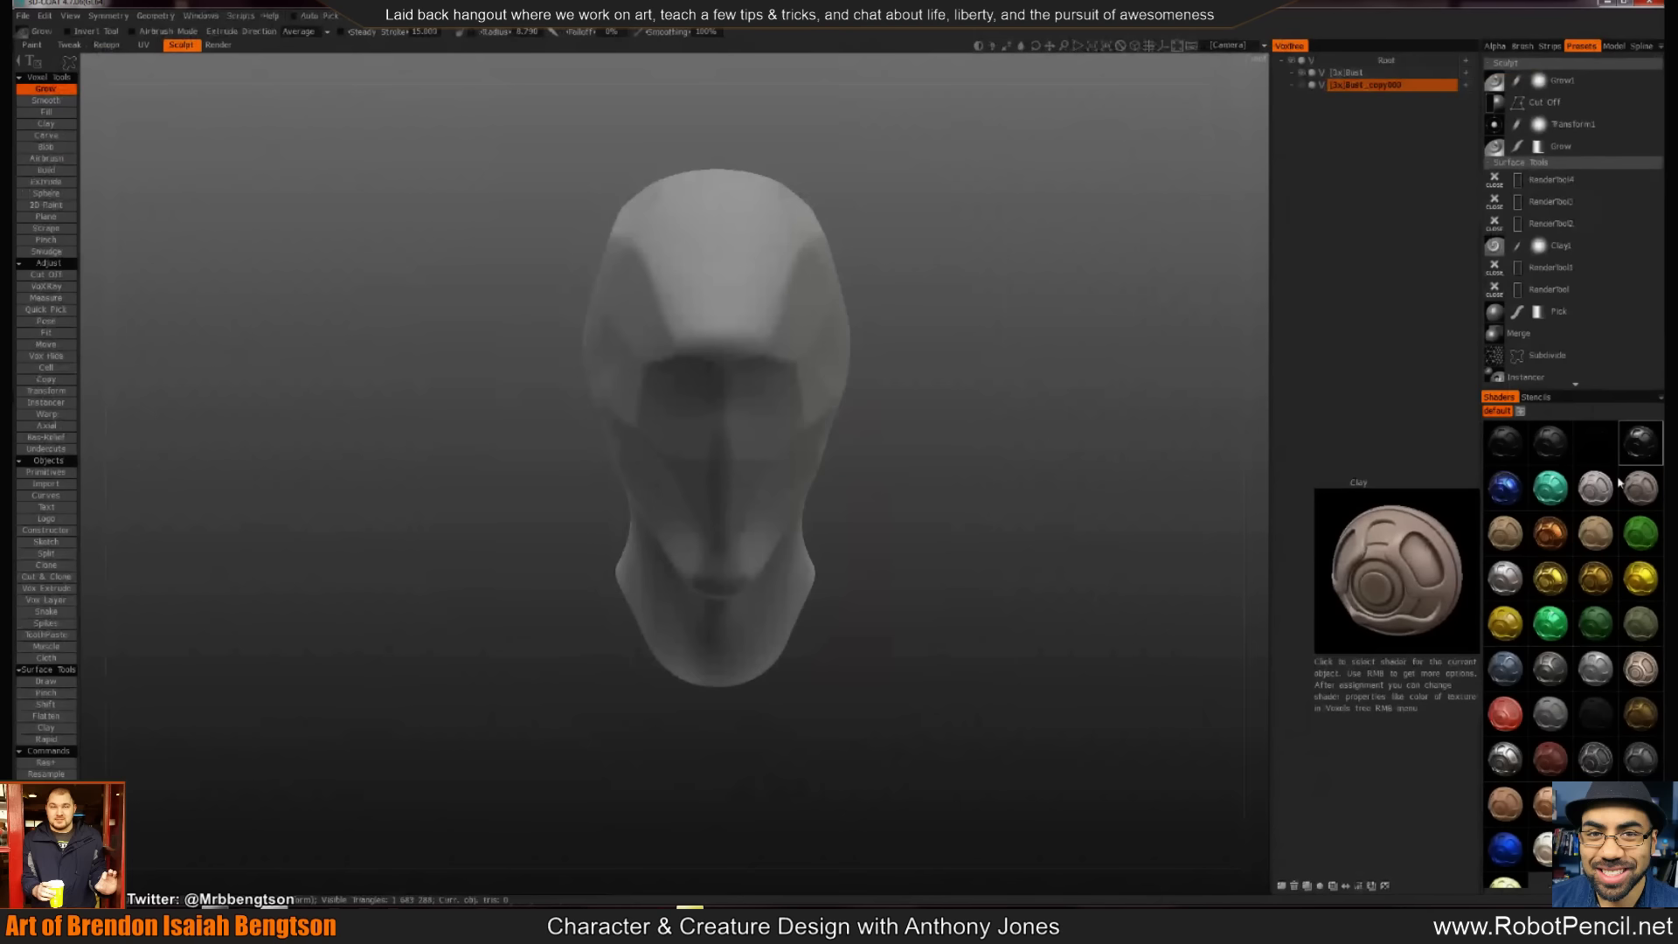
left_click(1370, 74)
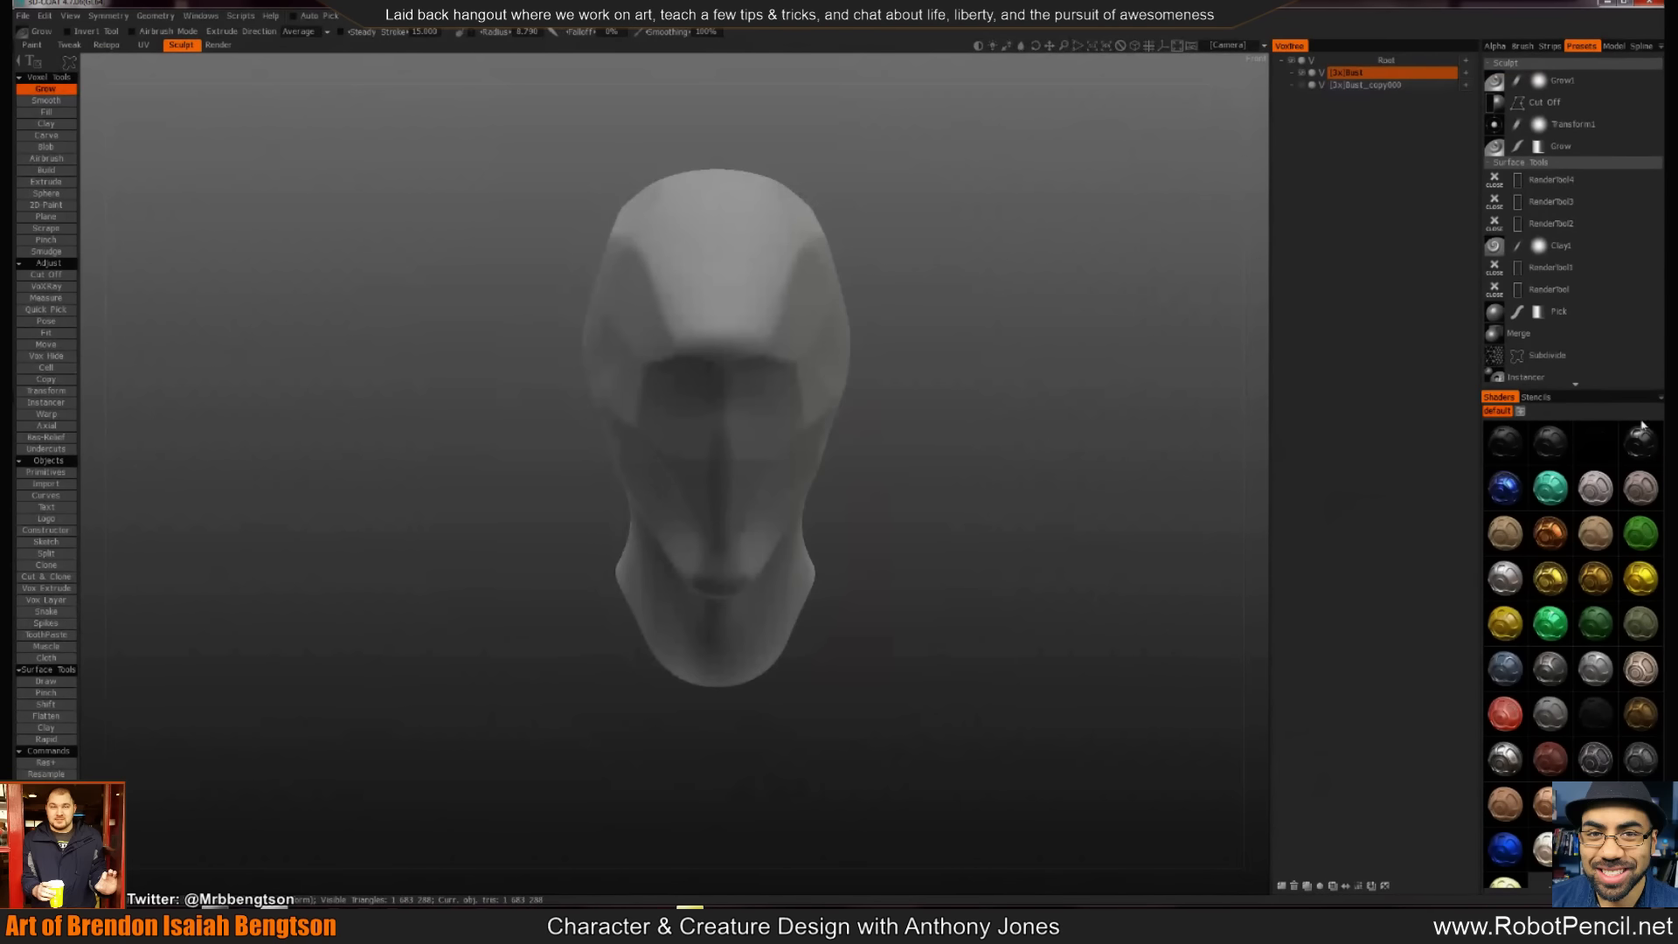
left_click(1639, 437)
left_click_drag(1075, 428, 892, 374)
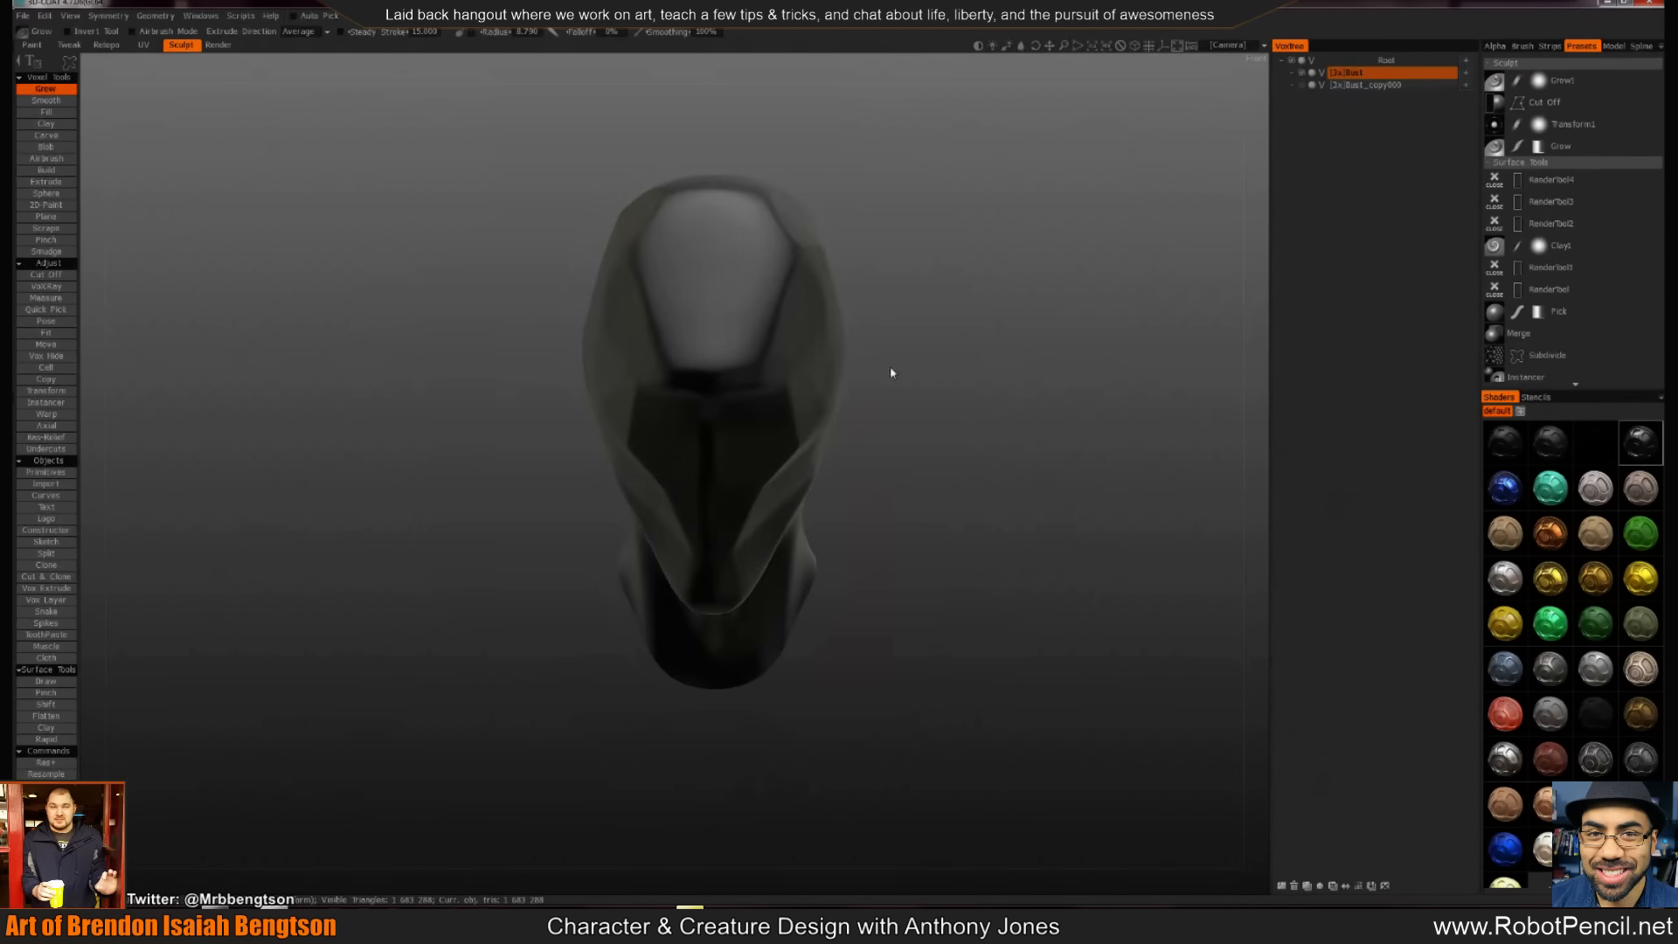
Start baking the retopo mesh for per-pixel painting with inside and outside scan depths of 3
left_click(106, 45)
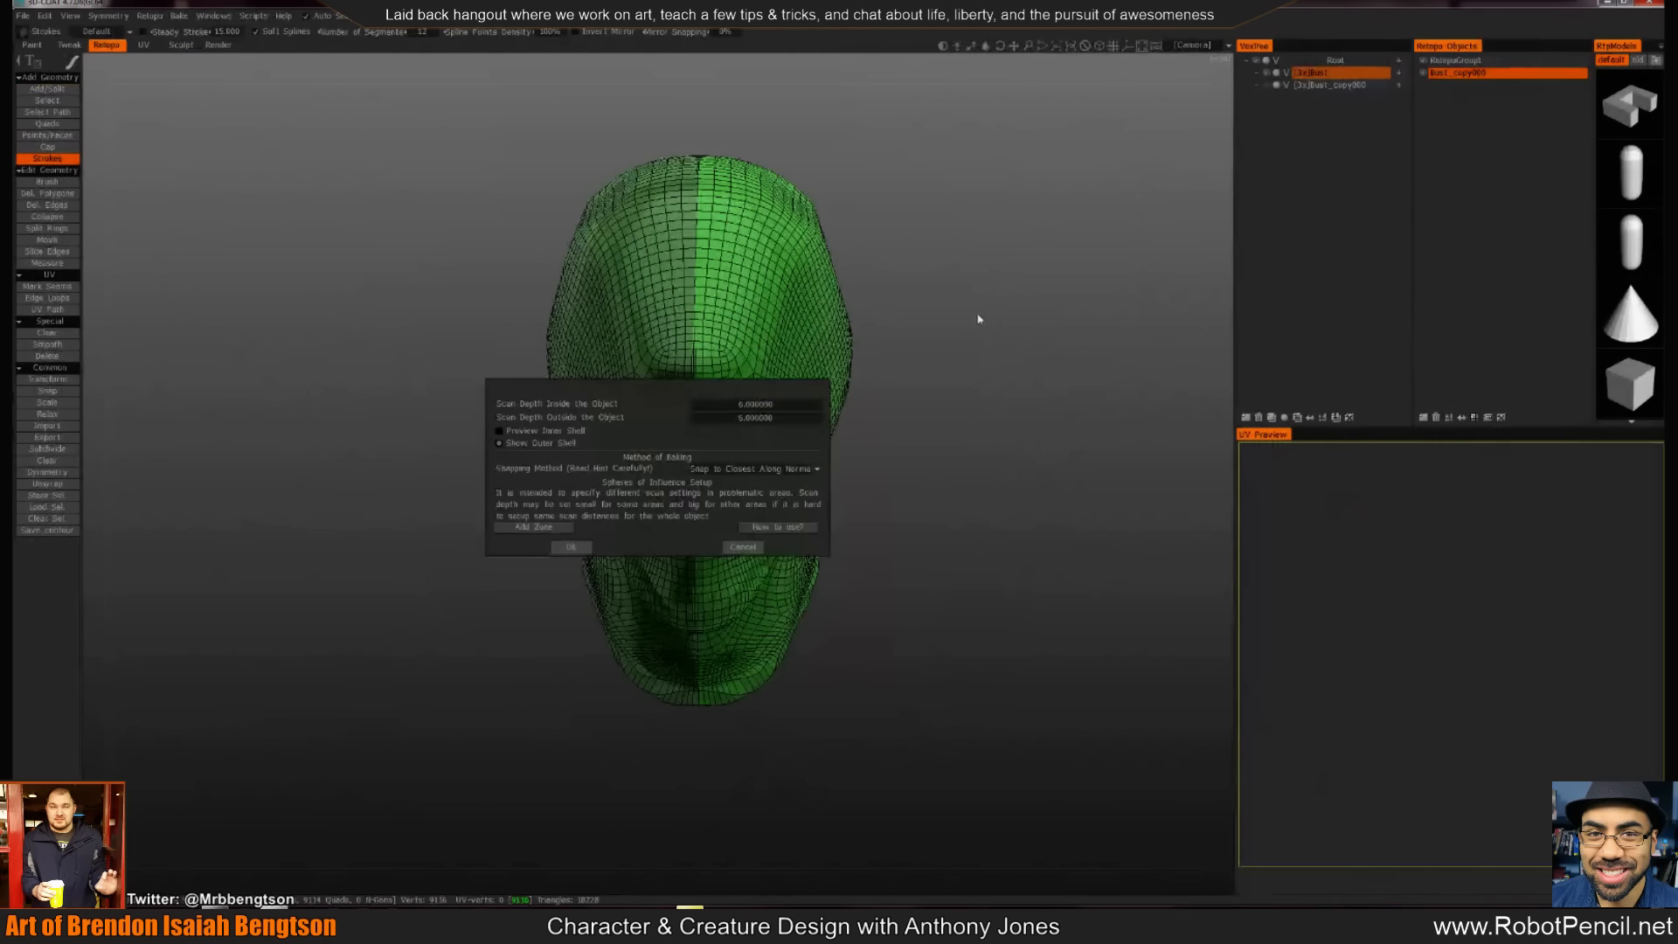
left_click_drag(978, 318, 878, 357)
left_click_drag(651, 416, 294, 279)
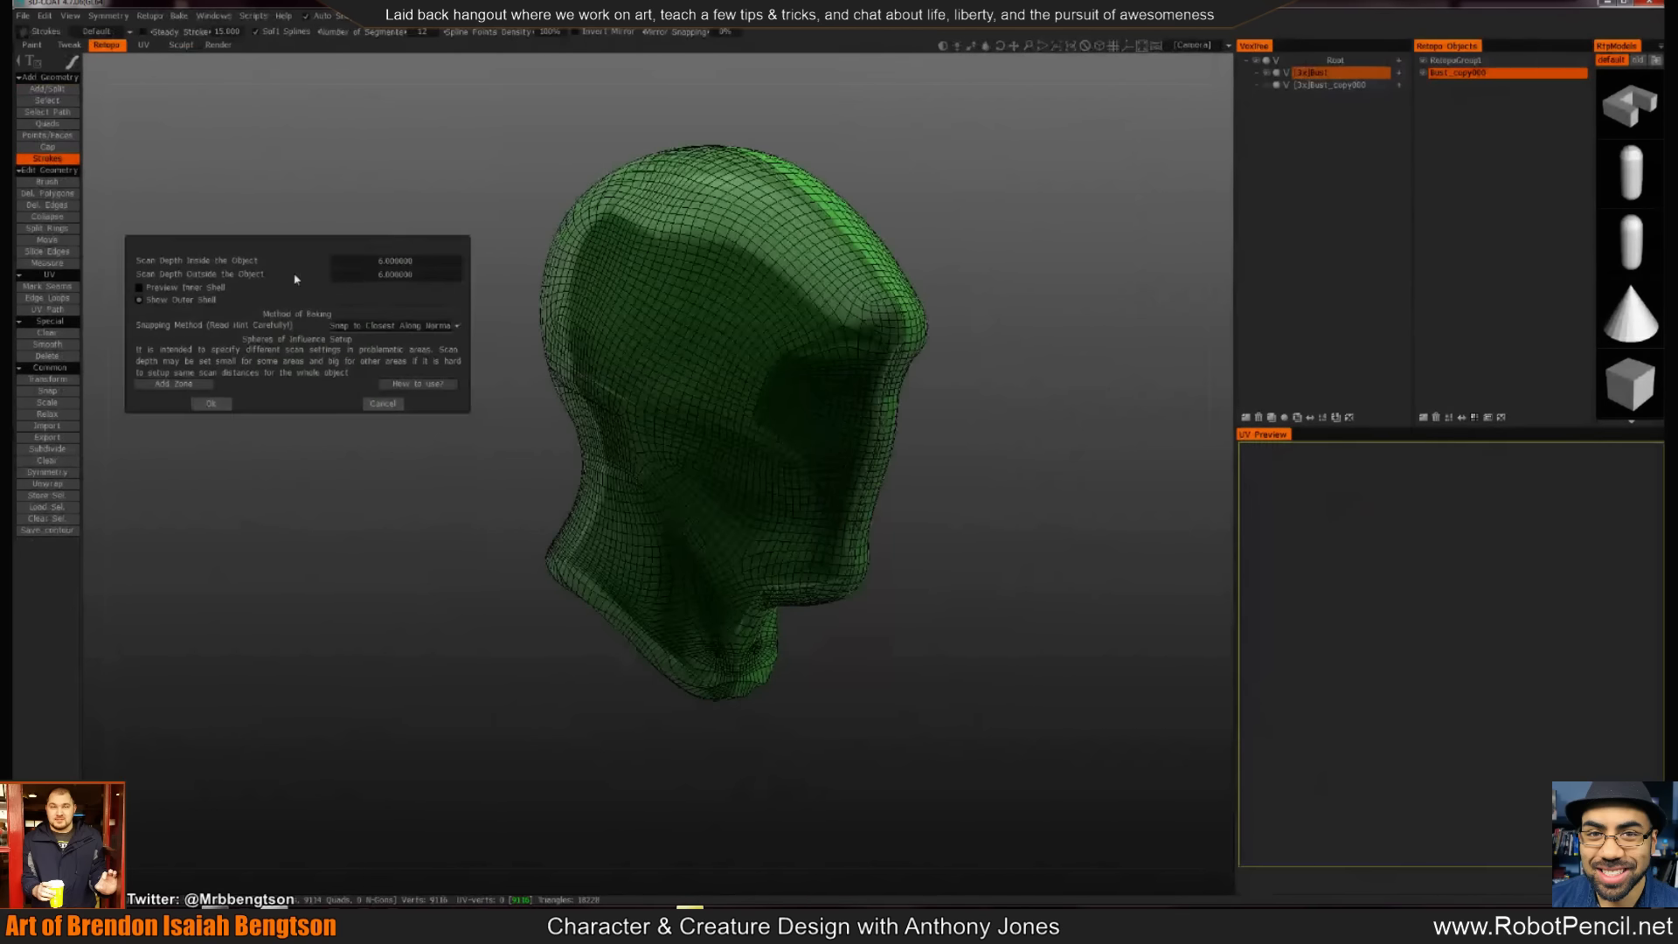
left_click(398, 262)
type("3")
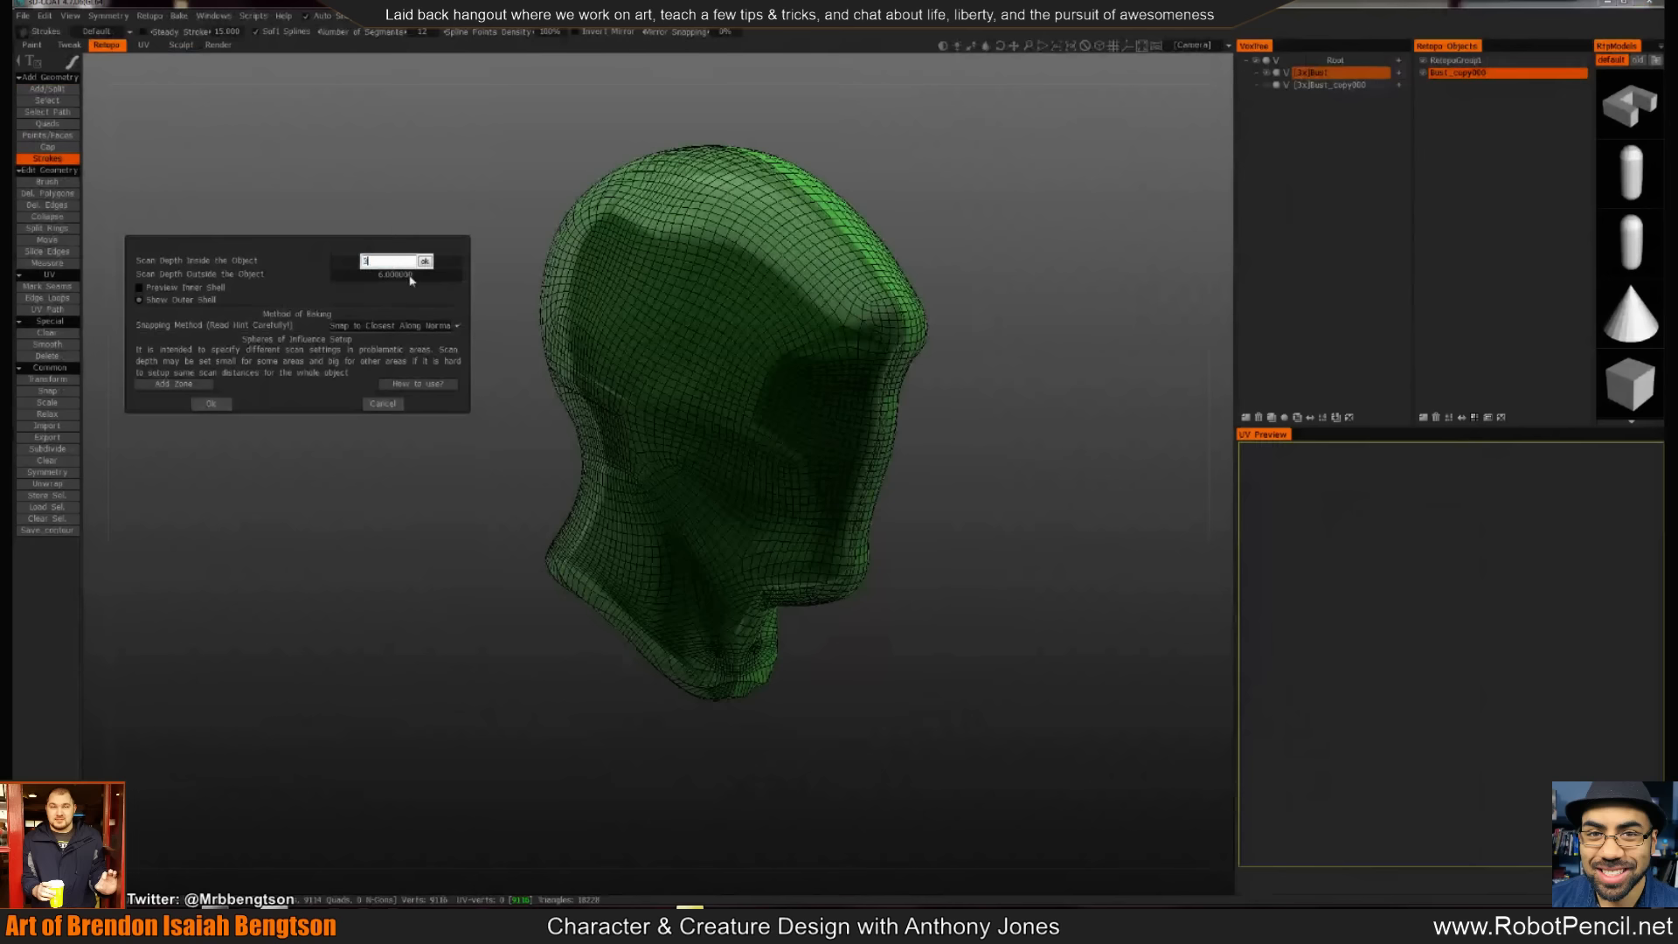
left_click(409, 274)
type("3")
key("Return")
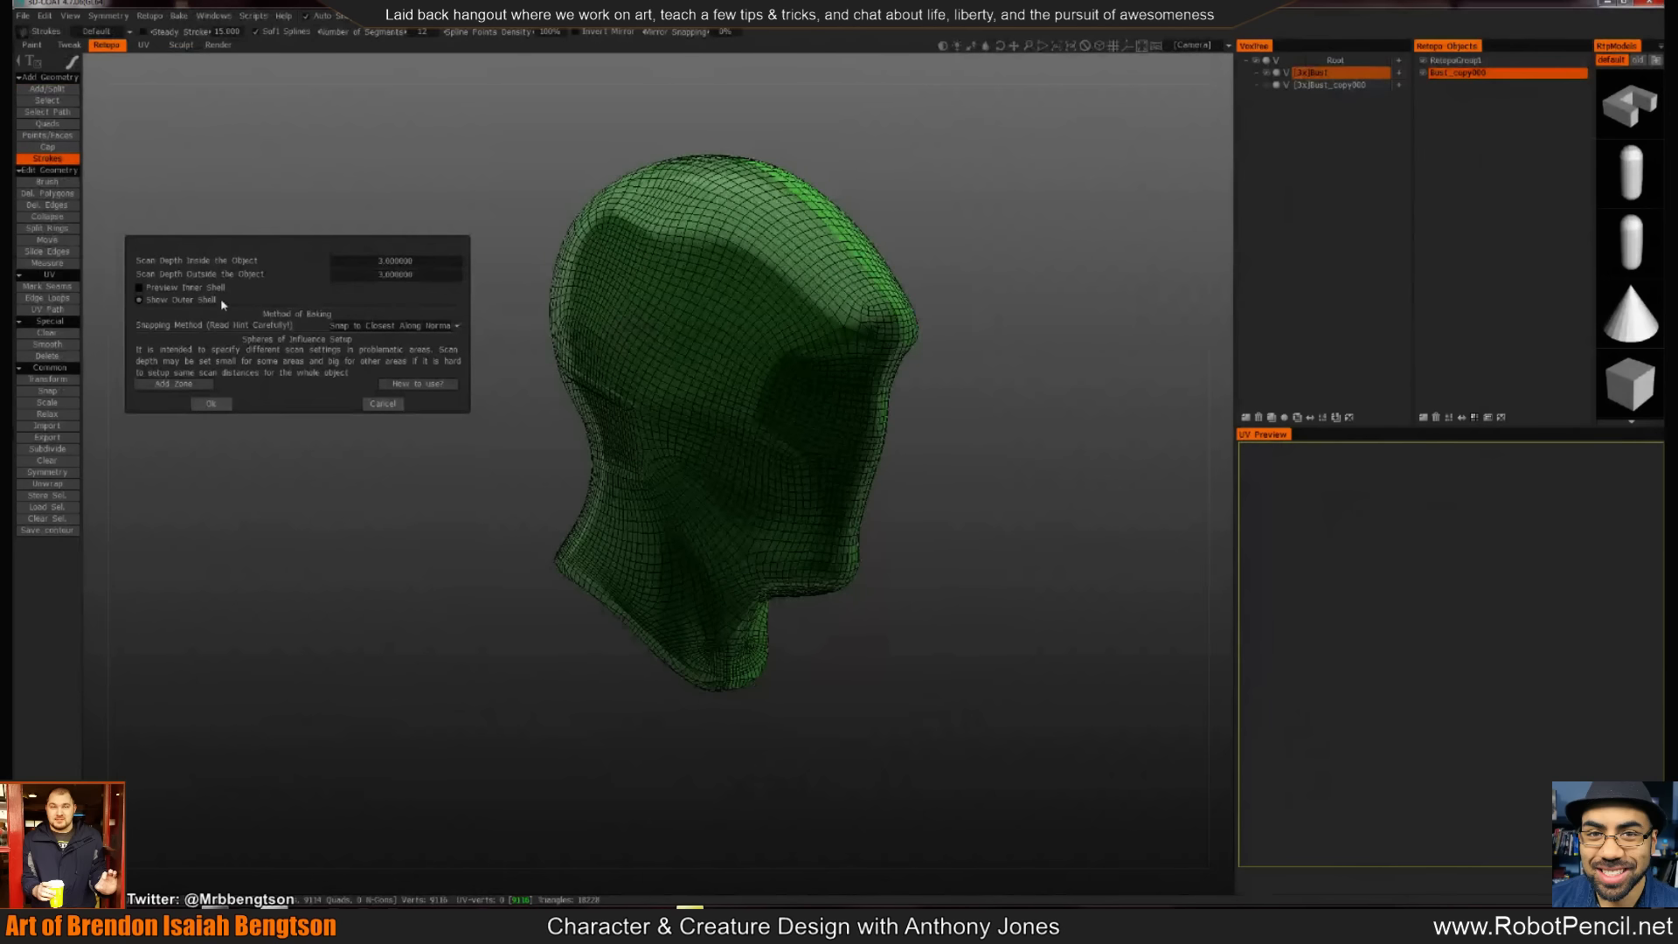
Preview the inner and outer scan shells around the head and accept the scan settings
left_click(169, 289)
left_click_drag(224, 311, 466, 495)
left_click(141, 301)
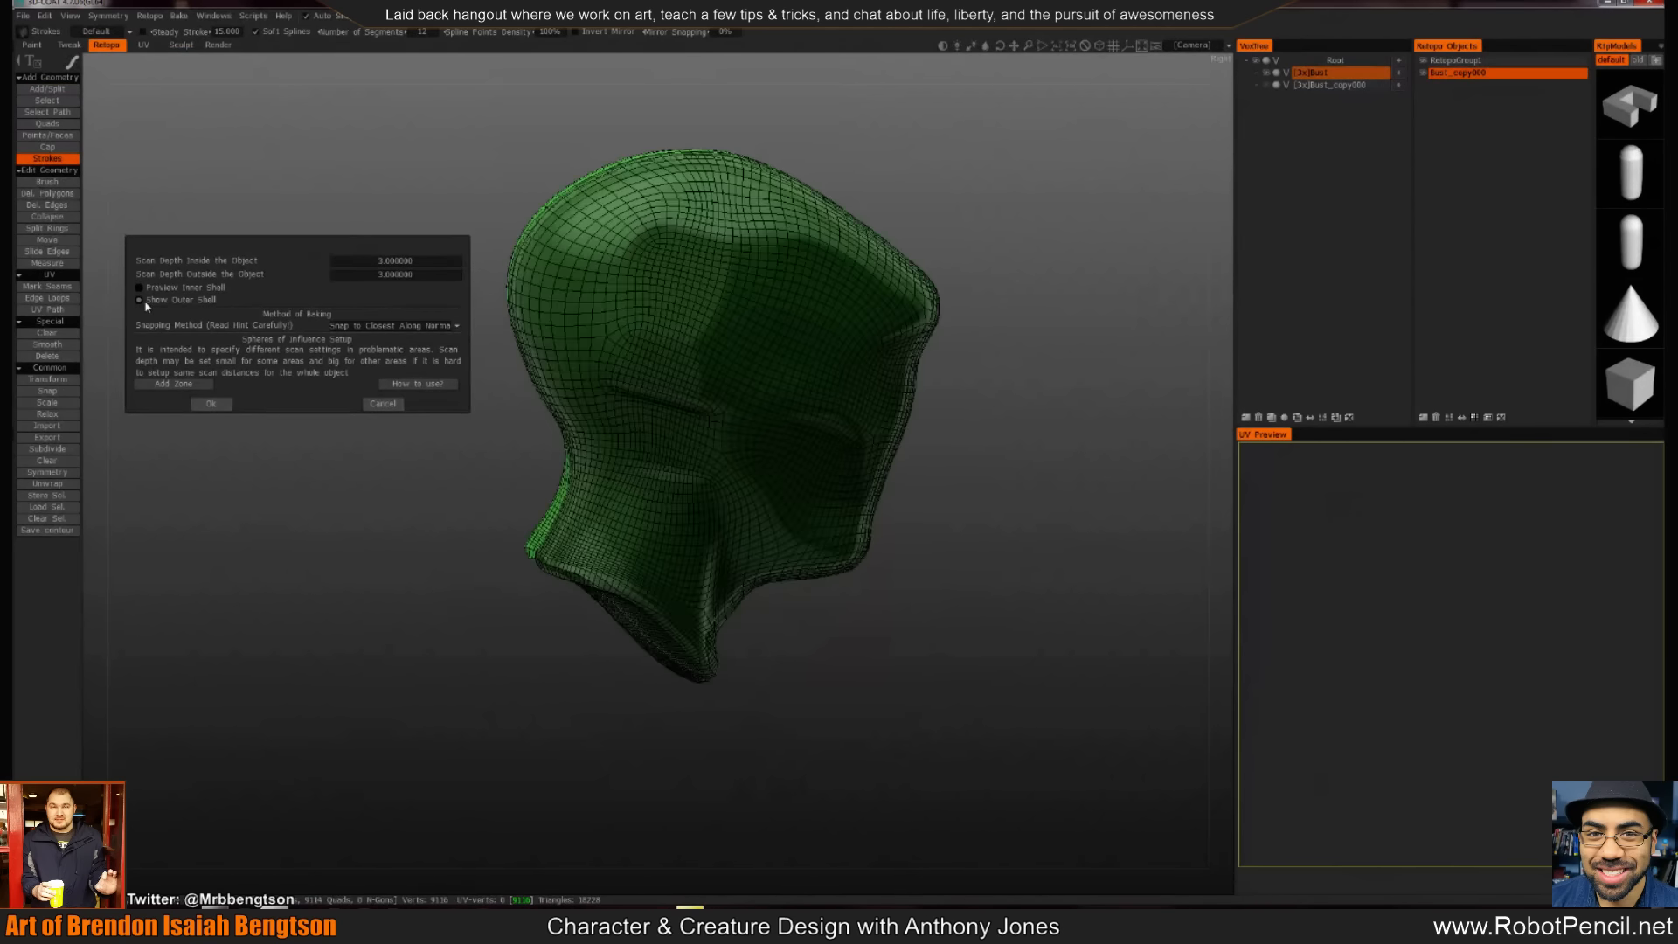
left_click_drag(147, 306, 223, 568)
left_click(206, 404)
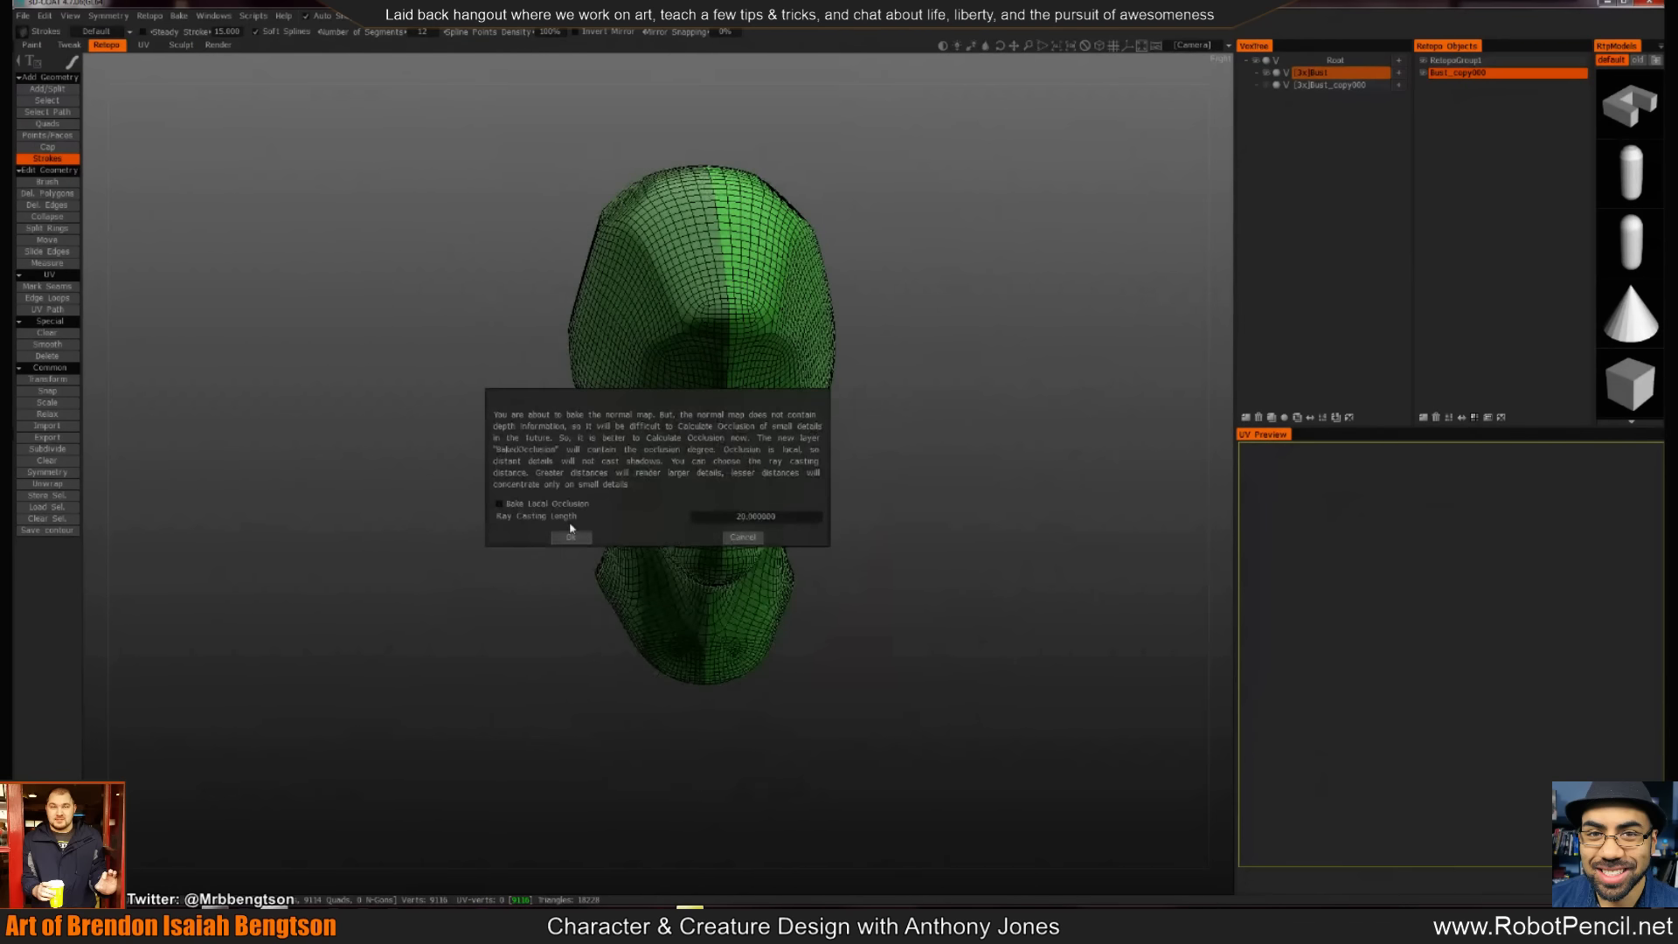
Bake the head with auto-mapped UVs and a newly chosen texture width, and open it in the Paint workspace
left_click(574, 536)
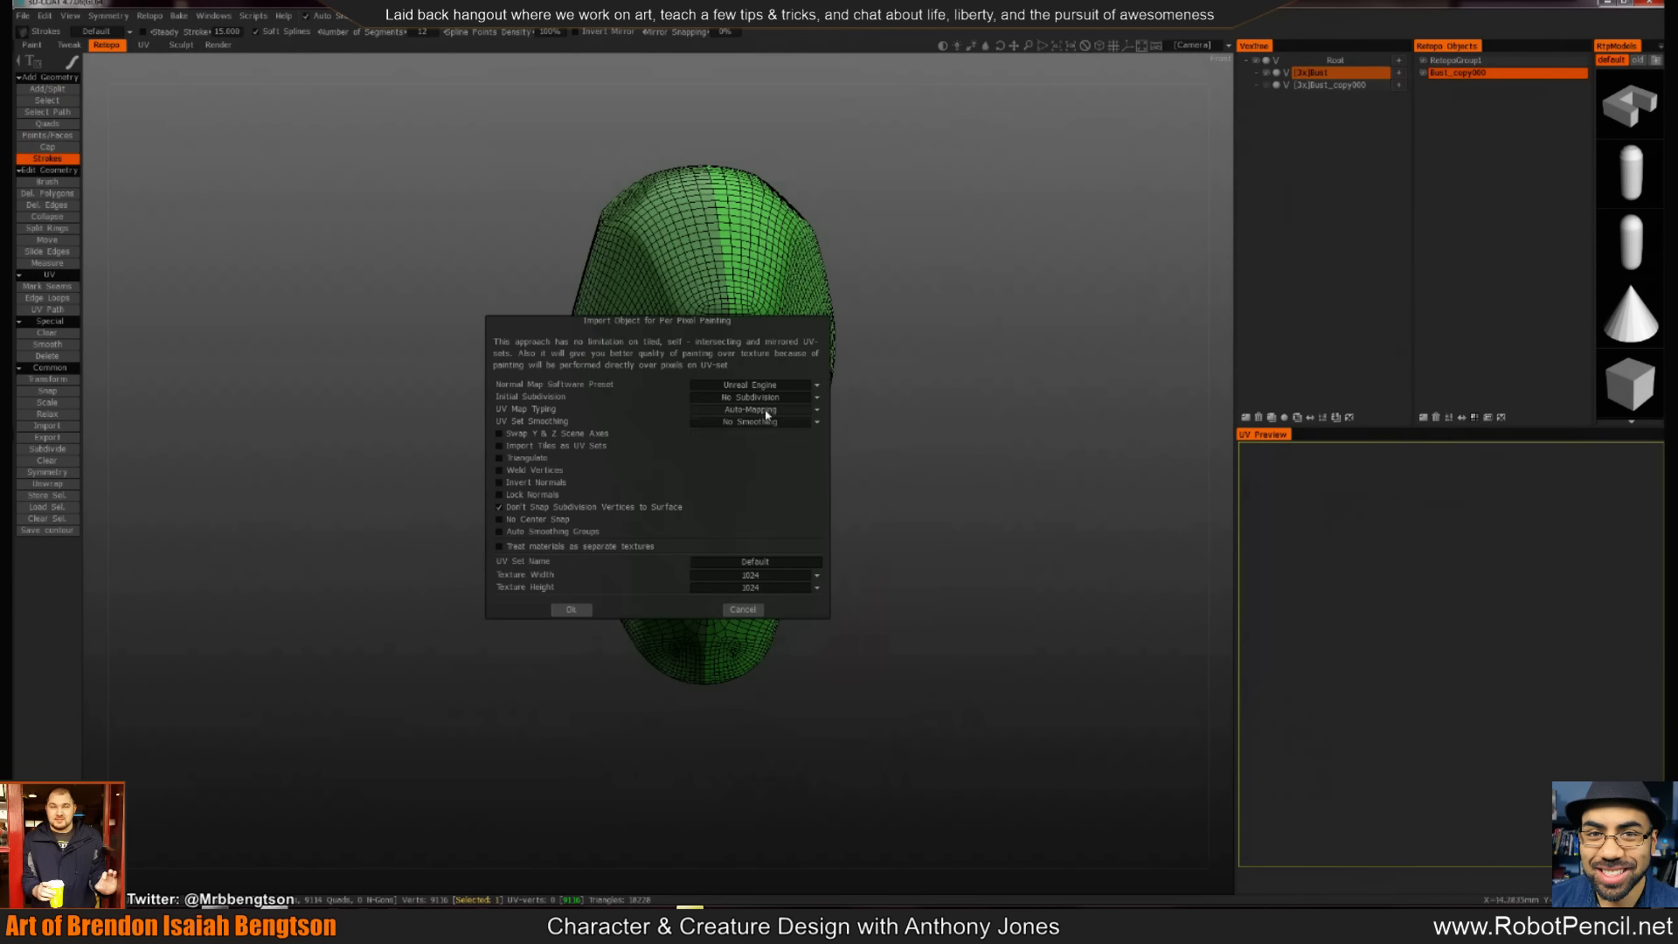
left_click(756, 575)
left_click(737, 663)
left_click(581, 613)
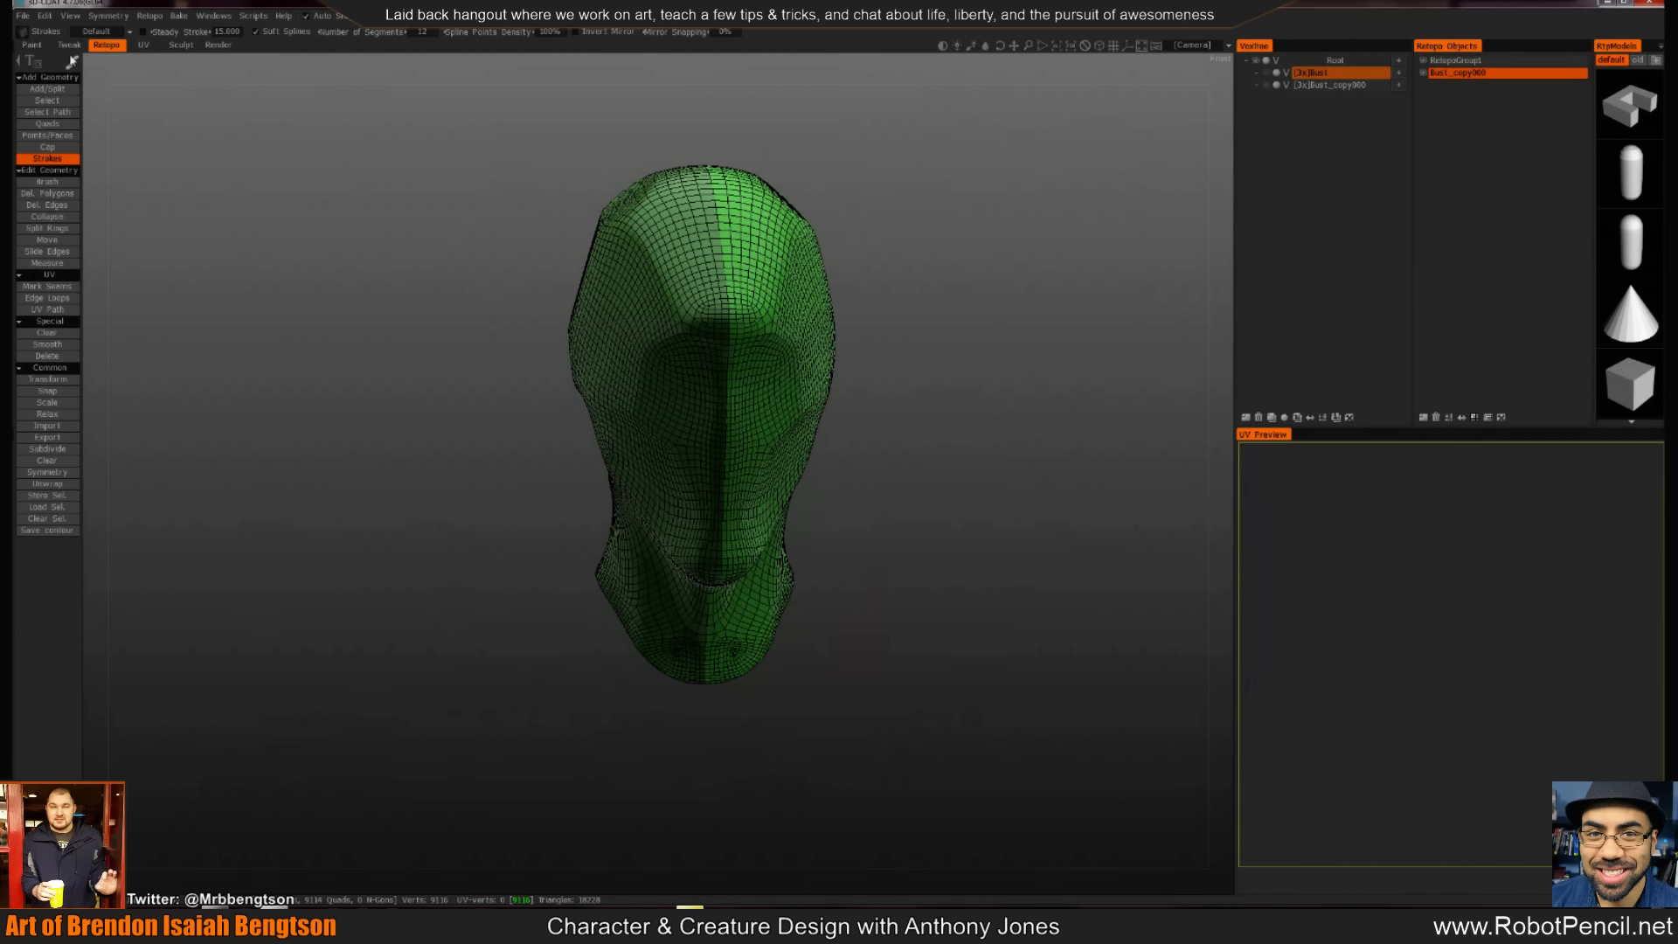
left_click(32, 45)
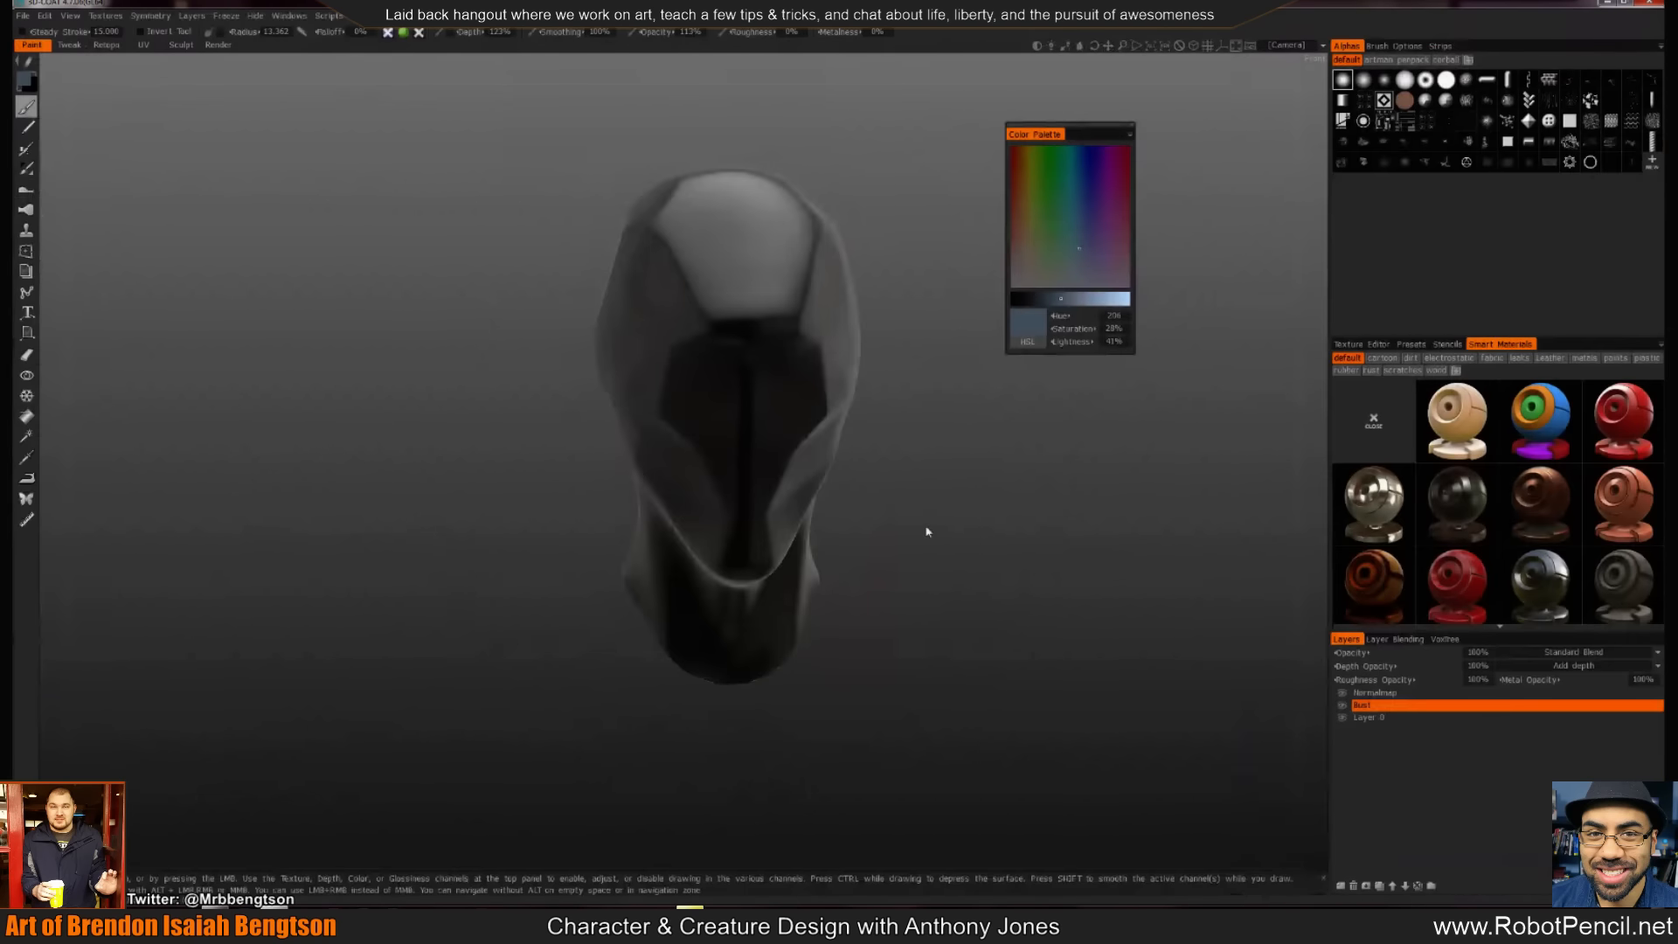
Inspect the baked head from the side and front and move the color palette farther away from it
mouse_move(936, 515)
left_mouse_down()
mouse_move(775, 525)
mouse_move(825, 469)
left_mouse_up()
right_click_drag(824, 468, 895, 513)
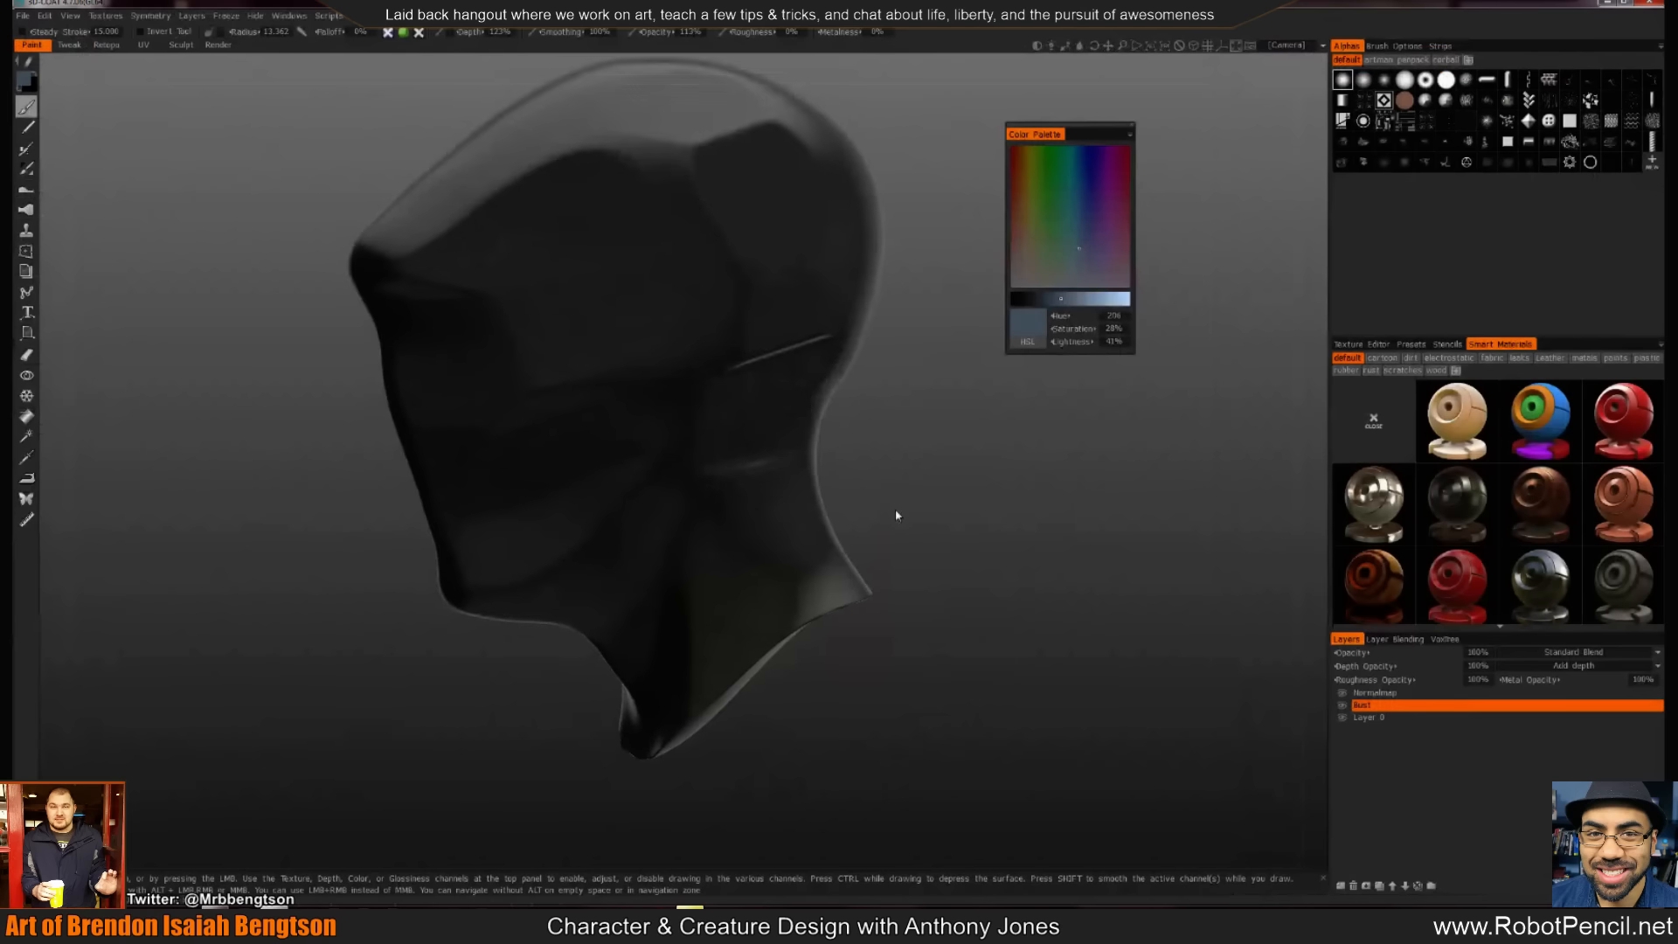
mouse_move(443, 610)
left_mouse_down()
mouse_move(506, 543)
mouse_move(631, 548)
mouse_move(830, 489)
mouse_move(884, 566)
left_mouse_up()
right_click_drag(884, 565, 857, 528)
left_click_drag(858, 528, 987, 539)
left_click_drag(1089, 131, 1232, 129)
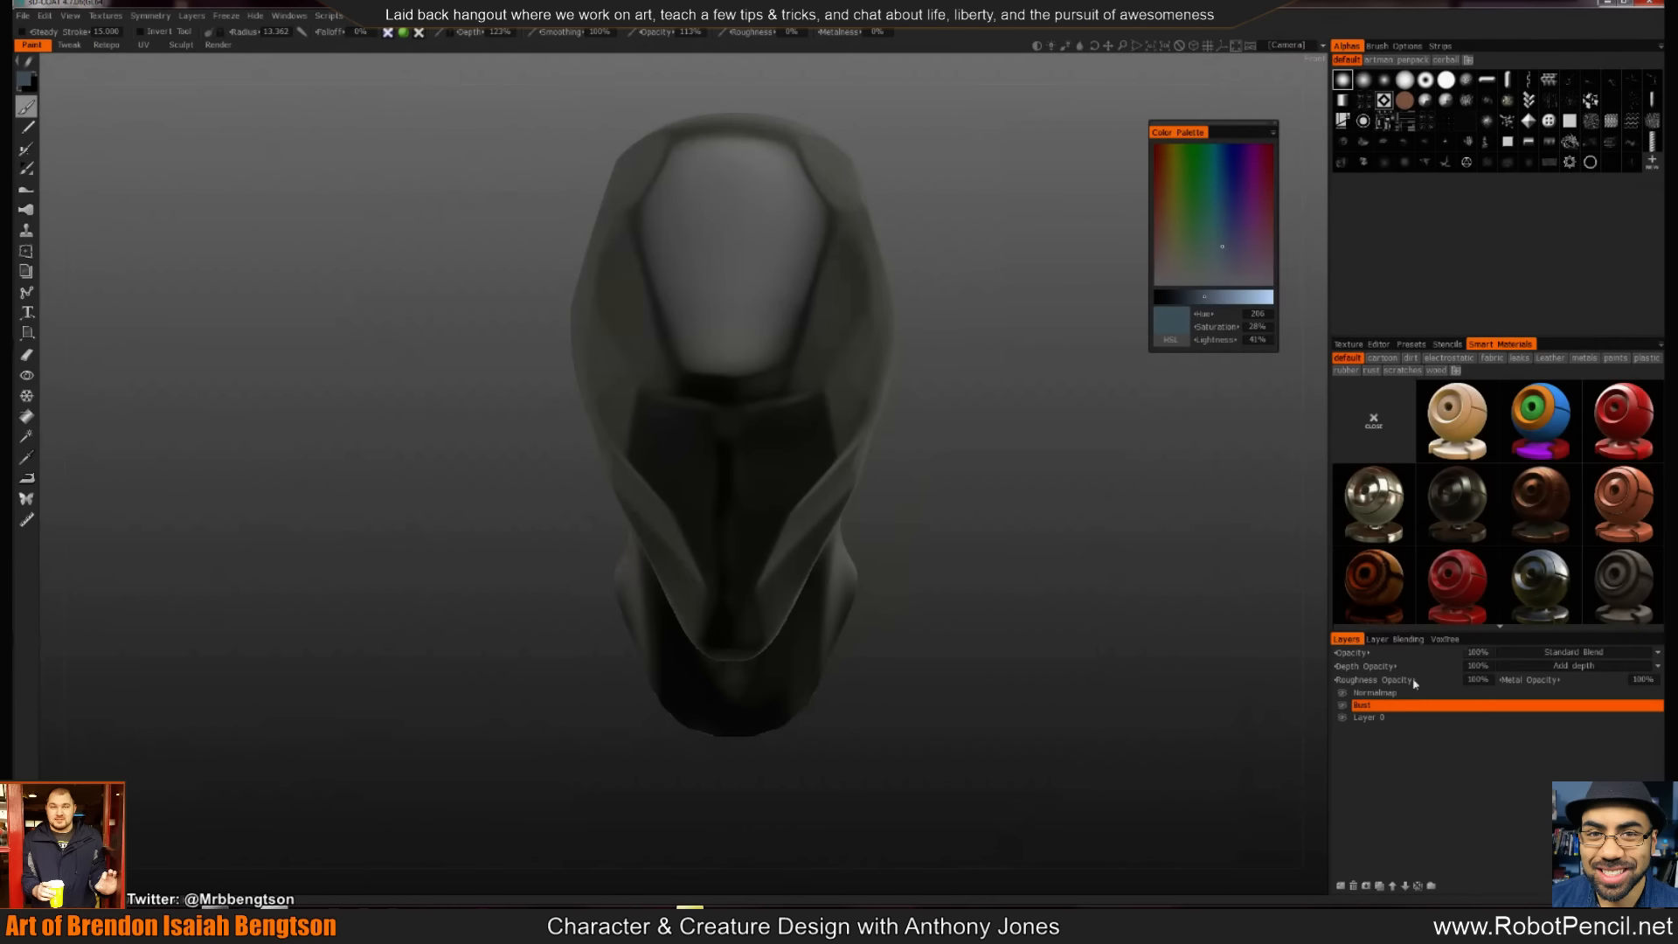
Add a new paint layer above the Bust layer and check the symmetry settings
left_click(1340, 887)
left_click_drag(962, 454, 907, 386)
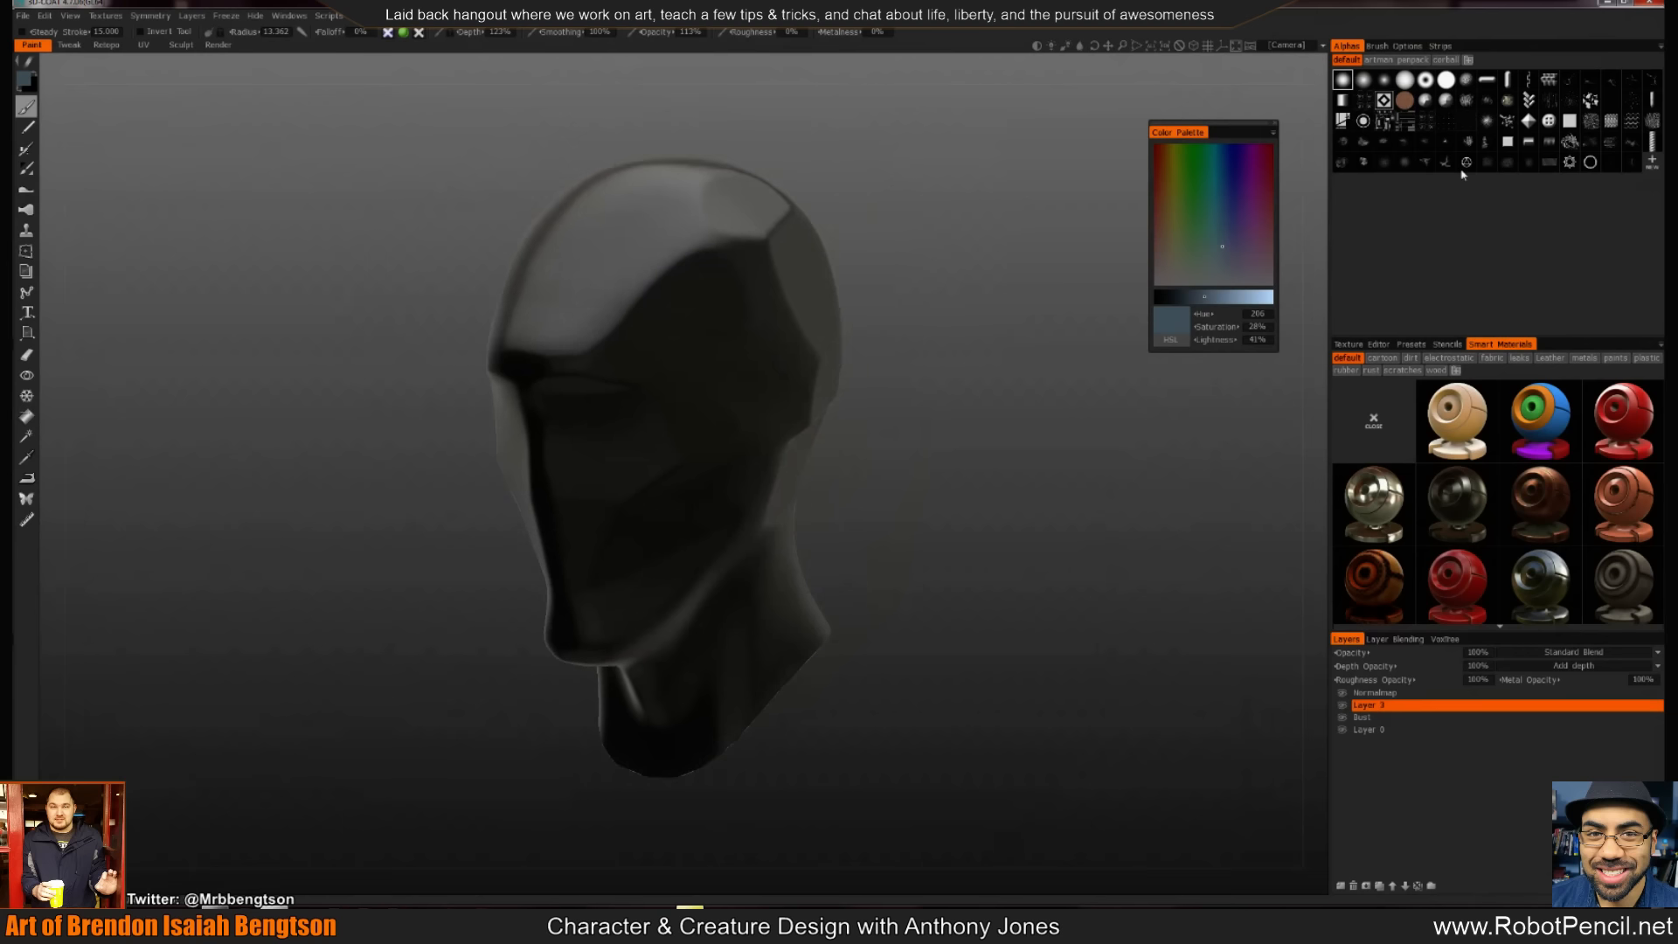
key("s")
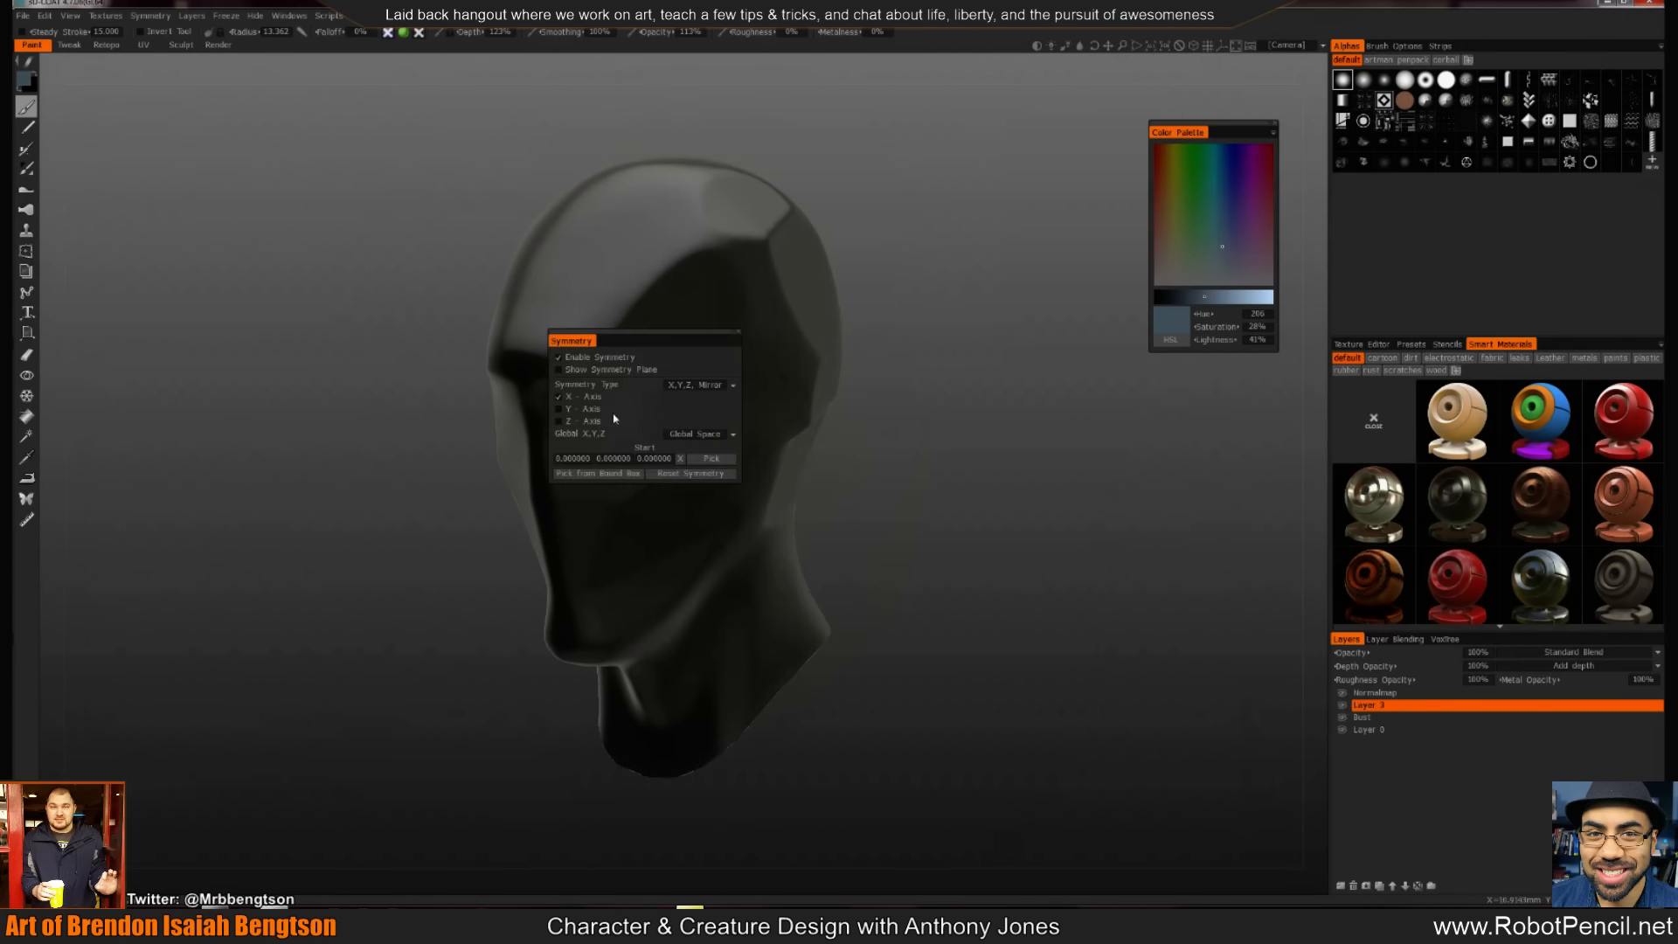
left_click_drag(936, 390, 1122, 450)
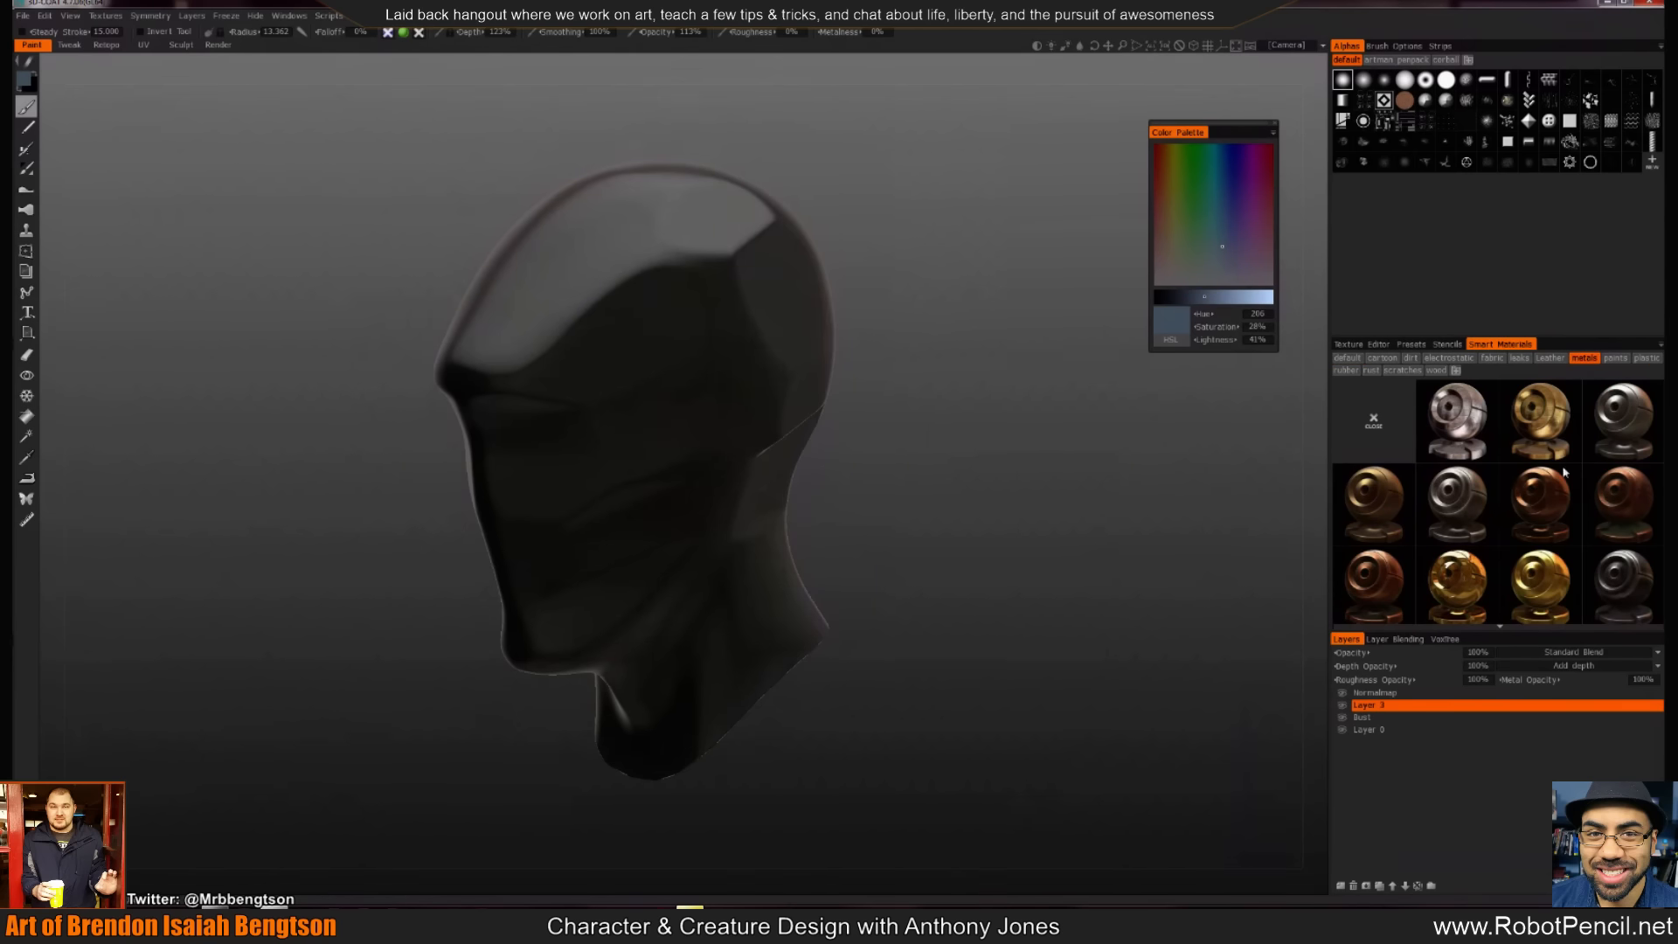
Choose a dark metal smart material and calculate ambient occlusion into a new layer with Sphere lighting and 2048 lights
scroll(1576, 477, "down", 1)
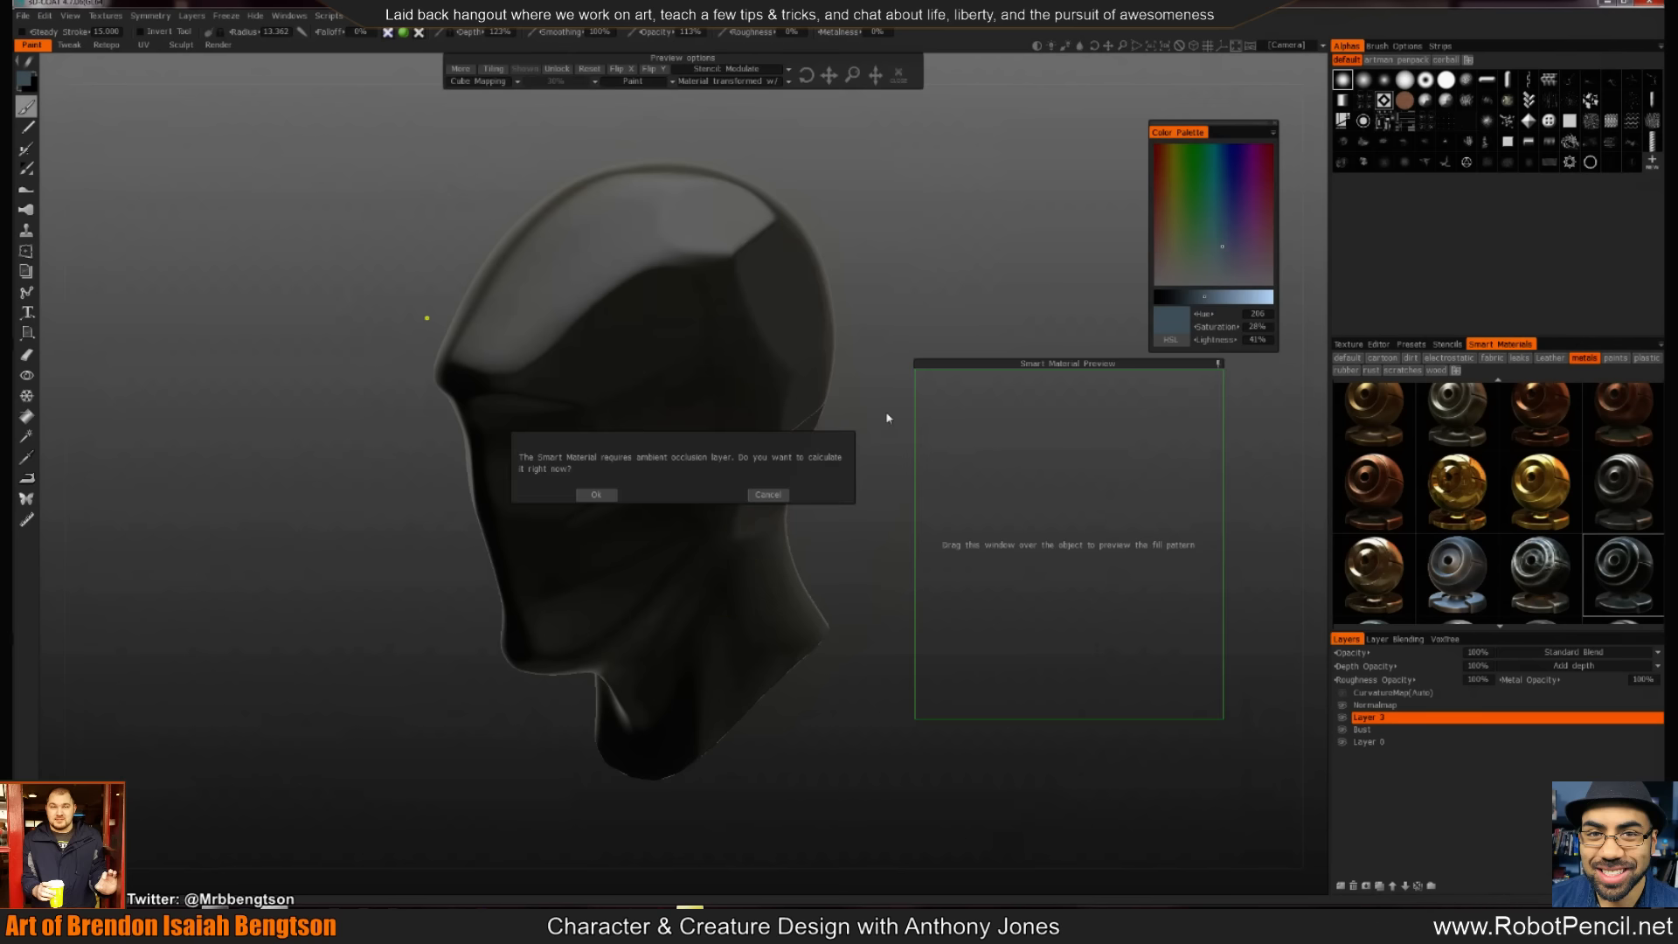
left_click(611, 504)
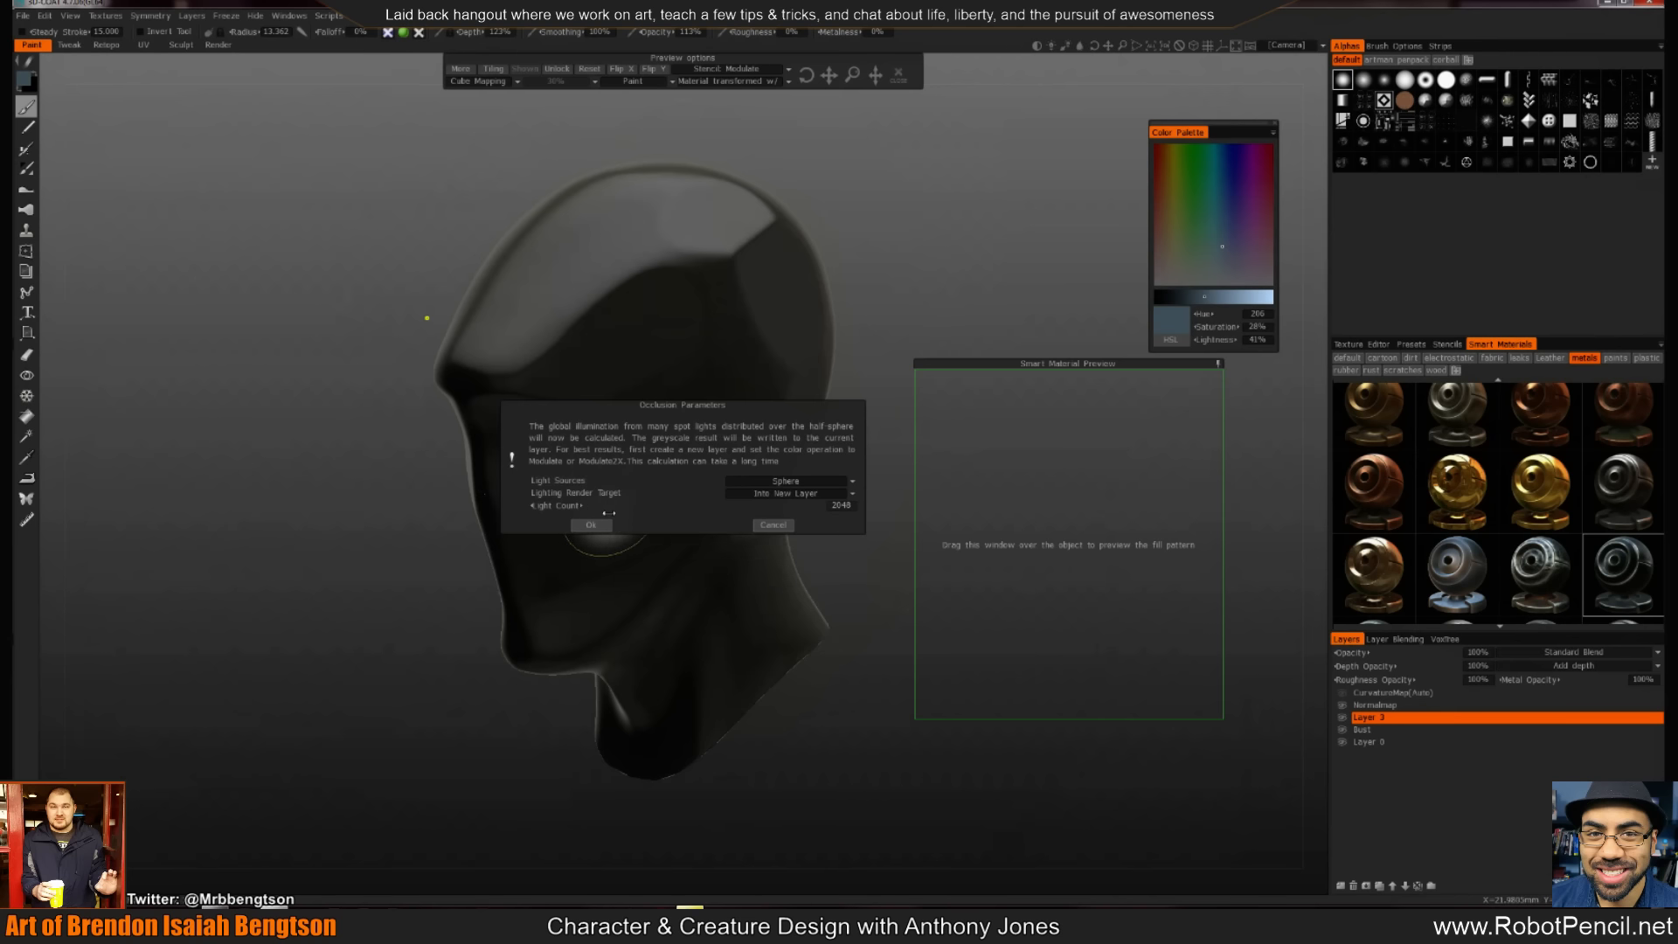
left_click(606, 526)
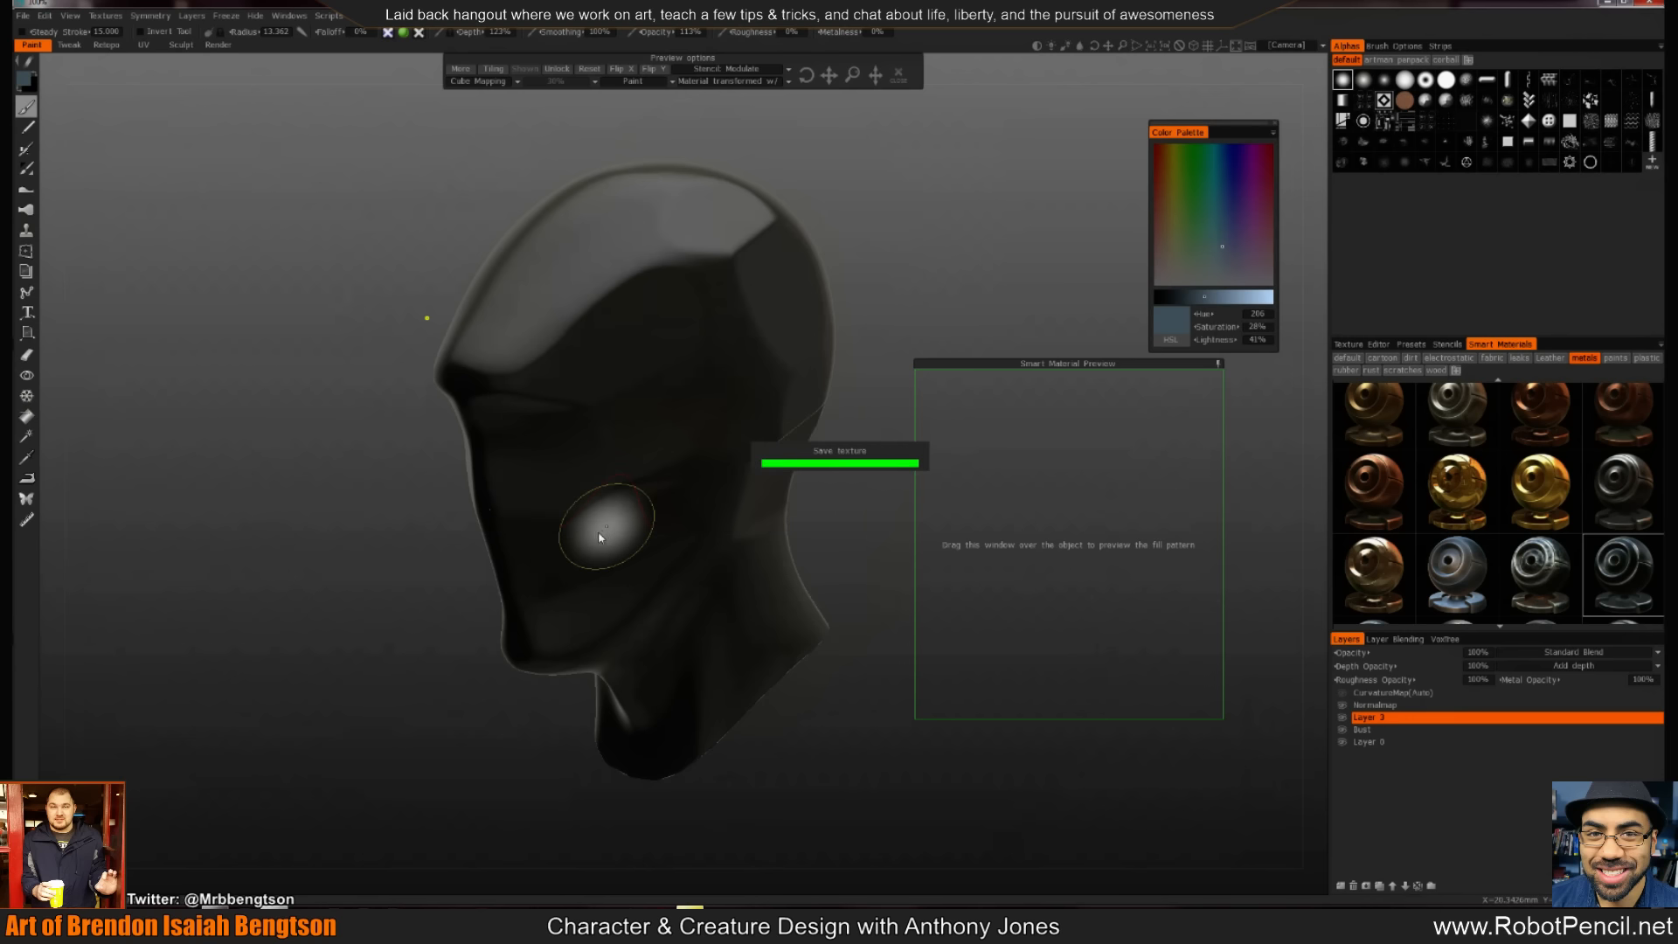
Preview the metal smart material over the forehead with the disabled paint channels turned on, and move the preview window off the head
left_click_drag(1091, 365, 557, 156)
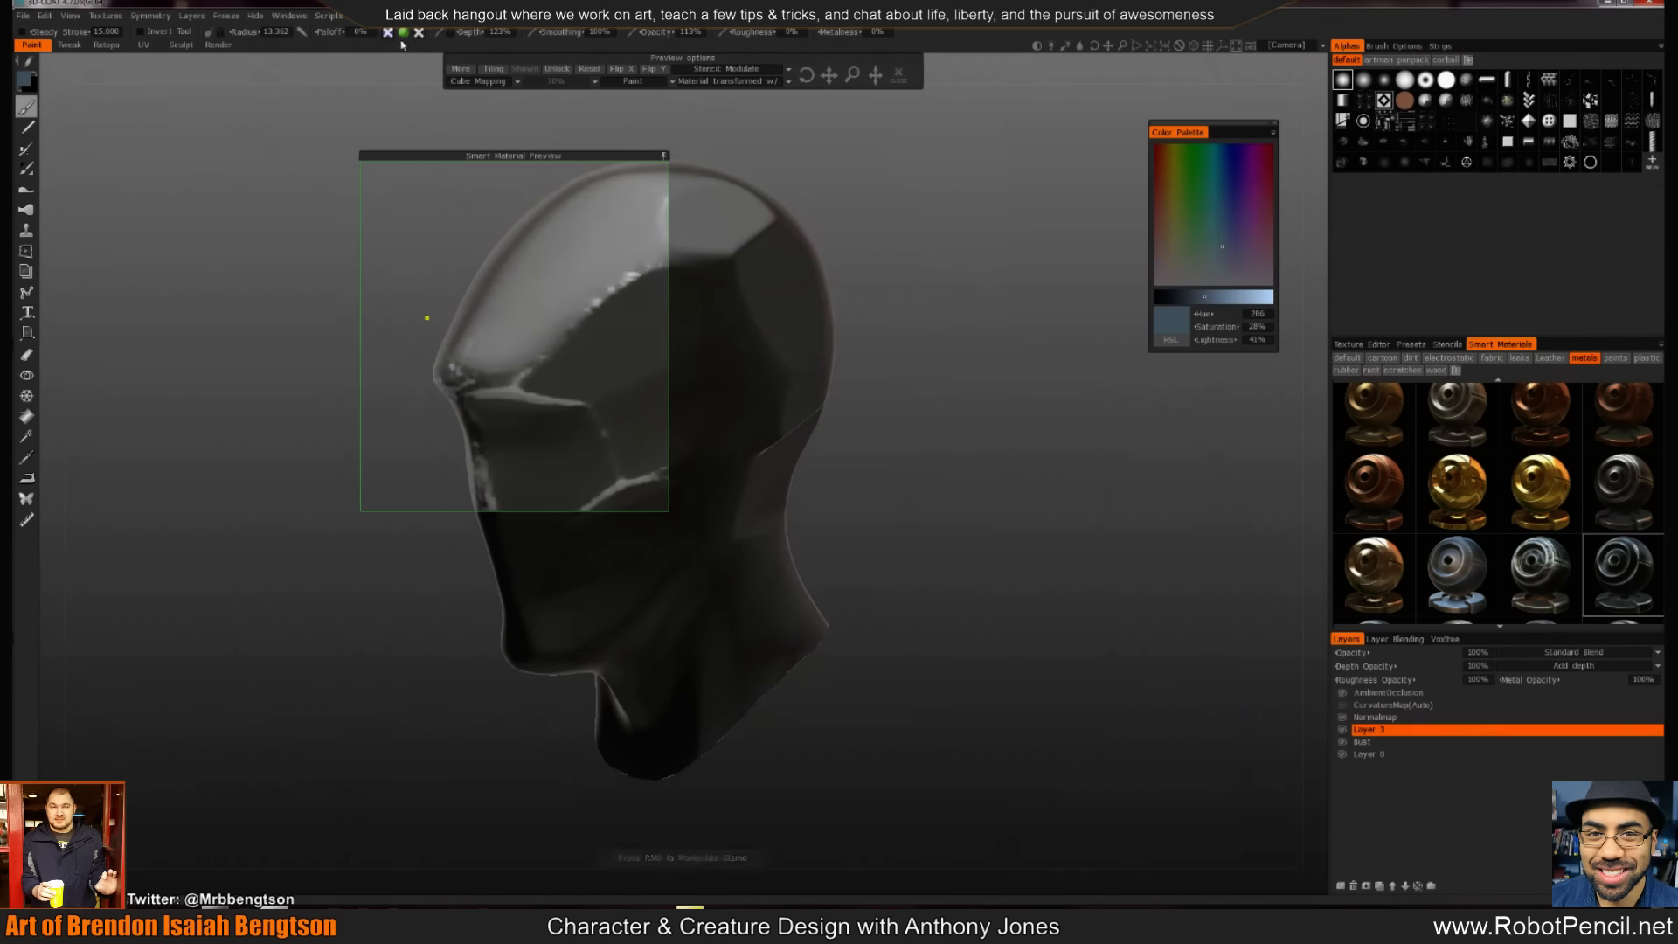
mouse_move(402, 37)
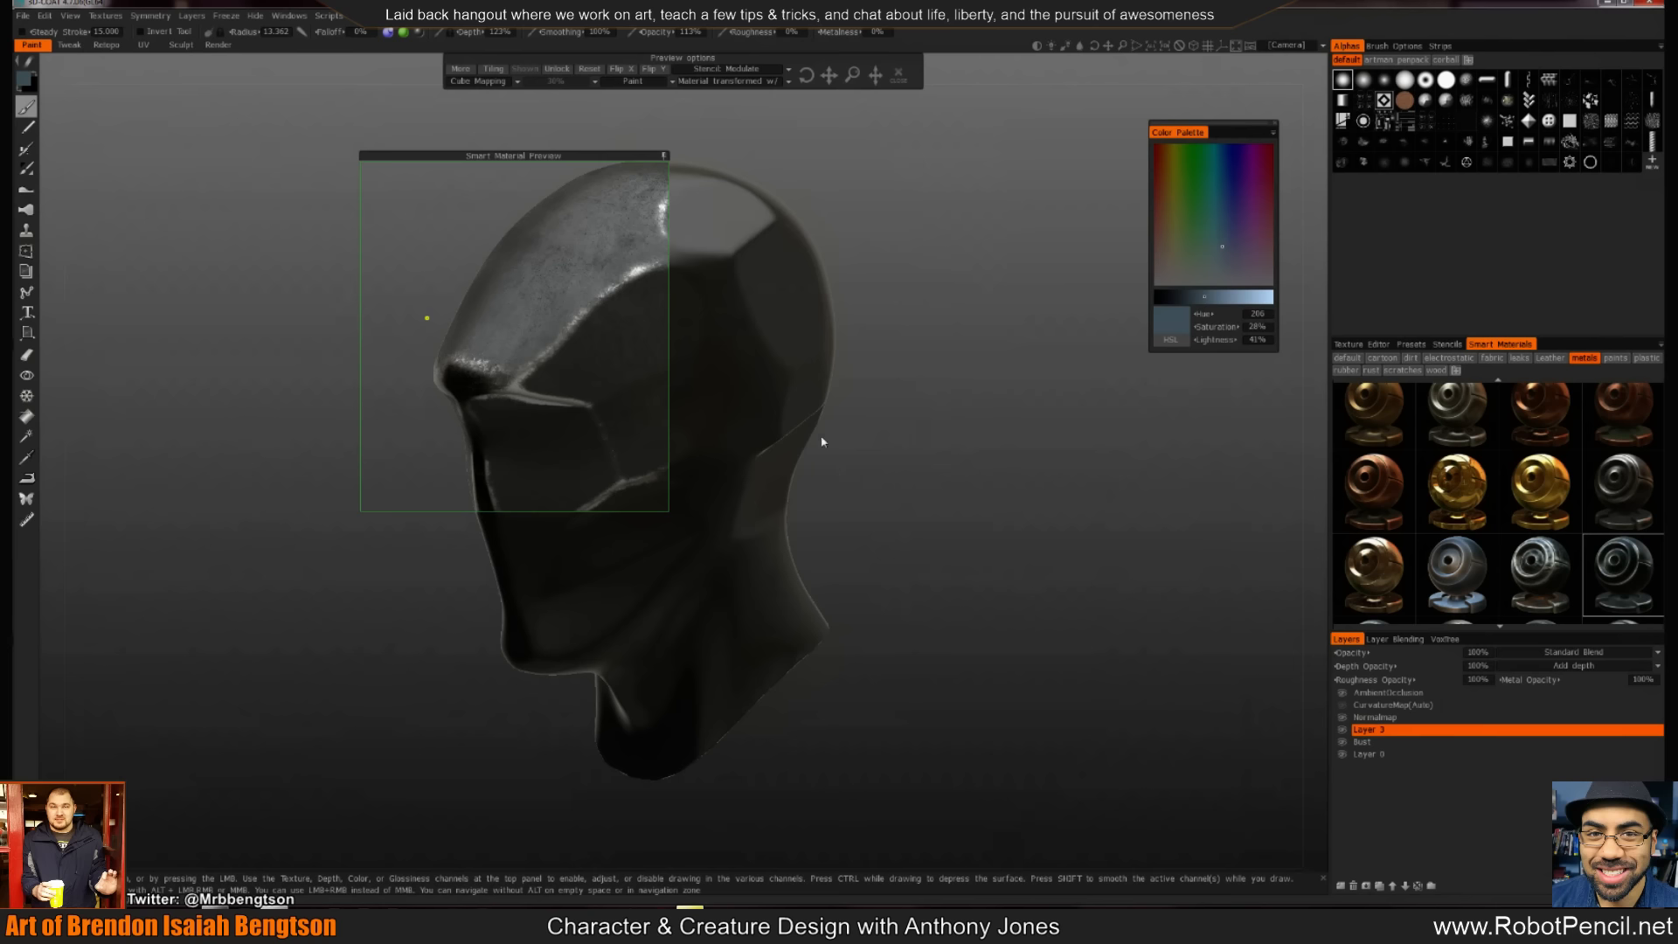
left_click_drag(596, 155, 1147, 402, "alt")
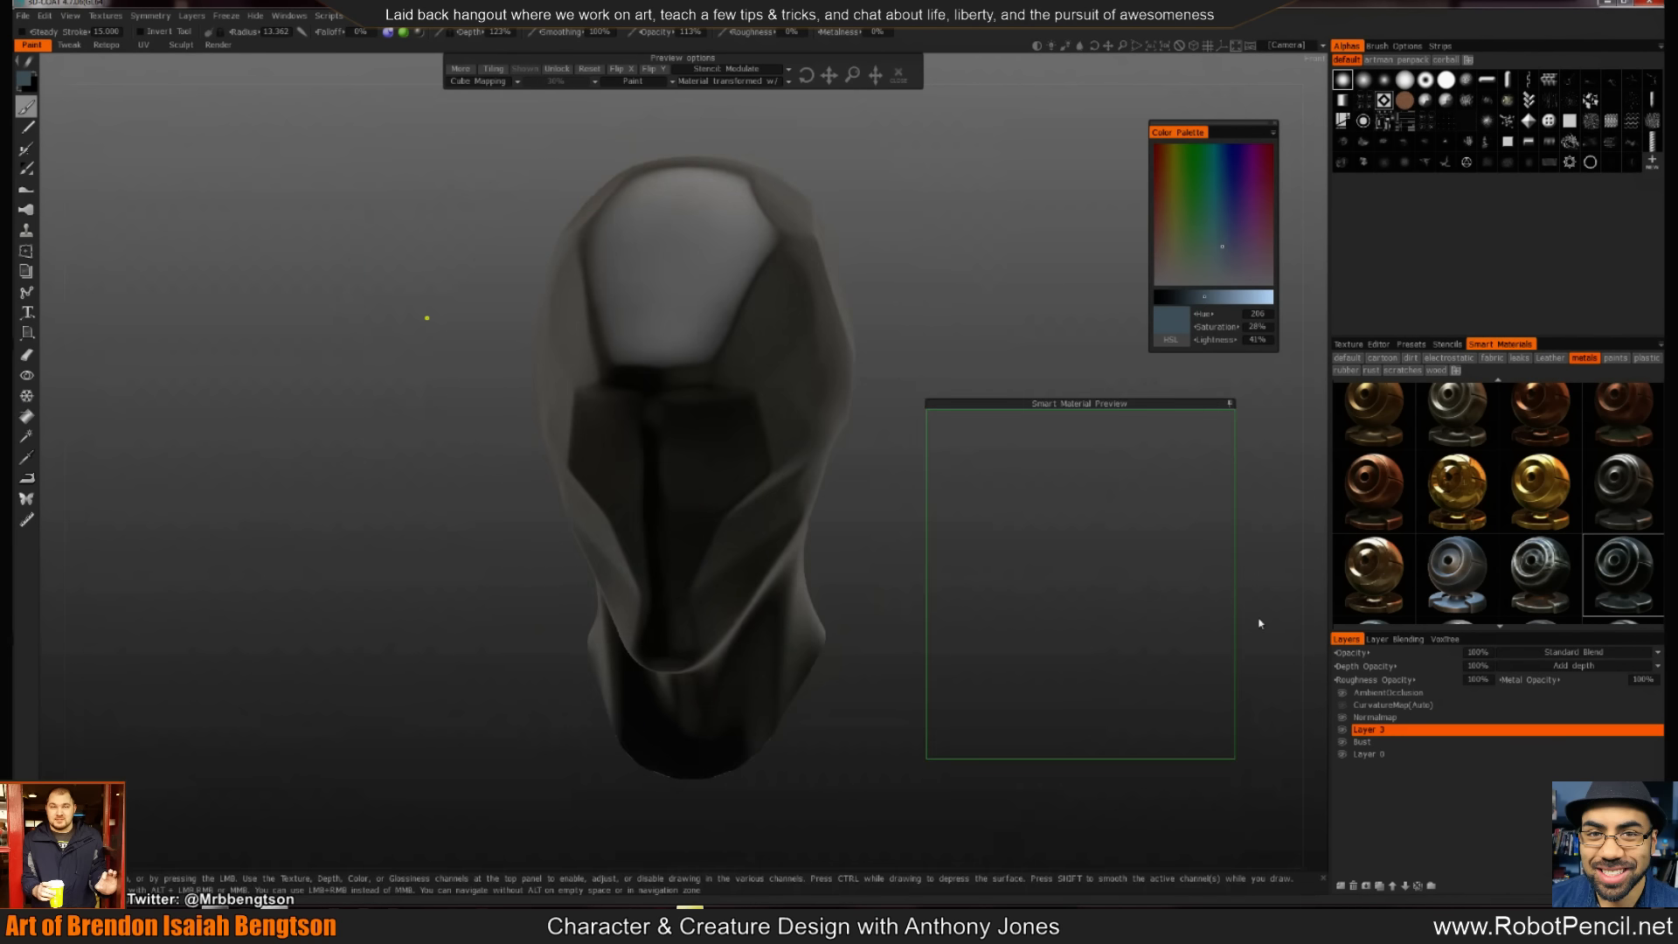
Rename the new paint layer to Mat1
double_click(1369, 730)
type("Mat1")
key("Return")
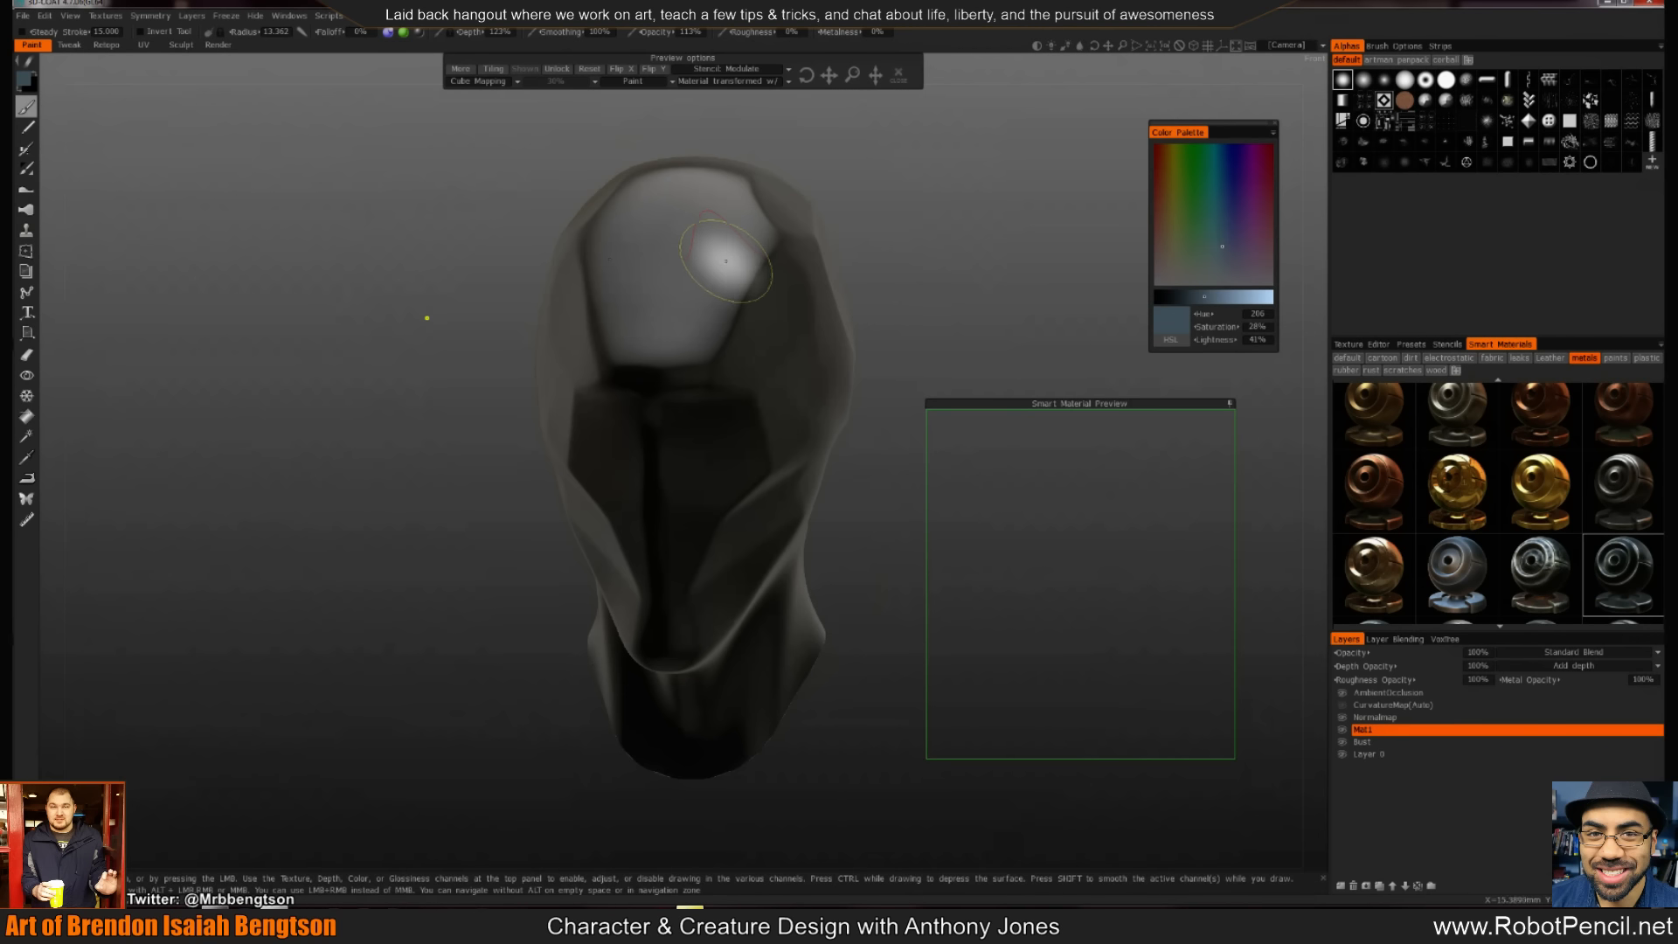
Turn off the depth channel, pick a rough-textured brush alpha, and paint the dark metal smart material over the forehead and crown
left_click(387, 32)
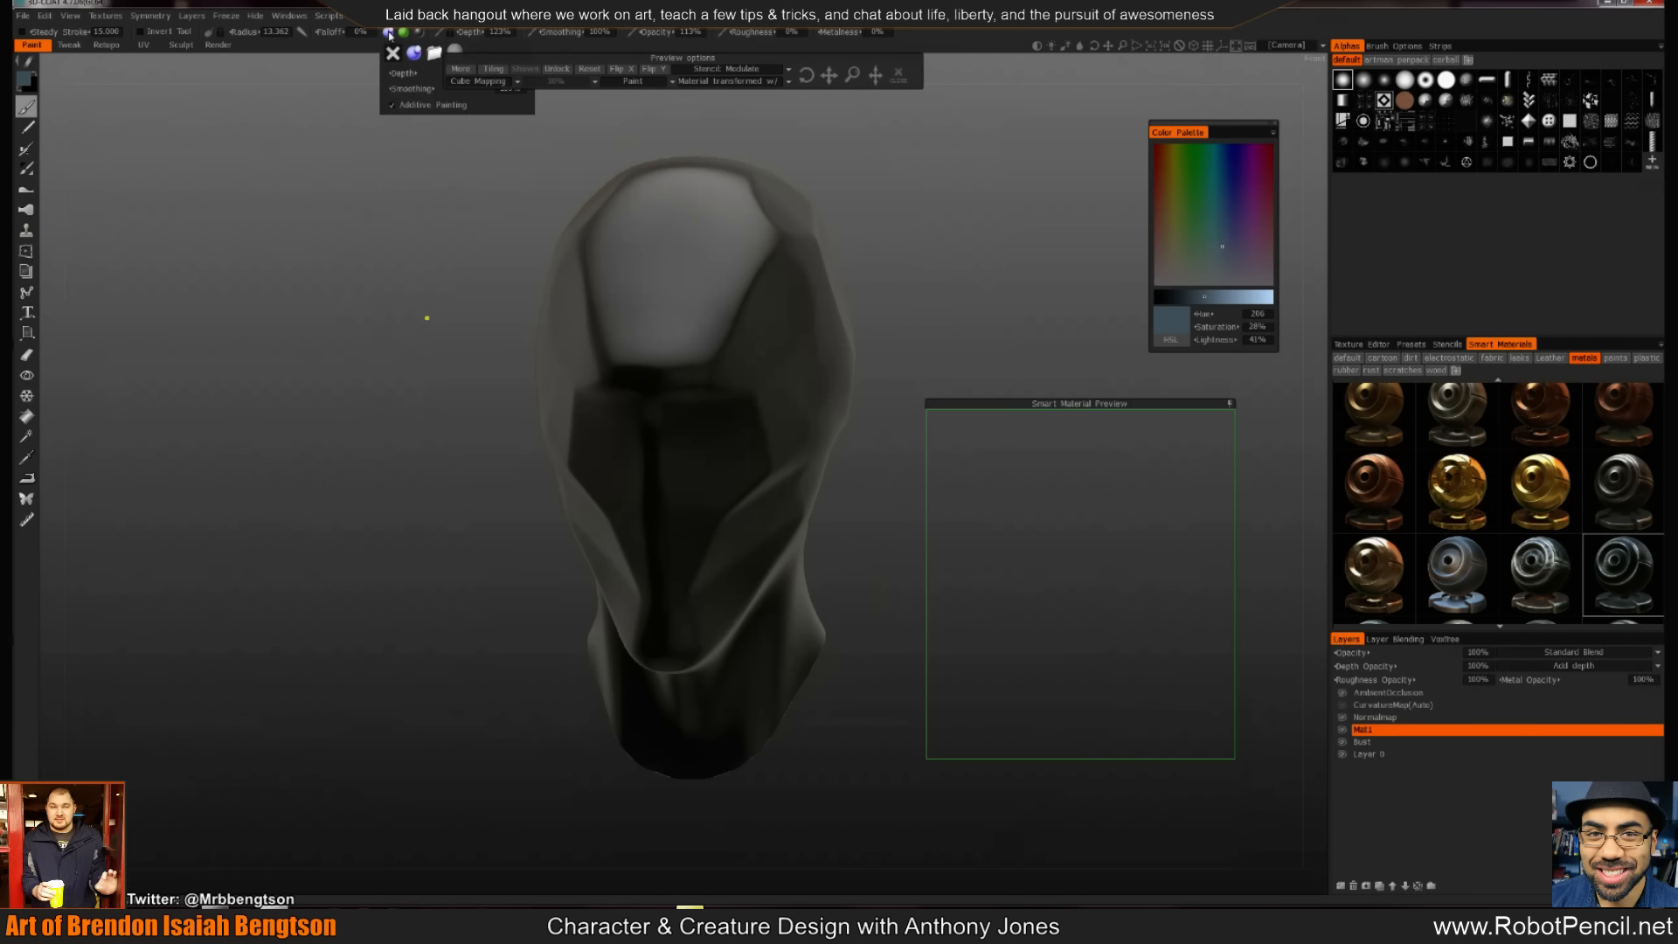
left_click(1466, 100)
mouse_move(778, 300)
left_mouse_down()
mouse_move(719, 326)
mouse_move(686, 315)
mouse_move(665, 367)
mouse_move(634, 375)
mouse_move(638, 306)
left_mouse_up()
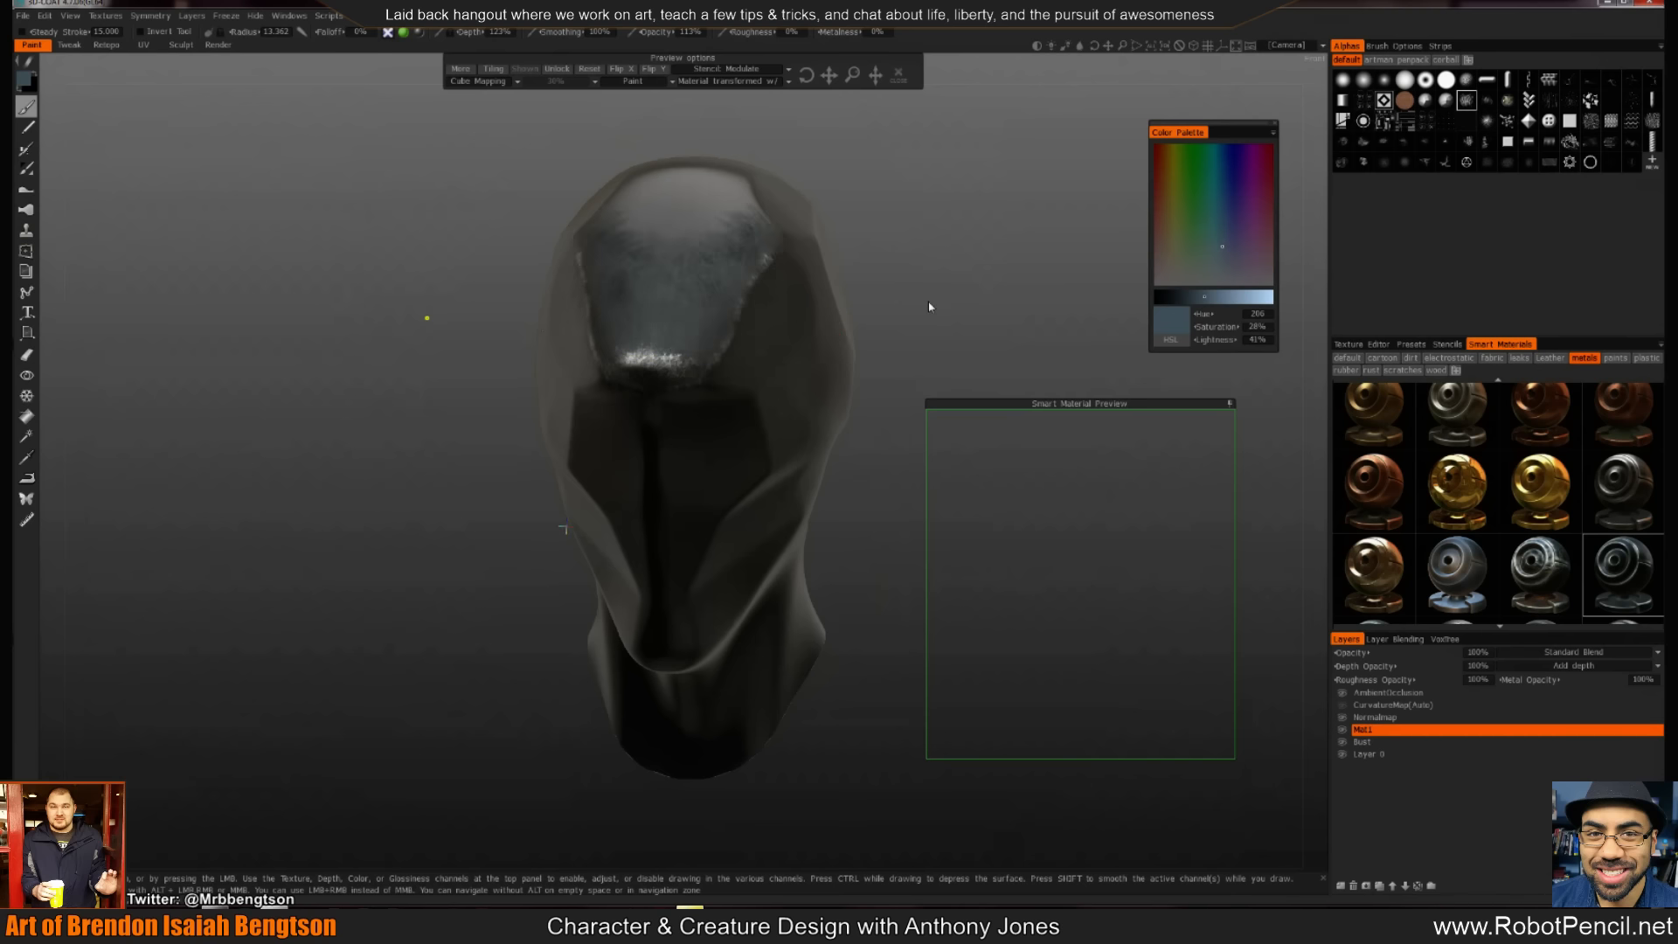
left_click_drag(929, 308, 708, 398)
scroll(707, 398, "up", 3)
mouse_move(497, 406)
left_mouse_down()
mouse_move(437, 420)
mouse_move(516, 221)
mouse_move(463, 238)
mouse_move(646, 251)
mouse_move(633, 147)
mouse_move(673, 247)
left_mouse_up()
left_click_drag(717, 438, 734, 379, "alt")
right_click_drag(734, 378, 801, 359, "alt")
middle_click_drag(801, 359, 820, 393, "alt")
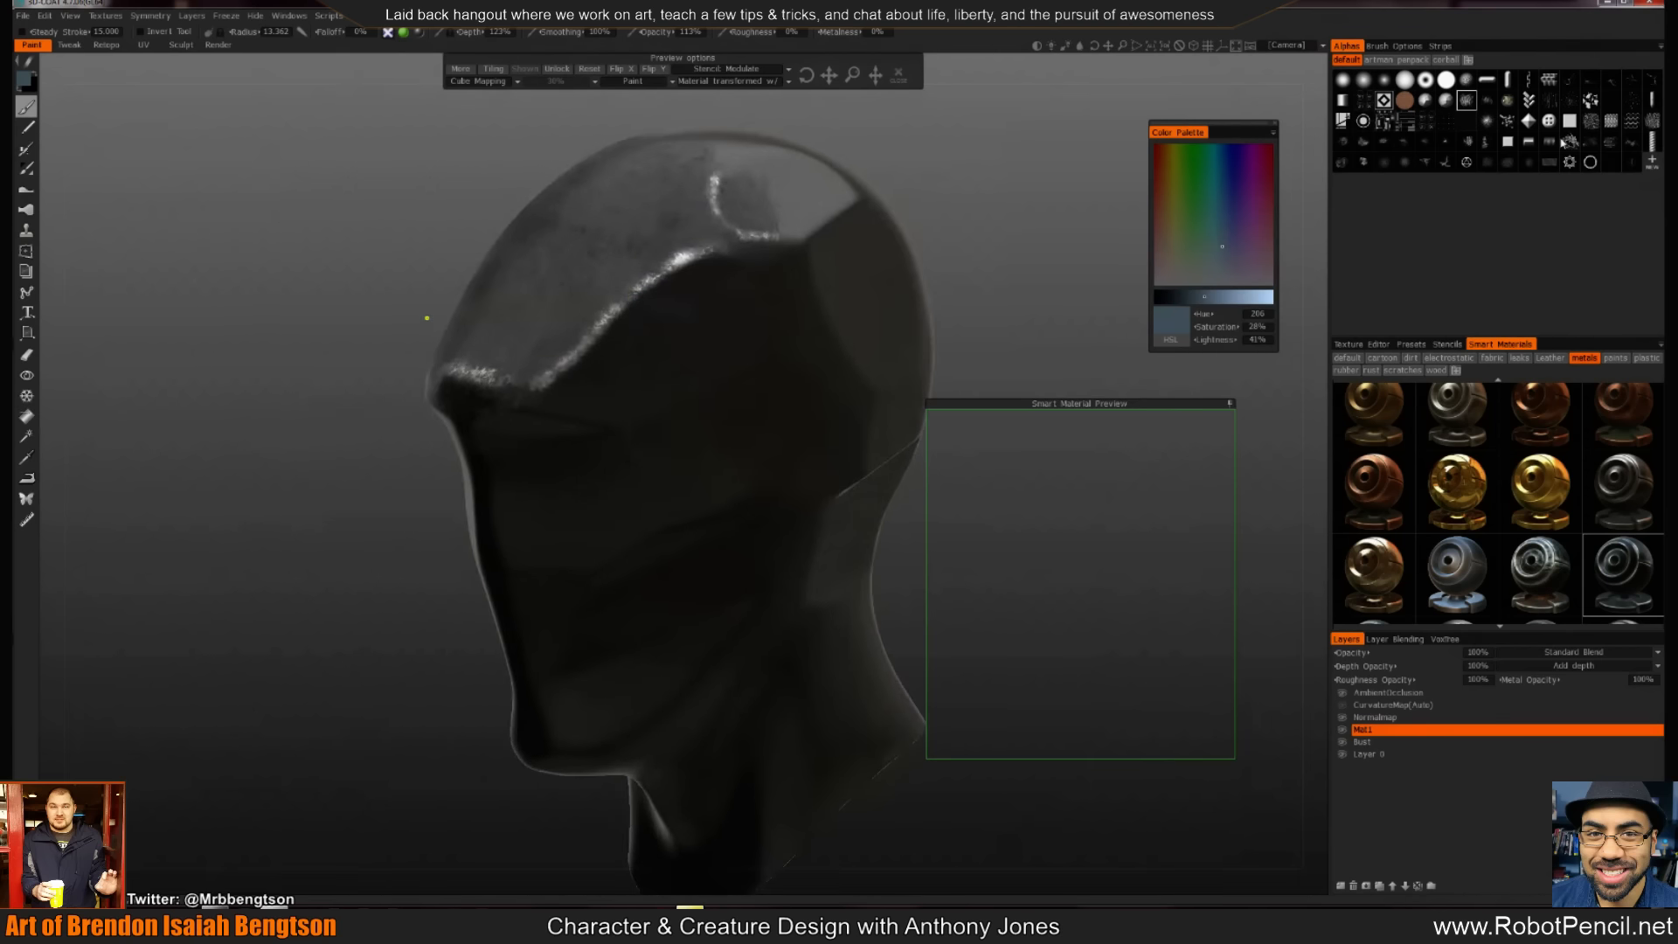
Pick a different textured brush alpha and paint more metal over the crown edge and side of the head
left_click(1404, 162)
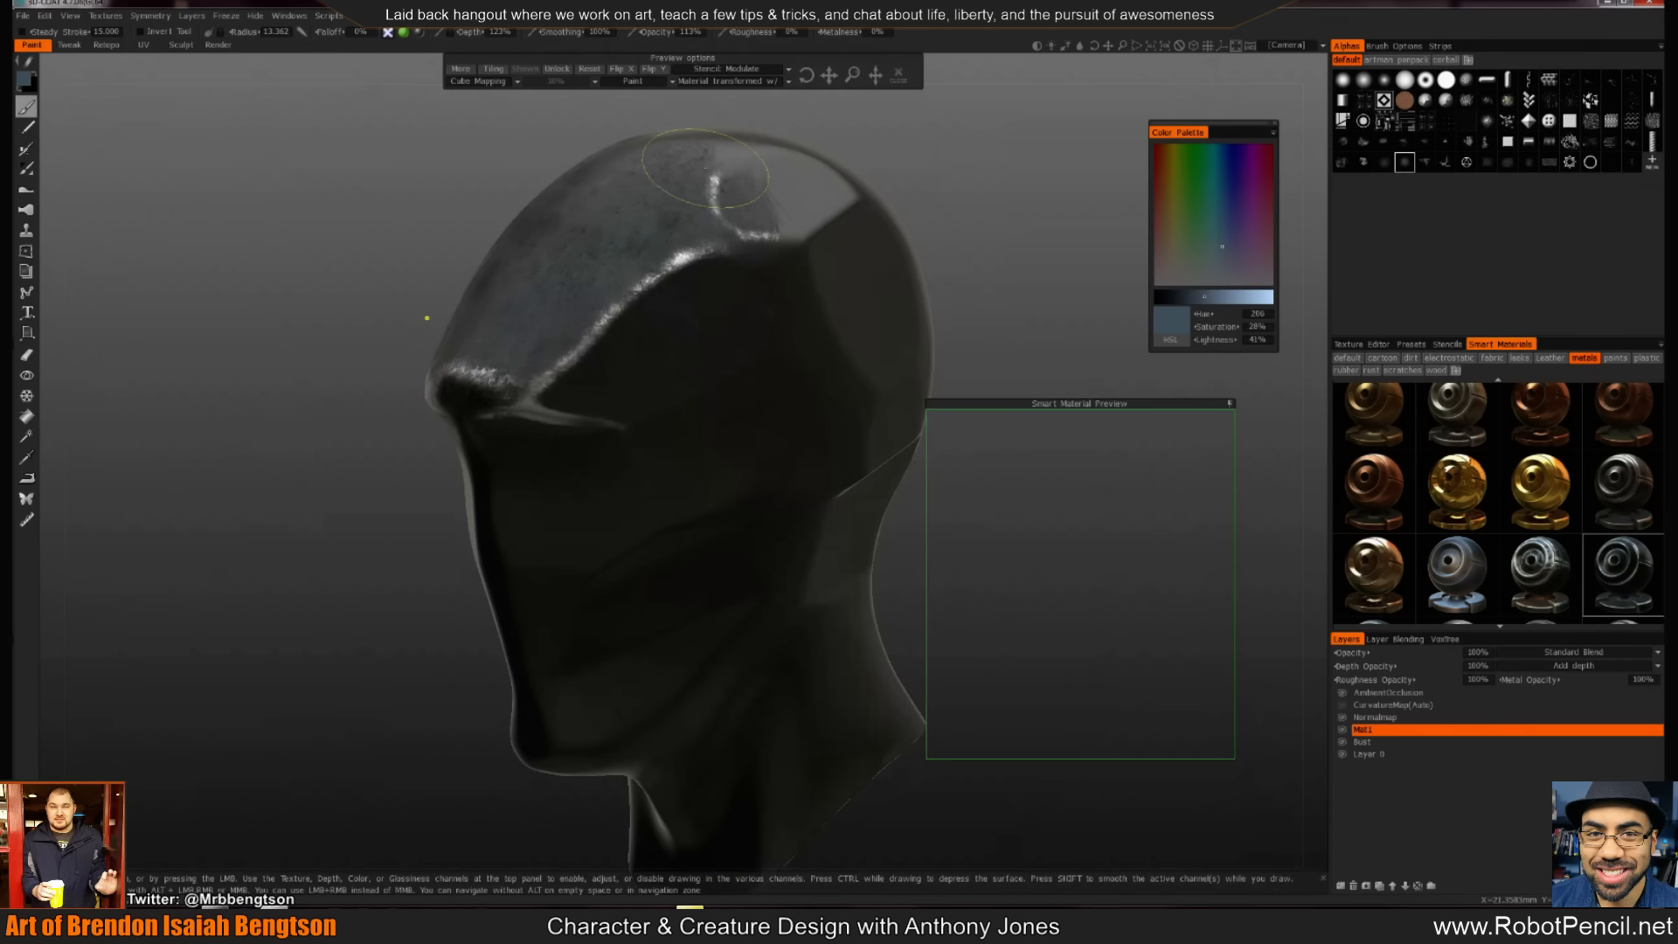
left_click_drag(766, 198, 804, 272)
left_click_drag(961, 286, 839, 277, "alt")
right_click_drag(839, 277, 677, 272, "alt")
middle_click_drag(753, 269, 753, 220, "alt")
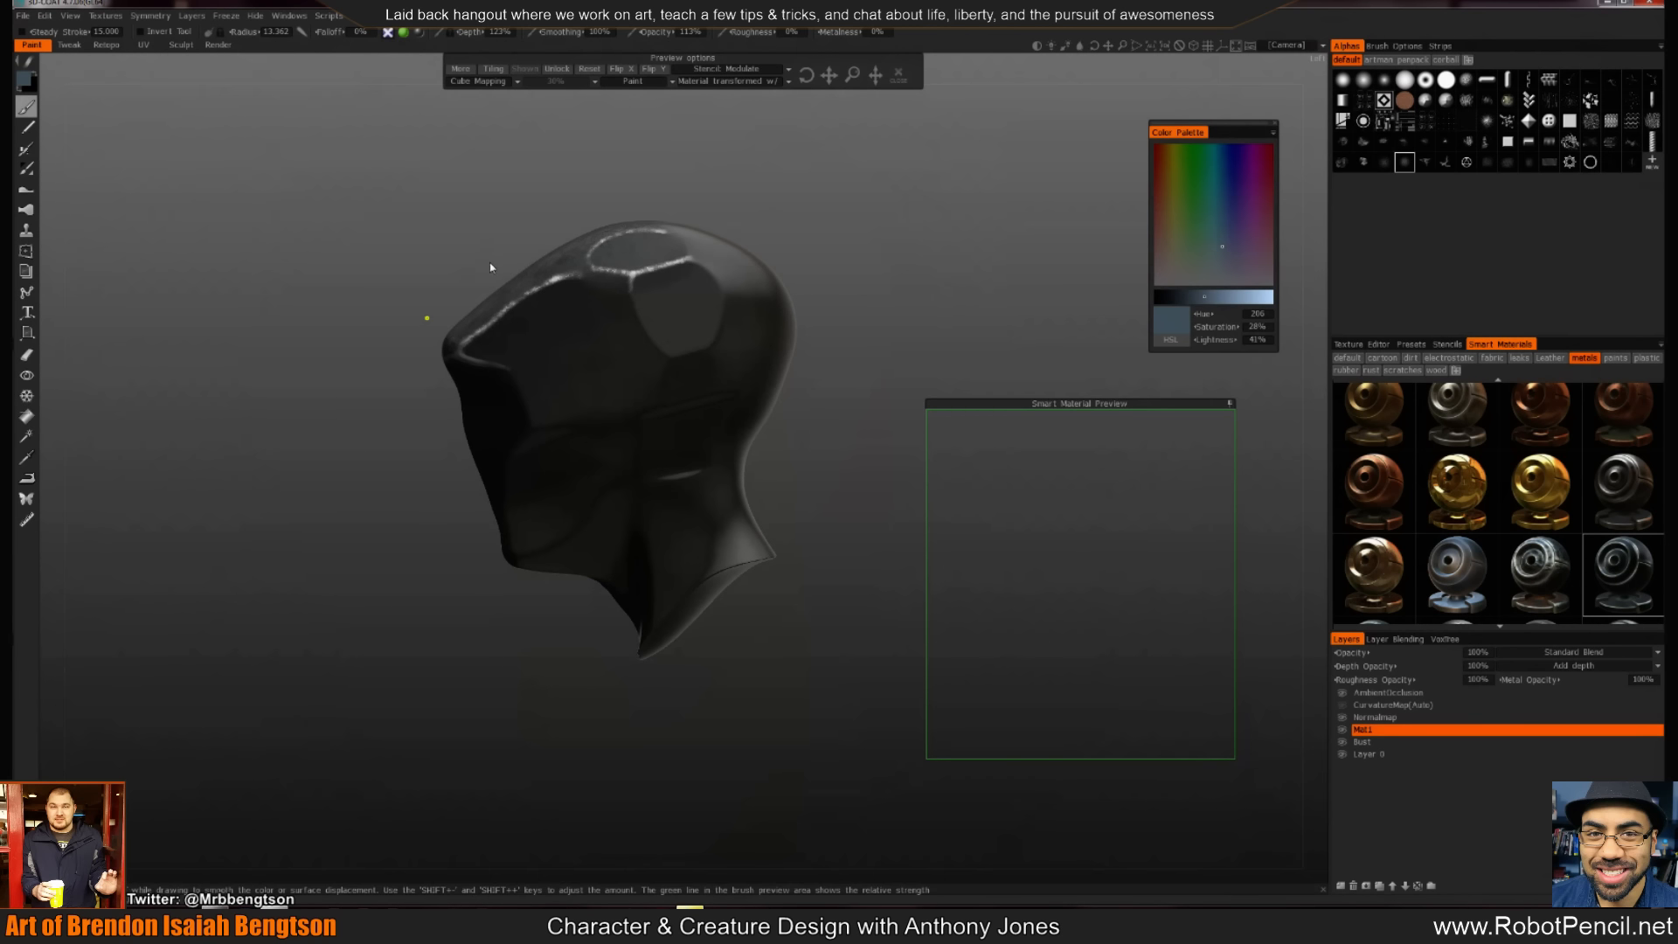
Fill the upper head with the metal smart material through a closed polygon outline running from the brow to the back of the skull
key("e")
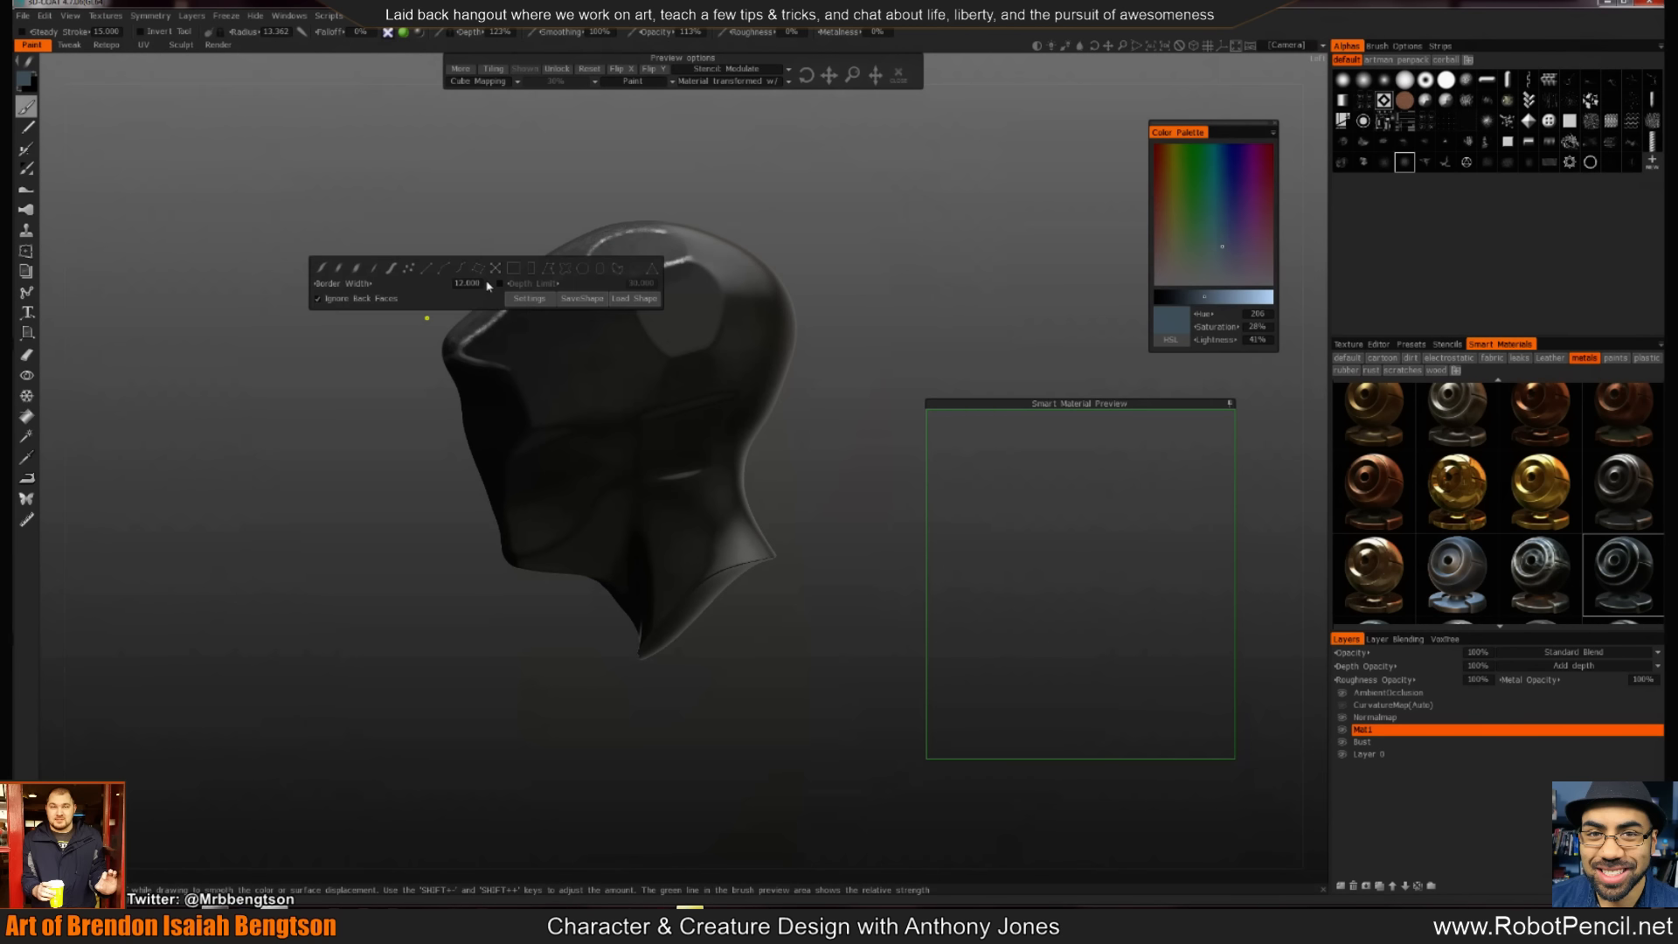
left_click(562, 269)
left_click(427, 405)
left_click(512, 398)
left_click(539, 359)
left_click(736, 312)
left_click(788, 312)
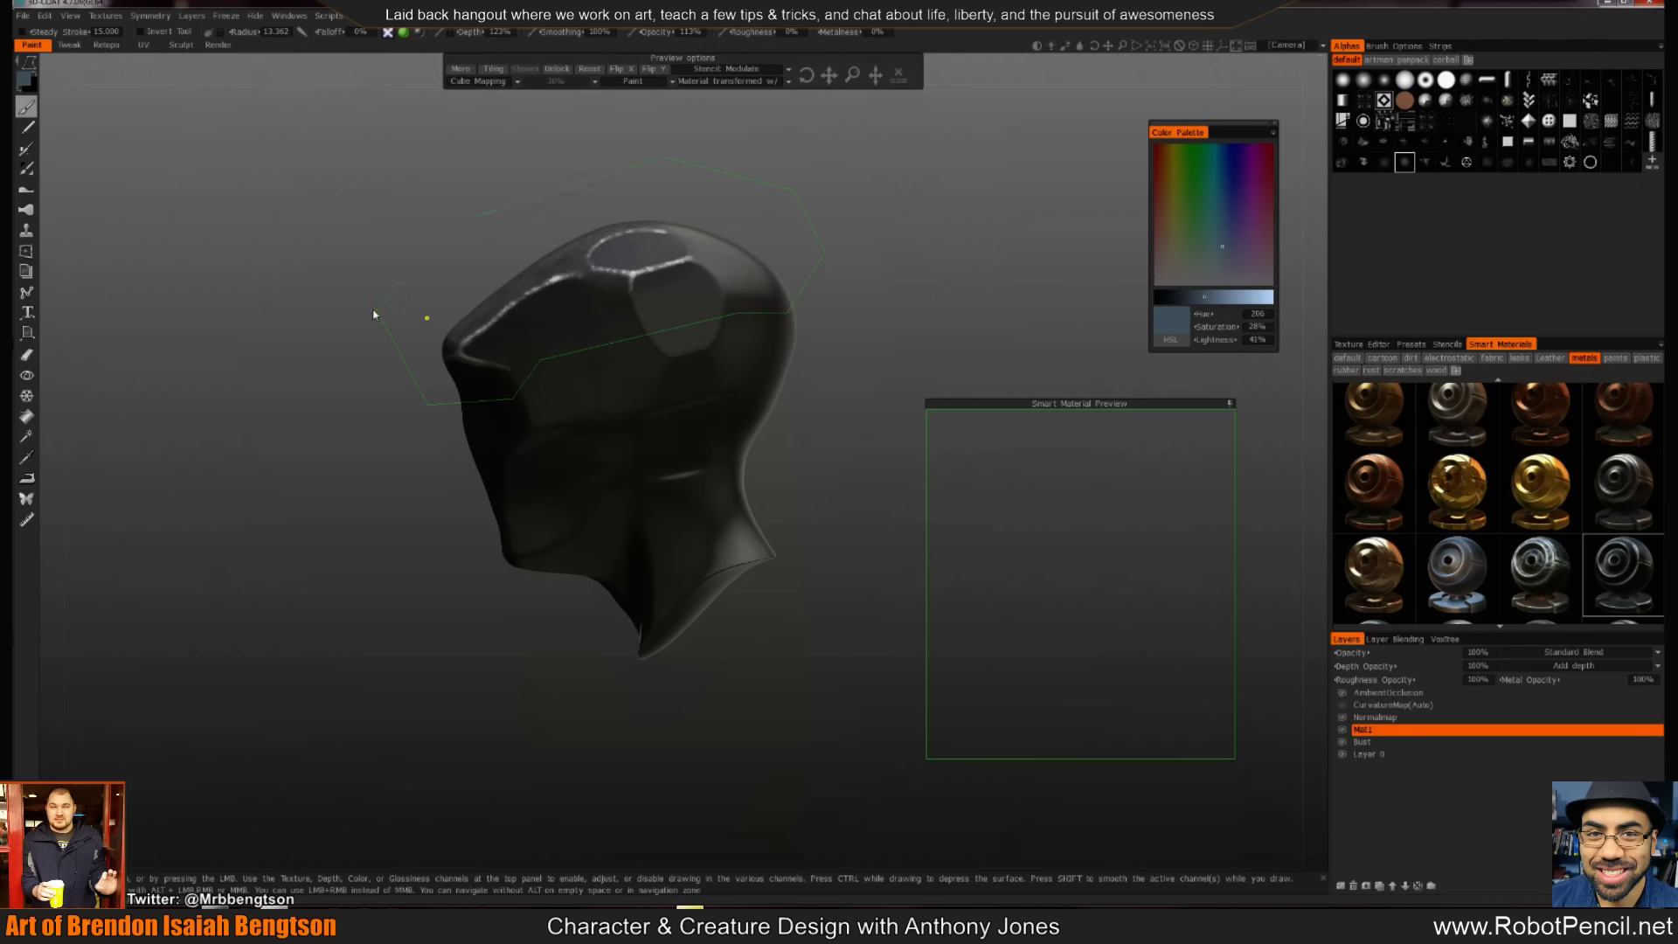
key("Return")
mouse_move(793, 449)
left_mouse_down()
mouse_move(821, 468)
mouse_move(985, 460)
mouse_move(1105, 384)
mouse_move(974, 411)
left_mouse_up()
right_click_drag(973, 411, 921, 499)
middle_click_drag(771, 515, 697, 521, "alt")
mouse_move(697, 521)
left_mouse_down("alt")
mouse_move(685, 557)
mouse_move(525, 666)
mouse_move(569, 667)
mouse_move(611, 550)
left_mouse_up("alt")
right_click_drag(612, 551, 548, 451, "alt")
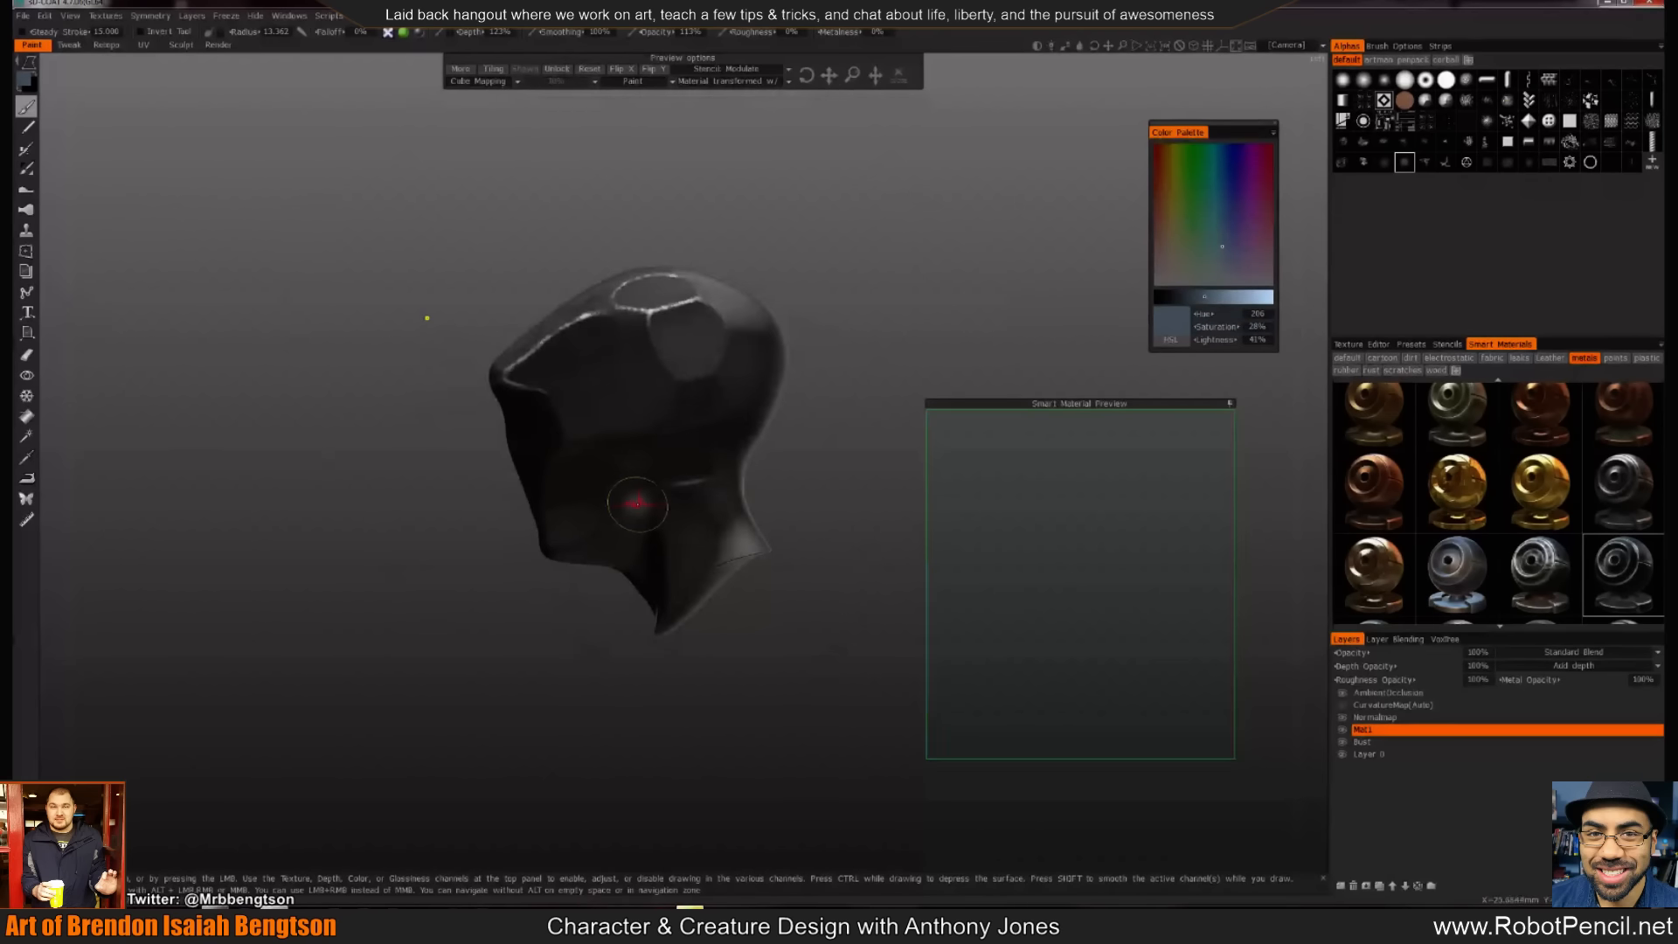
Delete the painted Mat1 layer and add a fresh layer named Mat1 above Bust
left_click(1352, 885)
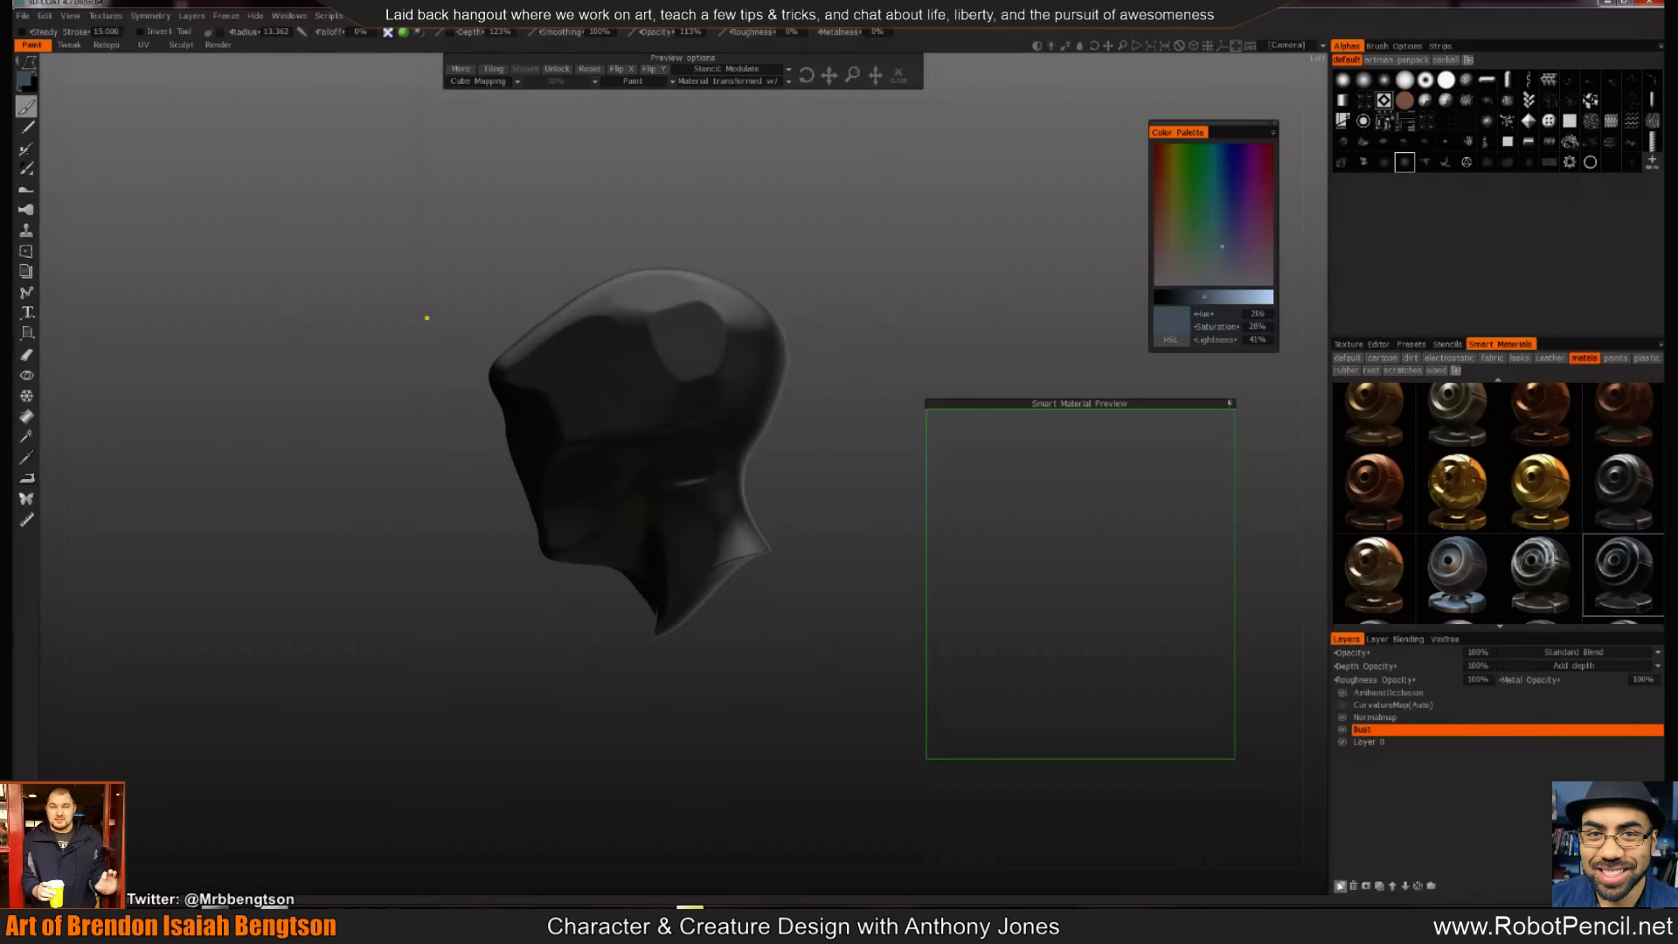
left_click(1340, 886)
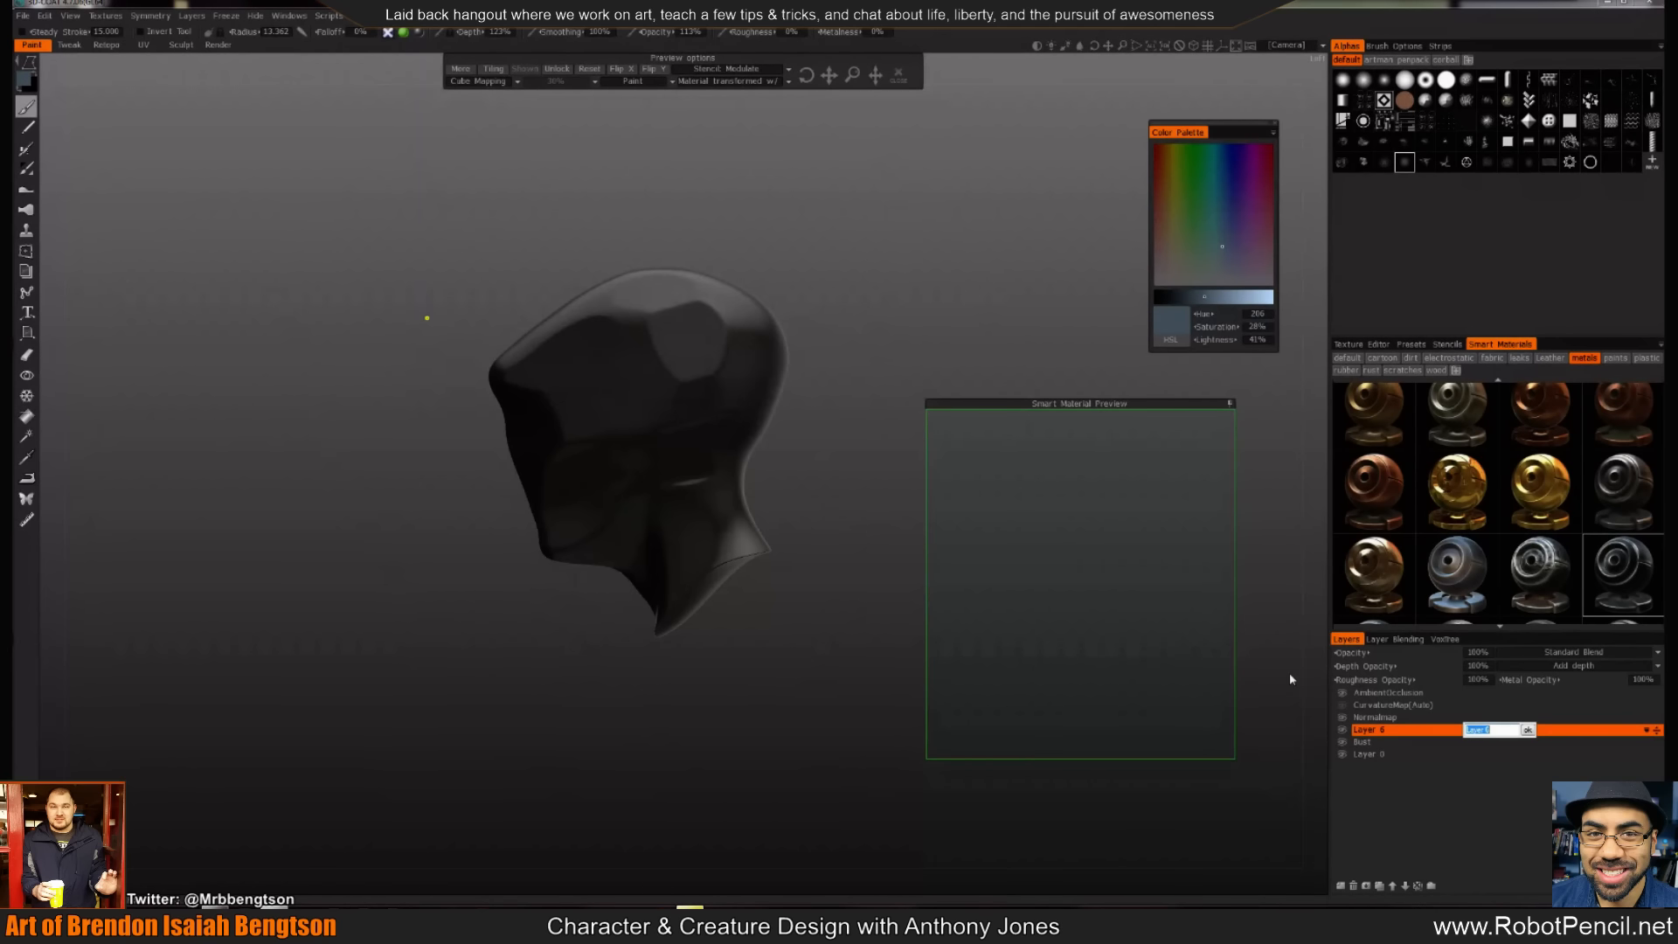
type("Mat1")
key("Return")
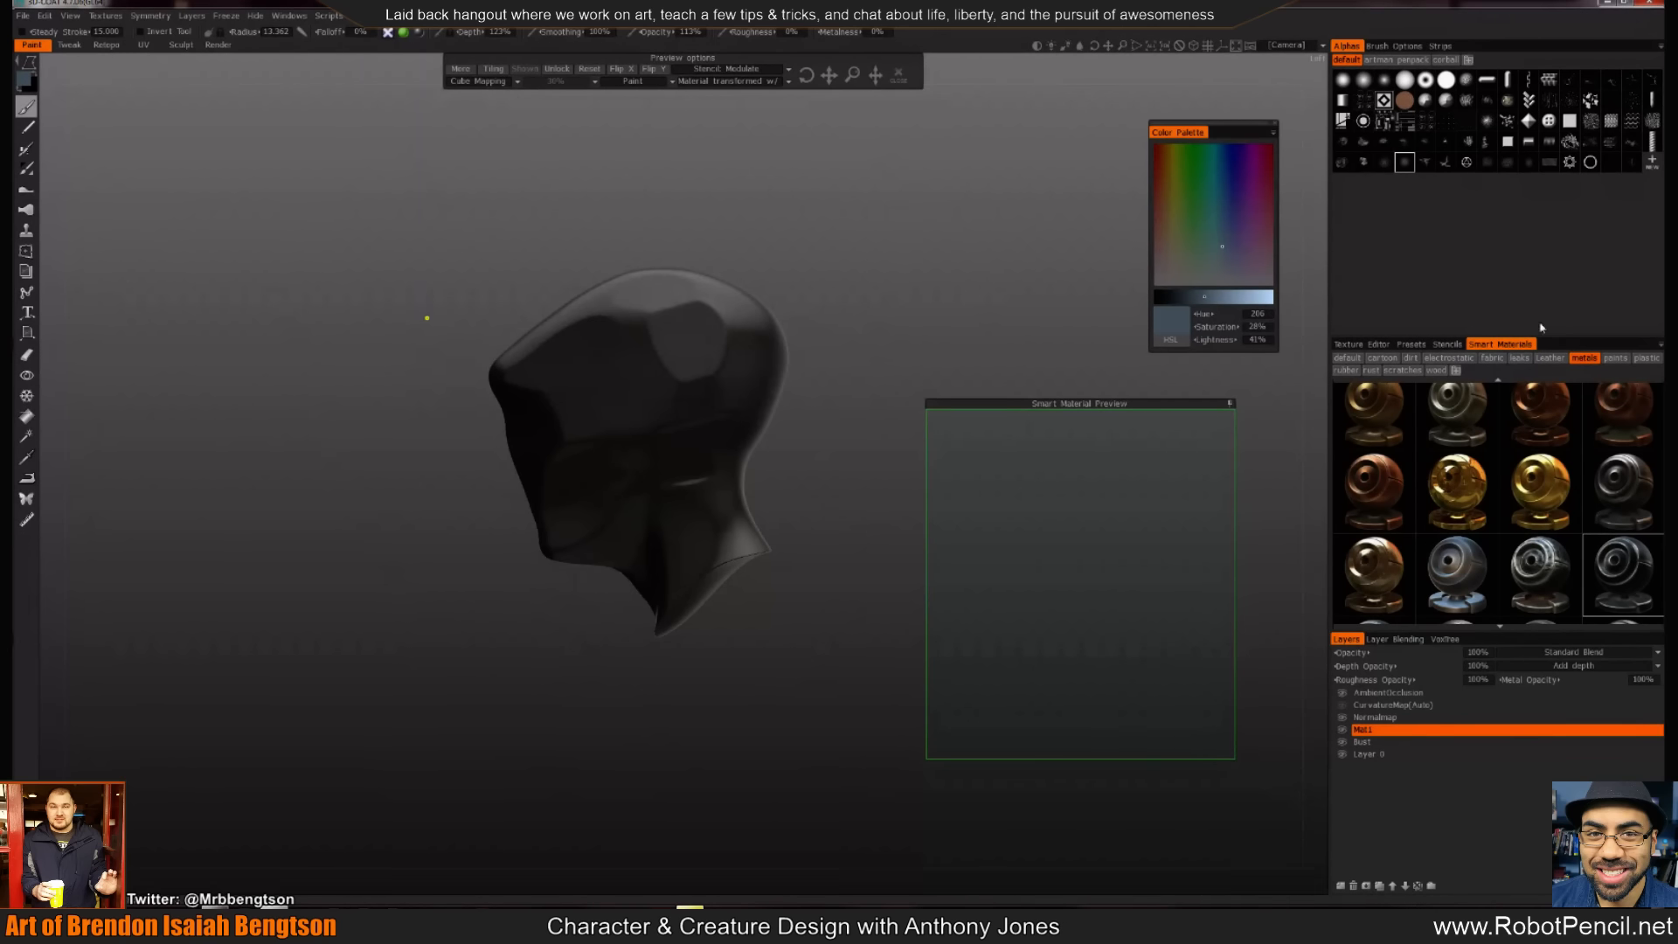
Clear the active smart material, choose the solid round brush alpha, and turn off the glossiness channel
scroll(1507, 432, "up", 1)
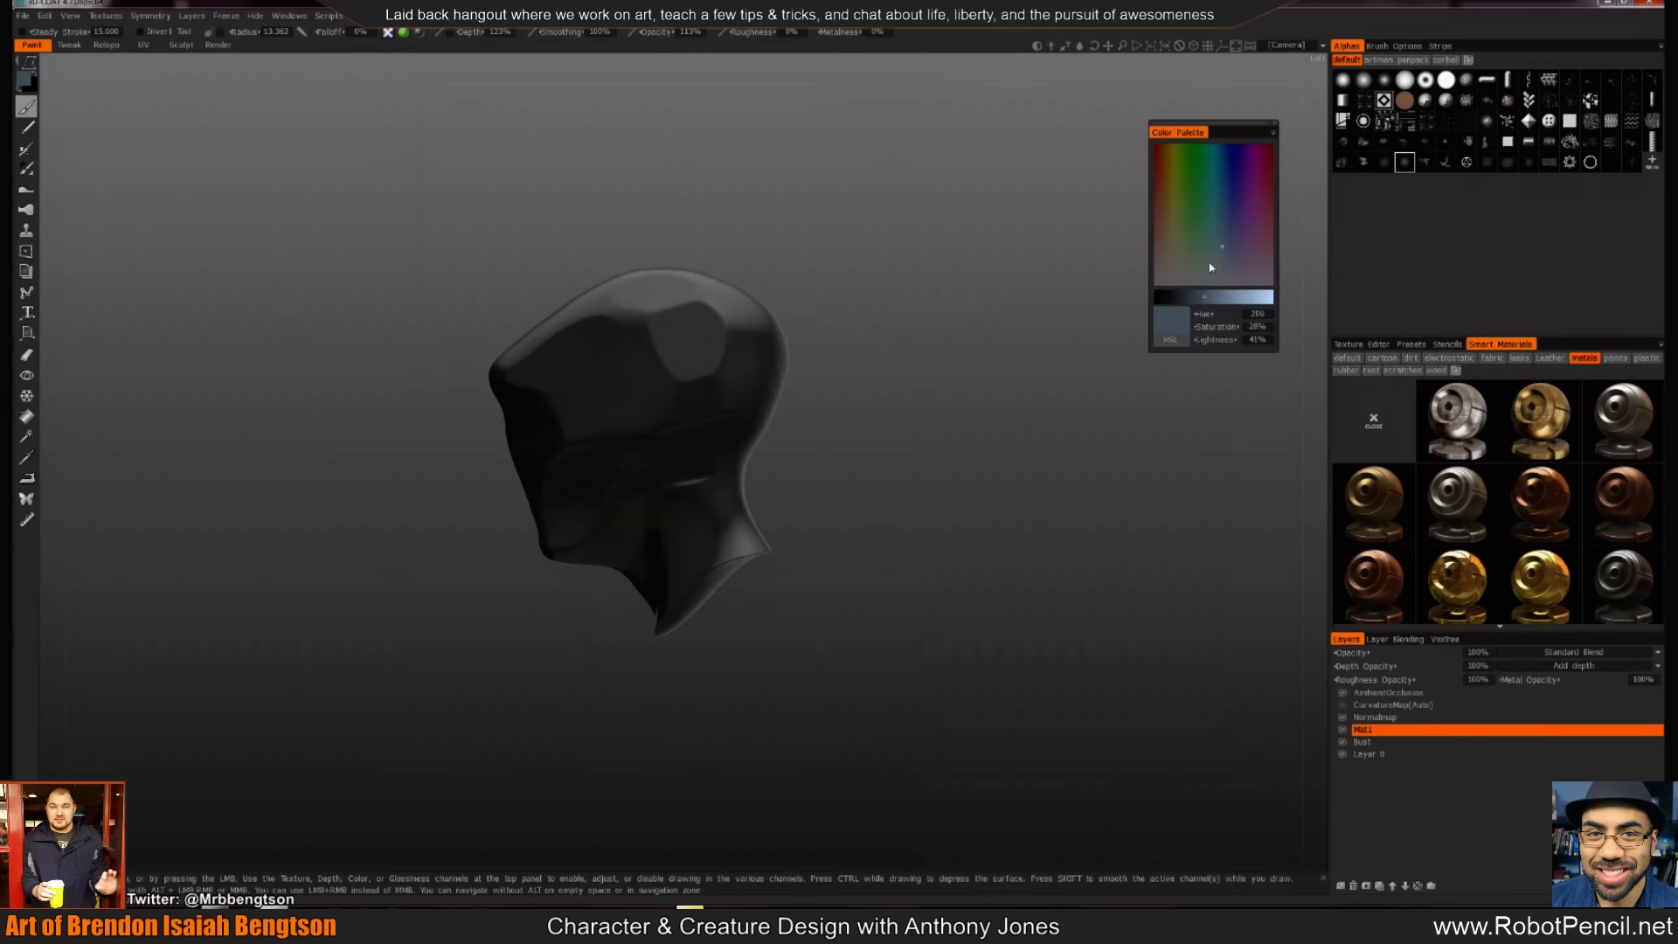
left_click(1342, 77)
left_click(1443, 81)
scroll(780, 317, "up", 2)
mouse_move(413, 44)
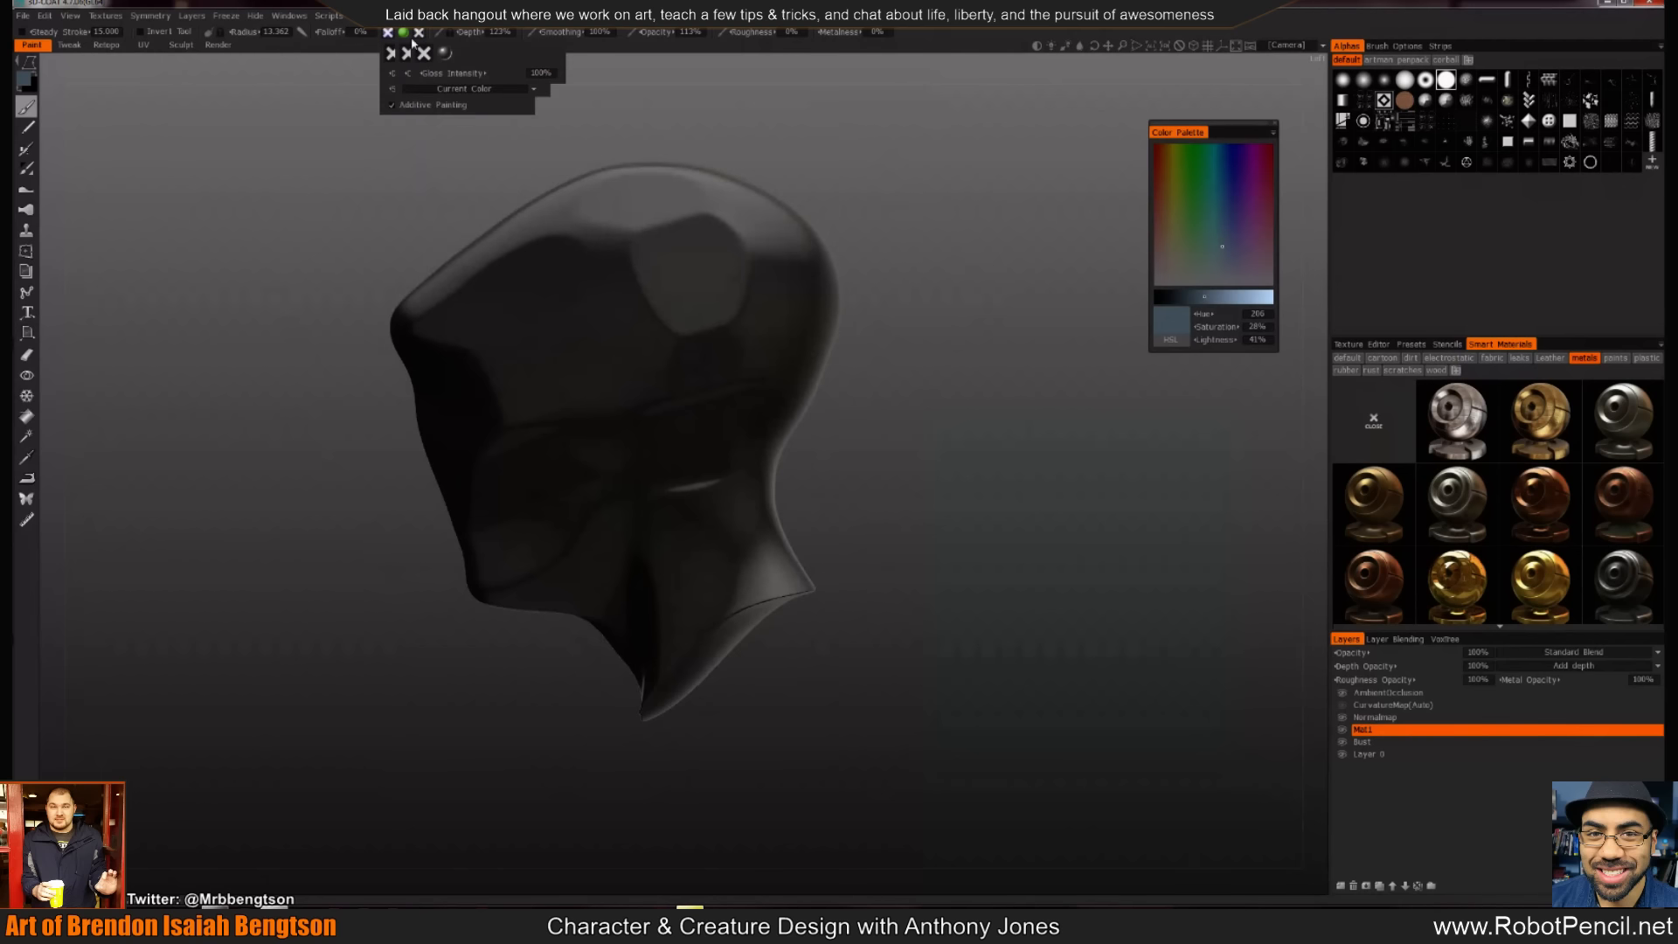
Set the paint color to a light blue with hue 212, saturation 27% and lightness 94%
left_click(25, 81)
left_click(787, 367)
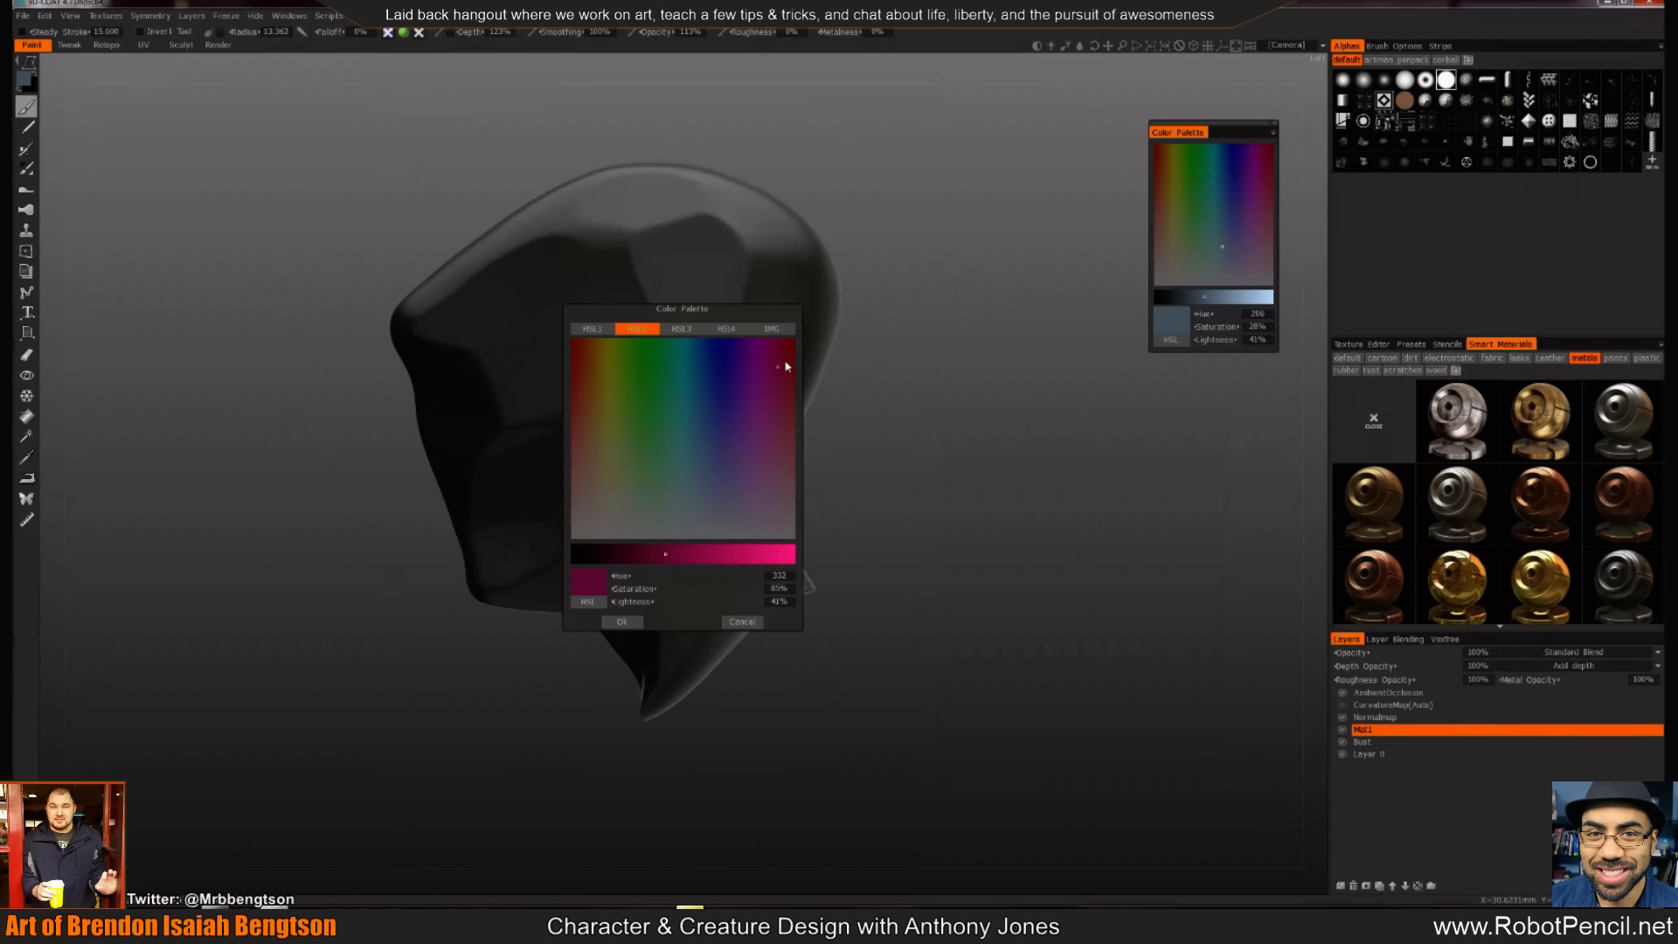
left_click(586, 514)
left_click(610, 554)
left_click_drag(734, 554, 792, 554)
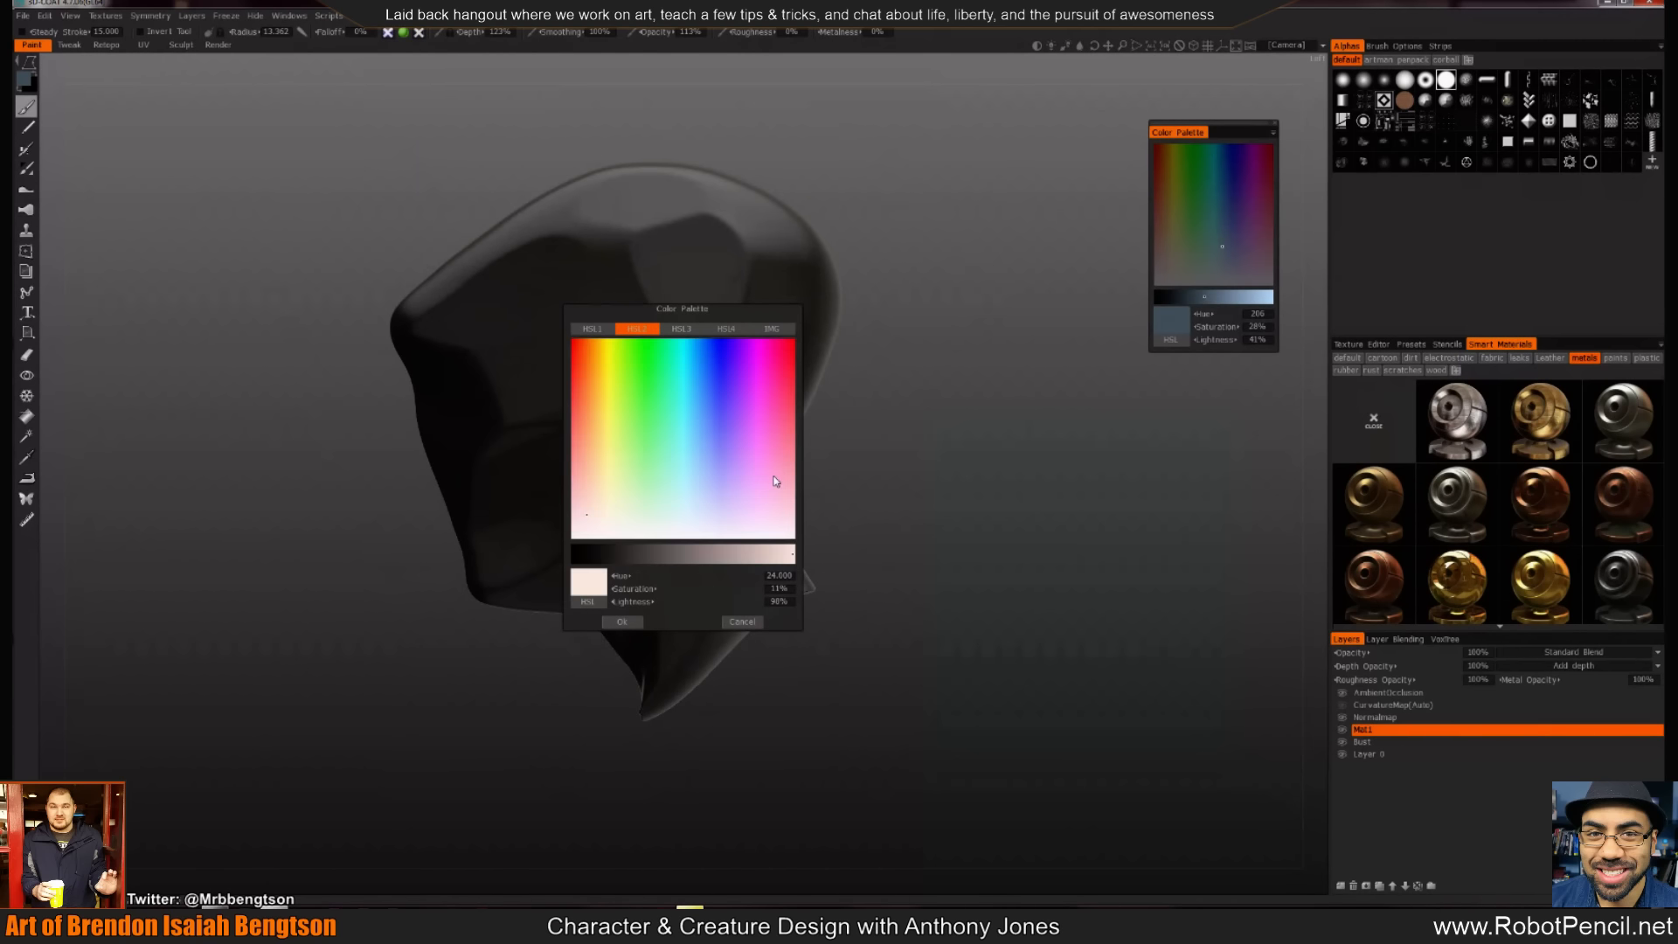
left_click(1229, 299)
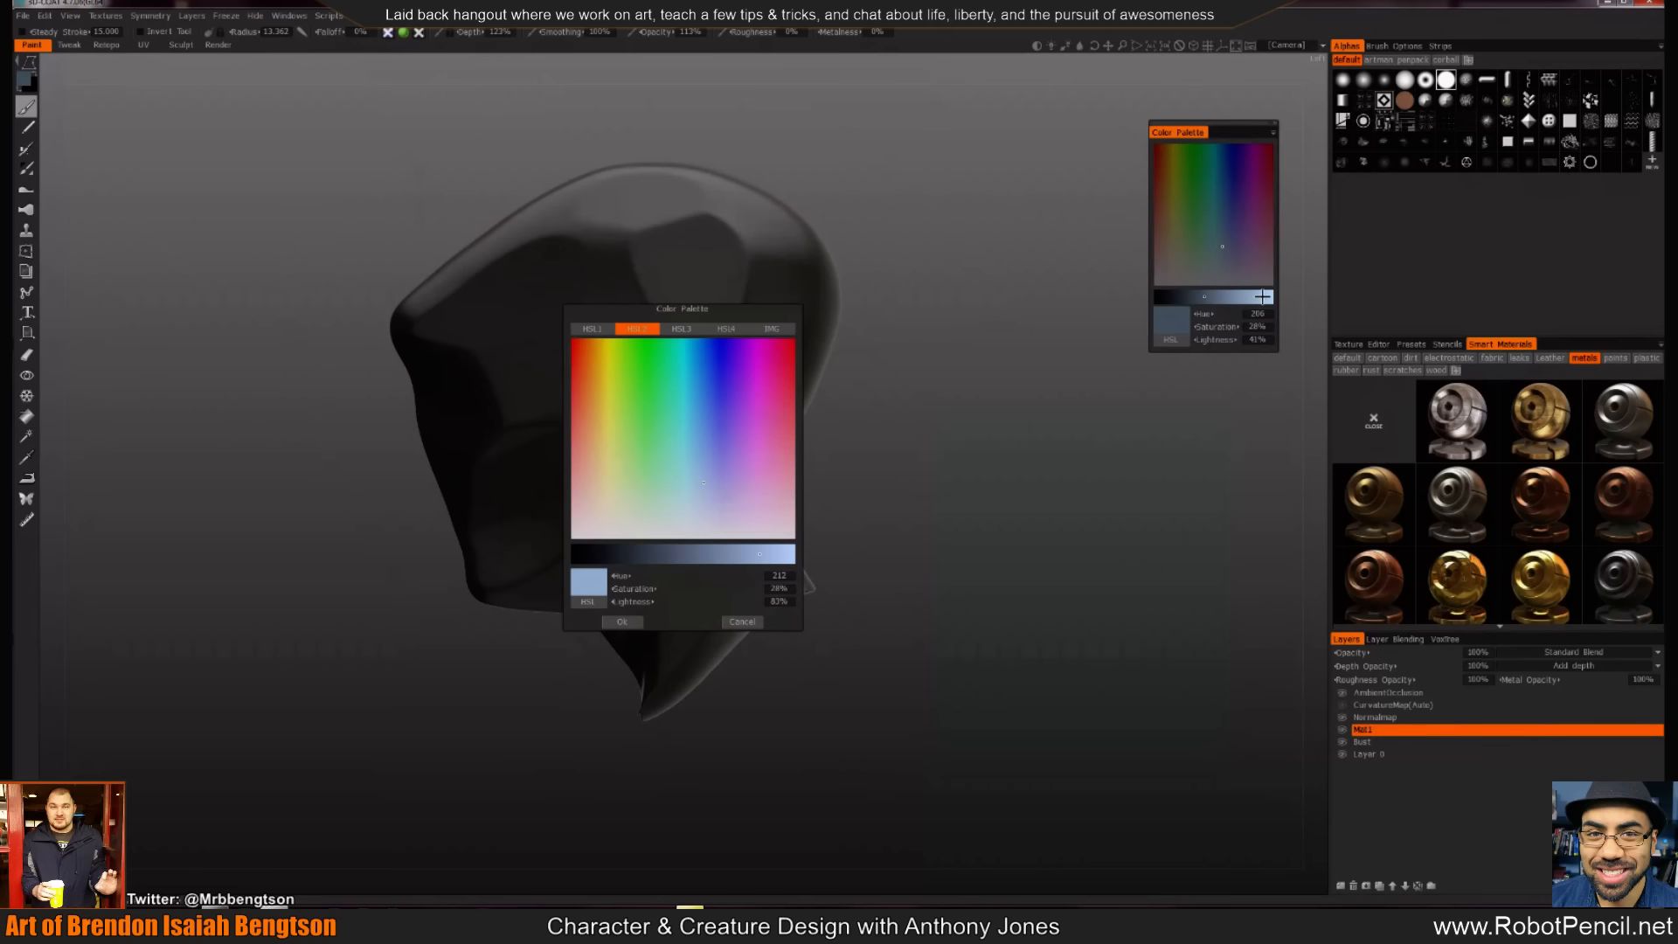
left_click(1262, 296)
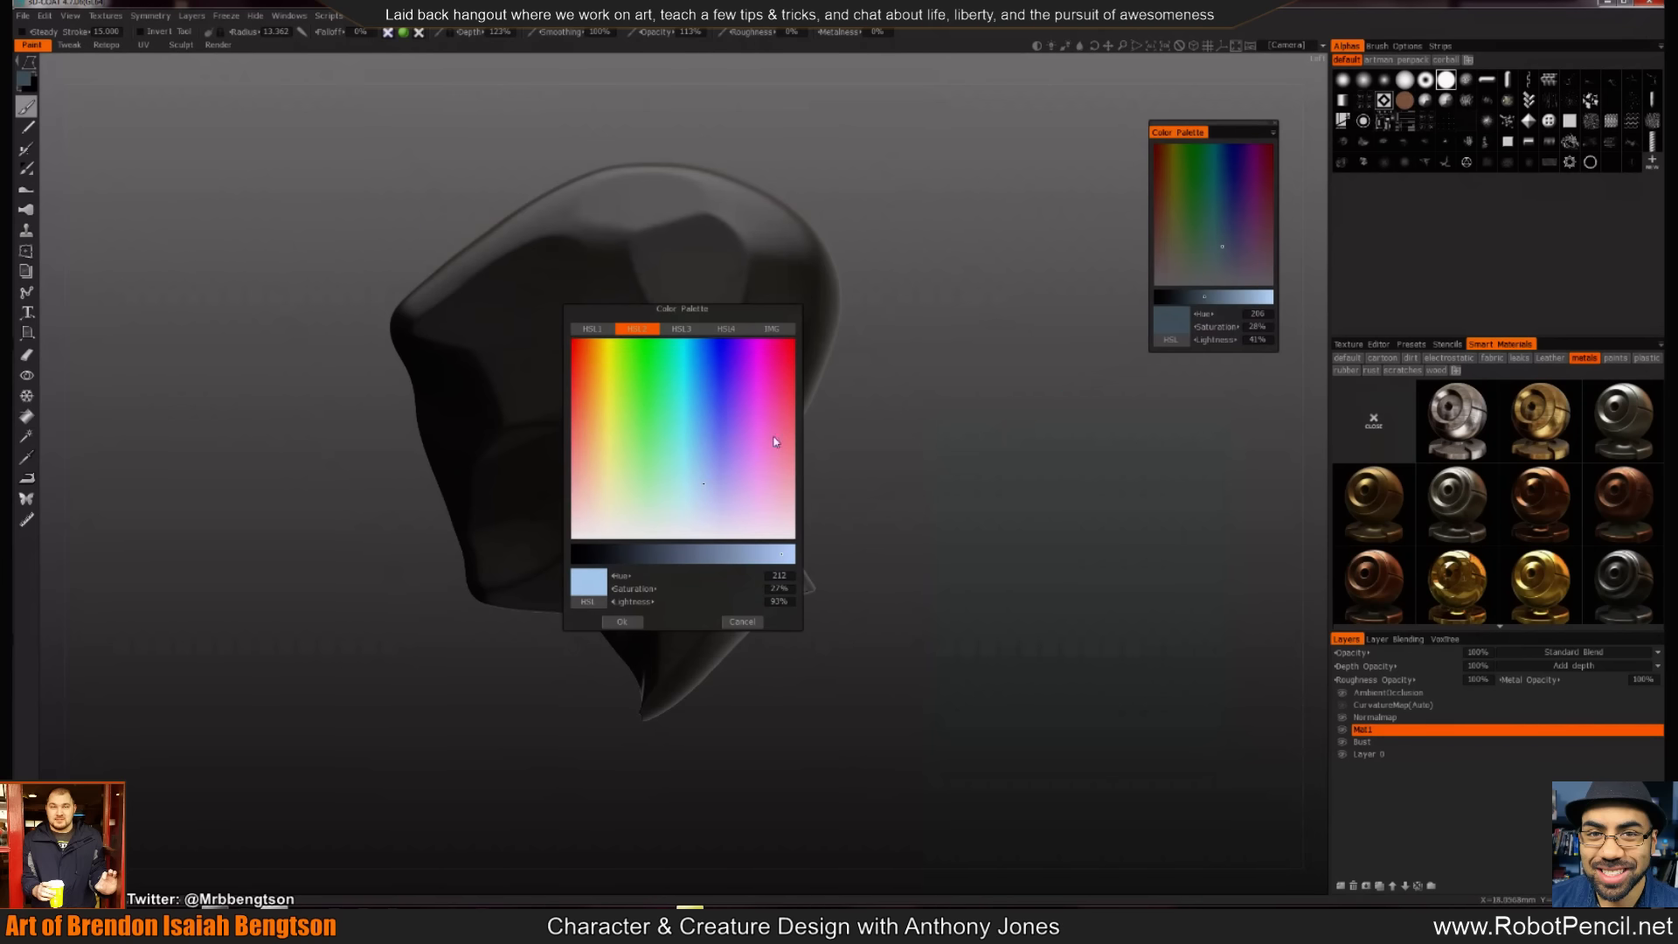
left_click(622, 621)
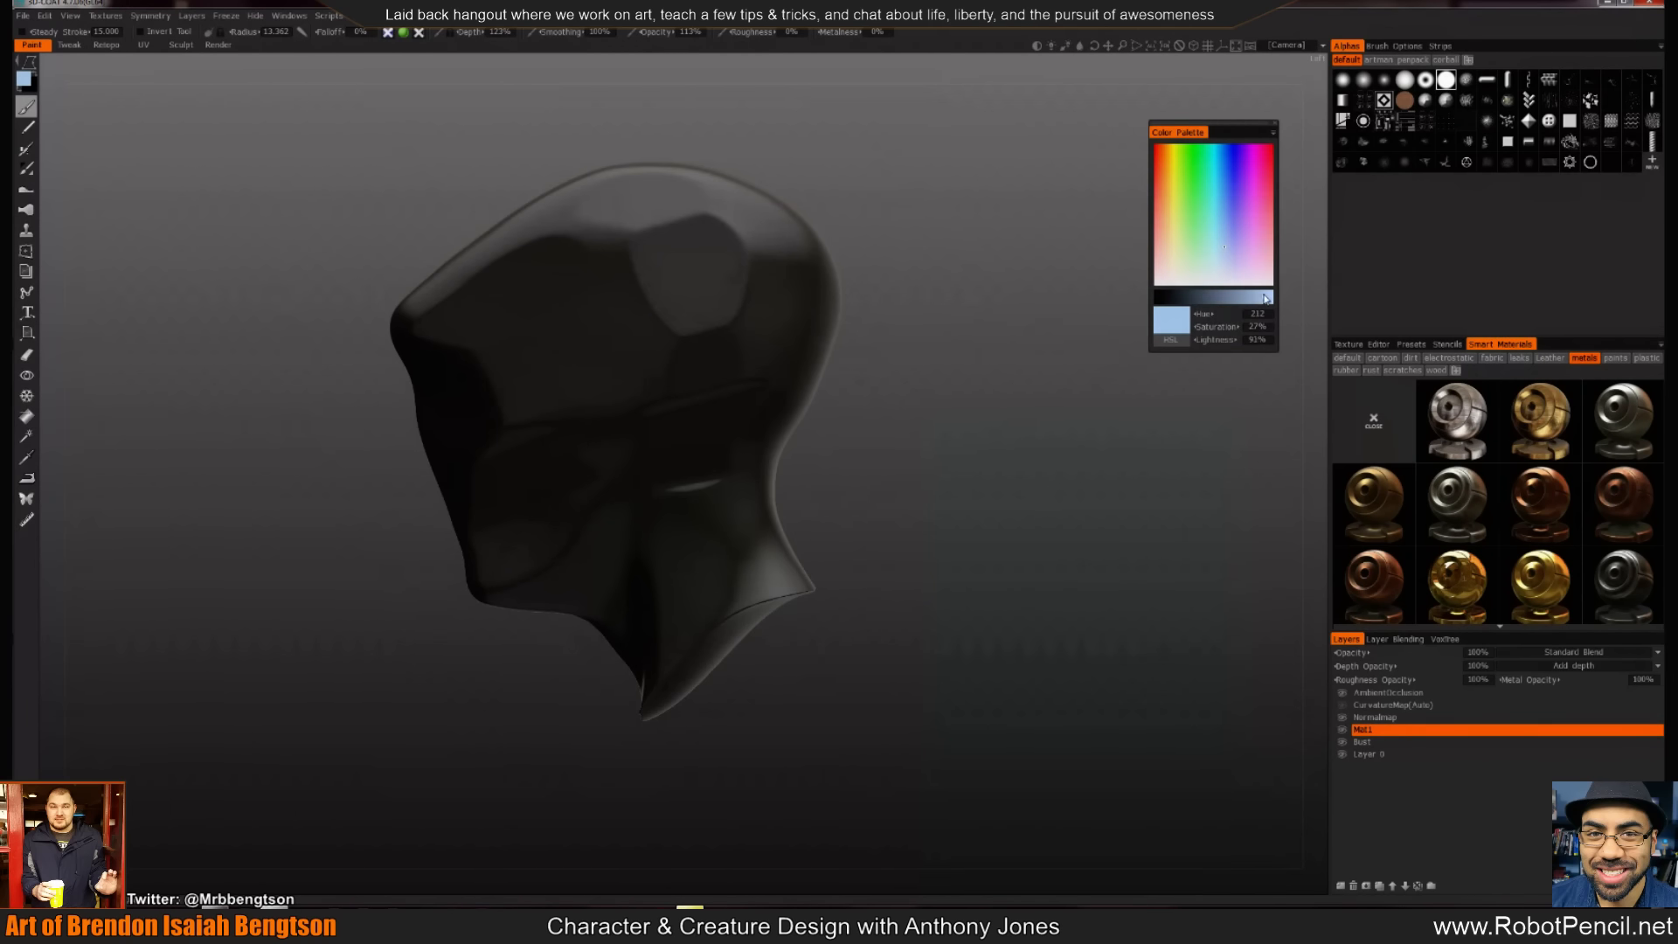
left_click(1267, 297)
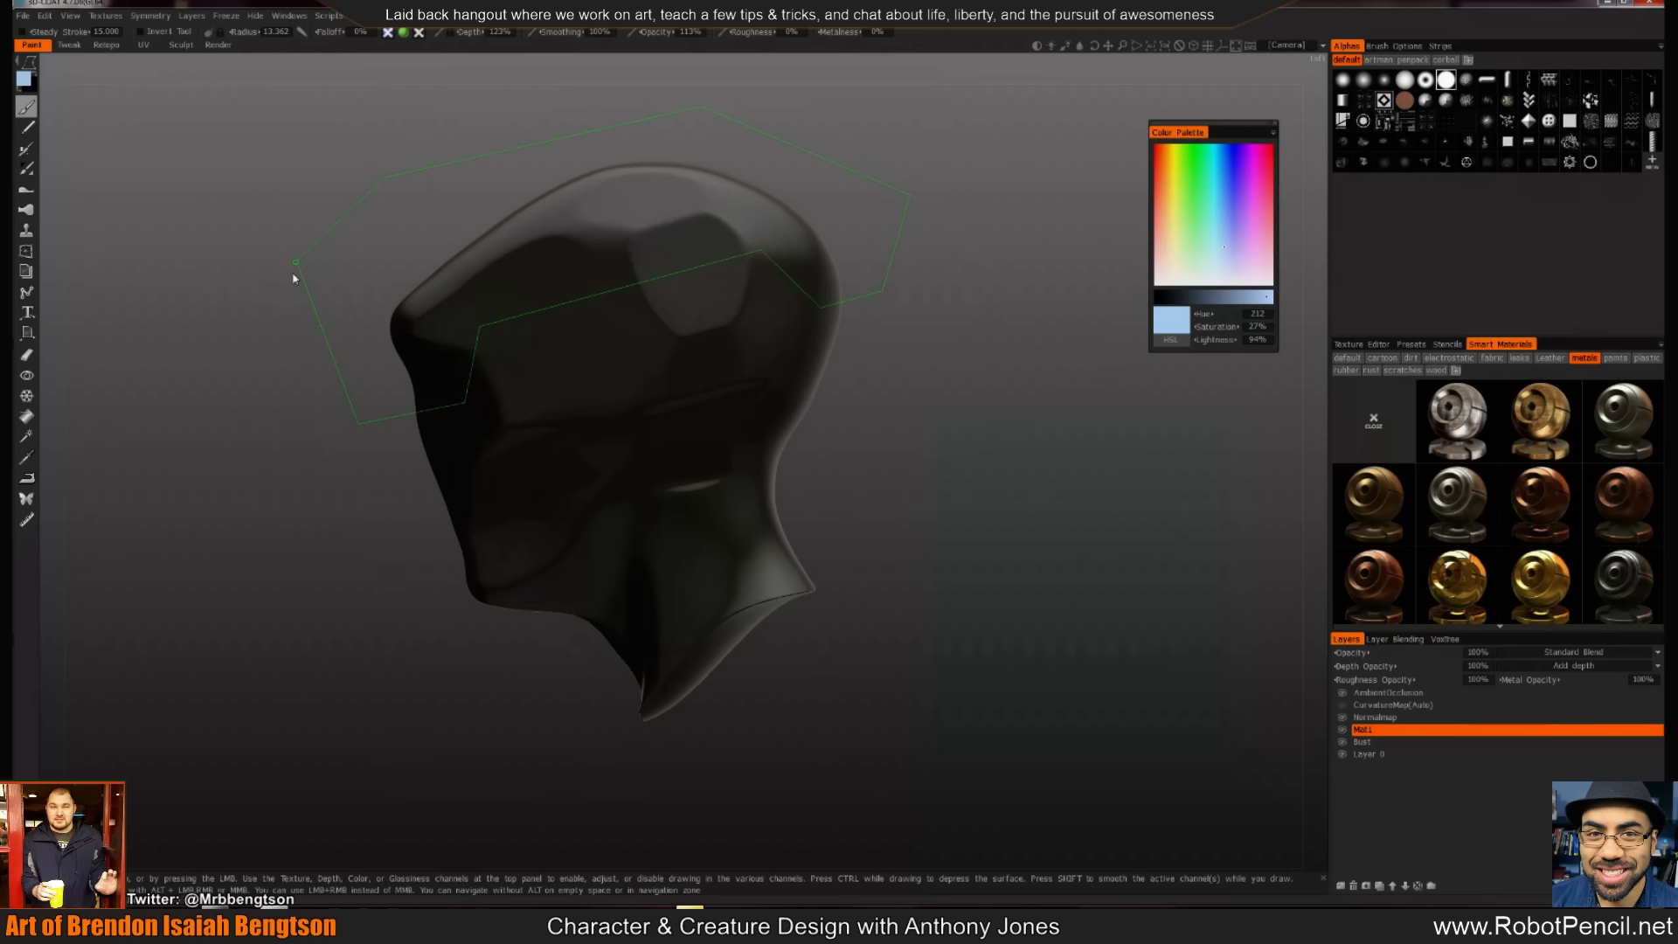
Undo the first cap fill and refill the skull cap with light blue through a new polygon outline from brow to back of head
mouse_move(296, 565)
left_mouse_down()
mouse_move(585, 573)
mouse_move(521, 604)
mouse_move(486, 583)
mouse_move(397, 434)
left_mouse_up()
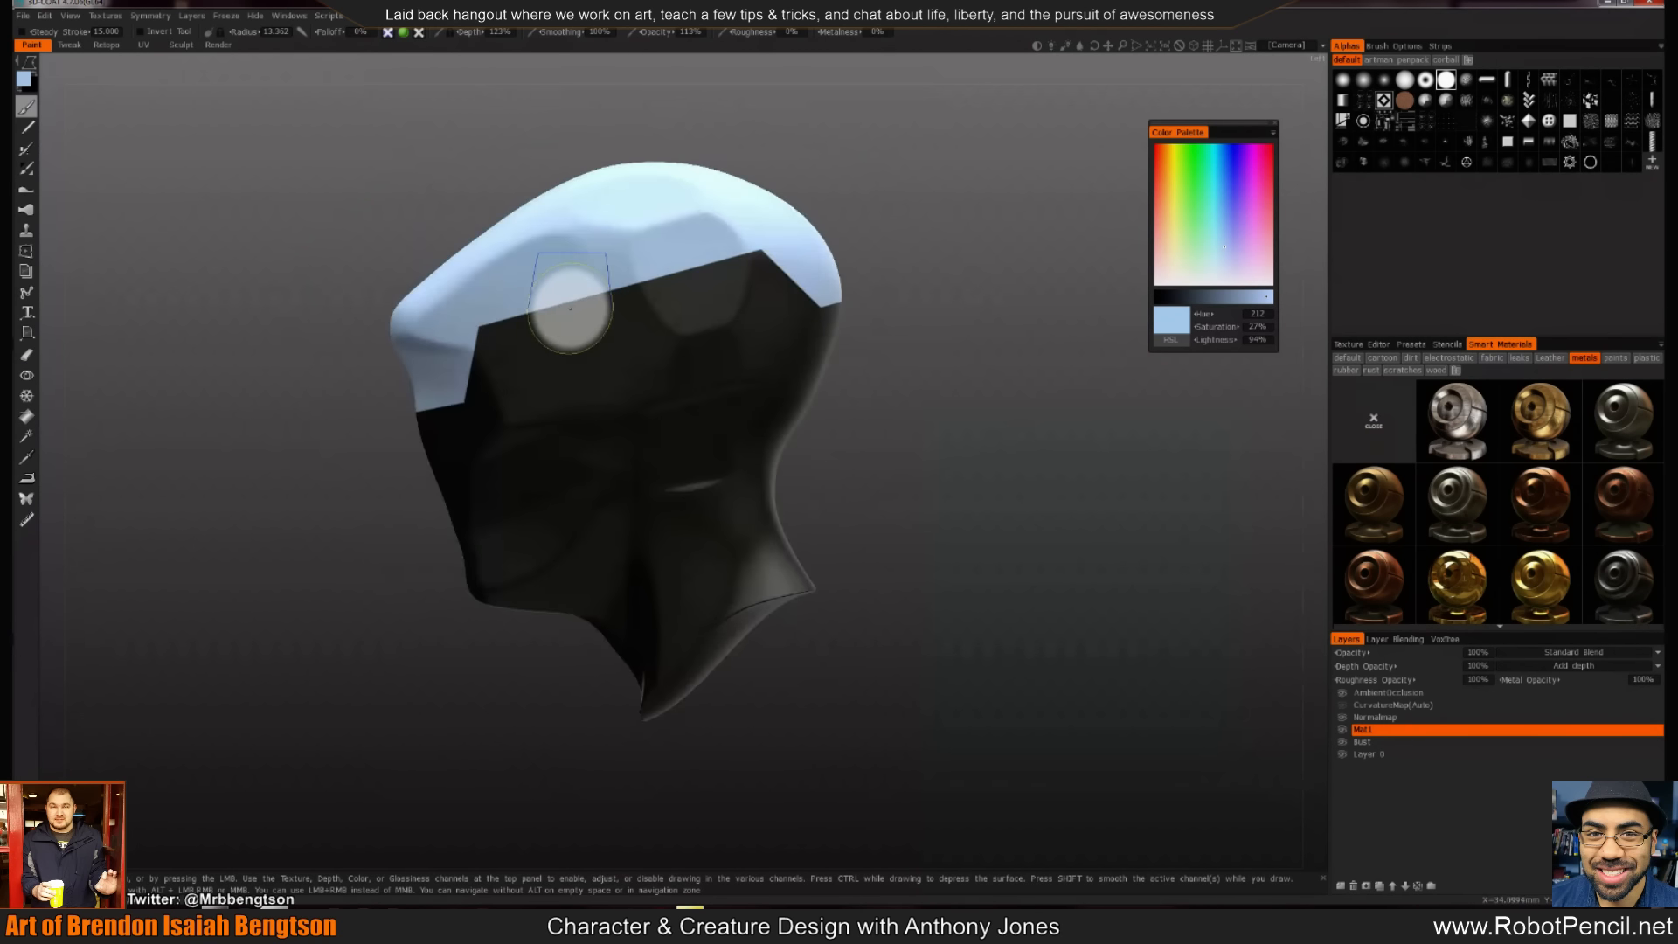
key("ctrl+z")
key("e")
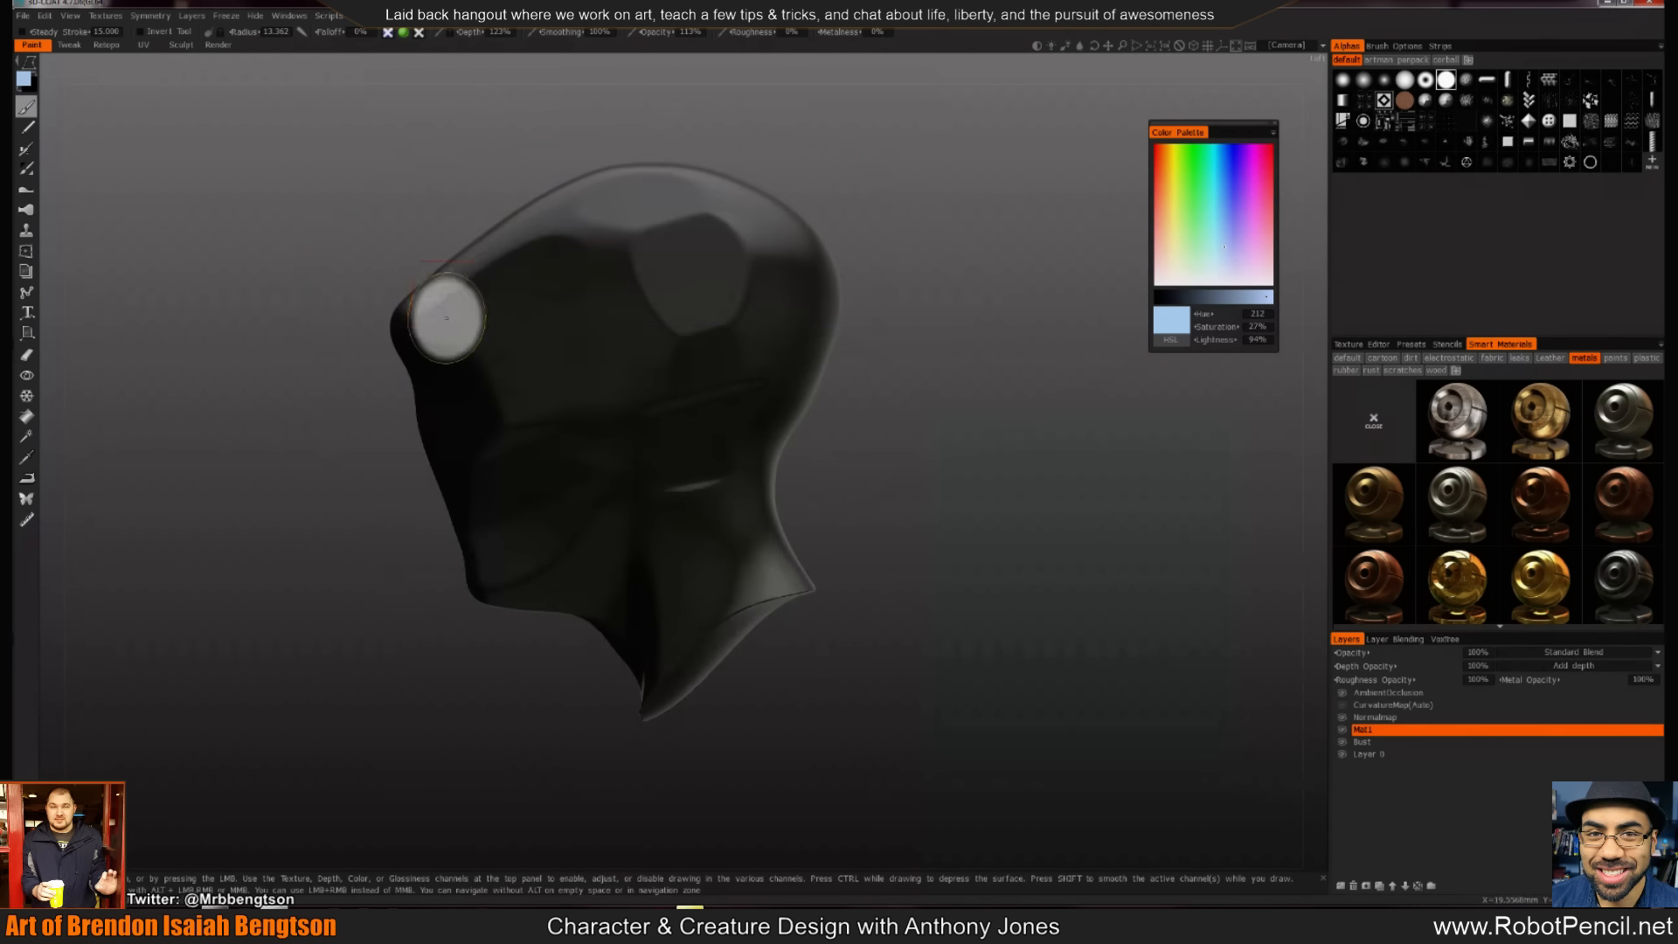
left_click(465, 400)
left_click(471, 334)
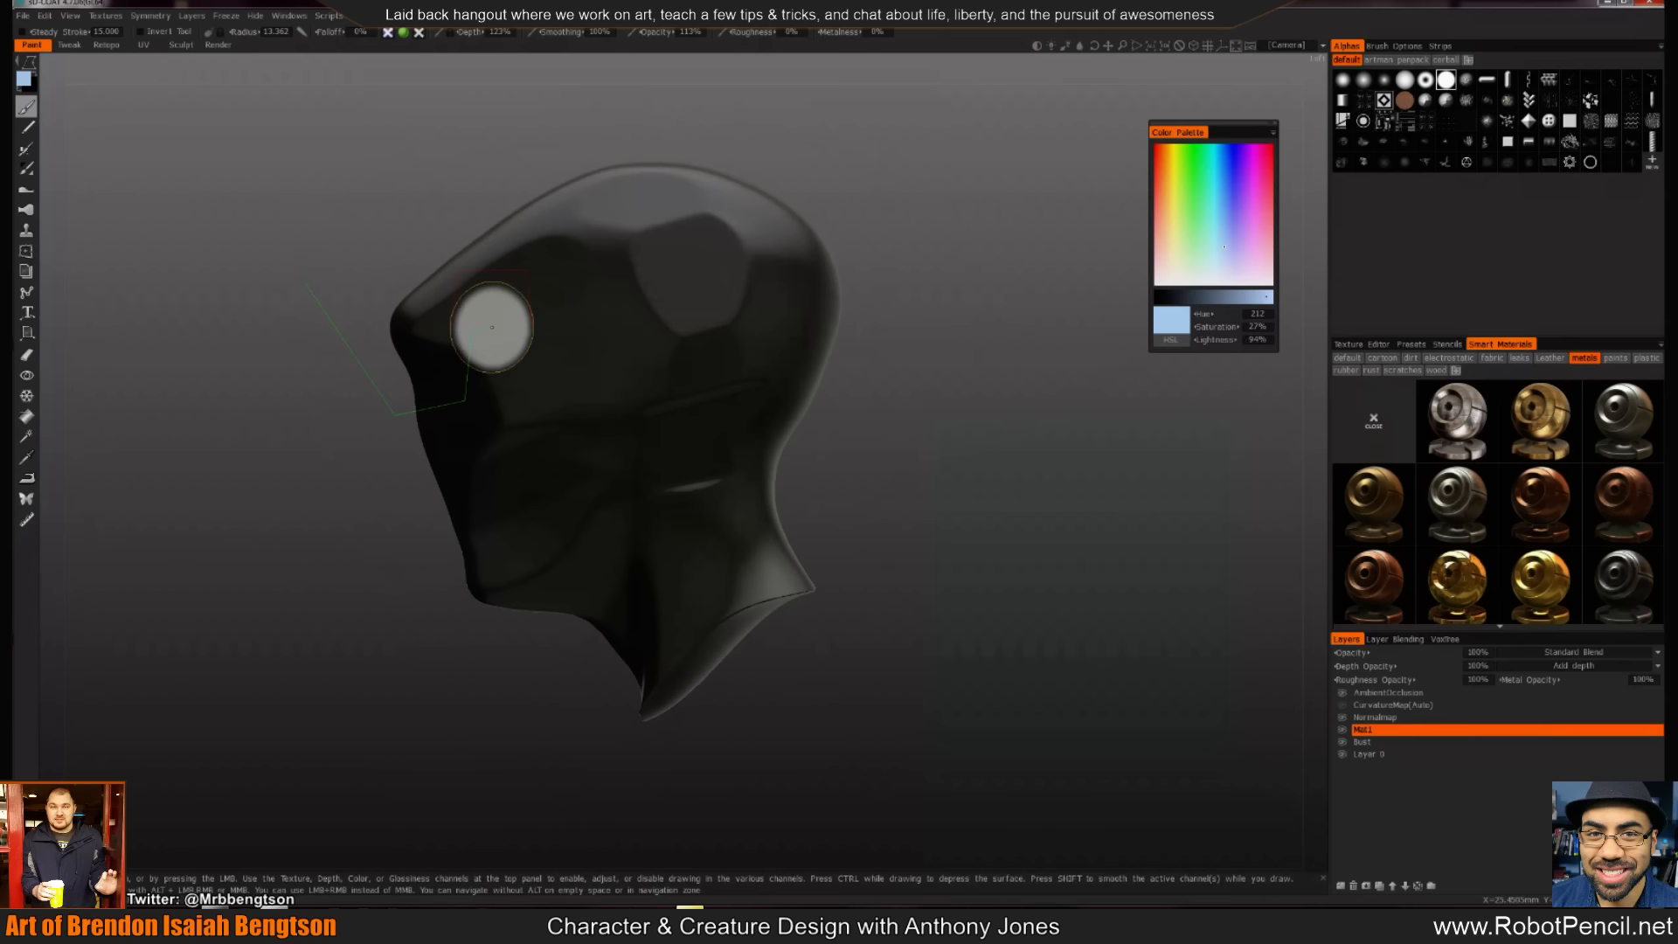
left_click(631, 279)
left_click(882, 339)
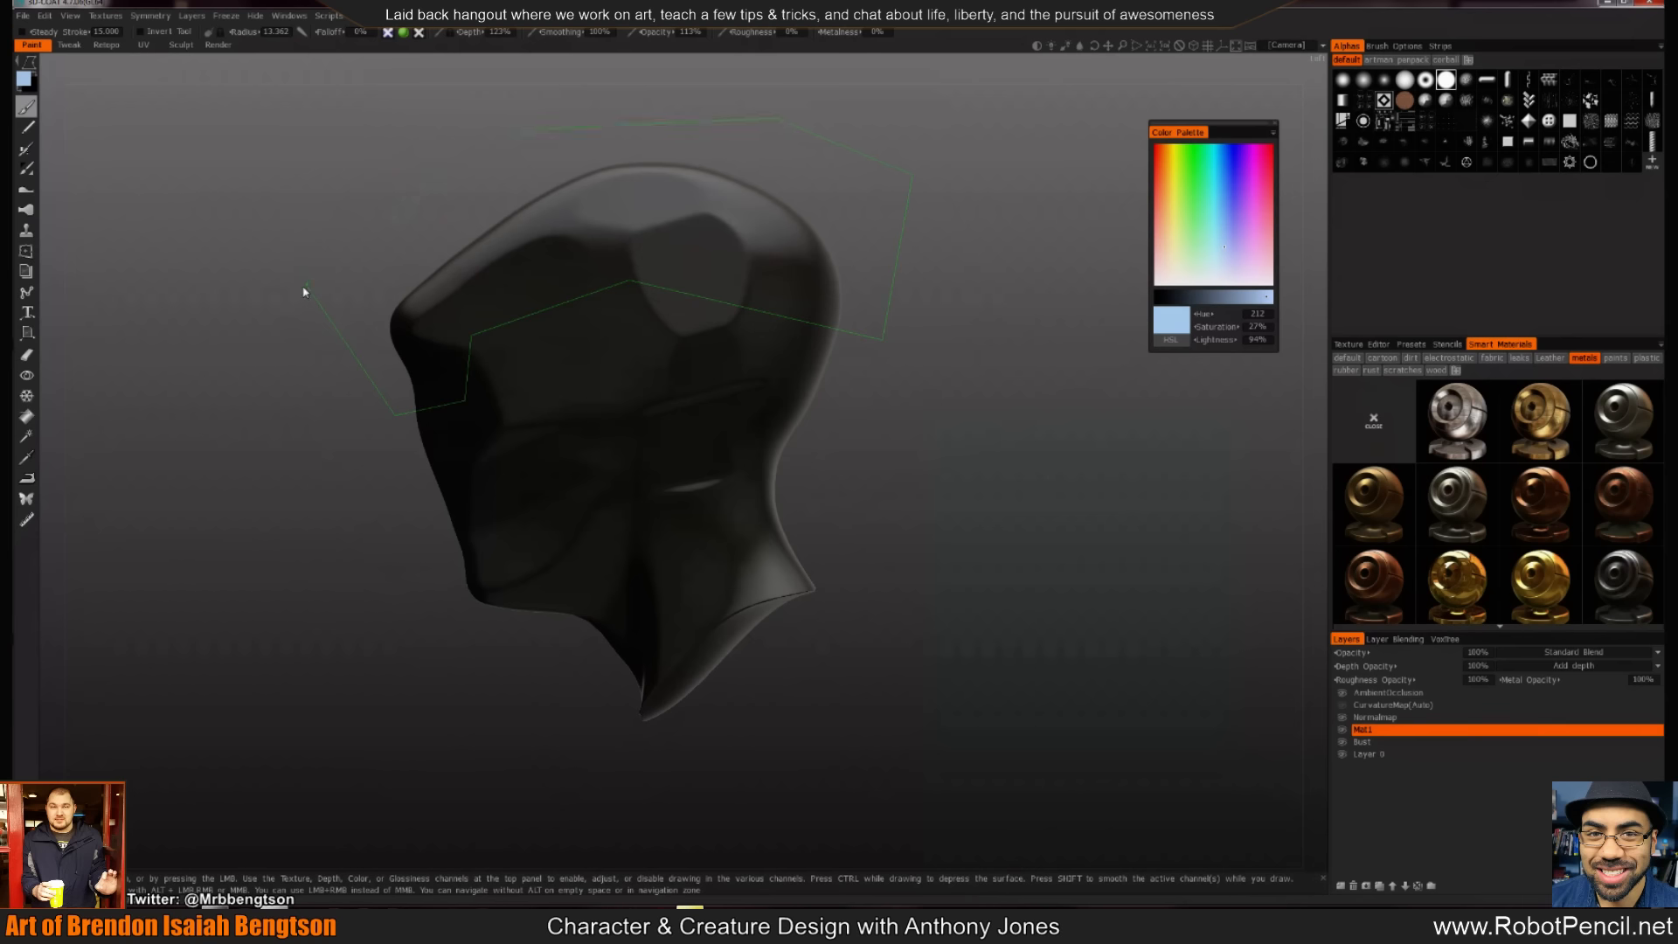
mouse_move(288, 437)
left_mouse_down()
mouse_move(390, 493)
mouse_move(663, 483)
mouse_move(402, 475)
mouse_move(459, 481)
left_mouse_up()
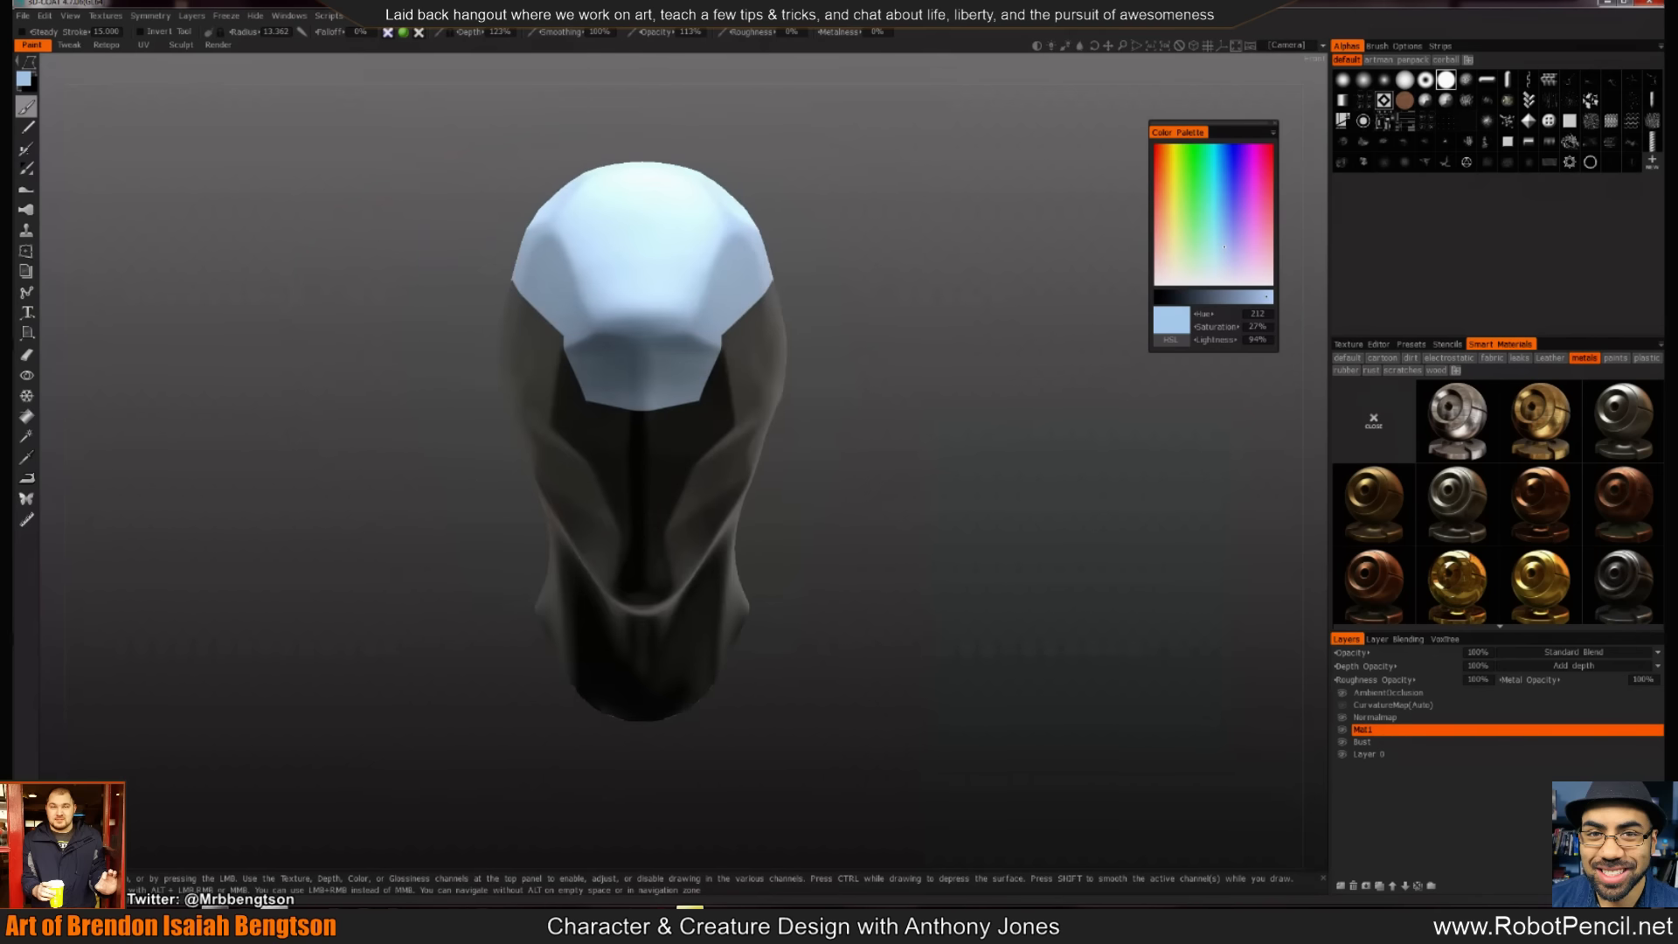
Fill a second outlined area from the side of the head down over the jaw and neck with light blue
mouse_move(787, 354)
left_mouse_down()
mouse_move(674, 562)
mouse_move(684, 657)
mouse_move(711, 580)
mouse_move(865, 488)
left_mouse_up()
left_click_drag(923, 381, 907, 405)
mouse_move(880, 536)
left_mouse_down()
mouse_move(621, 524)
mouse_move(996, 533)
mouse_move(525, 538)
left_mouse_up()
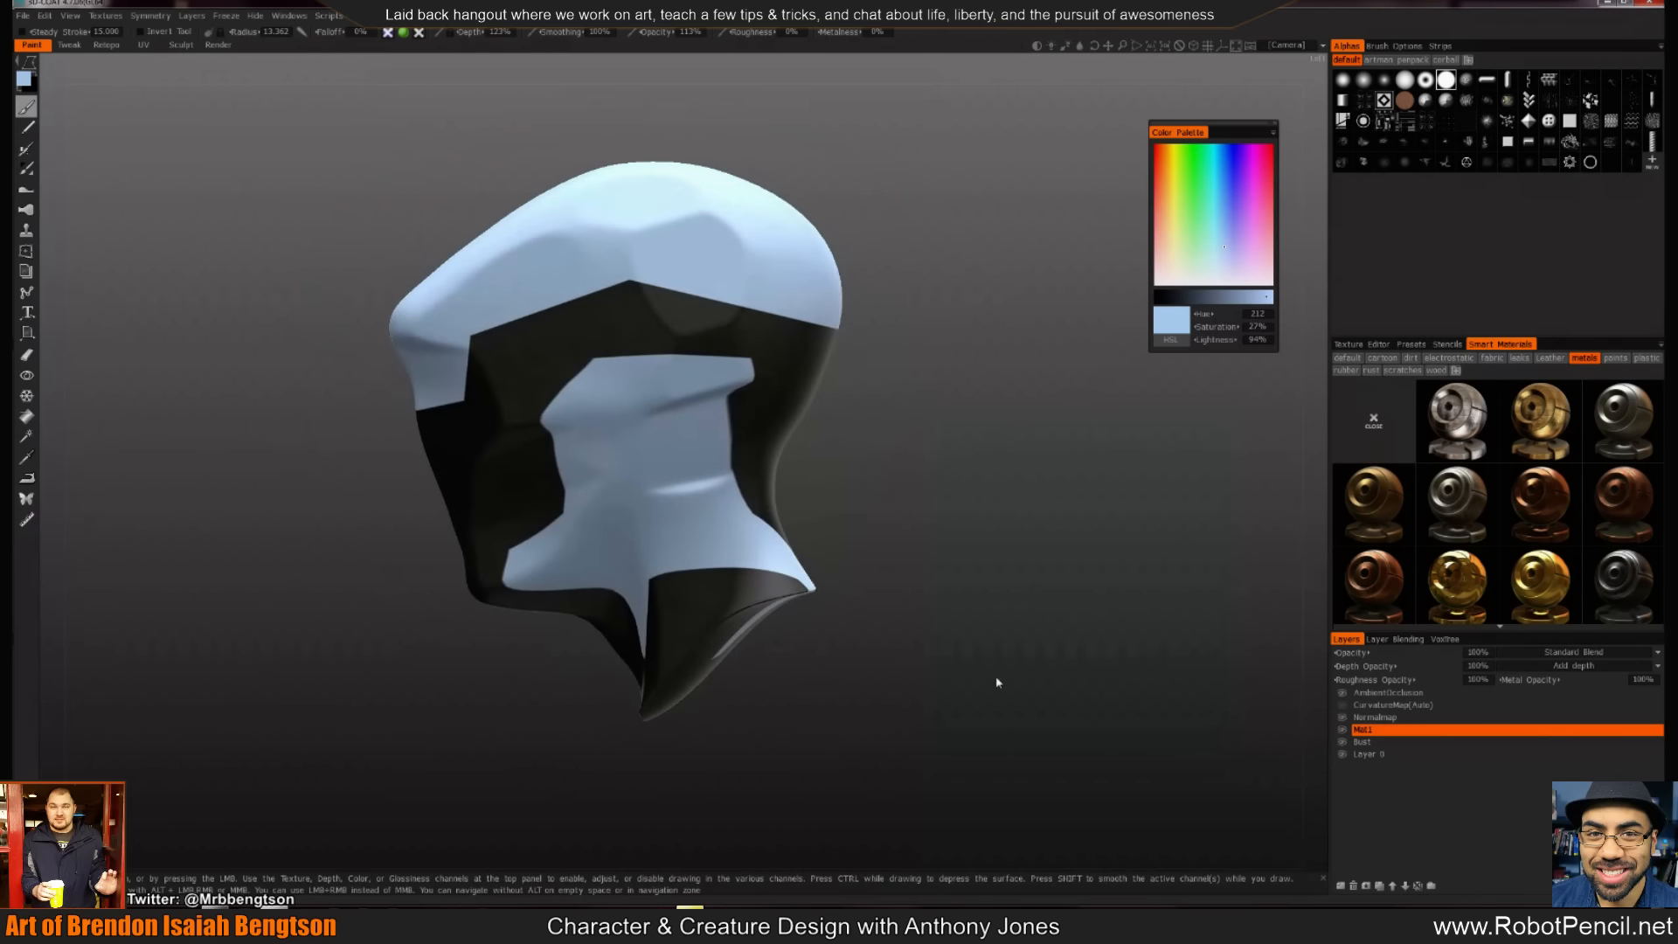
Add a layer named GOLD above Mat1 and use Mat1 as its clip mask layer
left_click(1341, 885)
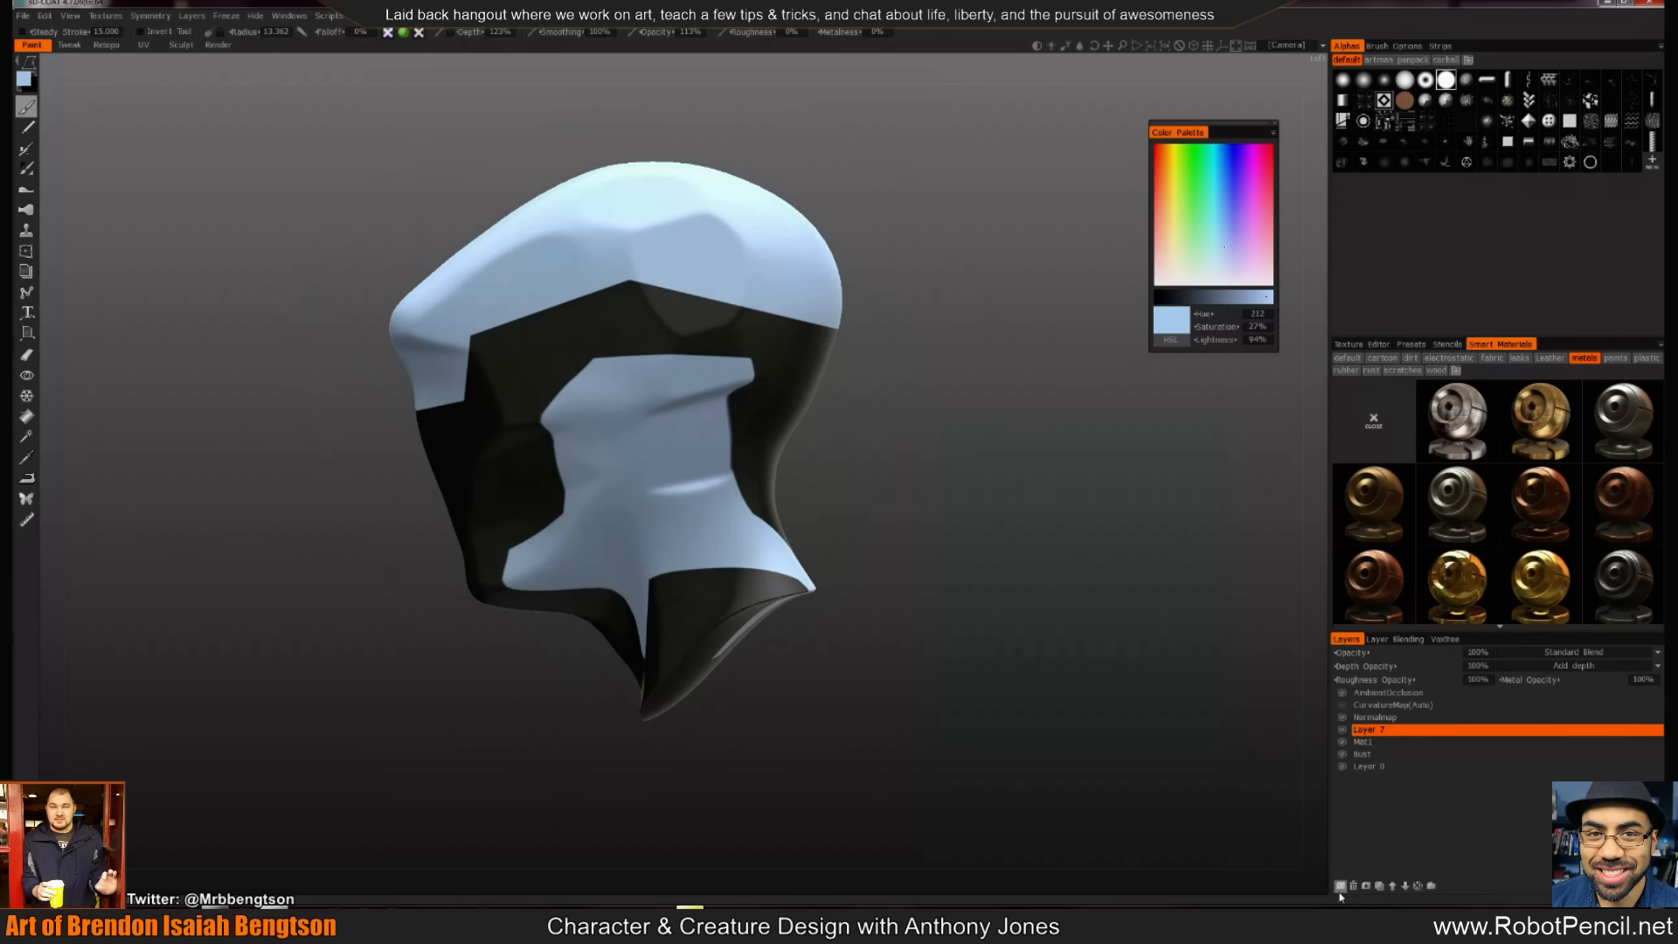
double_click(1375, 732)
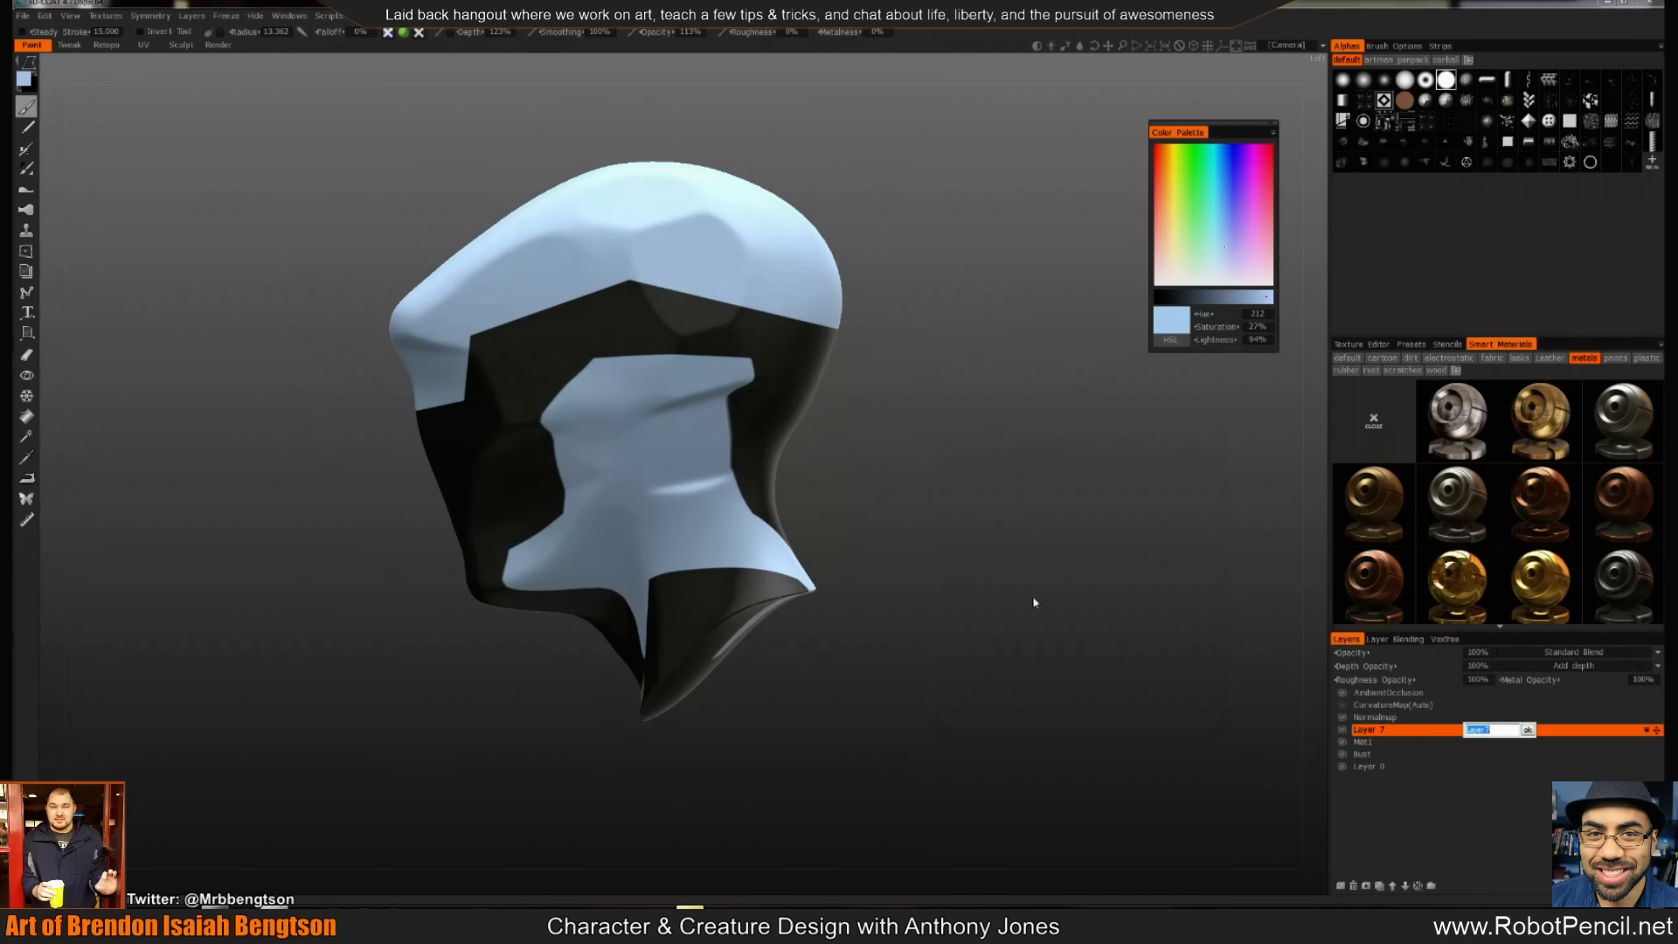
type("GOLD")
key("Return")
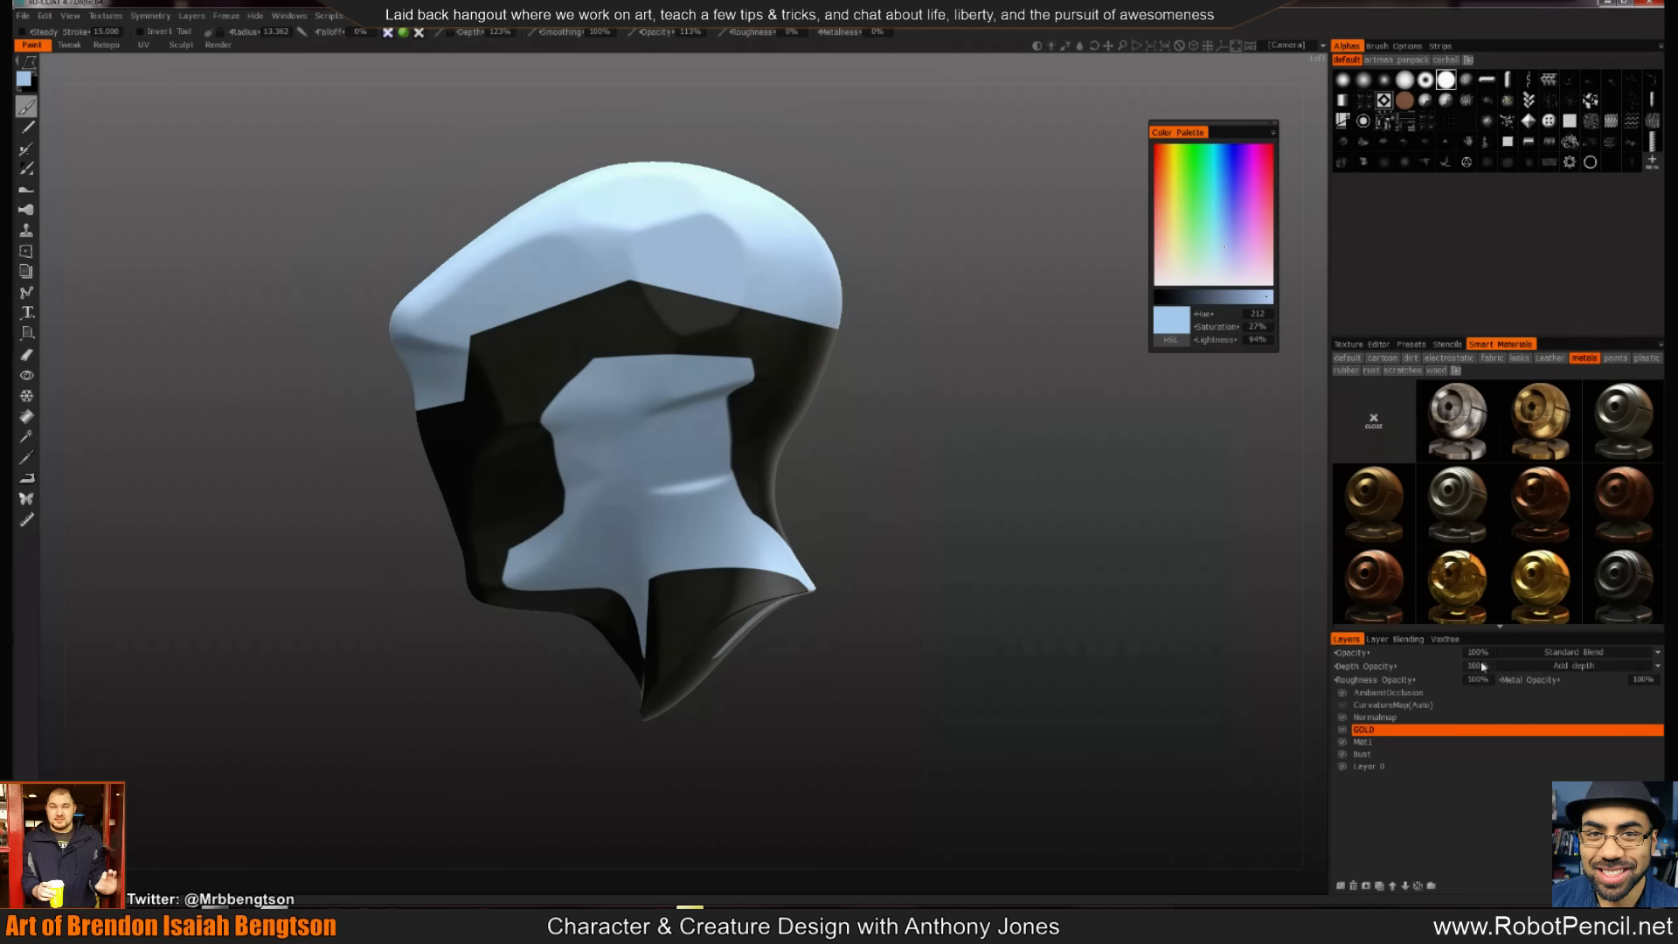
left_click(1400, 642)
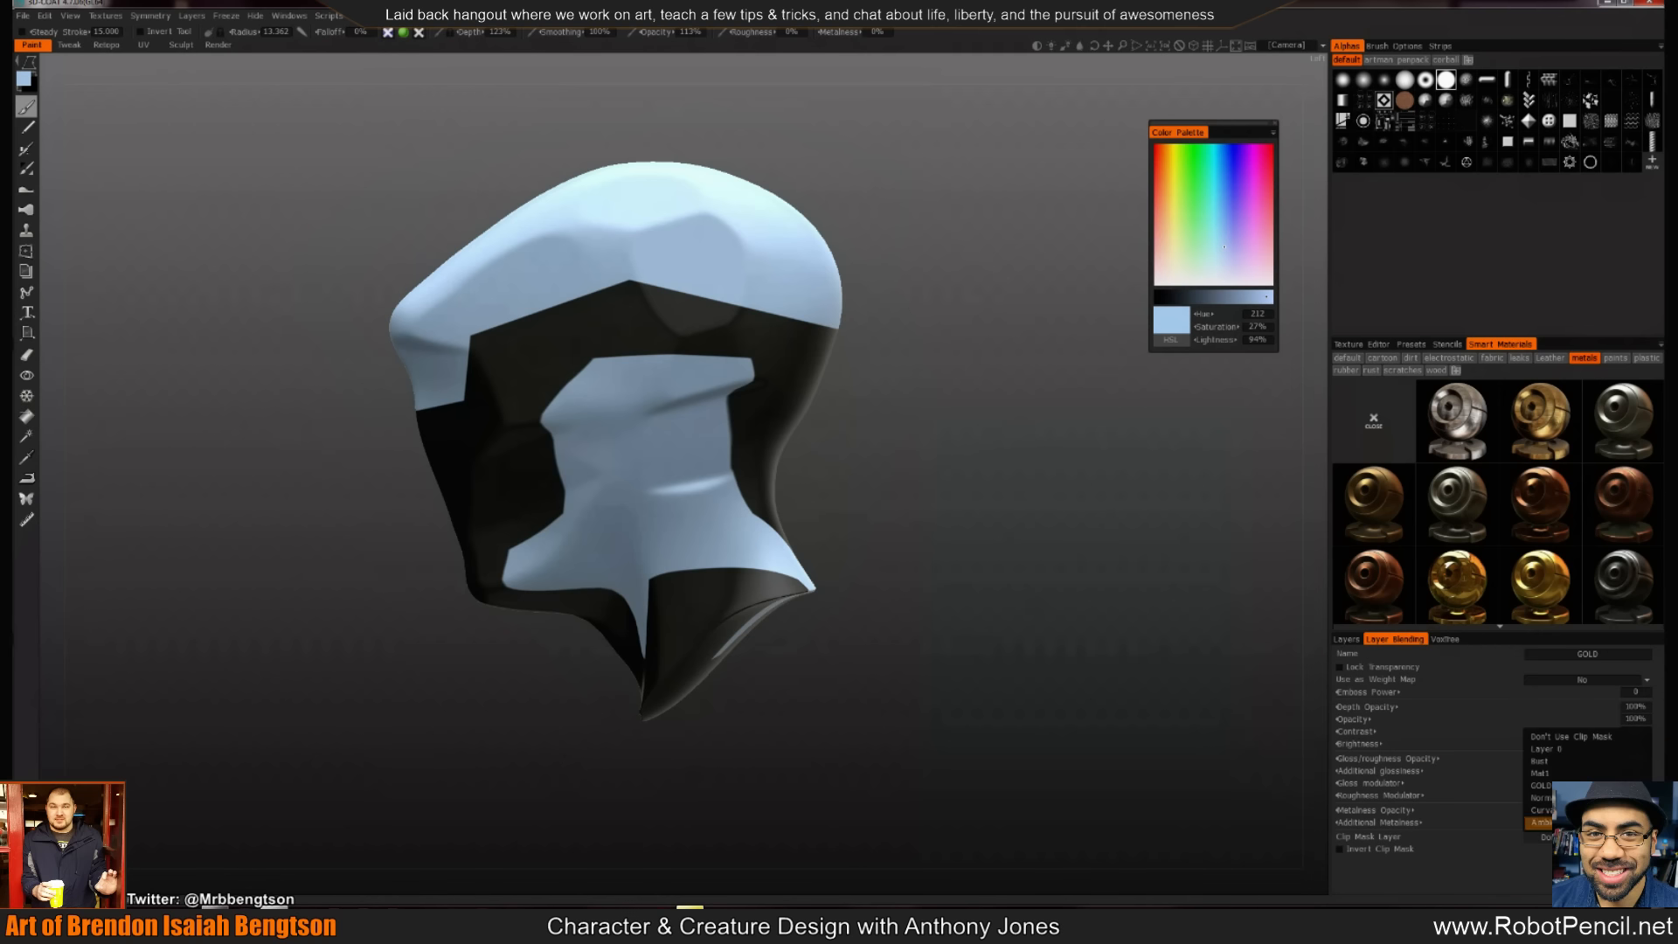
left_click(1349, 641)
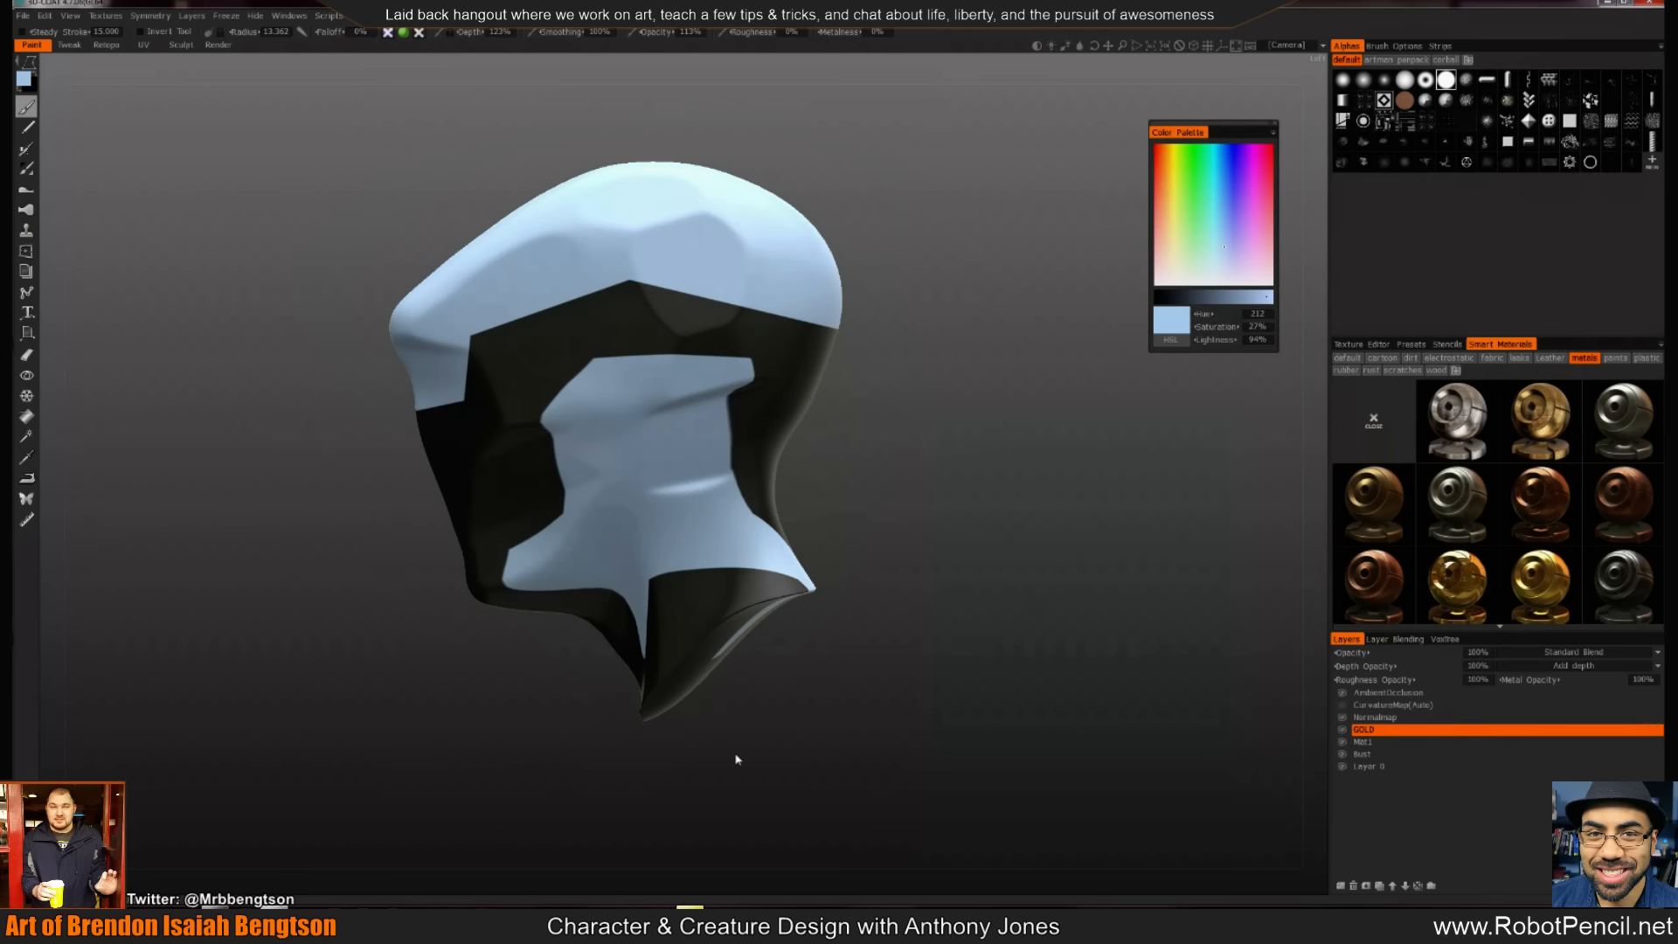
Choose a gold smart material and preview it over the masked areas of the head
left_click_drag(1078, 400, 733, 180)
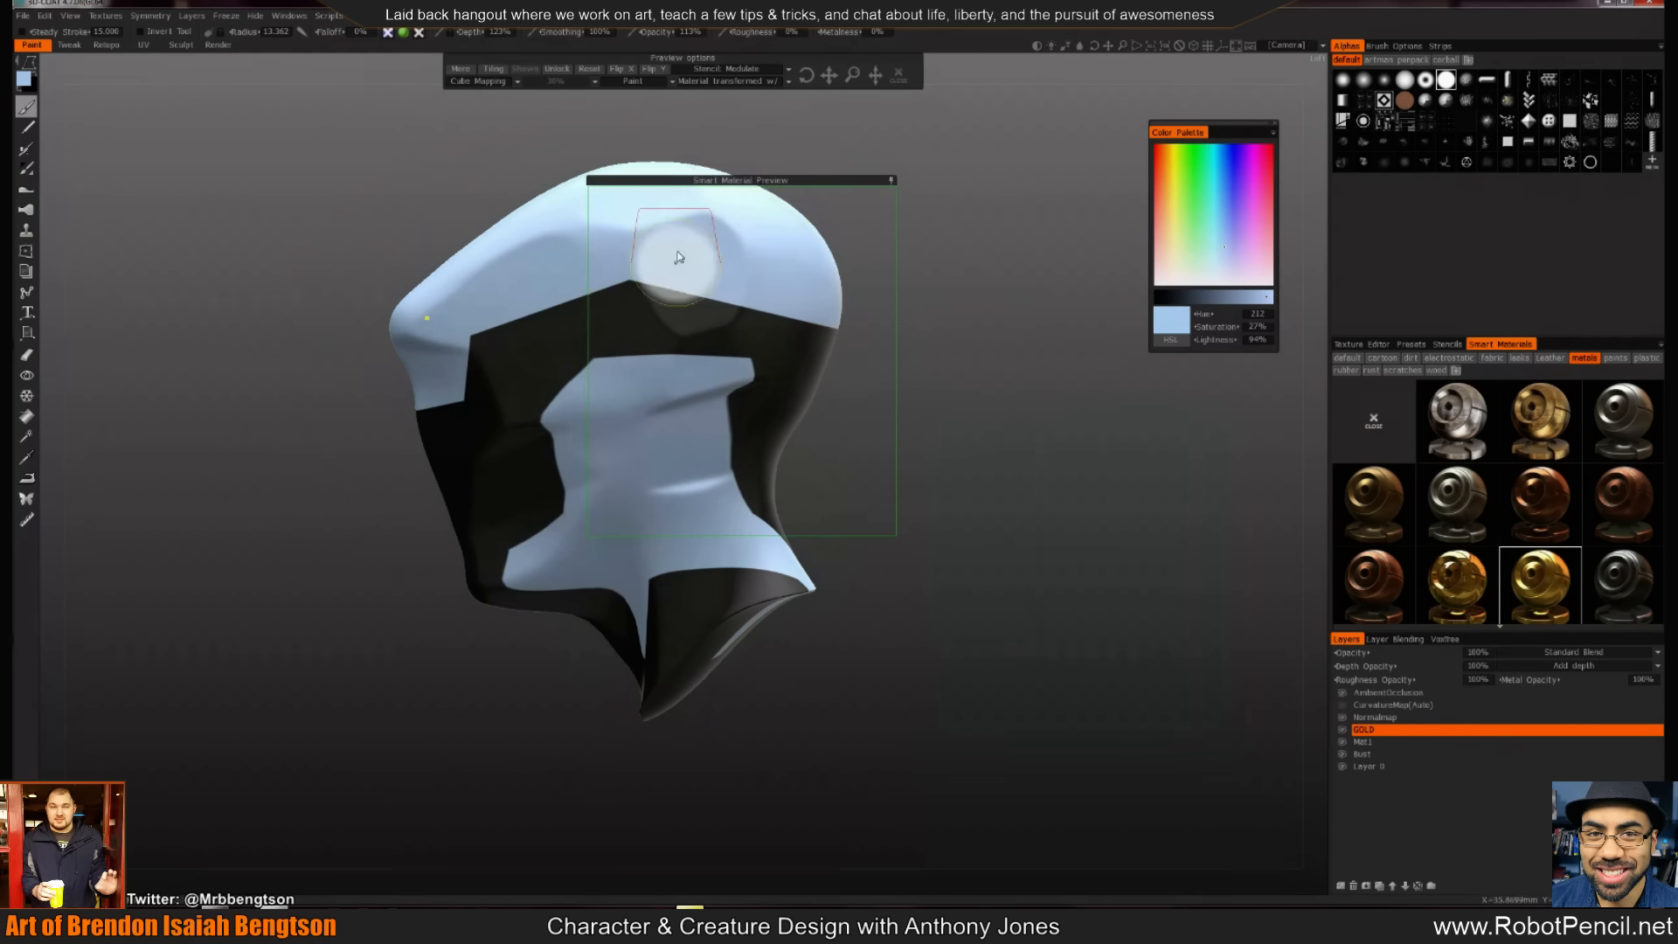
left_click_drag(693, 180, 556, 126)
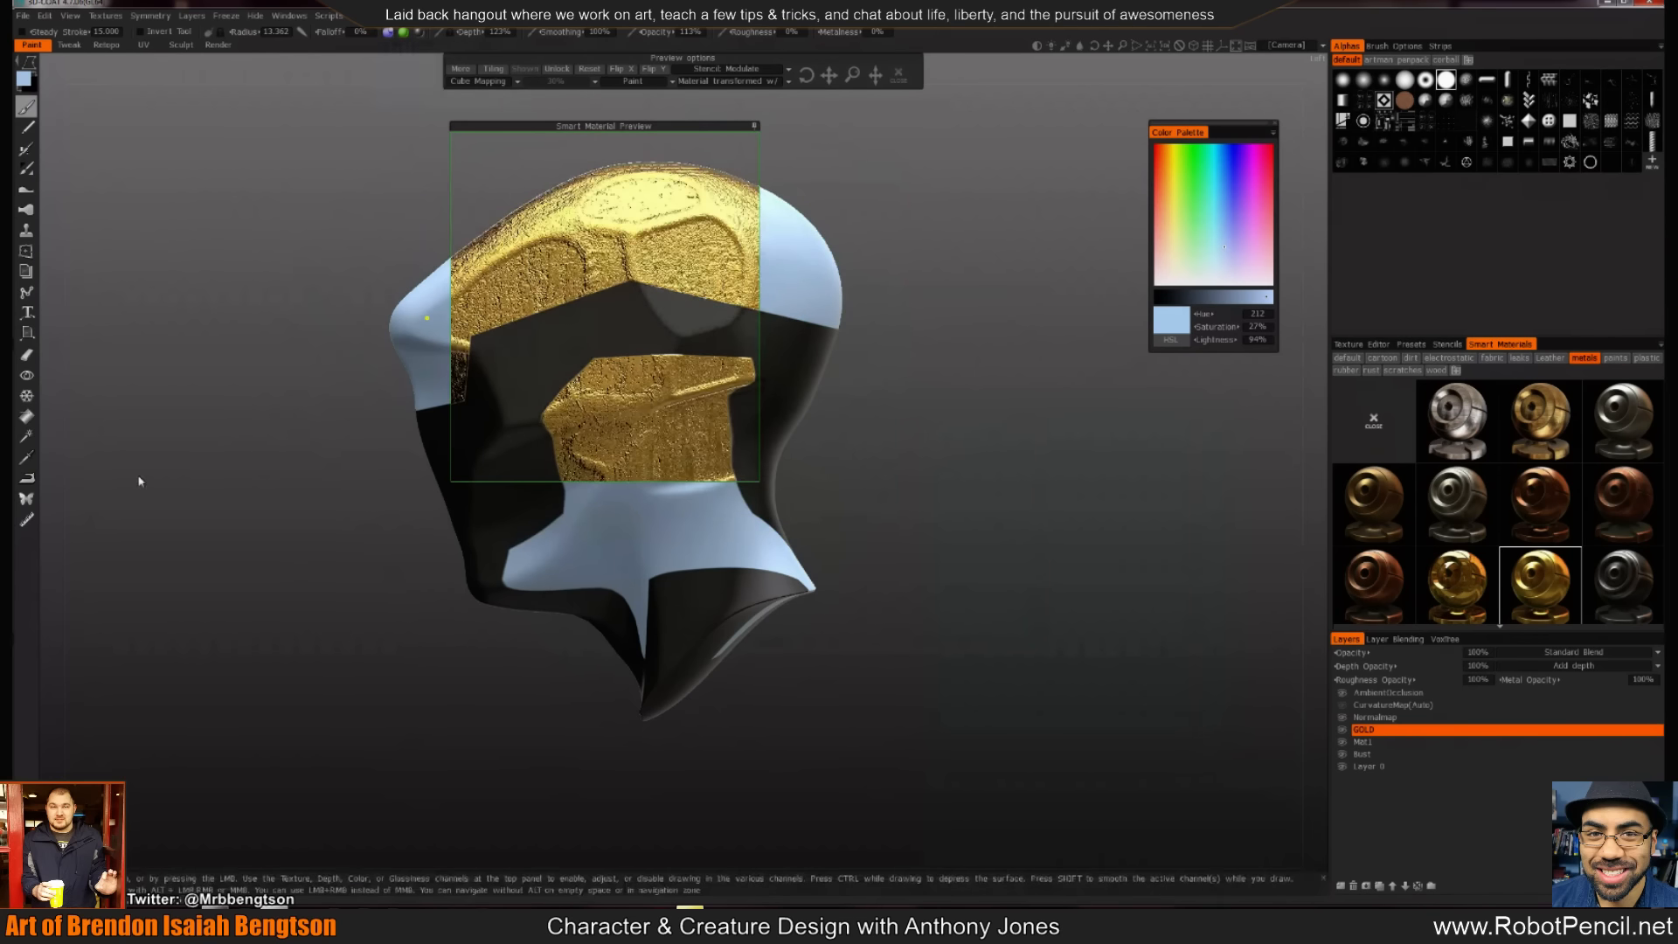
left_click_drag(139, 480, 278, 511)
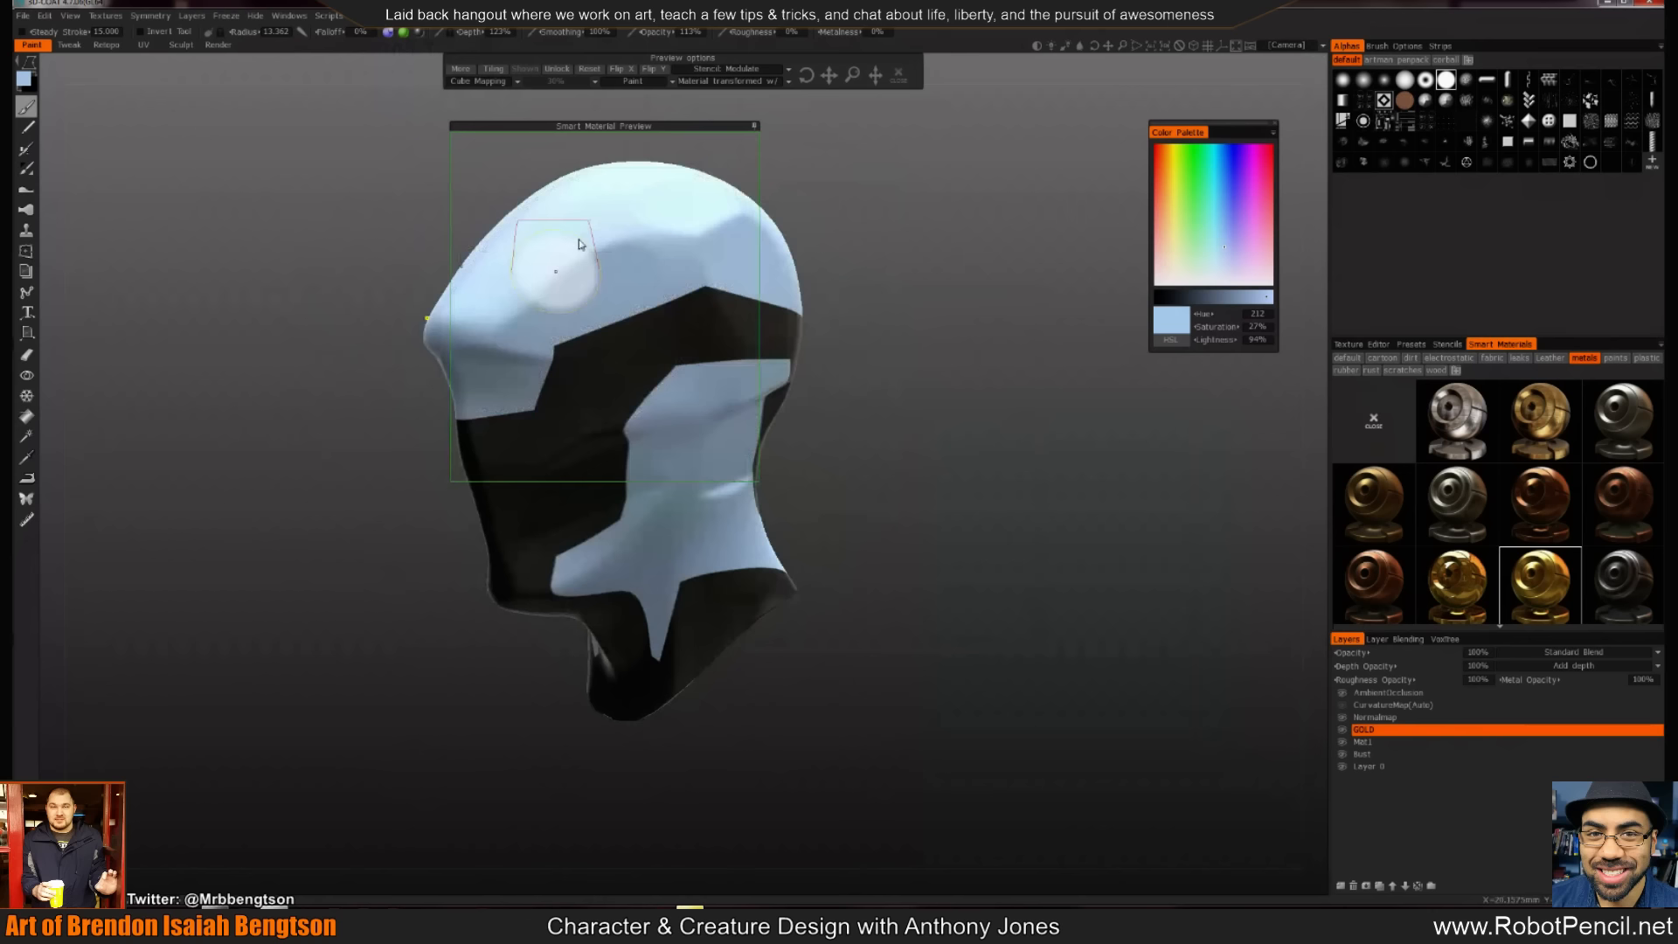
Turn off the depth channel for the gold material and move the preview window away from the face
mouse_move(389, 33)
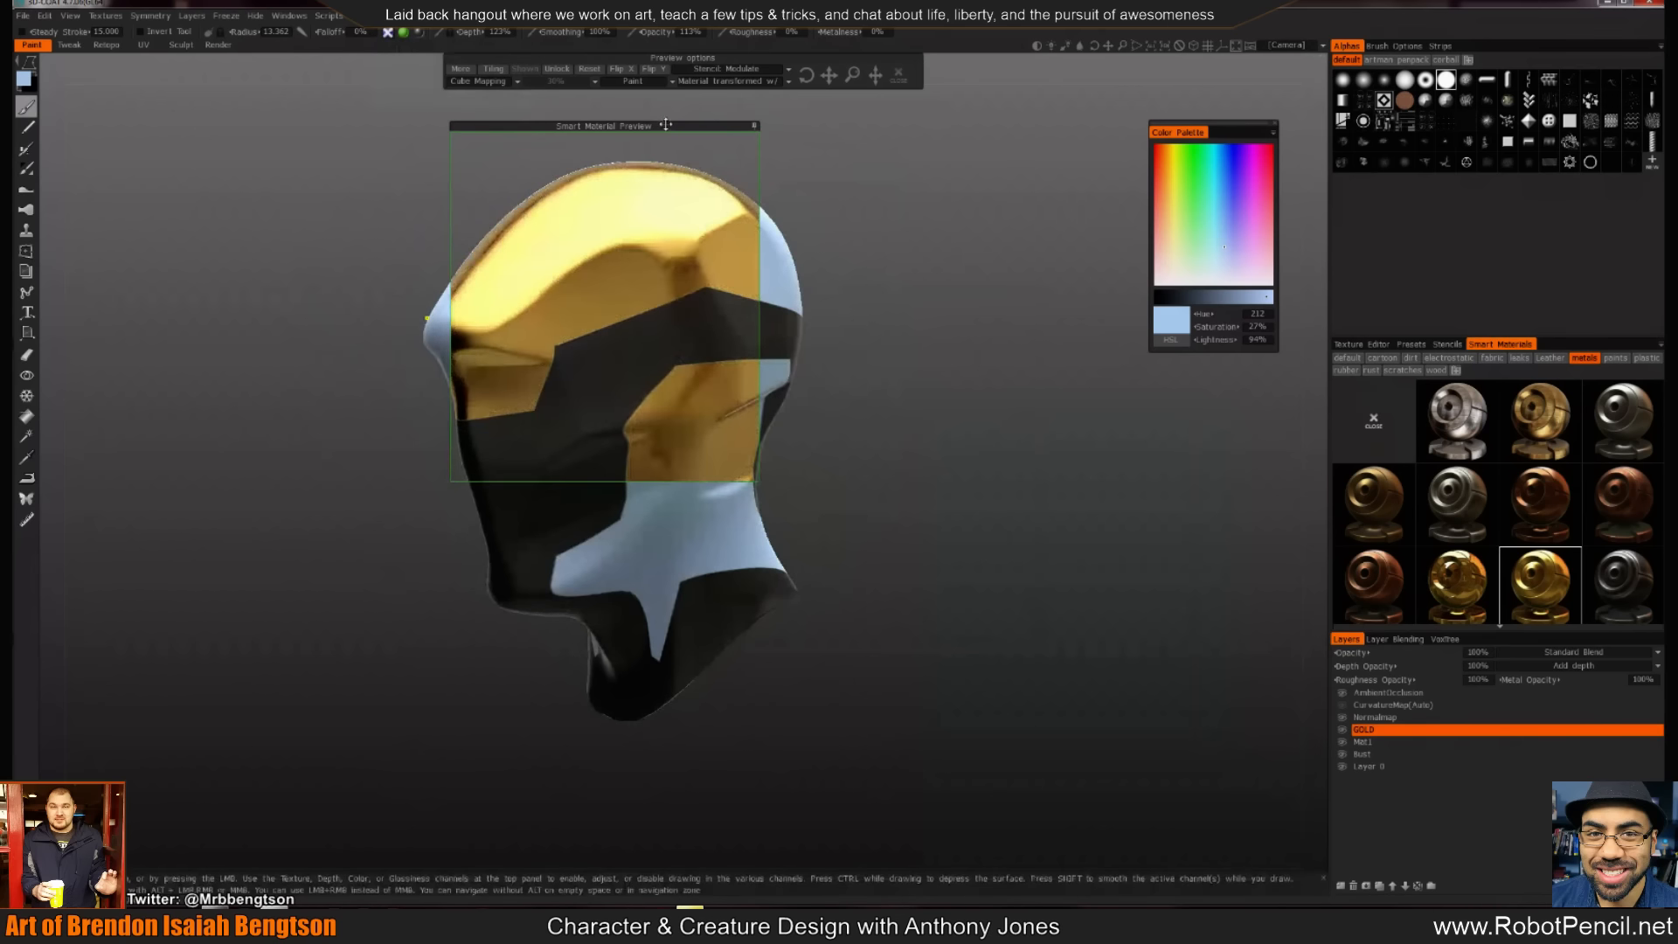
left_click_drag(666, 125, 966, 160)
left_click_drag(979, 560, 998, 311)
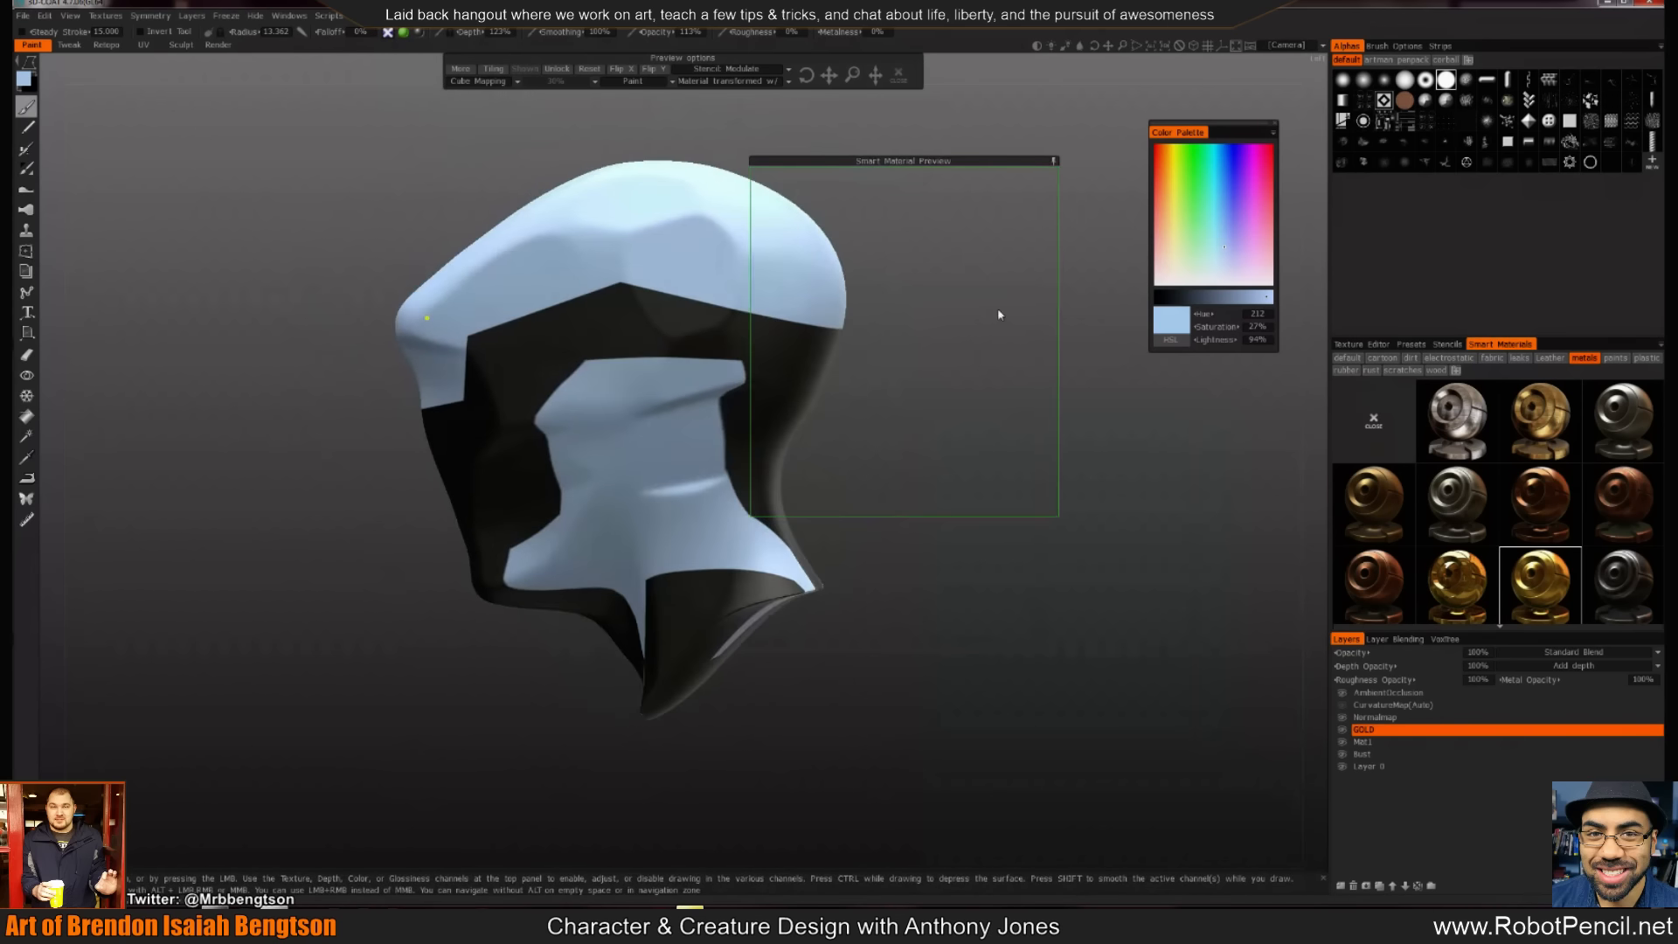
Shrink the smart material preview beside the head and fill the masked areas with gold using a rectangular selection around the whole model
left_click_drag(1014, 159, 1121, 167)
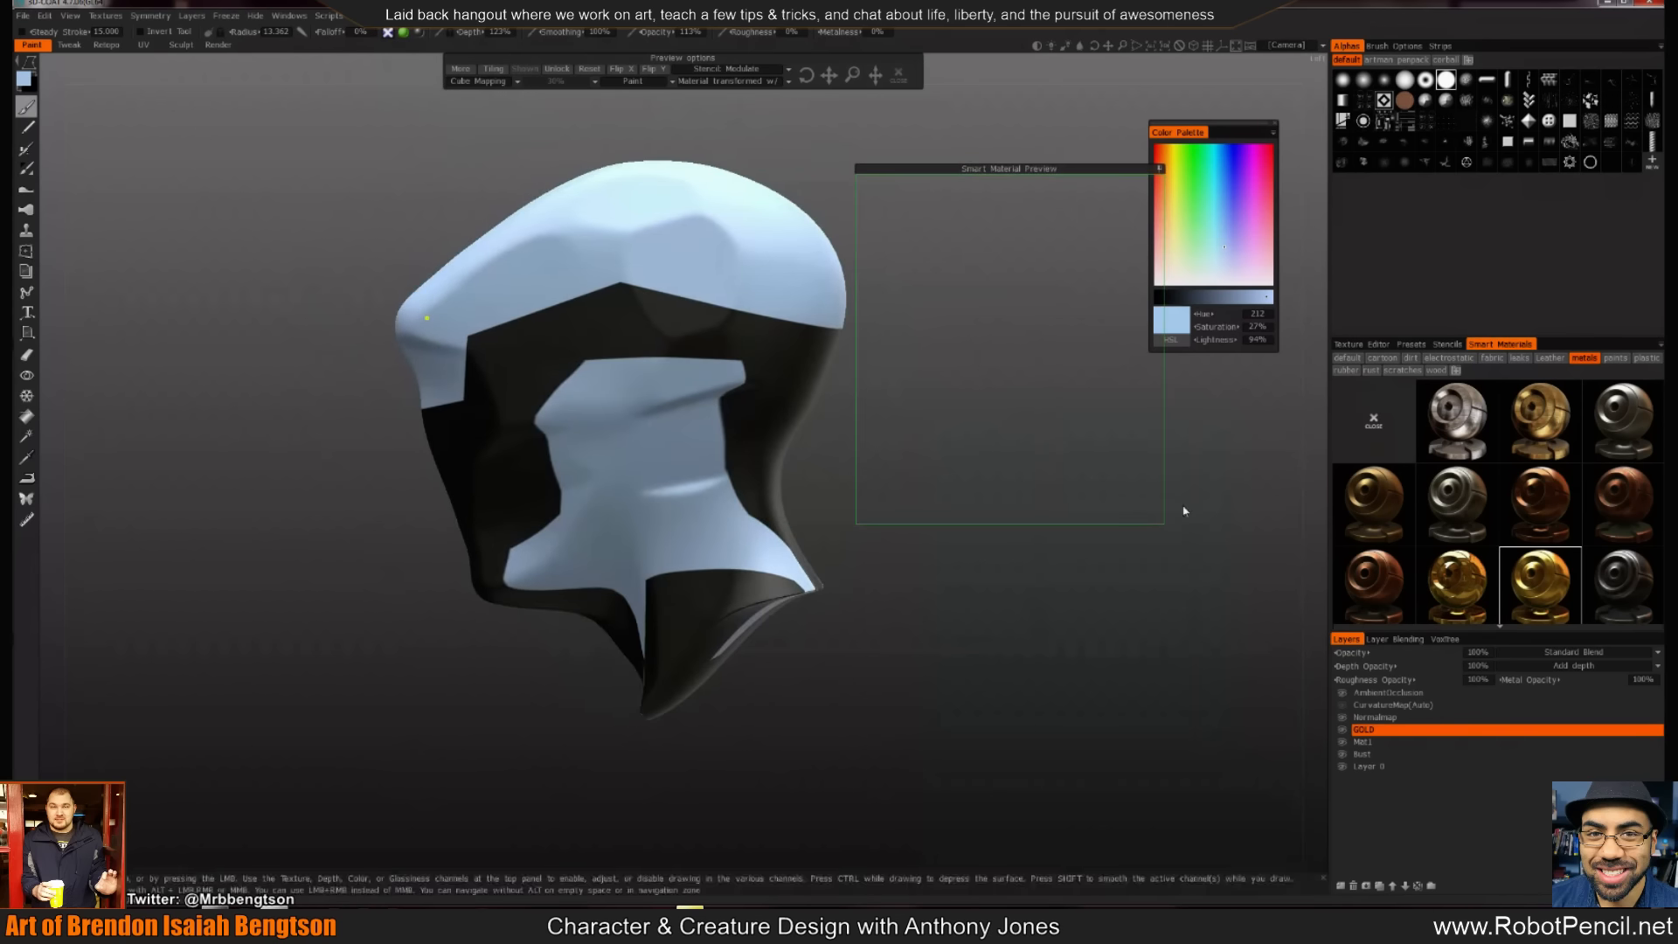
left_click_drag(1163, 526, 1007, 341)
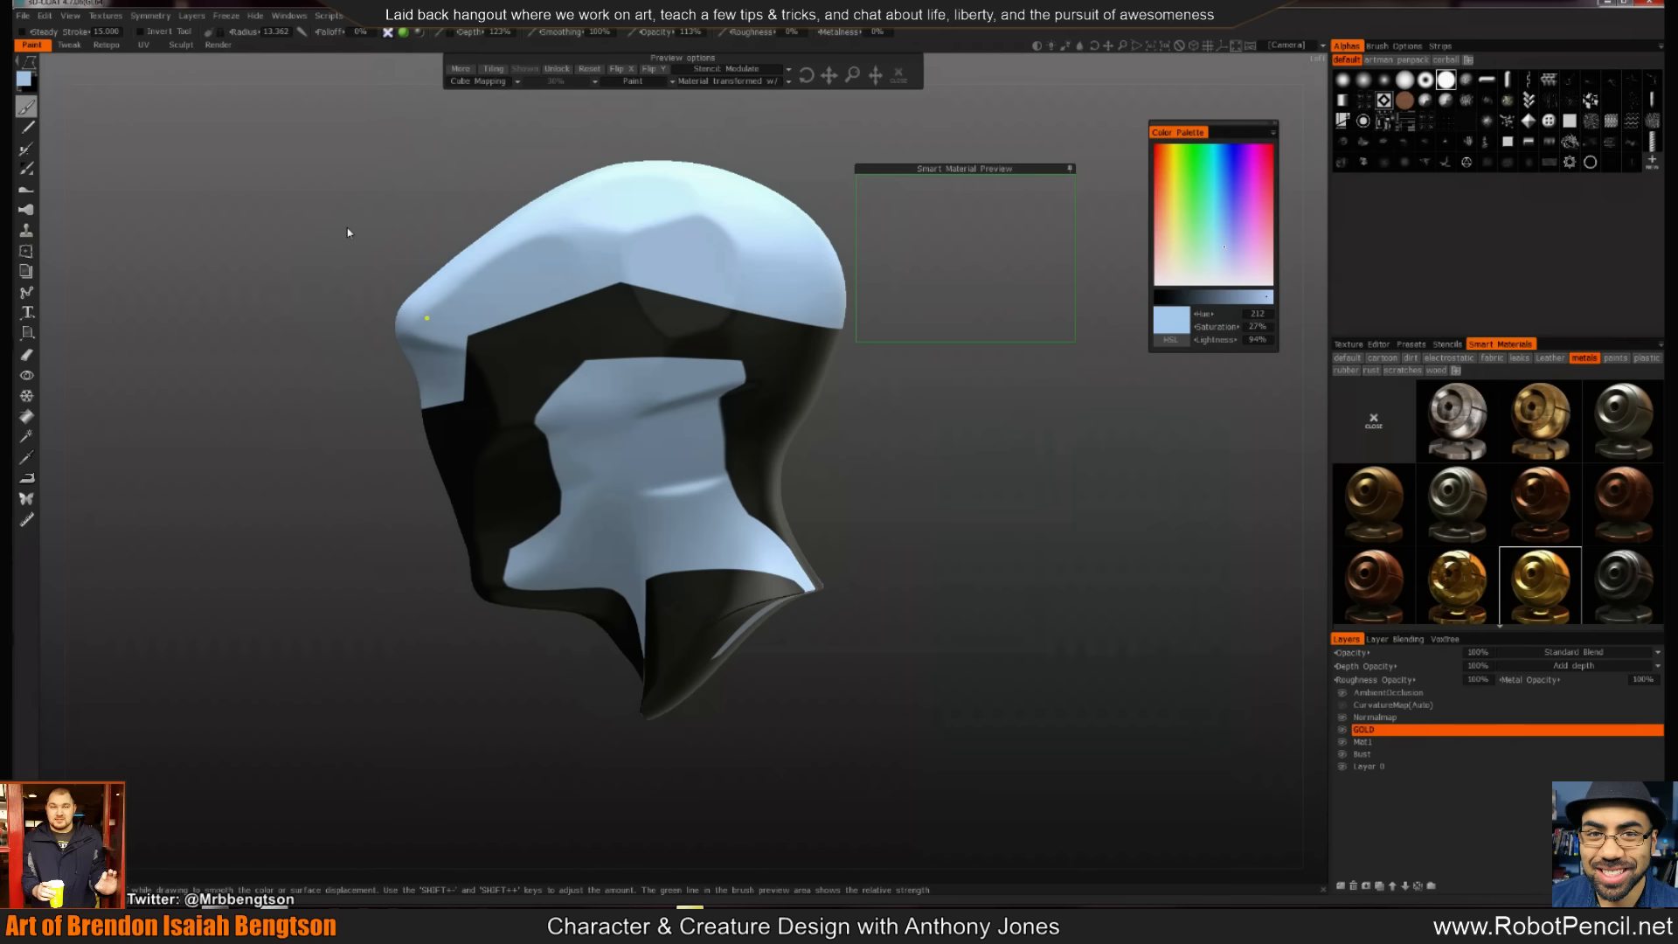
key("e")
left_click(372, 211)
key("e")
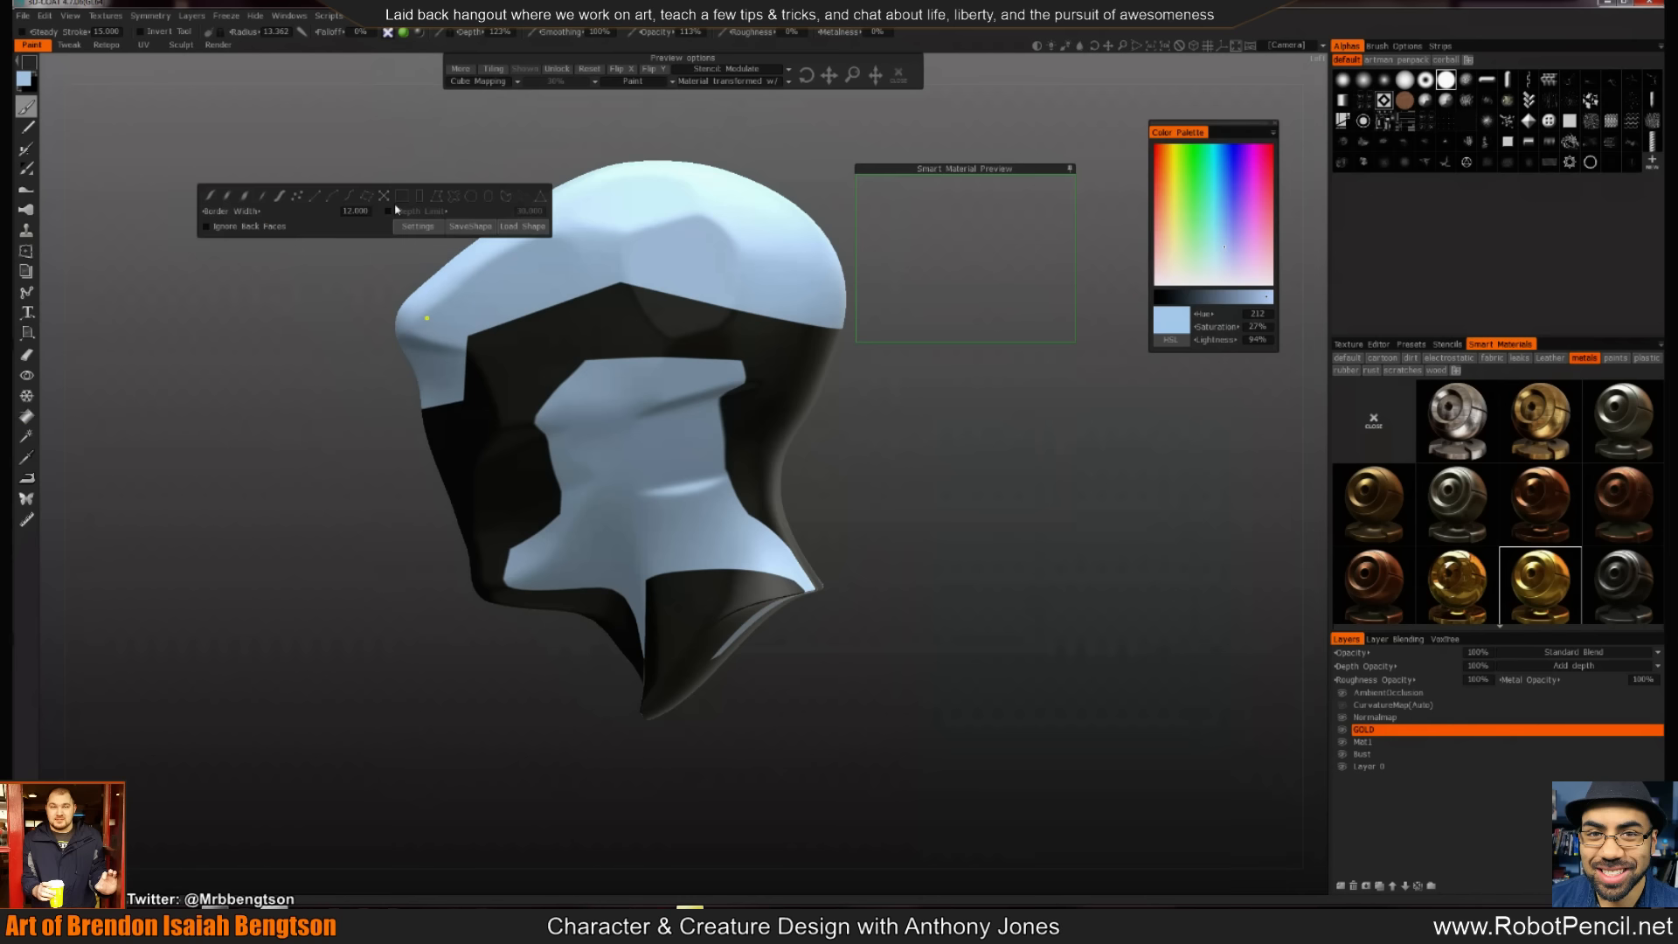
left_click(422, 201)
left_click_drag(336, 138, 942, 764)
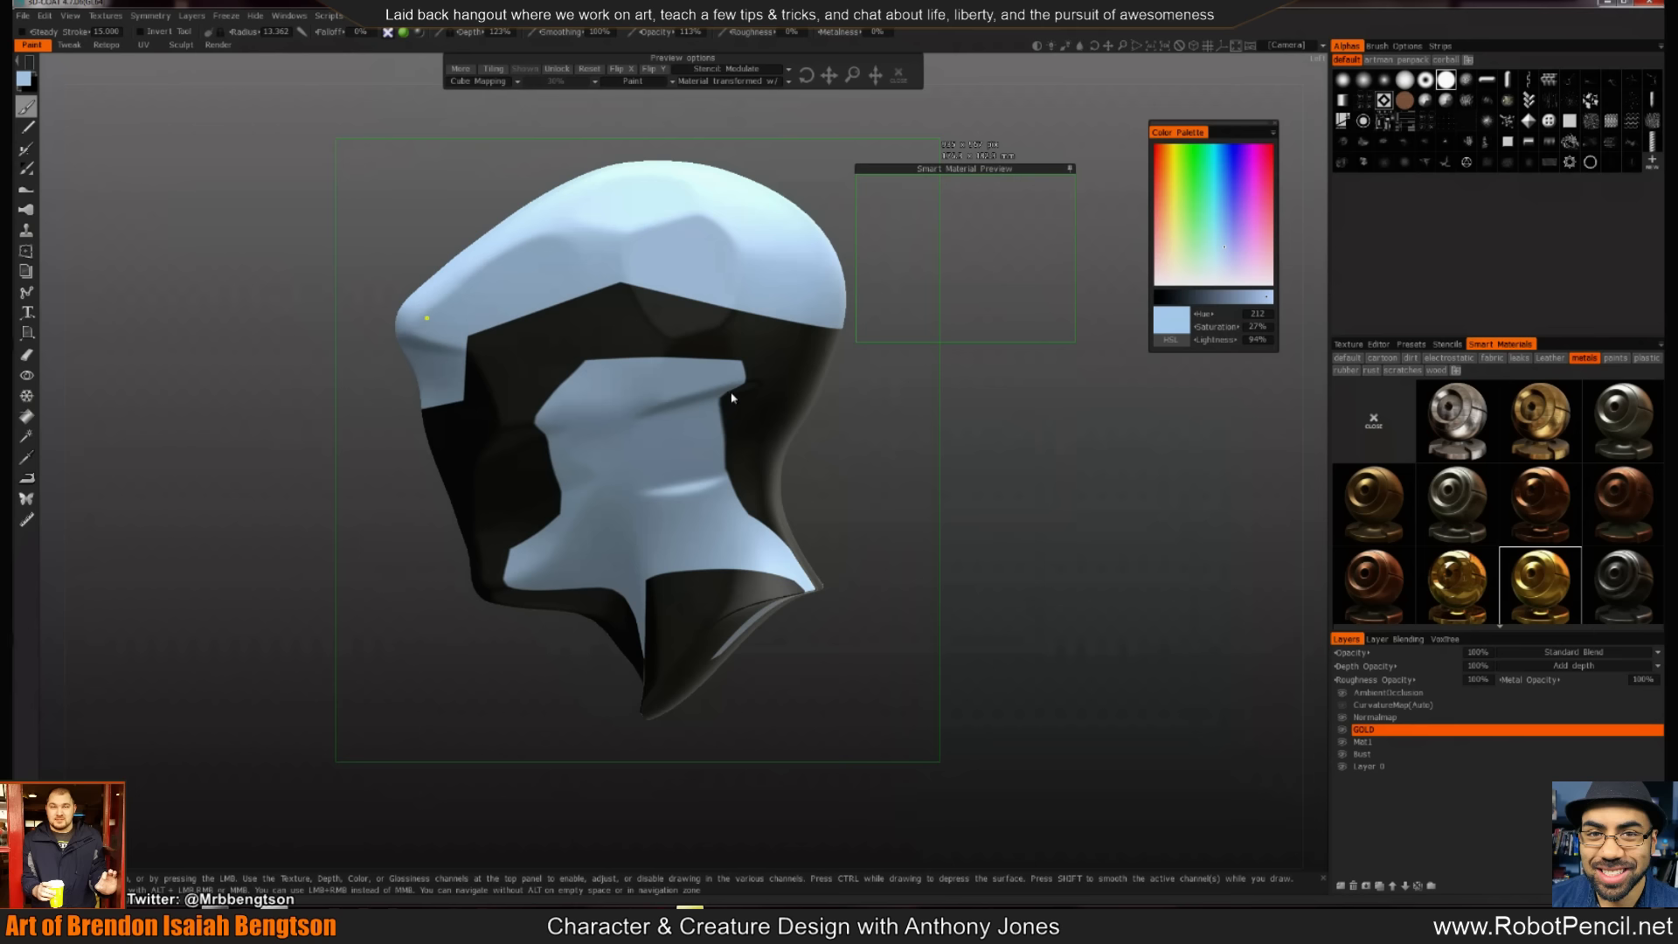
left_click_drag(923, 530, 867, 539)
right_click_drag(865, 539, 914, 573)
left_click_drag(915, 573, 824, 536)
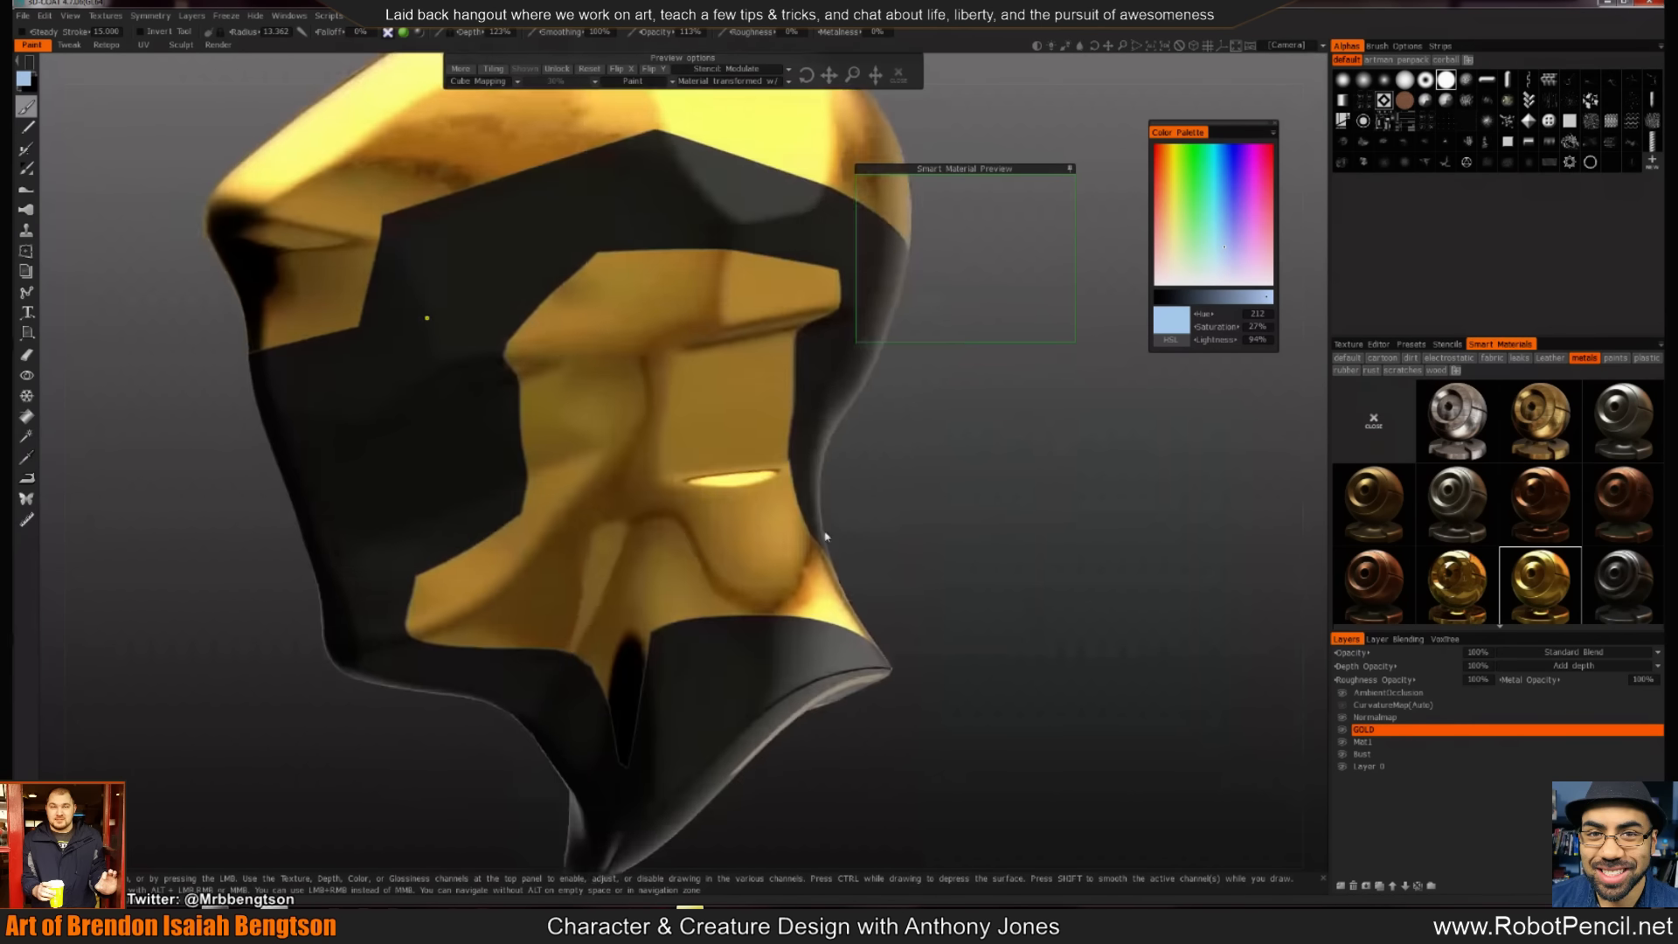
right_click_drag(907, 487, 874, 453)
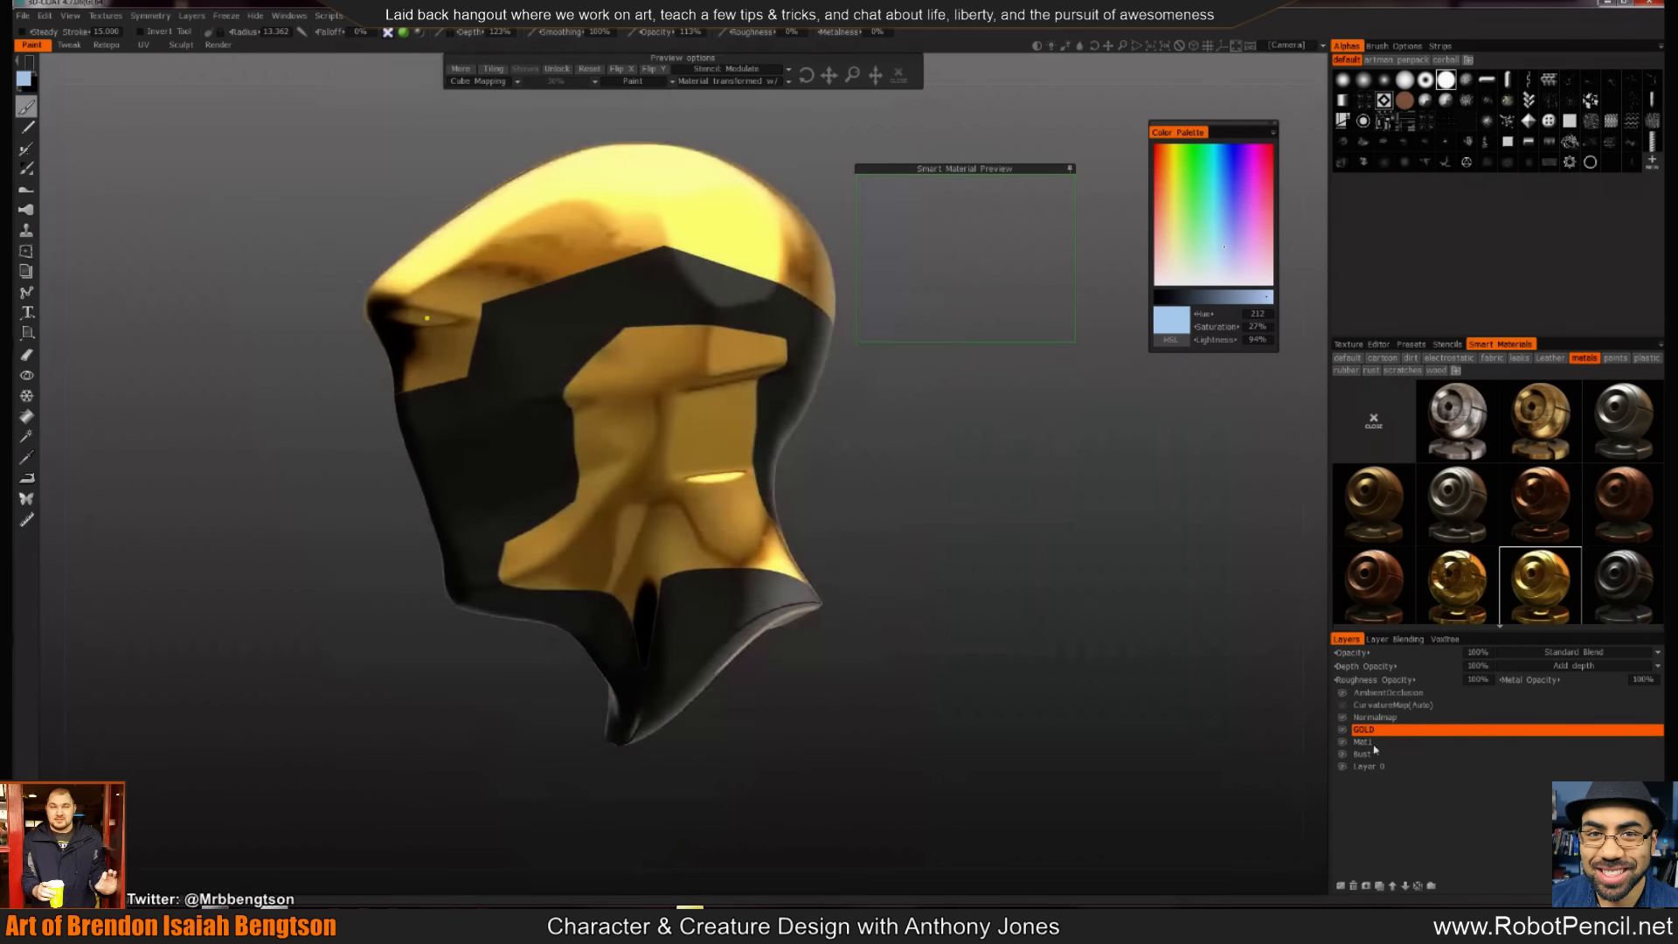
Add a layer named ROUGH SILVER above GOLD and invert its clip mask
left_click(1340, 885)
type("GH")
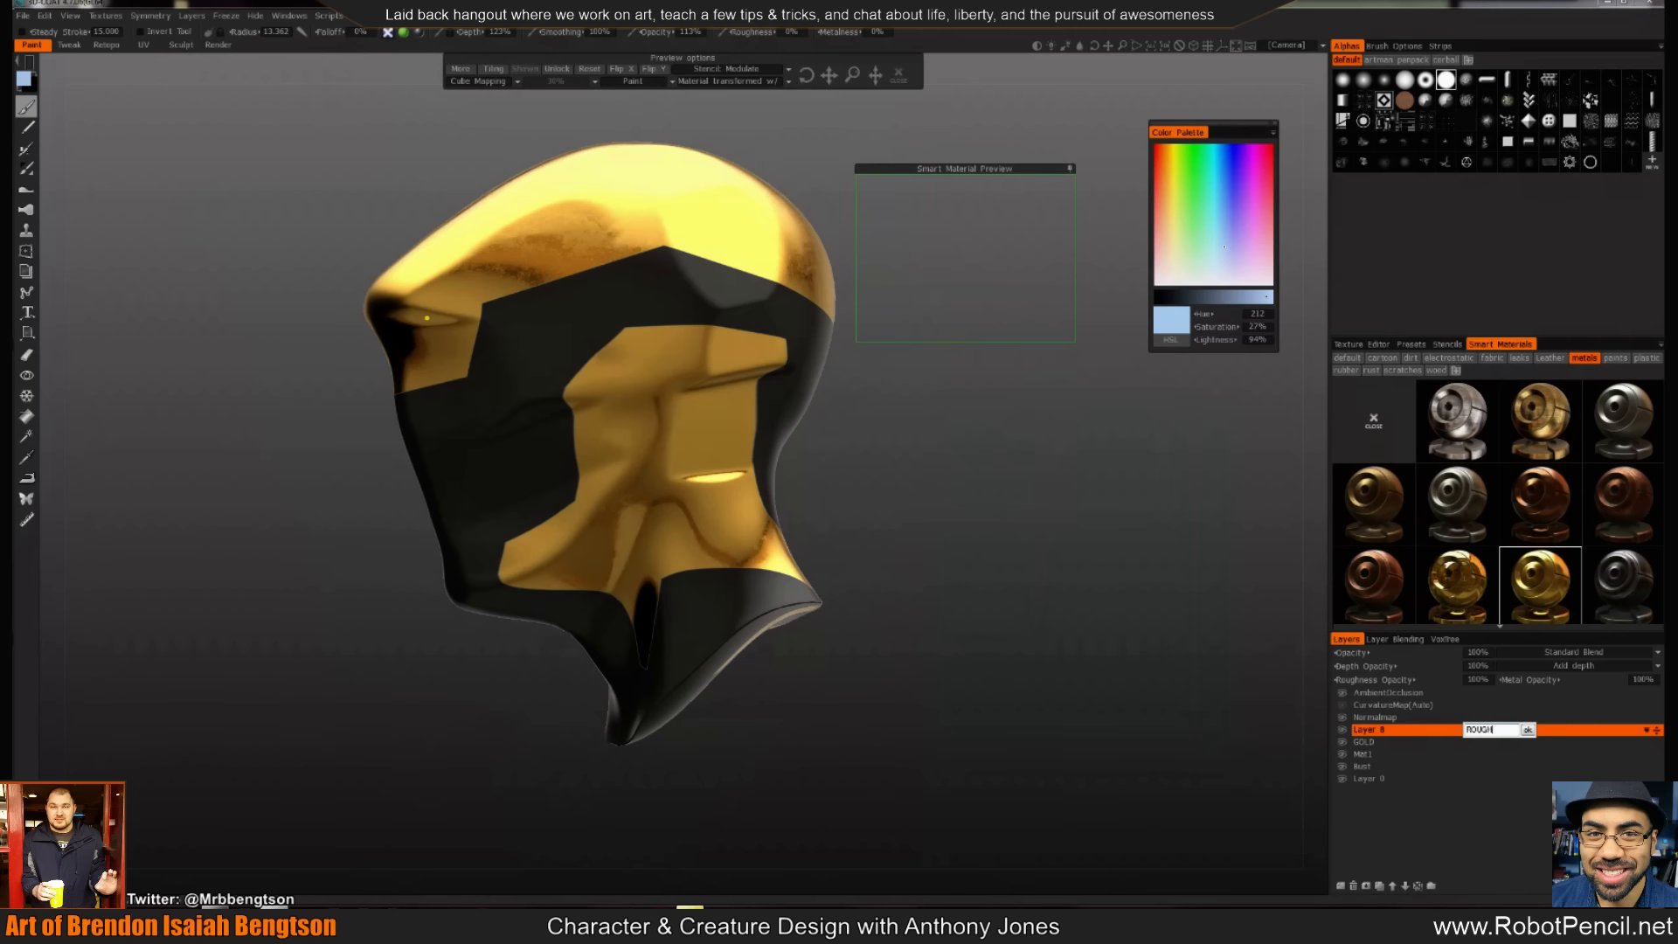
type("OUGH SILVER")
key("Return")
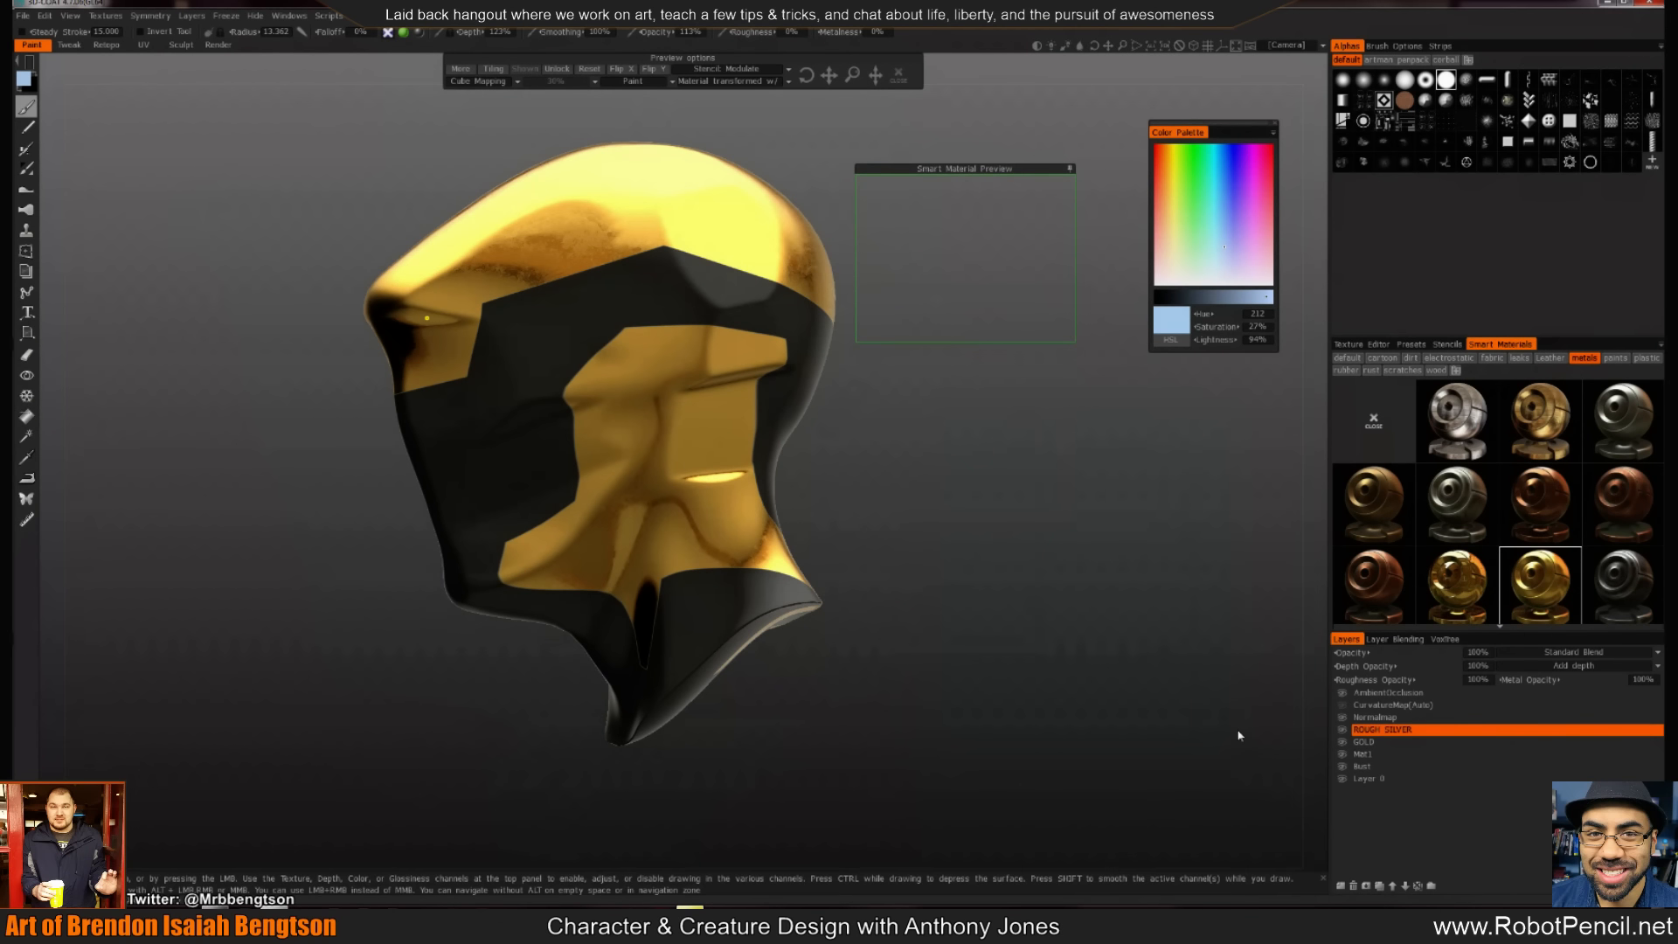
left_click(1396, 641)
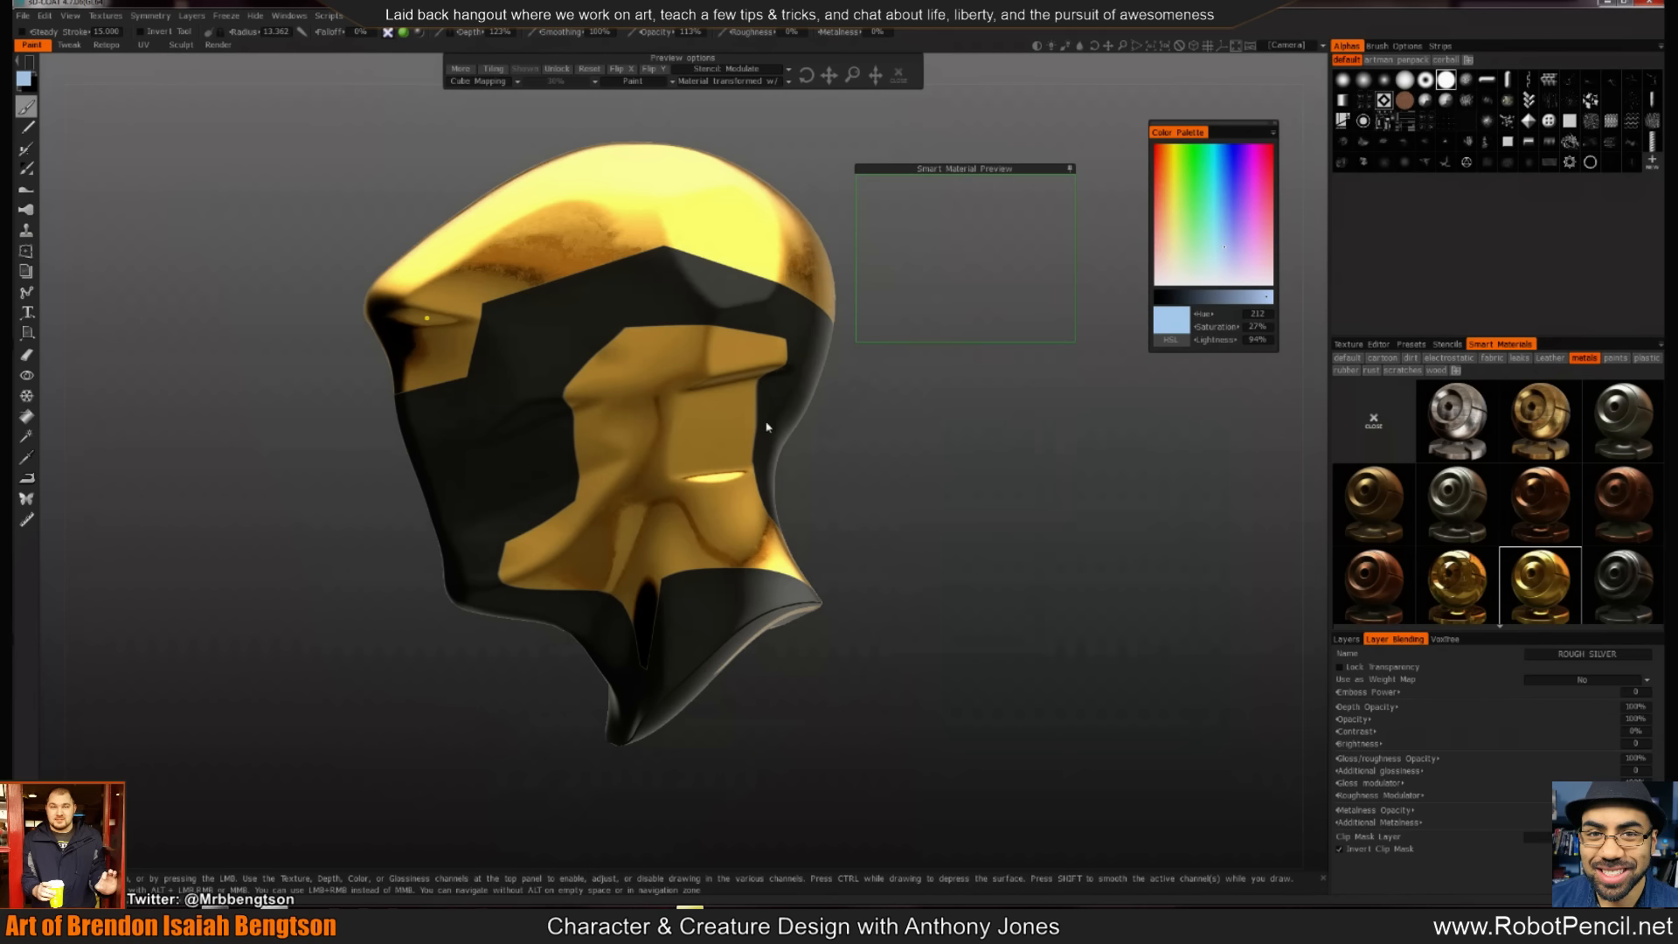
left_click_drag(1014, 568, 977, 581)
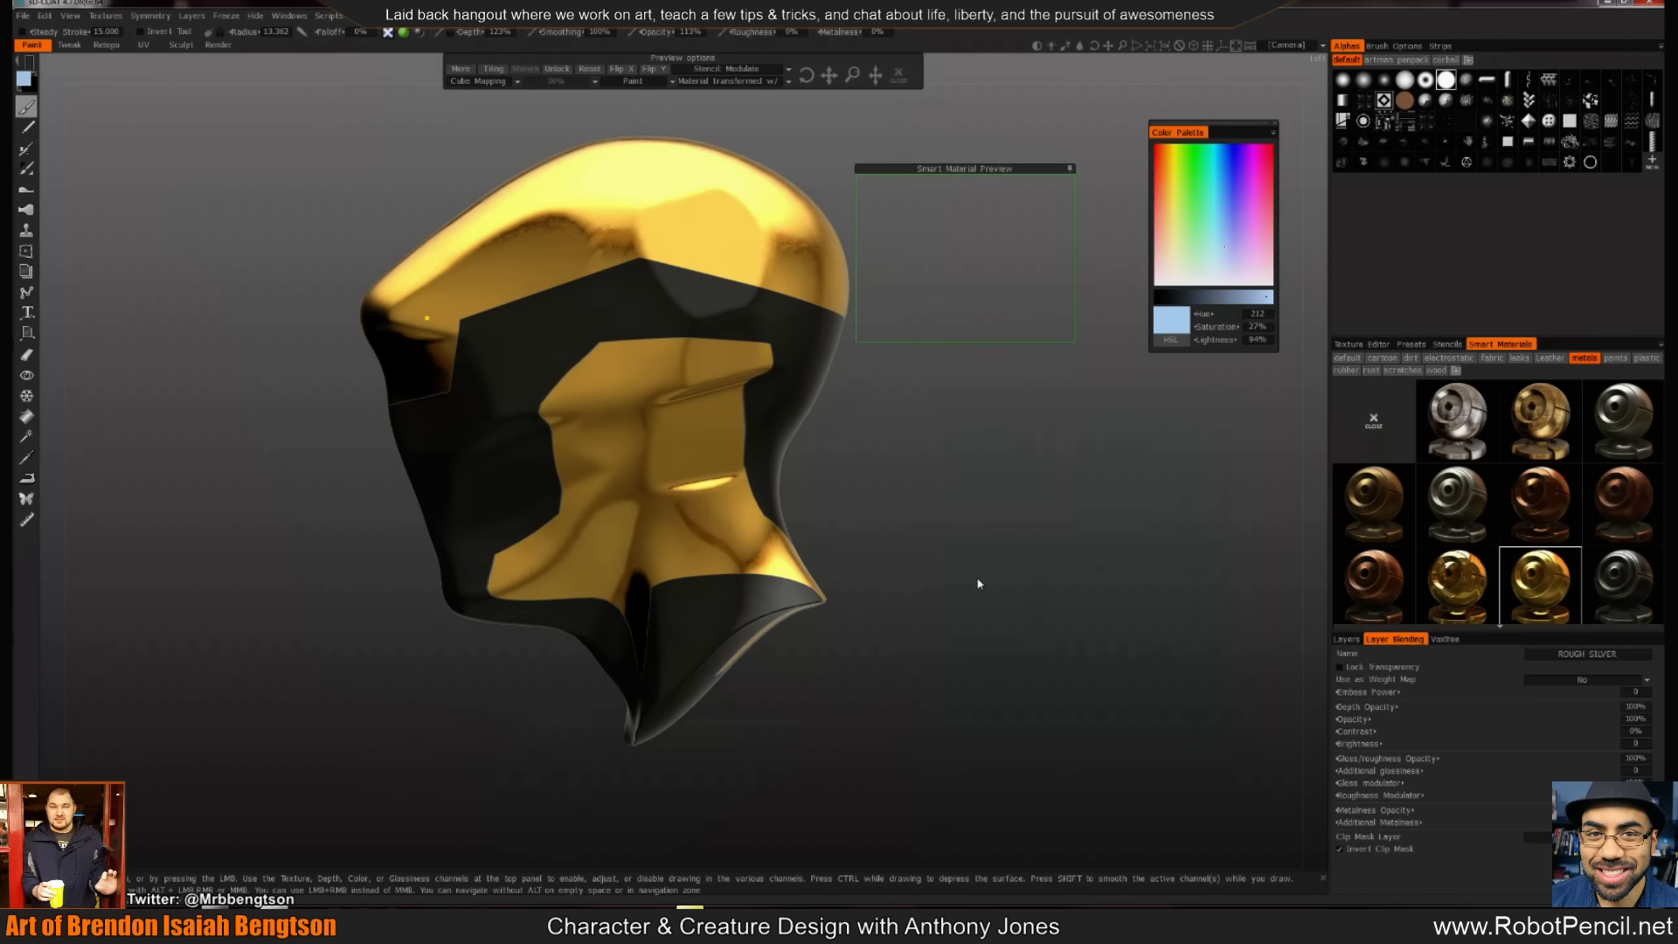
Choose a dark, rough metal smart material and preview it over the upper side of the head
left_click(1345, 640)
scroll(1571, 554, "down", 2)
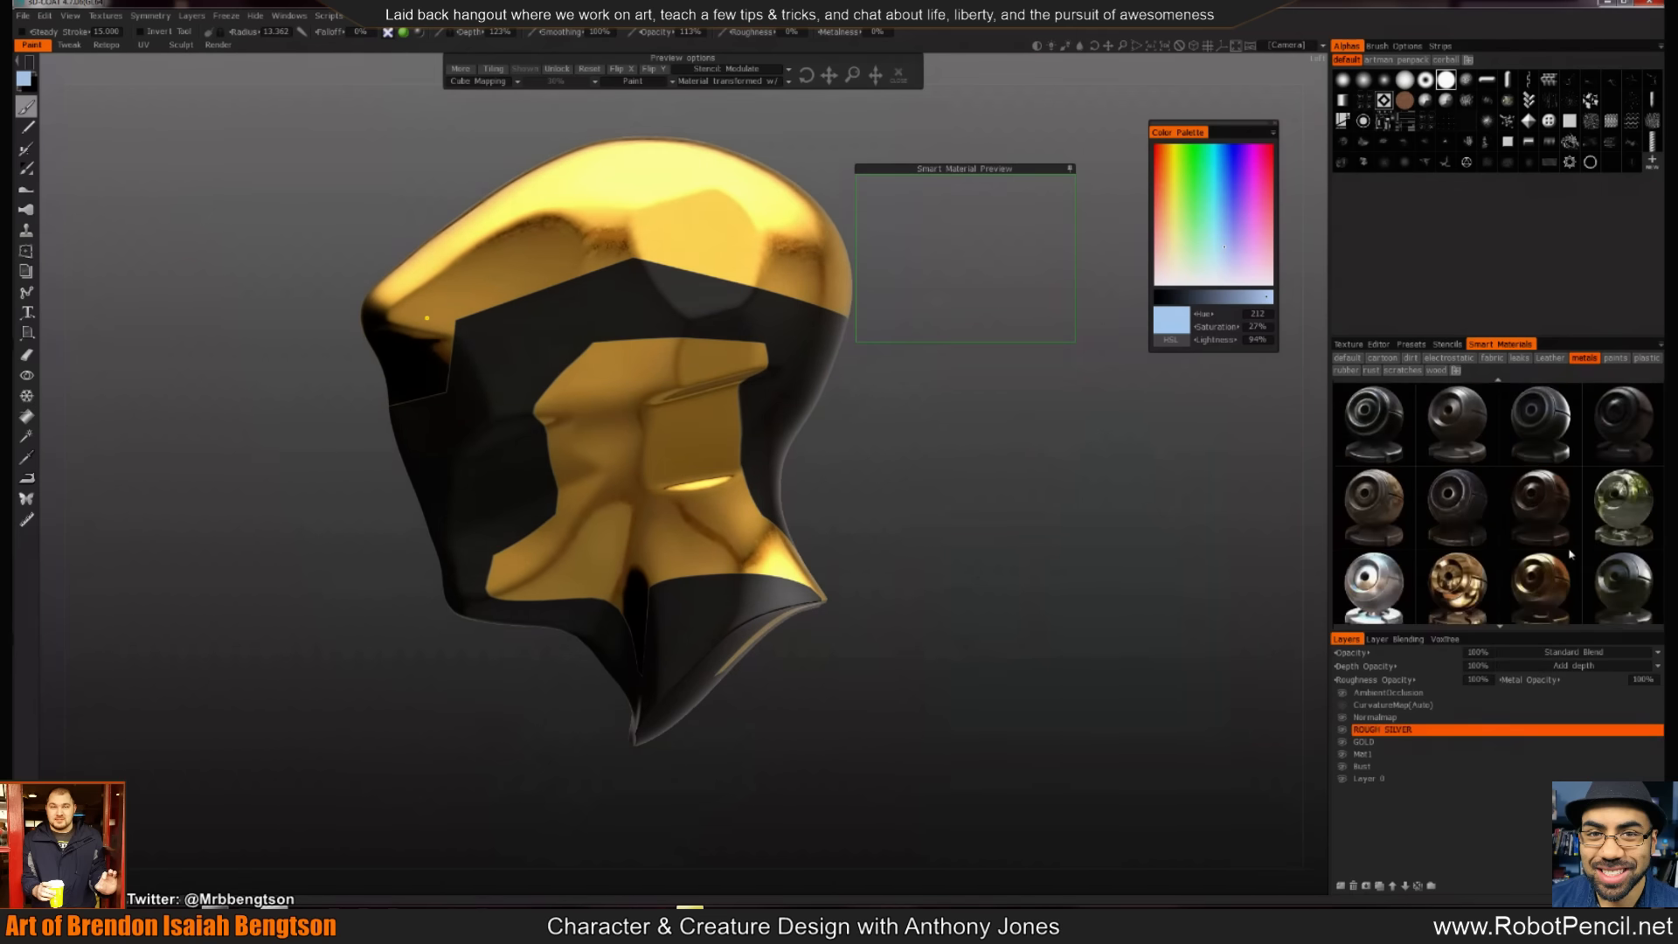
scroll(1571, 553, "up", 1)
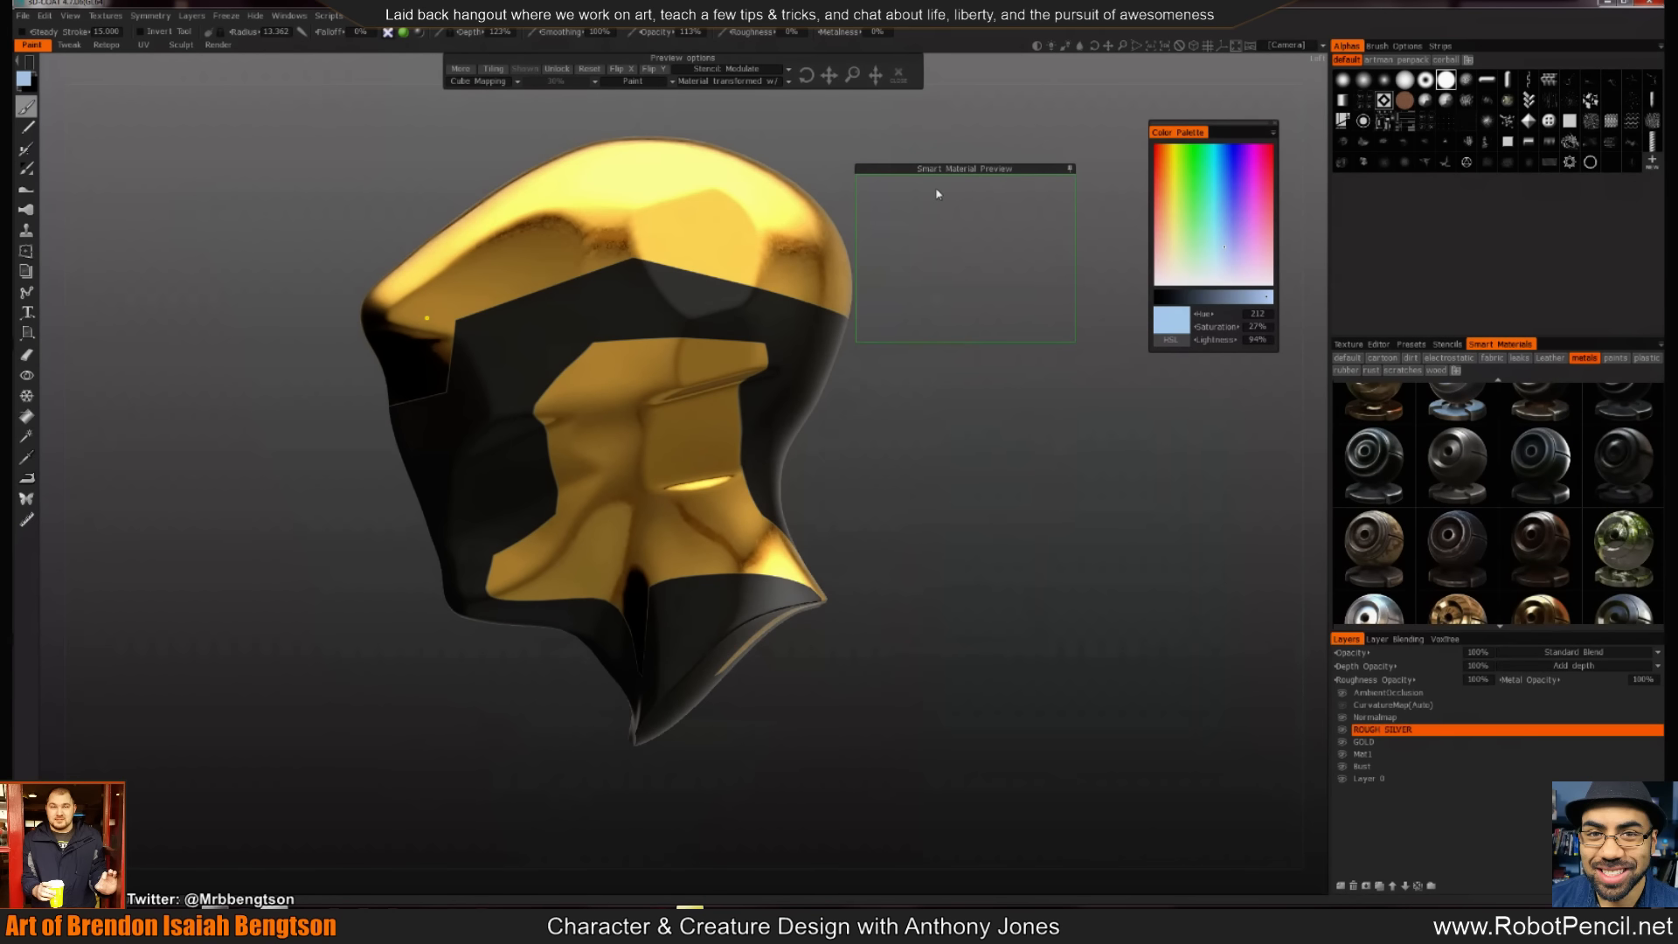
left_click_drag(990, 167, 837, 208)
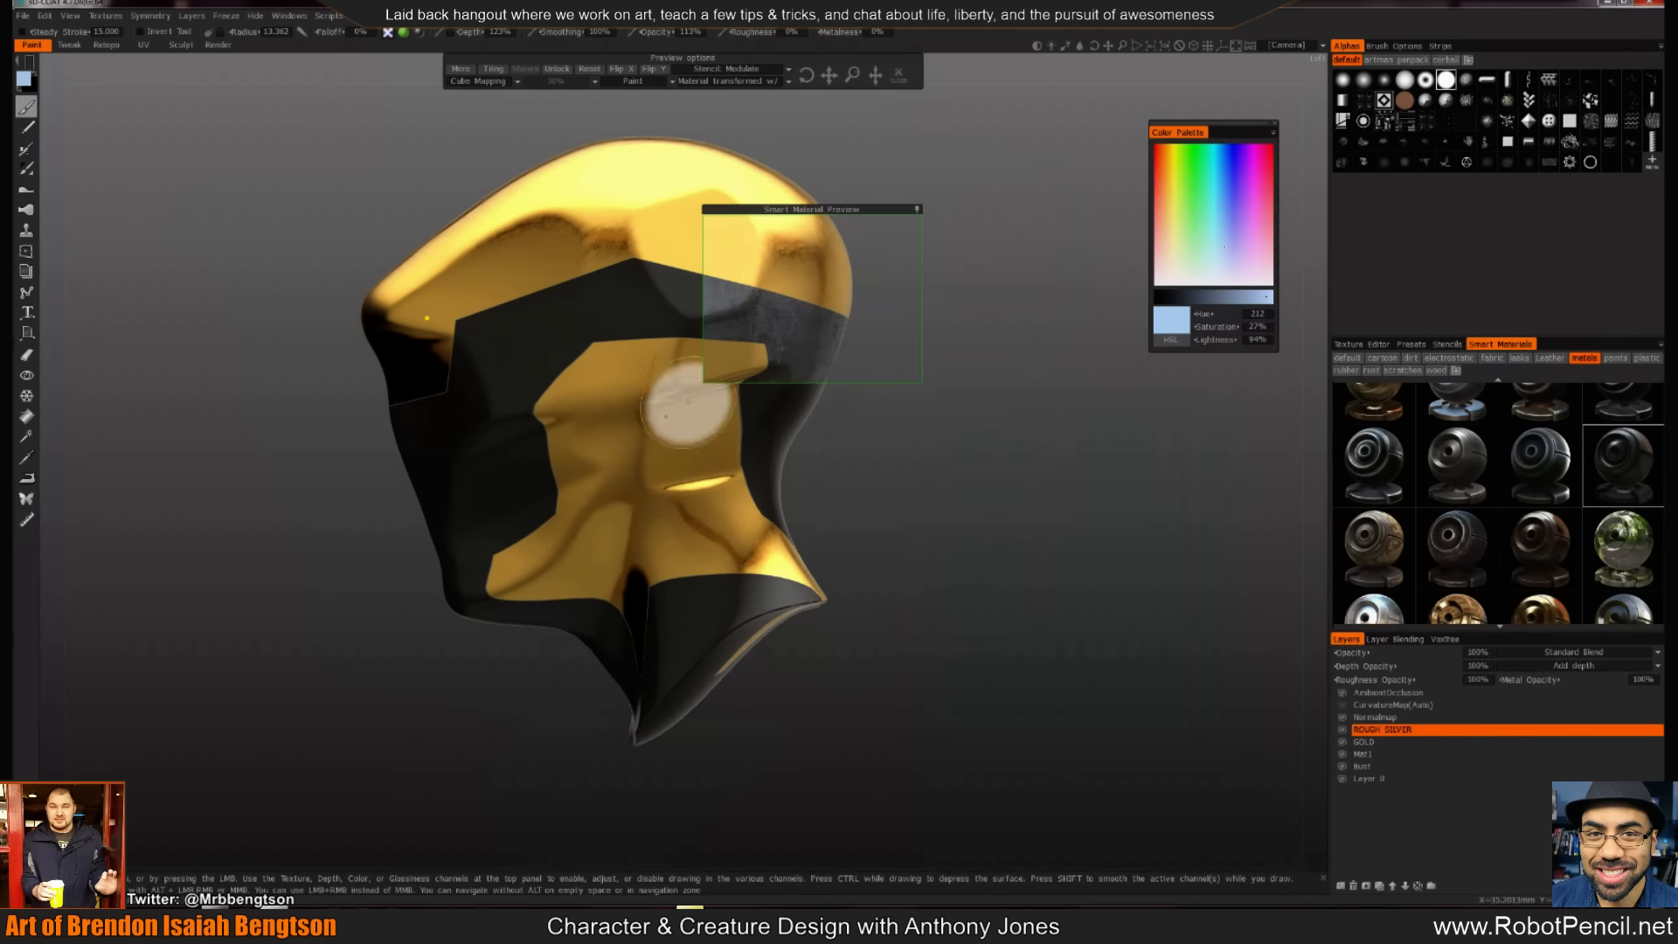
Turn the depth channel back on for the dark metal and set the brush depth to 50%
left_click(387, 32)
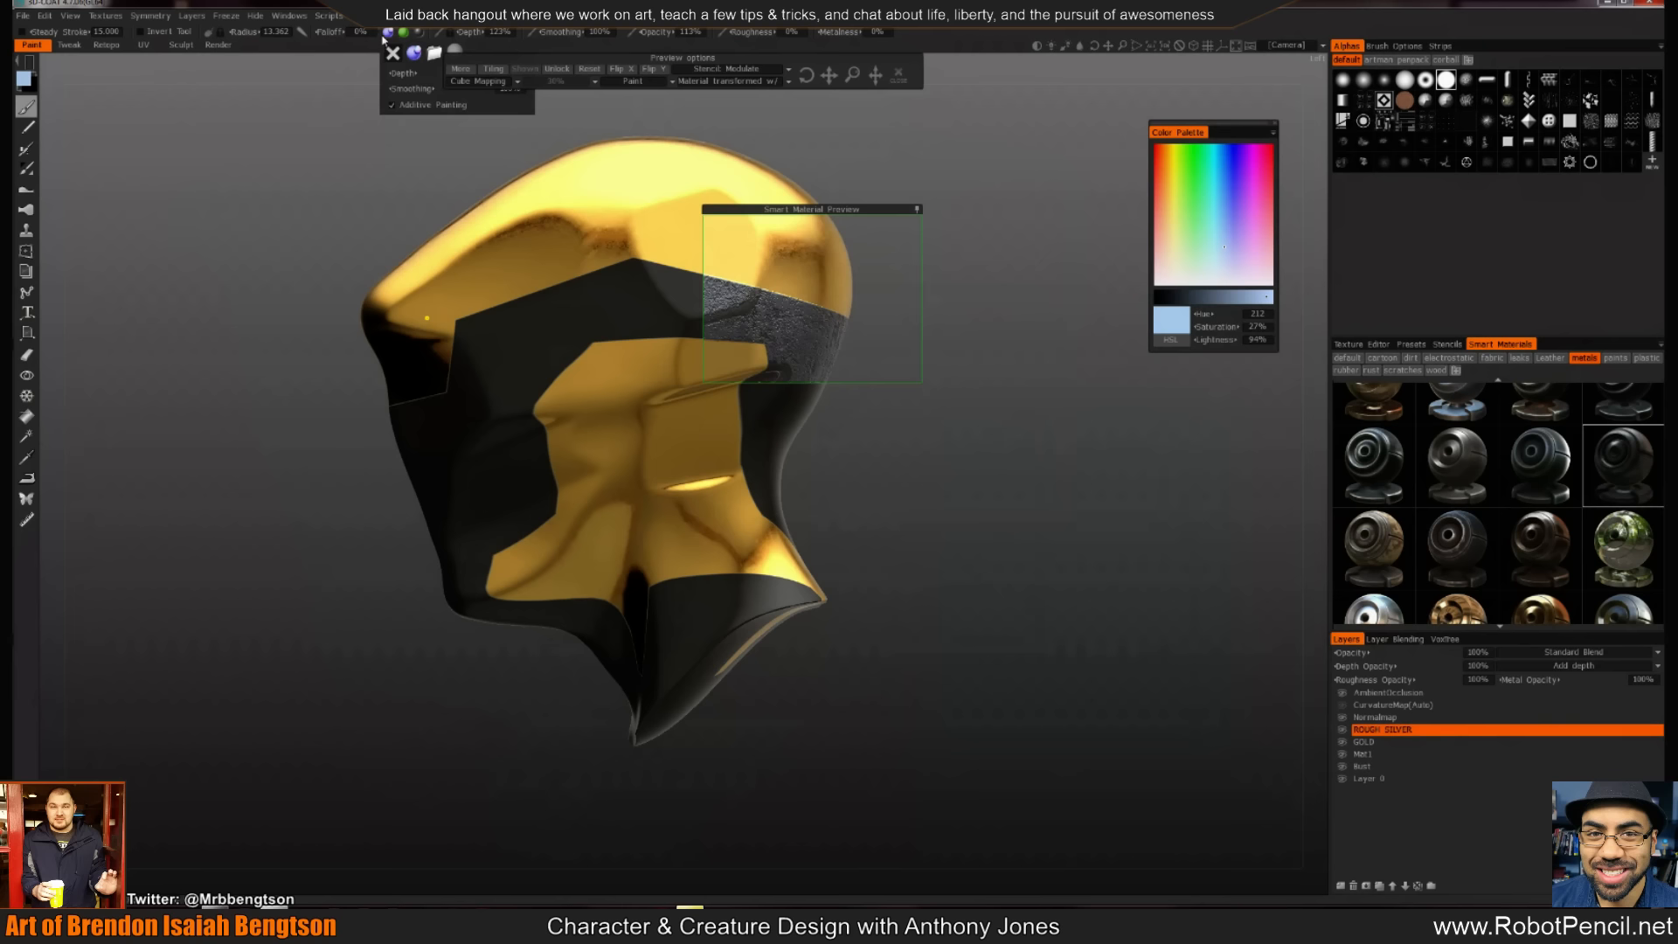
left_click(500, 33)
type("10")
key("Return")
left_click(496, 32)
type("50")
key("Return")
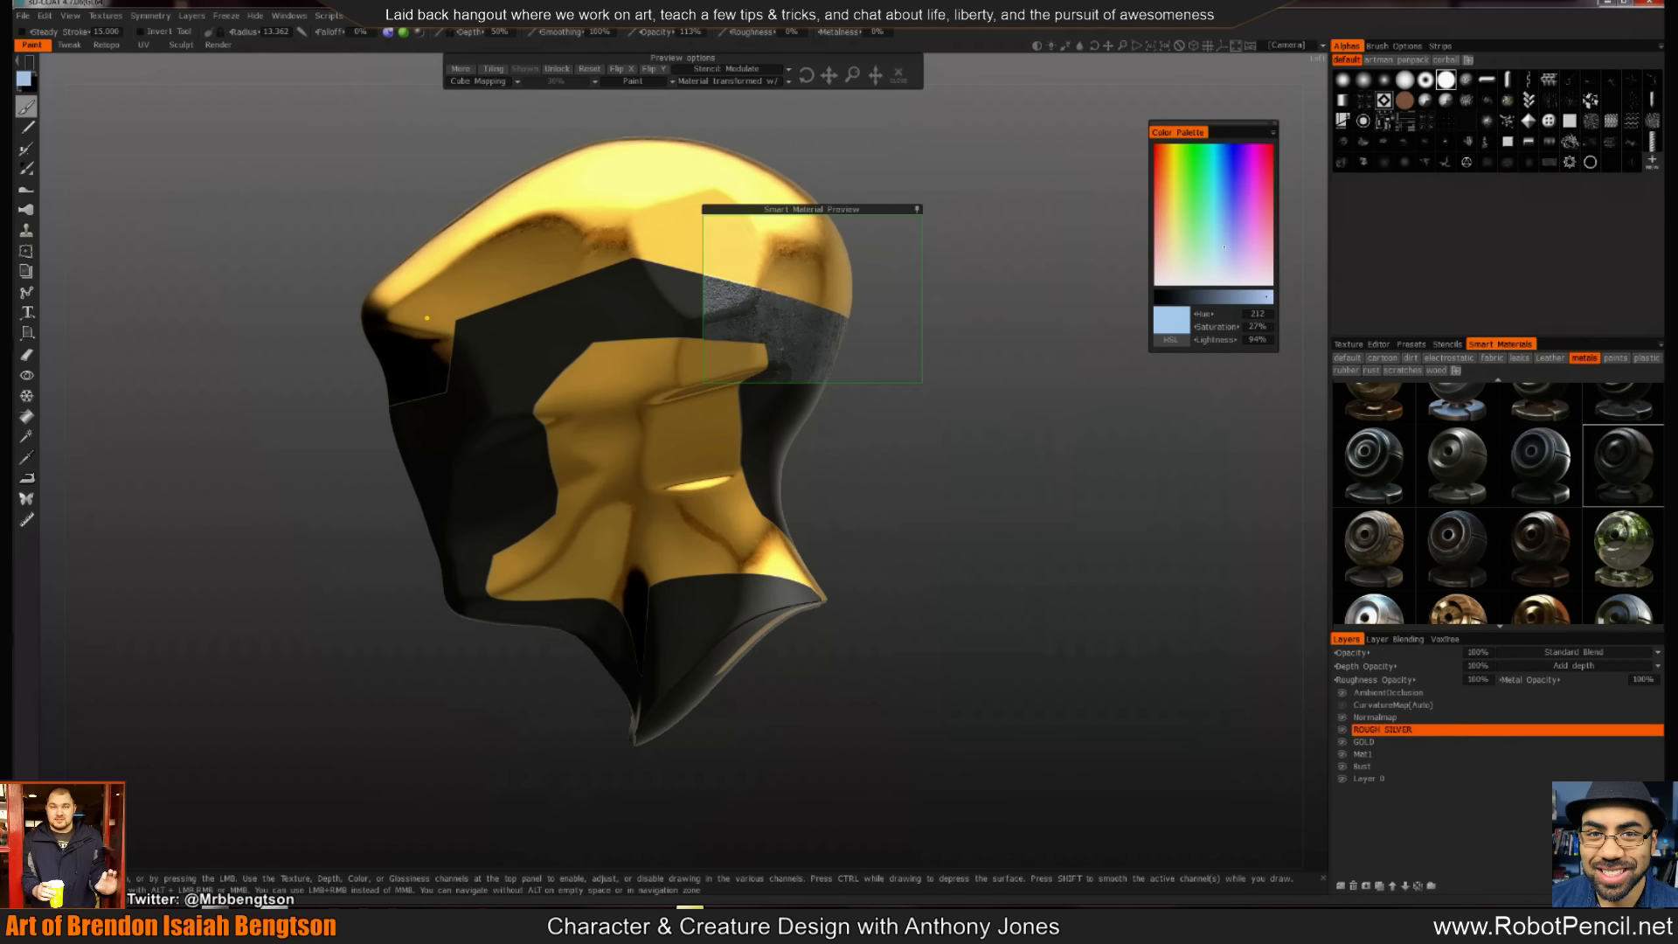
Fill the areas outside the gold with the dark metal using a rectangular selection around the whole head
left_click_drag(869, 209, 791, 198)
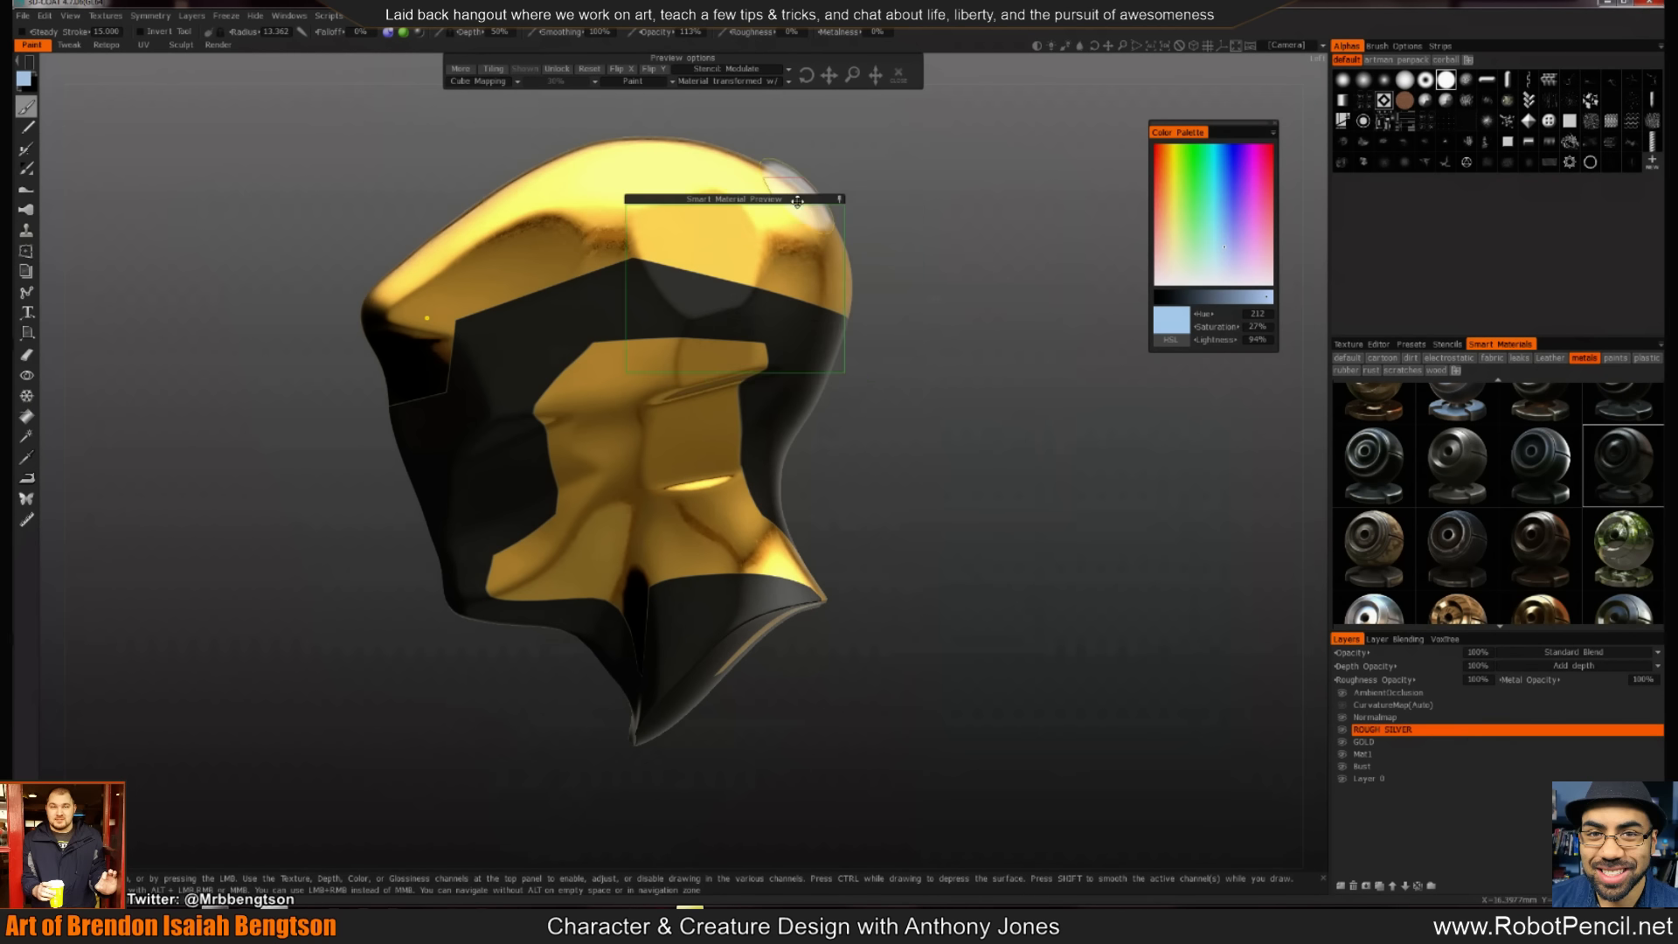
left_click_drag(245, 130, 970, 741)
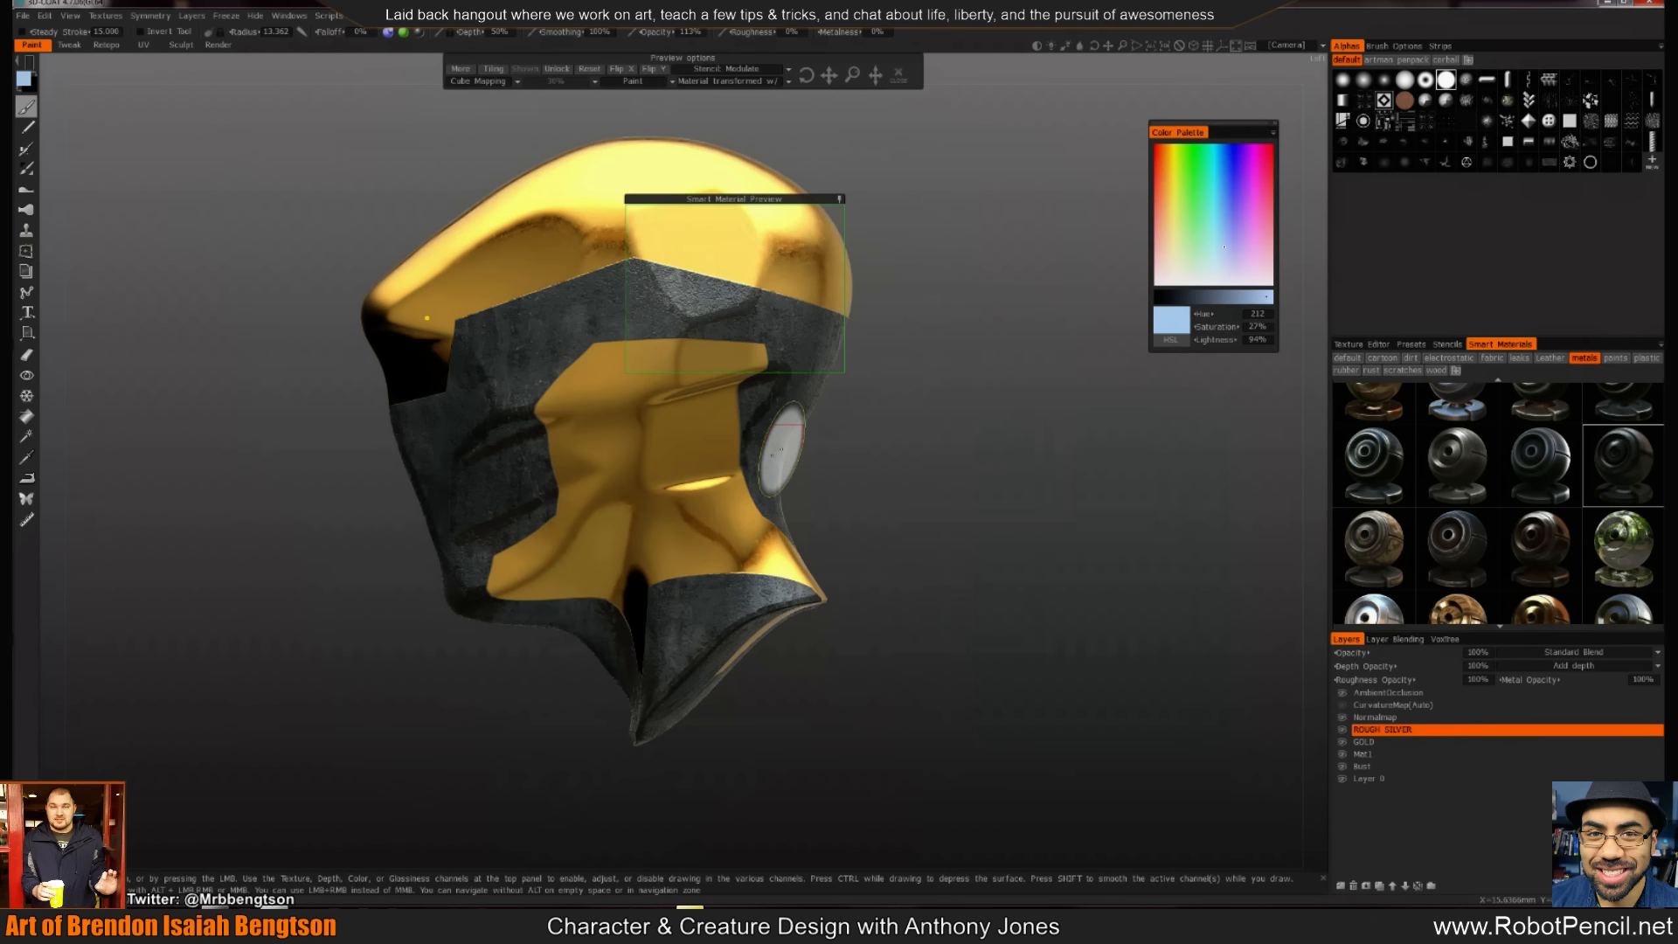
left_click_drag(935, 581, 952, 651)
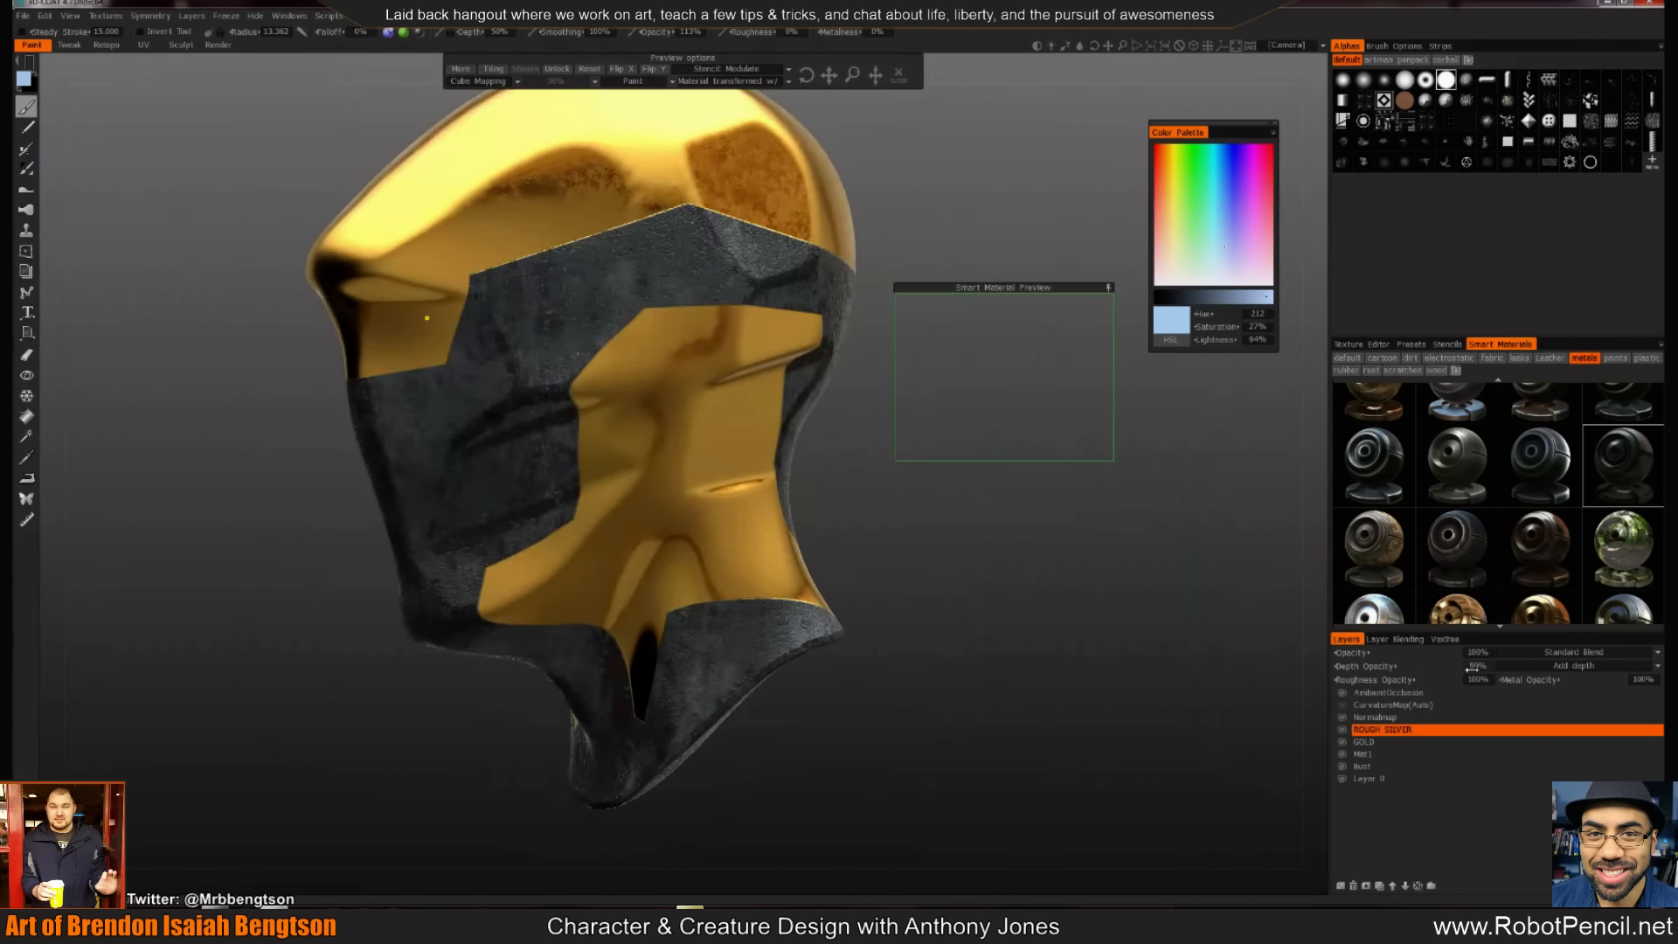
Reduce the ROUGH SILVER layer's depth opacity to 80% and further to 50%
left_click(1477, 667)
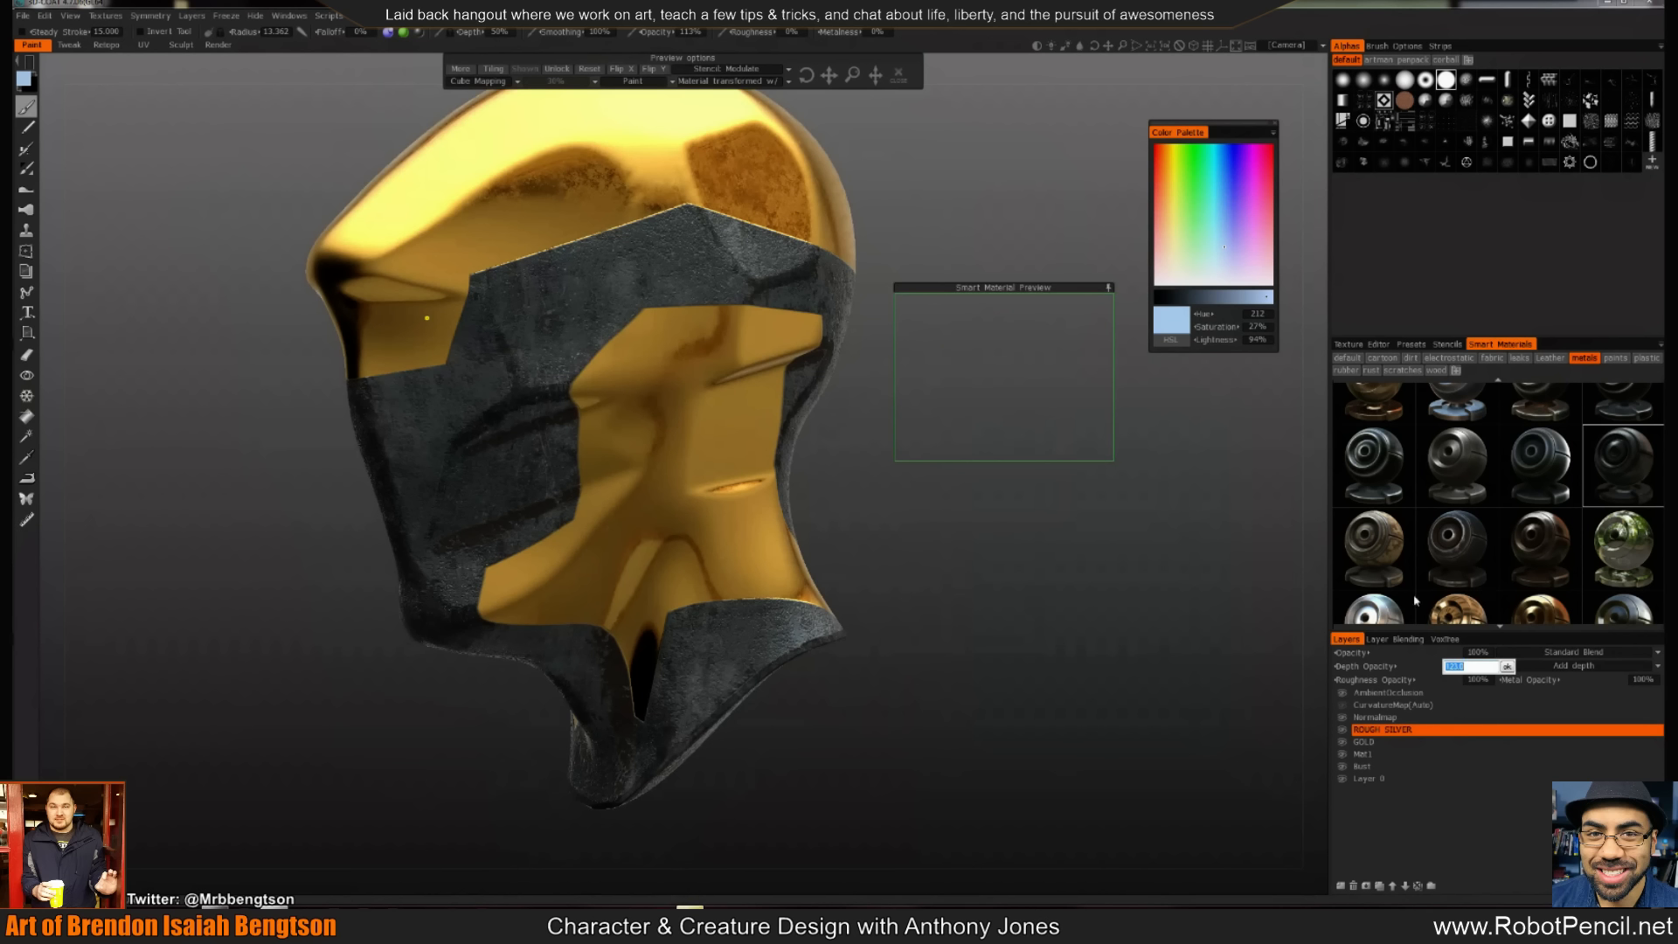
type("80")
key("Return")
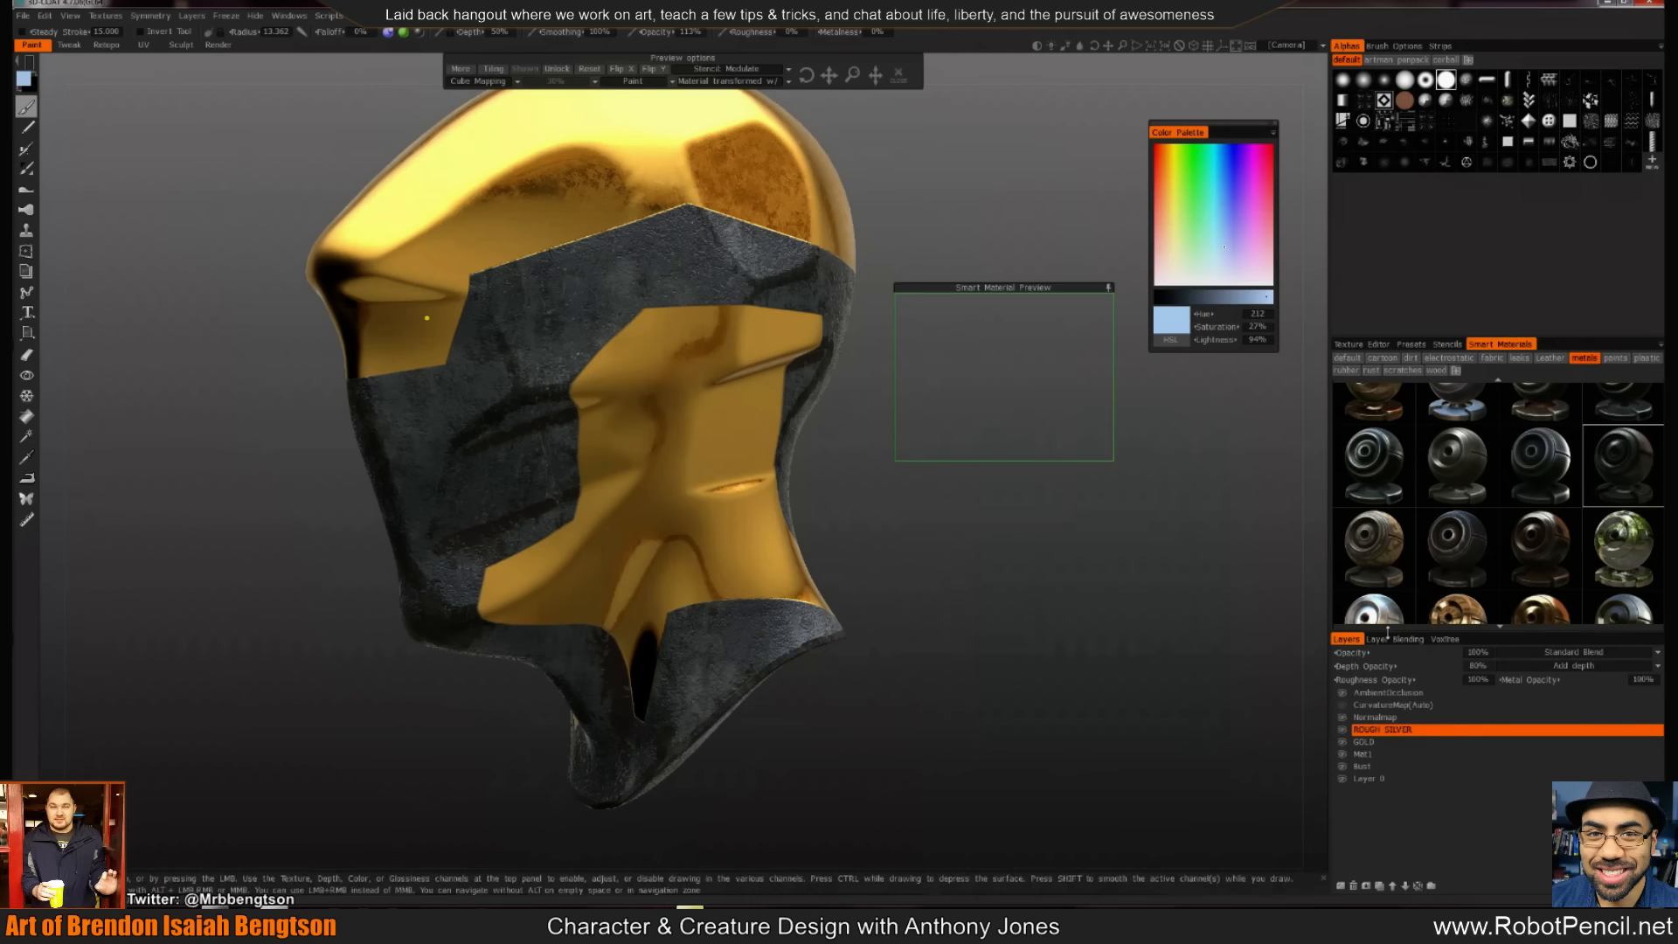
left_click(1476, 667)
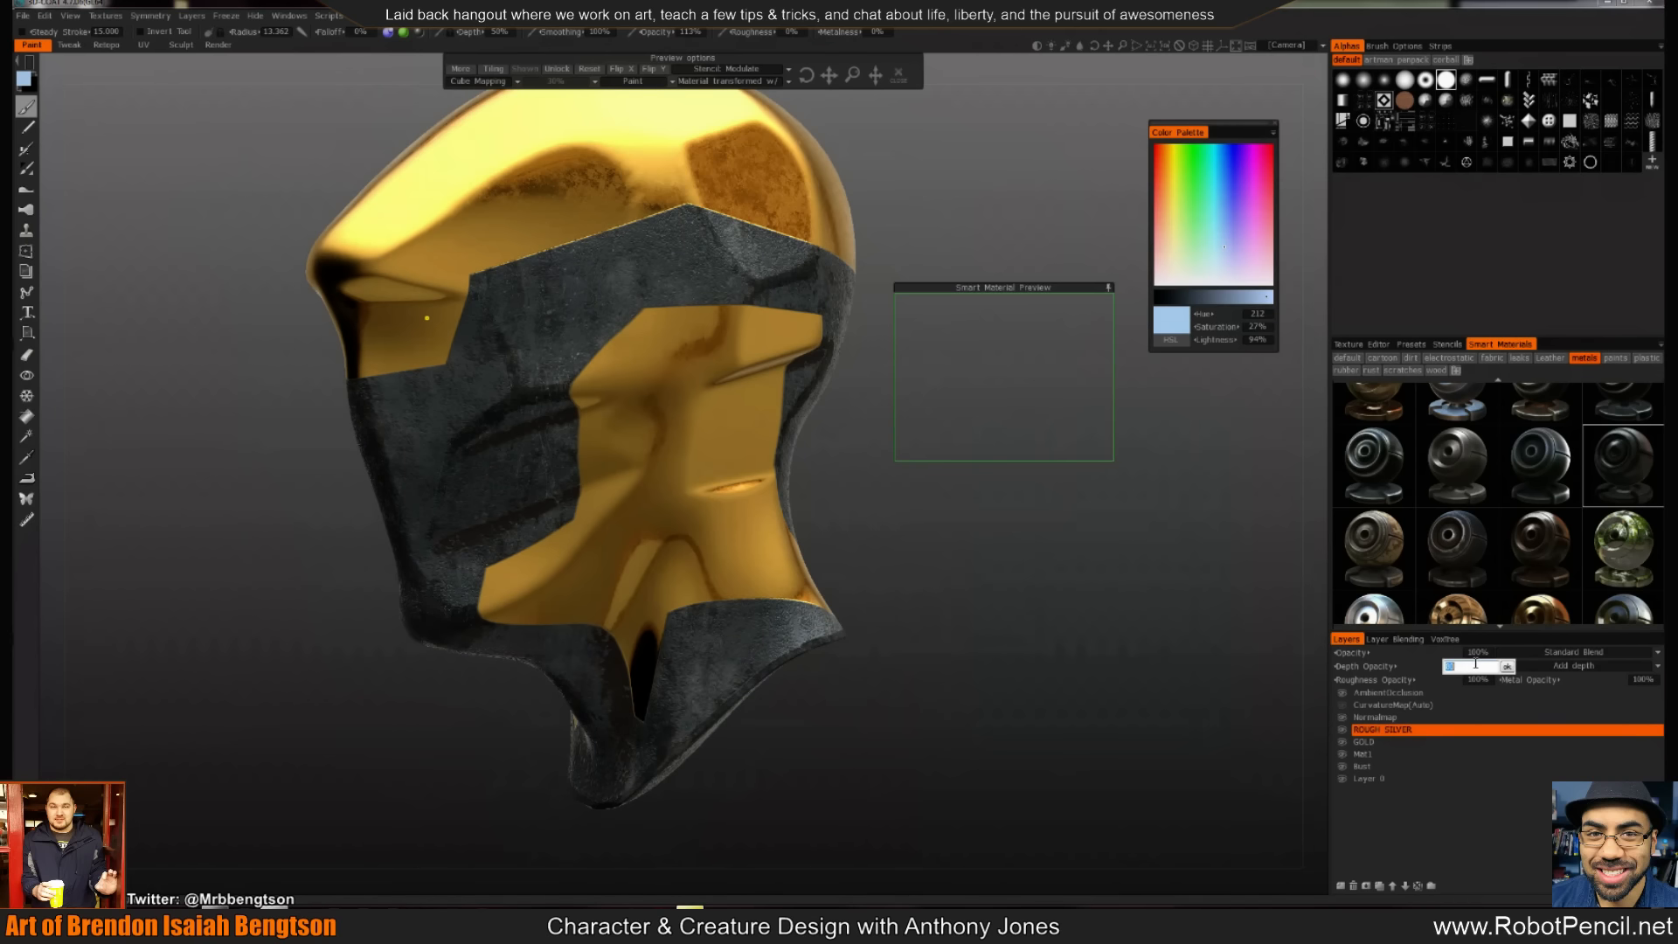
type("50")
key("Return")
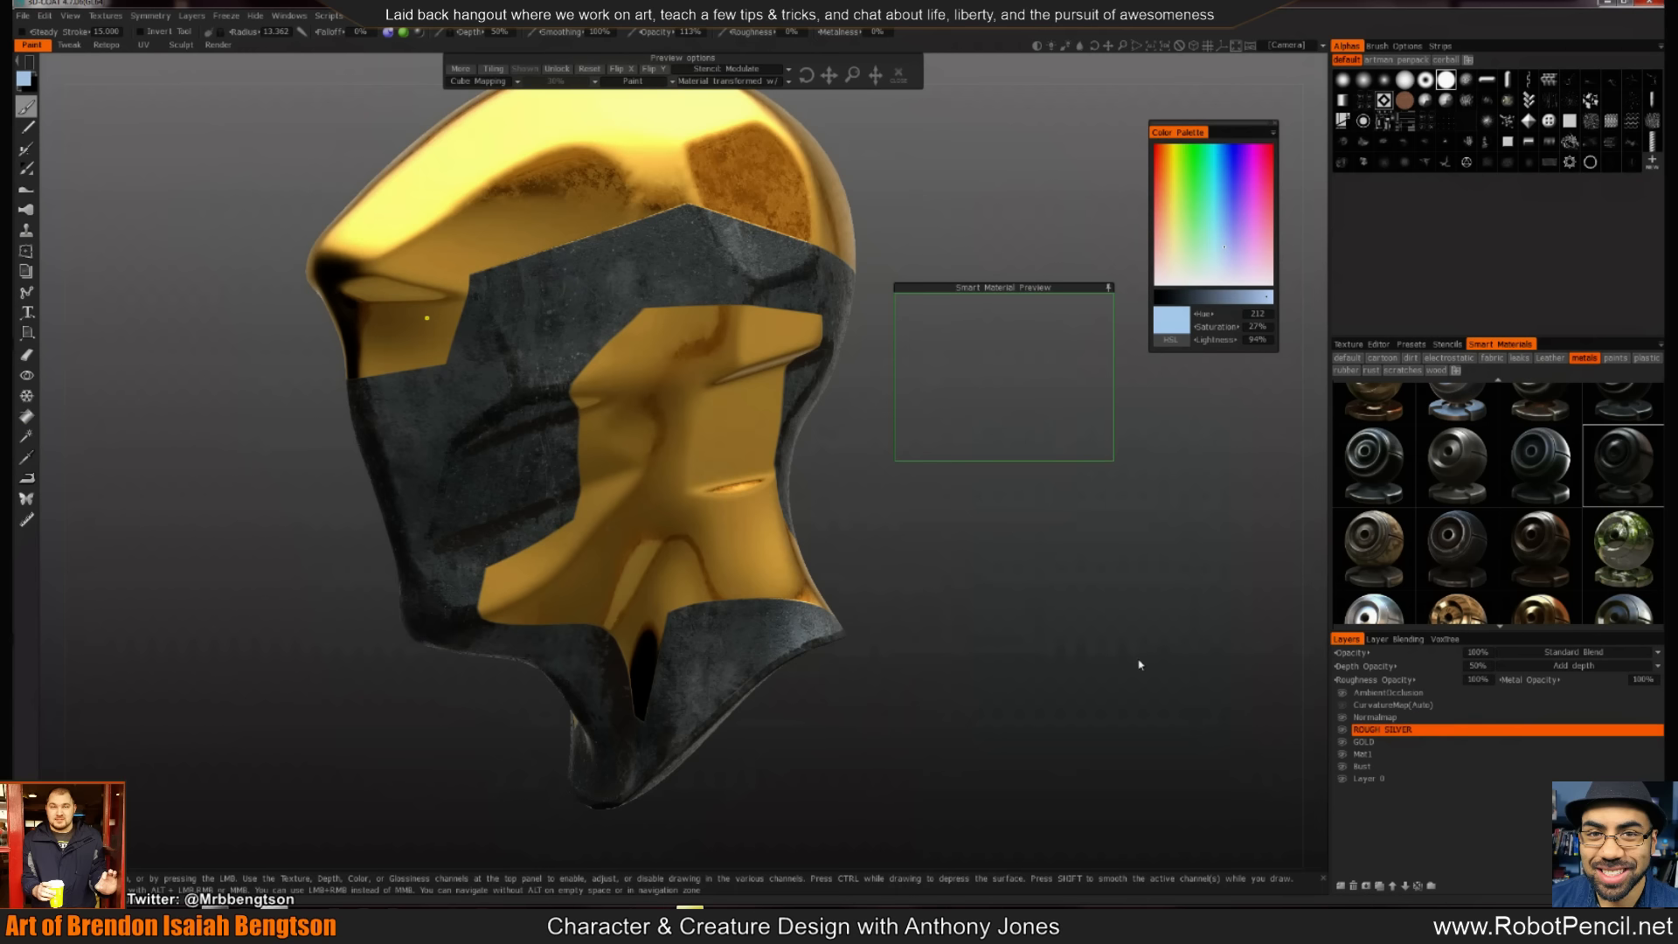
mouse_move(1140, 665)
left_mouse_down()
mouse_move(1102, 598)
mouse_move(1161, 667)
left_mouse_up()
Try a metal opacity of 50% on the GOLD layer and restore it to 100%
left_click(1486, 741)
double_click(1644, 680)
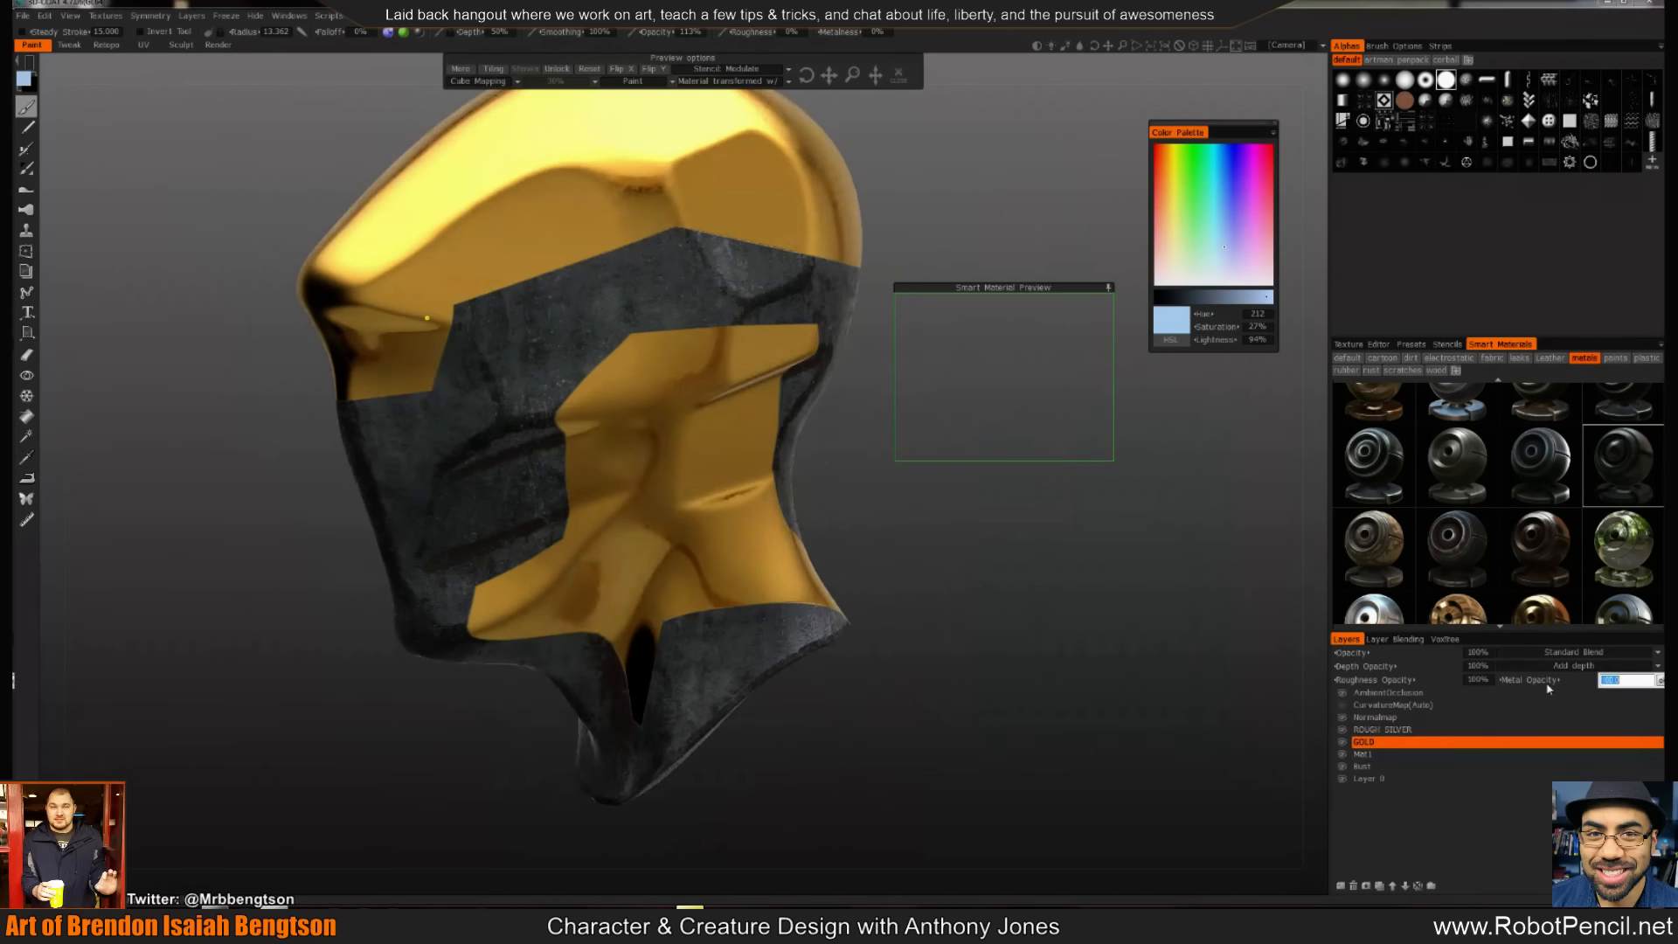
type("50")
key("Return")
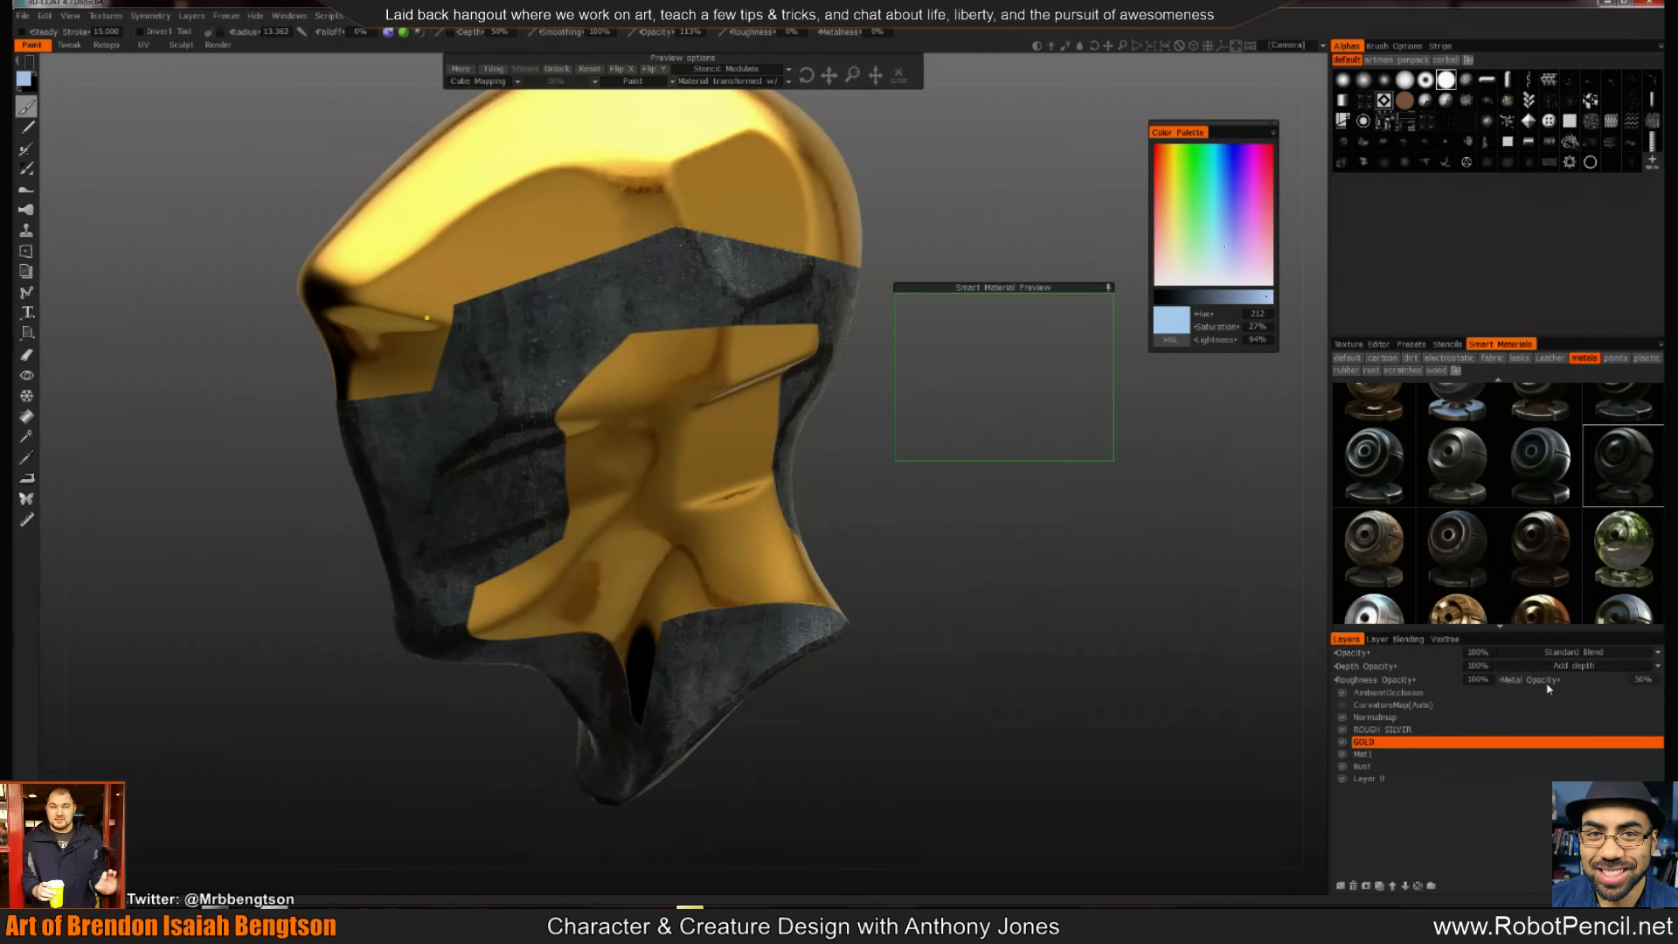
left_click_drag(973, 560, 831, 592)
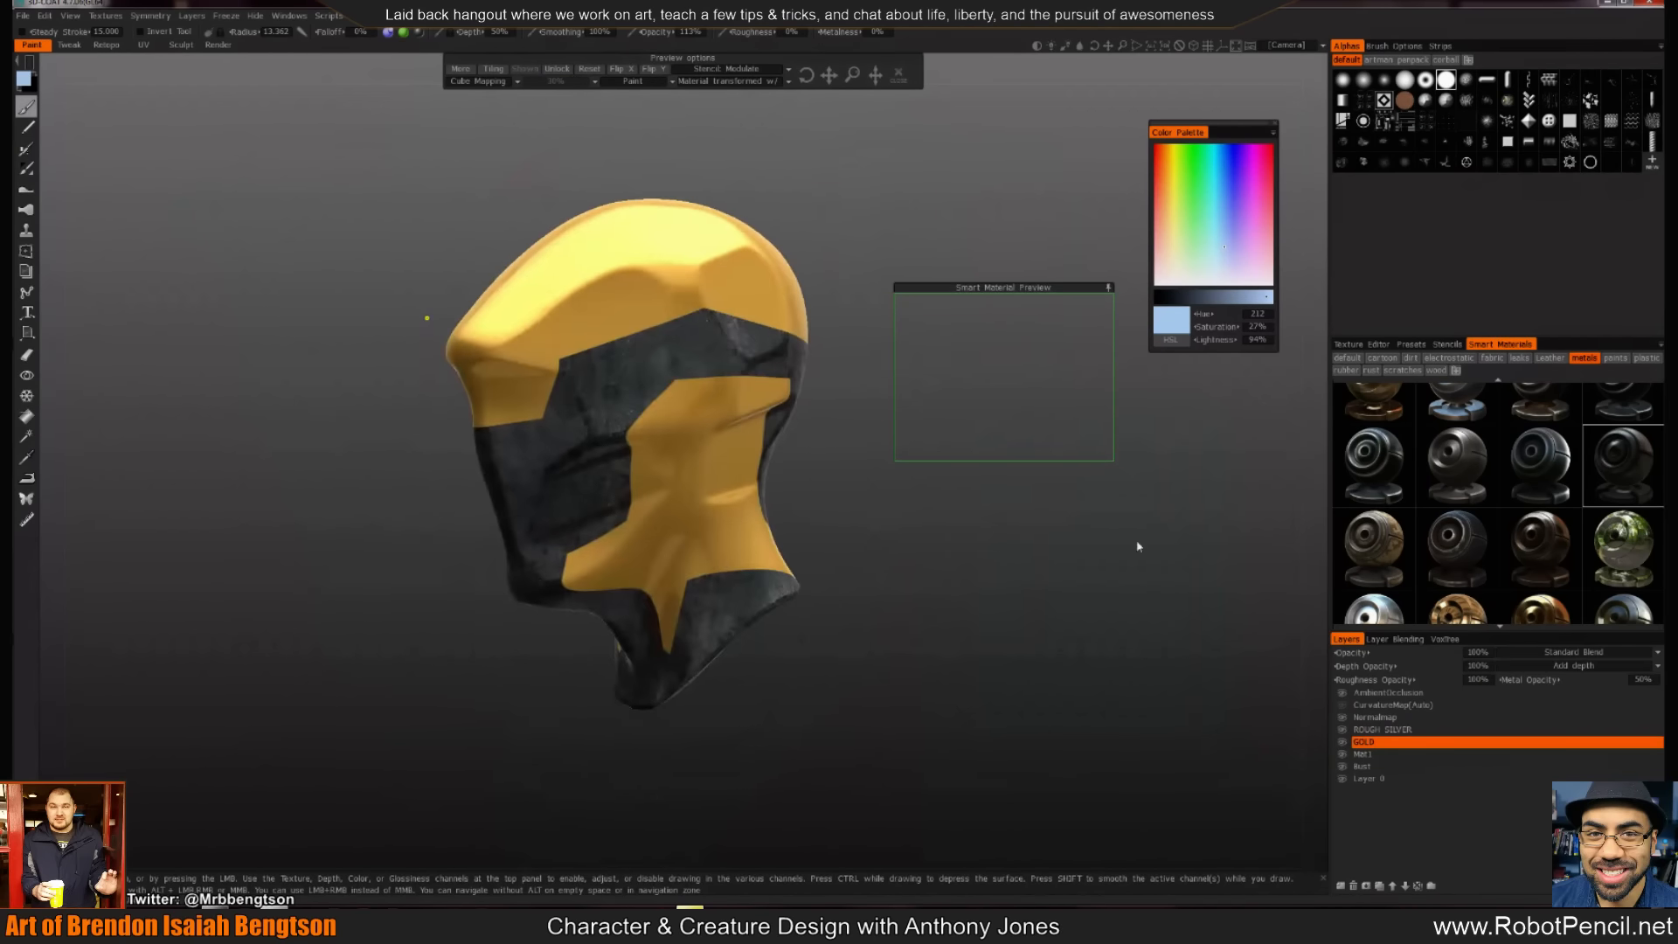
left_click(1637, 681)
type("100")
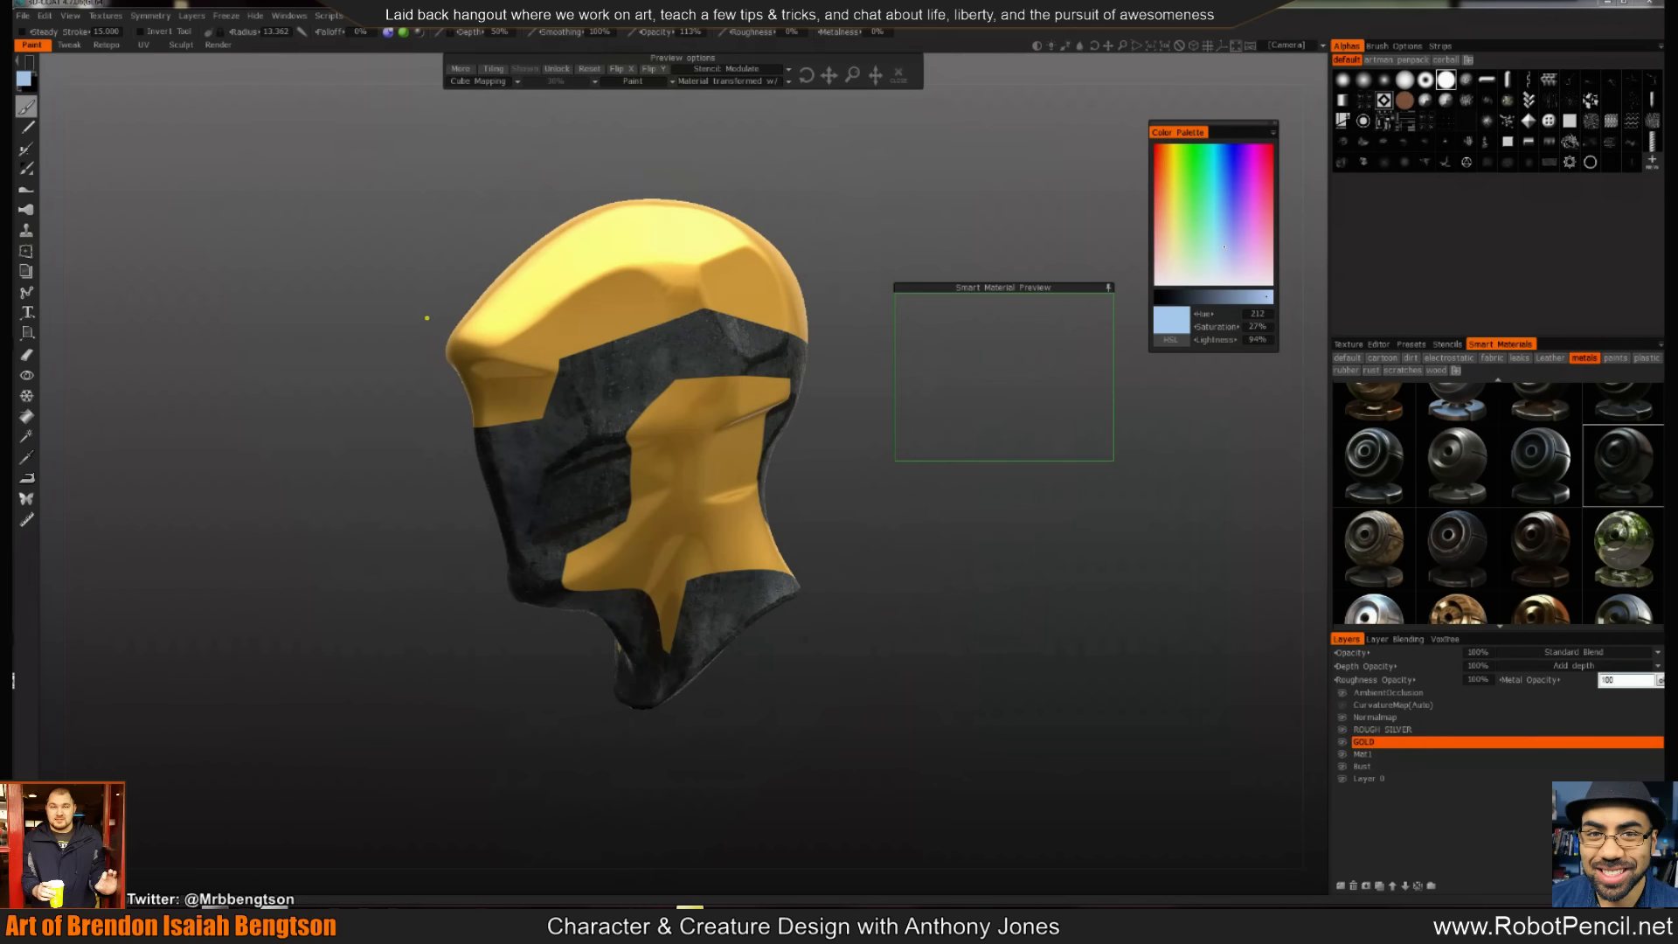
key("Return")
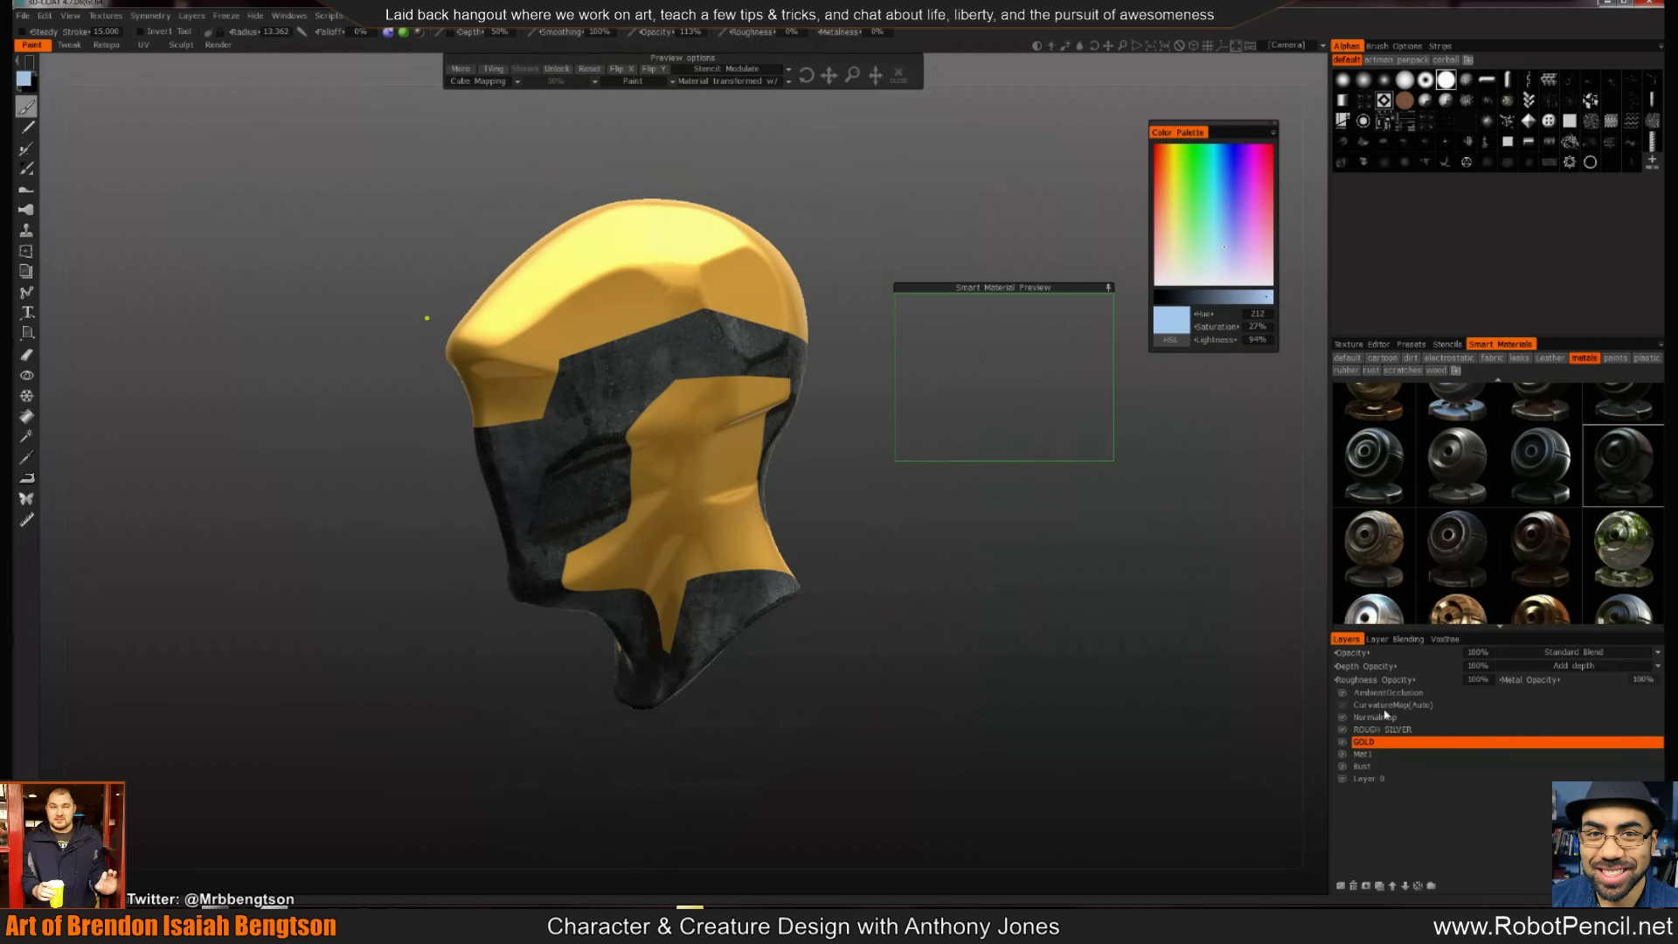
Add a new layer above ROUGH SILVER, deactivate the smart material and save the file
left_click(1340, 885)
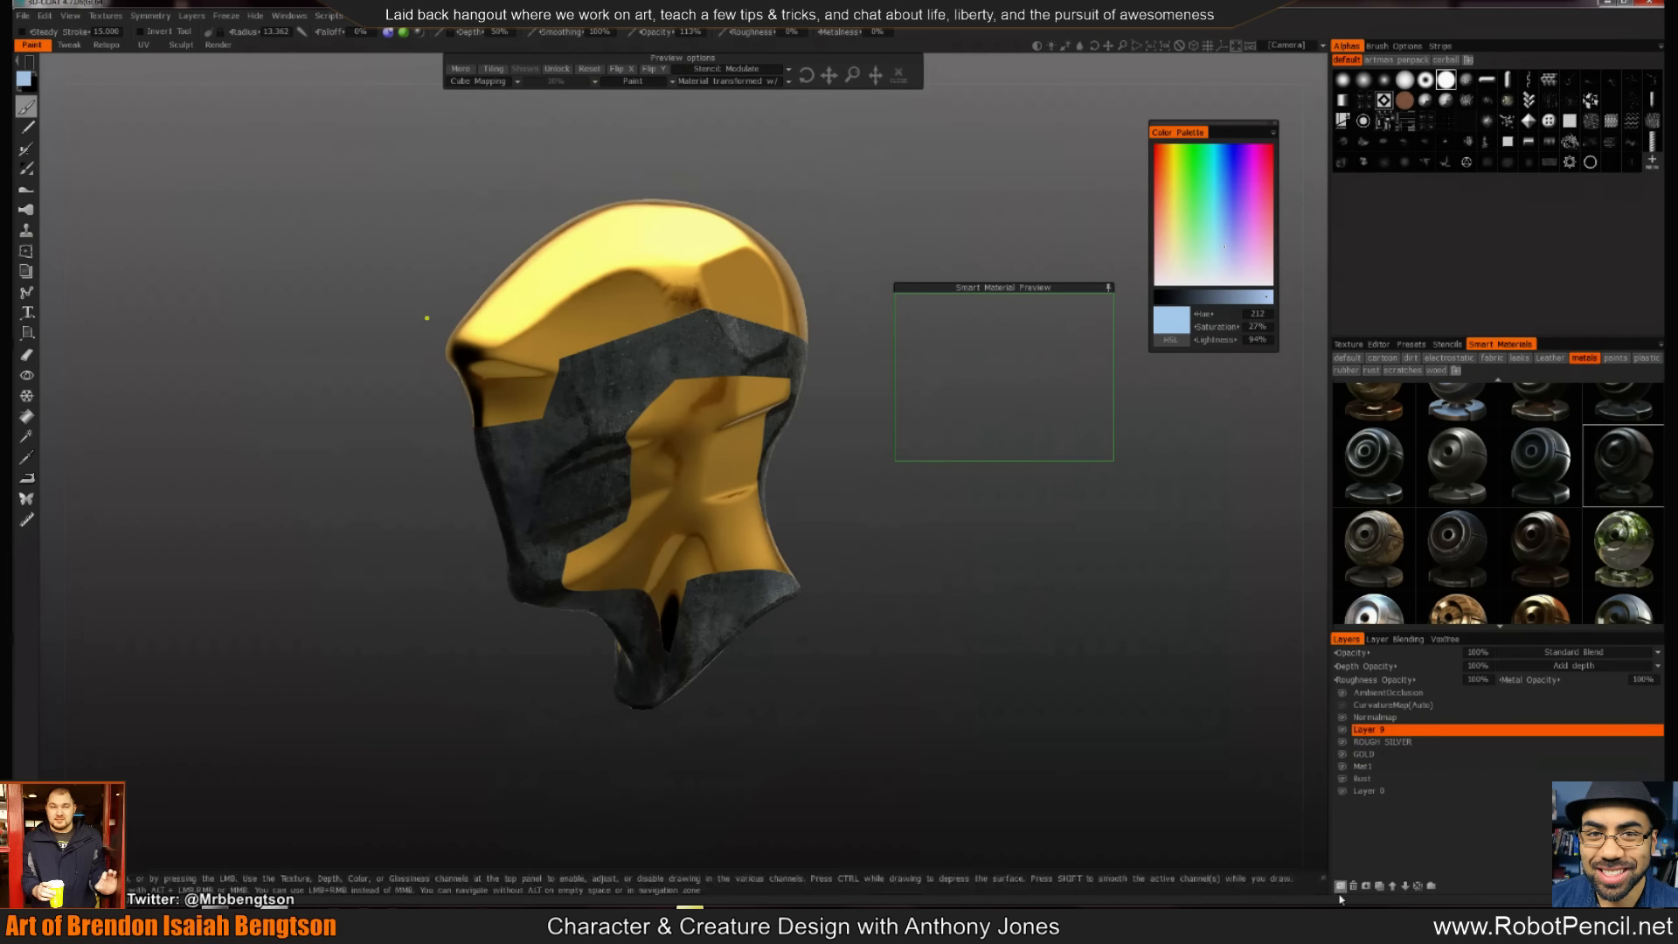
scroll(1399, 519, "down", 3)
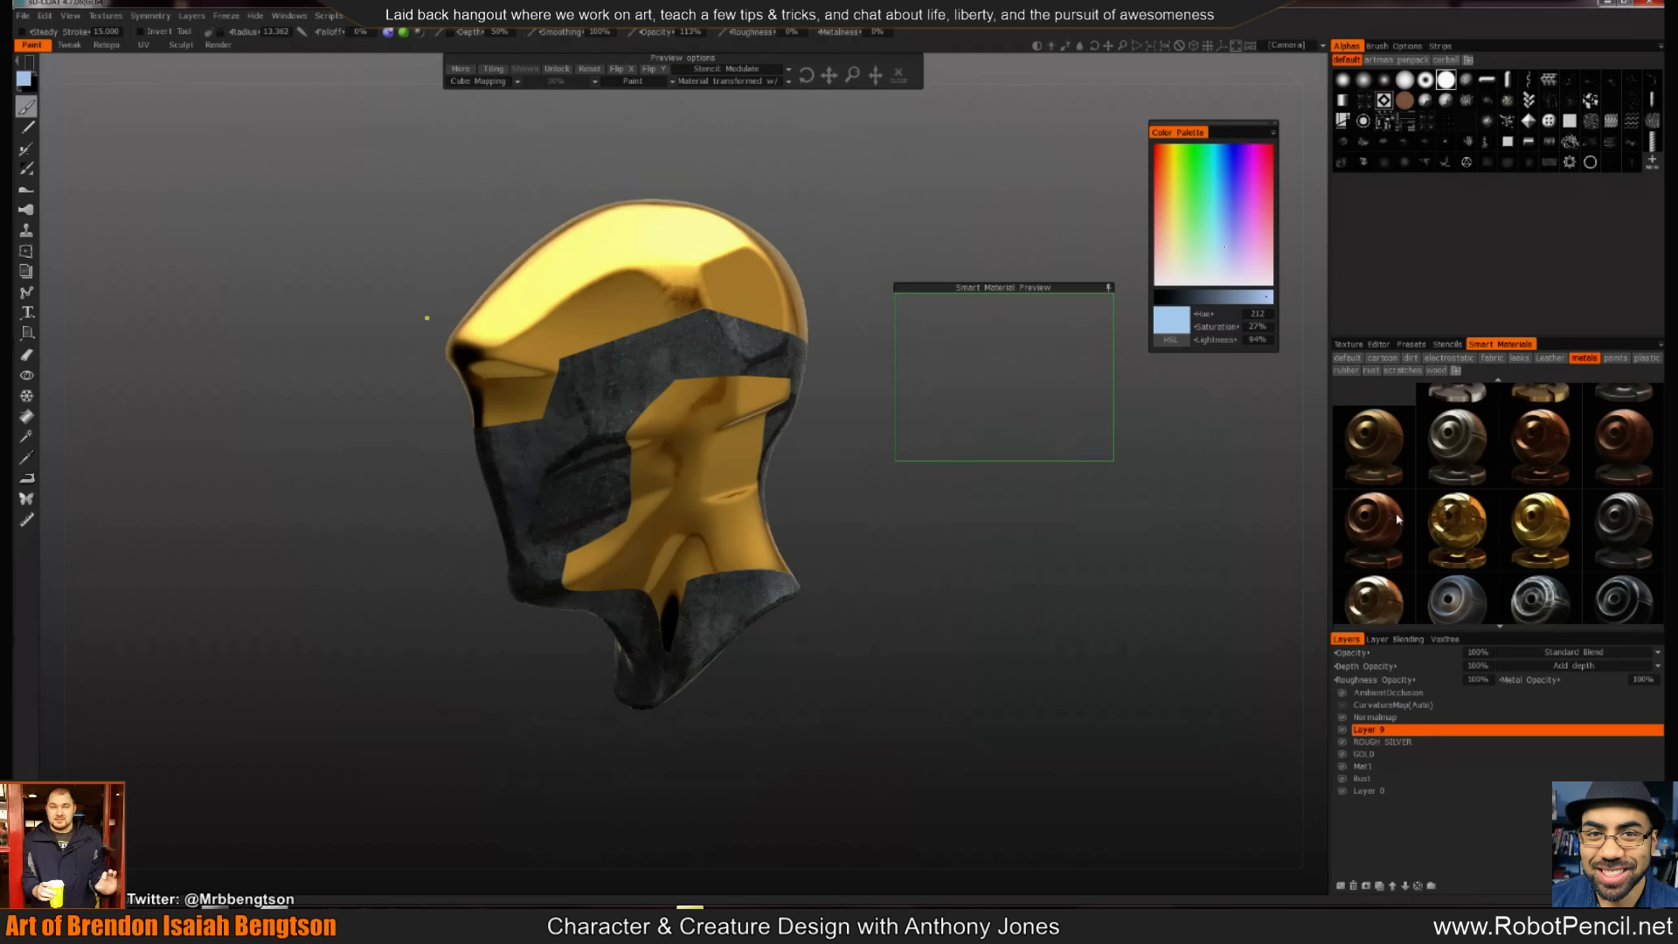
scroll(1399, 519, "up", 1)
scroll(874, 416, "up", 3)
left_click_drag(950, 475, 1000, 547)
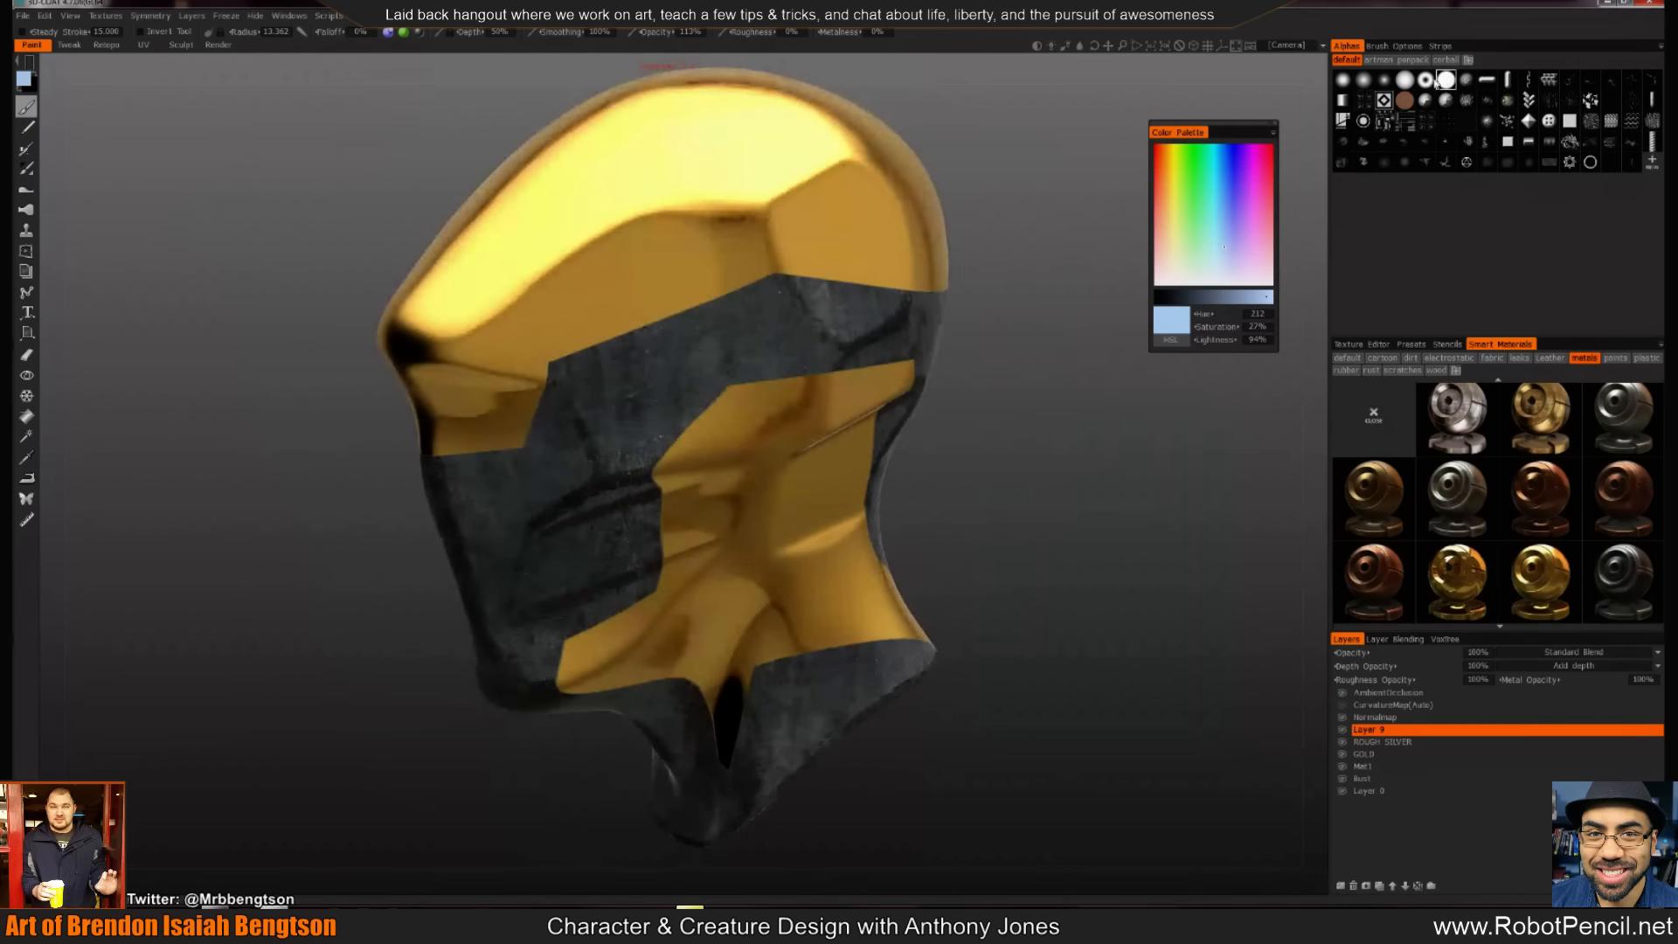
key("ctrl+s")
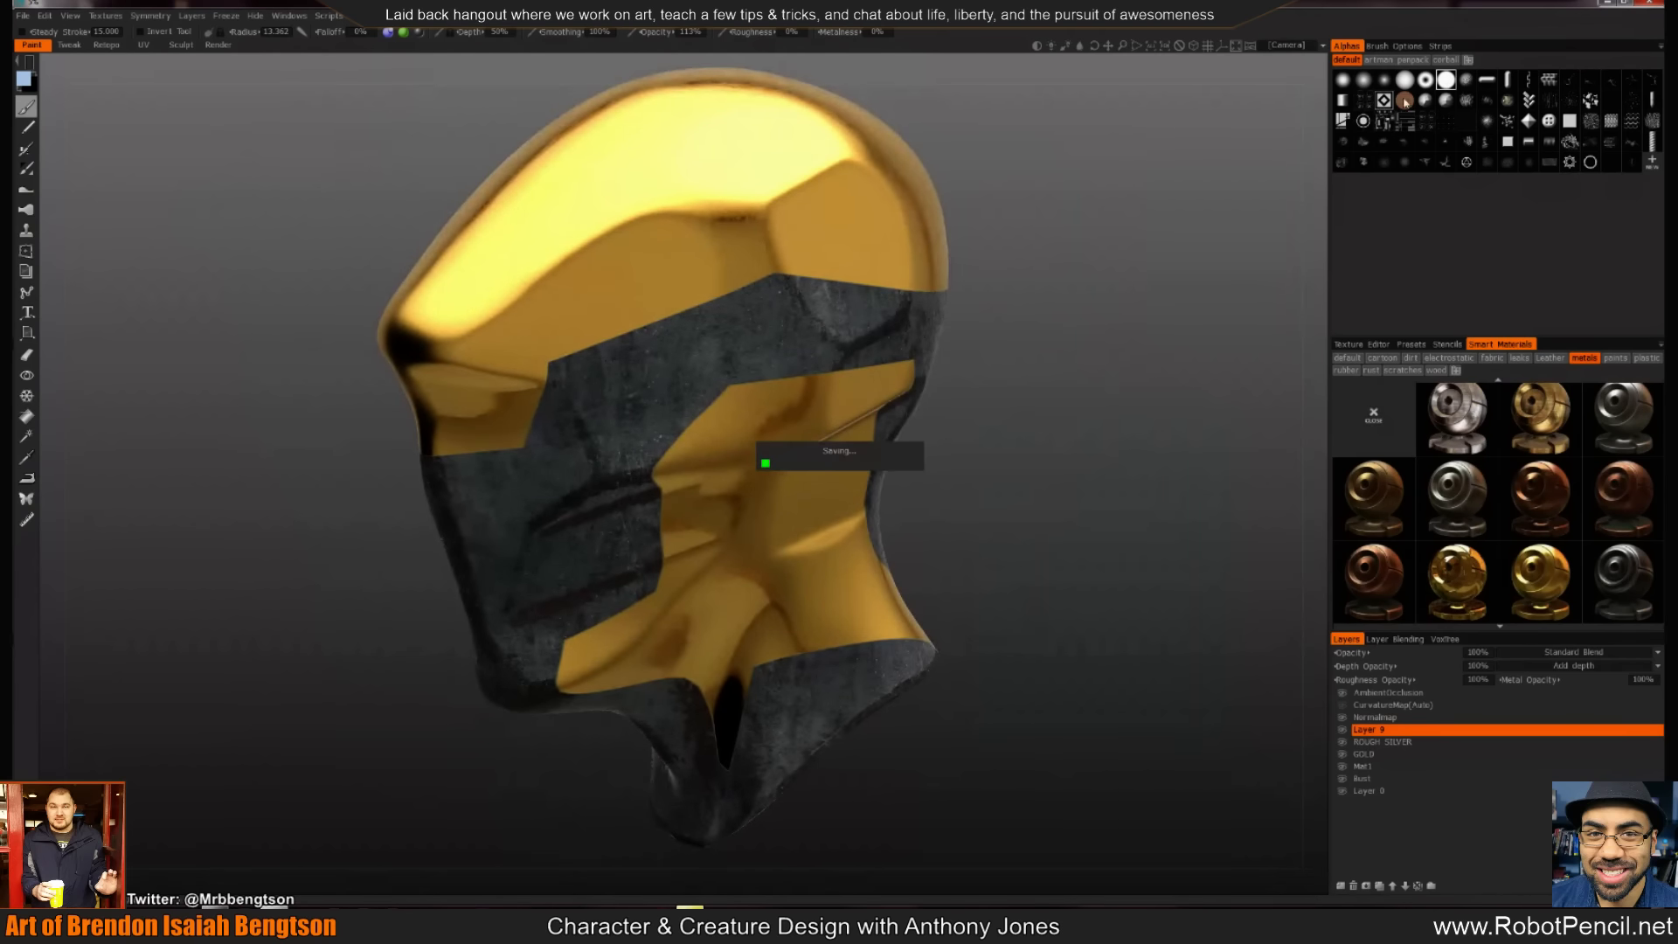
Choose the gear-shaped brush alpha, test a stamp on the gold area of the head and undo it
key("space")
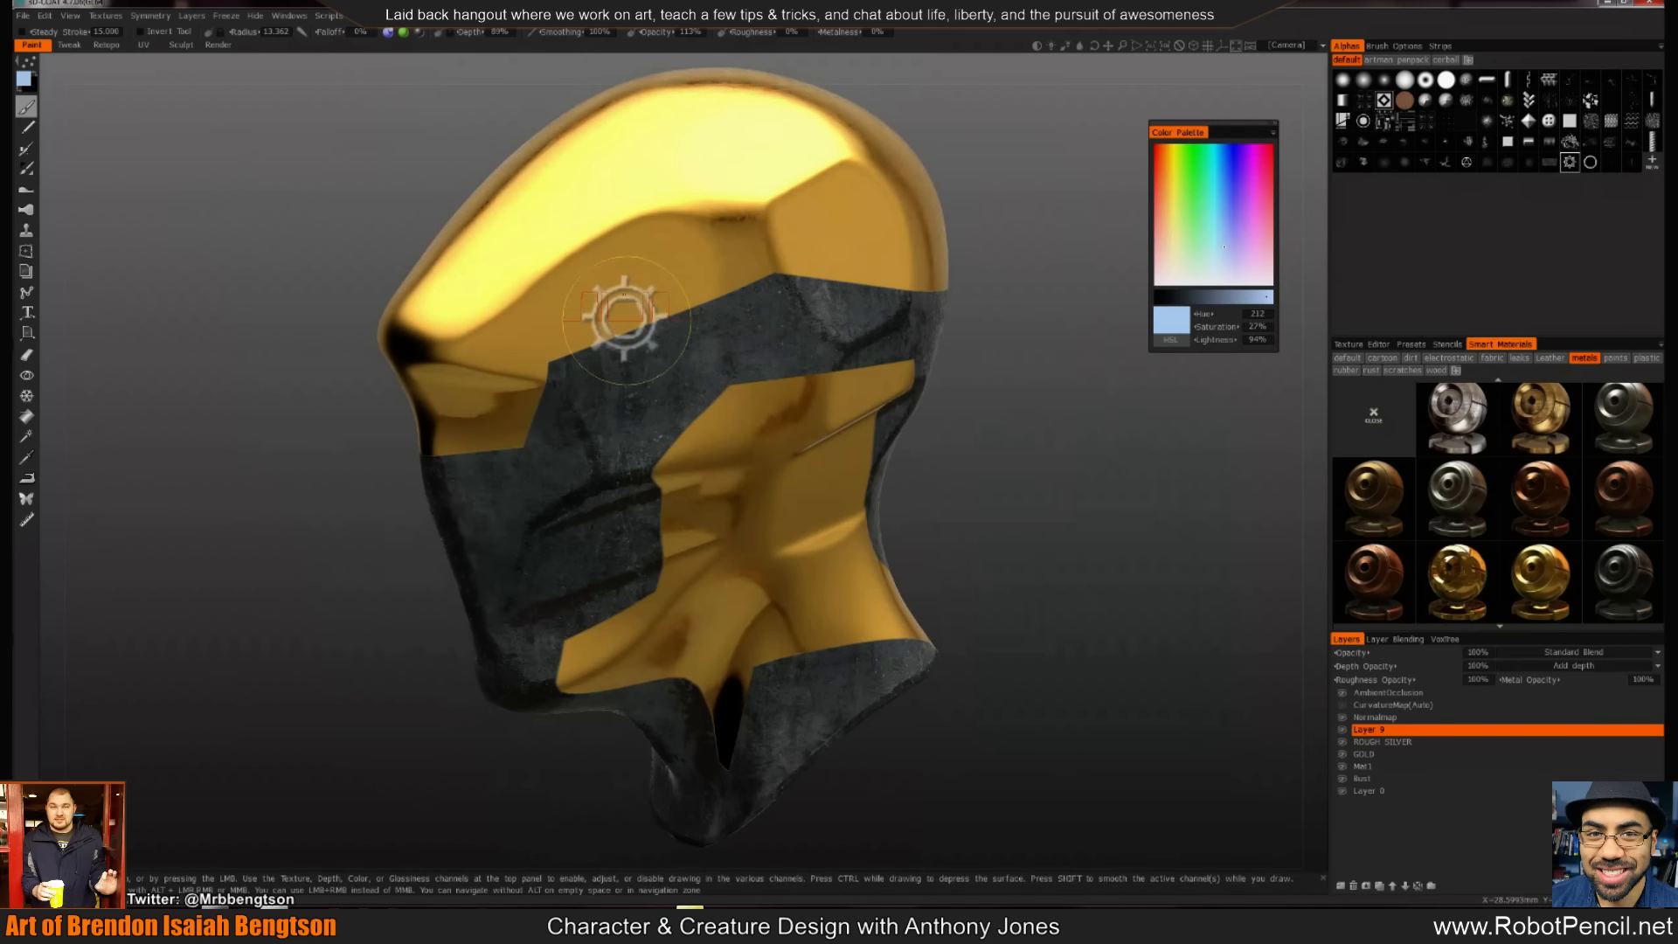
left_click(617, 282)
key("ctrl+z")
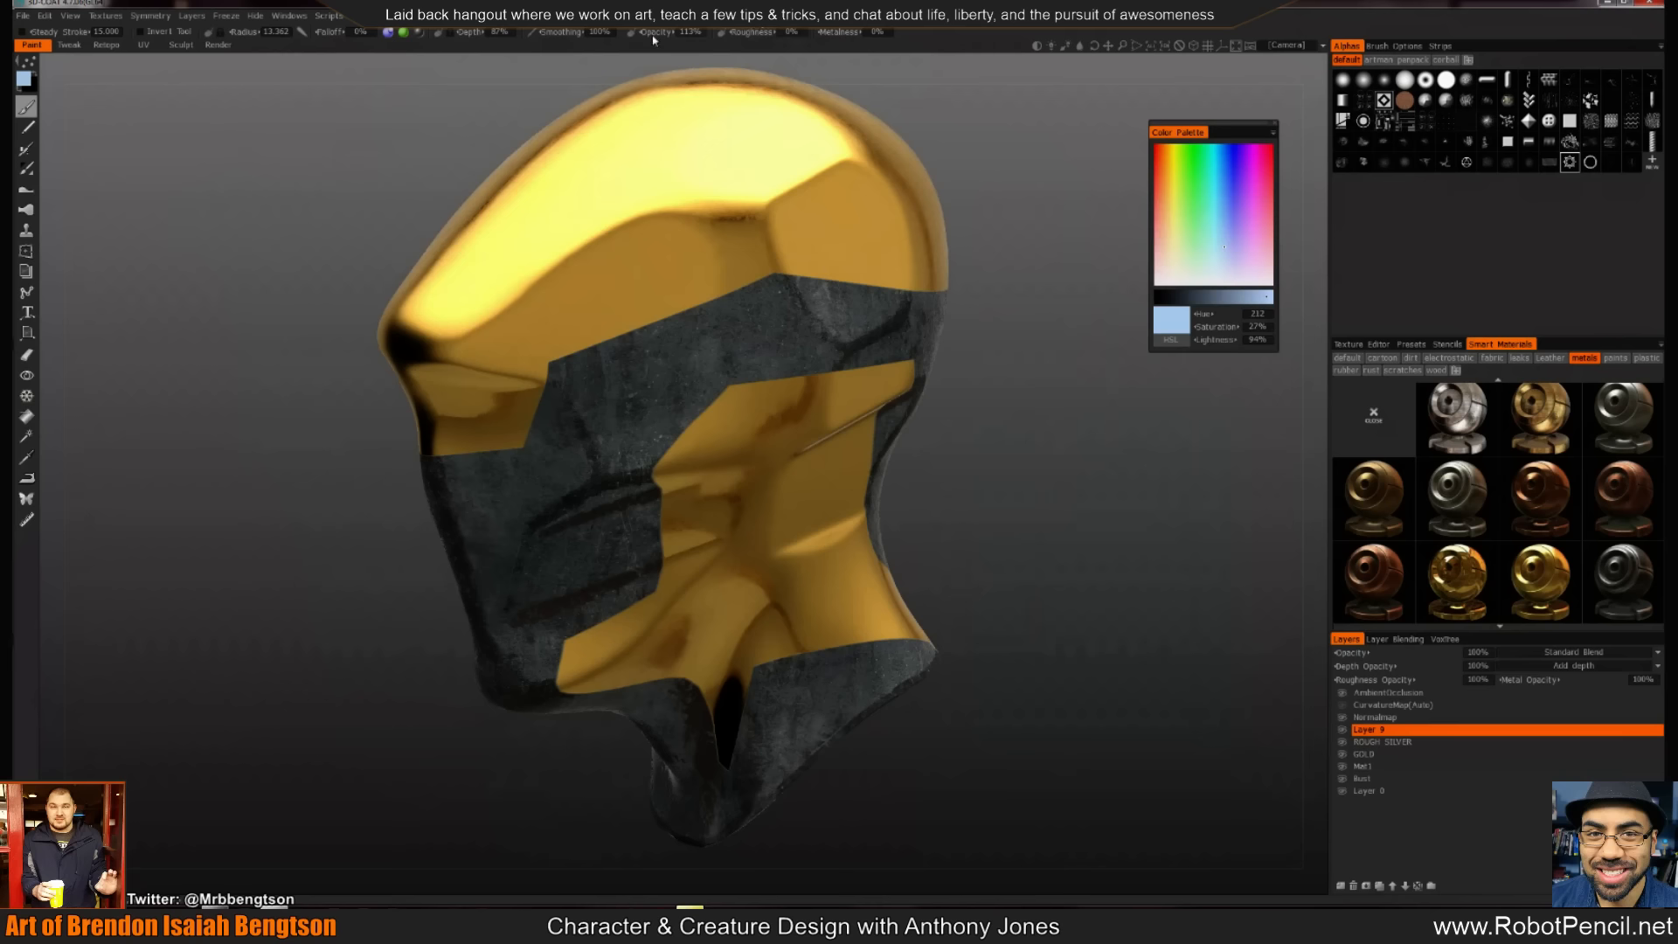
Set the brush metalness to 100% and pick a saturated blue with hue 202 and saturation 93%
left_click_drag(838, 32, 1195, 68)
mouse_move(1214, 213)
left_mouse_down()
mouse_move(1194, 179)
mouse_move(1167, 191)
mouse_move(1229, 158)
left_mouse_up()
left_click(1221, 154)
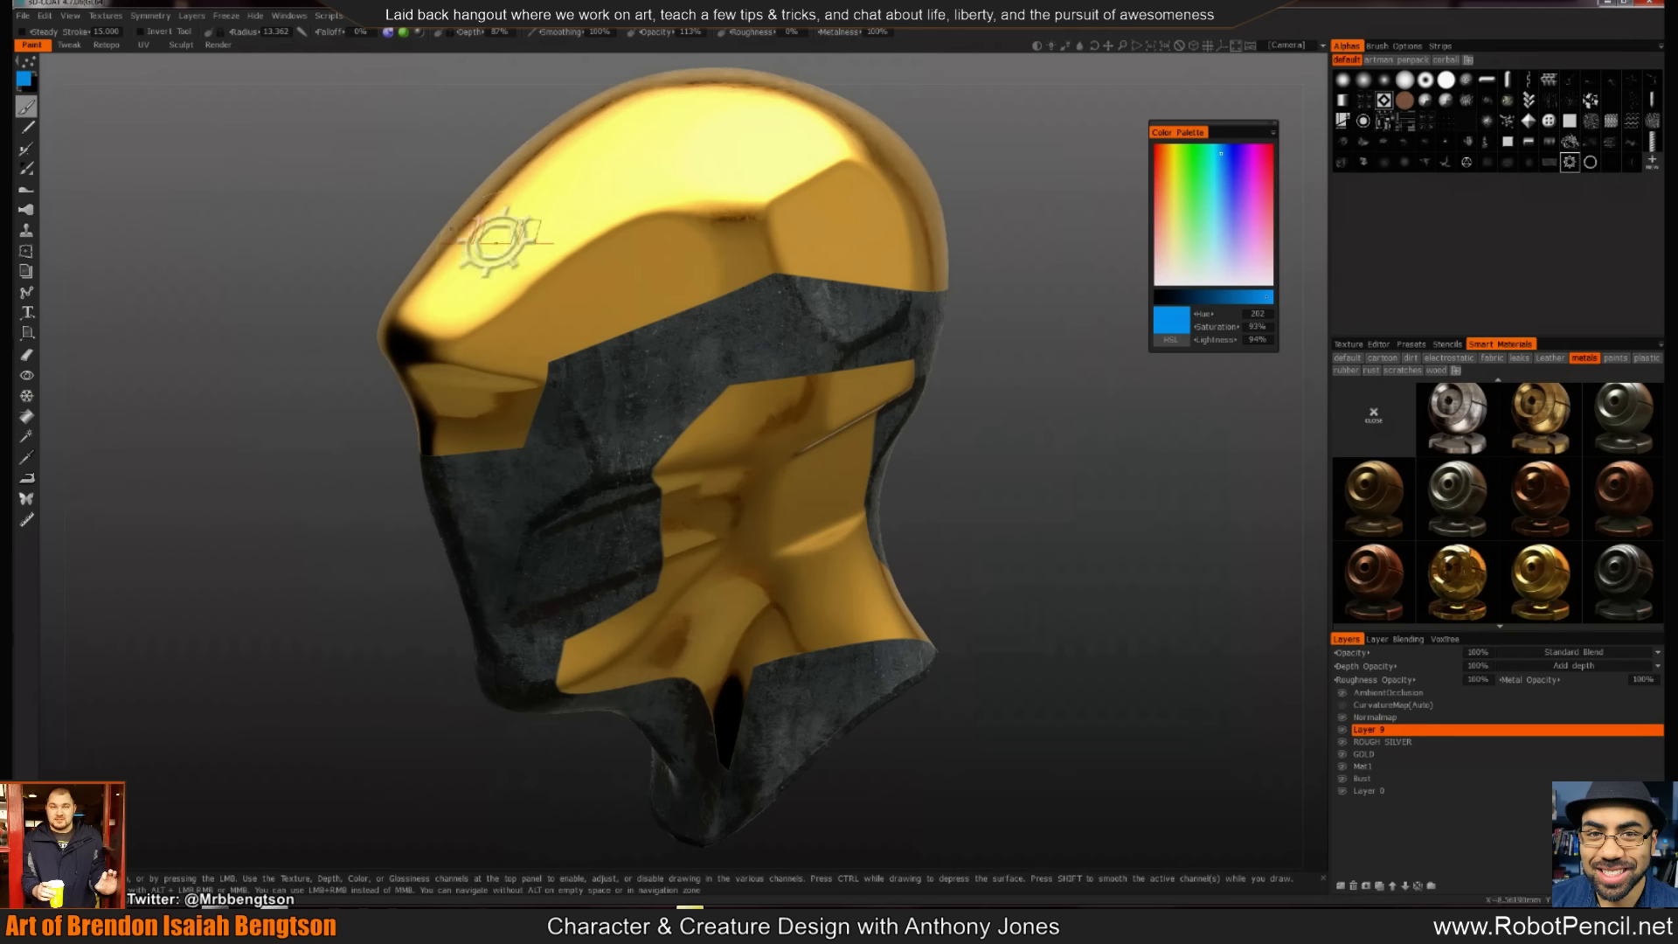
mouse_move(404, 38)
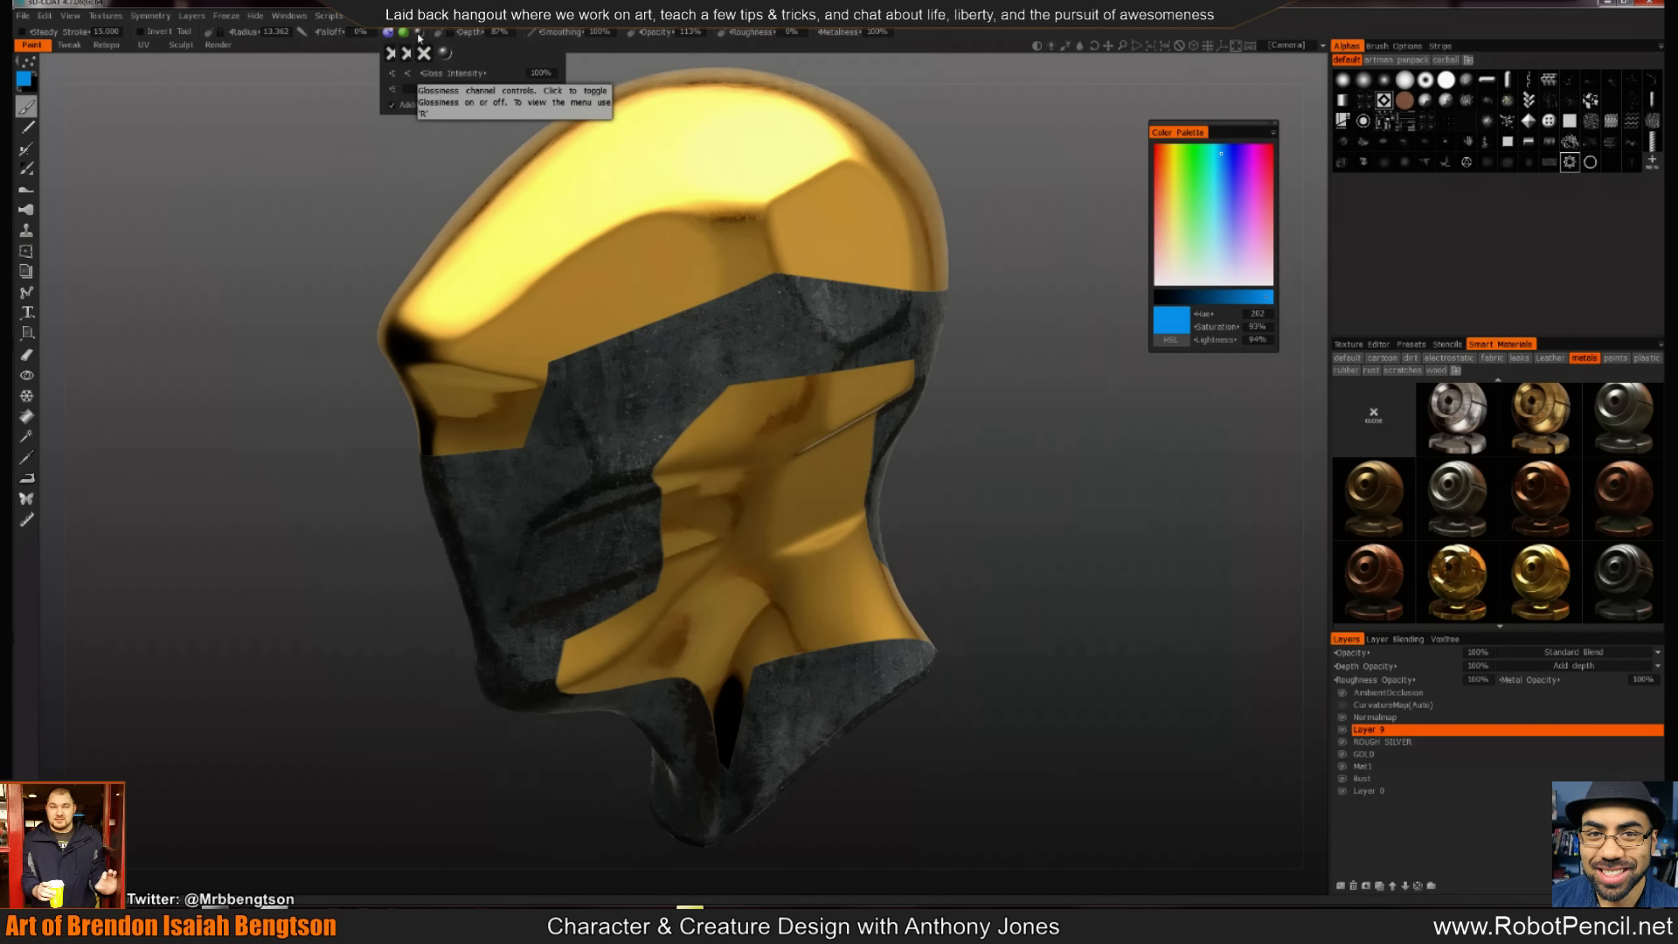
Stamp a blue metallic gear on the gold side of the head, try a second one on the silver band and undo the second
left_click(638, 302)
left_click_drag(600, 492, 603, 306, "alt")
scroll(854, 502, "up", 3)
scroll(604, 306, "up", 3)
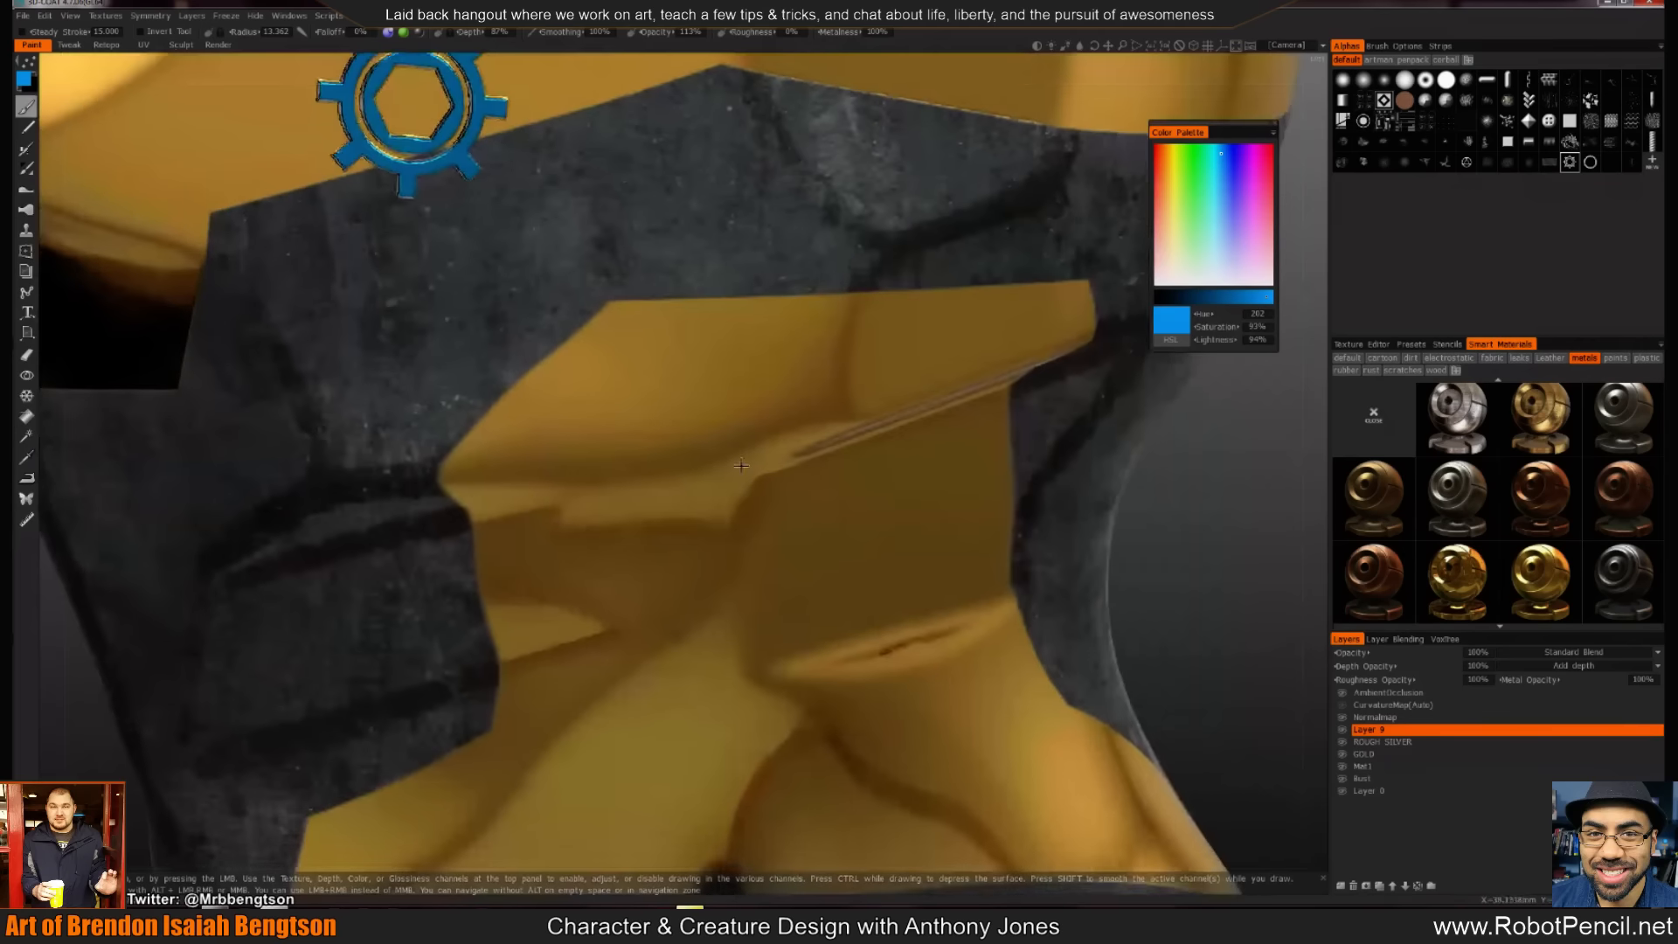
middle_click_drag(594, 298, 634, 470, "alt")
left_click_drag(633, 470, 828, 412, "alt")
scroll(830, 408, "down", 1)
mouse_move(638, 481)
left_mouse_down("alt")
mouse_move(772, 502)
mouse_move(686, 454)
mouse_move(591, 532)
mouse_move(716, 533)
mouse_move(855, 588)
mouse_move(814, 473)
mouse_move(637, 464)
mouse_move(828, 491)
mouse_move(947, 434)
mouse_move(547, 480)
mouse_move(758, 487)
left_mouse_up("alt")
scroll(618, 496, "down", 3)
left_click(591, 532)
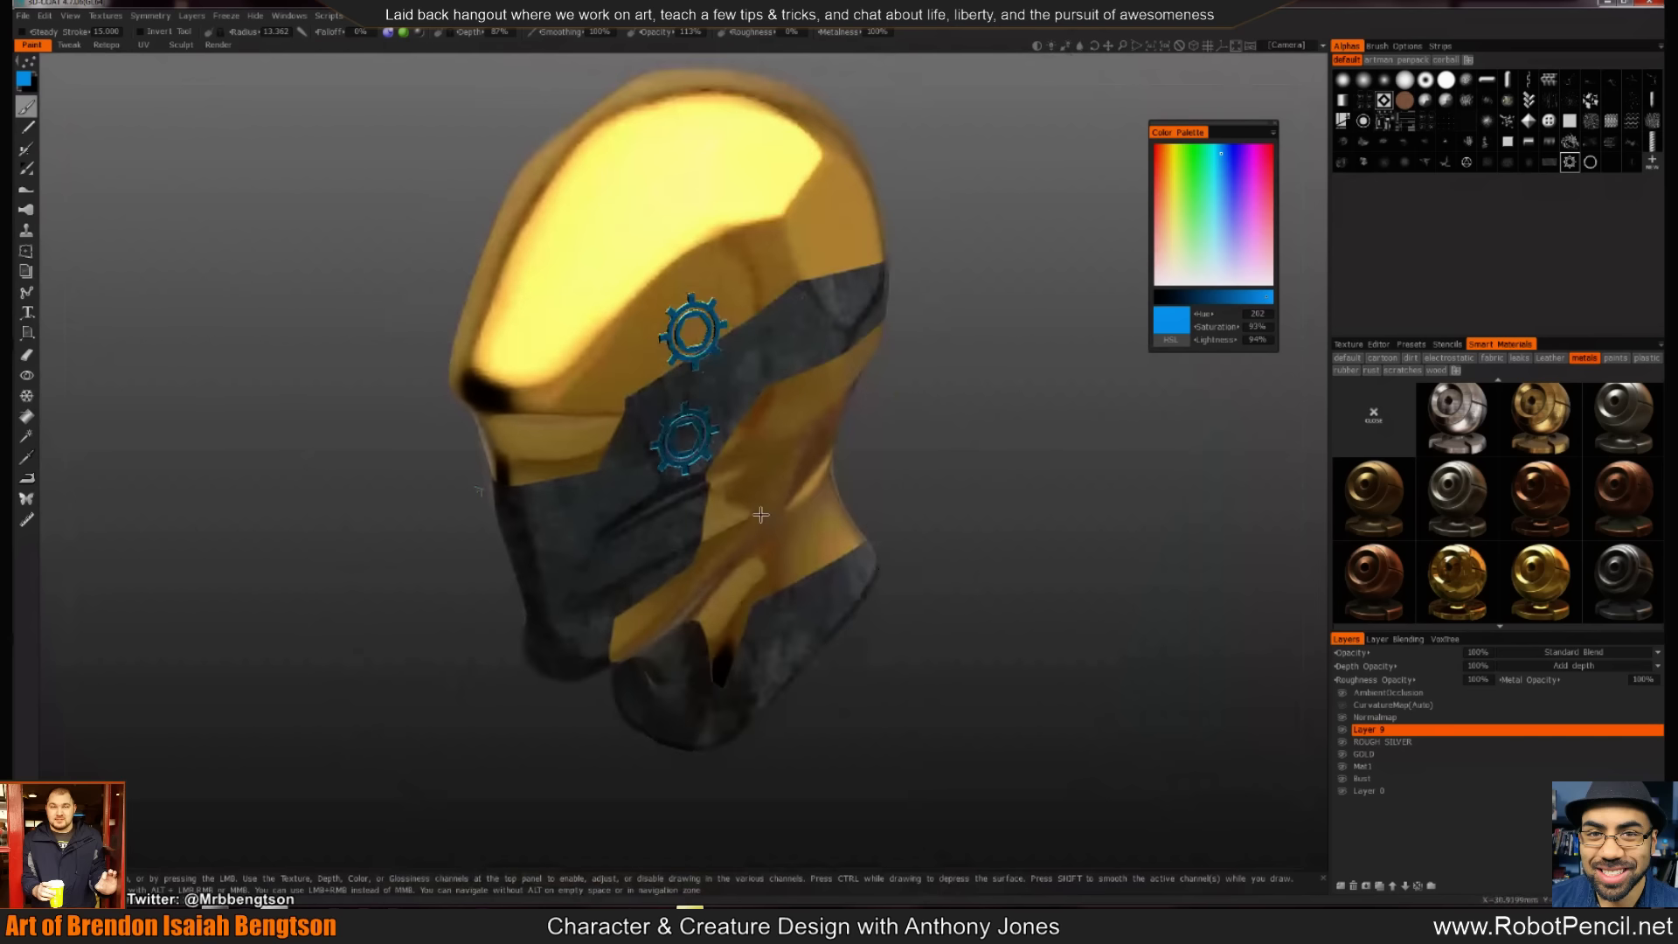
key("ctrl+z")
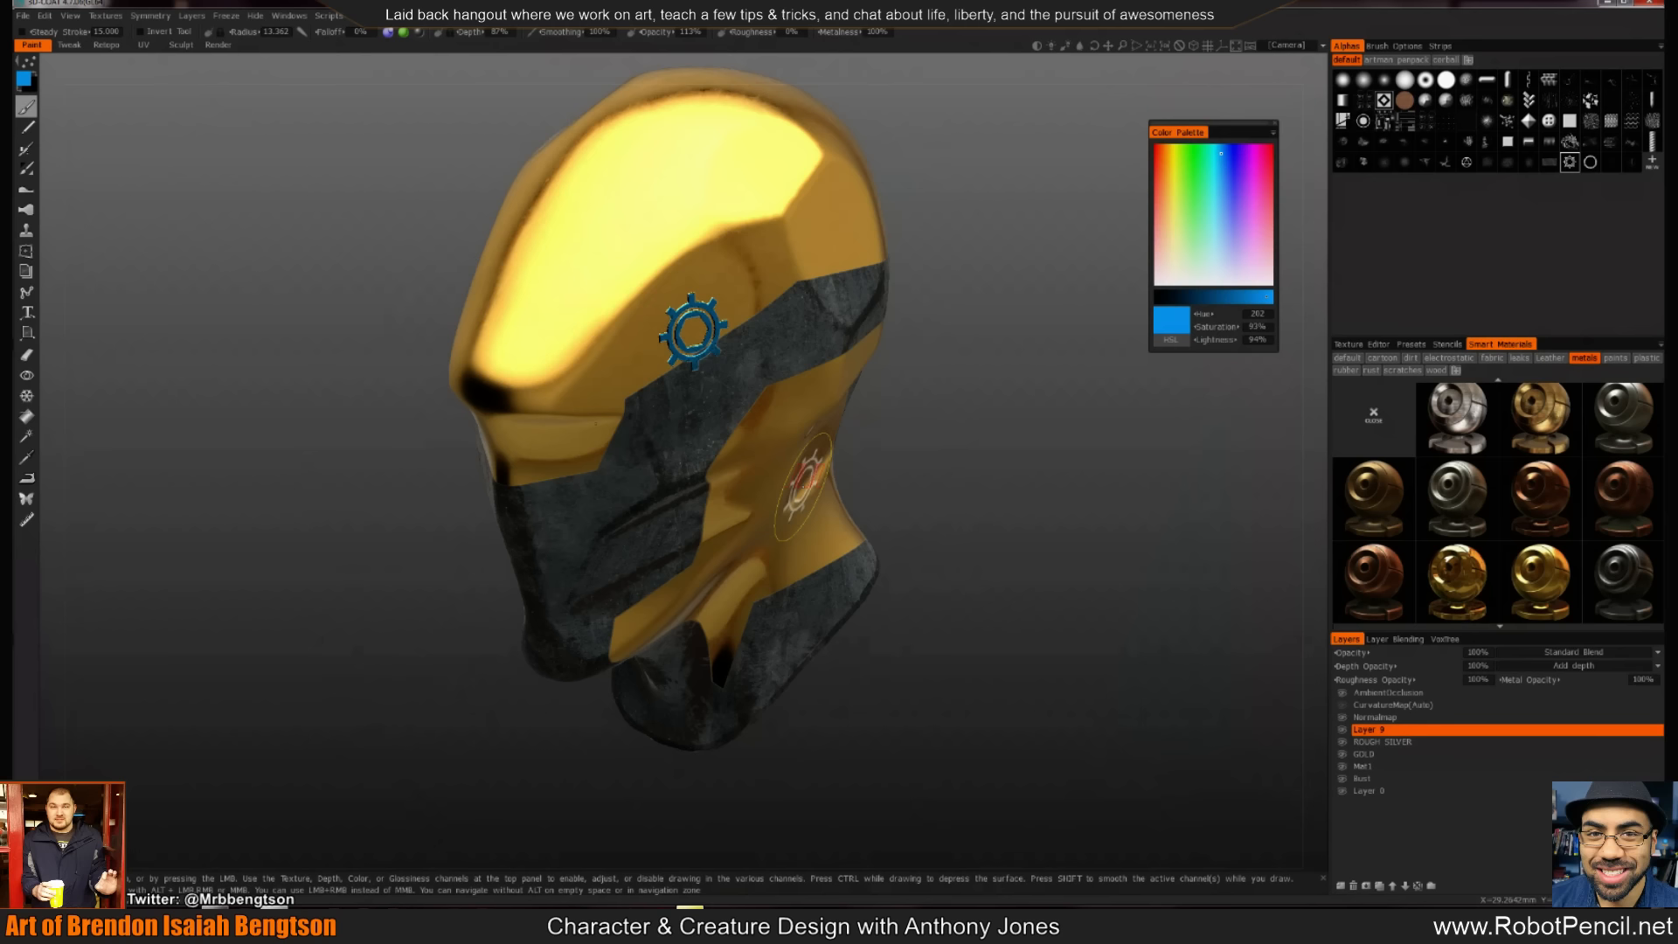
Try two other environment panoramas on the head and restore the grey studio panorama
left_click(1250, 46)
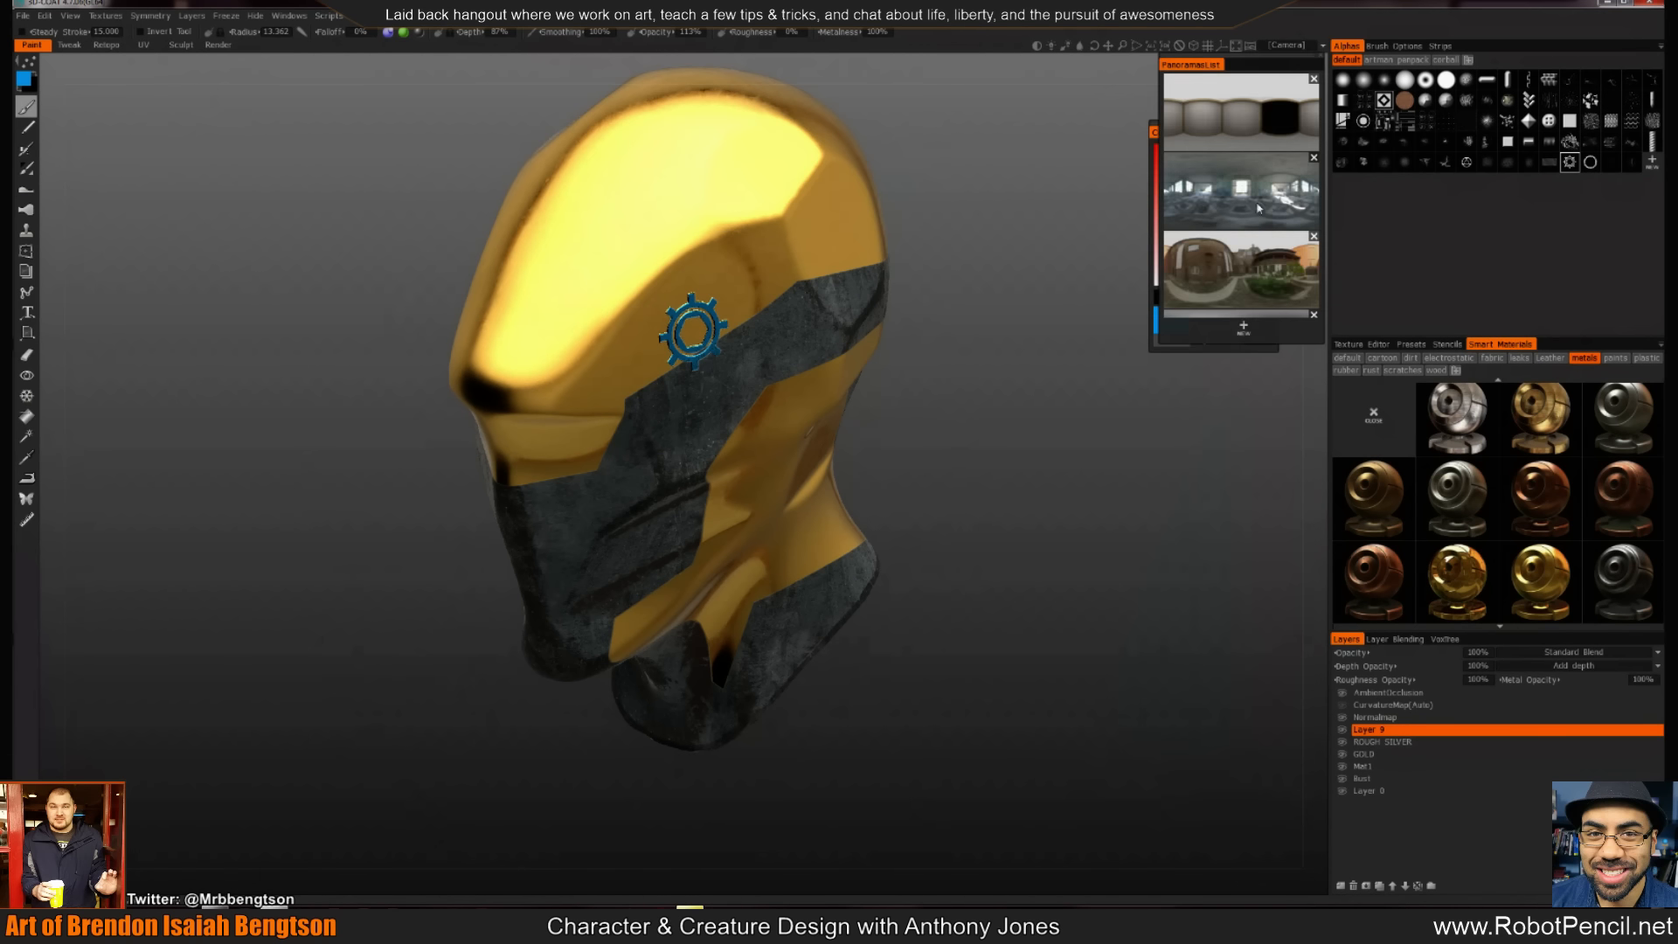
left_click(1263, 206)
left_click(1251, 49)
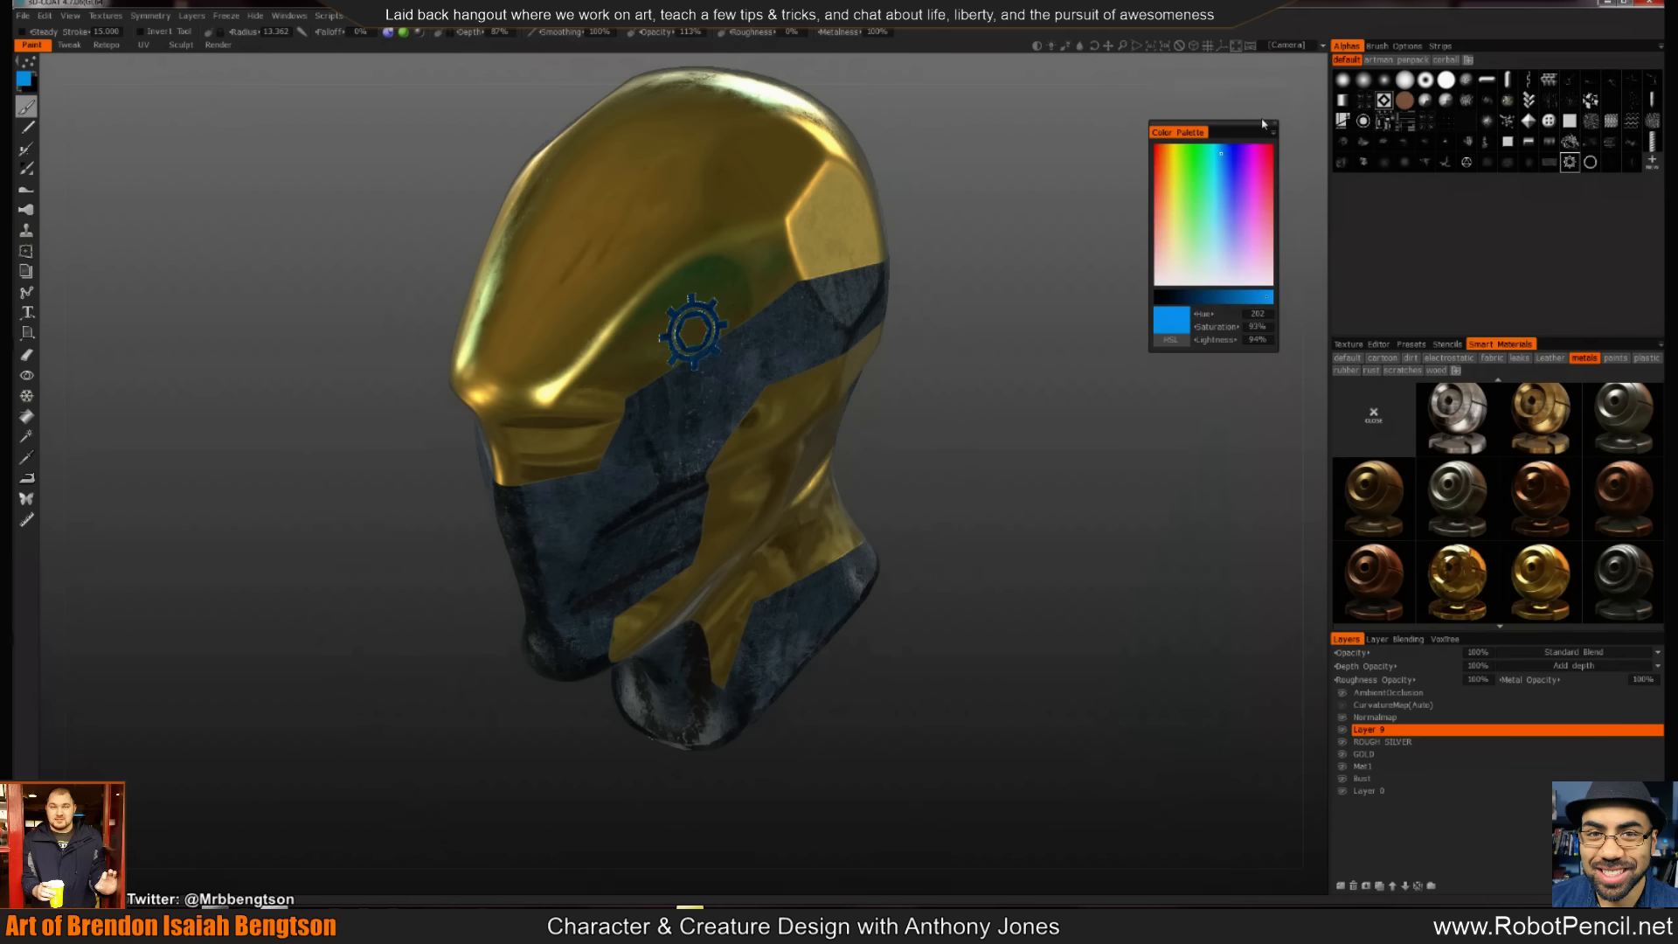
left_click(1253, 49)
scroll(1261, 269, "down", 5)
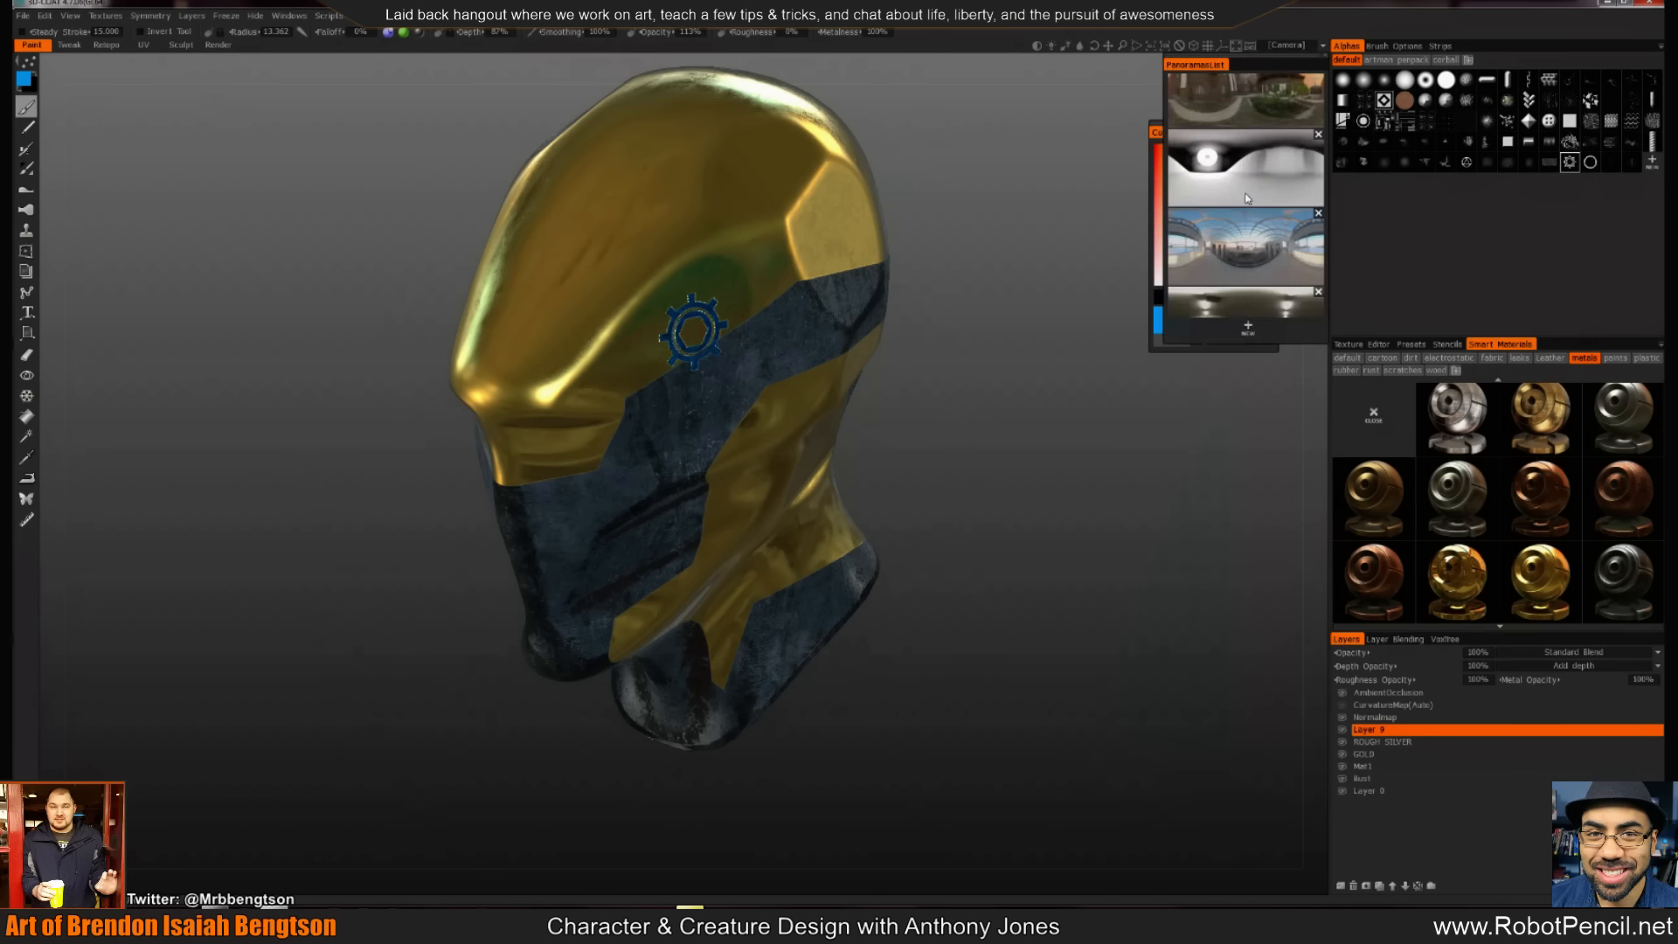
scroll(1243, 219, "down", 1)
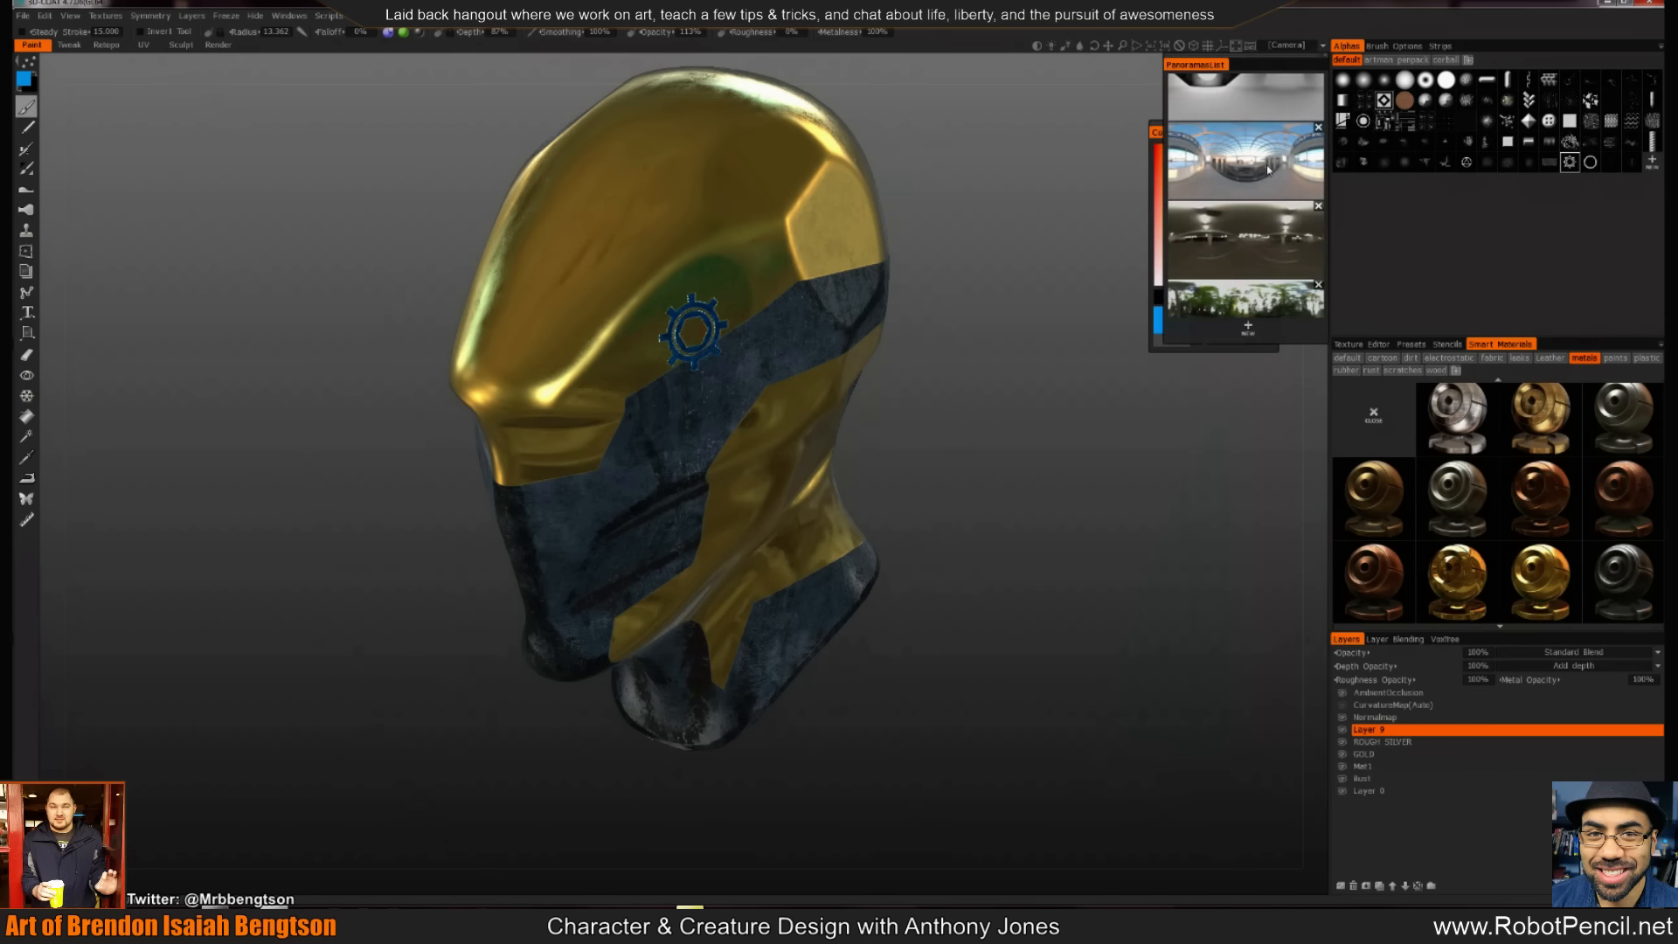
left_click(1261, 212)
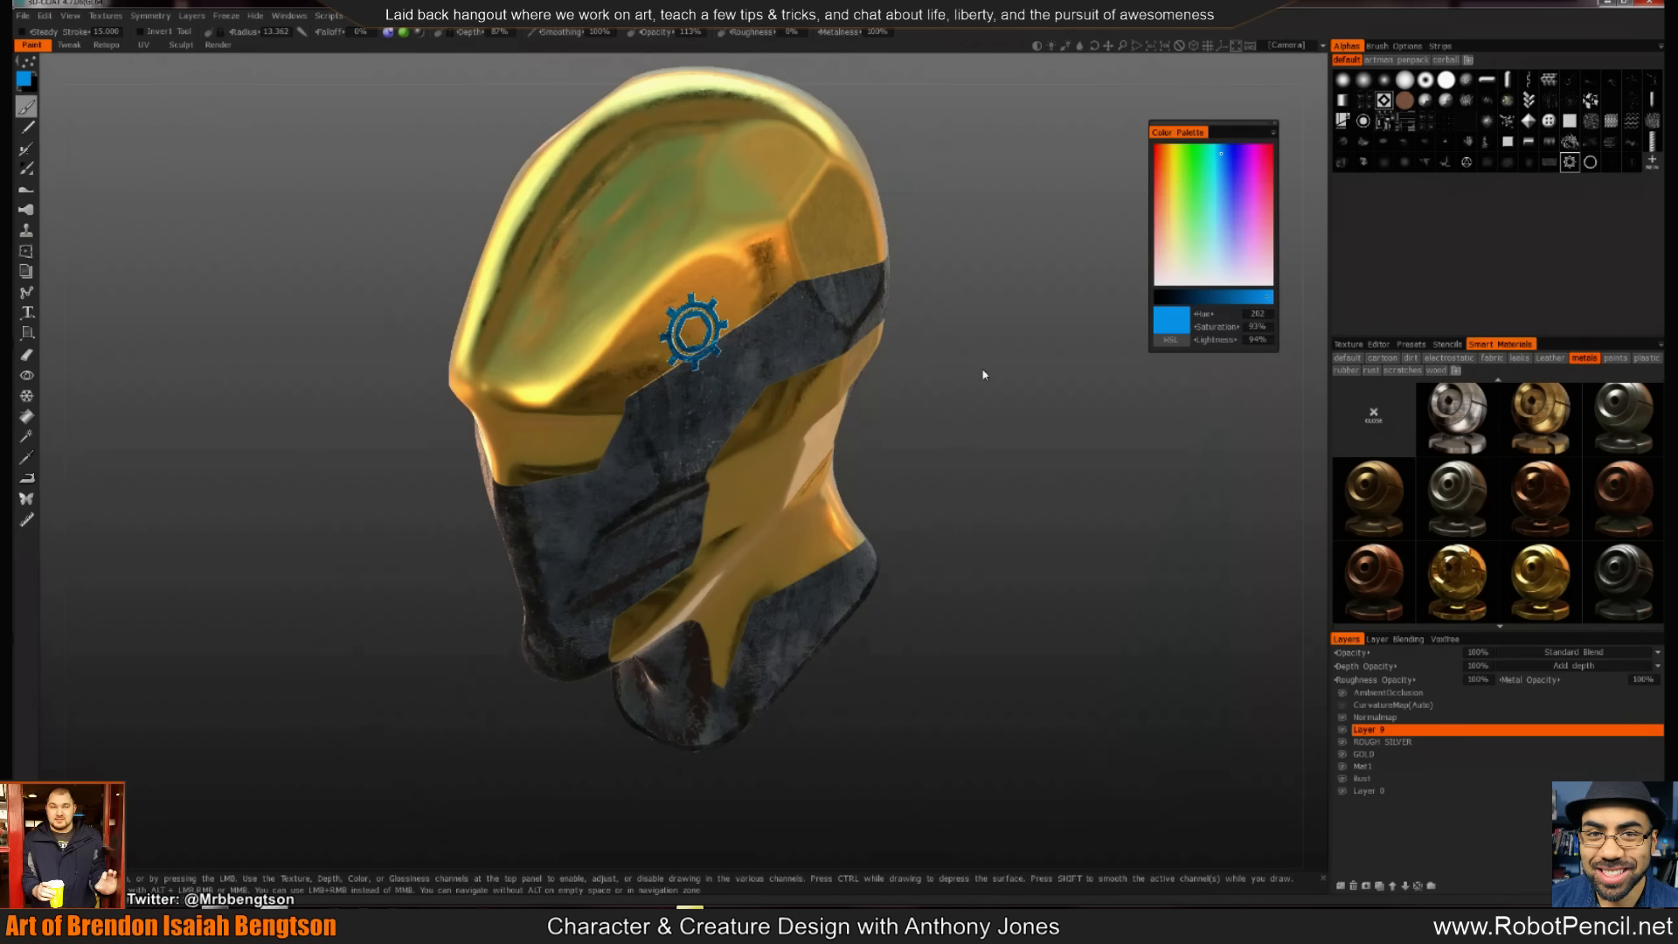
left_click(1250, 46)
scroll(1235, 248, "up", 5)
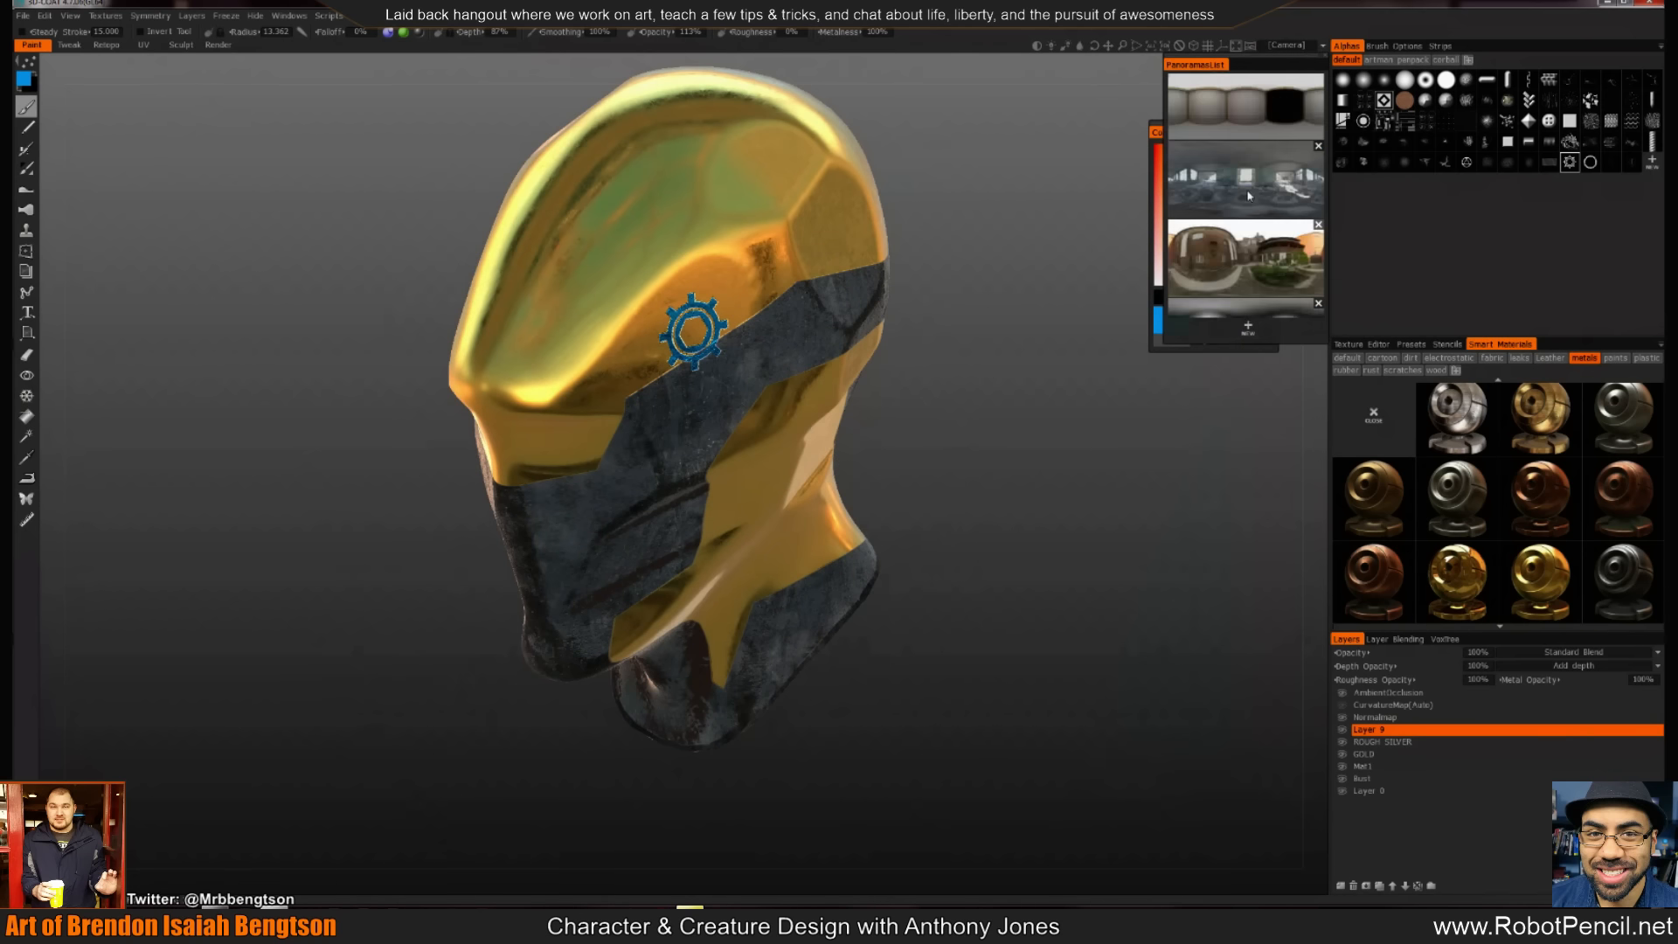
left_click(1246, 112)
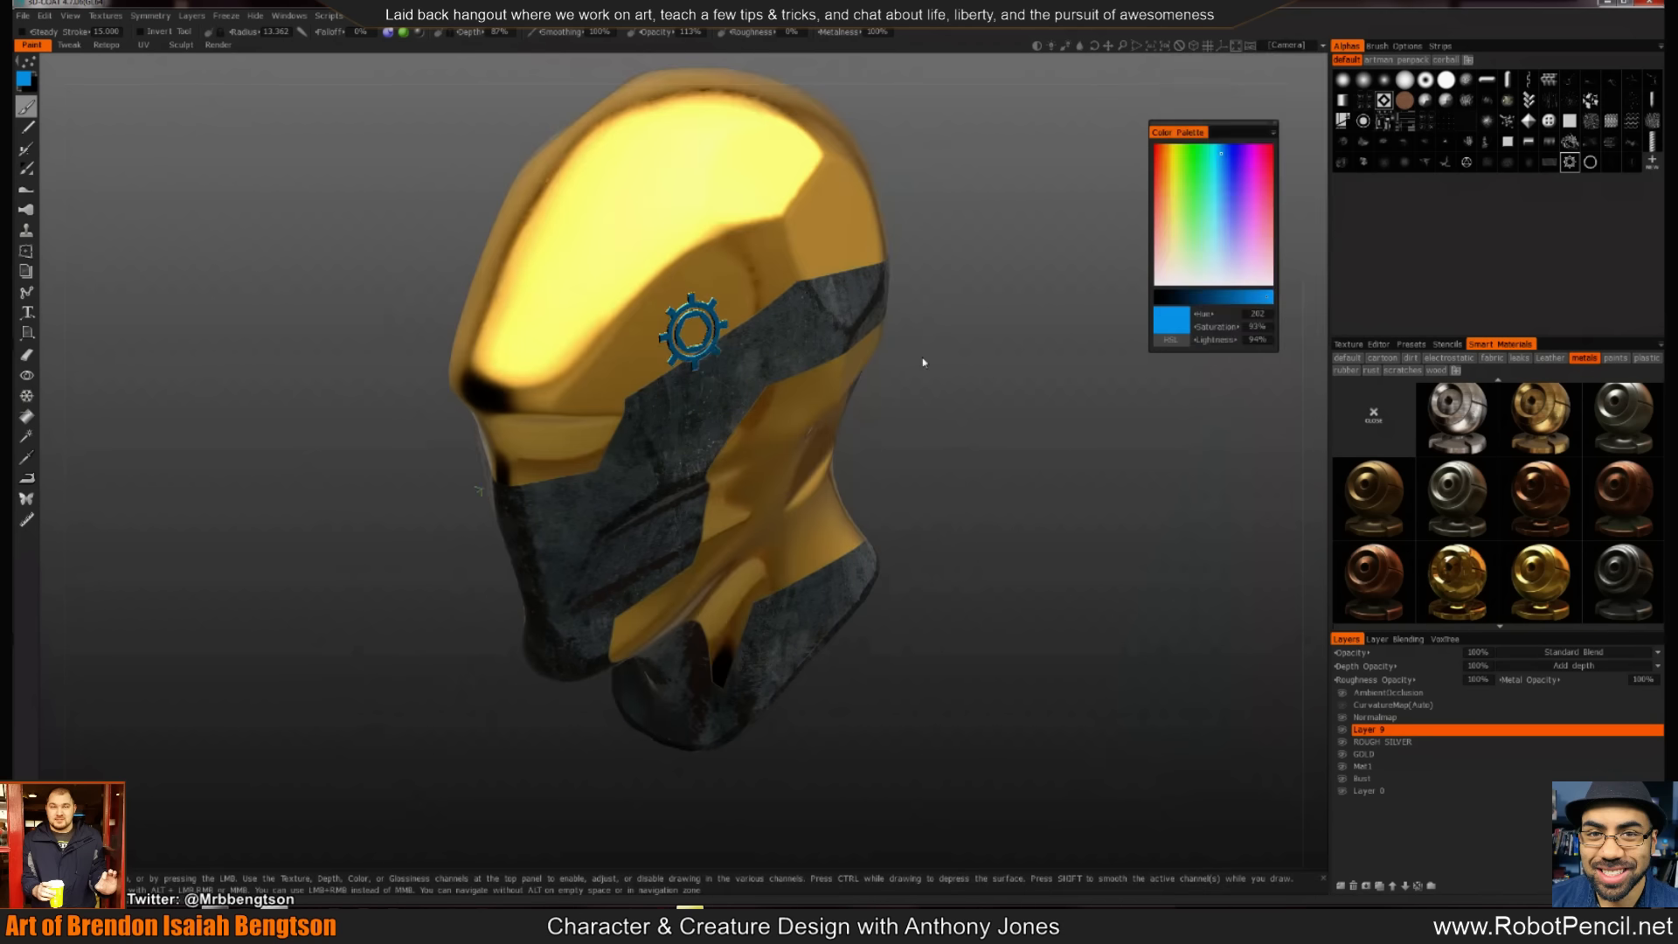
Inspect the mirrored gear stamp from the front and both sides of the head, and undo it
left_click_drag(929, 317, 981, 395)
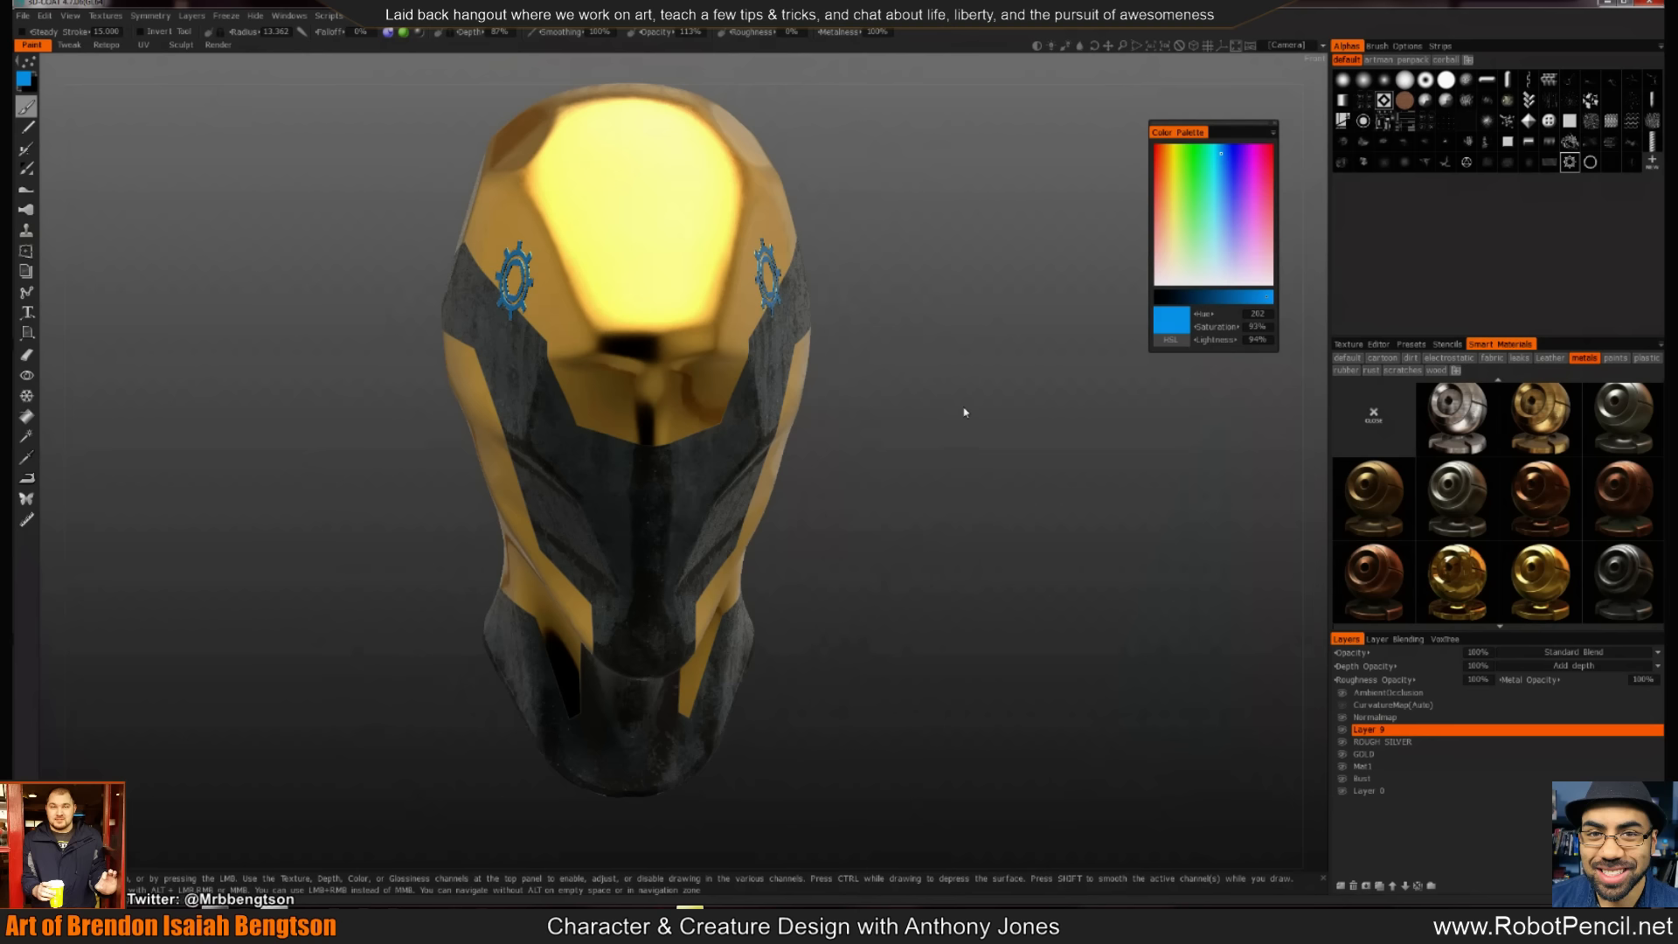
left_click(1250, 46)
left_click_drag(911, 505, 989, 439)
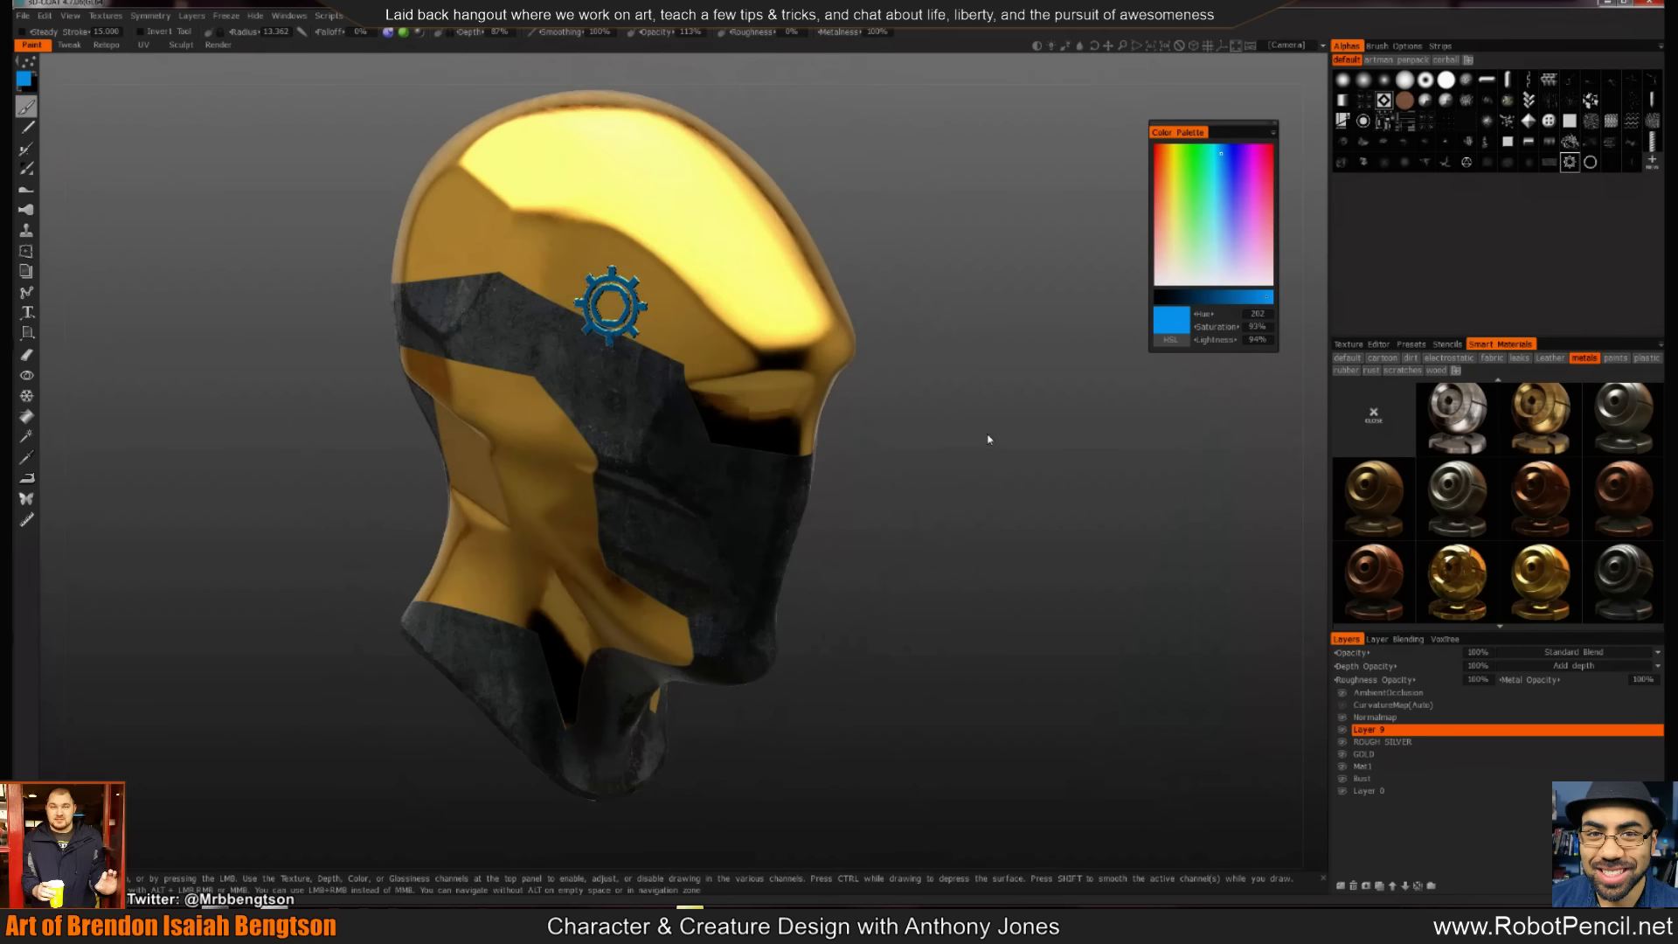
mouse_move(930, 449)
left_mouse_down()
mouse_move(1007, 437)
mouse_move(997, 480)
left_mouse_up()
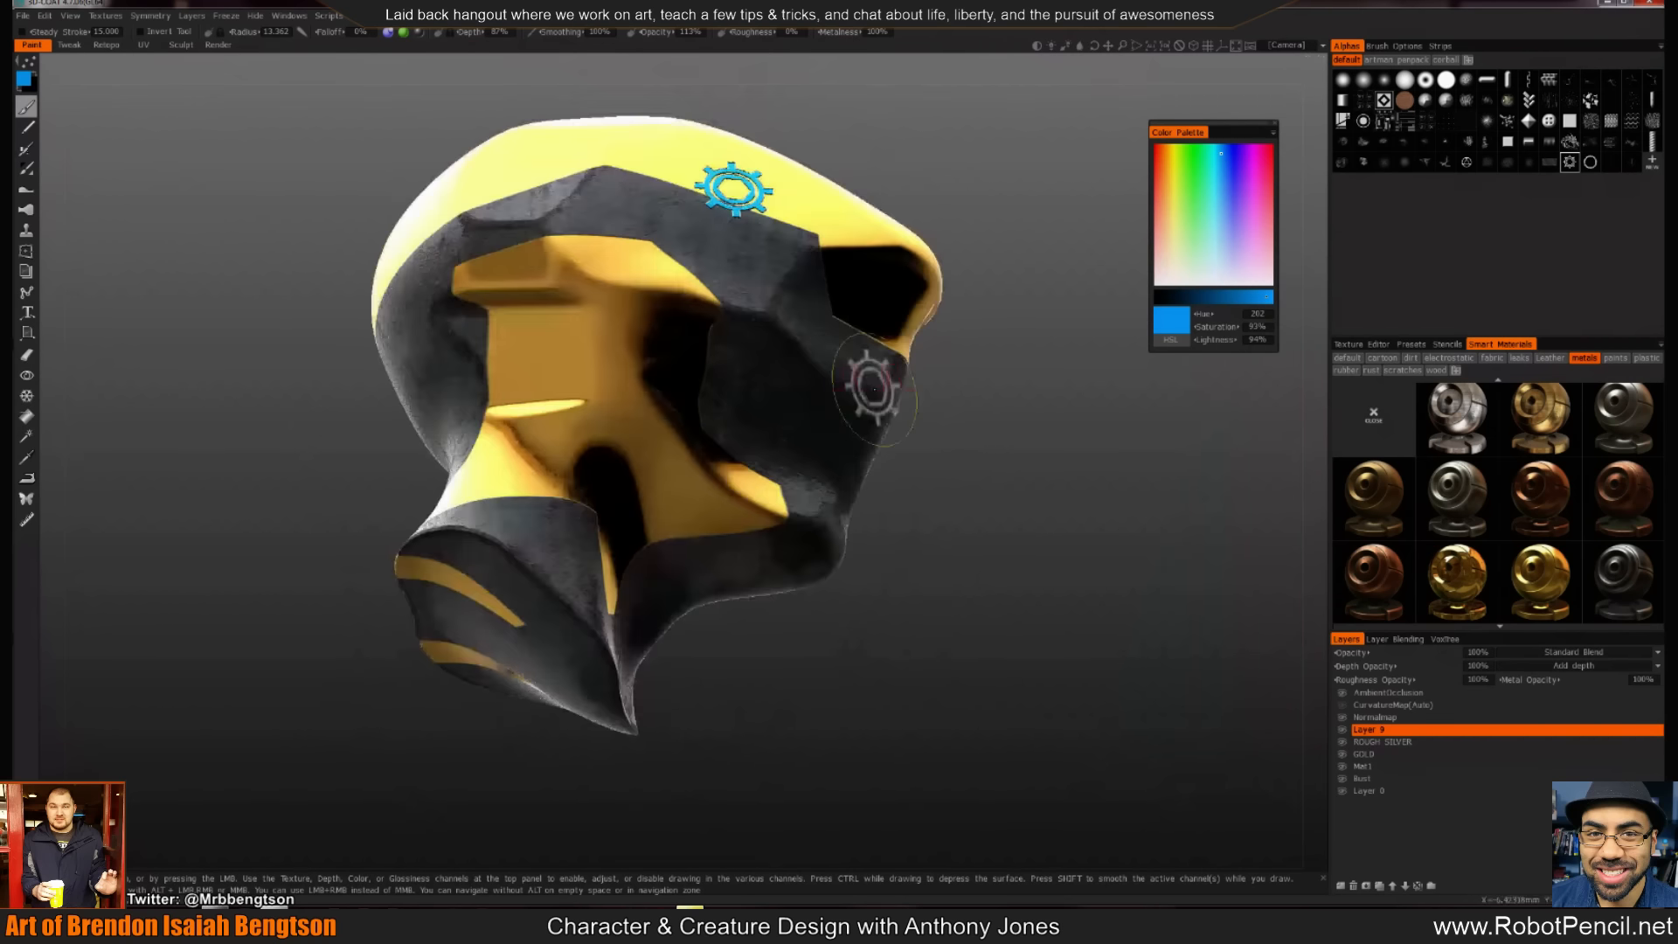
key("ctrl+z")
left_click_drag(754, 358, 729, 441, "alt+shift")
Disable the color and glossiness channels, choose the hard round alpha, switch the stroke mode and shrink the brush radius to about 0.48
right_click_drag(715, 357, 664, 356)
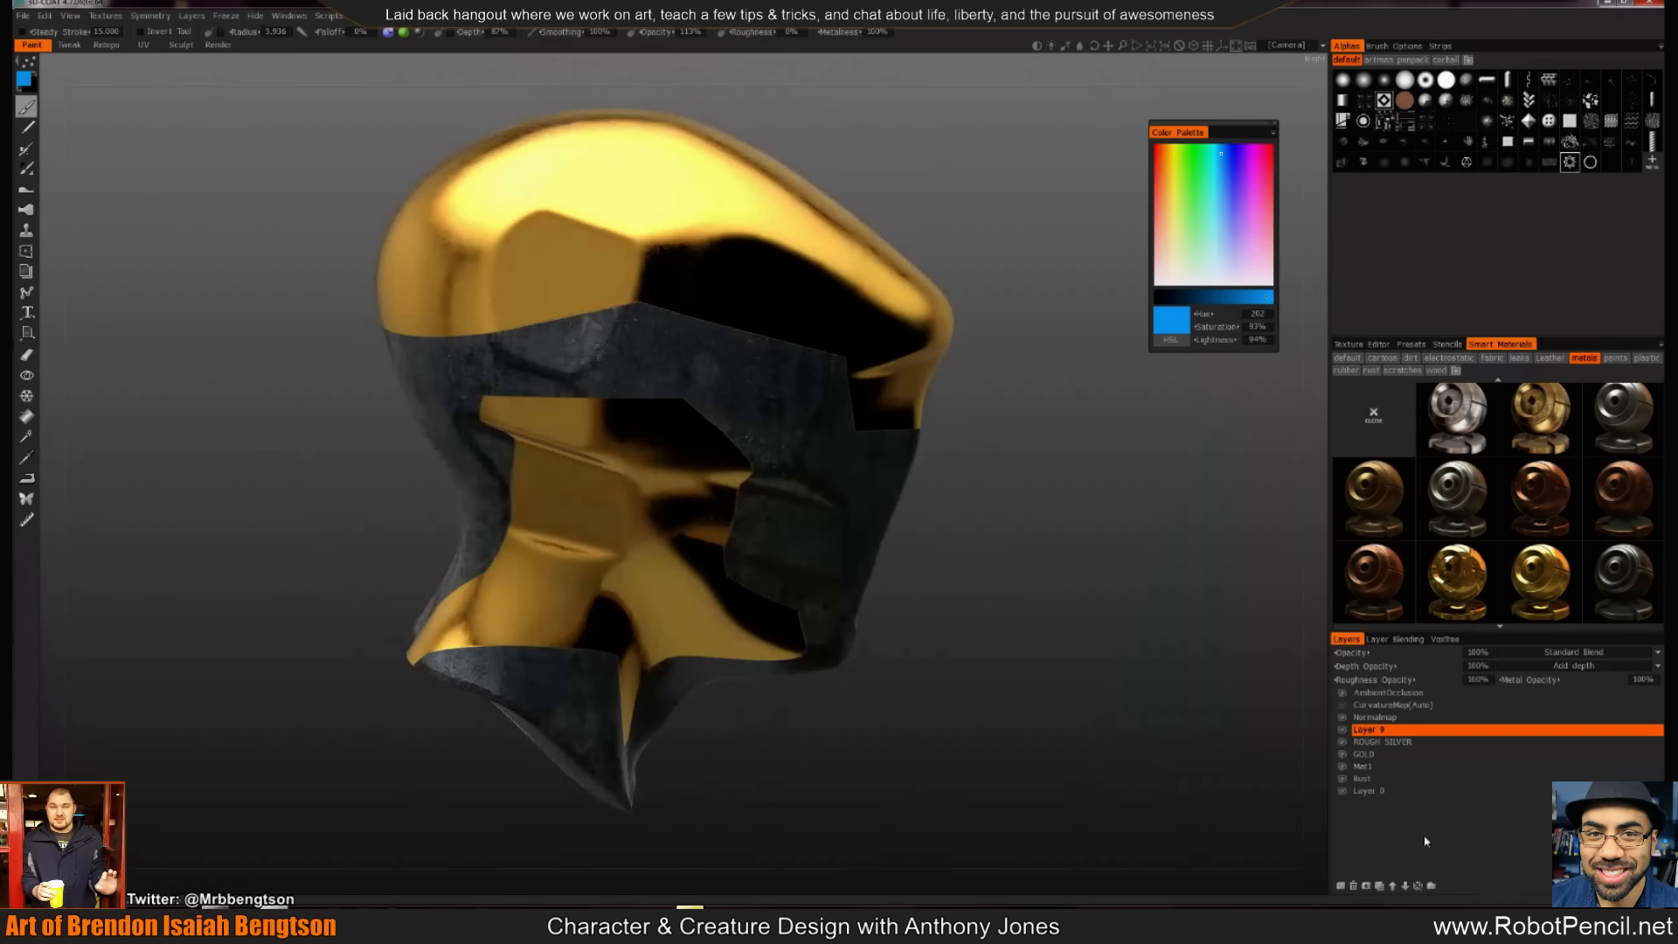
left_click(403, 33)
left_click(418, 32)
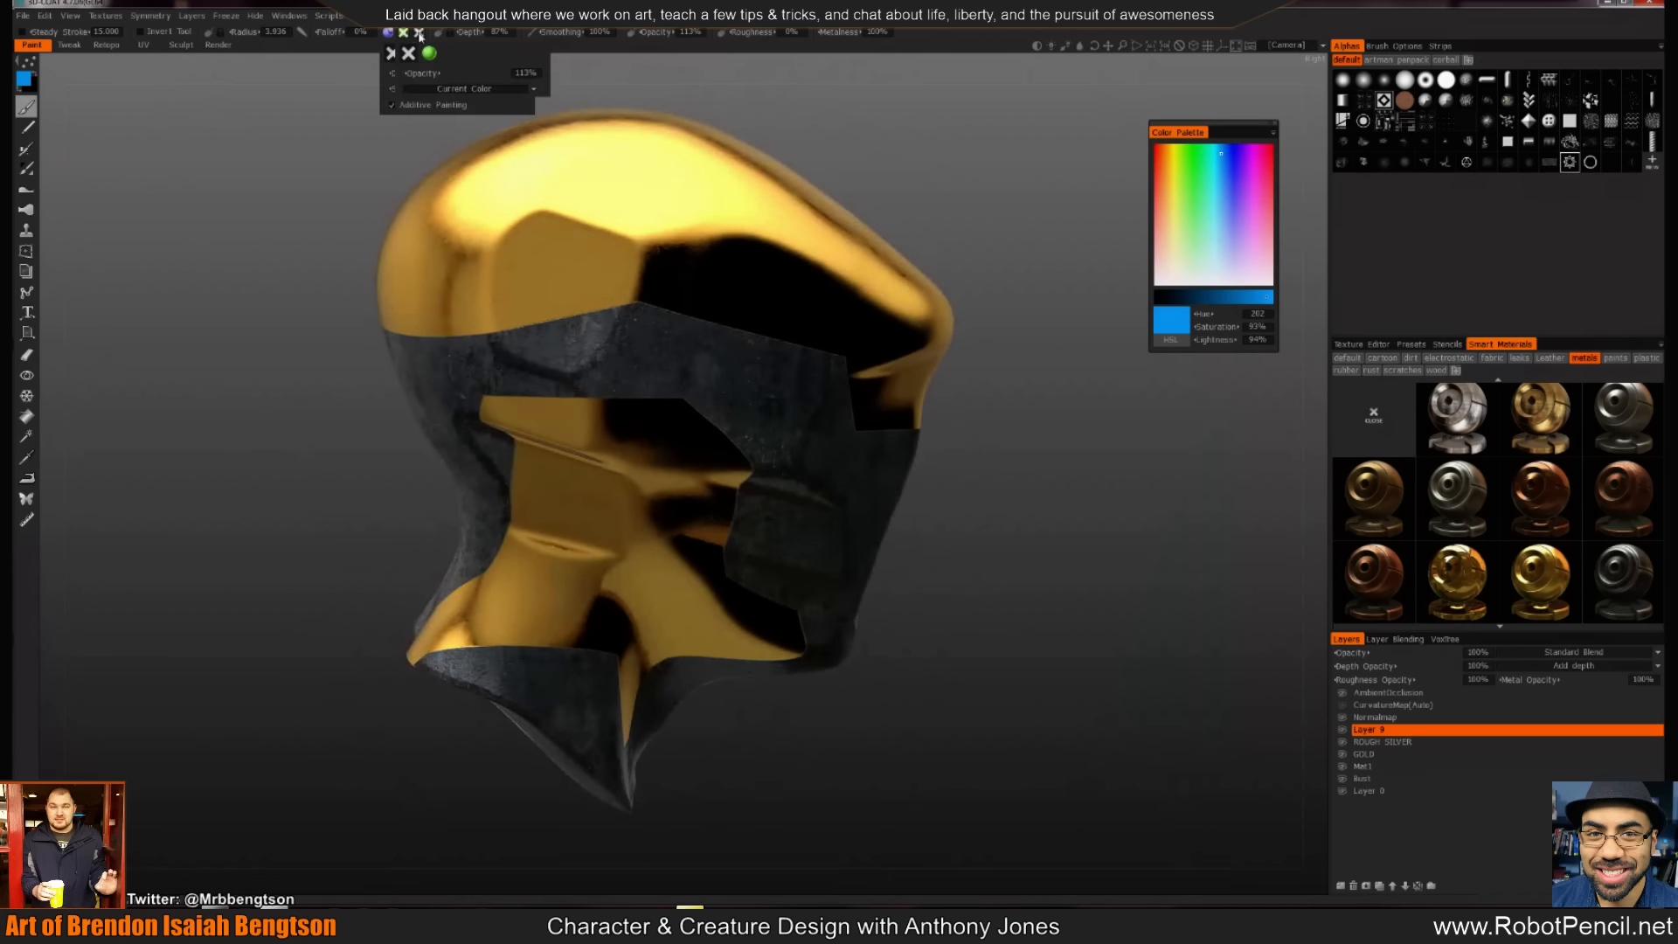
left_click(1442, 84)
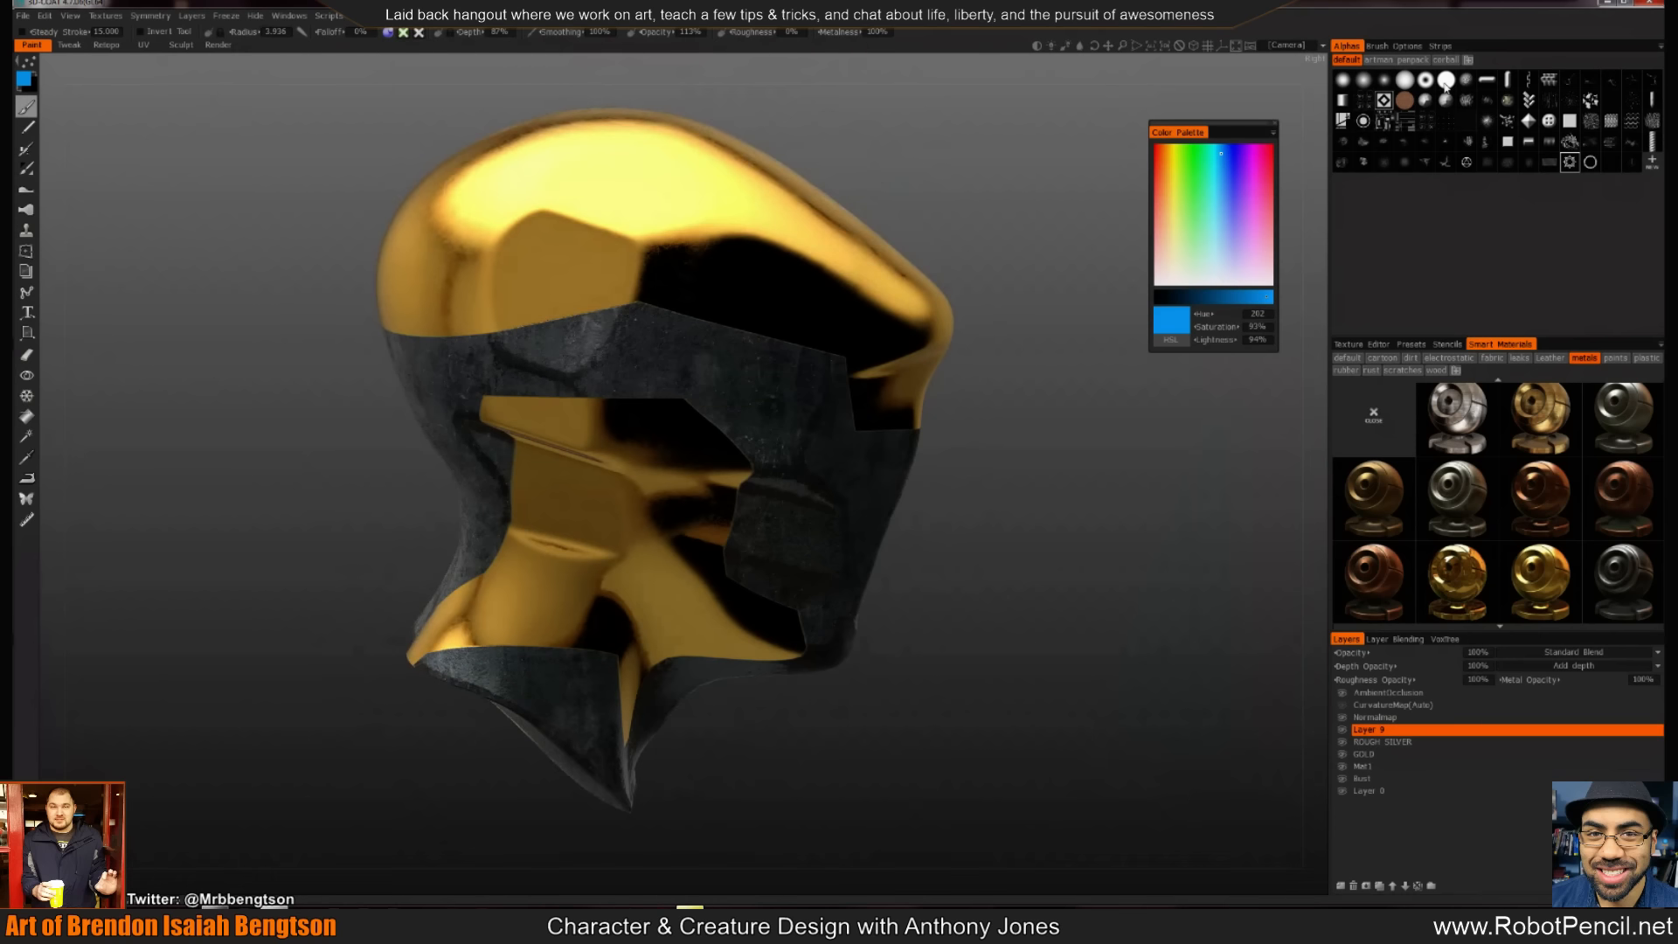
right_click_drag(762, 265, 725, 265)
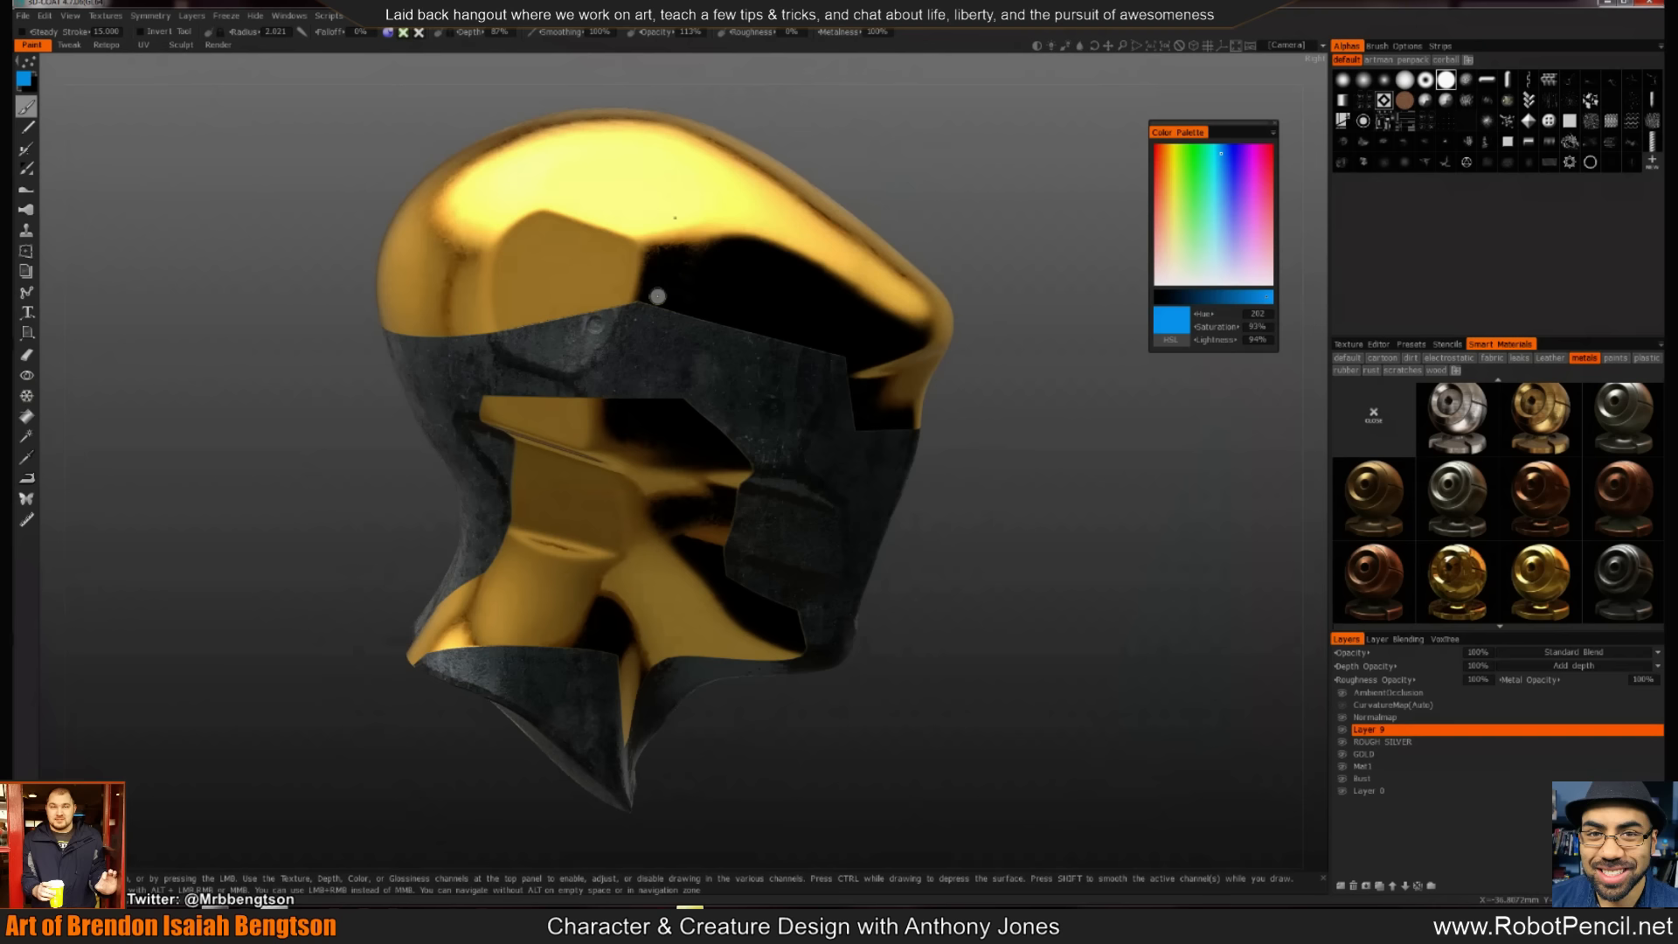
key("space")
left_click(542, 307)
right_click_drag(552, 309, 516, 310)
Try depth-only line strokes across the gold upper side of the head and undo them
left_click_drag(581, 311, 634, 229)
key("ctrl+z")
left_click_drag(564, 340, 659, 187)
mouse_move(780, 541)
left_mouse_down("alt")
mouse_move(779, 236)
mouse_move(614, 289)
left_mouse_up("alt")
key("ctrl+z")
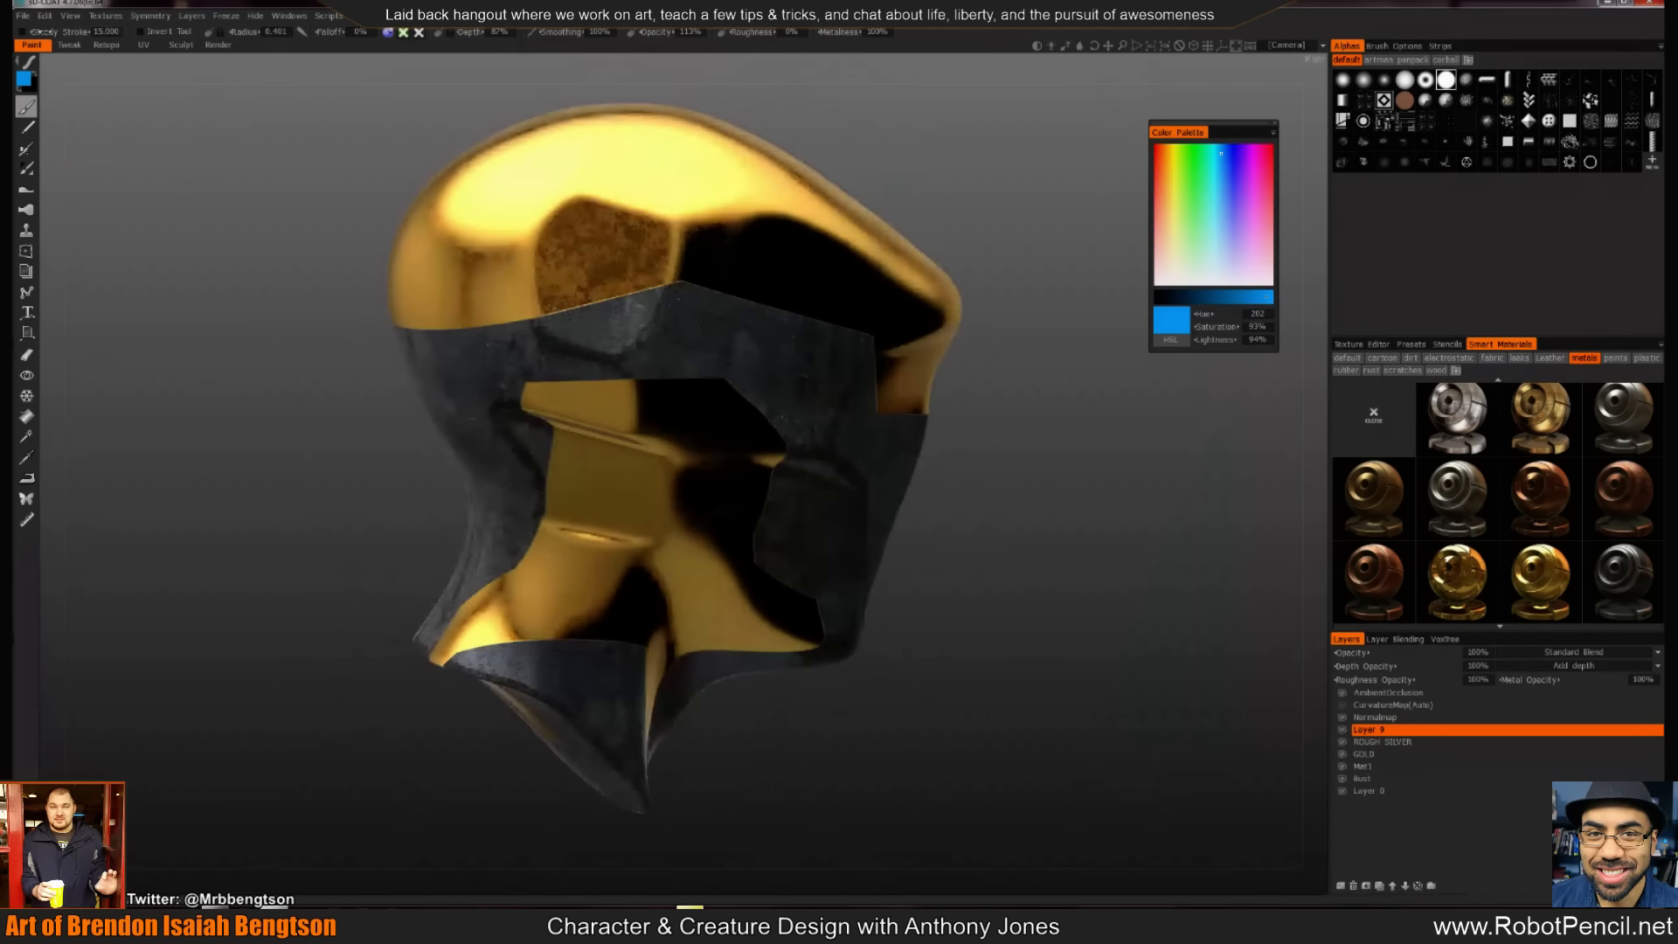
Set Steady Stroke to 10 and engrave a short line at the upper edge of the gold side facet
left_click(109, 32)
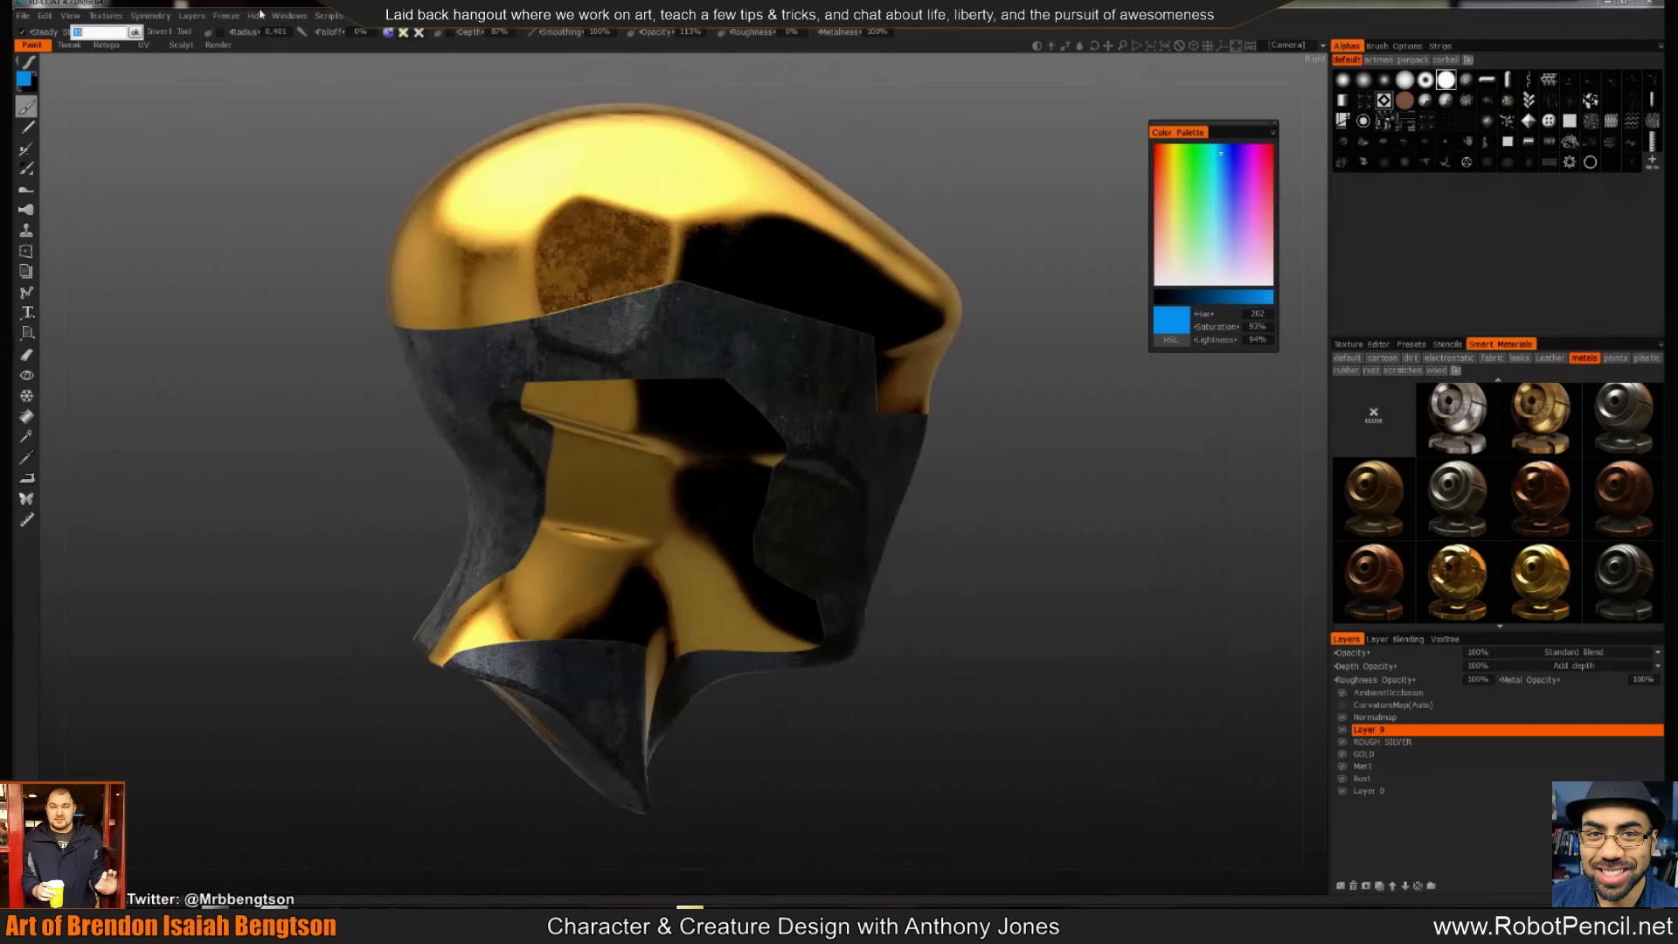
type("10")
key("Return")
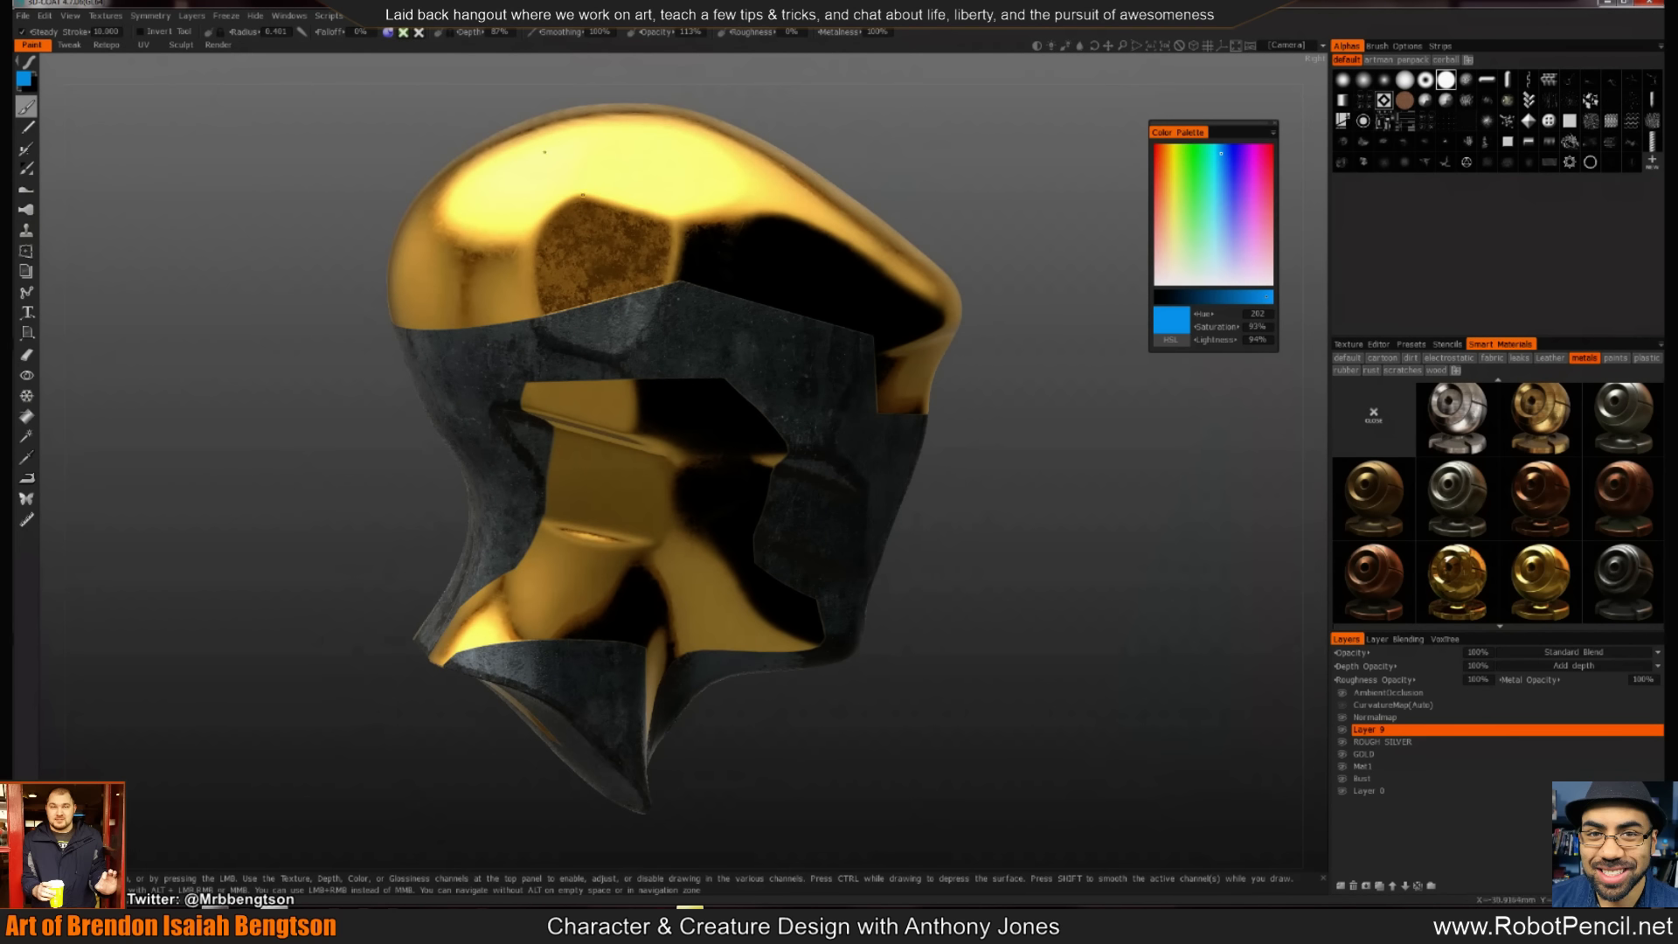
left_click_drag(813, 524, 603, 267, "alt")
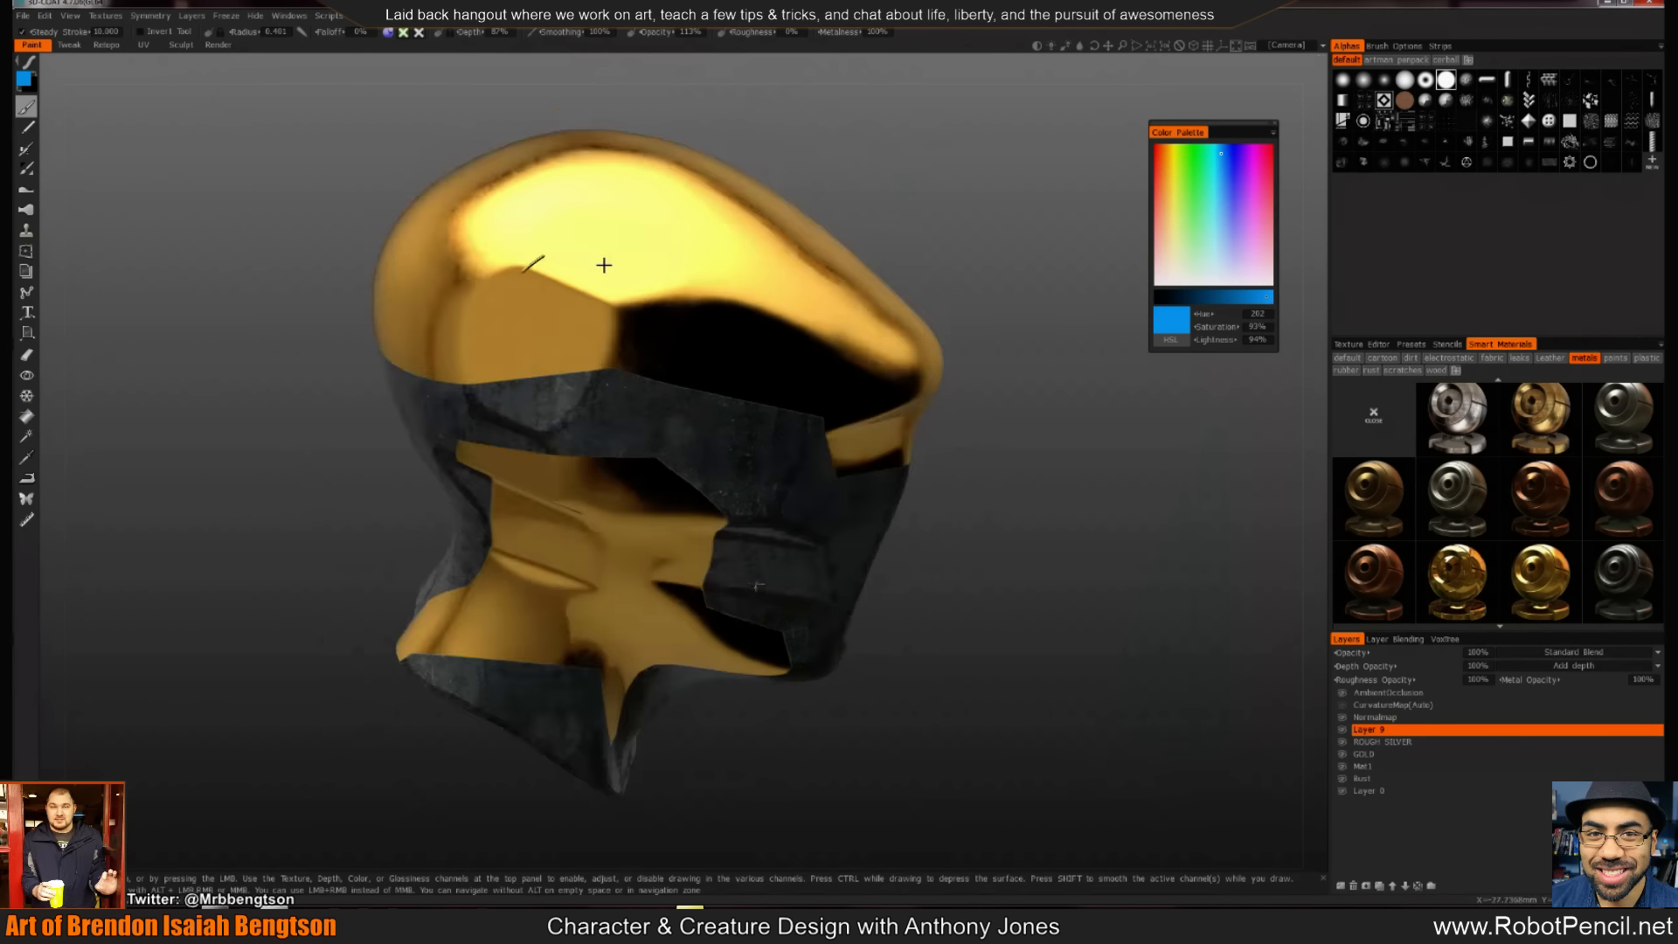
Set Steady Stroke to 5, test a long diagonal line across the gold area and undo it
left_click(120, 34)
type("5")
key("Return")
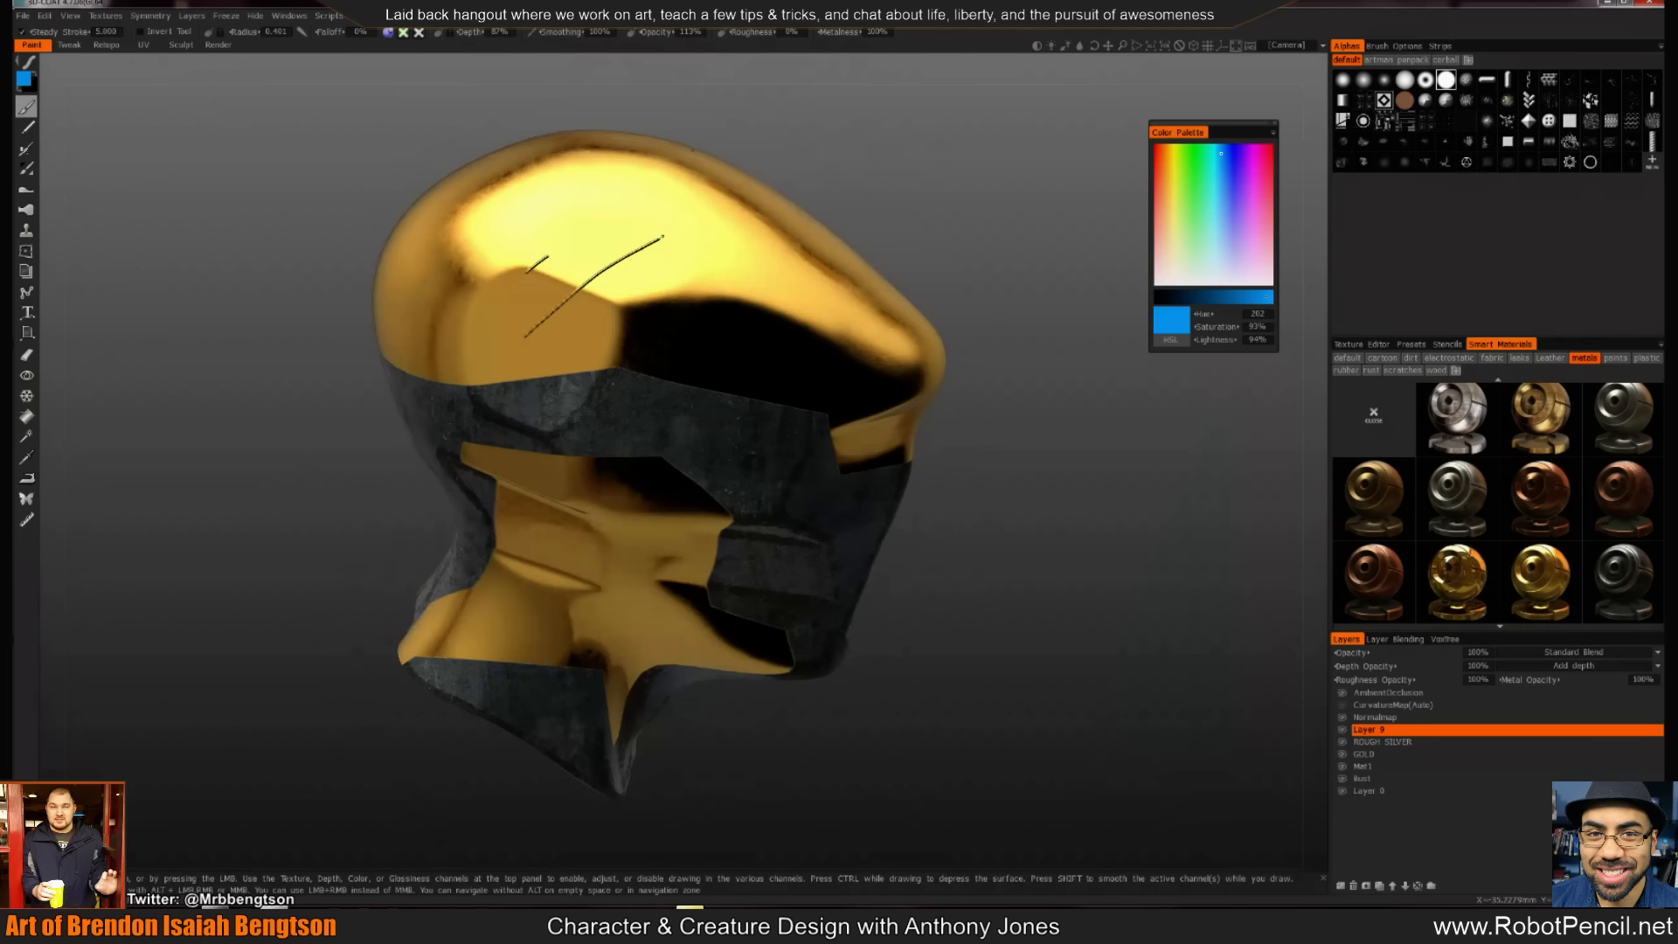
key("ctrl+z")
Set Steady Stroke to 8 and engrave thin panel lines across the gold and silver areas on the side and face
left_click(115, 34)
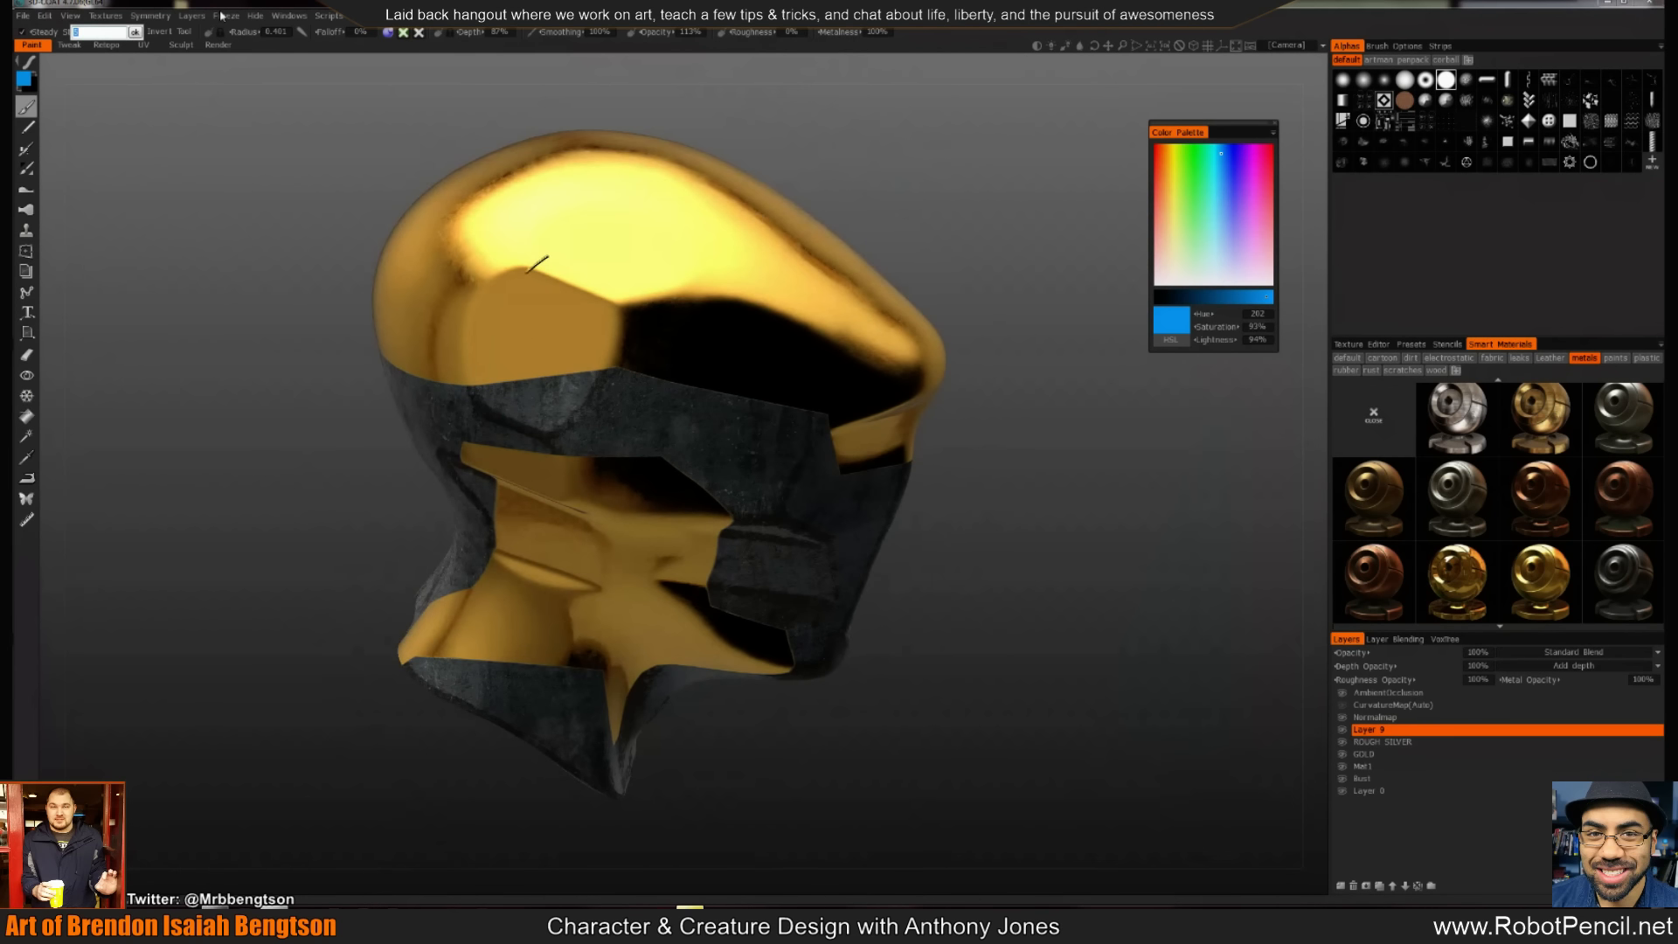
type("8")
key("Return")
left_click_drag(584, 192, 619, 140, "alt")
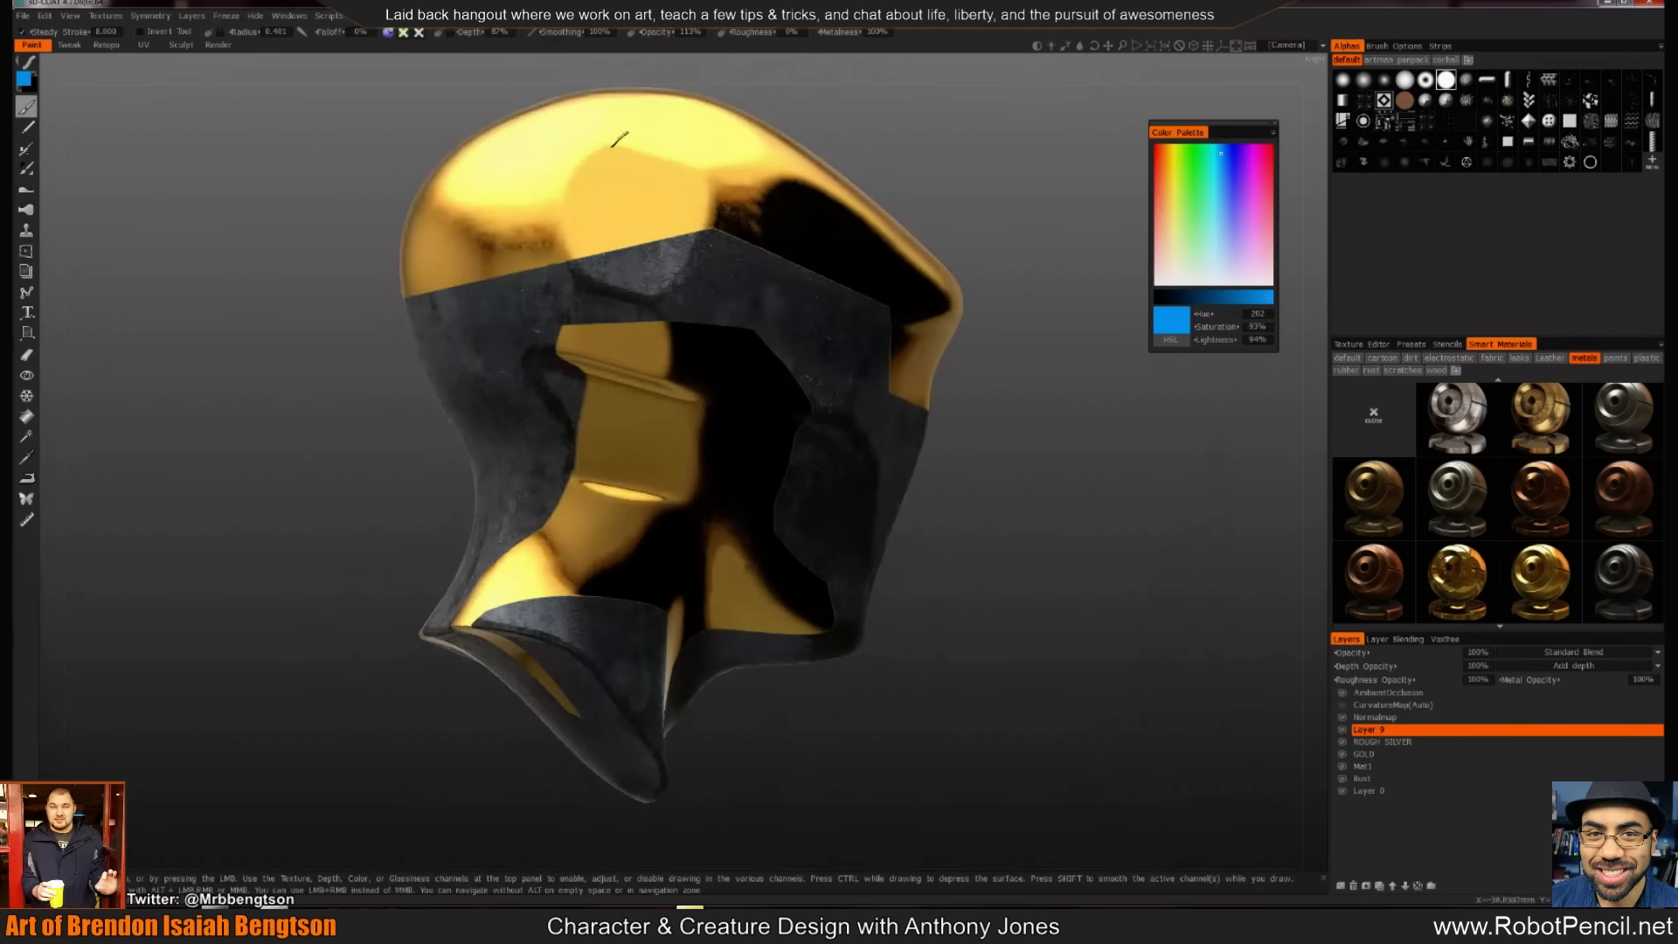
left_click_drag(727, 343, 645, 327, "alt")
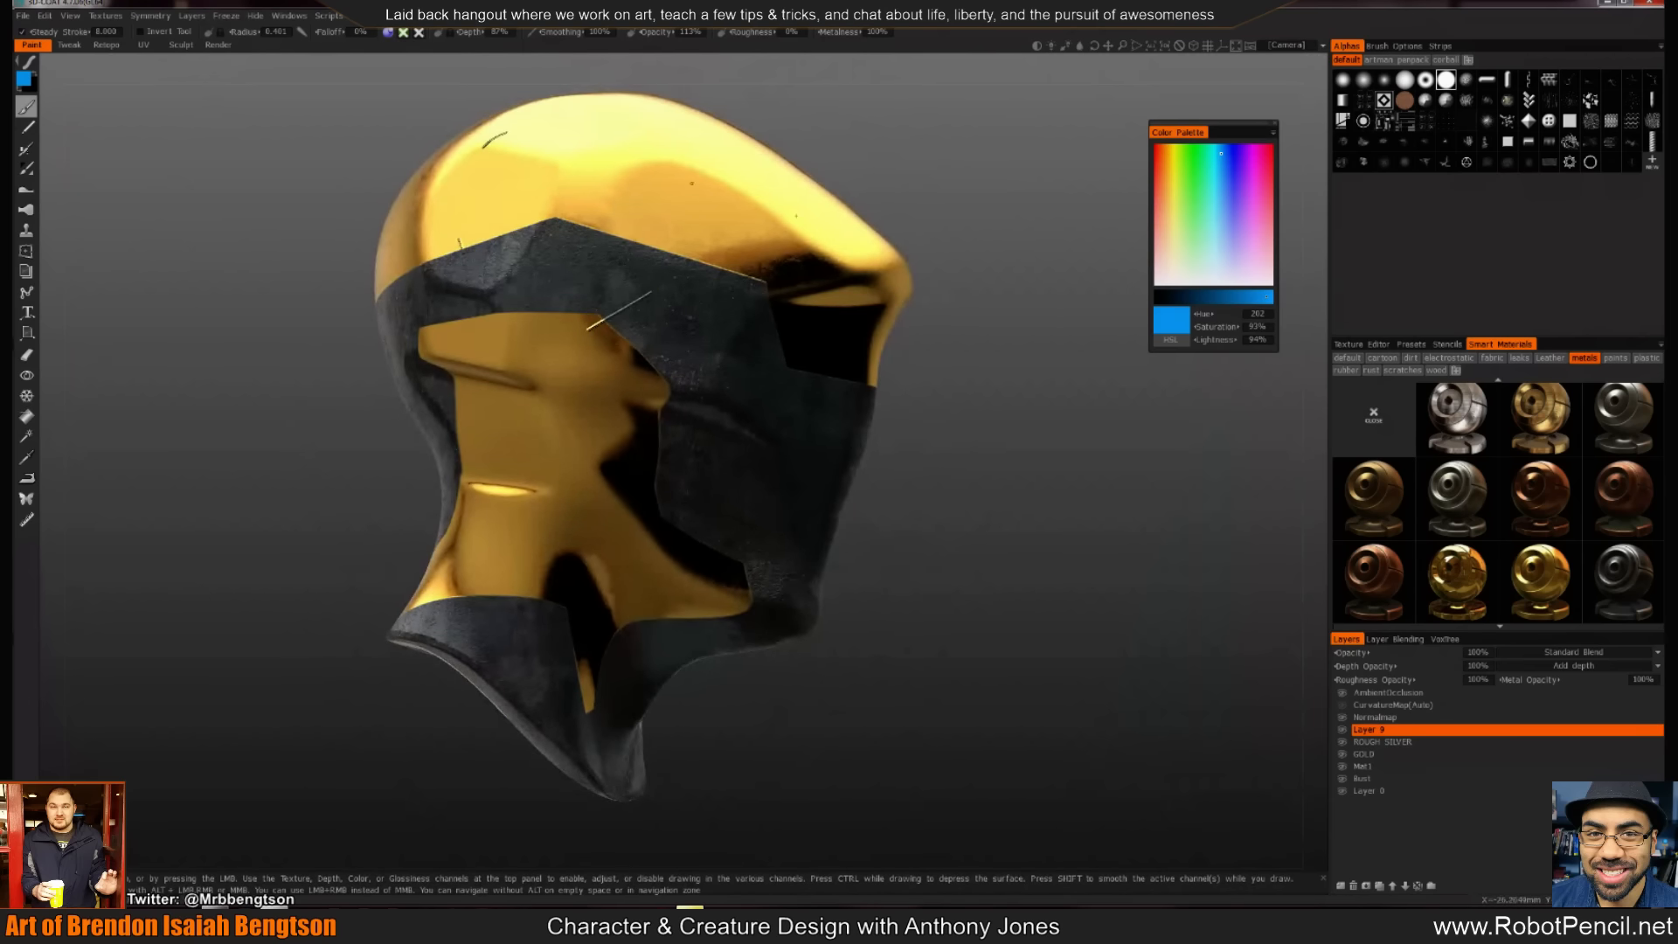
left_click_drag(719, 320, 768, 365, "alt")
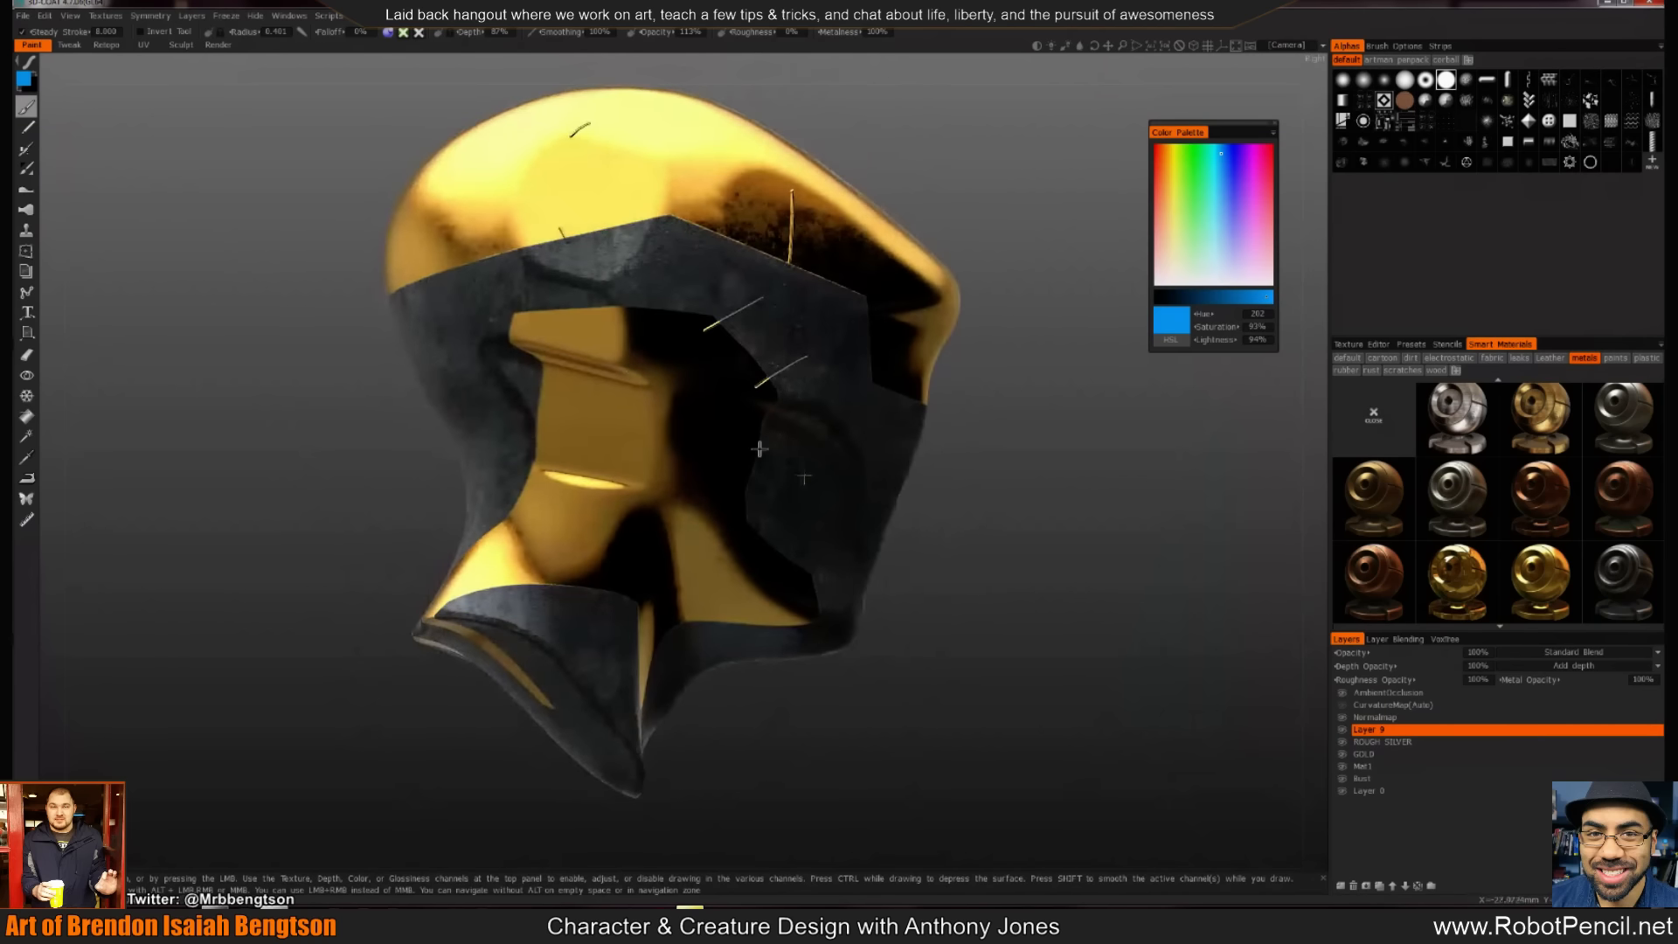
left_click_drag(759, 449, 647, 411, "alt")
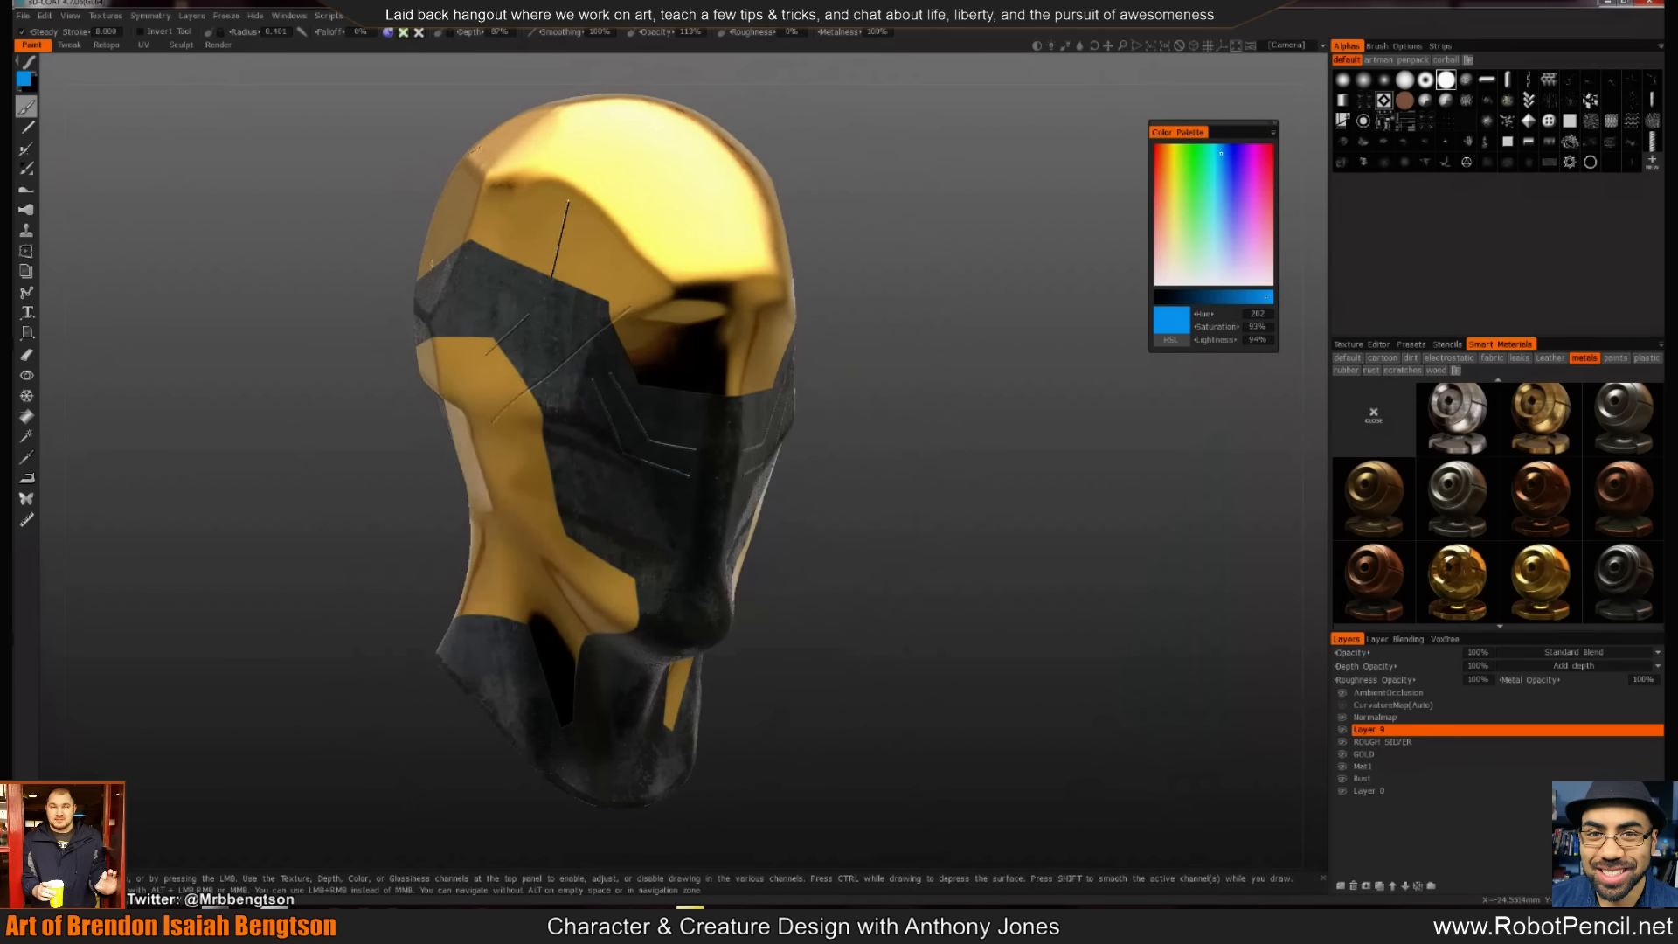
left_click_drag(665, 536, 840, 427, "alt")
Try strokes with a brush radius of about 3.05 and 117% depth on the back of the head, and undo them
left_click_drag(701, 364, 666, 451)
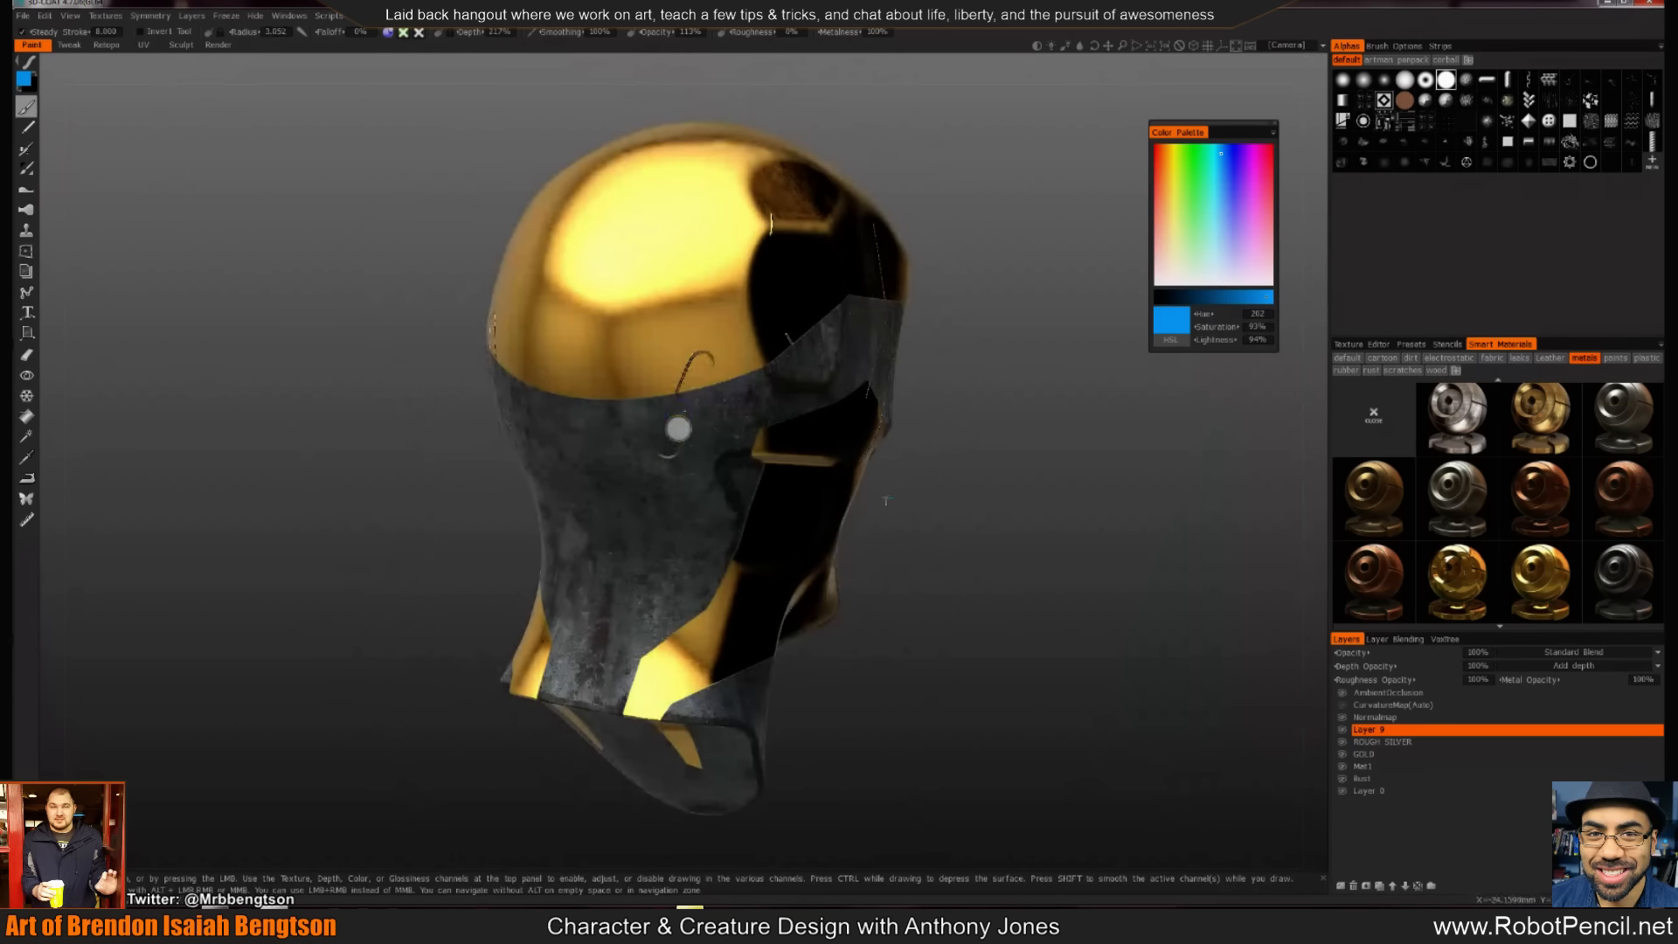
mouse_move(689, 387)
left_mouse_down()
mouse_move(700, 363)
mouse_move(674, 449)
left_mouse_up()
key("ctrl+z")
Raise the brush depth to 453%, stamp round indents on the back of the head, and undo a trial stroke on the side
left_click_drag(662, 512, 711, 442, "alt")
left_click_drag(757, 298, 529, 397, "alt")
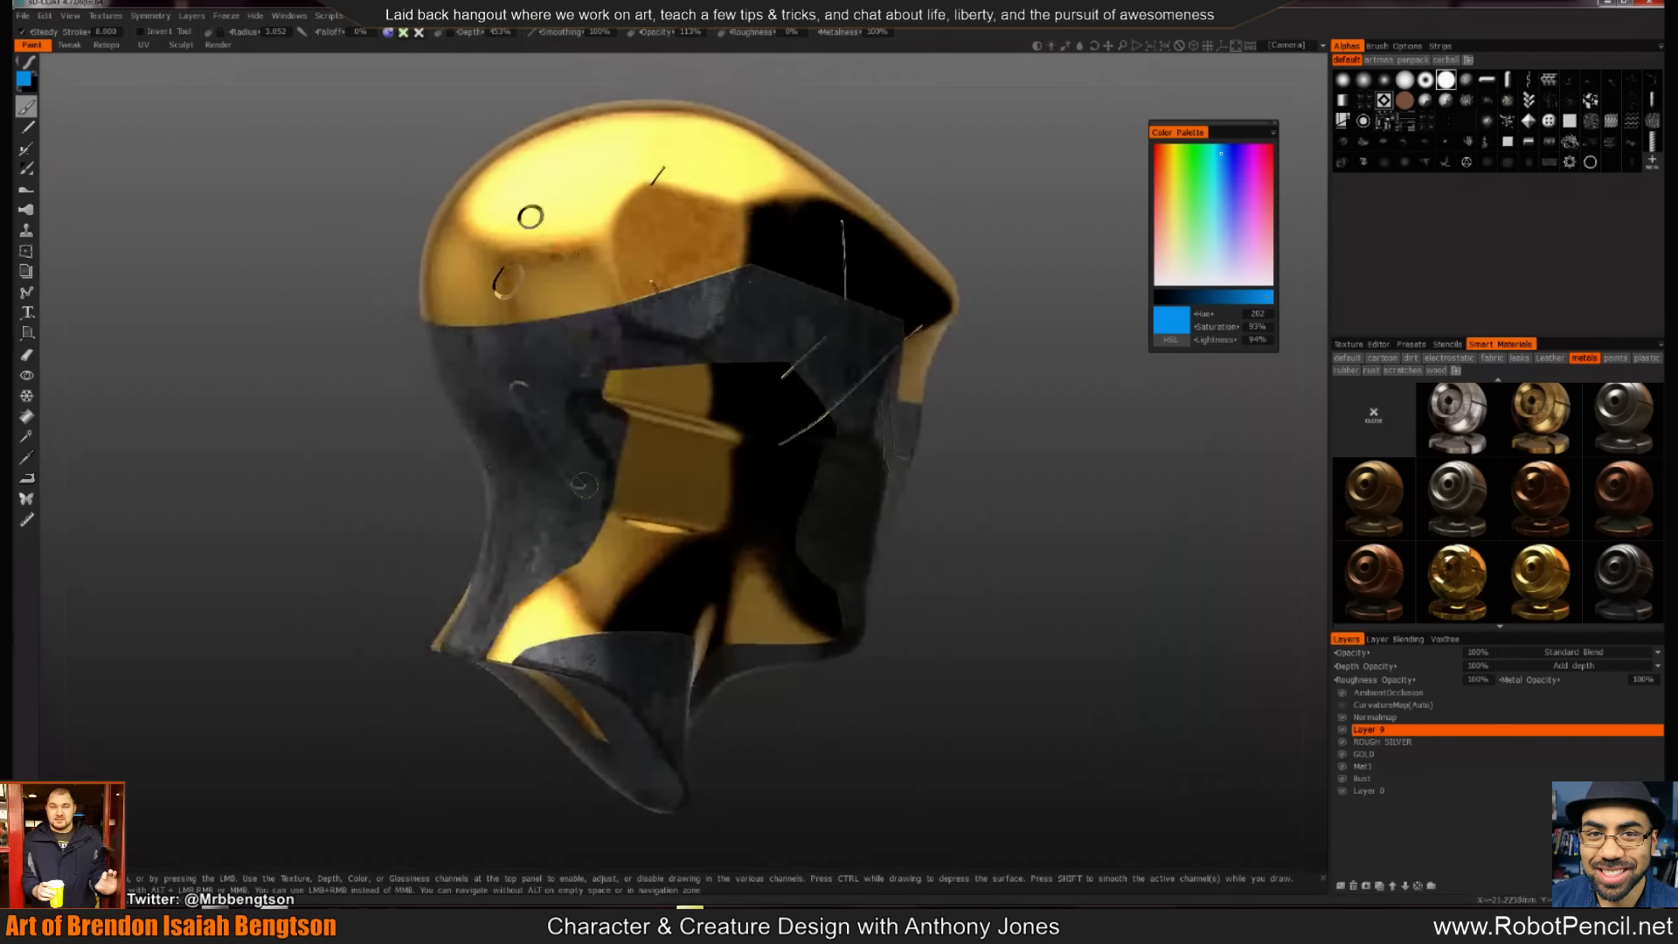
mouse_move(592, 492)
left_mouse_down("alt")
mouse_move(716, 348)
mouse_move(708, 367)
mouse_move(628, 391)
mouse_move(532, 394)
left_mouse_up("alt")
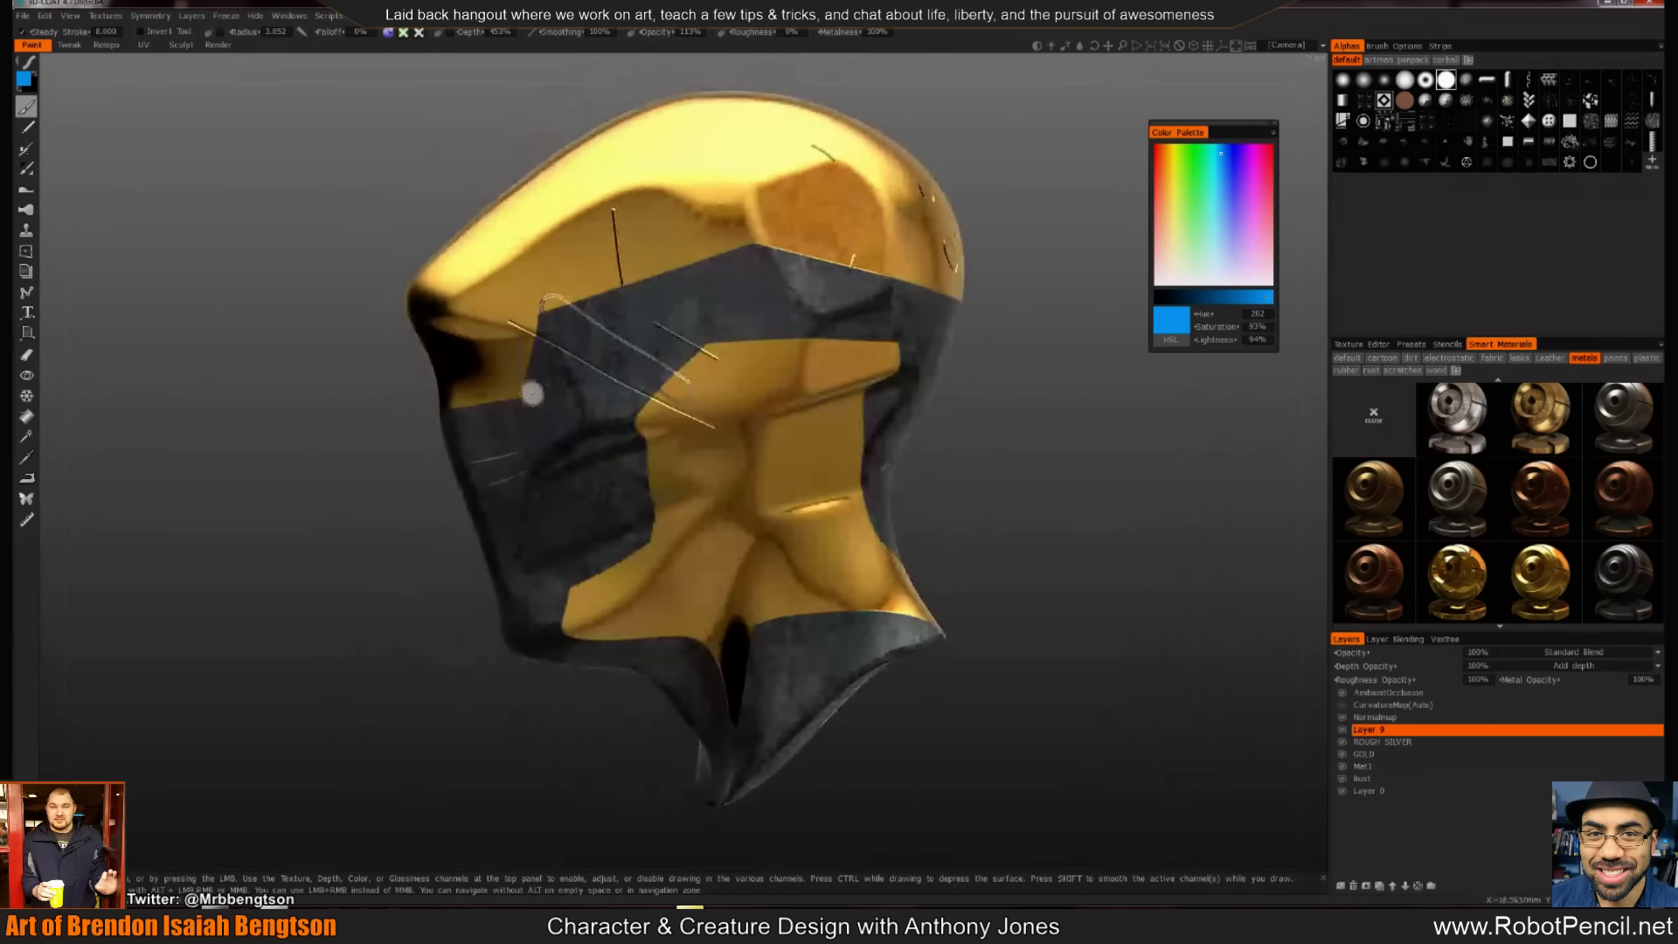
key("ctrl+z")
Stamp a row of three round indents along the gold upper side of the head
left_click_drag(753, 354, 780, 408, "alt")
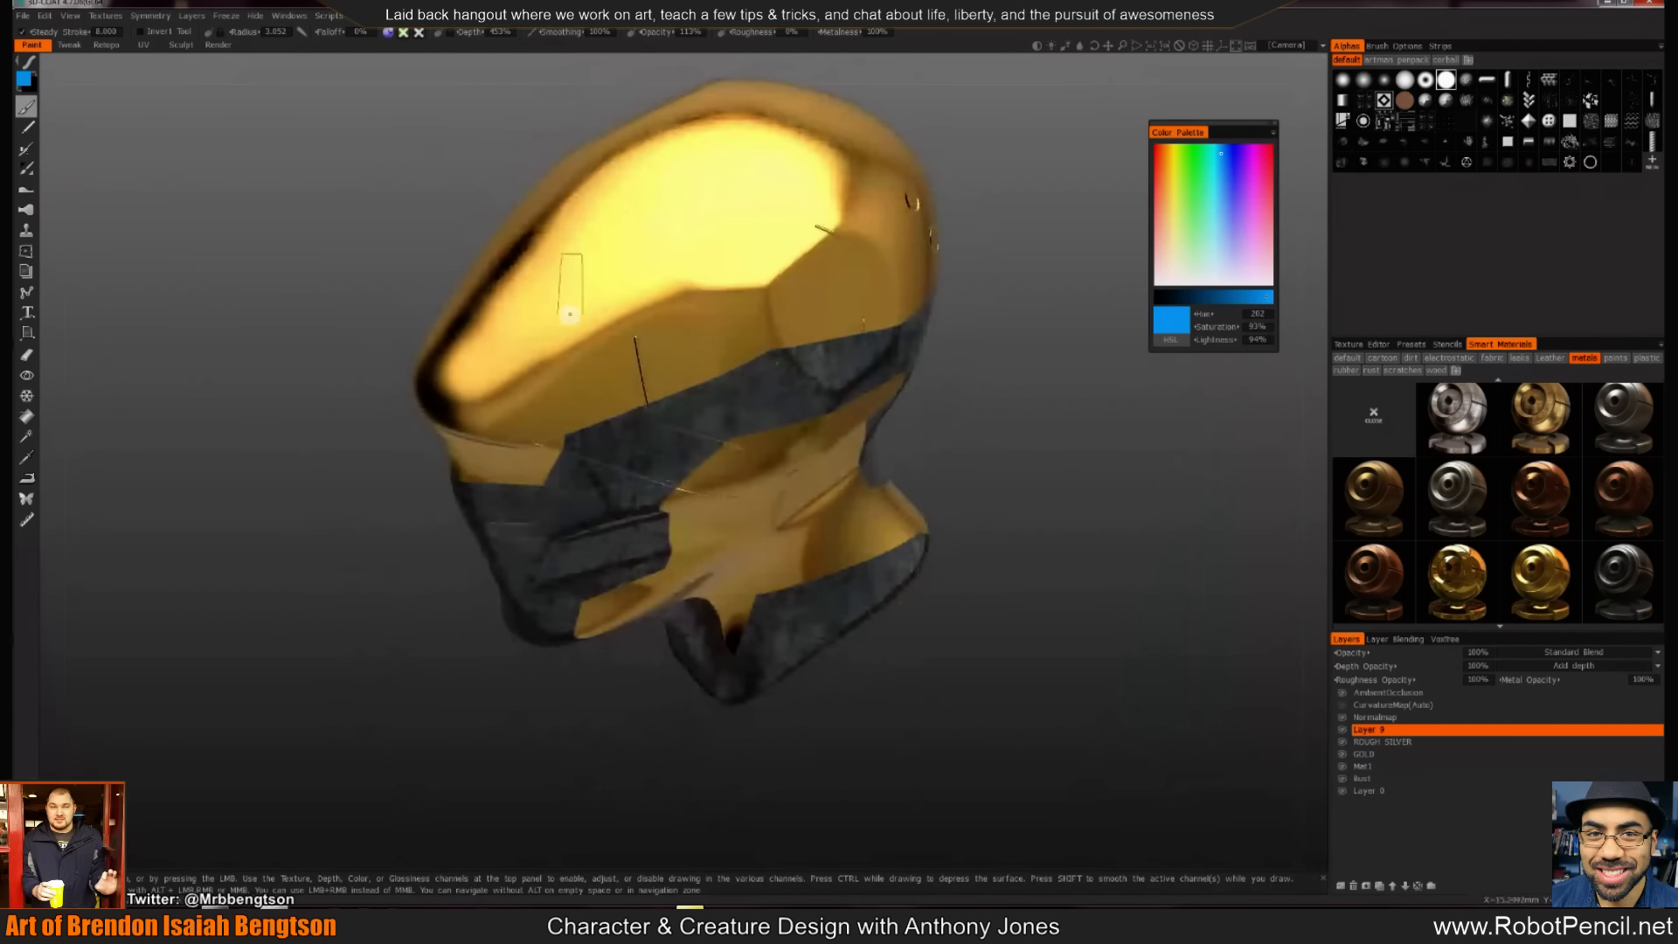
left_click(544, 350)
left_click(630, 285)
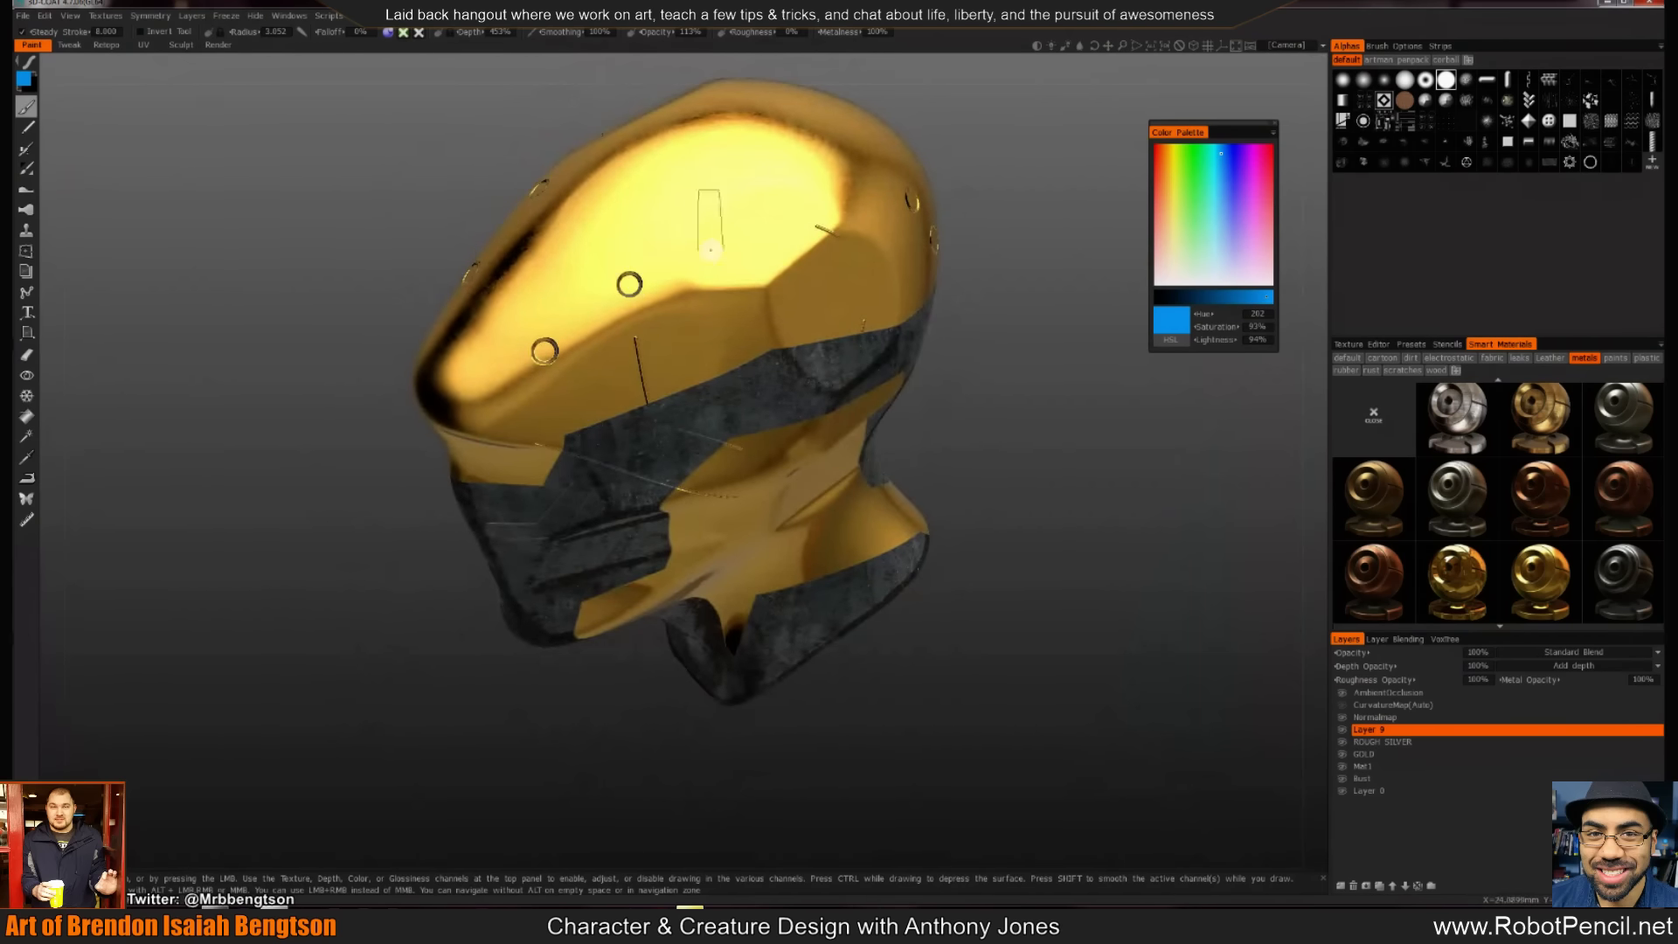
left_click_drag(754, 231, 809, 391, "alt")
right_click_drag(808, 391, 841, 423, "alt")
left_click_drag(841, 422, 962, 459, "alt")
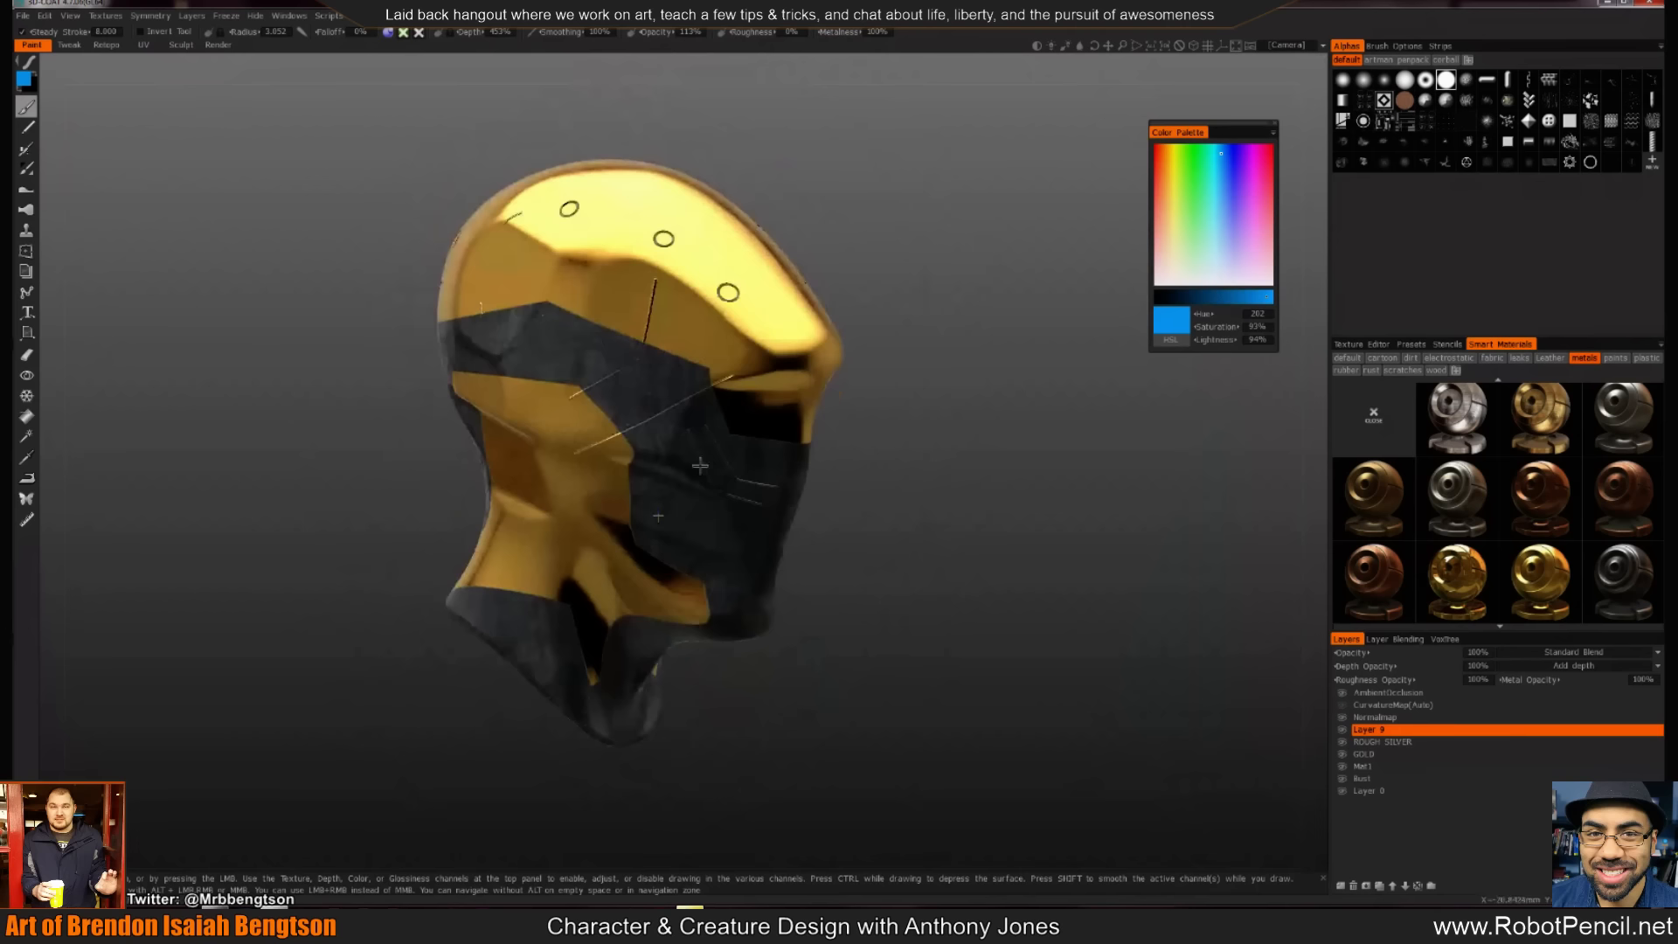
Re-enable the color and glossiness channels and pick an orange brush color with a hue of about 33
right_click_drag(701, 465, 613, 467, "alt")
left_click(403, 32)
left_click(419, 32)
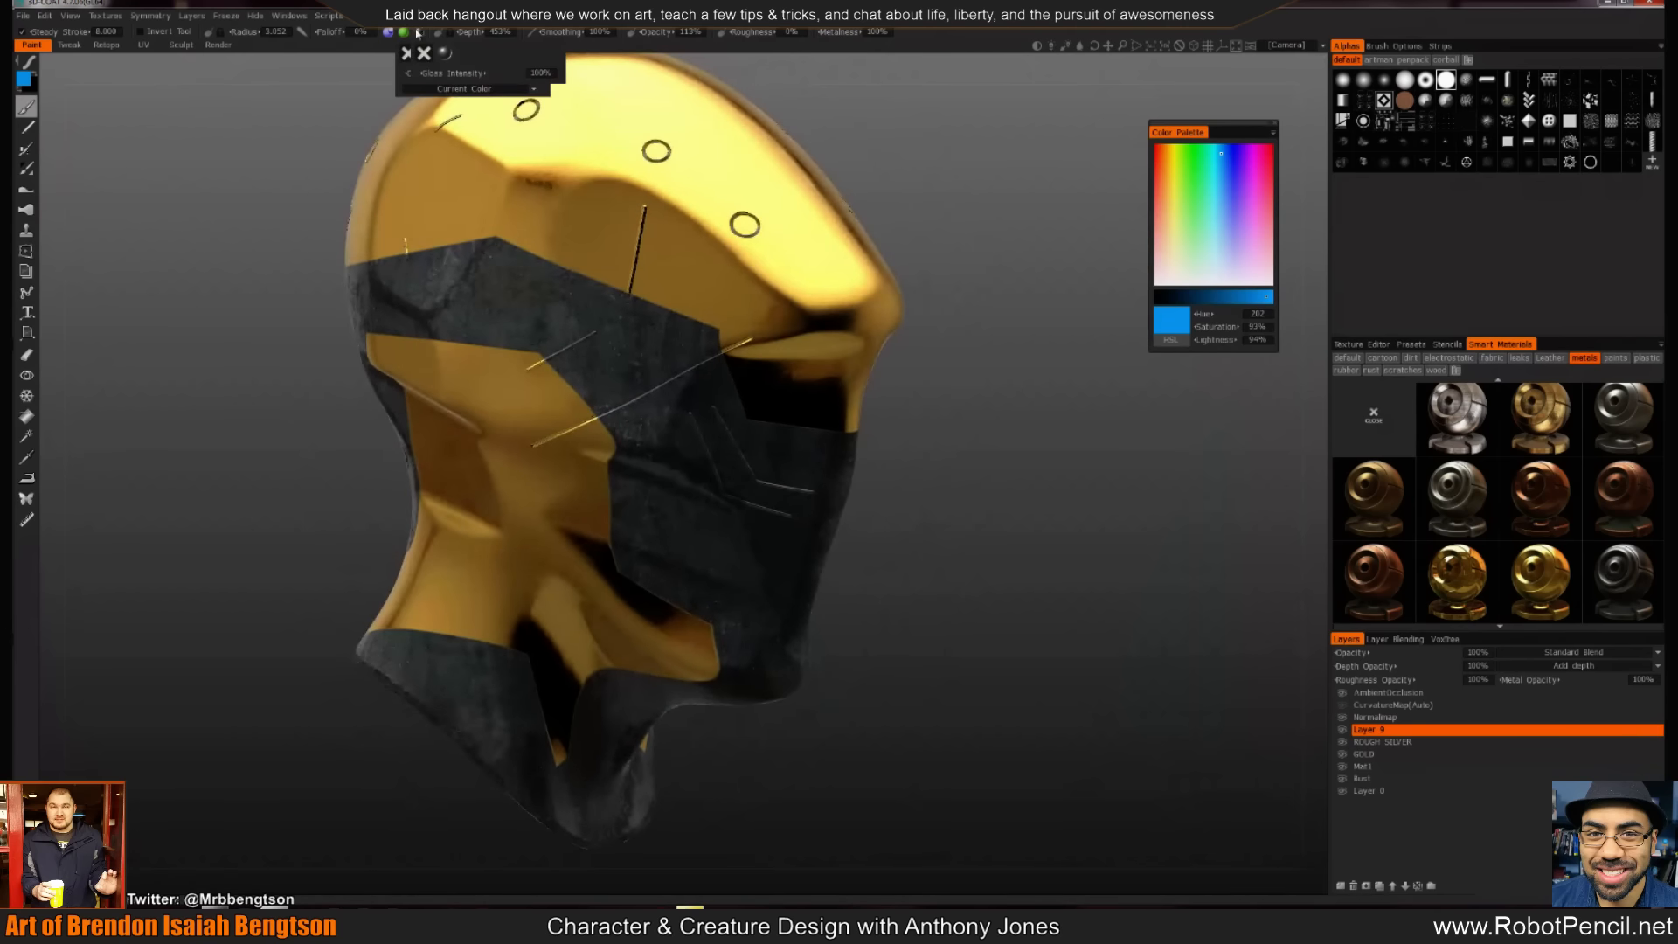
left_click(1165, 166)
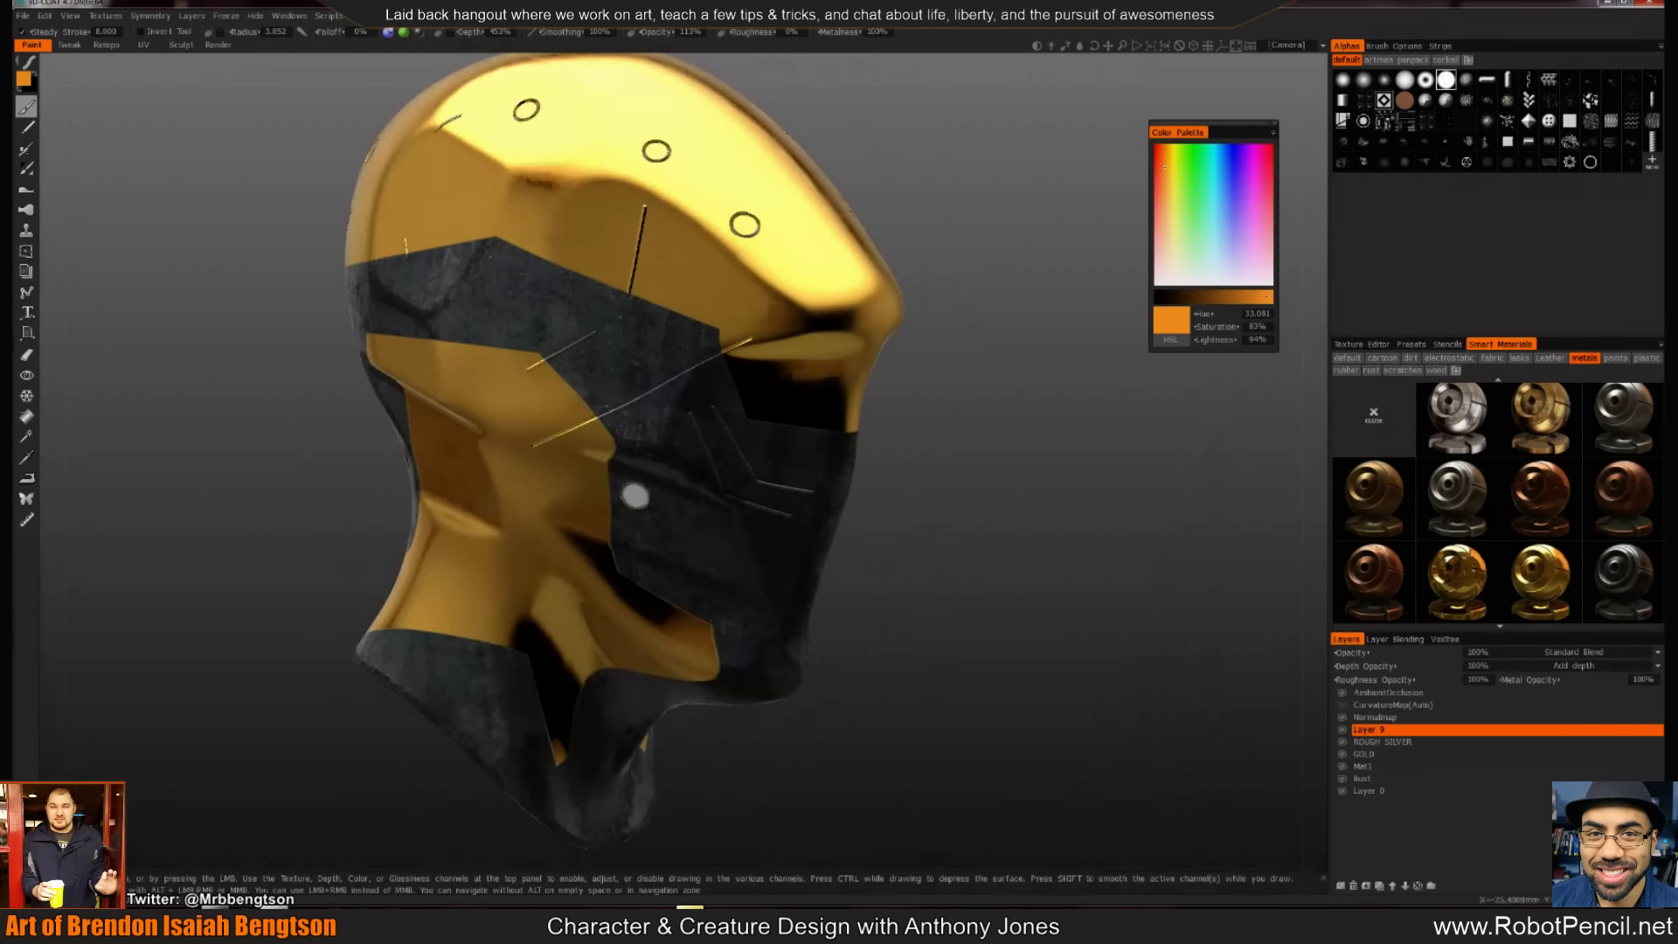
Stamp orange round indents on the dark band along the side of the head and down to the jaw
left_click(663, 423)
left_click_drag(684, 515, 755, 474, "alt")
left_click(825, 463)
left_click(803, 530)
mouse_move(826, 588)
left_mouse_down("alt")
mouse_move(763, 617)
mouse_move(453, 507)
mouse_move(552, 610)
left_mouse_up("alt")
left_click_drag(793, 278, 839, 329, "alt")
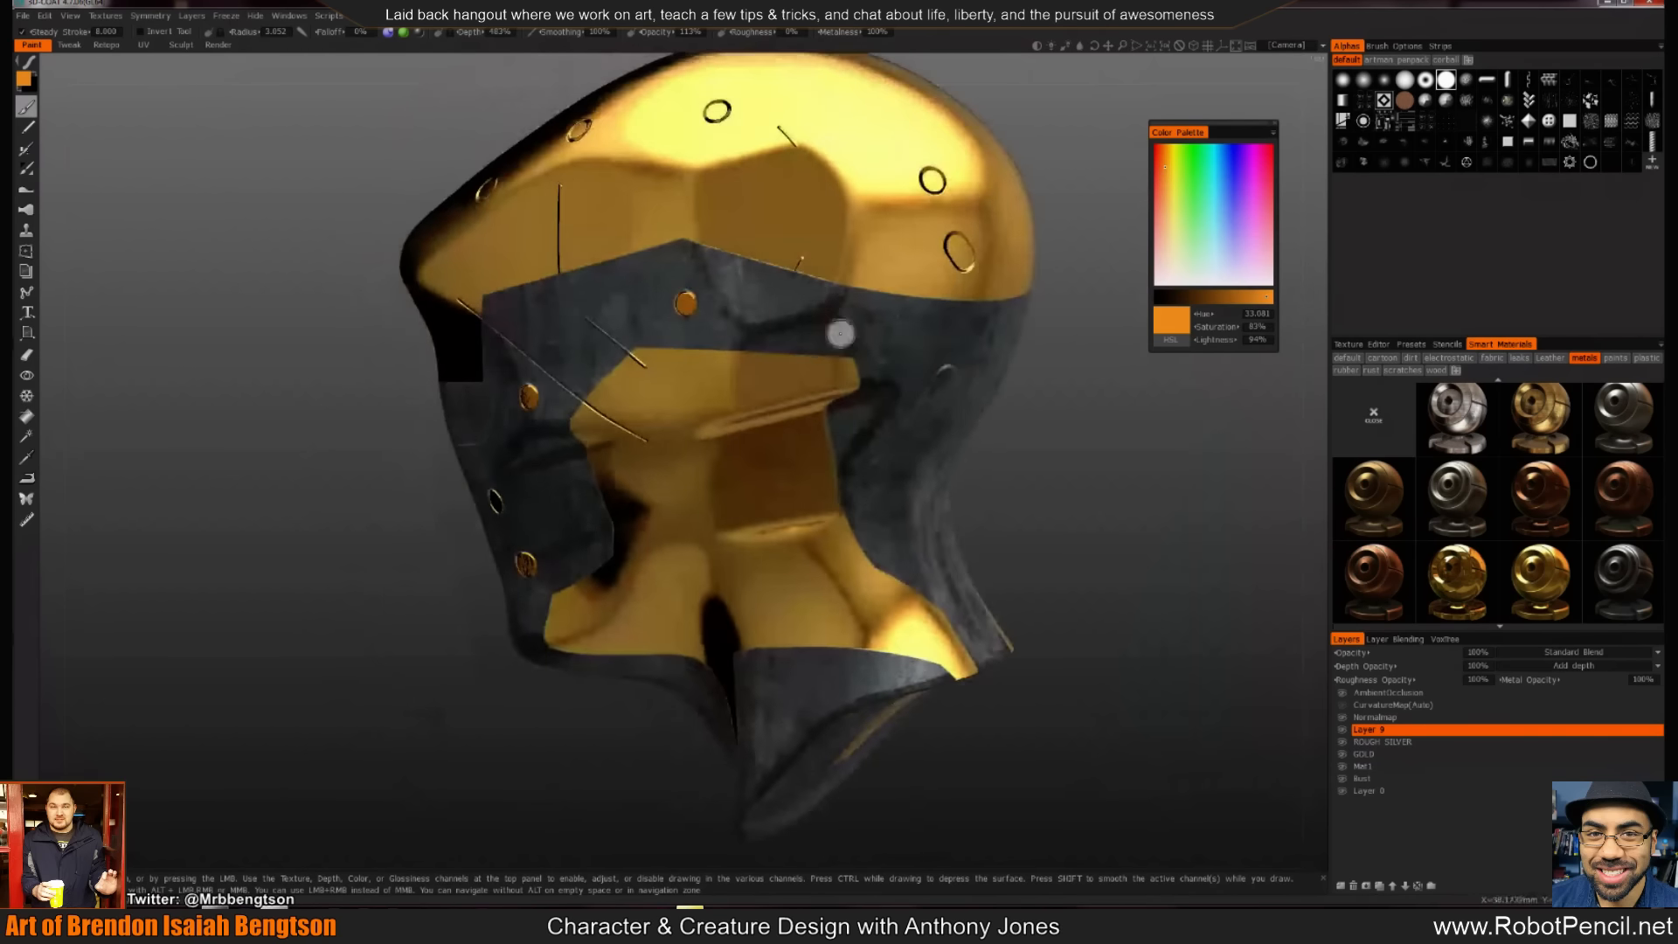
Undo the last trial stroke and paint a long orange slot across the side of the jaw, beside the indents
mouse_move(1075, 410)
left_mouse_down("alt")
mouse_move(752, 394)
mouse_move(805, 367)
mouse_move(833, 387)
mouse_move(819, 446)
mouse_move(983, 441)
left_mouse_up("alt")
key("ctrl+z")
right_click_drag(816, 435, 759, 512, "alt")
mouse_move(760, 516)
left_mouse_down("alt")
mouse_move(988, 506)
mouse_move(735, 481)
mouse_move(639, 498)
mouse_move(706, 477)
mouse_move(638, 521)
left_mouse_up("alt")
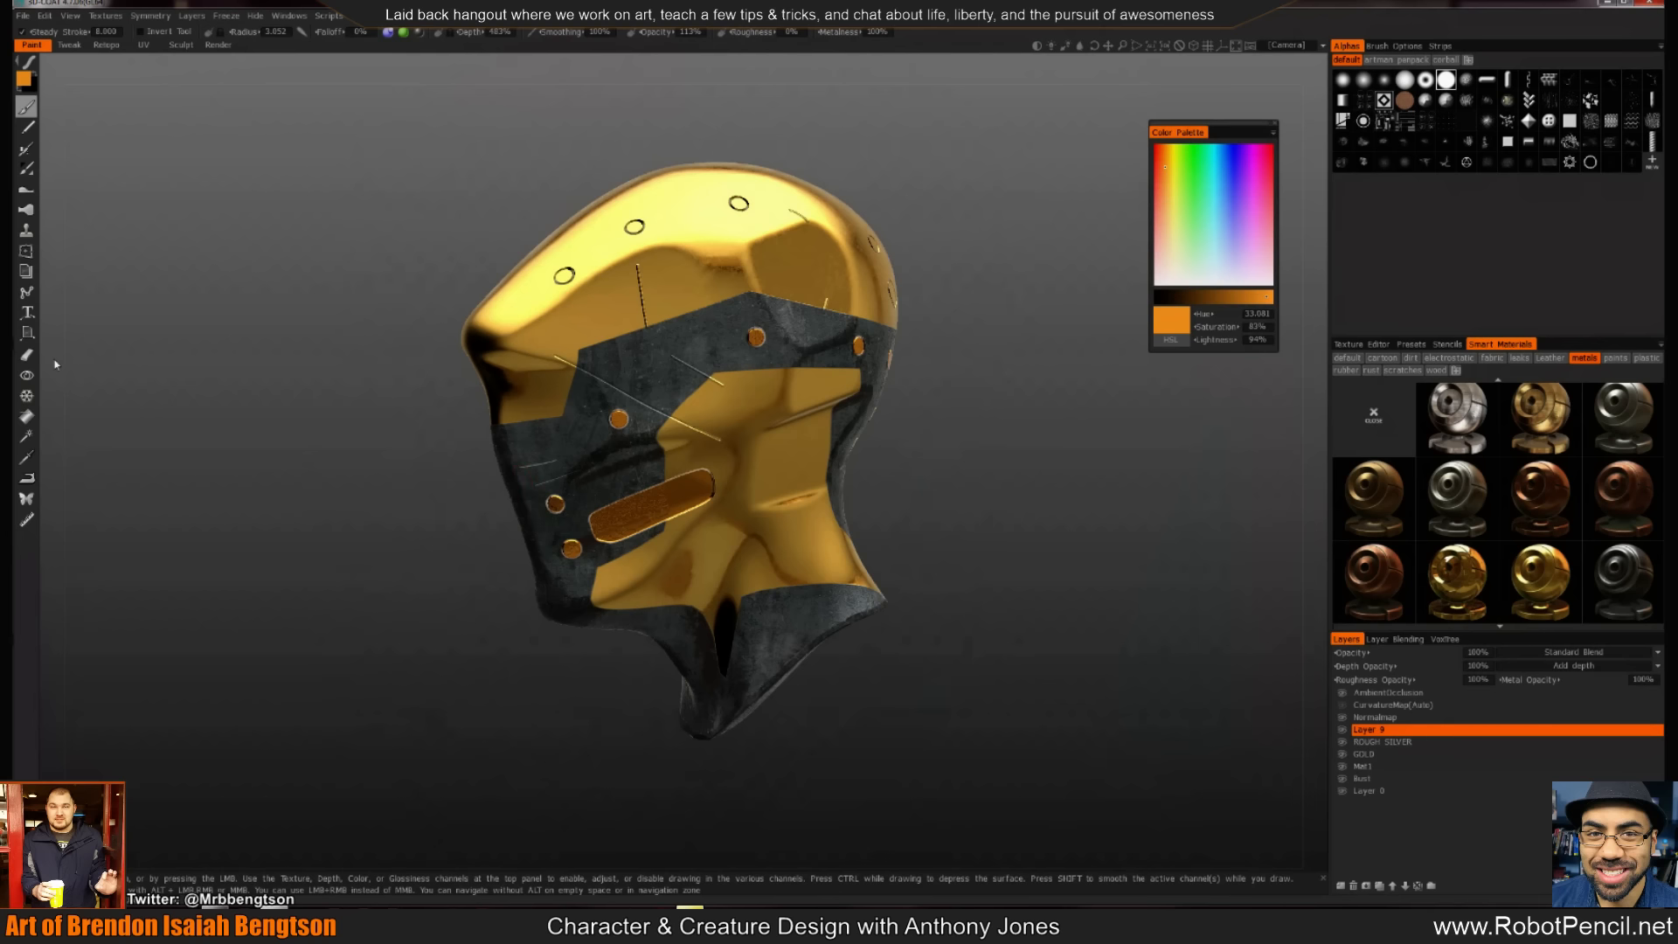
Erase the rounded ends of the orange jaw slot into straight edges, using the Eraser with the hard round alpha and a smaller radius
left_click(27, 355)
key("e")
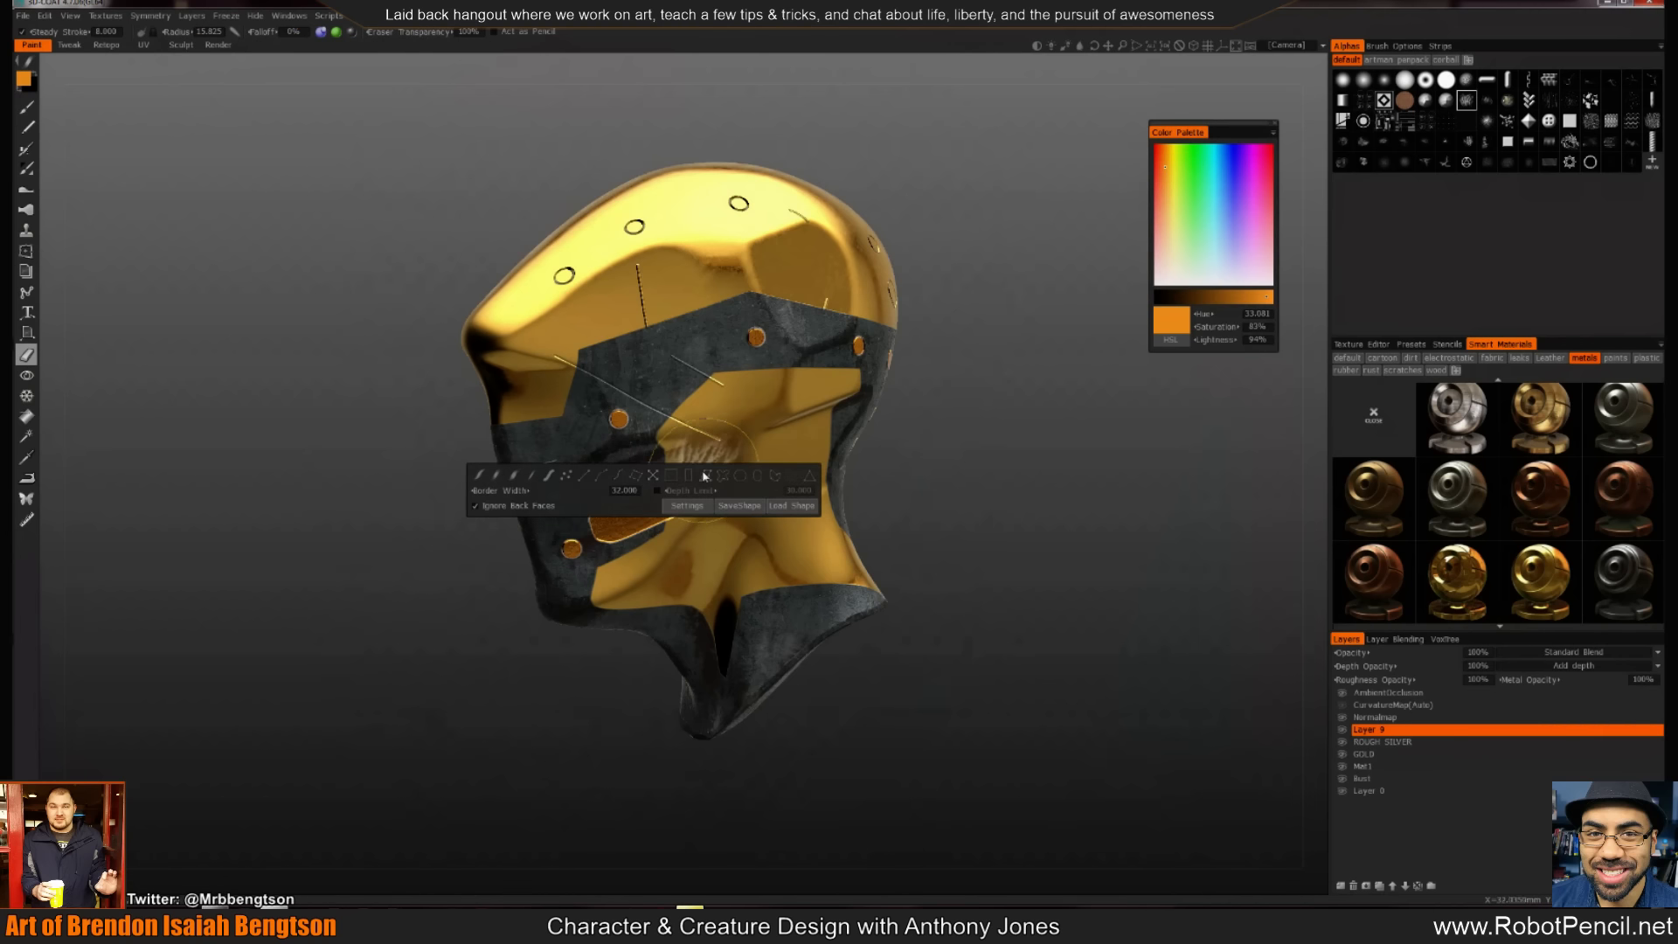
left_click_drag(550, 490, 586, 495)
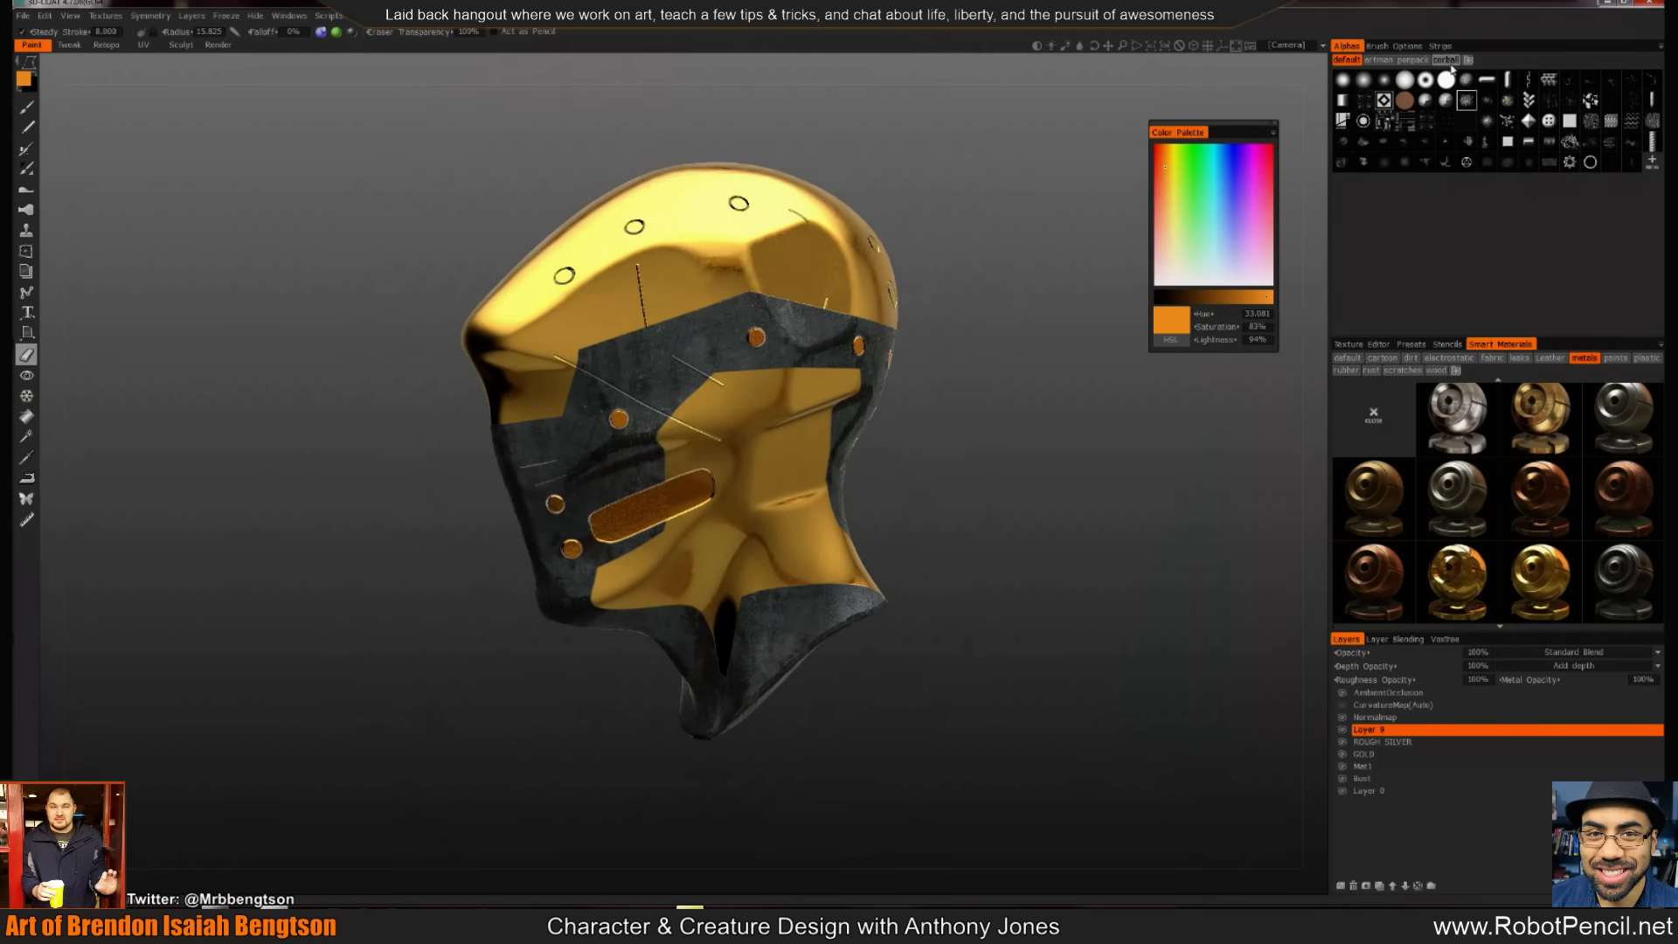
key("e")
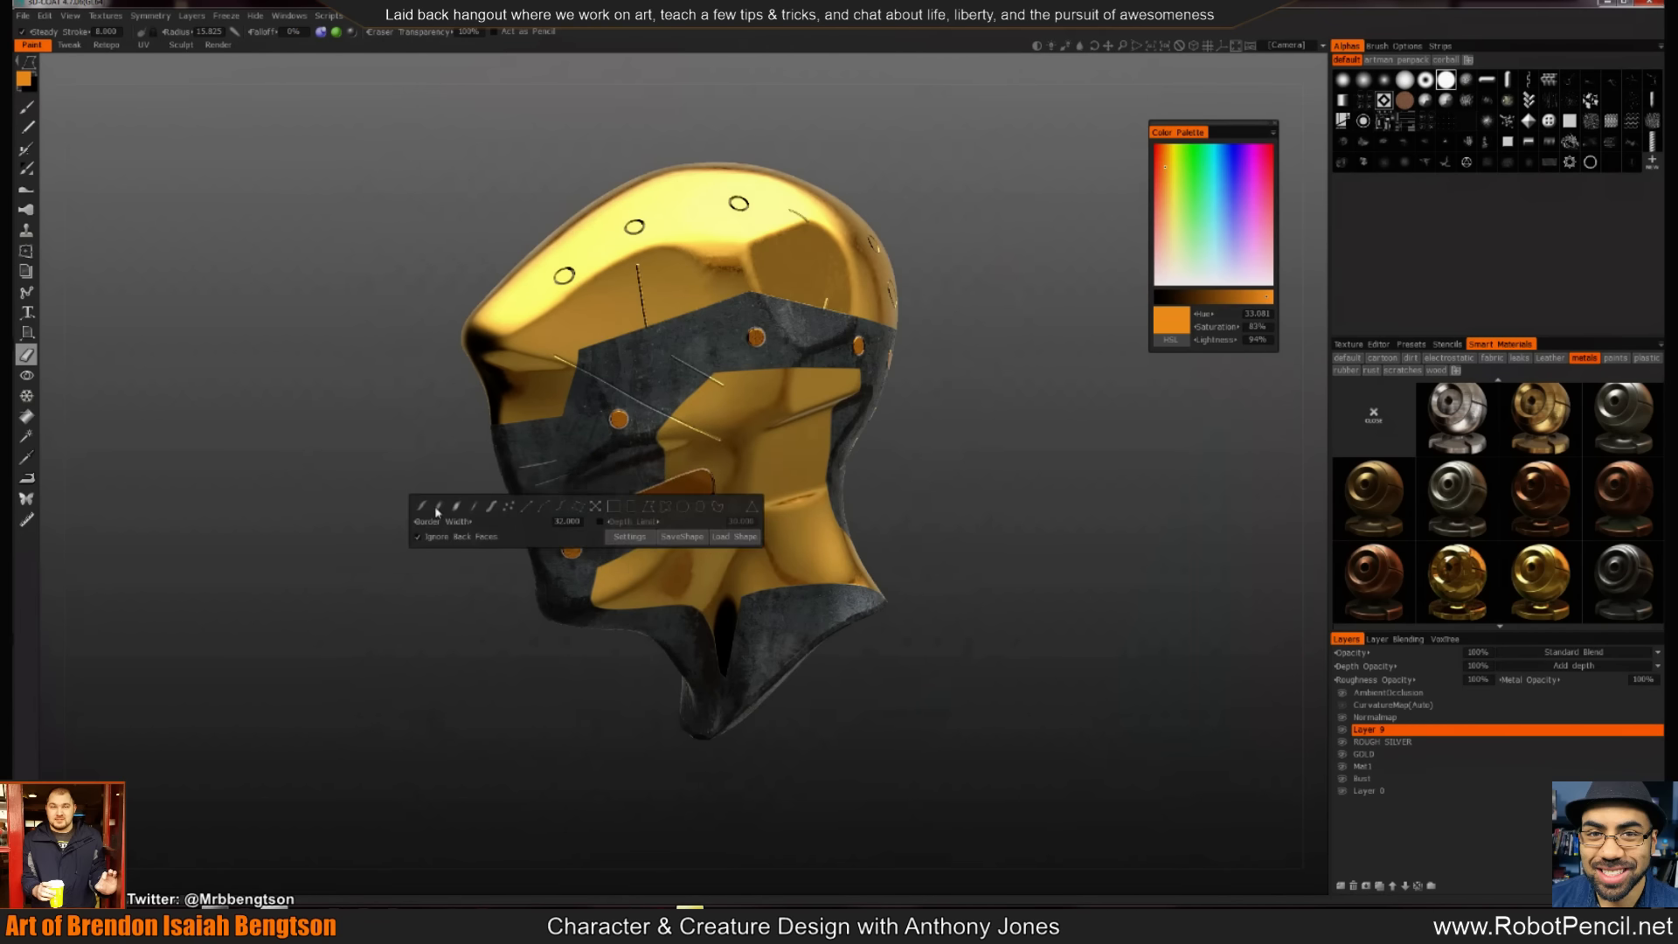
left_click(657, 507)
scroll(439, 559, "down", 1)
right_click_drag(649, 486, 610, 486)
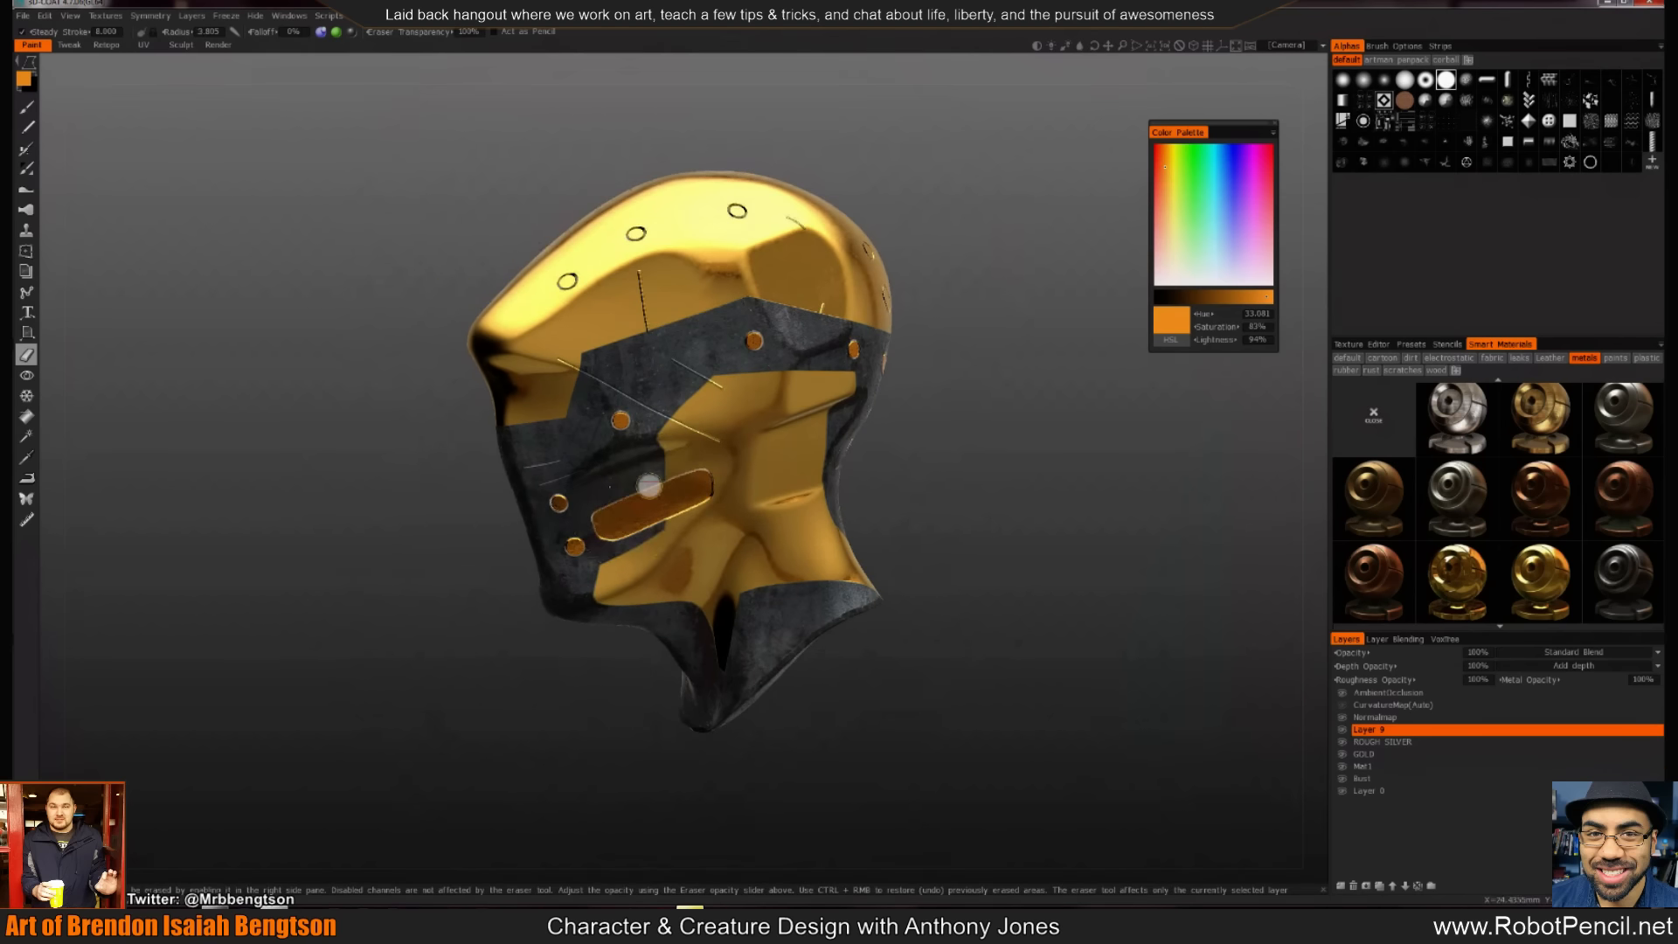
scroll(617, 513, "up", 2)
mouse_move(565, 514)
left_mouse_down()
mouse_move(585, 556)
mouse_move(569, 578)
left_mouse_up()
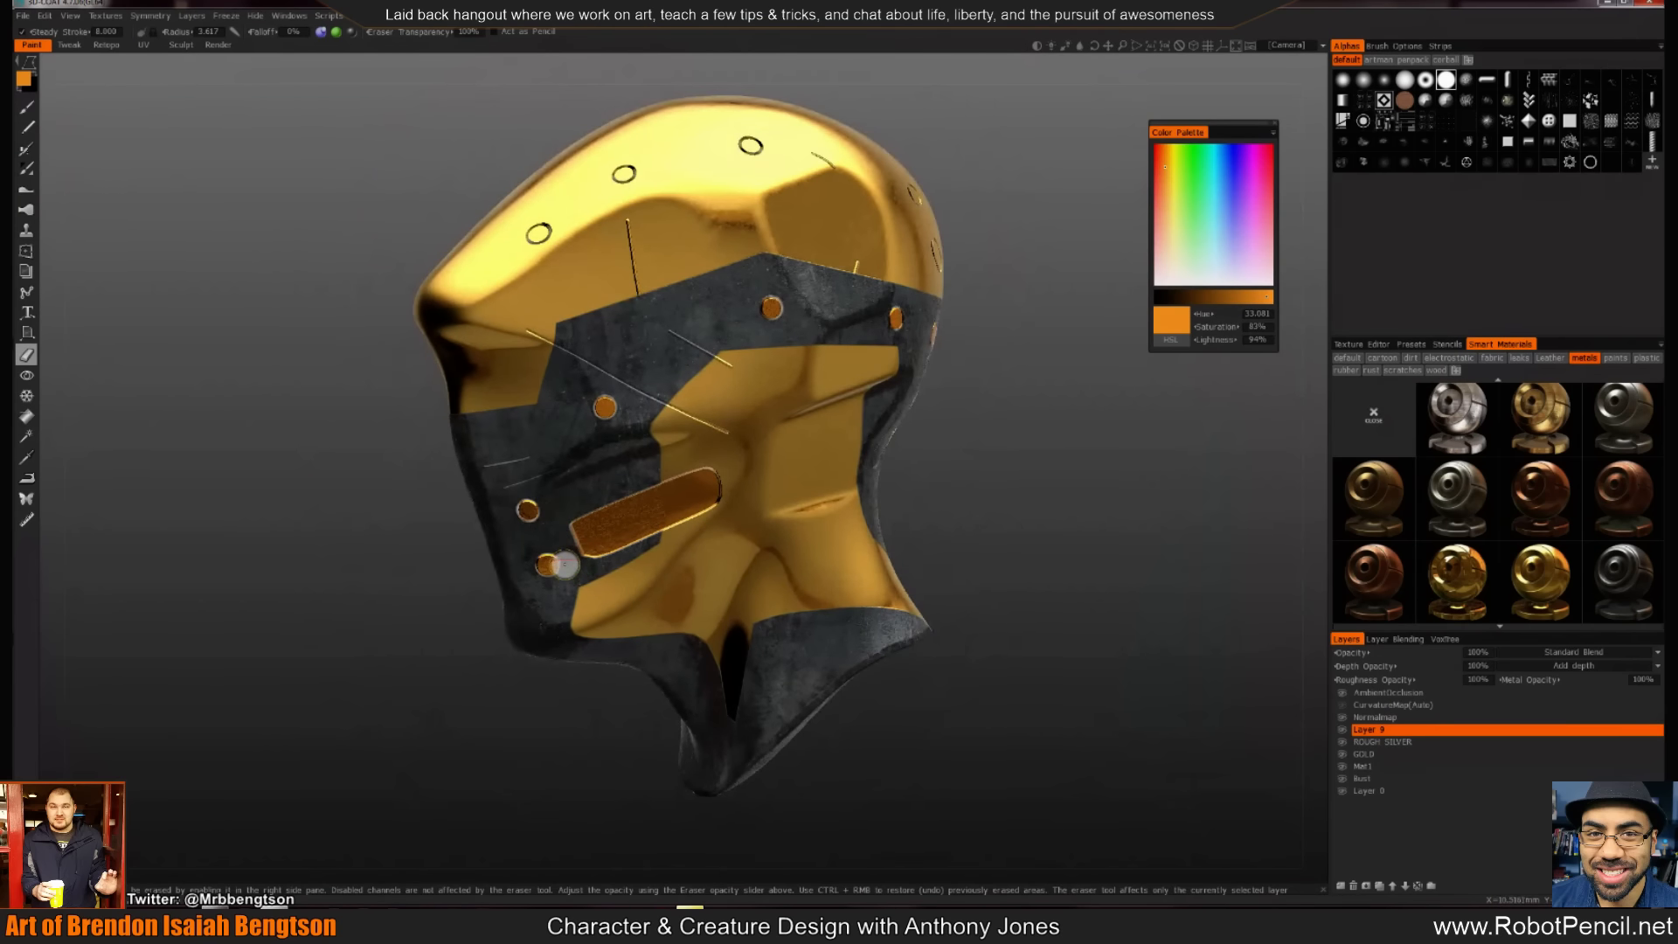
mouse_move(739, 444)
left_mouse_down()
mouse_move(705, 460)
mouse_move(712, 540)
mouse_move(767, 474)
mouse_move(831, 521)
mouse_move(981, 510)
mouse_move(840, 500)
mouse_move(861, 515)
mouse_move(790, 585)
mouse_move(506, 548)
mouse_move(743, 446)
mouse_move(1000, 560)
mouse_move(884, 489)
left_mouse_up()
right_click_drag(883, 488, 953, 535, "alt")
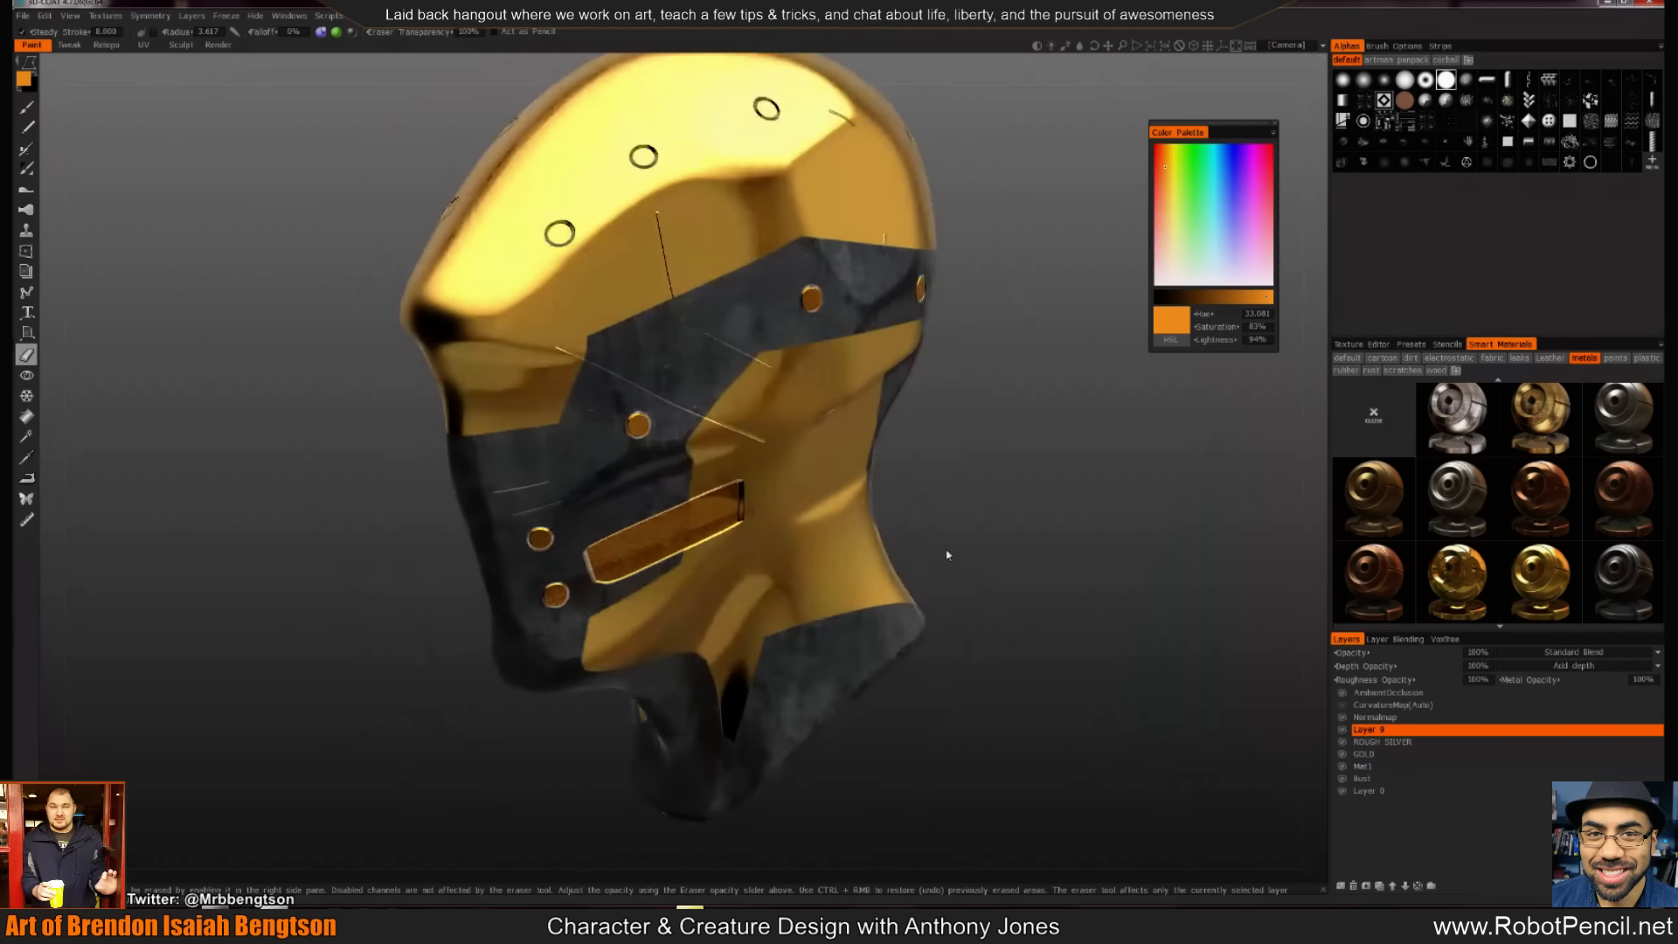
Add a new layer above the details, fill the head with a dirt smart material and inspect it from the front and side
left_click_drag(953, 536, 1094, 626, "alt")
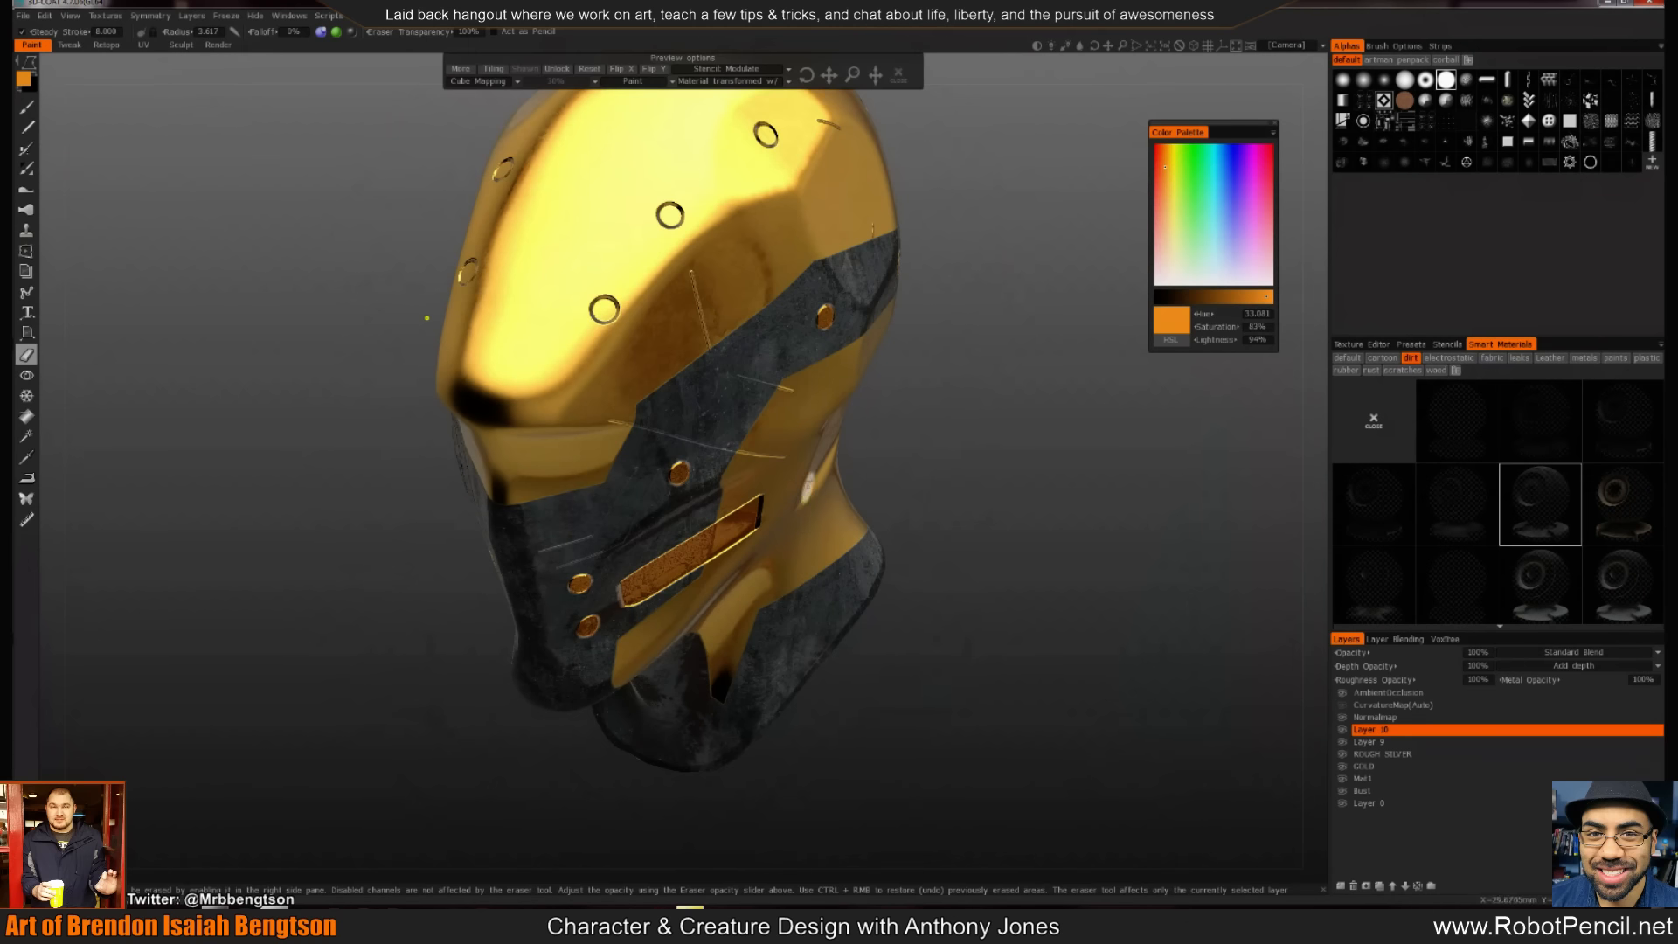
right_click_drag(770, 495, 767, 452, "alt")
left_click_drag(766, 452, 923, 448, "alt")
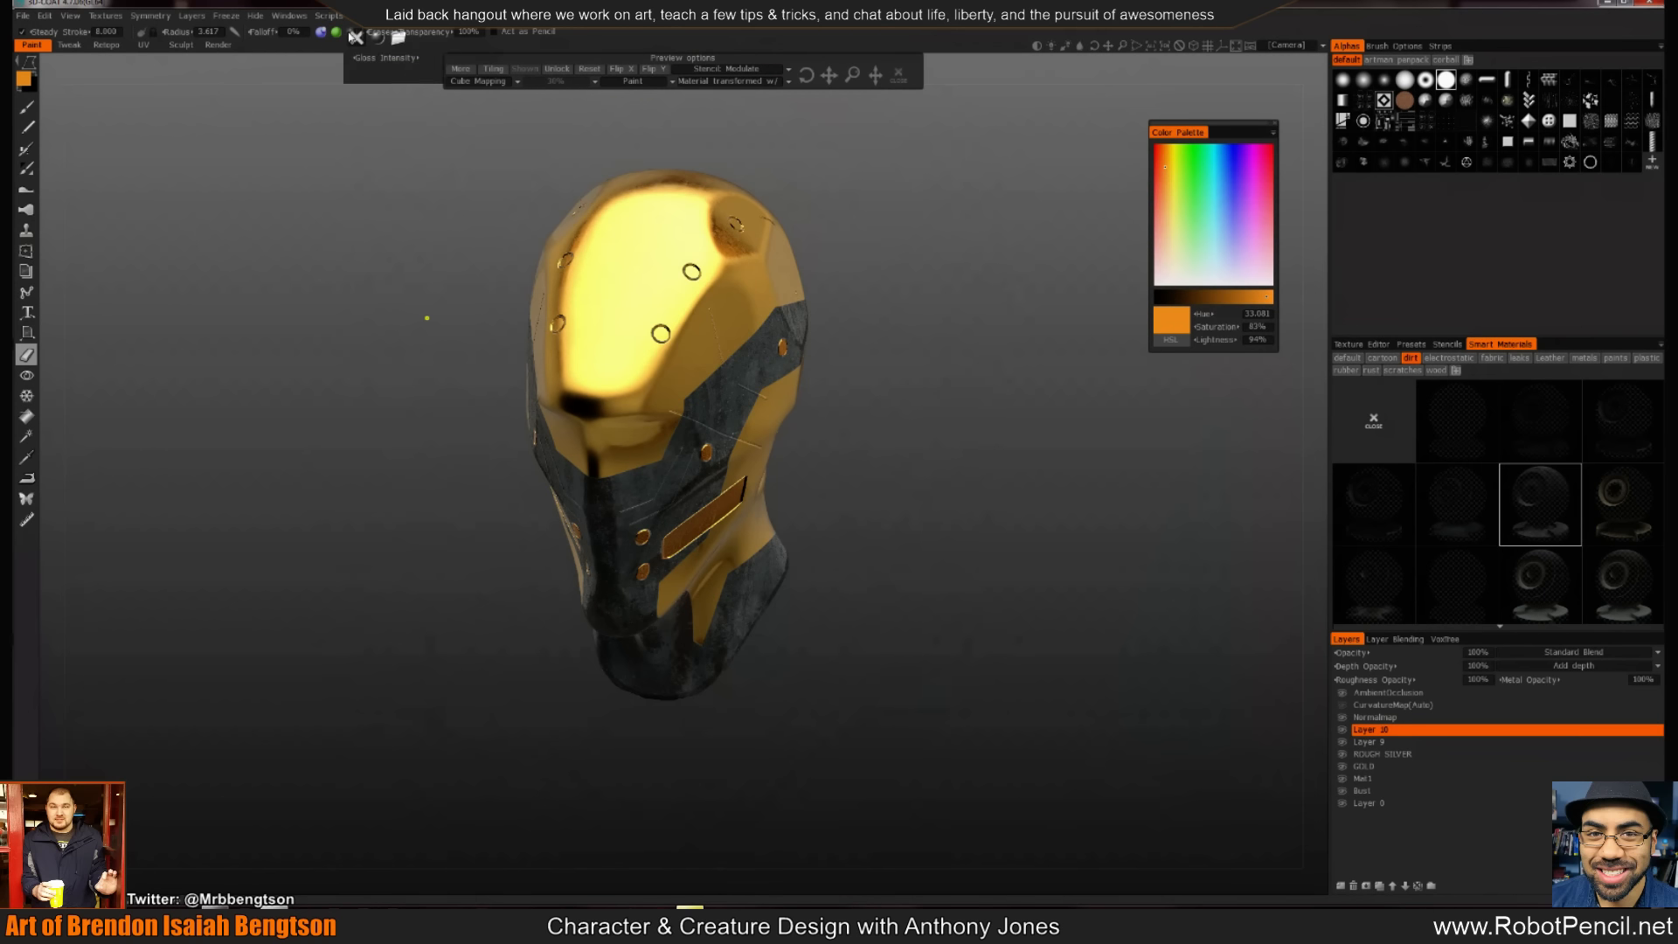
left_click_drag(933, 578, 888, 605, "alt")
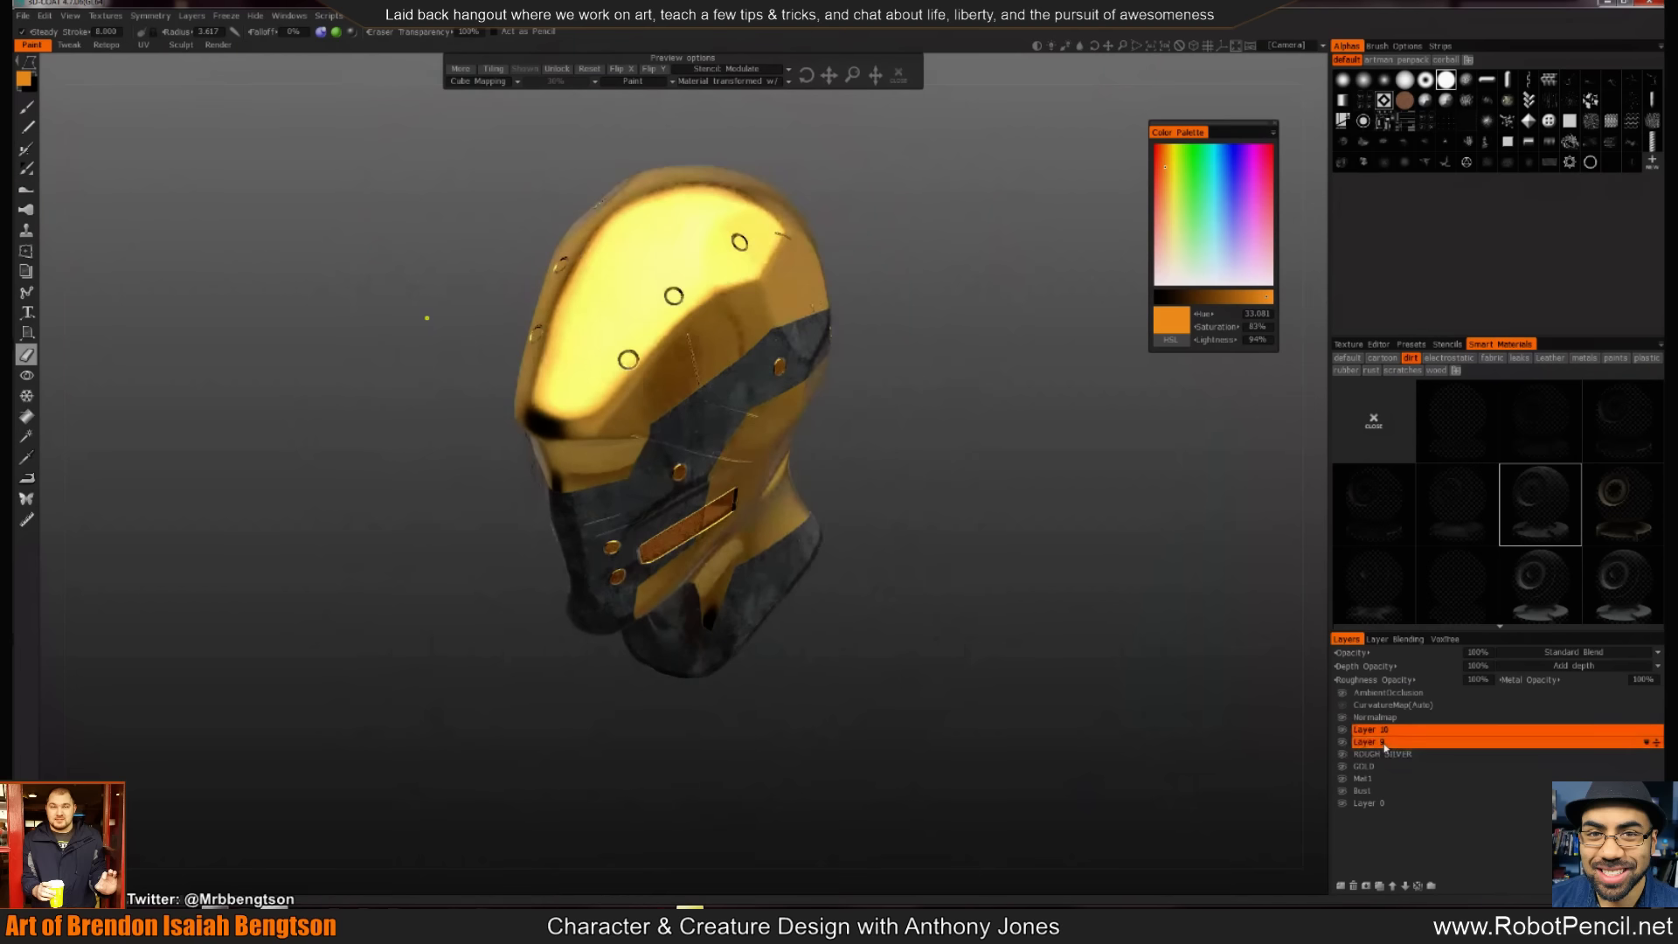
Select Layer 9, turn off the smart material and paint a short orange slot on the gold brow at the dark band's edge
left_click(1383, 743)
scroll(813, 533, "up", 4)
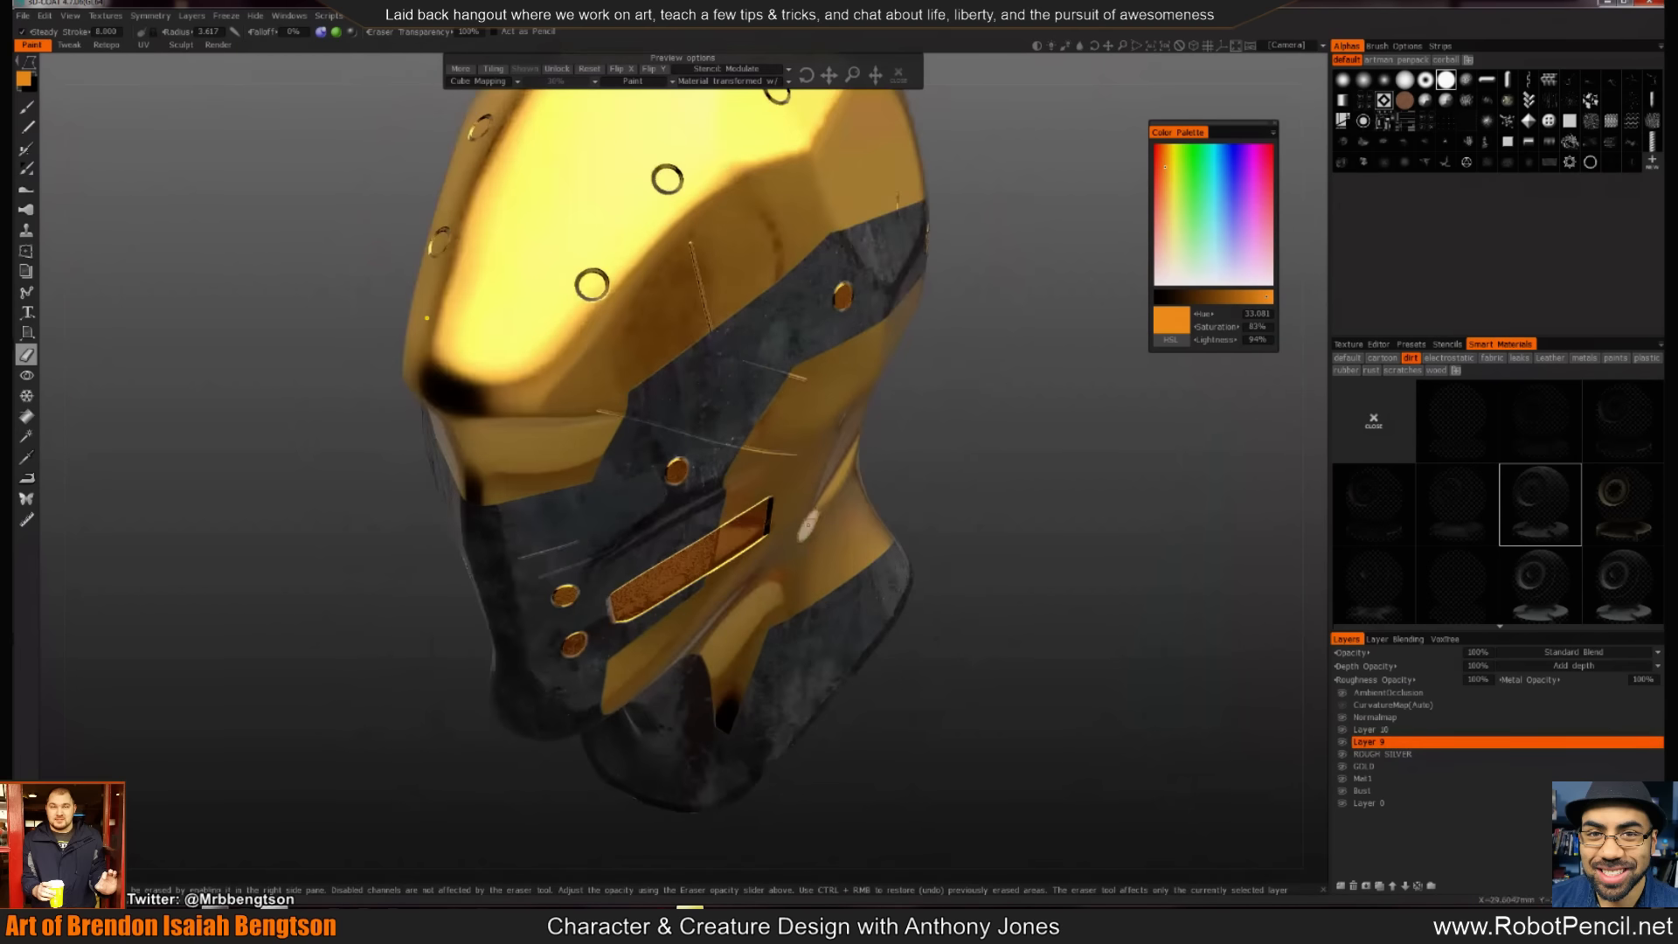
left_click(26, 107)
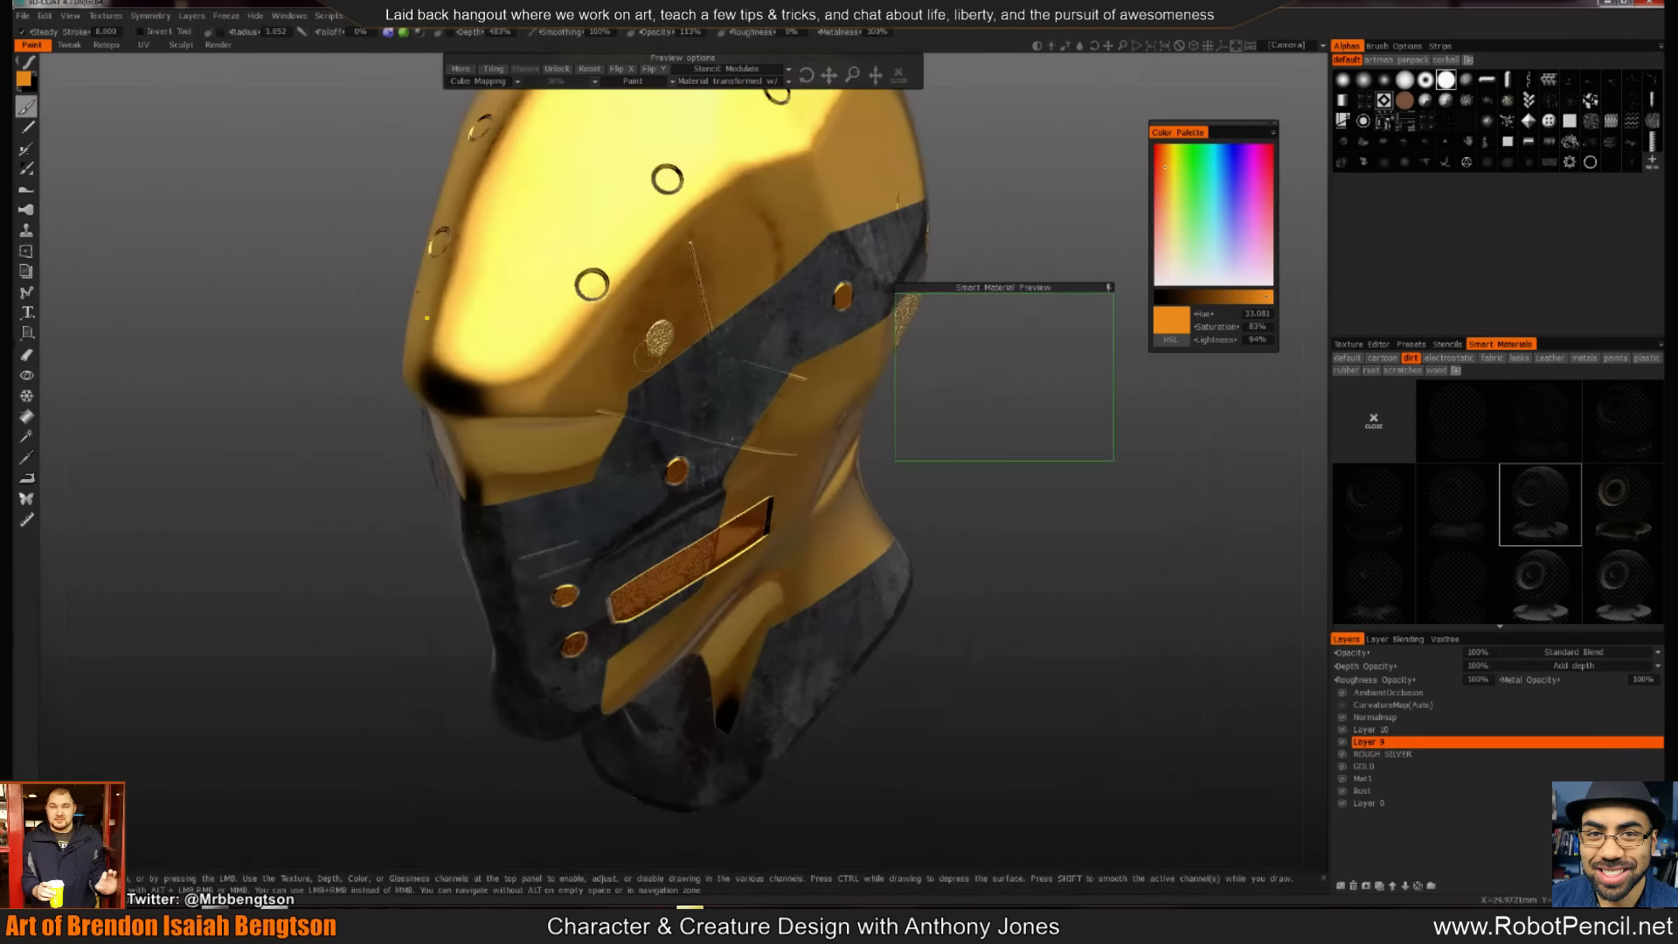
left_click(1378, 425)
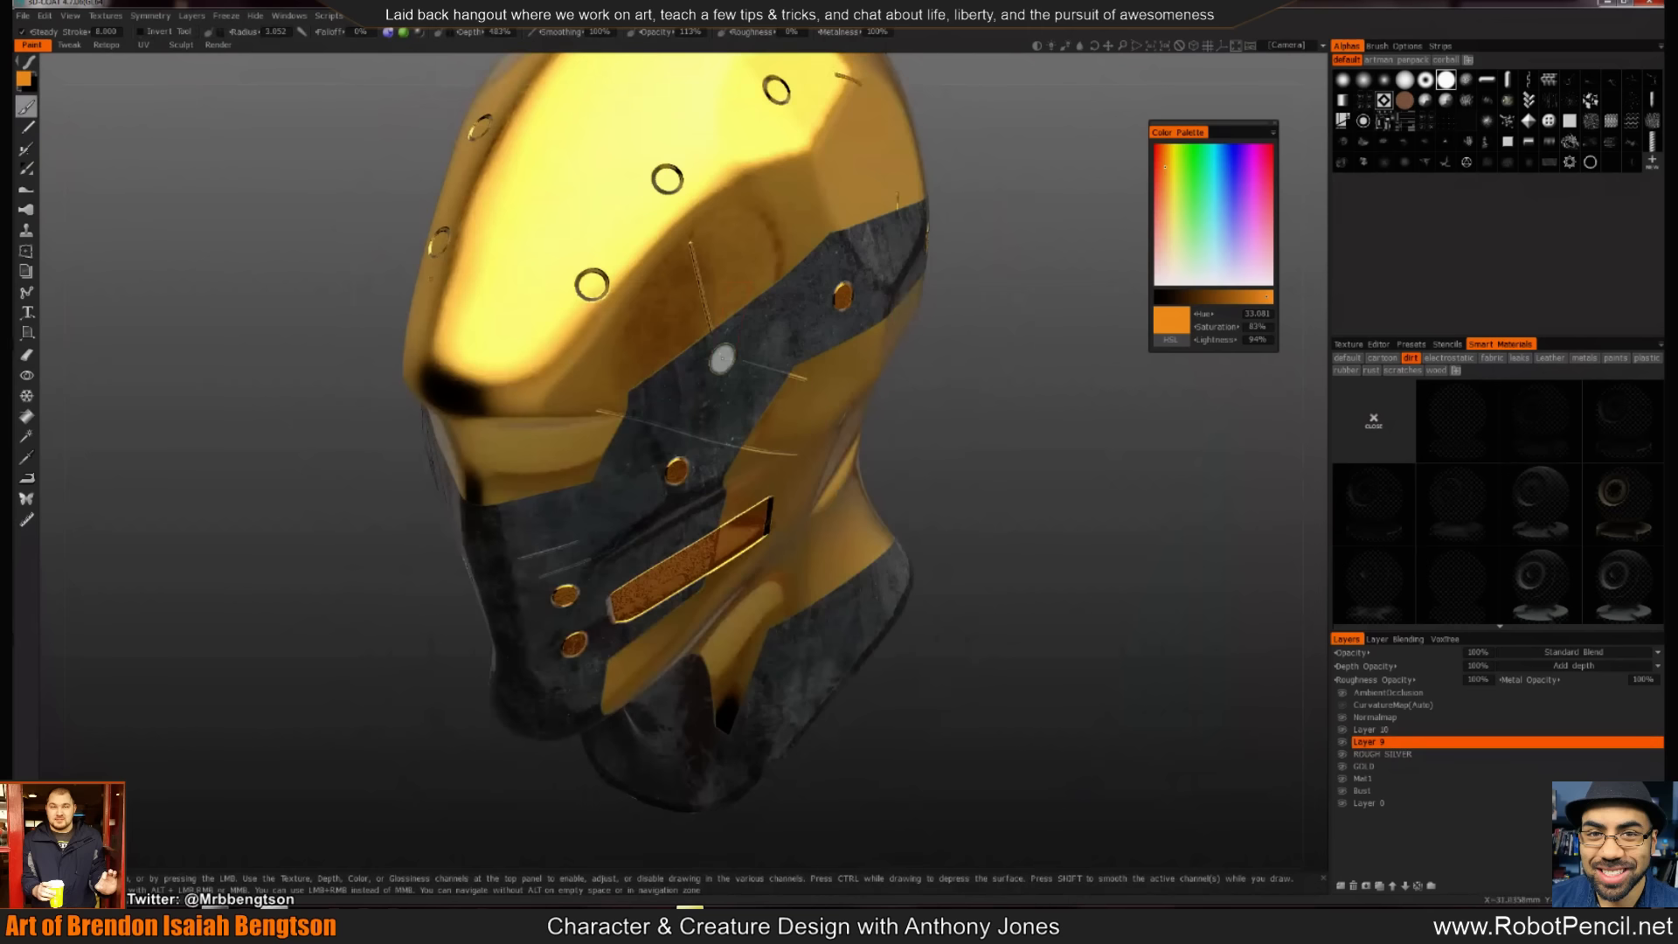
left_click_drag(664, 321, 644, 385)
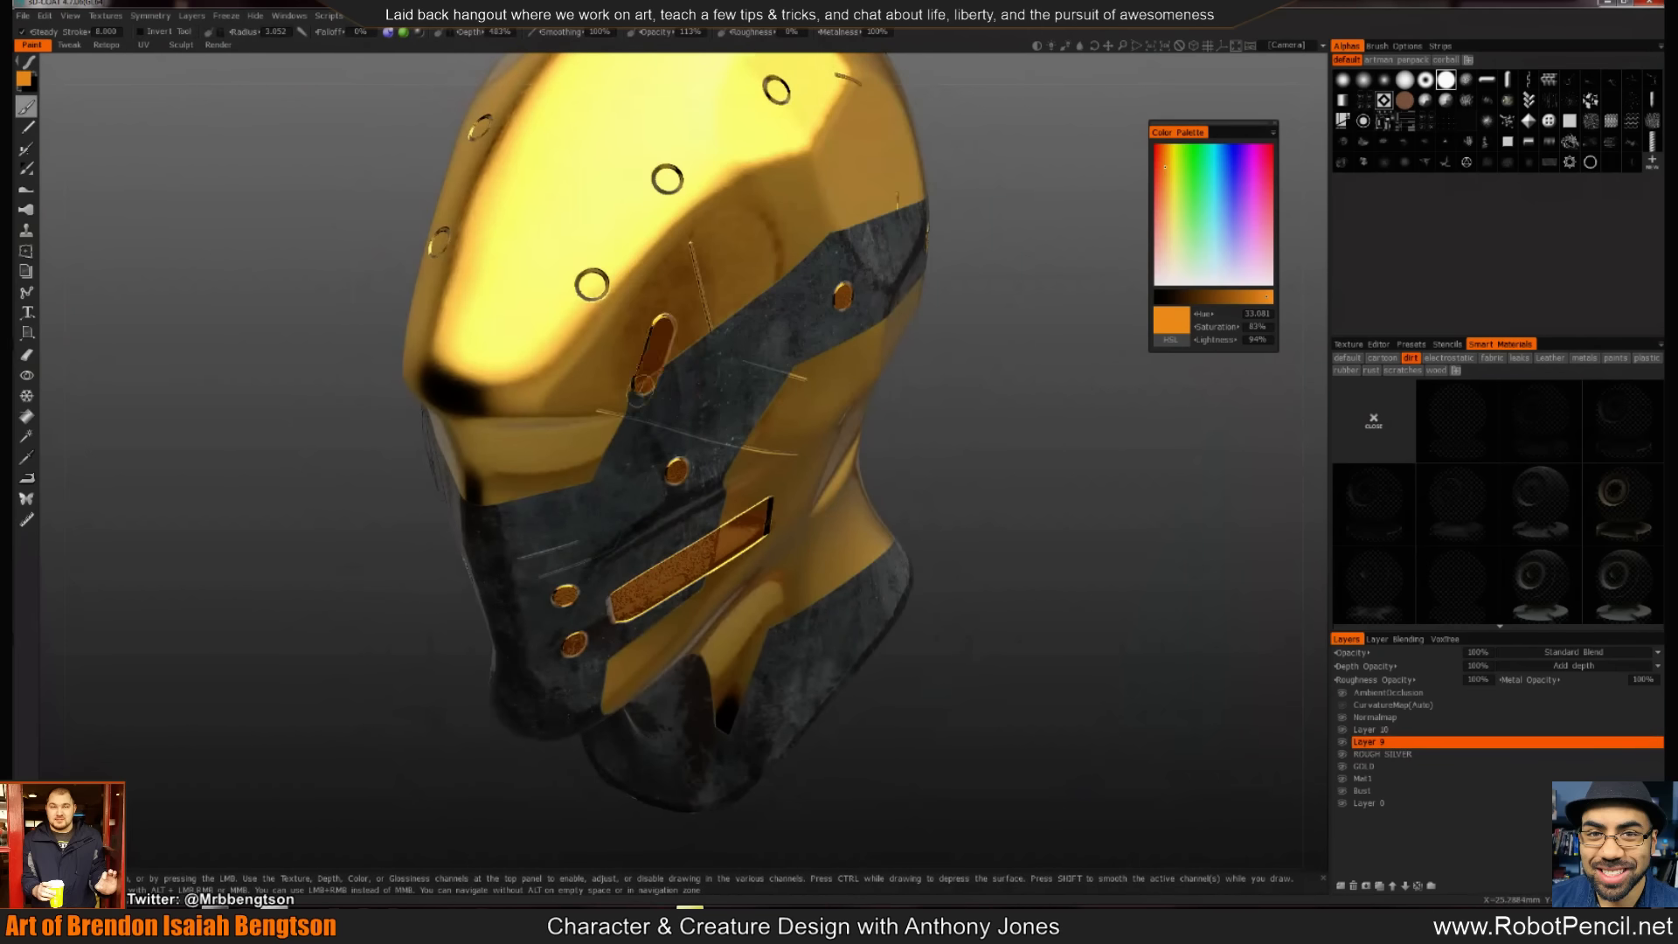
Disable the Eraser's depth channel and try erasing only the color from the upper part of the brow slot
left_click_drag(724, 420, 646, 400, "alt")
right_click_drag(645, 400, 787, 485, "alt")
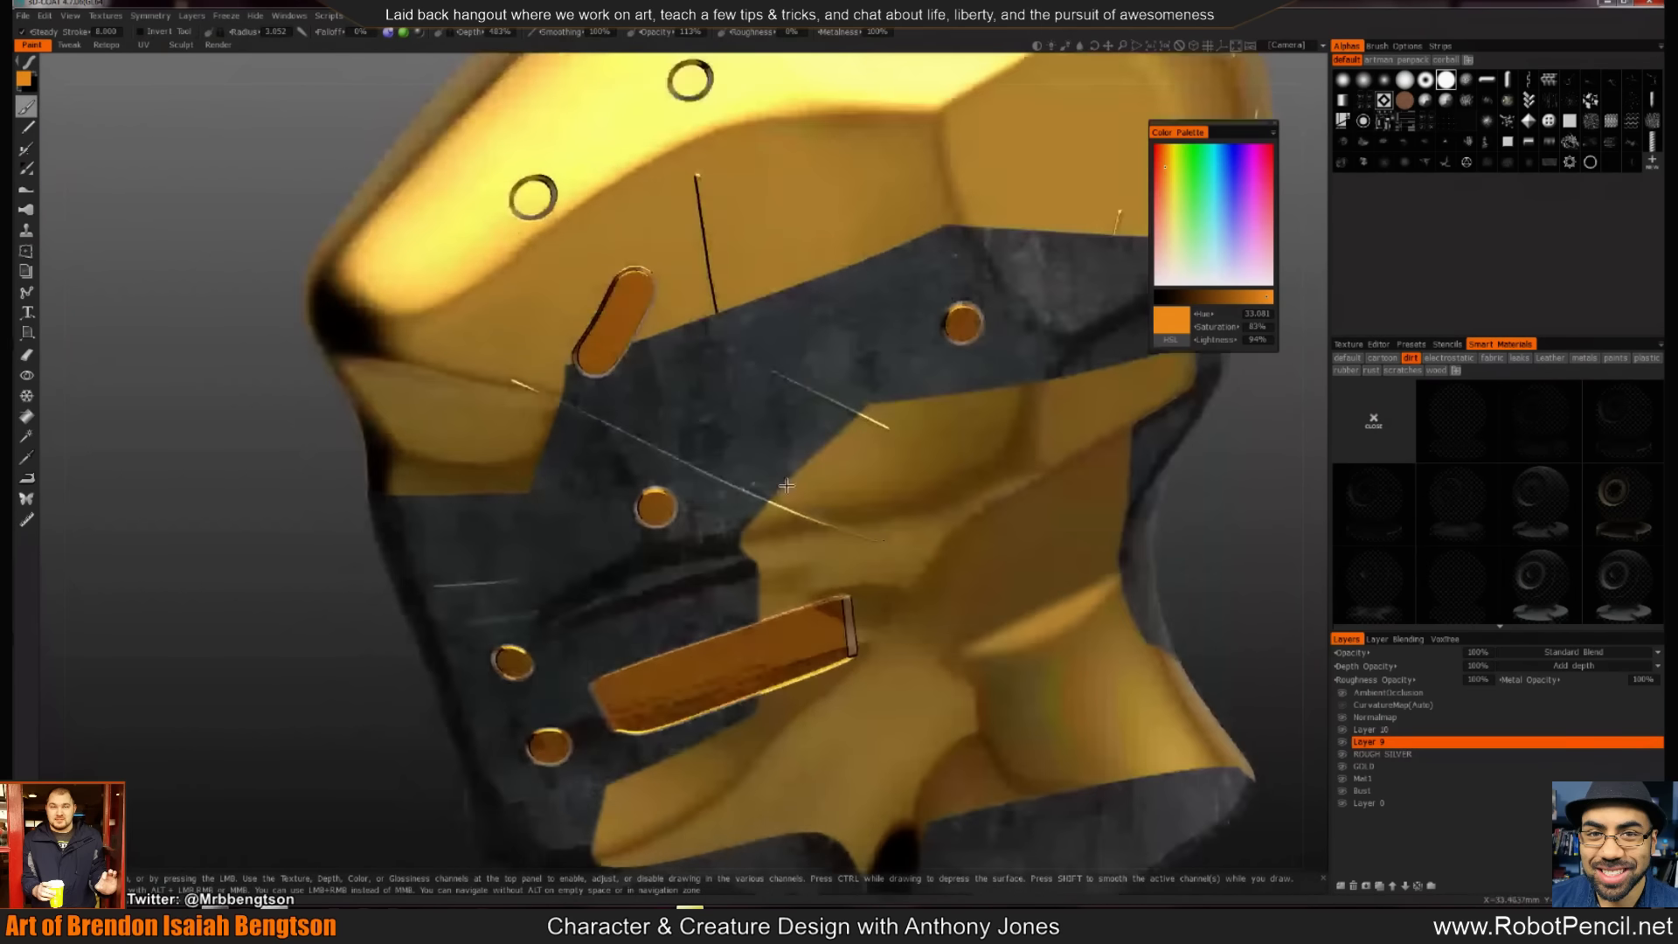
key("e")
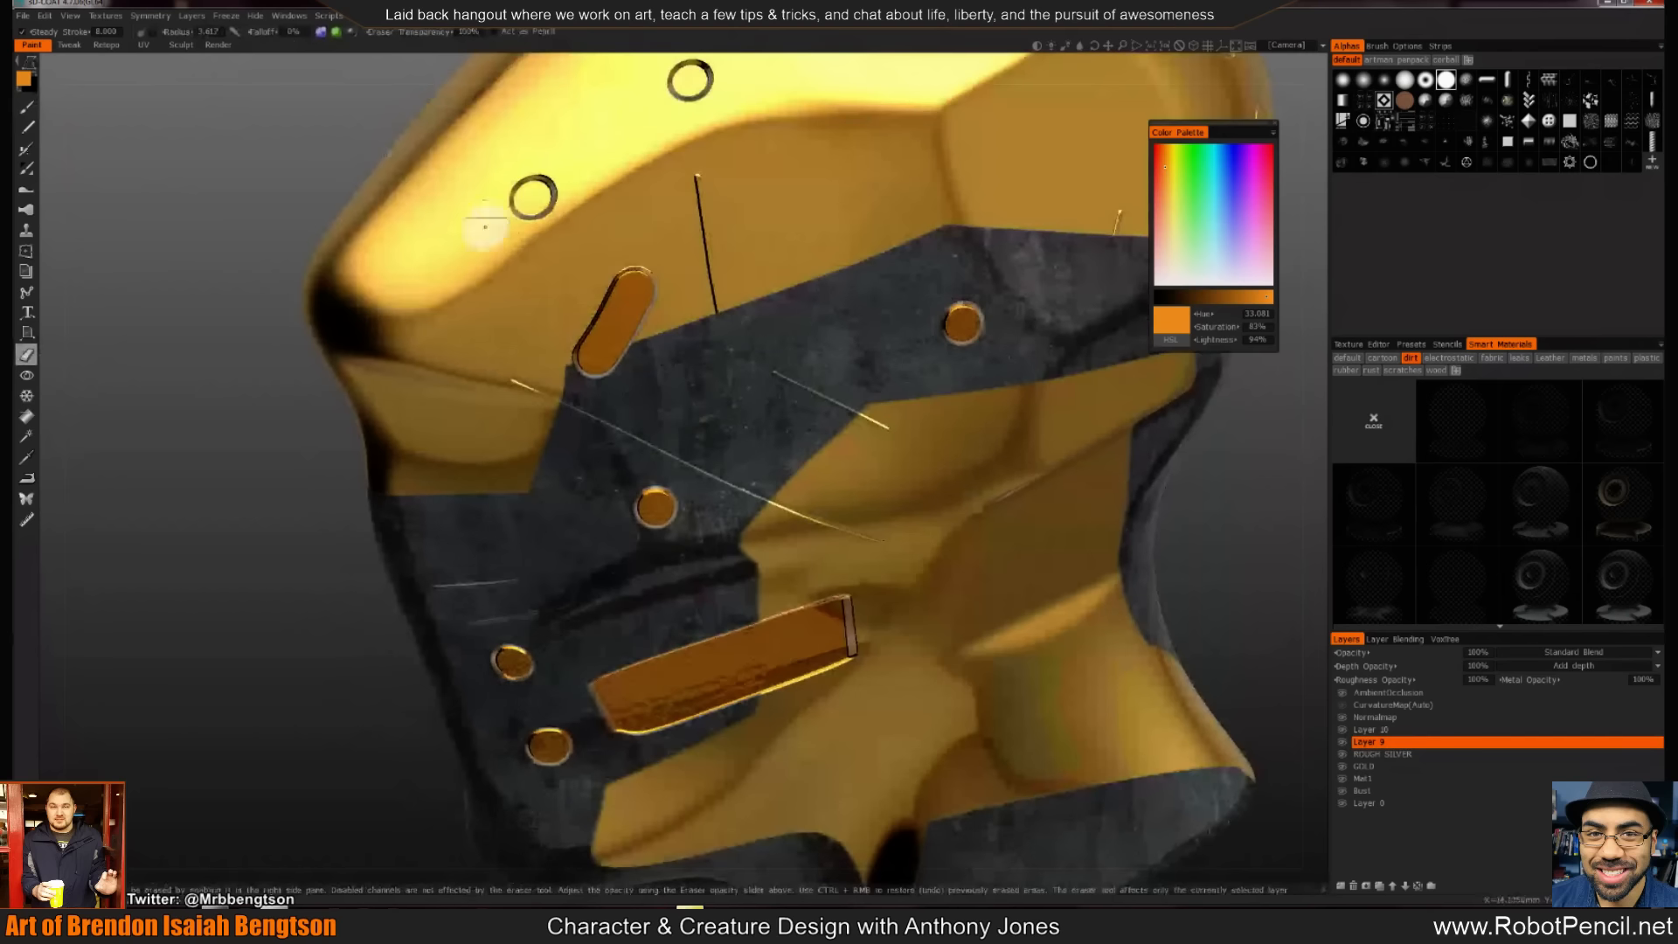
left_click(322, 32)
mouse_move(329, 38)
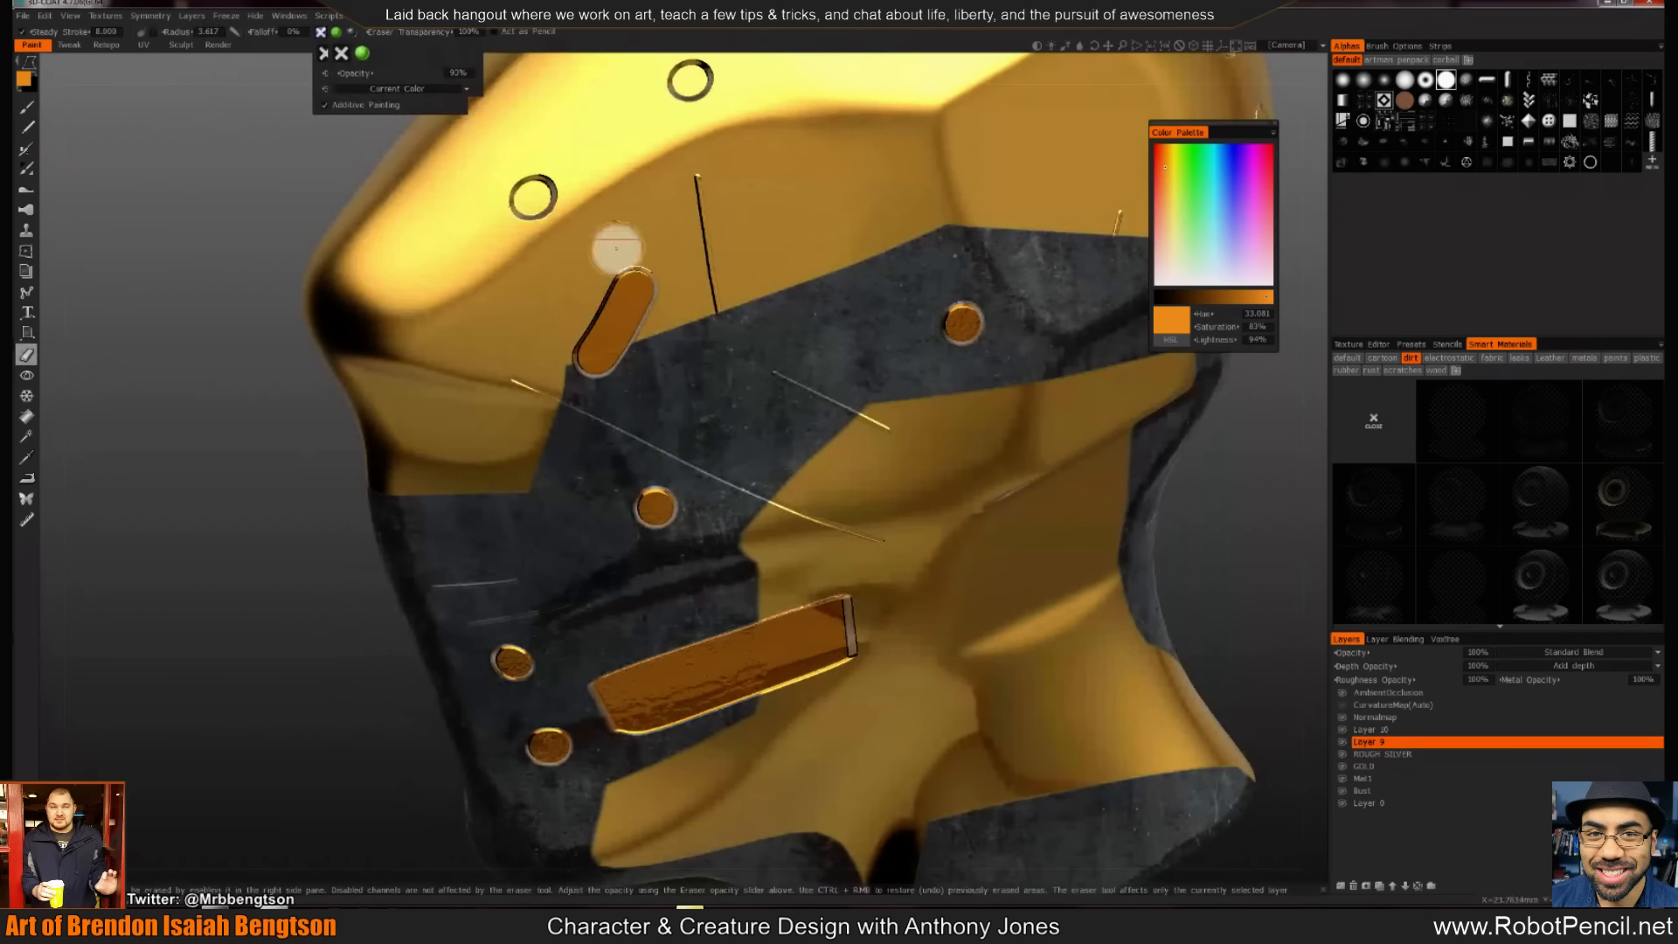
scroll(613, 236, "up", 2)
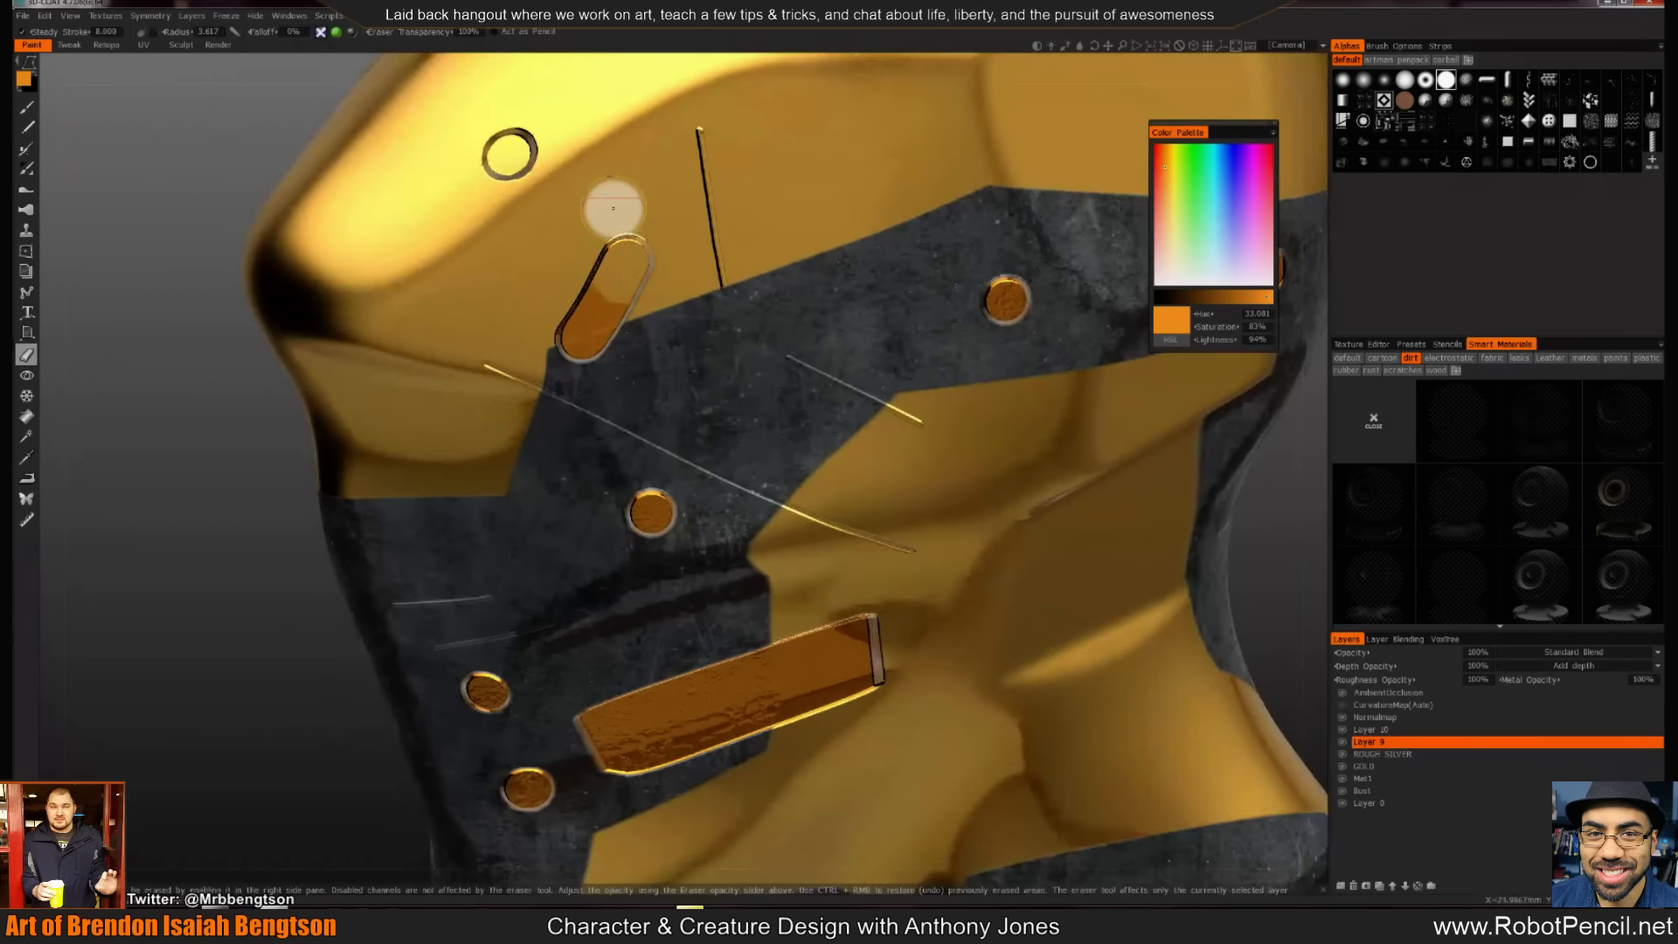
mouse_move(626, 207)
right_mouse_down()
mouse_move(836, 247)
mouse_move(764, 371)
mouse_move(868, 395)
mouse_move(741, 363)
right_mouse_up()
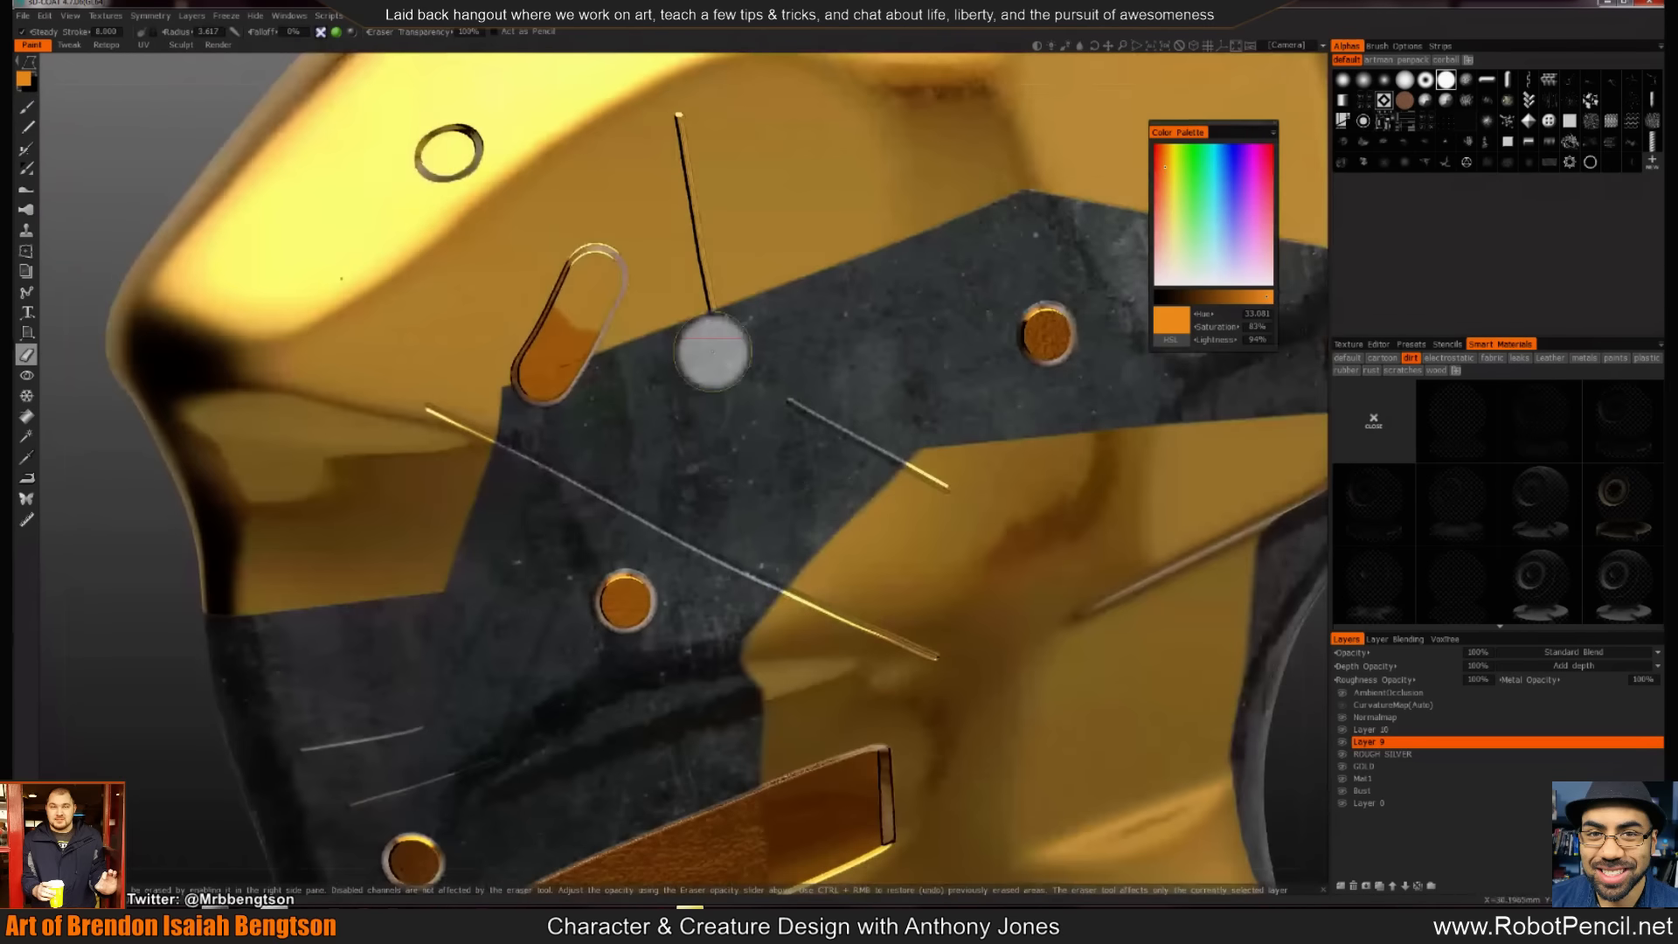
Disable the Eraser's color and glossiness channels and try erasing only the depth from the upper part of the brow slot
left_click(336, 32)
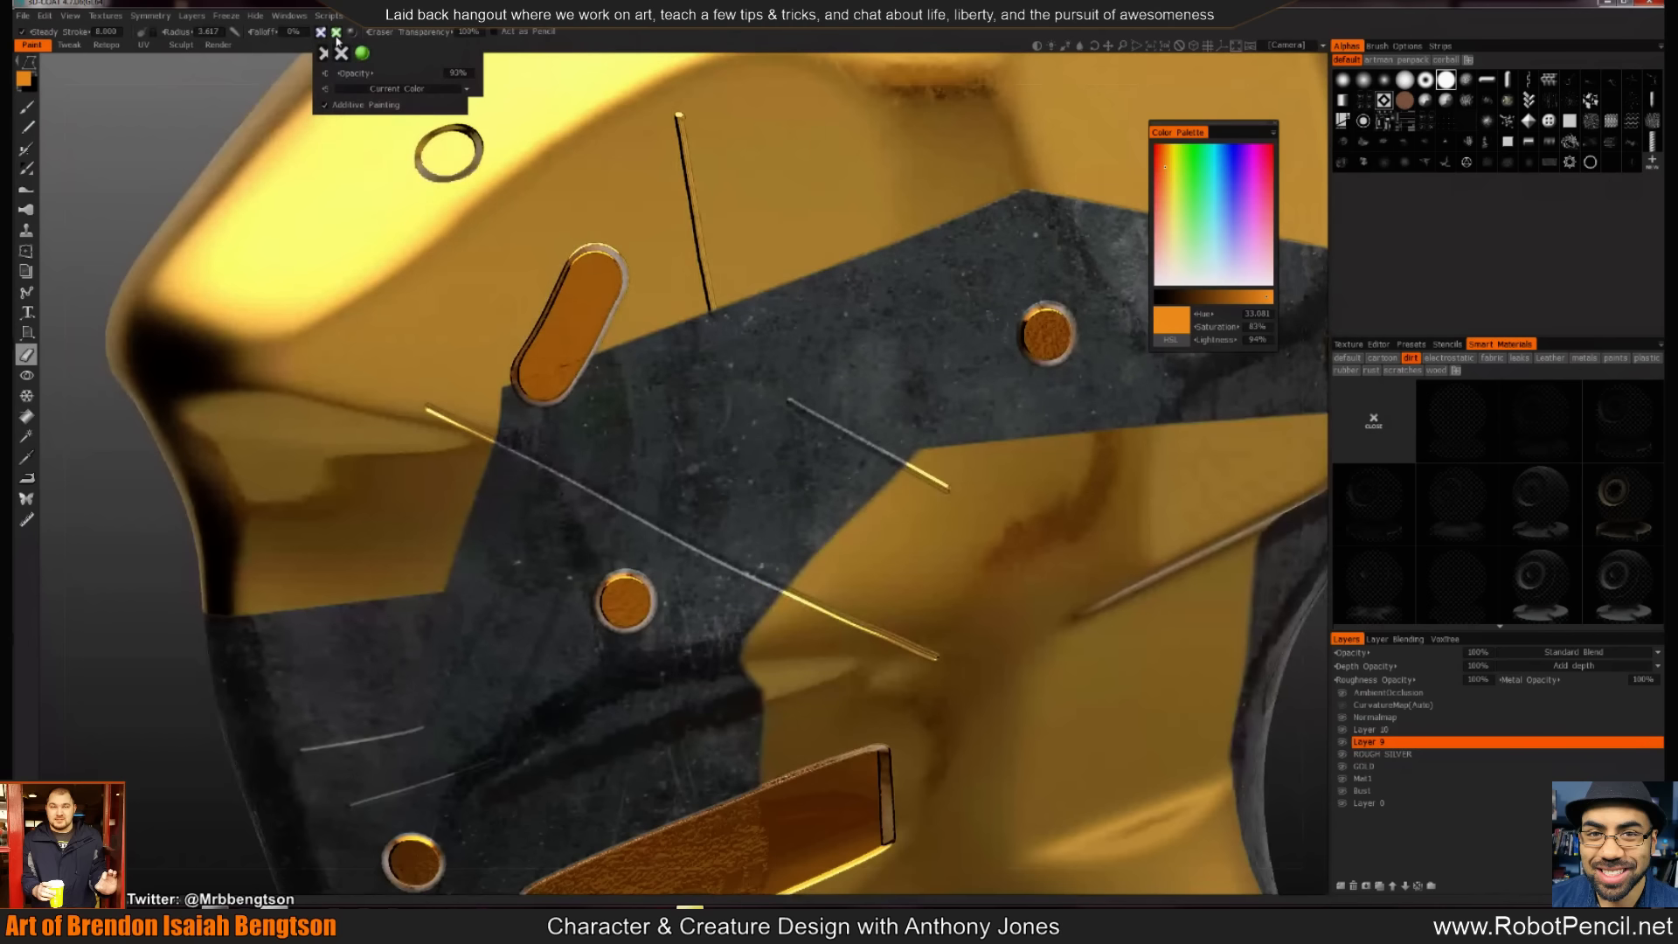
left_click(361, 52)
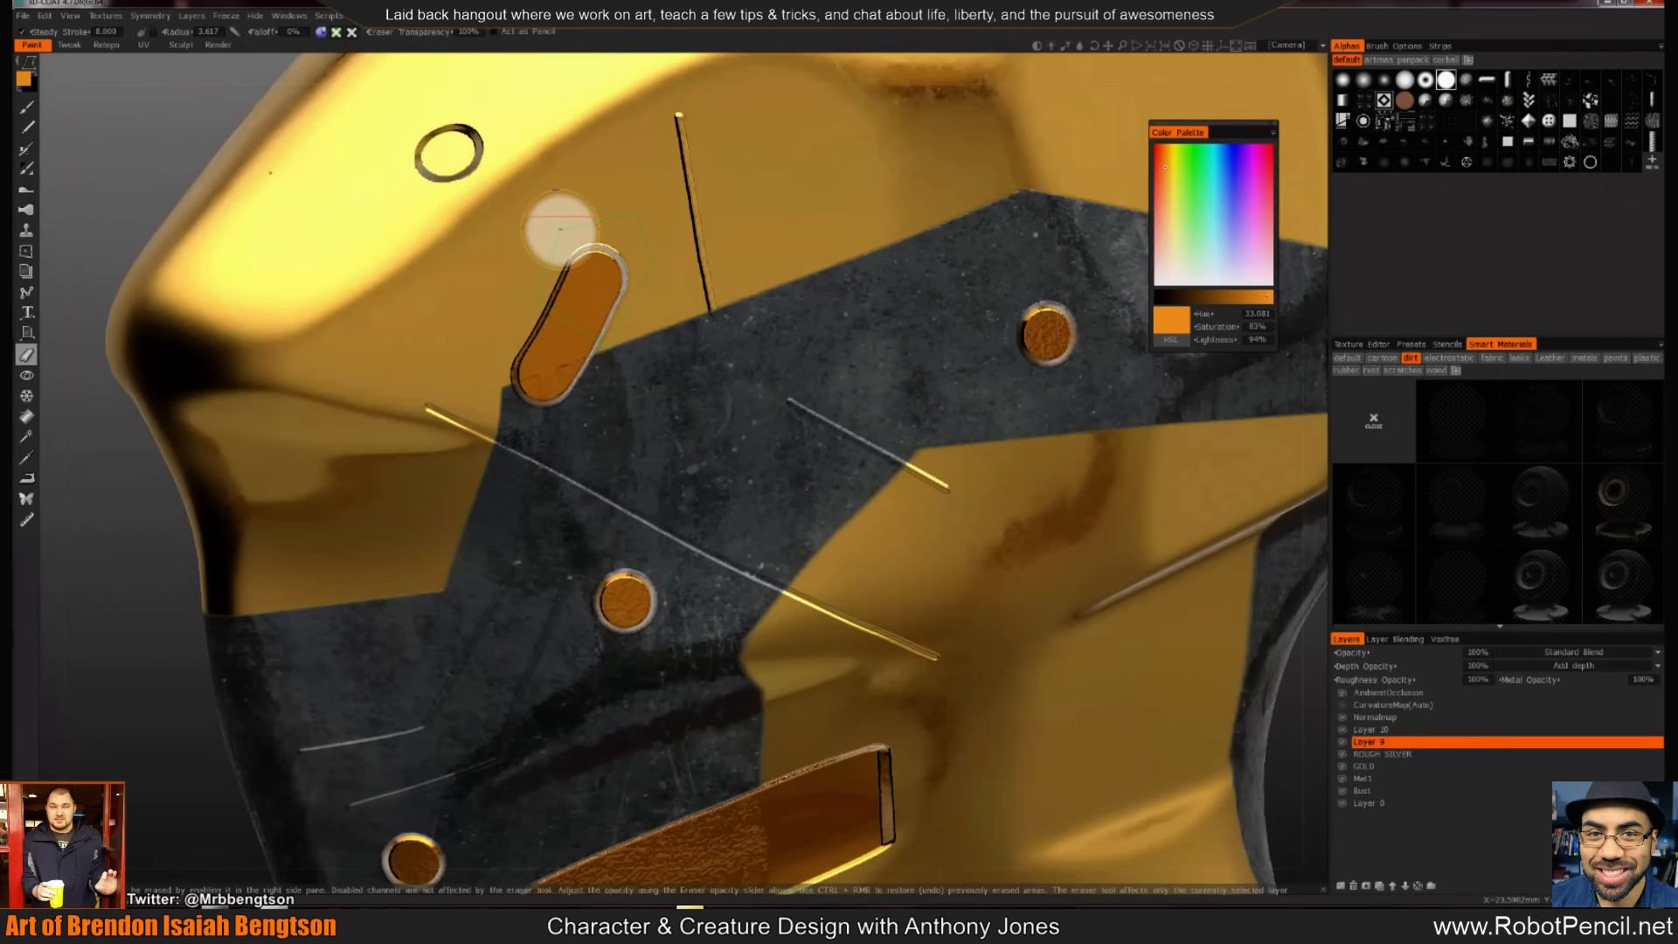
left_click(560, 234)
right_click_drag(539, 273, 696, 275)
left_click_drag(697, 275, 592, 270, "alt")
right_click_drag(592, 270, 425, 242, "alt")
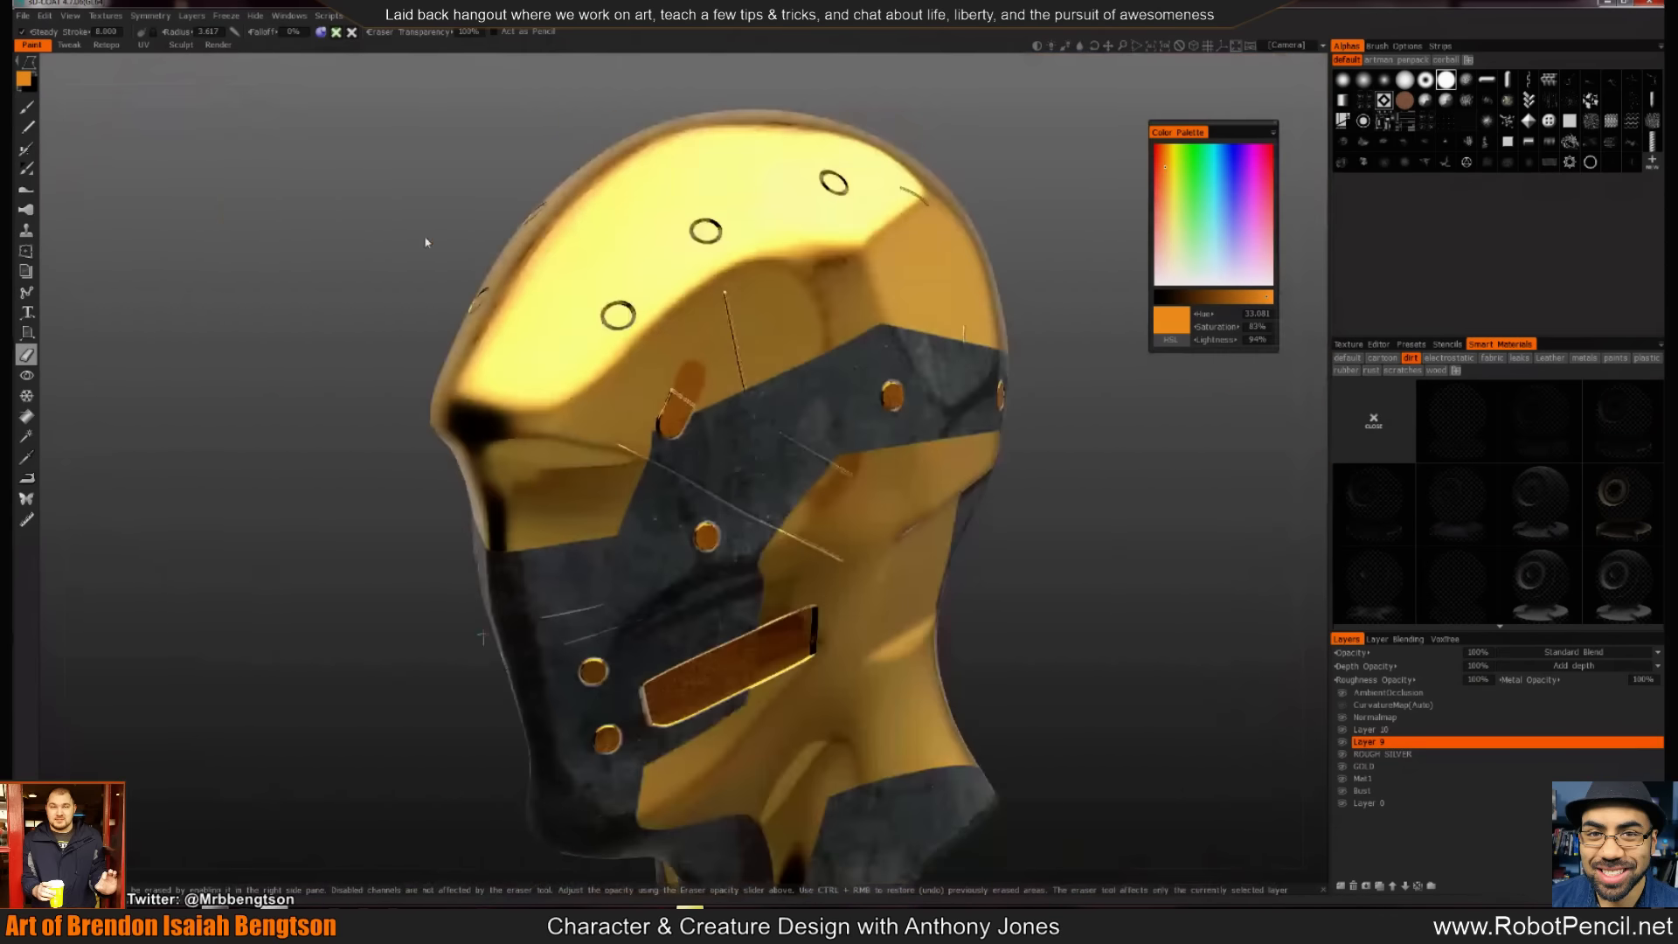
Re-enable the Eraser's color and glossiness channels and cut the upper end of the brow slot off straight
left_click(336, 32)
left_click(351, 32)
left_click_drag(743, 384, 577, 388, "alt")
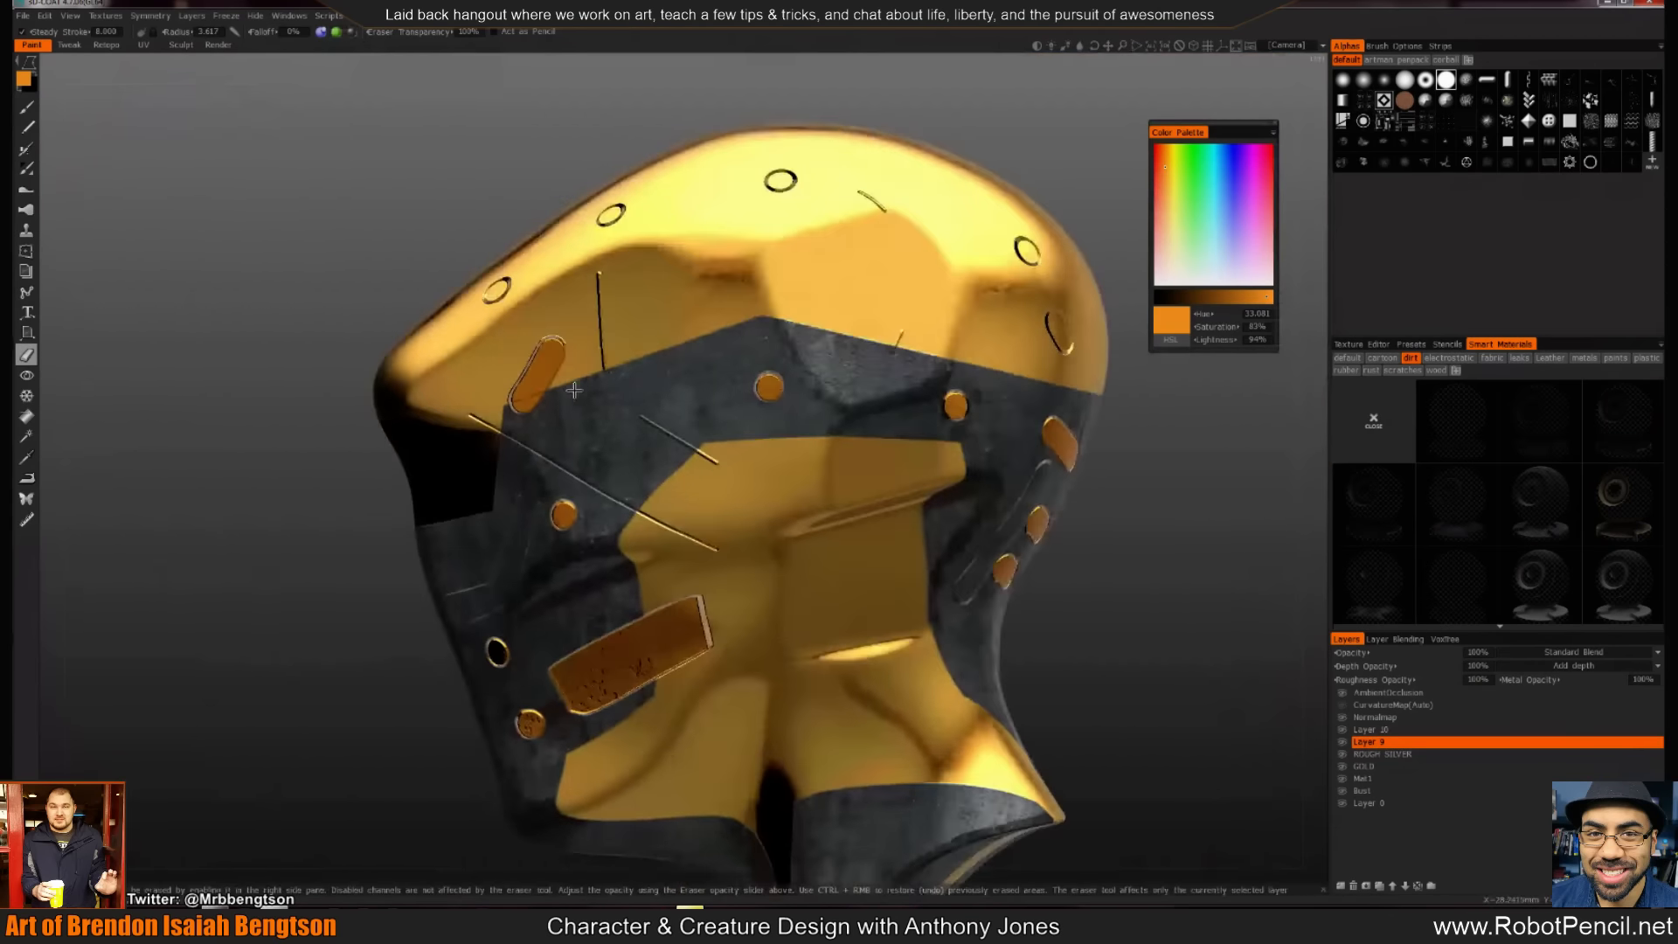
right_click_drag(577, 388, 704, 397, "alt")
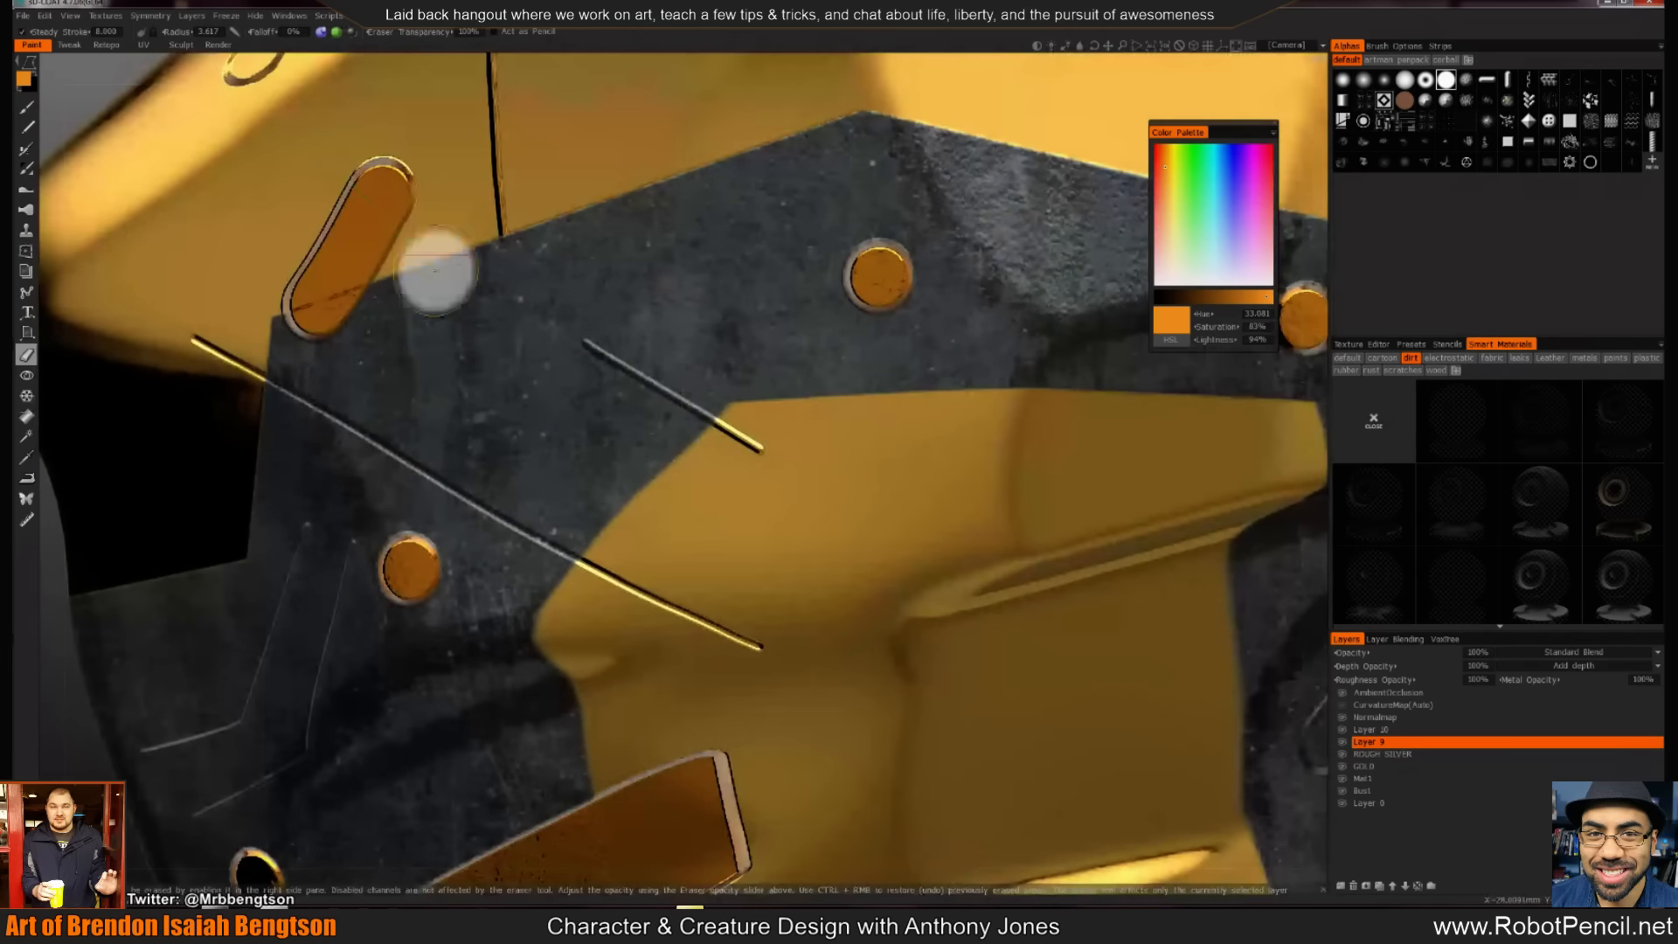
left_click_drag(434, 270, 461, 172)
left_click_drag(494, 327, 646, 328, "alt")
right_click_drag(646, 327, 594, 329, "alt")
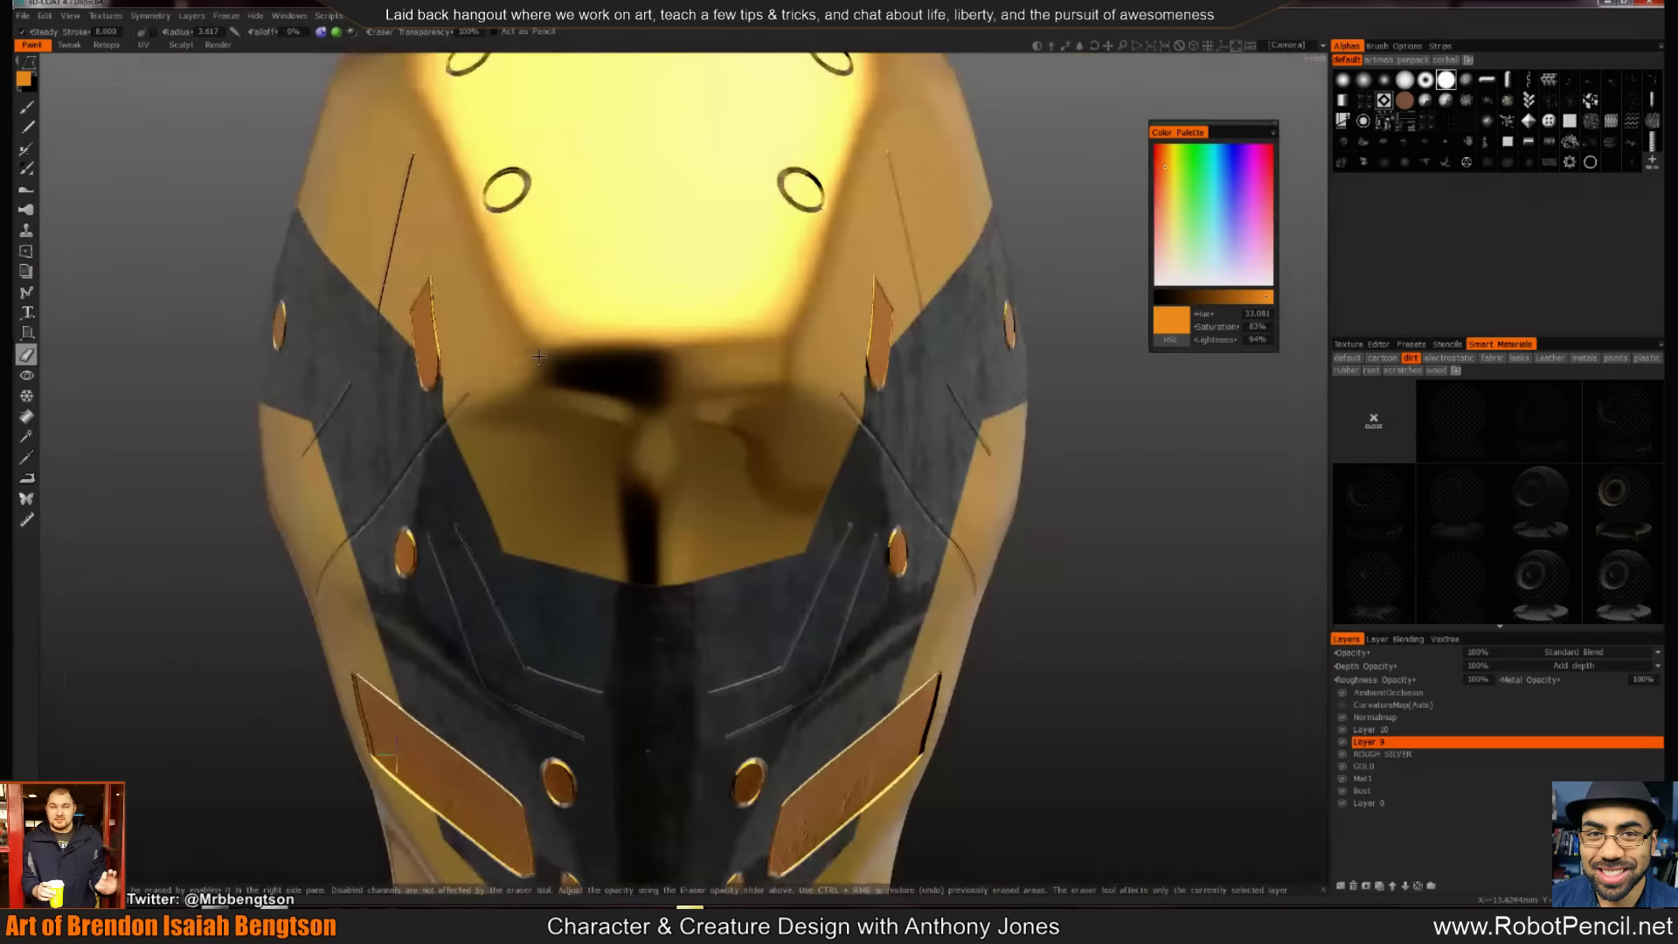
Reduce the Eraser radius and cut a narrow notch into the straight upper end of the brow slot
left_click_drag(595, 328, 533, 349, "alt")
right_click_drag(533, 349, 603, 354, "alt")
left_click_drag(603, 354, 496, 373, "alt")
middle_click_drag(468, 299, 697, 363, "alt")
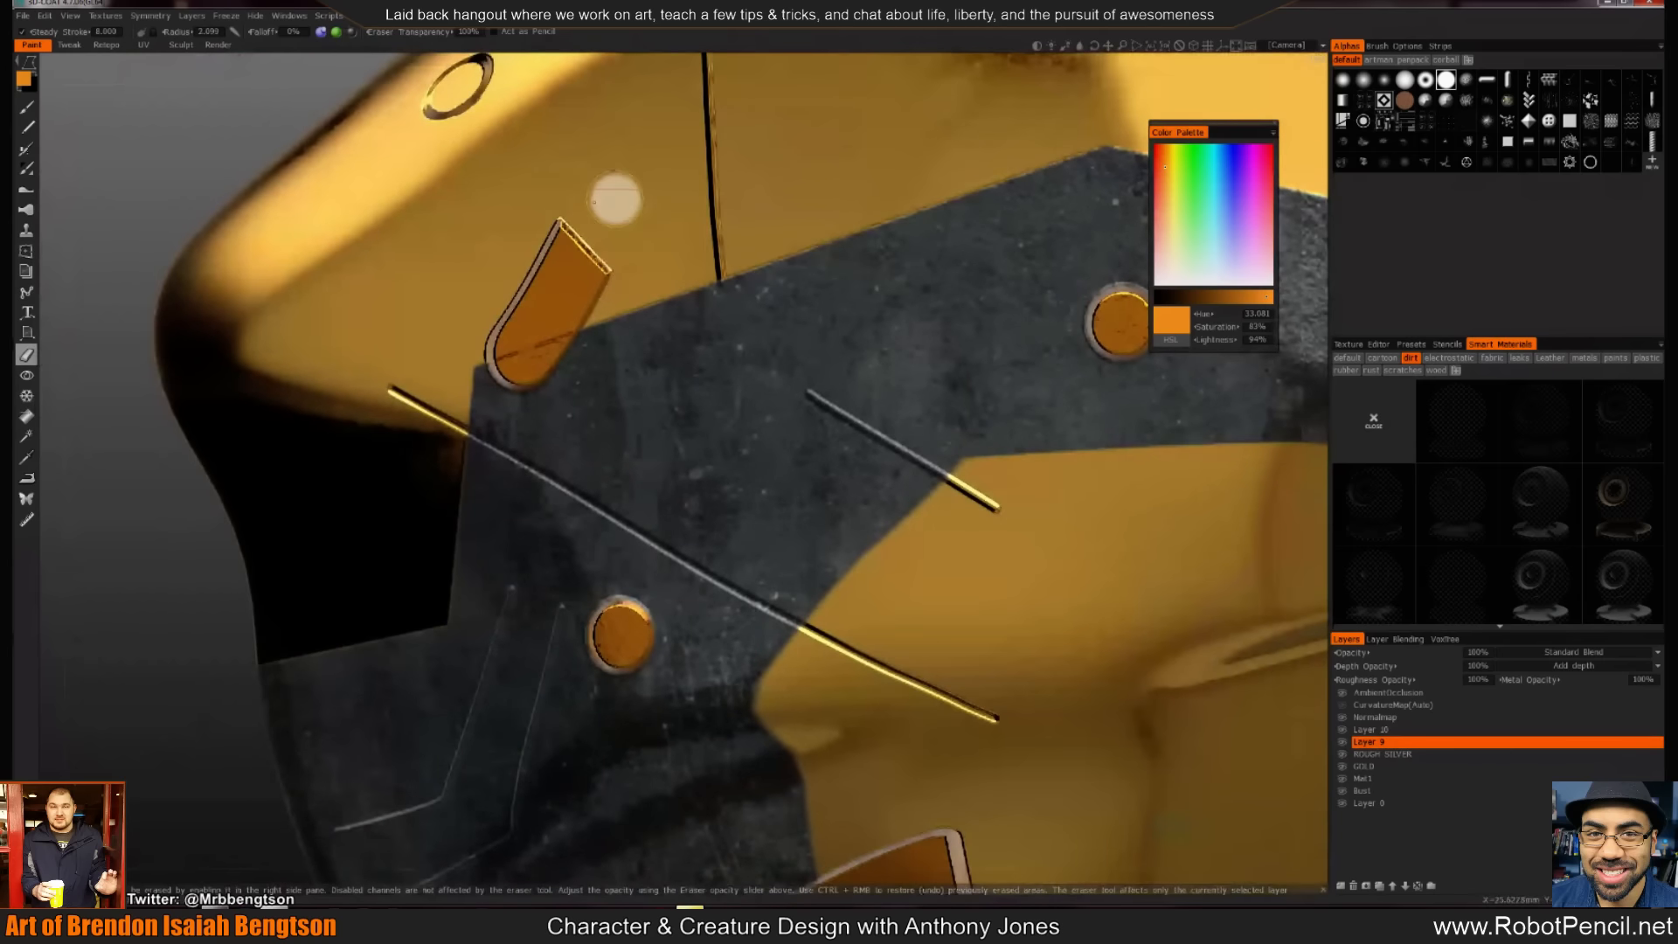
right_click_drag(611, 195, 554, 262)
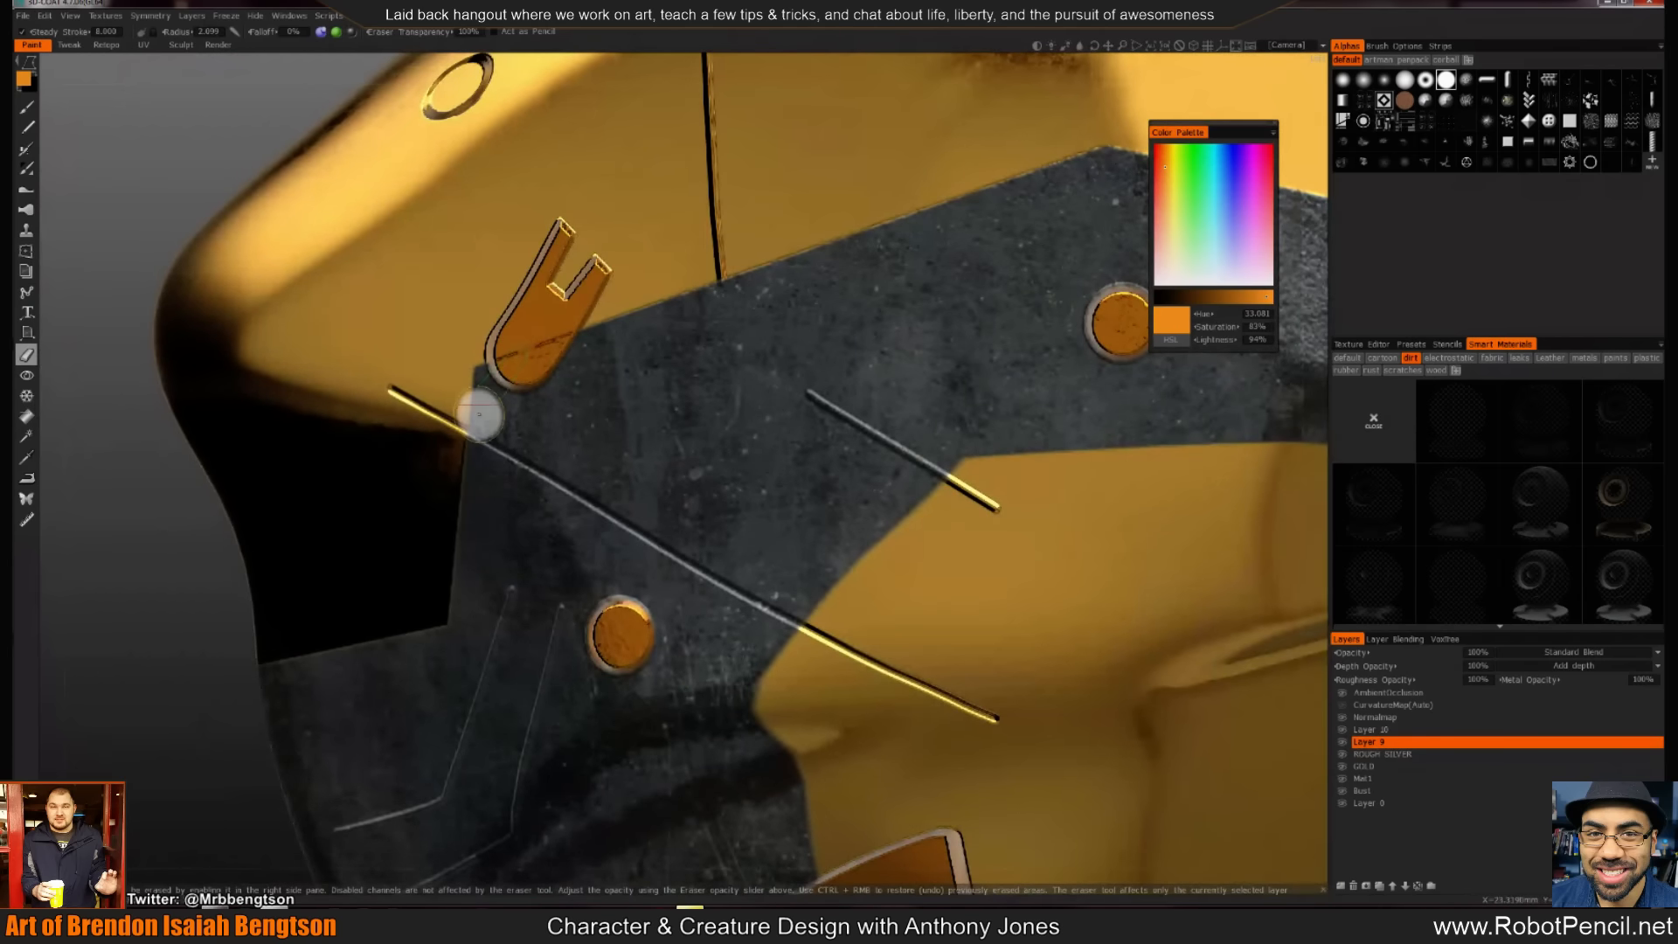
Erase a small round hole in the lower end of the brow slot and check the shape on the head
key("space")
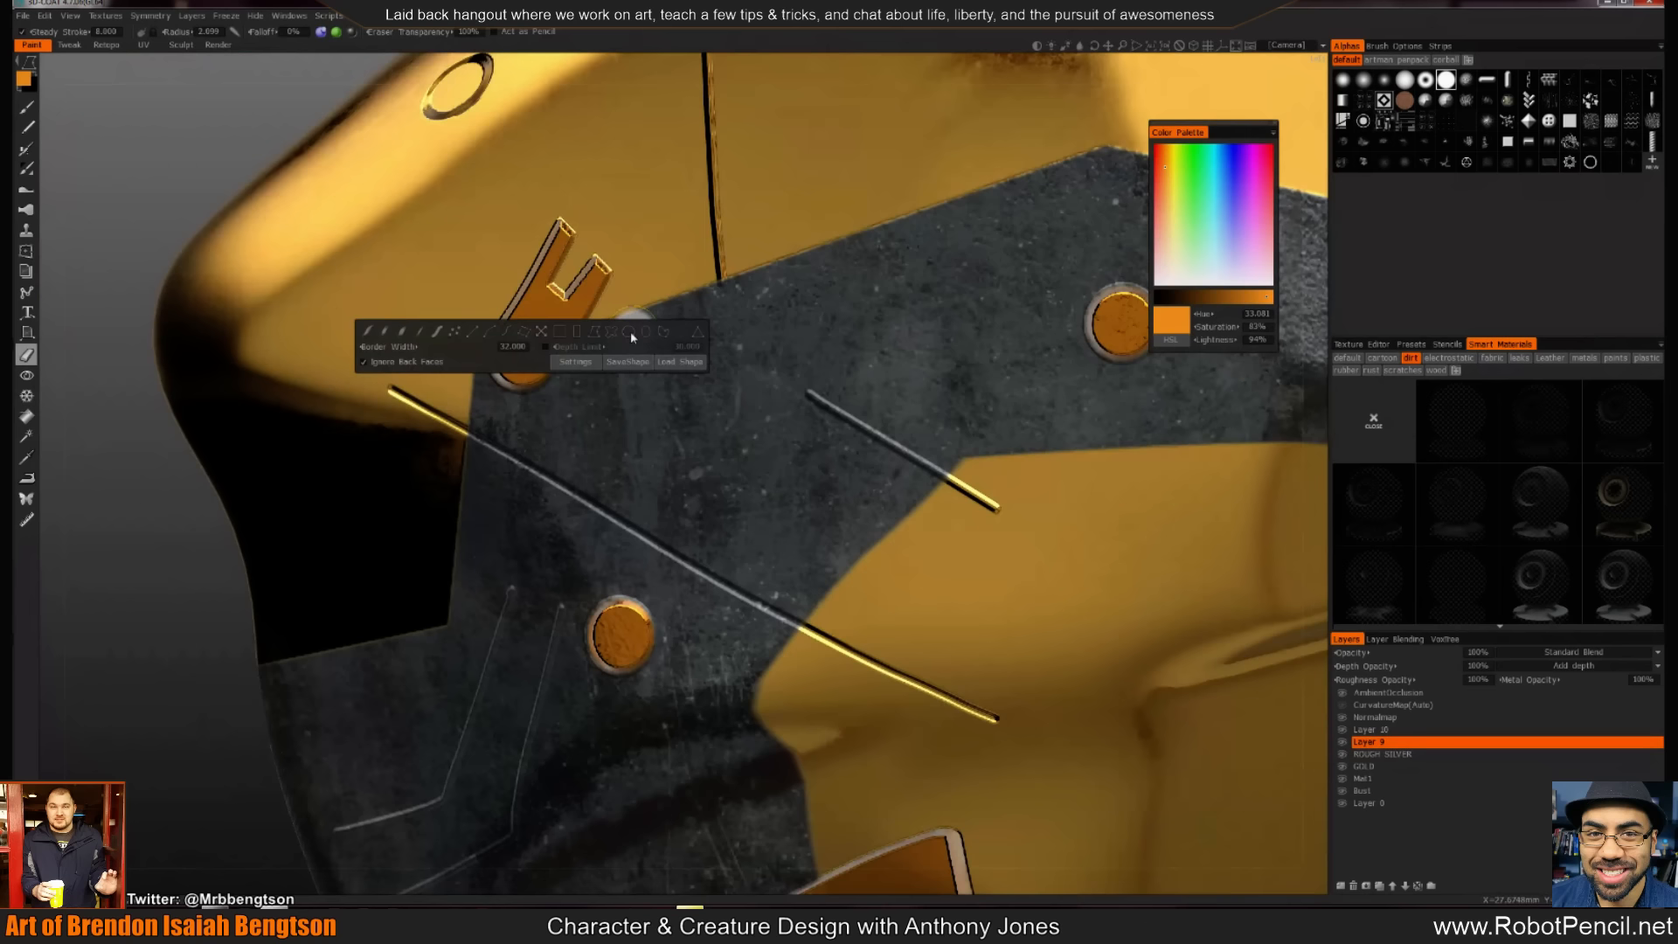
left_click(531, 358)
mouse_move(682, 413)
left_mouse_down("alt")
mouse_move(704, 395)
mouse_move(738, 403)
left_mouse_up("alt")
right_click_drag(738, 403, 476, 341, "alt")
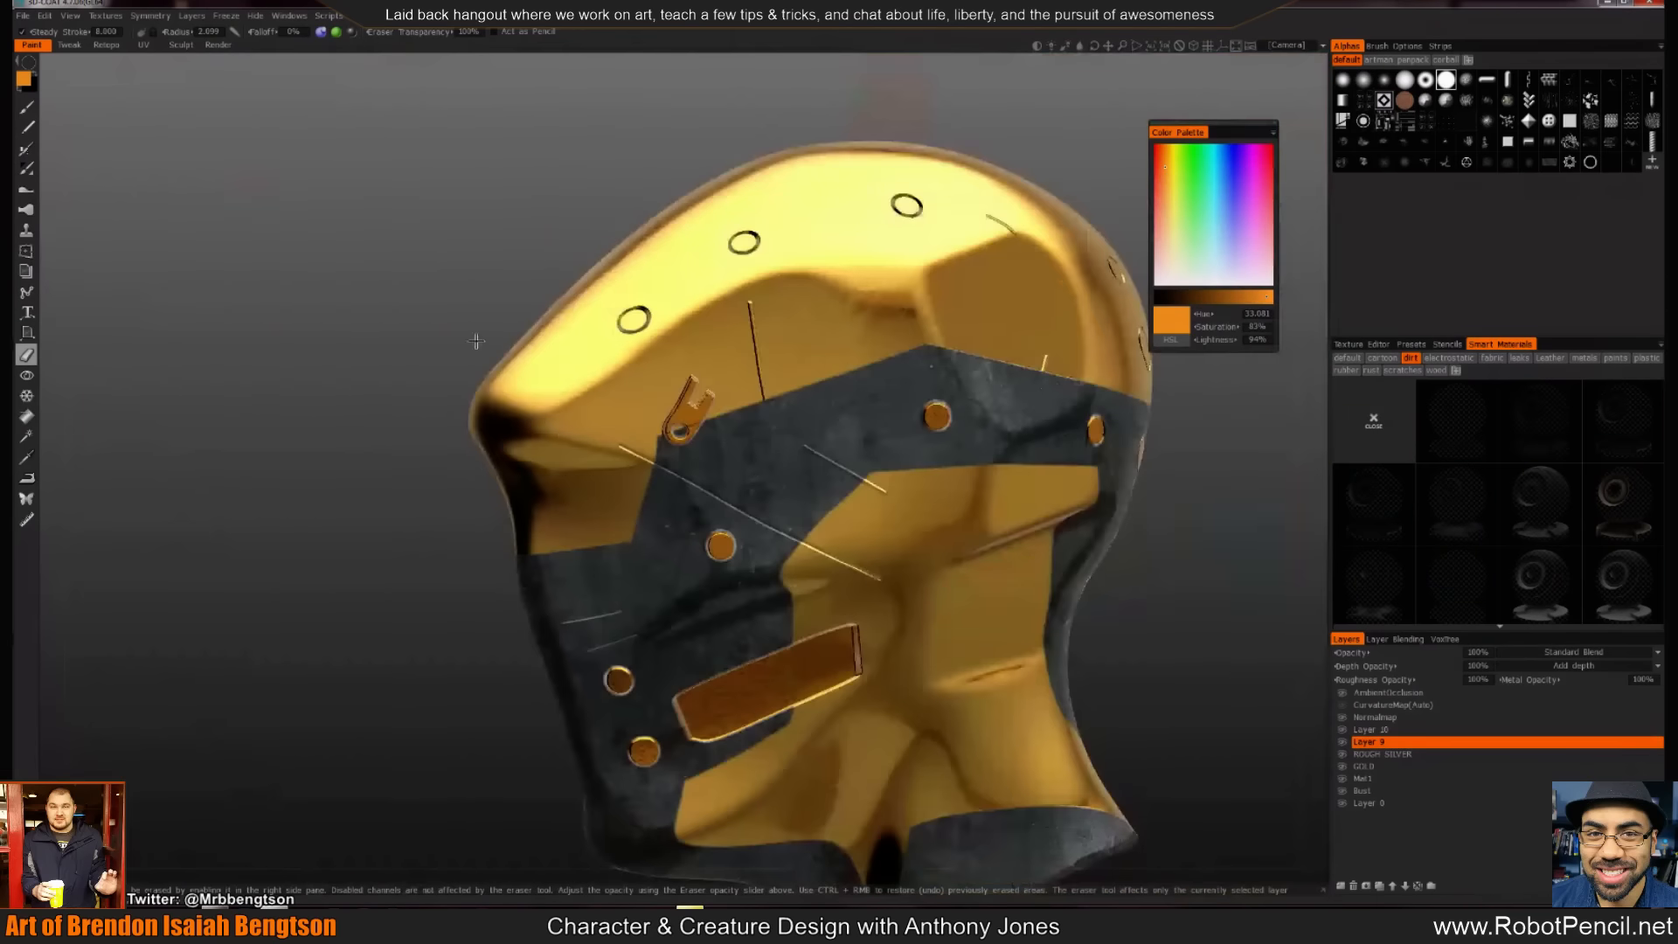
left_click_drag(476, 341, 525, 479, "alt")
middle_click_drag(769, 378, 769, 456, "alt")
right_click_drag(769, 456, 889, 557, "alt")
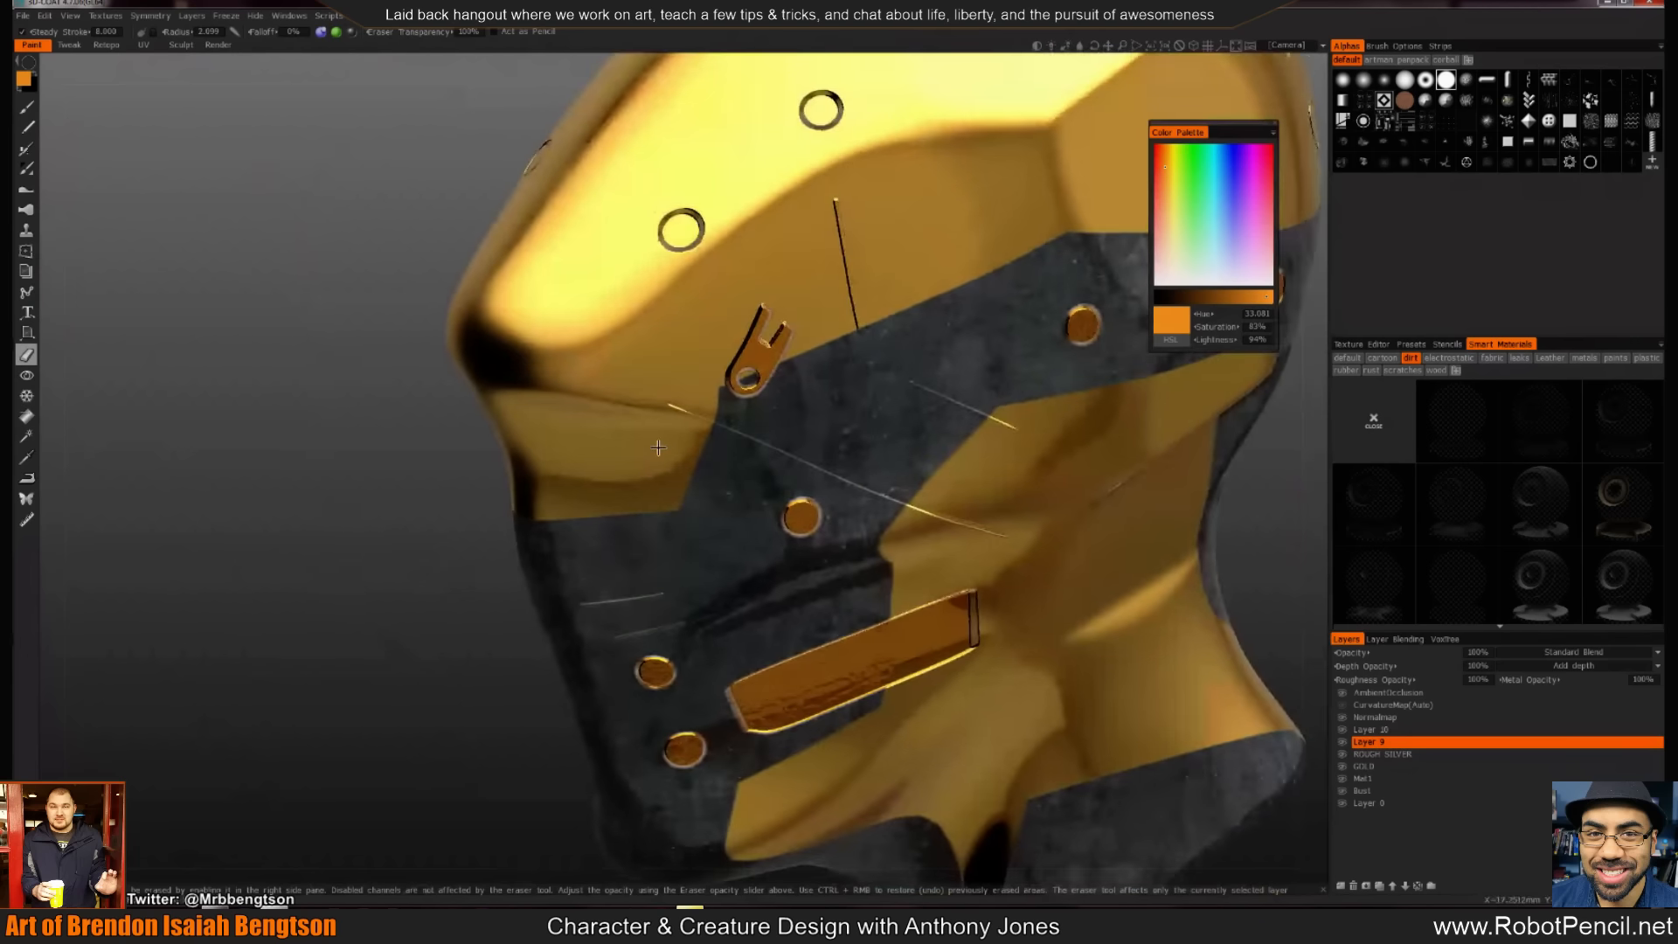
Open the export options for the helmet's objects and textures and choose the Unreal 4 export preset
middle_click_drag(888, 556, 813, 486, "alt")
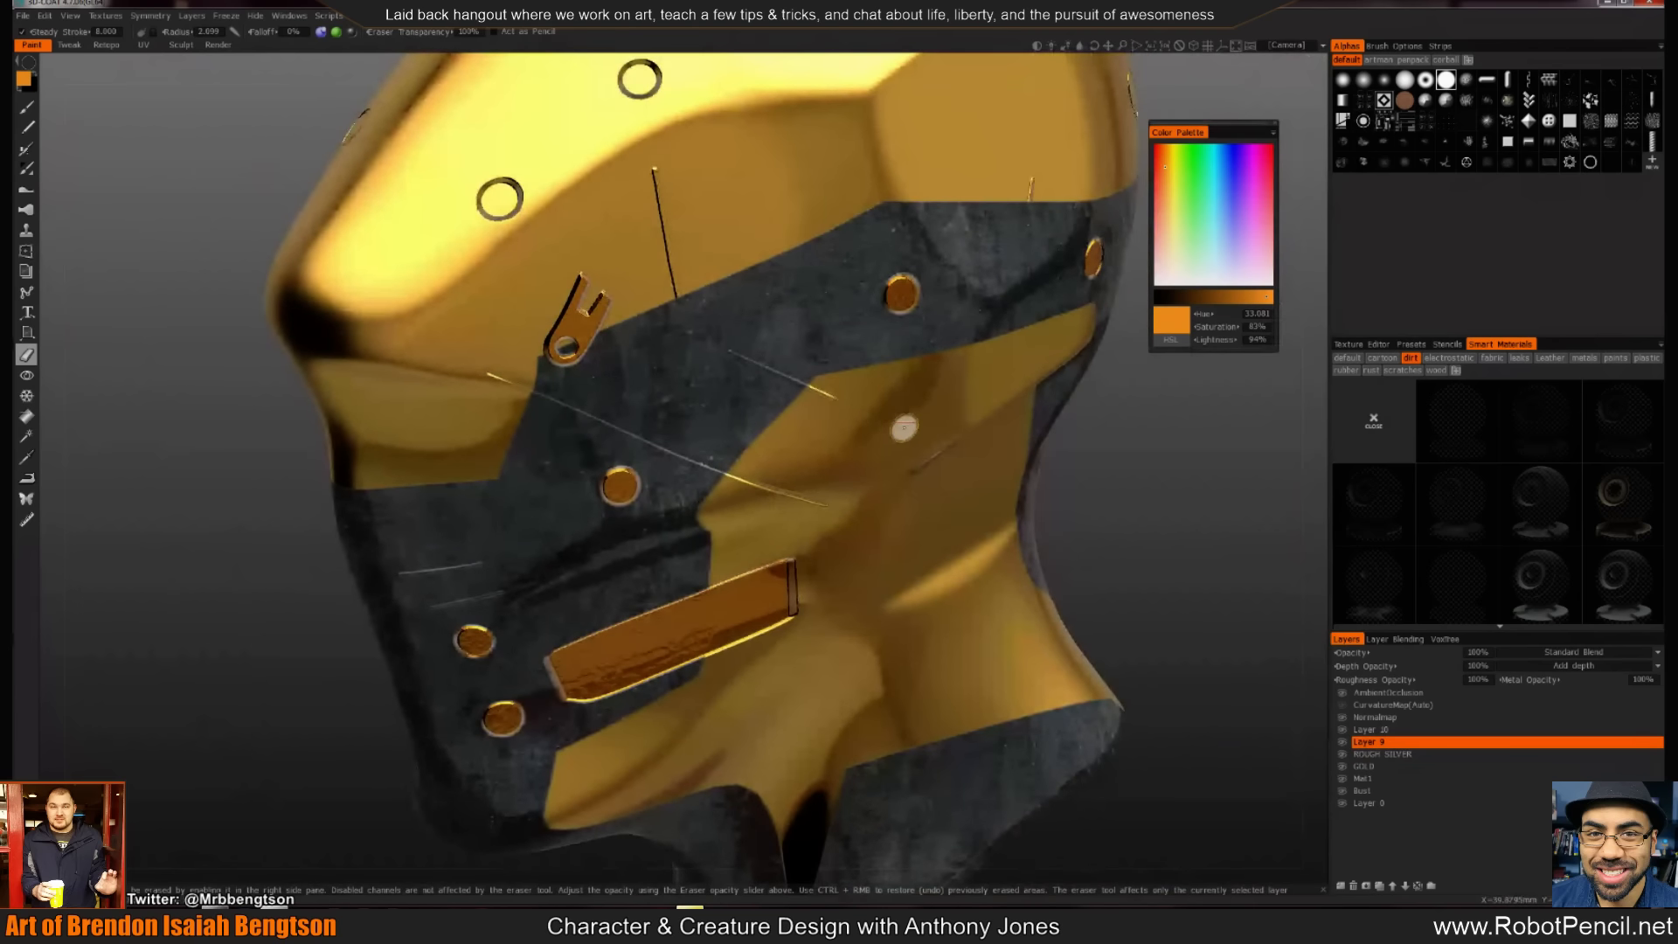
left_click_drag(622, 423, 760, 437, "alt")
right_click_drag(761, 437, 604, 362, "alt")
left_click_drag(604, 363, 766, 410, "alt")
left_click(23, 16)
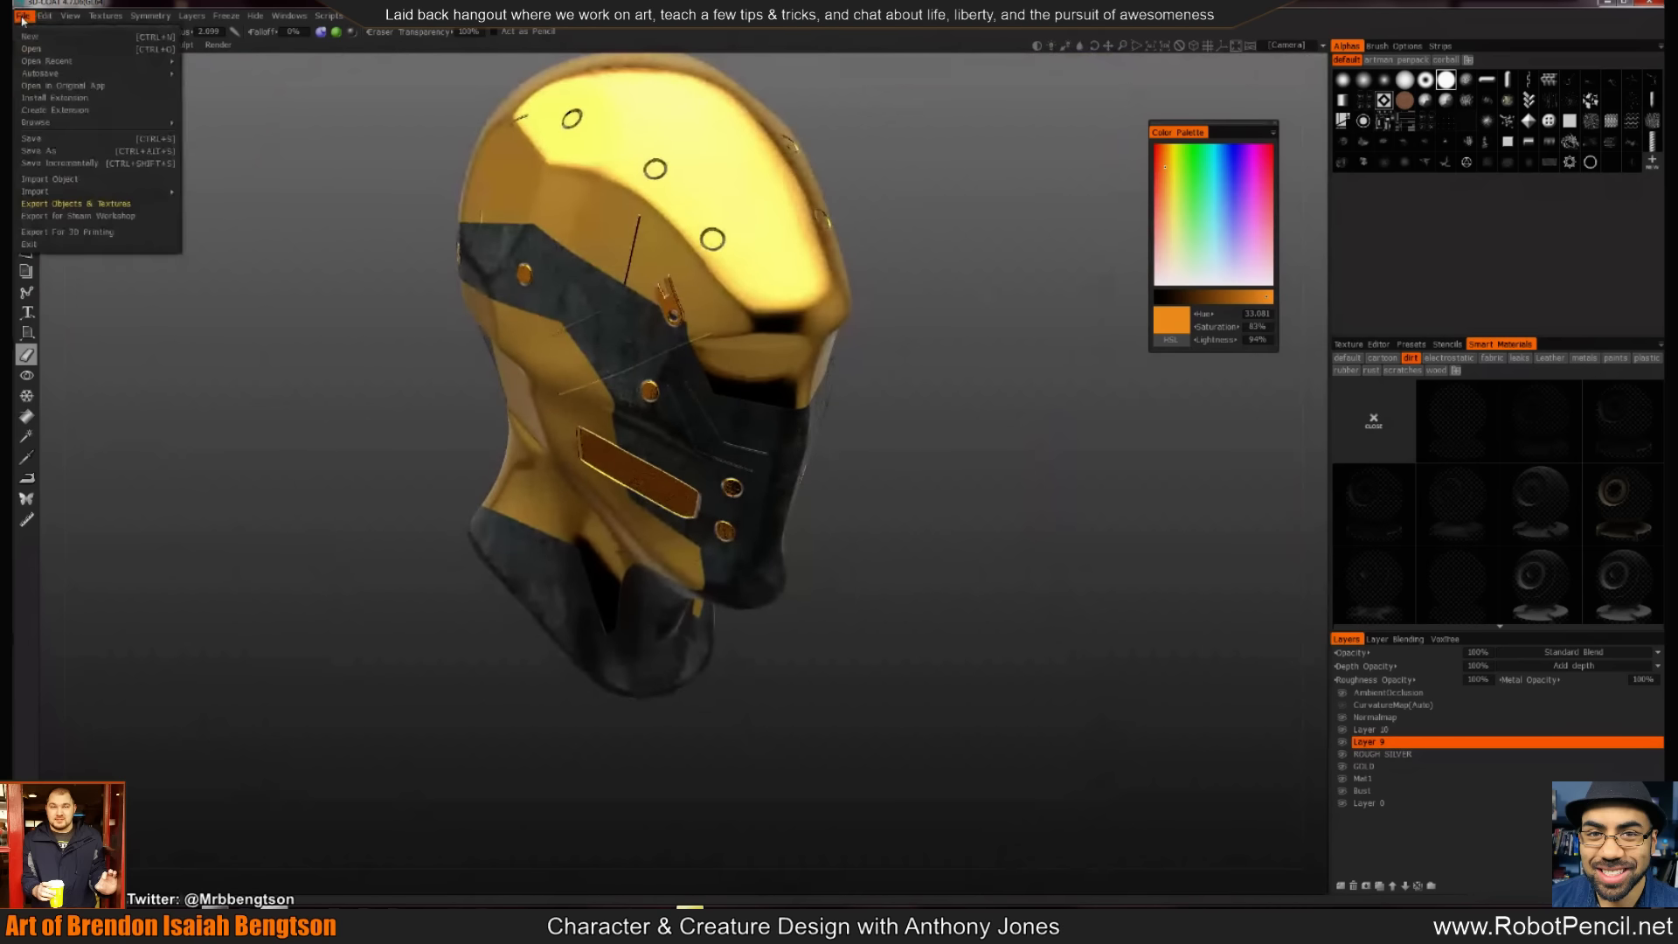
left_click(103, 203)
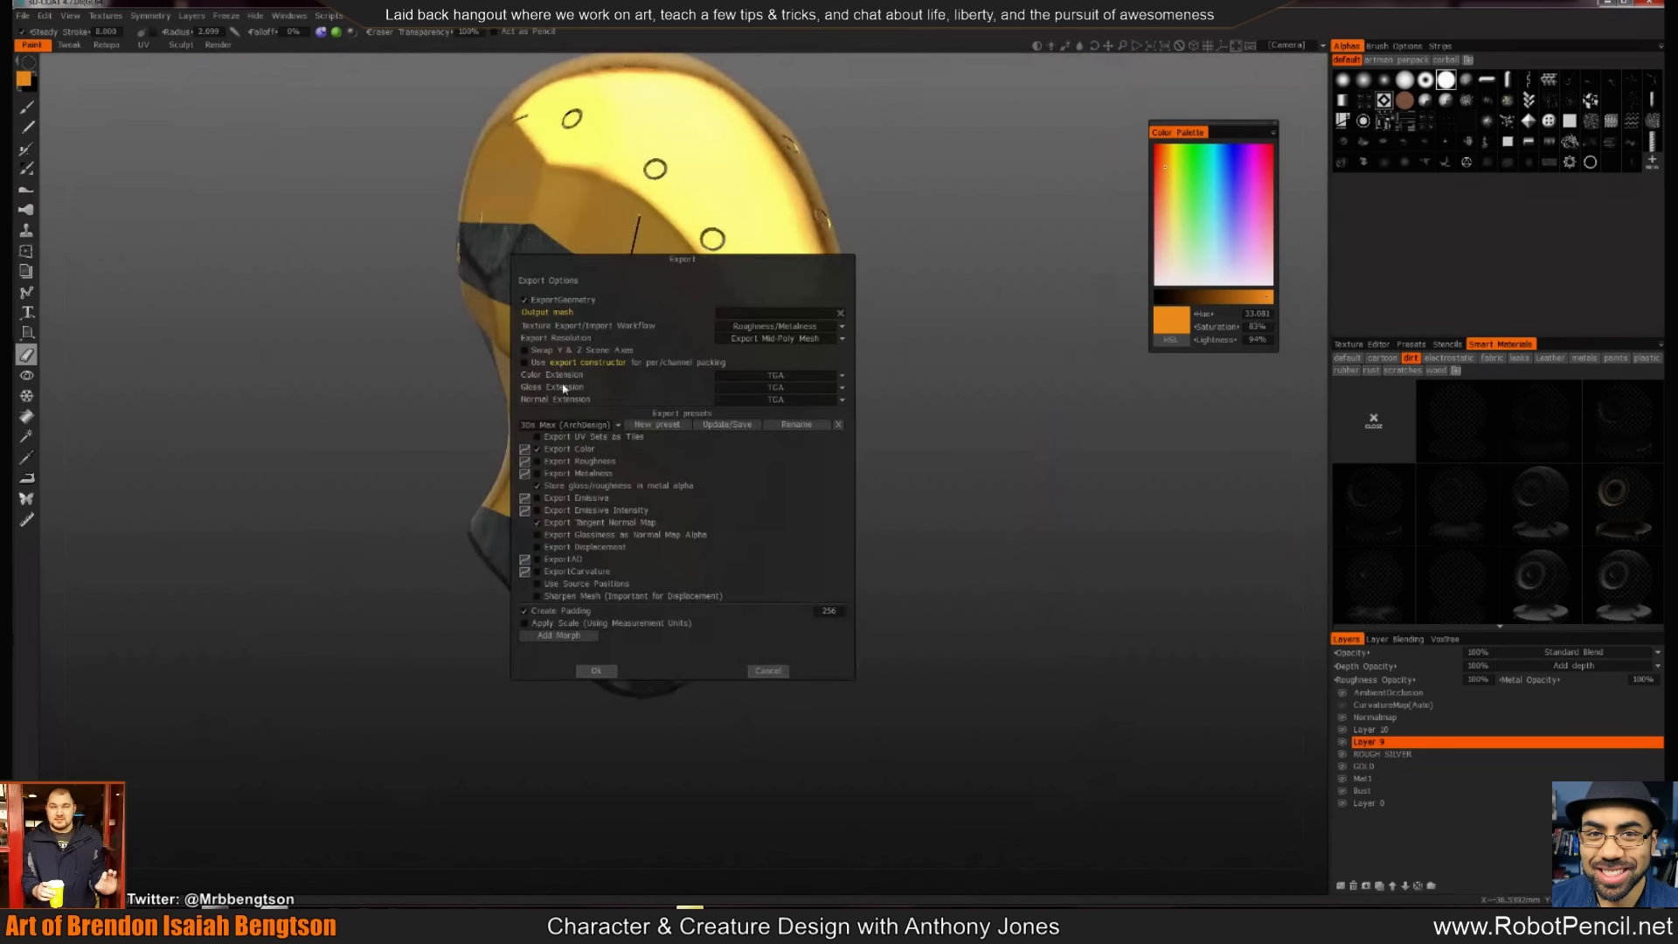
left_click(590, 428)
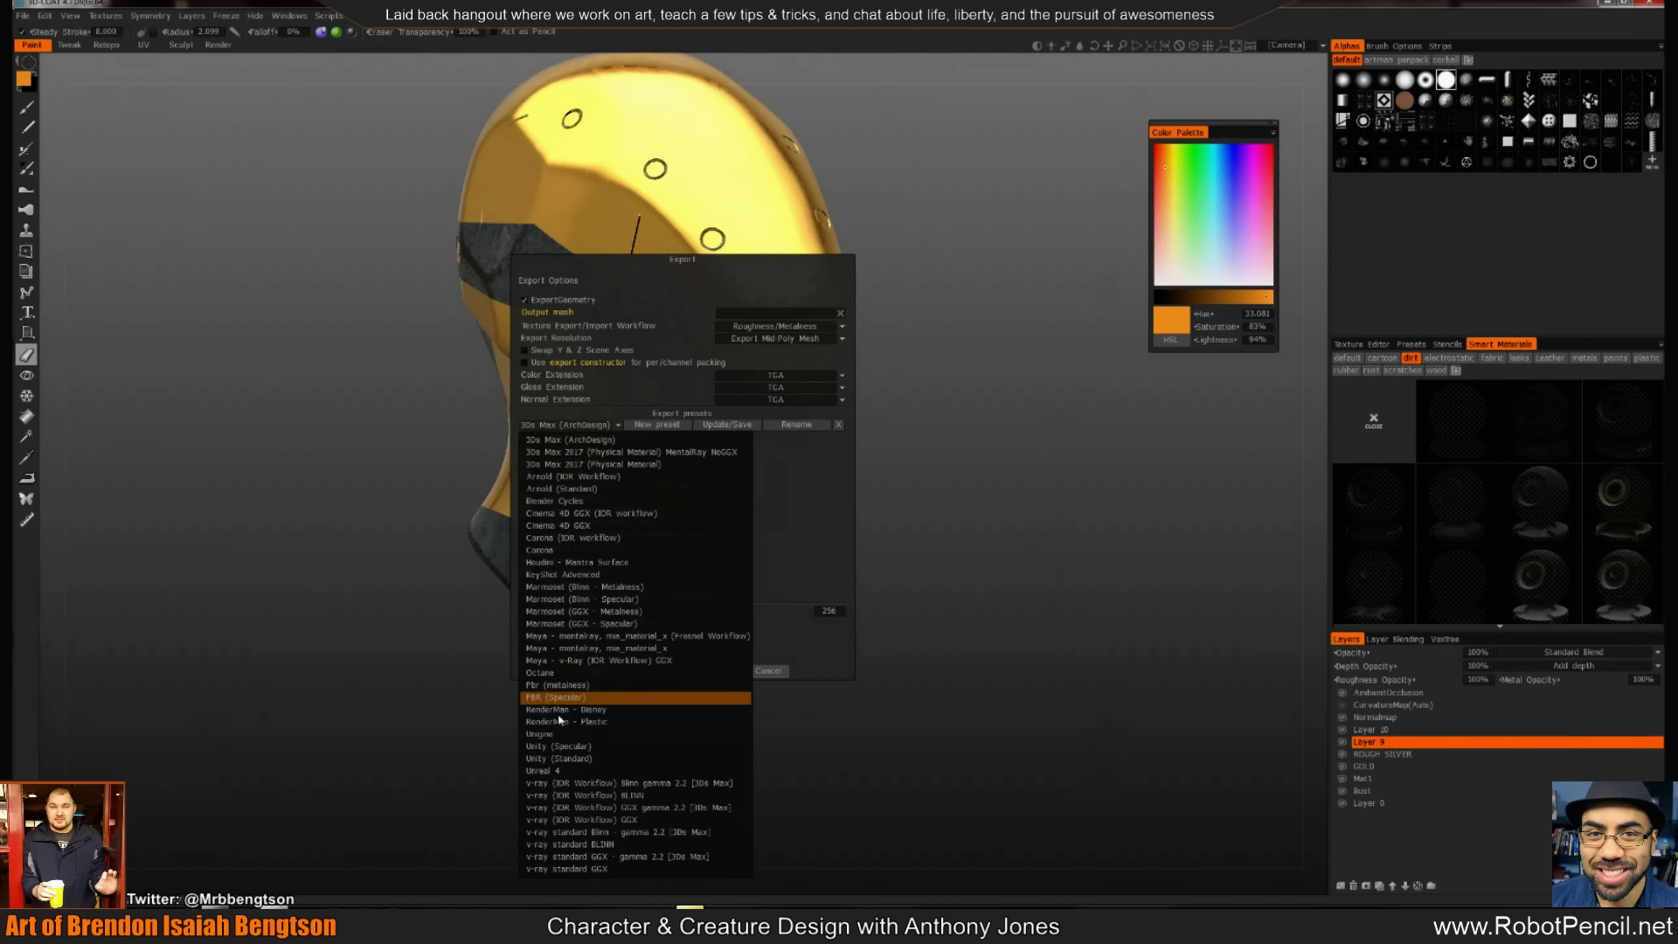
left_click(574, 770)
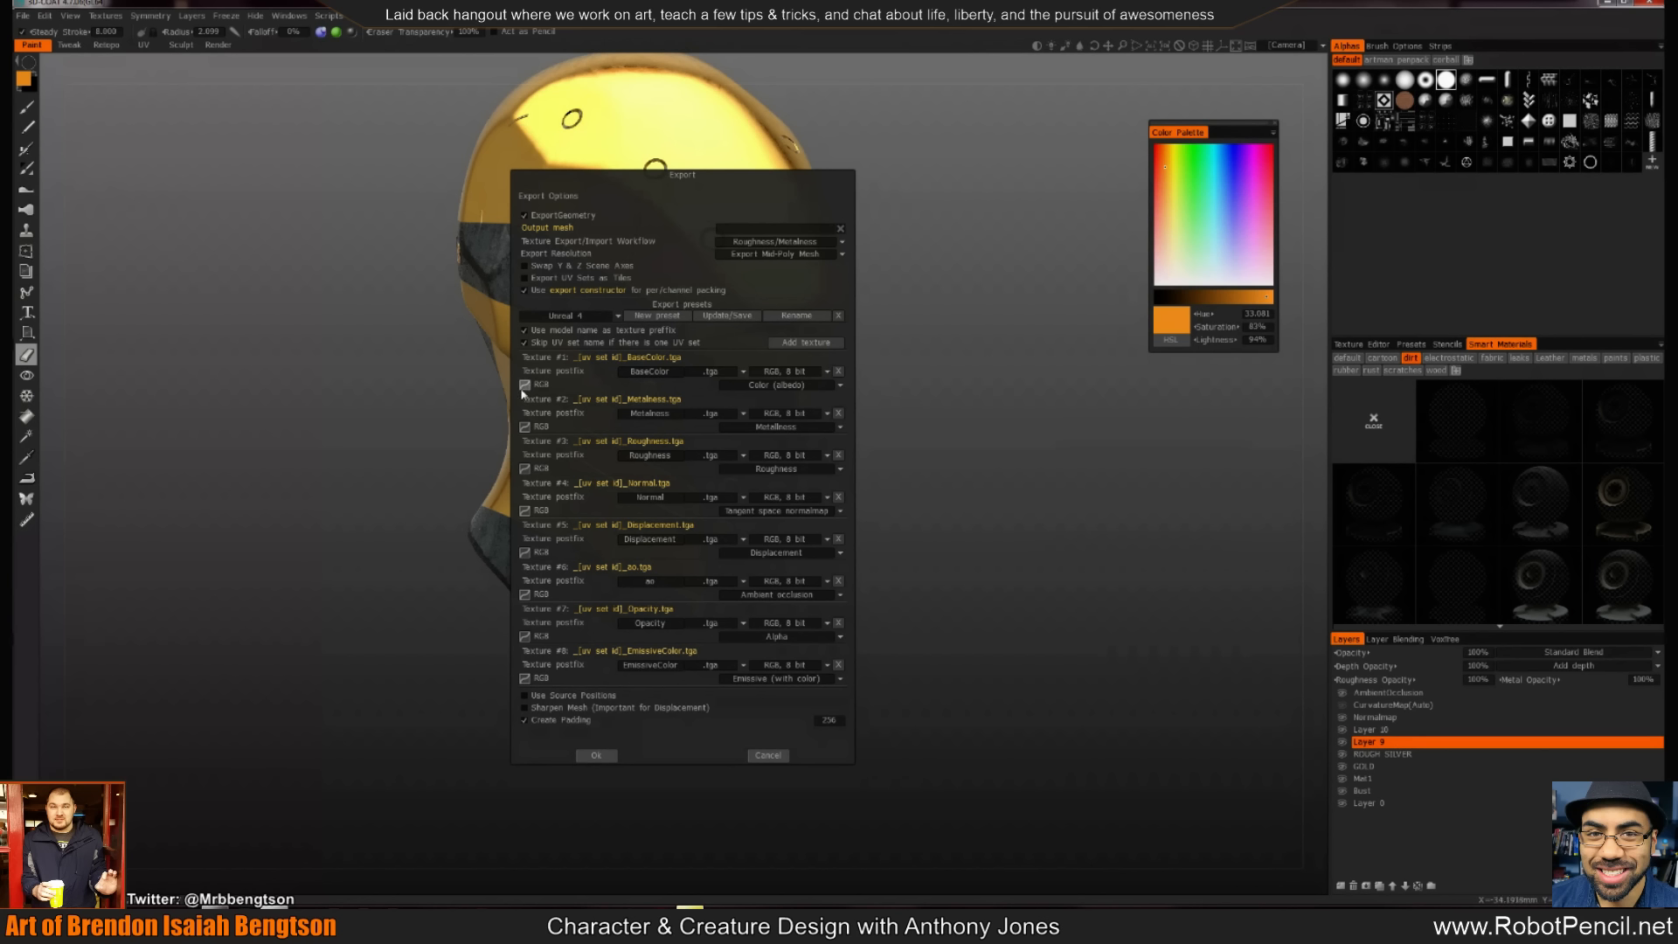
Remove the Displacement, Opacity and EmissiveColor textures from the export list, and cancel the export
left_click(824, 373)
left_click(820, 385)
left_click(839, 541)
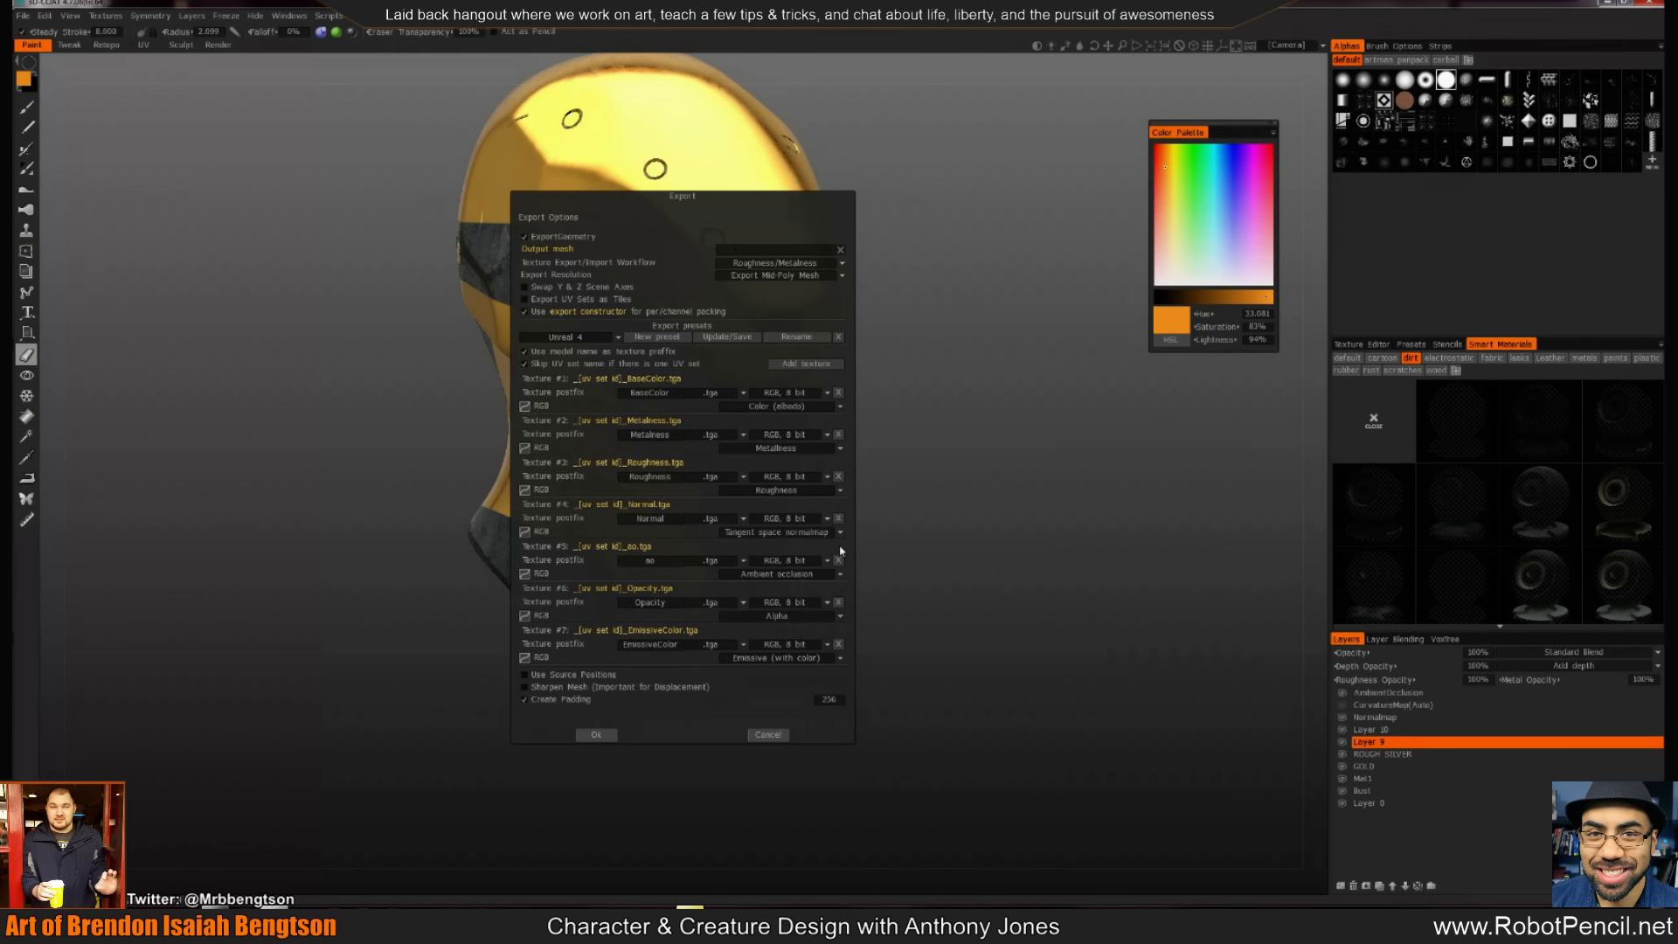
left_click(838, 603)
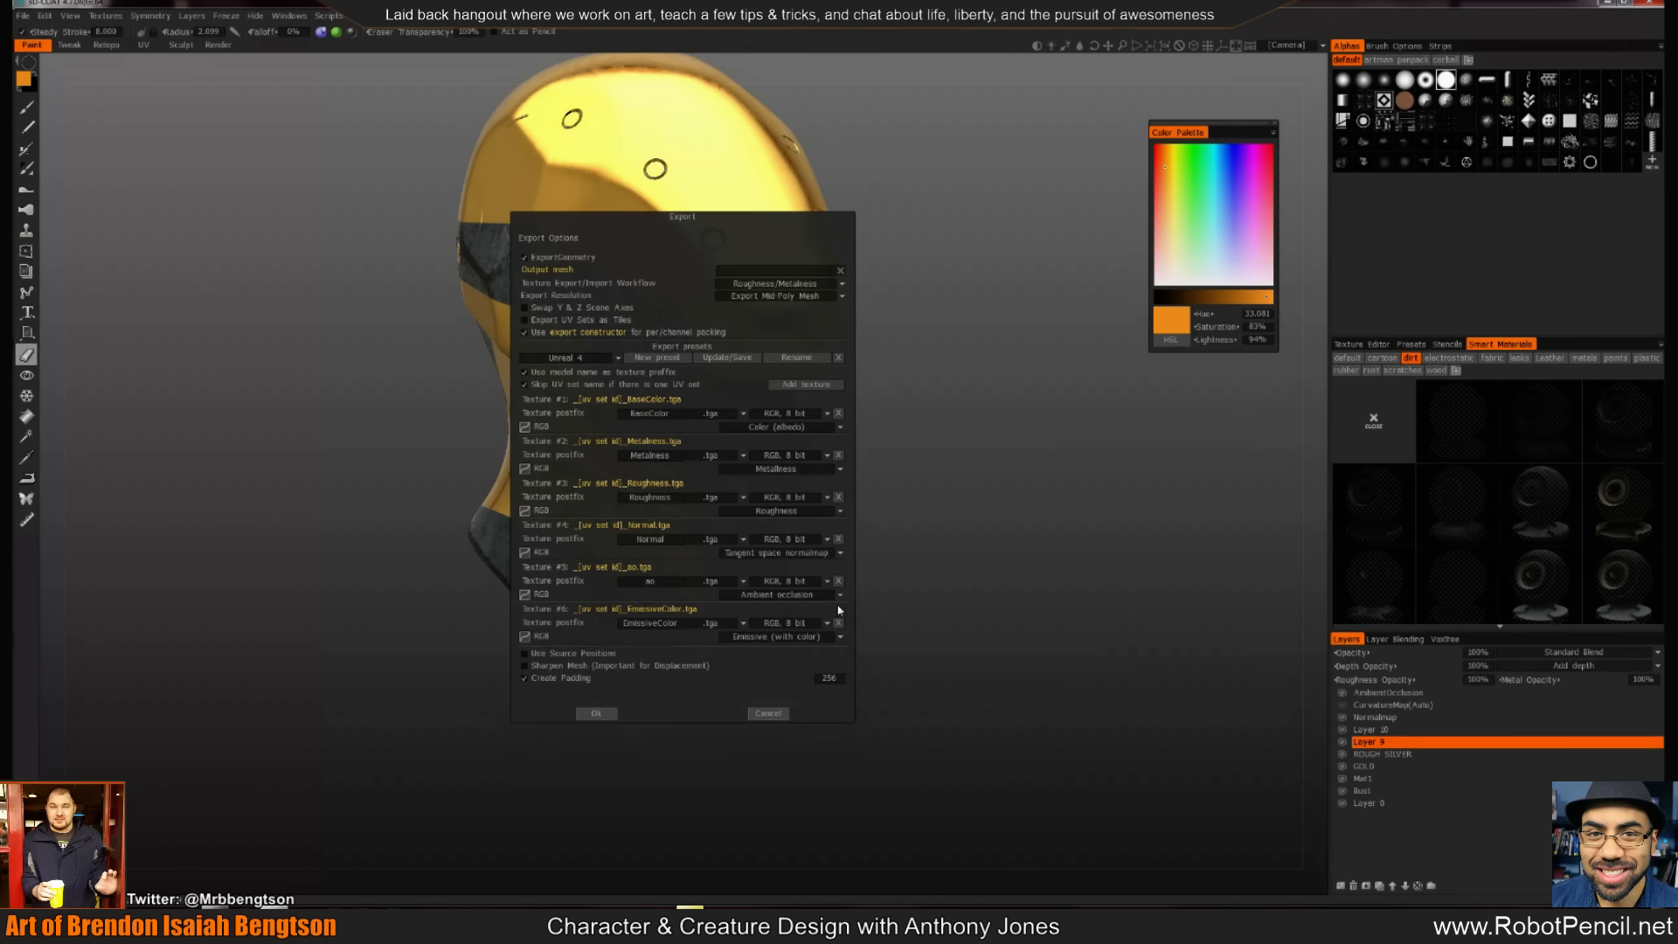
left_click(837, 624)
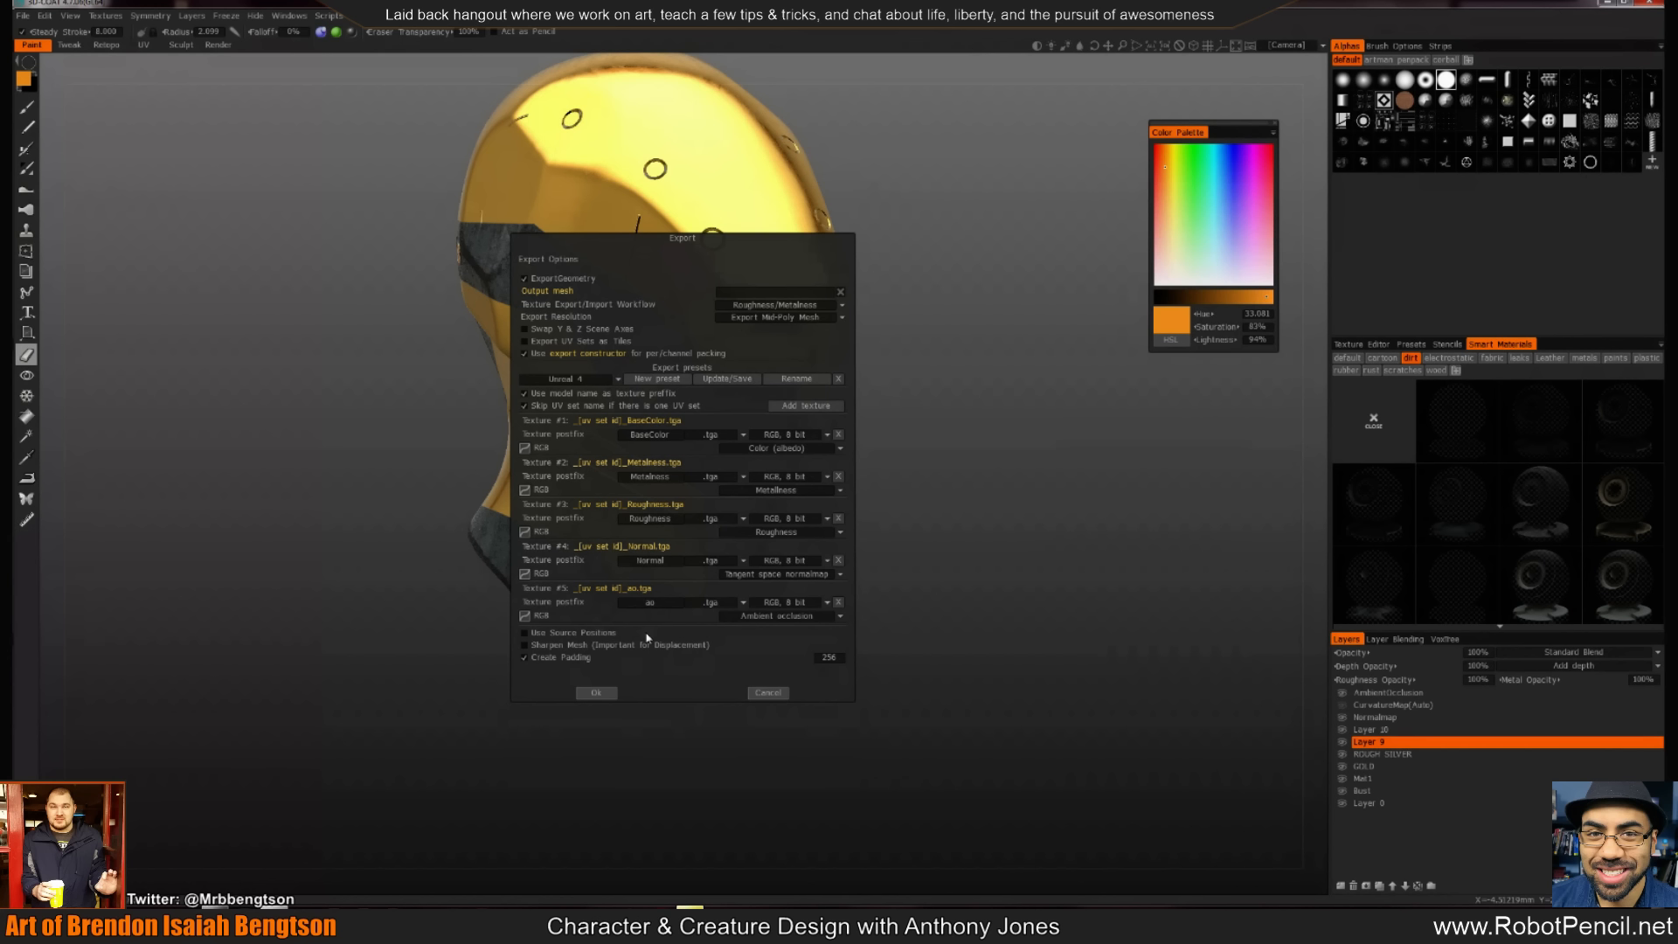
left_click(768, 693)
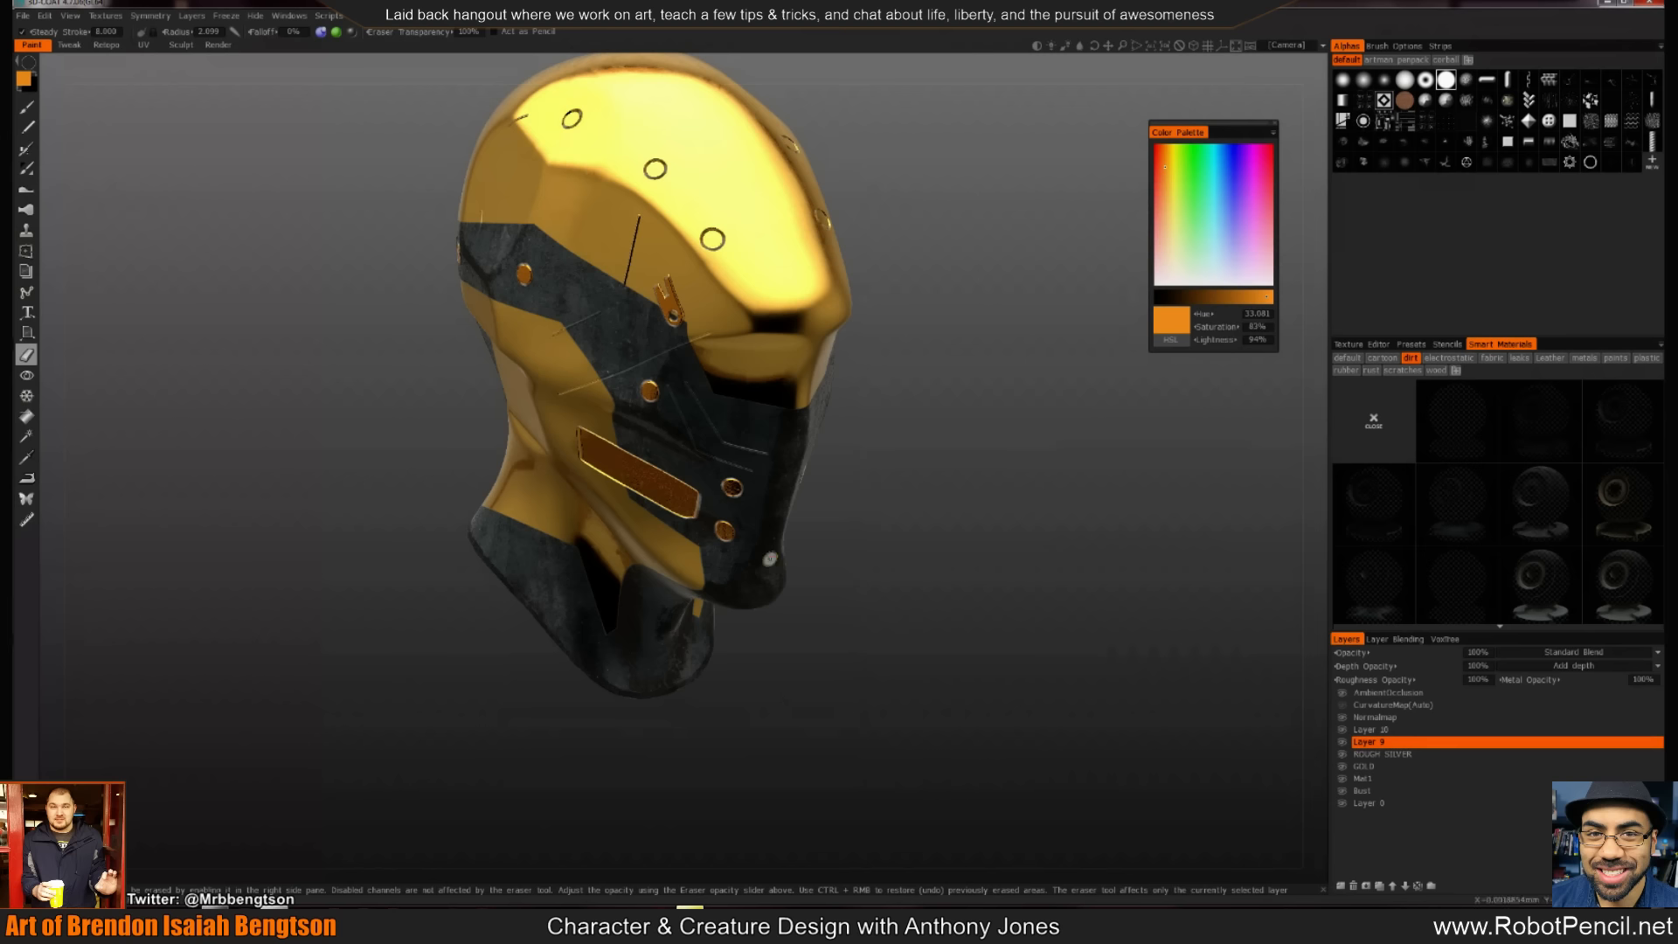
Start a new empty scene without saving the changes to the helmet, and dismiss the start-up choices
left_click_drag(861, 516, 612, 516)
middle_click_drag(867, 532, 878, 612)
left_click_drag(878, 613, 861, 540)
middle_click_drag(855, 559, 790, 535)
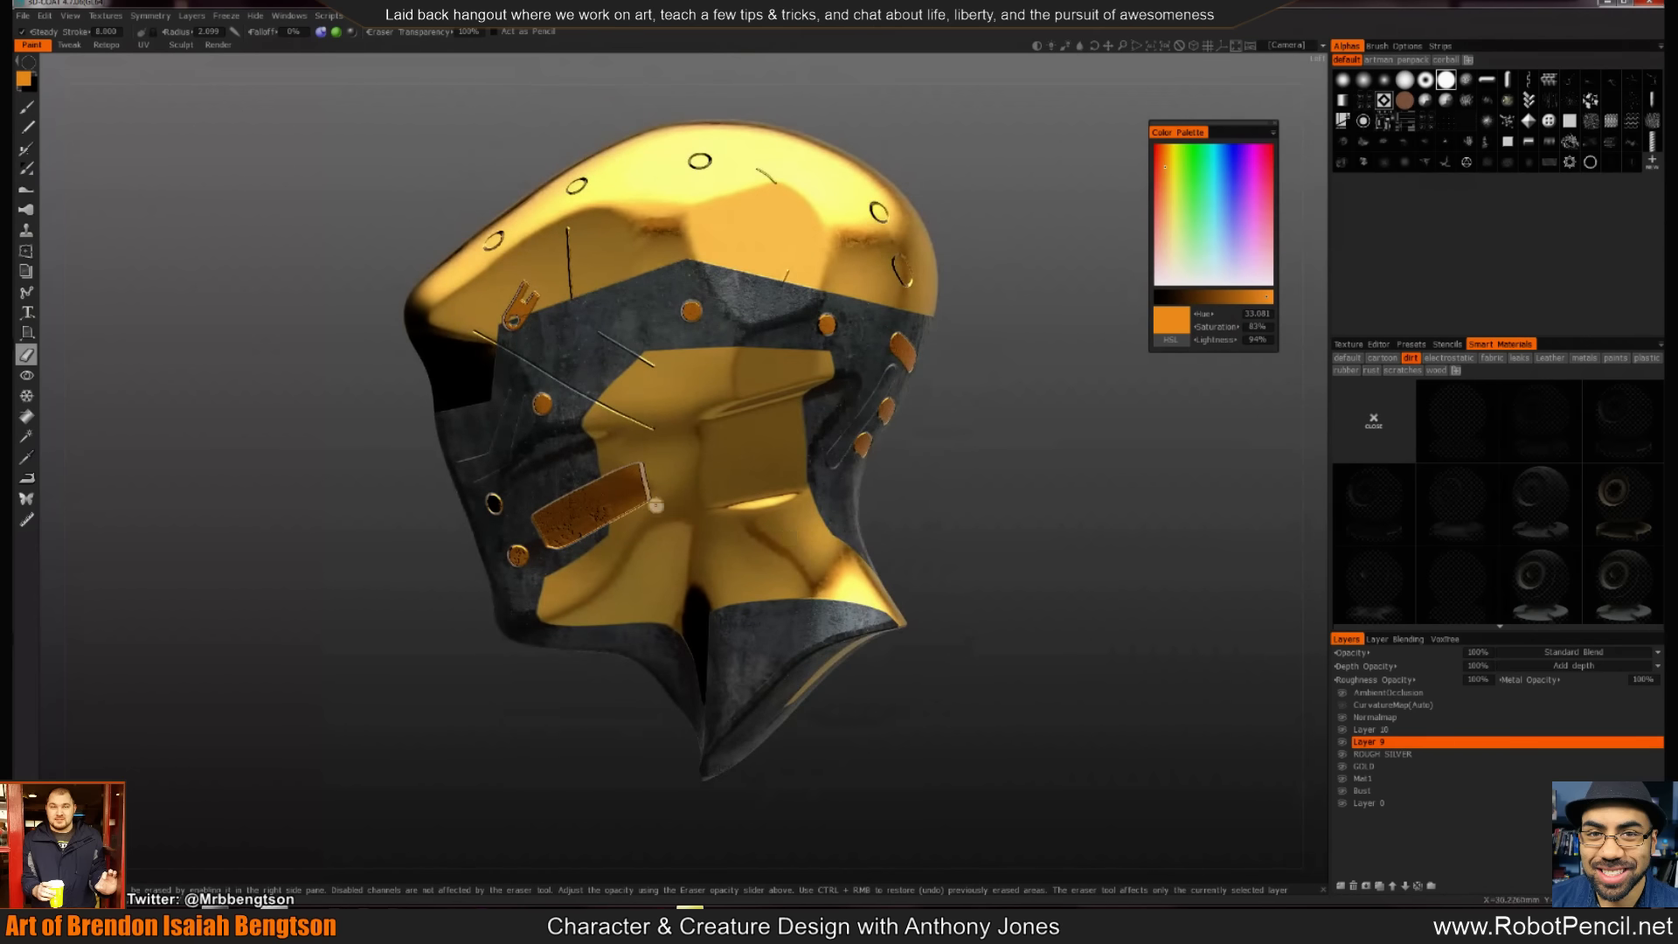
left_click(22, 15)
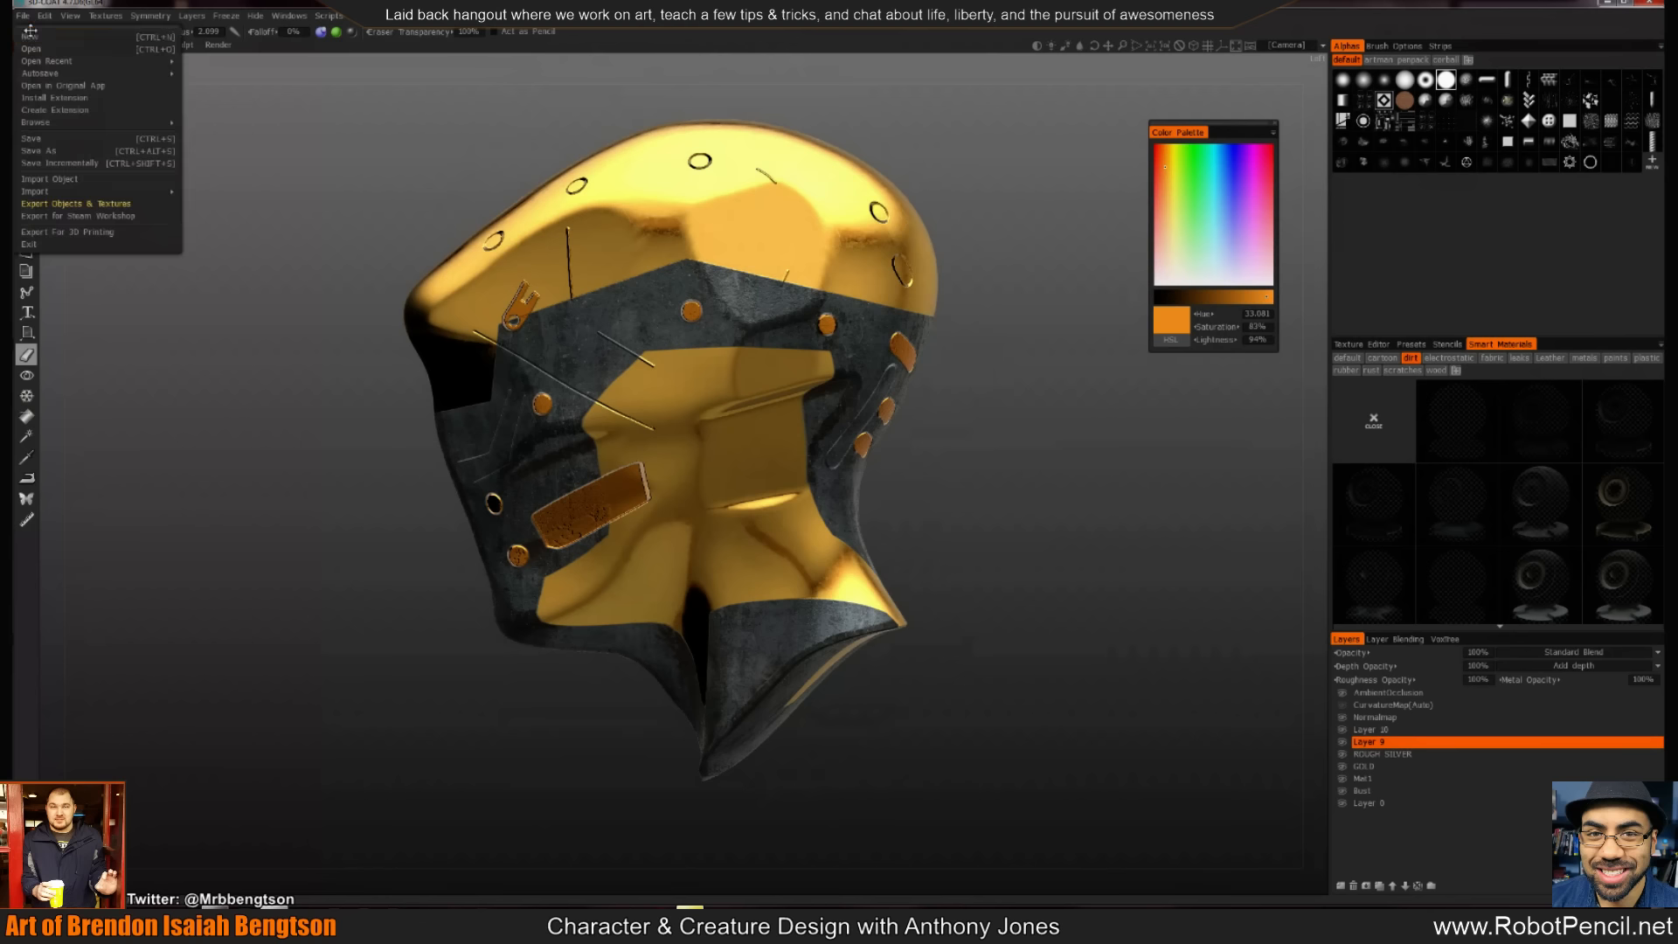
left_click(31, 37)
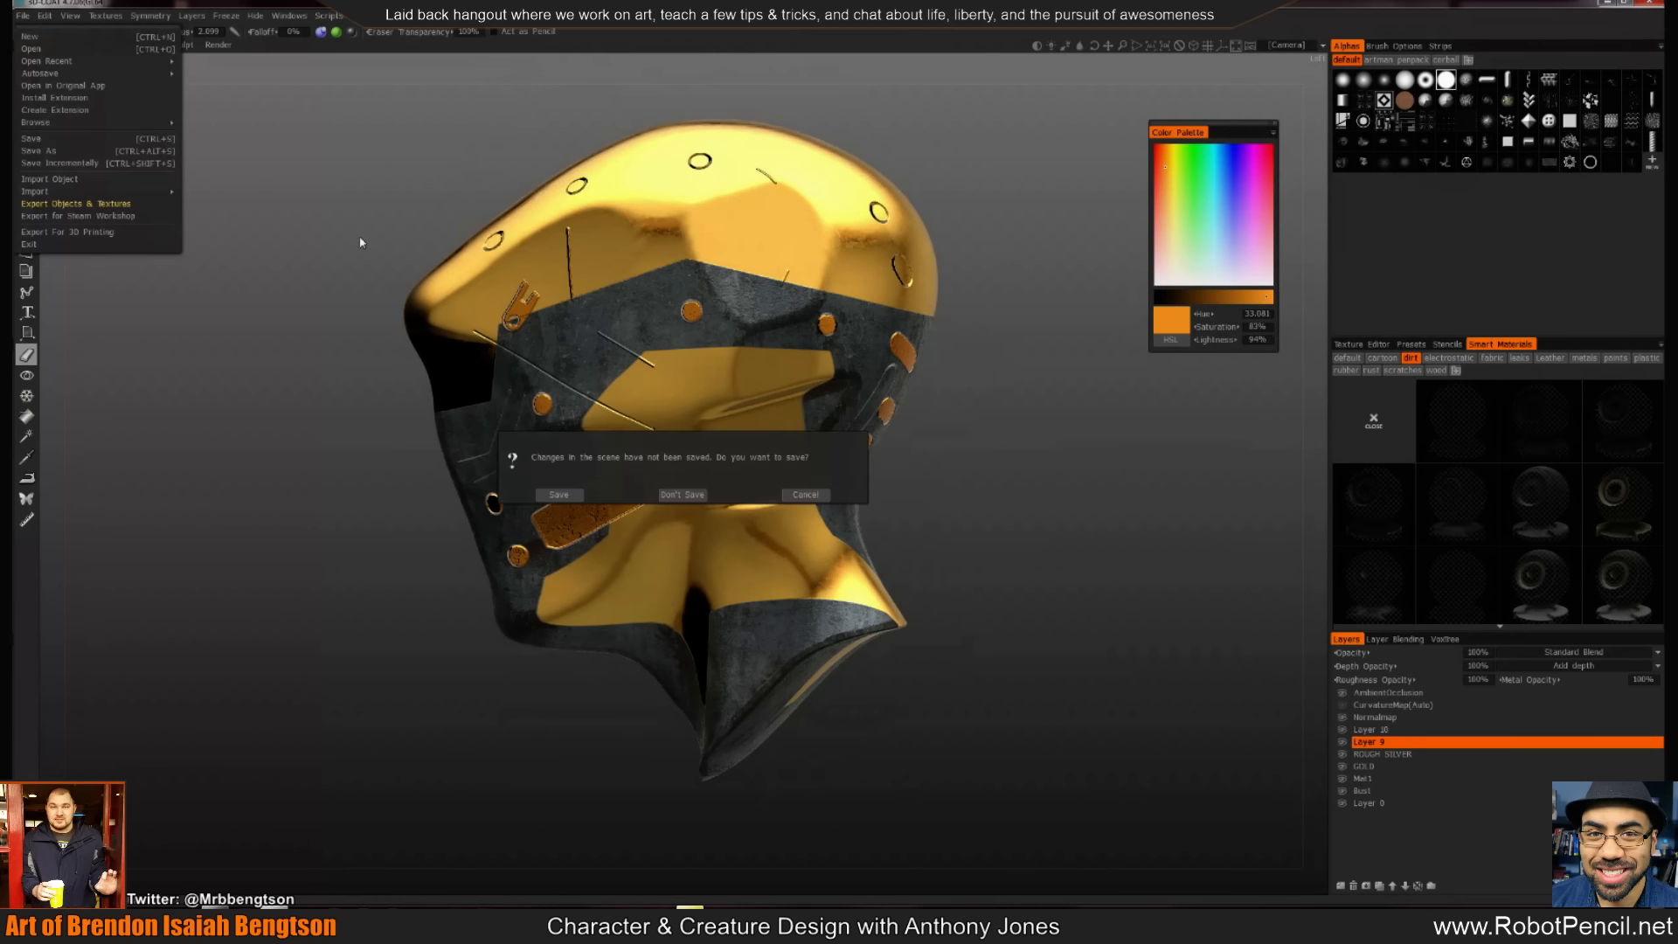
left_click(682, 494)
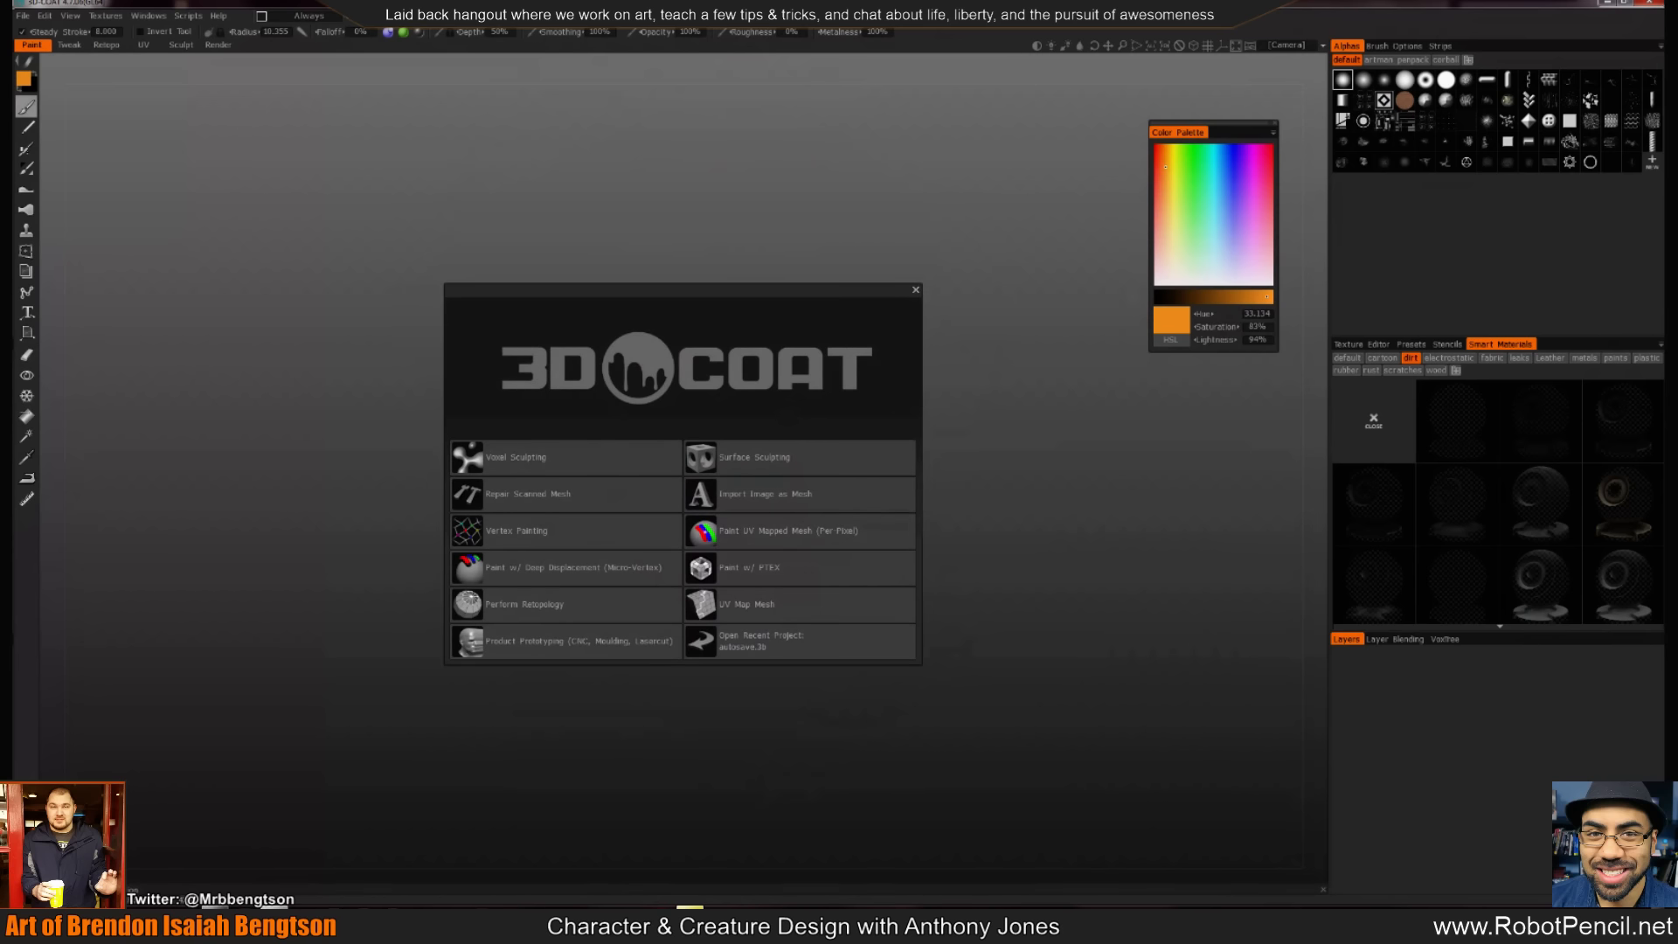
left_click(916, 289)
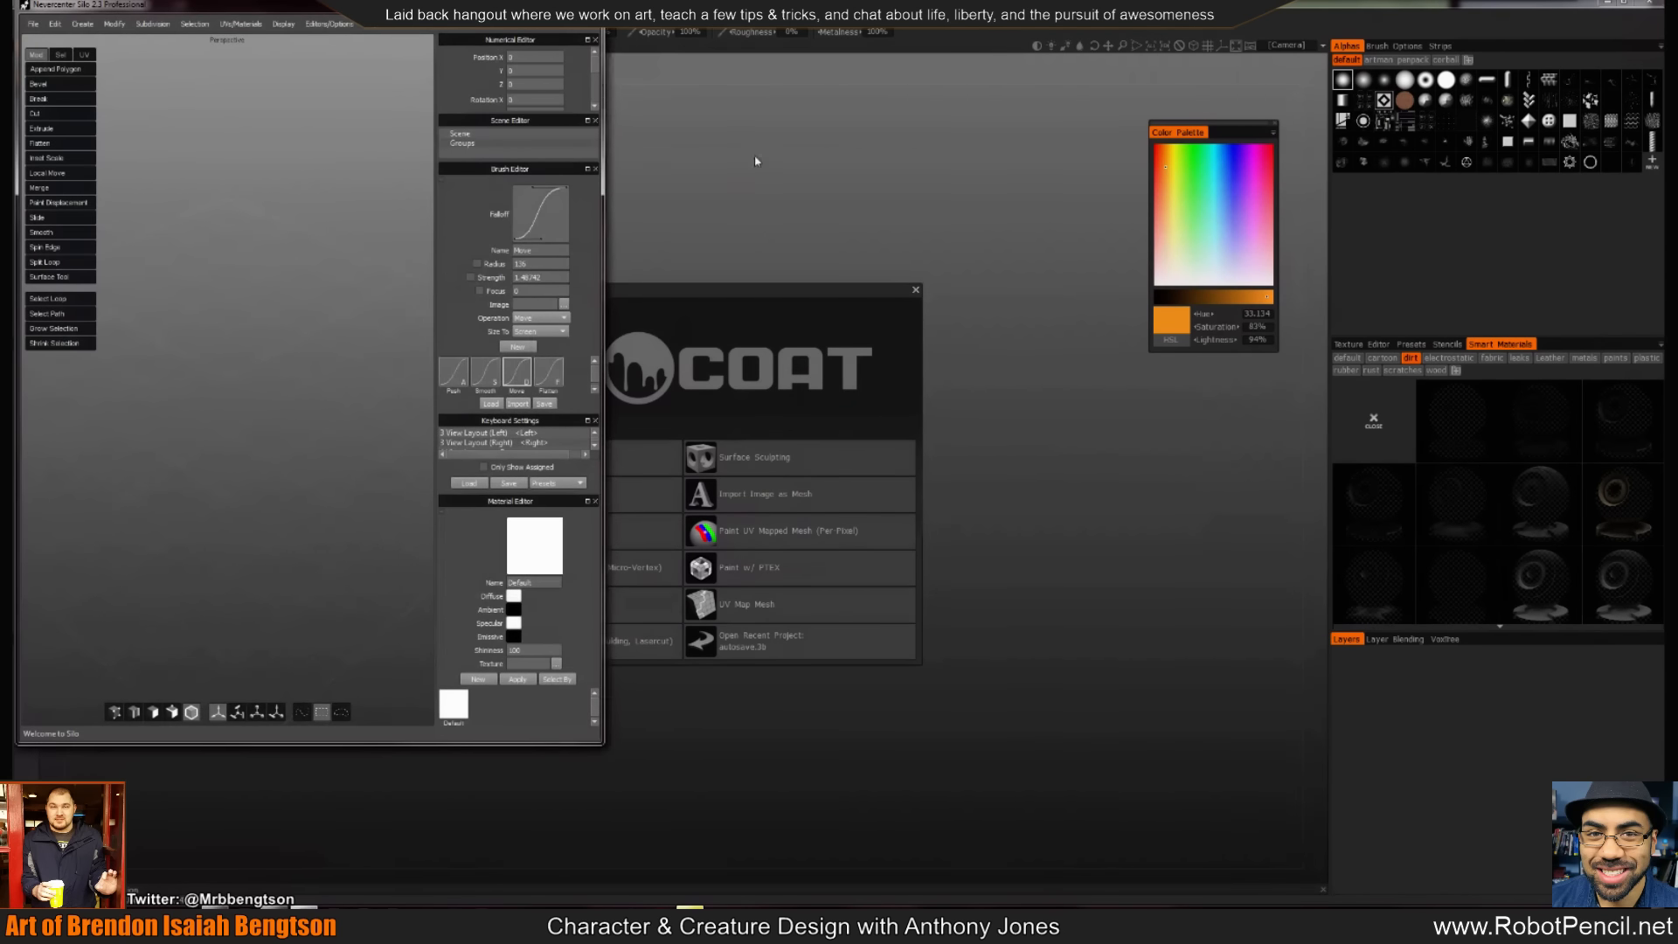
Switch to Silo, maximize its window, and create a cube smoothed with subdivision
key("super+Up")
key("ctrl+1")
left_click_drag(857, 397, 906, 507, "alt")
key("c")
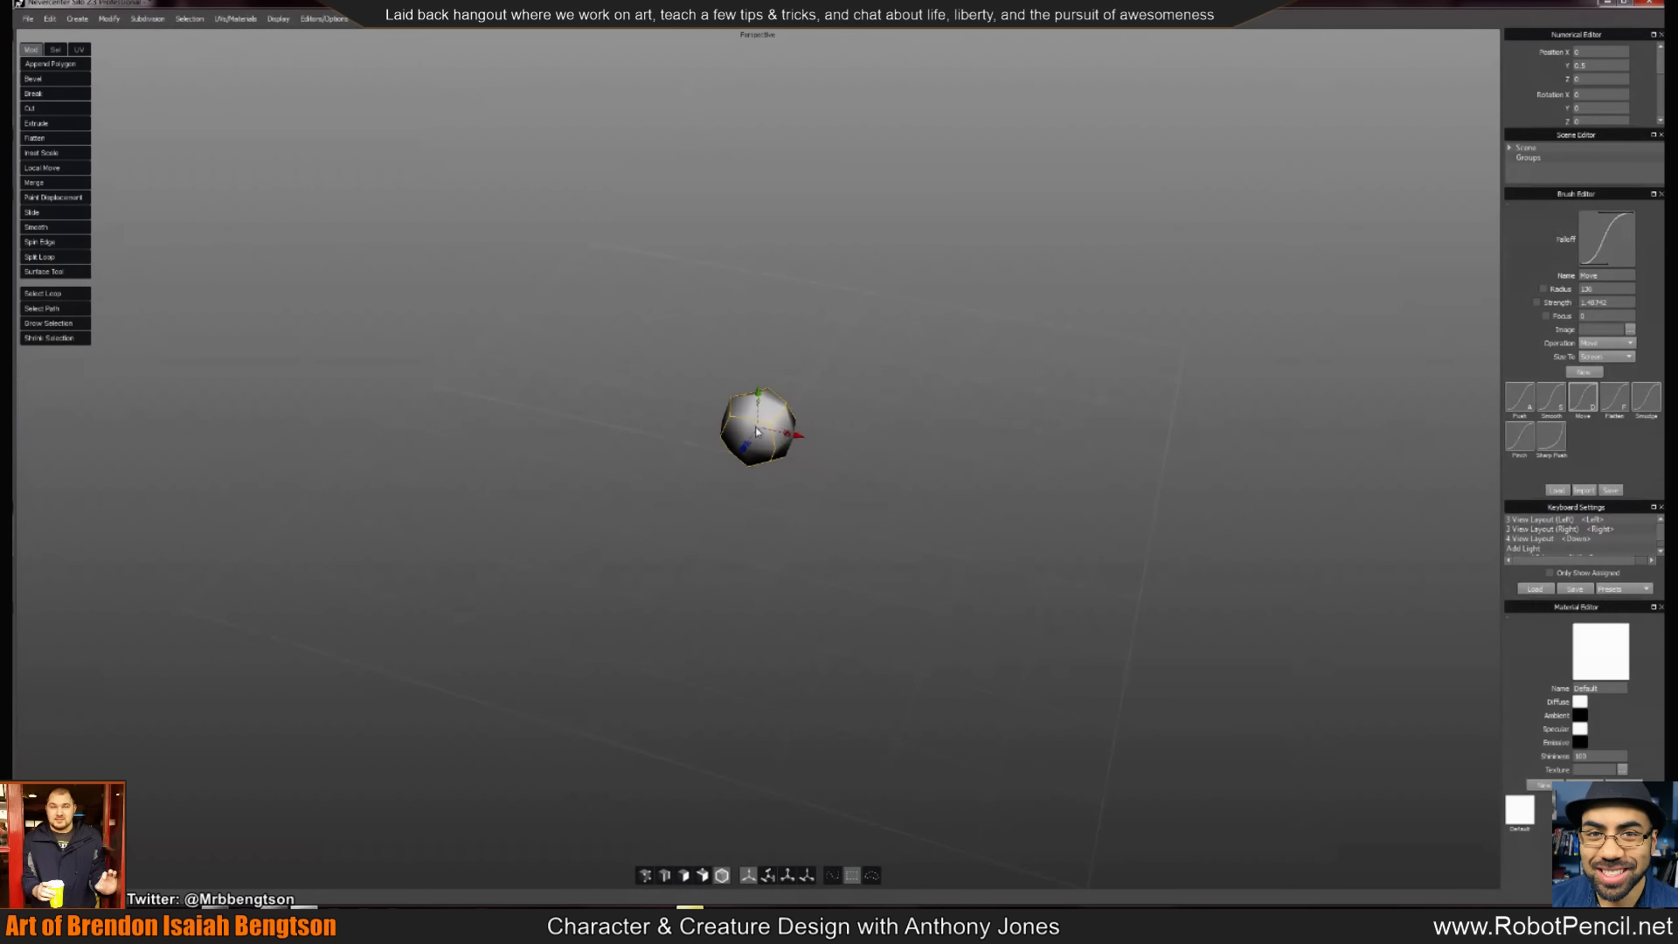
Scale up the smoothed cube above the grid and refine its subdivision into real faces
key("e")
key("r")
left_click_drag(759, 430, 754, 247)
key("w")
left_click_drag(753, 247, 865, 286, "alt")
key("shift+c")
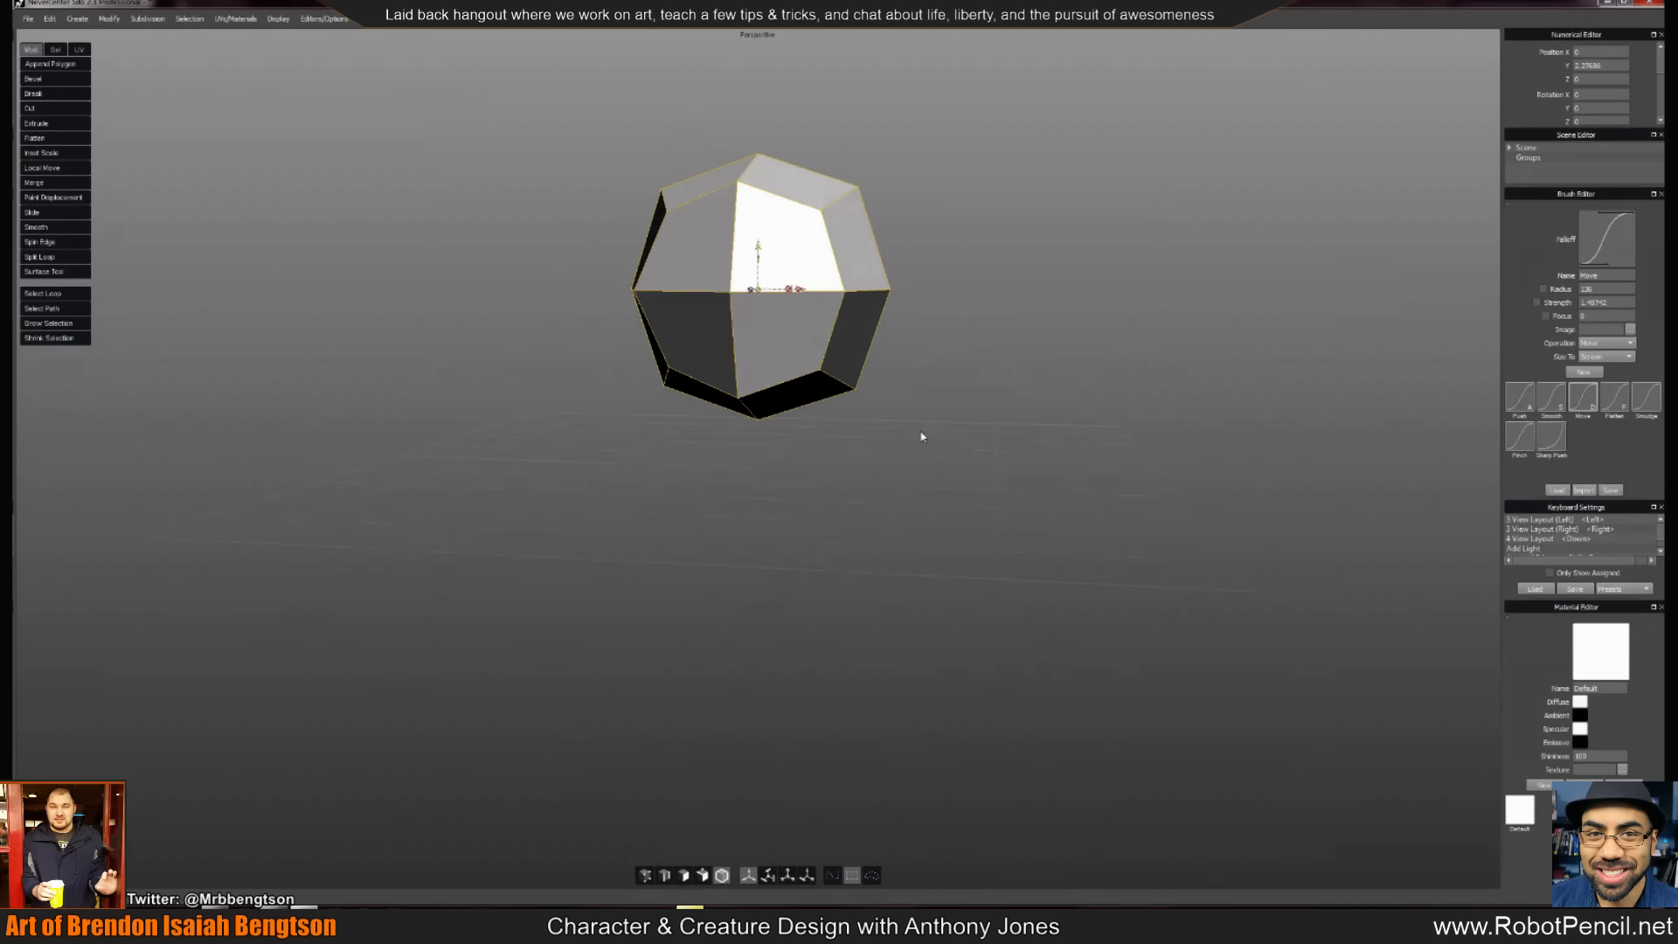
Select the front edge on the underside of the faceted ball and move it down to start the jaw
left_click_drag(921, 435, 909, 458, "alt")
scroll(909, 459, "up", 2)
left_click_drag(890, 385, 792, 269, "alt")
key("d")
left_click(781, 306)
left_click_drag(769, 367, 750, 315, "alt")
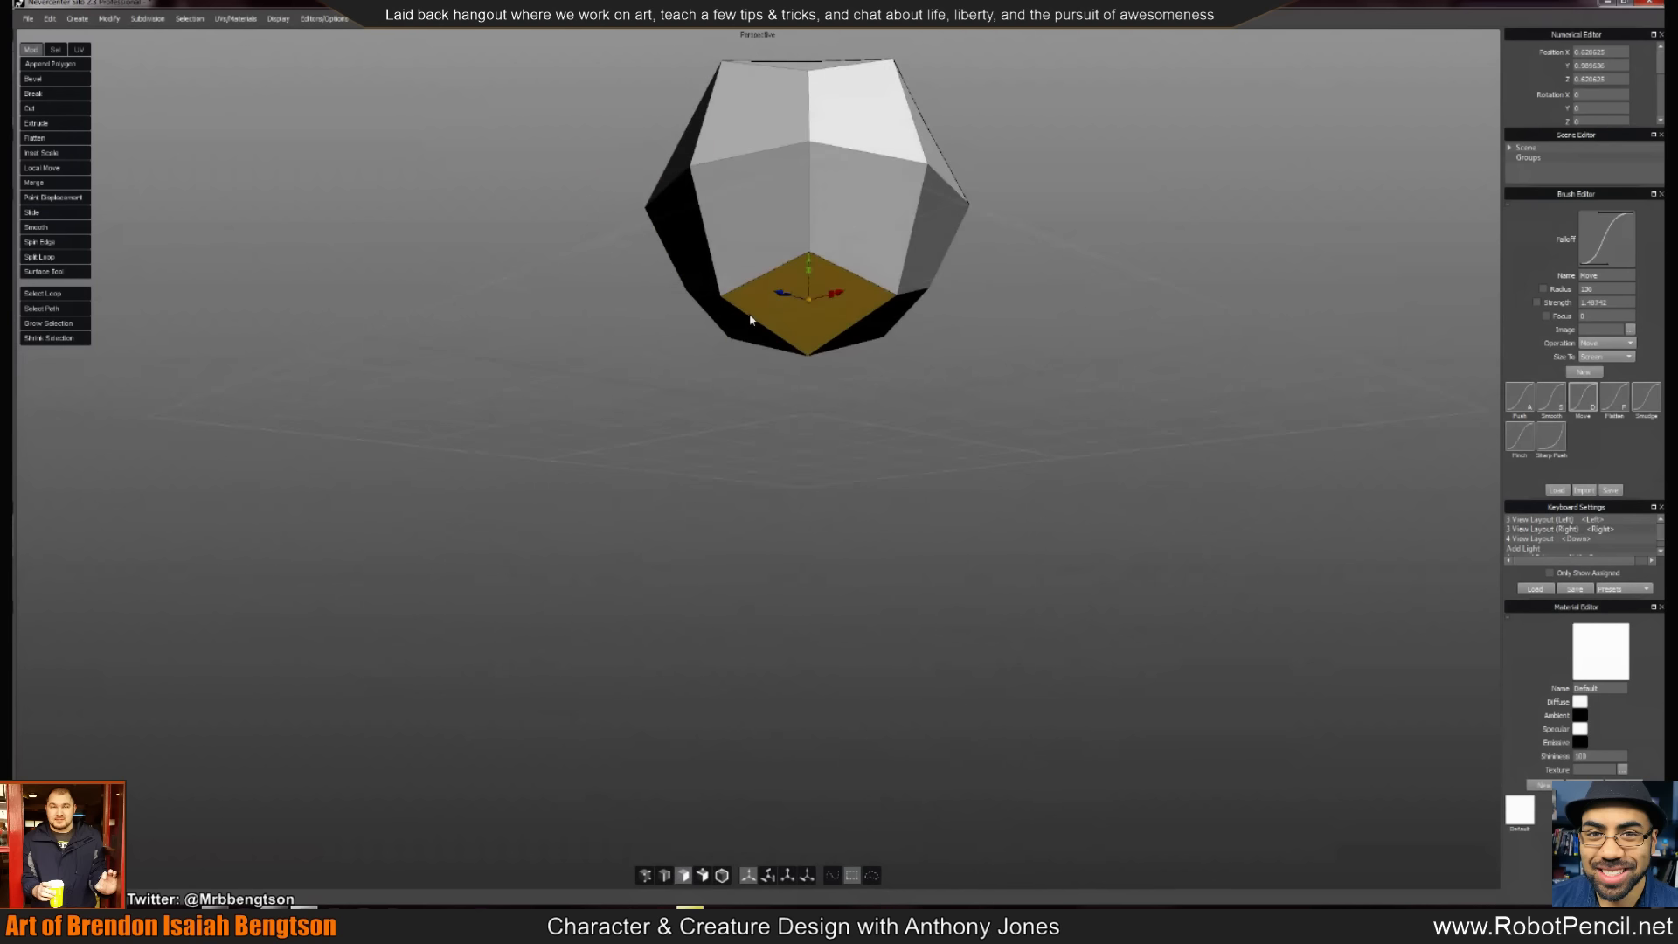
key("a")
key("s")
left_click(761, 278)
left_click_drag(760, 234, 759, 275)
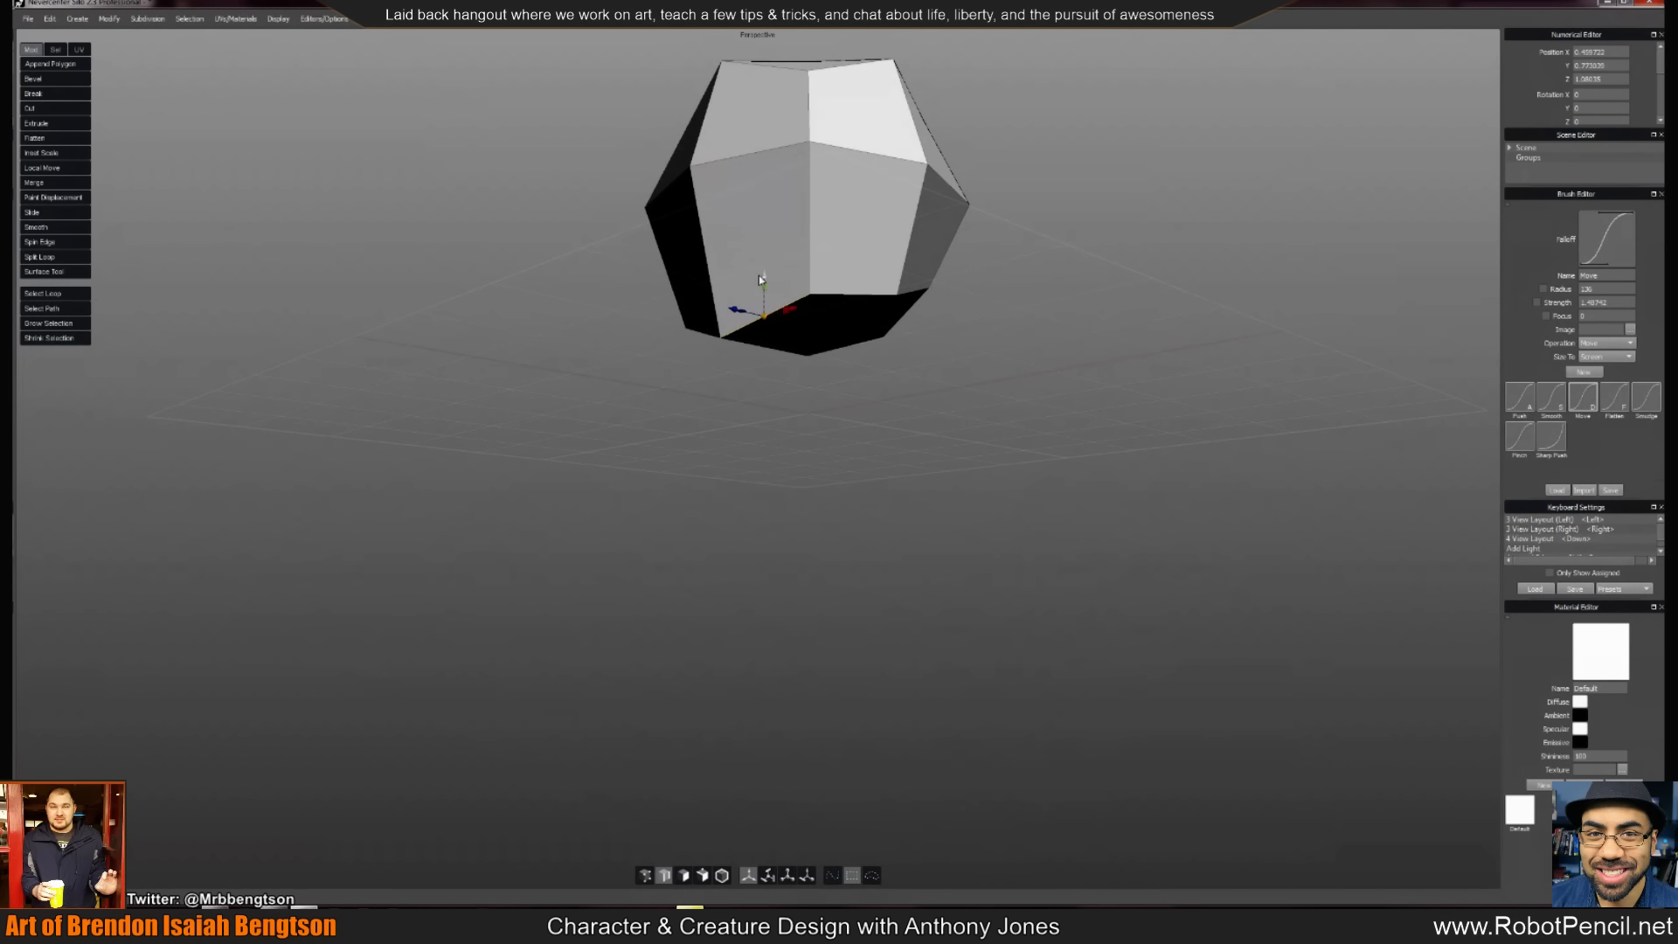
Select the rear face on the underside of the shape and move it up to form the back of the skull
left_click_drag(824, 347, 736, 372, "alt")
key("d")
left_click(929, 293)
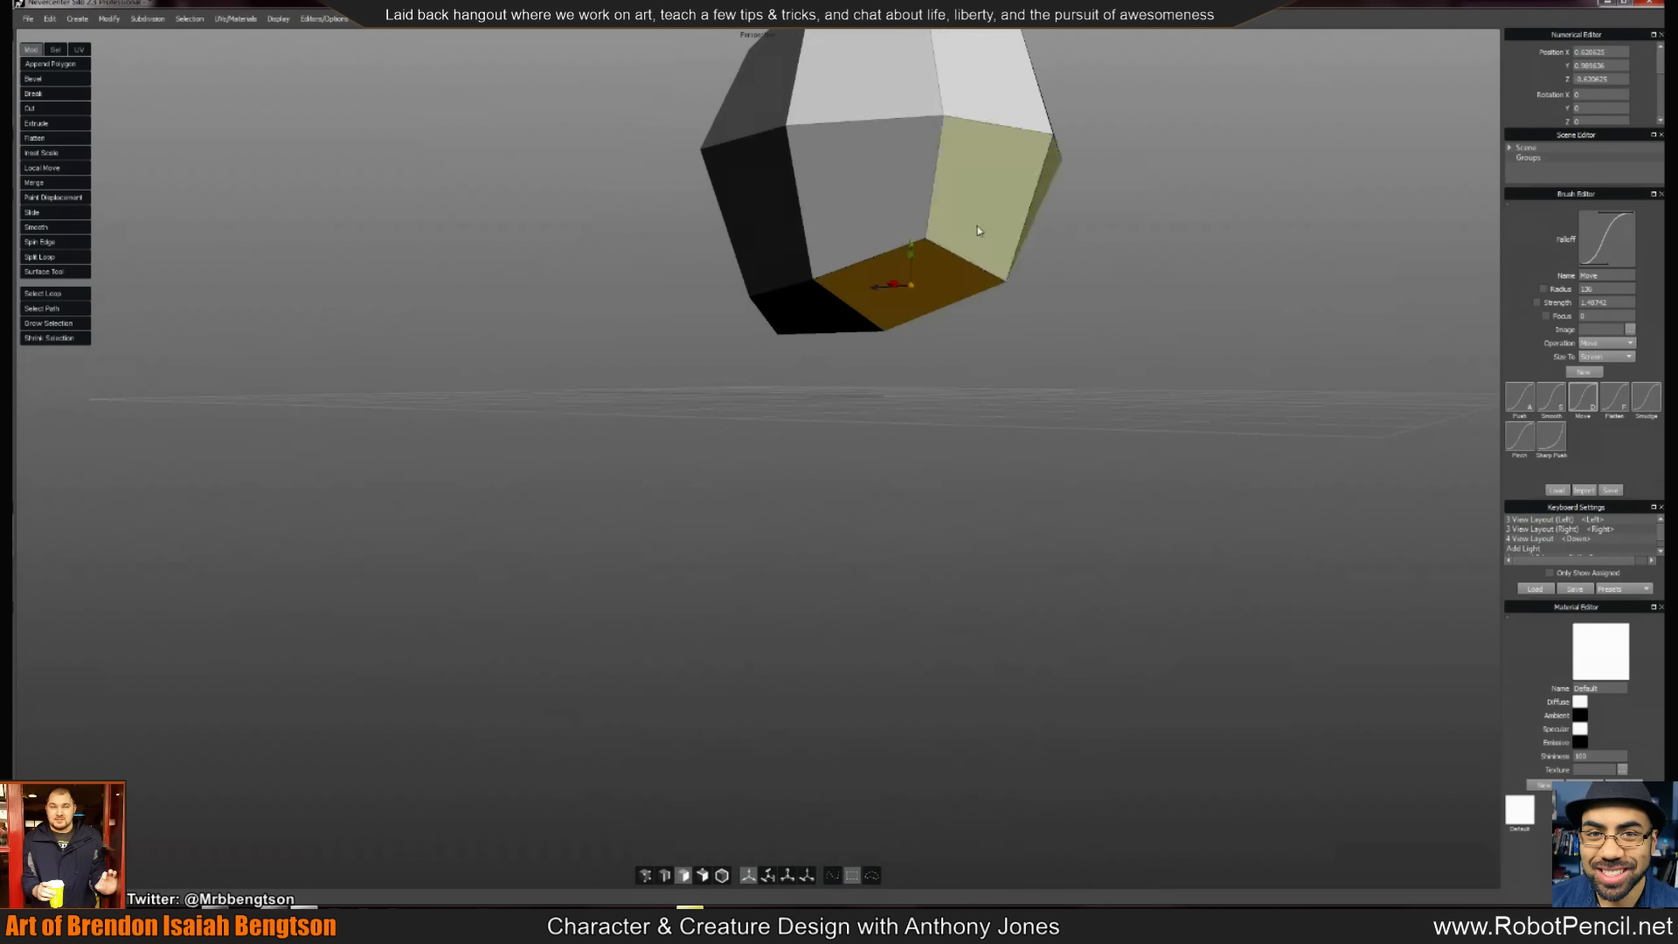
left_click_drag(907, 247, 914, 199)
left_click_drag(916, 201, 1111, 448, "alt")
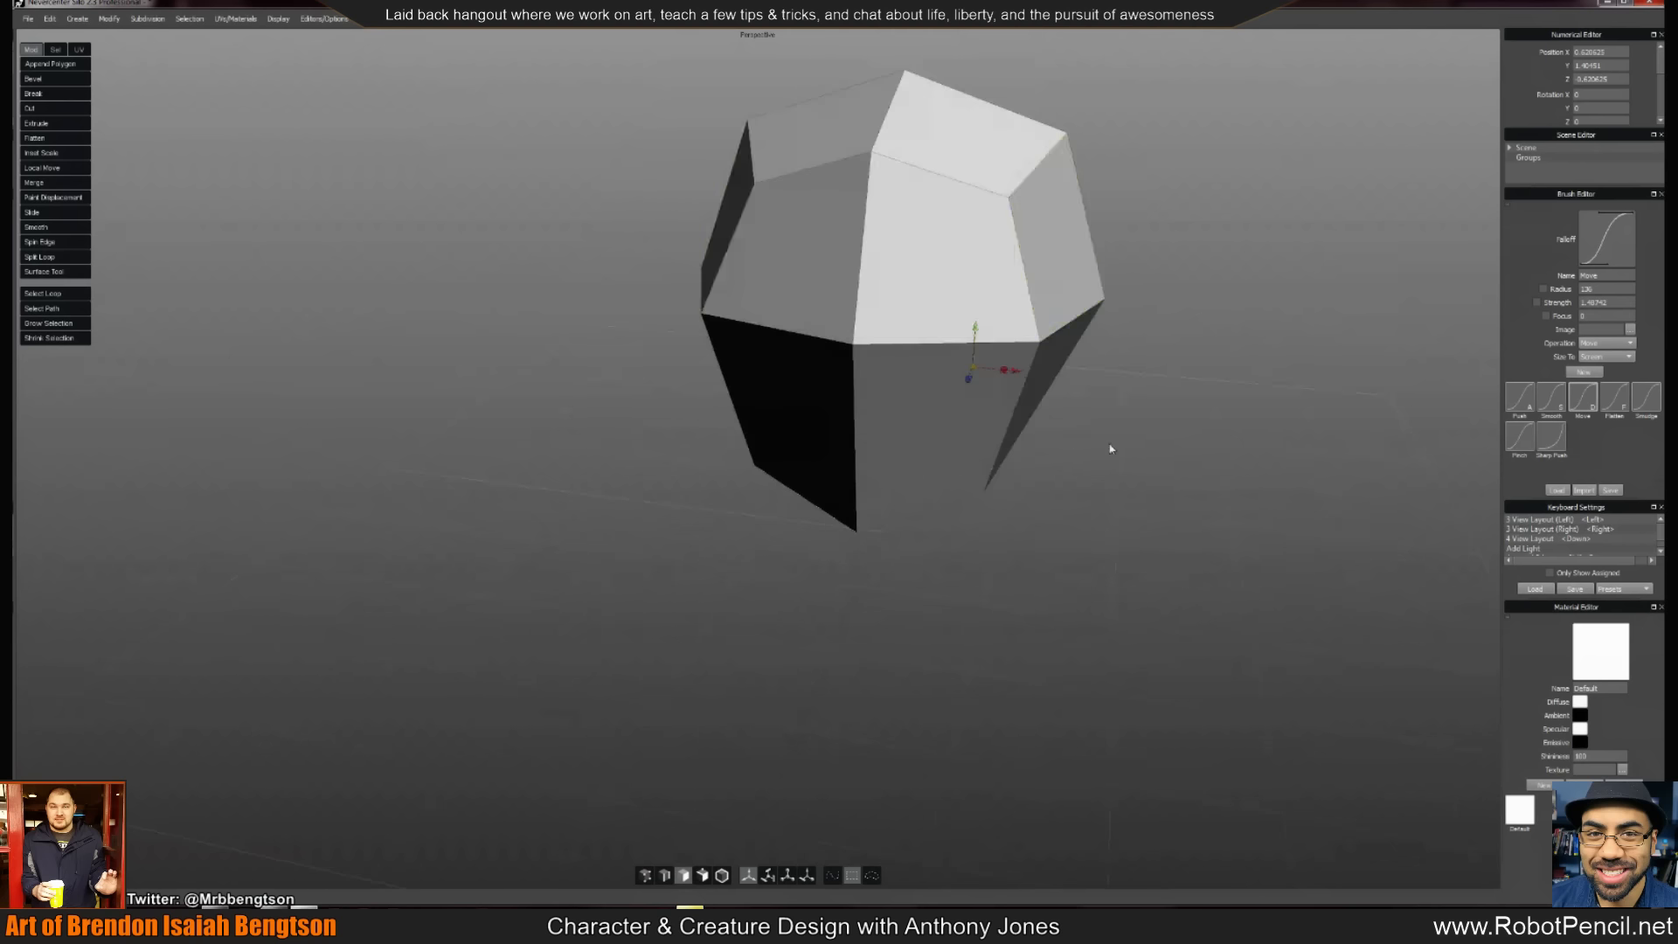
Move the outer side vertex and the upper side vertex inward to narrow the head
key("a")
left_click(1113, 303)
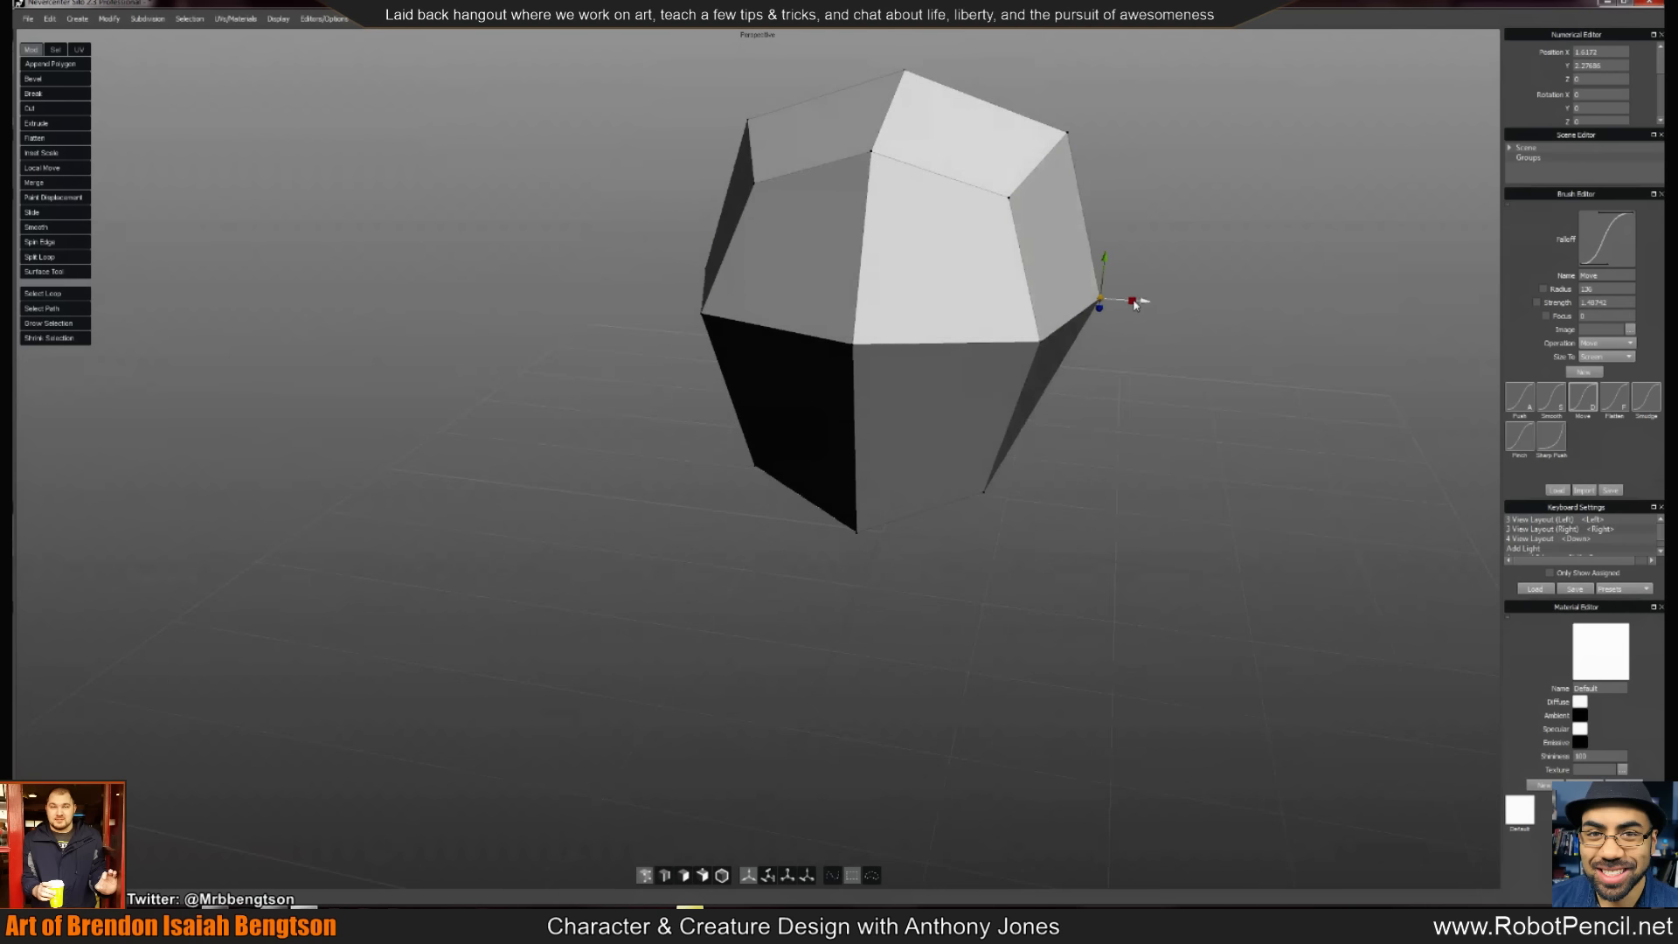
left_click_drag(1135, 303, 1108, 300)
left_click(1066, 133)
left_click_drag(1103, 140, 1074, 135)
left_click_drag(1174, 274, 1063, 271, "alt")
Smooth the whole head with subdivision and pull its front bottom edge down into a long chin
key("g")
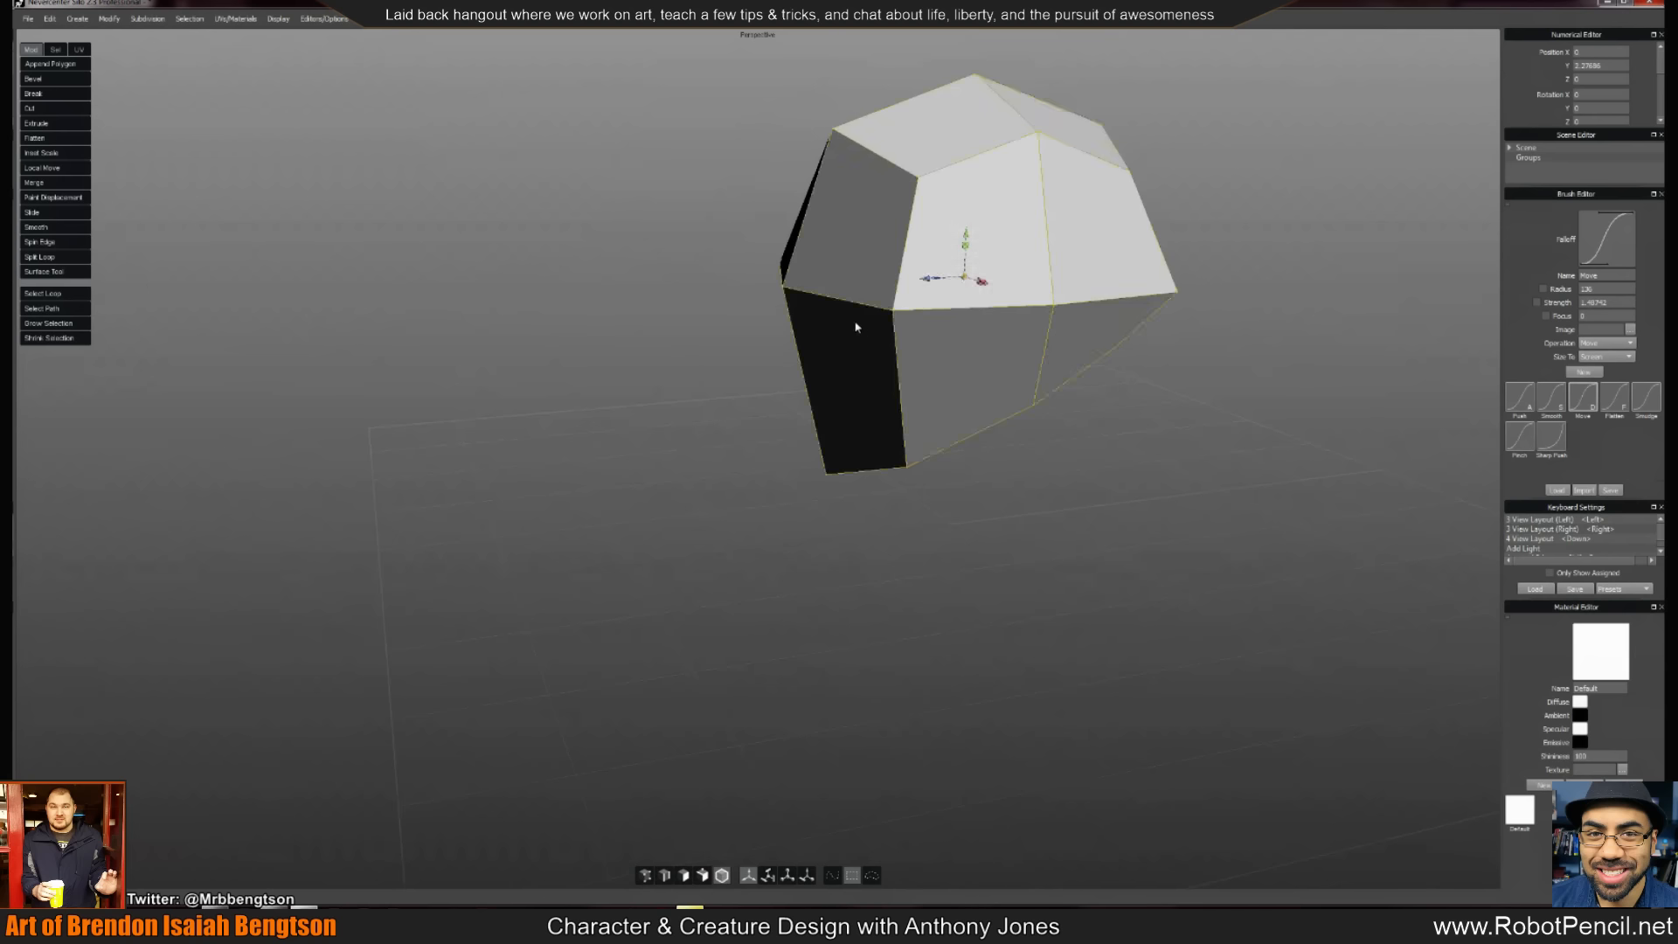
key("c")
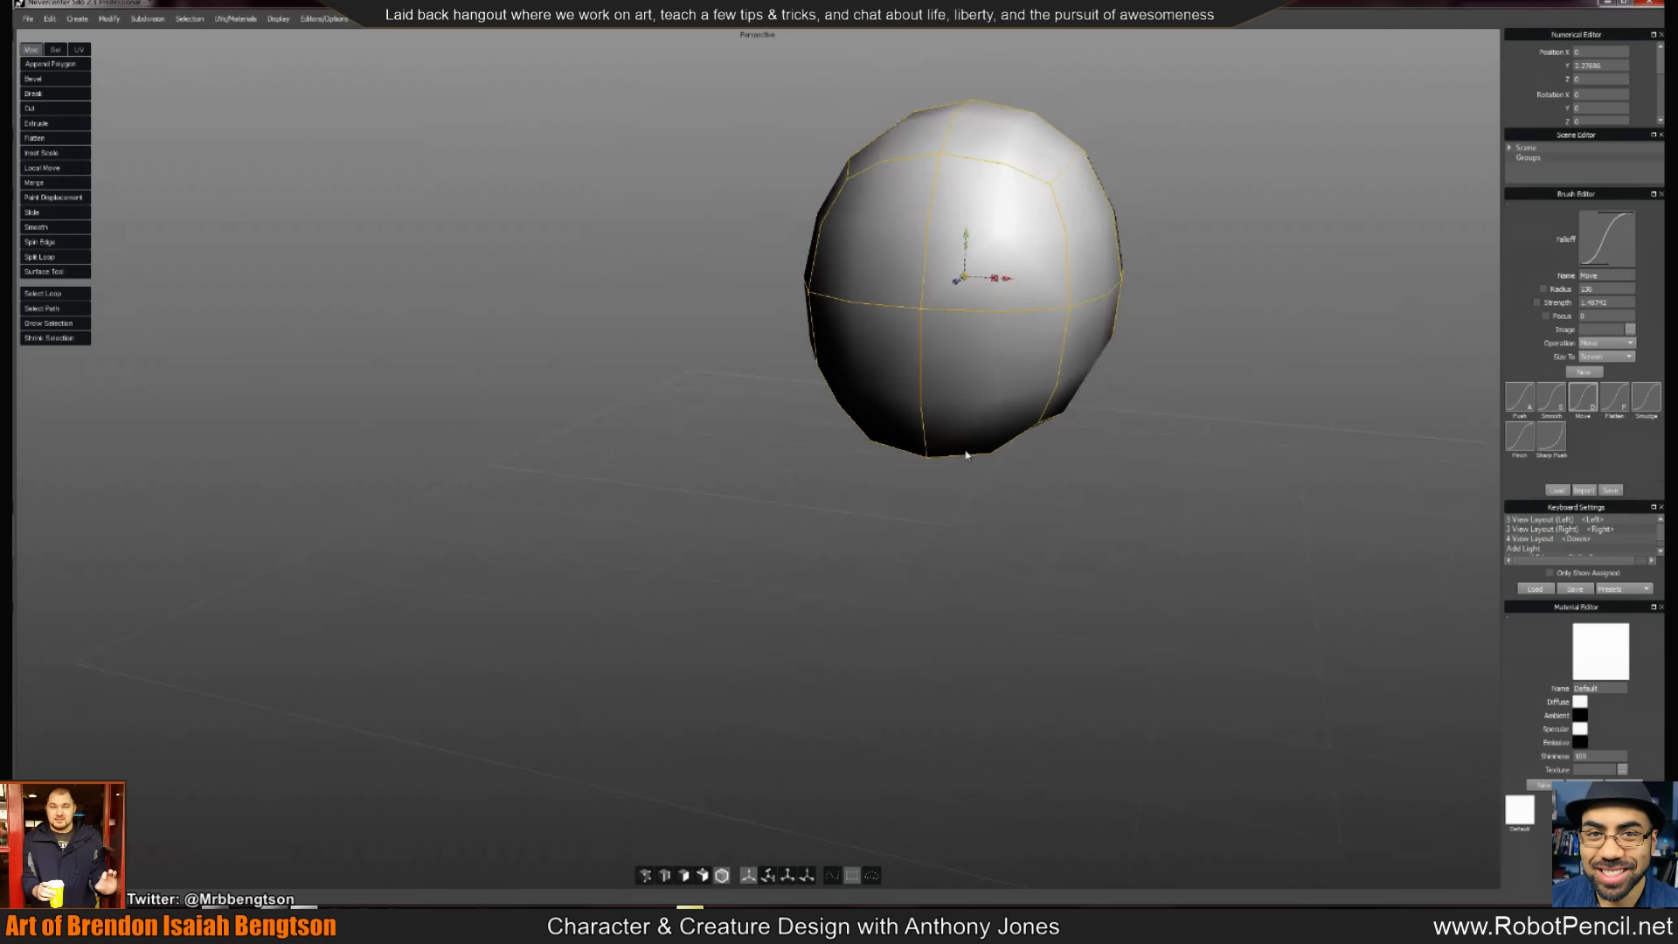
key("s")
left_click(966, 455)
left_click_drag(982, 448, 978, 609)
left_click_drag(1064, 554, 1037, 480, "alt")
Add two horizontal edge loops around the lower half of the head by splitting the rings of vertical edges
left_click(1019, 379)
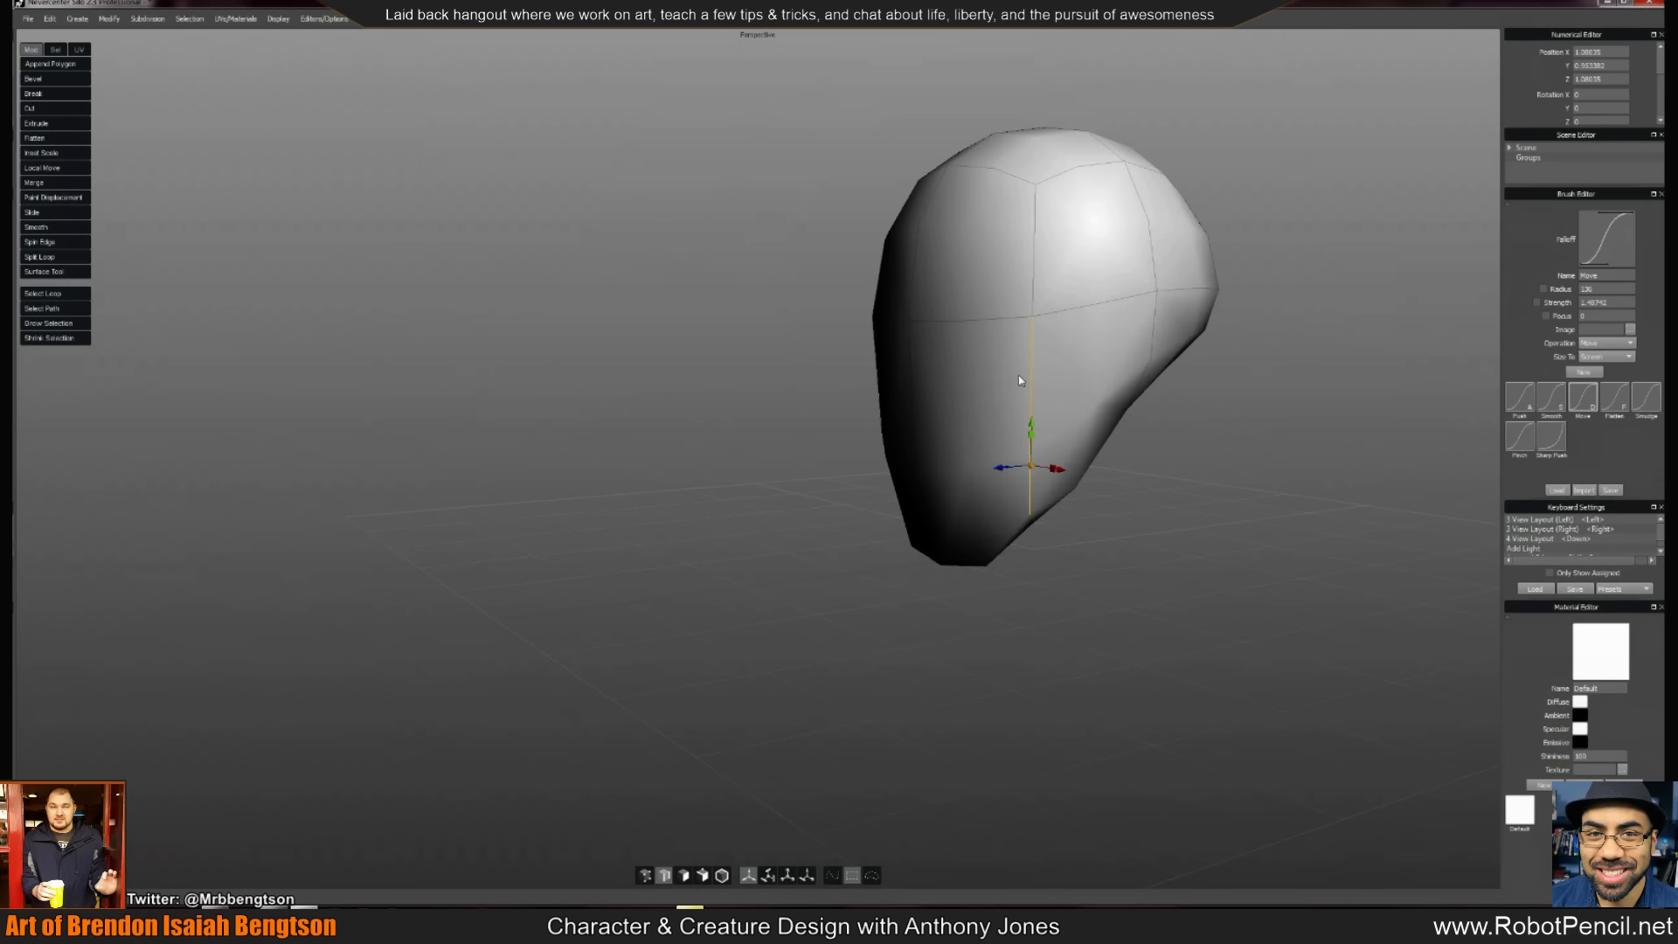
key("alt+r")
key("shift+x")
left_click_drag(1032, 413, 1068, 386, "alt")
left_click(1127, 396)
key("alt+r")
key("shift+x")
Add vertical edge loops through both halves of the face by splitting the ring of horizontal edges
middle_click_drag(1023, 381, 1045, 434, "alt")
left_click(998, 386)
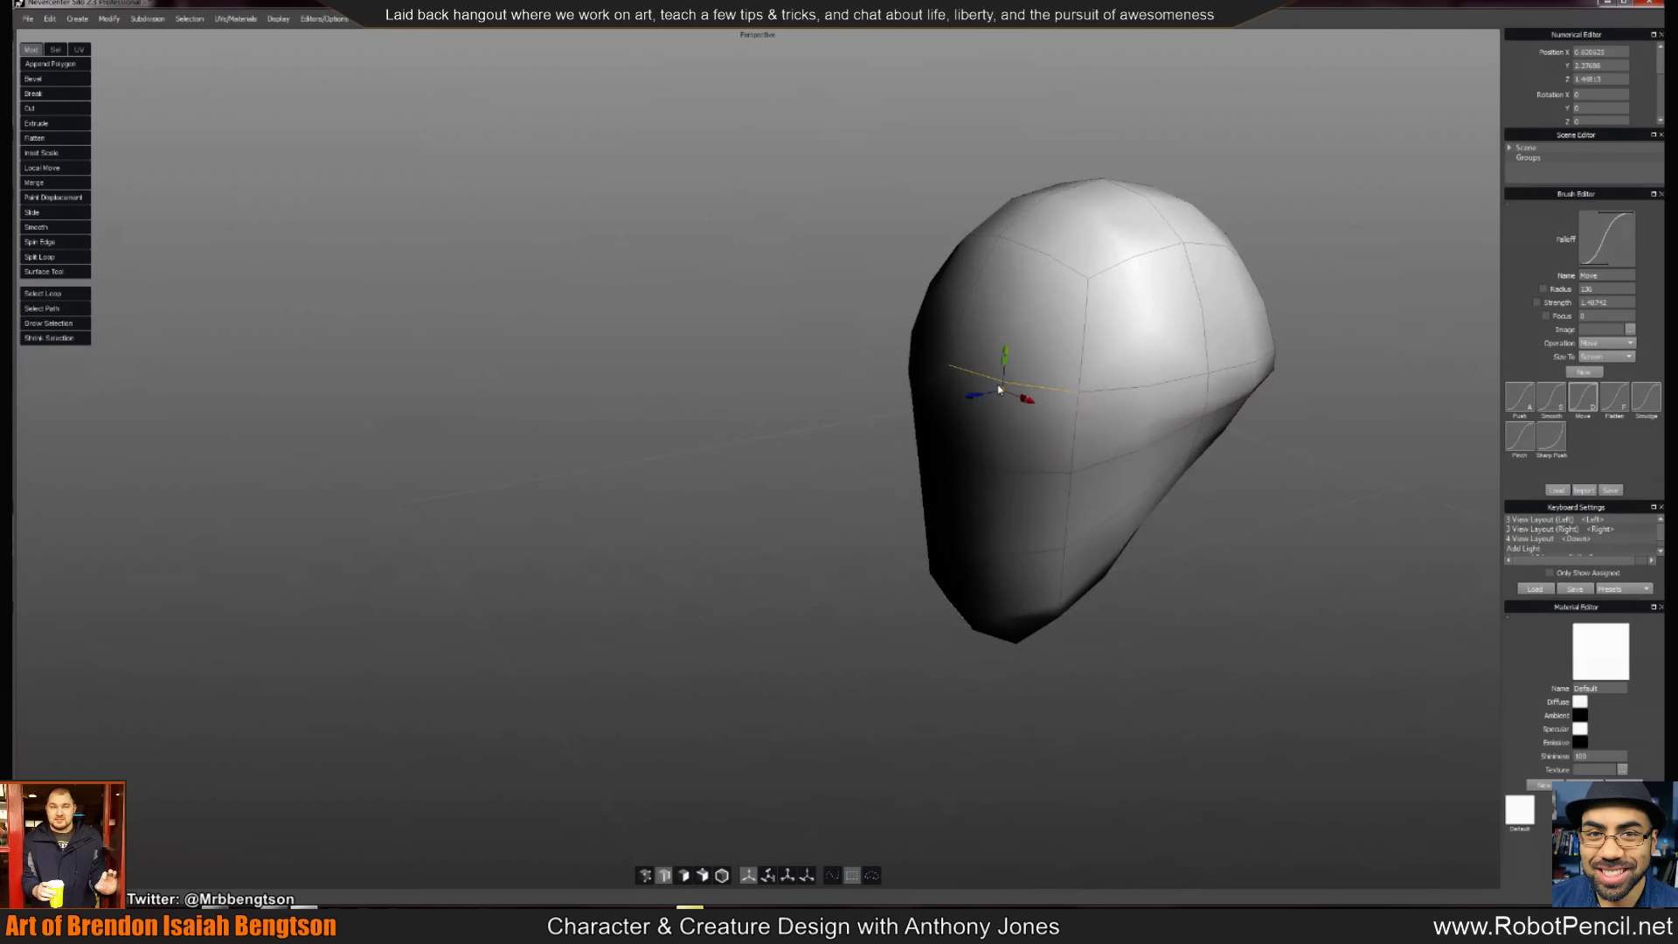
key("alt+r")
left_click_drag(1014, 398, 1097, 373, "alt")
Bevel the vertices at the eye positions and push the new faces inward to form eye sockets
key("a")
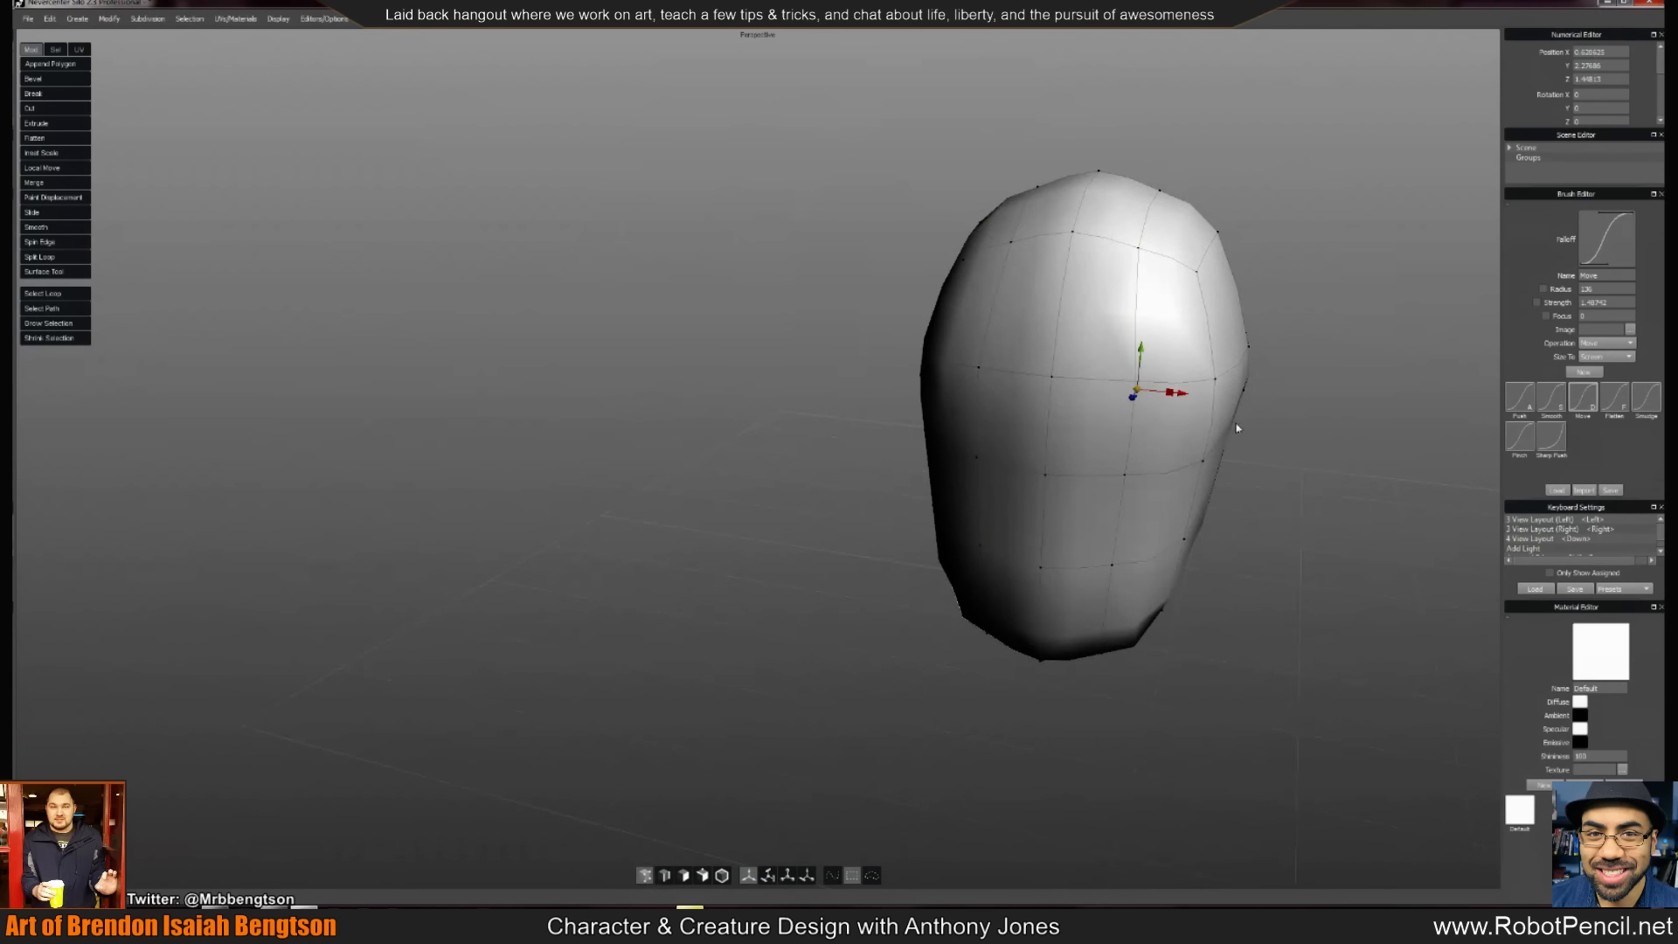
key("b")
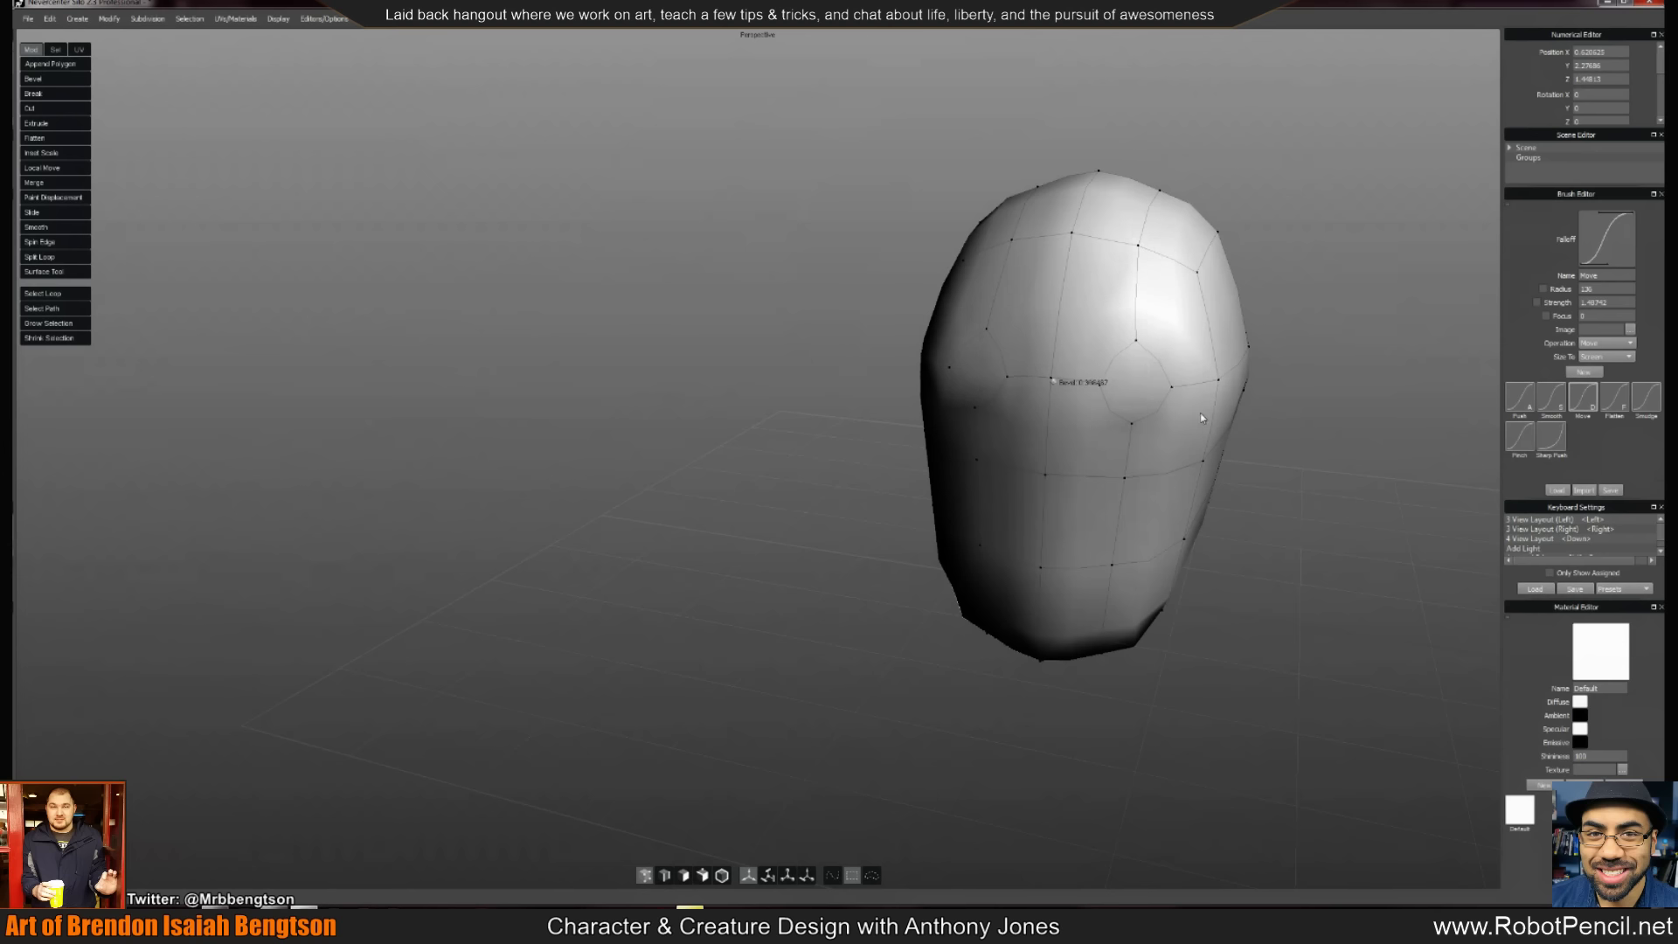
left_click_drag(1125, 381, 1251, 562, "alt")
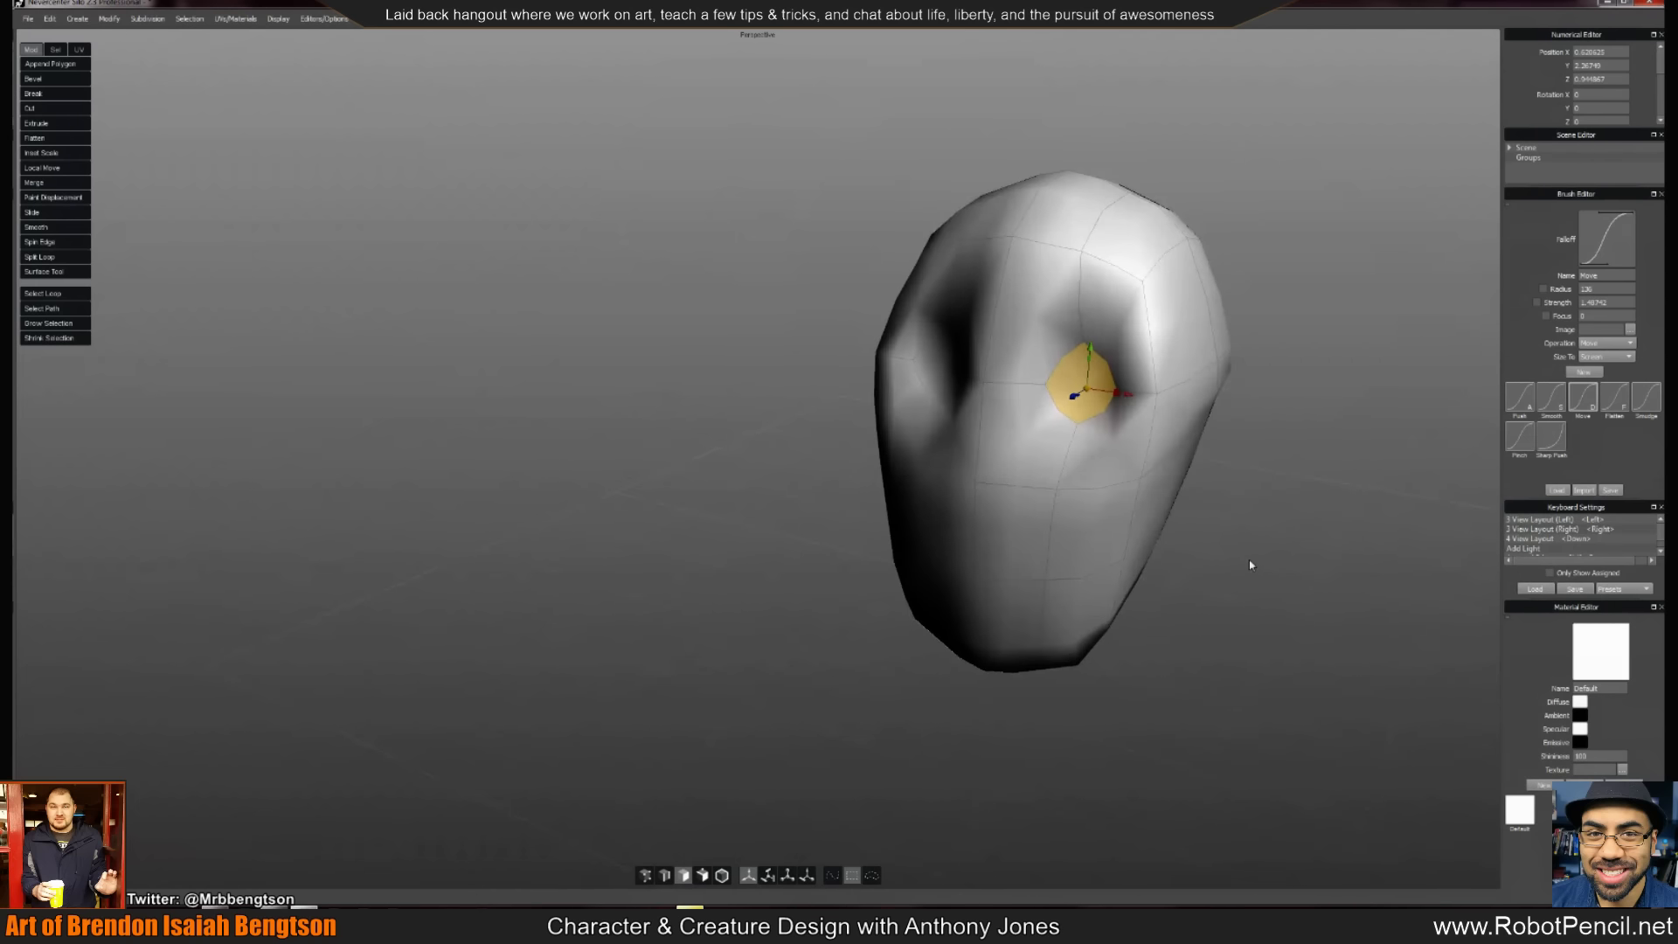
Examine the front chin faces and the edges running along the jaw and down the face
right_click_drag(1251, 562, 1247, 654, "alt")
left_click(1040, 680)
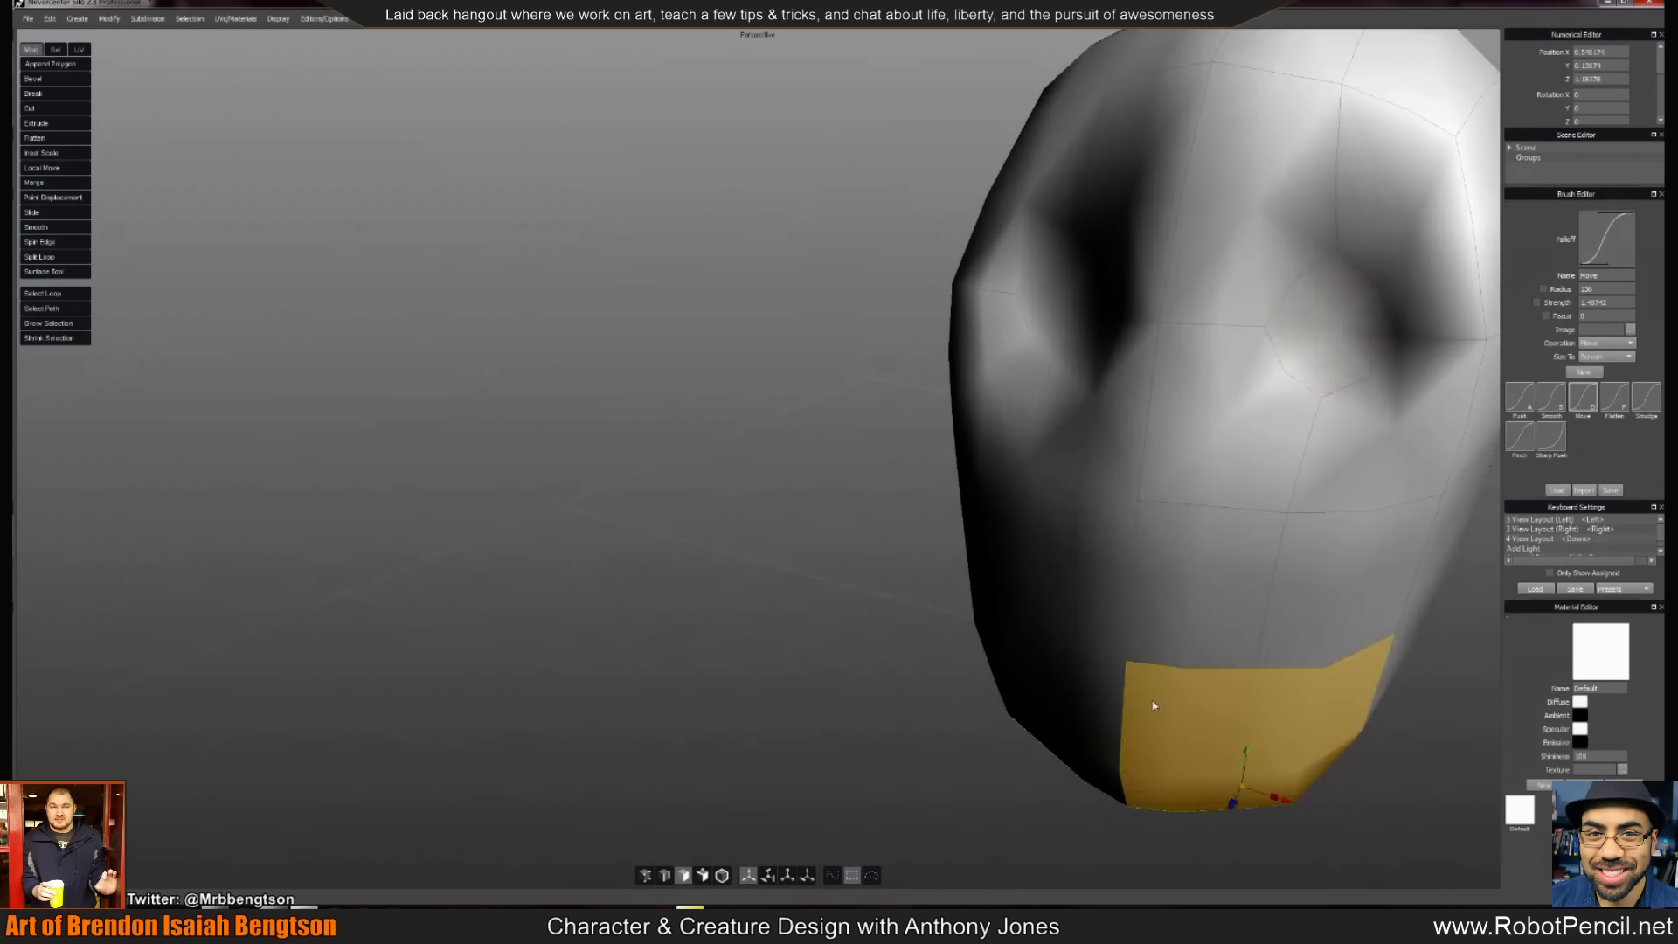
left_click_drag(1000, 648, 1056, 579, "alt")
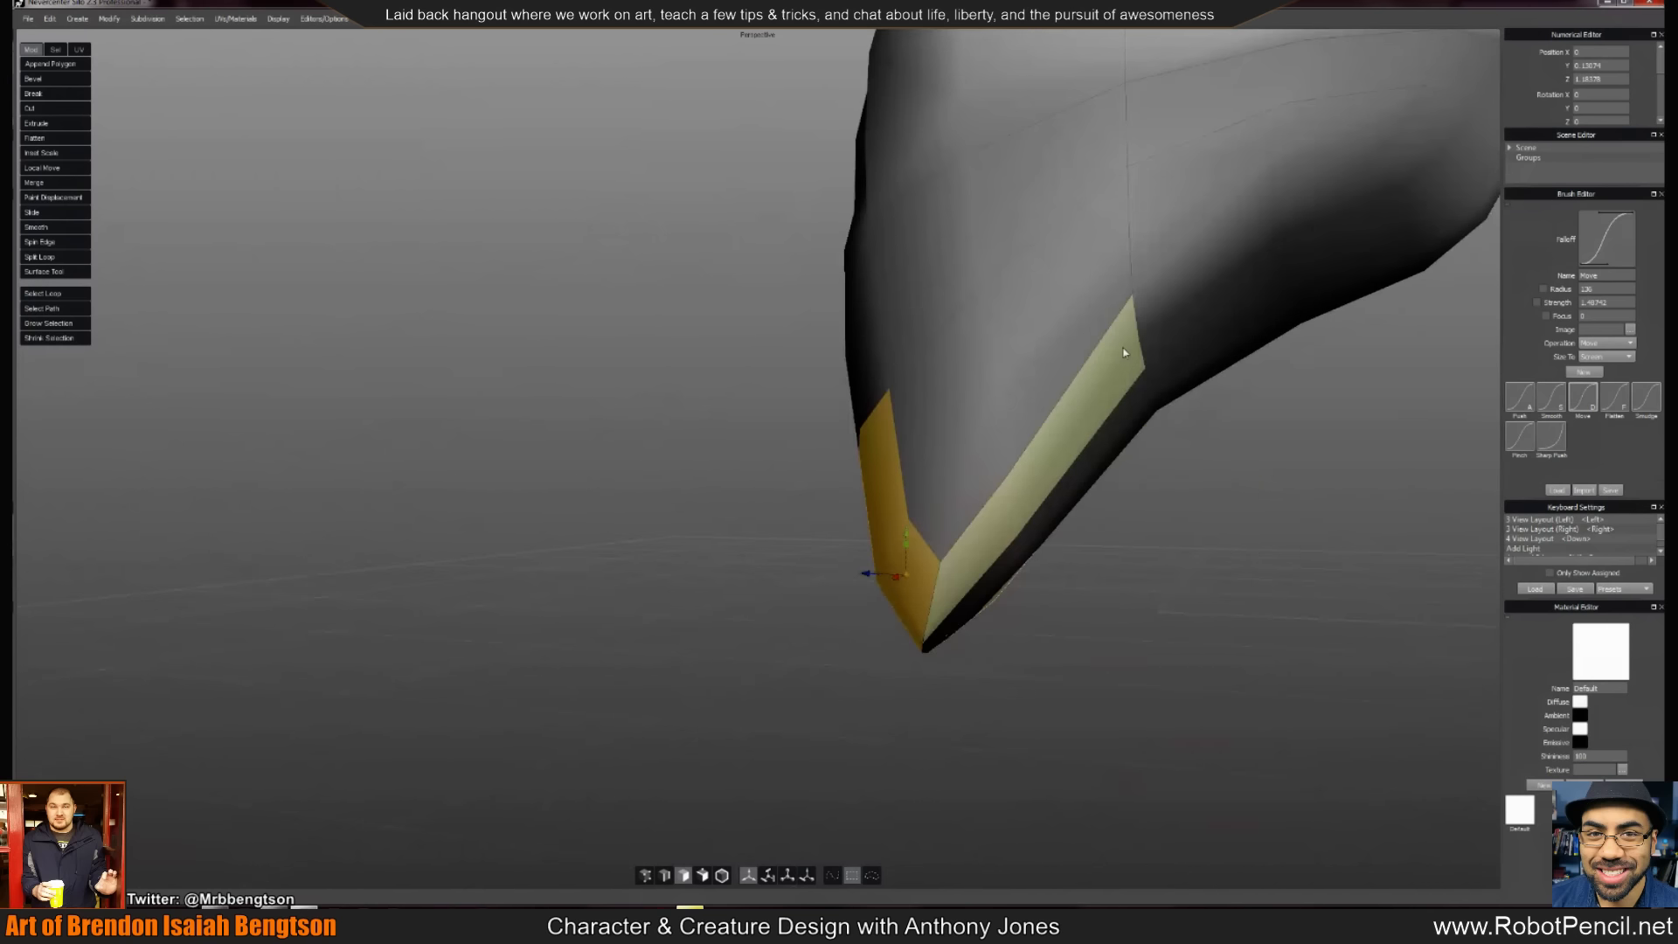
key("s")
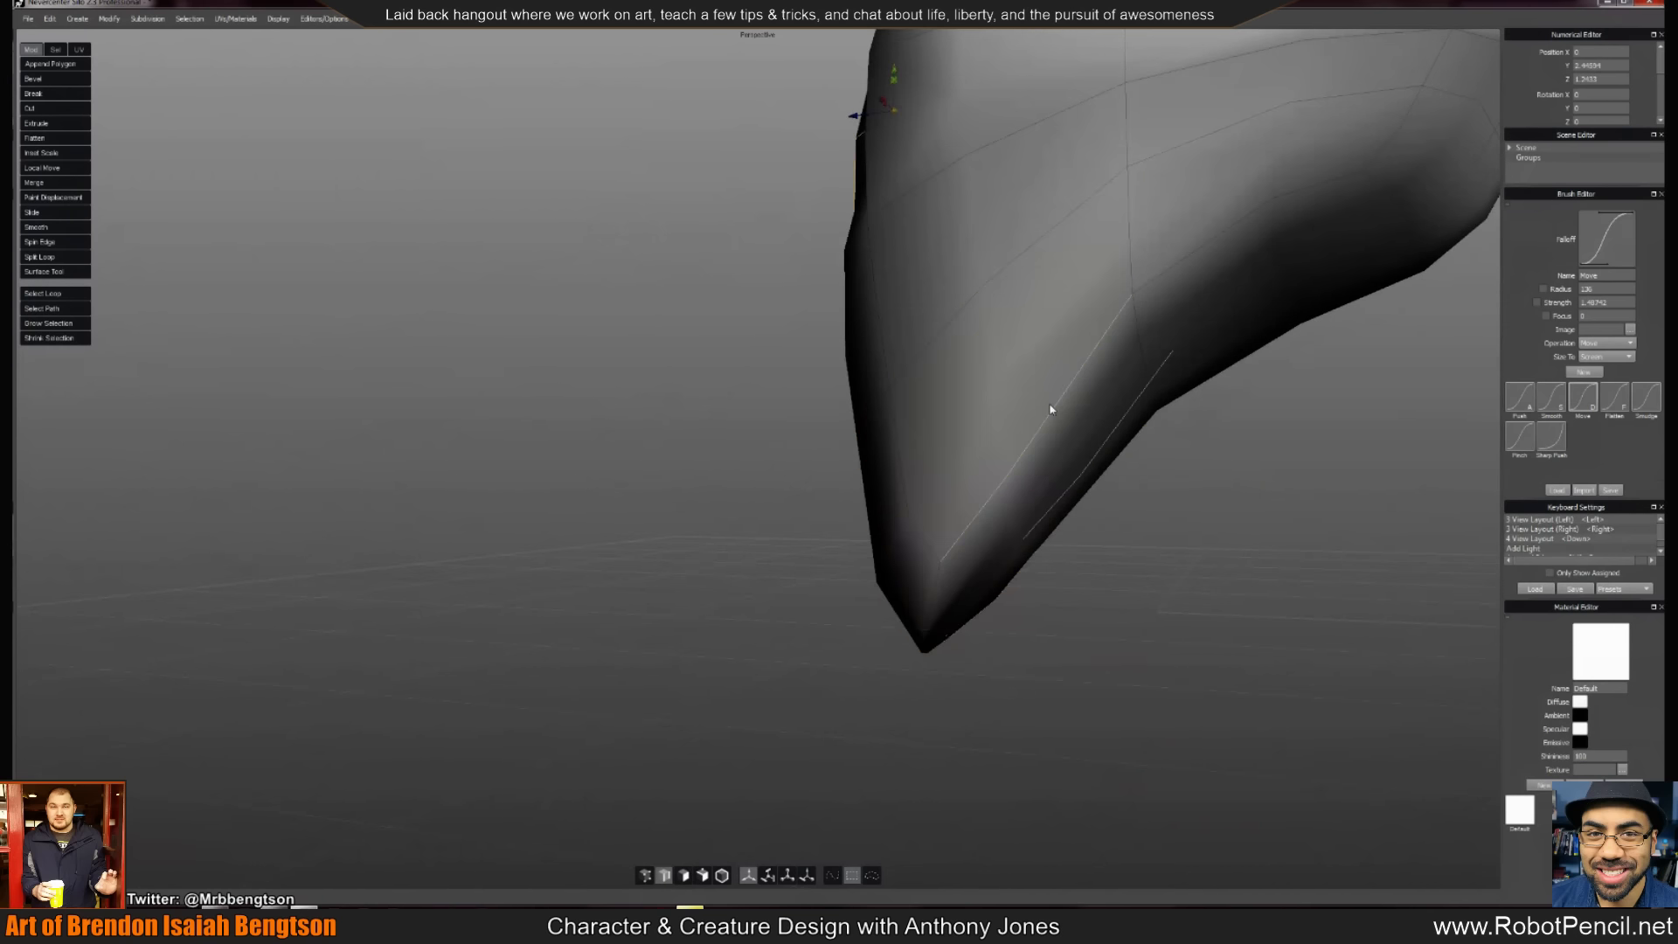
left_click_drag(1310, 514, 1397, 532, "alt")
right_click_drag(1397, 532, 1320, 521, "alt")
left_click_drag(1320, 521, 1107, 504, "alt")
left_click_drag(887, 153, 913, 500)
left_click_drag(948, 391, 1090, 487, "alt")
left_click_drag(869, 280, 873, 560)
Select the two front chin faces, try extruding them, and undo the extrusion
key("d")
left_click(824, 546)
left_click(795, 537, "shift")
key("z")
key("ctrl+z")
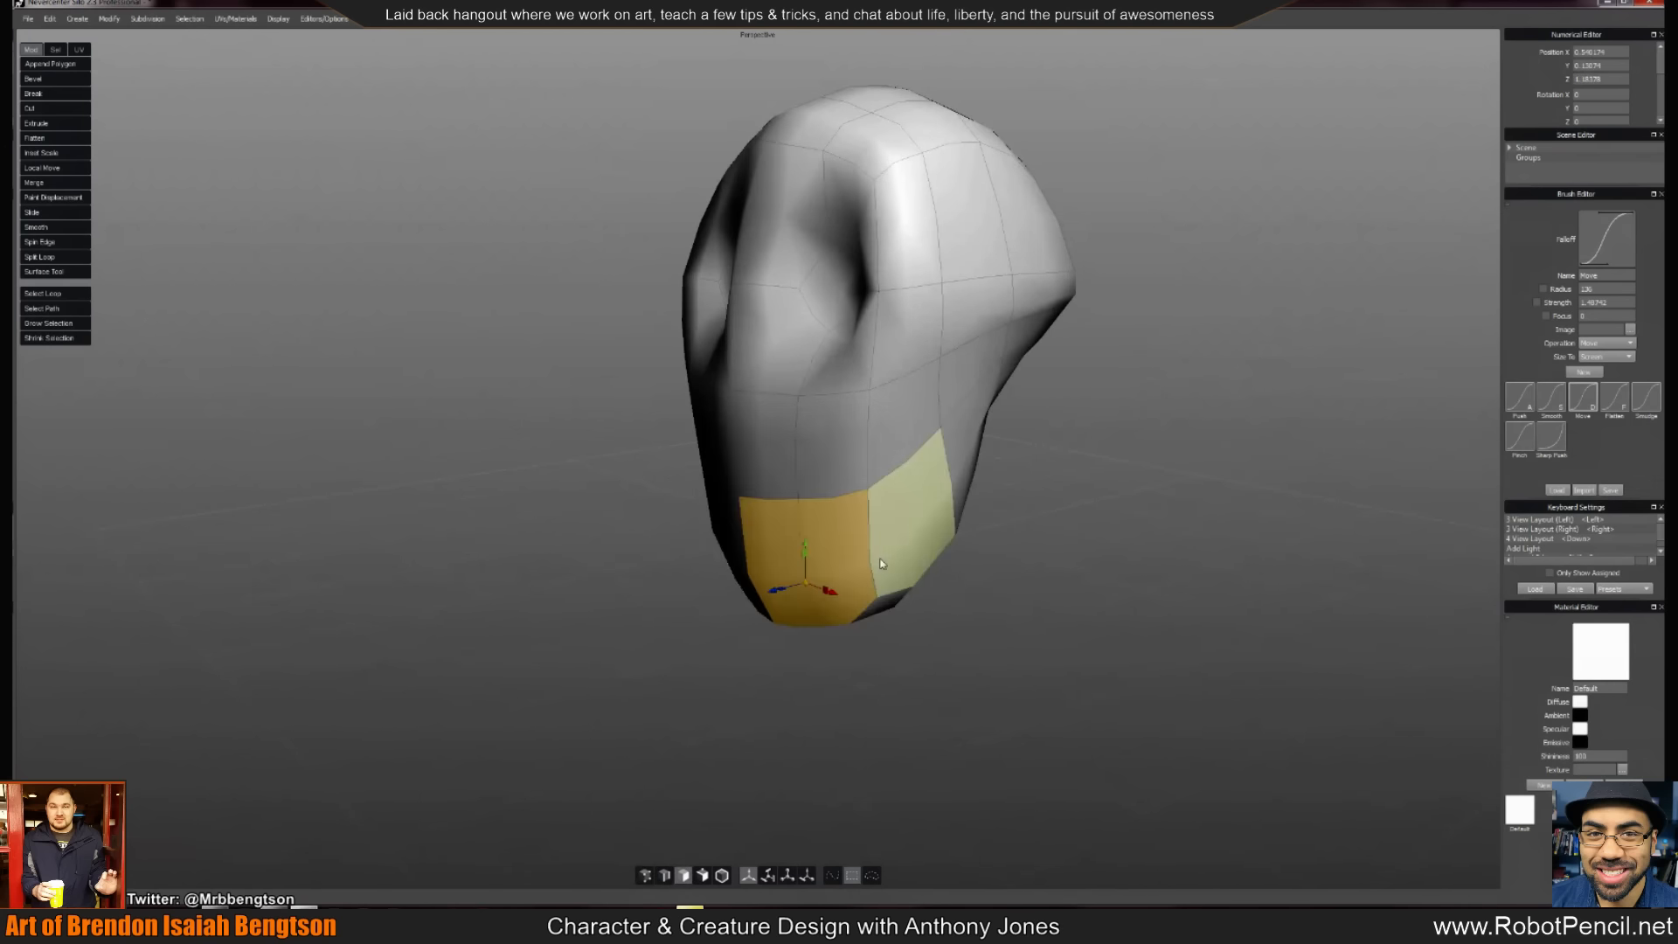
Open the options of the Extrude command
left_click(73, 21)
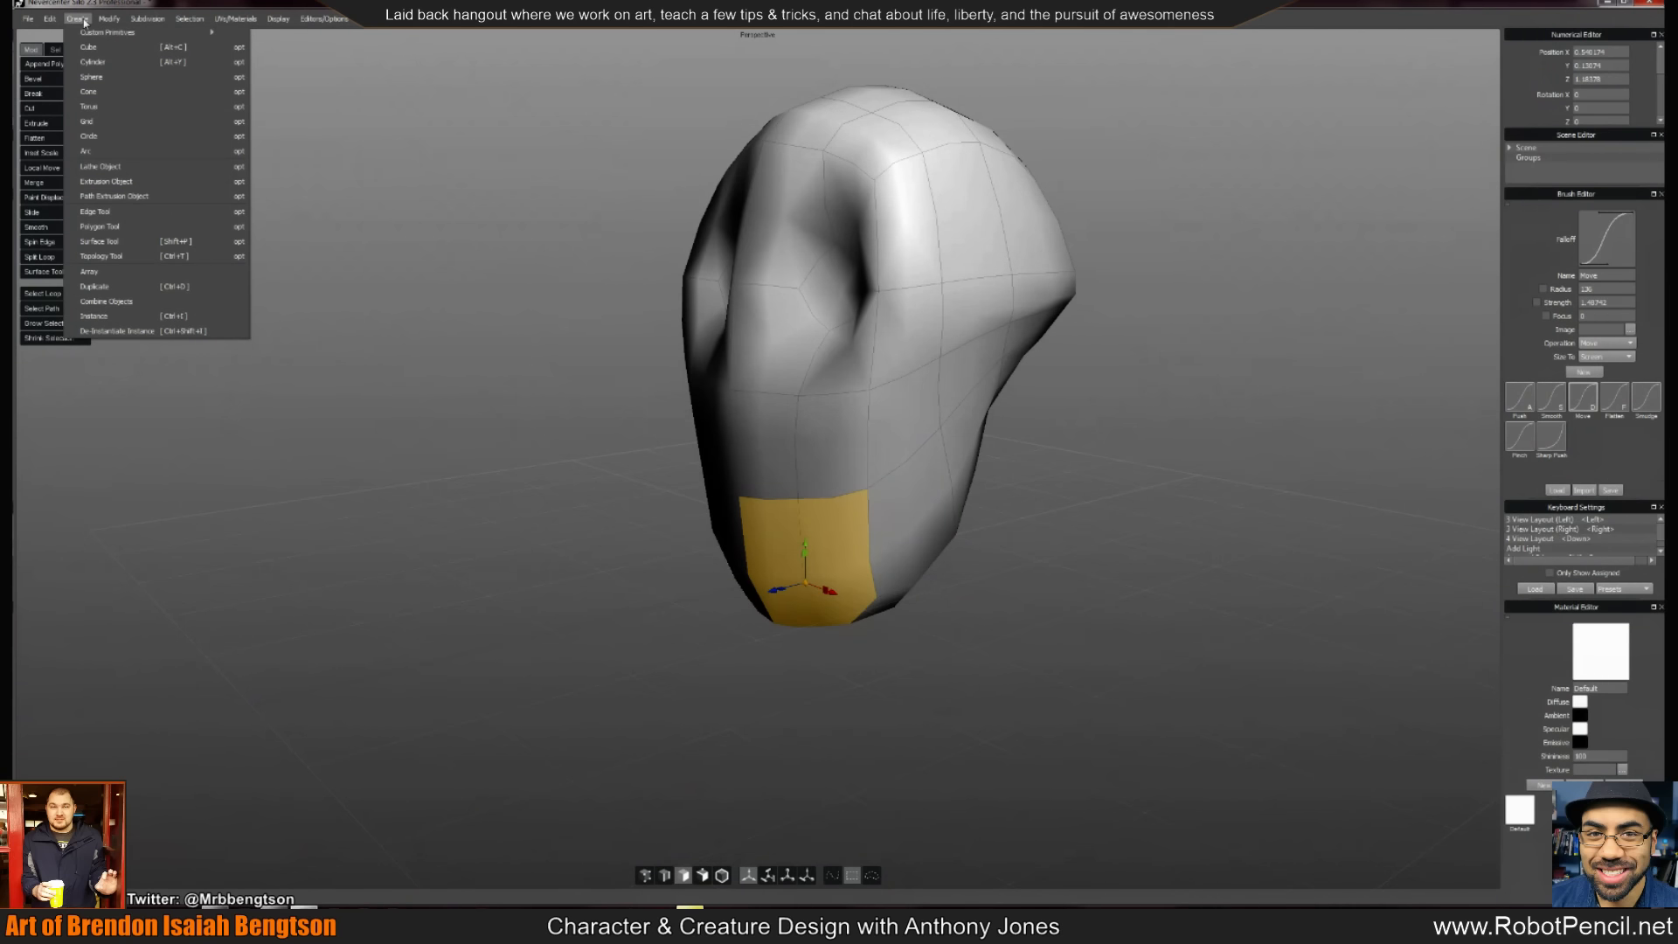
mouse_move(110, 21)
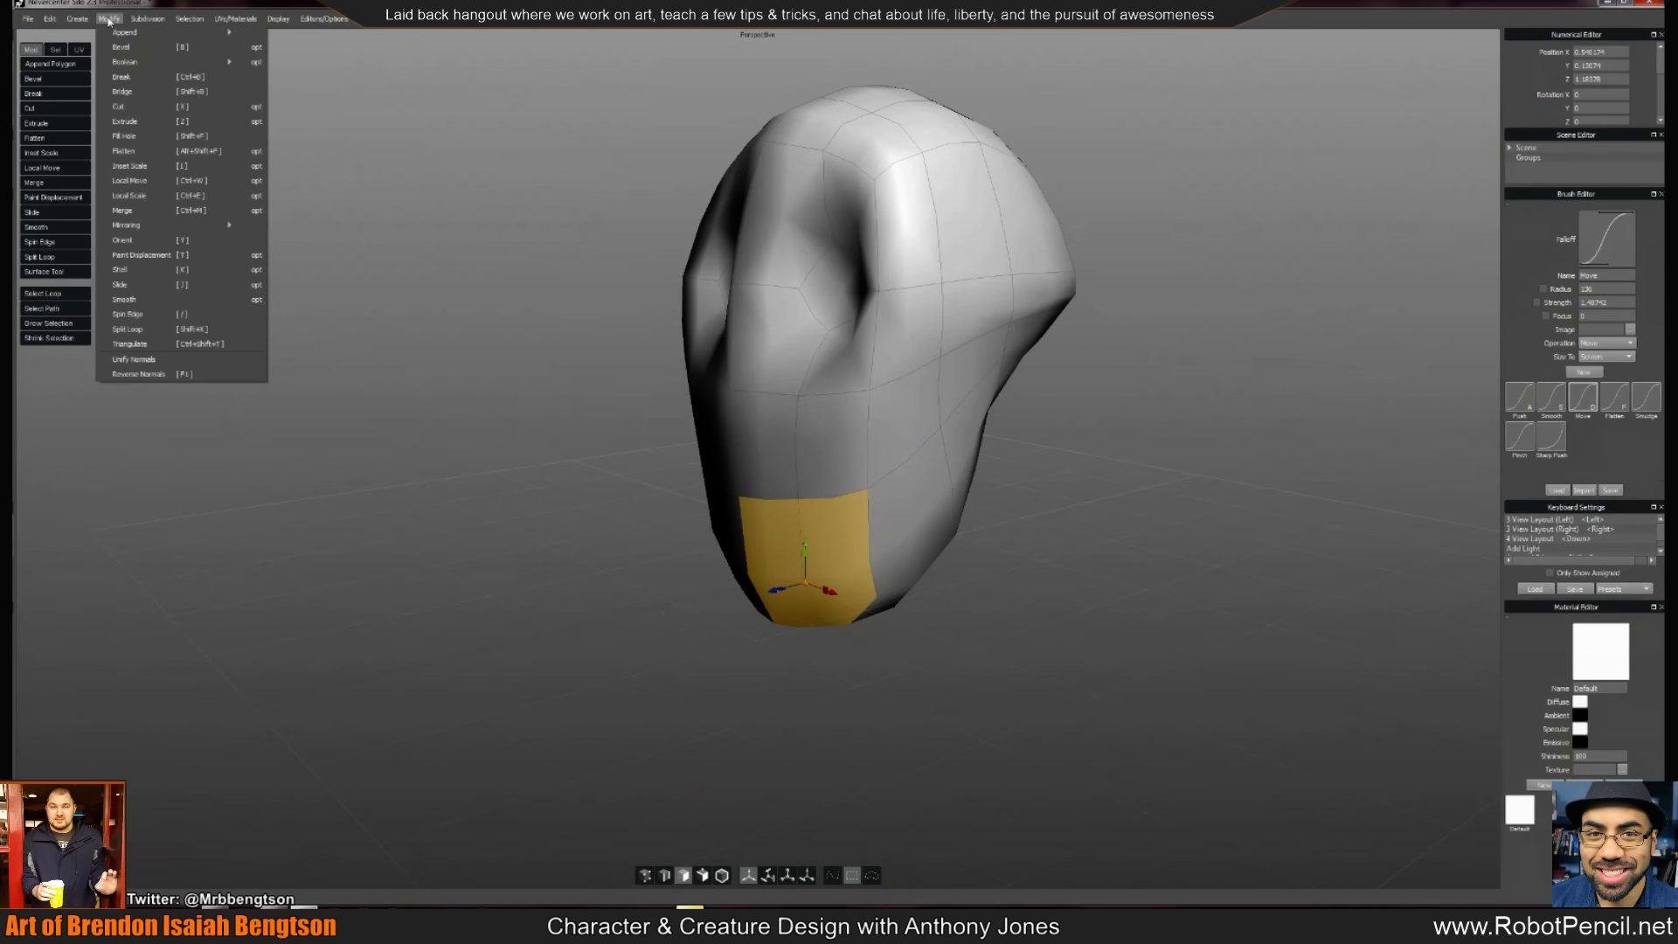
left_click(256, 122)
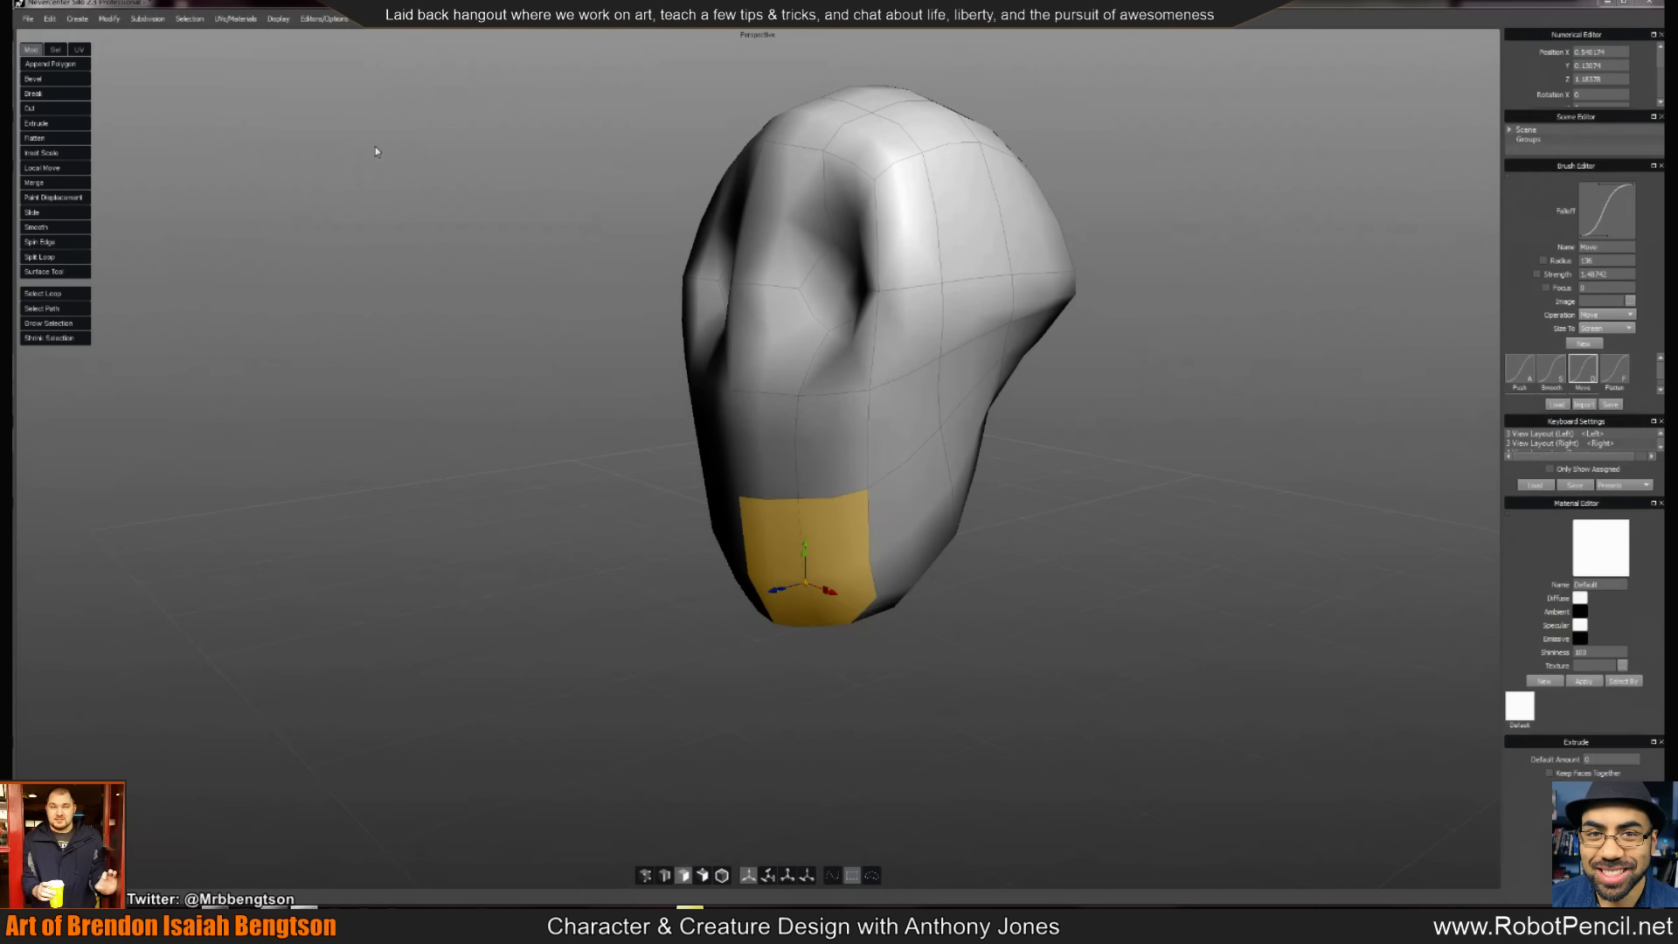
Set Extrude to keep faces together, test it on the selected chin faces, and undo the test extrusion
left_click(1588, 775)
key("z")
left_click_drag(776, 587, 1077, 645)
key("ctrl+z")
key("ctrl+z")
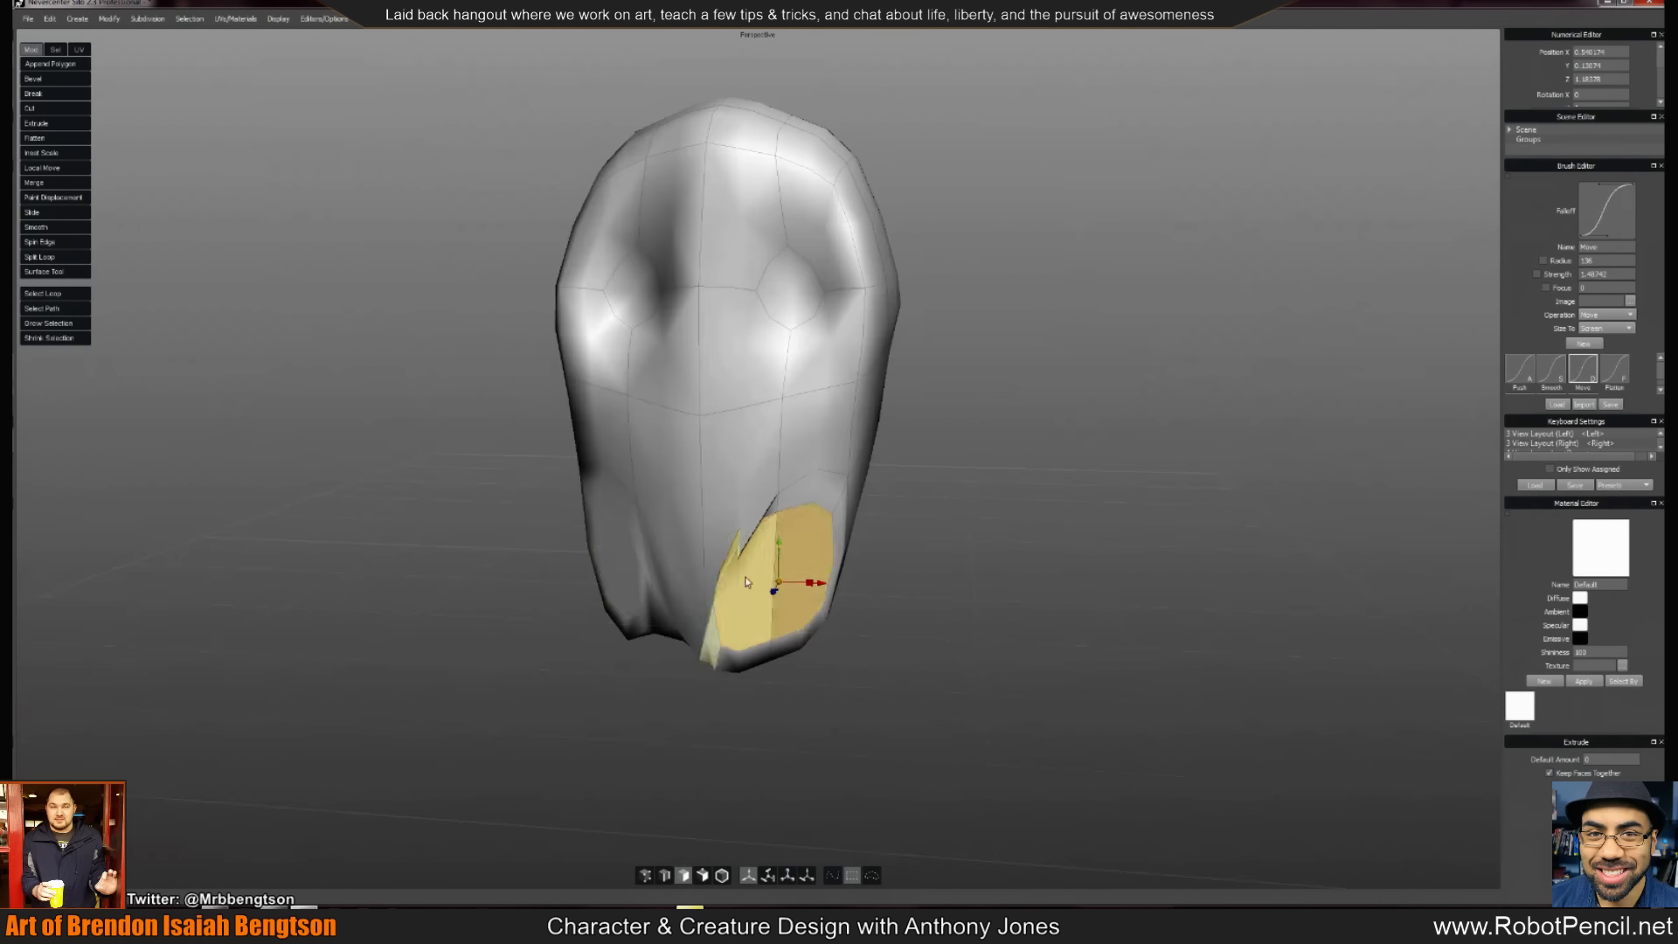
Add the chin faces on the other half to the selection and extrude the whole chin forward as one block
left_click(671, 557, "shift")
left_click(625, 550, "shift")
key("z")
left_click_drag(678, 568, 760, 555)
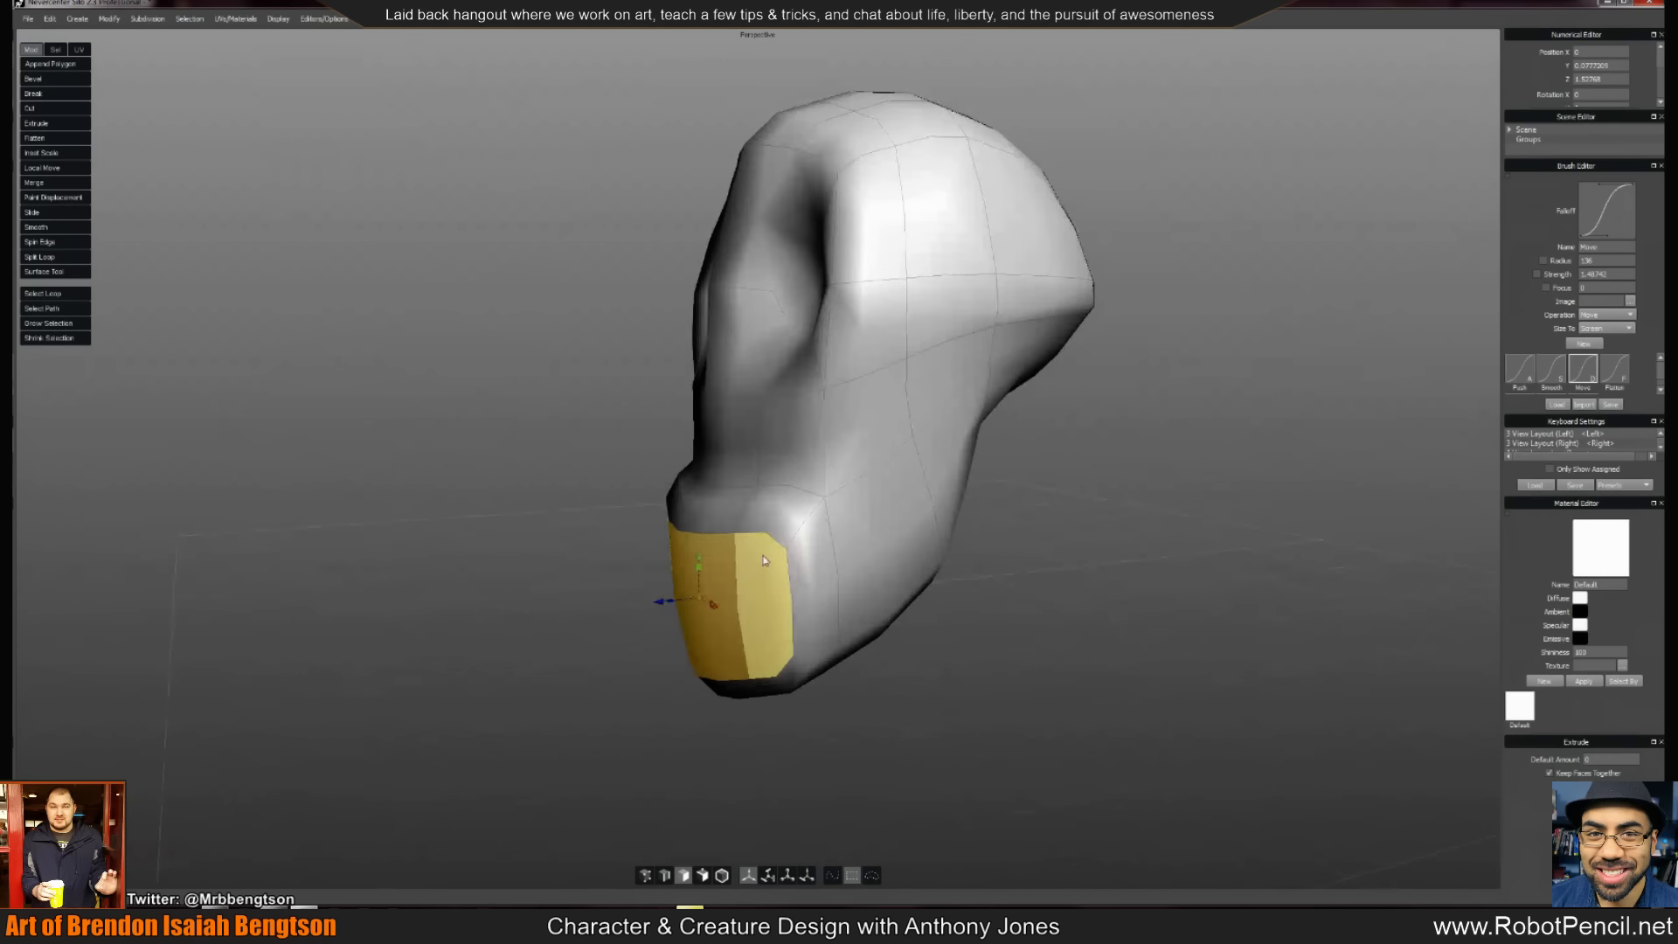
Adjust the edges and vertices of the extruded chin to shape the jaw's upper rim and mouth corners
key("a")
key("s")
left_click_drag(759, 468, 749, 521)
left_click_drag(684, 470, 601, 489)
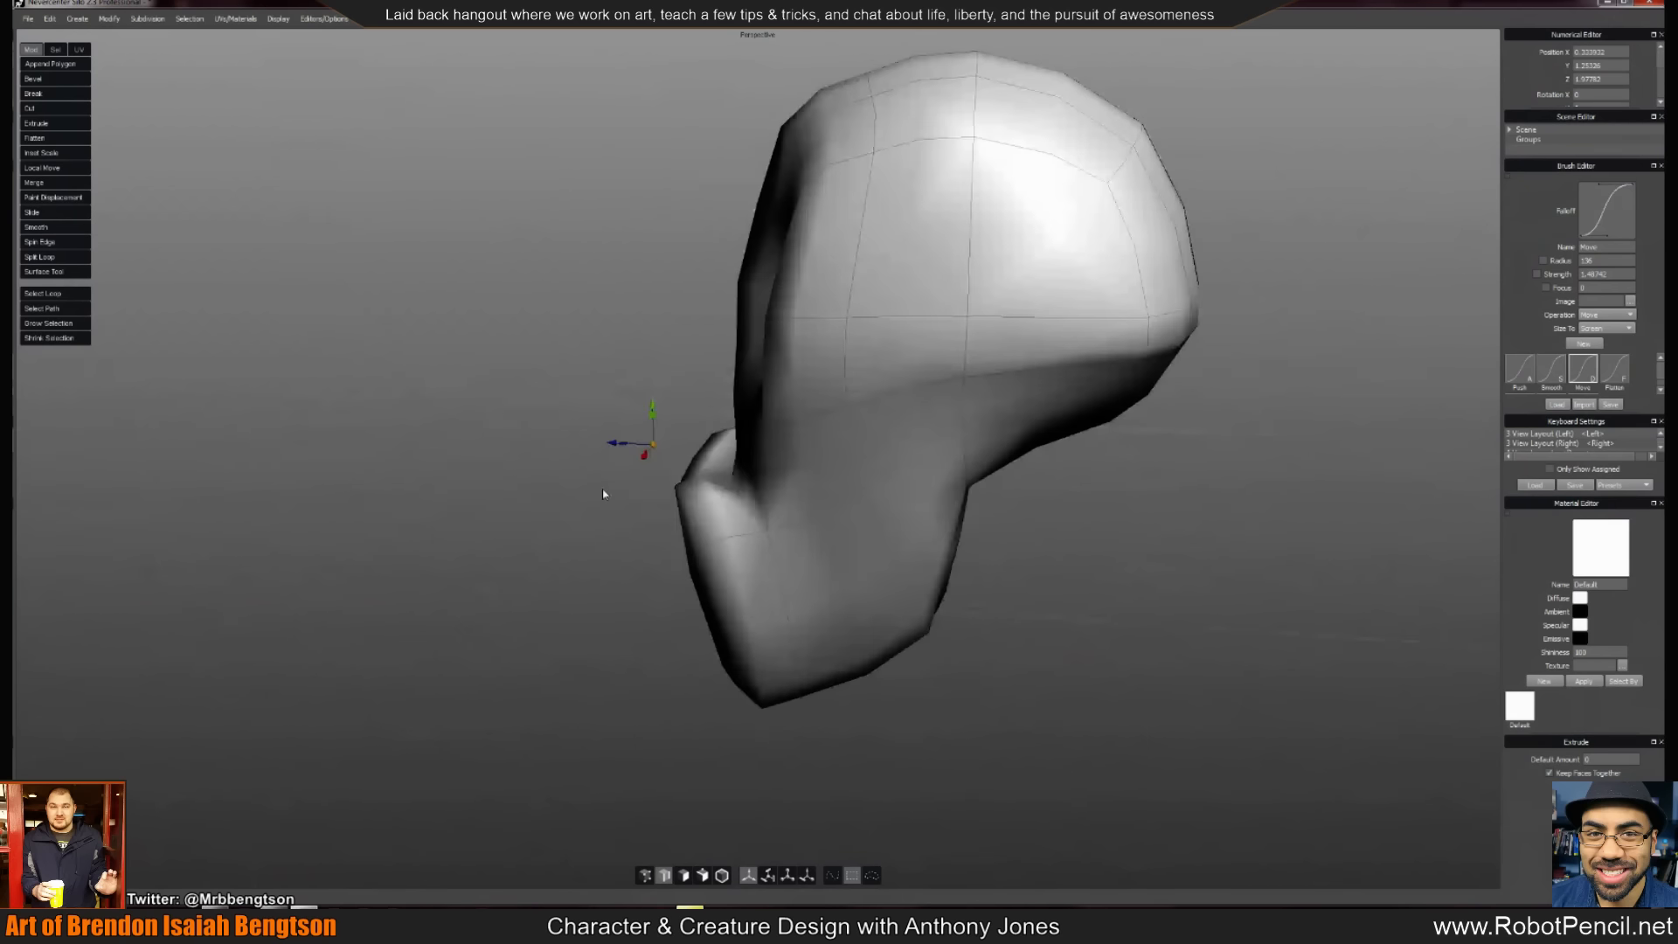
left_click(742, 517)
left_click_drag(742, 517, 854, 538, "alt")
left_click_drag(962, 560, 1060, 574, "alt")
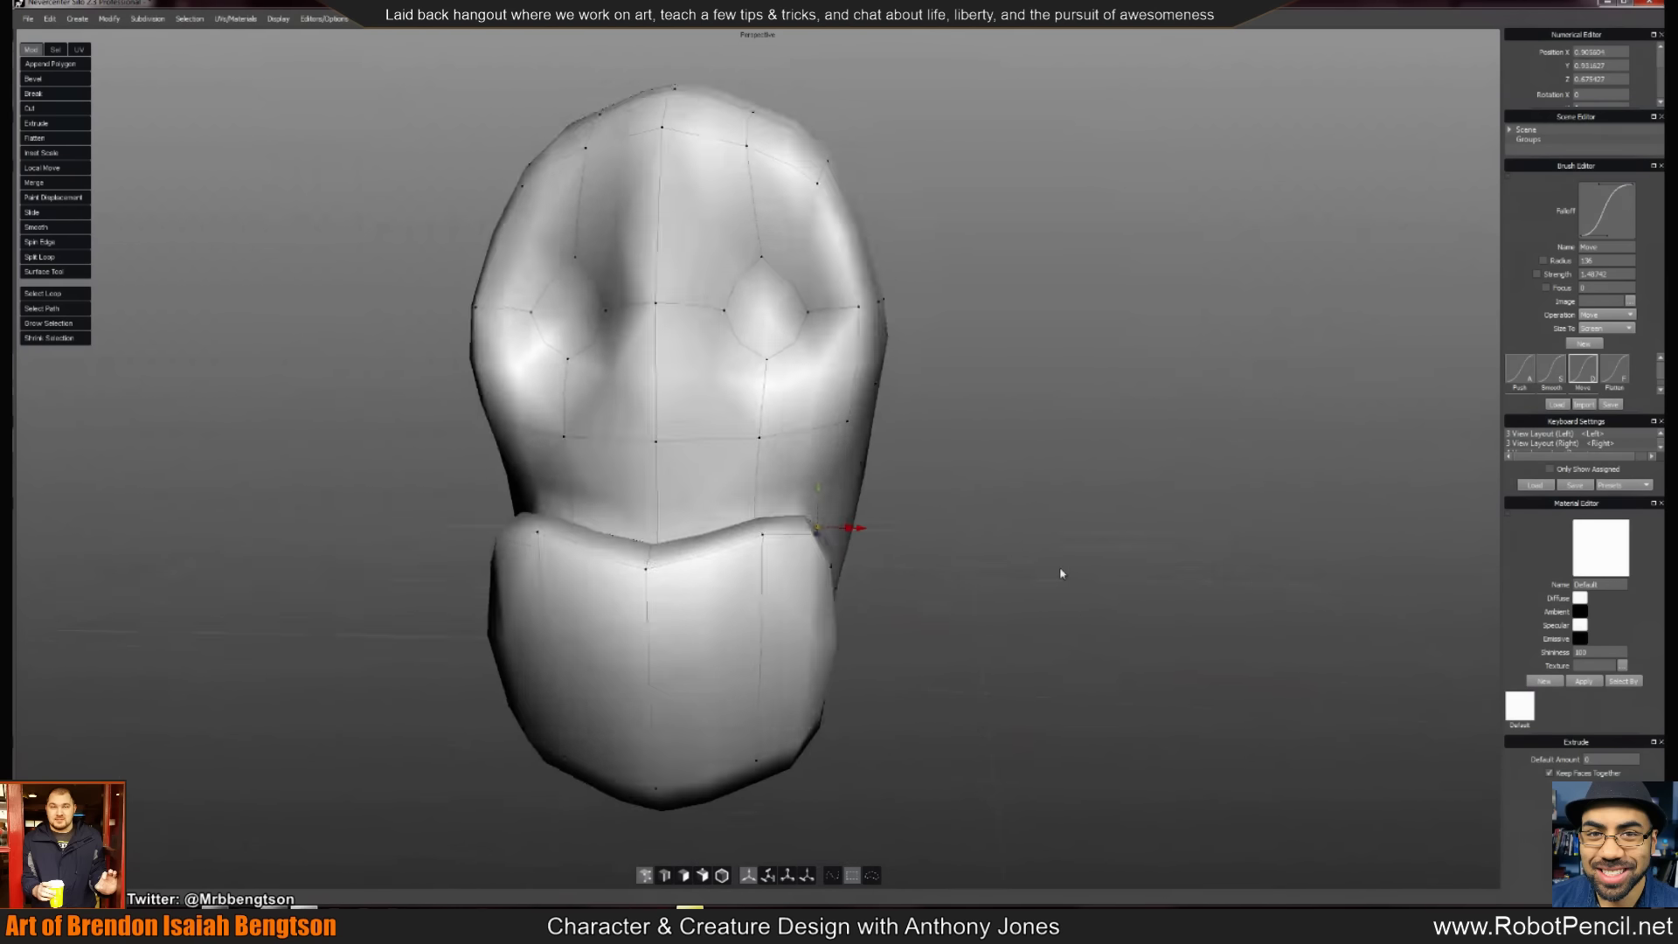
Extrude the faces inside both eye sockets to form small round eyes
right_click_drag(1060, 574, 970, 581, "alt")
left_click_drag(970, 581, 885, 571, "alt")
right_click_drag(886, 571, 1176, 588, "alt")
left_click(957, 358)
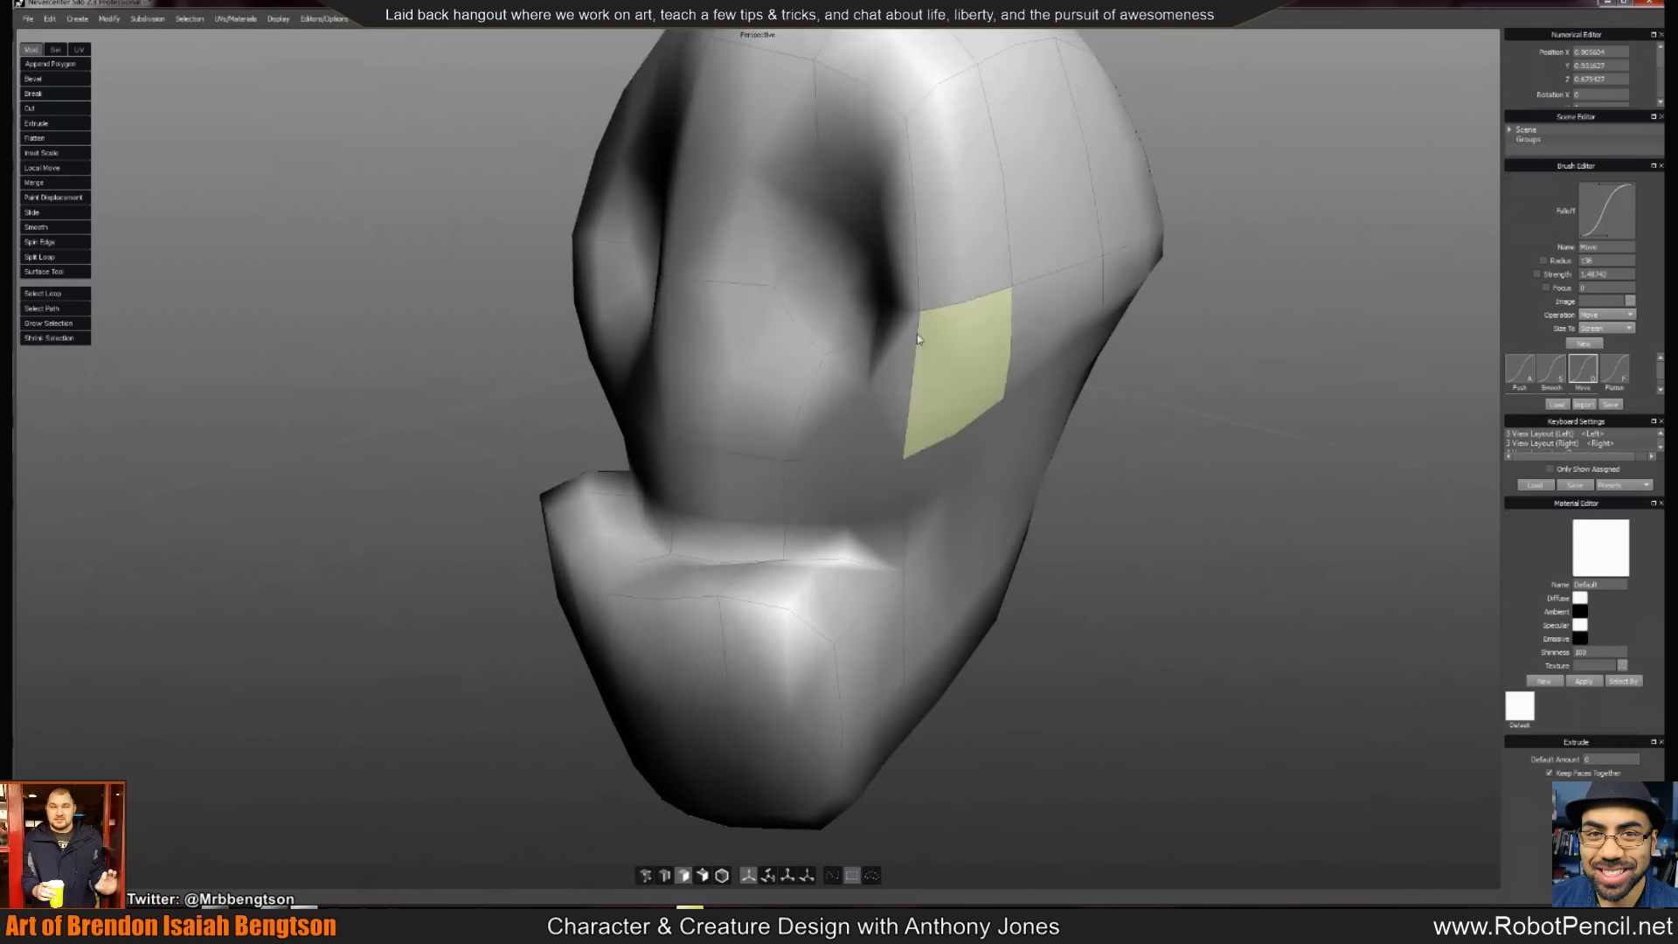
left_click(864, 307)
key("z")
left_click_drag(864, 305, 893, 320)
left_click_drag(962, 378, 930, 362, "alt")
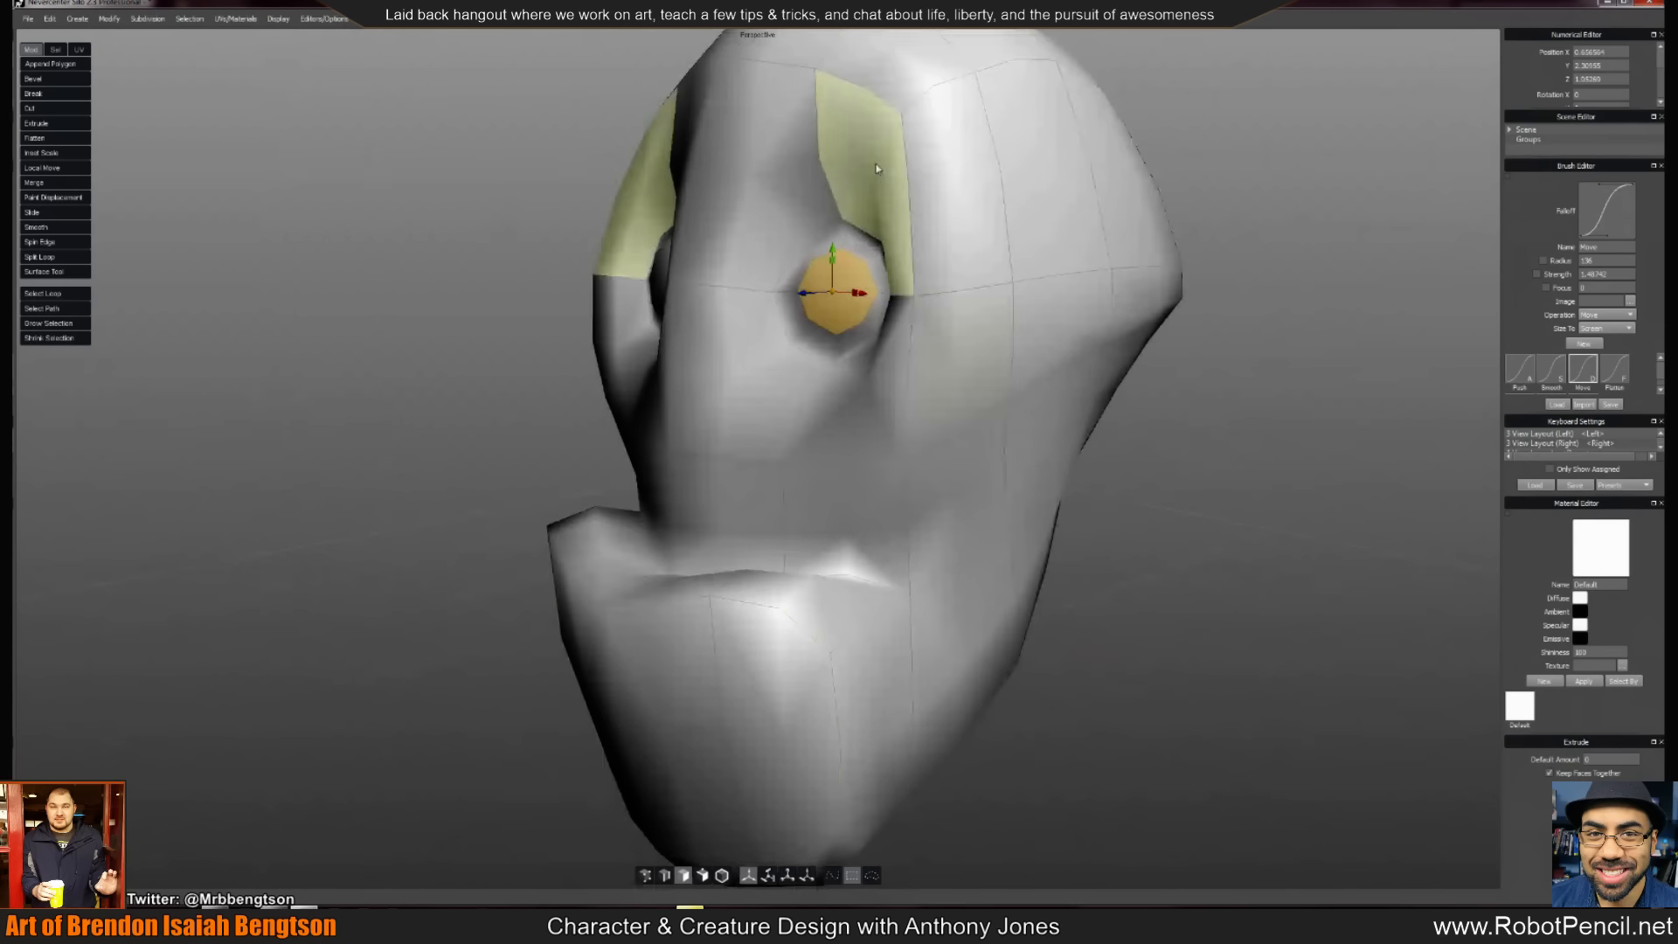
Move the vertices above the eye sockets down to lower the brow
key("s")
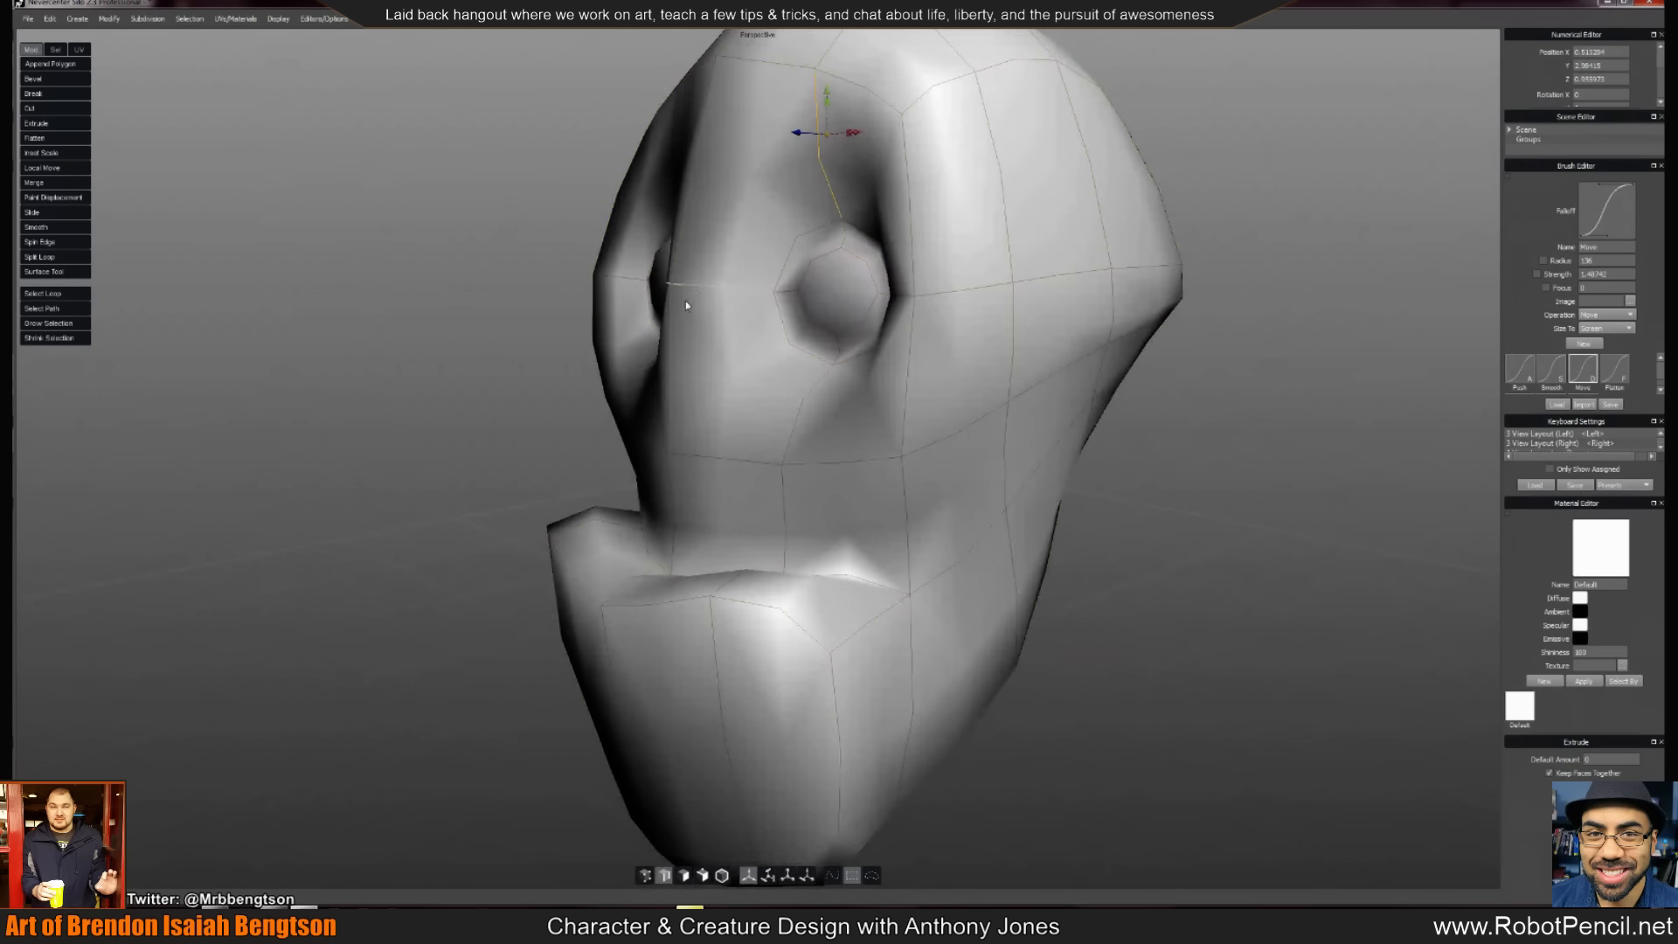
left_click_drag(901, 334, 569, 209, "alt")
left_click_drag(533, 292, 733, 179, "alt")
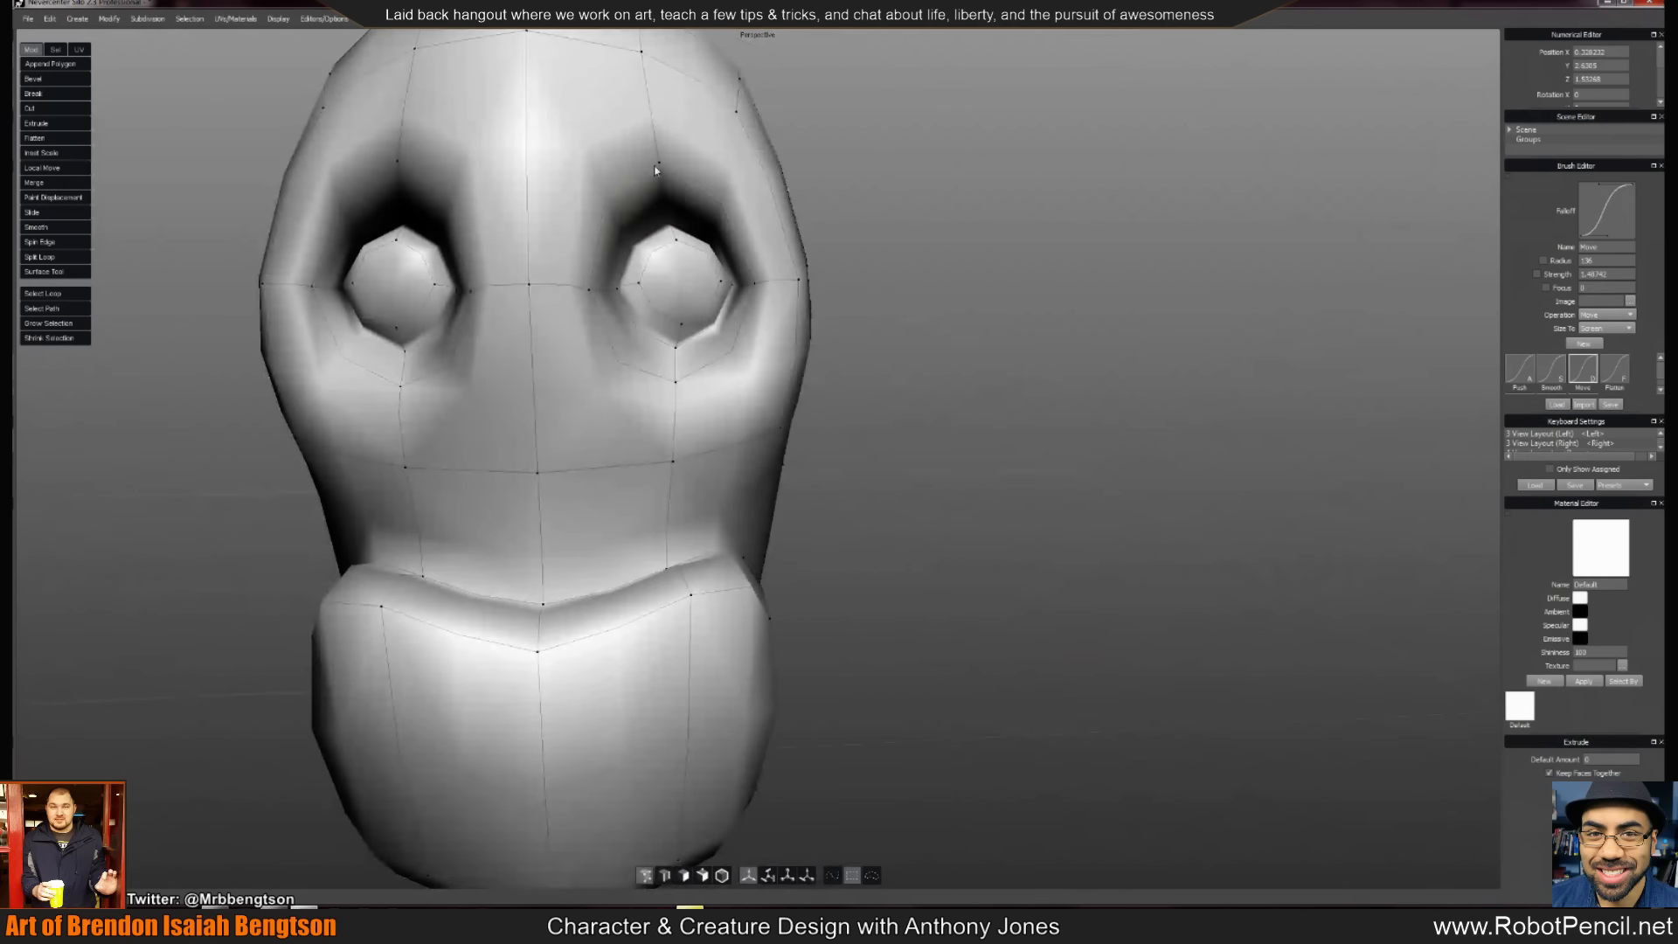
left_click_drag(651, 85, 649, 143)
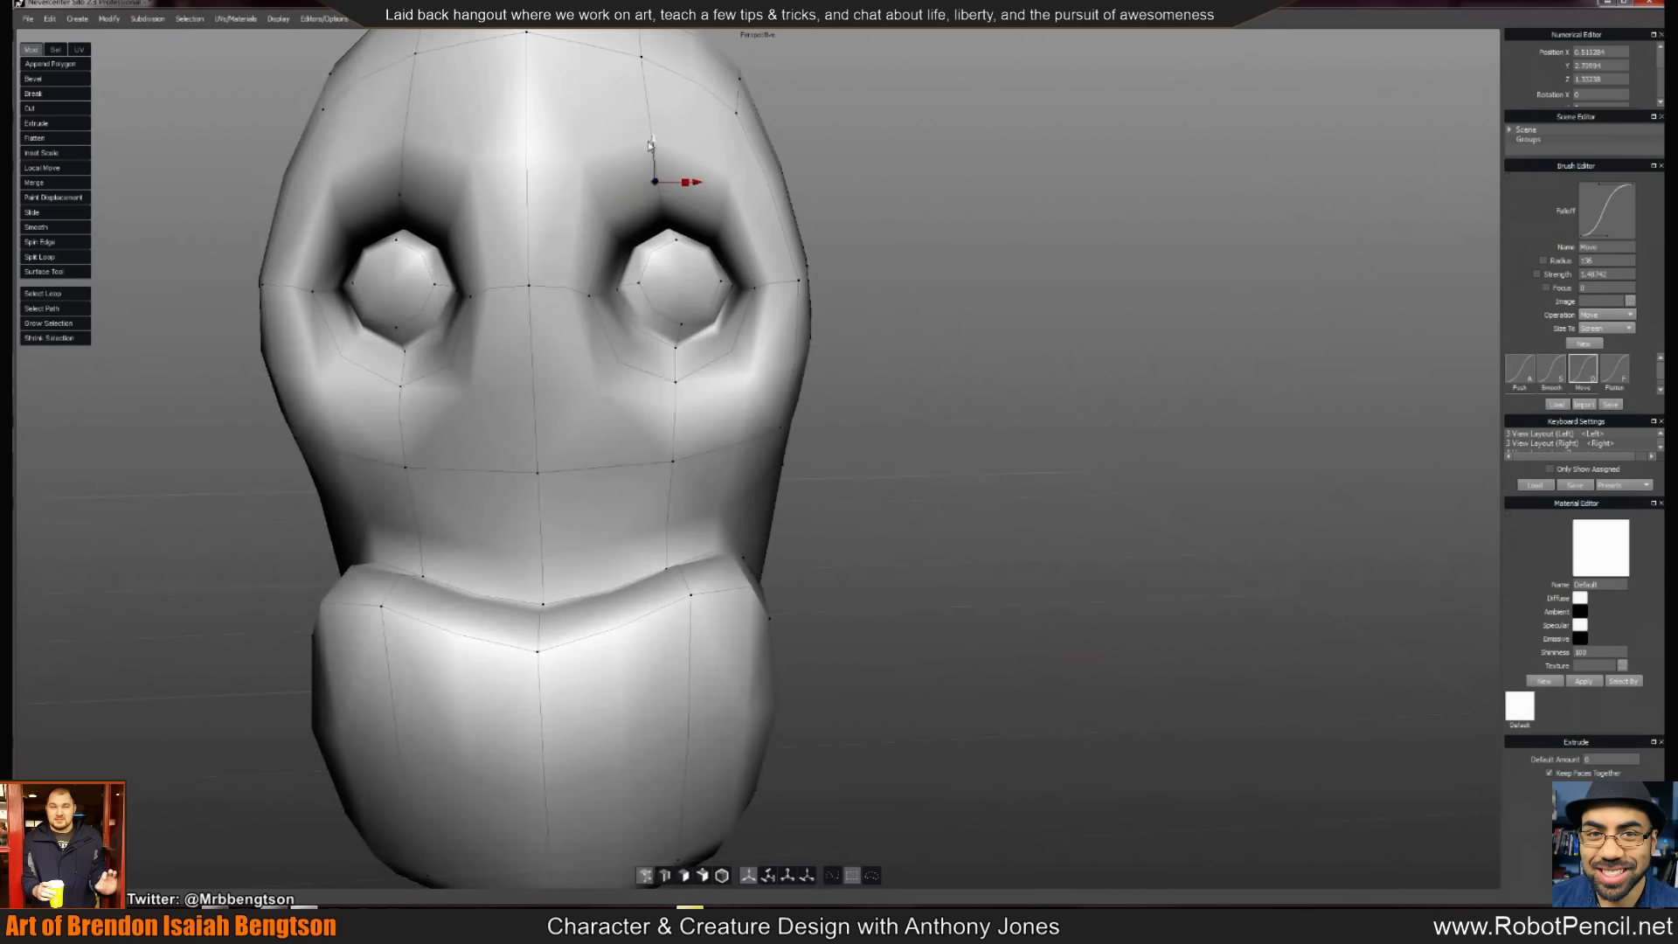
Adjust the vertices on the side of the head, behind the jaw and along the lower skull
left_click_drag(907, 255, 769, 255, "alt")
right_click_drag(769, 256, 690, 306, "alt")
left_click_drag(691, 306, 636, 282, "alt")
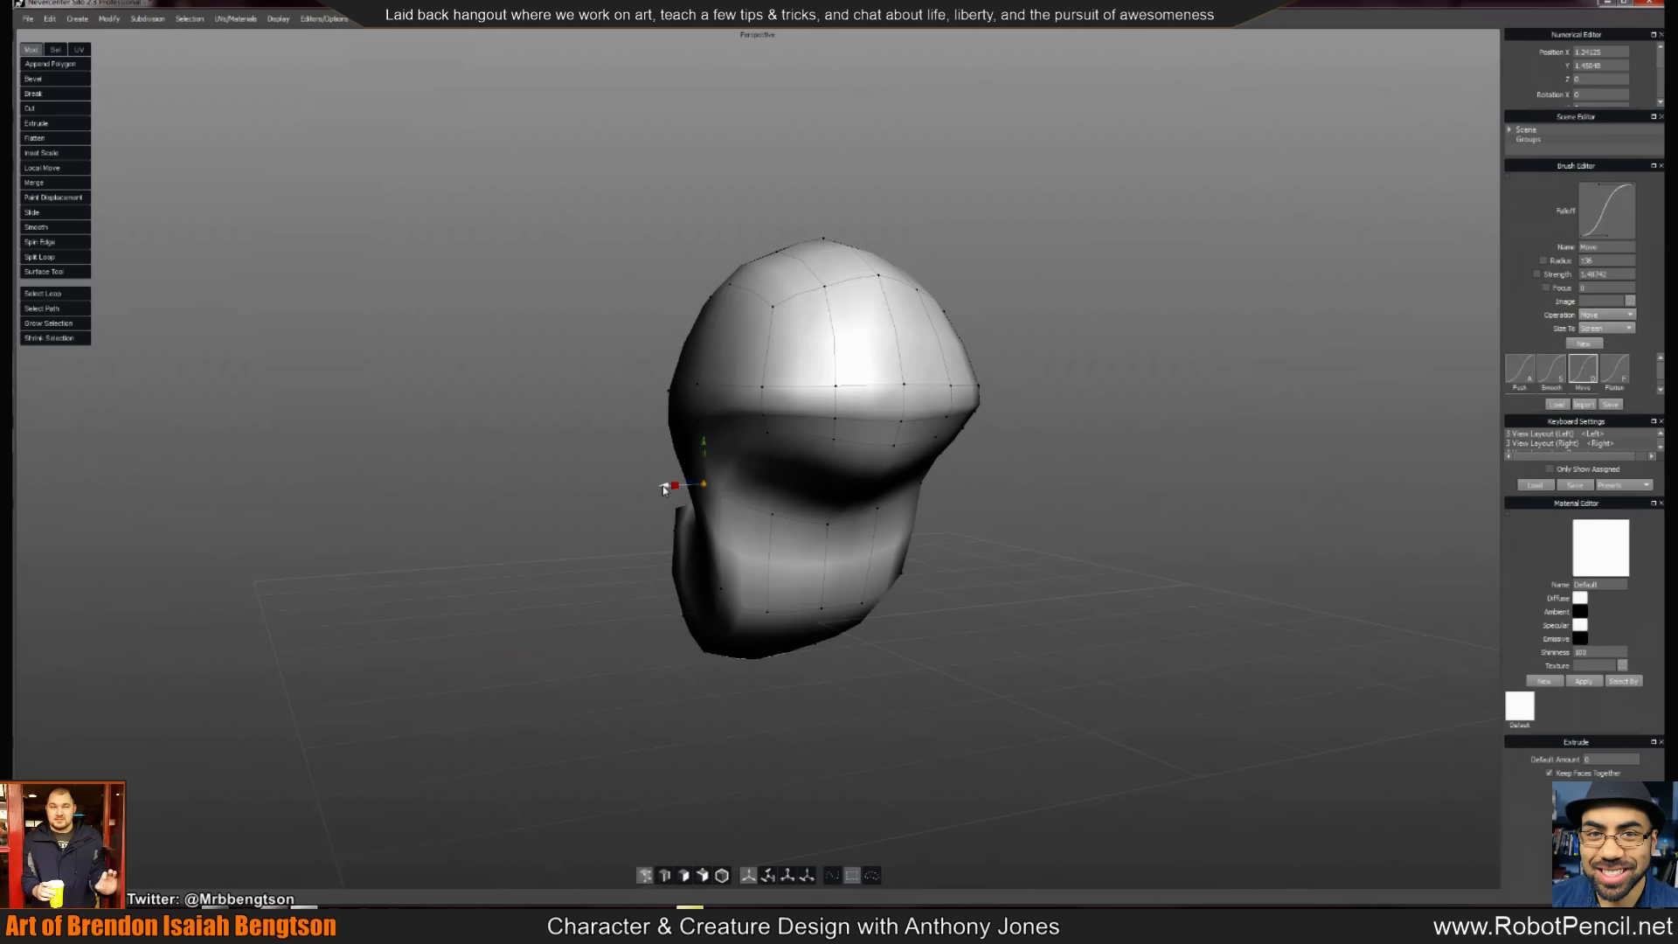
left_click_drag(700, 492, 833, 417, "alt")
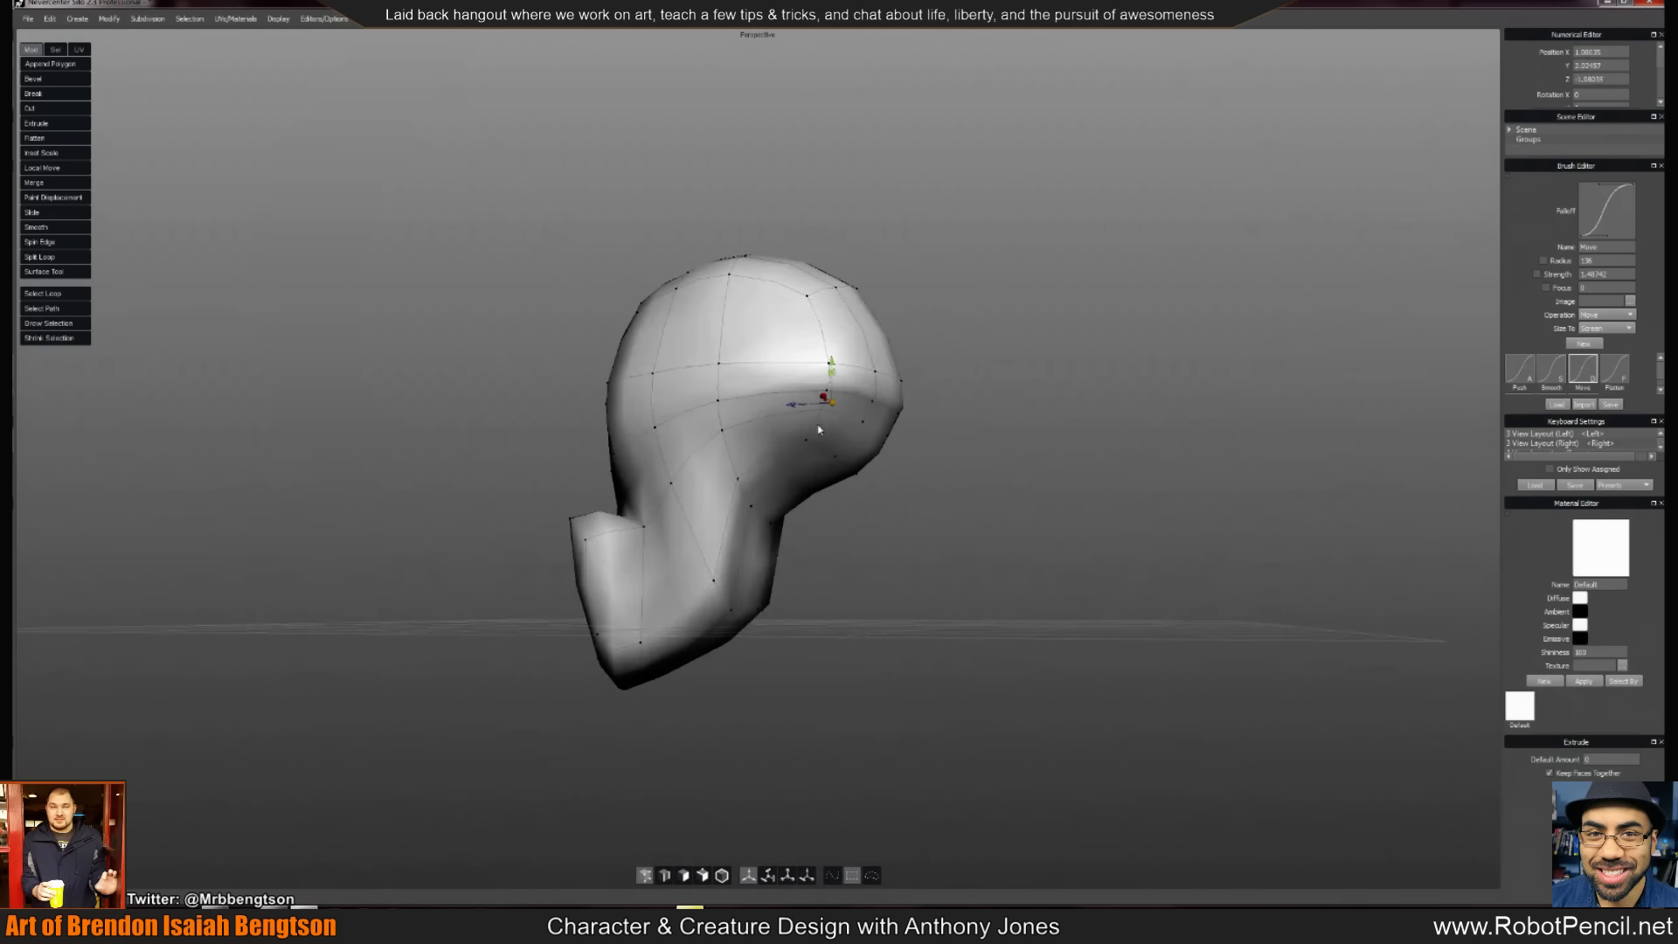
Reposition the vertices at the back and side of the skull to round its profile
left_click_drag(918, 468, 929, 506, "alt")
left_click(942, 367)
key("f")
key("s")
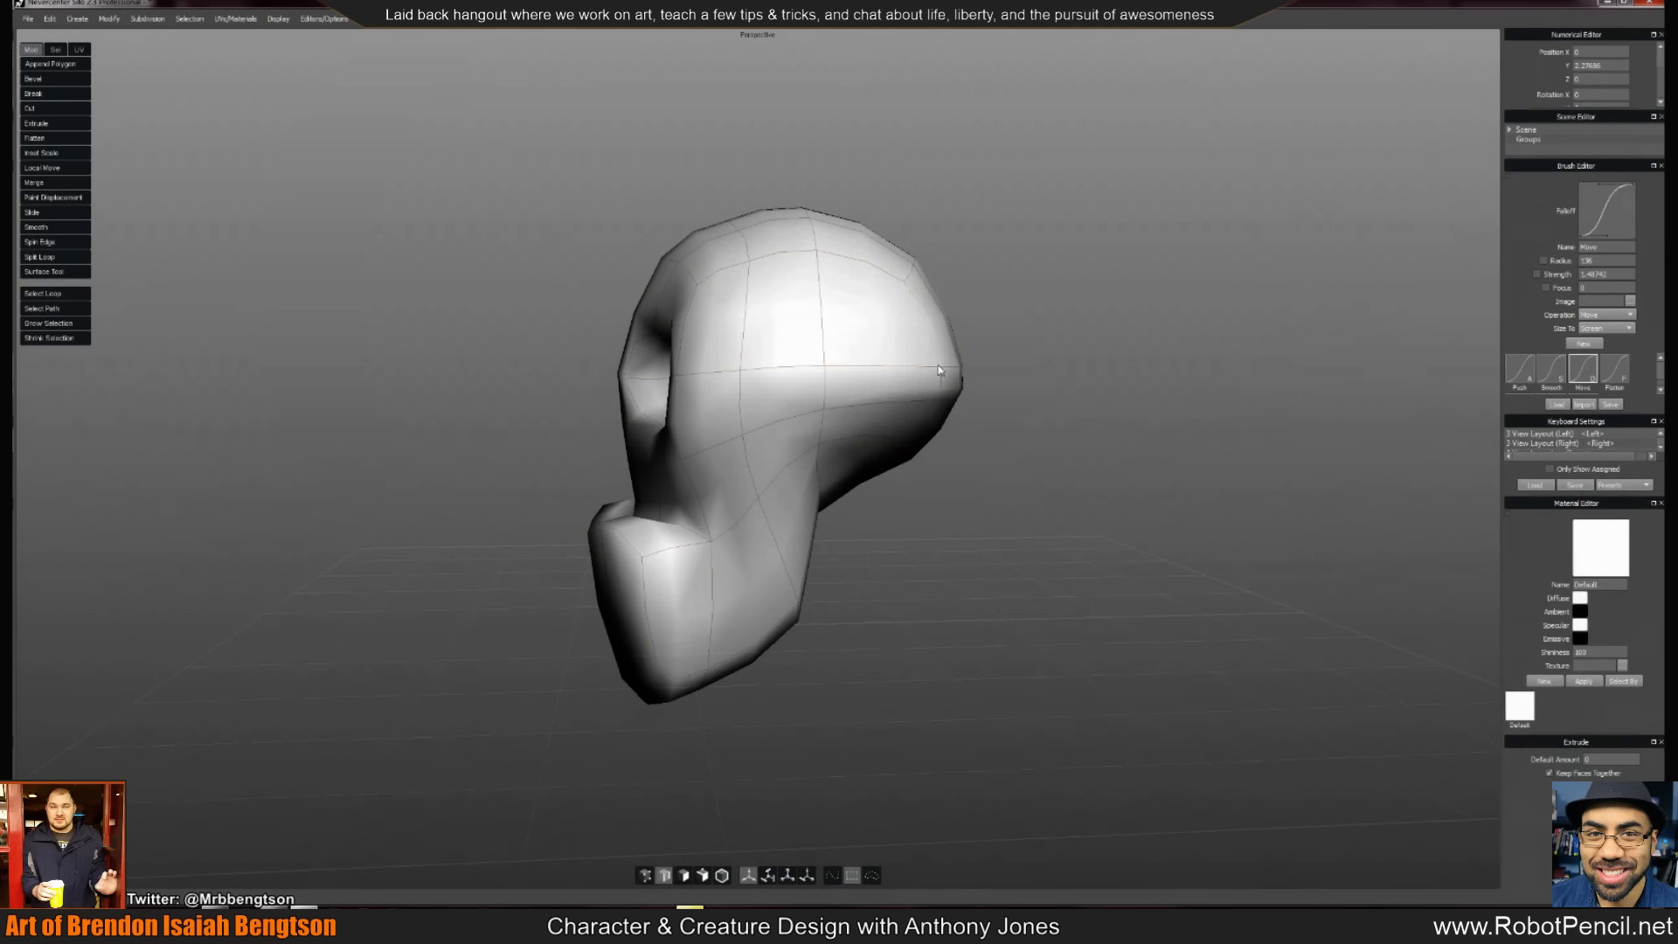
left_click_drag(924, 305, 1061, 476, "alt")
key("m")
left_click(1005, 396)
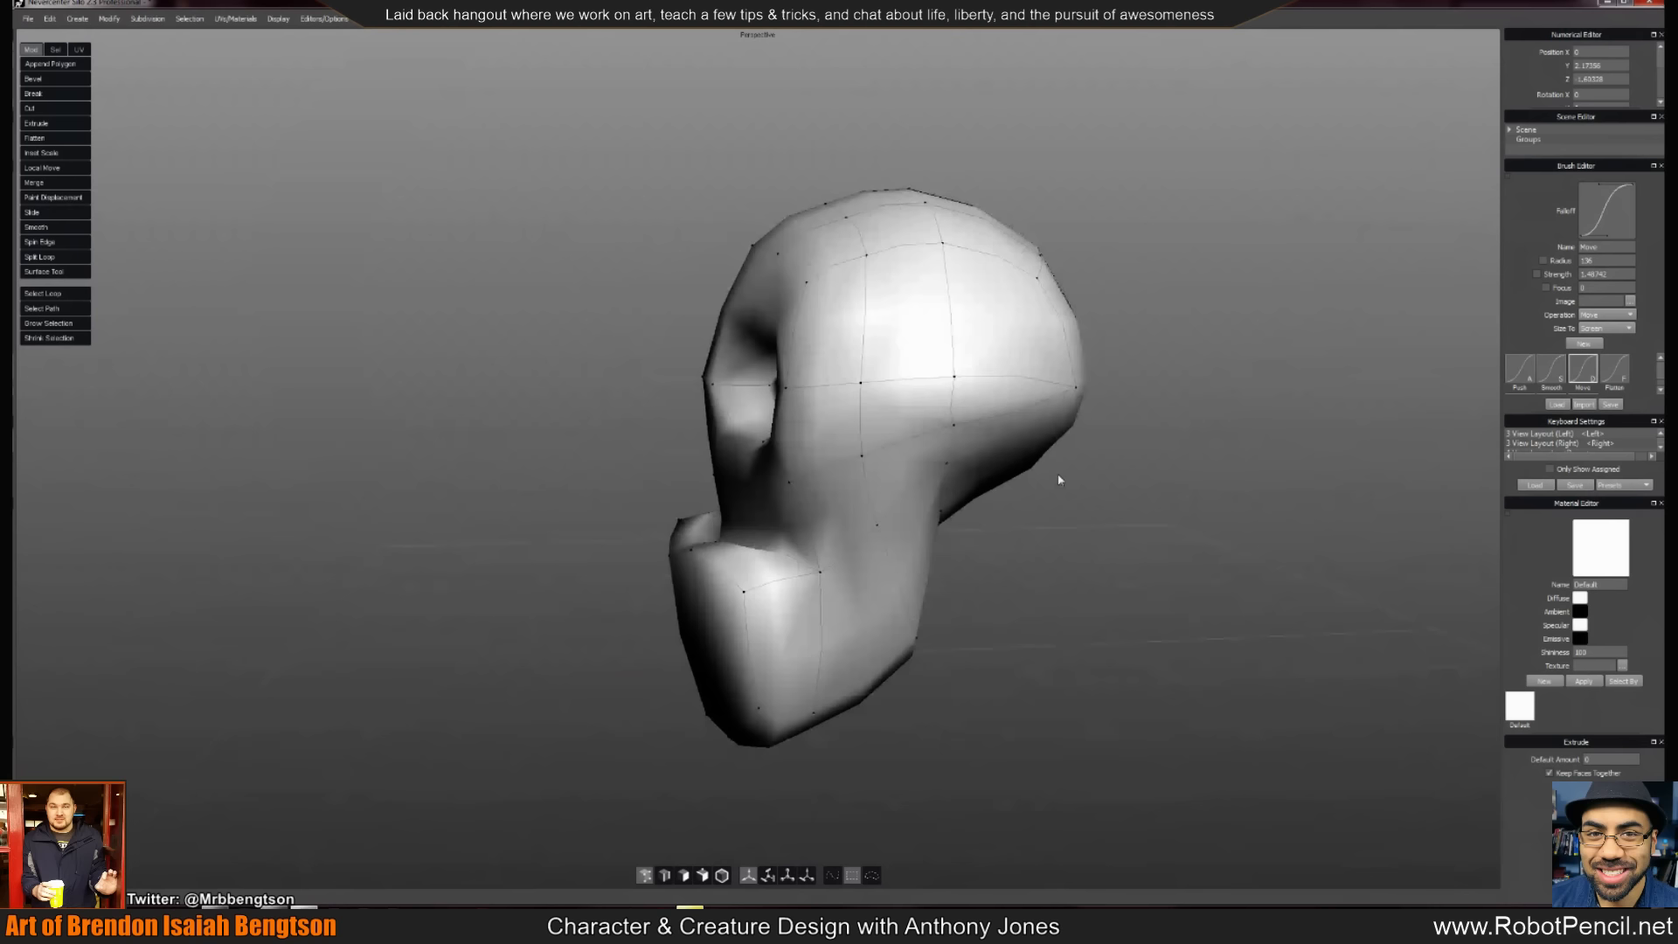
left_click(957, 418)
left_click_drag(976, 383, 1029, 460, "alt")
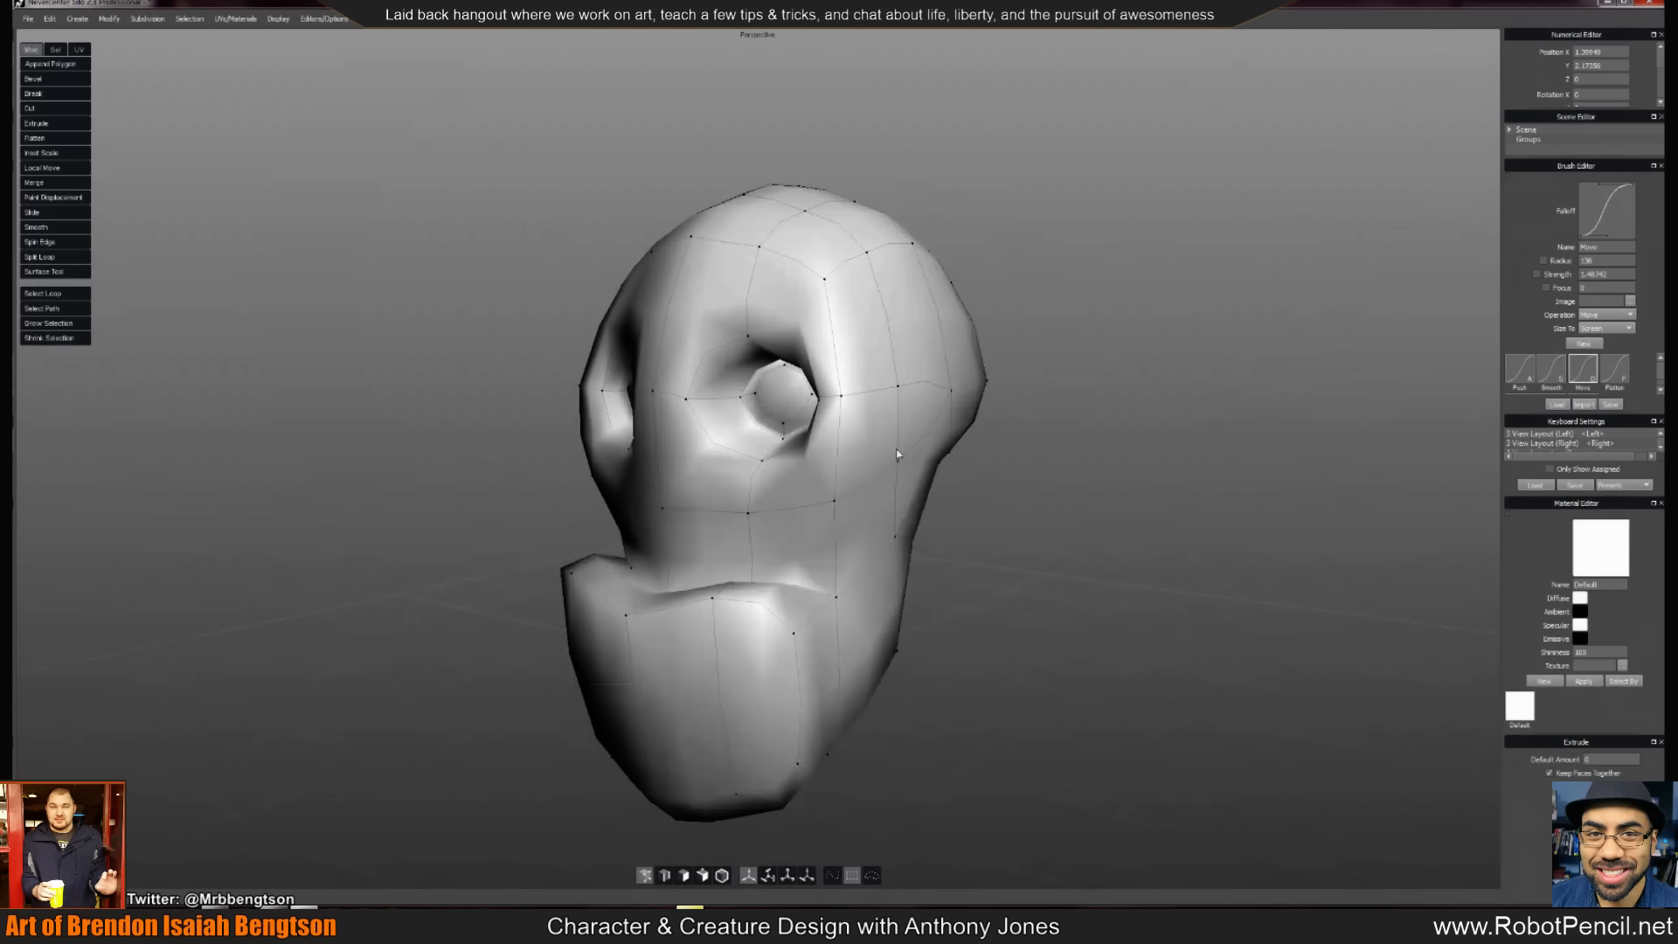
Refine the cheek area below the eyes and adjust the edge just above the jaw
left_click_drag(918, 413, 997, 490, "alt")
left_click_drag(895, 422, 897, 442, "alt")
left_click_drag(766, 494, 906, 479)
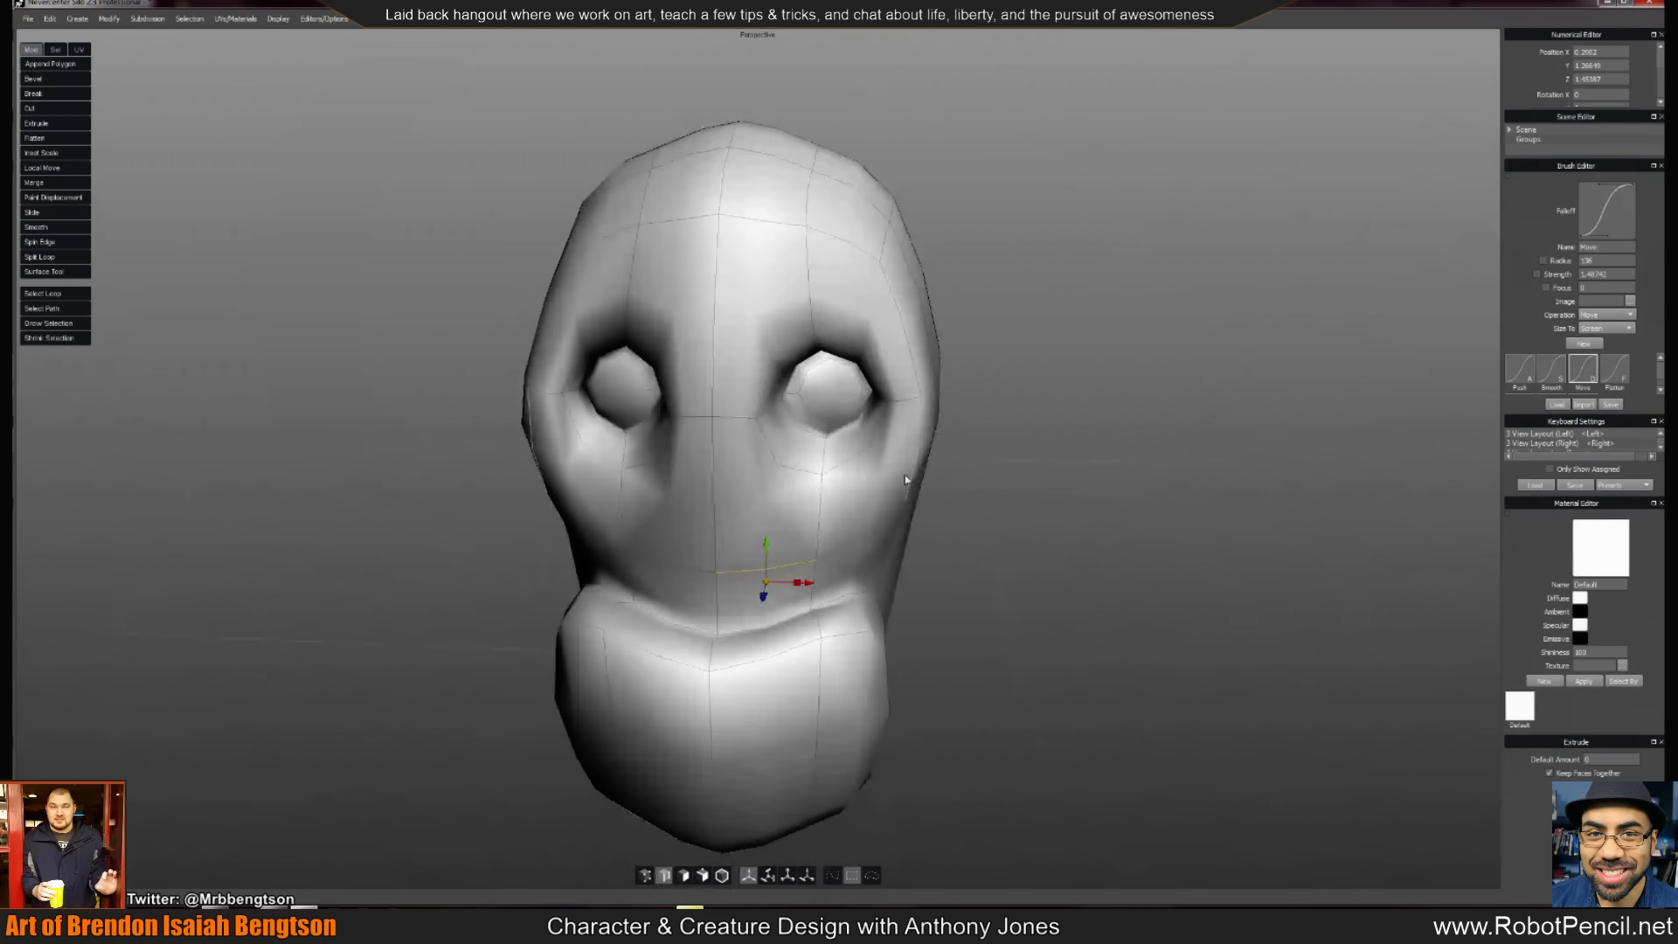
Try extruding the four forehead faces above the eyes into a protruding brow, and undo it
key("d")
left_click(755, 285)
left_click(828, 285, "shift")
left_click(676, 288, "shift")
left_click(613, 289, "shift")
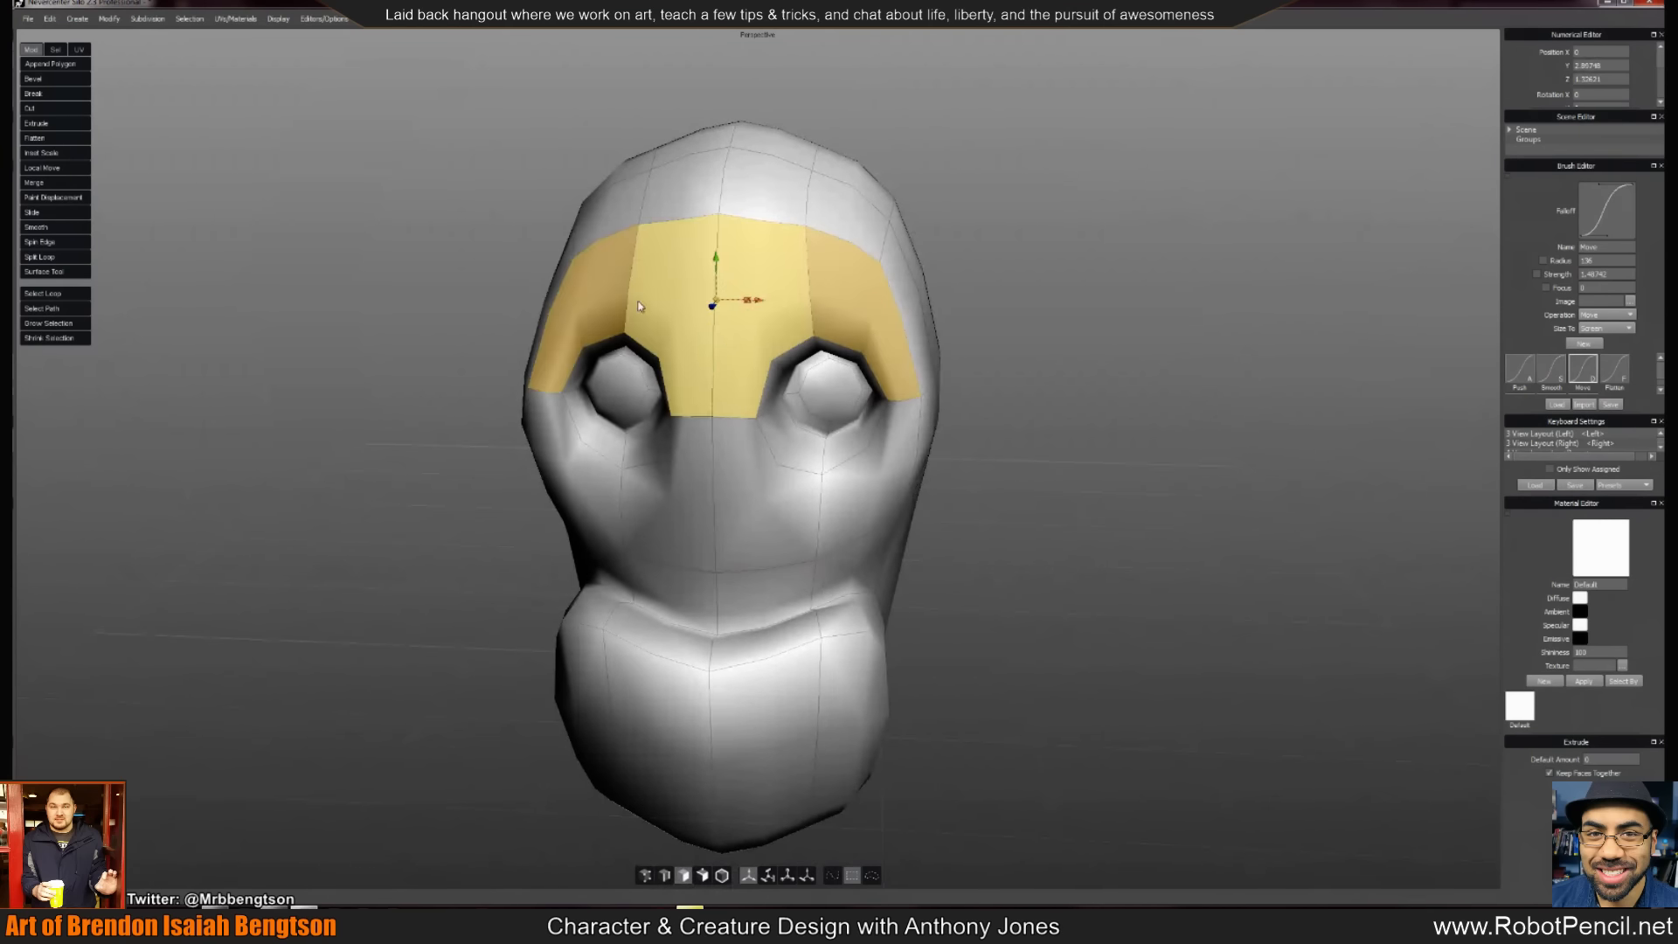
left_click_drag(638, 306, 993, 494, "alt")
left_click(1067, 435)
right_click_drag(993, 495, 936, 468, "alt")
left_click_drag(936, 469, 988, 482, "alt")
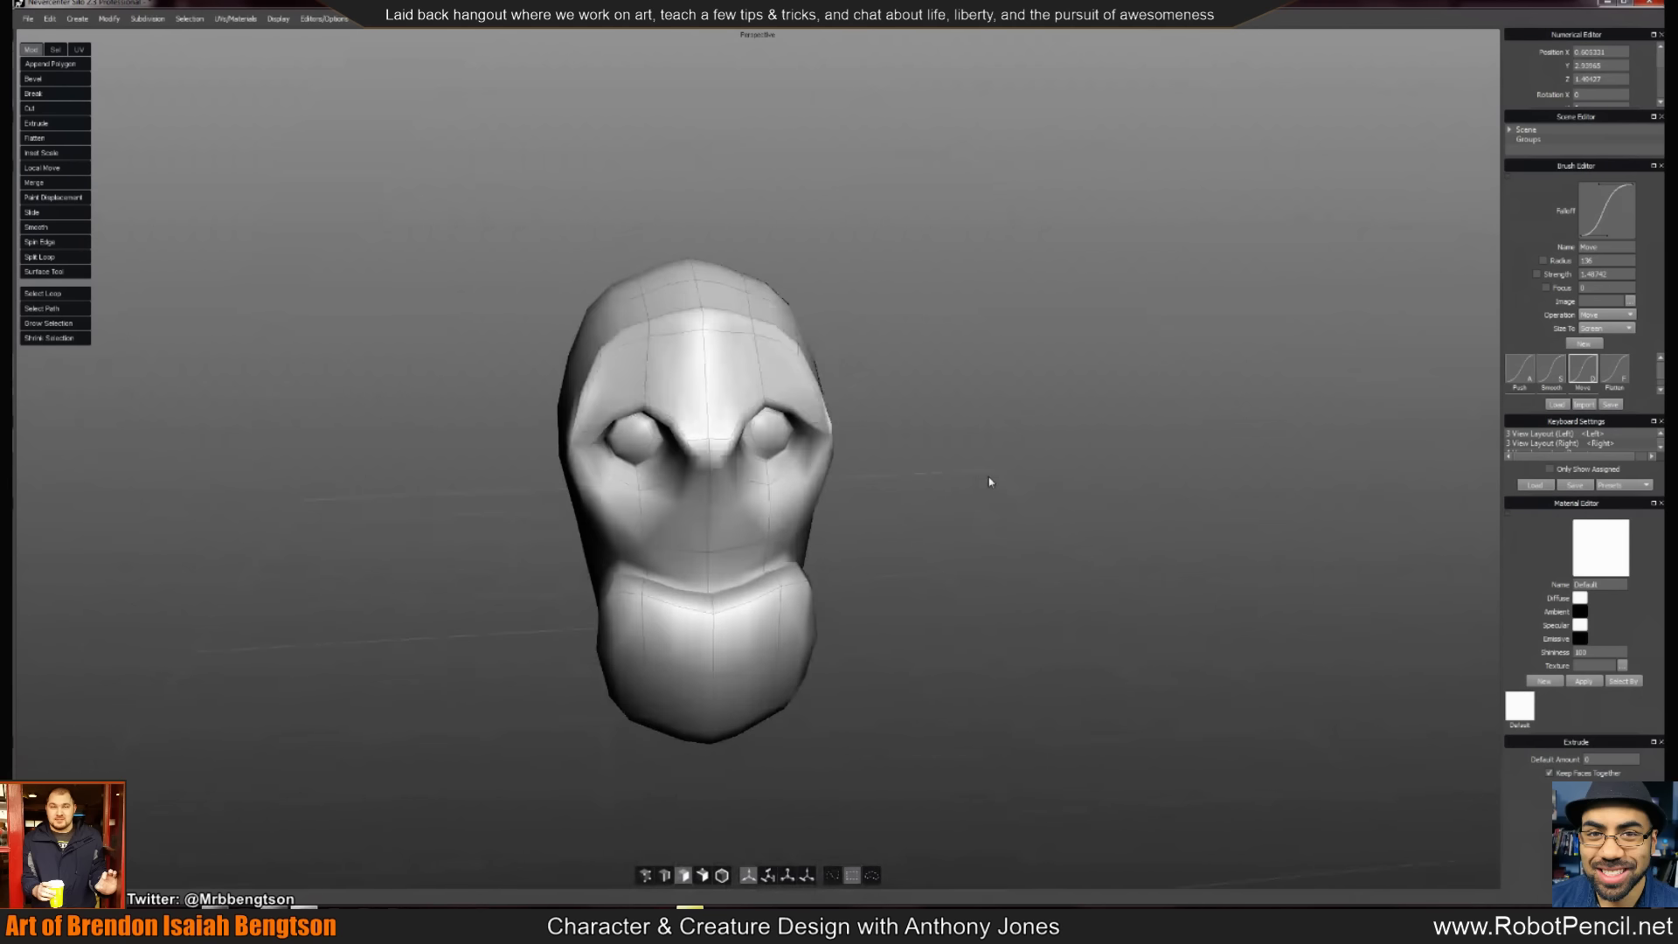
key("ctrl+z")
Review the head's shape and select the whole head as an object
left_click_drag(850, 485, 809, 505, "alt")
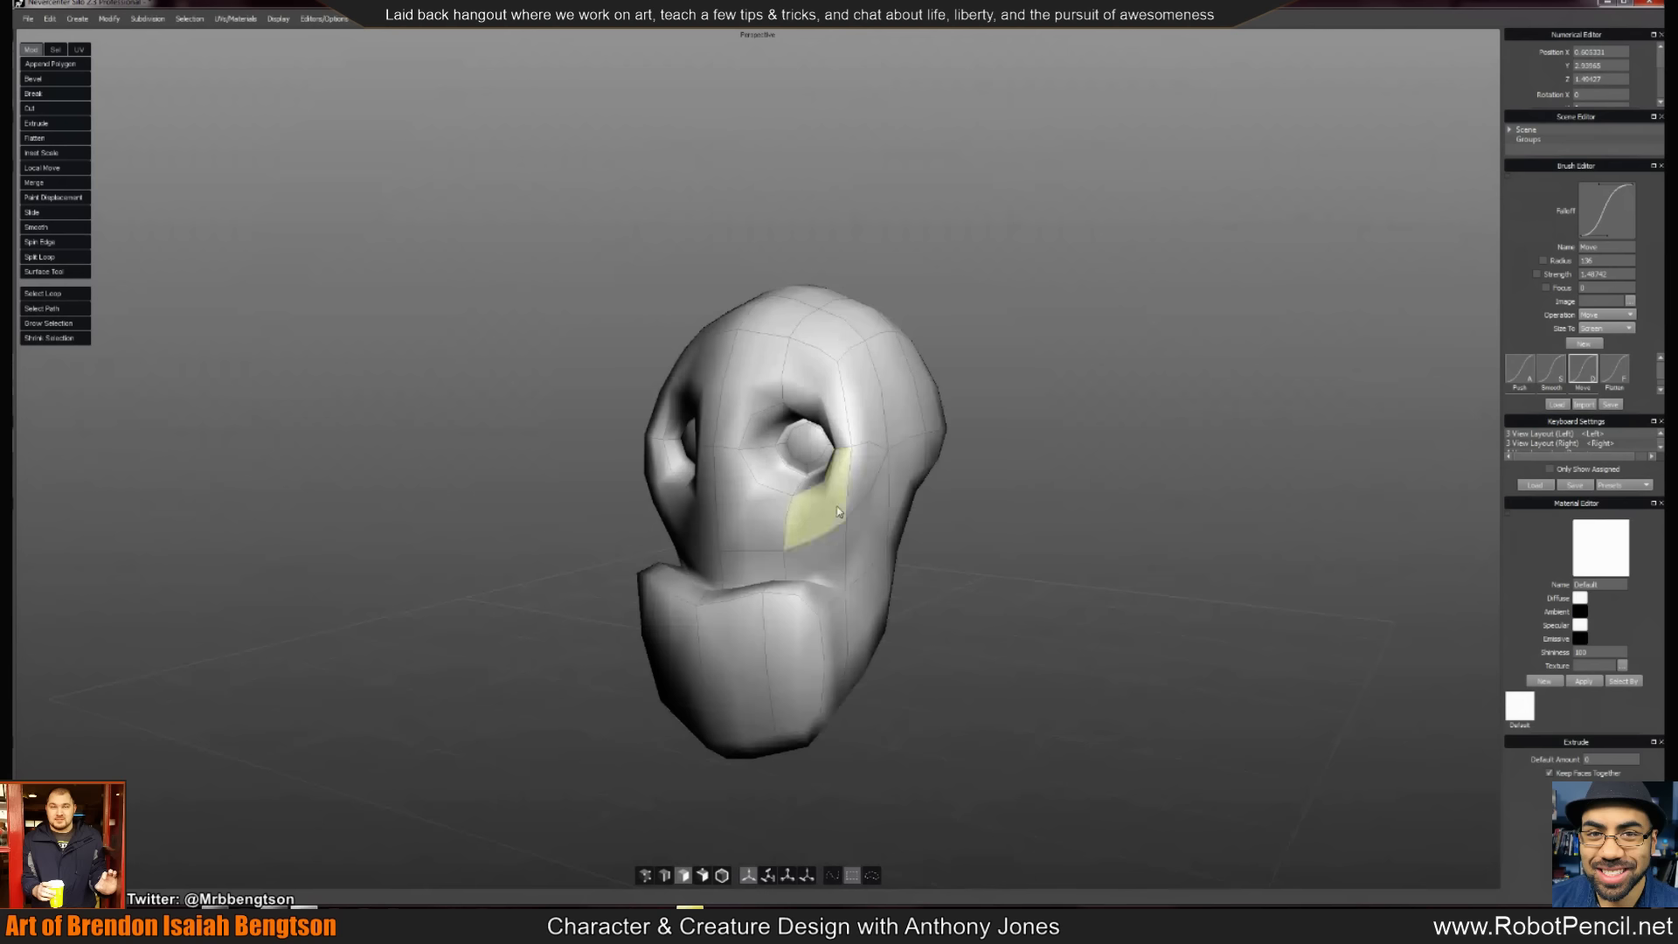
right_click_drag(815, 511, 1019, 632, "alt")
middle_click_drag(1038, 601, 959, 533, "alt")
key("g")
right_click_drag(1143, 552, 1041, 528, "alt")
left_click_drag(1040, 528, 710, 447, "alt")
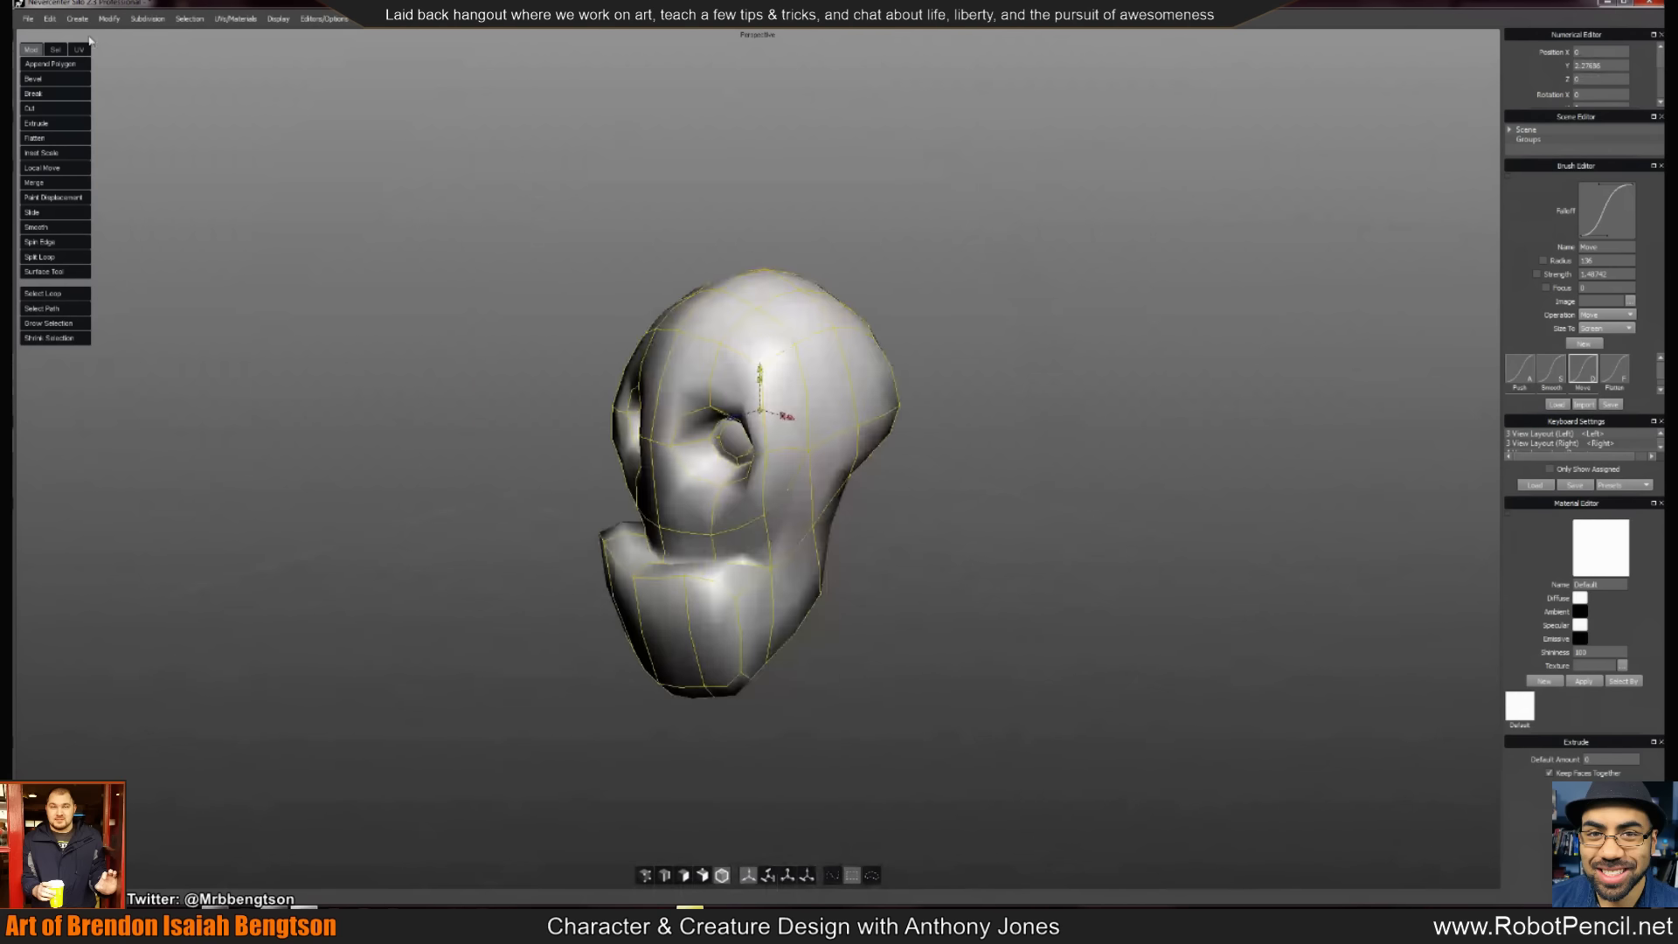
Export the head as an OBJ file named GHOUL in the 3d folder under AJ Artworks
left_click(28, 19)
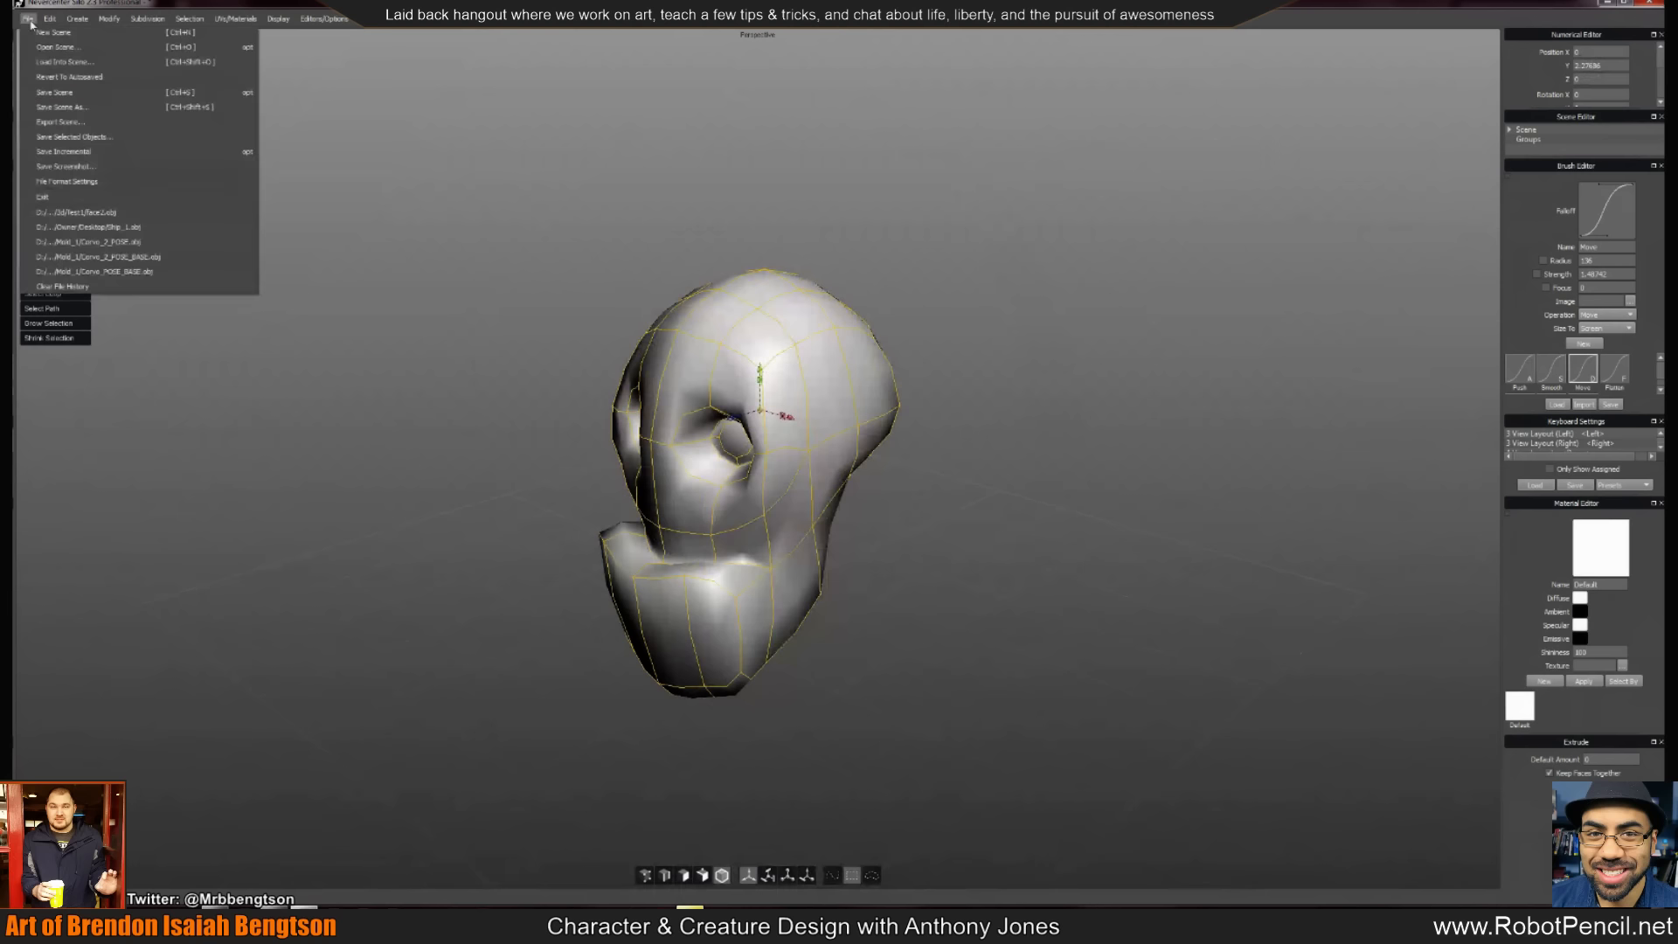
left_click(65, 138)
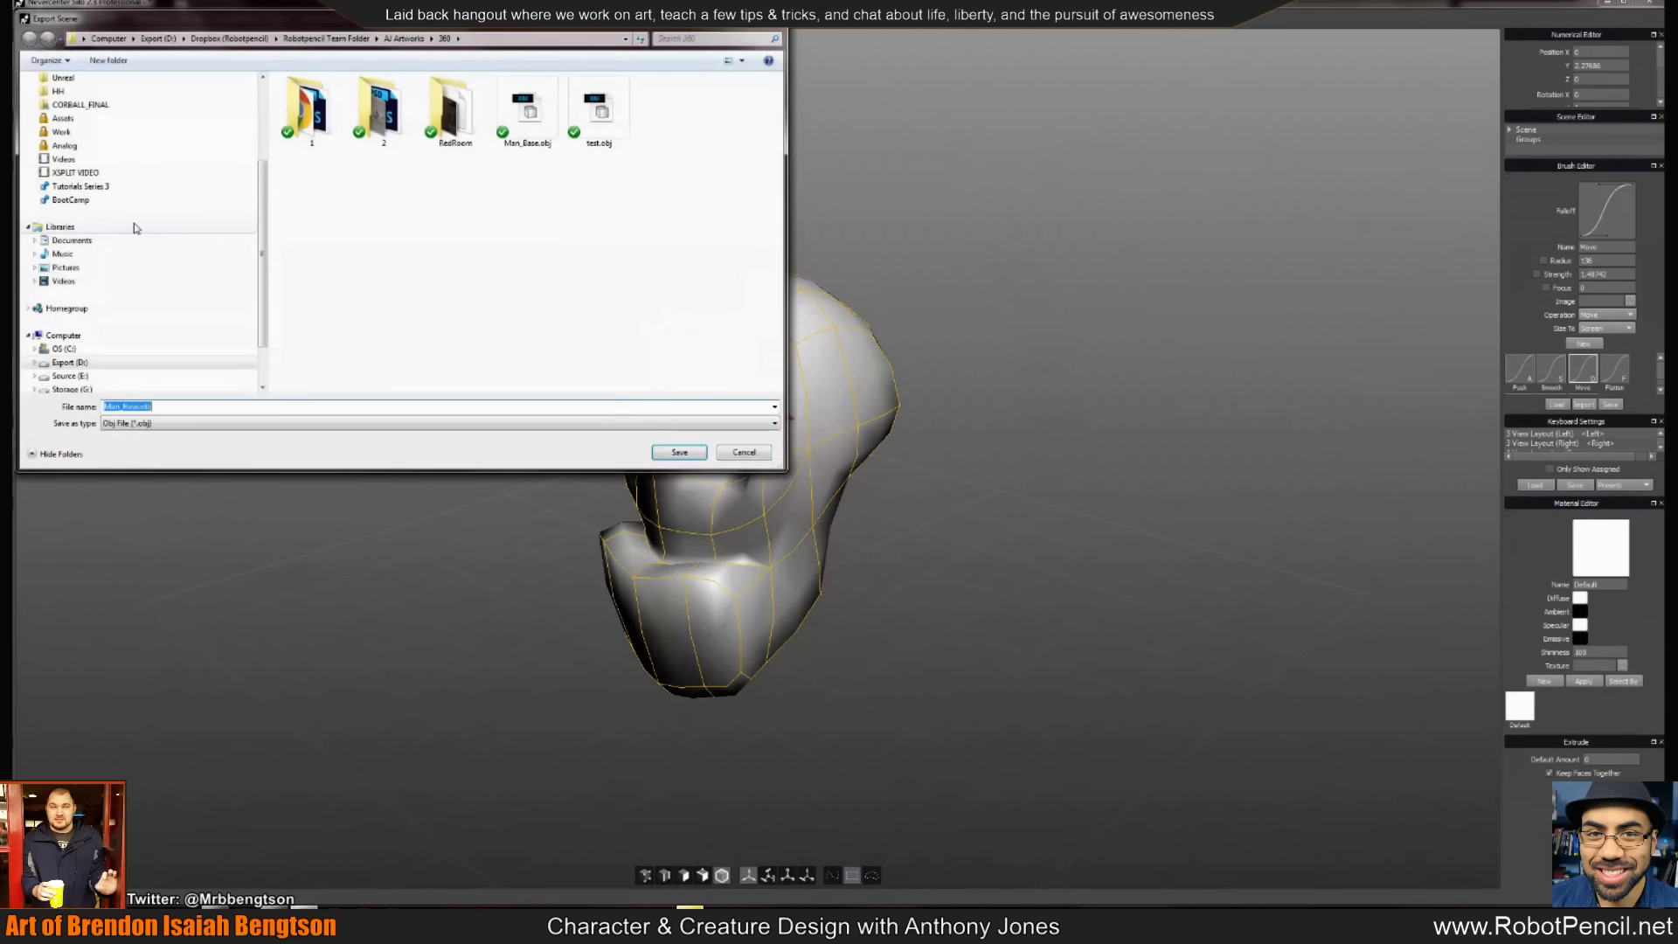
left_click(338, 418)
left_click(338, 418)
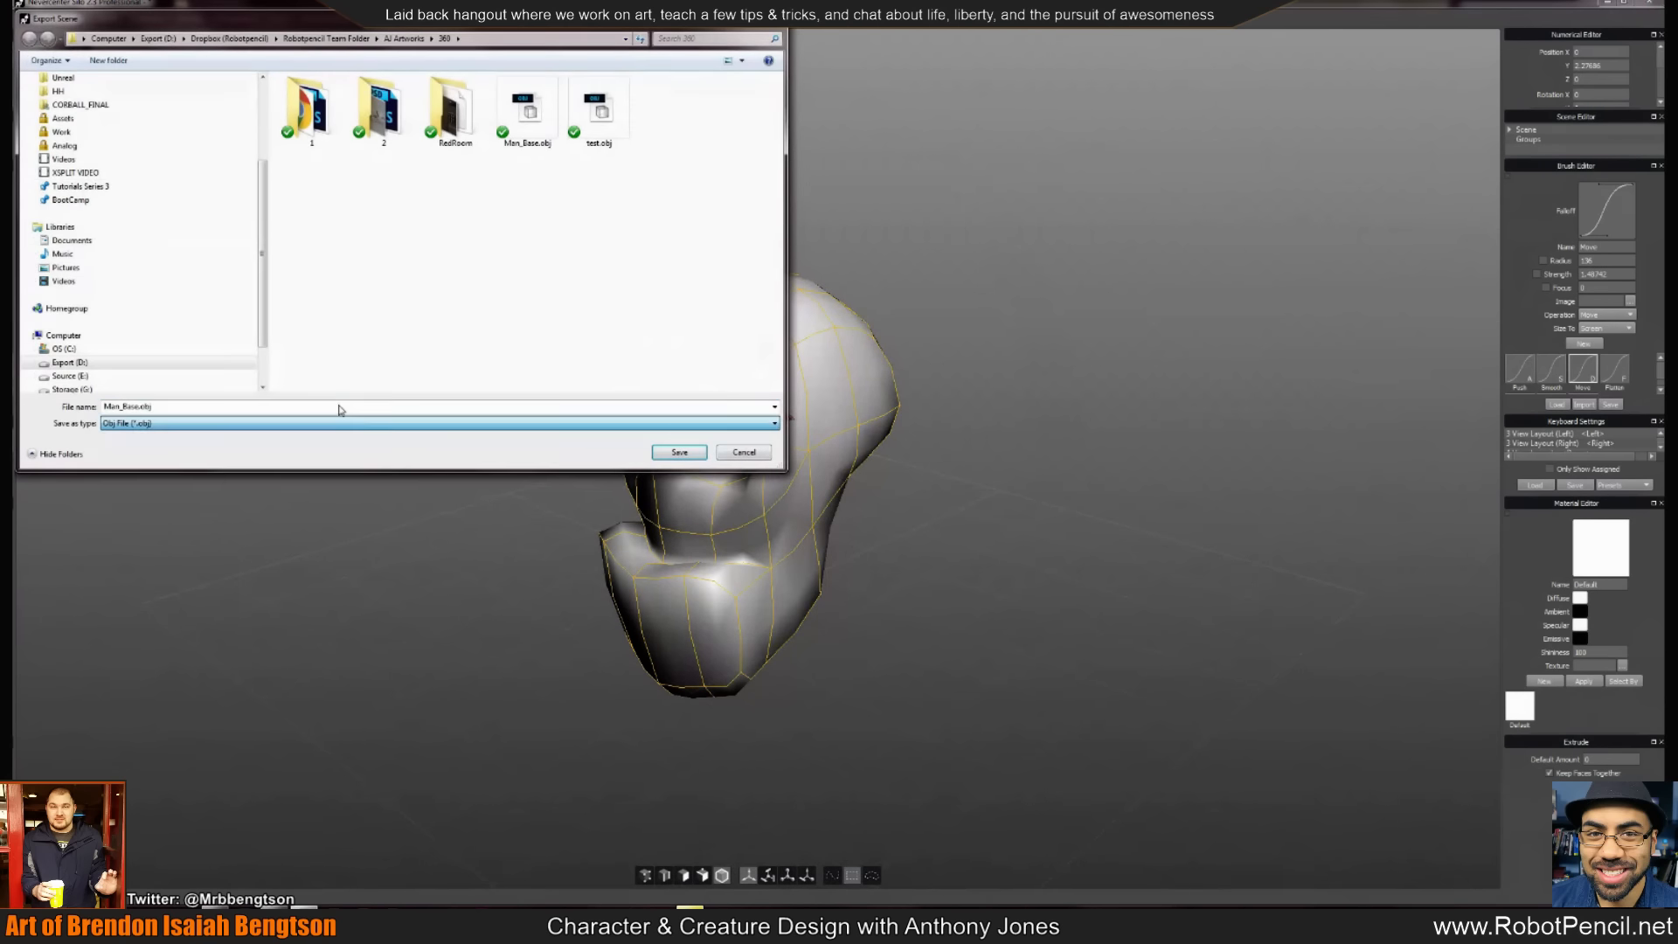
left_click(403, 39)
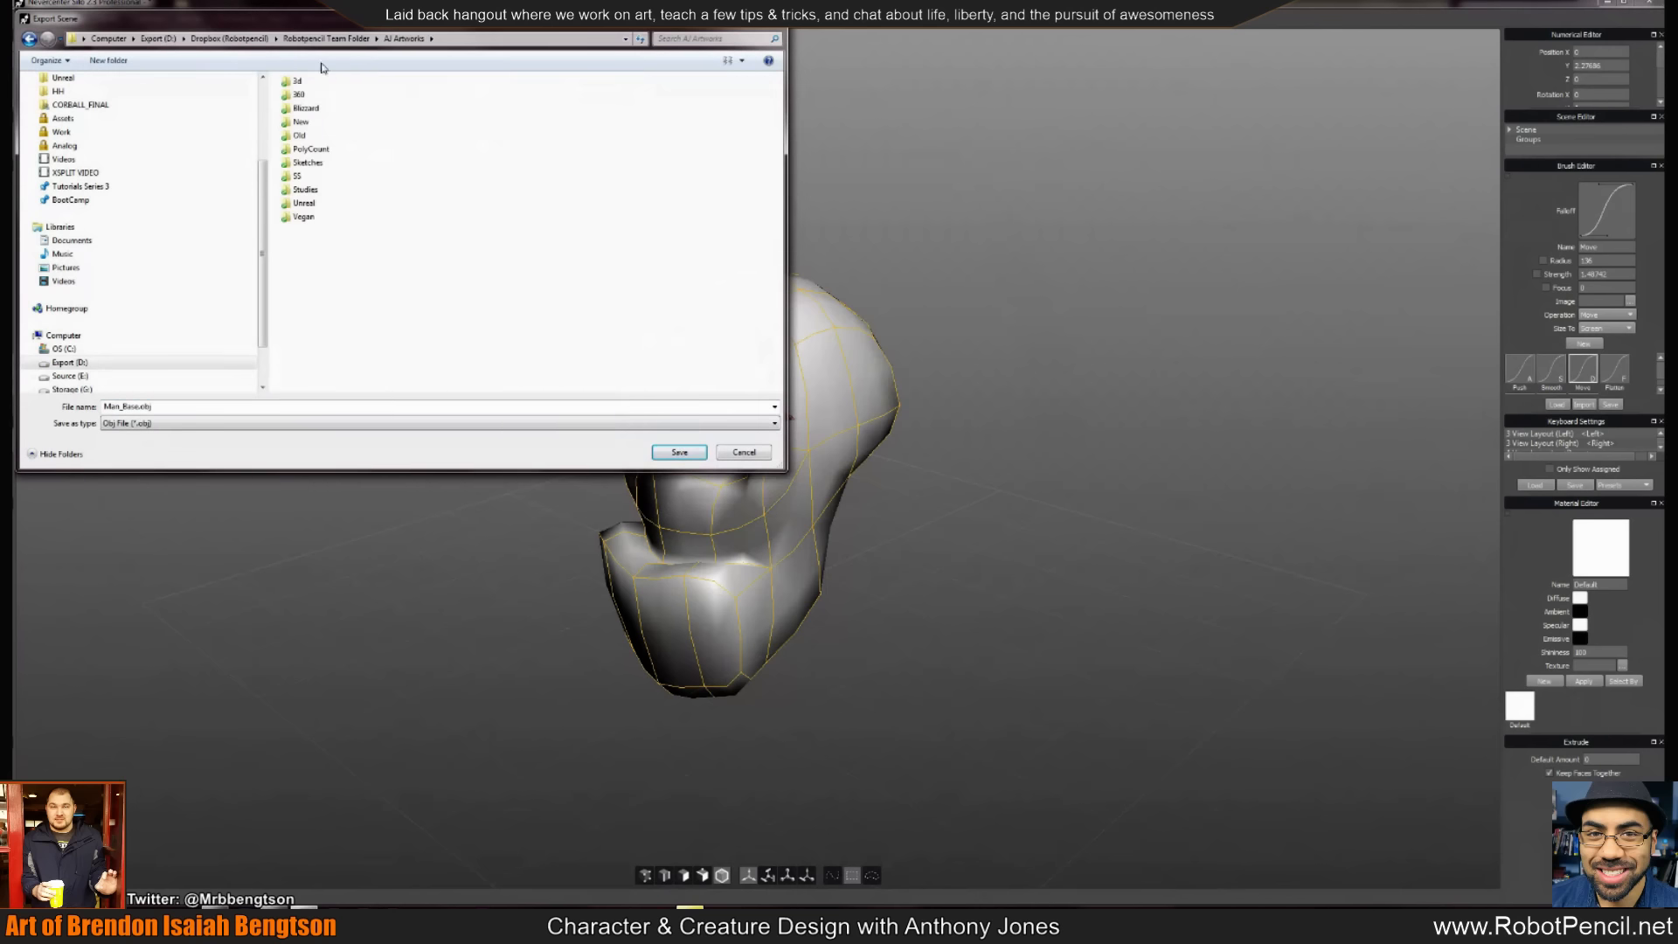
double_click(301, 82)
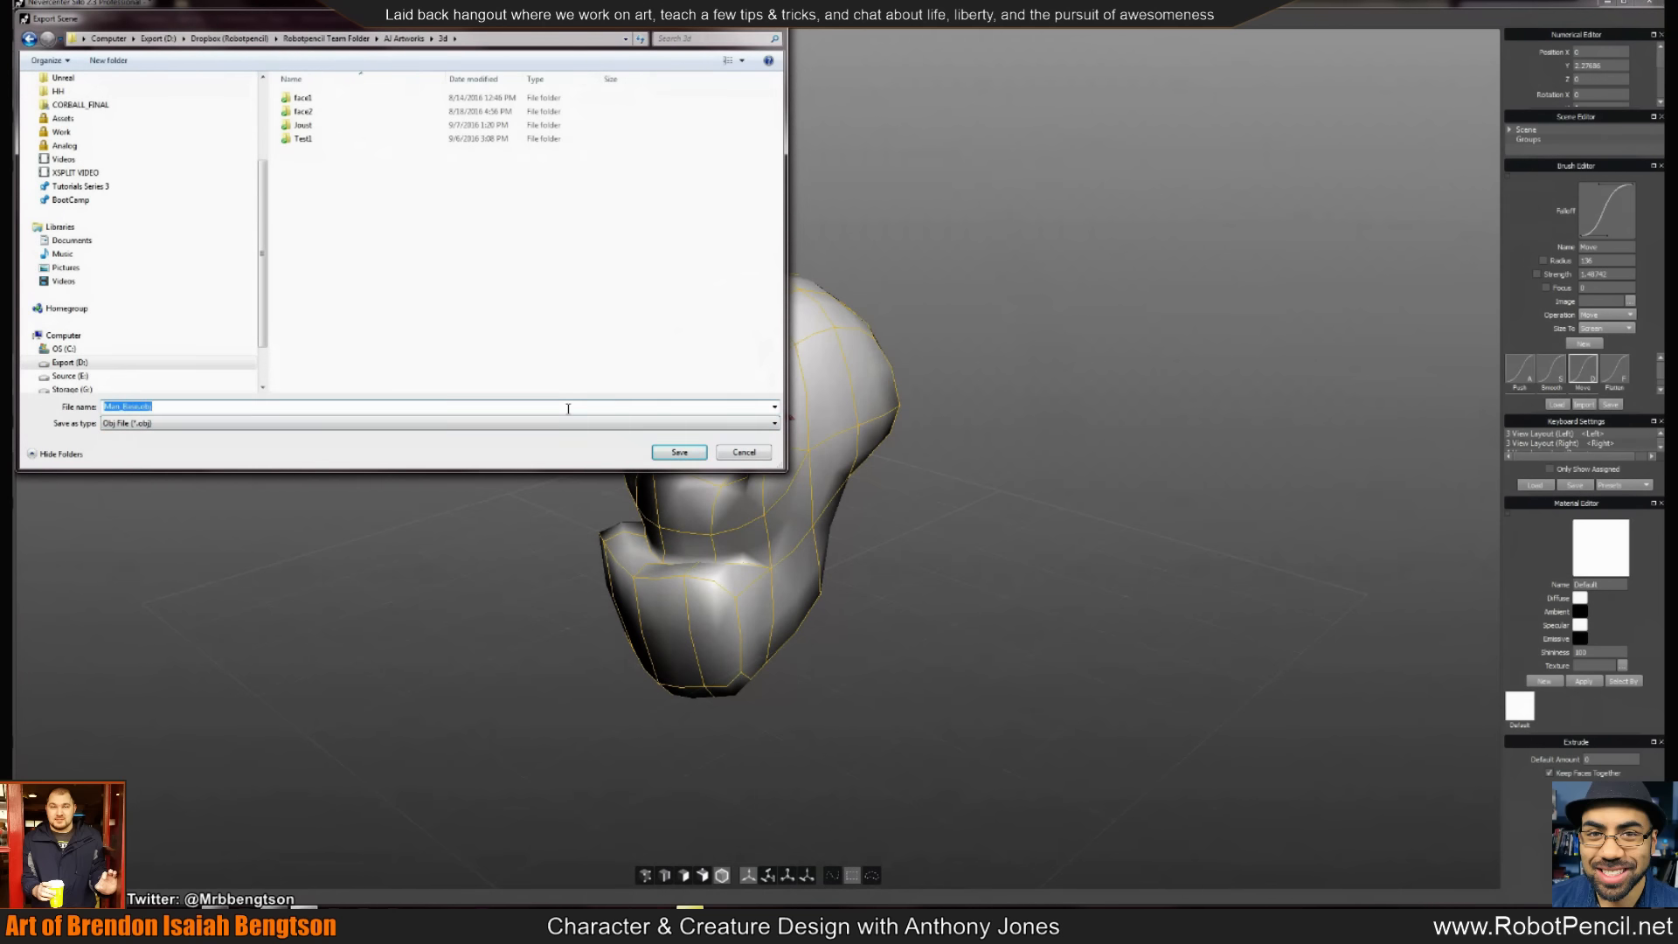
type("GHOUL")
key("Return")
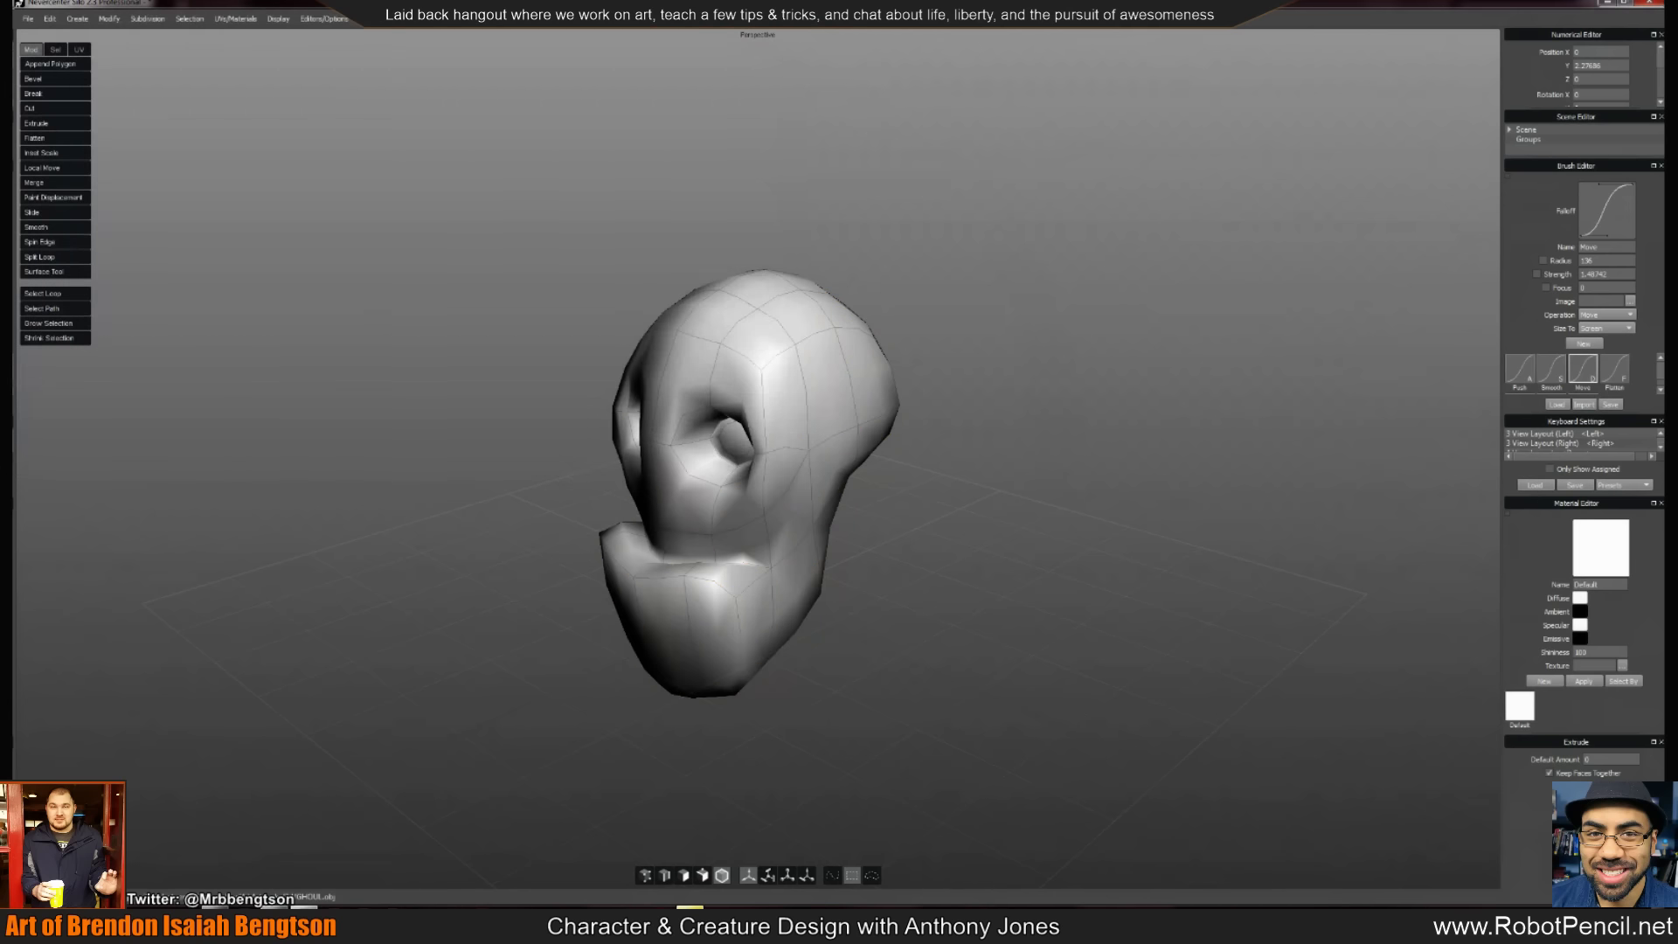
Switch to 3D-Coat, open the mesh choices for painting with PTEX, and close them
key("alt+Tab")
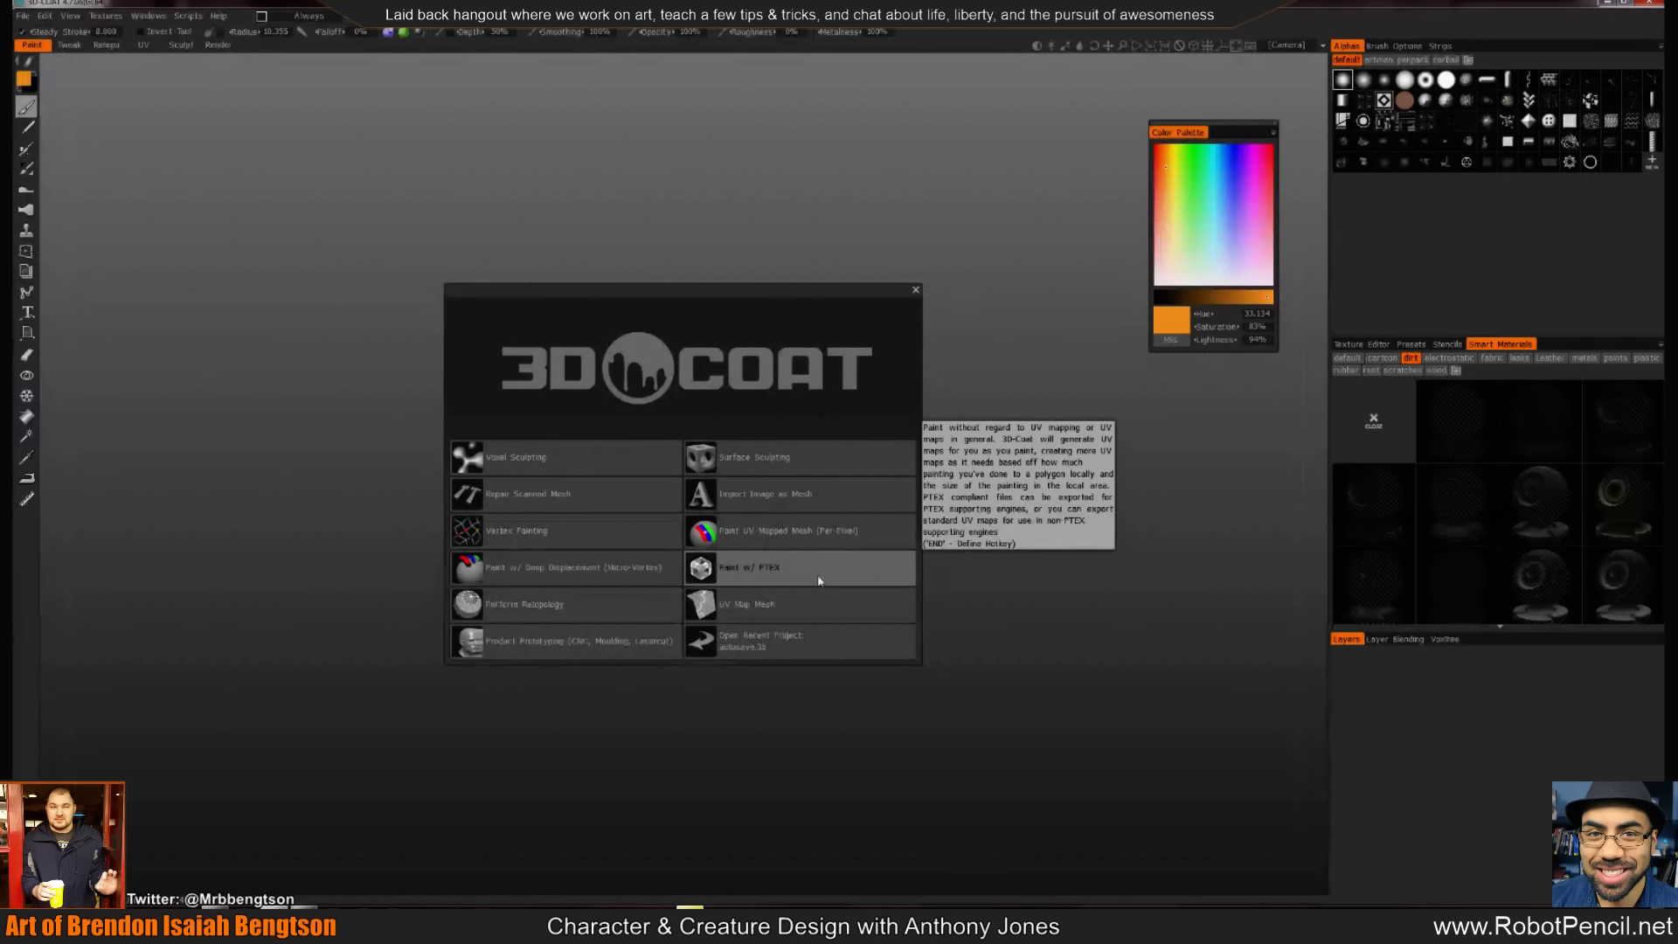
left_click(756, 570)
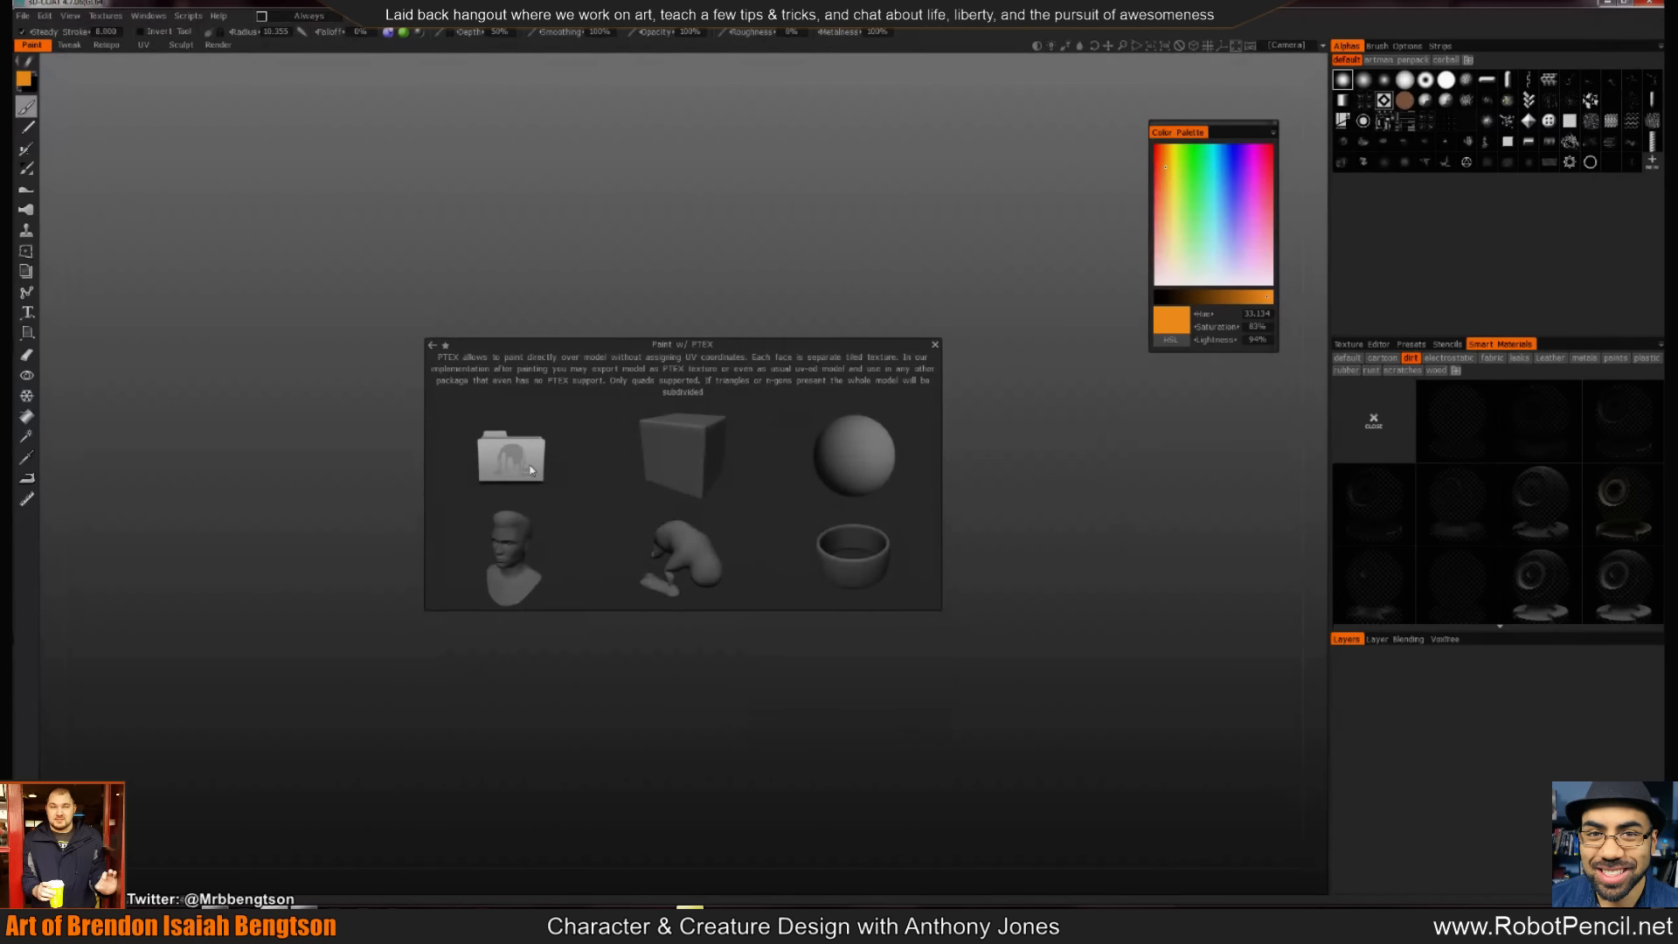
left_click(937, 346)
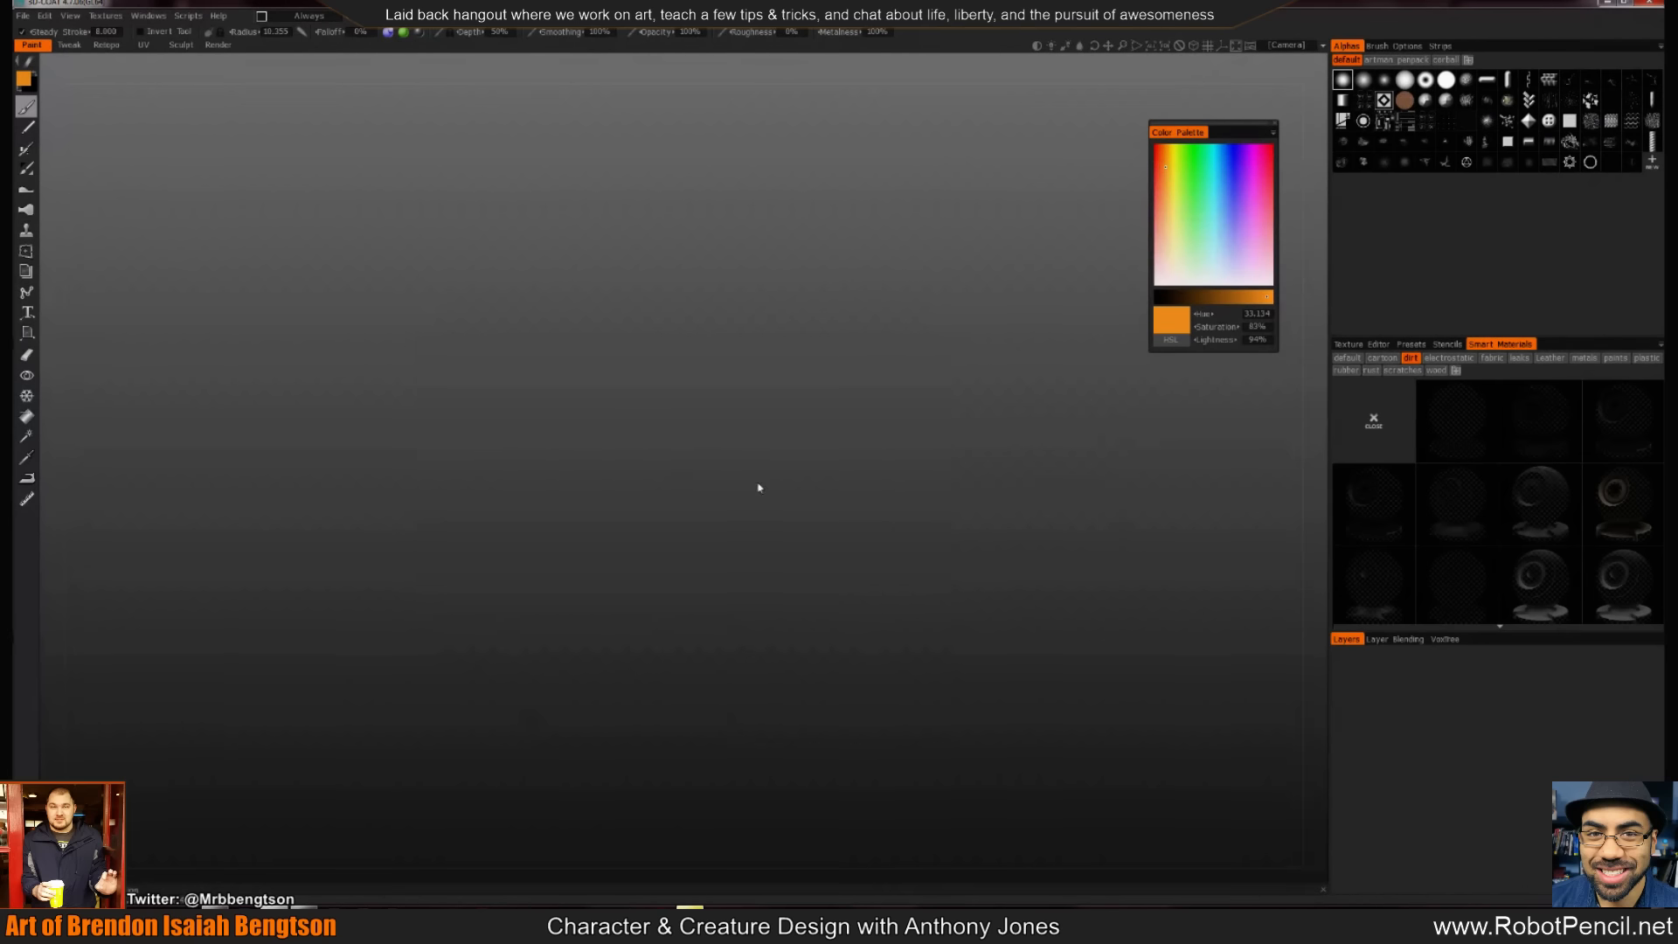
Try to import GHOUL.obj from the AJ Artworks 3d folder as a UV-mapped mesh for per-pixel painting
left_click(737, 546)
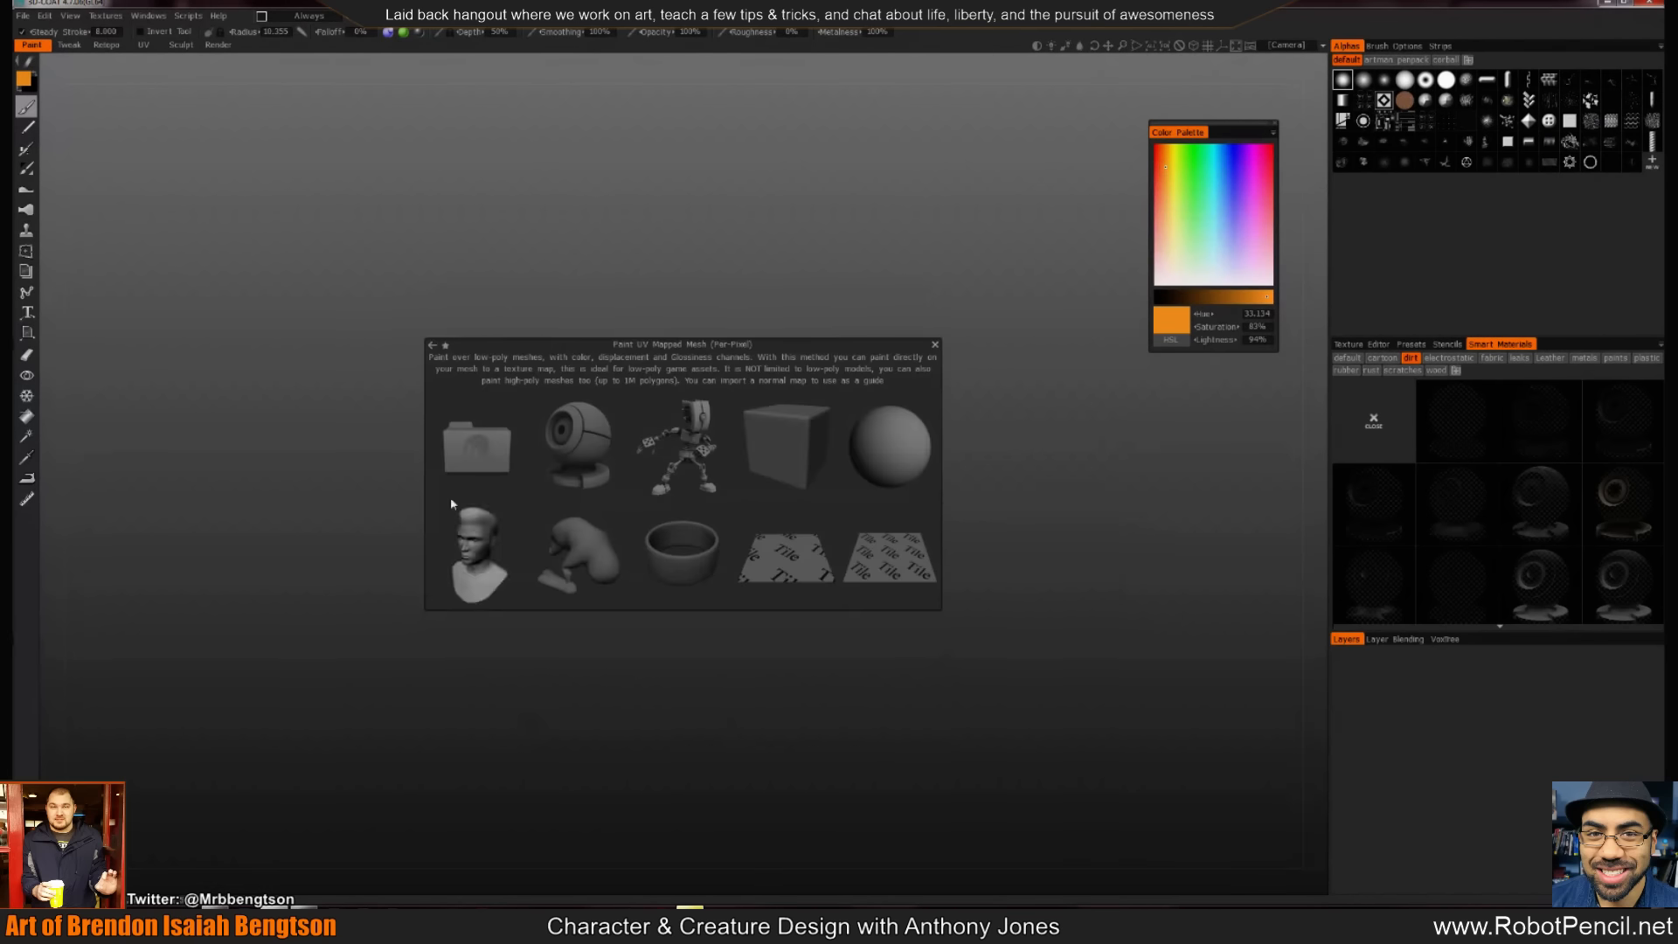
left_click(476, 446)
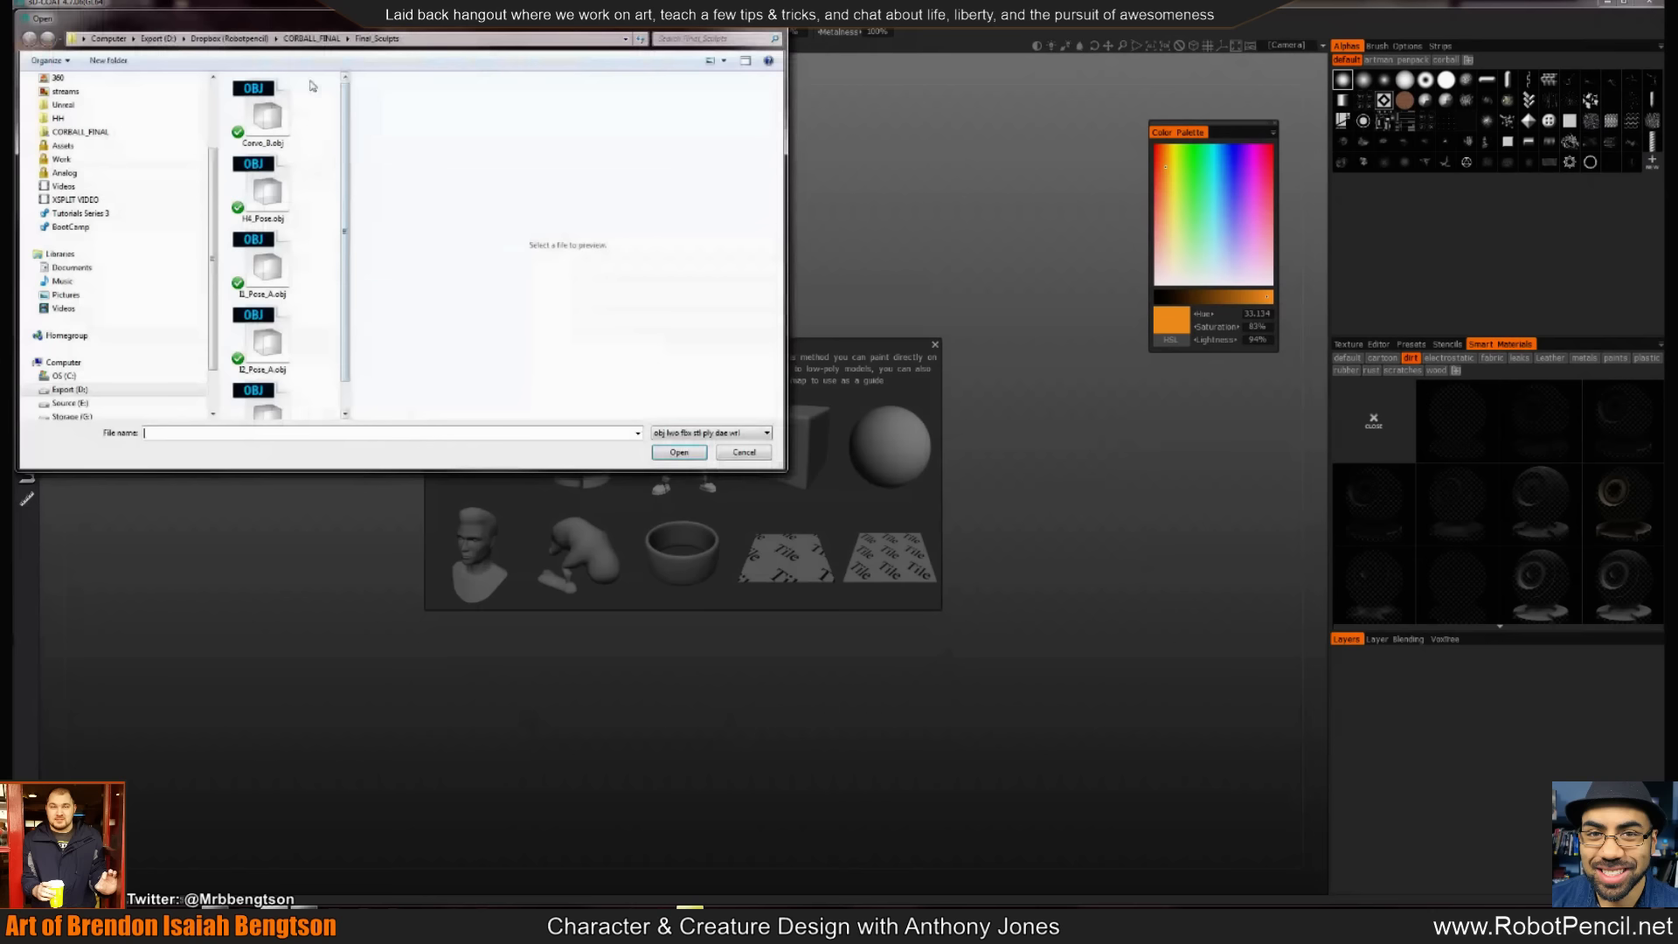
left_click(229, 39)
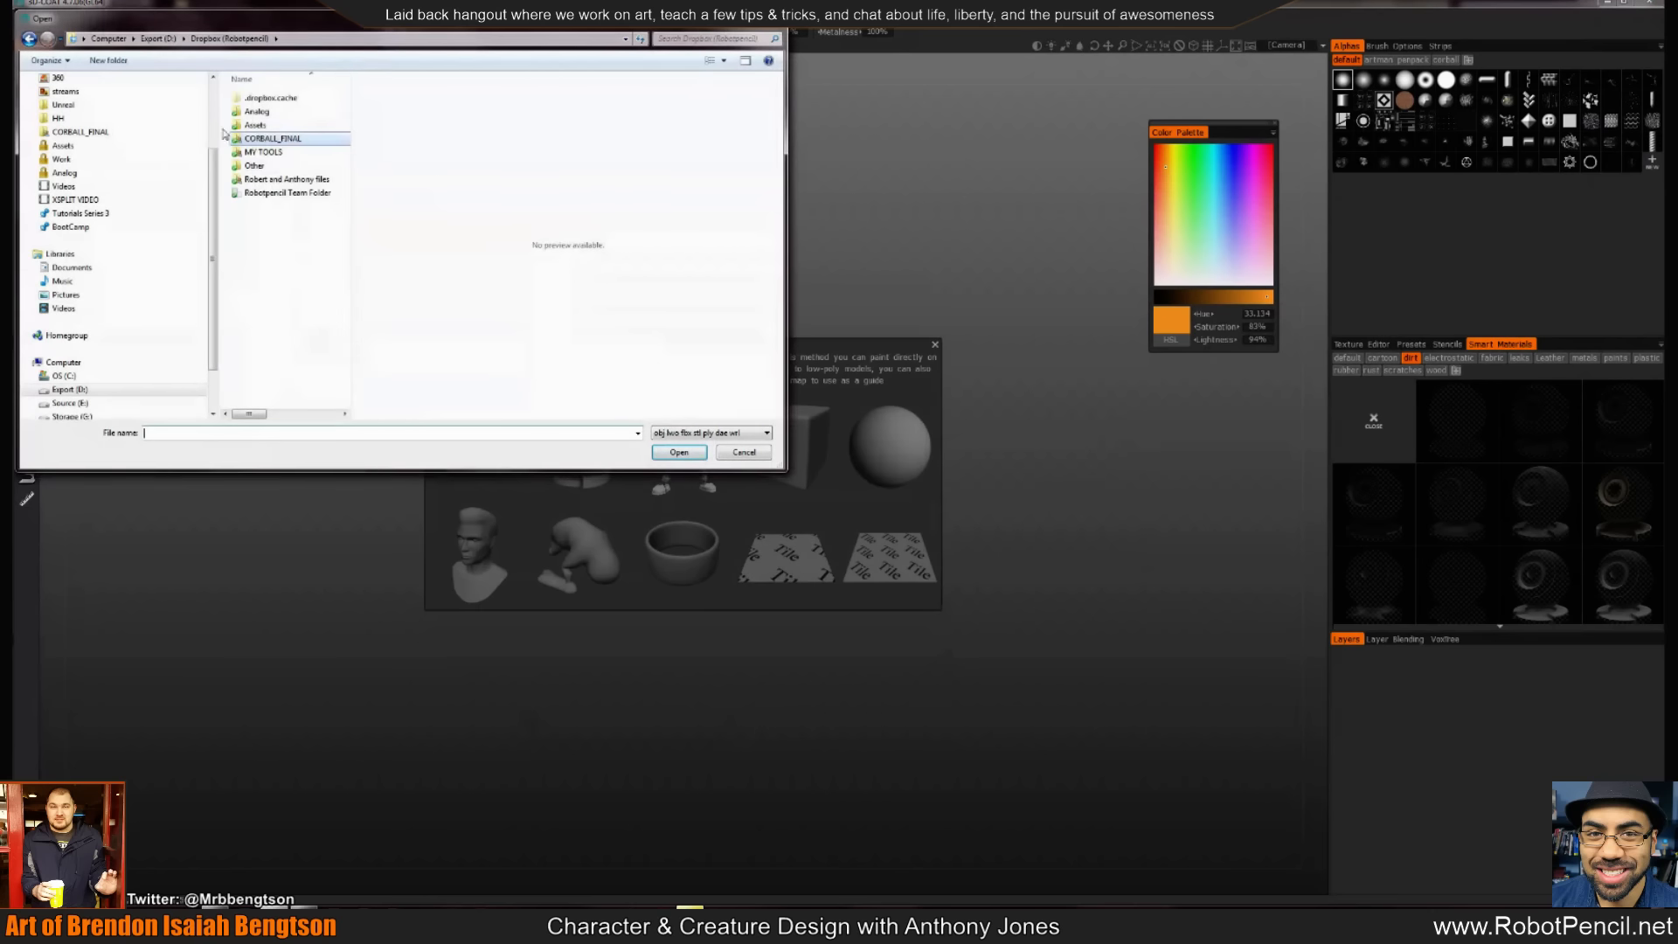
scroll(122, 139, "up", 3)
left_click(79, 166)
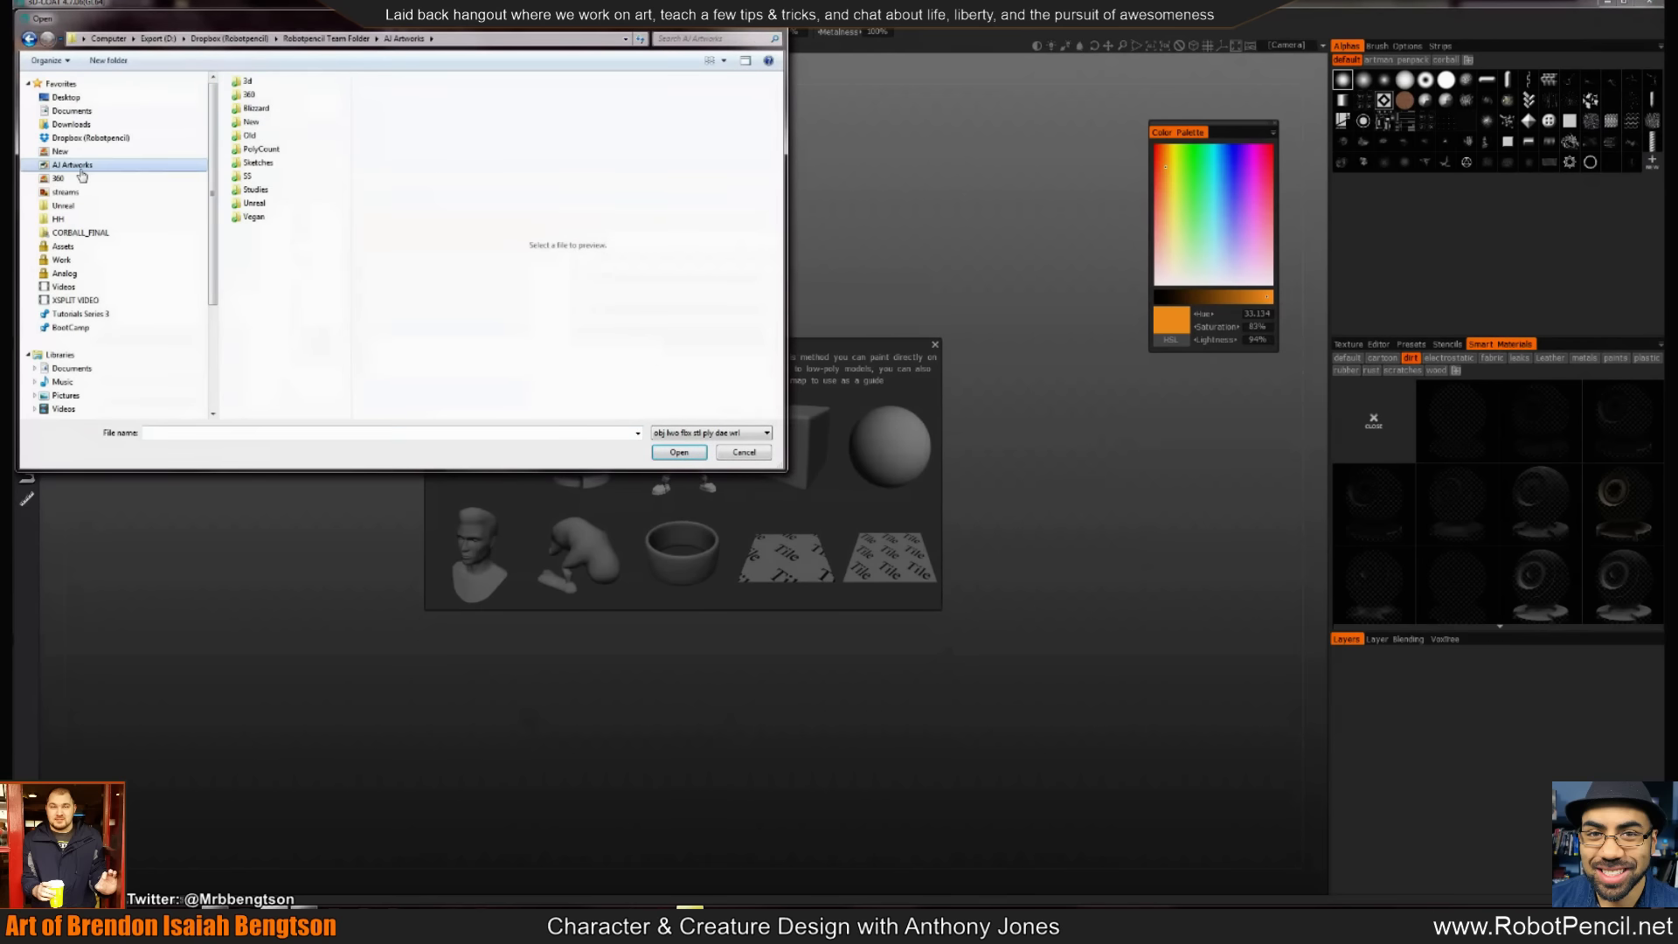
double_click(247, 81)
left_click(267, 153)
left_click(681, 453)
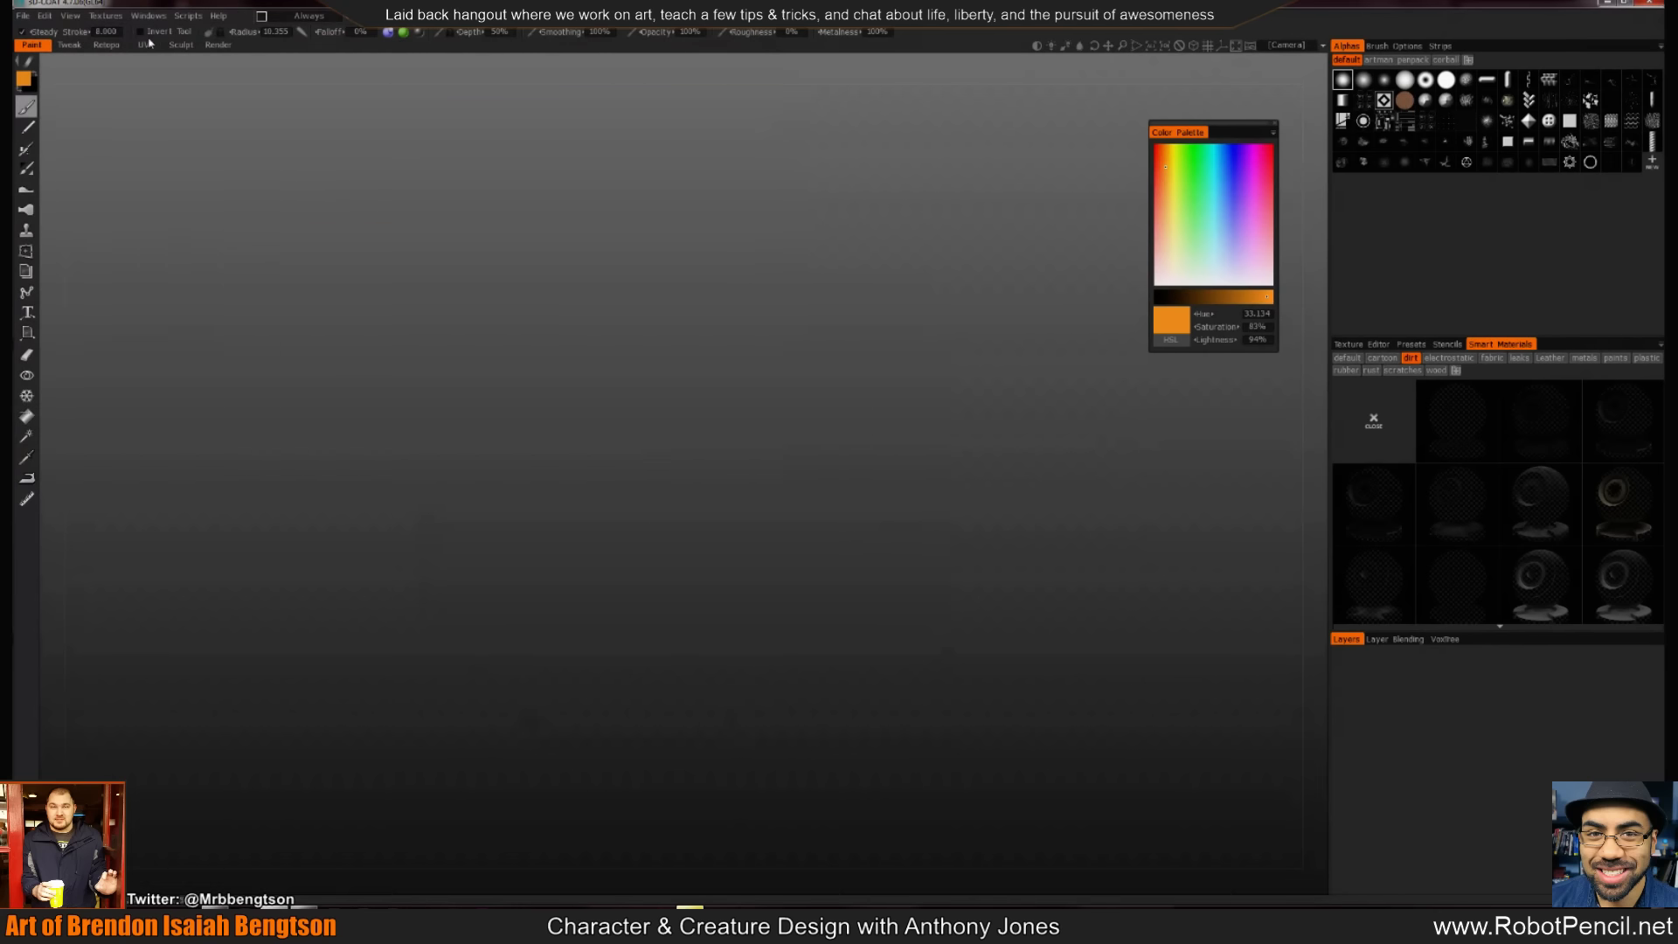
Switch to the Retopo workspace and start a new scene
left_click(107, 45)
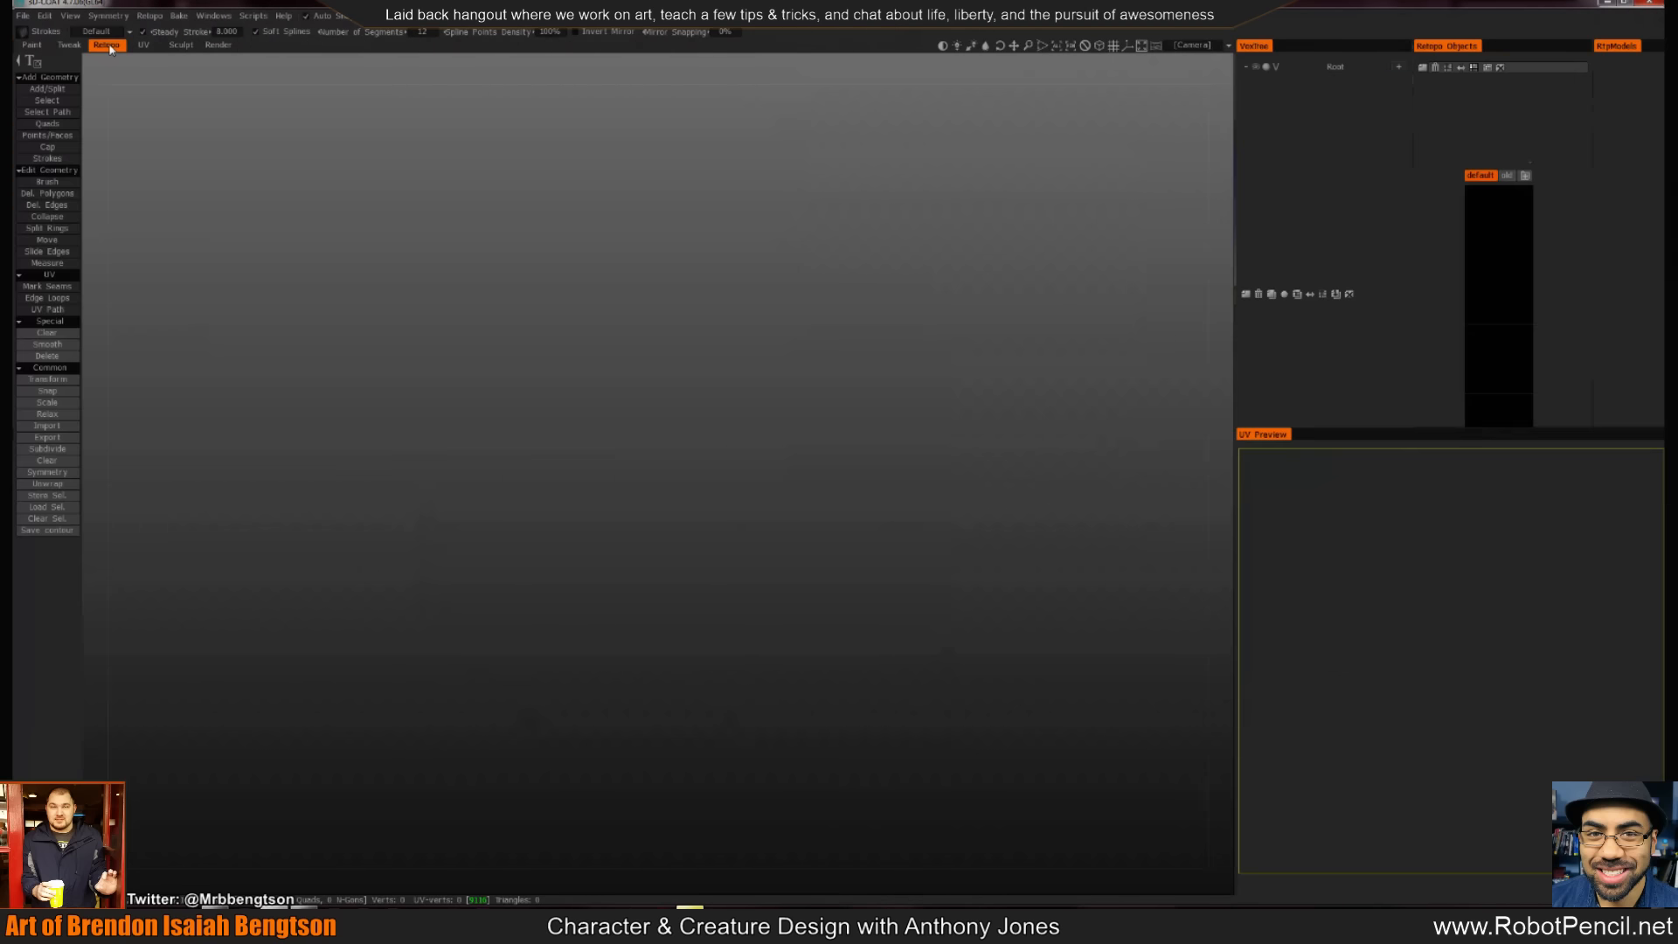
left_click(23, 16)
left_click(34, 40)
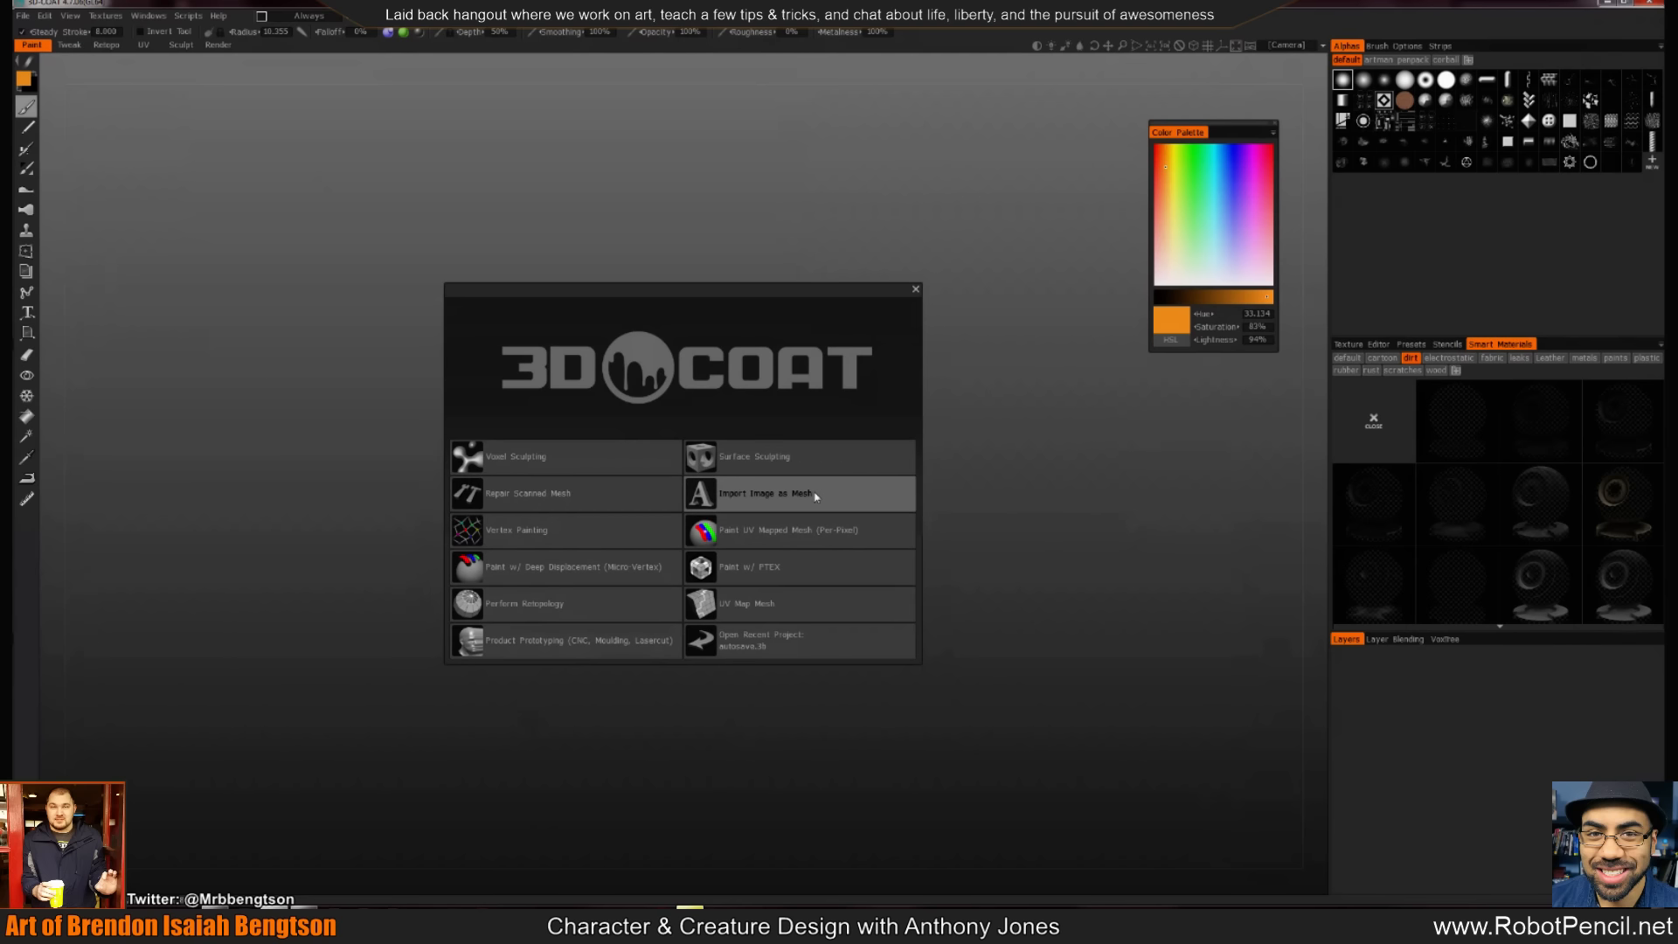
Try to load GHOUL.obj from the 3d folder as a mesh for UV mapping
left_click(751, 615)
left_click(271, 154)
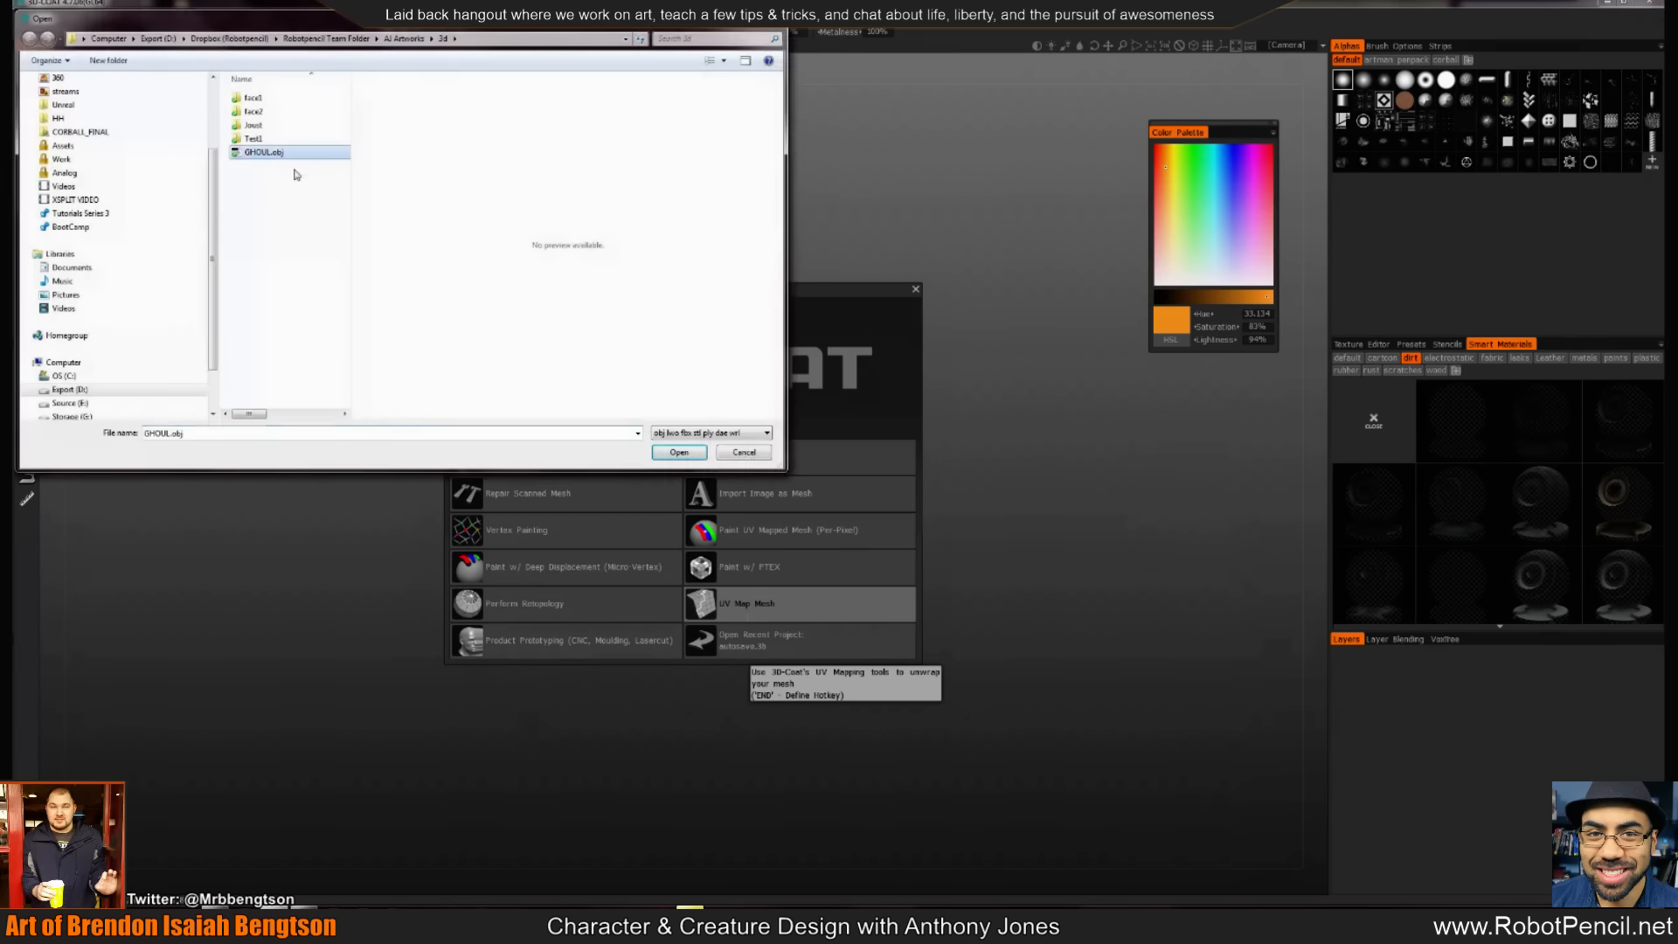
left_click(679, 452)
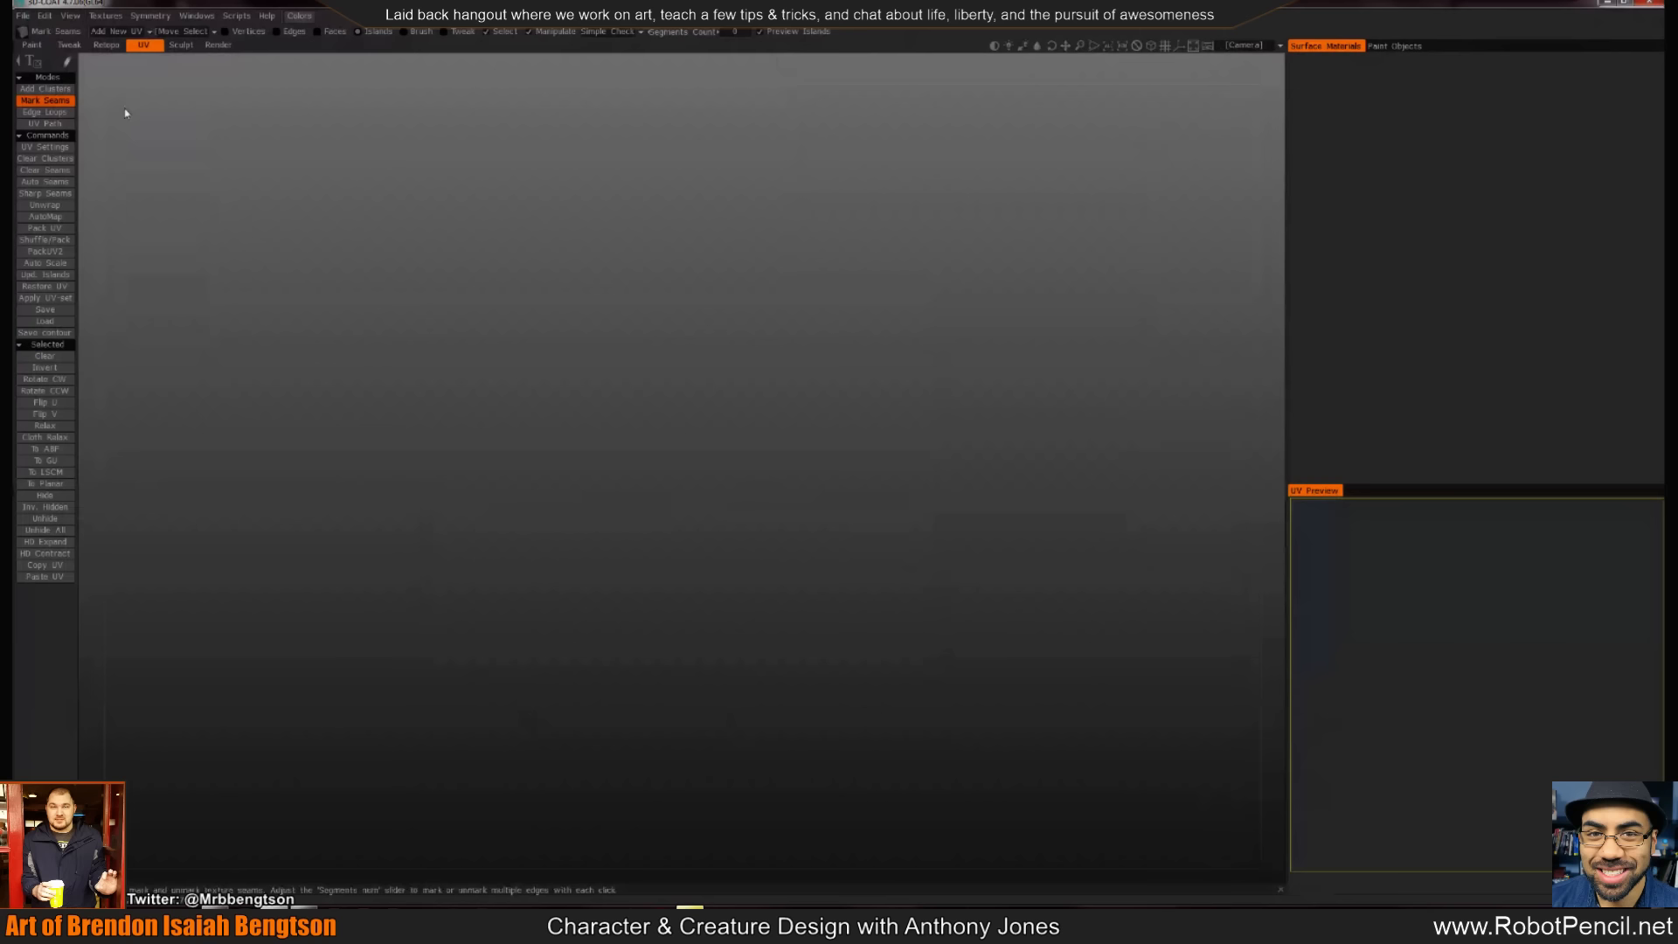
Switch to the Retopo workspace and try to import GHOUL.obj as an object
left_click(108, 46)
left_click(23, 15)
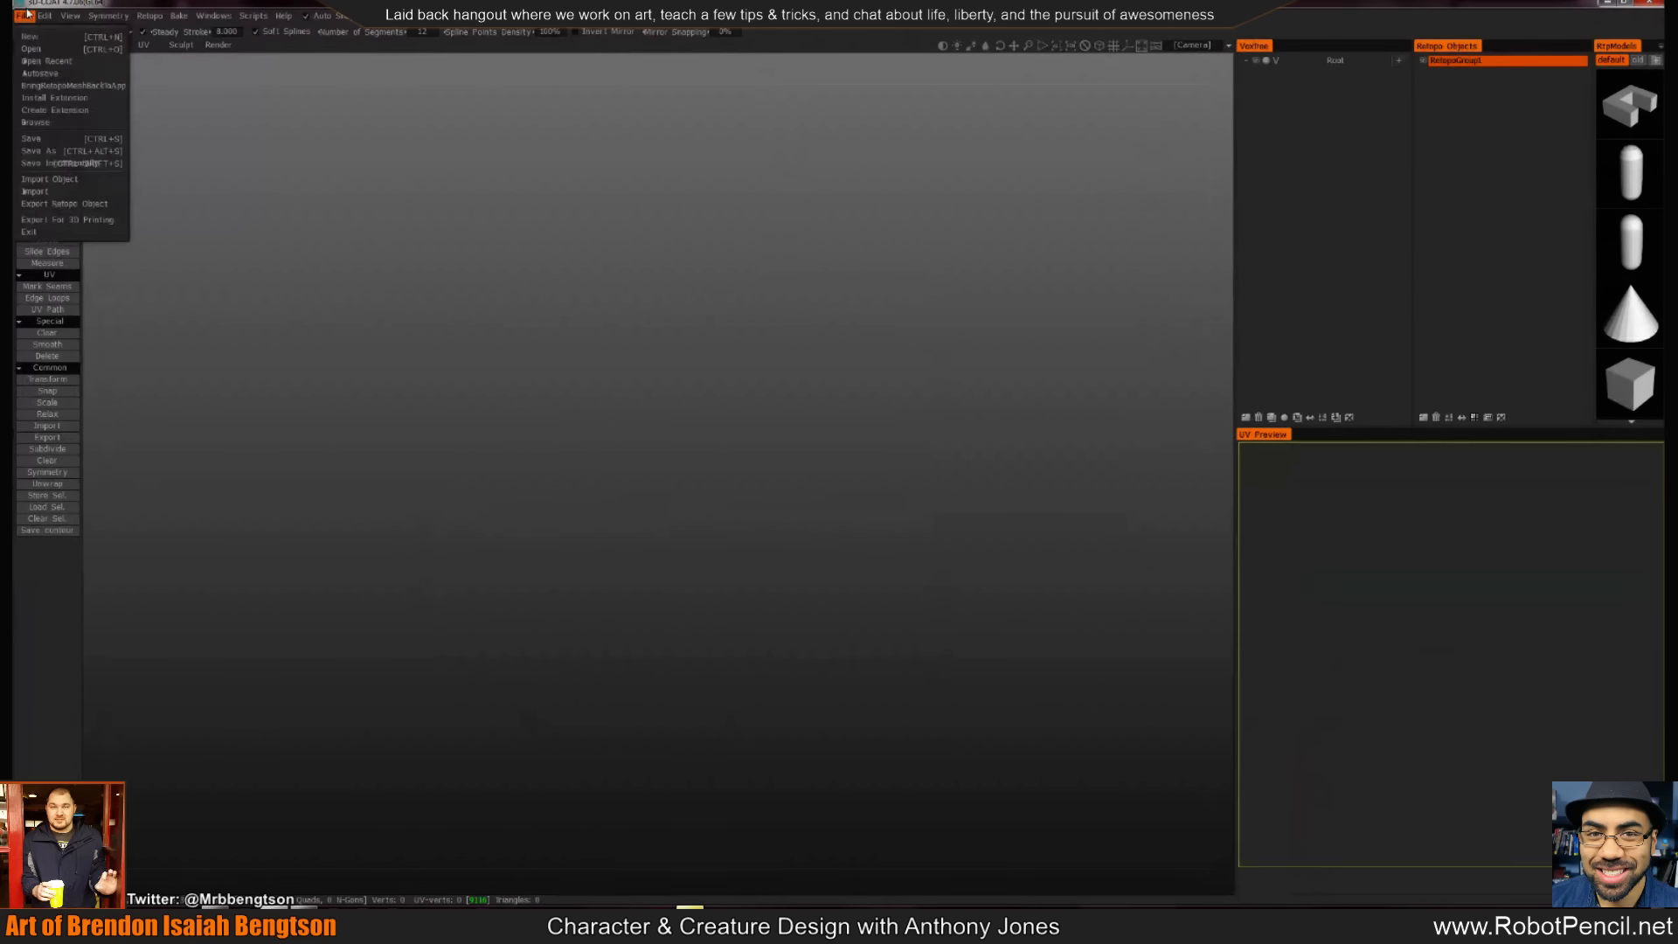
mouse_move(87, 192)
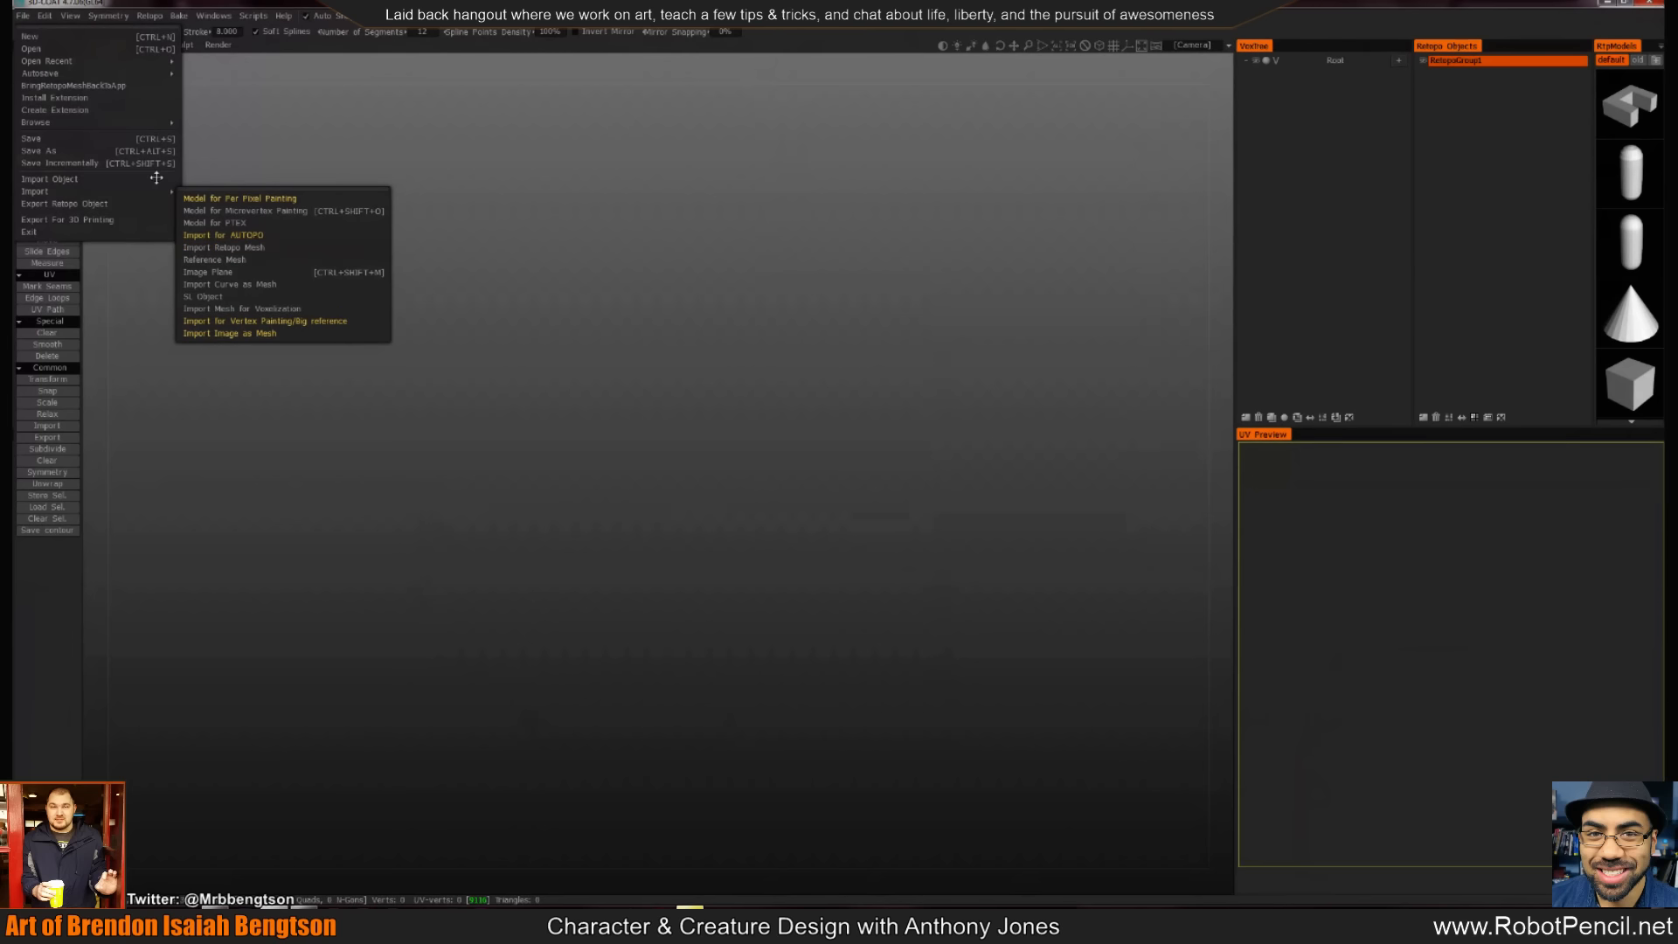
left_click(103, 180)
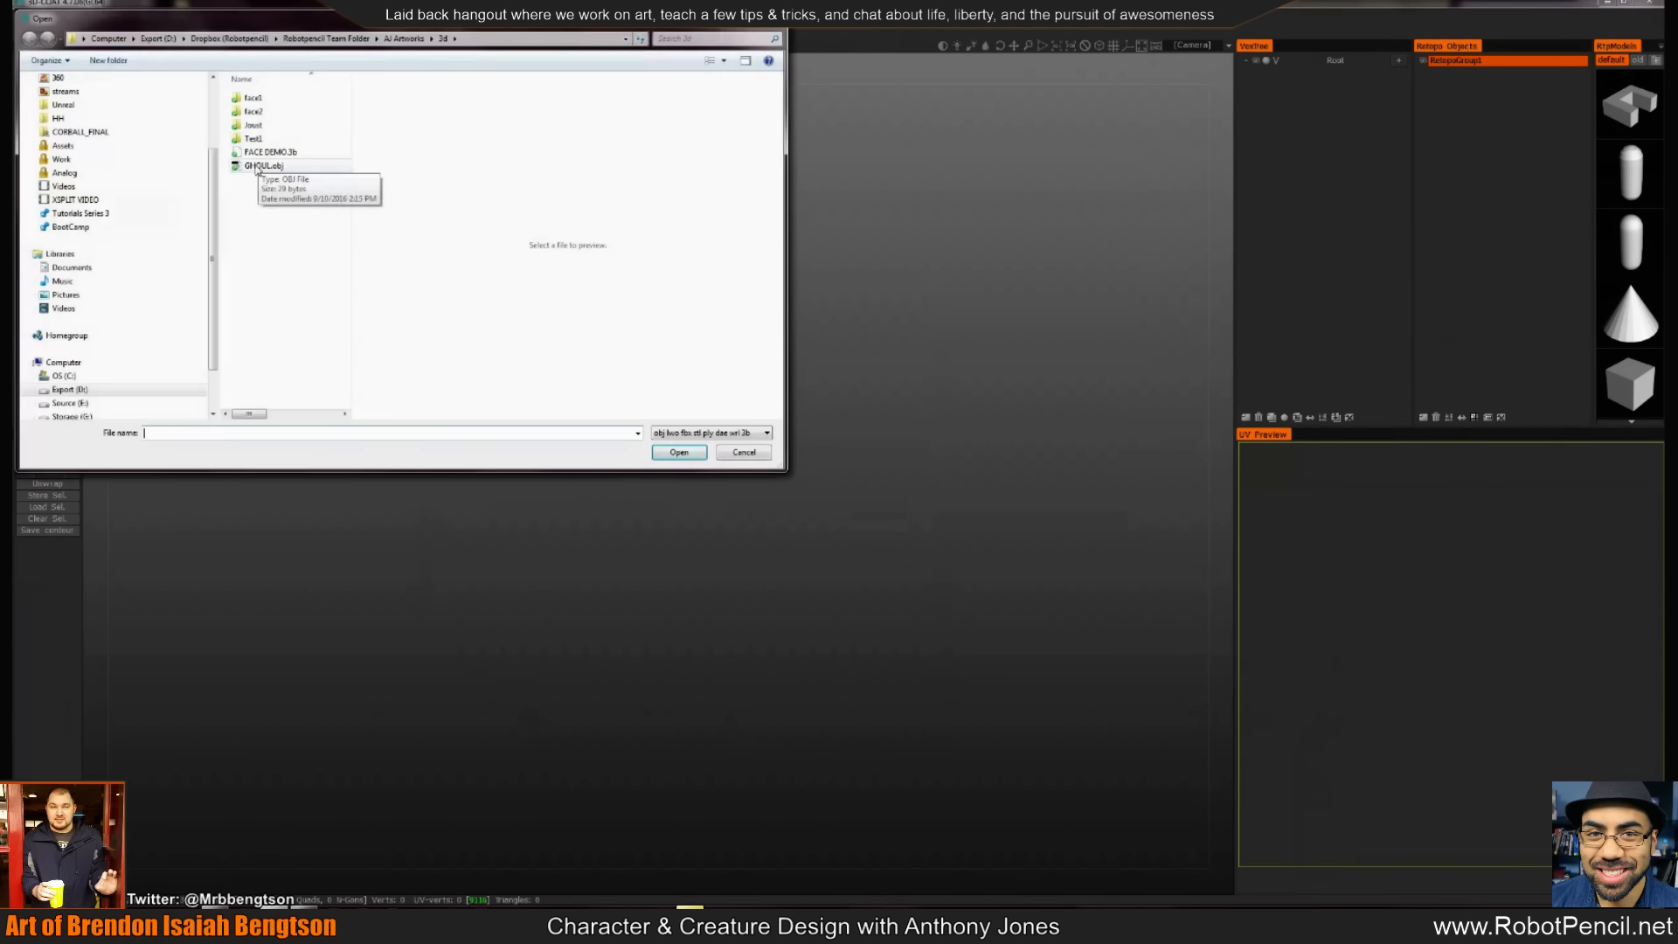
left_click(259, 166)
left_click(679, 452)
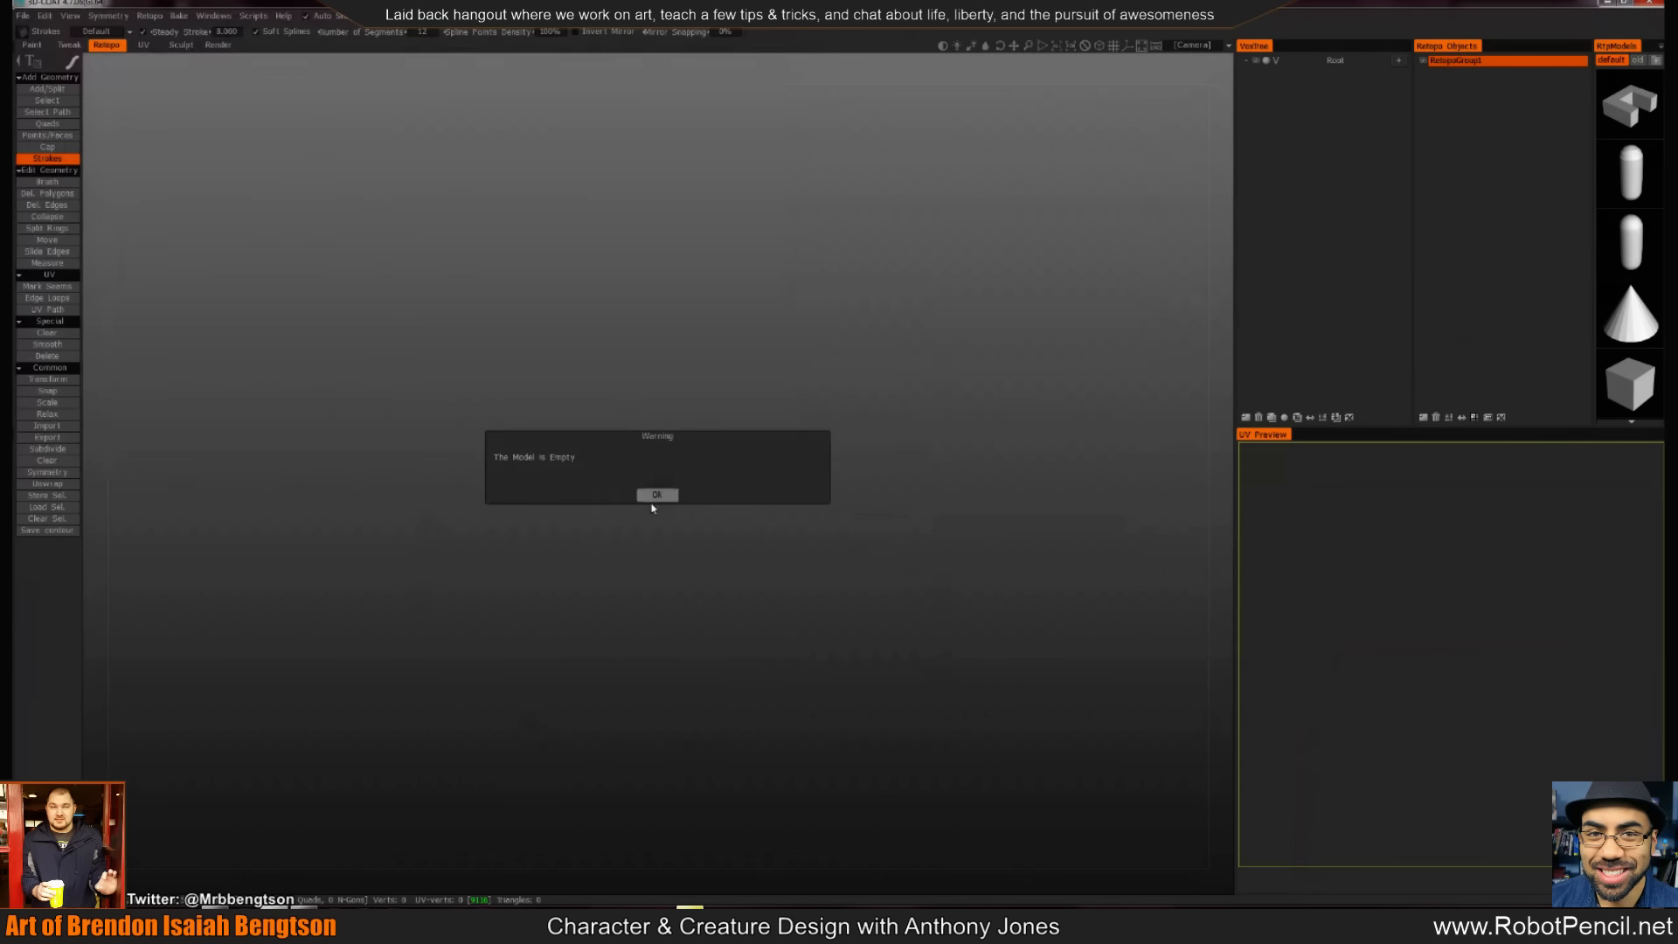
left_click(654, 494)
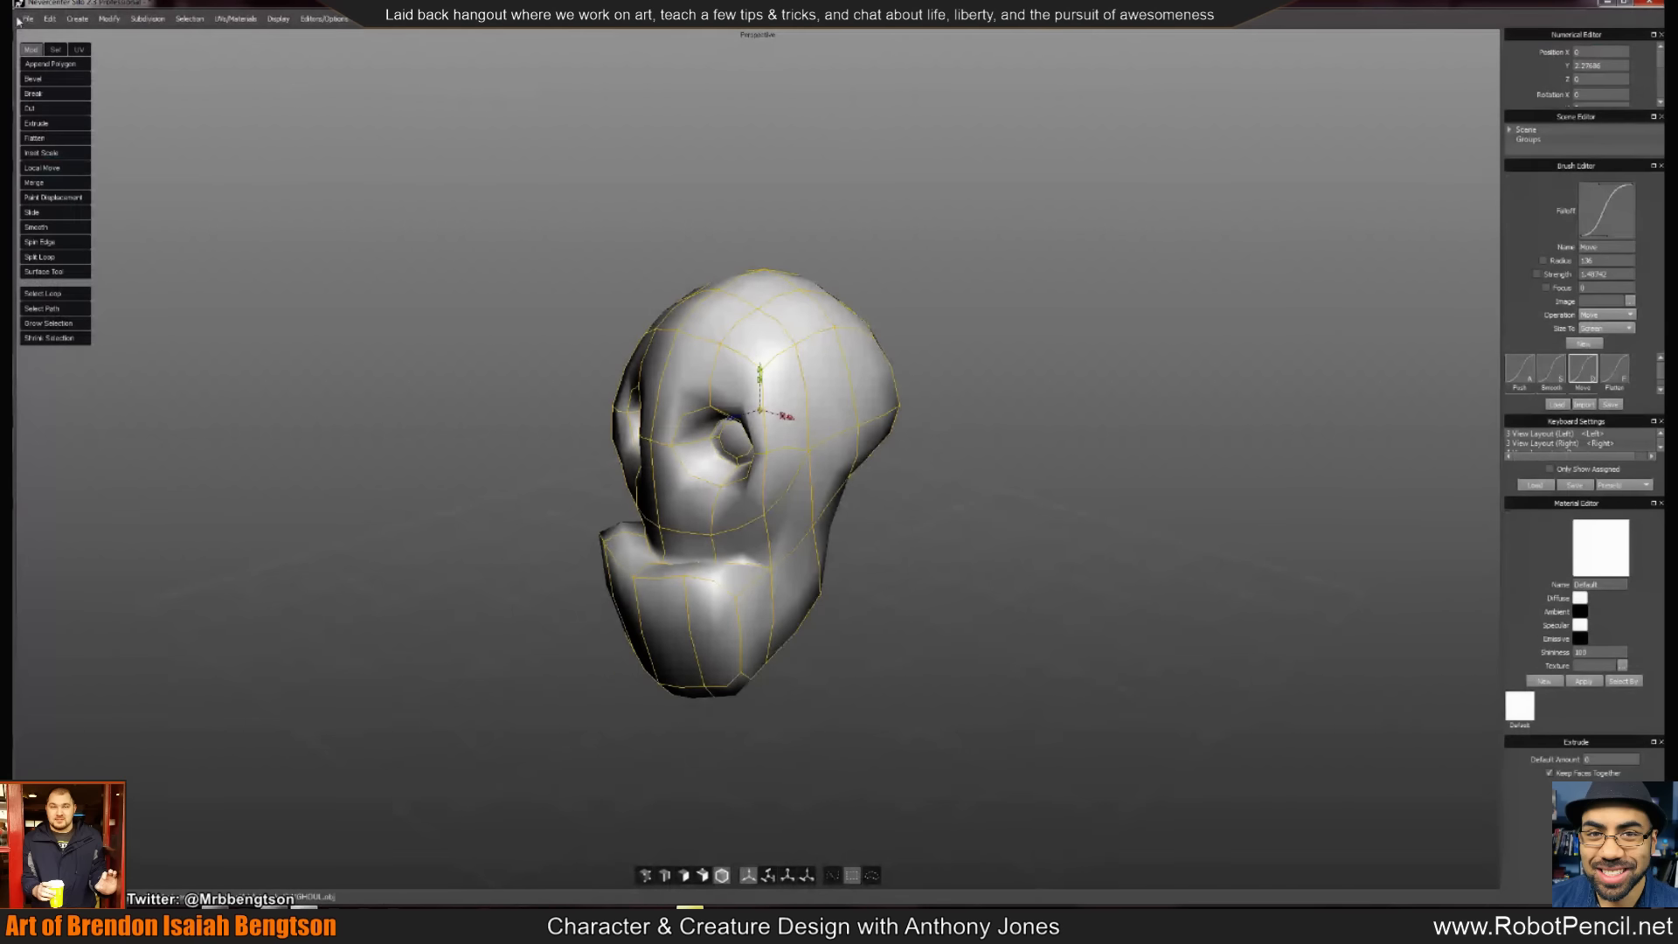
In Silo, export the head scene again as an OBJ, replacing the existing GHOUL.obj in the 3d folder
left_click(27, 19)
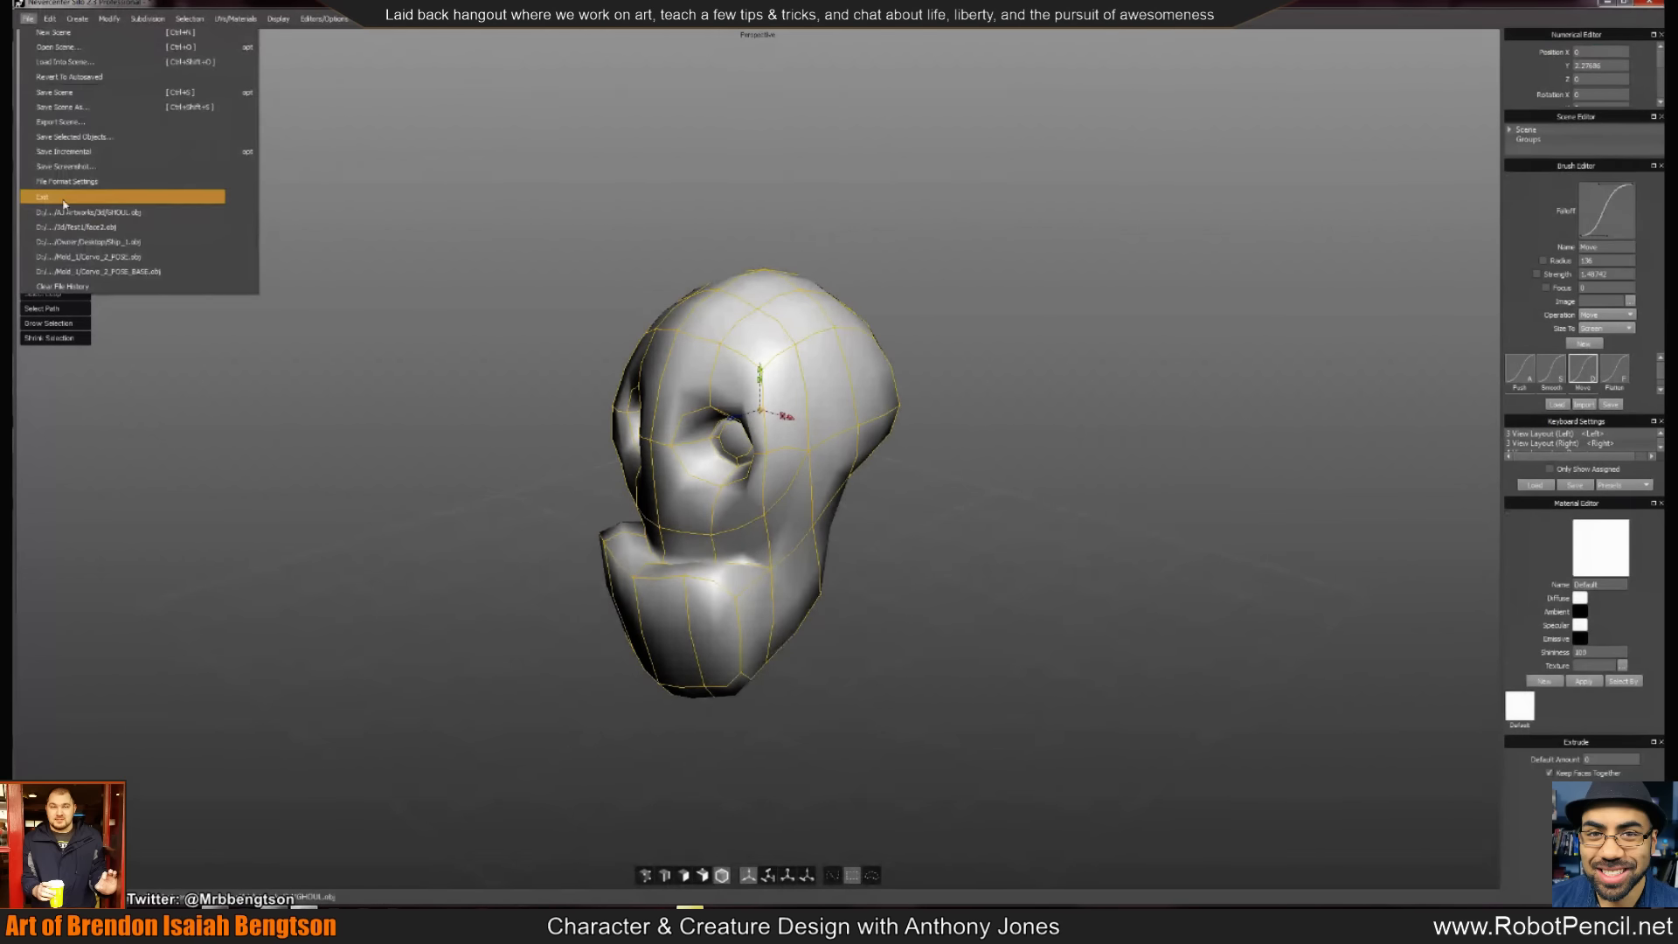
left_click(61, 122)
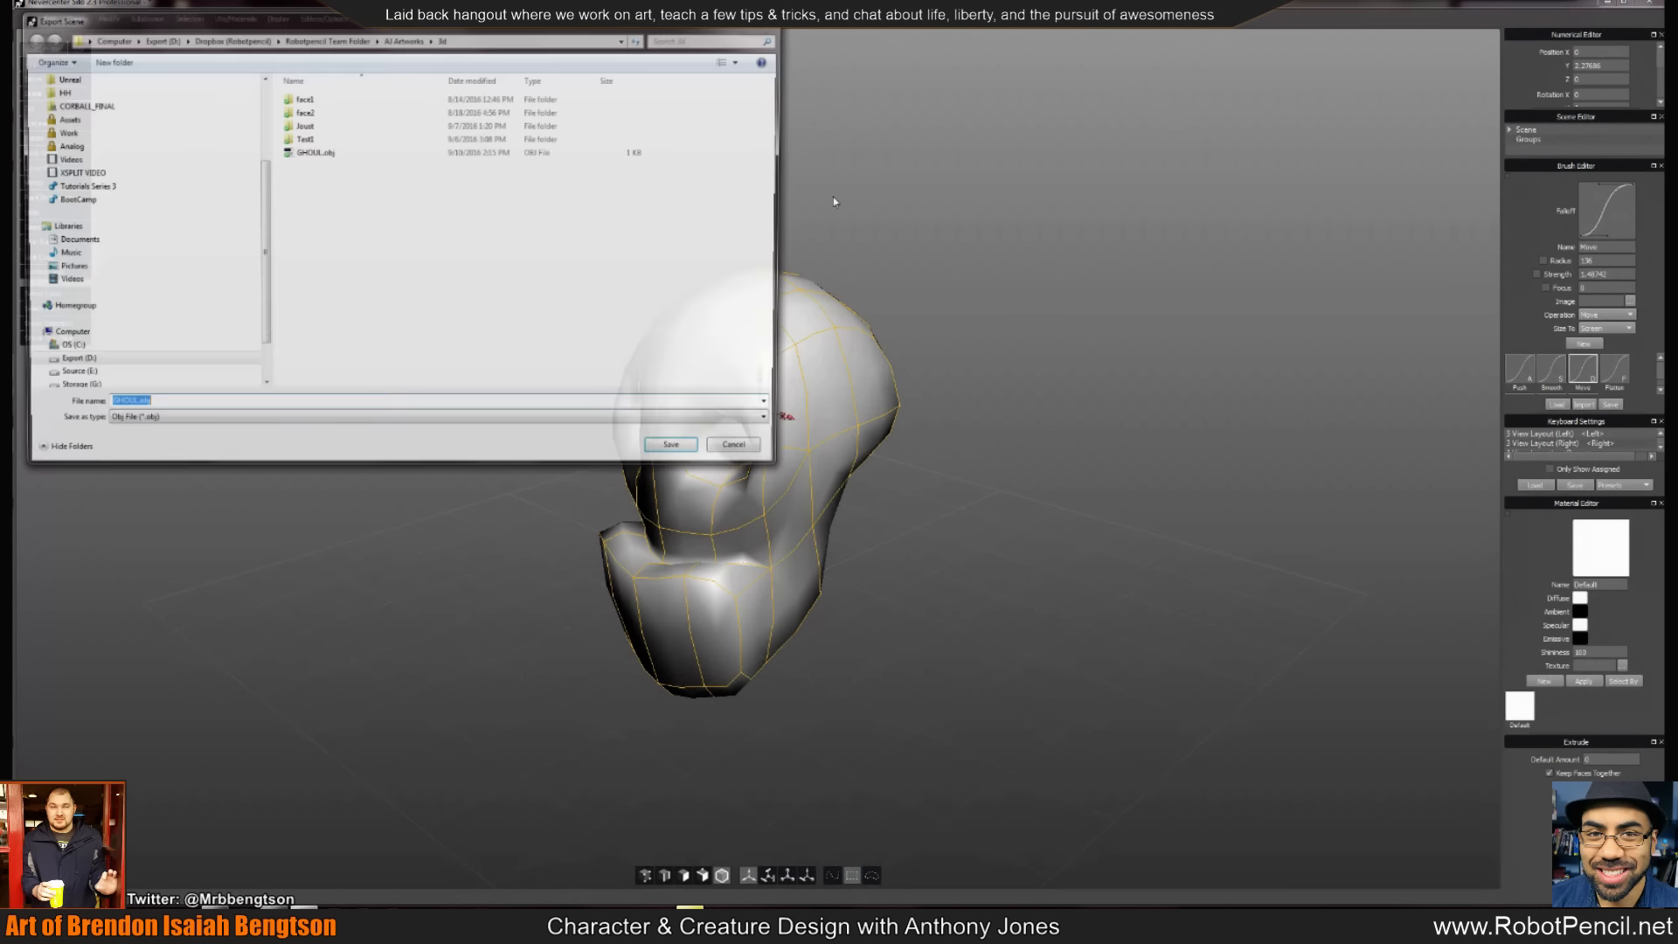
left_click(315, 152)
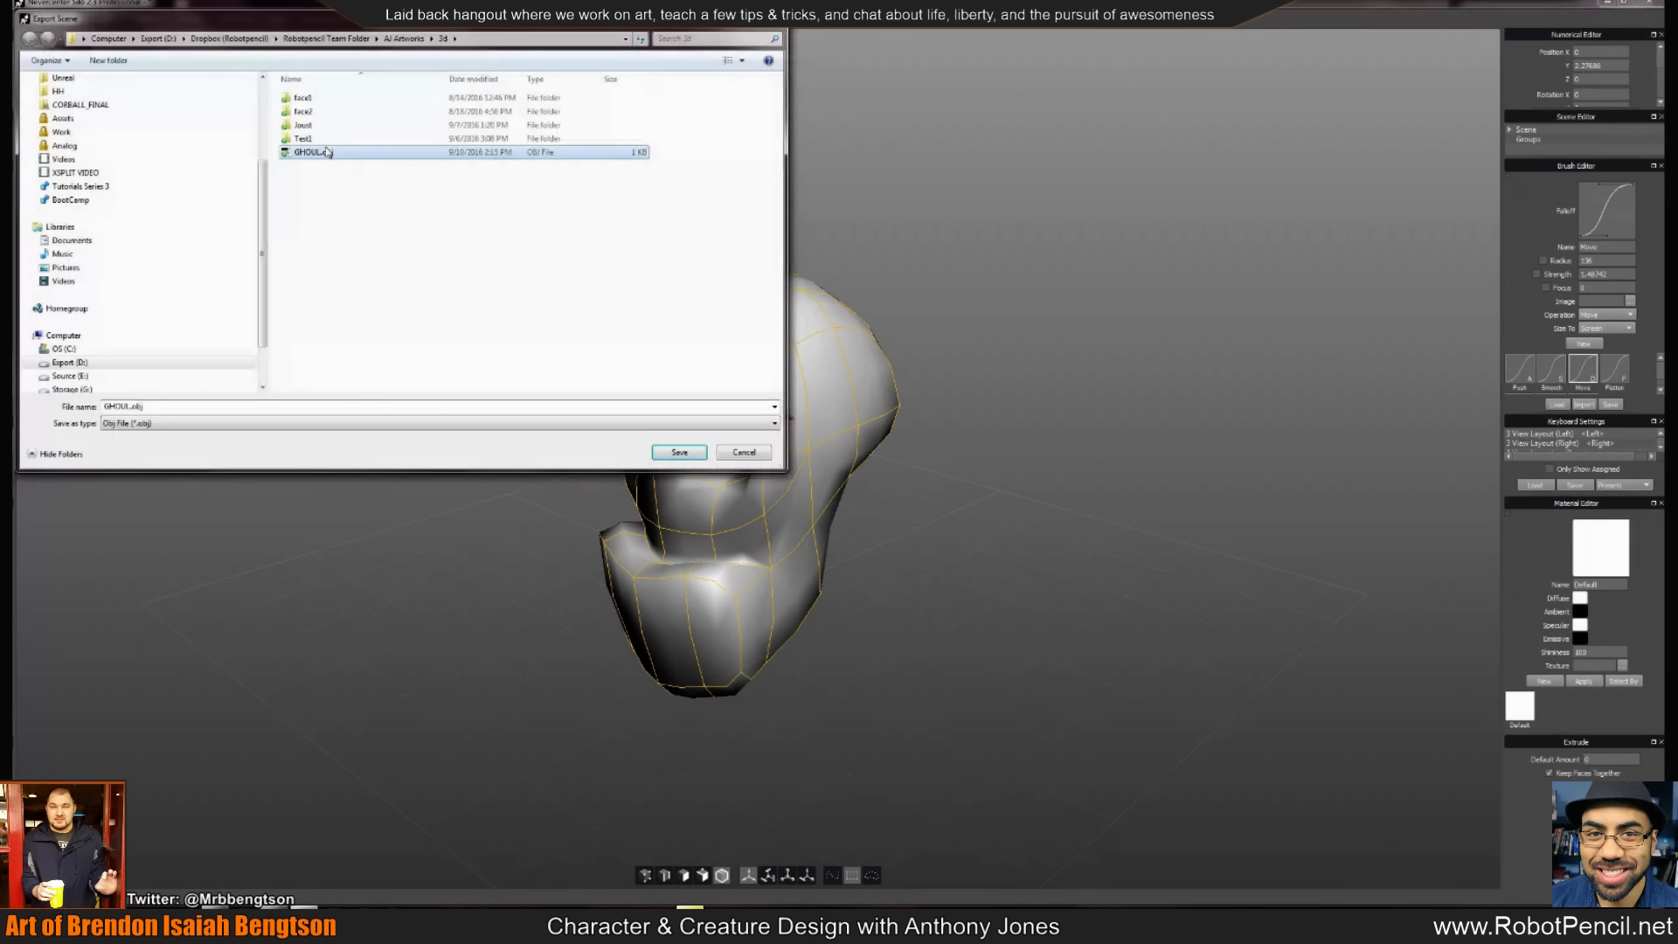
left_click(678, 453)
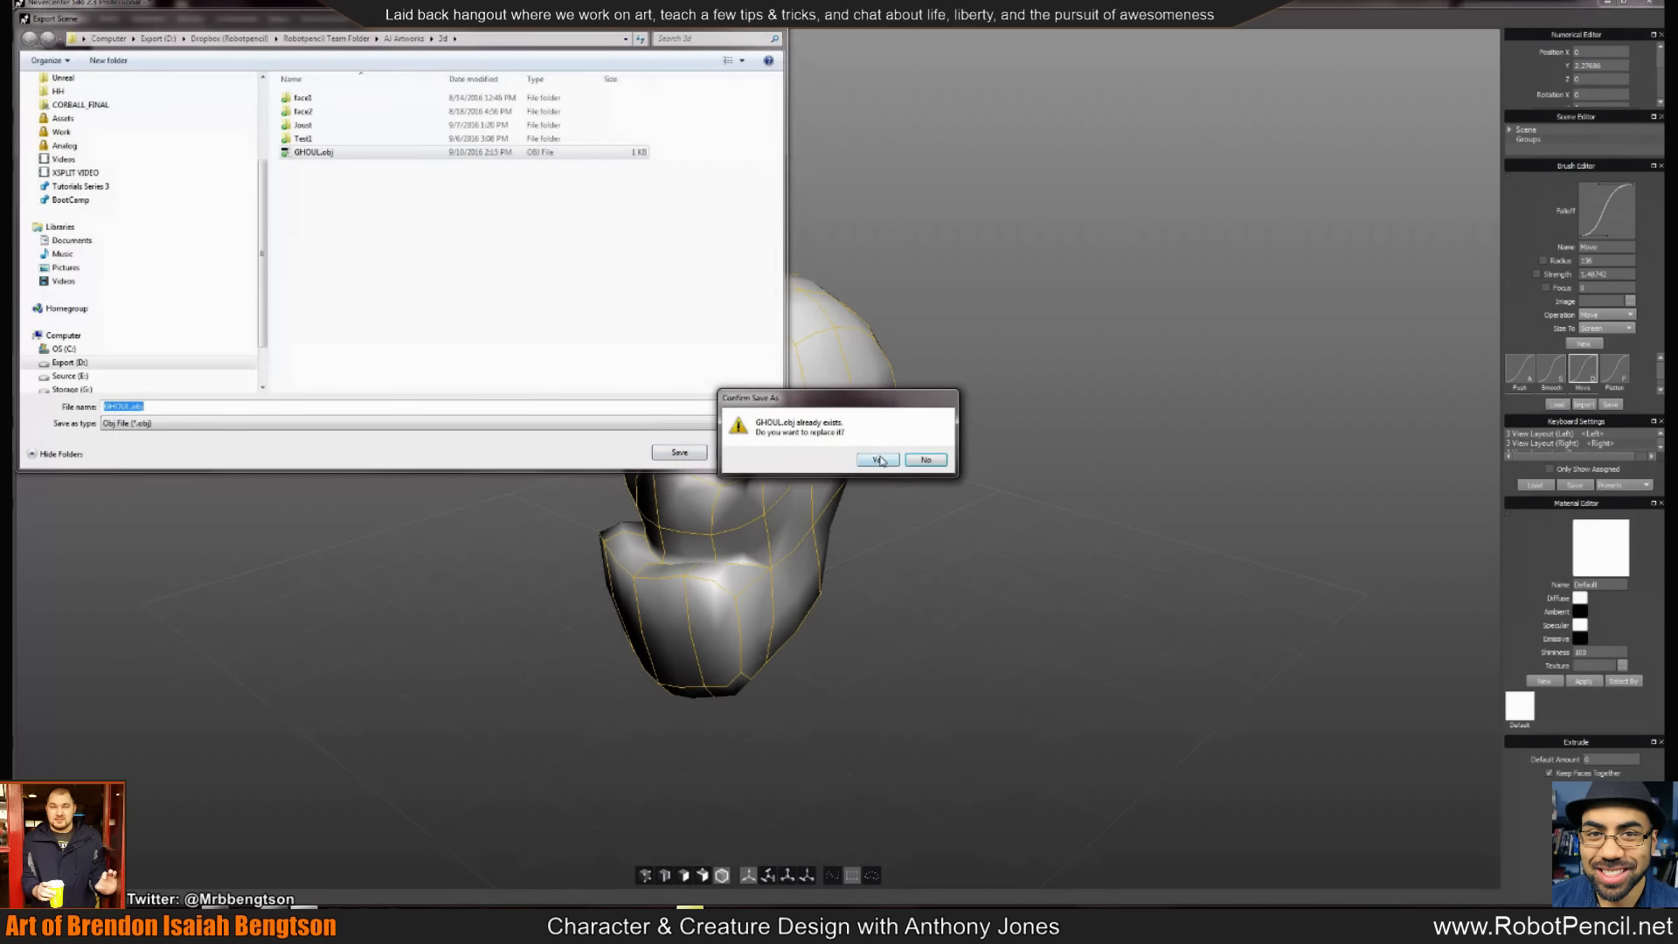
left_click(878, 459)
Switch to 3D-Coat and start a new scene without saving the current one
key("alt+Tab")
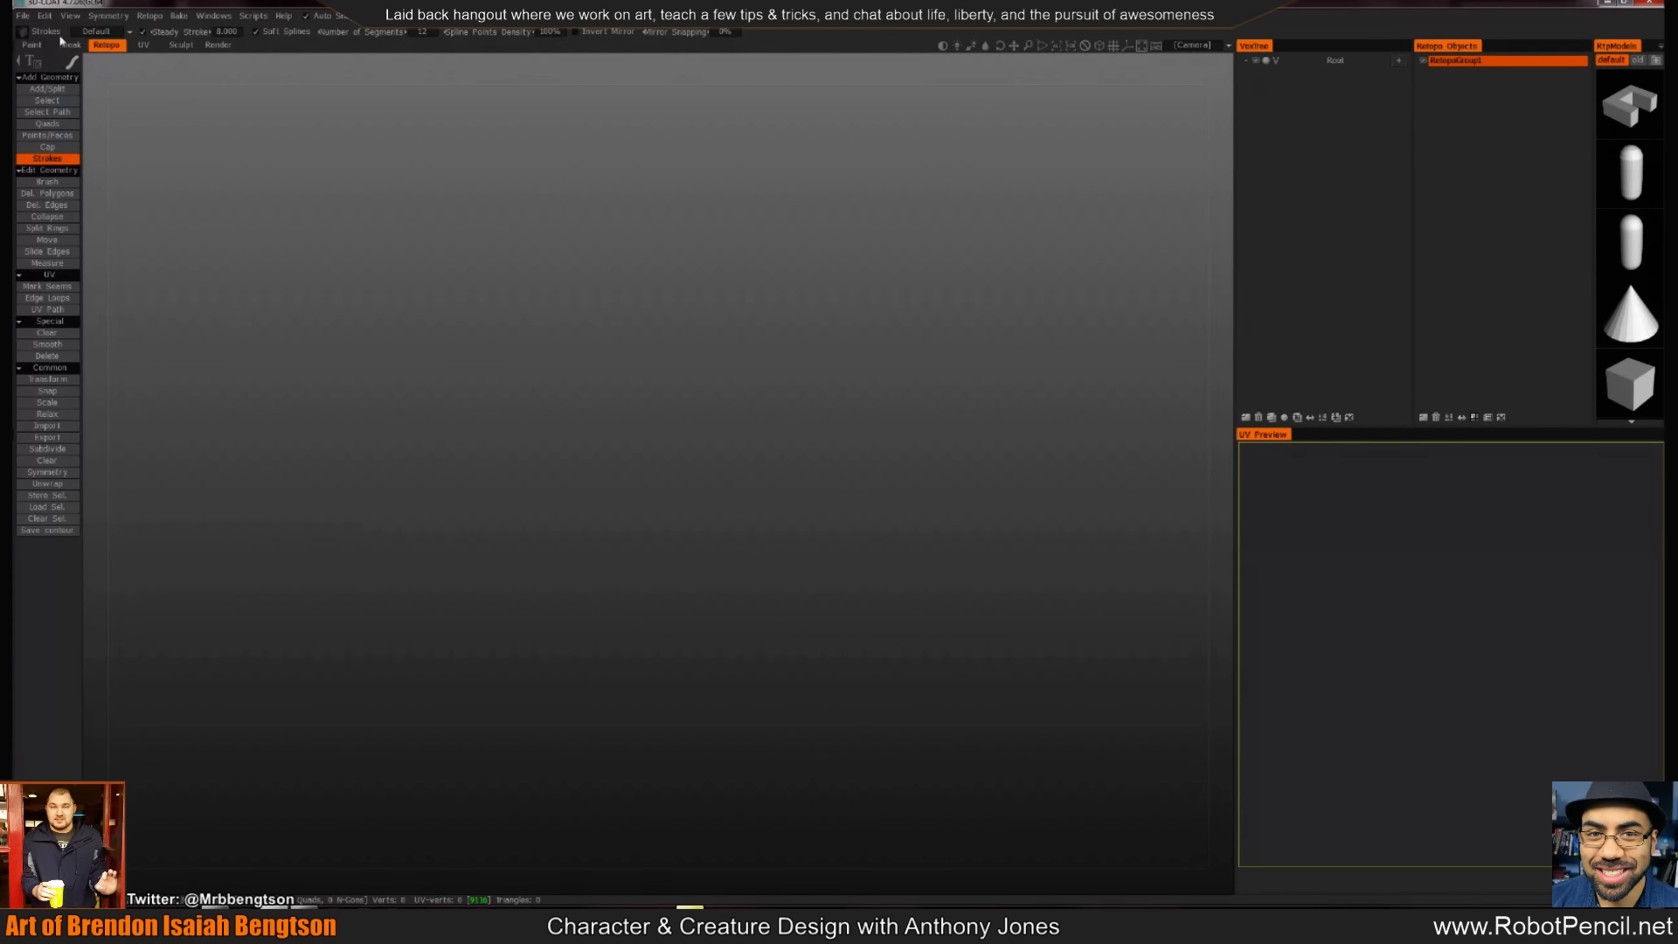
left_click(109, 15)
left_click(108, 16)
left_click(109, 25)
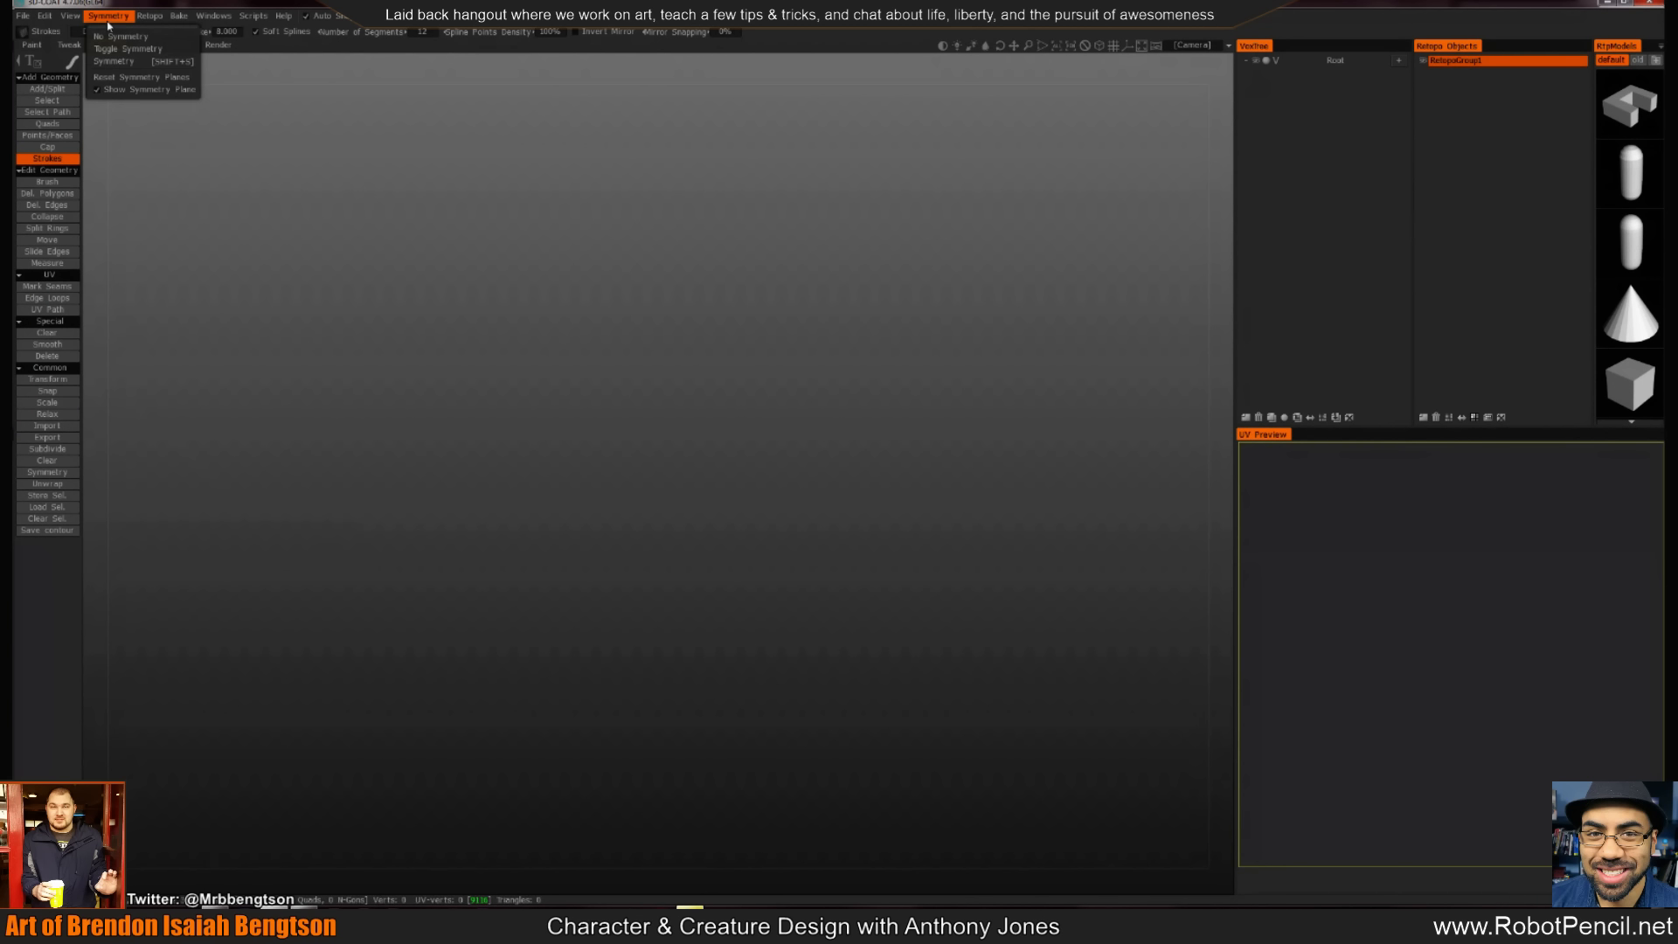
left_click(109, 25)
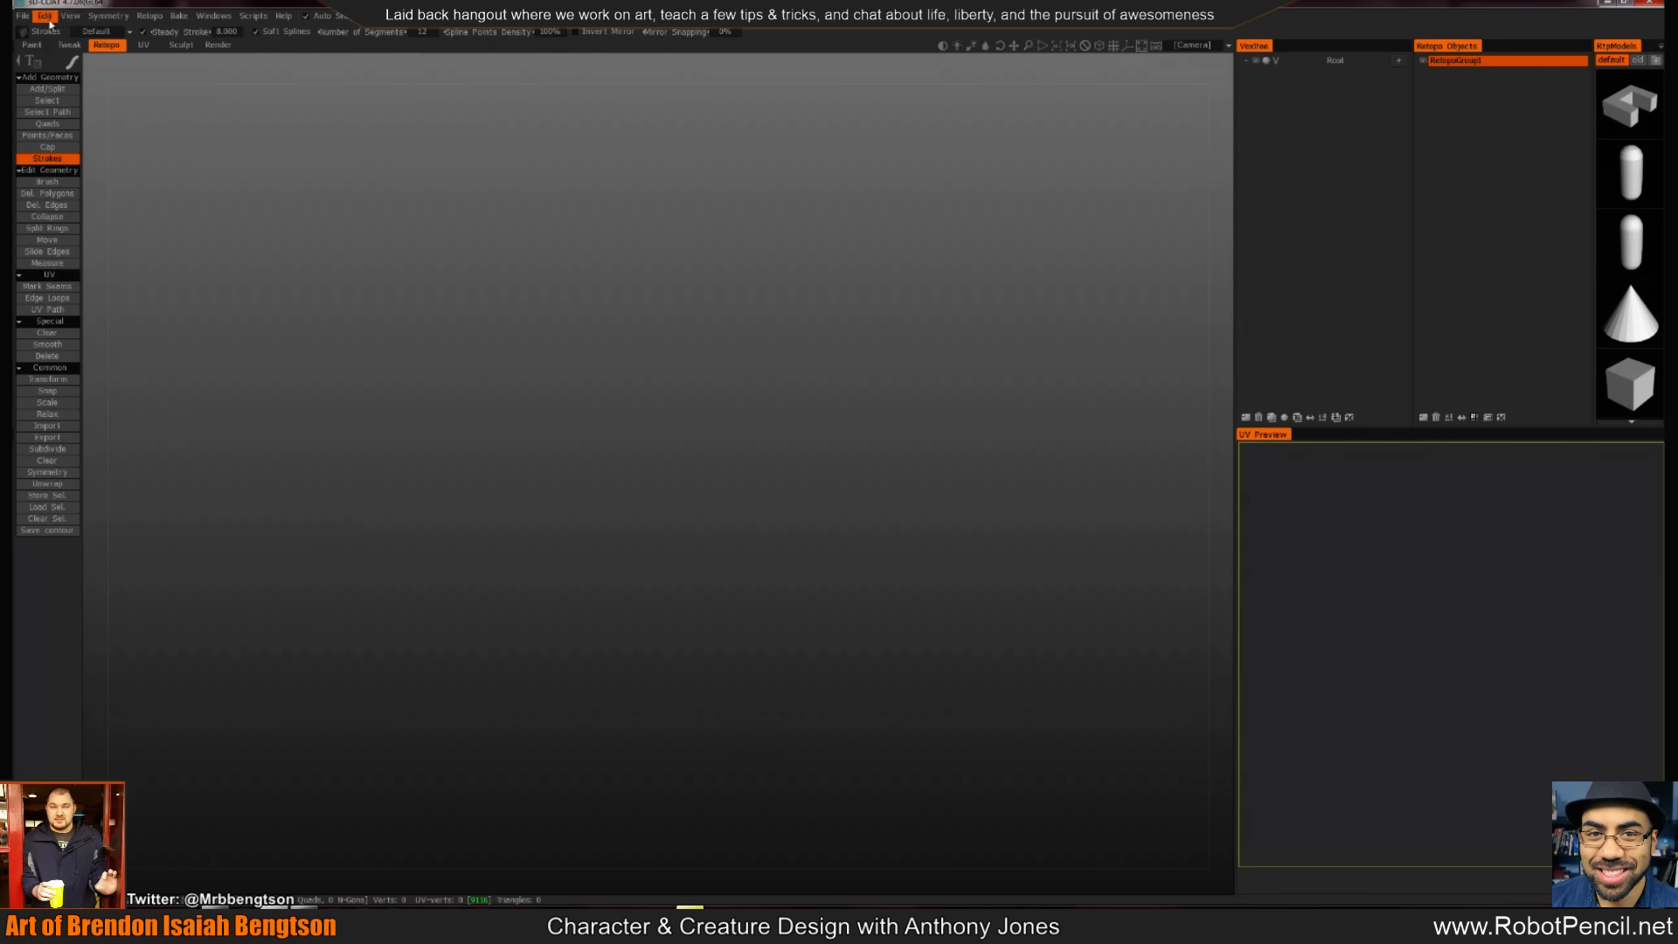
key("ctrl+n")
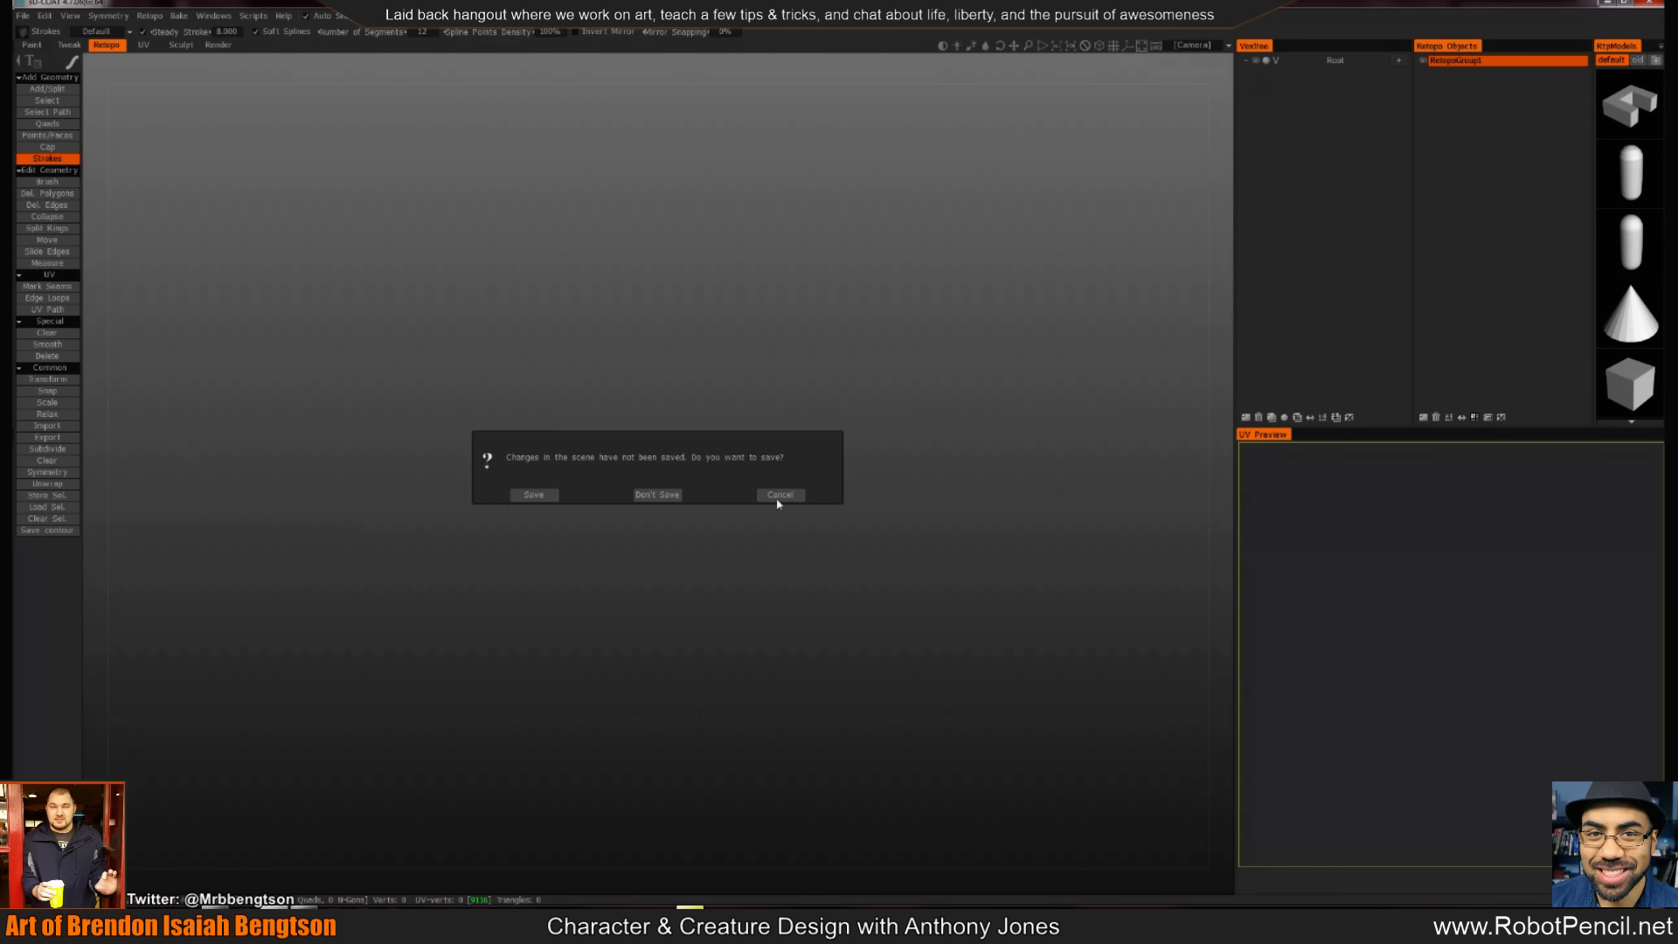
left_click(659, 496)
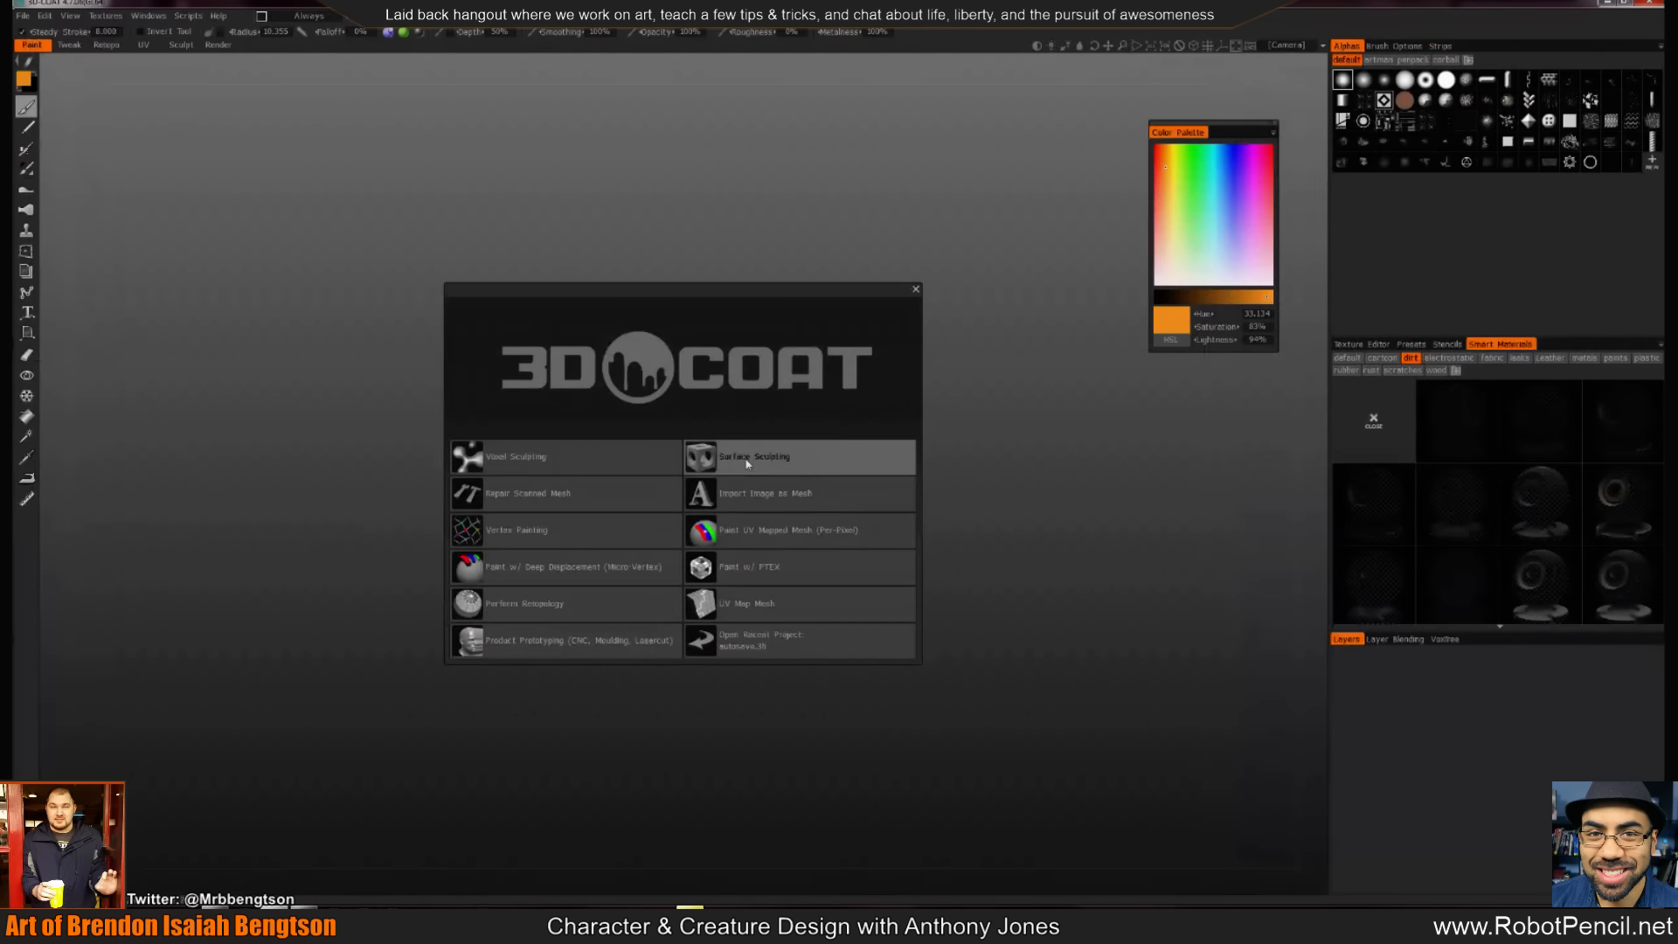
Import GHOUL.obj for per-pixel painting with Auto Mapping and a texture width of 1024, and inspect the whole head
left_click(725, 535)
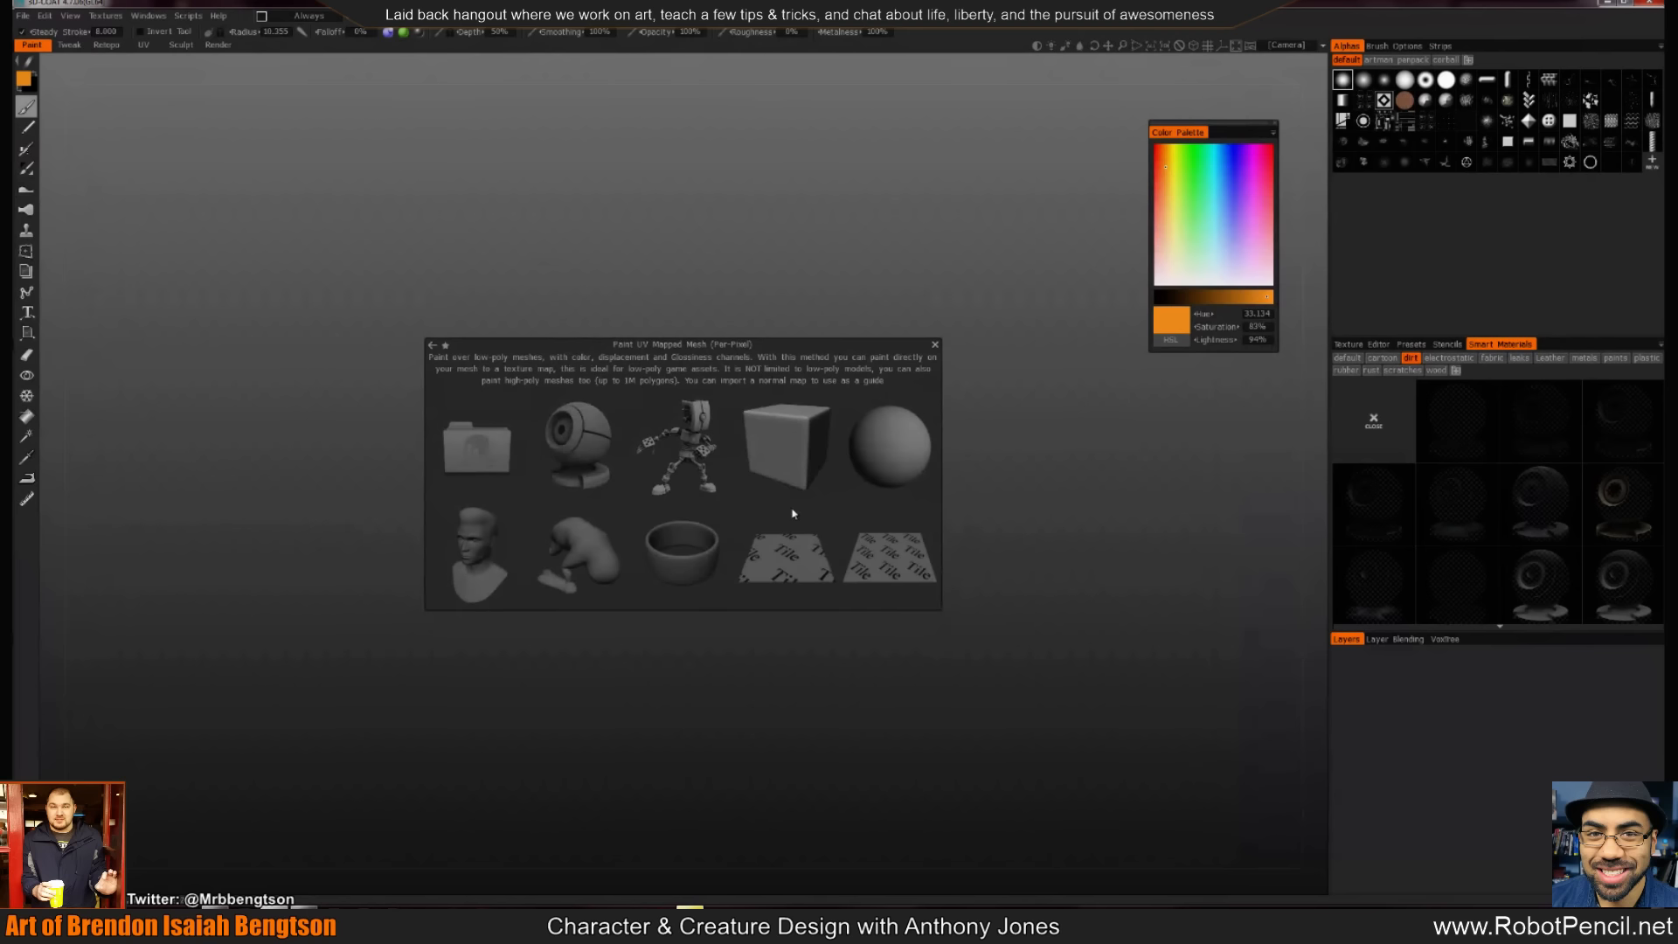
left_click(523, 474)
left_click(264, 153)
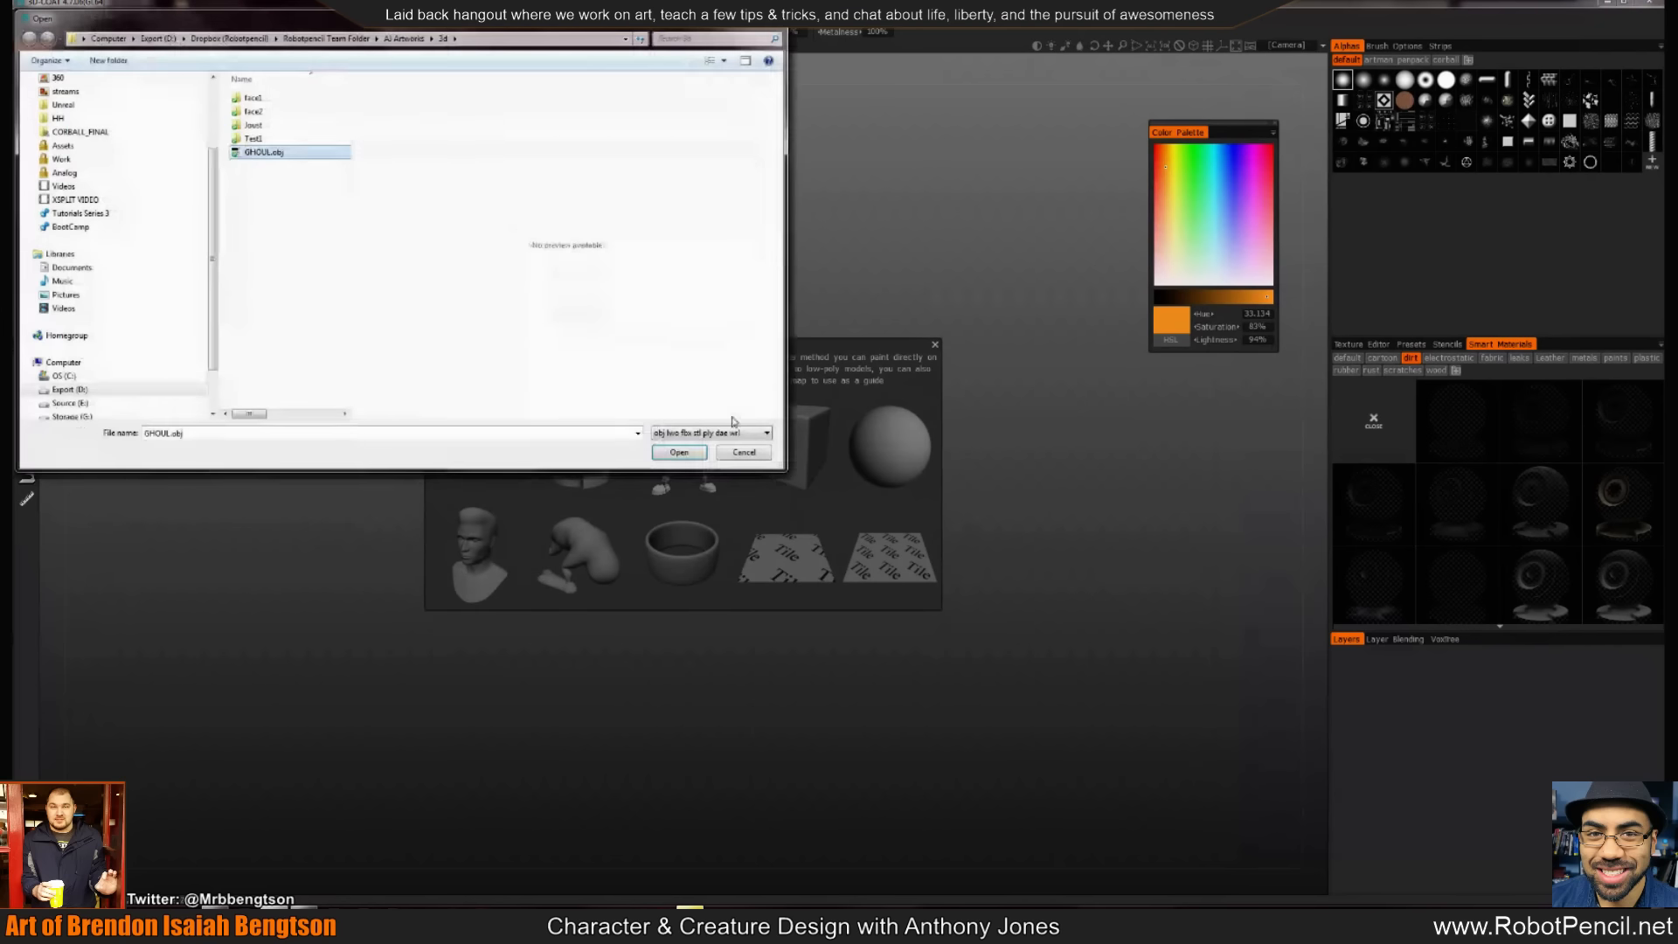
left_click(676, 451)
left_click(778, 416)
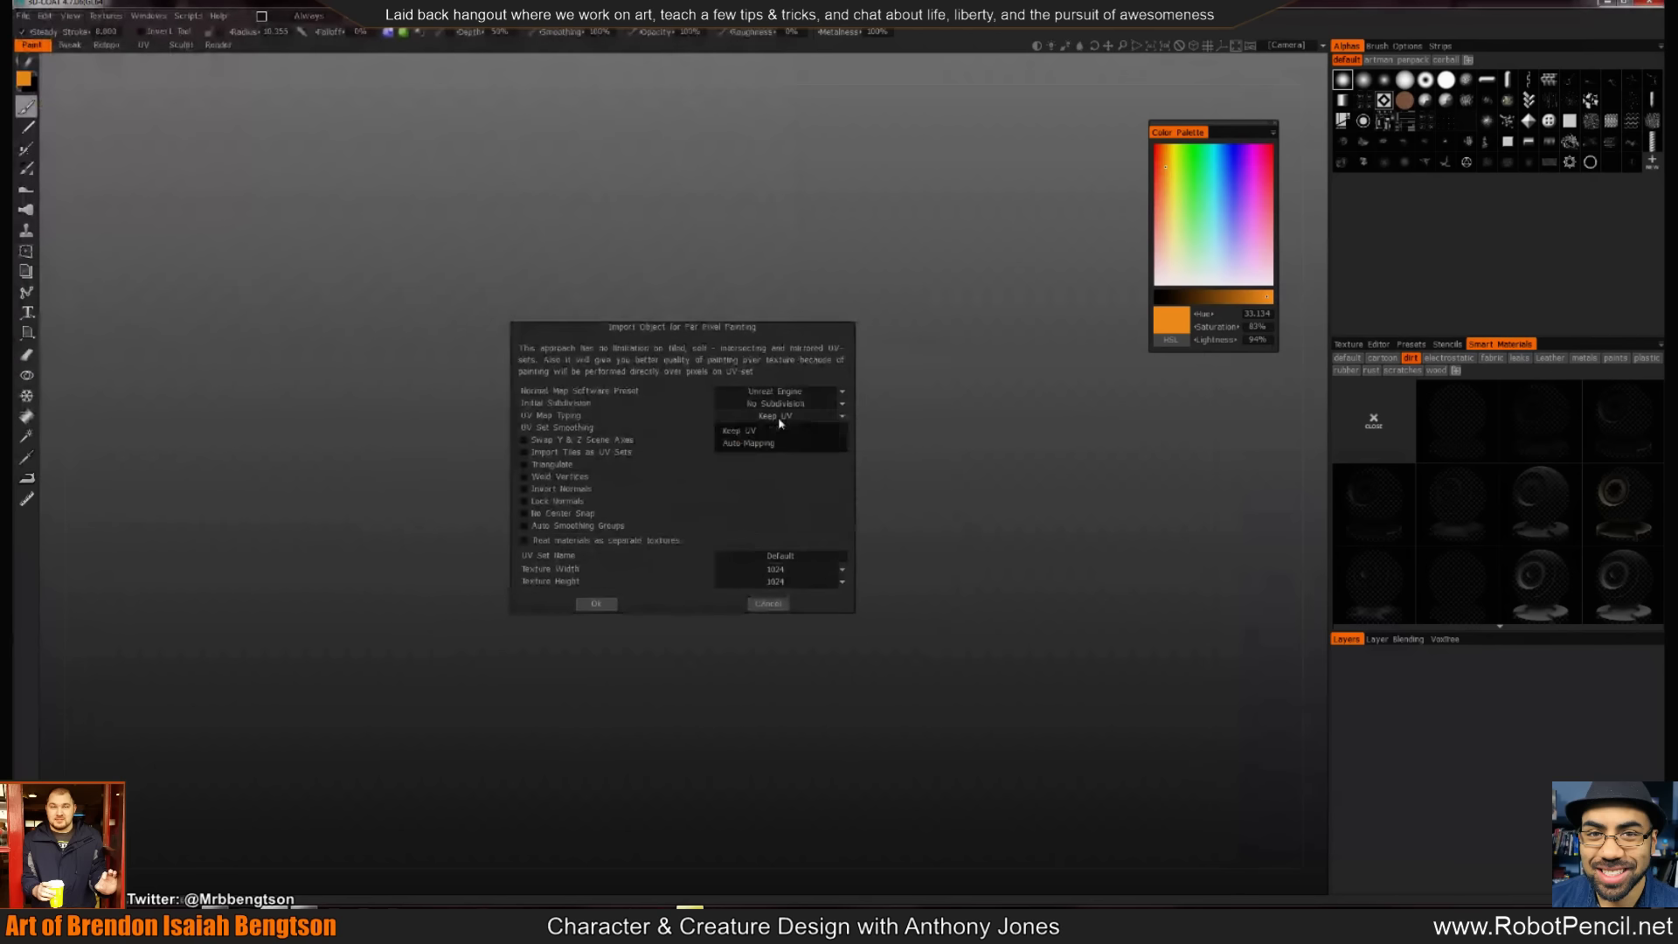
left_click(776, 440)
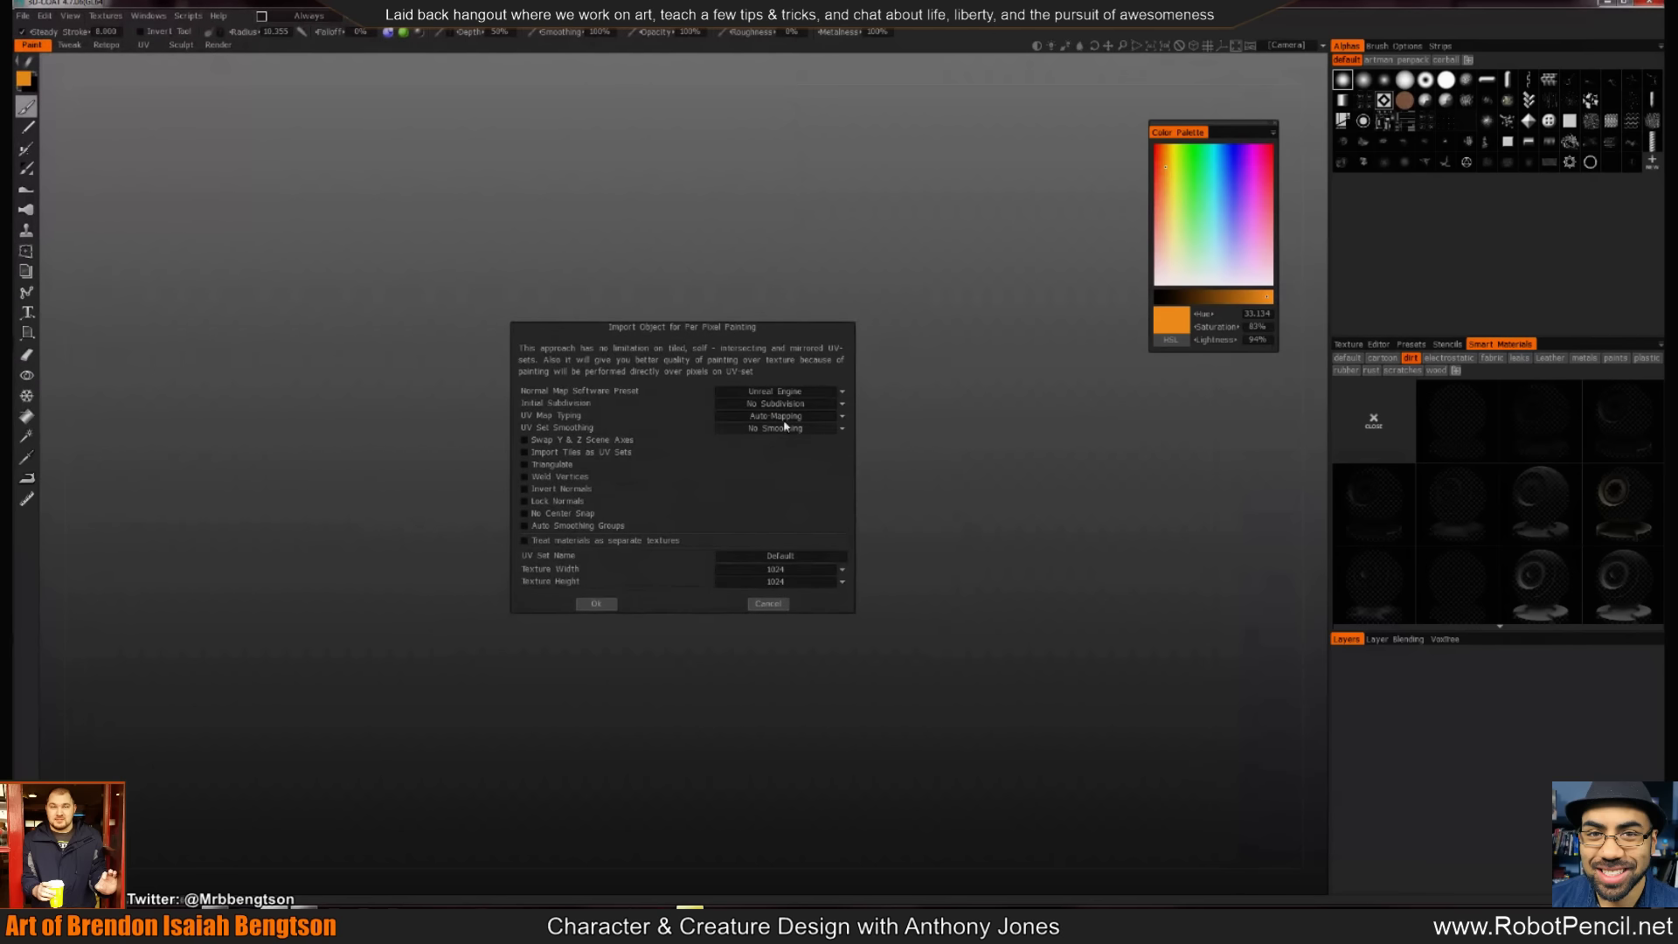
left_click(817, 569)
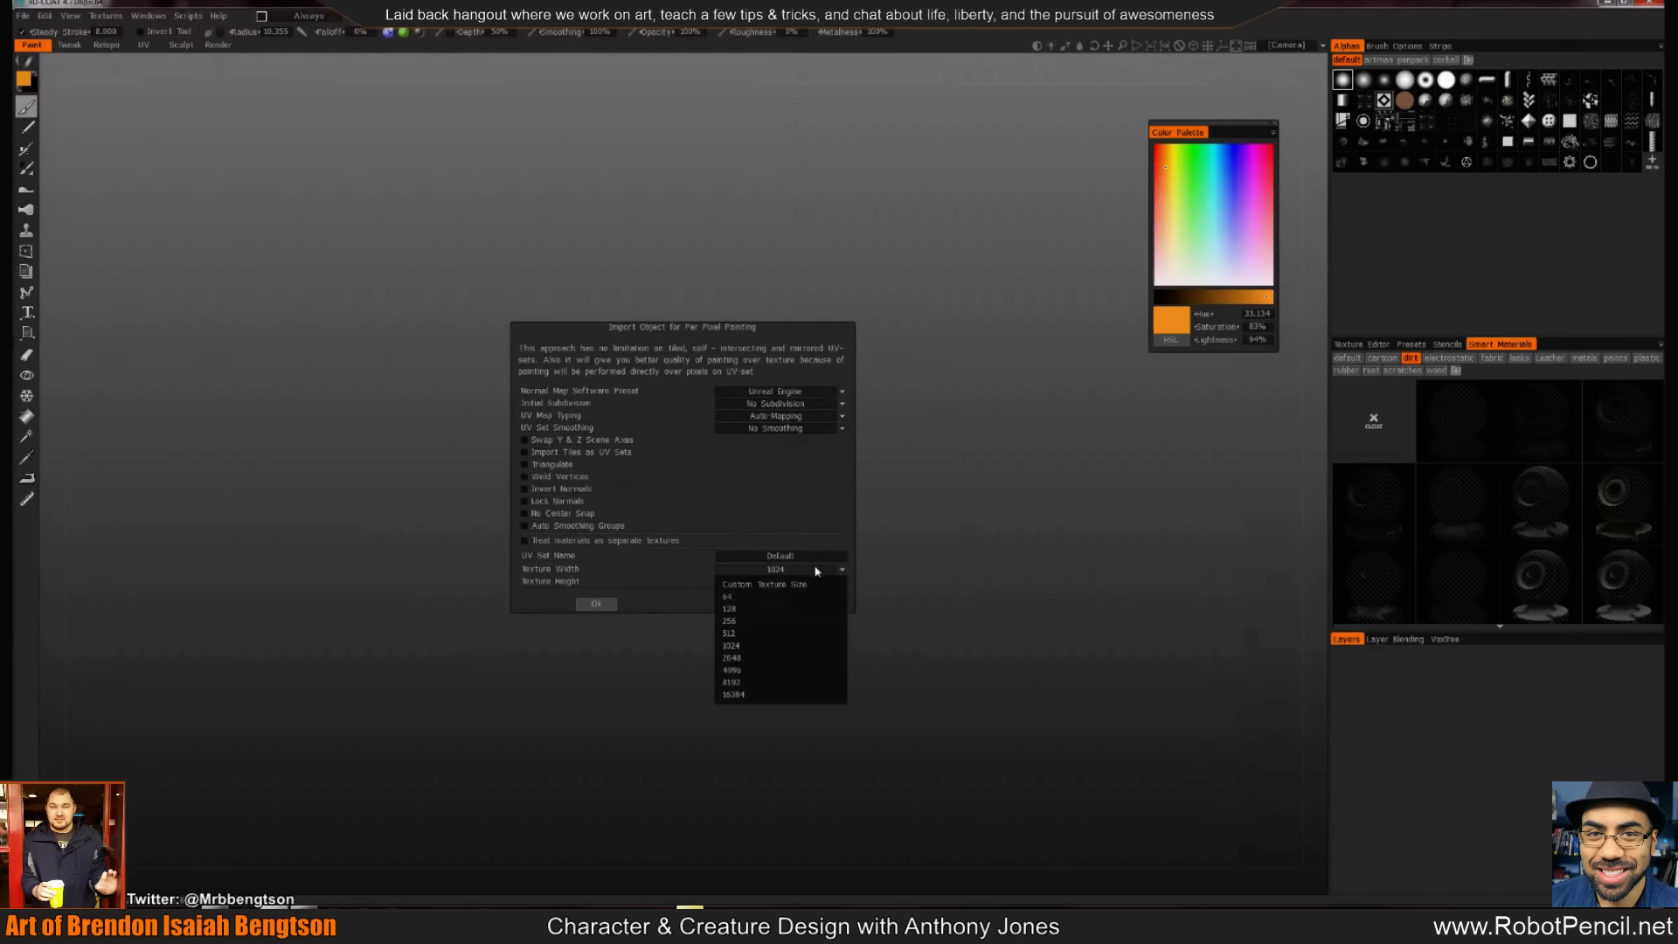
left_click(767, 645)
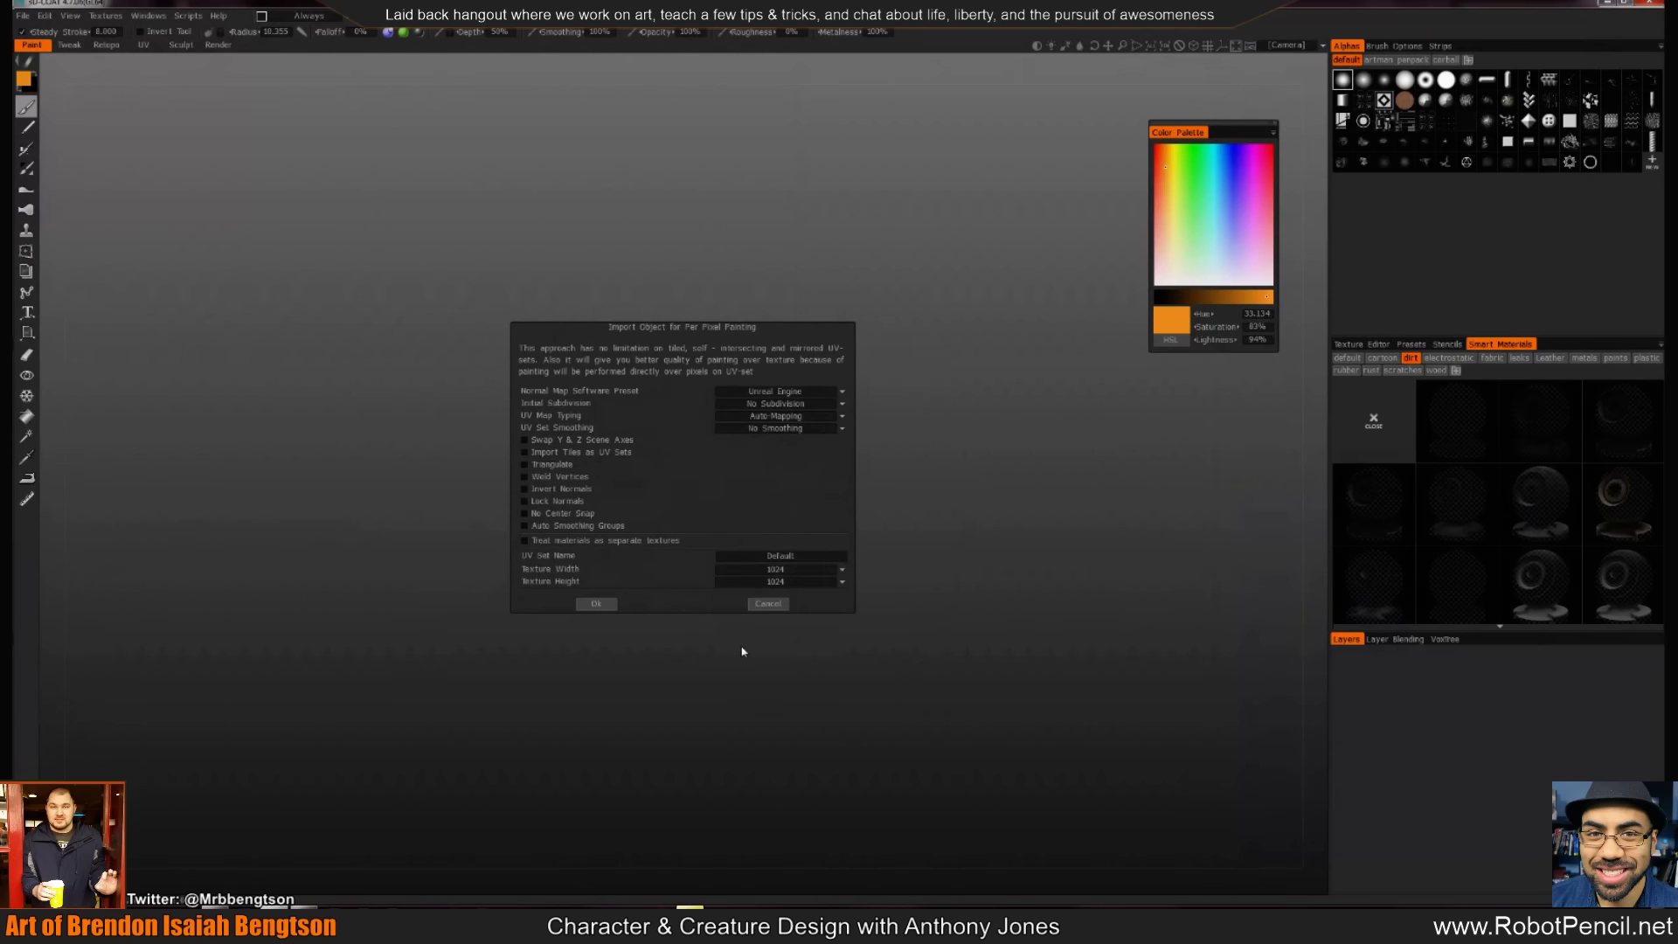
left_click(588, 608)
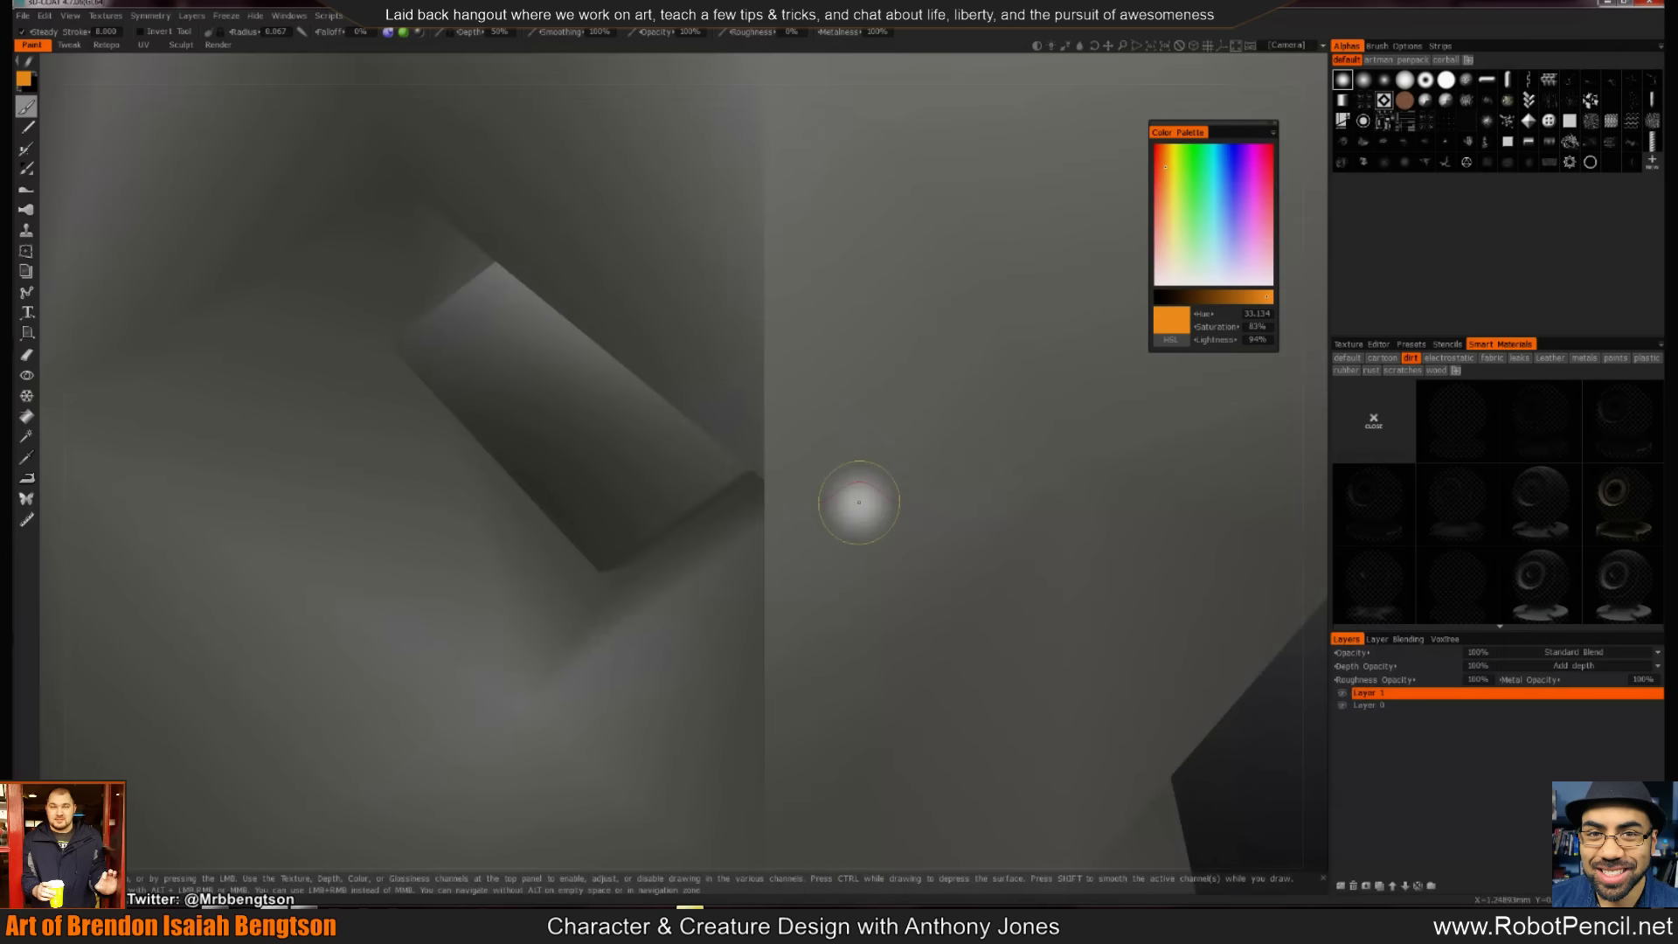
right_click_drag(843, 525, 542, 434, "alt")
left_click_drag(543, 435, 948, 483, "alt")
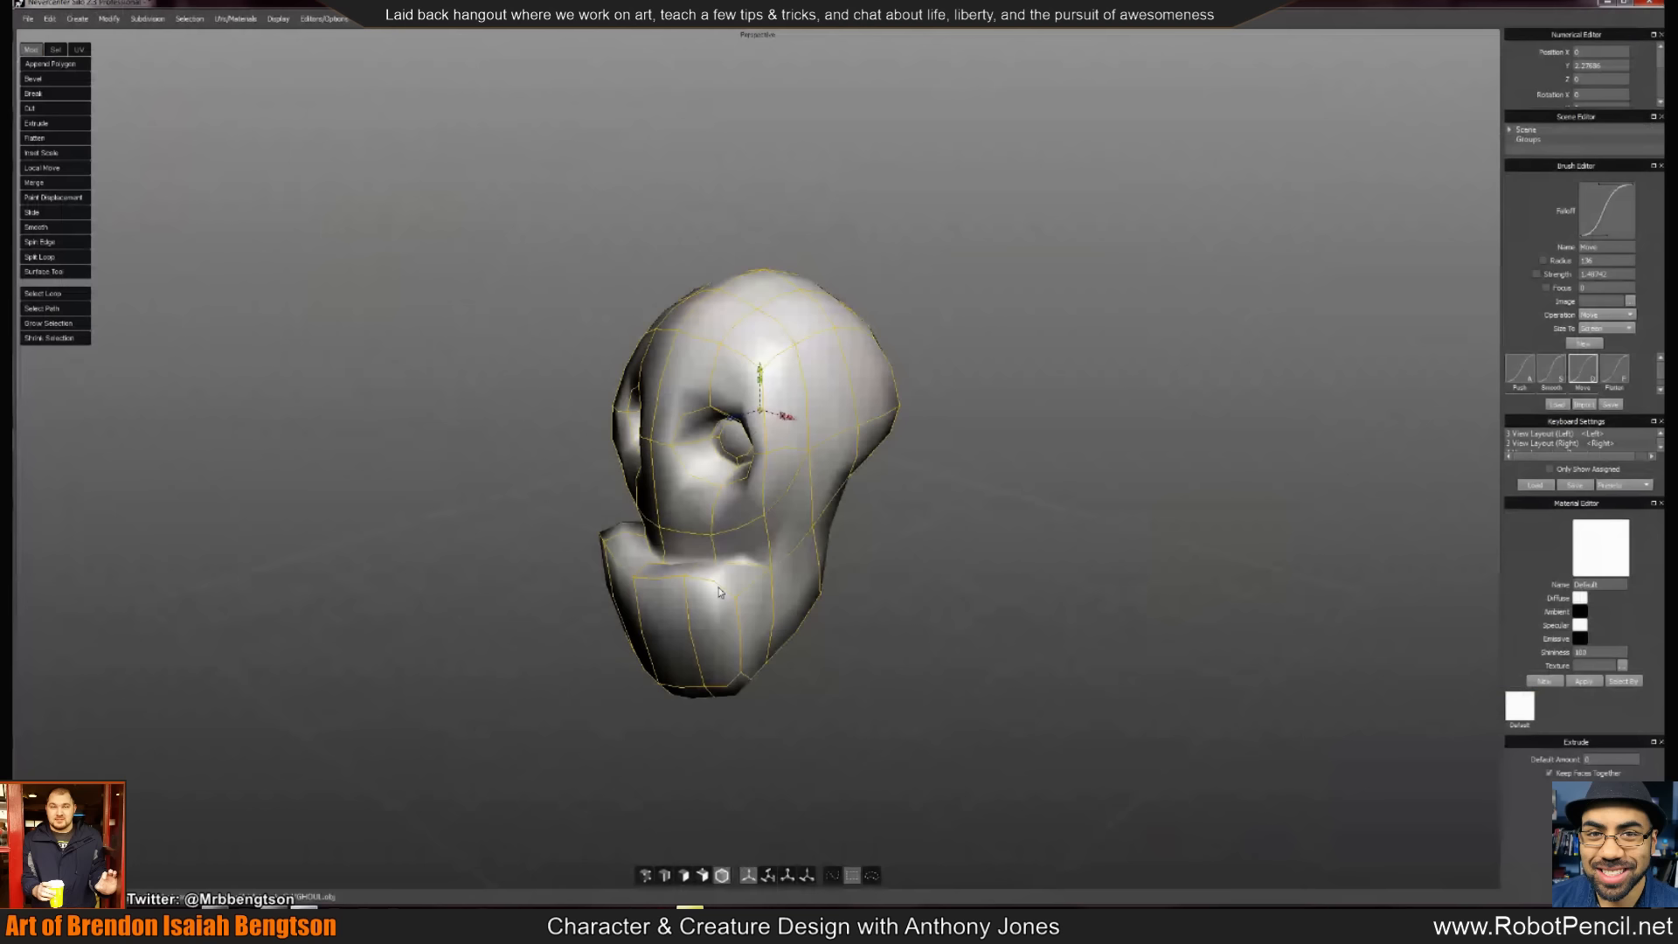
Switch to Silo, refine the head into a denser faceted mesh, and export it over the existing GHOUL.obj
left_click_drag(768, 386, 120, 160, "alt")
left_click(29, 21)
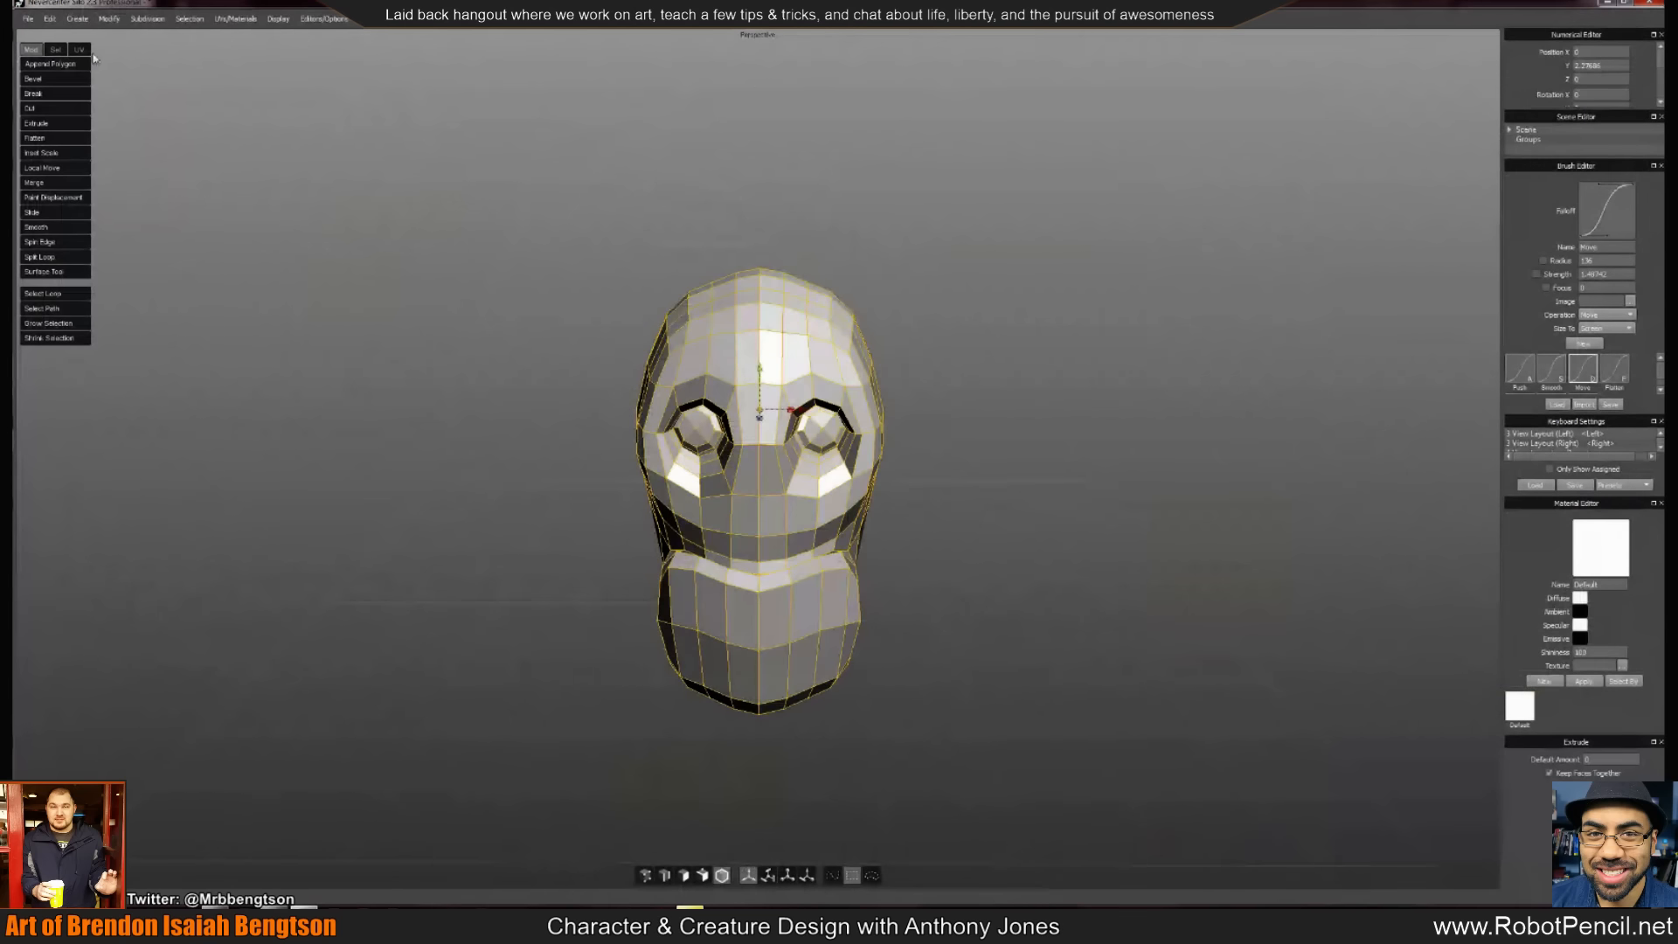
left_click(27, 24)
left_click(27, 24)
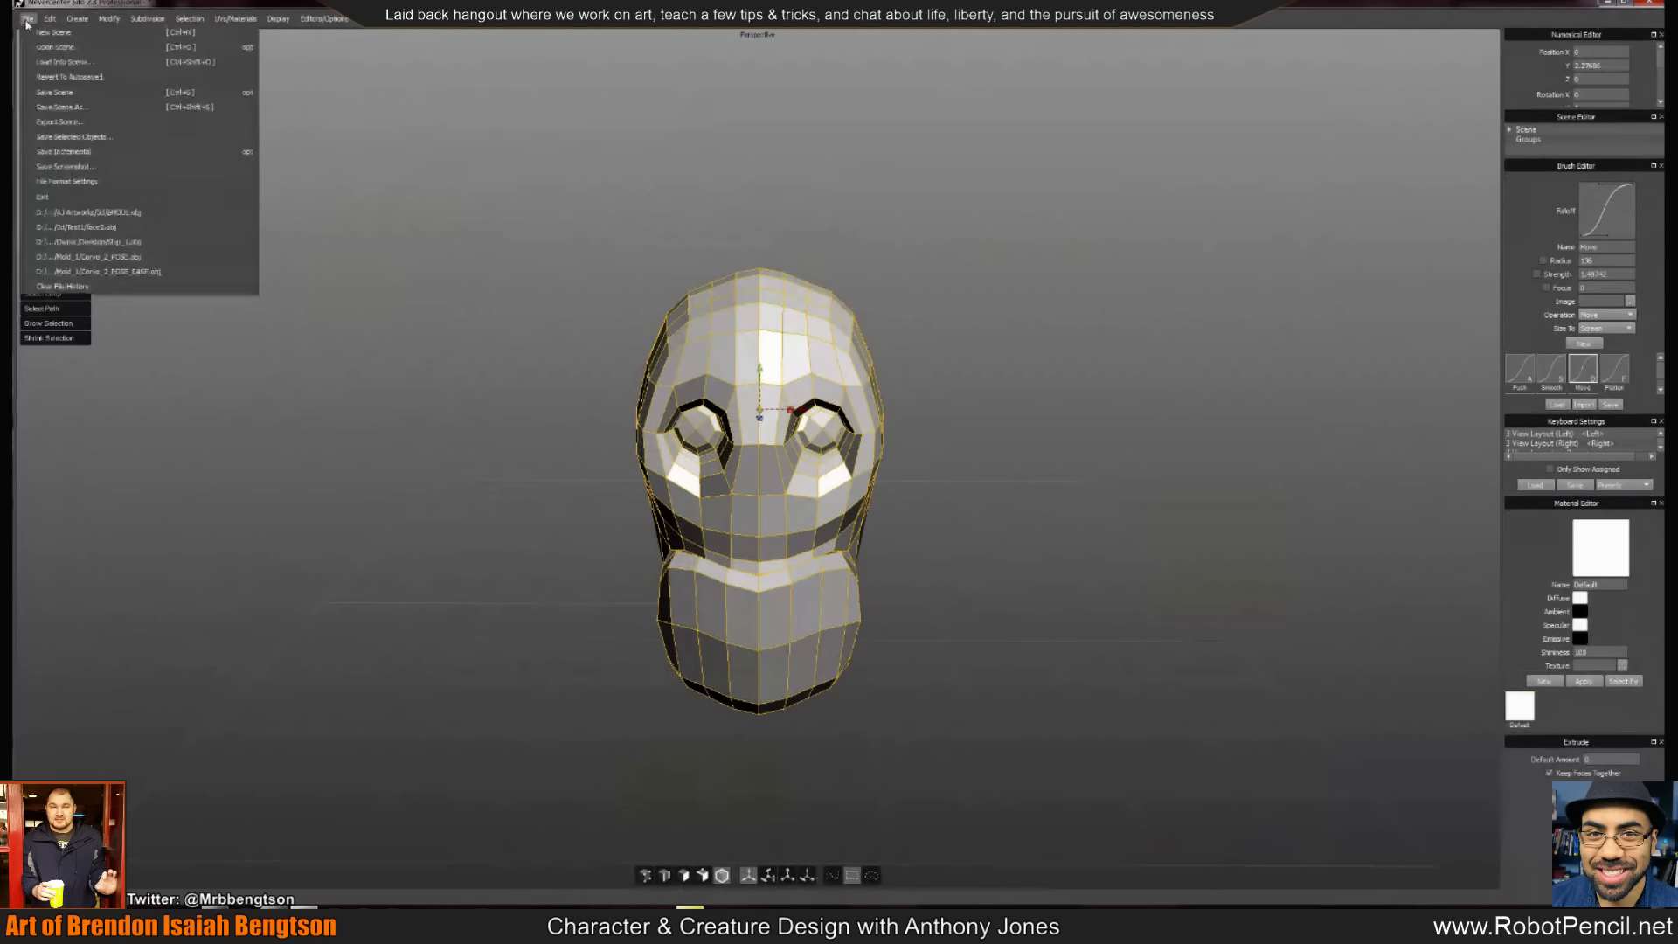
left_click(52, 116)
left_click(313, 152)
left_click(679, 452)
left_click(878, 460)
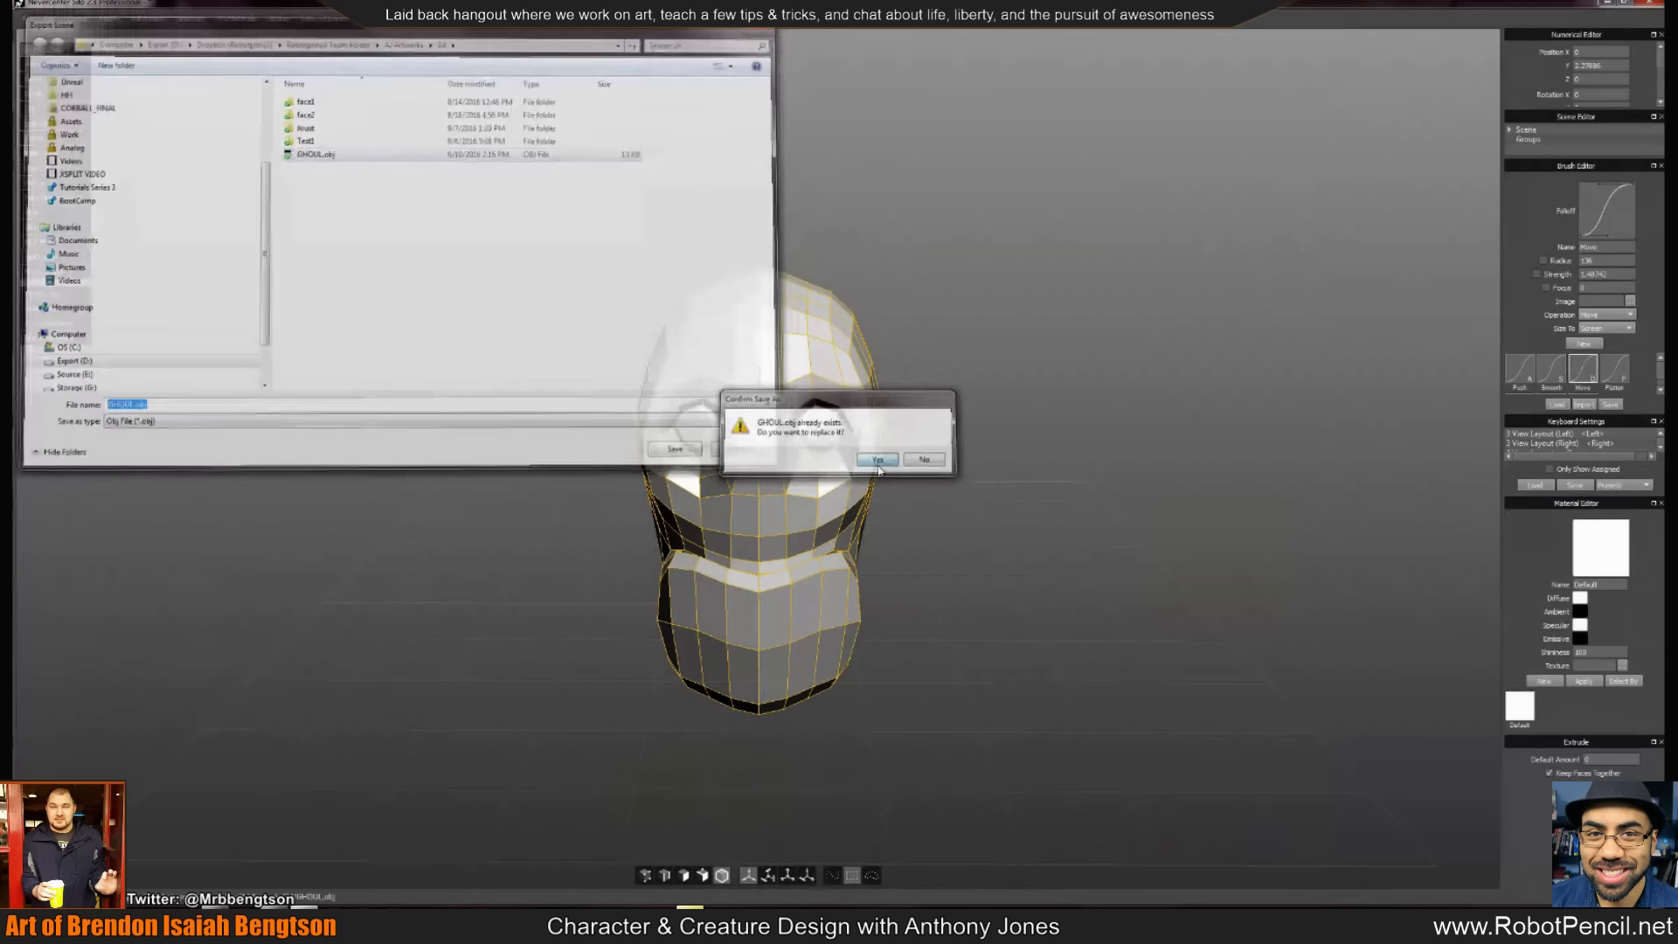
Switch back to 3D-Coat and discard the imported head by starting a new scene without saving
key("alt+Tab")
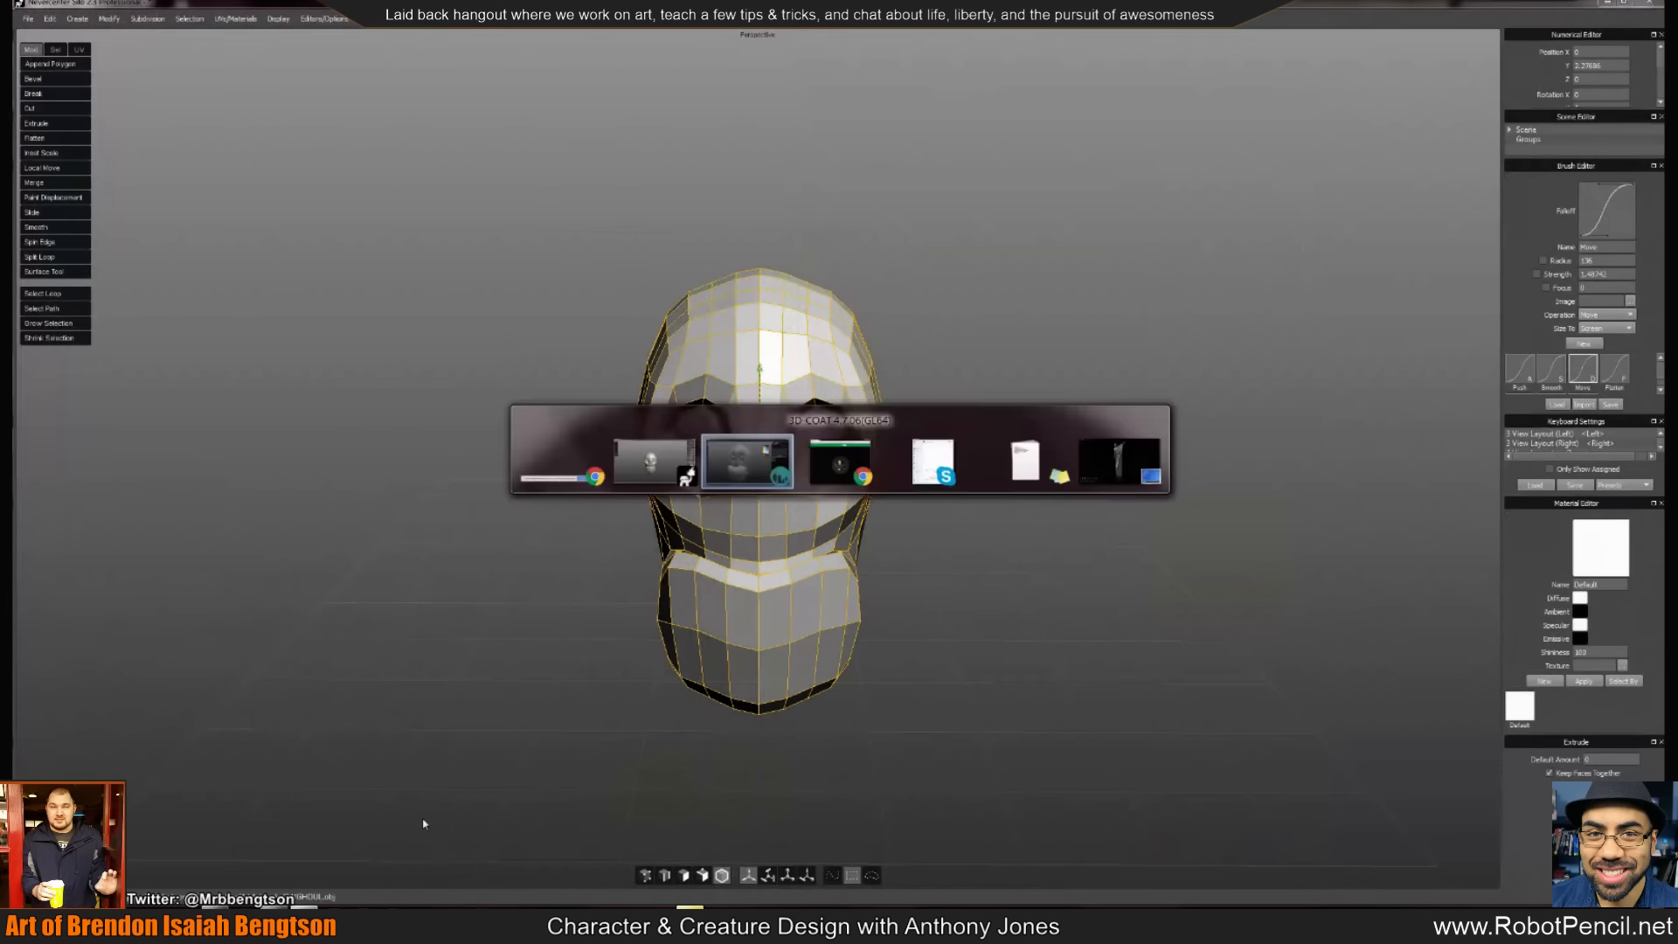
left_click(679, 493)
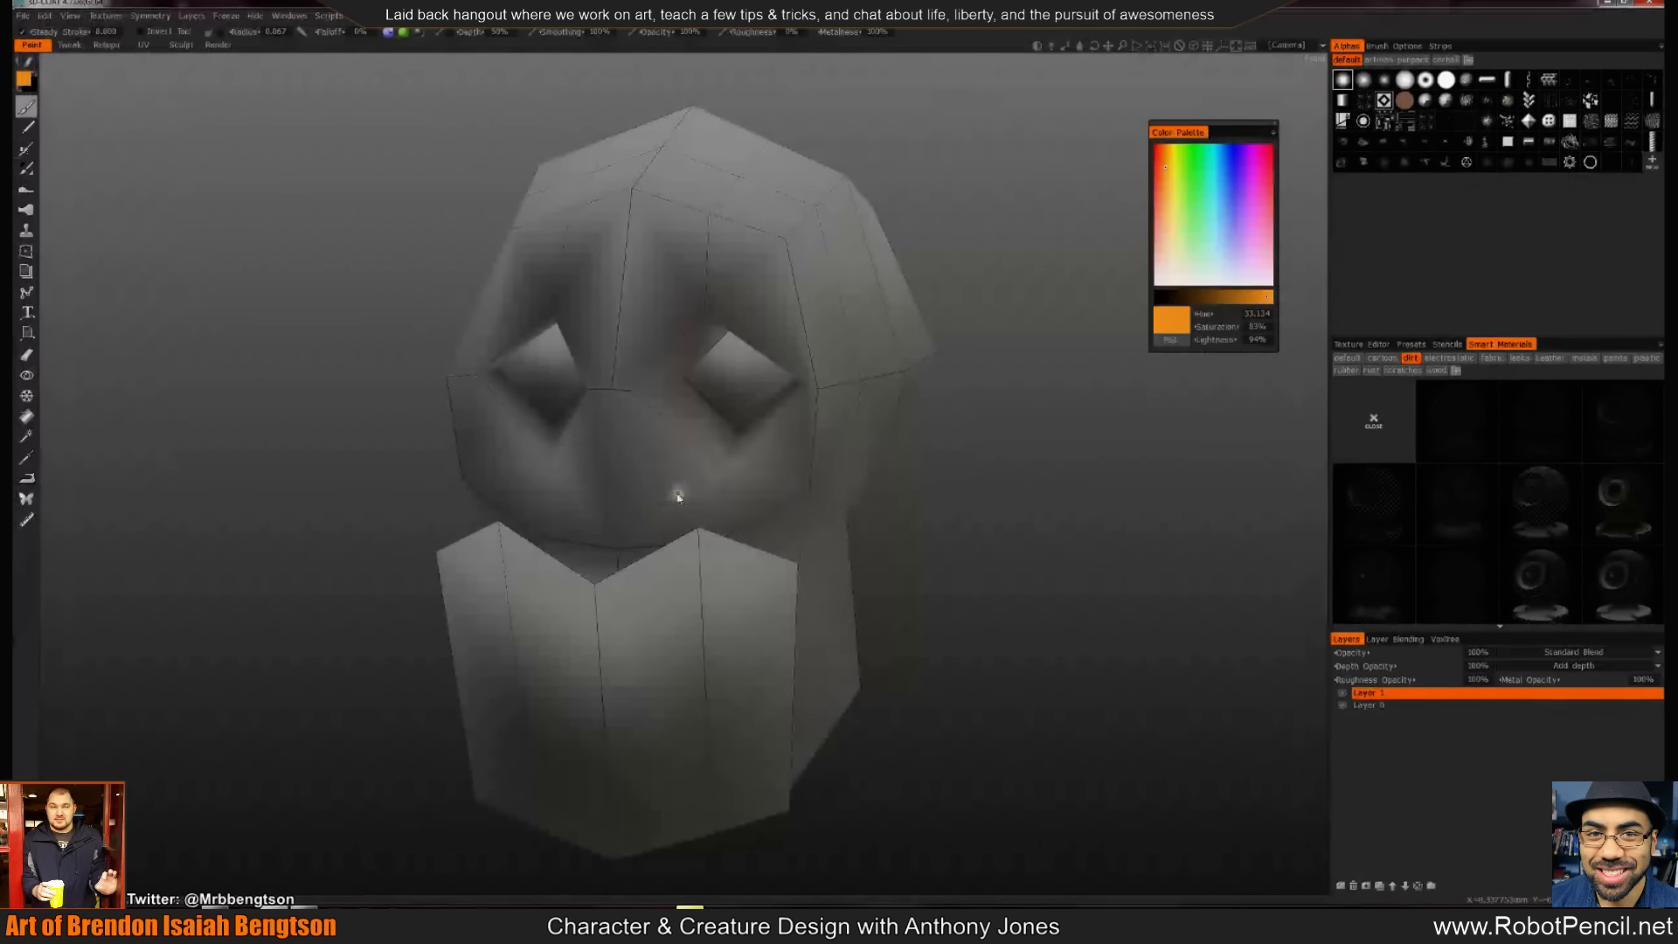
Try to import the updated GHOUL.obj for per-pixel painting with the UV map type left at Keep UV
left_click(796, 533)
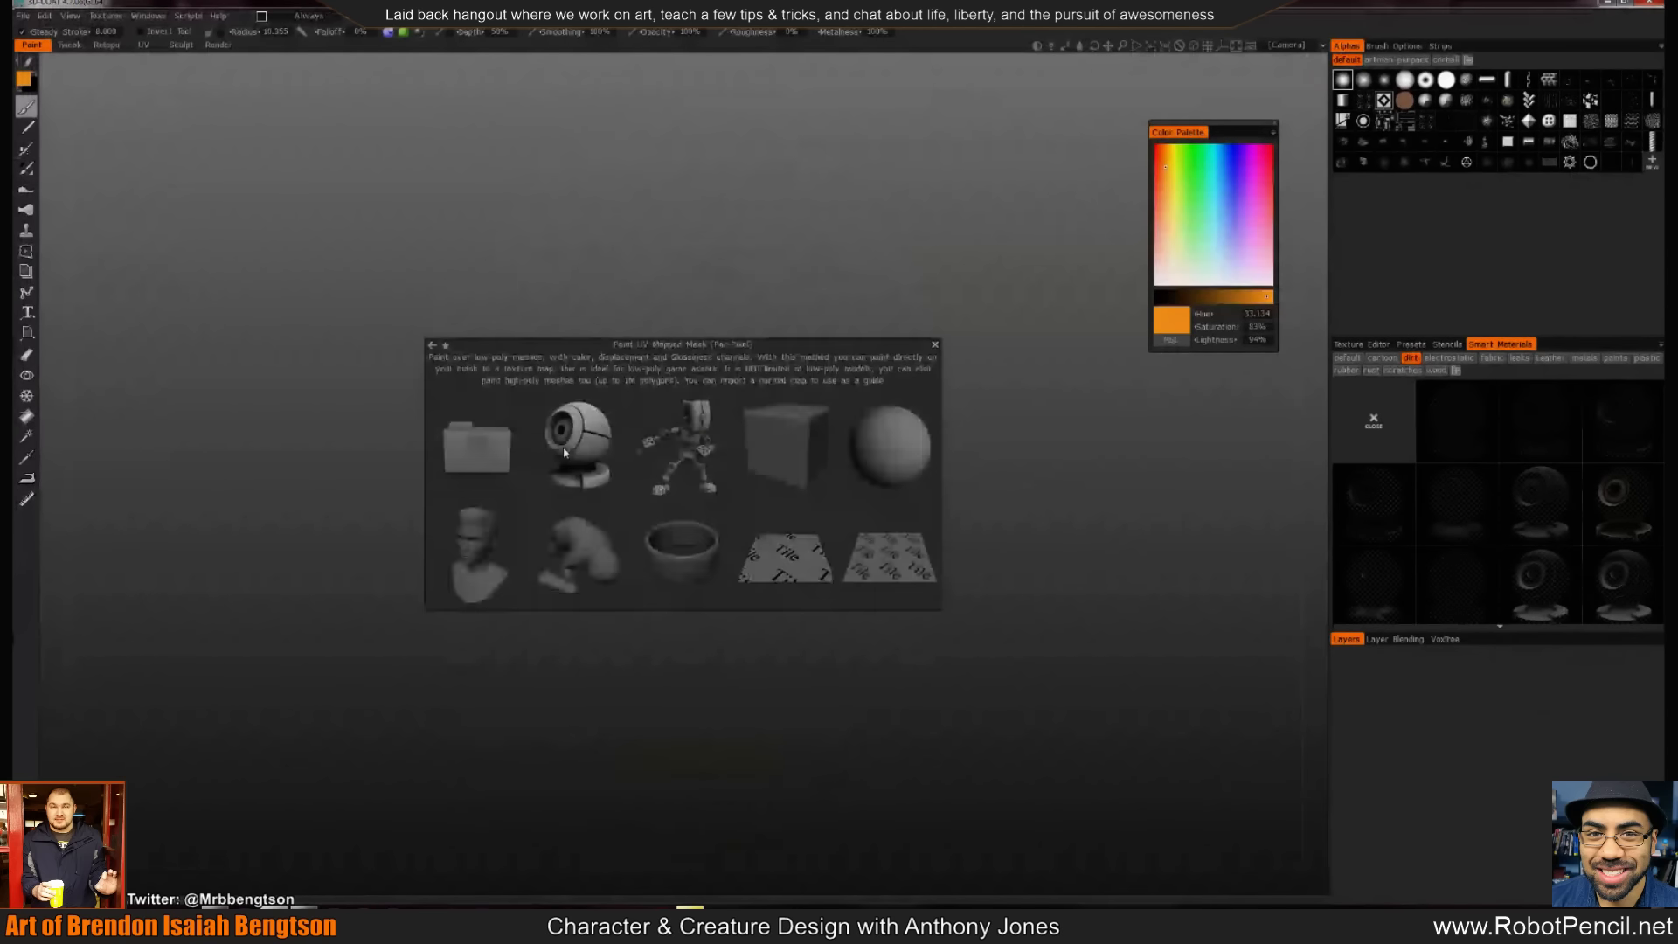
left_click(477, 446)
left_click(264, 152)
left_click(680, 452)
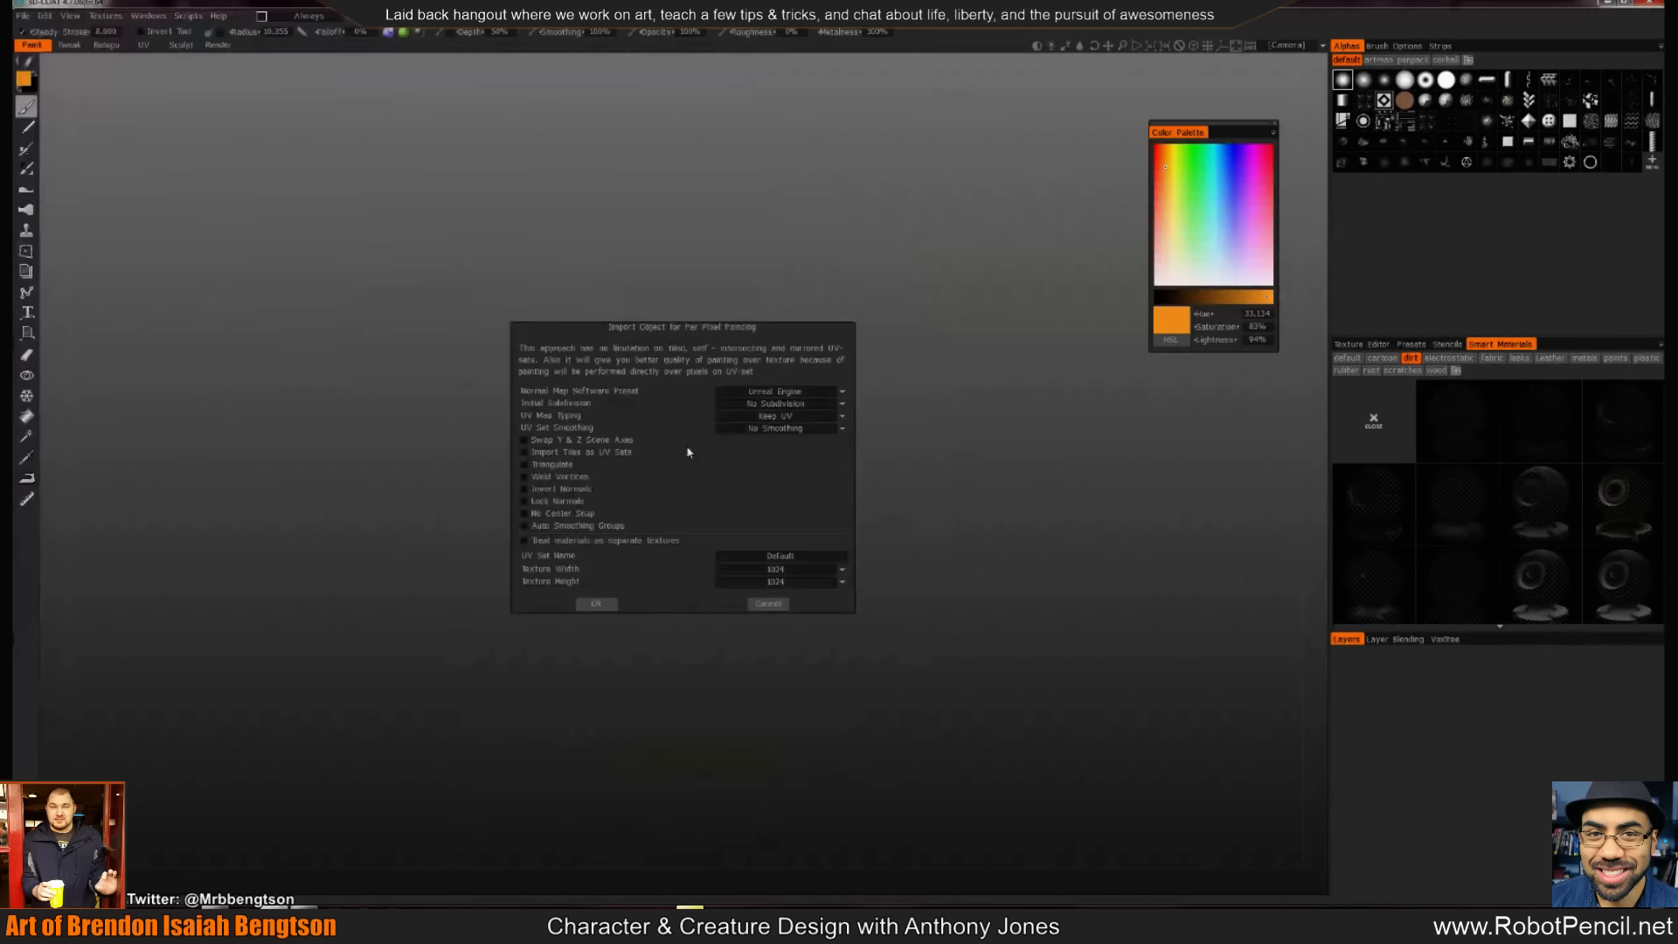
left_click(595, 605)
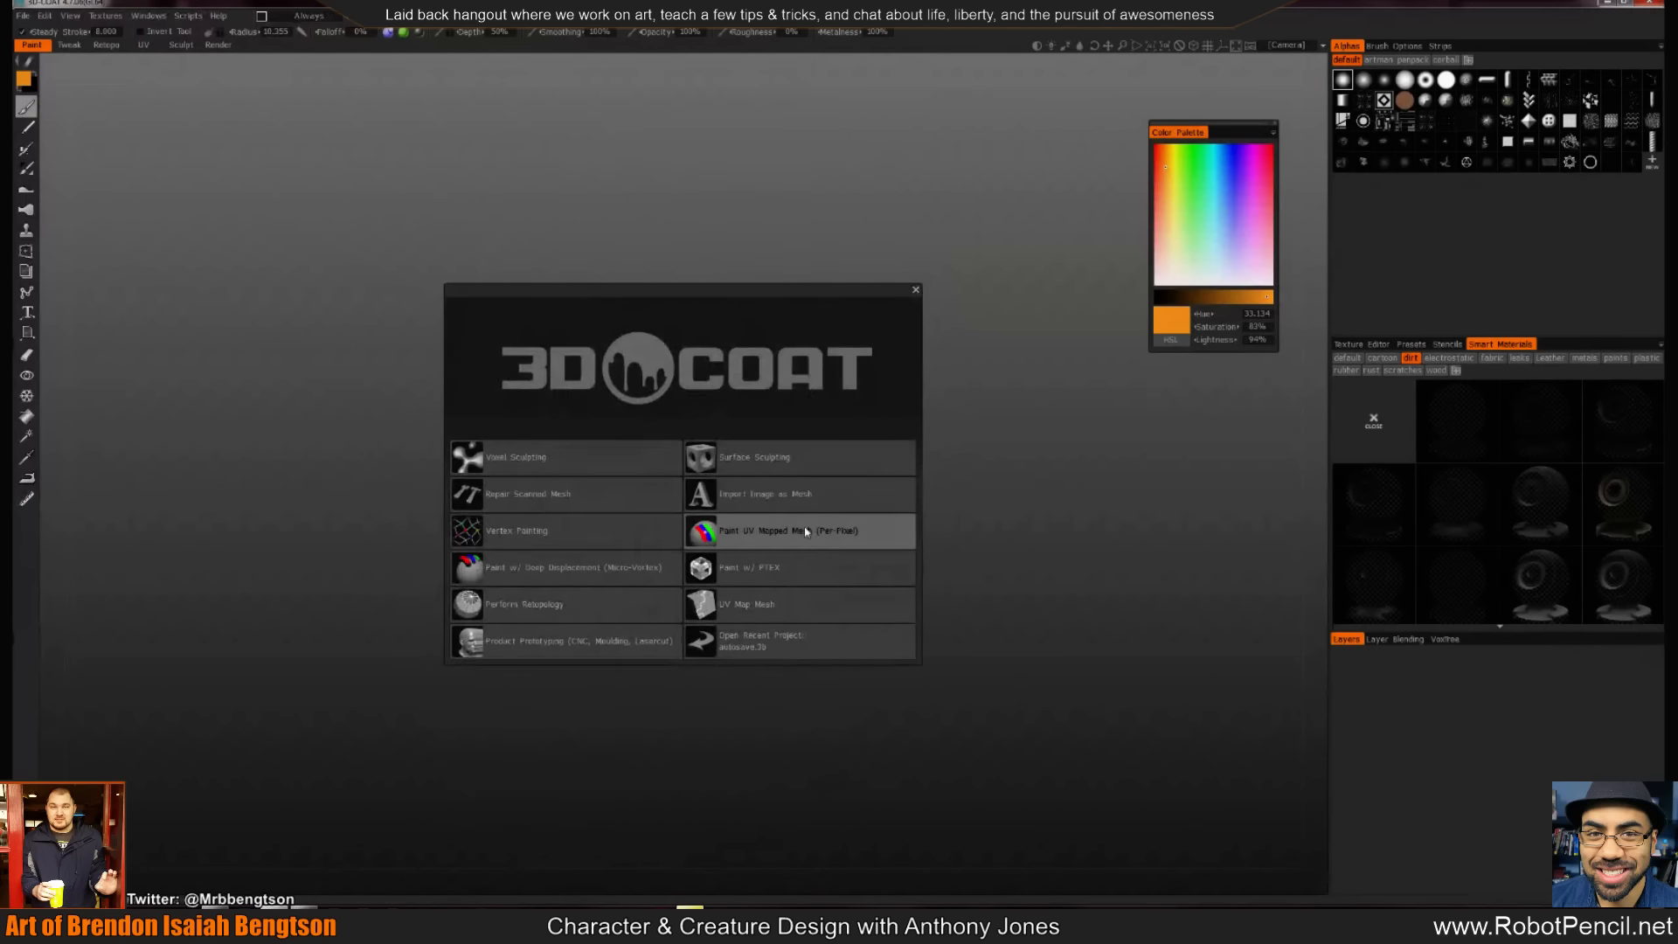
Import the updated GHOUL.obj for per-pixel painting with the UV map type set to Auto Mapping
left_click(796, 533)
left_click(476, 446)
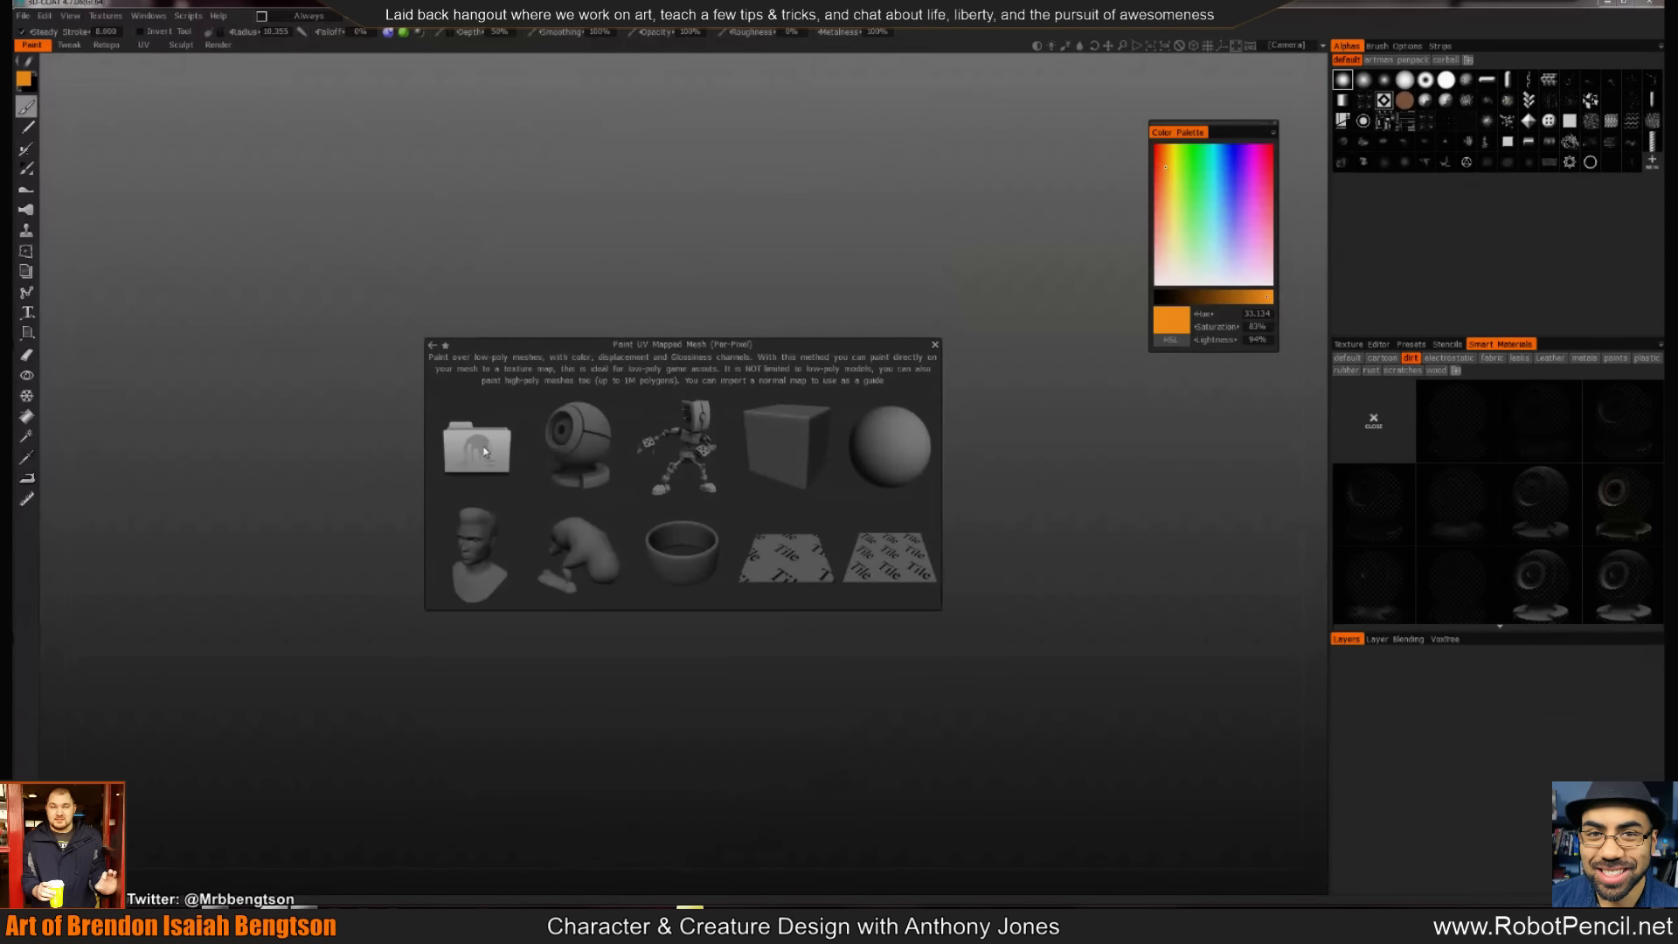
left_click(262, 152)
left_click(679, 452)
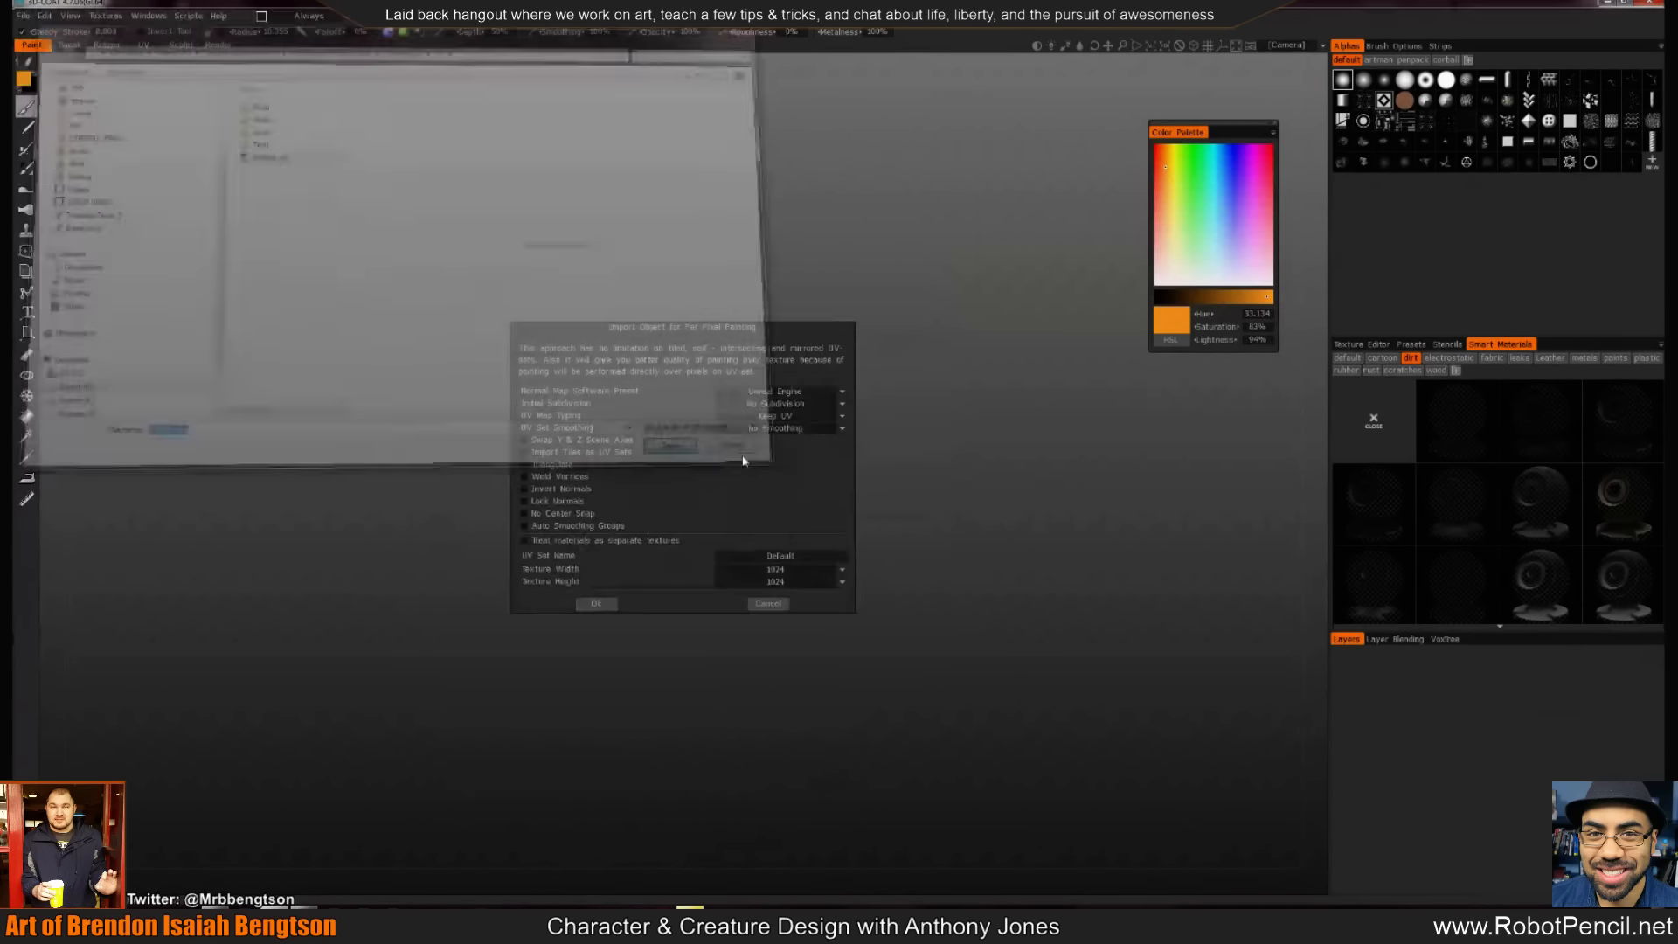
left_click(769, 417)
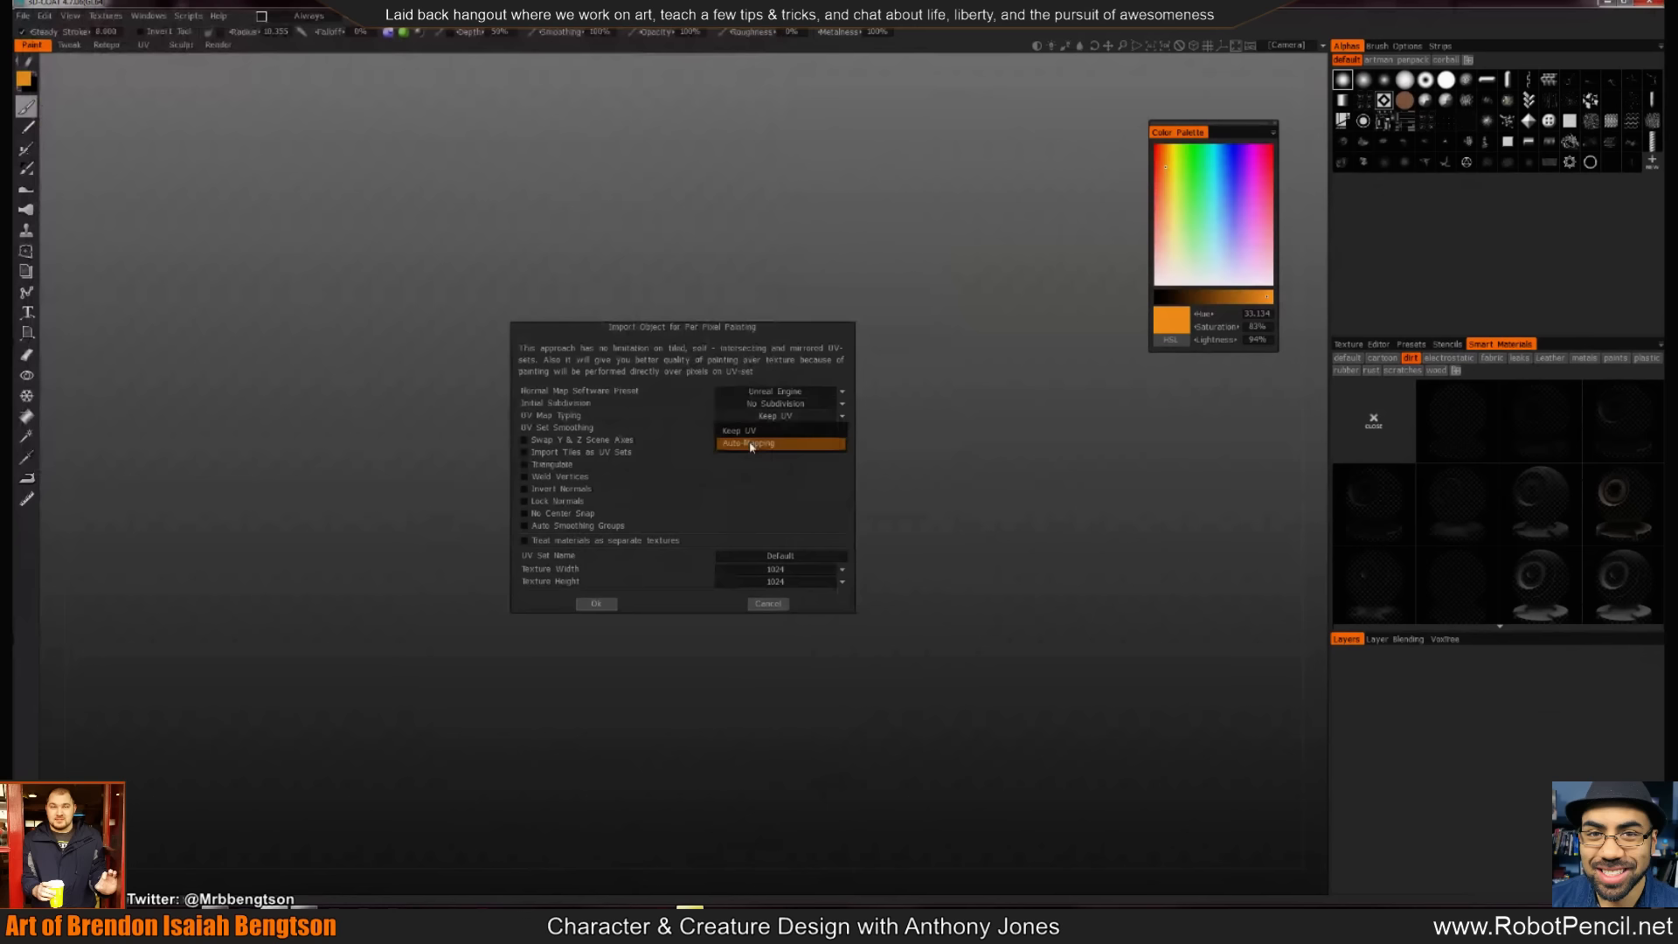
left_click(765, 439)
left_click(597, 604)
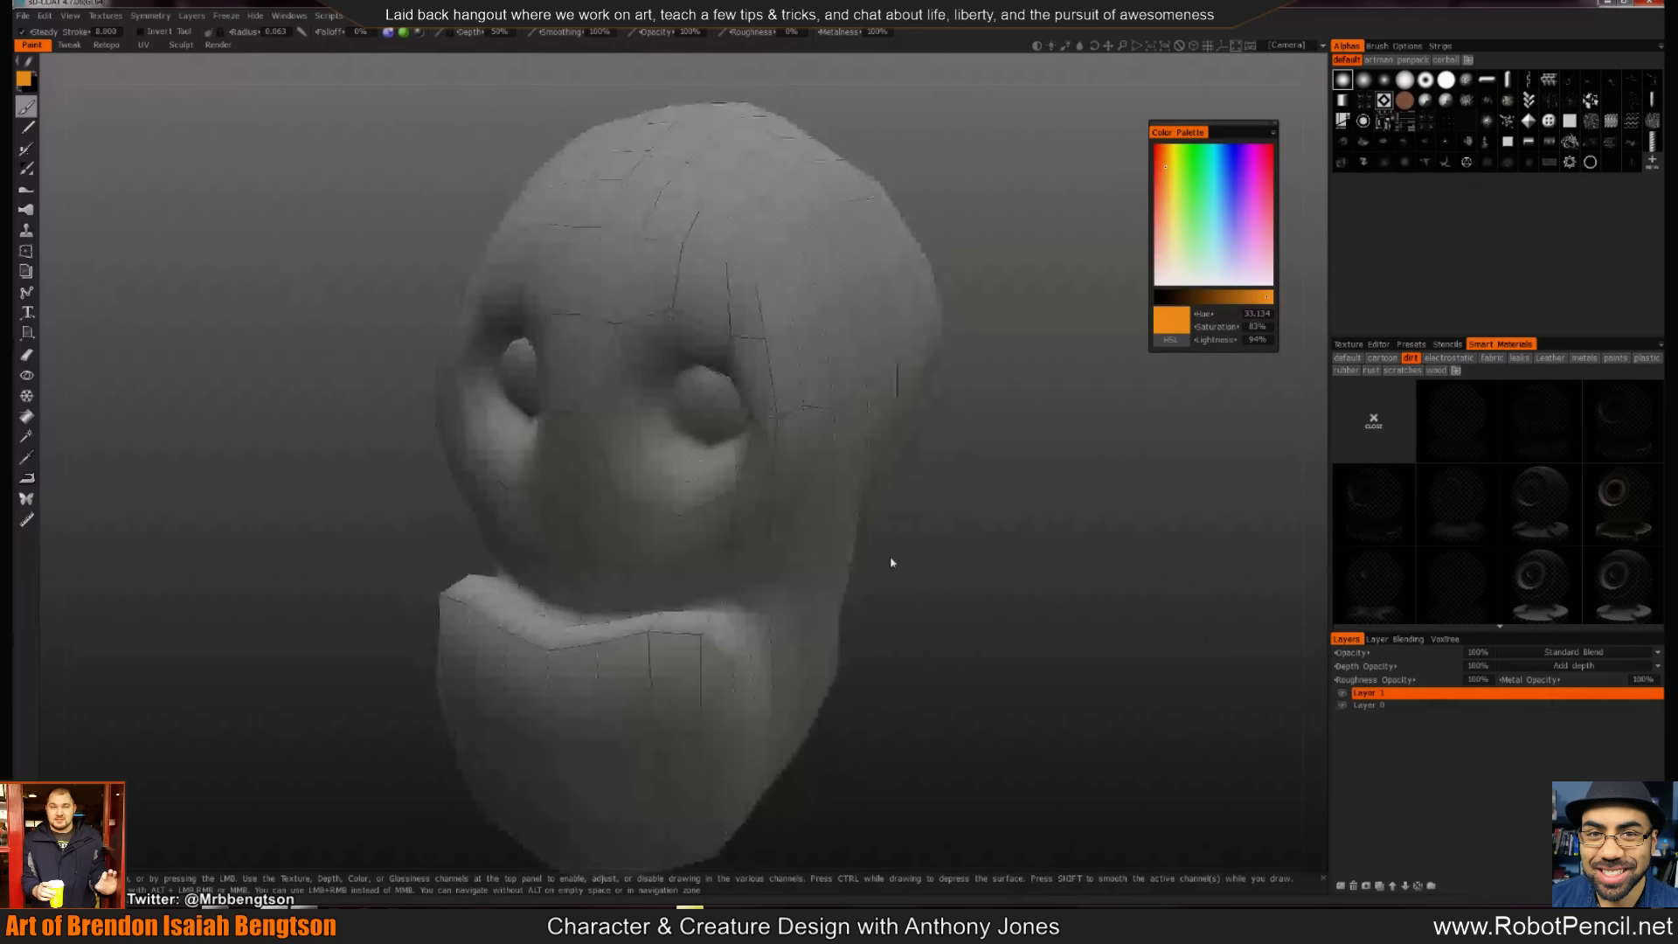
mouse_move(908, 540)
left_mouse_down()
mouse_move(985, 532)
mouse_move(879, 436)
mouse_move(871, 528)
mouse_move(974, 543)
mouse_move(932, 543)
left_mouse_up()
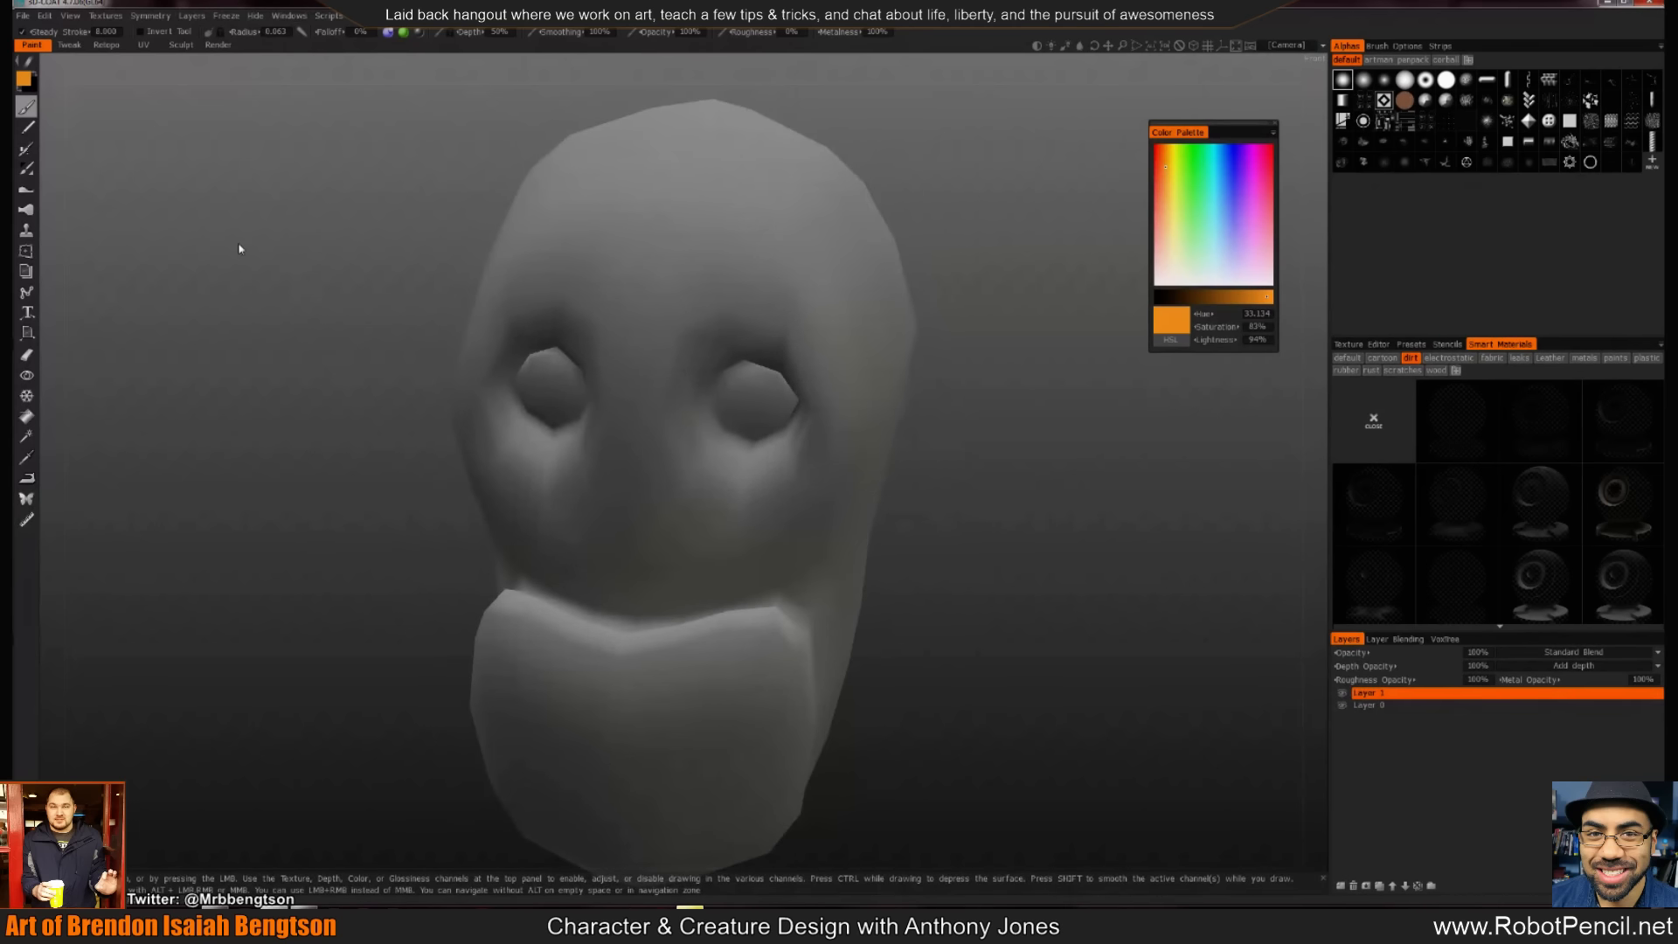
Calculate ambient occlusion for the imported head with the default settings
key("2")
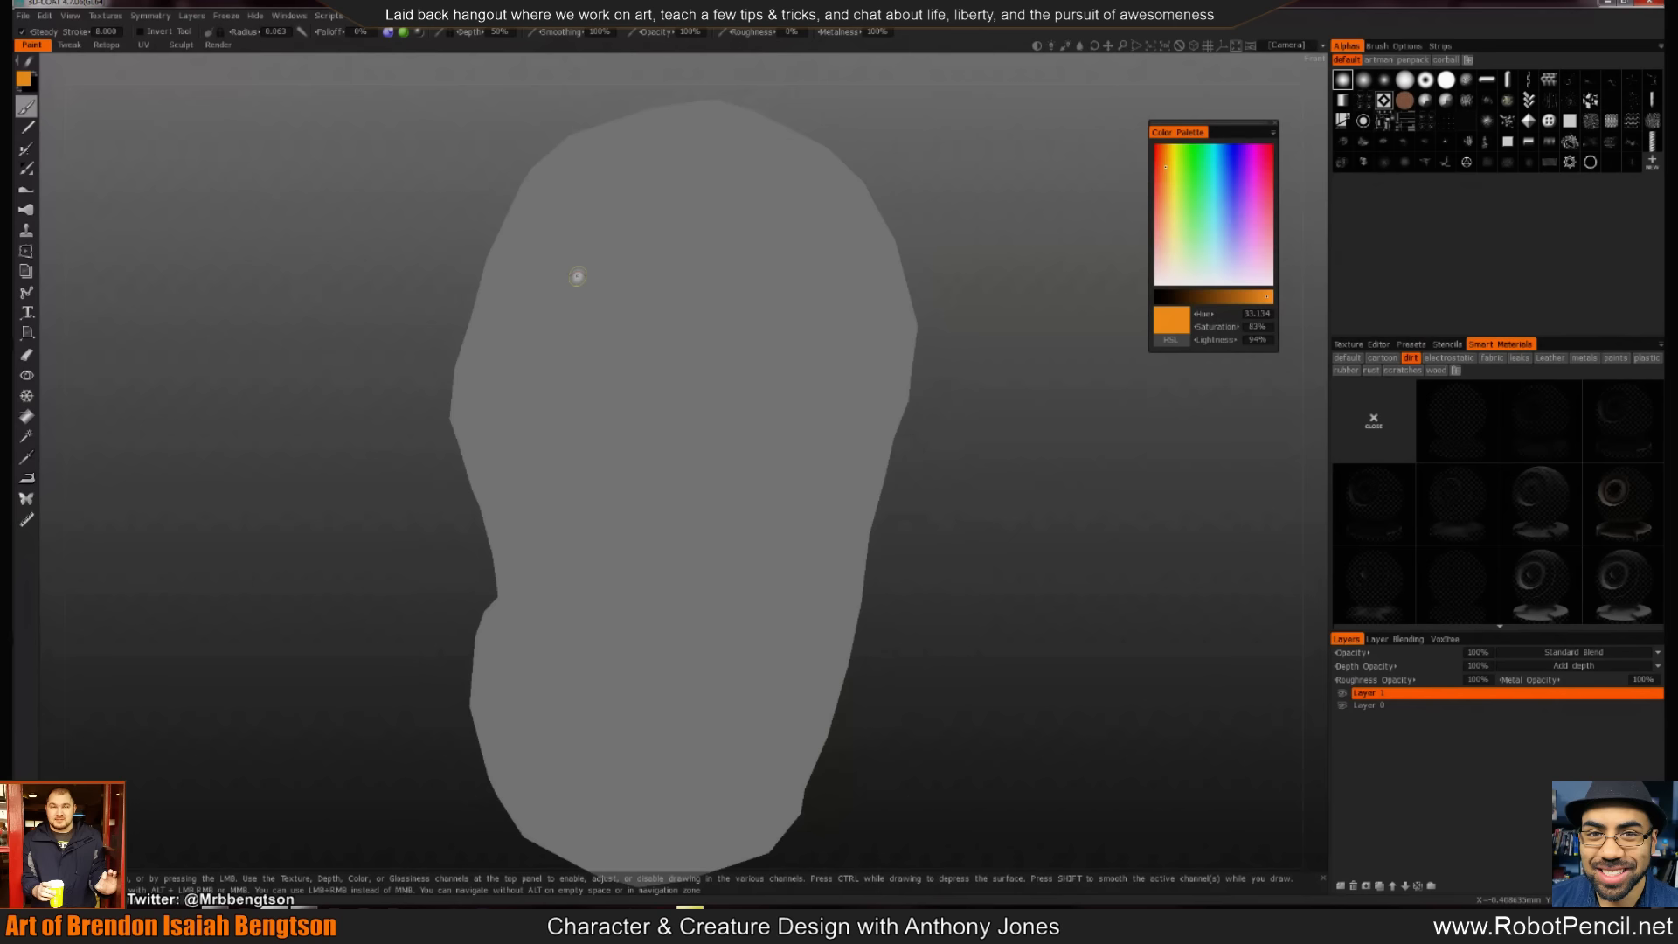
key("1")
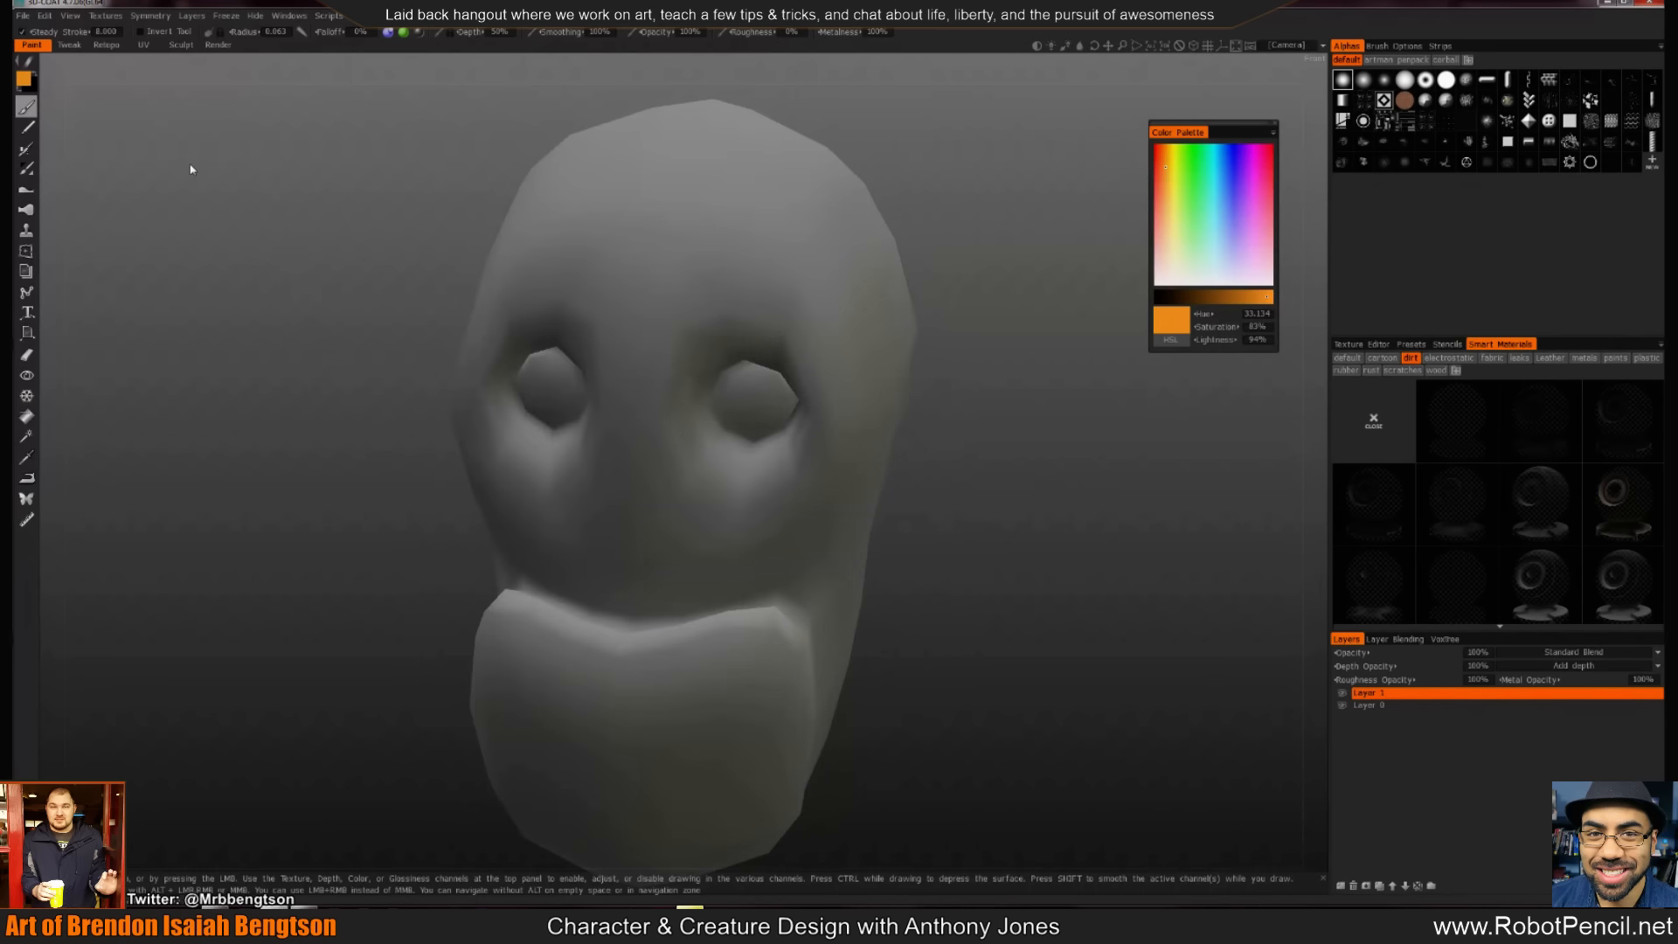
left_click(105, 16)
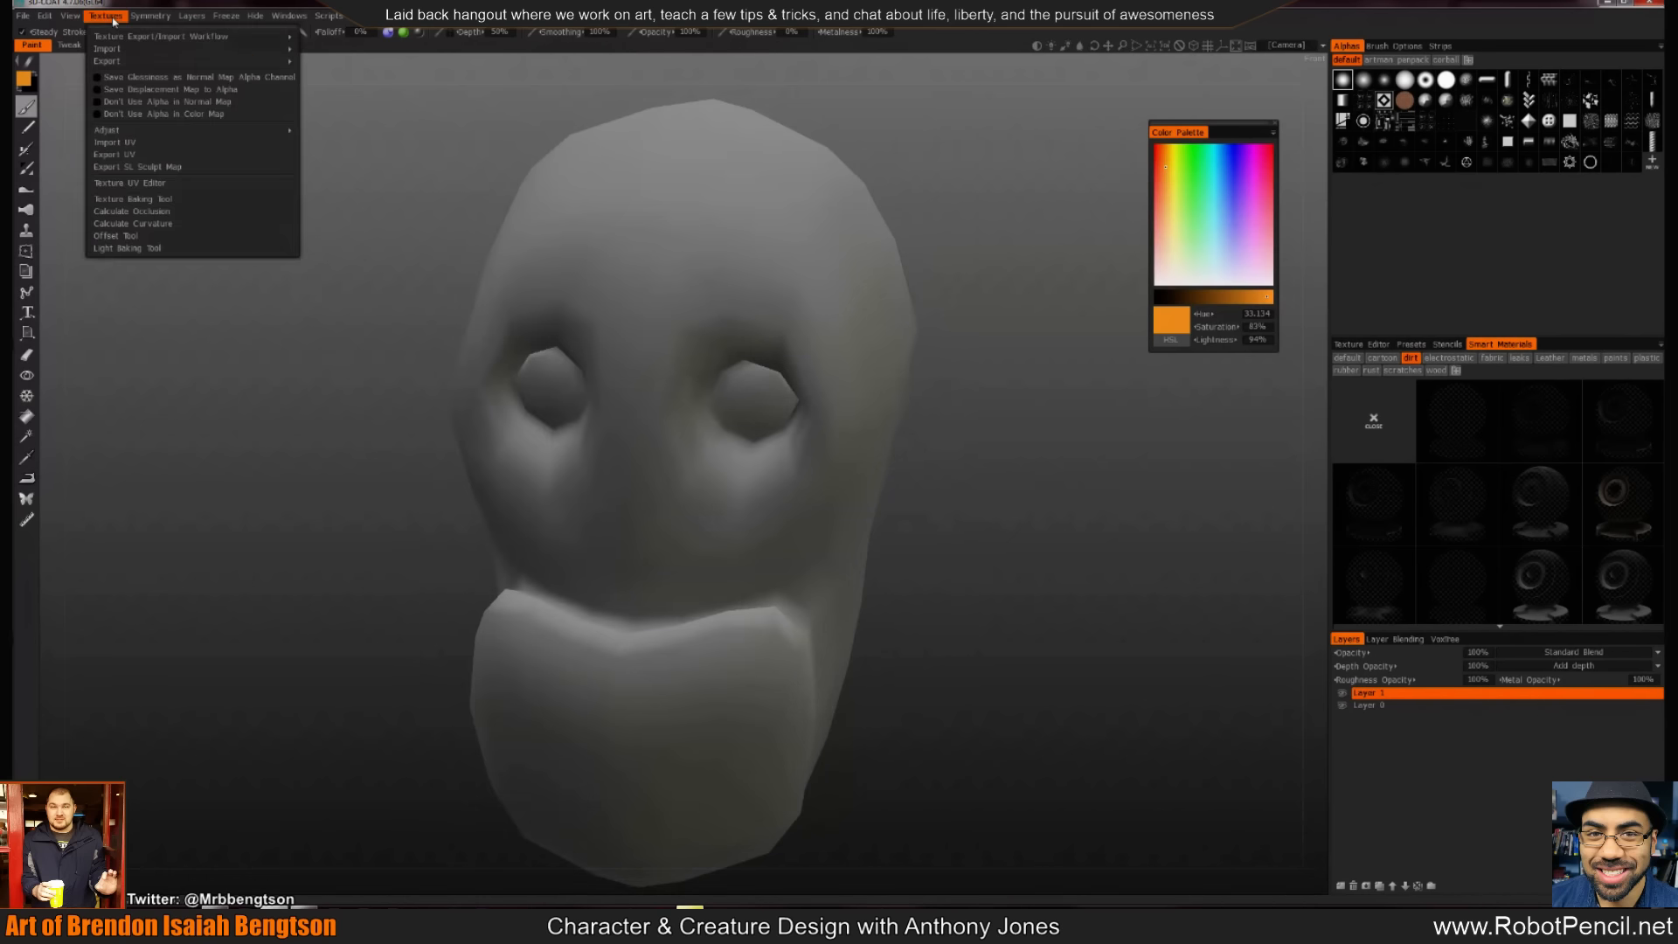
left_click(140, 218)
left_click(592, 525)
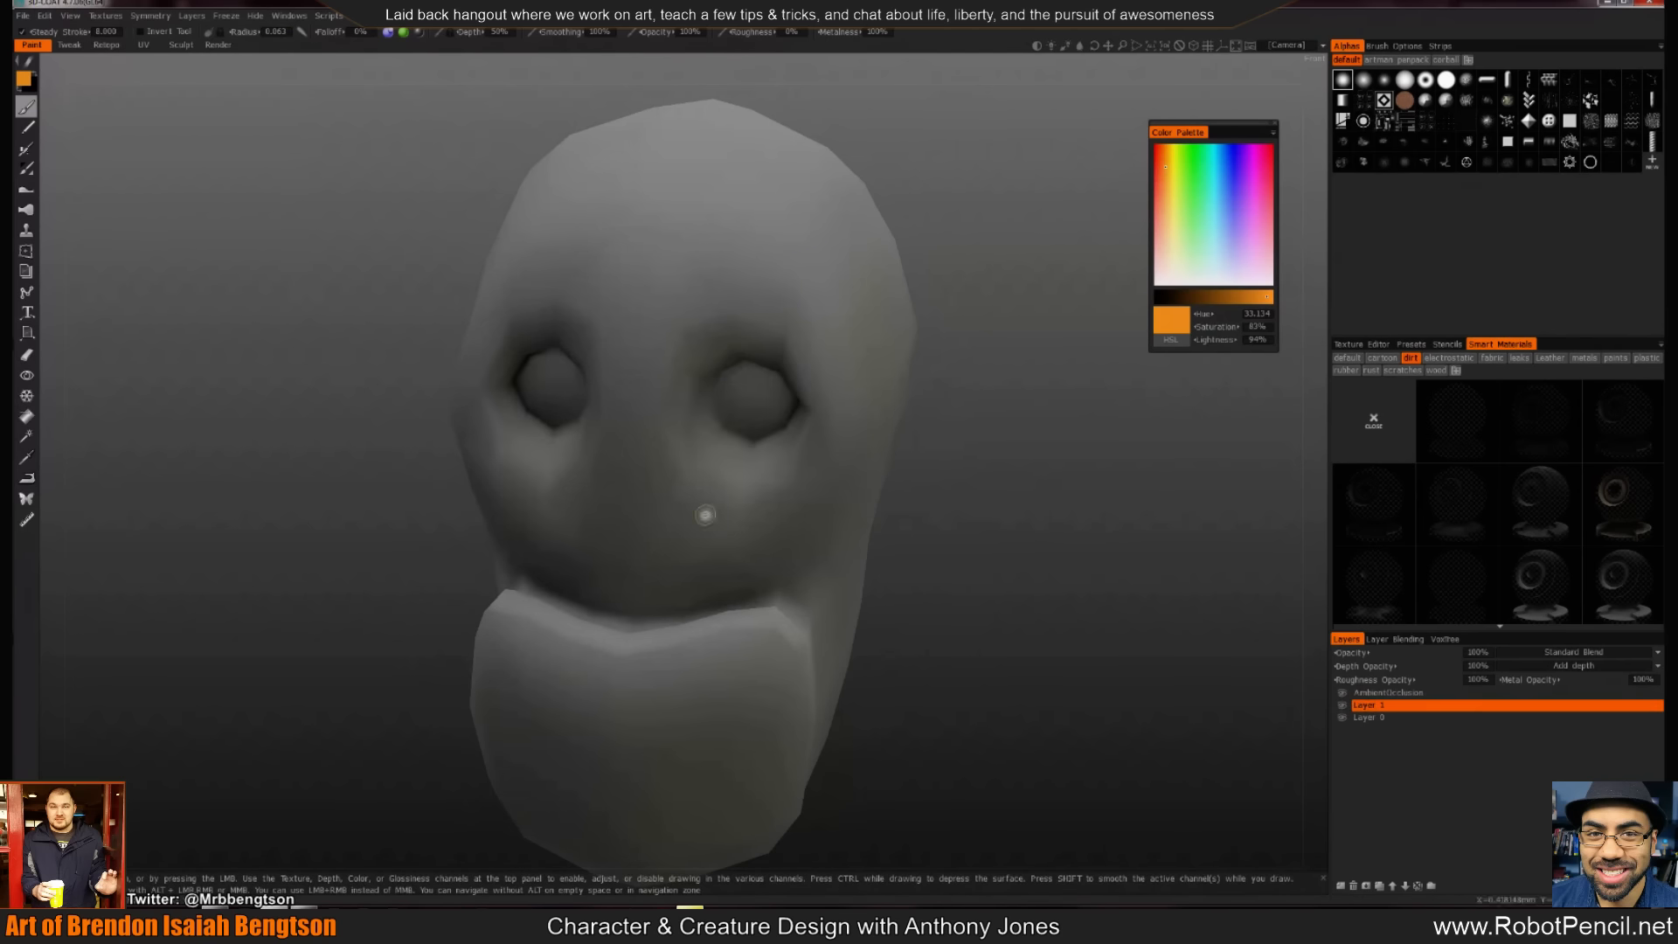
Show the head unshaded and fill a new layer below the occlusion layer with periwinkle blue, hue 232, saturation 28%, lightness 67%
key("2")
left_click_drag(913, 516, 1229, 804)
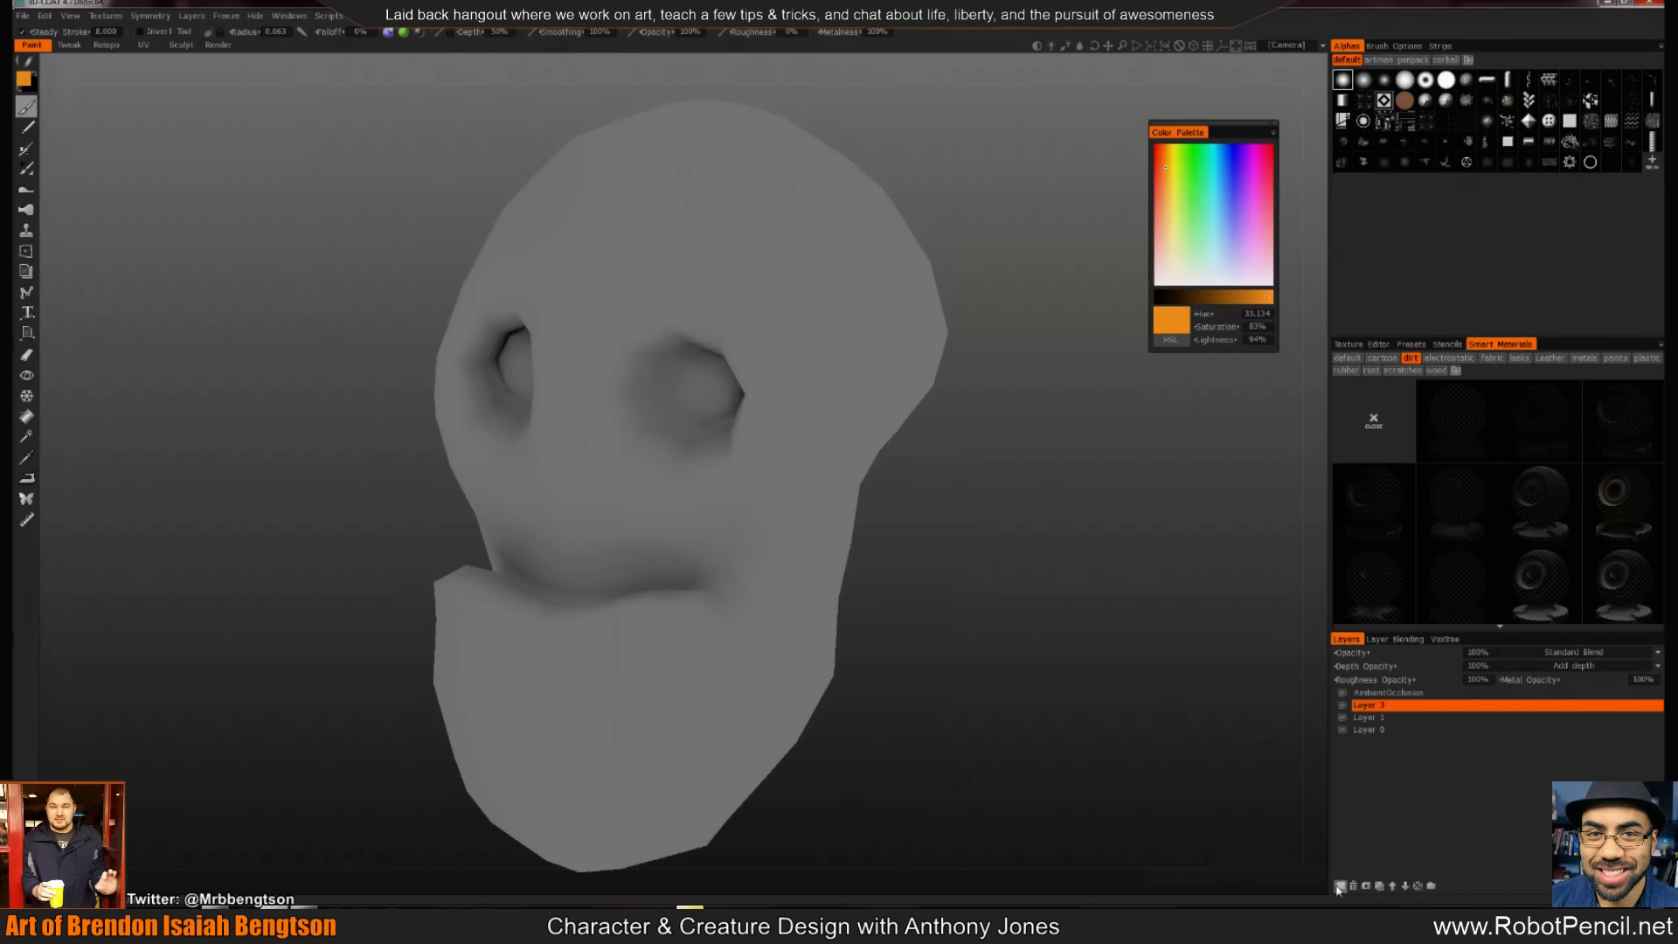
right_click_drag(705, 291, 743, 290)
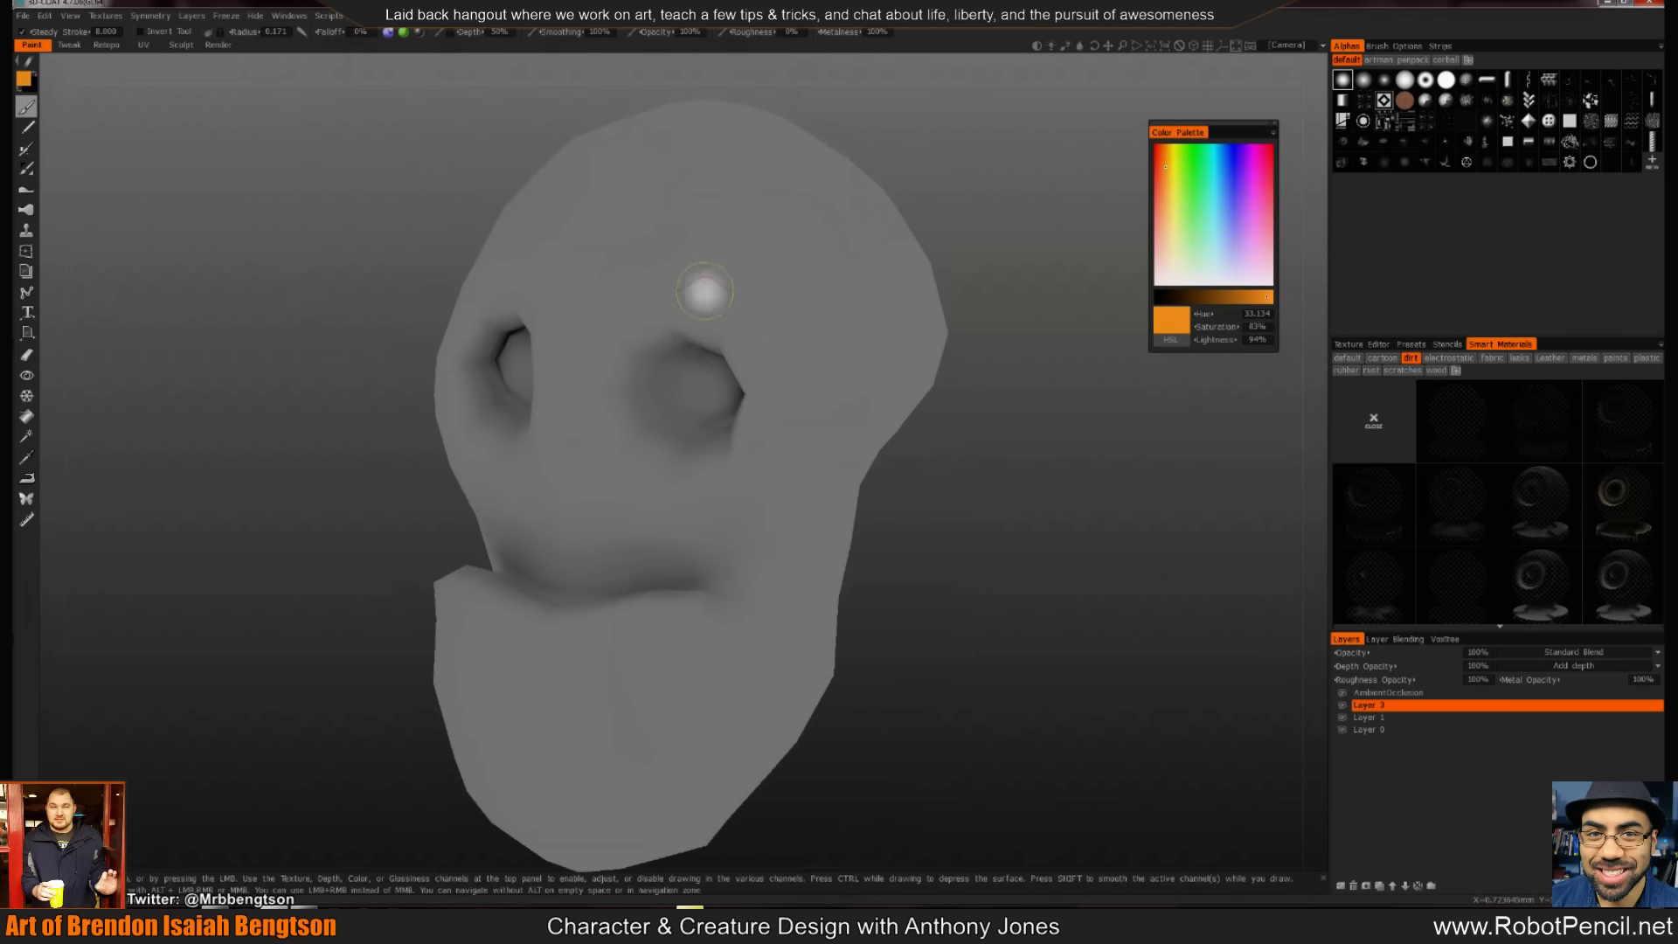
right_click_drag(910, 428, 725, 350)
left_click_drag(725, 350, 920, 430, "alt")
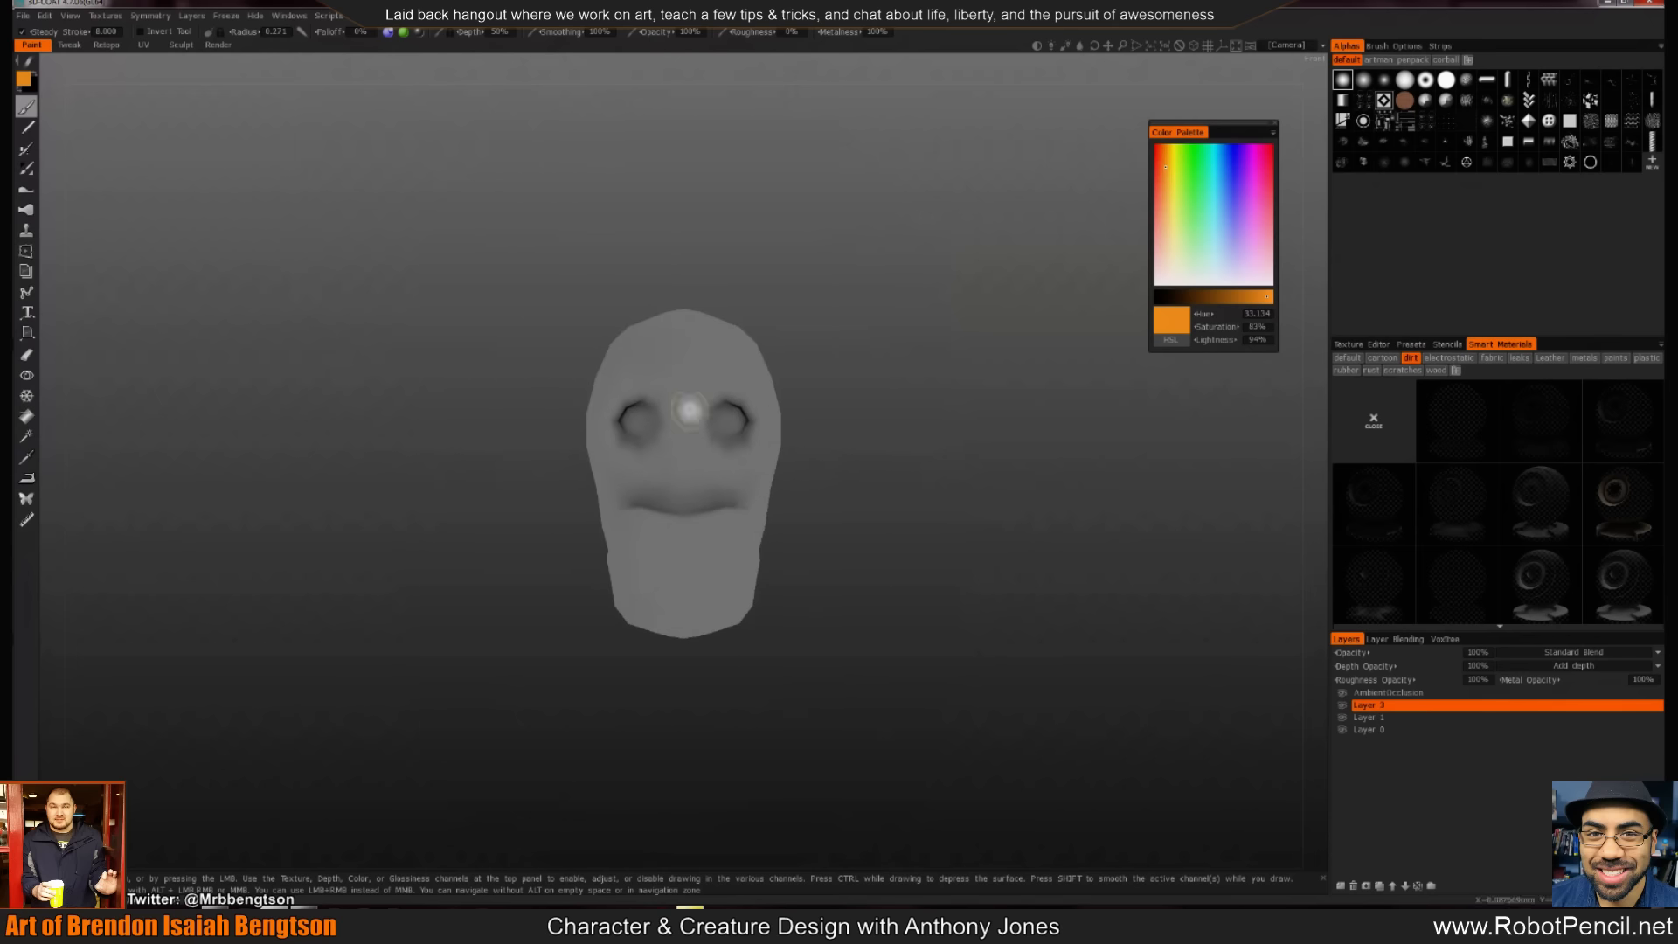
key("space")
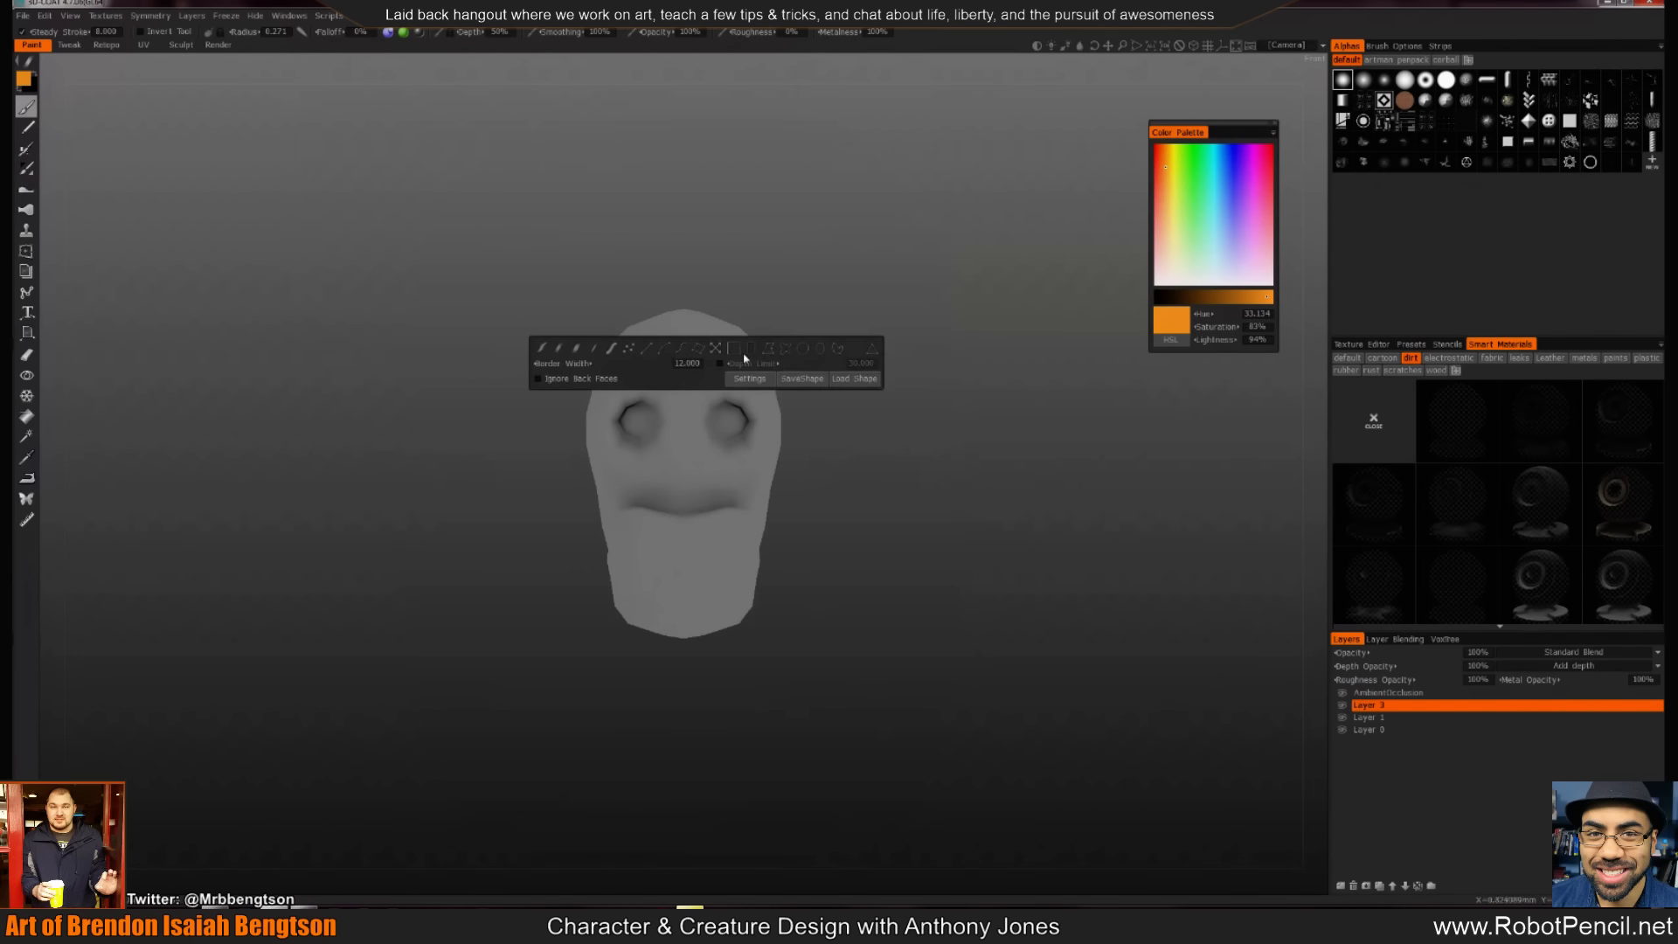
left_click(1229, 244)
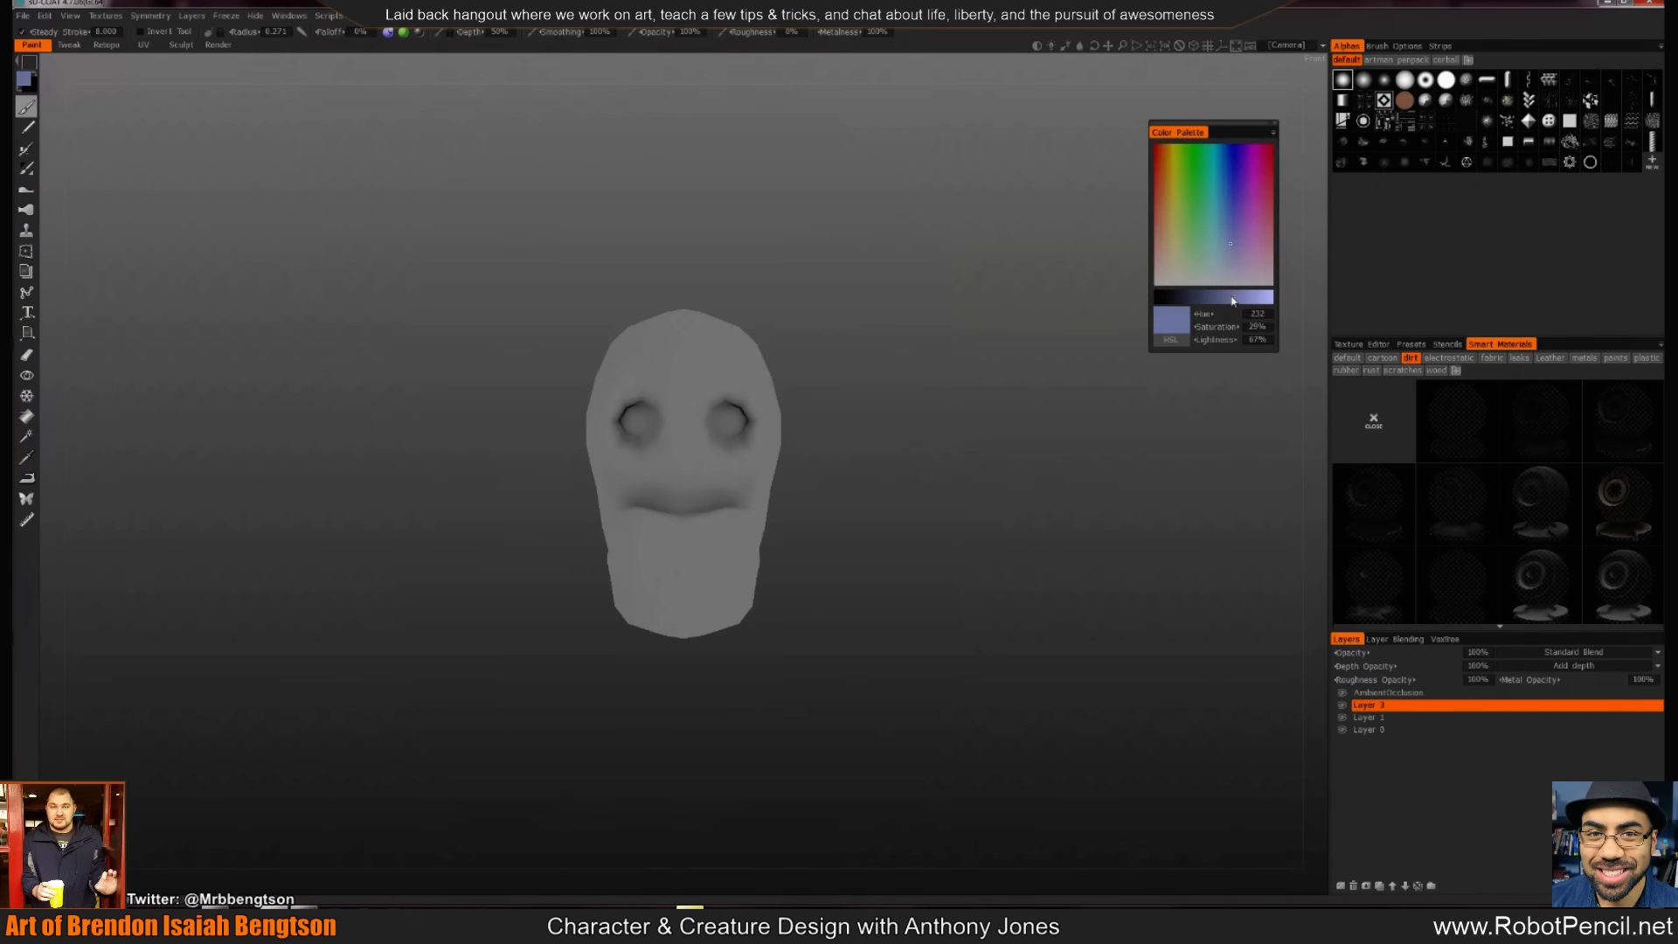
left_click_drag(904, 599, 817, 513)
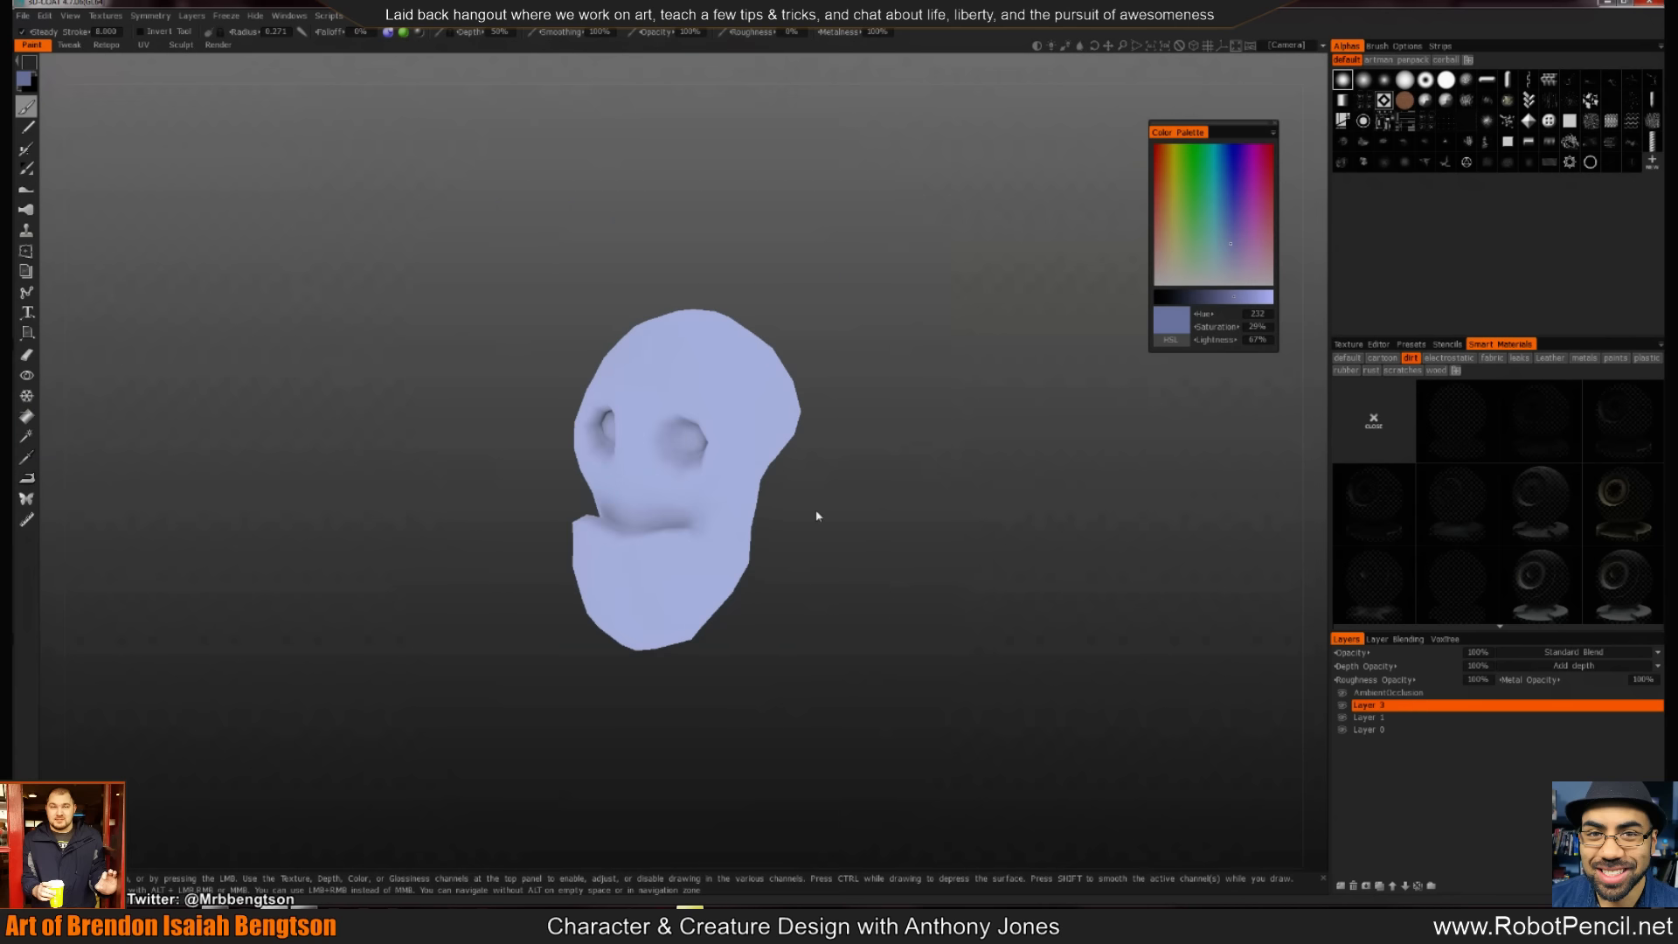
scroll(918, 563, "up", 6)
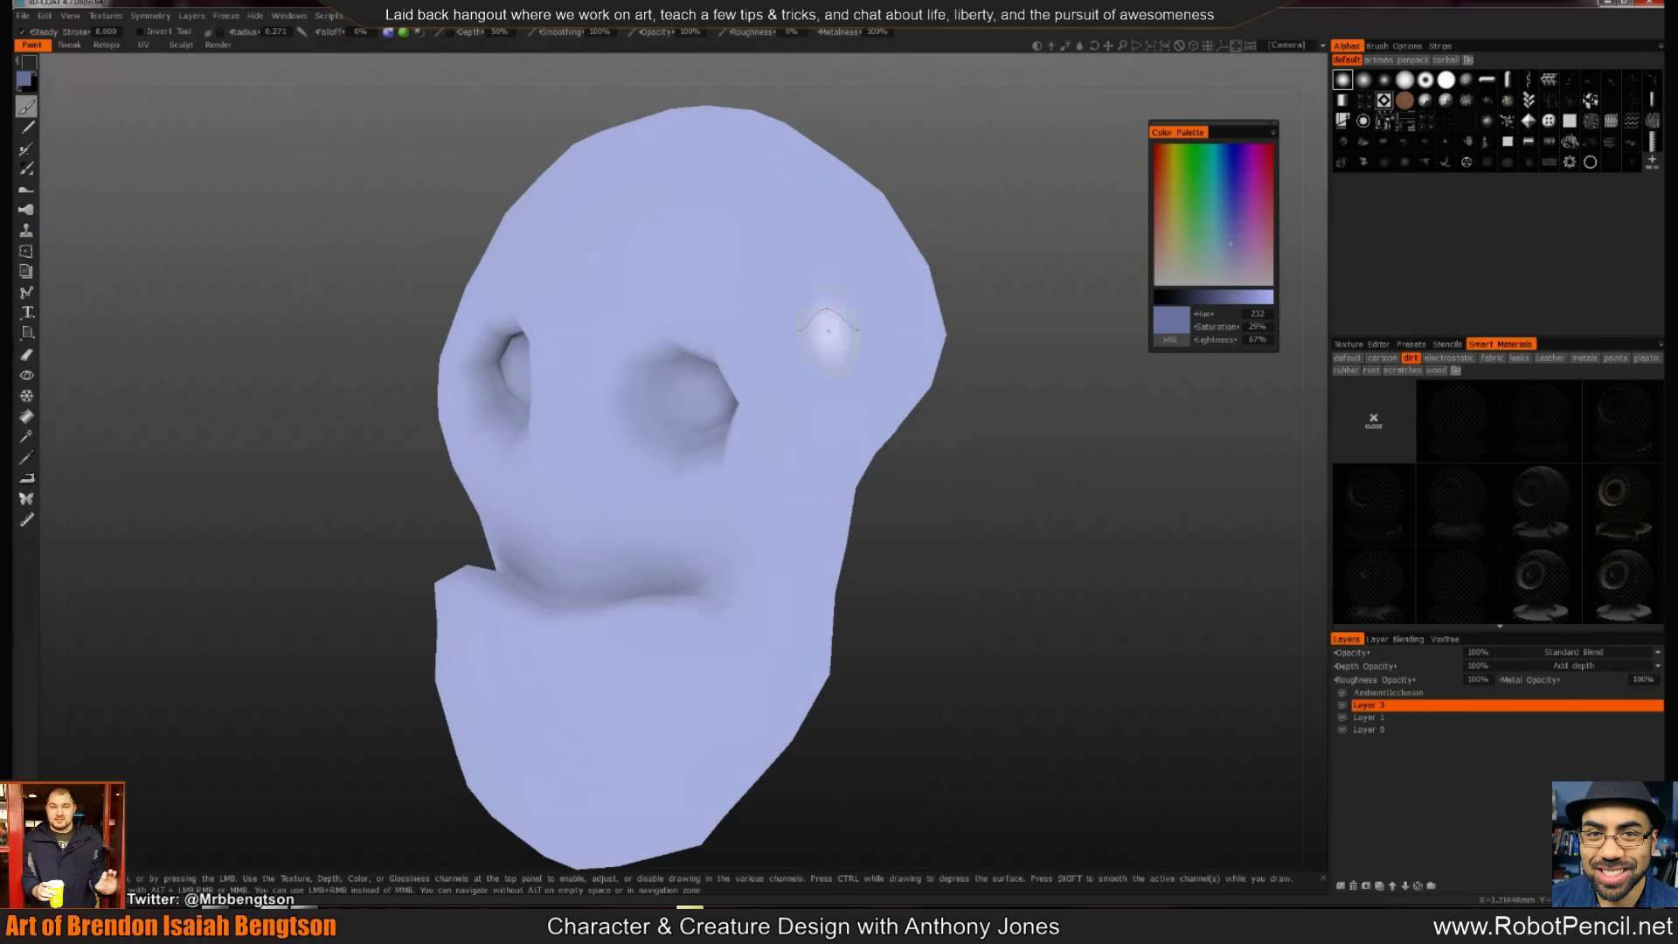
left_click_drag(948, 500, 1045, 491, "shift")
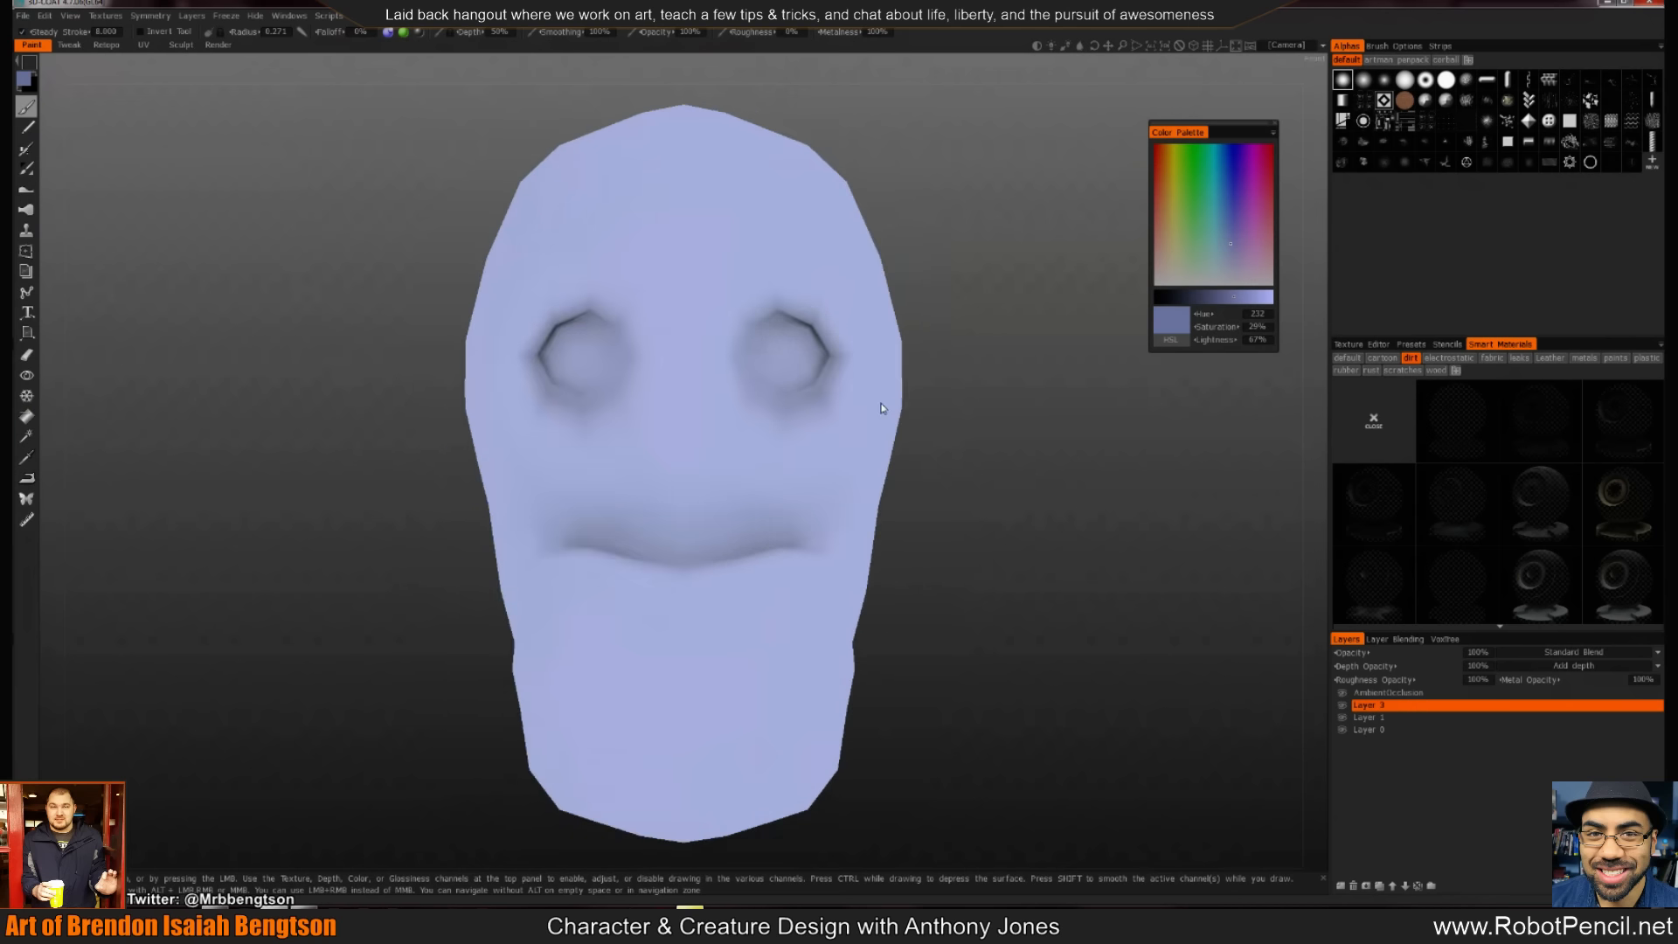
Turn on left-right mirror symmetry with its plane hidden and paint both eyeballs near-white, with saturation 7% and lightness 98%
left_click(1226, 278)
left_click(1226, 278)
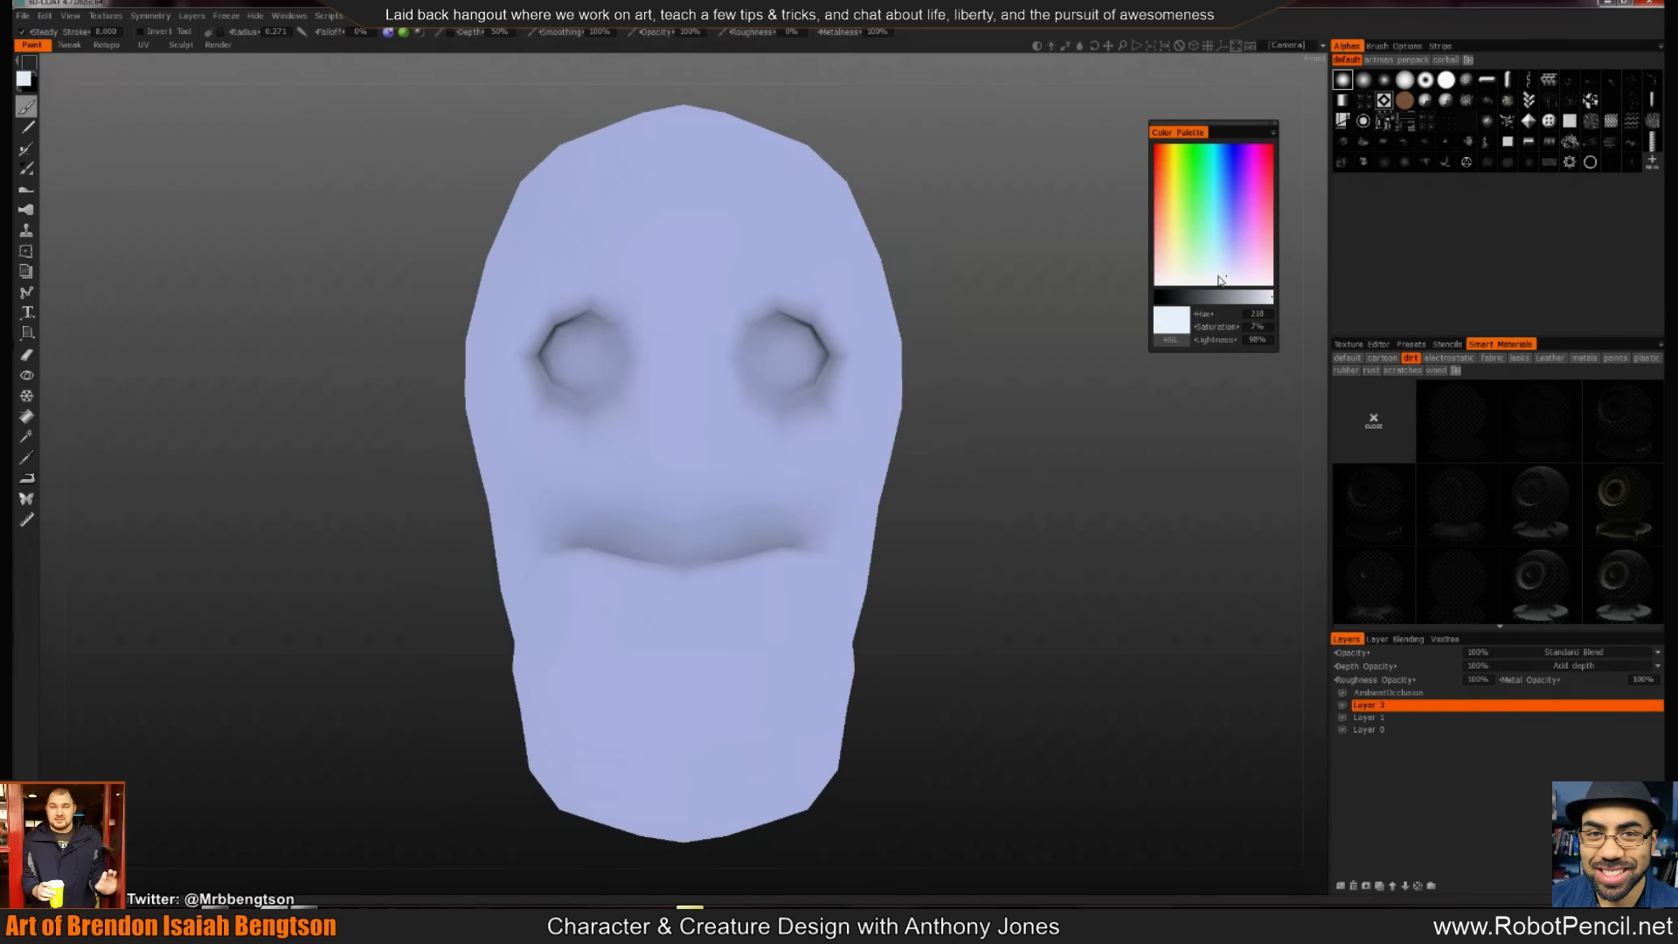
left_click_drag(769, 360, 790, 362)
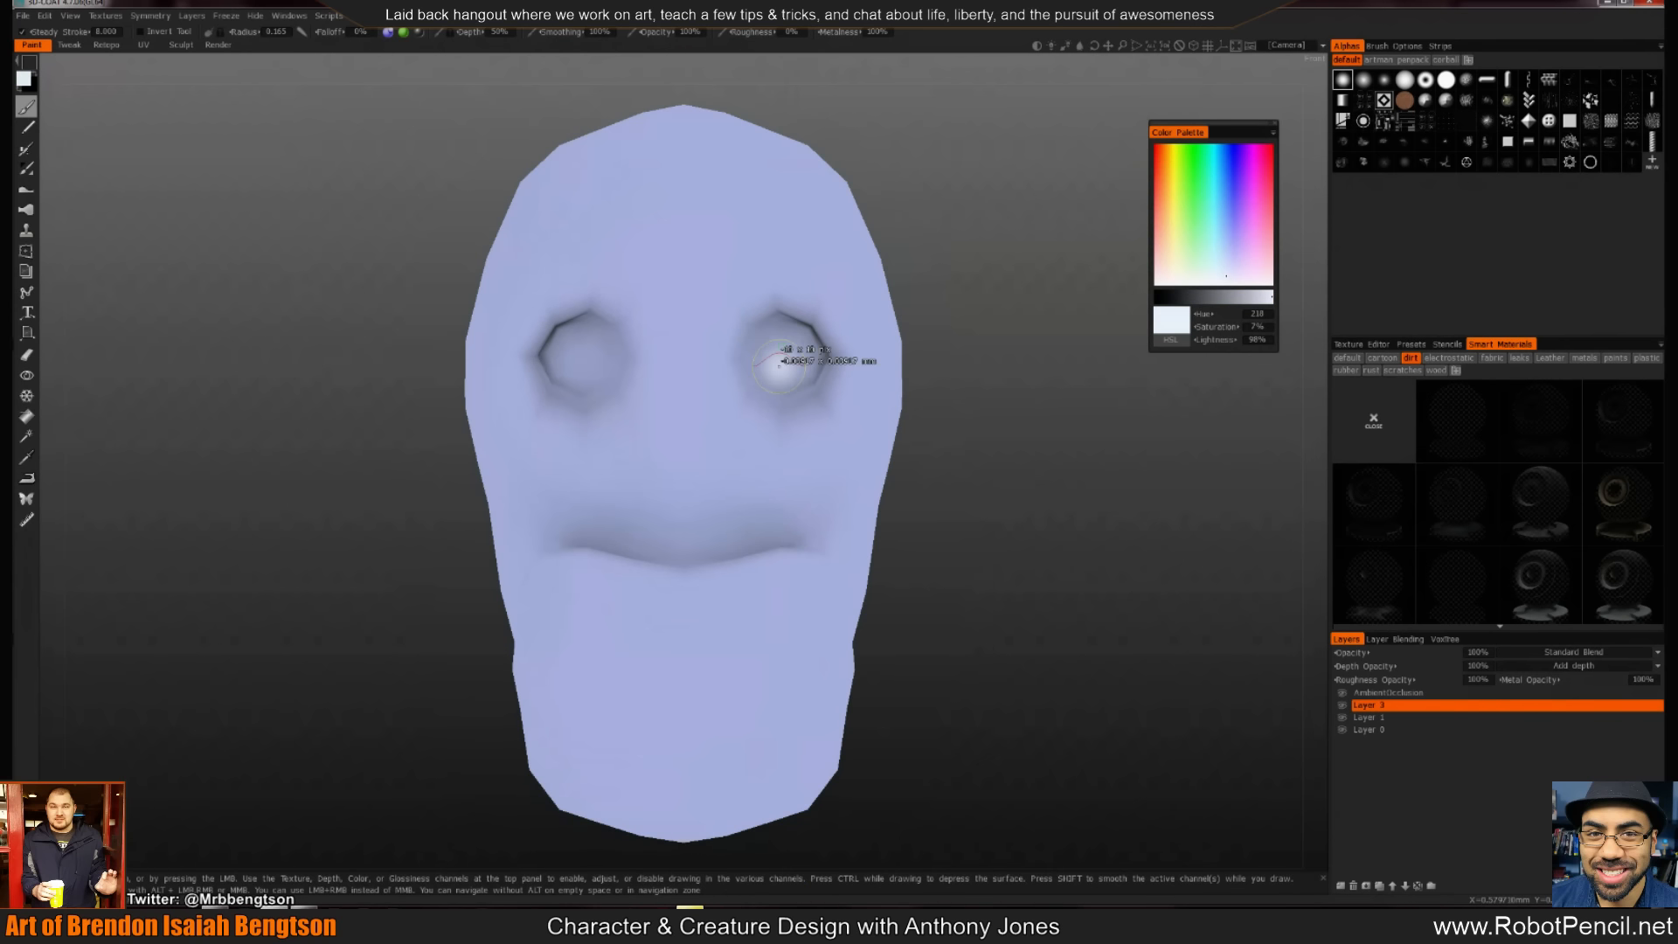
key("ctrl+z")
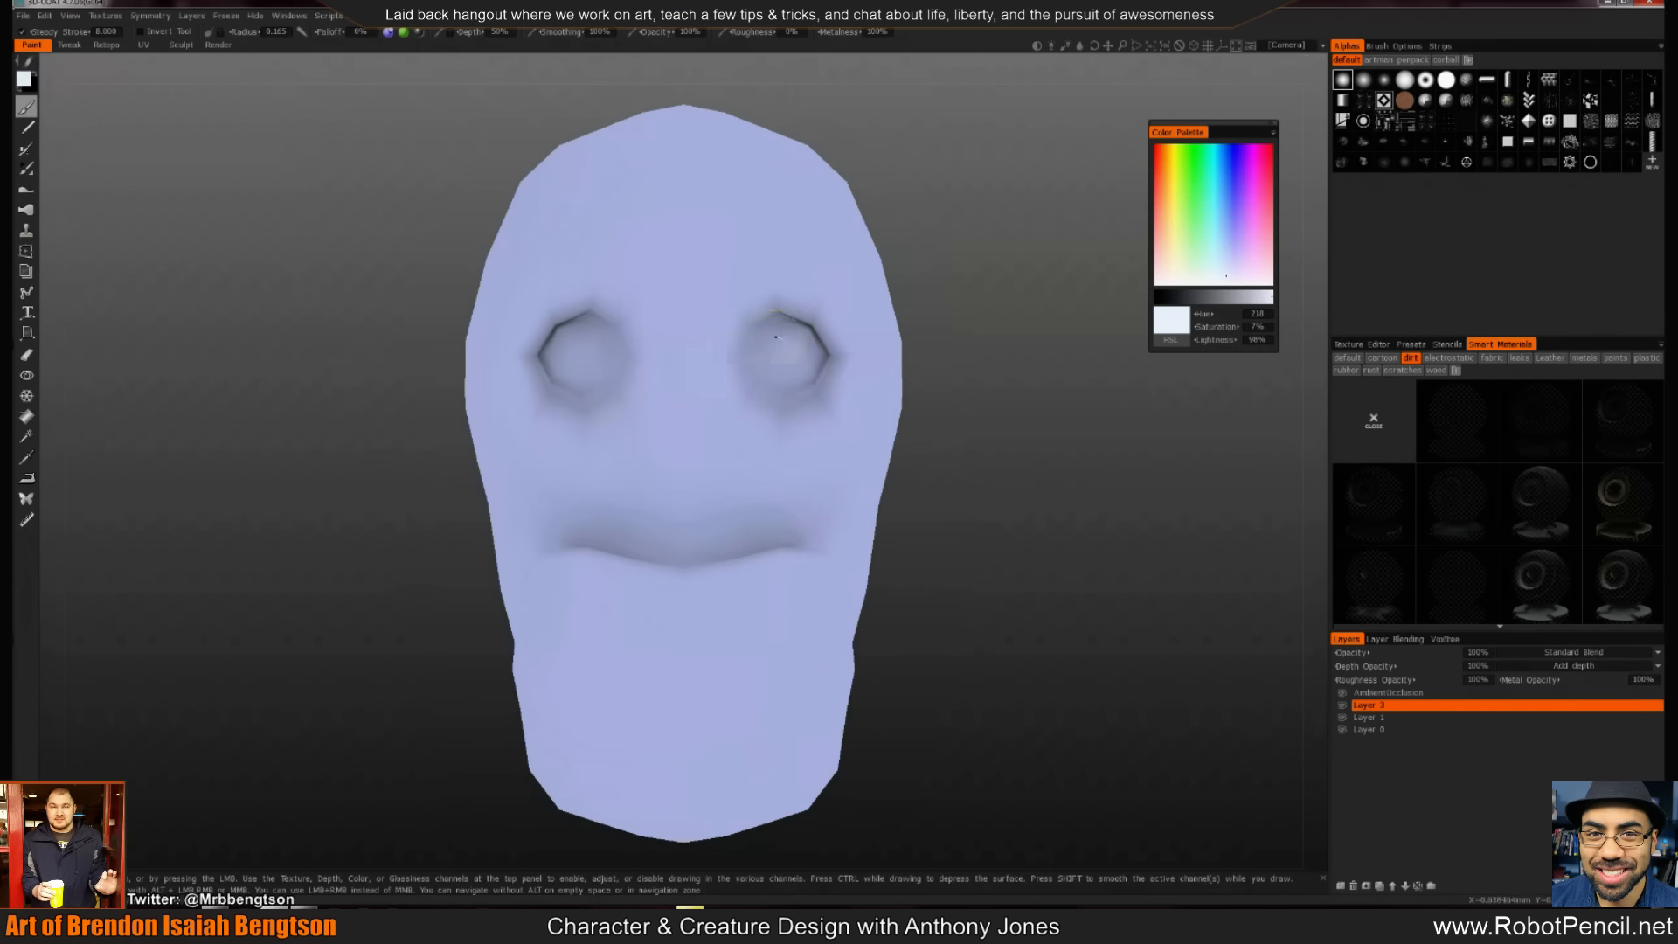
left_click_drag(769, 358, 796, 359)
key("s")
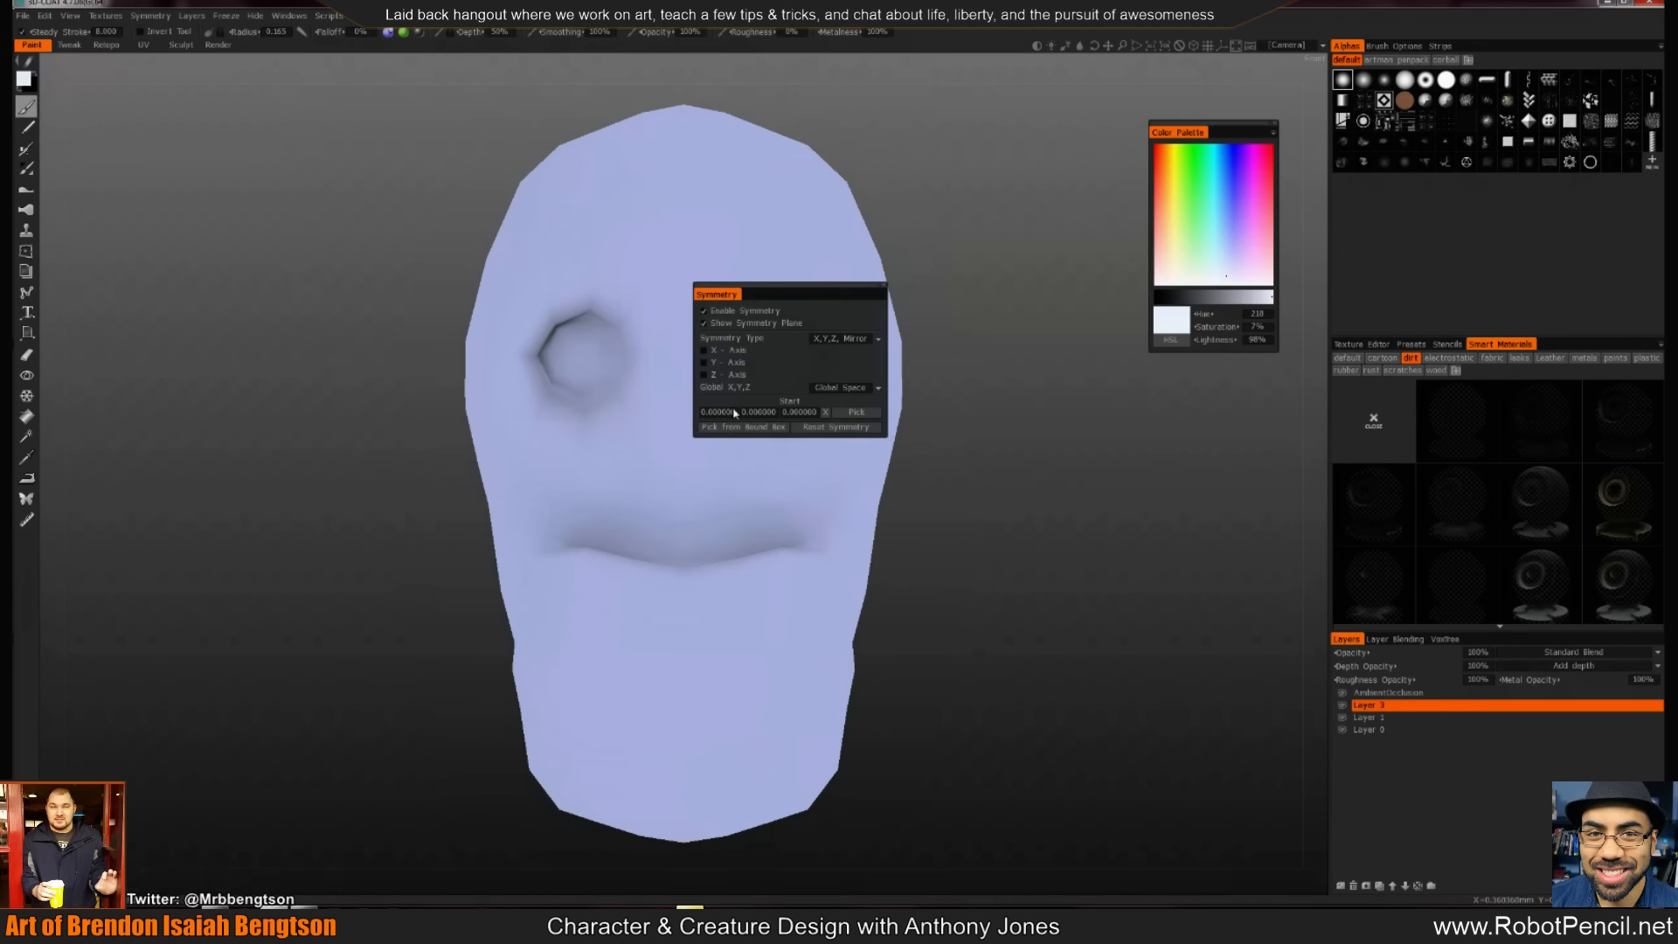
left_click(703, 324)
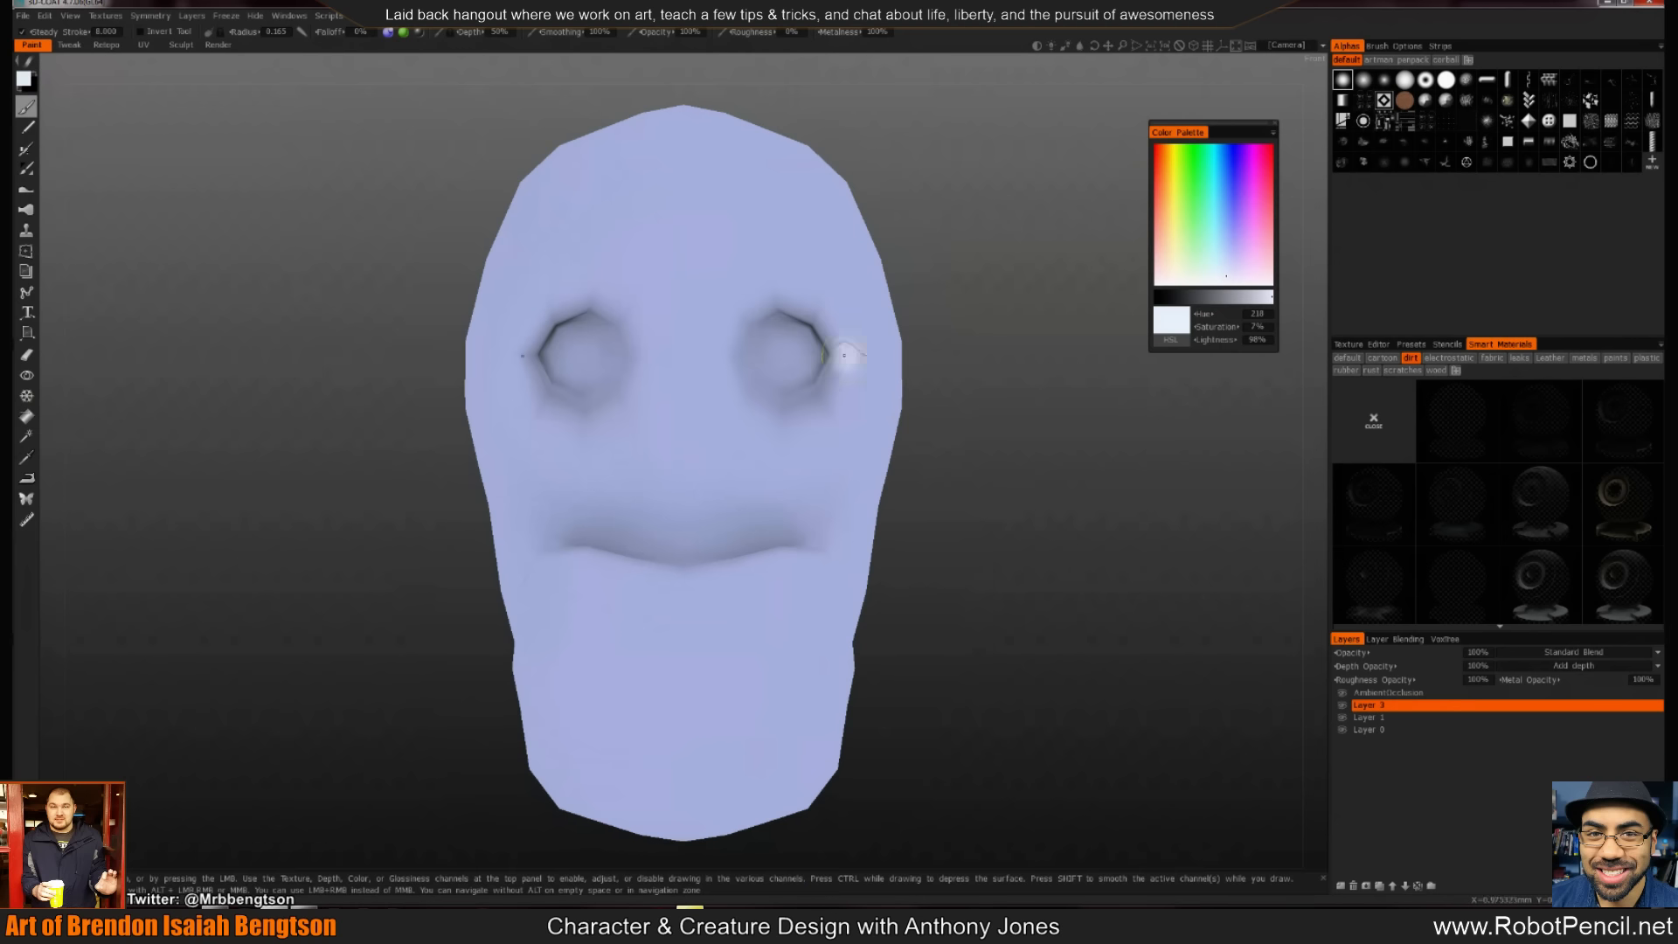
mouse_move(791, 346)
left_mouse_down()
mouse_move(778, 367)
mouse_move(803, 347)
mouse_move(799, 365)
left_mouse_up()
mouse_move(935, 356)
left_mouse_down()
mouse_move(794, 360)
mouse_move(933, 356)
left_mouse_up()
Paint a round iris in the middle of both eyeballs in dark blue, hue 222, saturation 33%, lightness 27%
left_click(1227, 238)
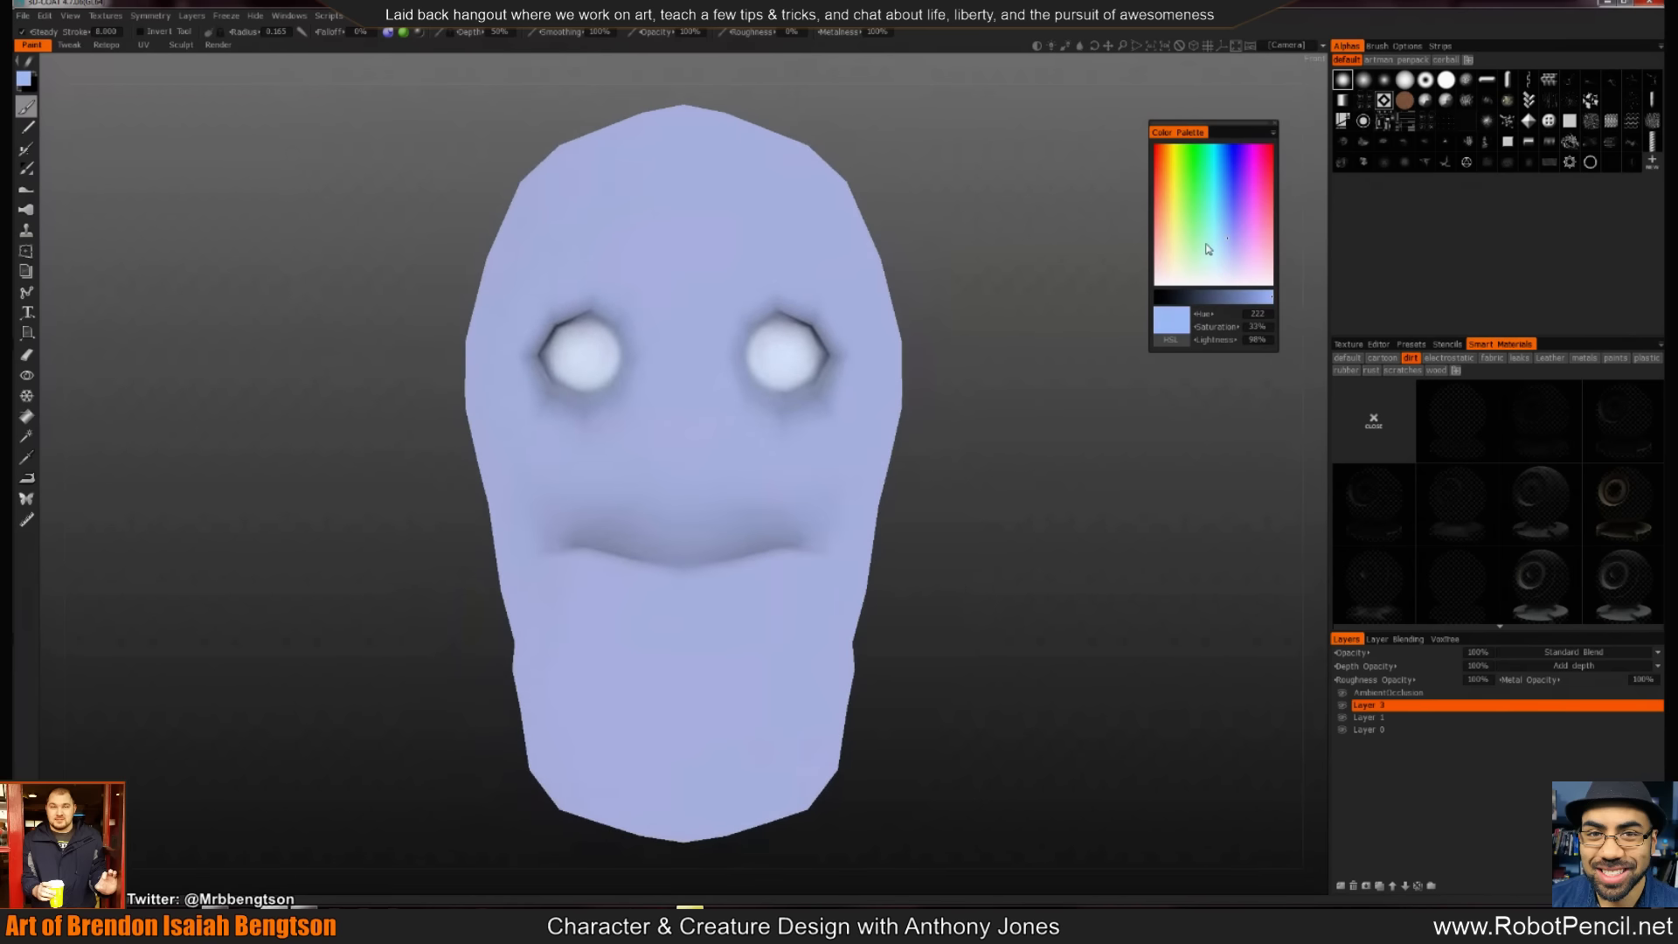
left_click_drag(1223, 297, 1187, 297)
left_click_drag(789, 350, 784, 358)
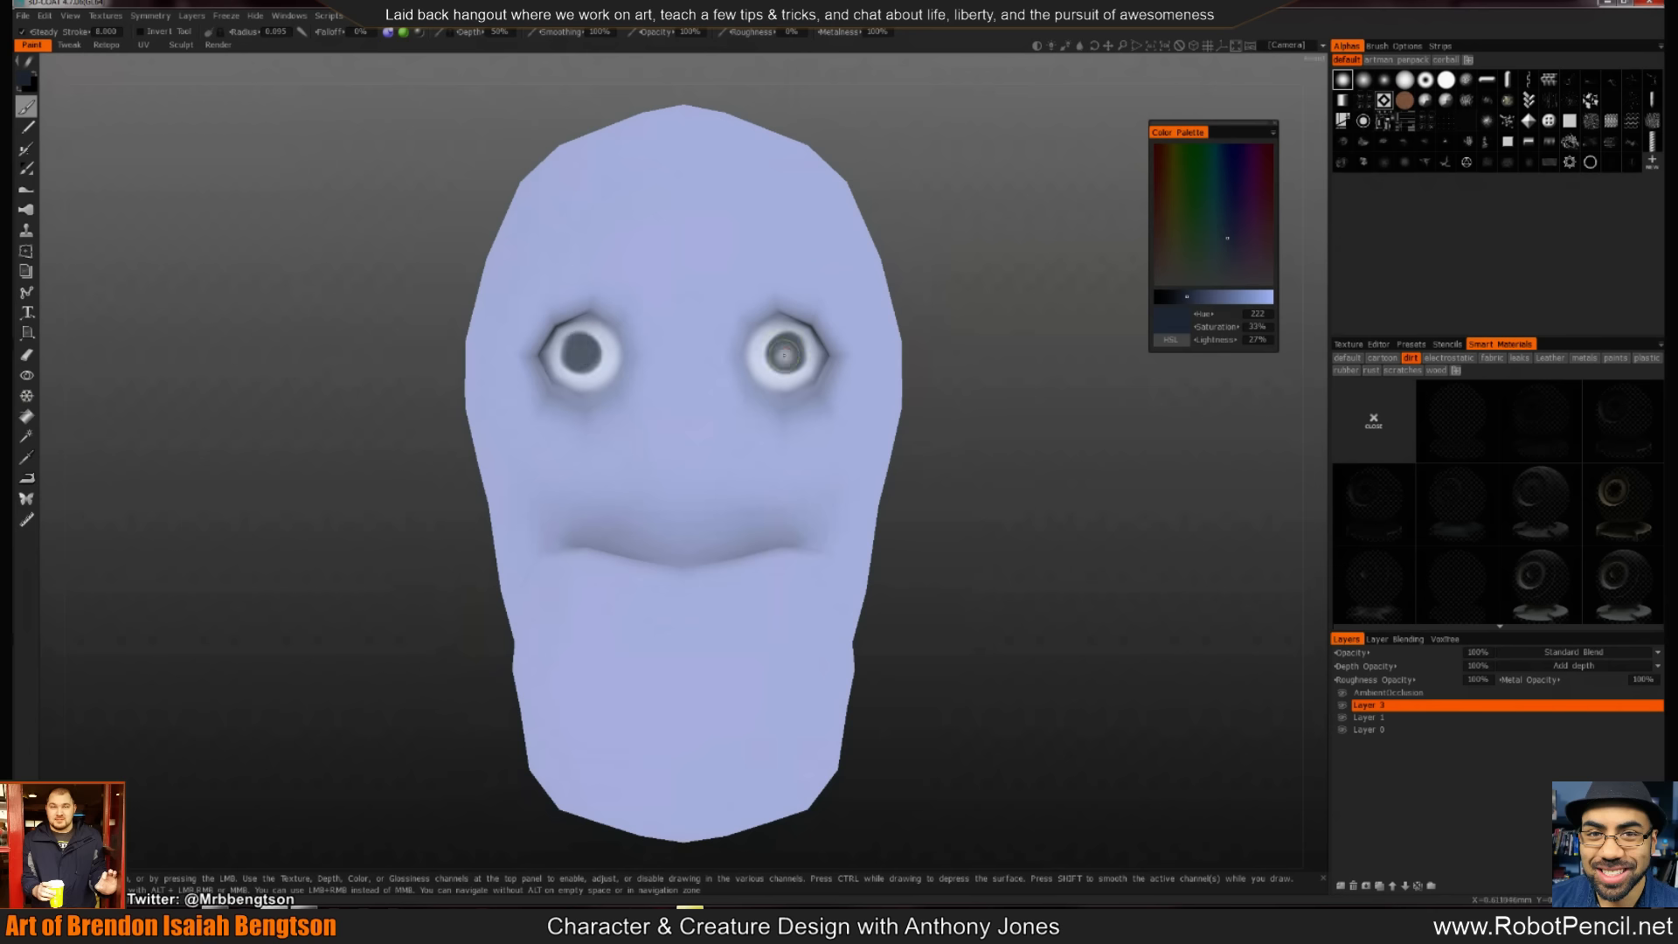
Turn off the depth and roughness channels and darken the centers of both eyes with near-black, lightness 2%
left_click(389, 32)
left_click(417, 33)
left_click(1157, 296)
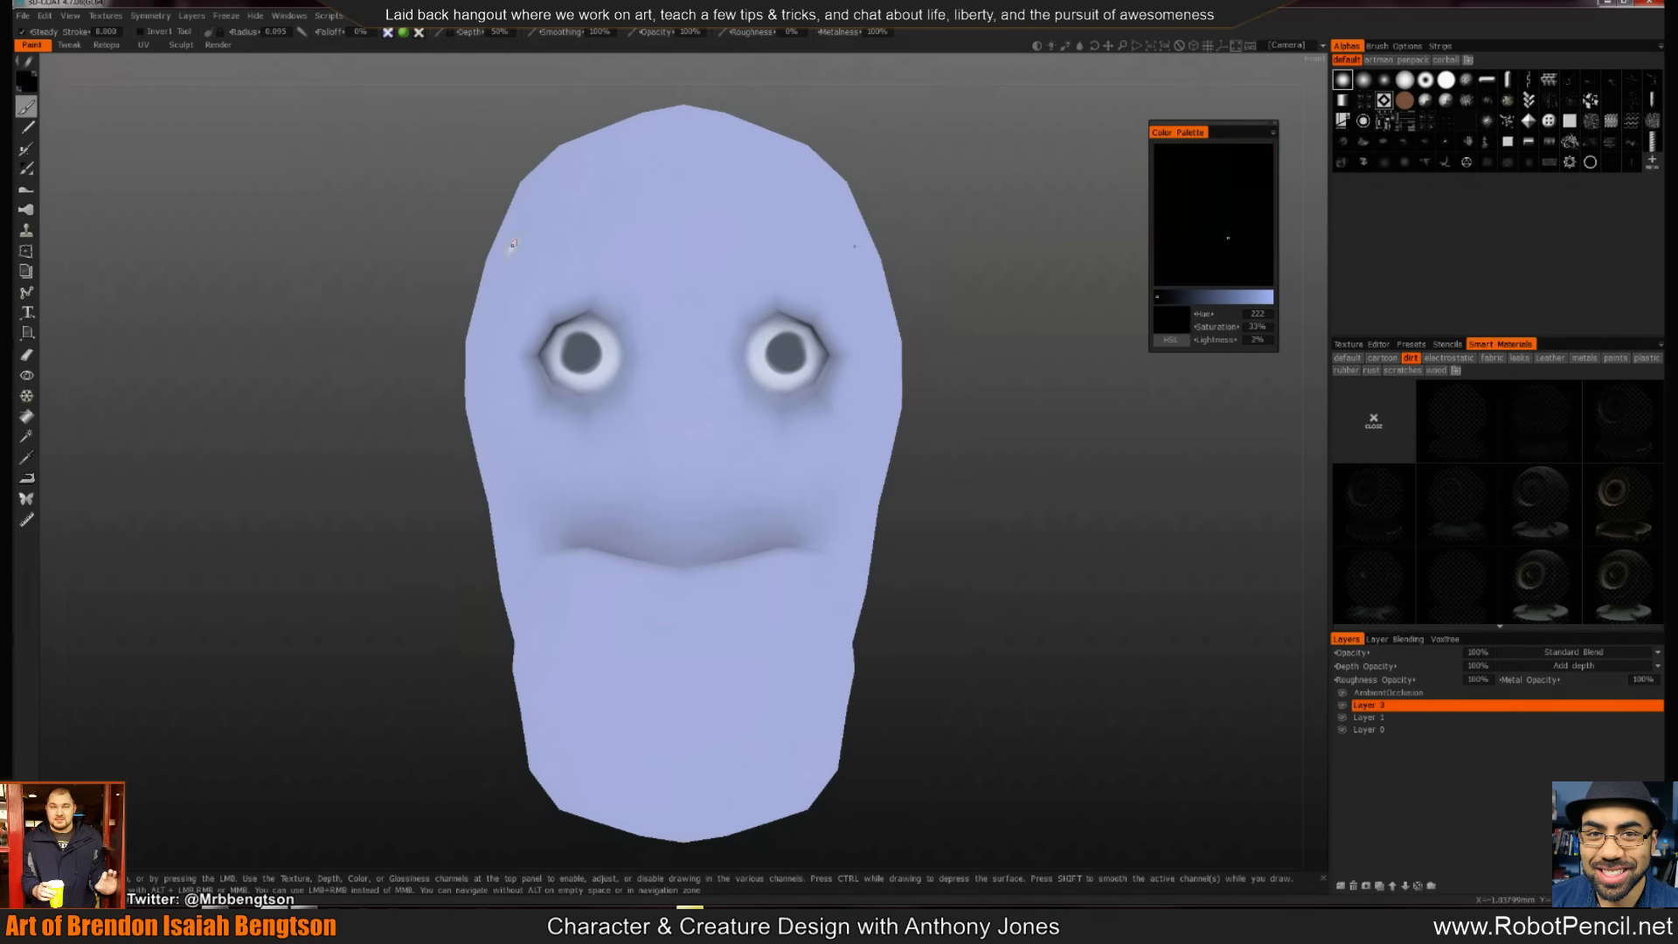
left_click(22, 32)
left_click_drag(782, 348, 784, 353)
Tint the upper lip, cheeks, eye surrounds and forehead with a large soft brush in saturated blue, saturation 79%, lightness 47%
mouse_move(1014, 539)
left_mouse_down()
mouse_move(936, 550)
mouse_move(1040, 552)
left_mouse_up()
right_click_drag(757, 487, 830, 487)
left_click(1210, 296)
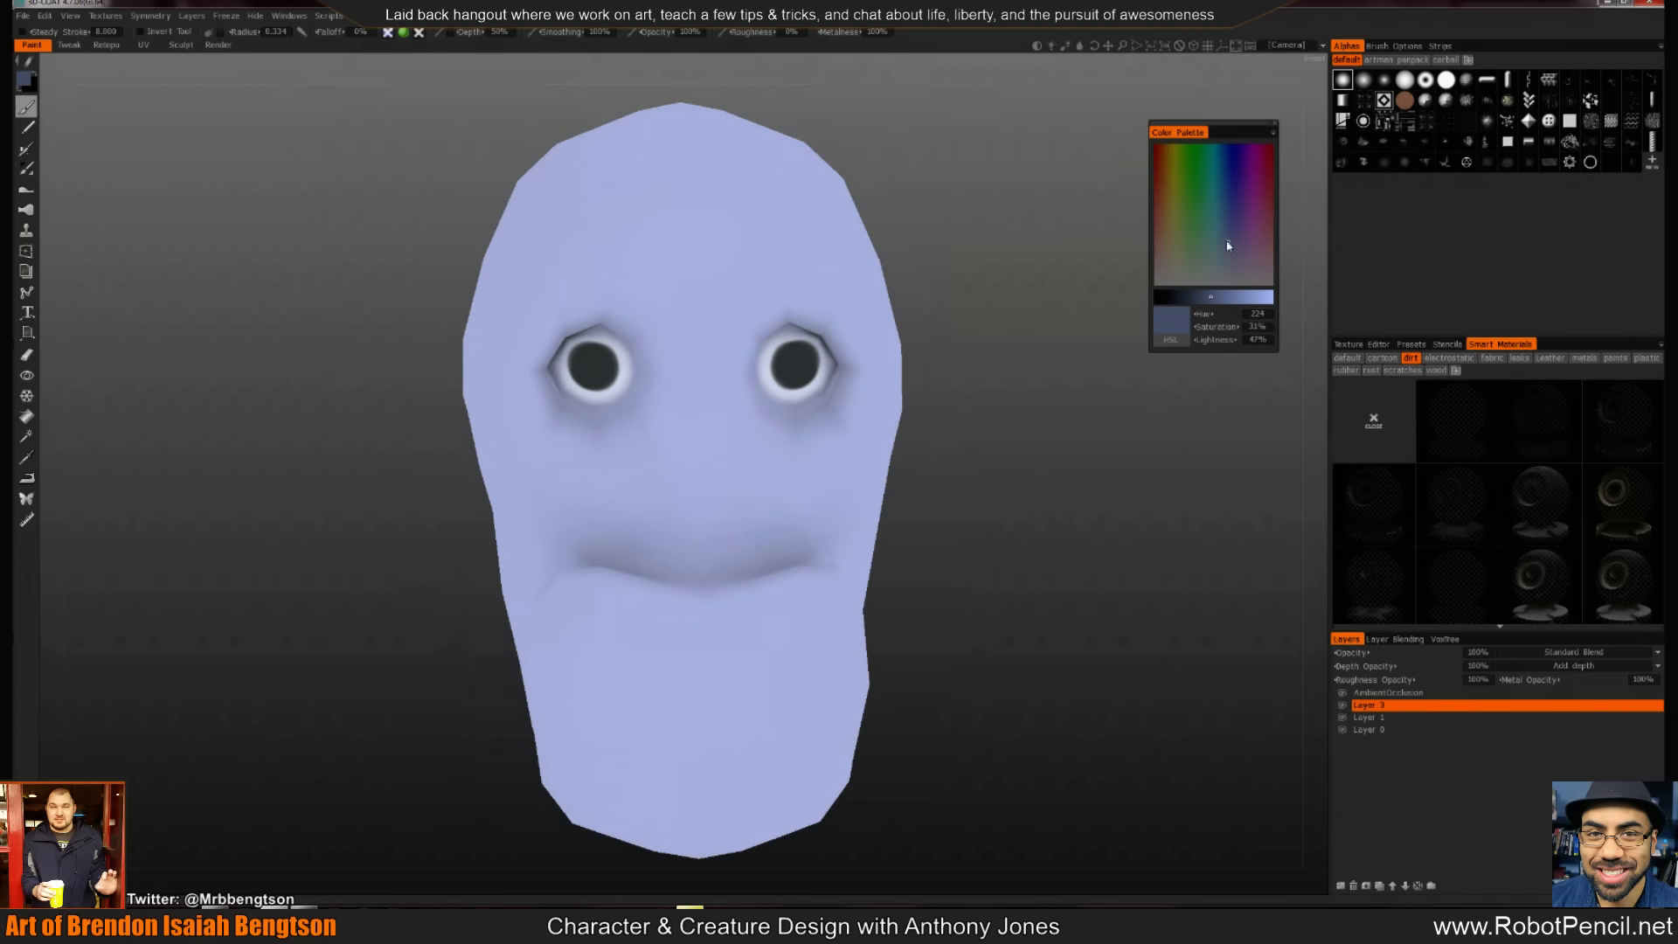
left_click_drag(1227, 238, 1227, 173)
left_click_drag(781, 532, 674, 473)
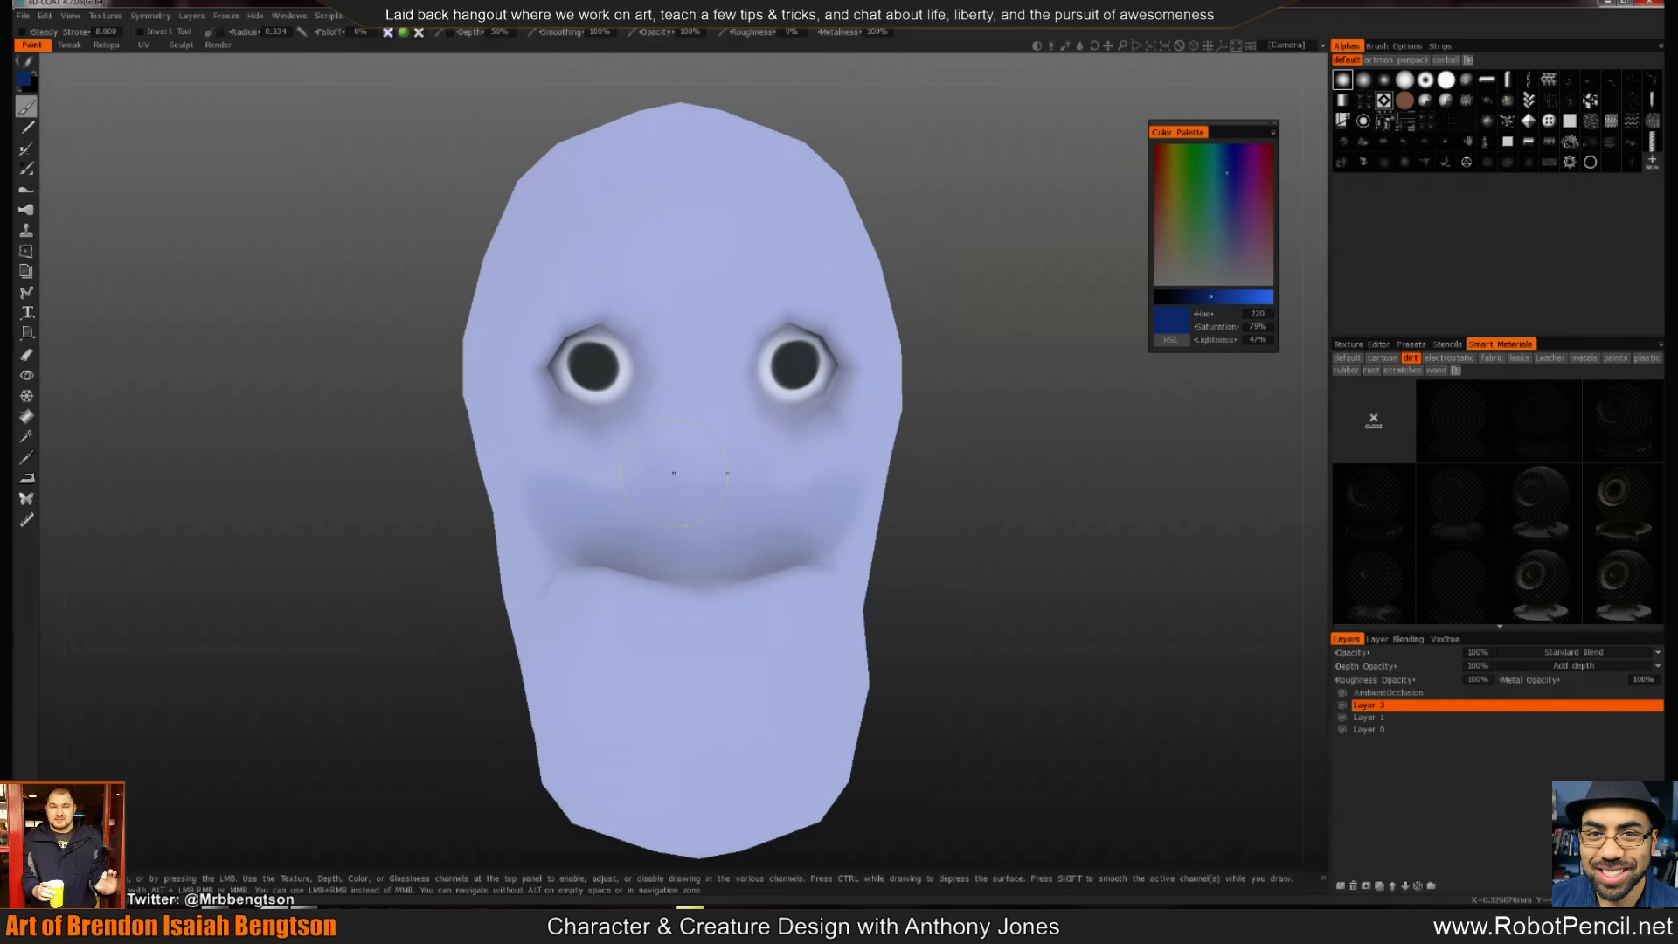
mouse_move(693, 384)
left_mouse_down()
mouse_move(689, 299)
mouse_move(620, 228)
mouse_move(564, 219)
mouse_move(535, 323)
left_mouse_up()
mouse_move(535, 440)
left_mouse_down()
mouse_move(506, 363)
mouse_move(559, 311)
mouse_move(625, 302)
mouse_move(543, 299)
left_mouse_up()
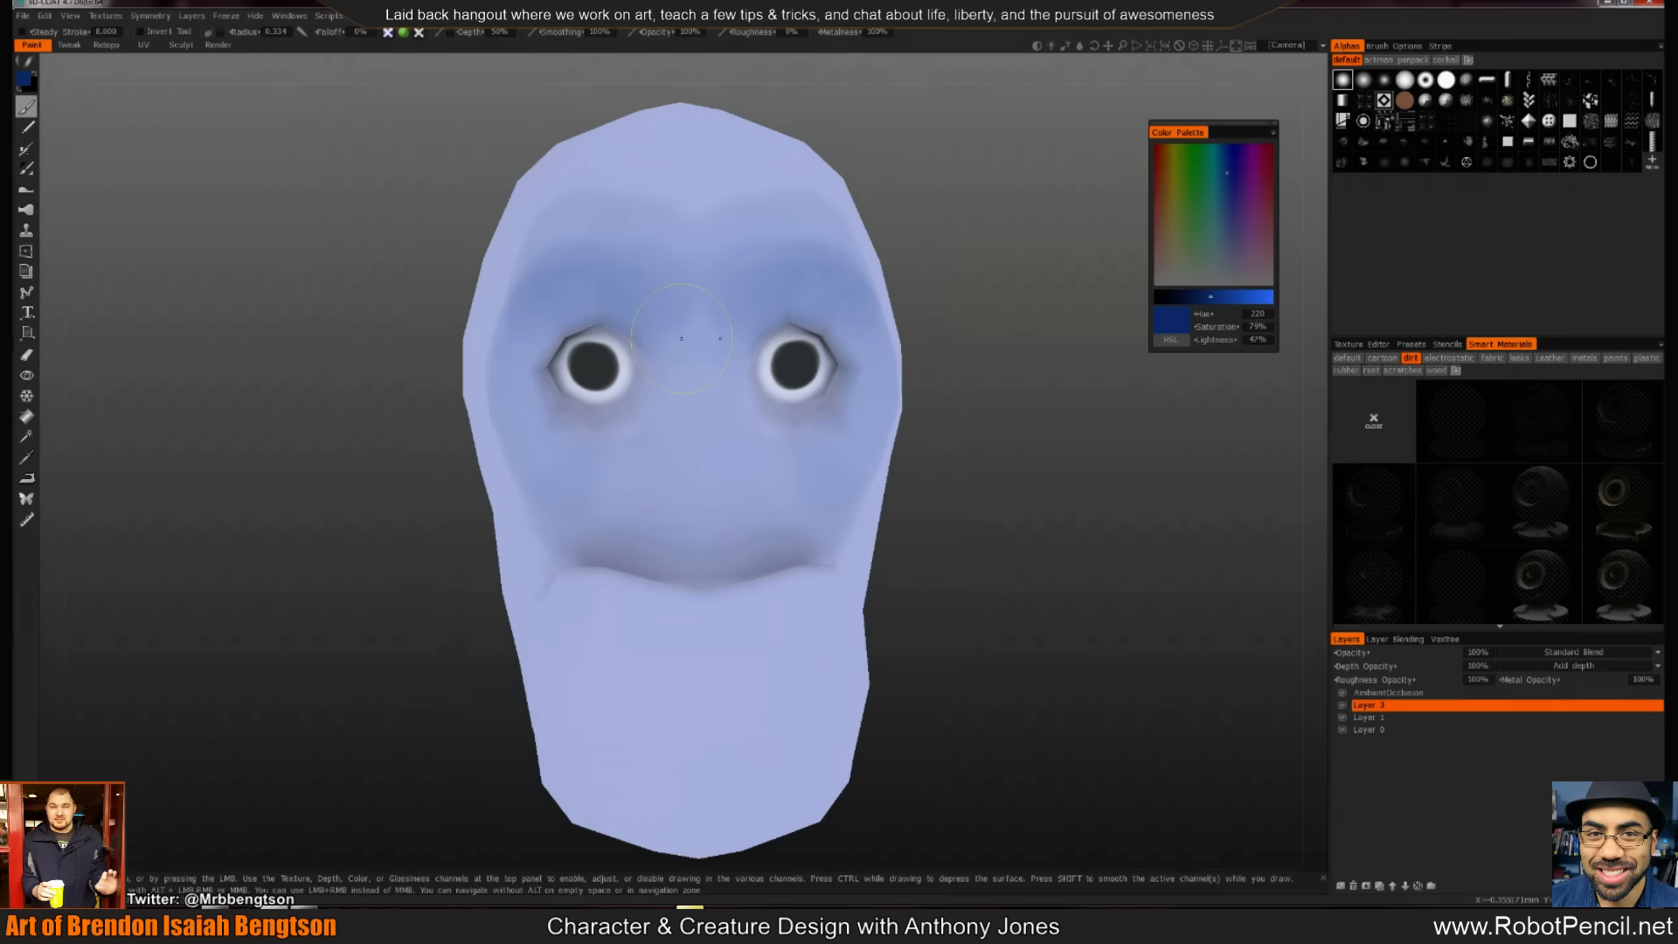
mouse_move(682, 339)
left_mouse_down()
mouse_move(687, 369)
mouse_move(654, 260)
mouse_move(613, 221)
mouse_move(587, 229)
mouse_move(601, 217)
mouse_move(502, 310)
mouse_move(698, 221)
left_mouse_up()
Sample the face's blue, lower its lightness to 37%, and shade the brow and the center of the face down to the nose
key("v")
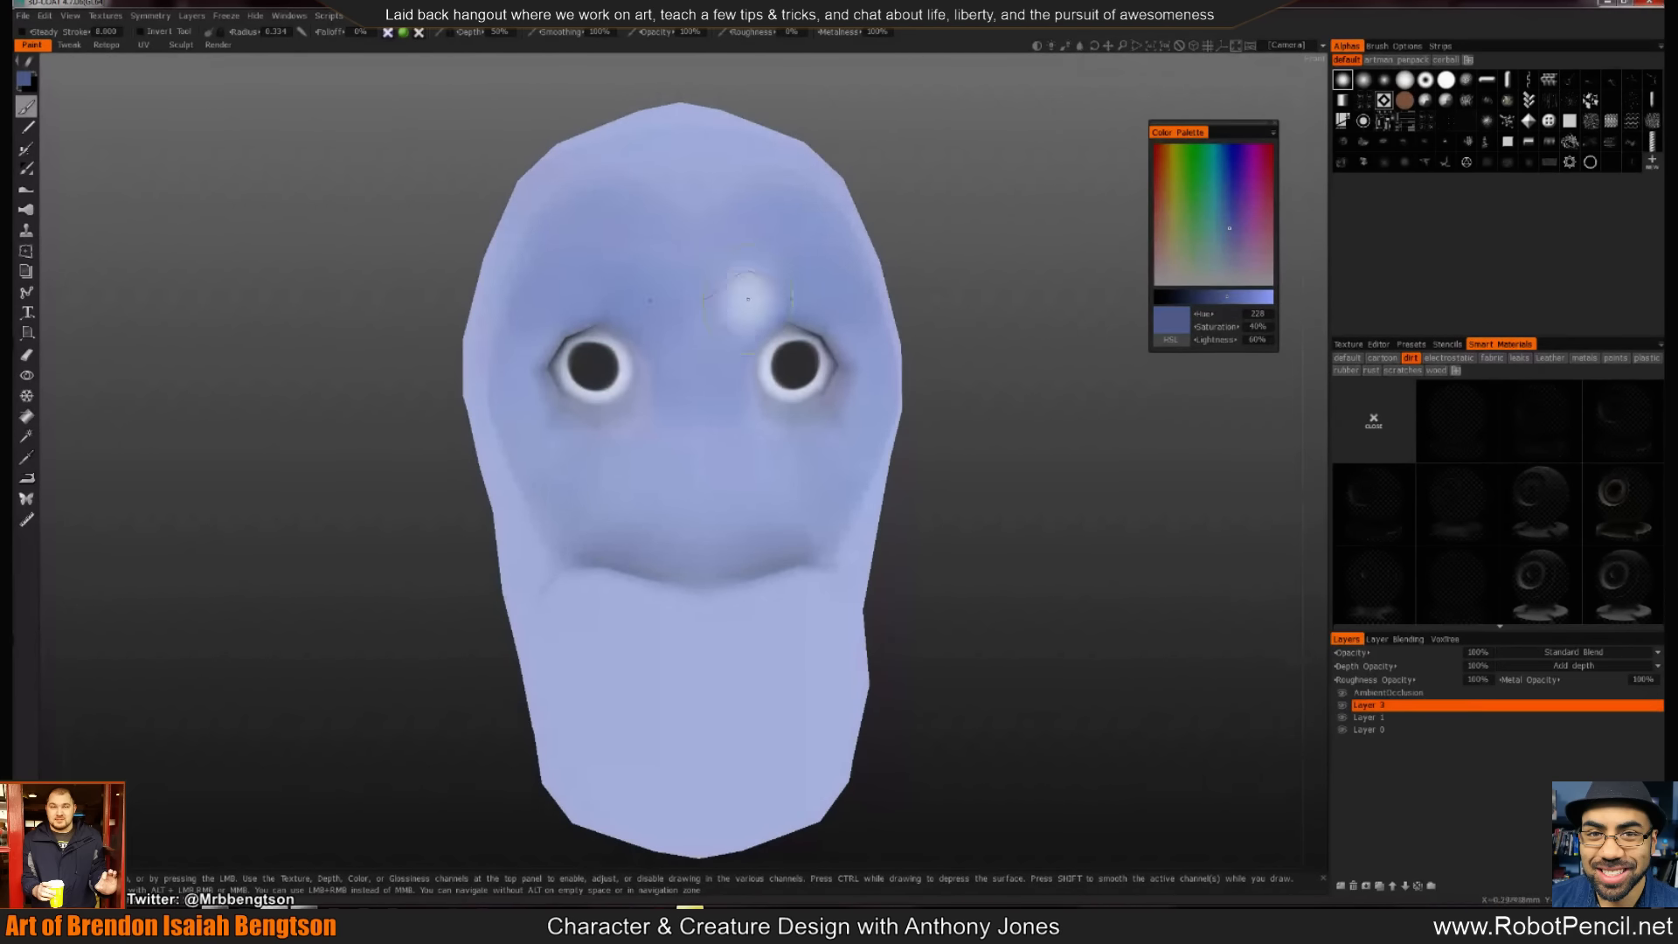
left_click(1206, 298)
left_click(1198, 296)
mouse_move(577, 306)
left_mouse_down()
mouse_move(551, 350)
mouse_move(533, 315)
mouse_move(603, 332)
mouse_move(527, 333)
mouse_move(645, 277)
left_mouse_up()
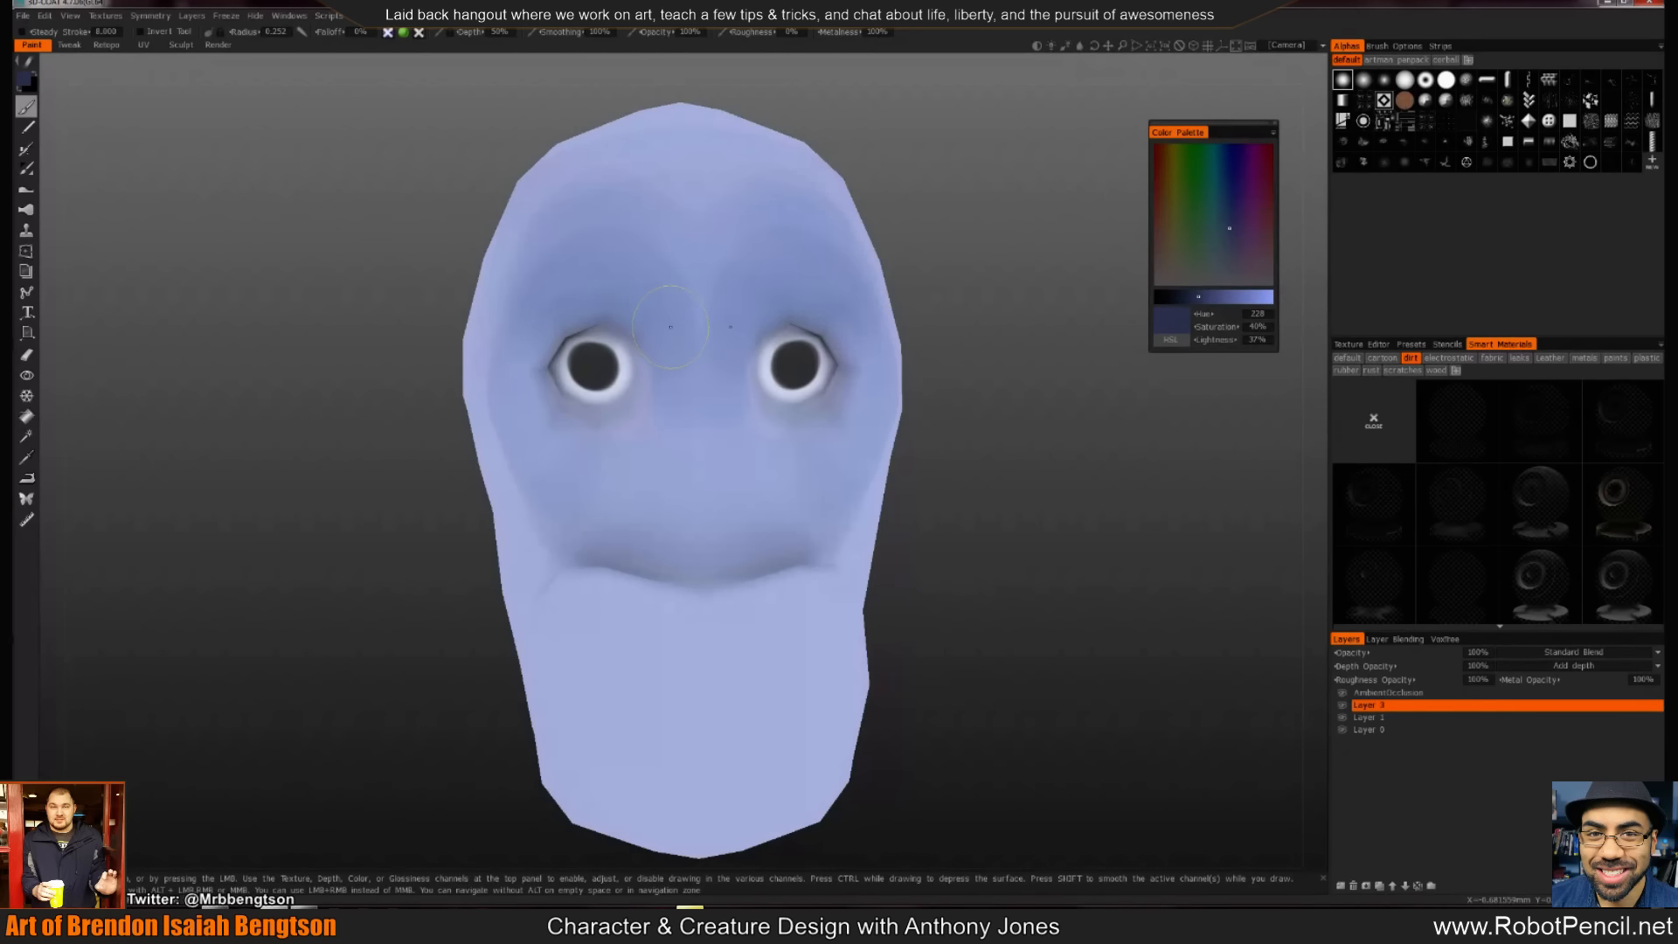
mouse_move(691, 419)
left_mouse_down()
mouse_move(664, 446)
mouse_move(708, 478)
left_mouse_up()
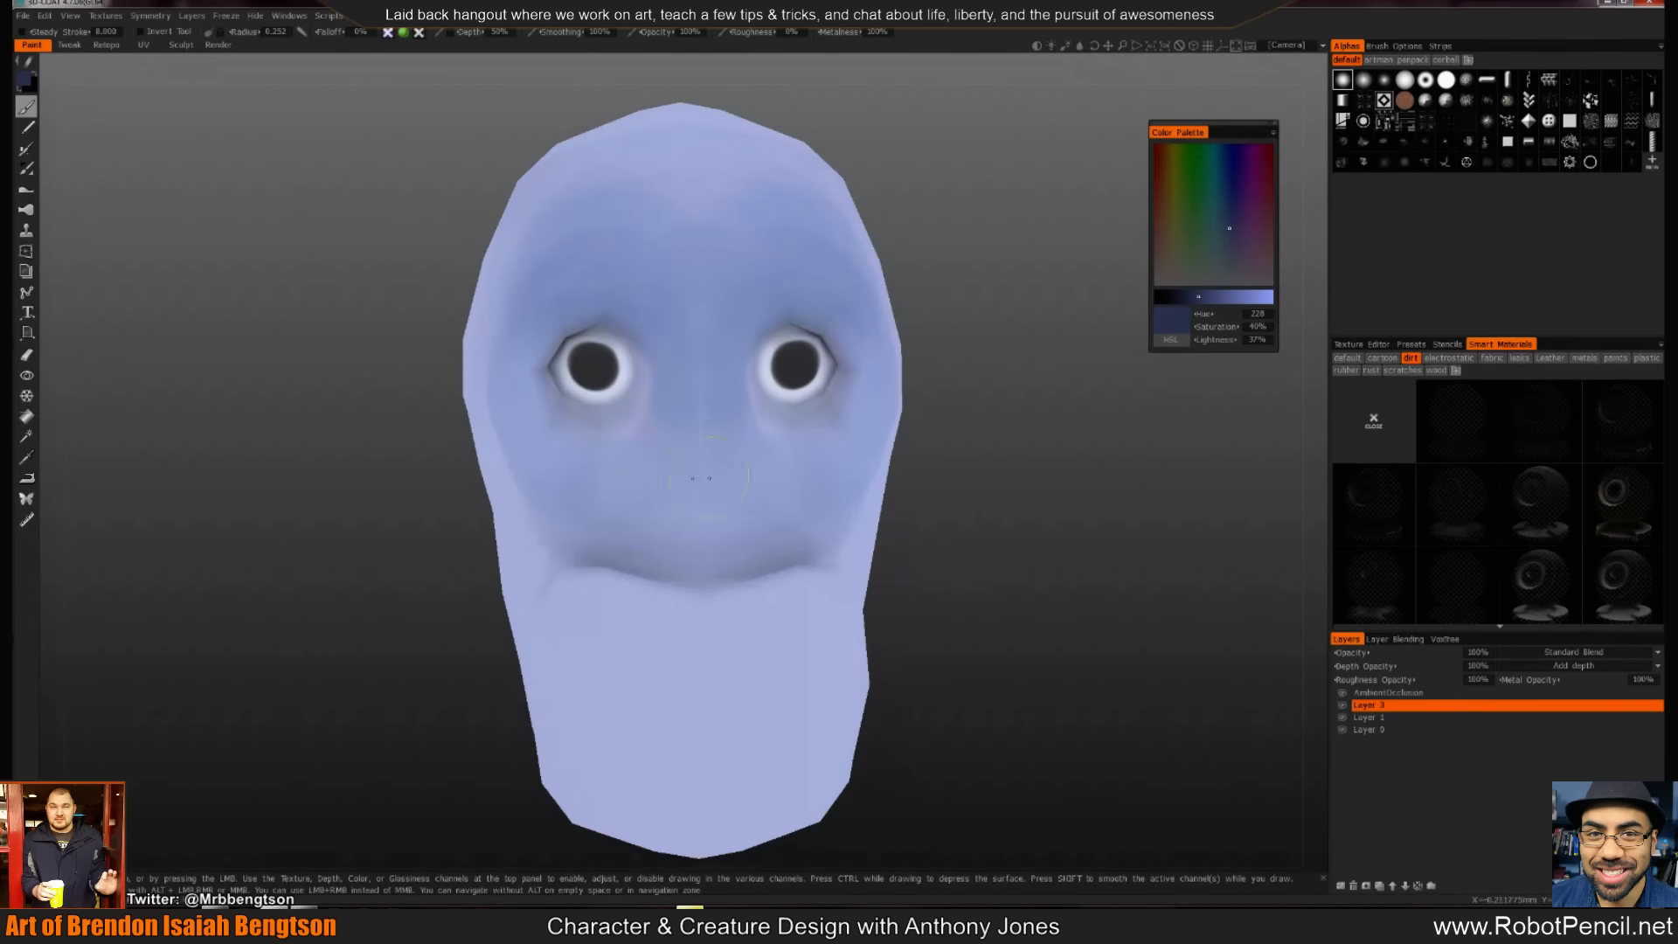
Extend the dark blue shading along the cheek and the side of the eye area, and sample a mid blue from the face
left_click_drag(1071, 500, 1008, 506)
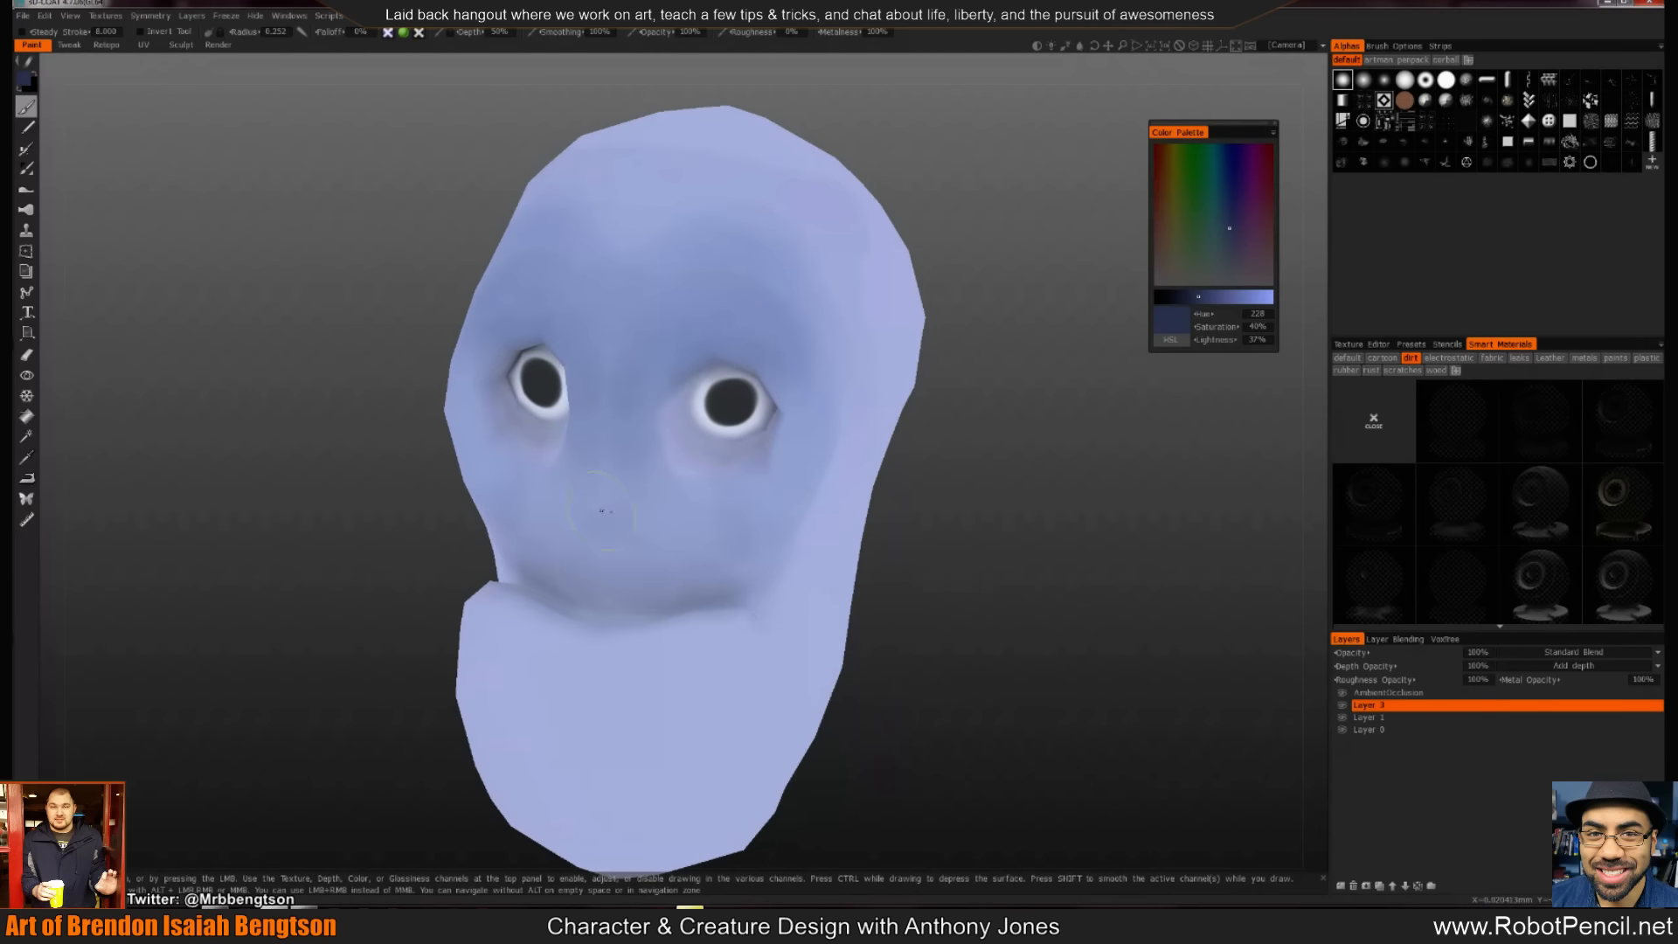
left_click_drag(900, 553, 822, 549)
left_click_drag(687, 518, 757, 428)
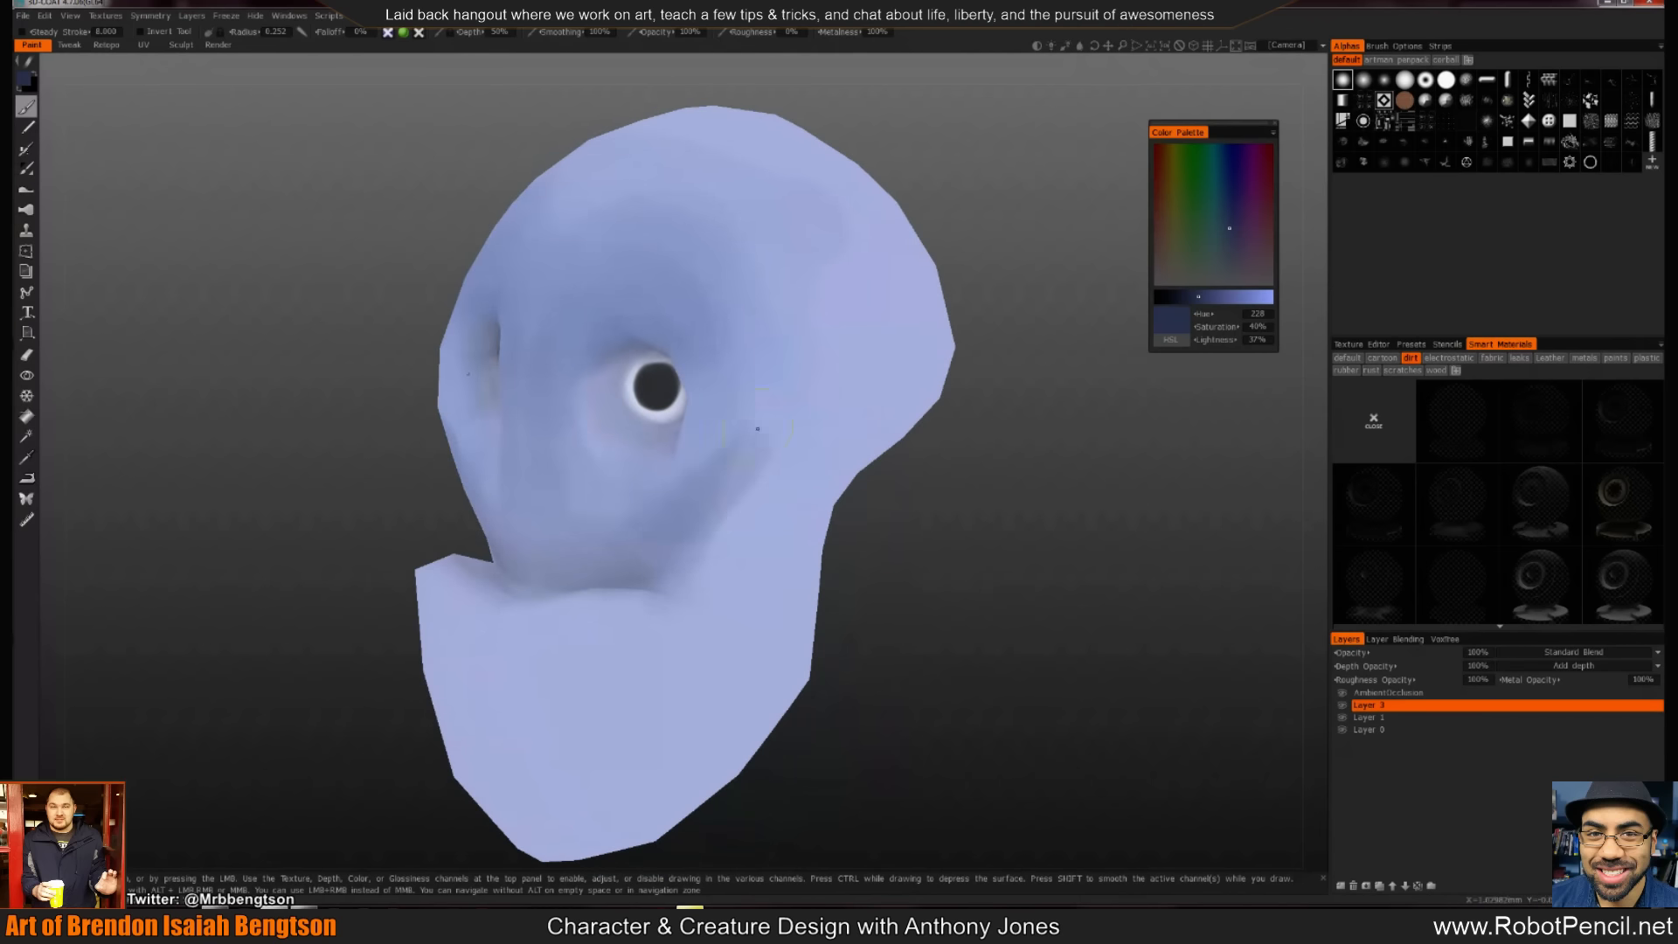
left_click_drag(737, 347, 726, 464)
key("v")
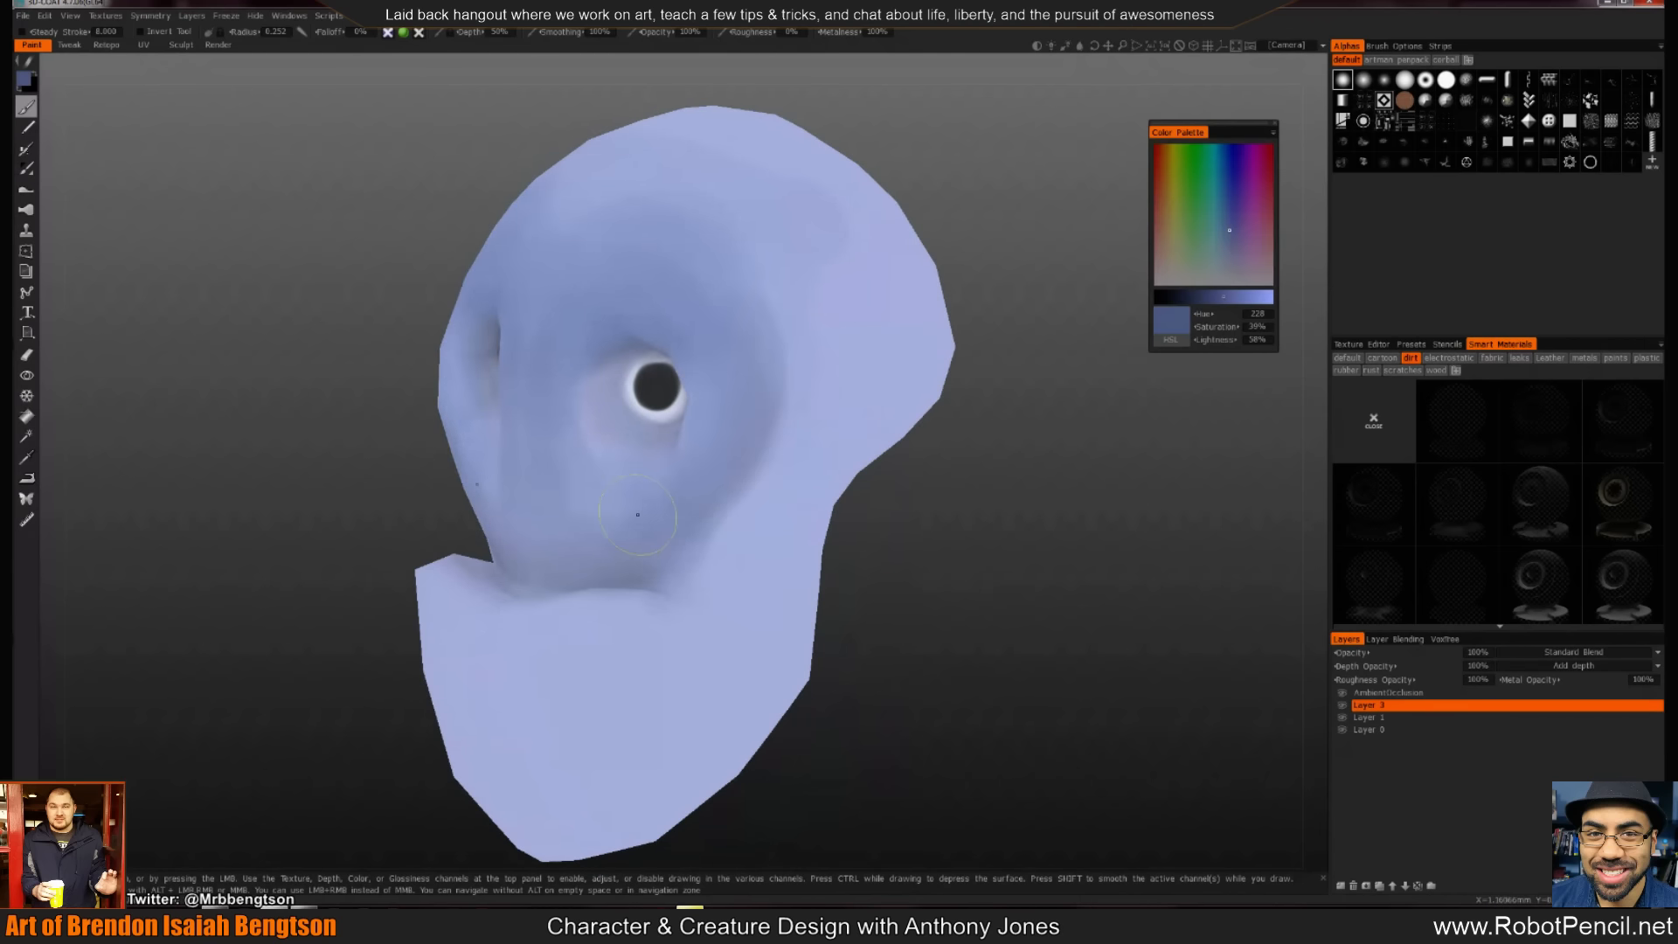
left_click_drag(1007, 547, 865, 506)
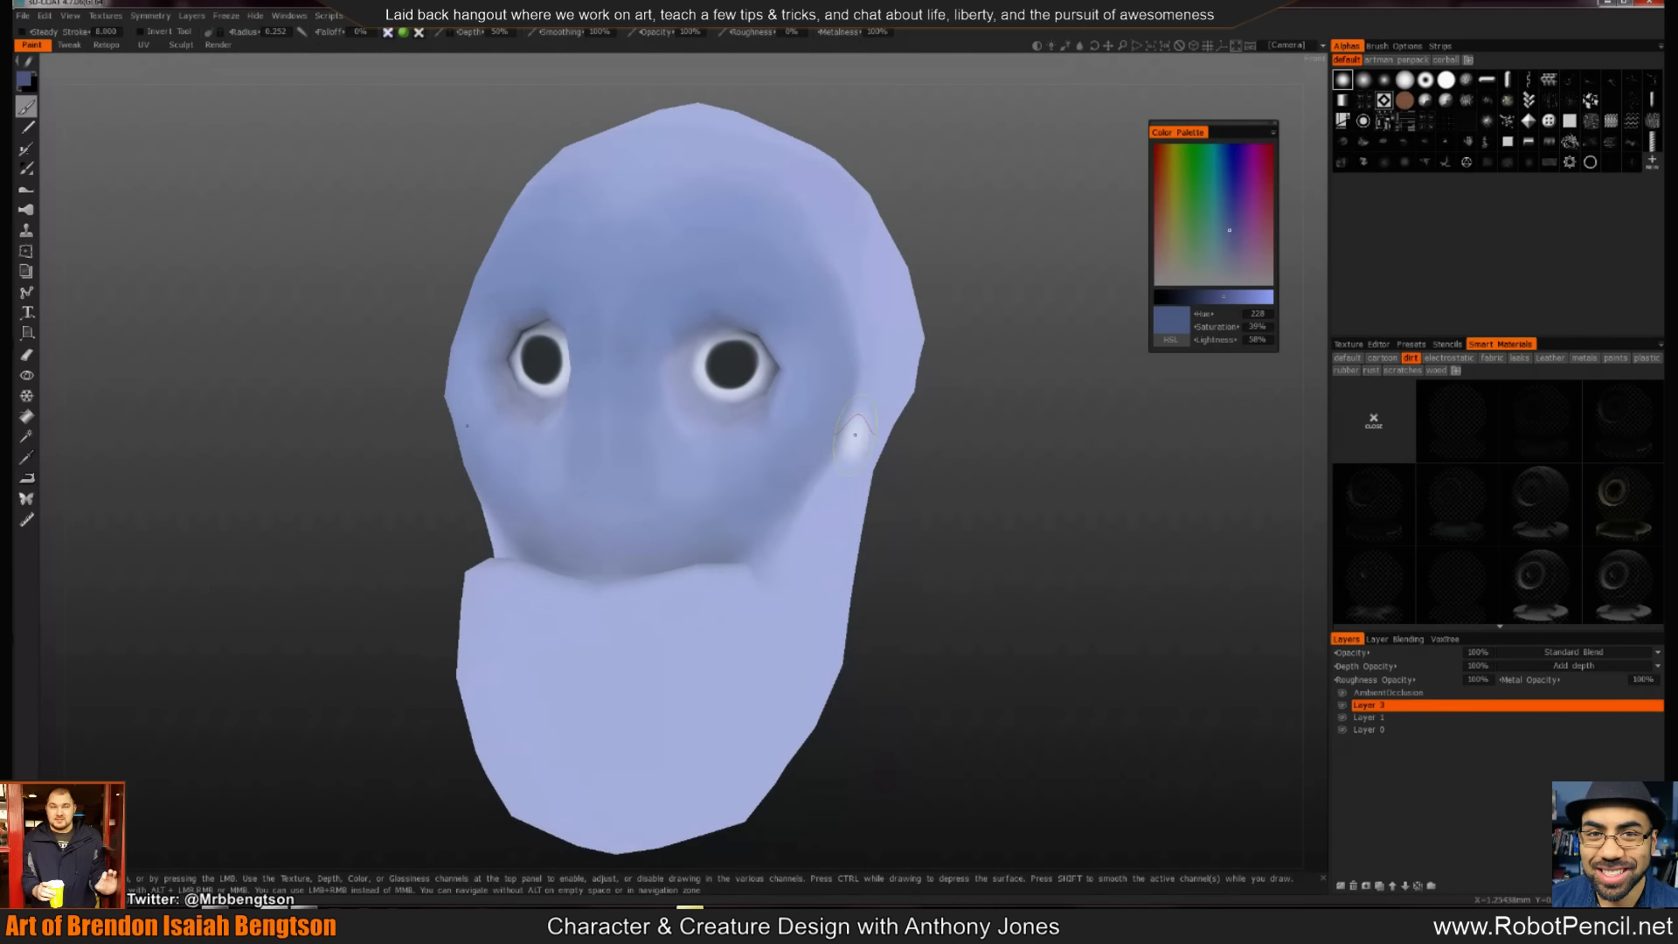
Shade the eye surrounds and upper eyelids with a dark blue at saturation 54%, using progressively smaller brushes
left_click(1218, 303)
left_click_drag(1217, 301, 1231, 209)
right_click_drag(702, 368, 677, 368)
left_click_drag(1014, 471, 957, 380)
mouse_move(674, 263)
left_mouse_down()
mouse_move(631, 280)
mouse_move(686, 254)
mouse_move(664, 256)
mouse_move(640, 299)
mouse_move(632, 271)
mouse_move(612, 315)
mouse_move(660, 258)
mouse_move(625, 328)
mouse_move(720, 255)
left_mouse_up()
left_click_drag(1005, 411, 1124, 494)
right_click_drag(784, 363, 727, 363)
mouse_move(776, 327)
left_mouse_down()
mouse_move(757, 337)
mouse_move(815, 350)
mouse_move(753, 333)
mouse_move(746, 354)
left_mouse_up()
Deepen the upper eyelids and the creases above both eyes with a very dark blue, lightness 11%
left_click(1174, 297)
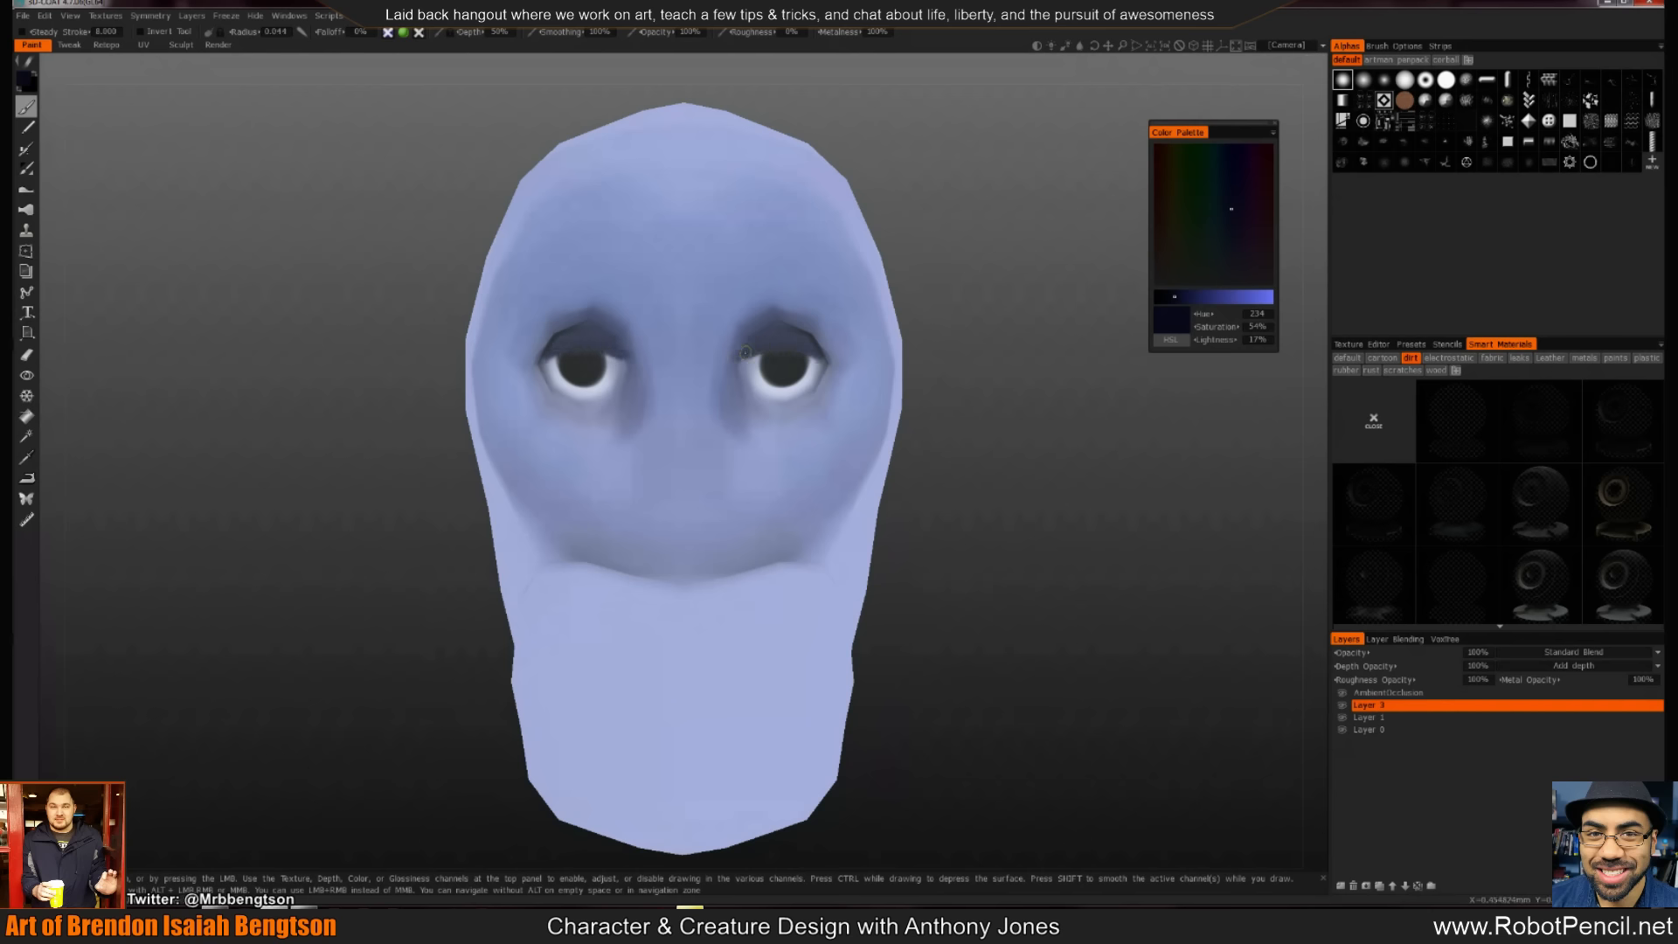
left_click(1168, 297)
left_click_drag(1003, 437, 993, 397)
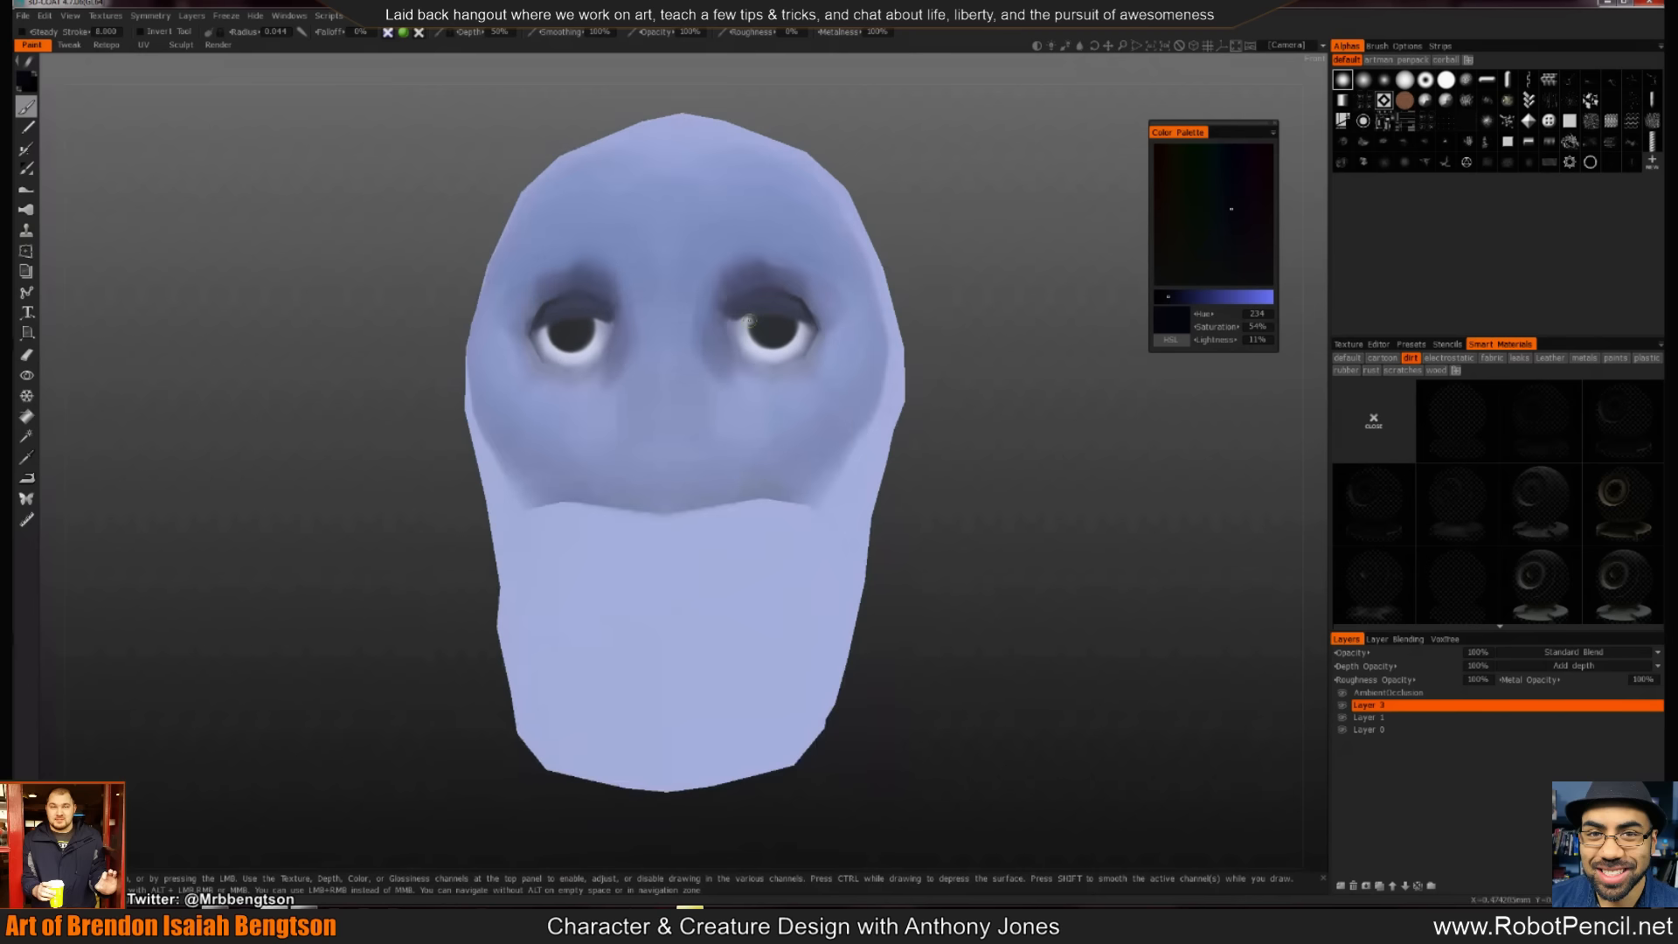
right_click_drag(794, 297, 806, 302)
left_click_drag(792, 290, 758, 295)
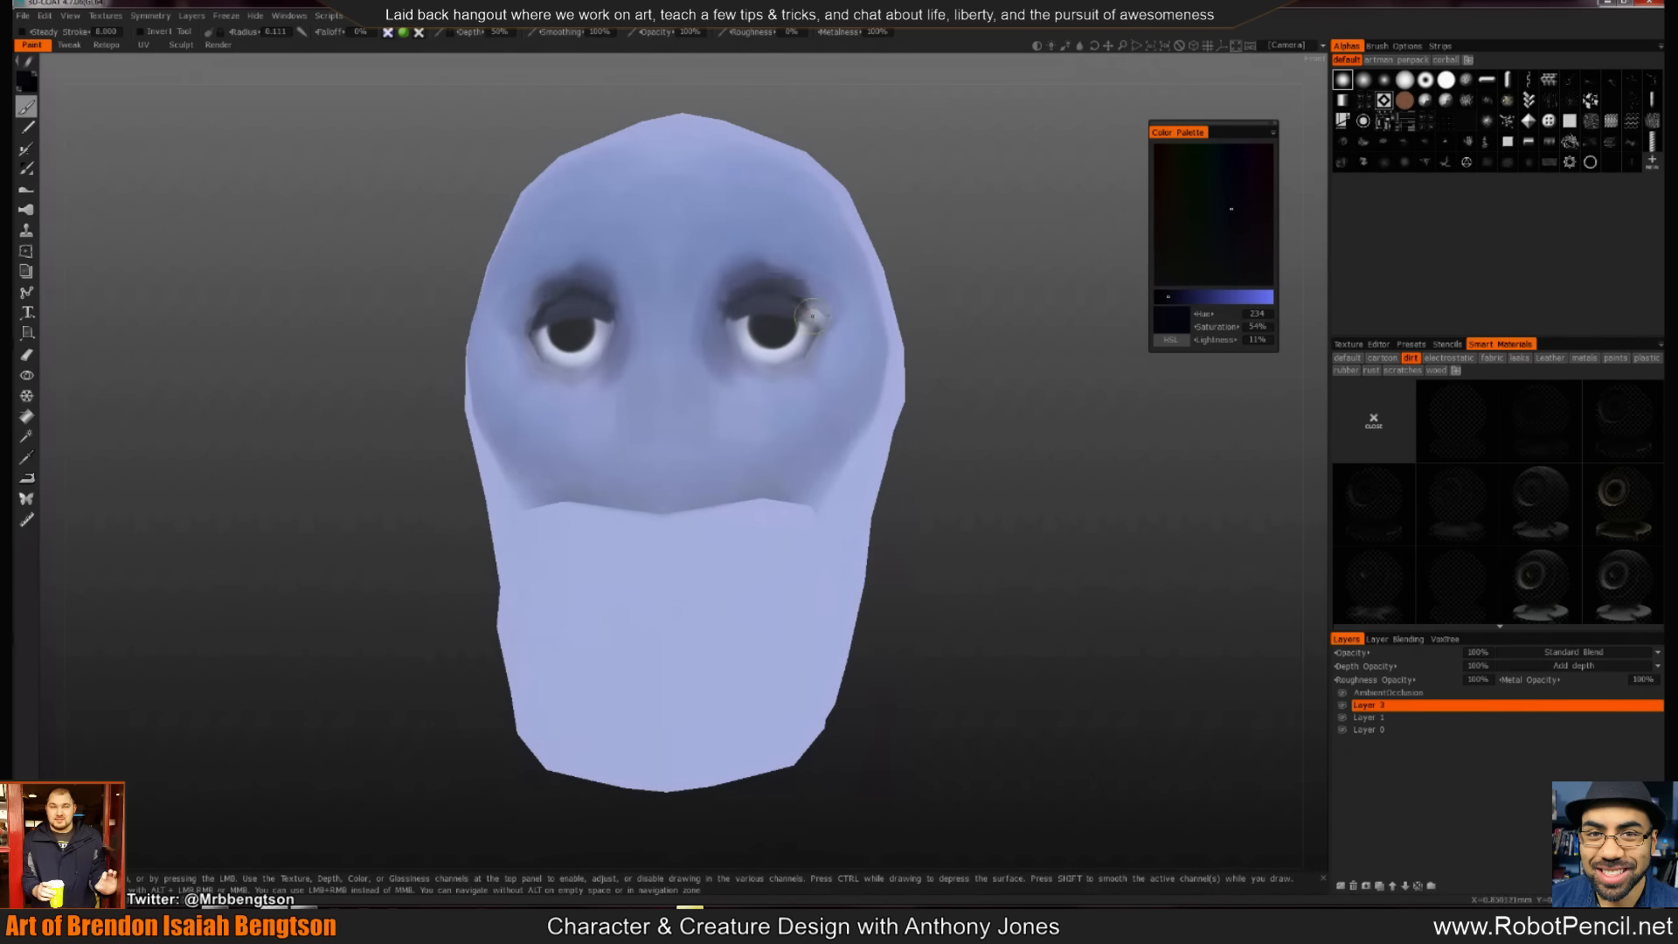
Paint the sides of the nose and the folds beside it, blending them with blues sampled from the face
left_click_drag(953, 381, 956, 423)
mouse_move(734, 403)
left_mouse_down()
mouse_move(768, 408)
mouse_move(692, 491)
mouse_move(747, 478)
mouse_move(720, 477)
left_mouse_up()
key("v")
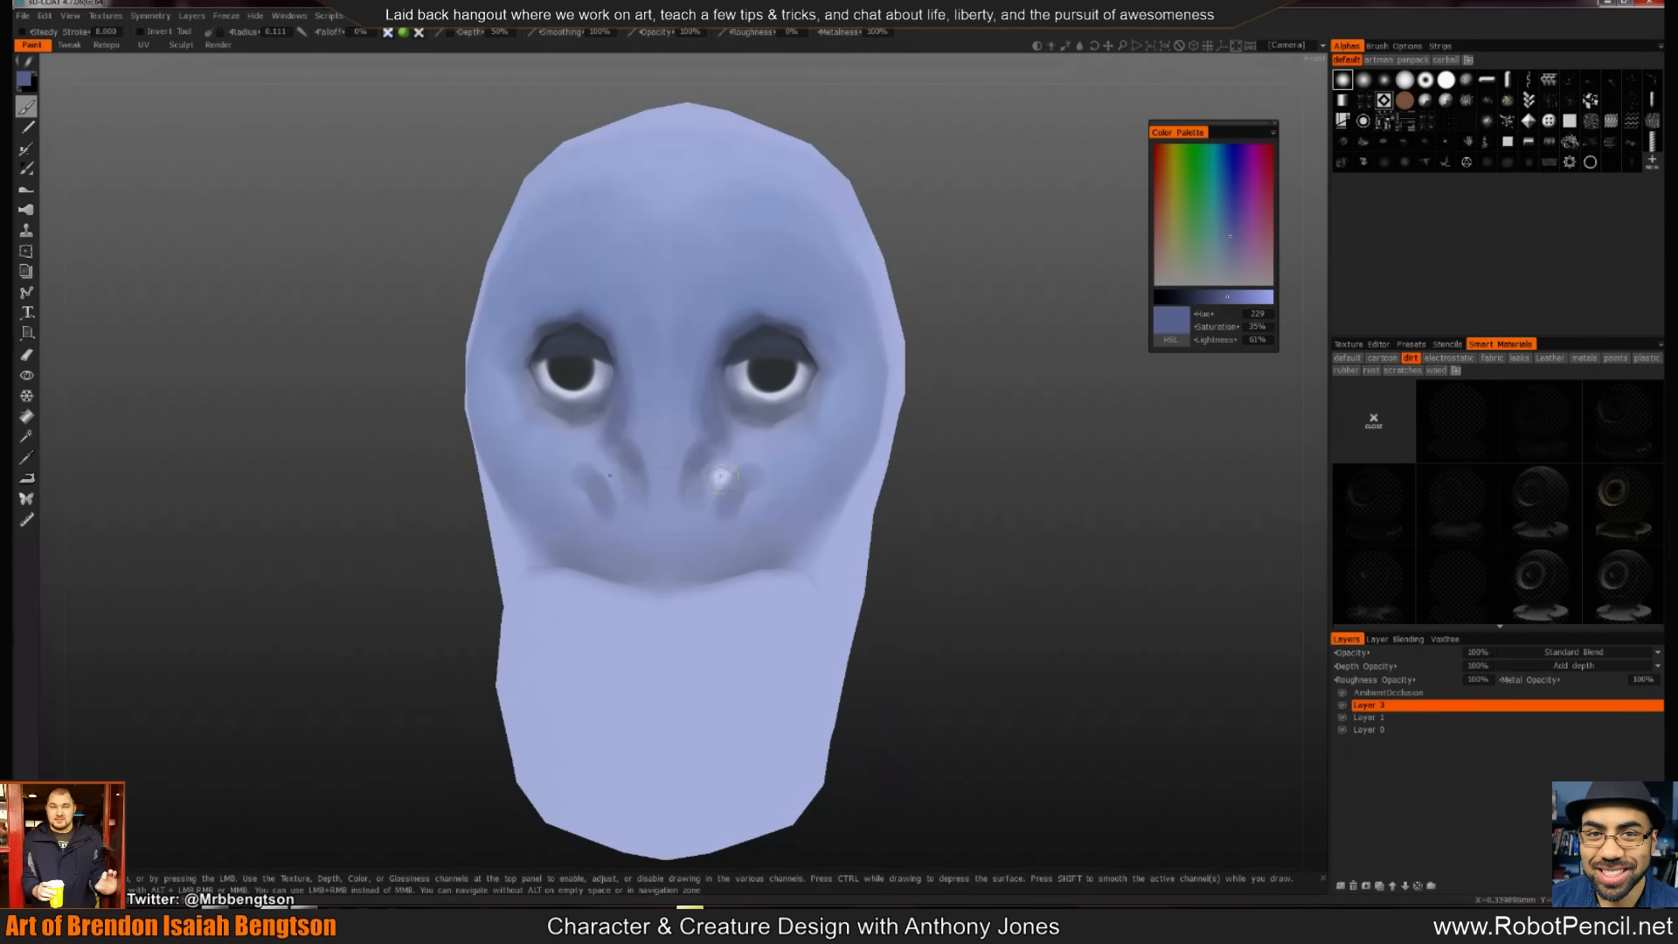
key("v")
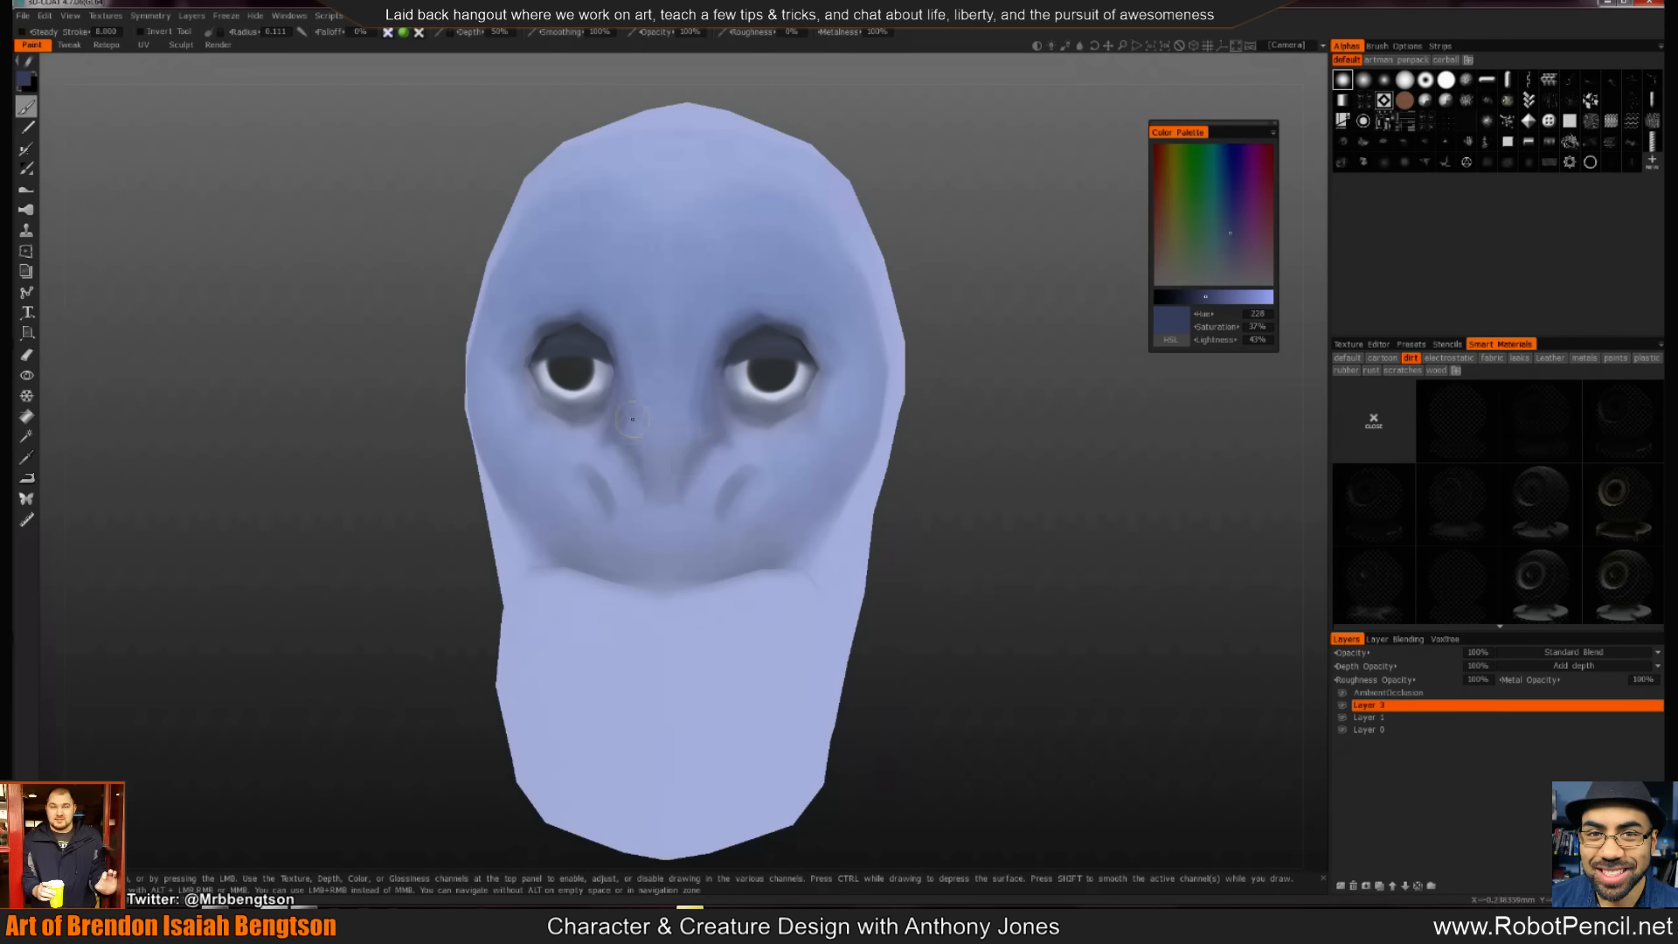
left_click_drag(746, 486, 683, 530)
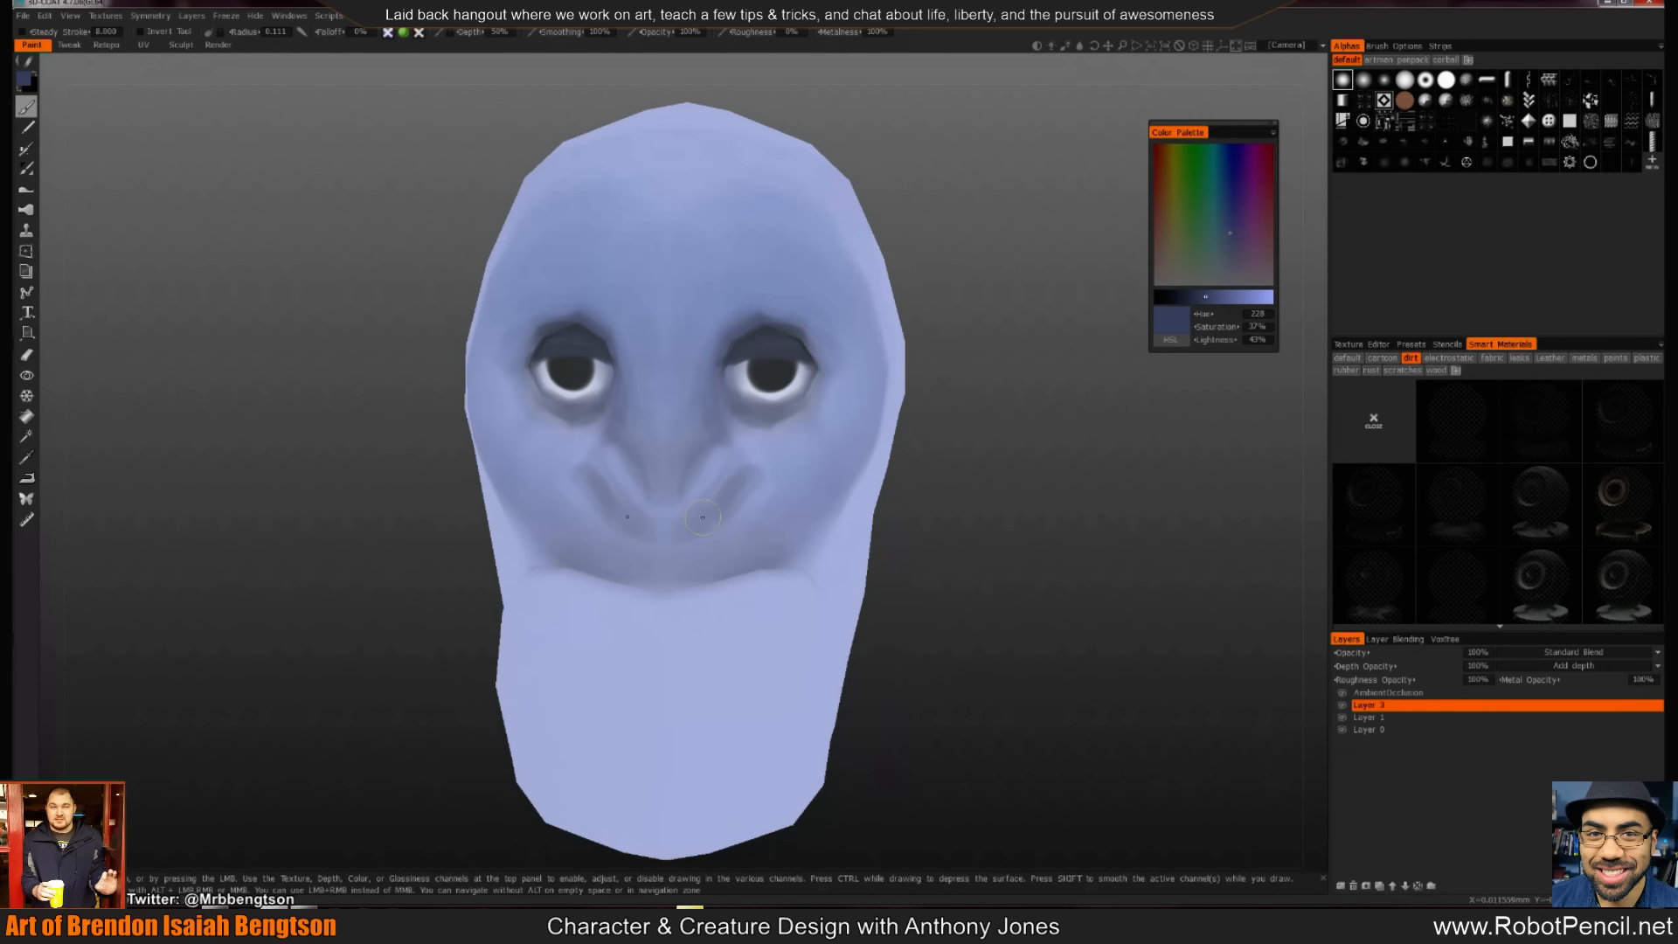
key("v")
key("v")
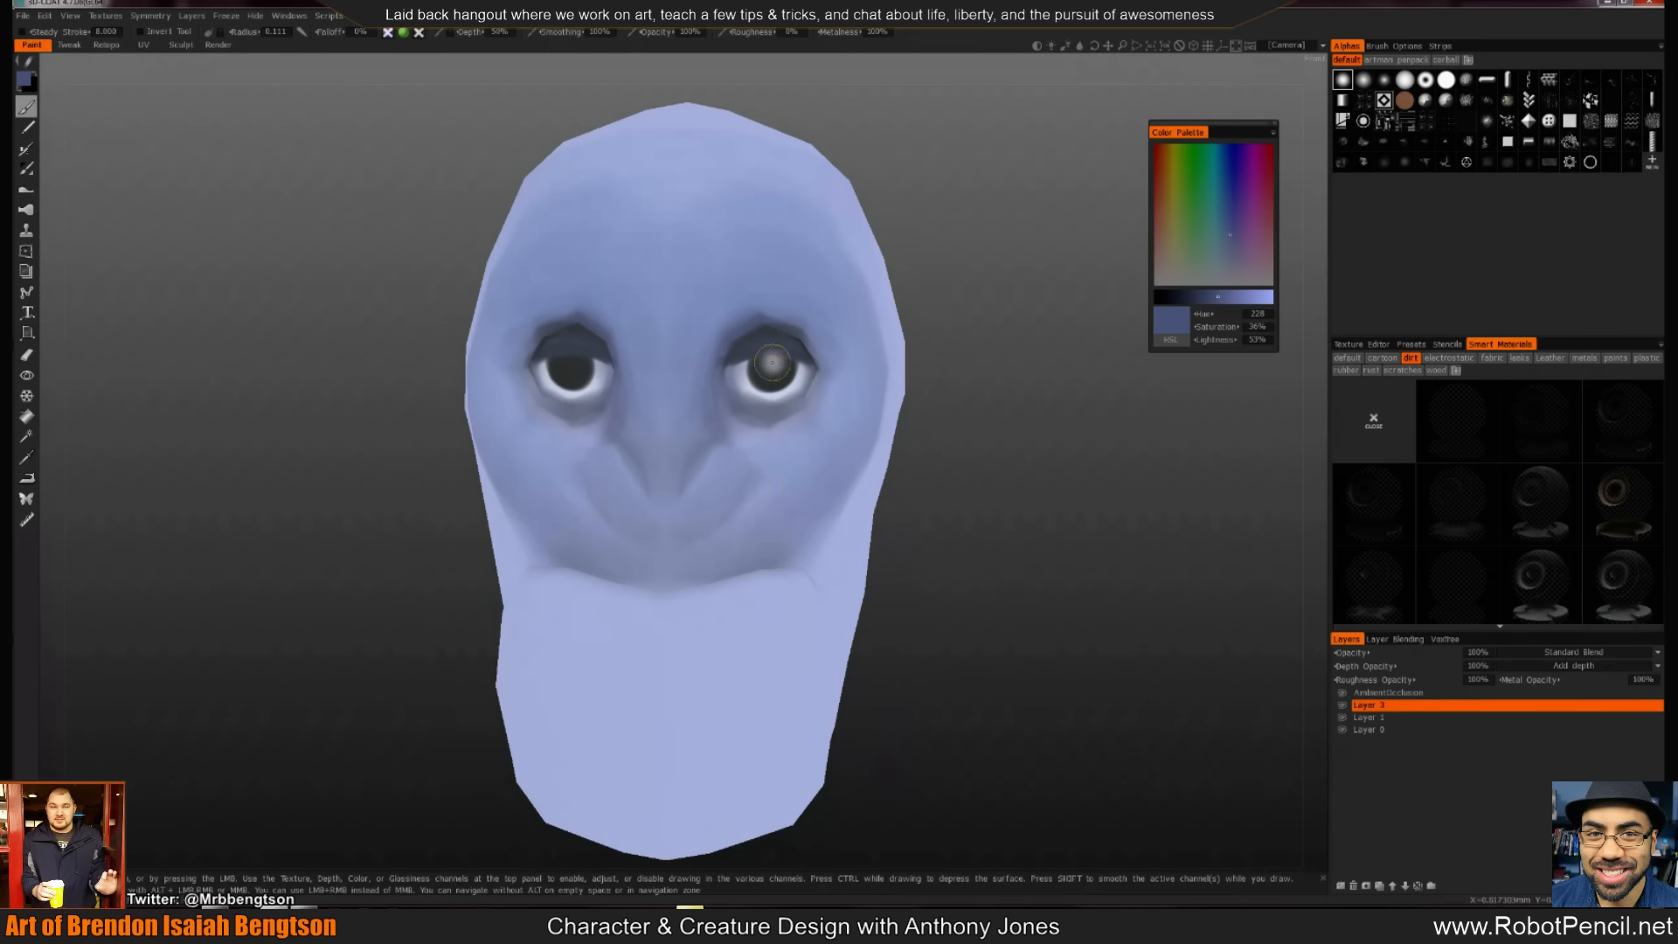
Set the brush to a teal blue, saturation 45%, lightness 74%, with radius 0.071 for the irises
key("v")
key("v")
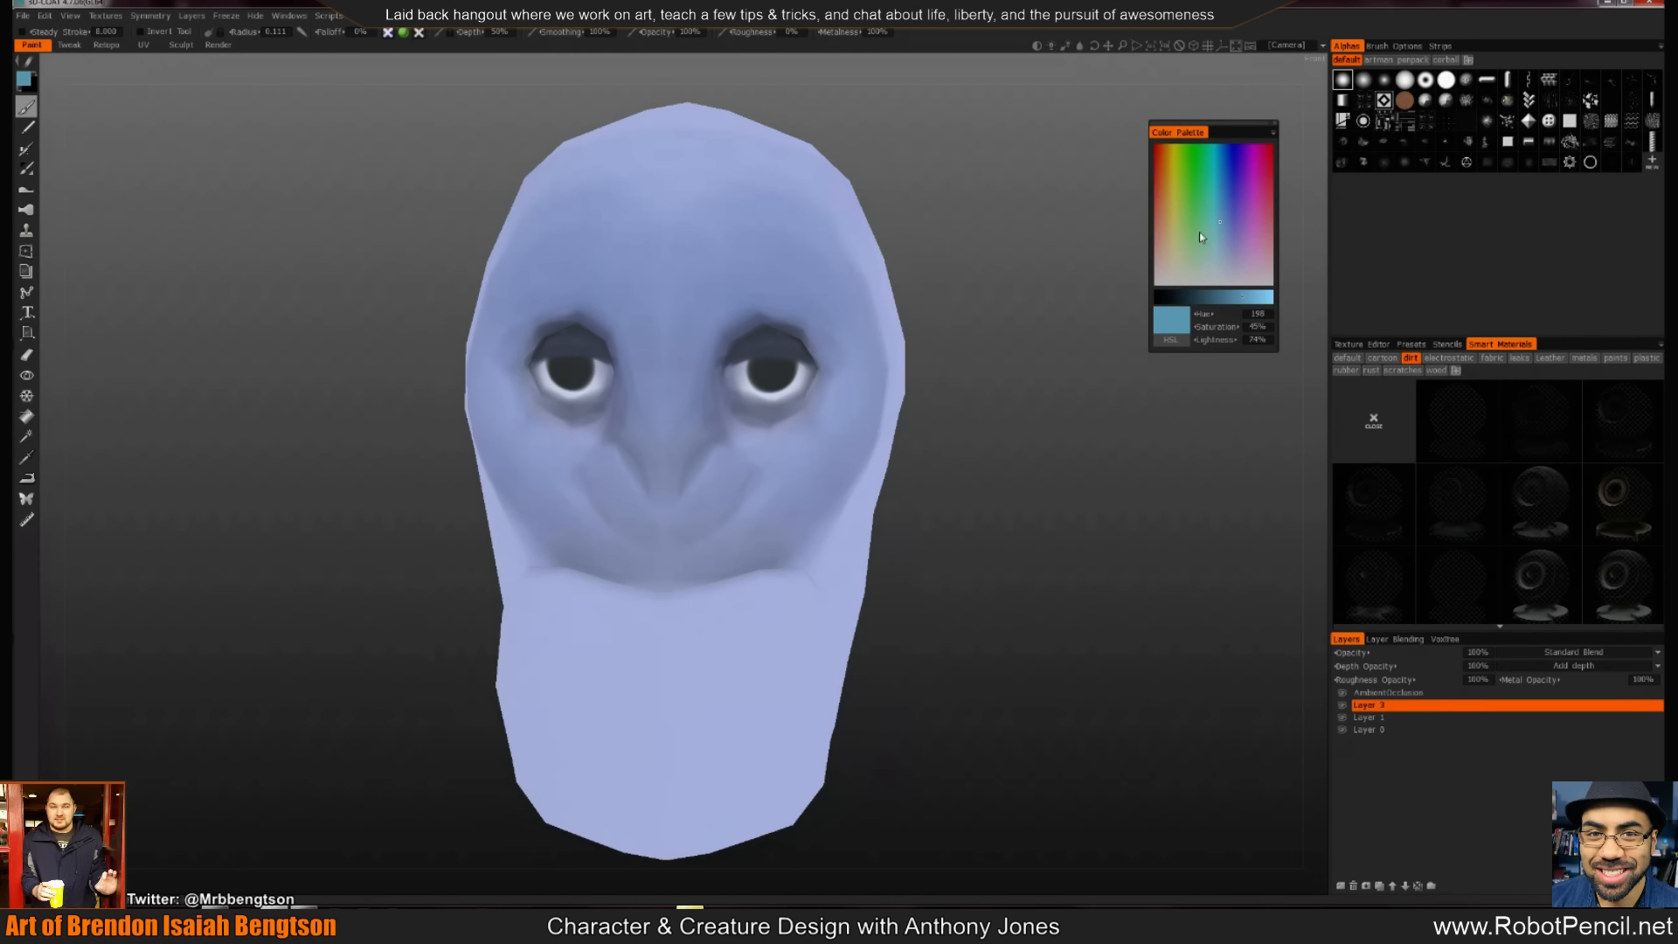
right_click_drag(760, 382, 753, 367)
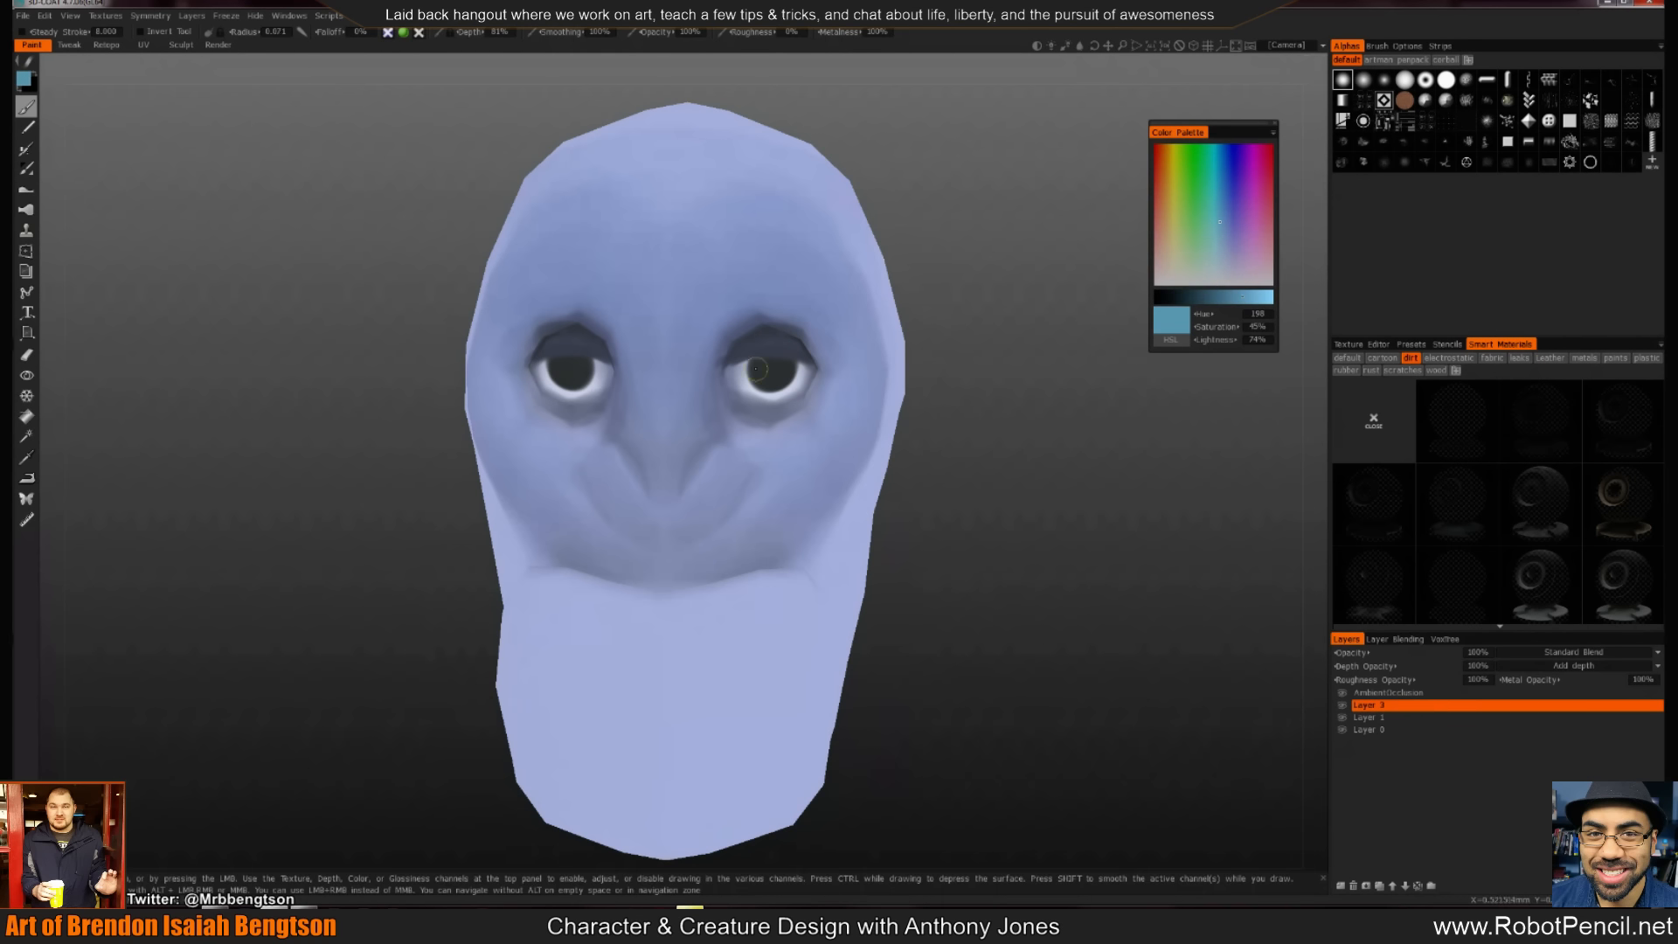
left_click_drag(754, 363, 754, 373)
key("ctrl+z")
key("ctrl+z")
Paint both irises teal with a small brush and add pale highlights at saturation 13%, lightness 99%
left_click_drag(755, 372, 774, 386)
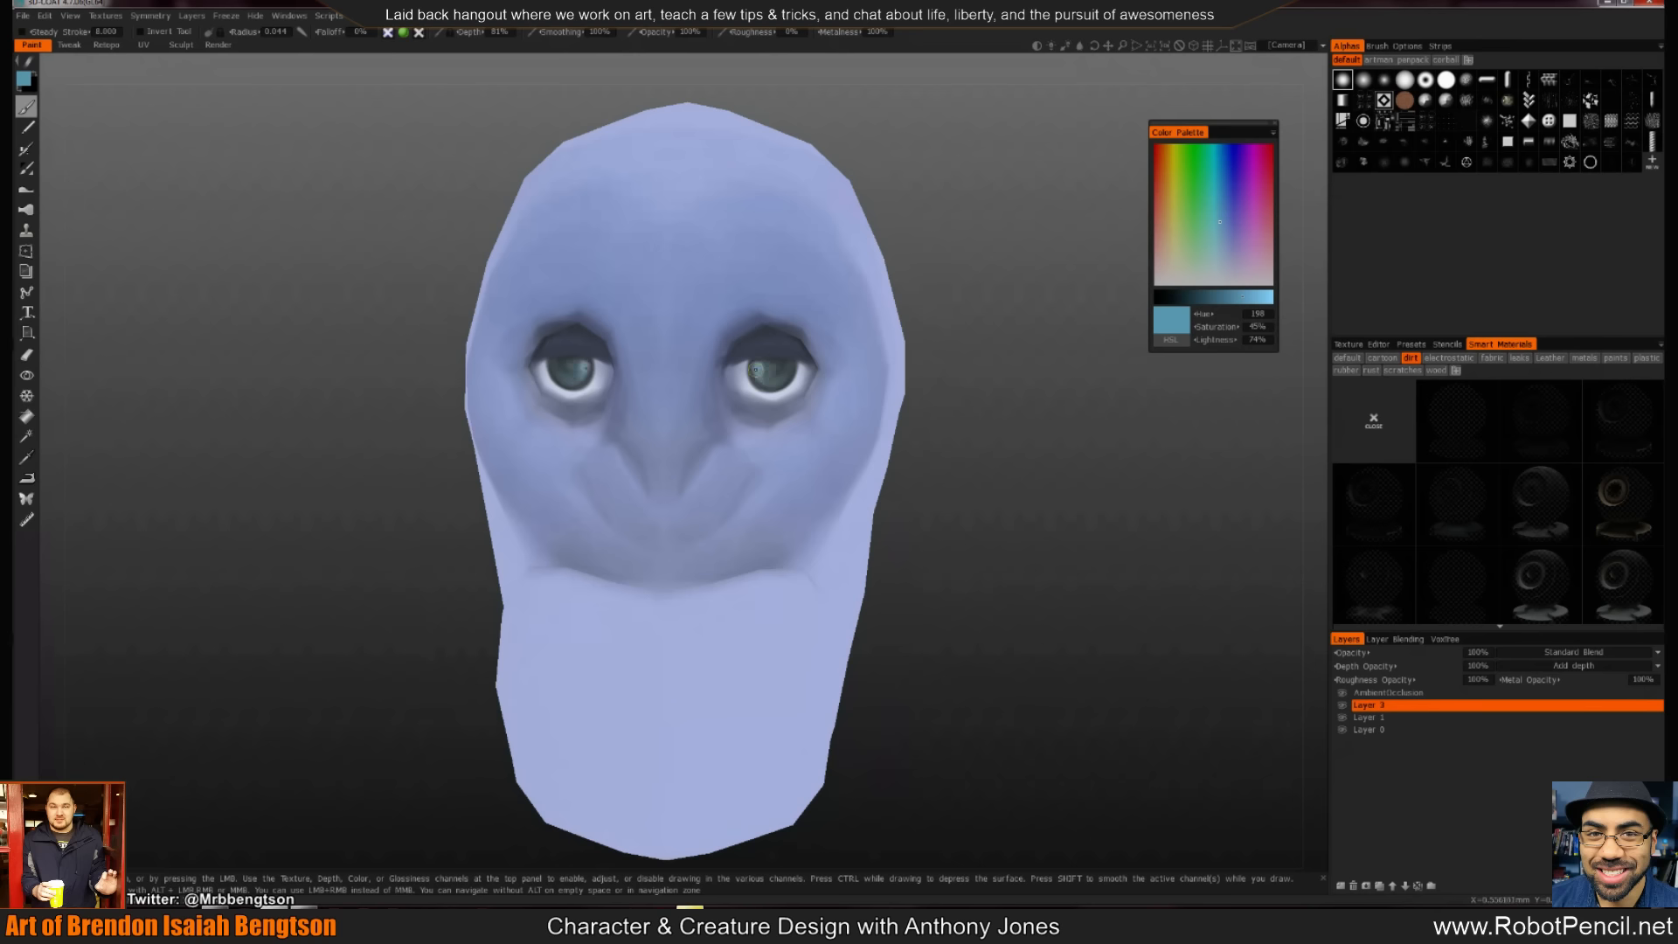
left_click_drag(756, 370, 778, 381)
left_click(1218, 268)
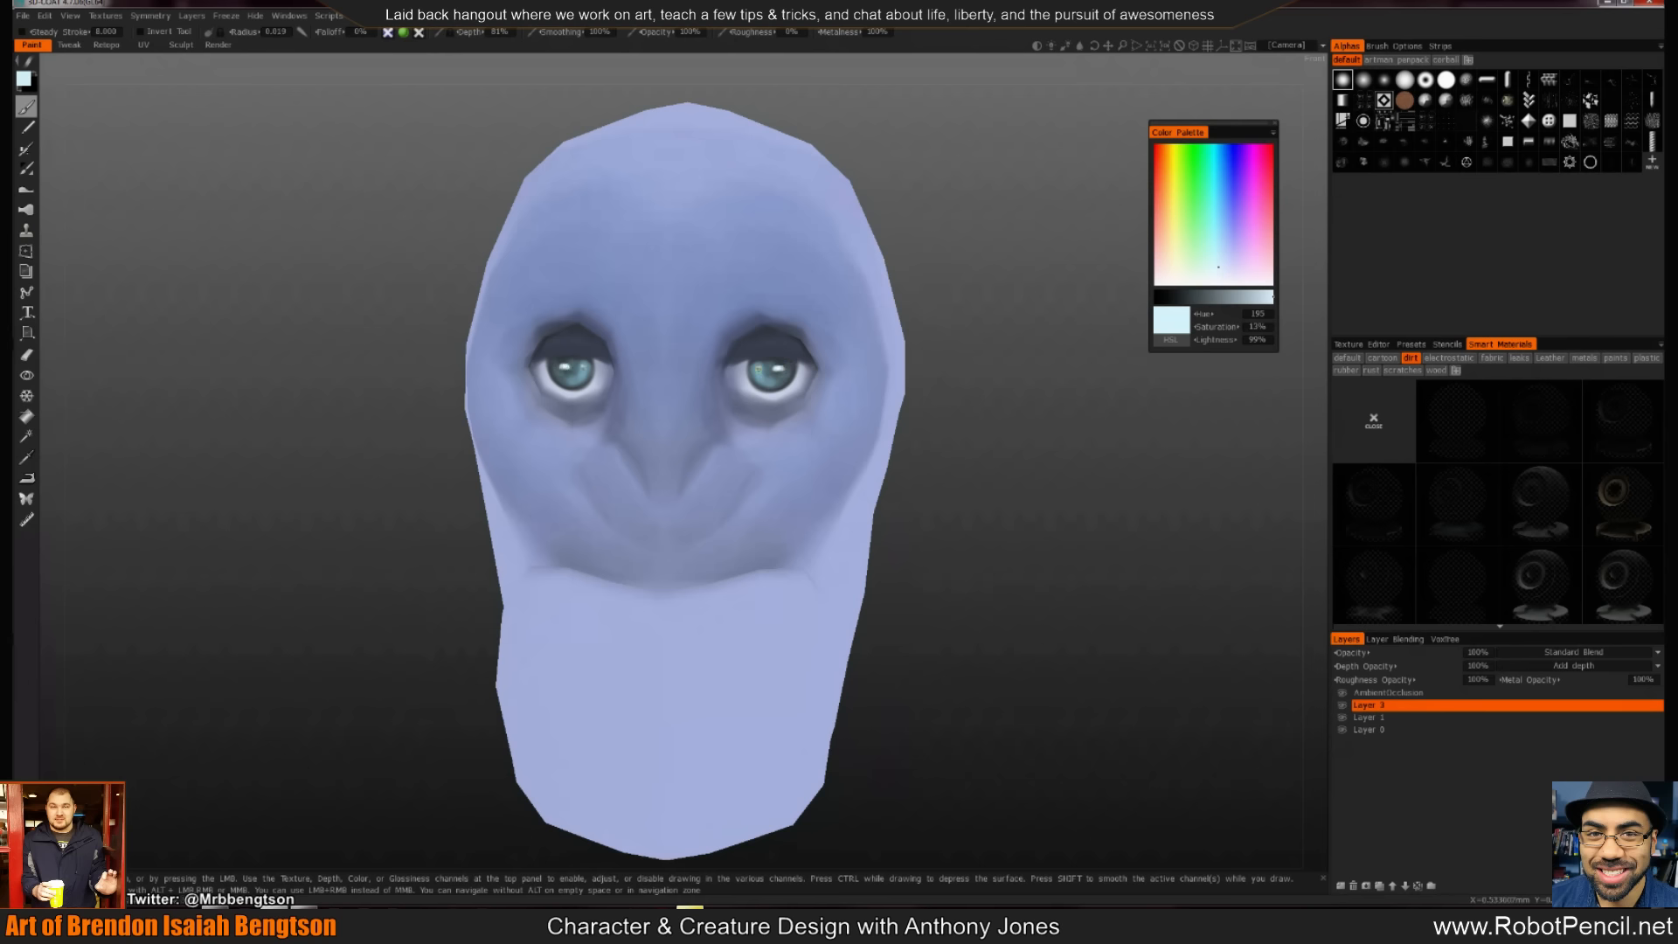
Add pupils in near-black, lightness 2%, and darken the inner eye corners and sockets with a larger soft brush
left_click_drag(1211, 296, 1176, 297)
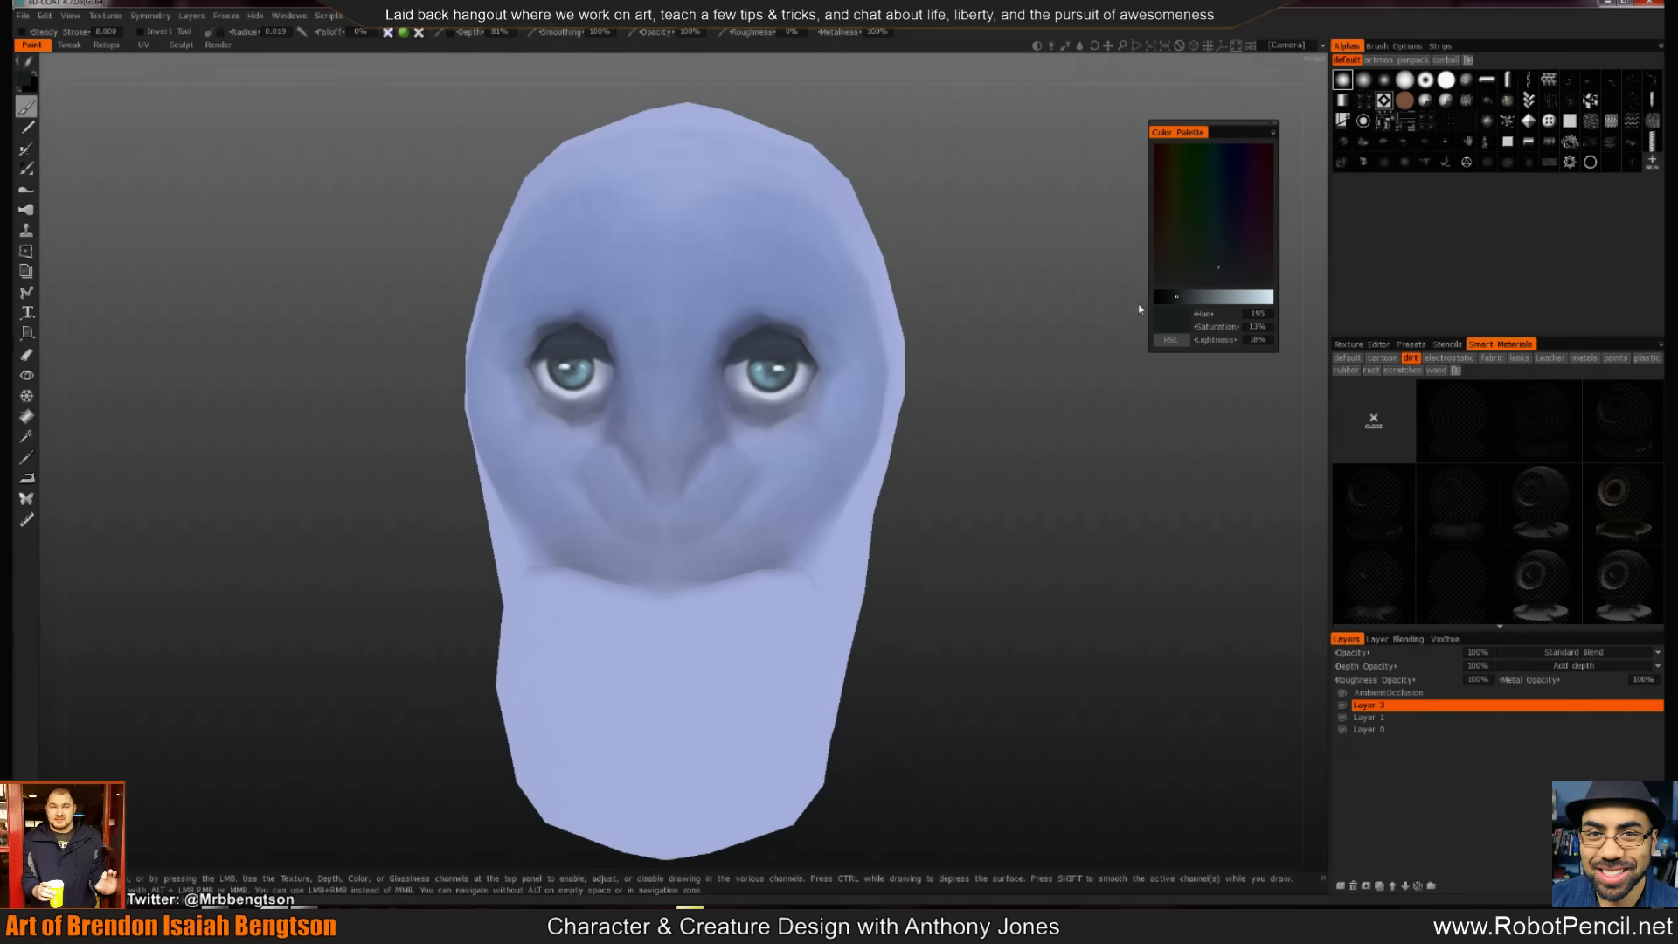
left_click(1157, 297)
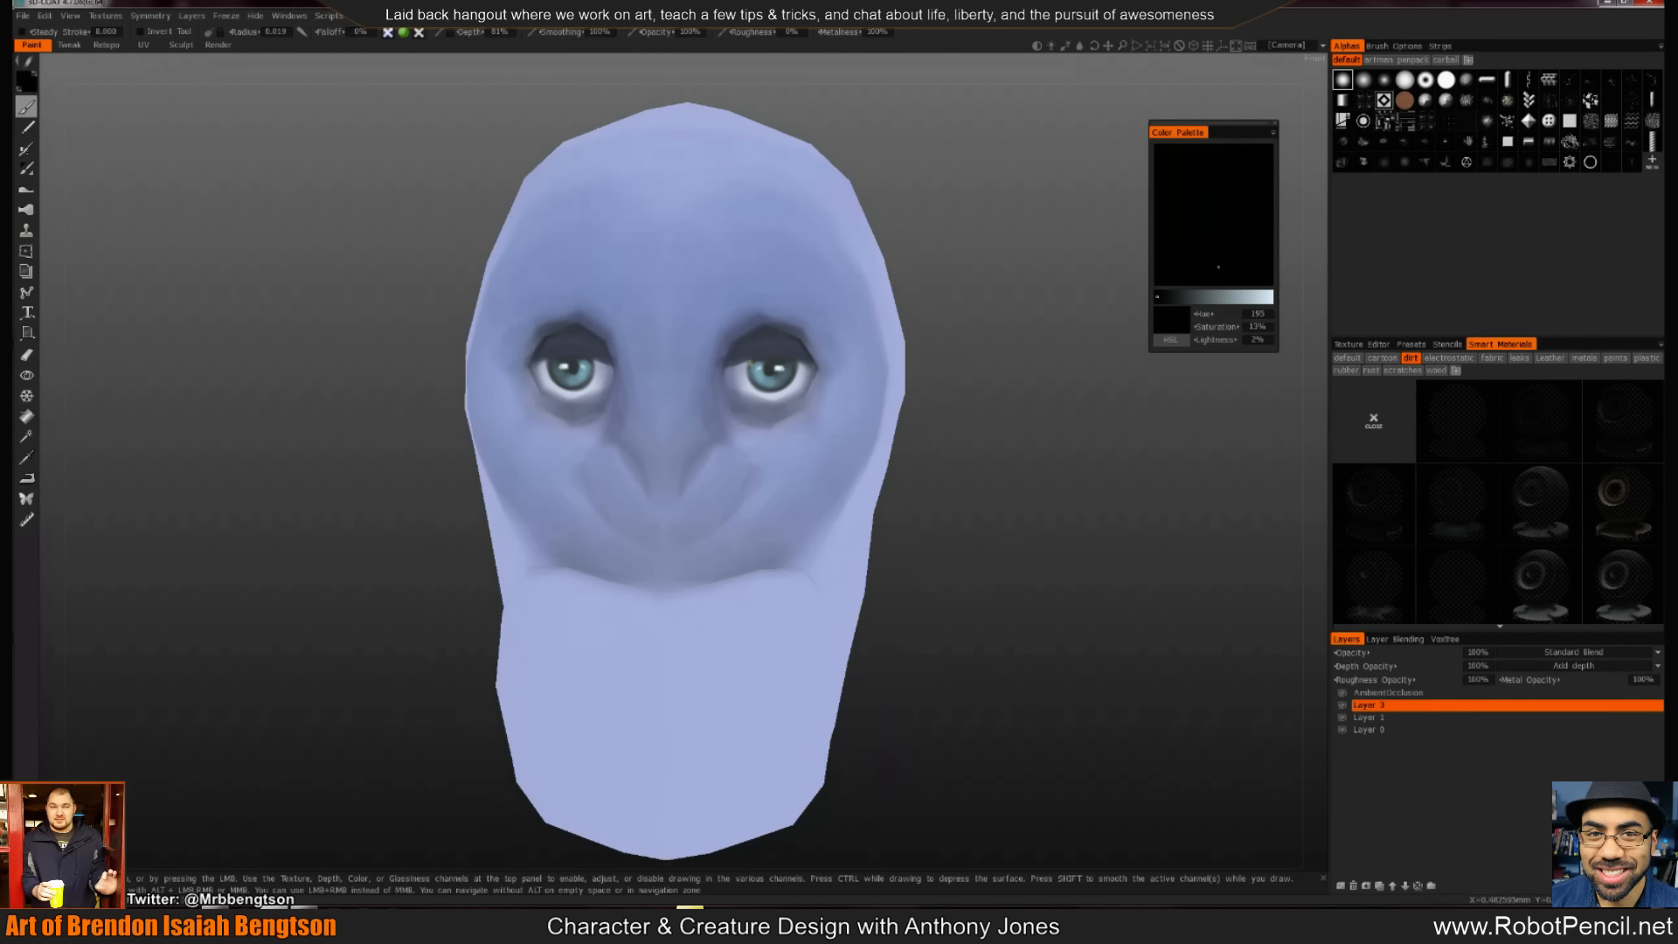
key("]")
left_click_drag(971, 383, 644, 347)
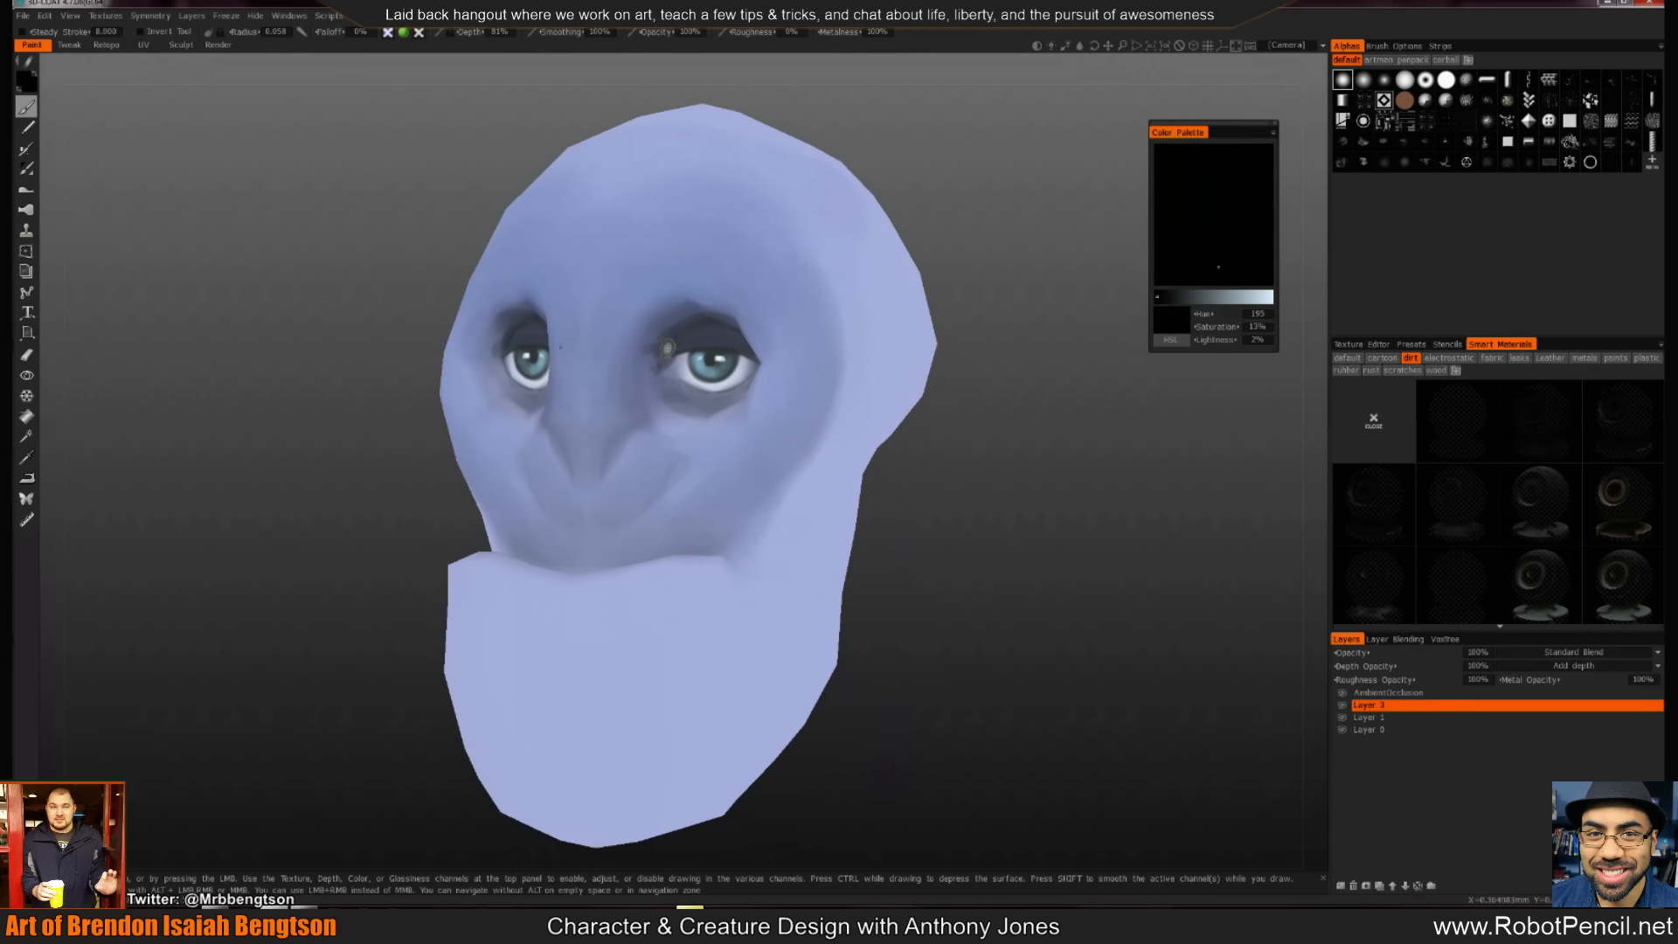
right_click_drag(698, 332, 734, 332)
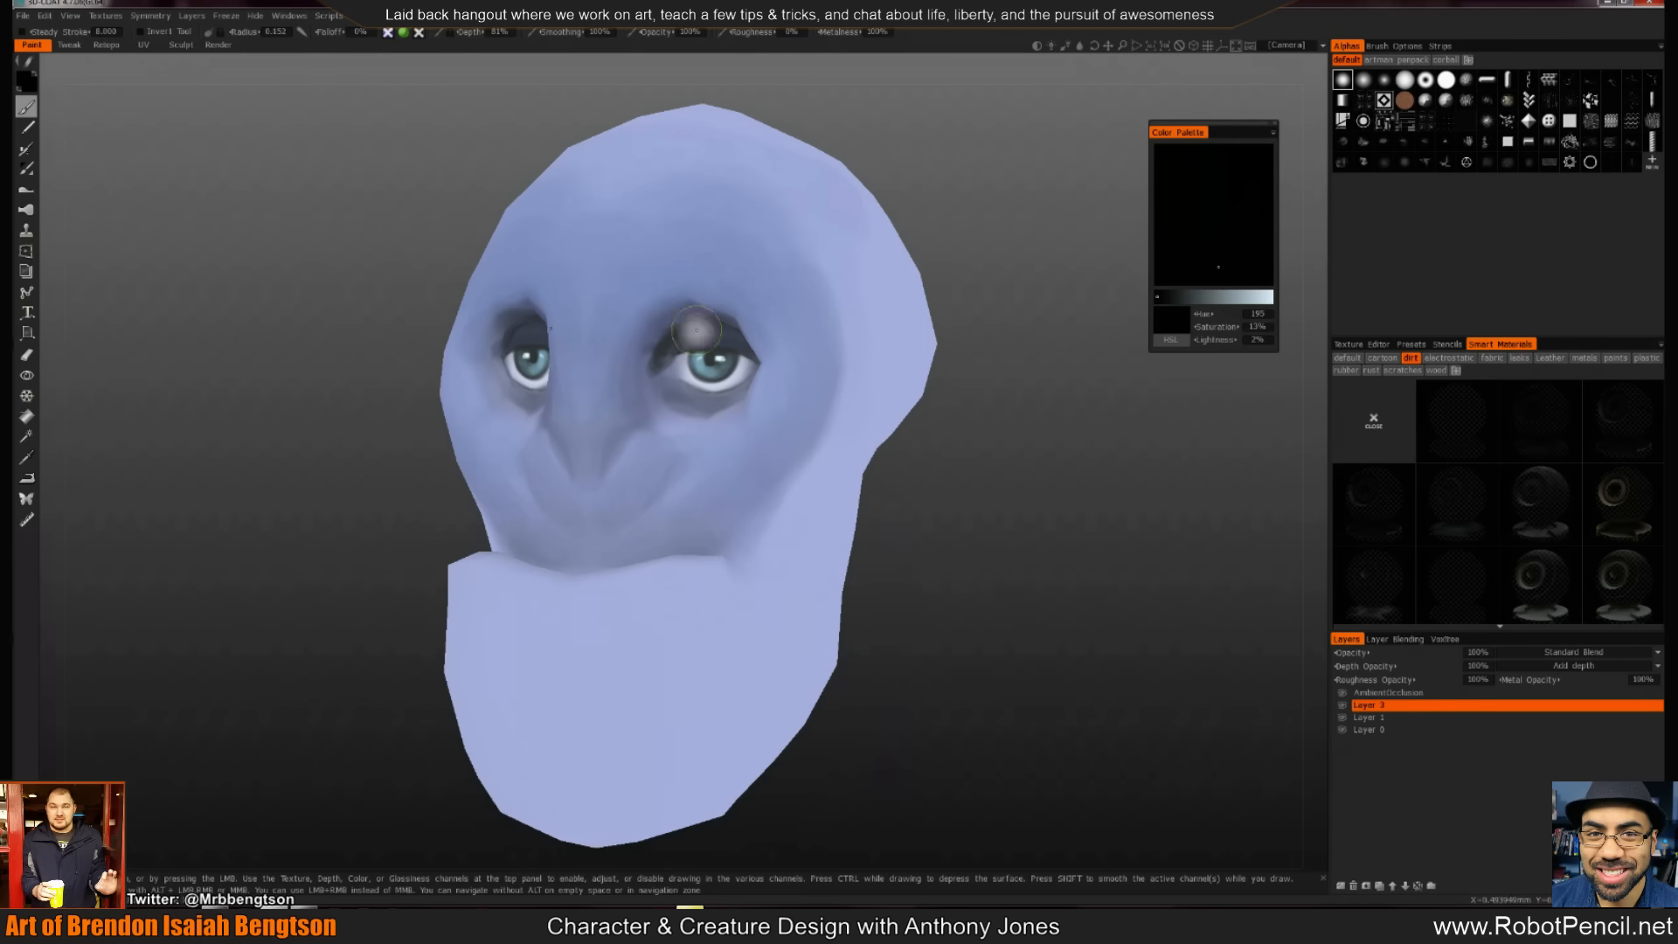
mouse_move(678, 334)
left_mouse_down()
mouse_move(649, 382)
mouse_move(673, 309)
mouse_move(649, 358)
left_mouse_up()
Shade beneath the eyes and define the outer nostril edges in near-black, reducing the brush radius to 0.043
left_click_drag(948, 428, 1108, 453)
key("[")
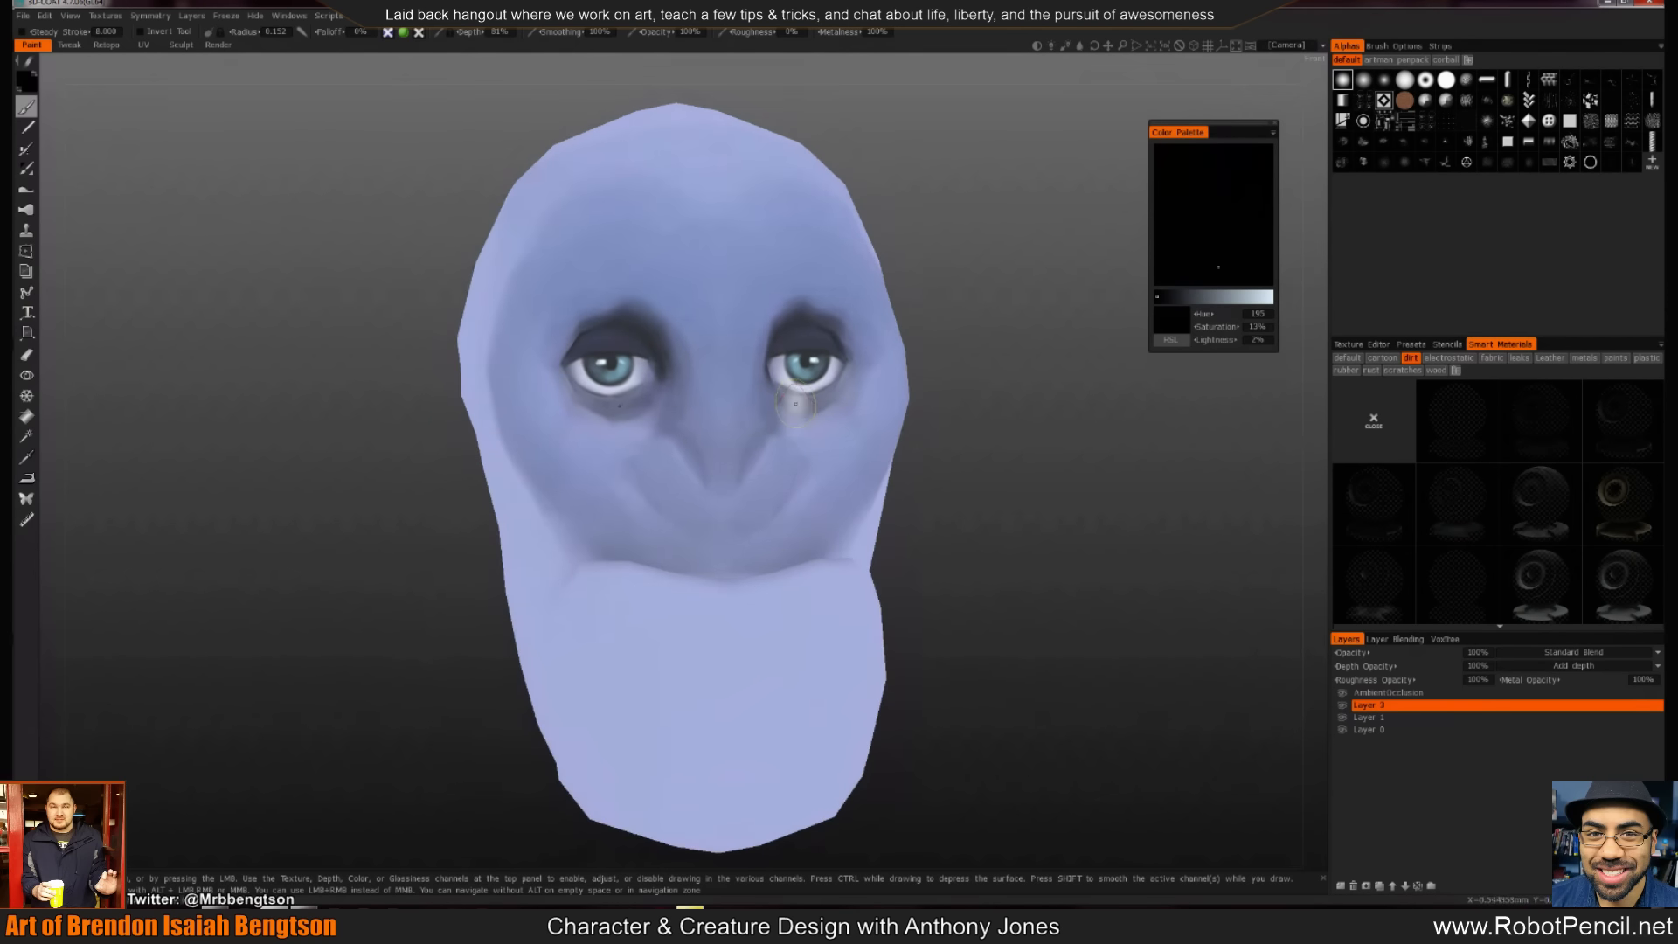
key("[")
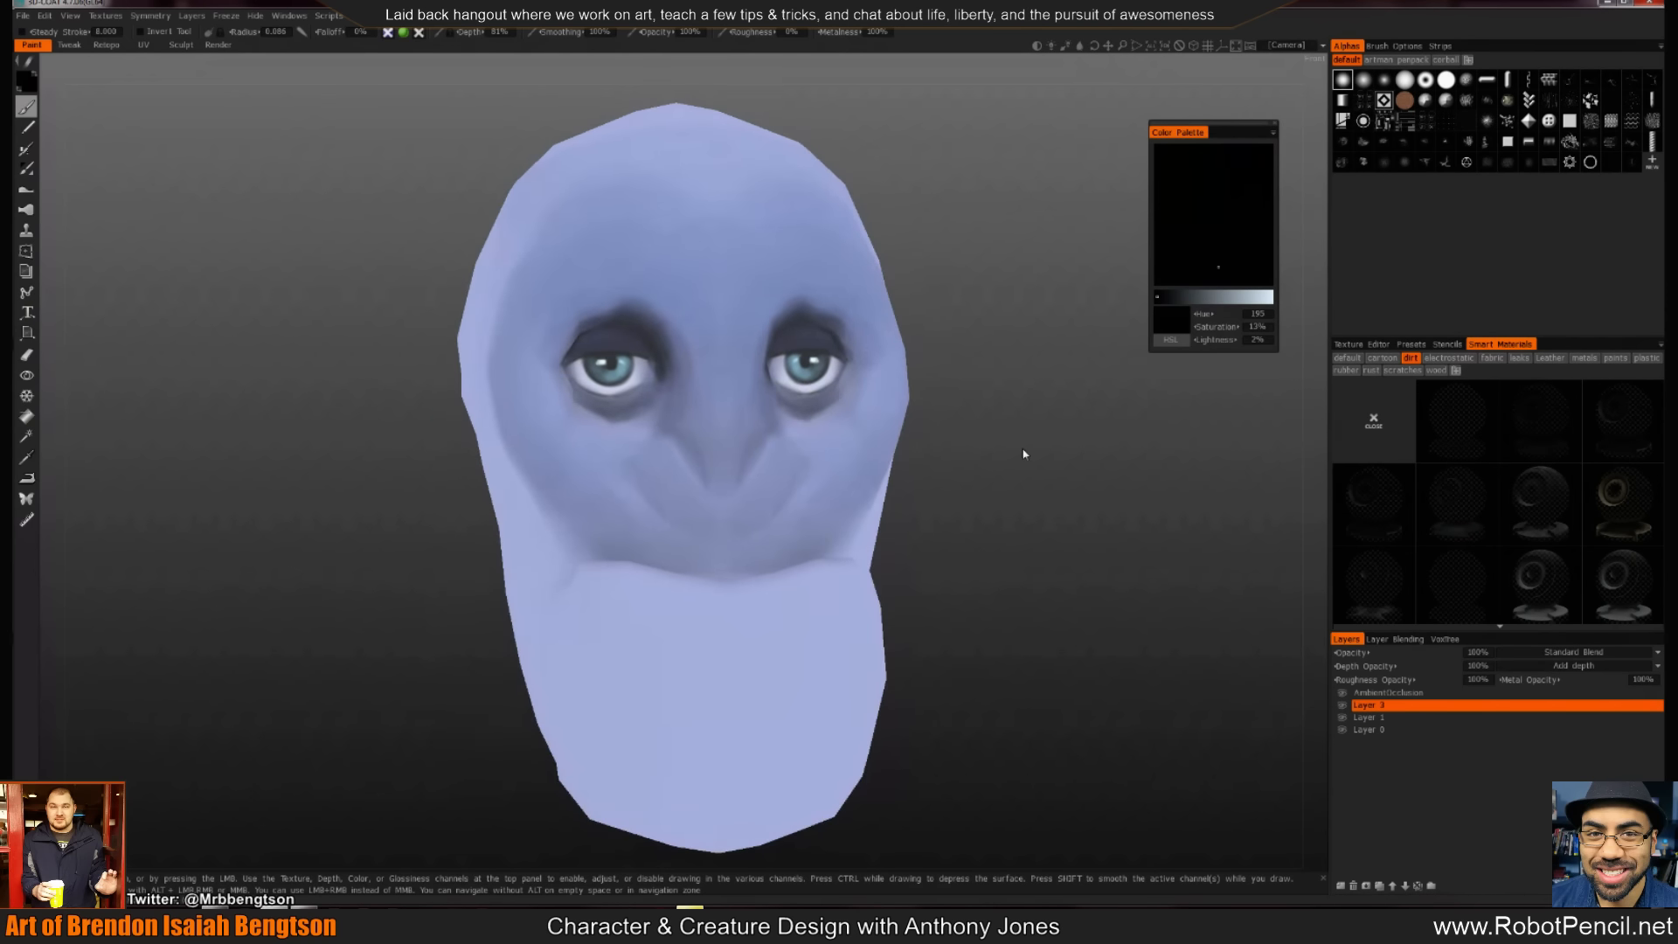
mouse_move(1023, 457)
left_mouse_down()
mouse_move(900, 490)
mouse_move(982, 480)
mouse_move(951, 497)
left_mouse_up()
key("[")
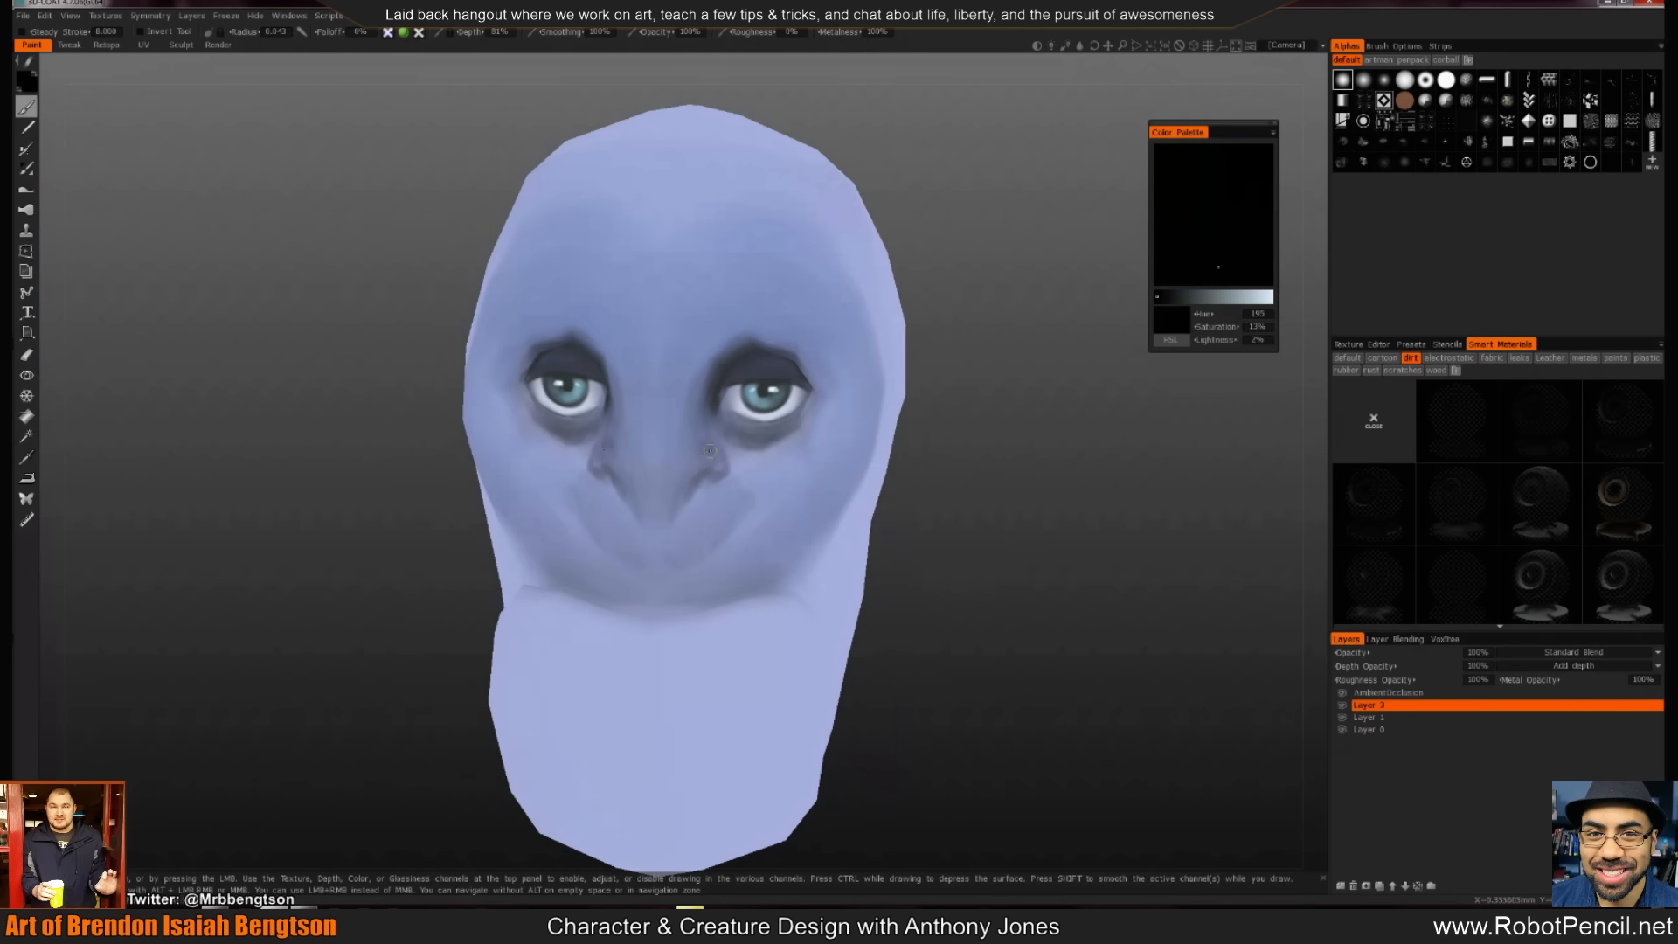
Sample the face's blue with a brush radius of 0.113 and soften the nostrils and the tip of the nose
key("]")
key("]")
key("]")
key("v")
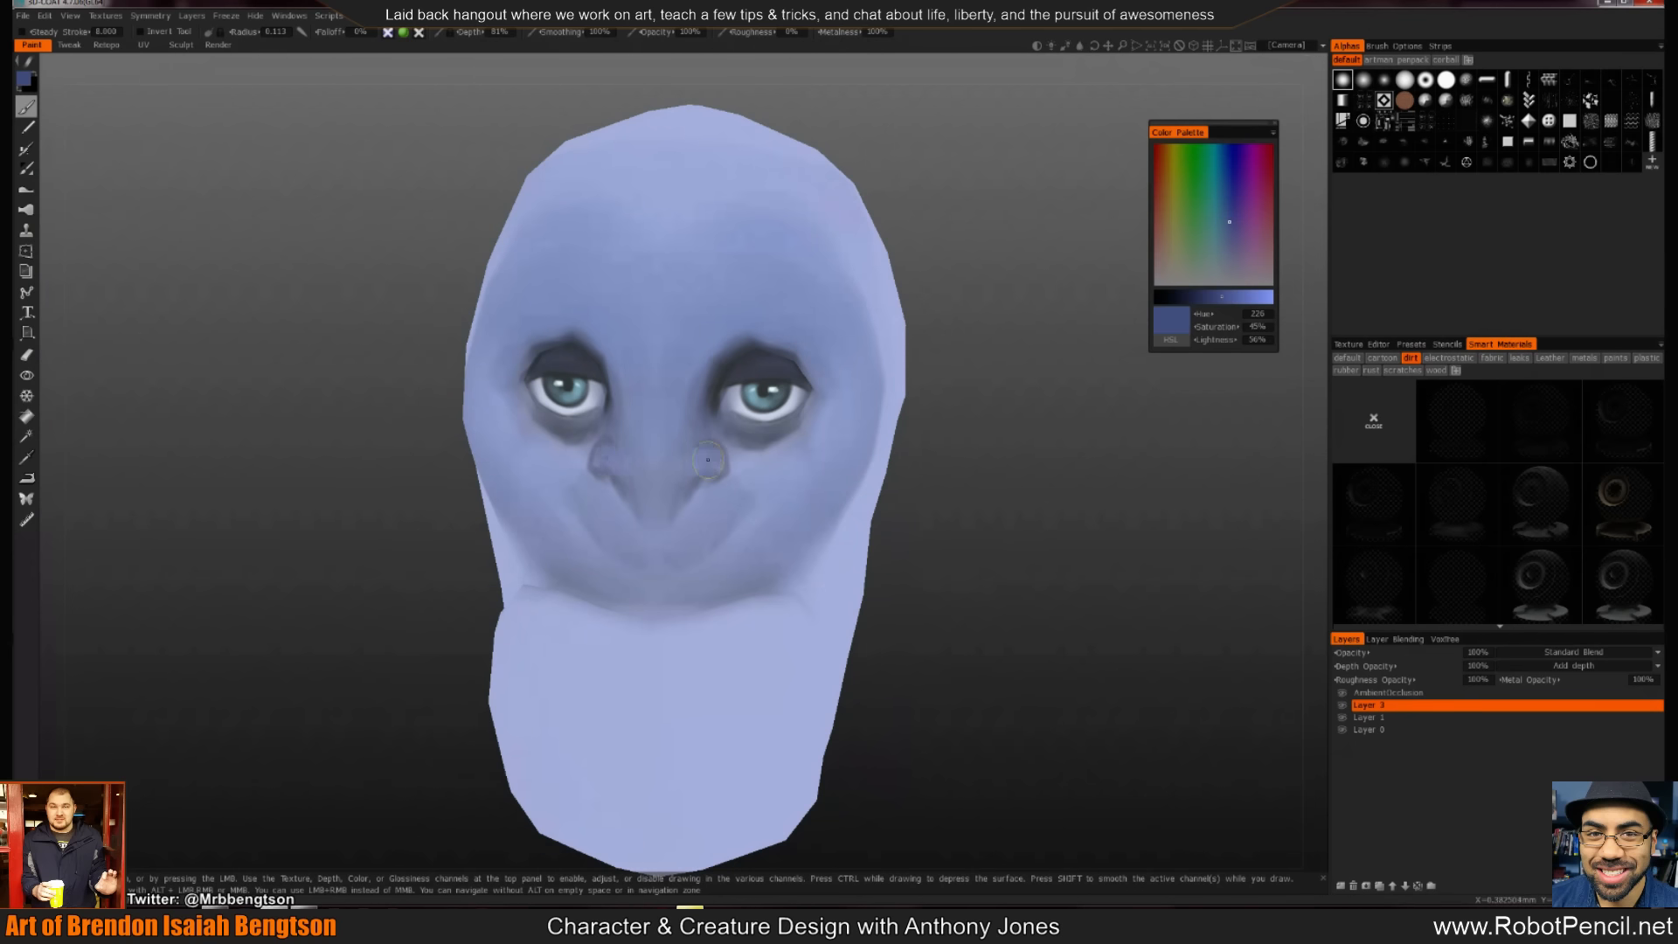
left_click(669, 499)
left_click(702, 504)
left_click(690, 533)
left_click_drag(968, 542, 941, 517)
Raise the blue's lightness to 81% and highlight the brow ridge, nose and cheek folds
left_click_drag(1255, 297, 1251, 297)
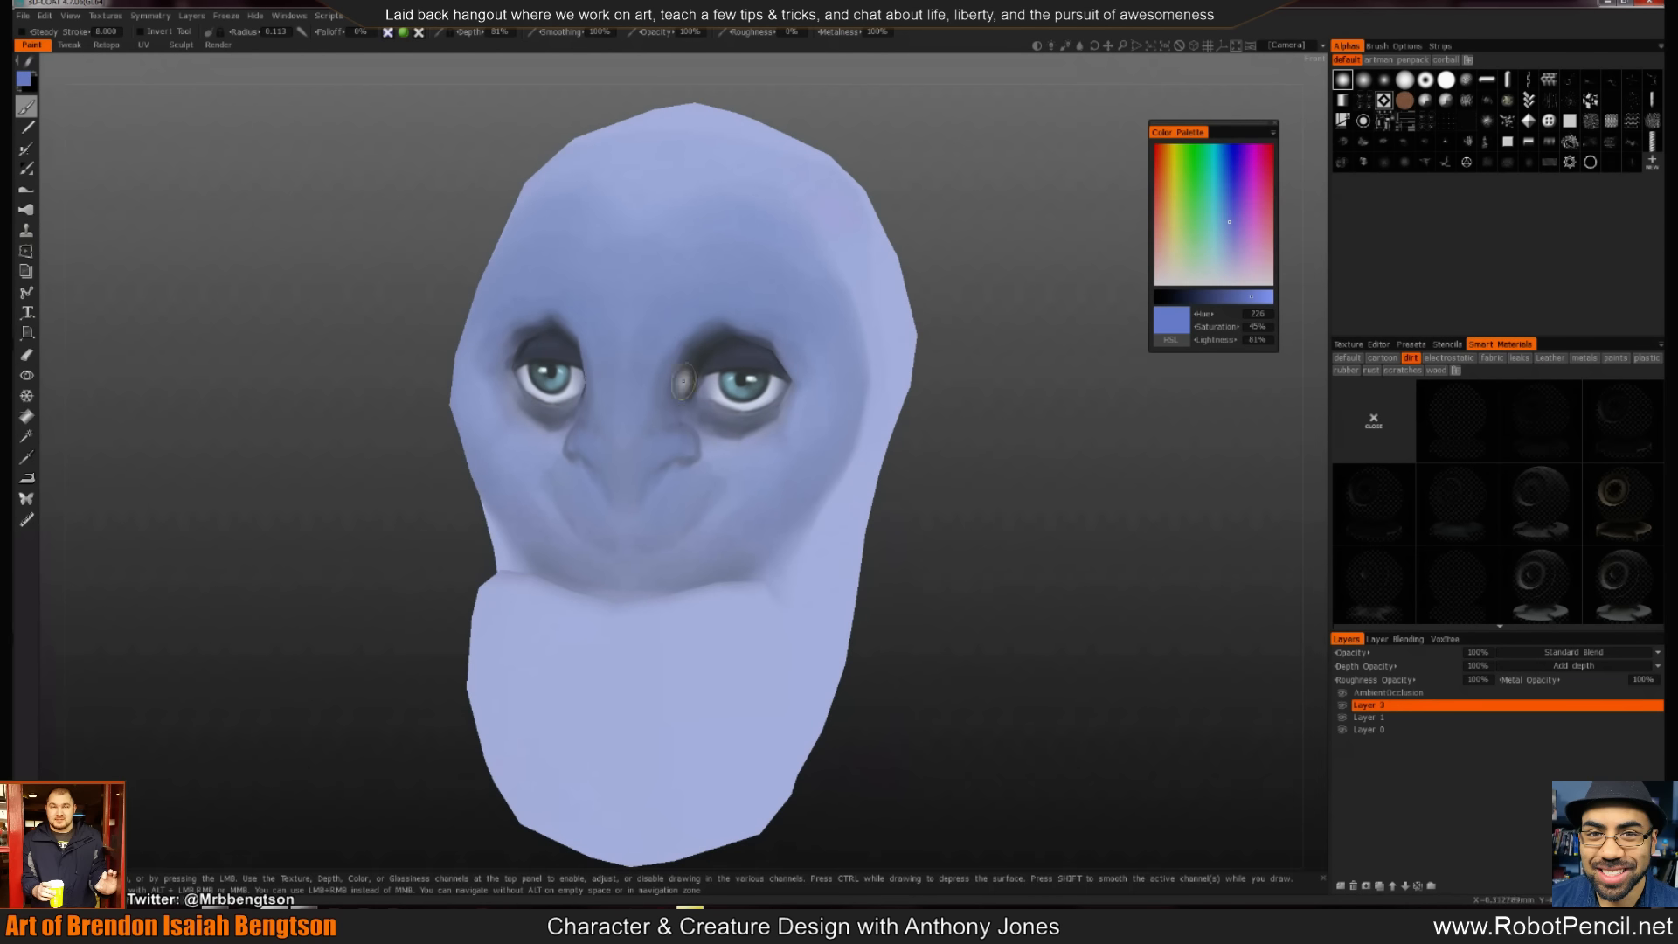
key("]")
key("]")
key("]")
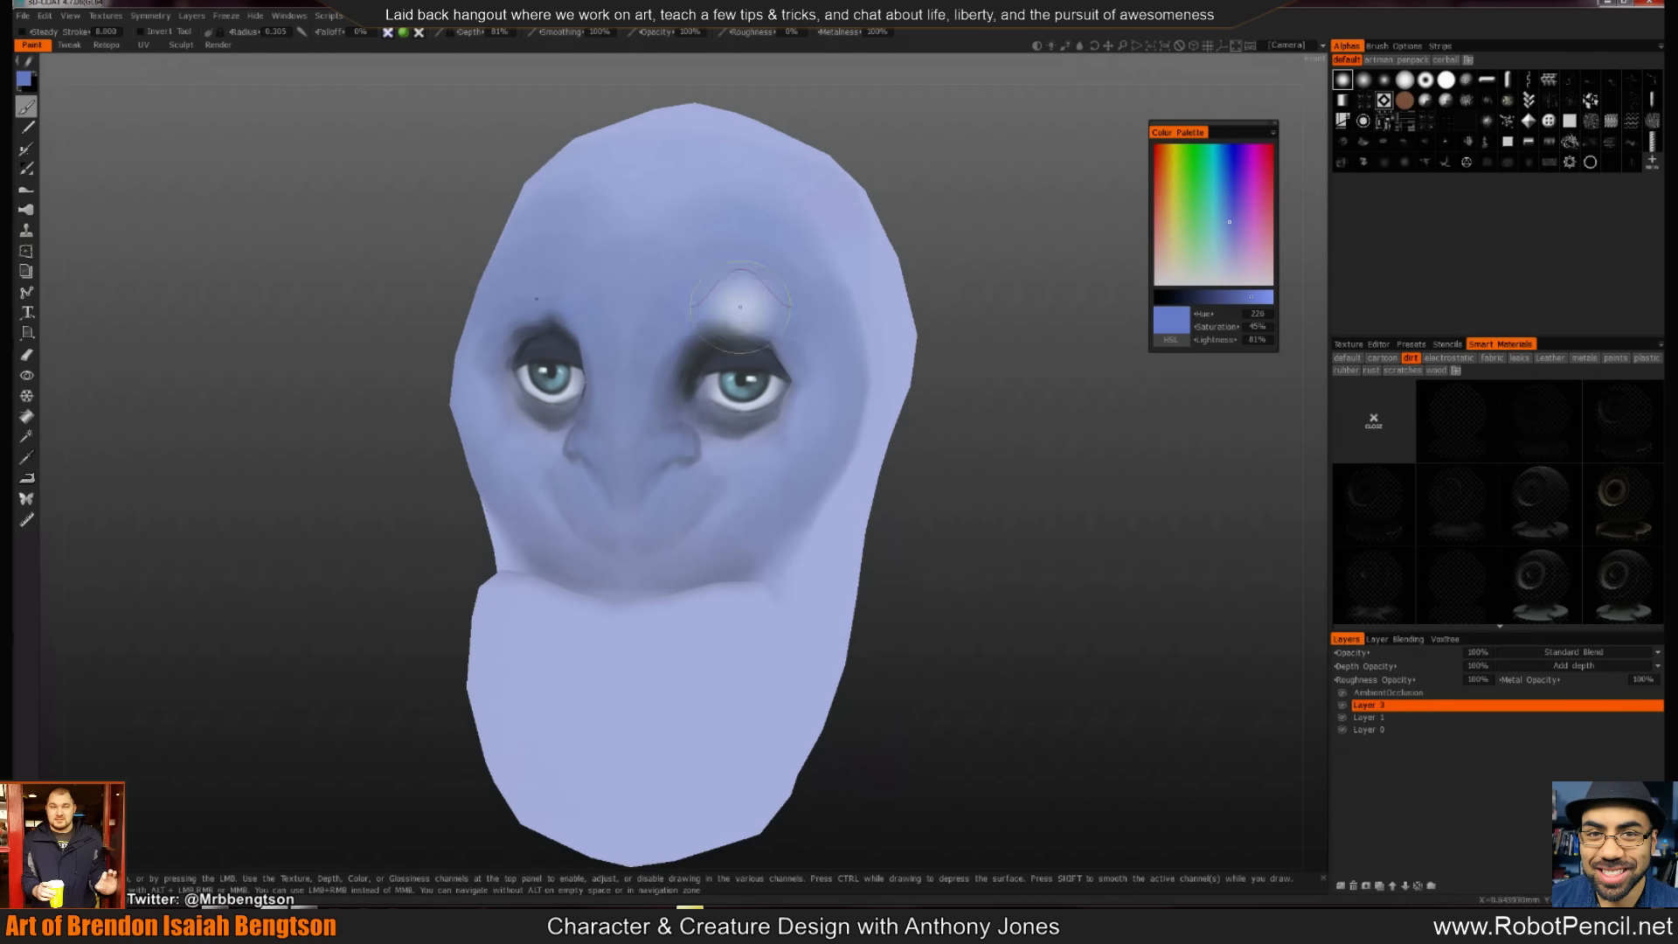
mouse_move(740, 307)
left_mouse_down()
mouse_move(714, 299)
mouse_move(725, 288)
left_mouse_up()
left_click_drag(694, 301, 712, 309)
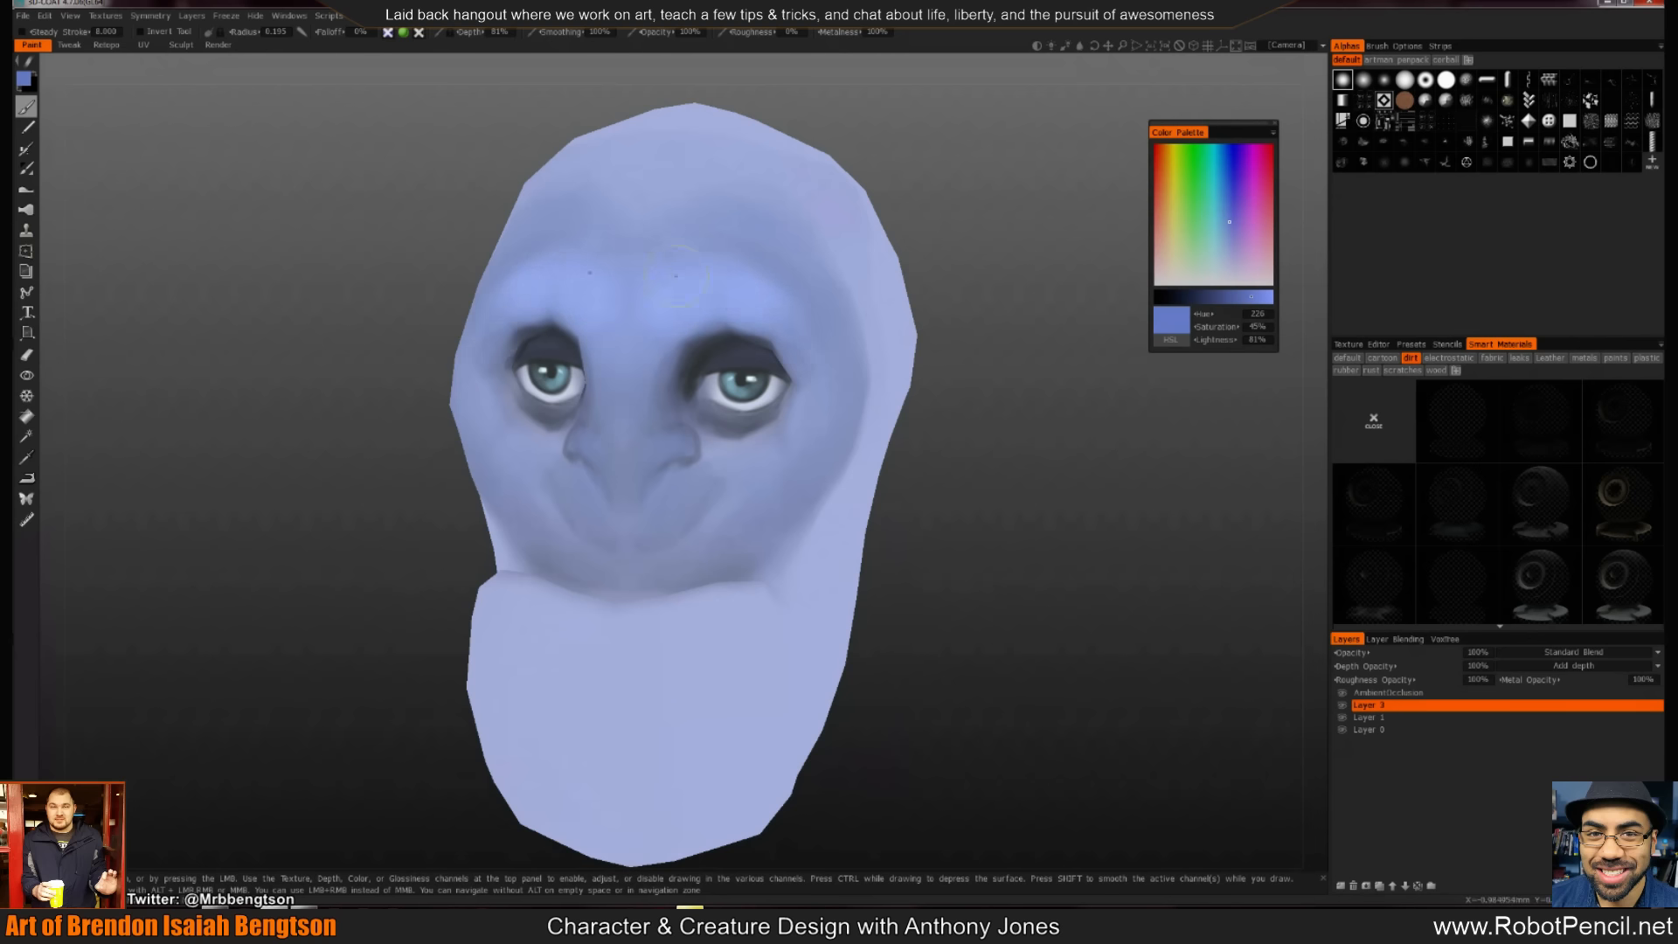
right_click_drag(651, 457, 633, 458)
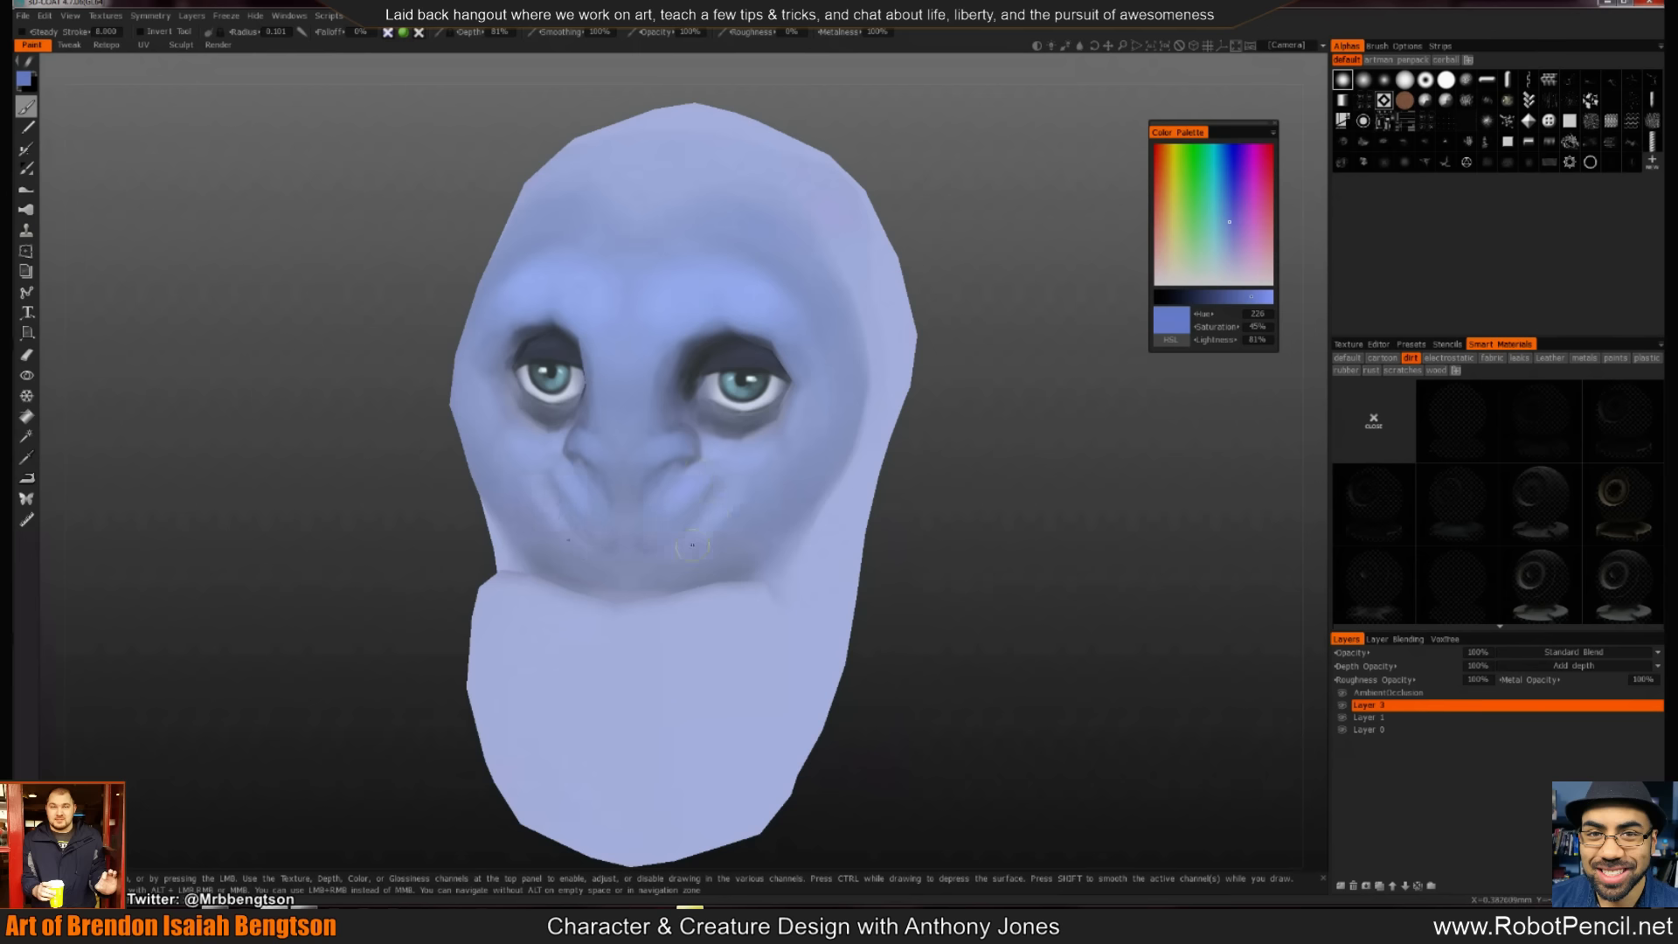
Sample a darker blue from the face and shade the upper chin and side of the jaw with radius 0.336
key("v")
right_click_drag(739, 533, 787, 533)
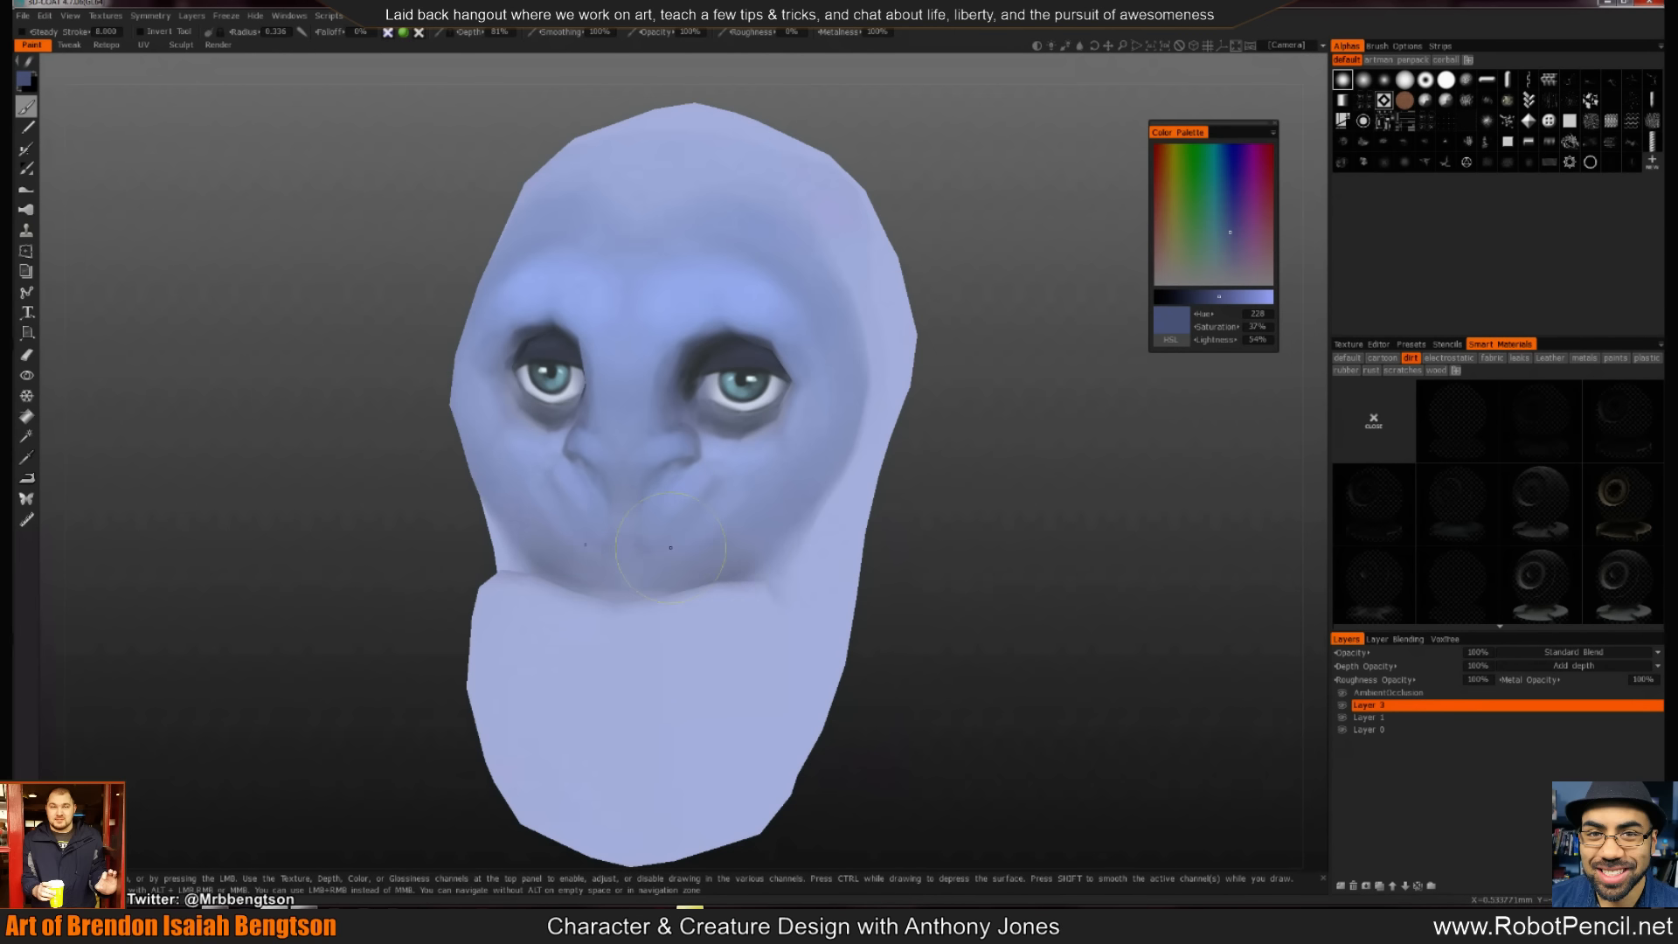
left_click_drag(717, 617, 583, 644)
left_click_drag(954, 614, 852, 612)
left_click_drag(700, 572, 690, 595)
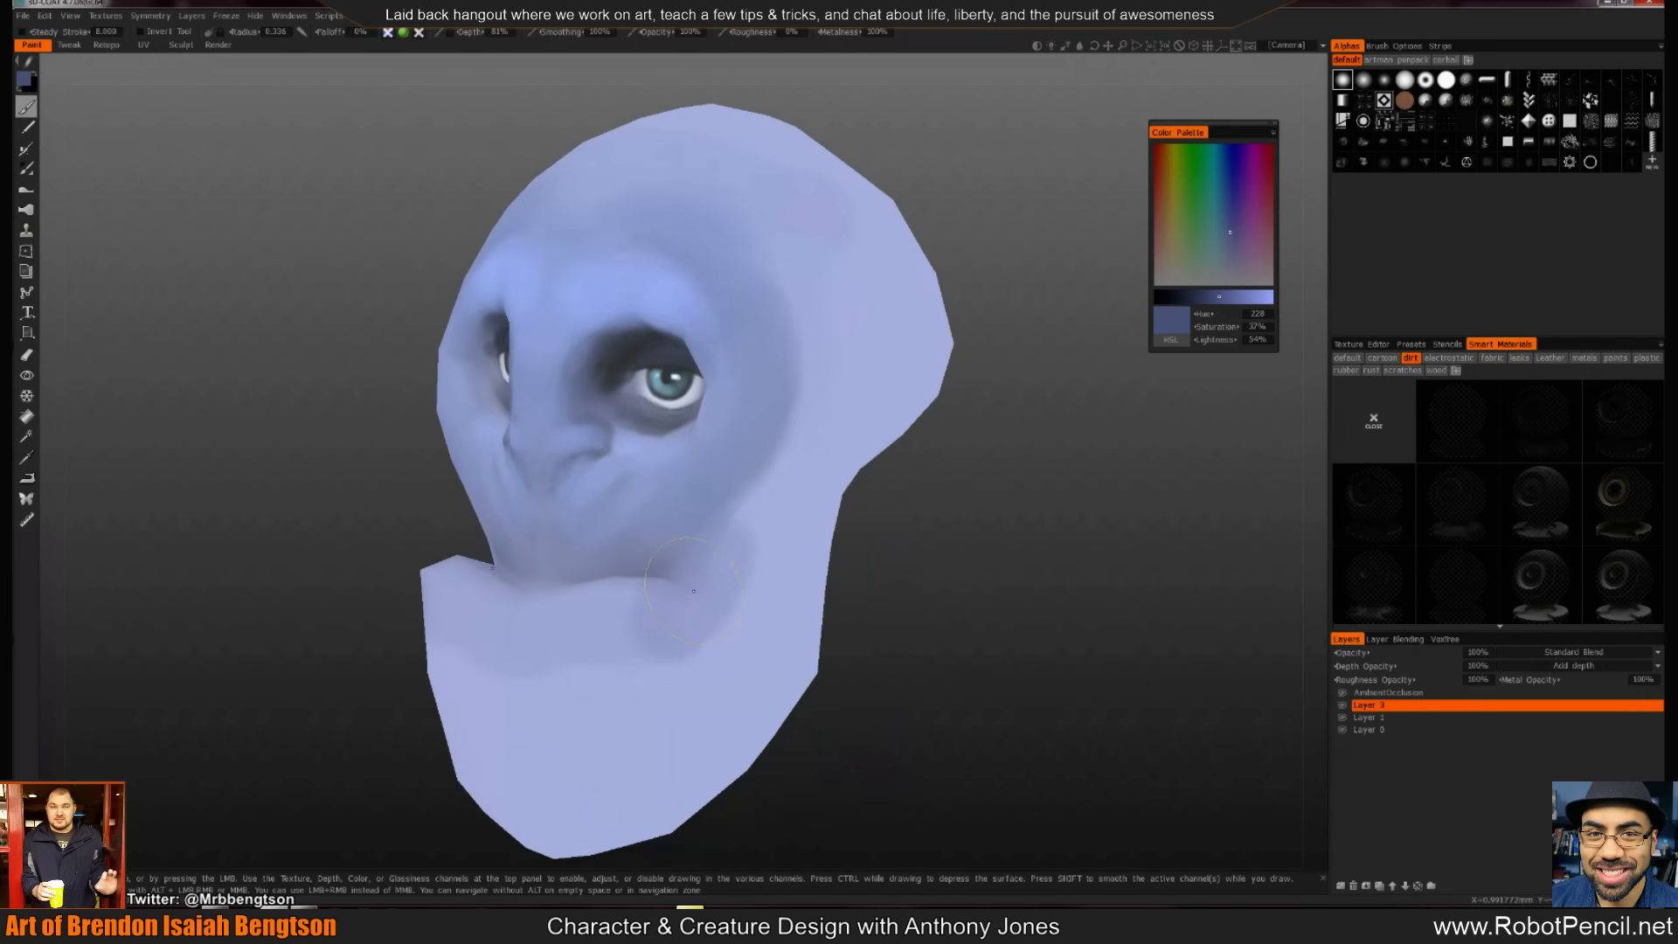
mouse_move(734, 524)
left_mouse_down()
mouse_move(635, 659)
mouse_move(566, 629)
mouse_move(612, 698)
mouse_move(591, 778)
mouse_move(725, 678)
left_mouse_up()
right_click_drag(897, 633, 857, 517)
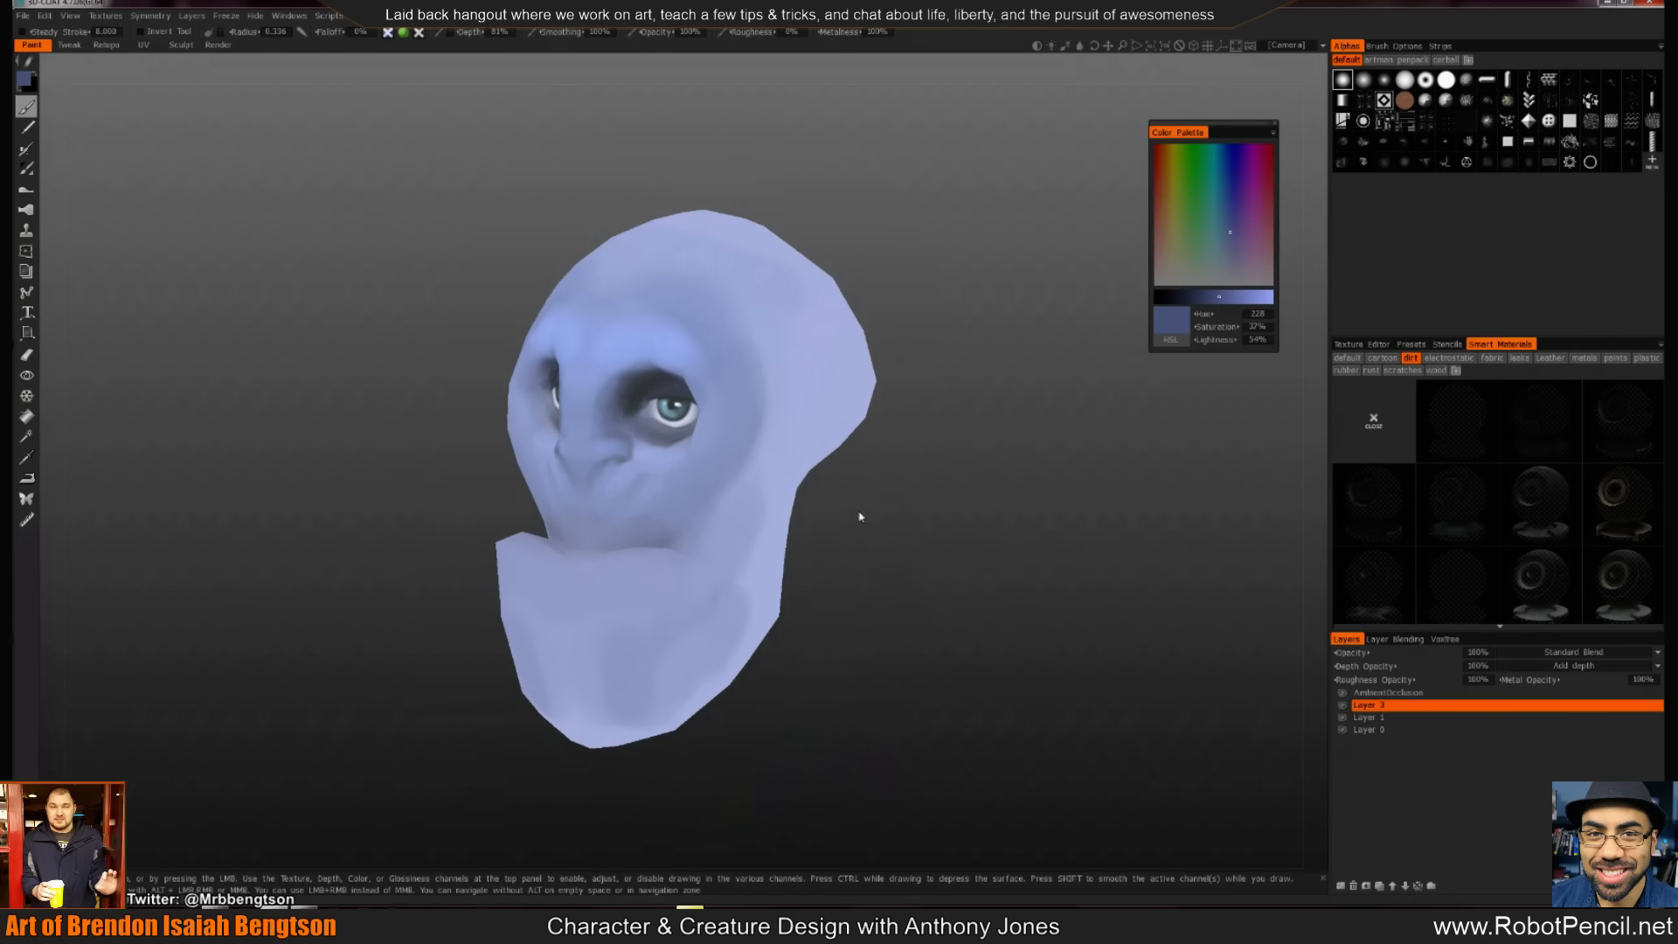
Shade the underside of the chin and the side of the neck, blending with blues sampled from the head
middle_click_drag(857, 517, 943, 411)
key("v")
mouse_move(595, 597)
left_mouse_down()
mouse_move(664, 656)
mouse_move(655, 612)
mouse_move(616, 594)
mouse_move(638, 570)
left_mouse_up()
key("v")
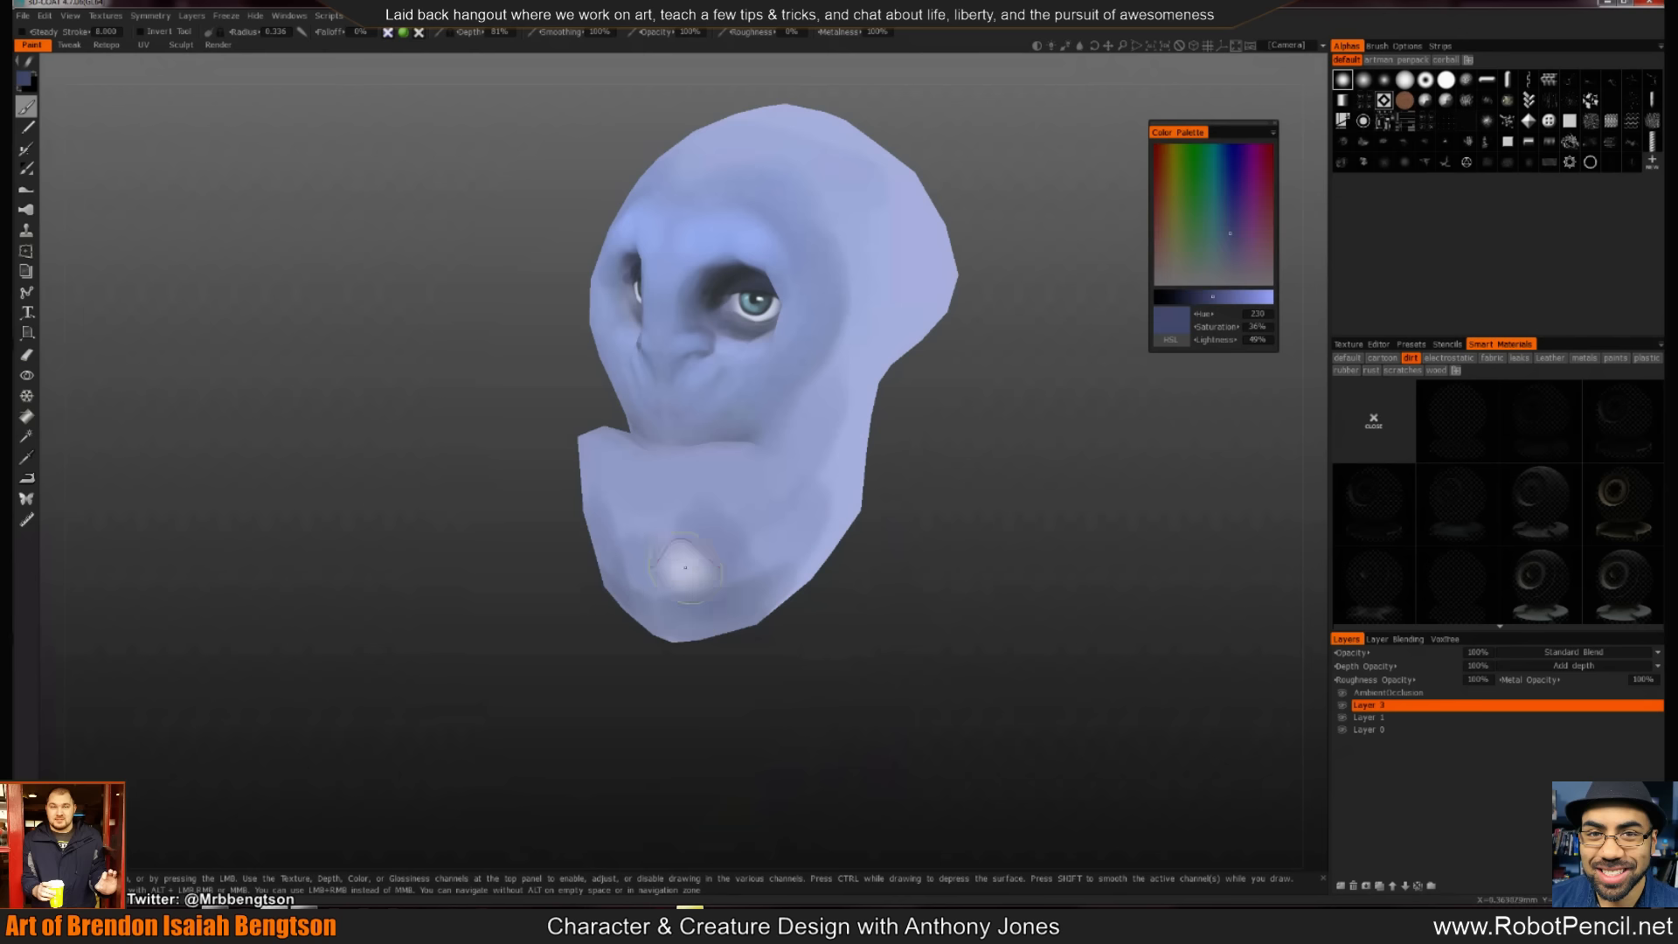
key("v")
mouse_move(892, 511)
left_mouse_down()
mouse_move(1008, 509)
mouse_move(883, 533)
left_mouse_up()
key("v")
mouse_move(805, 437)
left_mouse_down()
mouse_move(841, 393)
mouse_move(852, 459)
mouse_move(869, 434)
left_mouse_up()
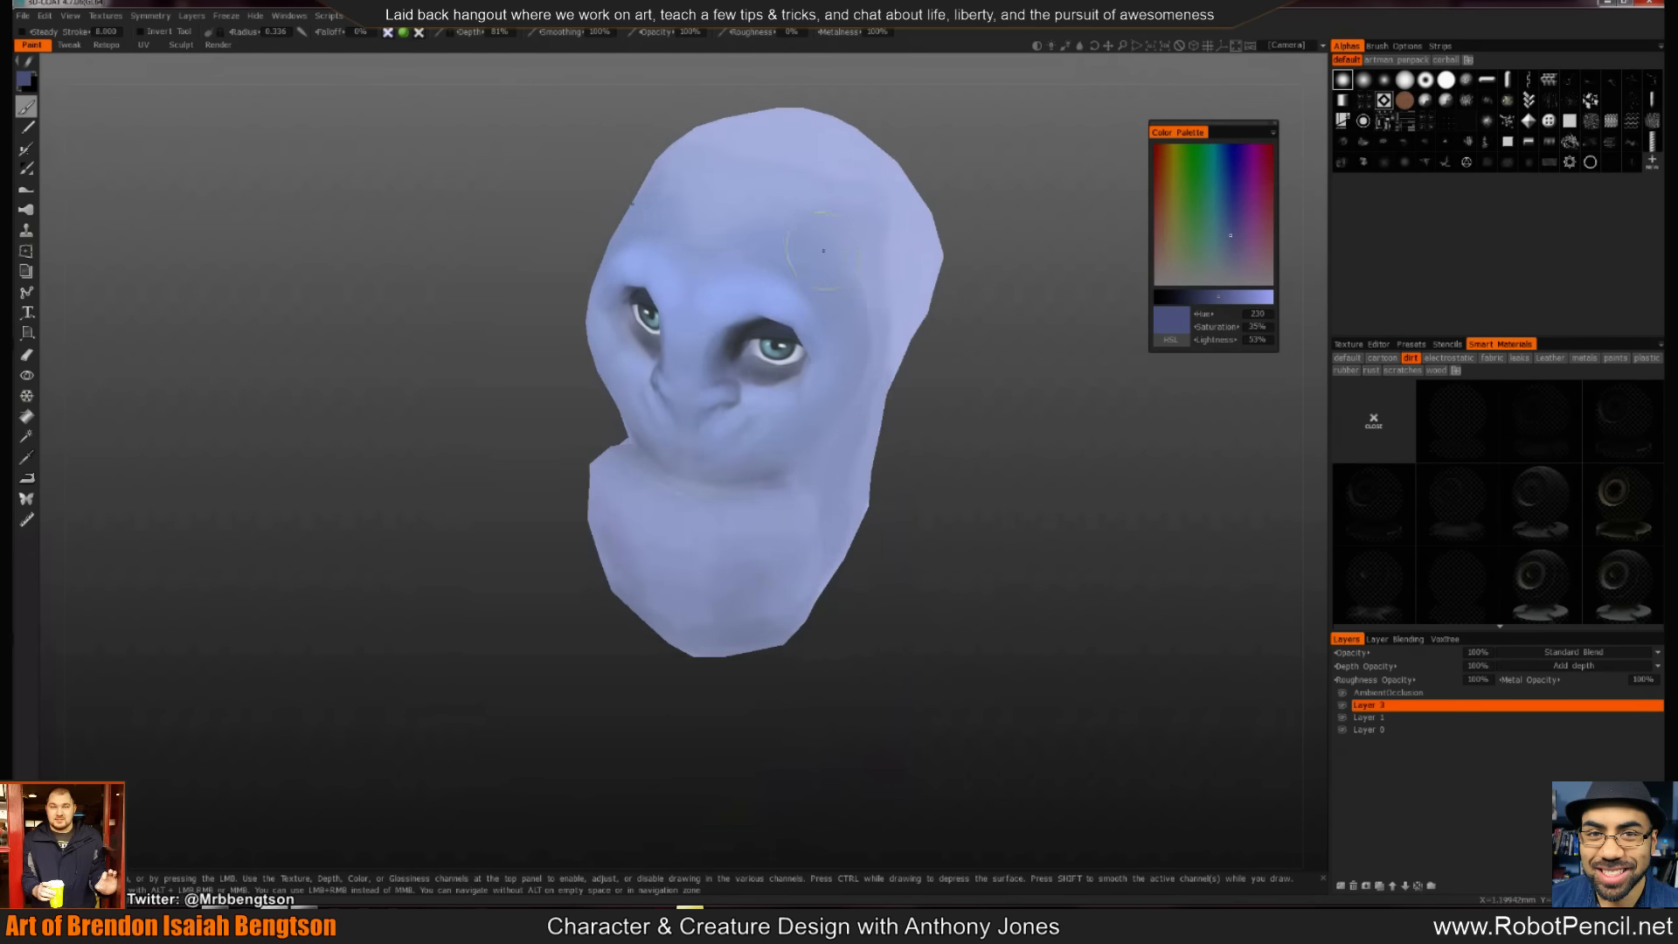
Brighten the forehead, temple and lower jaw with a sampled blue at saturation 44%
mouse_move(824, 251)
left_mouse_down()
mouse_move(865, 266)
mouse_move(913, 249)
mouse_move(821, 179)
mouse_move(696, 174)
mouse_move(830, 127)
mouse_move(756, 224)
mouse_move(758, 290)
mouse_move(750, 257)
left_mouse_up()
key("v")
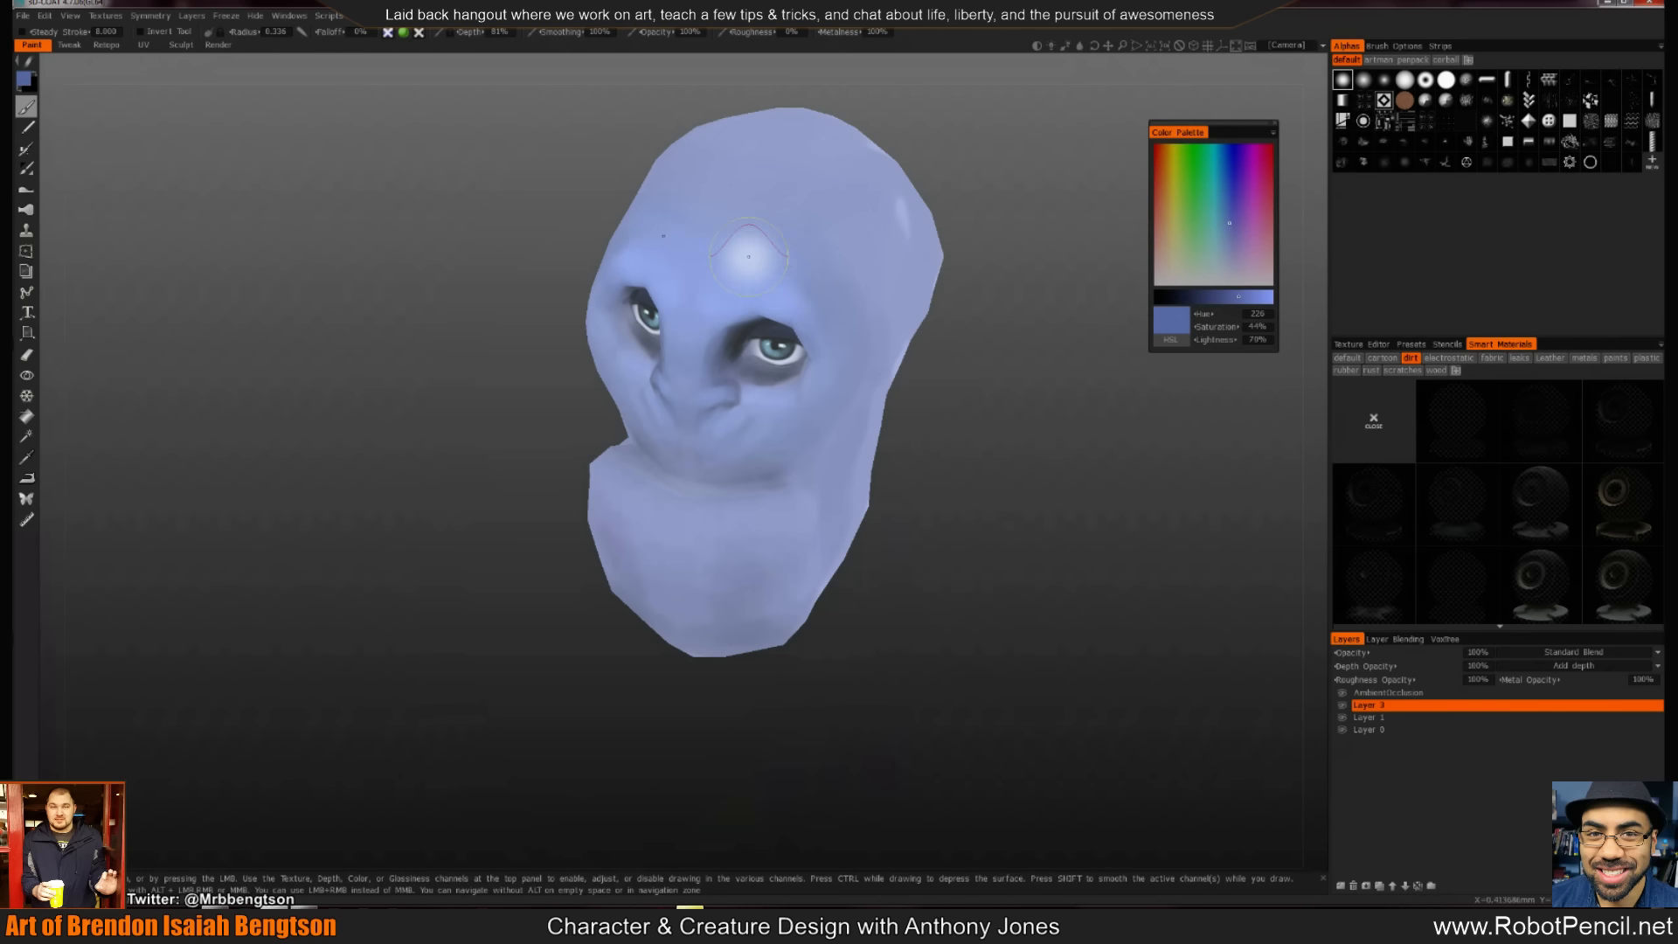
key("v")
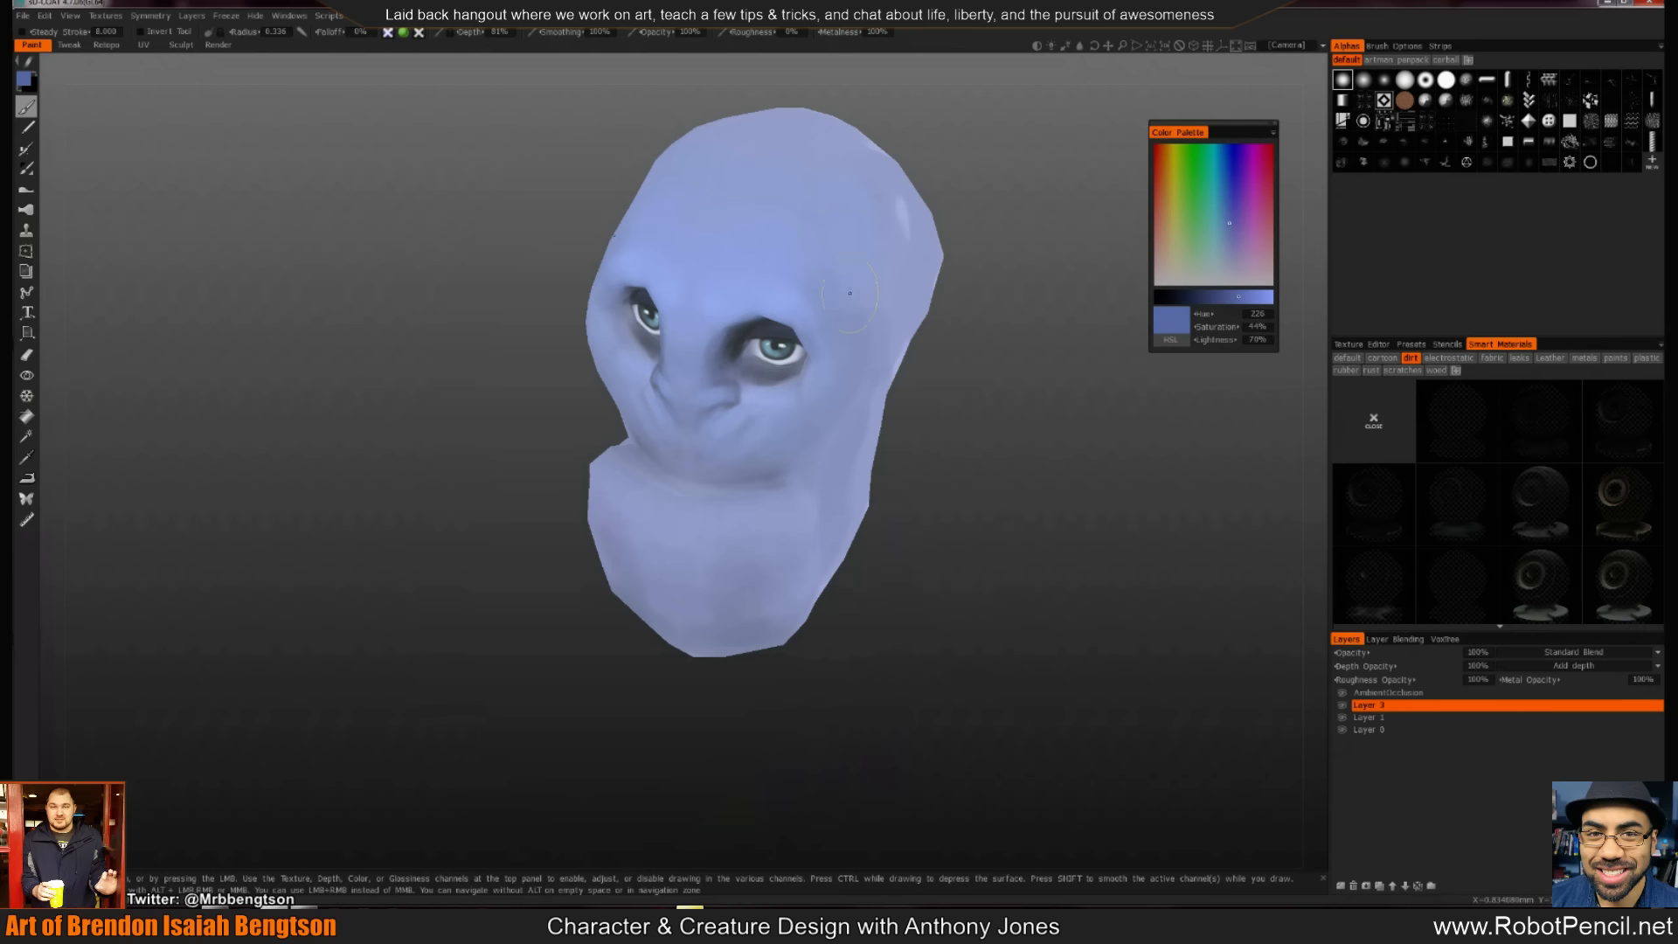
left_click_drag(986, 357, 1012, 373)
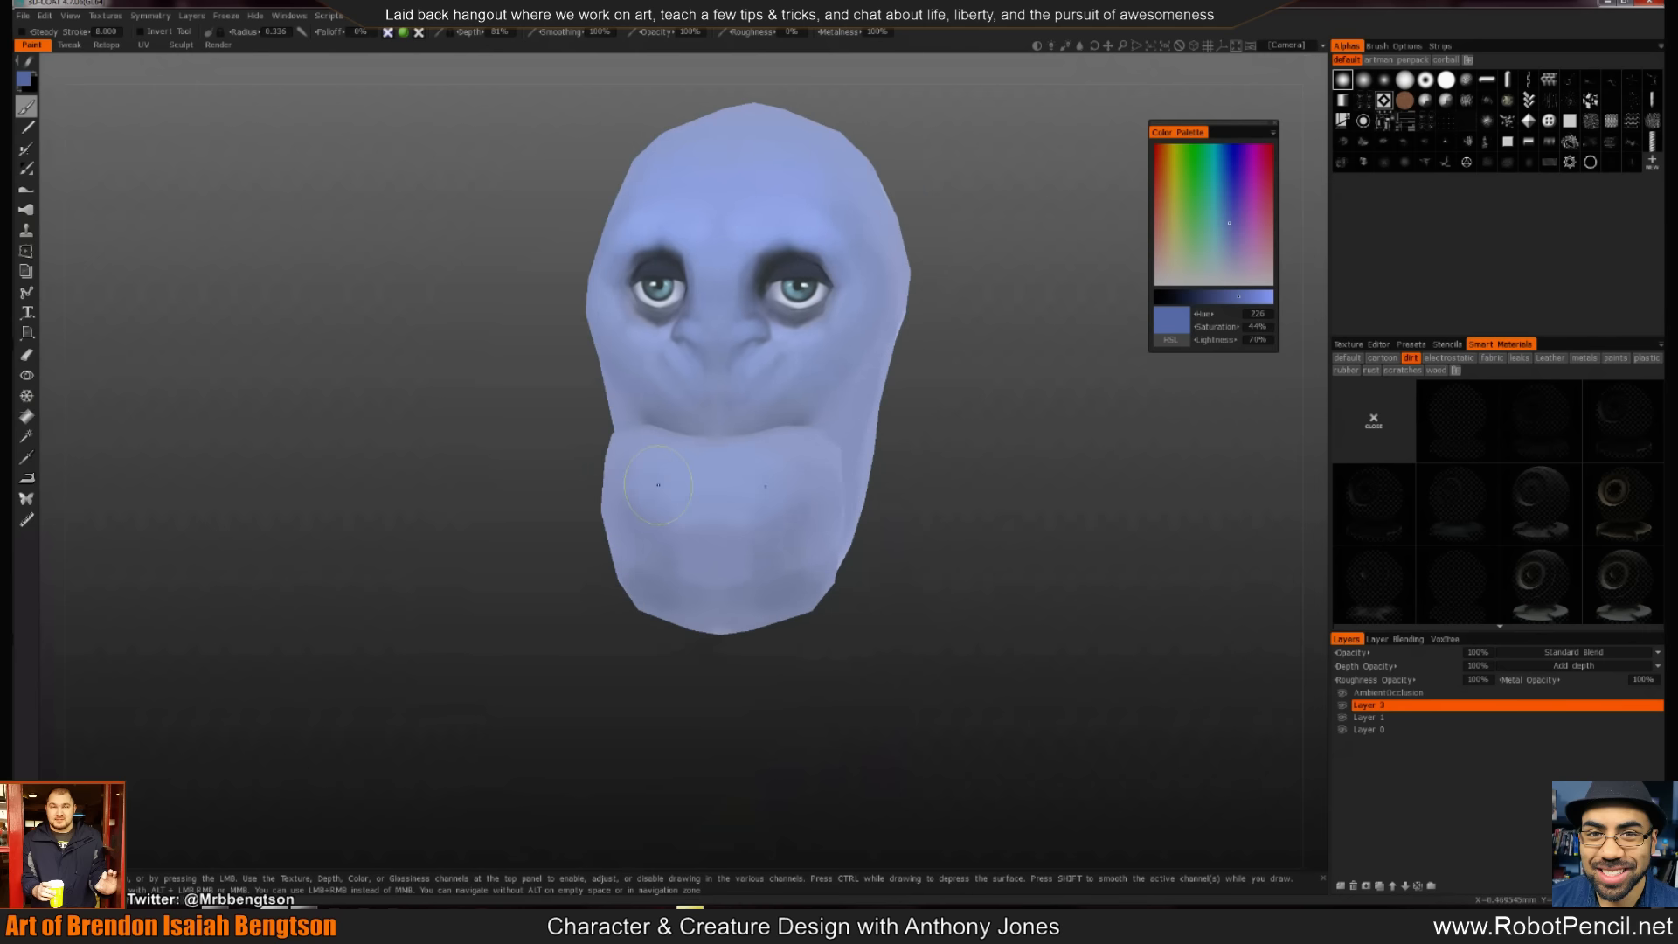
mouse_move(926, 550)
left_mouse_down()
mouse_move(813, 536)
mouse_move(870, 507)
left_mouse_up()
Paint the mouth line in dark saturated blue, lightness 17%, and blend its edges with blues sampled from the face
key("v")
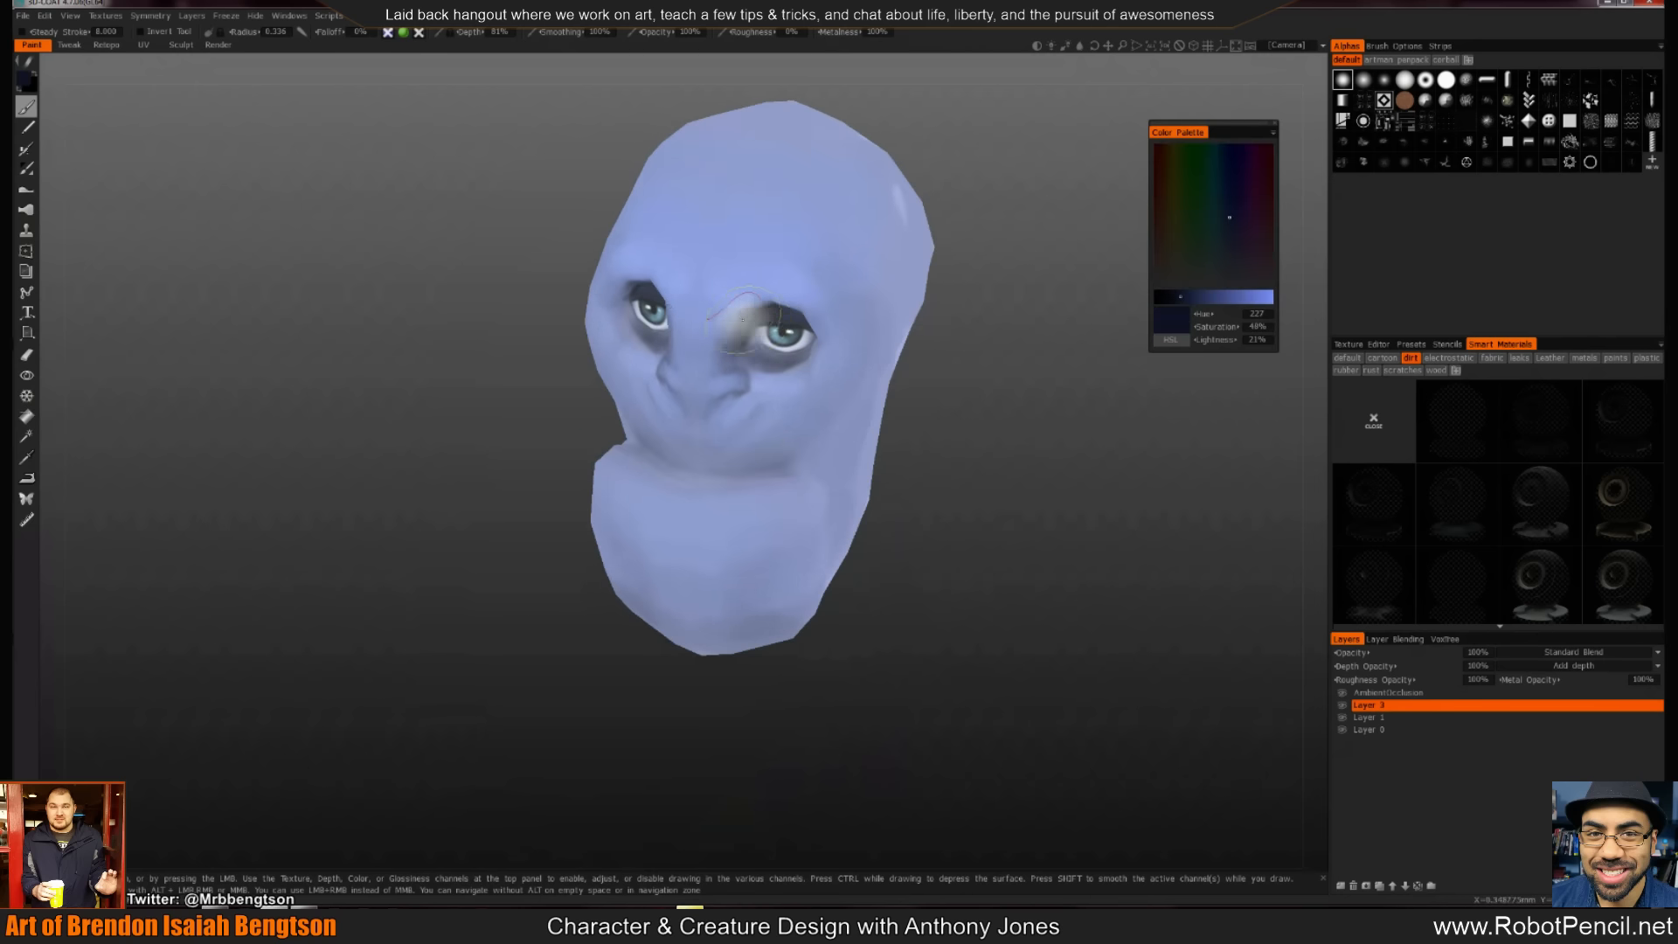
left_click(1175, 298)
left_click(1229, 169)
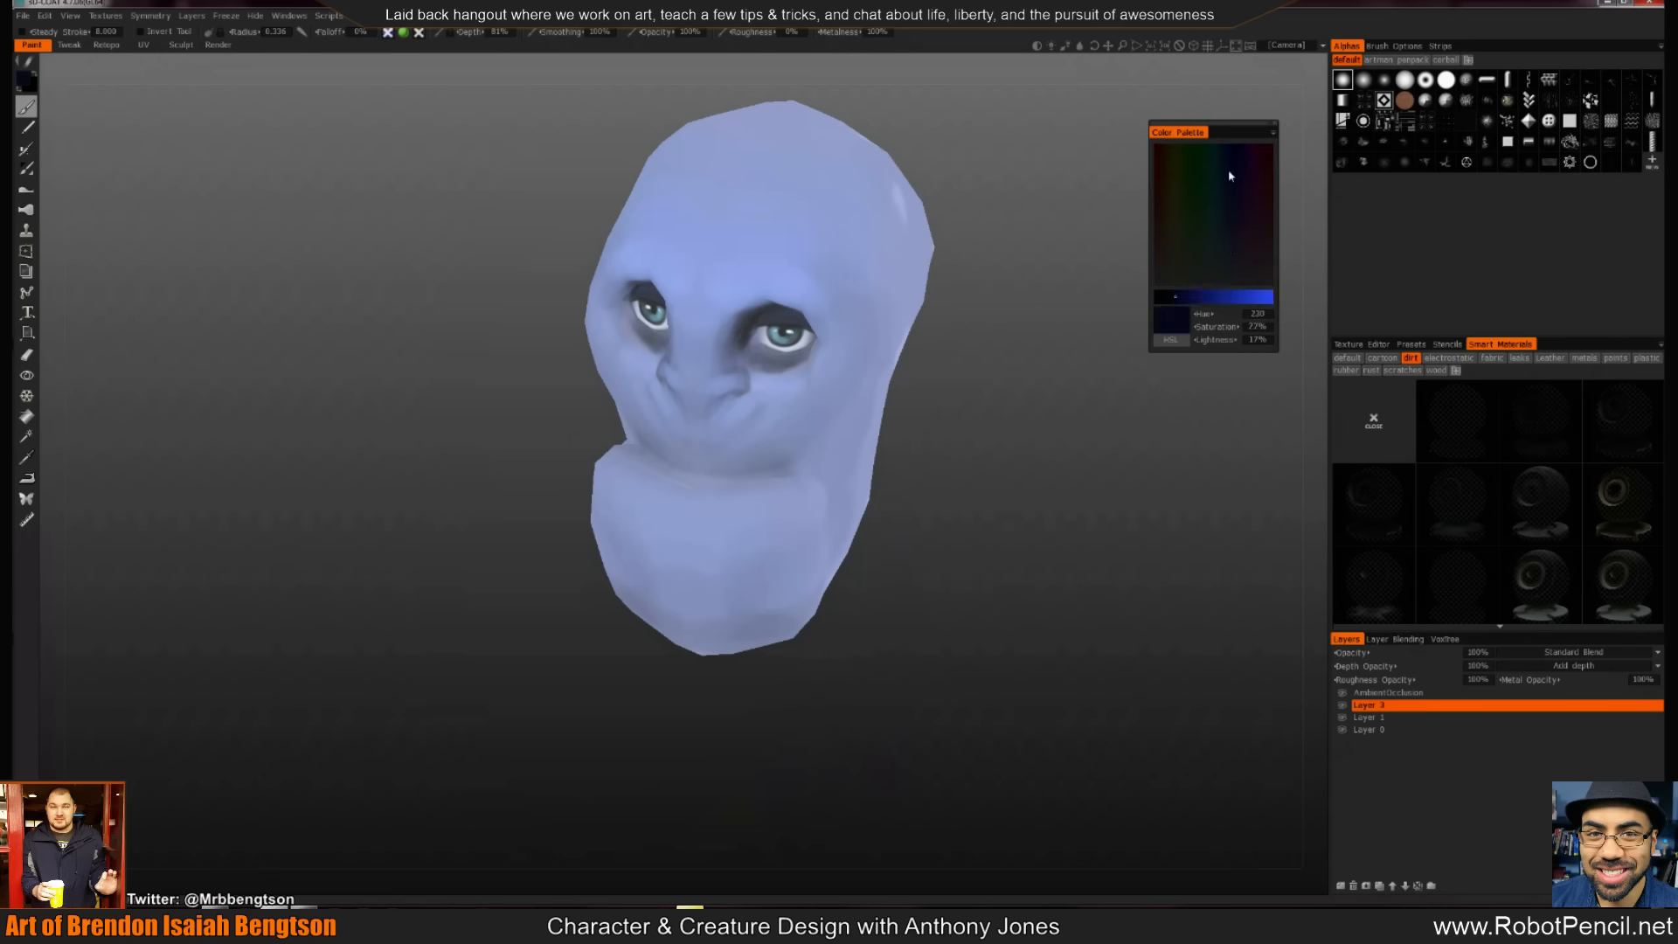
left_click_drag(780, 469, 680, 474)
key("v")
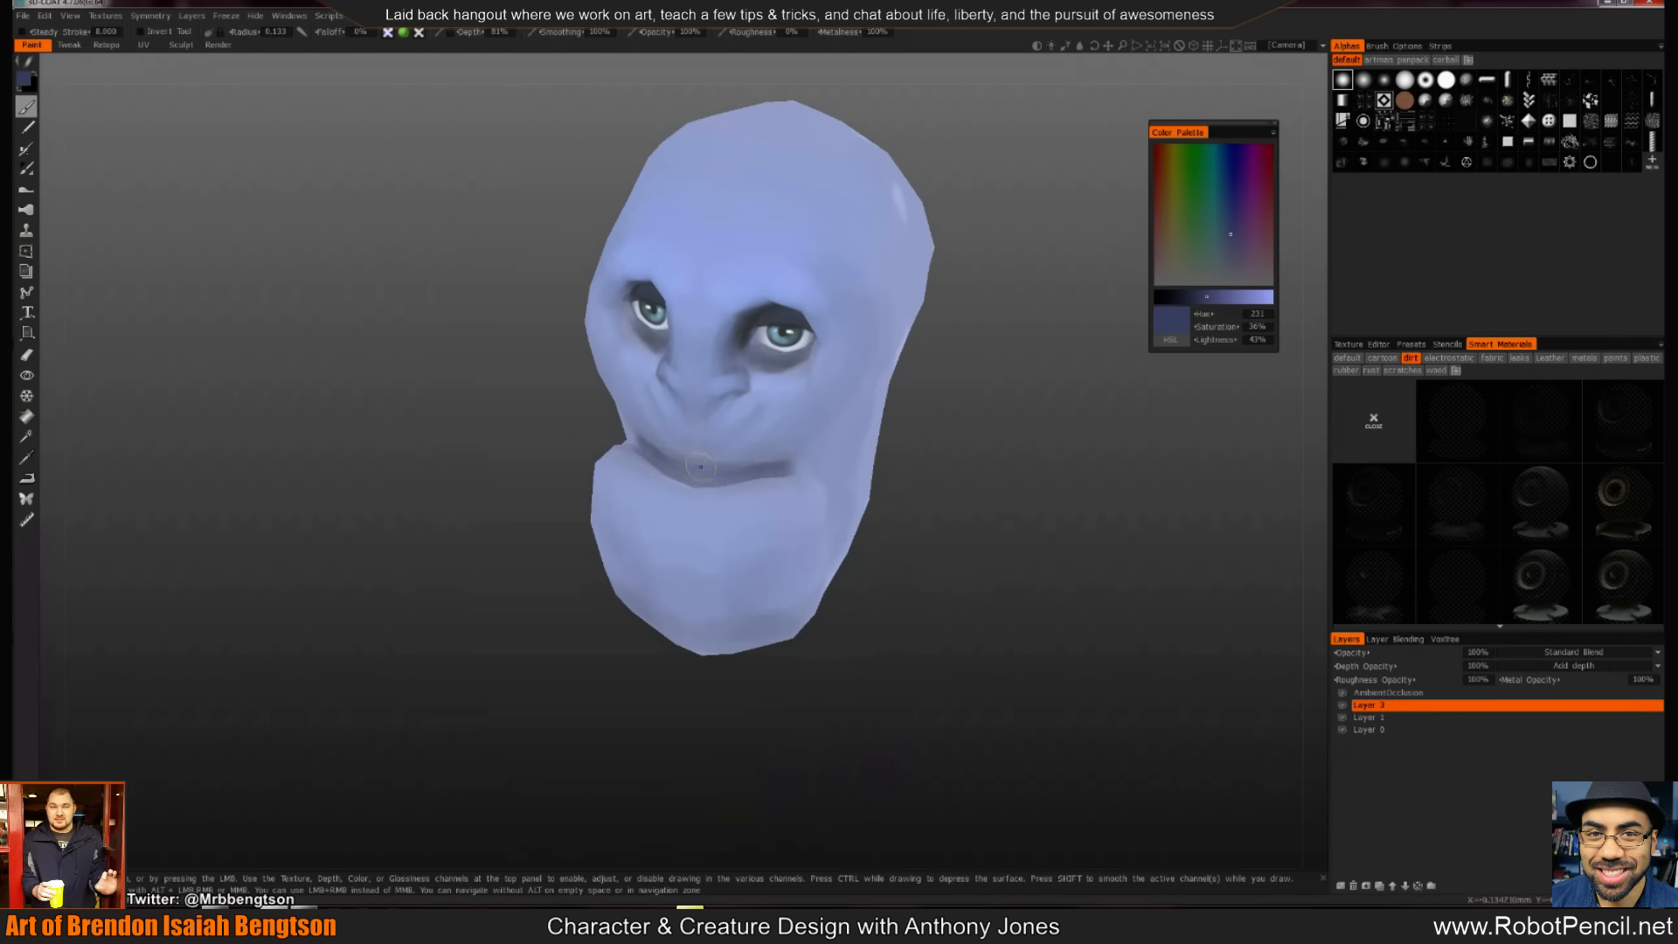
key("v")
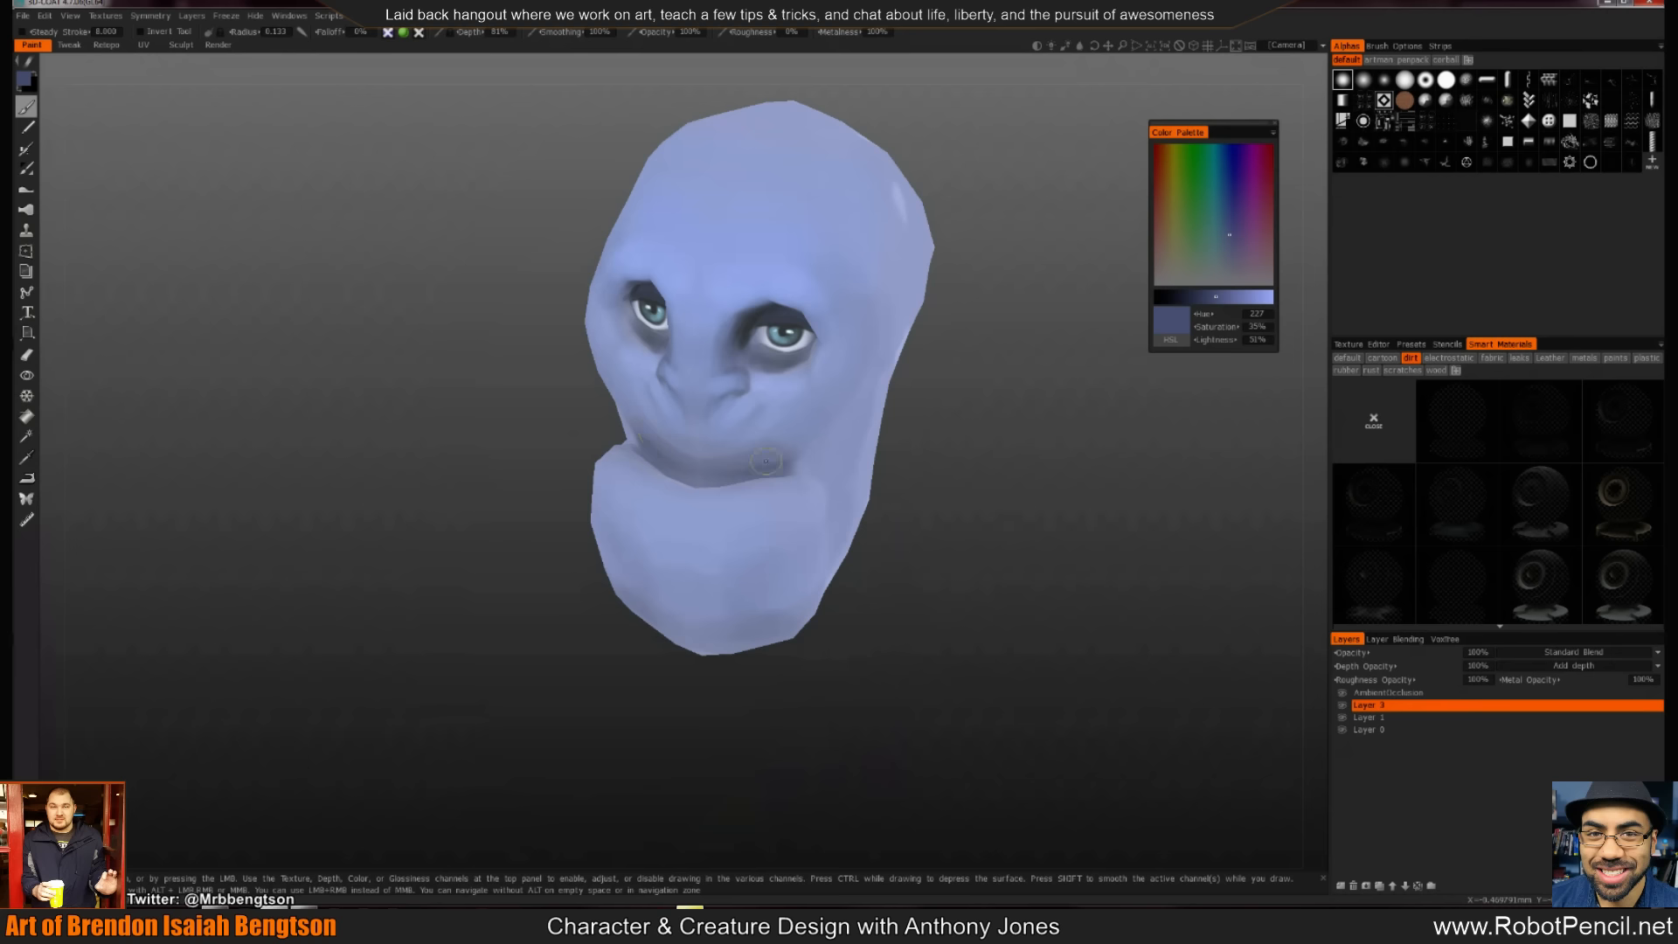
Shade the cheek beside the mouth with sampled dark blues, and pick a blue at saturation 53% for the upper eyelids
left_click_drag(985, 480, 972, 441)
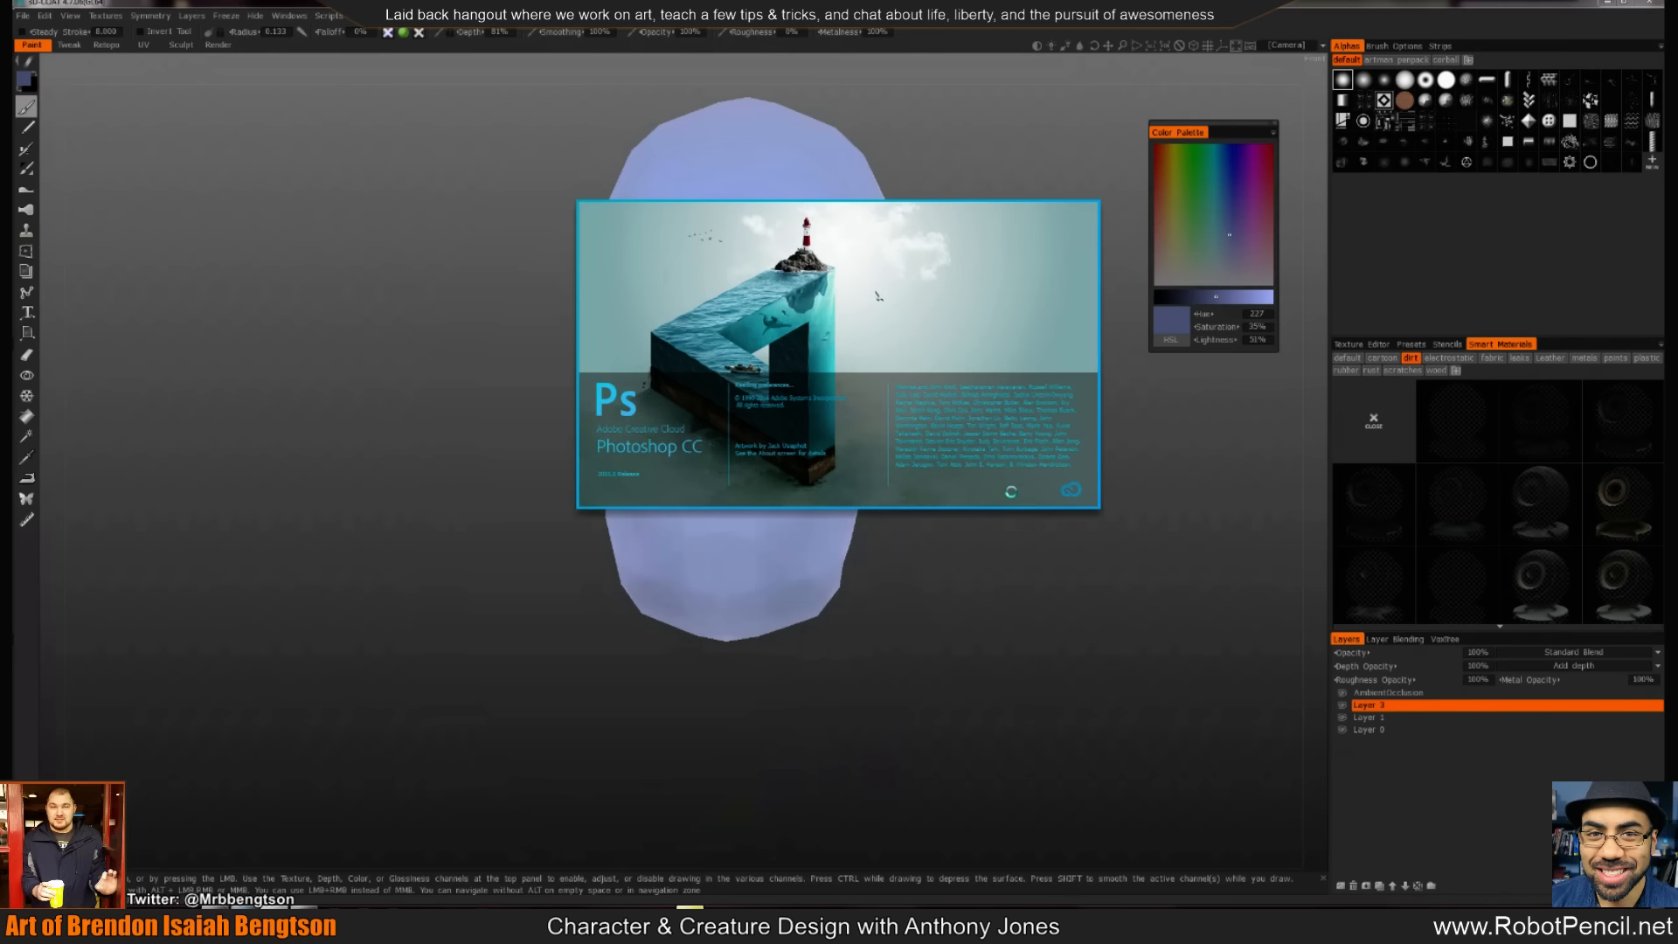
left_click(991, 645)
left_click_drag(966, 595, 858, 488)
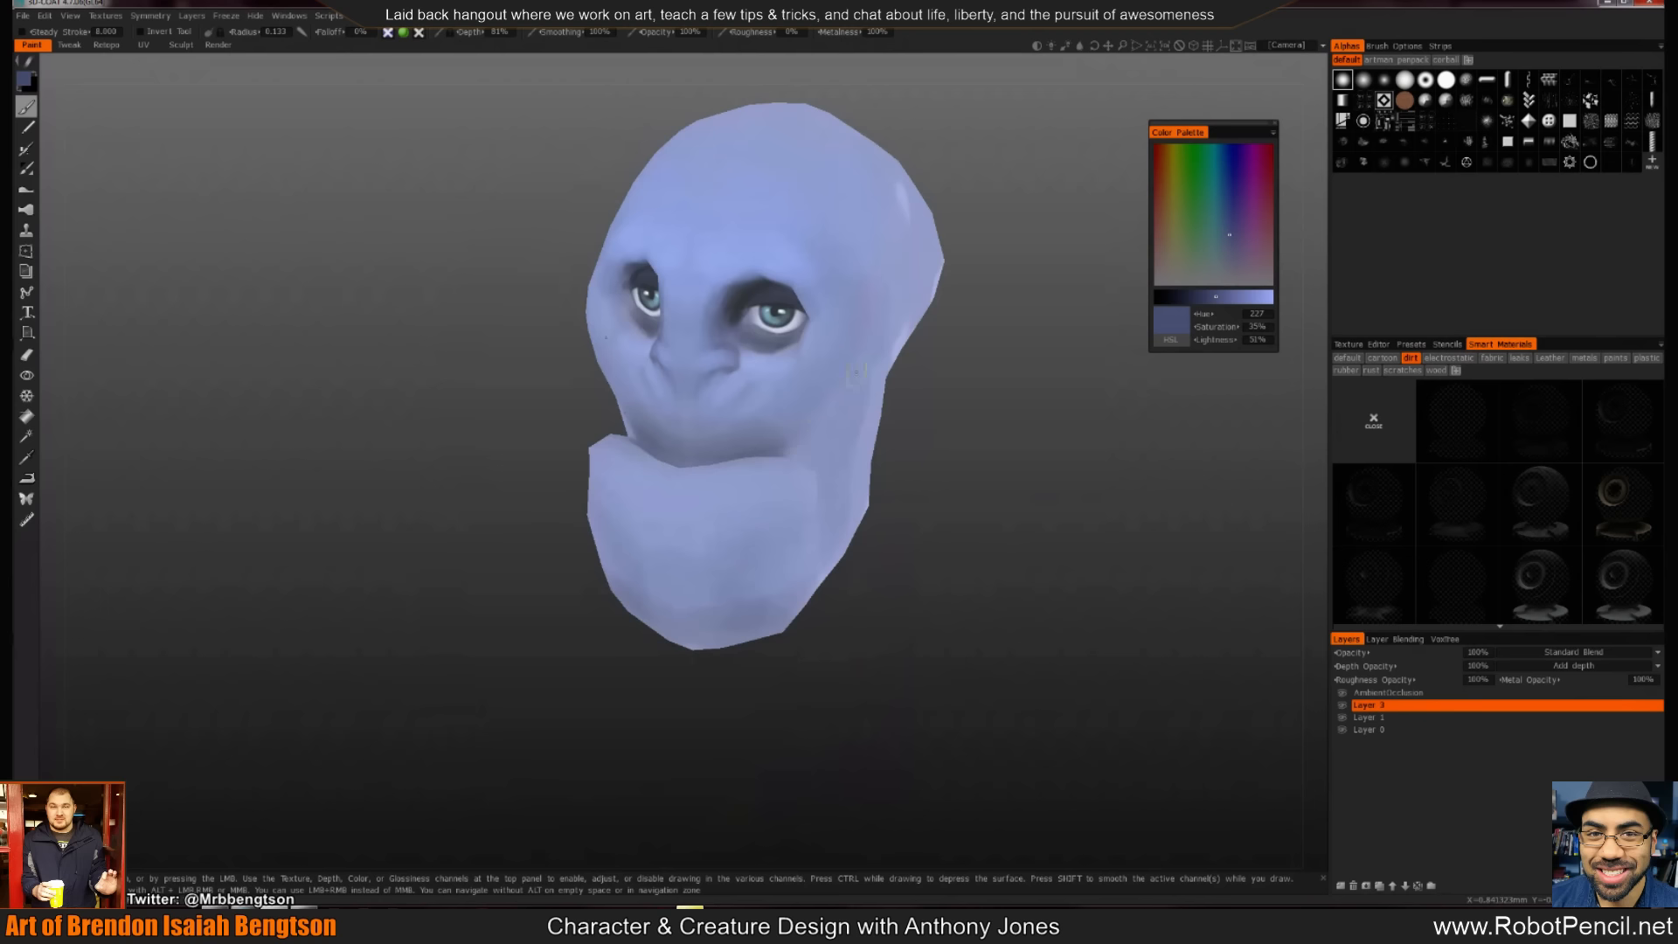
key("v")
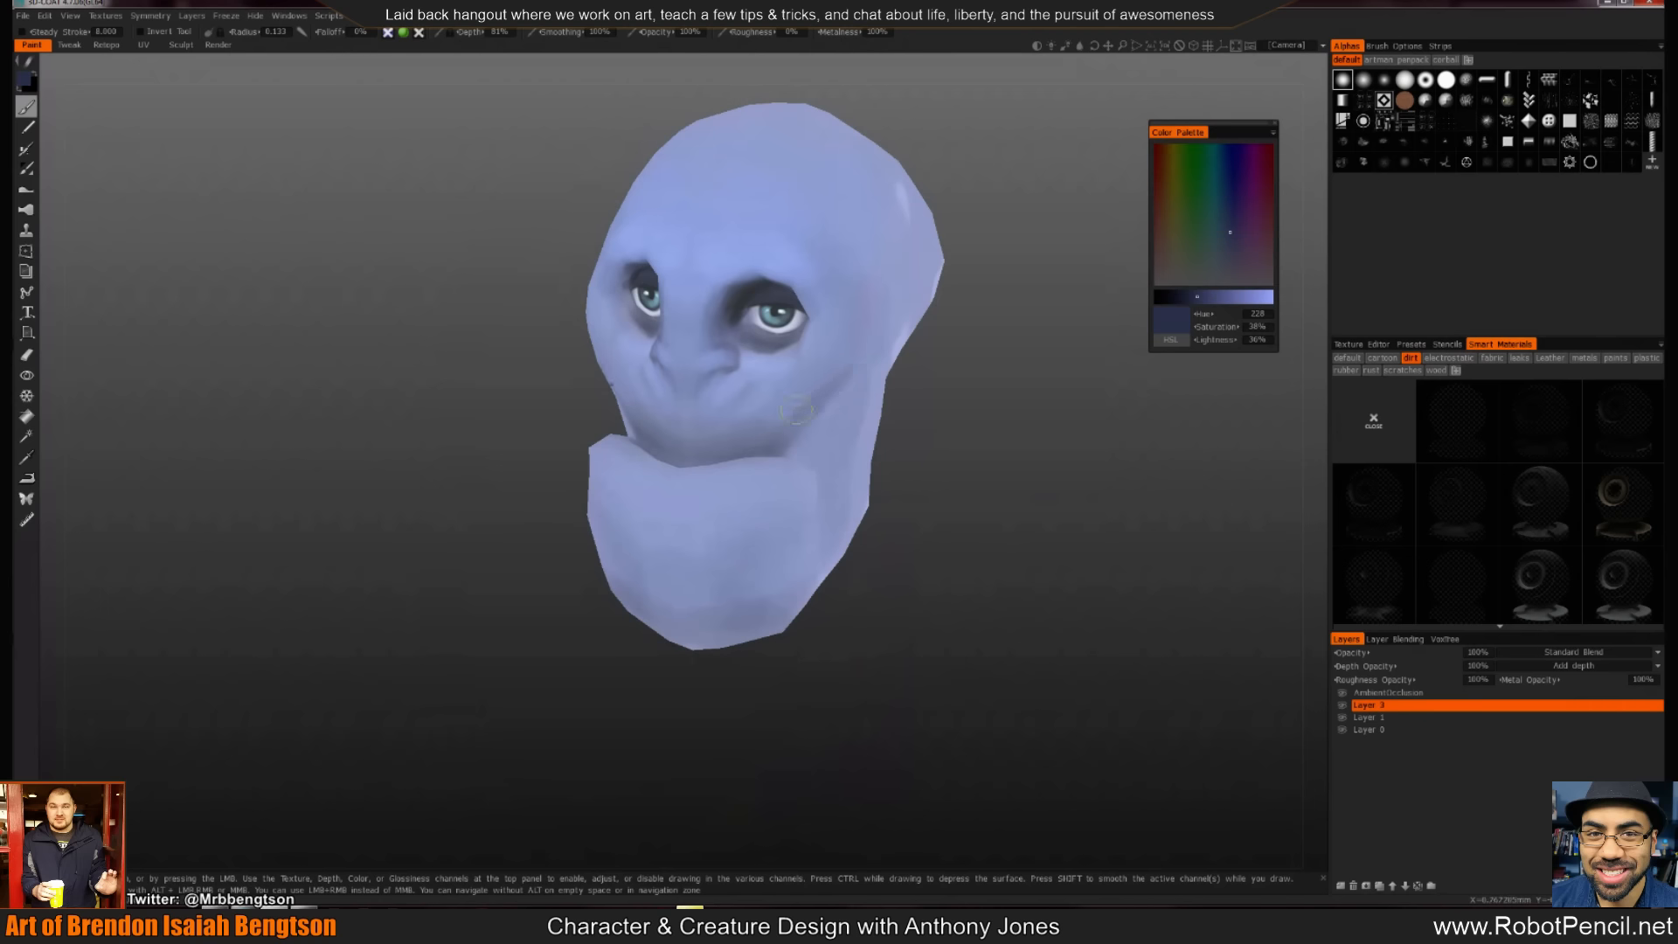
key("v")
left_click_drag(909, 385, 918, 442)
right_click_drag(918, 442, 952, 434)
middle_click_drag(952, 433, 897, 516)
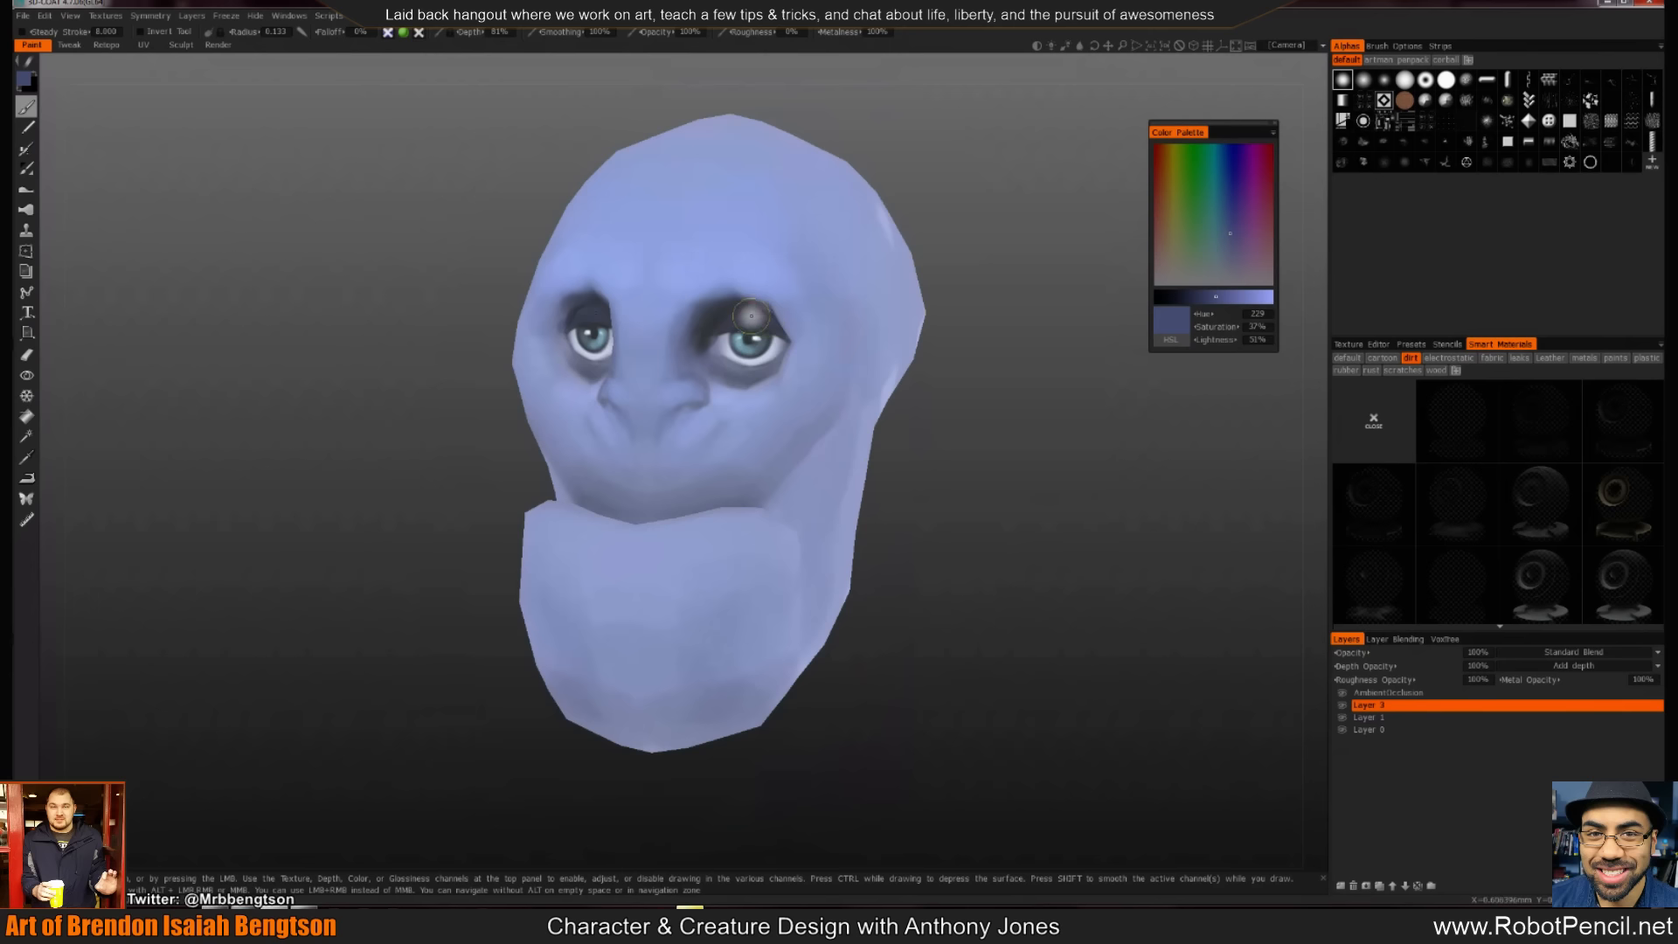
key("v")
left_click(1224, 299)
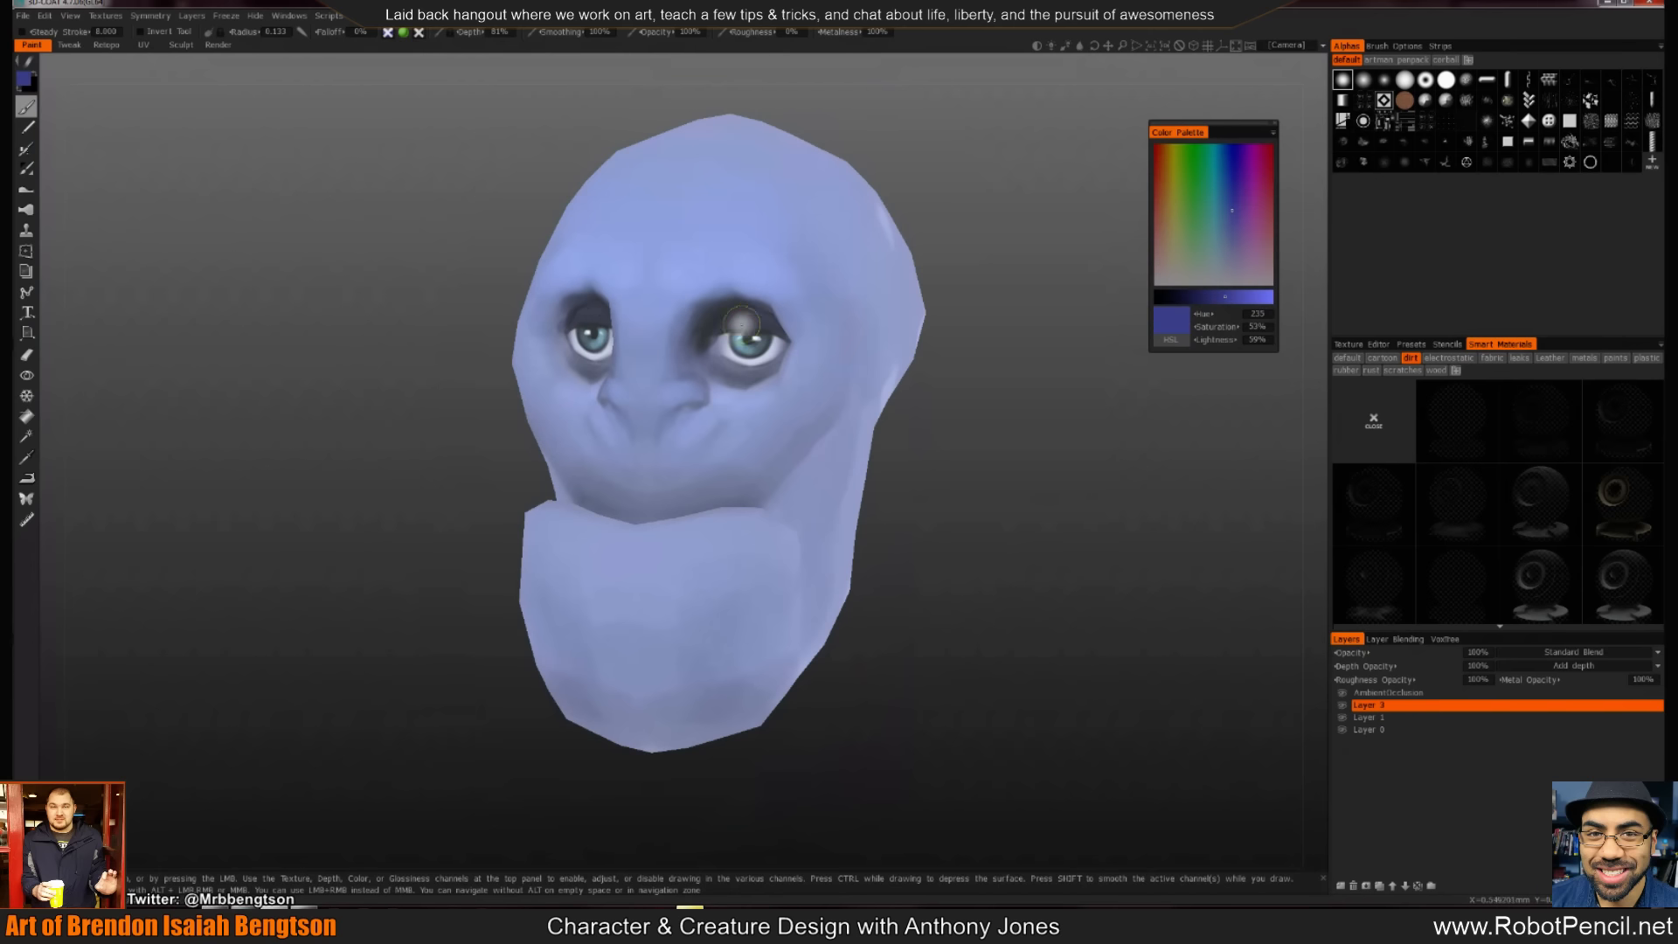
Try to send the painted layers to Photoshop for external editing, and return to 3D-Coat
key("ctrl+p")
key("alt+Tab")
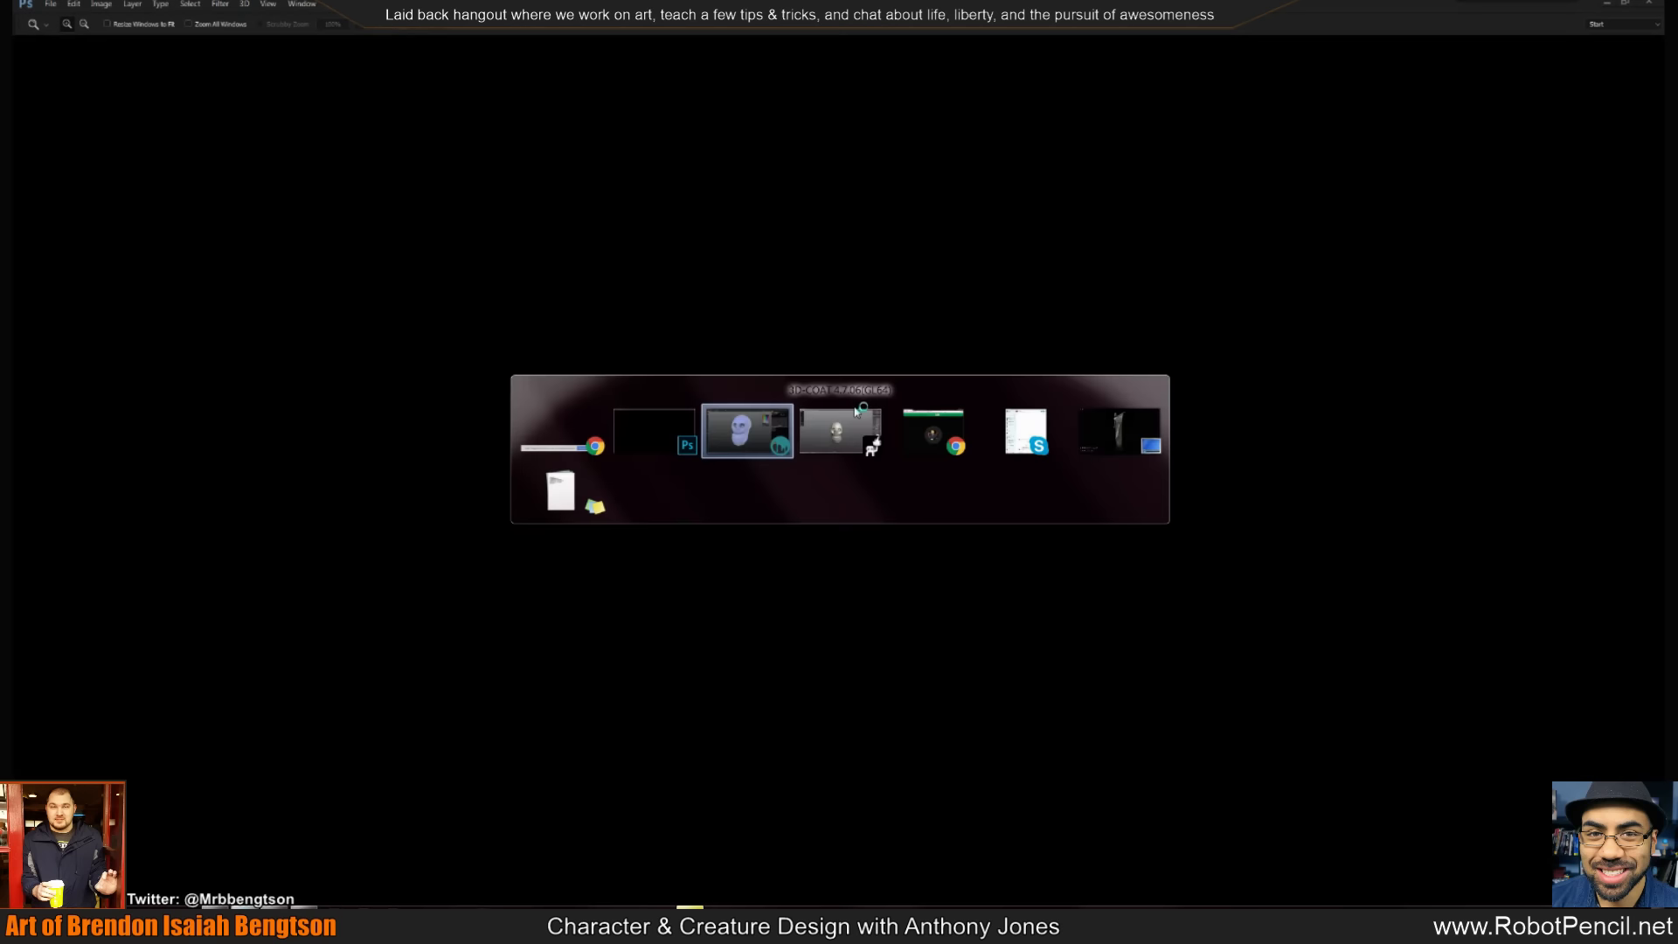
key("ctrl+p")
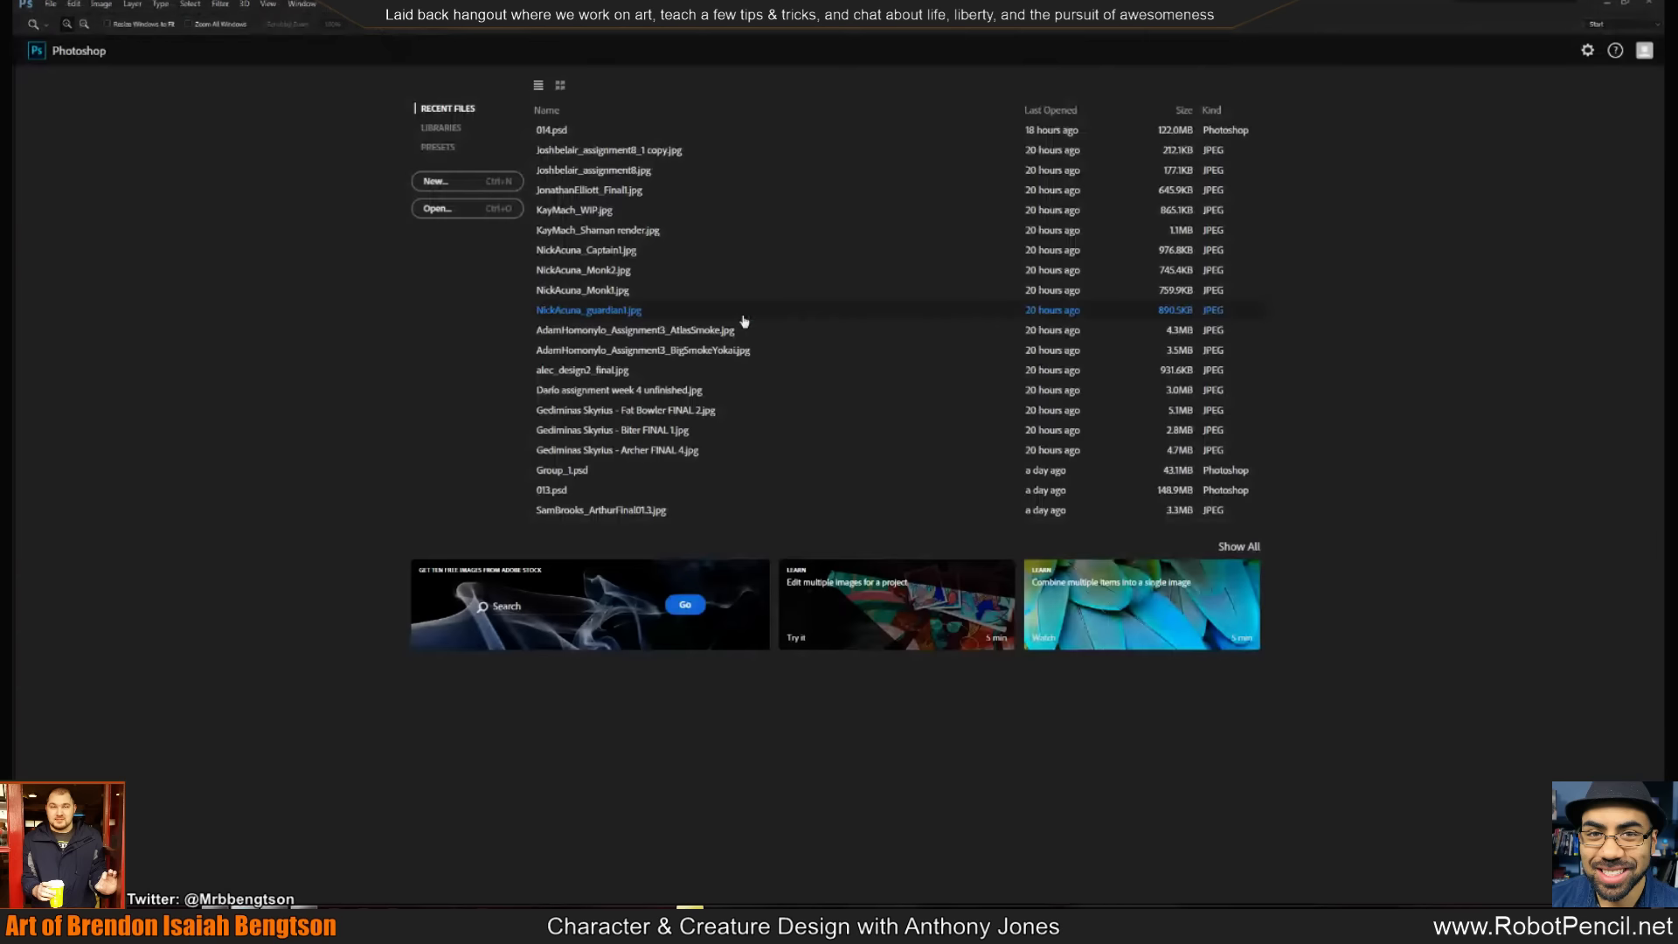
key("alt+Tab")
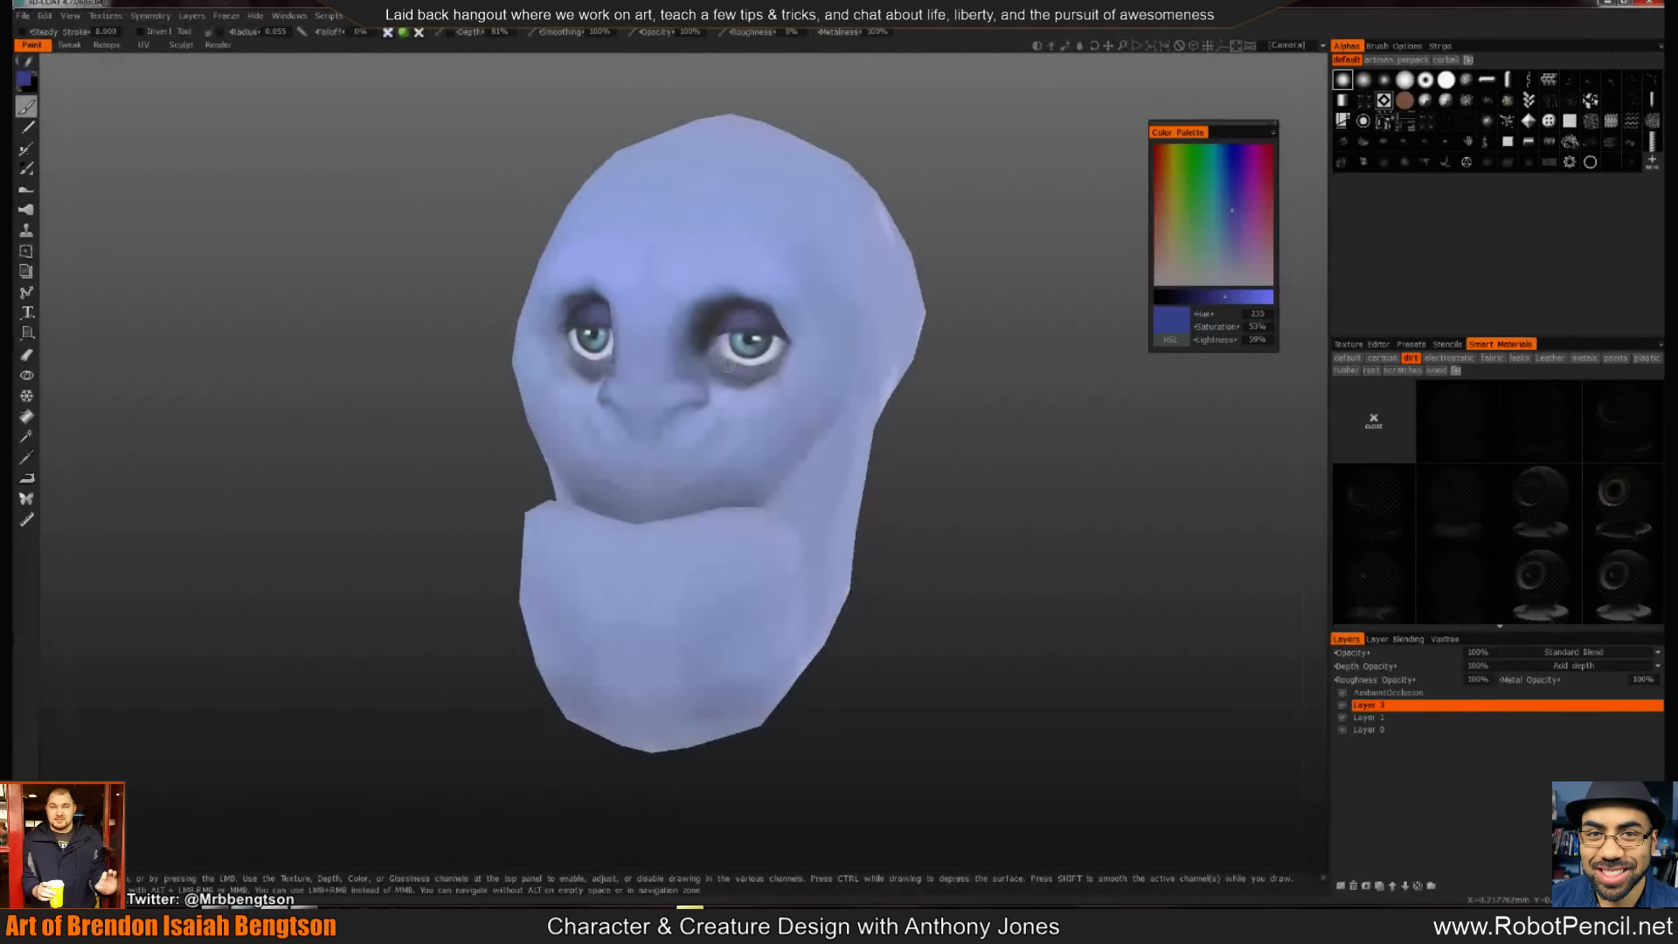
Darken the upper eyelids with a radius 0.027 brush in dark blue, saturation 53%, lightness 17%
left_click_drag(1215, 298, 1175, 299)
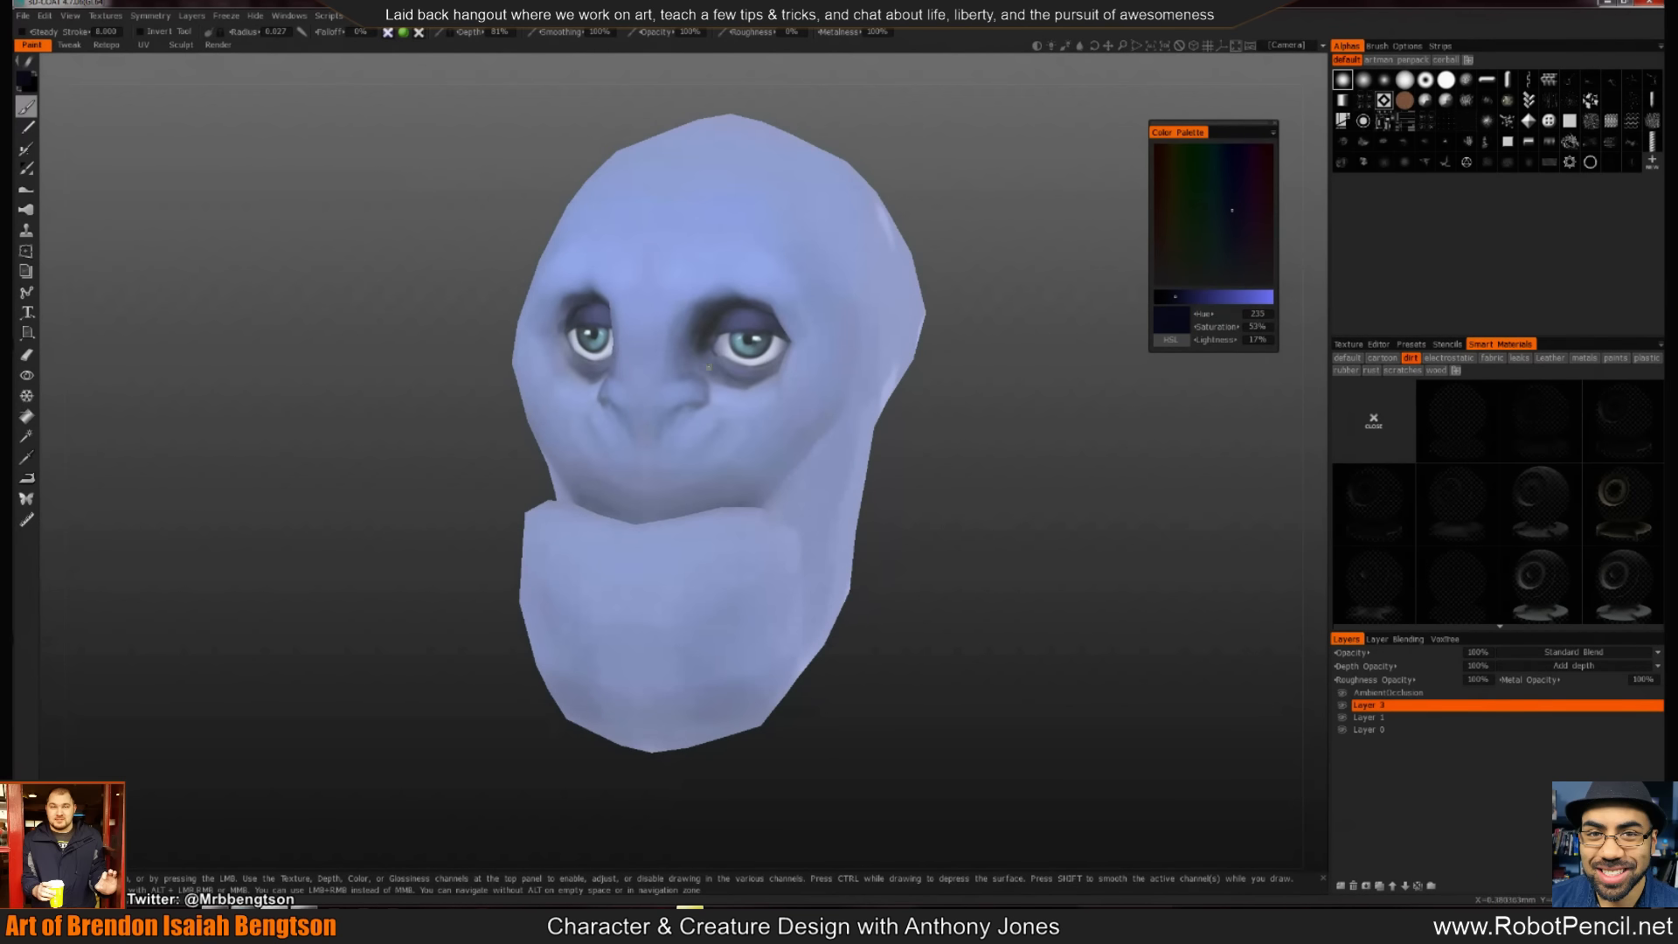
scroll(944, 423, "up", 2)
left_click_drag(968, 423, 926, 515)
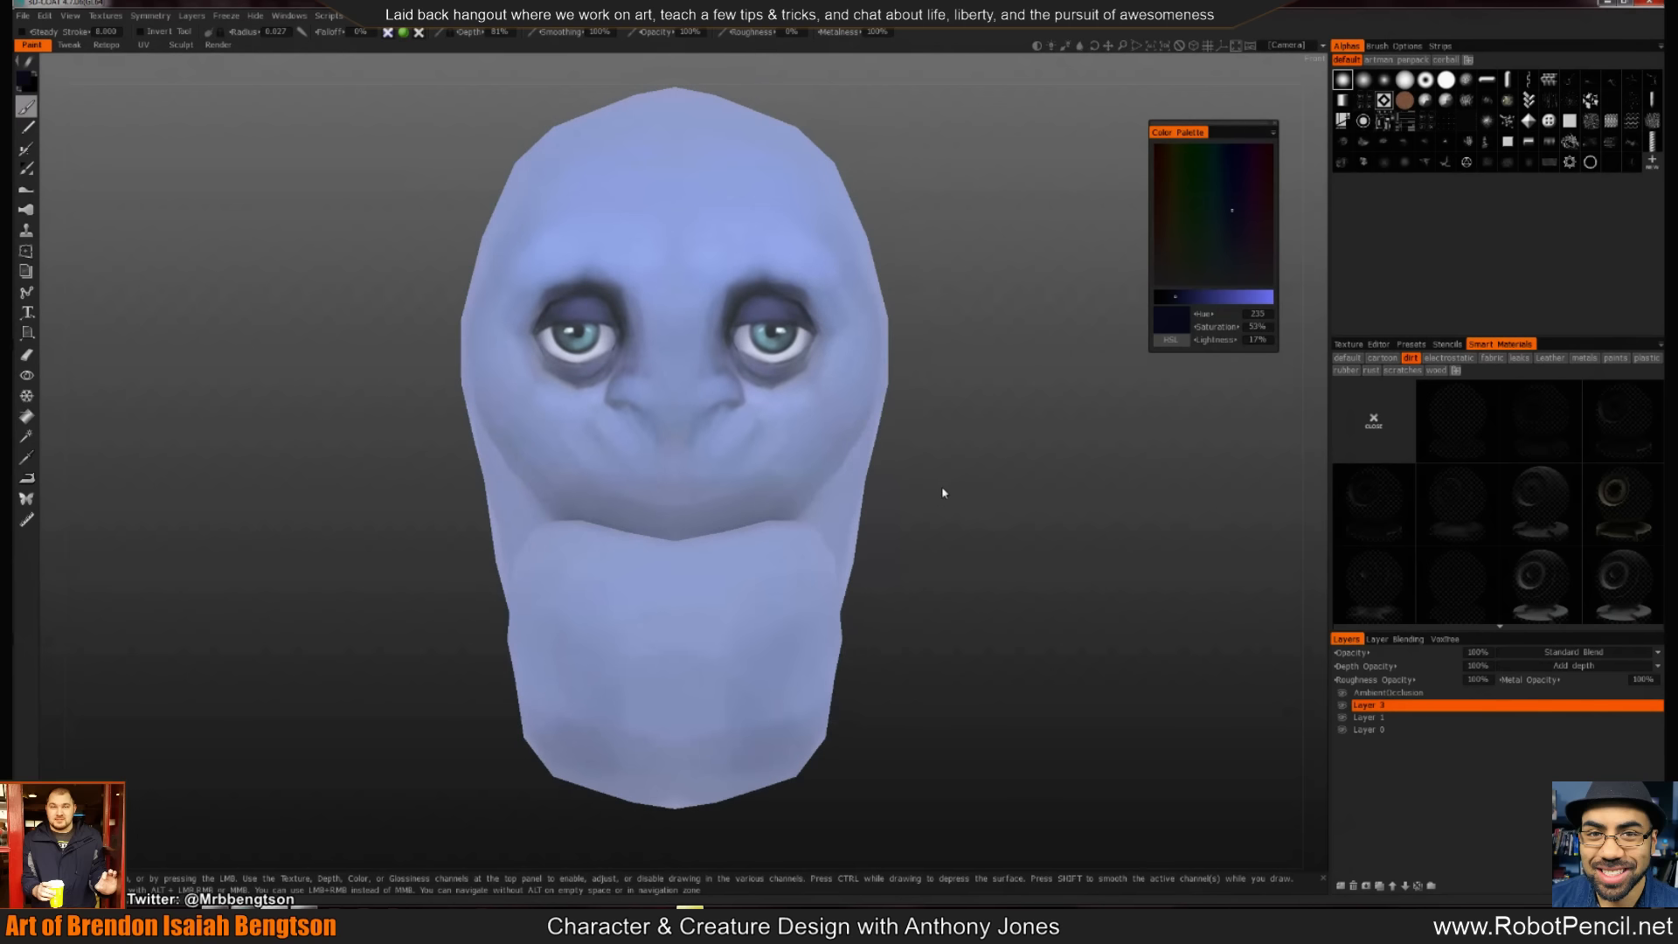
Add a new layer above Layer 3 and name it "Paint ON me"
left_click(1340, 885)
double_click(1388, 710)
type("Paint ON m")
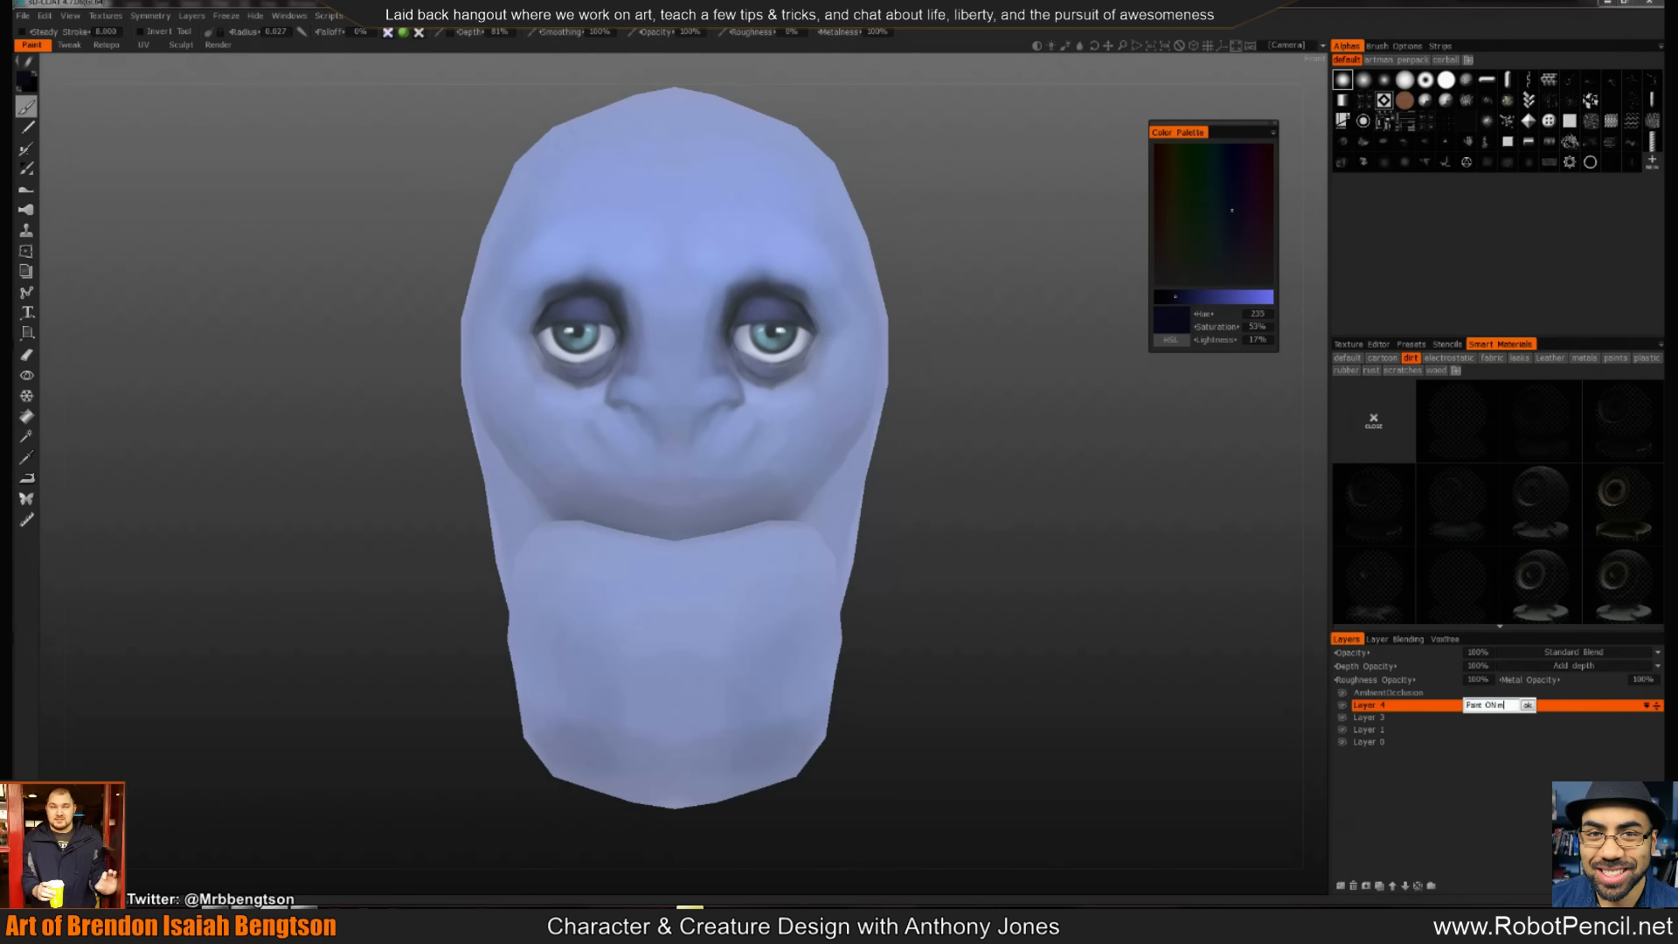
type("e")
key("Return")
Rename Layer 3 as "Original" and delete Layer 1 beneath it
double_click(1359, 718)
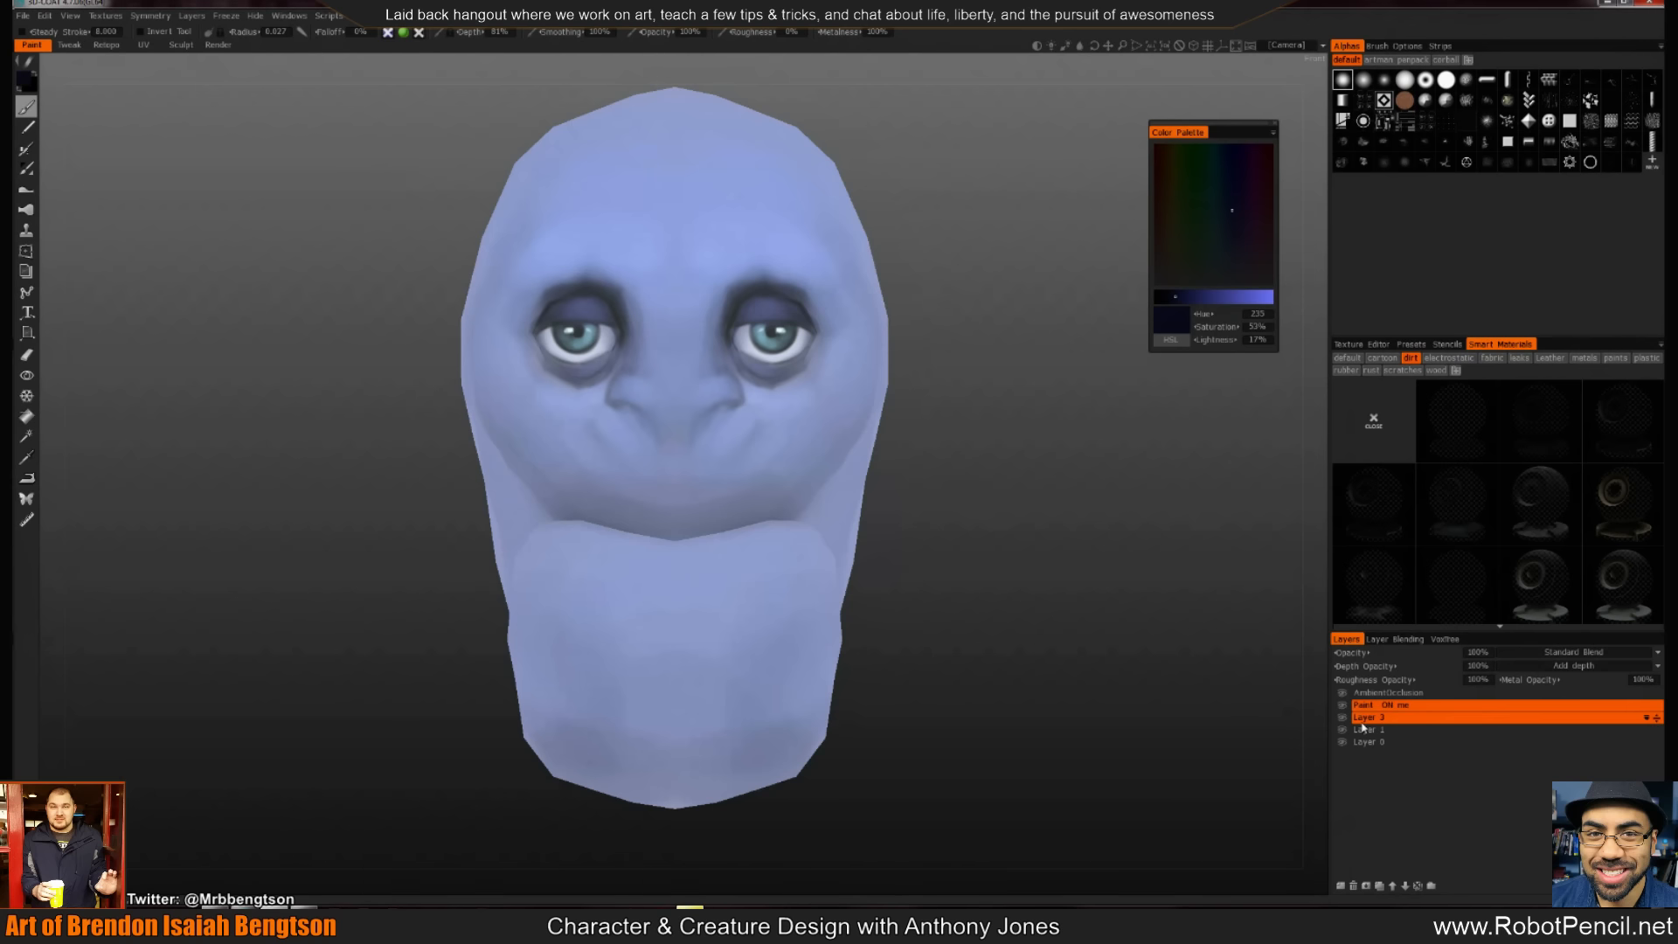
type("O")
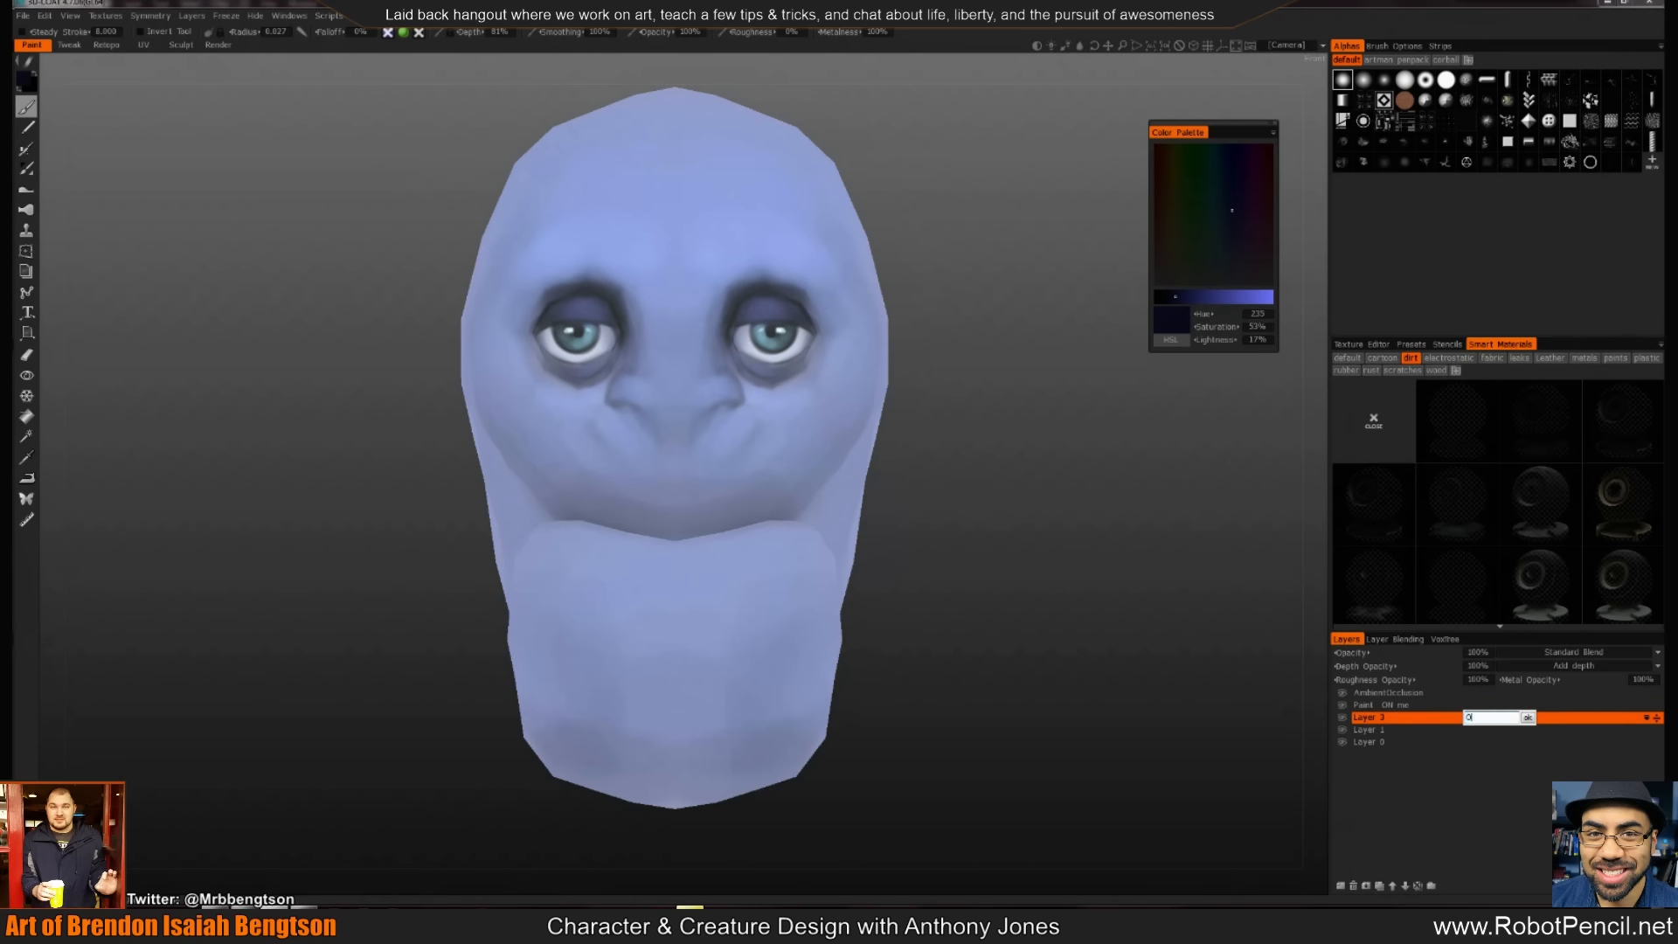
key("Return")
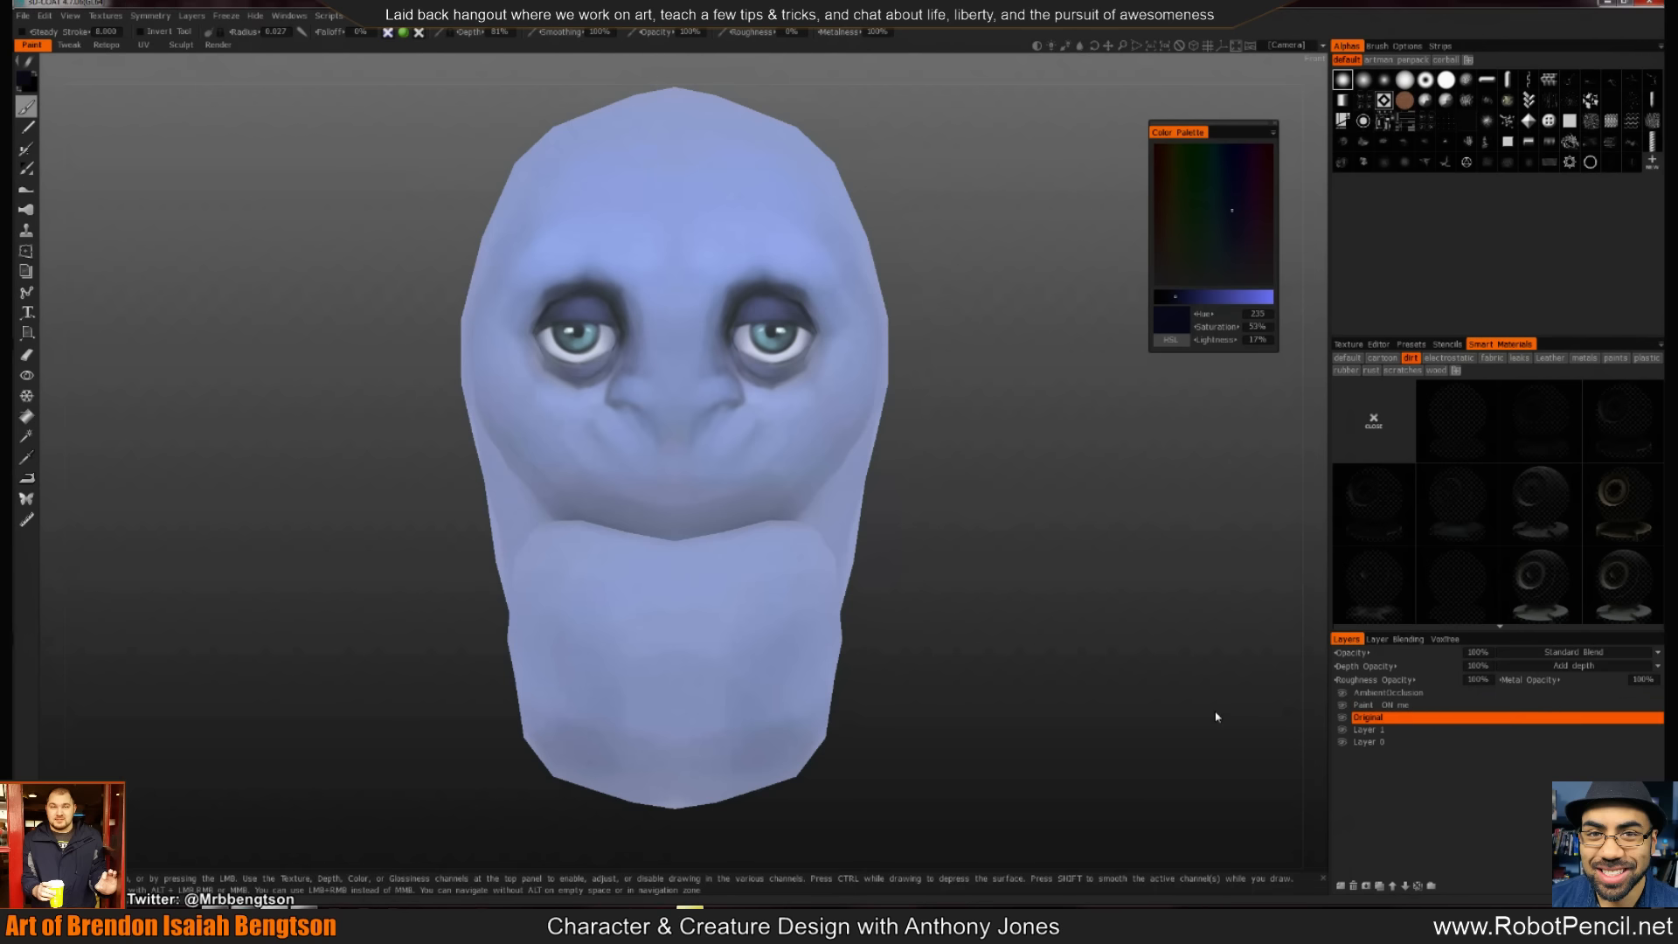
left_click(1367, 732)
left_click(1353, 885)
left_click(1378, 718)
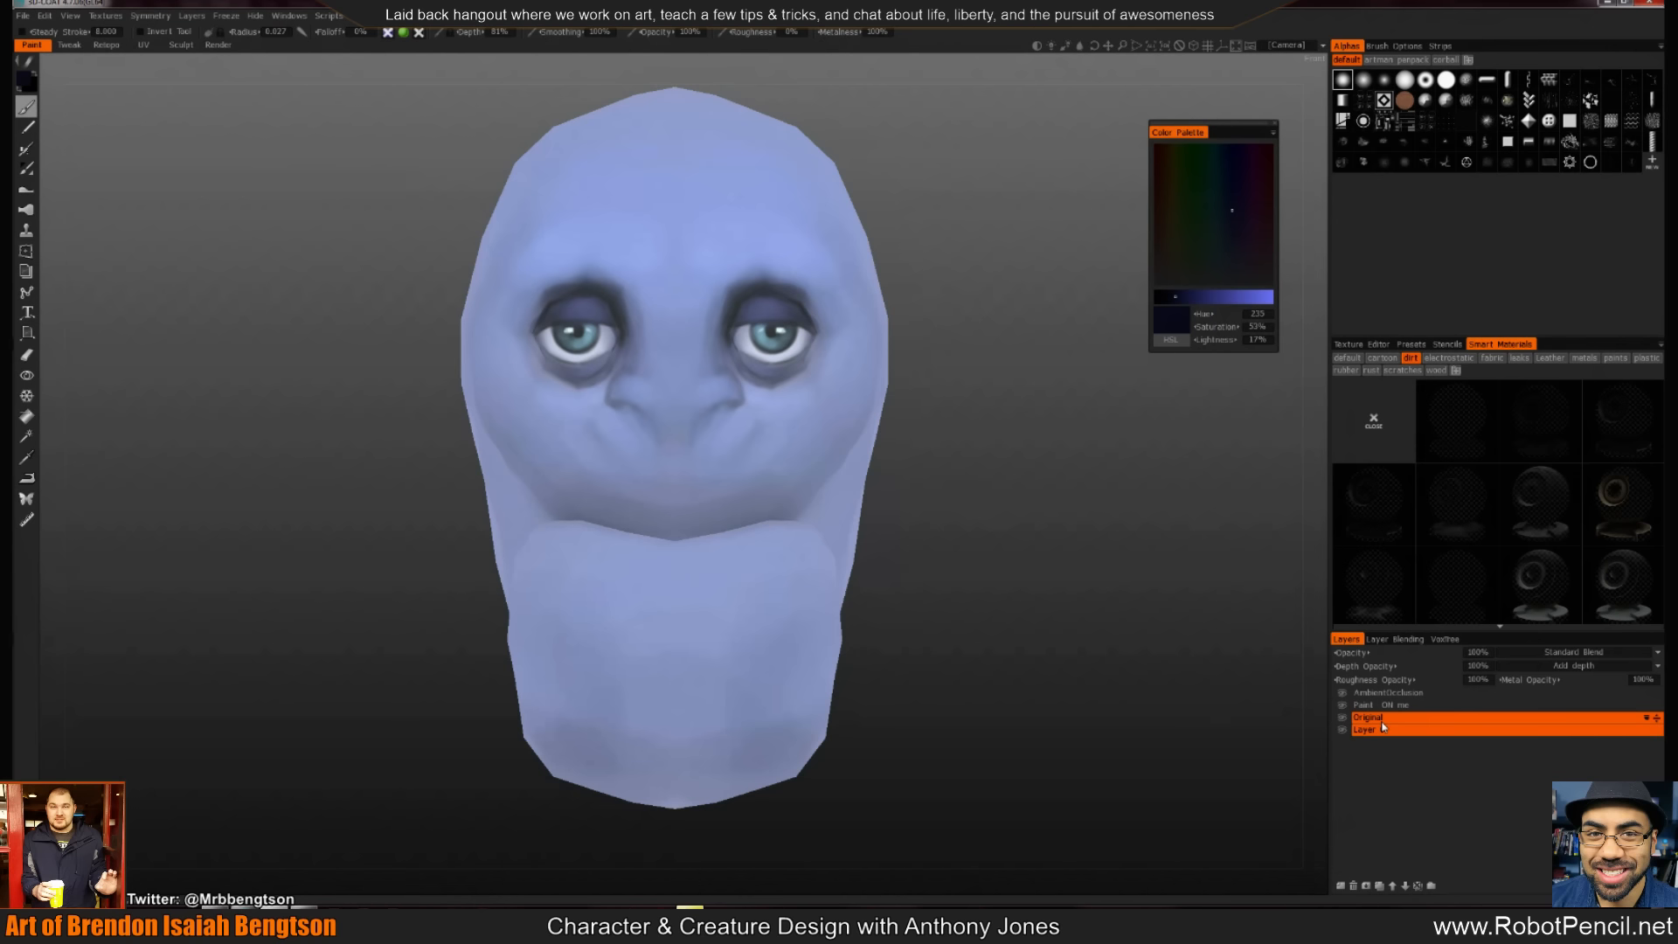
Rename the "Paint ON me" layer as "POM_1"
double_click(1368, 704)
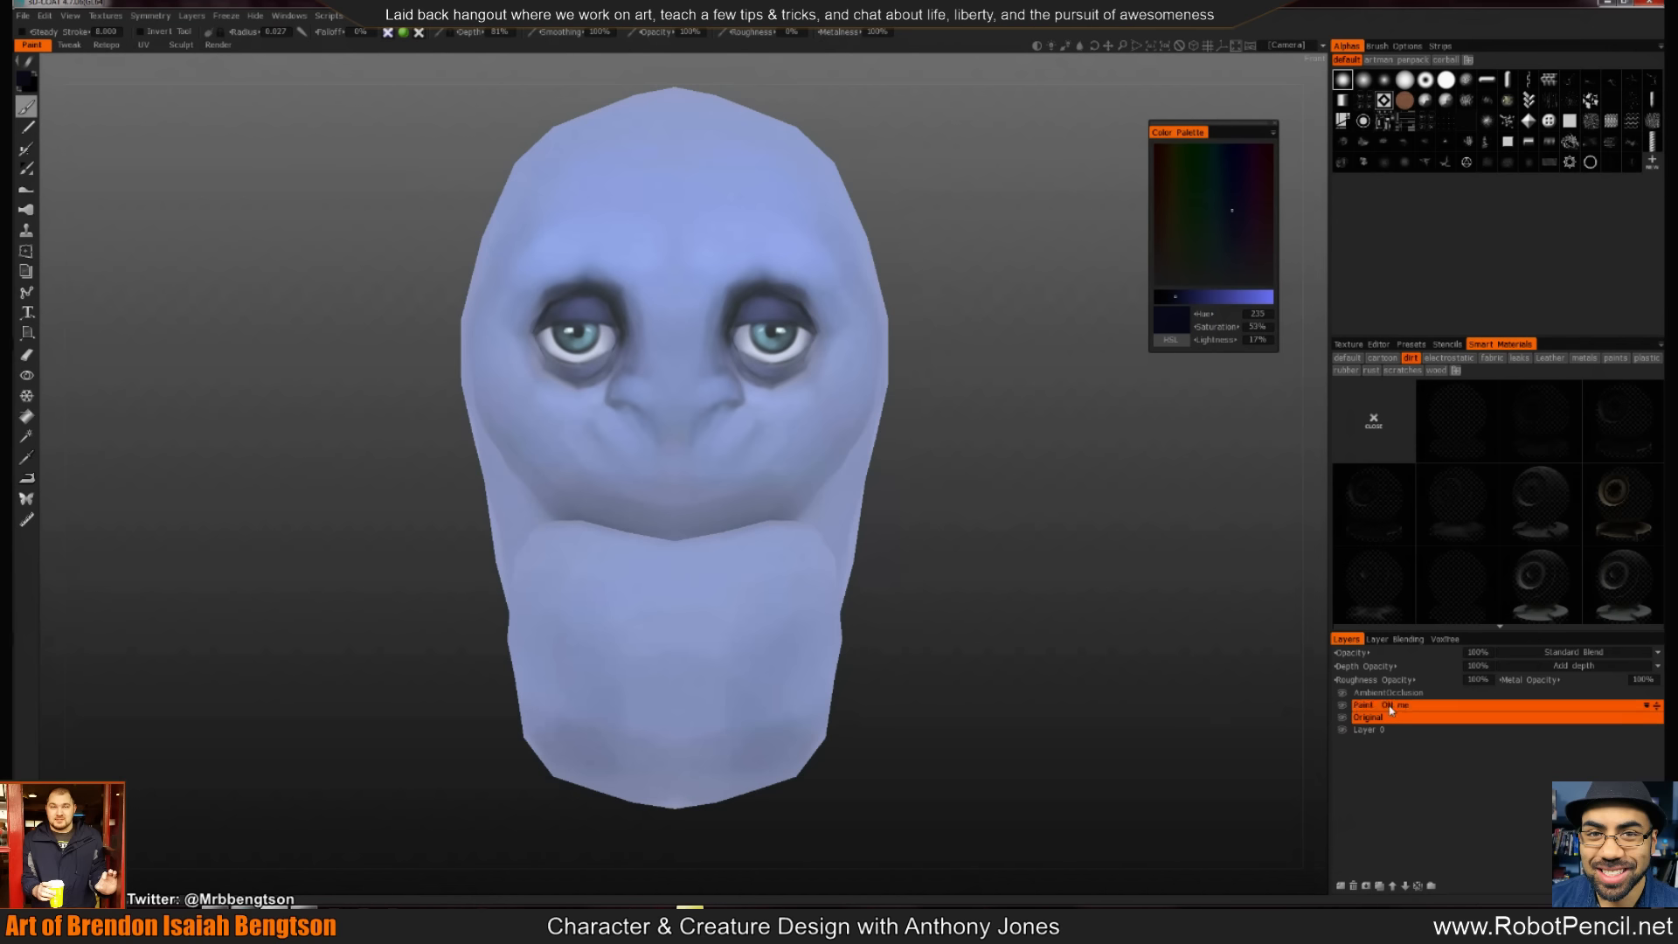
type("PO")
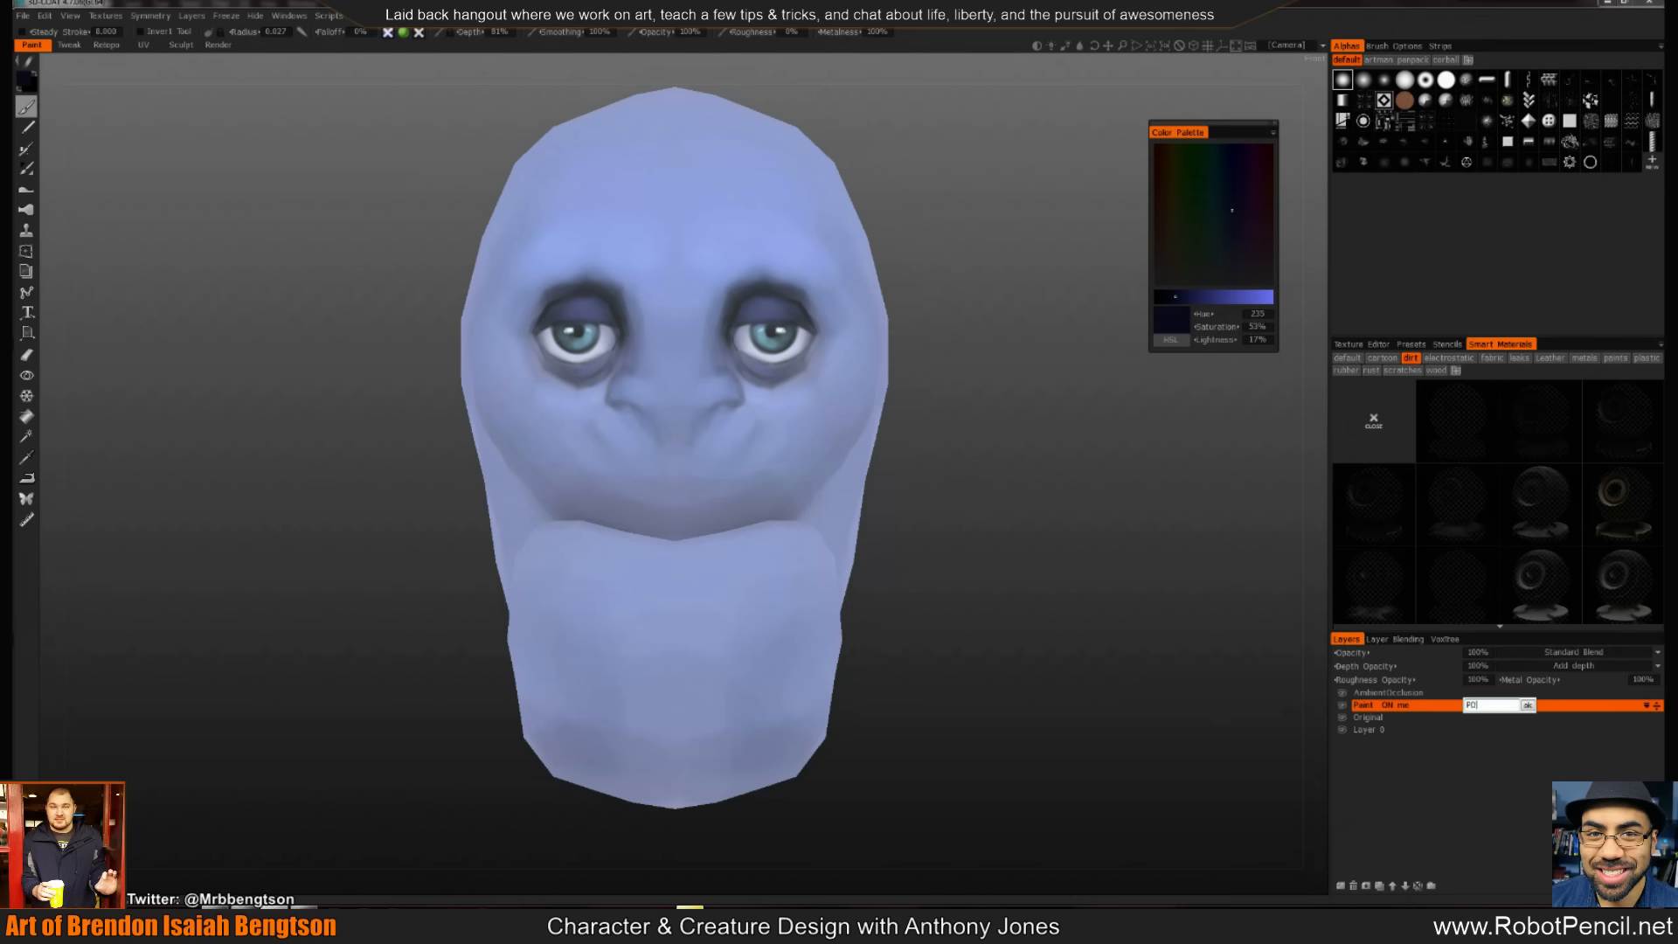
type("M_")
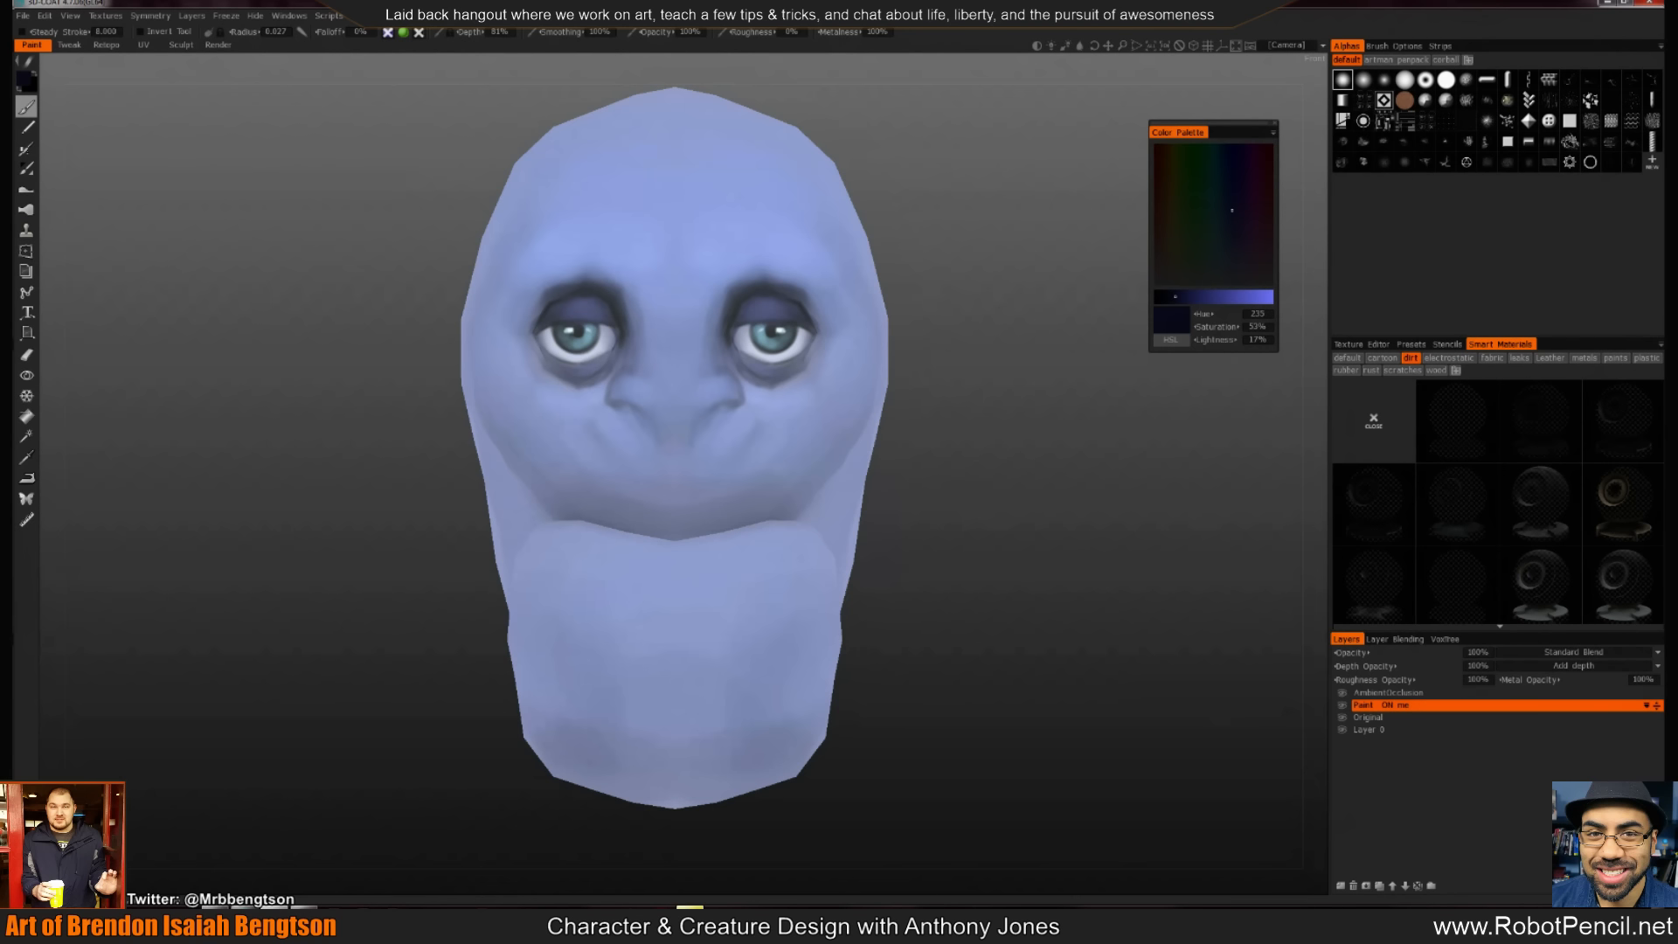
type("1")
key("Return")
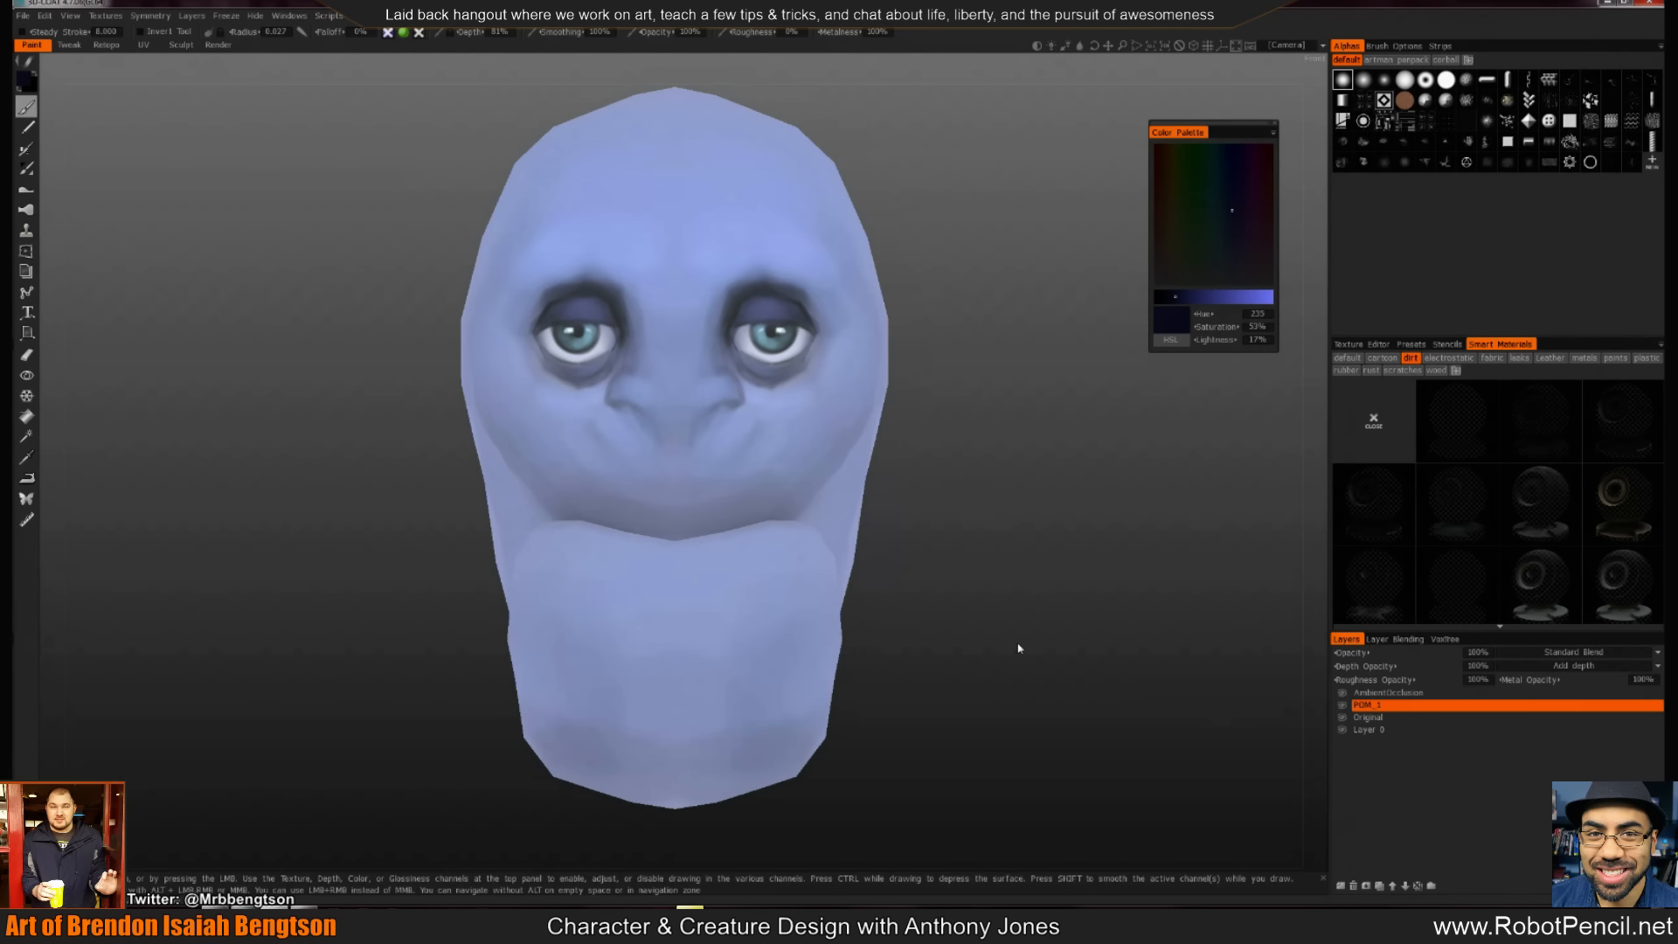
Send all layers to Photoshop as a flat UV texture, and return to 3D-Coat
left_click(23, 16)
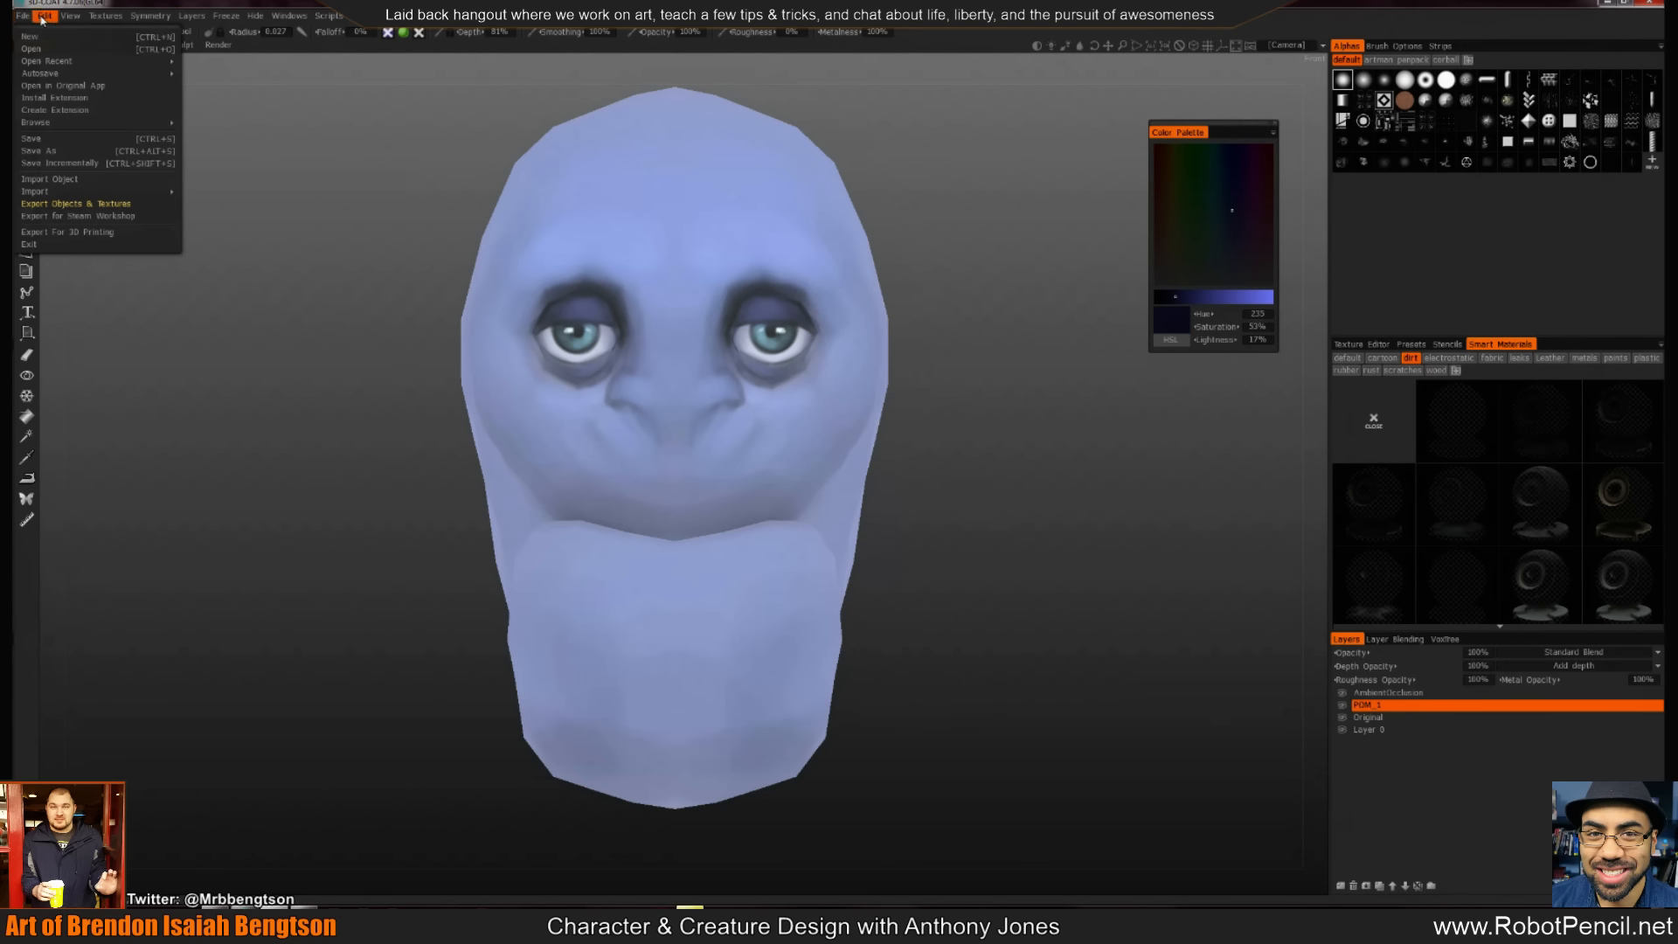
mouse_move(40, 19)
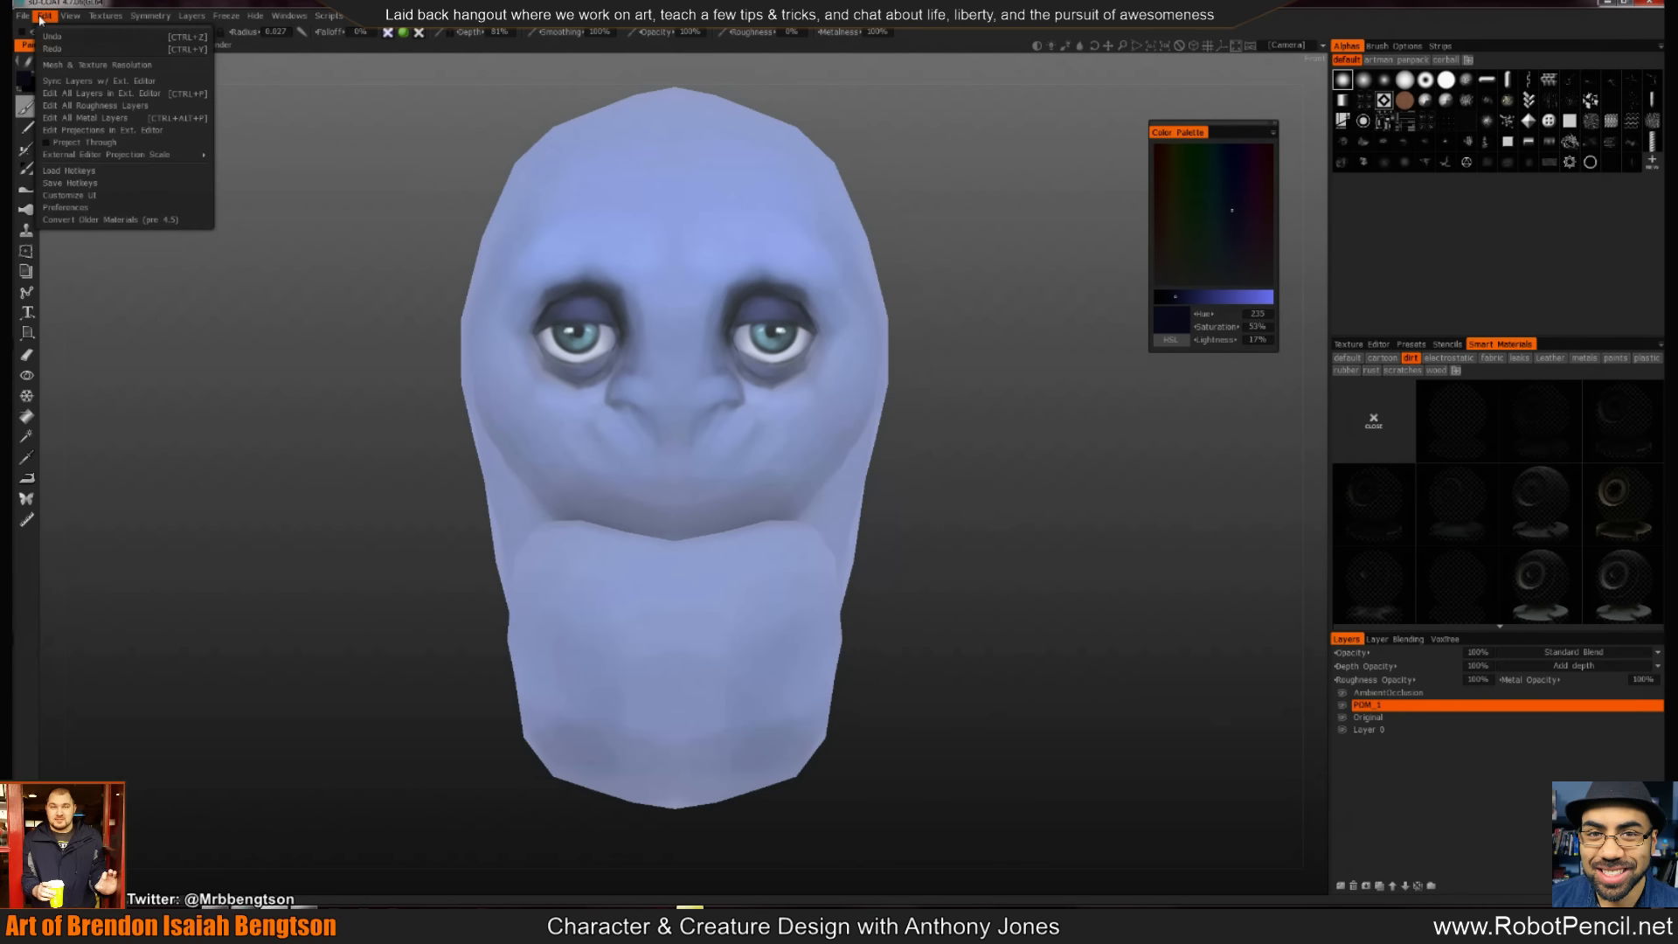
left_click(123, 96)
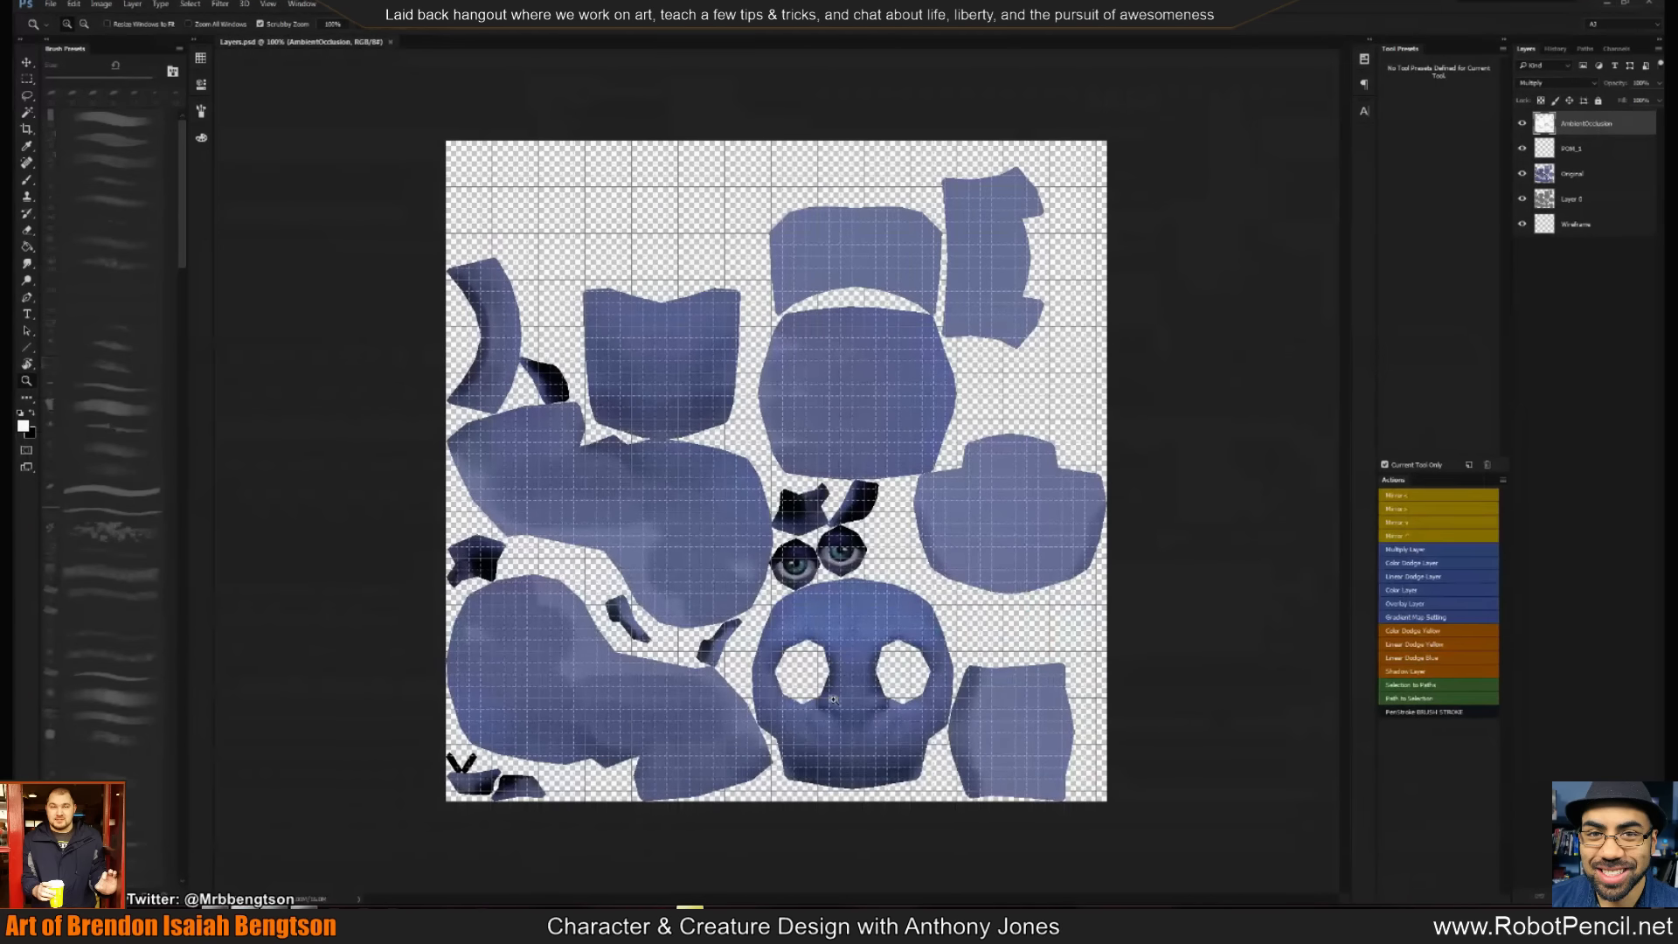
key("alt+Tab")
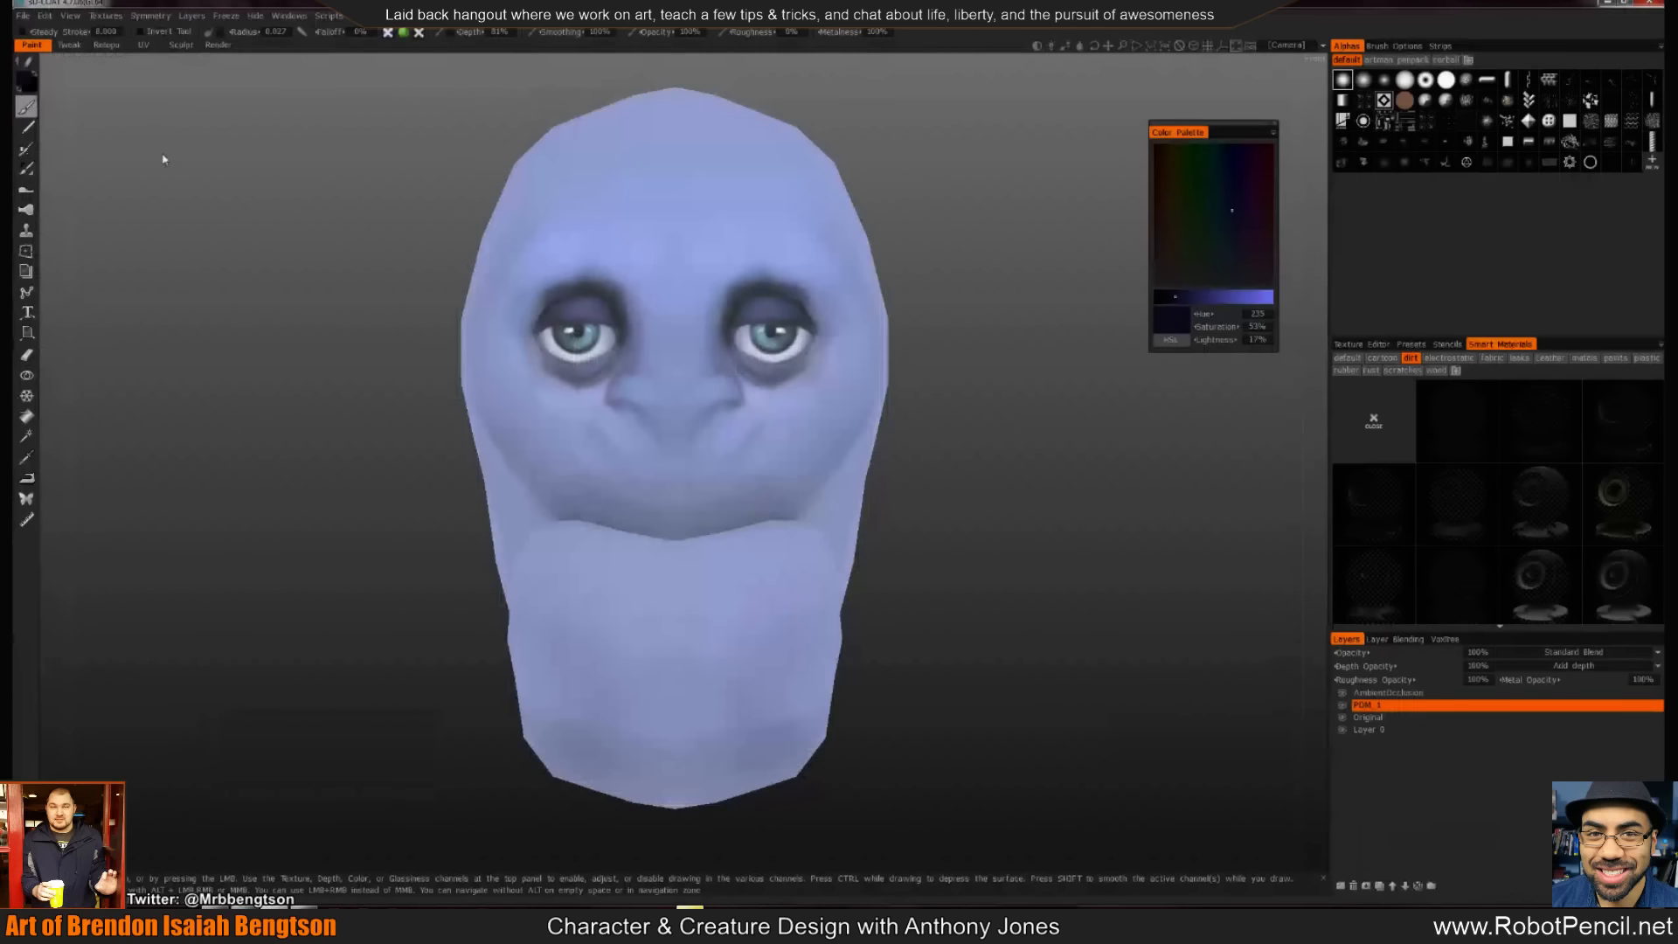
Try to send the front view projection to the external editor, and close Layers.psd in Photoshop before returning to 3D-Coat
left_click(70, 16)
left_click(69, 16)
left_click(45, 16)
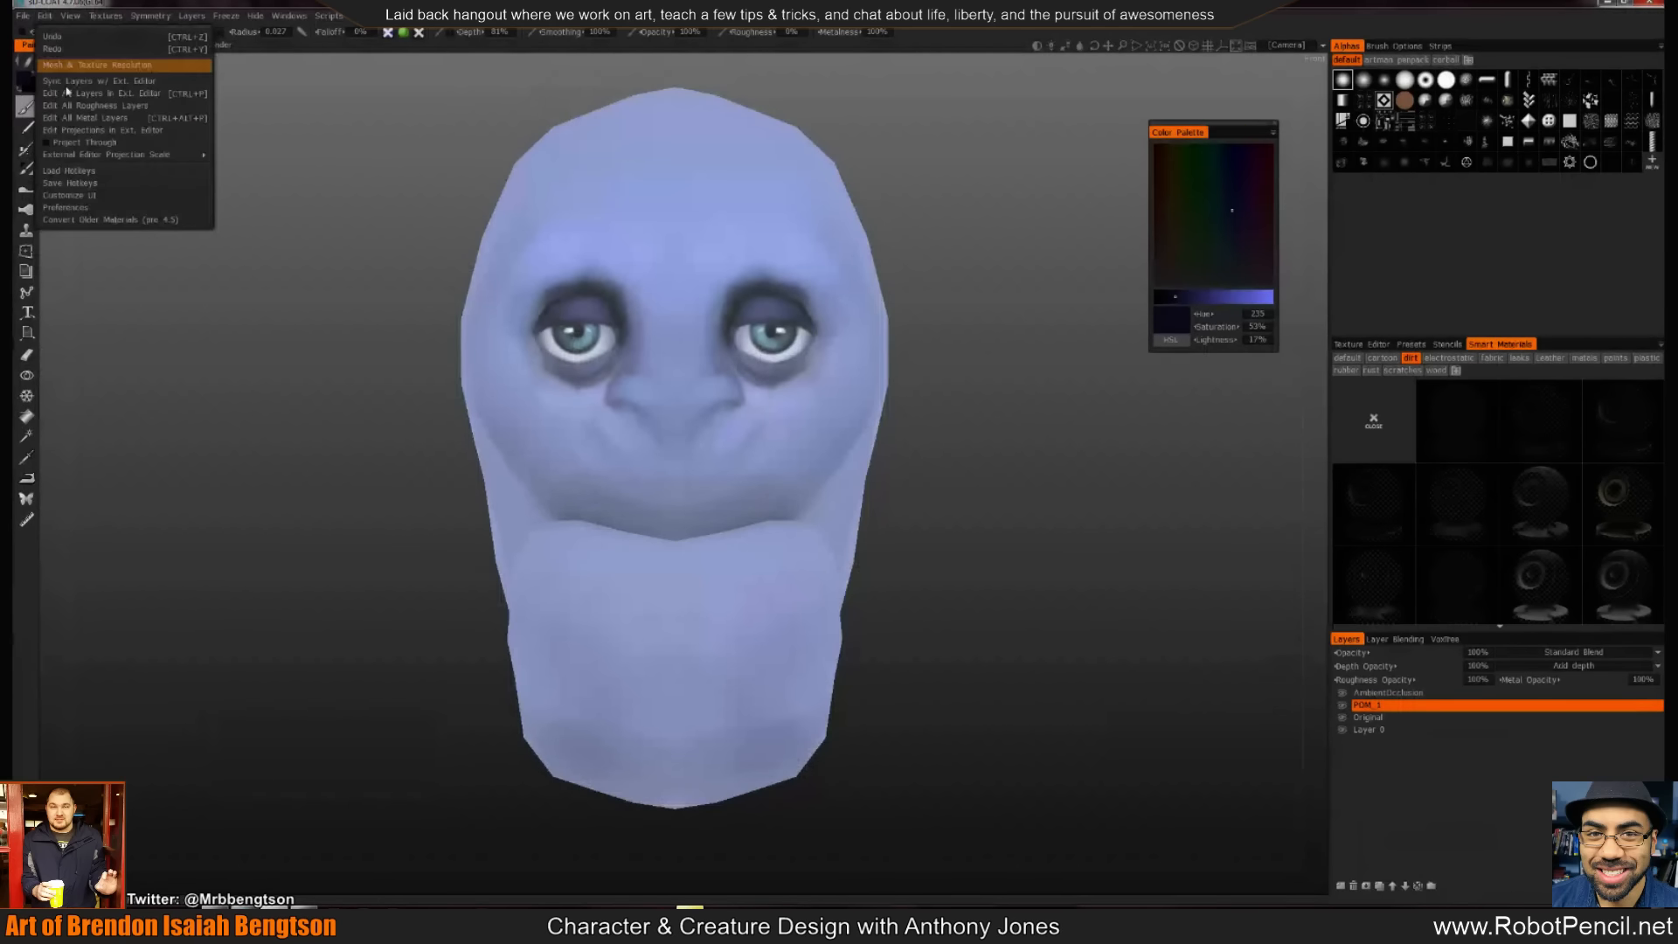
left_click(102, 131)
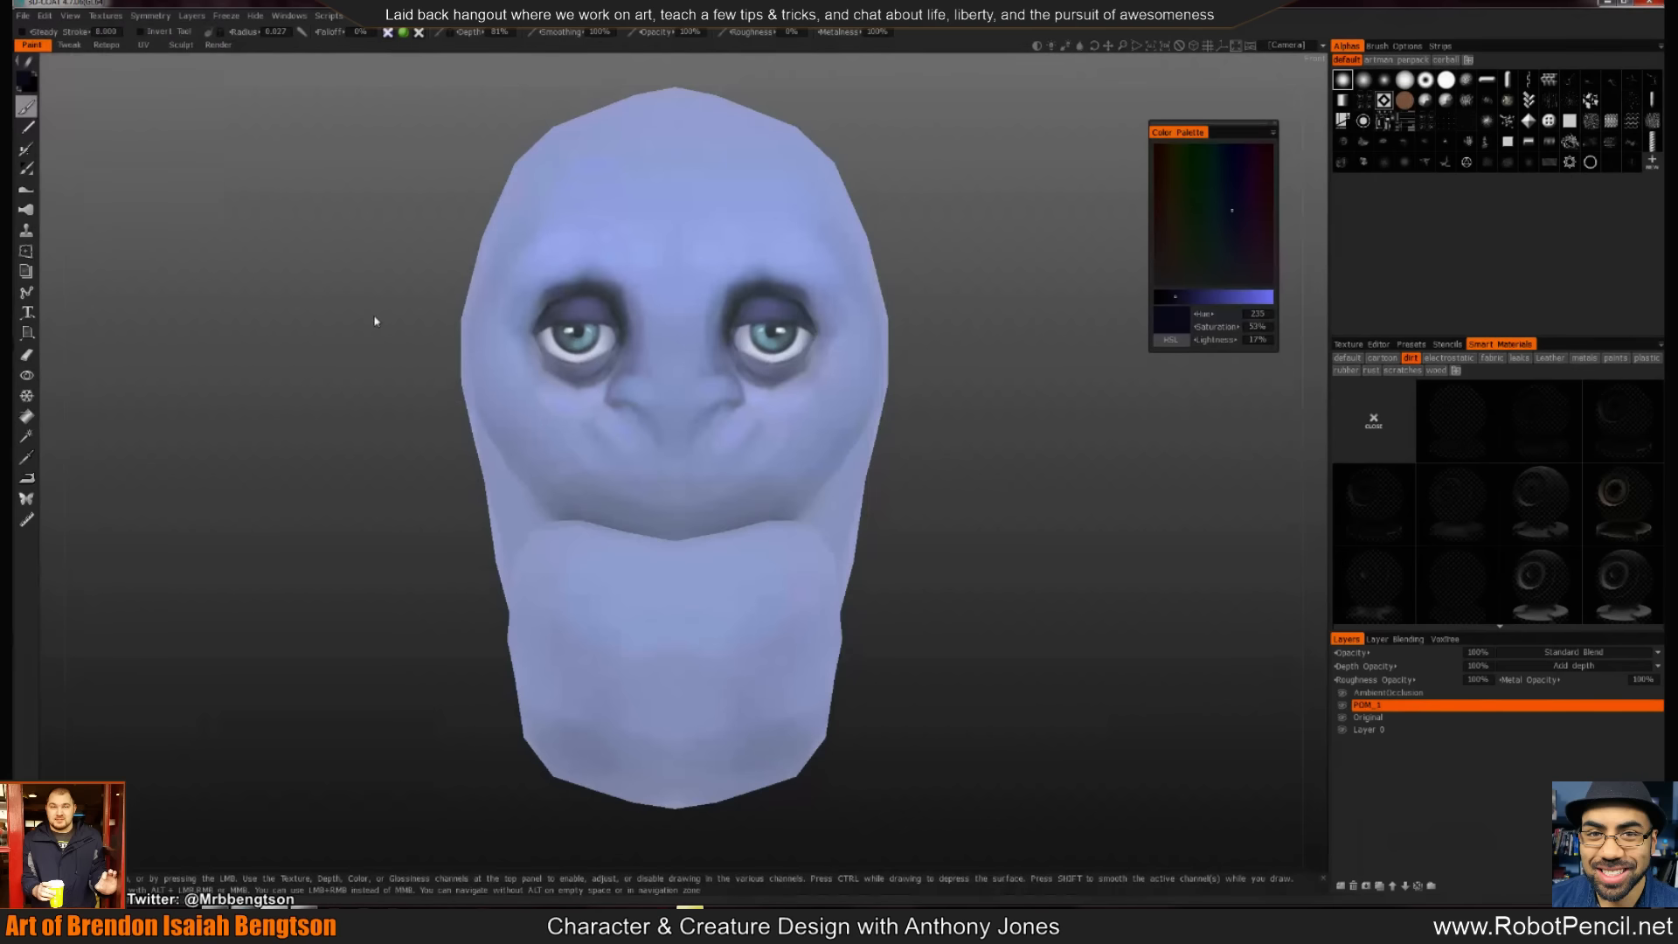
key("alt+Tab")
left_click(391, 41)
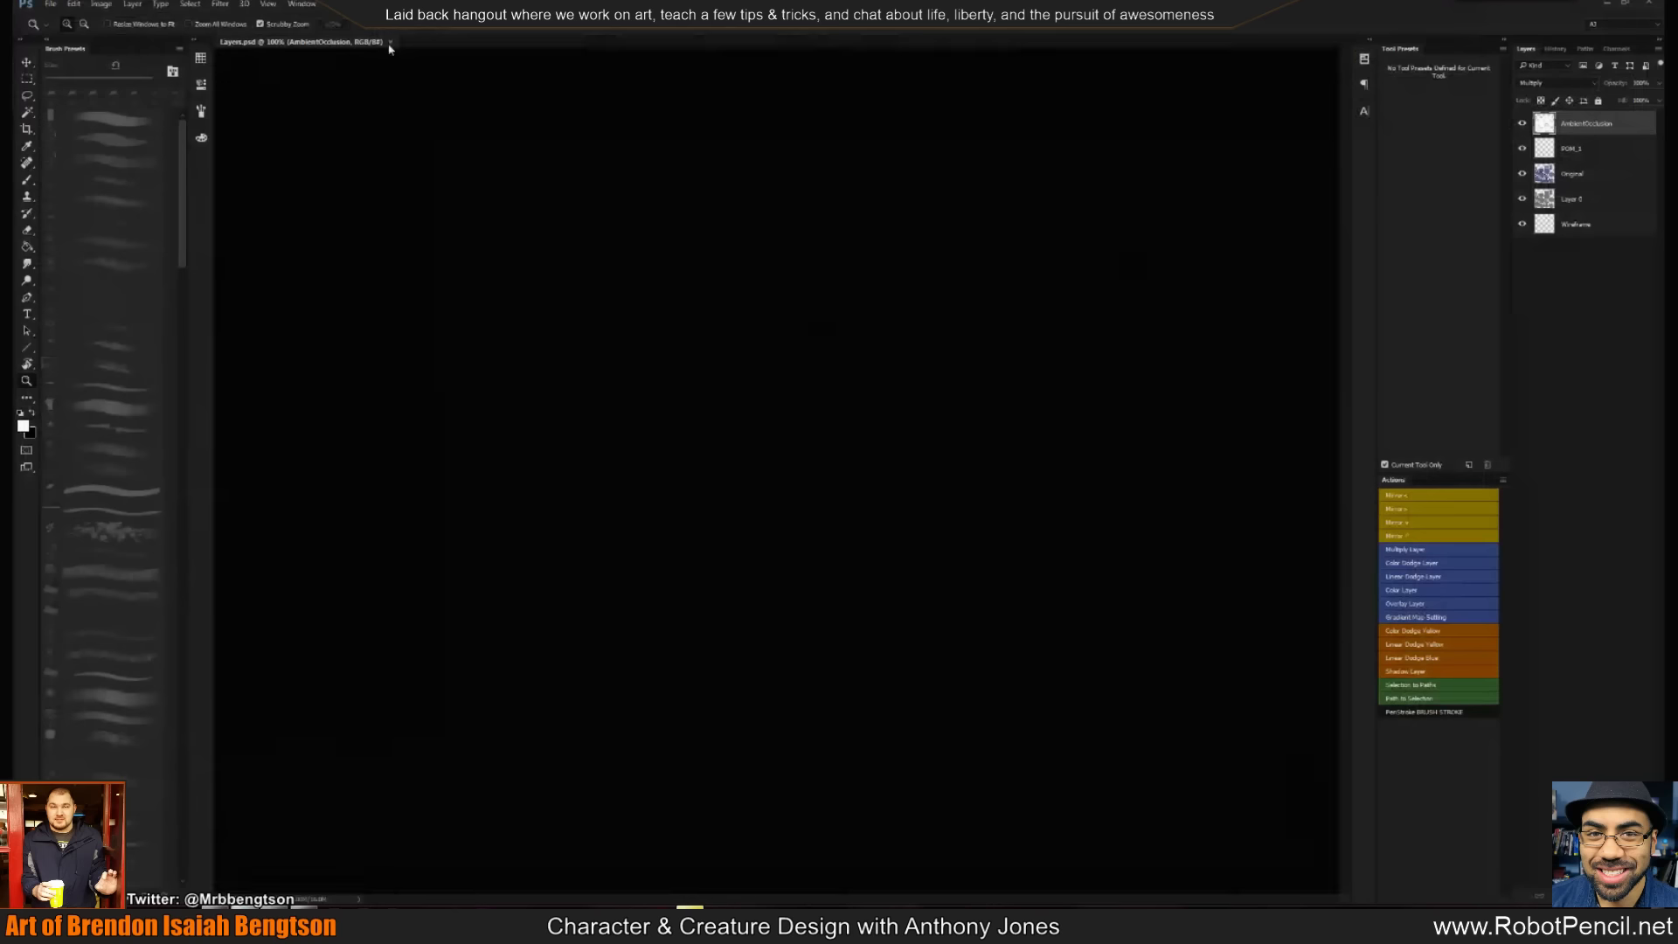
key("alt+Tab")
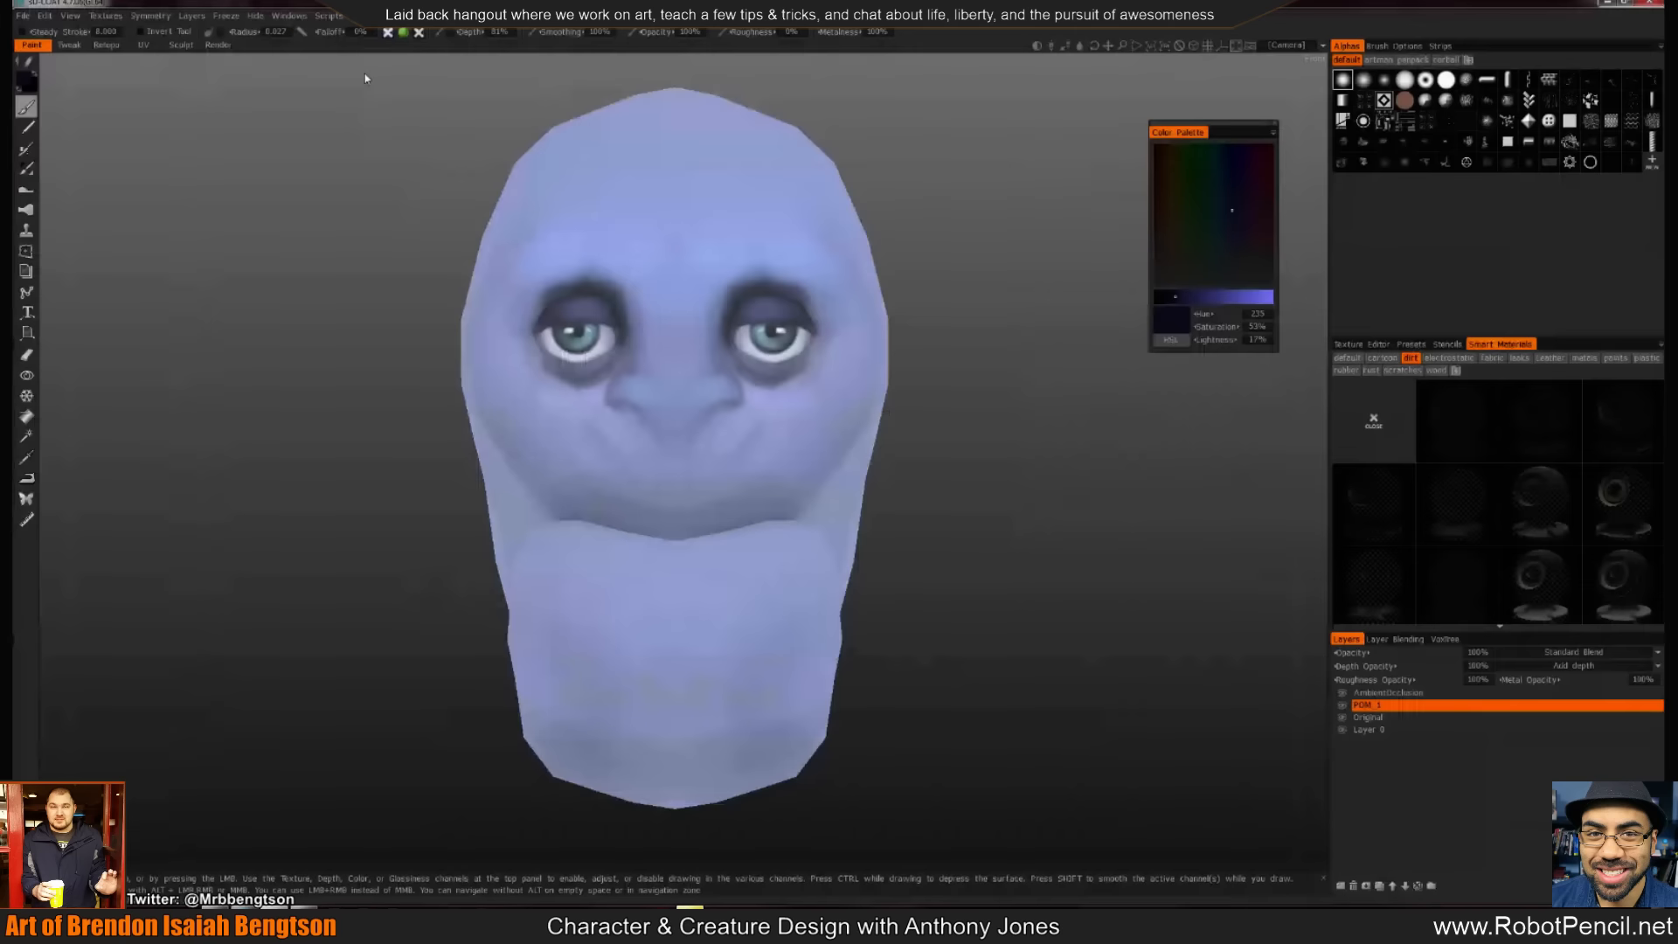
Send the front view of the head to Photoshop with Edit Projections in Ext. Editor
left_click(68, 16)
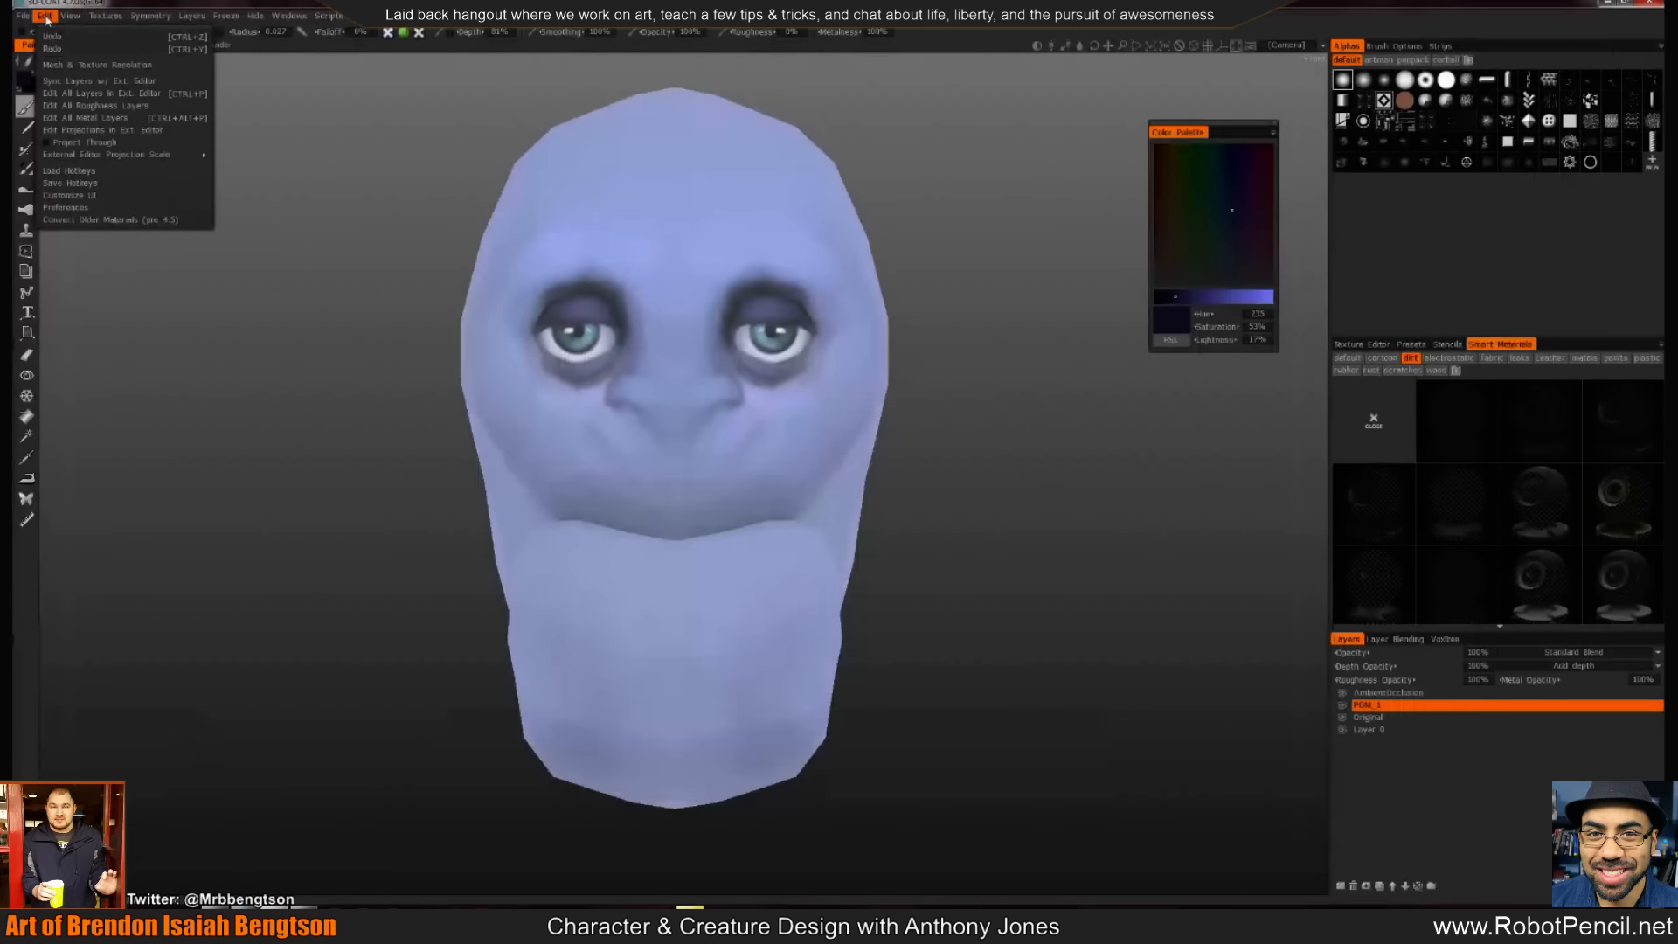
left_click(96, 133)
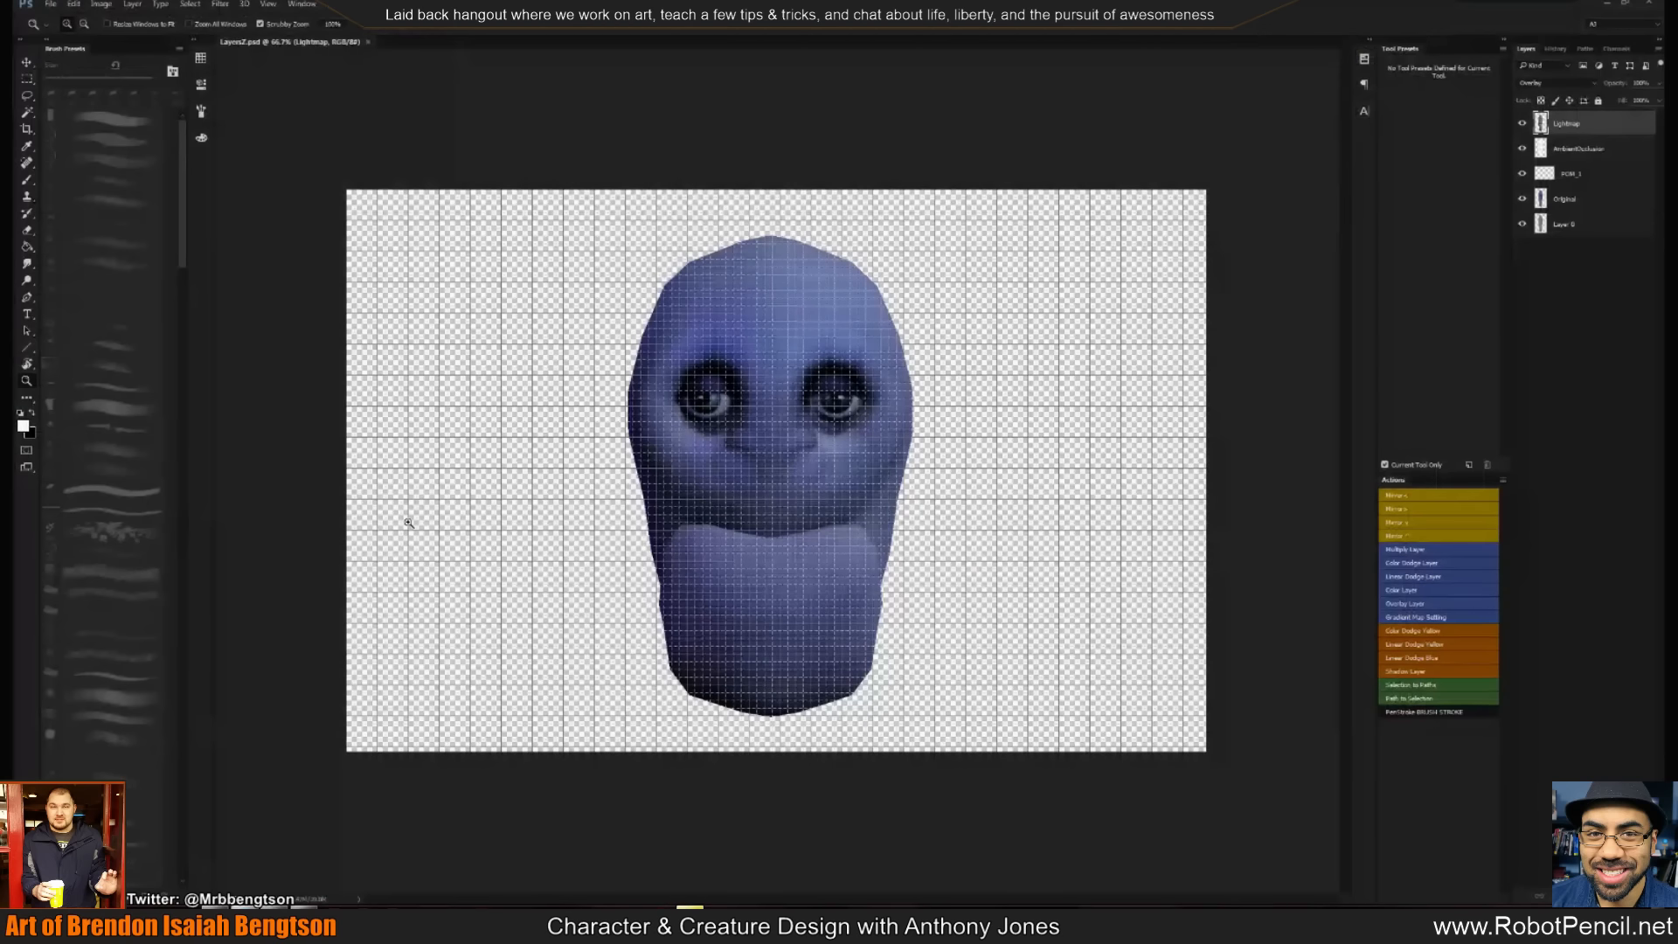
left_click(909, 443)
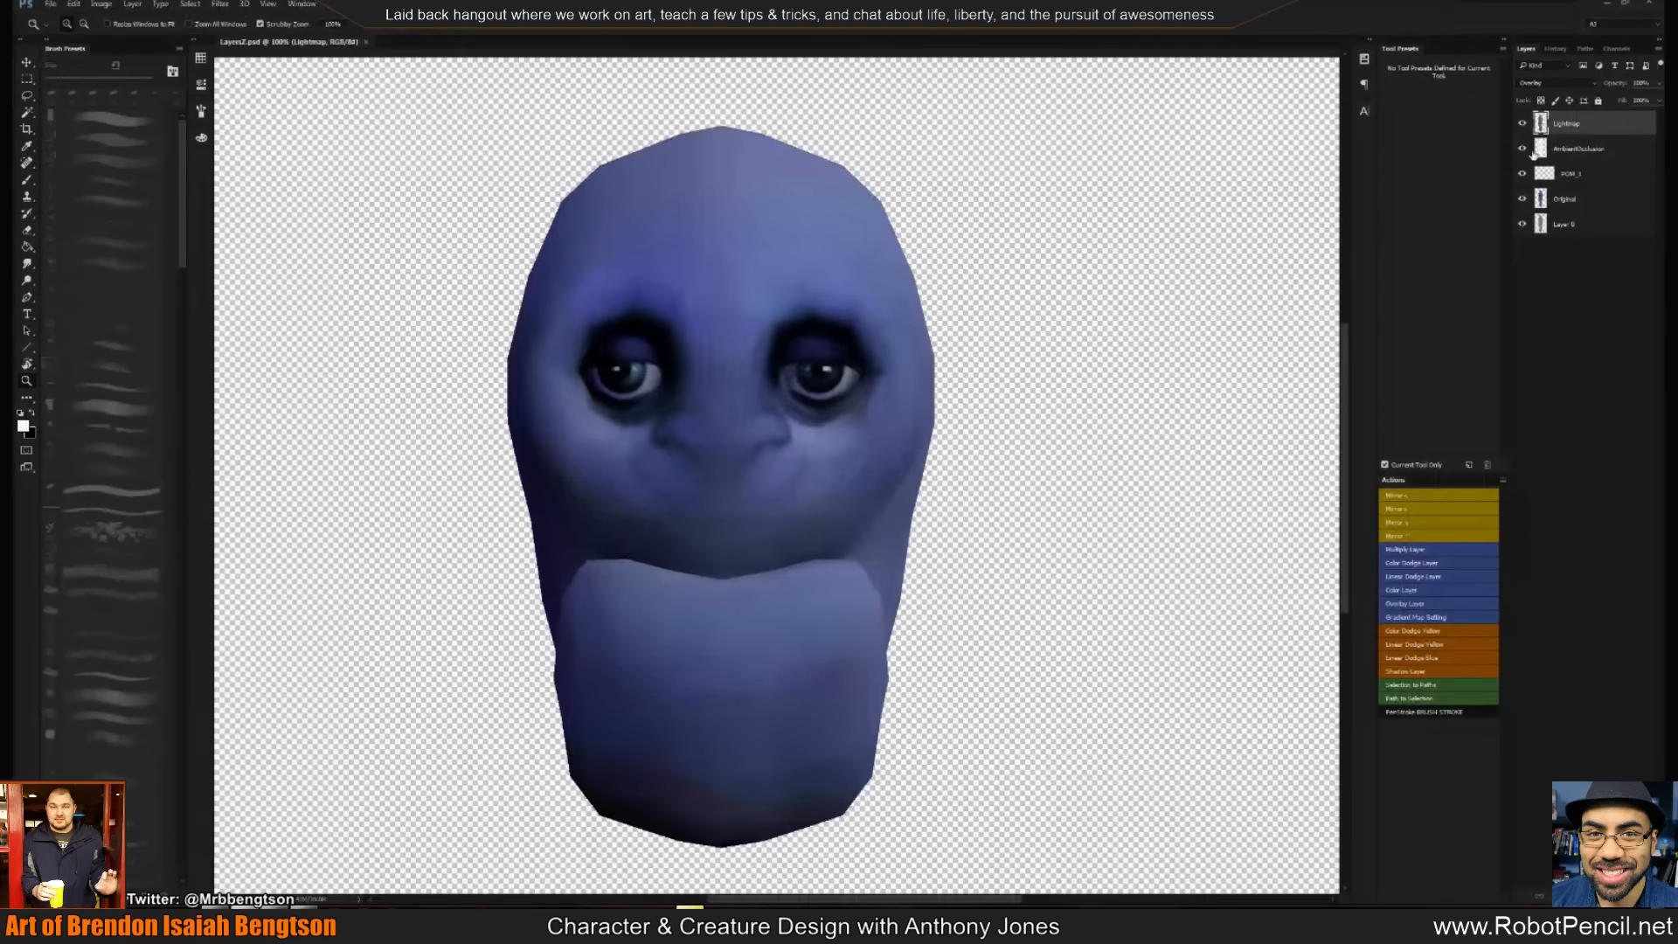
Hide the Lightmap and AmbientOcclusion layers and check what the Original layer contains
left_click(1522, 125)
left_click(1522, 148)
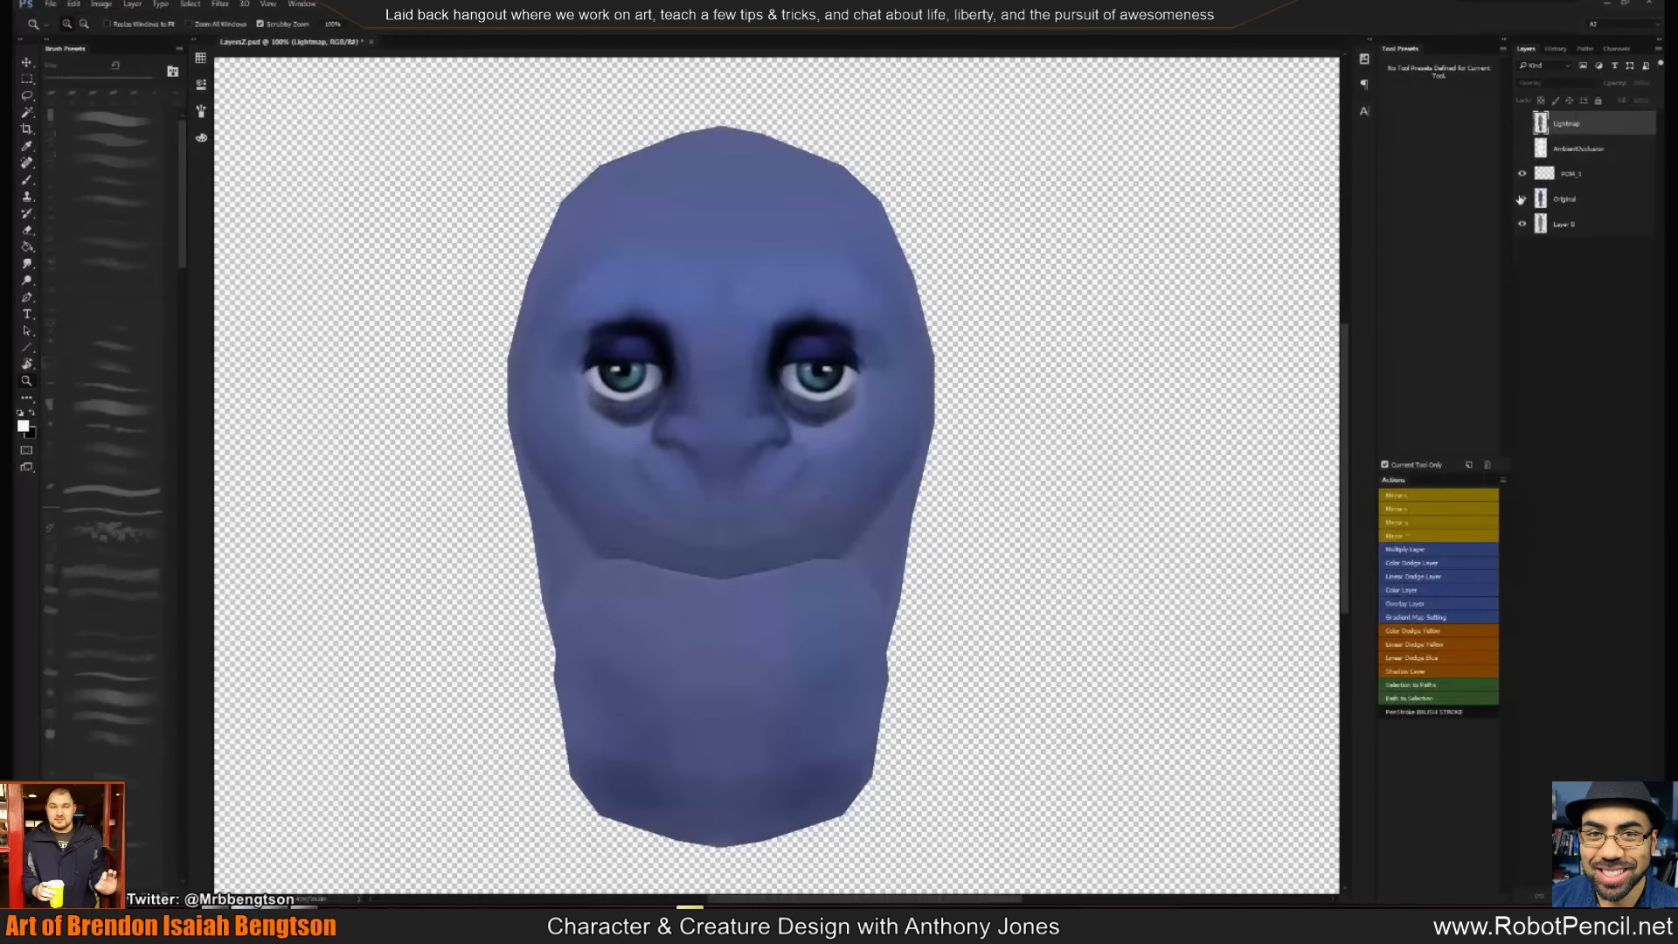
left_click(1521, 199)
left_click(1522, 200)
On the POM_1 layer, paint soft brow shading above the inner corner of one eye using the Standard brush and sampled blues
left_click(1573, 173)
key("b")
scroll(747, 355, "up", 1, "alt")
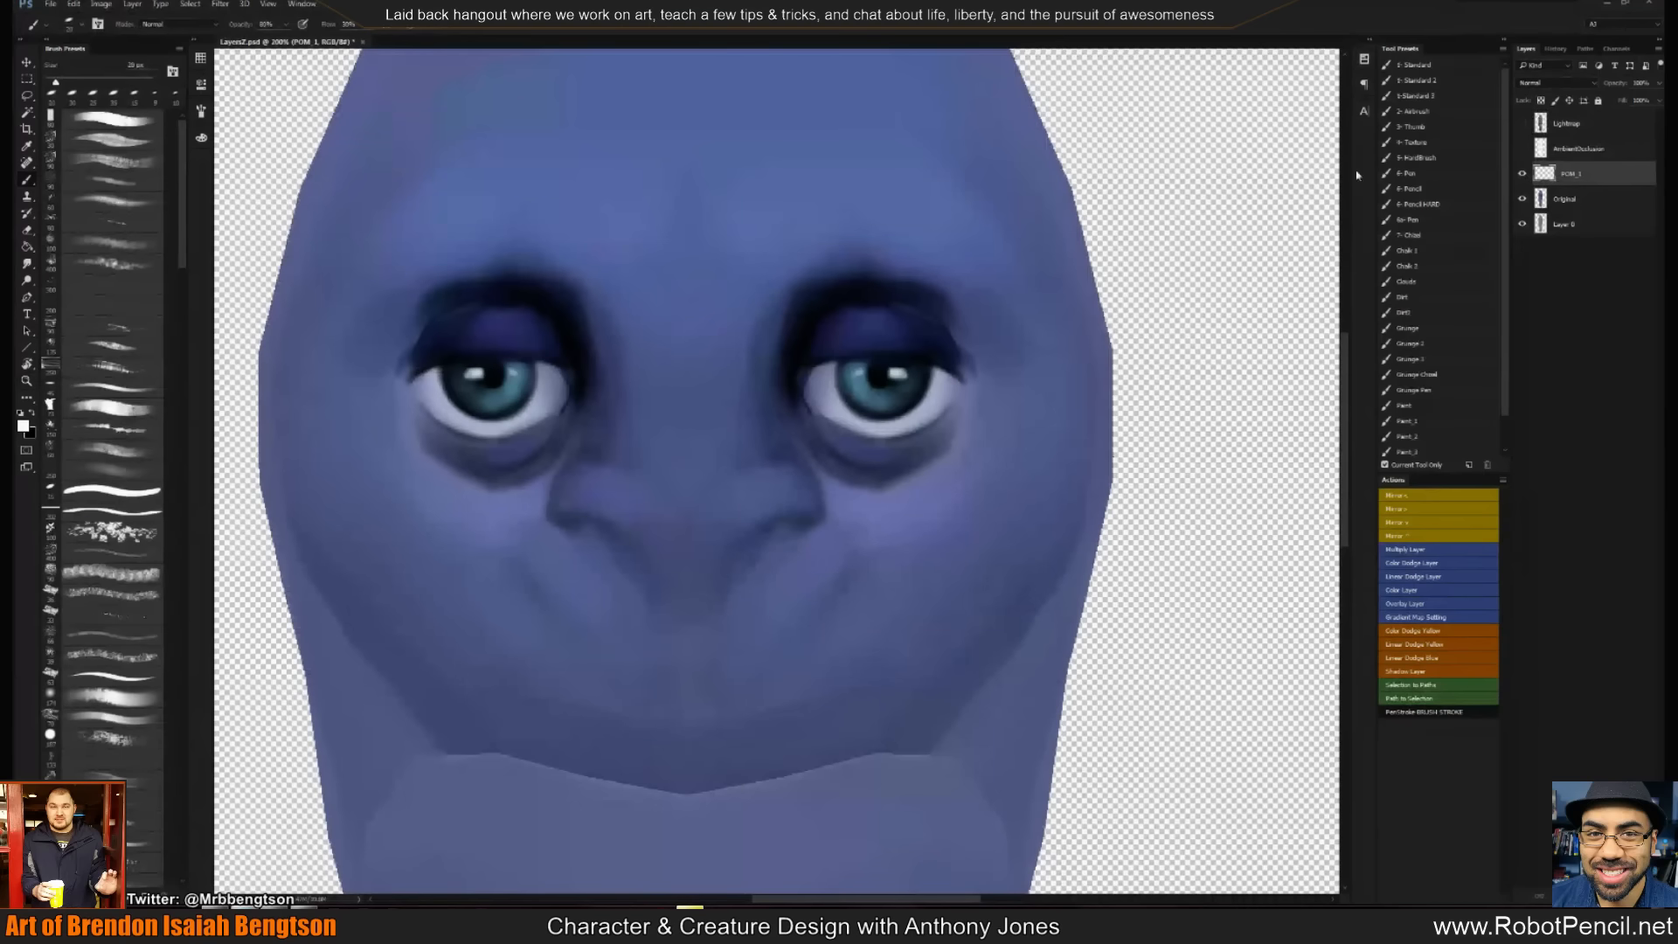
left_click(1426, 70)
left_click(843, 262, "alt")
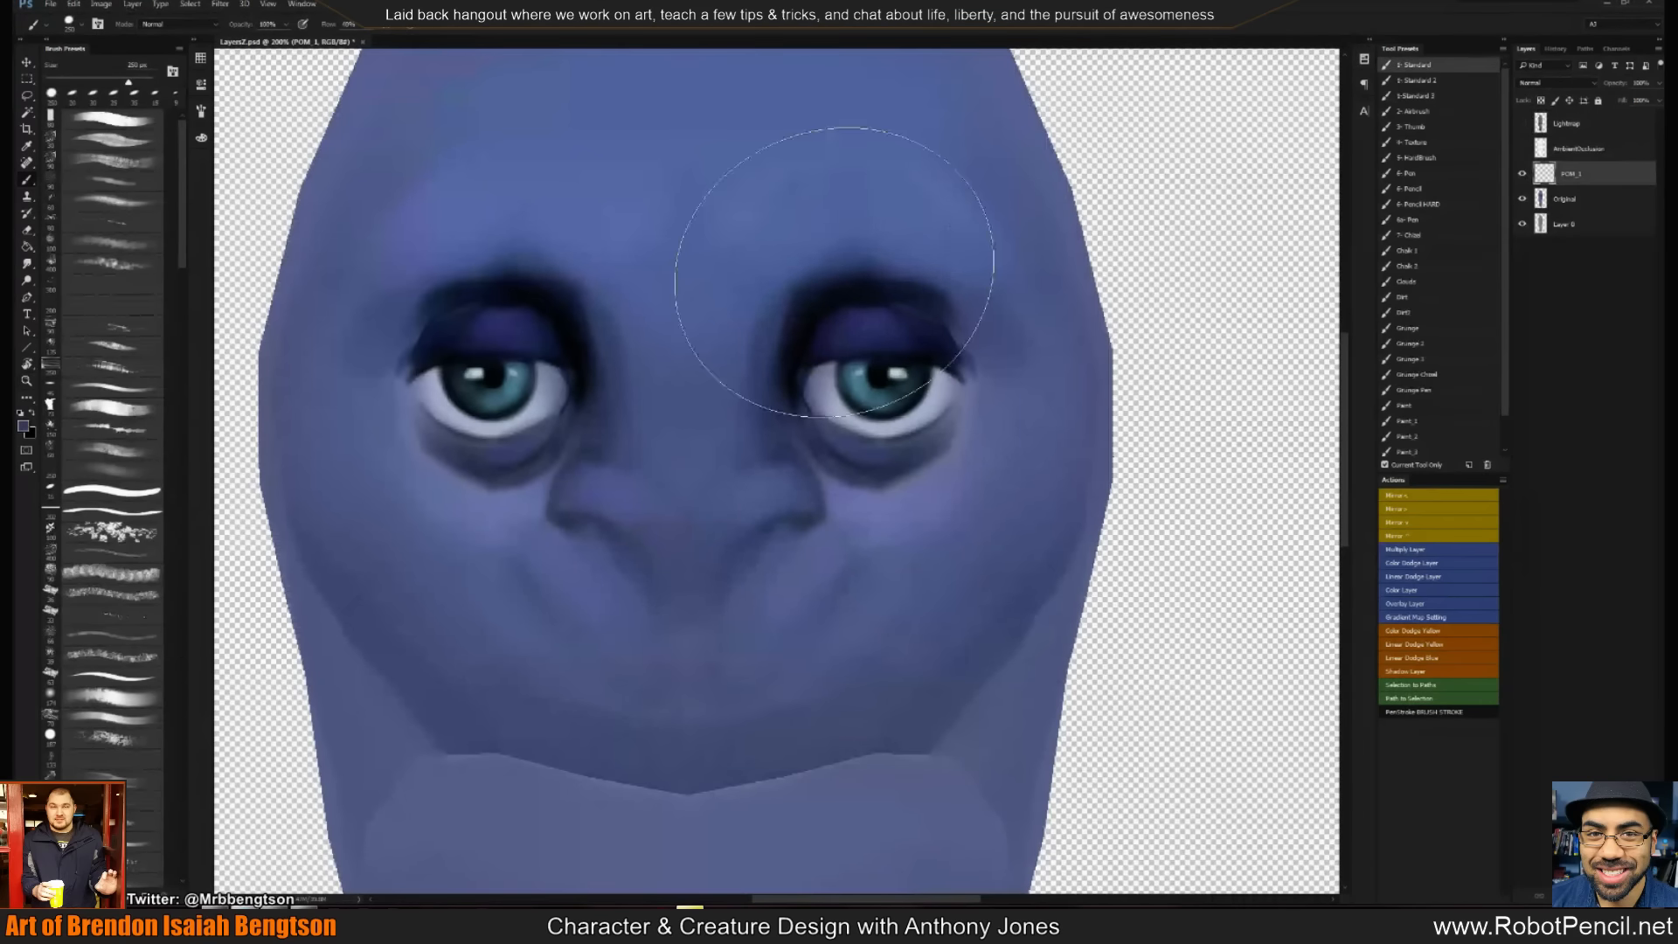
right_click_drag(820, 273, 720, 273, "alt")
left_click(820, 272, "alt")
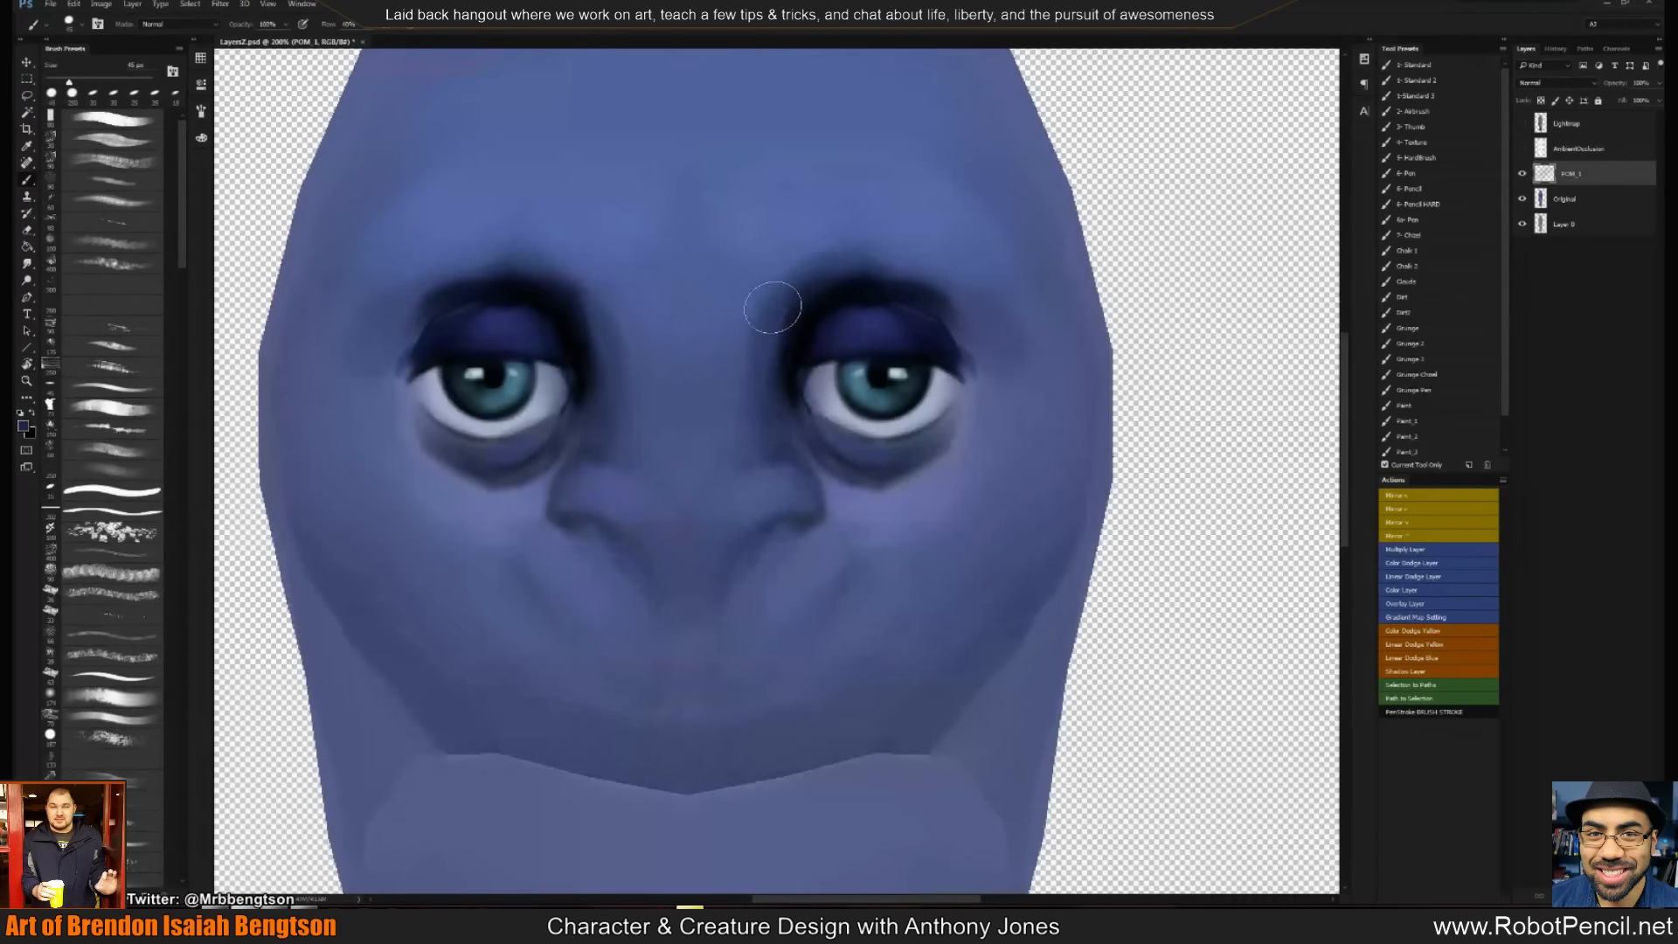
left_click(816, 217, "alt")
mouse_move(772, 311)
left_mouse_down()
mouse_move(893, 234)
mouse_move(850, 233)
mouse_move(866, 267)
mouse_move(782, 285)
mouse_move(765, 280)
mouse_move(764, 244)
left_mouse_up()
Paint a dark crease rising from the inner brow corner of the character's left eye with a sampled dark blue
left_click(801, 298, "alt")
key("[")
mouse_move(789, 306)
left_mouse_down()
mouse_move(644, 161)
mouse_move(750, 240)
left_mouse_up()
key("[")
key("[")
key("[")
left_click(710, 178)
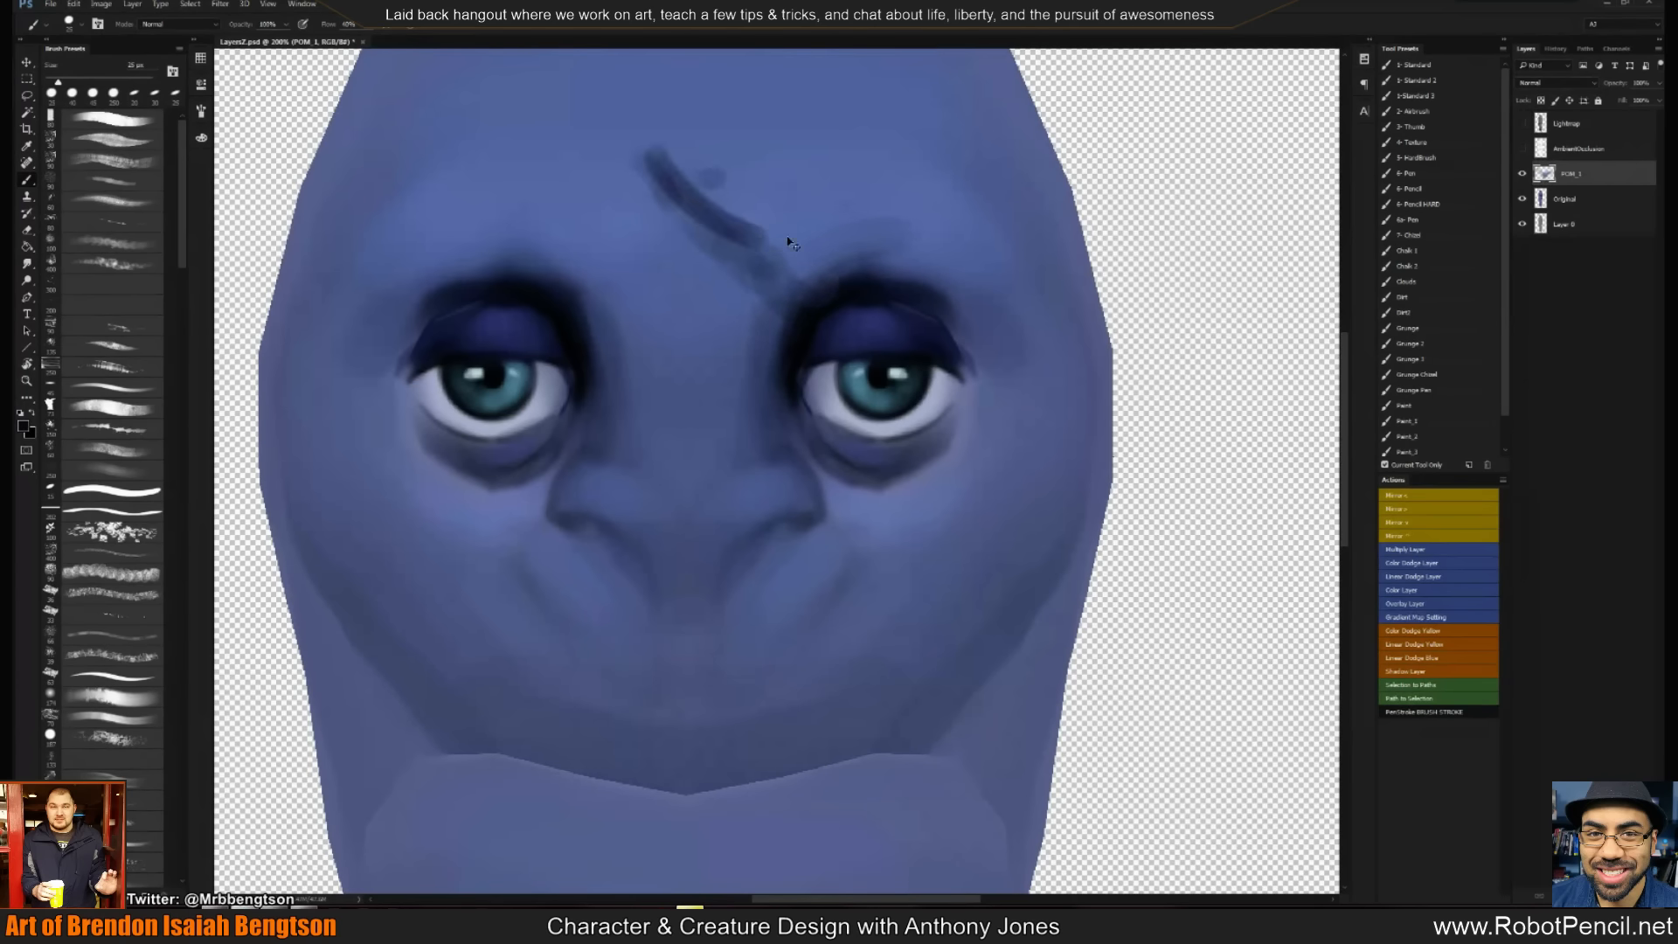
key("ctrl+alt+z")
key("ctrl+alt+z")
key("ctrl+alt+z")
key("ctrl+alt+z")
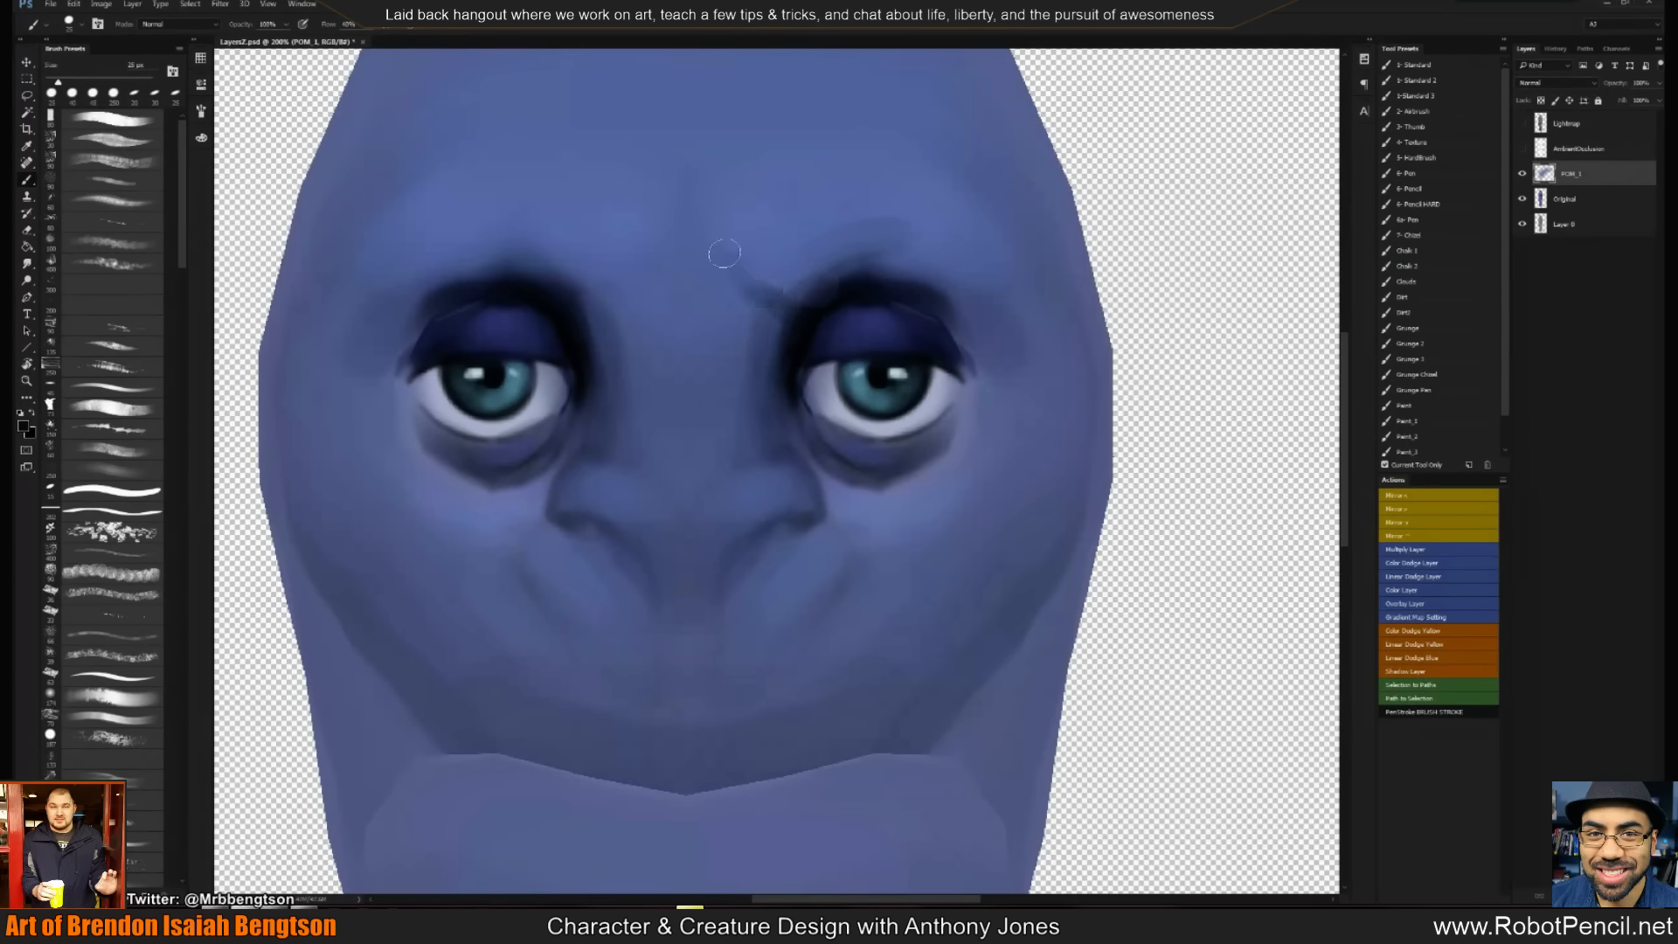
Paint soft shading from the character's left inner brow up the forehead with sampled blues
left_click(770, 297, "alt")
mouse_move(771, 297)
left_mouse_down()
mouse_move(826, 288)
mouse_move(734, 202)
mouse_move(667, 195)
mouse_move(763, 147)
left_mouse_up()
left_click(772, 282, "alt")
key("]")
key("]")
key("]")
key("]")
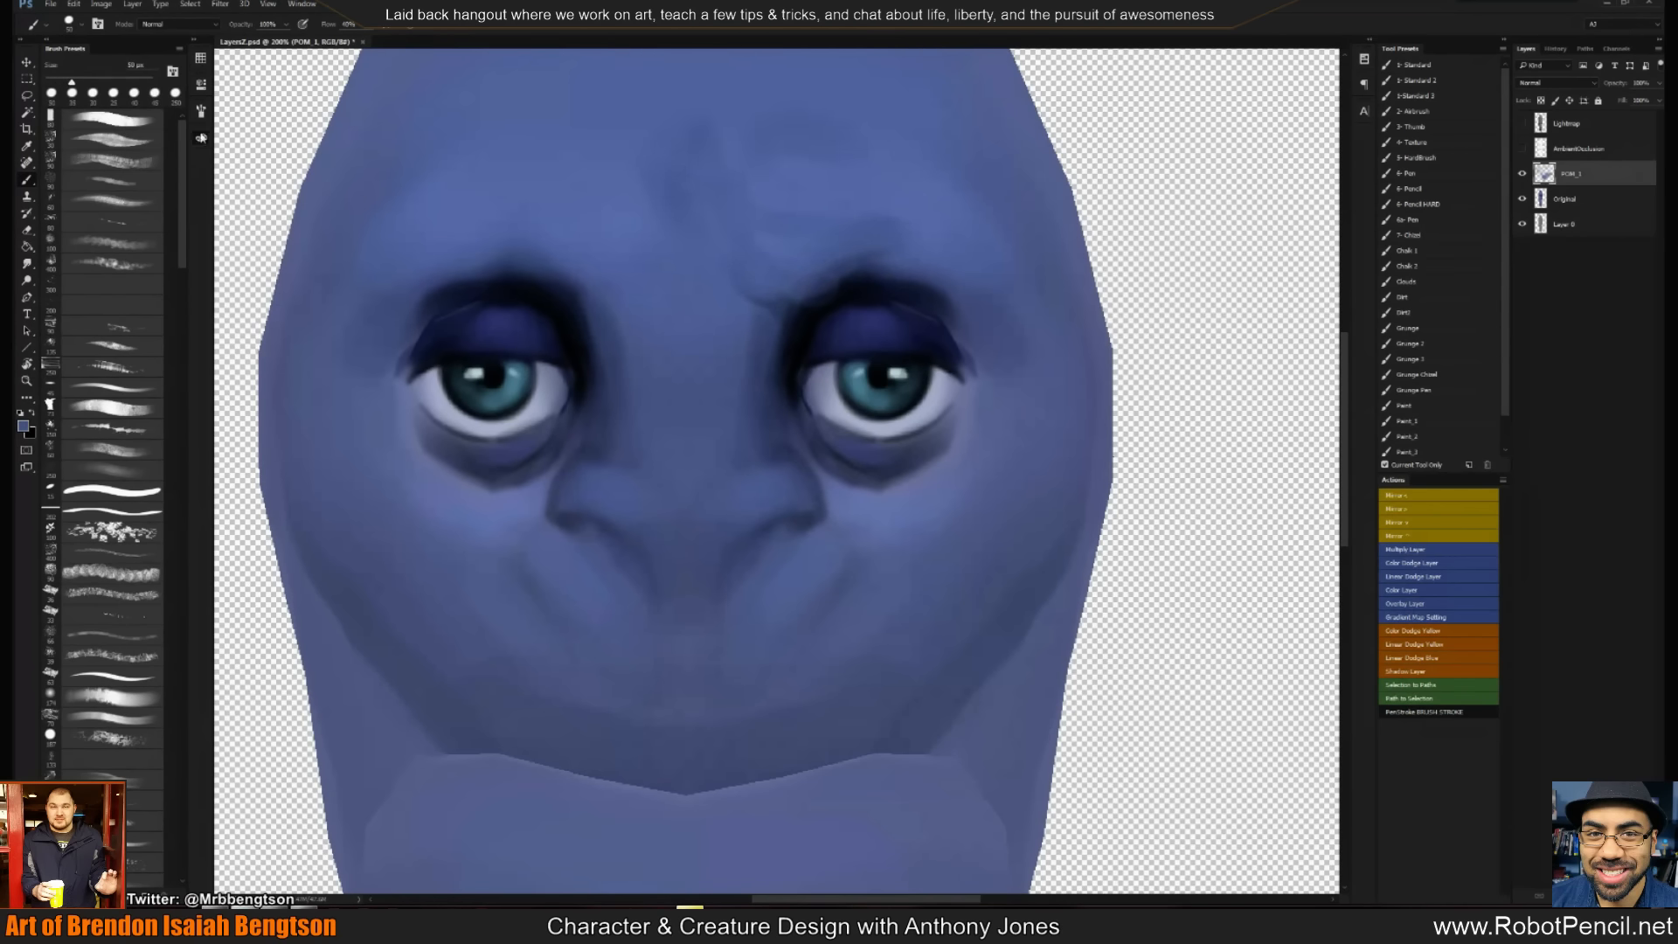
Show the color picker and paint a lighter fold beside the brow crease with a smaller brush
left_click(201, 137)
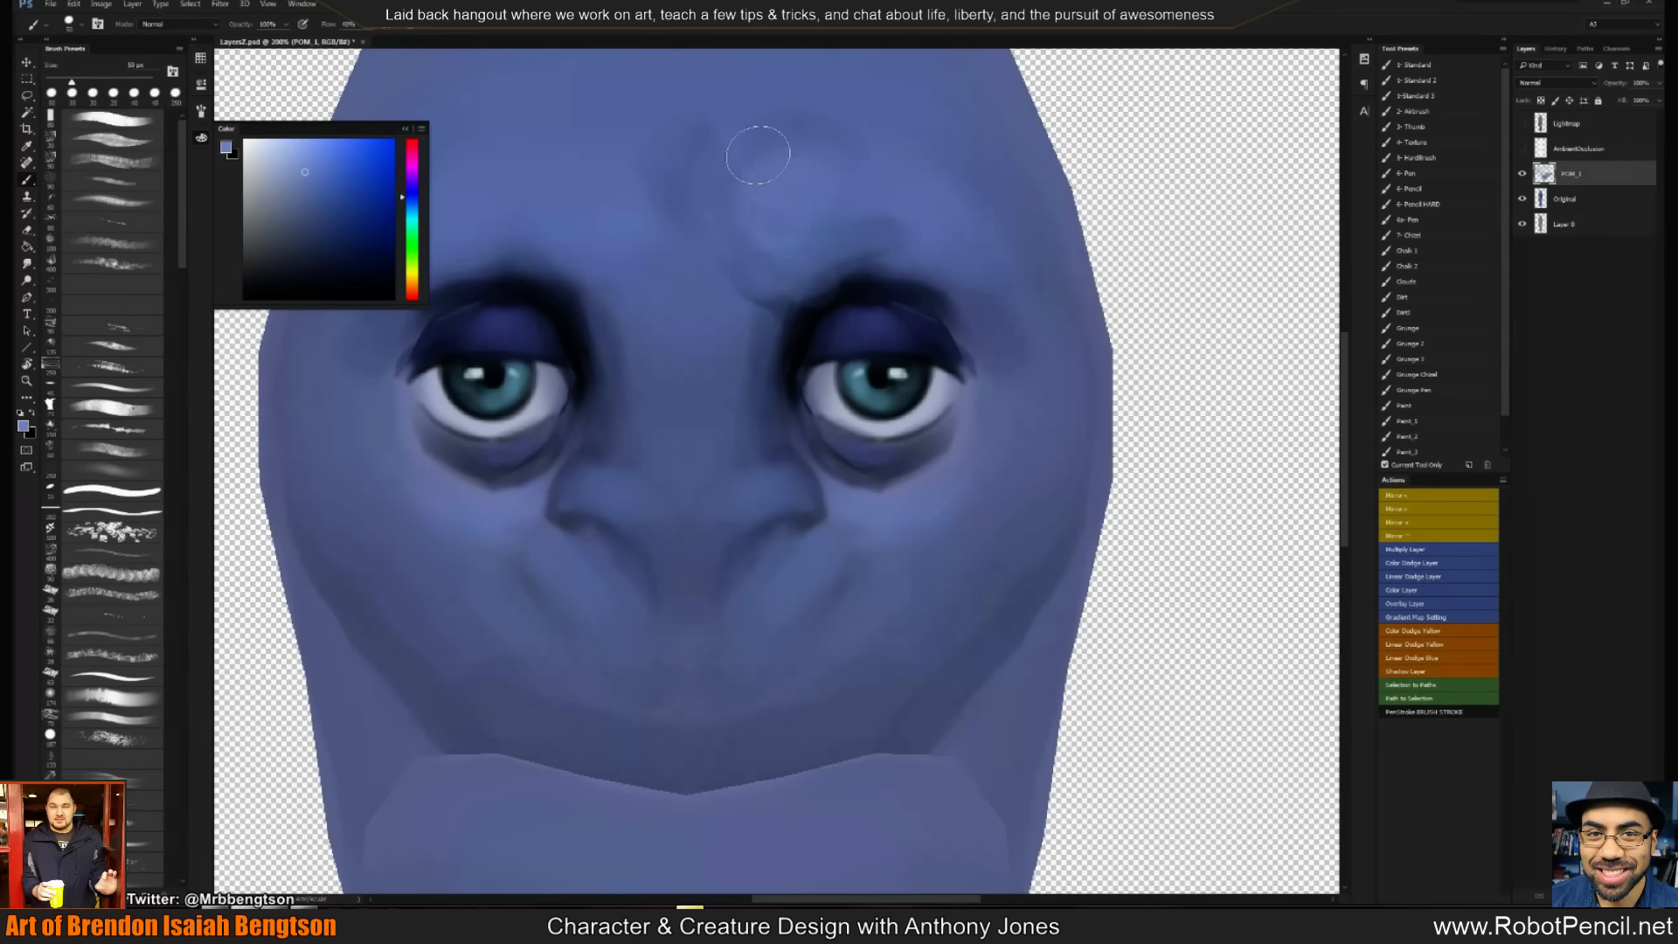
key("[")
key("[")
key("[")
left_click_drag(753, 316, 689, 241)
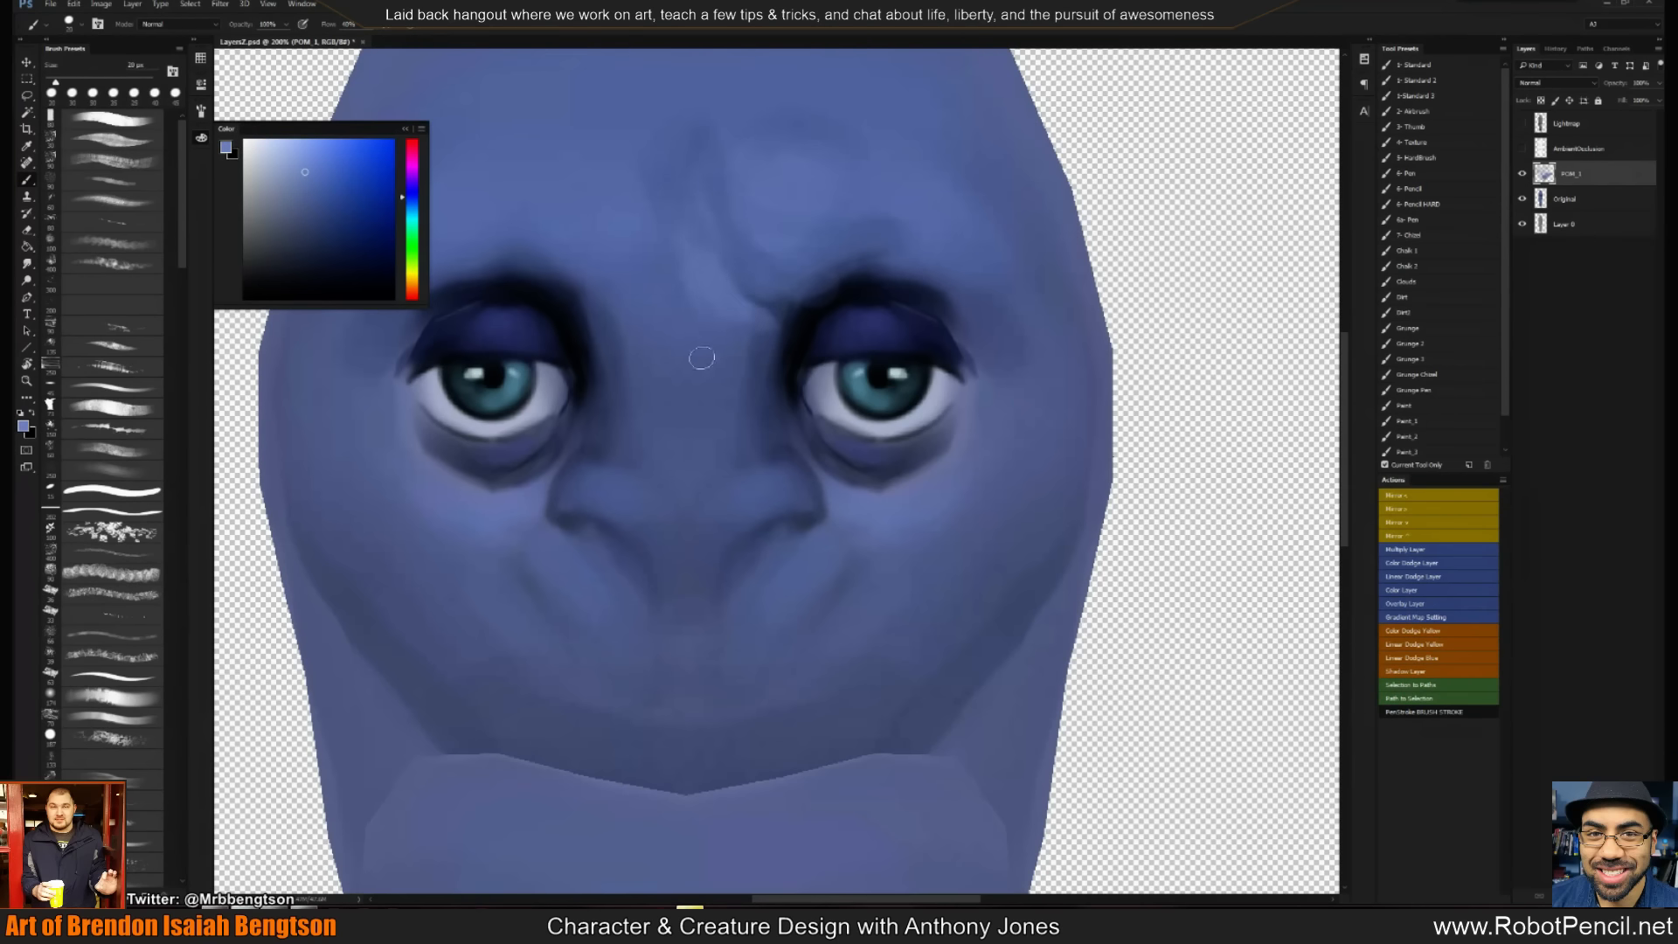
Paint light blue highlights on the nose bridge, nostril, cheek fold and lower eye bag of the character's left side
left_click_drag(705, 357, 736, 367)
left_click_drag(760, 488, 727, 491)
left_click_drag(757, 553, 782, 540)
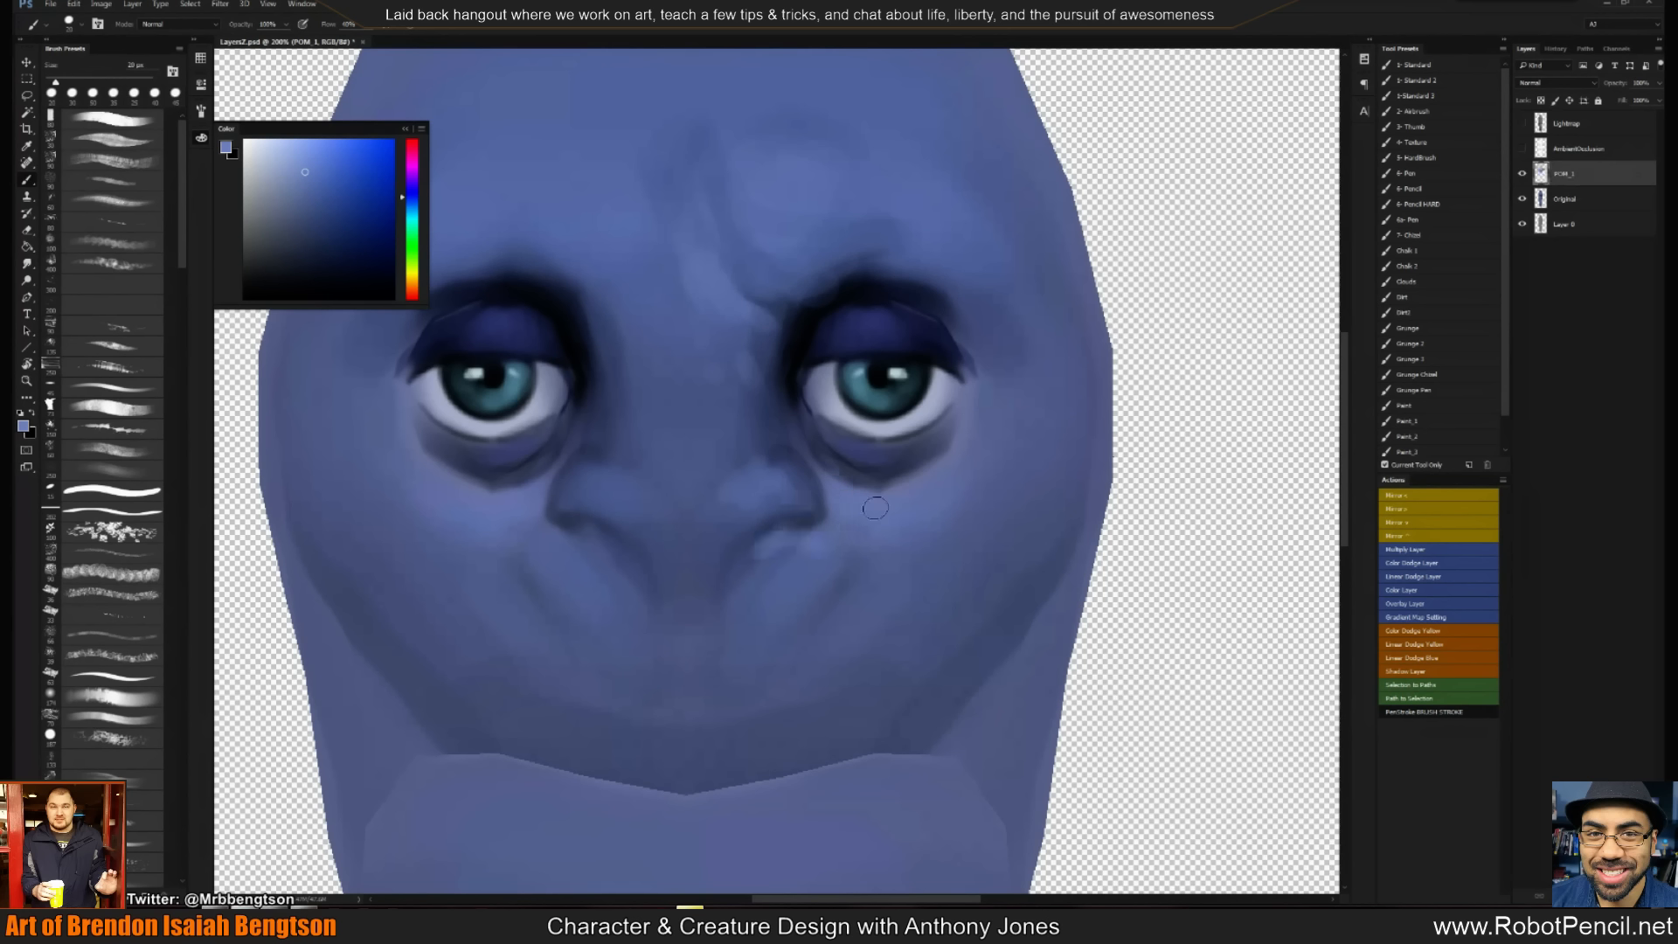
mouse_move(836, 484)
left_mouse_down()
mouse_move(913, 458)
mouse_move(889, 469)
left_mouse_up()
Darken the upper rim of the character's left eye socket with a sampled dark blue
left_click(847, 465, "alt")
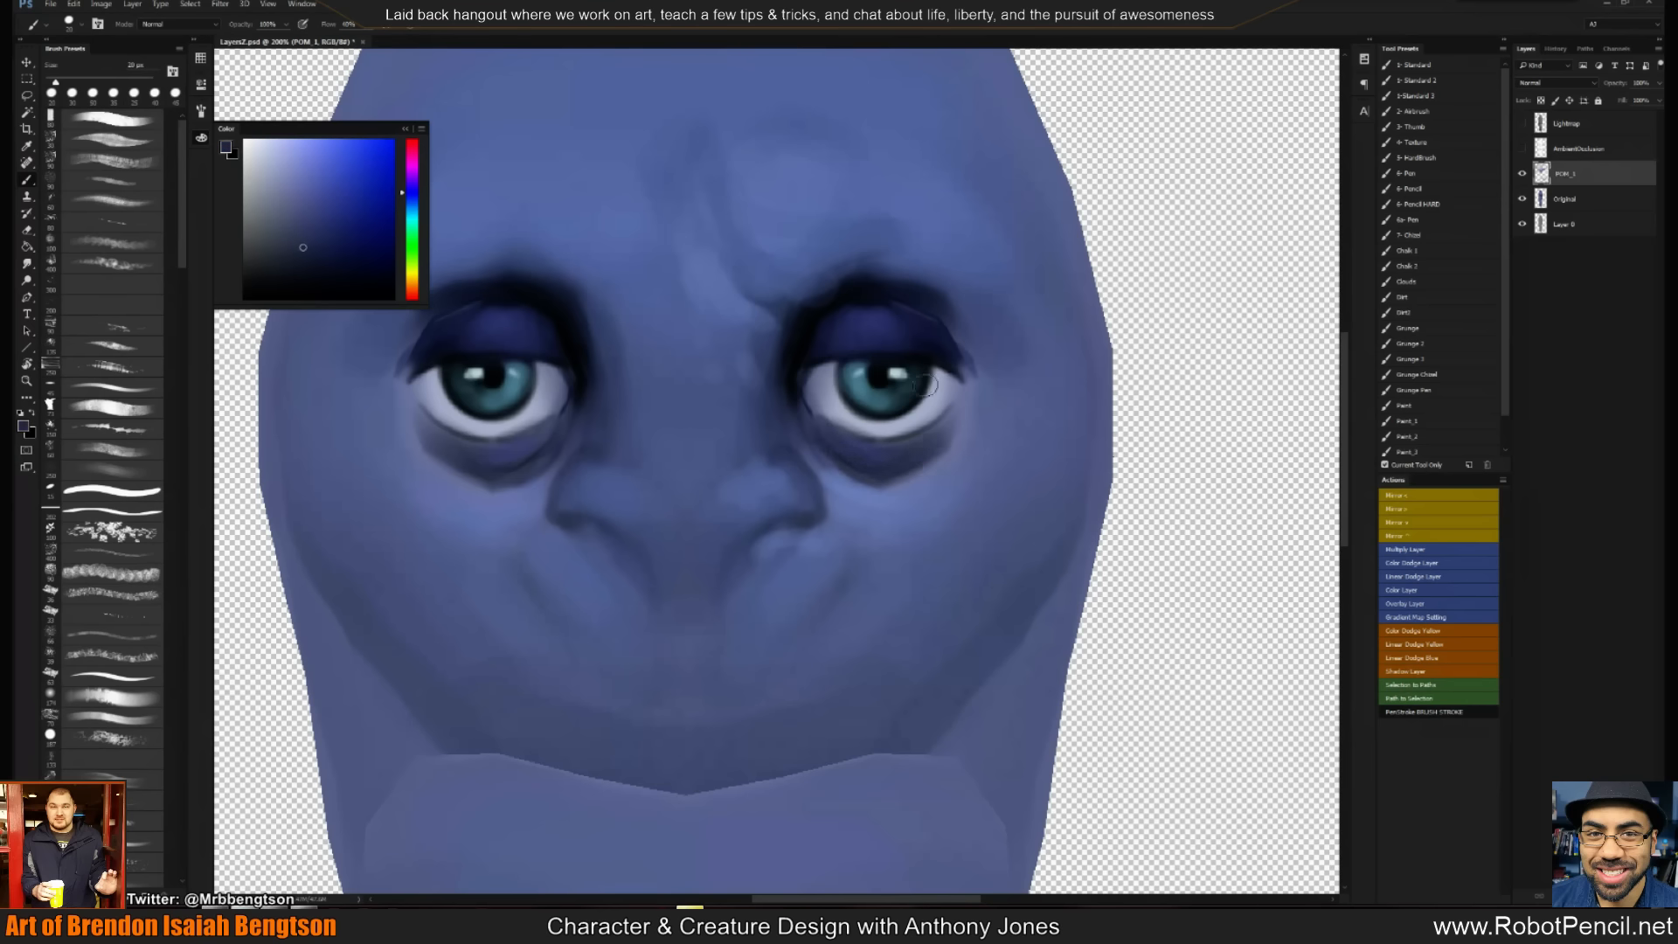
key("d")
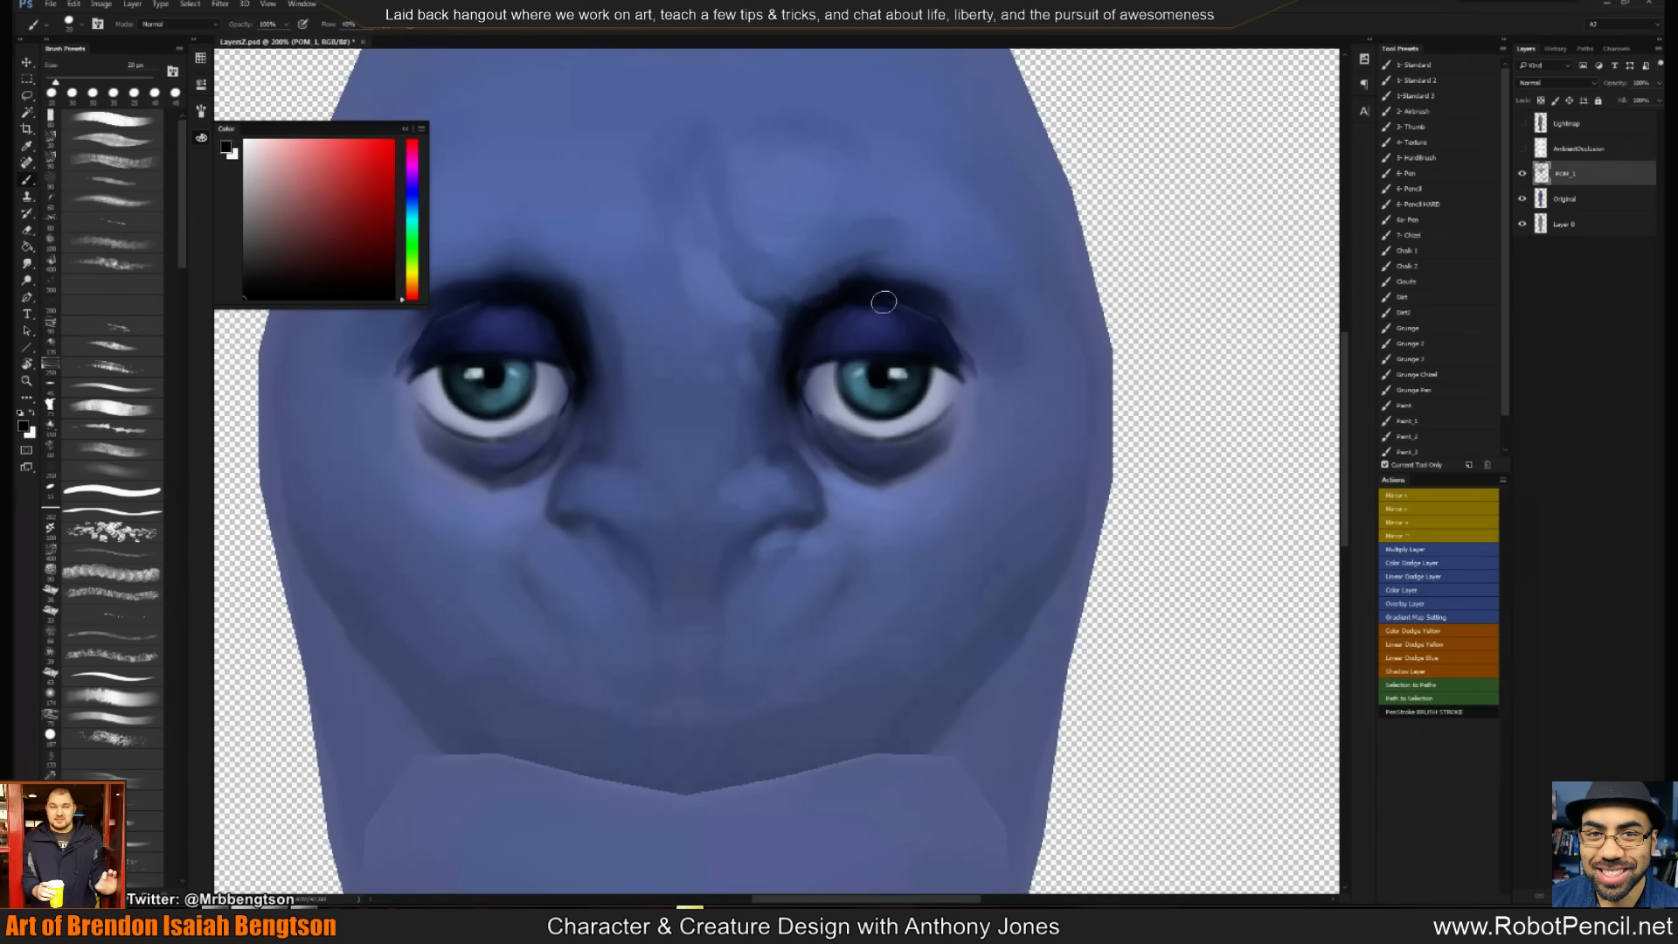
left_click(849, 292, "alt")
left_click_drag(813, 306, 919, 282)
left_click(828, 290, "alt")
Glaze a saturated deep blue over the character's left upper eyelid and under the eye with a larger brush
key("bracketright")
key("bracketright")
key("bracketright")
key("bracketright")
key("bracketright")
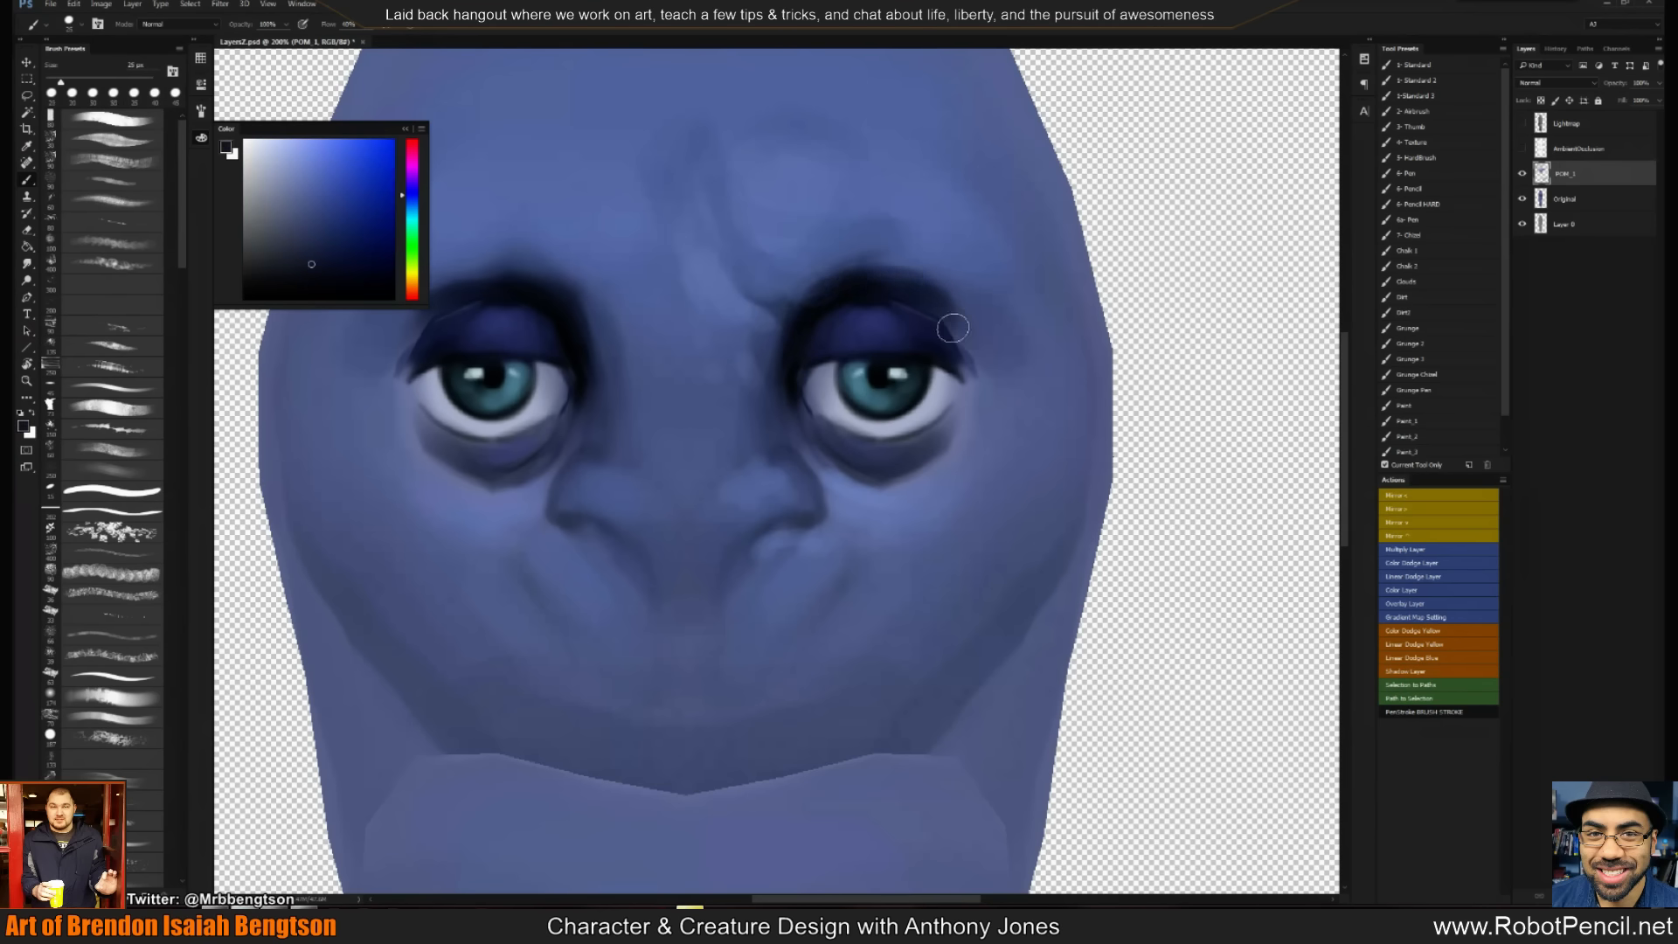
left_click(895, 296, "alt")
left_click(336, 235)
left_click(379, 247)
mouse_move(790, 339)
left_mouse_down()
mouse_move(891, 278)
mouse_move(965, 344)
left_mouse_up()
mouse_move(969, 440)
left_mouse_down()
mouse_move(944, 467)
mouse_move(877, 469)
mouse_move(909, 474)
left_mouse_up()
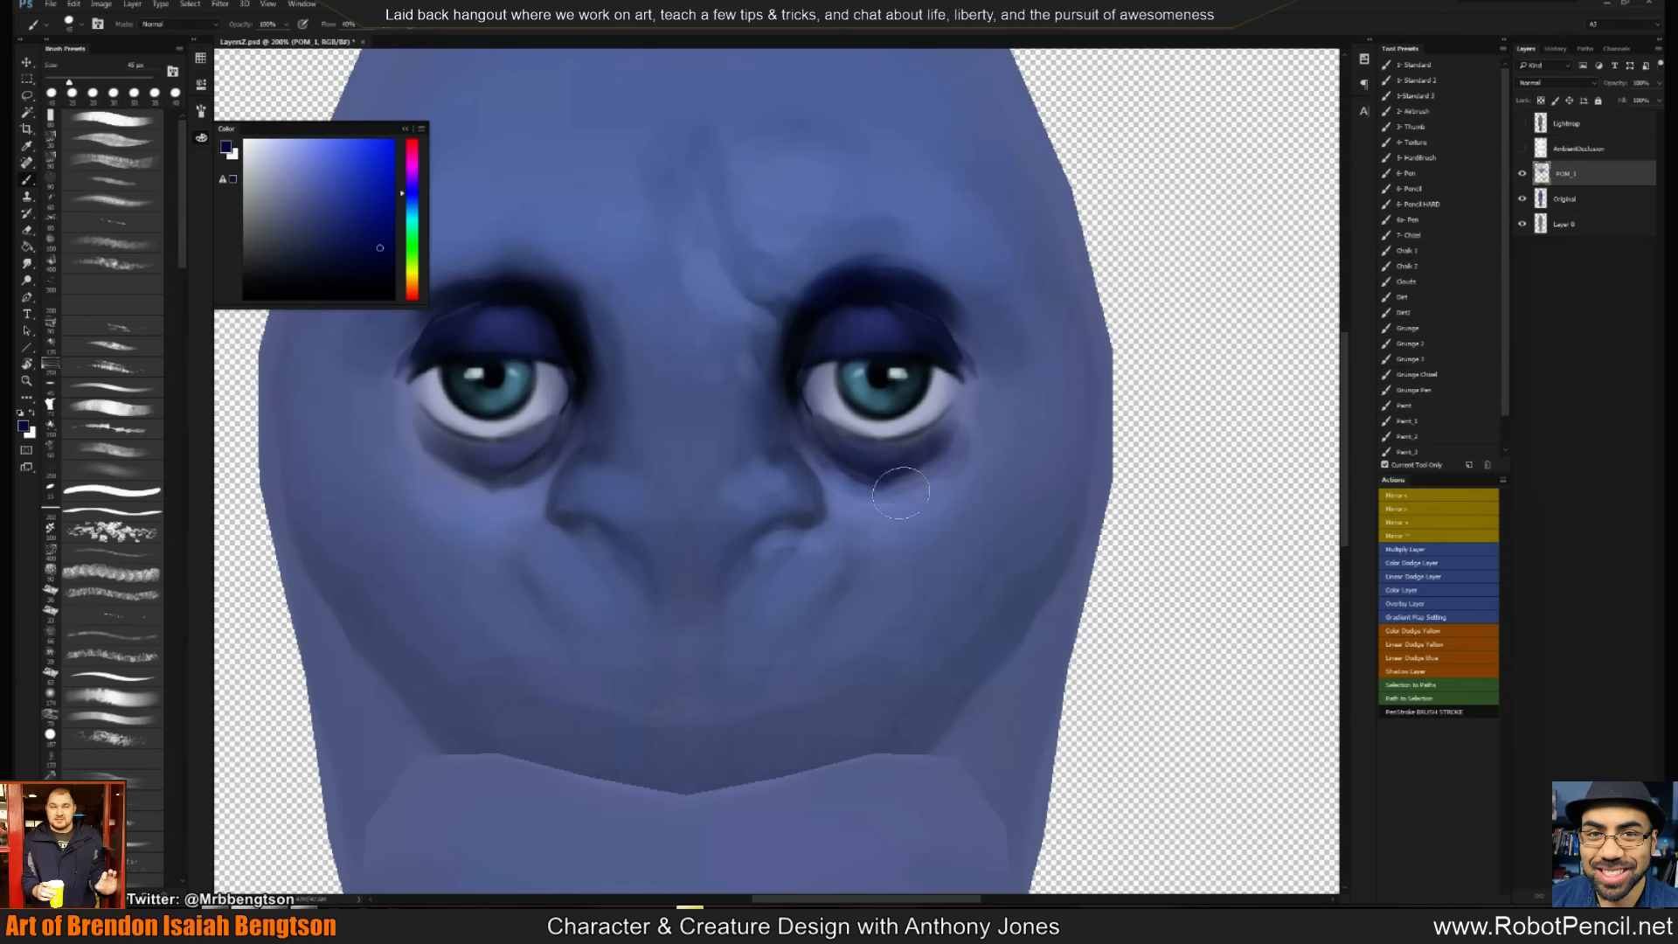
Shade the nose from its underside up along the bridge with a sampled blue
left_click(698, 551, "alt")
mouse_move(675, 510)
left_mouse_down()
mouse_move(731, 512)
mouse_move(734, 528)
mouse_move(709, 356)
mouse_move(759, 387)
left_mouse_up()
left_click(739, 284, "alt")
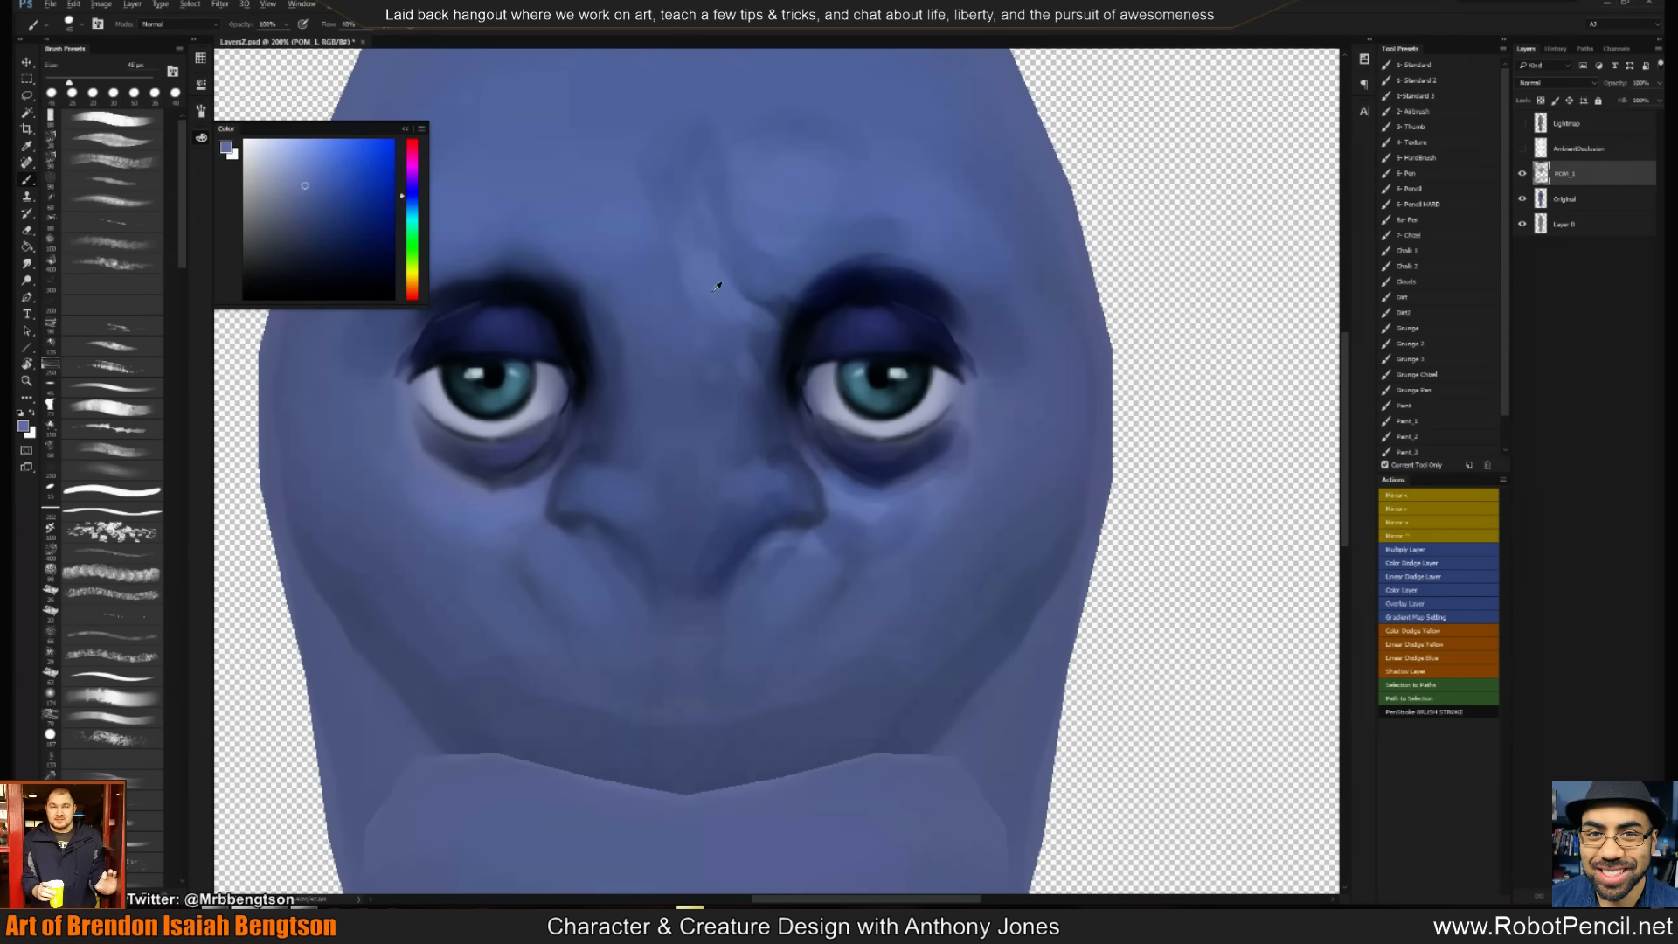
Paint a dark diagonal crease across the character's left cheek, running outward and down from the nostril fold, with a smaller brush
key("bracketleft")
key("bracketleft")
left_click(878, 542, "alt")
mouse_move(860, 533)
left_mouse_down()
mouse_move(928, 593)
mouse_move(886, 573)
mouse_move(911, 606)
left_mouse_up()
key("d")
left_click(873, 561, "alt")
left_click(893, 554, "alt")
key("bracketleft")
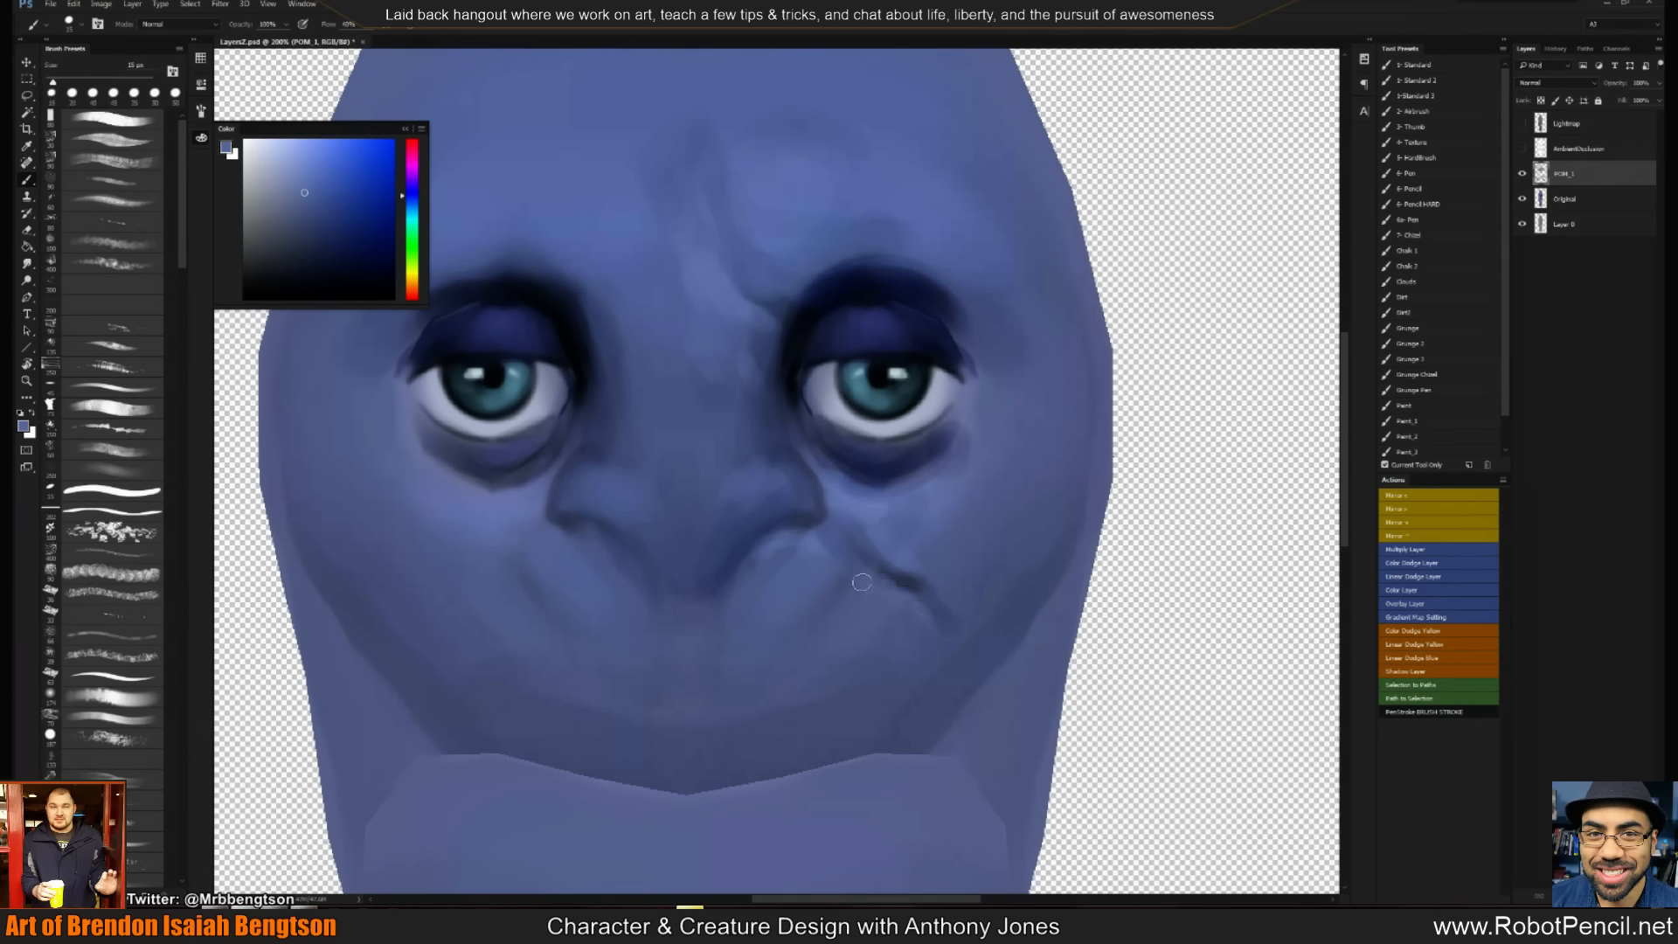
Paint lighter blue wrinkled patches below the cheek crease and around the mouth area with sampled tones
key("bracketright")
left_click_drag(767, 700, 892, 673)
left_click(879, 551, "alt")
left_click(849, 480, "alt")
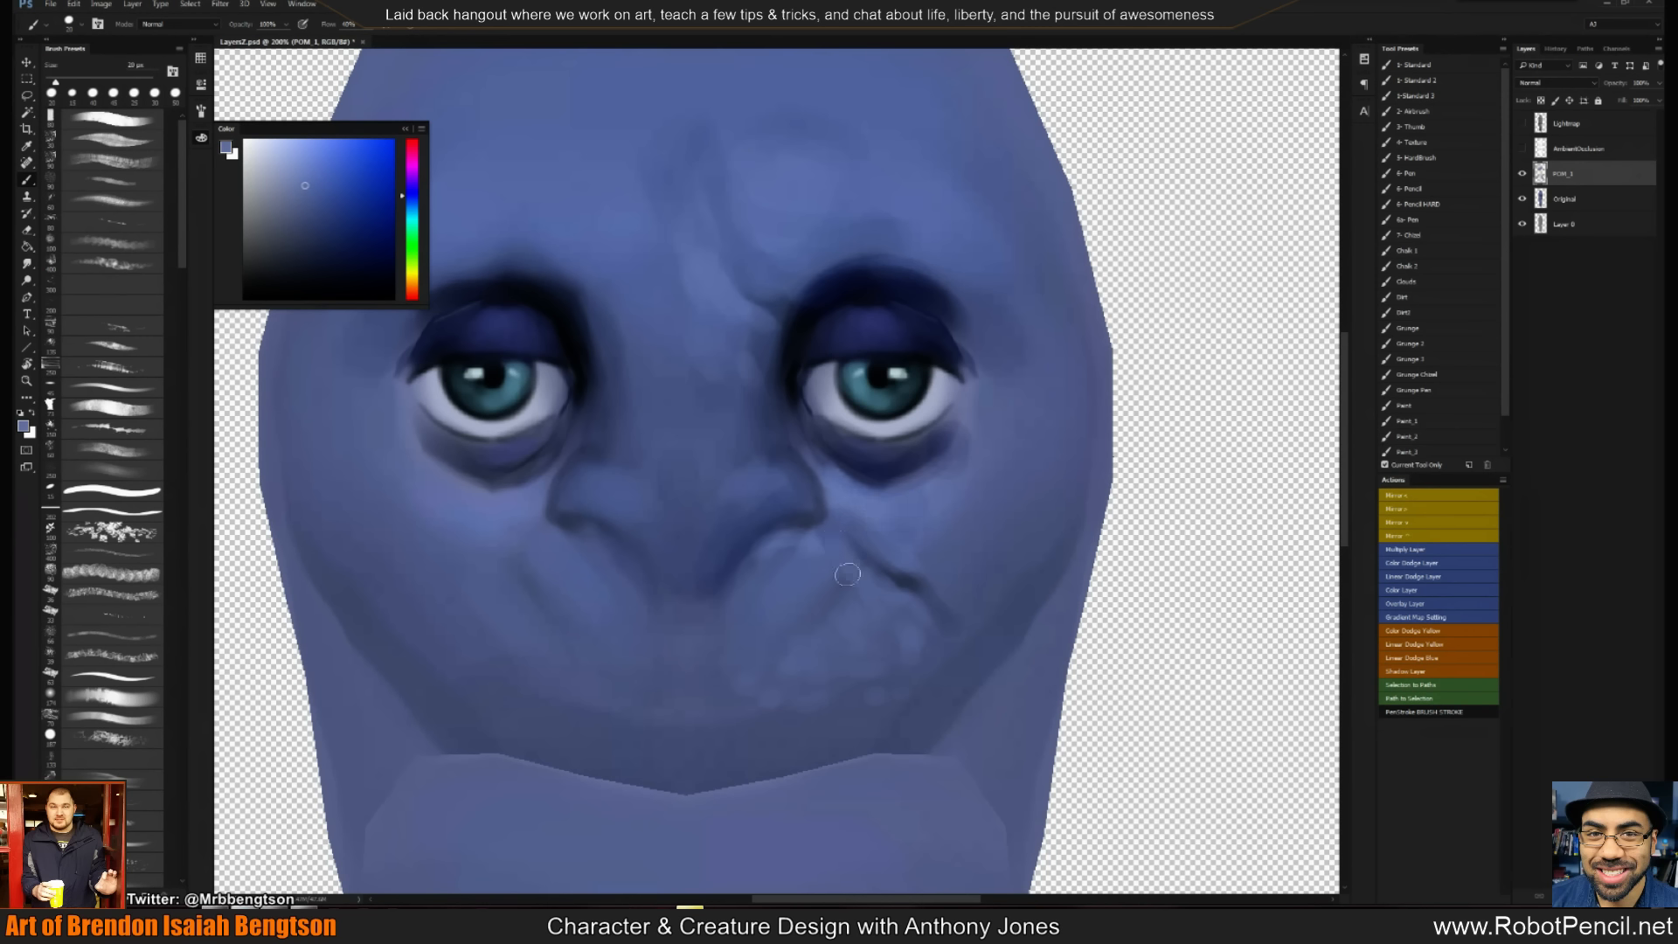
left_click(779, 539, "alt")
mouse_move(708, 625)
left_mouse_down()
mouse_move(738, 703)
mouse_move(702, 660)
mouse_move(768, 692)
left_mouse_up()
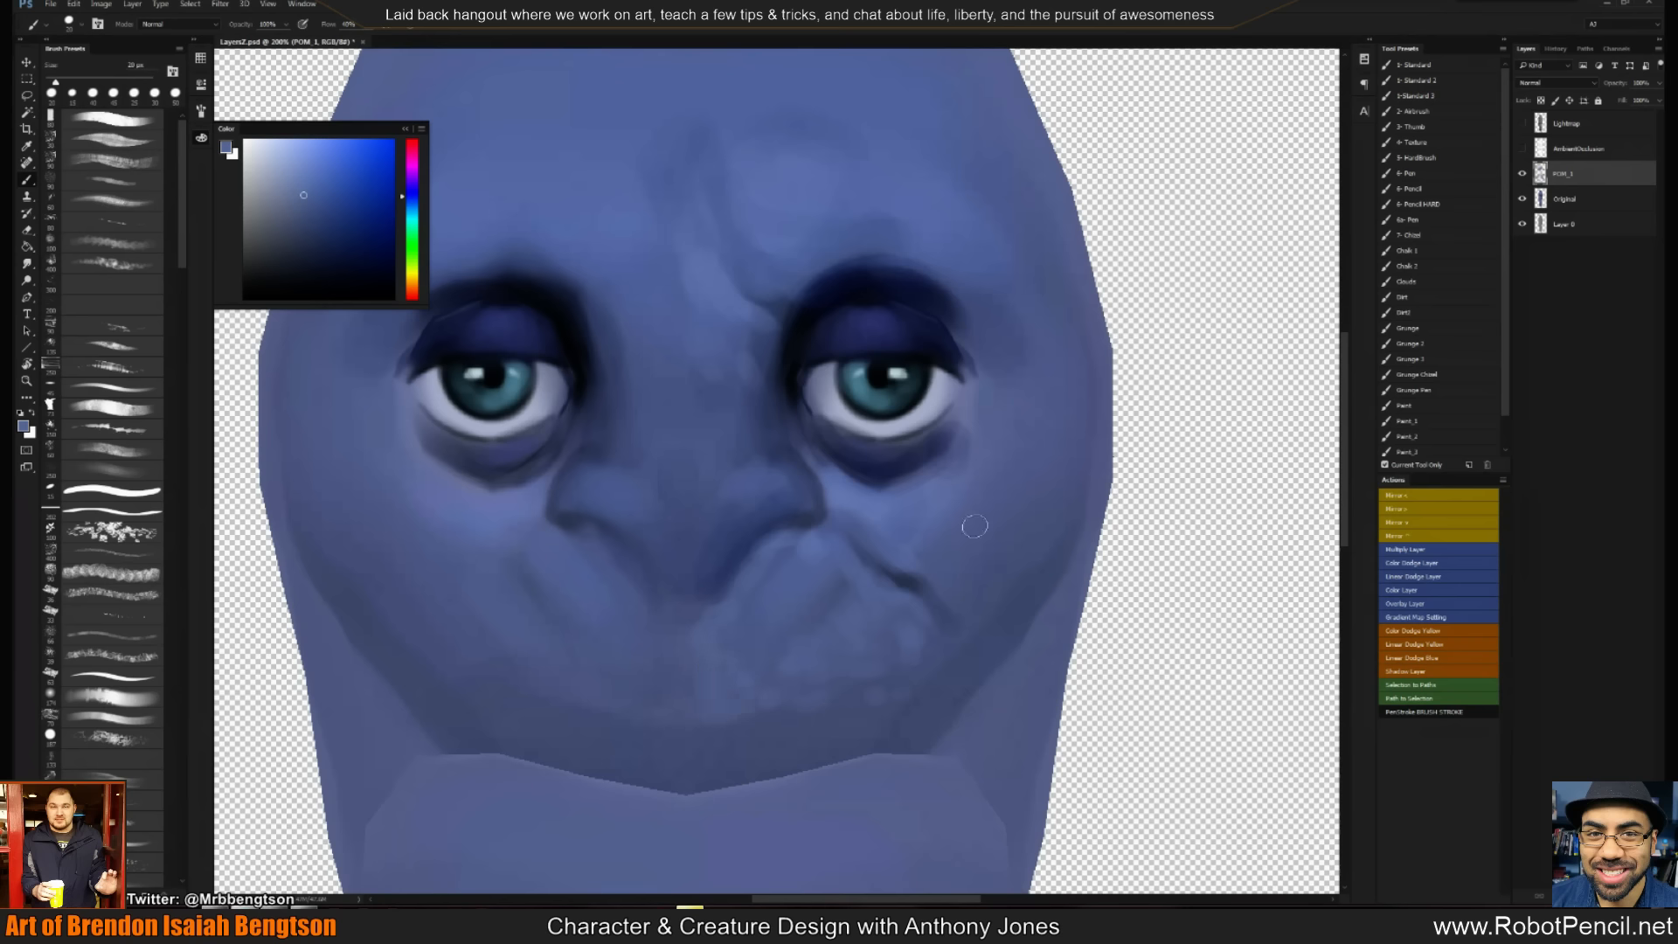
Paint rounded light blue bumps on the forehead above the character's left brow, using a lighter blue and sampled tones
key("z")
left_click(997, 568, "alt")
left_click(936, 516, "alt")
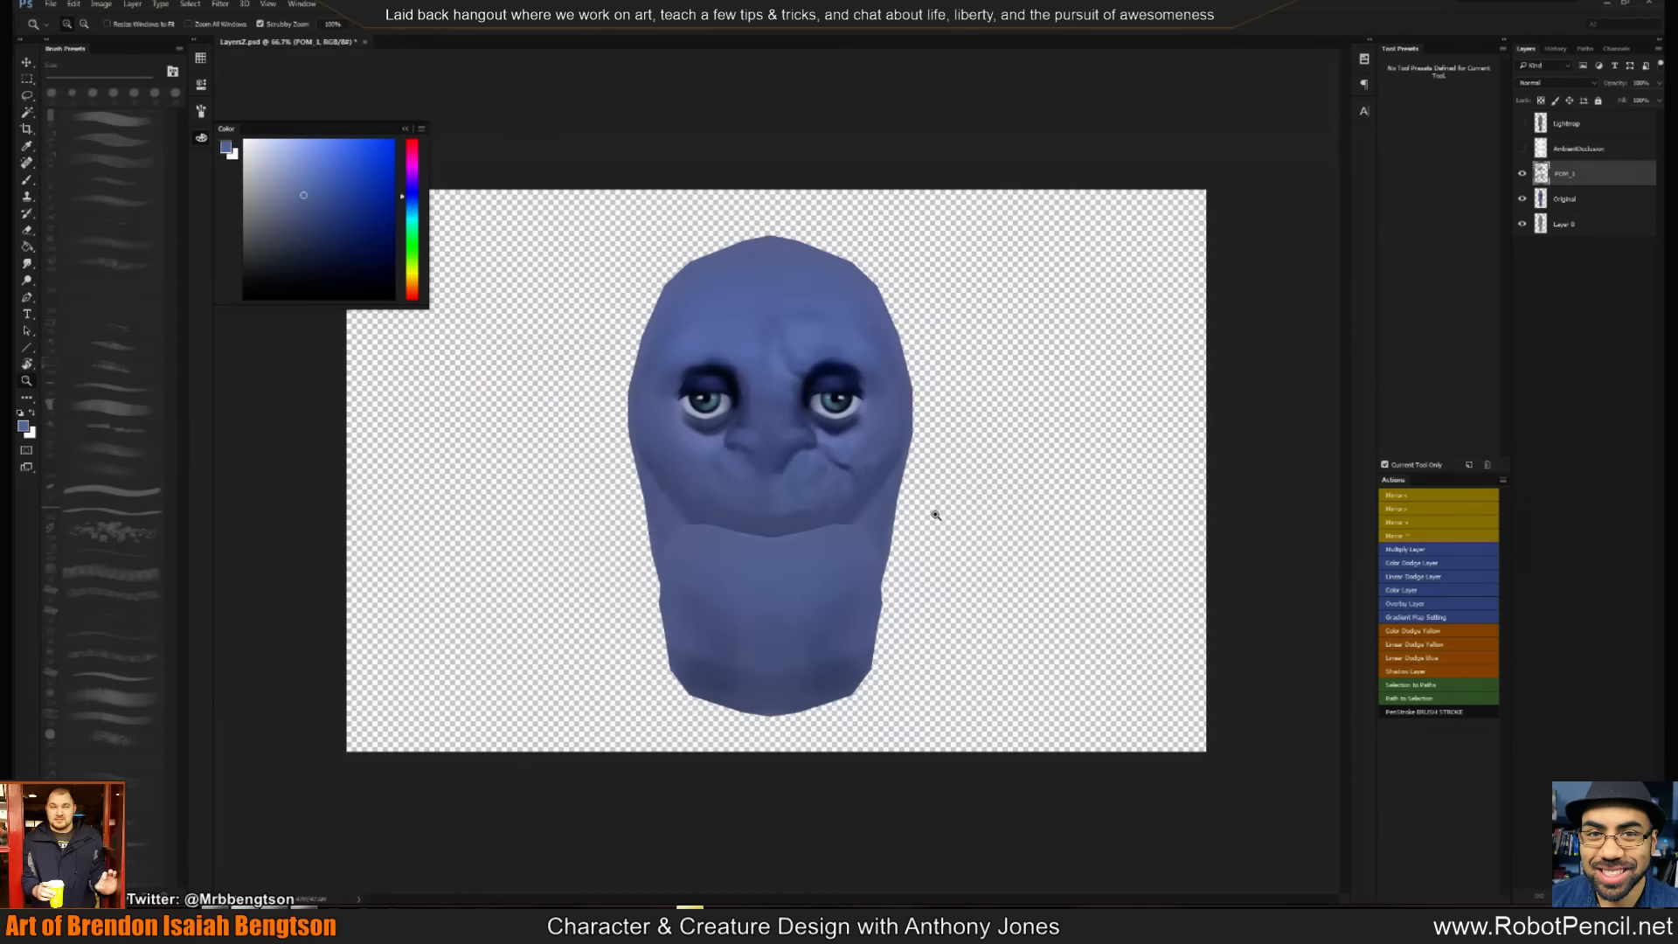
left_click(935, 516)
key("b")
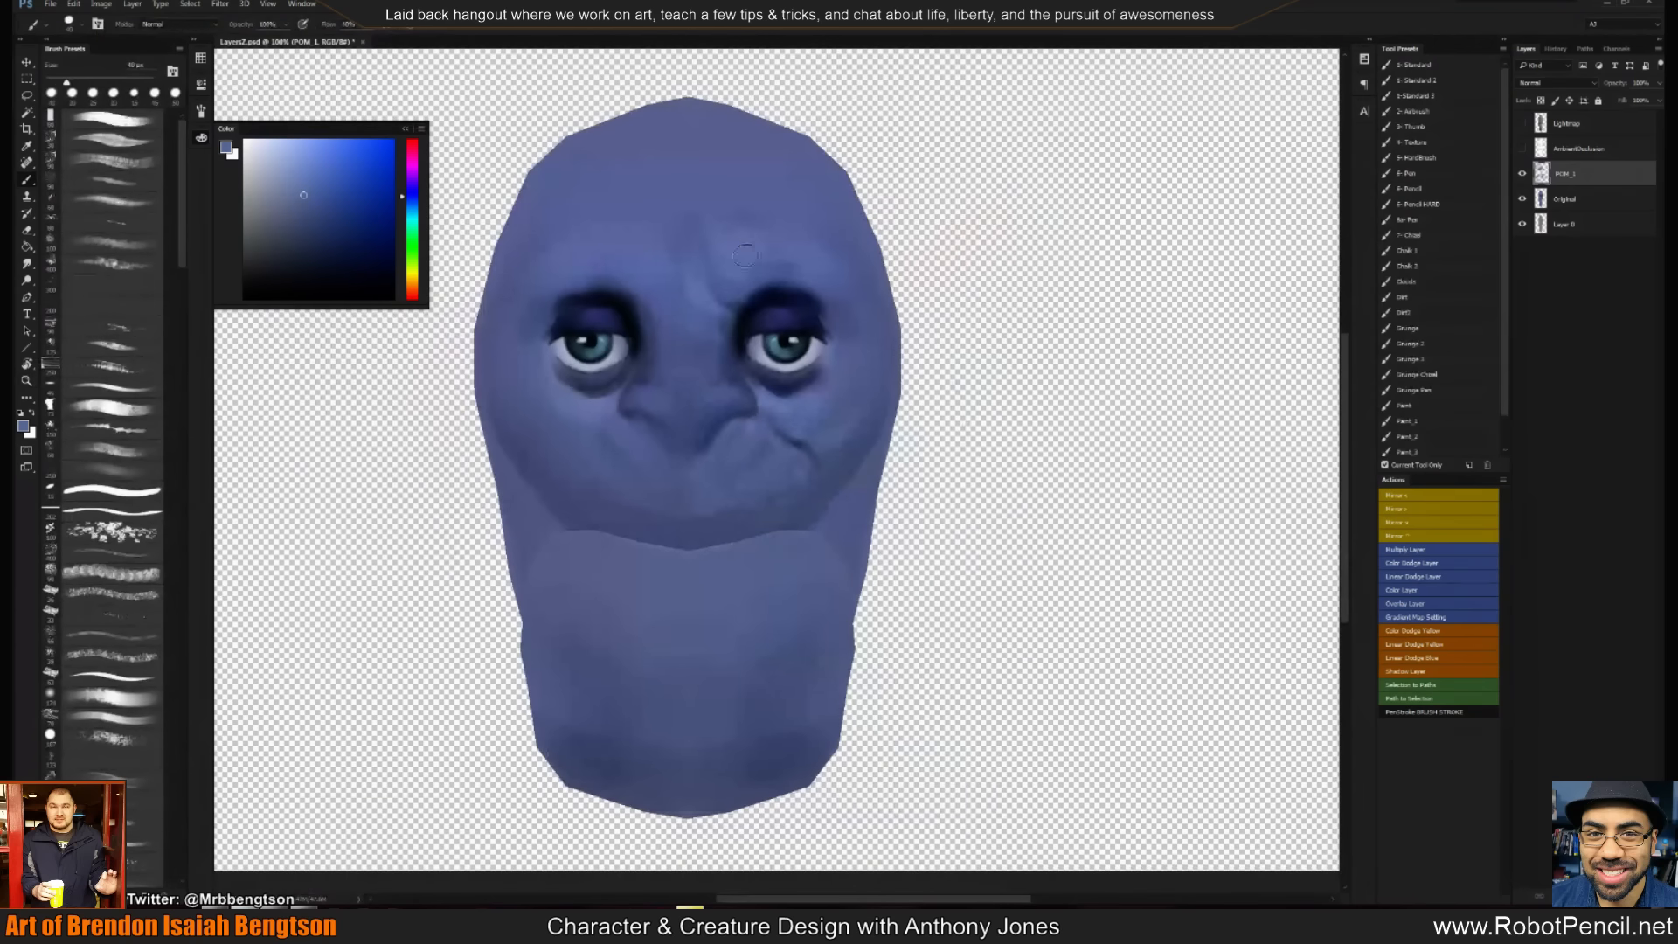
left_click(300, 157)
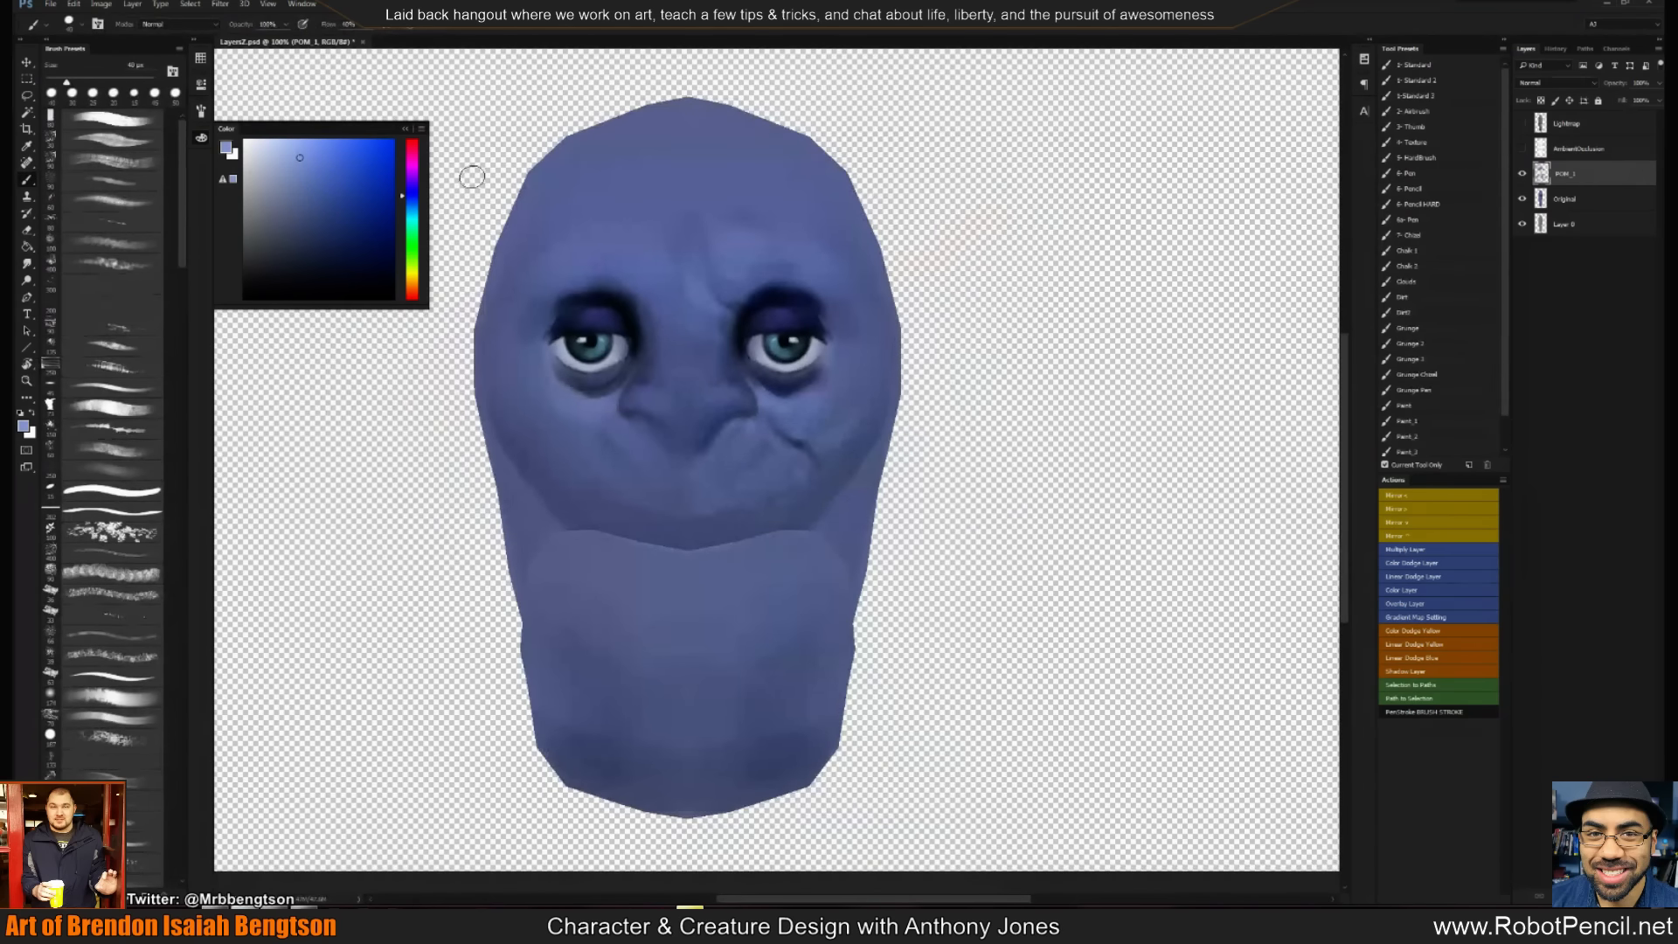
mouse_move(731, 229)
left_mouse_down()
mouse_move(742, 248)
mouse_move(739, 202)
mouse_move(700, 195)
mouse_move(695, 223)
mouse_move(722, 175)
mouse_move(699, 185)
mouse_move(783, 197)
left_mouse_up()
key("]")
left_click(742, 229, "alt")
left_click(758, 229, "alt")
left_click(756, 194, "alt")
key("bracketright")
key("bracketright")
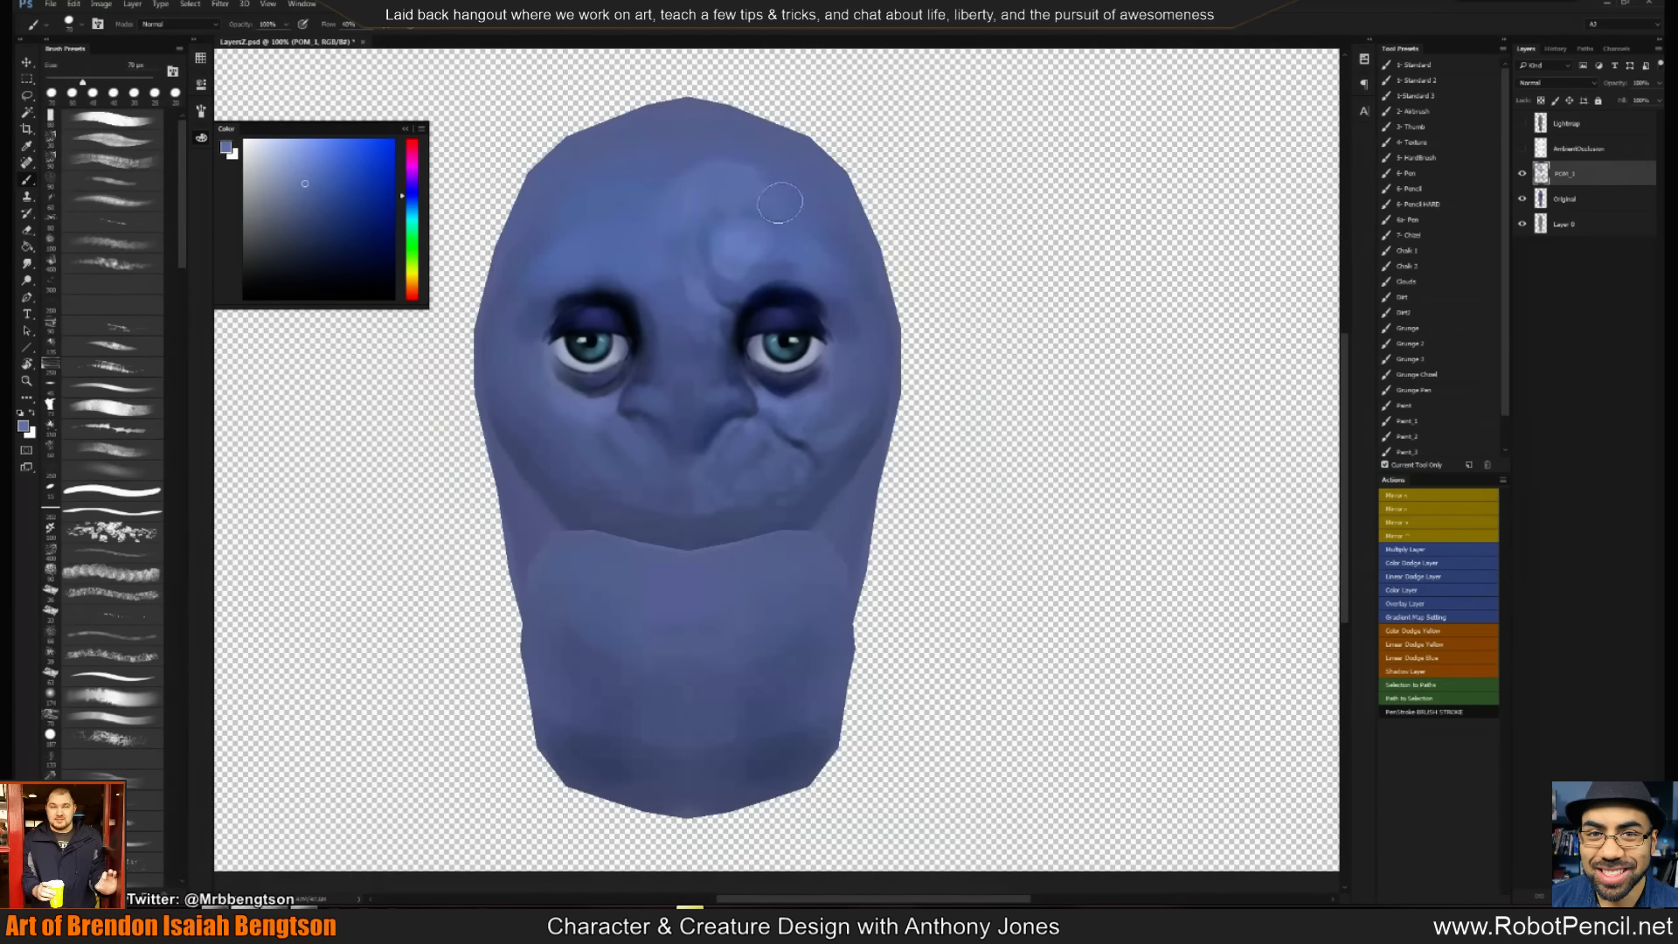
Blend the light forehead bumps softly into the surrounding skin with the Smudge tool
left_click(740, 252, "alt")
key("r")
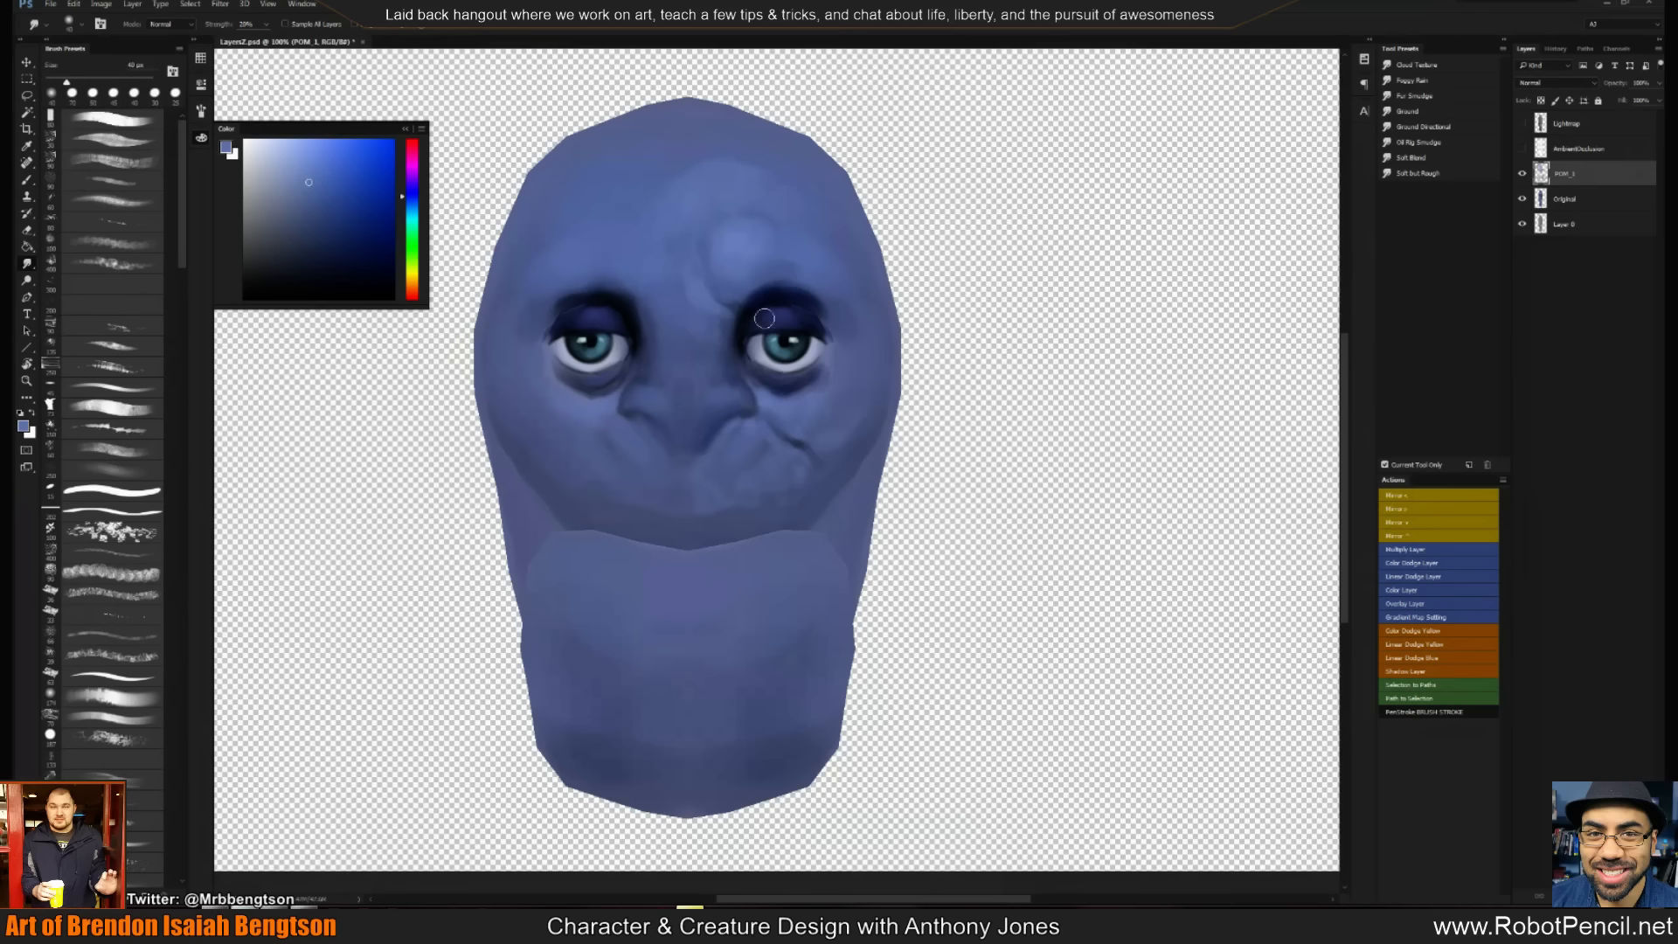
key("z")
left_click(800, 484, "alt")
left_click(809, 493)
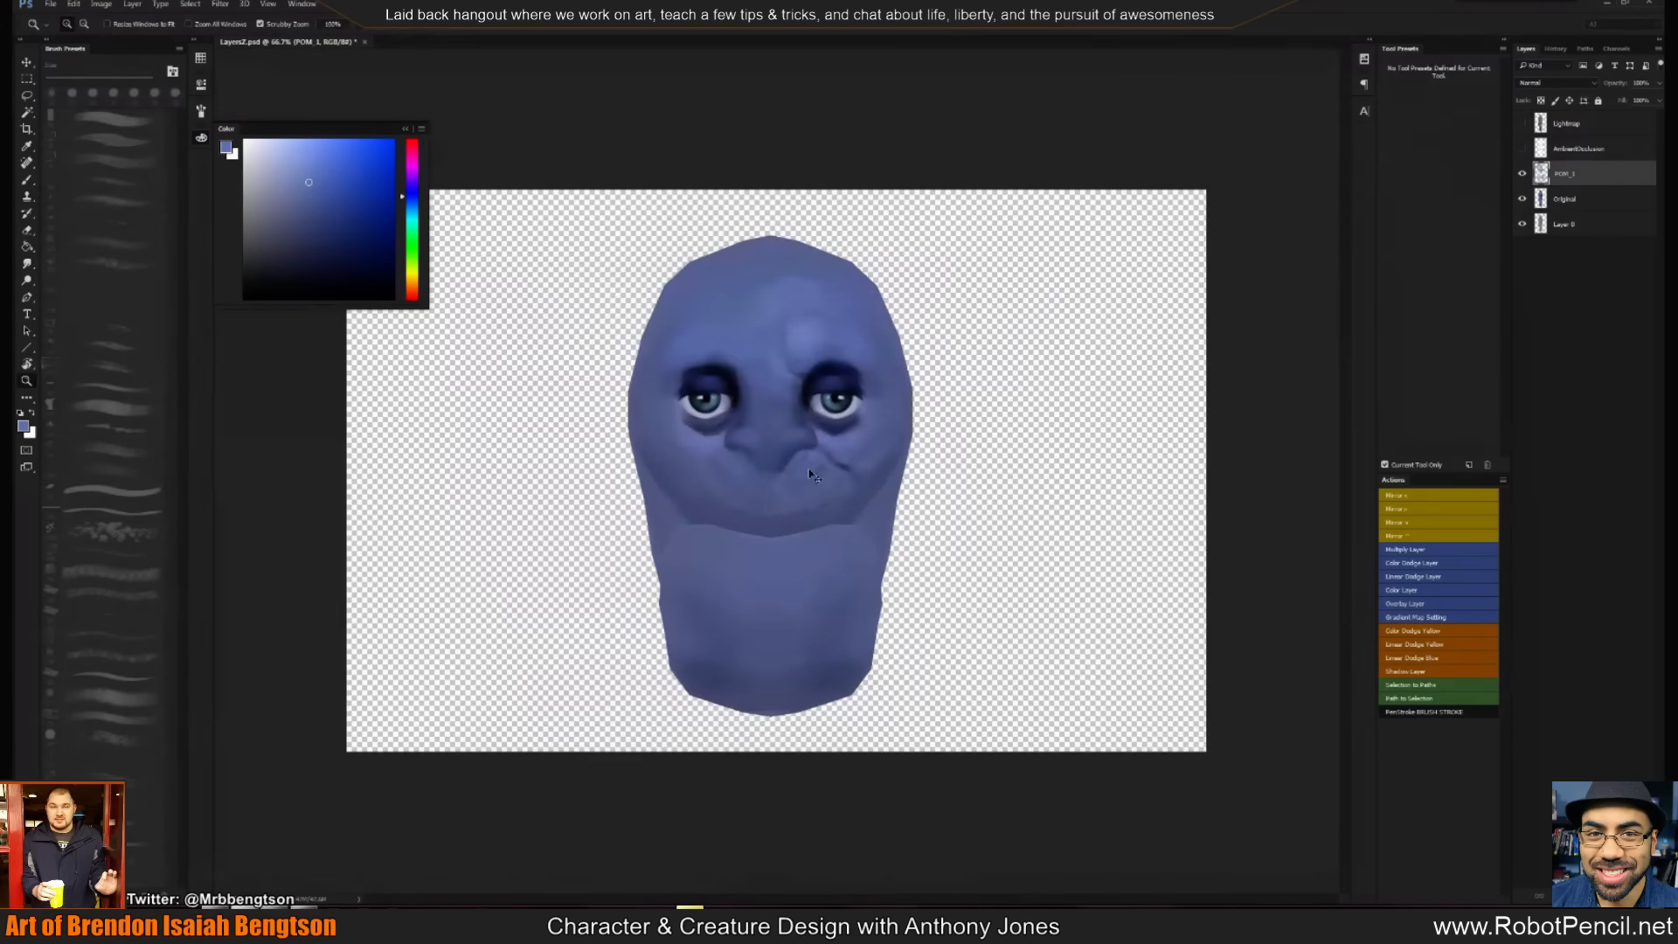
Switch to 3D-Coat and examine the updated face paint on the model from a three-quarter view
key("alt+Tab")
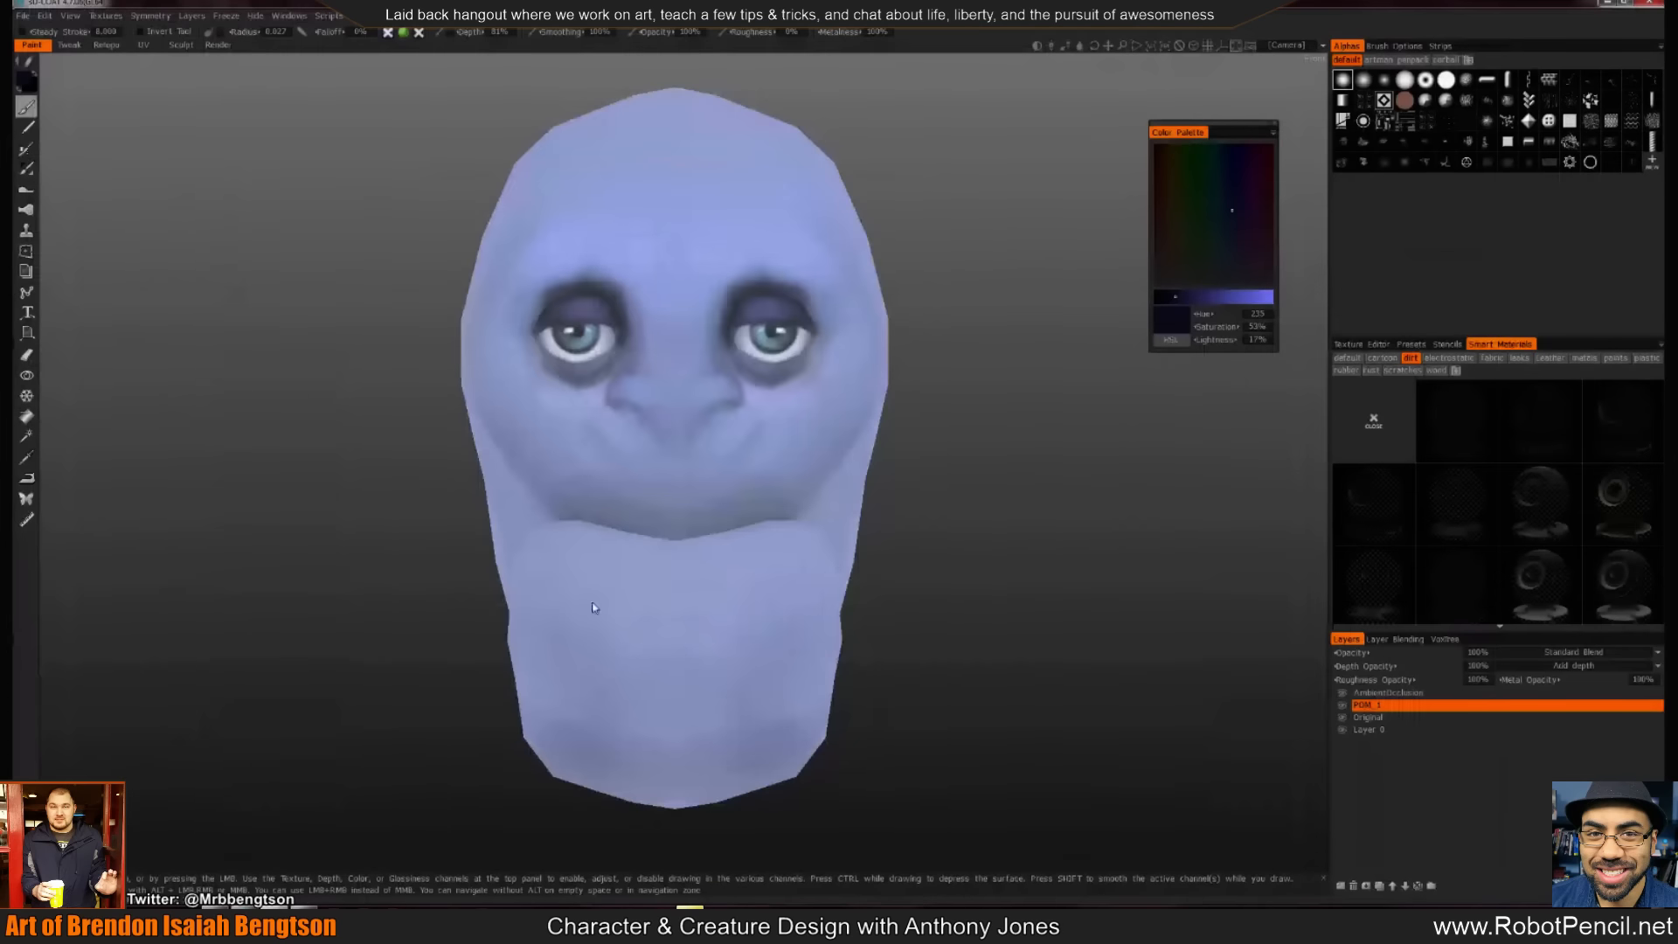
left_click_drag(907, 498, 897, 550)
right_click_drag(896, 551, 851, 491)
left_click_drag(850, 491, 979, 522)
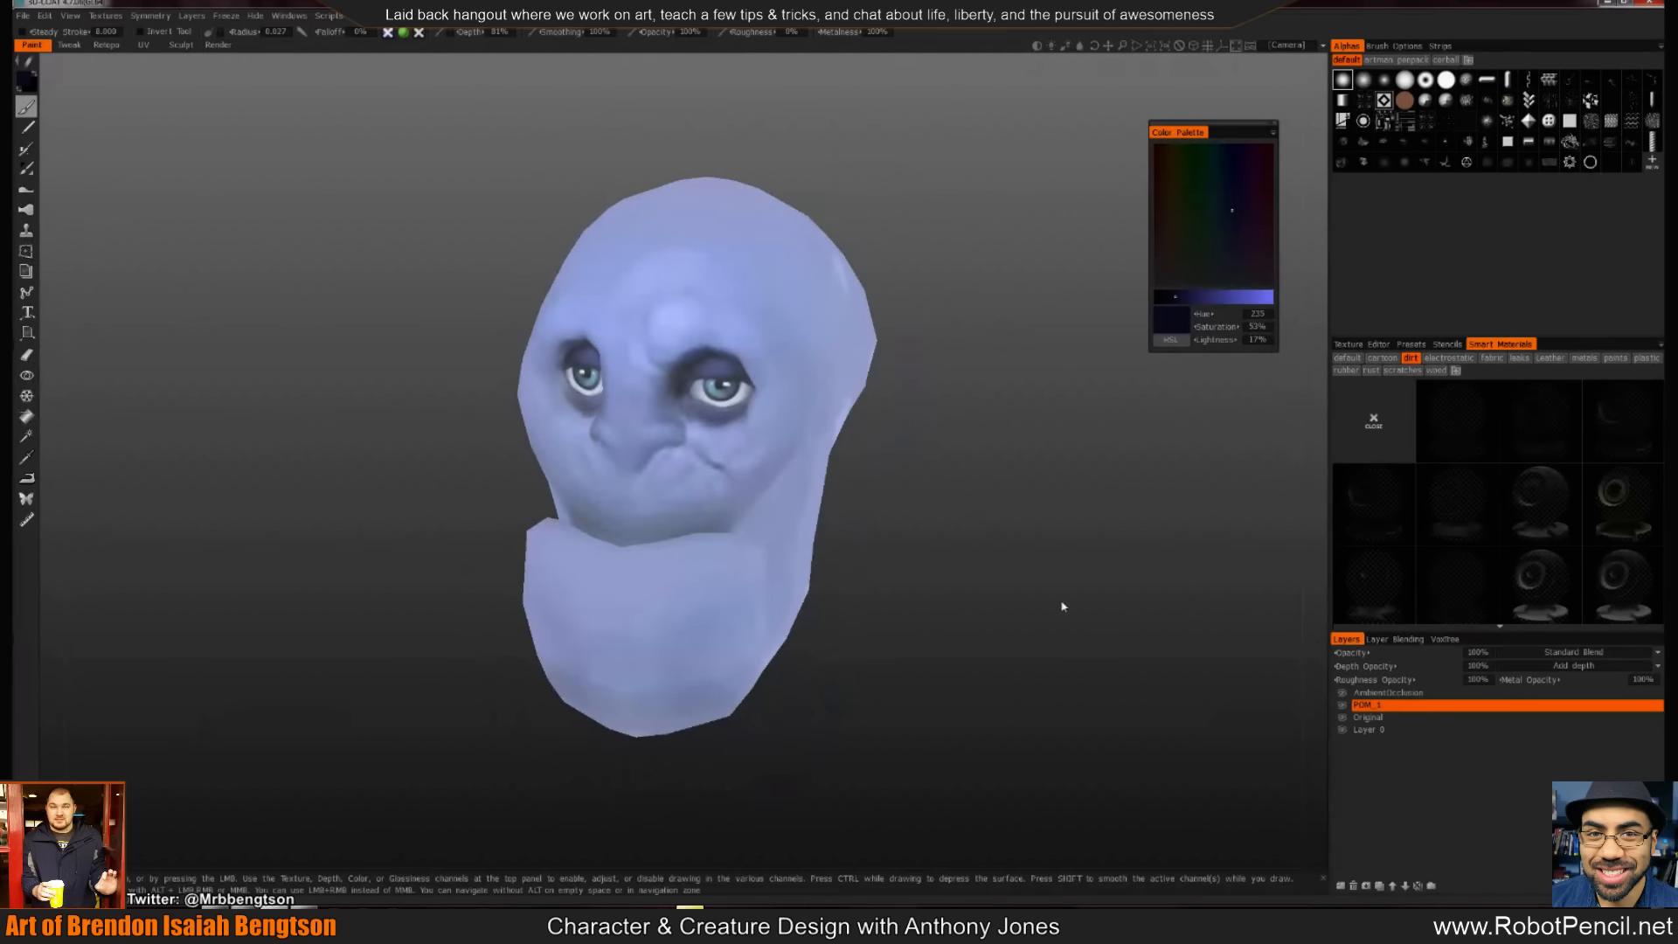
Show the AmbientOcclusion and Lightmap layers again in Photoshop, and return to 3D-Coat
key("alt+Tab")
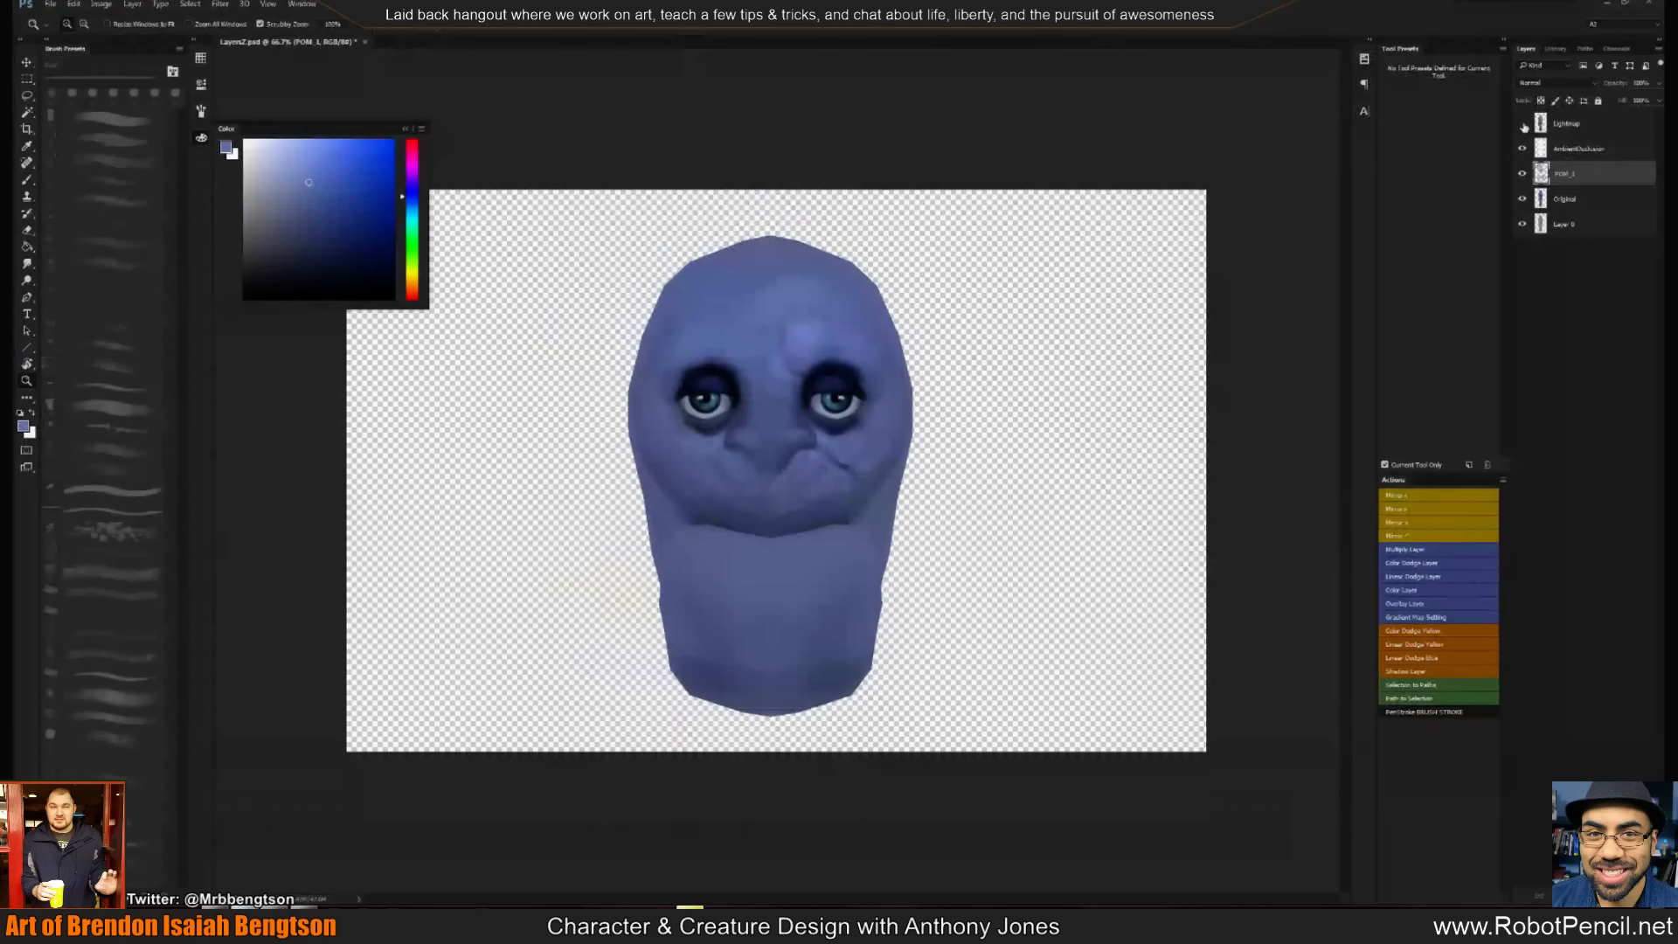
key("alt+Tab")
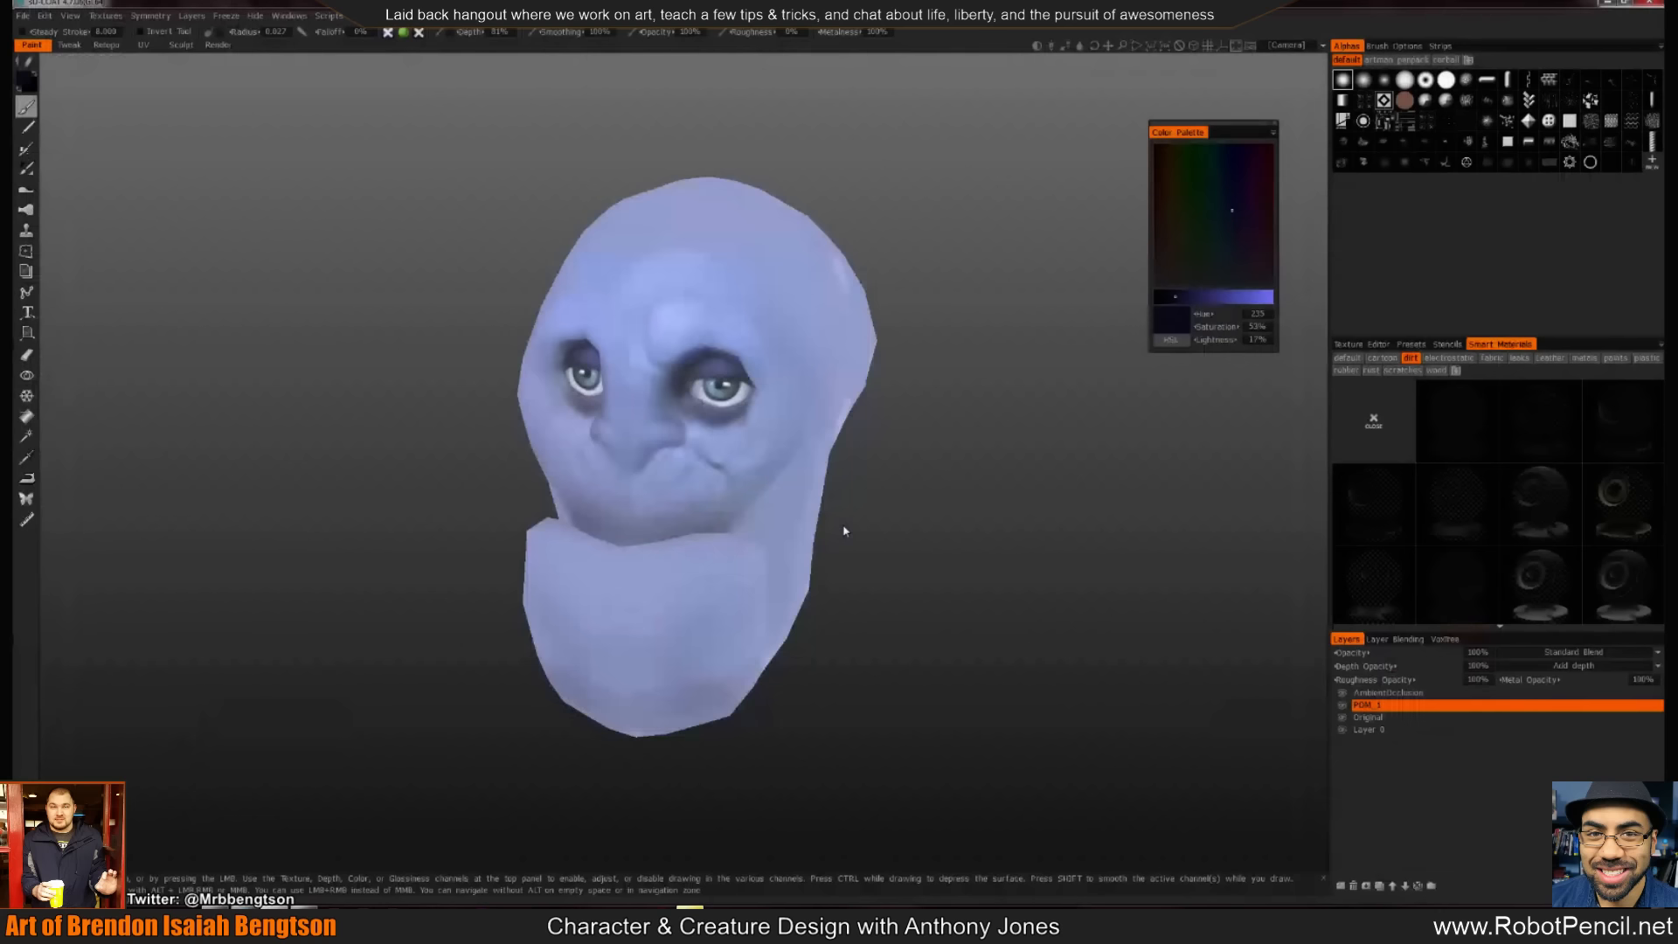
Examine the painted head up close from the front, open the panorama list, and check the low-poly mesh in Silo
left_click_drag(877, 554, 895, 490)
right_click_drag(895, 490, 944, 480)
left_click_drag(944, 481, 874, 460)
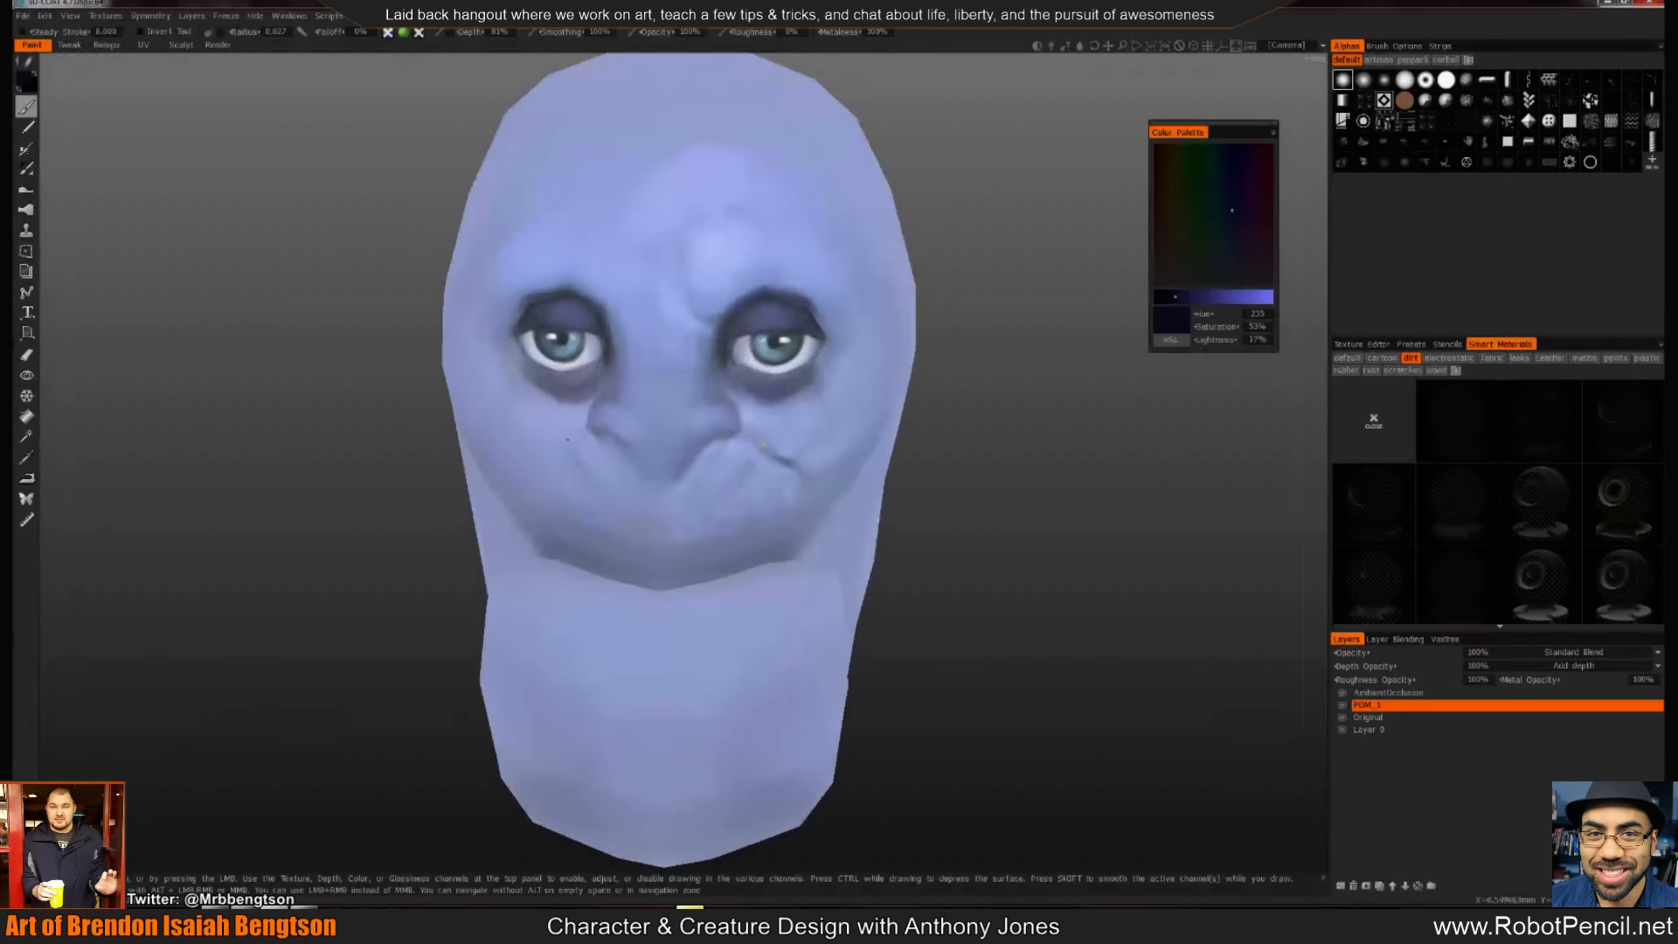
left_click(1237, 46)
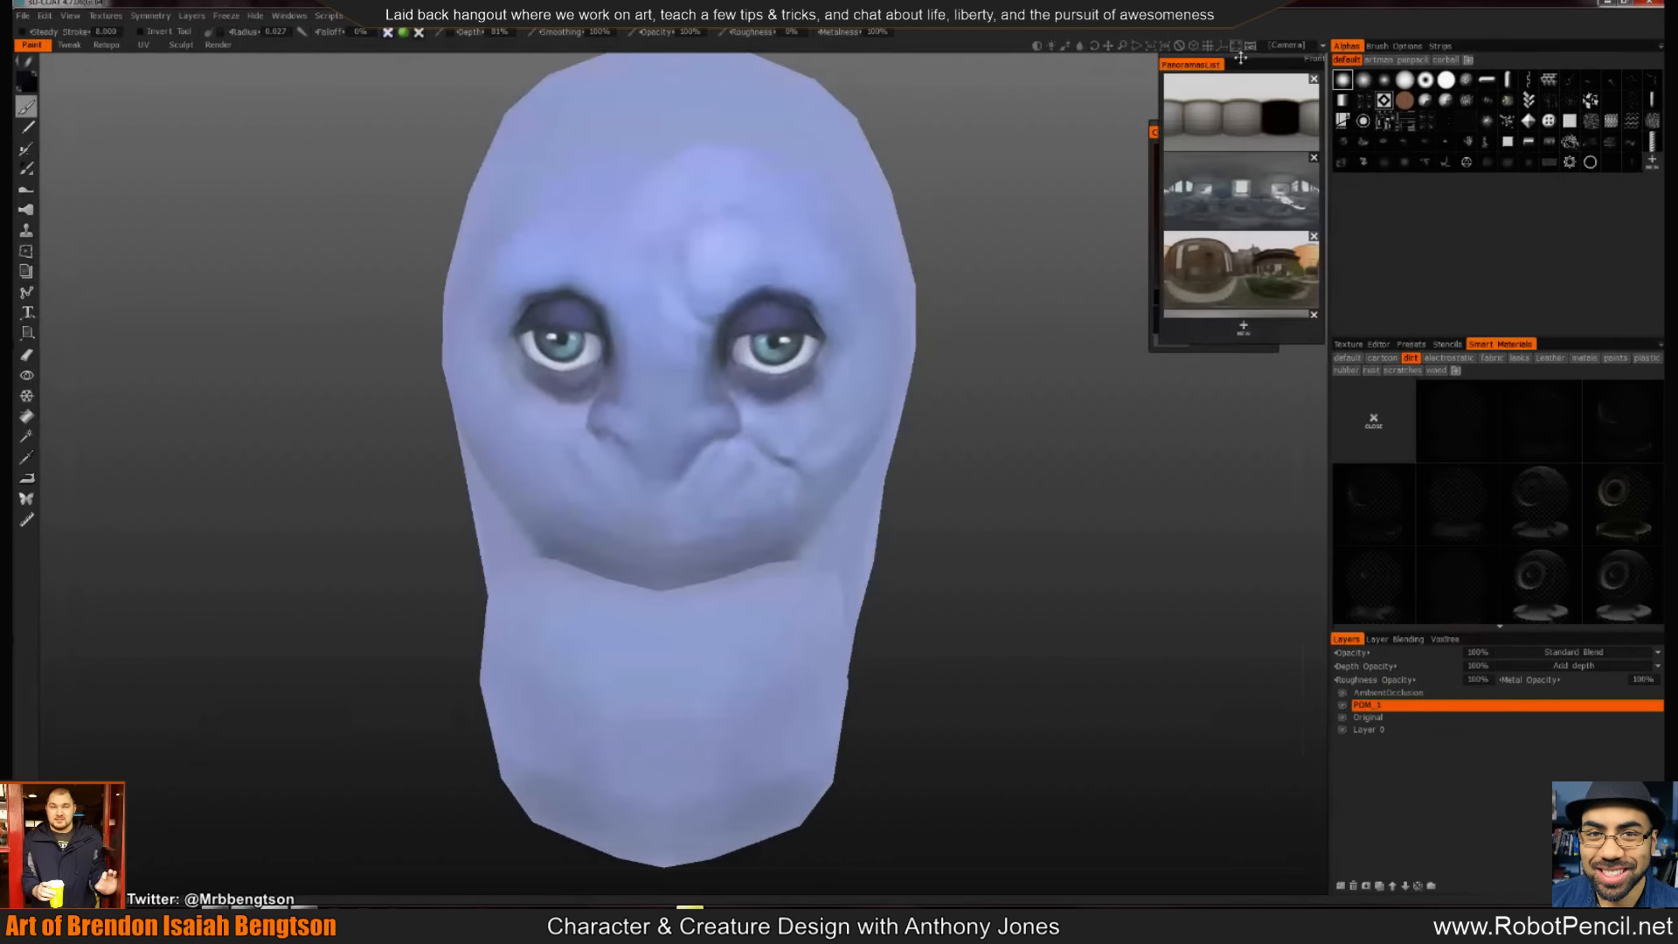
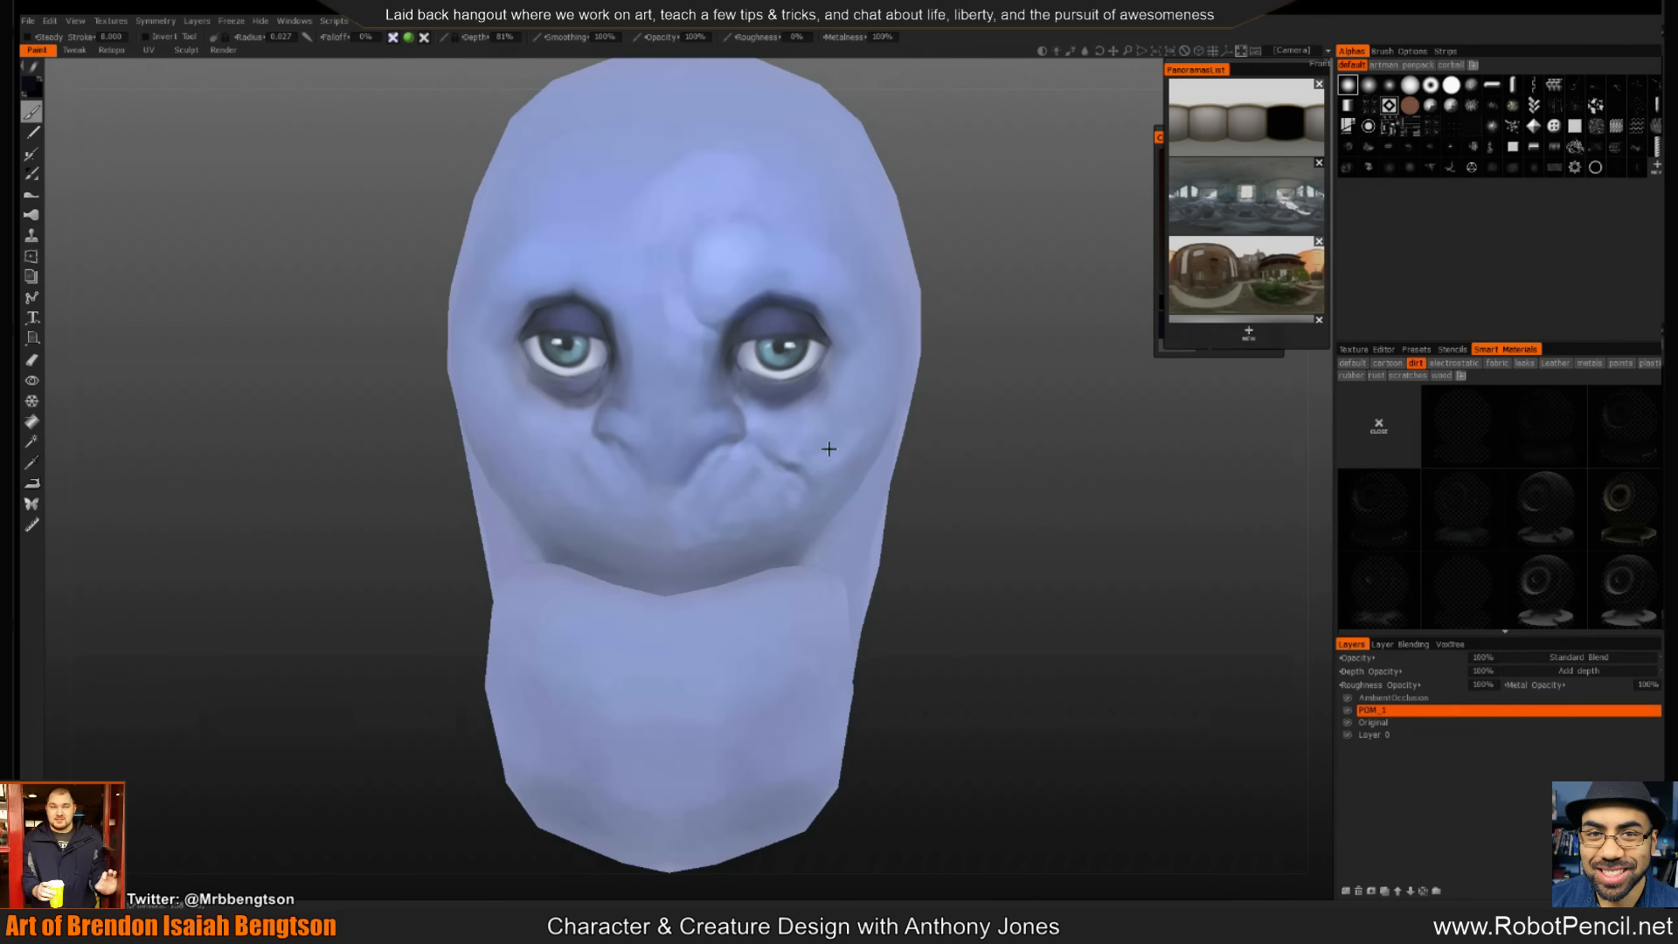
key("alt+Tab")
key("alt+Tab")
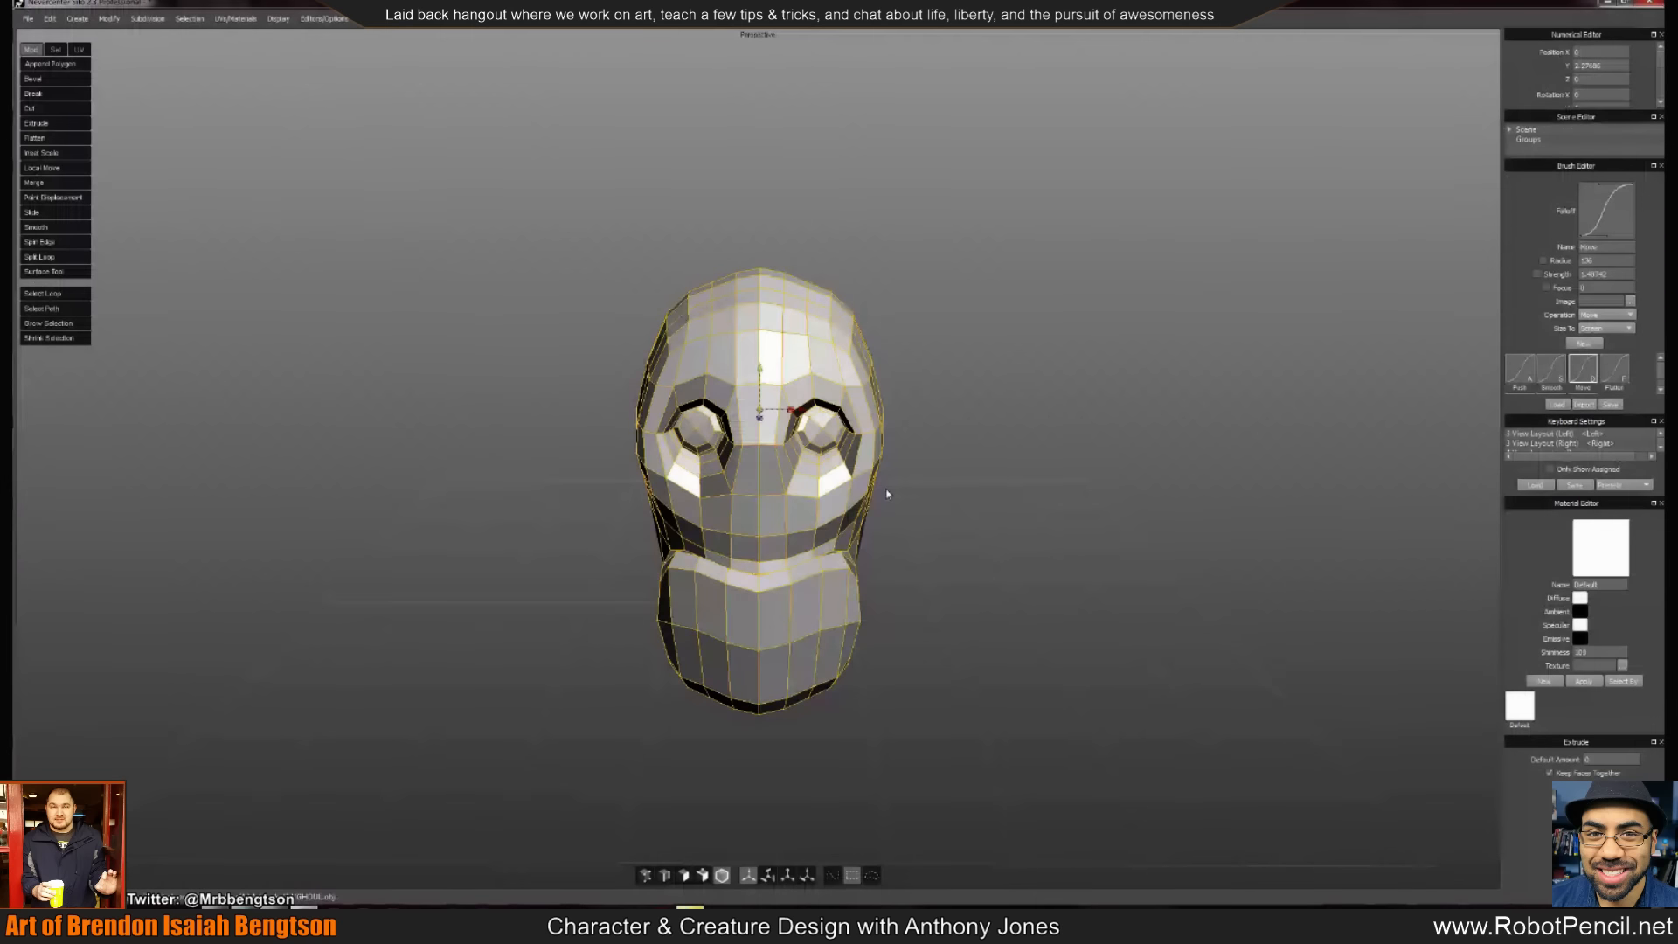
Return to 3D-Coat and name the new paint layer POM_2
key("alt+Tab")
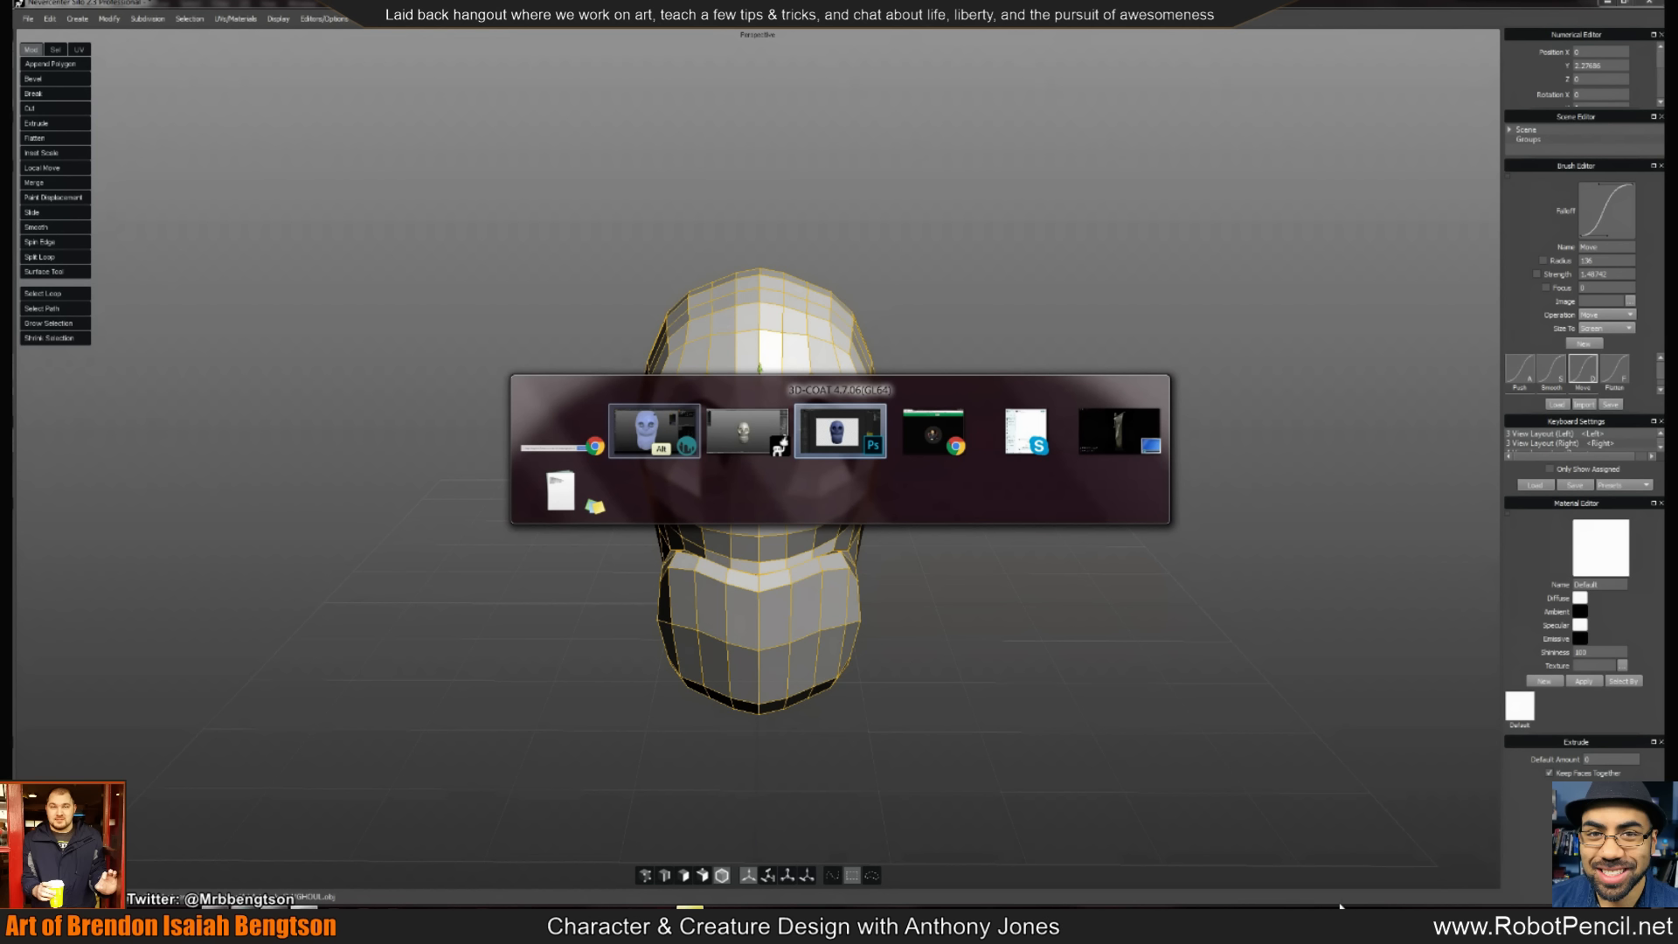
key("alt+Tab")
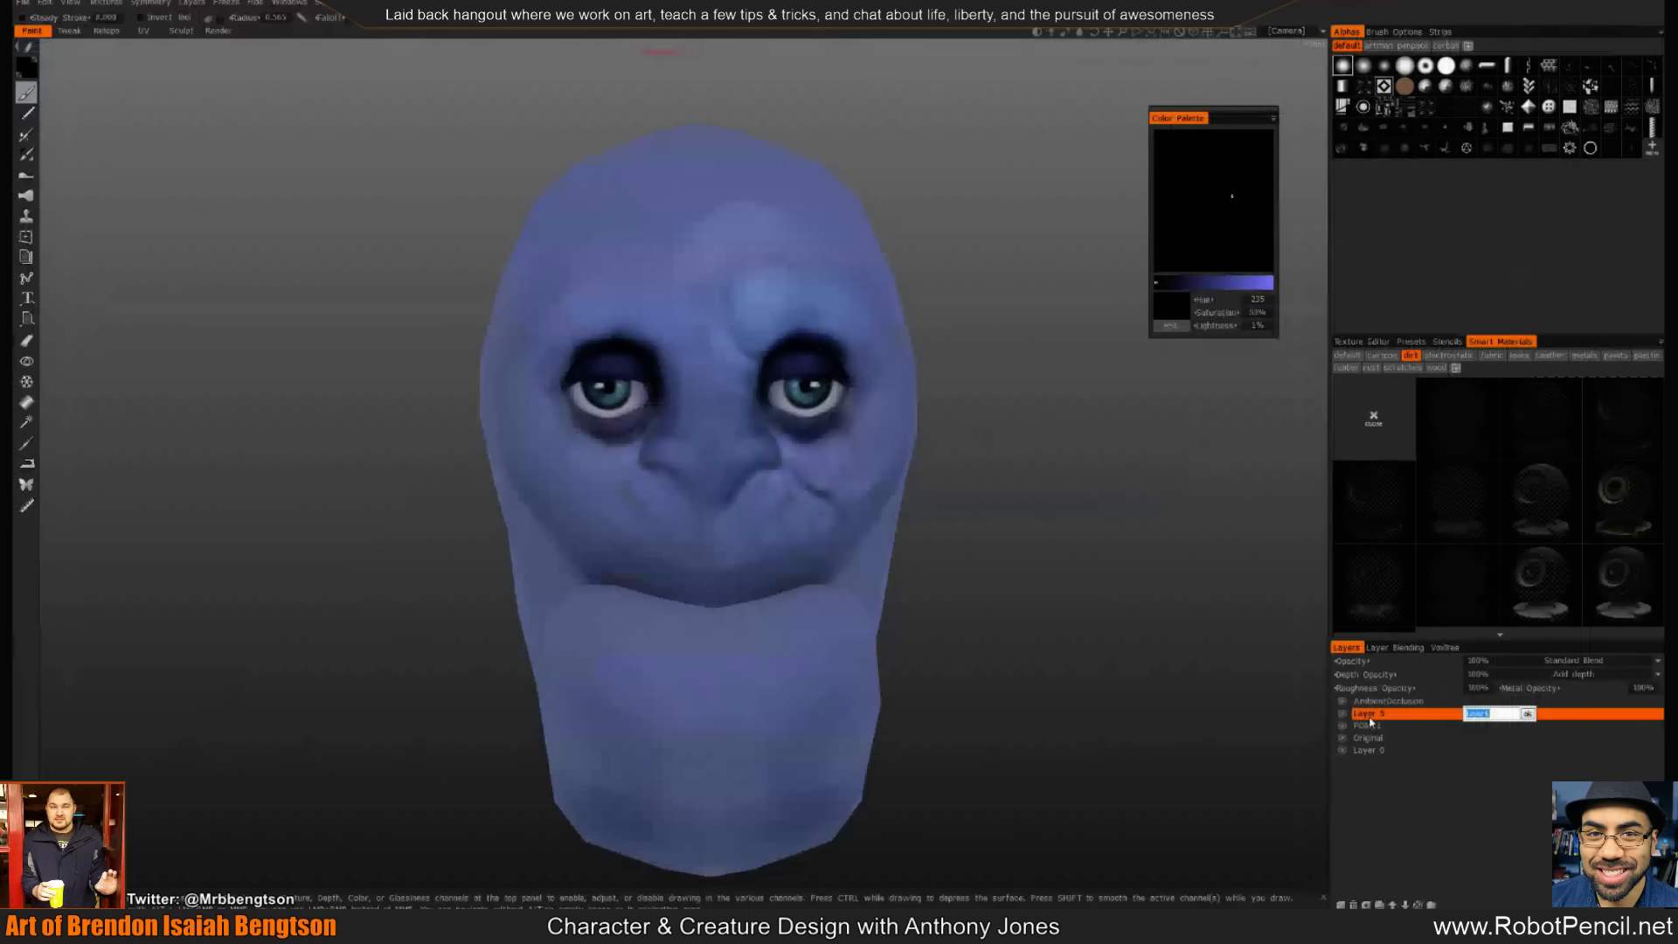
type("Po")
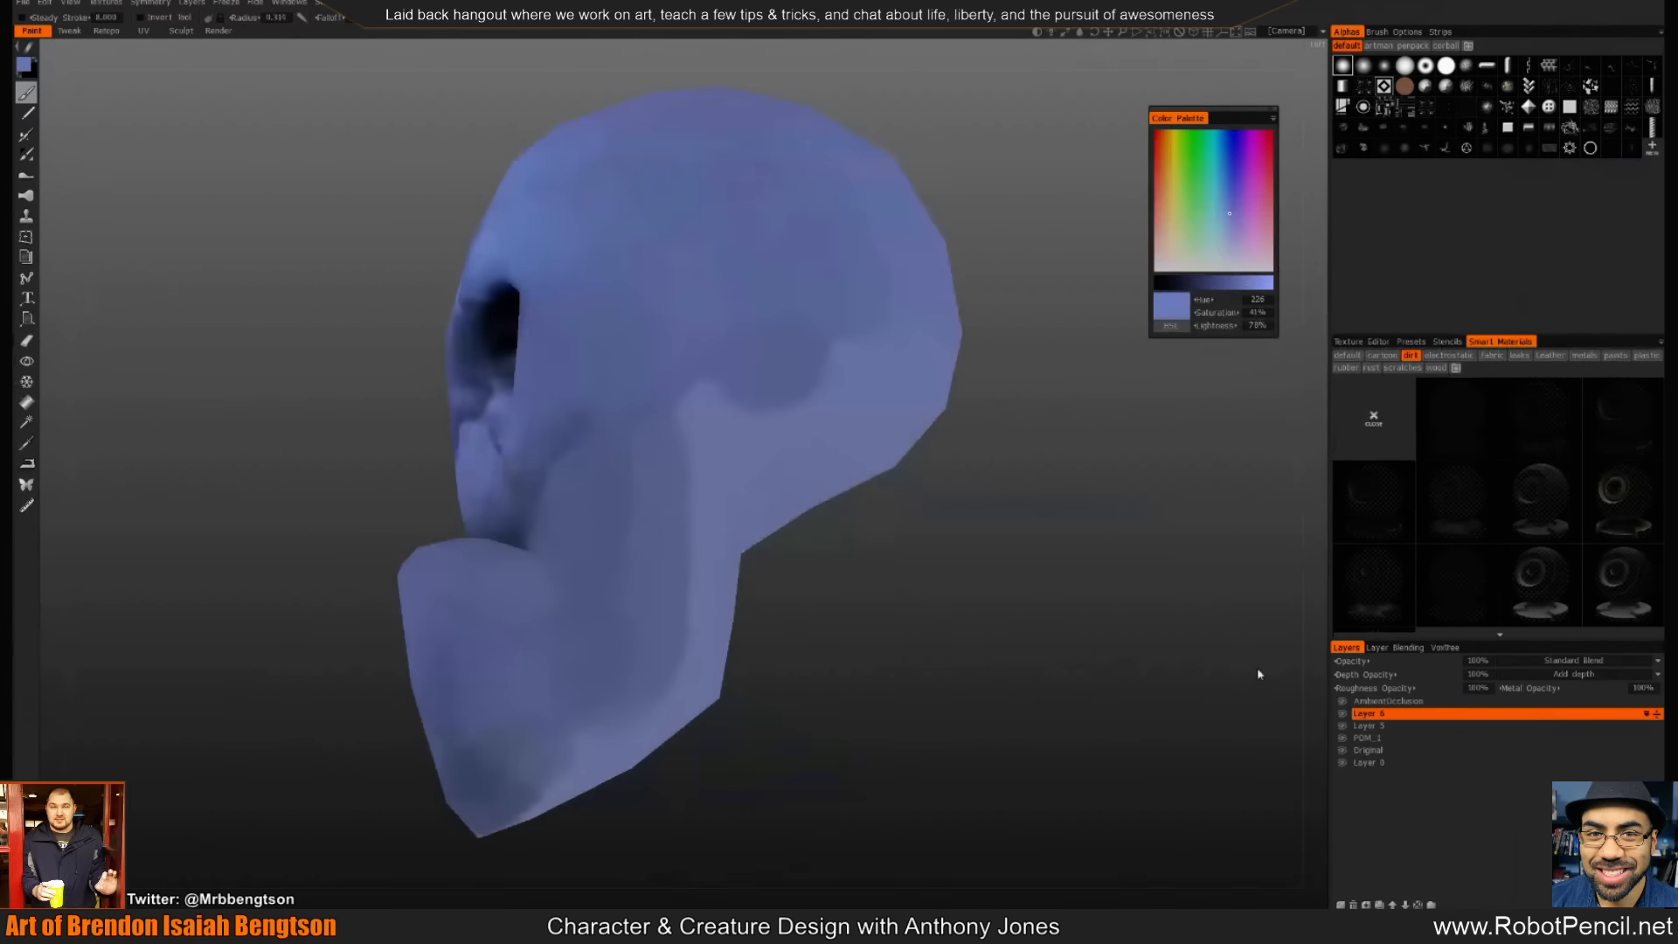
Switch to Silo and close the program
key("alt+Tab")
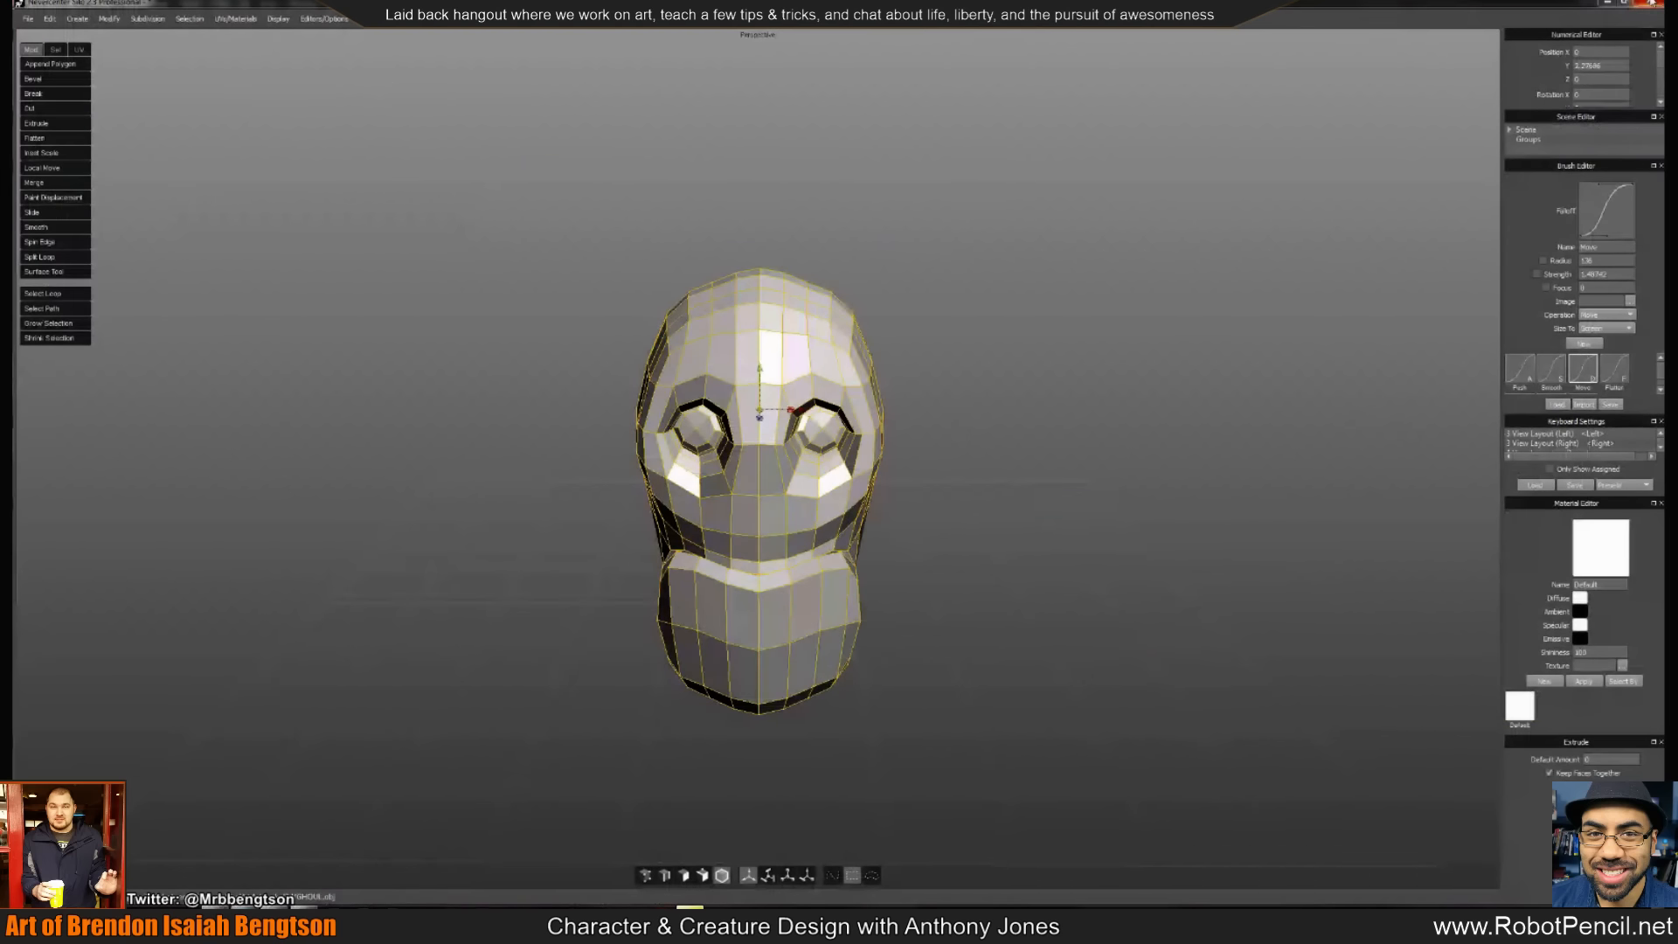
left_click(1650, 3)
left_click(825, 464)
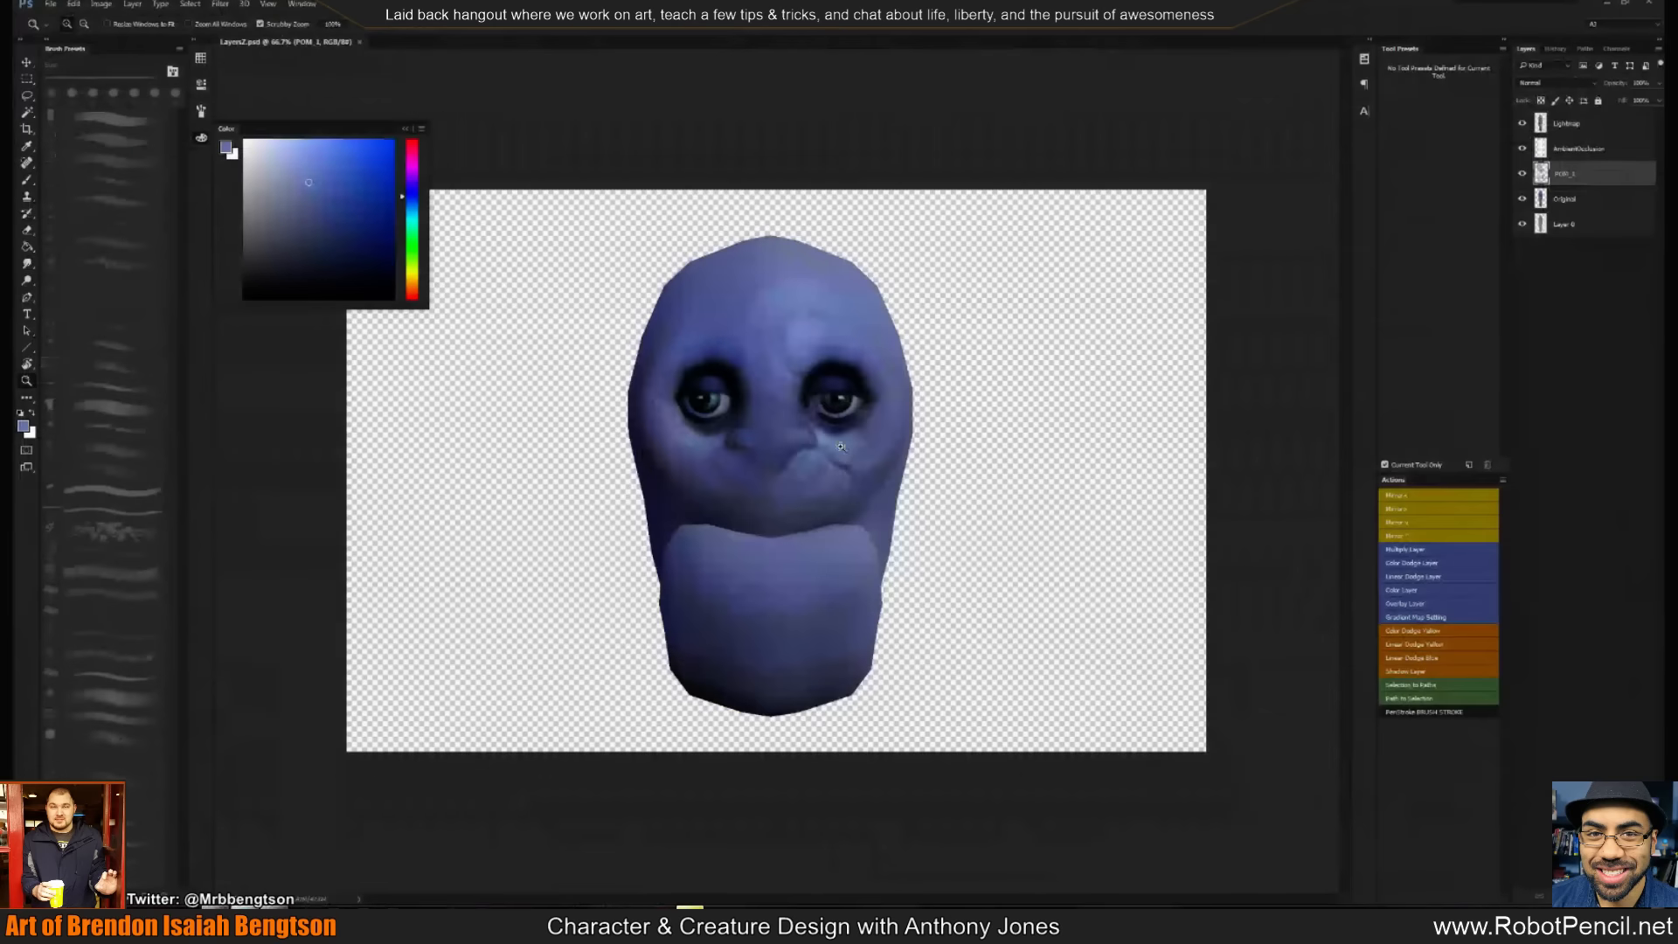
Close the front view projection in Photoshop, and send the head's side view from 3D-Coat to Photoshop
left_click(358, 42)
key("alt+Tab")
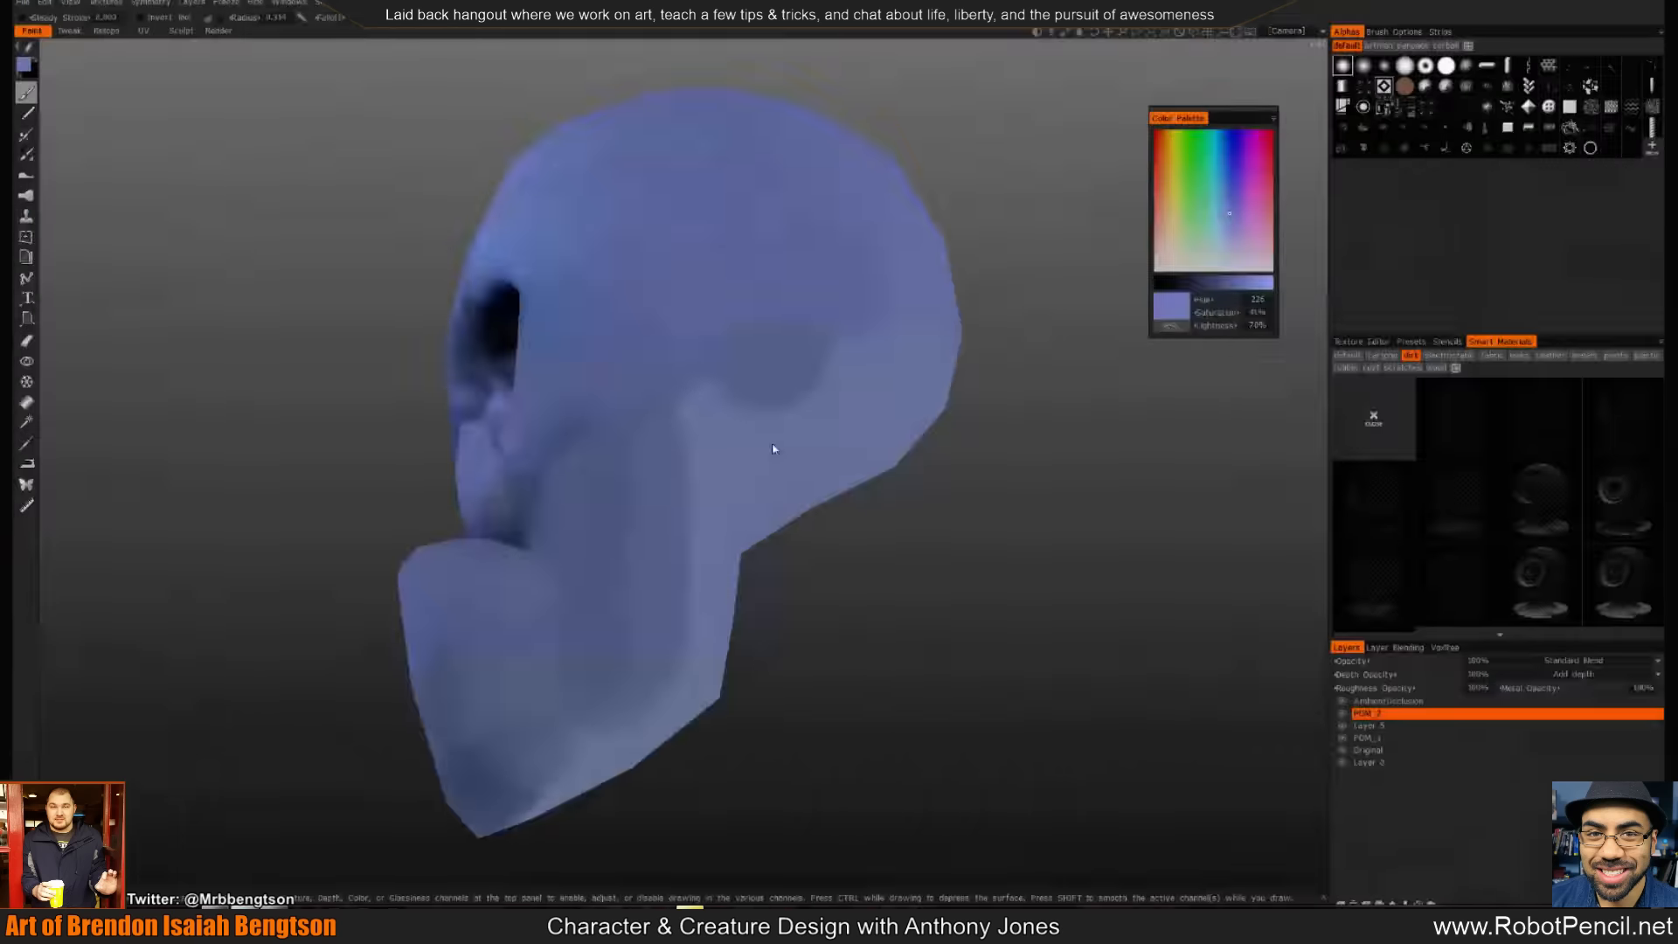
key("alt+Tab")
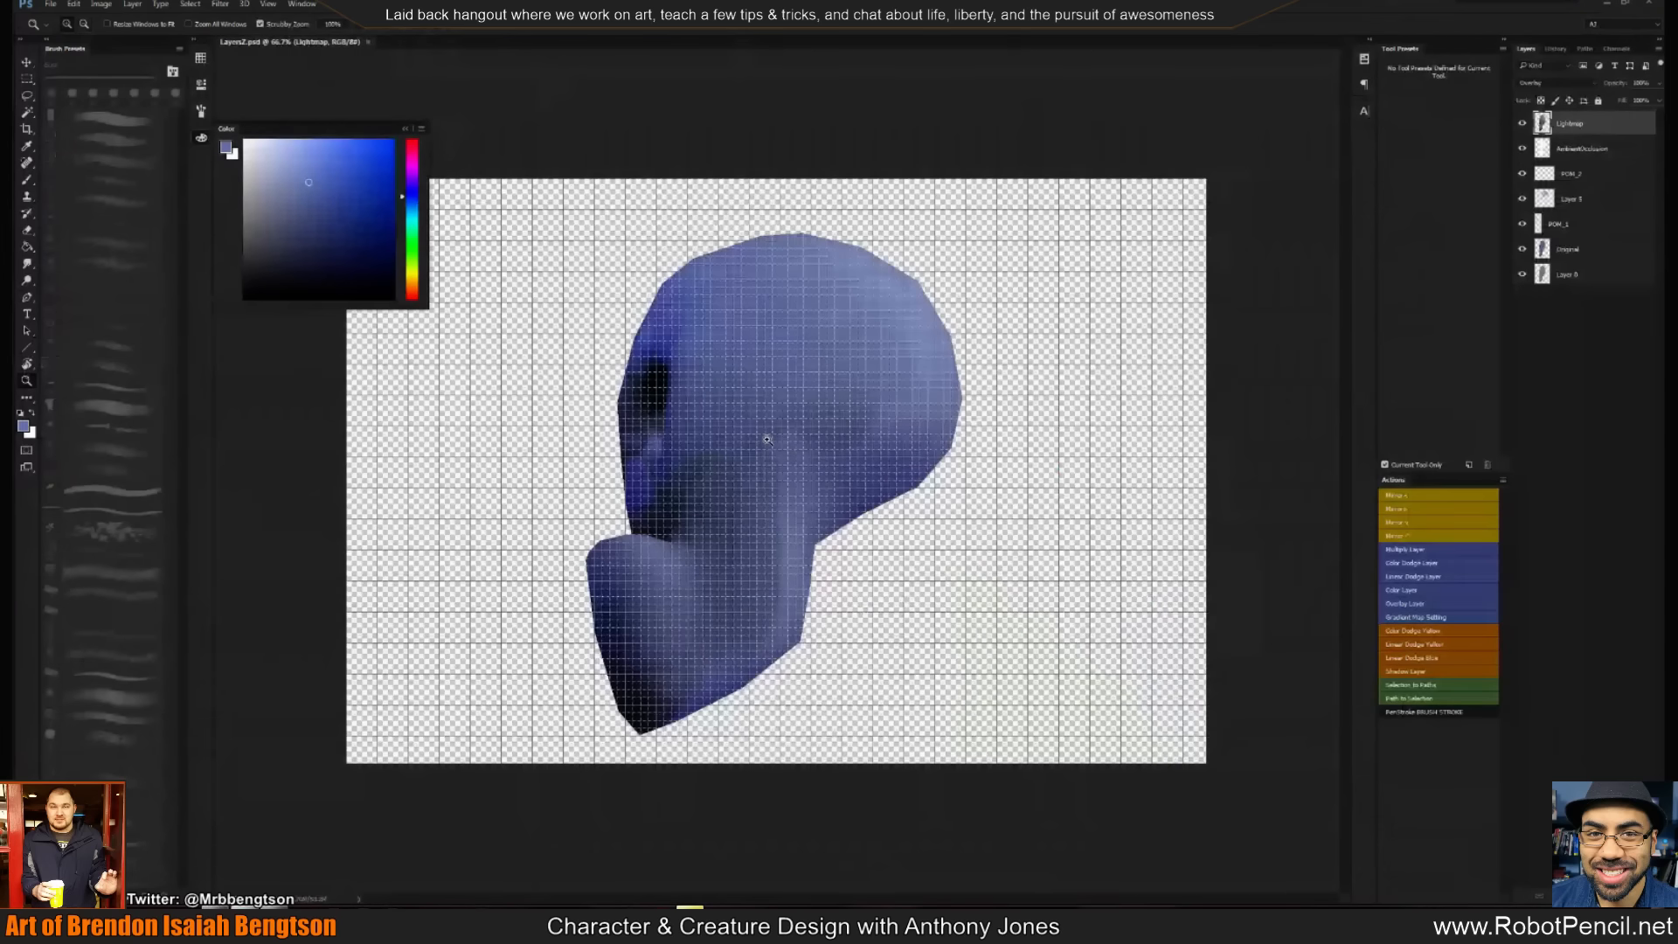
Hide the grid over the side view projection and minimize the video call window
key("ctrl+h")
key("alt+Tab")
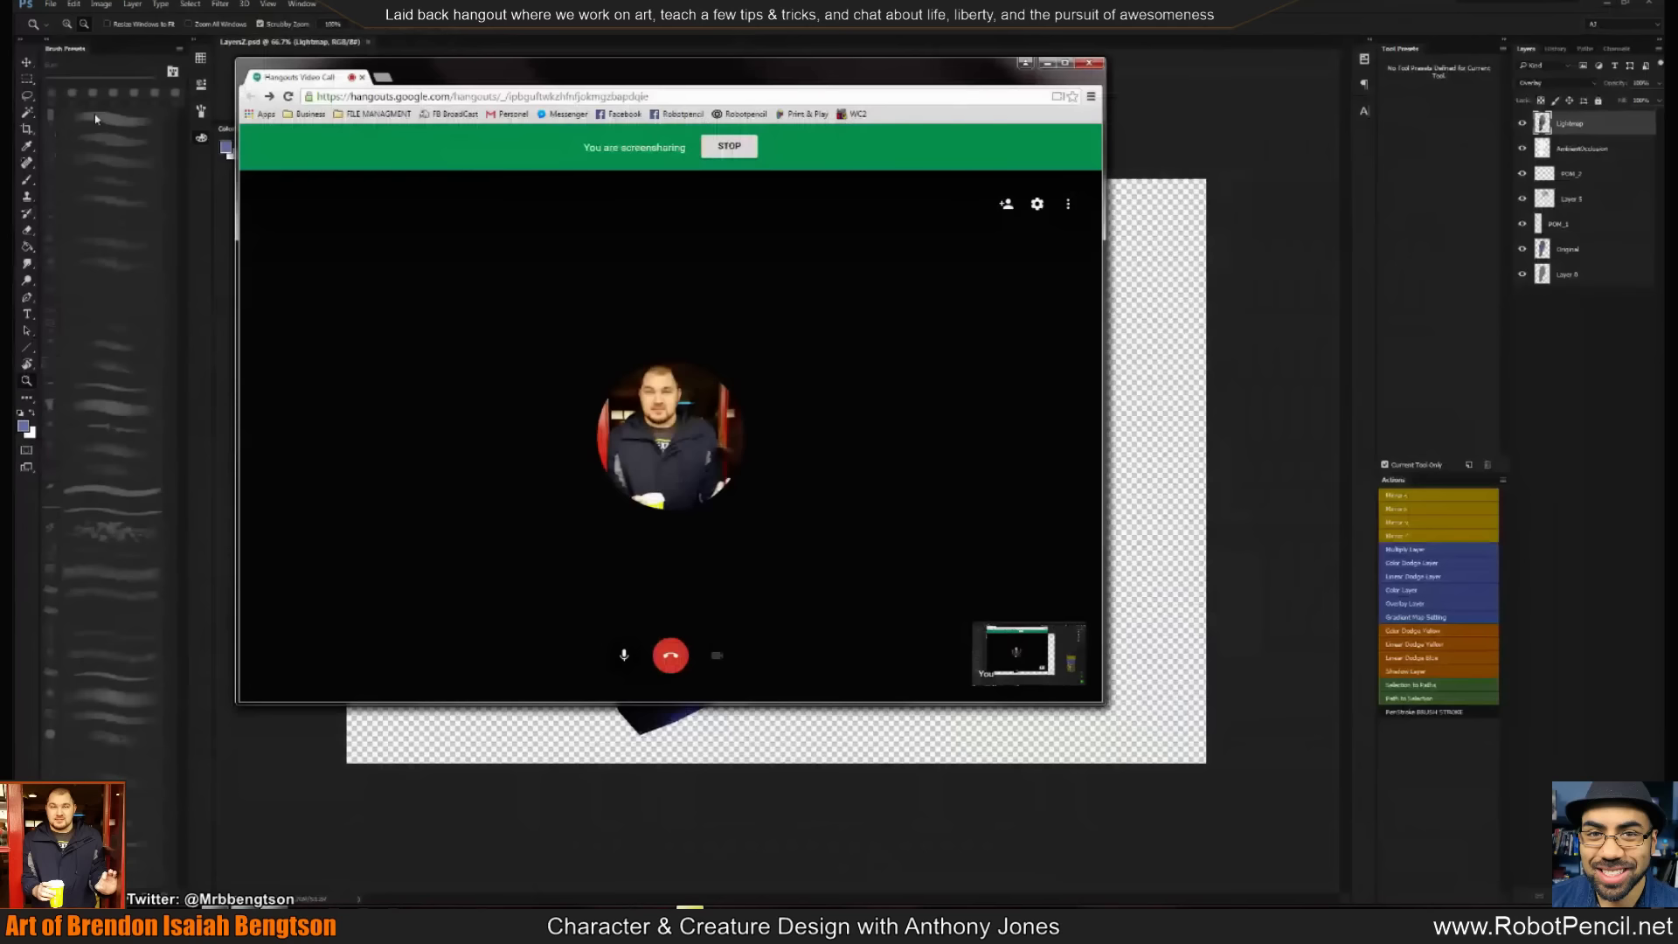
left_click(1047, 63)
key("alt+Tab")
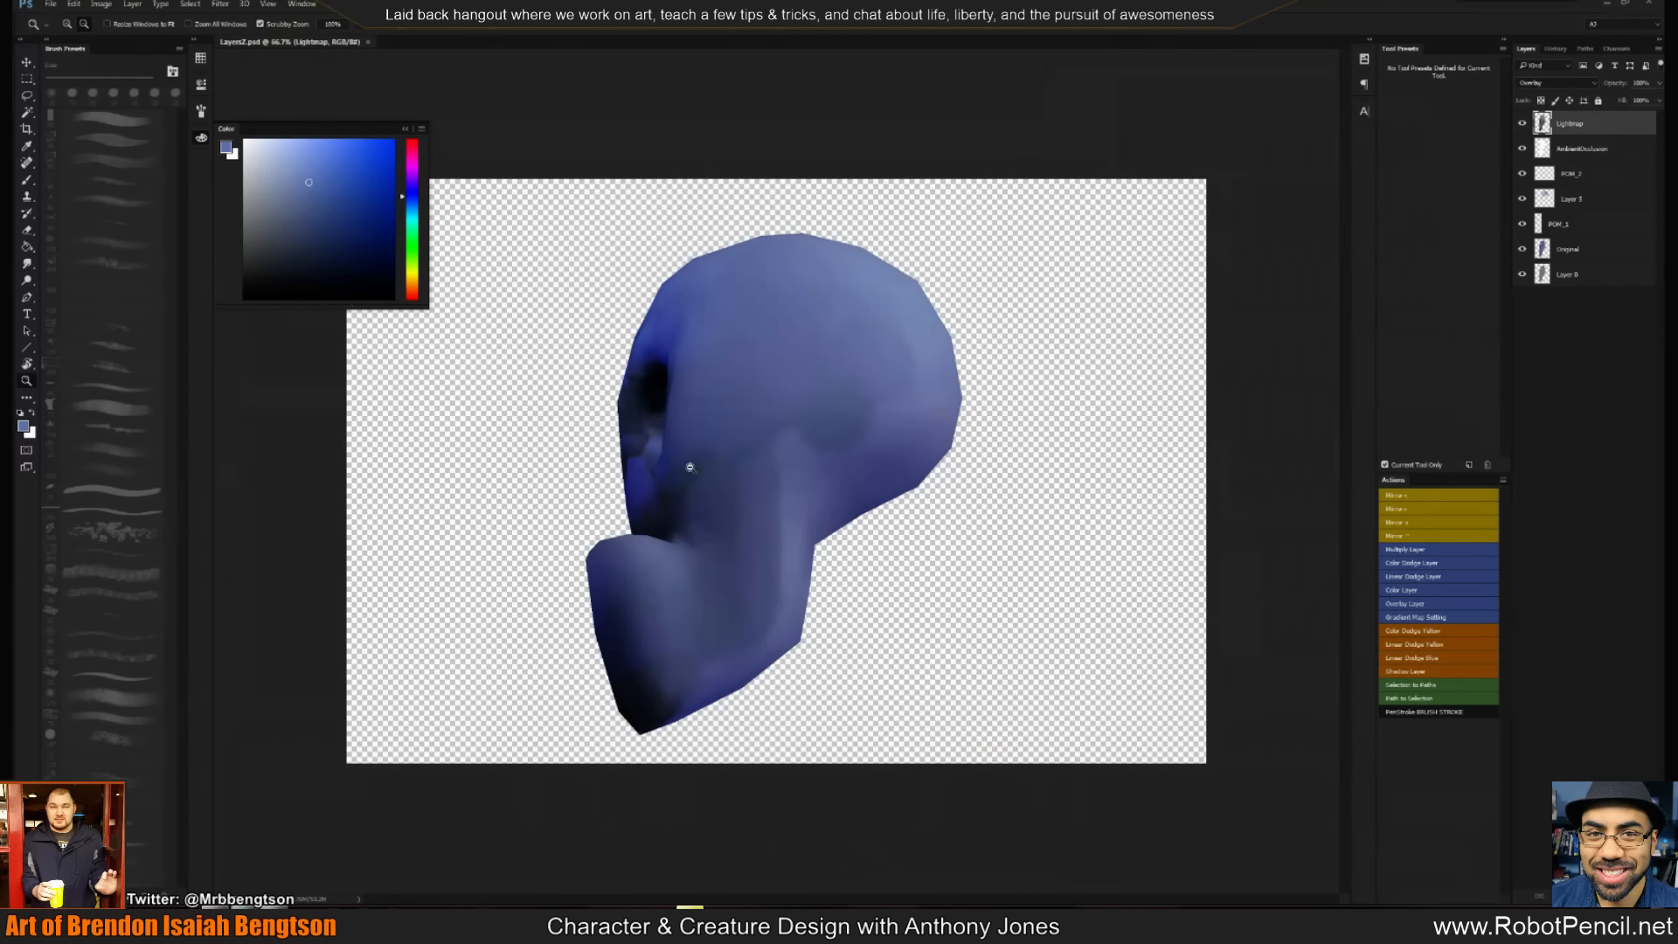
Hide the AmbientOcclusion and Lightmap layers and set up the Brush with default colours on the POM_2 layer
left_click(1521, 148)
left_click(1521, 124)
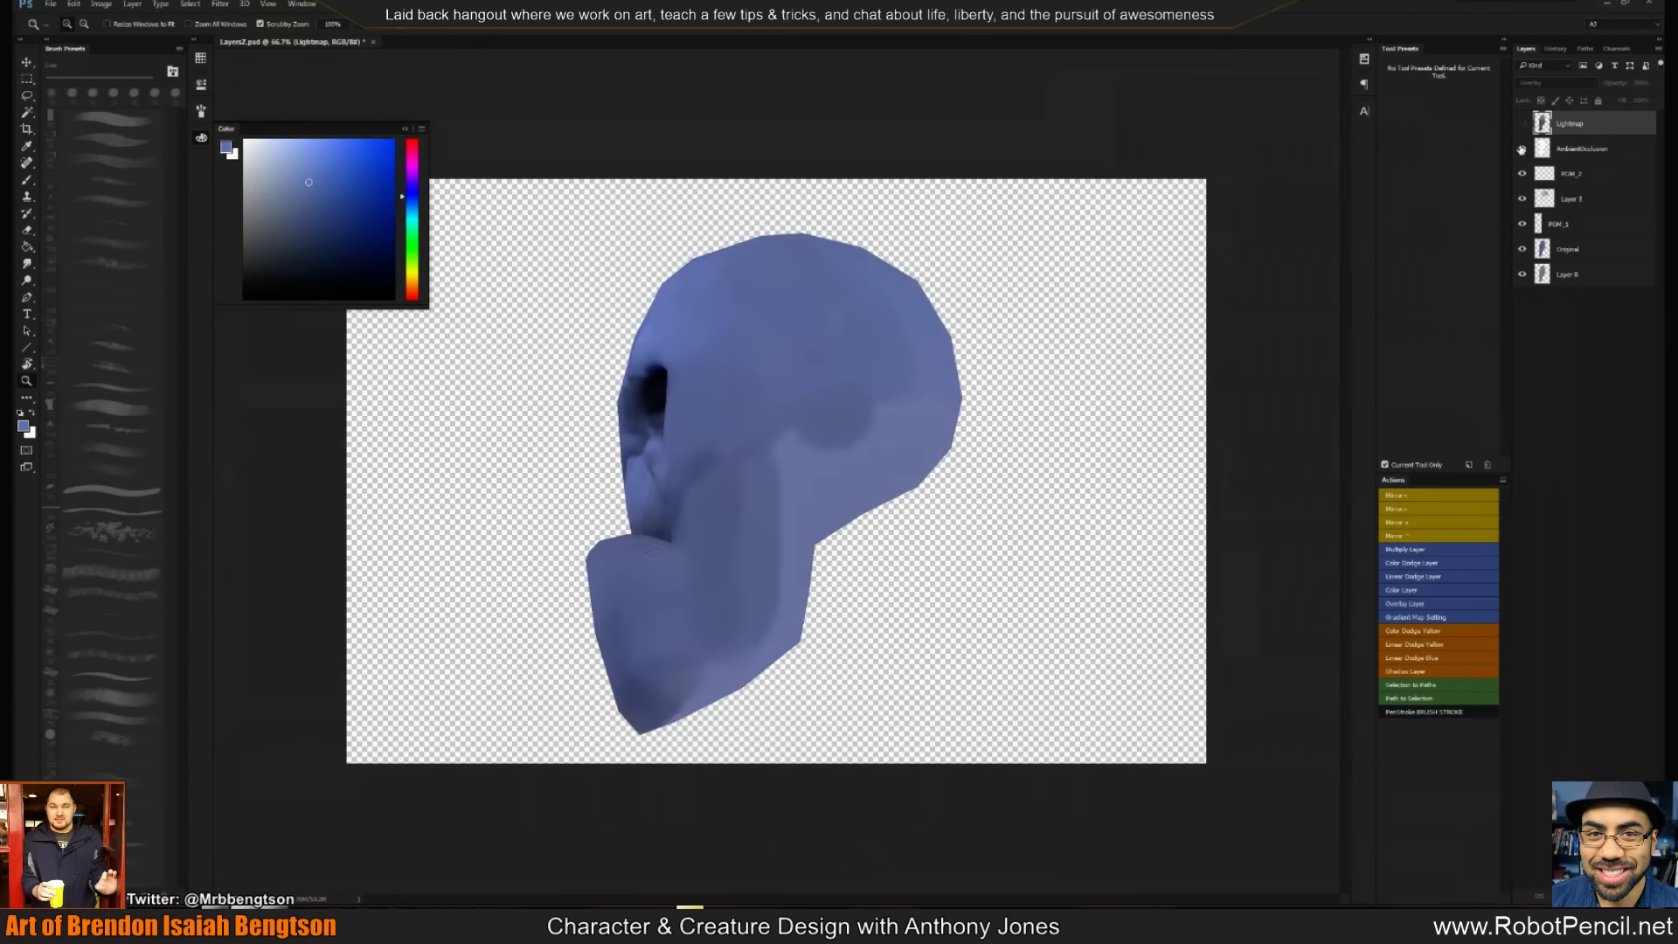
left_click(1570, 174)
key("b")
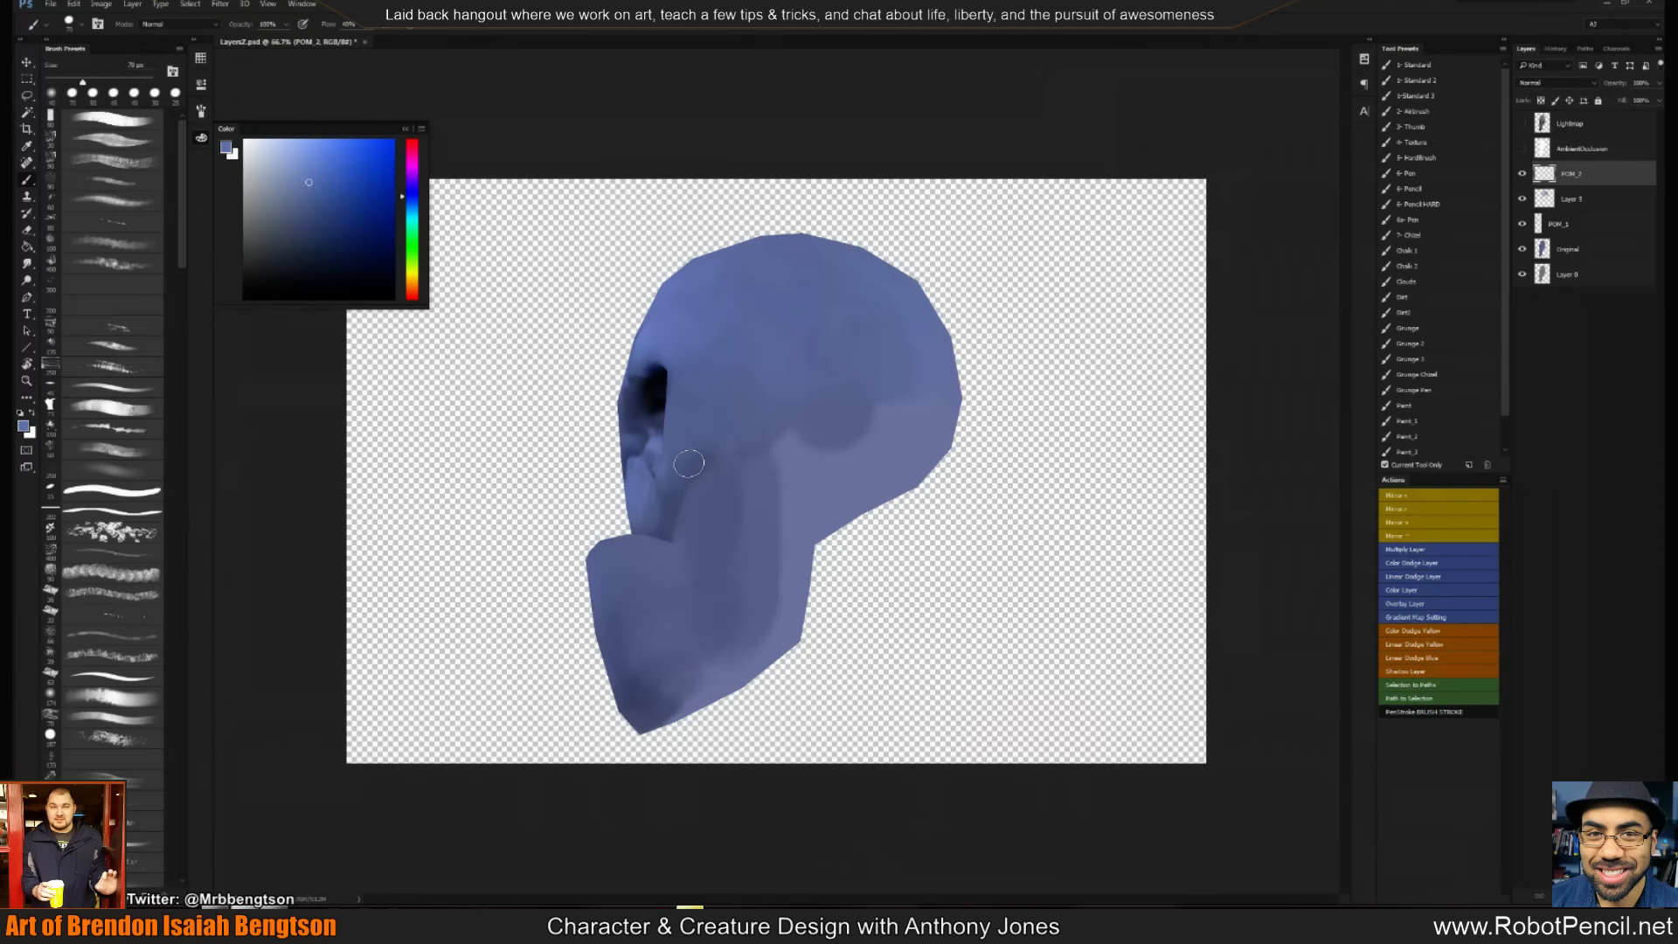
key("d")
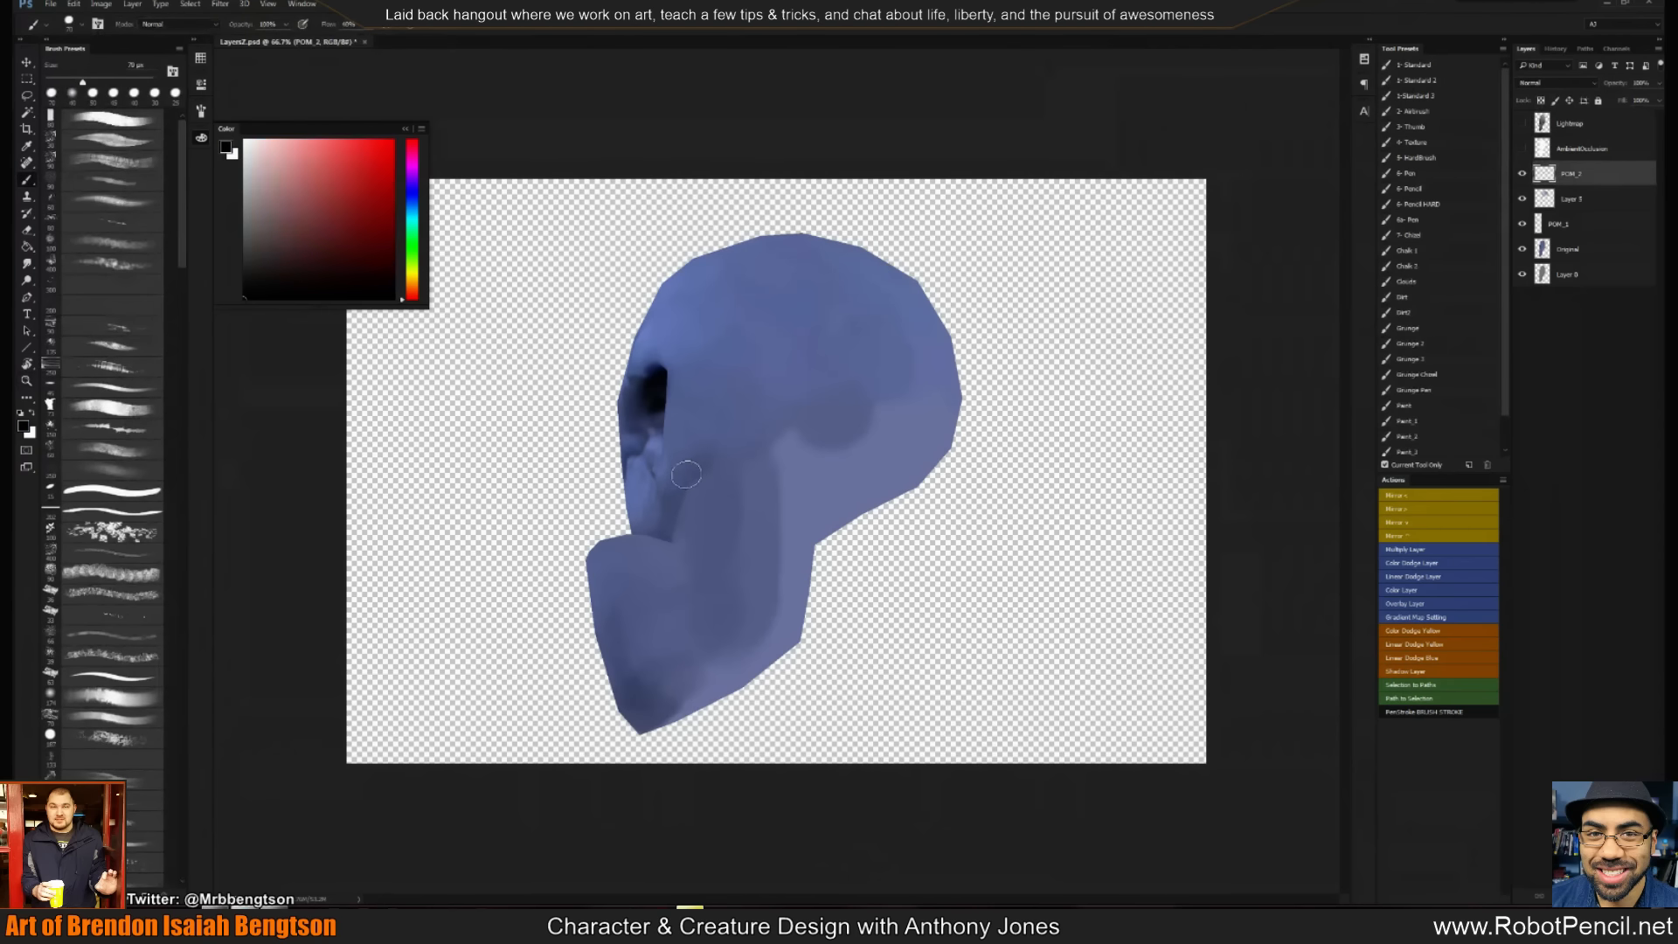
Paint a soft shadow beneath the cheekbone, sweeping back toward the rear of the skull
mouse_move(686, 475)
left_mouse_down()
mouse_move(780, 431)
mouse_move(750, 433)
mouse_move(766, 422)
mouse_move(734, 444)
mouse_move(813, 407)
mouse_move(894, 406)
left_mouse_up()
left_click(729, 450, "alt")
left_click(707, 442, "alt")
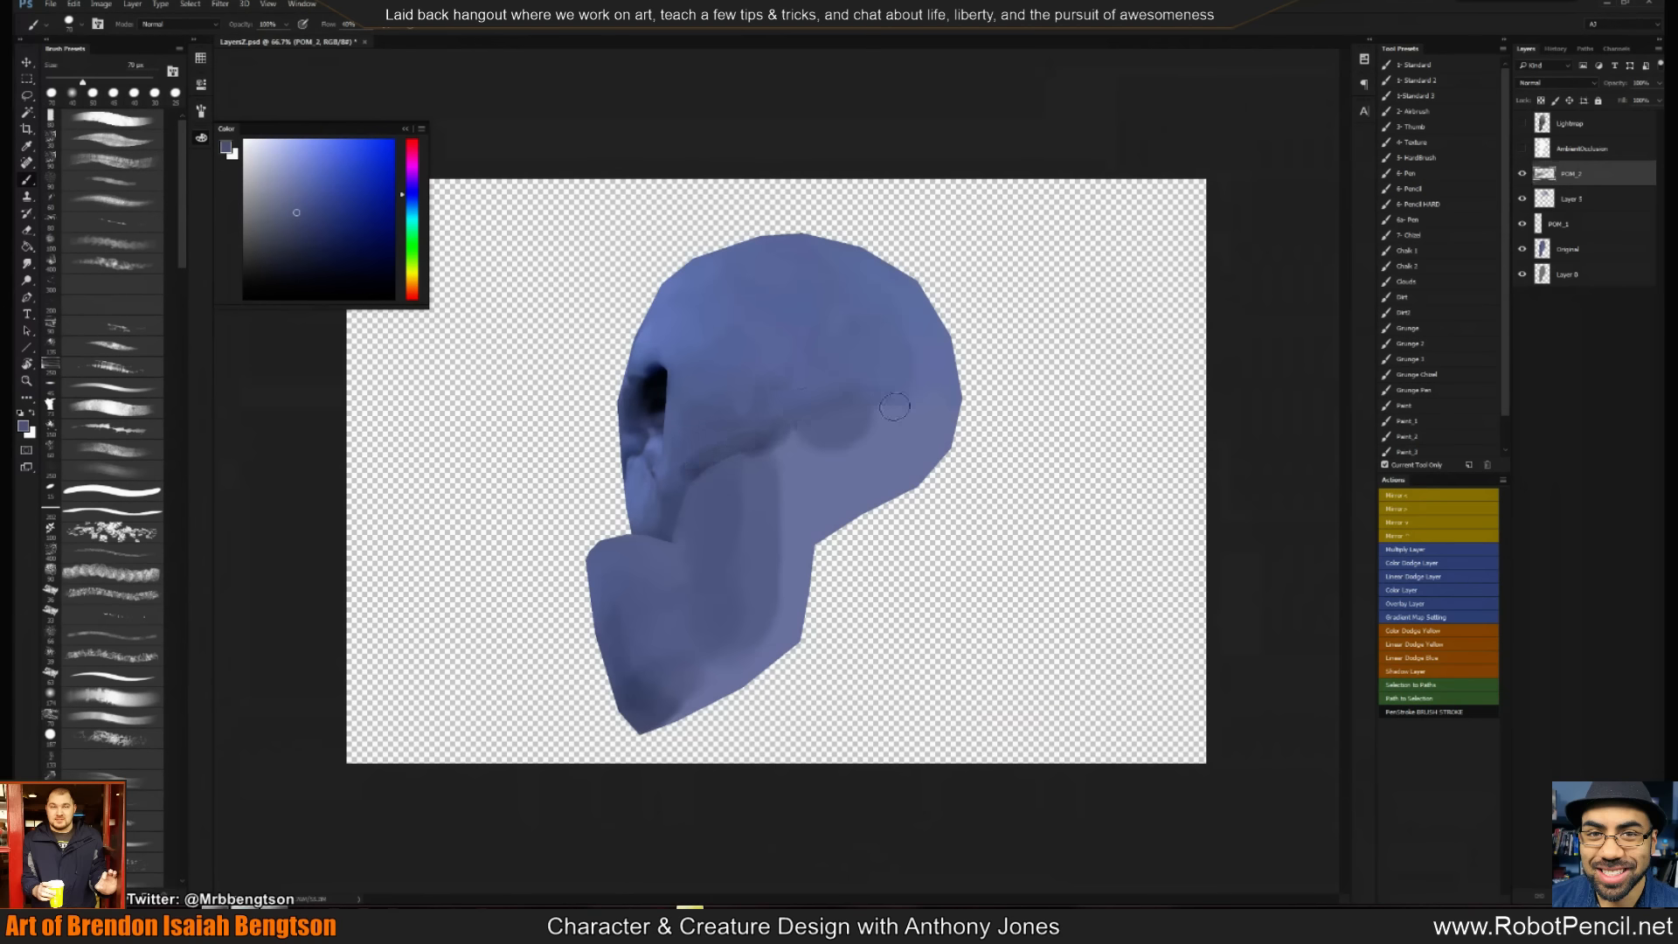
Load the head's silhouette from the Original layer as a selection and paint the side of the skull with a sampled blue
left_click(1541, 256, "ctrl")
left_click(773, 436, "alt")
mouse_move(784, 442)
left_mouse_down()
mouse_move(888, 438)
mouse_move(935, 350)
mouse_move(857, 386)
mouse_move(908, 315)
mouse_move(790, 330)
left_mouse_up()
Blend darker and lighter blues across the back of the skull and the temple with an enlarged brush
key("]")
key("]")
key("]")
key("]")
key("]")
key("]")
key("]")
key("]")
key("]")
left_click(342, 220)
left_click(927, 351, "alt")
left_click(852, 331, "alt")
left_click(880, 389, "alt")
left_click(704, 307, "alt")
left_click(281, 173)
mouse_move(770, 306)
left_mouse_down()
mouse_move(757, 362)
mouse_move(696, 358)
left_mouse_up()
Smooth the tones from the brow to the rear of the skull using a blue sampled beside the brow, varying the brush size
key("bracketleft")
key("bracketleft")
key("bracketleft")
key("bracketleft")
key("bracketleft")
key("bracketleft")
left_click(656, 341, "alt")
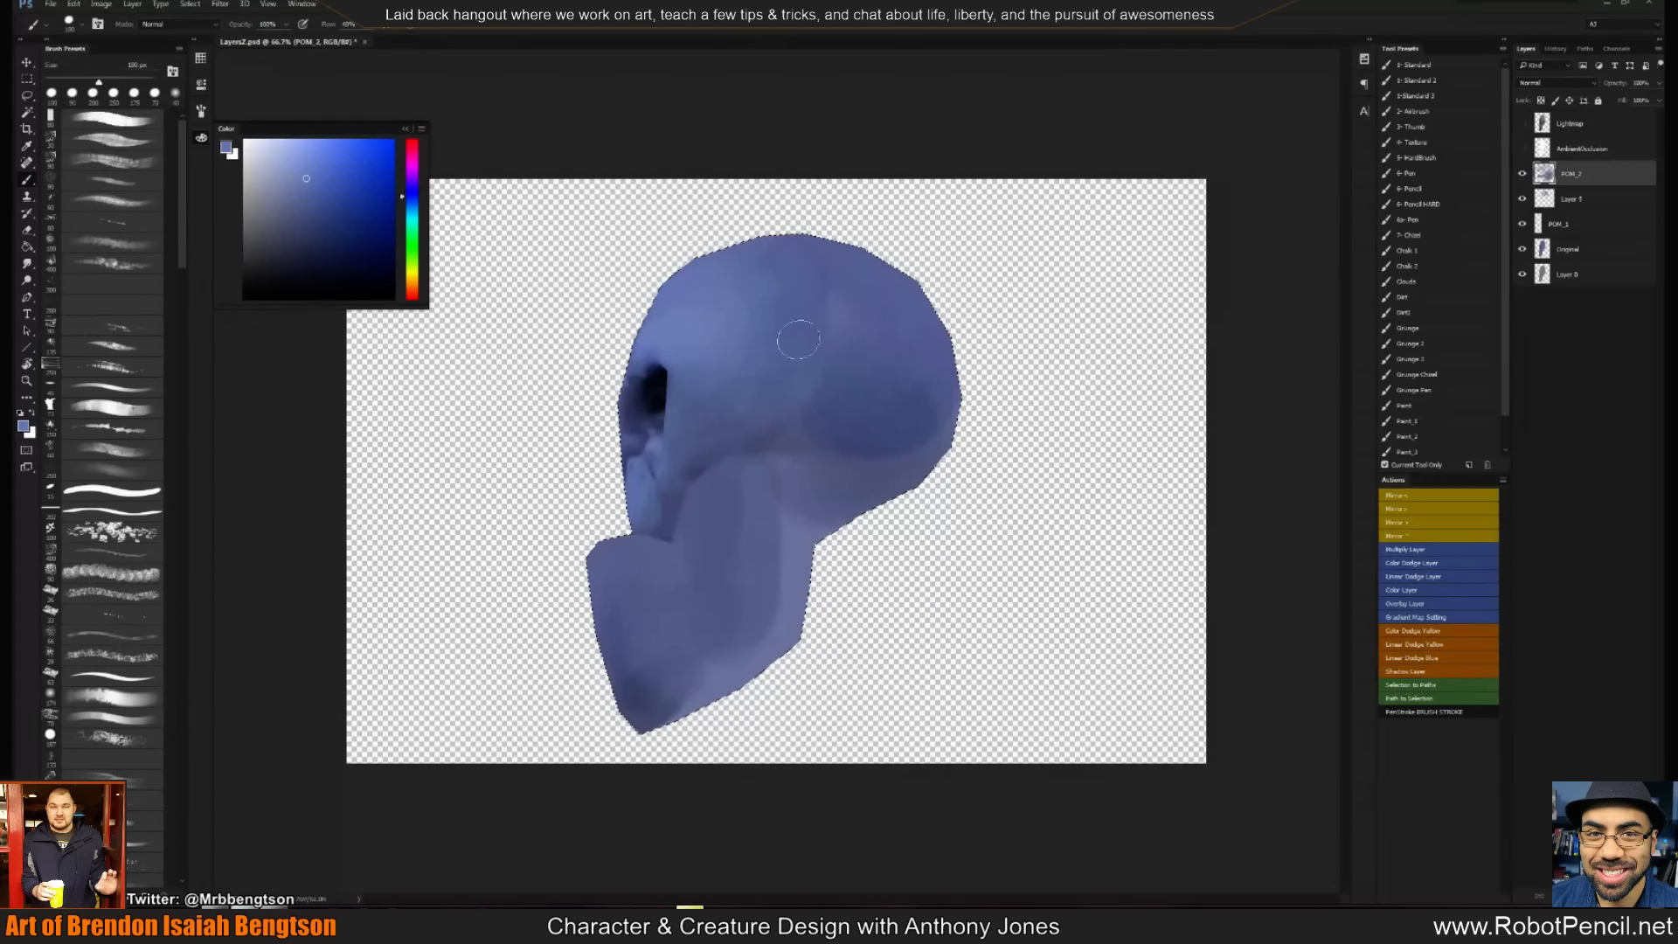
key("bracketright")
key("bracketright")
key("bracketright")
key("bracketright")
key("bracketright")
key("bracketright")
key("bracketright")
key("bracketleft")
key("bracketleft")
key("bracketleft")
key("bracketleft")
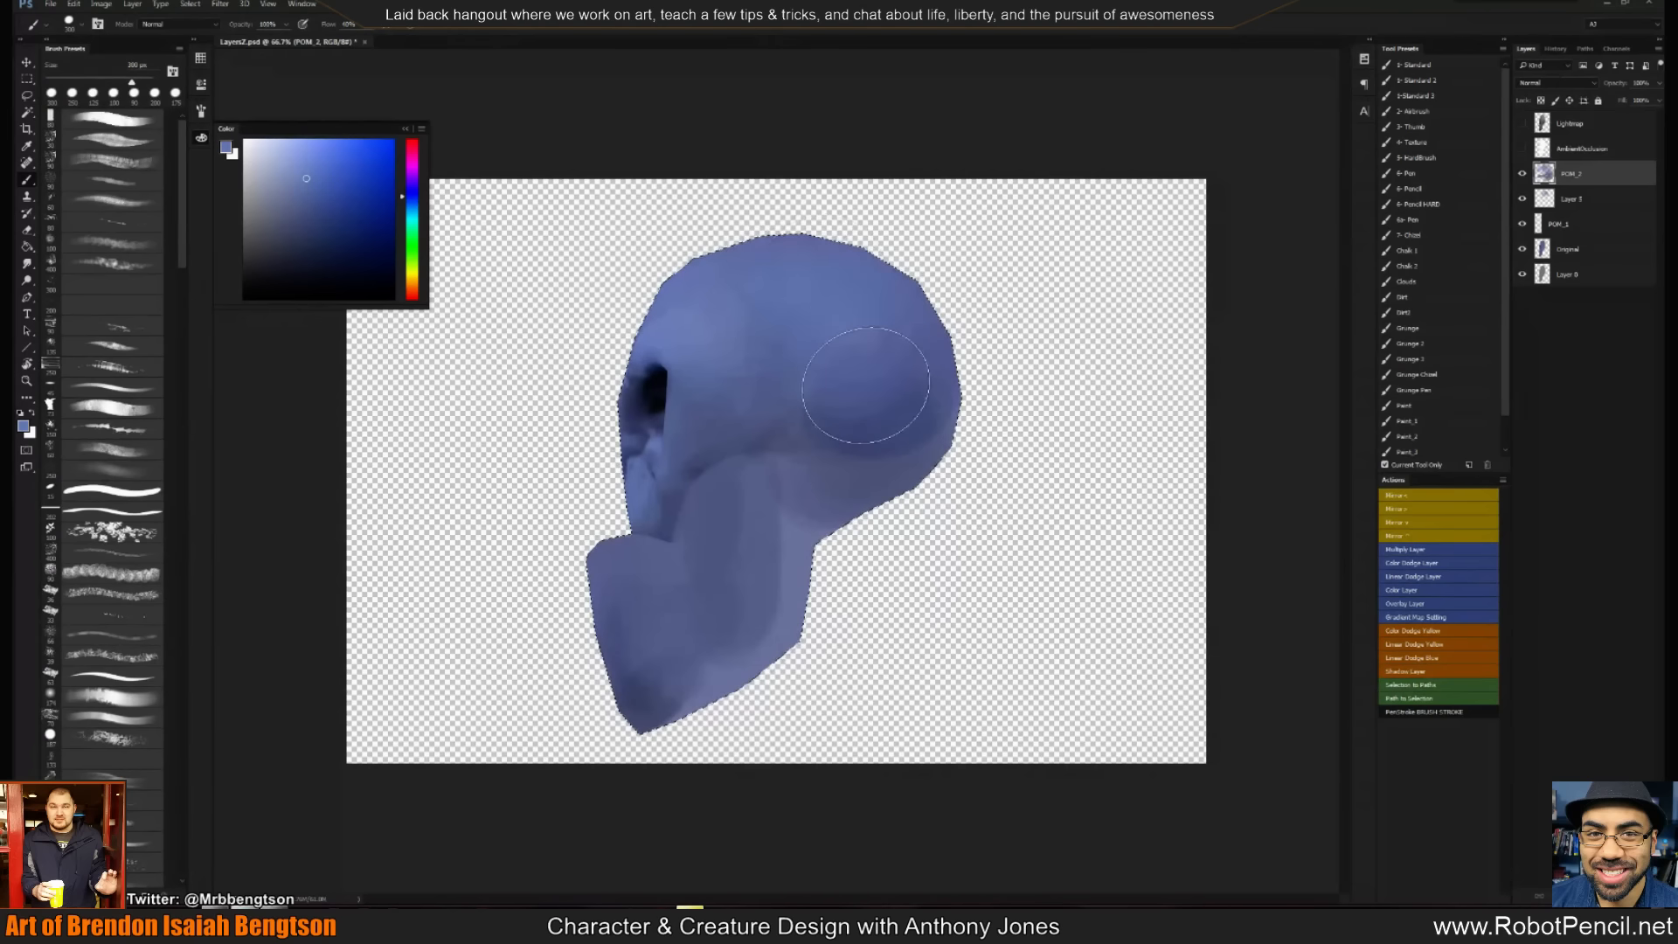
Brighten the upper jaw, from the hinge to the front edge, with light blue strokes from a smaller brush
key("bracketleft")
key("bracketleft")
key("bracketleft")
key("bracketleft")
key("bracketleft")
key("bracketleft")
left_click_drag(718, 472, 690, 577)
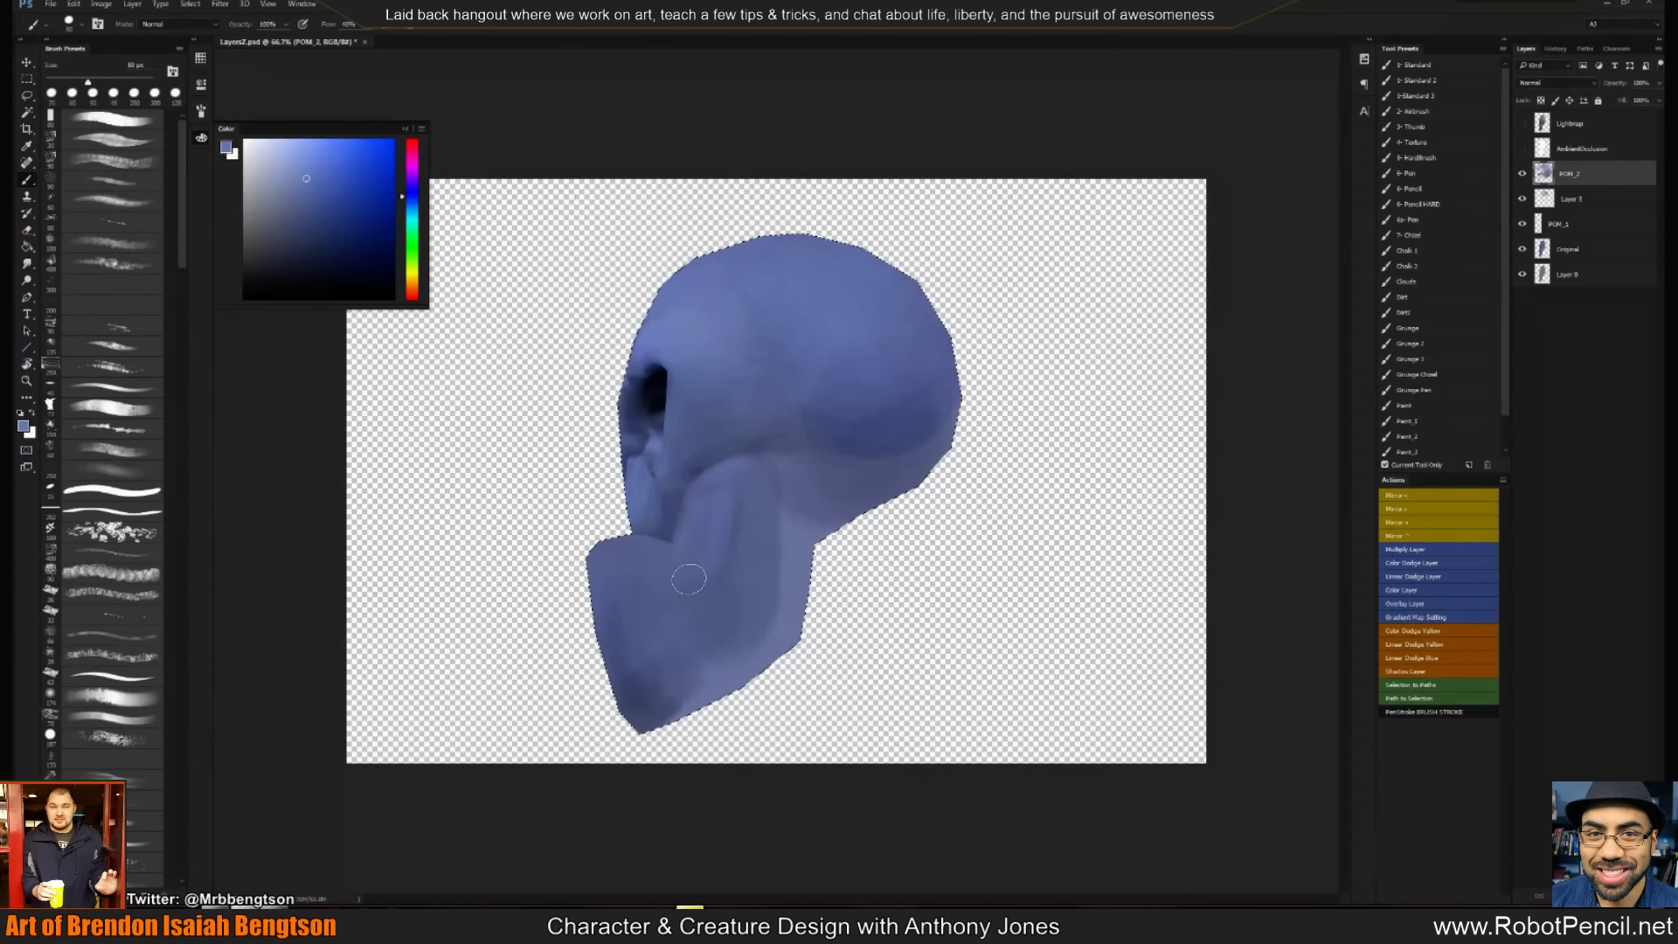
key("bracketright")
key("bracketright")
key("bracketright")
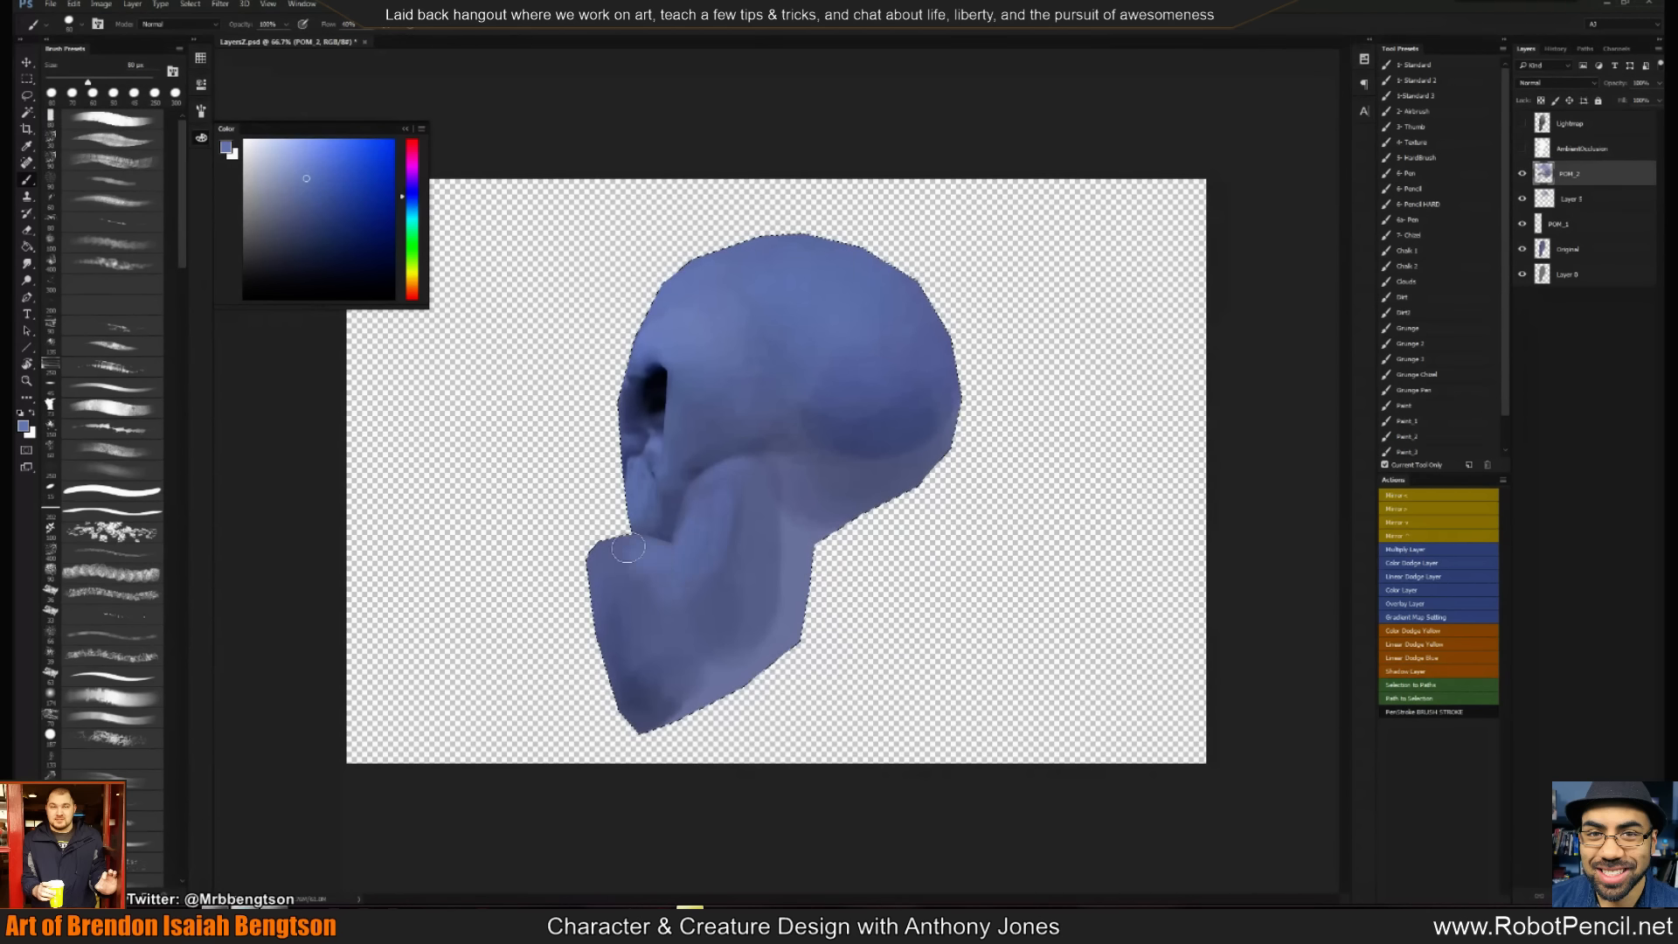
mouse_move(745, 510)
left_mouse_down()
mouse_move(722, 549)
mouse_move(713, 511)
left_mouse_up()
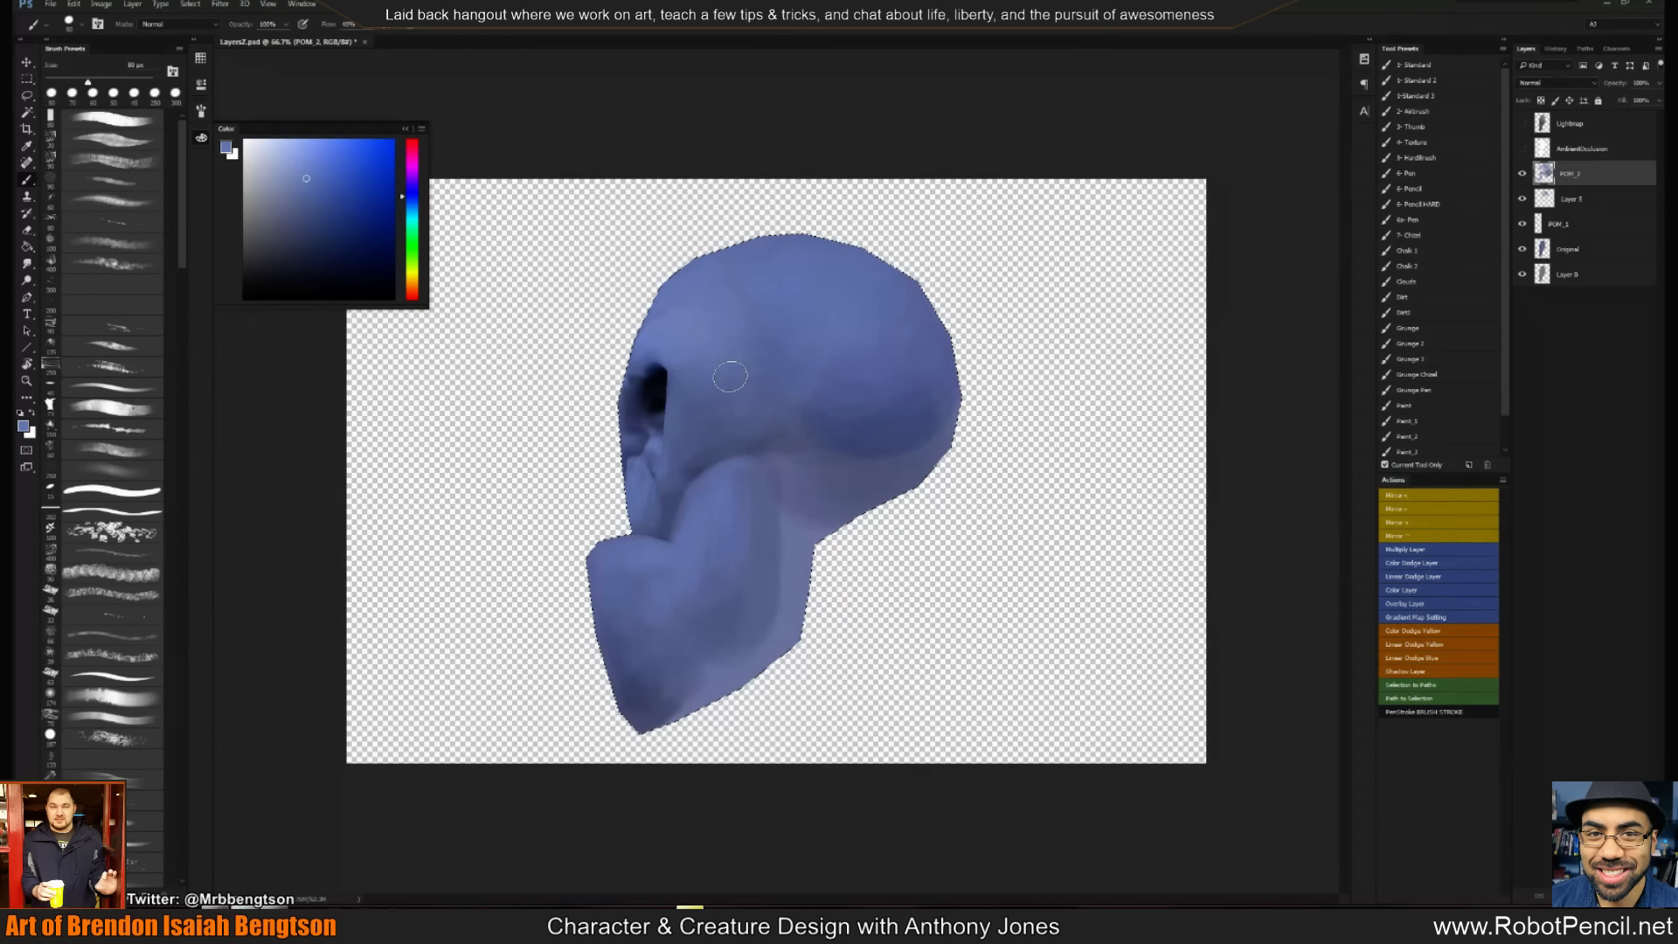
Refine the forehead and the area around the mouth with a small brush in light blue sampled above the eye
left_click(678, 326, "alt")
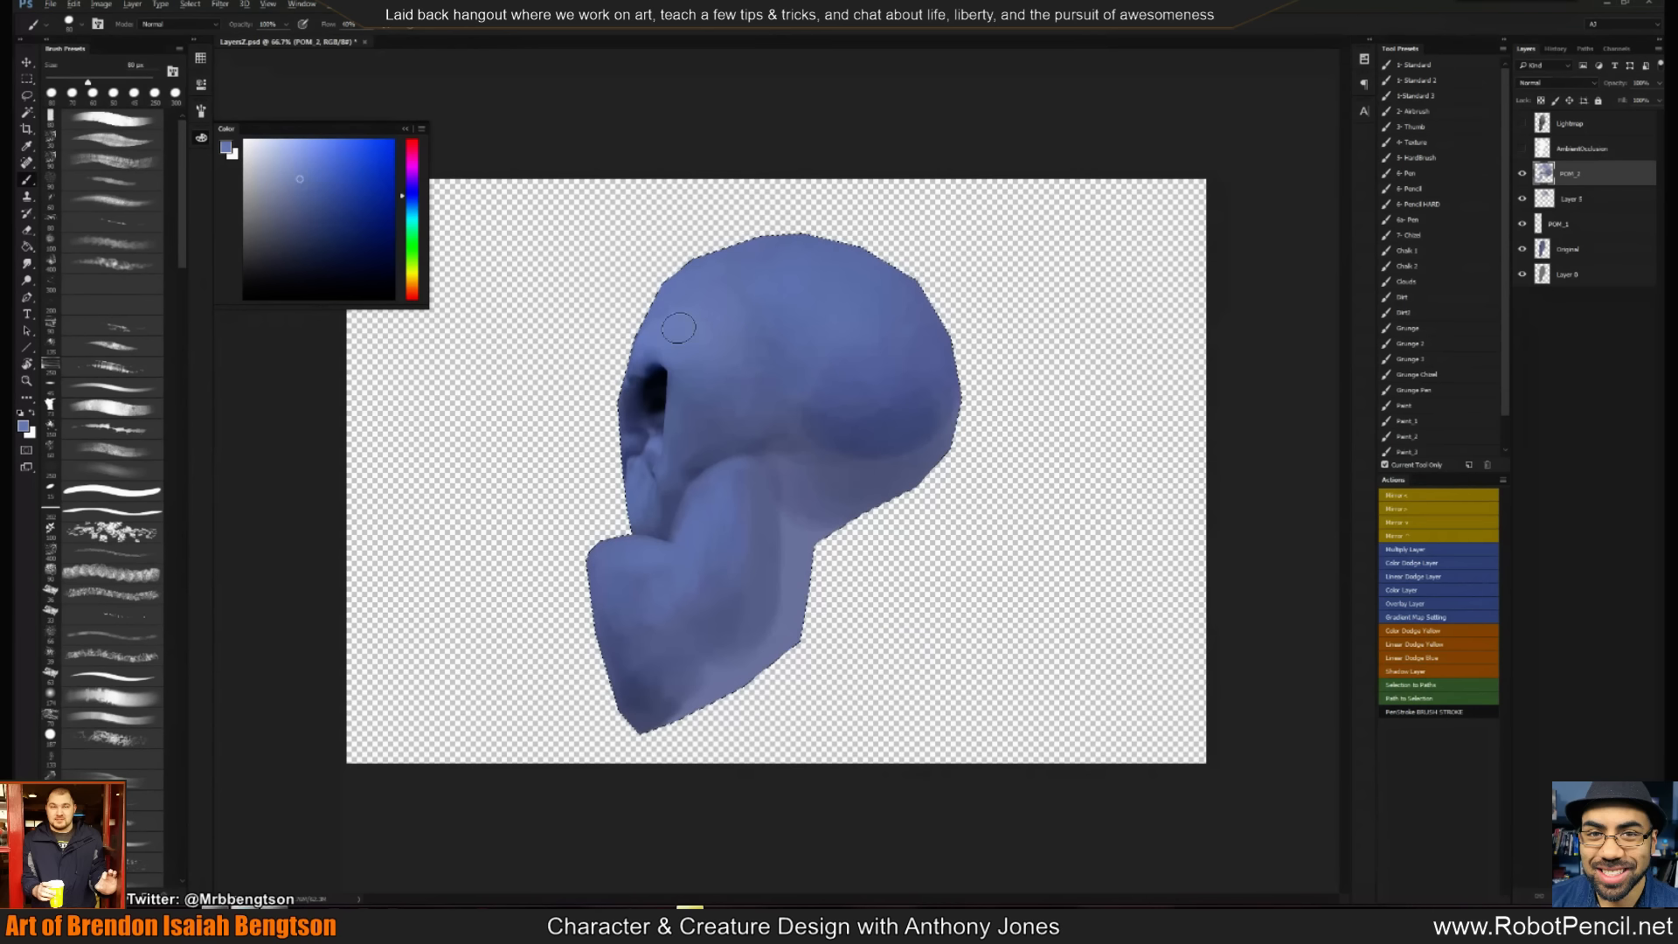
key("[")
key("[")
key("[")
key("[")
key("[")
key("[")
key("[")
key("[")
key("]")
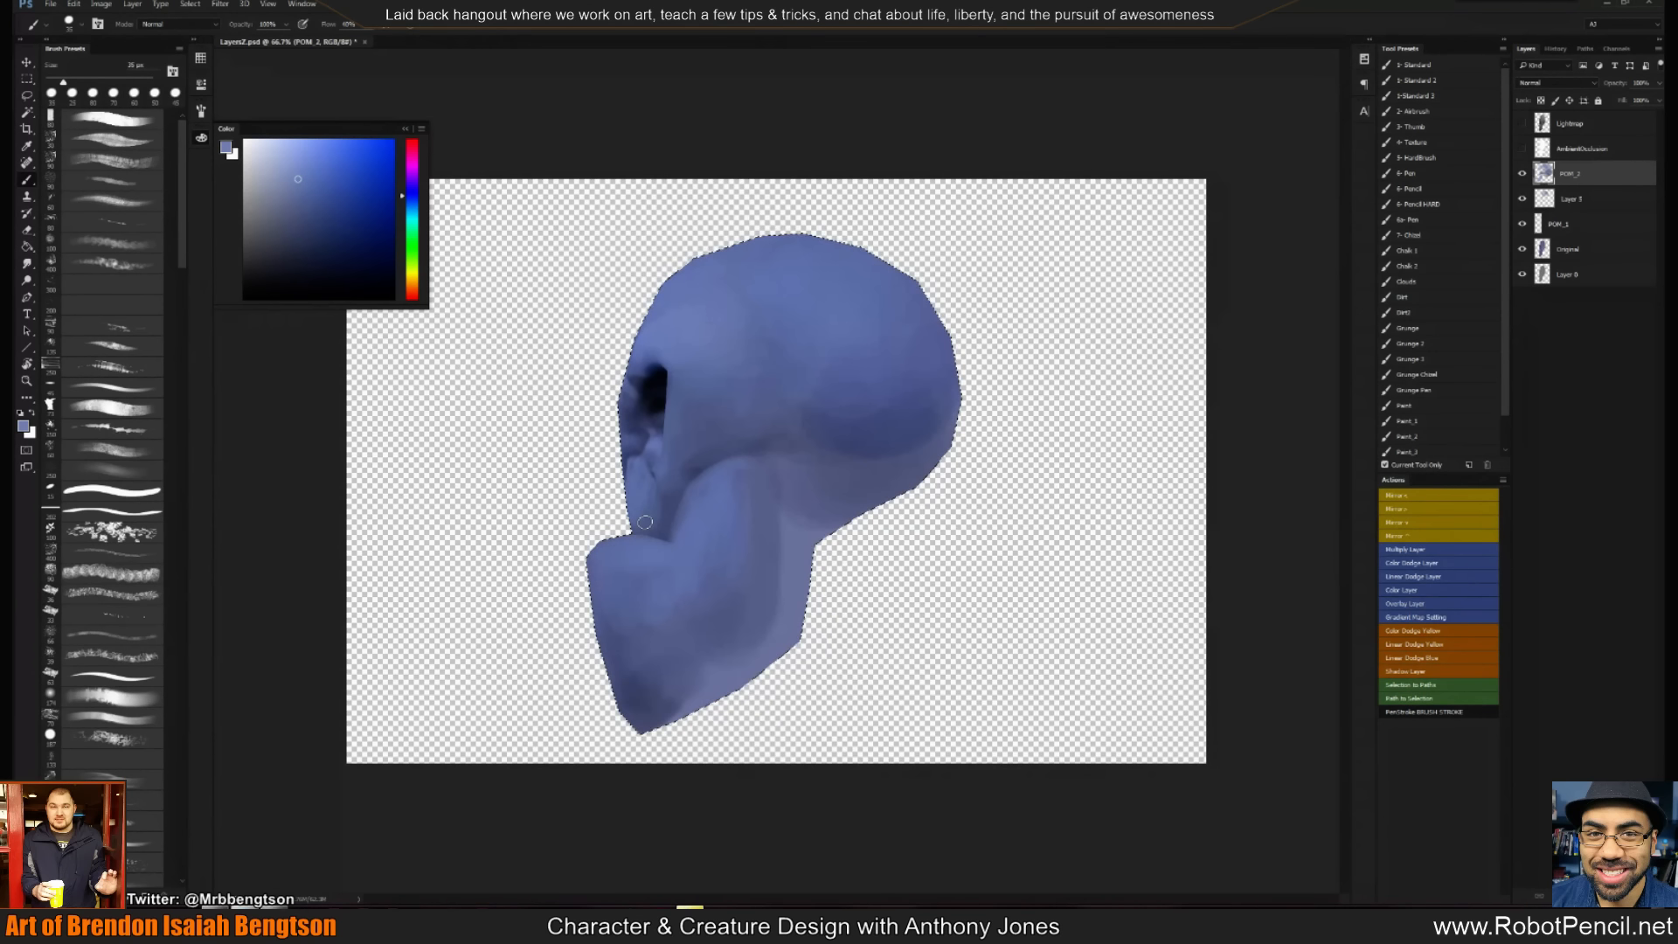
Smooth the jaw's shading down to its lower edge with blues sampled from the jaw
left_click(745, 489, "alt")
left_click(759, 556, "alt")
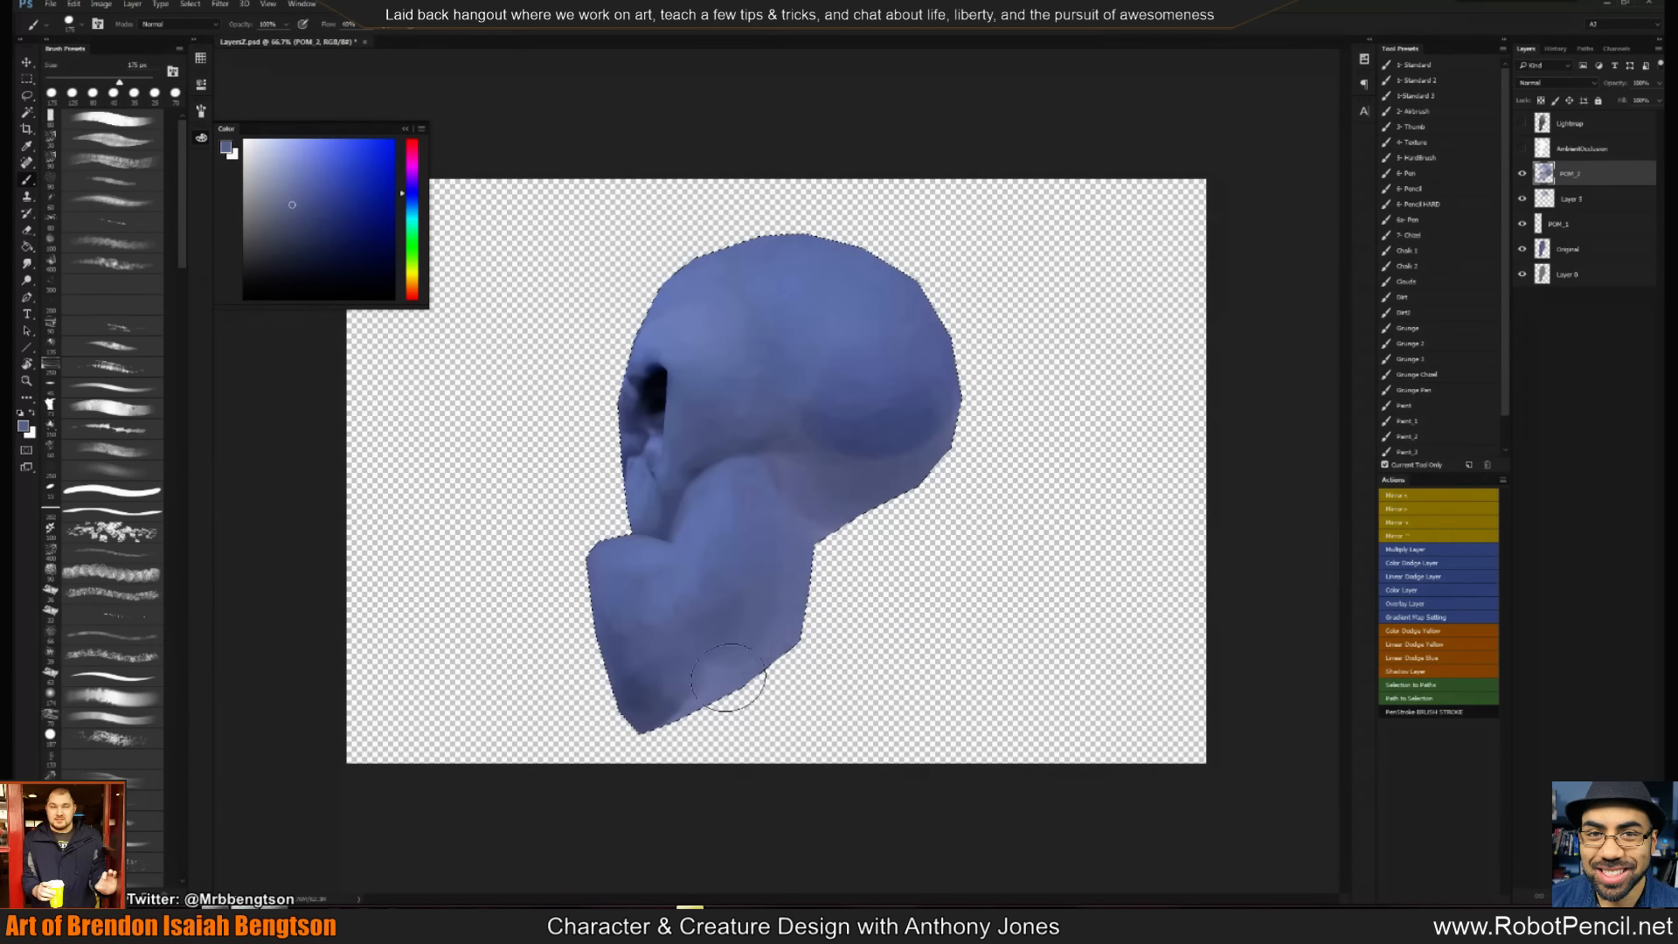
left_click_drag(729, 677, 668, 697)
left_click(699, 682, "alt")
left_click(668, 696, "alt")
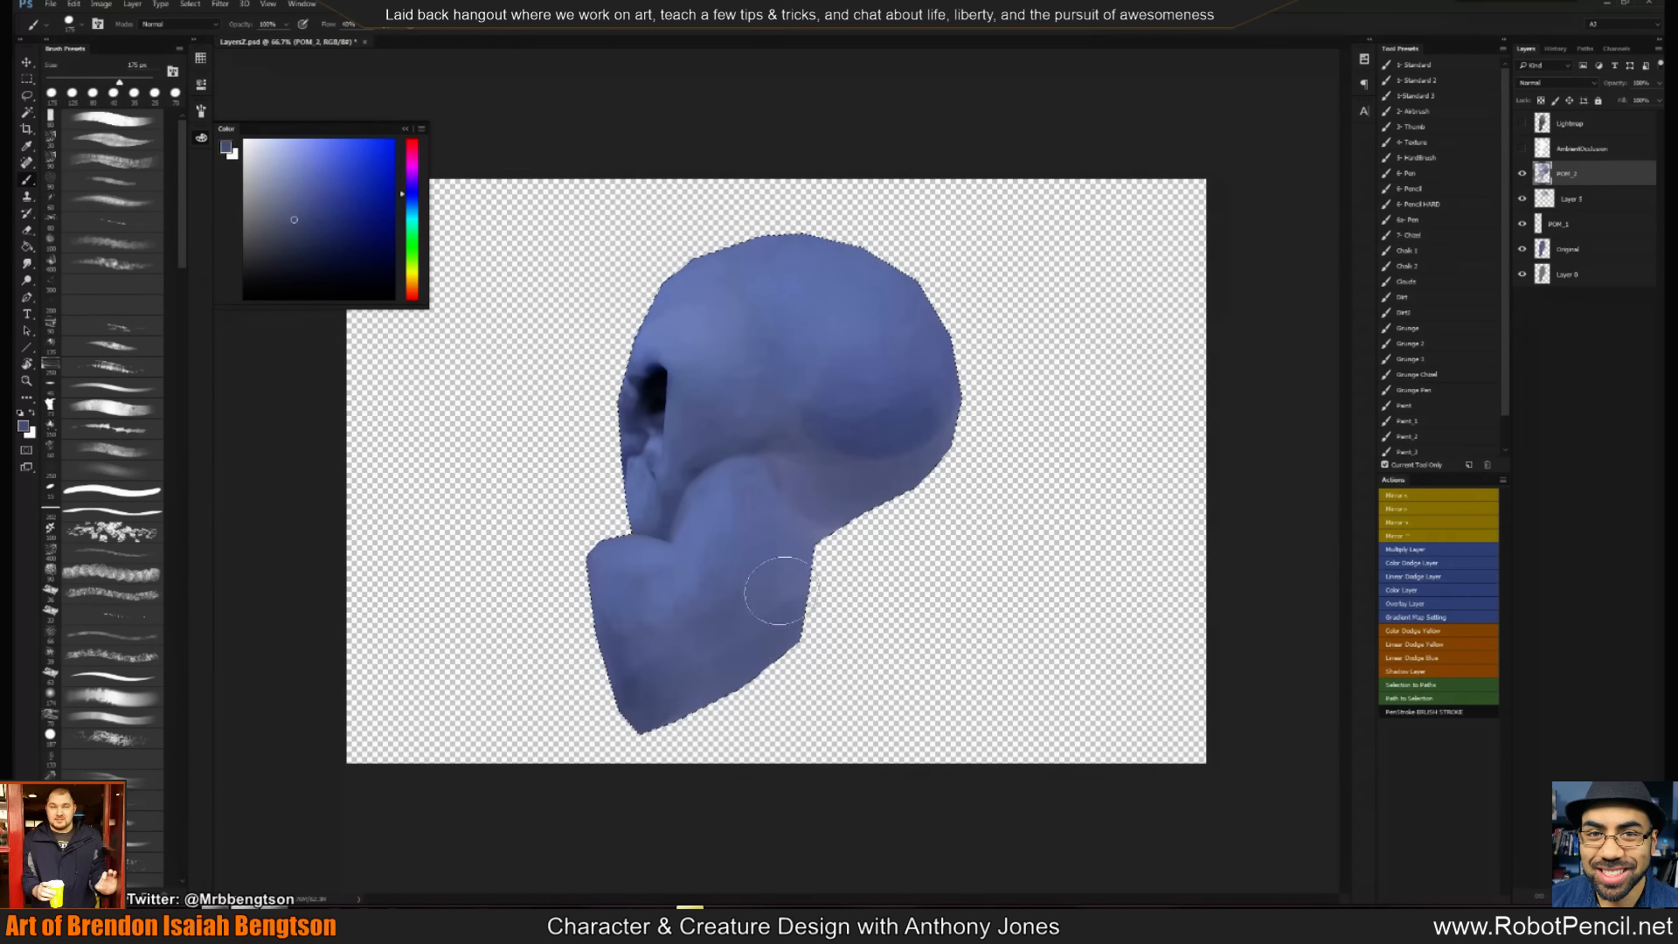
Shade the base of the skull behind the jaw with a sampled darker blue
mouse_move(827, 501)
left_mouse_down()
mouse_move(805, 476)
mouse_move(862, 465)
mouse_move(809, 393)
mouse_move(775, 420)
left_mouse_up()
left_click(831, 483, "alt")
key("bracketleft")
key("bracketleft")
key("bracketleft")
key("bracketleft")
key("bracketleft")
key("bracketleft")
key("bracketleft")
key("bracketleft")
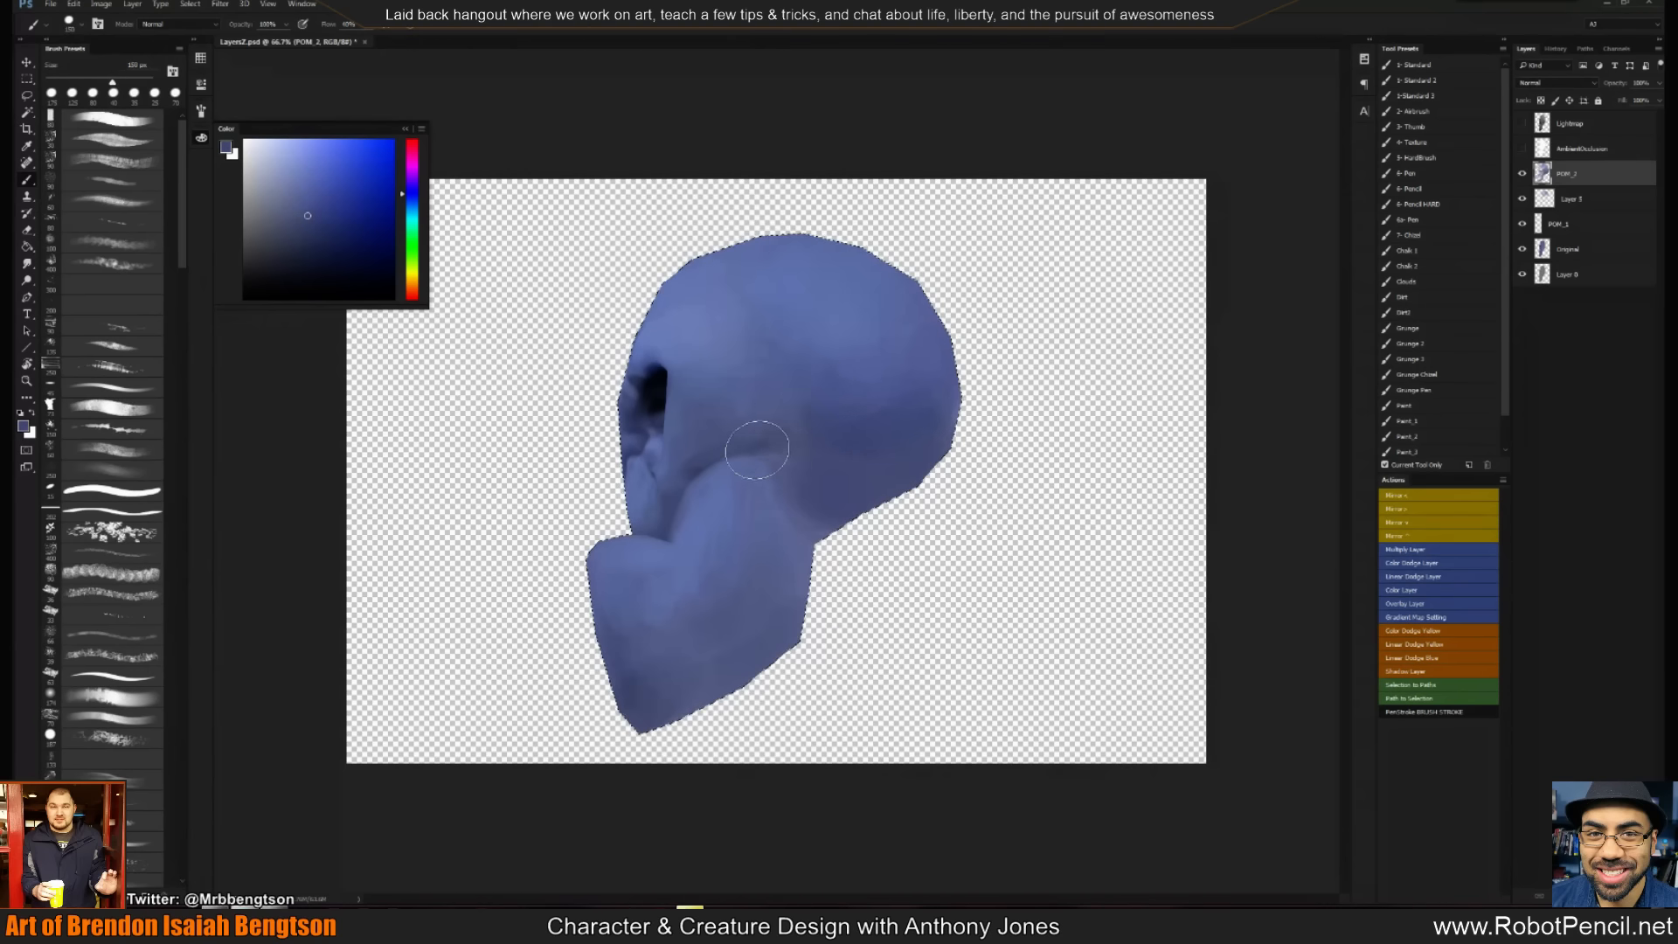
Paint a dark crease running from the end of the cheekbone up across the back of the skull
left_click(758, 444, "alt")
left_click(917, 345)
key("d")
mouse_move(757, 448)
left_mouse_down()
mouse_move(872, 391)
mouse_move(826, 414)
left_mouse_up()
left_click(779, 438, "alt")
left_click(784, 403, "alt")
left_click(795, 418, "alt")
key("bracketleft")
left_click_drag(915, 356, 782, 458)
Paint lighter blue forms beneath the crease at the back of the skull
left_click(761, 460, "alt")
key("bracketleft")
key("bracketright")
key("bracketright")
left_click(813, 365, "alt")
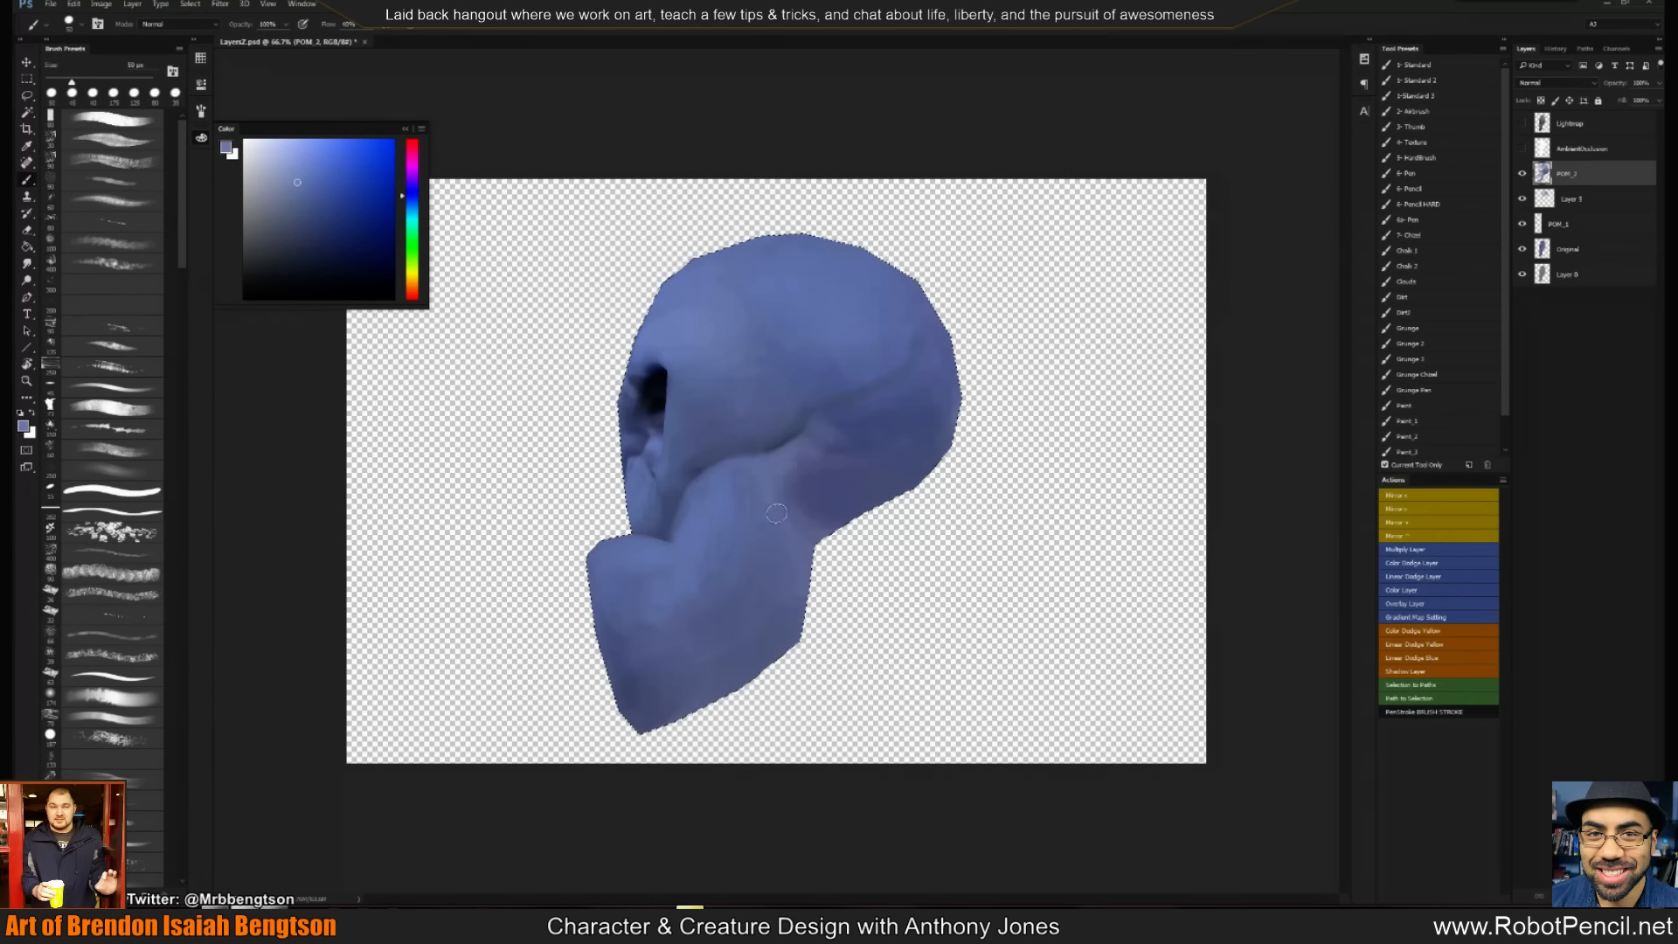
mouse_move(887, 419)
left_mouse_down()
mouse_move(846, 421)
mouse_move(912, 374)
left_mouse_up()
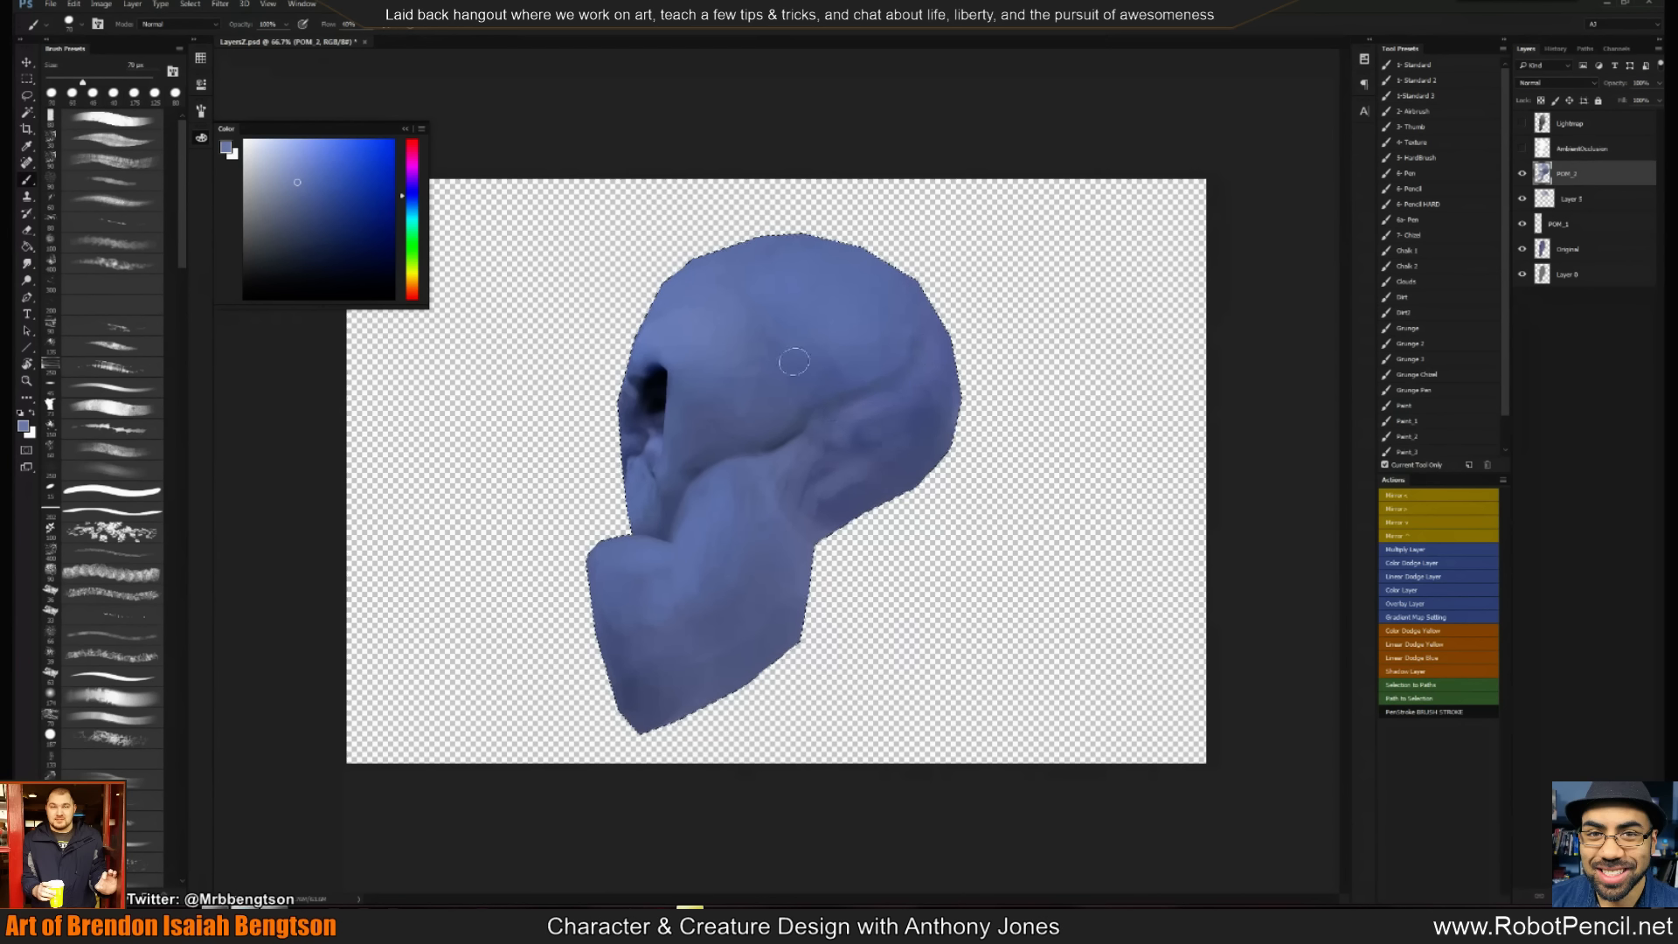
Paint a fine dark crease rising from behind the cheekbone into the side of the skull
left_click(795, 429, "alt")
key("bracketleft")
key("bracketleft")
key("bracketleft")
key("bracketleft")
key("bracketleft")
key("bracketleft")
key("bracketleft")
key("bracketleft")
left_click_drag(803, 401, 818, 363)
Shape a curled fold across the upper side of the skull with sampled and more saturated blues
left_click(800, 331, "alt")
left_click(822, 351, "alt")
key("bracketright")
mouse_move(811, 348)
left_mouse_down()
mouse_move(853, 339)
mouse_move(813, 335)
mouse_move(787, 356)
left_mouse_up()
left_click(281, 185)
left_click_drag(318, 202, 342, 162)
left_click_drag(791, 347, 857, 336)
left_click(761, 361, "alt")
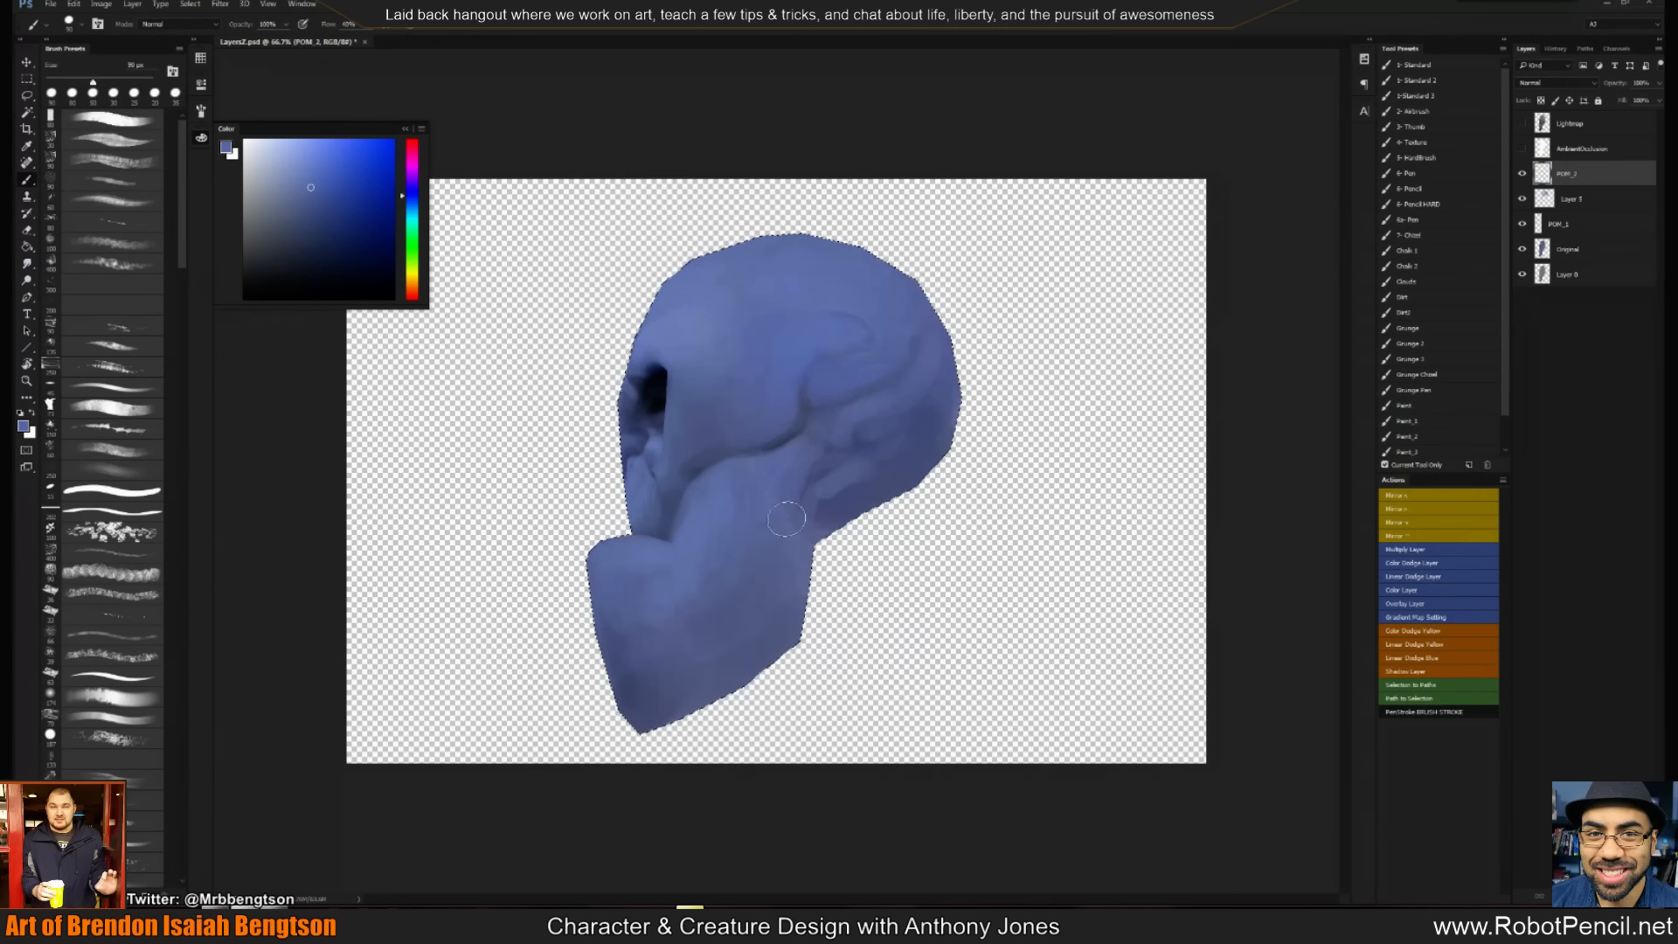
Blend the folds at the skull's lower back into the neck with sampled mid blues
left_click_drag(787, 519, 818, 497)
left_click(850, 470, "alt")
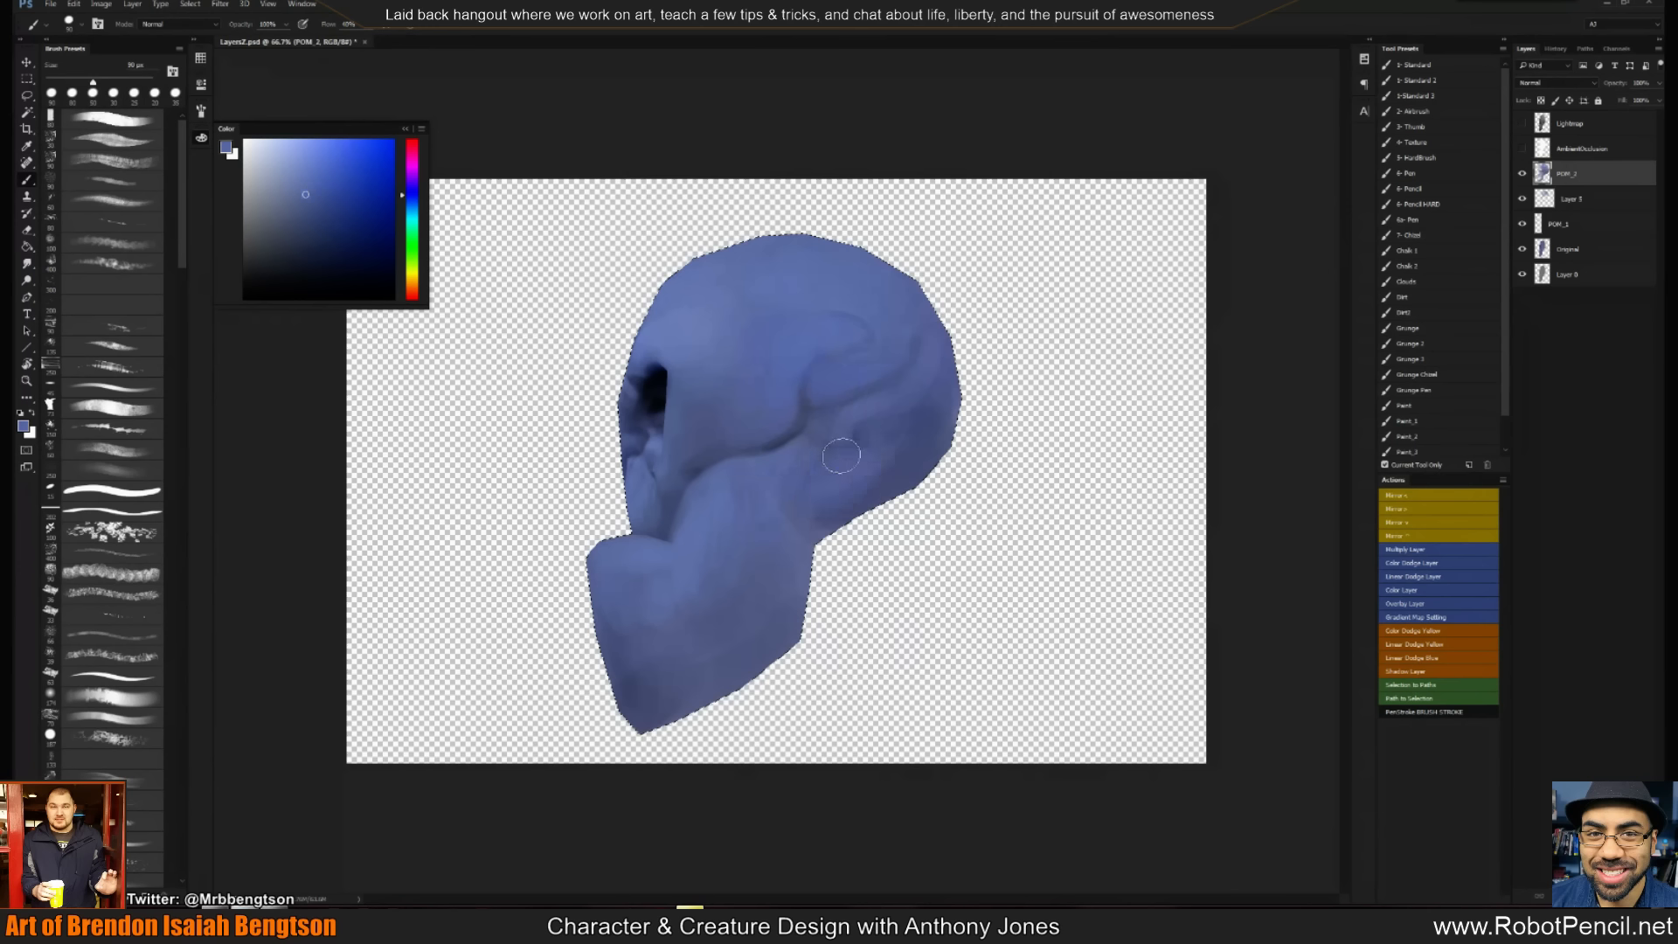
left_click(885, 441, "alt")
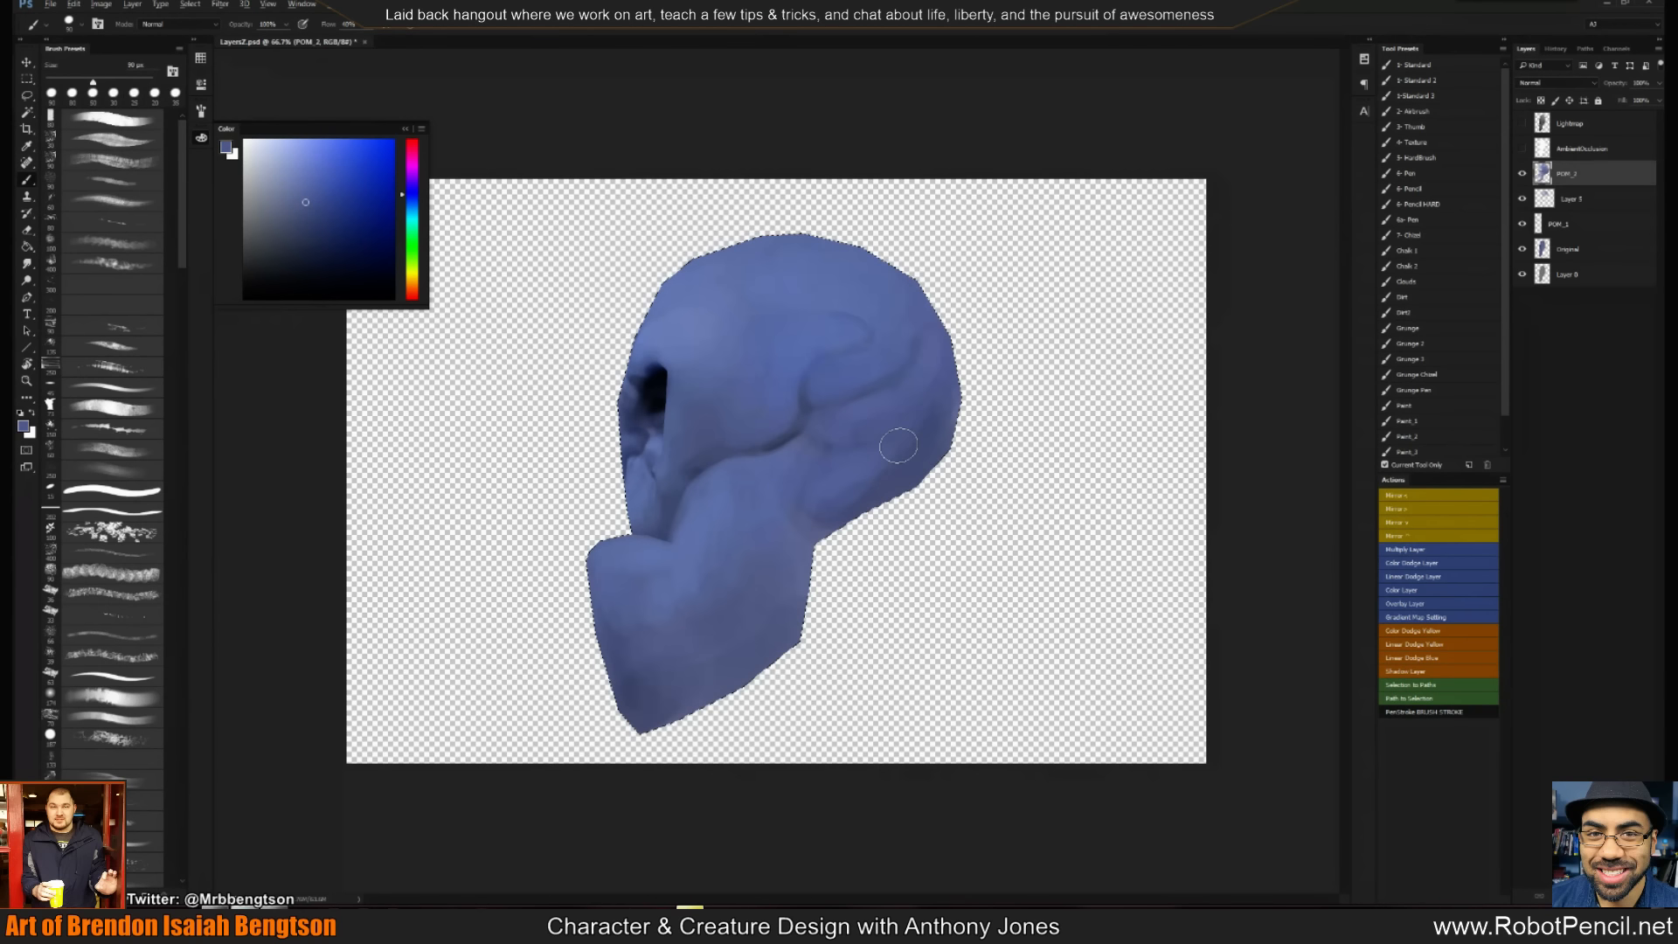
left_click_drag(899, 443, 888, 461)
left_click_drag(816, 511, 802, 521)
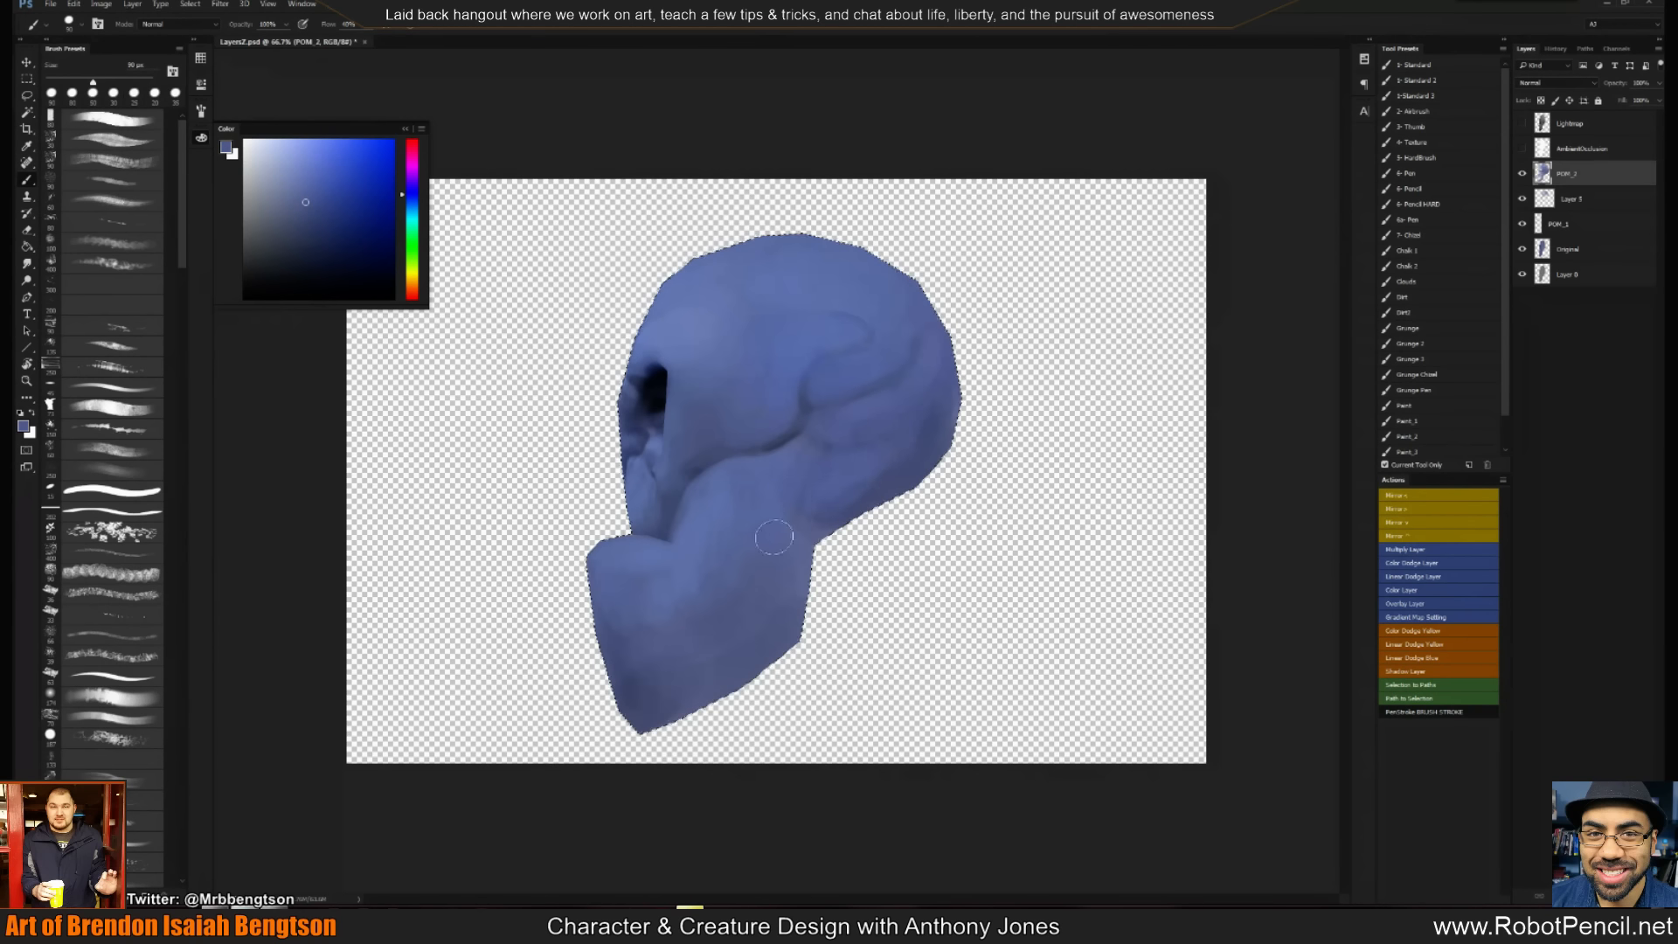
Add small dark and mid-blue wrinkles along the cheekbone with a fine brush and sampled colours
left_click(749, 446, "alt")
key("bracketleft")
key("bracketleft")
key("bracketleft")
key("bracketleft")
key("bracketleft")
key("bracketleft")
left_click(778, 441, "alt")
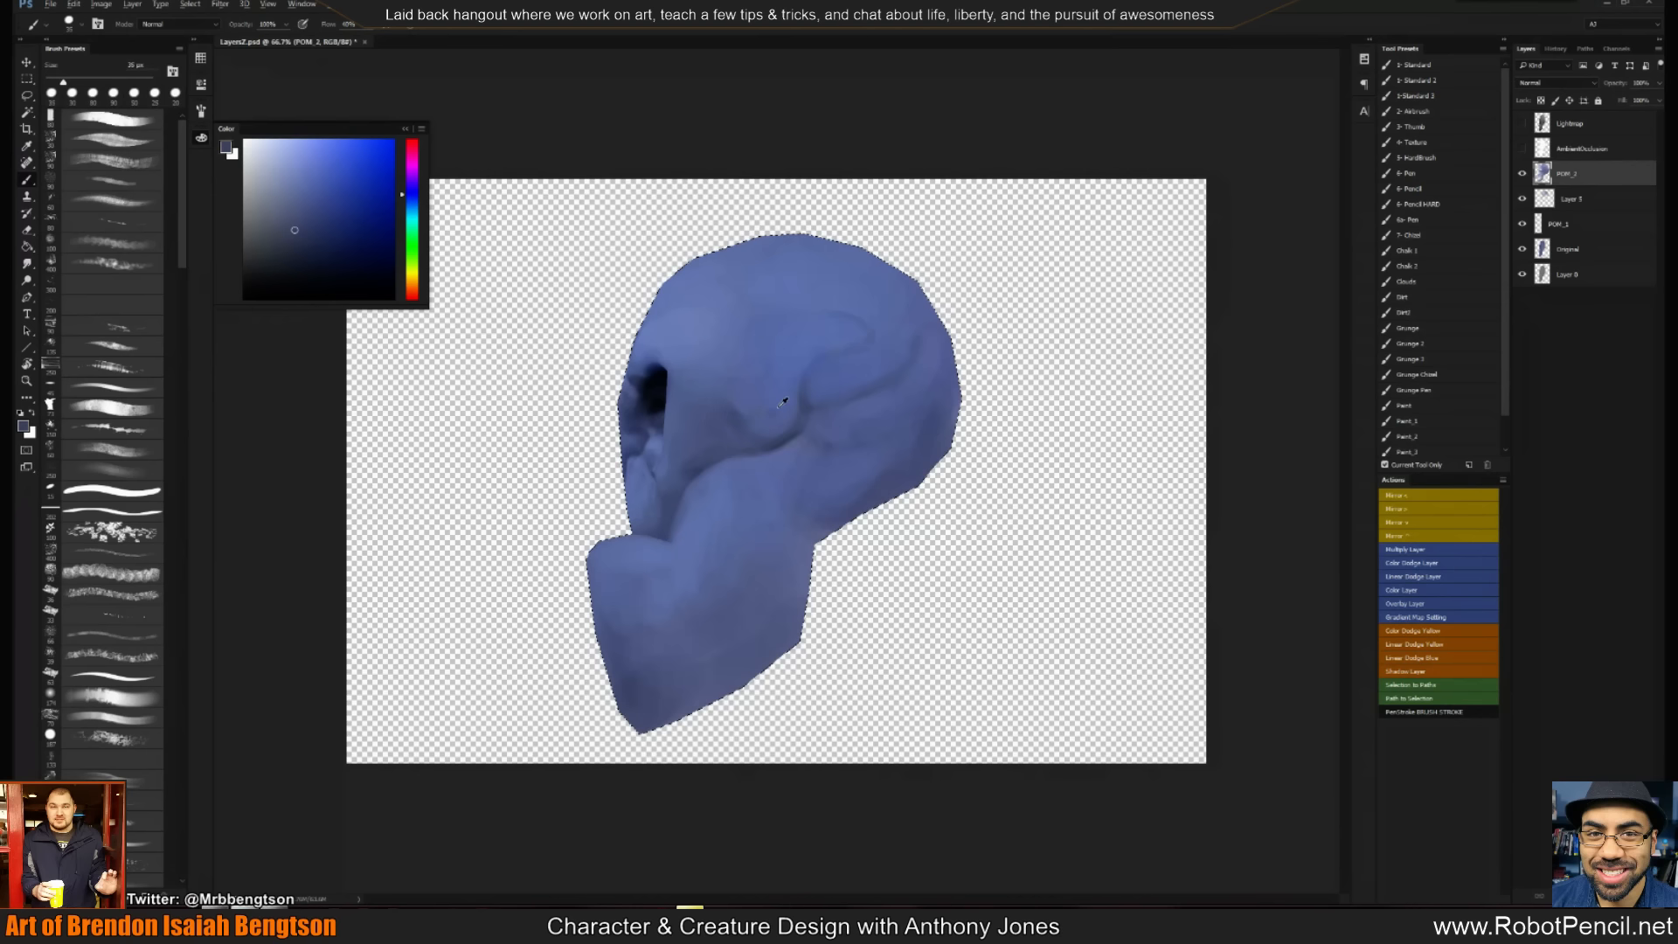
left_click(725, 418, "alt")
key("bracketright")
key("bracketright")
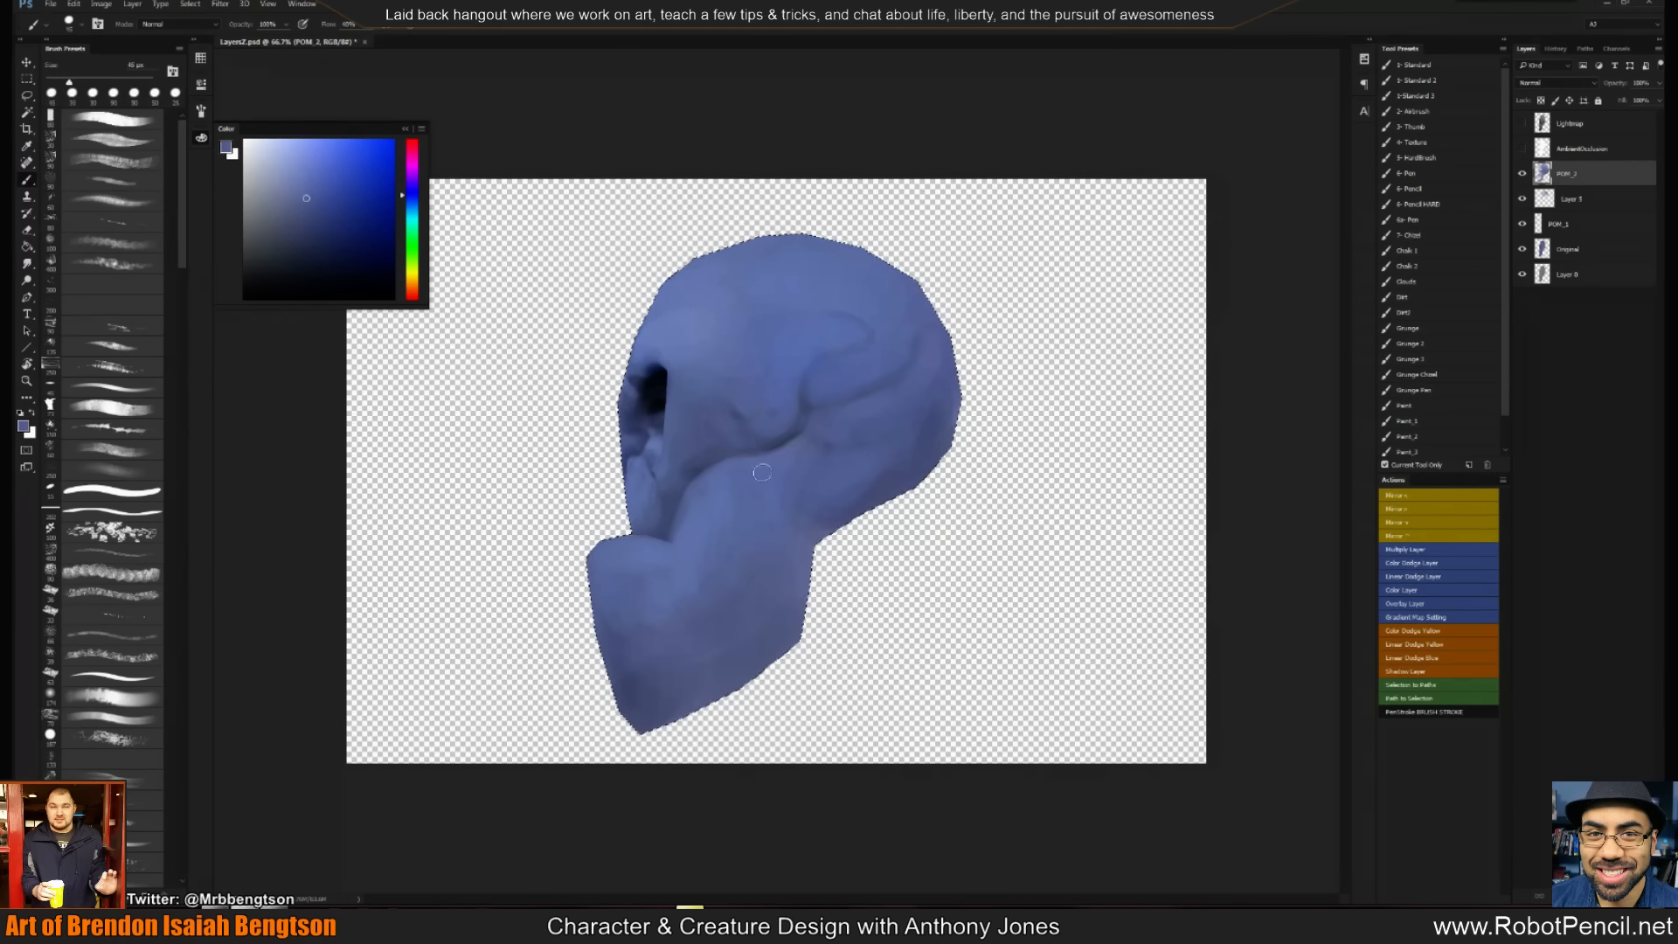
left_click(746, 408, "alt")
key("bracketleft")
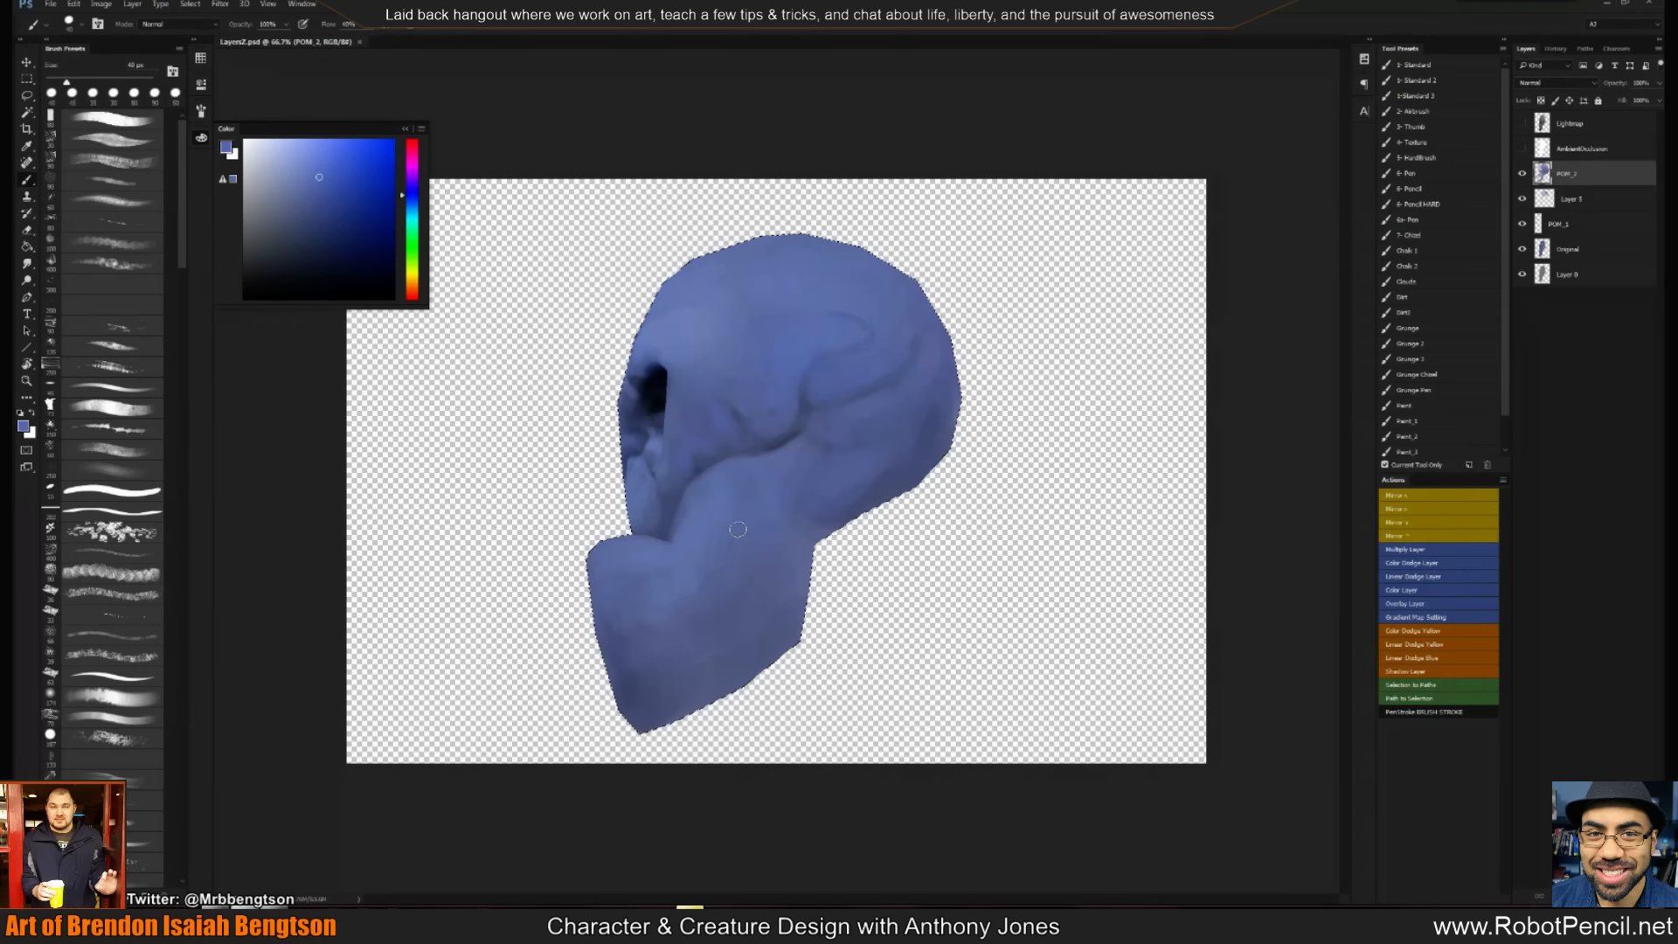
Soften the forehead and temple with light and mid blues sampled from the forehead
left_click(697, 326, "alt")
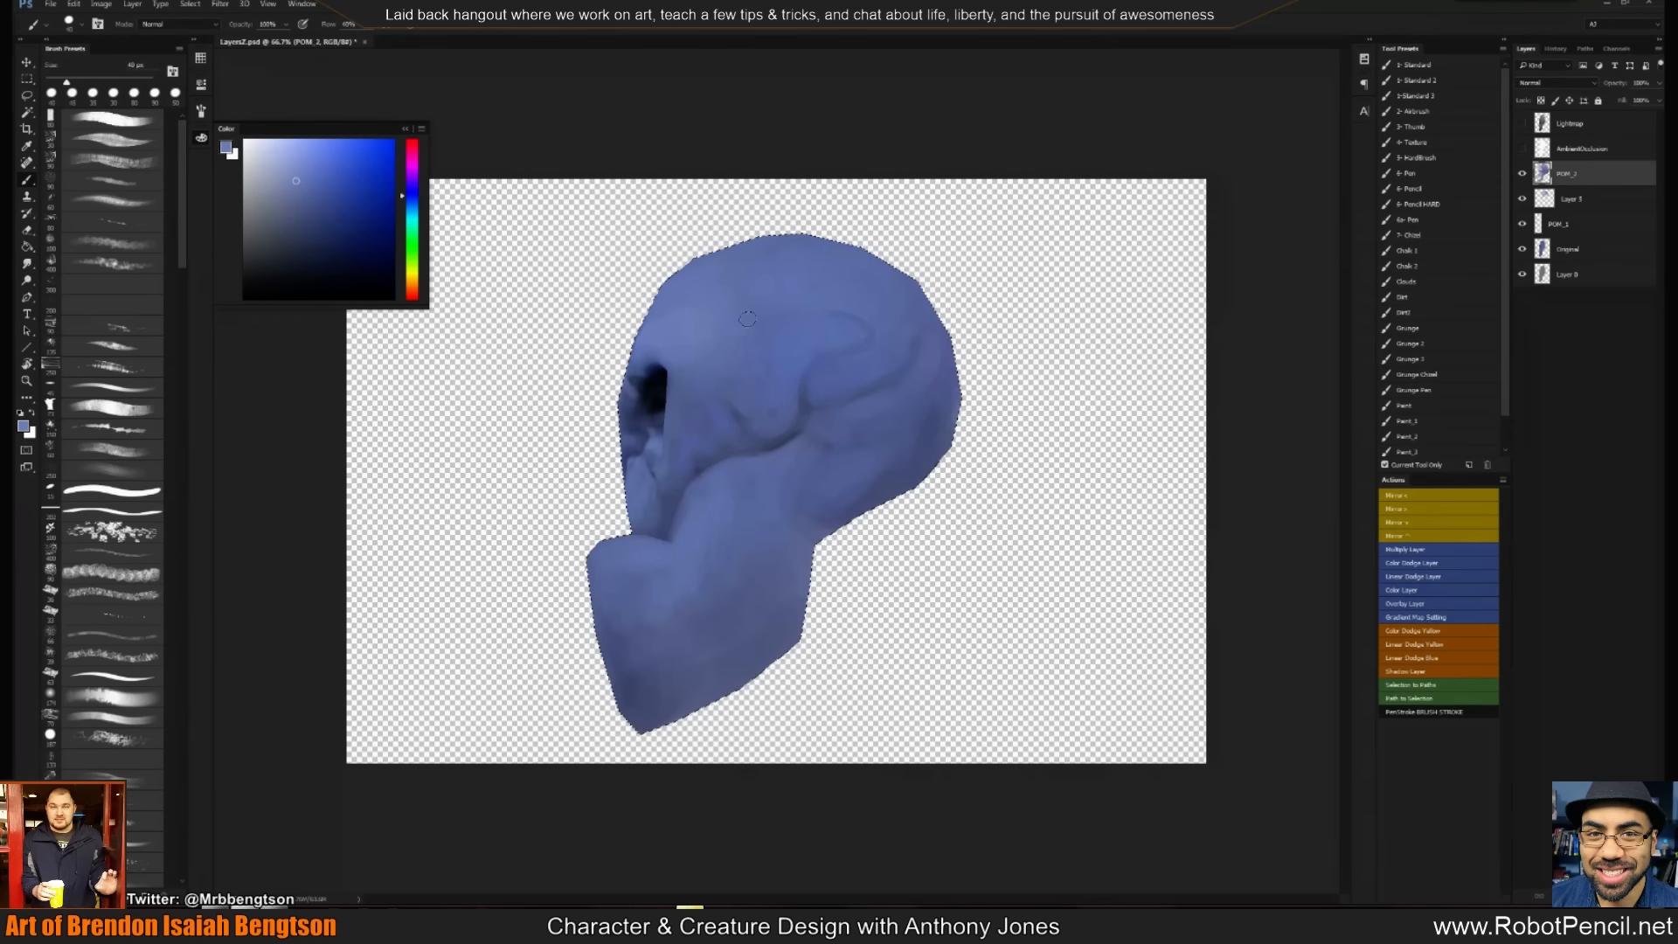
key("bracketright")
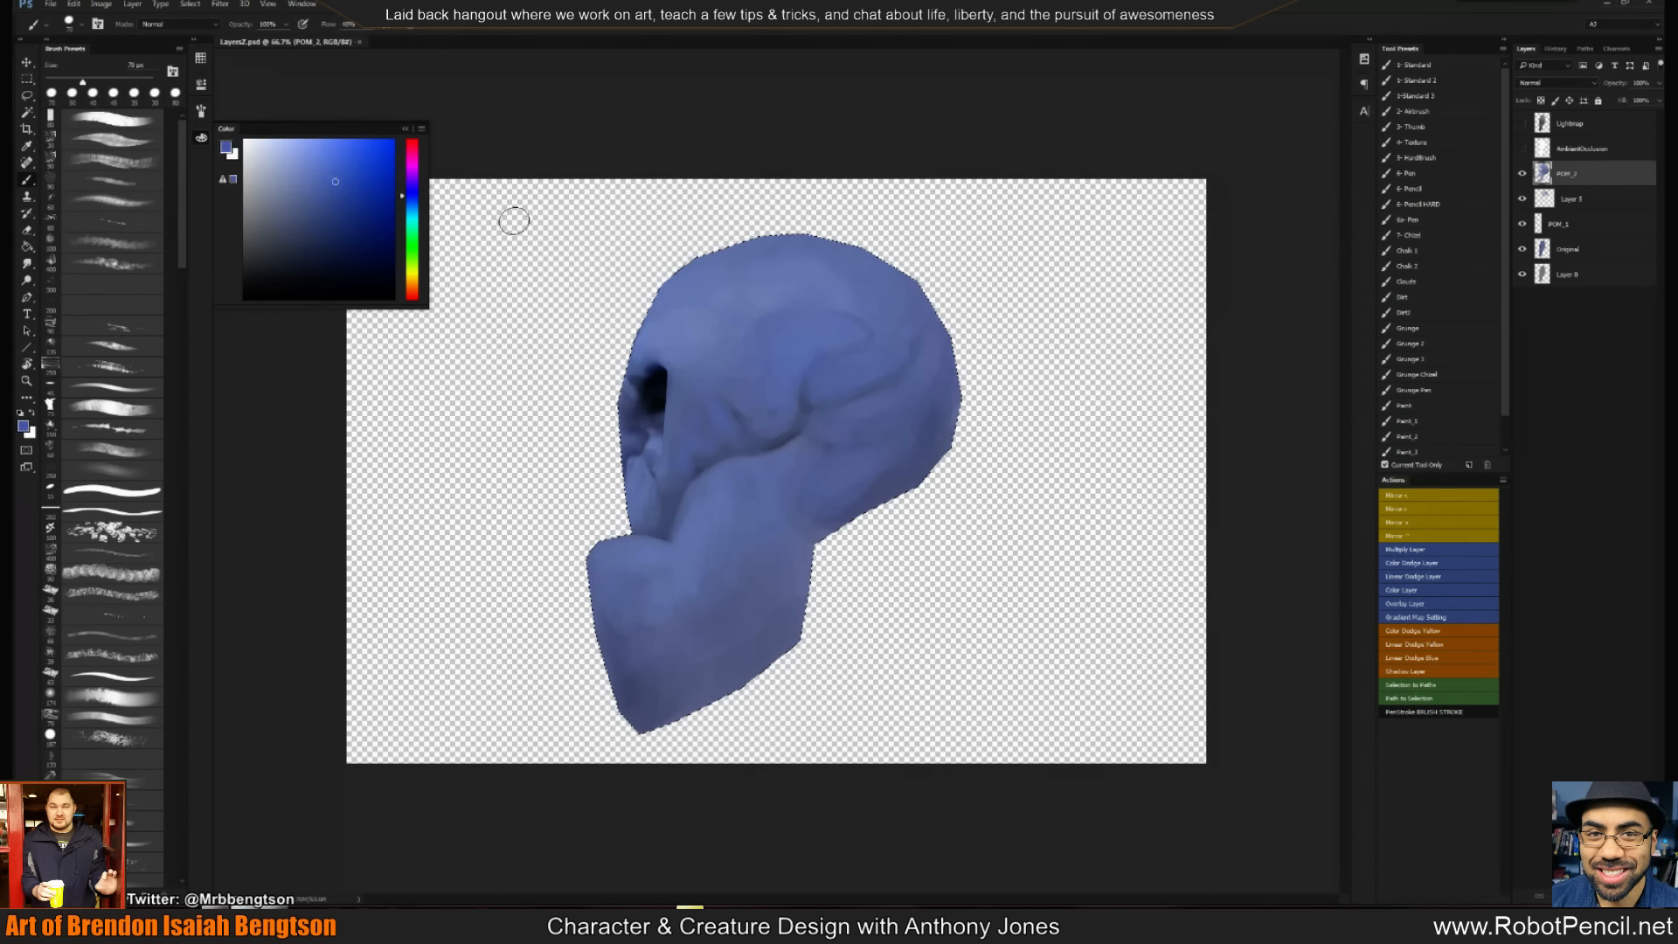
left_click(736, 273, "alt")
left_click(712, 295, "alt")
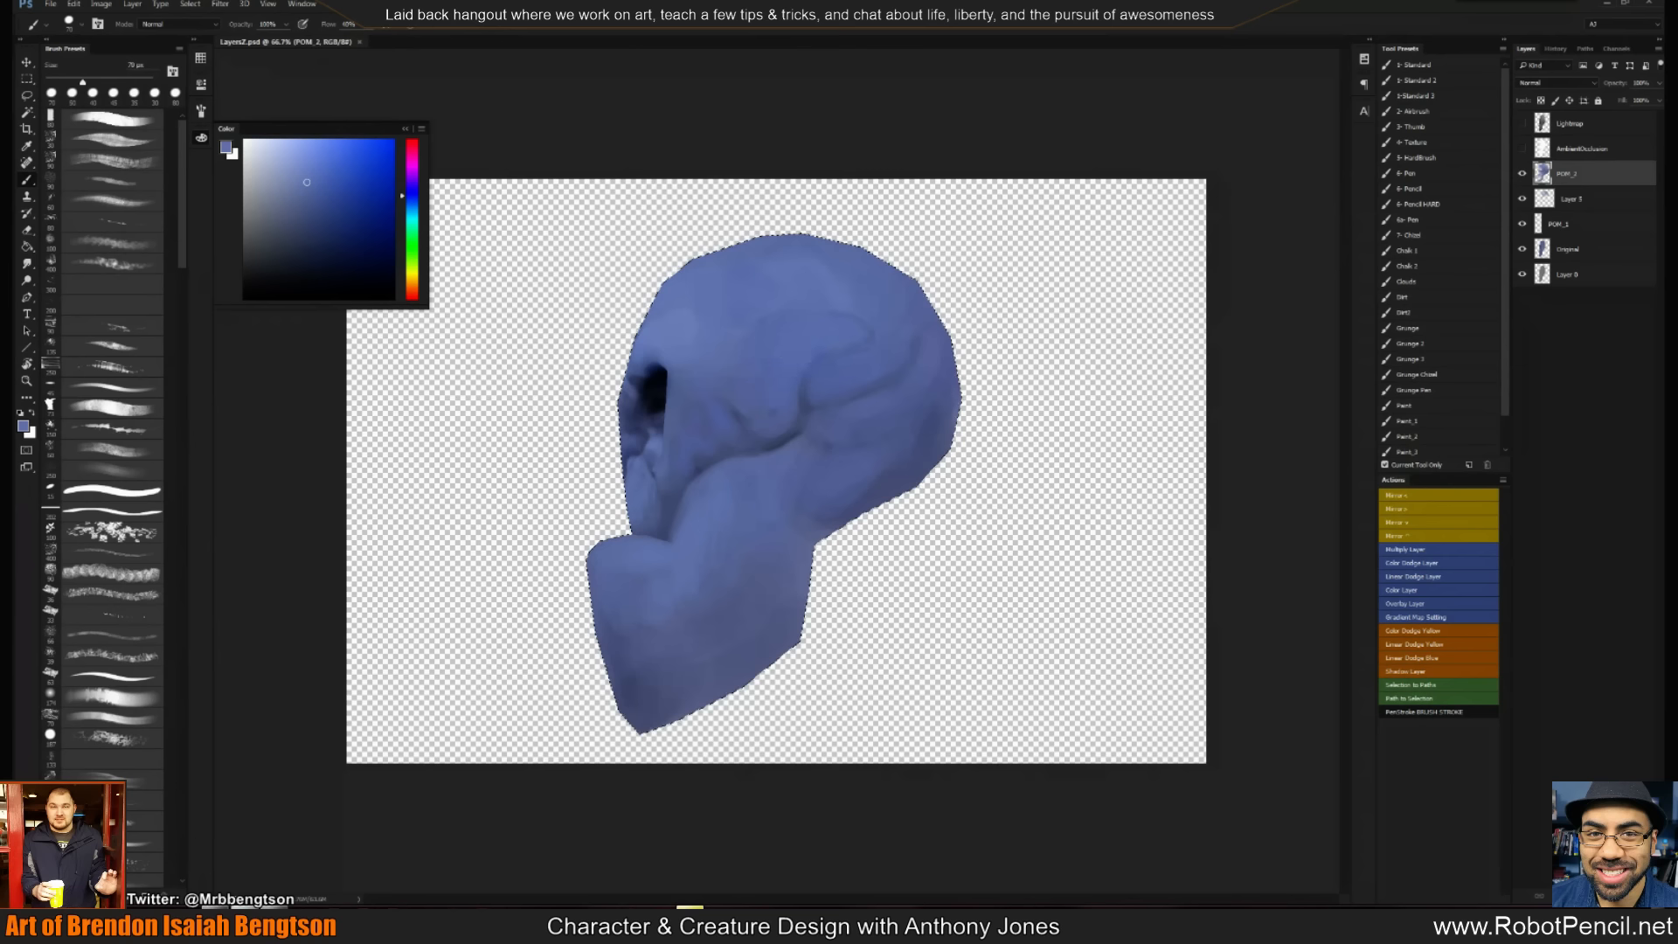
Switch to 3D-Coat and save the project as Face_Demo2
left_click(276, 907)
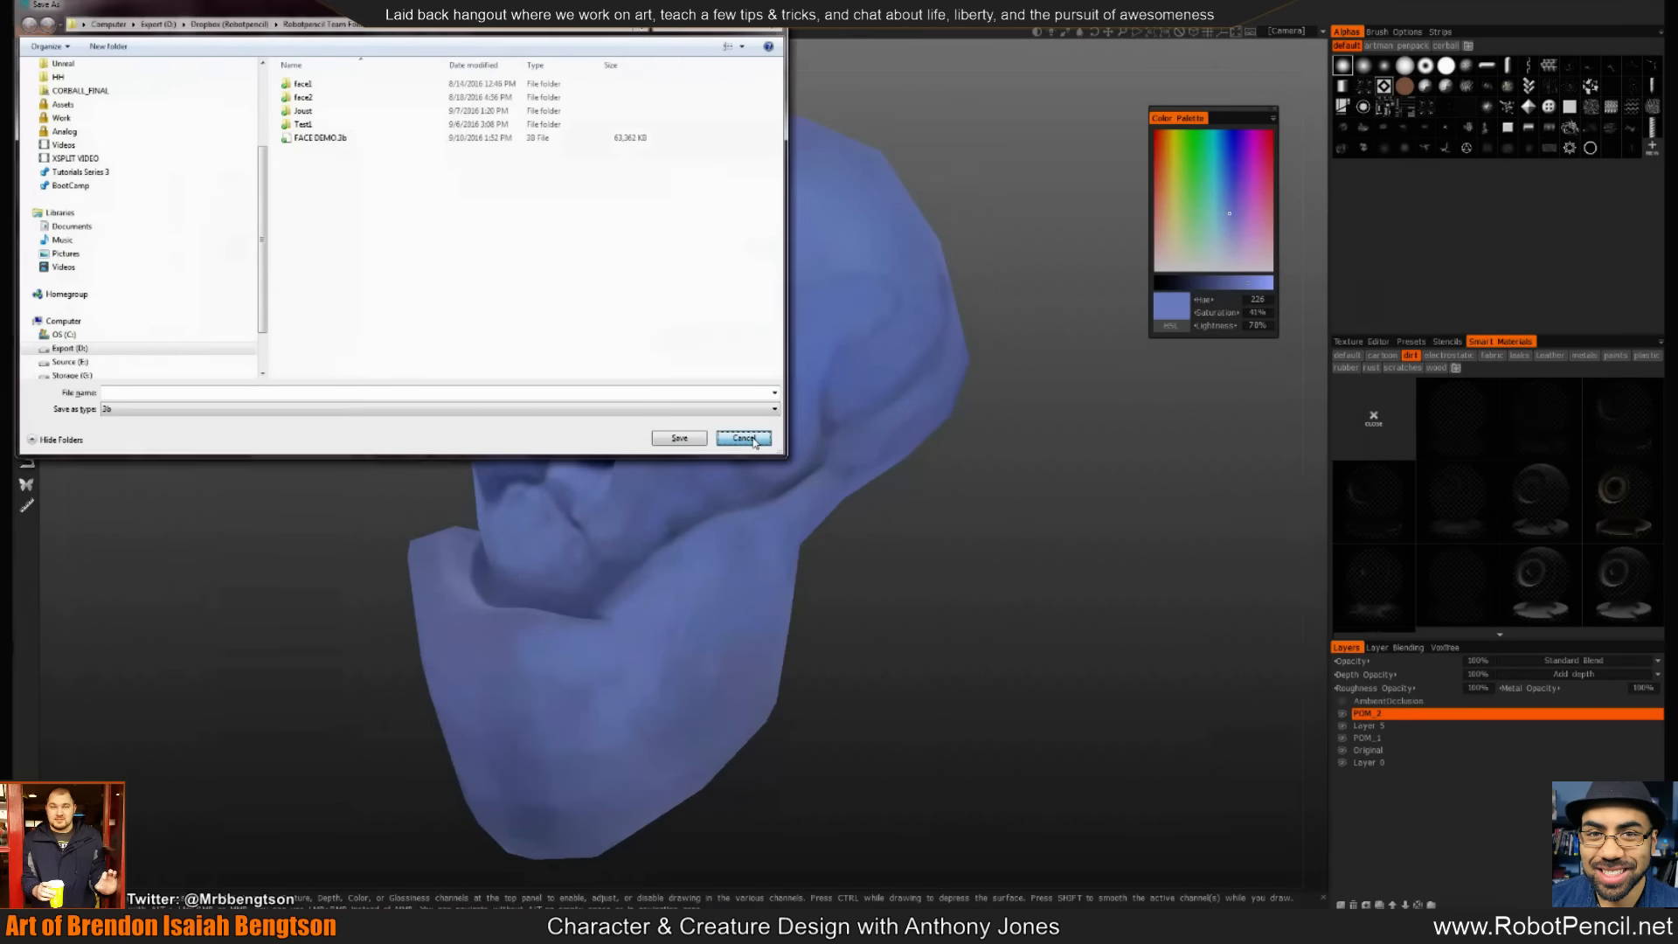
left_click(291, 392)
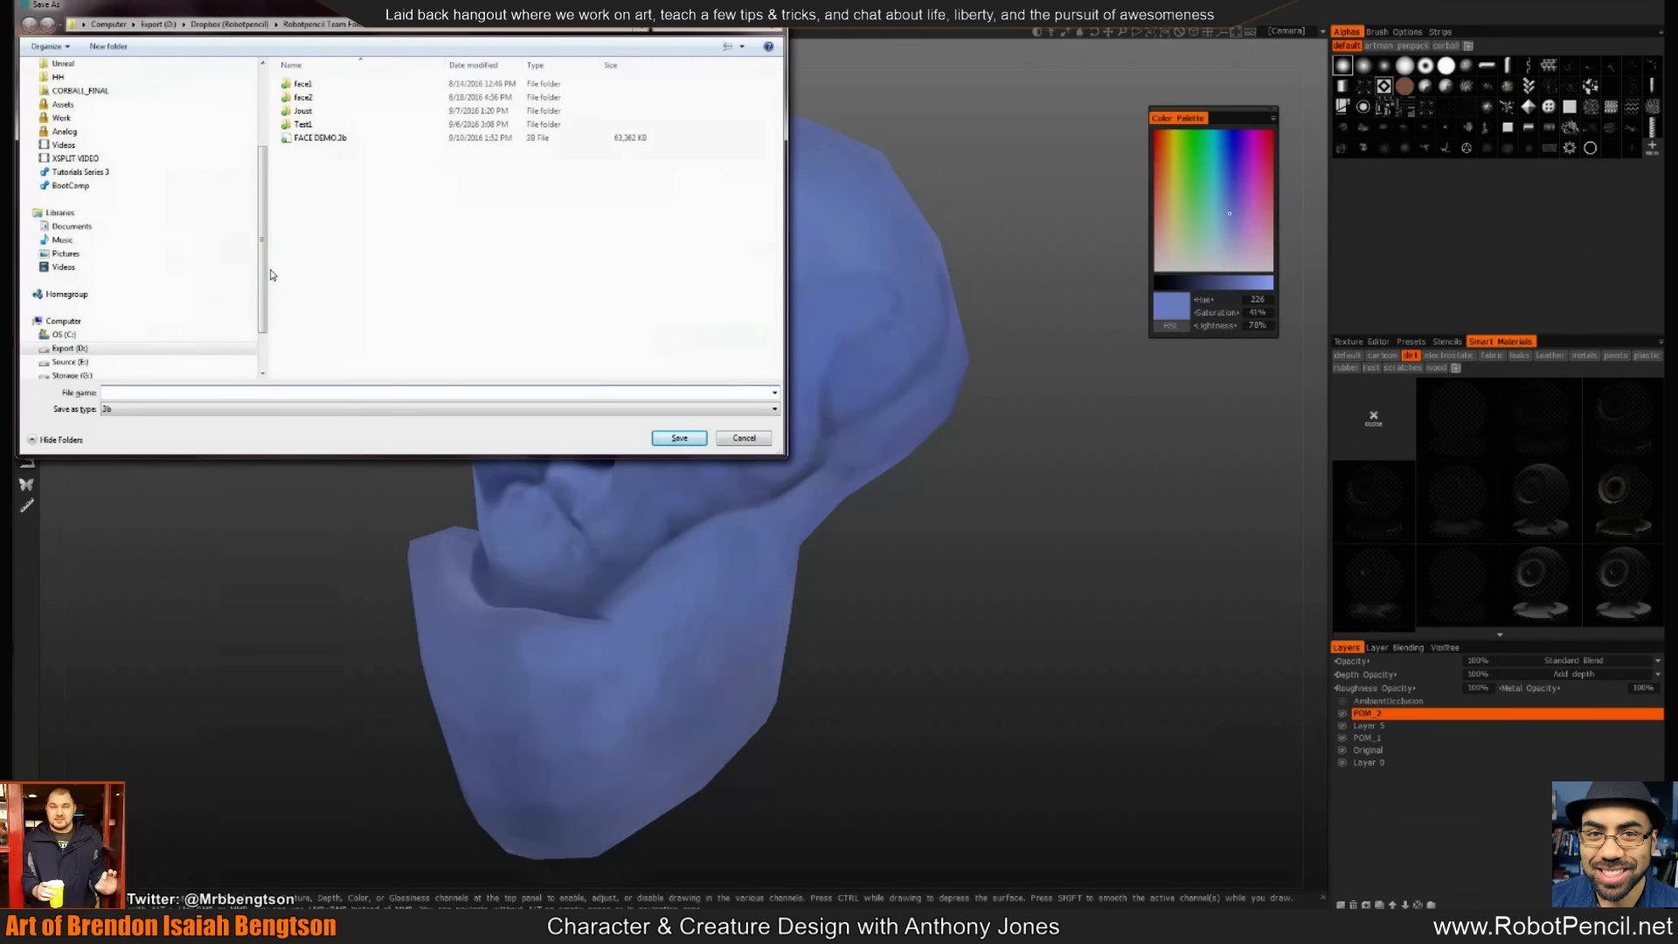
type("Face_Demo2")
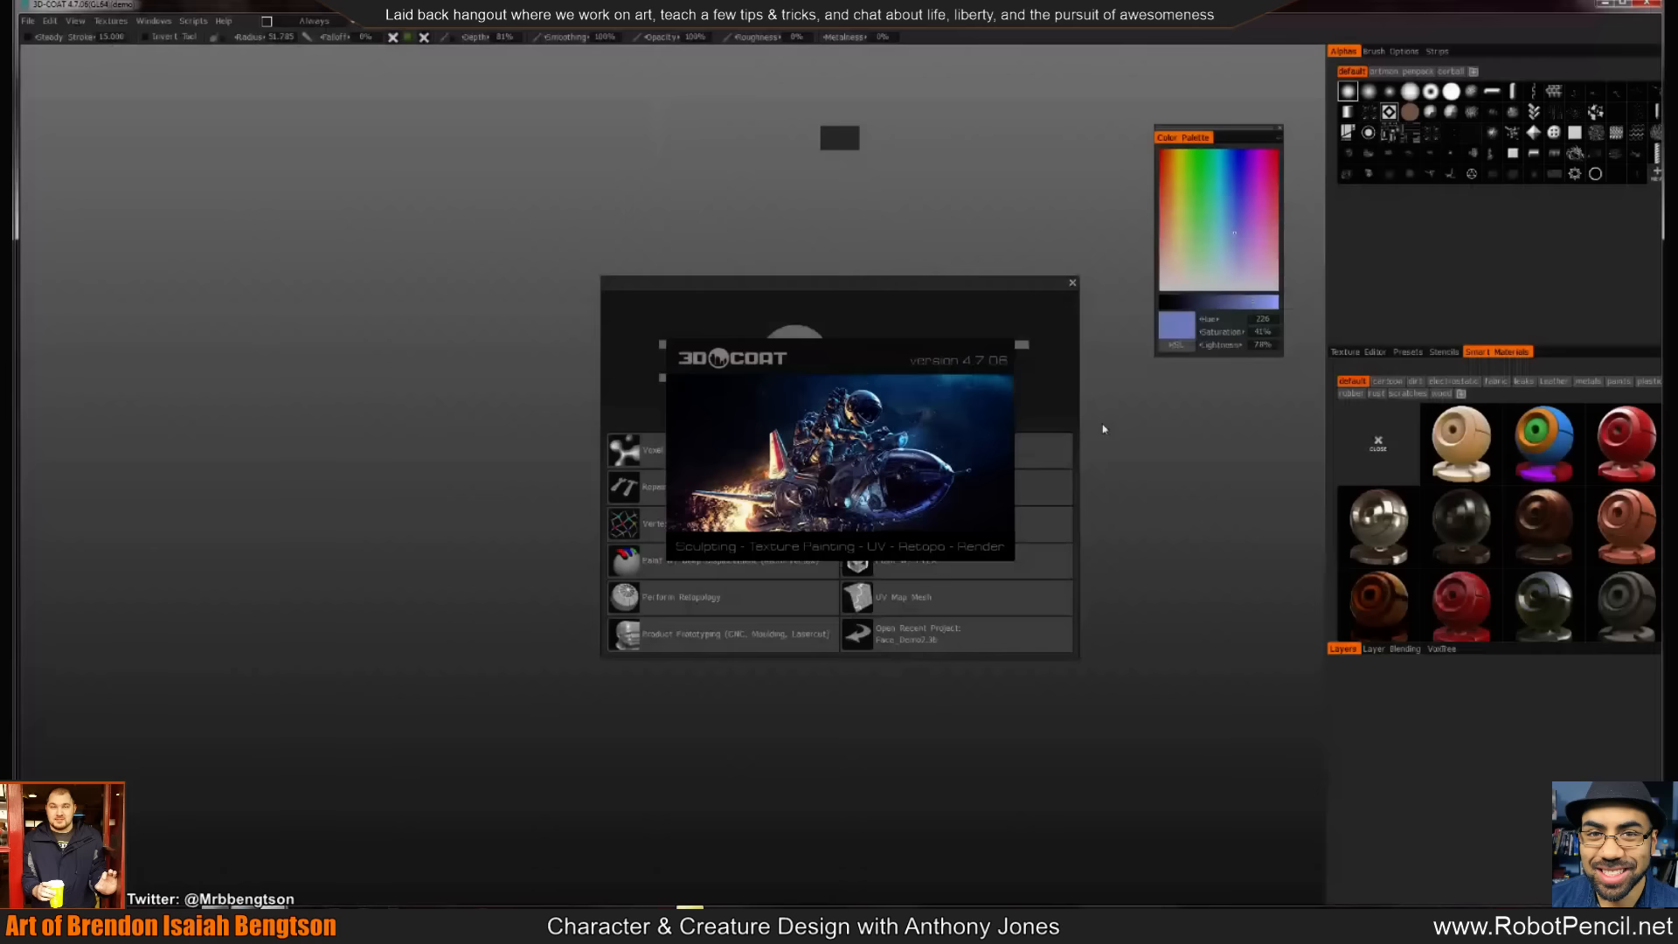
Reopen the recent project Face_Demo2.3b after the restart and view the painted head from a three-quarter angle
left_click(28, 21)
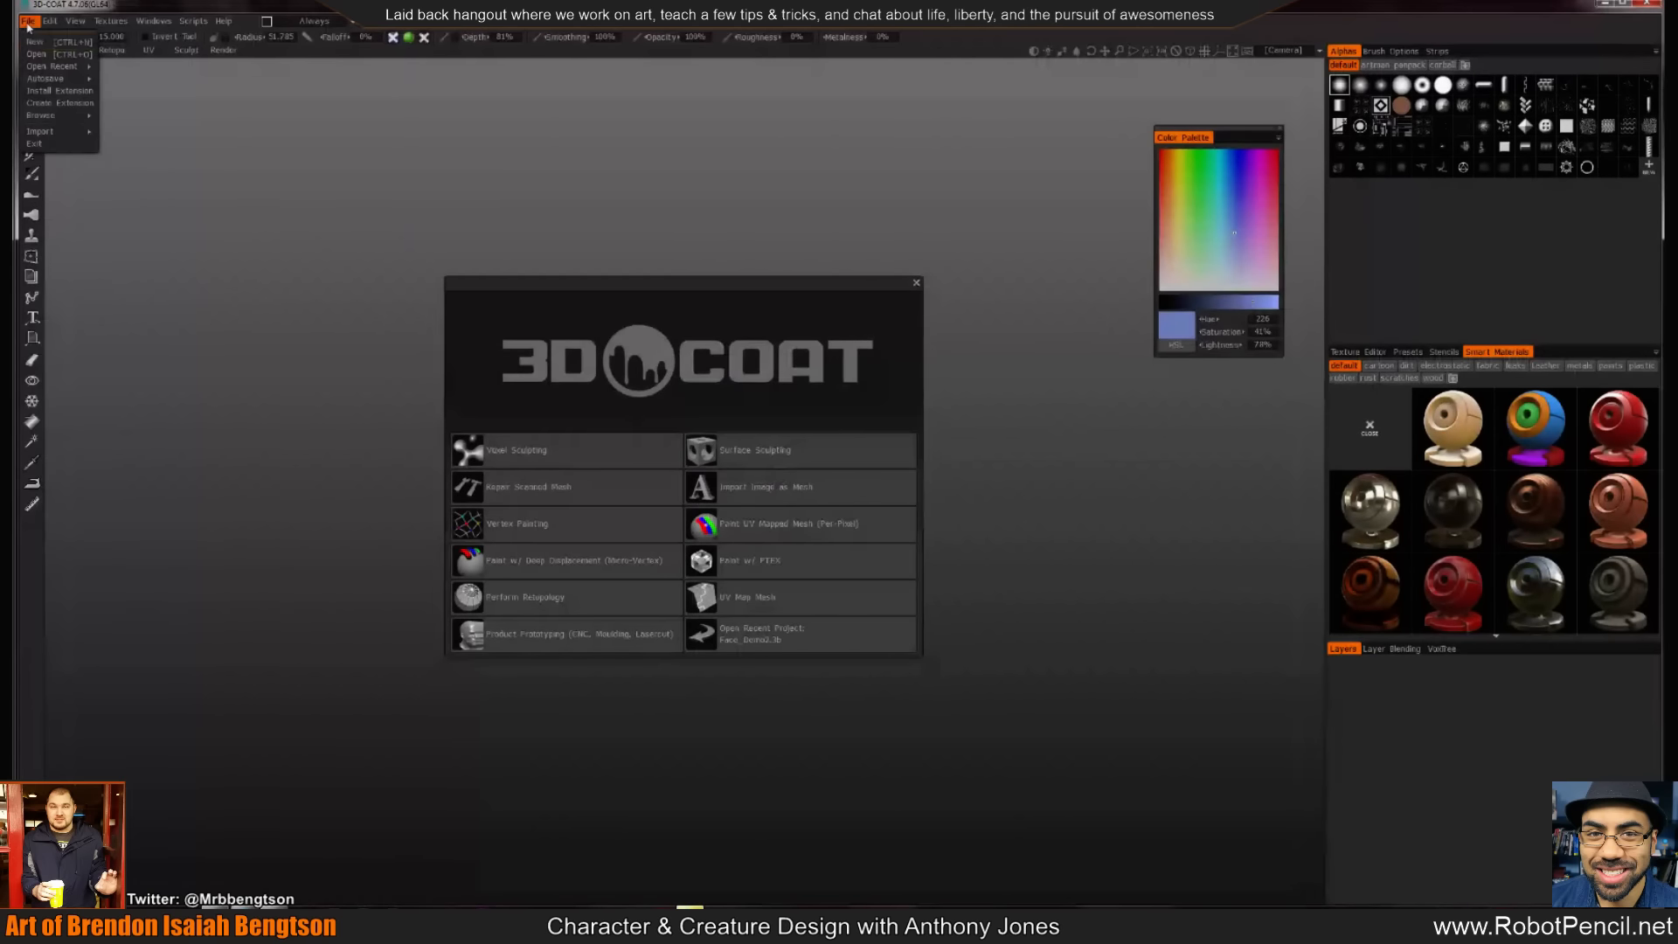
mouse_move(66, 74)
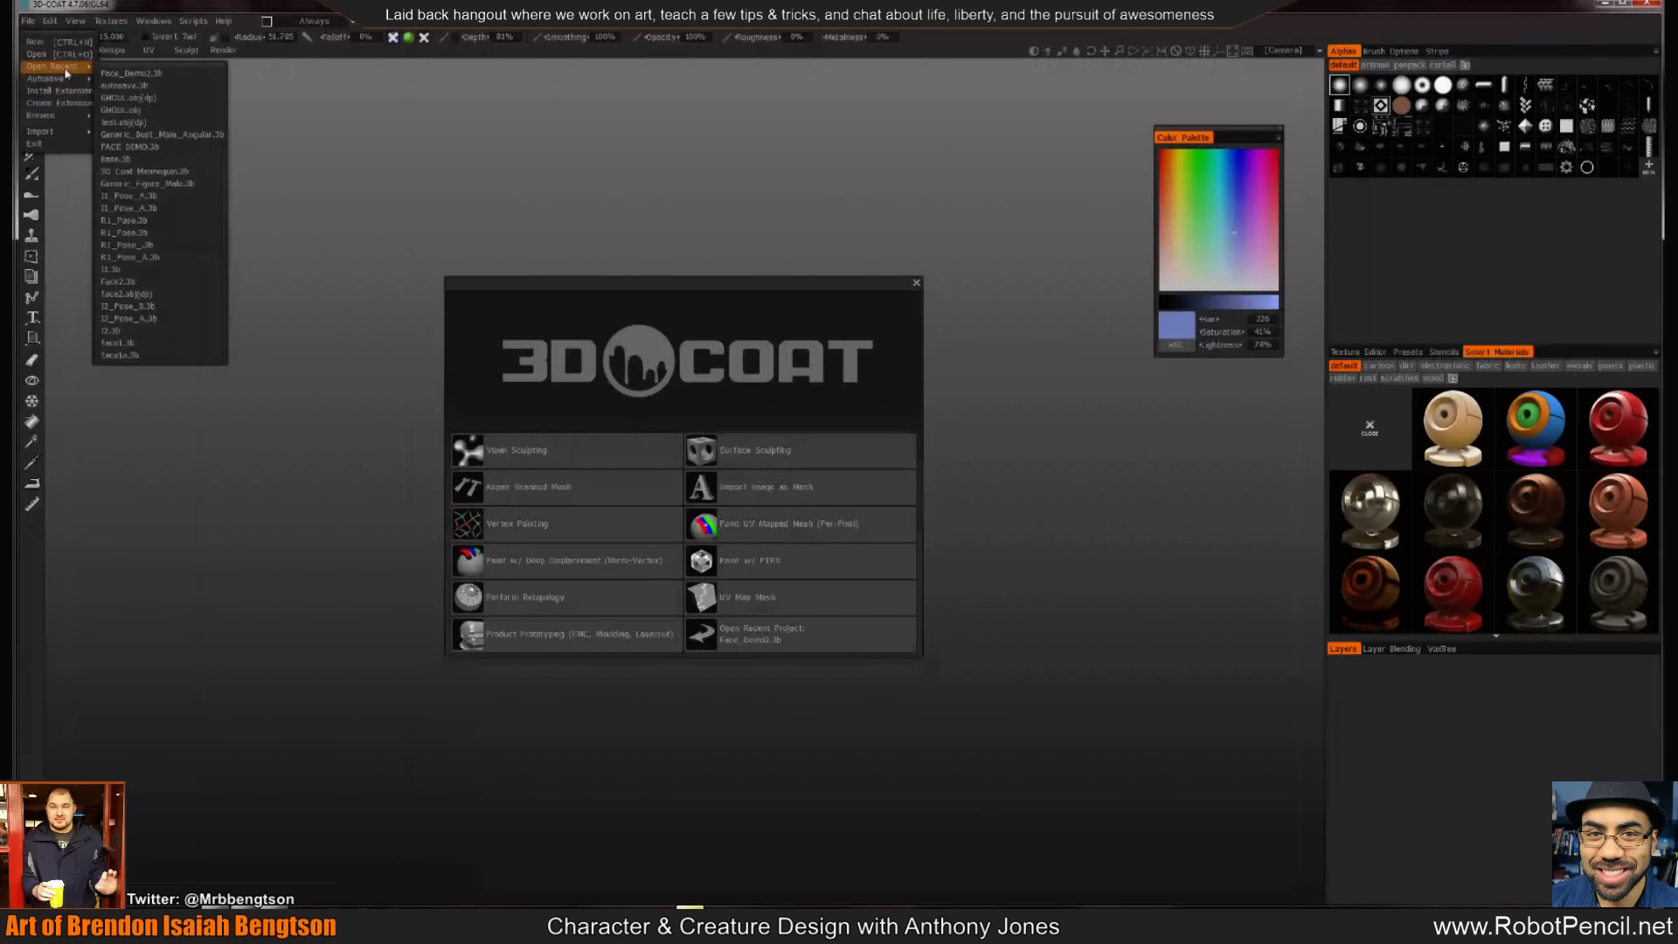
left_click(124, 73)
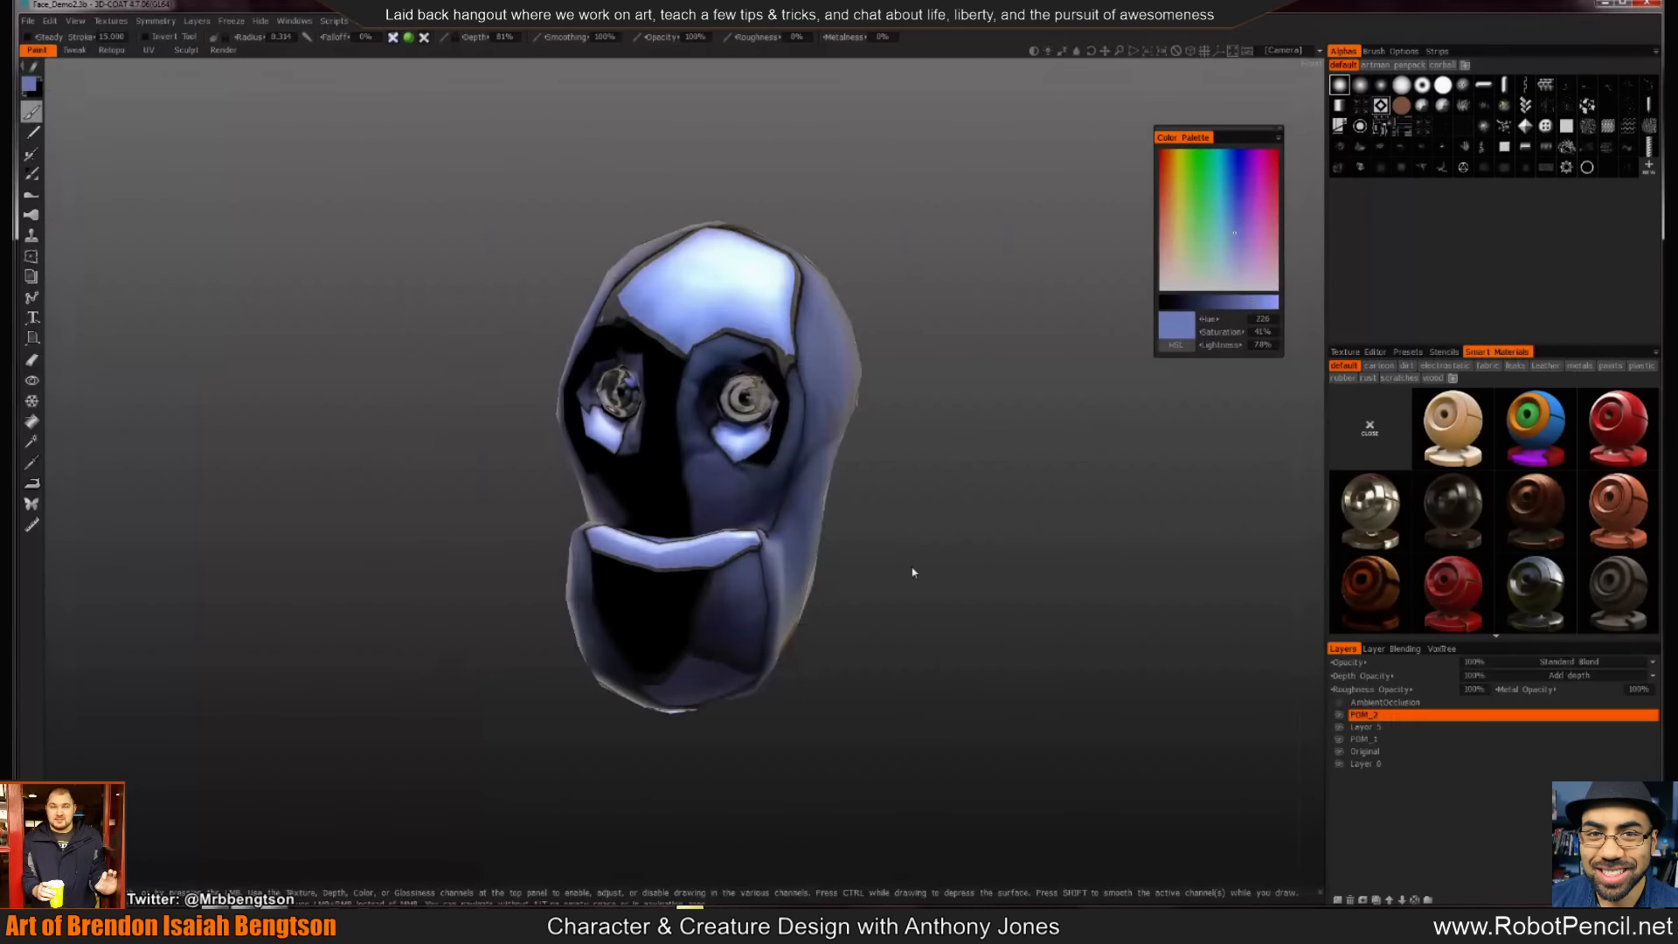
right_click_drag(914, 571, 926, 629)
mouse_move(979, 636)
left_mouse_down()
mouse_move(928, 636)
mouse_move(891, 679)
mouse_move(1041, 621)
mouse_move(1195, 611)
mouse_move(976, 627)
mouse_move(914, 573)
mouse_move(993, 547)
mouse_move(1005, 644)
mouse_move(1114, 644)
mouse_move(1036, 658)
mouse_move(940, 637)
mouse_move(1030, 524)
mouse_move(985, 547)
left_mouse_up()
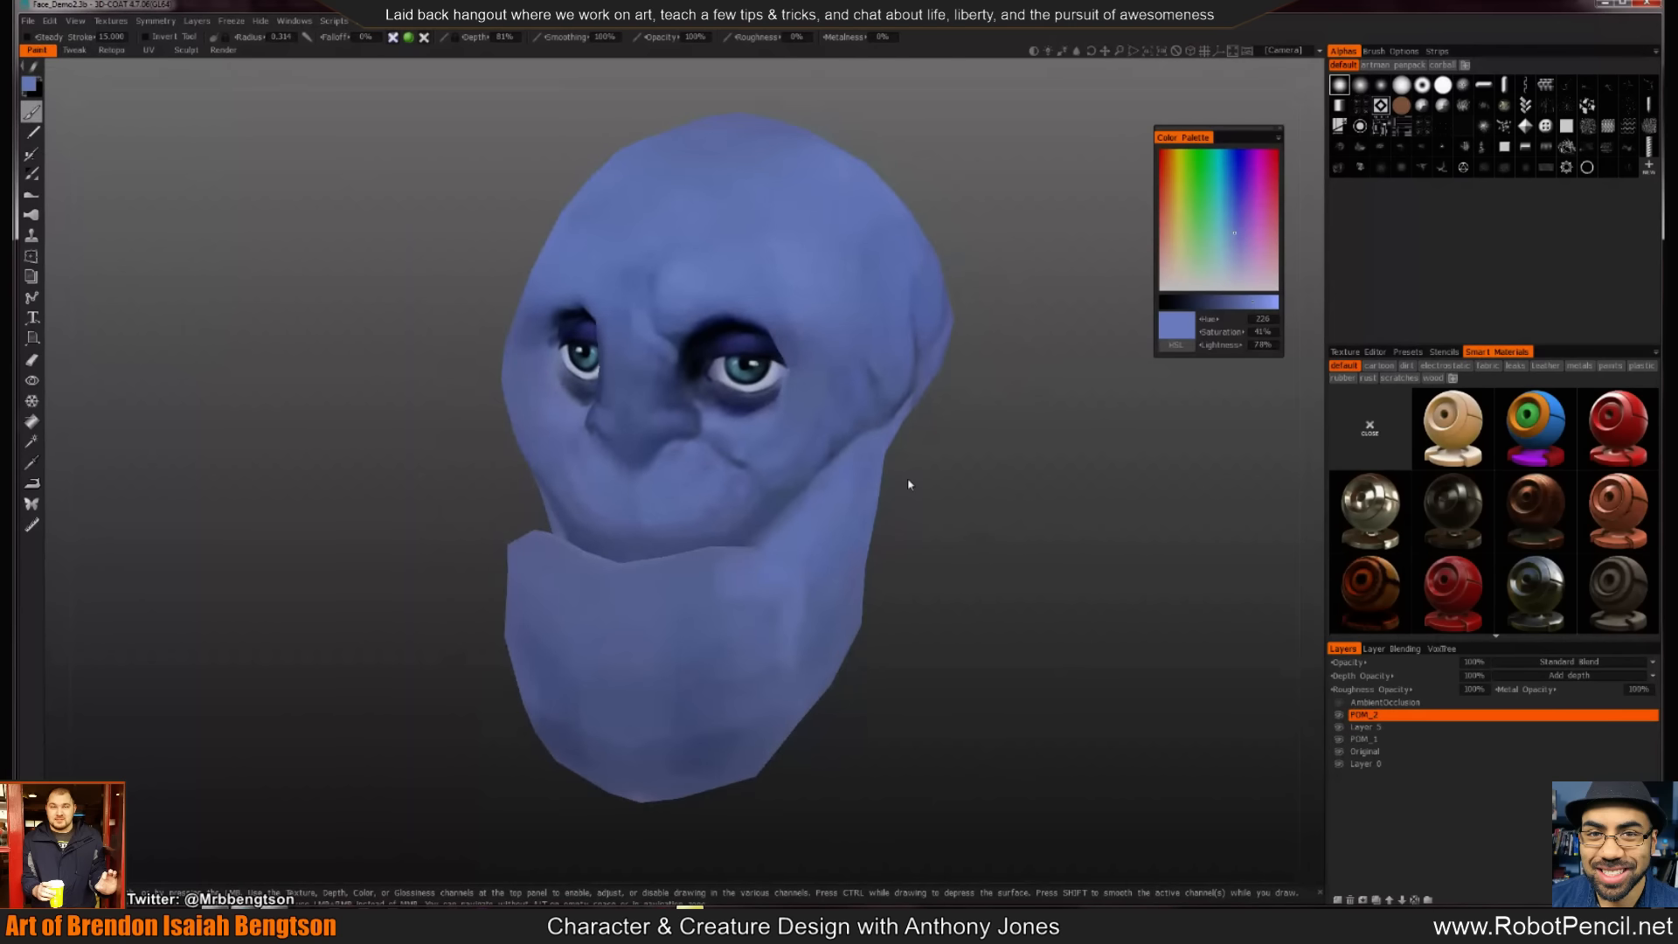
Raise the blue paint colour to 89% lightness and brush a fine highlight between the brows with a small brush
right_click_drag(834, 414, 824, 416, "alt")
mouse_move(779, 263)
left_mouse_down("alt")
mouse_move(701, 262)
mouse_move(899, 240)
mouse_move(786, 198)
mouse_move(843, 266)
mouse_move(813, 297)
mouse_move(807, 345)
left_mouse_up("alt")
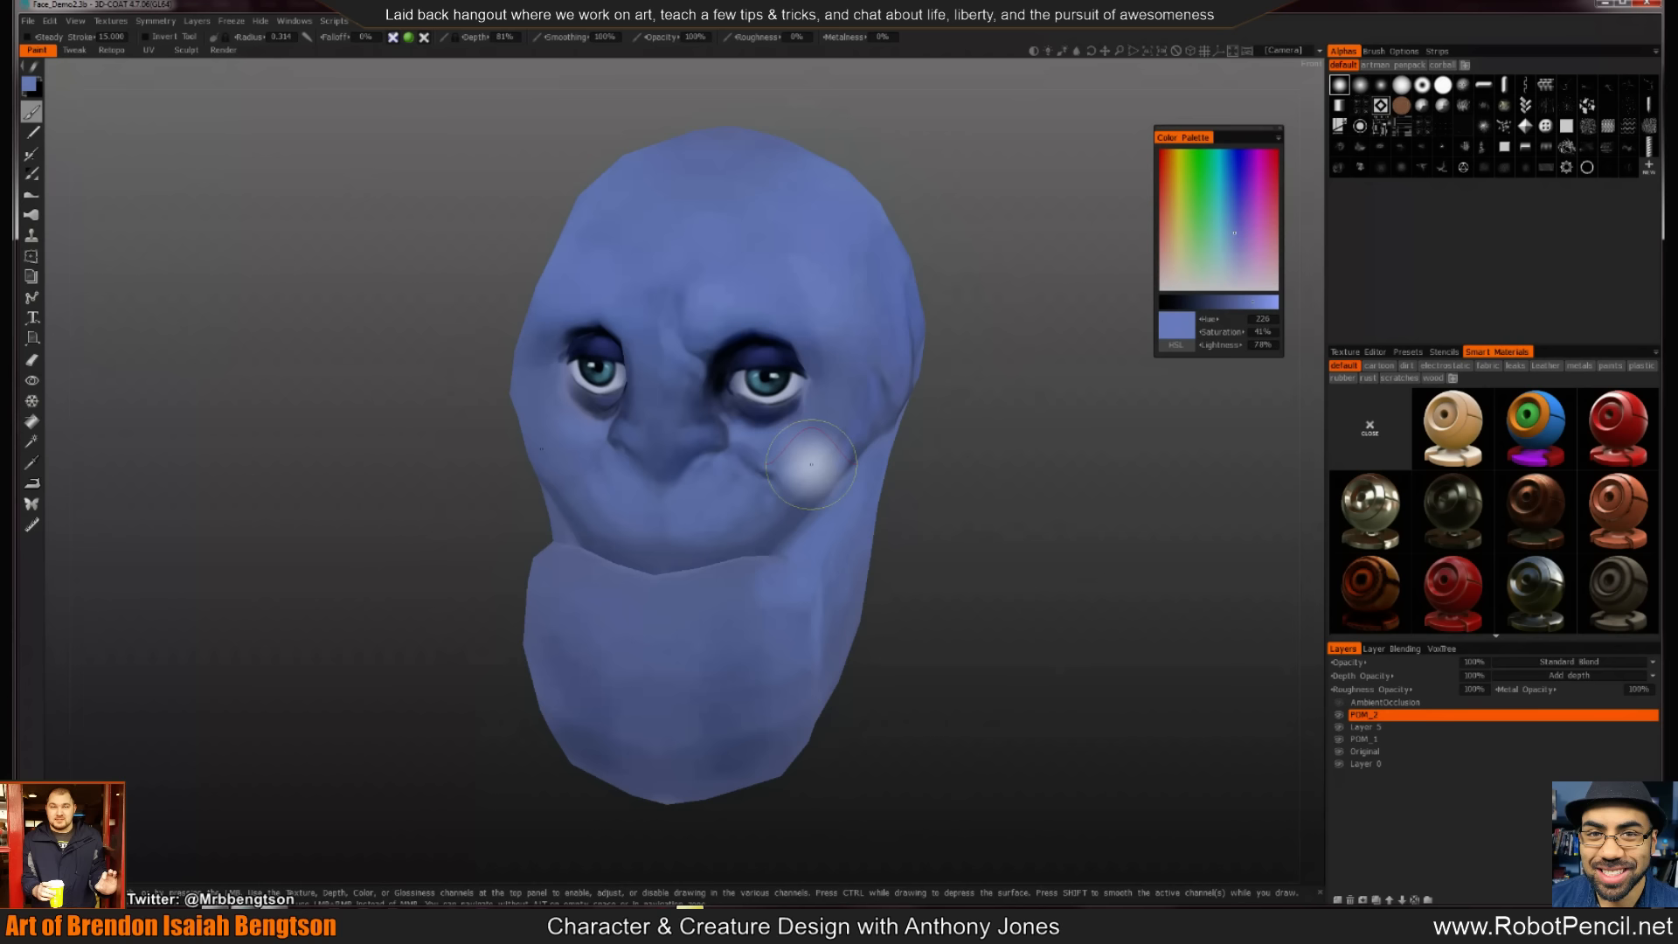
mouse_move(753, 296)
right_mouse_down("alt")
mouse_move(734, 303)
mouse_move(809, 339)
mouse_move(708, 292)
right_mouse_up("alt")
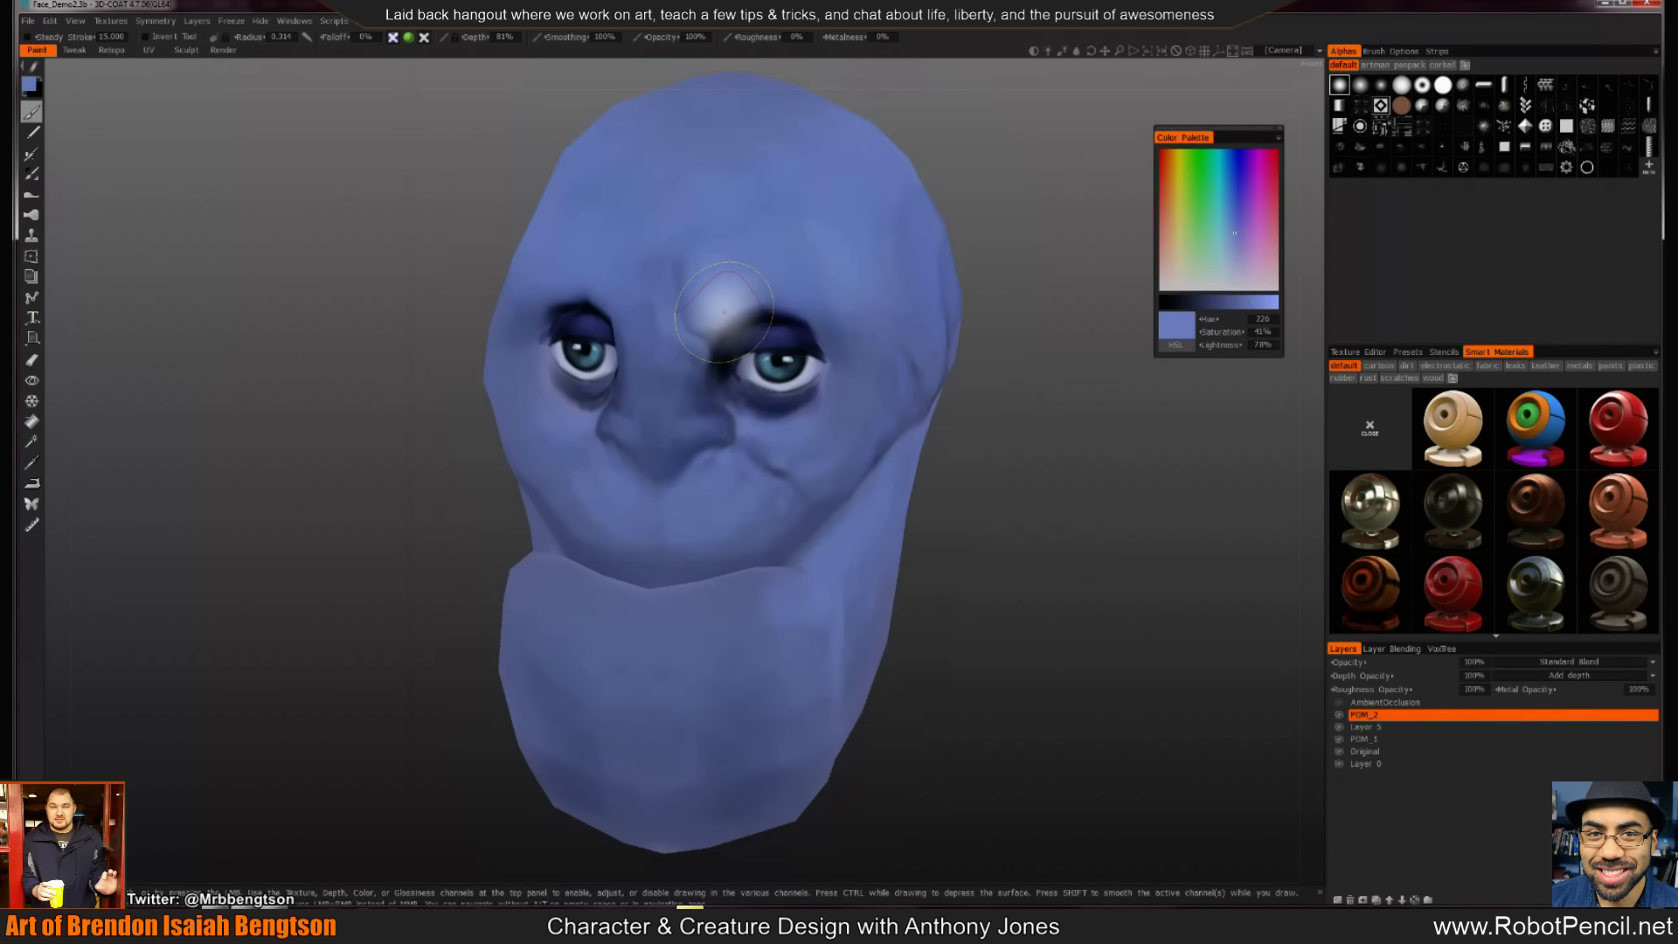
mouse_move(773, 346)
right_mouse_down("alt")
mouse_move(666, 240)
mouse_move(666, 256)
right_mouse_up("alt")
left_click(1263, 305)
left_click_drag(681, 273, 695, 281)
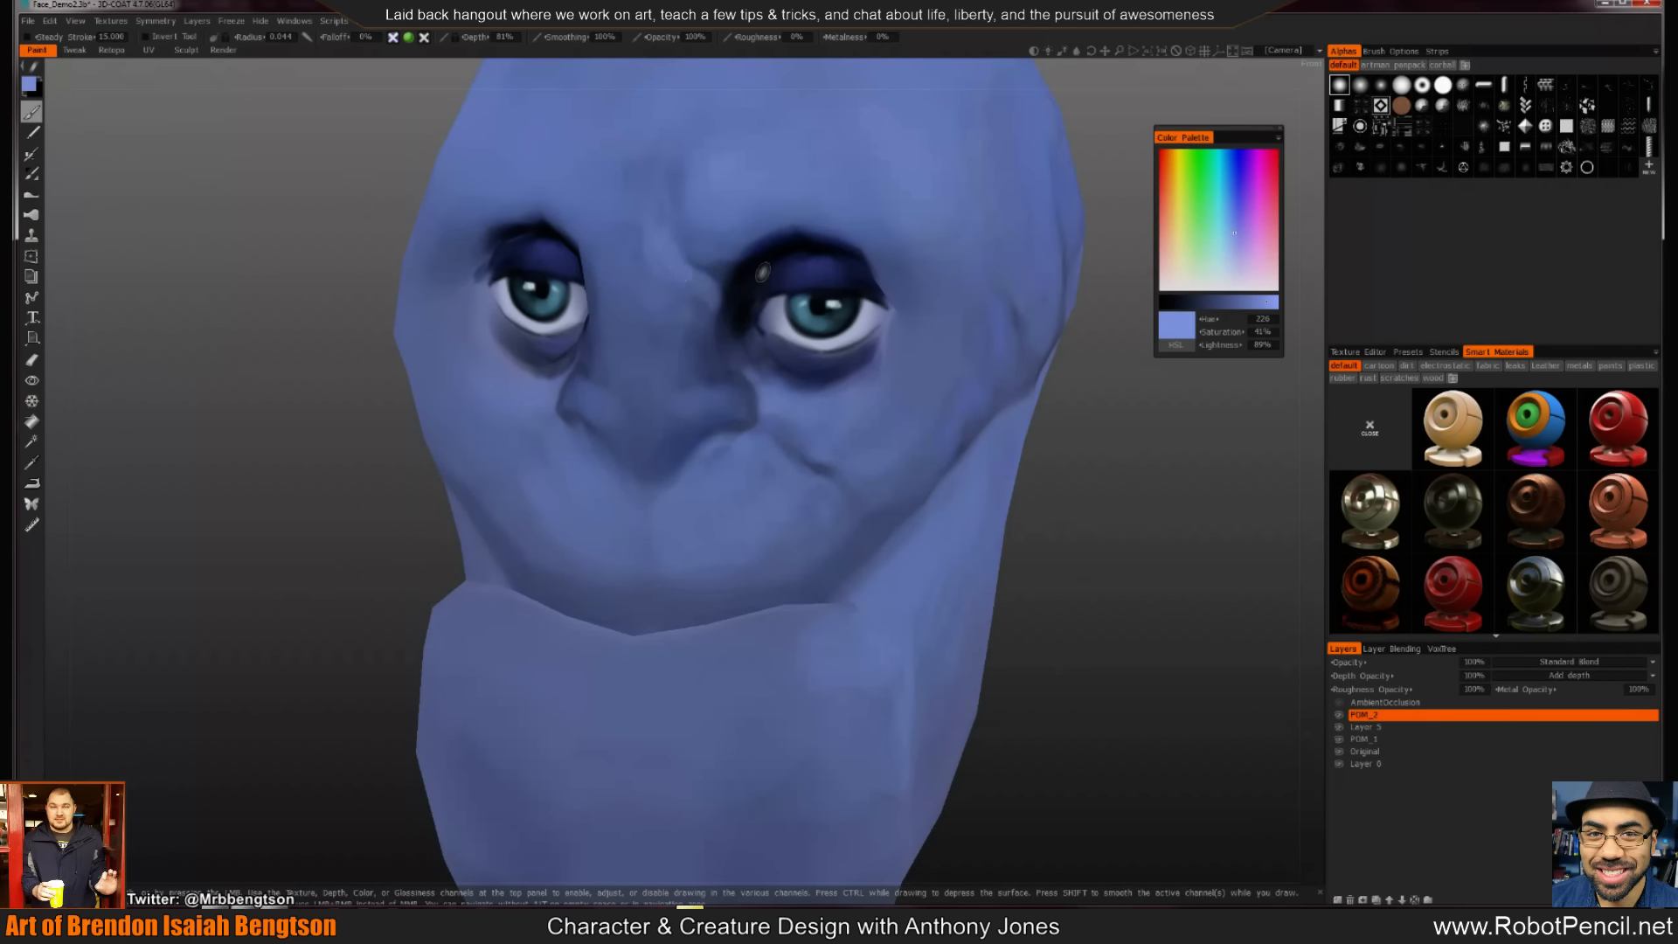
Check the symmetry settings and paint light-blue wrinkle highlights between the brows and down the bridge of the nose
key("s")
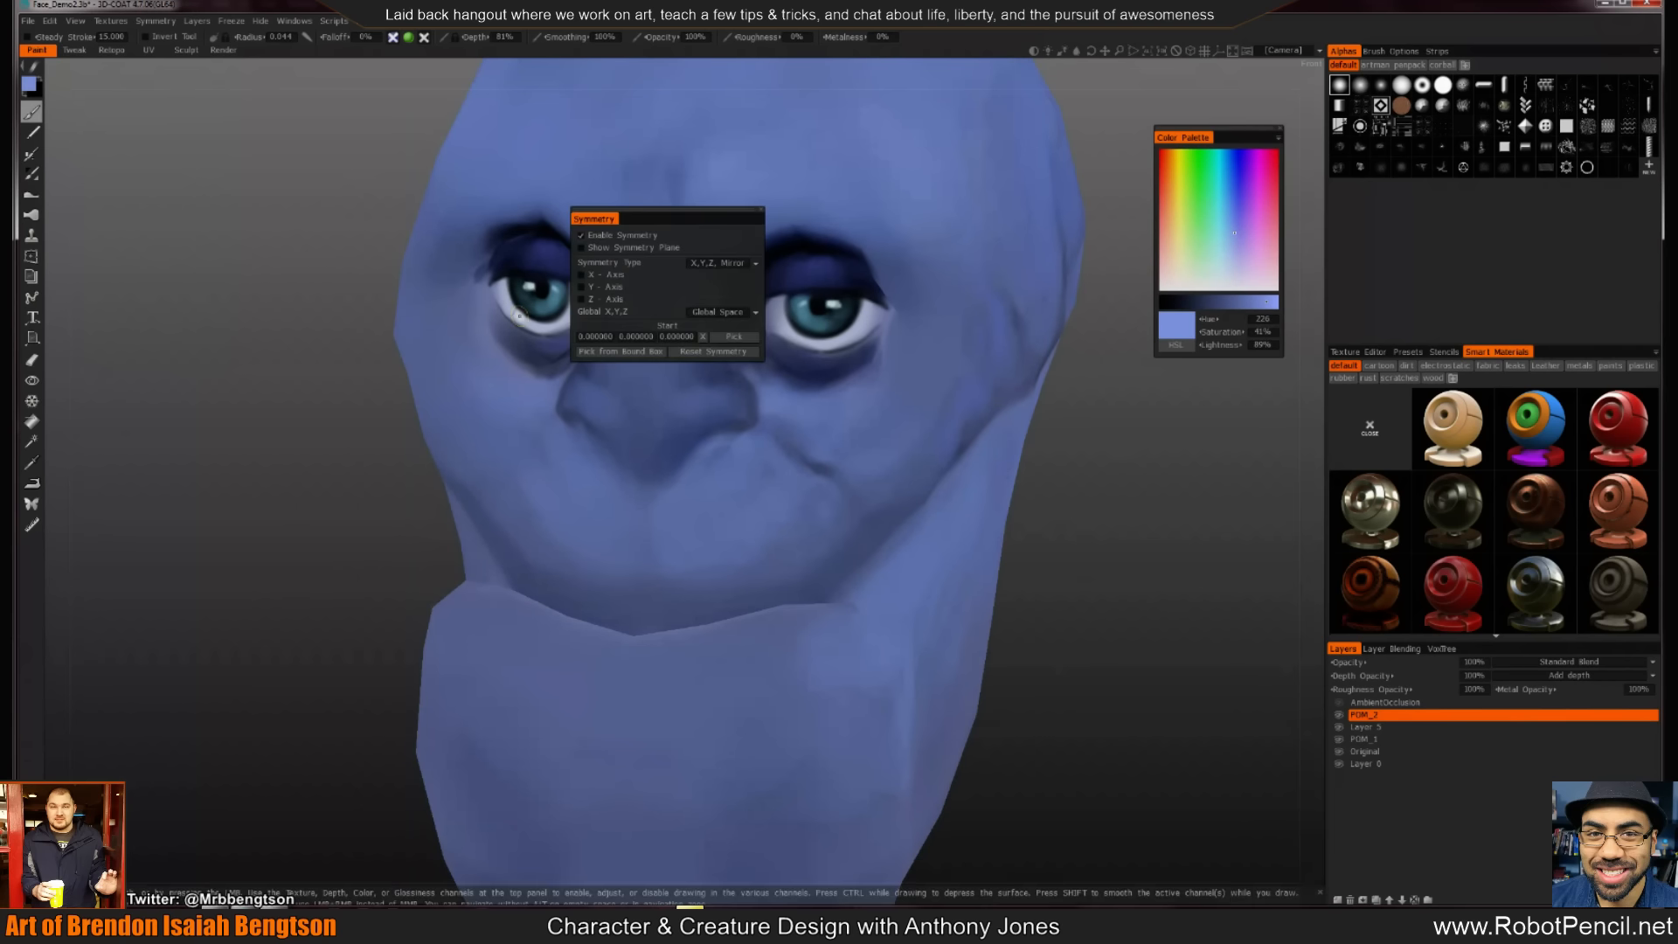
left_click_drag(307, 469, 296, 457)
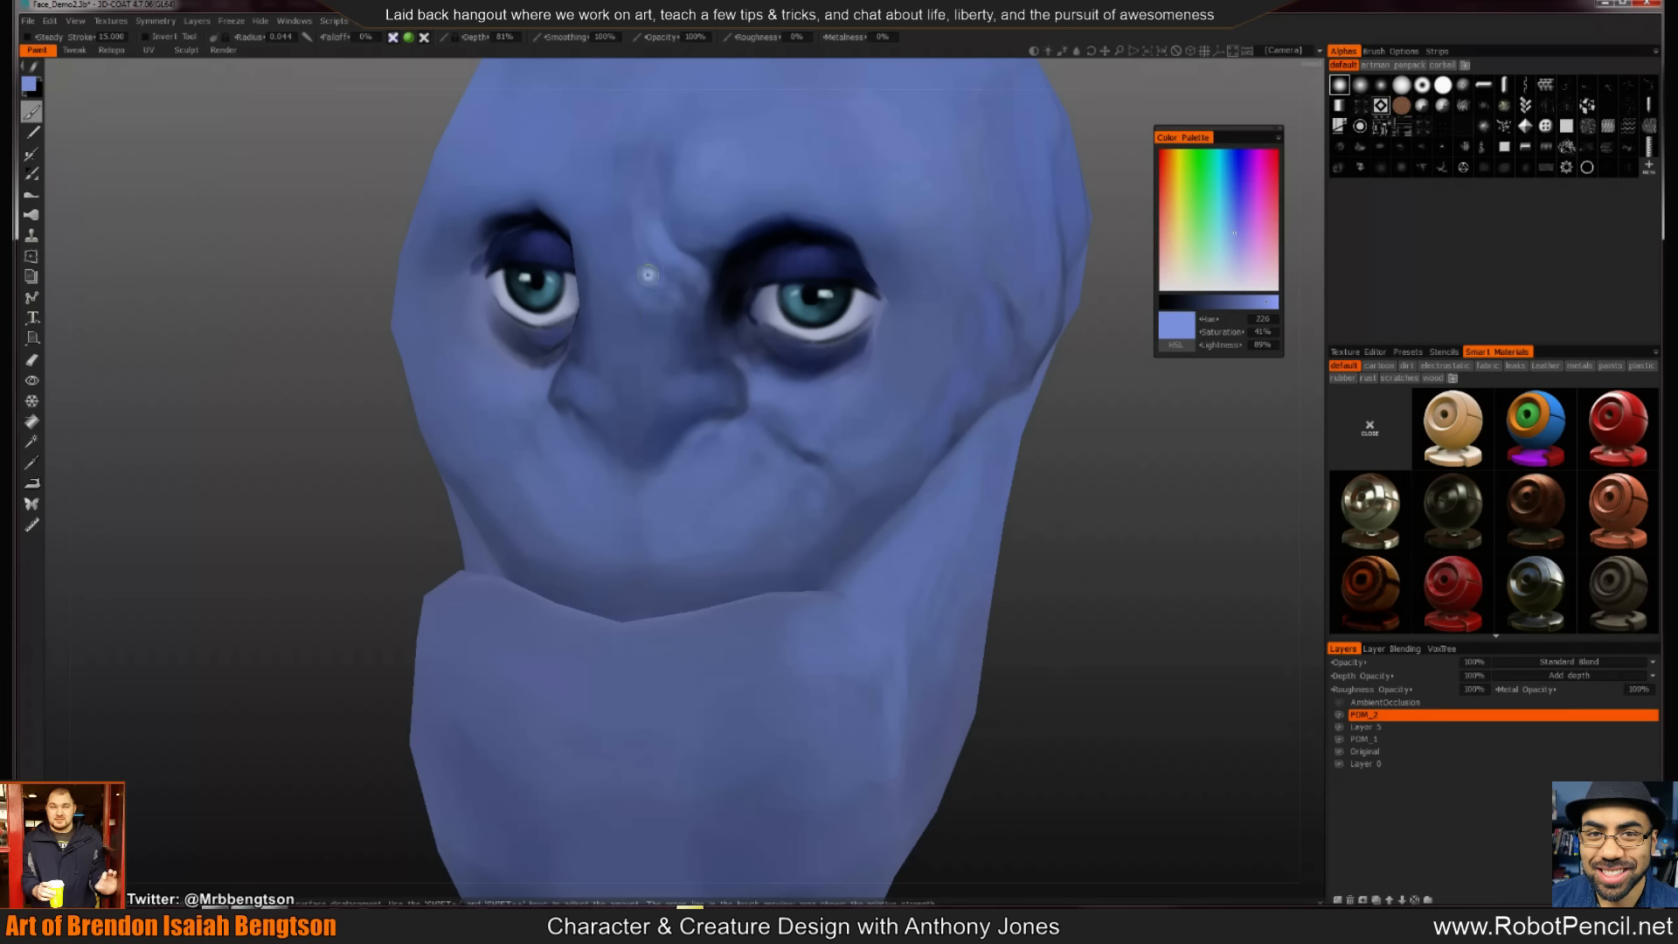
mouse_move(730, 316)
left_mouse_down("alt")
mouse_move(656, 318)
mouse_move(863, 410)
mouse_move(847, 428)
left_mouse_up("alt")
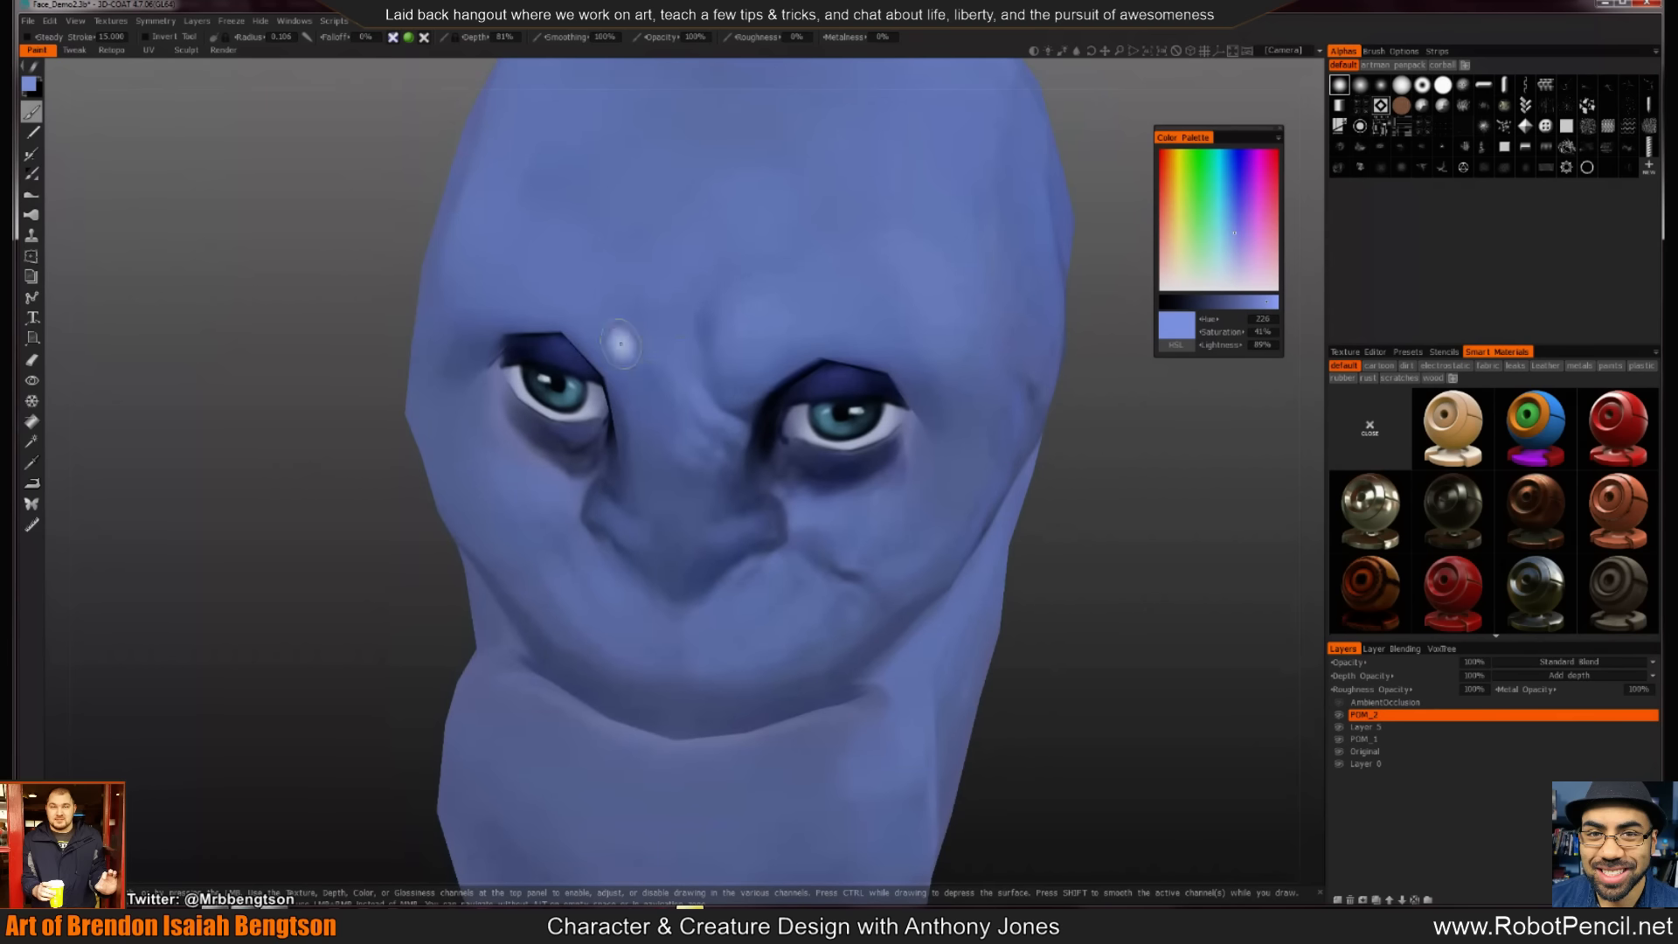
left_click_drag(682, 515, 745, 278, "alt")
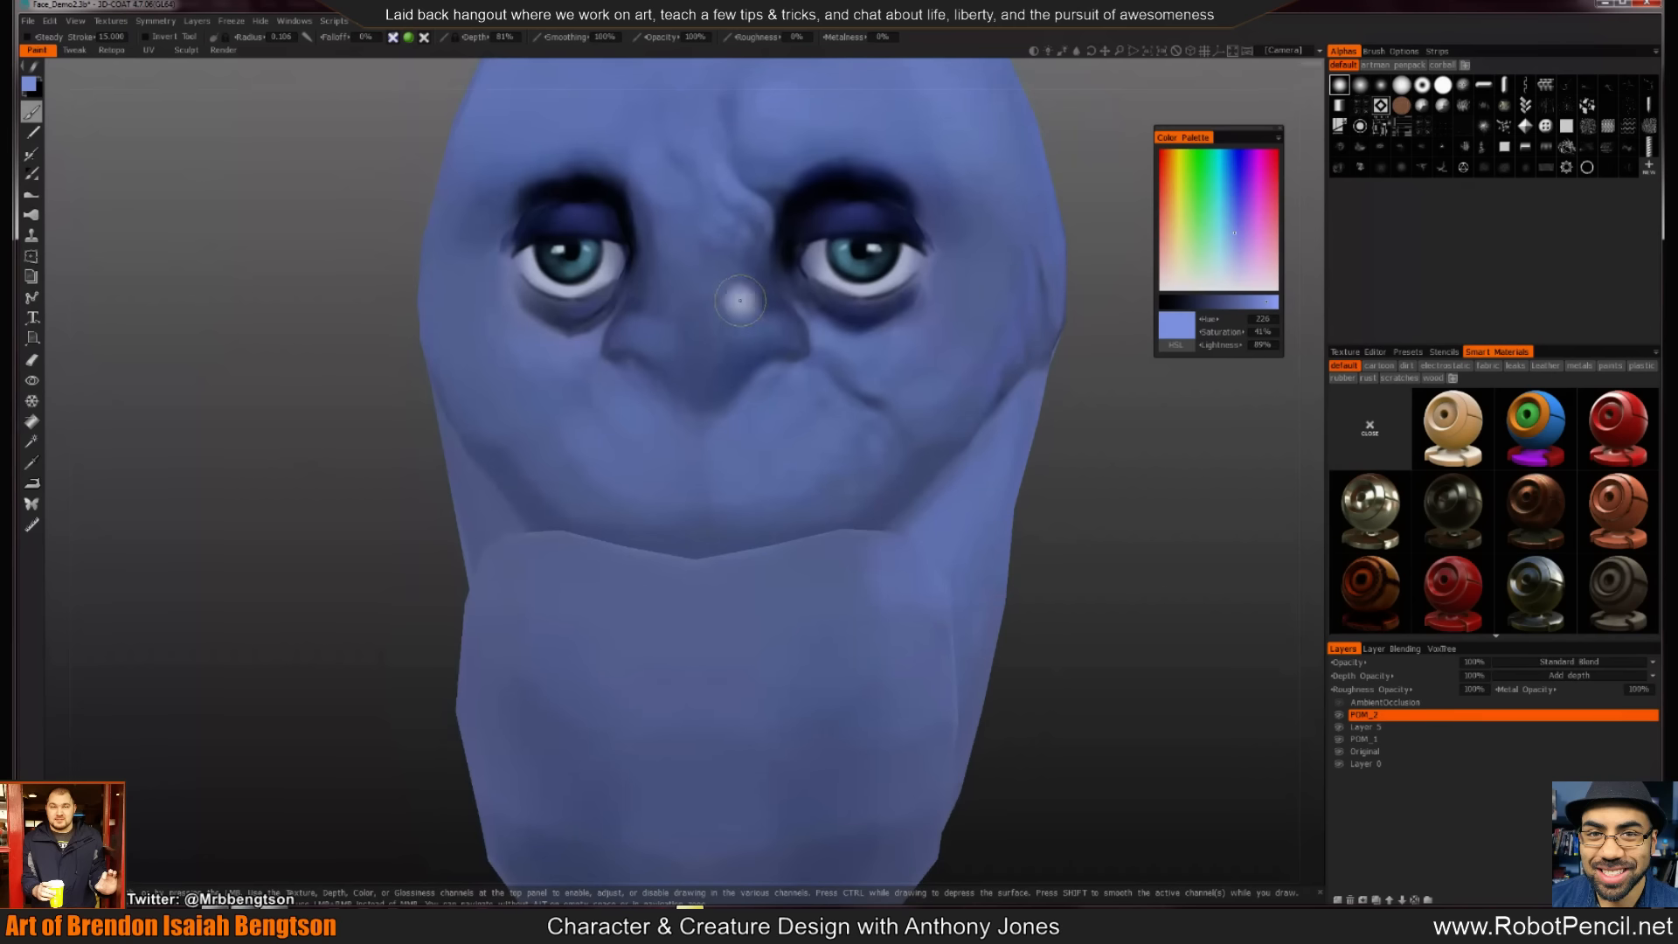
right_click_drag(739, 288, 728, 287)
mouse_move(796, 348)
left_mouse_down("alt")
mouse_move(909, 469)
mouse_move(873, 456)
left_mouse_up("alt")
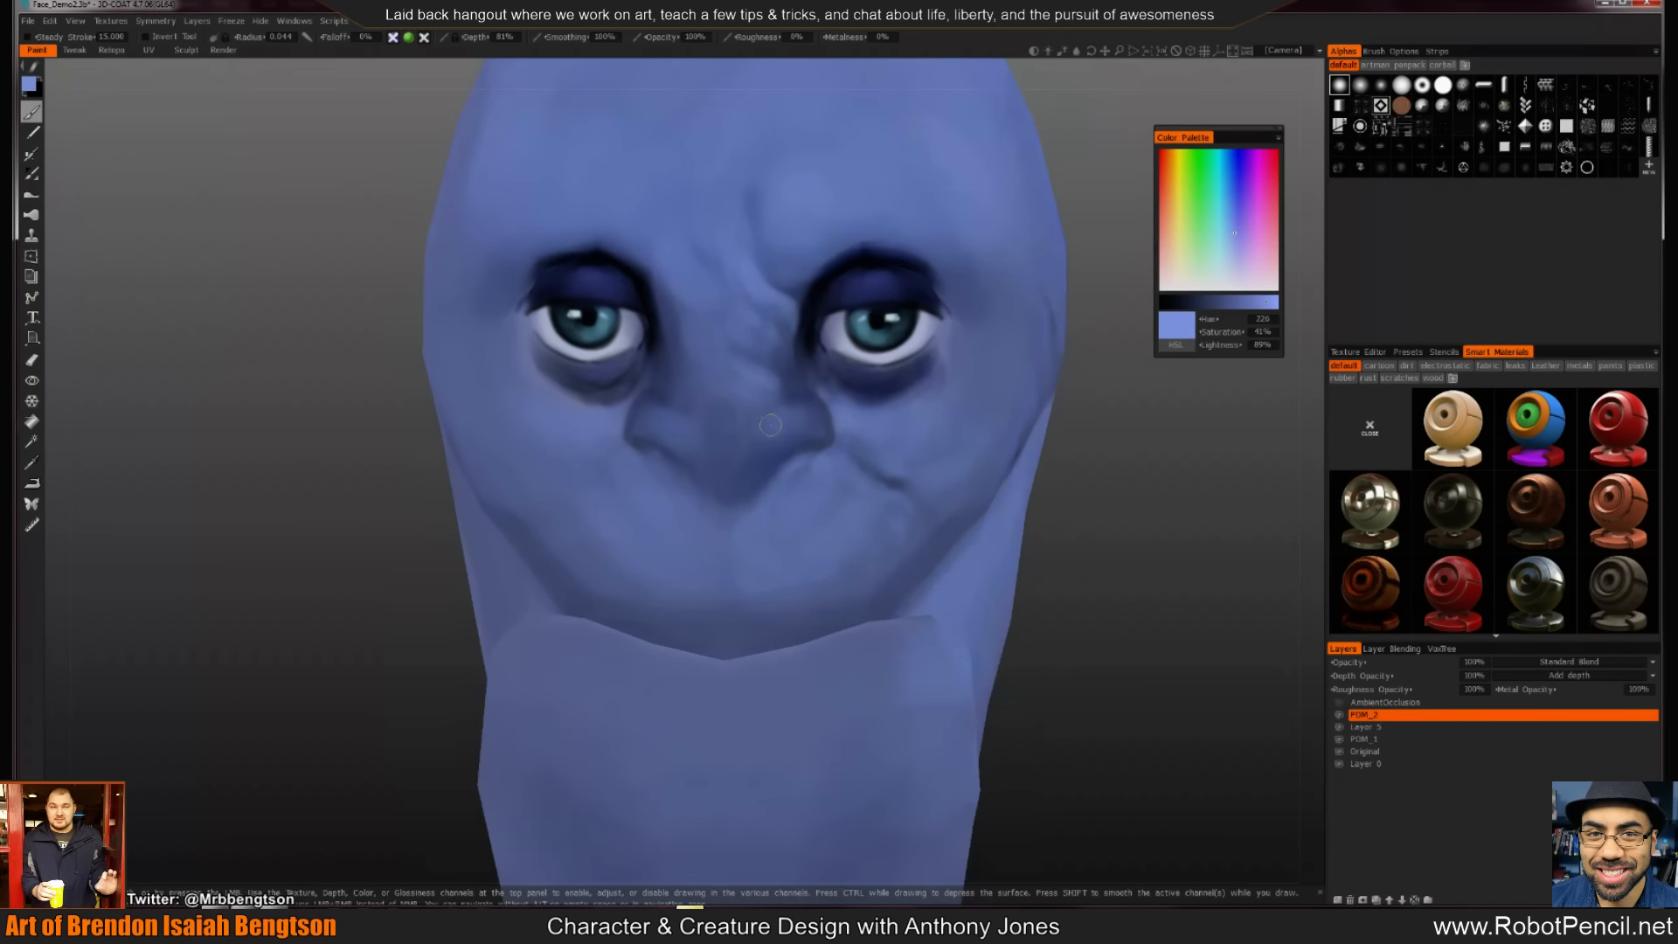
Enlarge the brush and build a soft light-blue highlight on the tip of the nose
mouse_move(794, 416)
right_mouse_down()
mouse_move(817, 422)
mouse_move(787, 442)
right_mouse_up()
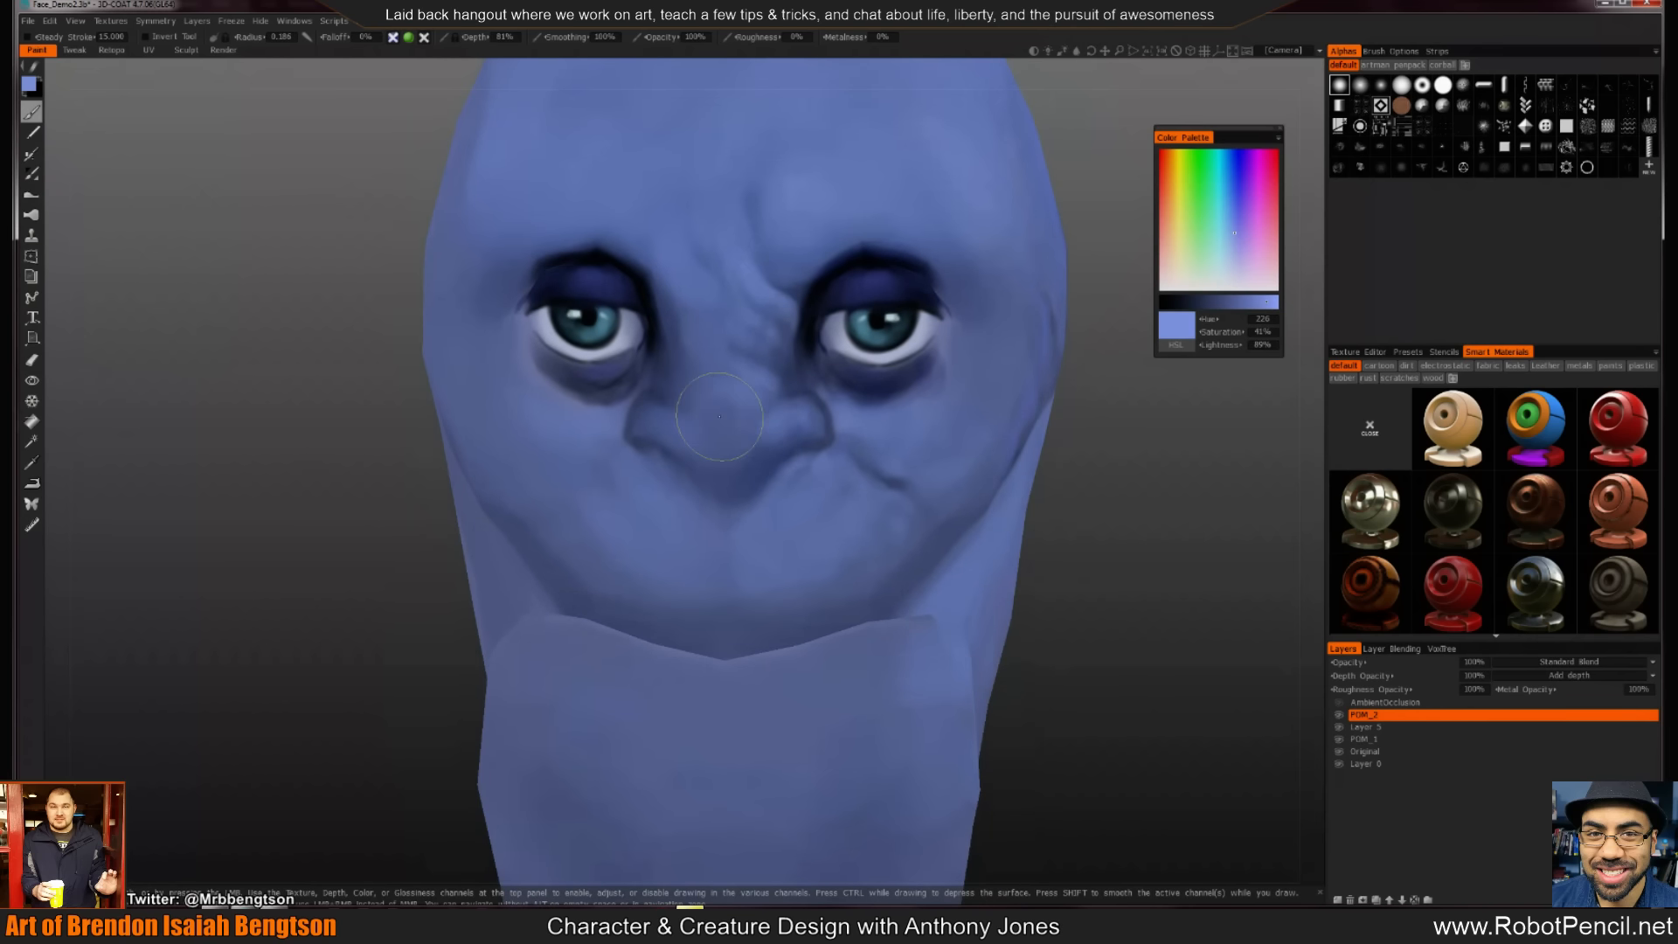
left_click_drag(724, 432, 779, 490, "alt")
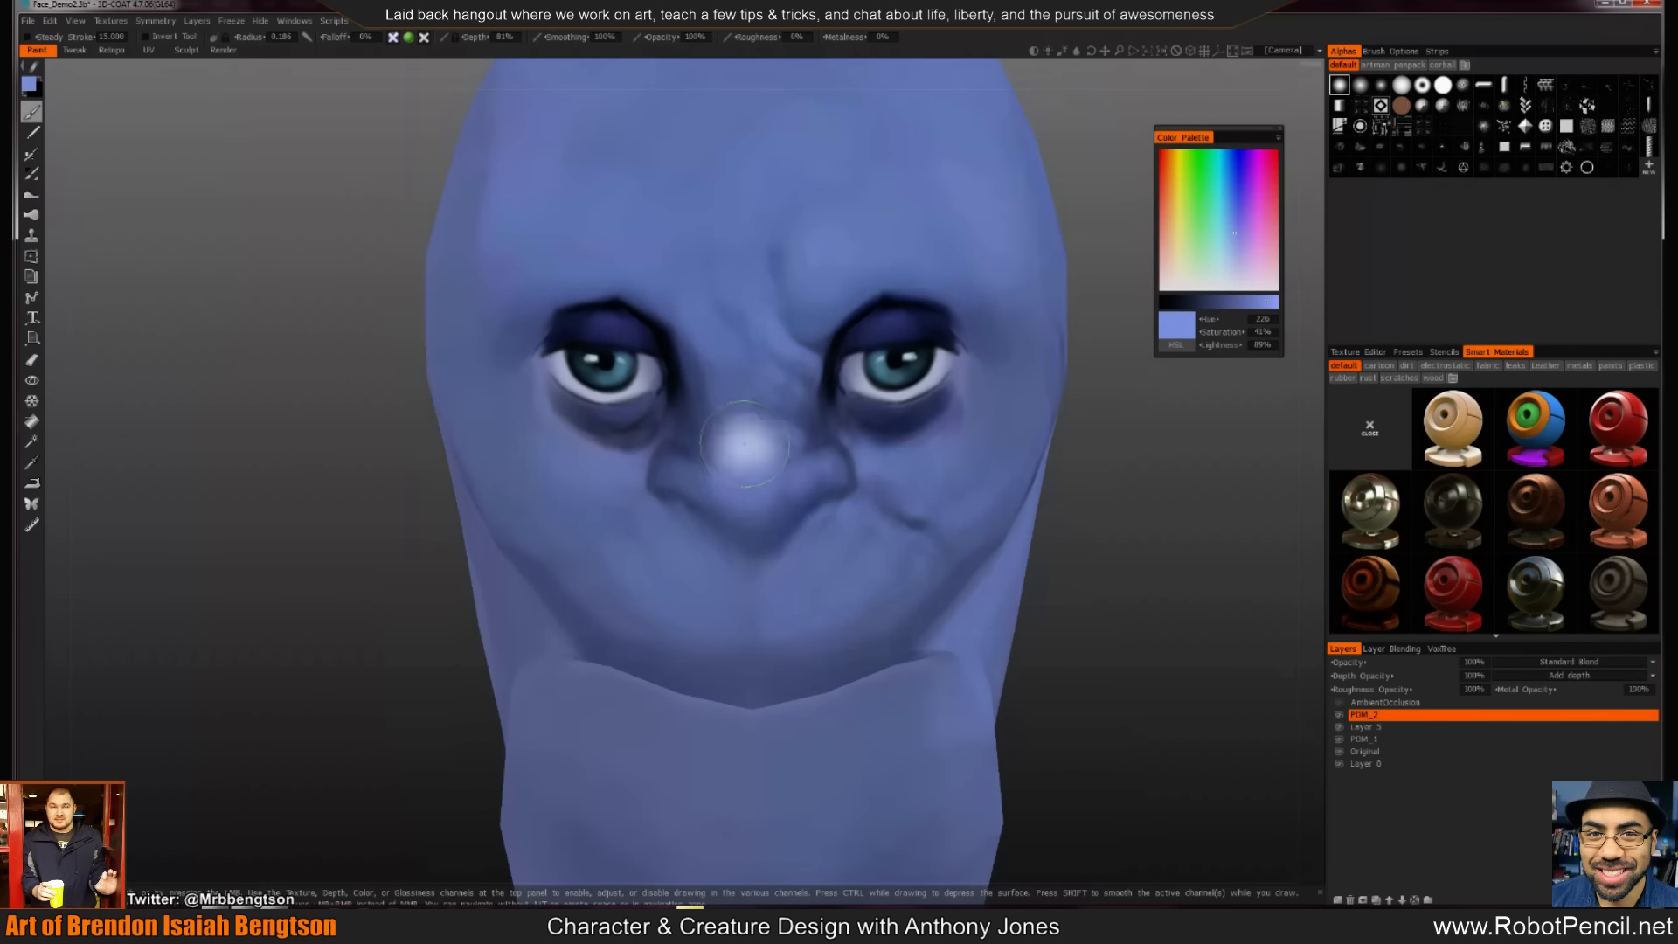
mouse_move(767, 486)
left_mouse_down("alt")
mouse_move(678, 490)
mouse_move(807, 522)
mouse_move(761, 489)
left_mouse_up("alt")
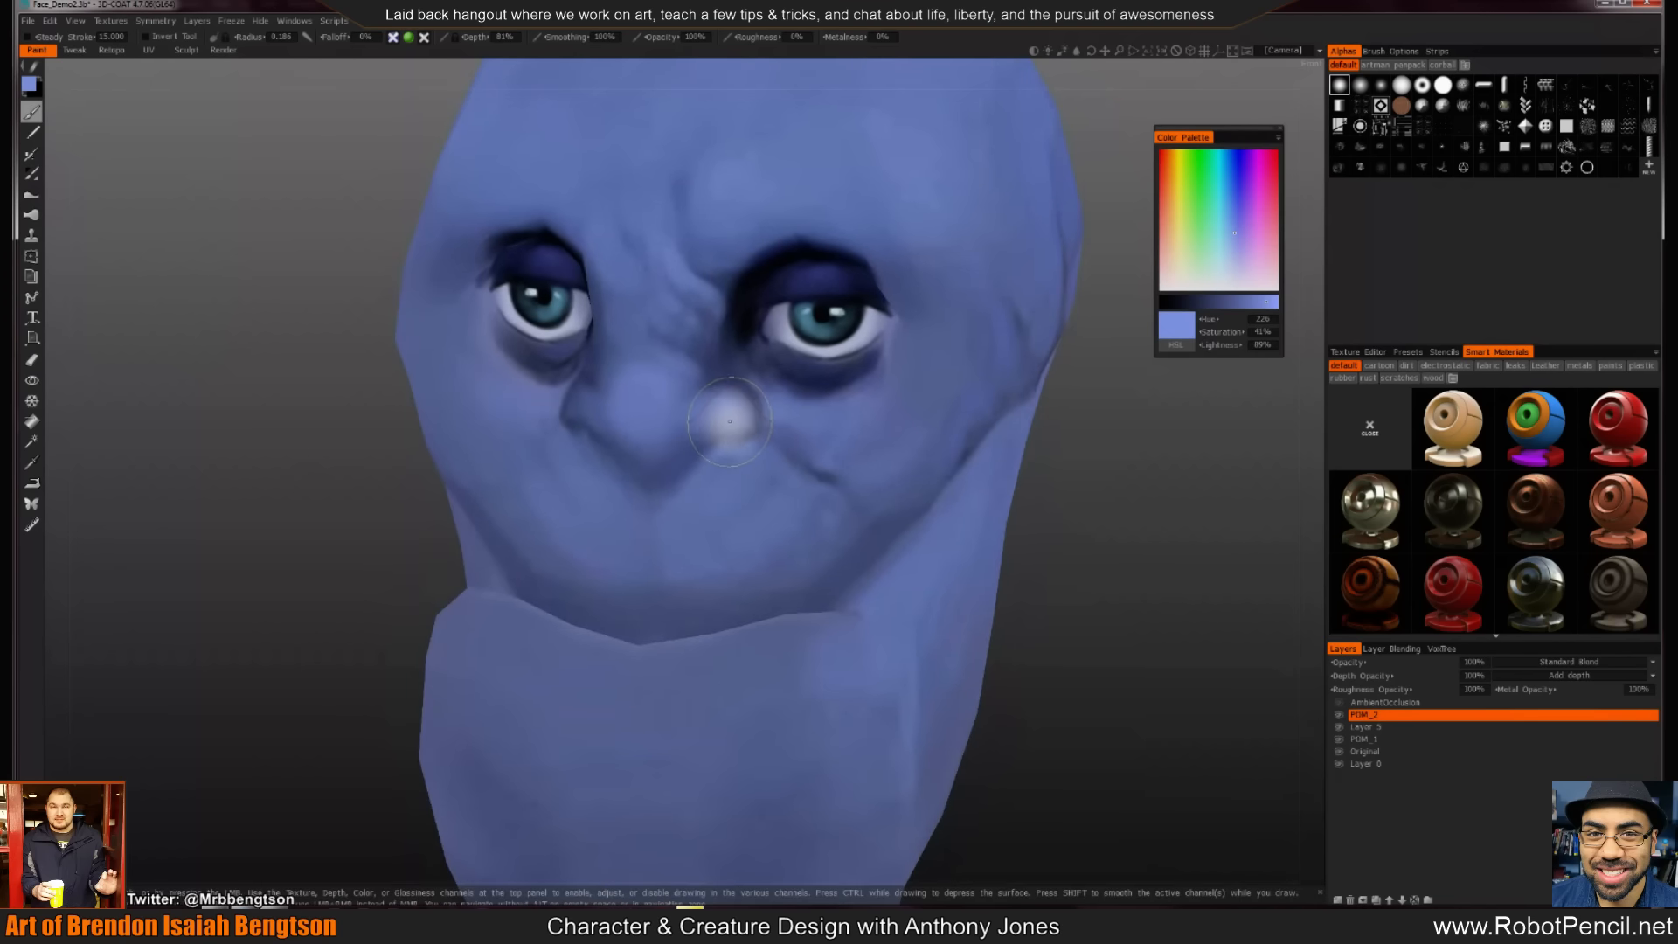
Paint over the dark nostril and nose-wing edges with sampled mid blues to blend the nose into the cheeks
key("v")
key("v")
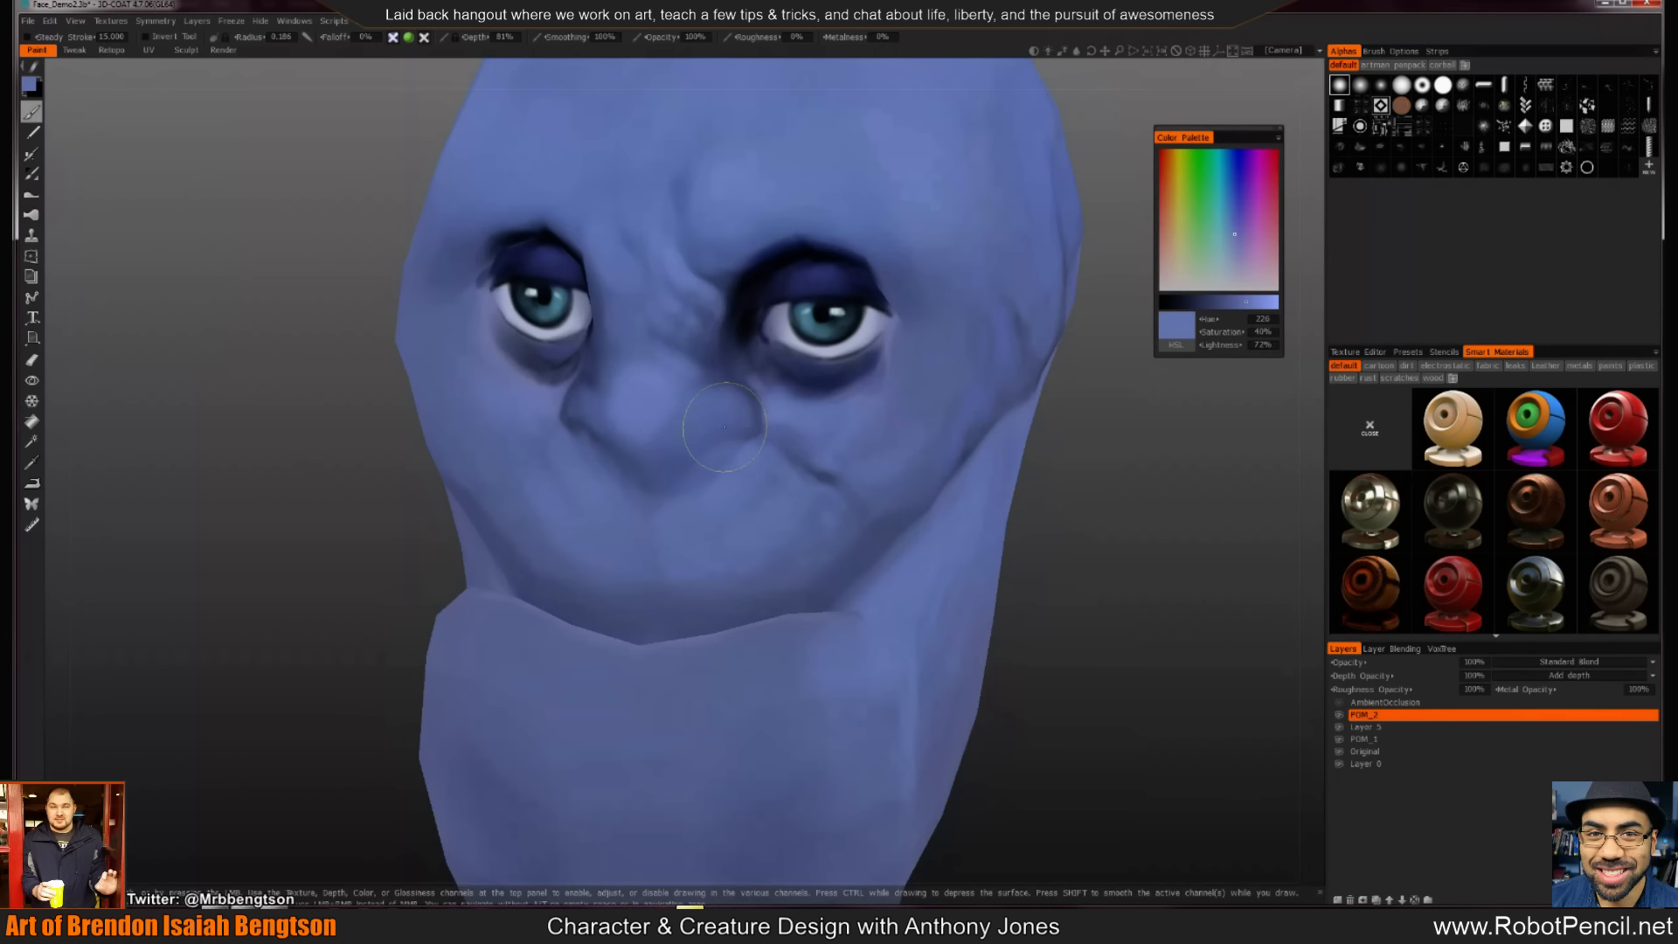
mouse_move(653, 446)
left_mouse_down()
mouse_move(579, 439)
mouse_move(582, 410)
left_mouse_up()
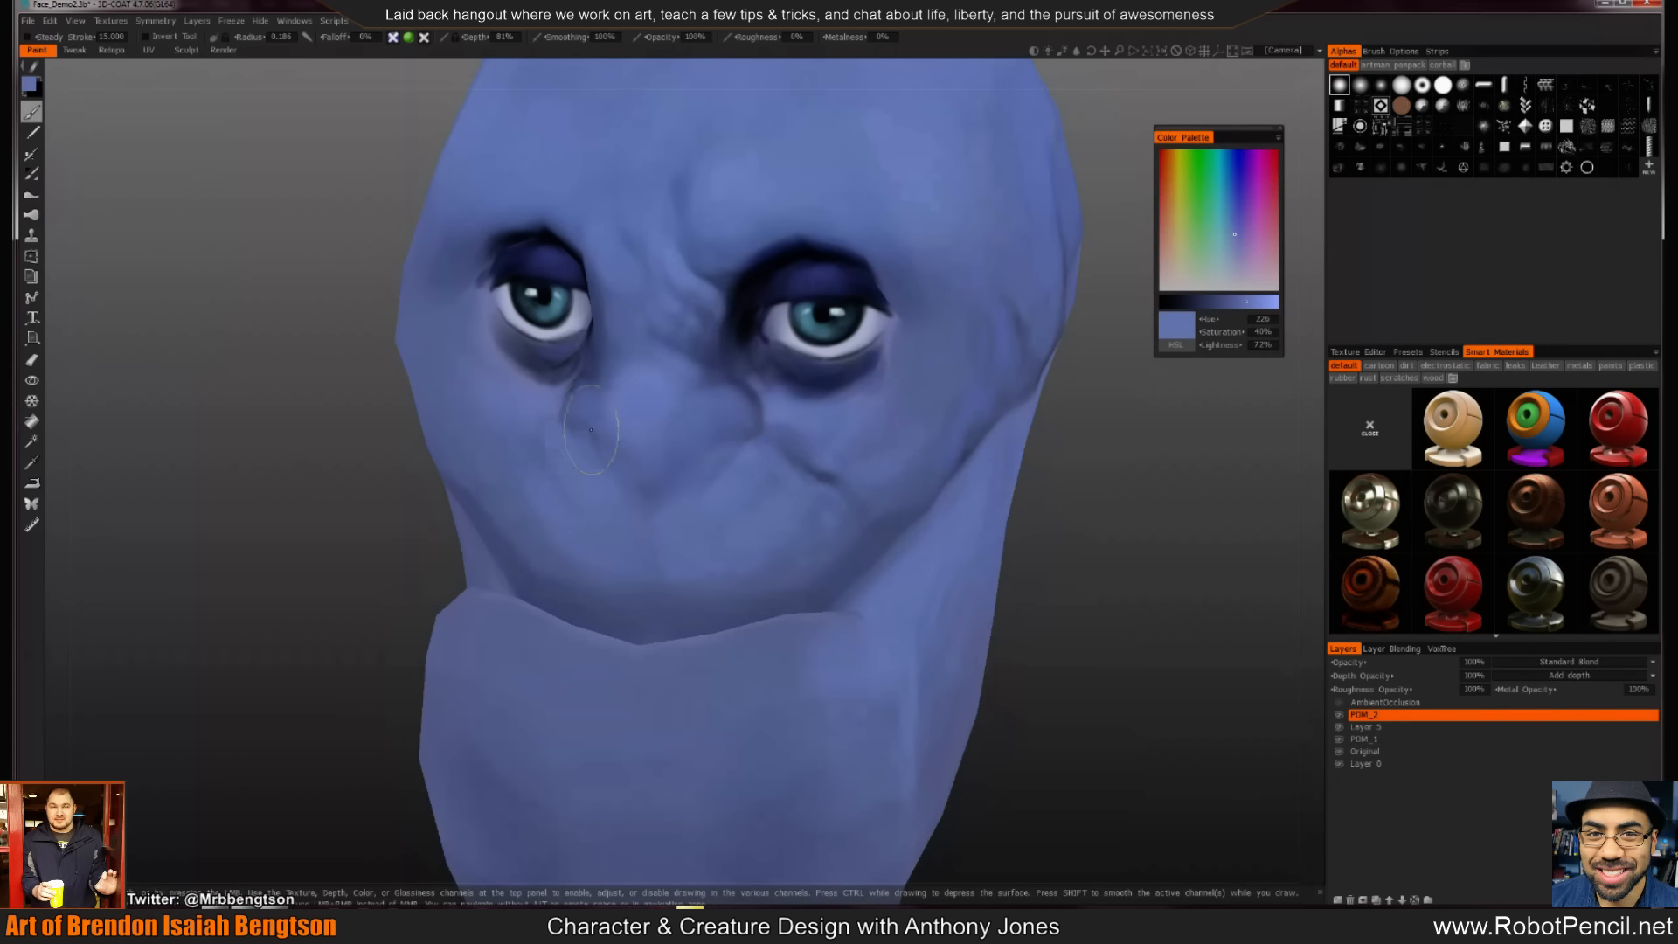
mouse_move(771, 496)
left_mouse_down("alt")
mouse_move(489, 472)
mouse_move(656, 437)
mouse_move(738, 376)
mouse_move(725, 372)
mouse_move(750, 416)
left_mouse_up("alt")
key("v")
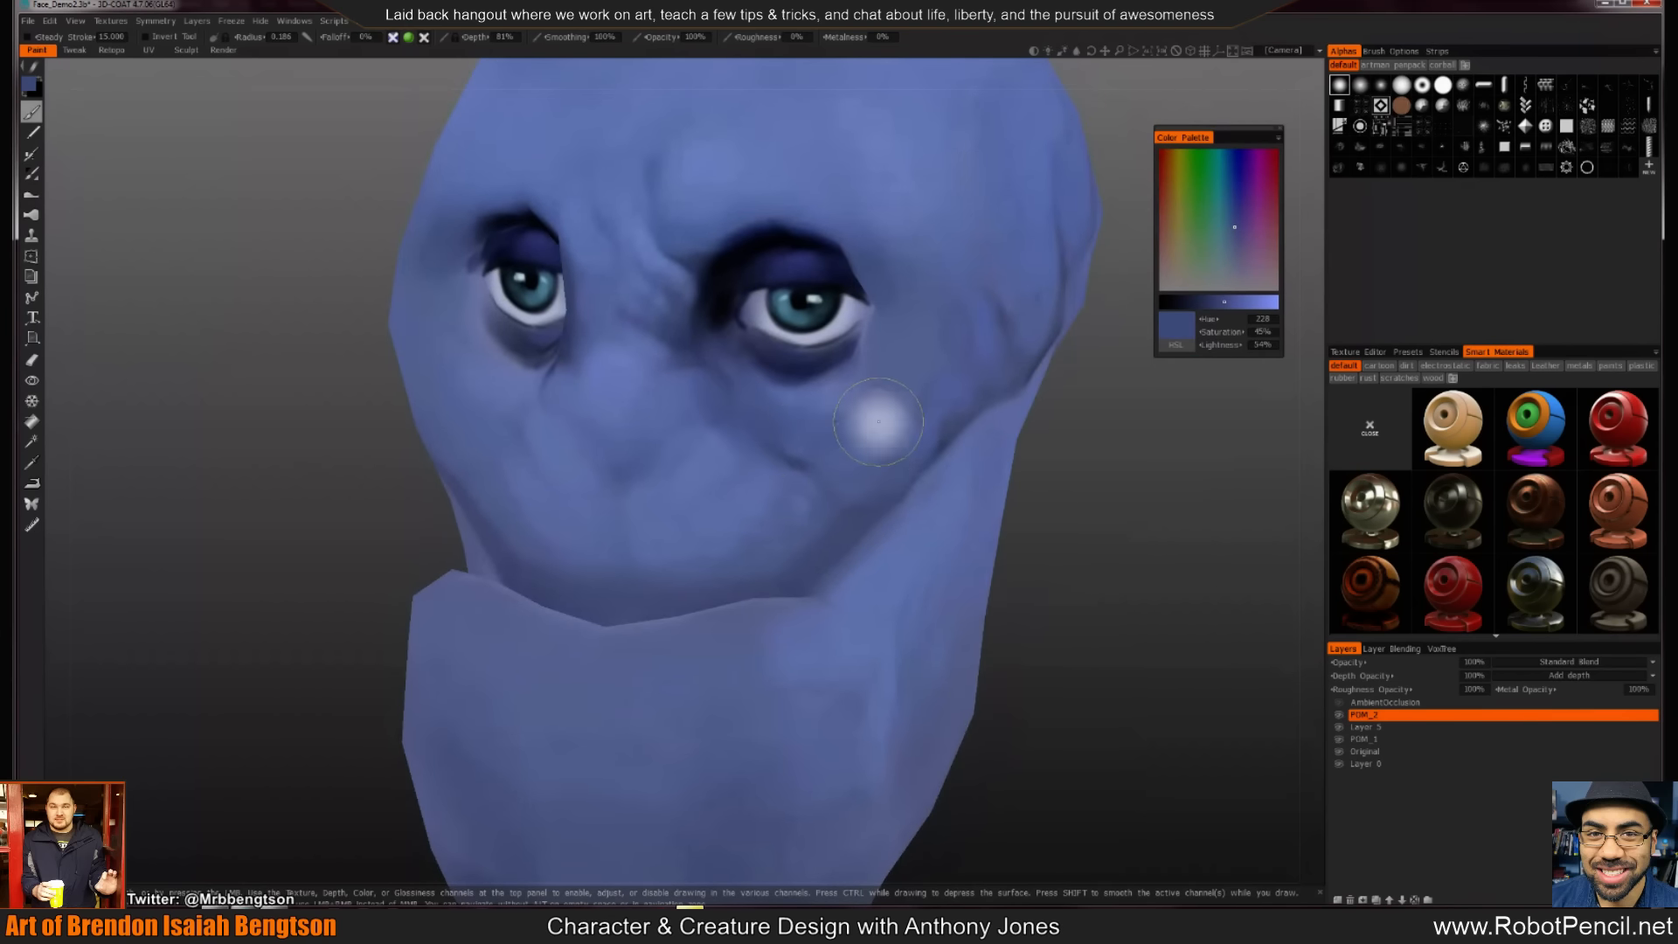
key("v")
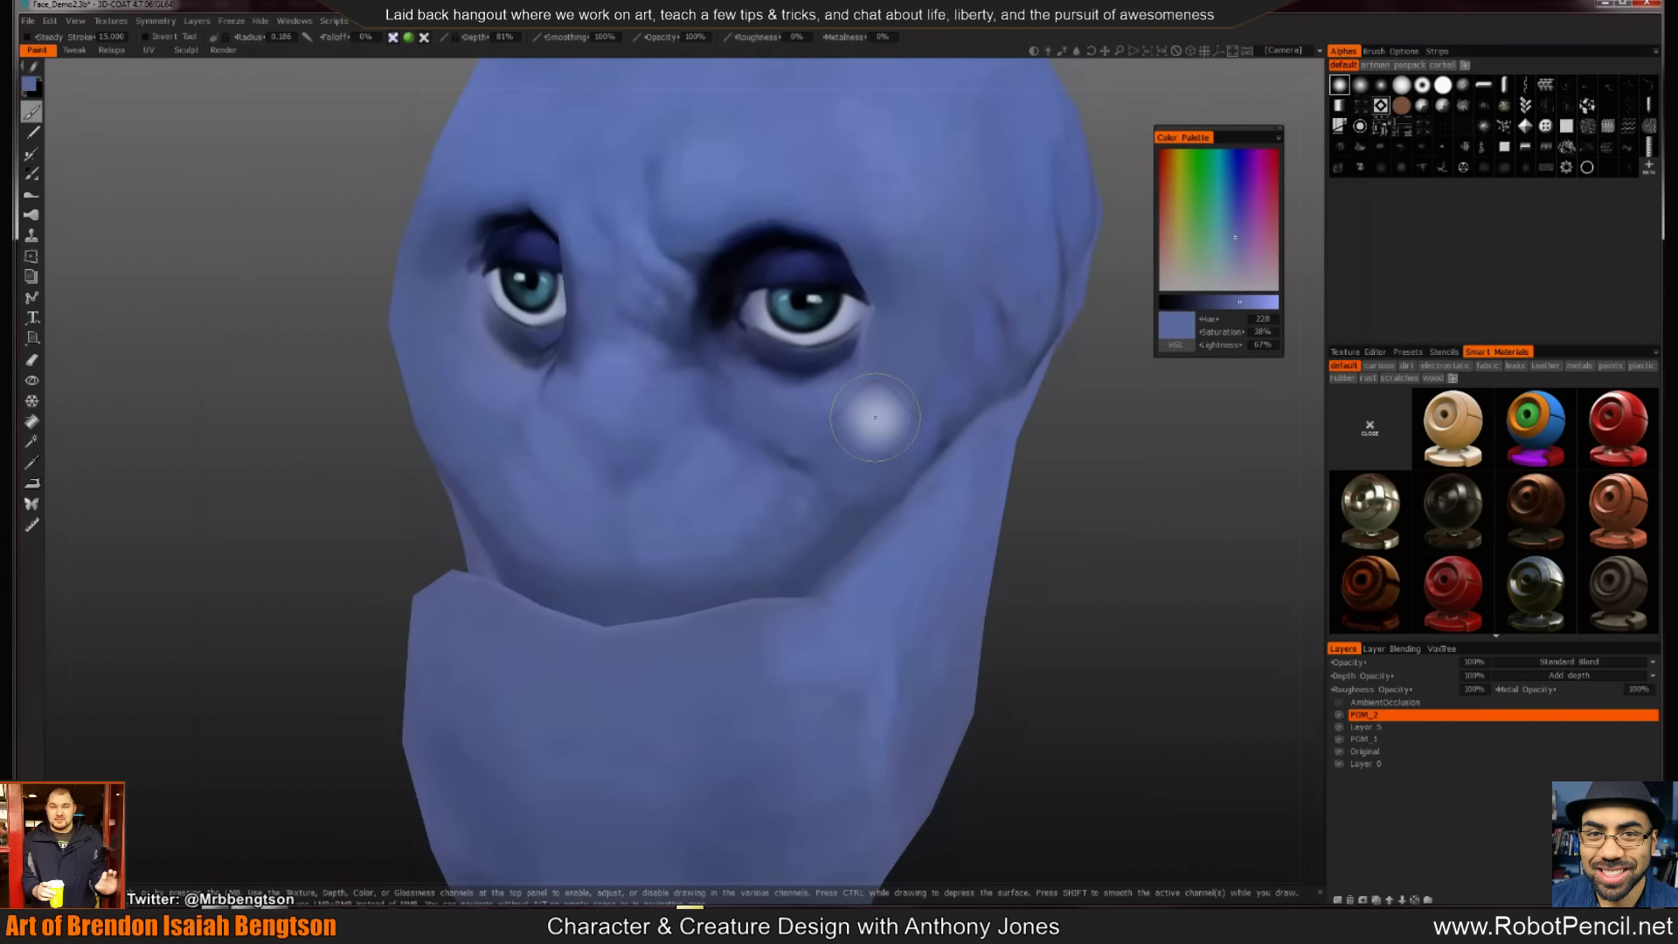
Model a soft cheek fold below the eye beside the nose with blues sampled from the surrounding skin
left_click_drag(830, 472, 623, 450, "alt")
key("v")
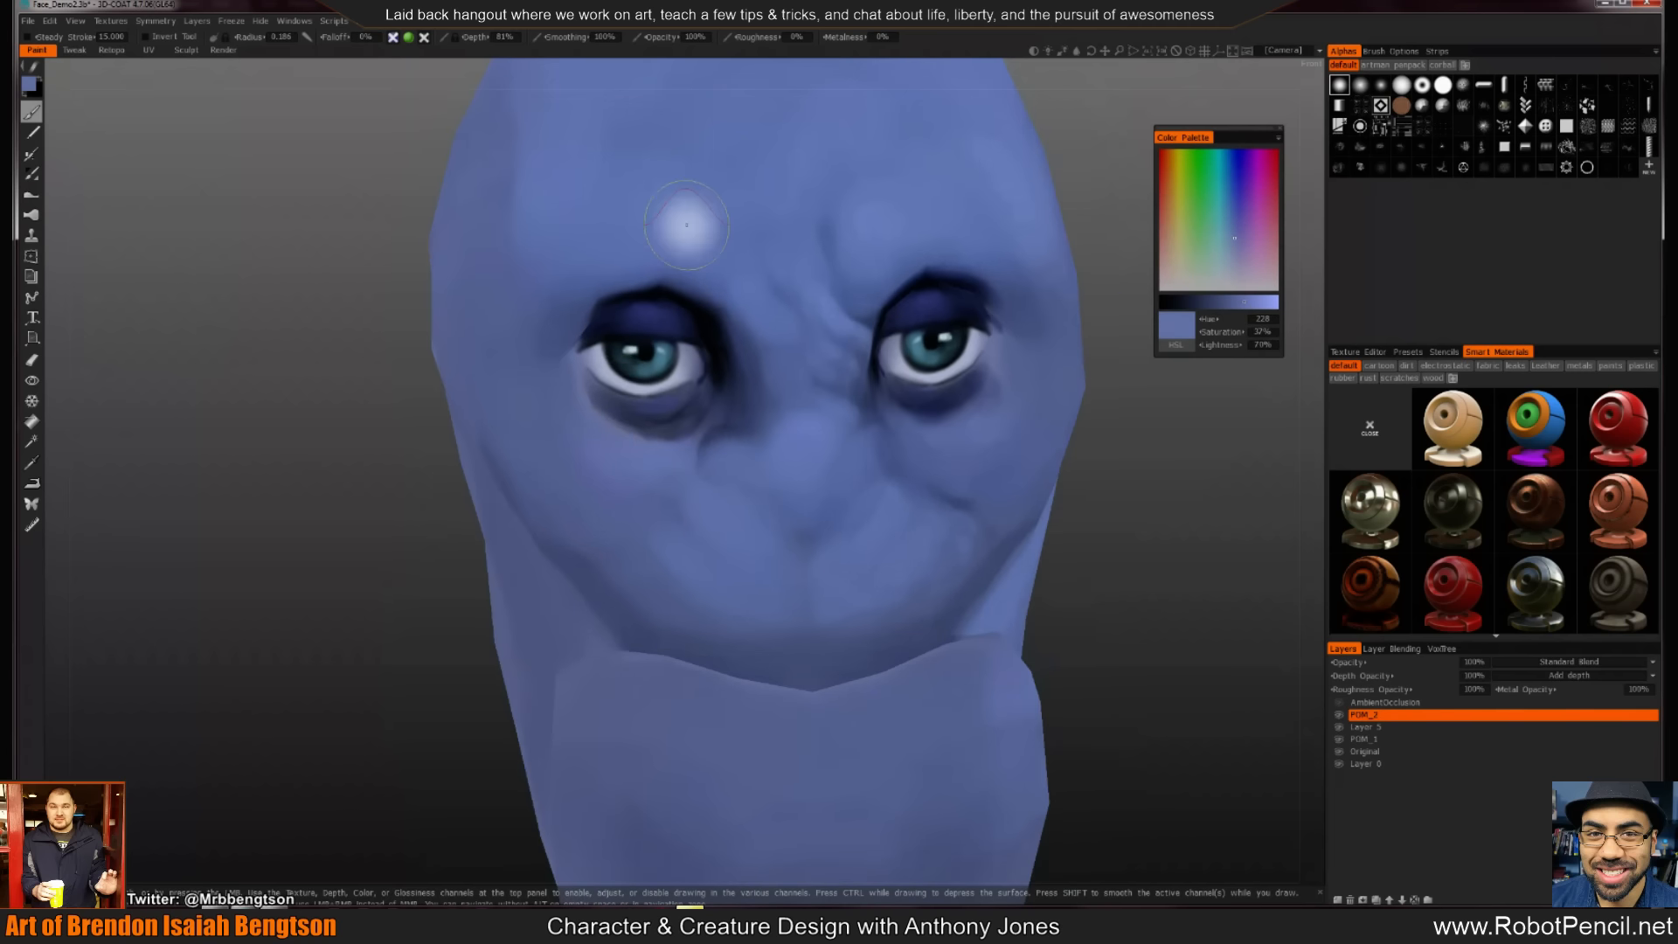
key("v")
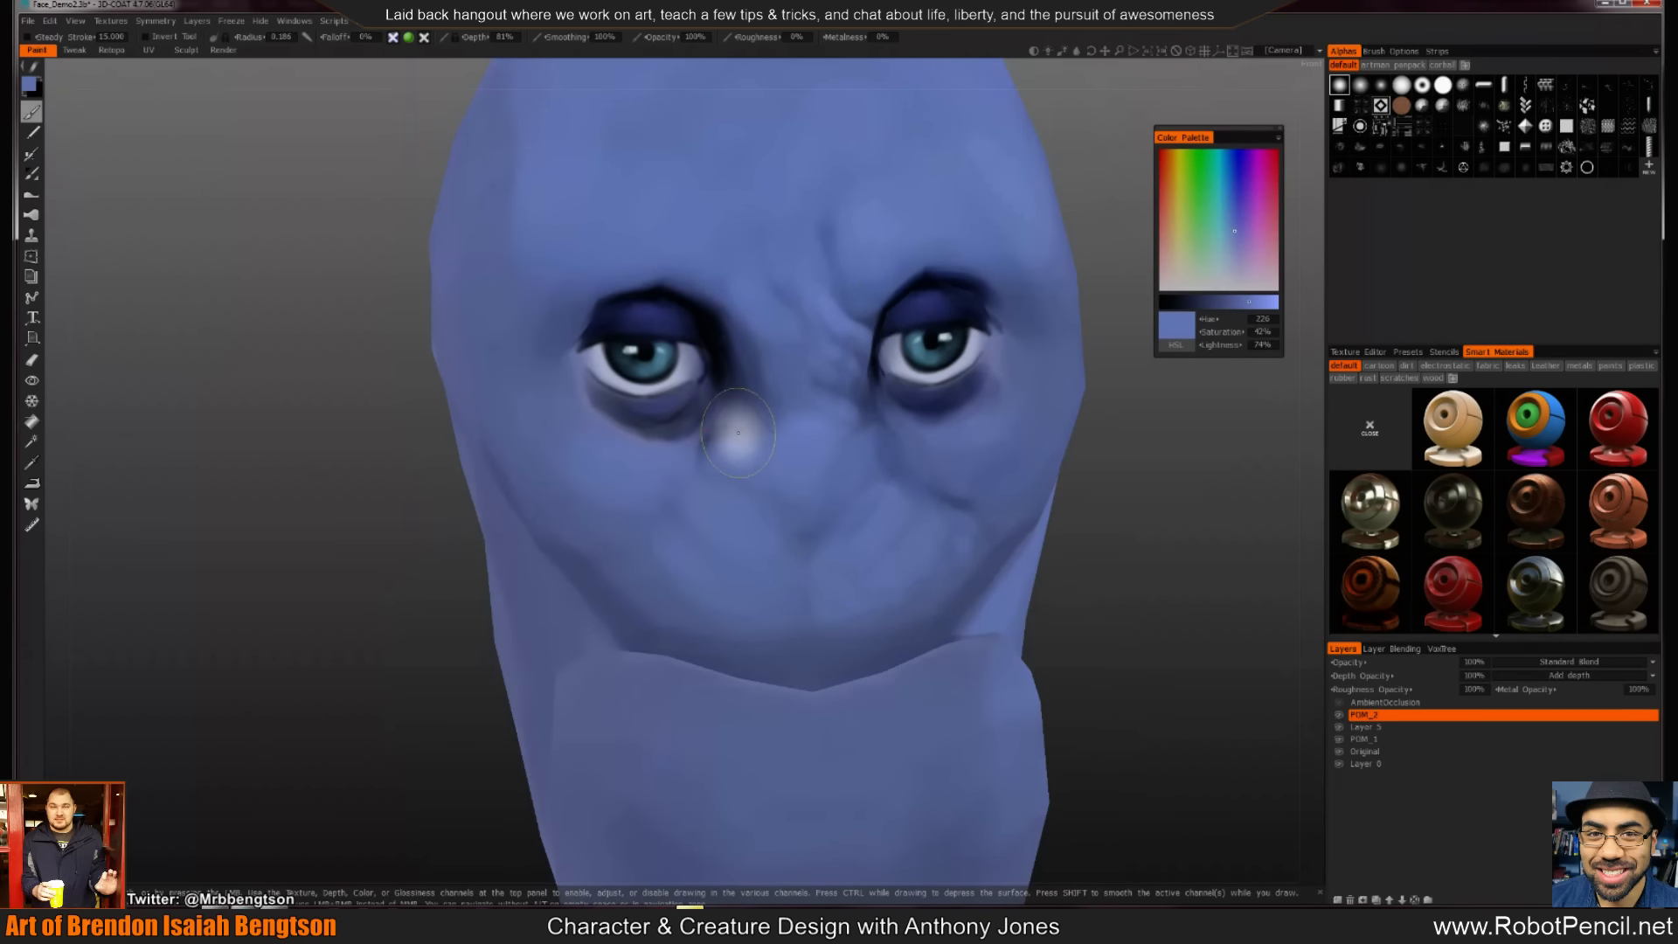
key("v")
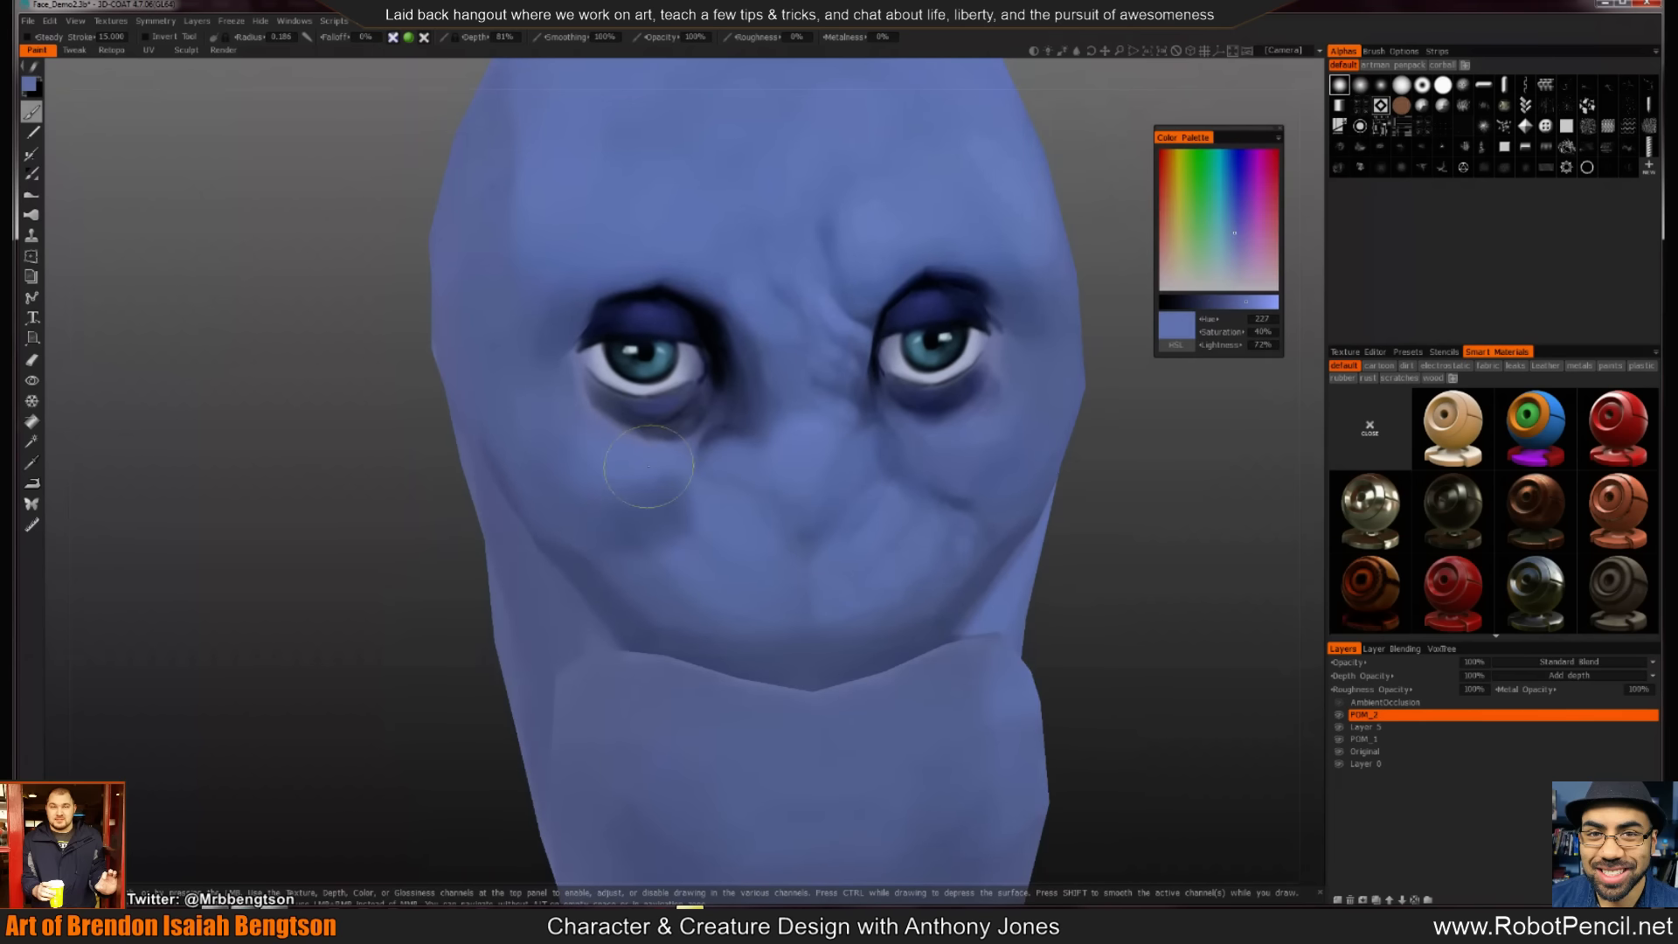
key("v")
left_click_drag(708, 507, 774, 446, "alt")
key("v")
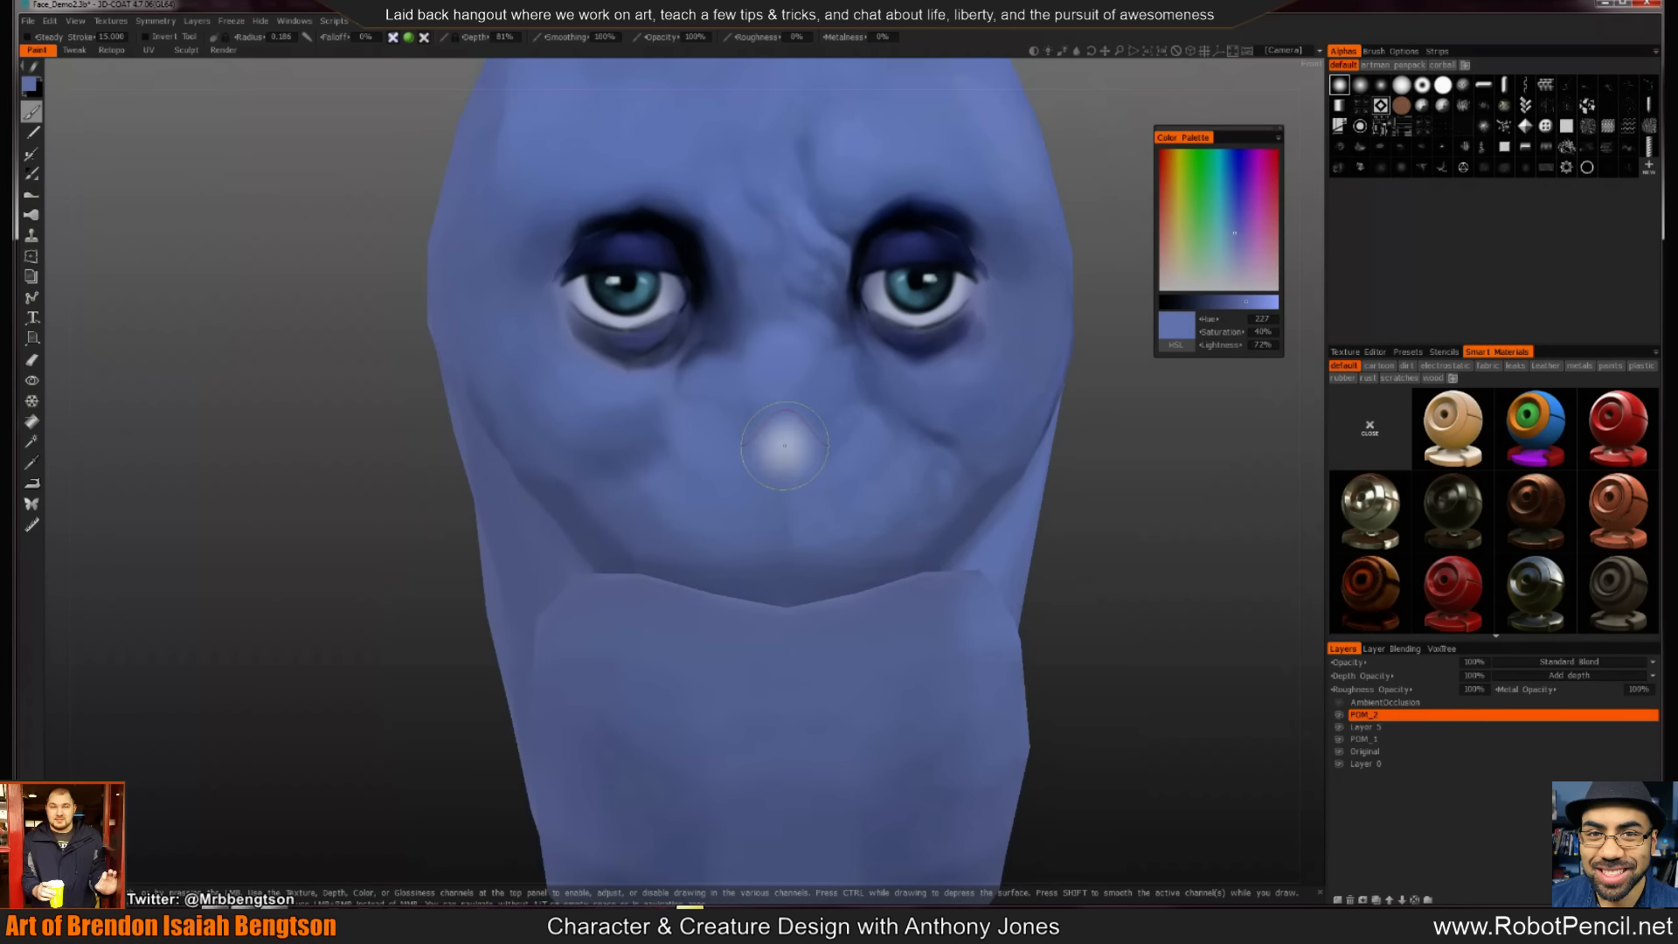
Sample the skin blue, lighten it to 87% lightness, and paint a soft highlight on the brow above the eye
scroll(748, 470, "down", 5)
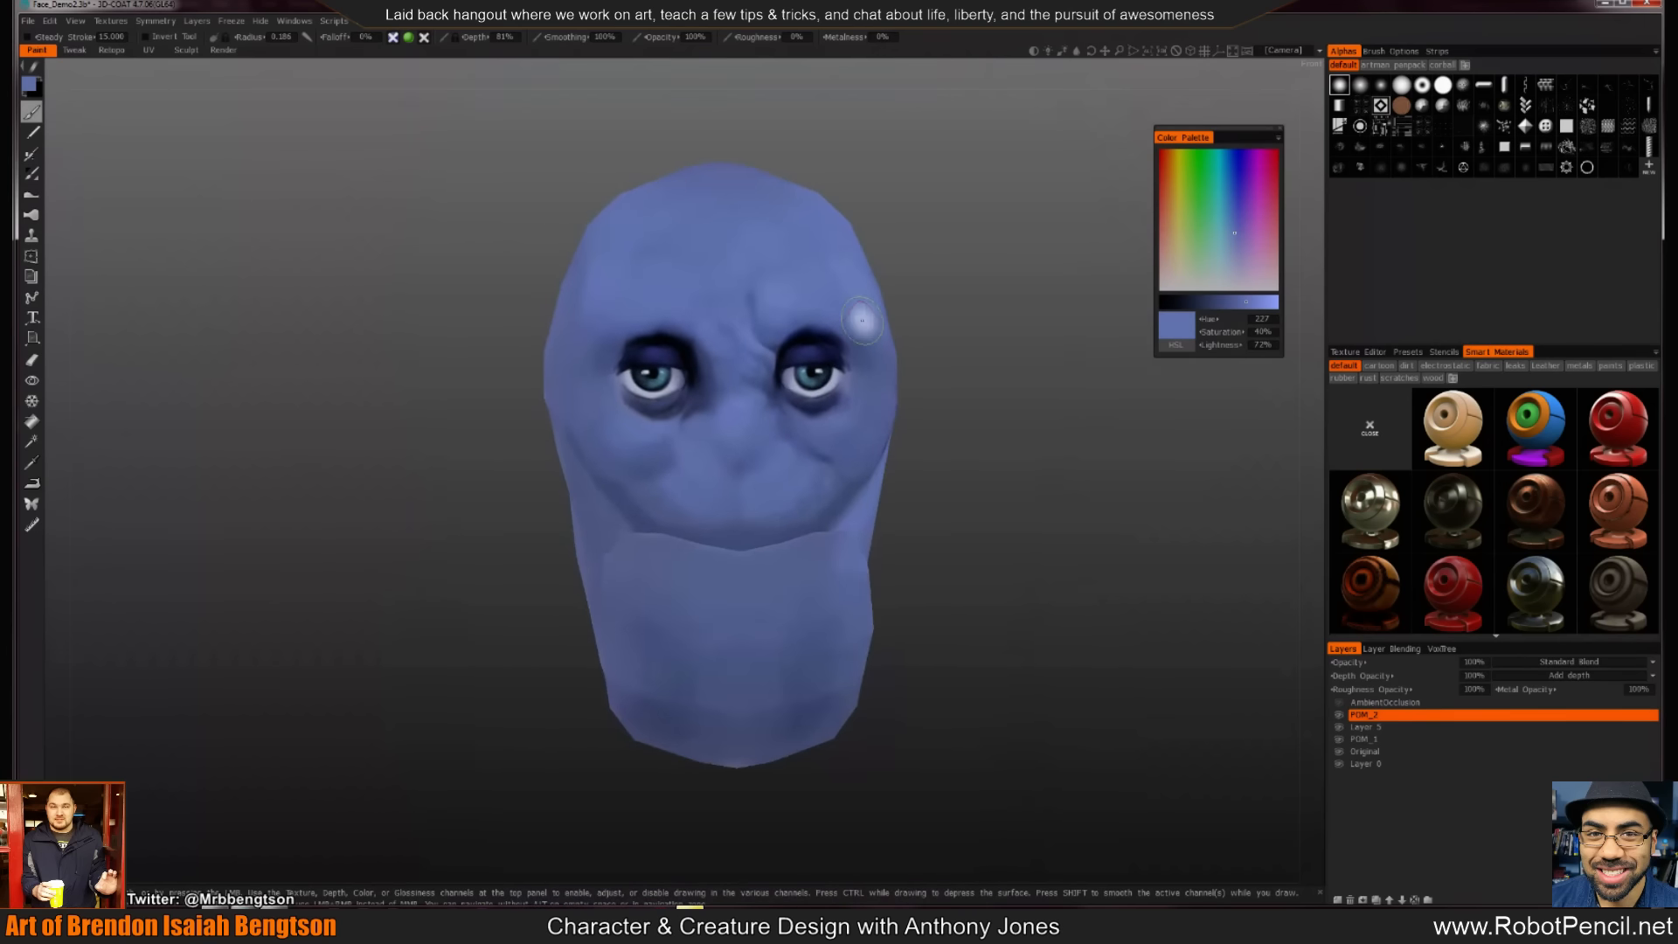
key("v")
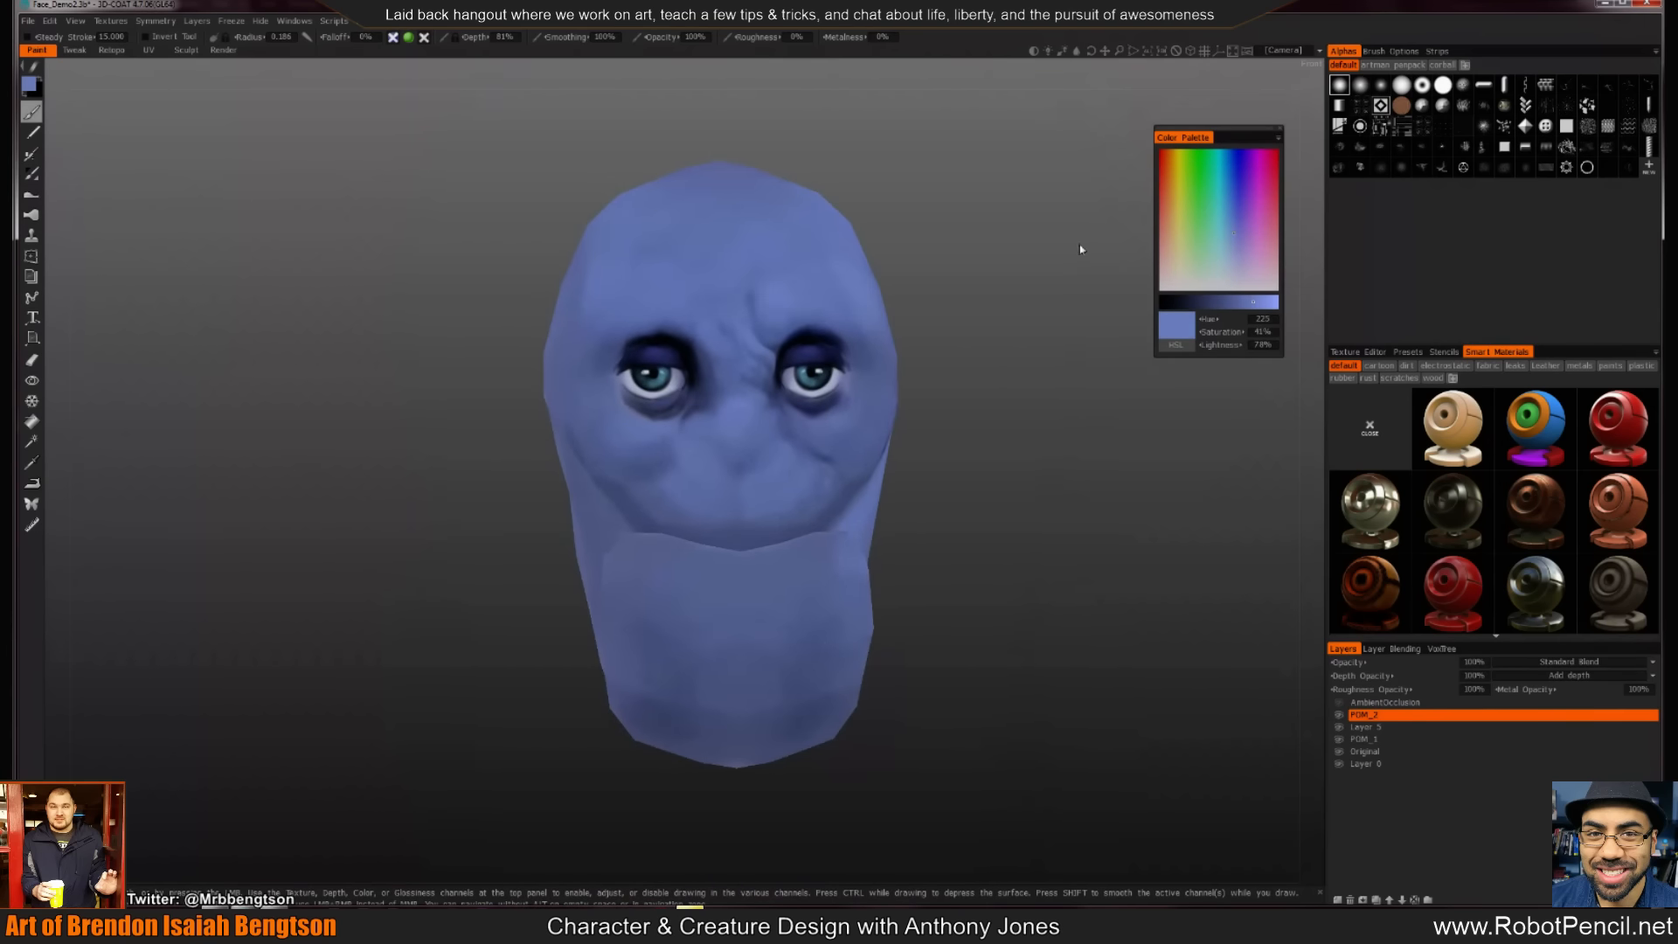
left_click_drag(1260, 303, 1264, 301)
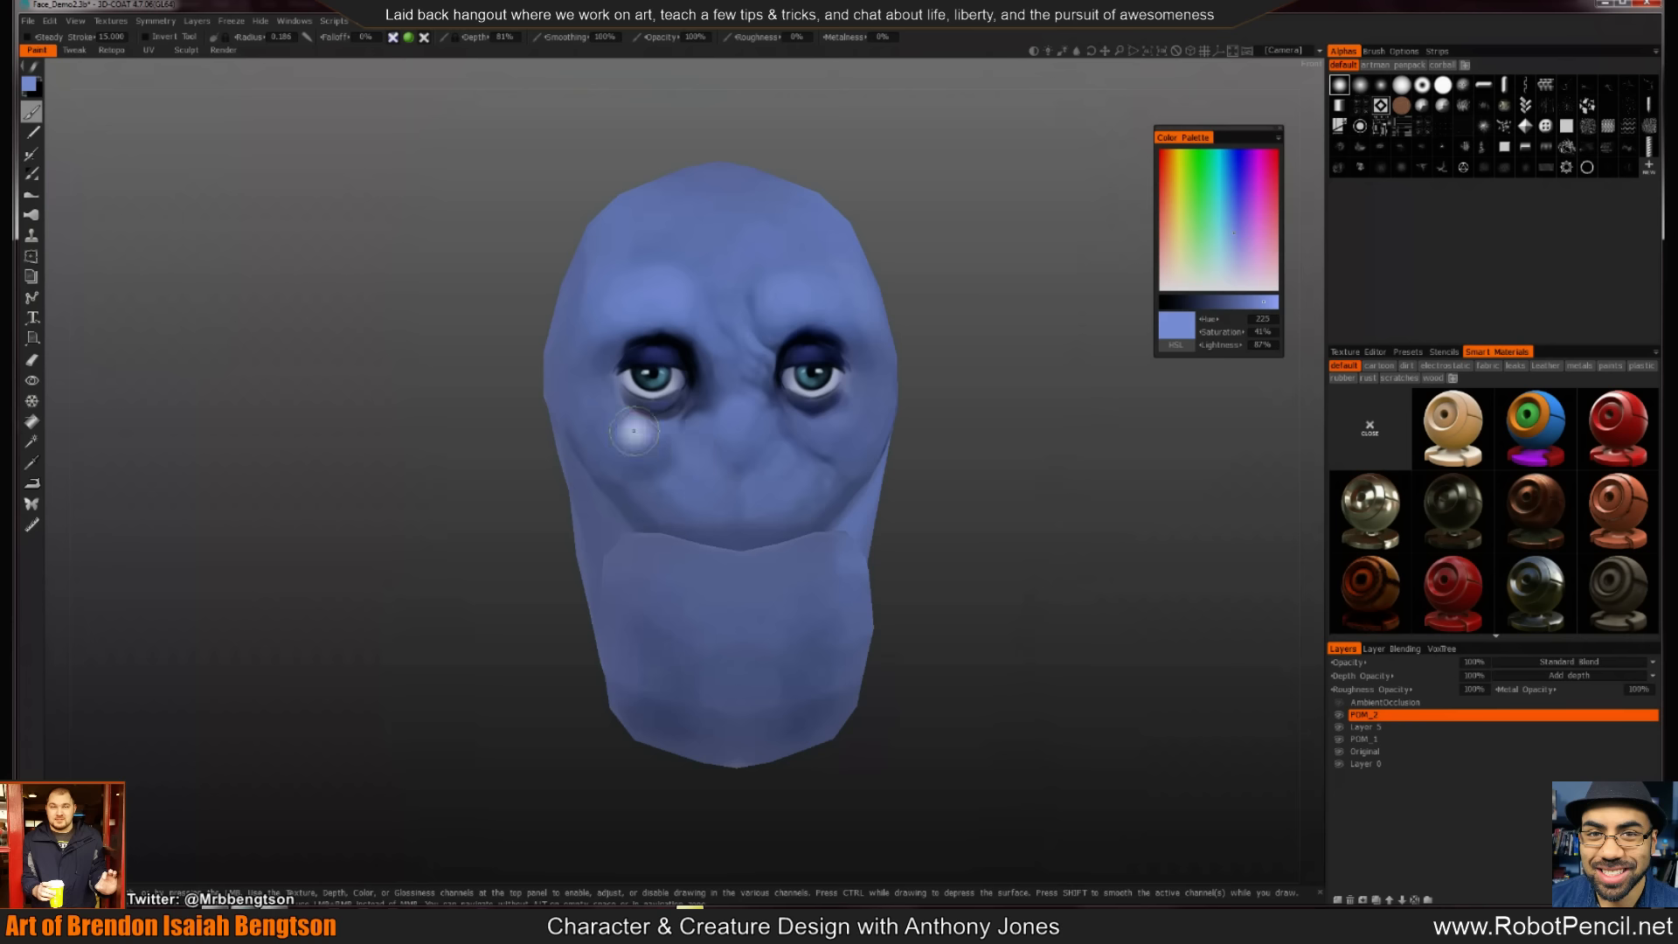
Shrink the brush to highlight the cheek and upper lip, and refine the fold between them with a sampled blue
right_click_drag(633, 430, 609, 434)
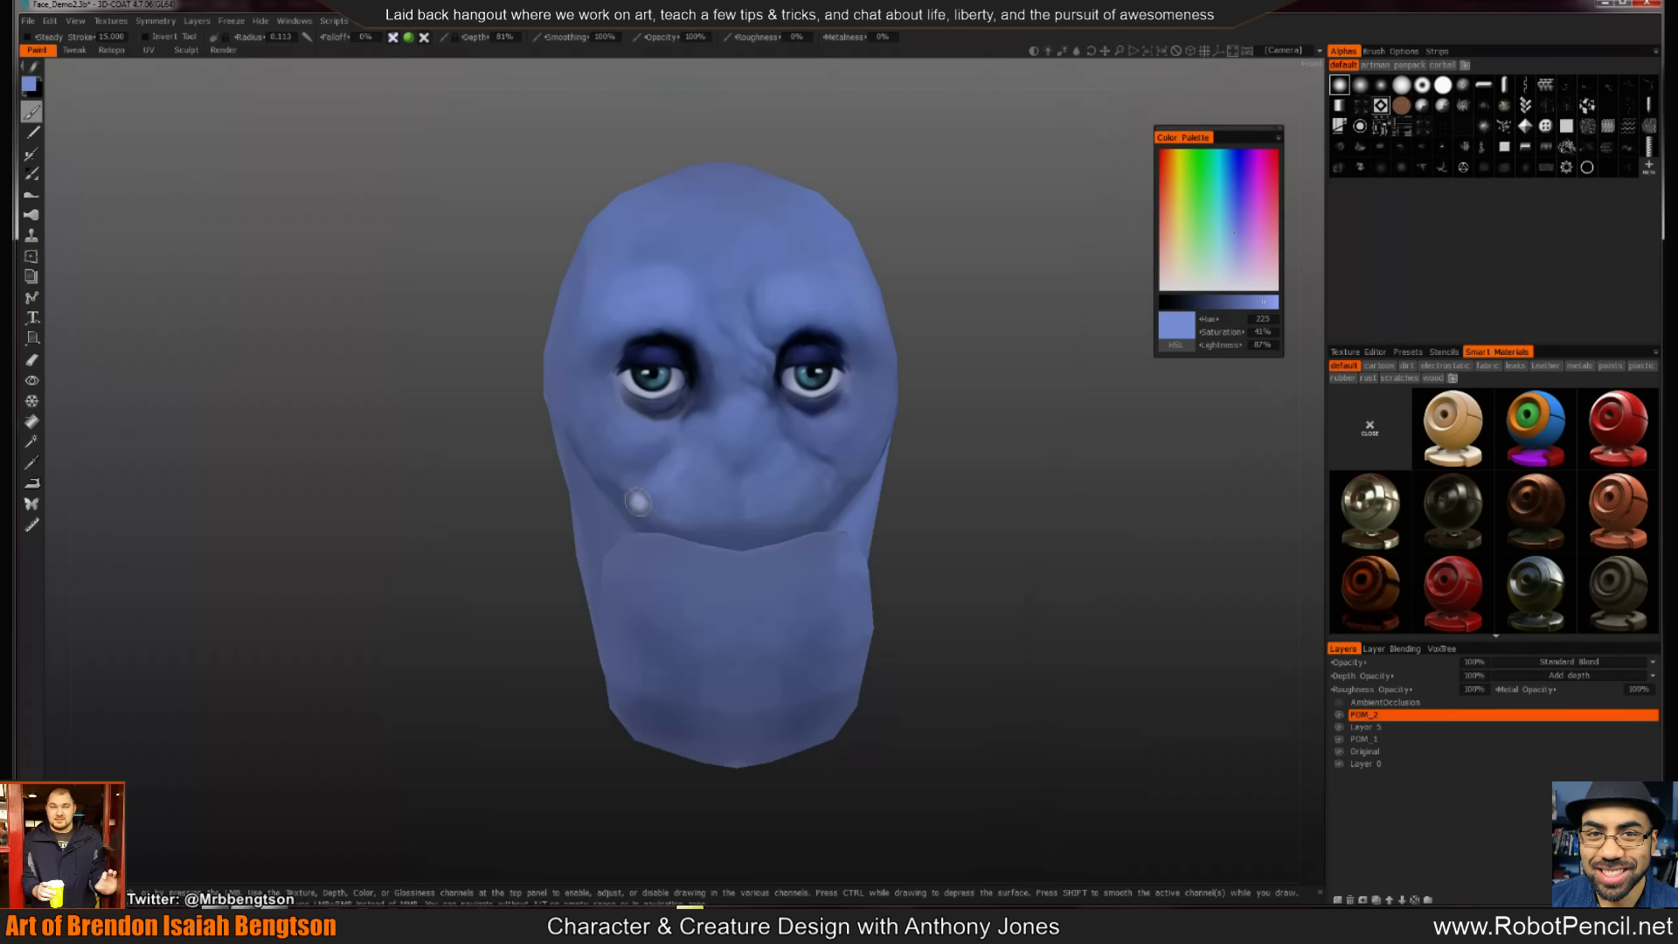
key("v")
key("v")
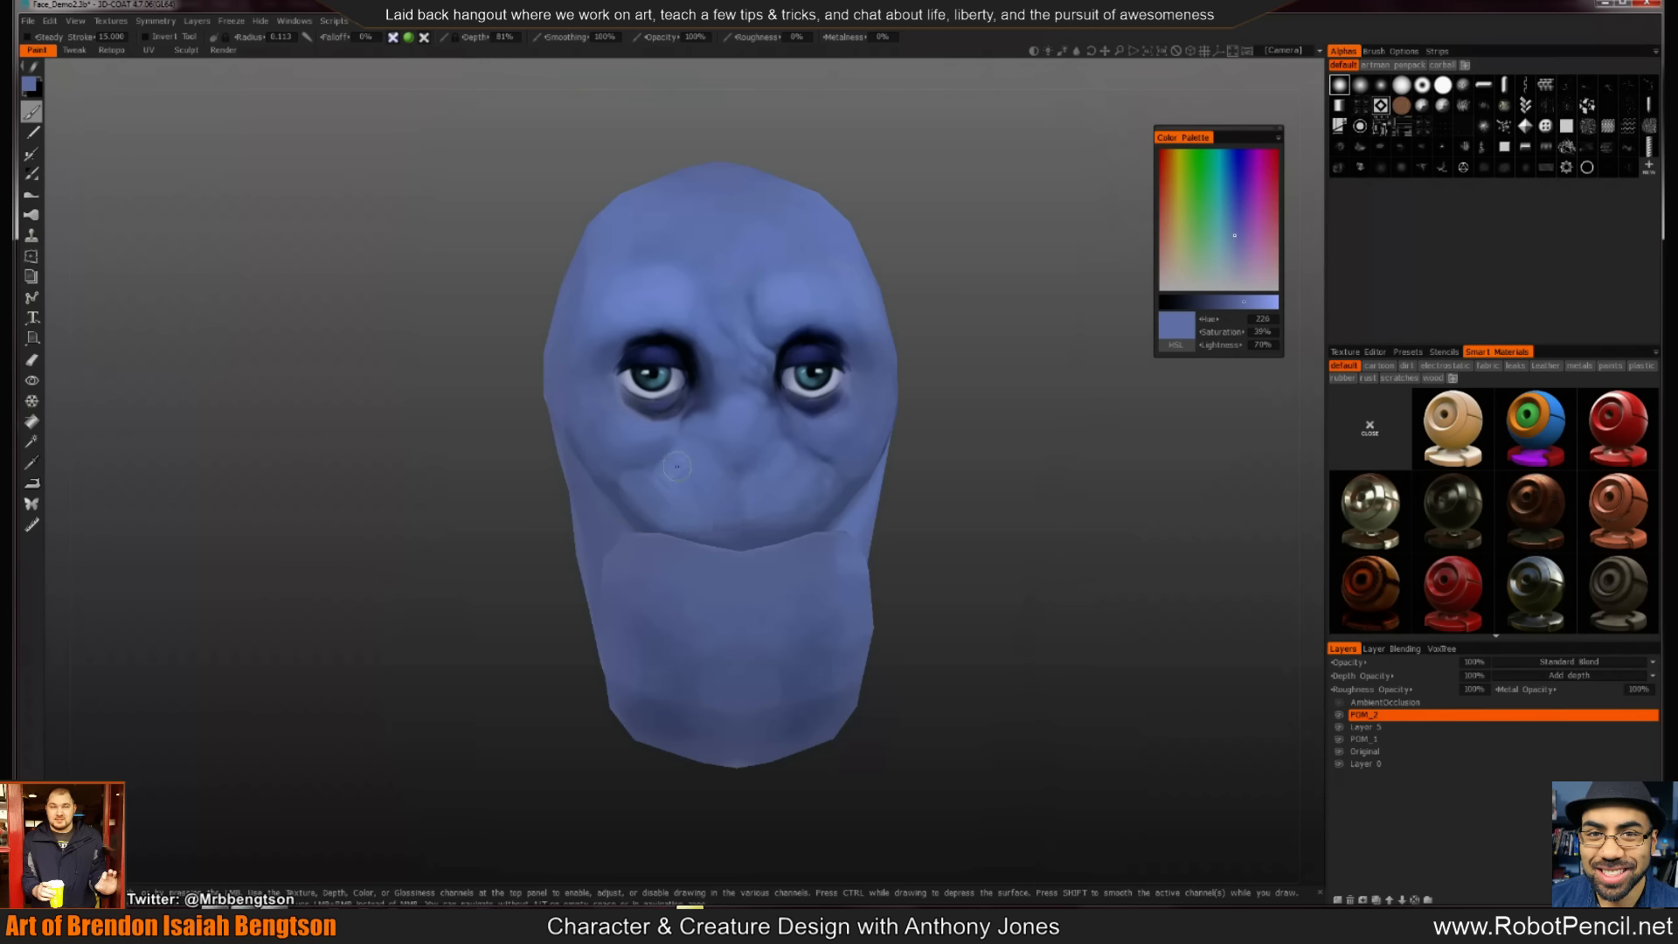
Deepen the shadow around the eye socket with dark blues sampled beside the eyelid
key("v")
key("v")
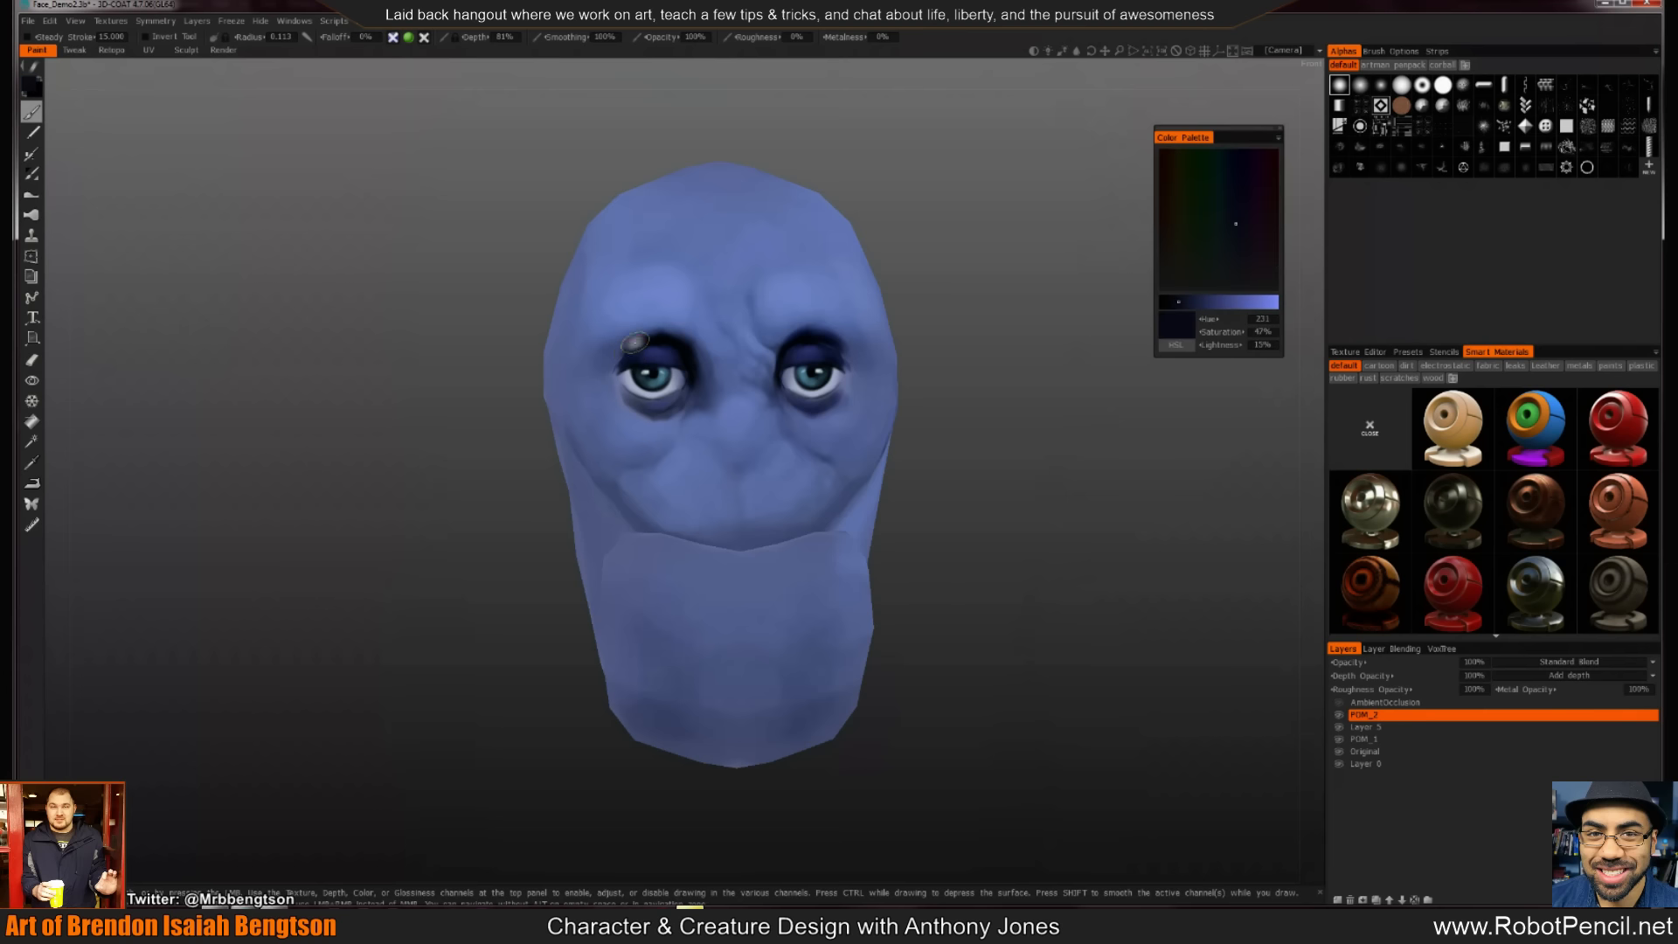
mouse_move(634, 393)
left_mouse_down("alt")
mouse_move(577, 385)
mouse_move(605, 336)
mouse_move(597, 396)
left_mouse_up("alt")
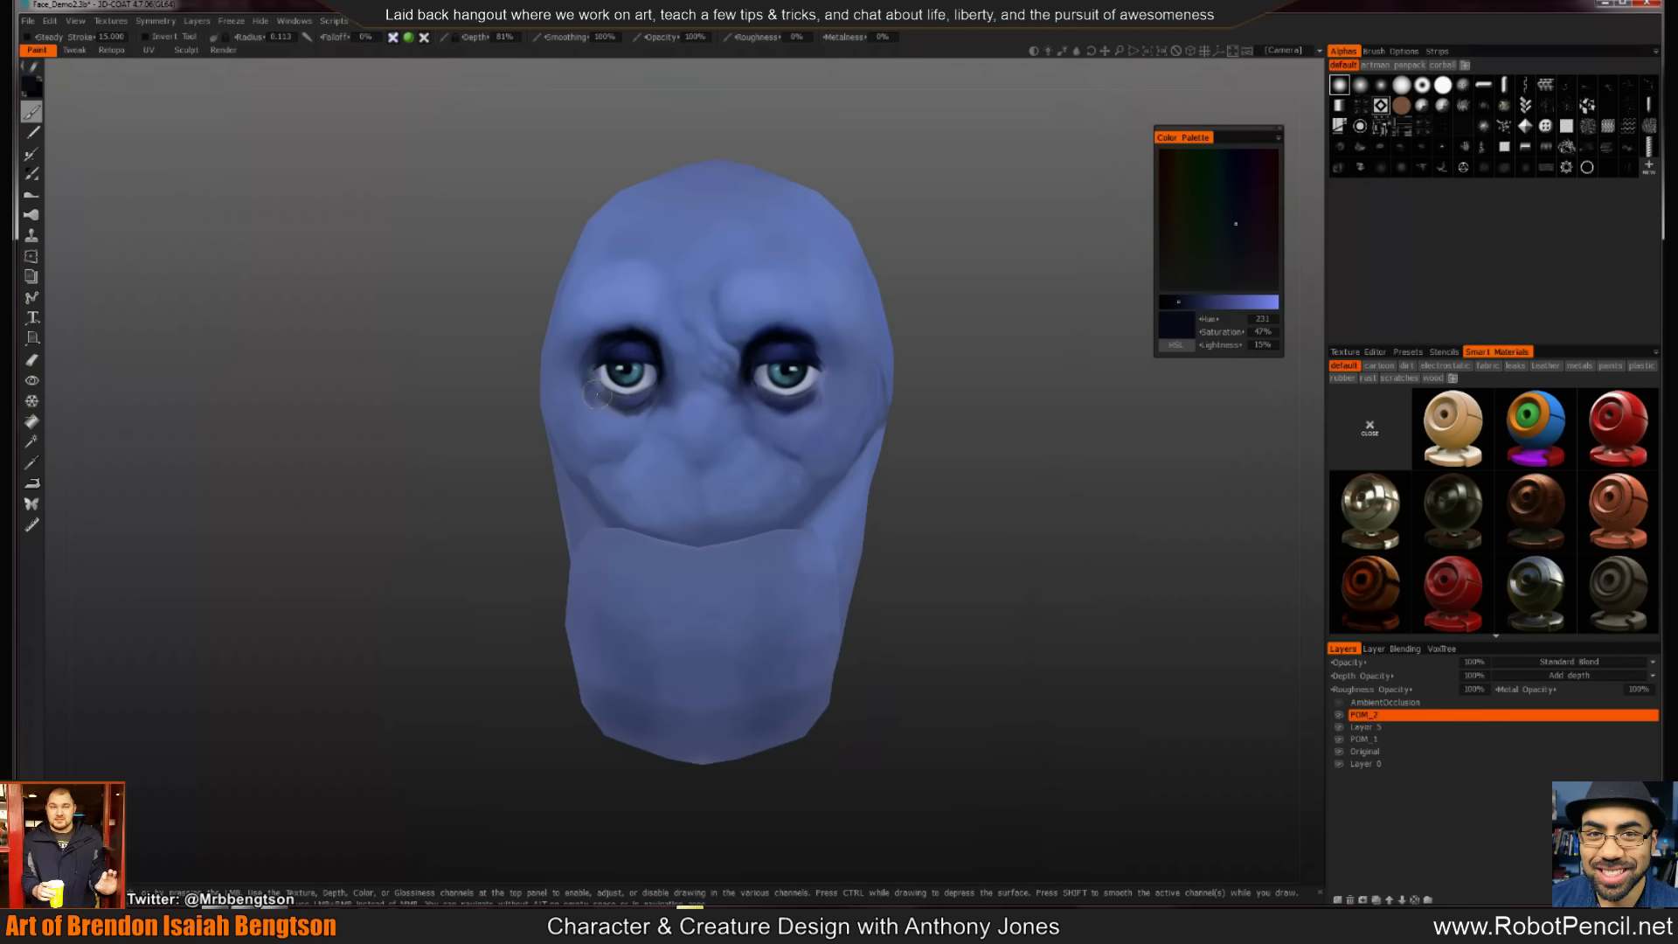
key("v")
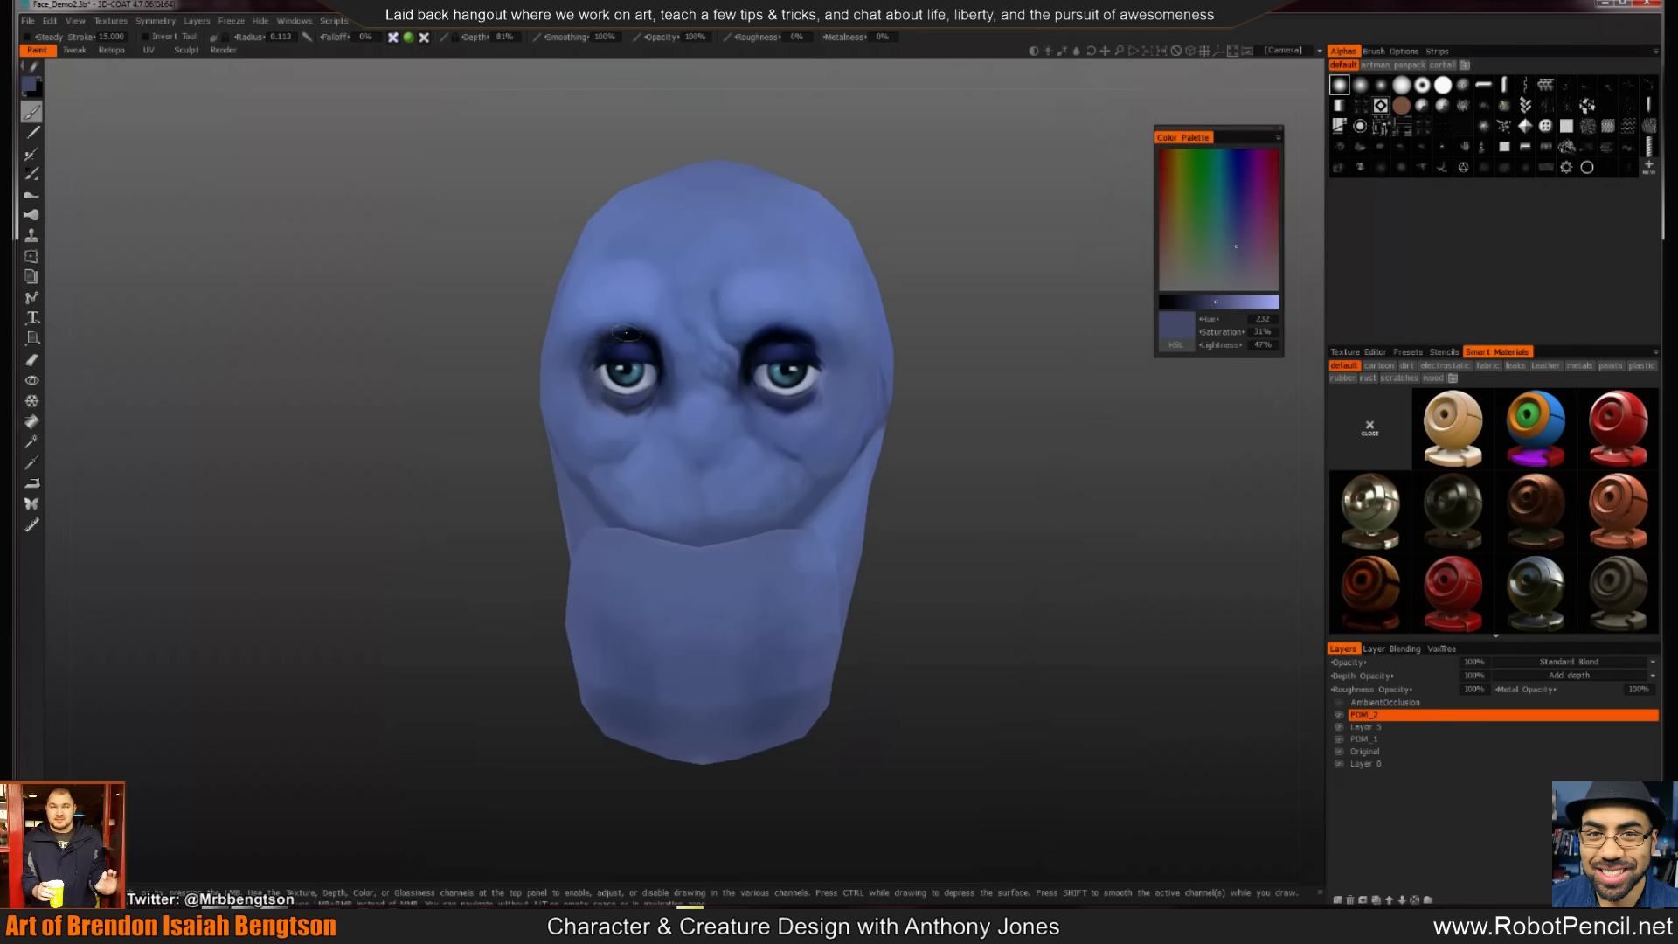
Blend the inner eye socket into the side of the nose with sampled mid and darker blues
left_click_drag(663, 415, 776, 456, "alt")
key("v")
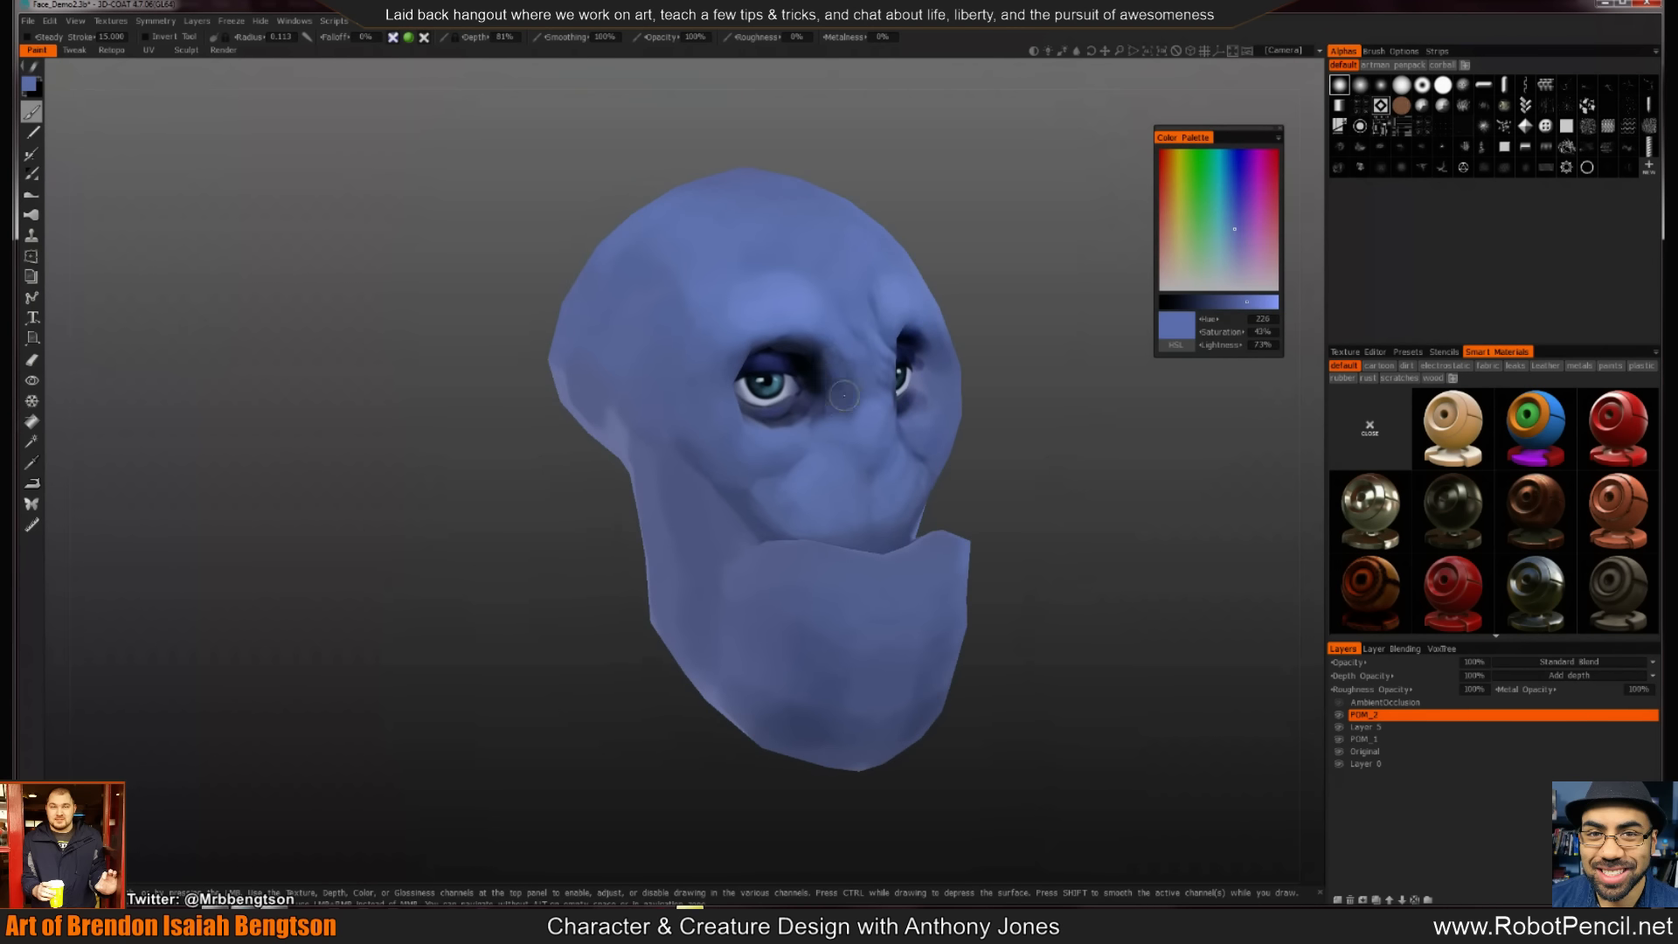
key("v")
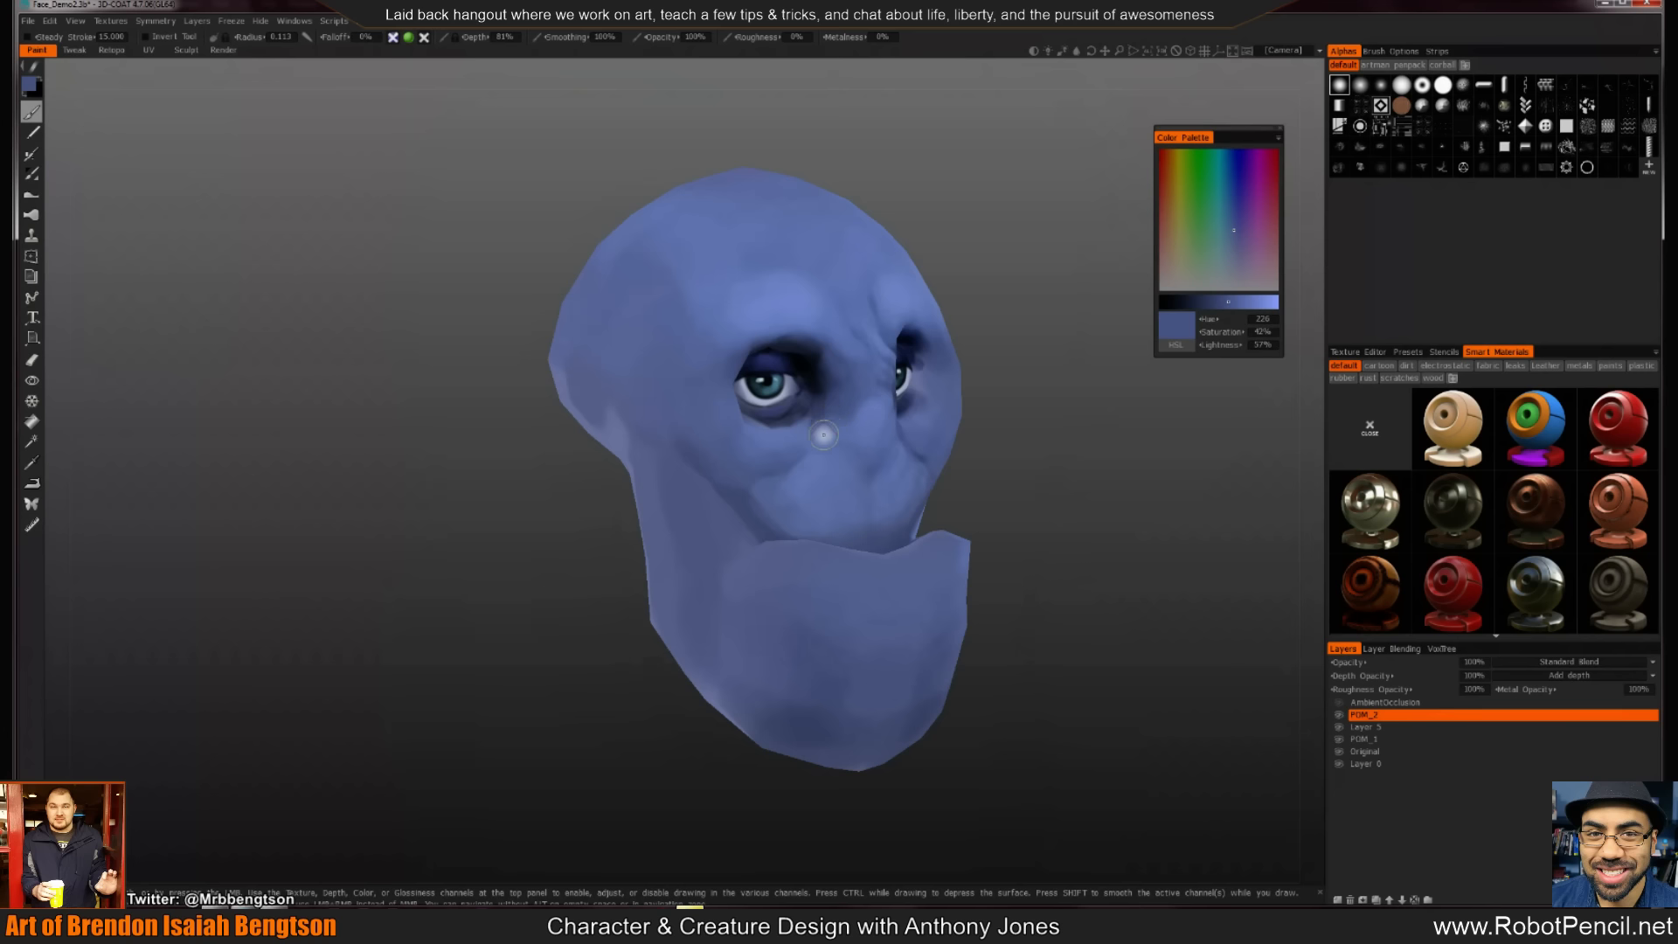
key("v")
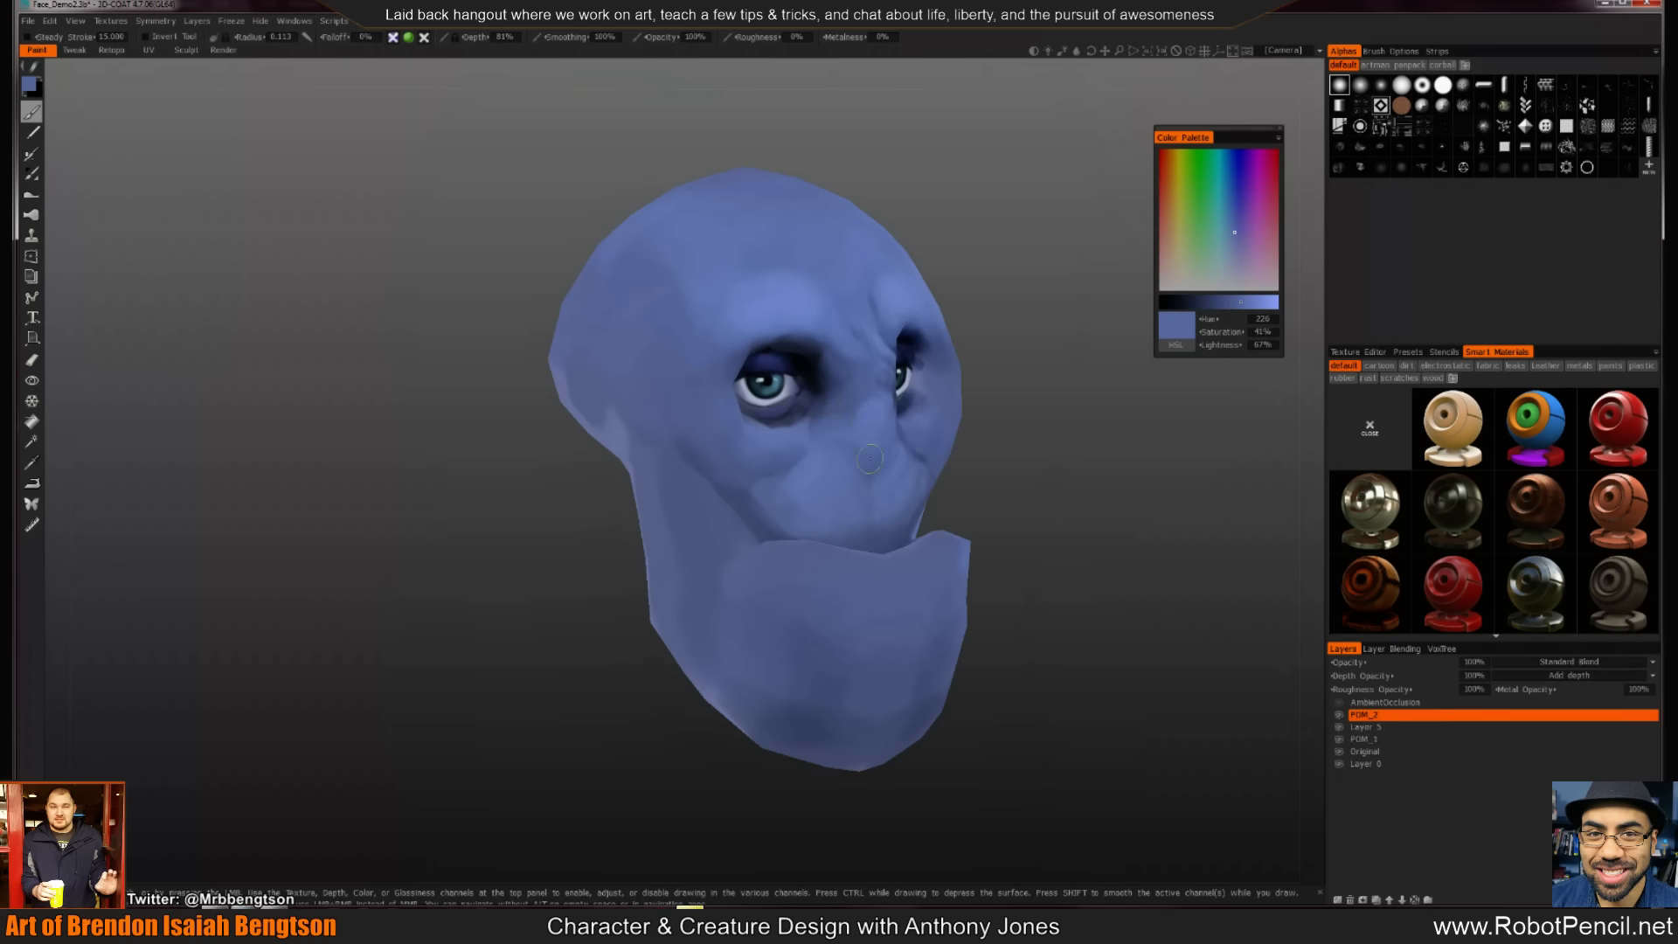
Even out the nose and both cheeks in the front view with blues sampled from the face
left_click_drag(826, 469, 711, 412, "alt")
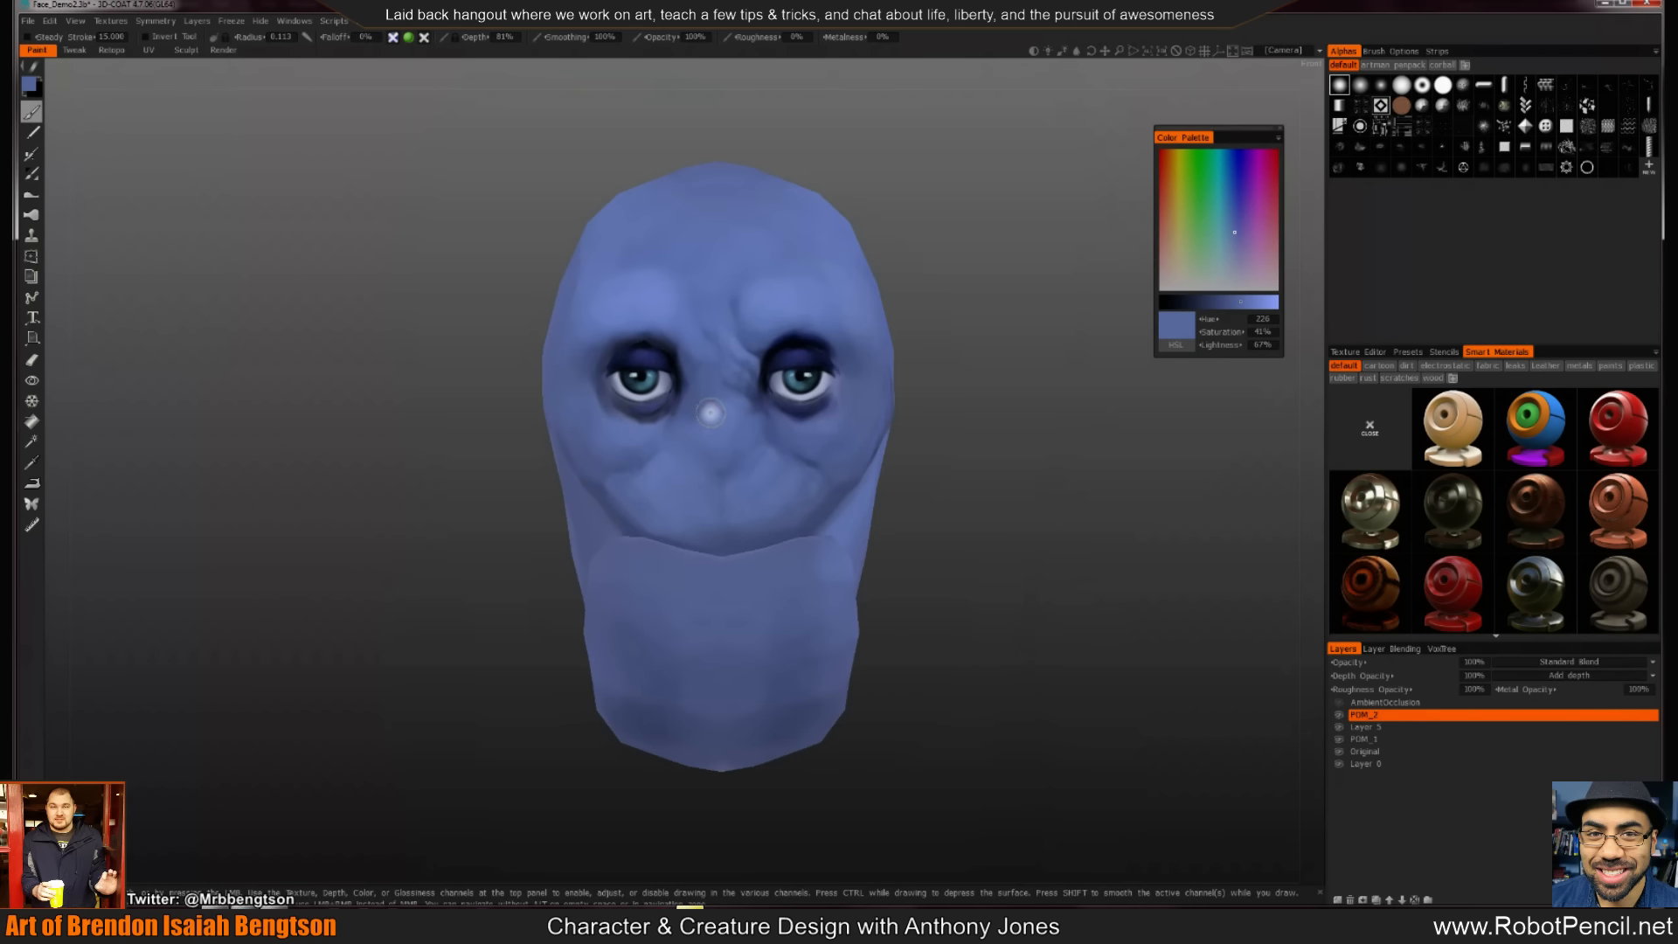
key("v")
key("v")
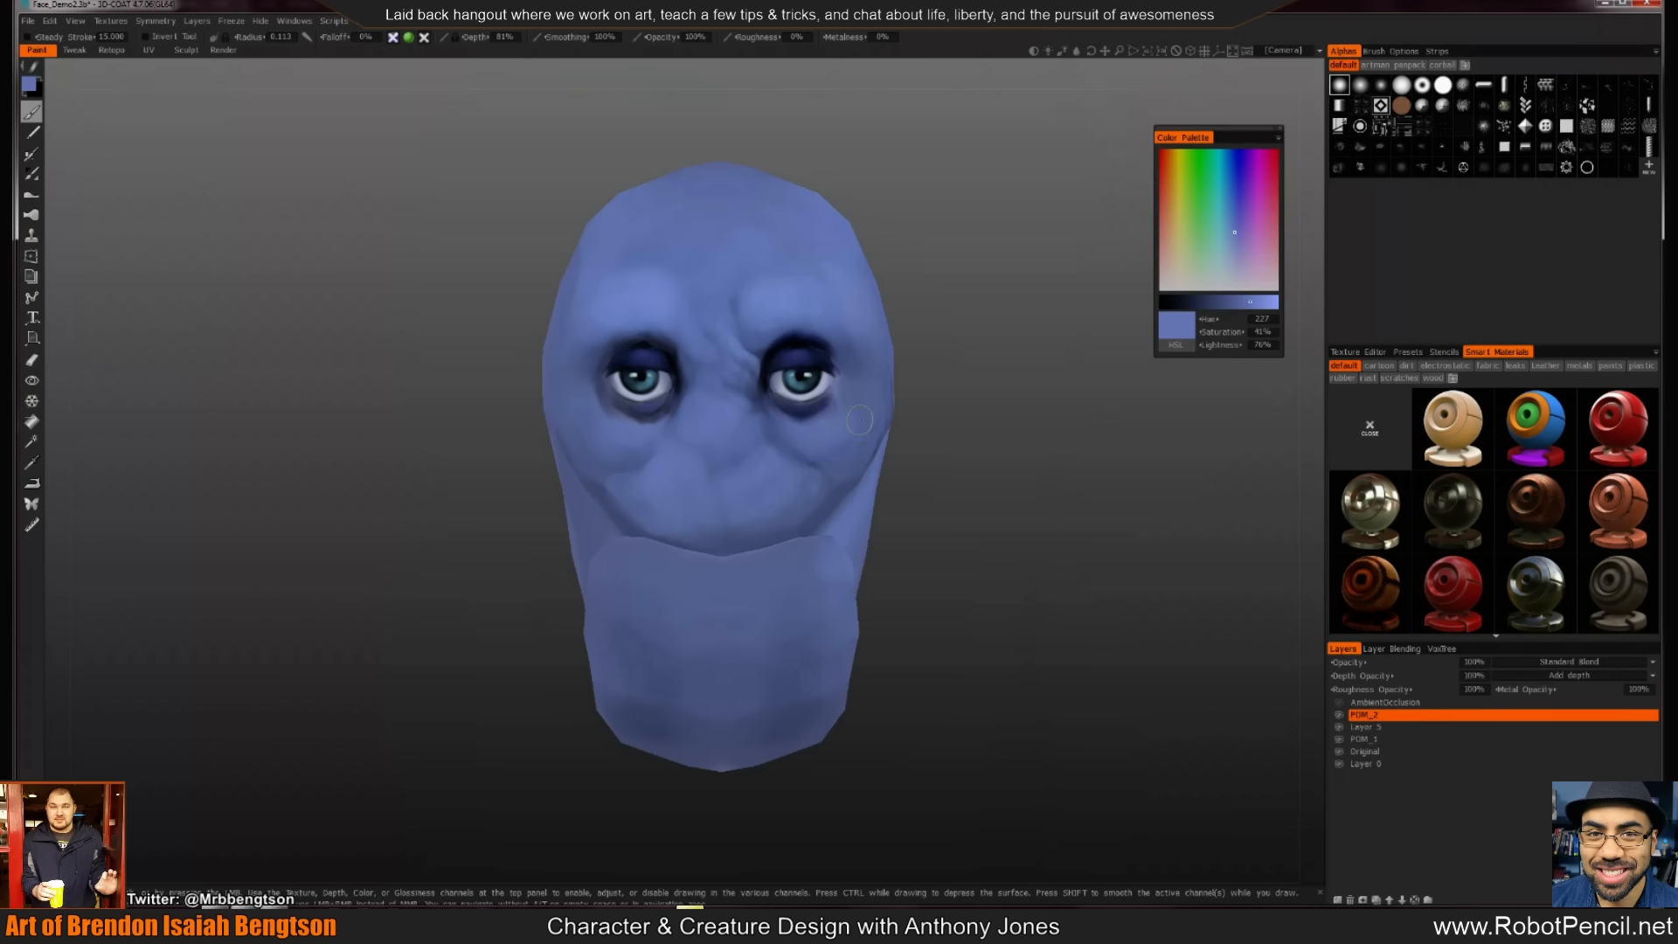
Shade the lower cheeks and upper lip with mid blues sampled from the face, enlarging the brush for broader blending
mouse_move(729, 511)
left_mouse_down("alt")
mouse_move(766, 524)
mouse_move(760, 445)
mouse_move(714, 443)
mouse_move(751, 419)
mouse_move(708, 389)
left_mouse_up("alt")
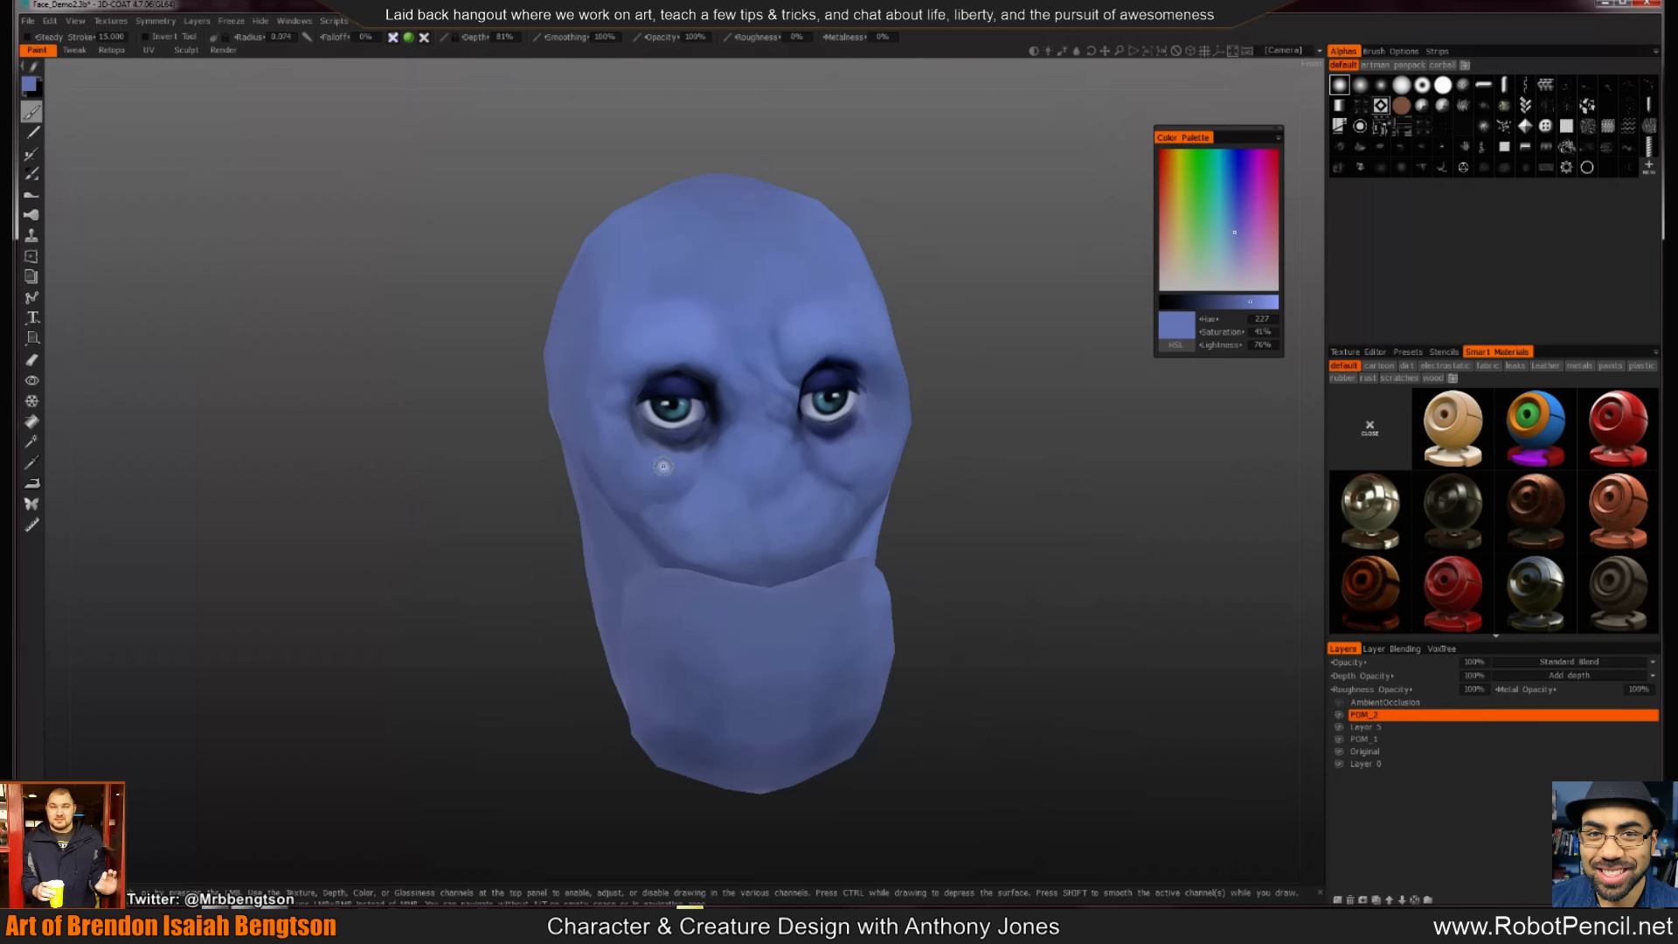
left_click_drag(729, 516, 774, 422, "alt")
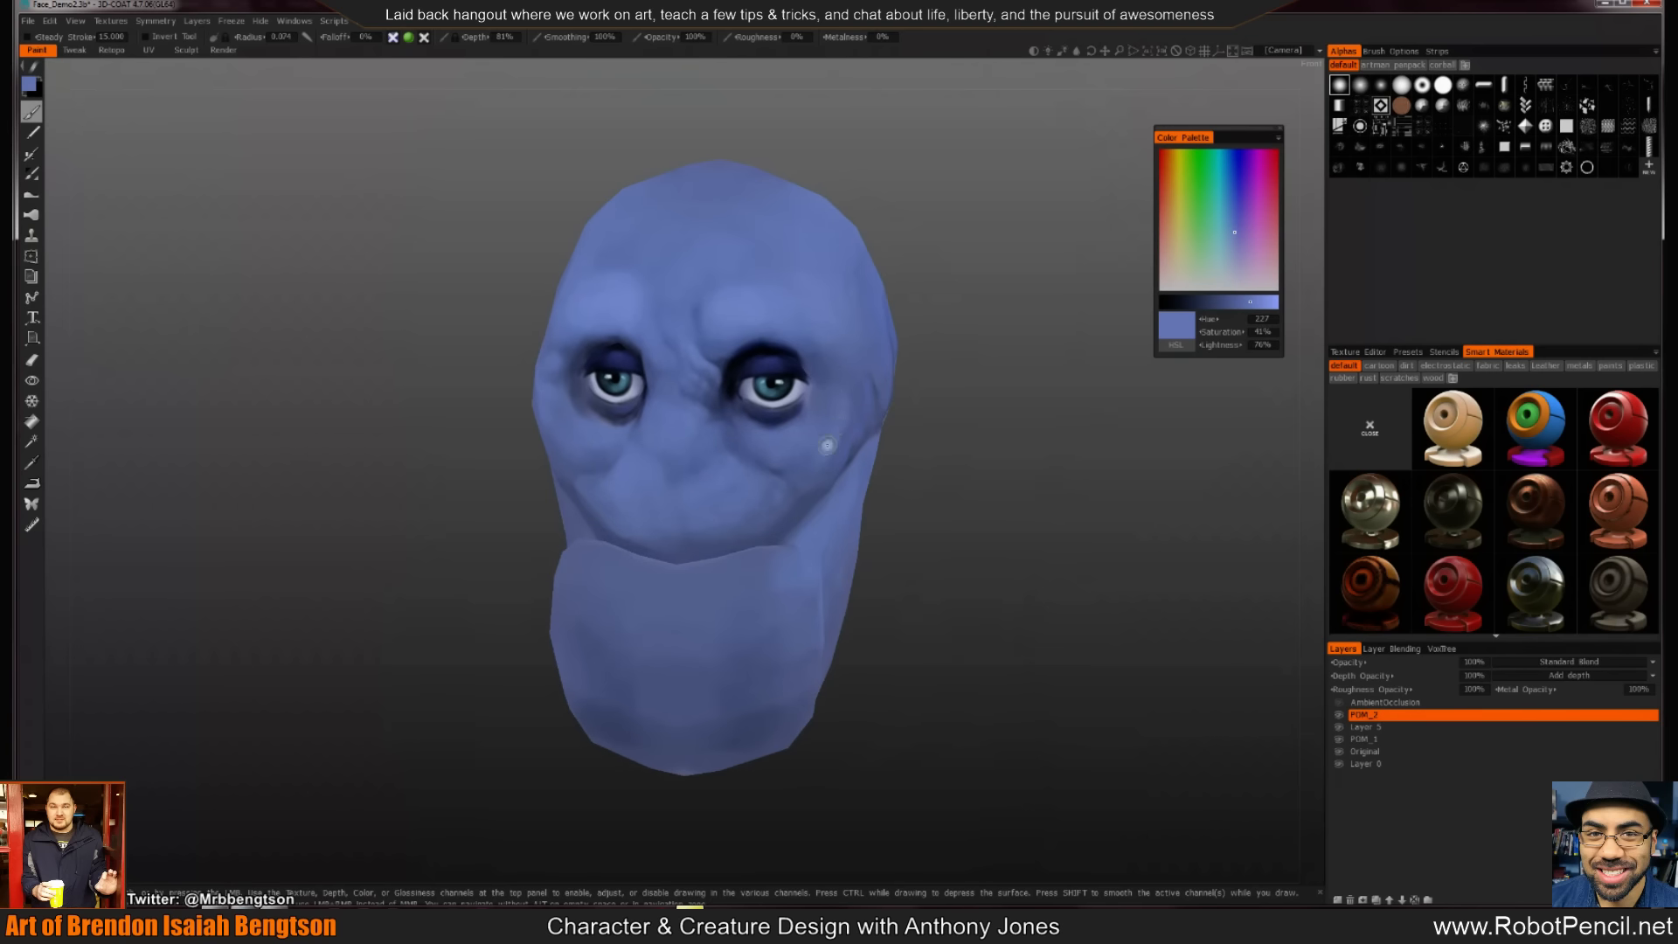
key("v")
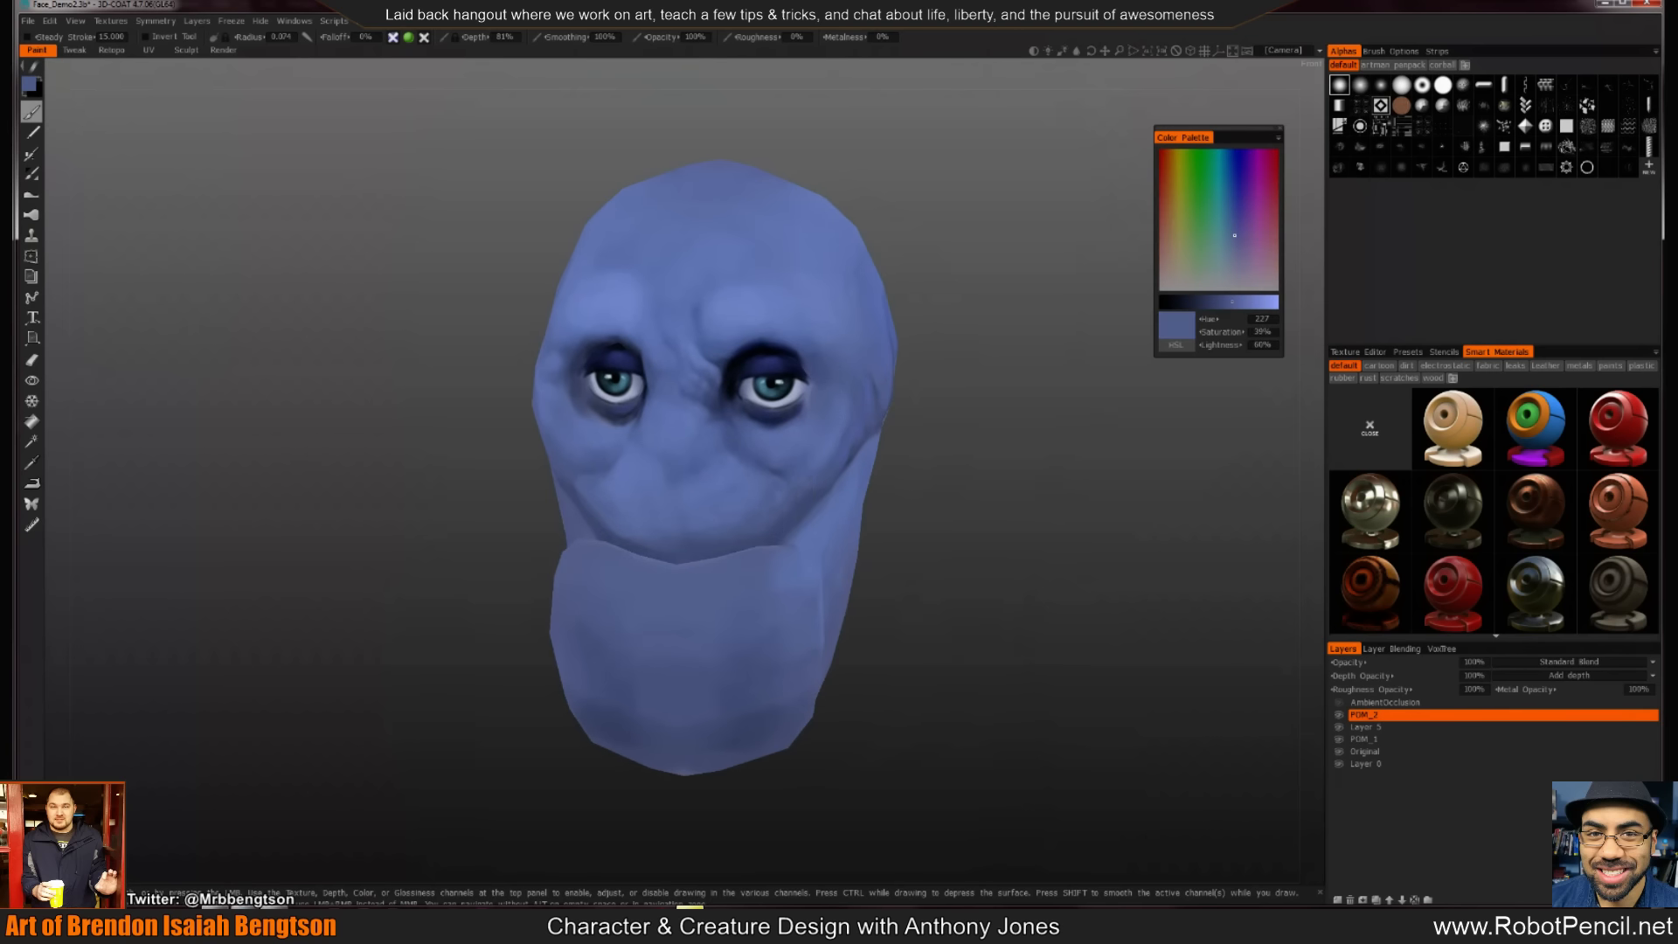
left_click_drag(798, 507, 720, 498, "alt")
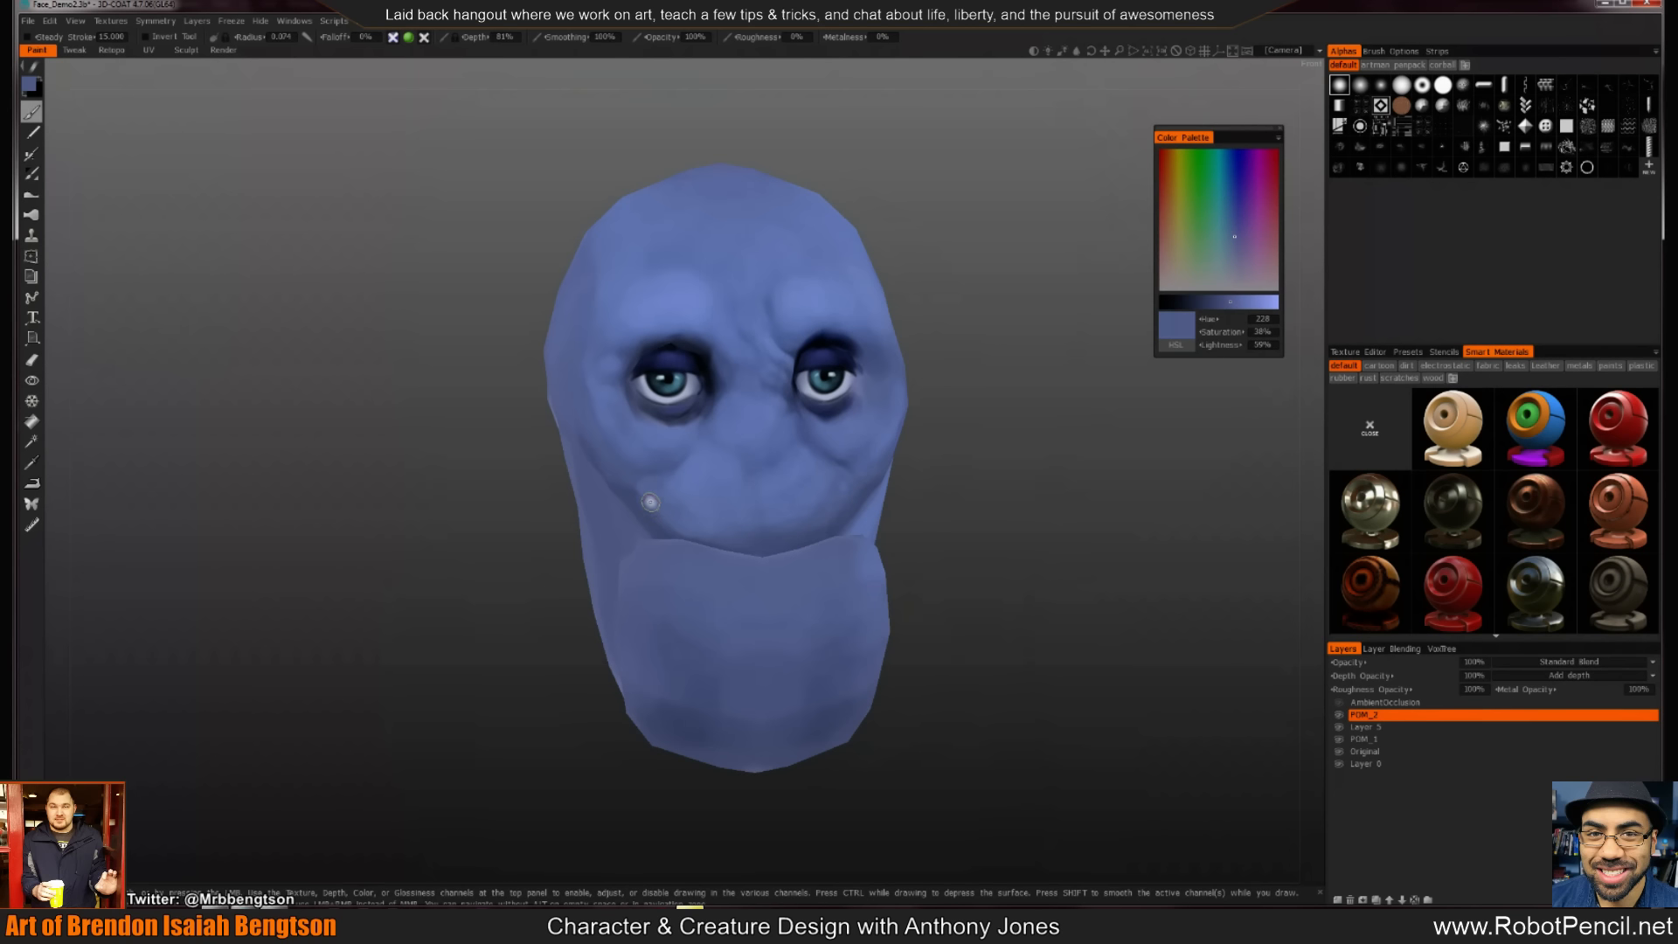
right_click_drag(651, 503, 678, 502)
key("v")
left_click_drag(822, 500, 895, 449, "alt+shift")
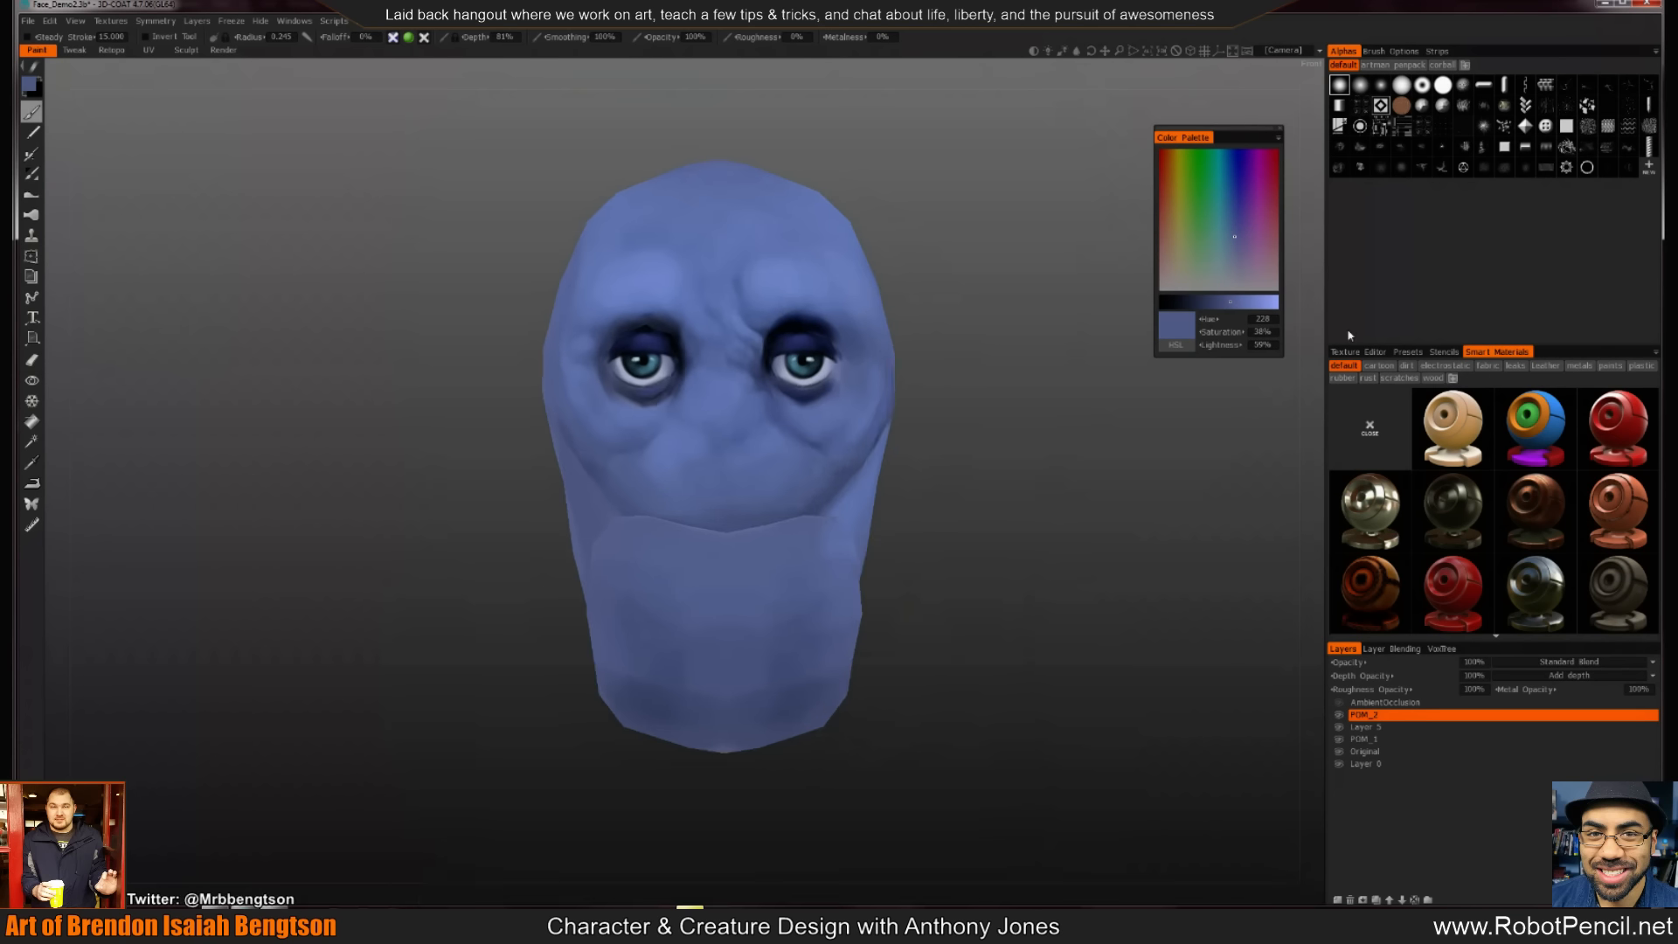
Darken the colour to 44% lightness and paint fine diagonal folds from the nose toward the mouth, blending them with sampled blues
left_click(1212, 303)
mouse_move(796, 481)
right_mouse_down()
mouse_move(769, 479)
mouse_move(762, 429)
right_mouse_up()
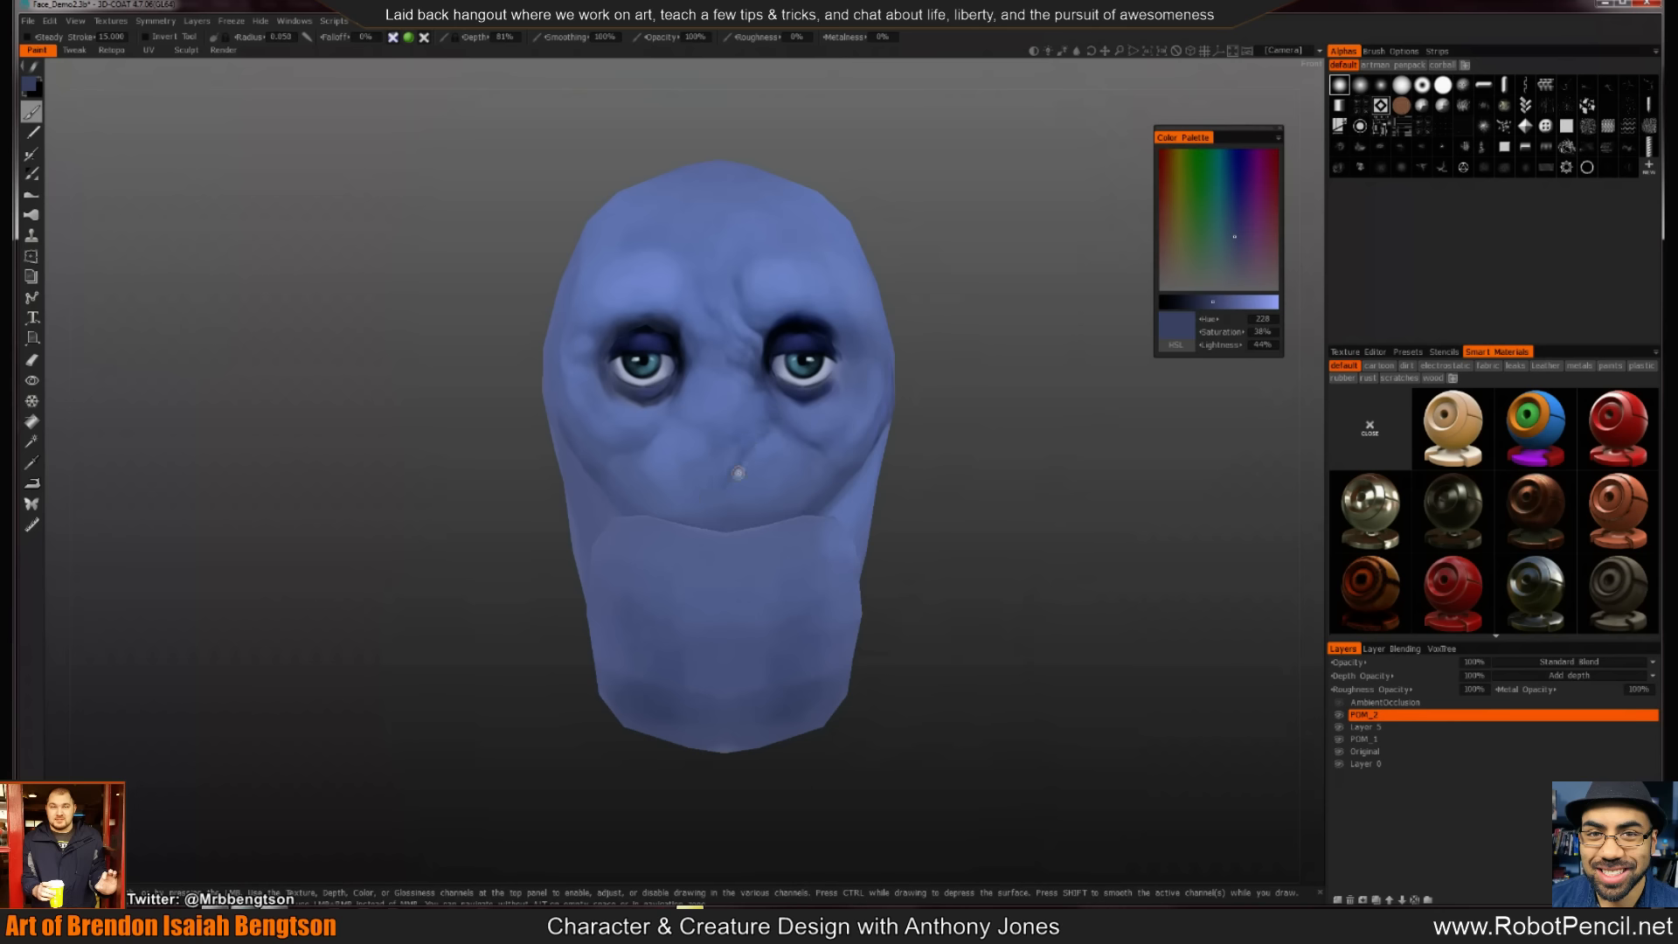
key("v")
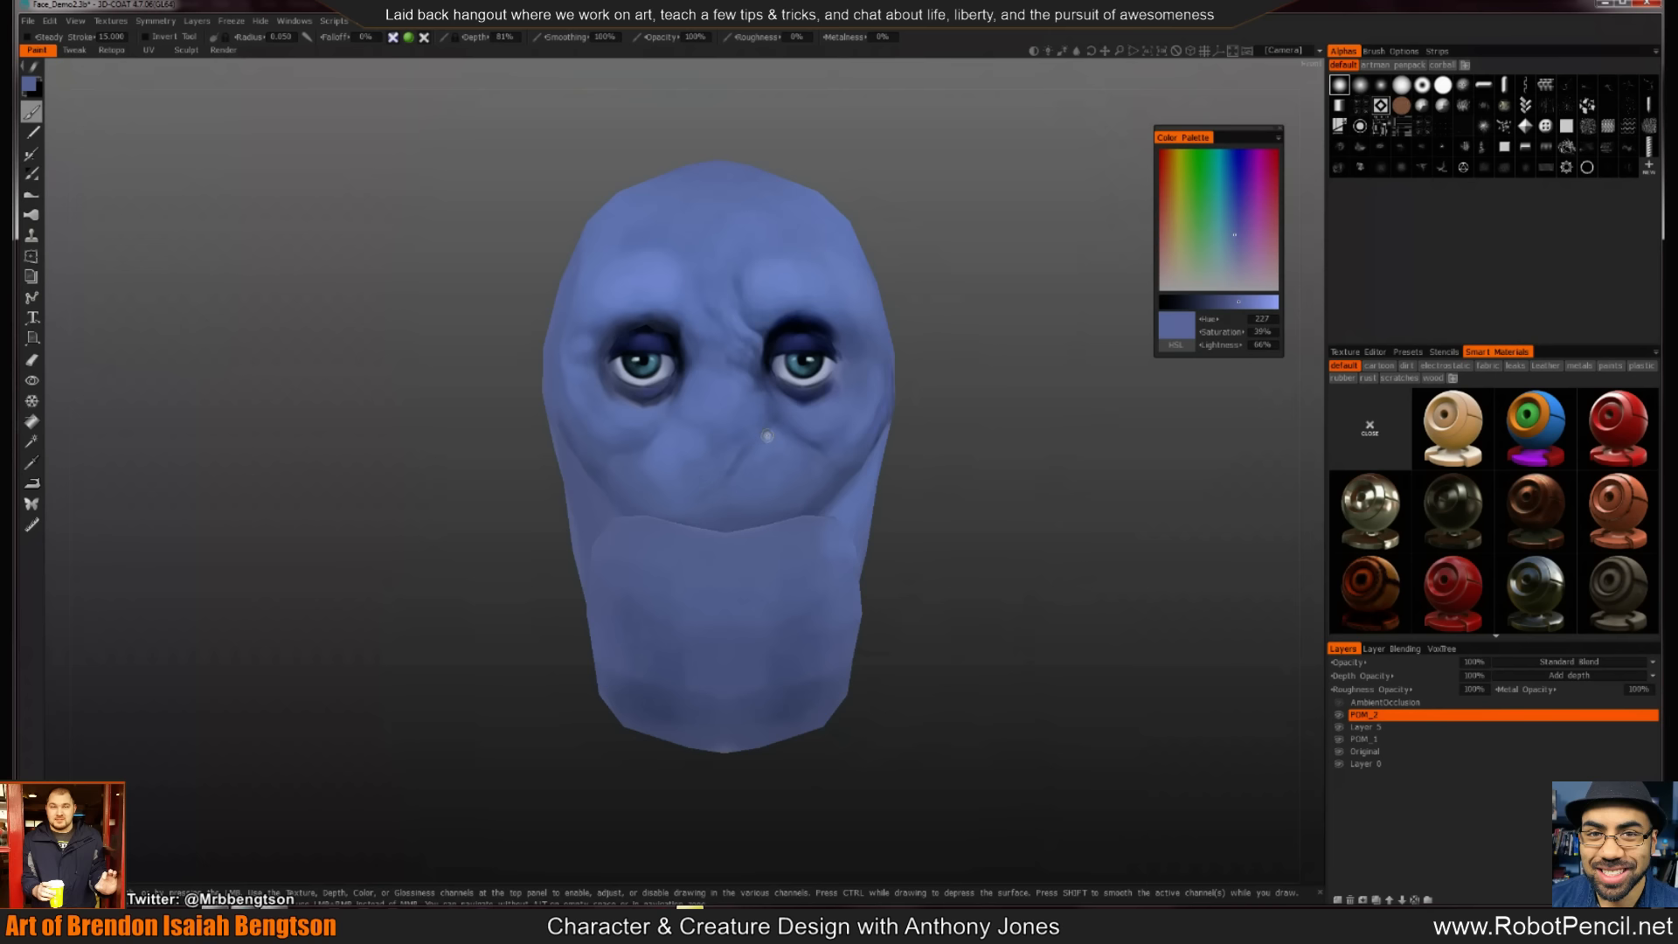
left_click_drag(817, 366, 754, 432, "alt")
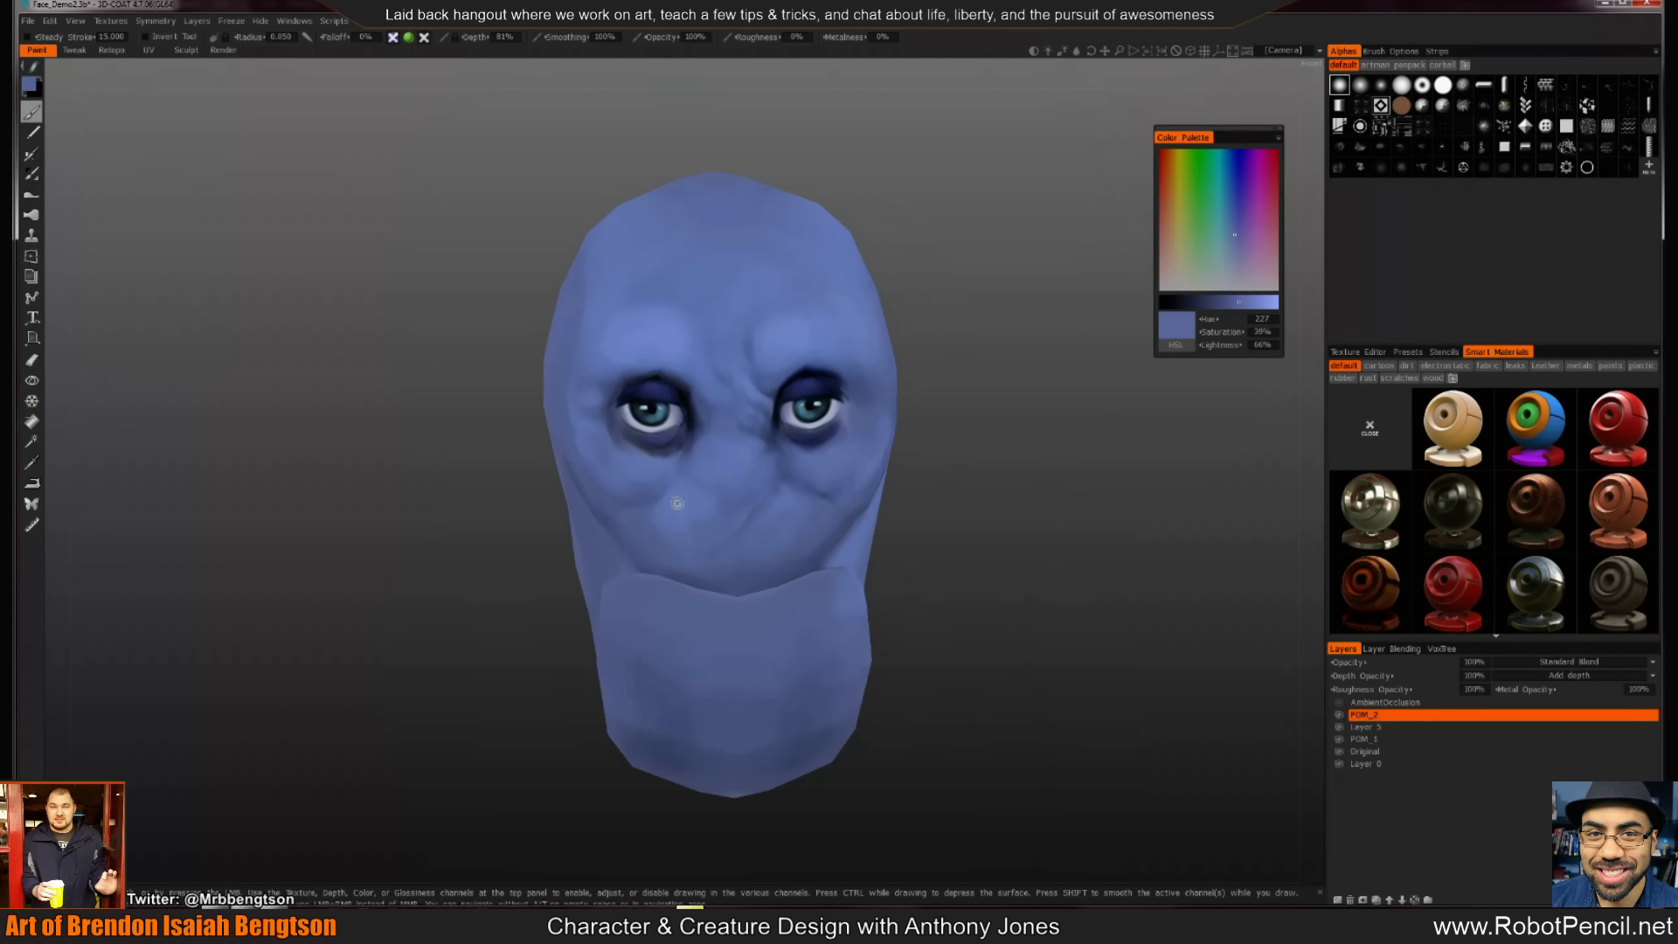
key("v")
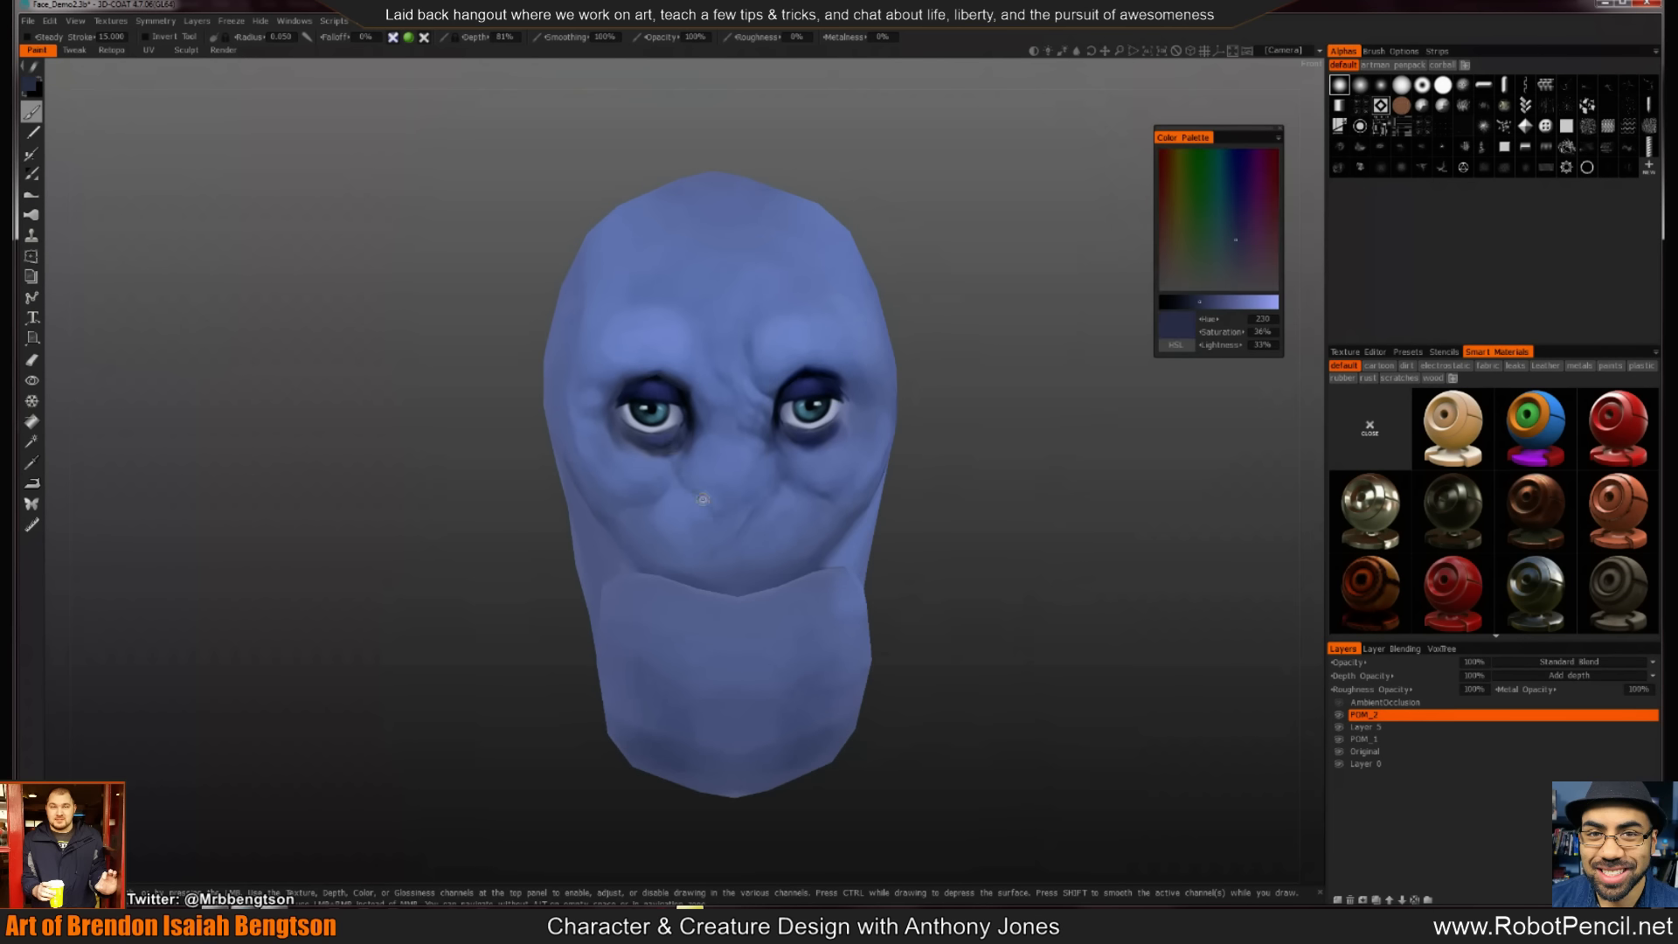
key("v")
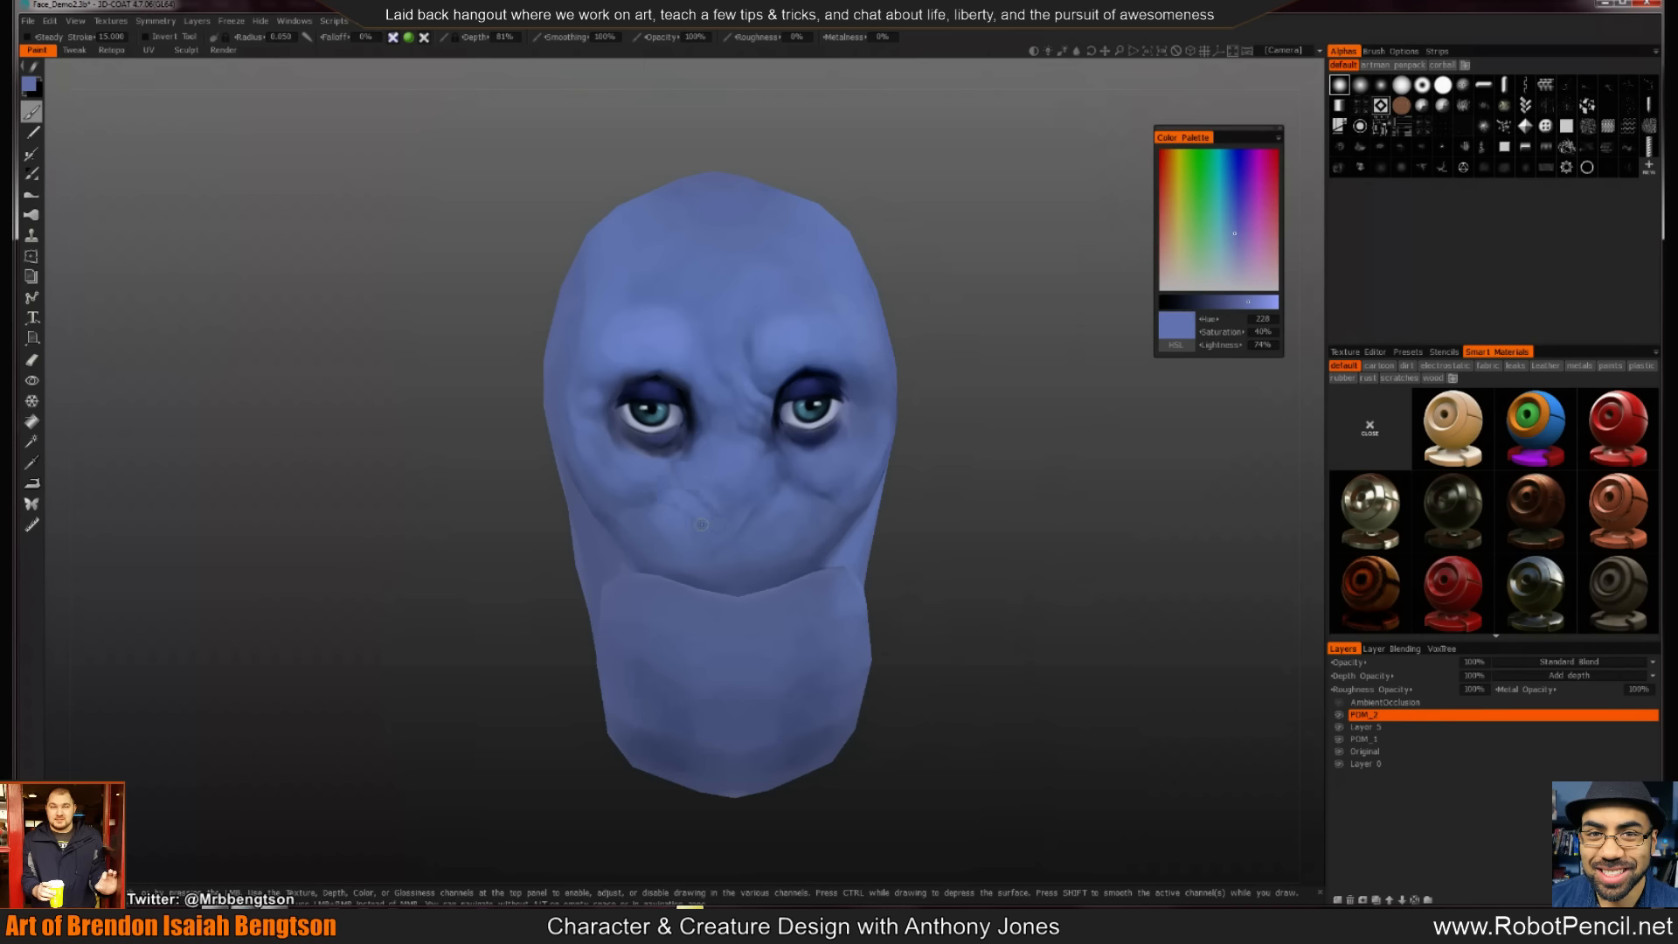
key("v")
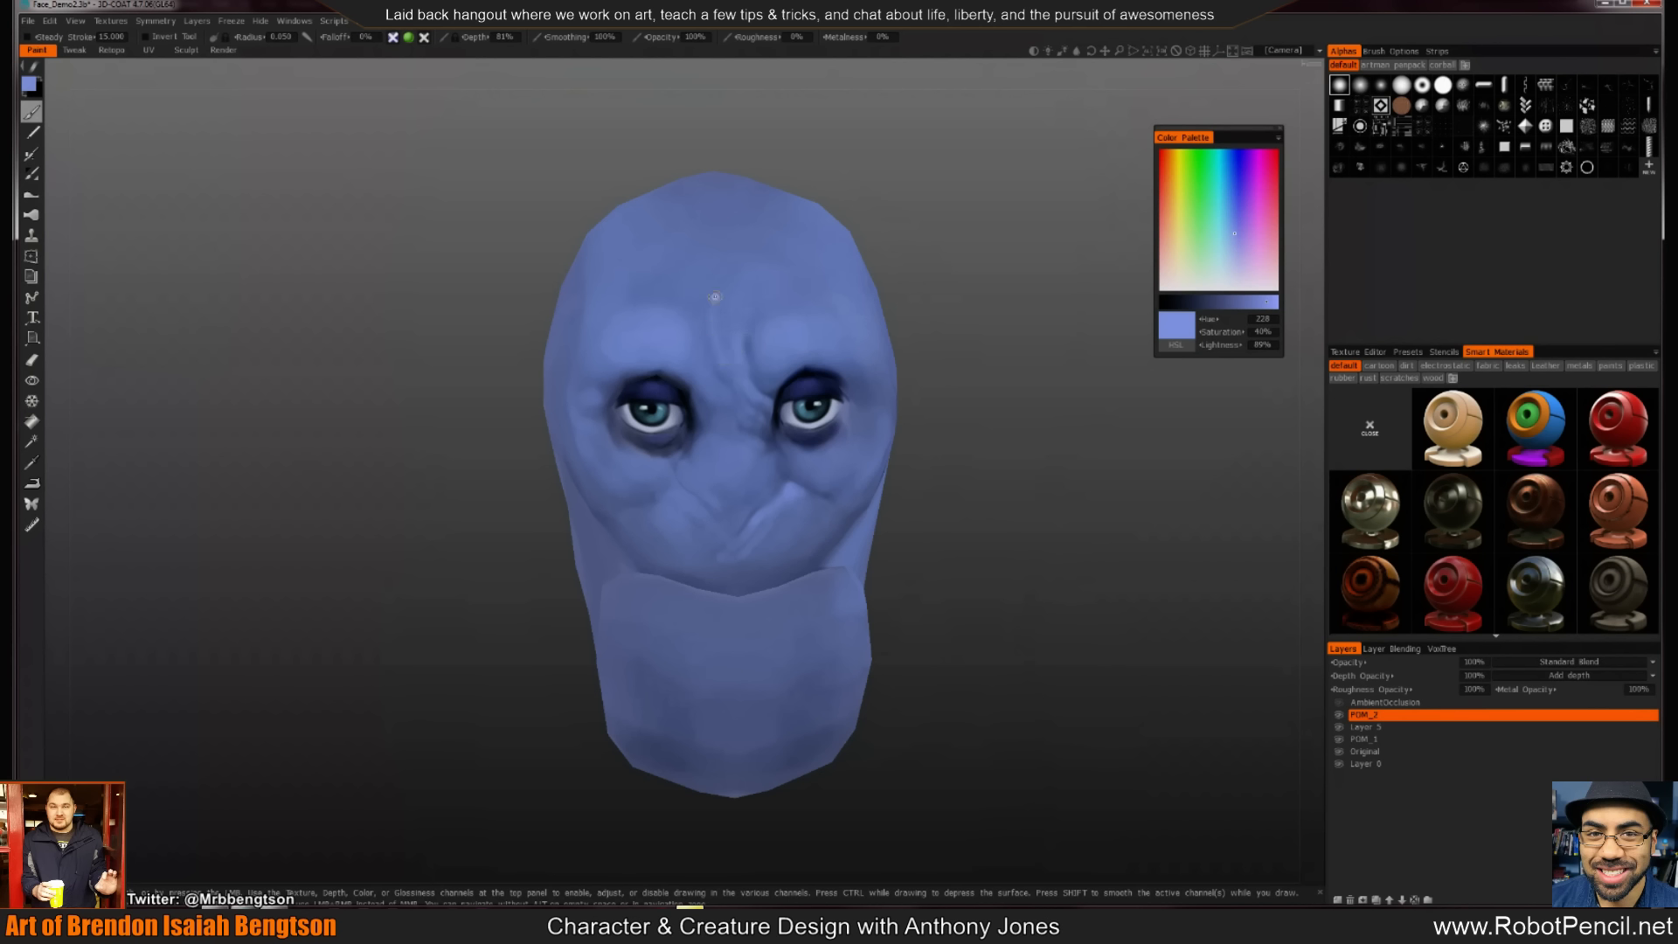
Highlight the crease between the brows and the nose with light blue, using a smaller brush for the nose
left_click_drag(727, 332, 681, 272)
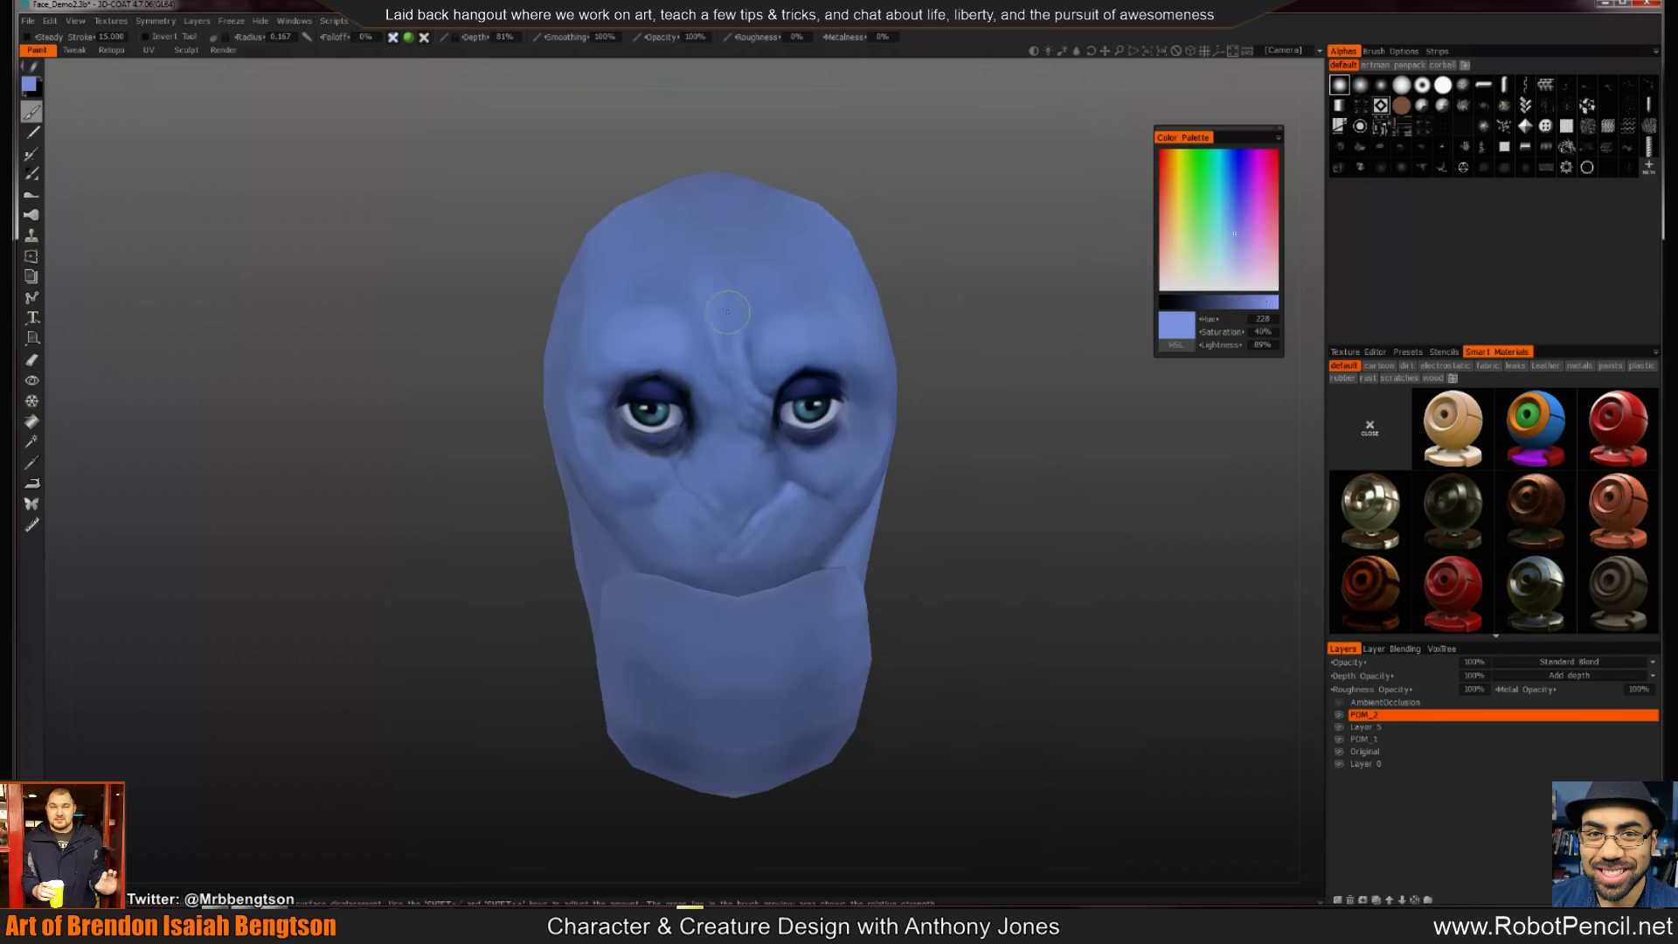
left_click_drag(971, 446, 947, 398)
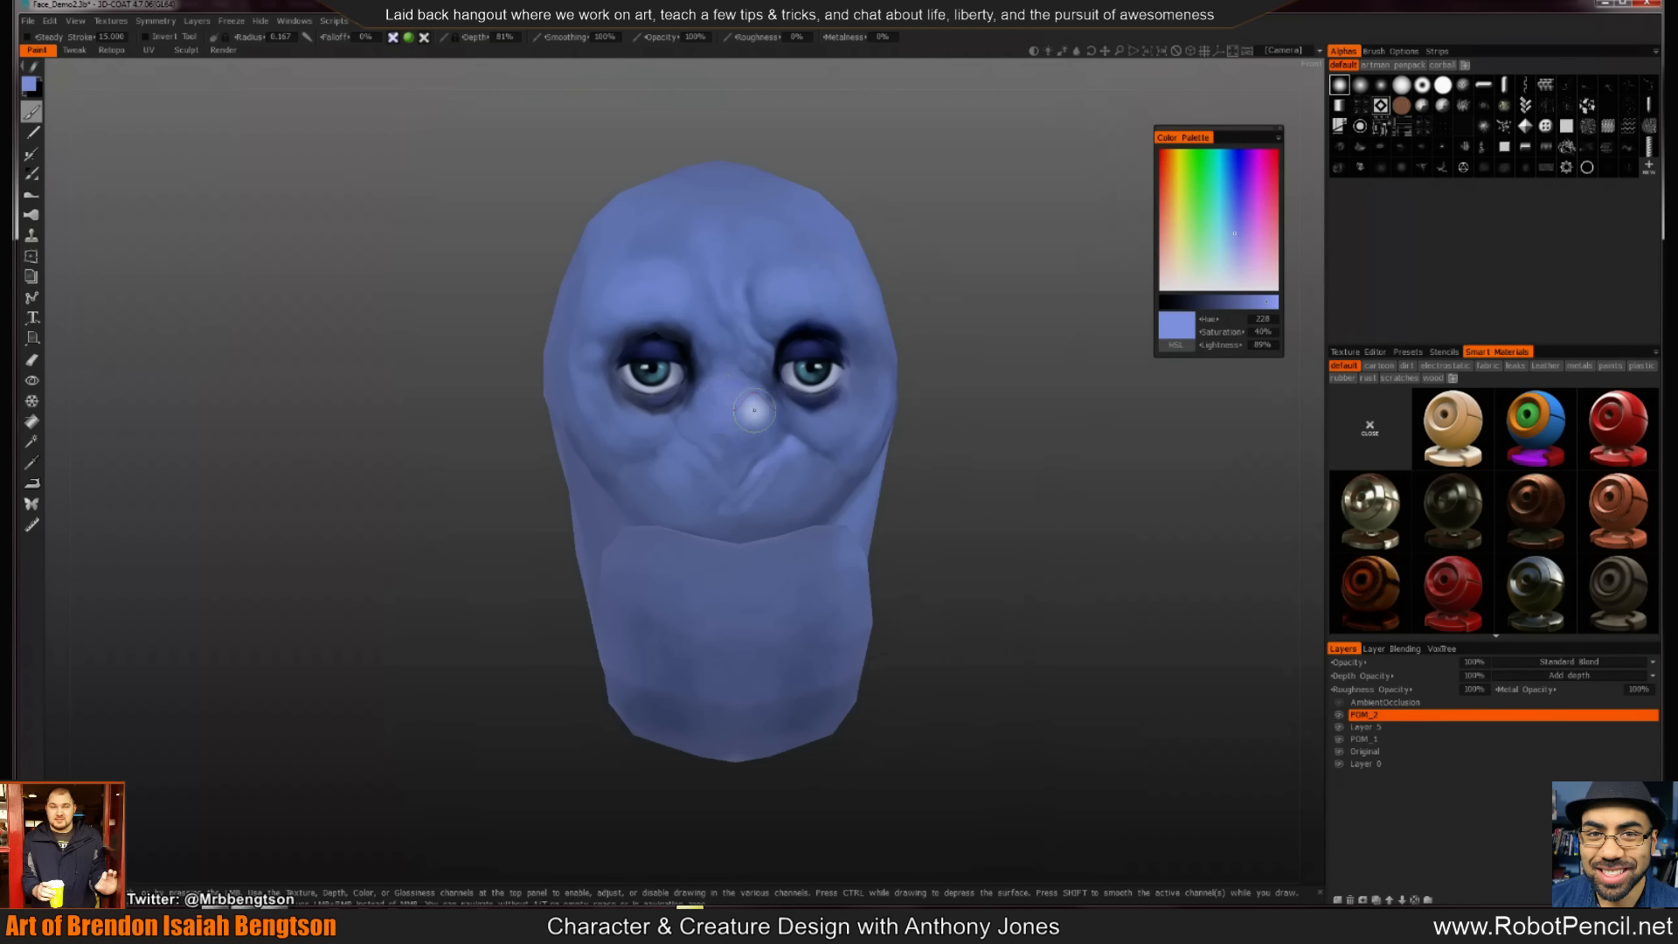
right_click_drag(760, 434, 747, 449)
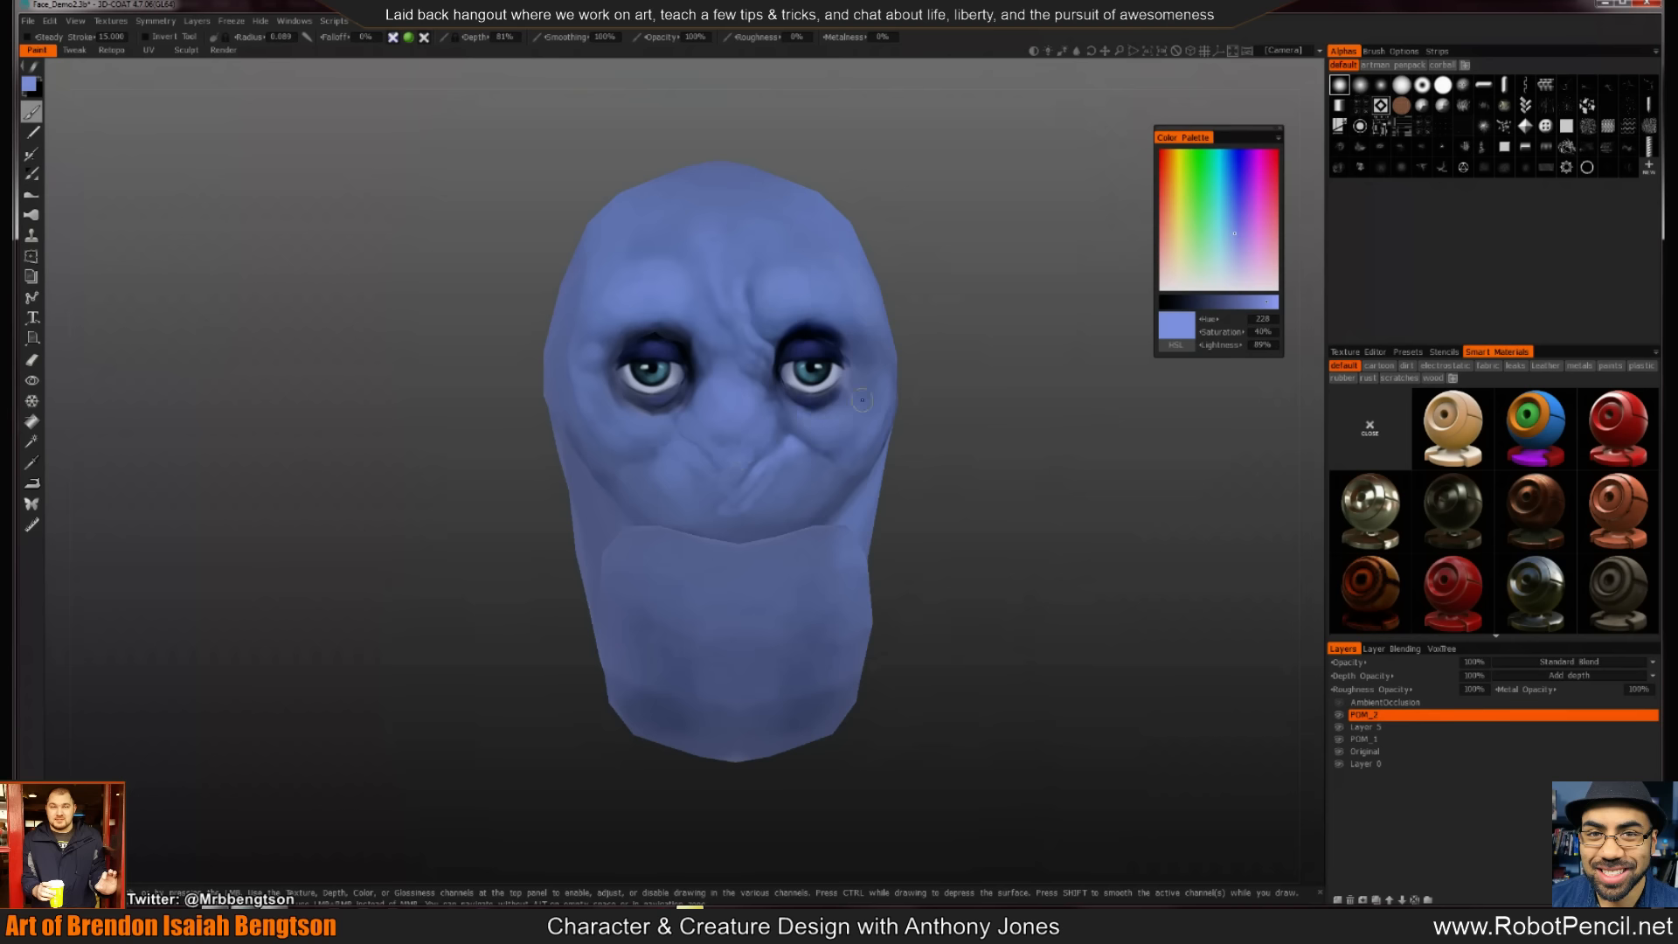
middle_click_drag(879, 417, 813, 448)
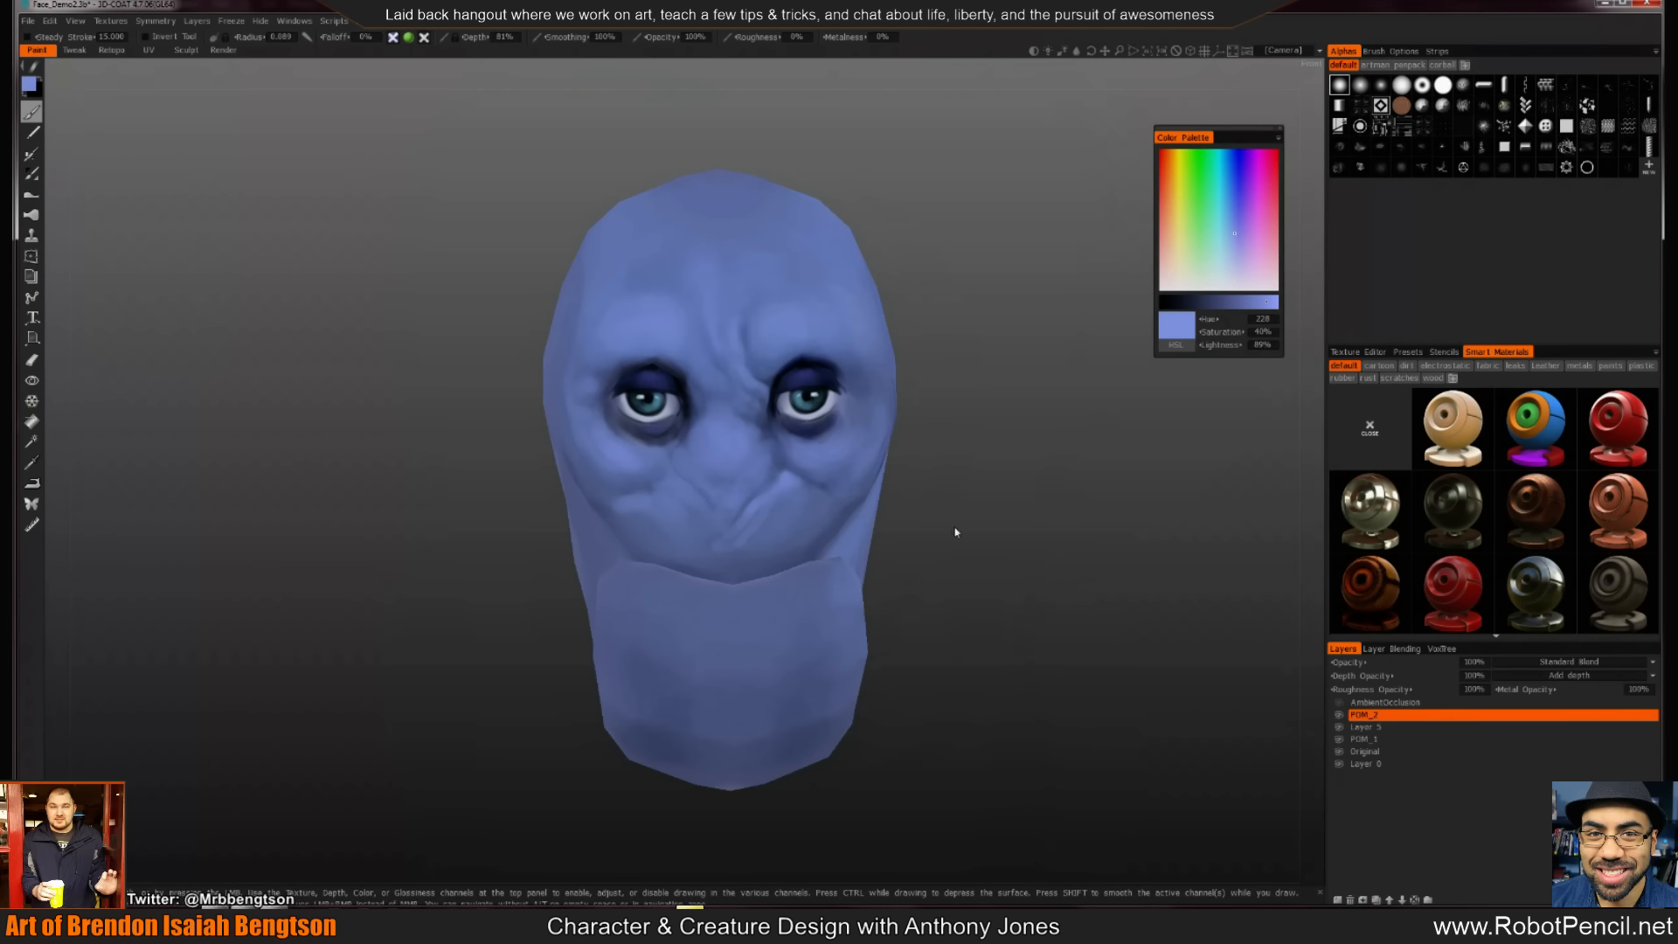
left_click_drag(955, 533, 931, 542)
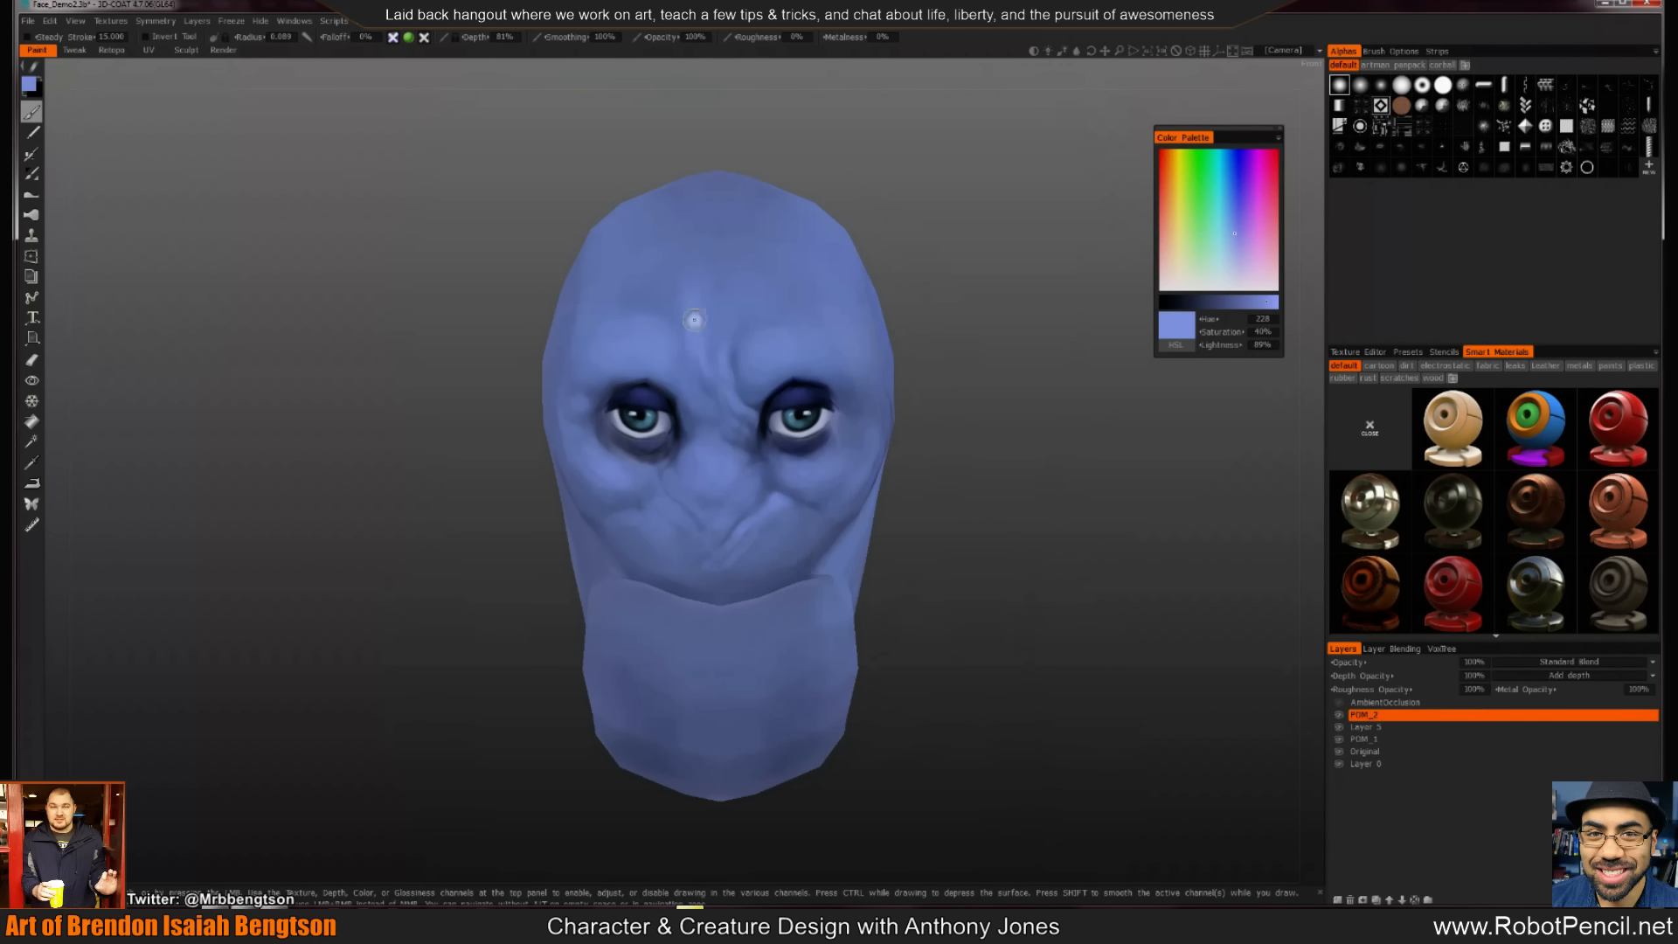
Enlarge the brush and lighten the centre of the forehead and both brow bulges with the light blue
right_click_drag(695, 312, 745, 313)
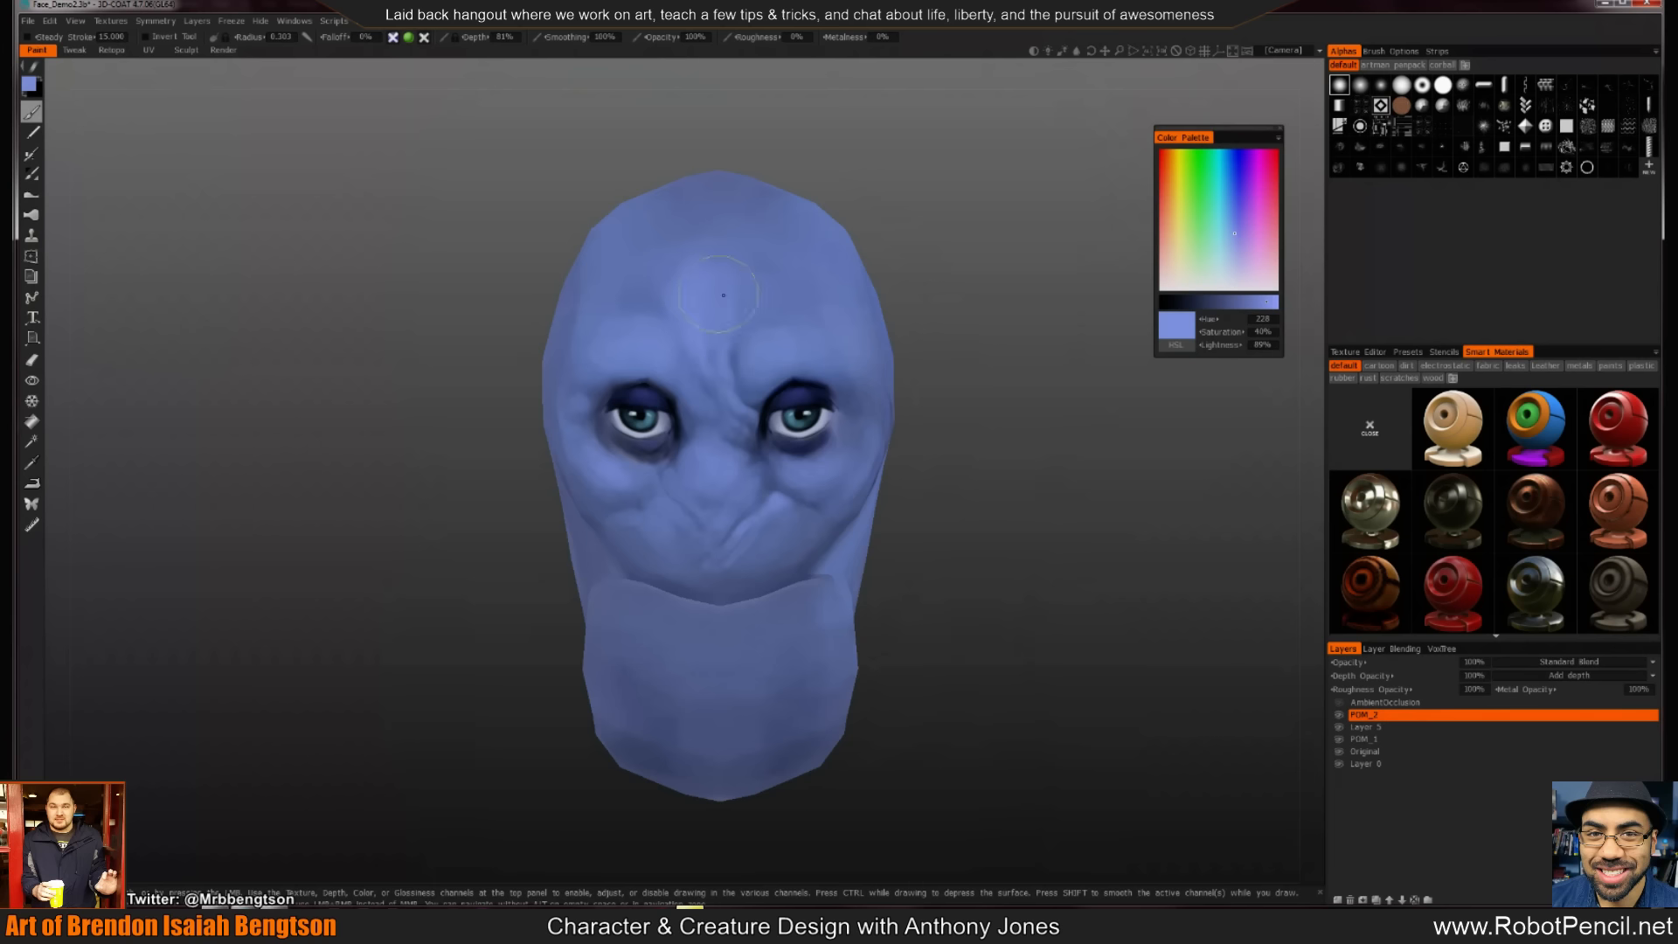
mouse_move(791, 409)
left_mouse_down("alt")
mouse_move(817, 369)
mouse_move(814, 385)
left_mouse_up("alt")
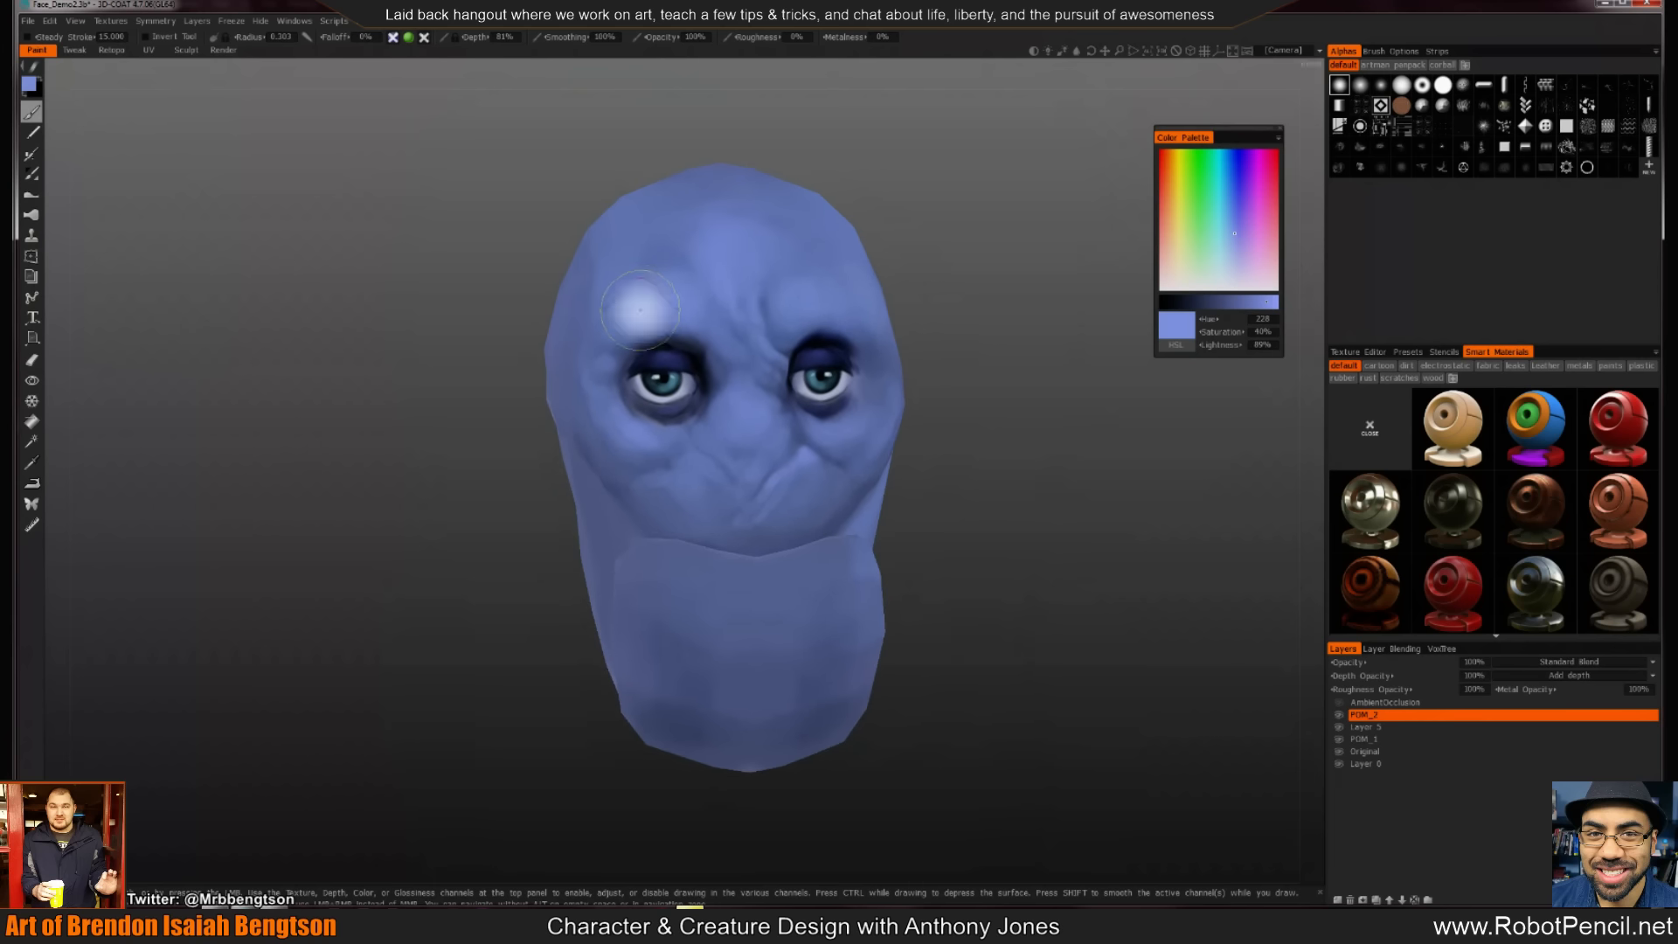
mouse_move(655, 311)
right_mouse_down()
mouse_move(635, 299)
mouse_move(651, 304)
right_mouse_up()
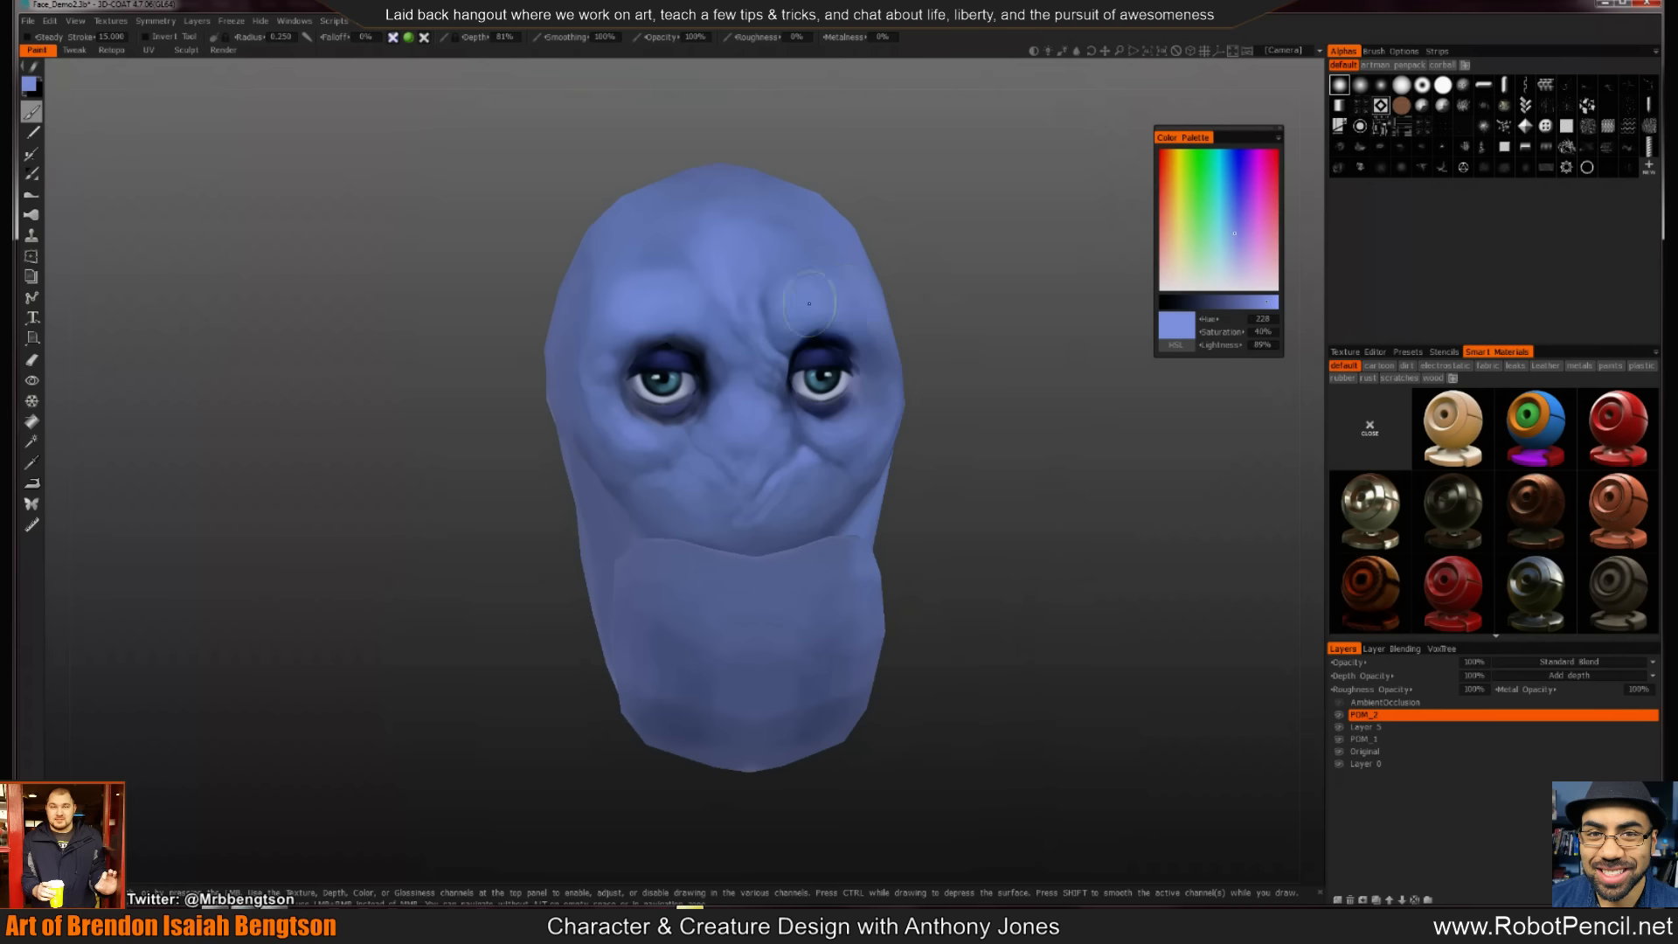
mouse_move(944, 434)
left_mouse_down("alt")
mouse_move(864, 439)
mouse_move(917, 475)
mouse_move(936, 410)
left_mouse_up("alt")
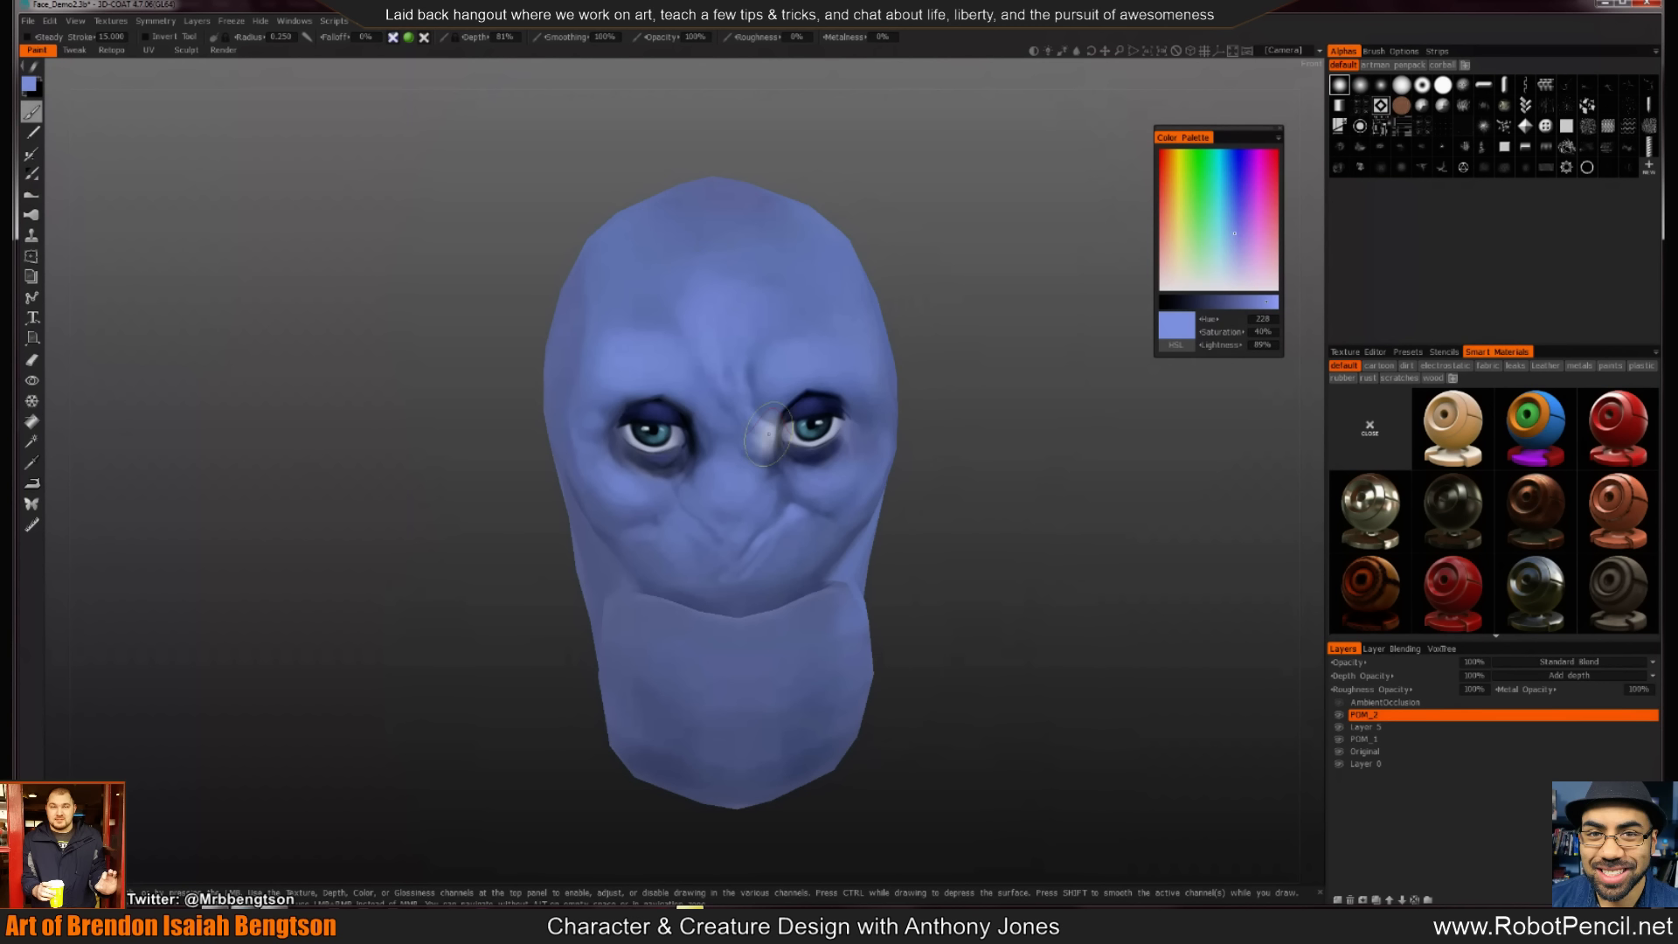
Refine the wrinkles above the brows and the skin over the eyes with a smaller brush and sampled blues
right_click_drag(626, 306, 606, 303)
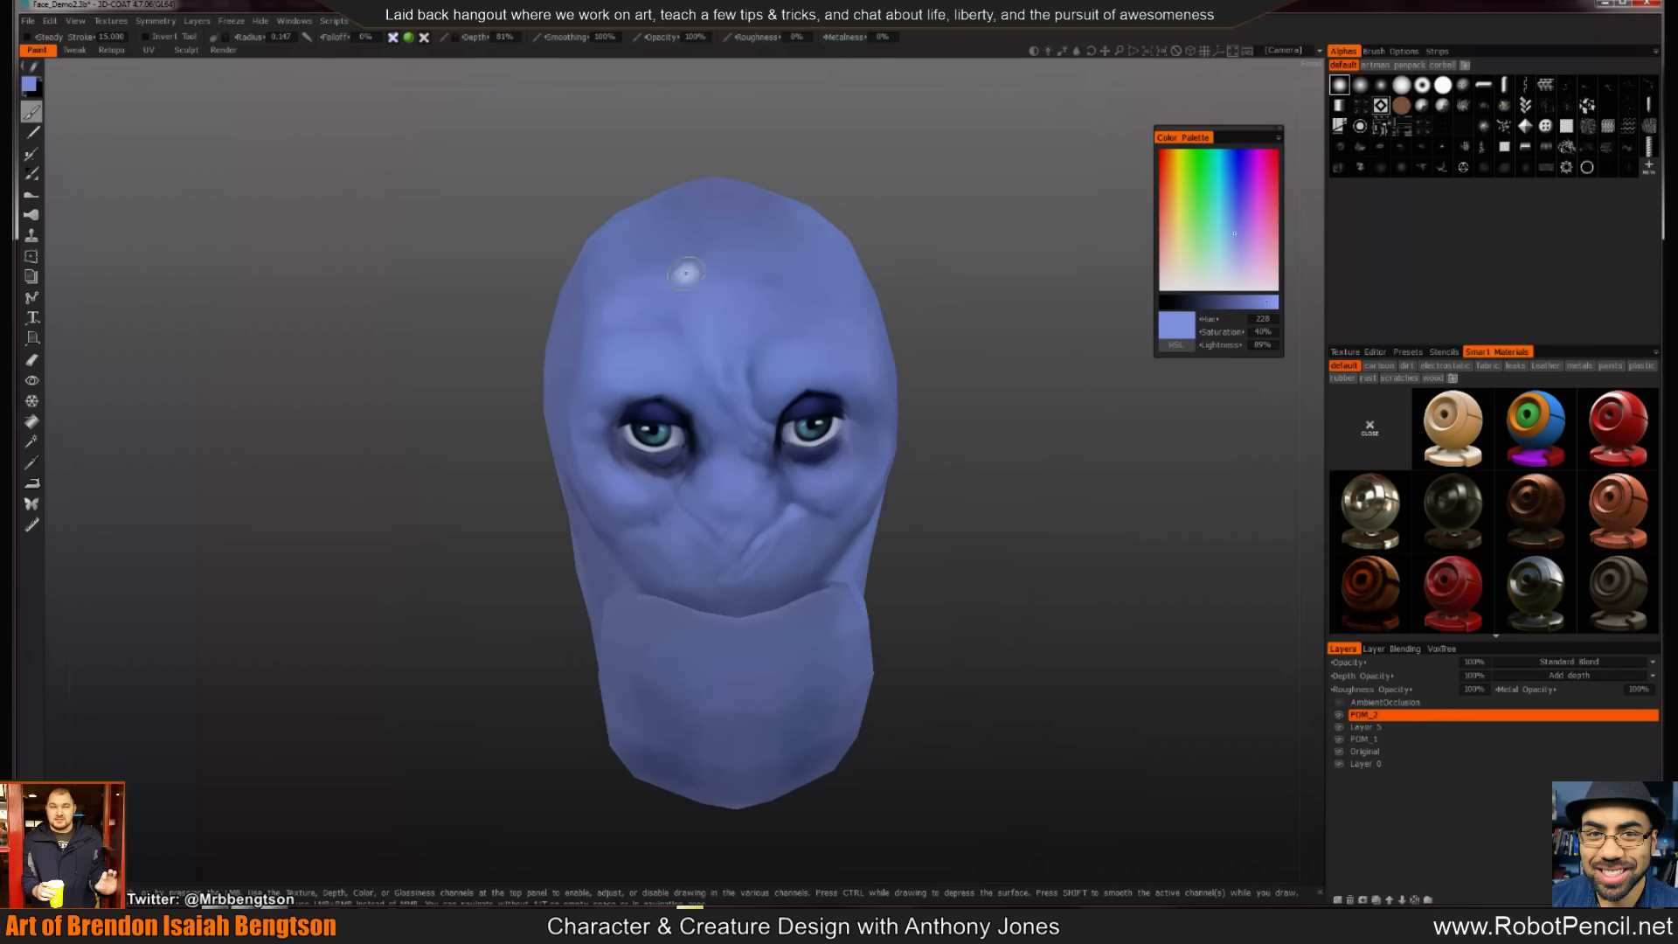
left_click_drag(815, 411, 841, 382, "alt")
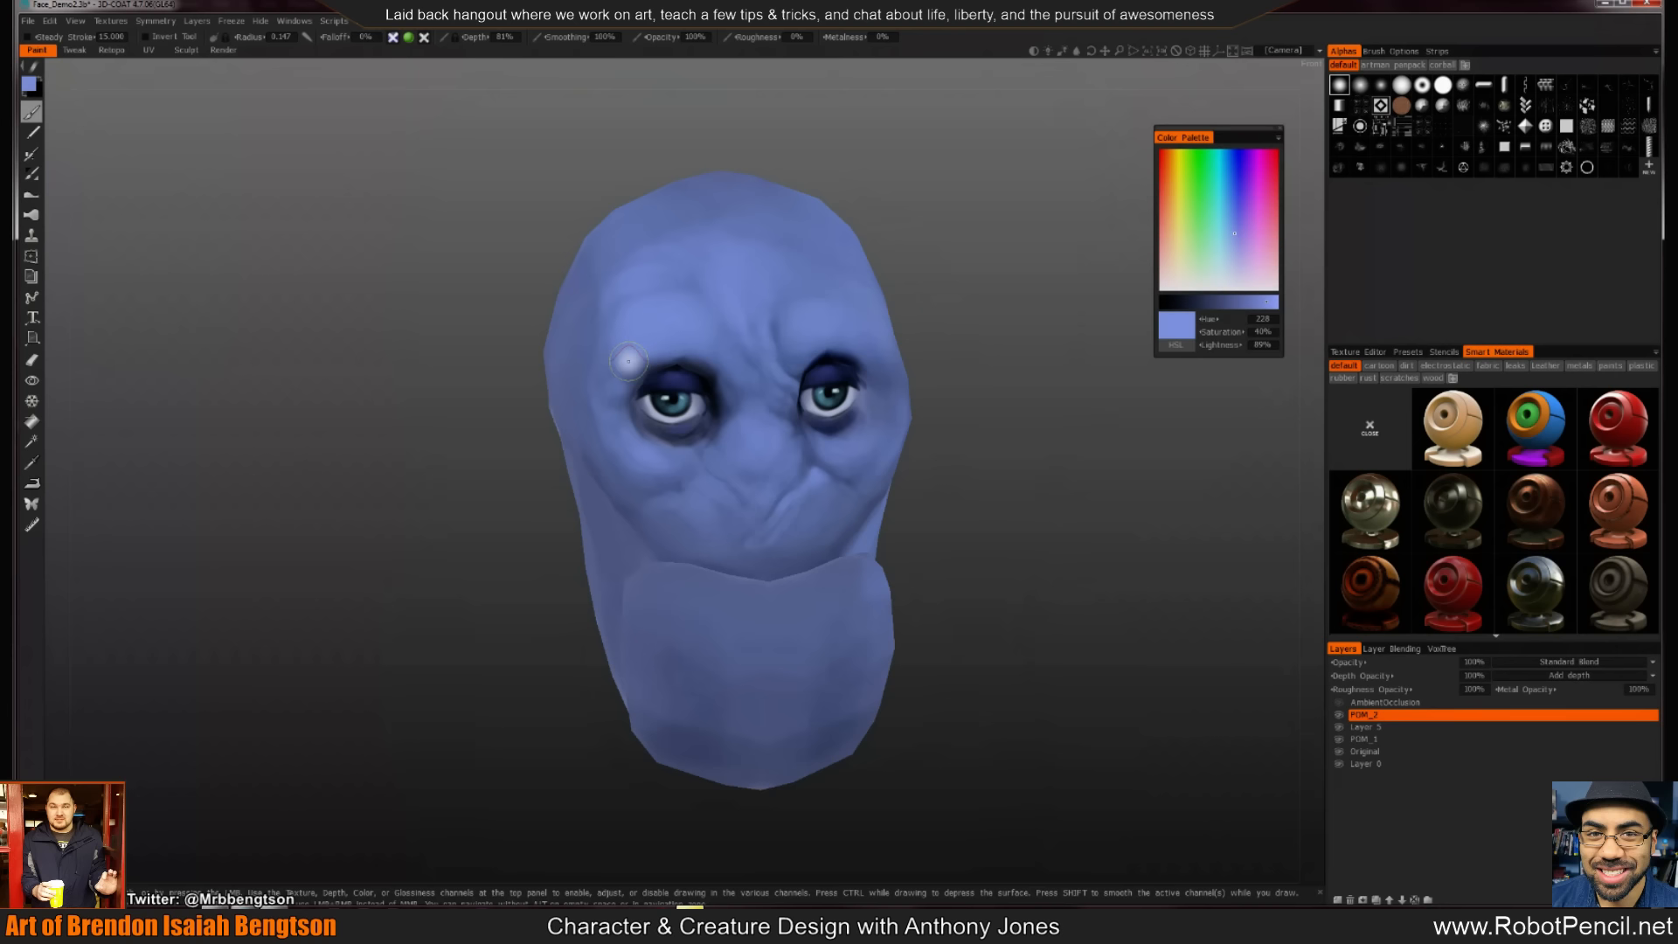
key("v")
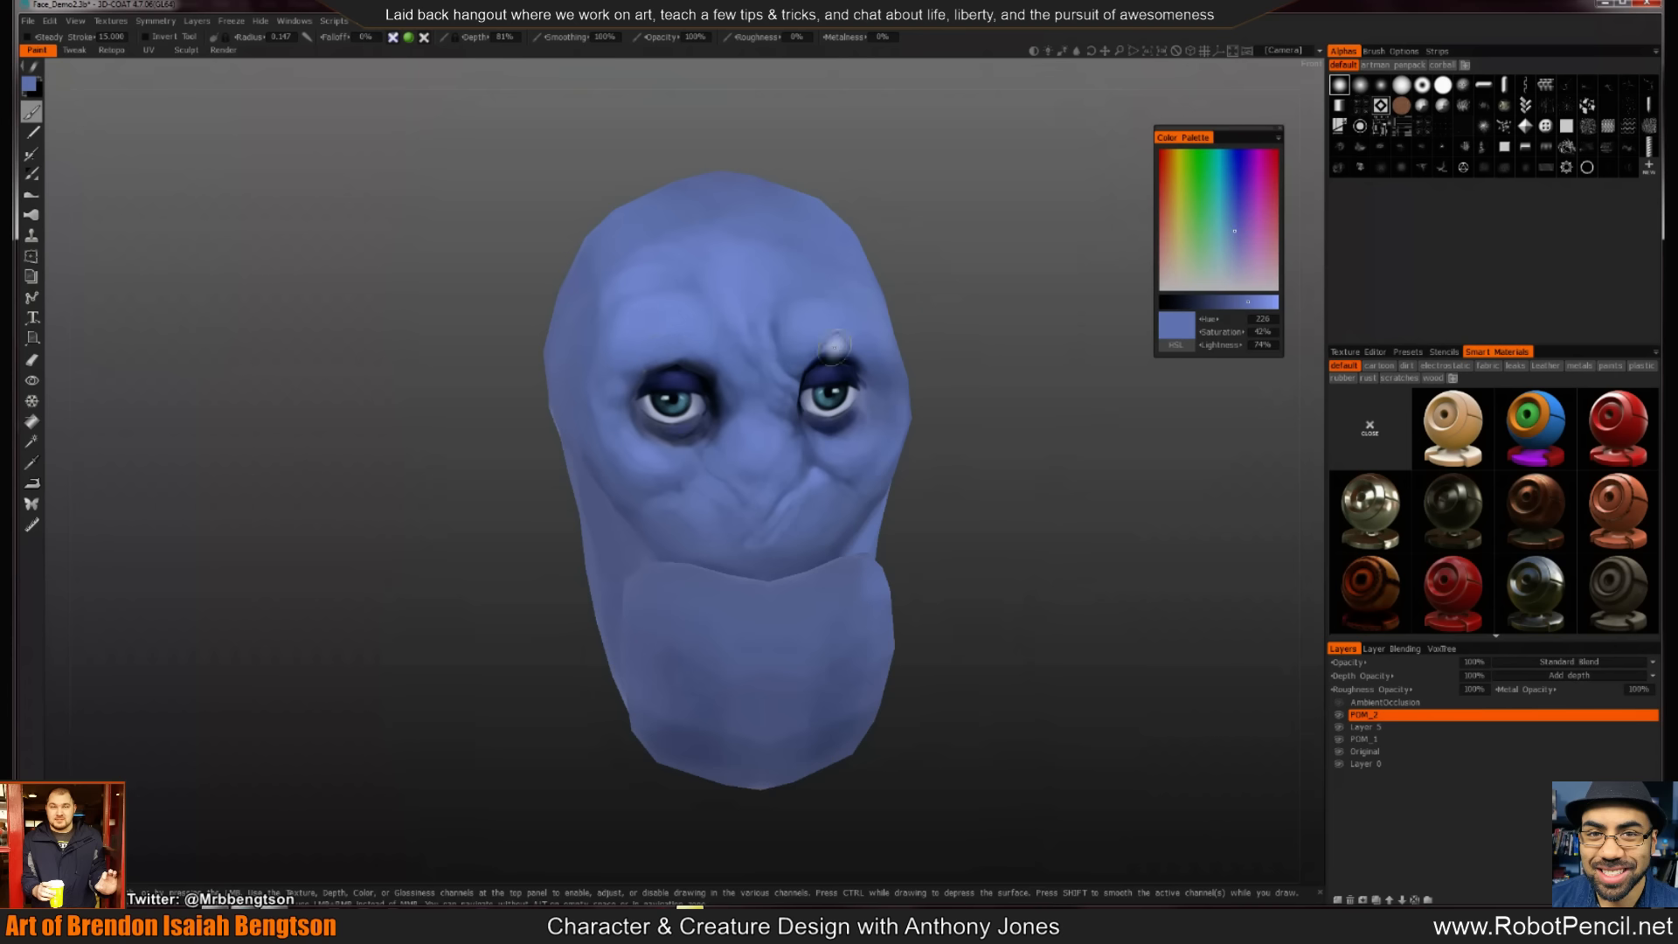
key("v")
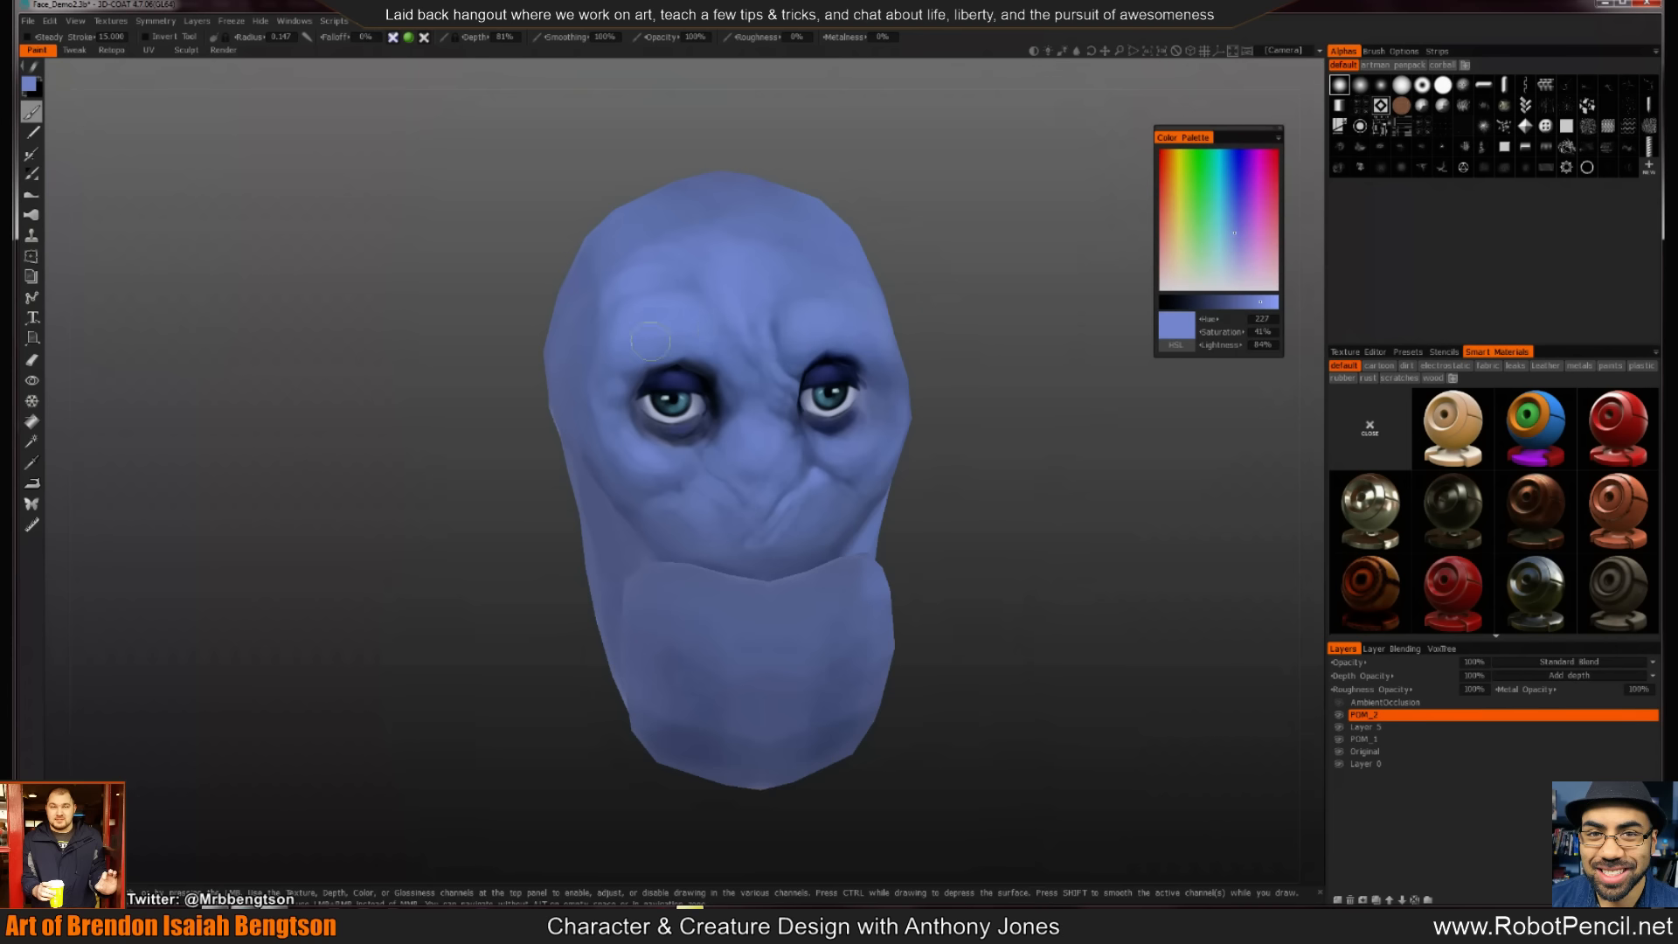
Blend the brow wrinkles into the forehead with a larger brush and blues sampled from the skin
left_click_drag(976, 444, 968, 511)
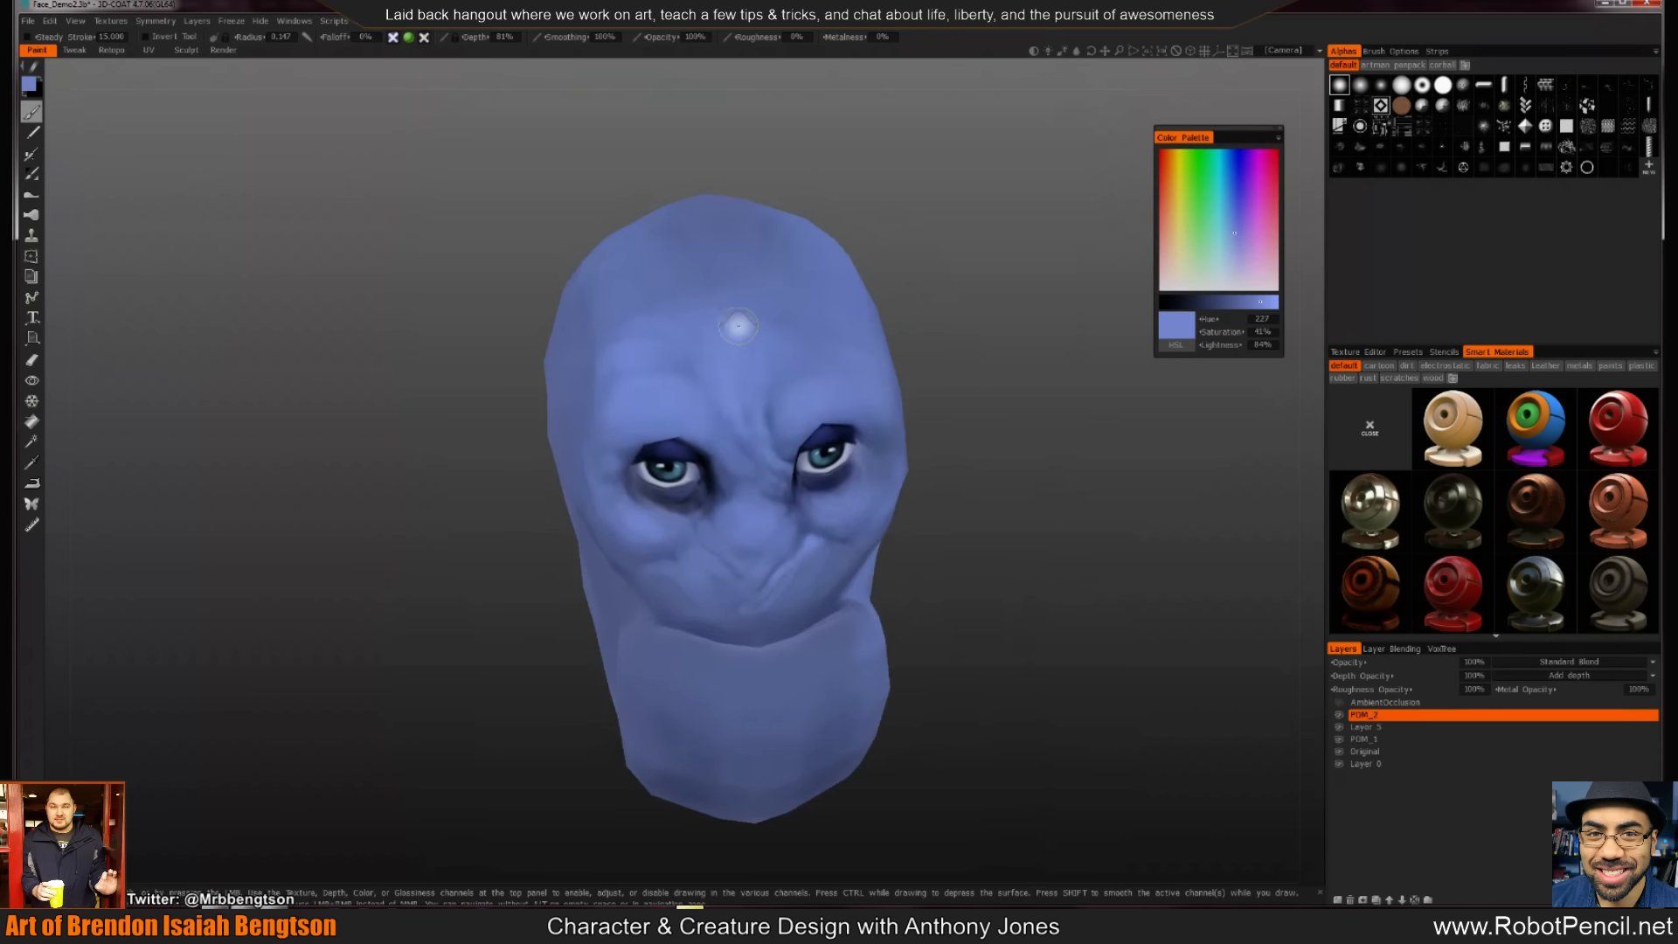
key("v")
right_click_drag(669, 314, 747, 328)
mouse_move(711, 327)
left_mouse_down()
mouse_move(725, 312)
mouse_move(666, 303)
mouse_move(655, 319)
left_mouse_up()
key("v")
Enlarge the brush and even out the temple and side of the skull with the sampled light blue
mouse_move(818, 410)
left_mouse_down("alt")
mouse_move(815, 358)
mouse_move(798, 404)
mouse_move(687, 368)
mouse_move(722, 425)
mouse_move(673, 417)
left_mouse_up("alt")
right_click_drag(742, 457, 736, 345)
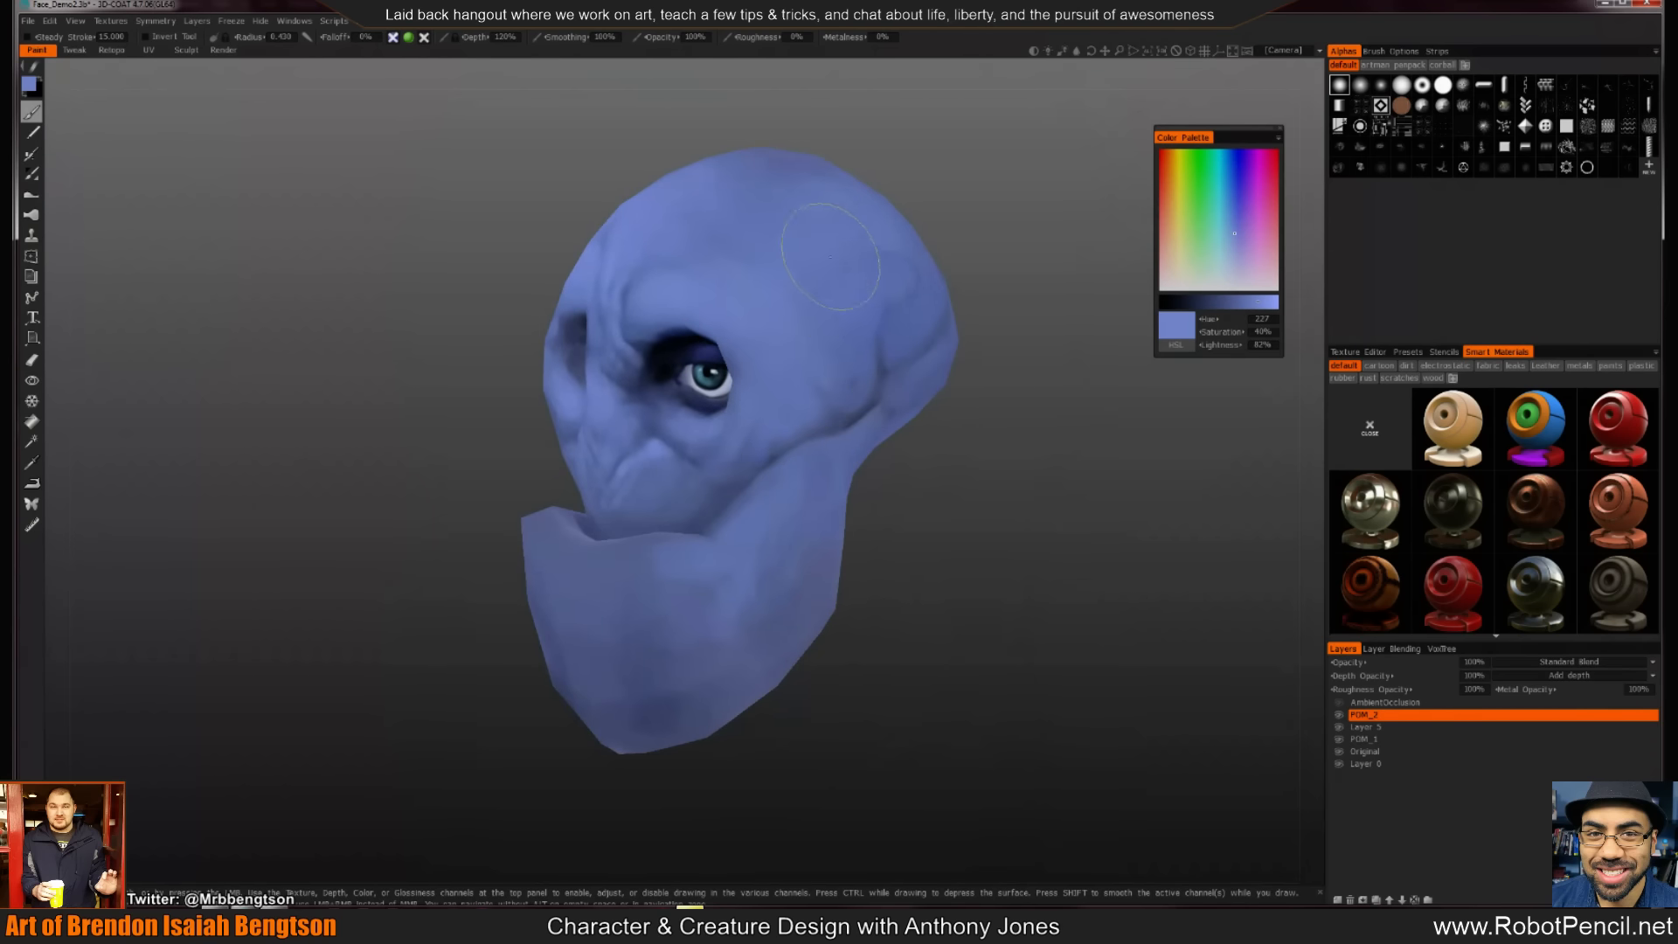
mouse_move(816, 397)
left_mouse_down("alt")
mouse_move(918, 368)
mouse_move(1049, 367)
left_mouse_up("alt")
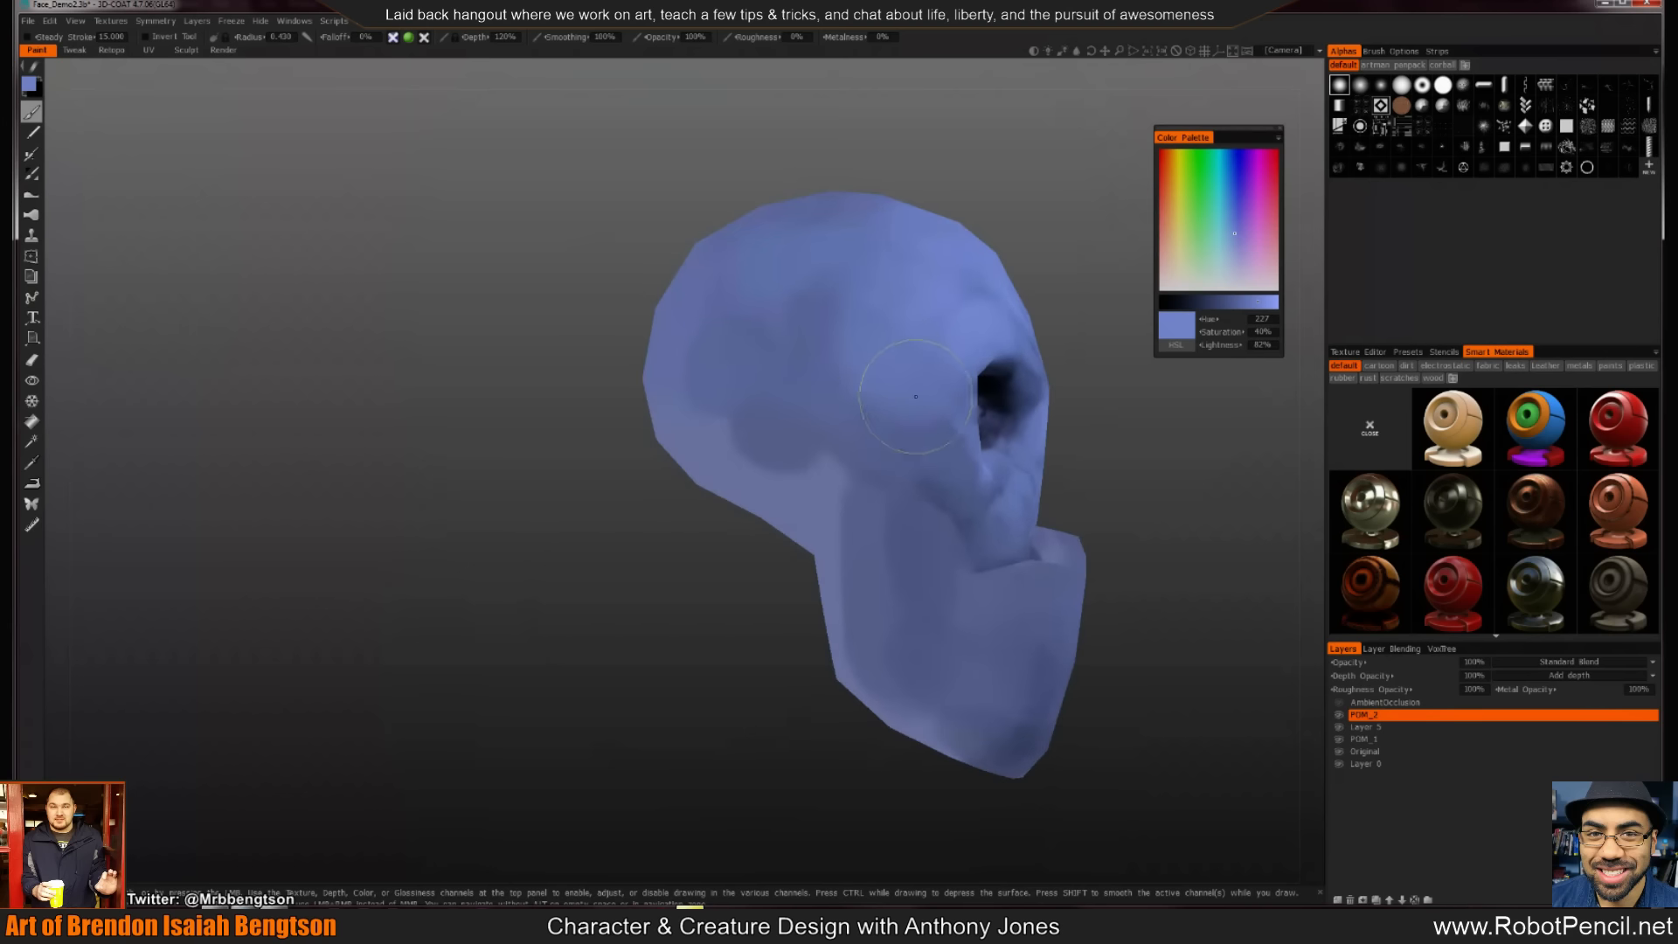
mouse_move(874, 446)
left_mouse_down("alt")
mouse_move(765, 490)
mouse_move(796, 489)
left_mouse_up("alt")
mouse_move(743, 489)
right_mouse_down("alt")
mouse_move(651, 493)
mouse_move(787, 420)
right_mouse_up("alt")
Shrink the brush and paint both upper eyelids with a dark saturated blue sampled from the eyelid
key("bracketleft")
key("bracketleft")
key("bracketleft")
key("bracketleft")
key("bracketleft")
key("bracketleft")
key("bracketleft")
left_click_drag(962, 381, 925, 345, "alt")
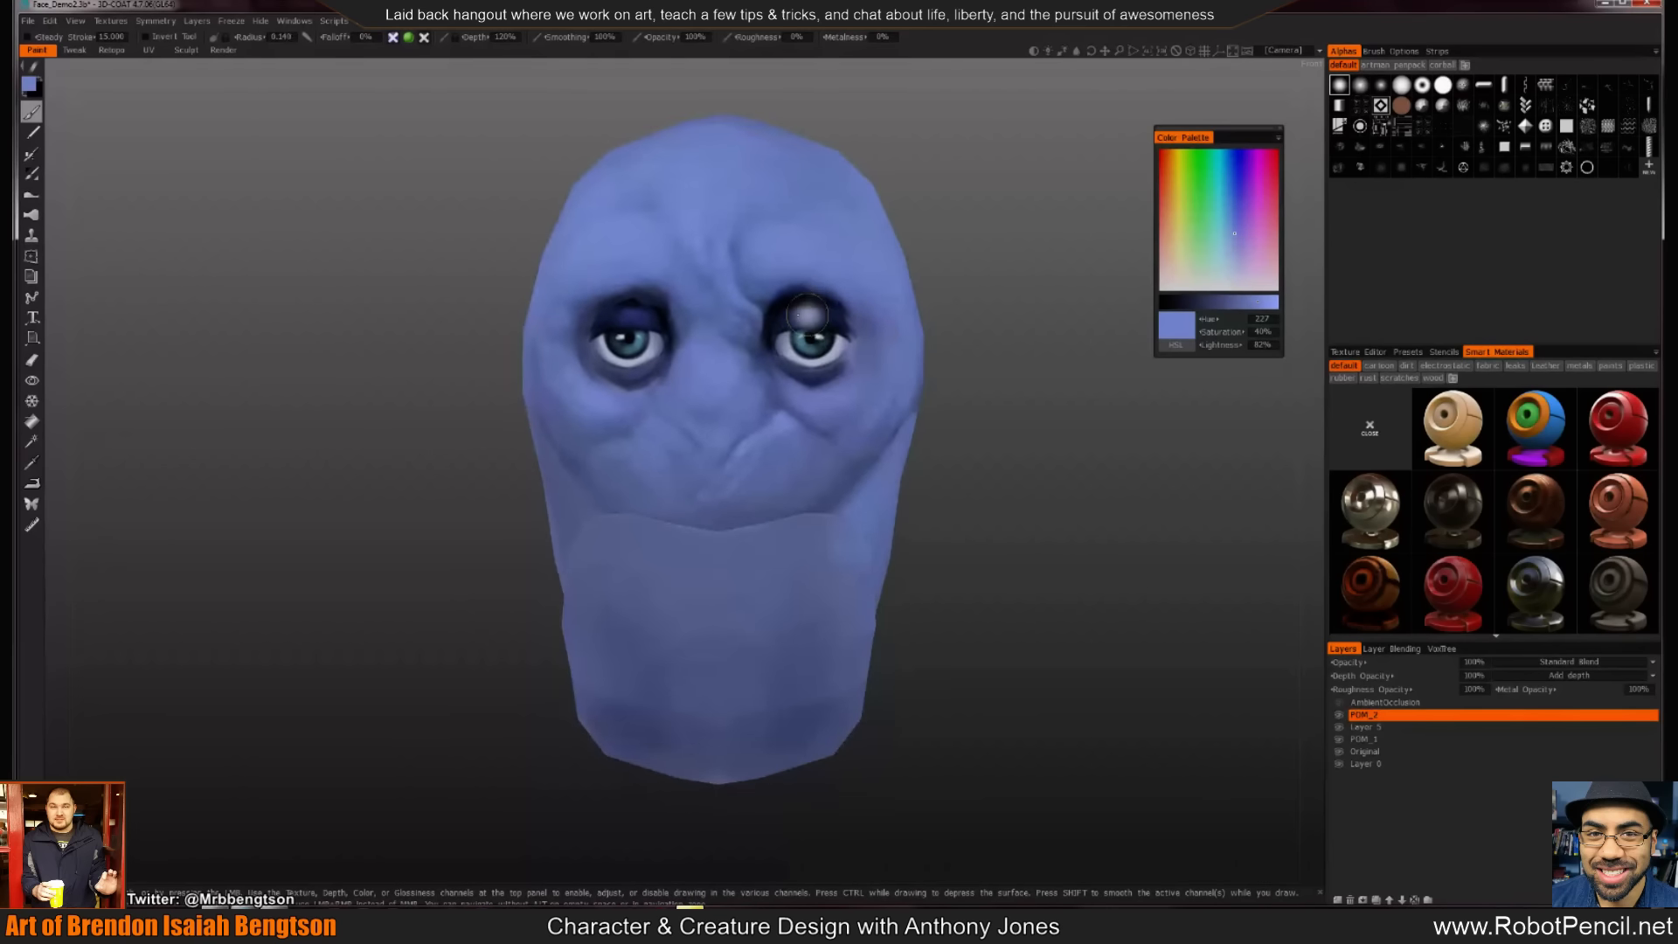
mouse_move(929, 356)
left_mouse_down("alt")
mouse_move(975, 270)
mouse_move(948, 288)
left_mouse_up("alt")
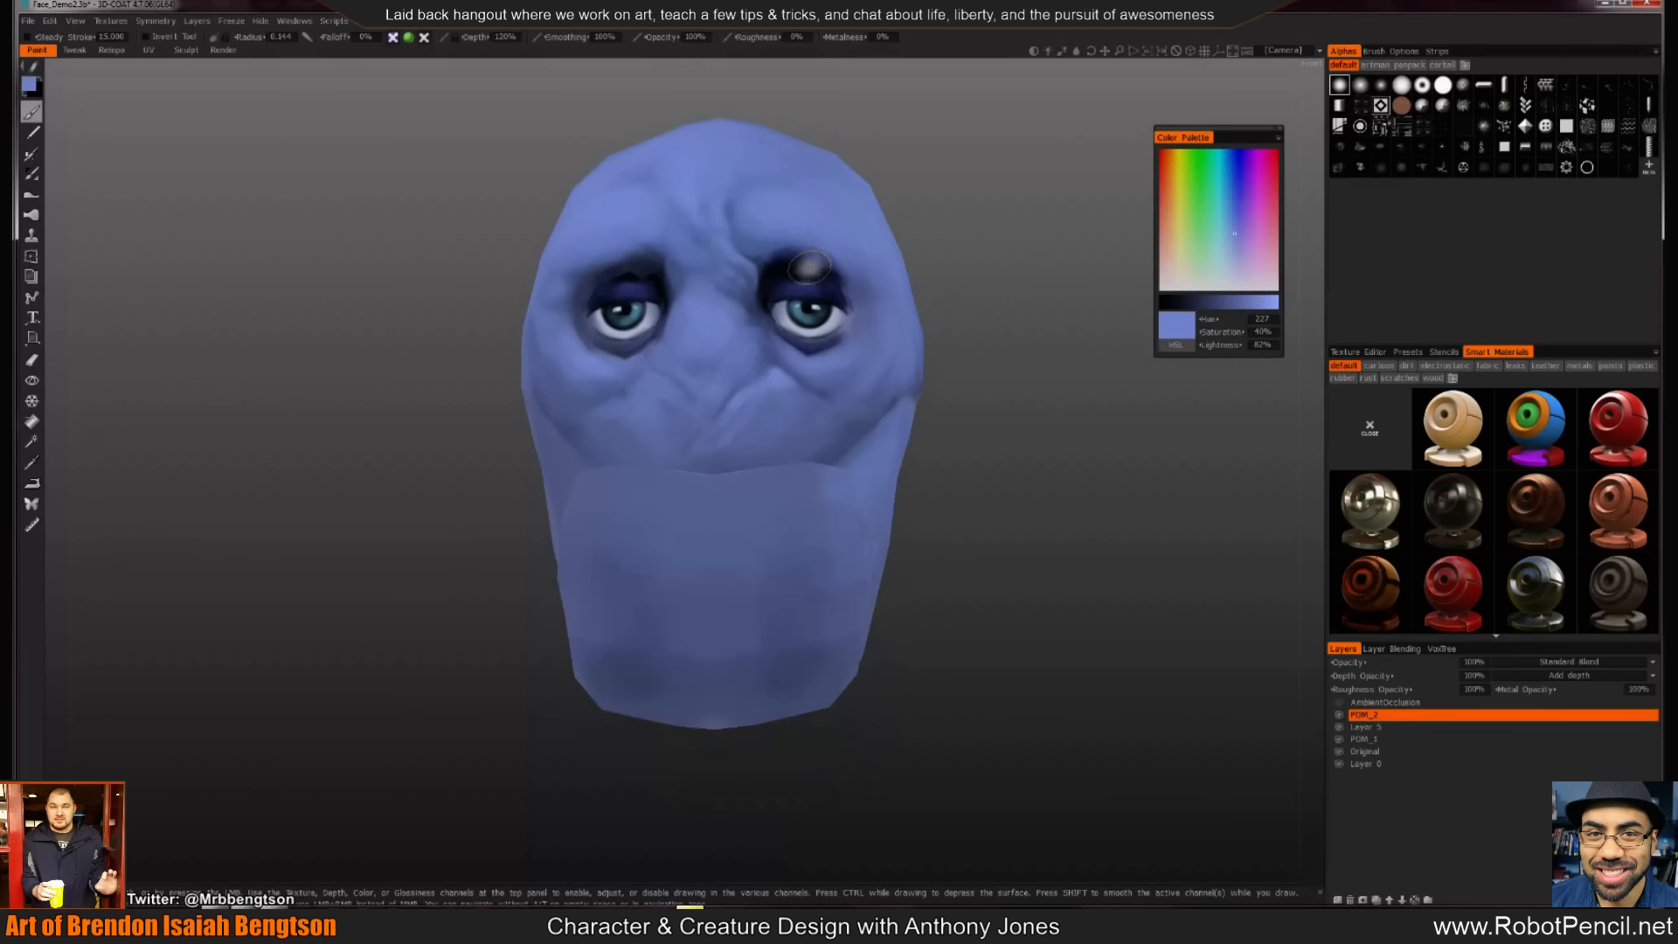
key("v")
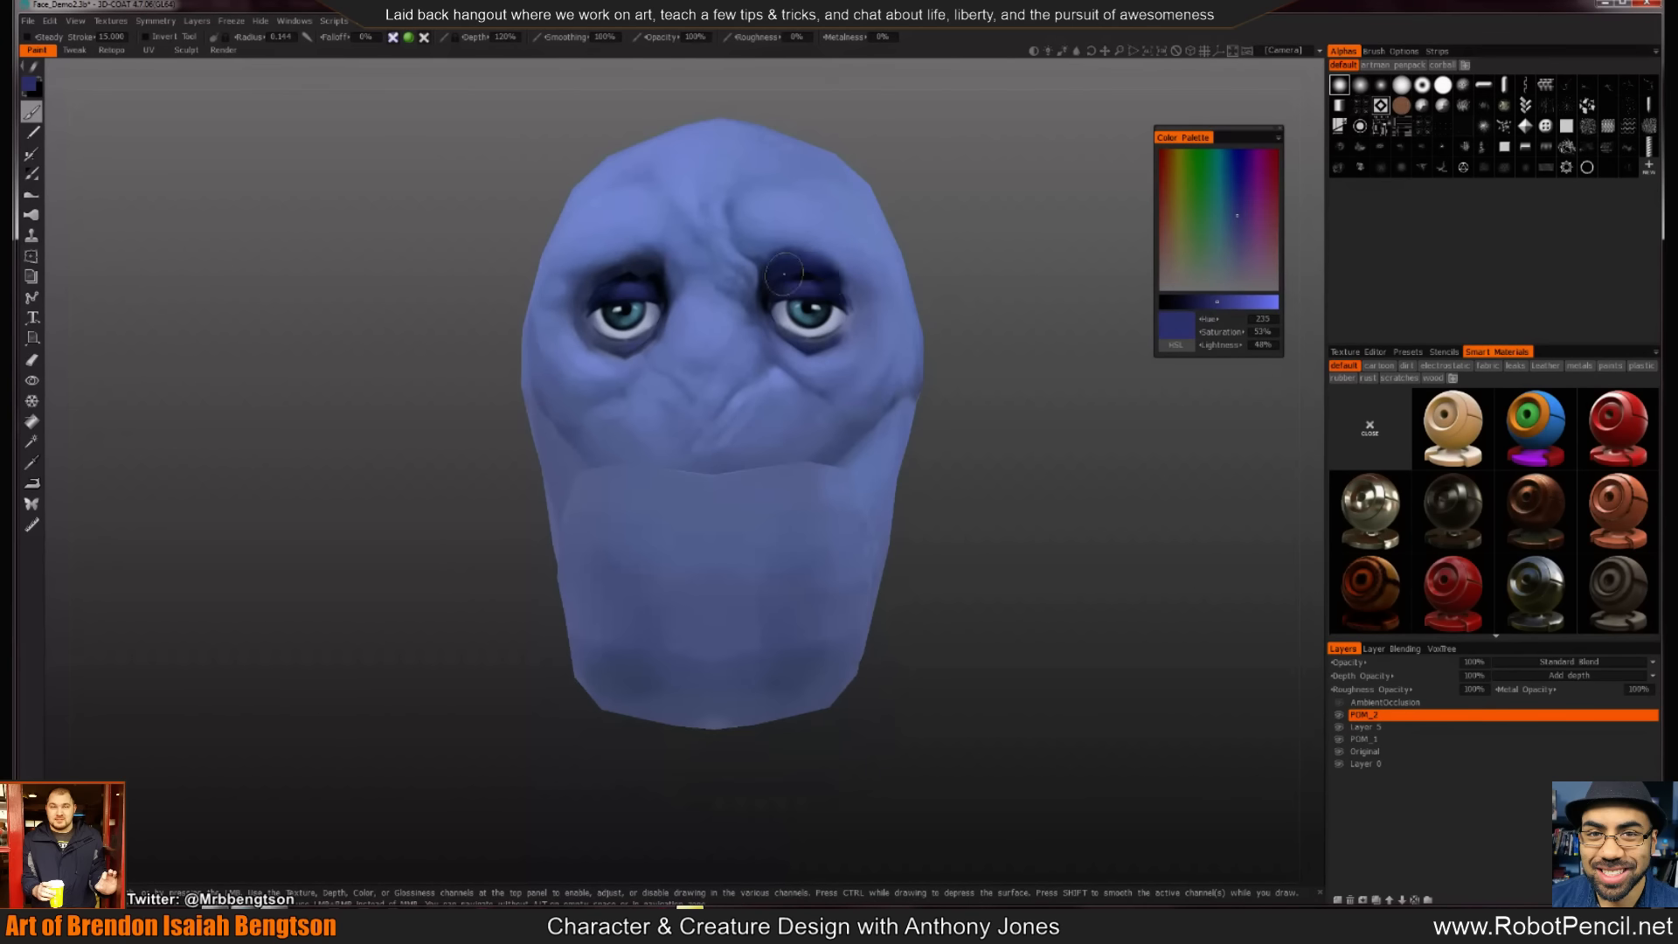
left_click_drag(996, 356, 955, 359)
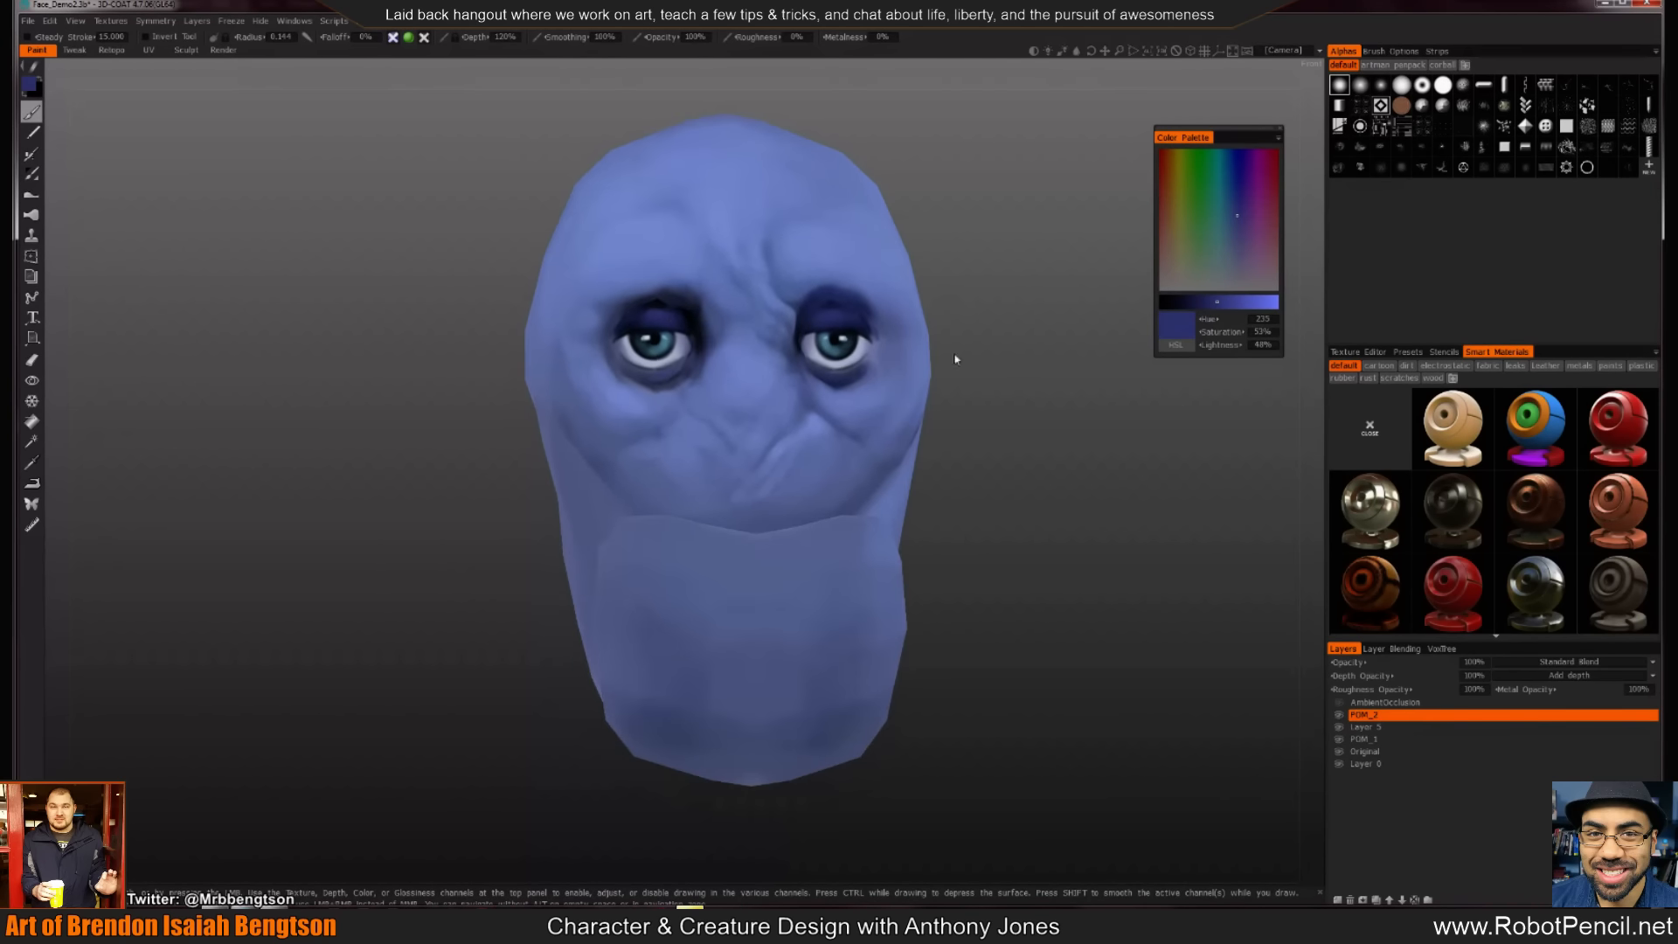
mouse_move(670, 313)
left_mouse_down()
mouse_move(638, 310)
mouse_move(687, 311)
mouse_move(688, 327)
left_mouse_up()
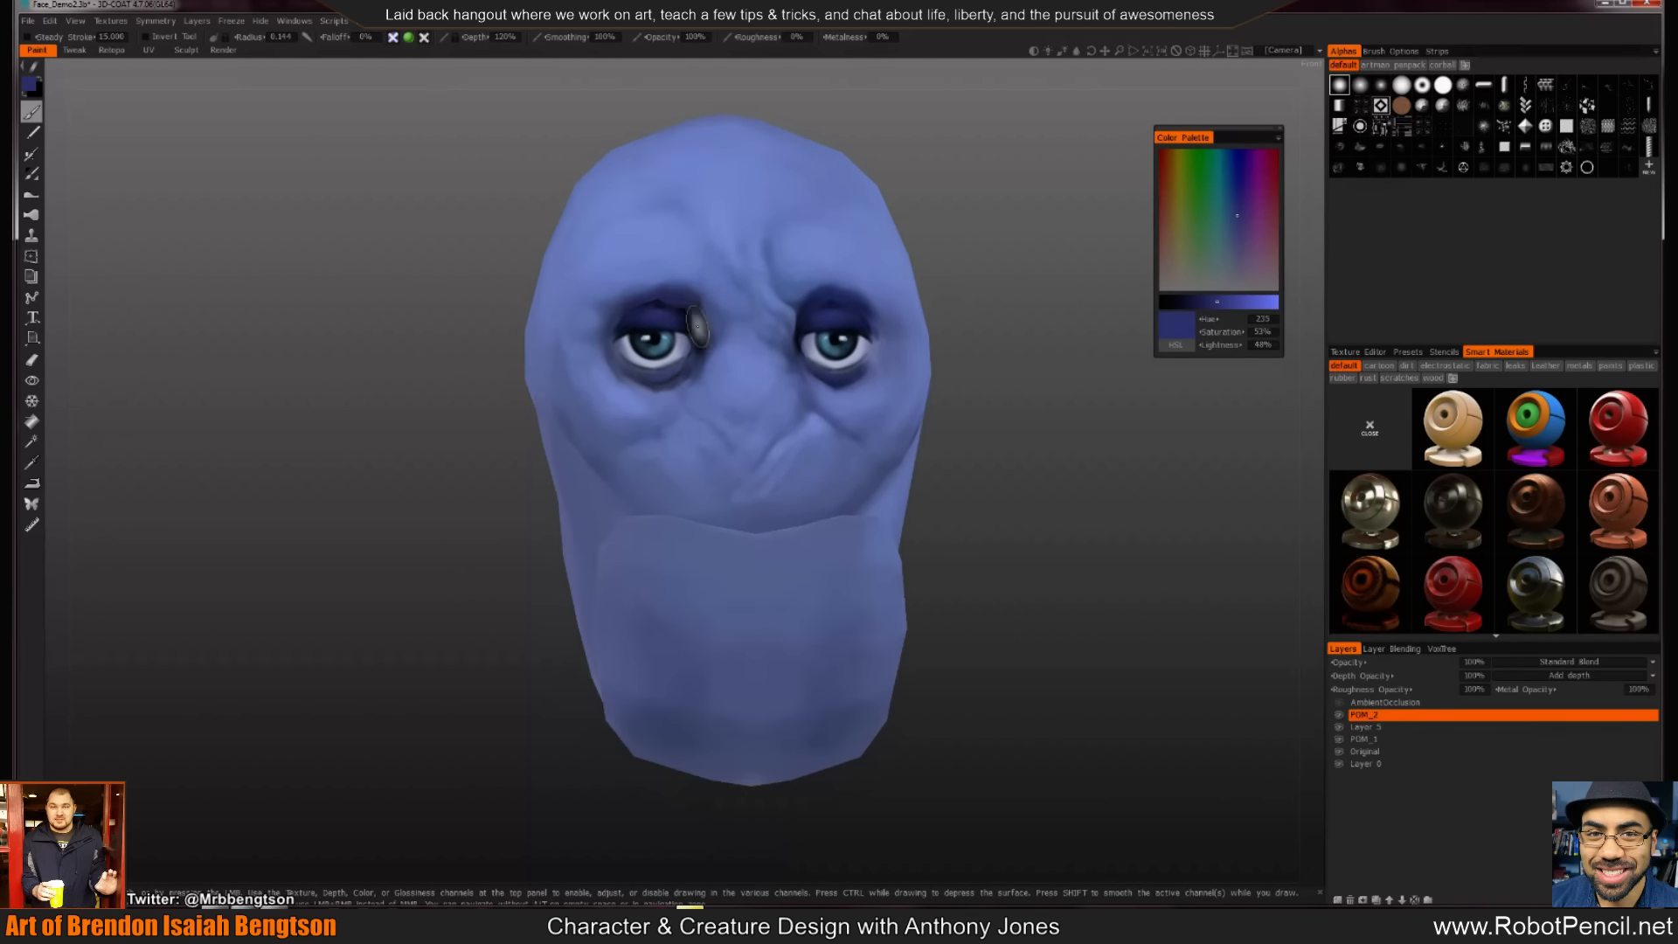
mouse_move(969, 410)
left_mouse_down()
mouse_move(967, 359)
mouse_move(926, 345)
left_mouse_up()
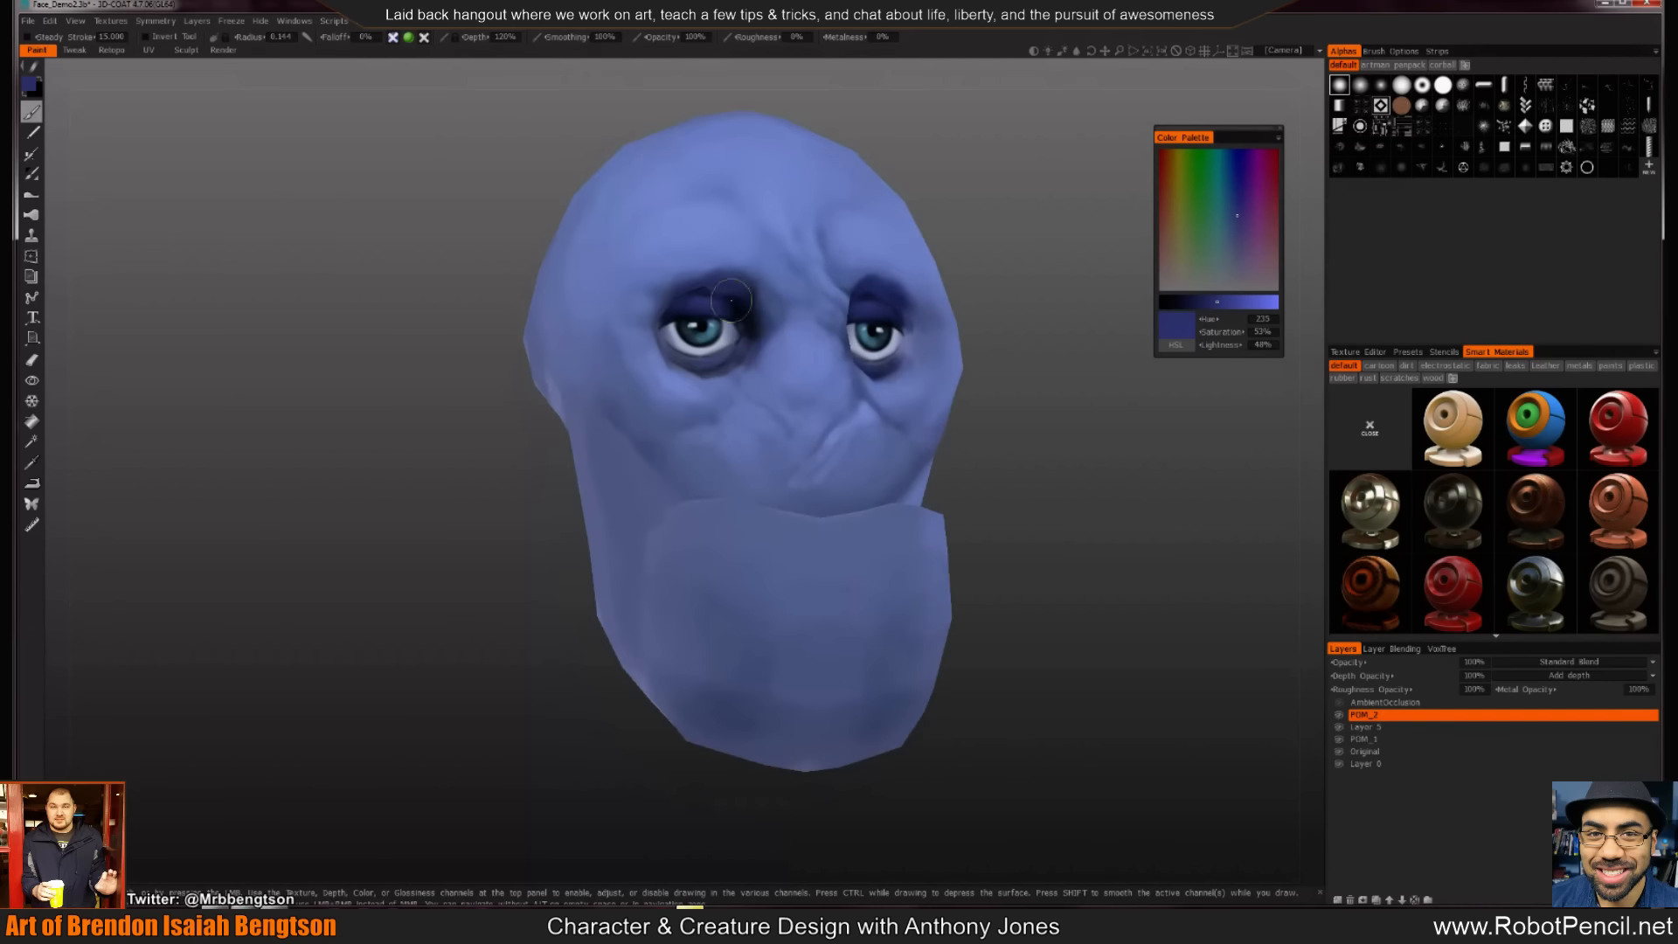
Soften the shadow around the eye sockets with a greyer dark blue sampled from the face
mouse_move(892, 417)
left_mouse_down("alt")
mouse_move(792, 437)
mouse_move(644, 423)
mouse_move(646, 451)
mouse_move(601, 444)
mouse_move(631, 456)
left_mouse_up("alt")
key("v")
mouse_move(816, 460)
left_mouse_down()
mouse_move(836, 448)
mouse_move(822, 470)
left_mouse_up()
mouse_move(927, 416)
left_mouse_down("alt")
mouse_move(959, 435)
mouse_move(1076, 438)
mouse_move(942, 407)
left_mouse_up("alt")
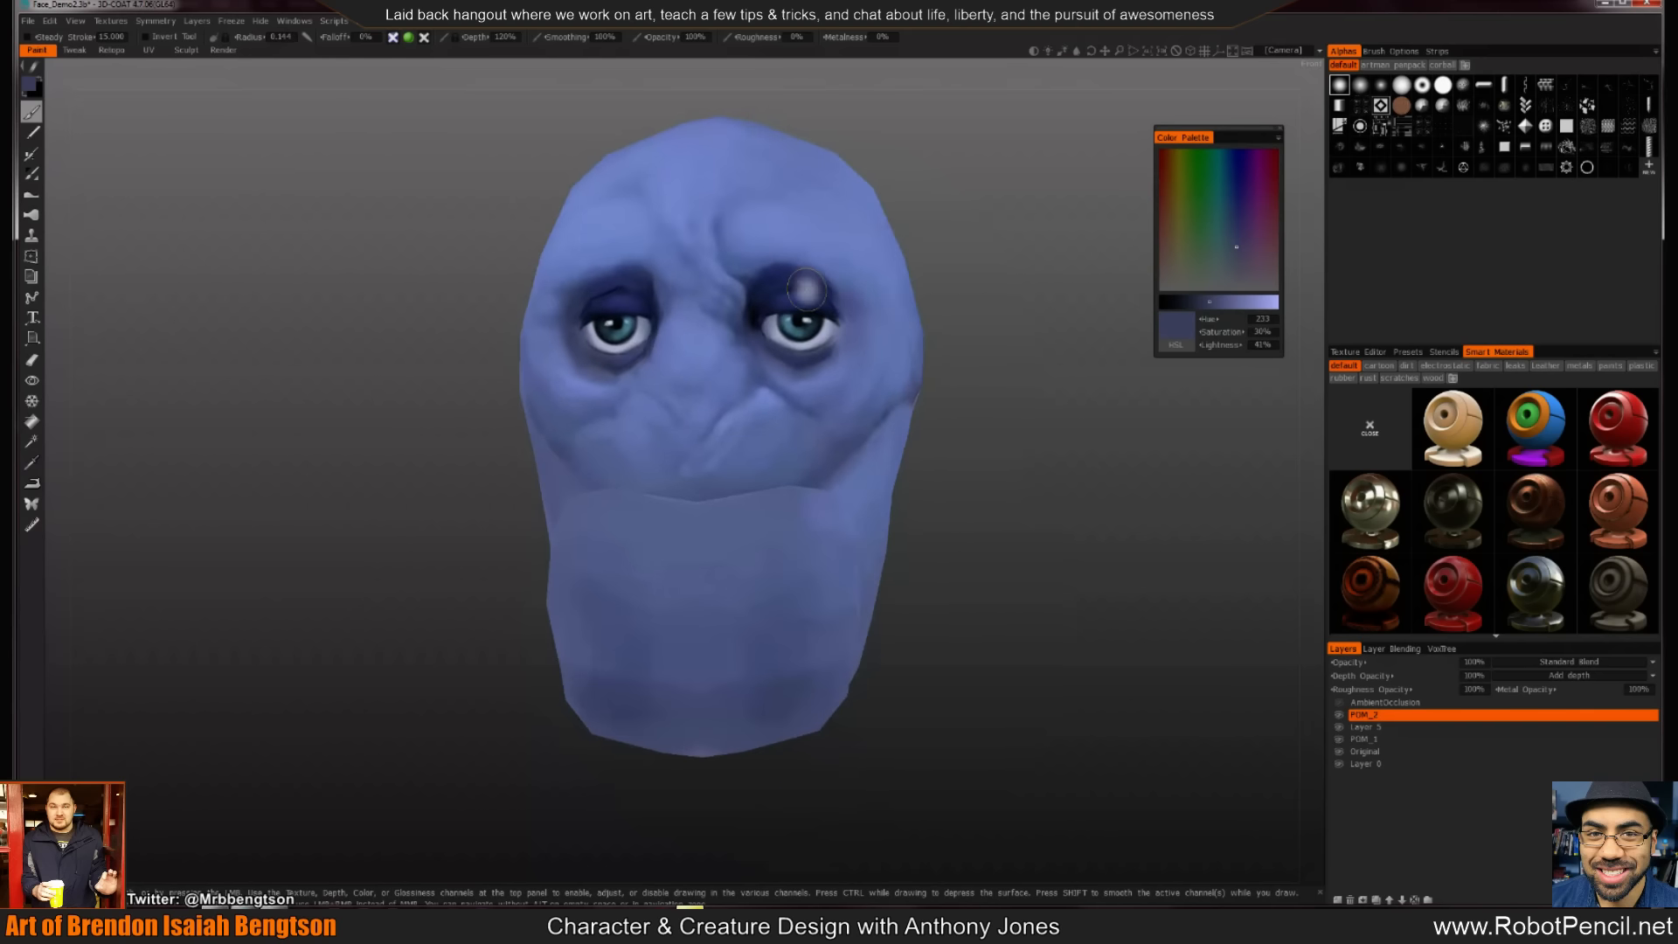
Set the colour to a very dark blue with 80% saturation and 22% lightness, and deepen the eye shadows with a smaller brush
left_click(1186, 302)
left_click_drag(1236, 233, 1235, 176)
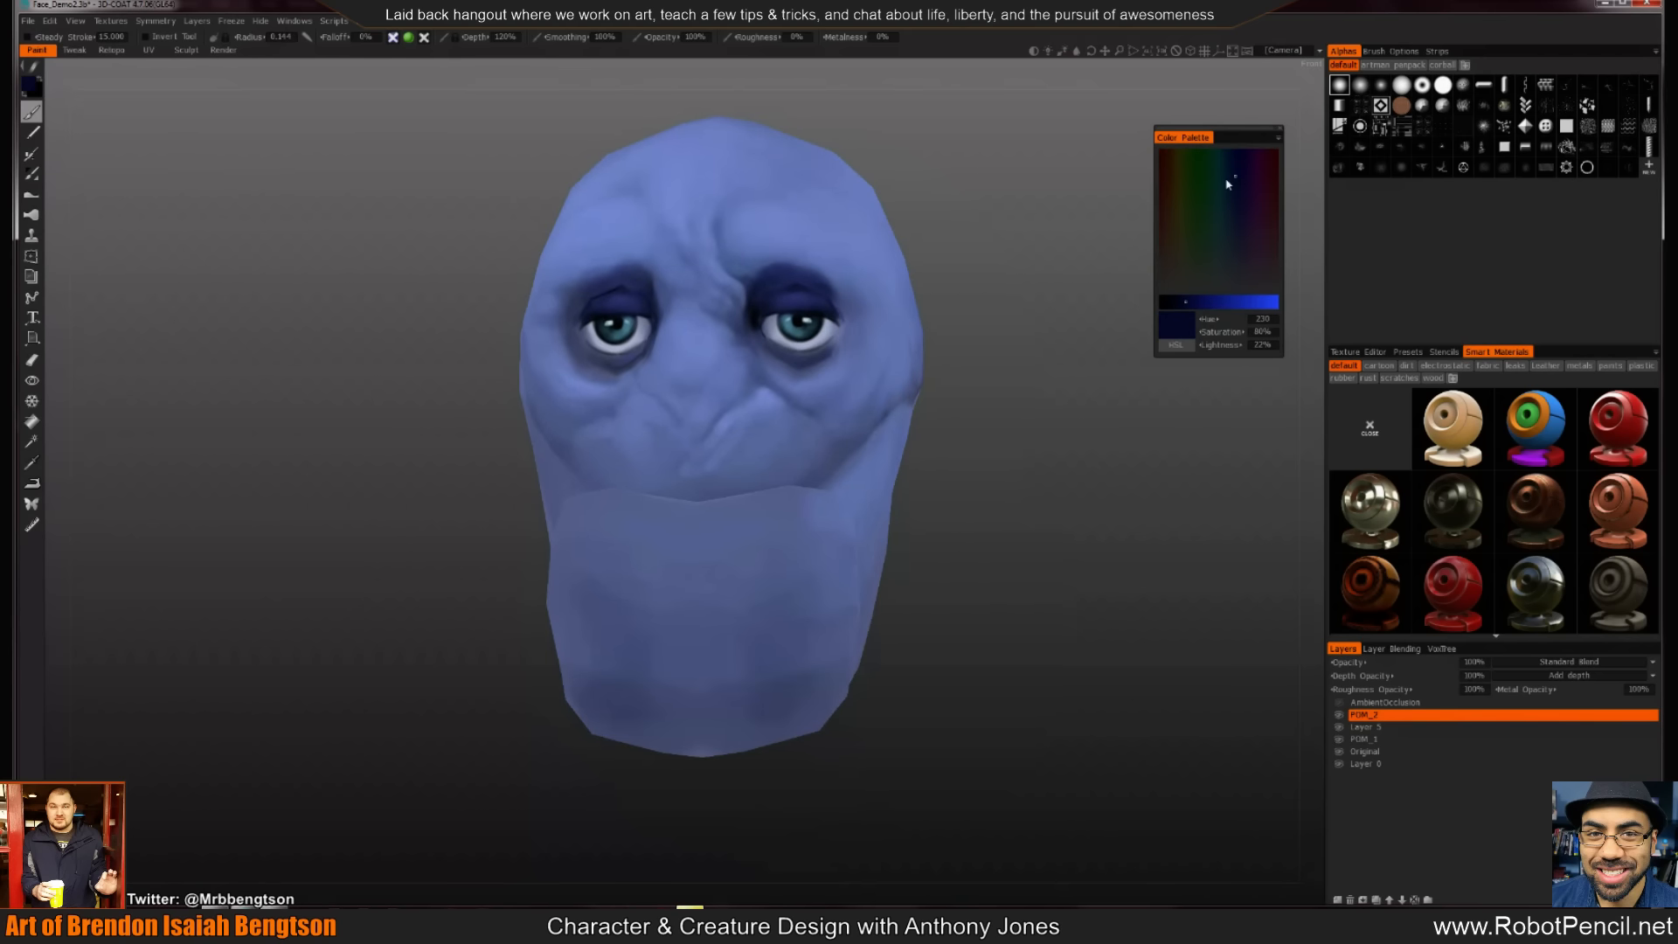
key("bracketleft")
key("bracketleft")
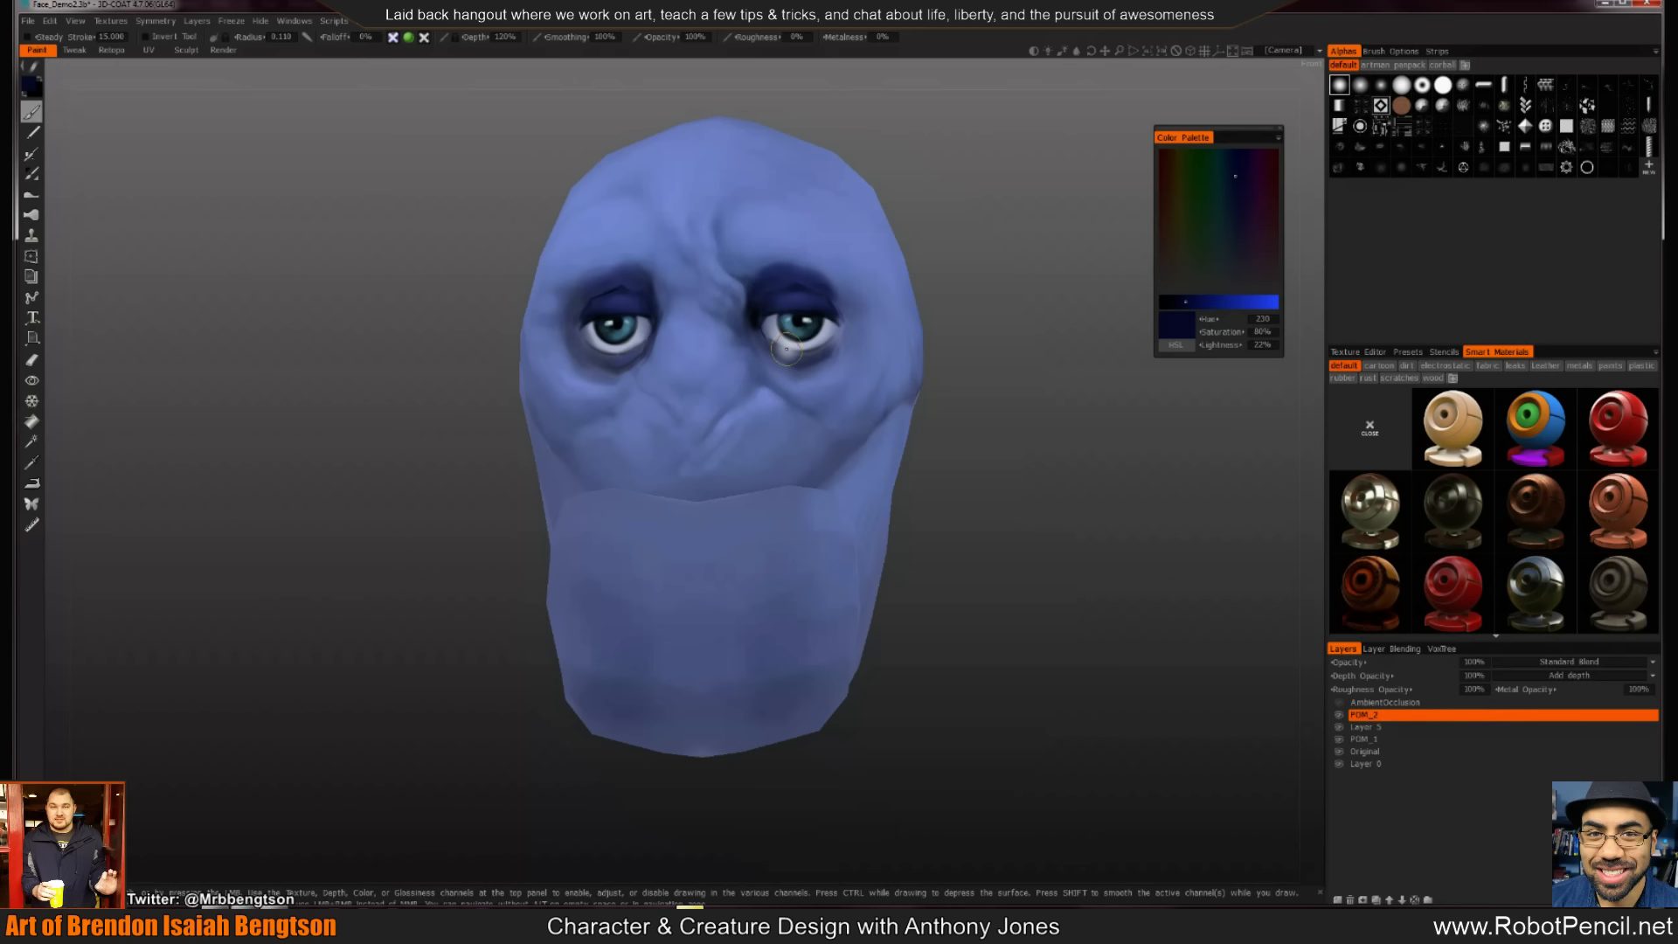
mouse_move(924, 438)
left_mouse_down()
mouse_move(1033, 457)
mouse_move(907, 444)
mouse_move(899, 462)
left_mouse_up()
mouse_move(898, 462)
right_mouse_down("alt")
mouse_move(947, 494)
mouse_move(952, 475)
right_mouse_up("alt")
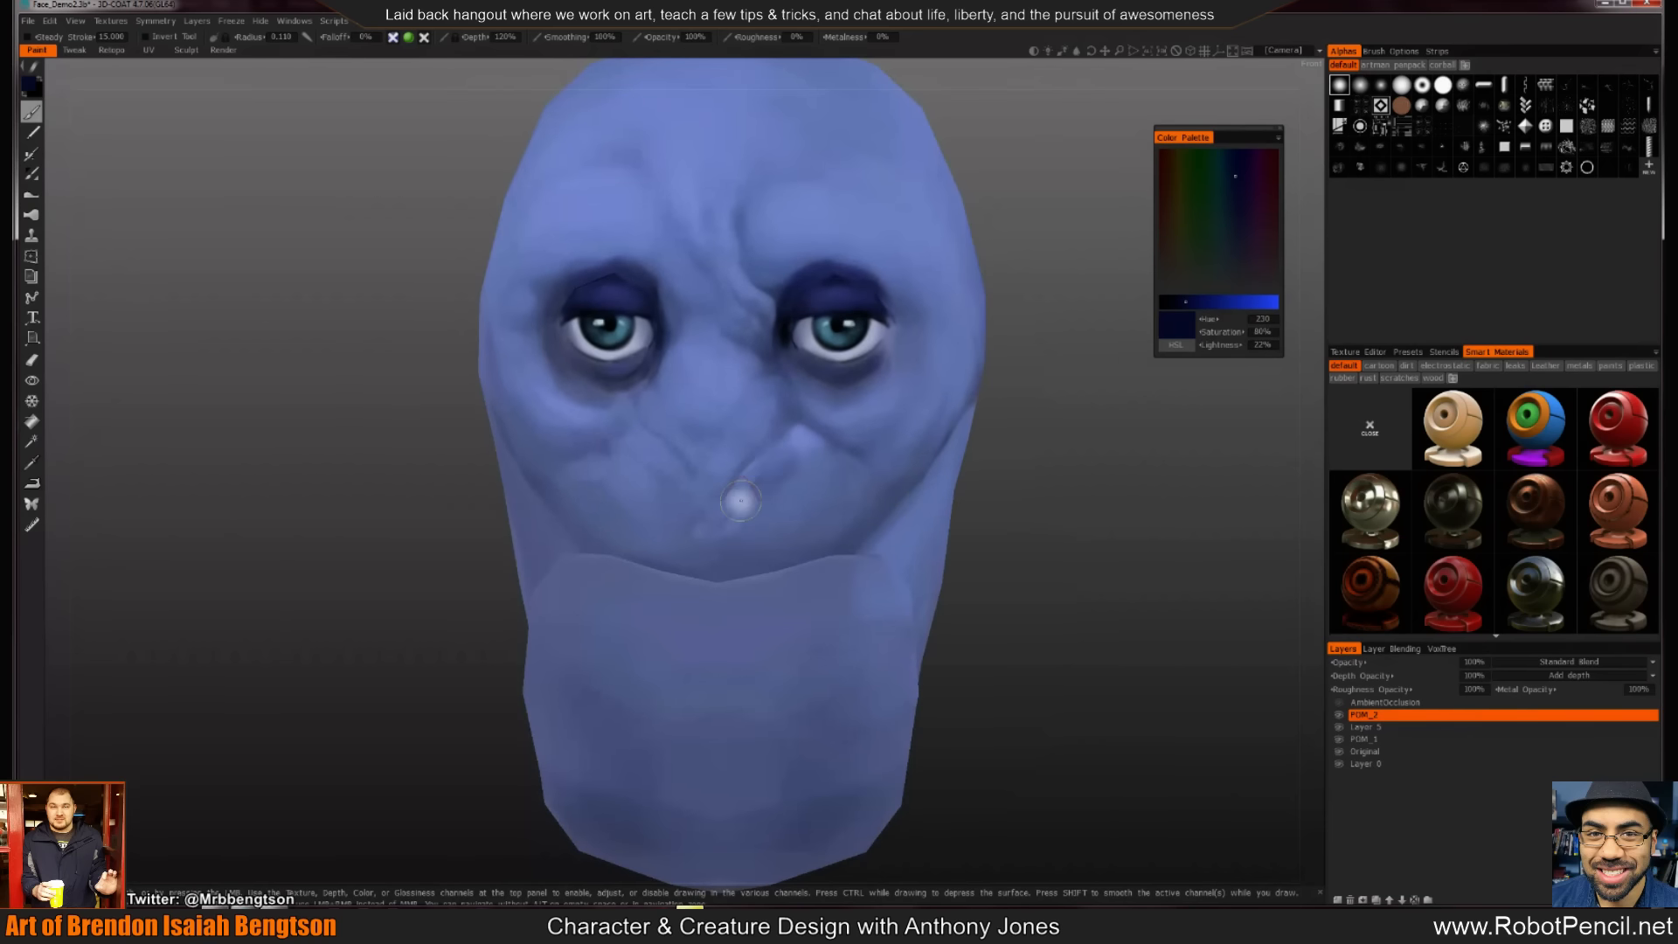